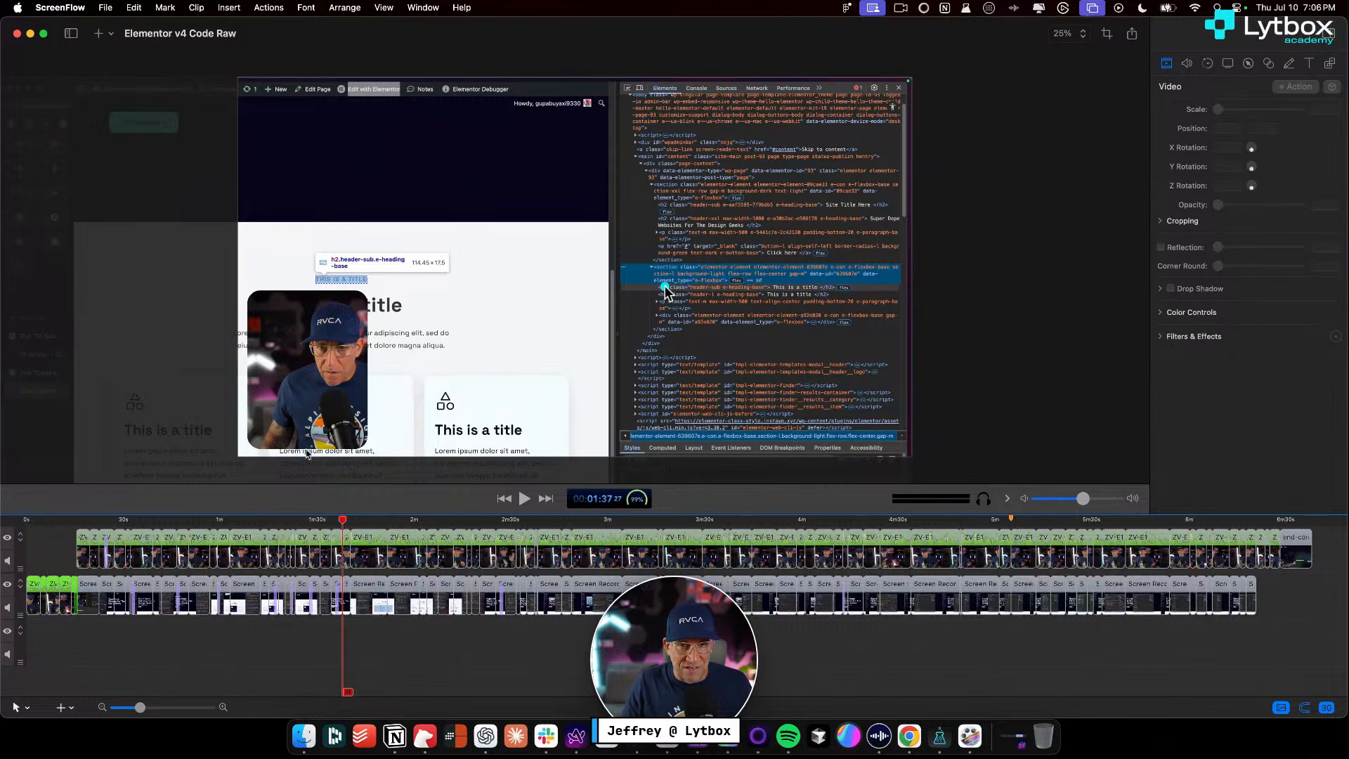
Switch from the ScreenFlow recording to the Design Exercise file in Figma and make its window full screen
{"action": "left_click_drag", "start_coordinate": [141, 519], "coordinate": [86, 522]}
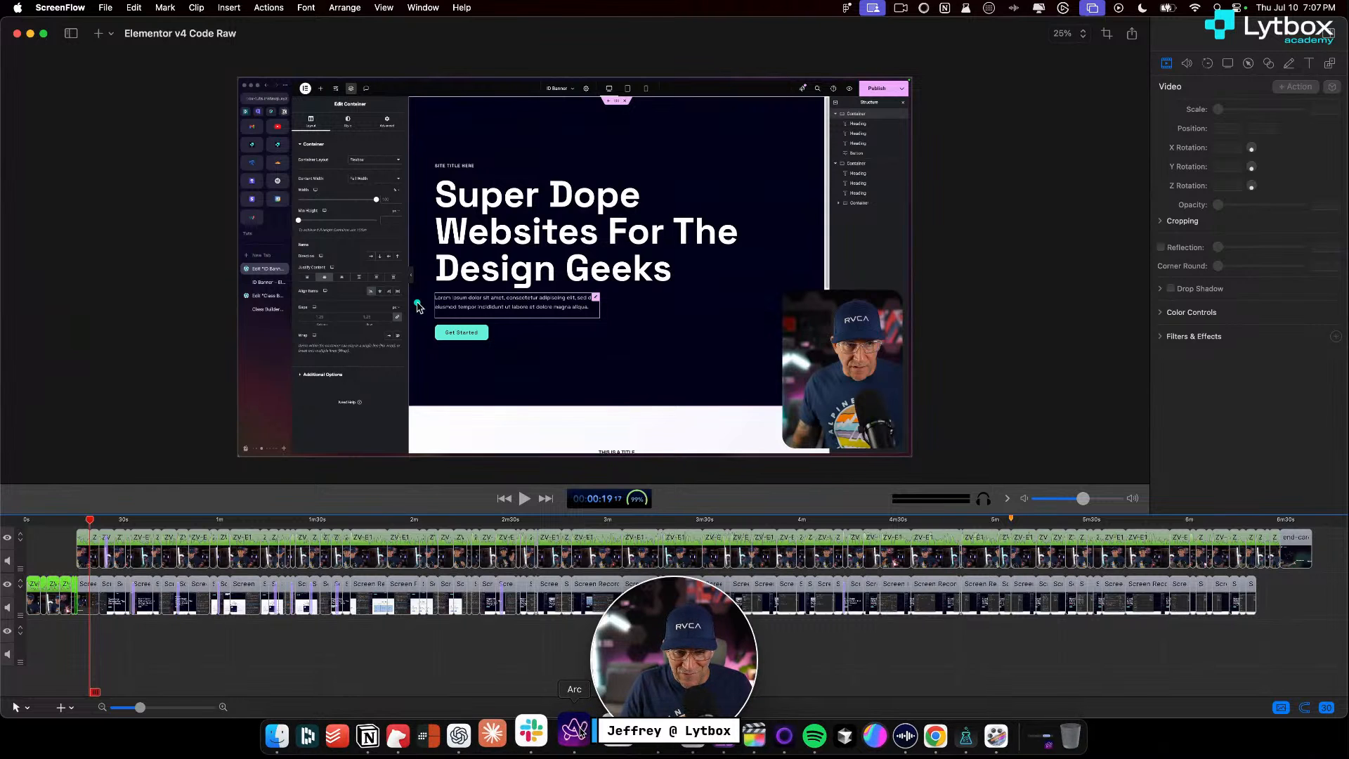
{"action": "left_click", "coordinate": [641, 739]}
{"action": "left_click", "coordinate": [844, 277]}
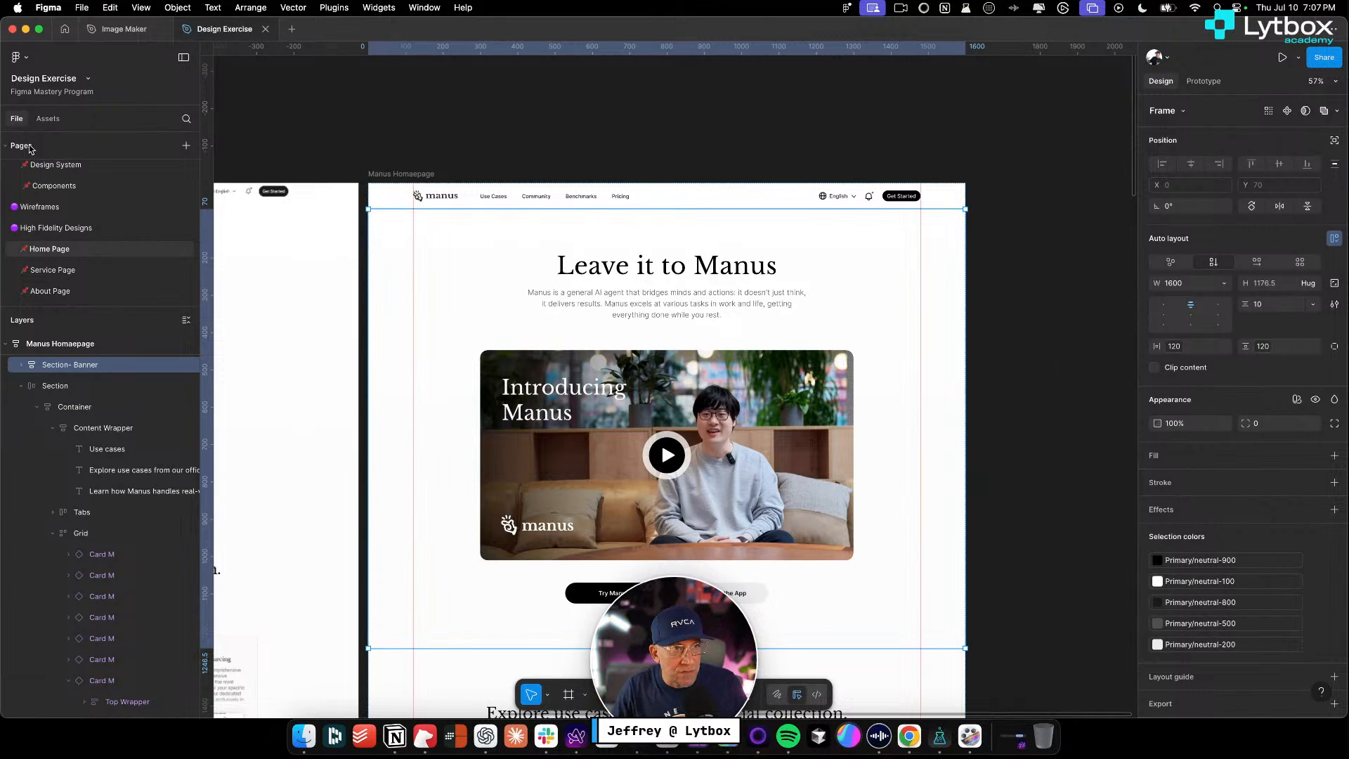
{"action": "left_click", "coordinate": [39, 30]}
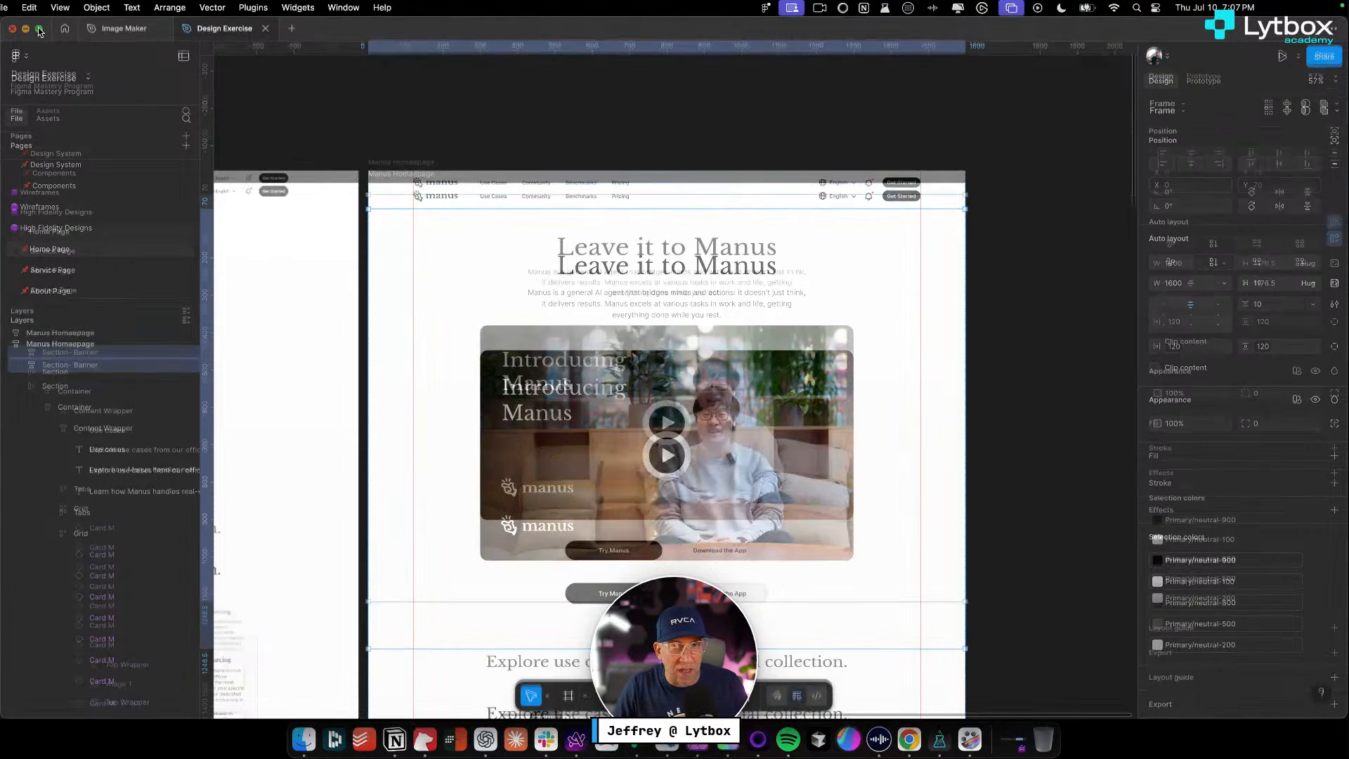
Open the file's local variables in an enlarged window beside the homepage design, with the interface side panels minimized
{"action": "scroll", "coordinate": [1074, 502], "scroll_direction": "down", "scroll_amount": 3}
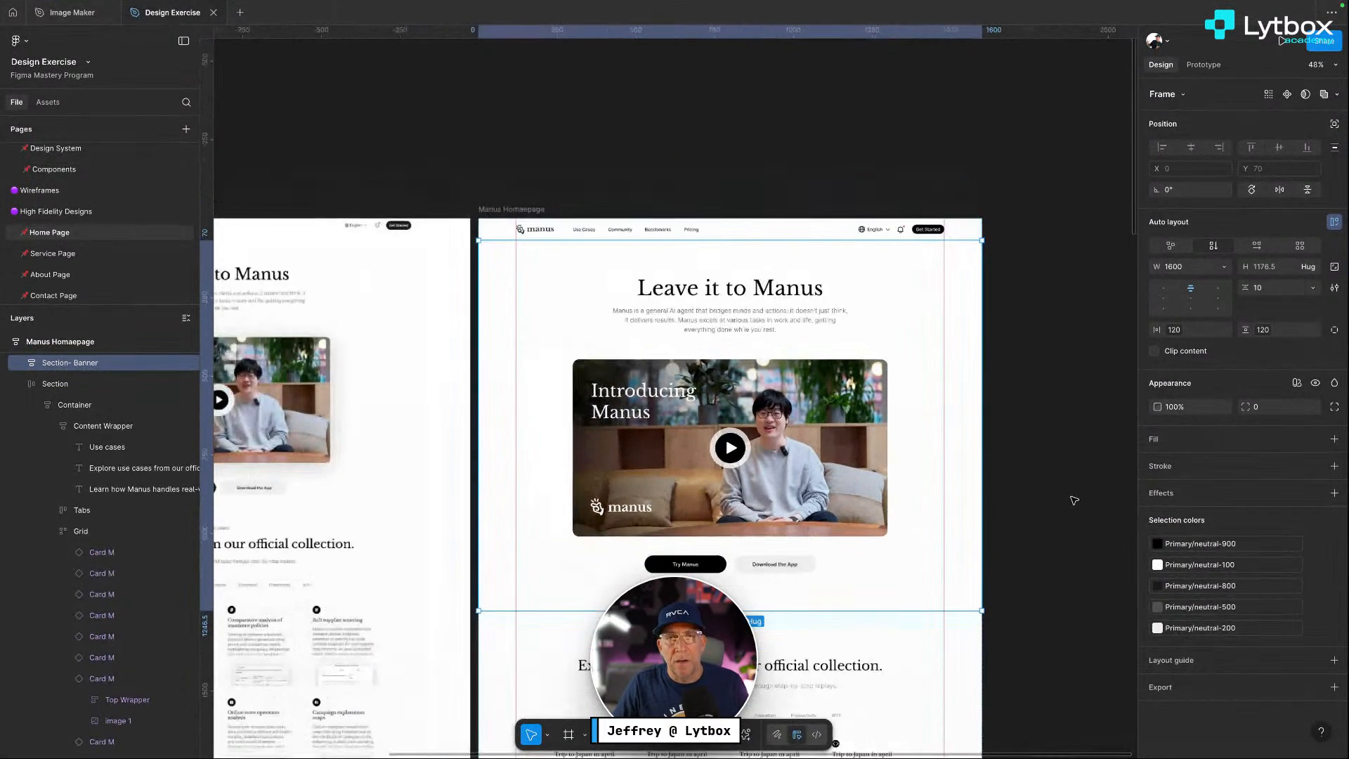
{"action": "scroll", "coordinate": [1073, 496], "scroll_direction": "down", "scroll_amount": 4}
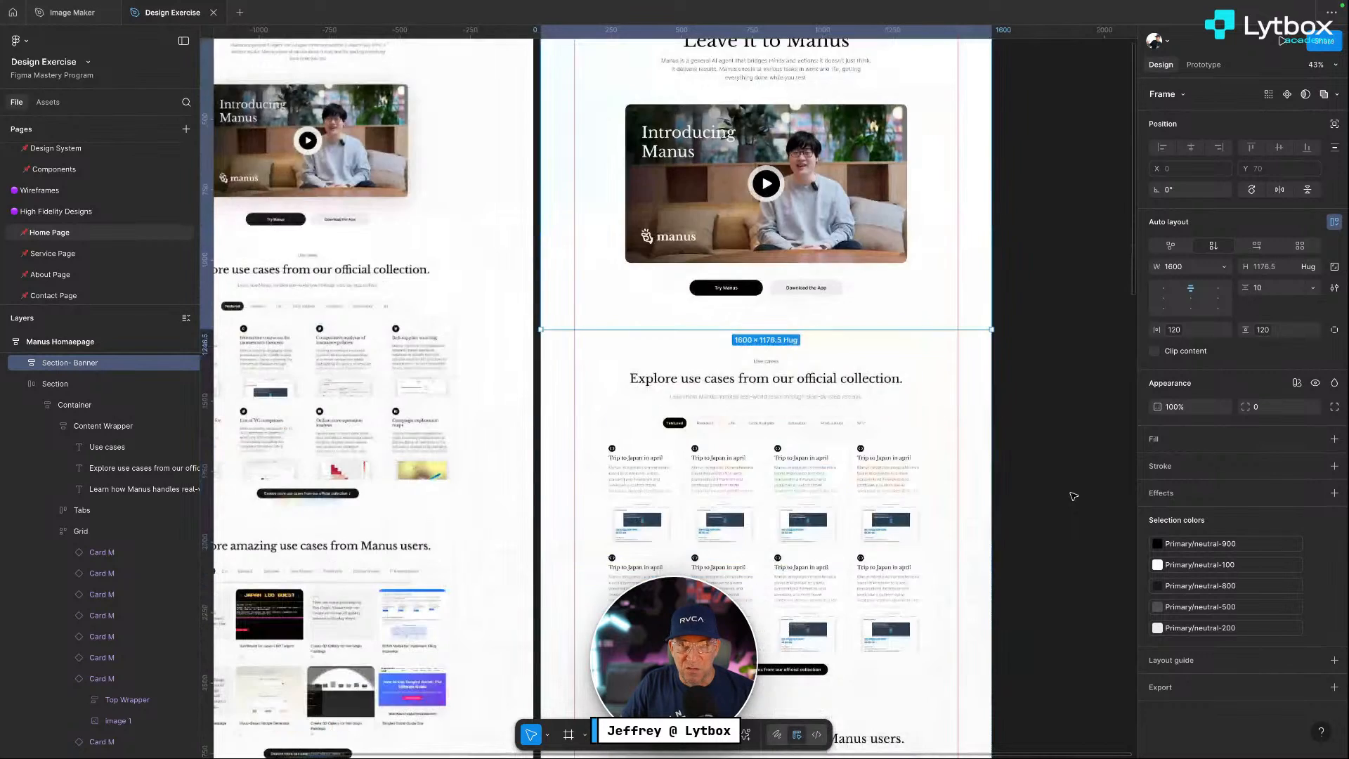
{"action": "scroll", "coordinate": [1075, 490], "scroll_direction": "up", "scroll_amount": 4}
{"action": "left_click", "coordinate": [1050, 252]}
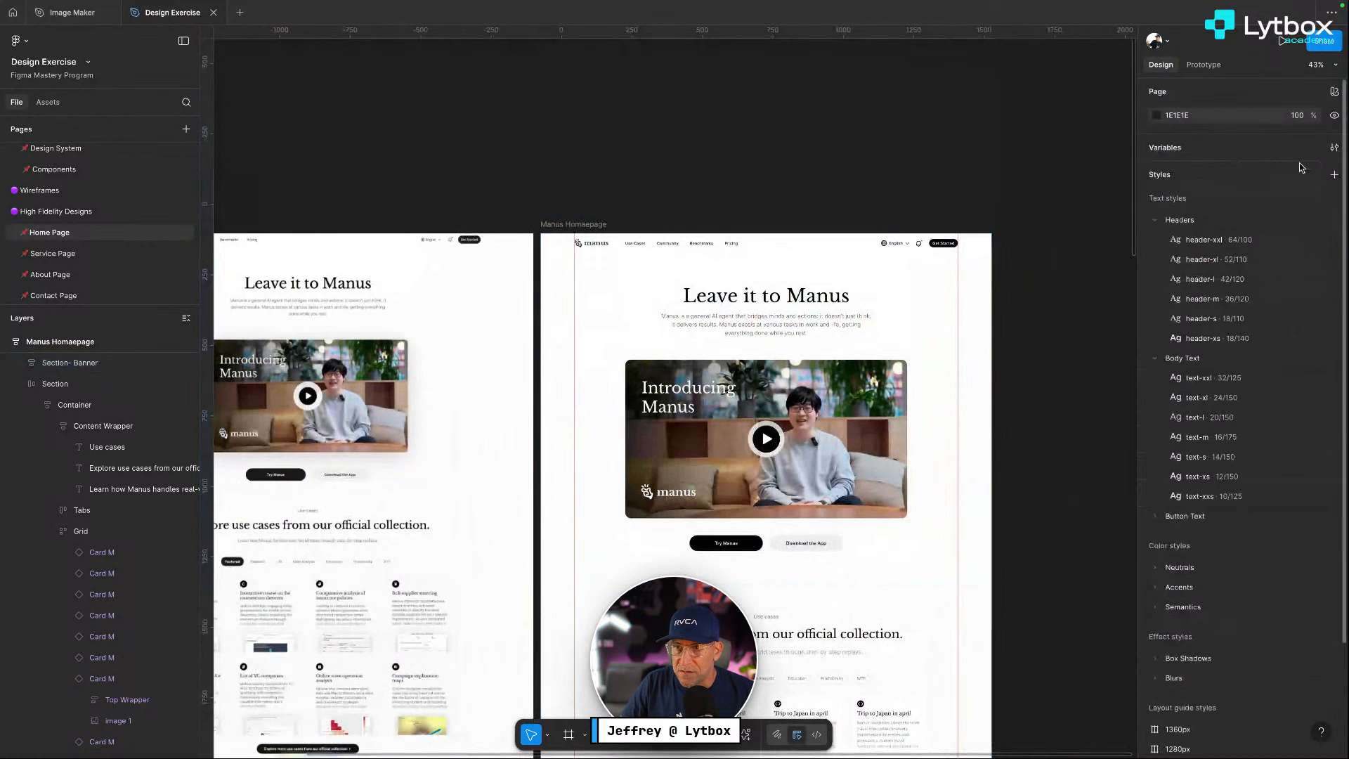
{"action": "left_click", "coordinate": [1334, 148]}
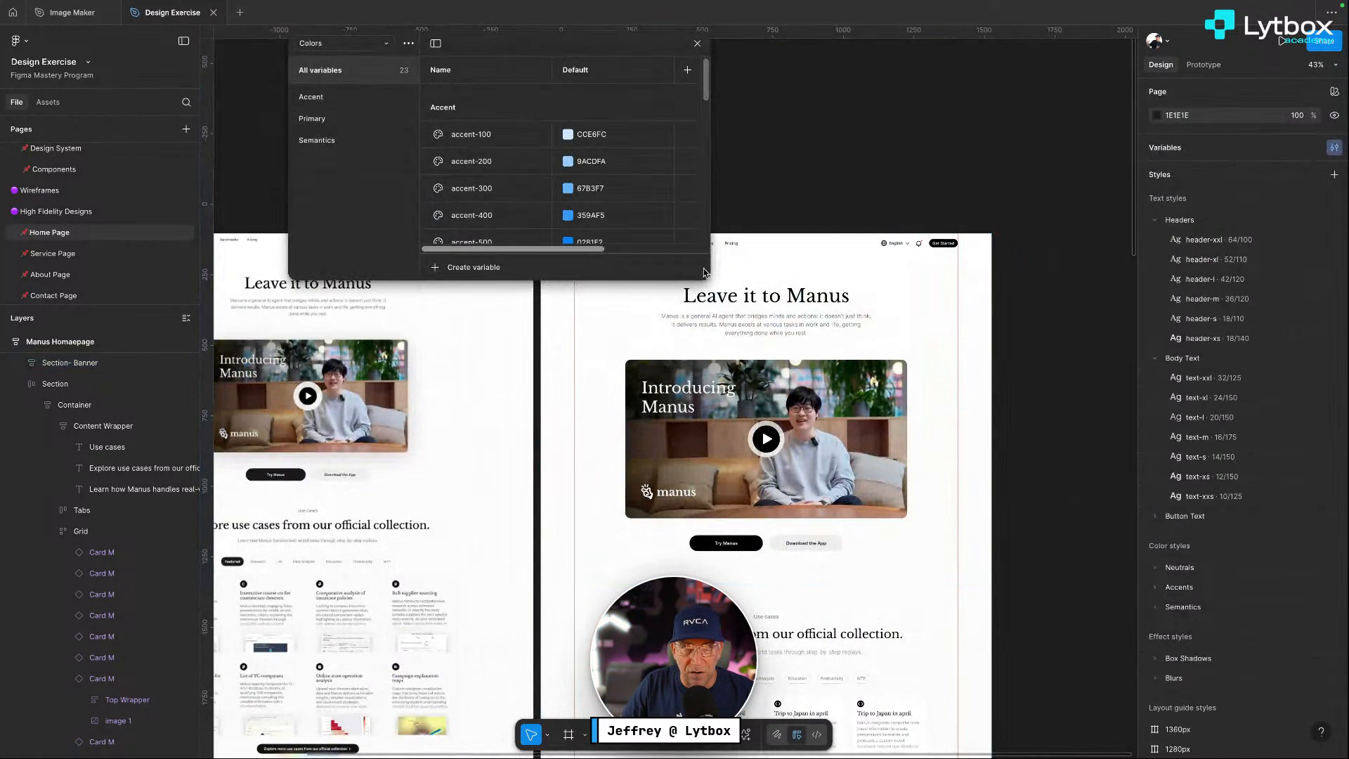
{"action": "left_click_drag", "start_coordinate": [708, 273], "coordinate": [990, 485]}
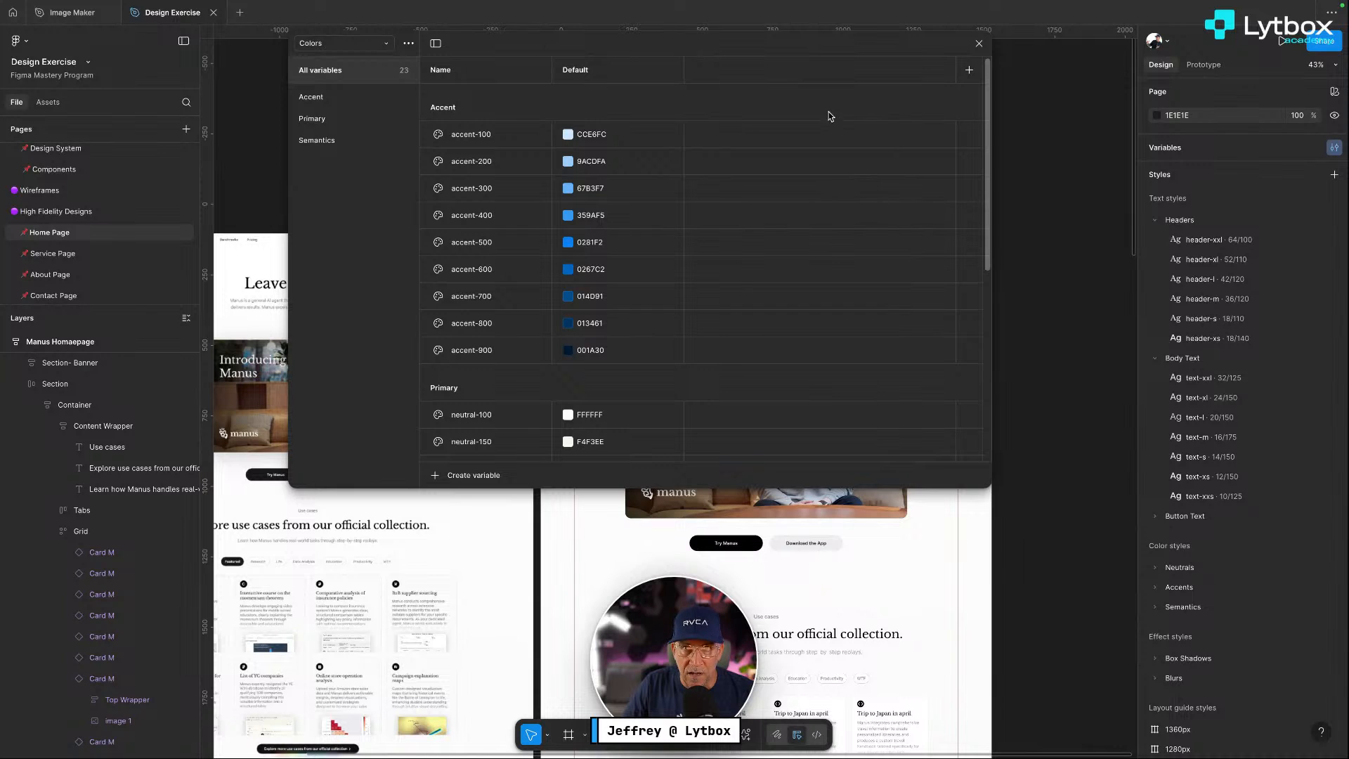
{"action": "left_click_drag", "start_coordinate": [735, 39], "coordinate": [824, 126]}
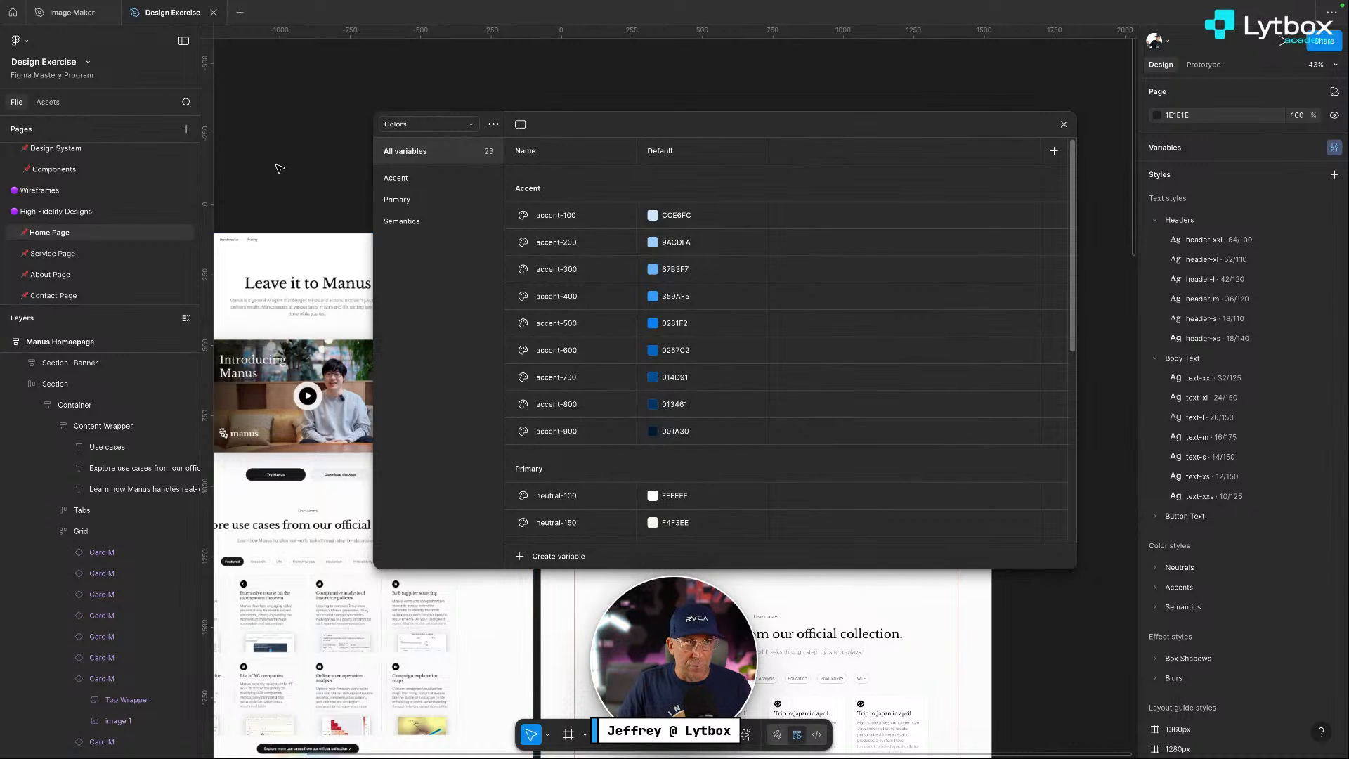
{"action": "left_click", "coordinate": [184, 41]}
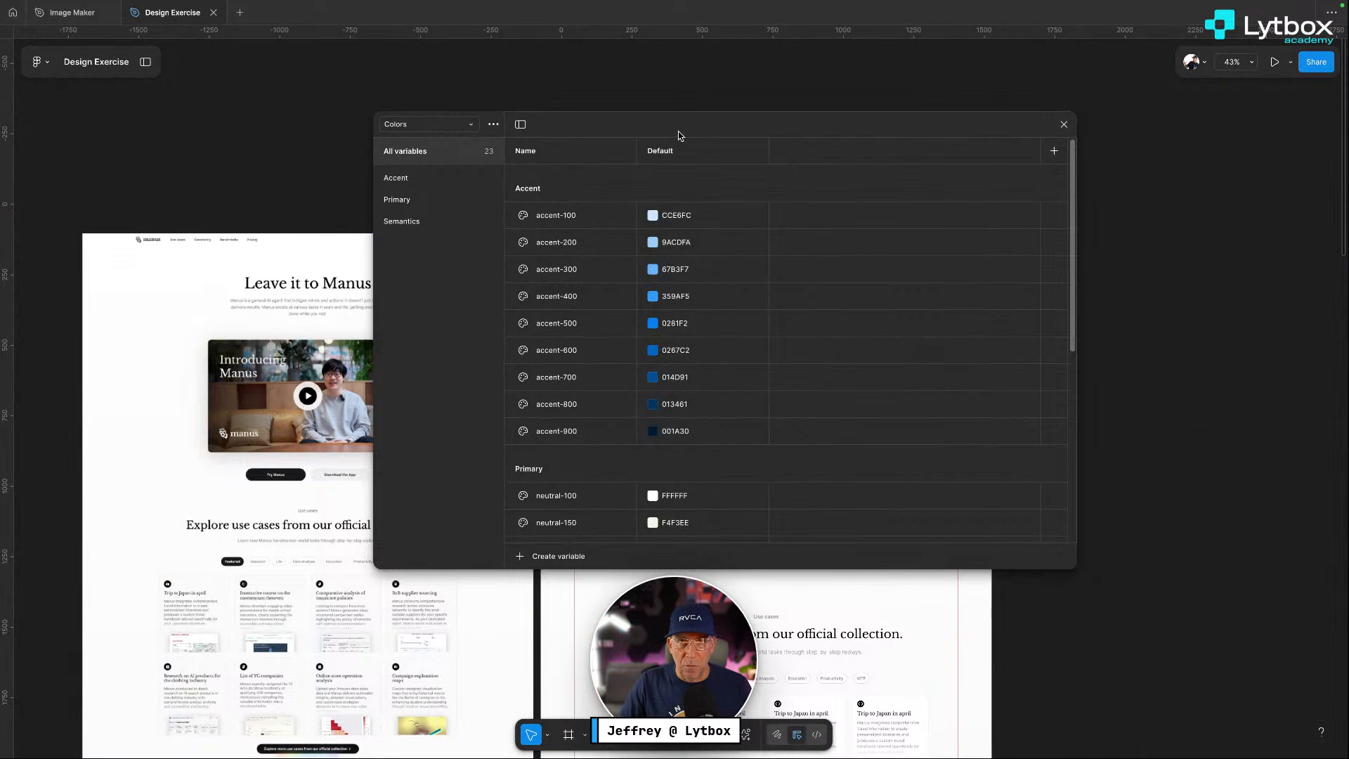
{"action": "left_click_drag", "start_coordinate": [679, 134], "coordinate": [911, 166]}
Delete the reference screenshot image beside the Manus Homepage frame
{"action": "left_click", "coordinate": [354, 263]}
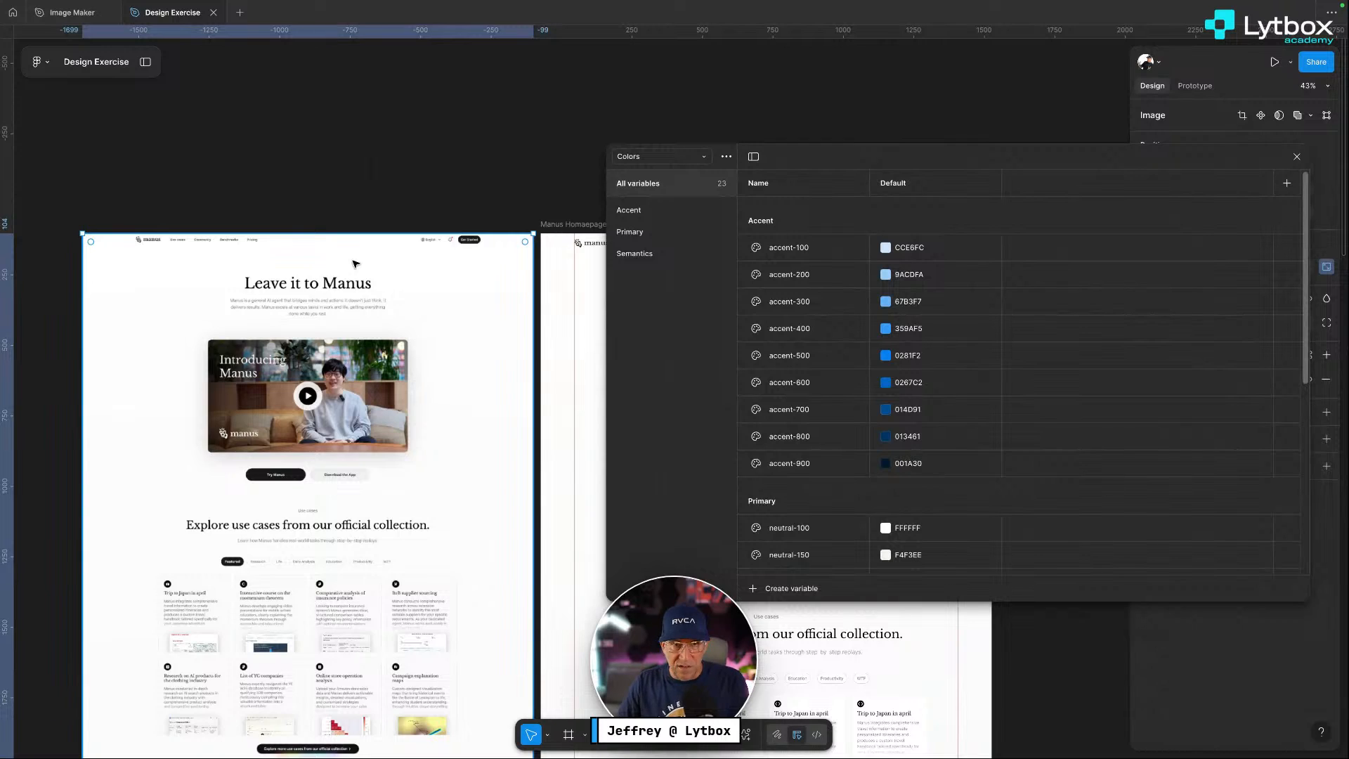
{"action": "key", "text": "Delete"}
{"action": "scroll", "coordinate": [211, 253], "scroll_direction": "right", "scroll_amount": 7}
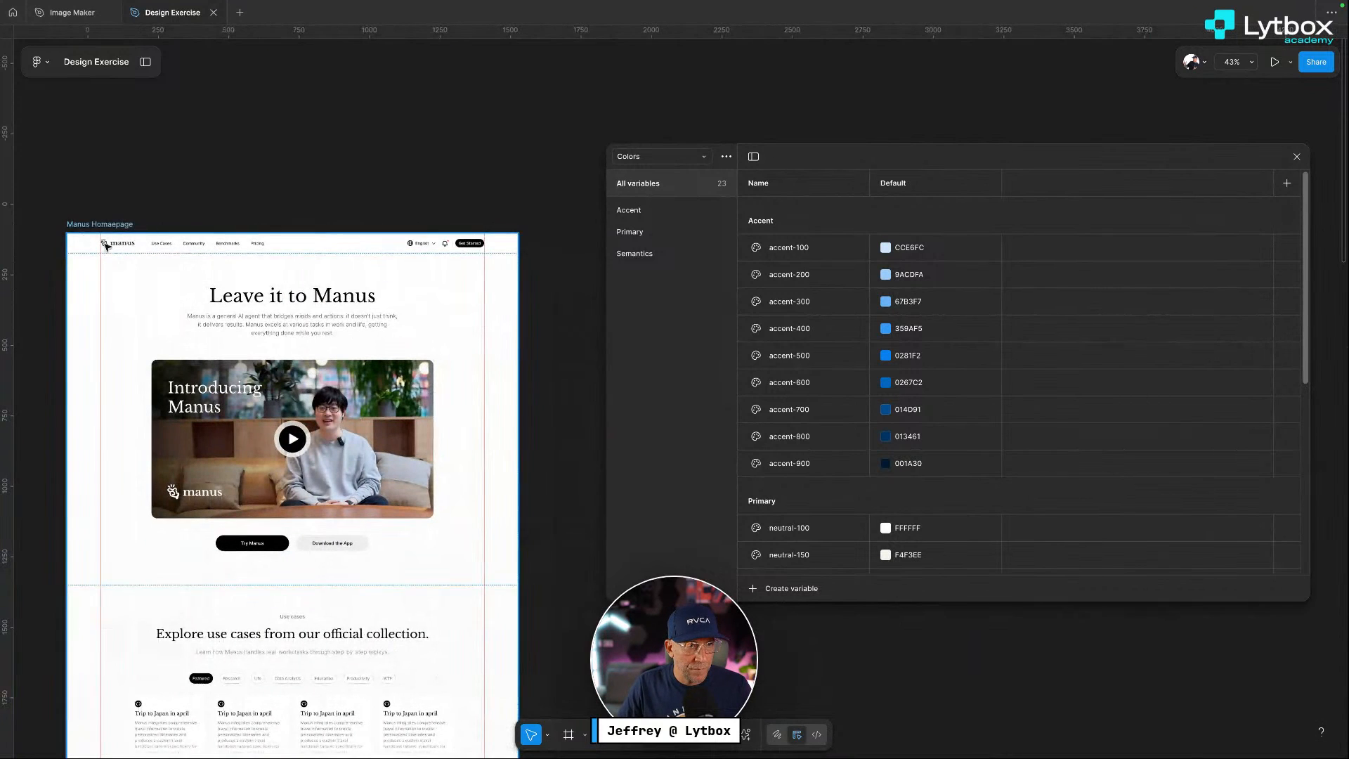
Inspect the vector letters of the manus logo in the homepage header
{"action": "double_click", "coordinate": [111, 246]}
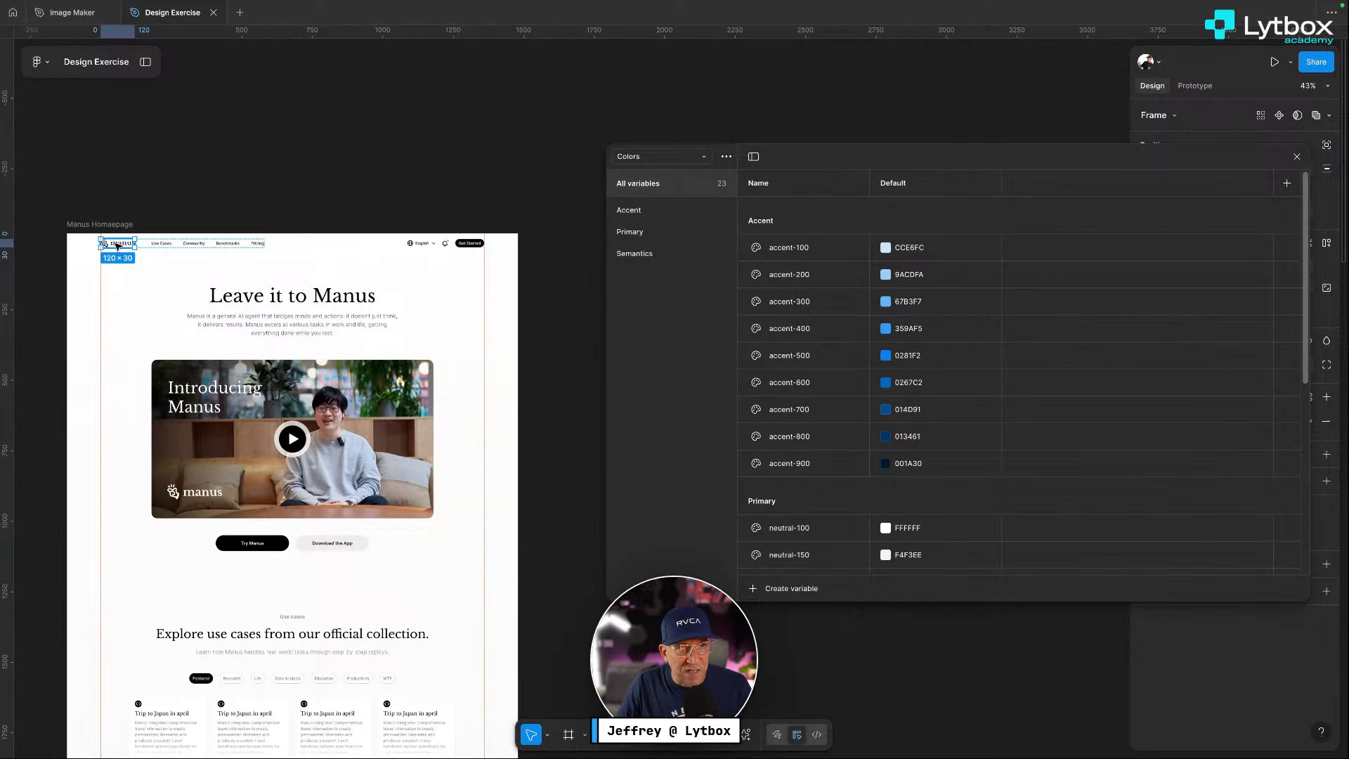
{"action": "scroll", "coordinate": [116, 244], "scroll_direction": "up", "scroll_amount": 8}
{"action": "double_click", "coordinate": [137, 244]}
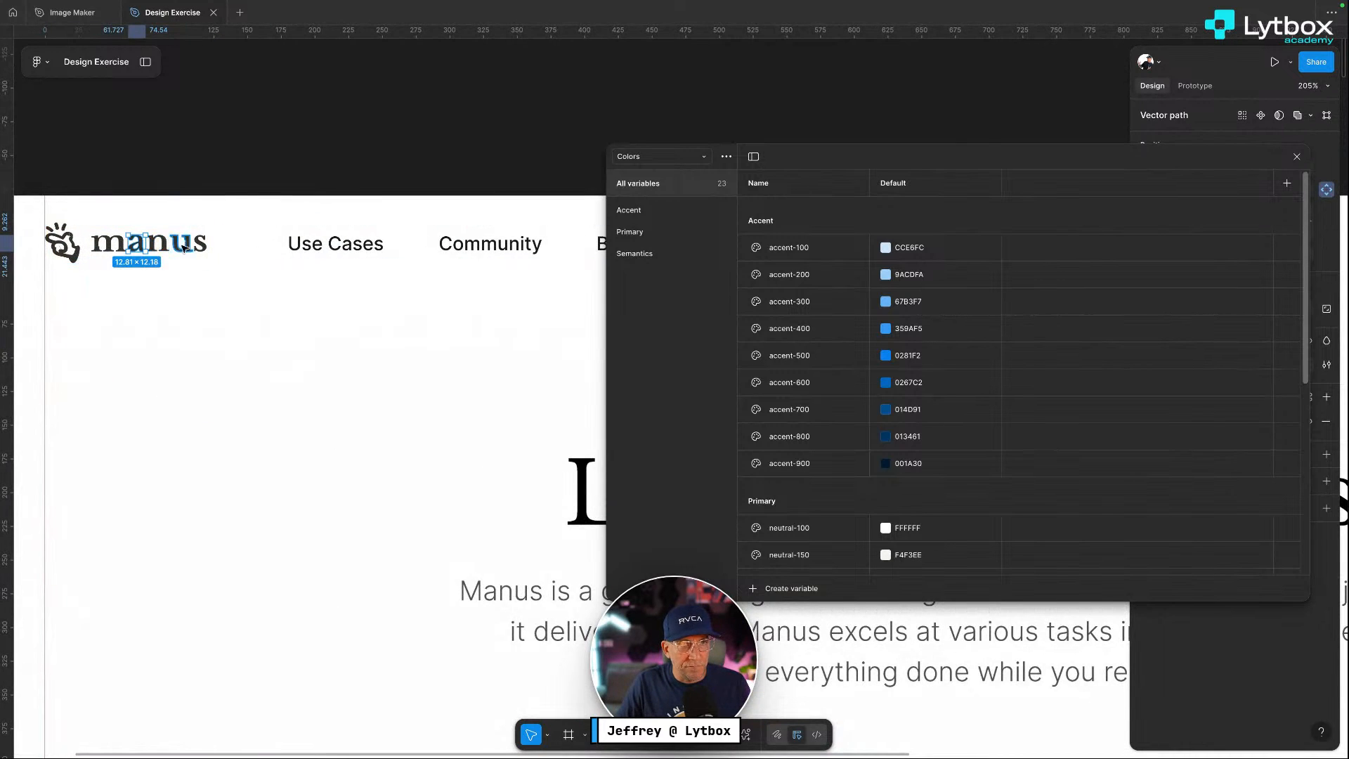
{"action": "left_click", "coordinate": [183, 246]}
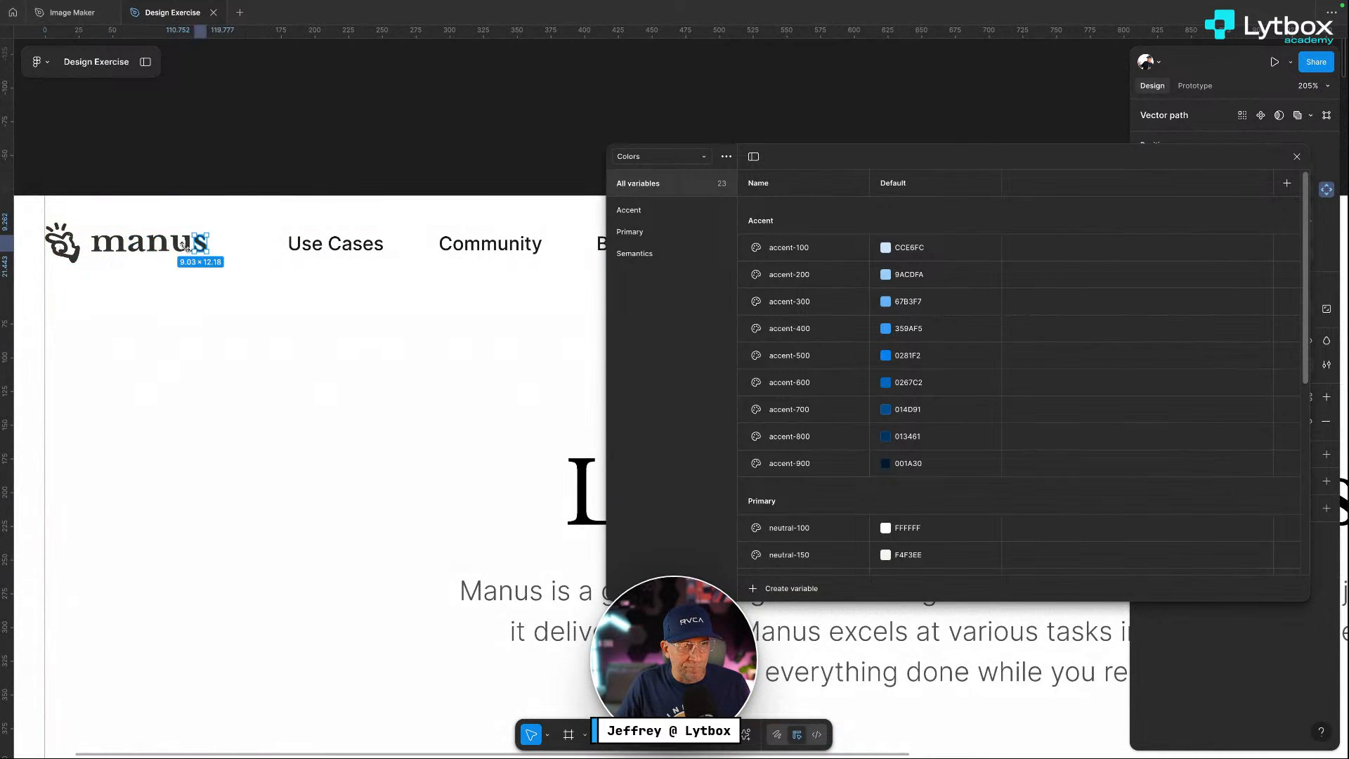
{"action": "left_click", "coordinate": [222, 185]}
{"action": "scroll", "coordinate": [249, 158], "scroll_direction": "down", "scroll_amount": 5}
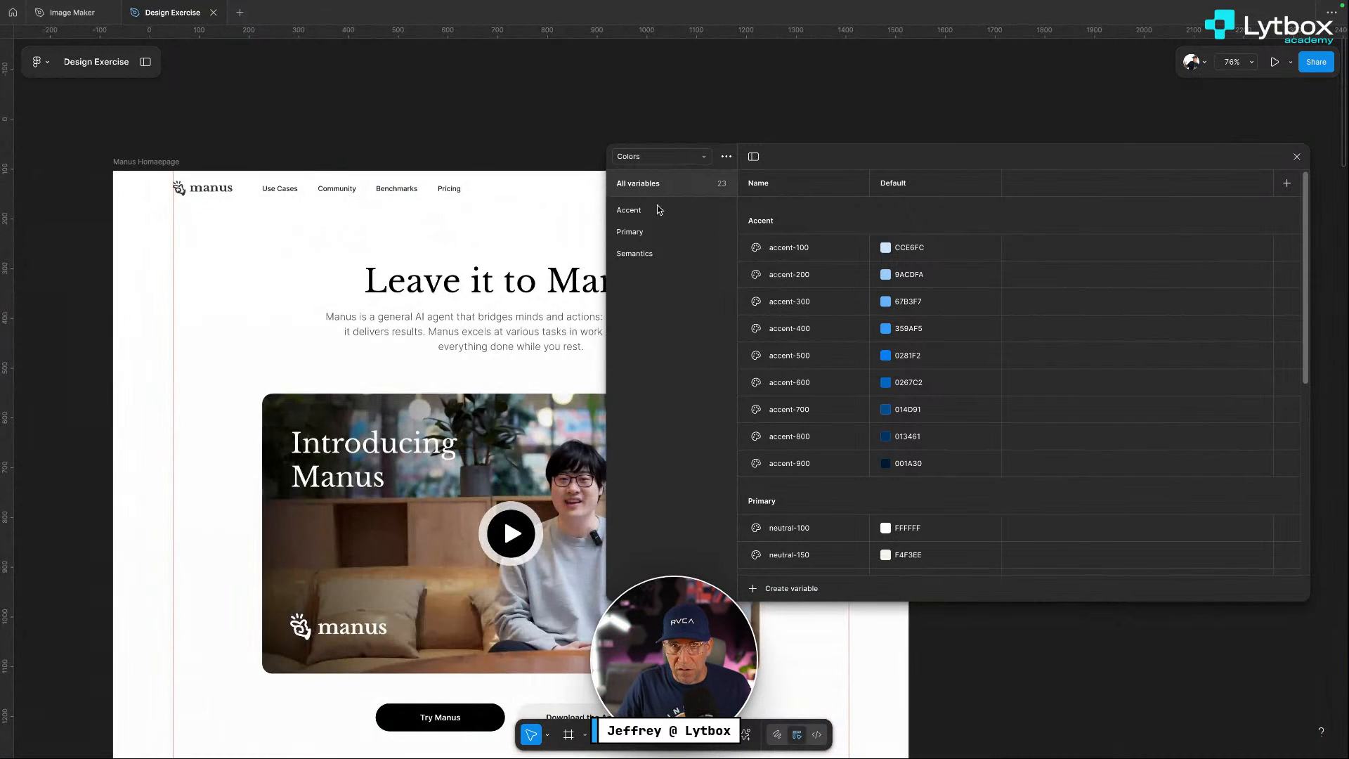
{"action": "scroll", "coordinate": [534, 179], "scroll_direction": "down", "scroll_amount": 1}
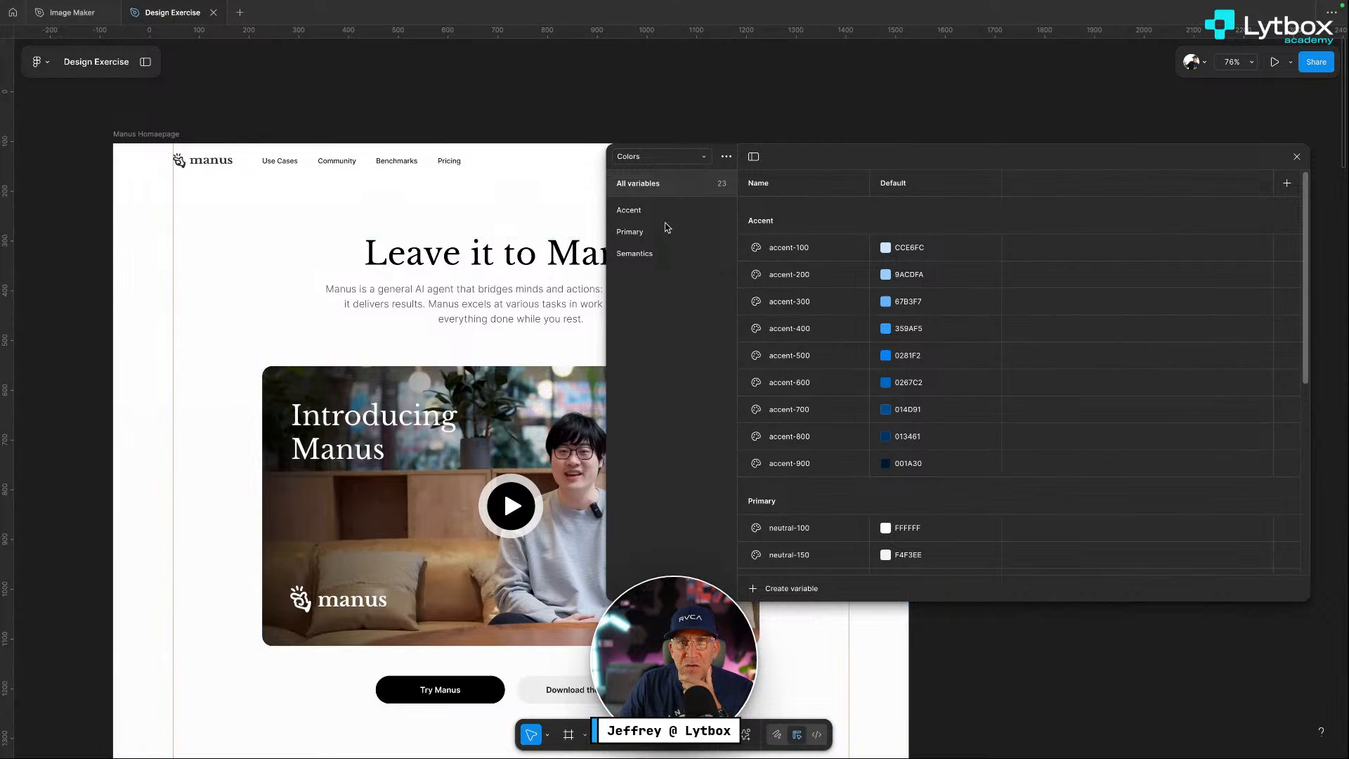
Delete the Mobile Typography variable collection
{"action": "left_click", "coordinate": [680, 160]}
{"action": "scroll", "coordinate": [513, 224], "scroll_direction": "right", "scroll_amount": 5}
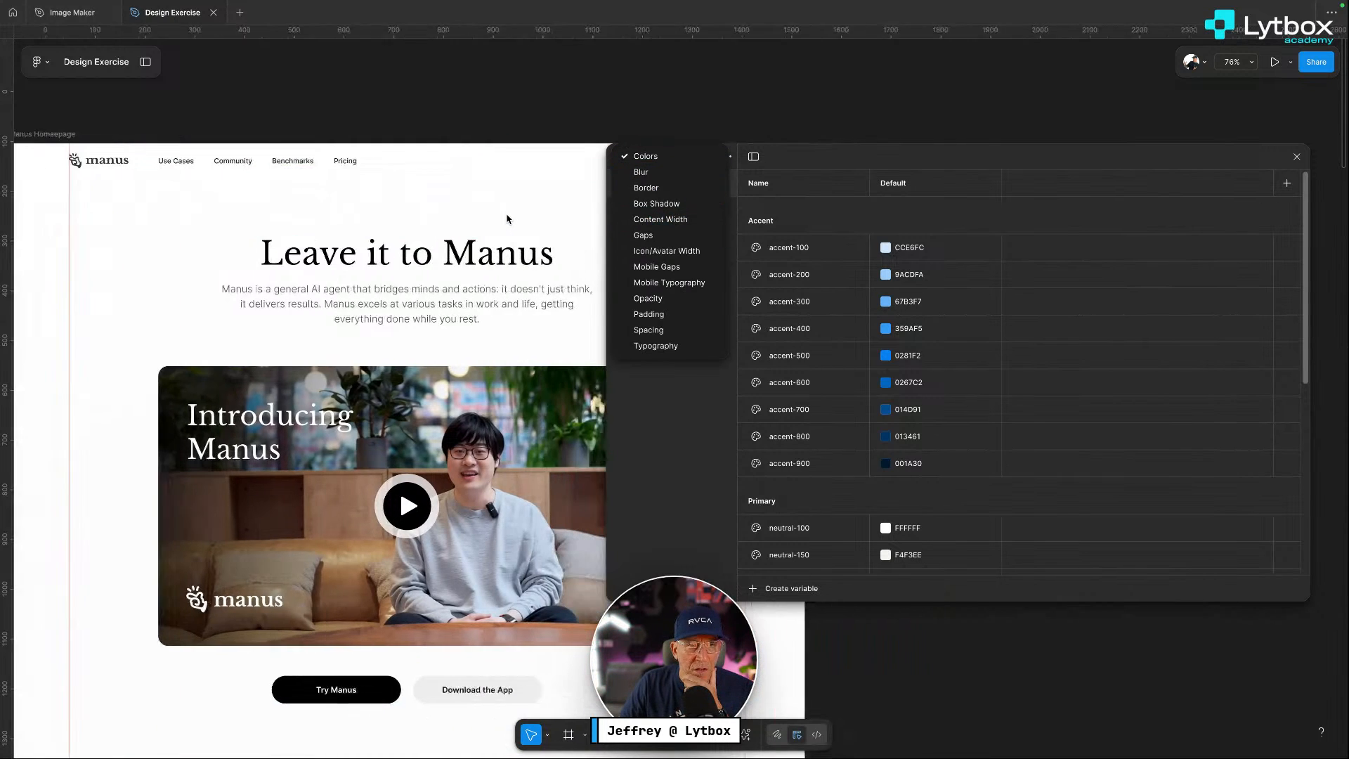
{"action": "left_click", "coordinate": [676, 283]}
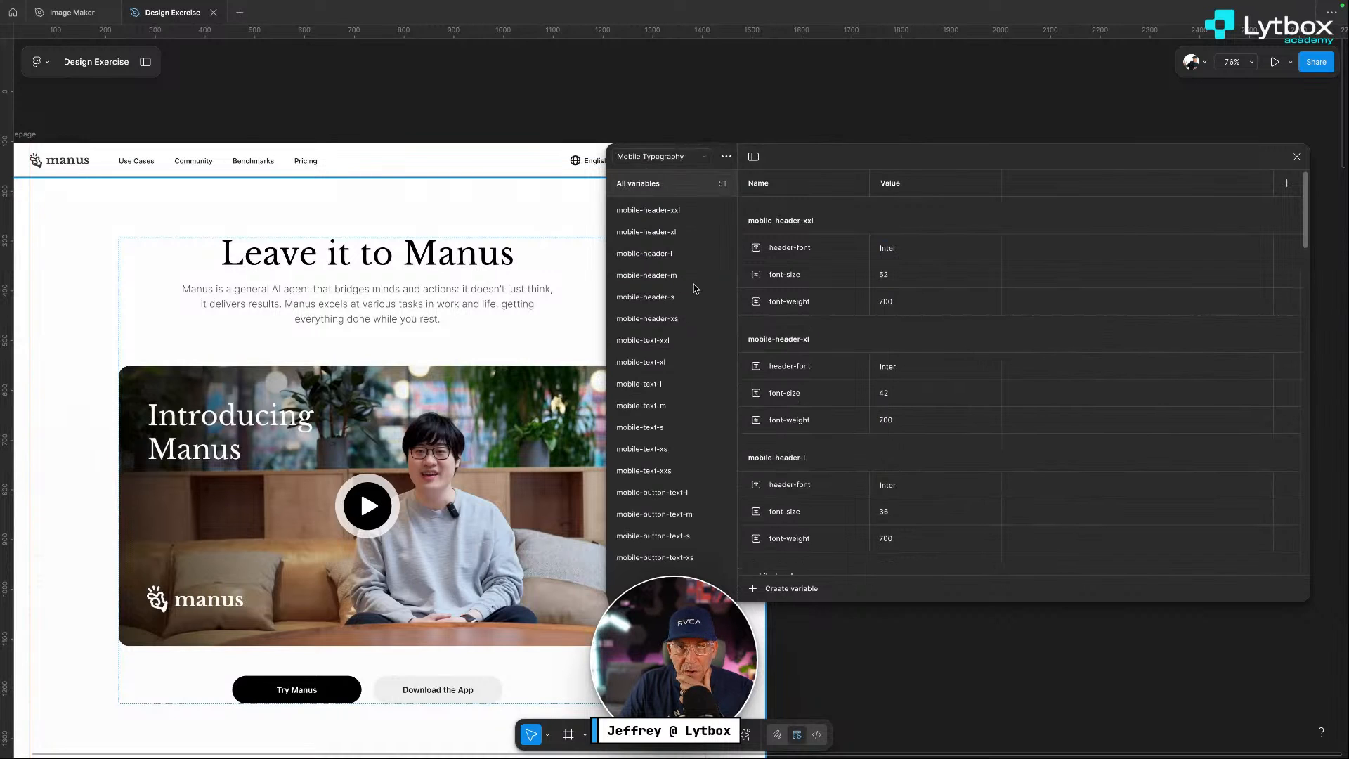
{"action": "left_click", "coordinate": [726, 156]}
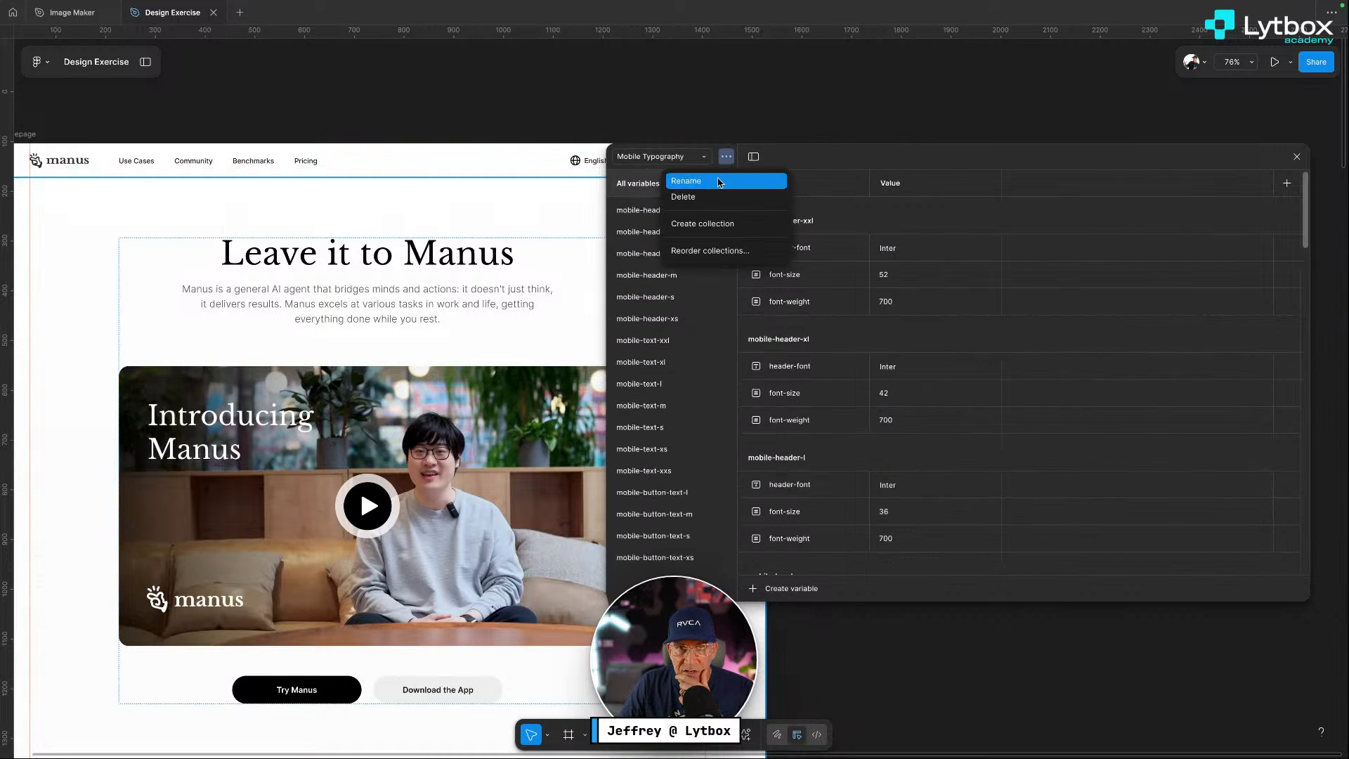
{"action": "left_click", "coordinate": [704, 199]}
Delete the Mobile Gaps variable collection
{"action": "left_click", "coordinate": [698, 157]}
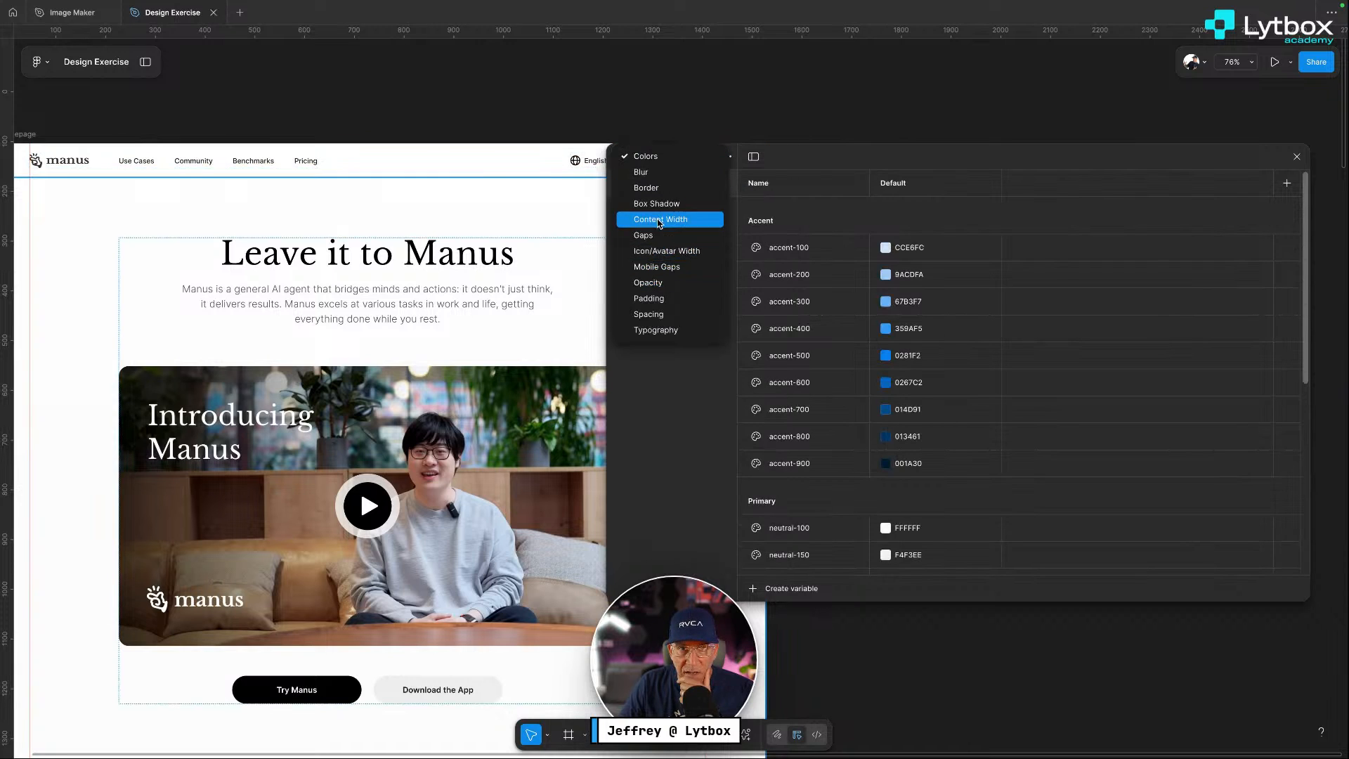
{"action": "left_click", "coordinate": [676, 267]}
{"action": "left_click", "coordinate": [726, 156]}
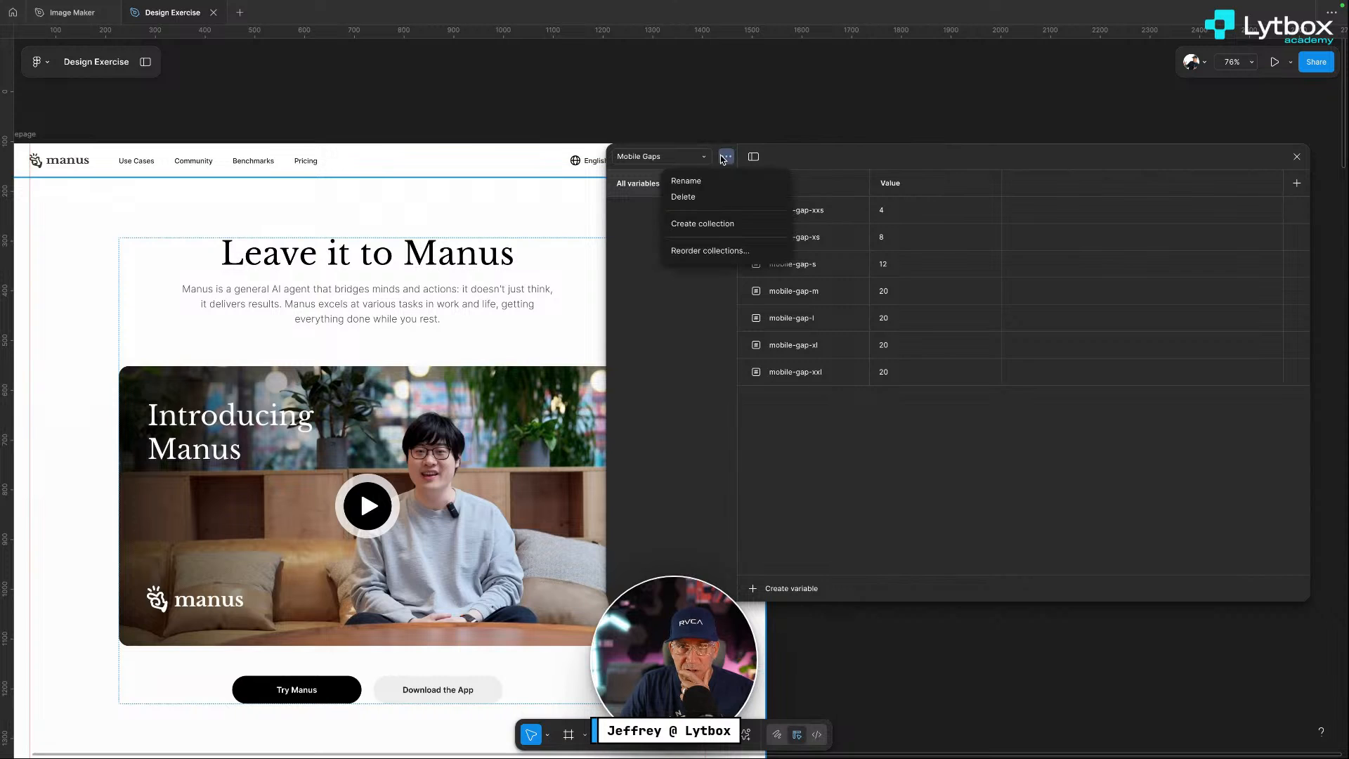
{"action": "left_click", "coordinate": [713, 197]}
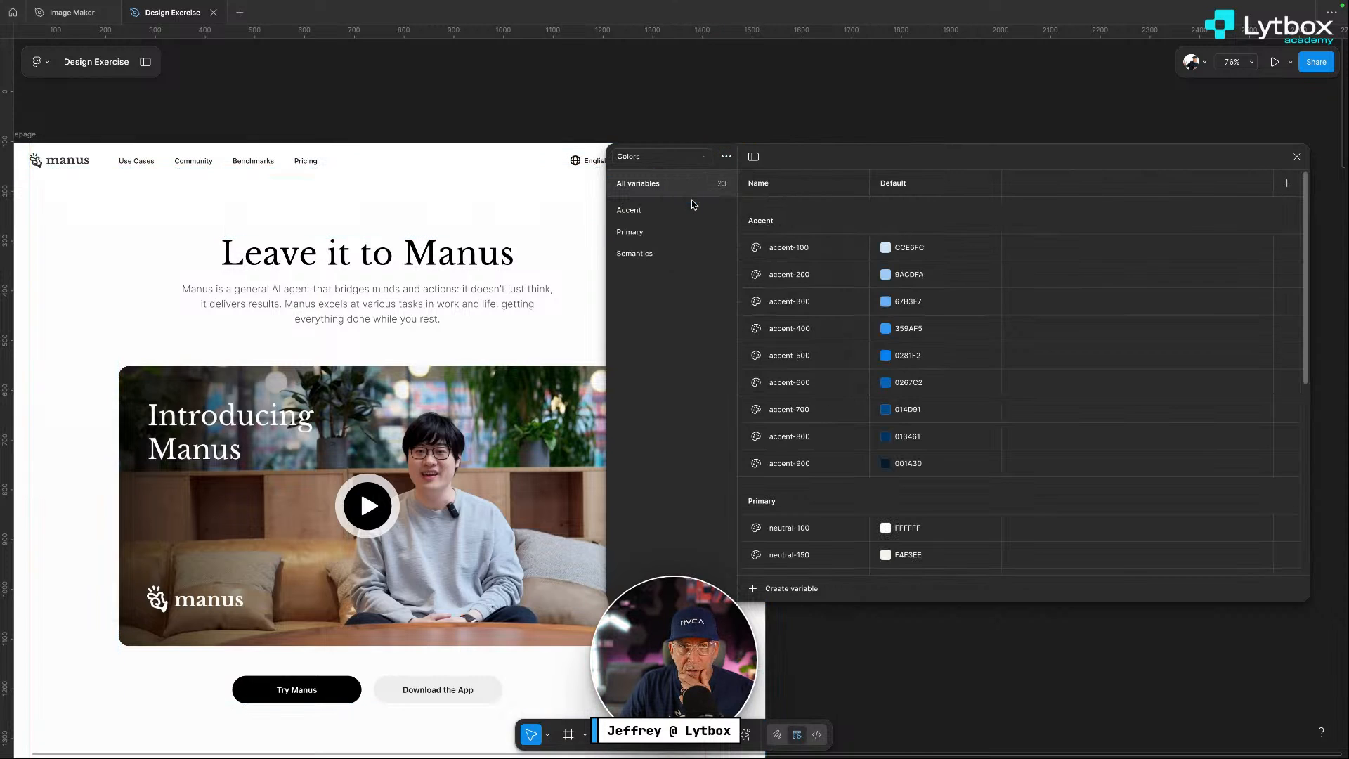
In the Typography collection, set the header-xxl header-font to Poly Sans for both Desktop and Mobile
{"action": "left_click", "coordinate": [703, 157]}
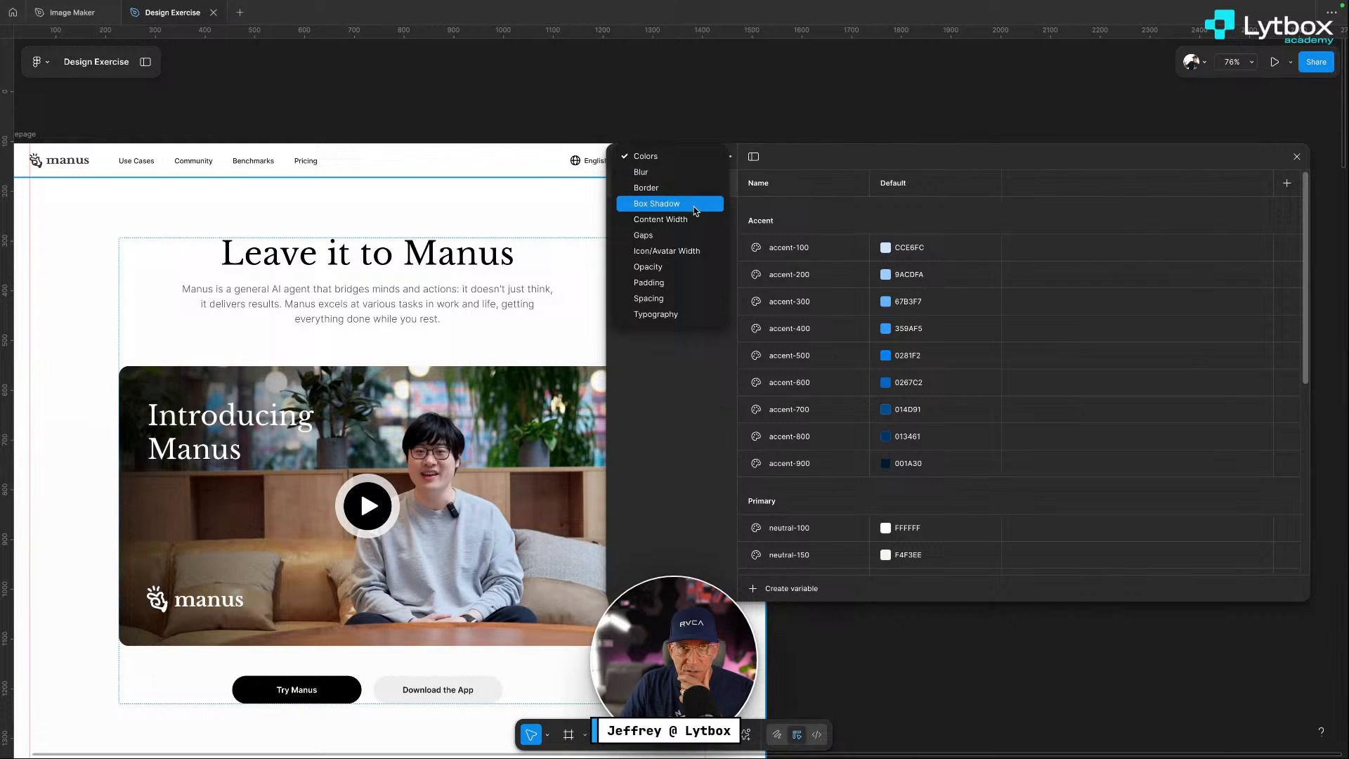
{"action": "left_click", "coordinate": [665, 316]}
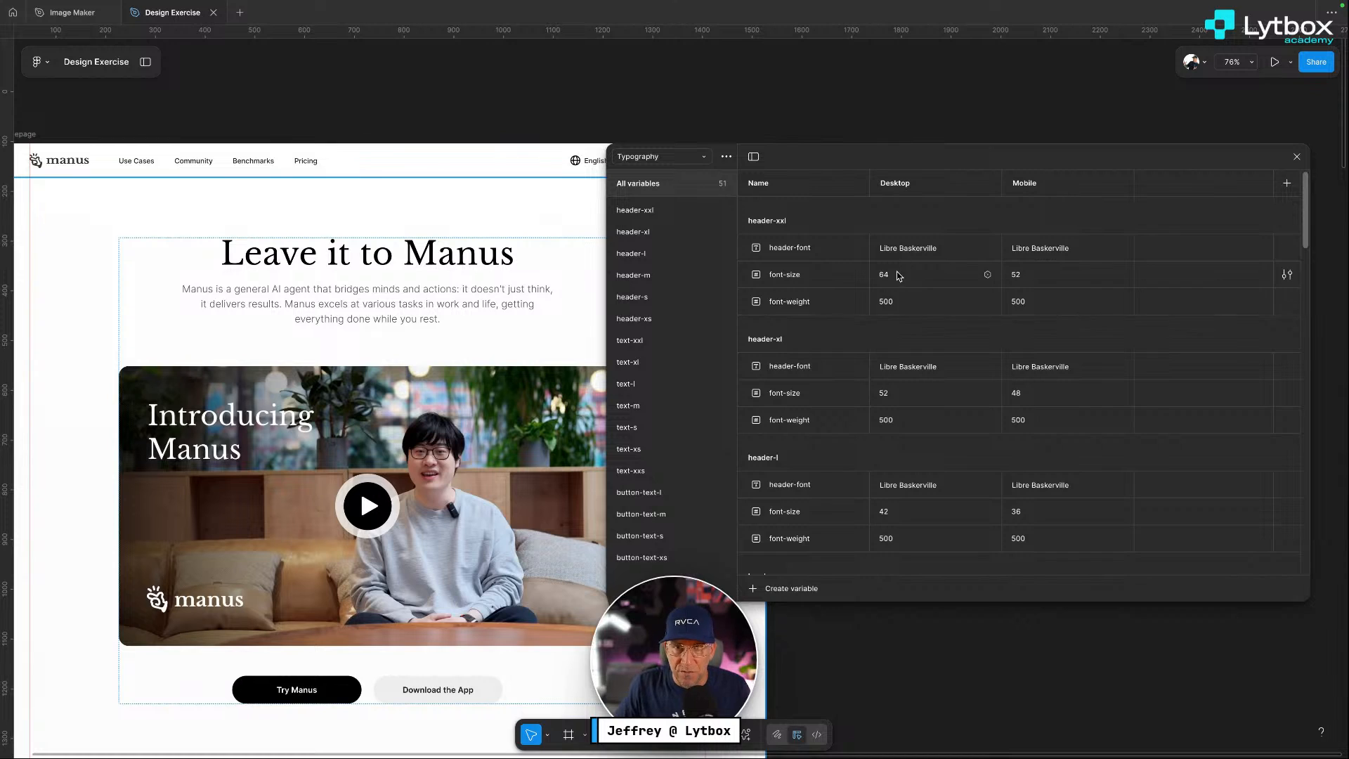
{"action": "left_click", "coordinate": [913, 255]}
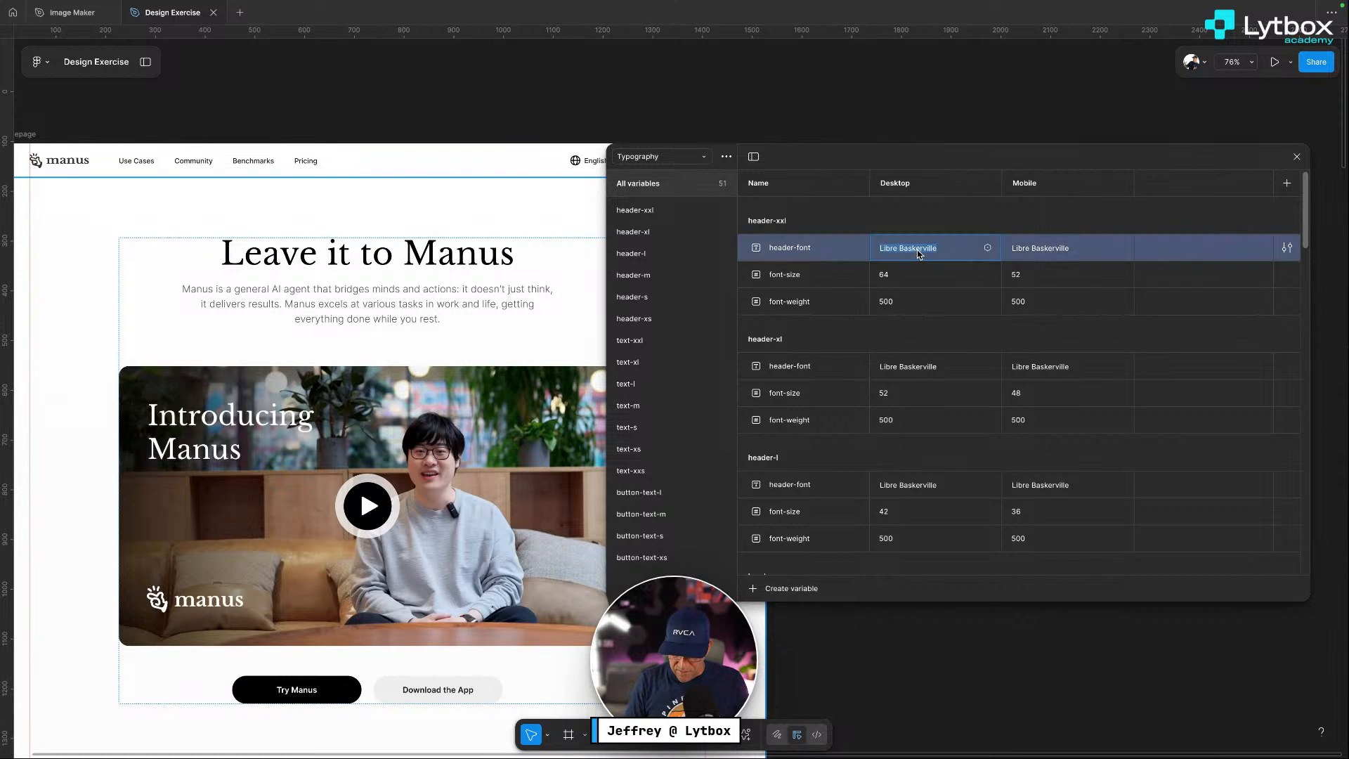
{"action": "type", "text": "Poly Sans"}
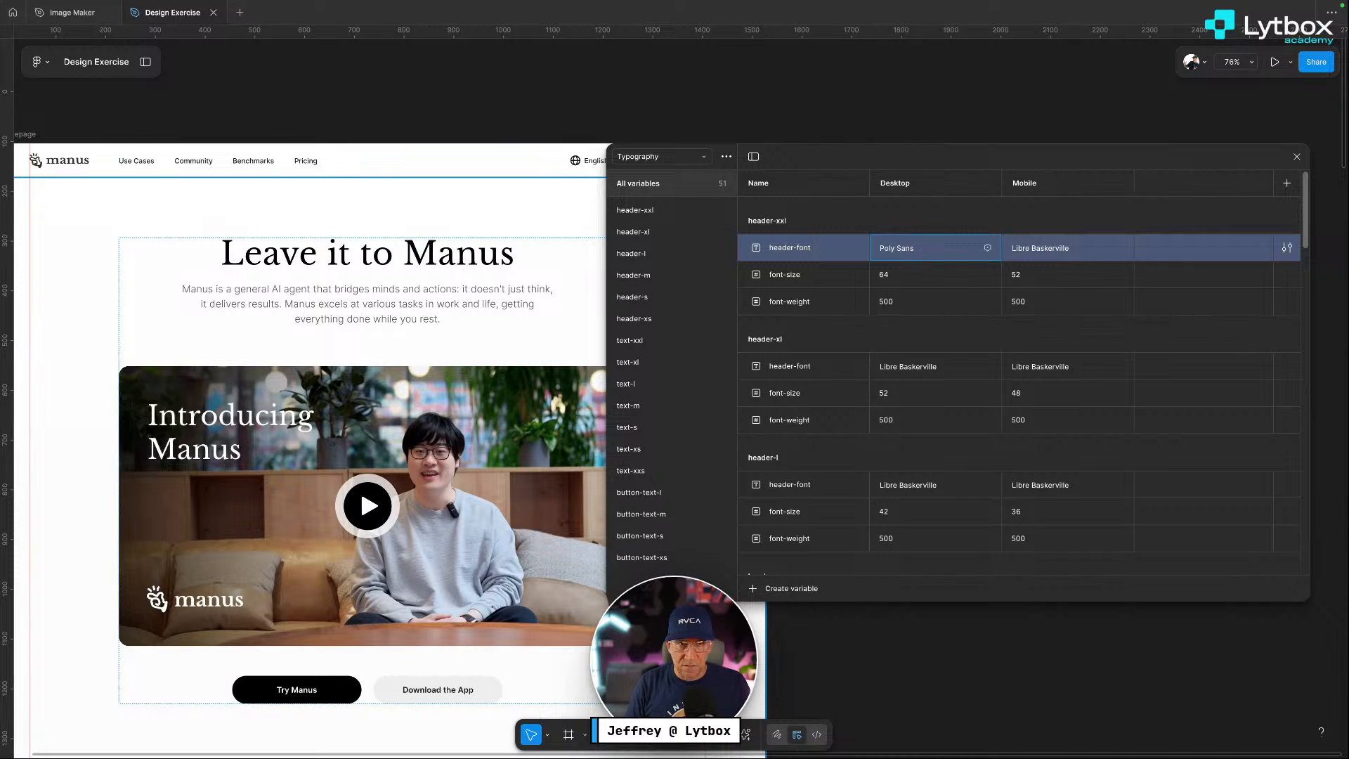
{"action": "key", "text": "Return"}
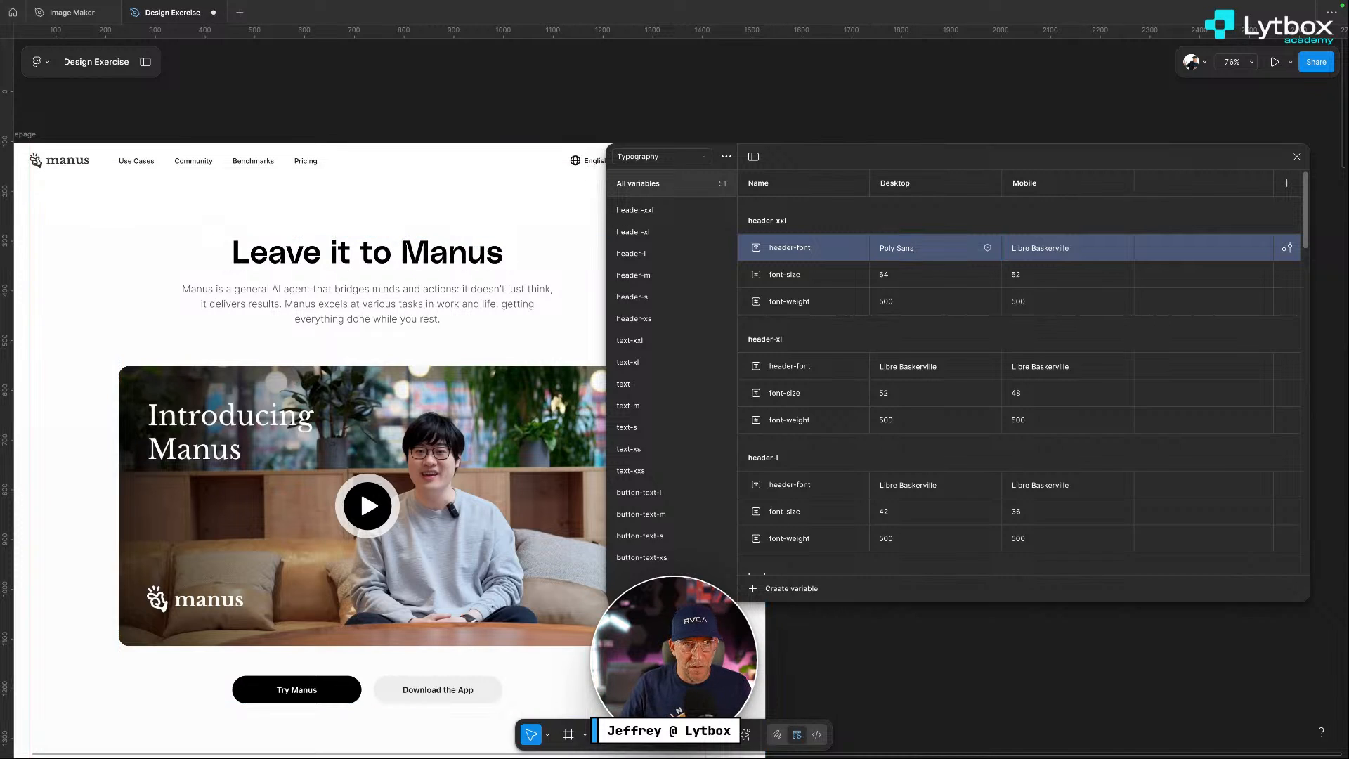
{"action": "left_click", "coordinate": [920, 251]}
{"action": "key", "text": "ctrl+c"}
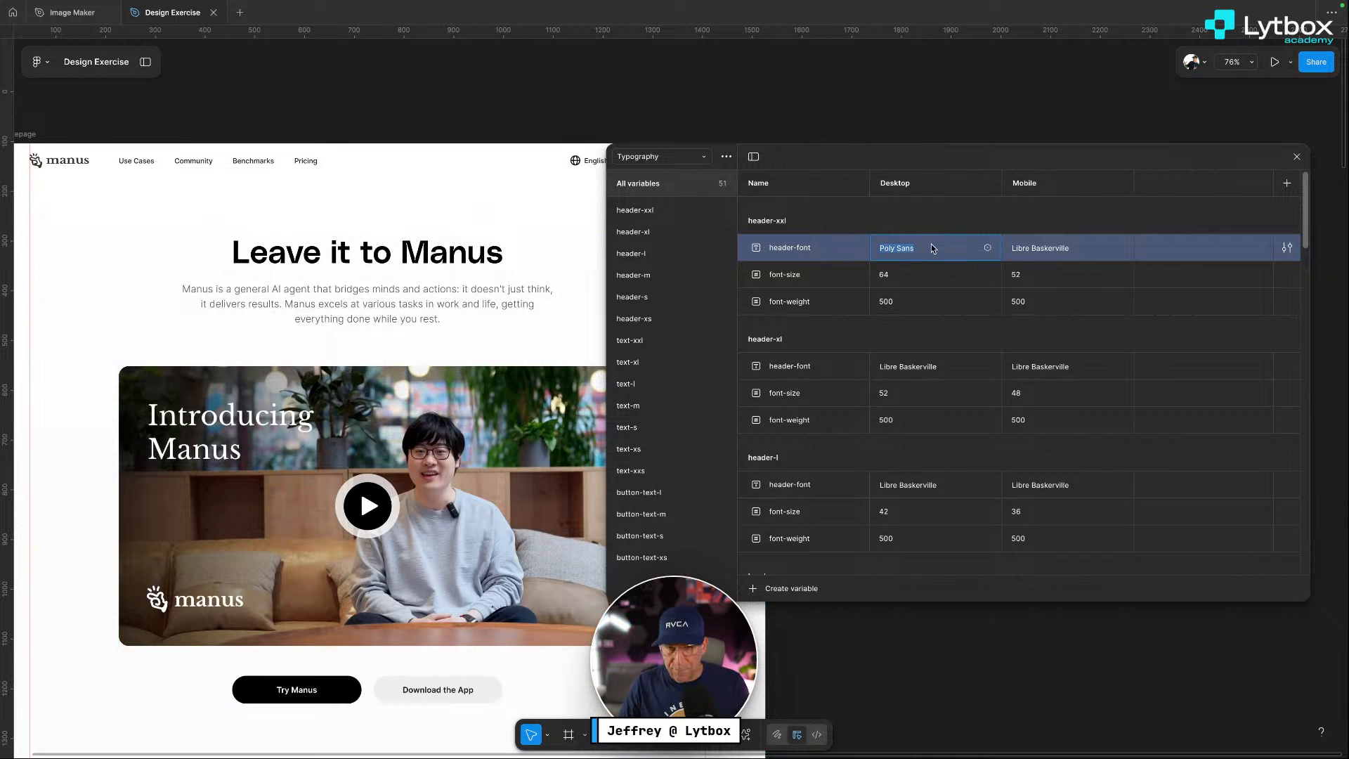
{"action": "left_click", "coordinate": [1069, 253]}
{"action": "key", "text": "ctrl+v"}
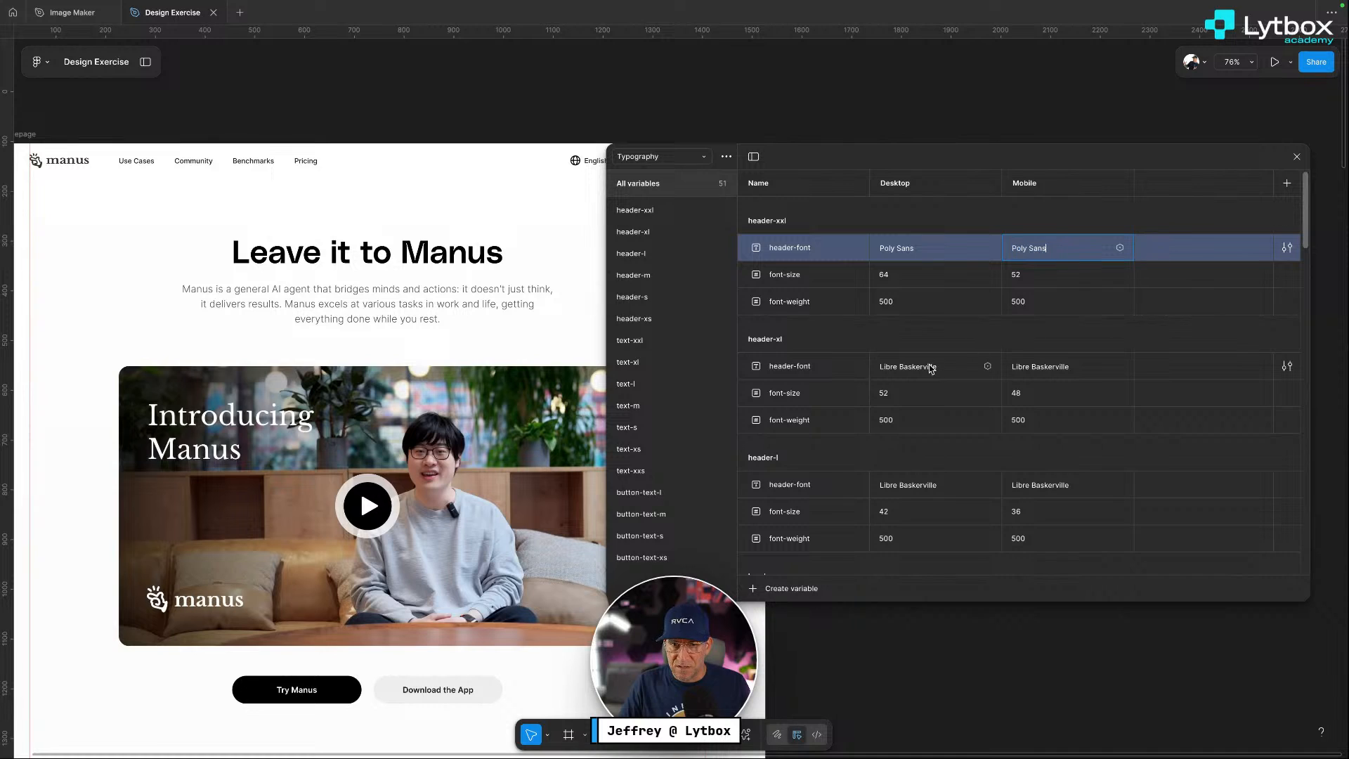
Set the header-font of header-xl and header-l to Poly Sans for both Desktop and Mobile
{"action": "left_click", "coordinate": [923, 373]}
{"action": "key", "text": "ctrl+v"}
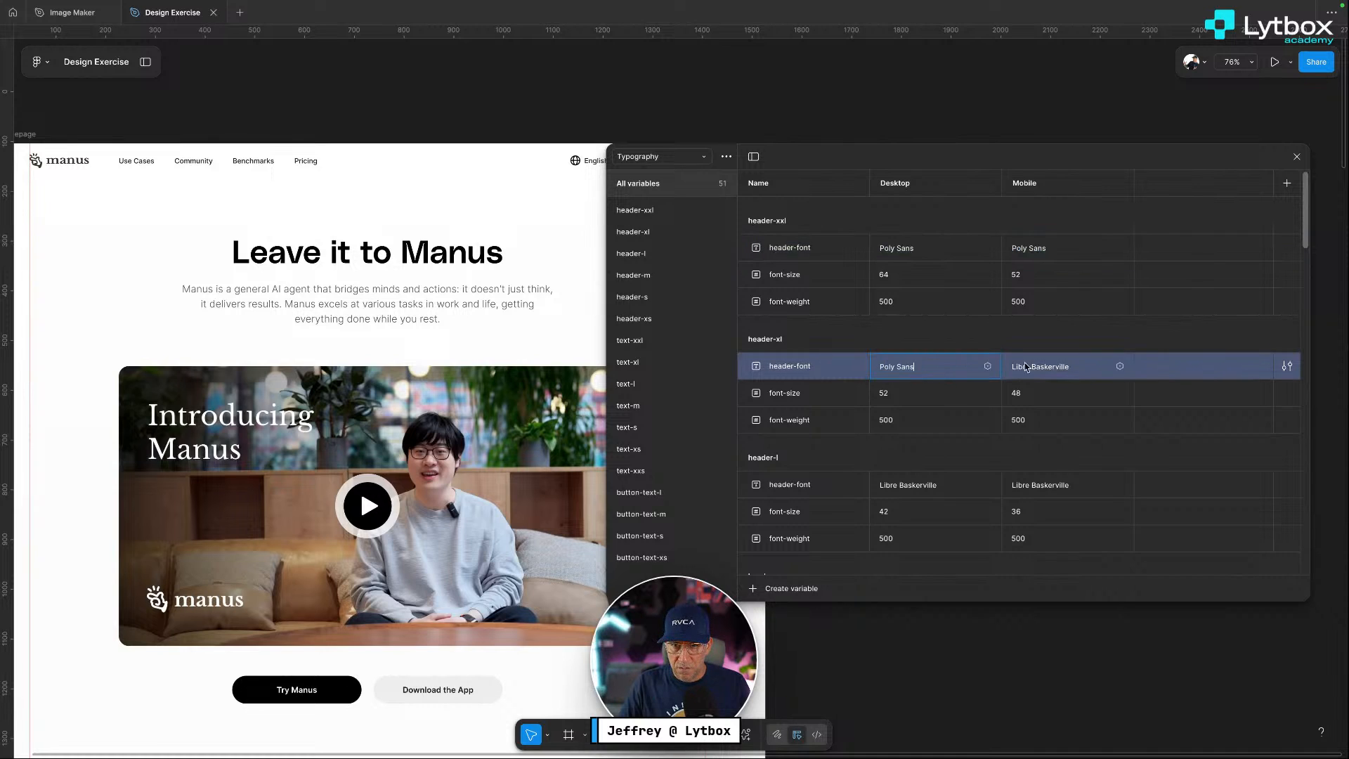
{"action": "left_click", "coordinate": [1058, 367]}
{"action": "key", "text": "ctrl+v"}
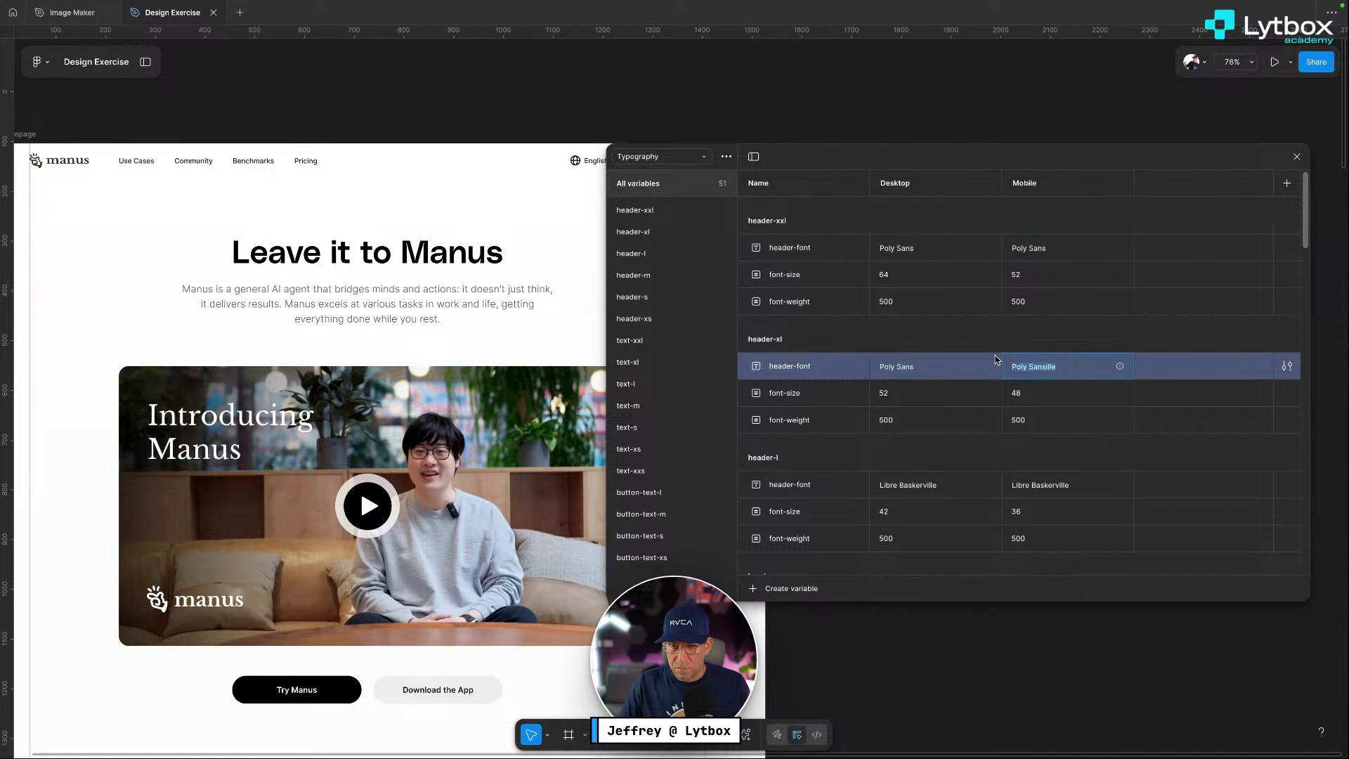
{"action": "left_click", "coordinate": [935, 484]}
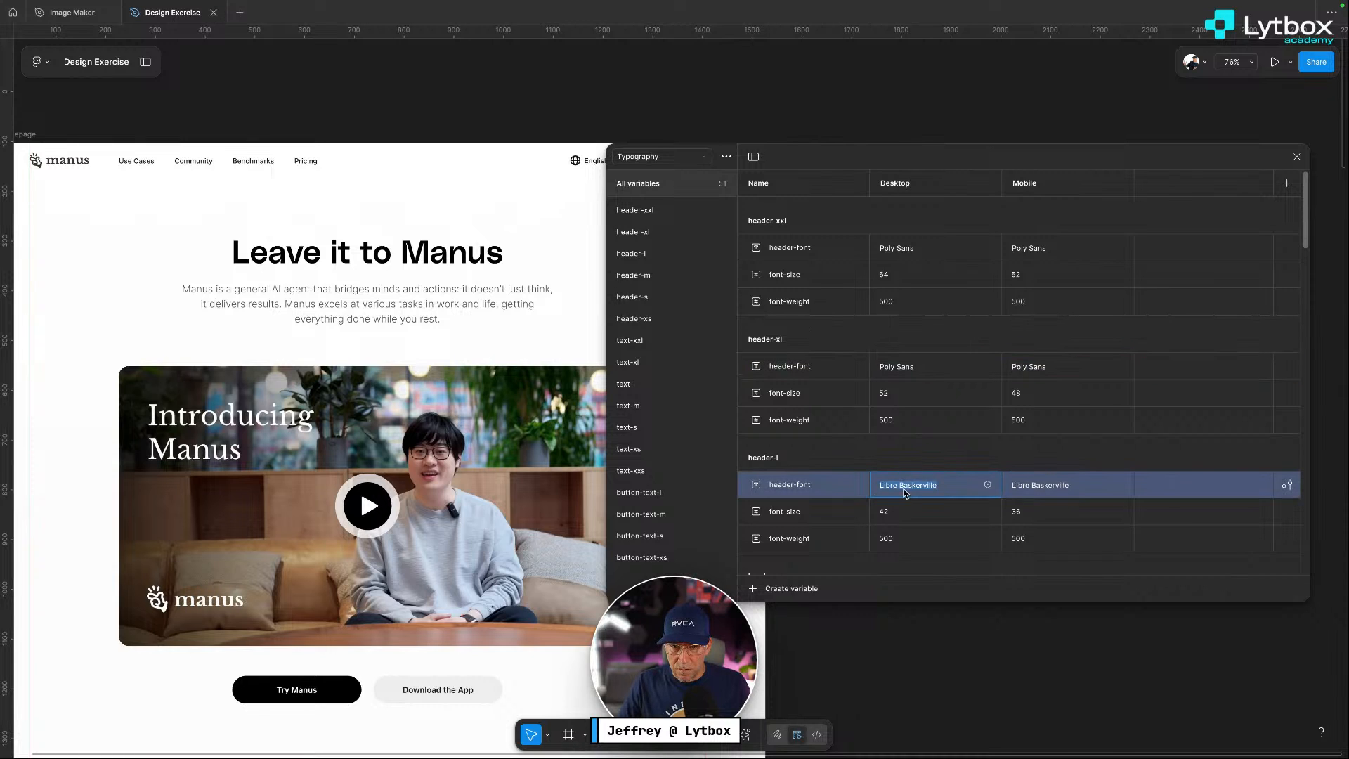
{"action": "key", "text": "ctrl+v"}
{"action": "left_click", "coordinate": [1085, 489]}
{"action": "key", "text": "ctrl+v"}
Set the header-font of header-m to Poly Sans for both Desktop and Mobile
{"action": "scroll", "coordinate": [962, 471], "scroll_direction": "down", "scroll_amount": 3}
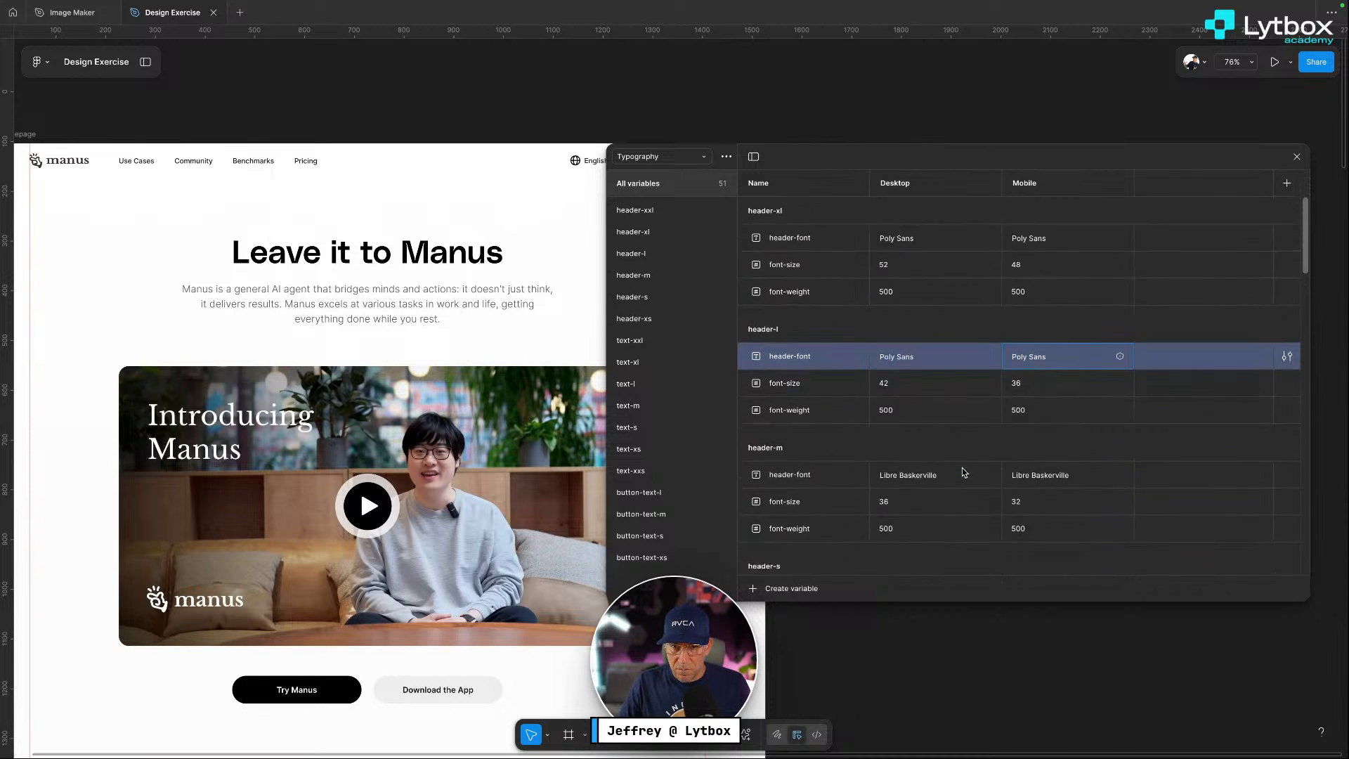
{"action": "left_click", "coordinate": [943, 421]}
{"action": "key", "text": "ctrl+v"}
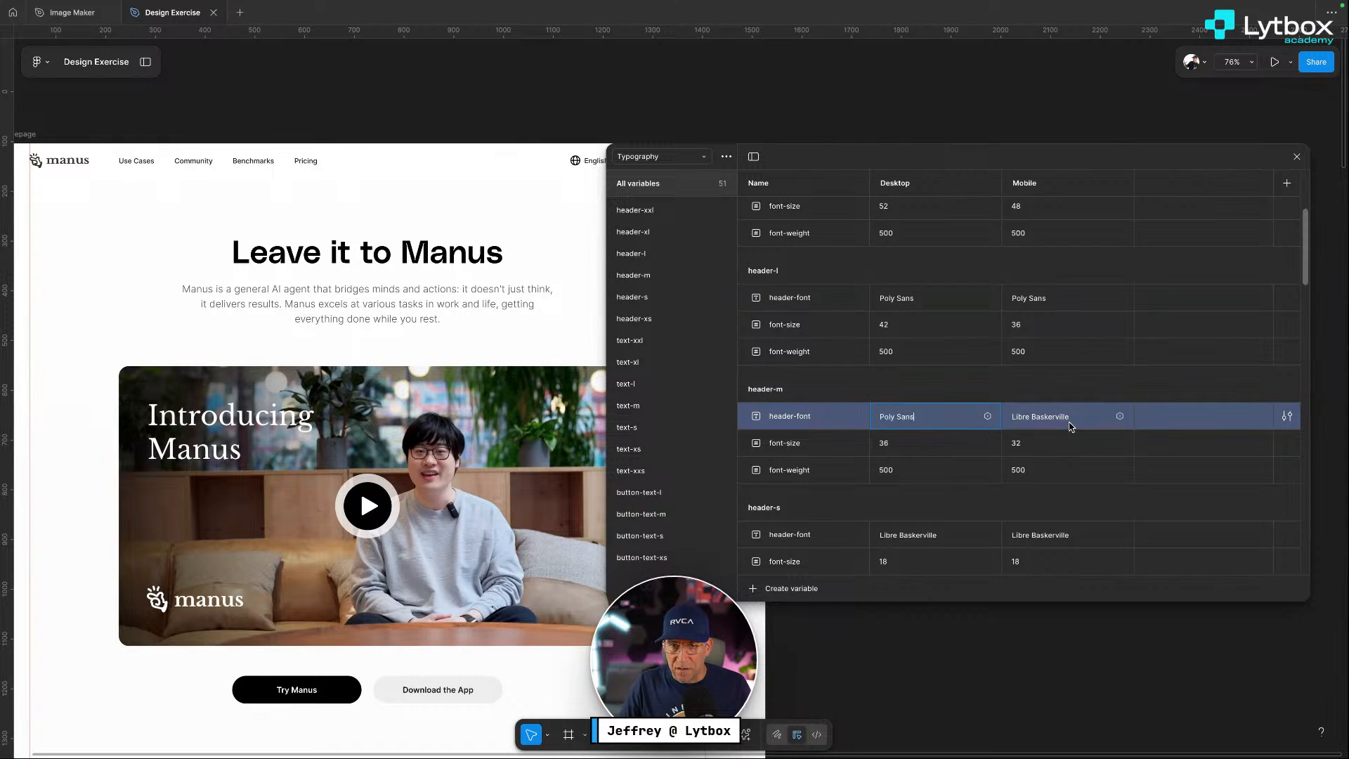
{"action": "left_click", "coordinate": [1070, 422]}
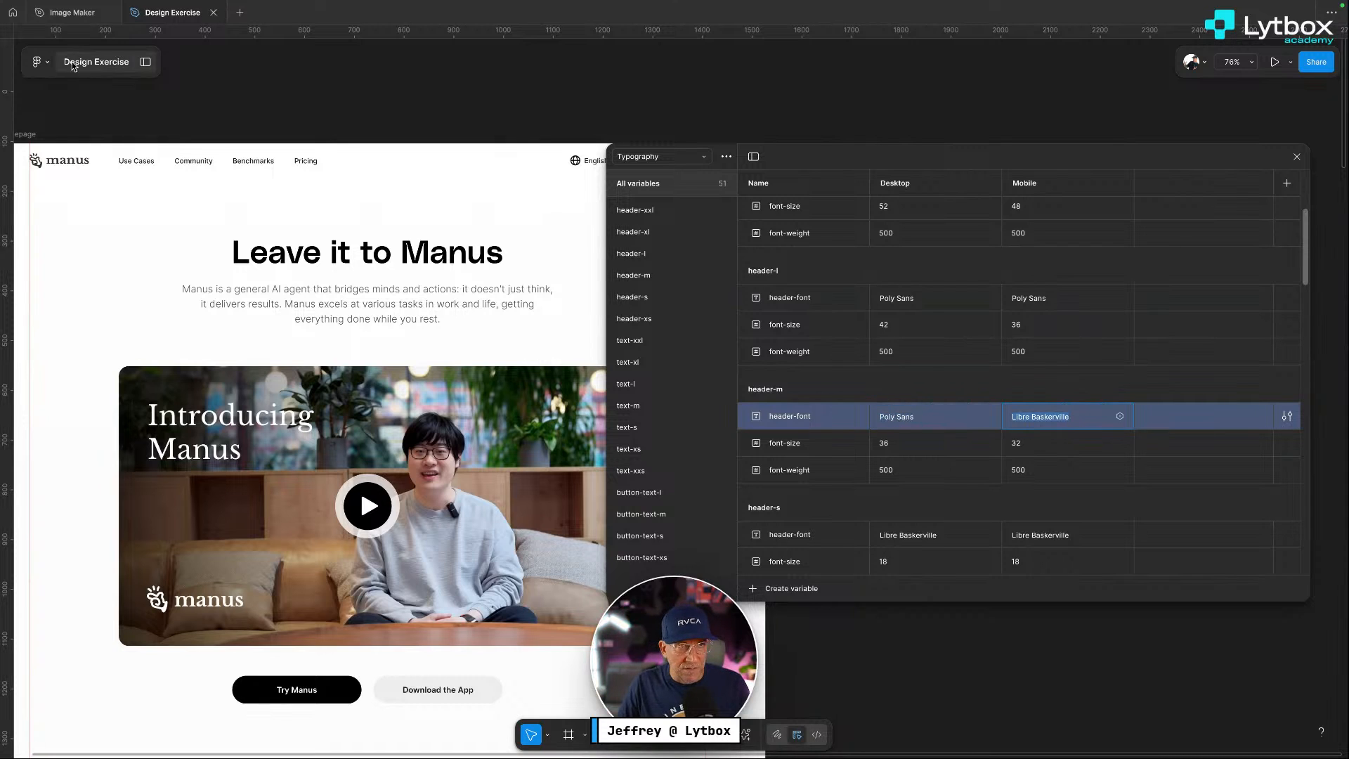
{"action": "left_click", "coordinate": [142, 62]}
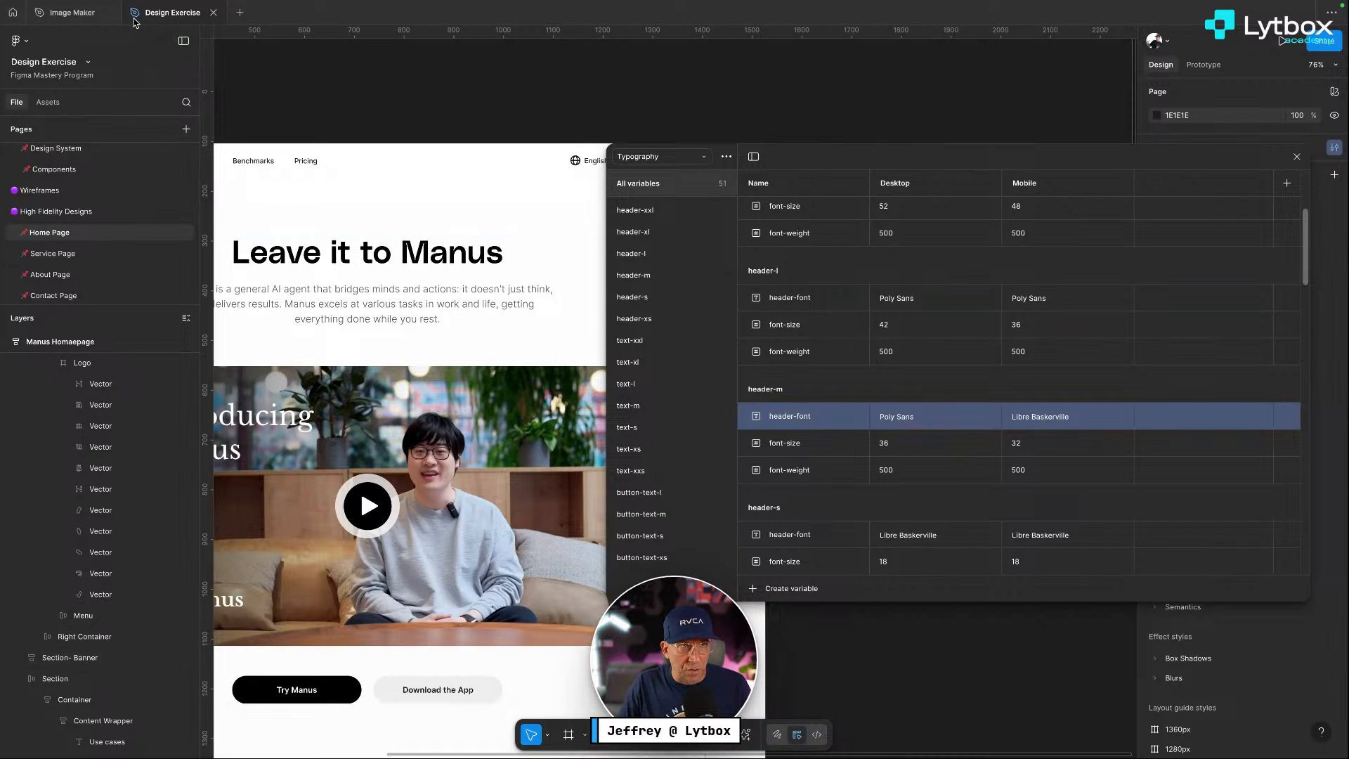
{"action": "left_click", "coordinate": [183, 40]}
{"action": "double_click", "coordinate": [1090, 420]}
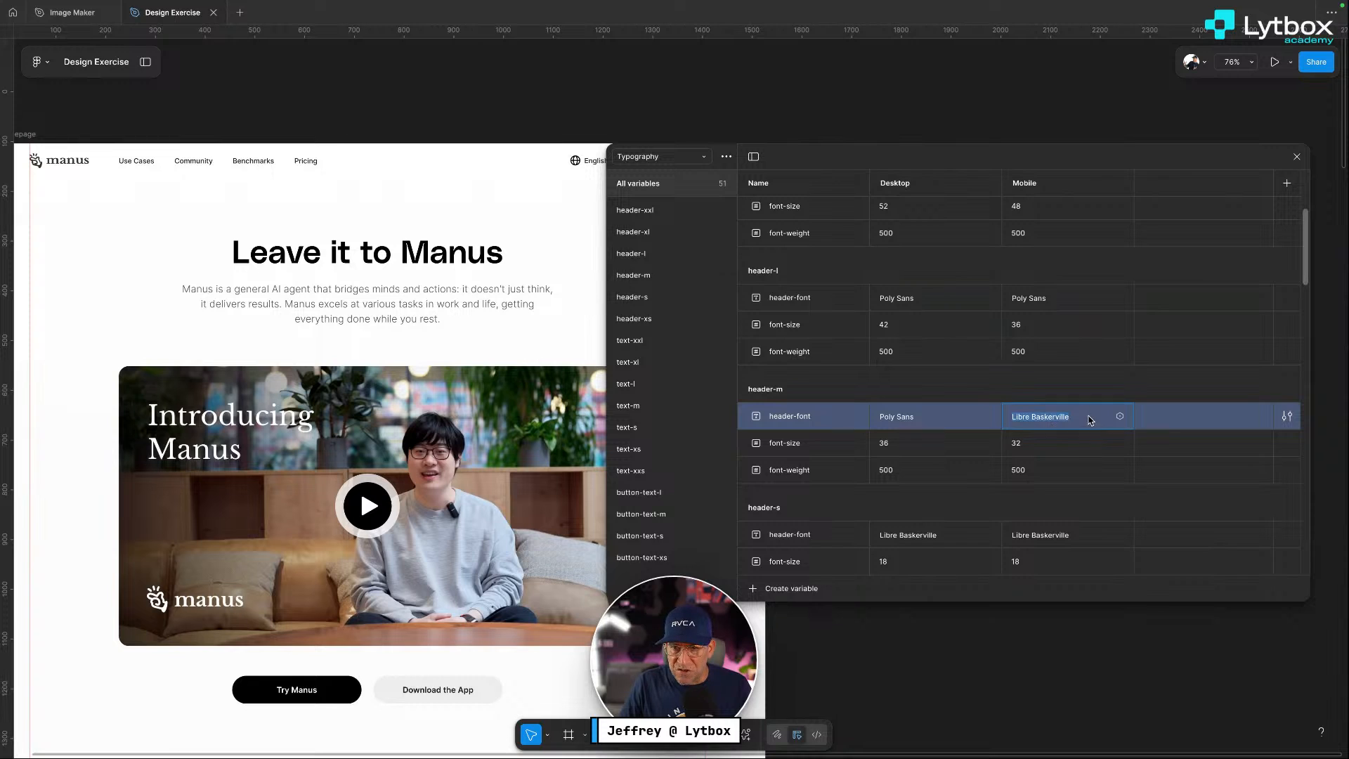
{"action": "type", "text": "Poly Sans"}
{"action": "key", "text": "Return"}
Set the header-font of header-s to Poly Sans for both Desktop and Mobile
{"action": "scroll", "coordinate": [1048, 453], "scroll_direction": "down", "scroll_amount": 3}
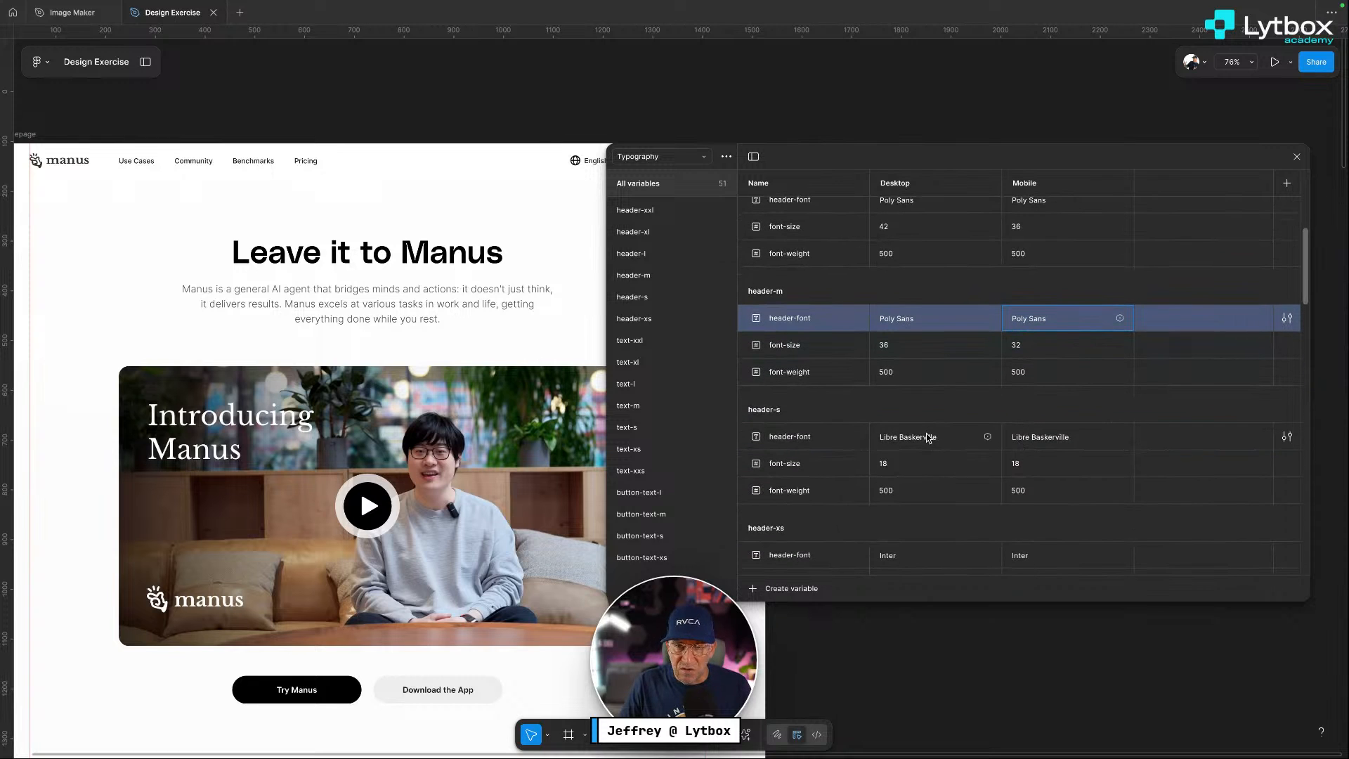
{"action": "double_click", "coordinate": [927, 437]}
{"action": "type", "text": "Poly Sans"}
{"action": "double_click", "coordinate": [1047, 439]}
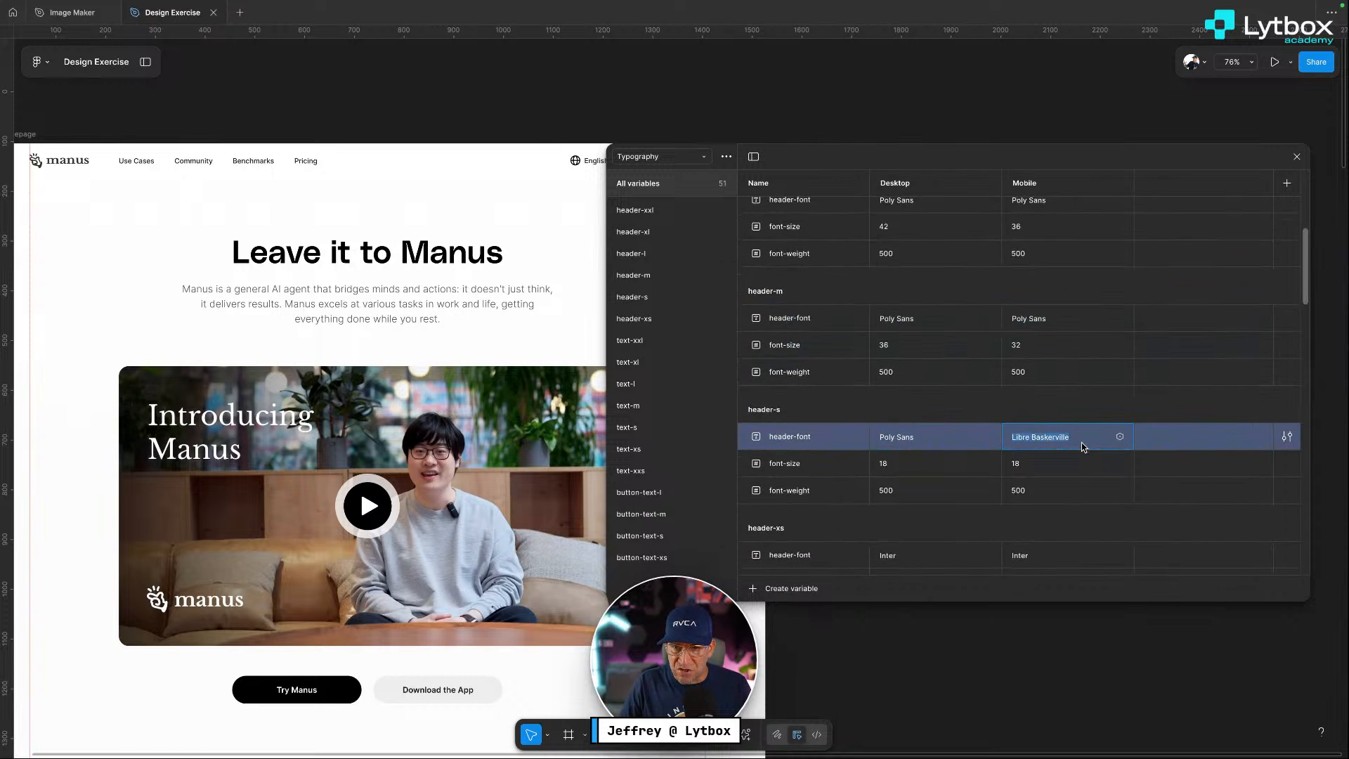
{"action": "type", "text": "Poly Sans"}
Set the header-font of header-xs to Poly Sans for both Desktop and Mobile
{"action": "scroll", "coordinate": [1078, 447], "scroll_direction": "down", "scroll_amount": 3}
{"action": "double_click", "coordinate": [922, 464]}
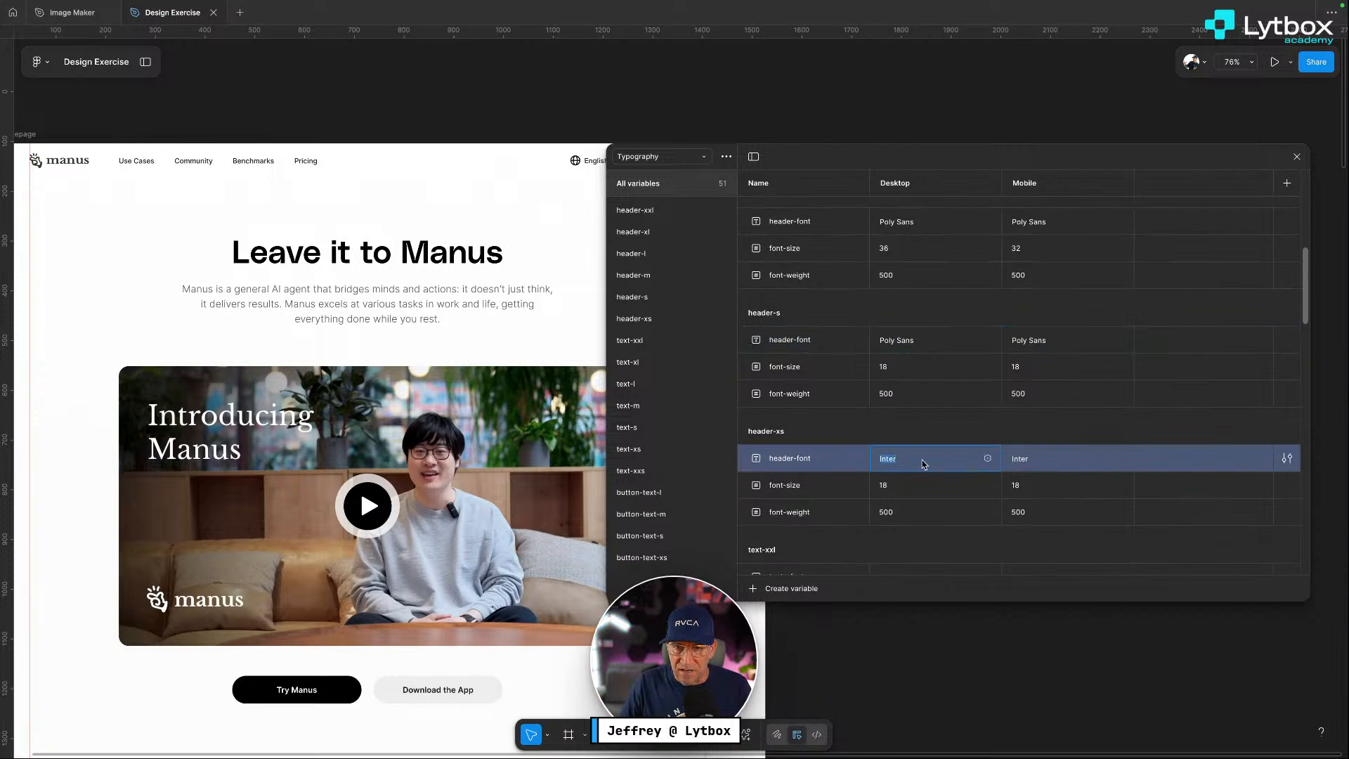
{"action": "type", "text": "Poly Sans"}
{"action": "double_click", "coordinate": [1030, 460]}
{"action": "type", "text": "Poly Sans"}
Set the body-font of text-xxl to Poly Sans for both Desktop and Mobile
{"action": "scroll", "coordinate": [913, 467], "scroll_direction": "down", "scroll_amount": 6}
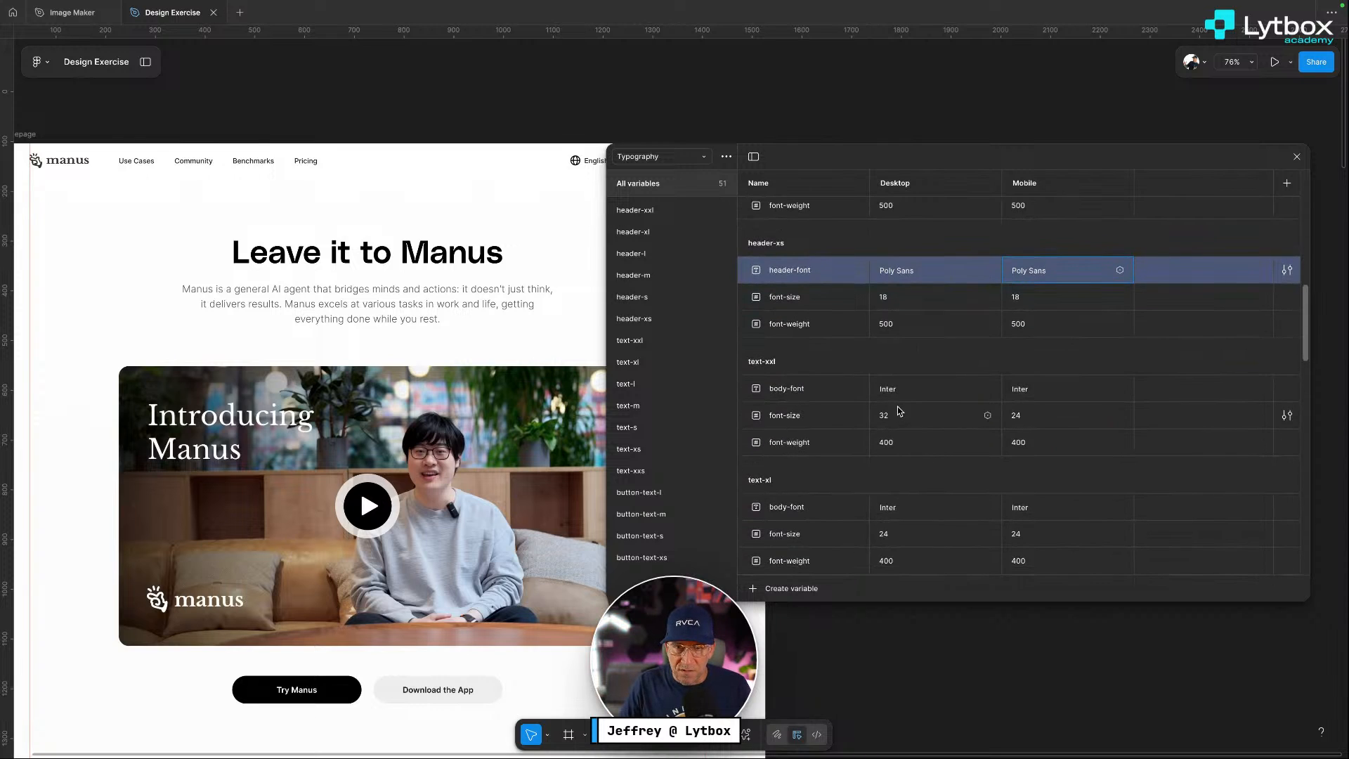
{"action": "double_click", "coordinate": [899, 389]}
{"action": "type", "text": "Poly Sans"}
{"action": "double_click", "coordinate": [1030, 388]}
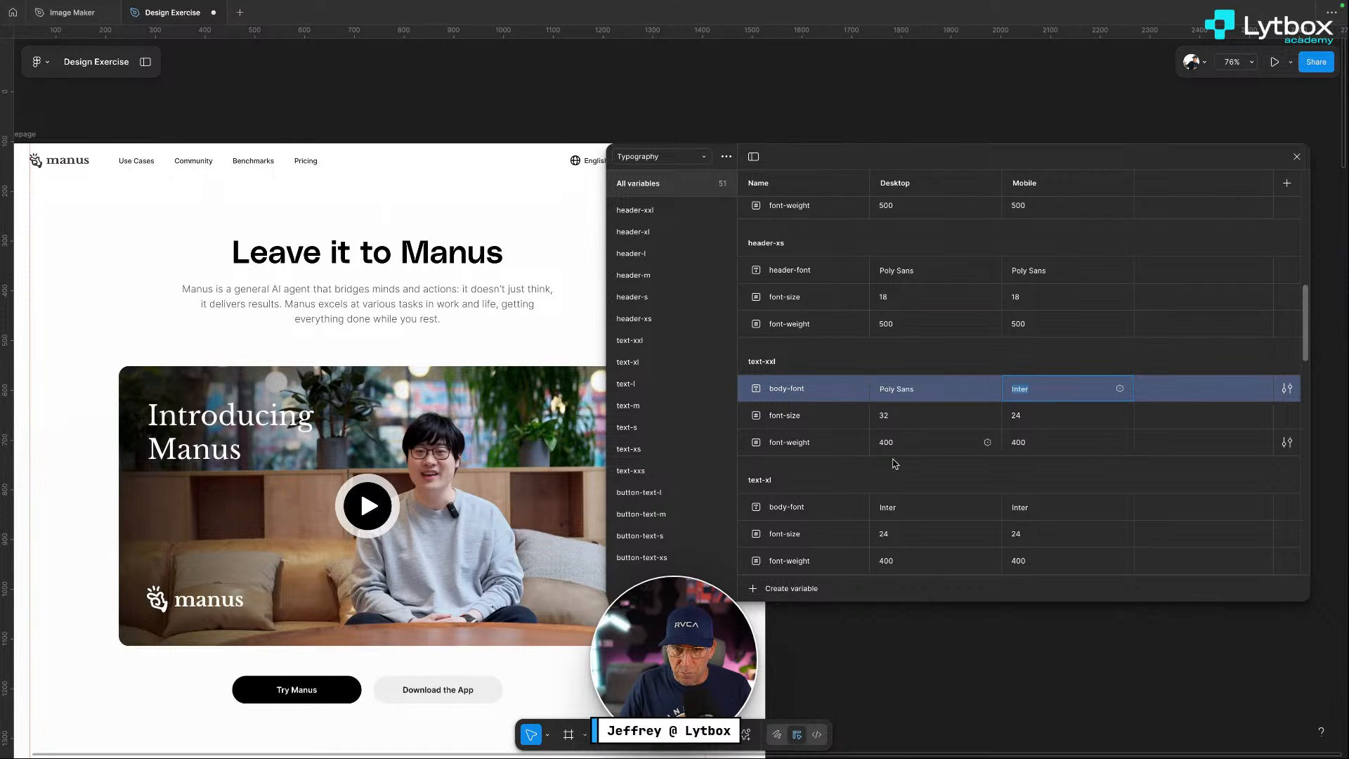
{"action": "type", "text": "Poly Sans"}
Set the body-font of text-xl to Poly Sans for Desktop and Mobile, checking the homepage's text sections in between
{"action": "double_click", "coordinate": [900, 507]}
{"action": "type", "text": "Poly Sans"}
{"action": "scroll", "coordinate": [900, 507], "scroll_direction": "down", "scroll_amount": 6}
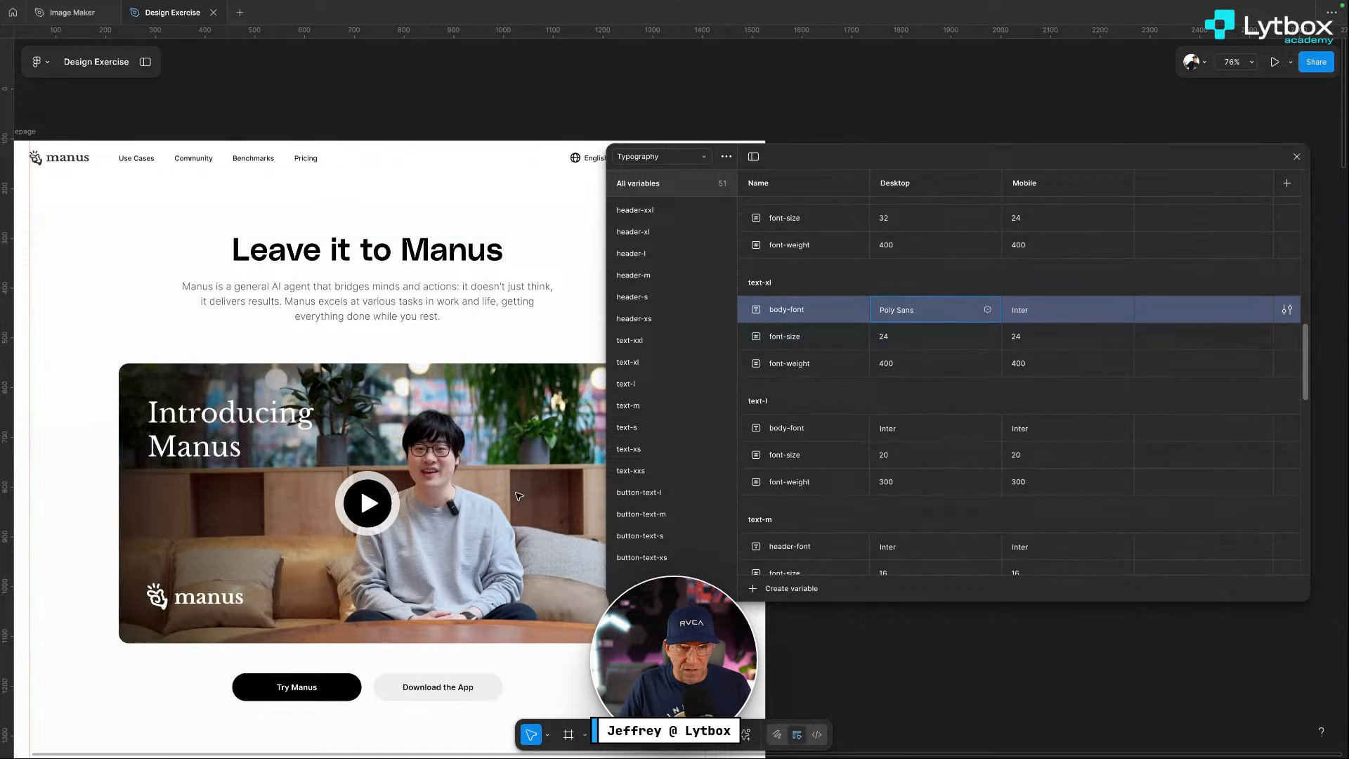
{"action": "scroll", "coordinate": [519, 496], "scroll_direction": "down", "scroll_amount": 15}
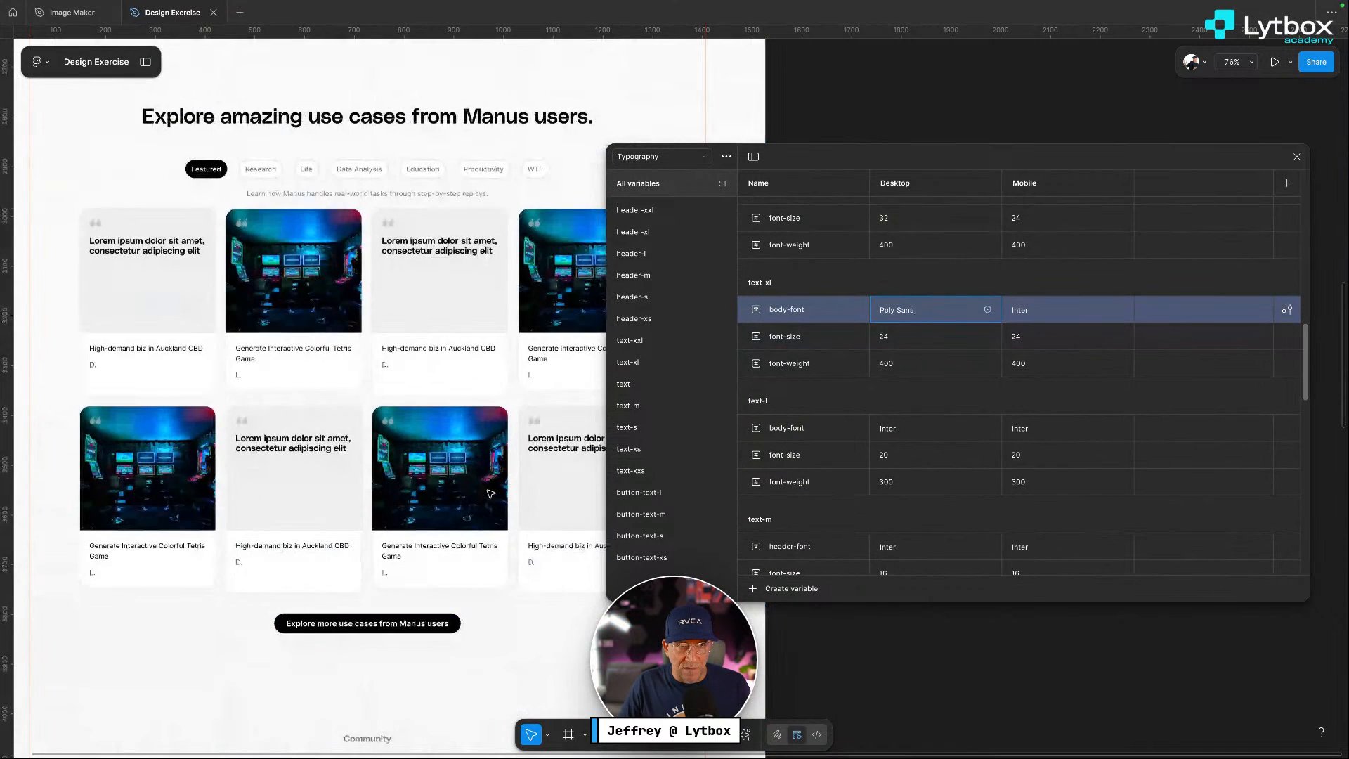
{"action": "scroll", "coordinate": [490, 493], "scroll_direction": "down", "scroll_amount": 8}
{"action": "scroll", "coordinate": [490, 494], "scroll_direction": "down", "scroll_amount": 1}
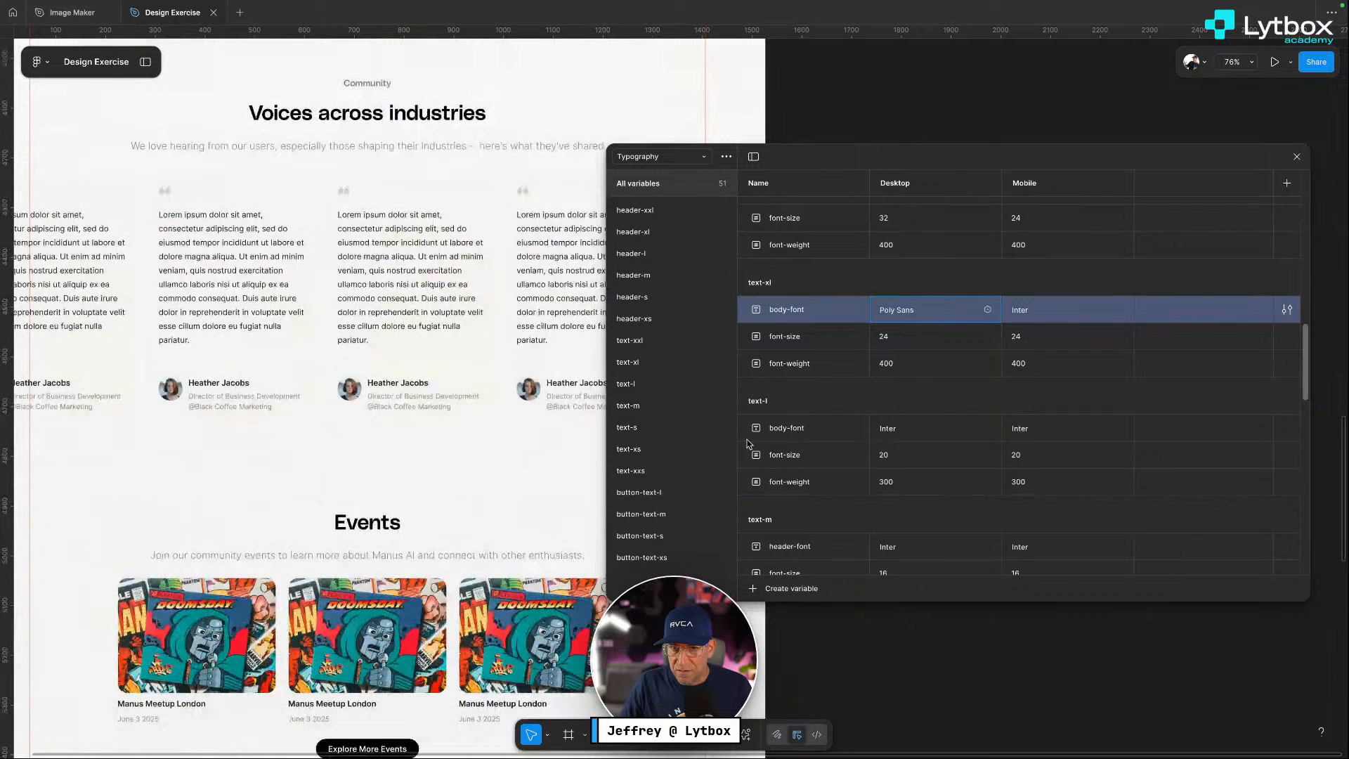
{"action": "key", "text": "Tab"}
{"action": "type", "text": "Poly Sans"}
Set the text-l body-font and the text-m header-font to Poly Sans for both Desktop and Mobile
{"action": "left_click", "coordinate": [907, 431]}
{"action": "type", "text": "Poly Sans"}
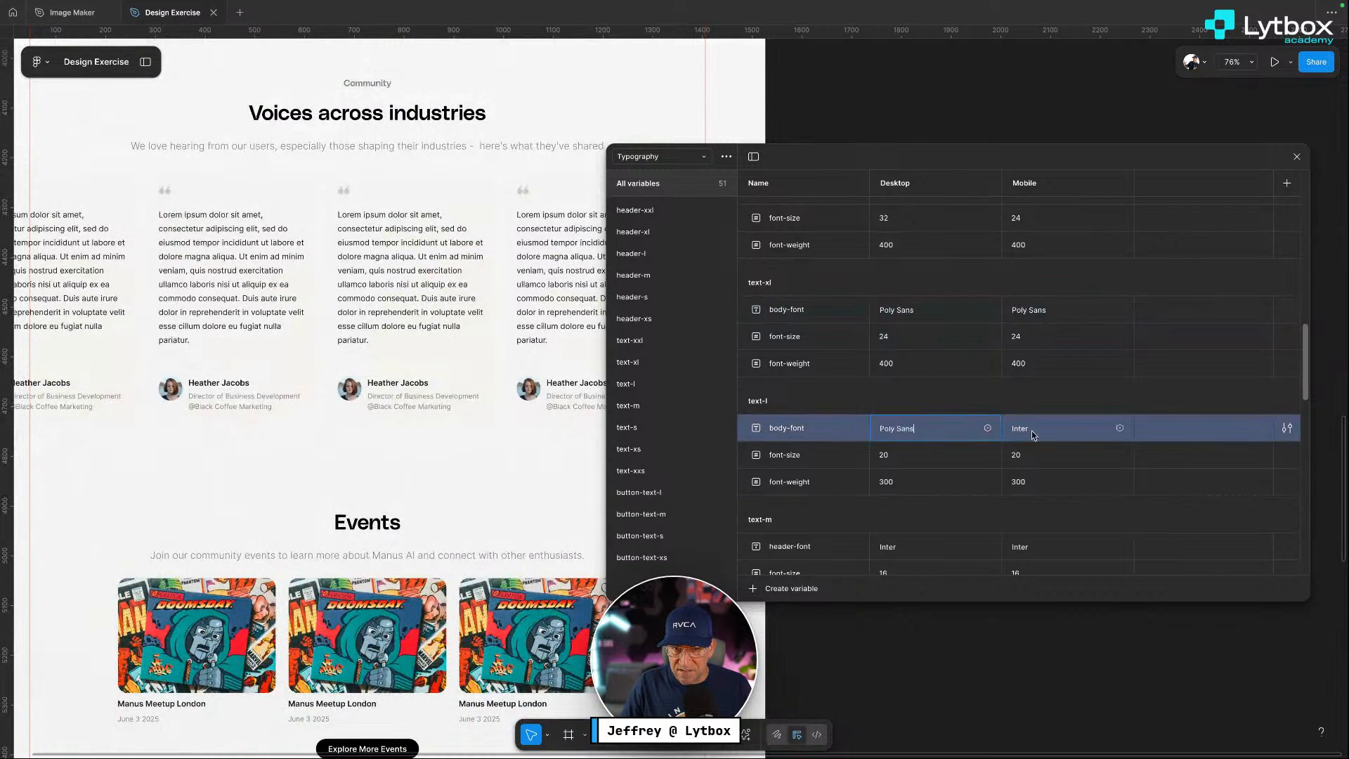
{"action": "left_click", "coordinate": [1031, 431]}
{"action": "type", "text": "Poly Sans"}
{"action": "left_click", "coordinate": [915, 552]}
{"action": "type", "text": "Poly Sans"}
{"action": "key", "text": "Tab"}
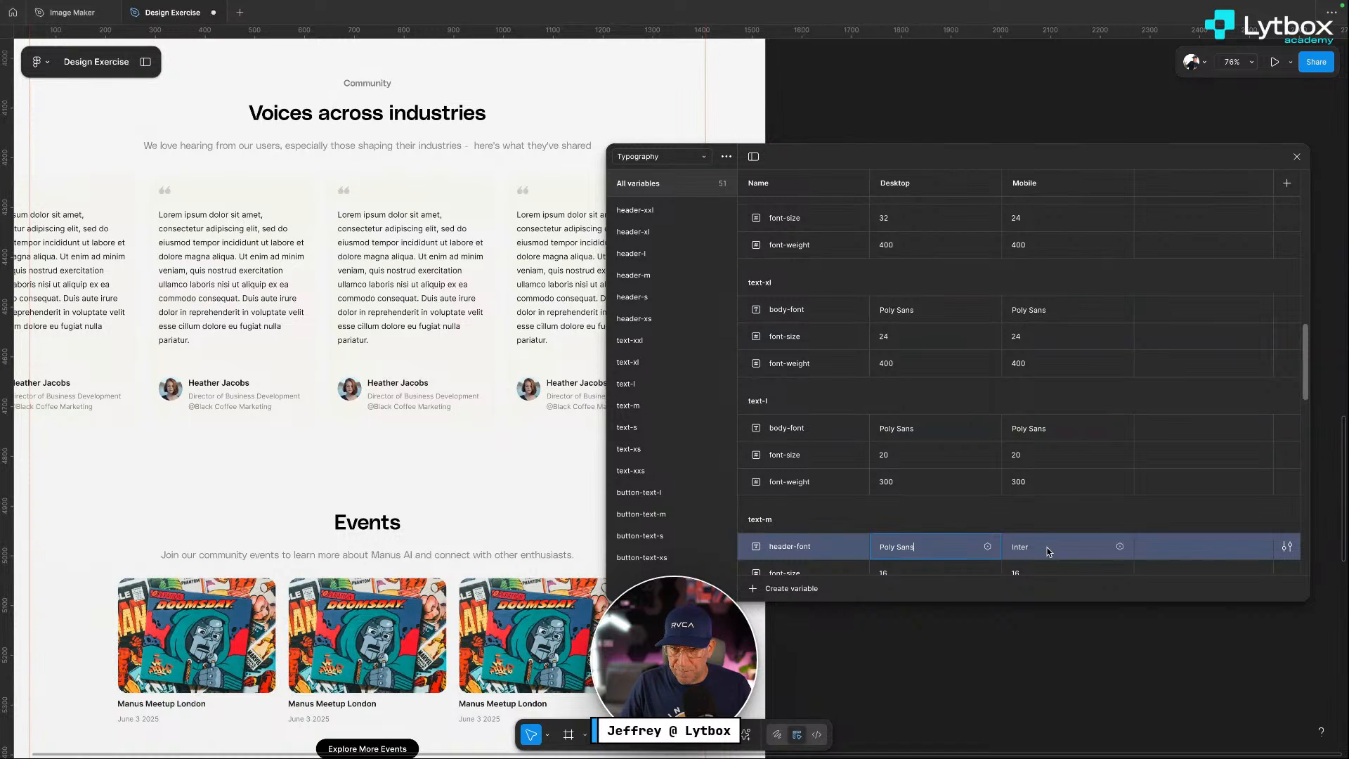
{"action": "type", "text": "Poly Sans"}
Set the header-font of text-s to Poly Sans for both Desktop and Mobile
{"action": "scroll", "coordinate": [917, 527], "scroll_direction": "down", "scroll_amount": 2}
{"action": "scroll", "coordinate": [917, 513], "scroll_direction": "down", "scroll_amount": 3}
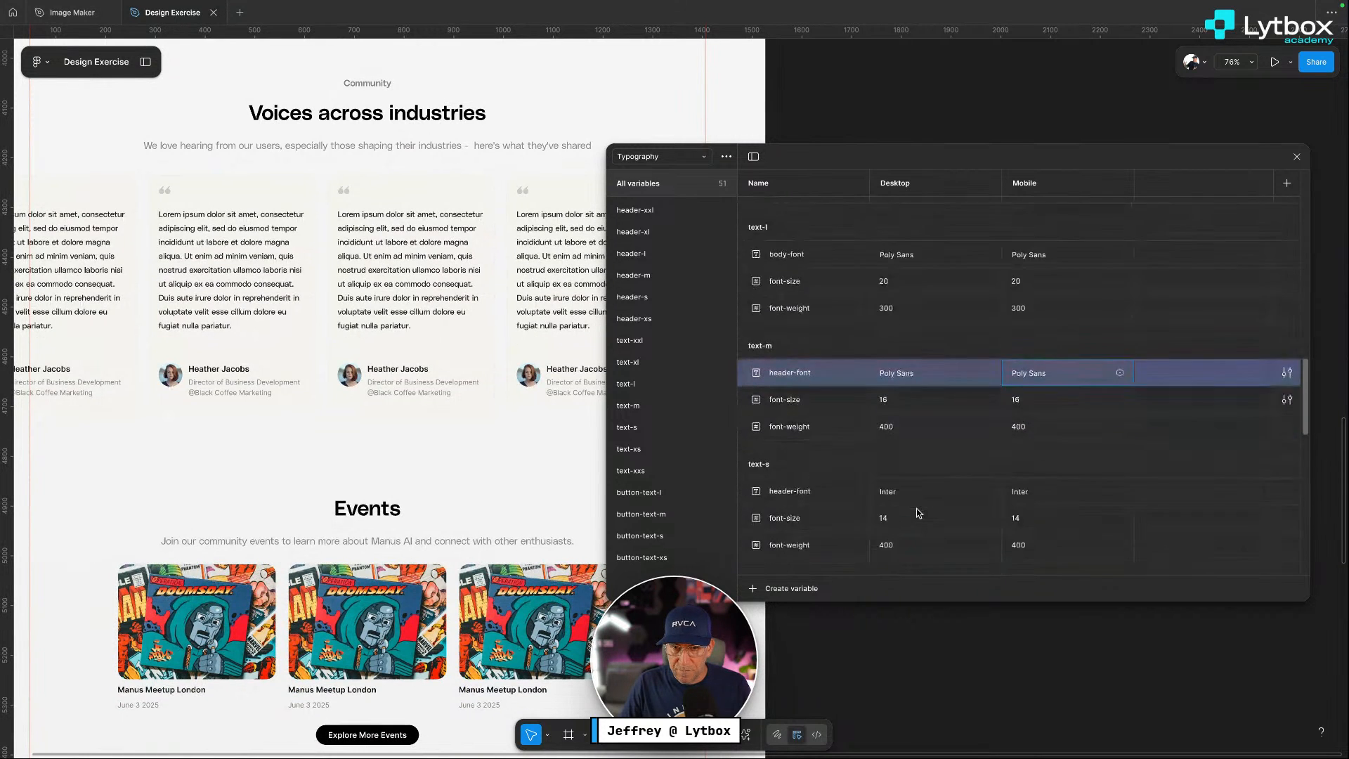
{"action": "left_click", "coordinate": [899, 396]}
{"action": "type", "text": "Poly Sans"}
{"action": "left_click", "coordinate": [1015, 406]}
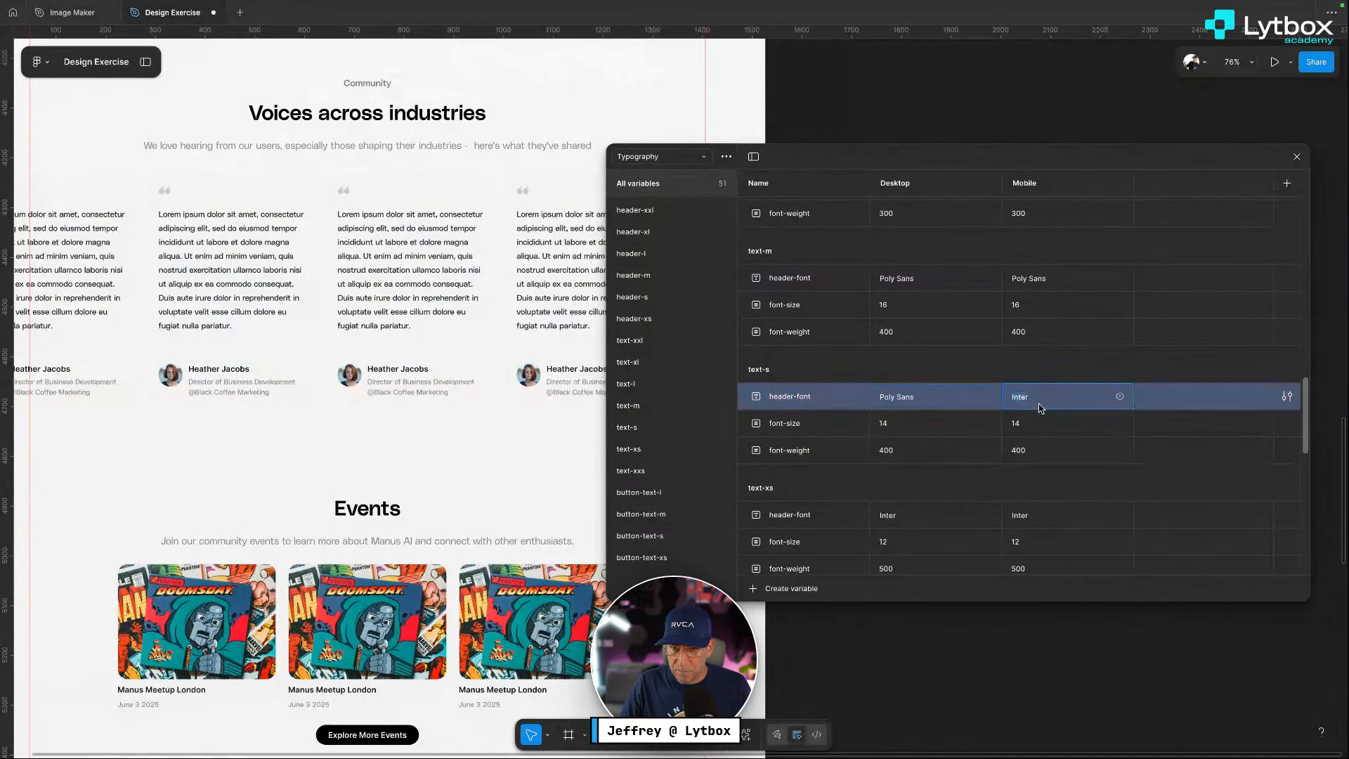
{"action": "type", "text": "Poly Sans"}
{"action": "type", "text": "r"}
{"action": "key", "text": "ctrl+a"}
{"action": "type", "text": "Poly Sans"}
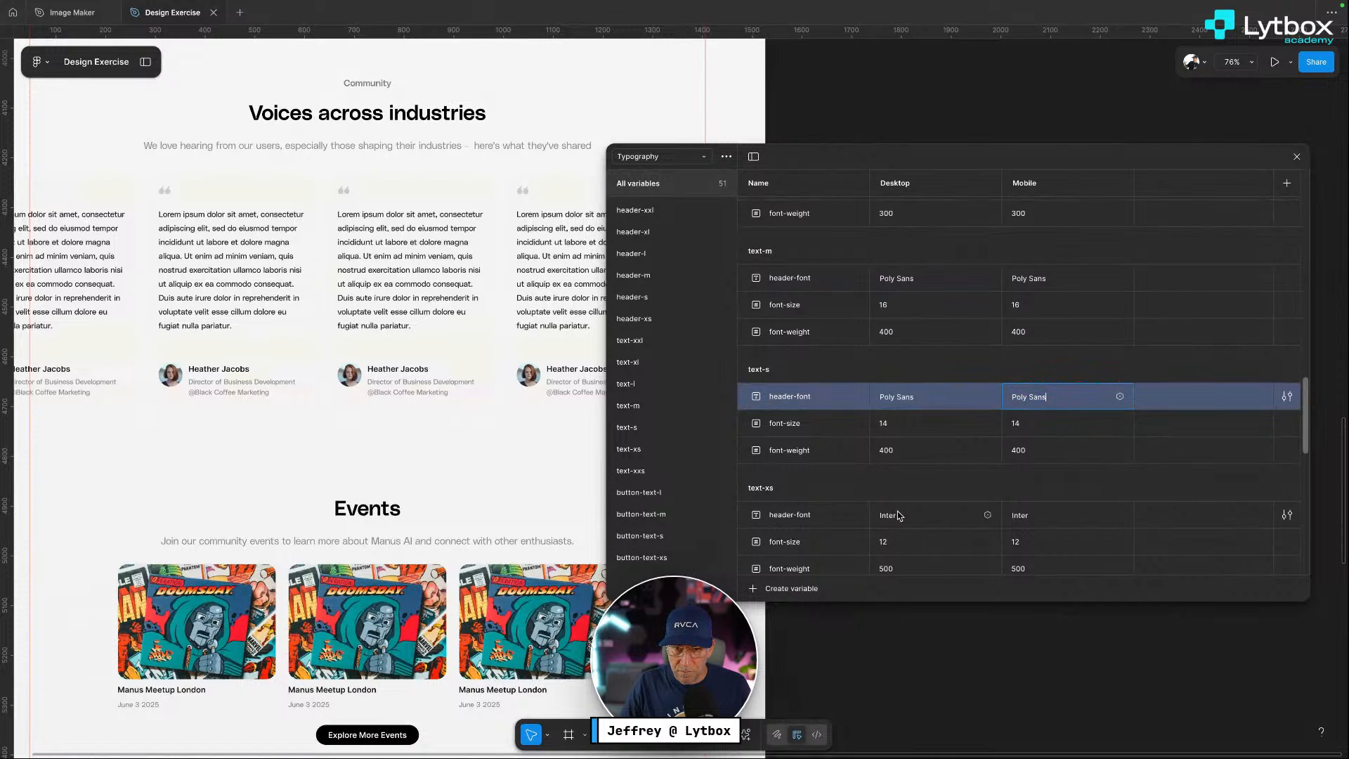
Set the header-font of text-xs to Poly Sans for both Desktop and Mobile
{"action": "left_click", "coordinate": [899, 514]}
{"action": "type", "text": "Poly Sans"}
{"action": "key", "text": "Tab"}
{"action": "type", "text": "Poly Sans"}
Set the header-font of text-xxs to Poly Sans for both Desktop and Mobile
{"action": "scroll", "coordinate": [938, 512], "scroll_direction": "down", "scroll_amount": 3}
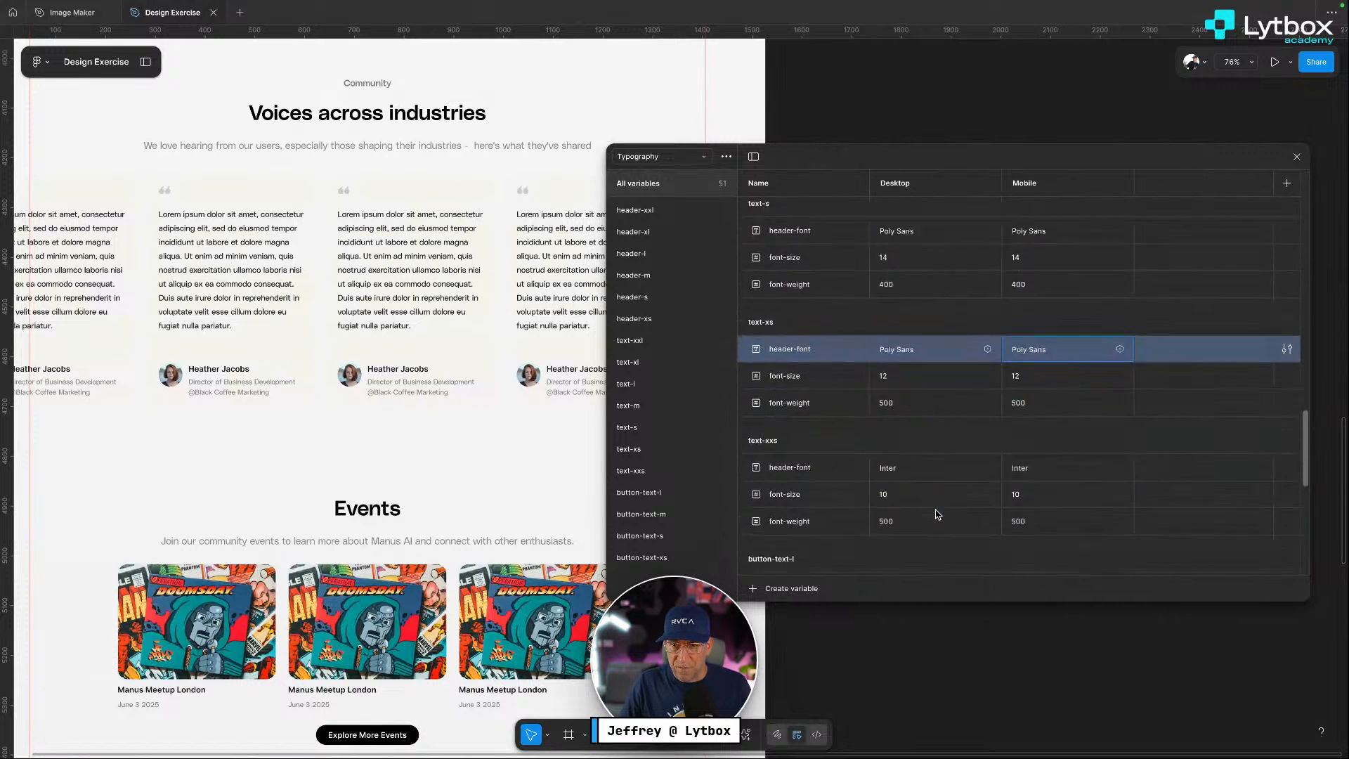
{"action": "left_click", "coordinate": [900, 415]}
{"action": "type", "text": "Poly Sans"}
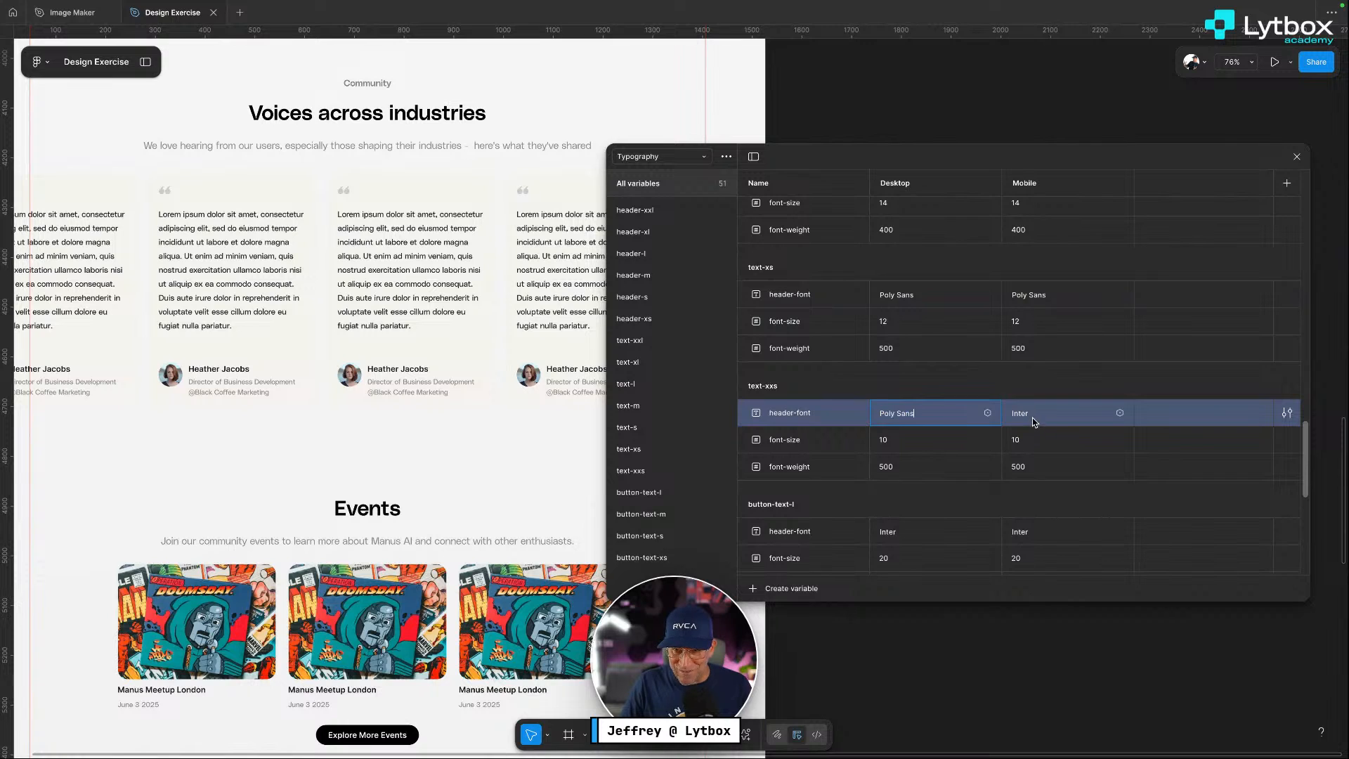
{"action": "key", "text": "Tab"}
{"action": "type", "text": "Poly Sans"}
Set the header-font of button-text-l to Poly Sans for both Desktop and Mobile
{"action": "scroll", "coordinate": [925, 446], "scroll_direction": "down", "scroll_amount": 2}
{"action": "left_click", "coordinate": [902, 414]}
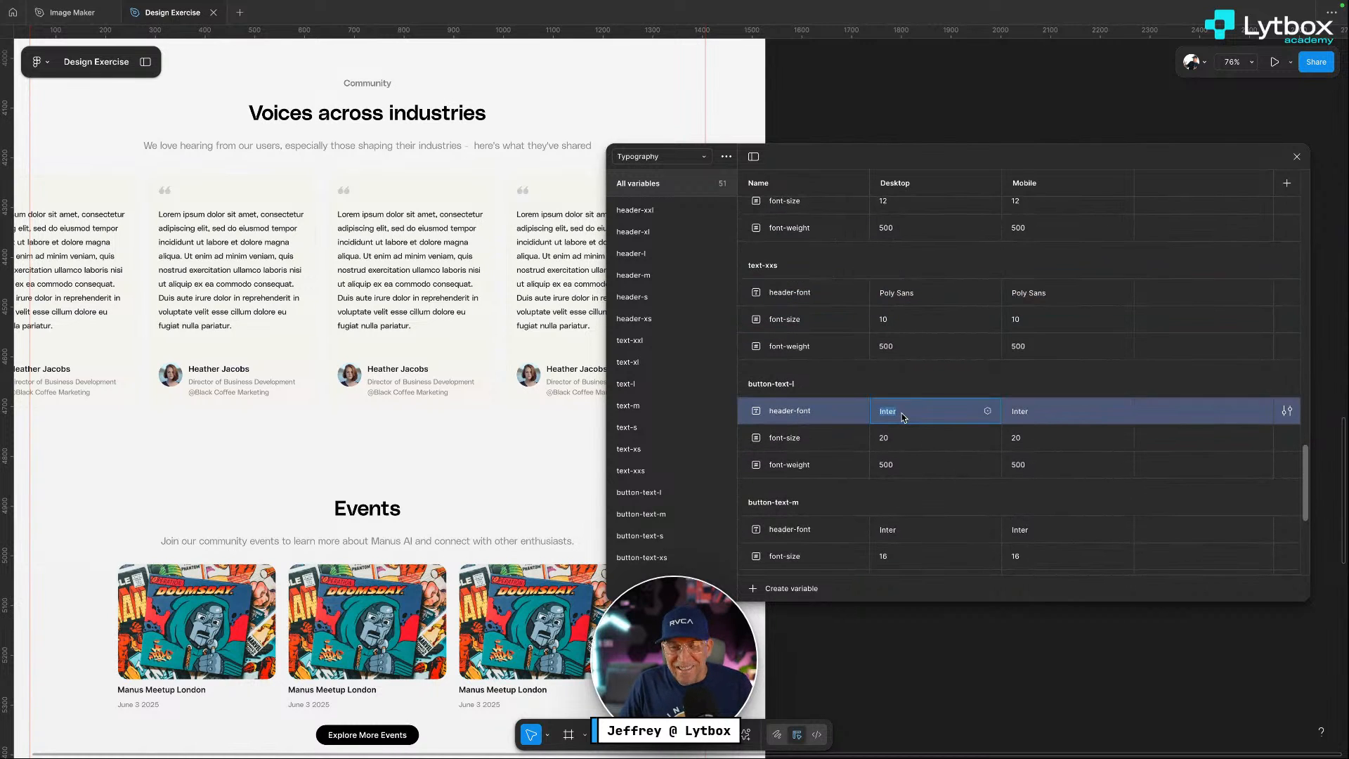
{"action": "type", "text": "Poly Sans"}
{"action": "left_click", "coordinate": [1043, 419]}
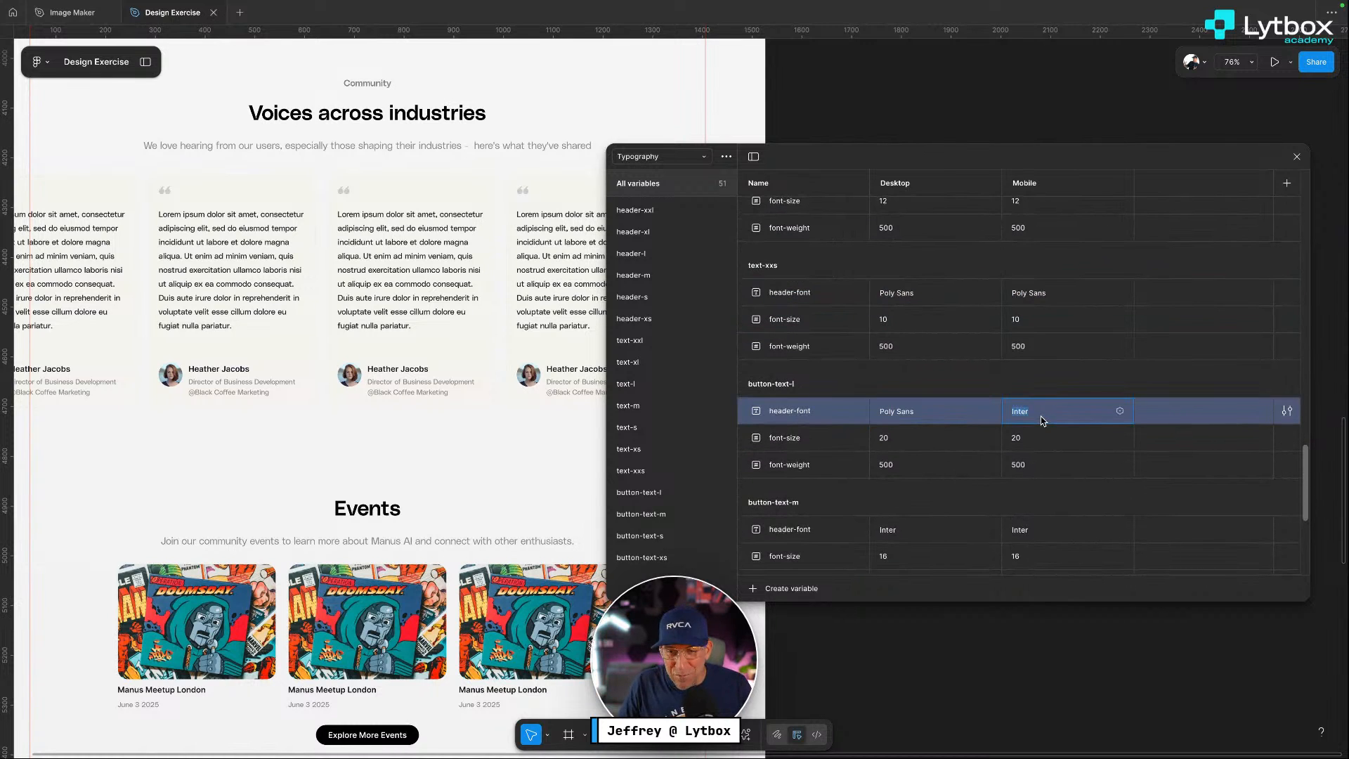
{"action": "type", "text": "Poly Sans"}
Set the header-font of button-text-m to Poly Sans for both Desktop and Mobile
{"action": "scroll", "coordinate": [1043, 422], "scroll_direction": "down", "scroll_amount": 2}
{"action": "left_click", "coordinate": [909, 443]}
{"action": "type", "text": "Poly Sans"}
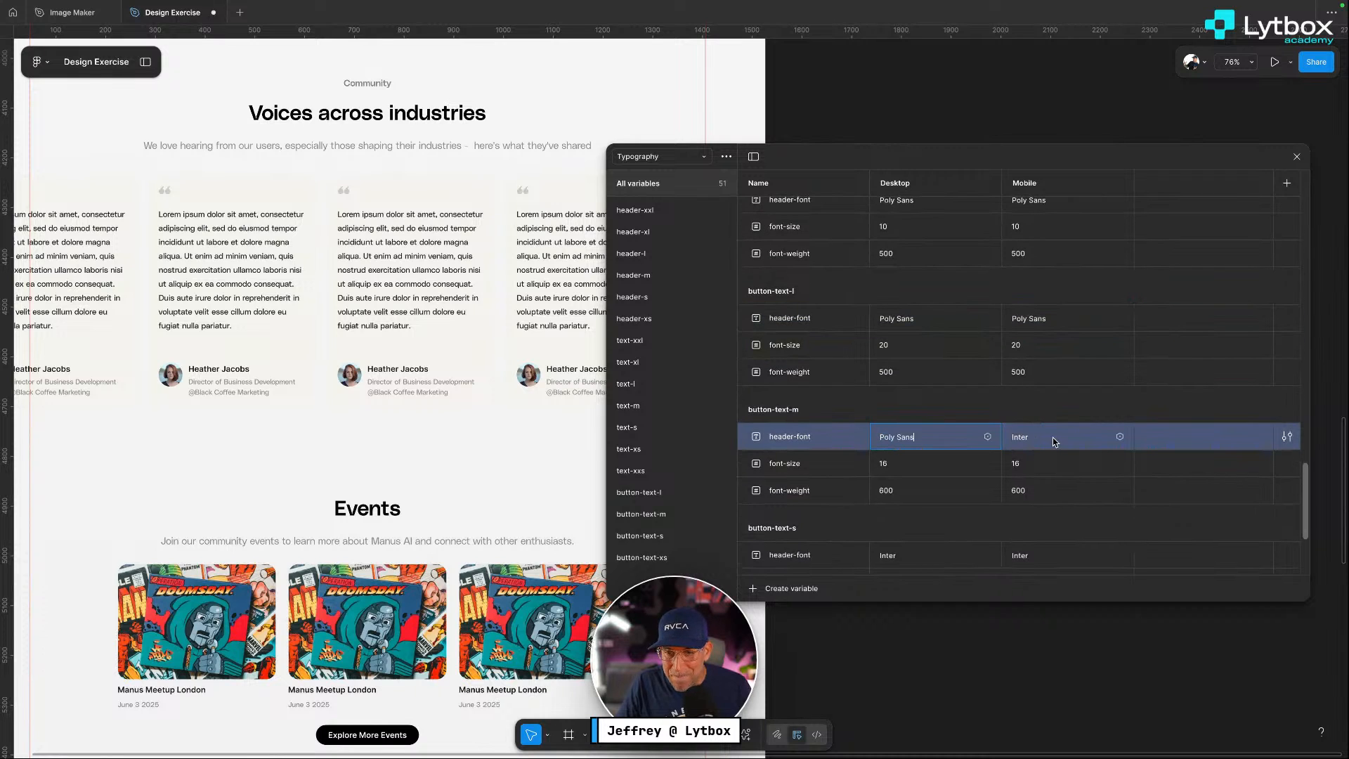
{"action": "left_click", "coordinate": [1053, 440]}
{"action": "type", "text": "Poly Sans"}
Set the header-font of button-text-s to Poly Sans for both Desktop and Mobile
{"action": "scroll", "coordinate": [983, 463], "scroll_direction": "down", "scroll_amount": 3}
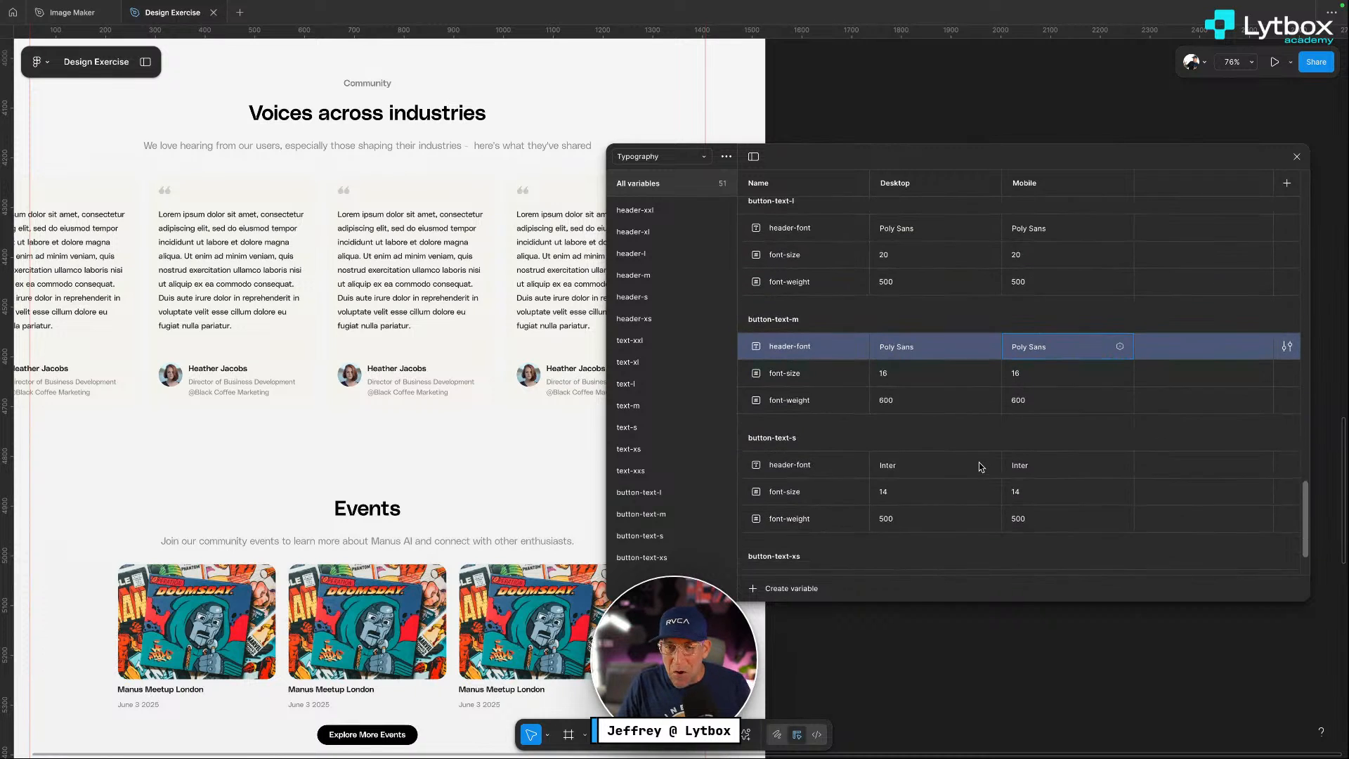
{"action": "left_click", "coordinate": [920, 454]}
{"action": "key", "text": "ctrl+v"}
{"action": "left_click", "coordinate": [1031, 452]}
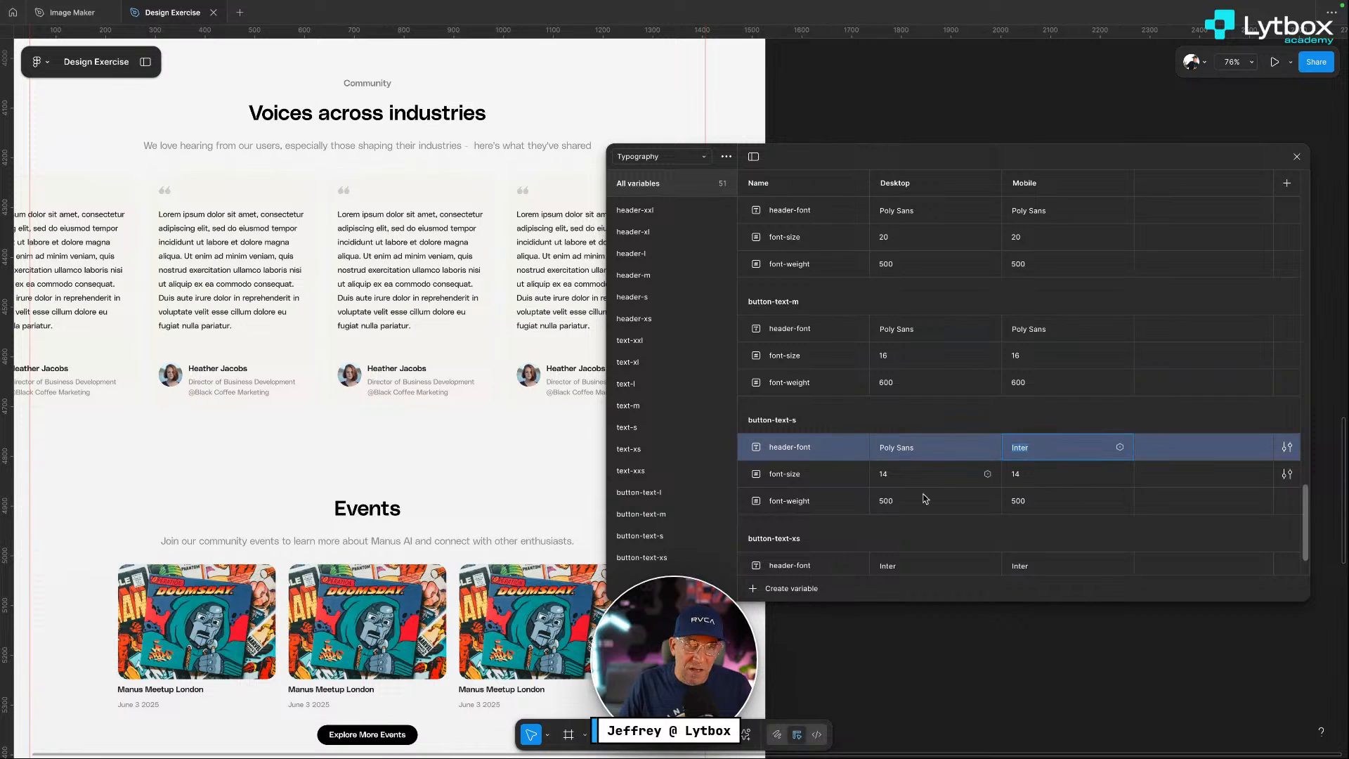
{"action": "type", "text": "Poly Sans"}
Set the header-font of button-text-xs to Poly Sans for both Desktop and Mobile
{"action": "scroll", "coordinate": [925, 497], "scroll_direction": "down", "scroll_amount": 2}
{"action": "left_click", "coordinate": [906, 508]}
{"action": "type", "text": "Poly Sans"}
{"action": "left_click", "coordinate": [1031, 508]}
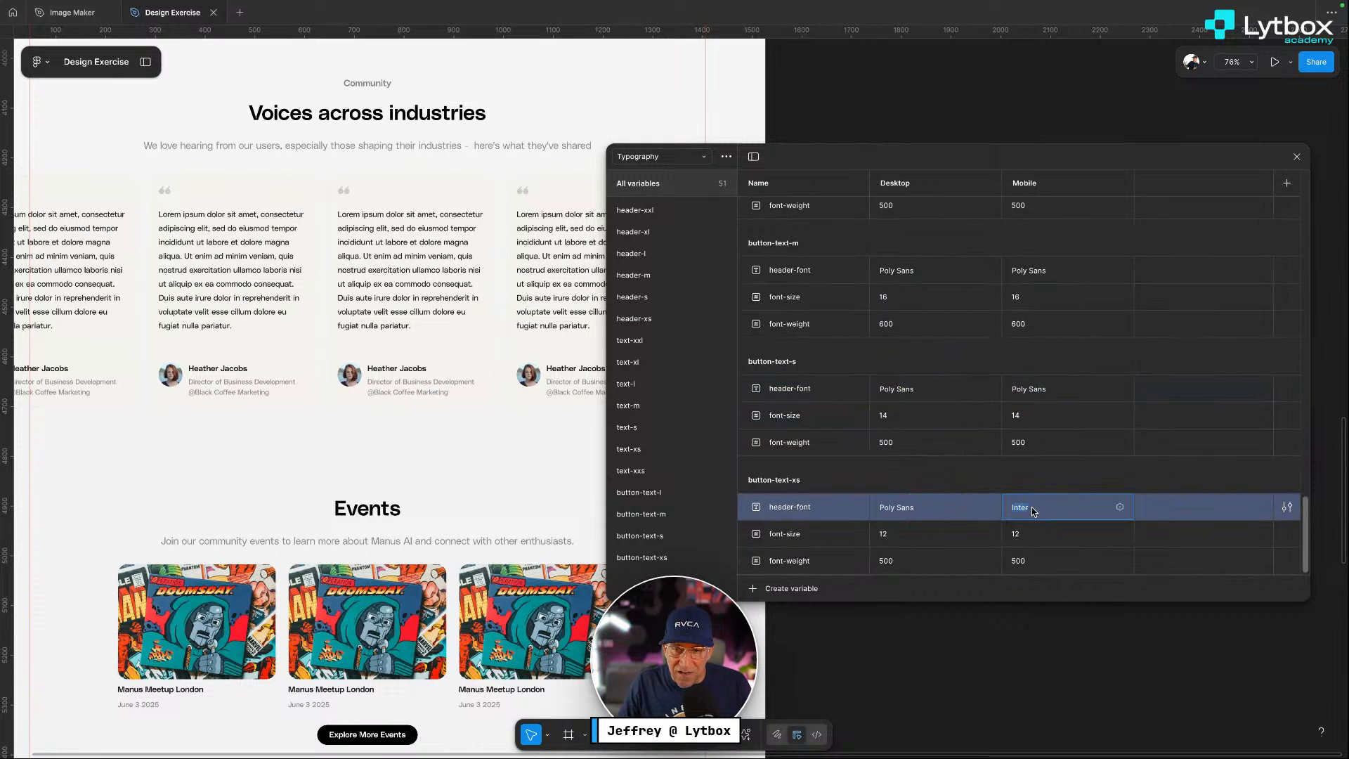
{"action": "type", "text": "Poly Sans"}
Switch to the Colors variable collection and review its Accent, Primary and Semantics colors against the homepage design
{"action": "scroll", "coordinate": [925, 507], "scroll_direction": "up", "scroll_amount": 20}
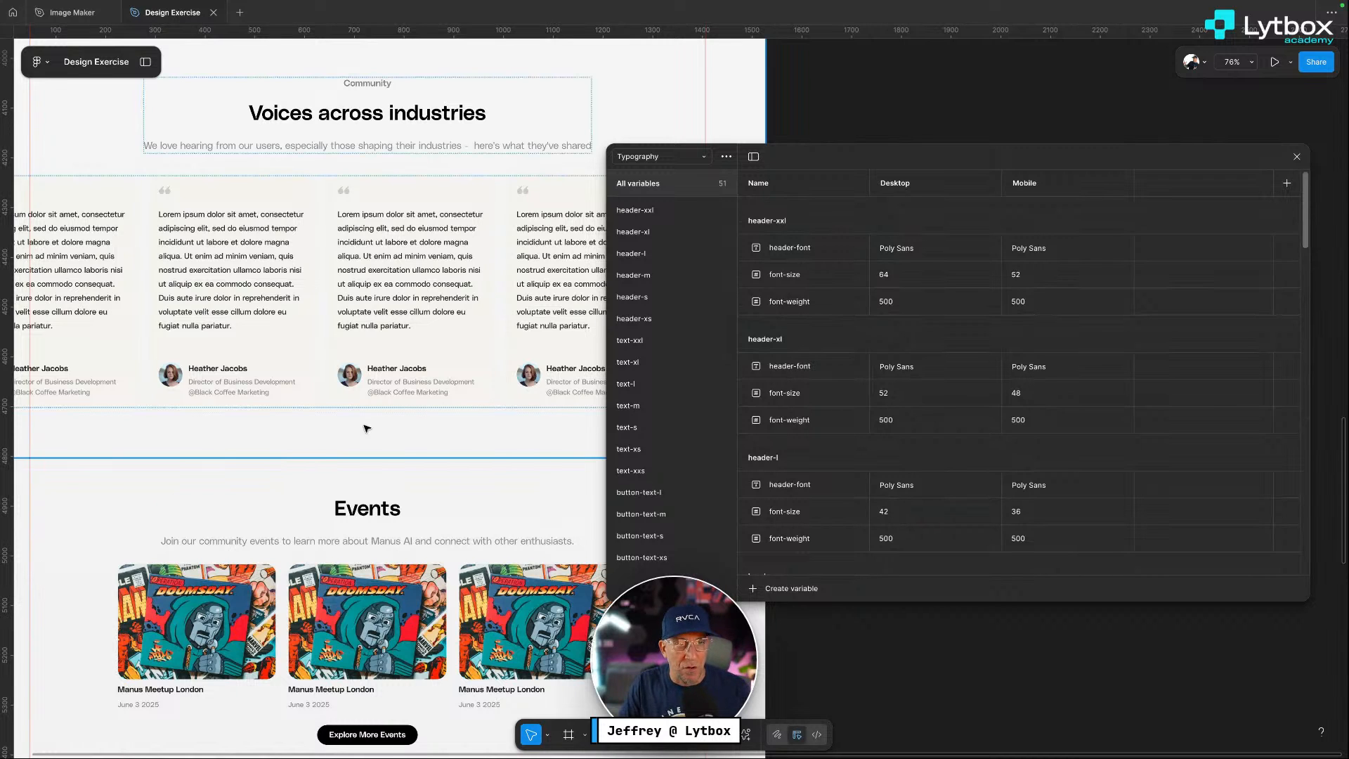
{"action": "scroll", "coordinate": [366, 427], "scroll_direction": "left", "scroll_amount": 5}
{"action": "scroll", "coordinate": [365, 425], "scroll_direction": "right", "scroll_amount": 2}
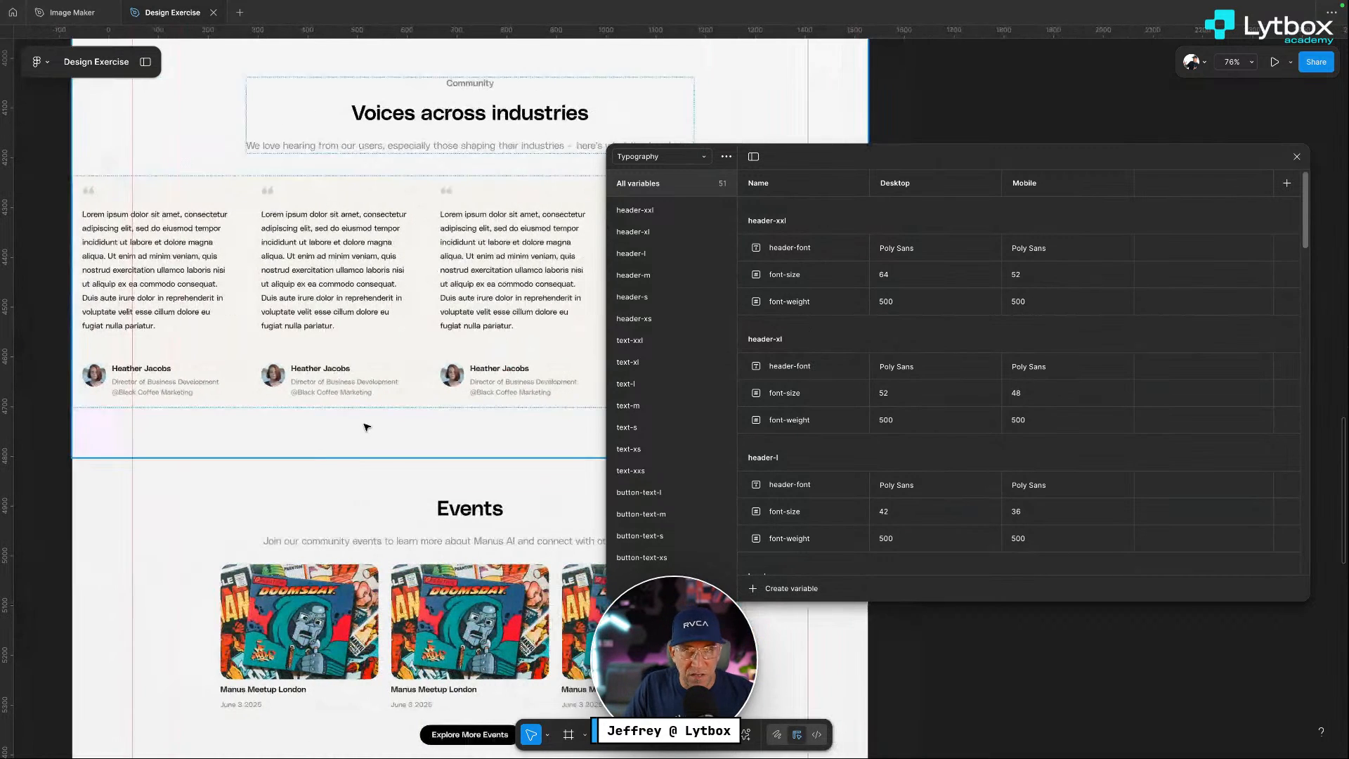
{"action": "left_click", "coordinate": [691, 159]}
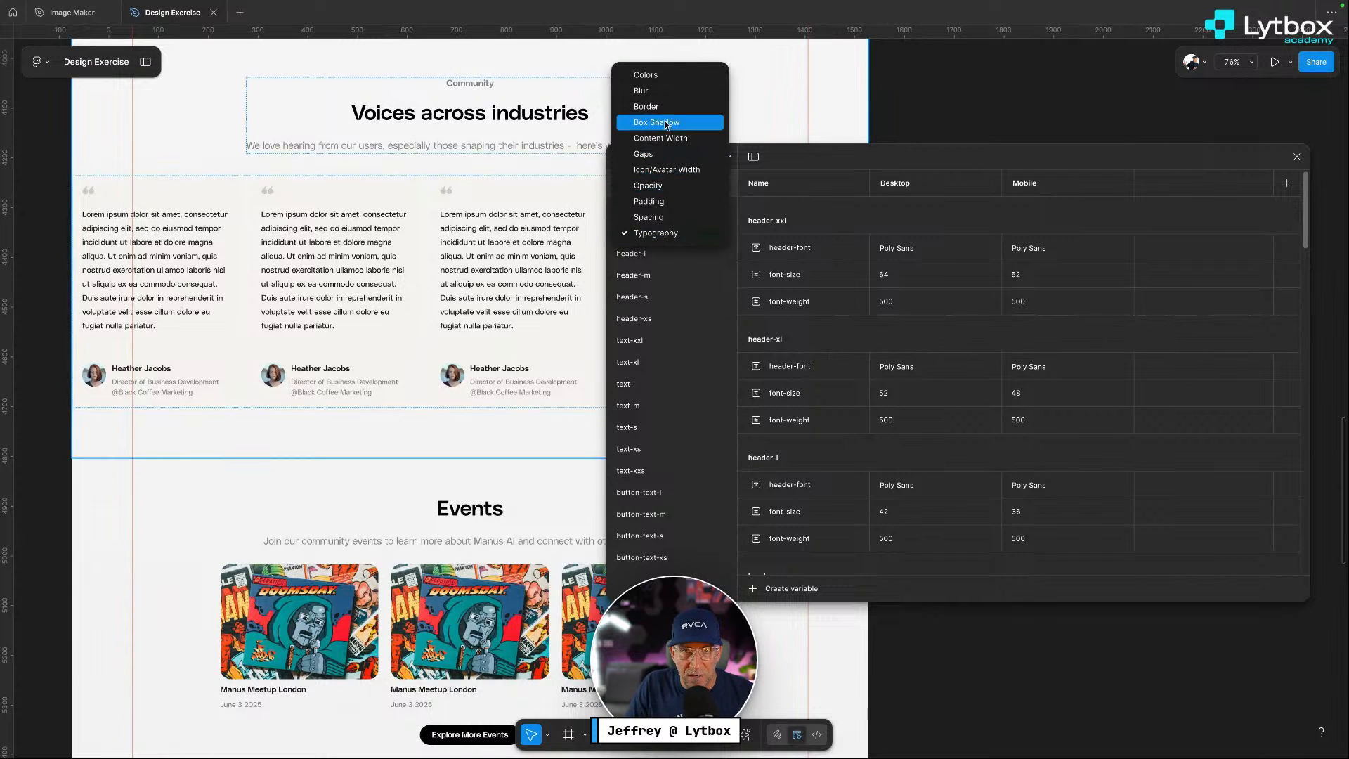
{"action": "left_click", "coordinate": [665, 74]}
{"action": "scroll", "coordinate": [513, 304], "scroll_direction": "up", "scroll_amount": 5}
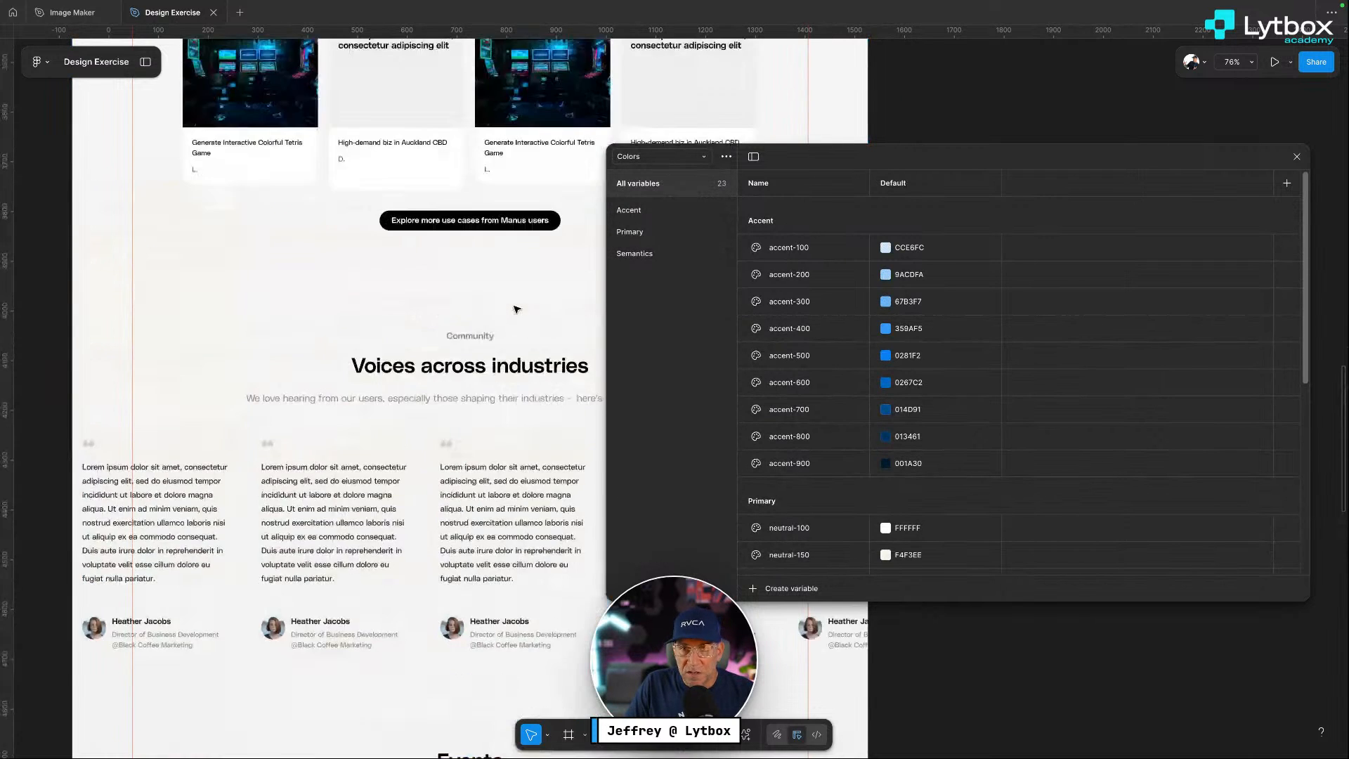
{"action": "scroll", "coordinate": [834, 398], "scroll_direction": "down", "scroll_amount": 5}
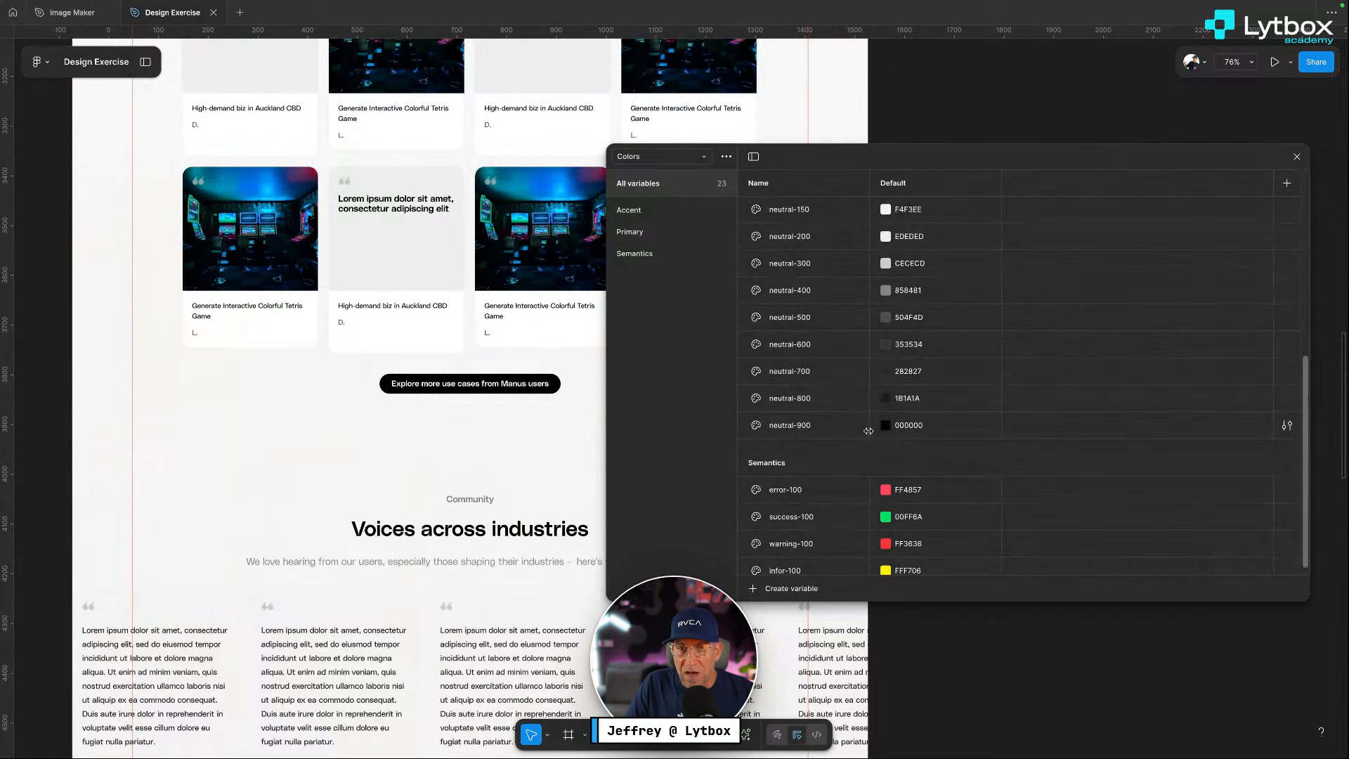
{"action": "scroll", "coordinate": [864, 431], "scroll_direction": "up", "scroll_amount": 2}
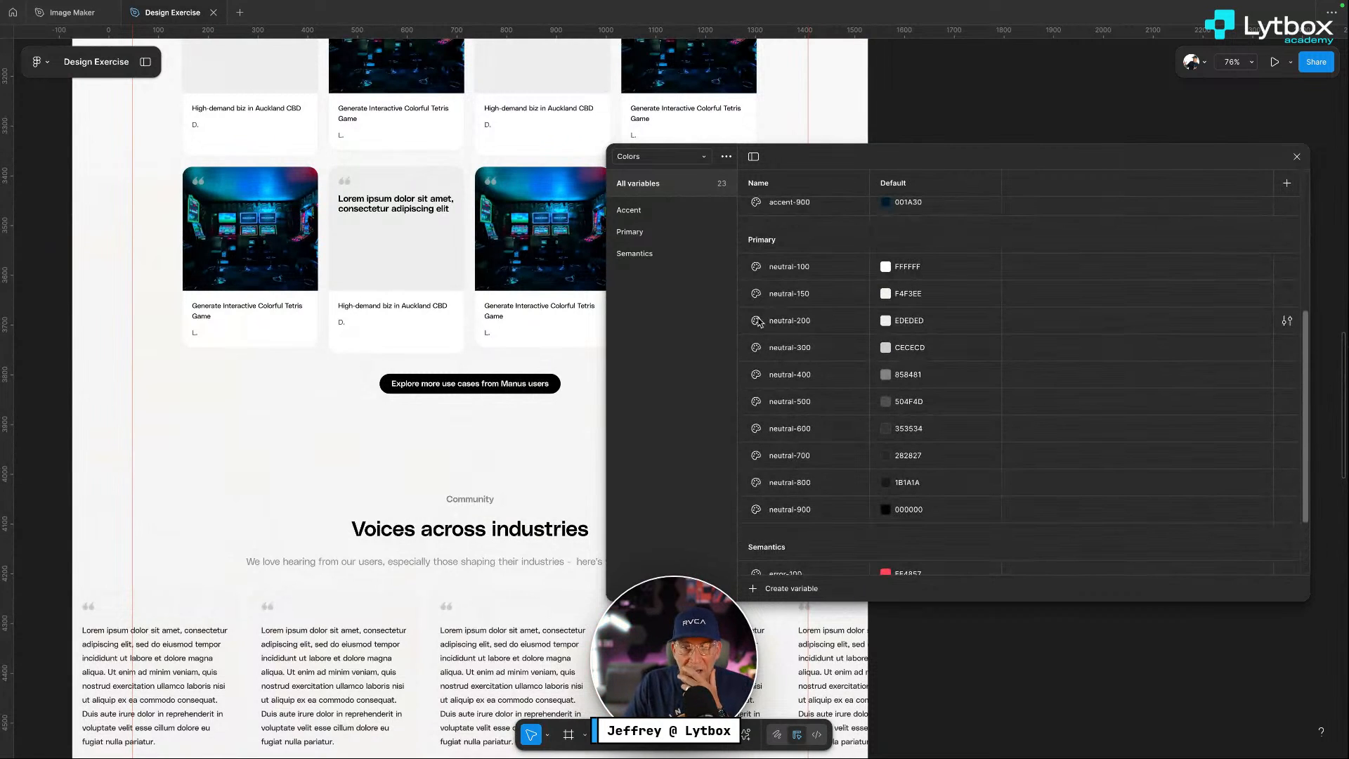
Check the Night Shift setting in the macOS display controls
{"action": "mouse_move", "coordinate": [1178, 13]}
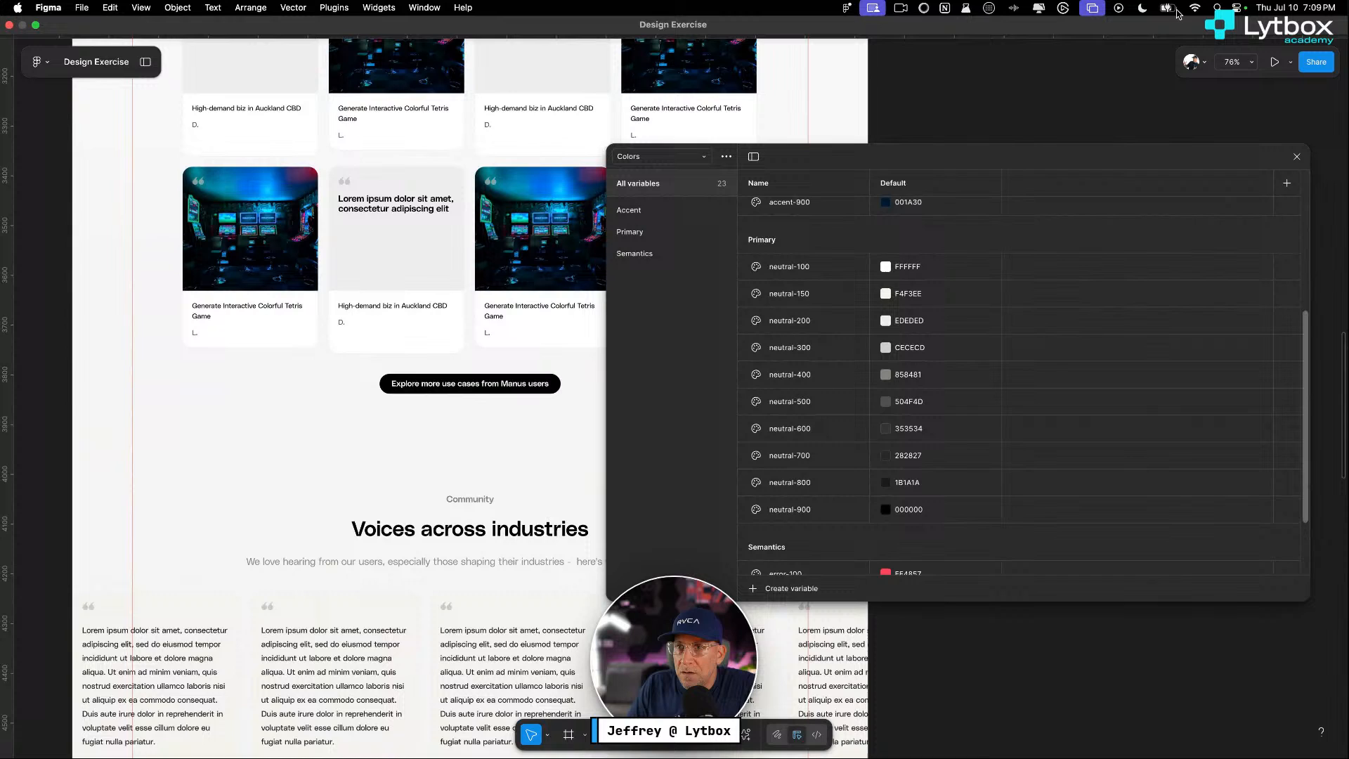
{"action": "left_click", "coordinate": [1240, 7]}
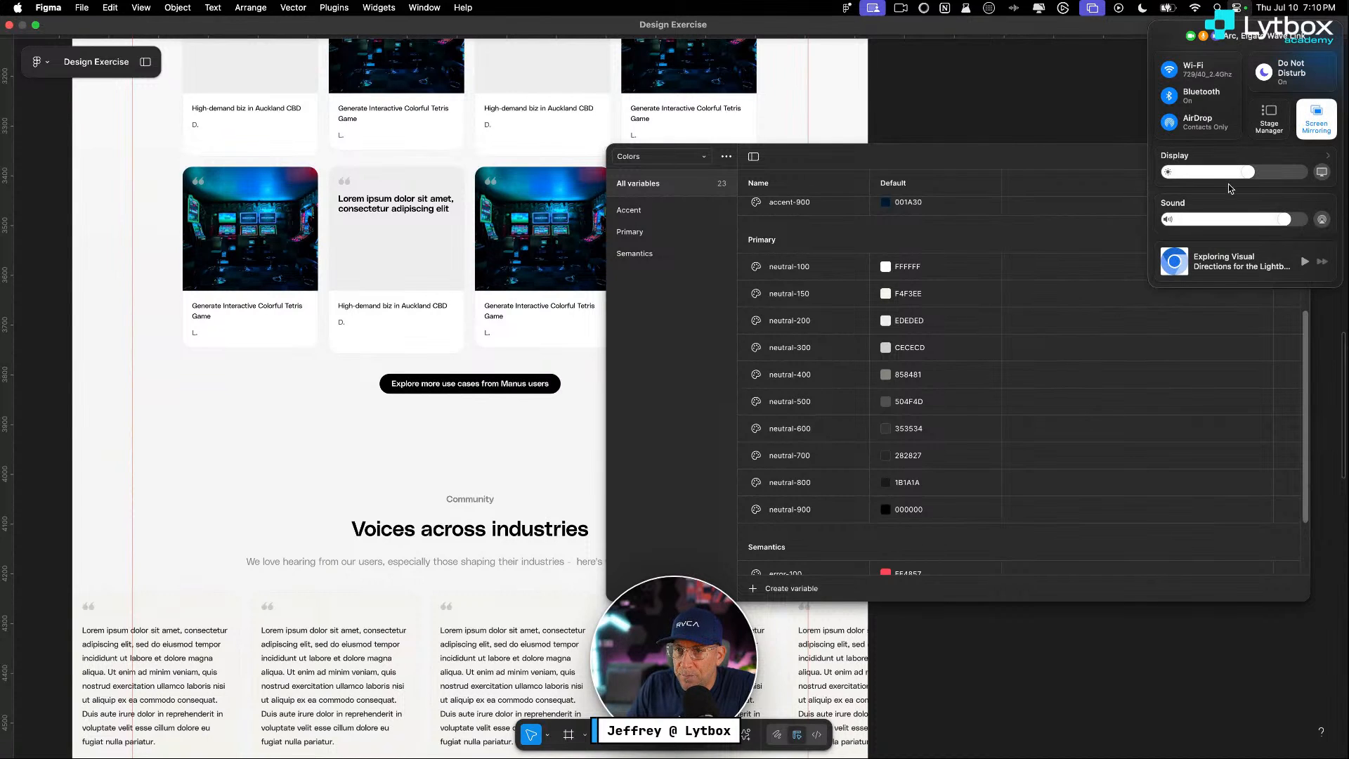
{"action": "left_click", "coordinate": [1239, 160]}
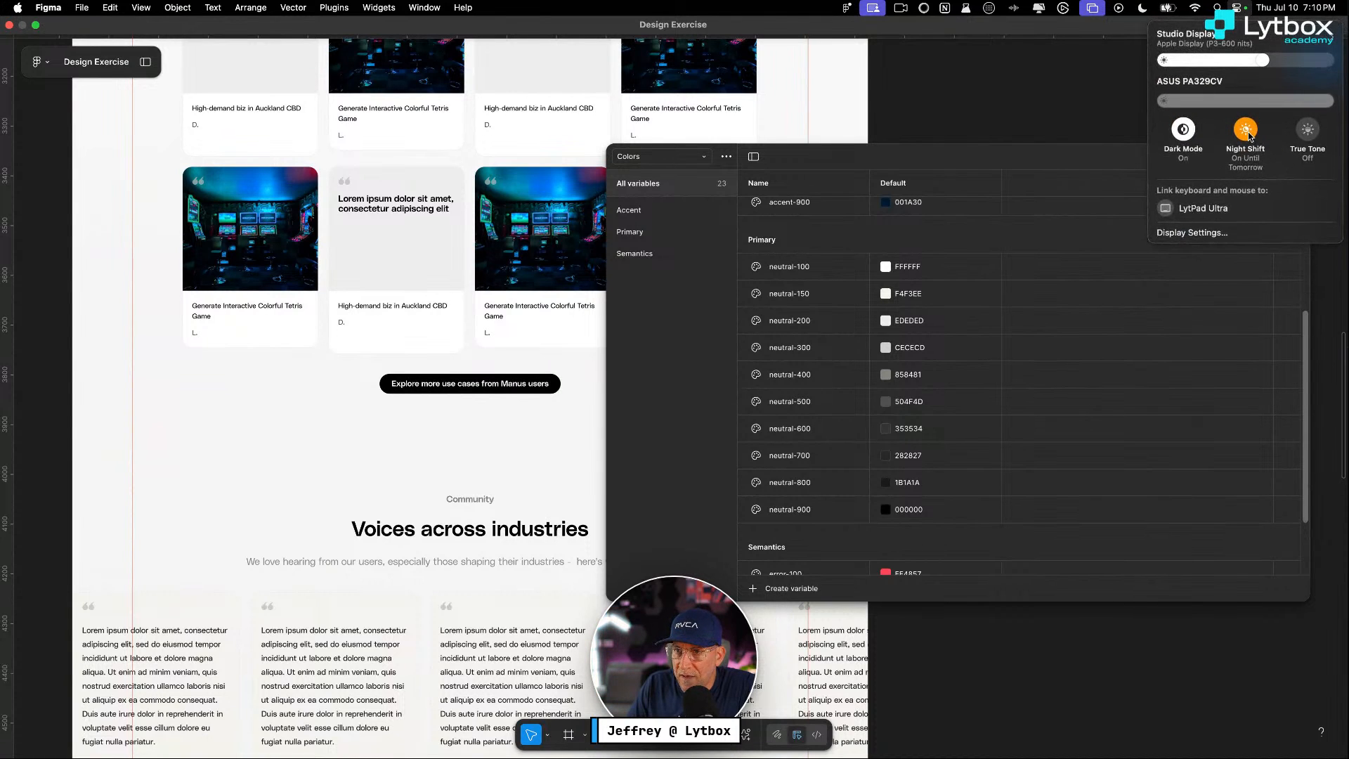
{"action": "left_click", "coordinate": [1078, 138]}
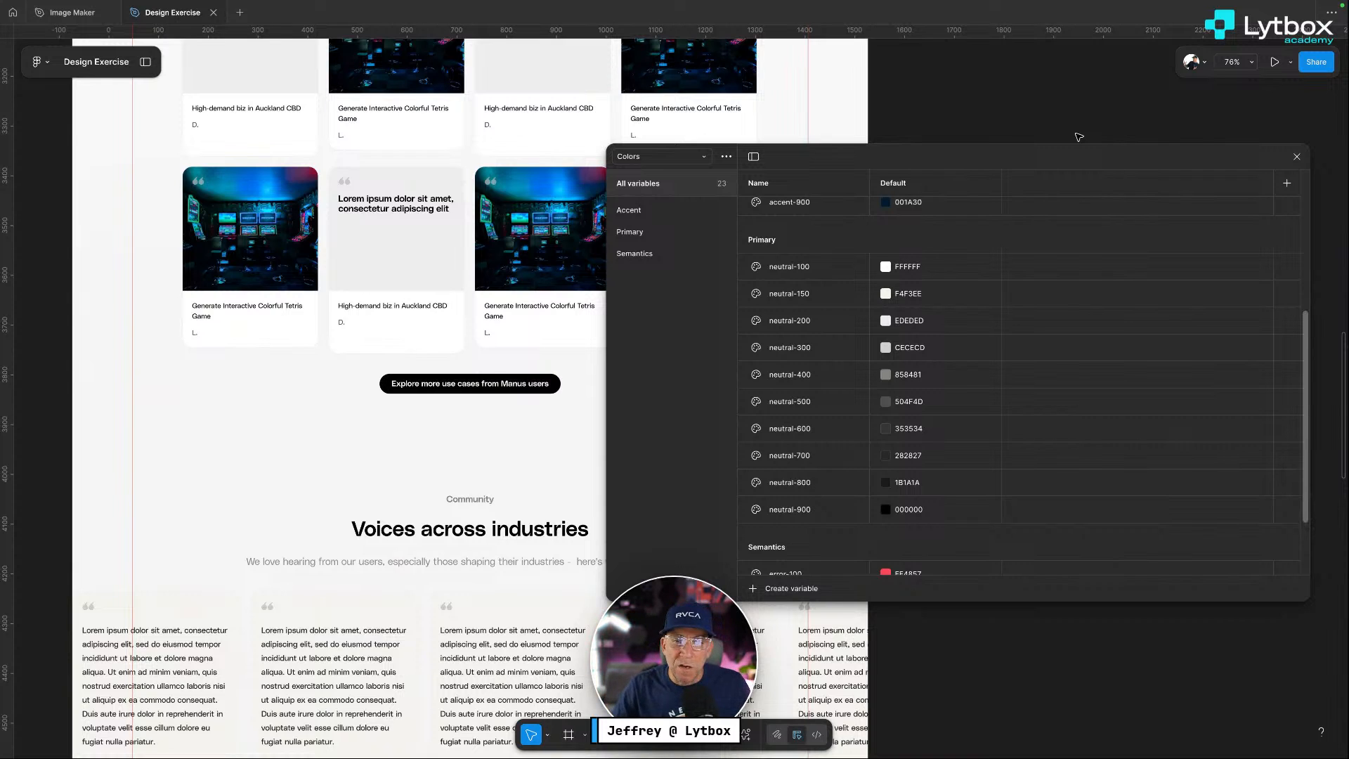
Try blue 312DAD on the neutral-500 variable and undo it, and try a blue hue on neutral-900
{"action": "left_click", "coordinate": [887, 403]}
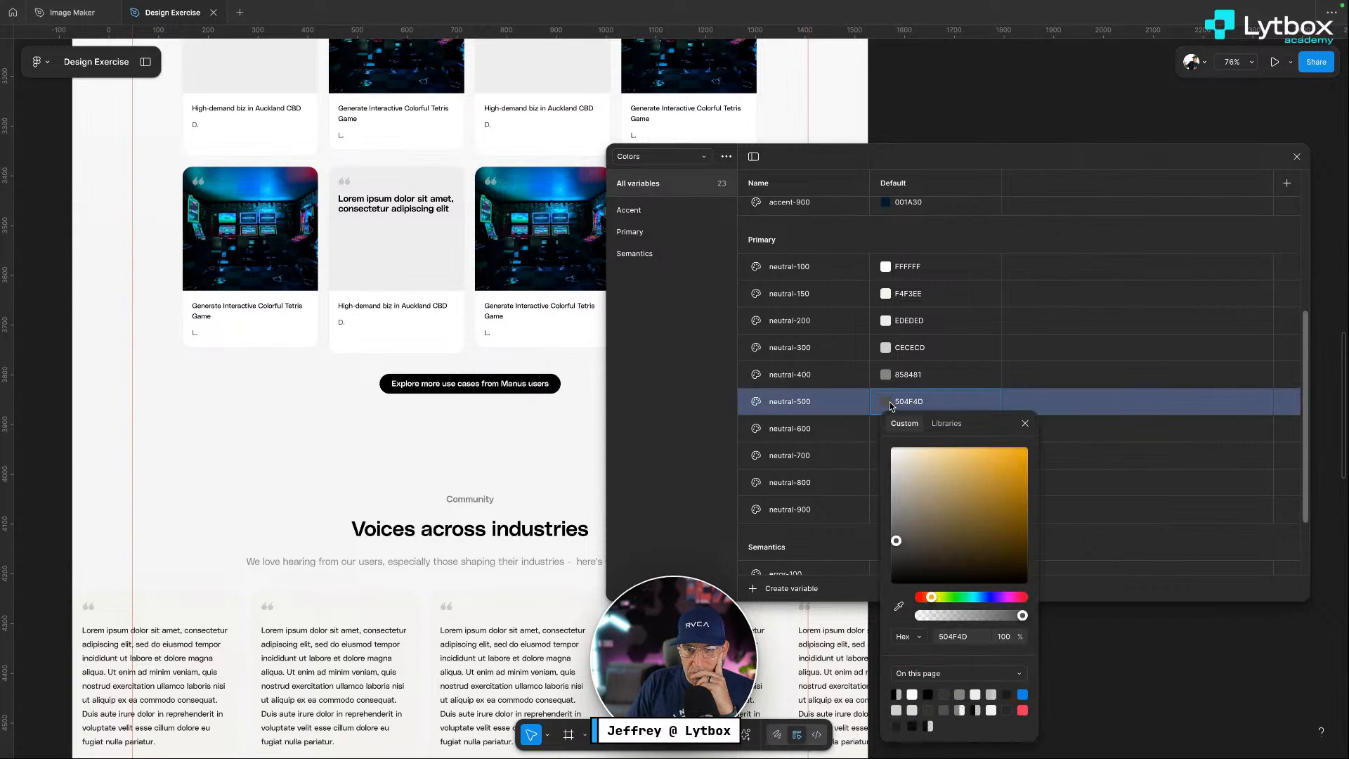
{"action": "left_click", "coordinate": [989, 597]}
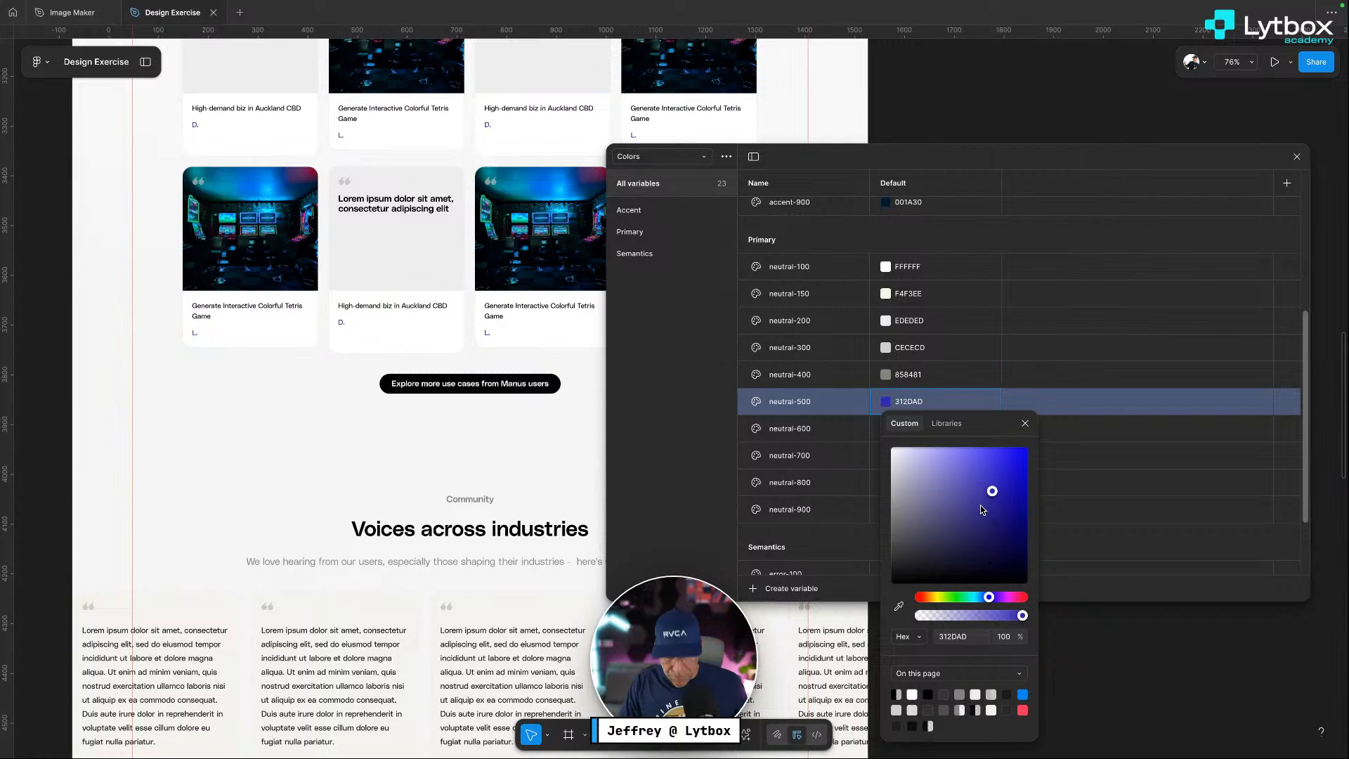
{"action": "key", "text": "super+z"}
{"action": "key", "text": "super+z"}
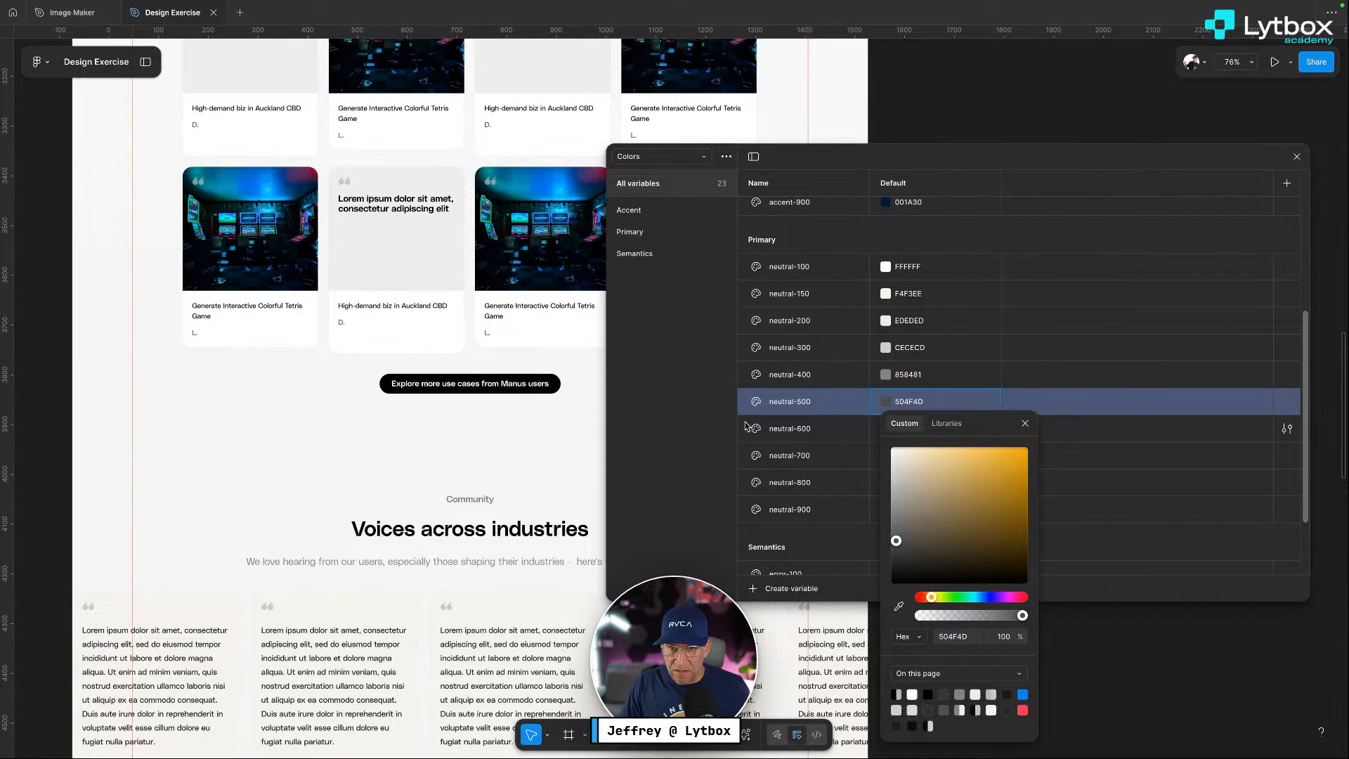
{"action": "left_click", "coordinate": [729, 422]}
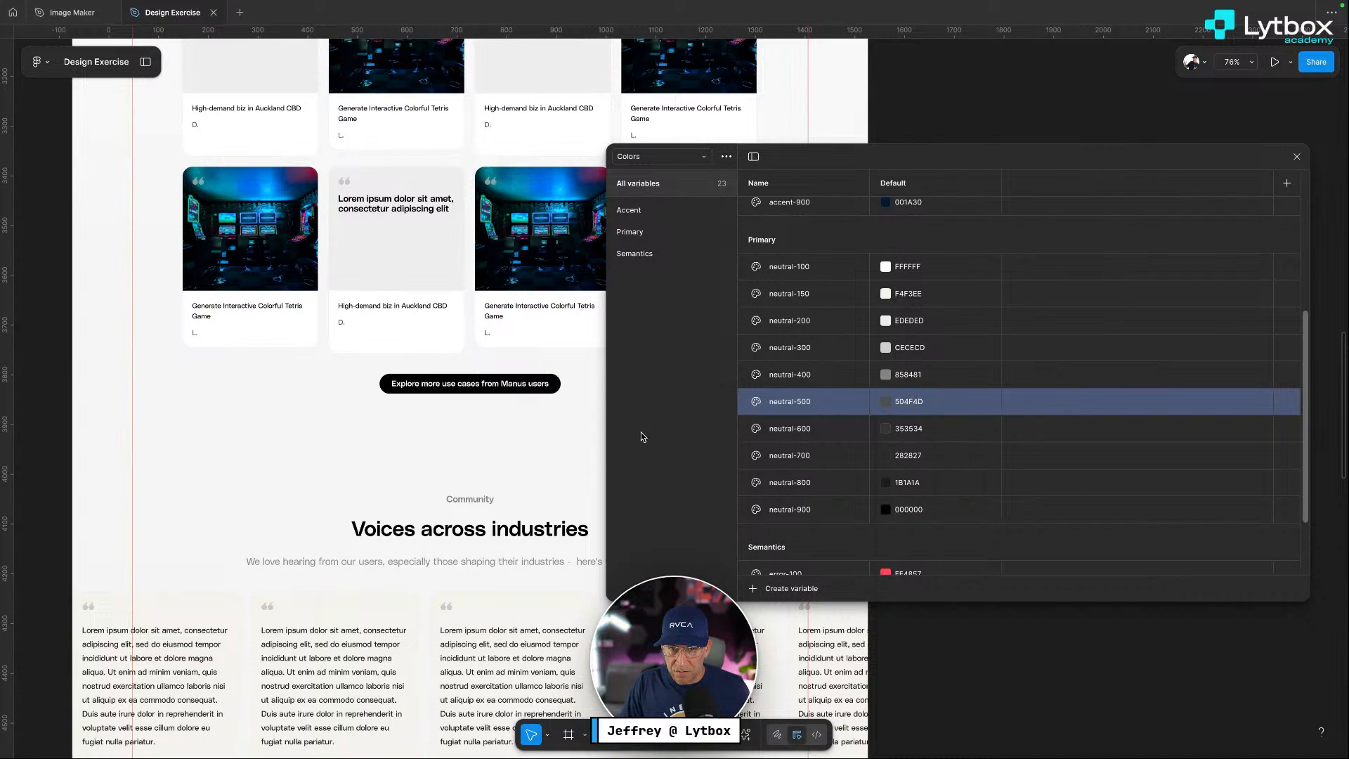
{"action": "left_click", "coordinate": [885, 510]}
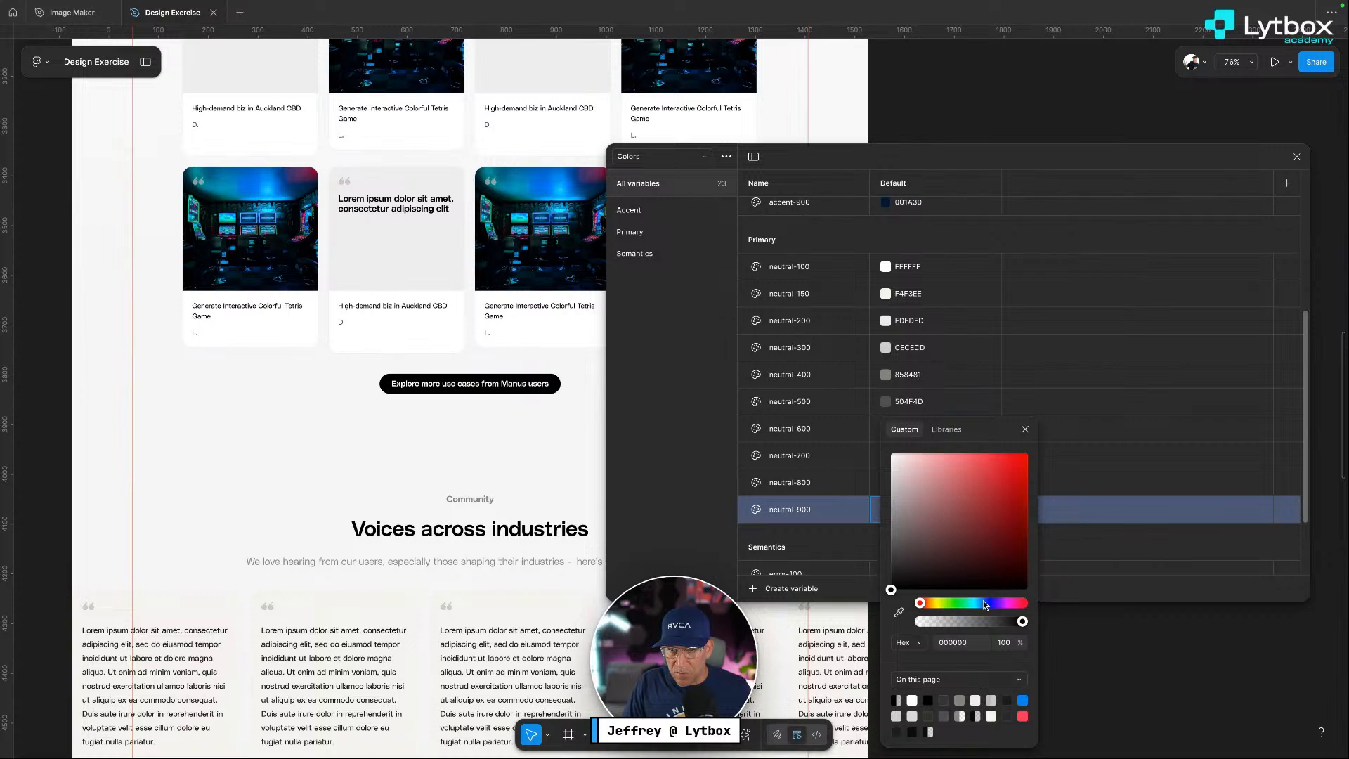
{"action": "left_click_drag", "start_coordinate": [985, 604], "coordinate": [987, 605]}
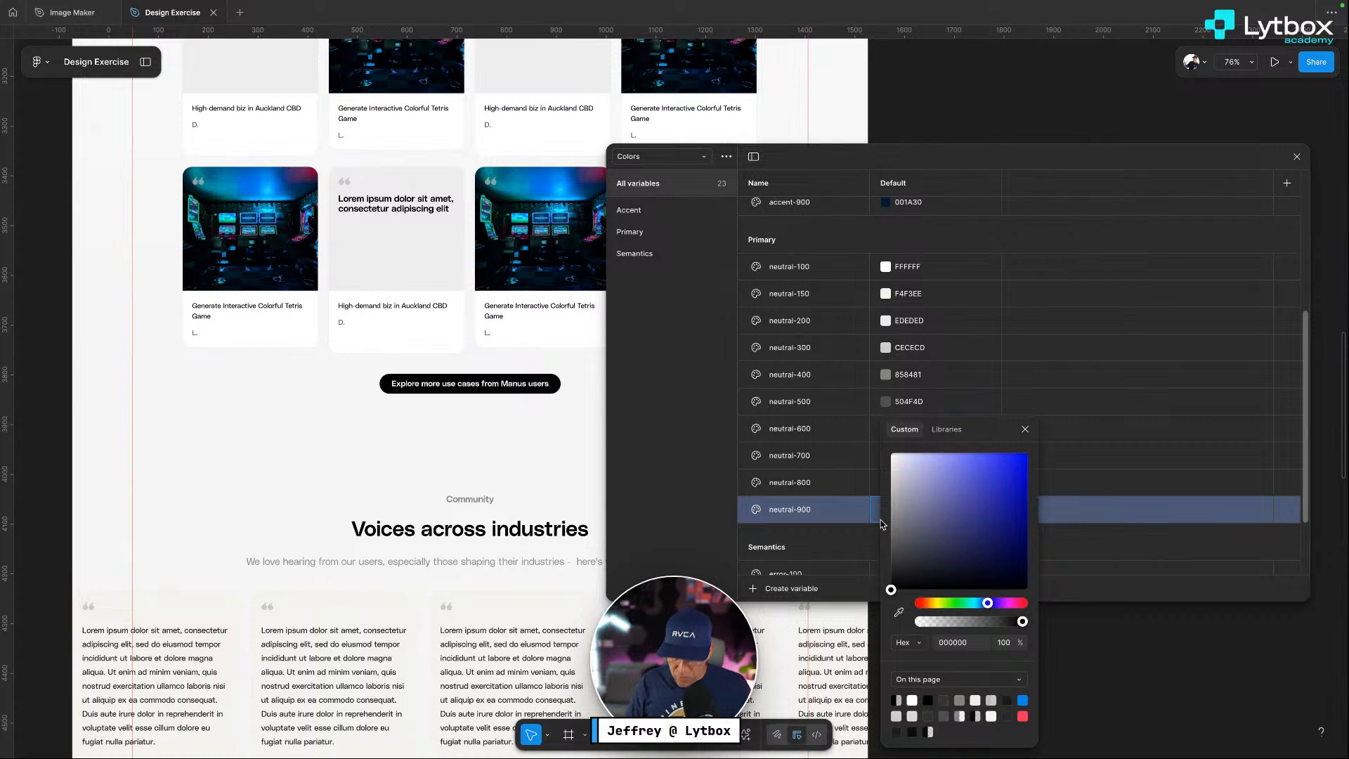
Clear the first desktop by minimizing the Final Cut Pro window and closing the ScreenFlow project window
{"action": "key", "text": "ctrl+Left"}
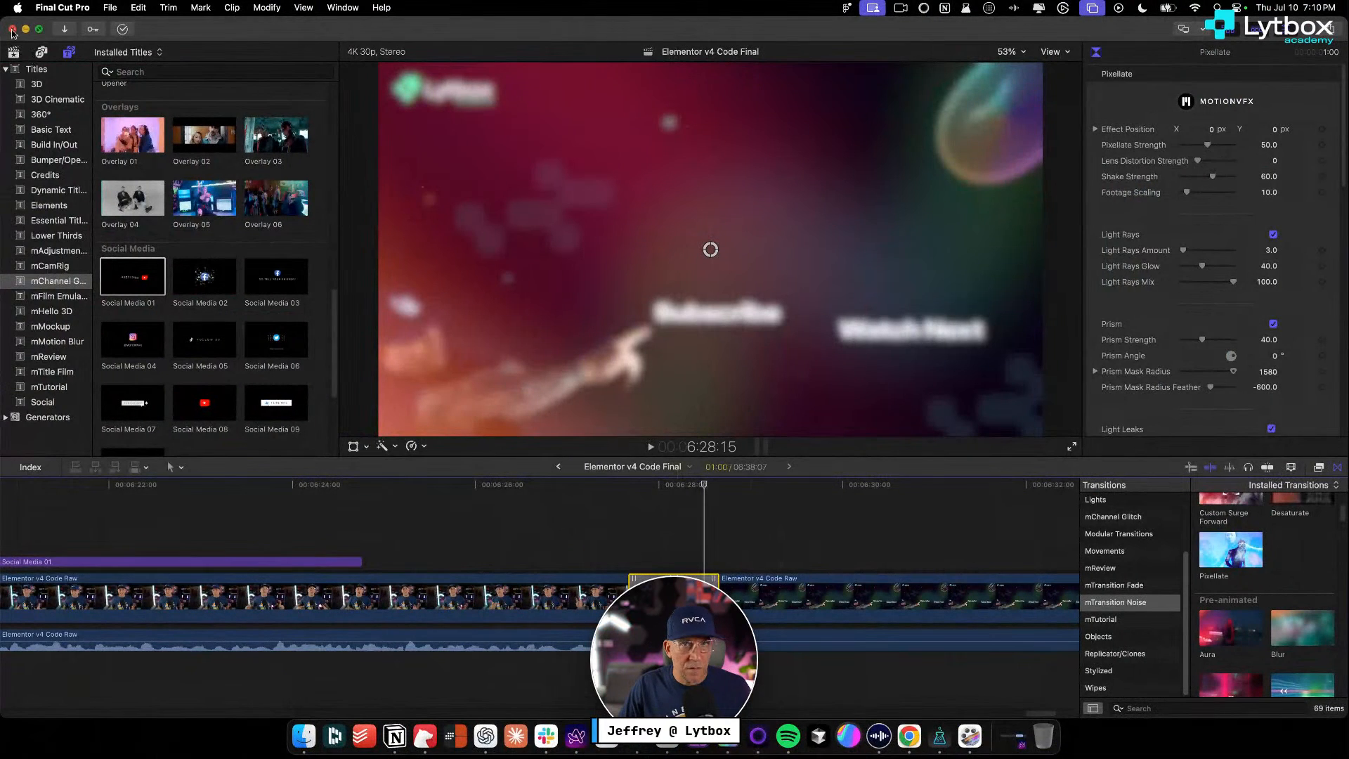
{"action": "left_click", "coordinate": [25, 28]}
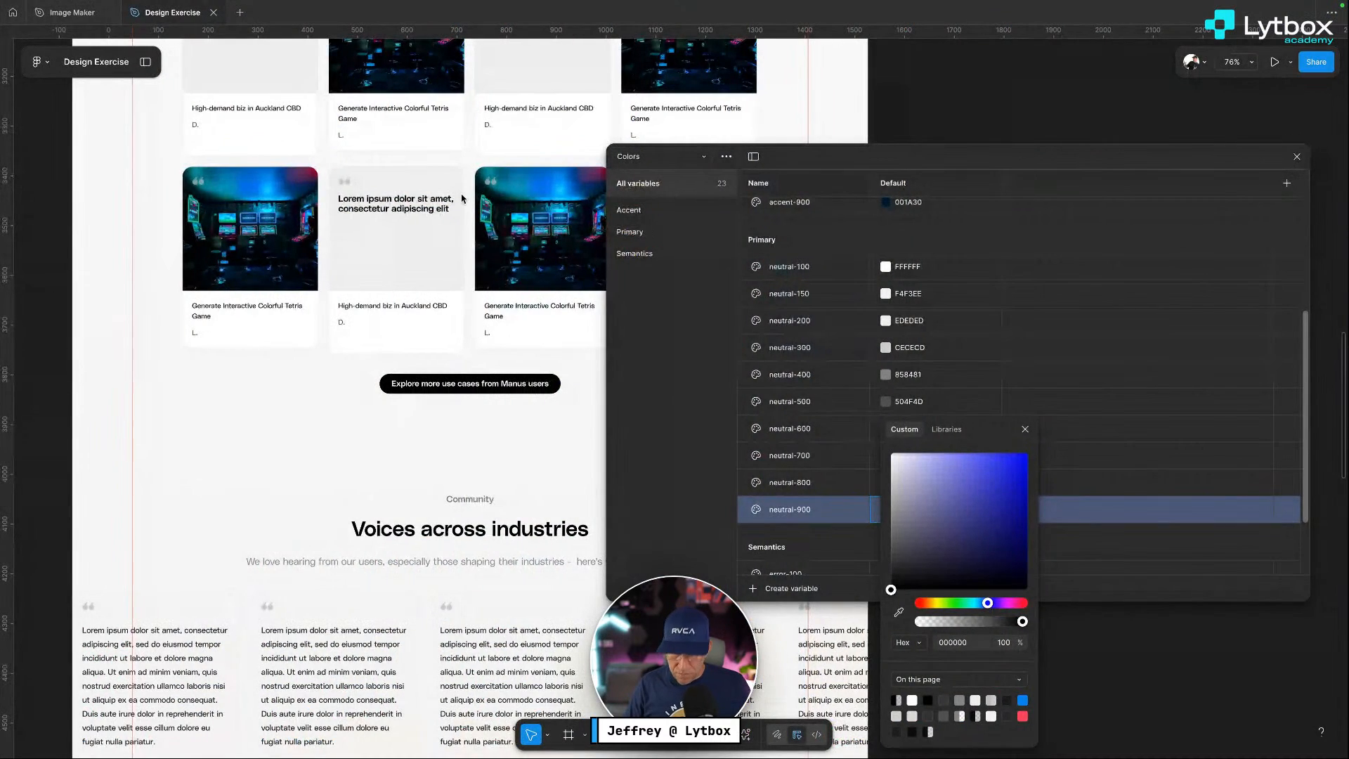
{"action": "key", "text": "ctrl+Left"}
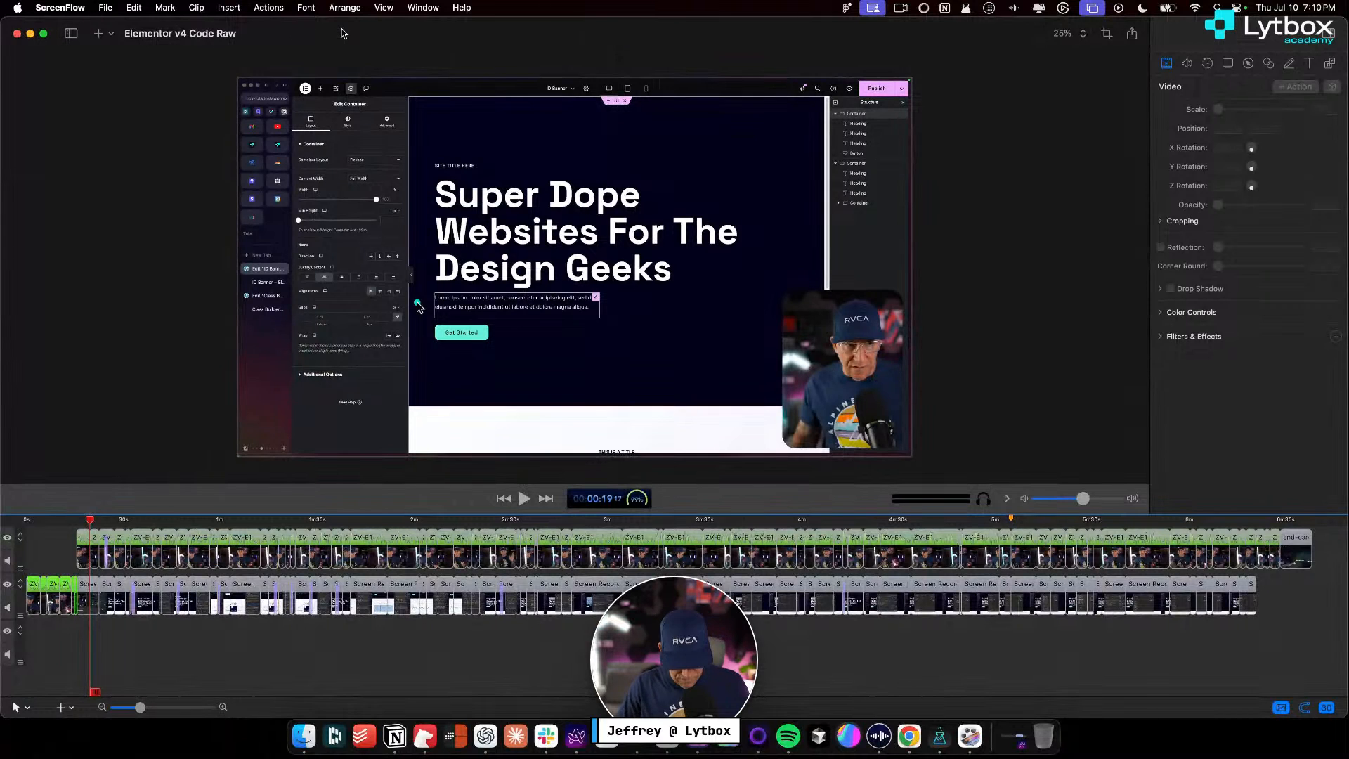
{"action": "left_click", "coordinate": [18, 34]}
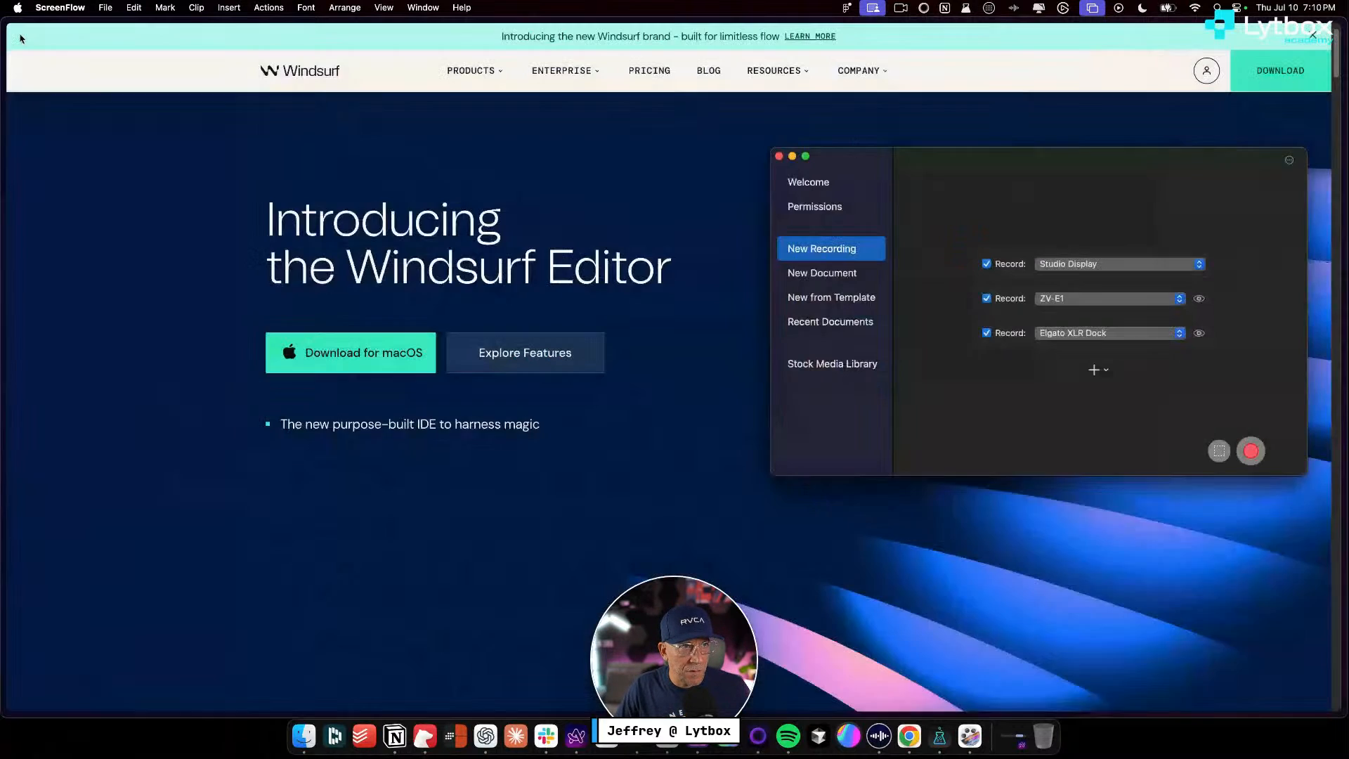
Switch to the Windsurf homepage in Arc and inspect the Download for macOS button's styles and color variables in Developer Tools
{"action": "left_click", "coordinate": [626, 223]}
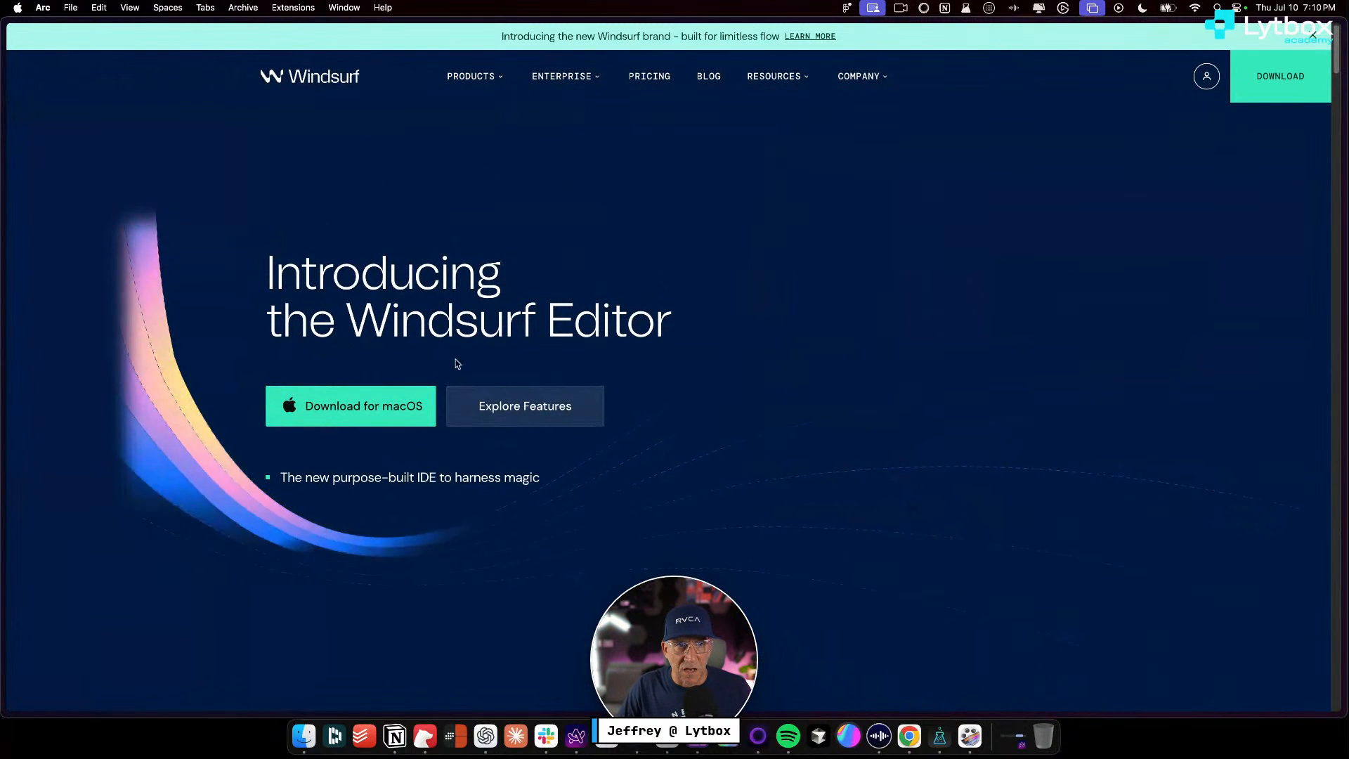
{"action": "scroll", "coordinate": [689, 270], "scroll_direction": "down", "scroll_amount": 10}
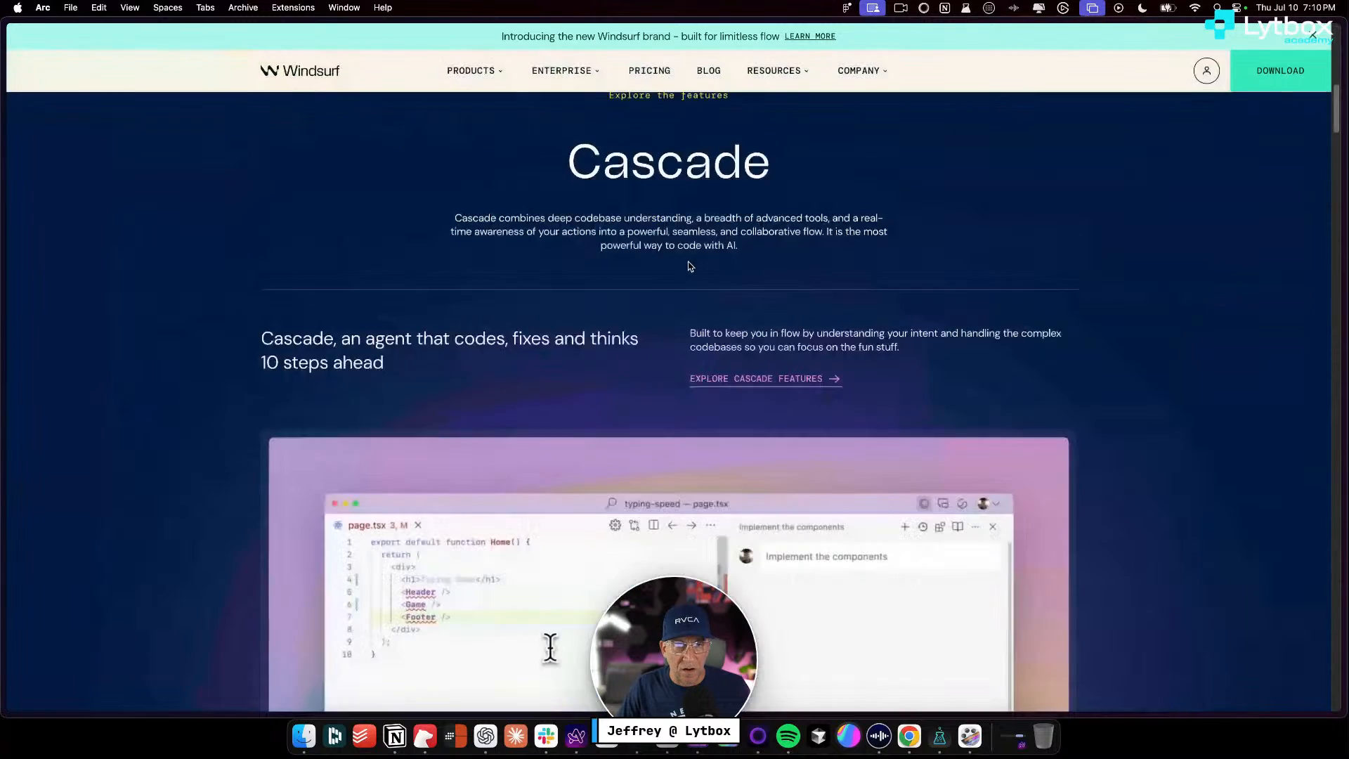
{"action": "scroll", "coordinate": [688, 270], "scroll_direction": "up", "scroll_amount": 10}
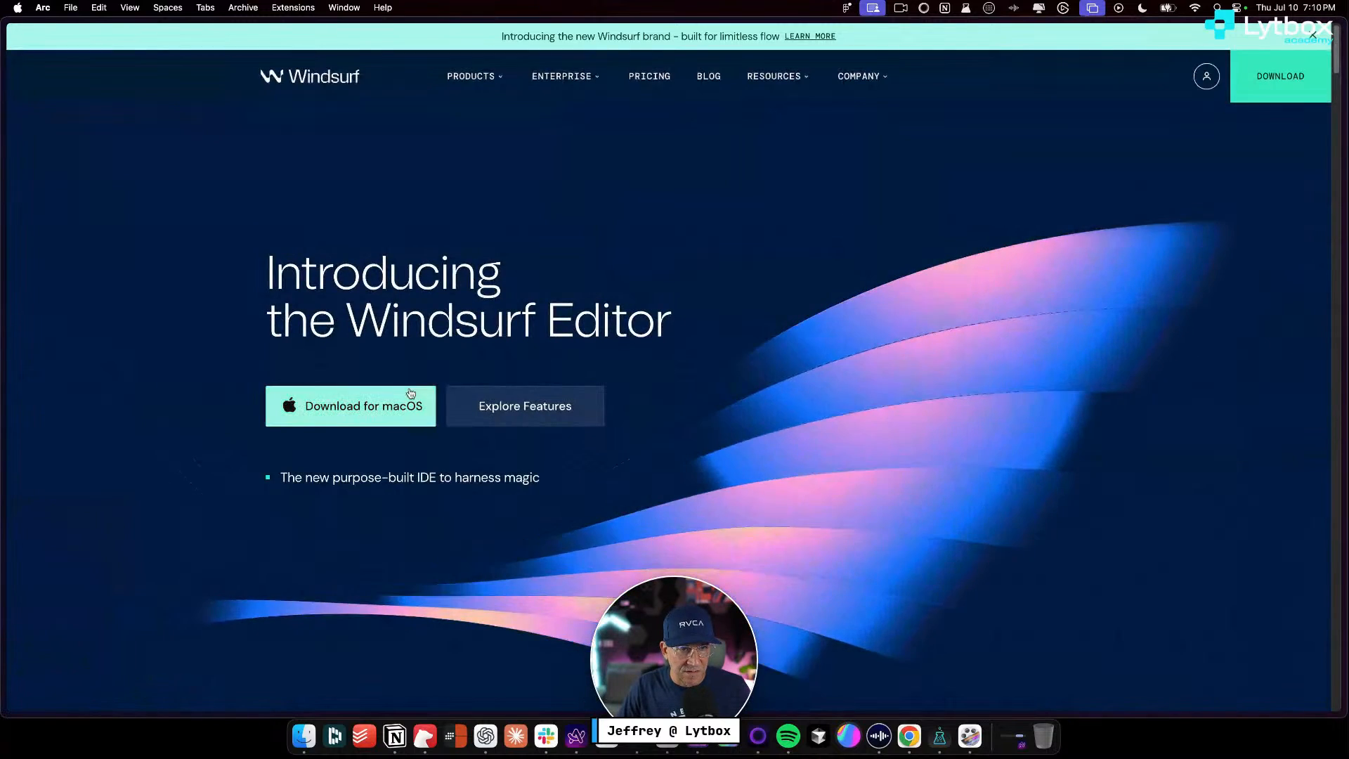
{"action": "right_click", "coordinate": [413, 391]}
{"action": "left_click", "coordinate": [534, 519]}
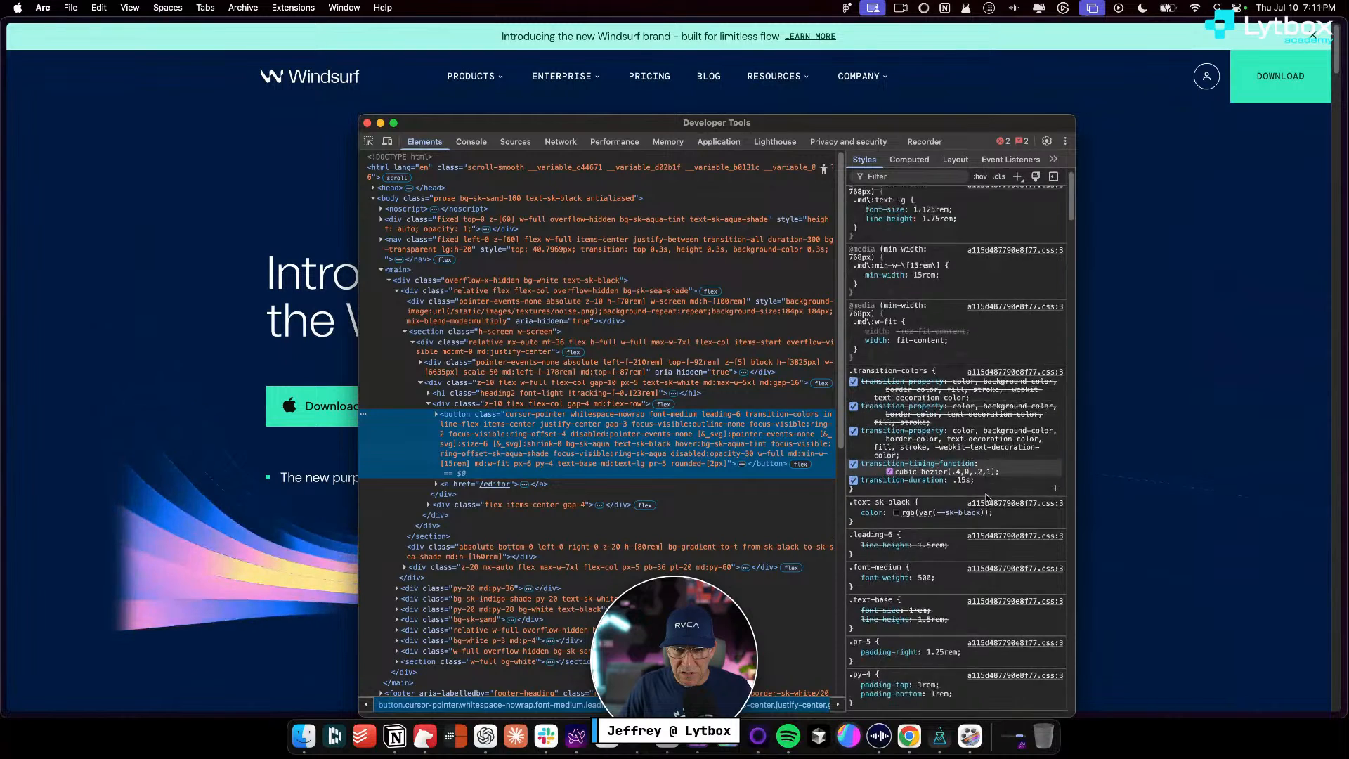
{"action": "scroll", "coordinate": [913, 463], "scroll_direction": "down", "scroll_amount": 8}
{"action": "left_click", "coordinate": [995, 521]}
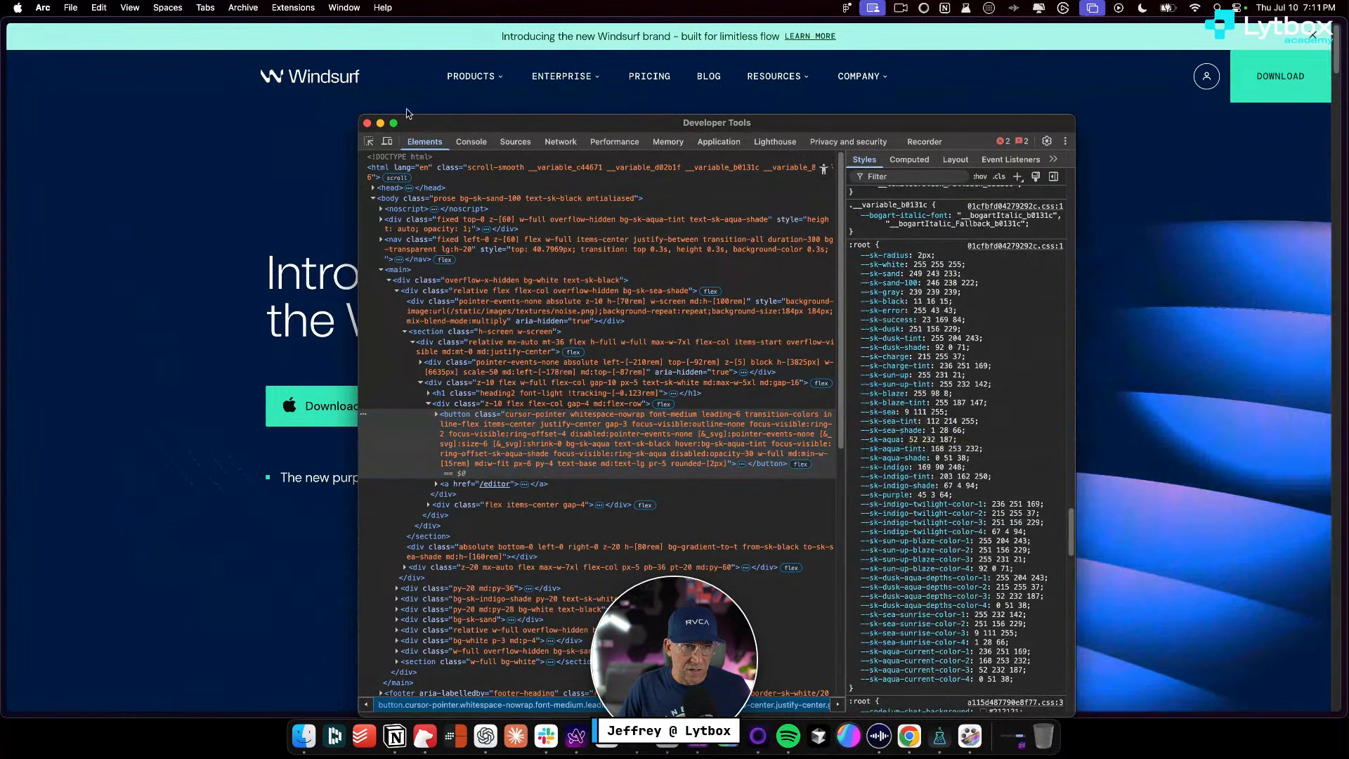
{"action": "key", "text": "super+alt+i"}
Try to sample the Download for macOS button's color with Hoverify's Color Eyedropper, and return to the Windsurf homepage
{"action": "right_click", "coordinate": [674, 236]}
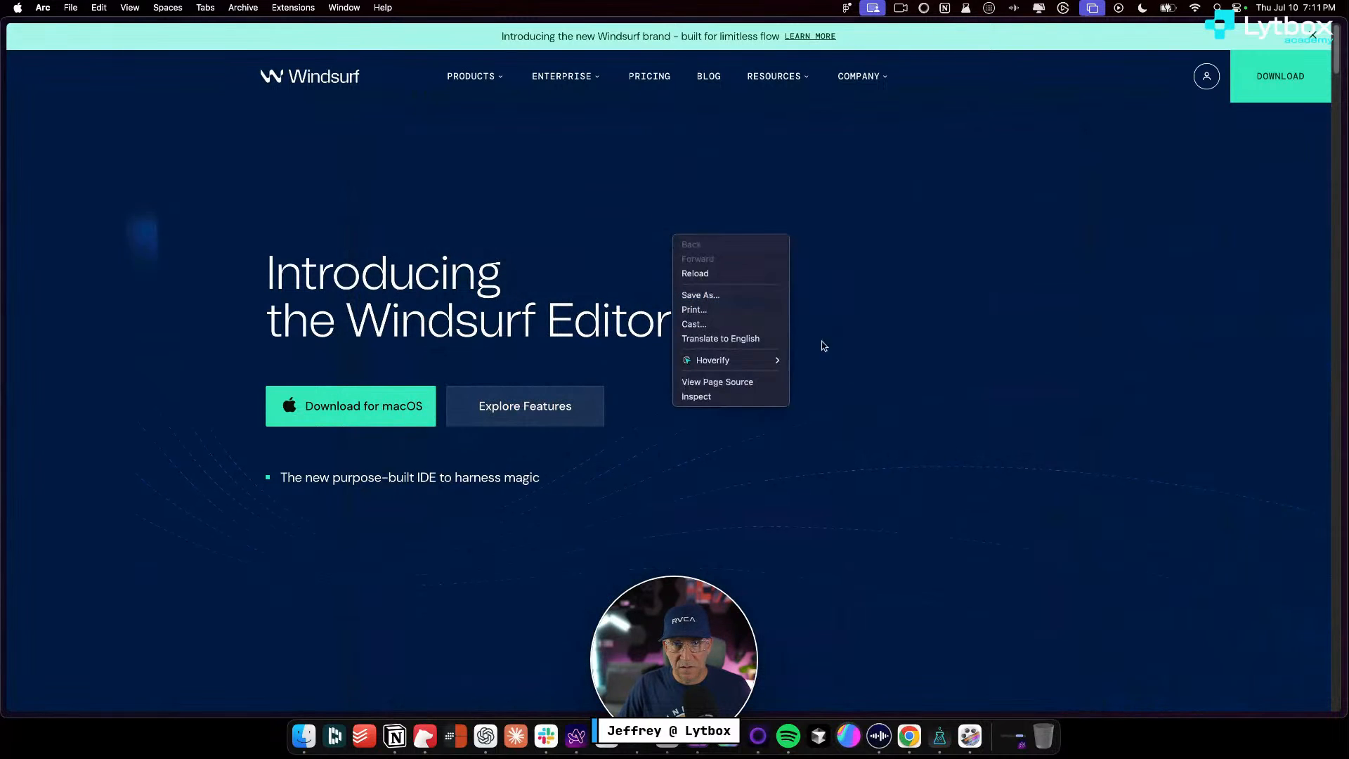
{"action": "mouse_move", "coordinate": [769, 359]}
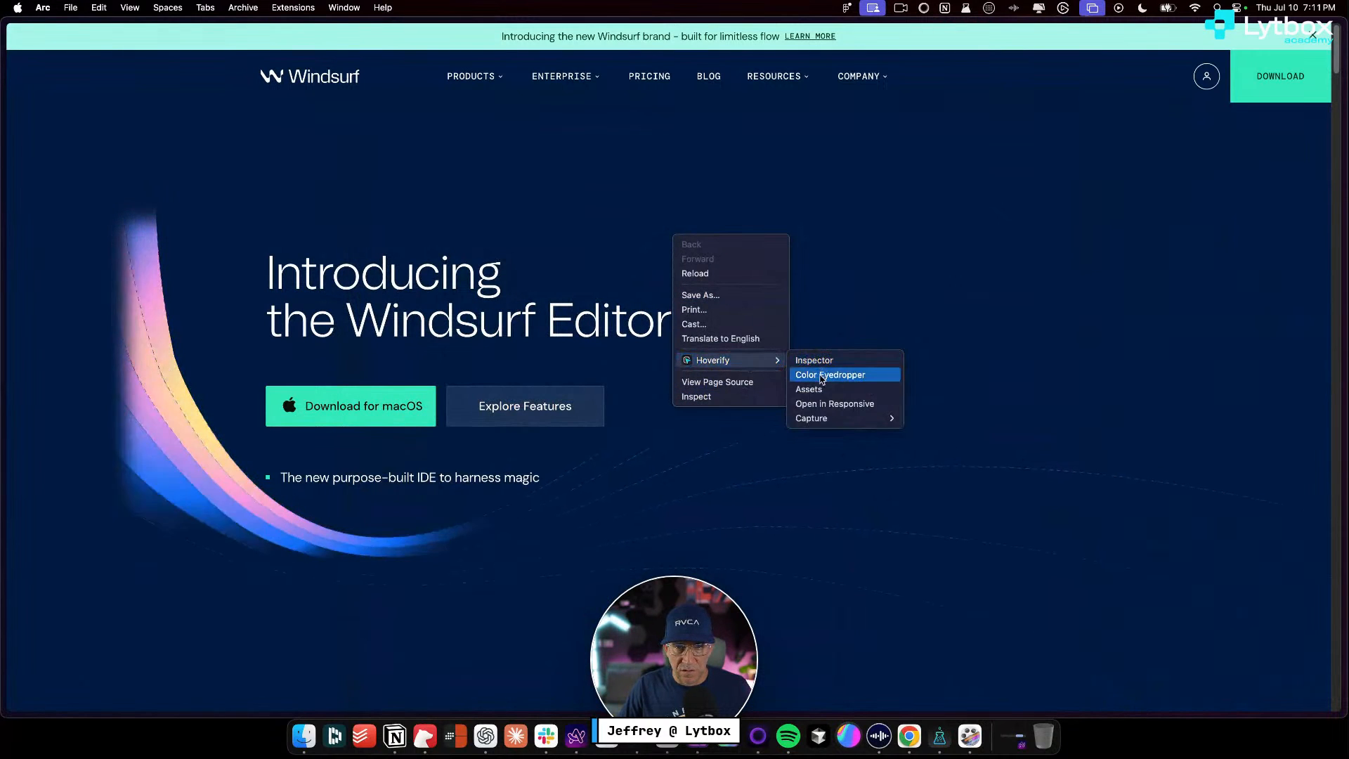
{"action": "left_click", "coordinate": [818, 375]}
{"action": "left_click", "coordinate": [430, 398]}
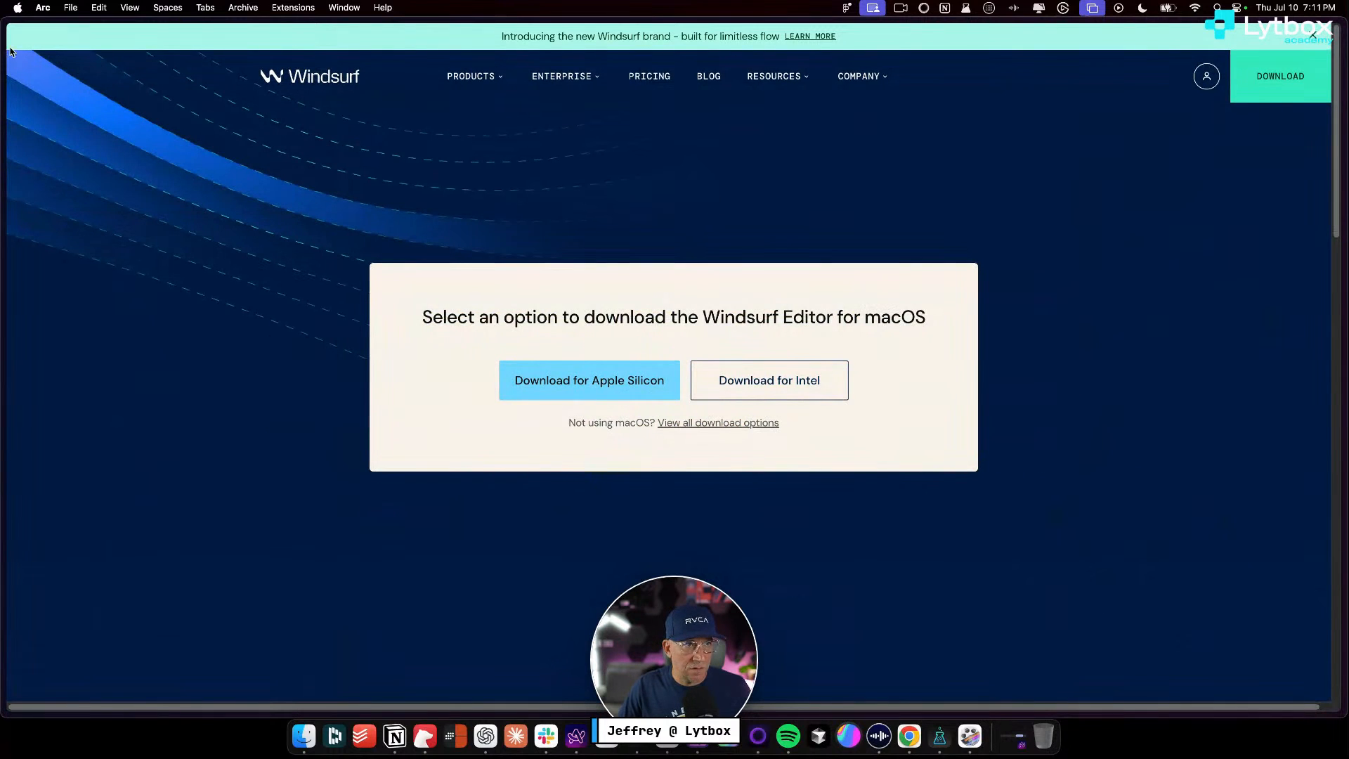
{"action": "mouse_move", "coordinate": [2, 52]}
{"action": "left_click", "coordinate": [112, 36]}
Sample the colors of the Download for macOS button, the announcement banner and the hero background with Hoverify's Color Eyedropper
{"action": "right_click", "coordinate": [768, 313]}
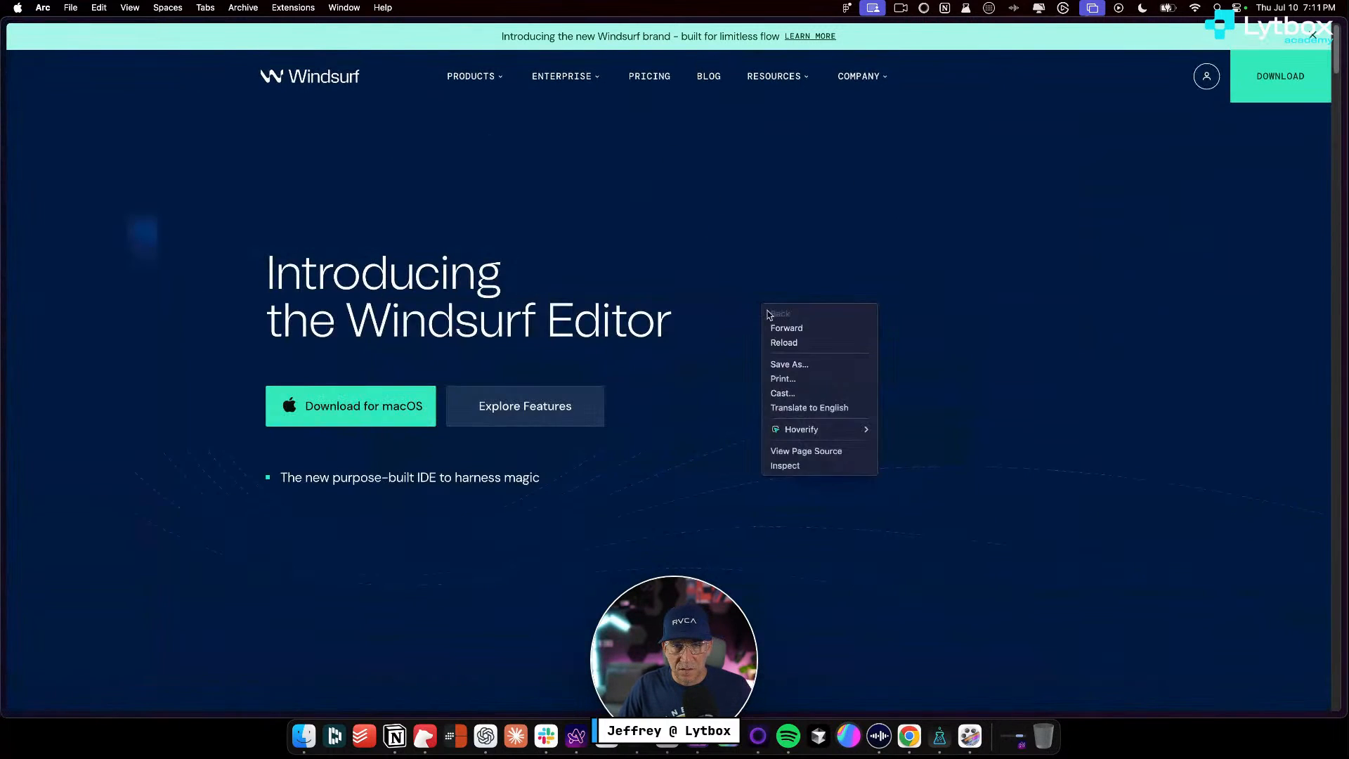
{"action": "mouse_move", "coordinate": [843, 429]}
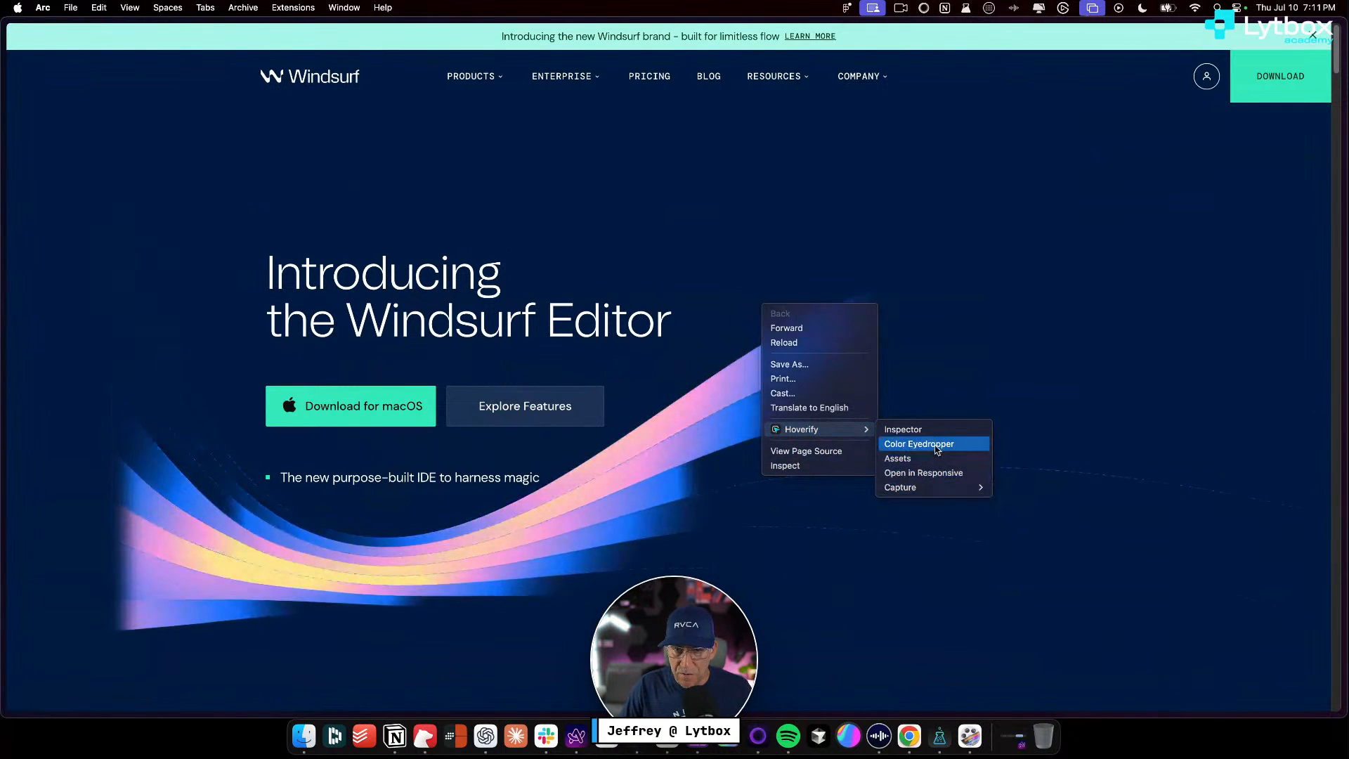
{"action": "left_click", "coordinate": [937, 449]}
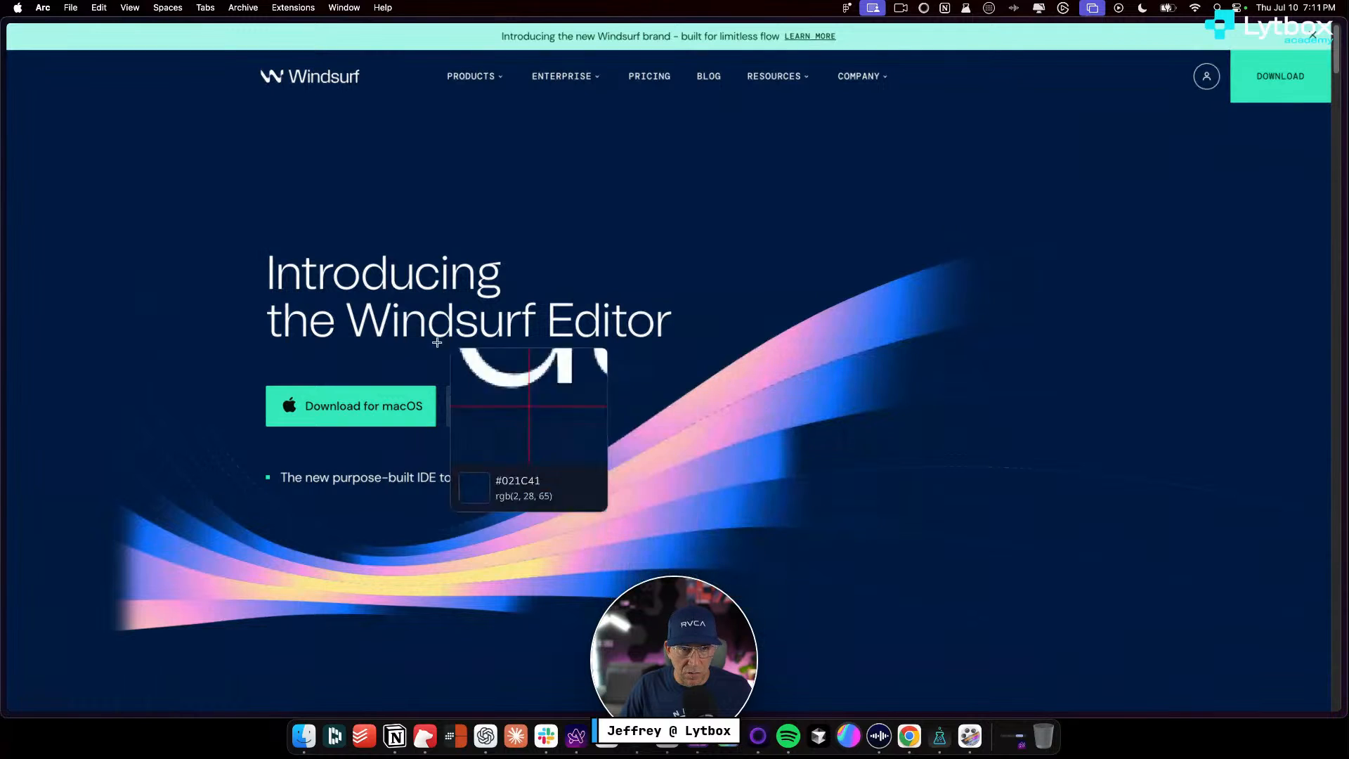
{"action": "left_click", "coordinate": [428, 397]}
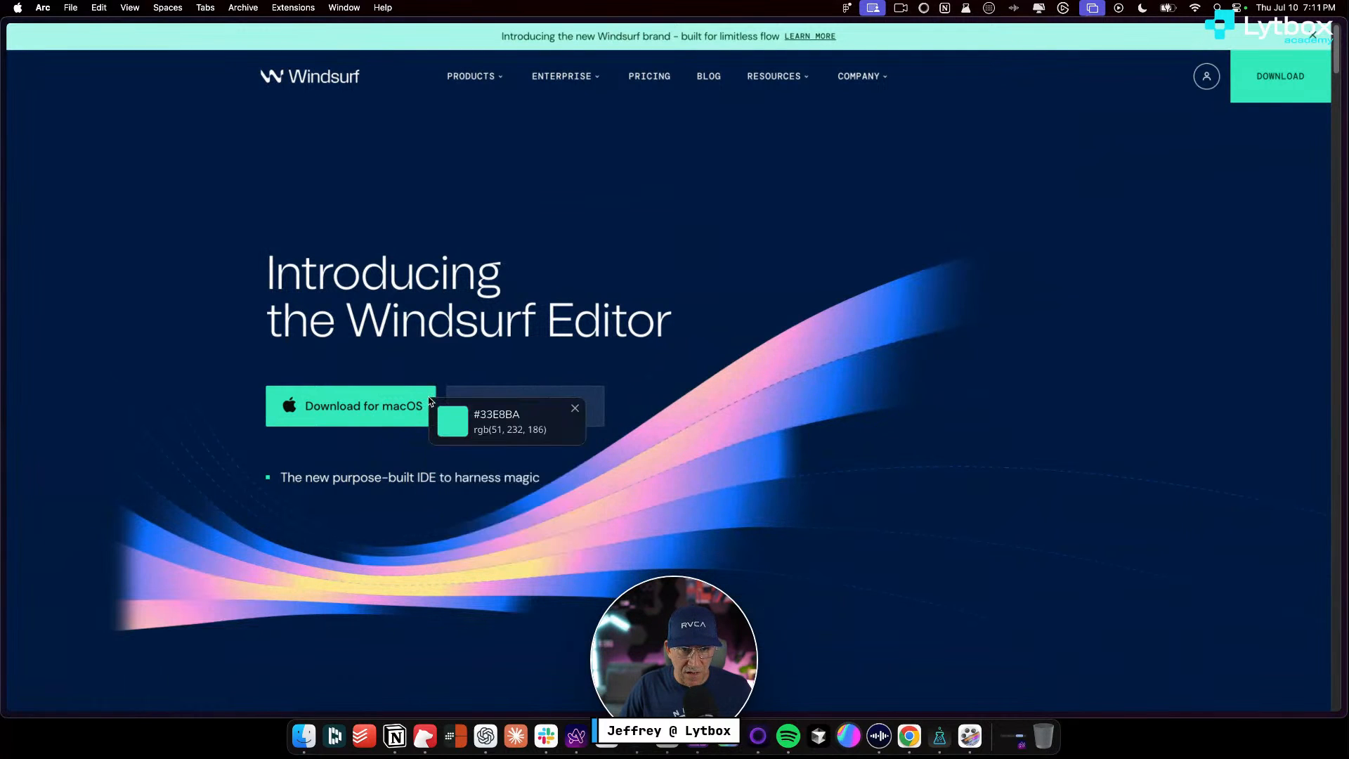
{"action": "left_click", "coordinate": [1096, 32]}
{"action": "left_click", "coordinate": [902, 170]}
Copy the hex code #33E8BA from the Download for macOS button's color sample
{"action": "scroll", "coordinate": [903, 451], "scroll_direction": "down", "scroll_amount": 2}
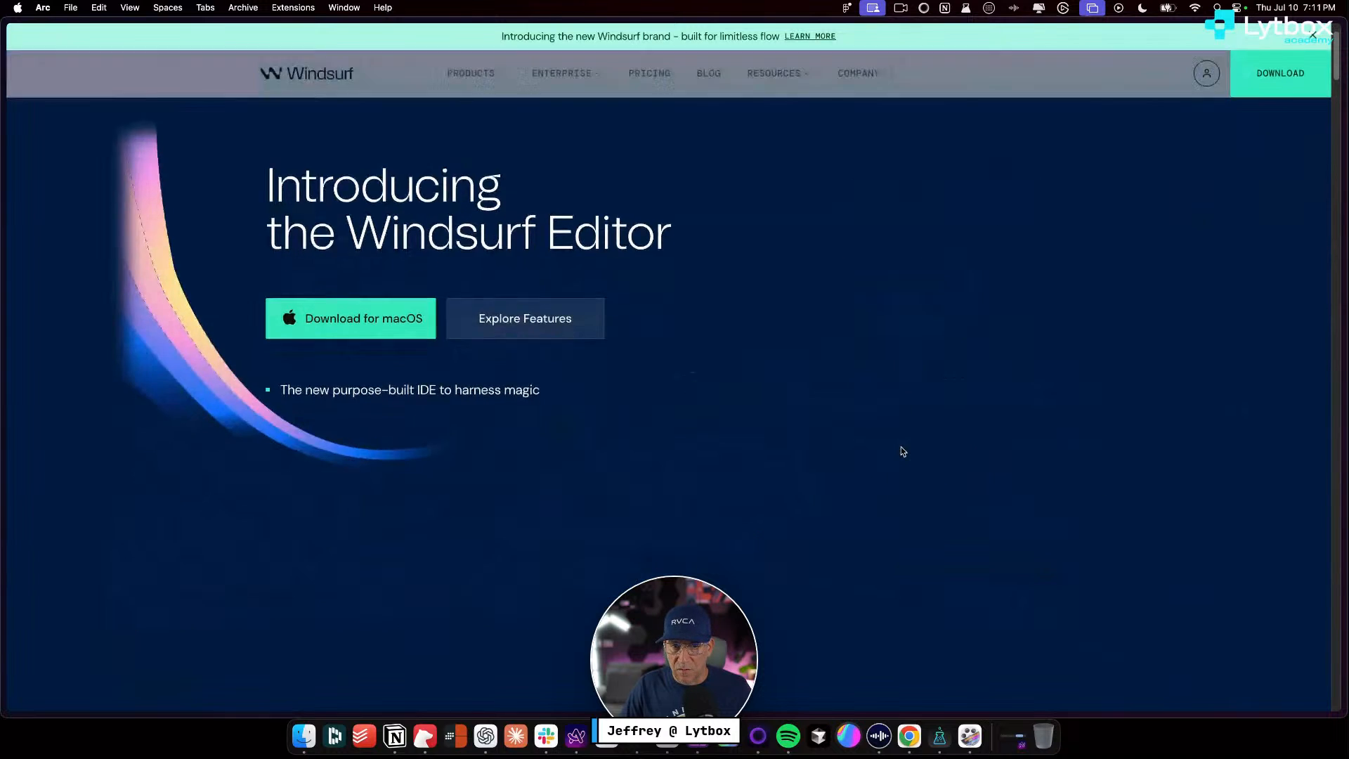
{"action": "scroll", "coordinate": [901, 452], "scroll_direction": "down", "scroll_amount": 2}
{"action": "scroll", "coordinate": [900, 453], "scroll_direction": "up", "scroll_amount": 4}
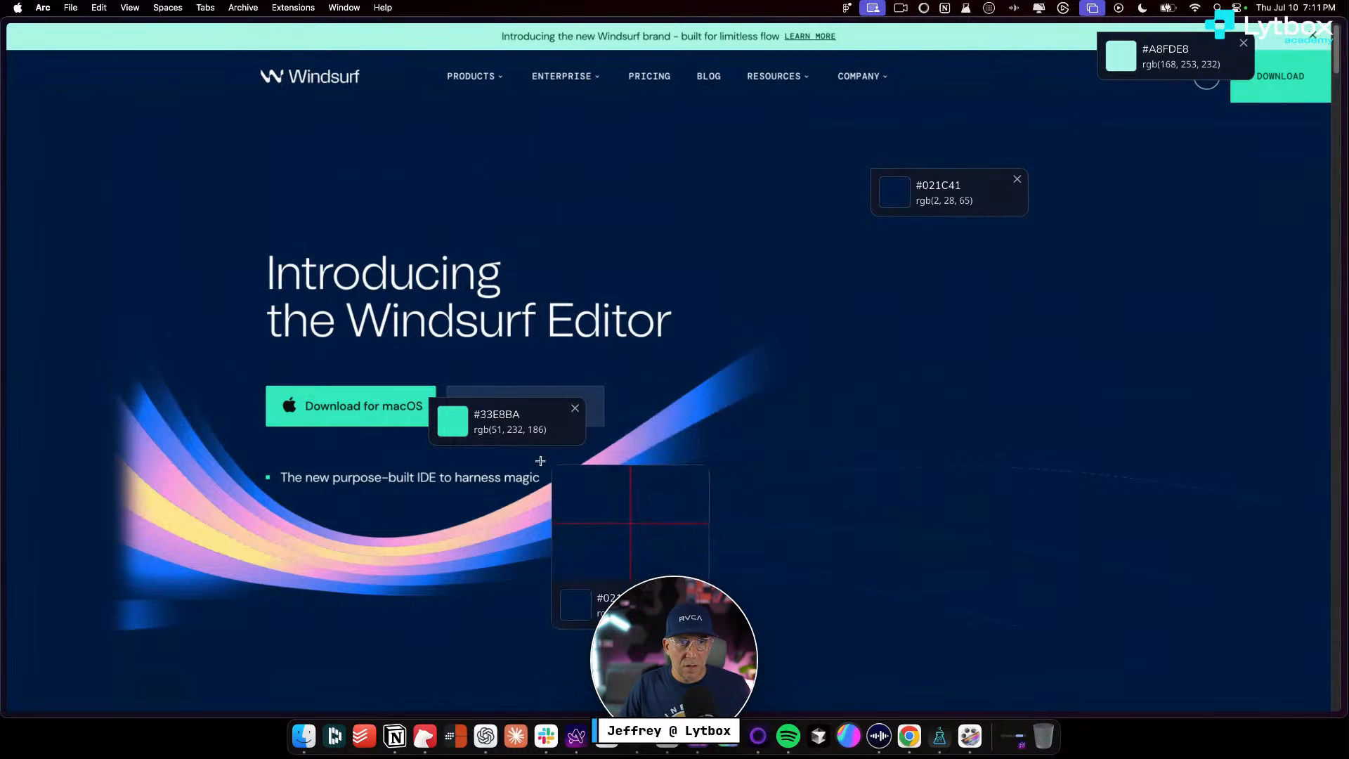
{"action": "left_click", "coordinate": [557, 430]}
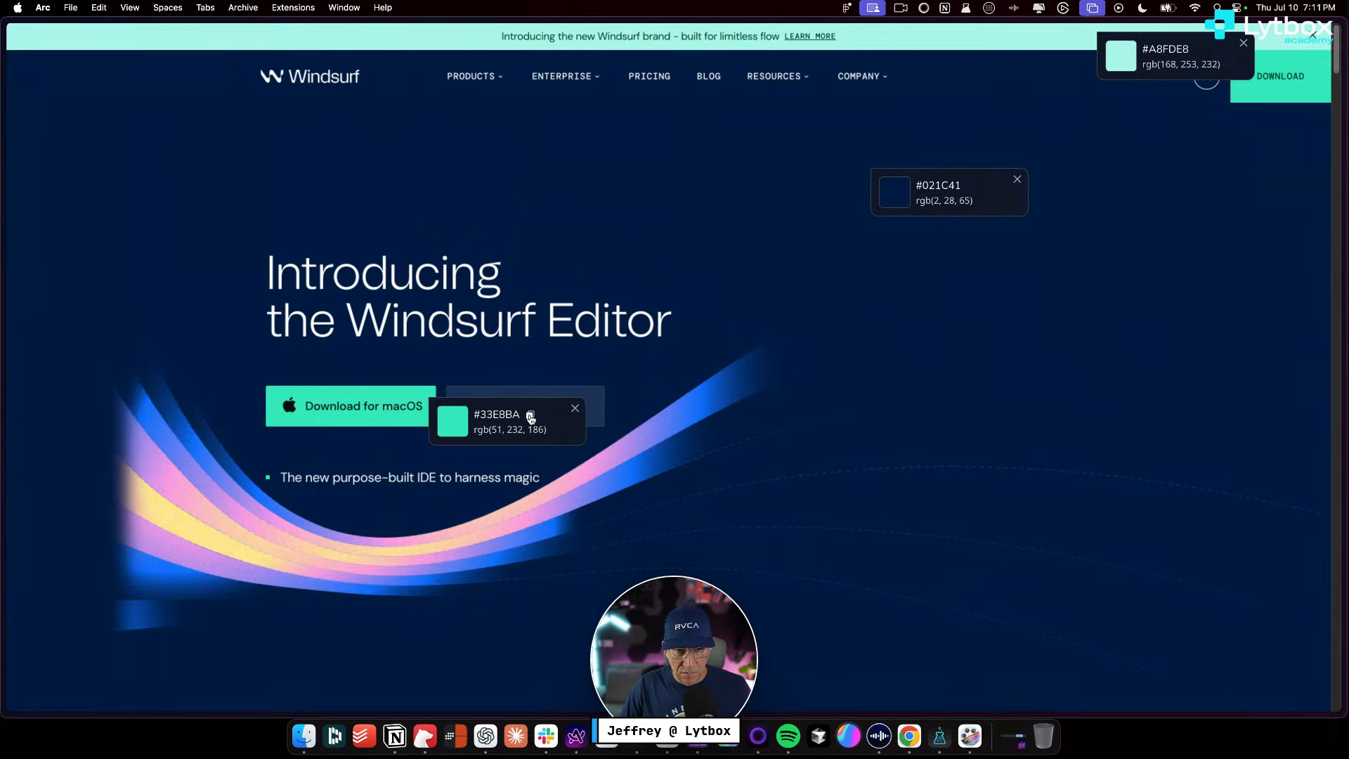
Move the Figma space beside Desktop 1 in Mission Control and switch to Figma
{"action": "key", "text": "ctrl+Right"}
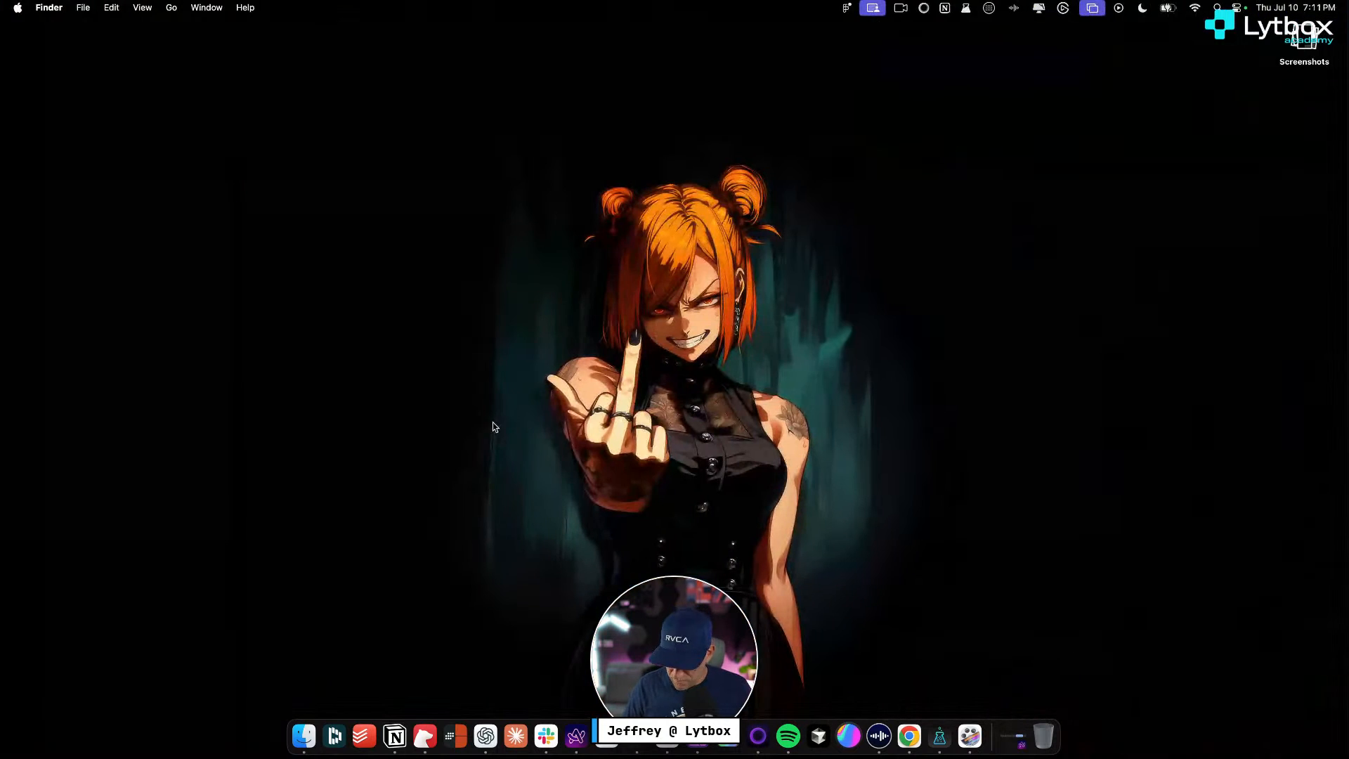
{"action": "key", "text": "ctrl+Right"}
{"action": "key", "text": "ctrl+Left"}
{"action": "key", "text": "ctrl+Up"}
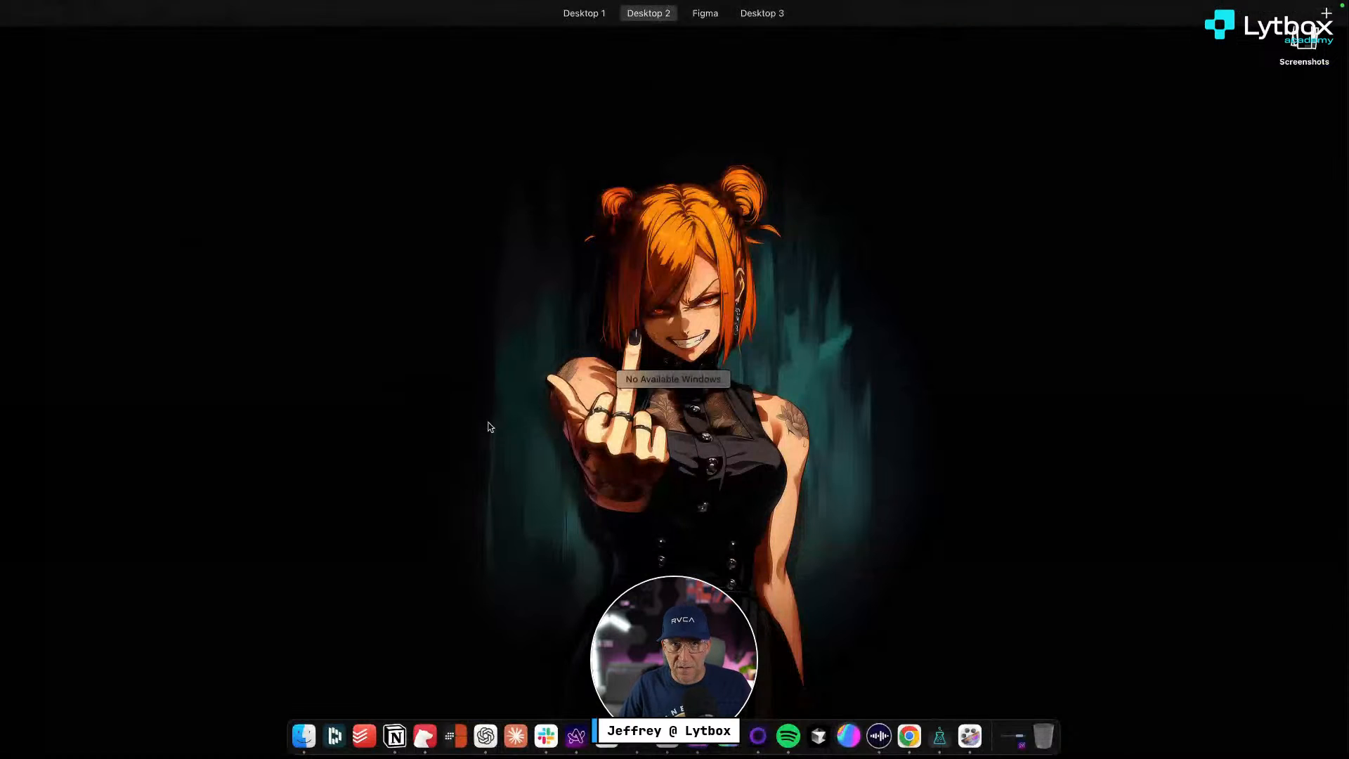
{"action": "mouse_move", "coordinate": [731, 26]}
{"action": "left_click_drag", "start_coordinate": [723, 45], "coordinate": [597, 44]}
{"action": "left_click", "coordinate": [597, 45]}
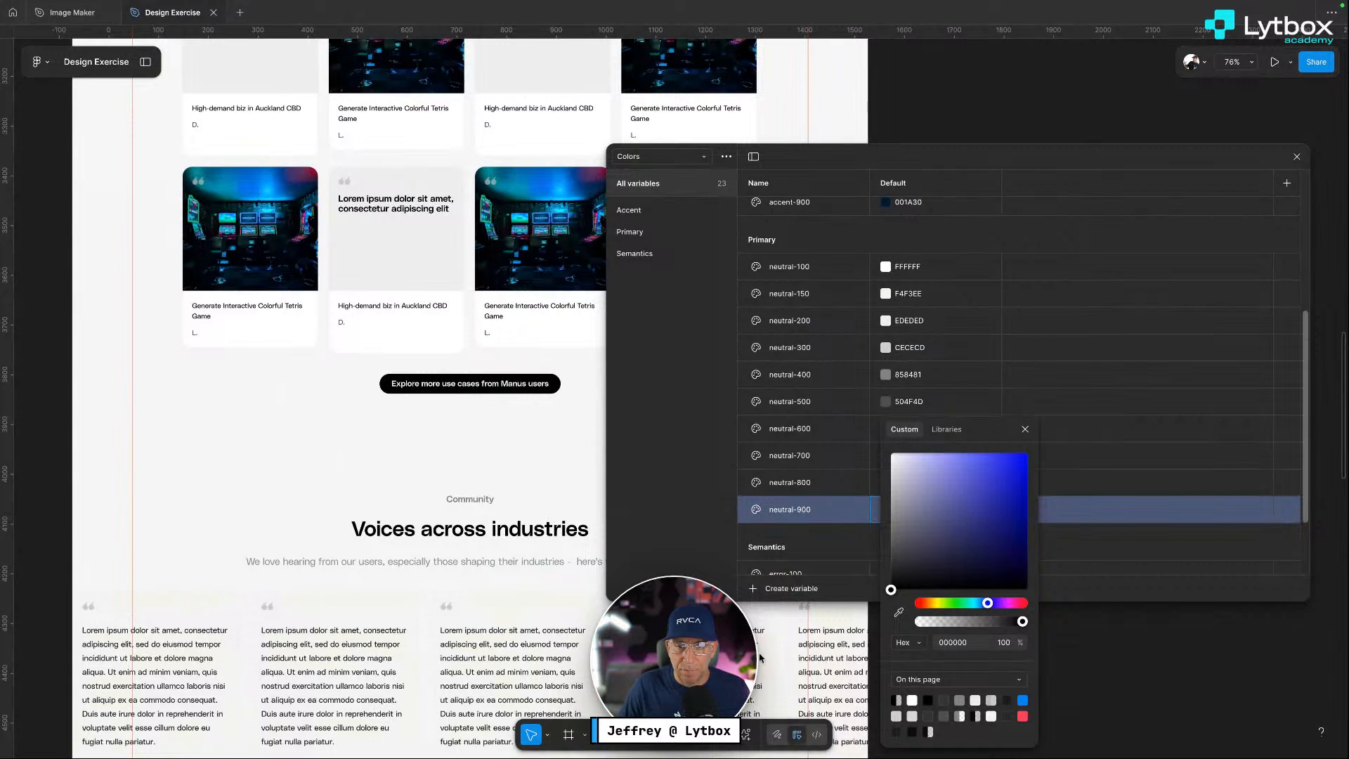
Run the Color Shades plugin on the canvas and set its base color to 33E8BA
{"action": "left_click", "coordinate": [971, 85]}
{"action": "right_click", "coordinate": [952, 89]}
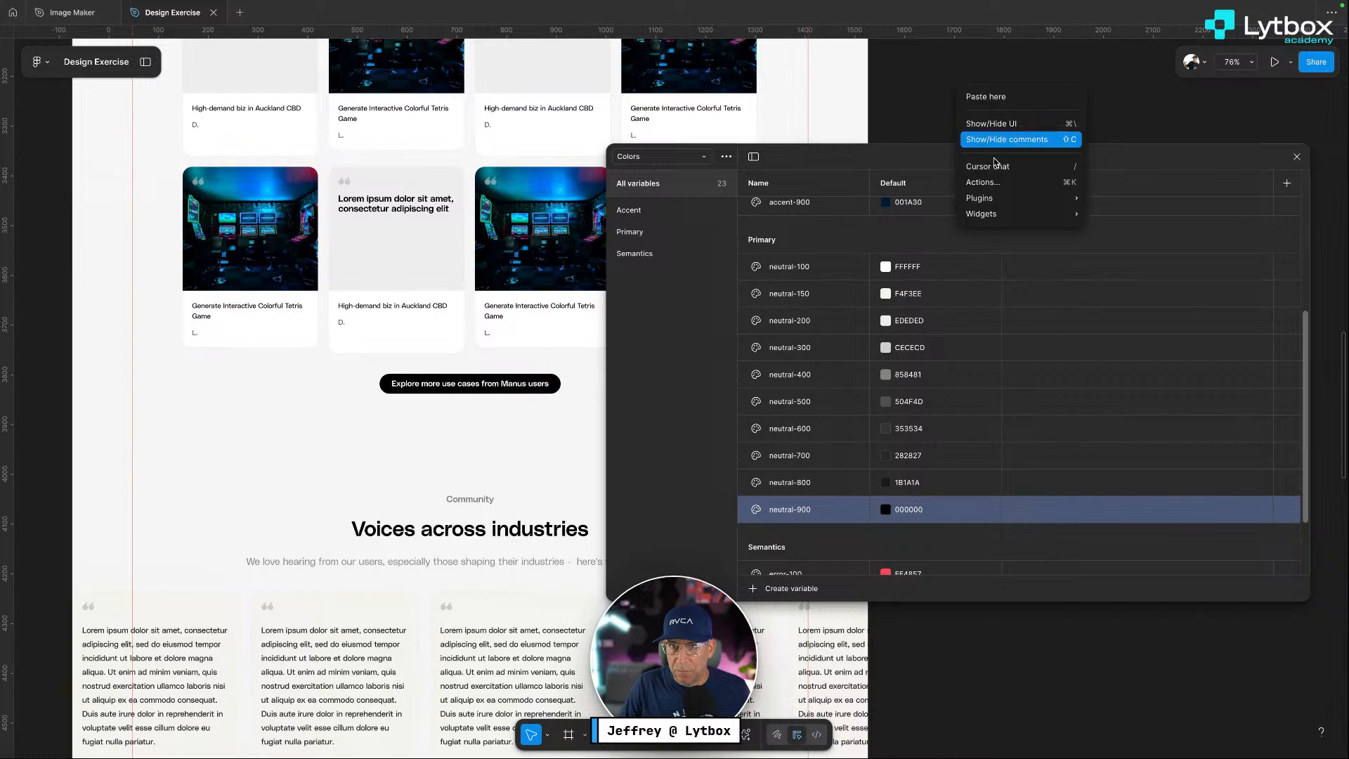
{"action": "mouse_move", "coordinate": [1001, 199]}
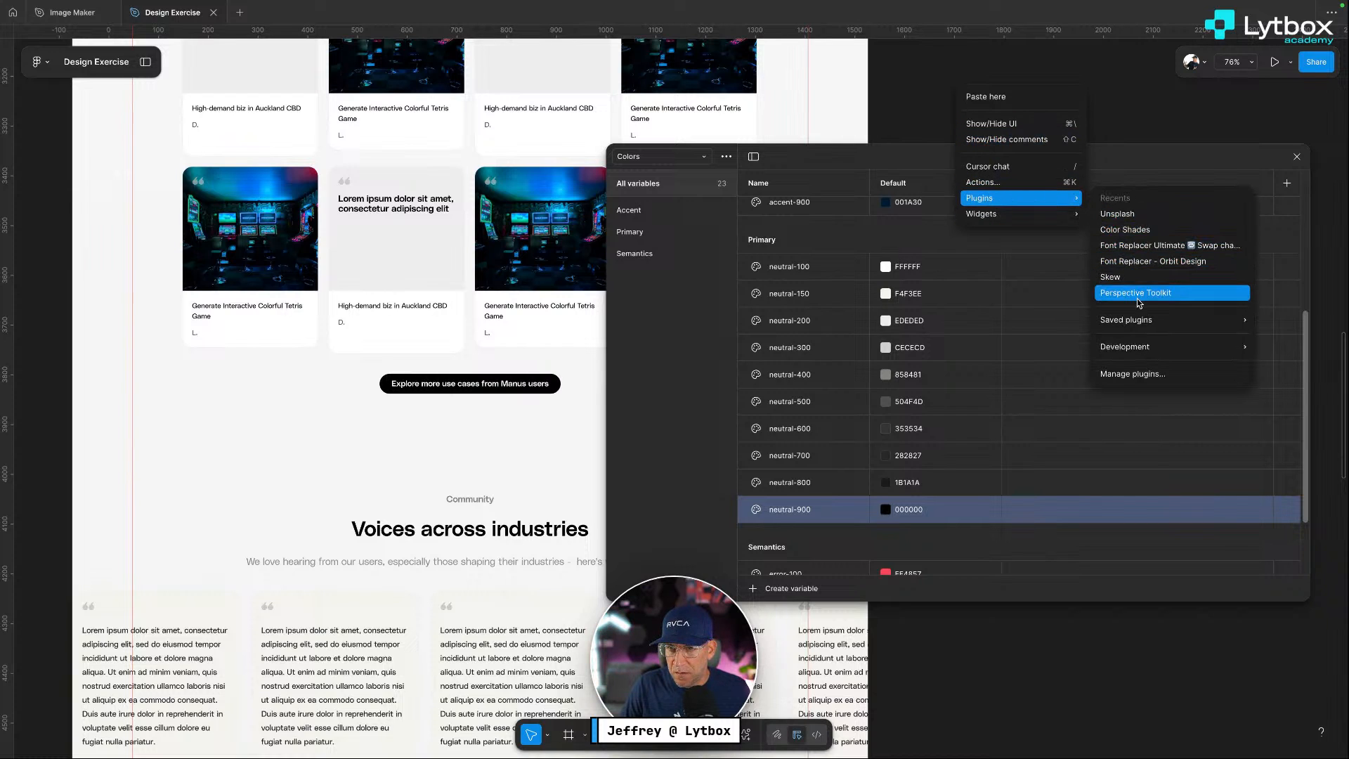
{"action": "left_click", "coordinate": [1143, 231]}
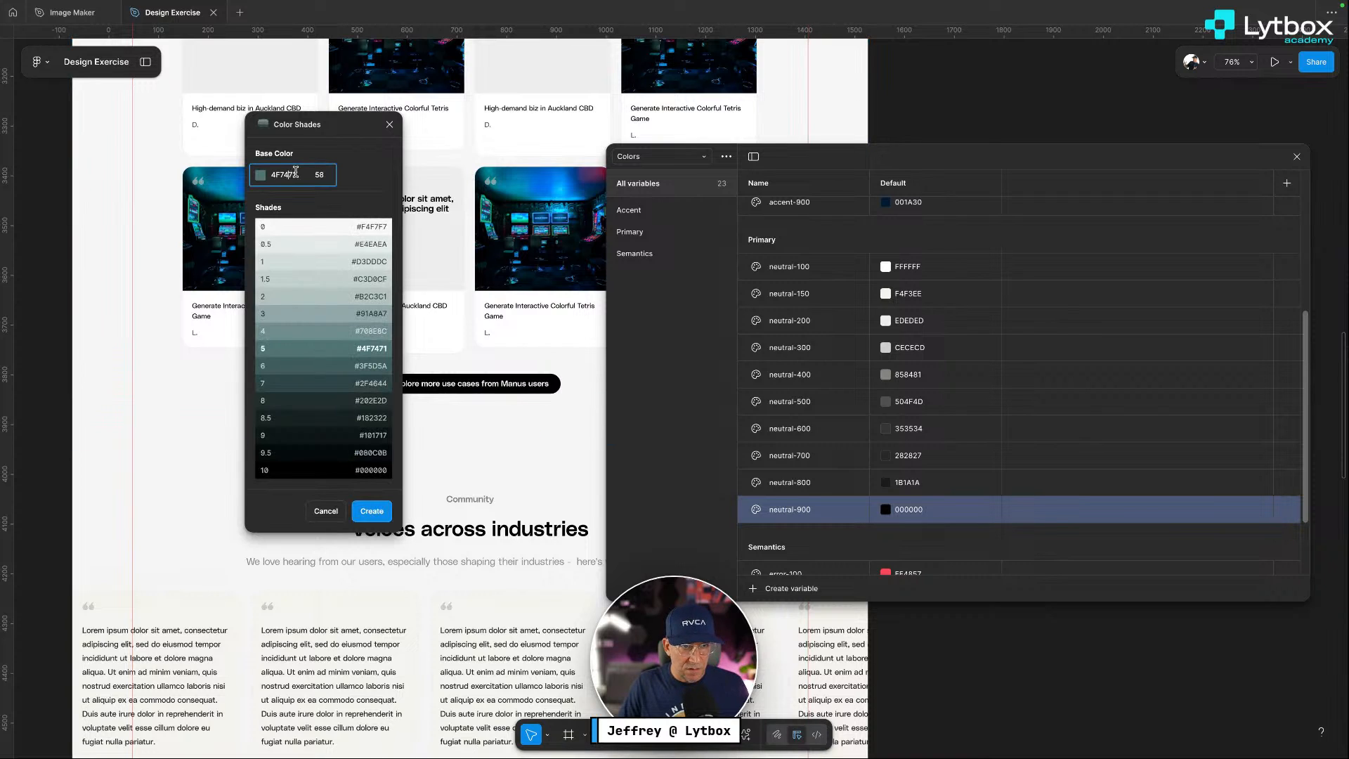
{"action": "key", "text": "ctrl+v"}
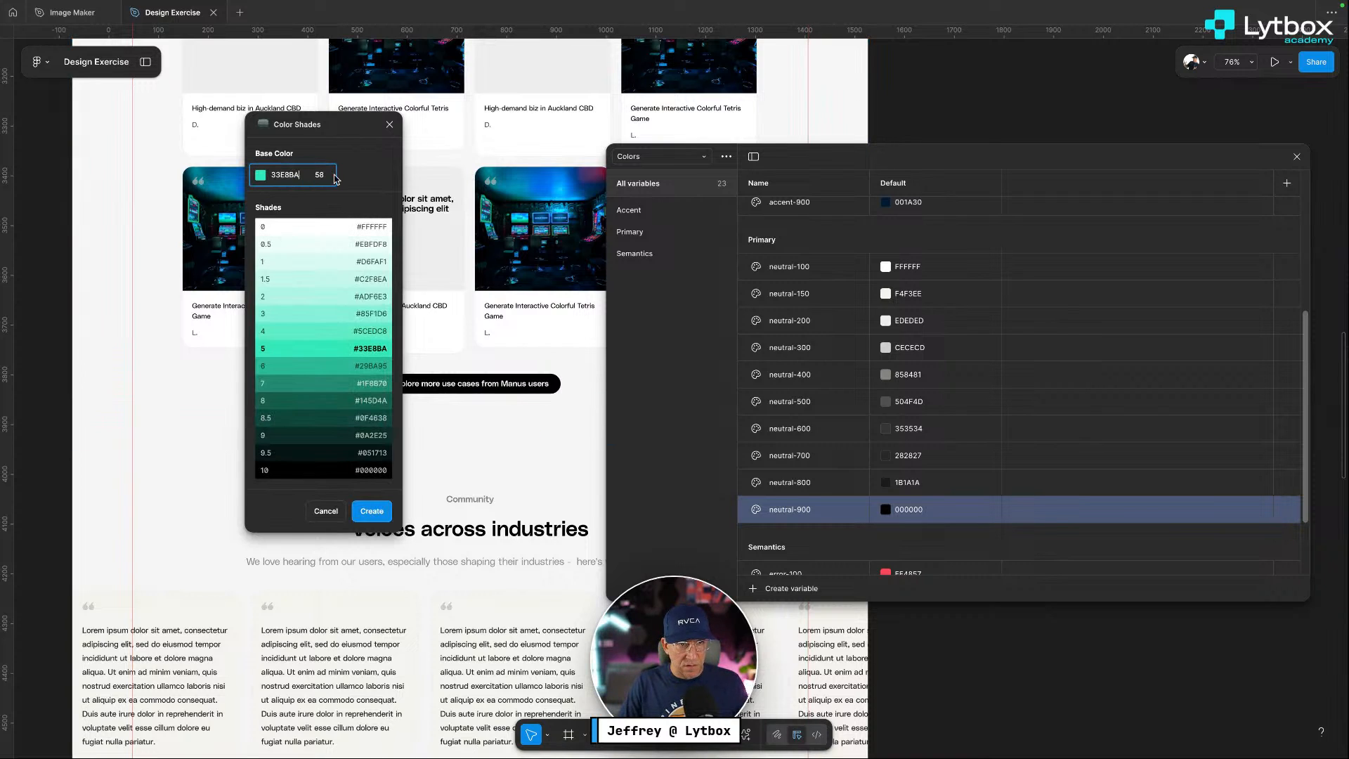
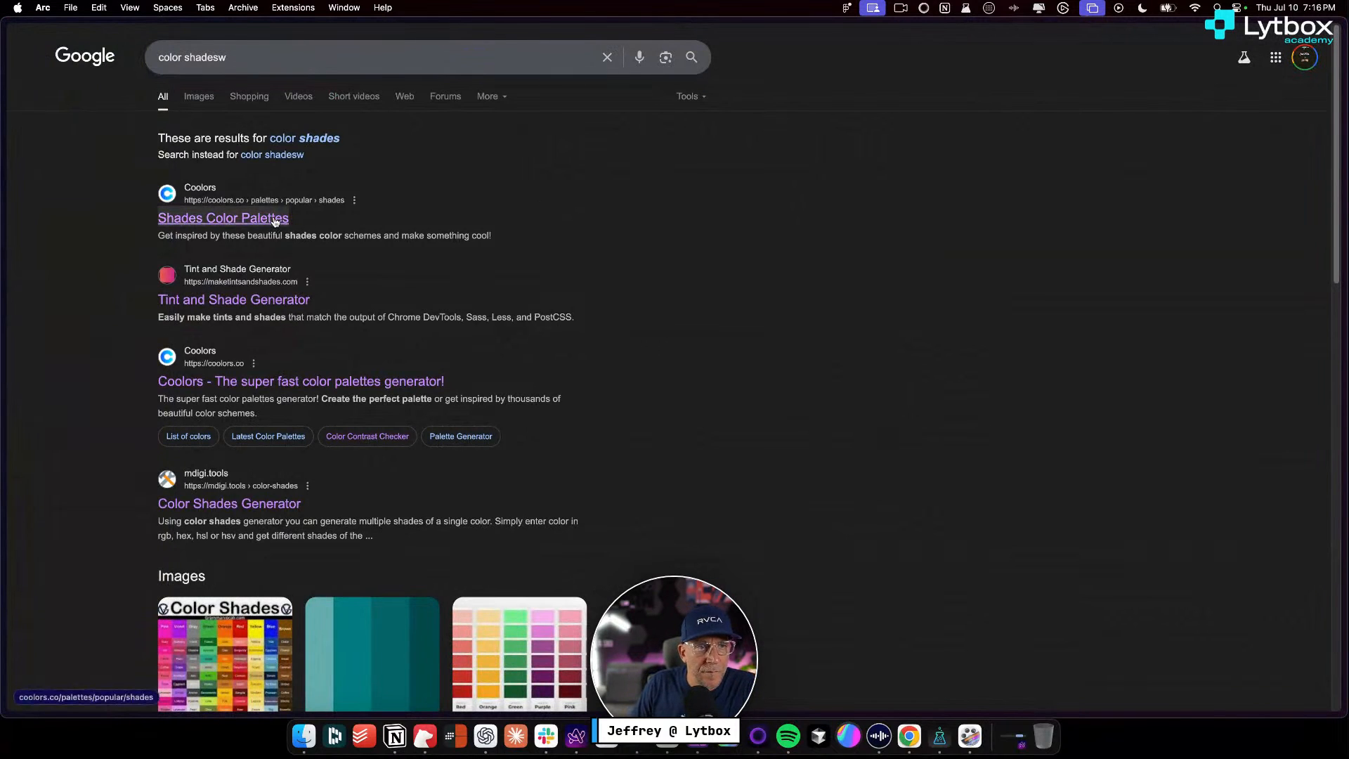
Open the Tint and Shade Generator from the search results and make tints and shades of #0B100F
{"action": "left_click", "coordinate": [232, 300]}
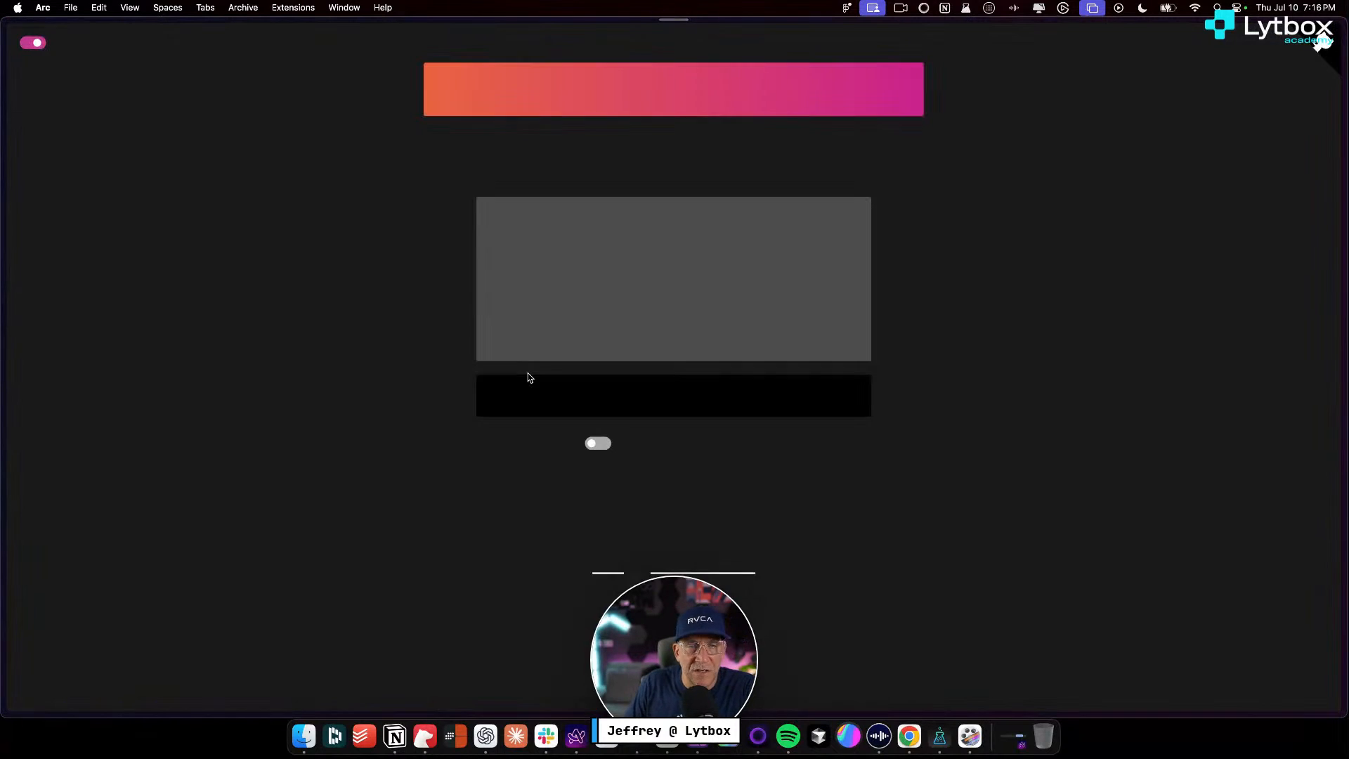
{"action": "left_click", "coordinate": [615, 281]}
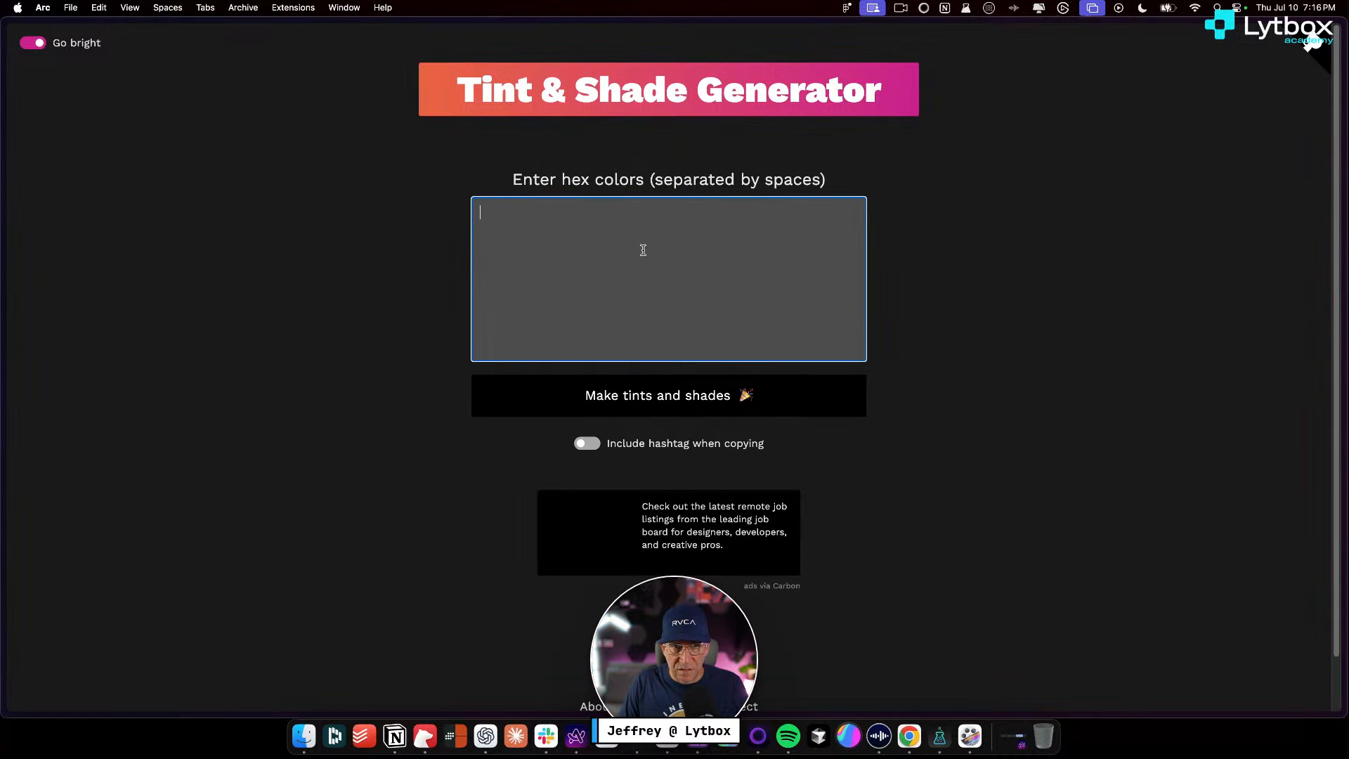
{"action": "type", "text": "#0B100F"}
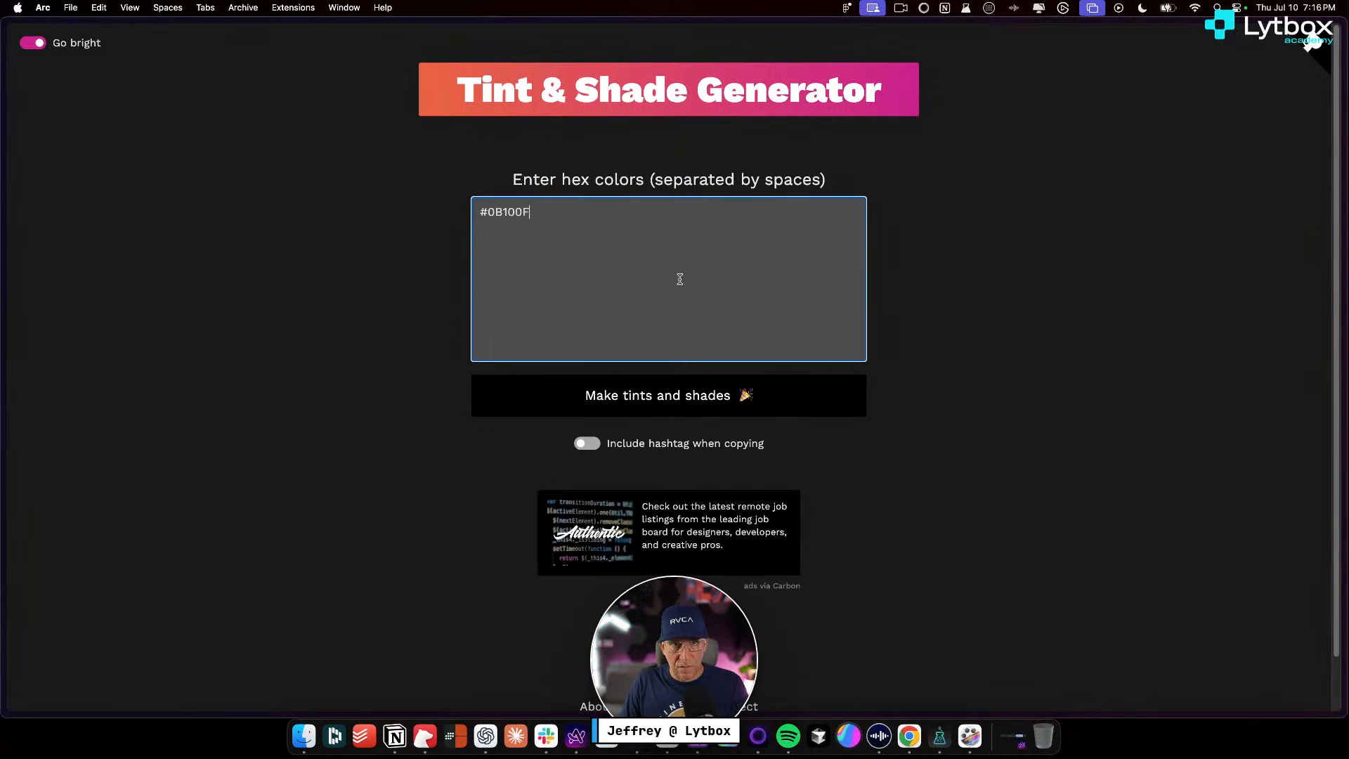
{"action": "left_click", "coordinate": [657, 397]}
{"action": "scroll", "coordinate": [1032, 553], "scroll_direction": "down", "scroll_amount": 5}
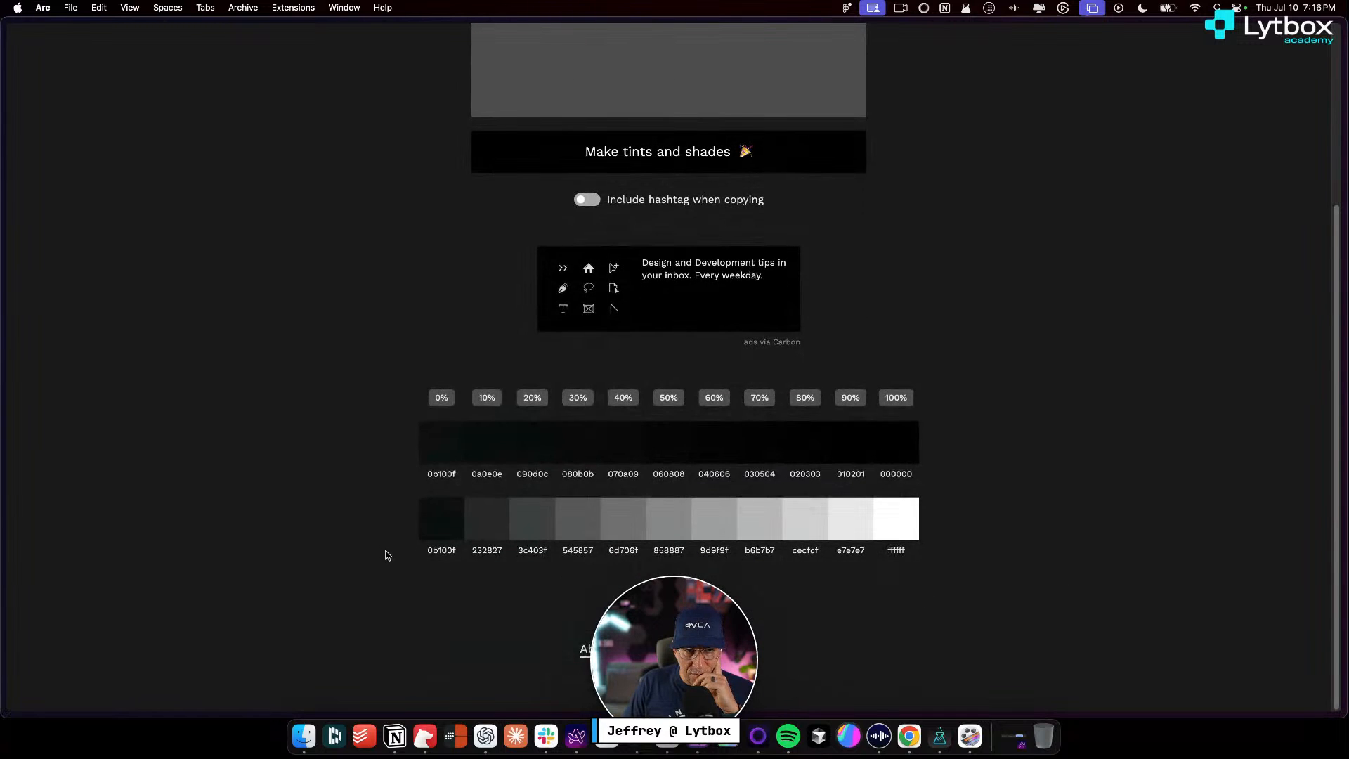
Go back to the Windsurf page, exit the color eyedropper and switch to the Figma design file
{"action": "mouse_move", "coordinate": [3, 371]}
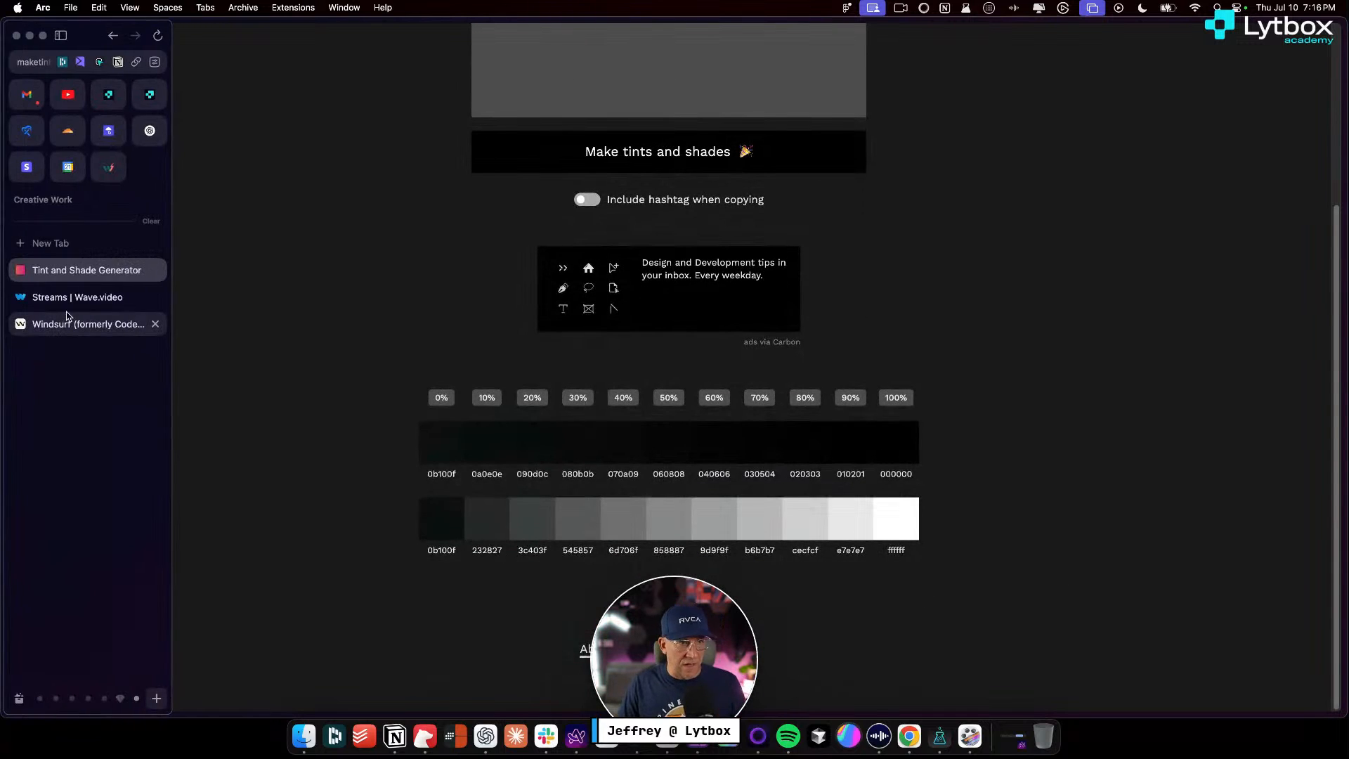
{"action": "left_click", "coordinate": [69, 292]}
{"action": "left_click", "coordinate": [69, 322]}
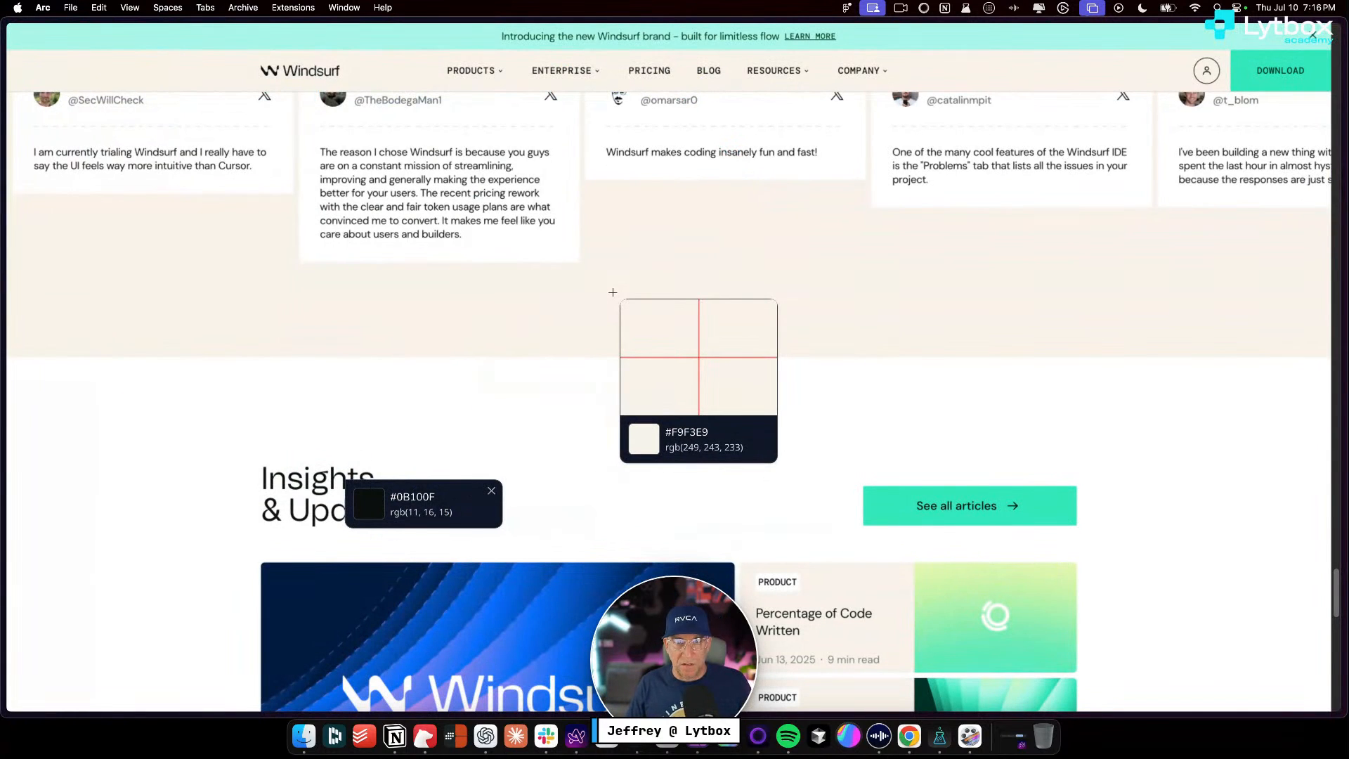
{"action": "key", "text": "Escape"}
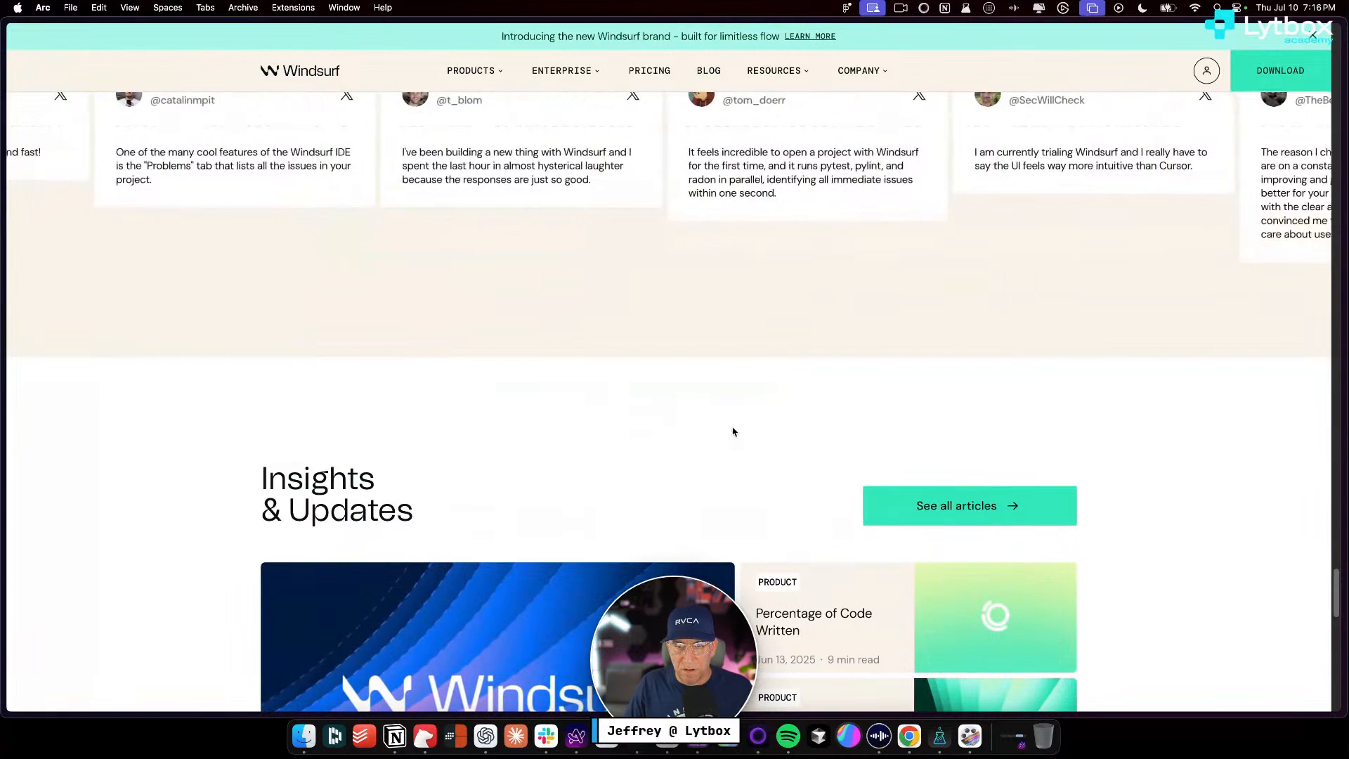
{"action": "key", "text": "ctrl+Right"}
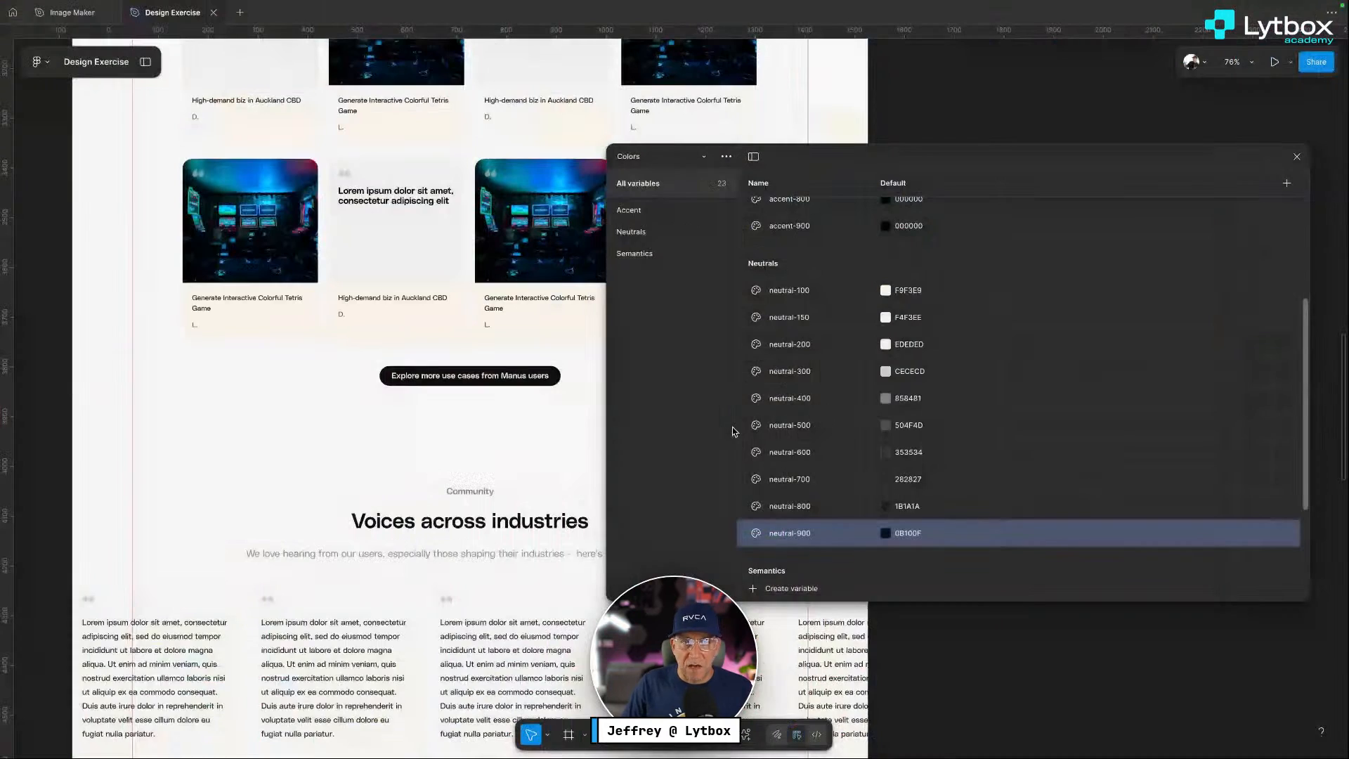
Select the variables neutral-150 through neutral-800 and review the Accent, Neutrals and Semantics groups of the Colors collection
{"action": "left_click", "coordinate": [505, 437]}
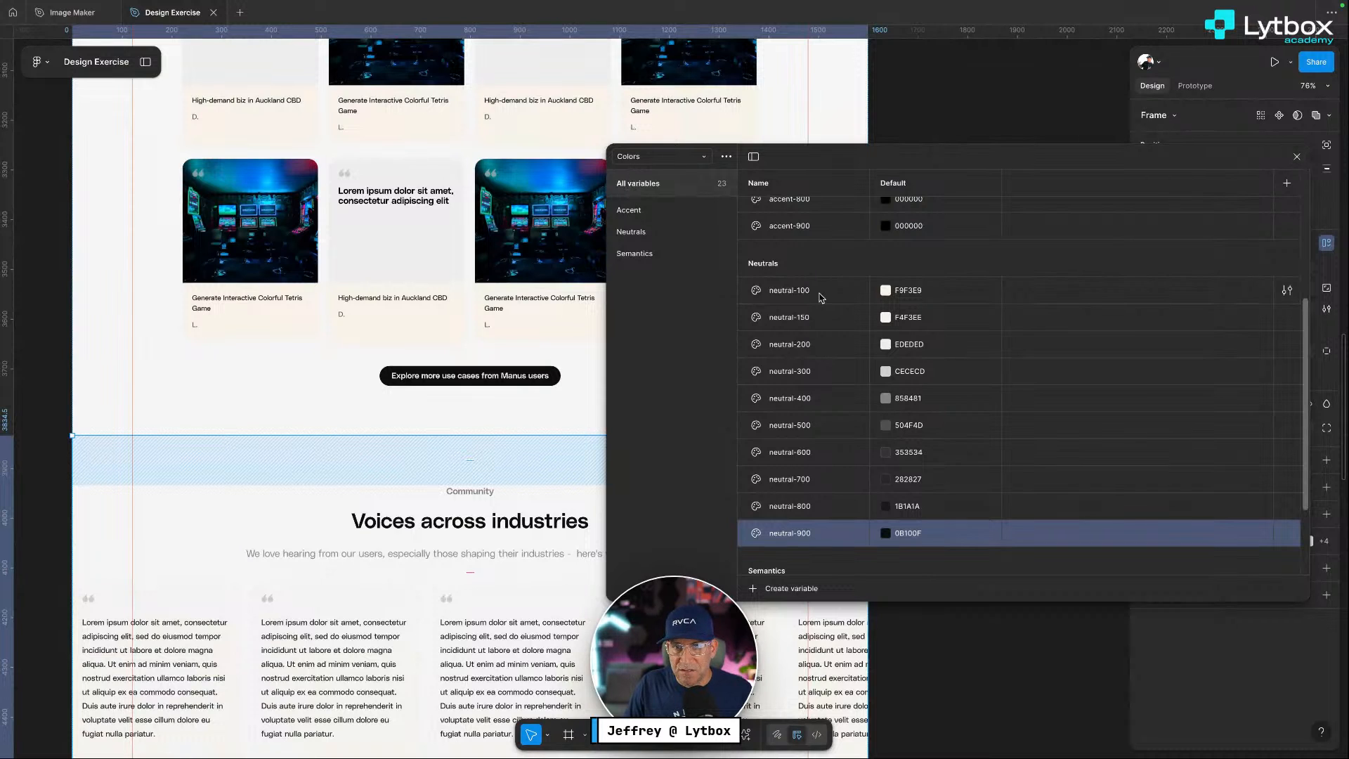
{"action": "scroll", "coordinate": [819, 297], "scroll_direction": "down", "scroll_amount": 3}
{"action": "scroll", "coordinate": [868, 342], "scroll_direction": "up", "scroll_amount": 1}
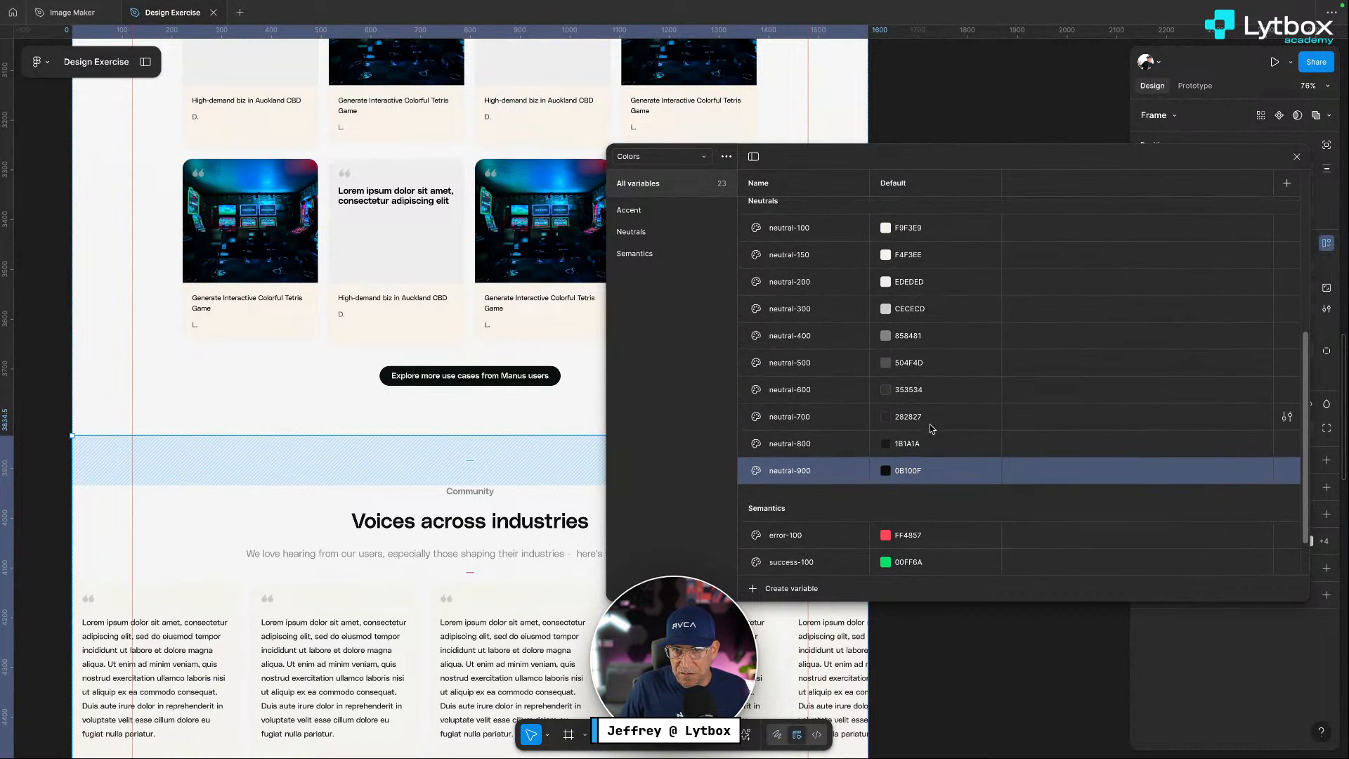
{"action": "double_click", "coordinate": [921, 450]}
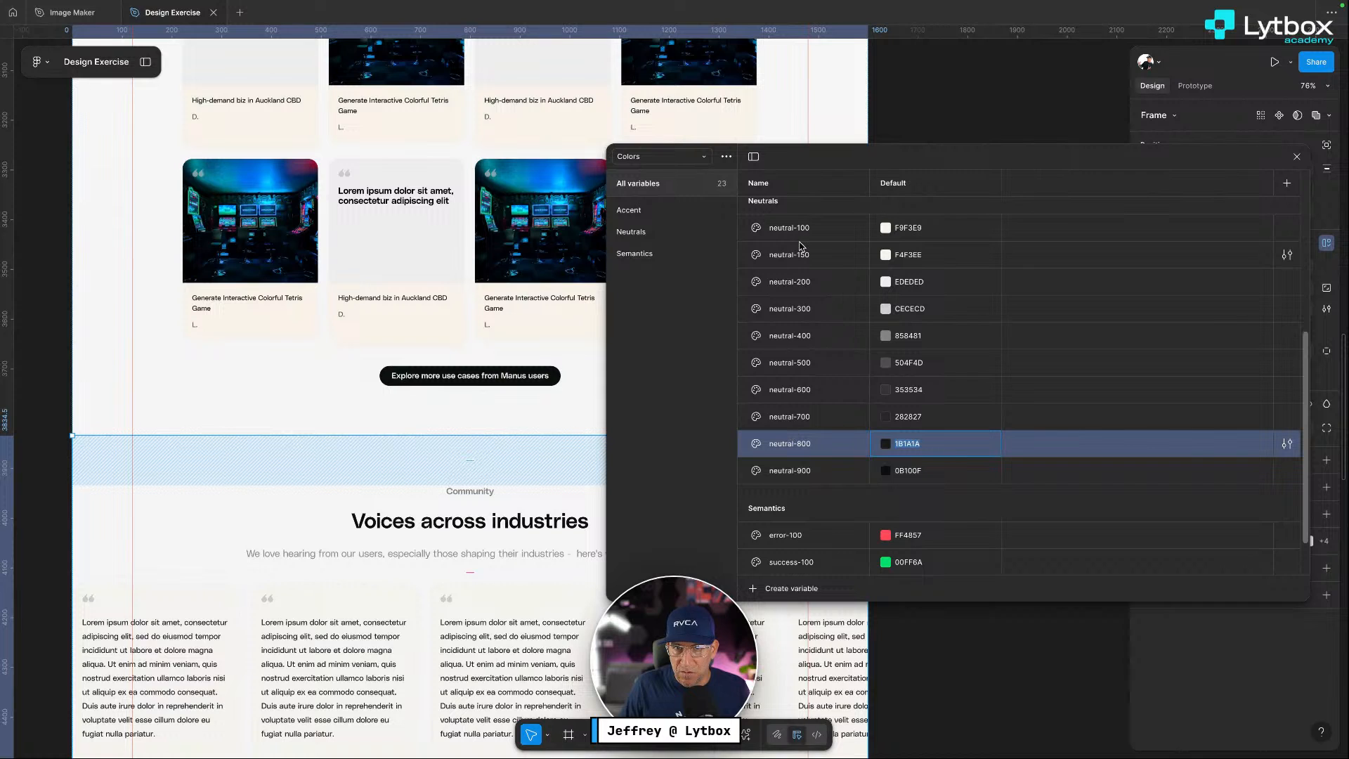
{"action": "left_click", "coordinate": [801, 249], "text": "shift"}
{"action": "scroll", "coordinate": [871, 323], "scroll_direction": "up", "scroll_amount": 3}
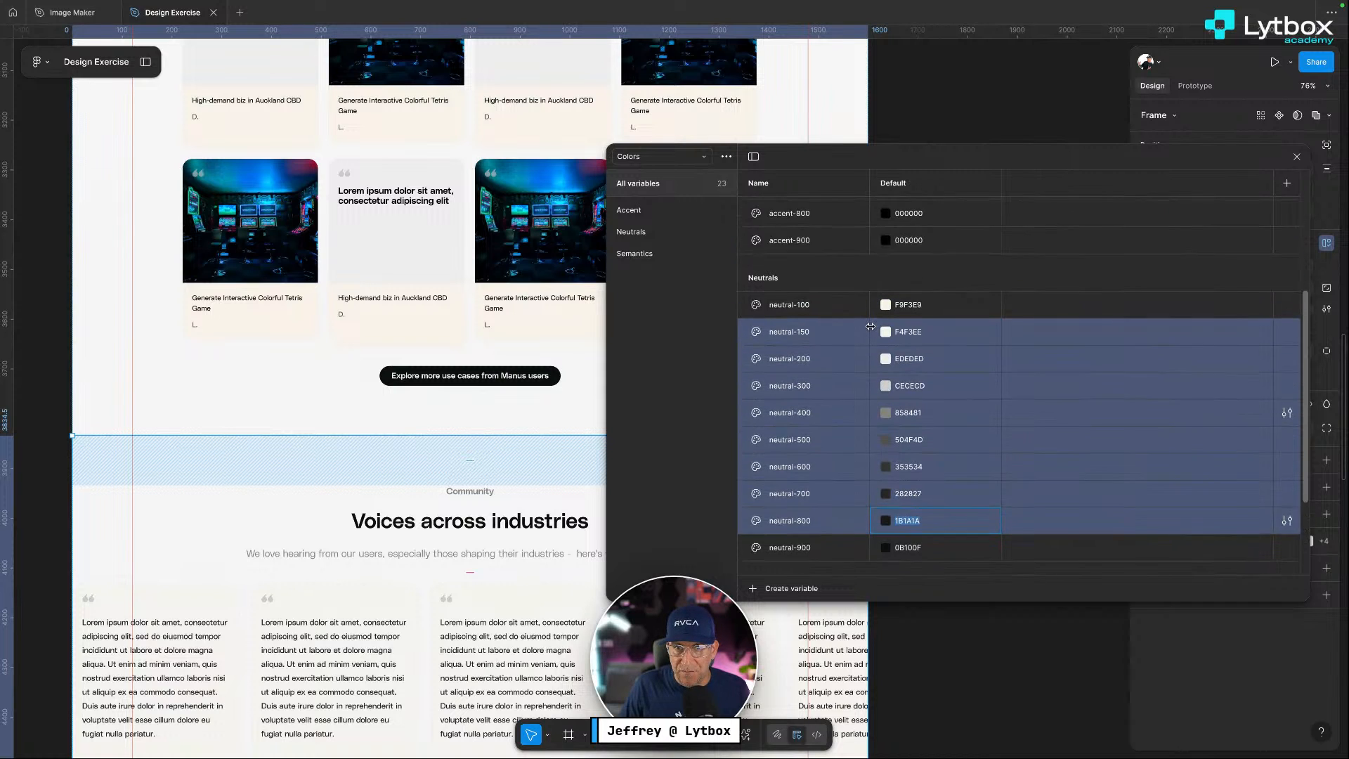
{"action": "scroll", "coordinate": [883, 360], "scroll_direction": "up", "scroll_amount": 3}
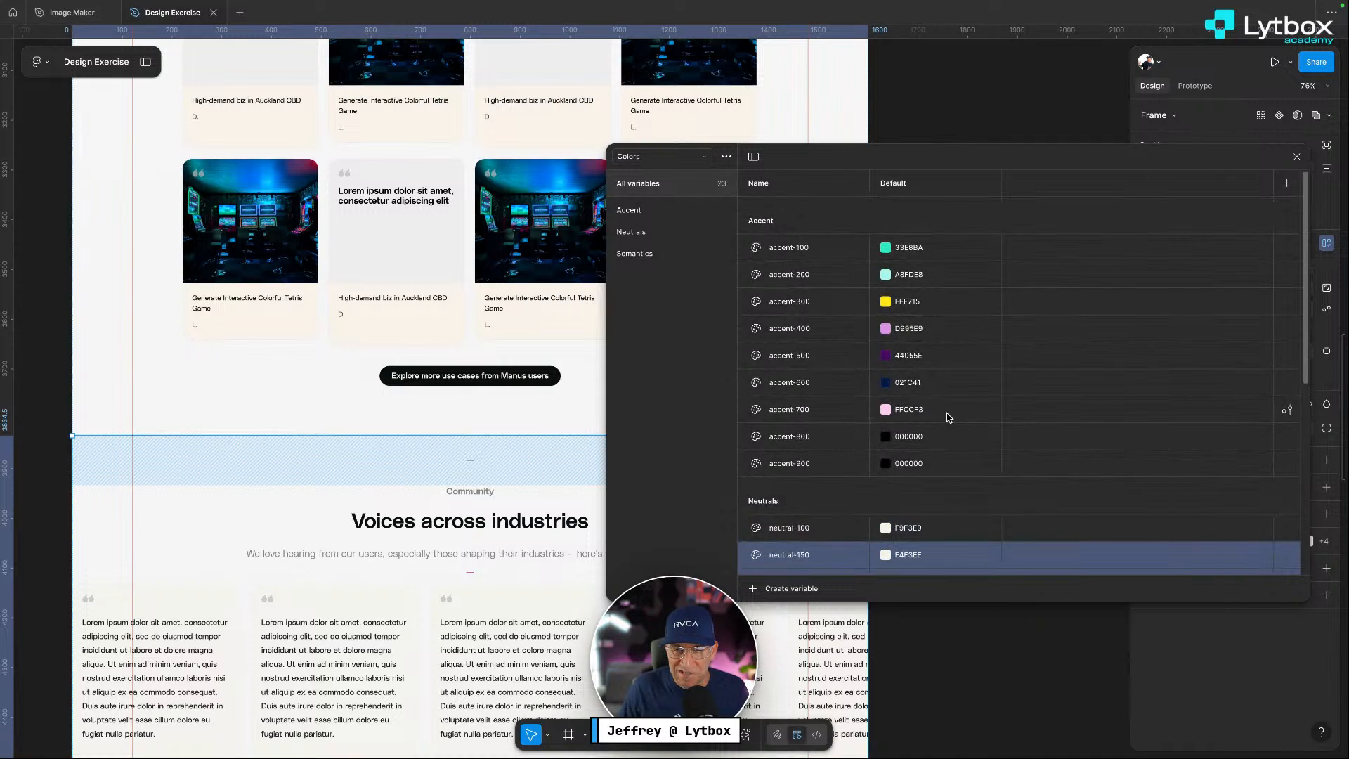
{"action": "scroll", "coordinate": [947, 414], "scroll_direction": "down", "scroll_amount": 3}
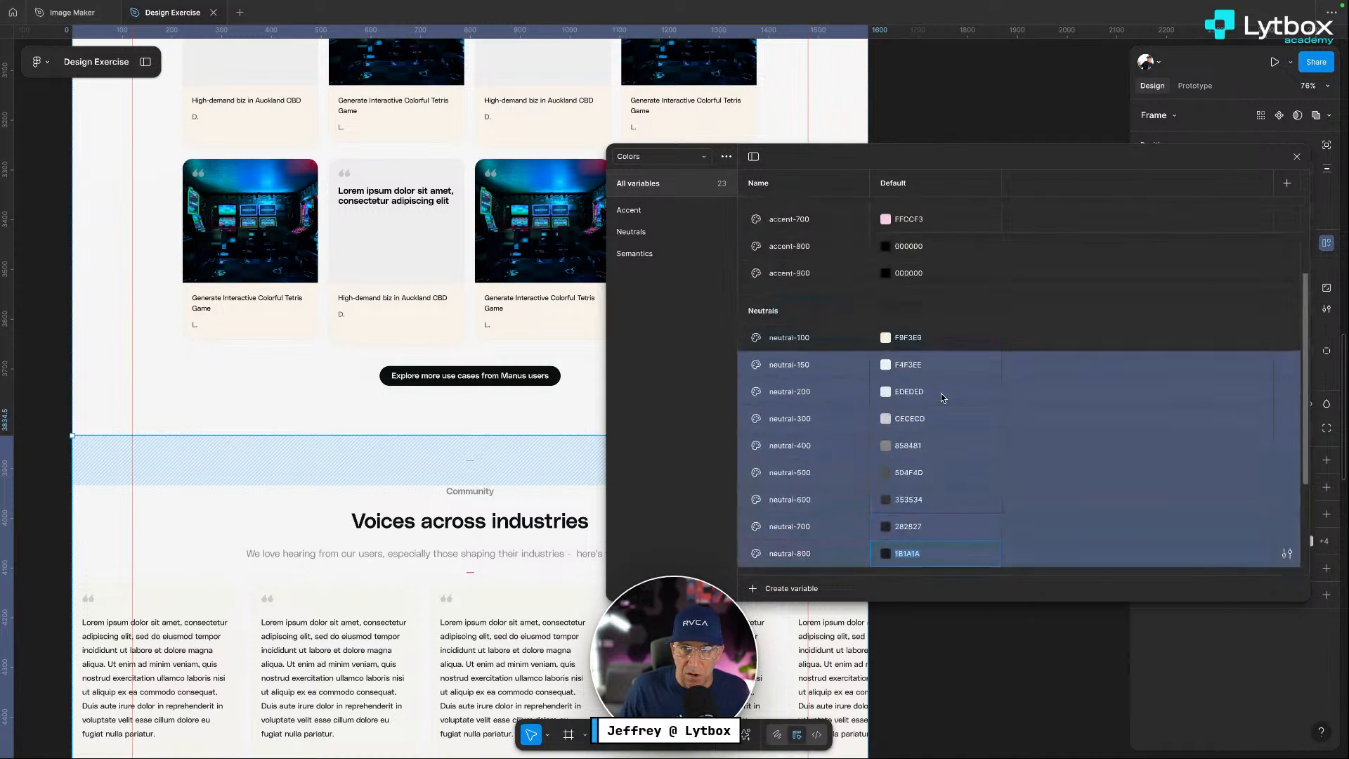
{"action": "scroll", "coordinate": [928, 392], "scroll_direction": "up", "scroll_amount": 3}
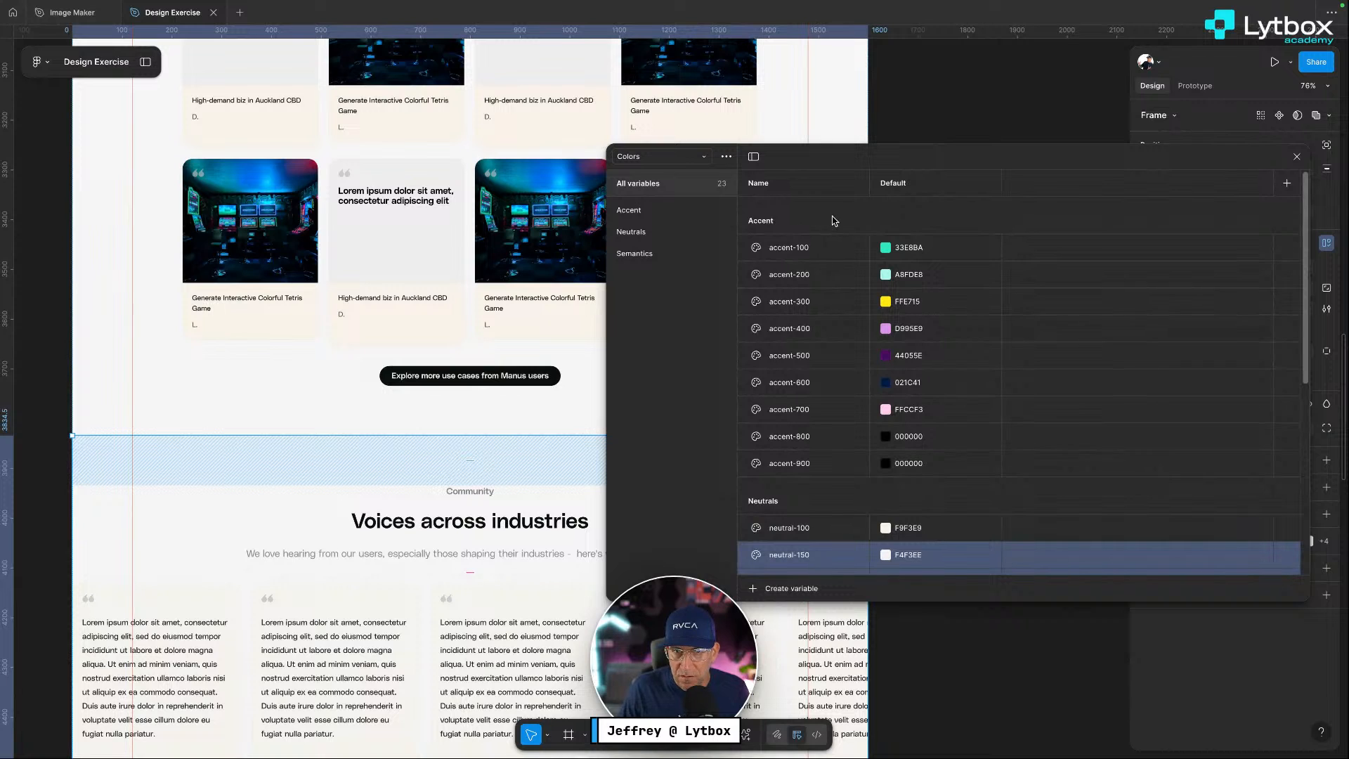
{"action": "scroll", "coordinate": [821, 330], "scroll_direction": "down", "scroll_amount": 4}
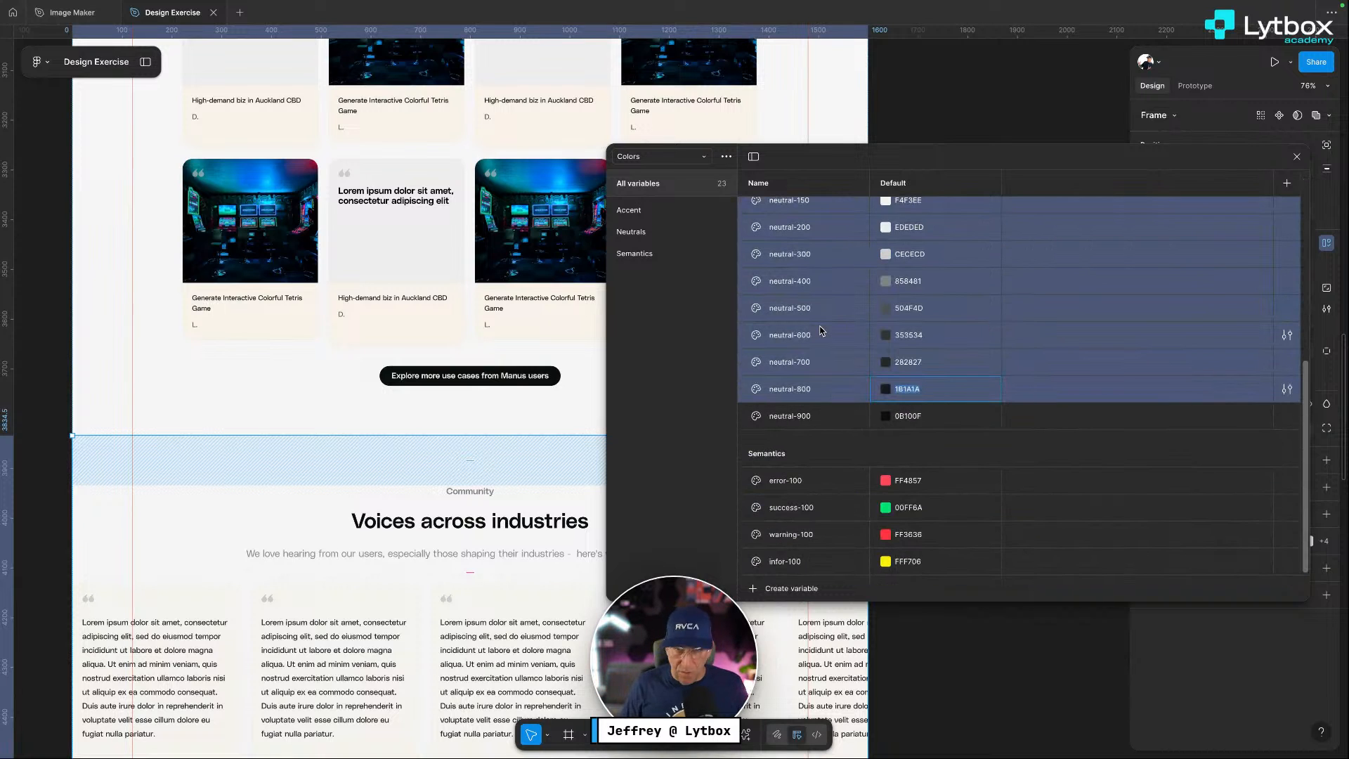
Close the Colors variables window at the top of the Manus homepage and restore the full interface with both sidebars
{"action": "left_click", "coordinate": [940, 97]}
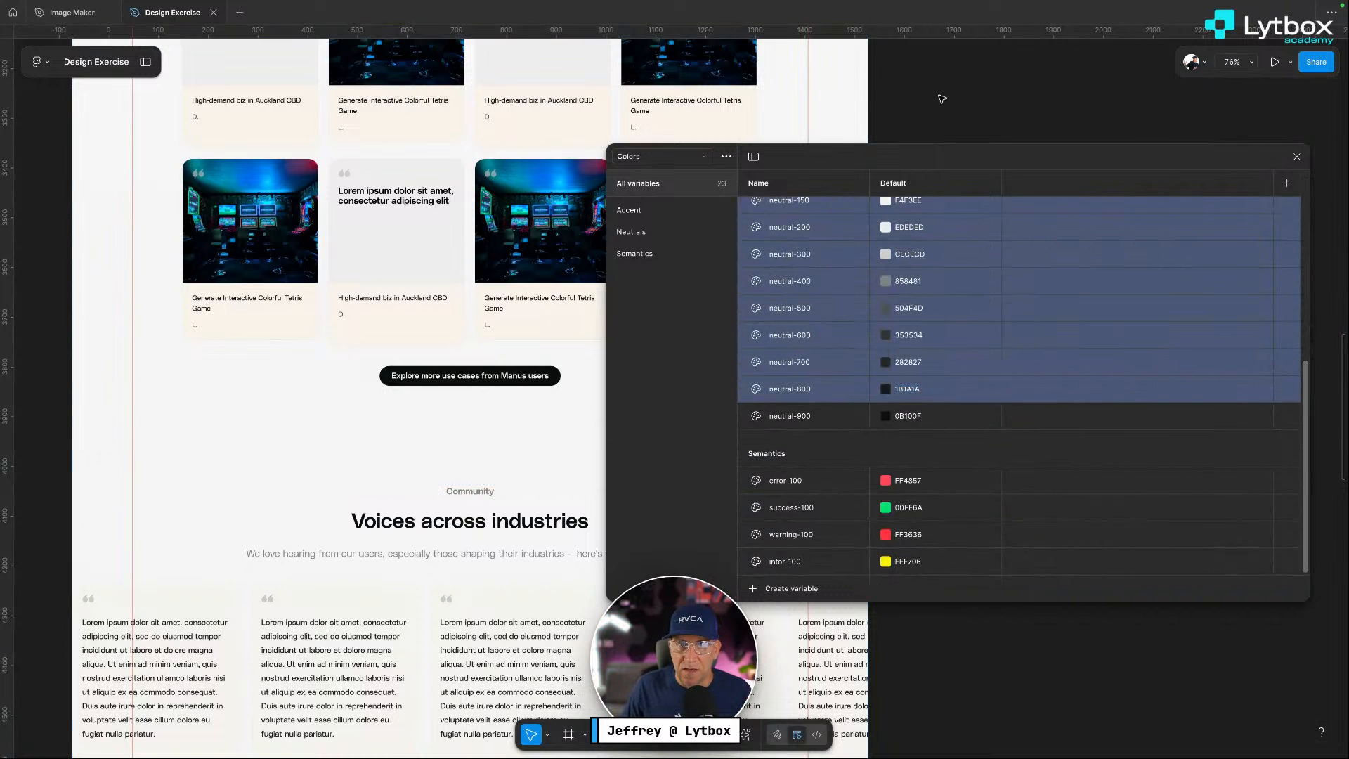
{"action": "scroll", "coordinate": [426, 231], "scroll_direction": "up", "scroll_amount": 15}
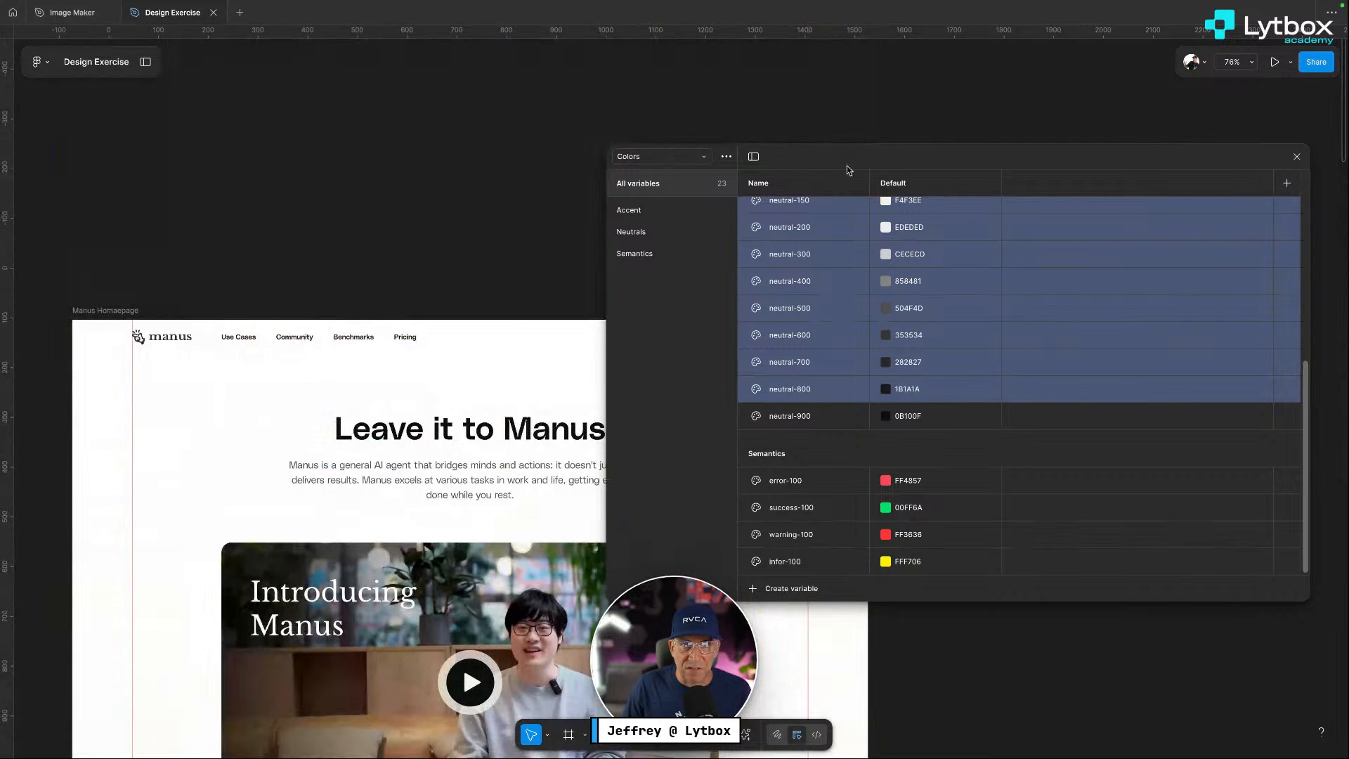
{"action": "left_click", "coordinate": [1296, 155]}
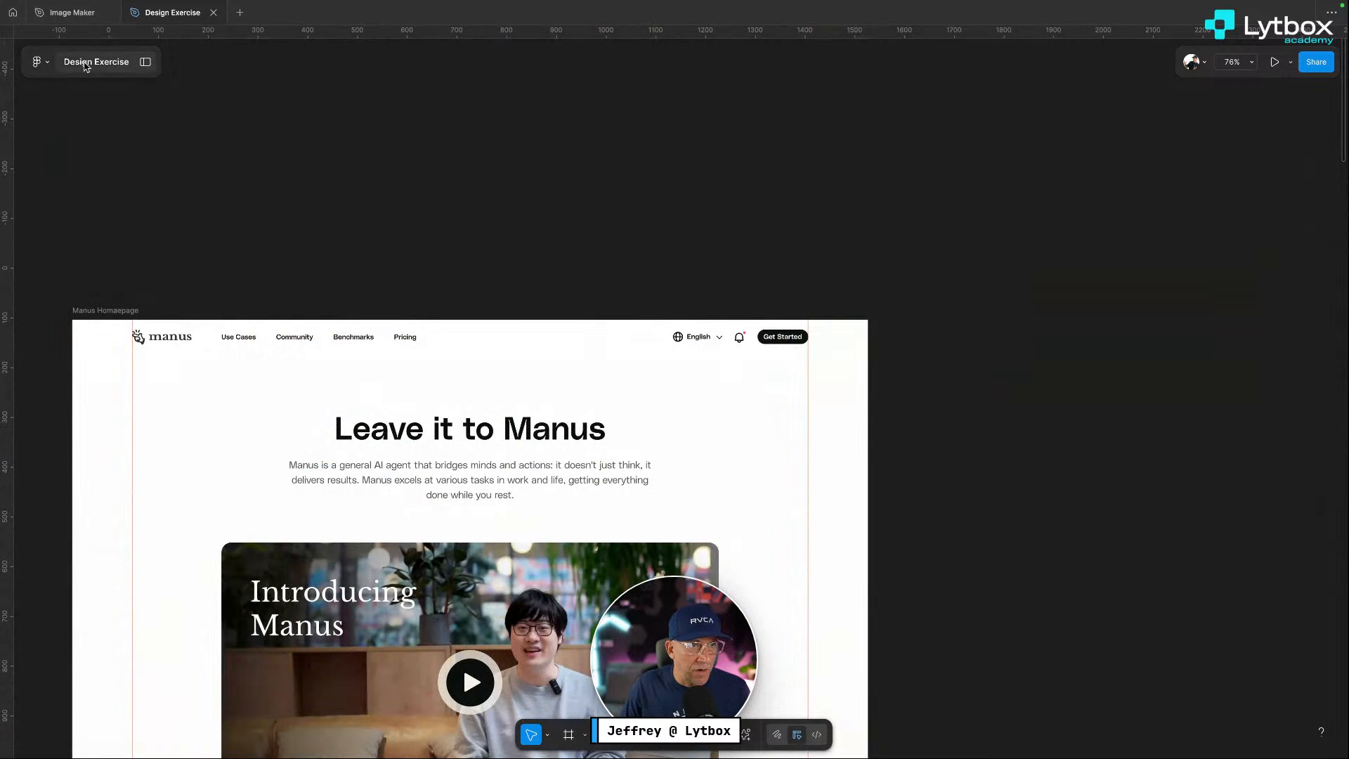
{"action": "left_click", "coordinate": [145, 61]}
Replace the word Manus with Lytbox in the banner heading so it reads "Leave it to Lytbox"
{"action": "scroll", "coordinate": [397, 169], "scroll_direction": "left", "scroll_amount": 3}
{"action": "scroll", "coordinate": [397, 169], "scroll_direction": "down", "scroll_amount": 4}
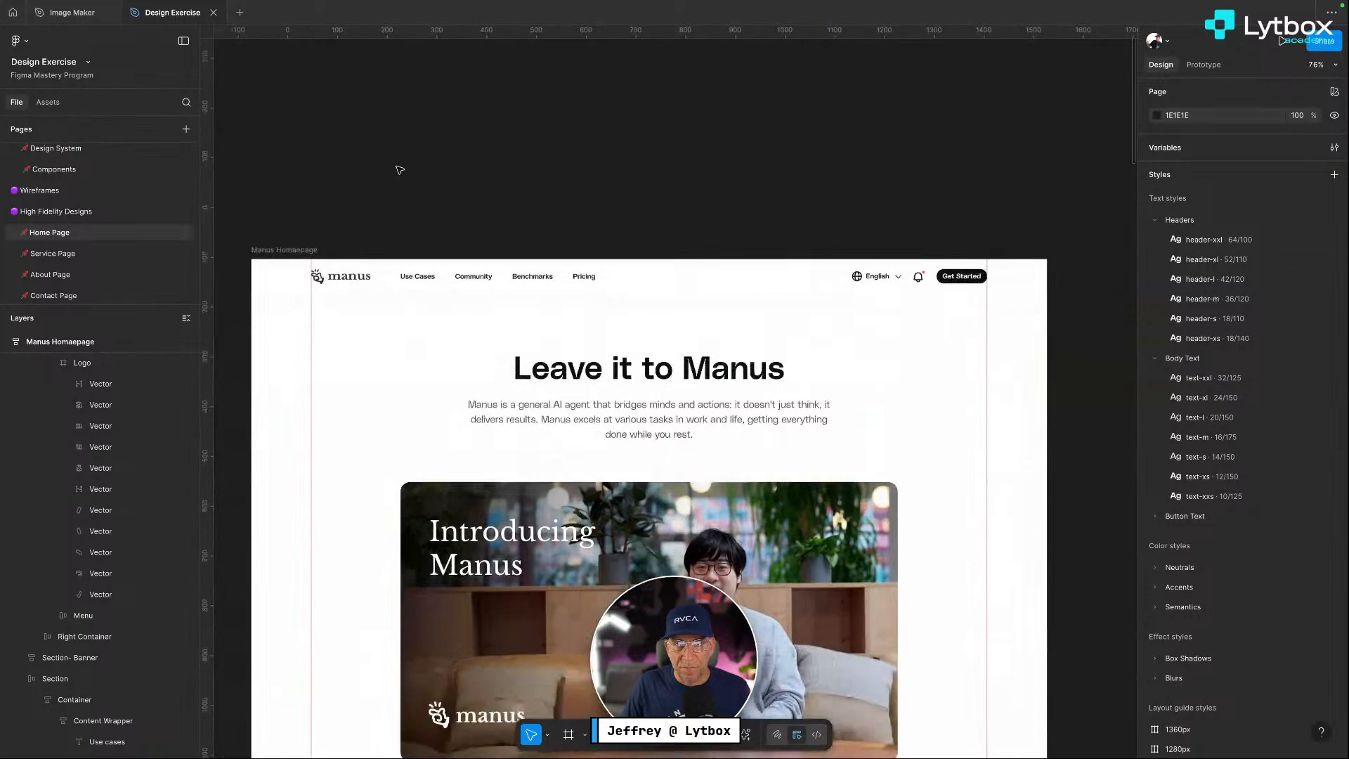
{"action": "double_click", "coordinate": [651, 225]}
{"action": "left_click", "coordinate": [764, 230]}
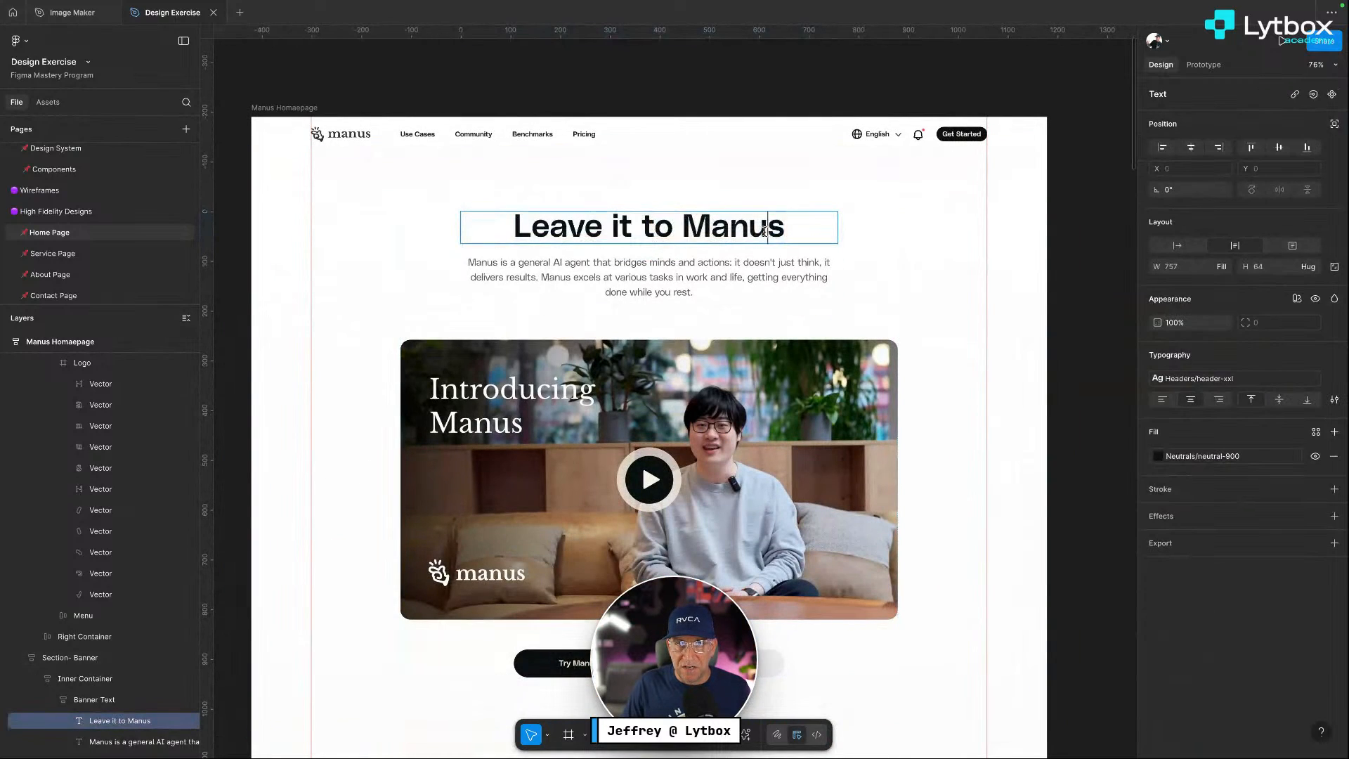
{"action": "left_click_drag", "start_coordinate": [799, 231], "coordinate": [676, 220]}
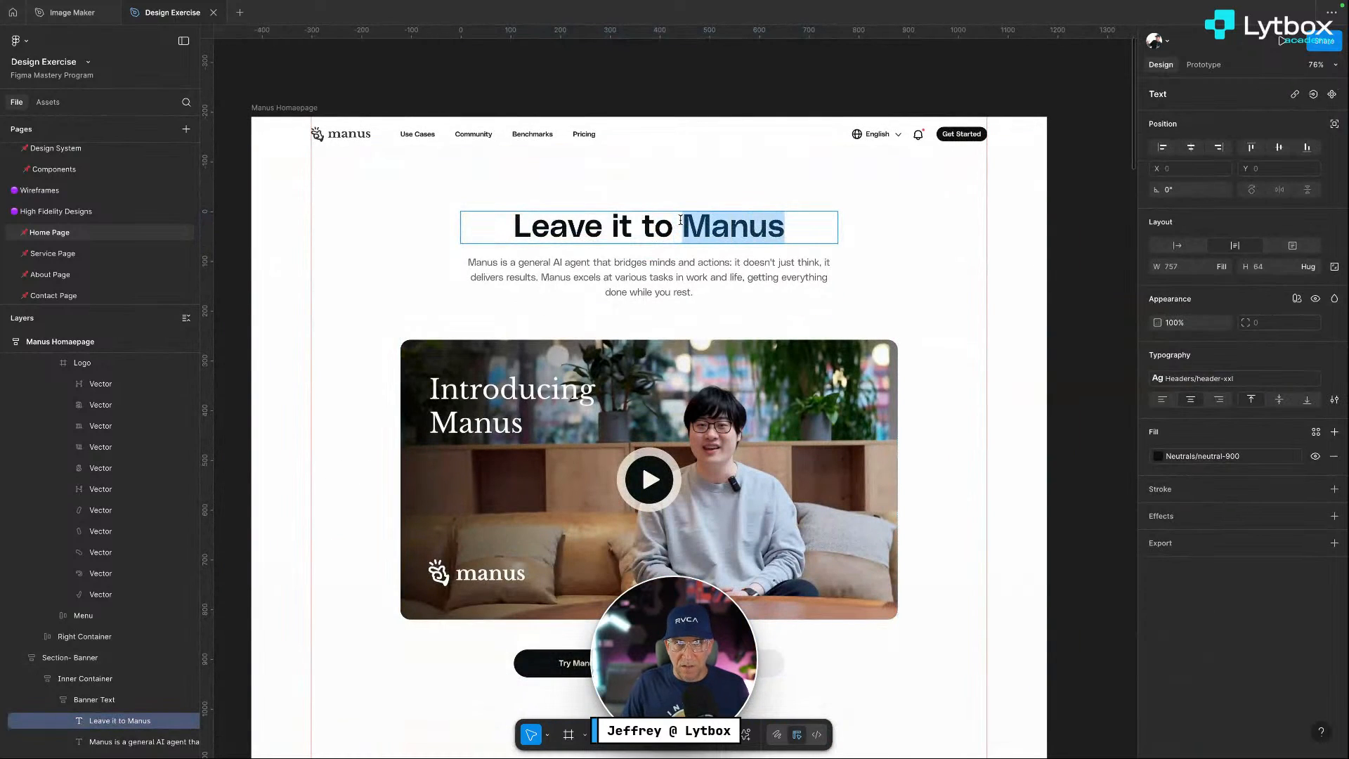
{"action": "type", "text": "Lytbox"}
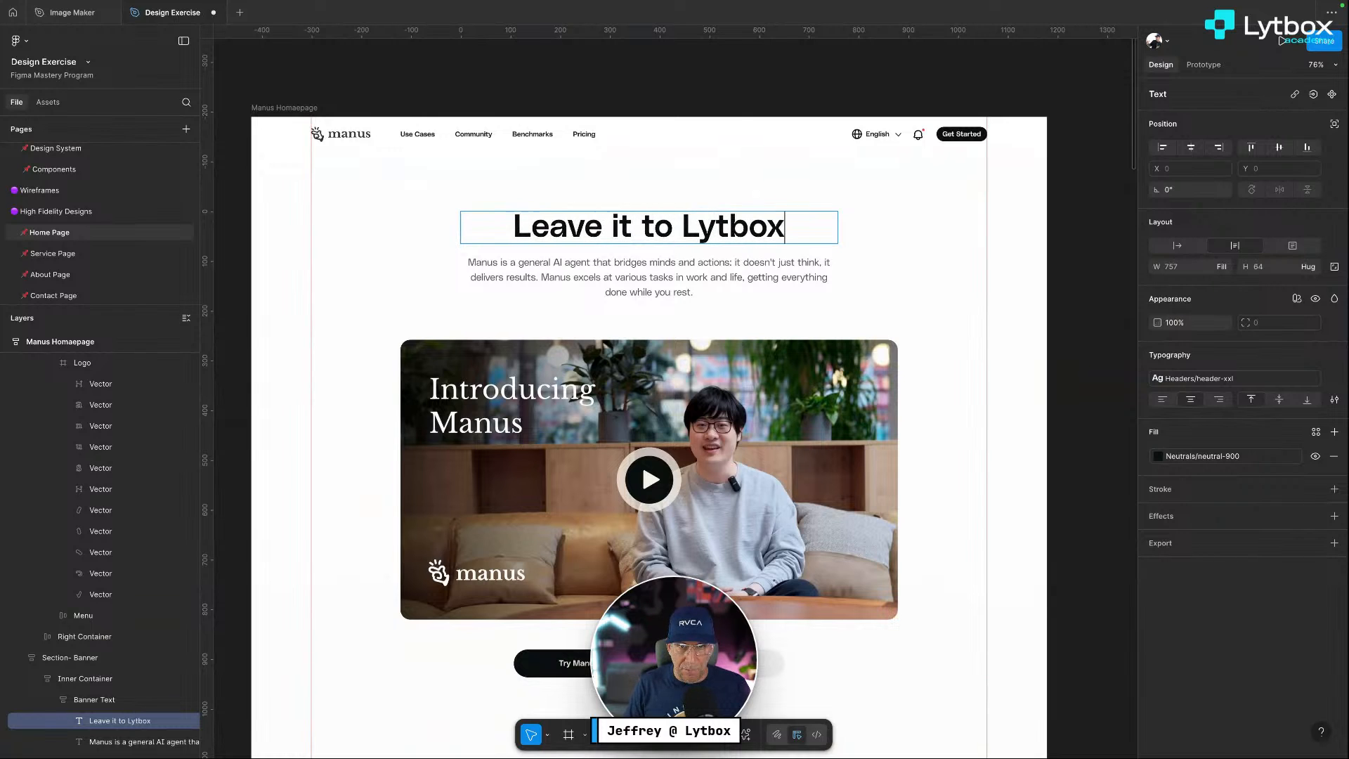
Fill the homepage's Section - Header frame with the dark blue accent-600 library color
{"action": "left_click", "coordinate": [725, 122]}
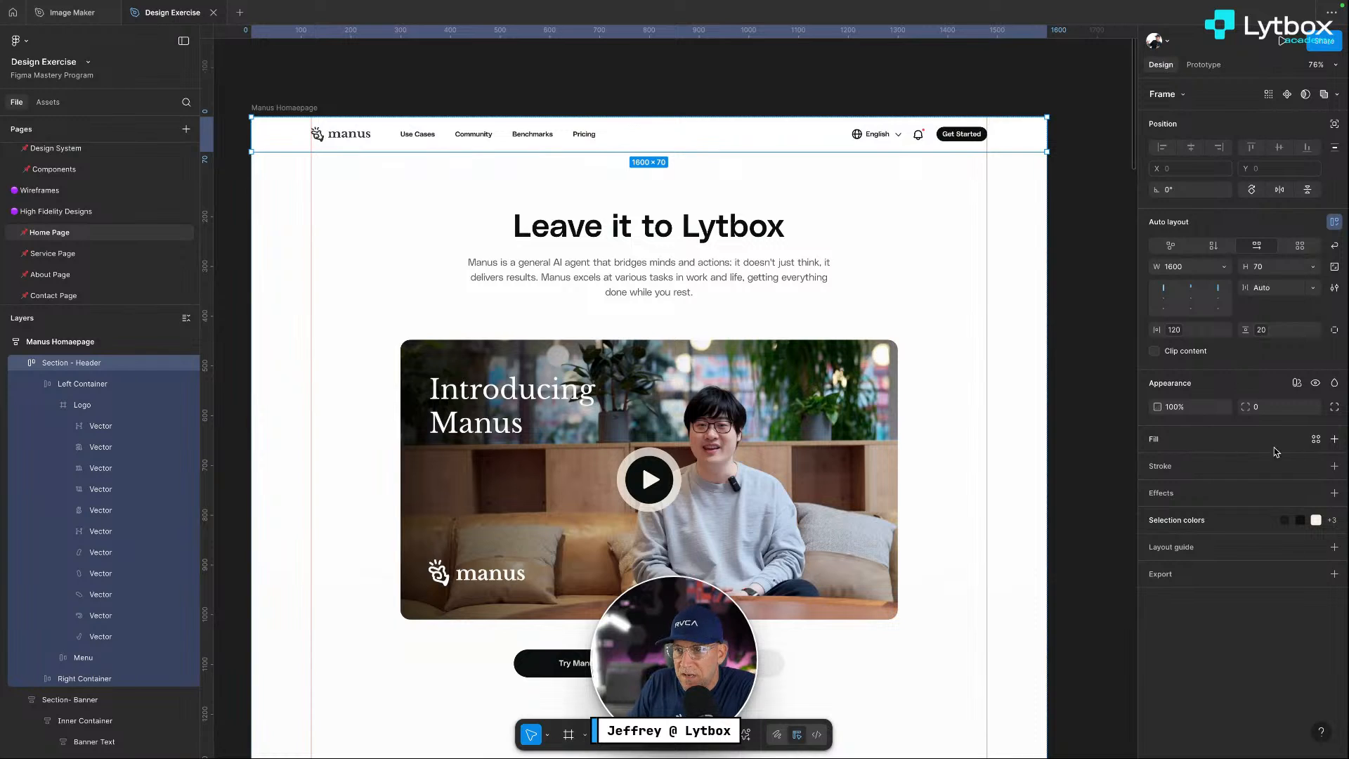
{"action": "left_click", "coordinate": [1315, 439]}
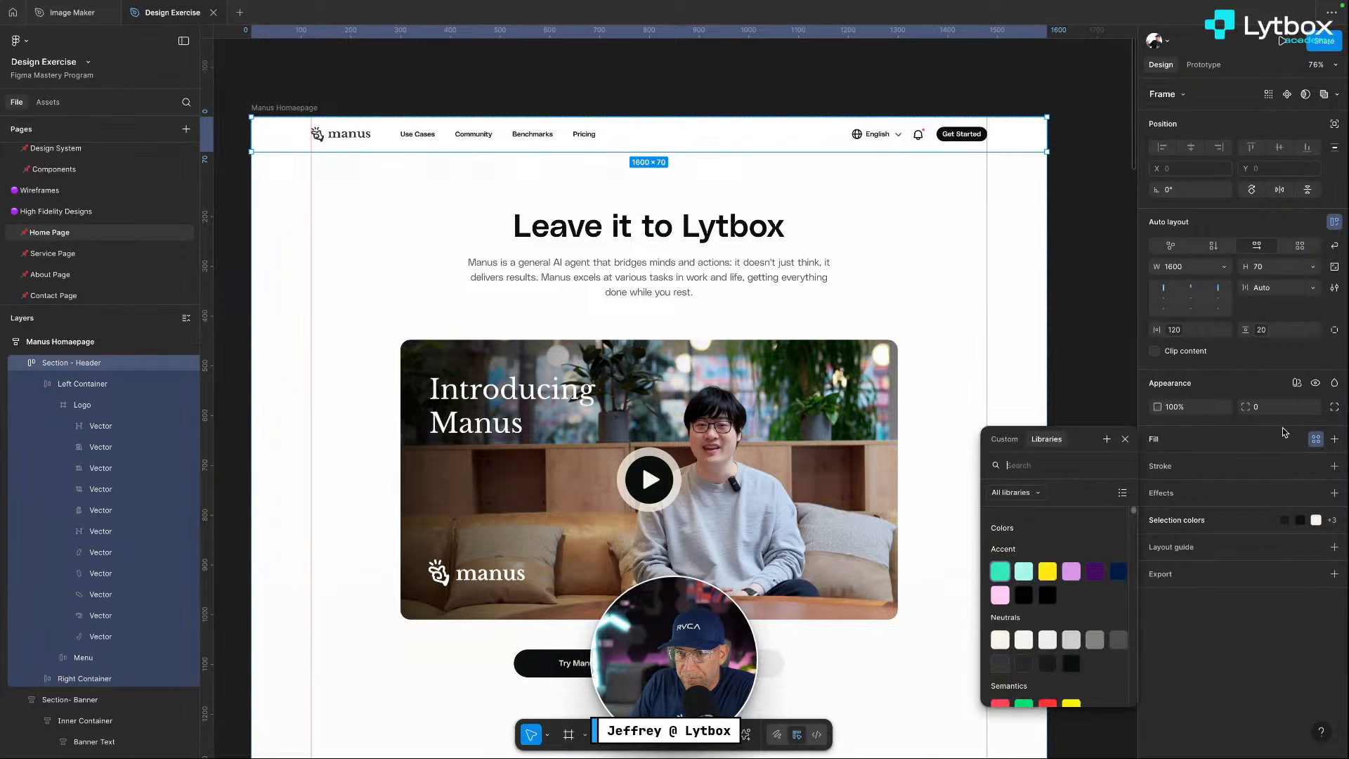
{"action": "left_click", "coordinate": [1118, 572]}
Collapse the layer tree and fill the Section- Banner frame with the accent-600 library color
{"action": "left_click", "coordinate": [1020, 292]}
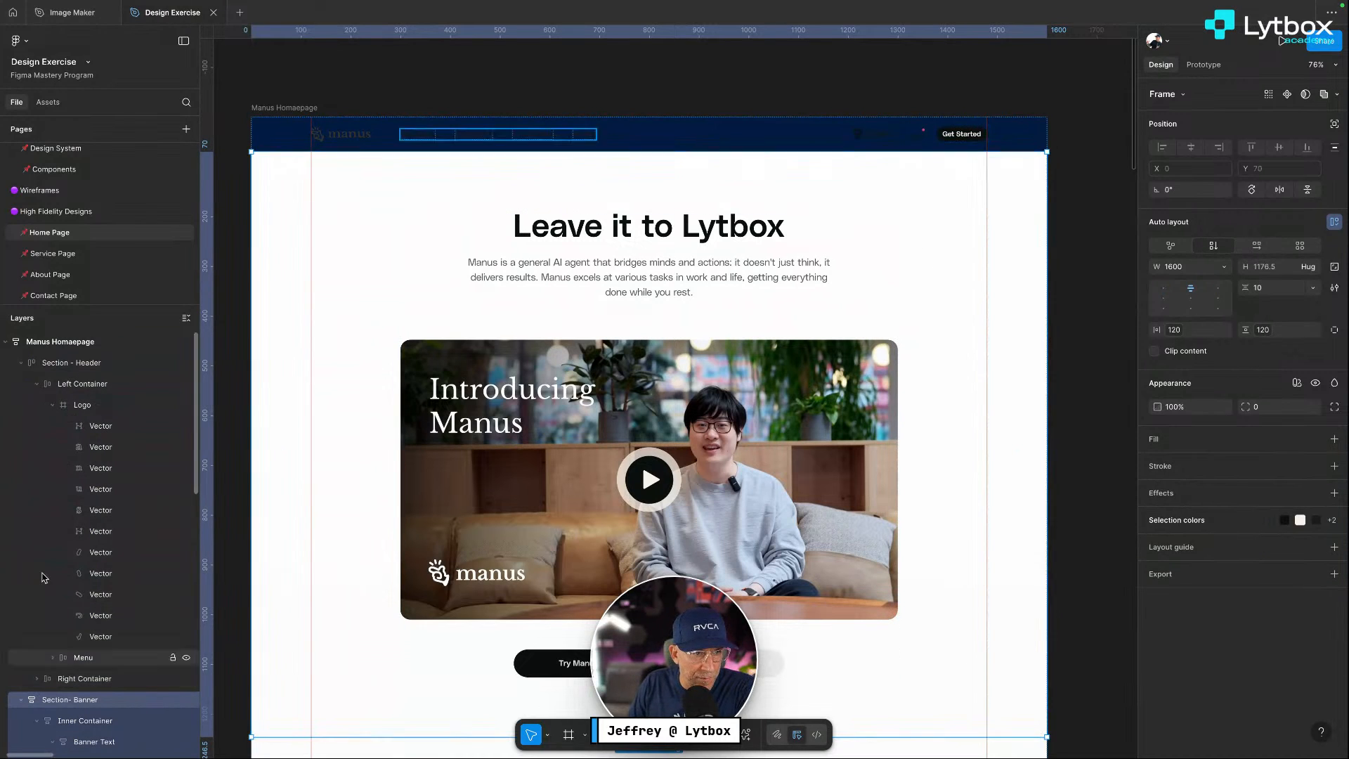
{"action": "left_click", "coordinate": [186, 318]}
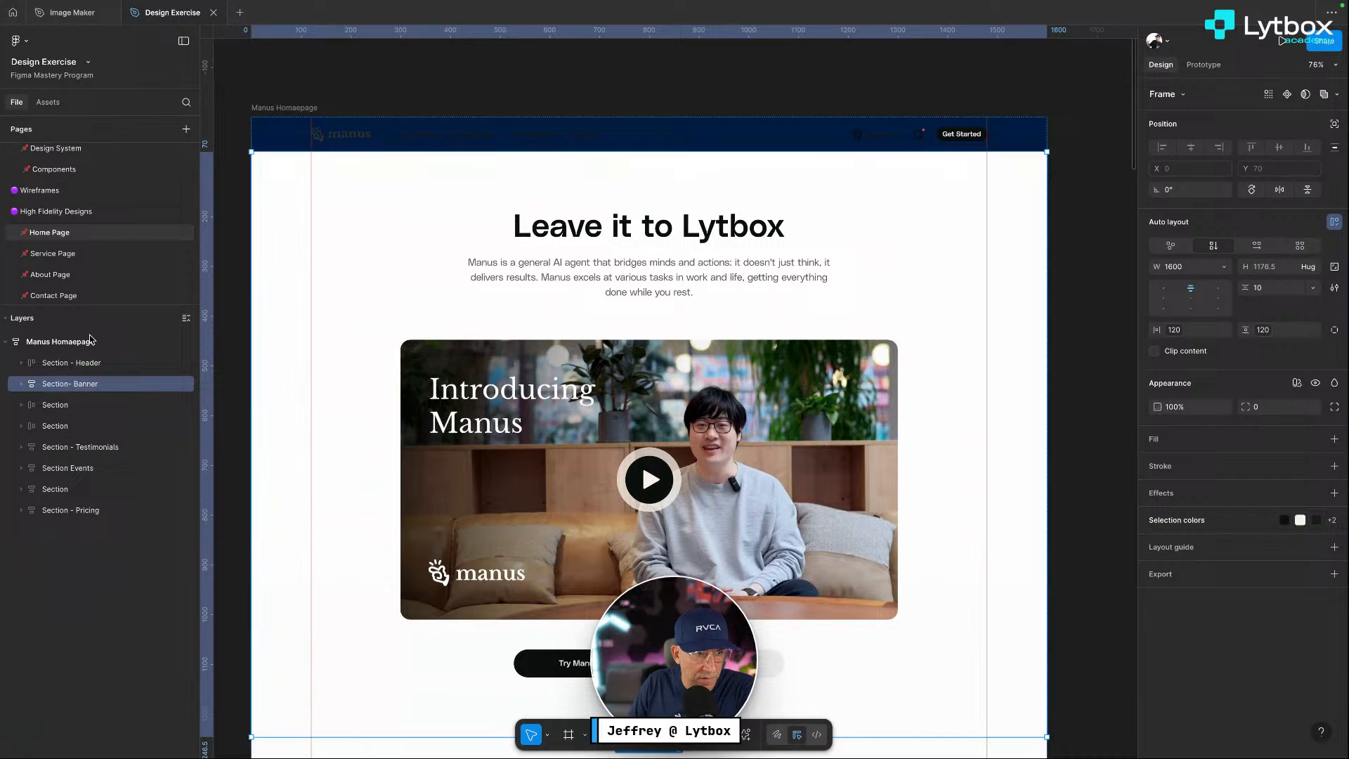
{"action": "key", "text": "shift+Tab"}
{"action": "left_click", "coordinate": [47, 384]}
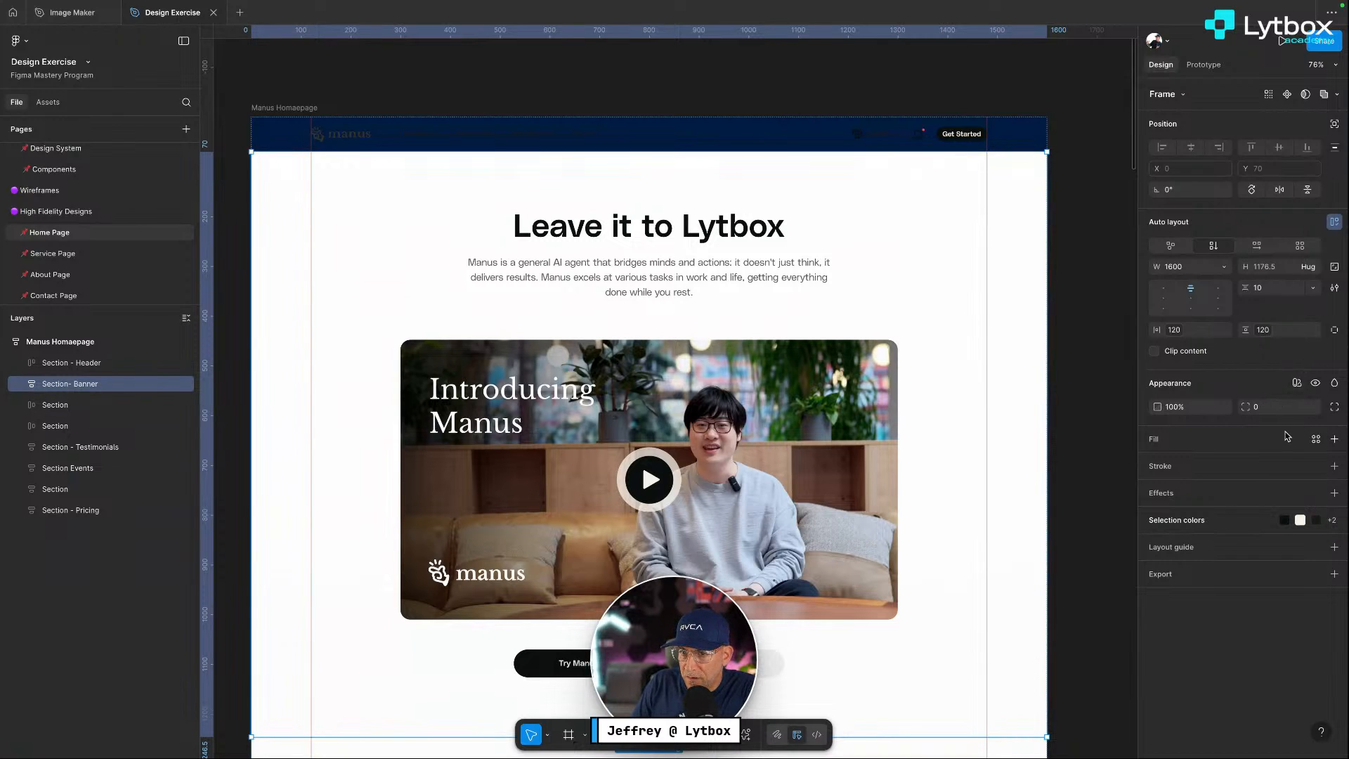
{"action": "left_click", "coordinate": [1314, 439]}
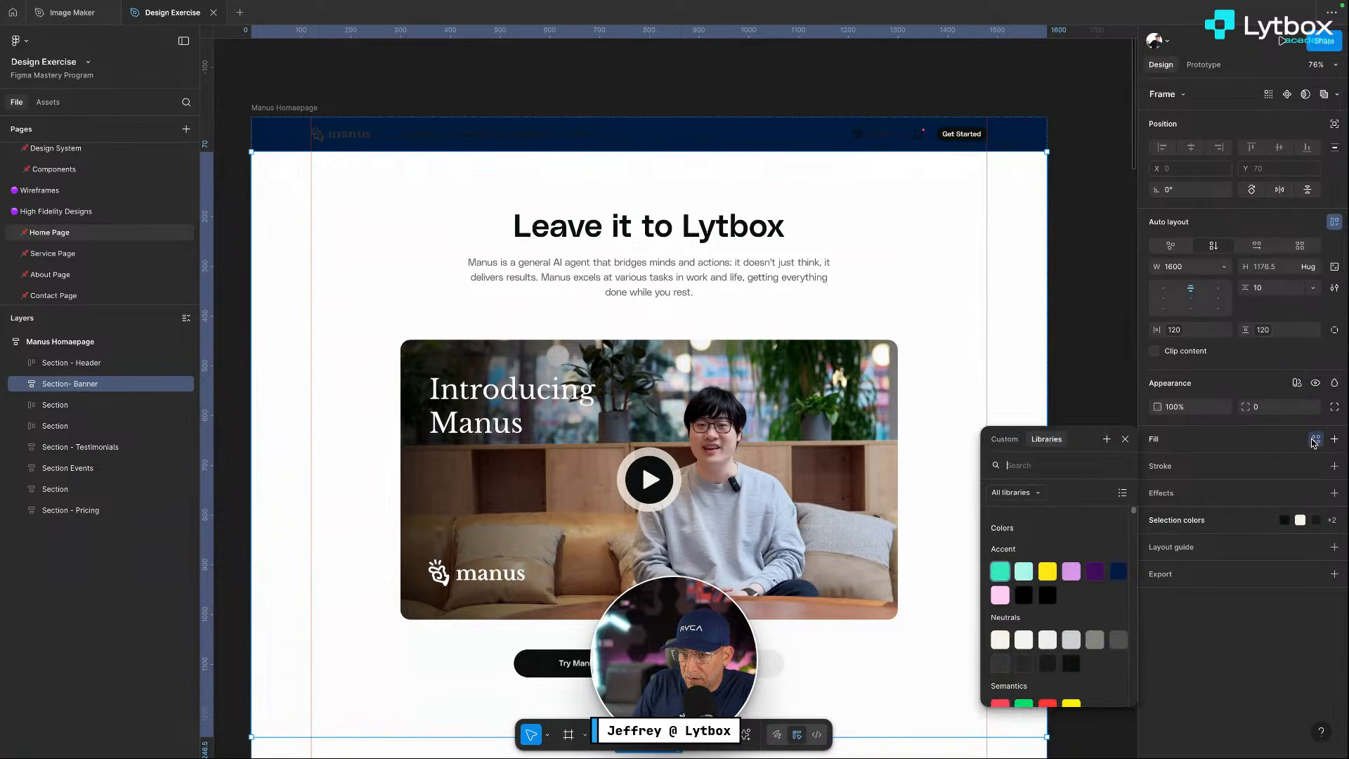
{"action": "left_click", "coordinate": [1116, 572]}
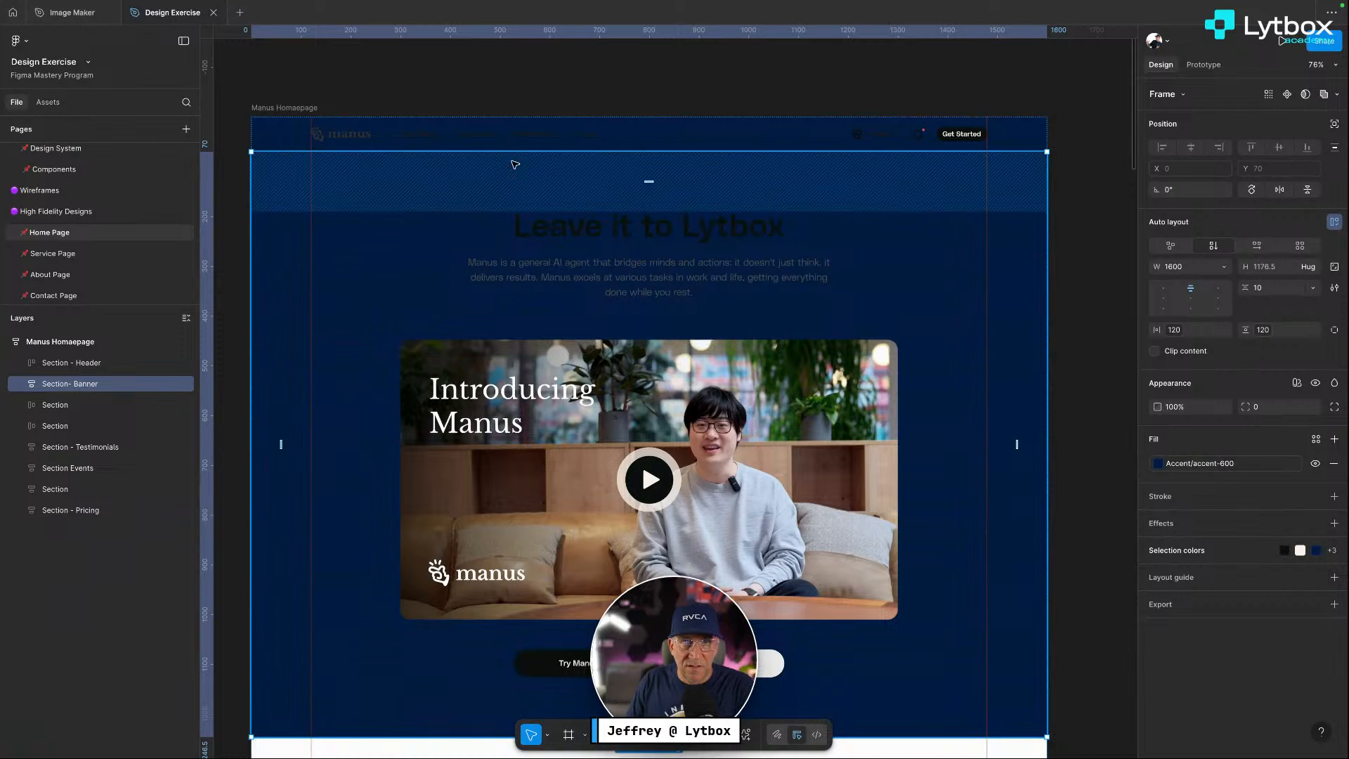
Recolor the Section - Header frame's neutral-800 and neutral-900 colors to neutral-100 and its error-100 notification dot to accent-700
{"action": "left_click", "coordinate": [567, 230], "text": "super"}
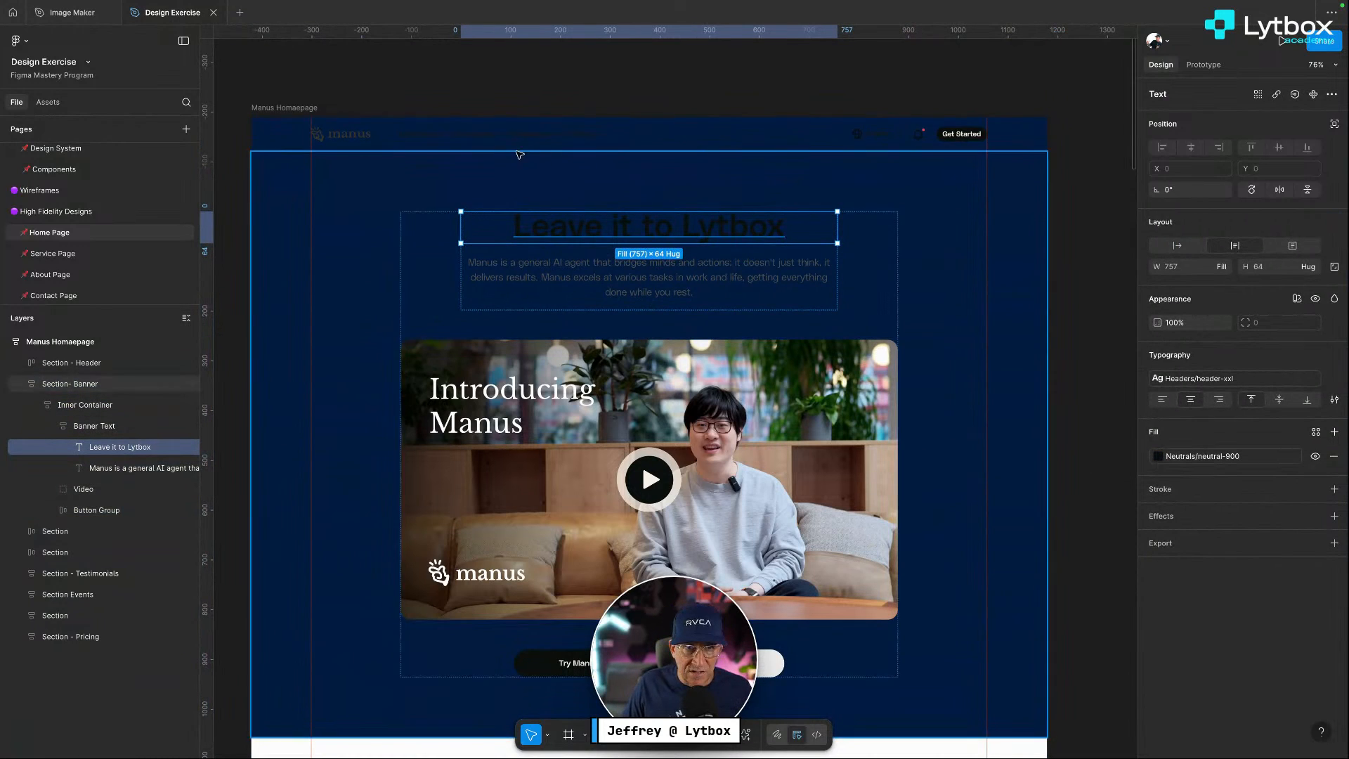
{"action": "left_click", "coordinate": [523, 137]}
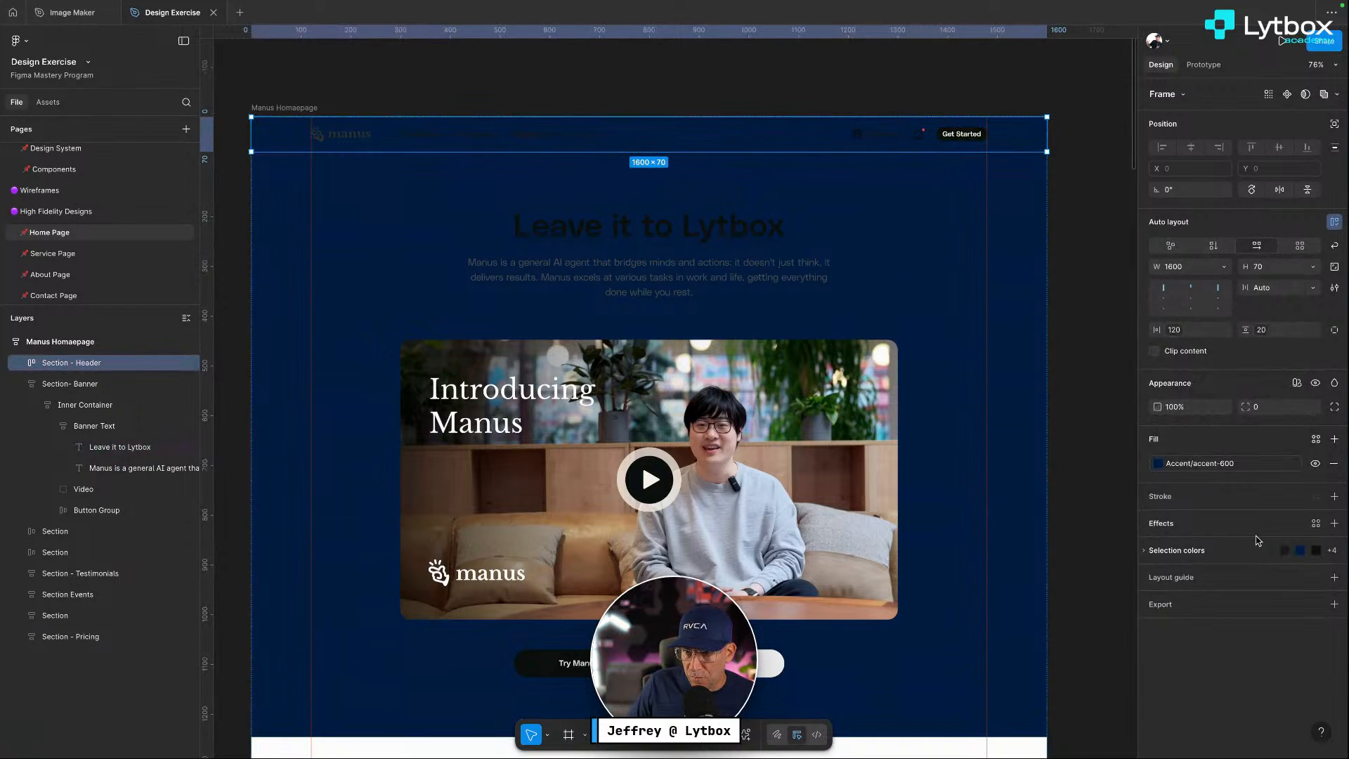
{"action": "left_click", "coordinate": [1222, 551]}
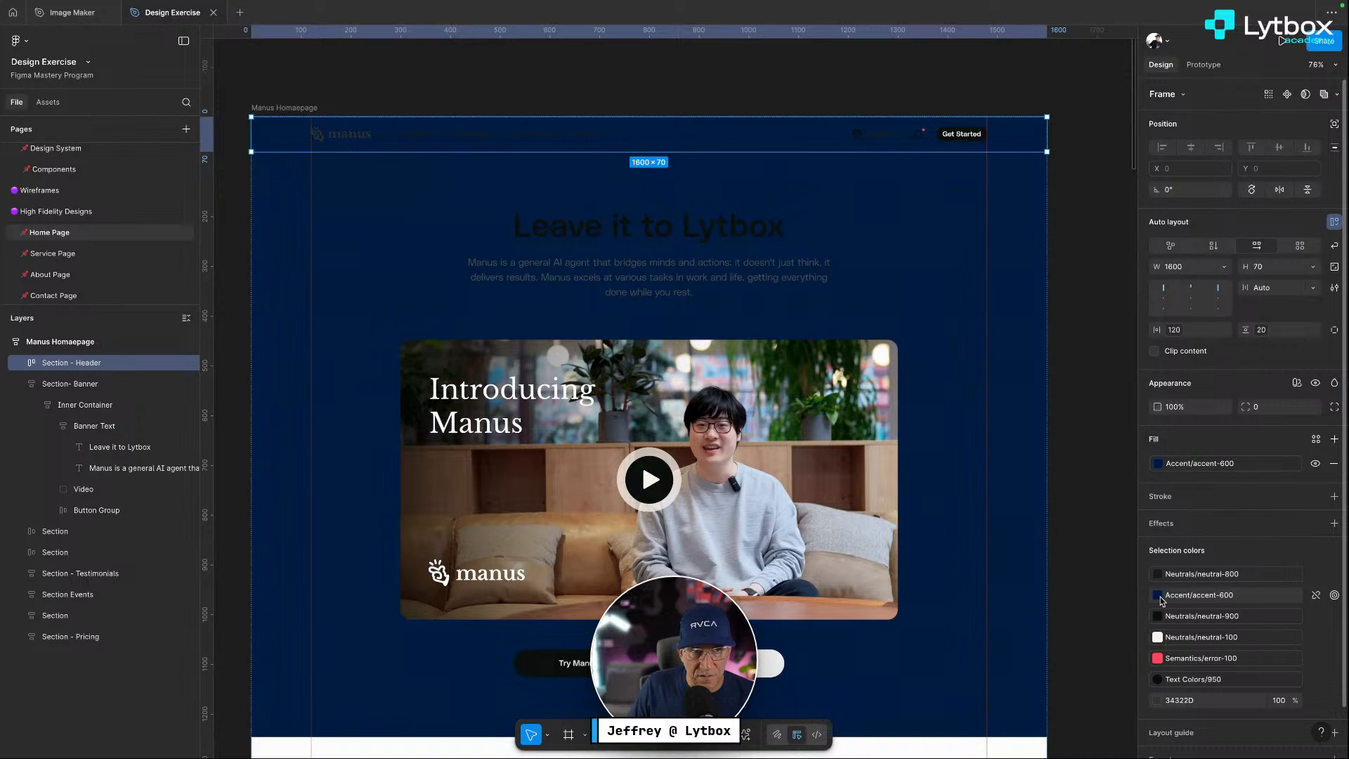
{"action": "left_click", "coordinate": [1157, 575]}
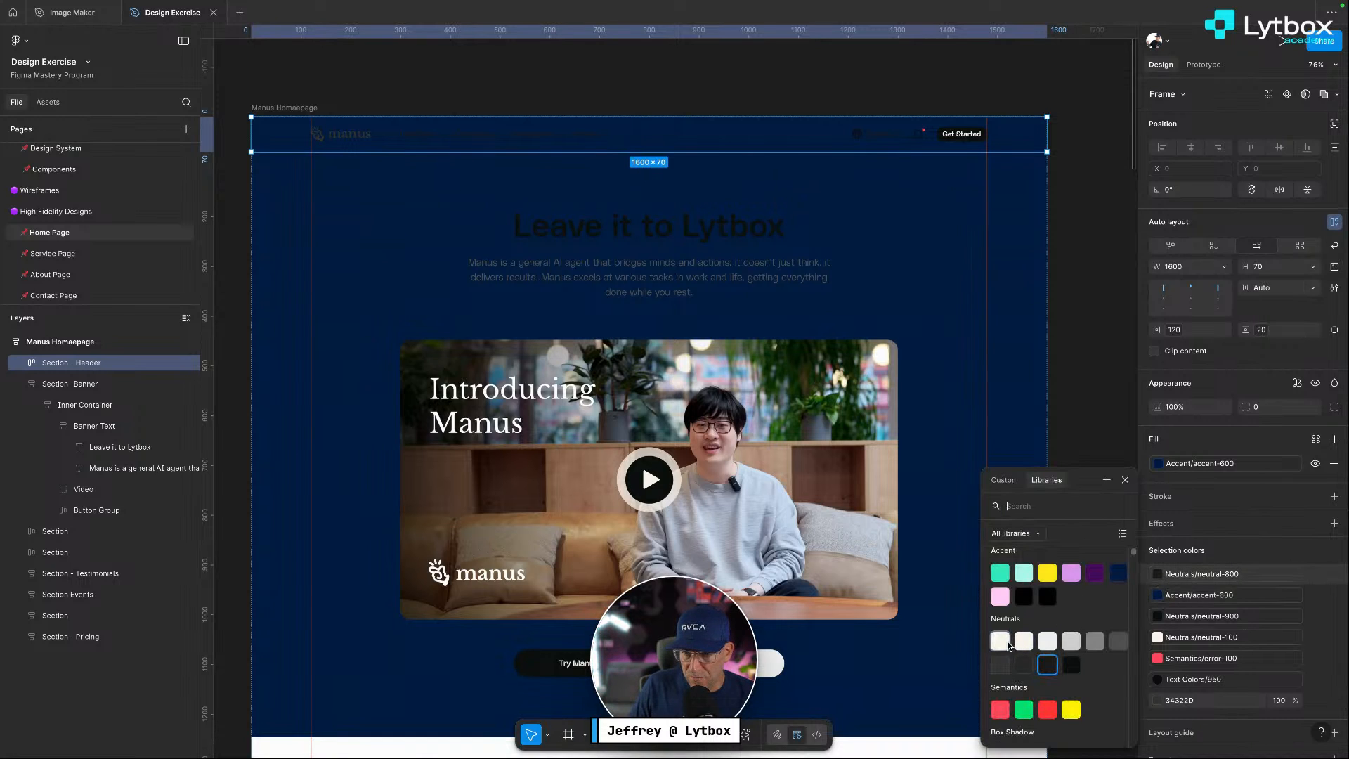
{"action": "left_click", "coordinate": [1009, 640]}
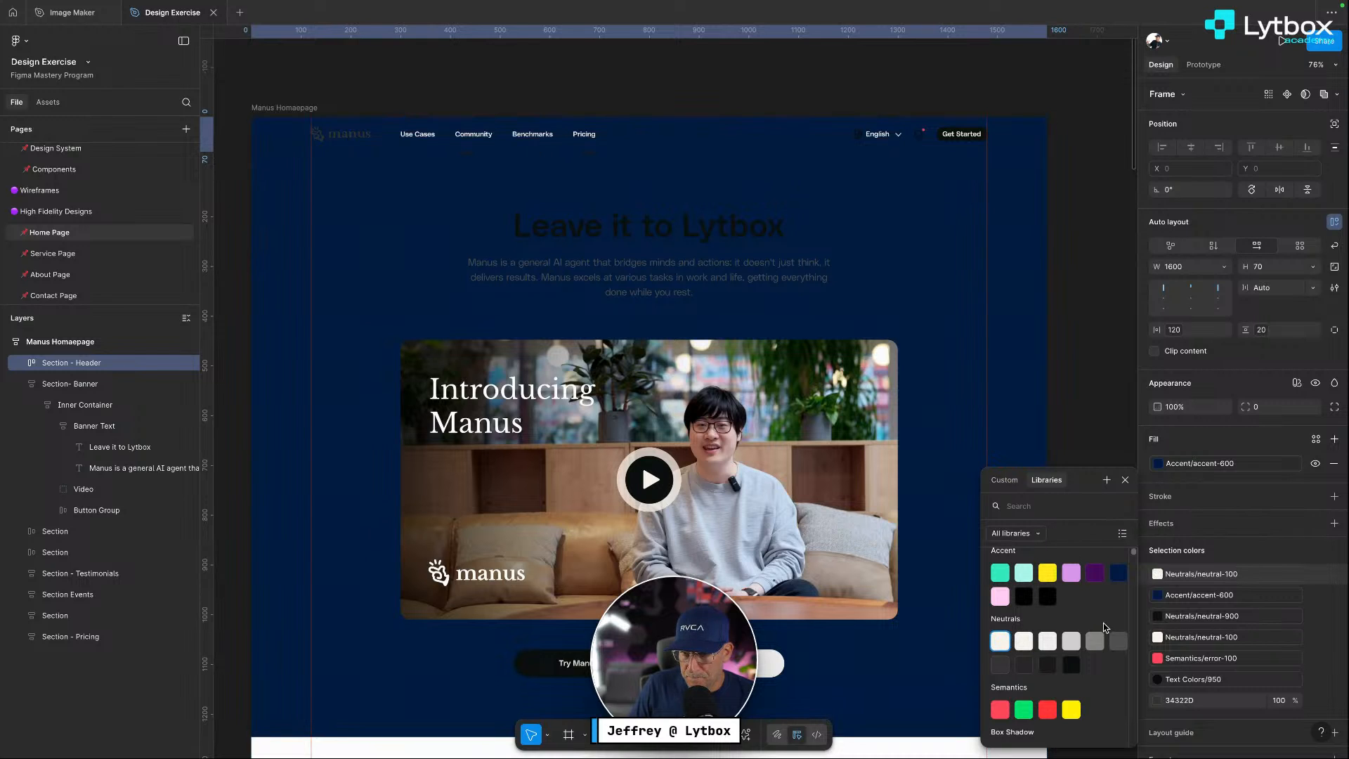
{"action": "left_click", "coordinate": [1157, 616]}
{"action": "left_click", "coordinate": [999, 641]}
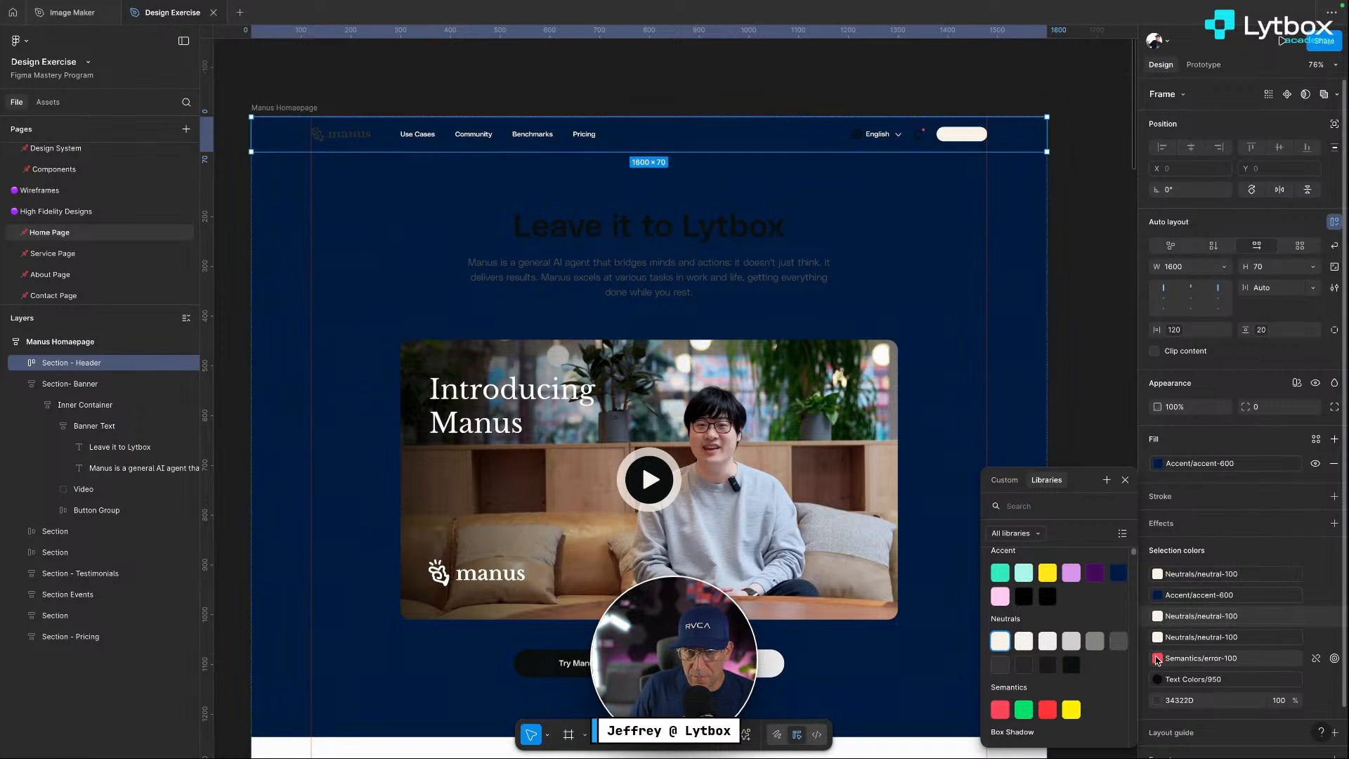
{"action": "left_click", "coordinate": [1158, 661]}
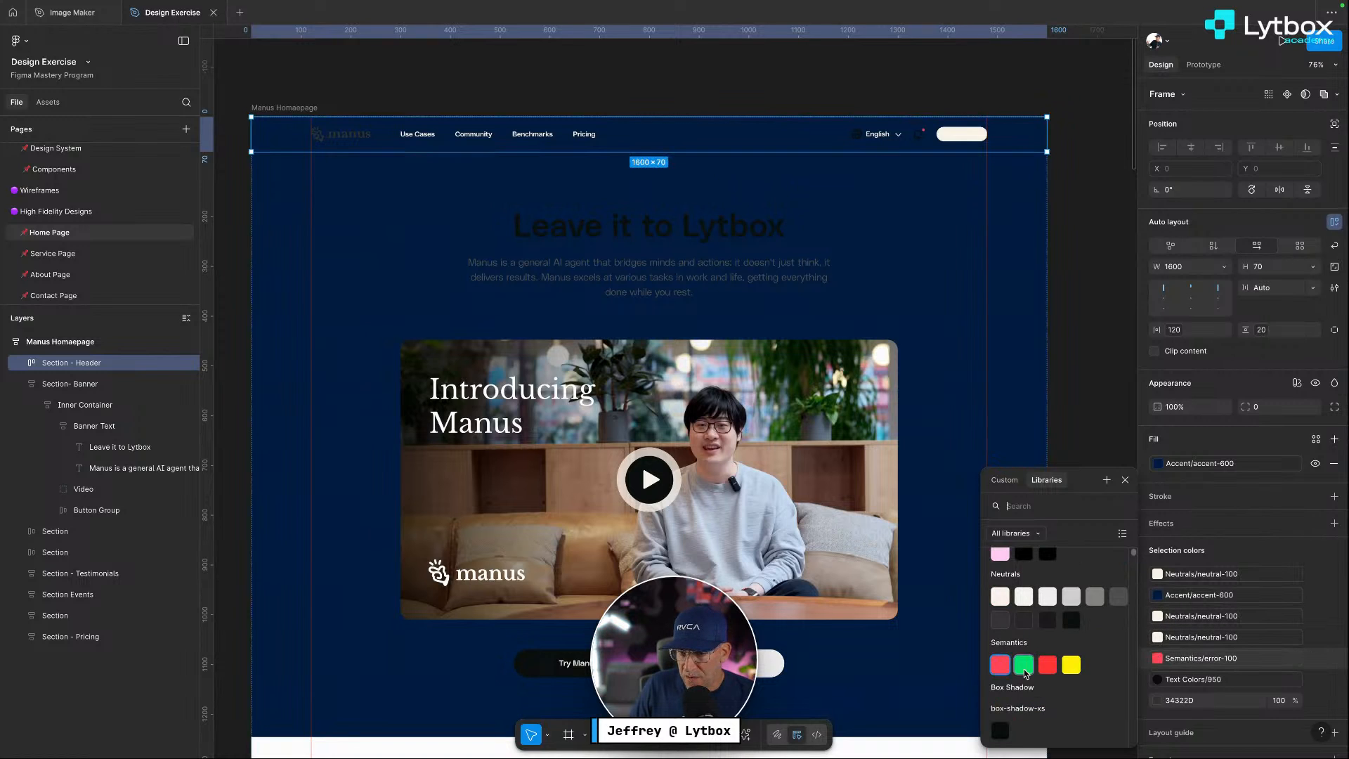
{"action": "left_click", "coordinate": [1000, 593]}
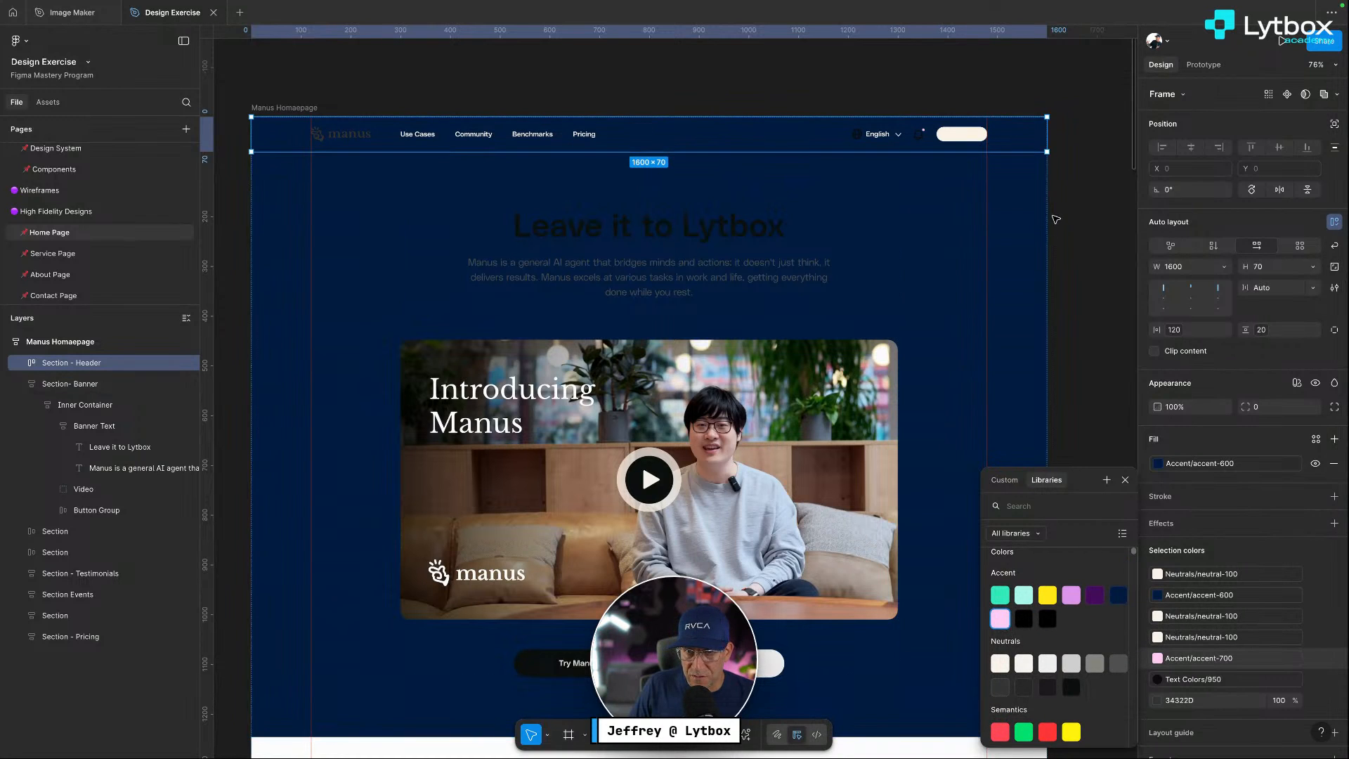
Recolor the Logo frame's vectors in the header with the accent-200 library color
{"action": "double_click", "coordinate": [356, 137]}
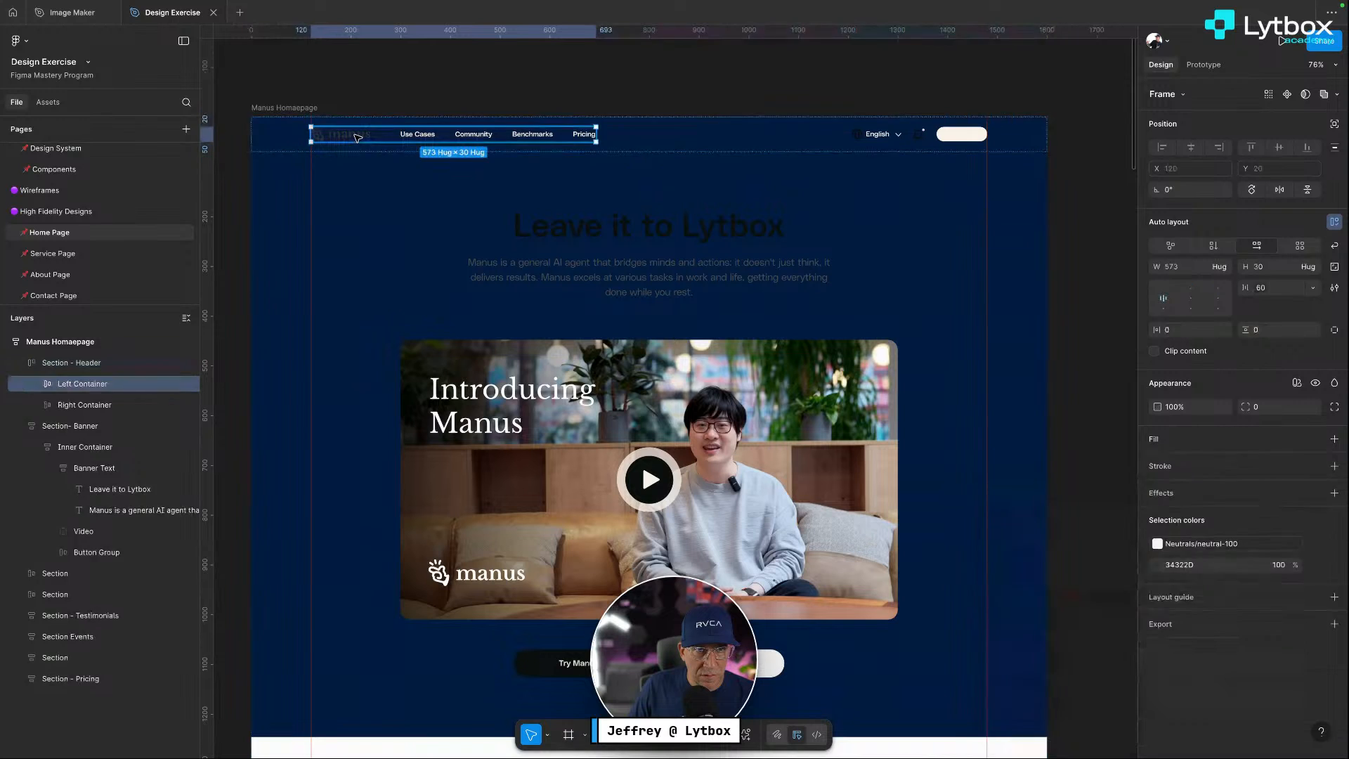
{"action": "double_click", "coordinate": [354, 137]}
{"action": "double_click", "coordinate": [353, 135]}
{"action": "left_click", "coordinate": [362, 91]}
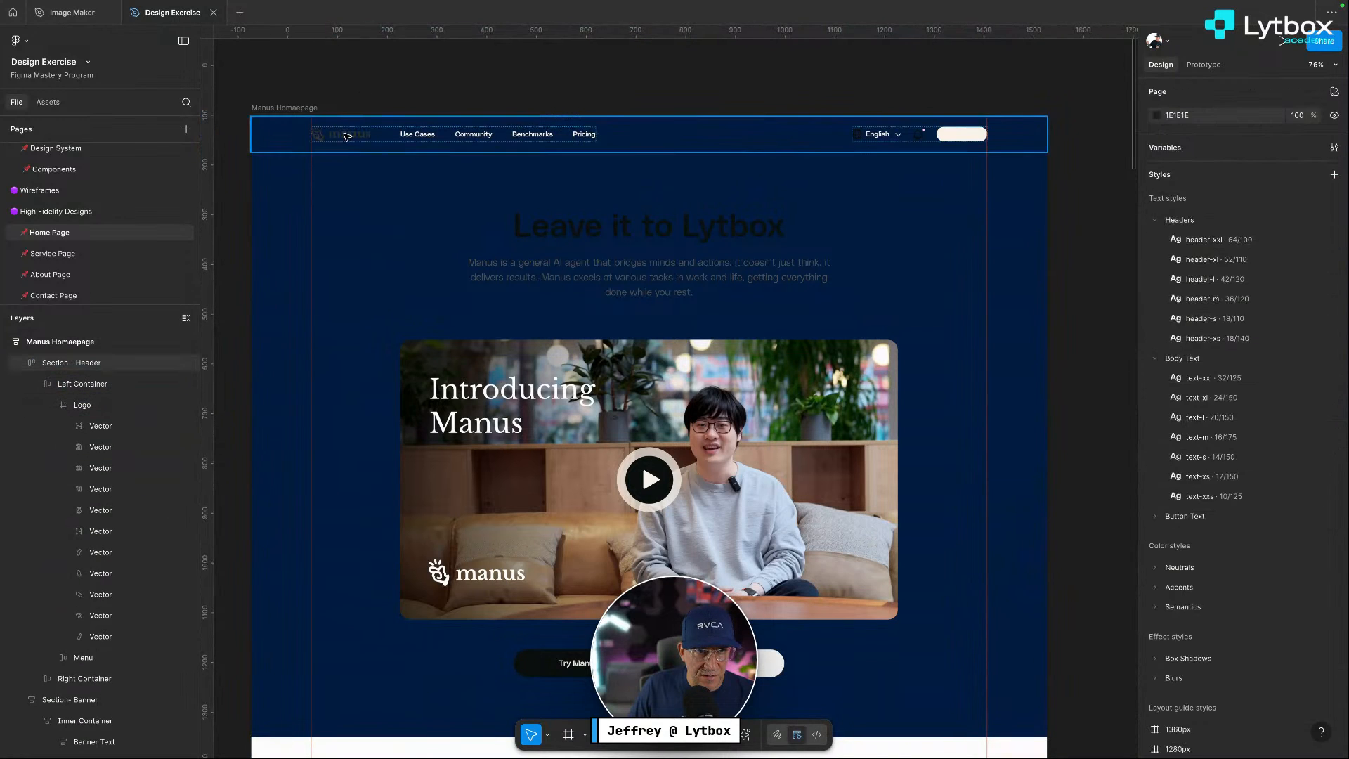
{"action": "double_click", "coordinate": [345, 134]}
{"action": "double_click", "coordinate": [346, 136]}
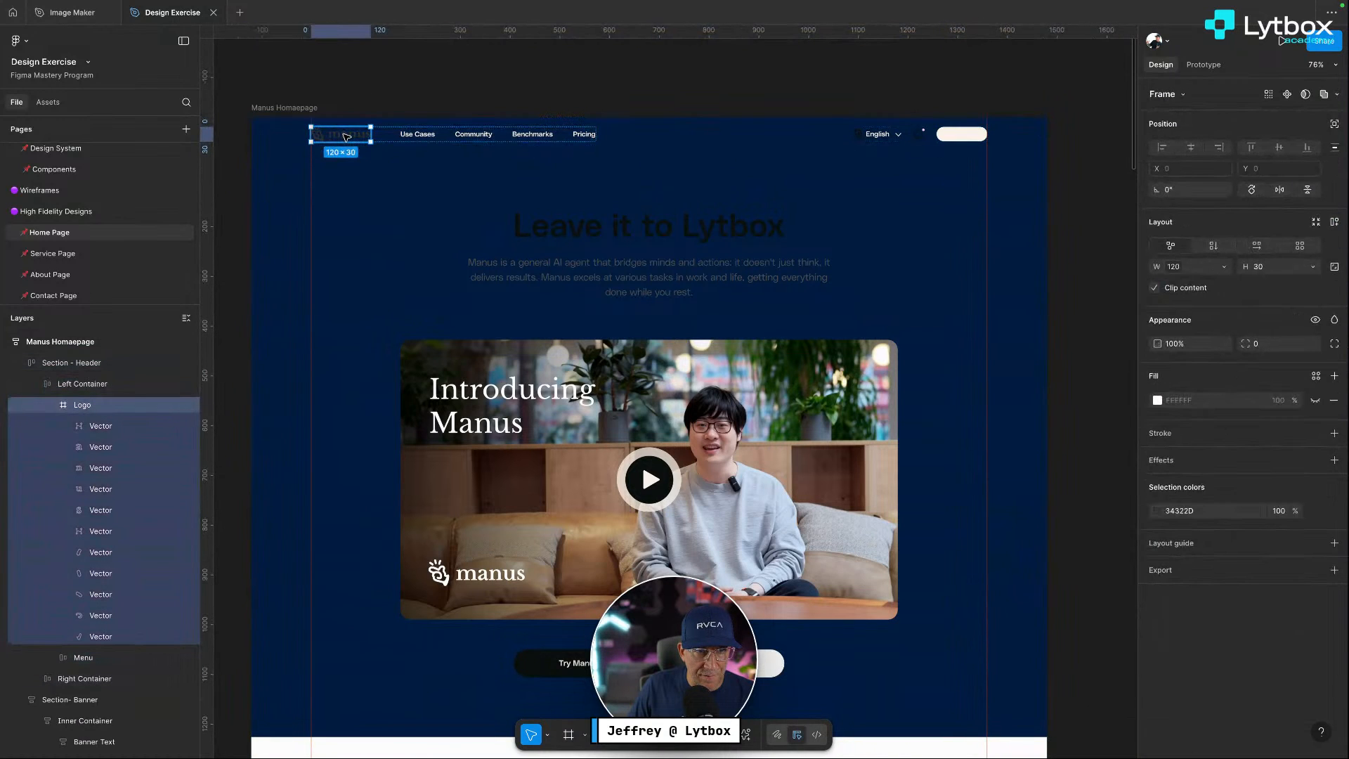
{"action": "left_click", "coordinate": [1153, 512]}
{"action": "left_click", "coordinate": [1027, 386]}
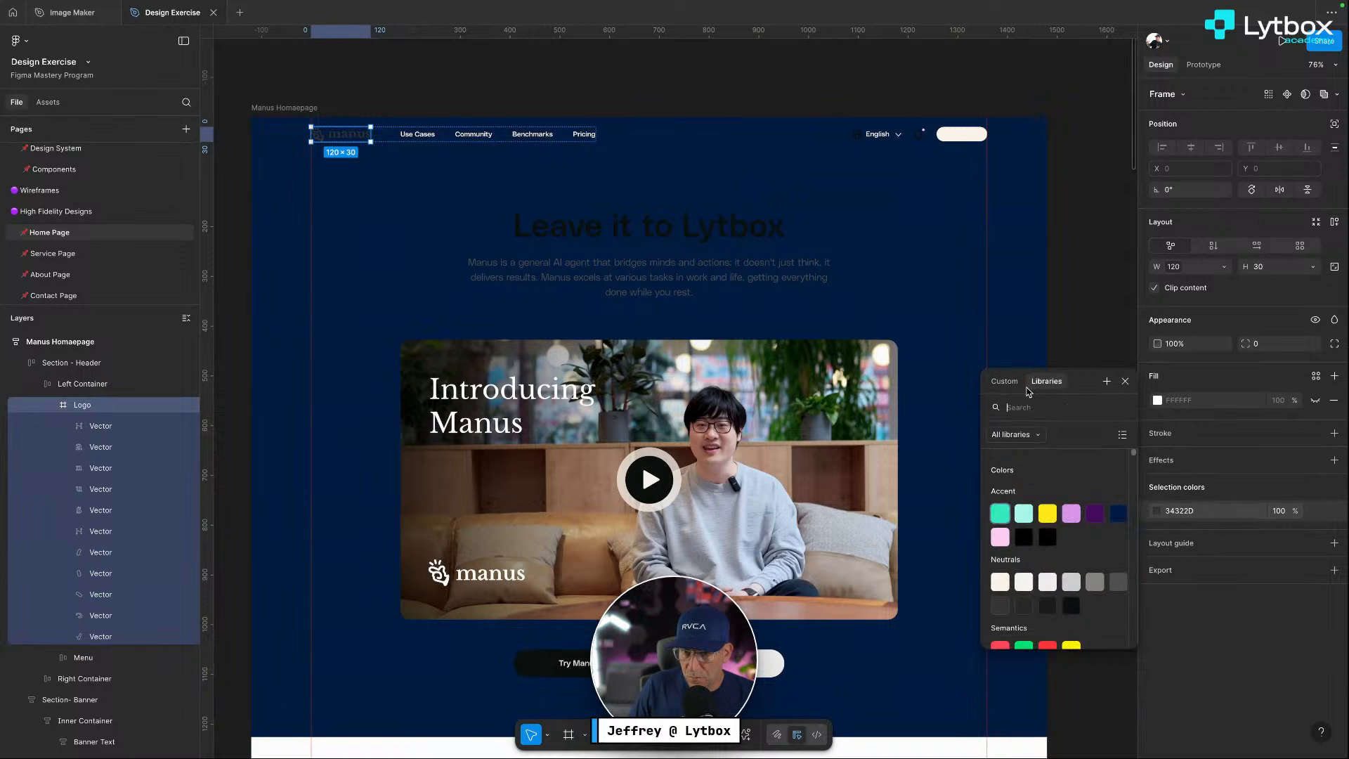
{"action": "left_click", "coordinate": [1025, 515]}
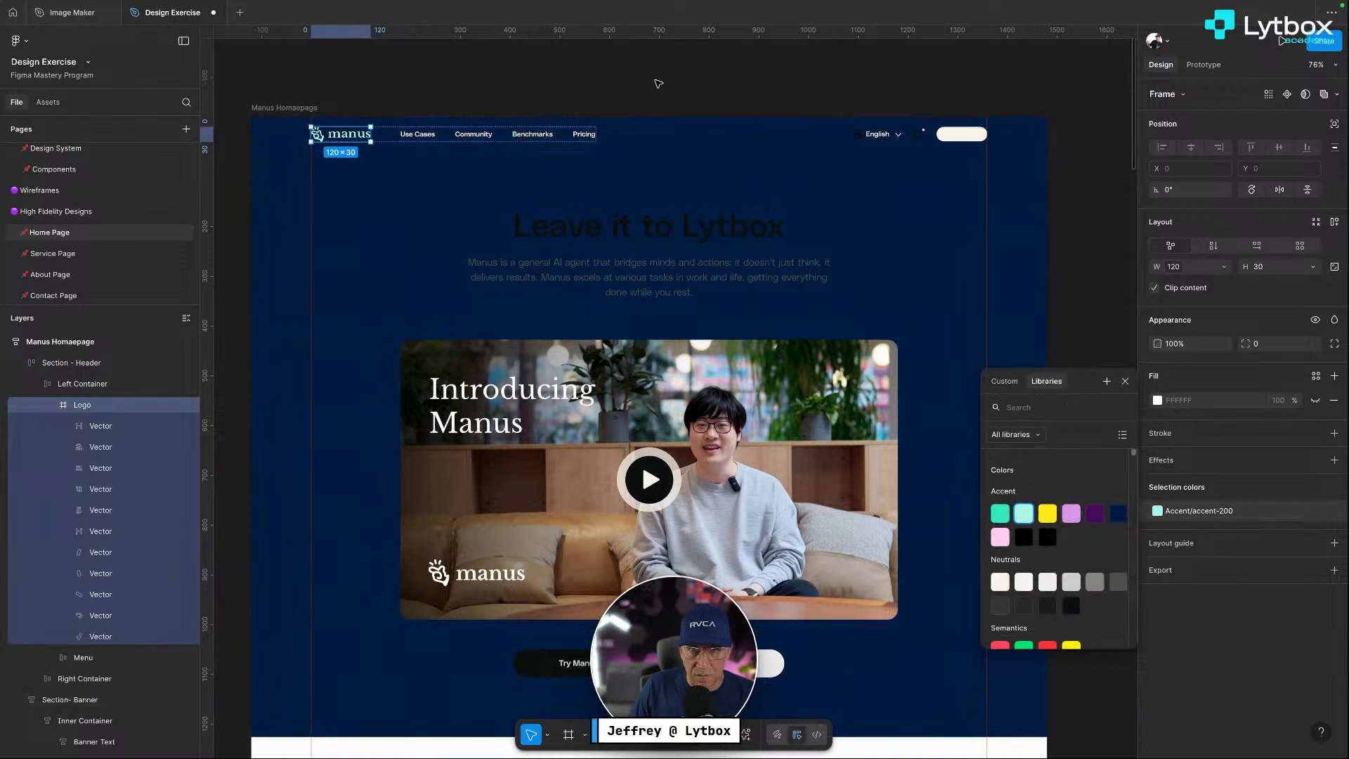
{"action": "left_click", "coordinate": [658, 83]}
Fill the header's Get Started button with accent-200 and set its label color to neutral-900
{"action": "scroll", "coordinate": [1015, 131], "scroll_direction": "up", "scroll_amount": 5}
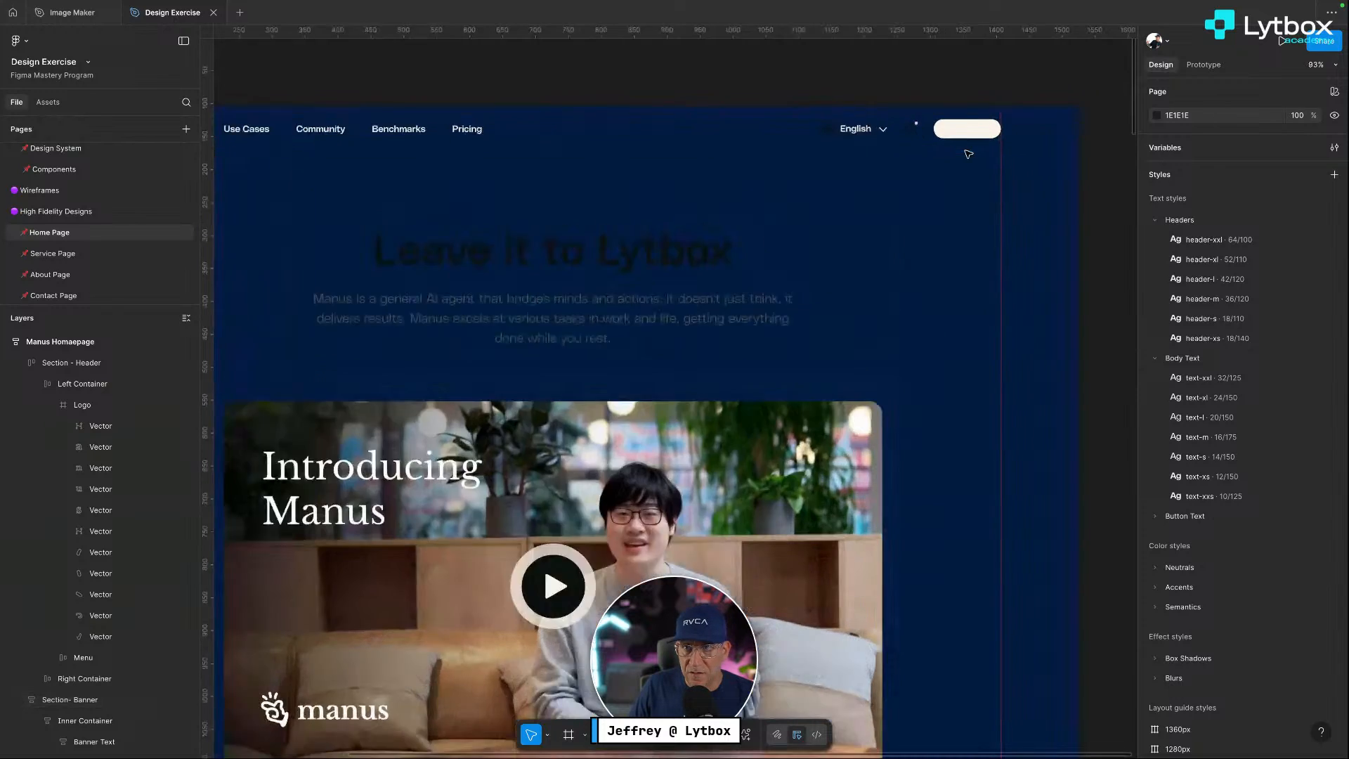
{"action": "left_click", "coordinate": [1011, 126]}
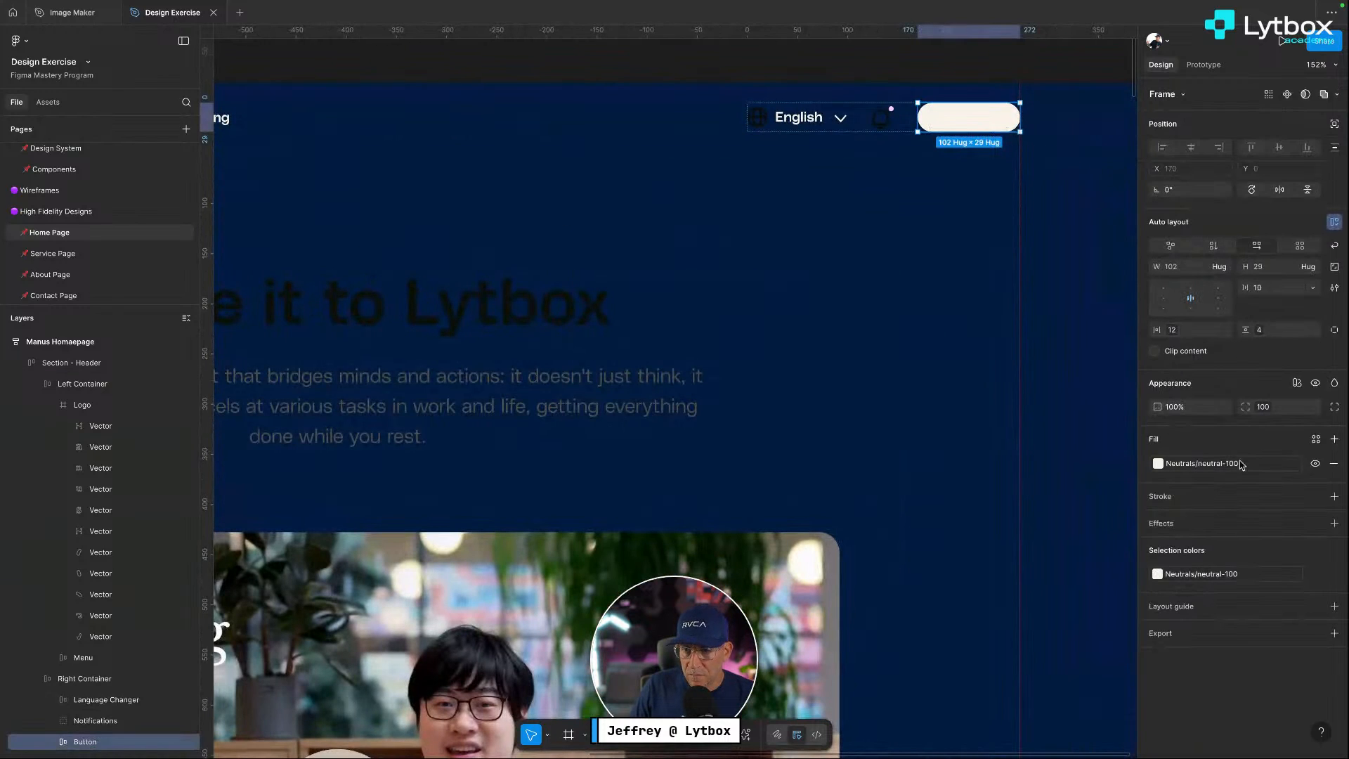
{"action": "left_click", "coordinate": [1158, 464]}
{"action": "left_click", "coordinate": [1023, 581]}
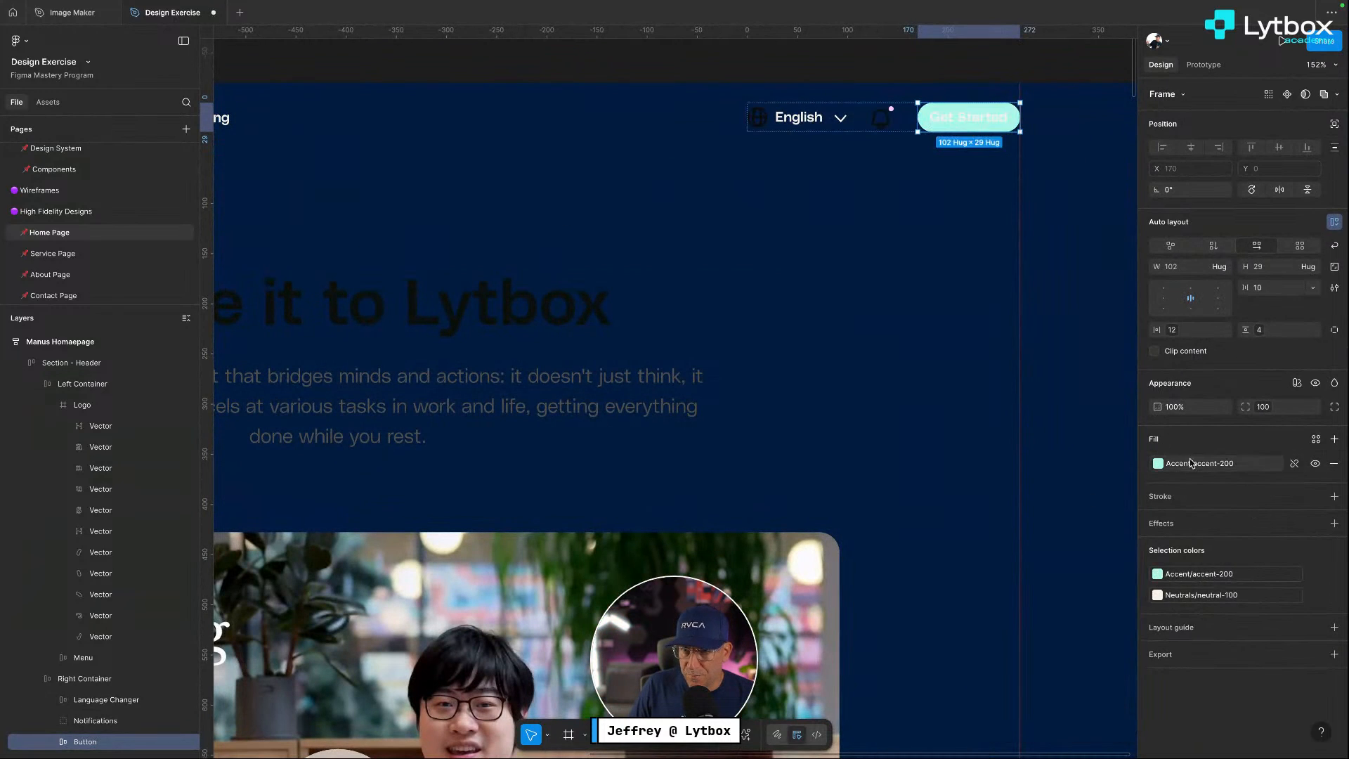
{"action": "left_click", "coordinate": [1157, 594]}
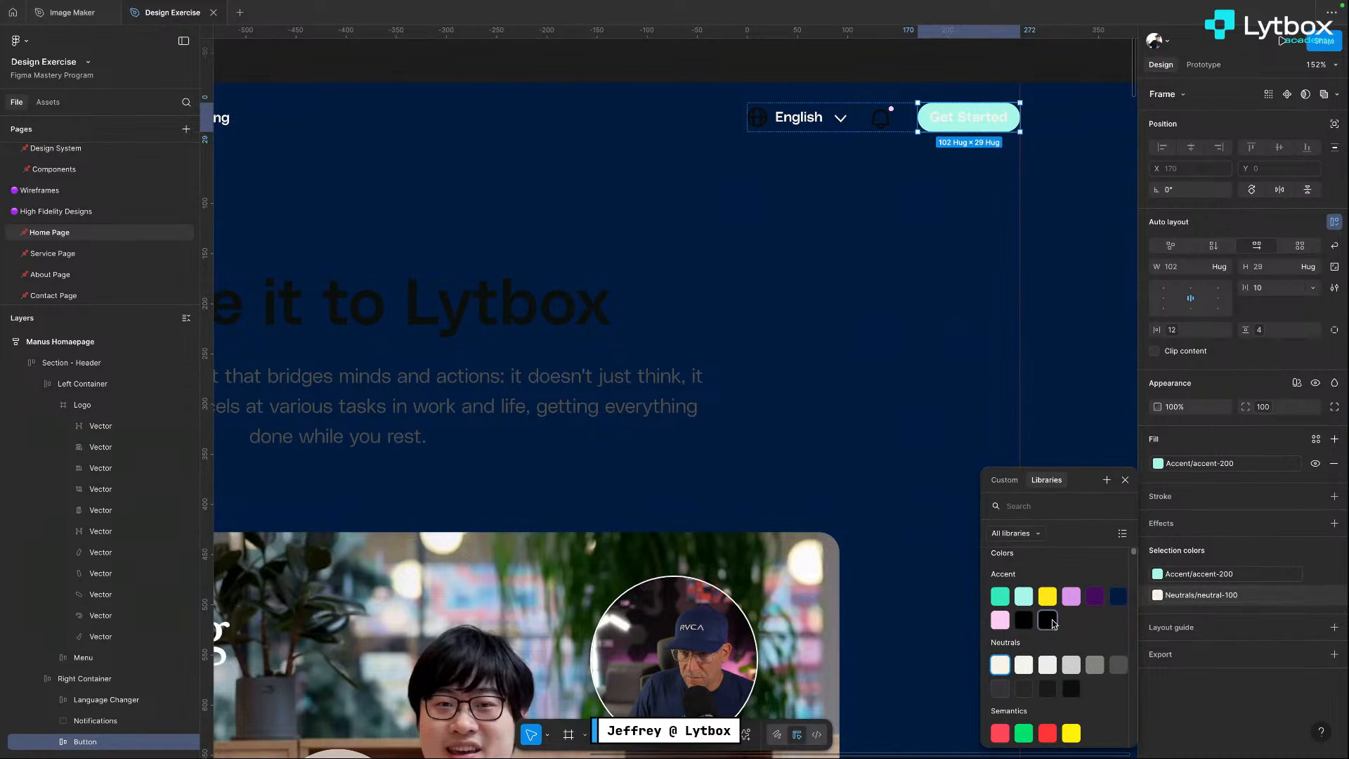
{"action": "left_click", "coordinate": [1072, 689]}
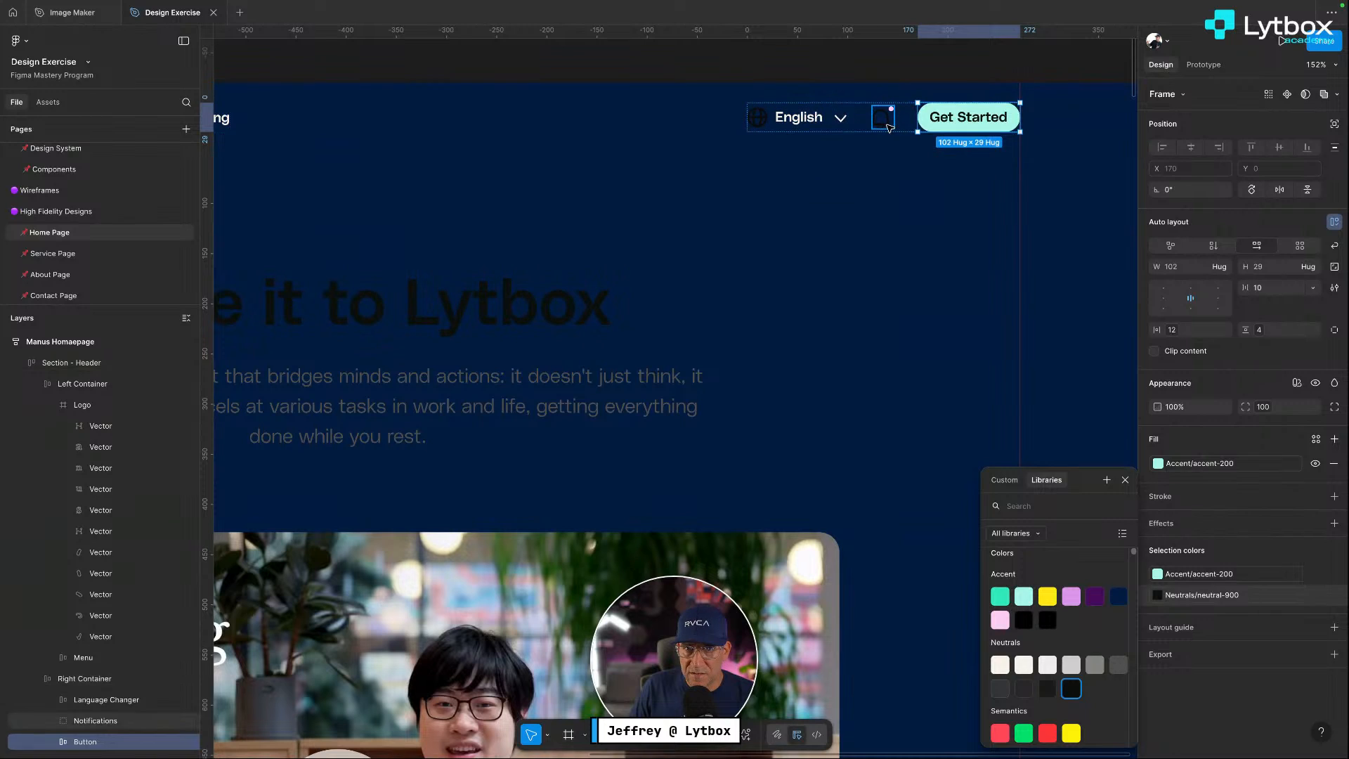
Recolor the header's notification bell stroke to off-white and fill the language globe icon with neutral-100
{"action": "double_click", "coordinate": [883, 121]}
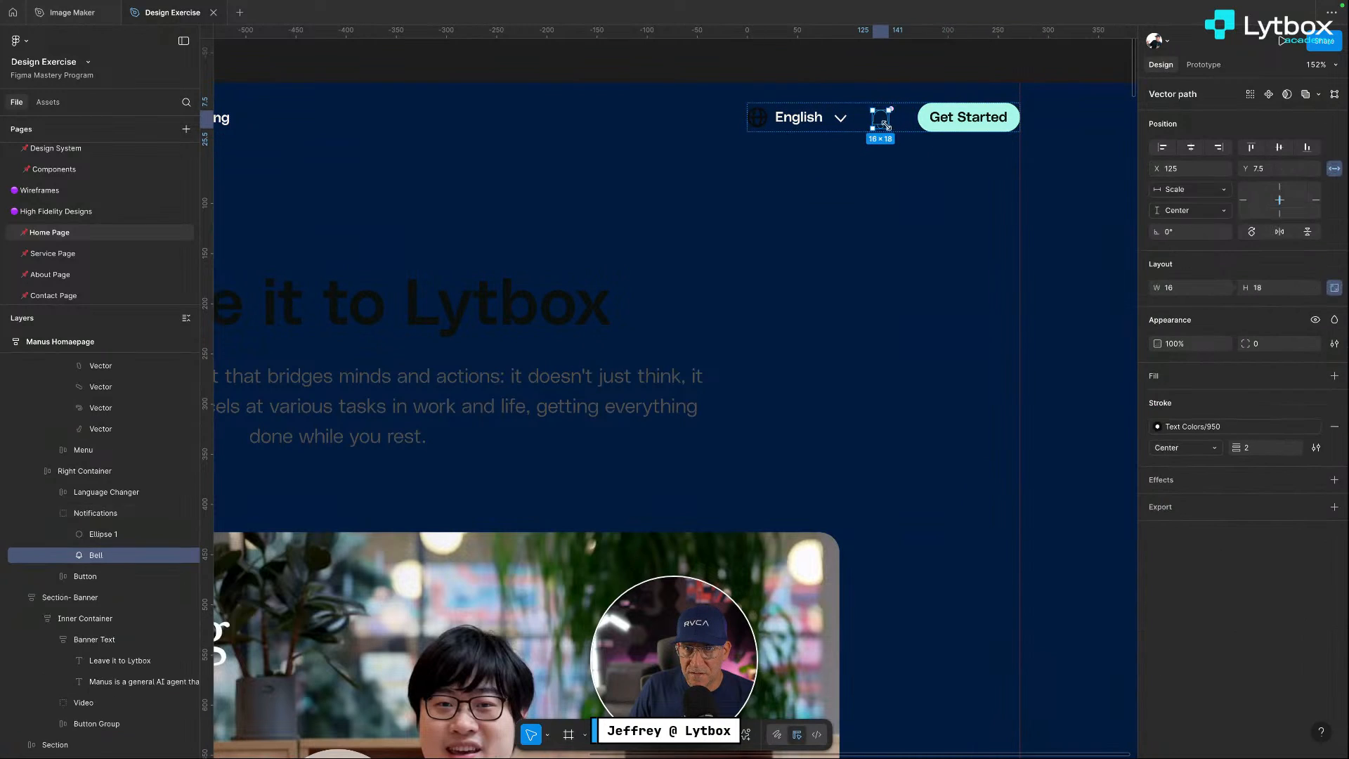
{"action": "left_click", "coordinate": [1157, 427]}
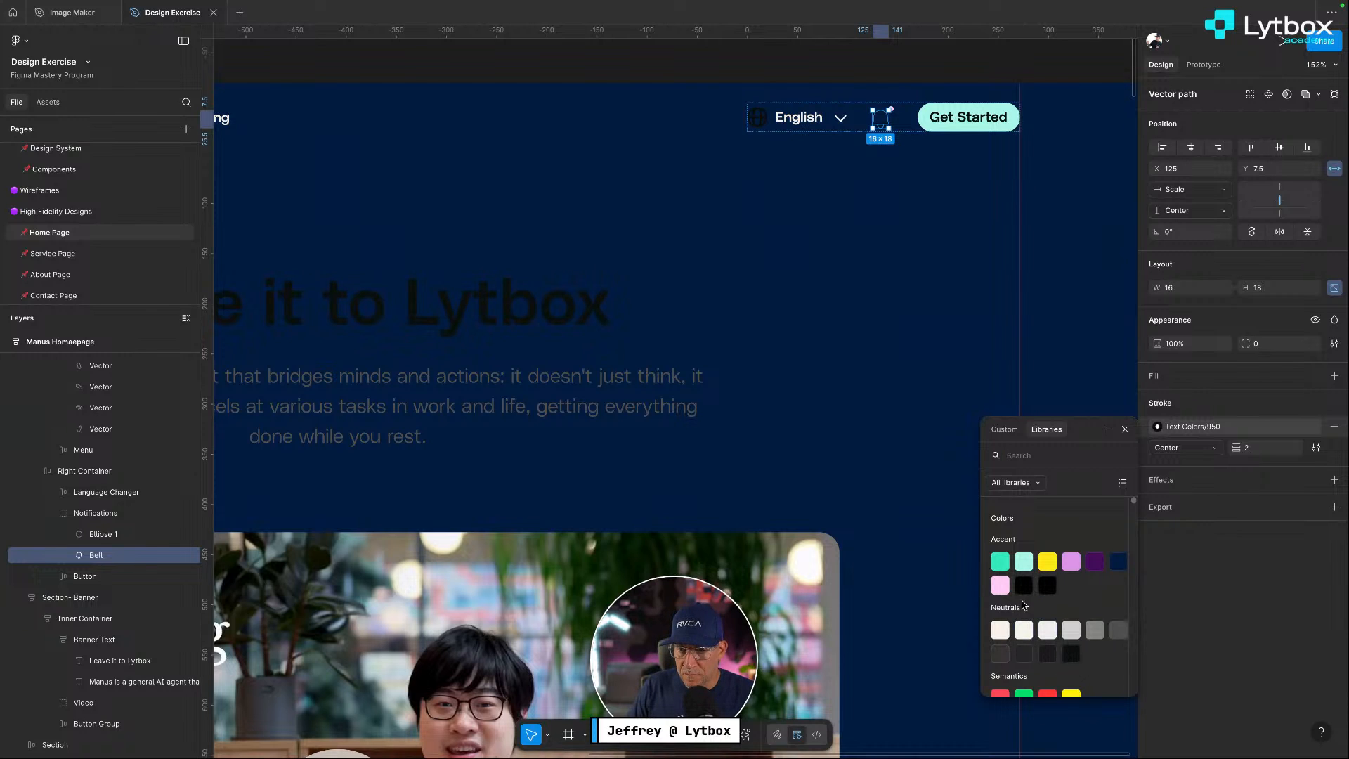
{"action": "key", "text": "Escape"}
{"action": "double_click", "coordinate": [757, 117]}
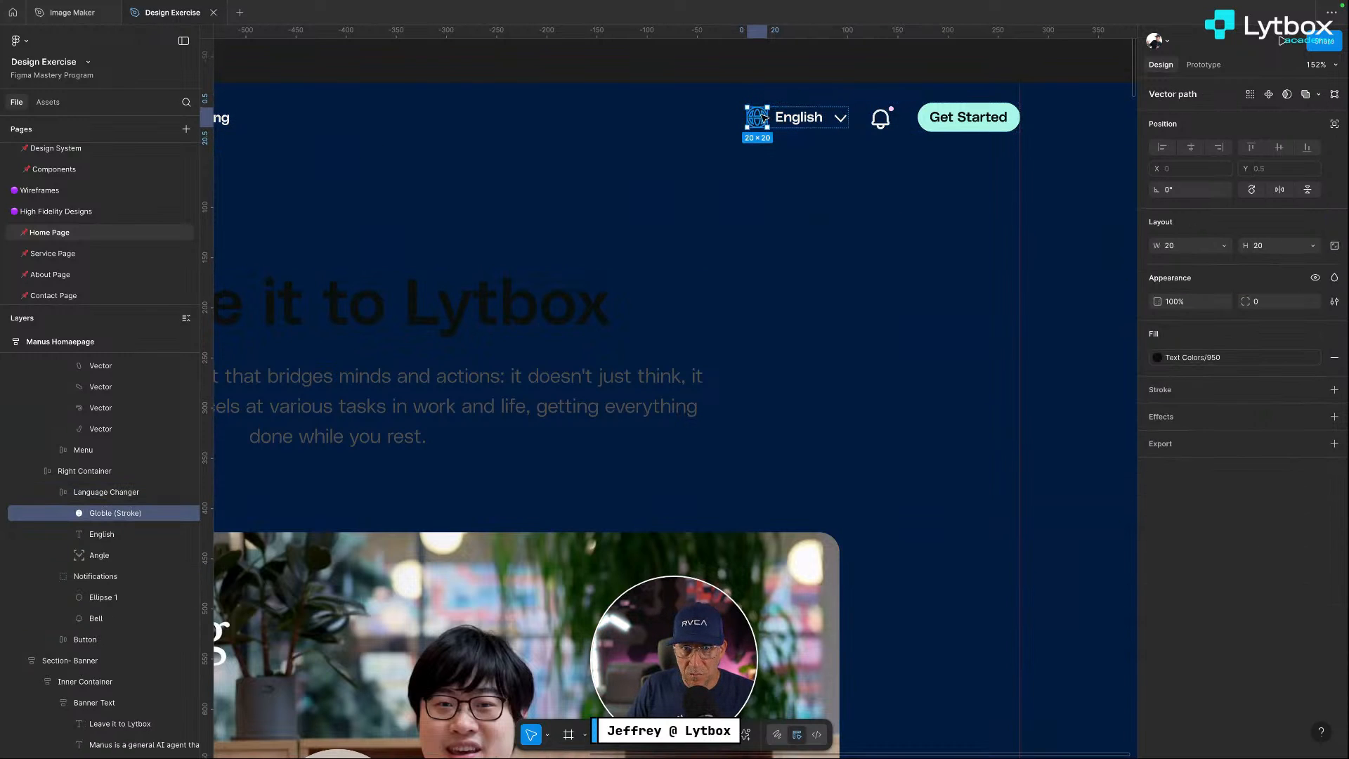
{"action": "left_click", "coordinate": [1156, 356]}
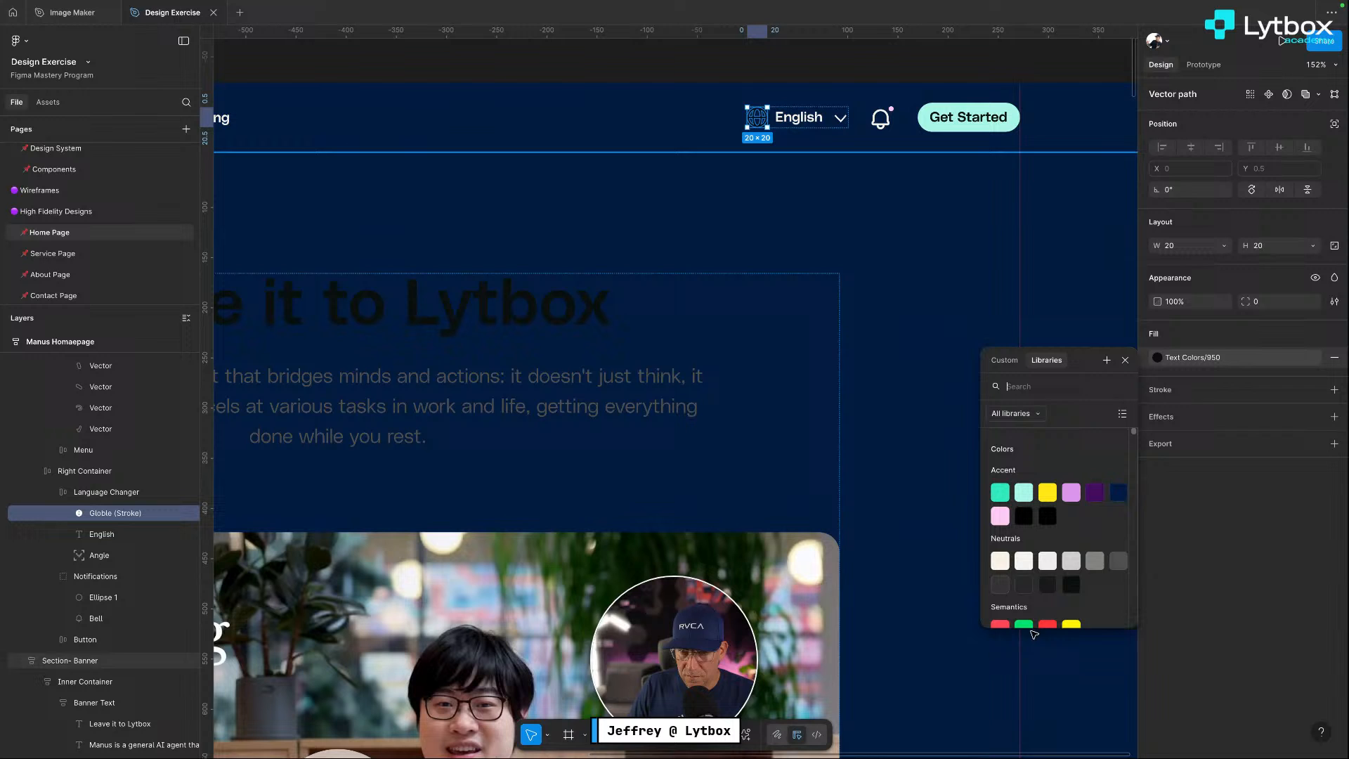
{"action": "left_click", "coordinate": [1001, 555]}
{"action": "left_click", "coordinate": [909, 442]}
{"action": "scroll", "coordinate": [913, 435], "scroll_direction": "down", "scroll_amount": 5}
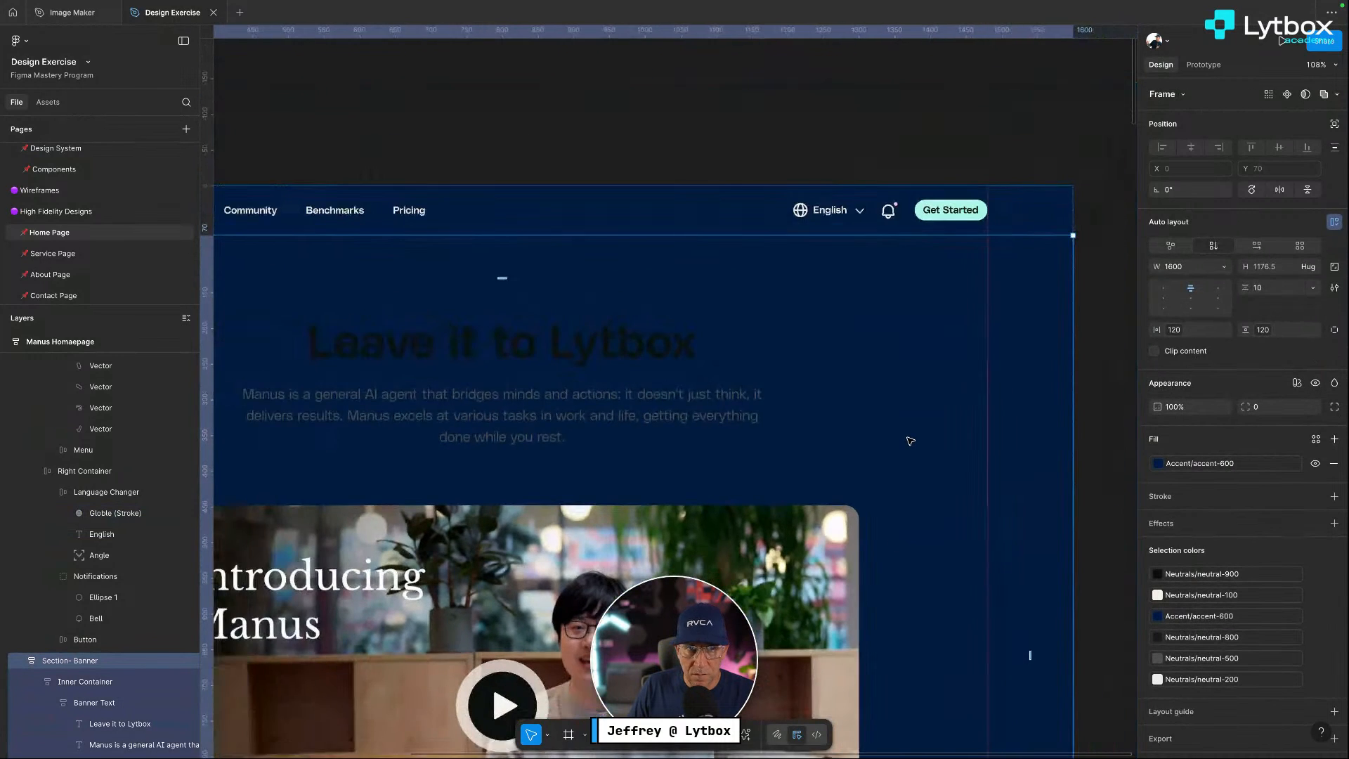
Recolor the banner heading "Leave it to Lytbox" and the paragraph below it with the neutral-100 library color
{"action": "scroll", "coordinate": [921, 429], "scroll_direction": "down", "scroll_amount": 1}
{"action": "double_click", "coordinate": [354, 174]}
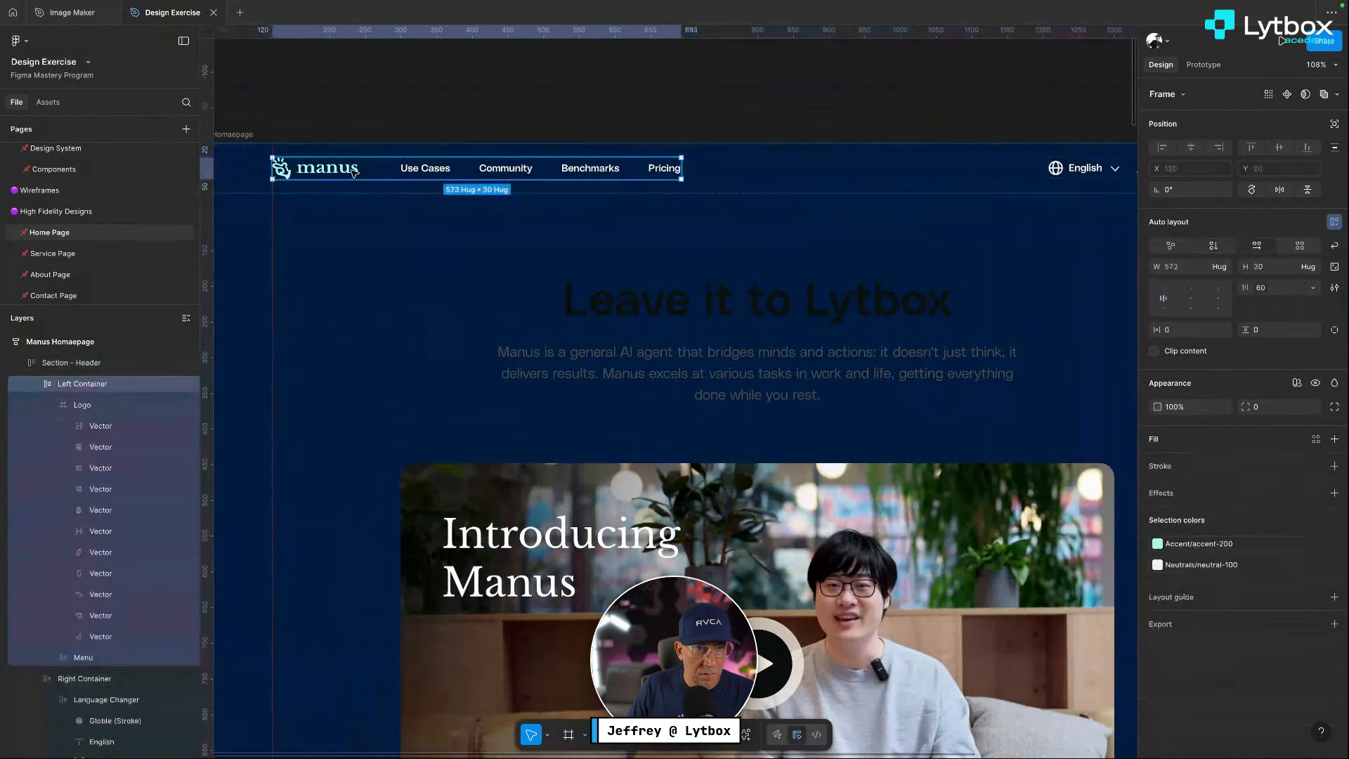
{"action": "left_click", "coordinate": [347, 174]}
{"action": "left_click", "coordinate": [731, 313]}
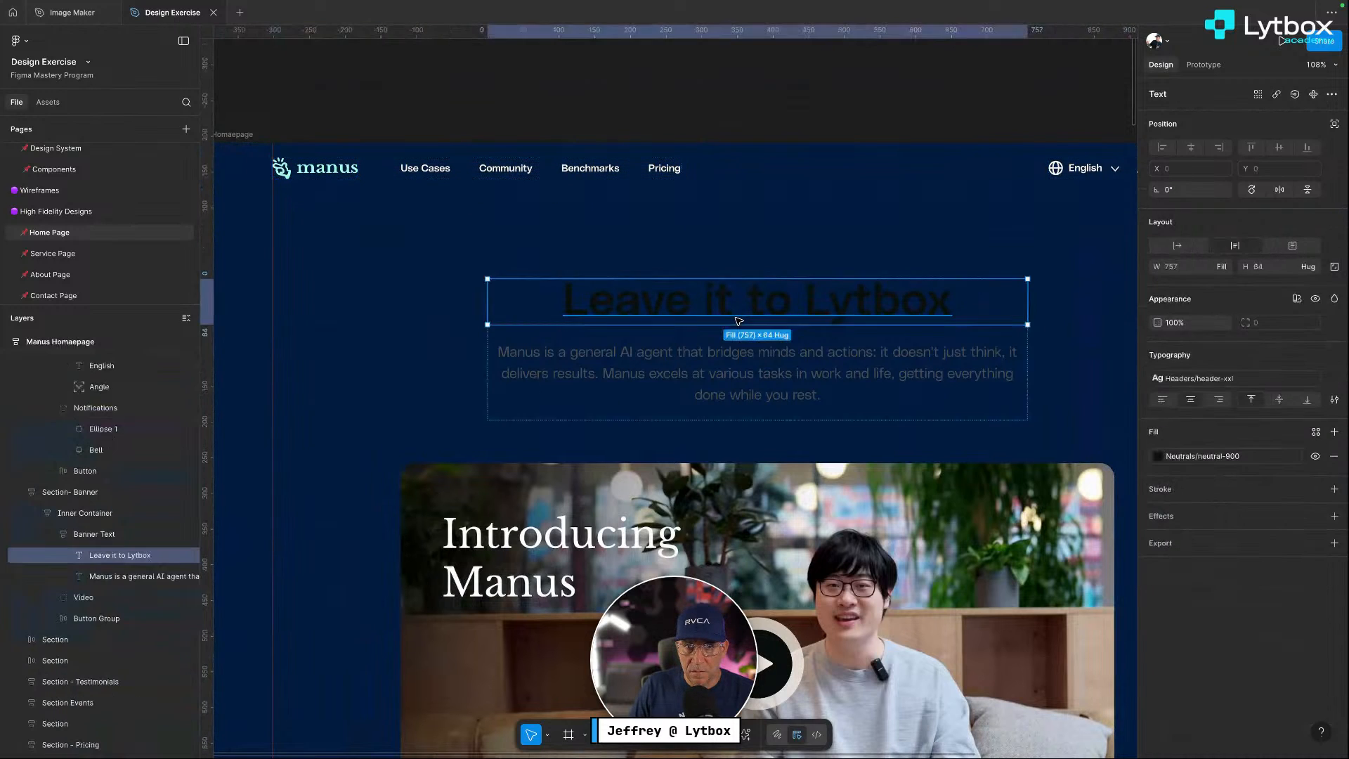
{"action": "left_click", "coordinate": [738, 358], "text": "shift"}
{"action": "left_click", "coordinate": [1157, 566]}
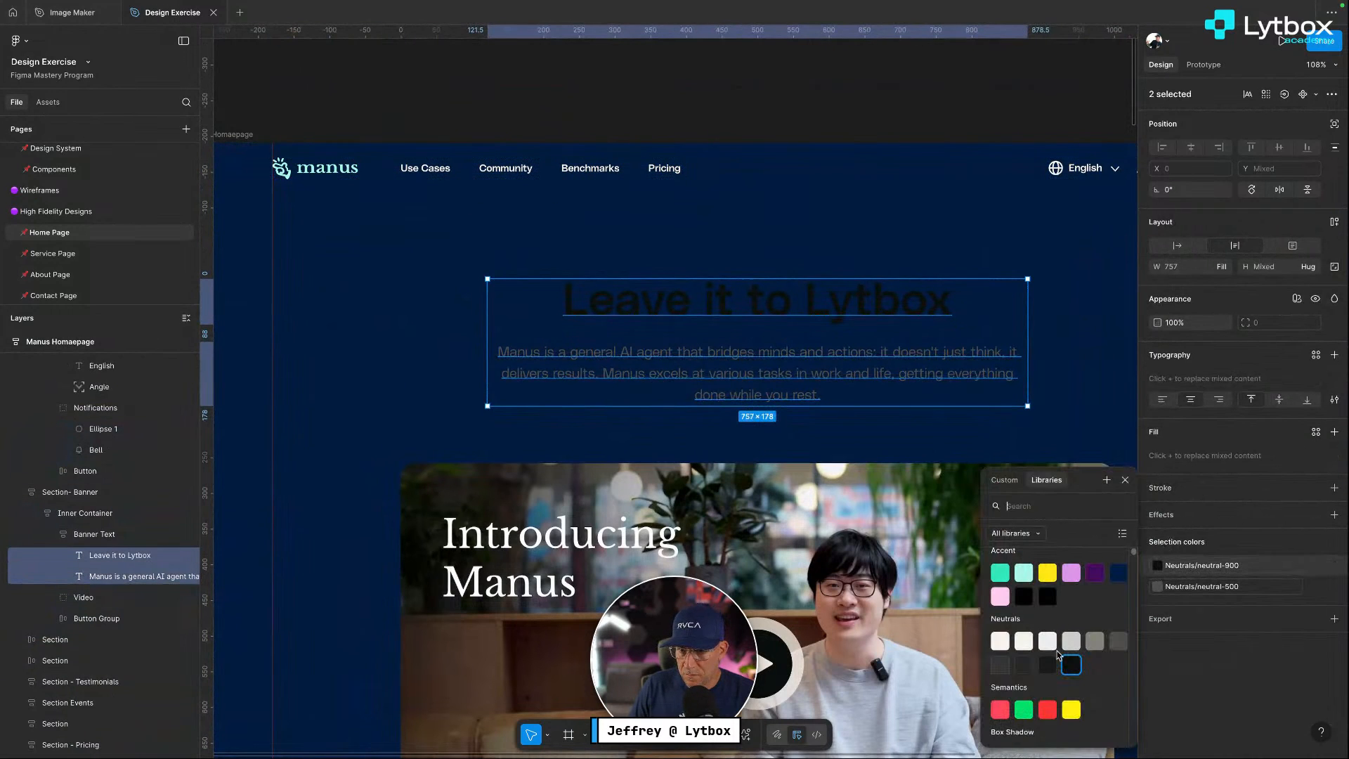
{"action": "left_click", "coordinate": [998, 640]}
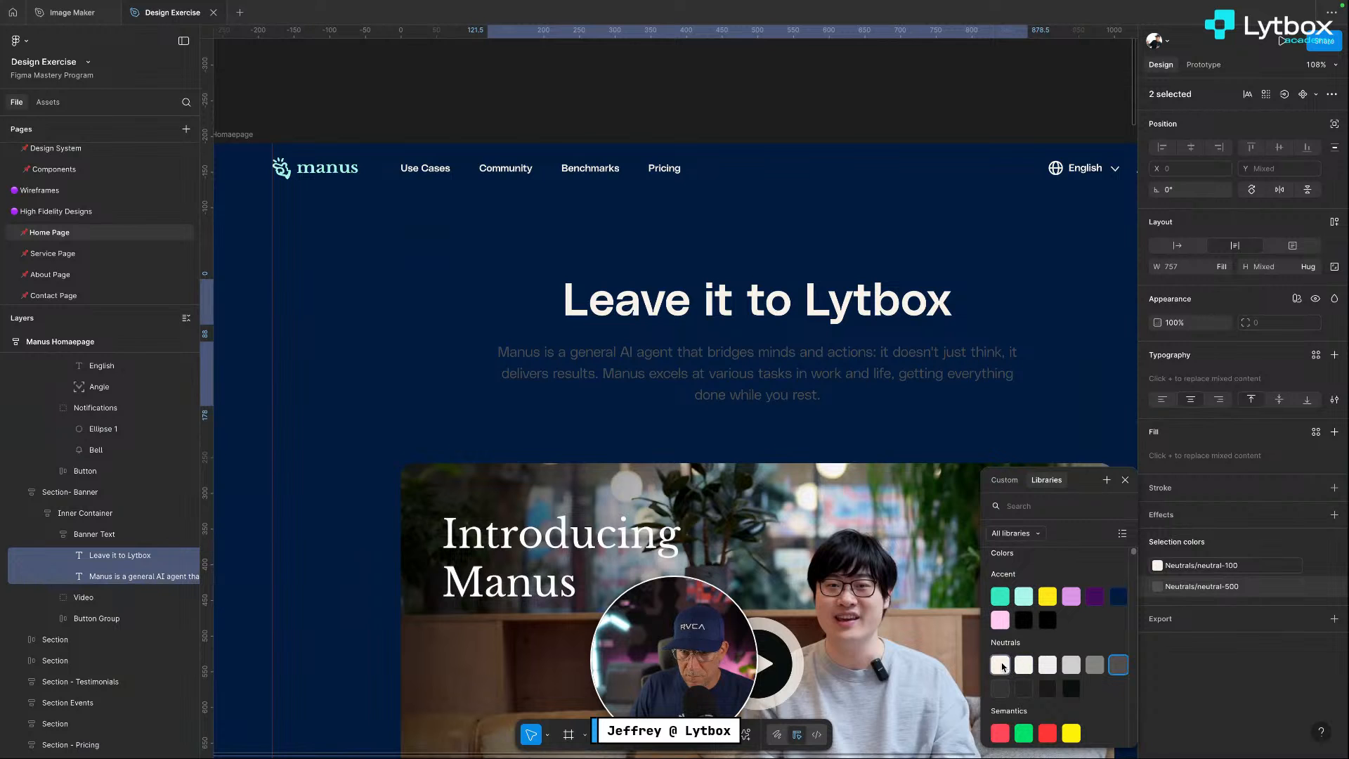
{"action": "left_click", "coordinate": [1002, 666]}
Replace the banner video's thumbnail image fill with v4 Code 2.jpg from the Downloads folder
{"action": "scroll", "coordinate": [971, 475], "scroll_direction": "down", "scroll_amount": 3}
{"action": "left_click", "coordinate": [971, 475]}
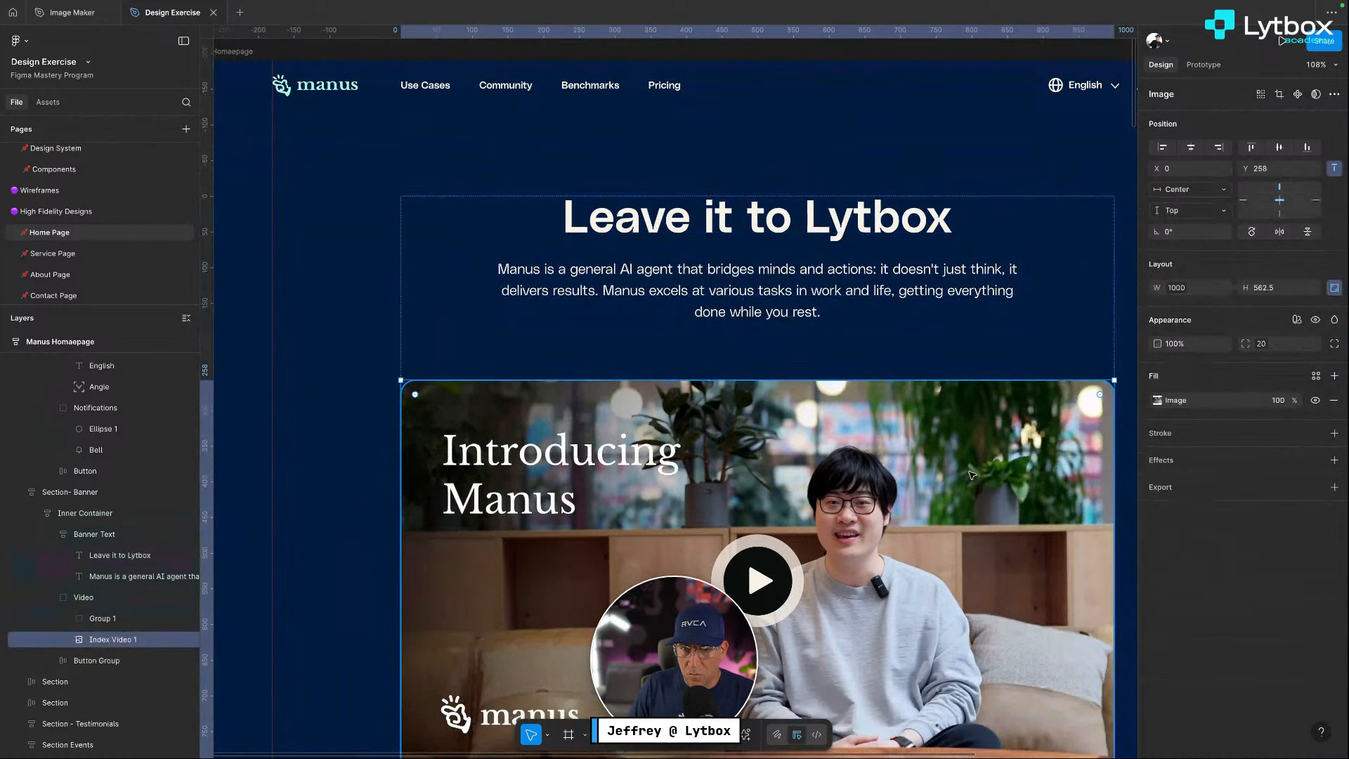
{"action": "scroll", "coordinate": [972, 475], "scroll_direction": "down", "scroll_amount": 2}
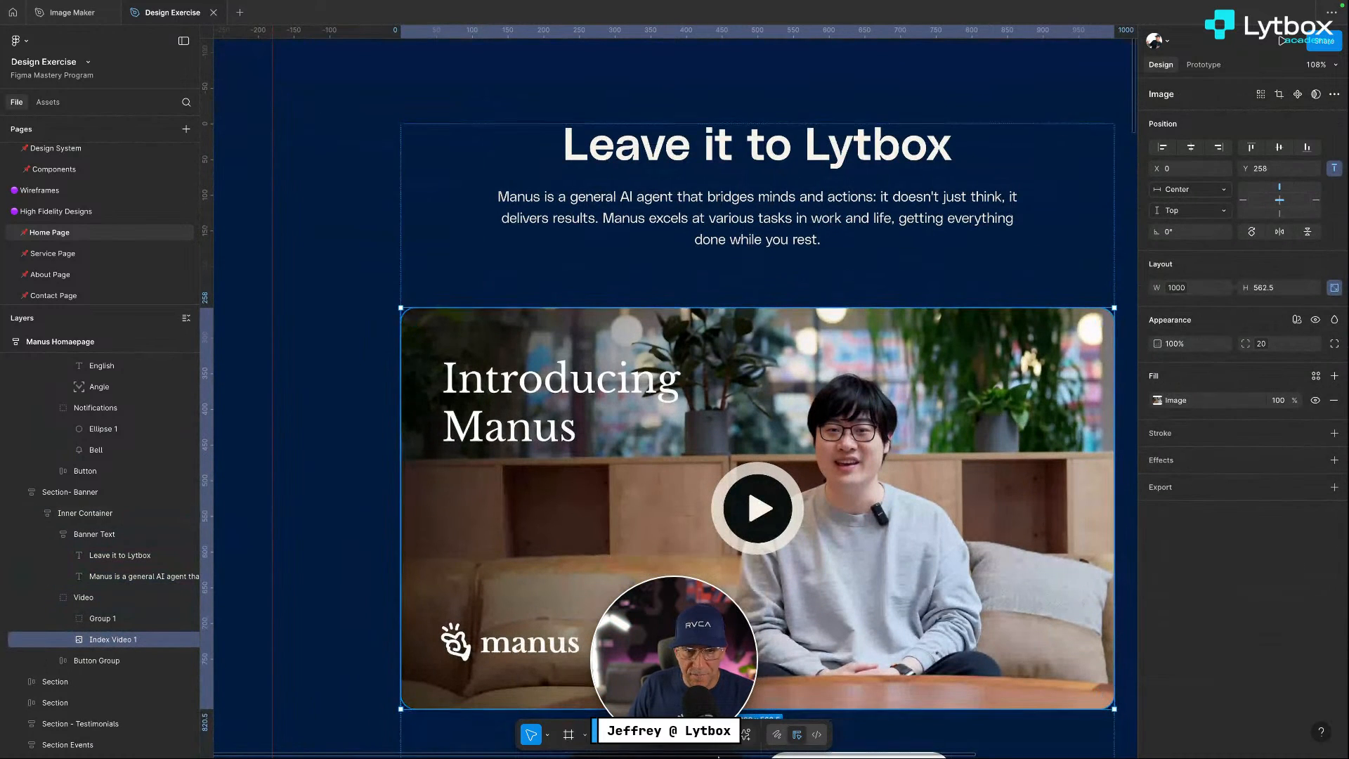
{"action": "left_click", "coordinate": [1157, 400]}
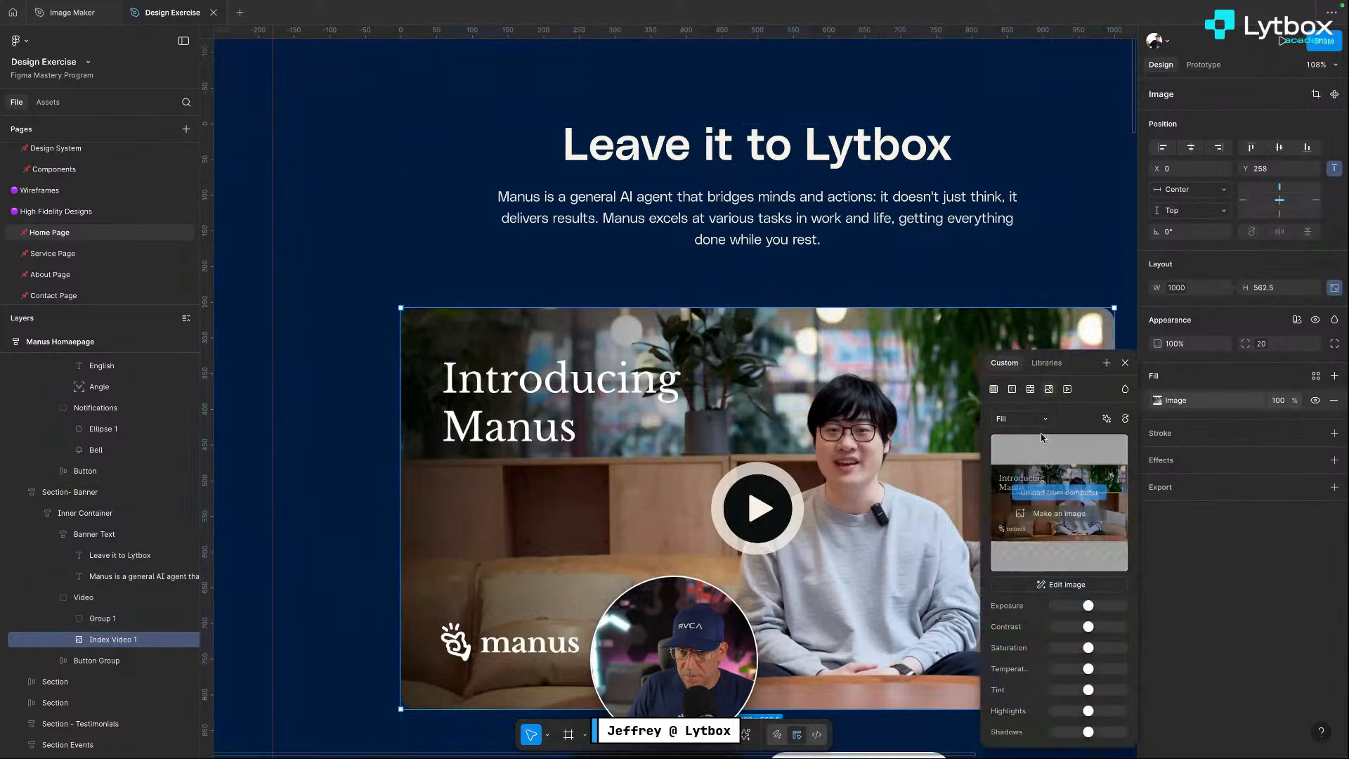
{"action": "mouse_move", "coordinate": [1053, 522]}
{"action": "left_click", "coordinate": [1060, 493]}
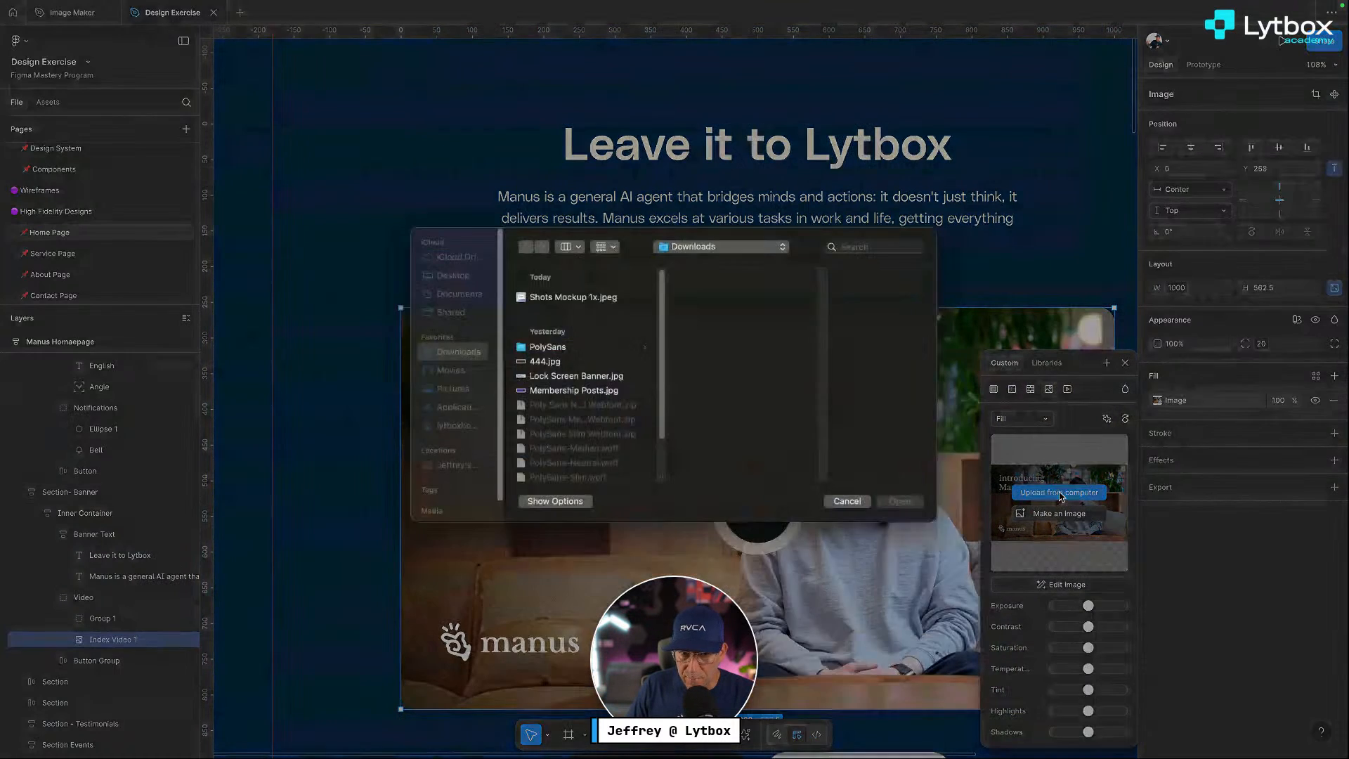
{"action": "left_click", "coordinate": [567, 316]}
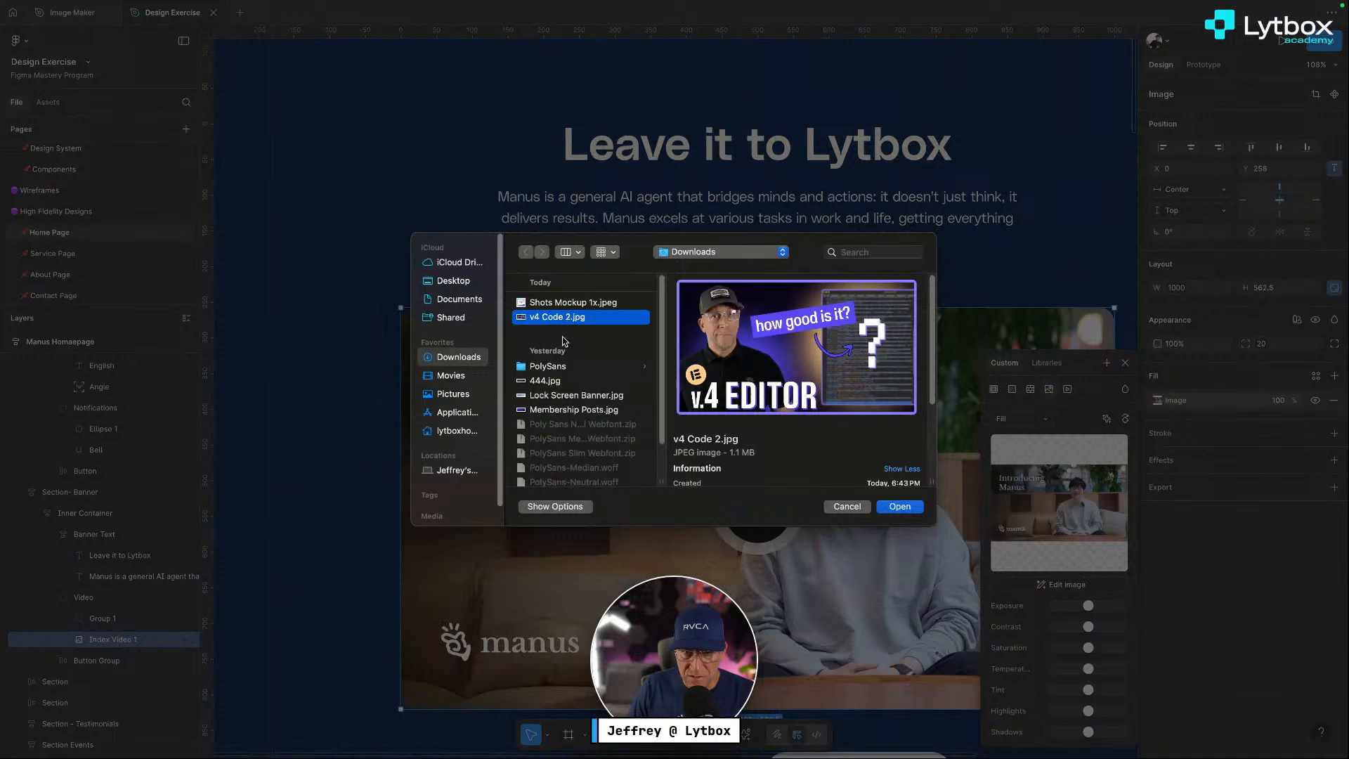
{"action": "left_click", "coordinate": [908, 508]}
{"action": "scroll", "coordinate": [918, 496], "scroll_direction": "down", "scroll_amount": 3}
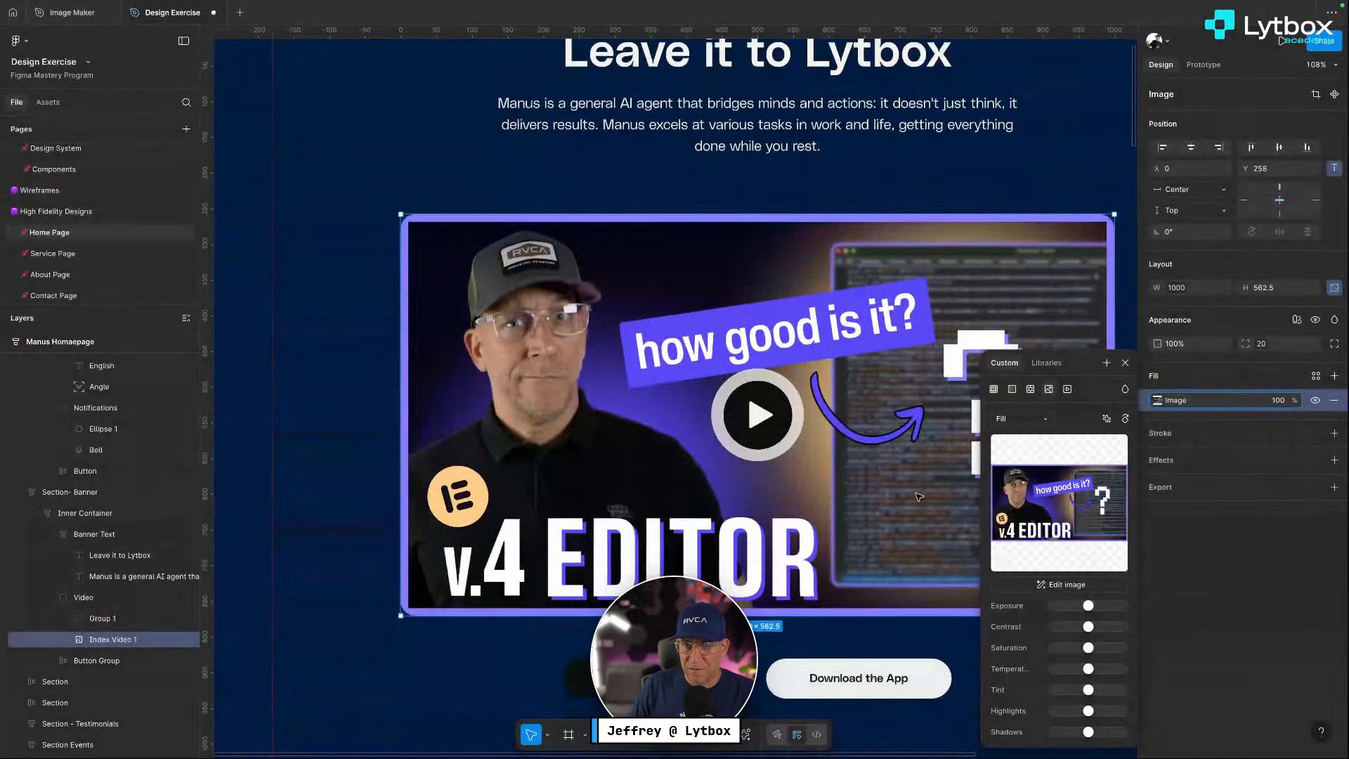
{"action": "left_click", "coordinate": [918, 497]}
Recolor the inner circle of the banner video's play button, trying accent-400 and accent-100 before settling on accent-600
{"action": "scroll", "coordinate": [917, 471], "scroll_direction": "right", "scroll_amount": 5}
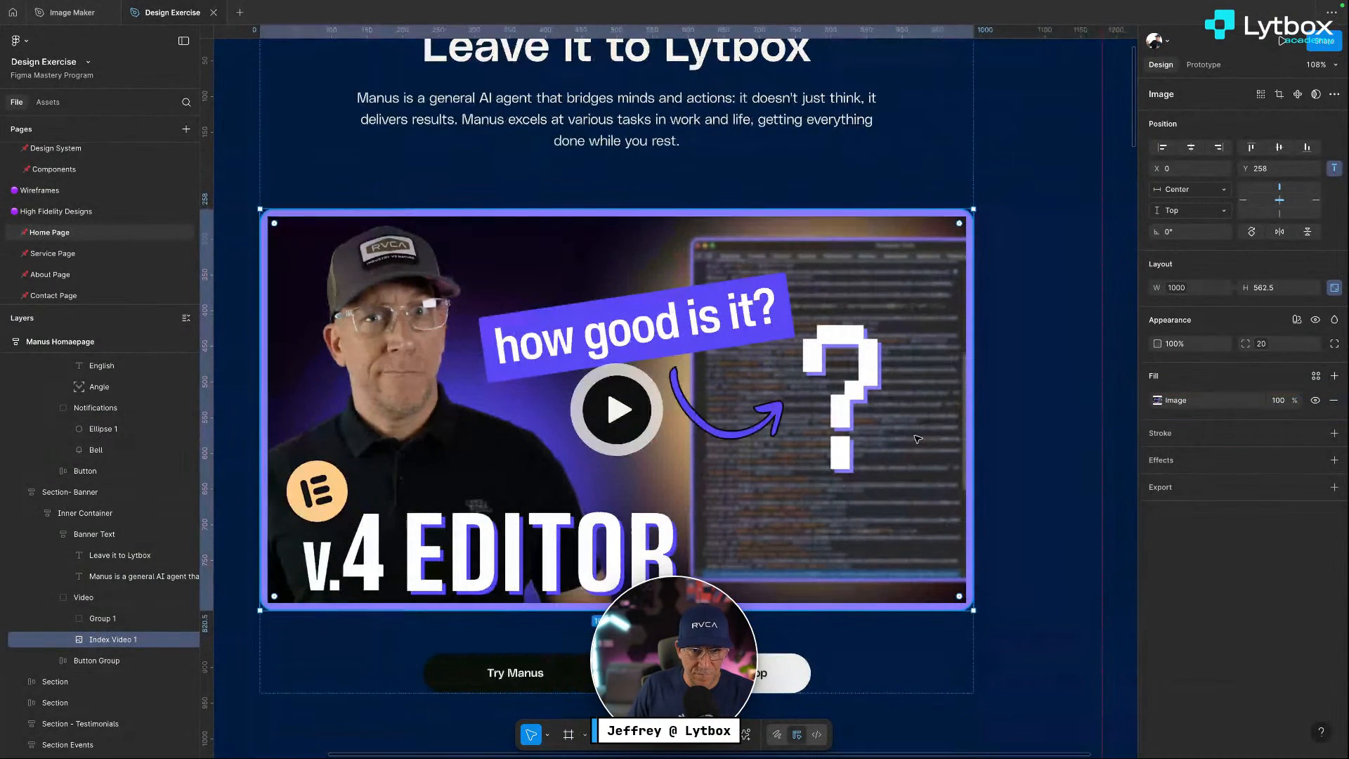
{"action": "double_click", "coordinate": [621, 422]}
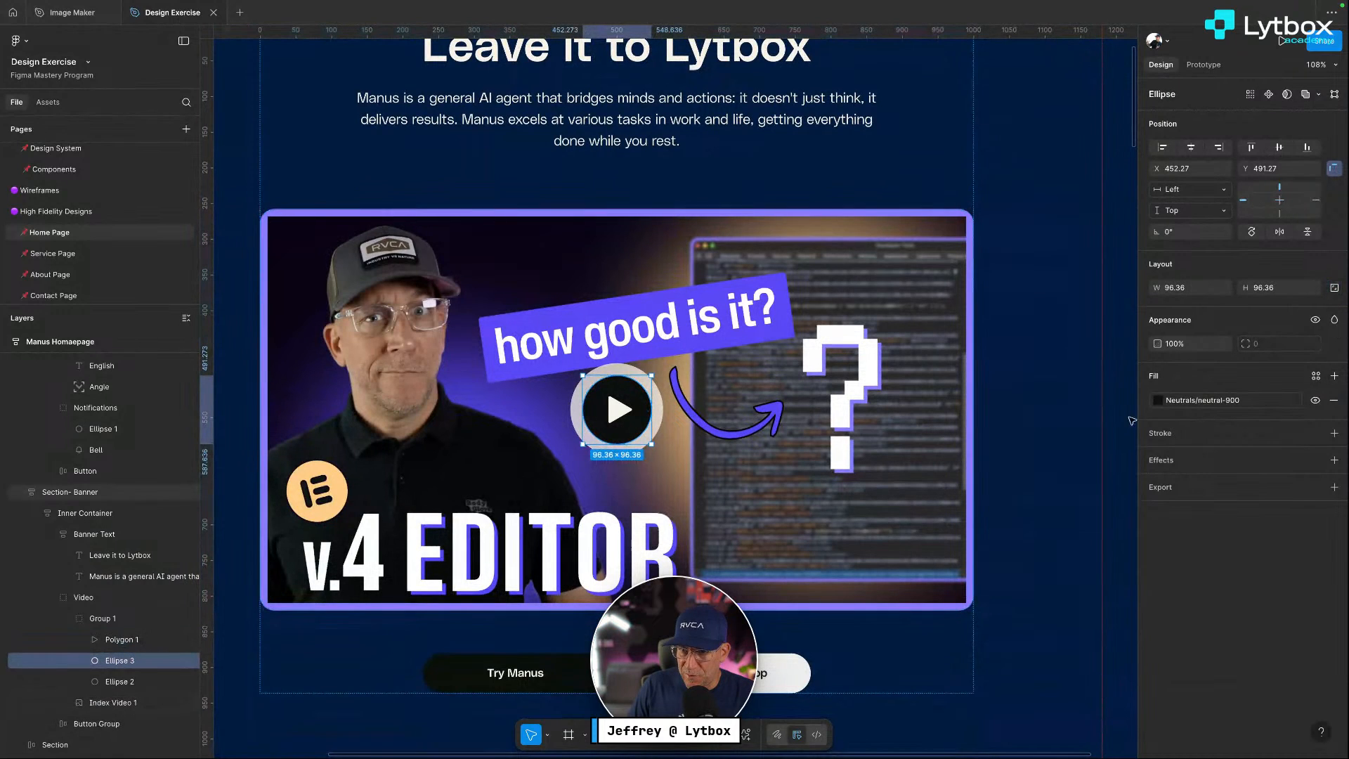
{"action": "left_click", "coordinate": [1157, 400]}
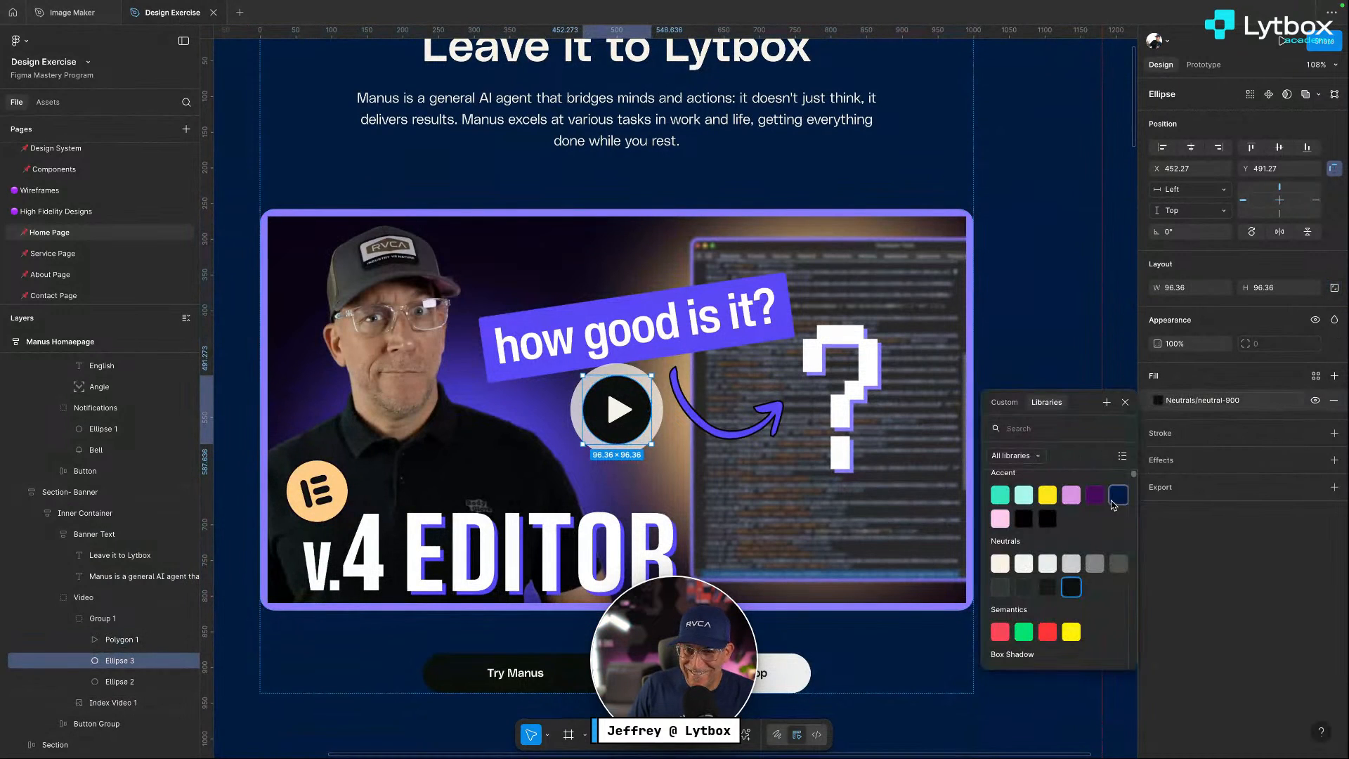
{"action": "left_click", "coordinate": [1070, 495]}
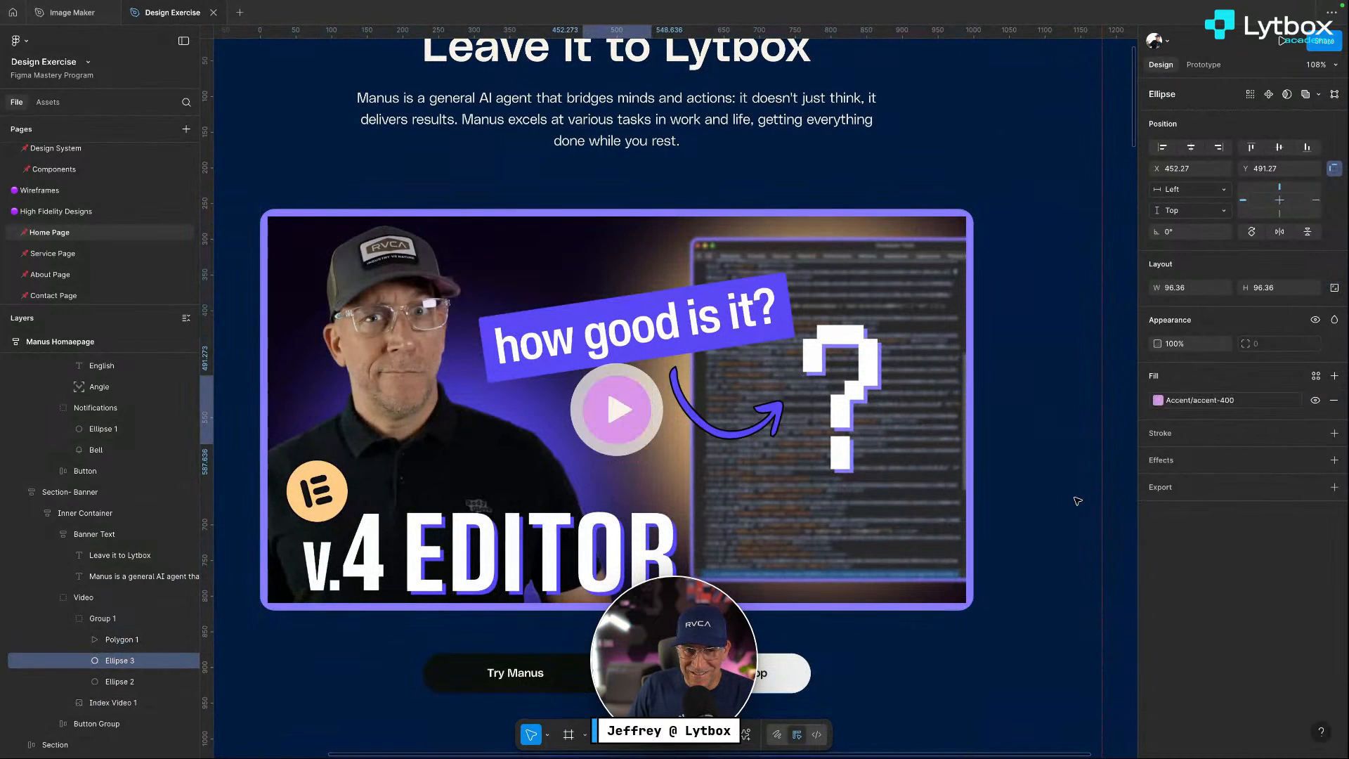
{"action": "left_click", "coordinate": [1160, 403]}
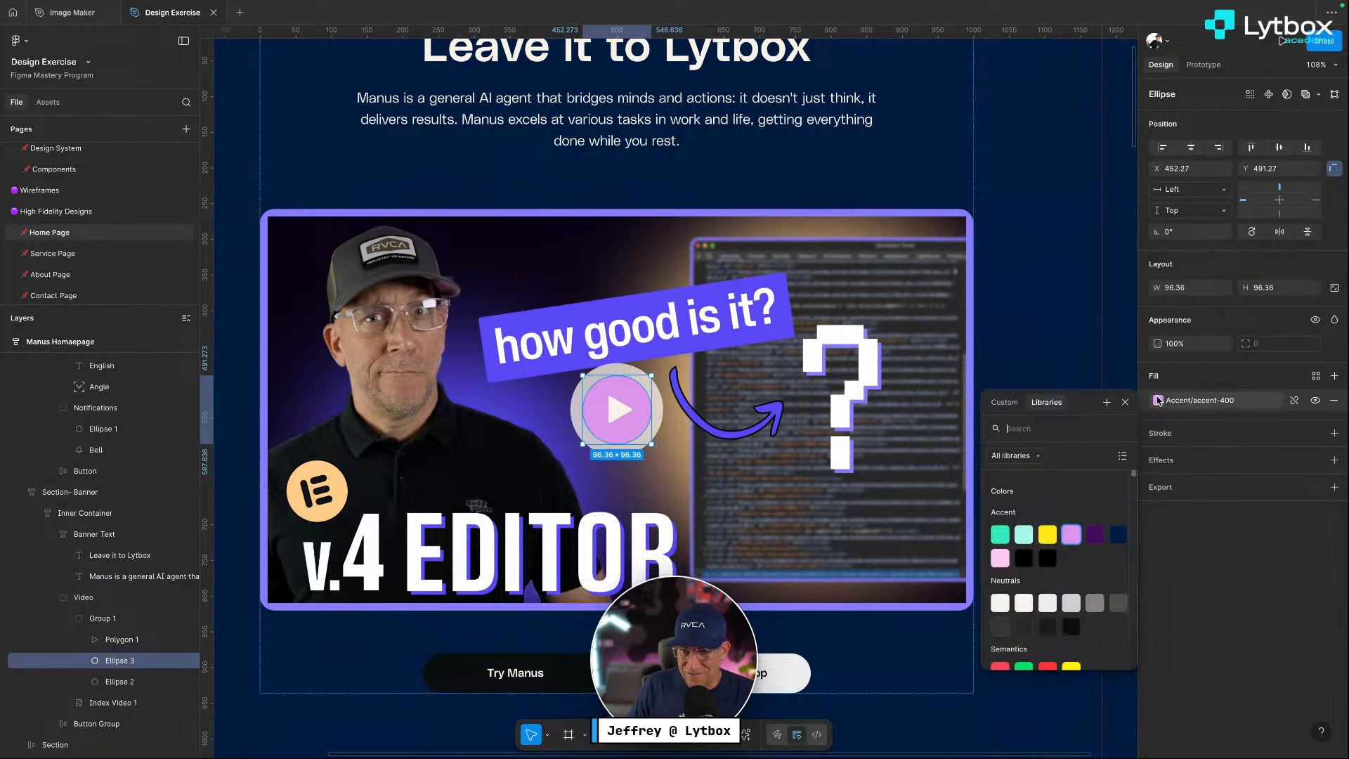
{"action": "left_click", "coordinate": [999, 535]}
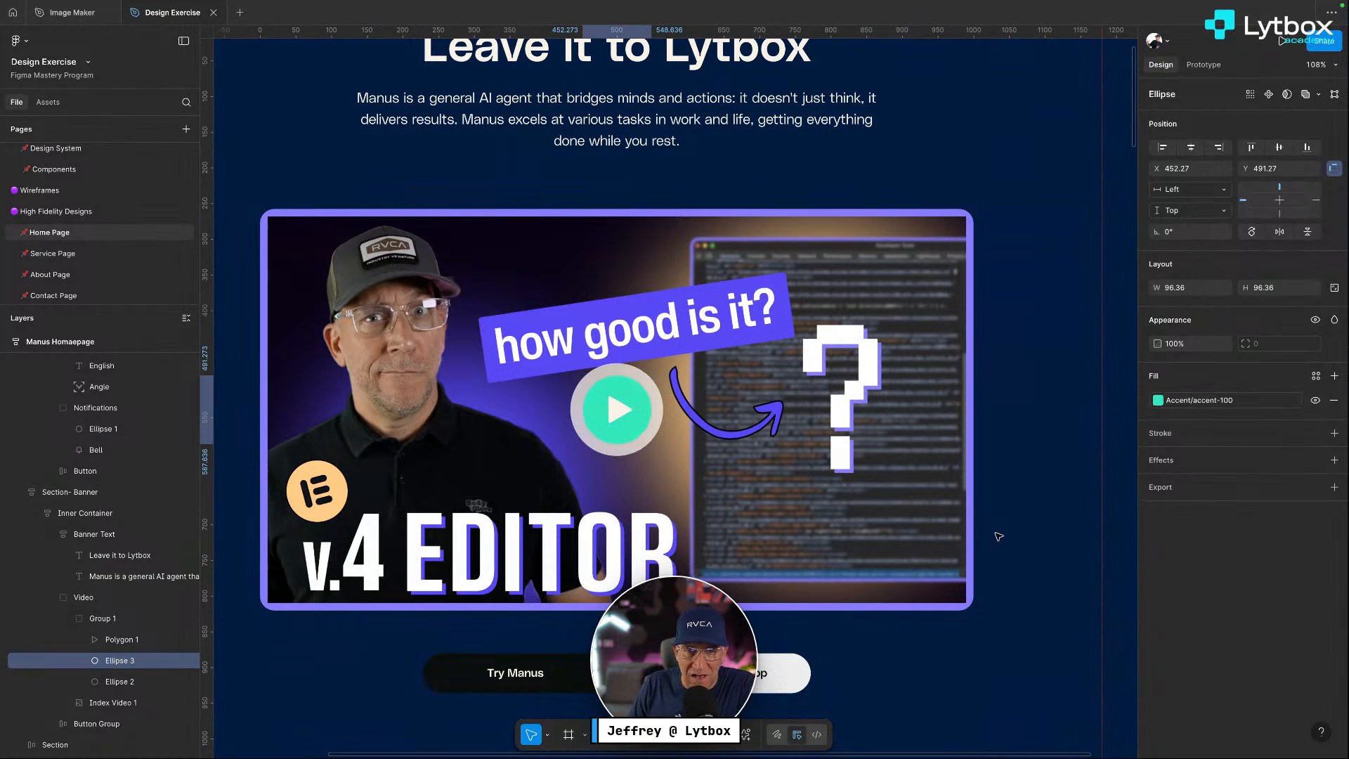
{"action": "left_click", "coordinate": [1158, 400]}
{"action": "left_click", "coordinate": [1117, 534]}
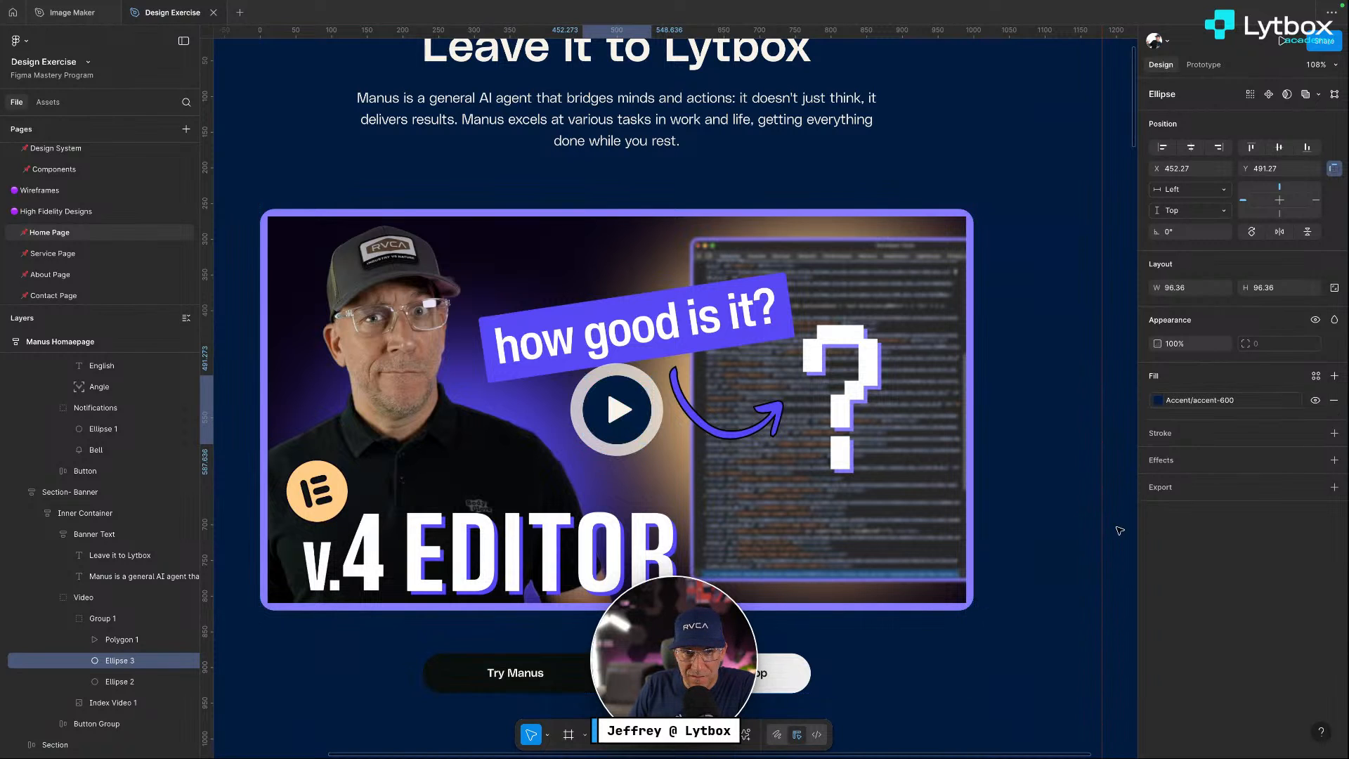
{"action": "left_click", "coordinate": [1040, 527]}
Fill the banner's Try Manus button with accent-100 and set its label color to neutral-900
{"action": "scroll", "coordinate": [1040, 527], "scroll_direction": "down", "scroll_amount": 2}
{"action": "scroll", "coordinate": [1040, 527], "scroll_direction": "down", "scroll_amount": 2}
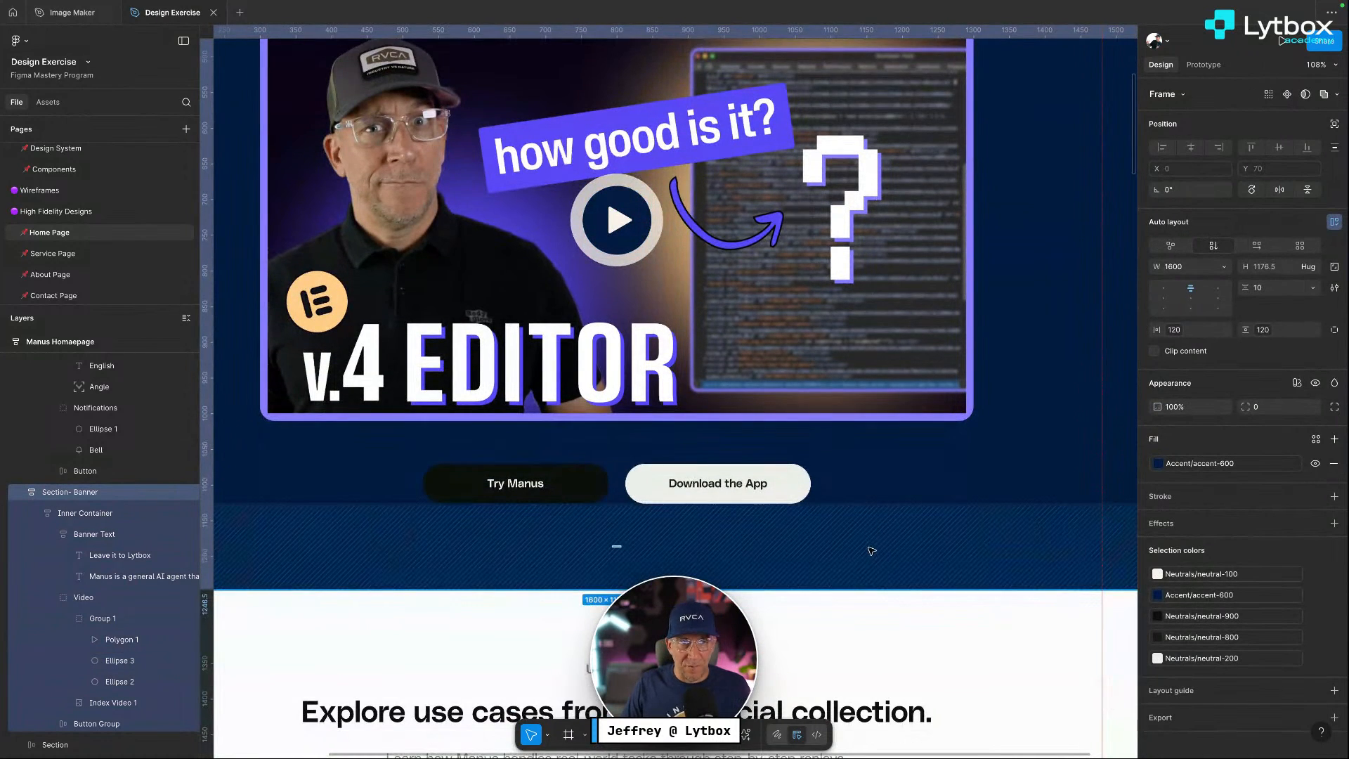
{"action": "scroll", "coordinate": [768, 527], "scroll_direction": "down", "scroll_amount": 5}
{"action": "scroll", "coordinate": [767, 526], "scroll_direction": "up", "scroll_amount": 5}
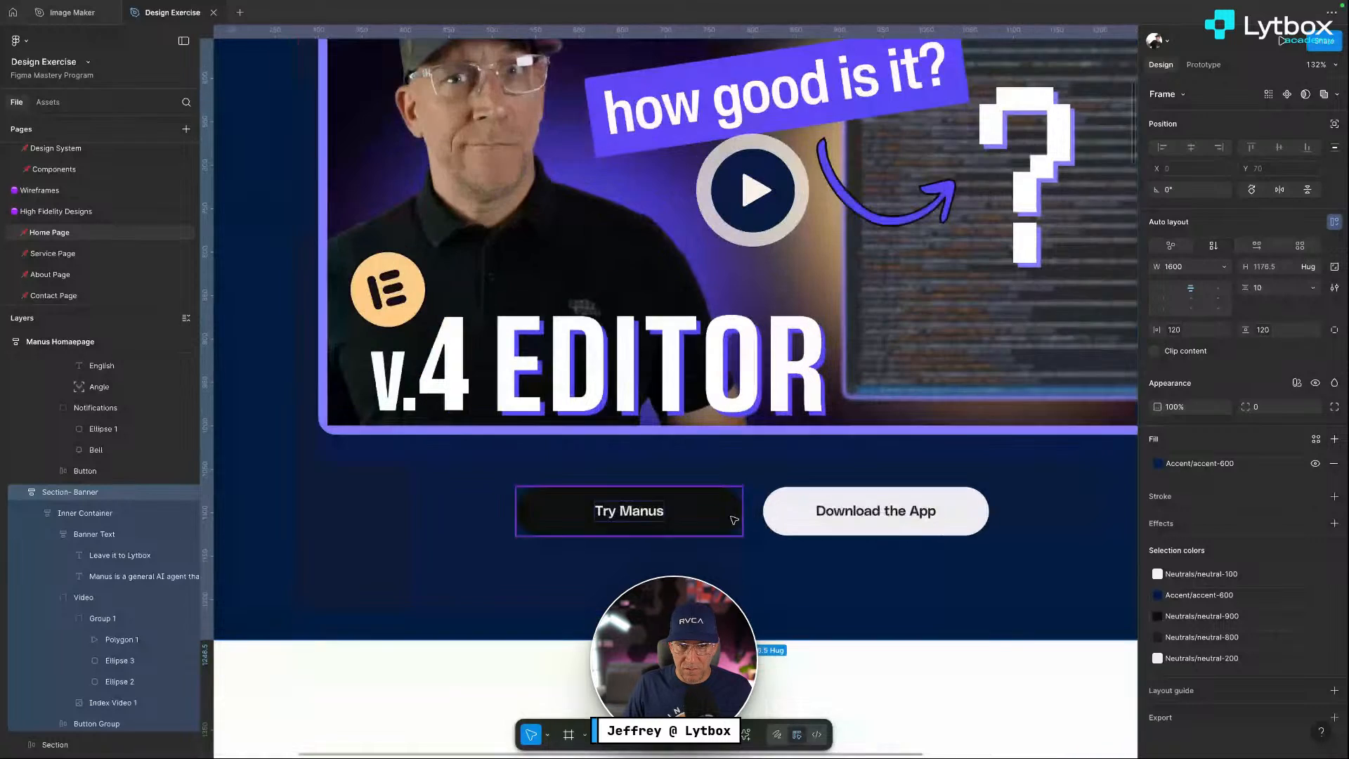
{"action": "left_click", "coordinate": [632, 511]}
{"action": "left_click", "coordinate": [1157, 486]}
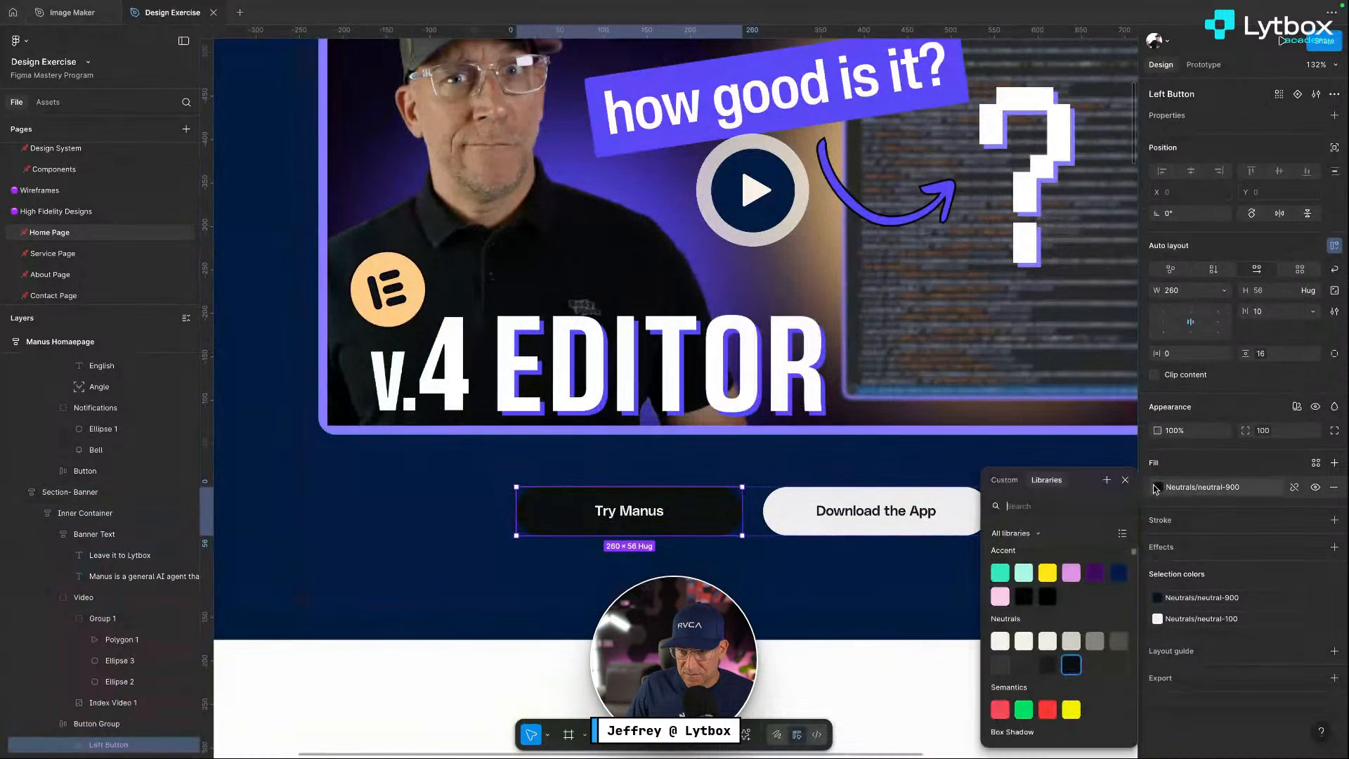
{"action": "left_click", "coordinate": [1001, 573]}
{"action": "key", "text": "Return"}
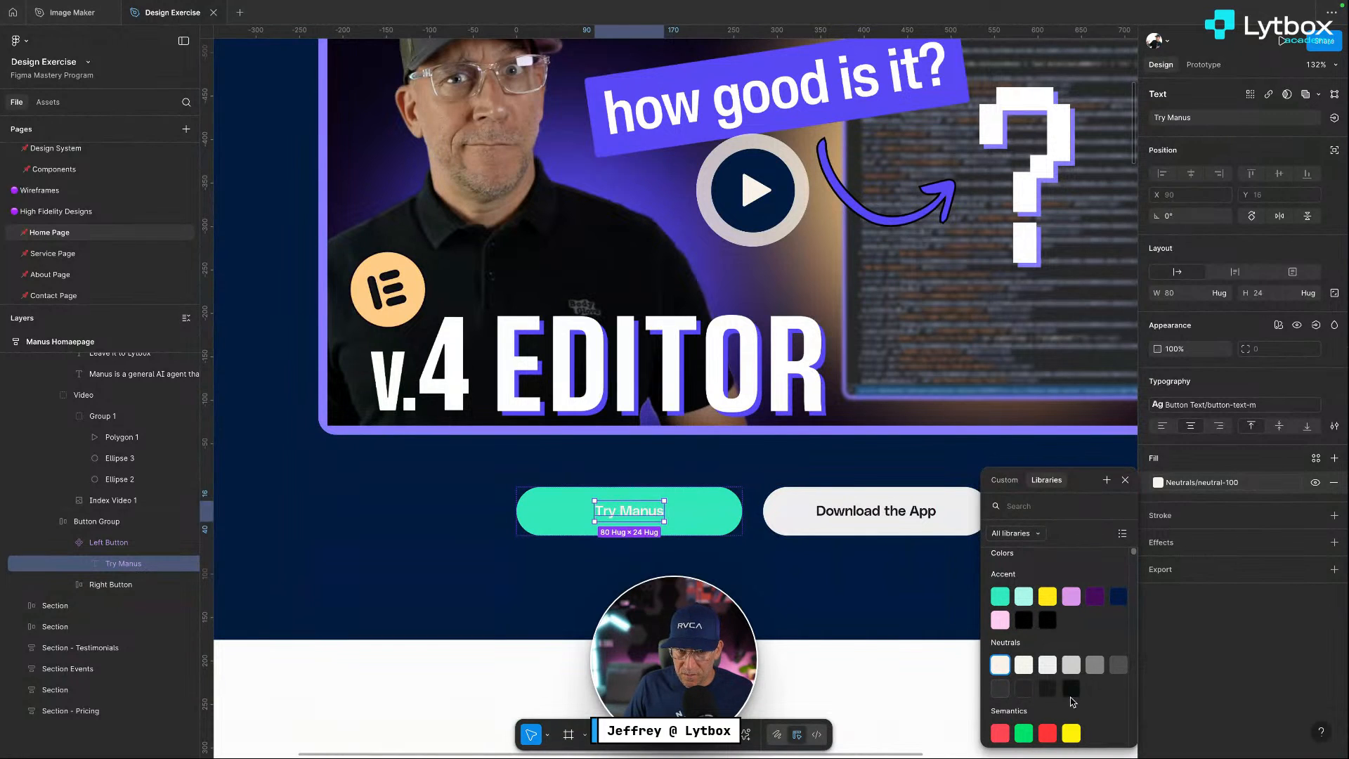
{"action": "left_click", "coordinate": [1071, 689]}
{"action": "key", "text": "Escape"}
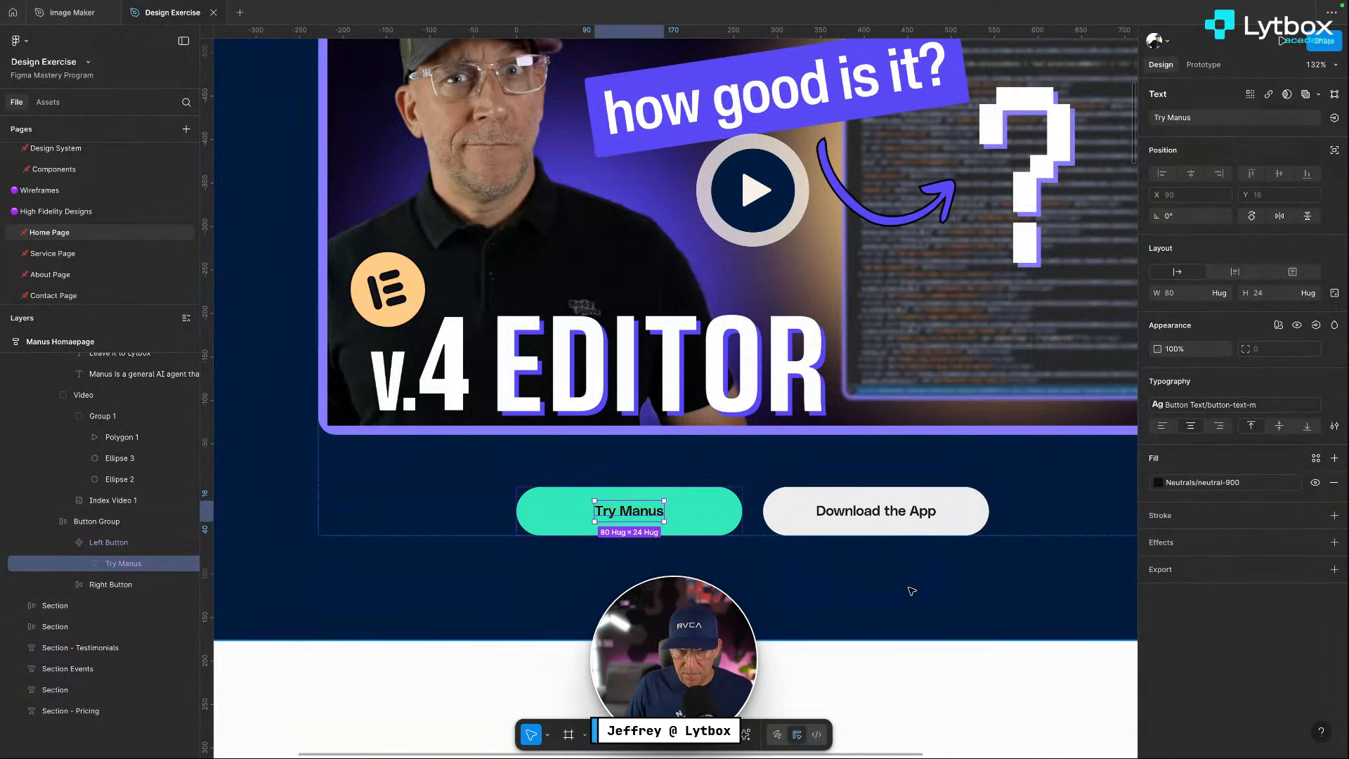
{"action": "left_click", "coordinate": [912, 591]}
Add an accent-100 stroke to the banner's Download the App button and remove its fill
{"action": "left_click", "coordinate": [978, 499], "text": "super"}
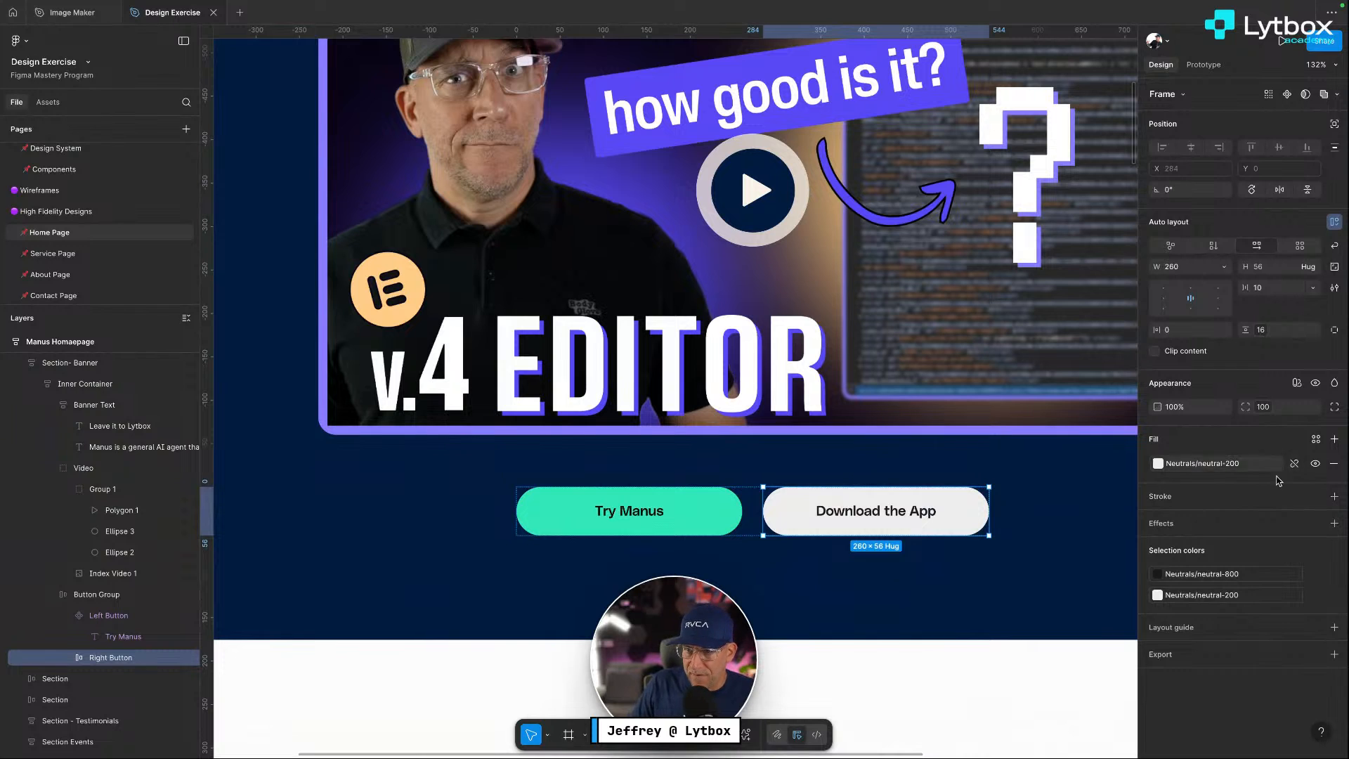
{"action": "left_click", "coordinate": [1335, 497]}
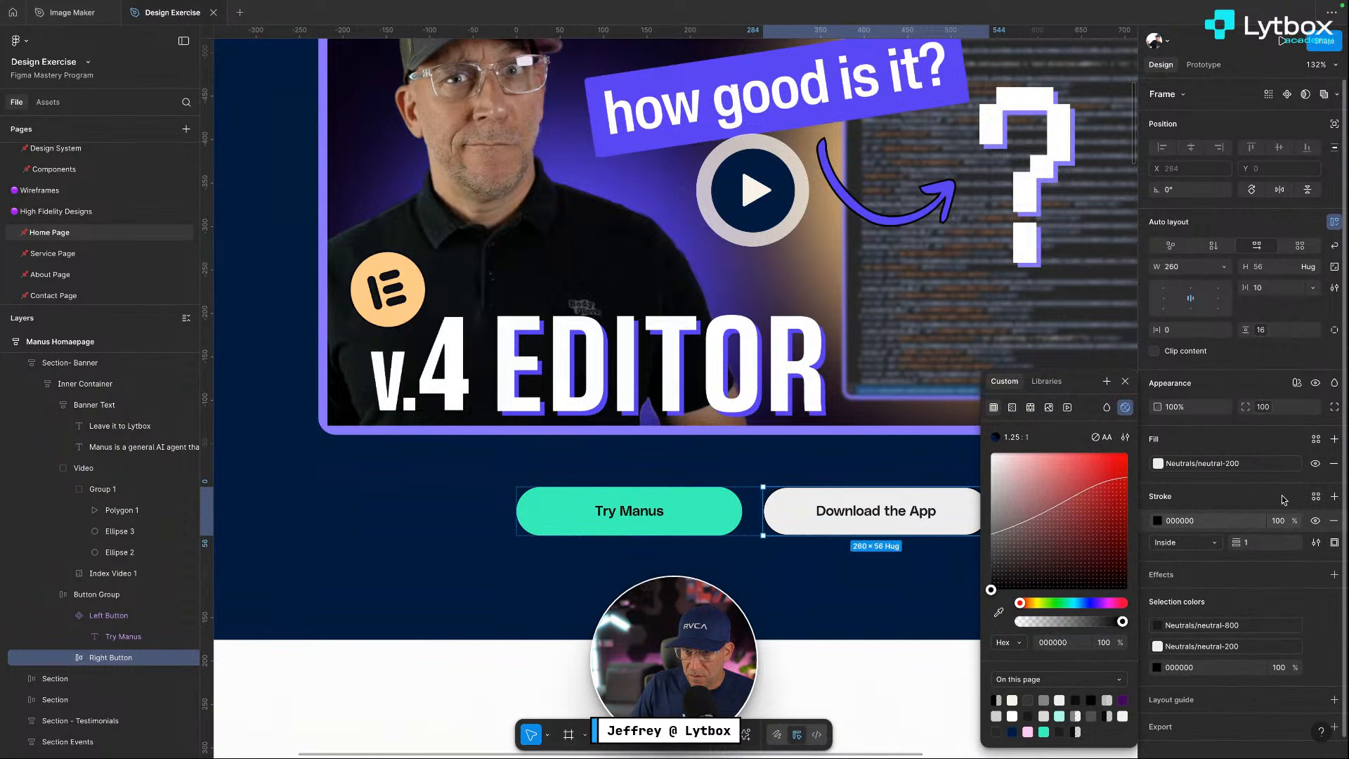
{"action": "left_click", "coordinate": [1256, 508]}
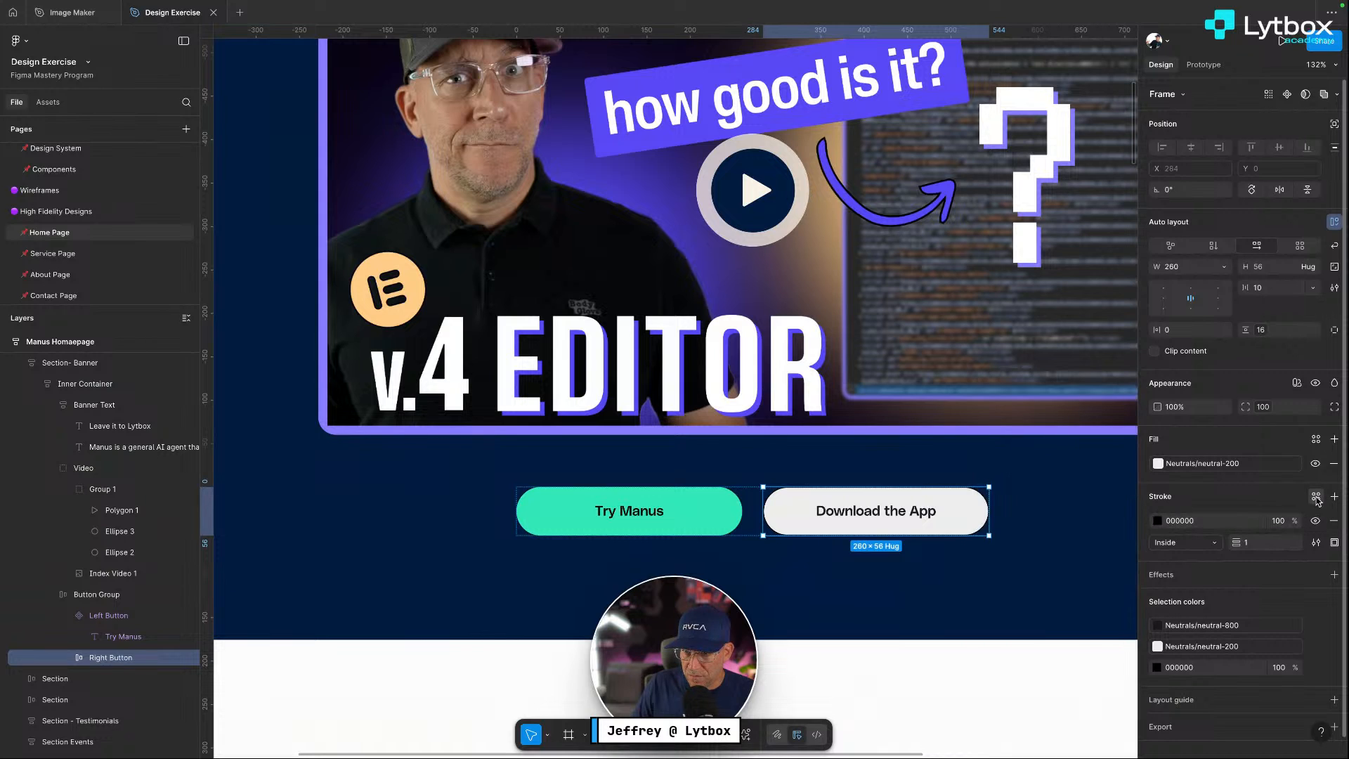
{"action": "left_click", "coordinate": [1316, 497]}
{"action": "left_click", "coordinate": [1000, 611]}
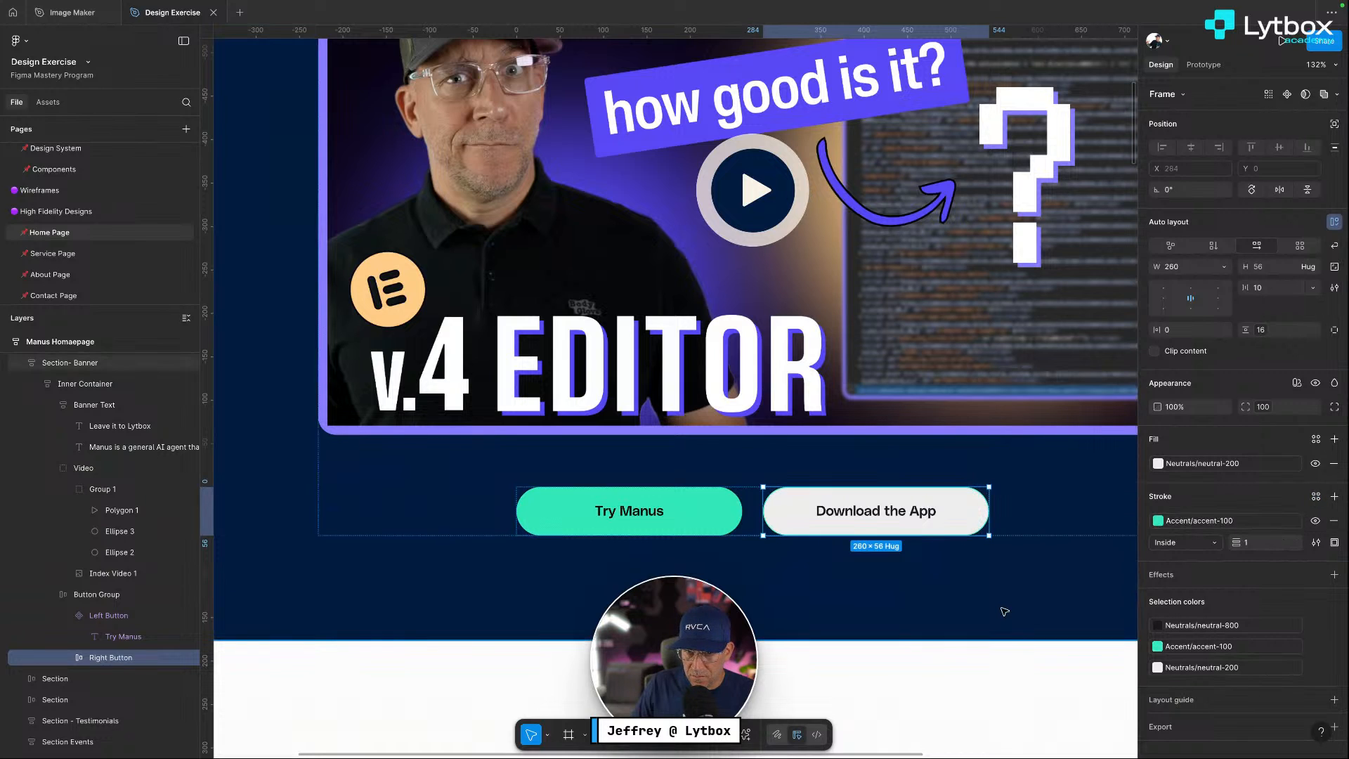
{"action": "left_click", "coordinate": [1334, 466]}
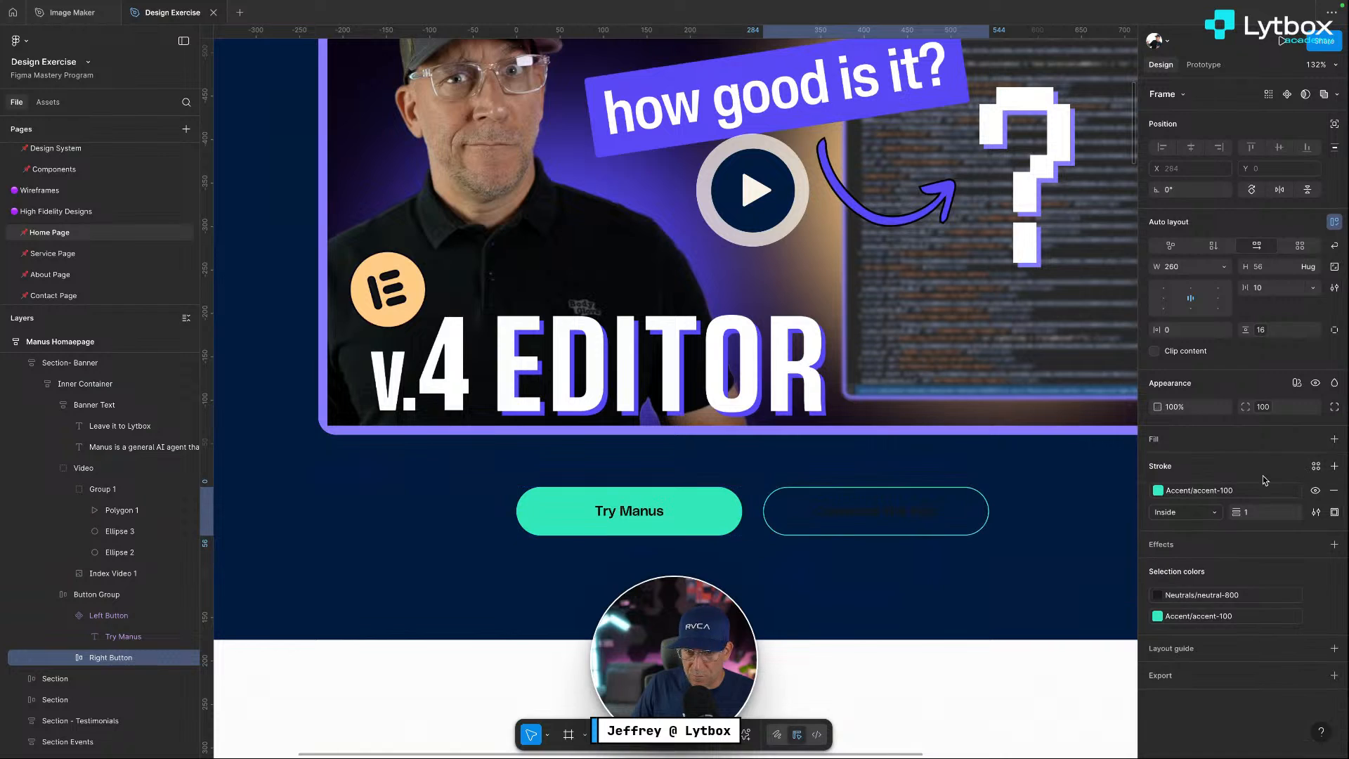
Set the Download the App button's label color to accent-100
{"action": "double_click", "coordinate": [927, 507]}
{"action": "left_click", "coordinate": [1185, 460]}
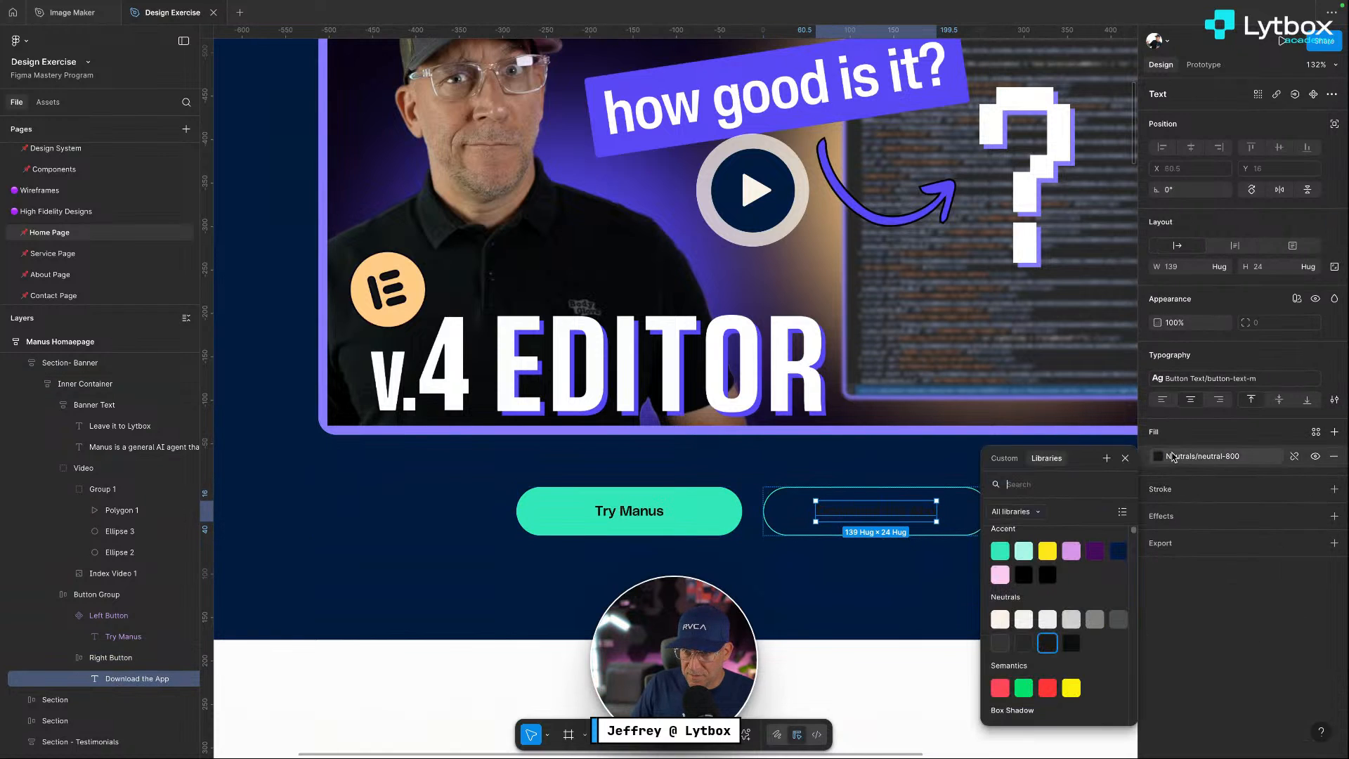
{"action": "left_click", "coordinate": [1018, 552]}
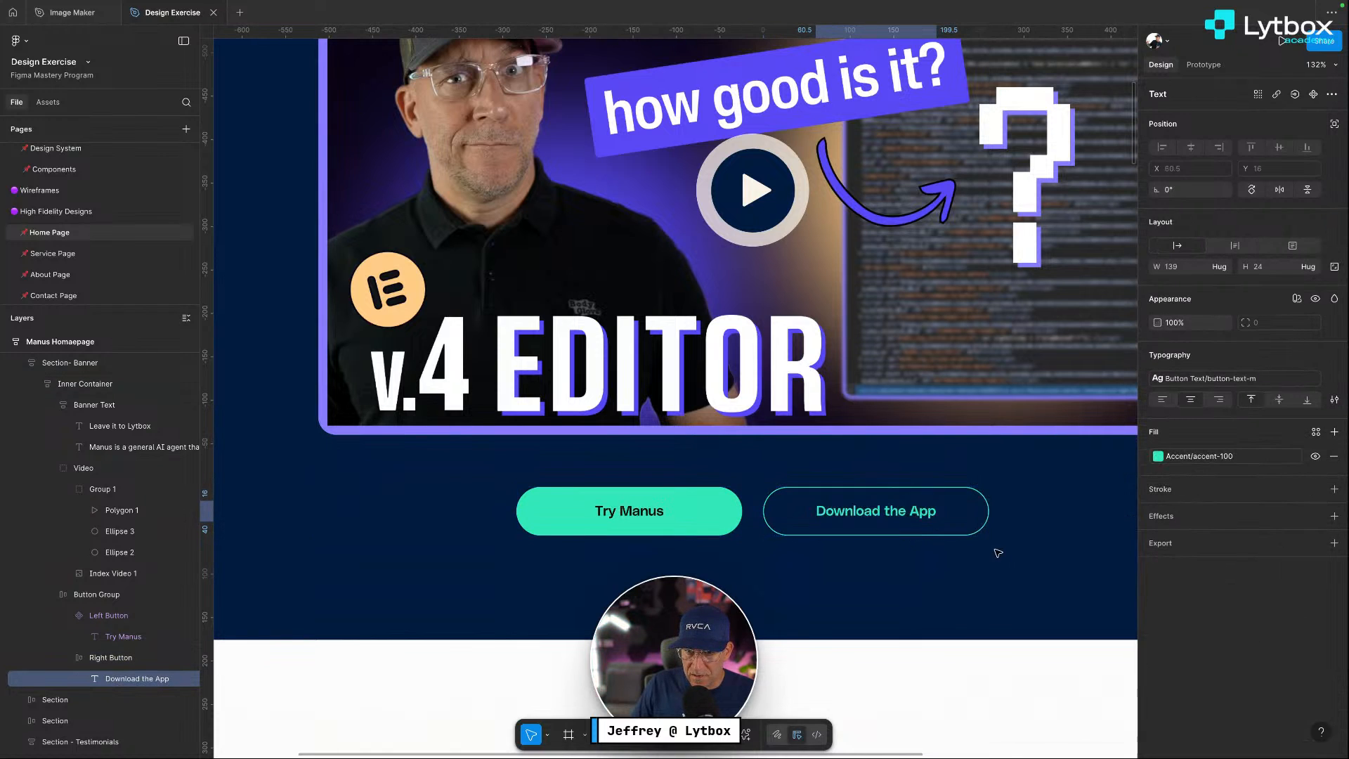
{"action": "left_click", "coordinate": [961, 555]}
Change the banner's Try Manus button label to "Try Lytbox"
{"action": "scroll", "coordinate": [961, 555], "scroll_direction": "down", "scroll_amount": 3}
{"action": "scroll", "coordinate": [961, 555], "scroll_direction": "down", "scroll_amount": 5}
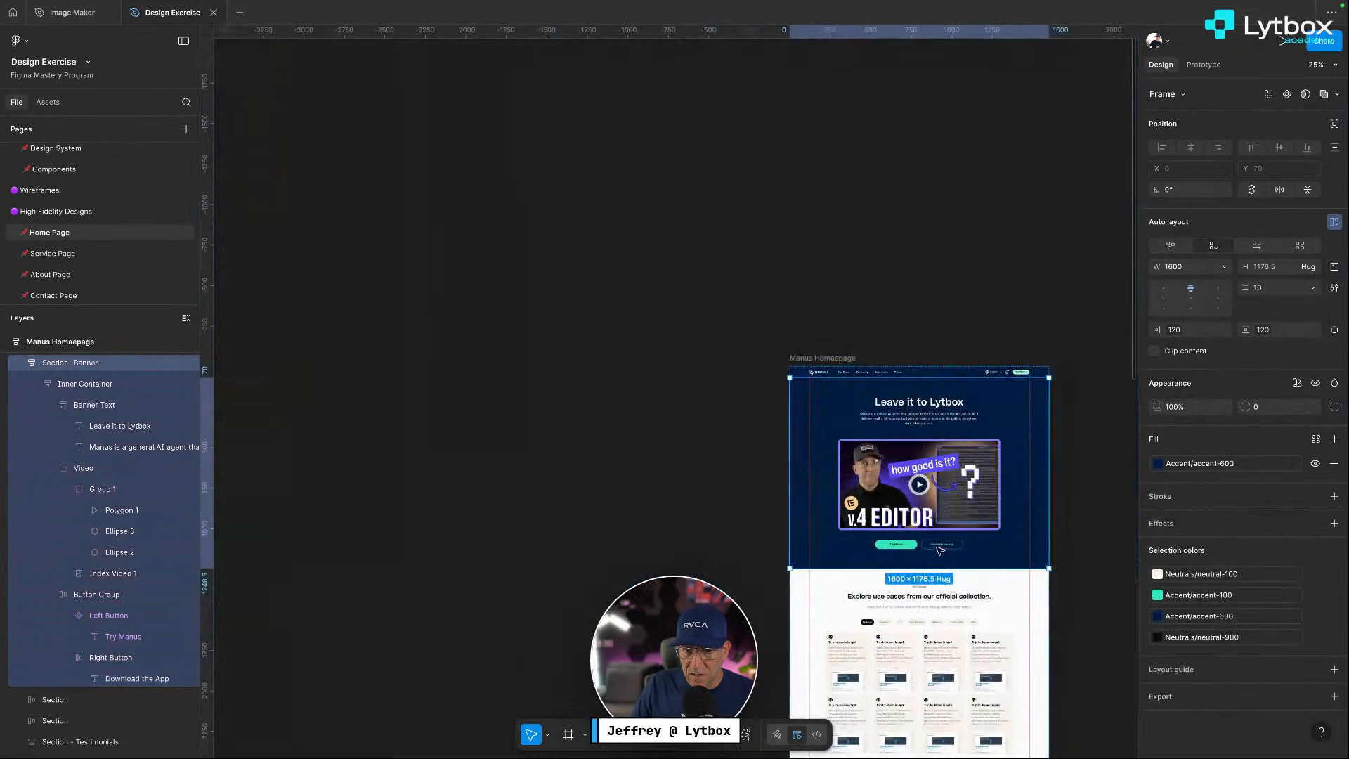
{"action": "scroll", "coordinate": [835, 541], "scroll_direction": "up", "scroll_amount": 4}
{"action": "double_click", "coordinate": [819, 540]}
{"action": "double_click", "coordinate": [834, 541]}
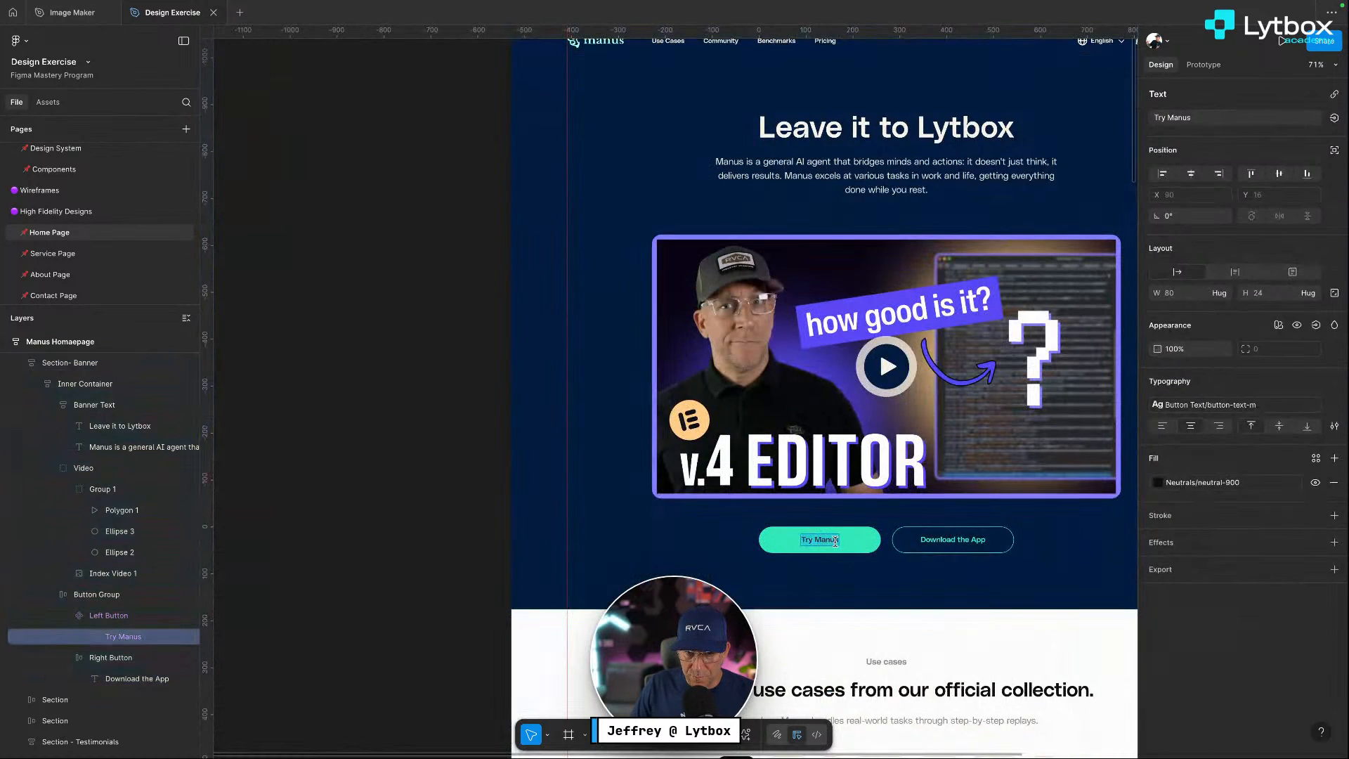
{"action": "key", "text": "BackSpace"}
{"action": "key", "text": "BackSpace"}
{"action": "key", "text": "BackSpace"}
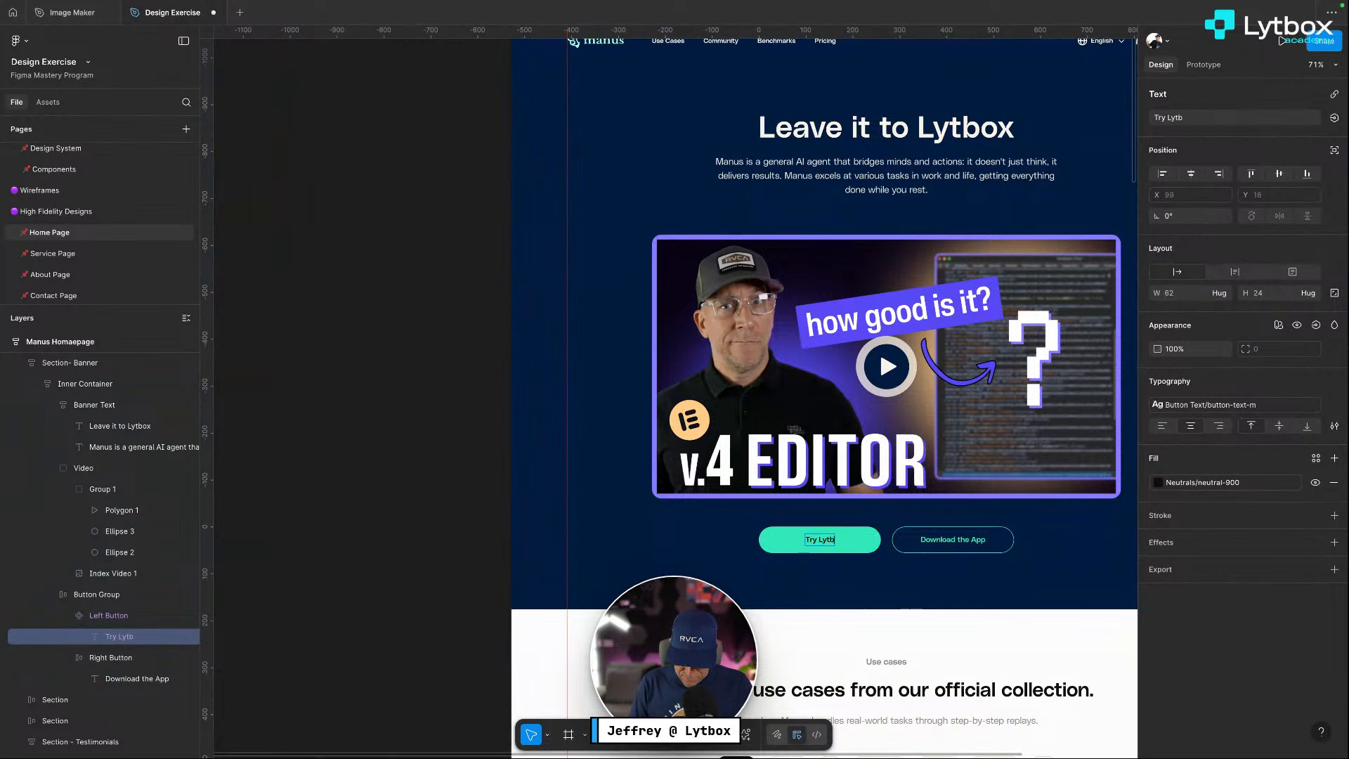
{"action": "left_click", "coordinate": [957, 583]}
Try removing the linear gradient fill from the whole homepage frame, and undo the removal
{"action": "scroll", "coordinate": [941, 576], "scroll_direction": "right", "scroll_amount": 2}
{"action": "scroll", "coordinate": [937, 574], "scroll_direction": "up", "scroll_amount": 2}
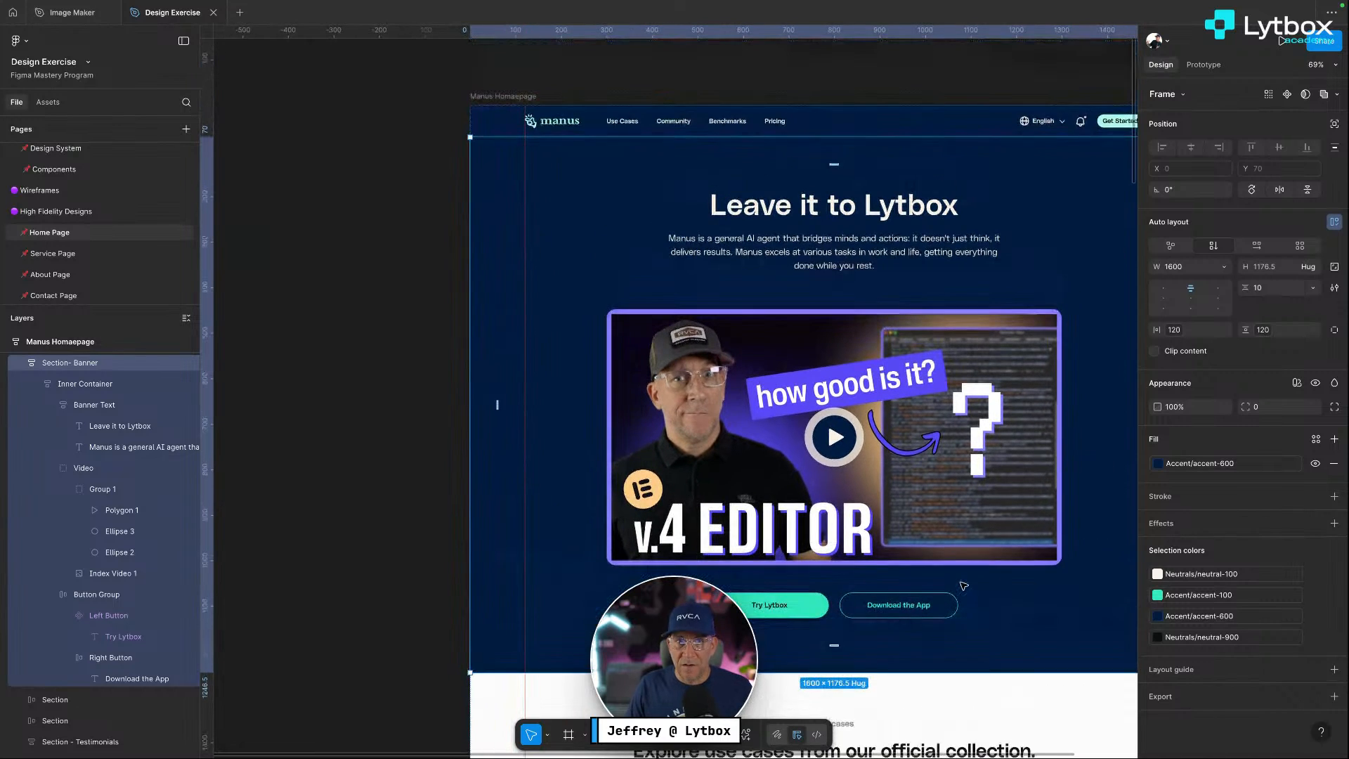
{"action": "scroll", "coordinate": [990, 278], "scroll_direction": "right", "scroll_amount": 2}
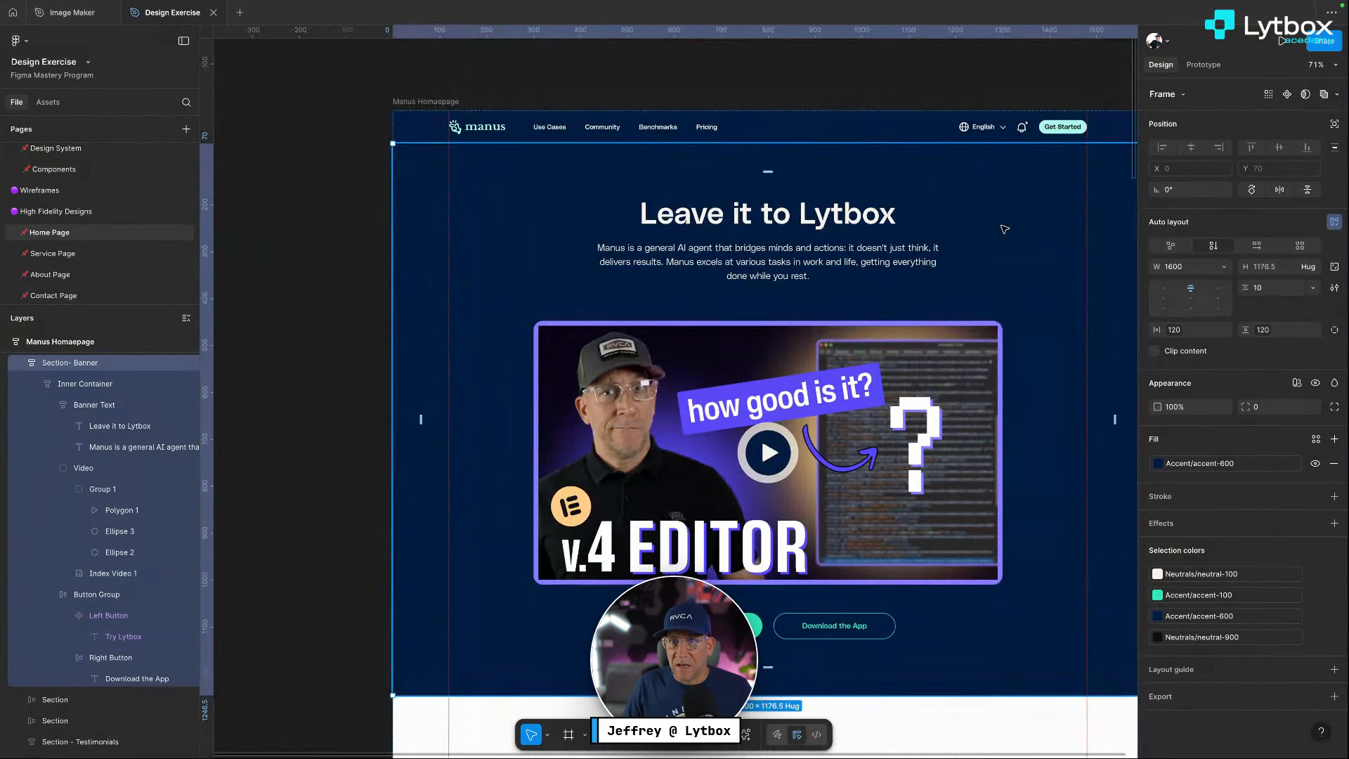
{"action": "left_click", "coordinate": [910, 76]}
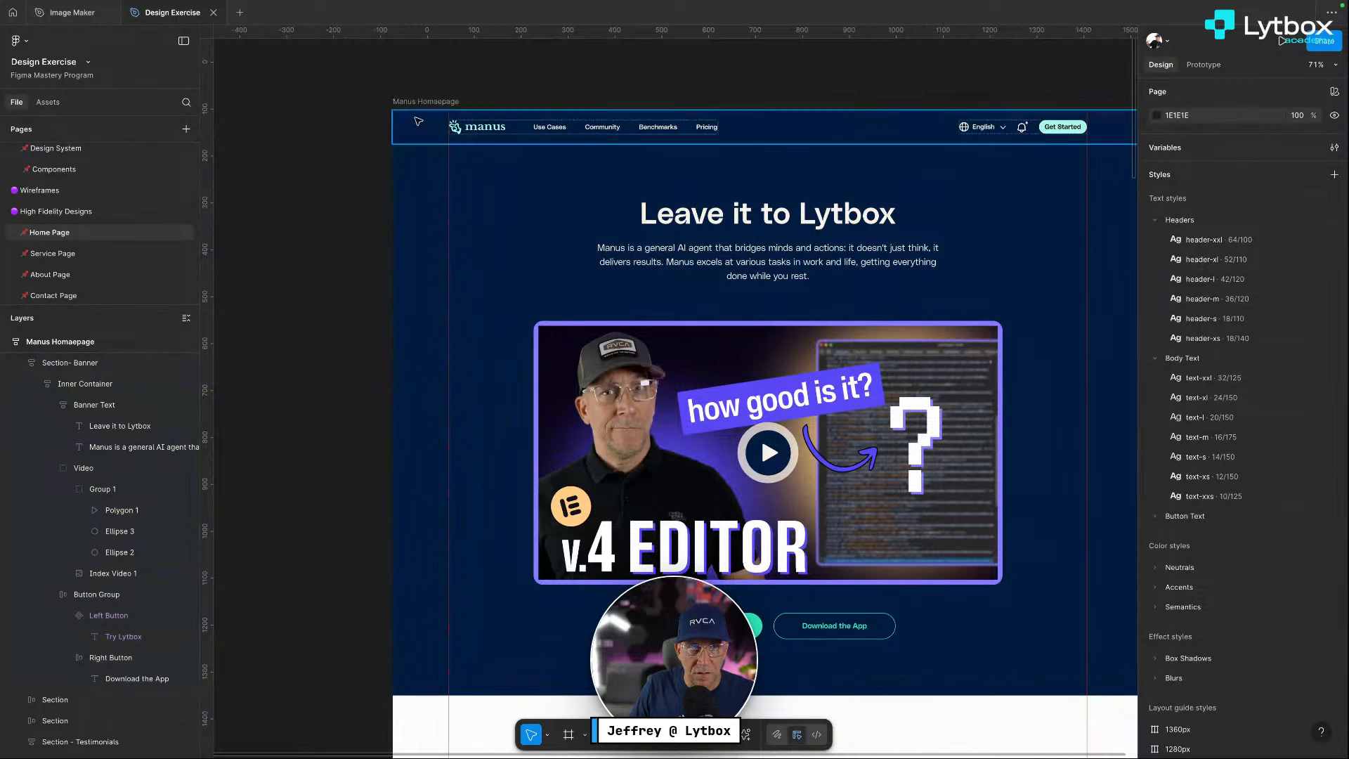
{"action": "left_click", "coordinate": [485, 188]}
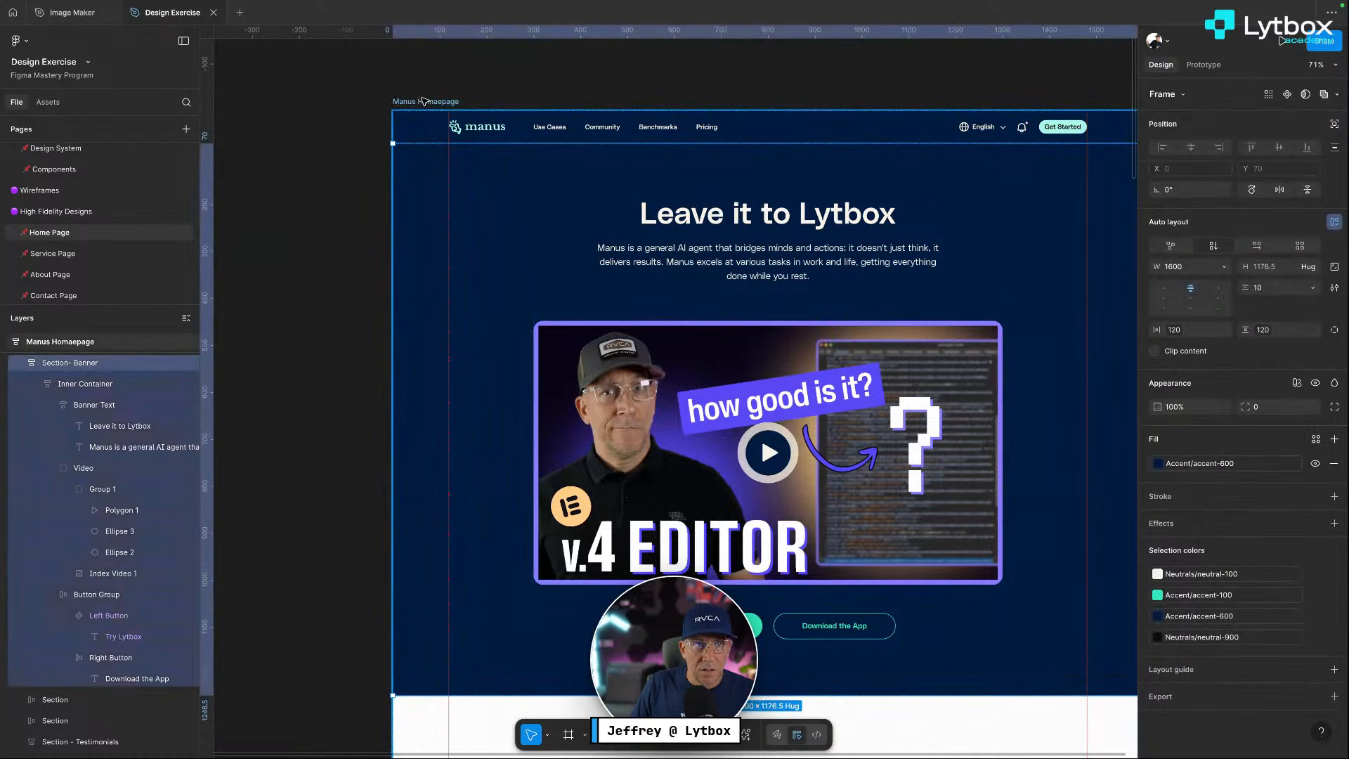
{"action": "left_click", "coordinate": [1331, 465]}
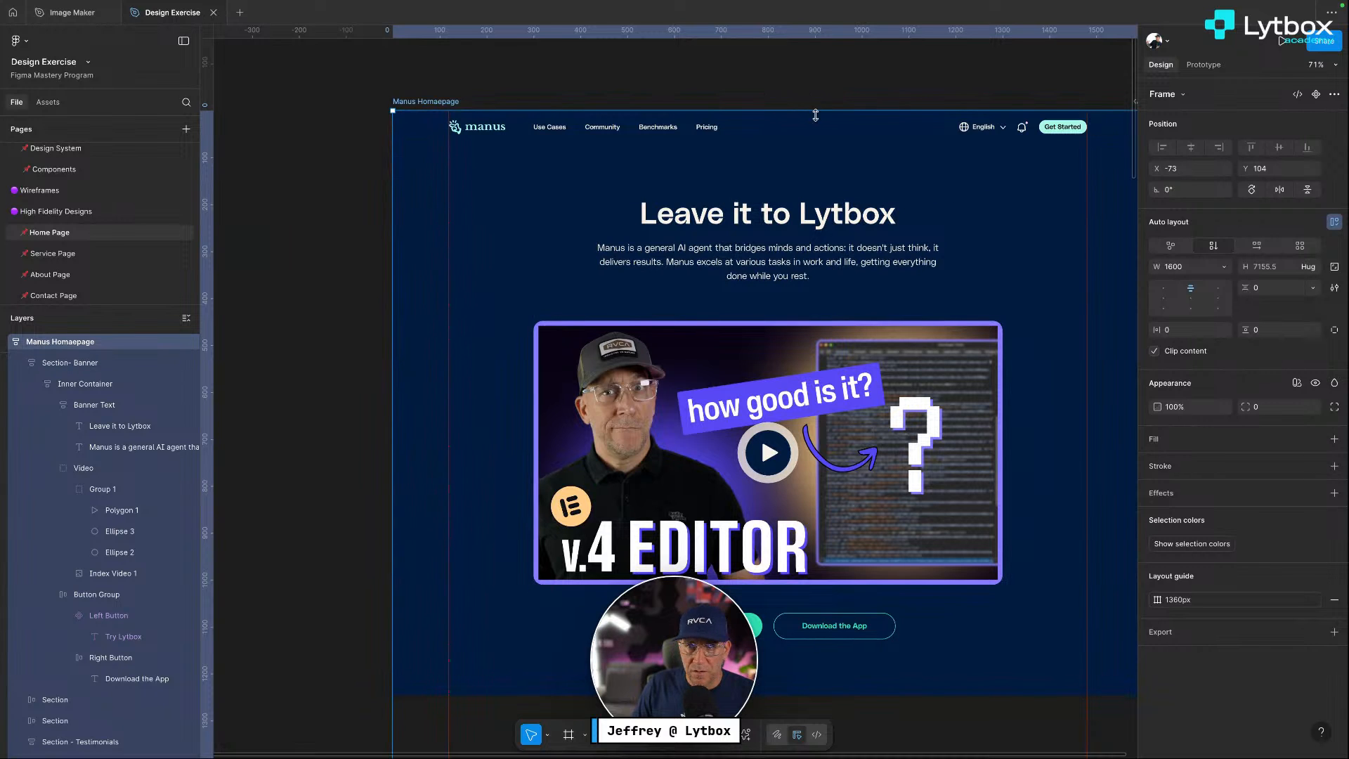
{"action": "key", "text": "ctrl+z"}
Fill the use cases section below the banner with the neutral-100 library color
{"action": "scroll", "coordinate": [815, 210], "scroll_direction": "down", "scroll_amount": 5}
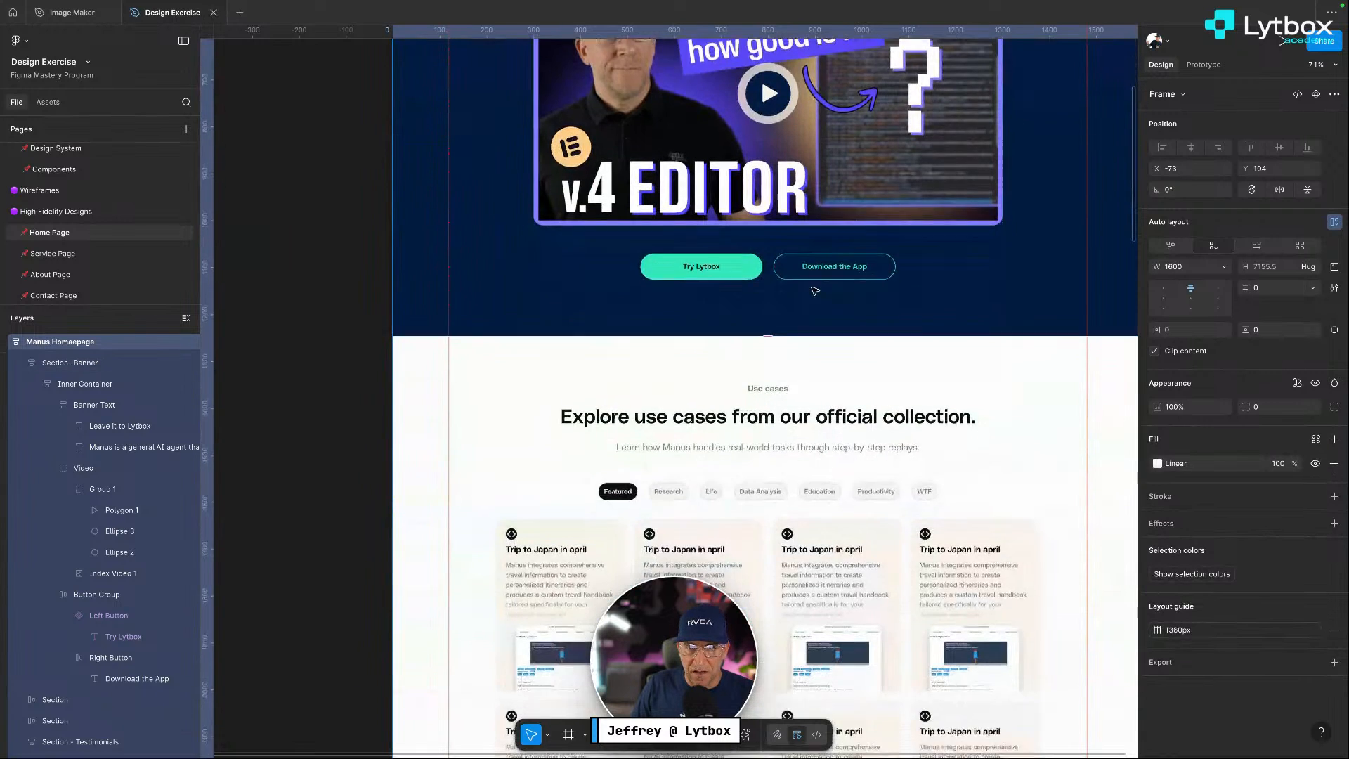
{"action": "scroll", "coordinate": [871, 291], "scroll_direction": "down", "scroll_amount": 2}
{"action": "scroll", "coordinate": [906, 295], "scroll_direction": "right", "scroll_amount": 3}
{"action": "left_click", "coordinate": [866, 283]}
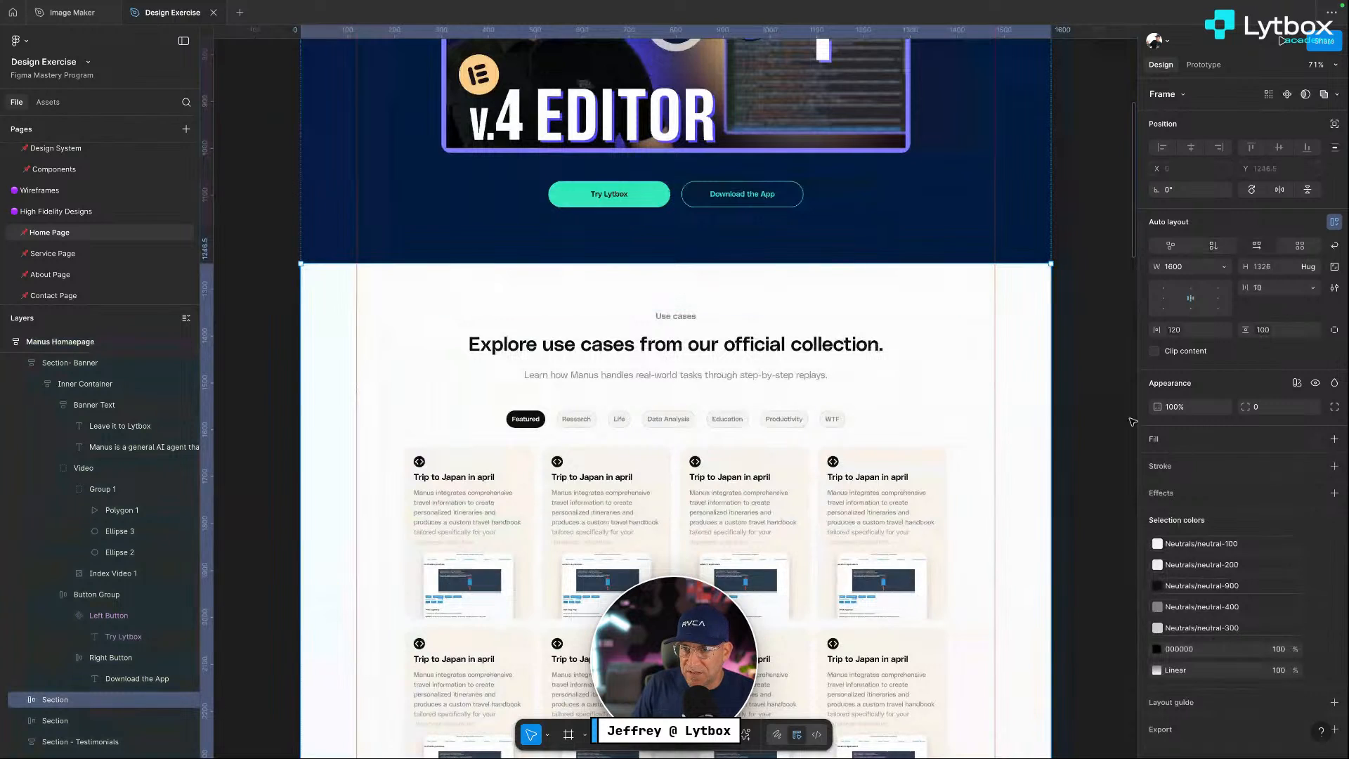
{"action": "left_click", "coordinate": [1313, 441]}
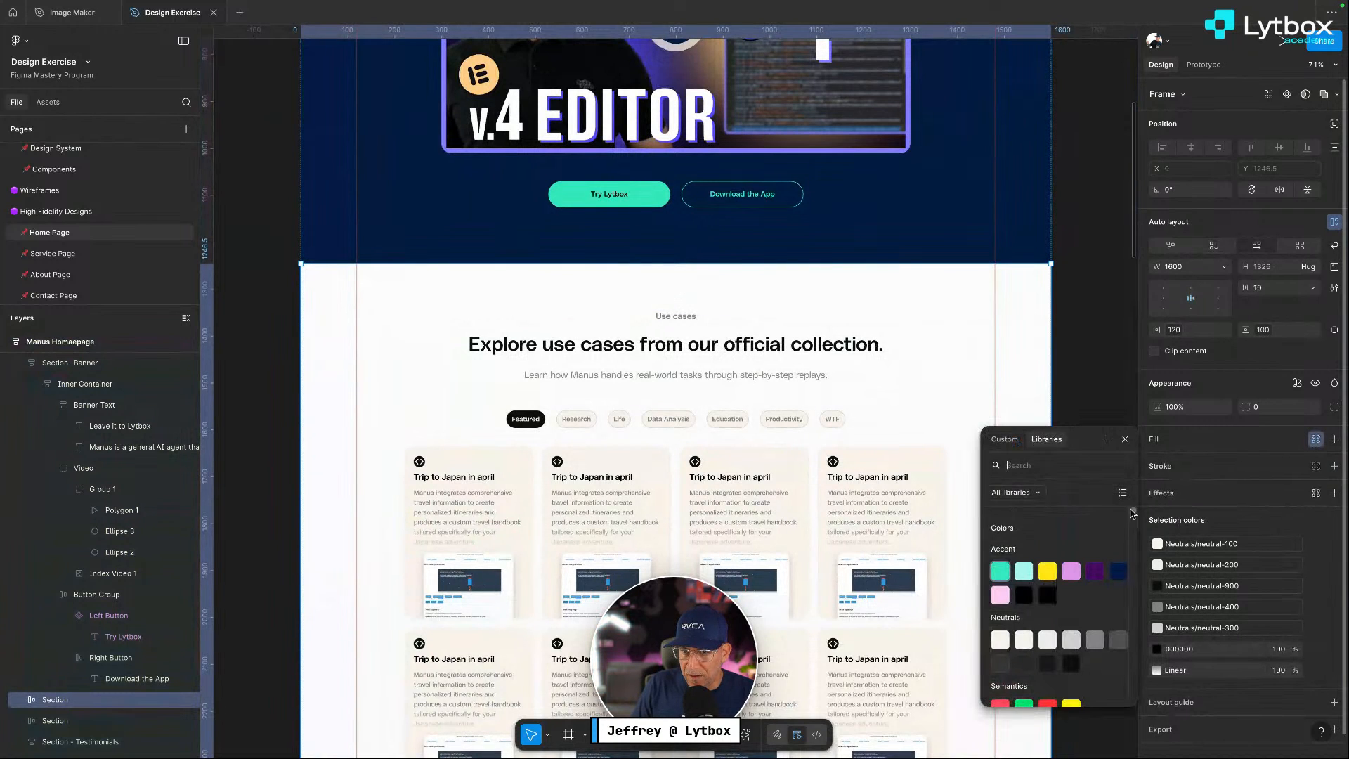
{"action": "left_click", "coordinate": [999, 639]}
Select the "Use cases" label, the heading and the description below it, and open their shared neutral-400 color for editing
{"action": "scroll", "coordinate": [810, 330], "scroll_direction": "down", "scroll_amount": 1}
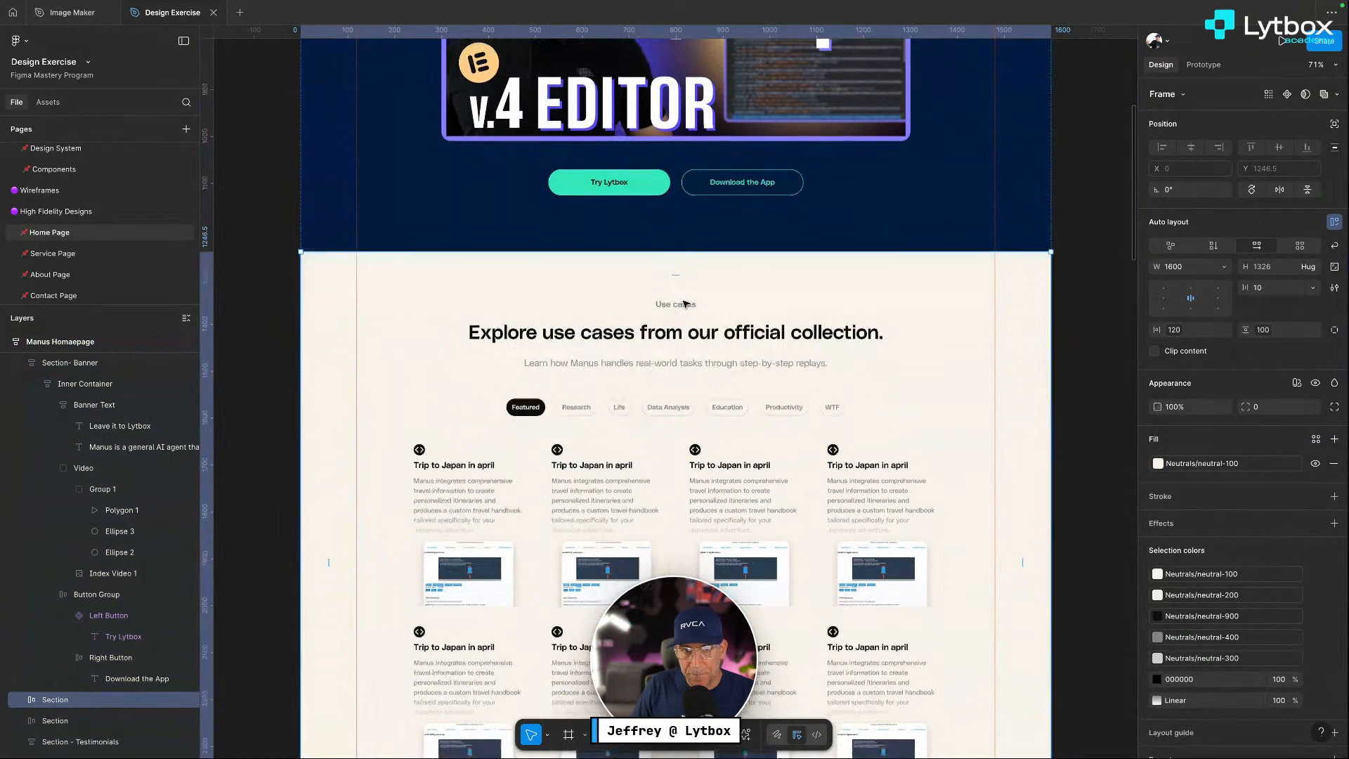
{"action": "left_click", "coordinate": [689, 294], "text": "super"}
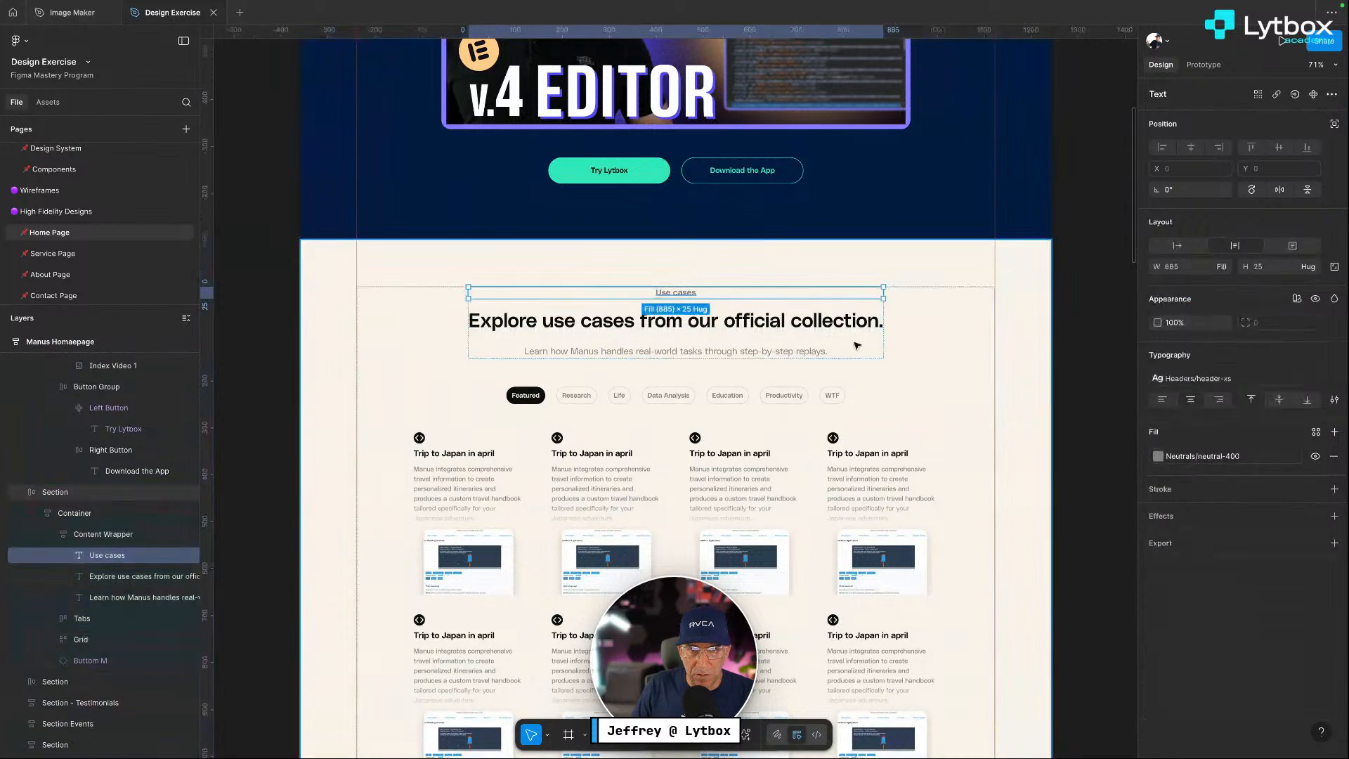
{"action": "left_click", "coordinate": [810, 329], "text": "shift"}
{"action": "left_click", "coordinate": [810, 353], "text": "shift"}
{"action": "left_click", "coordinate": [1157, 565]}
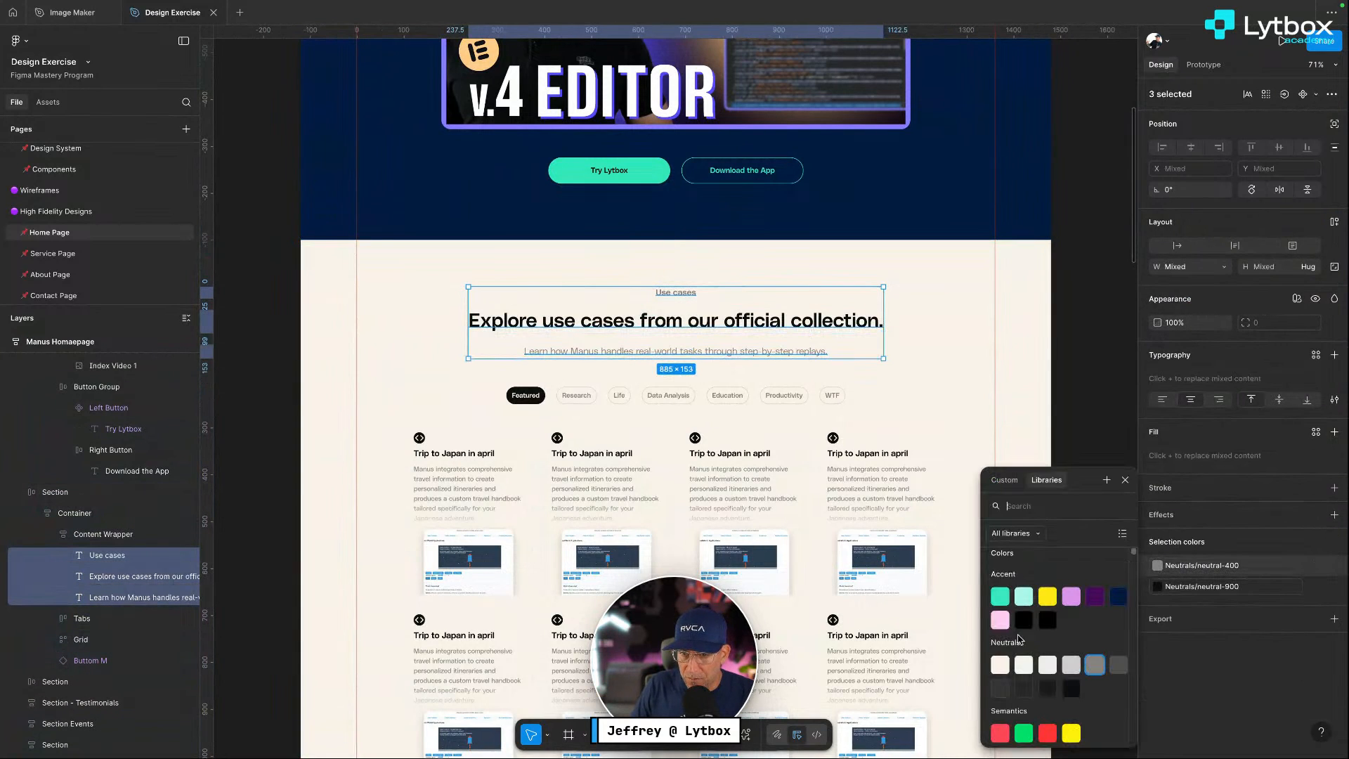
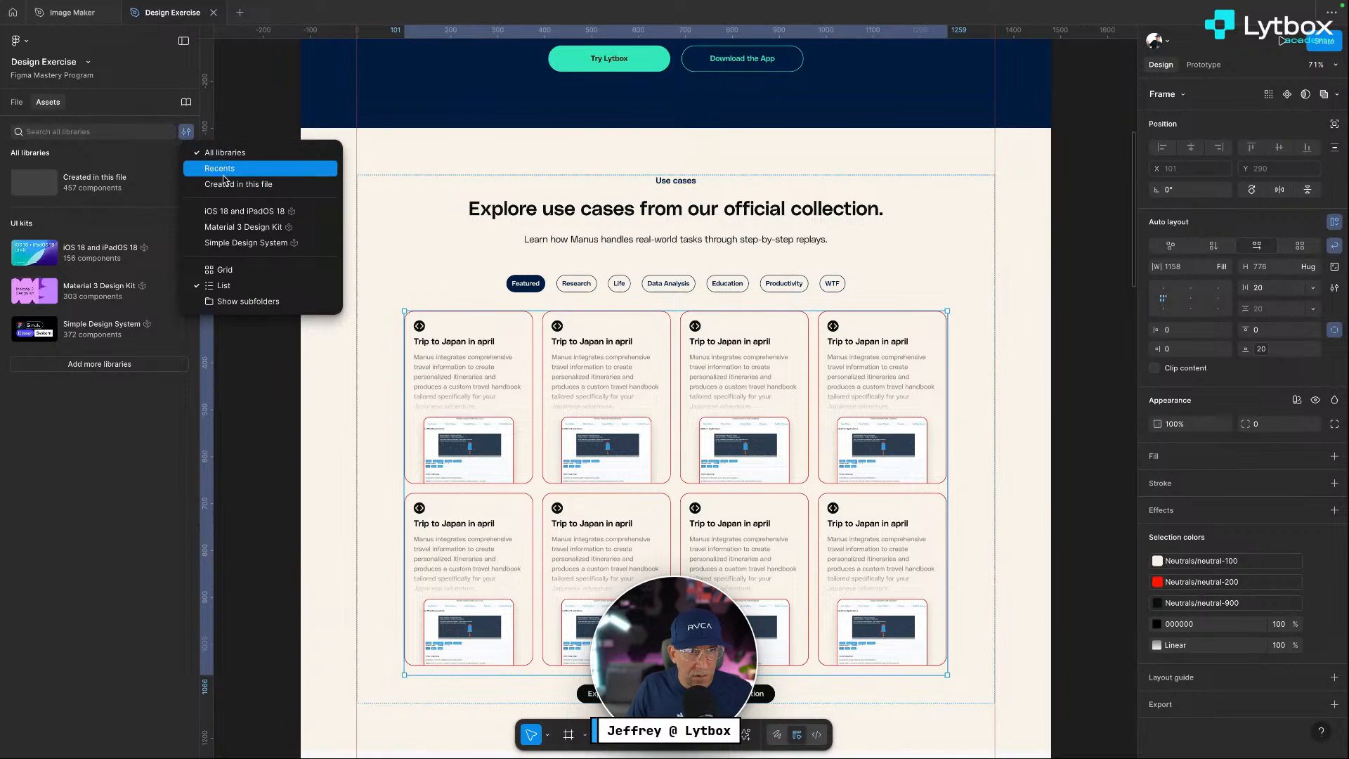
Look up the Card M and Testimonial Card components among the components created in this file
{"action": "left_click", "coordinate": [211, 184]}
{"action": "left_click", "coordinate": [65, 175]}
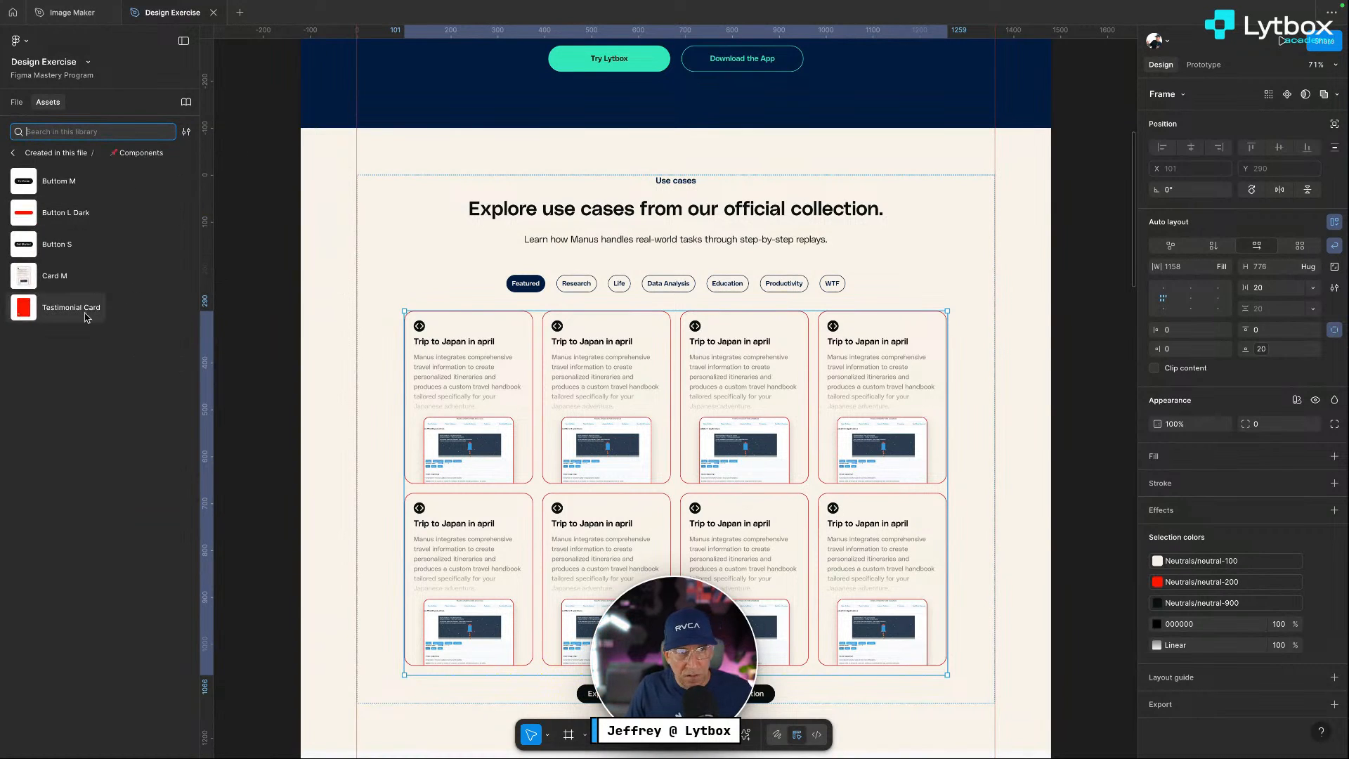
{"action": "left_click", "coordinate": [67, 274]}
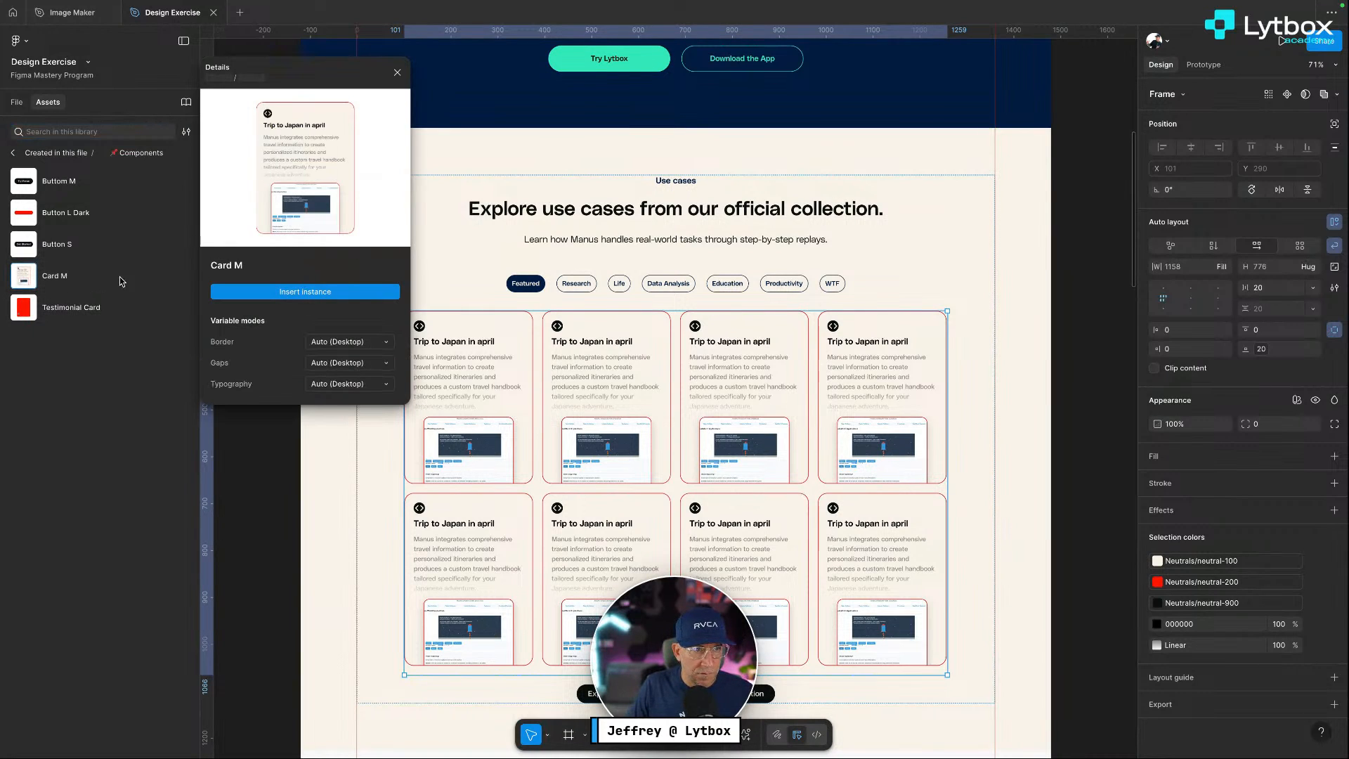
{"action": "left_click", "coordinate": [106, 306]}
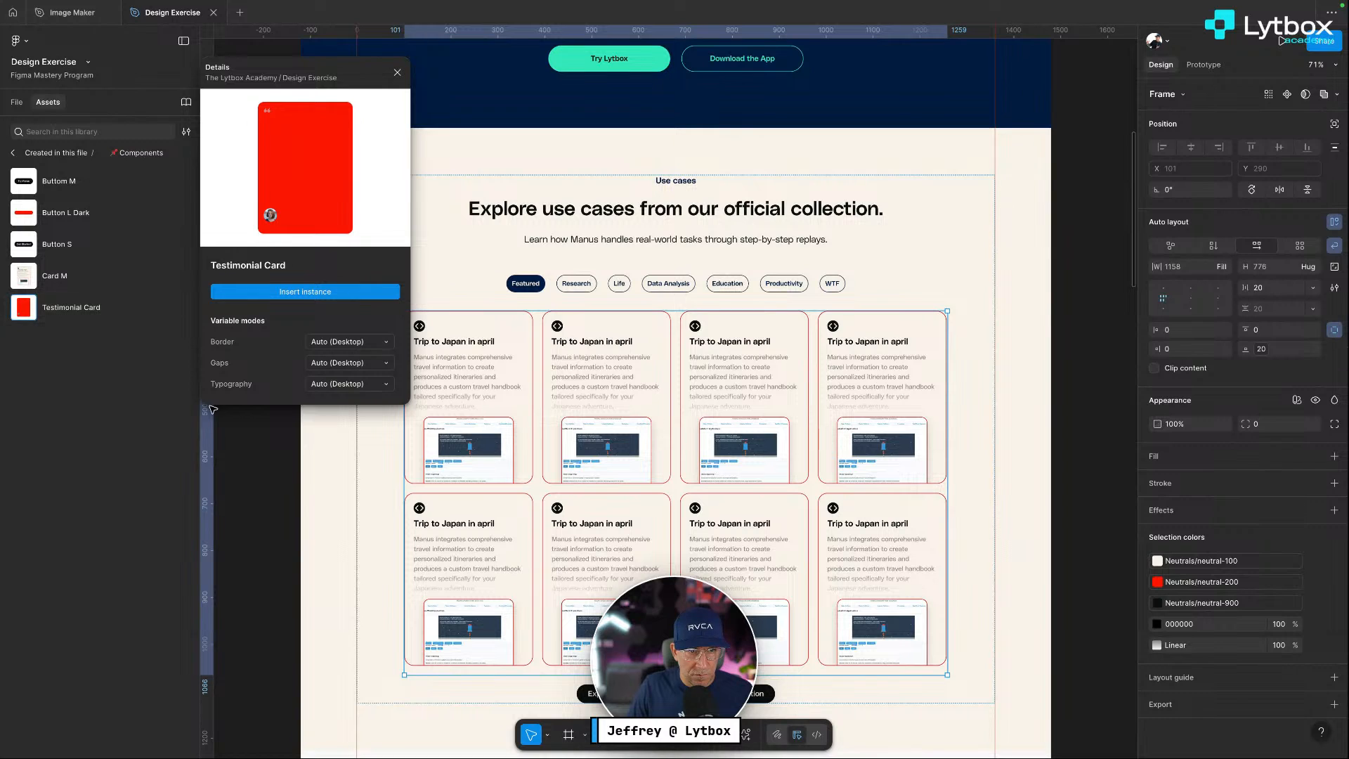
{"action": "left_click", "coordinate": [230, 441]}
{"action": "left_click", "coordinate": [14, 153]}
Open the Components page and set the Card M component's stroke to the accent-600 library color
{"action": "left_click", "coordinate": [16, 102]}
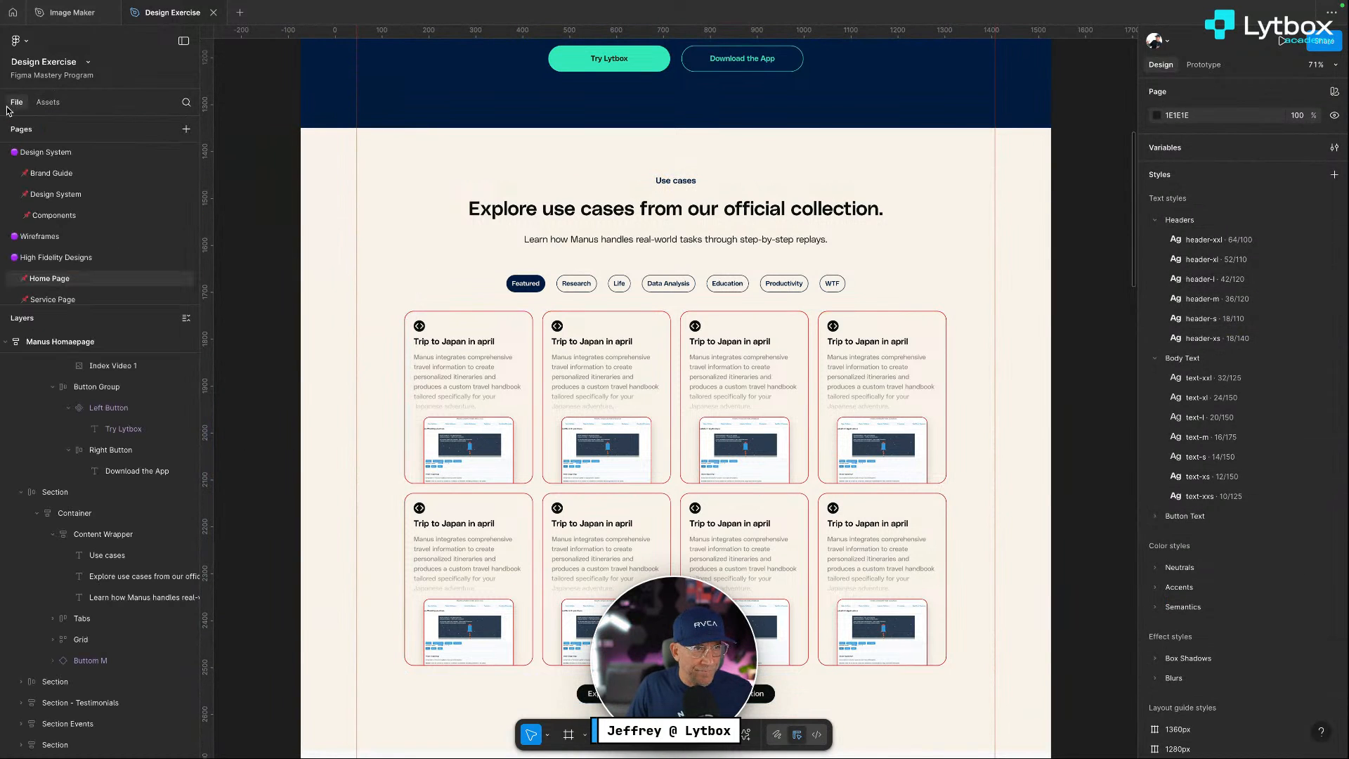
{"action": "left_click", "coordinate": [69, 216]}
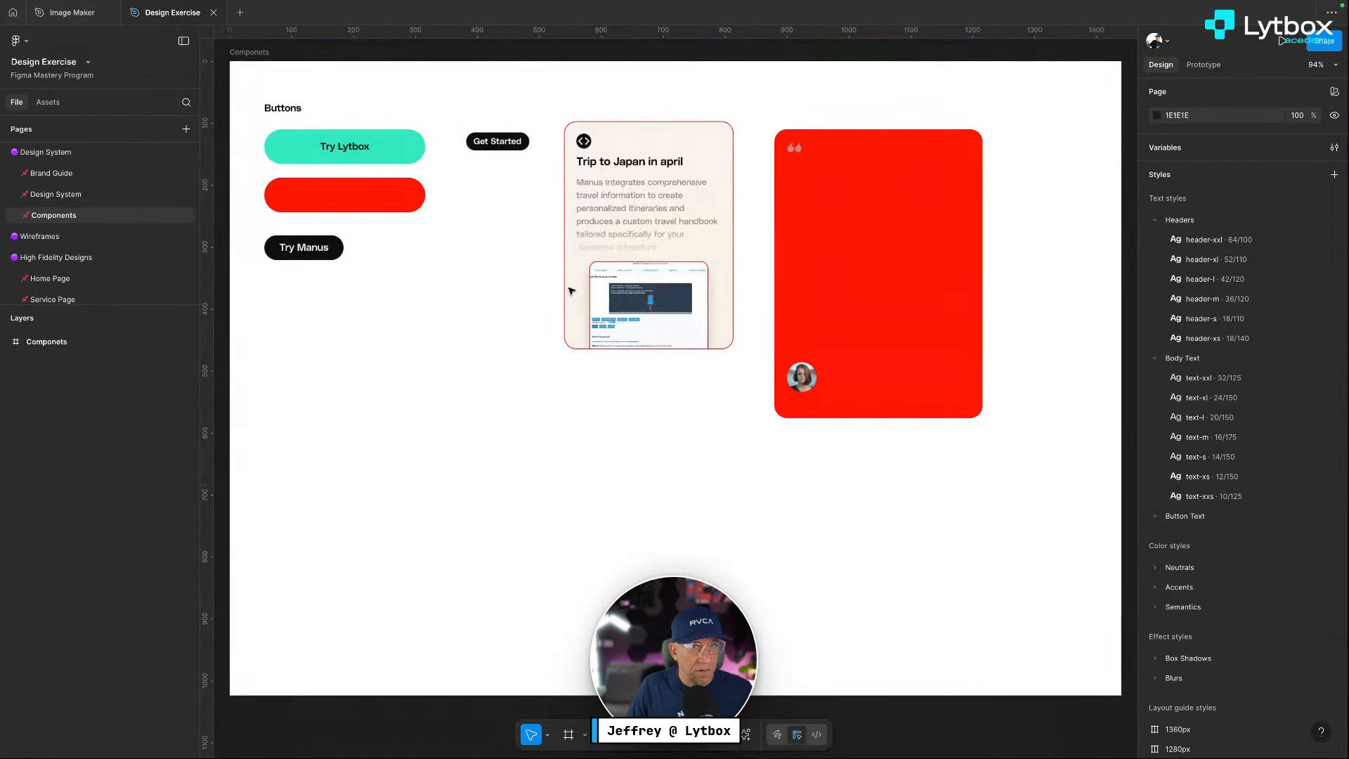
{"action": "left_click", "coordinate": [727, 135]}
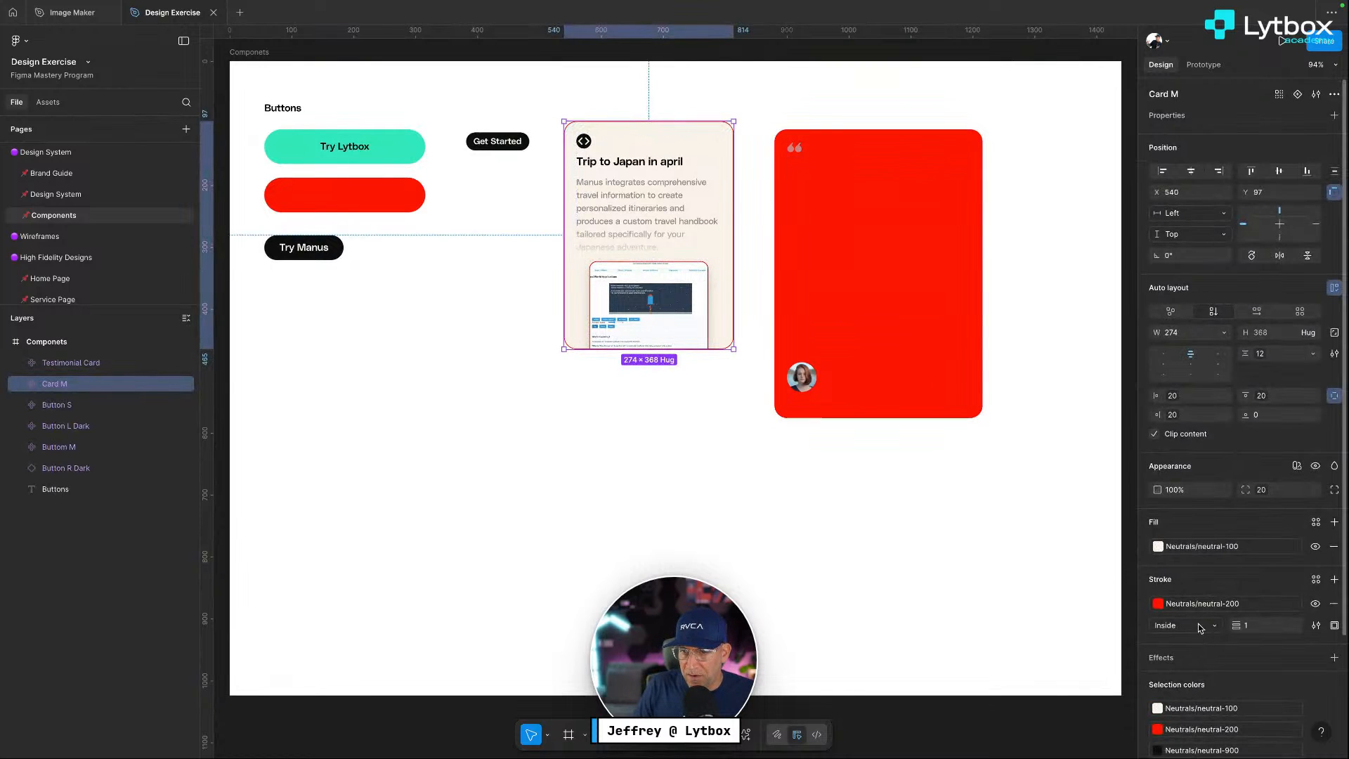
{"action": "left_click", "coordinate": [1157, 603]}
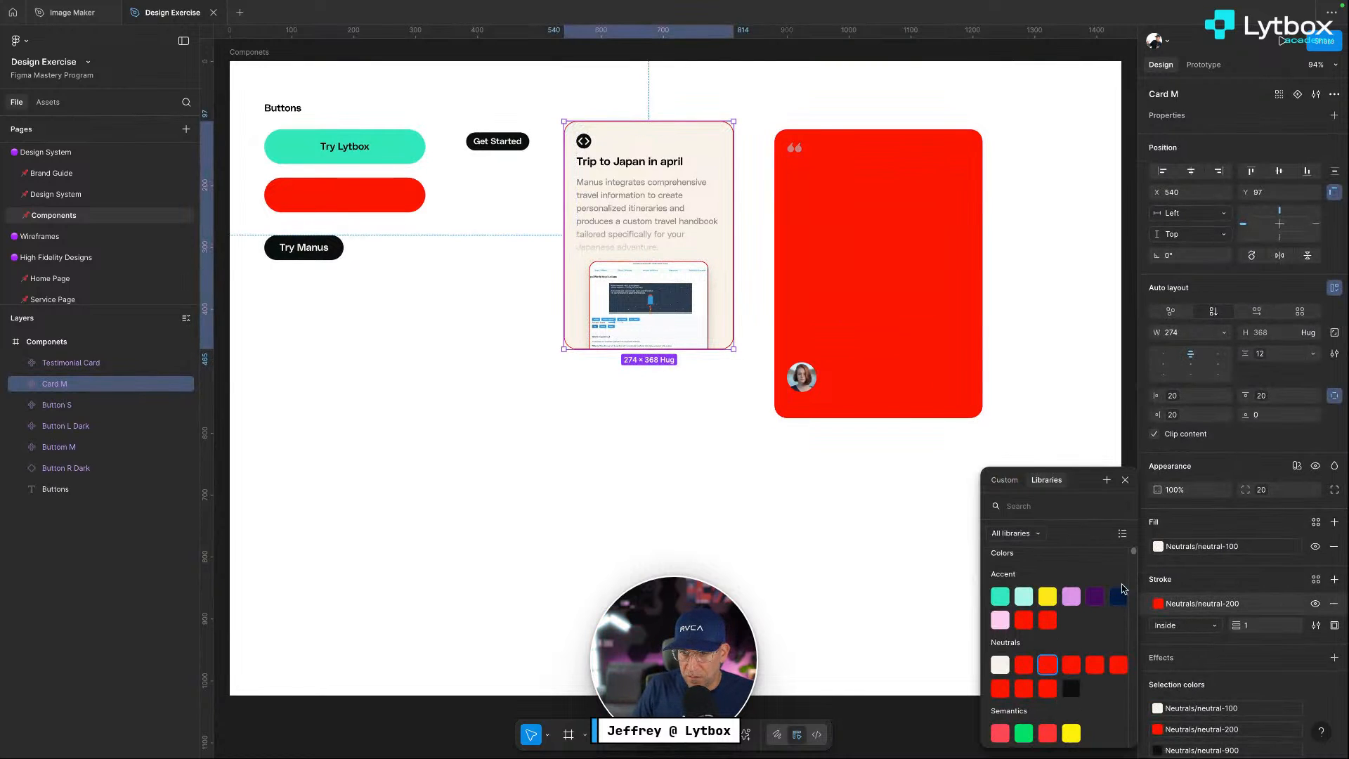
{"action": "key", "text": "Escape"}
Set the stroke of the screenshot image inside Card M to the accent-200 library color
{"action": "left_click", "coordinate": [693, 320]}
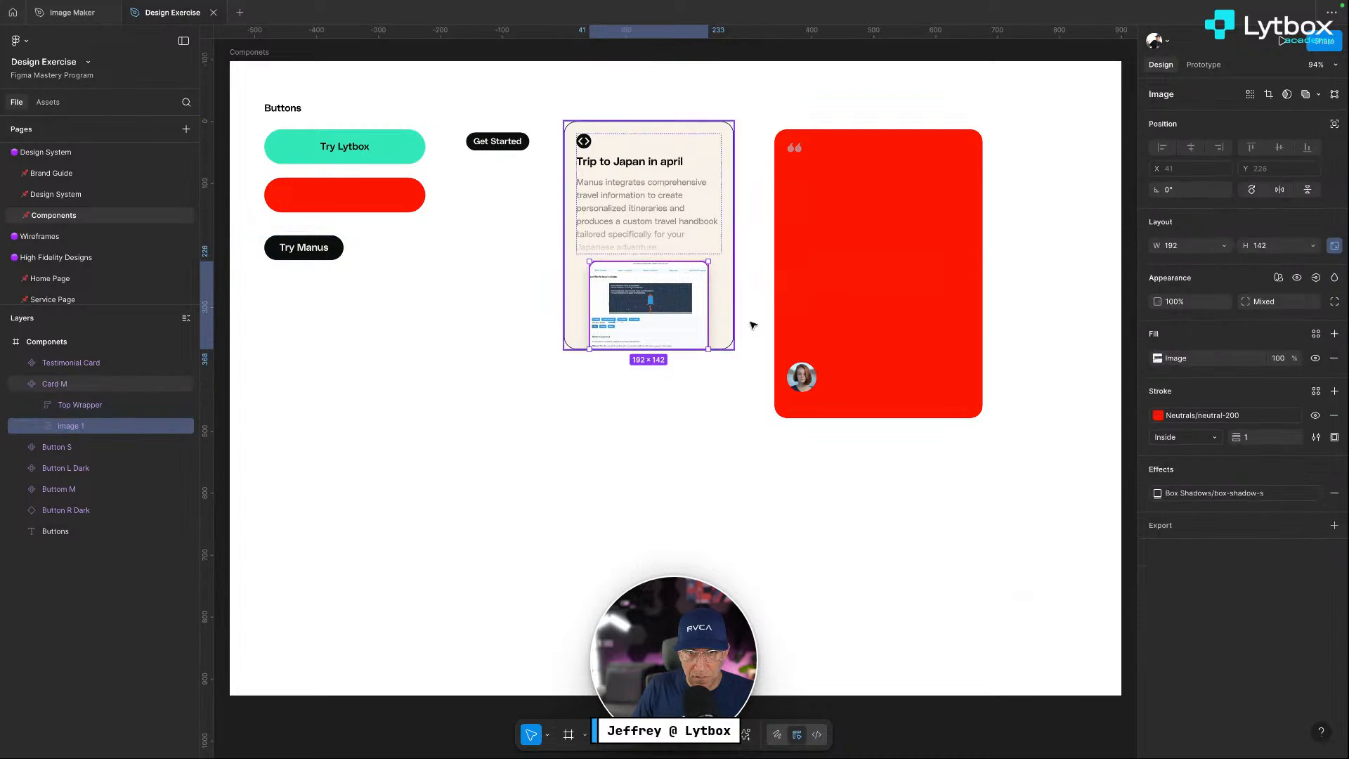
{"action": "left_click", "coordinate": [1157, 415]}
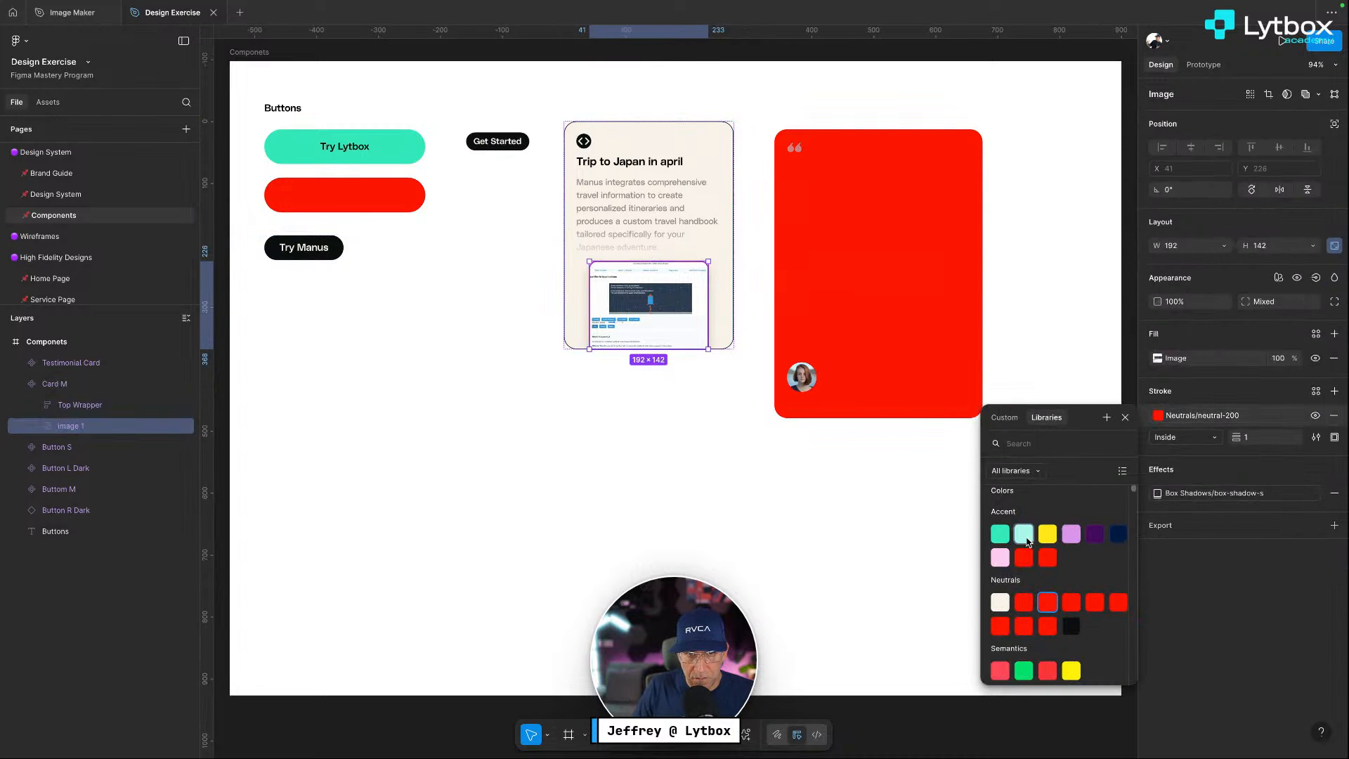
{"action": "key", "text": "Escape"}
{"action": "left_click", "coordinate": [702, 501]}
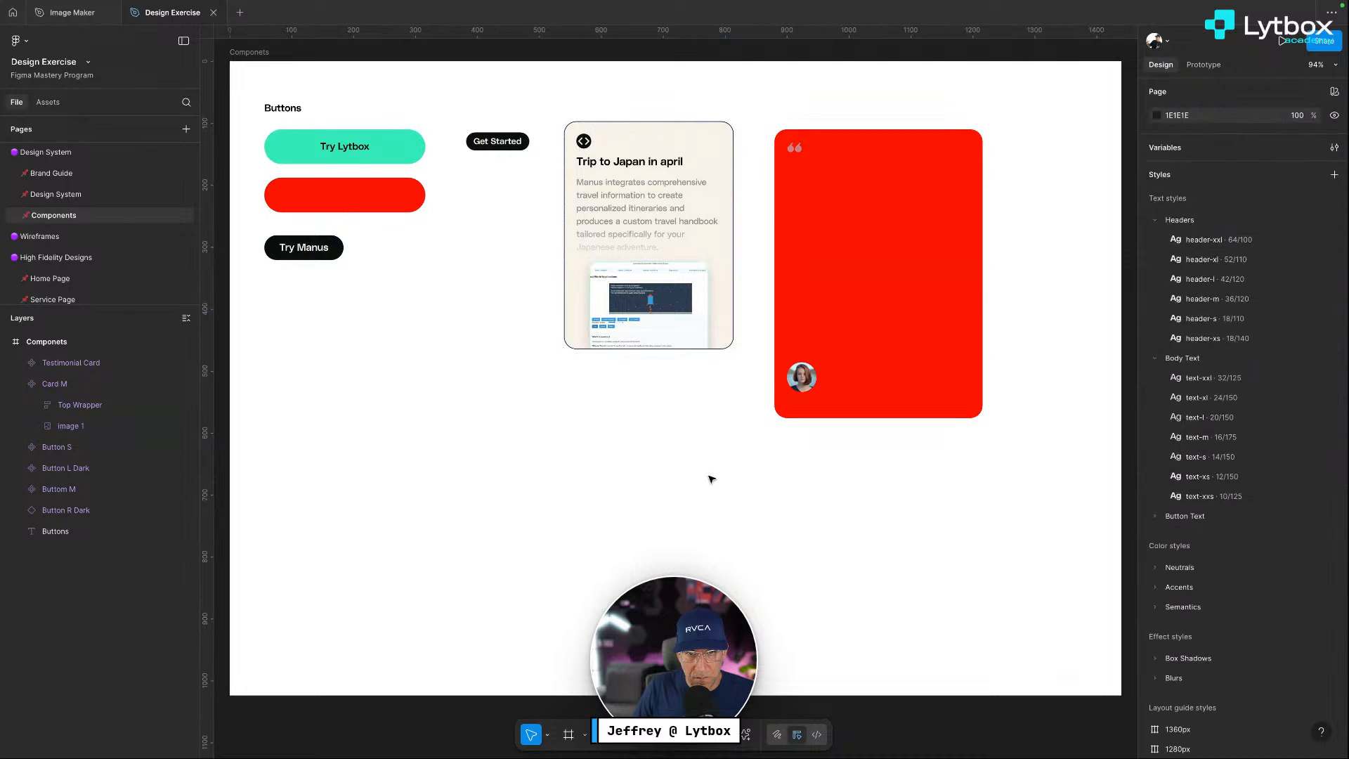
Change the stroke of Card M's screenshot image to the accent-600 library color
{"action": "double_click", "coordinate": [698, 345]}
{"action": "left_click", "coordinate": [1157, 415]}
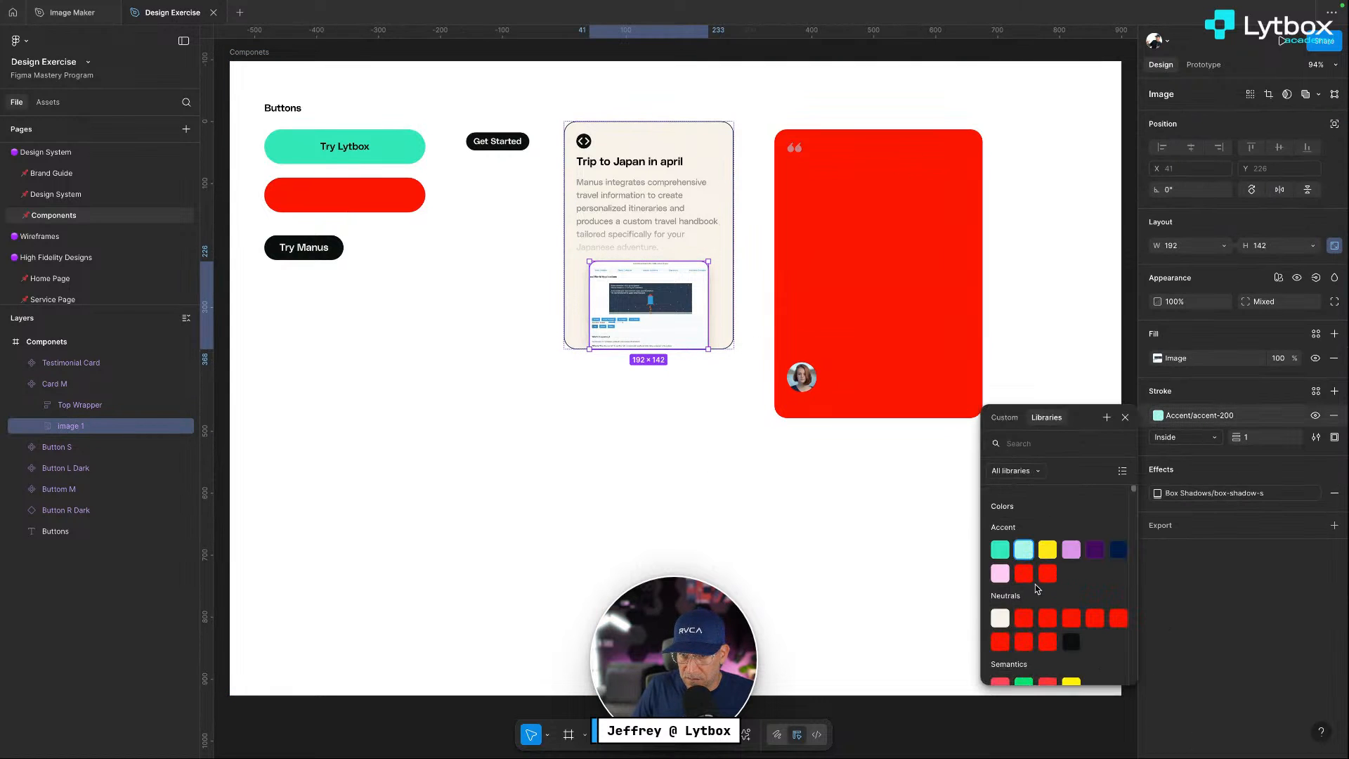
{"action": "left_click", "coordinate": [1120, 551]}
{"action": "left_click", "coordinate": [786, 504]}
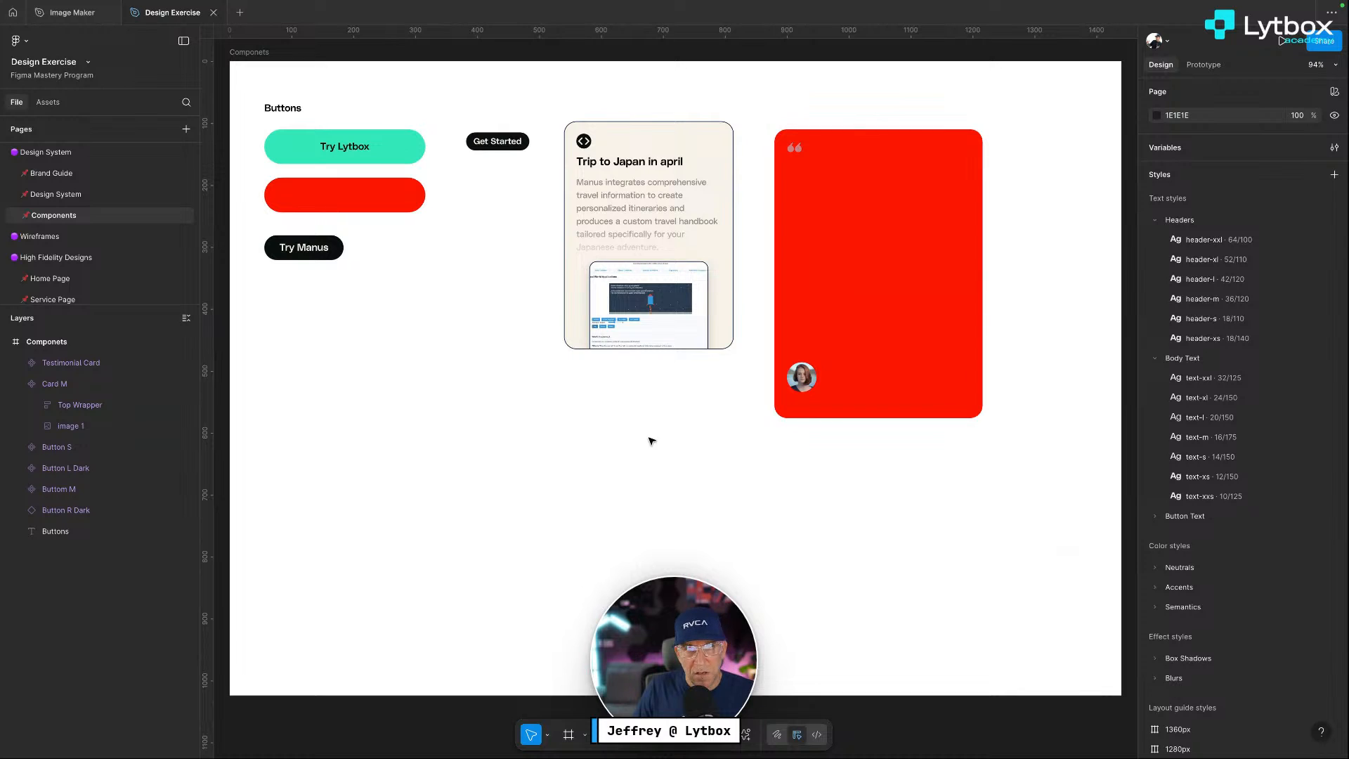
{"action": "left_click", "coordinate": [654, 236], "text": "ctrl"}
{"action": "left_click", "coordinate": [664, 161], "text": "shift"}
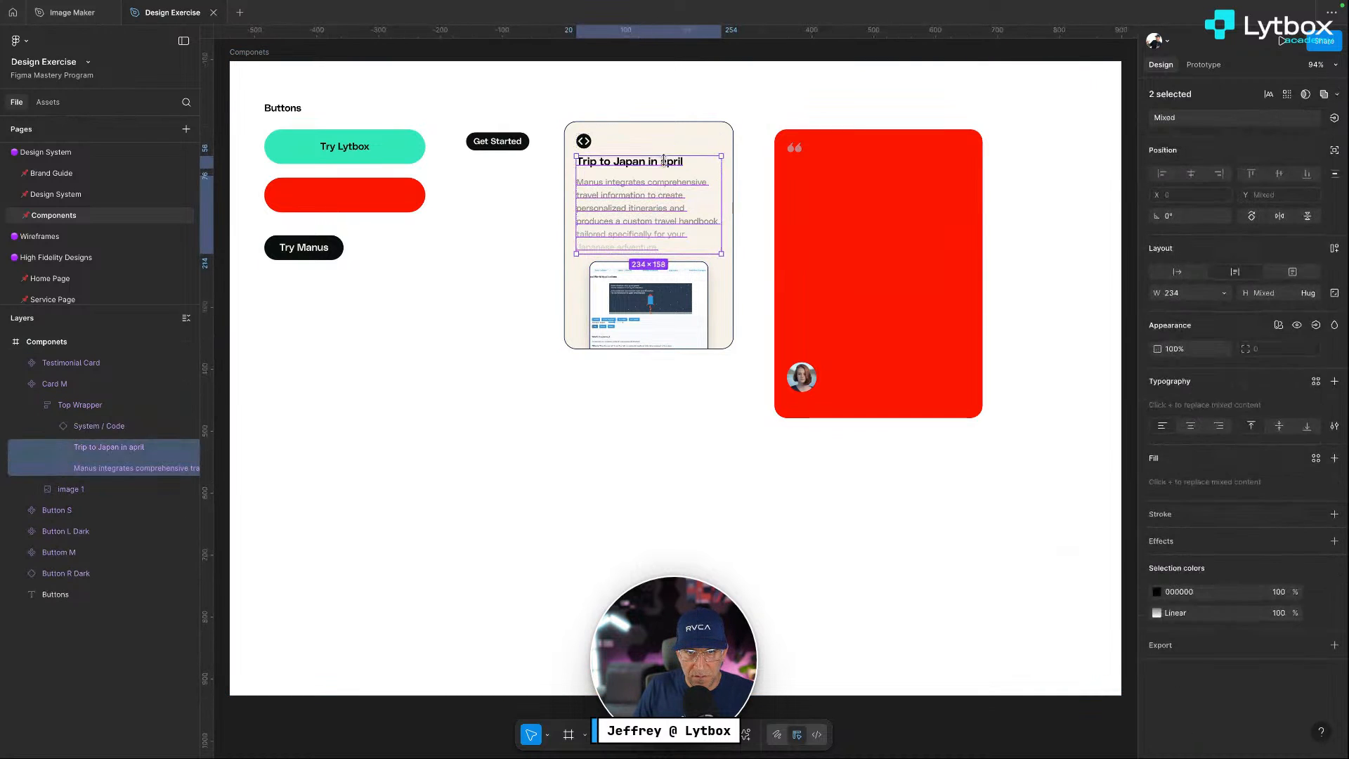
{"action": "left_click", "coordinate": [1157, 593]}
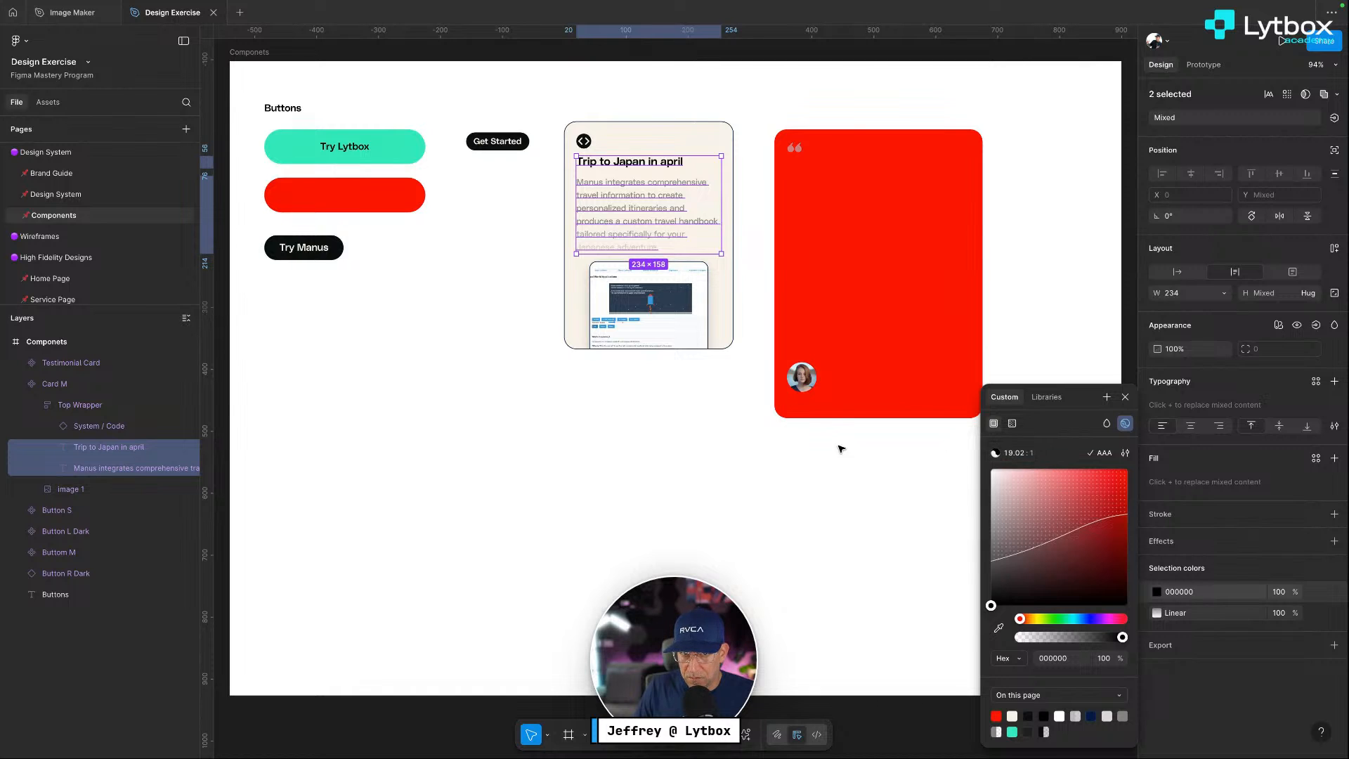
Fill Card M's "Trip to Japan in april" heading with the neutral-900 library color
{"action": "left_click", "coordinate": [671, 163]}
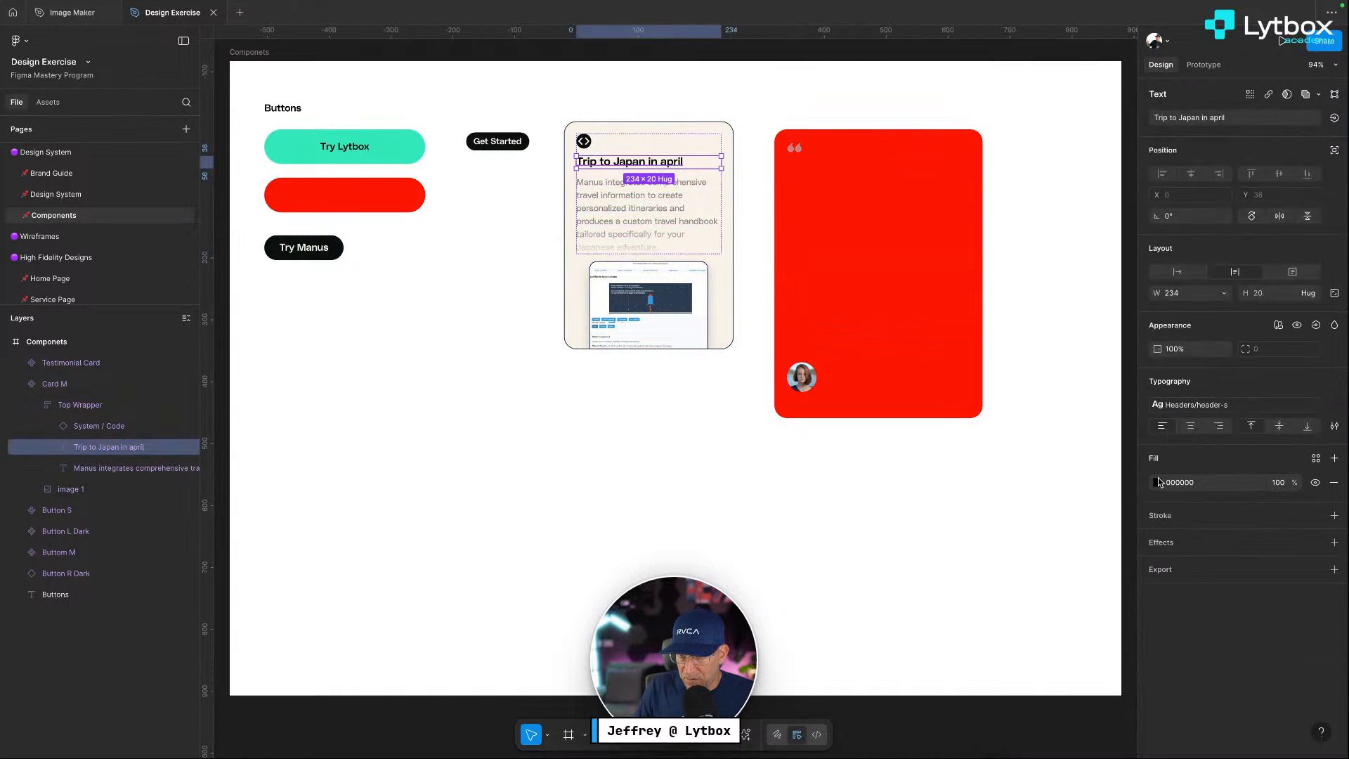
{"action": "left_click", "coordinate": [1157, 482]}
{"action": "left_click", "coordinate": [1047, 398]}
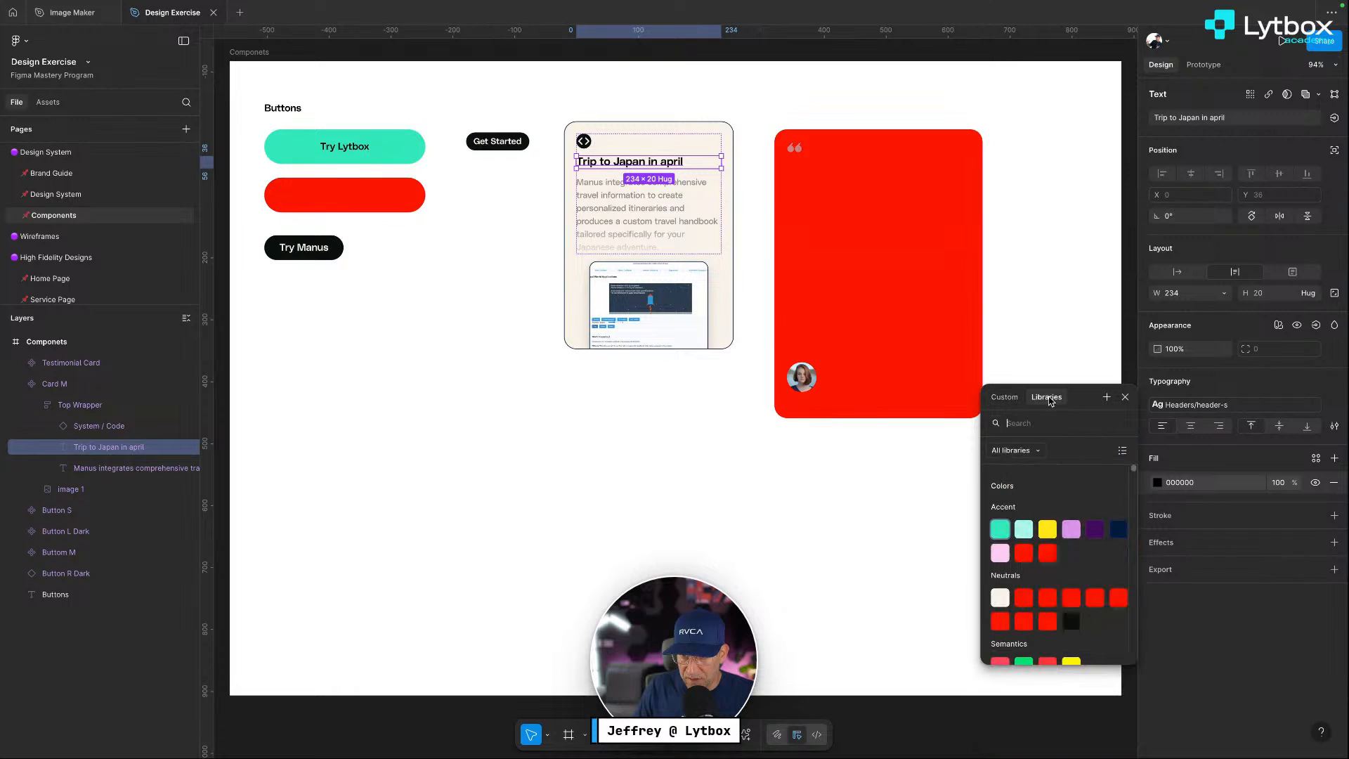
{"action": "left_click", "coordinate": [1070, 618]}
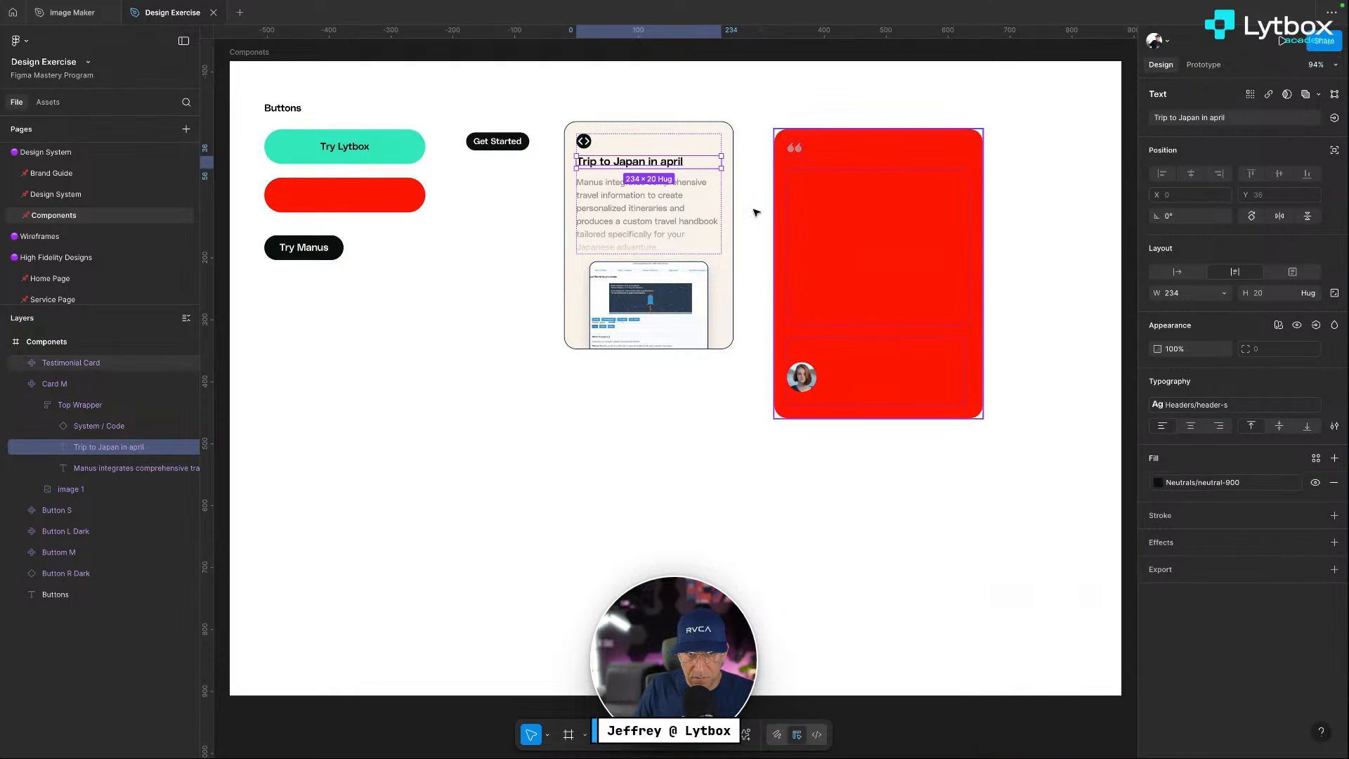
{"action": "left_click", "coordinate": [656, 219]}
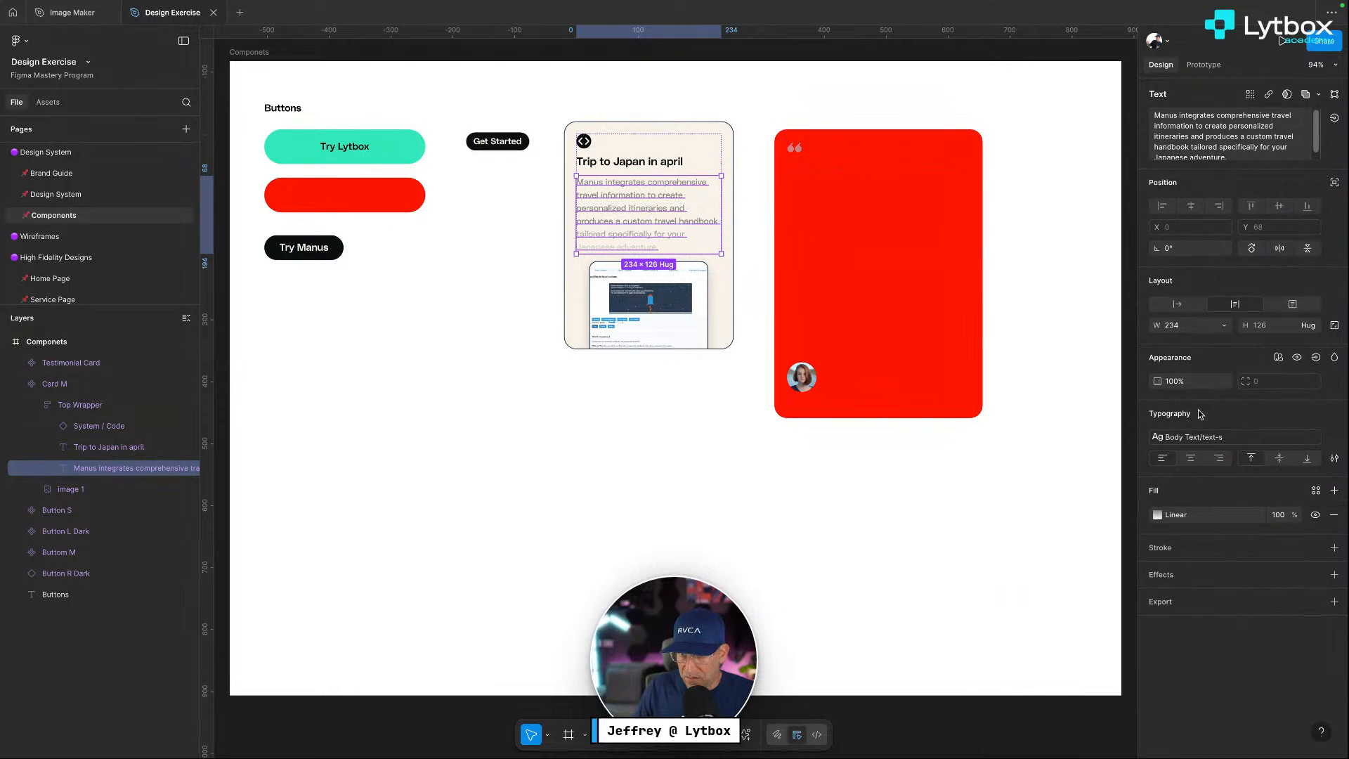
{"action": "left_click", "coordinate": [1180, 437]}
{"action": "left_click", "coordinate": [1095, 403]}
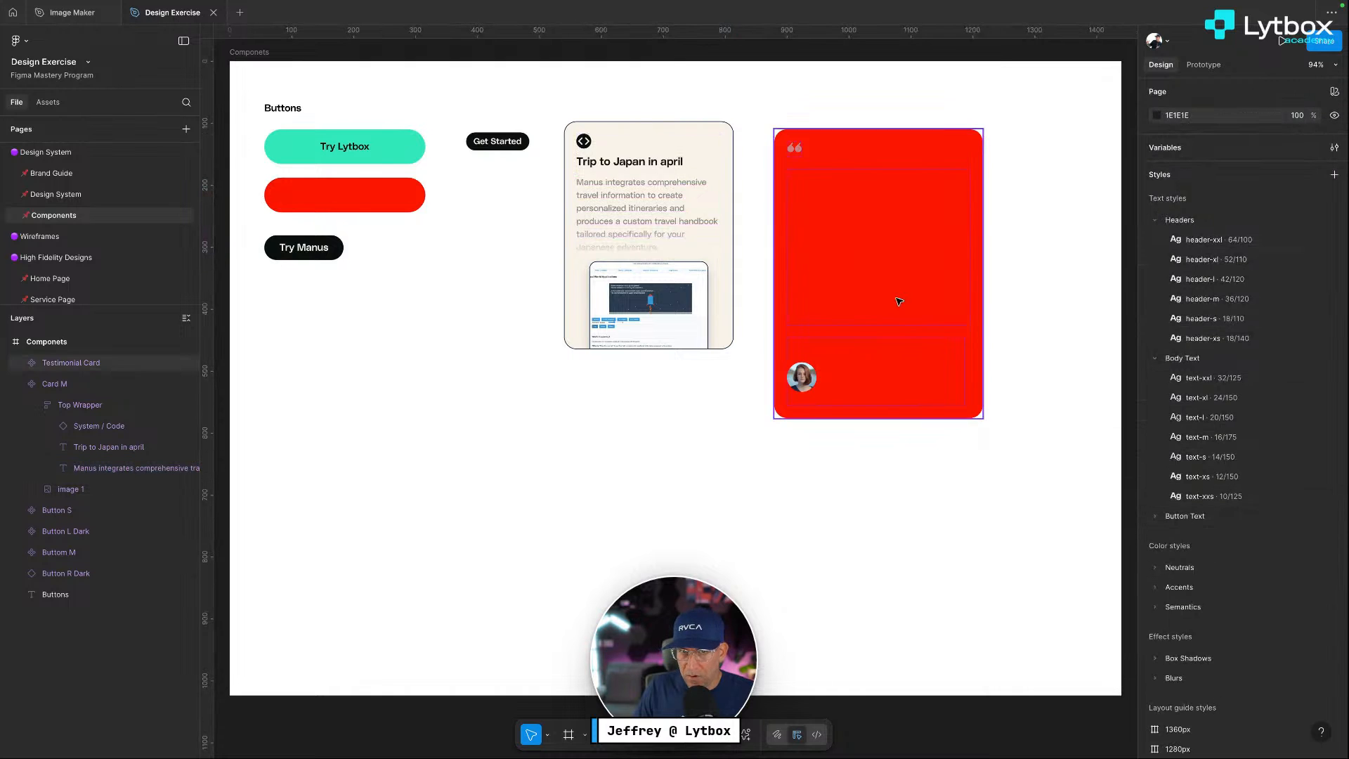
Set the 0% stop of the linear gradient on Card M's description text to the neutral-900 color created in this file
{"action": "left_click", "coordinate": [674, 204], "text": "super"}
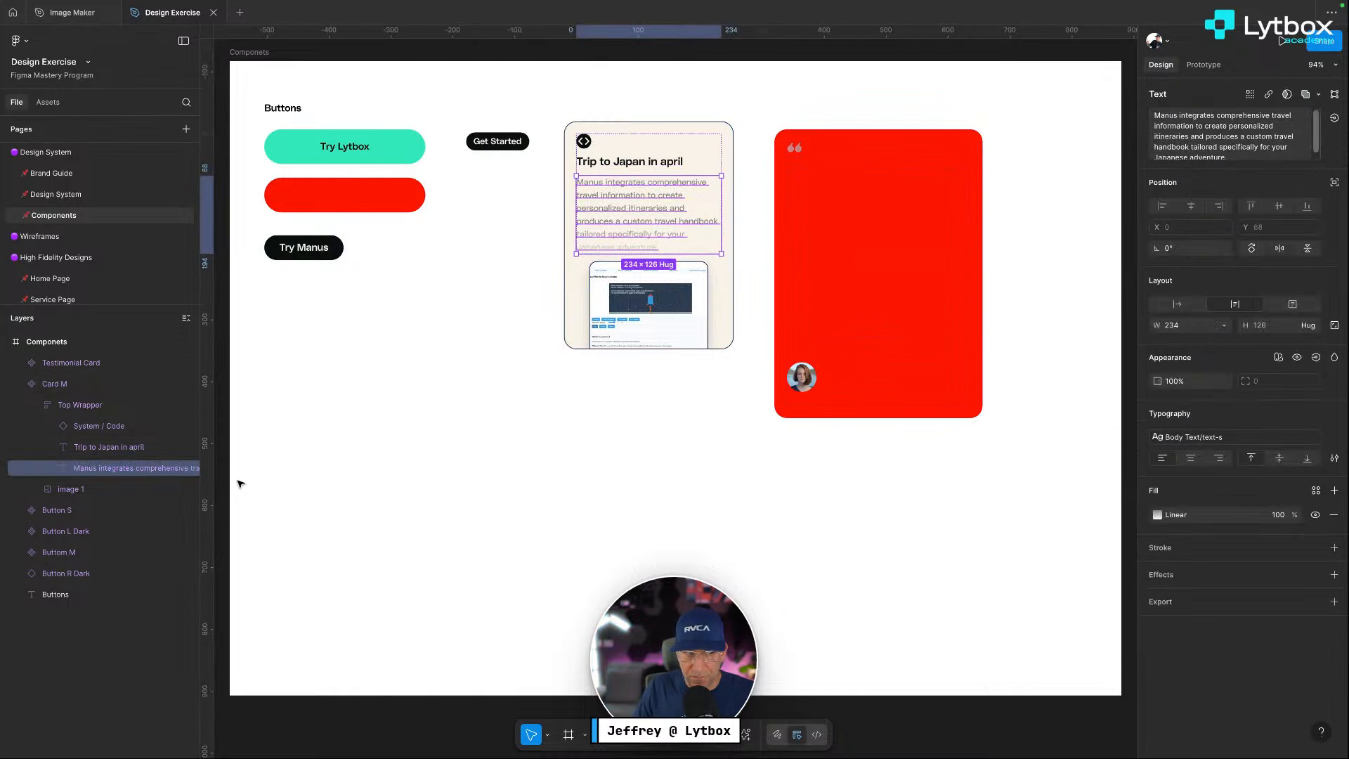
{"action": "left_click", "coordinate": [1158, 515]}
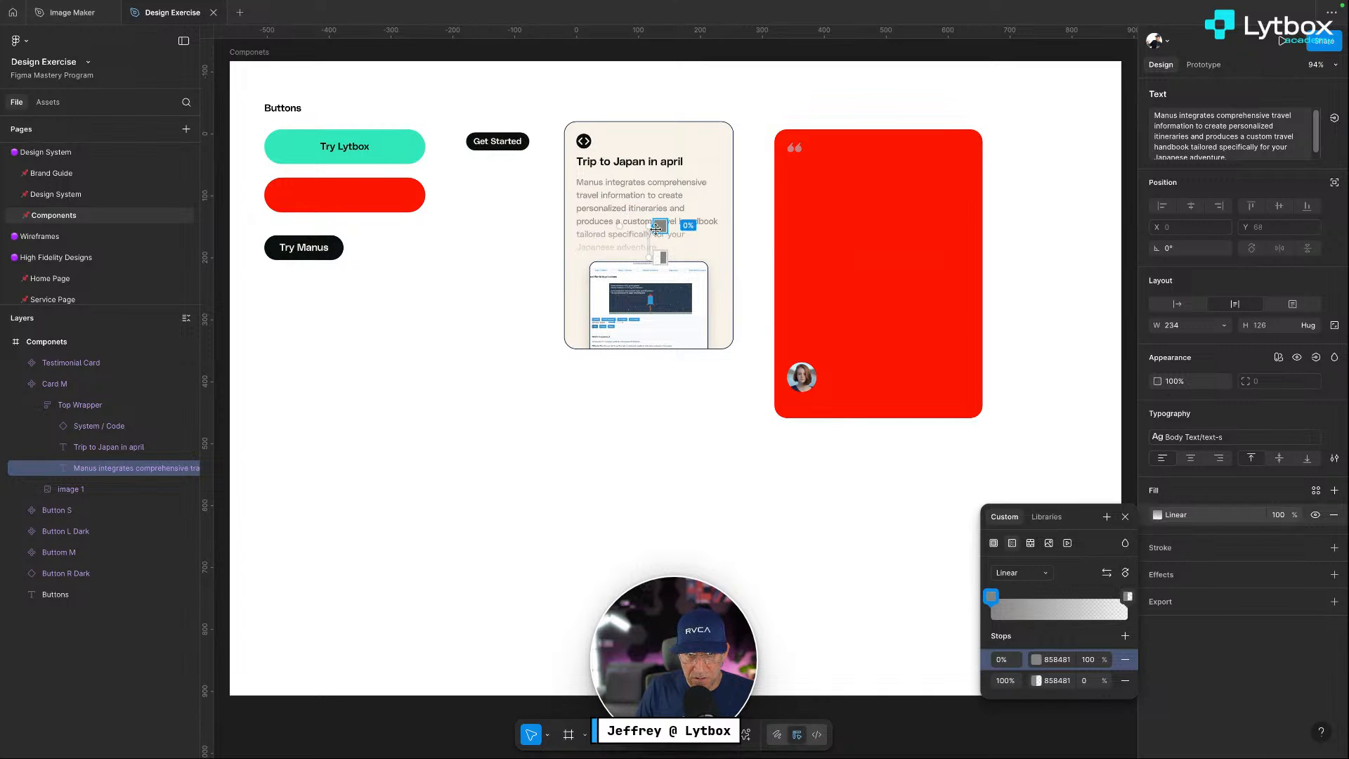
{"action": "left_click", "coordinate": [1036, 660]}
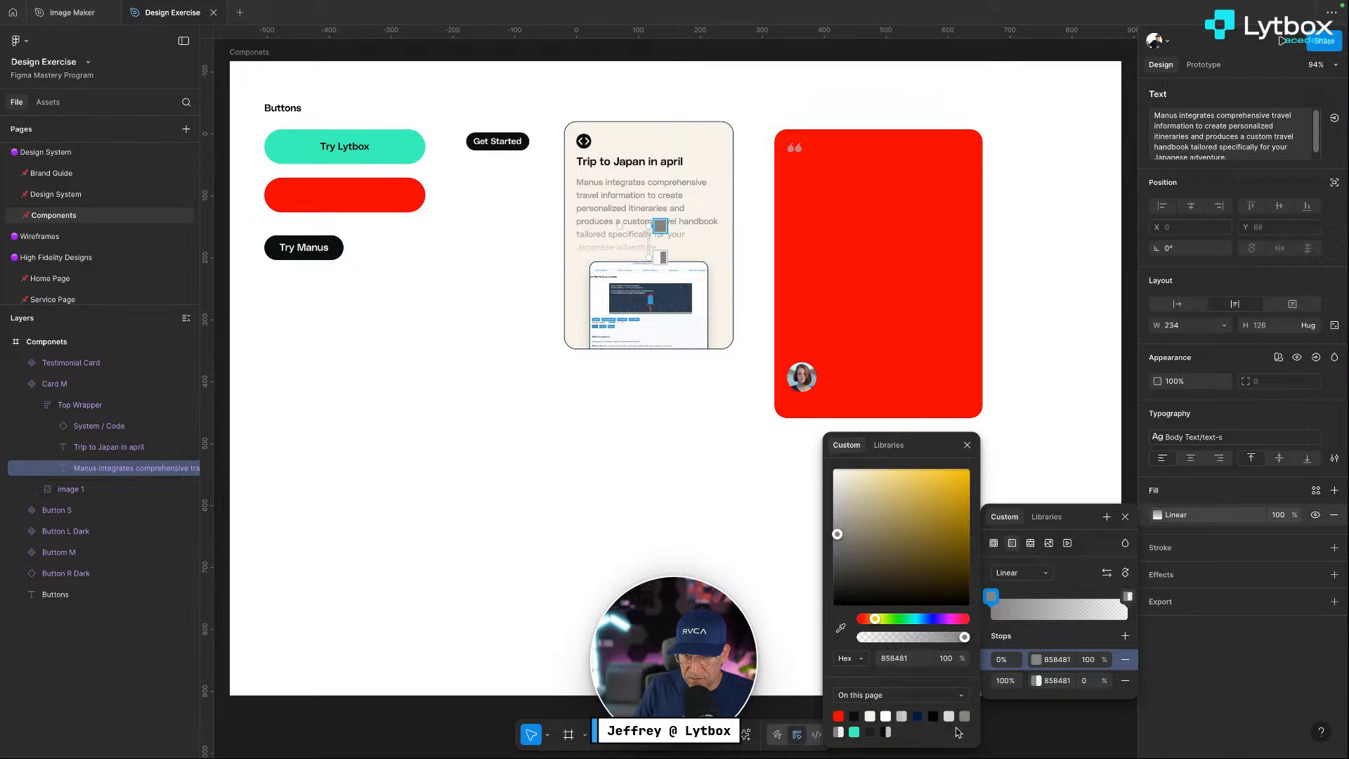
{"action": "left_click", "coordinate": [924, 697]}
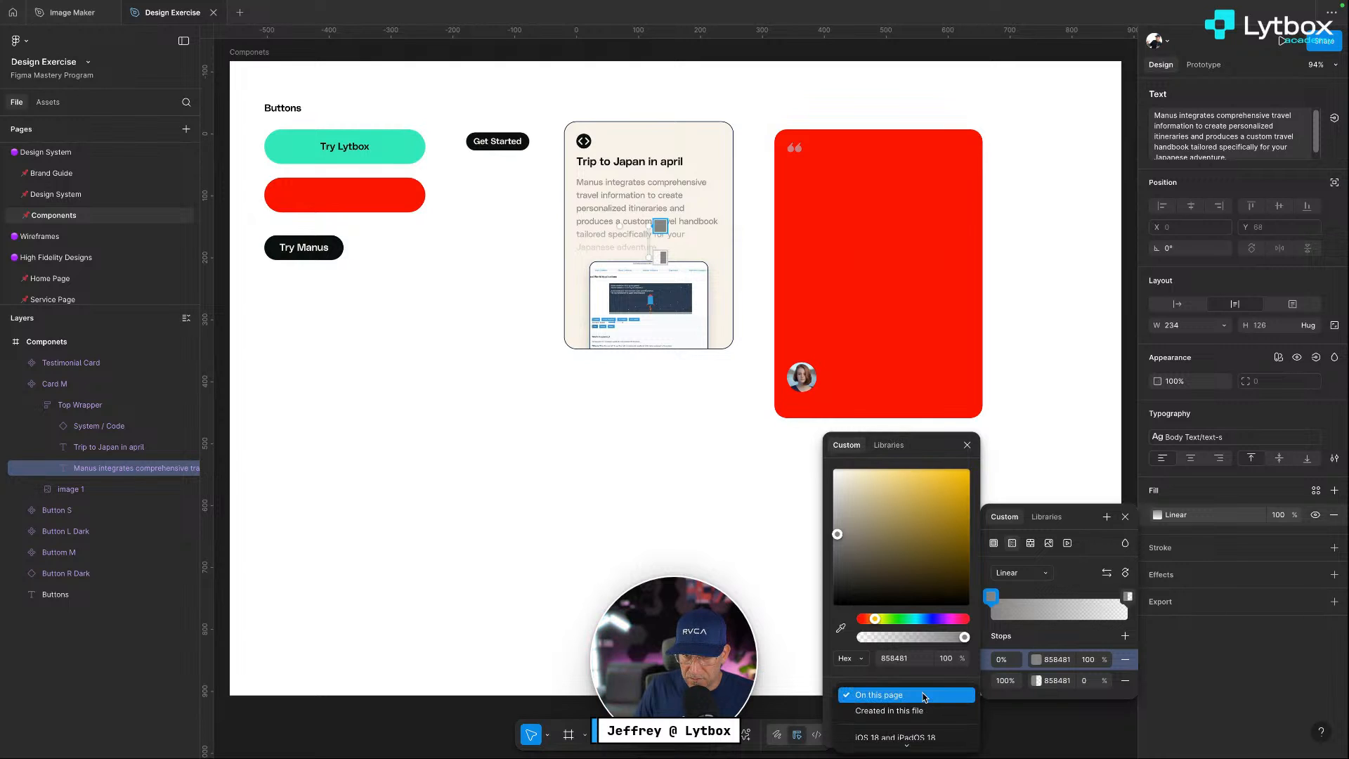
{"action": "left_click", "coordinate": [906, 710]}
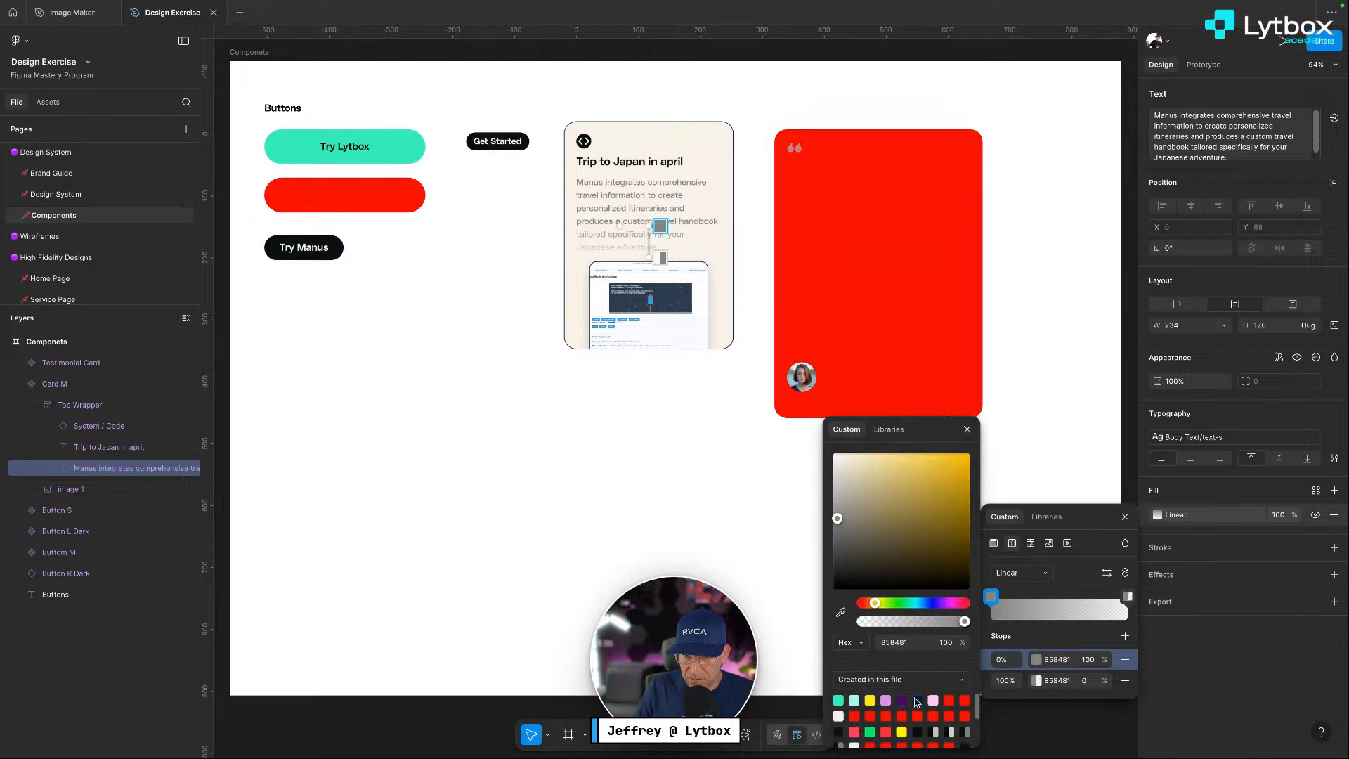
{"action": "left_click", "coordinate": [840, 728]}
{"action": "left_click", "coordinate": [712, 401]}
Fill the Card M component with the accent-700 library color
{"action": "left_click", "coordinate": [659, 316]}
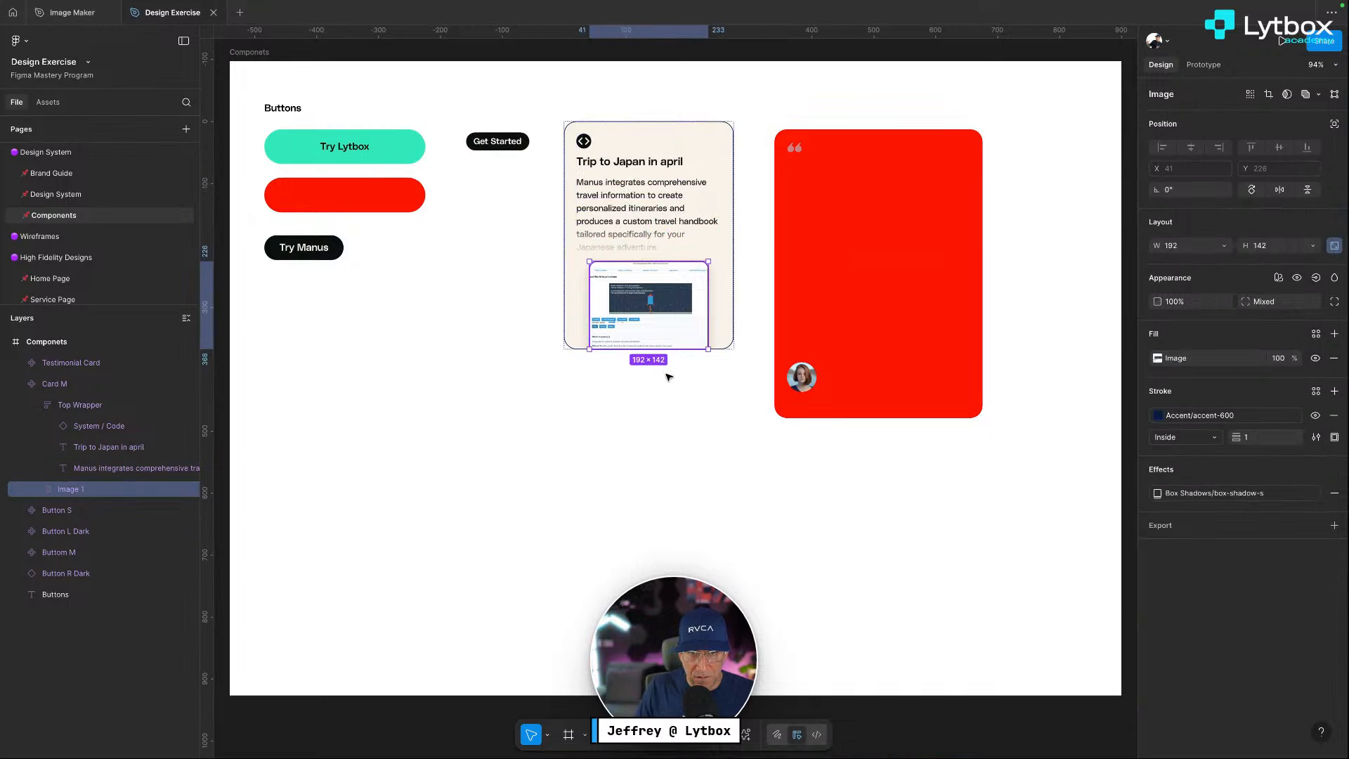
{"action": "key", "text": "Escape"}
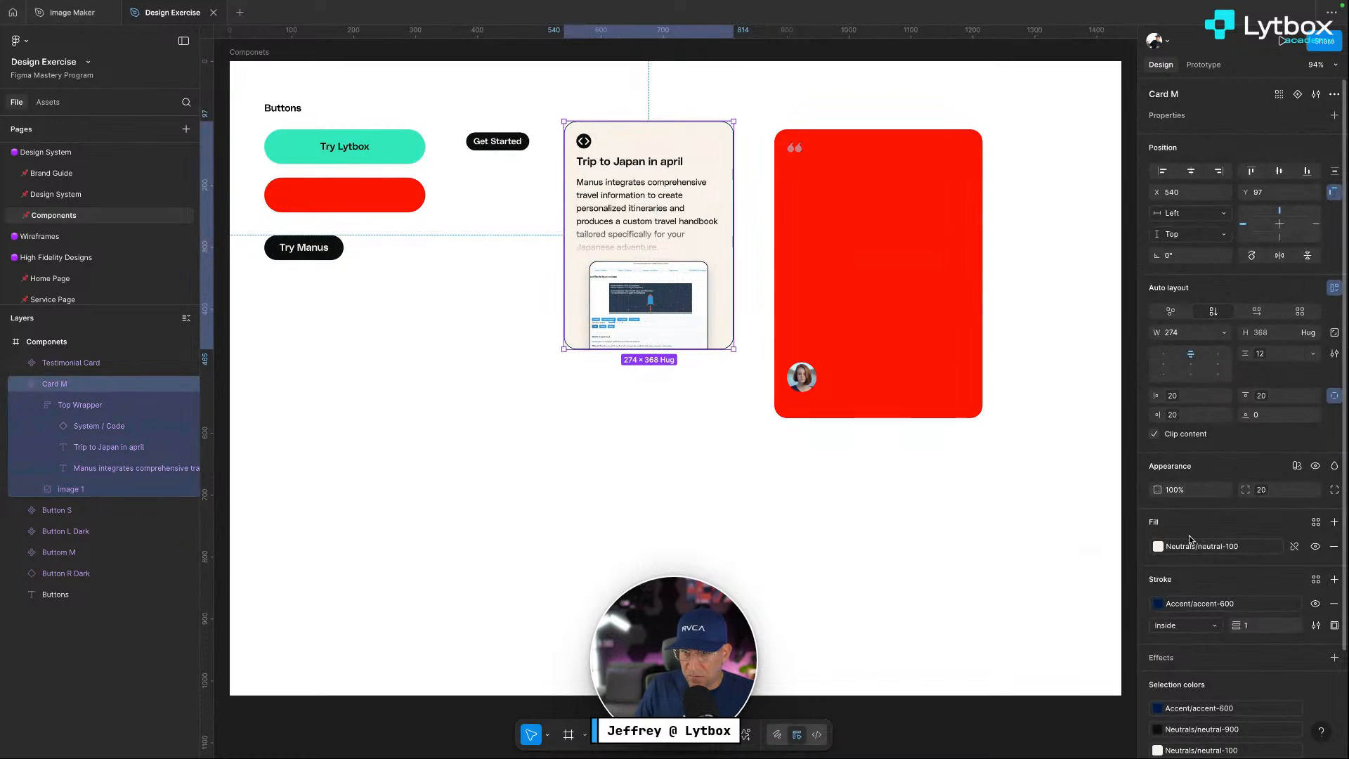
{"action": "left_click", "coordinate": [1157, 546]}
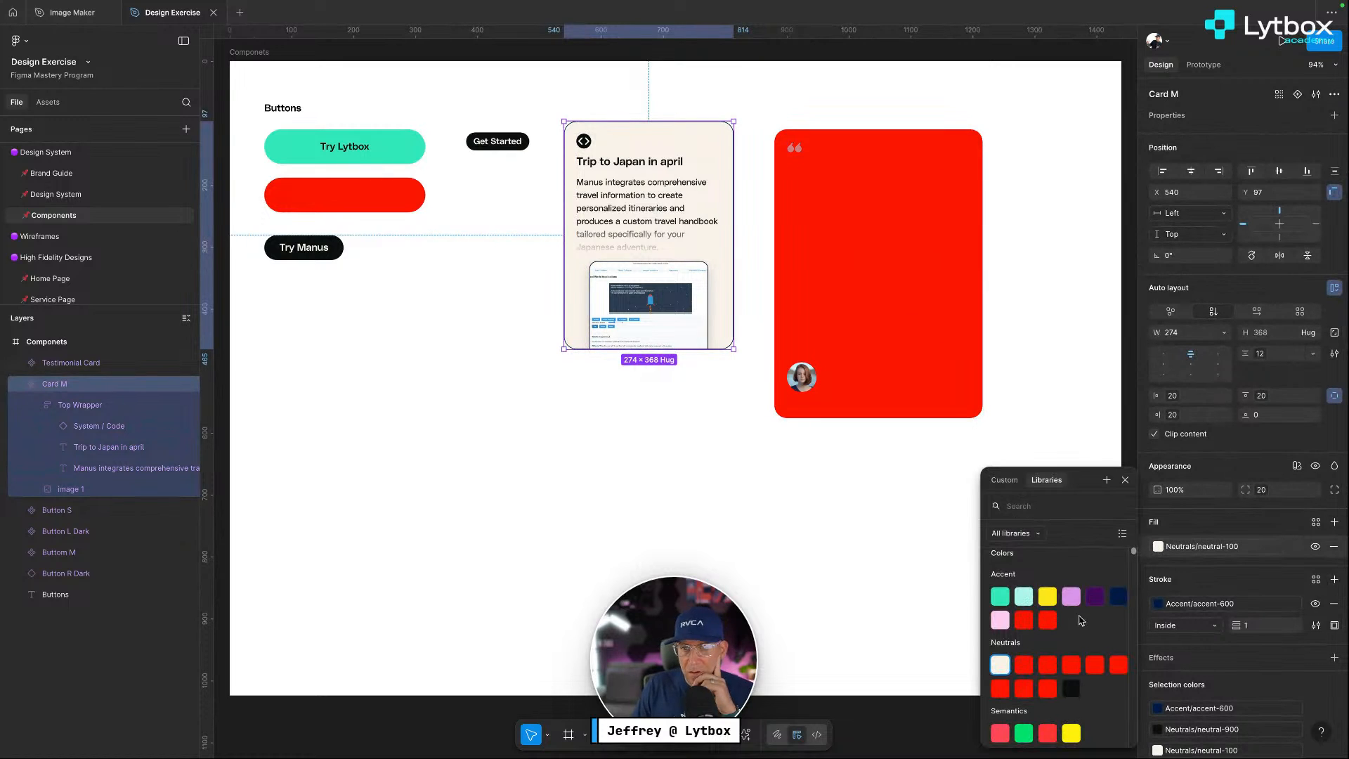
{"action": "scroll", "coordinate": [1068, 627], "scroll_direction": "down", "scroll_amount": 1}
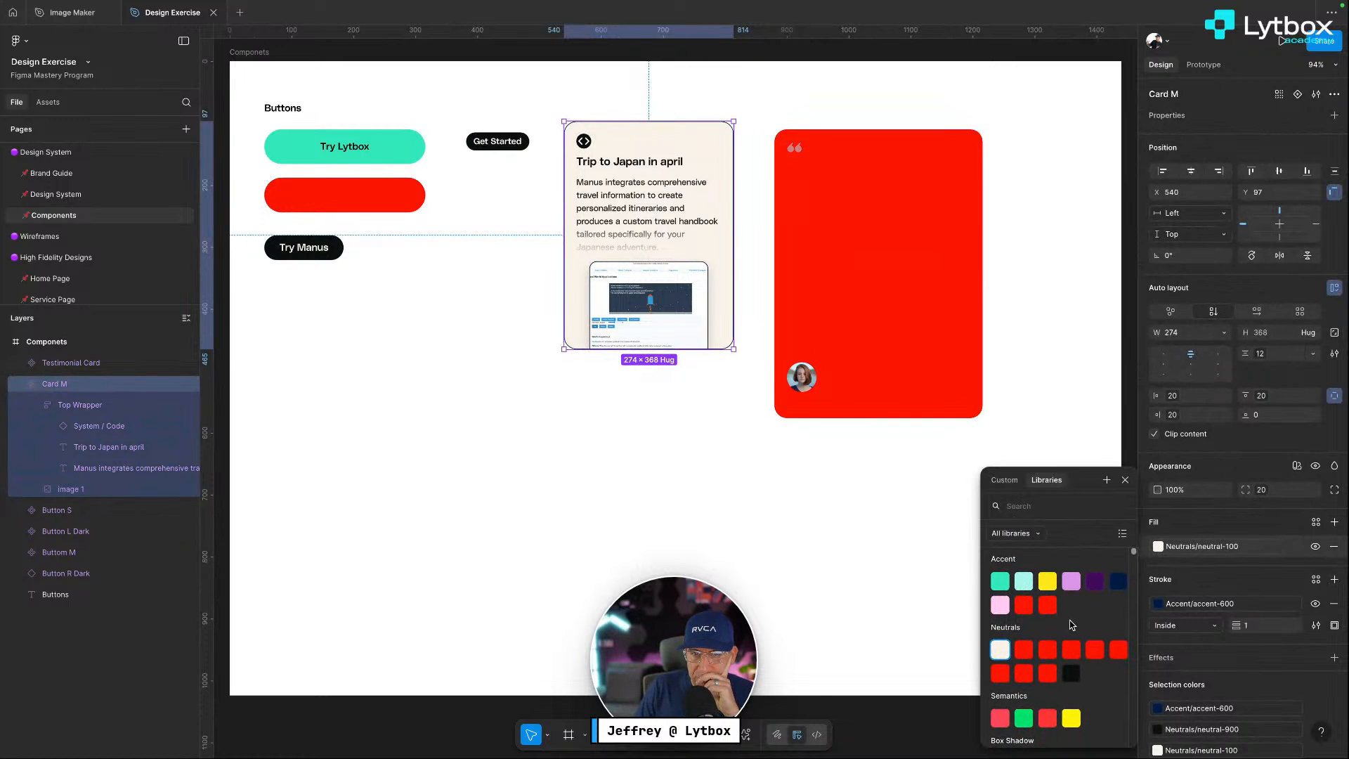
{"action": "scroll", "coordinate": [1070, 624], "scroll_direction": "up", "scroll_amount": 1}
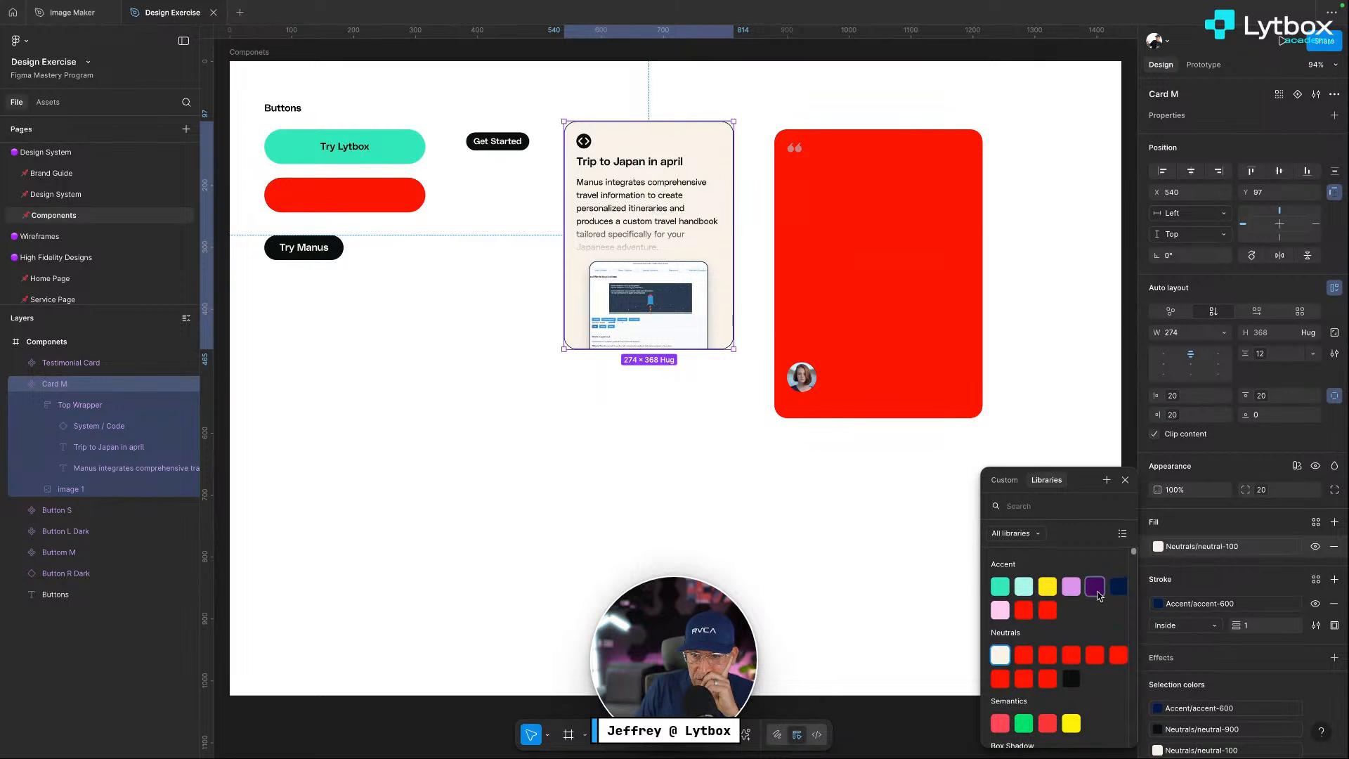
{"action": "left_click", "coordinate": [1000, 609]}
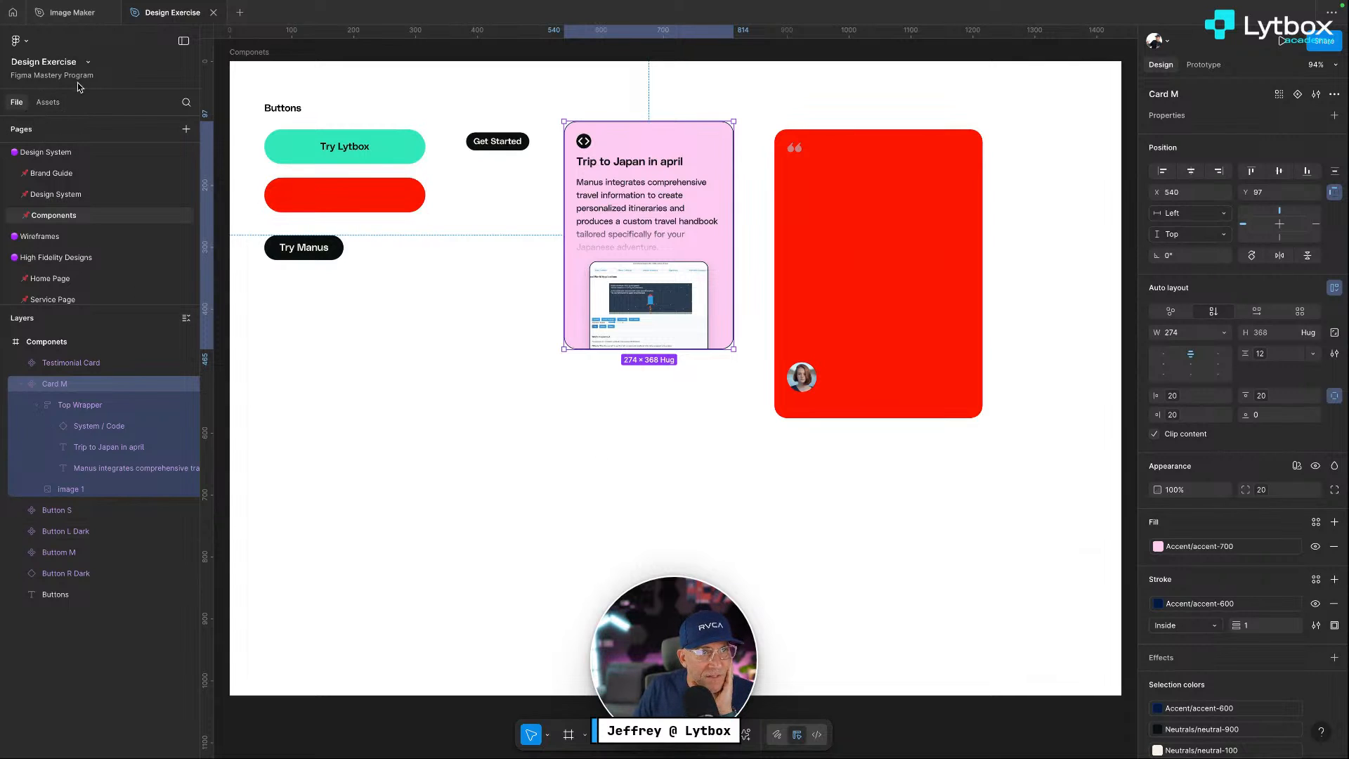
Open the Home Page and fill the first card in the use cases grid with the accent-200 library color
{"action": "scroll", "coordinate": [76, 253], "scroll_direction": "down", "scroll_amount": 1}
{"action": "left_click", "coordinate": [50, 249]}
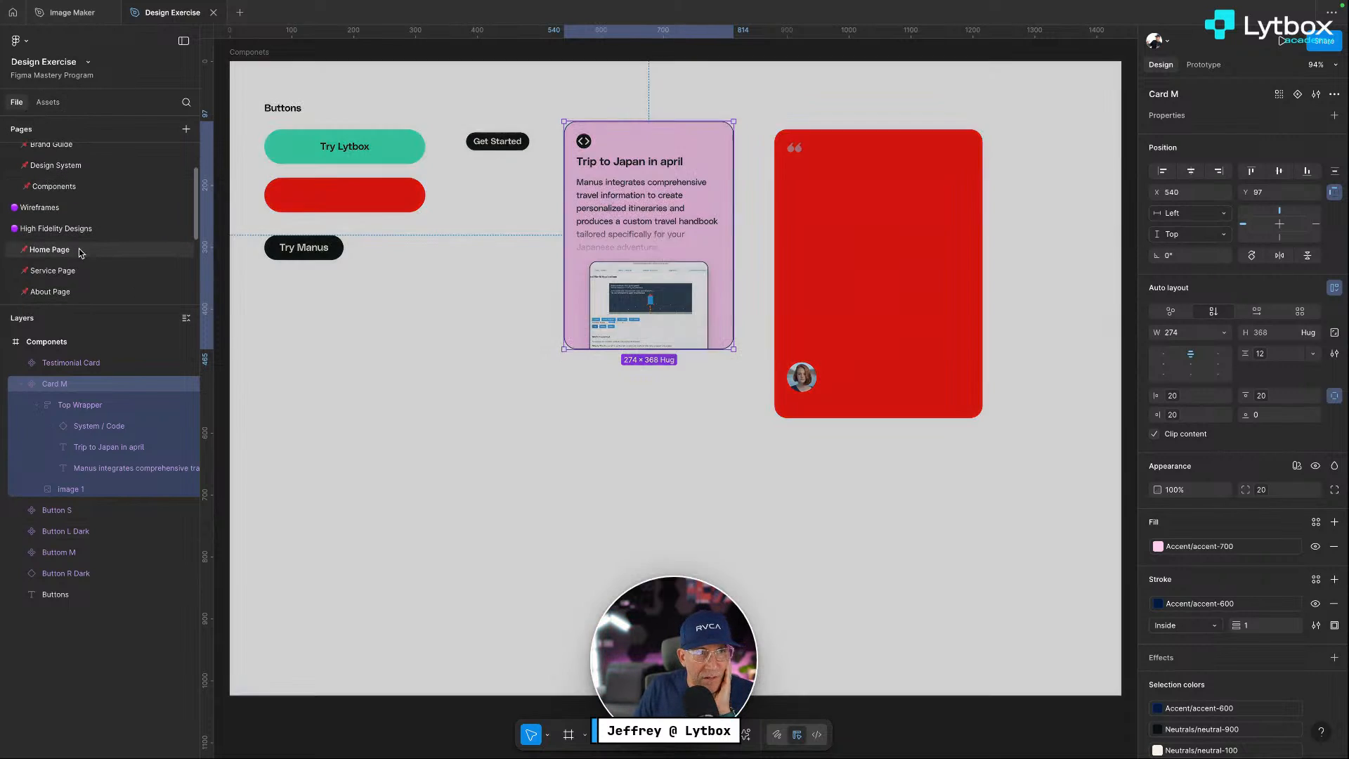
{"action": "scroll", "coordinate": [810, 499], "scroll_direction": "down", "scroll_amount": 5}
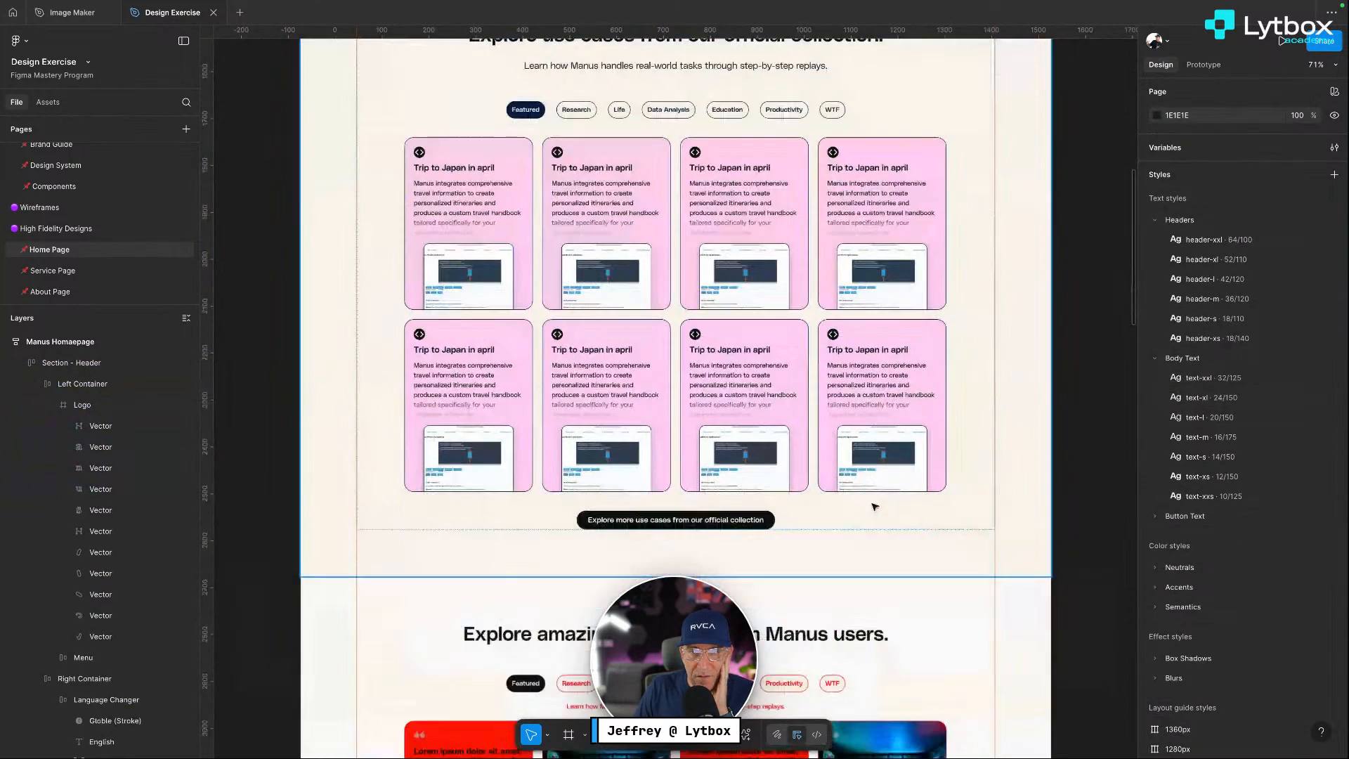
{"action": "left_click", "coordinate": [876, 506]}
{"action": "scroll", "coordinate": [876, 506], "scroll_direction": "up", "scroll_amount": 4}
{"action": "left_click", "coordinate": [516, 267]}
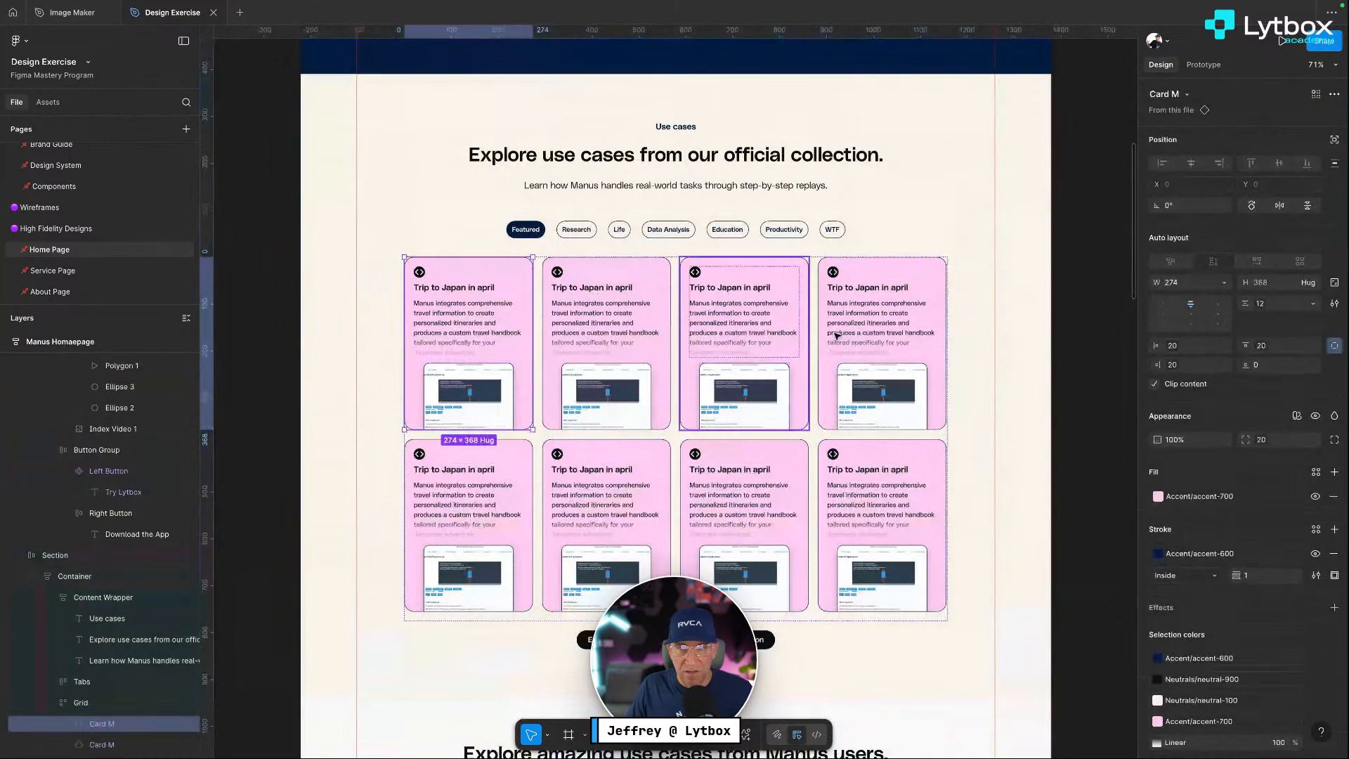
{"action": "left_click", "coordinate": [1166, 499]}
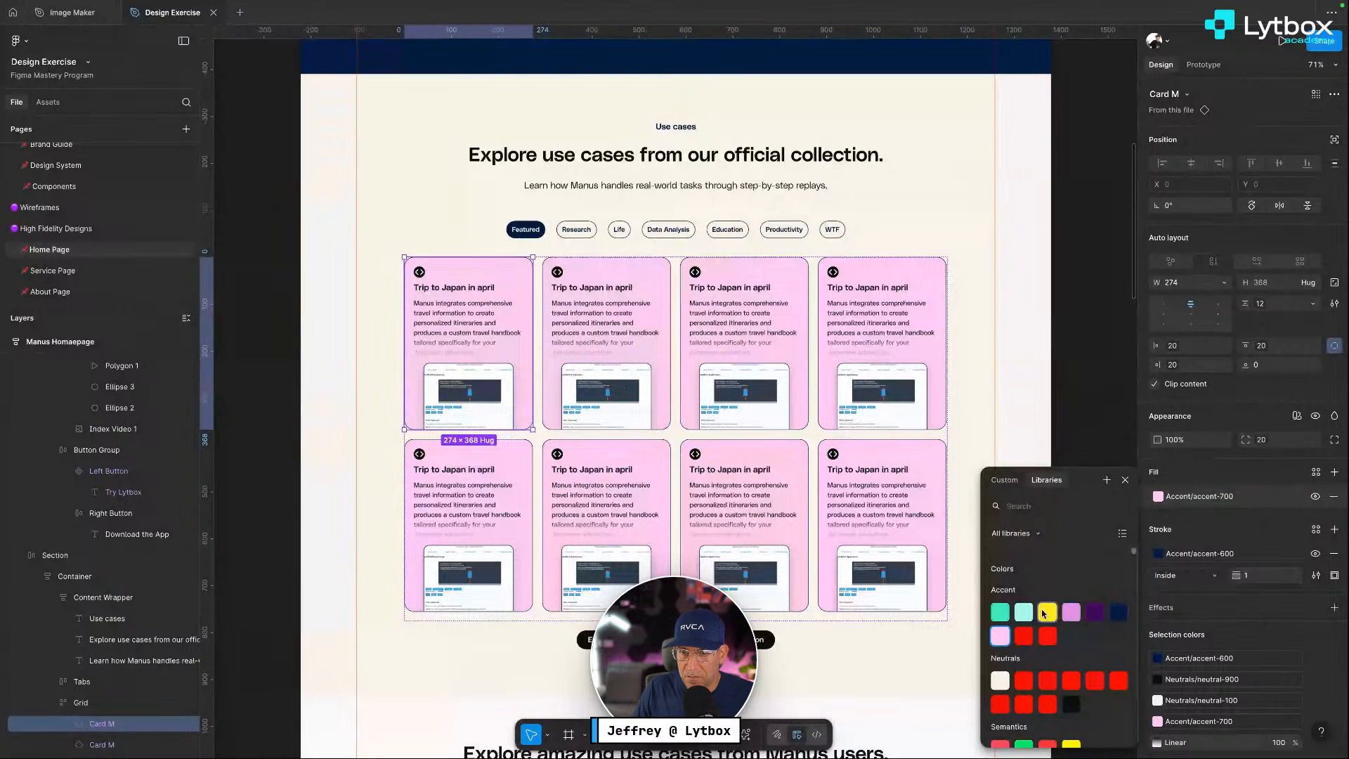
{"action": "left_click", "coordinate": [1023, 612]}
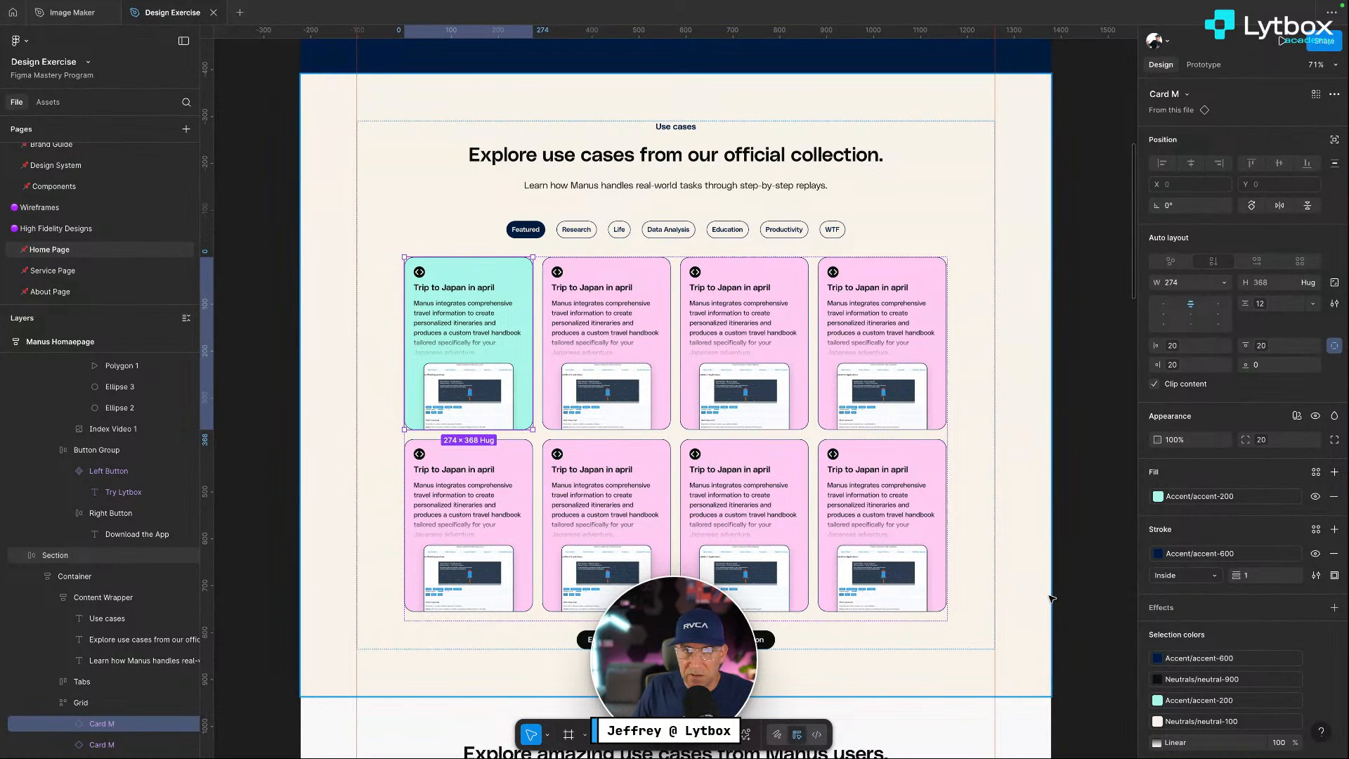
Open the Components page and fill the Card M main component with the accent-200 library color
{"action": "scroll", "coordinate": [782, 329], "scroll_direction": "up", "scroll_amount": 2}
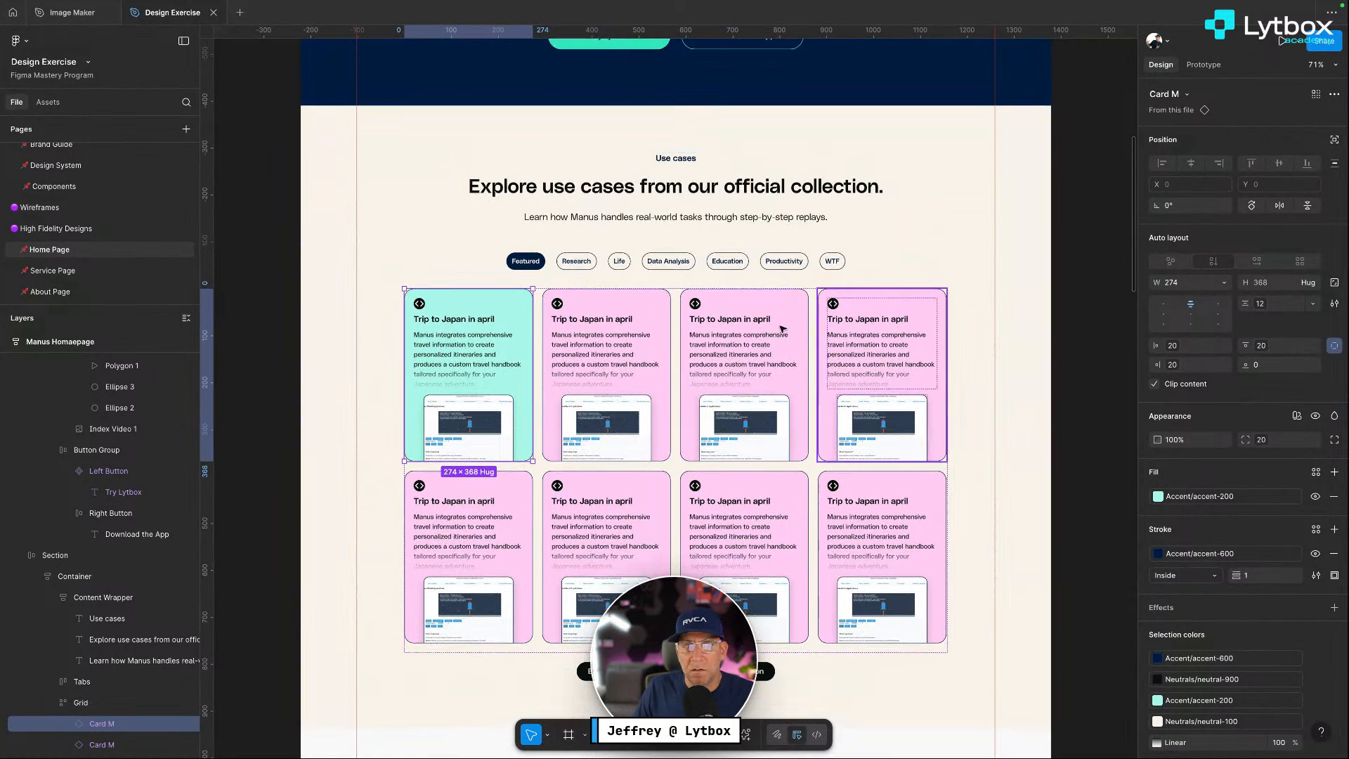
{"action": "left_click", "coordinate": [73, 185]}
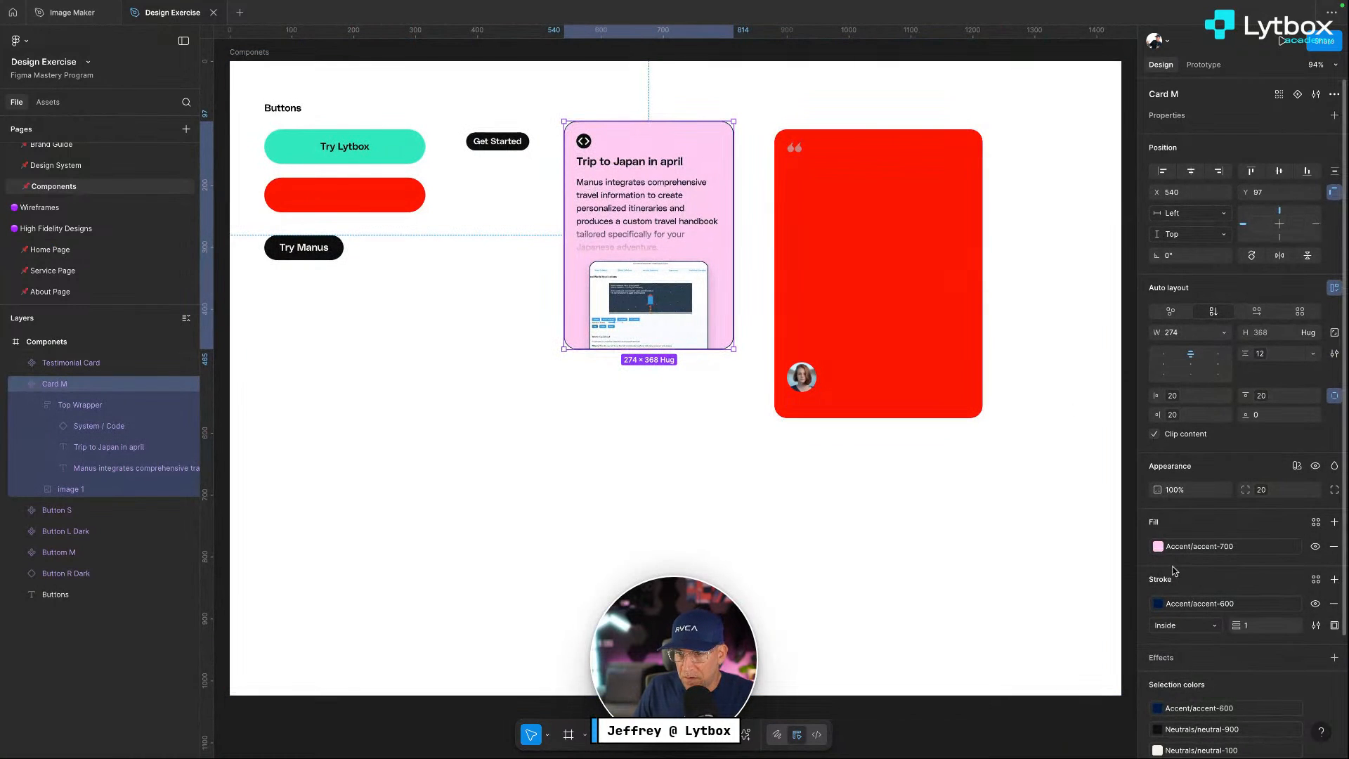
{"action": "left_click", "coordinate": [1158, 546]}
{"action": "left_click", "coordinate": [1027, 616]}
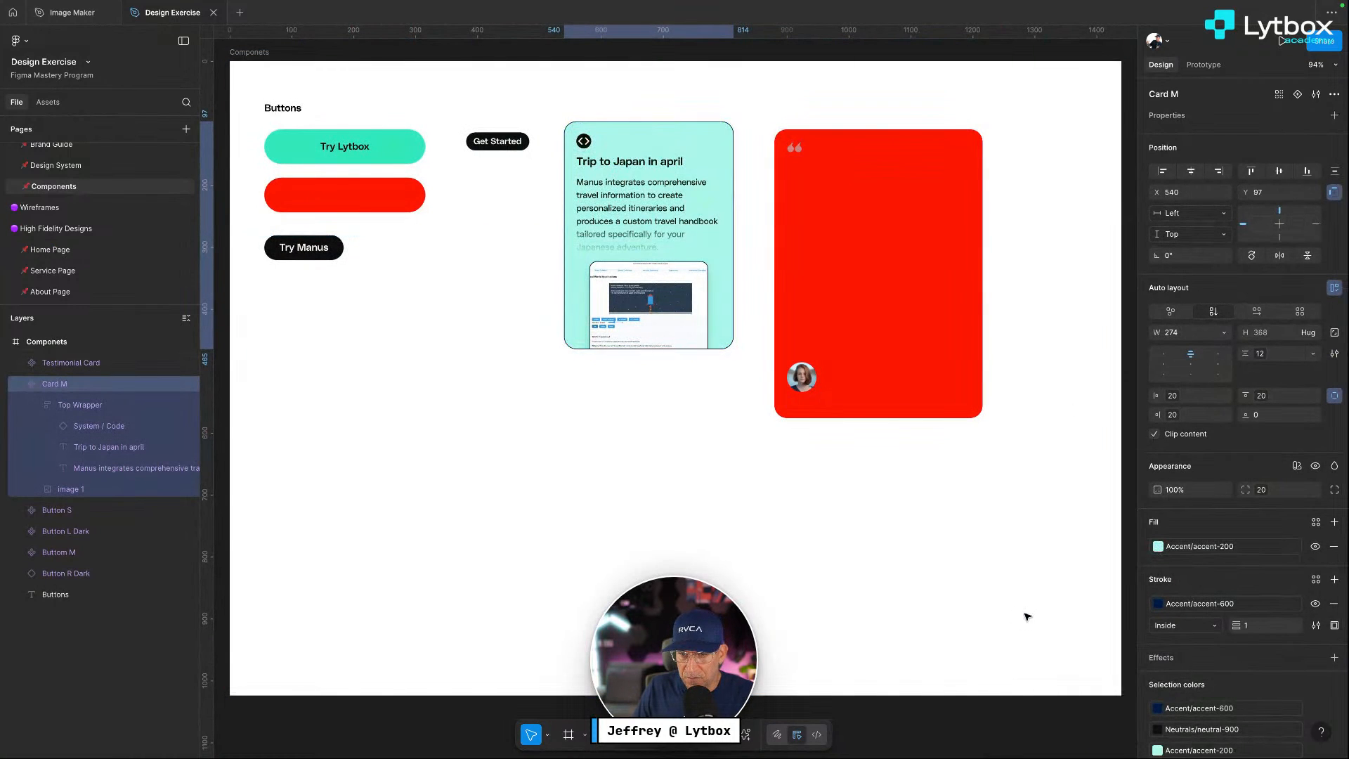
{"action": "key", "text": "Escape"}
On the Home Page, fill the "Explore more use cases from our official collection" button with the accent-600 library color
{"action": "left_click", "coordinate": [82, 251]}
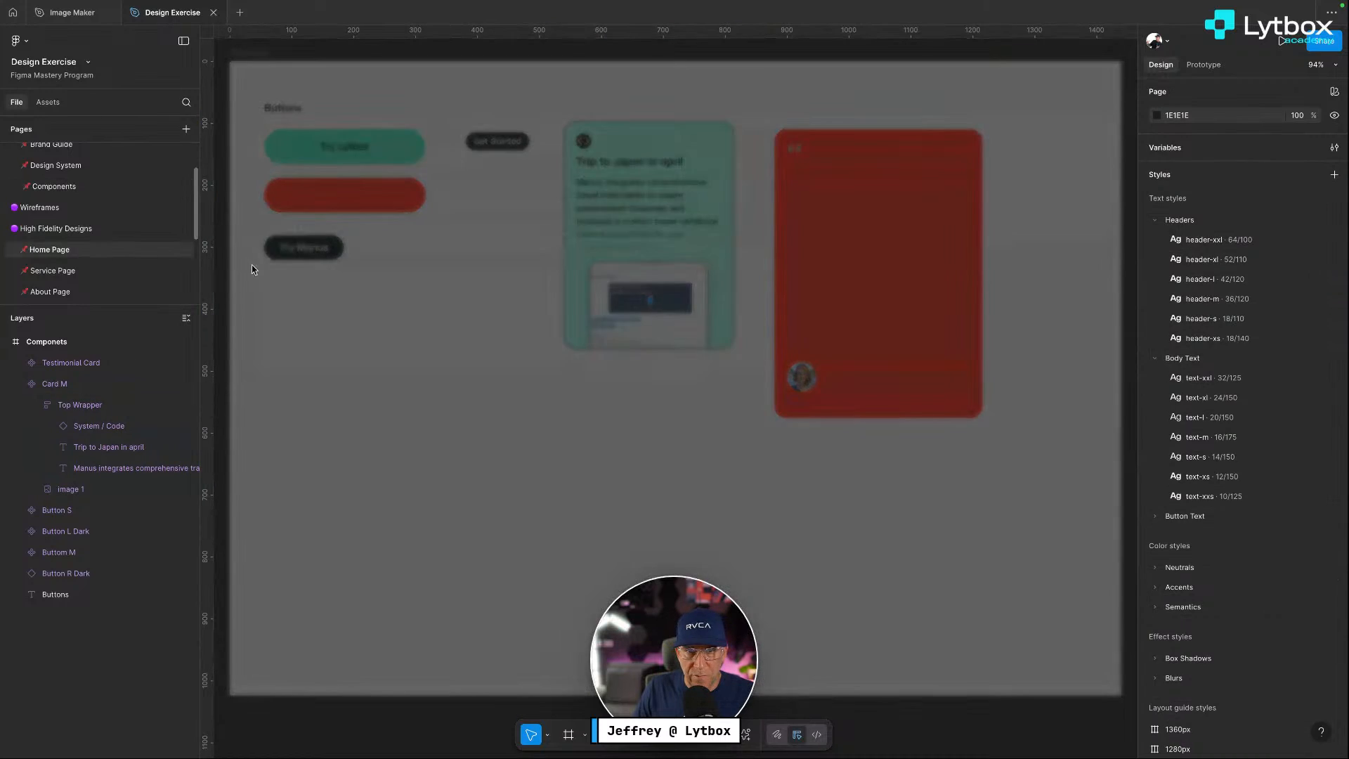
{"action": "scroll", "coordinate": [1024, 545], "scroll_direction": "down", "scroll_amount": 3}
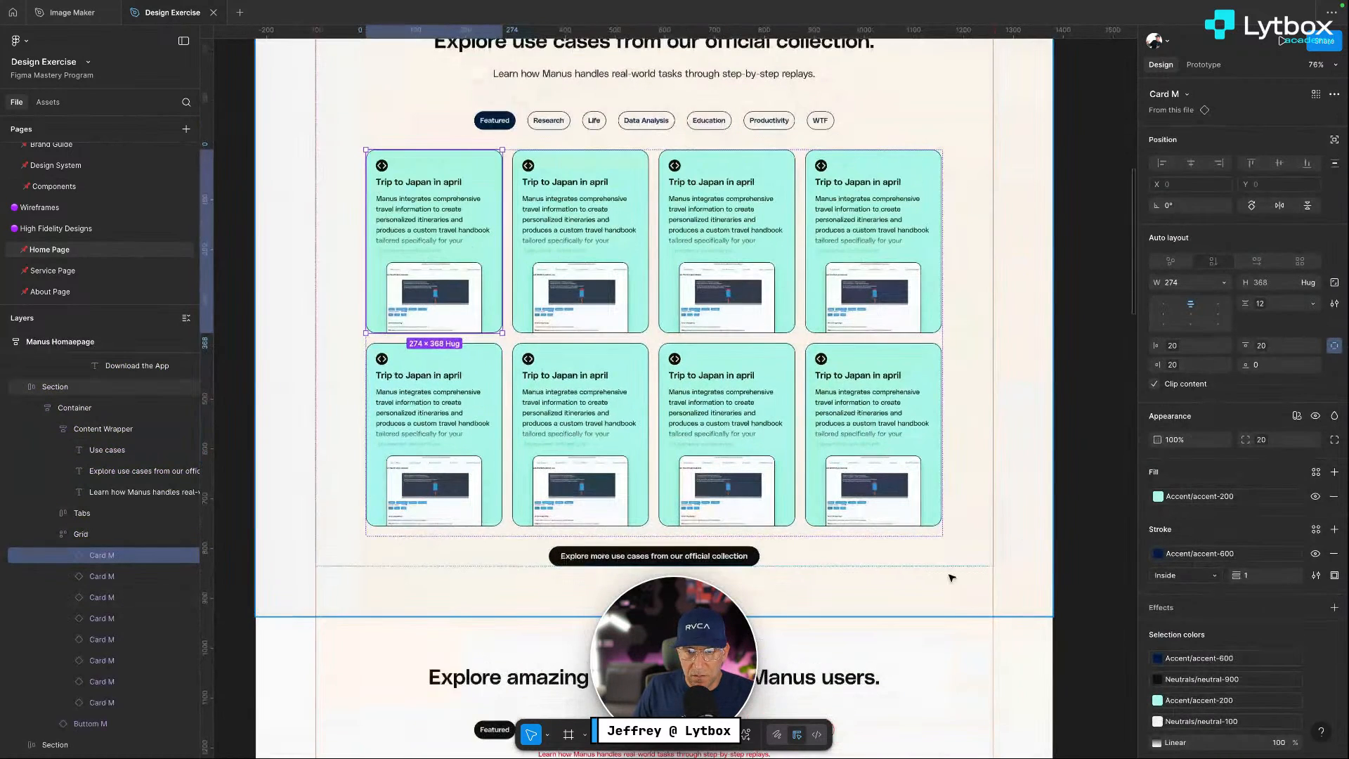
{"action": "left_click", "coordinate": [748, 559]}
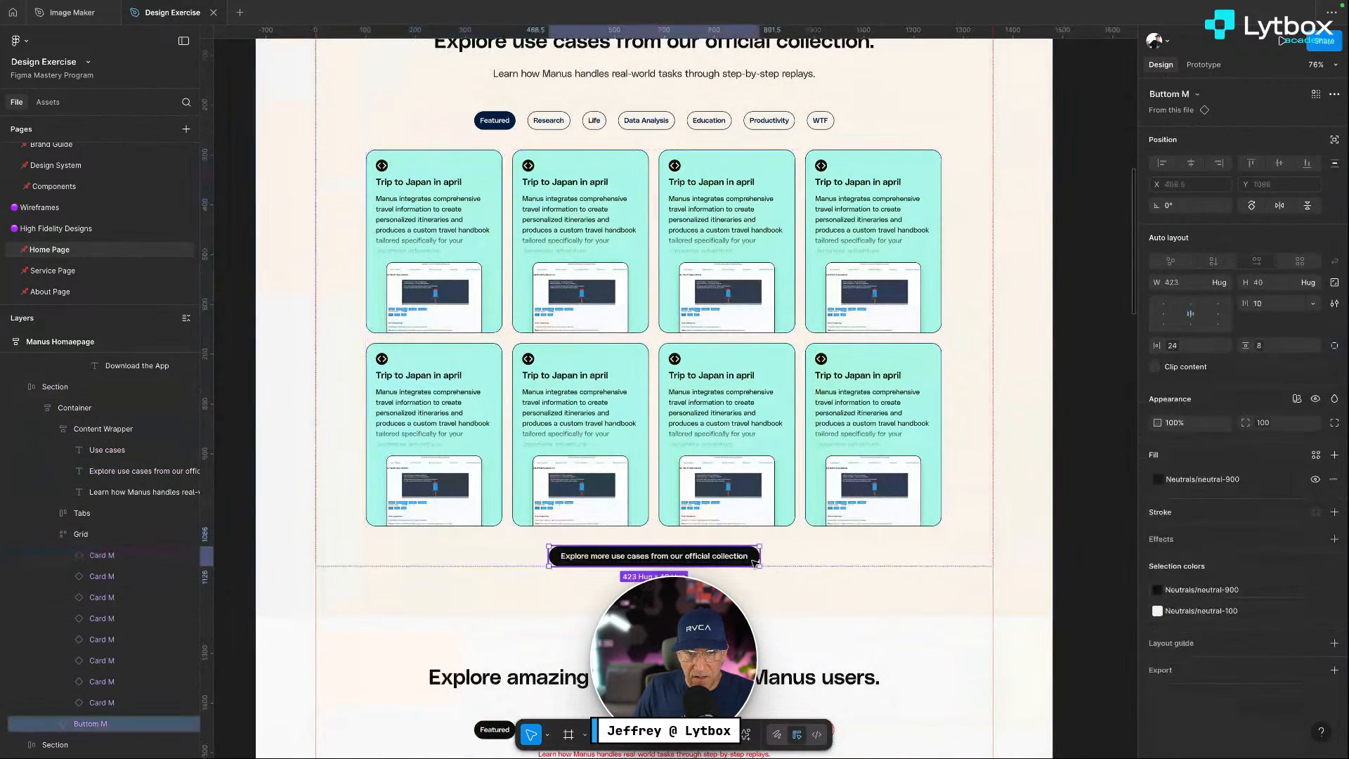
{"action": "left_click", "coordinate": [1158, 483]}
{"action": "left_click", "coordinate": [1122, 573]}
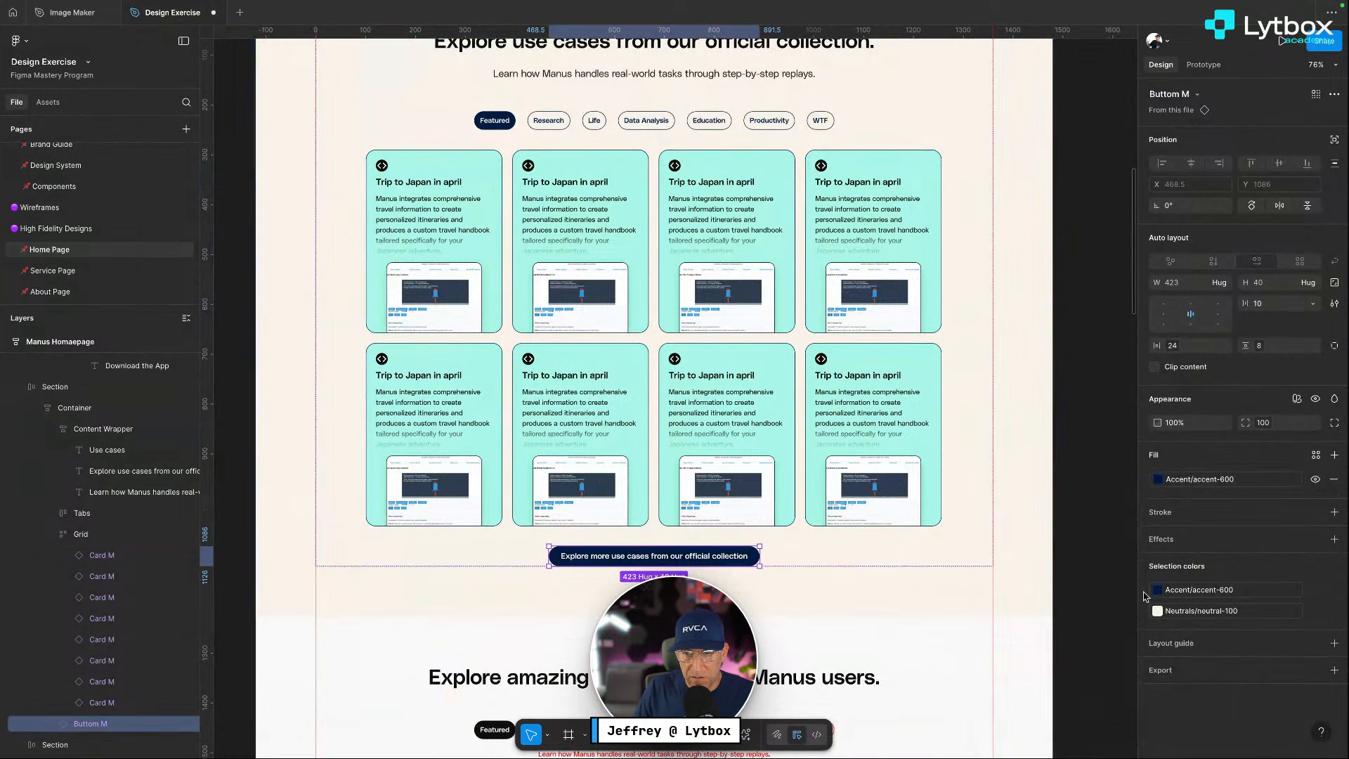
{"action": "left_click", "coordinate": [1157, 610]}
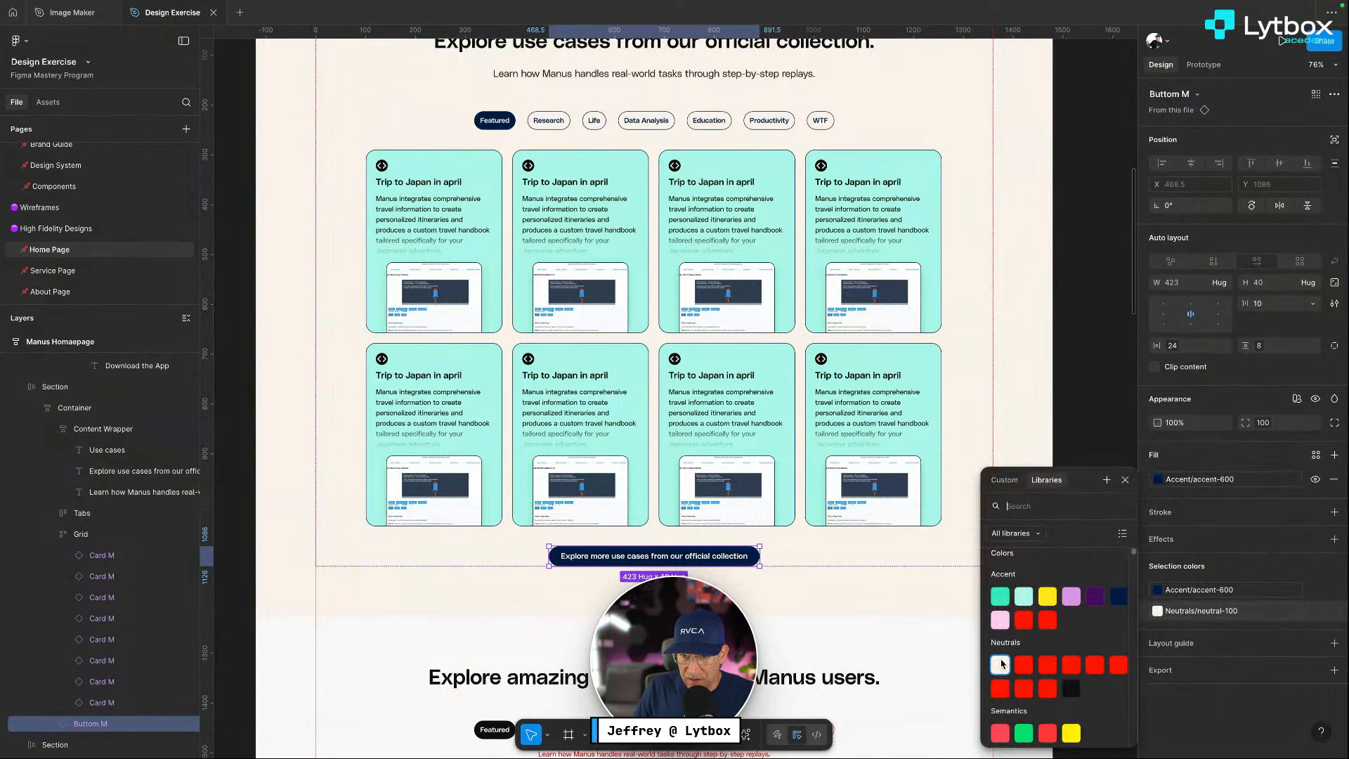
{"action": "left_click", "coordinate": [846, 618]}
Compare the official collection section's background and styling with the "Explore amazing use cases from Manus users." section below it
{"action": "scroll", "coordinate": [831, 608], "scroll_direction": "down", "scroll_amount": 1}
{"action": "scroll", "coordinate": [833, 608], "scroll_direction": "up", "scroll_amount": 4}
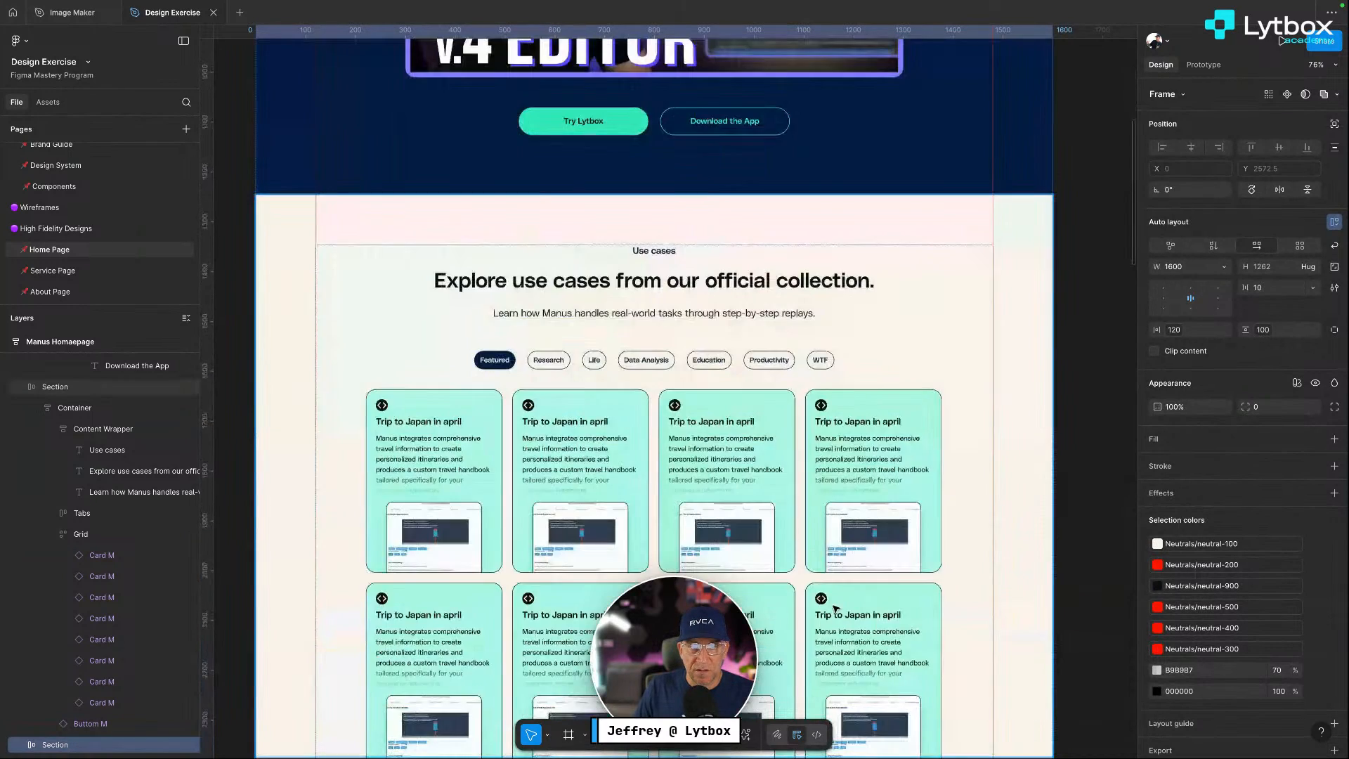
{"action": "scroll", "coordinate": [835, 609], "scroll_direction": "down", "scroll_amount": 5}
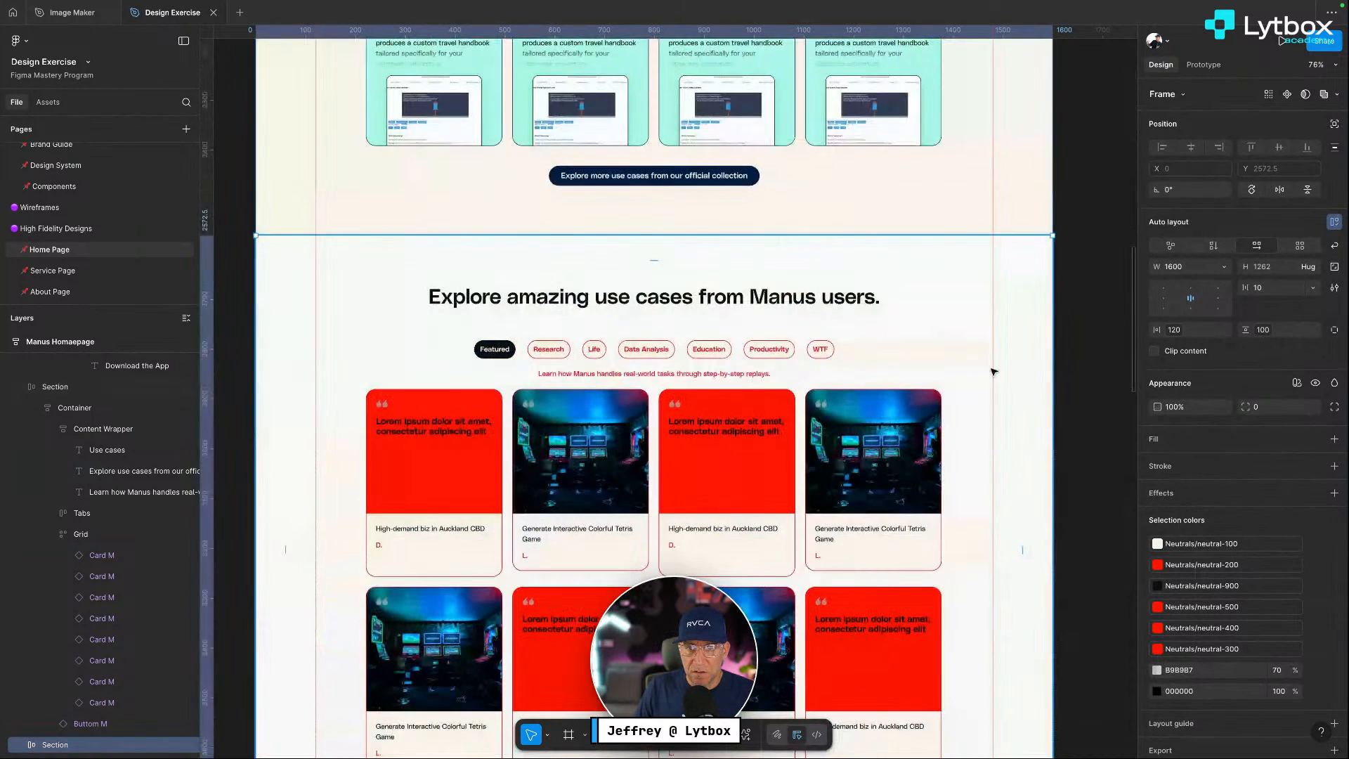
{"action": "left_click", "coordinate": [988, 269]}
{"action": "left_click", "coordinate": [1110, 189]}
{"action": "scroll", "coordinate": [1011, 314], "scroll_direction": "up", "scroll_amount": 1}
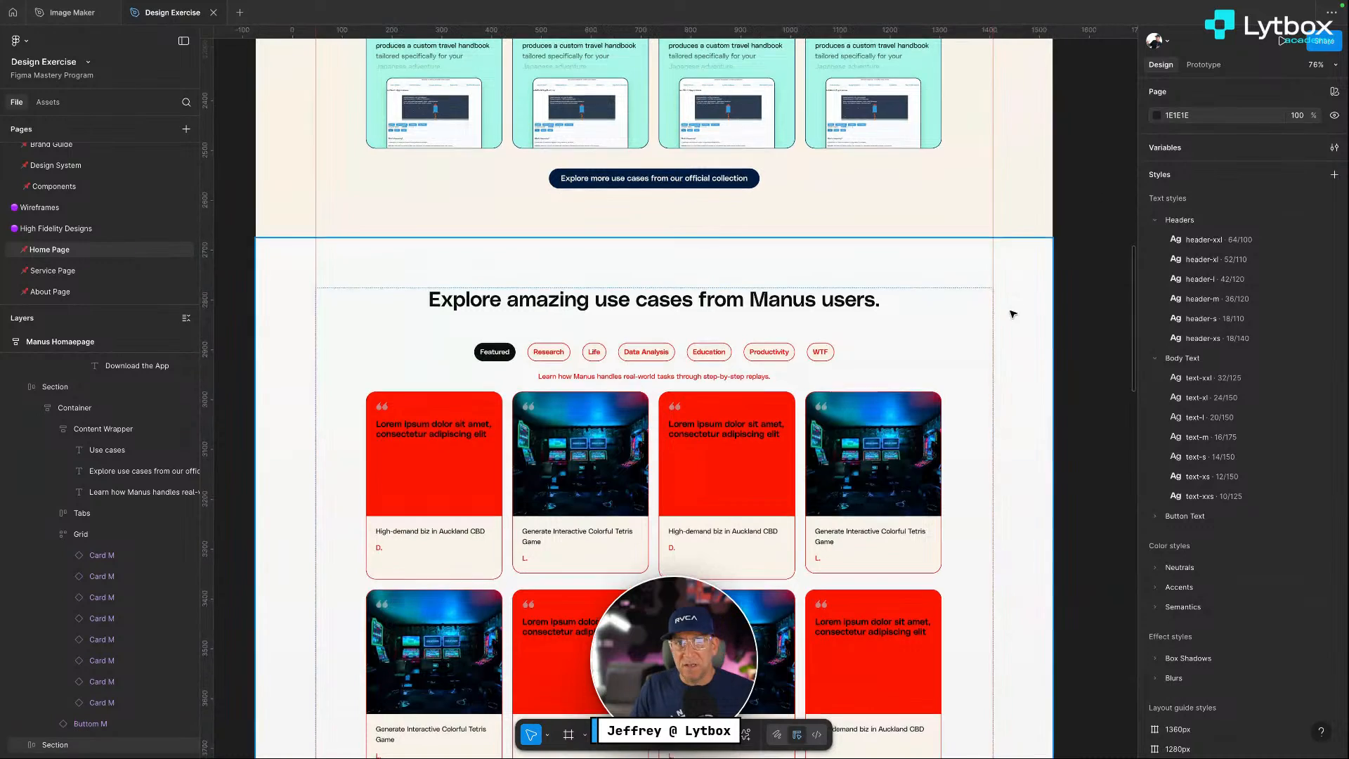
{"action": "scroll", "coordinate": [1012, 314], "scroll_direction": "up", "scroll_amount": 6}
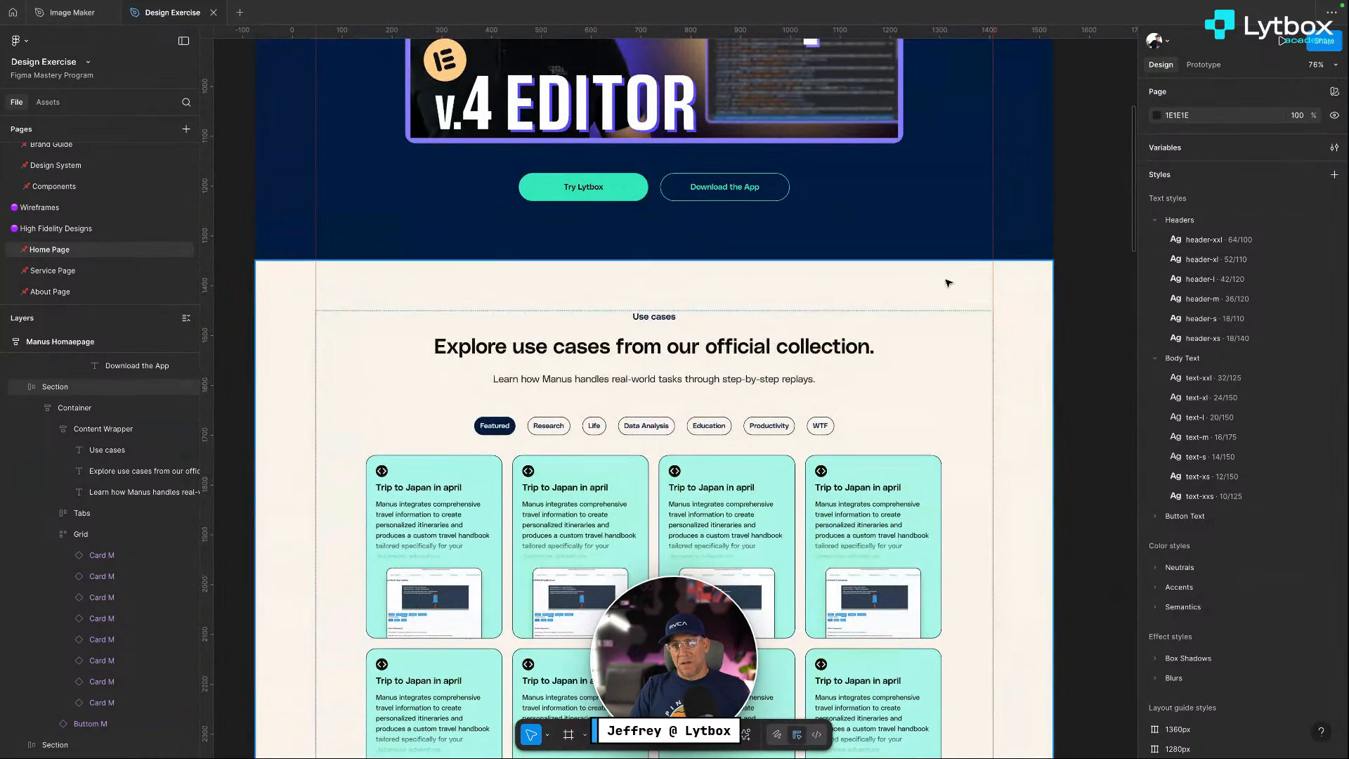
{"action": "left_click", "coordinate": [947, 283]}
{"action": "scroll", "coordinate": [972, 313], "scroll_direction": "down", "scroll_amount": 7}
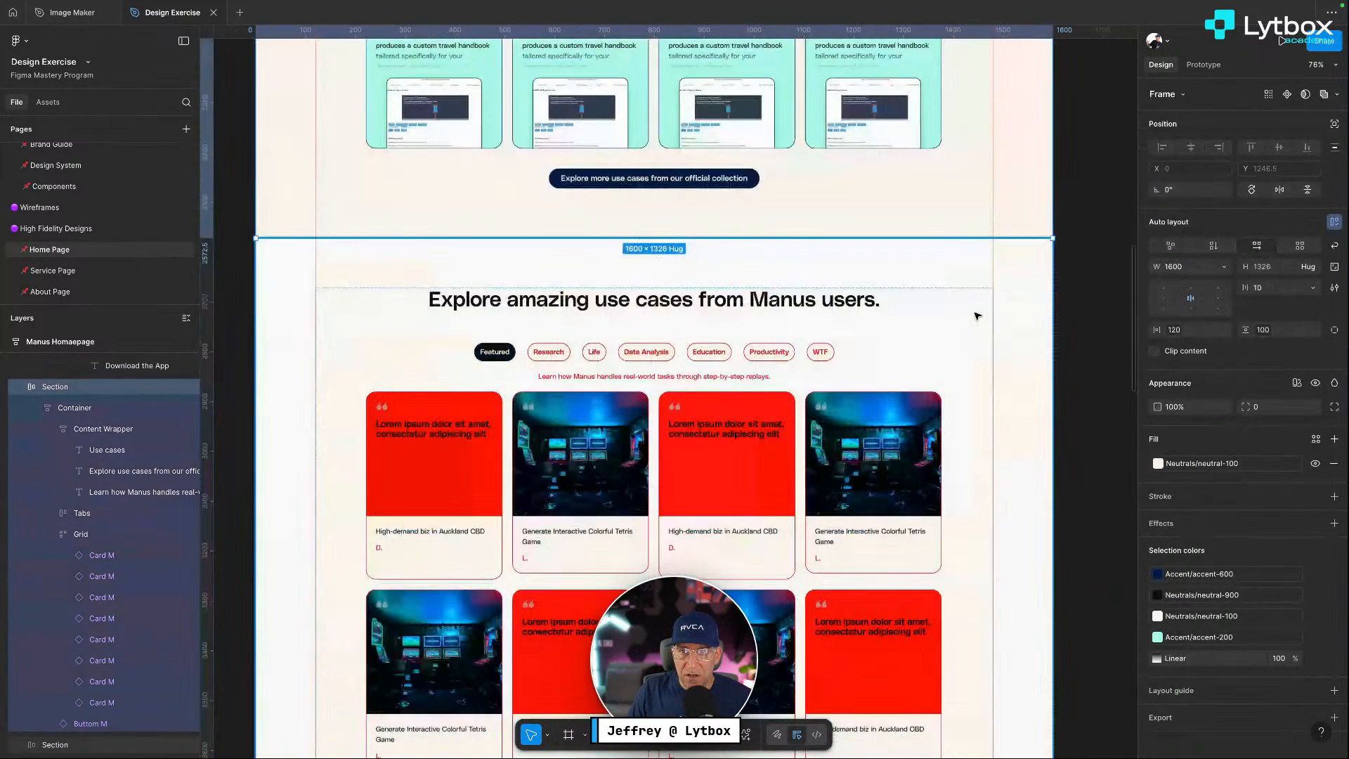
Replace the whole homepage frame's linear gradient fill with the solid accent-500 library color
{"action": "key", "text": "Escape"}
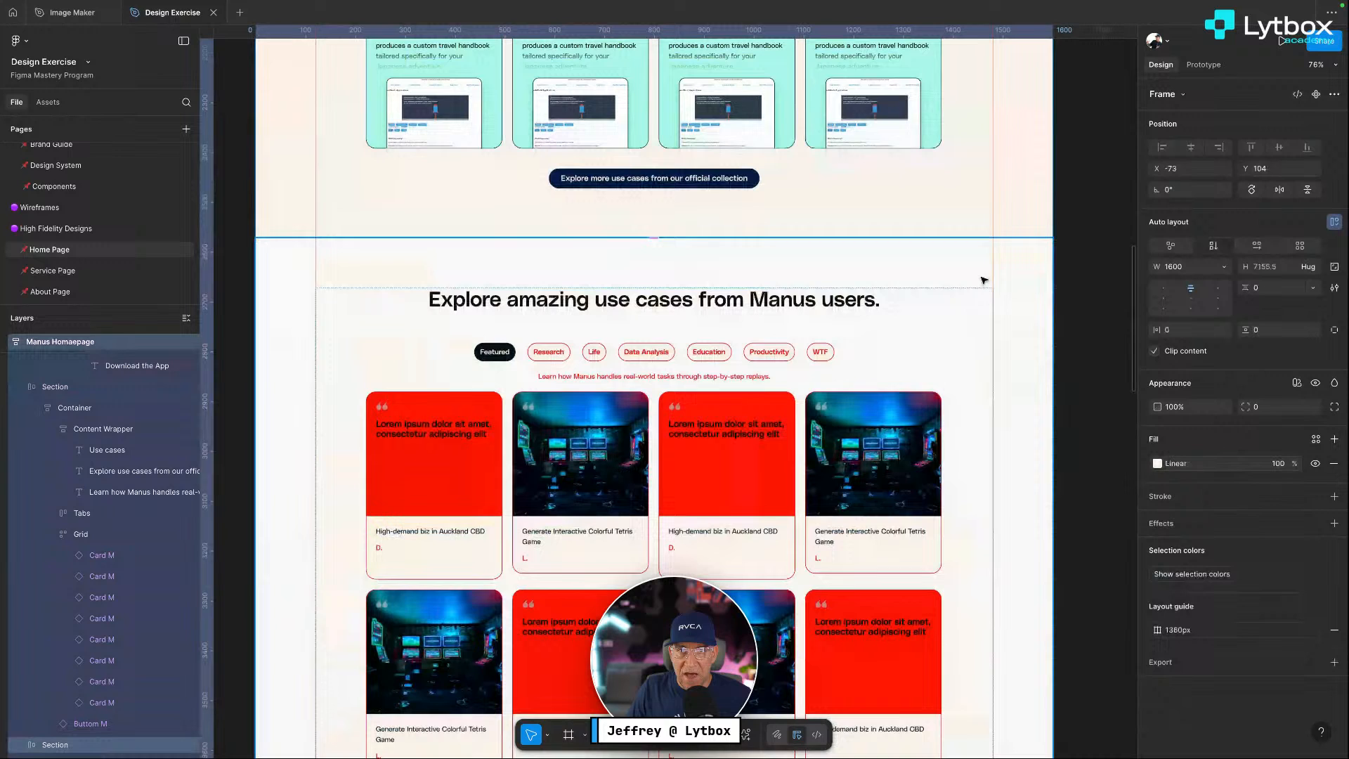
{"action": "left_click", "coordinate": [1156, 464]}
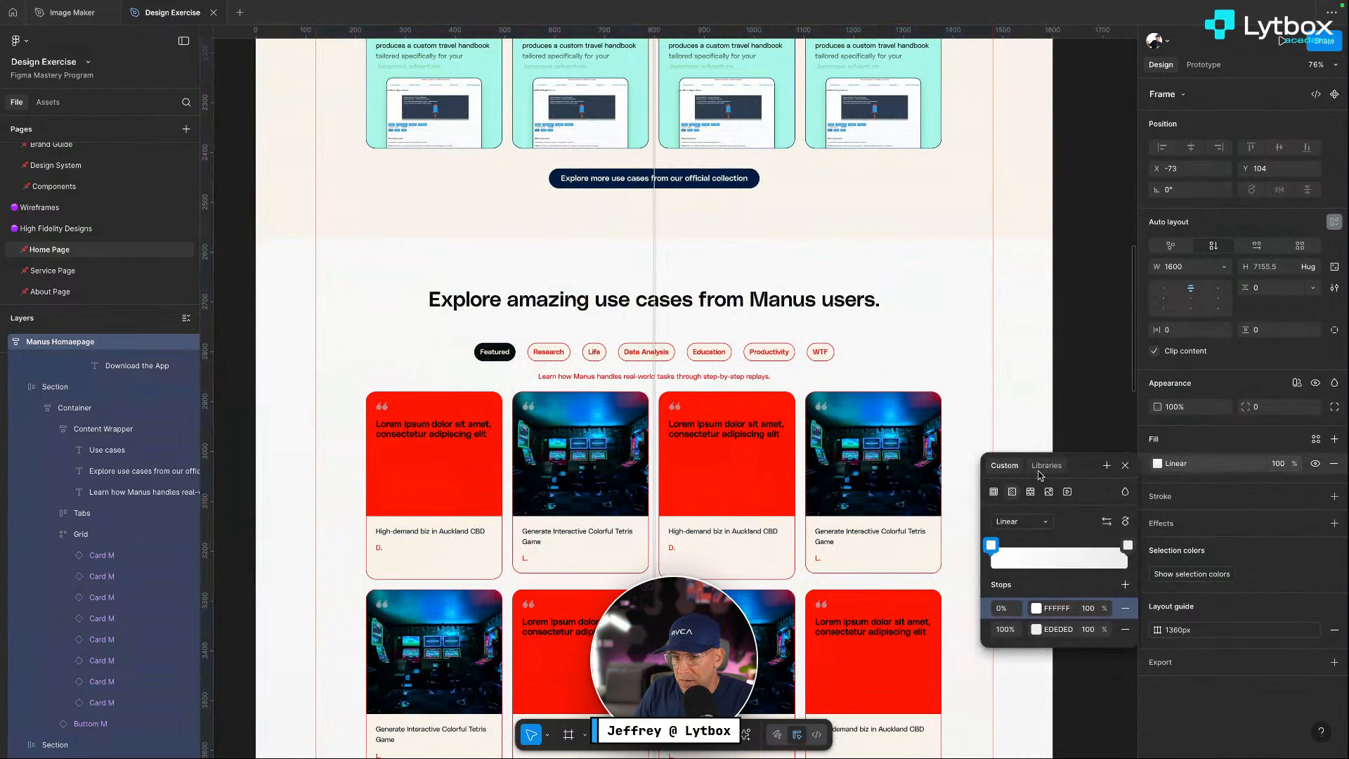
{"action": "left_click", "coordinate": [993, 491]}
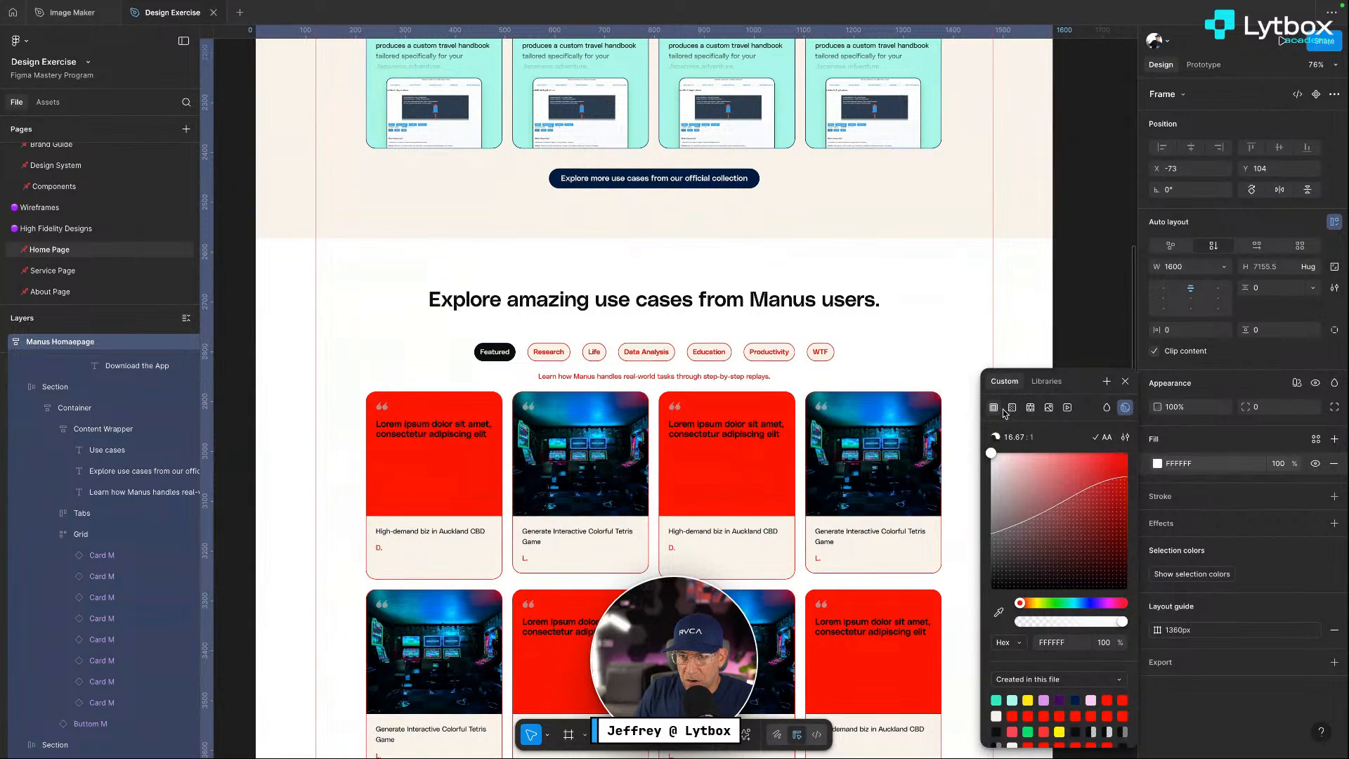
{"action": "left_click", "coordinate": [1046, 381]}
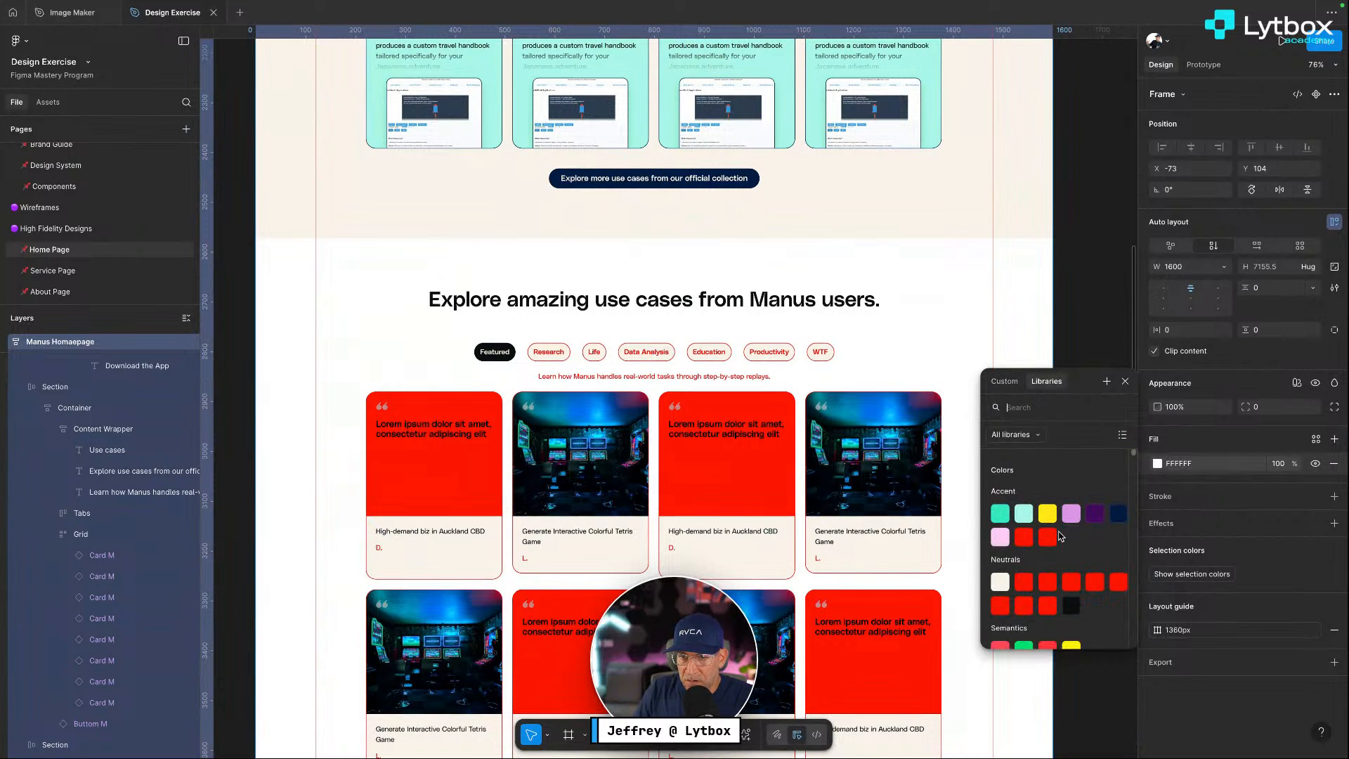
{"action": "left_click", "coordinate": [1094, 513]}
{"action": "key", "text": "Escape"}
Fill the "Explore amazing use cases from Manus users." heading with the neutral-100 library color
{"action": "scroll", "coordinate": [781, 321], "scroll_direction": "up", "scroll_amount": 1}
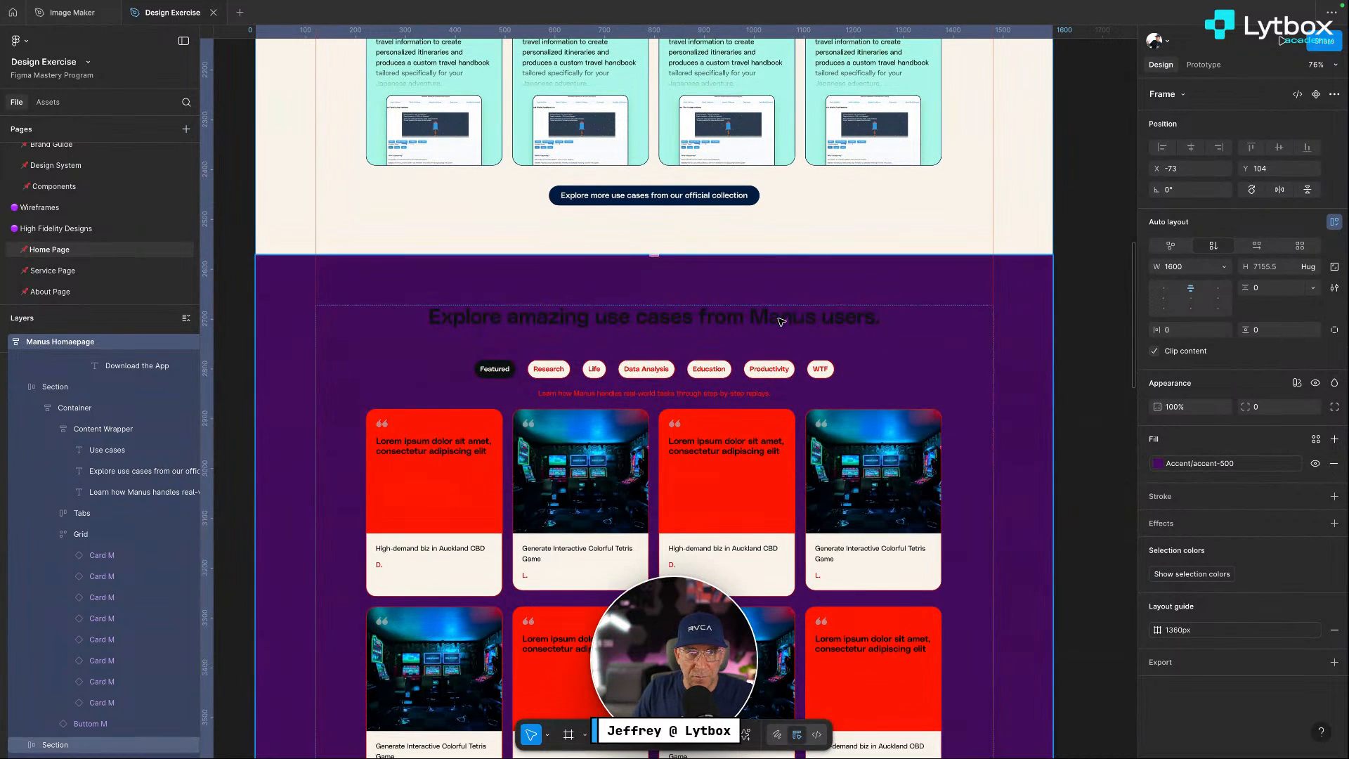
{"action": "left_click", "coordinate": [782, 320]}
{"action": "left_click", "coordinate": [607, 316], "text": "super"}
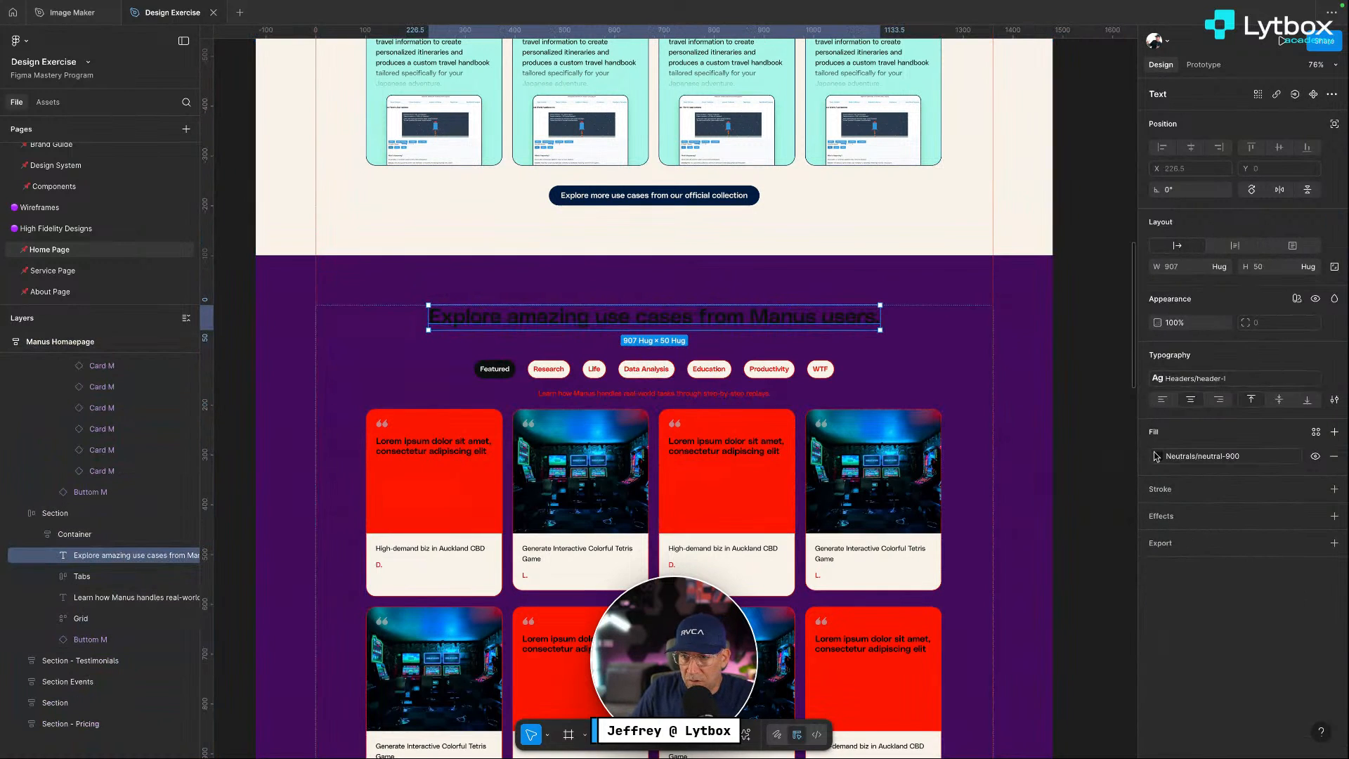
{"action": "left_click", "coordinate": [1160, 457]}
{"action": "left_click", "coordinate": [1000, 618]}
{"action": "key", "text": "Escape"}
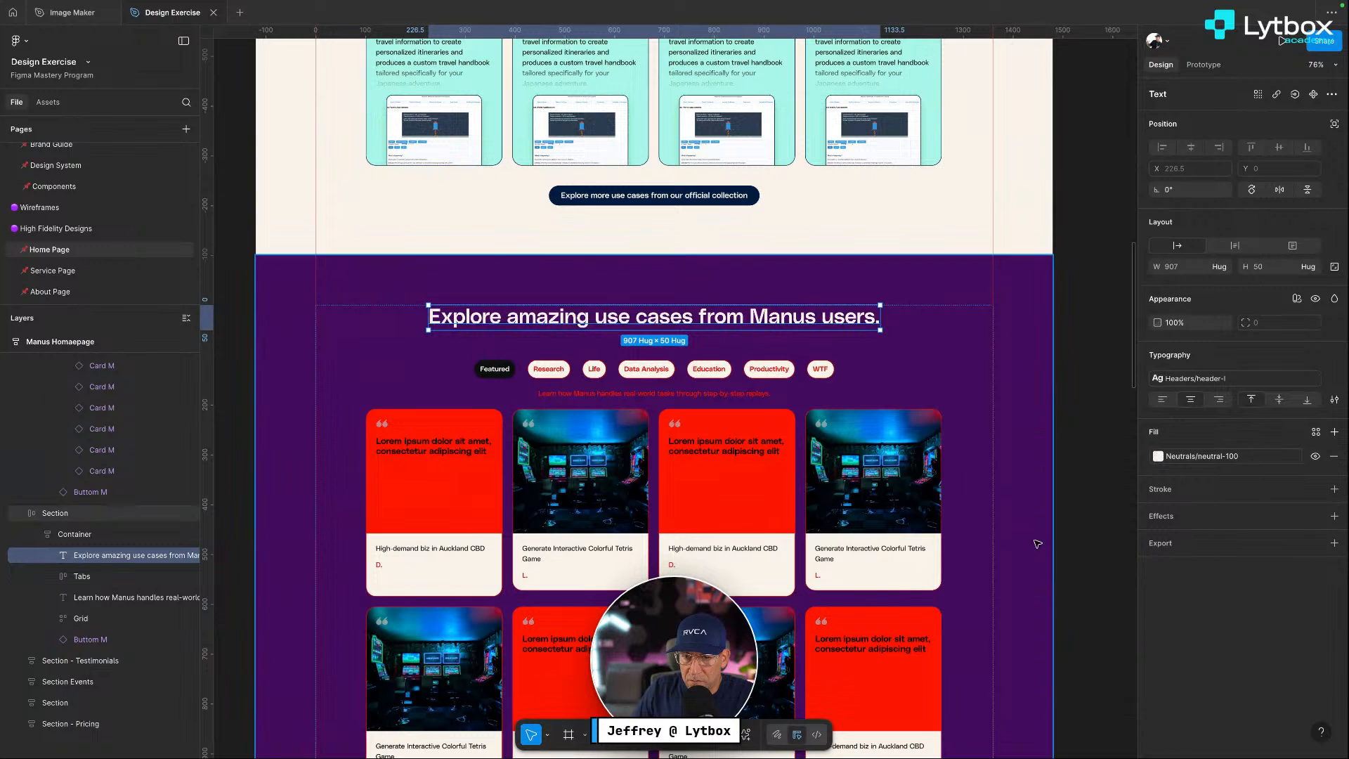
Fill the "Learn how Manus handles real-world tasks" line below the tabs with the neutral-100 library color
{"action": "left_click", "coordinate": [654, 393]}
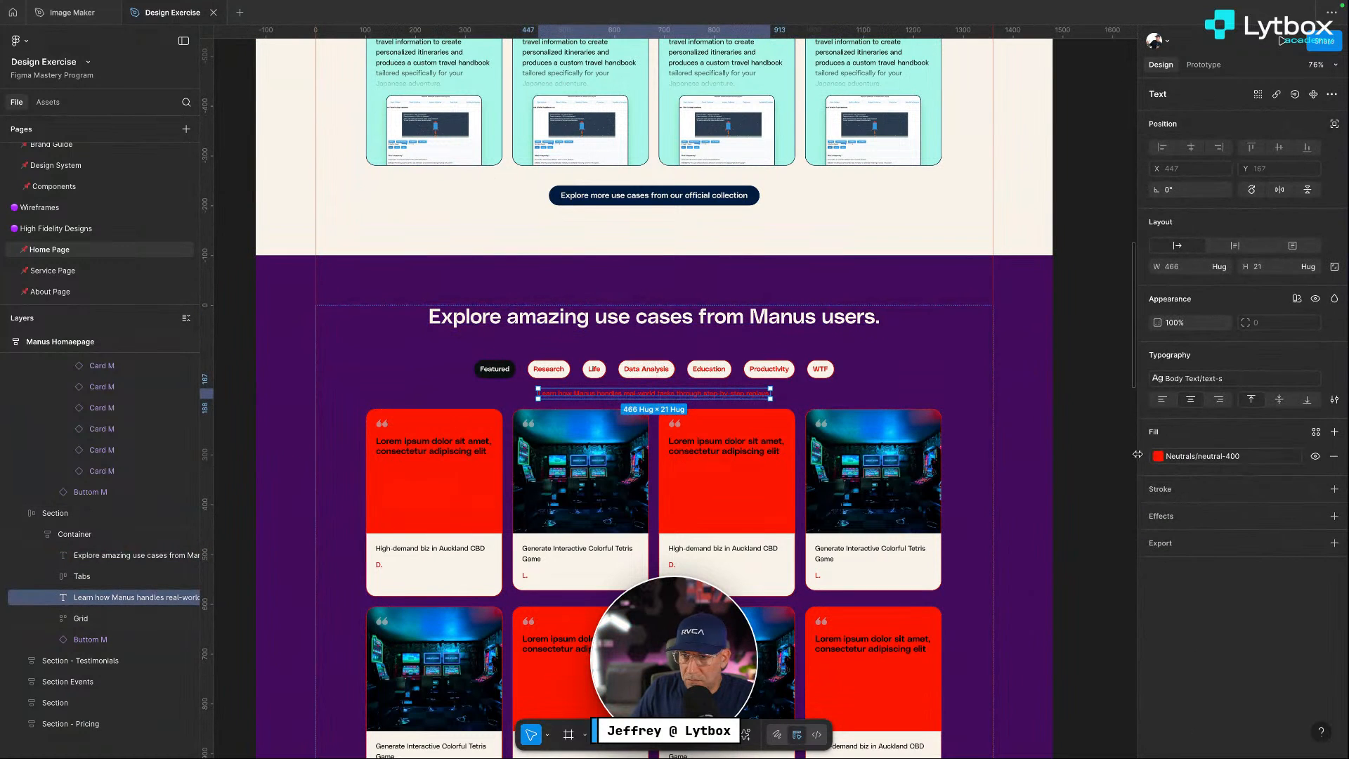
{"action": "left_click", "coordinate": [1158, 457]}
{"action": "left_click", "coordinate": [1001, 643]}
{"action": "key", "text": "Escape"}
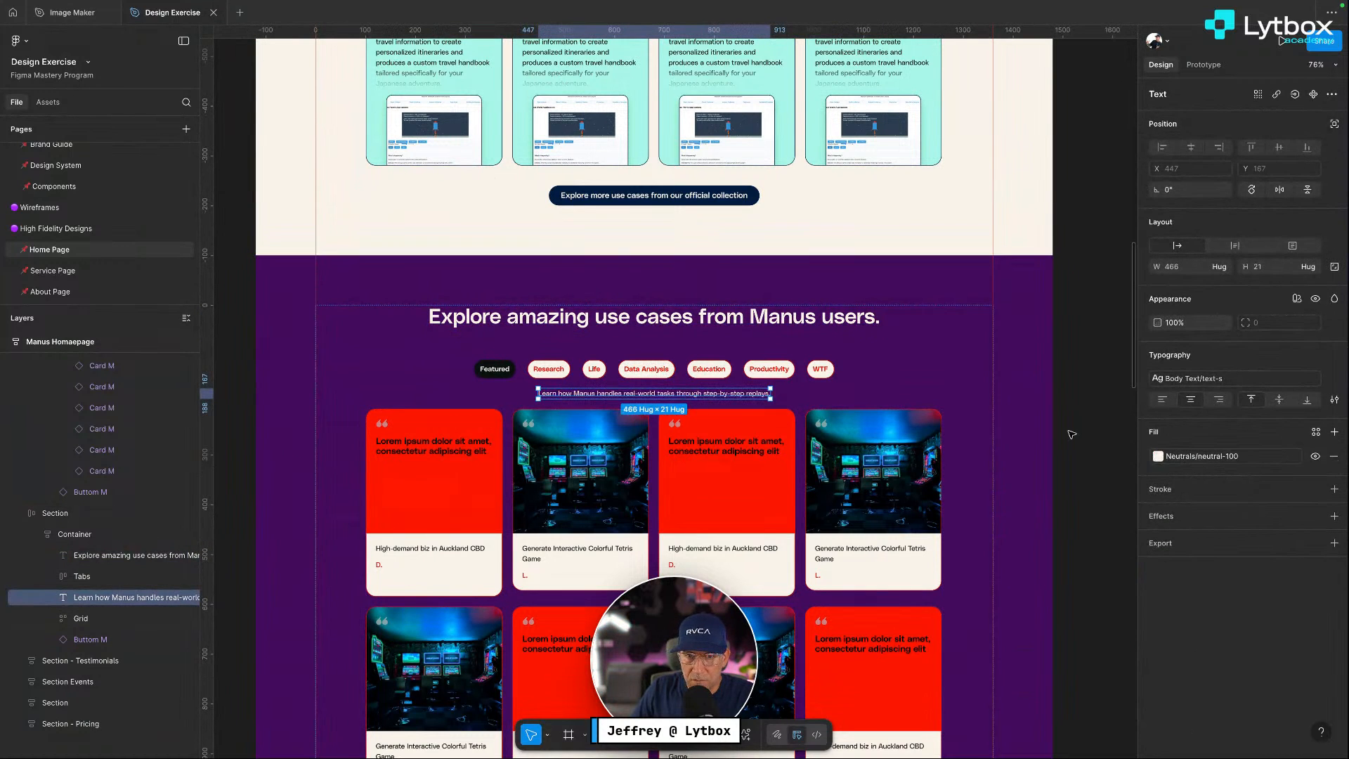
{"action": "key", "text": "Escape"}
Replace the neutral-100 color across the Manus users section's tabs with accent-500, after trying accent-400
{"action": "double_click", "coordinate": [819, 367]}
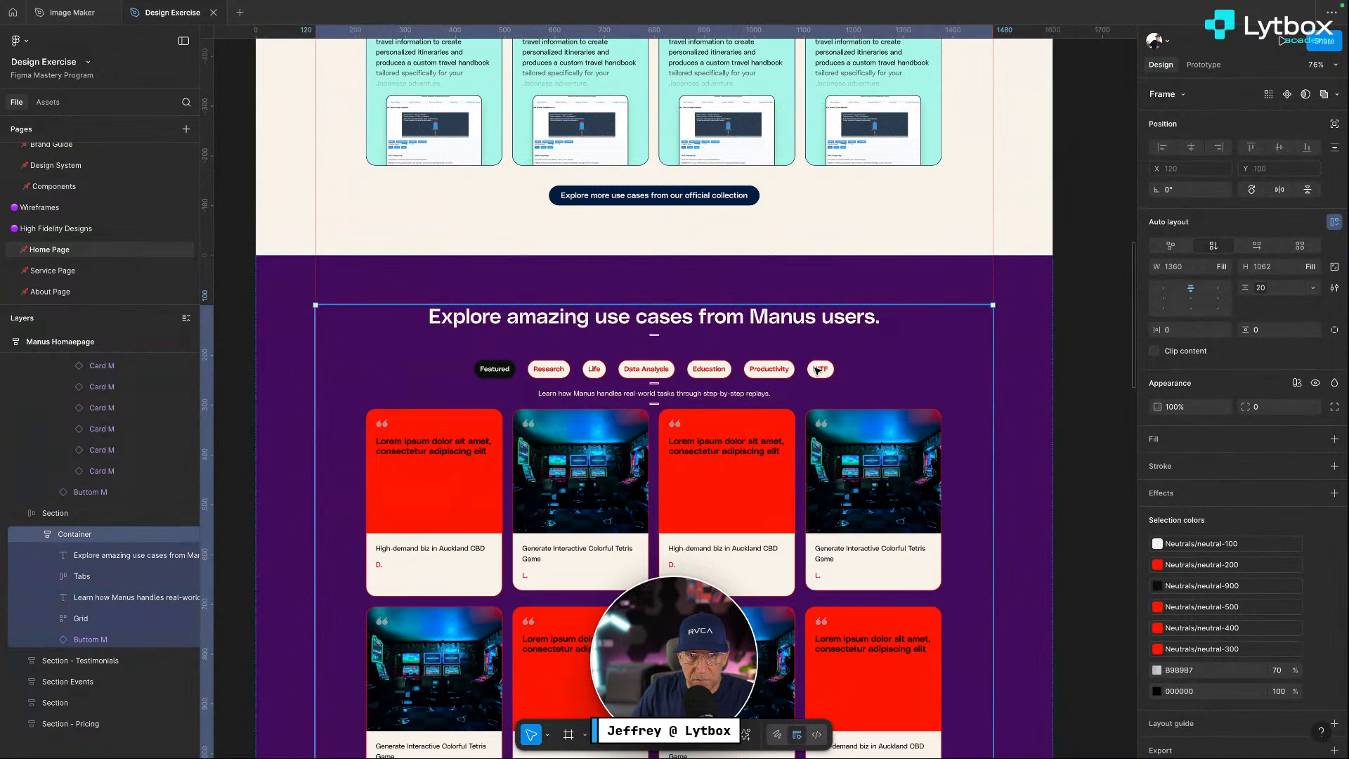
{"action": "left_click", "coordinate": [776, 374]}
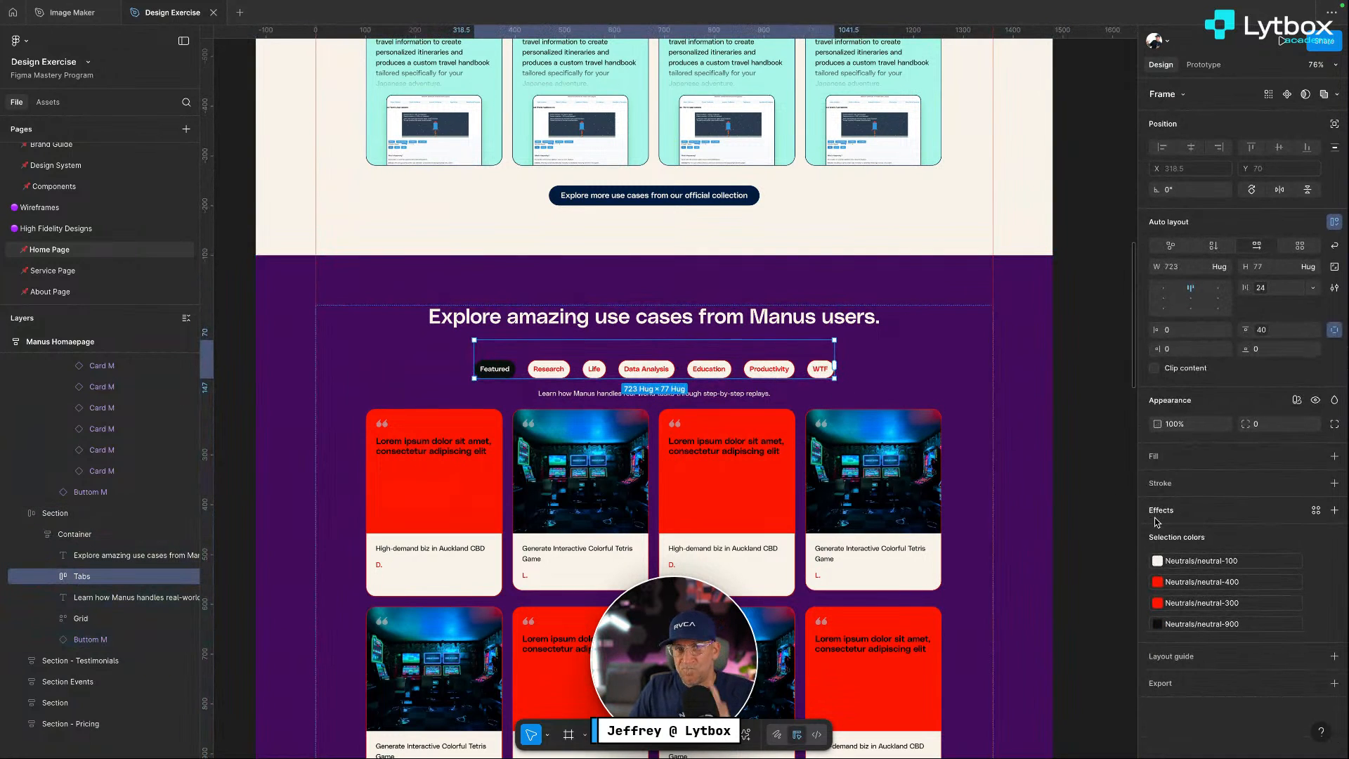
{"action": "left_click", "coordinate": [1157, 560]}
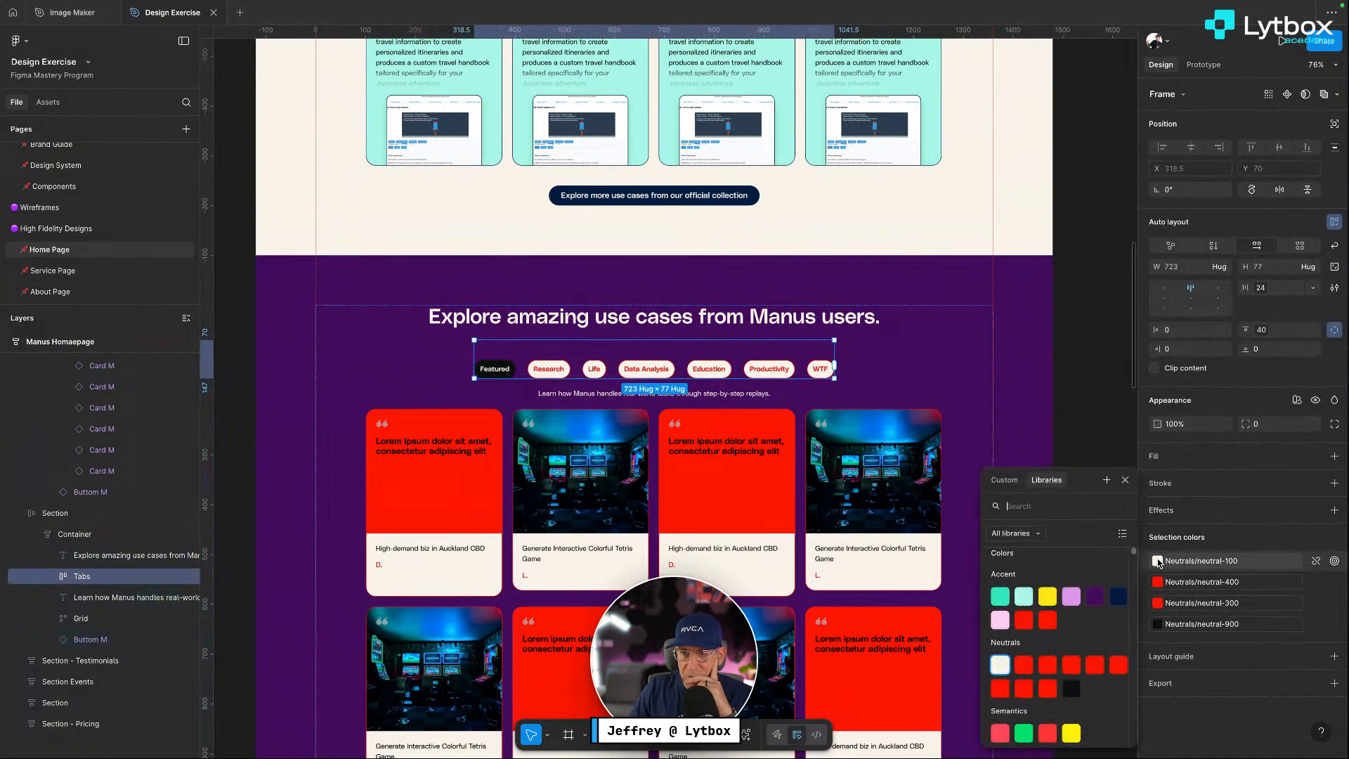
{"action": "left_click", "coordinate": [1069, 596]}
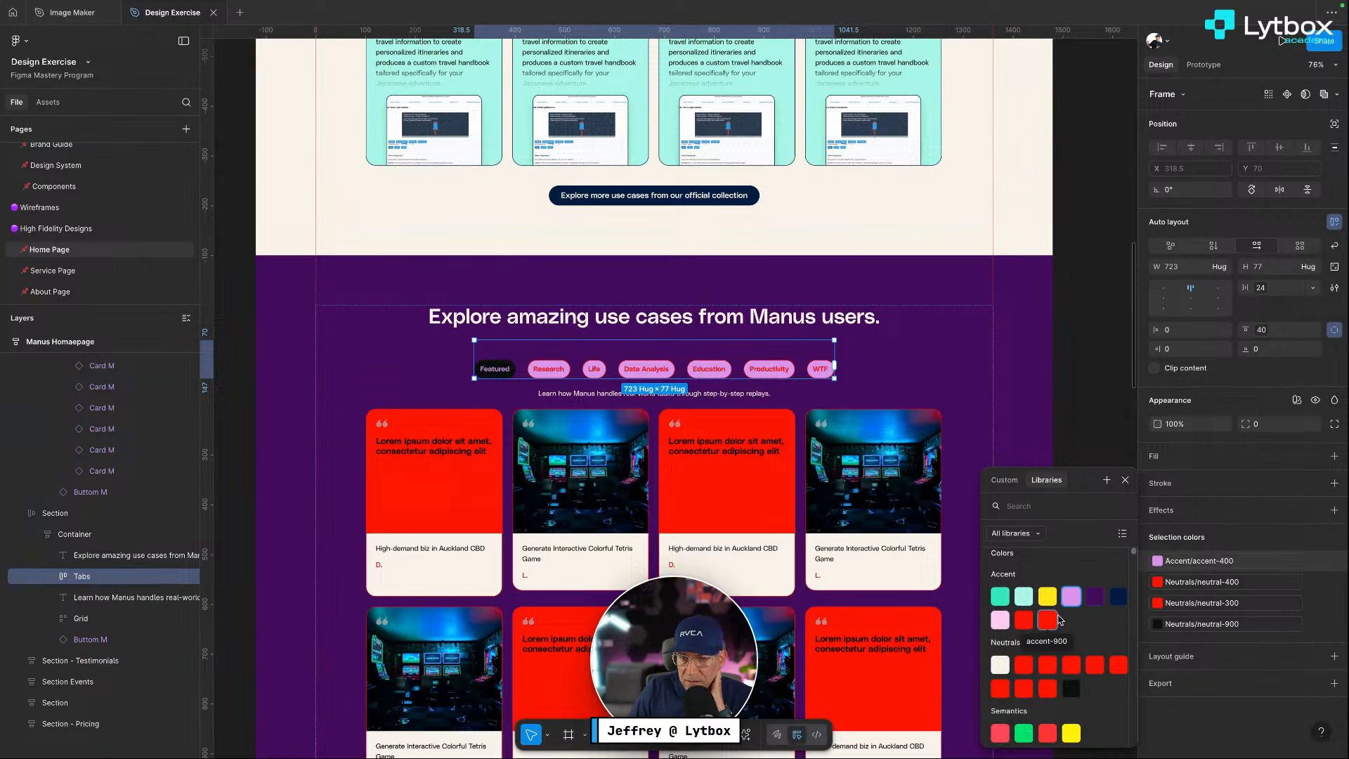
{"action": "left_click", "coordinate": [1094, 596]}
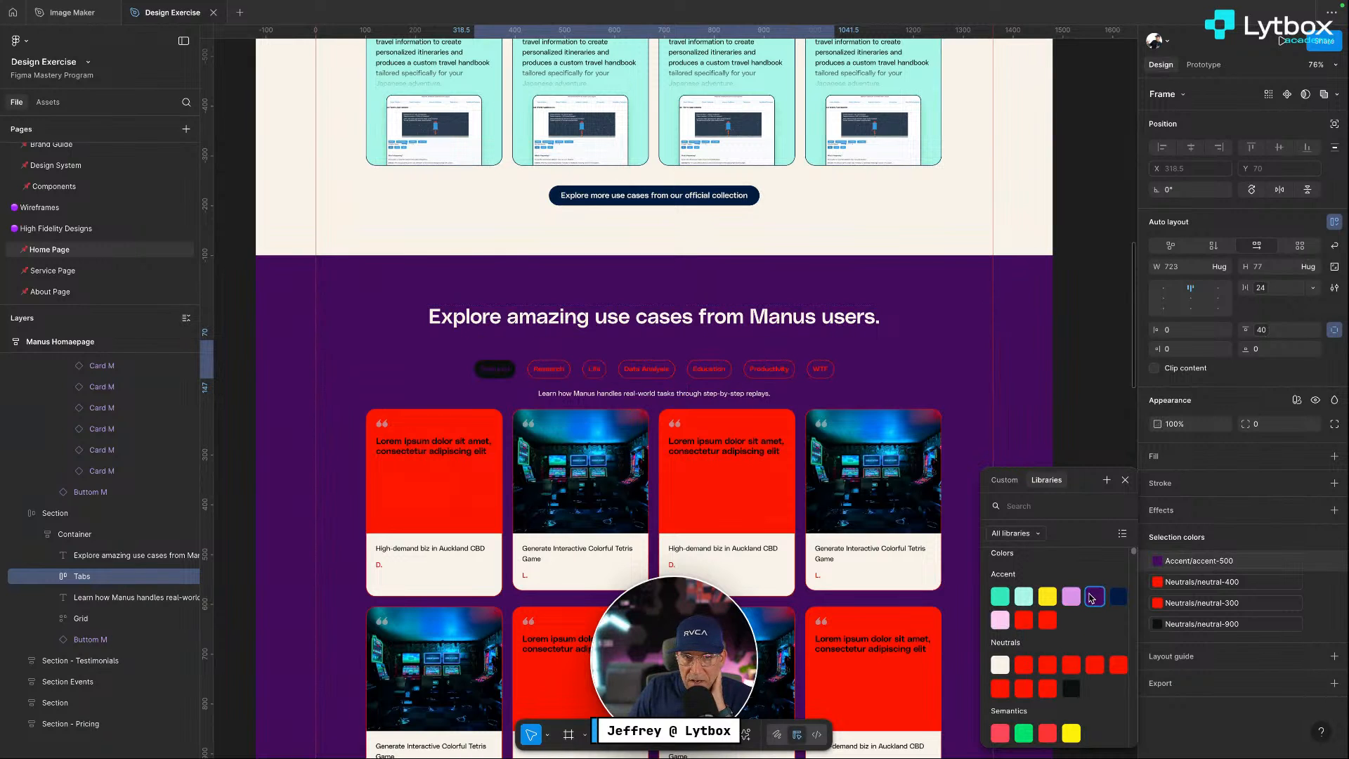
Replace the neutral-400 and neutral-300 colors across the section's tabs with the accent-700 library color
{"action": "left_click", "coordinate": [1162, 583]}
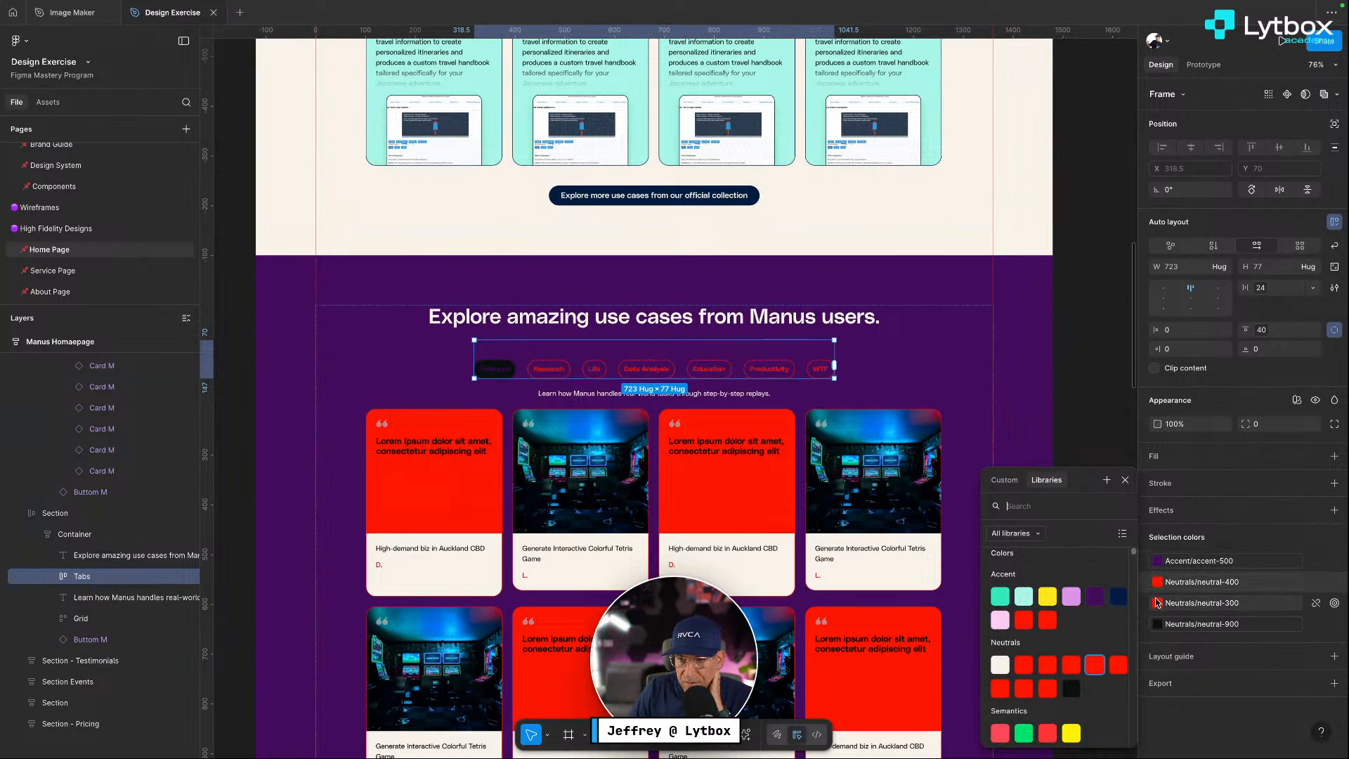
{"action": "left_click", "coordinate": [1000, 621]}
{"action": "left_click", "coordinate": [1004, 625]}
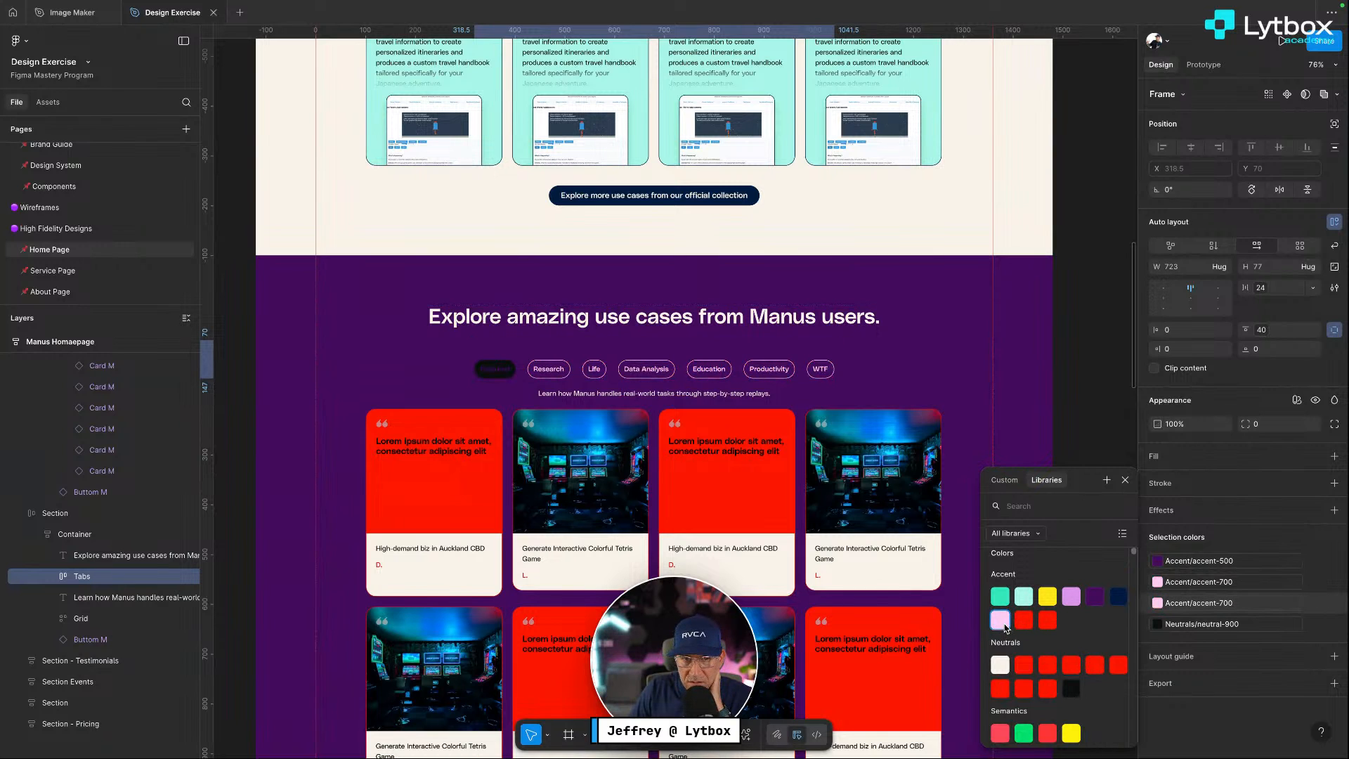
Fill the Manus users section's "Featured" tab with the accent-700 library color
{"action": "left_click", "coordinate": [496, 371]}
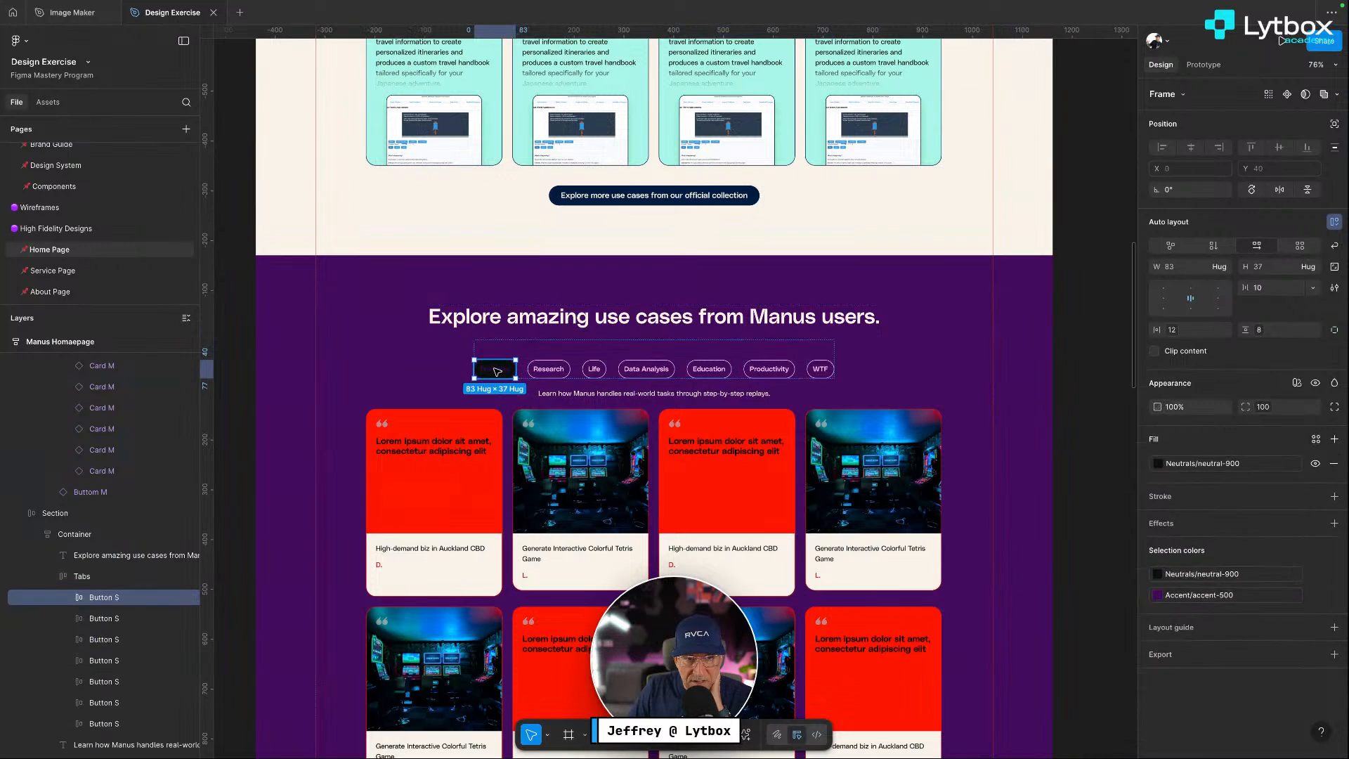
{"action": "left_click", "coordinate": [1157, 577]}
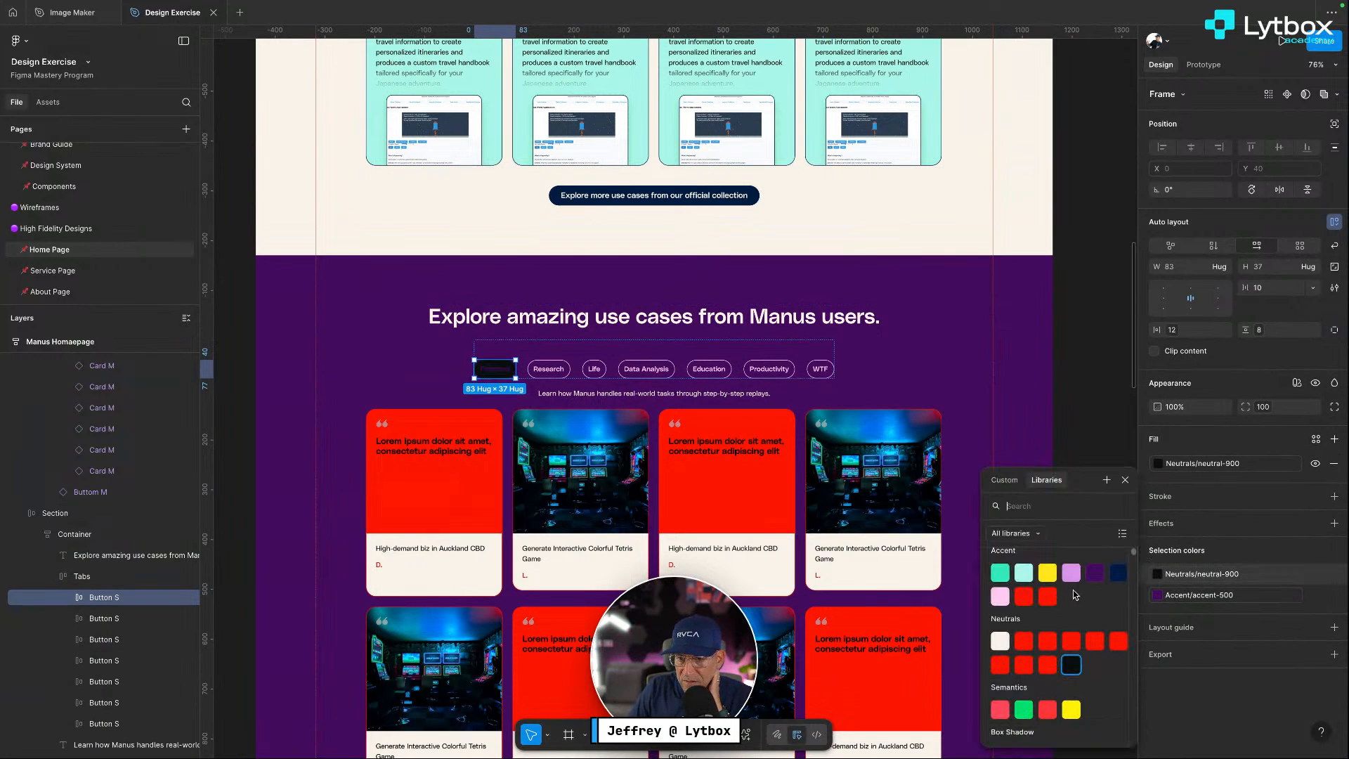
{"action": "left_click", "coordinate": [1000, 597]}
{"action": "left_click", "coordinate": [1072, 420]}
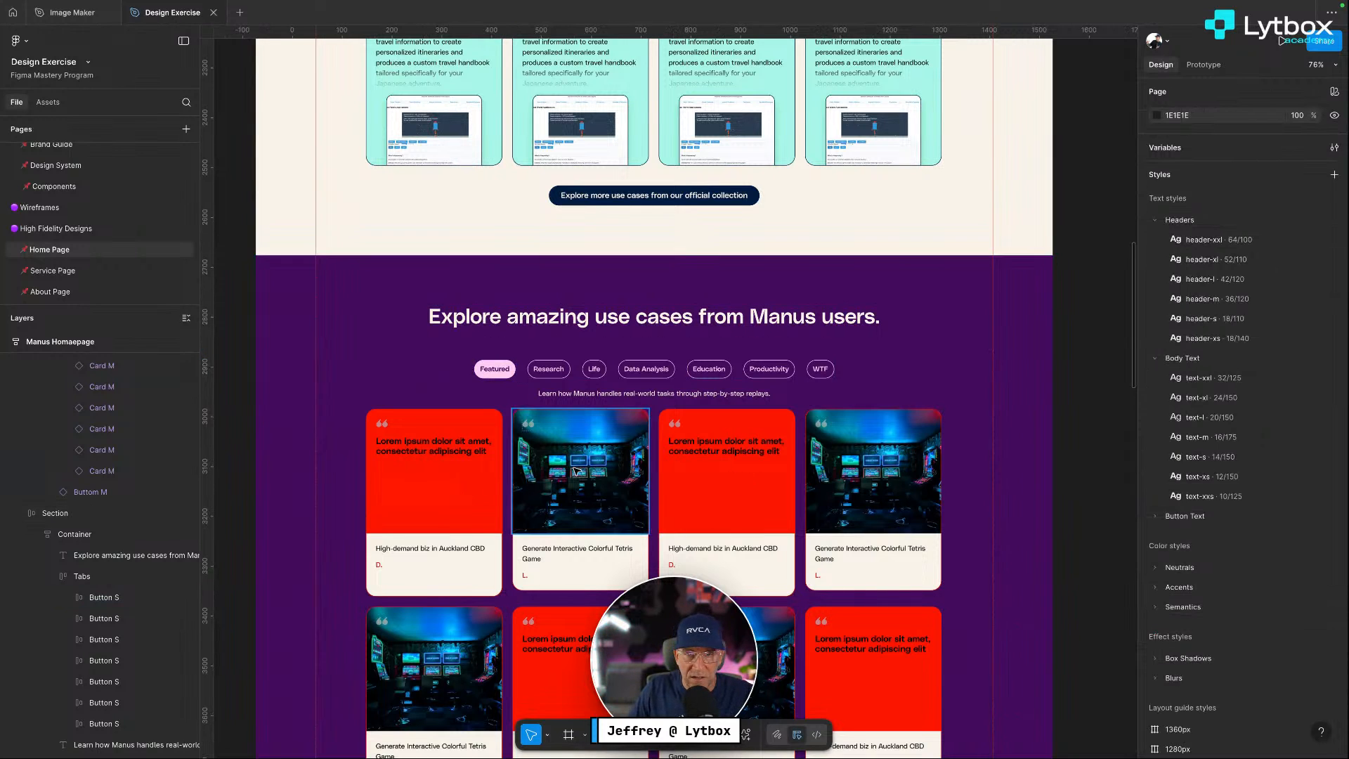
On the Components page, fill the Testimonial Card component with the accent-700 library color
{"action": "scroll", "coordinate": [576, 469], "scroll_direction": "down", "scroll_amount": 5}
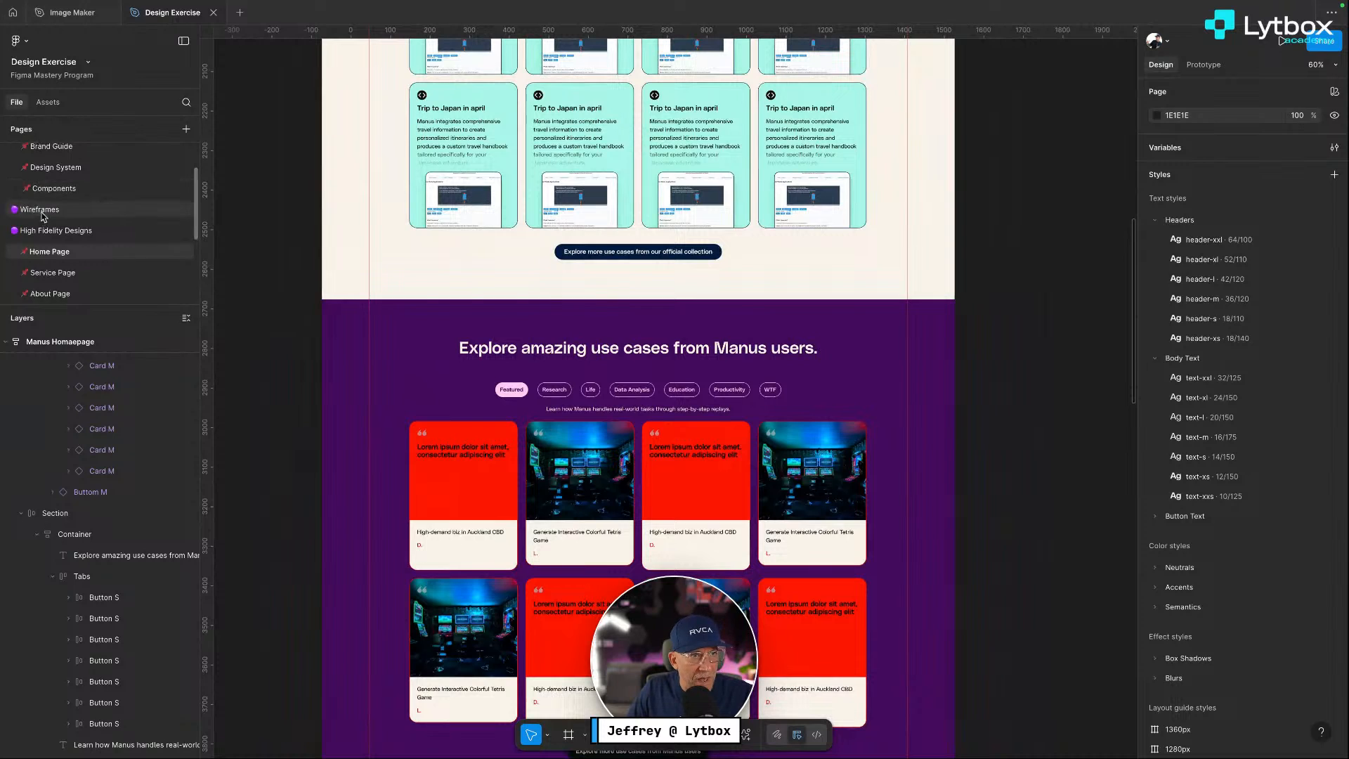
{"action": "scroll", "coordinate": [49, 217], "scroll_direction": "up", "scroll_amount": 3}
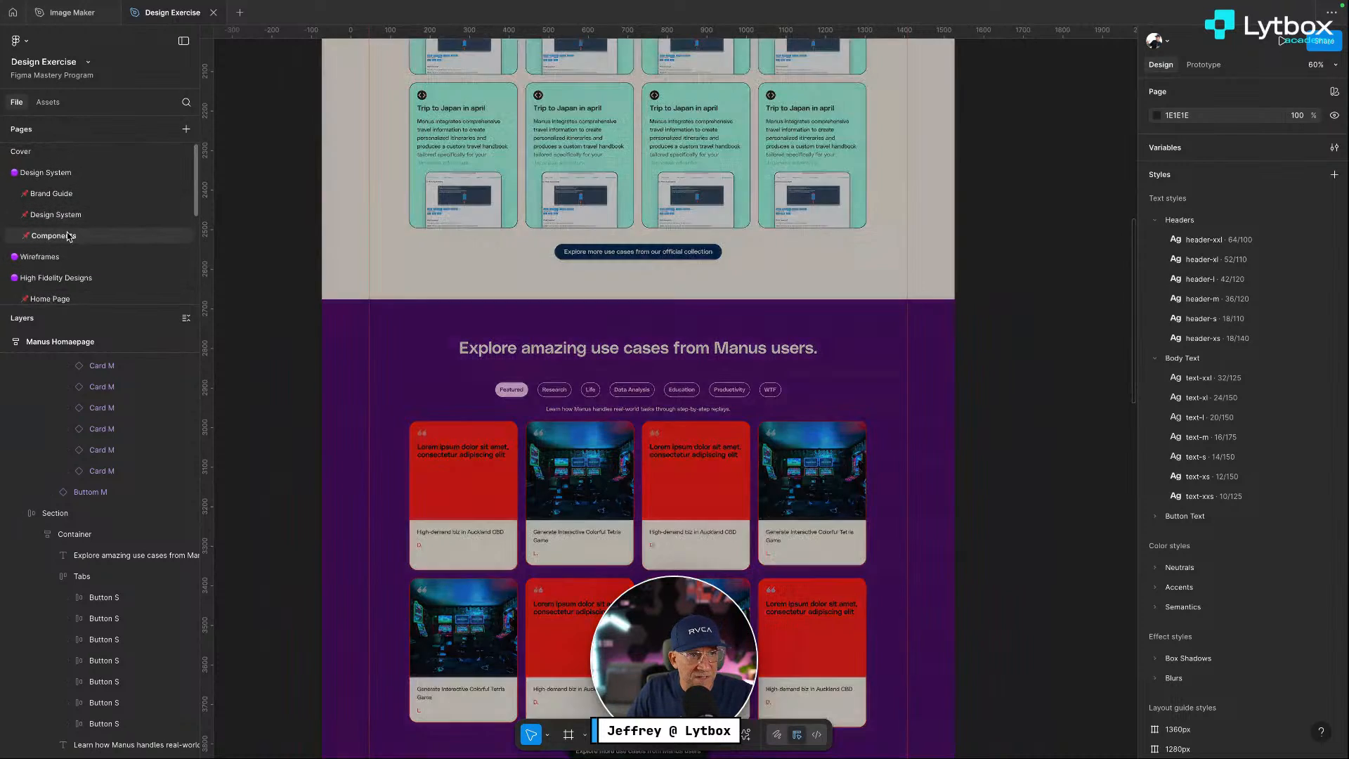
{"action": "left_click", "coordinate": [69, 236]}
{"action": "left_click", "coordinate": [846, 250]}
{"action": "left_click", "coordinate": [830, 308]}
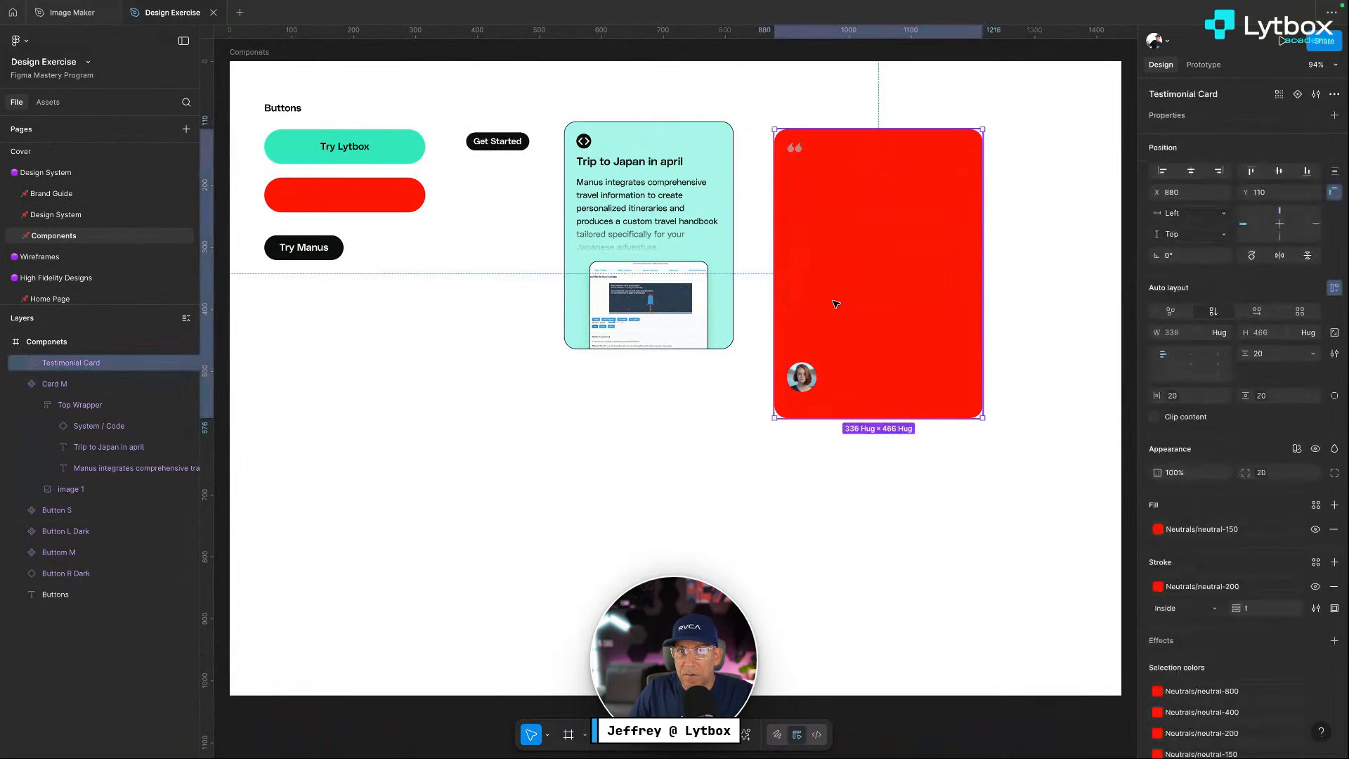
{"action": "scroll", "coordinate": [938, 295], "scroll_direction": "up", "scroll_amount": 2}
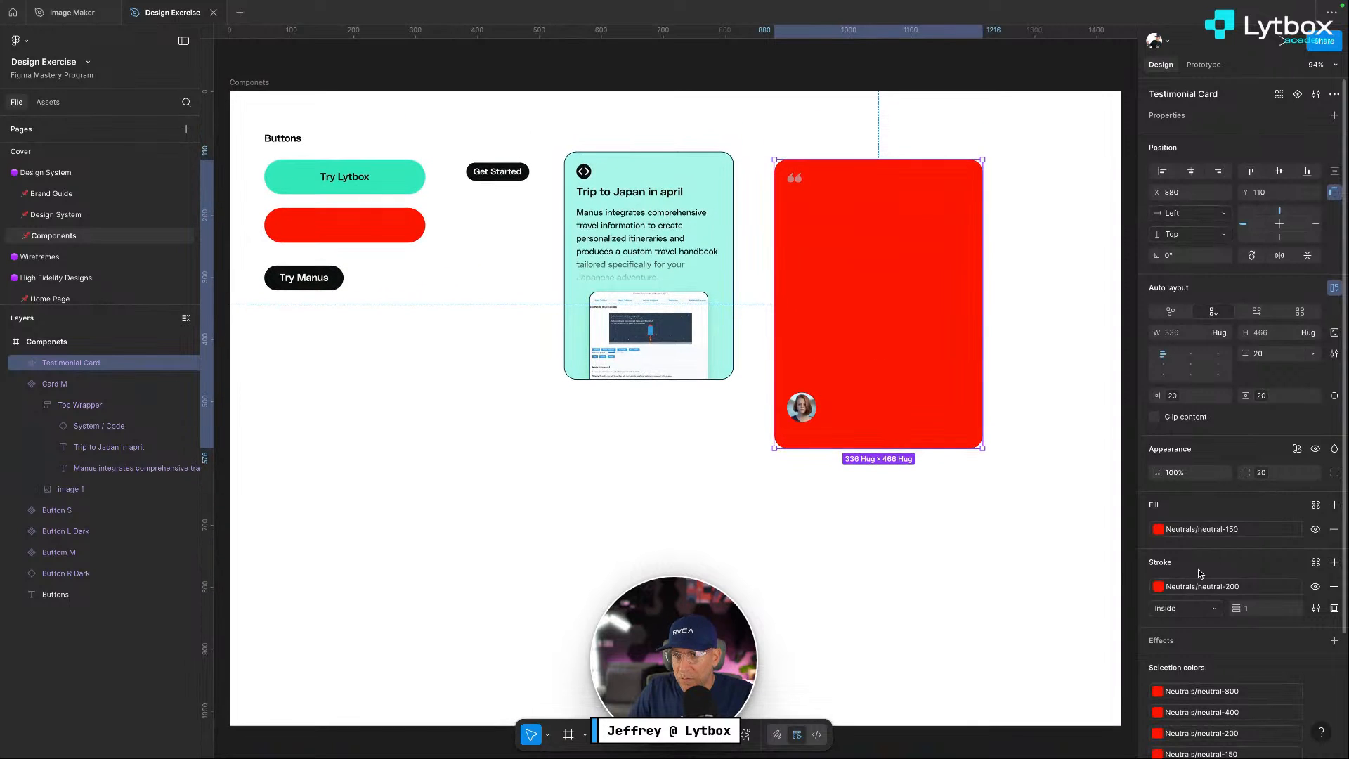
{"action": "left_click", "coordinate": [1158, 529]}
{"action": "left_click", "coordinate": [997, 622]}
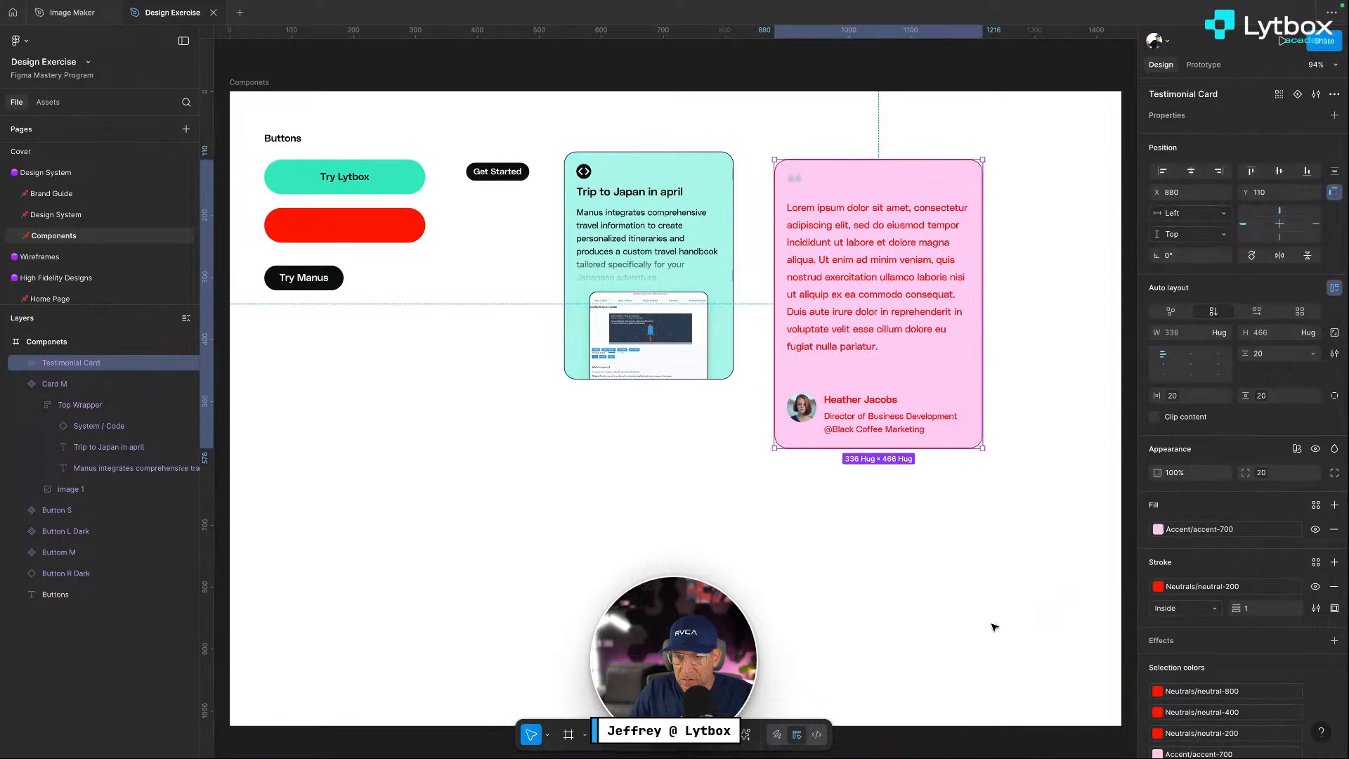
Replace the neutral-800 color of the testimonial card's quote text and person name with the accent-600 library color
{"action": "double_click", "coordinate": [871, 264]}
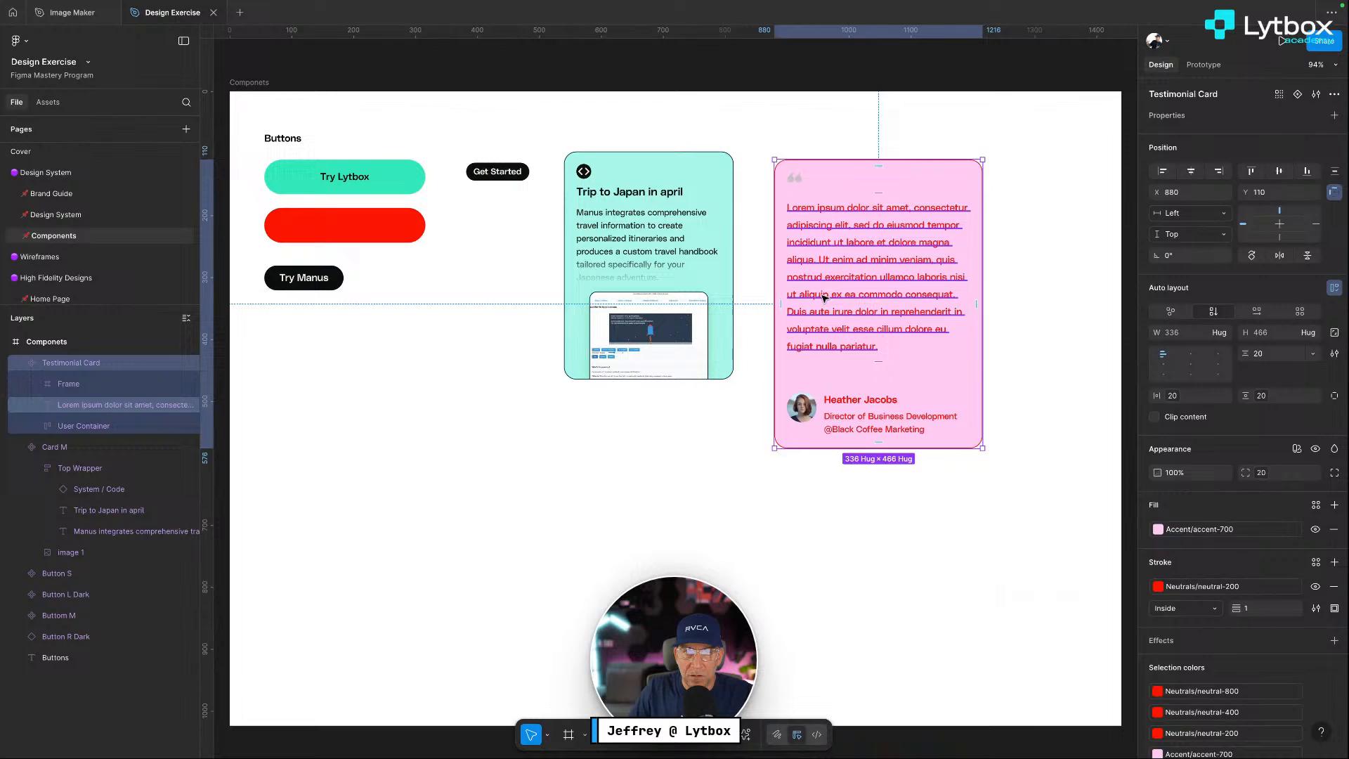
{"action": "left_click", "coordinate": [894, 418], "text": "shift"}
{"action": "left_click", "coordinate": [883, 397], "text": "shift"}
{"action": "left_click", "coordinate": [1156, 592]}
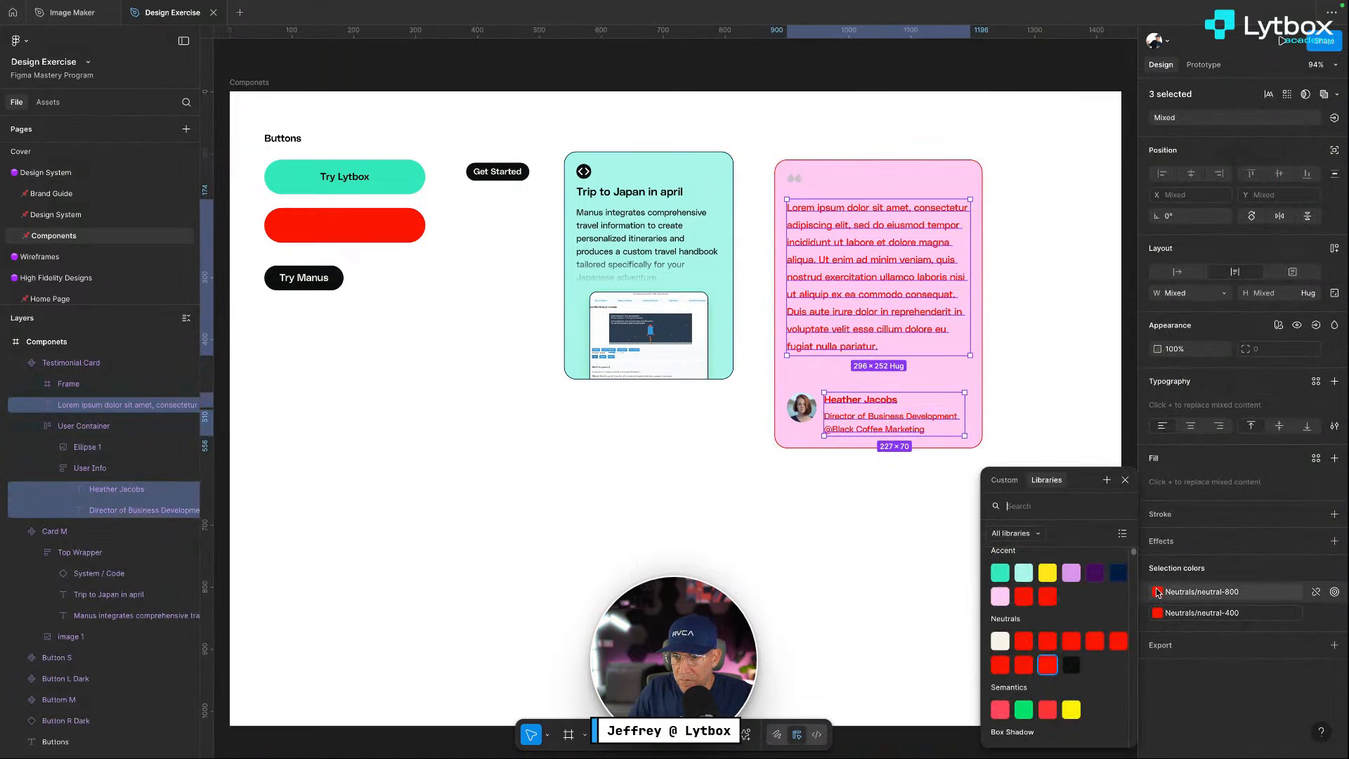
{"action": "left_click", "coordinate": [1071, 664]}
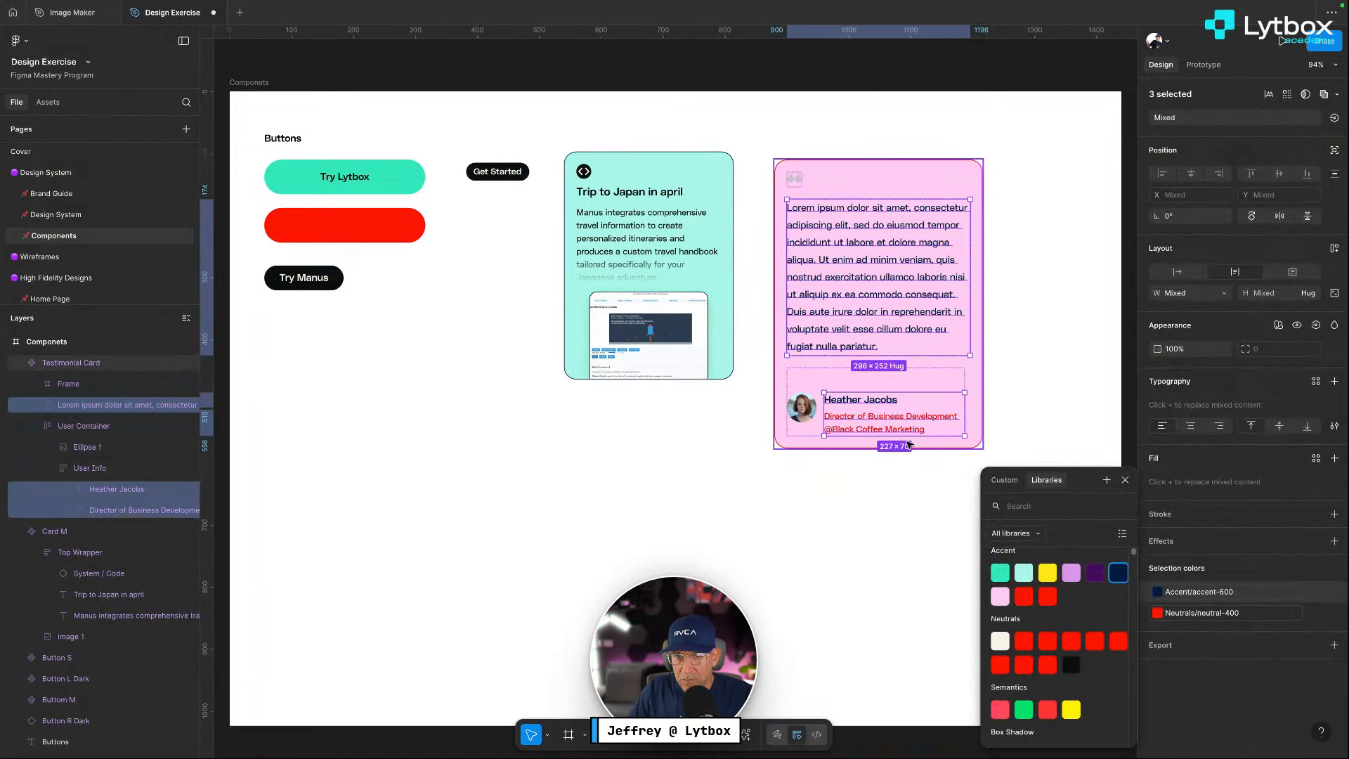
Fill the testimonial card's job title and company text with the accent-600 library color
{"action": "left_click", "coordinate": [912, 431]}
{"action": "left_click", "coordinate": [1157, 488]}
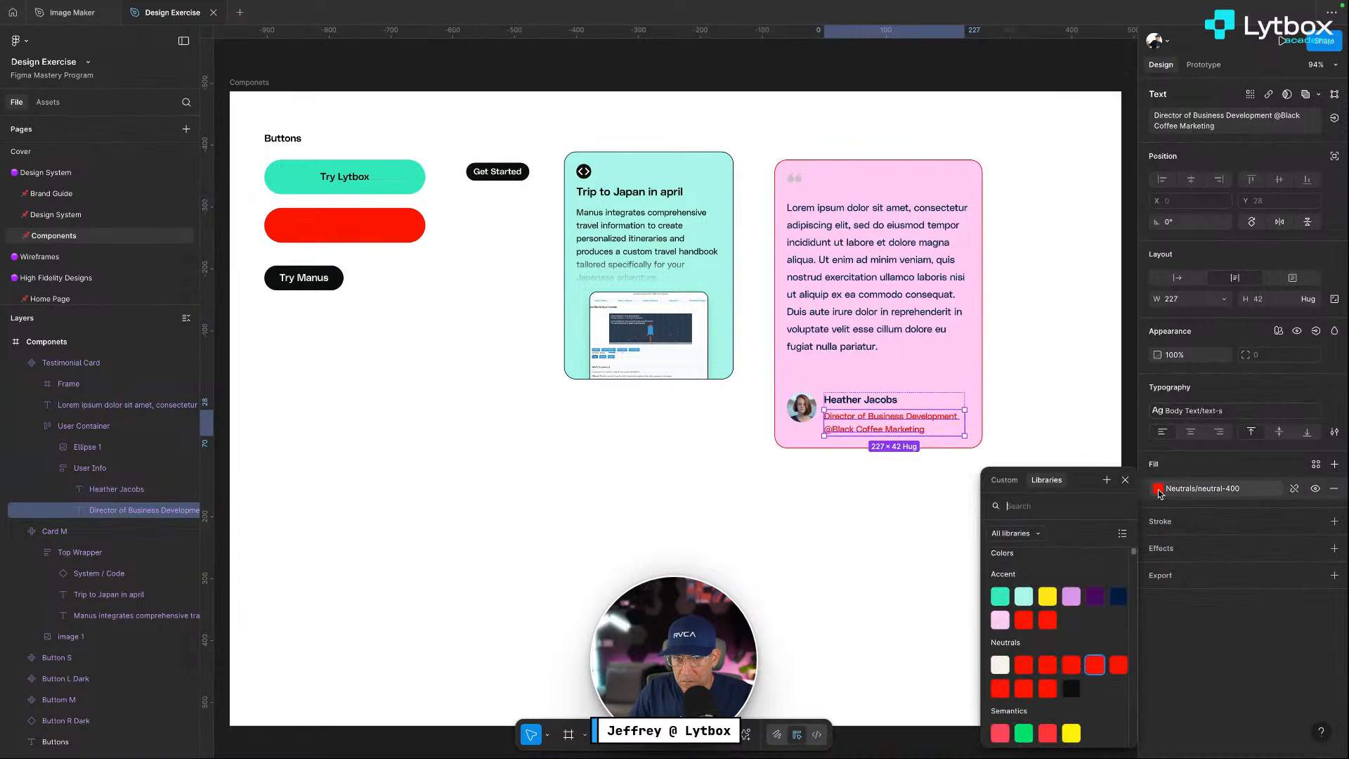
{"action": "scroll", "coordinate": [1026, 585], "scroll_direction": "down", "scroll_amount": 5}
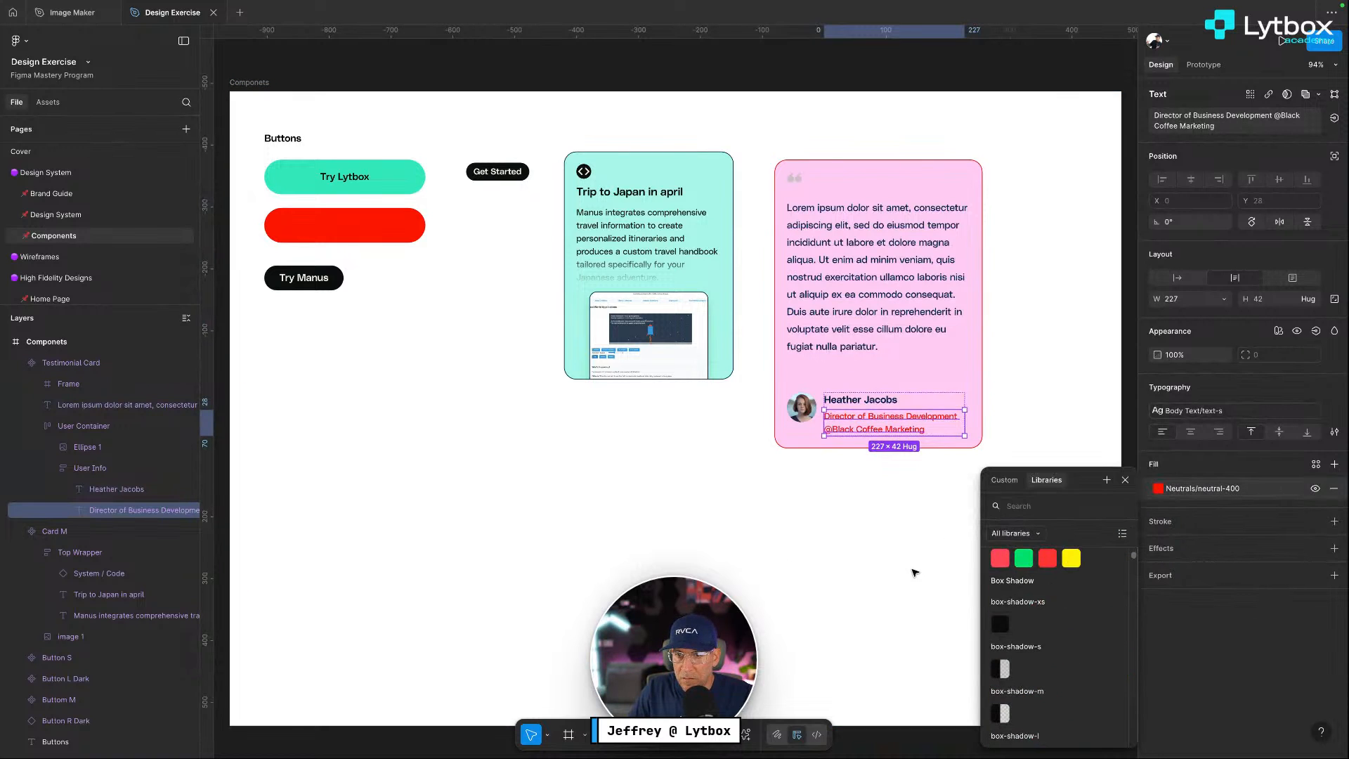
{"action": "left_click", "coordinate": [882, 578]}
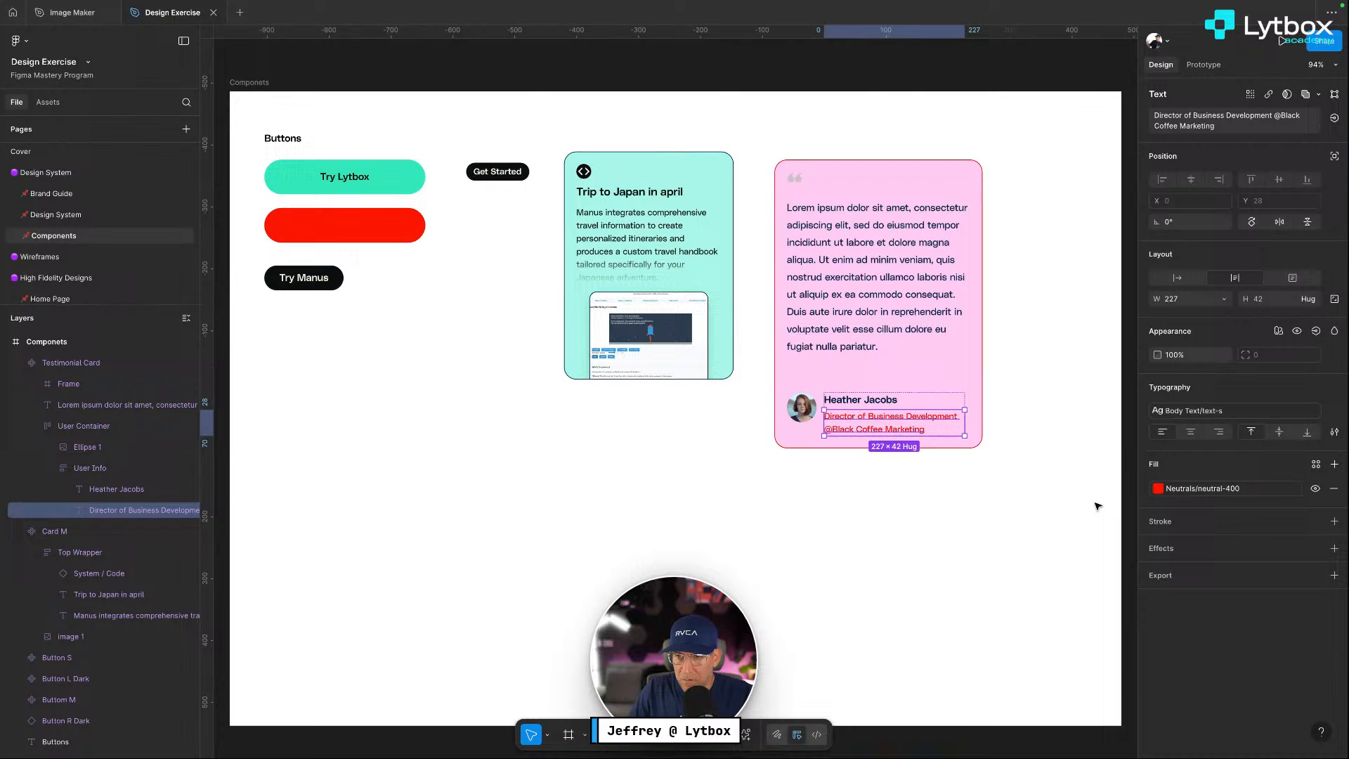
{"action": "left_click", "coordinate": [1194, 488]}
{"action": "scroll", "coordinate": [1057, 646], "scroll_direction": "up", "scroll_amount": 1}
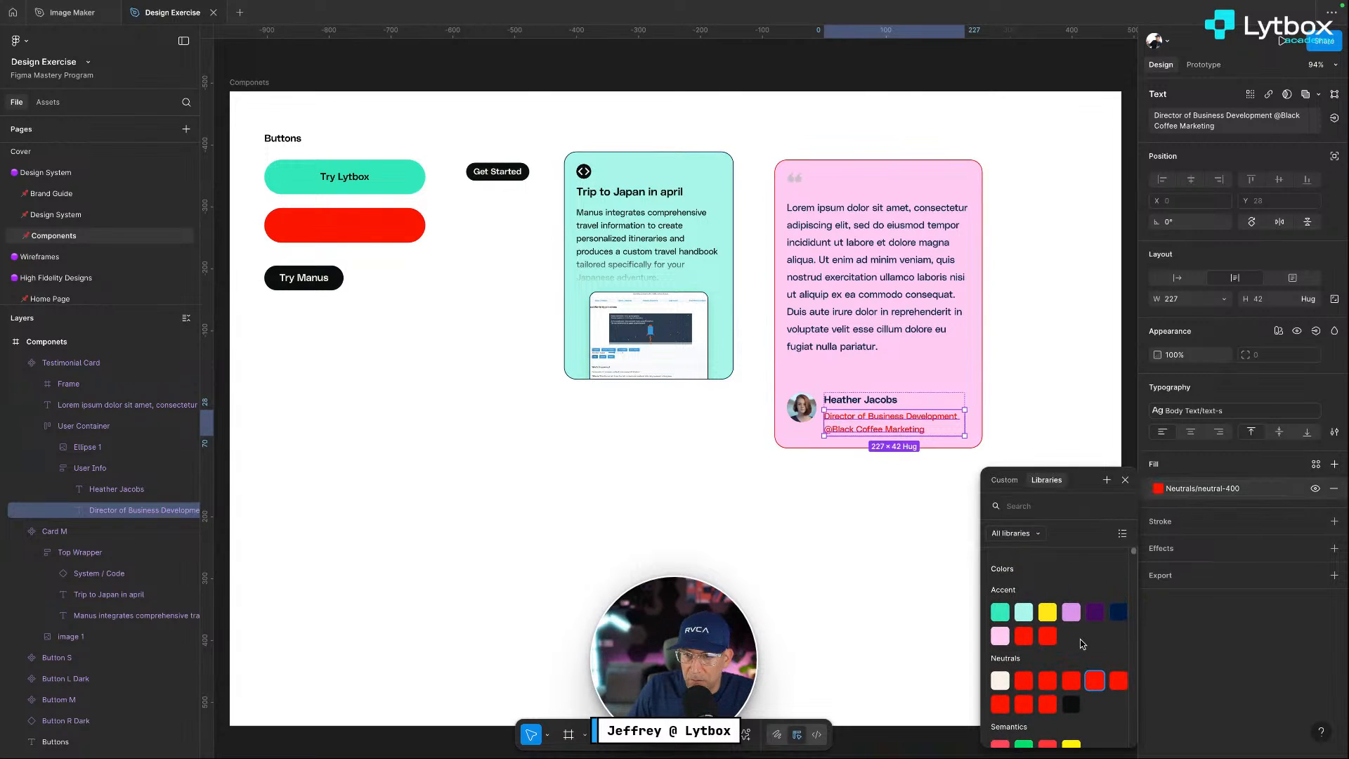
{"action": "left_click", "coordinate": [1116, 612]}
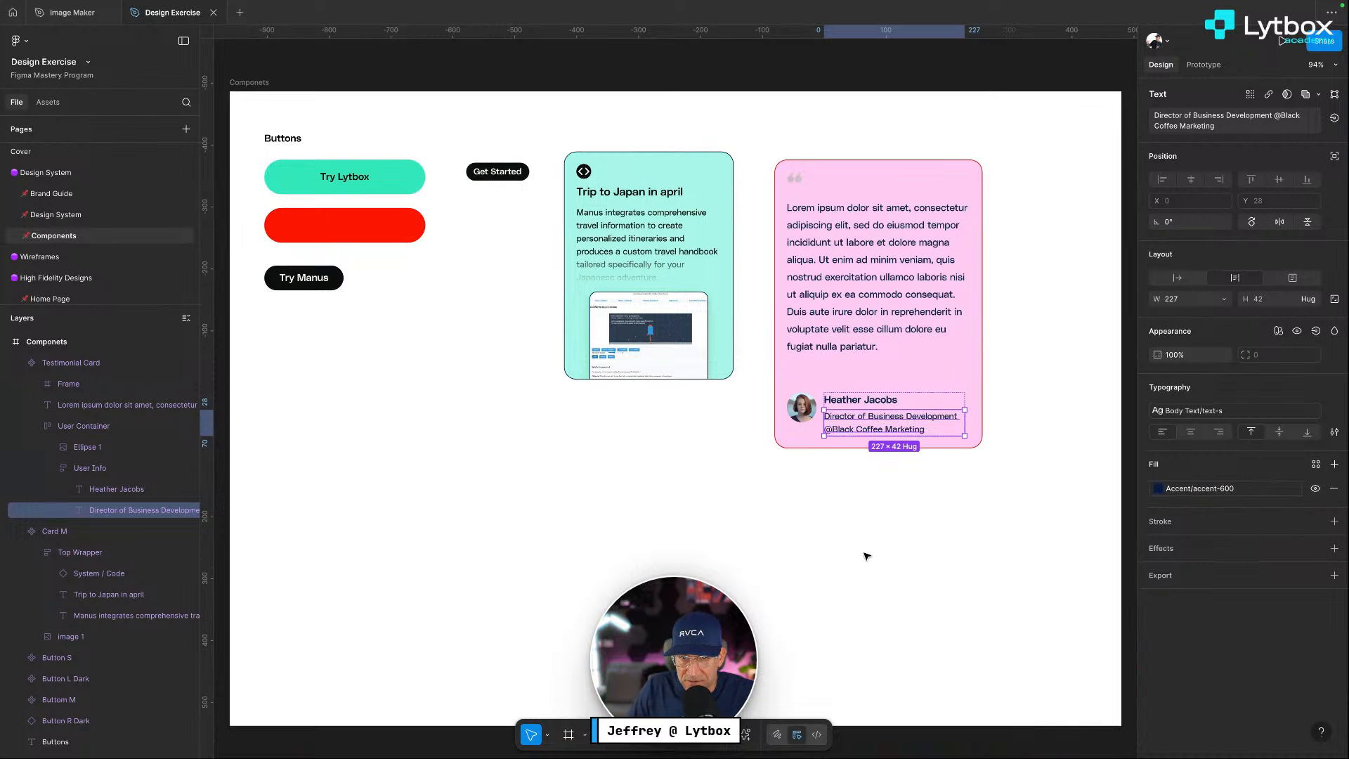
Enlarge the quotation mark icon frame in the testimonial card to about 75 × 75
{"action": "left_click", "coordinate": [799, 181]}
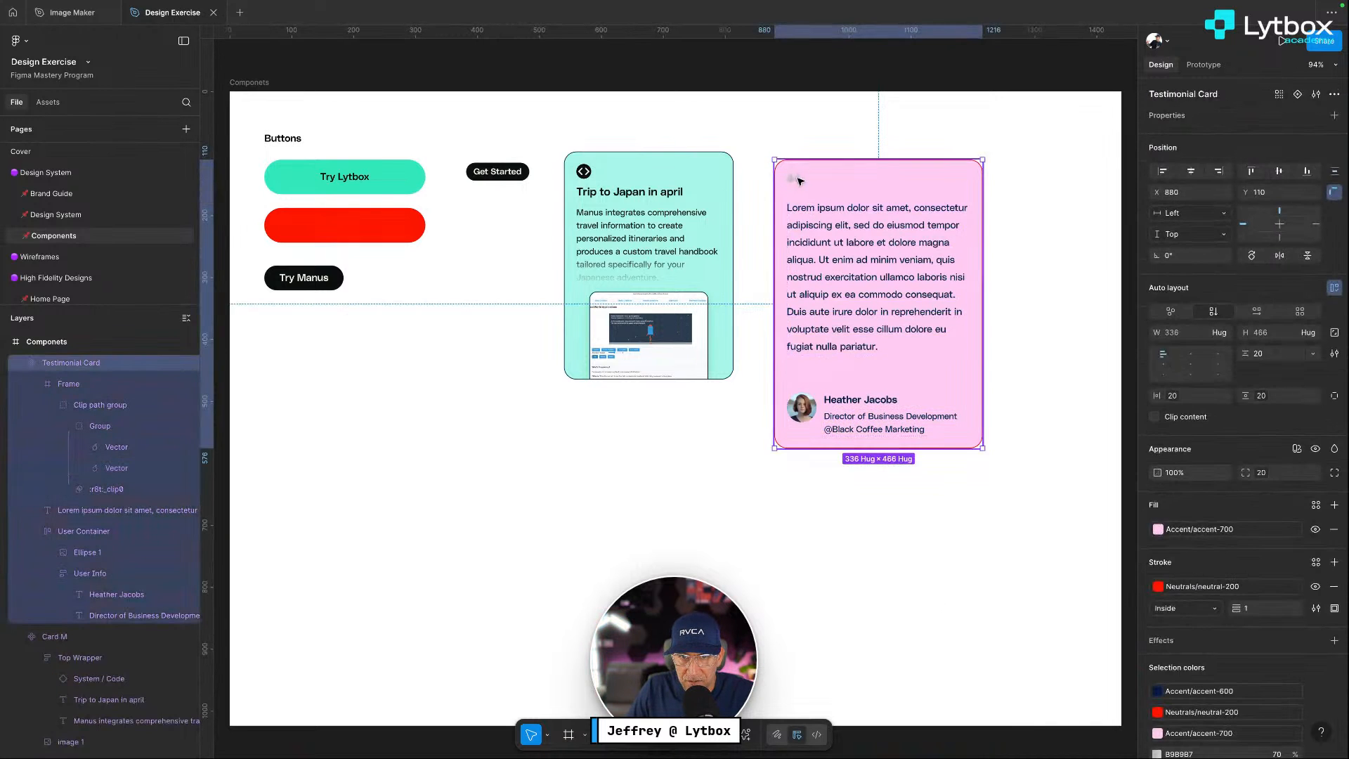
{"action": "double_click", "coordinate": [796, 181]}
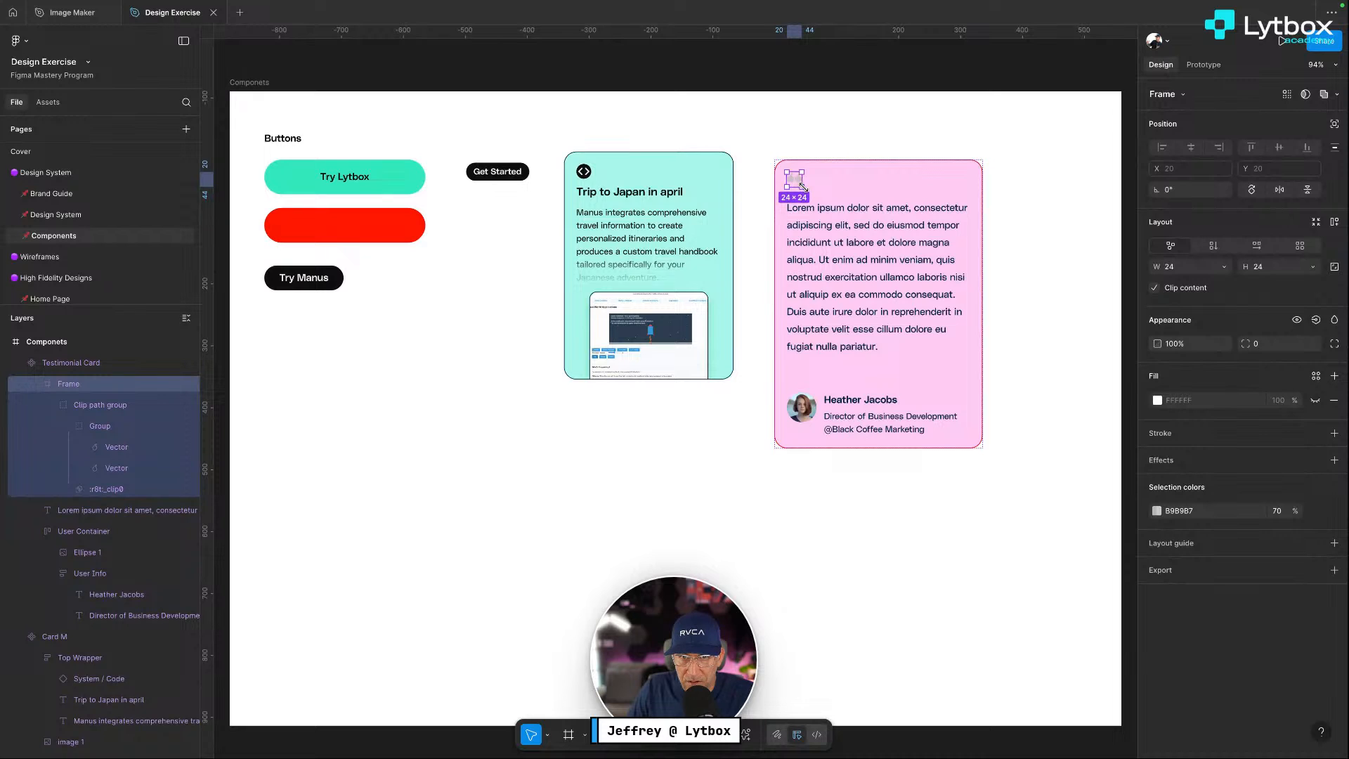
{"action": "left_click_drag", "start_coordinate": [803, 186], "coordinate": [832, 210]}
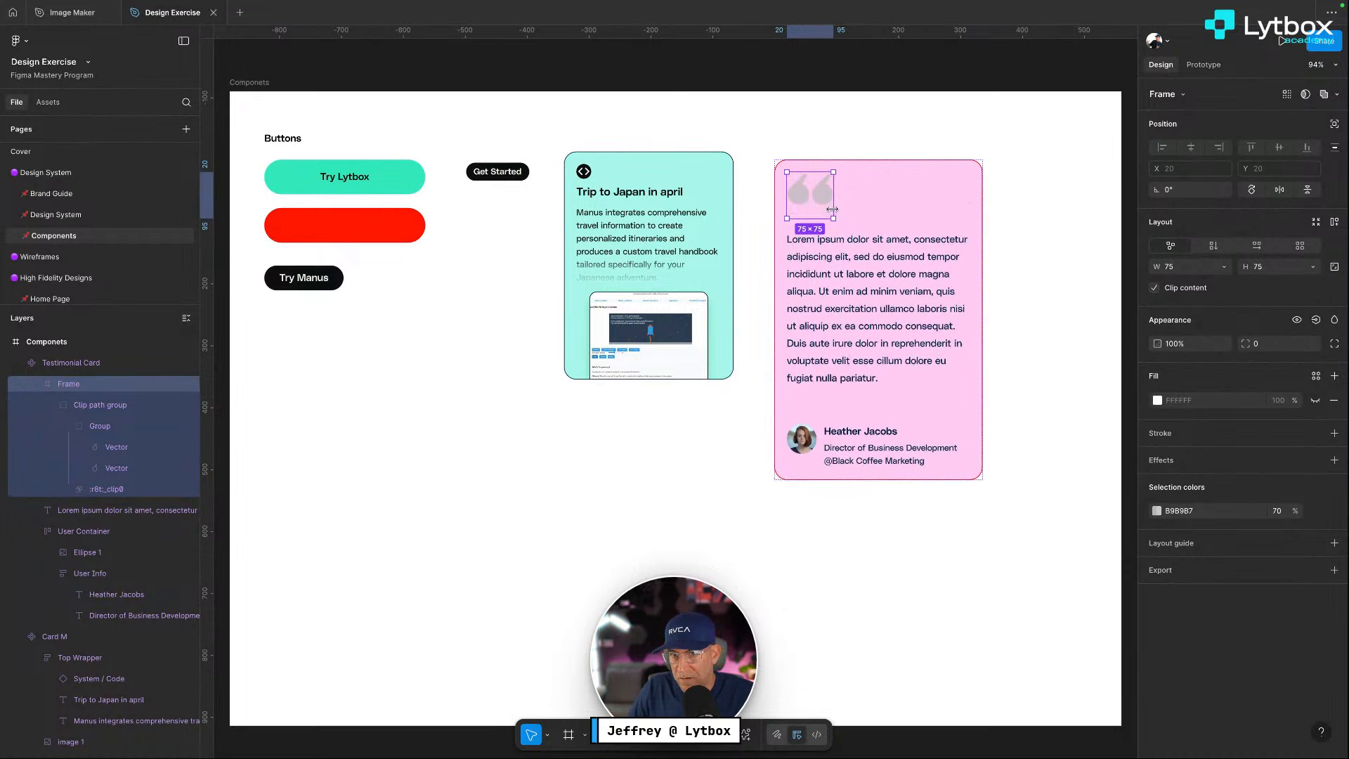
Delete the final sentence, starting "Duis aute irure dolor", from the testimonial card's quote text
{"action": "double_click", "coordinate": [886, 385]}
{"action": "left_click_drag", "start_coordinate": [886, 381], "coordinate": [787, 336]}
{"action": "key", "text": "BackSpace"}
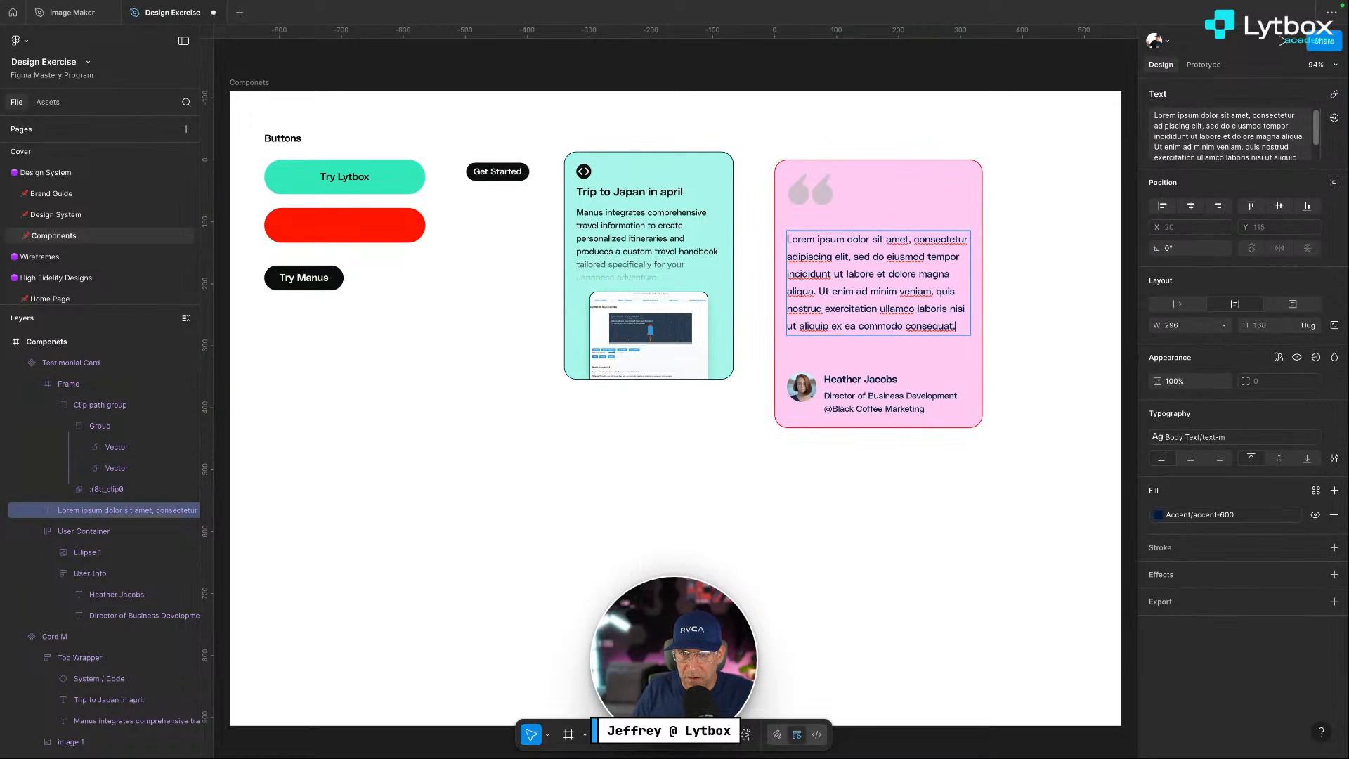
{"action": "key", "text": "Escape"}
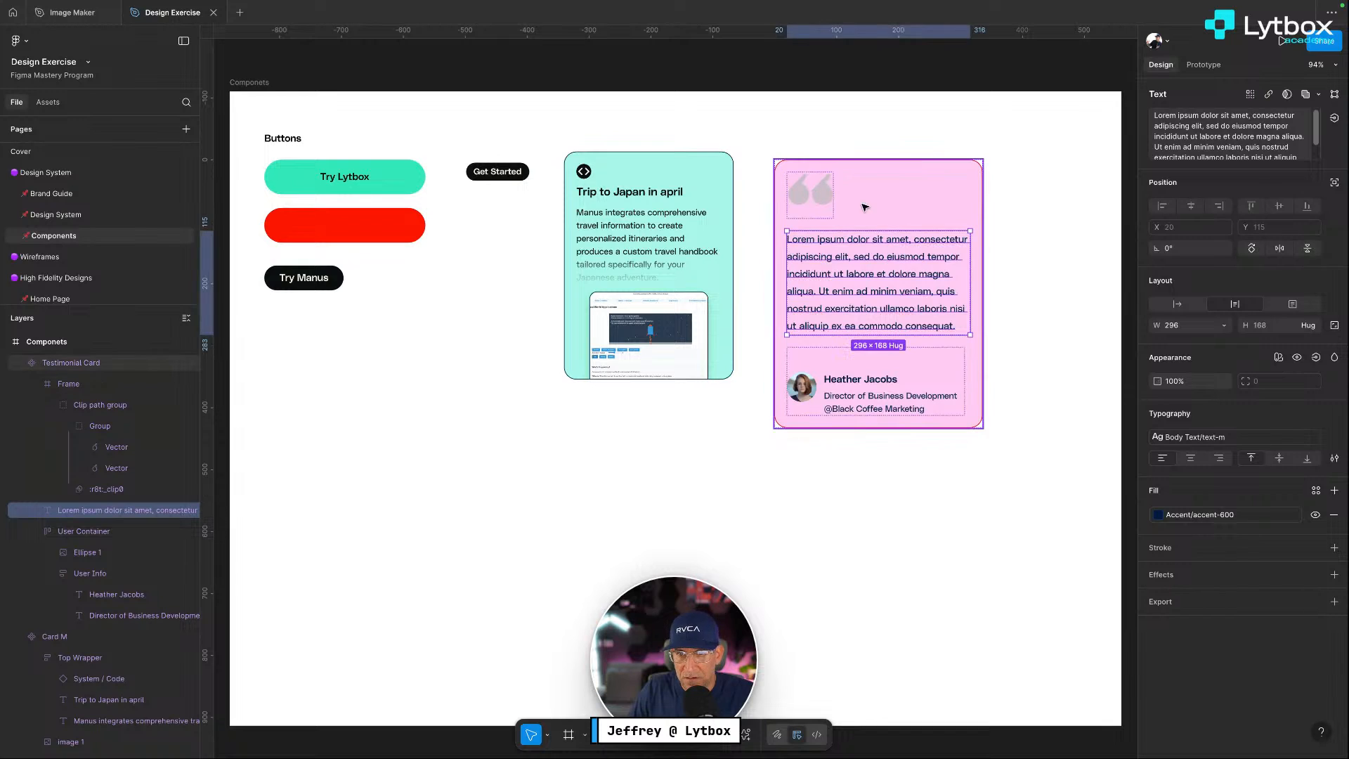
Set the testimonial card's stroke to the accent-500 library color
{"action": "key", "text": "Escape"}
{"action": "left_click", "coordinate": [1156, 586]}
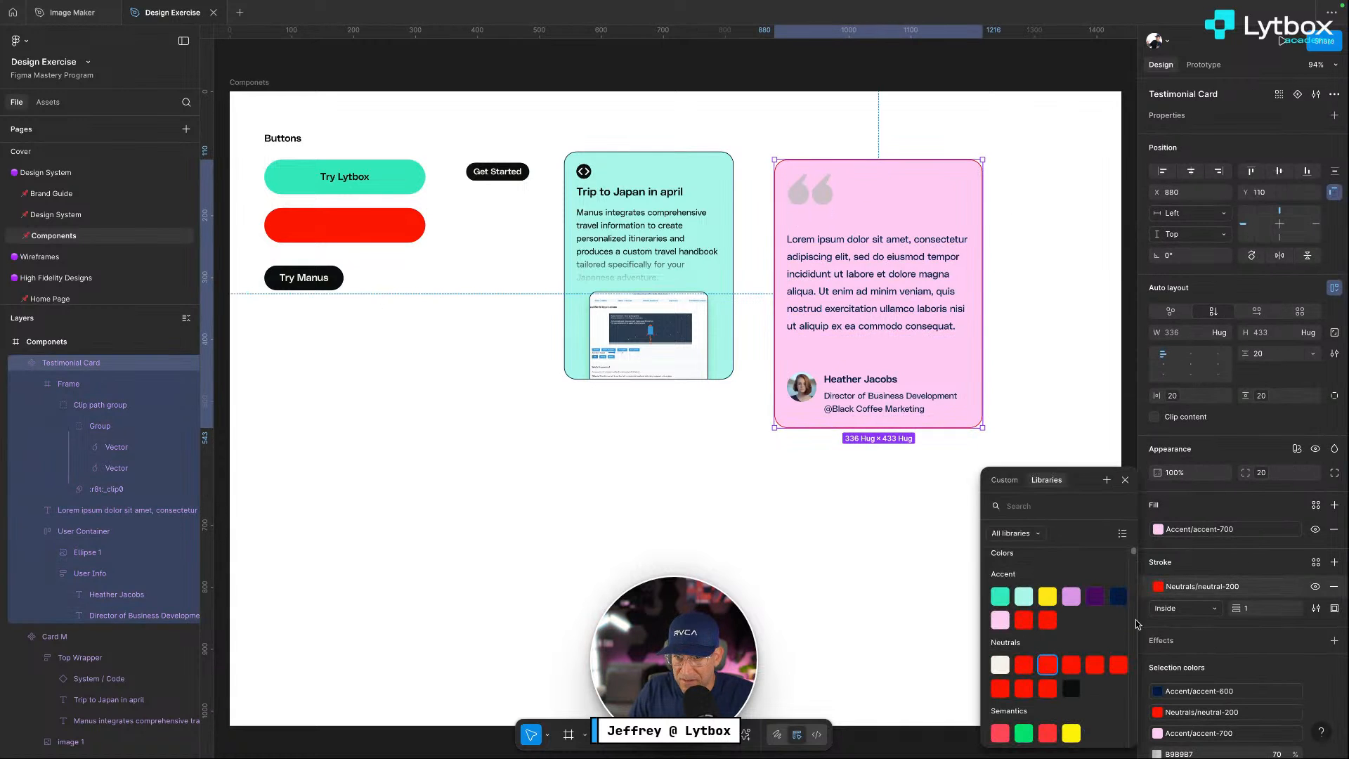
{"action": "key", "text": "Escape"}
Fill both quotation mark vectors in the testimonial card with the accent-400 library color
{"action": "left_click", "coordinate": [828, 196]}
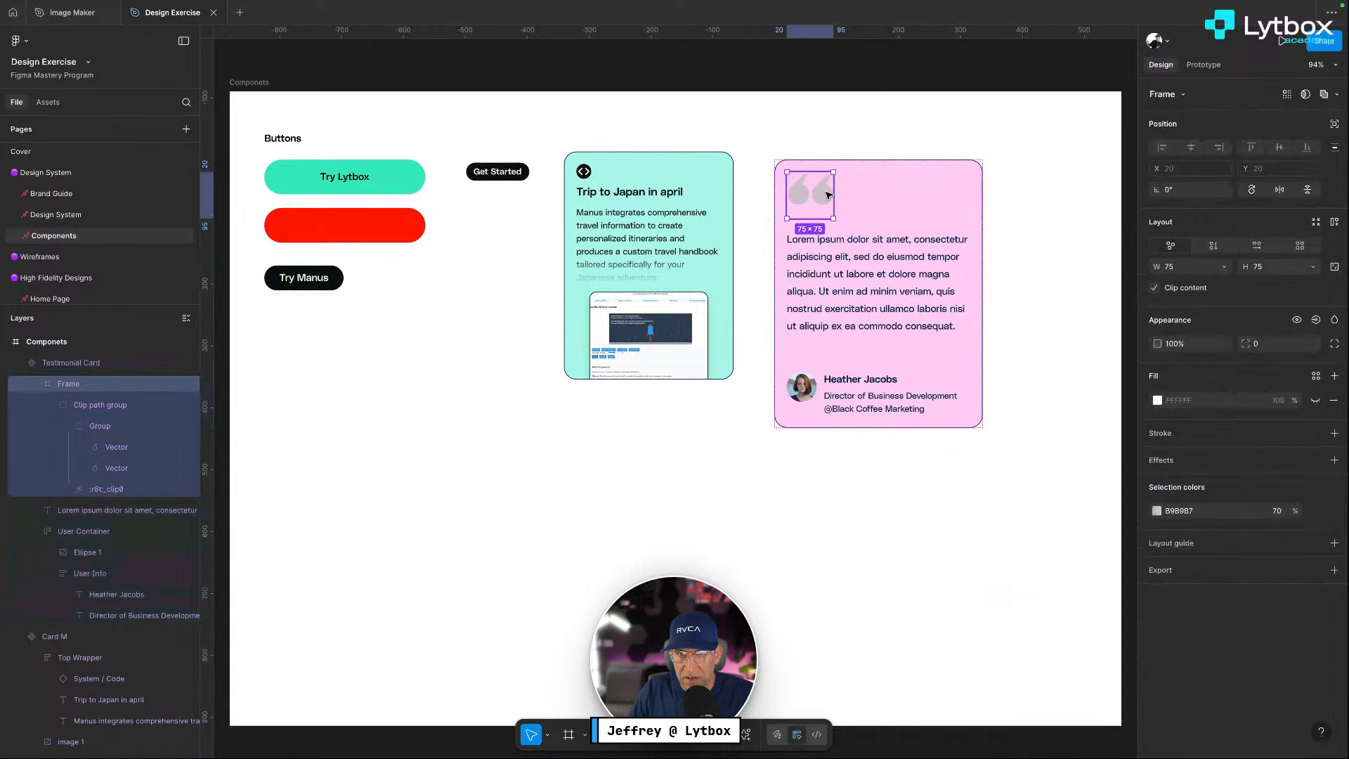
{"action": "left_click", "coordinate": [1157, 401]}
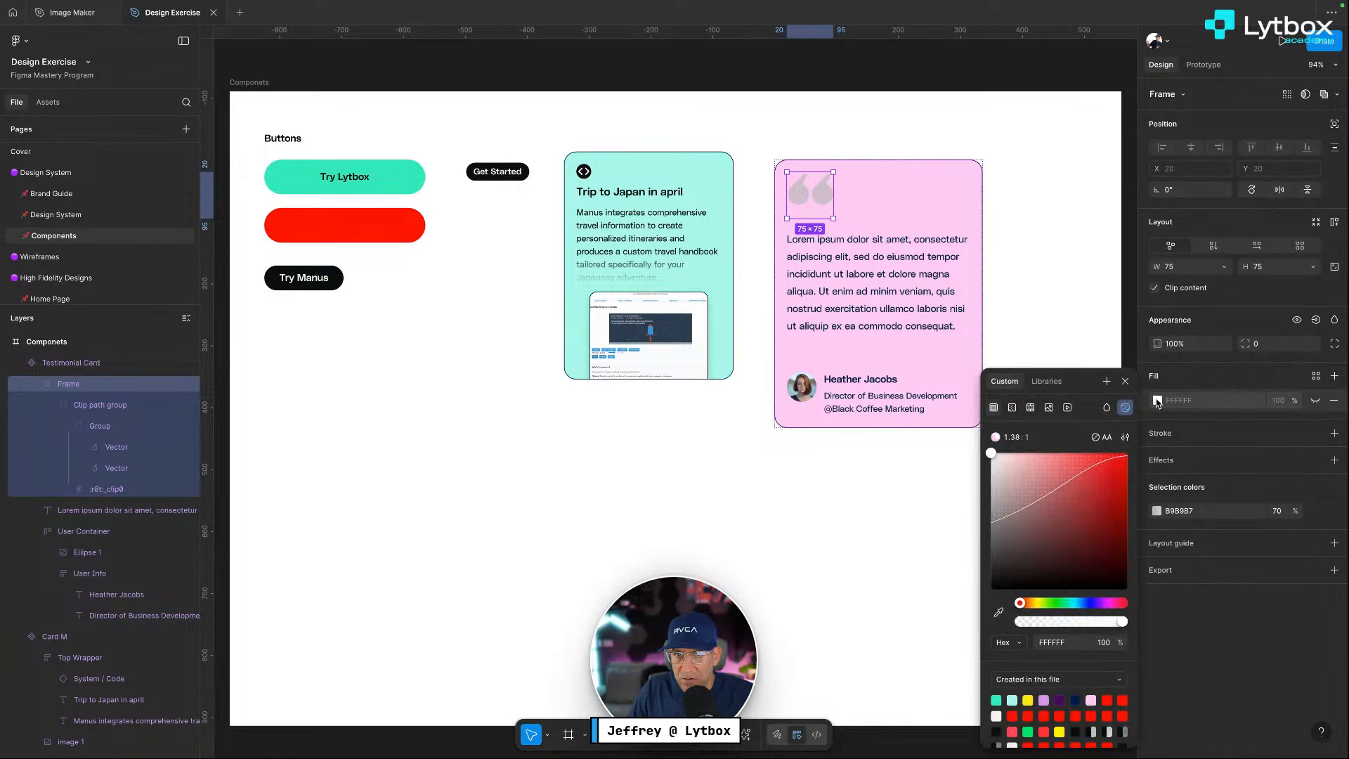
{"action": "left_click", "coordinate": [1096, 334]}
{"action": "left_click", "coordinate": [821, 200], "text": "super"}
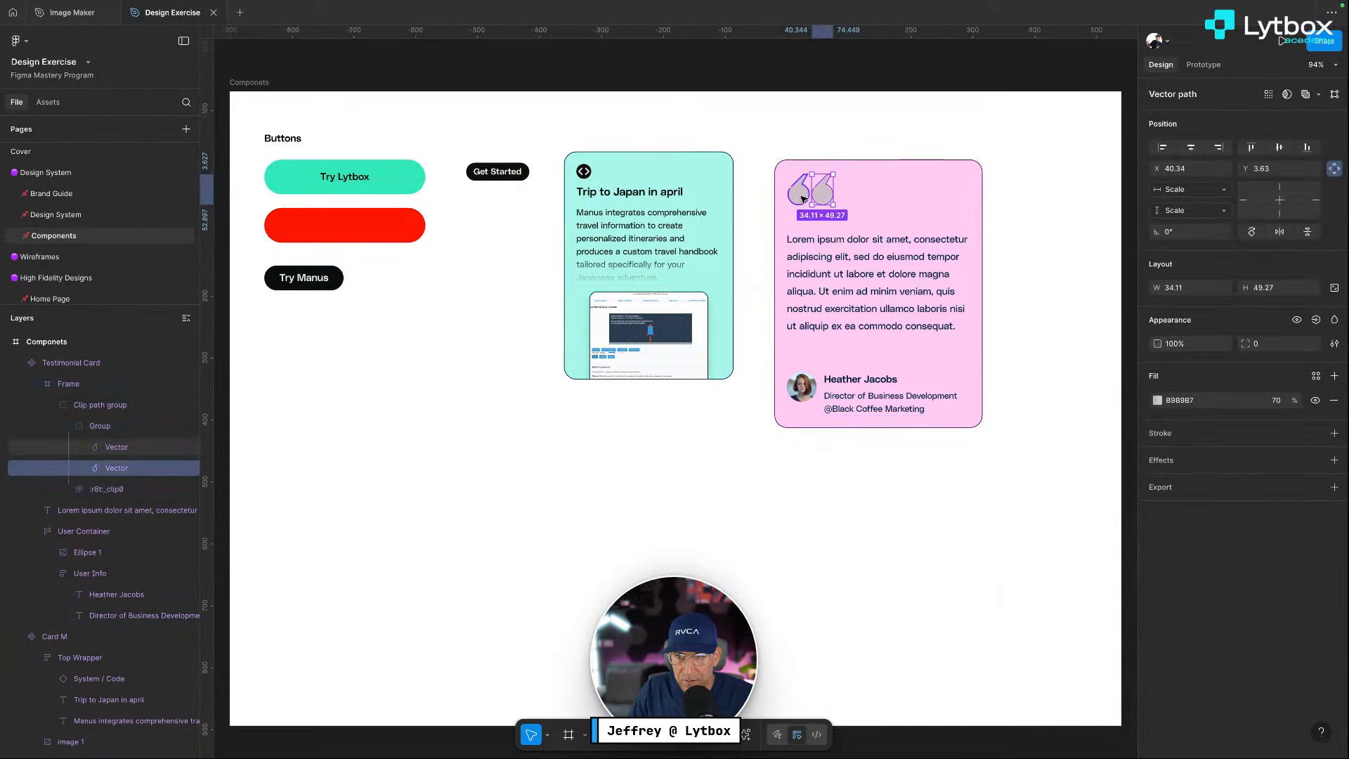
{"action": "left_click", "coordinate": [798, 194], "text": "shift"}
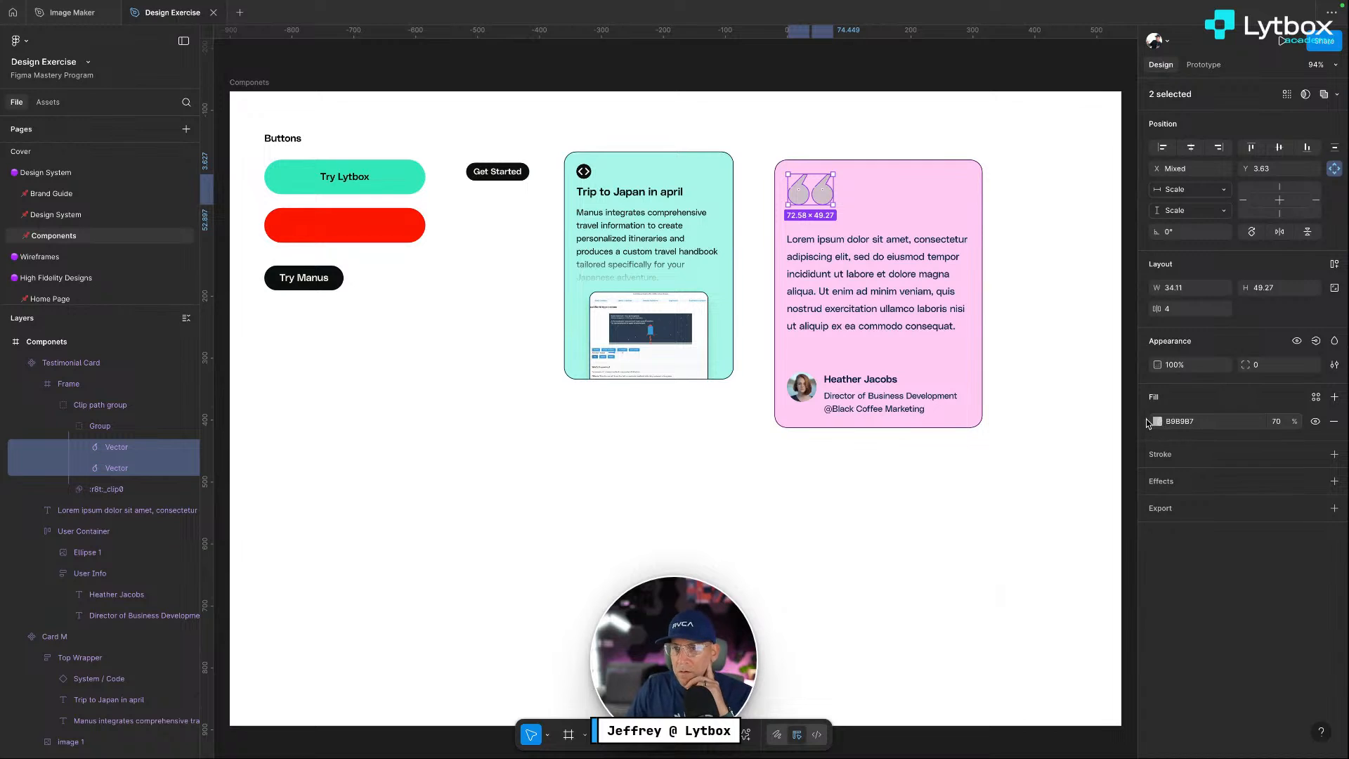
{"action": "left_click", "coordinate": [1156, 420]}
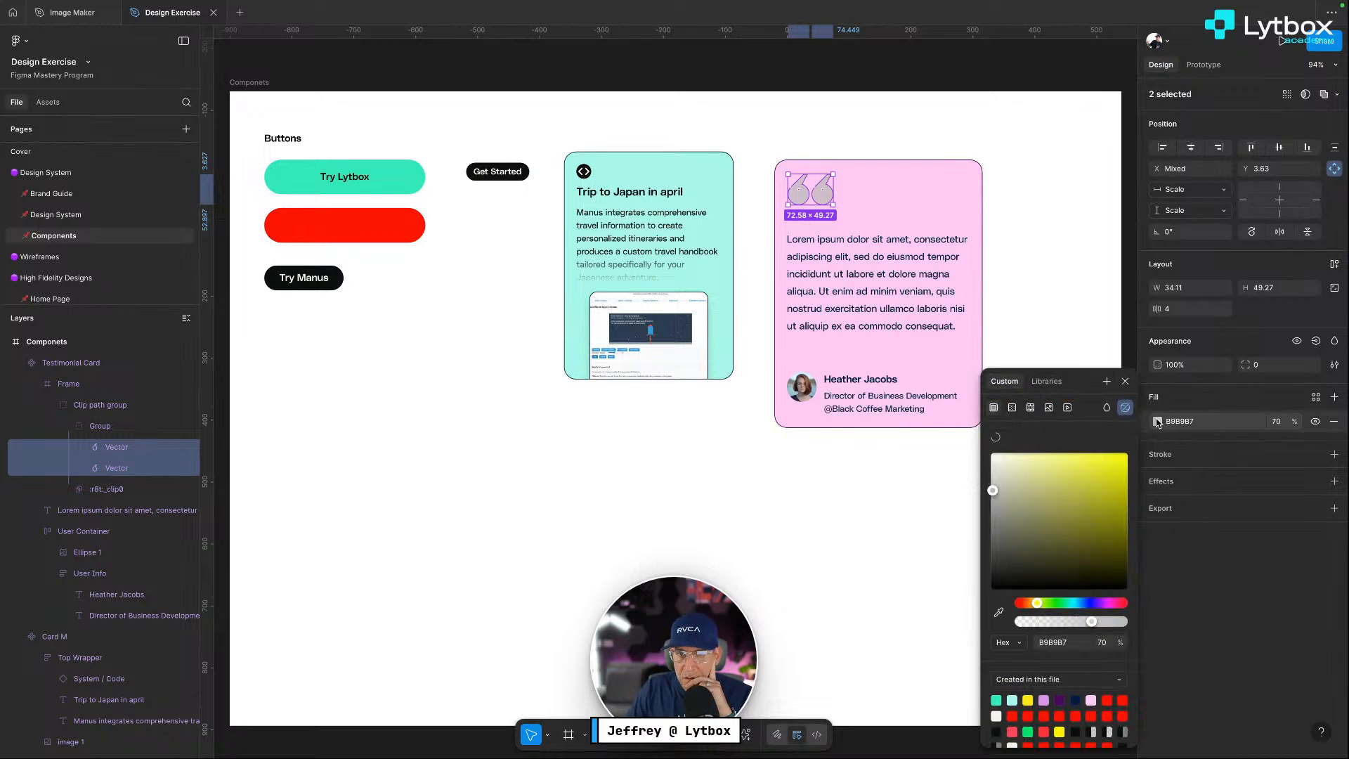
{"action": "left_click", "coordinate": [1044, 699]}
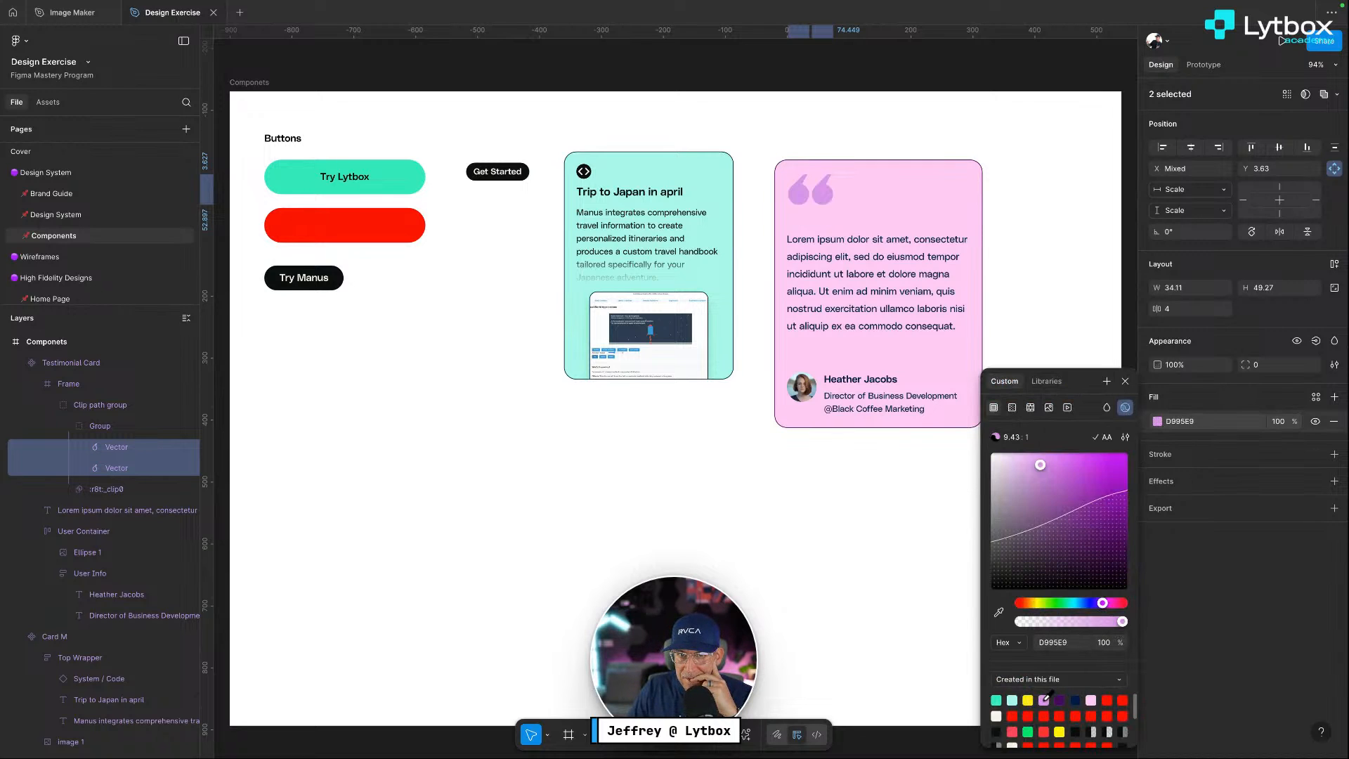
{"action": "left_click", "coordinate": [1046, 381]}
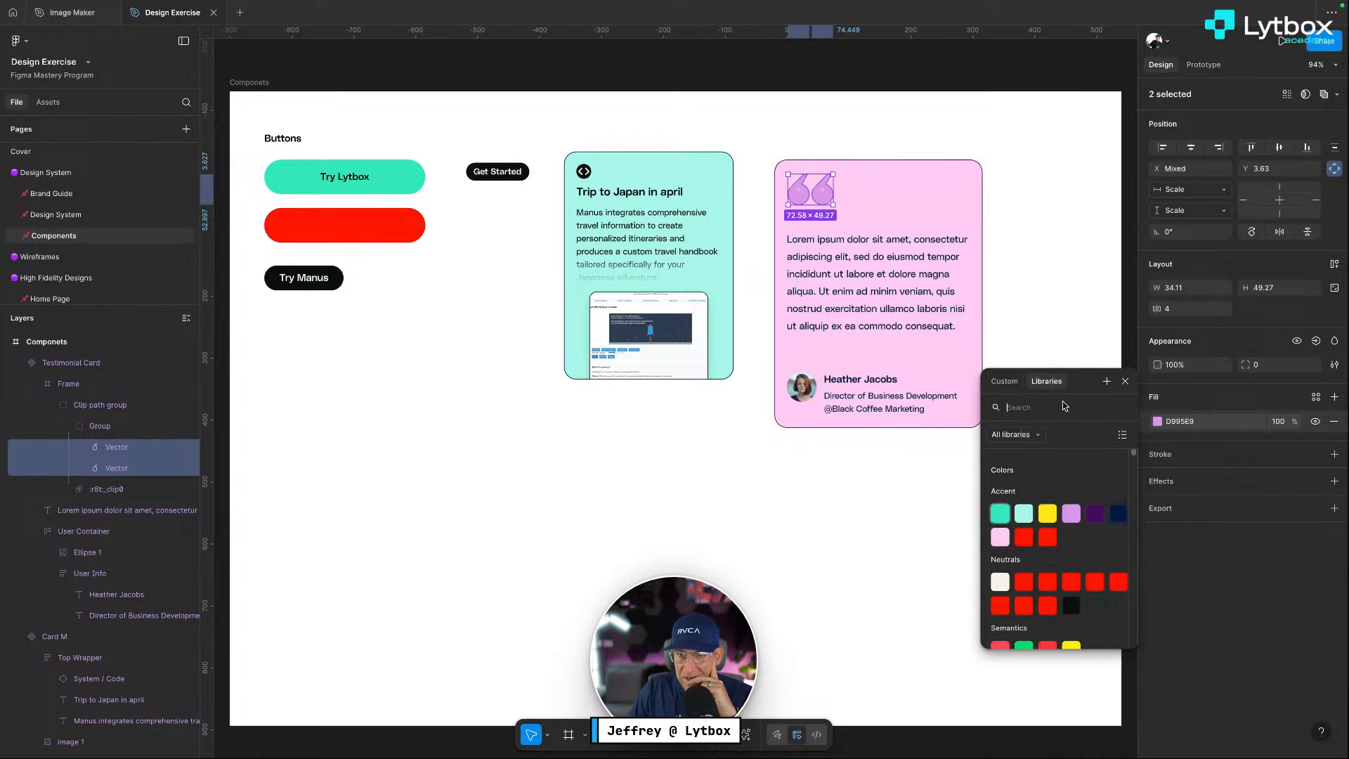
{"action": "left_click", "coordinate": [1072, 514]}
{"action": "left_click", "coordinate": [1012, 509]}
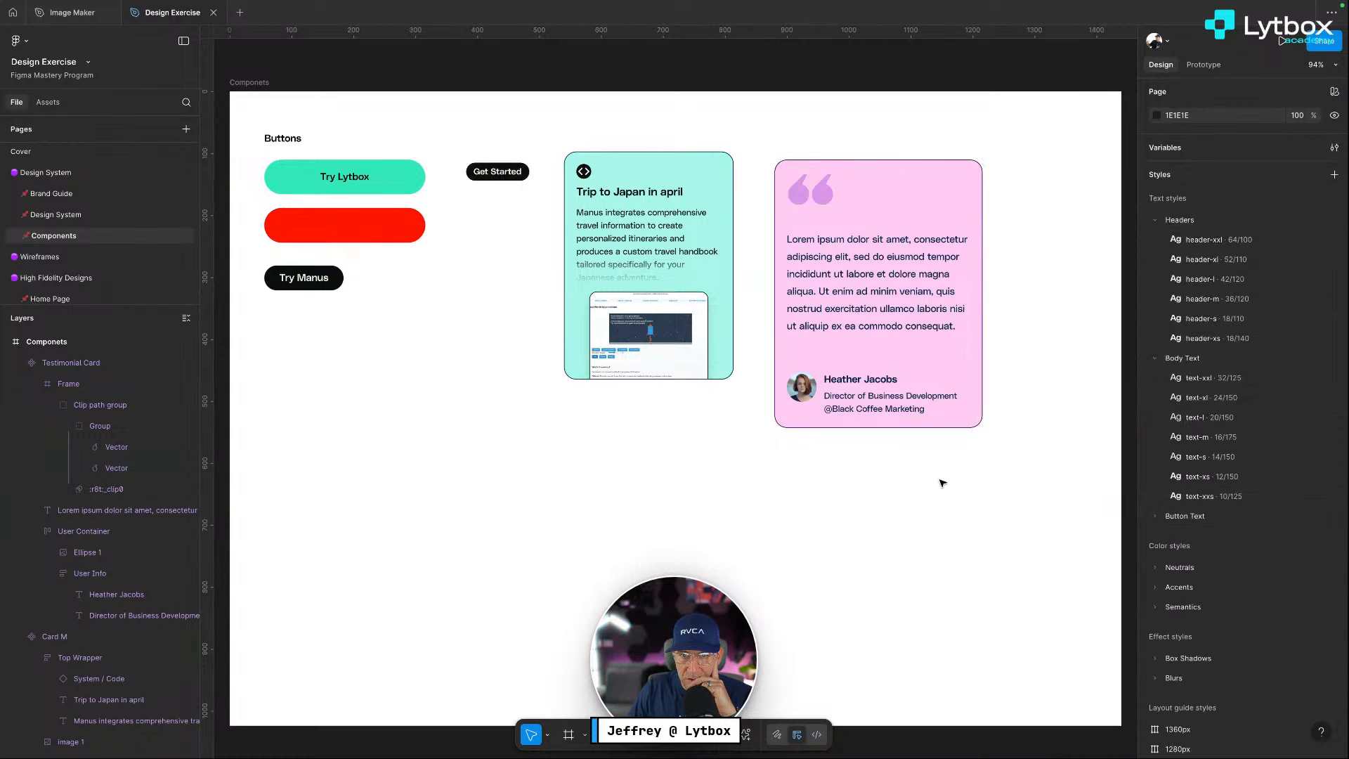
Change the testimonial card's stroke to the accent-400 library color
{"action": "left_click", "coordinate": [976, 395]}
{"action": "left_click", "coordinate": [1157, 586]}
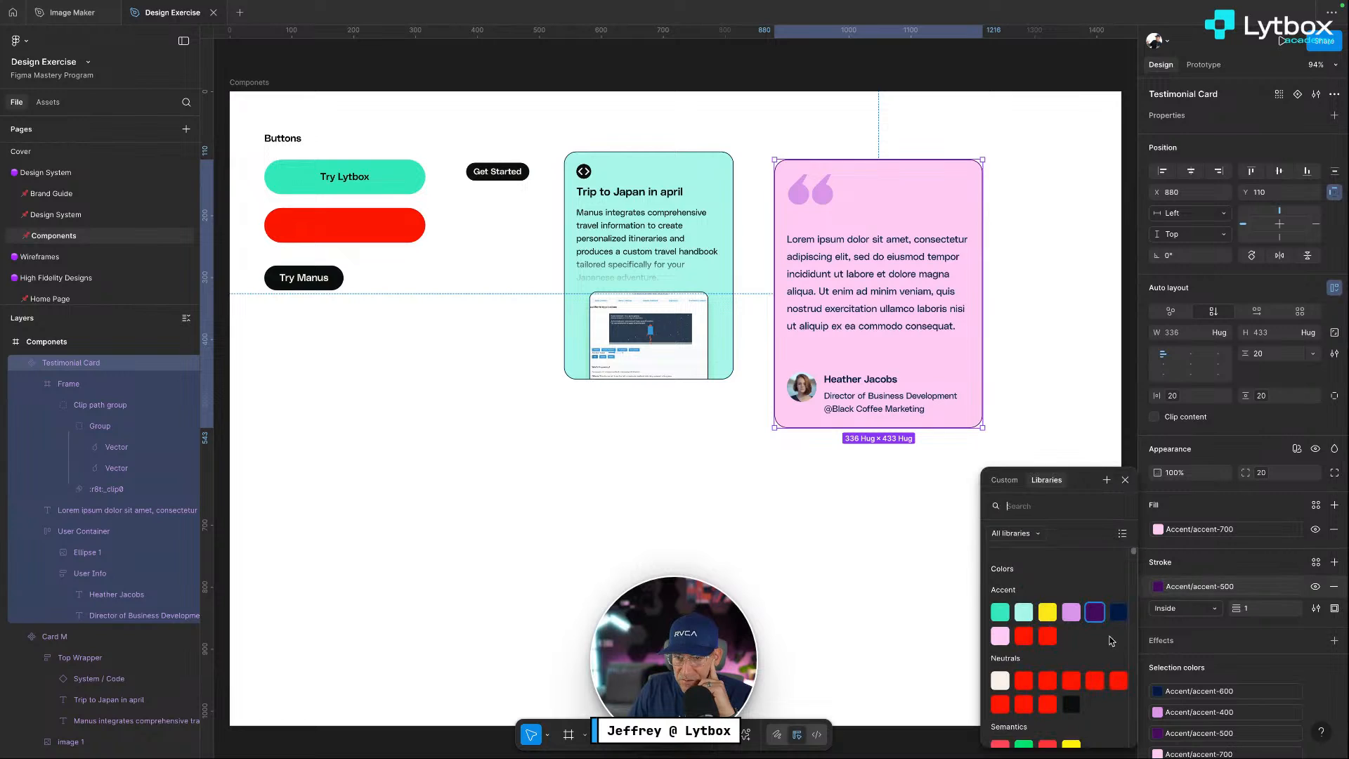
{"action": "left_click", "coordinate": [1071, 611]}
{"action": "left_click", "coordinate": [852, 559]}
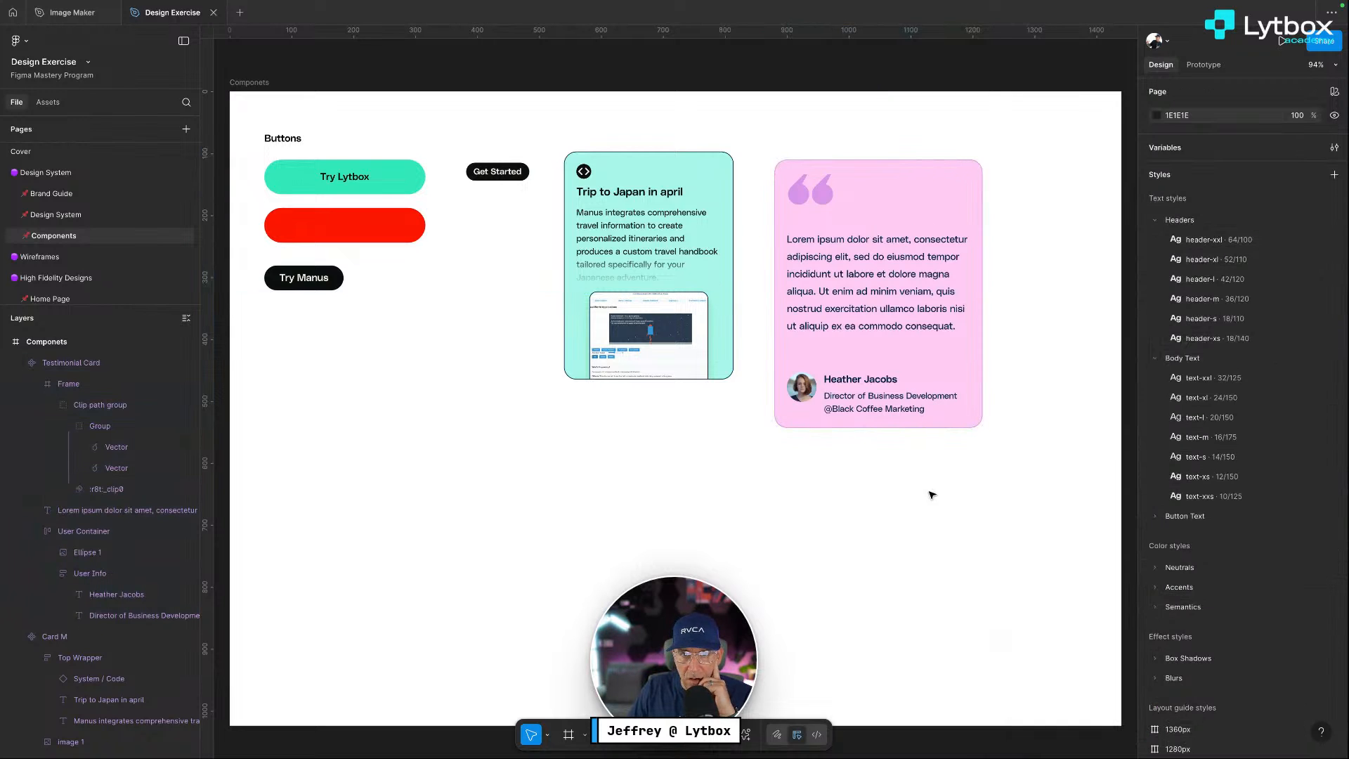
Return to the Home Page and examine how the testimonial cards and the testimonials section's text colors look on the purple background
{"action": "scroll", "coordinate": [84, 246], "scroll_direction": "down", "scroll_amount": 1}
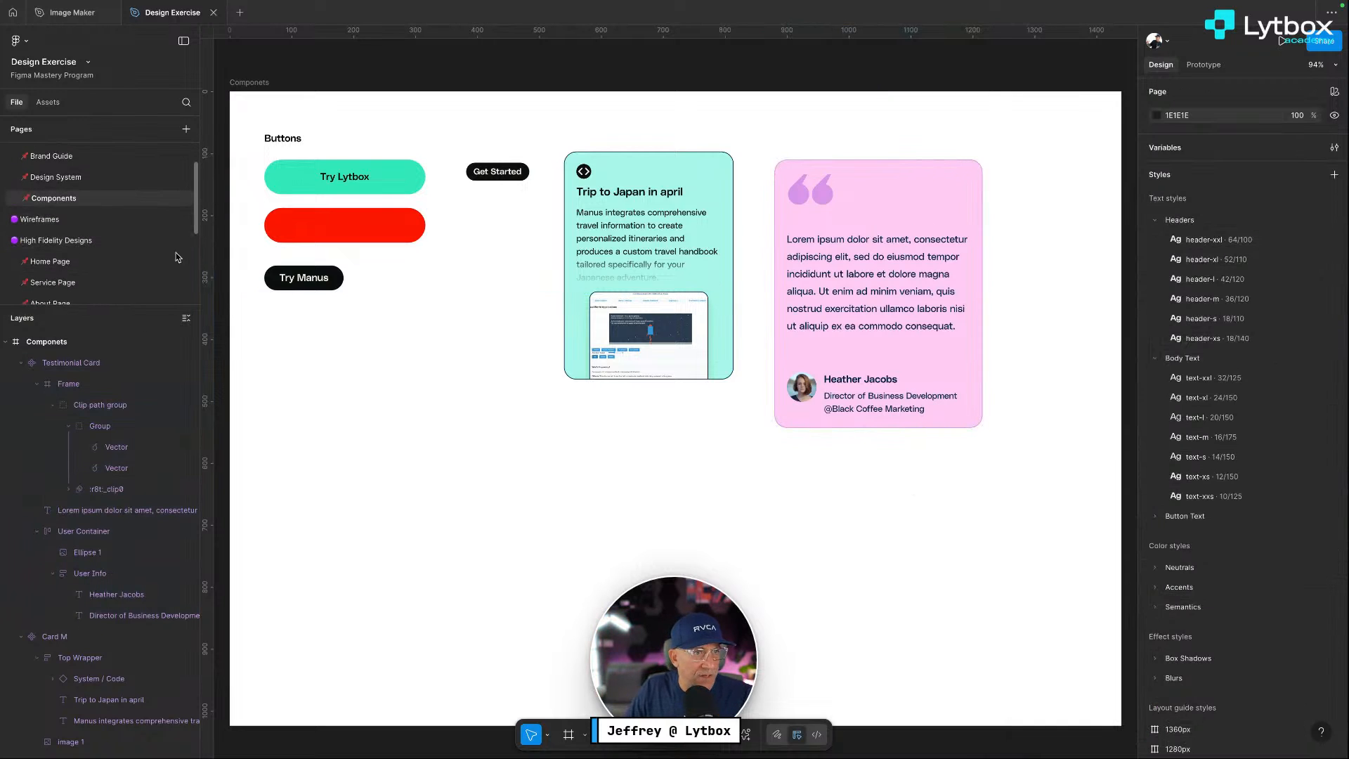
{"action": "scroll", "coordinate": [566, 356], "scroll_direction": "up", "scroll_amount": 2}
{"action": "scroll", "coordinate": [566, 355], "scroll_direction": "down", "scroll_amount": 1}
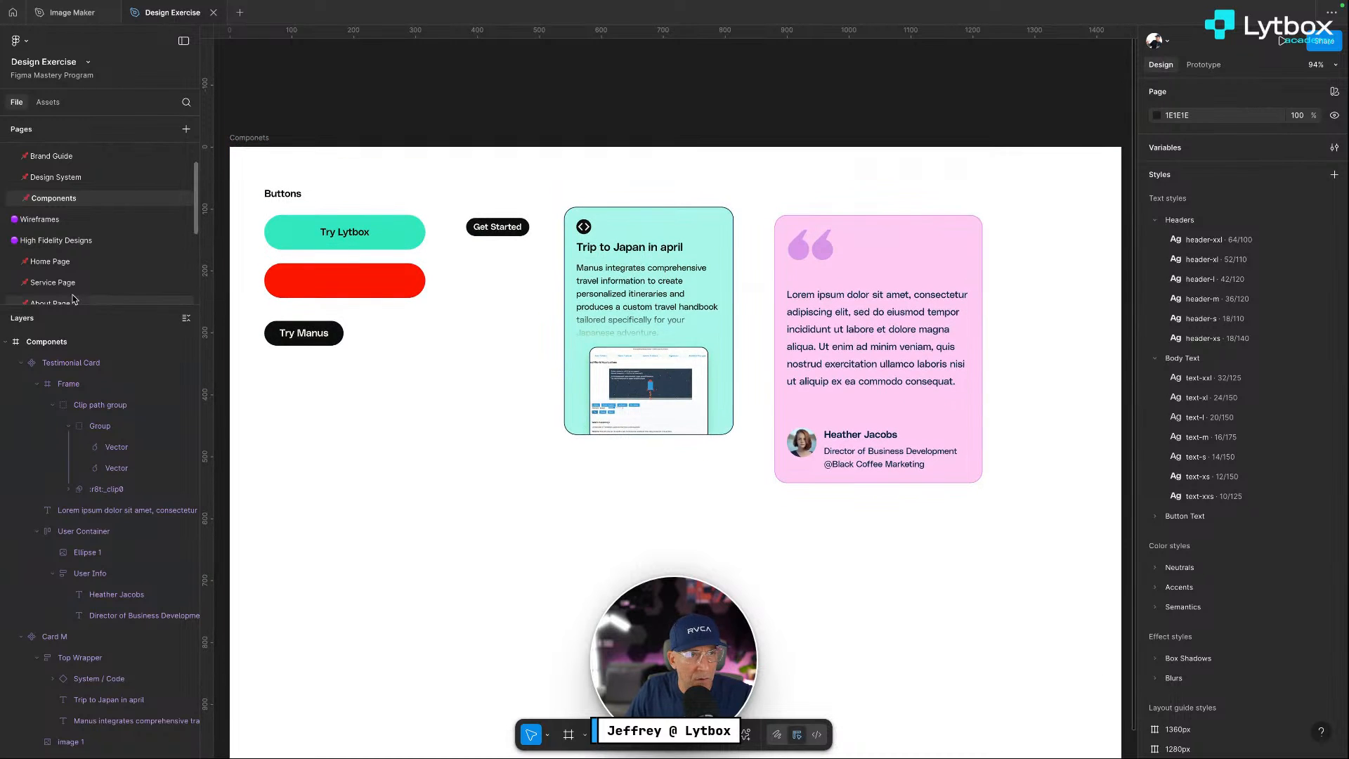
{"action": "left_click", "coordinate": [50, 261]}
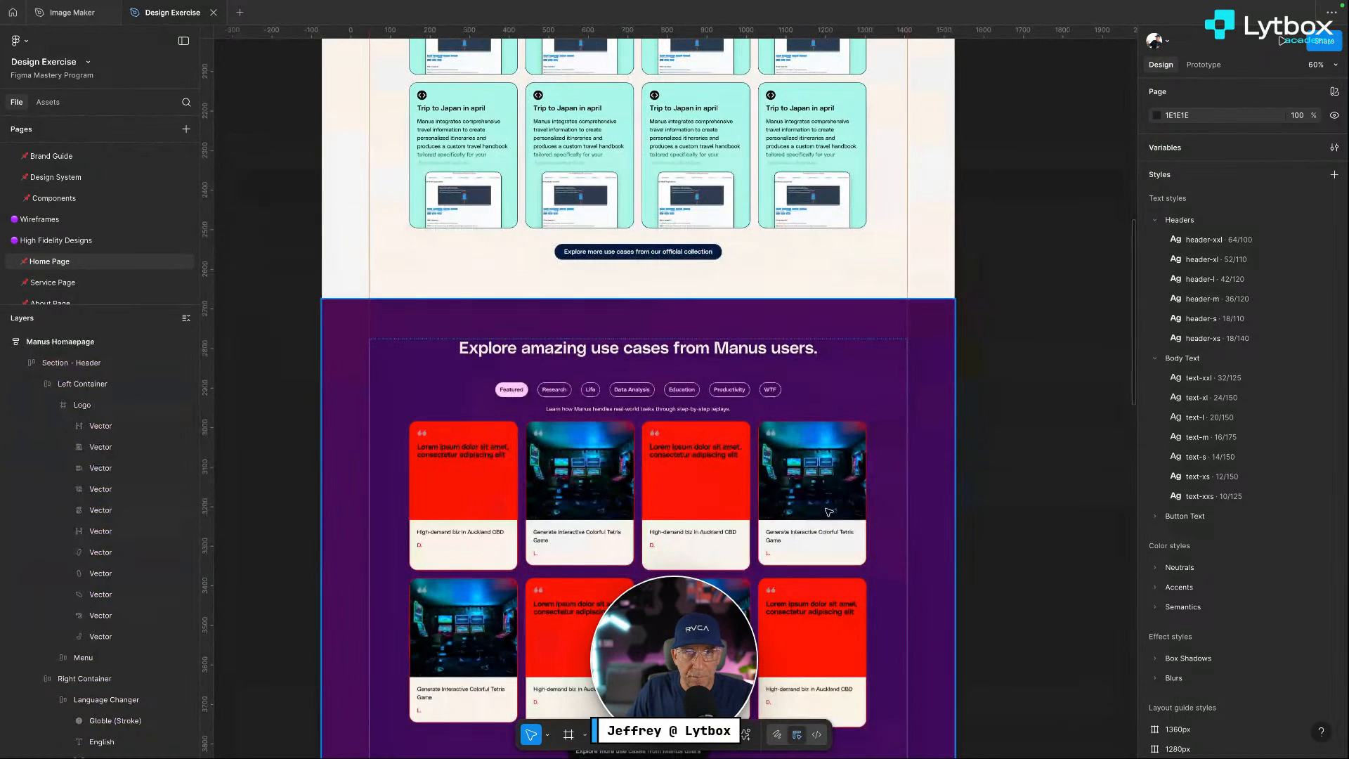
{"action": "scroll", "coordinate": [836, 525], "scroll_direction": "up", "scroll_amount": 1}
{"action": "scroll", "coordinate": [835, 525], "scroll_direction": "down", "scroll_amount": 8}
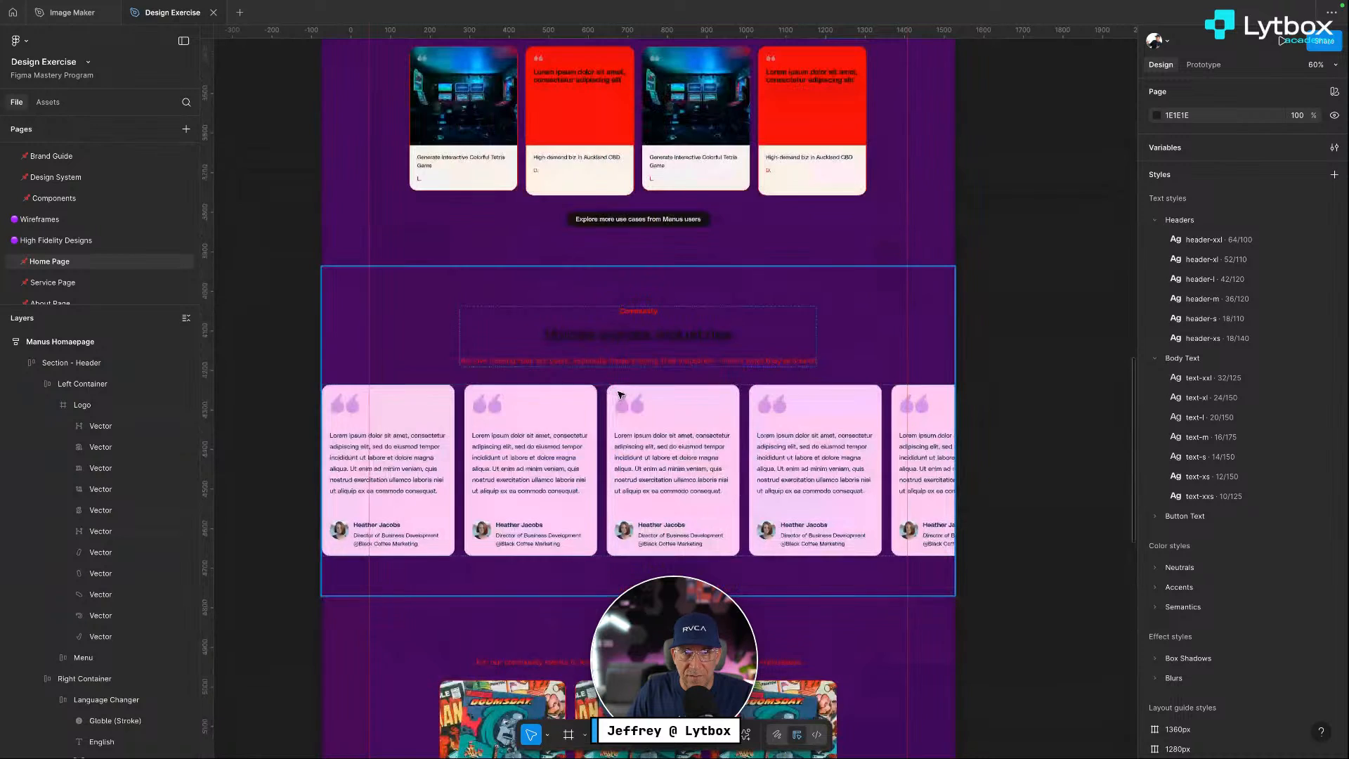
{"action": "left_click", "coordinate": [890, 304]}
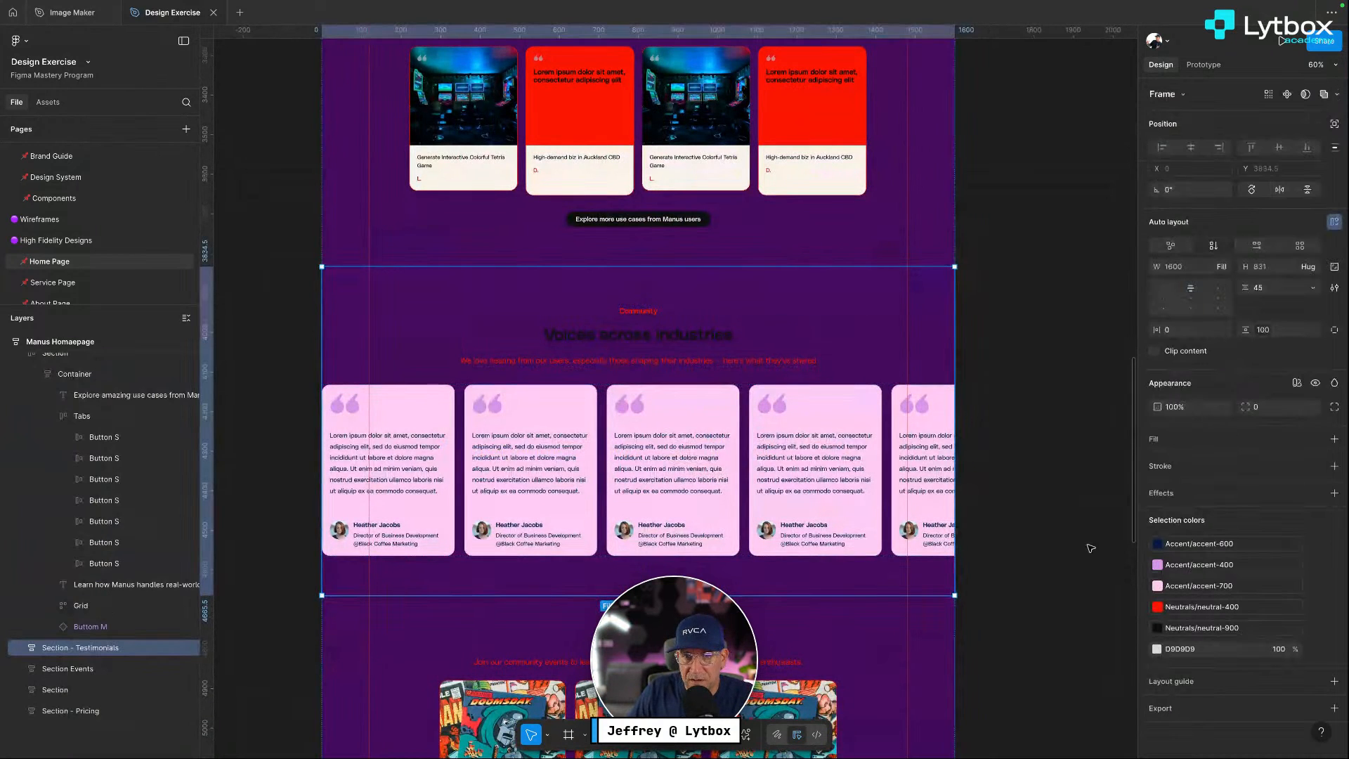
{"action": "left_click", "coordinate": [1038, 443]}
{"action": "scroll", "coordinate": [669, 353], "scroll_direction": "up", "scroll_amount": 2}
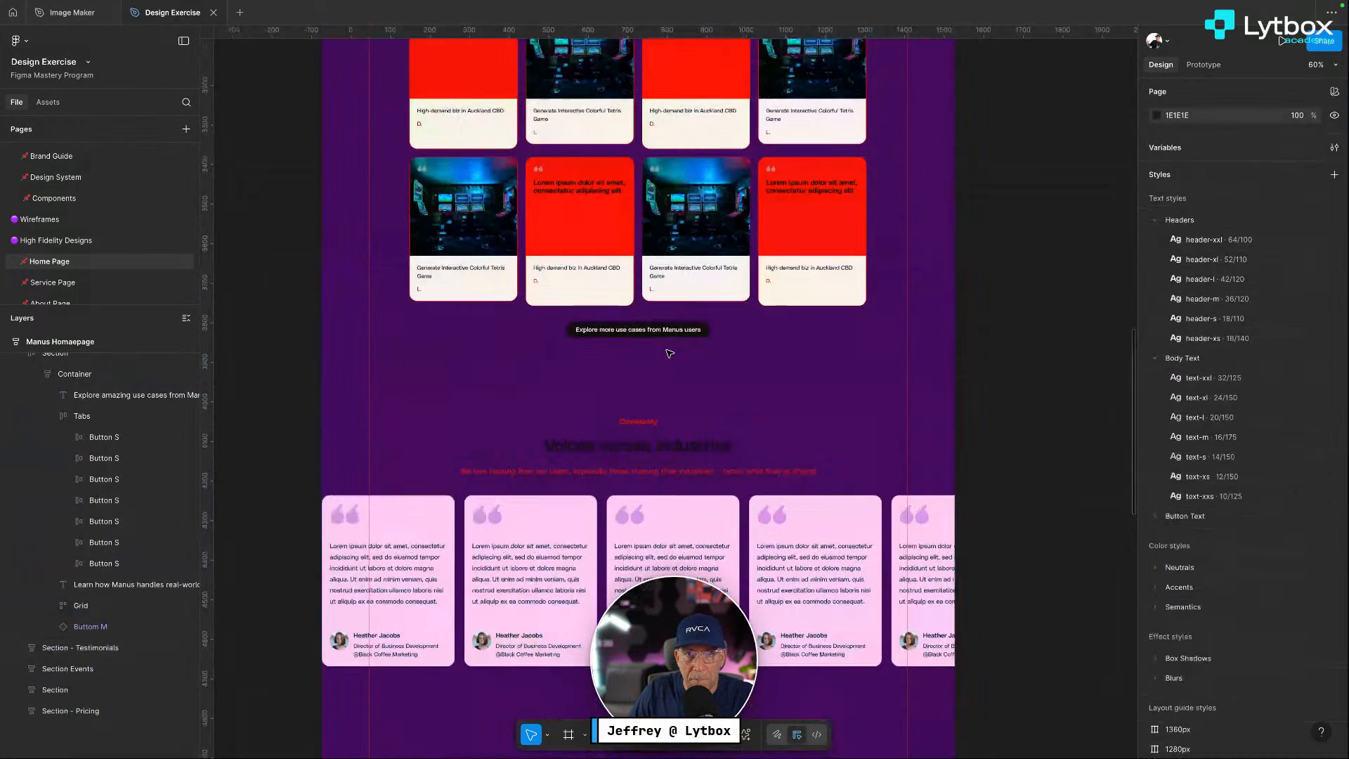
Set the stroke of the four red quote cards in the use-cases grid to the neutral-100 library color
{"action": "scroll", "coordinate": [668, 353], "scroll_direction": "up", "scroll_amount": 7}
{"action": "double_click", "coordinate": [705, 440]}
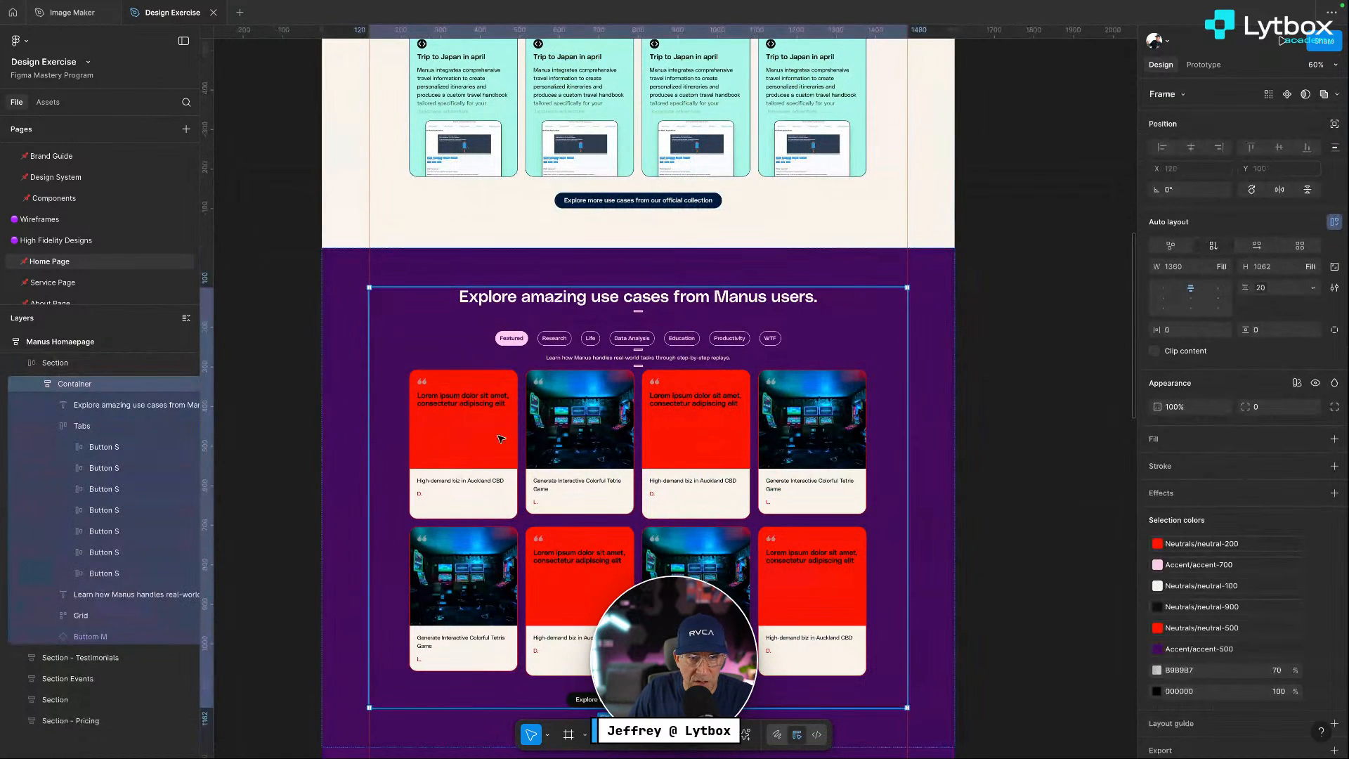
{"action": "double_click", "coordinate": [475, 437]}
{"action": "double_click", "coordinate": [461, 439]}
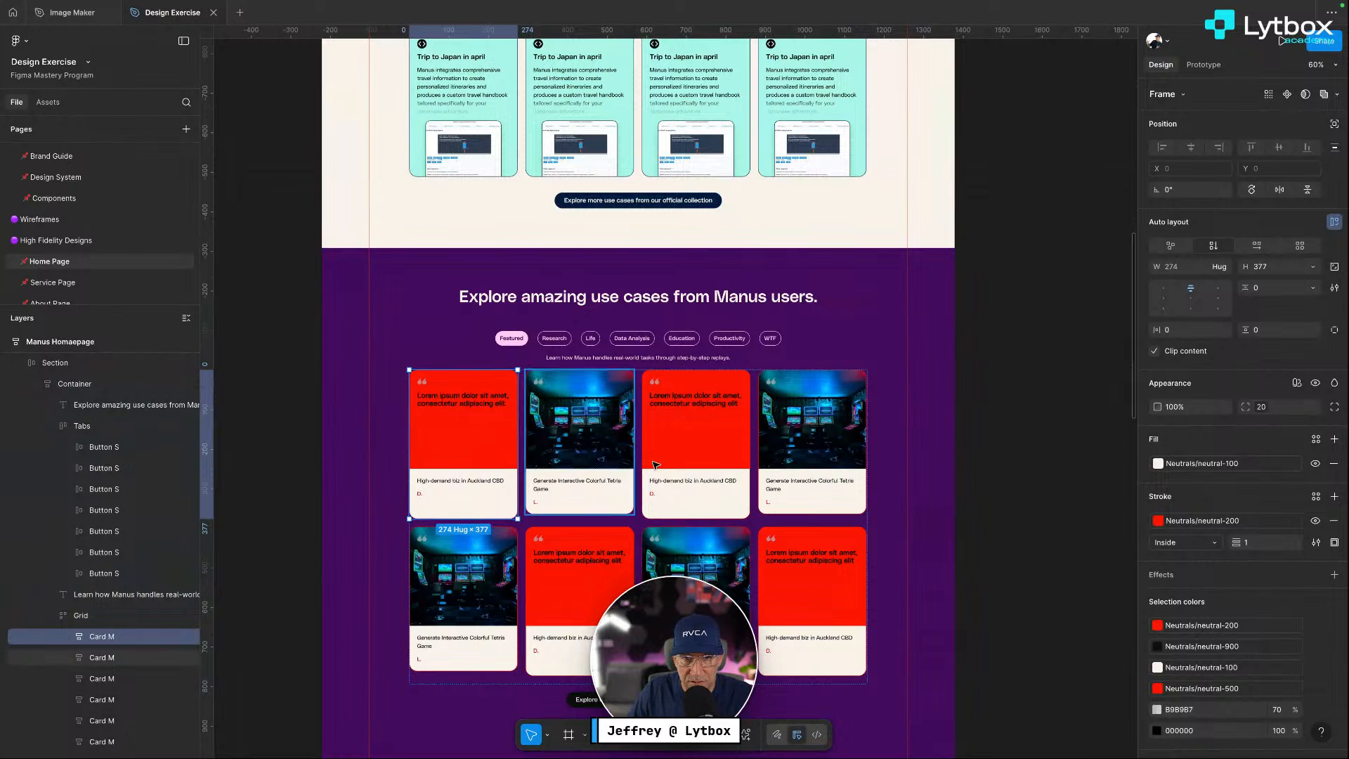
{"action": "left_click", "coordinate": [731, 453], "text": "shift"}
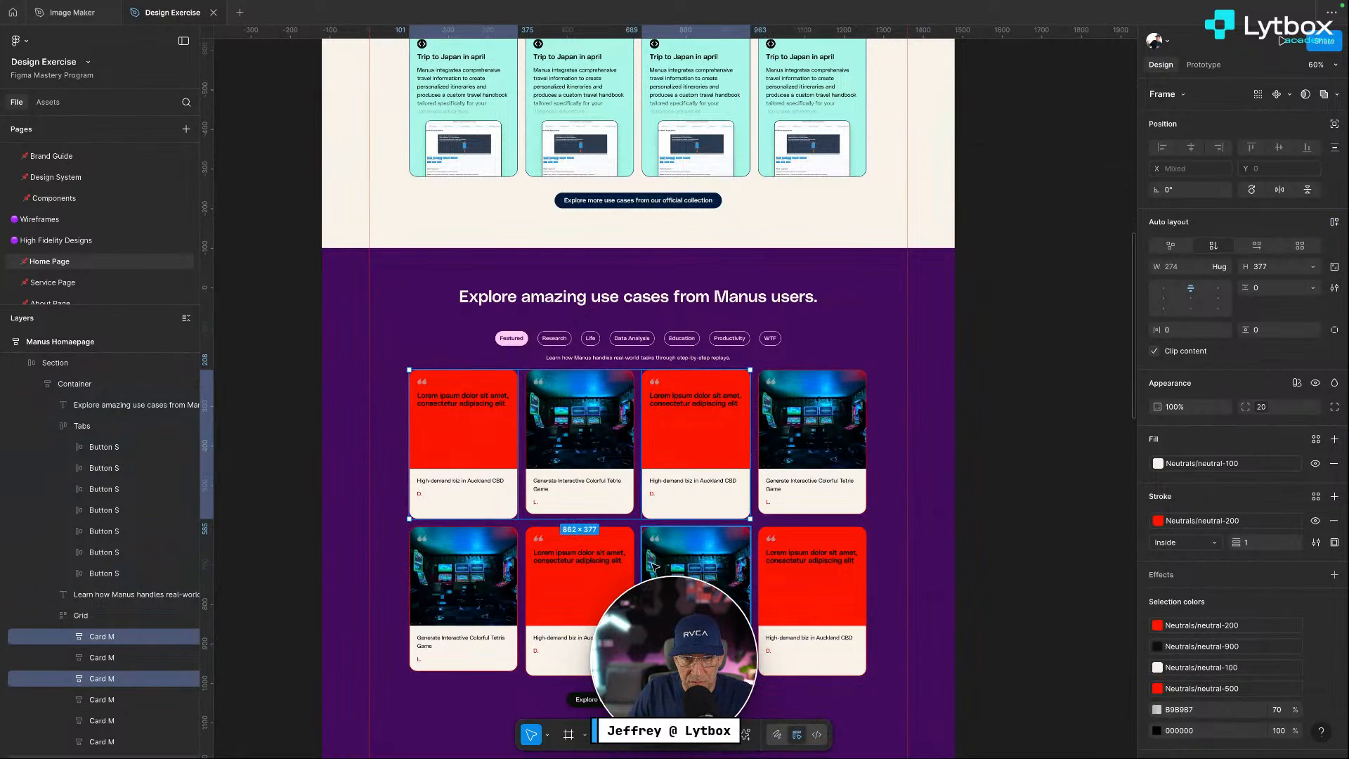
{"action": "left_click", "coordinate": [562, 597], "text": "shift"}
{"action": "left_click", "coordinate": [842, 597], "text": "shift"}
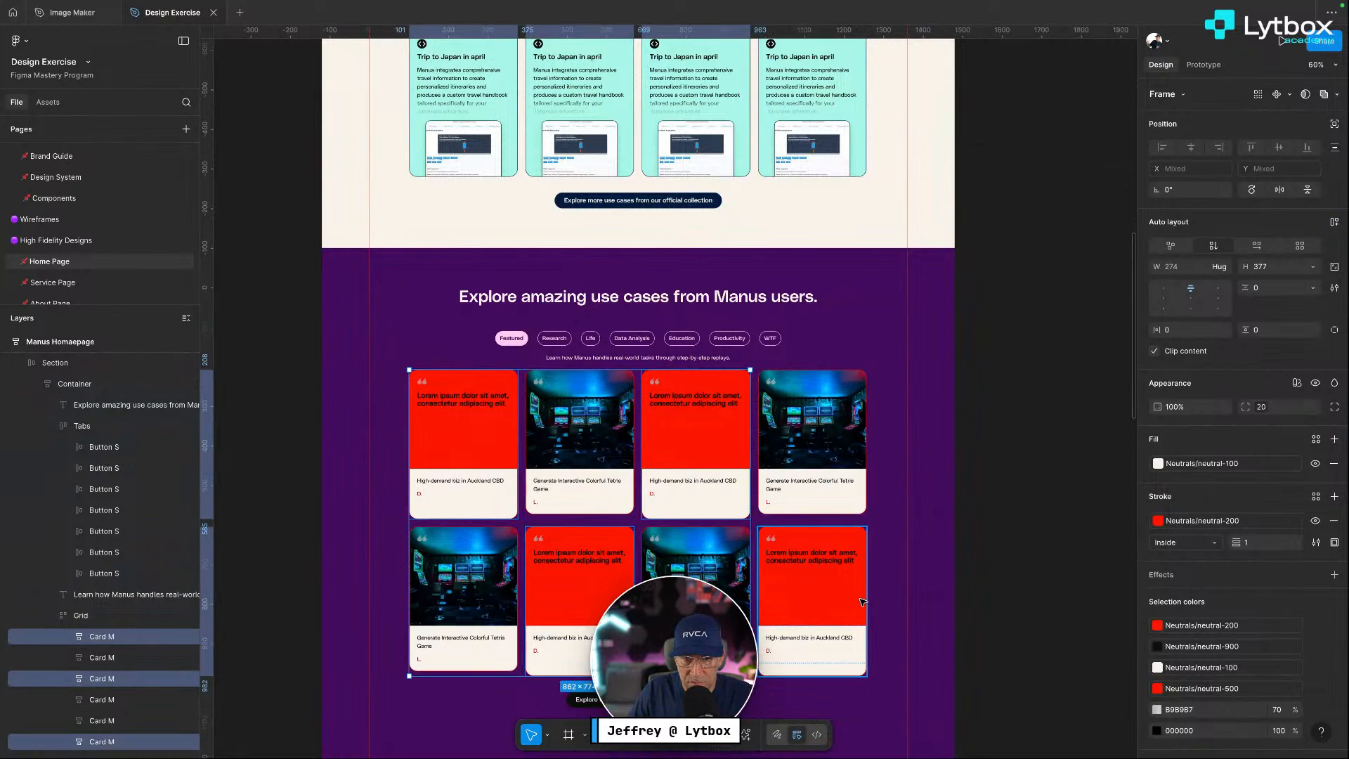
{"action": "left_click", "coordinate": [1155, 521]}
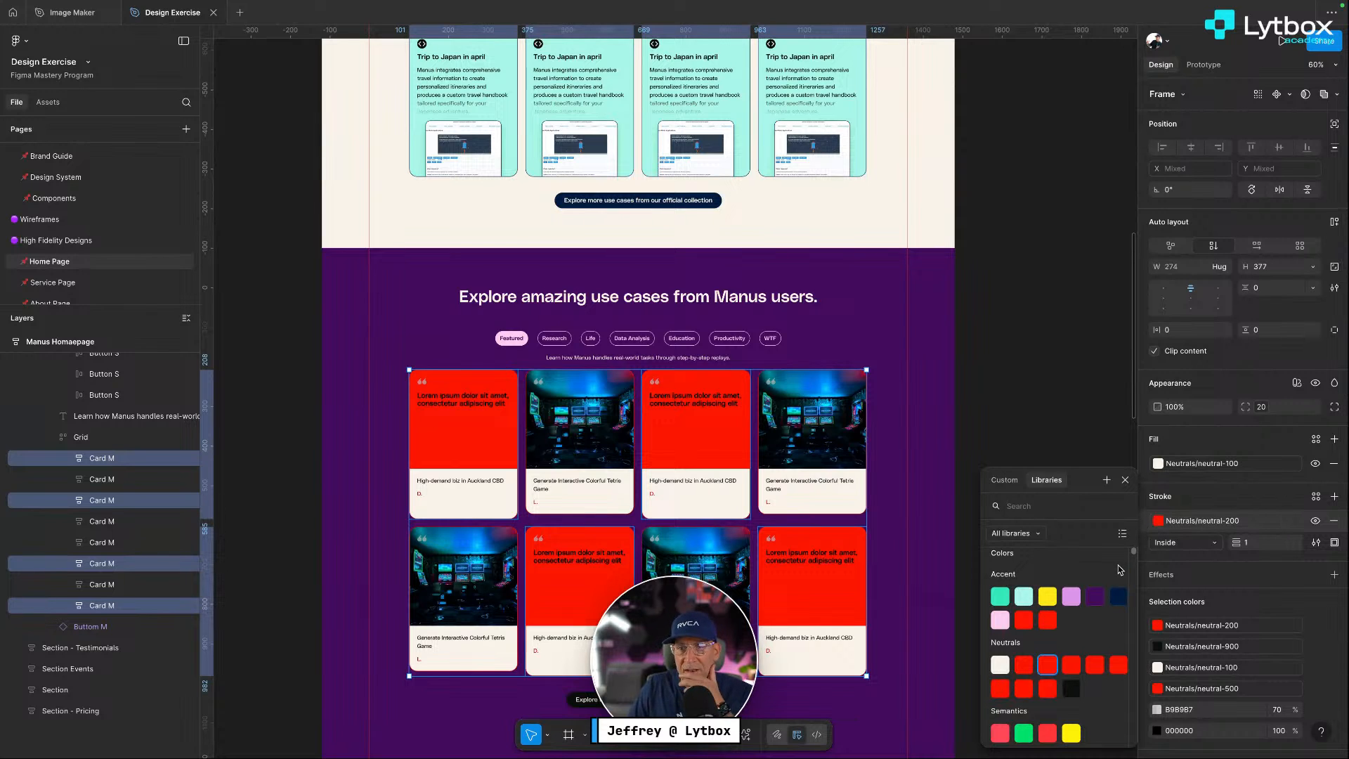
{"action": "left_click", "coordinate": [999, 665]}
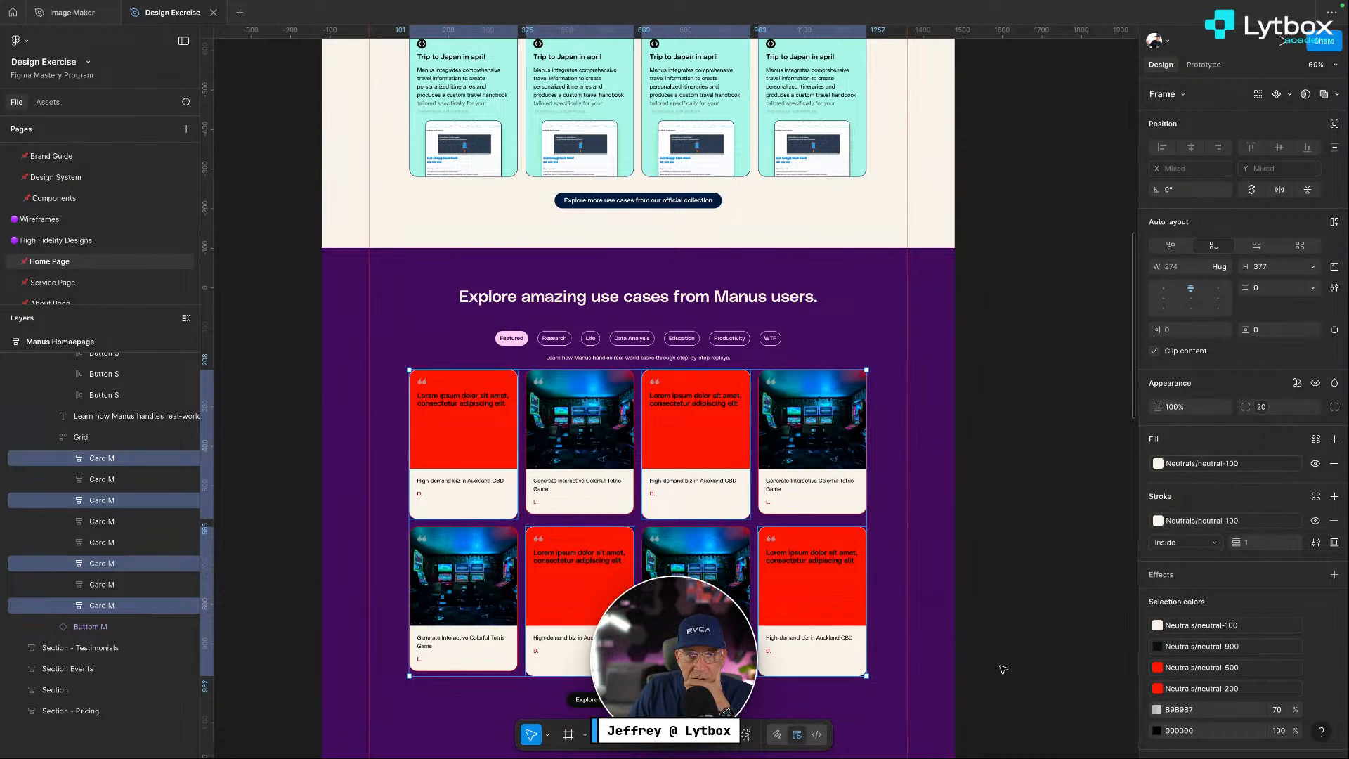
Undo the last stroke color change on the quote cards and clear the selection
{"action": "double_click", "coordinate": [510, 461]}
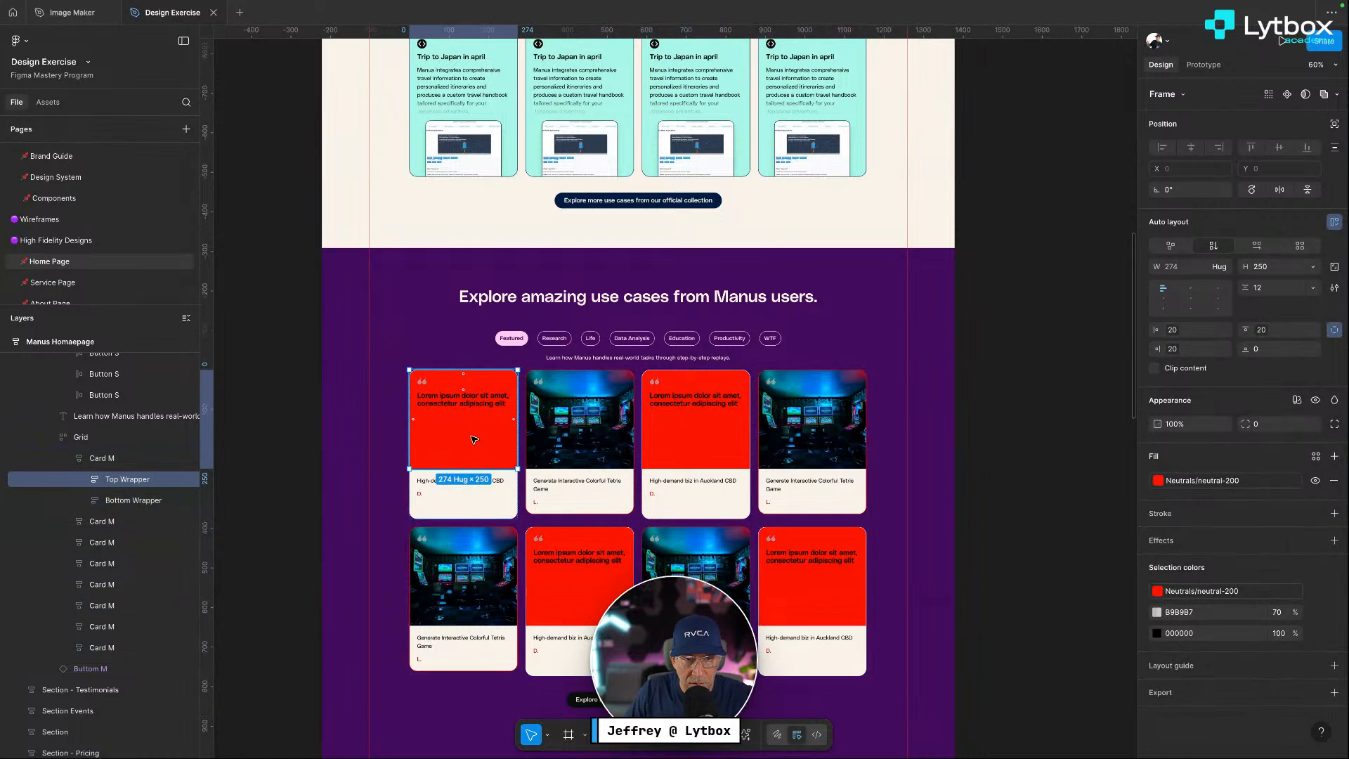
{"action": "key", "text": "super+z"}
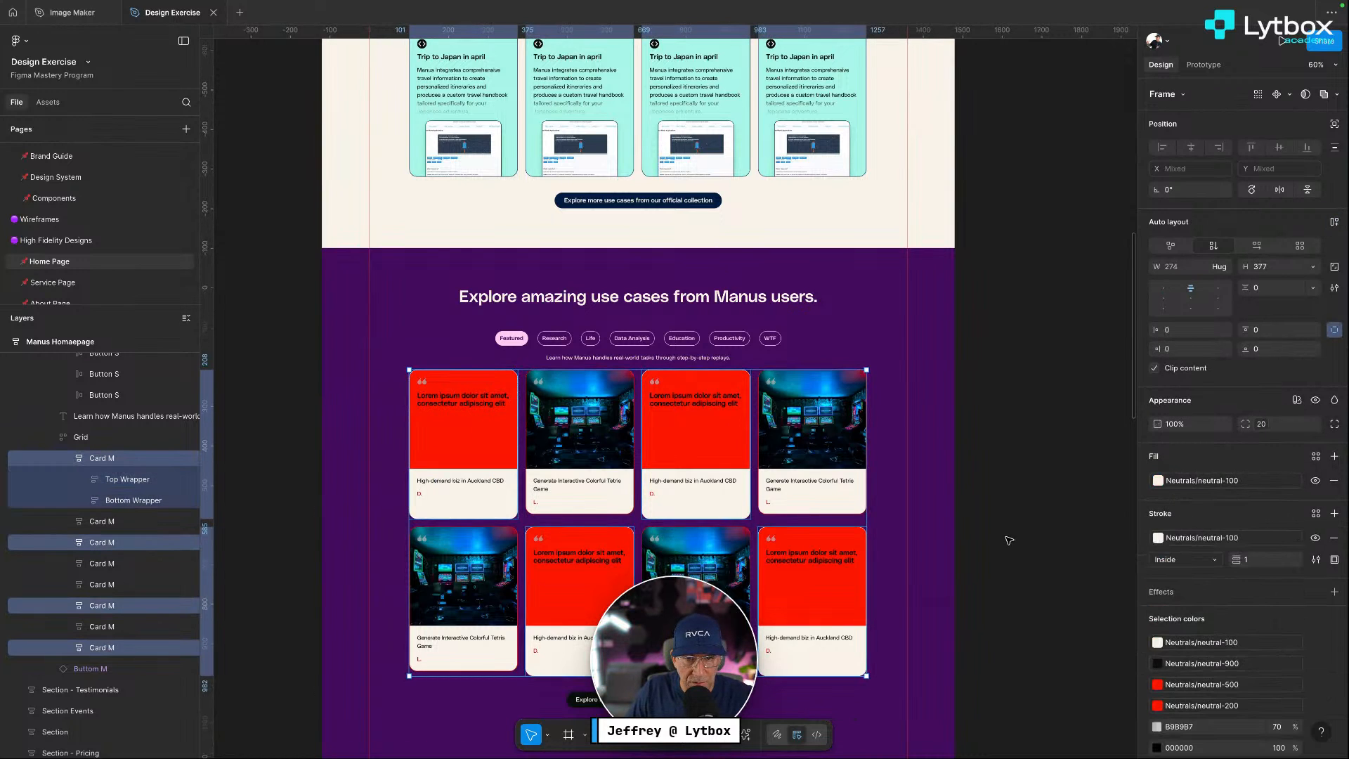
{"action": "key", "text": "super+z"}
{"action": "left_click", "coordinate": [1003, 541]}
Fill the Top Wrapper frames of the four red quote cards with the neutral-100 library color
{"action": "left_click", "coordinate": [465, 456]}
{"action": "left_click", "coordinate": [695, 435], "text": "shift"}
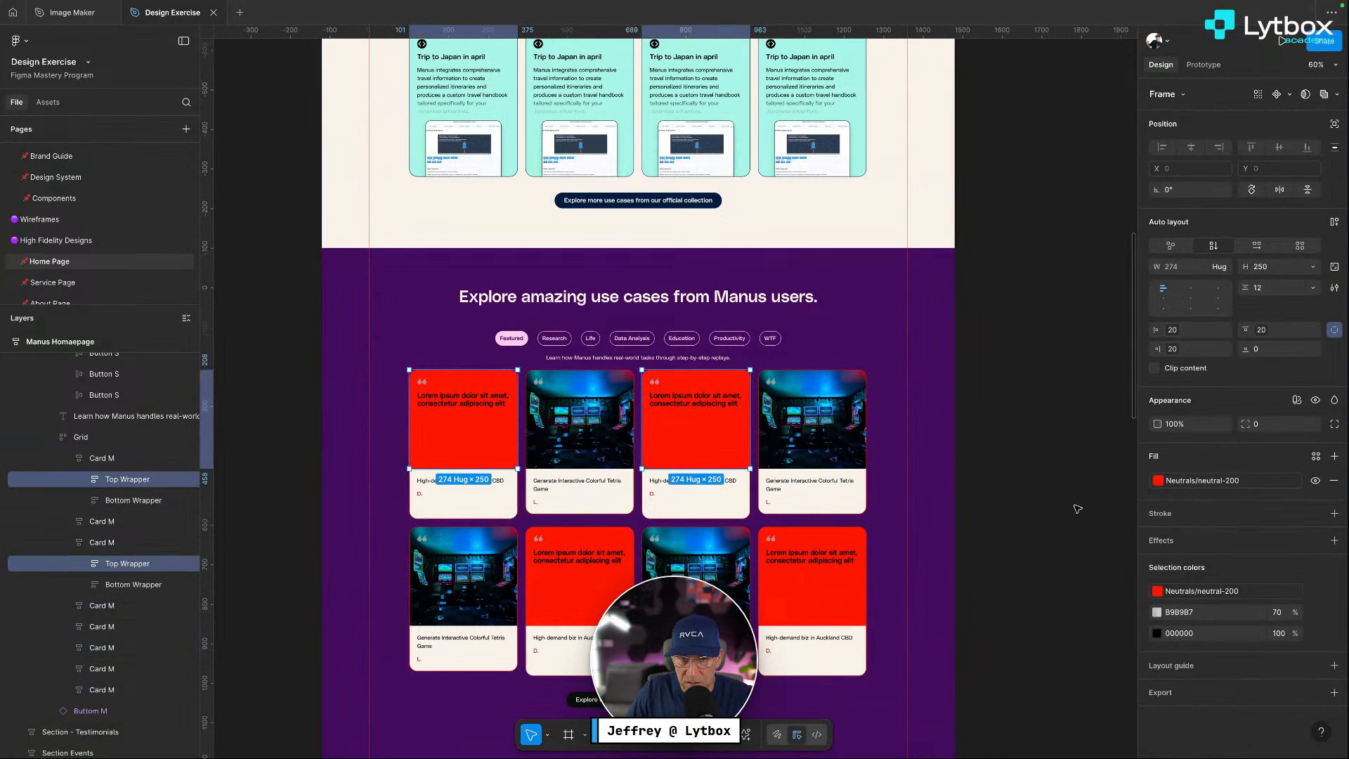
{"action": "left_click", "coordinate": [812, 590], "text": "shift"}
{"action": "left_click", "coordinate": [583, 599], "text": "shift"}
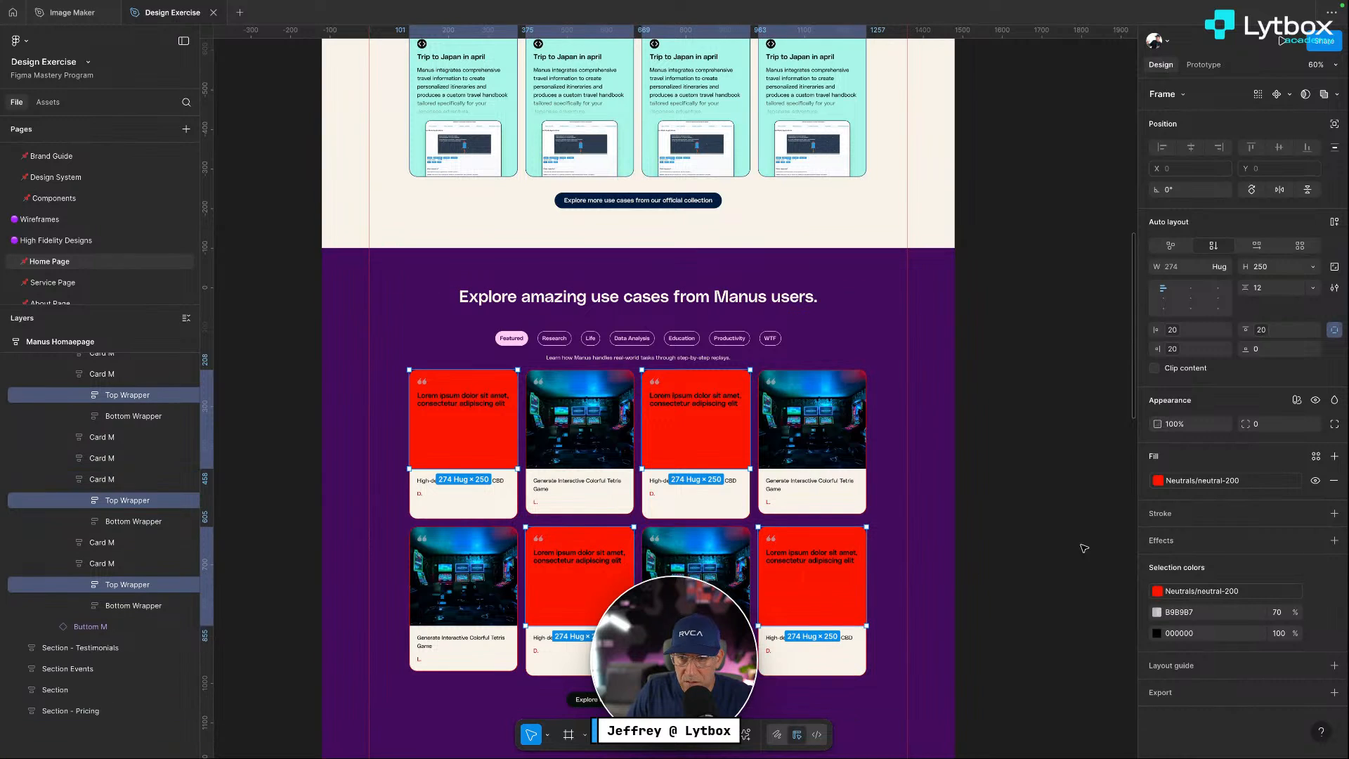
{"action": "left_click", "coordinate": [1158, 480]}
{"action": "left_click", "coordinate": [998, 665]}
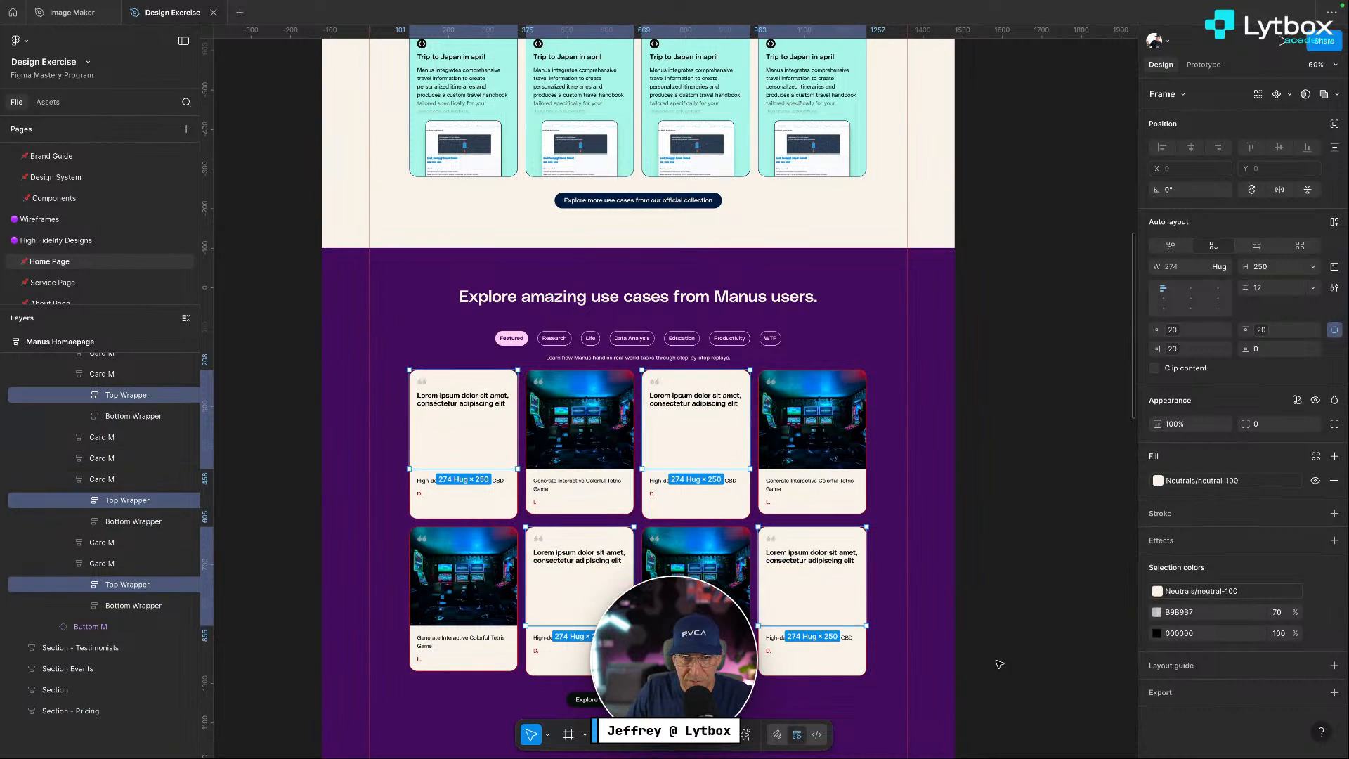
Examine the first quote card's frame, Top Wrapper and Bottom Wrapper to find which layer colors its lower area
{"action": "scroll", "coordinate": [1011, 505], "scroll_direction": "down", "scroll_amount": 1}
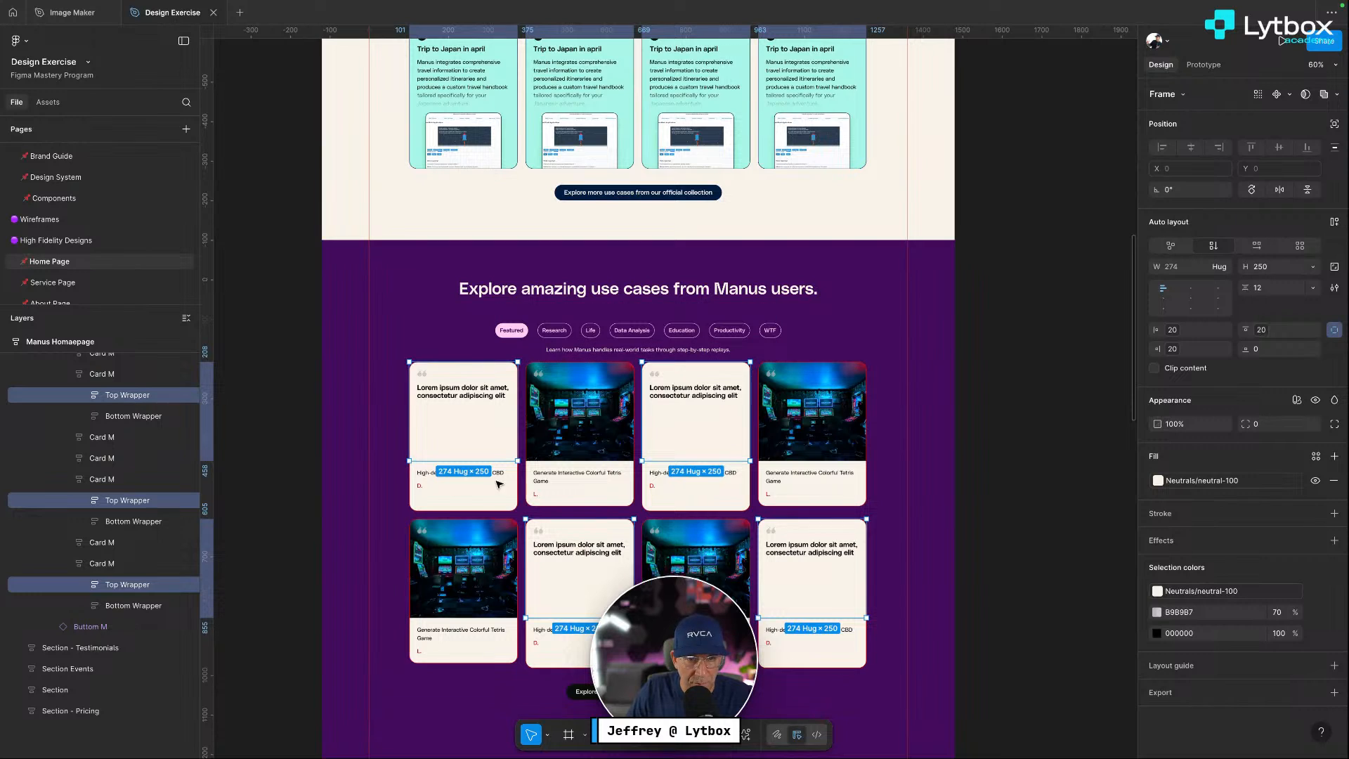
{"action": "left_click", "coordinate": [502, 500]}
{"action": "left_click", "coordinate": [587, 499], "text": "shift"}
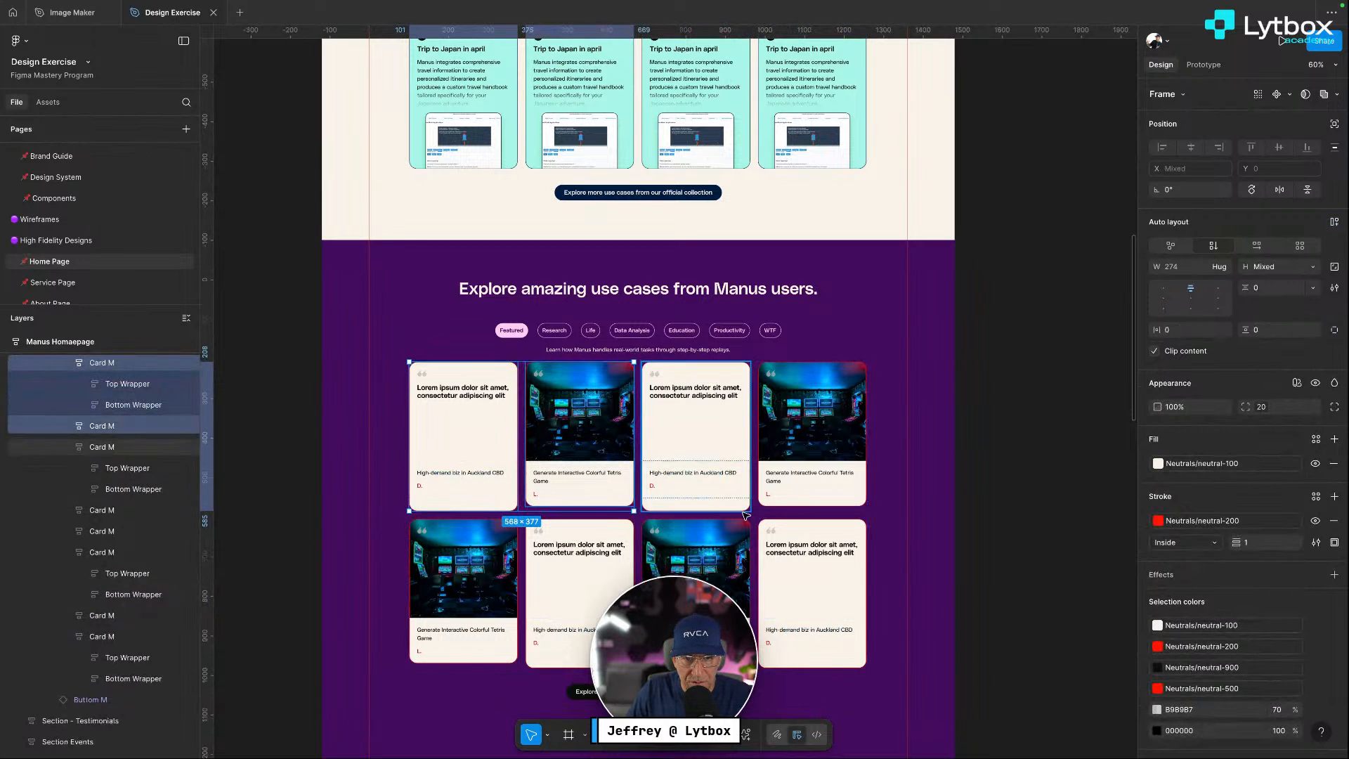
{"action": "left_click", "coordinate": [458, 481], "text": "super"}
{"action": "left_click", "coordinate": [489, 502]}
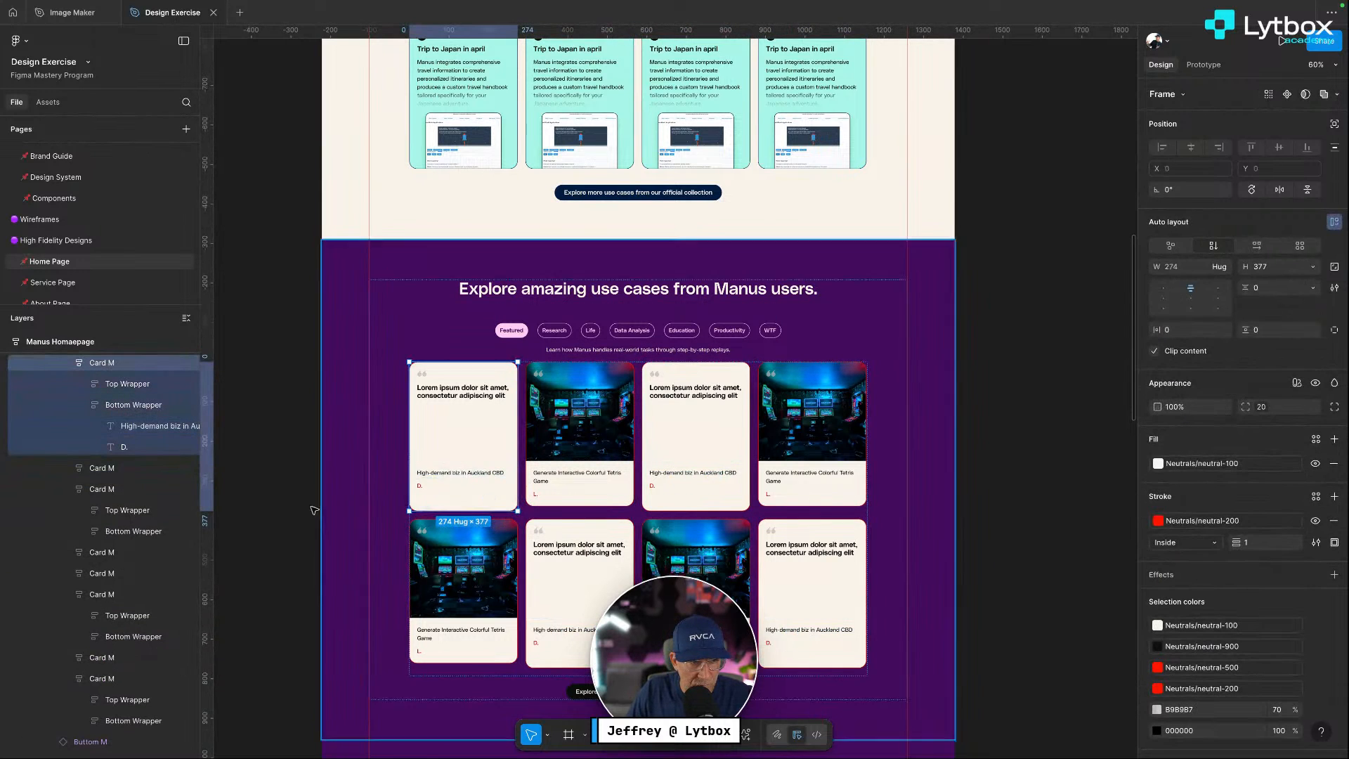
{"action": "left_click", "coordinate": [109, 407]}
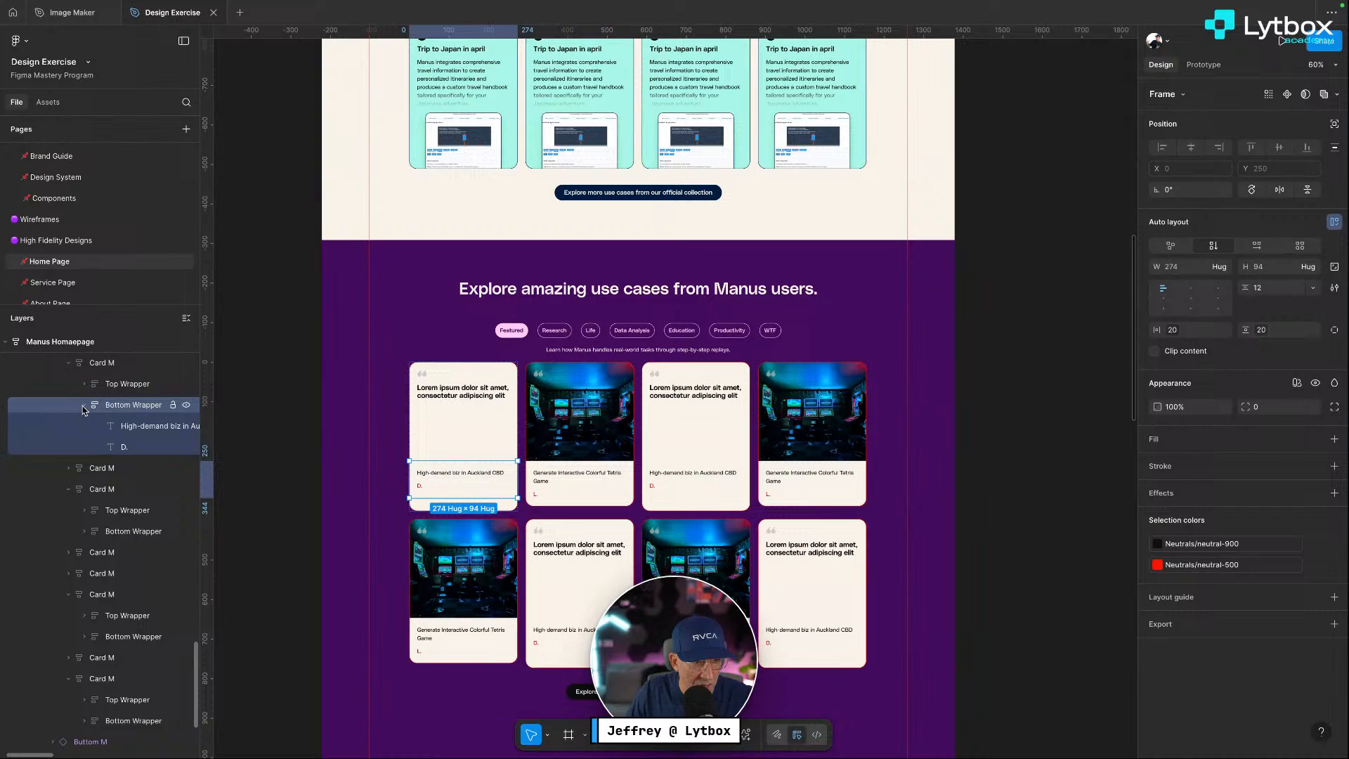
{"action": "left_click", "coordinate": [122, 391]}
{"action": "left_click", "coordinate": [118, 408]}
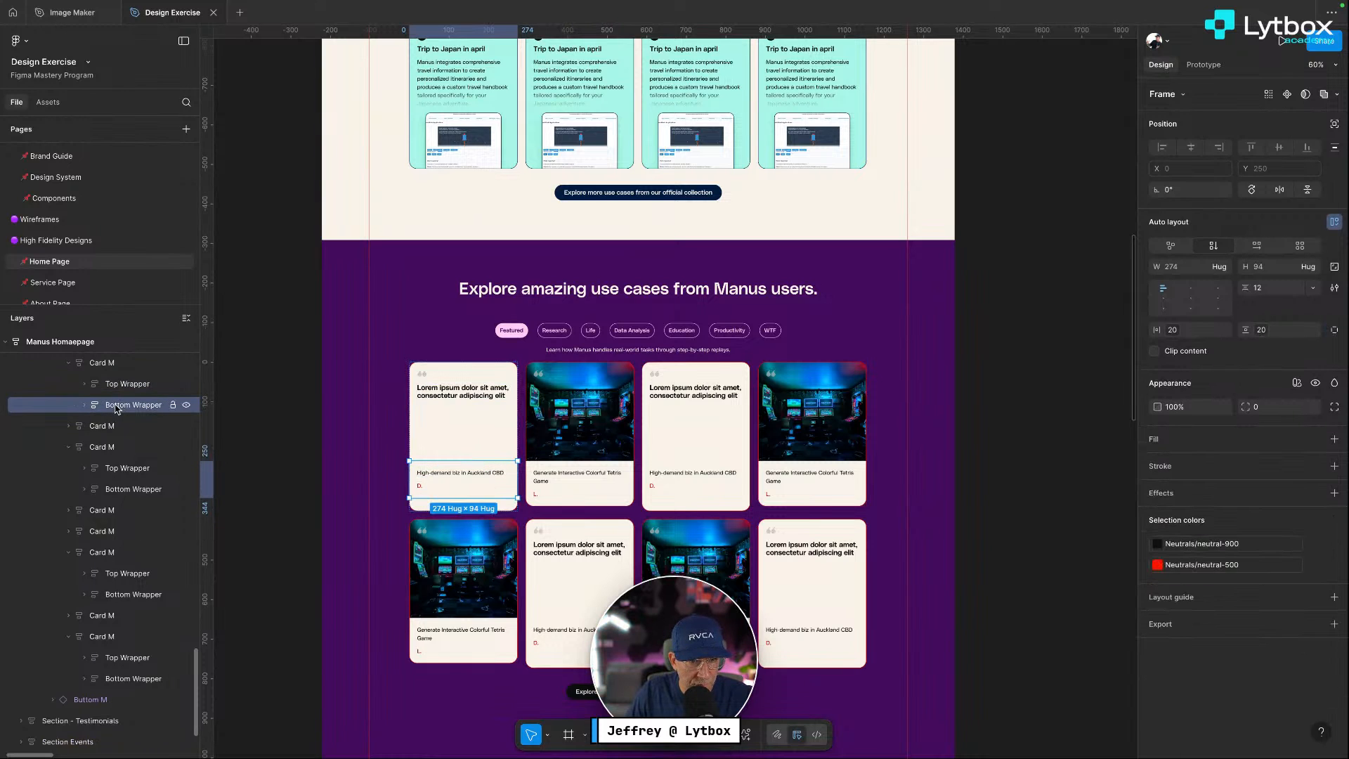
{"action": "left_click", "coordinate": [118, 389]}
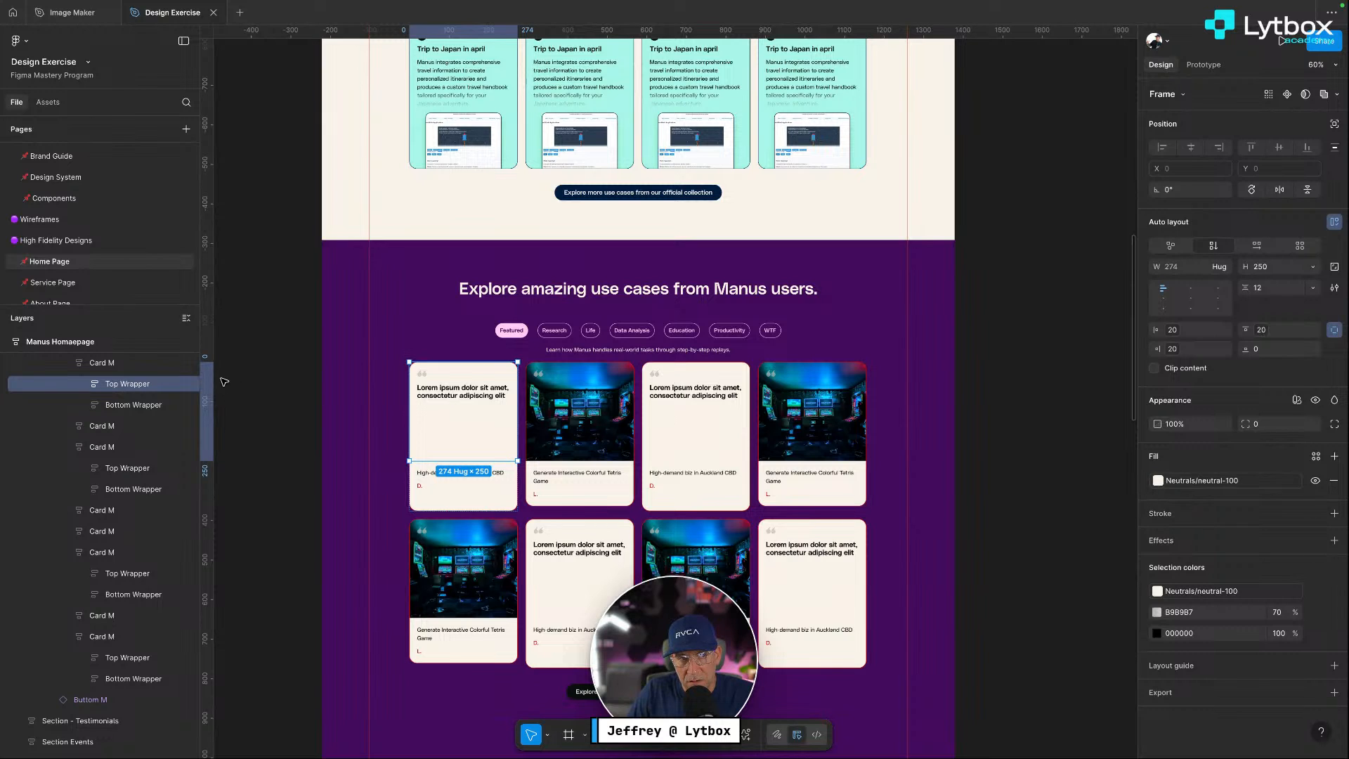
Fill the first quote card's Card M frame with the accent-600 library color
{"action": "left_click", "coordinate": [102, 364]}
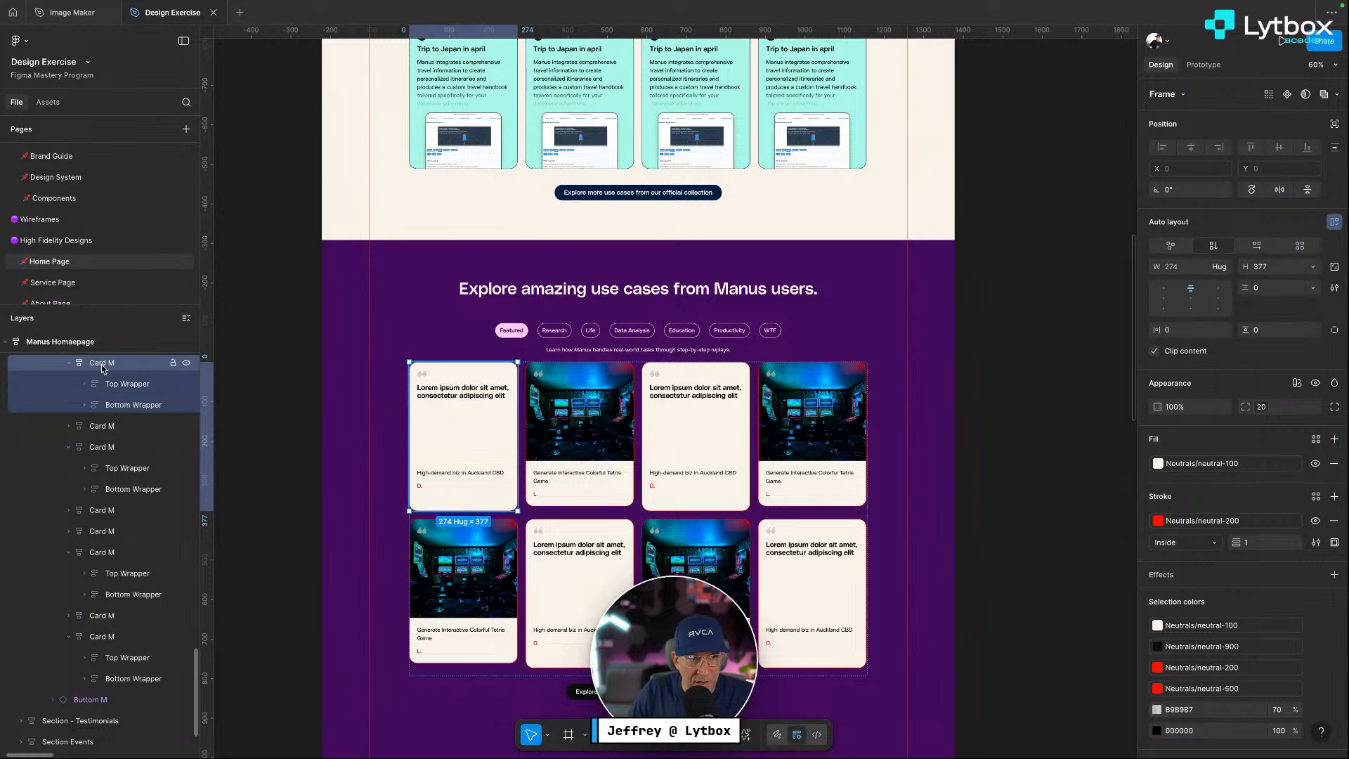
{"action": "left_click", "coordinate": [1157, 463]}
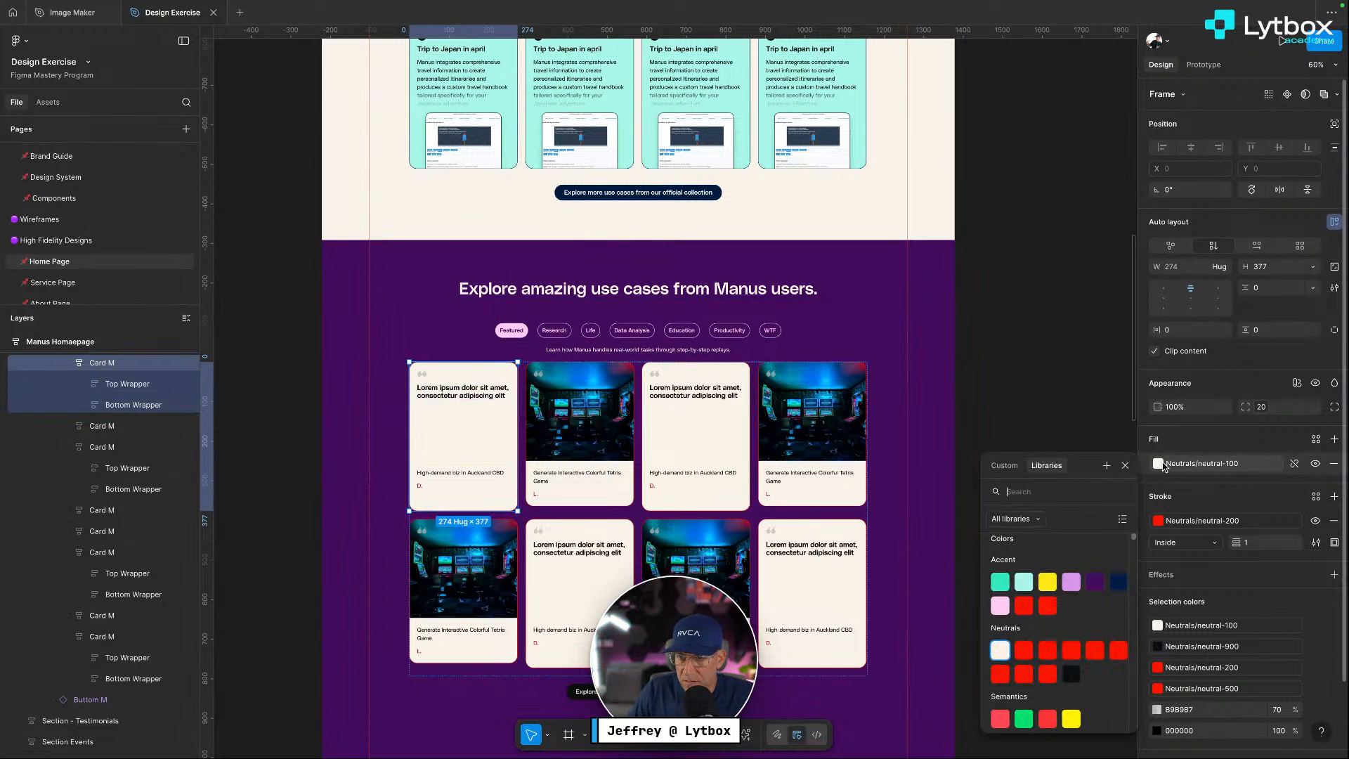
{"action": "left_click", "coordinate": [1123, 585]}
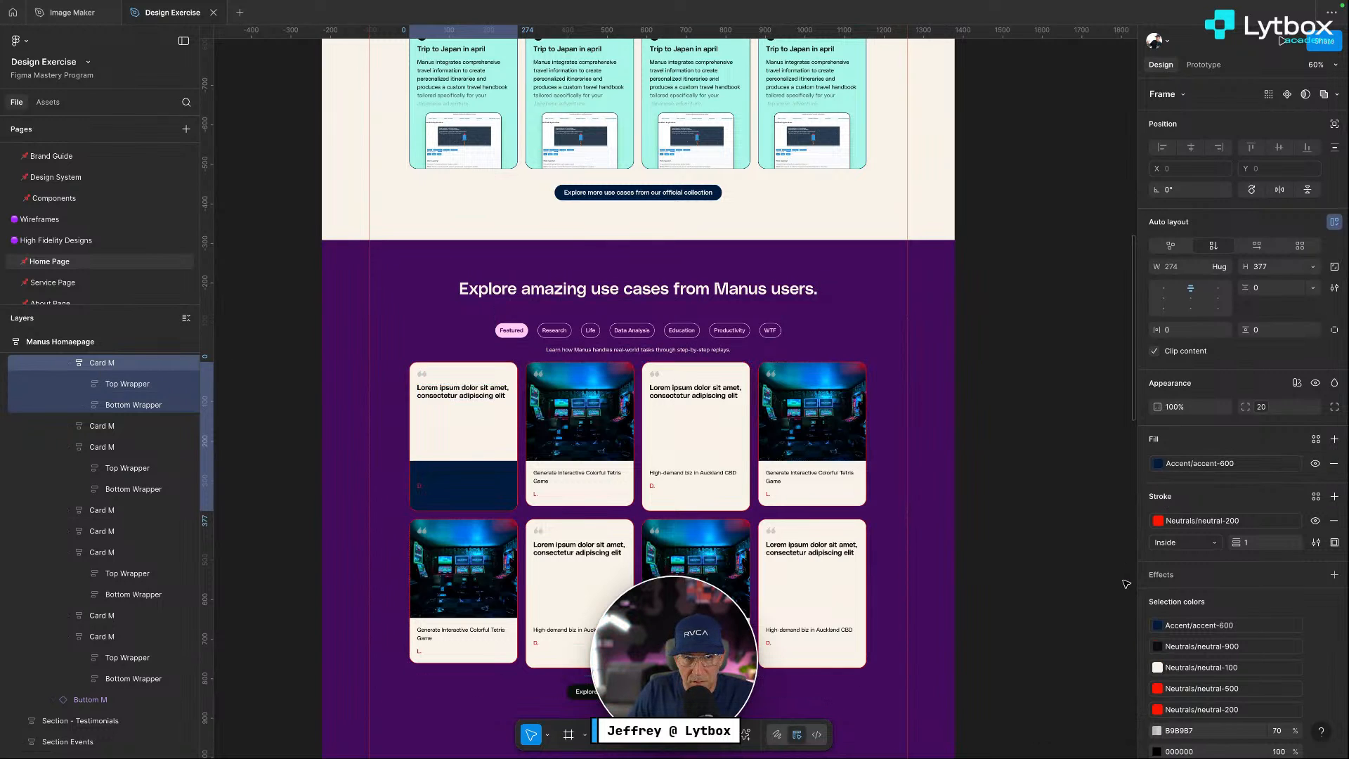
In the first quote card, color the "High-demand biz in Auckland CBD" text neutral-100 and the "D." text accent-400
{"action": "left_click", "coordinate": [130, 384]}
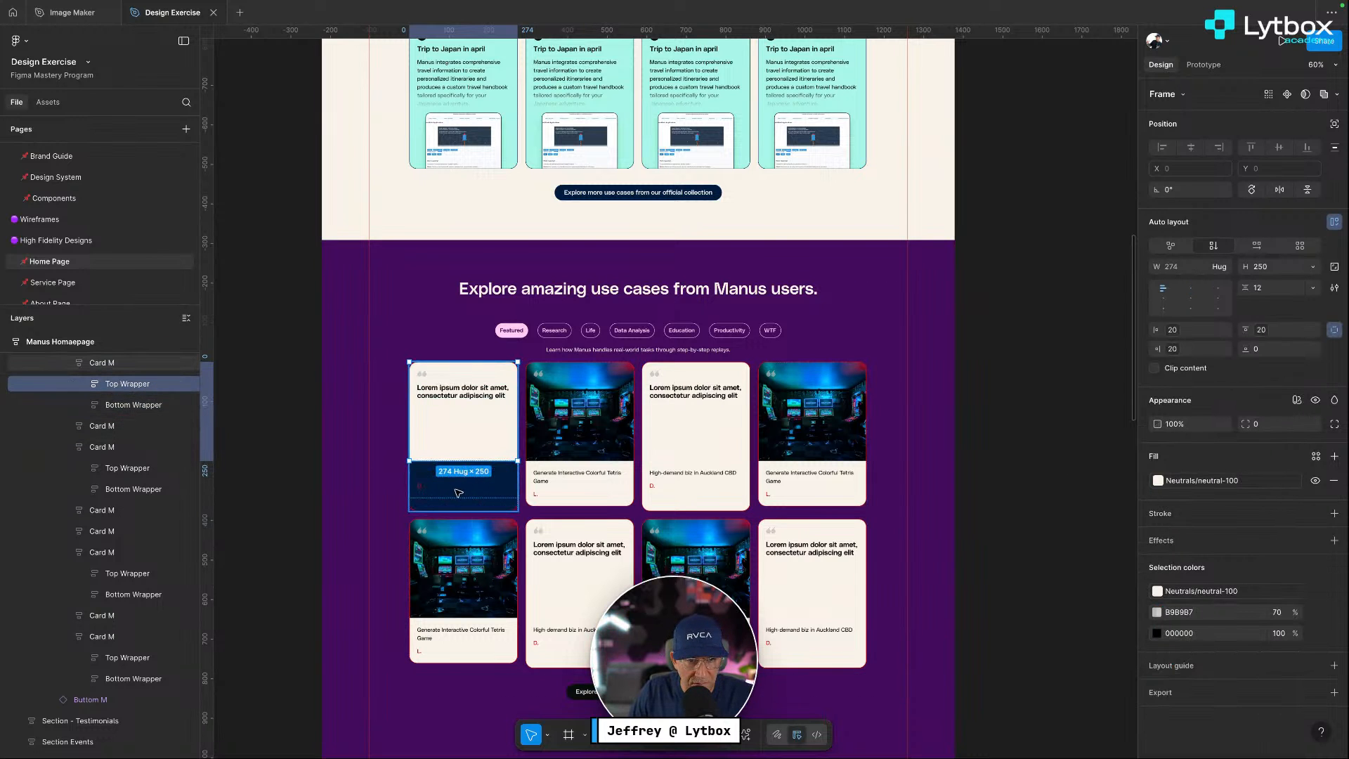
{"action": "scroll", "coordinate": [454, 496], "scroll_direction": "up", "scroll_amount": 6}
{"action": "left_click", "coordinate": [496, 422], "text": "super"}
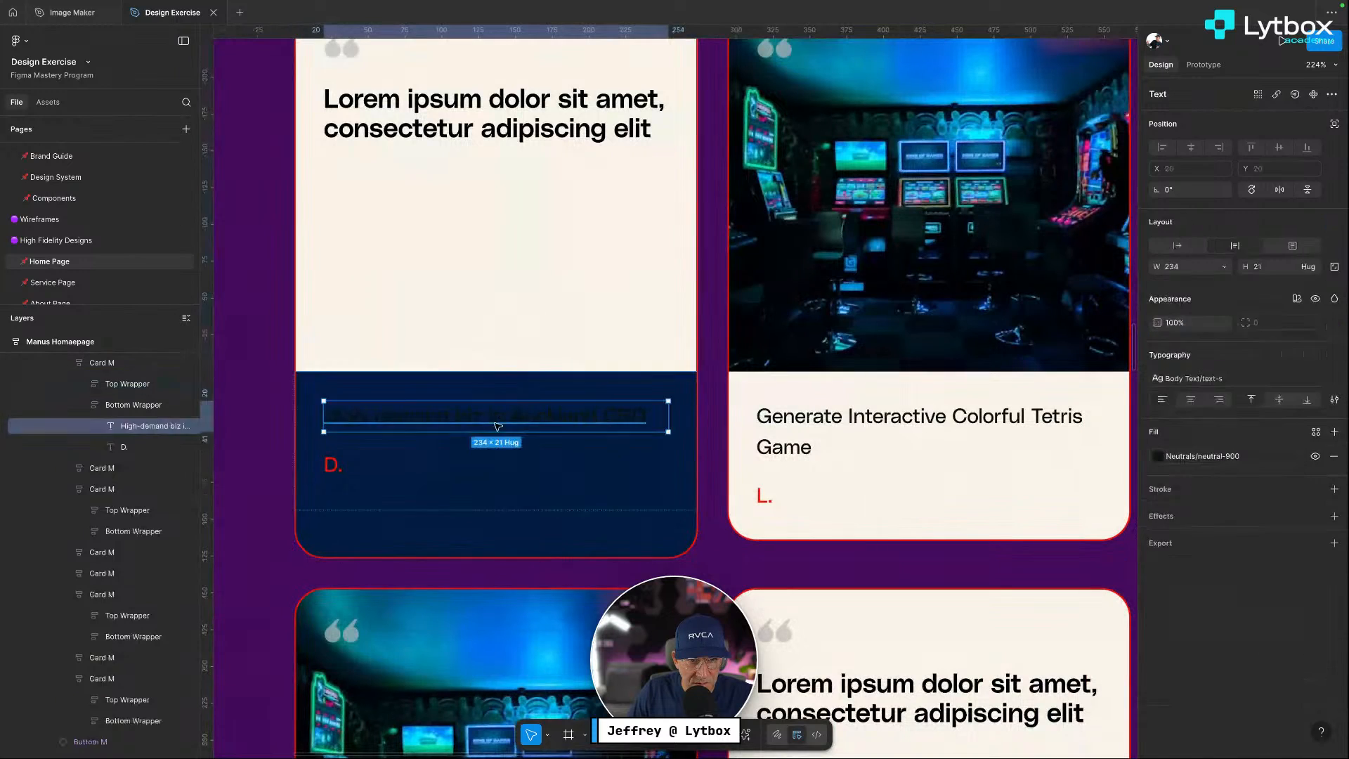
{"action": "left_click", "coordinate": [468, 501]}
{"action": "left_click", "coordinate": [500, 428], "text": "super"}
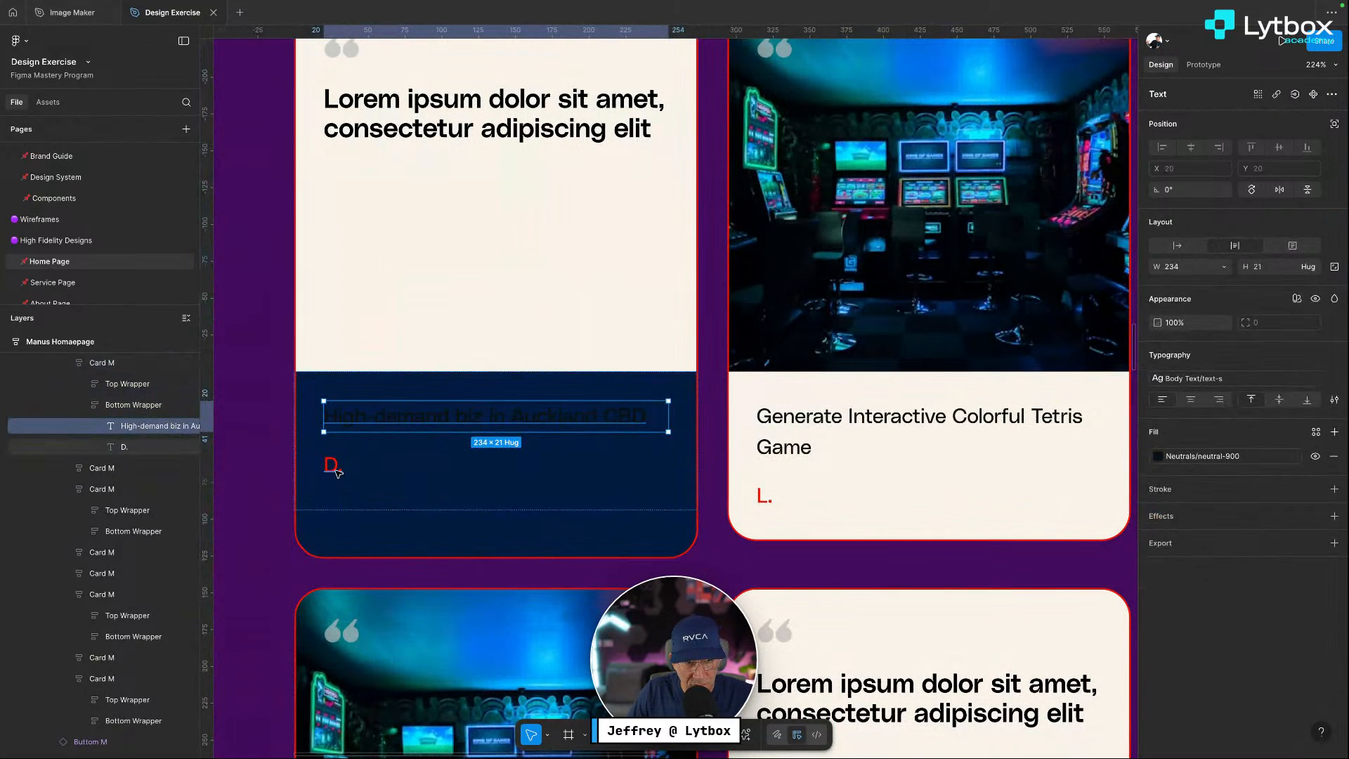
{"action": "left_click", "coordinate": [1157, 455]}
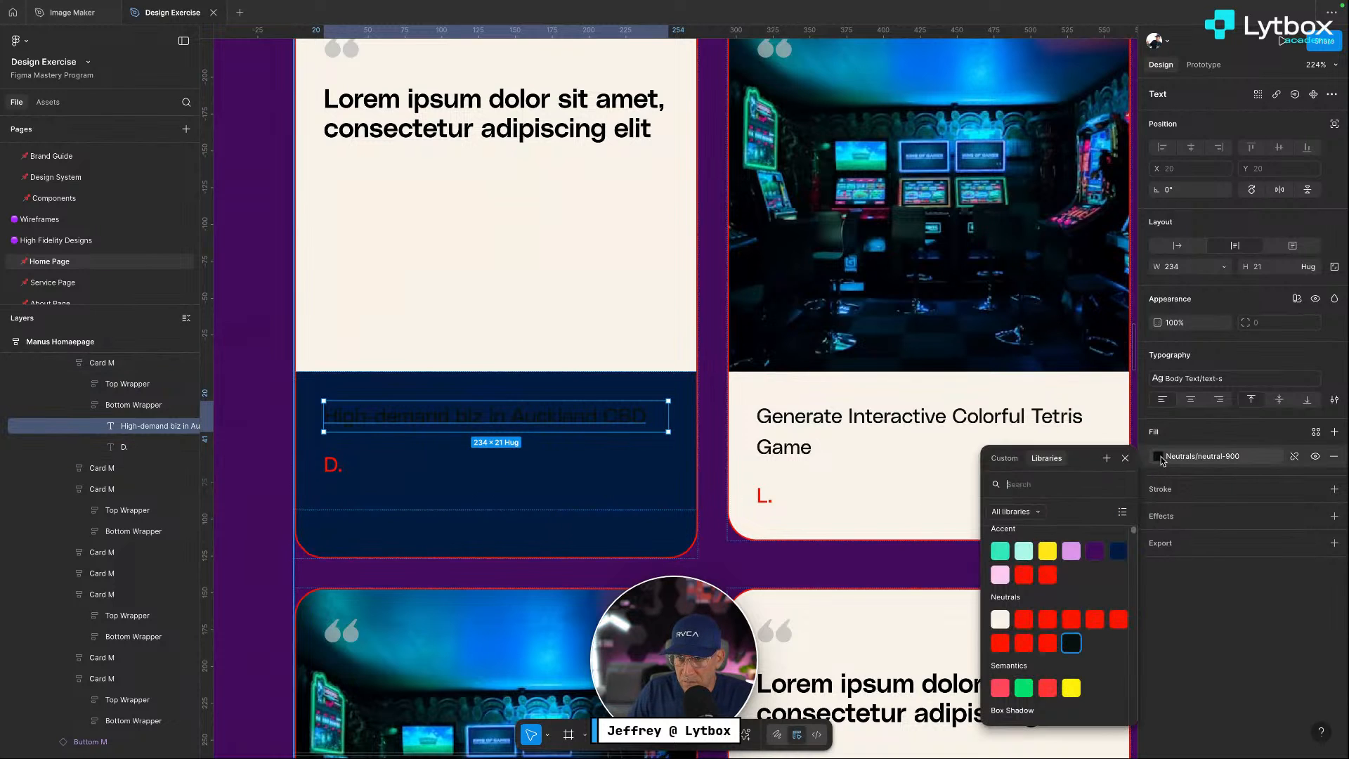
{"action": "left_click", "coordinate": [1000, 619]}
{"action": "left_click", "coordinate": [340, 470]}
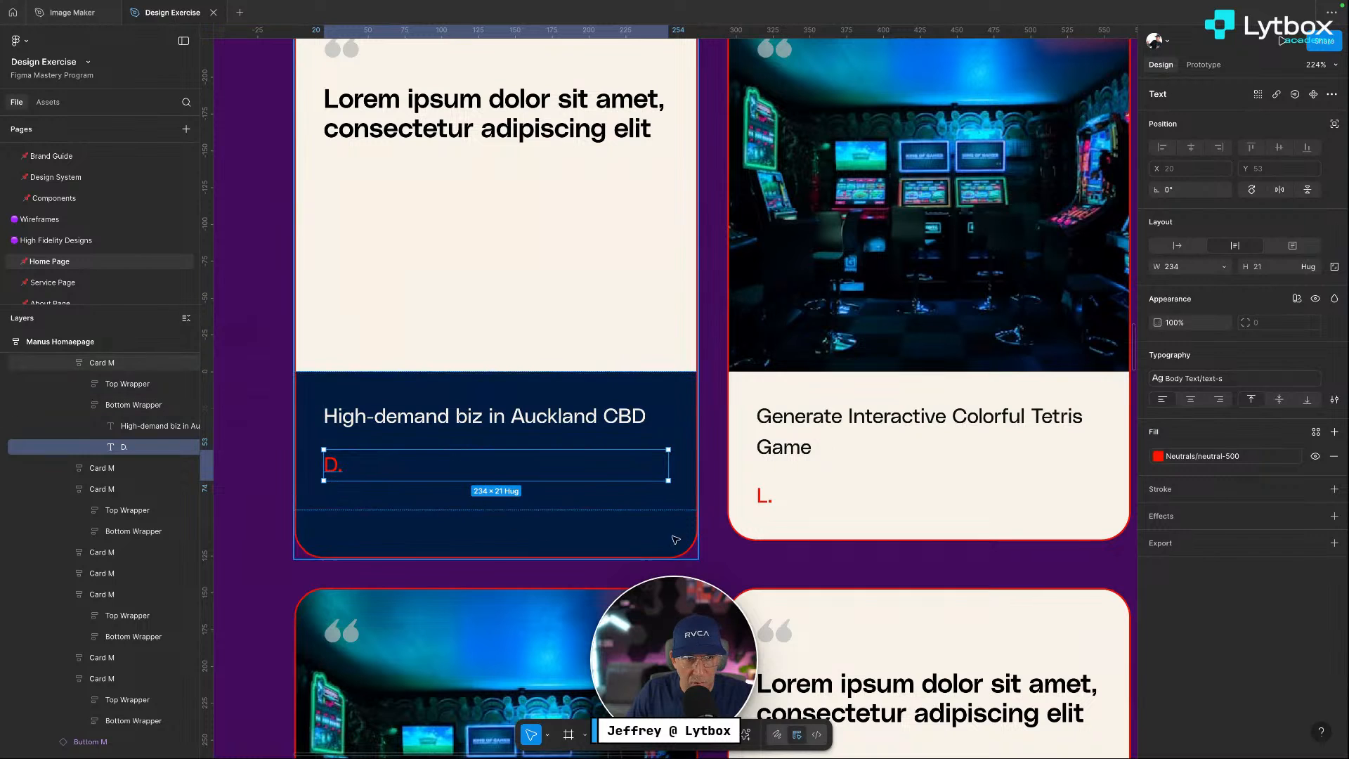
{"action": "left_click", "coordinate": [1162, 456]}
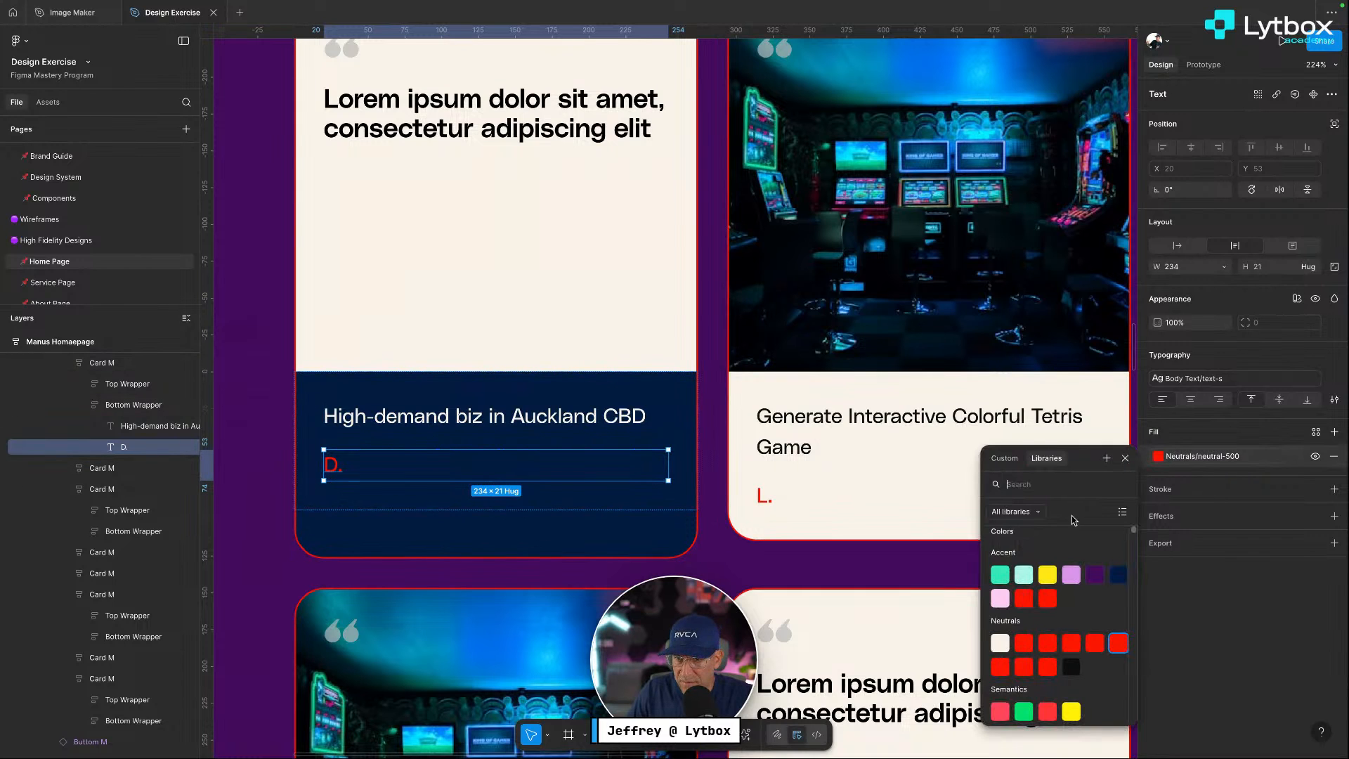
{"action": "left_click", "coordinate": [1074, 577]}
Set the stroke of the third card in the grid's first row to the accent-400 library color
{"action": "scroll", "coordinate": [625, 538], "scroll_direction": "down", "scroll_amount": 3}
{"action": "left_click", "coordinate": [651, 539]}
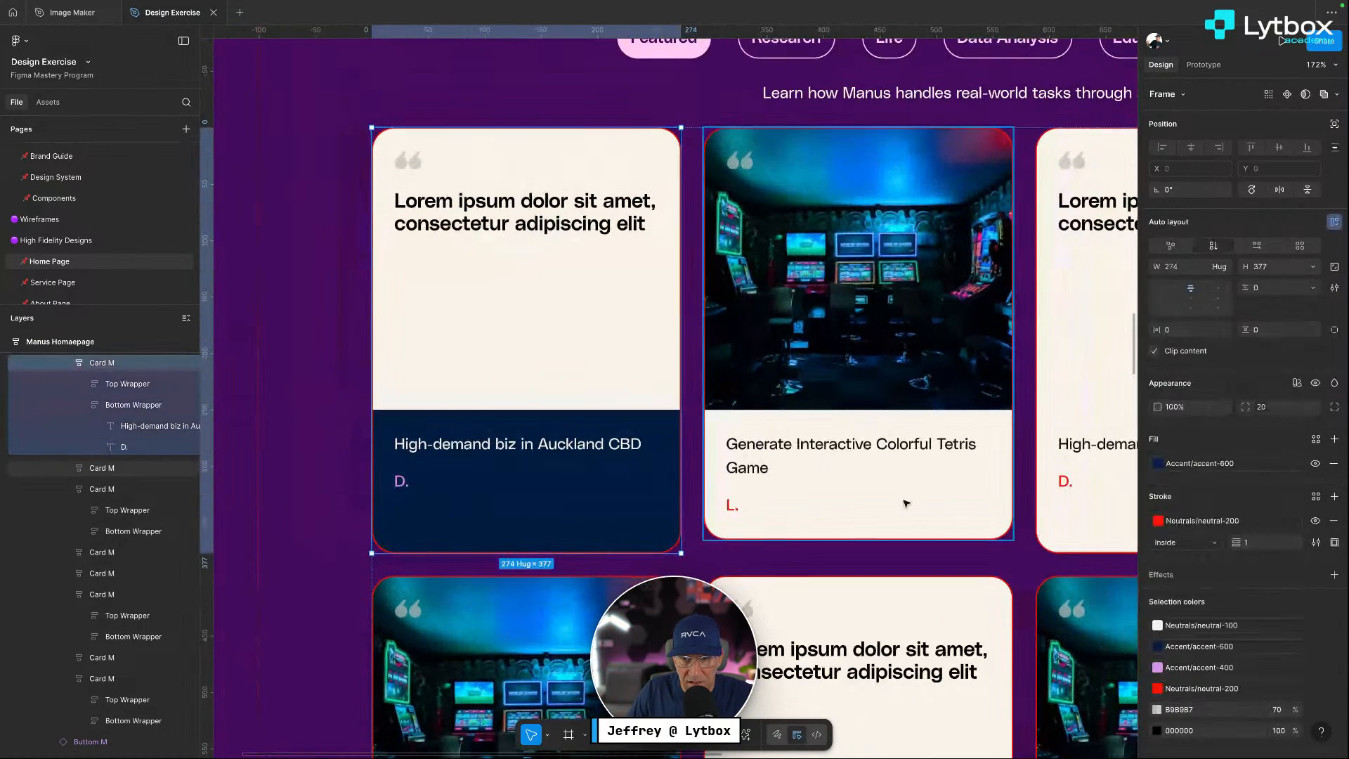
{"action": "left_click", "coordinate": [1157, 463]}
{"action": "left_click", "coordinate": [1089, 400]}
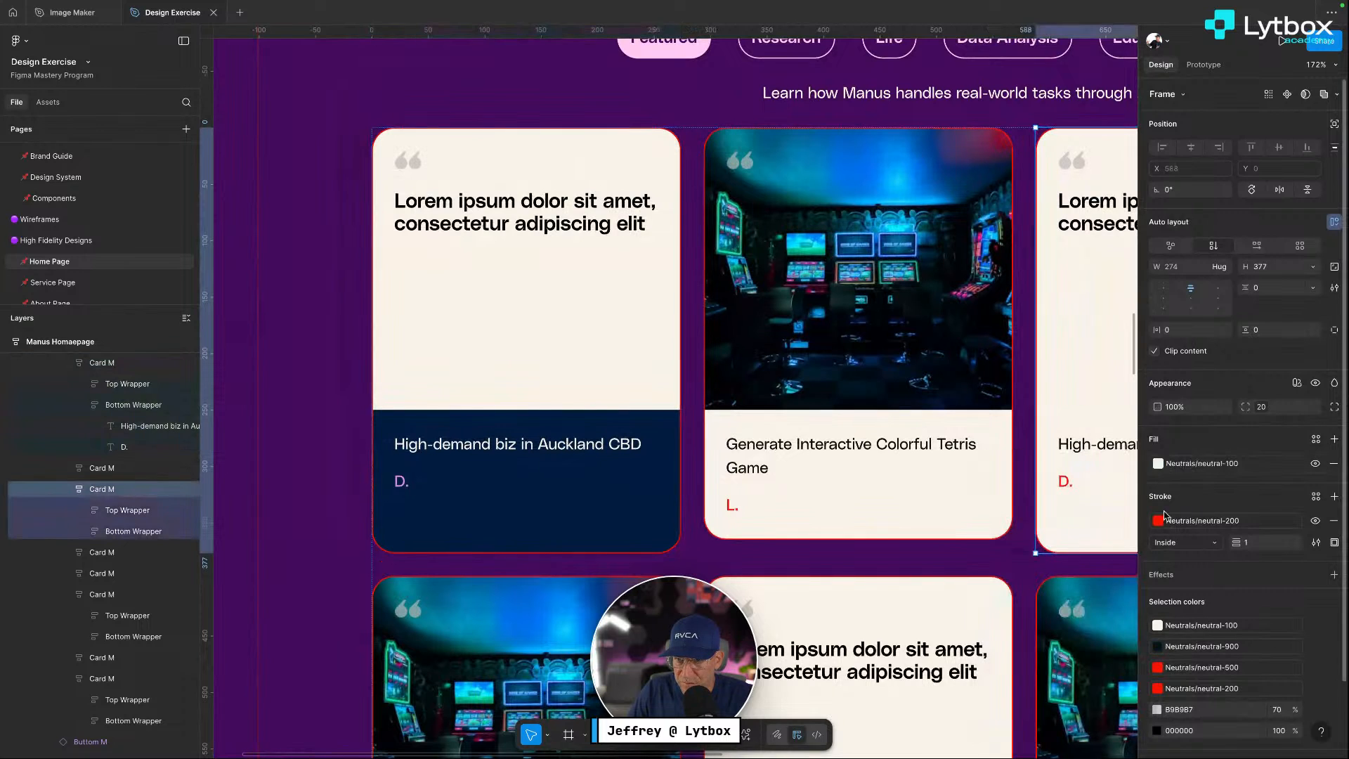
{"action": "left_click", "coordinate": [1158, 520]}
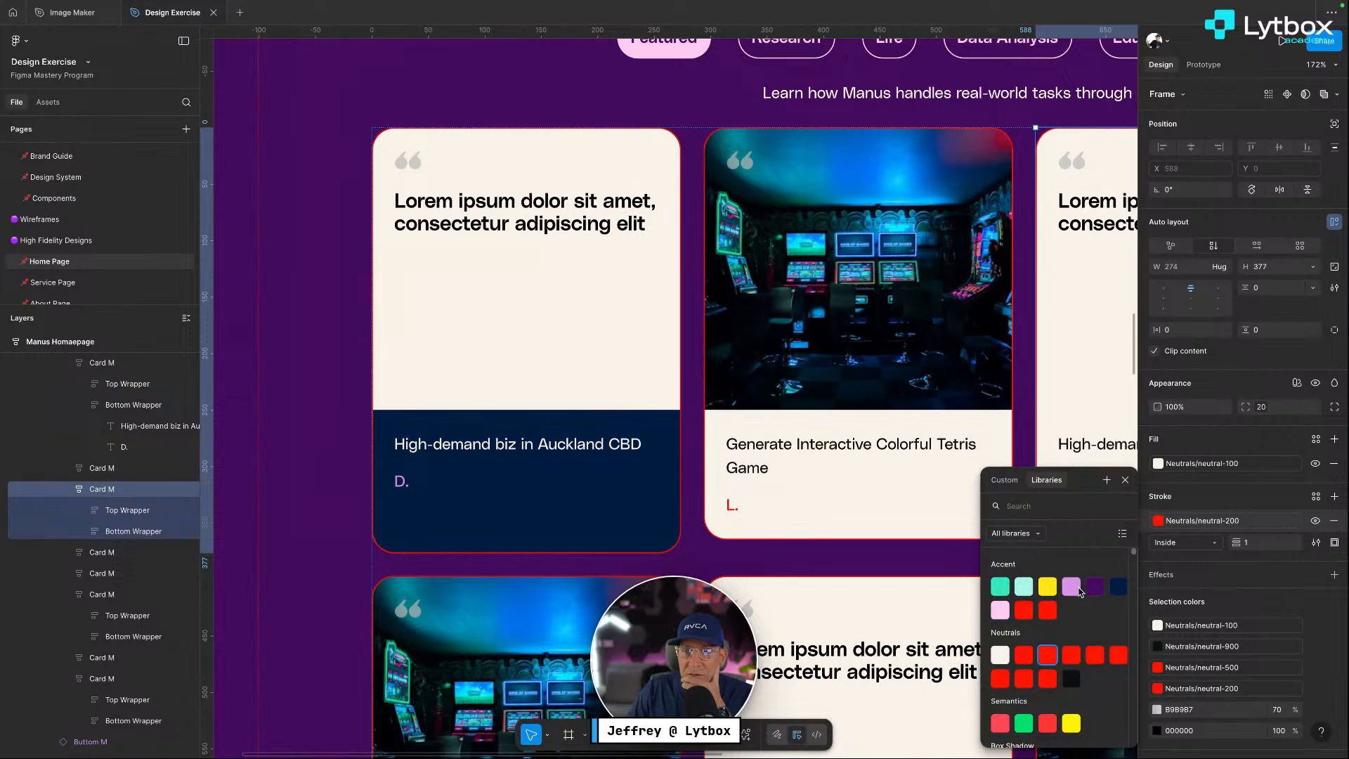
{"action": "left_click", "coordinate": [1071, 594]}
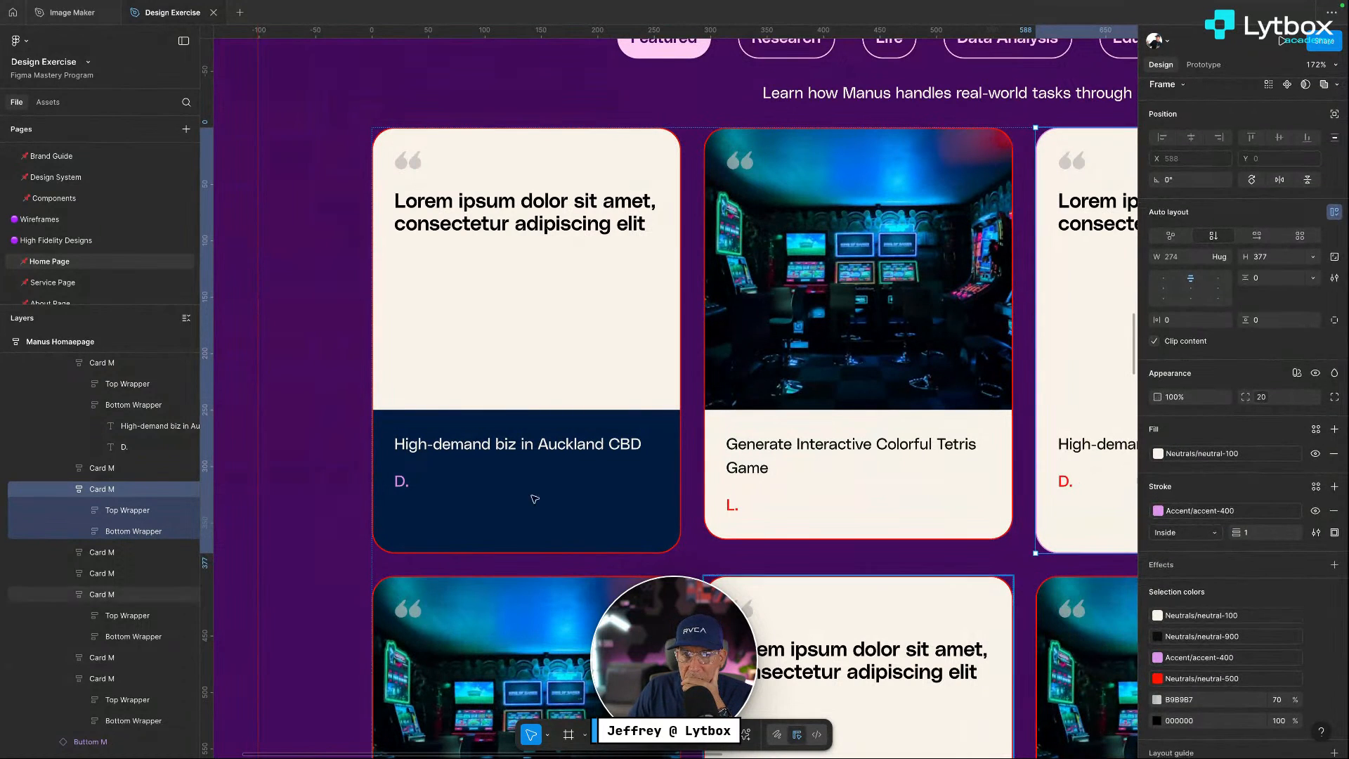
Set the first quote card's stroke to the accent-500 library color
{"action": "left_click", "coordinate": [599, 496]}
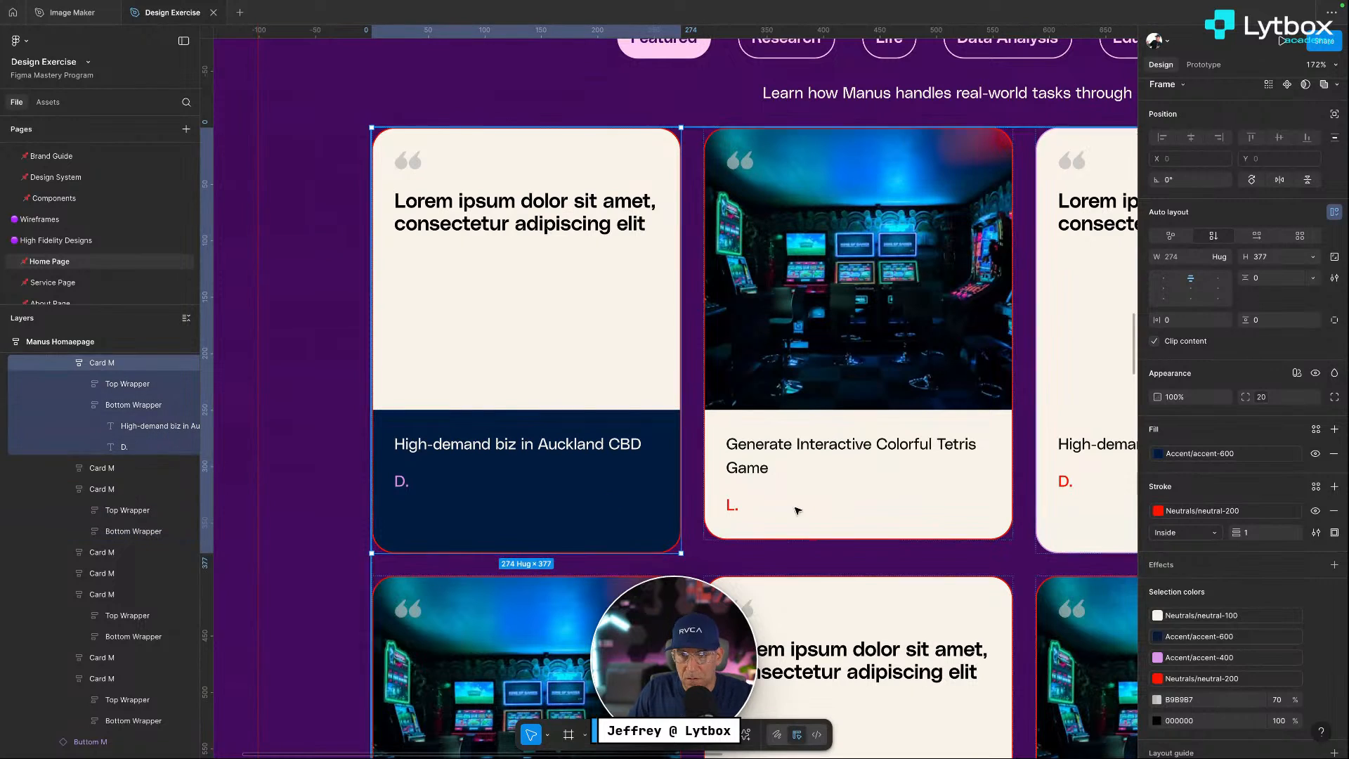
{"action": "left_click", "coordinate": [1157, 511]}
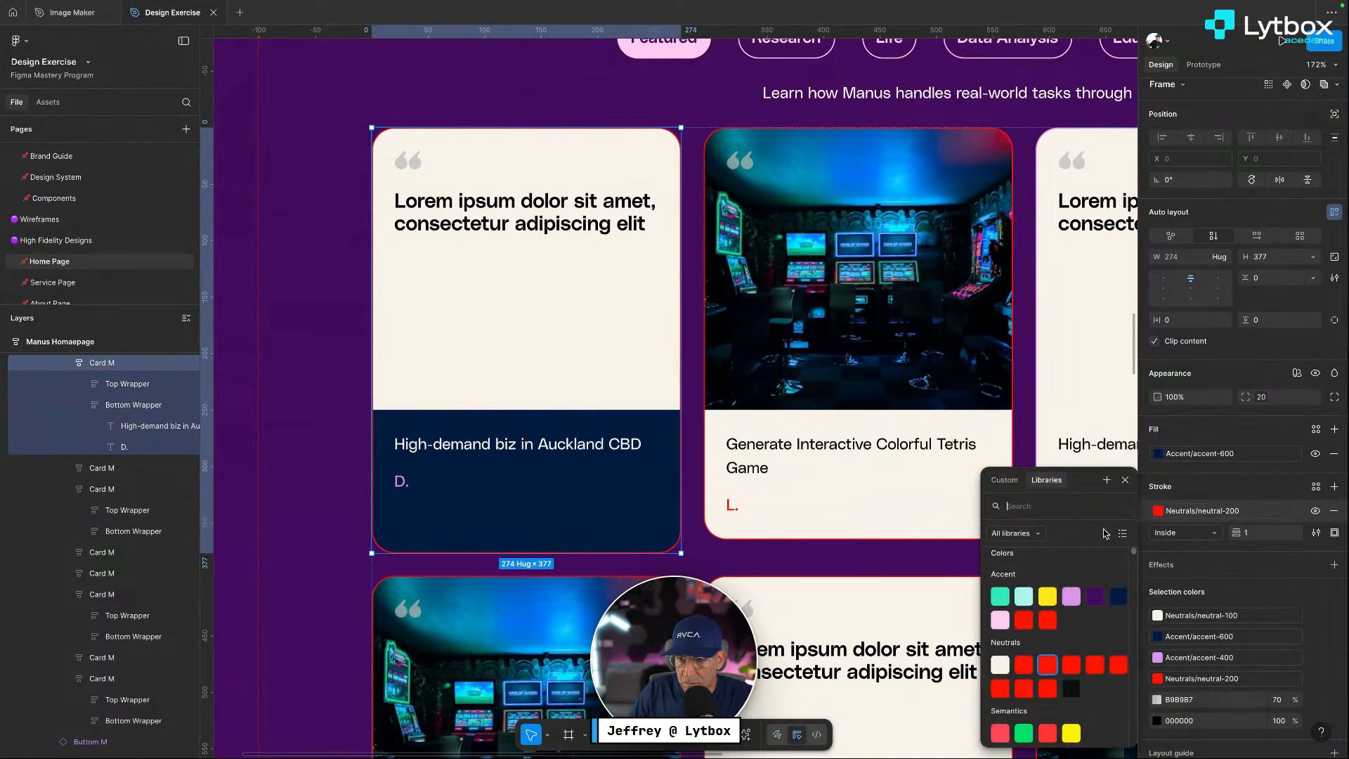
{"action": "left_click", "coordinate": [1100, 598]}
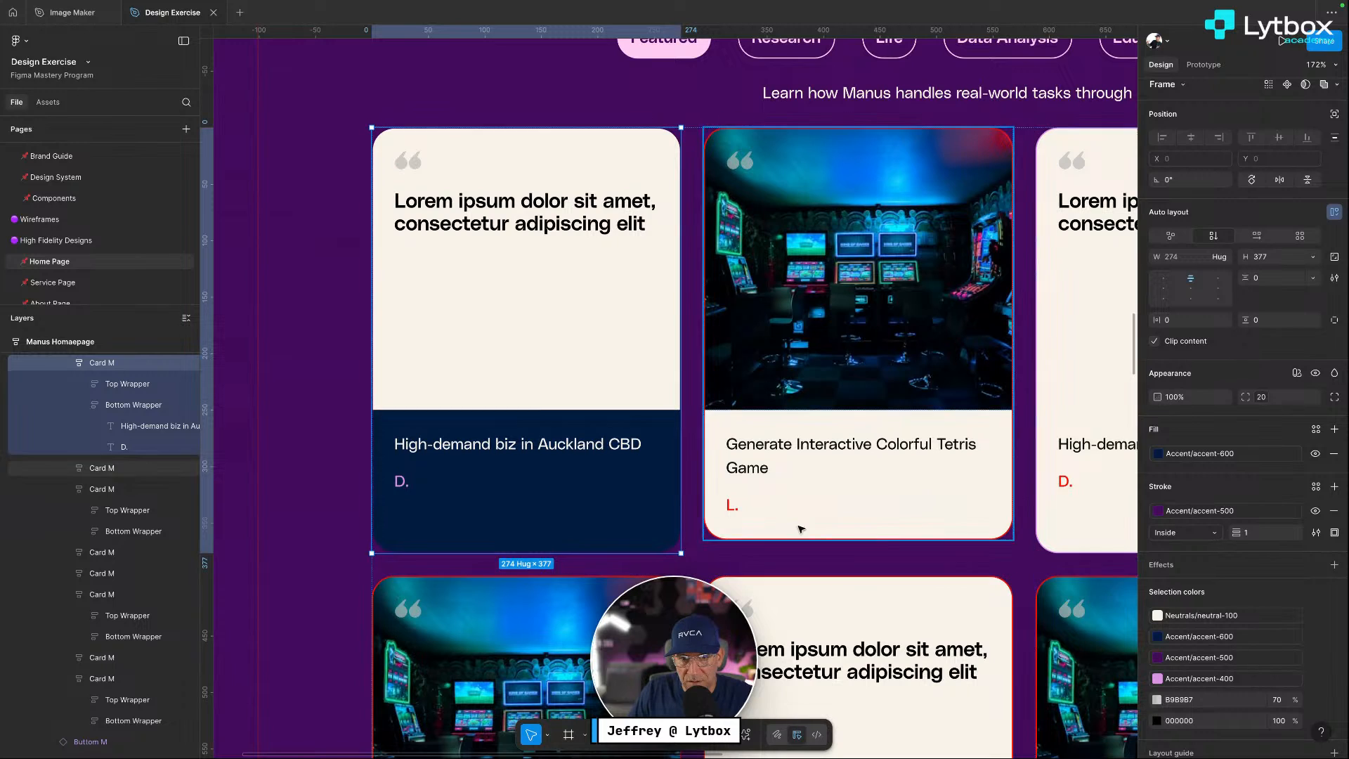
Set the first quote card's stroke to the accent-600 library color
{"action": "left_click", "coordinate": [1160, 511]}
{"action": "left_click", "coordinate": [1076, 616]}
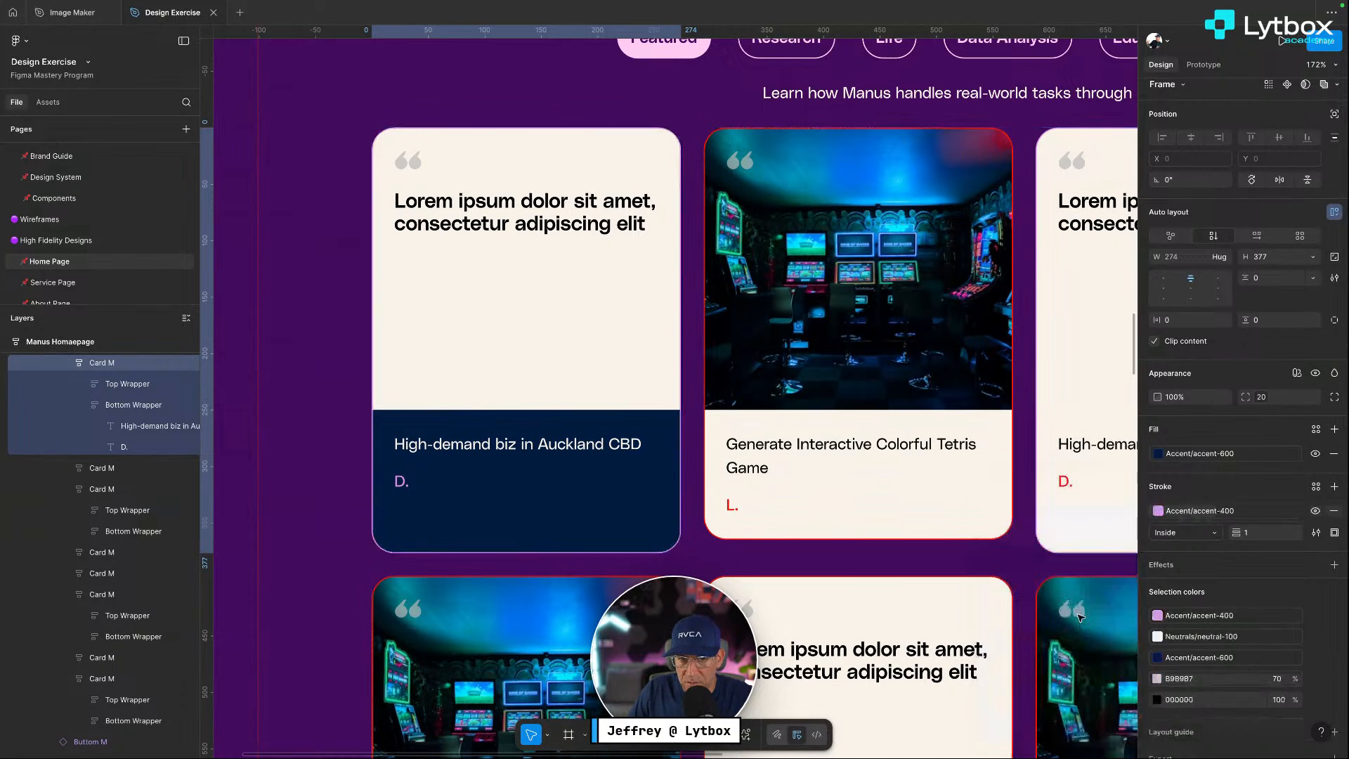
{"action": "left_click", "coordinate": [1158, 512]}
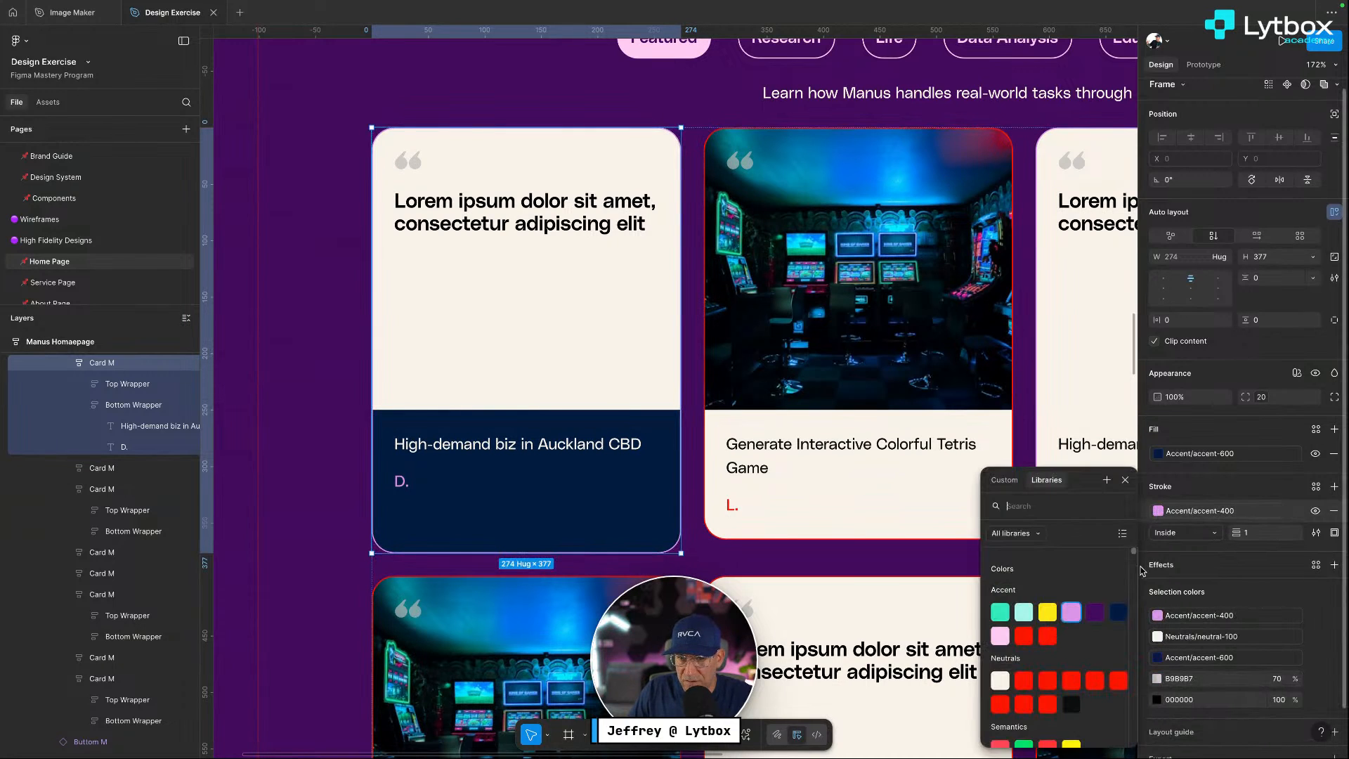
{"action": "left_click", "coordinate": [1116, 609]}
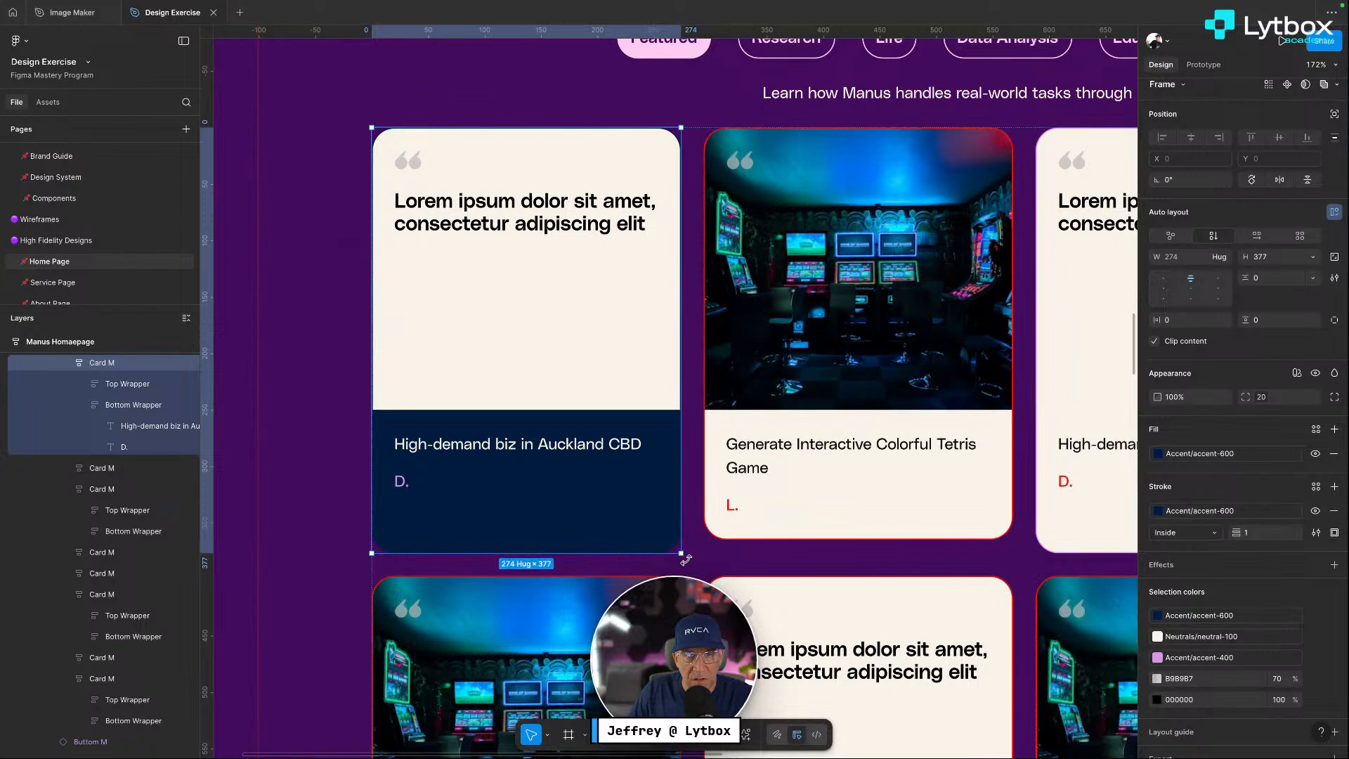
{"action": "left_click", "coordinate": [727, 554]}
Color the "L." text in the first row's second card with the accent-500 library color
{"action": "scroll", "coordinate": [727, 555], "scroll_direction": "down", "scroll_amount": 5}
{"action": "scroll", "coordinate": [726, 554], "scroll_direction": "down", "scroll_amount": 2}
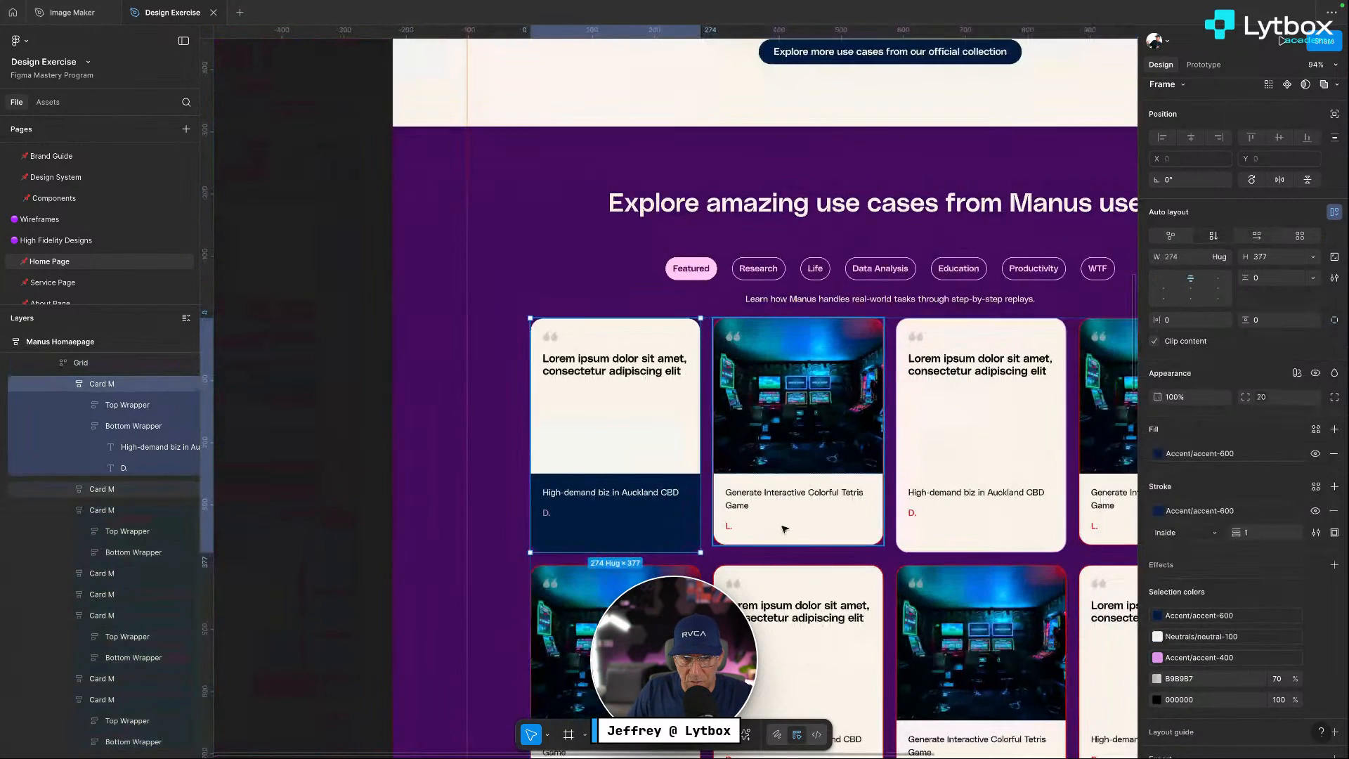
{"action": "left_click", "coordinate": [822, 447]}
{"action": "left_click", "coordinate": [823, 446]}
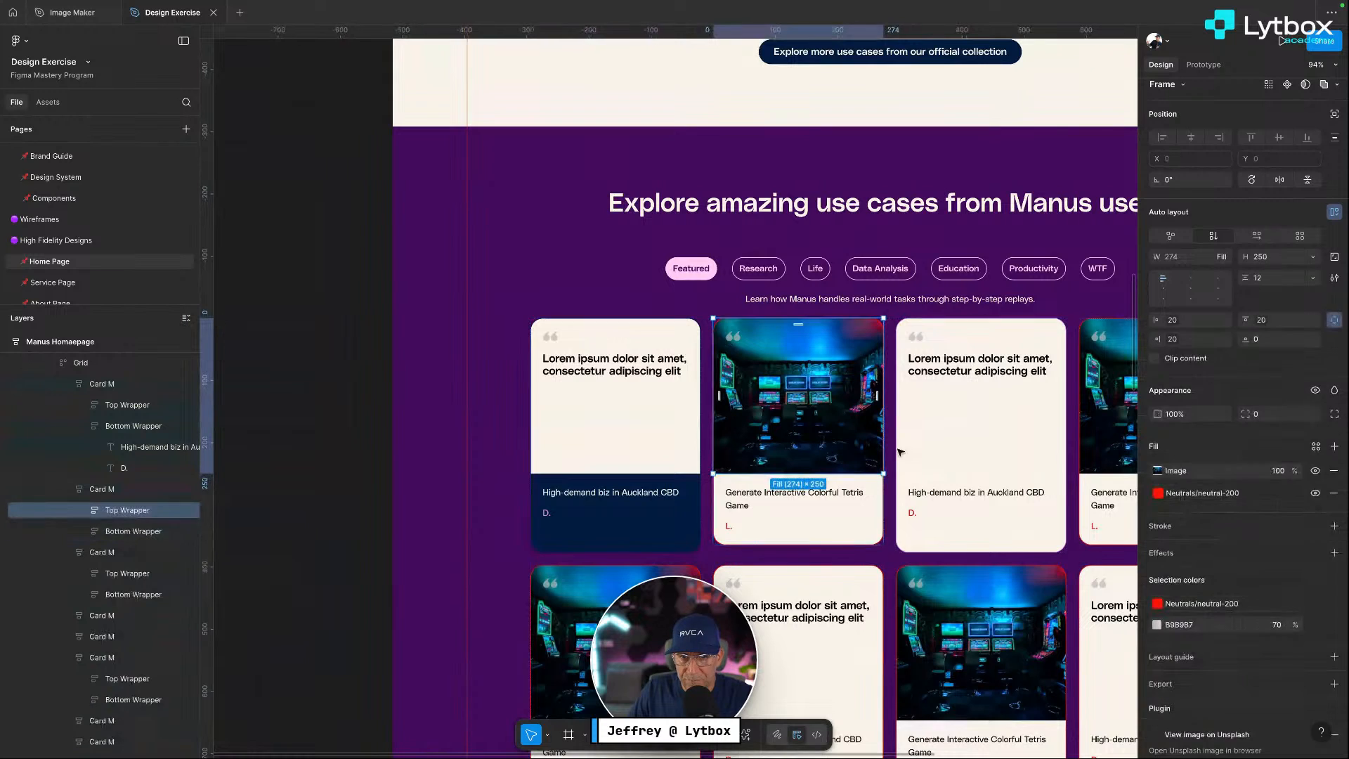
{"action": "double_click", "coordinate": [730, 526]}
{"action": "left_click", "coordinate": [1159, 458]}
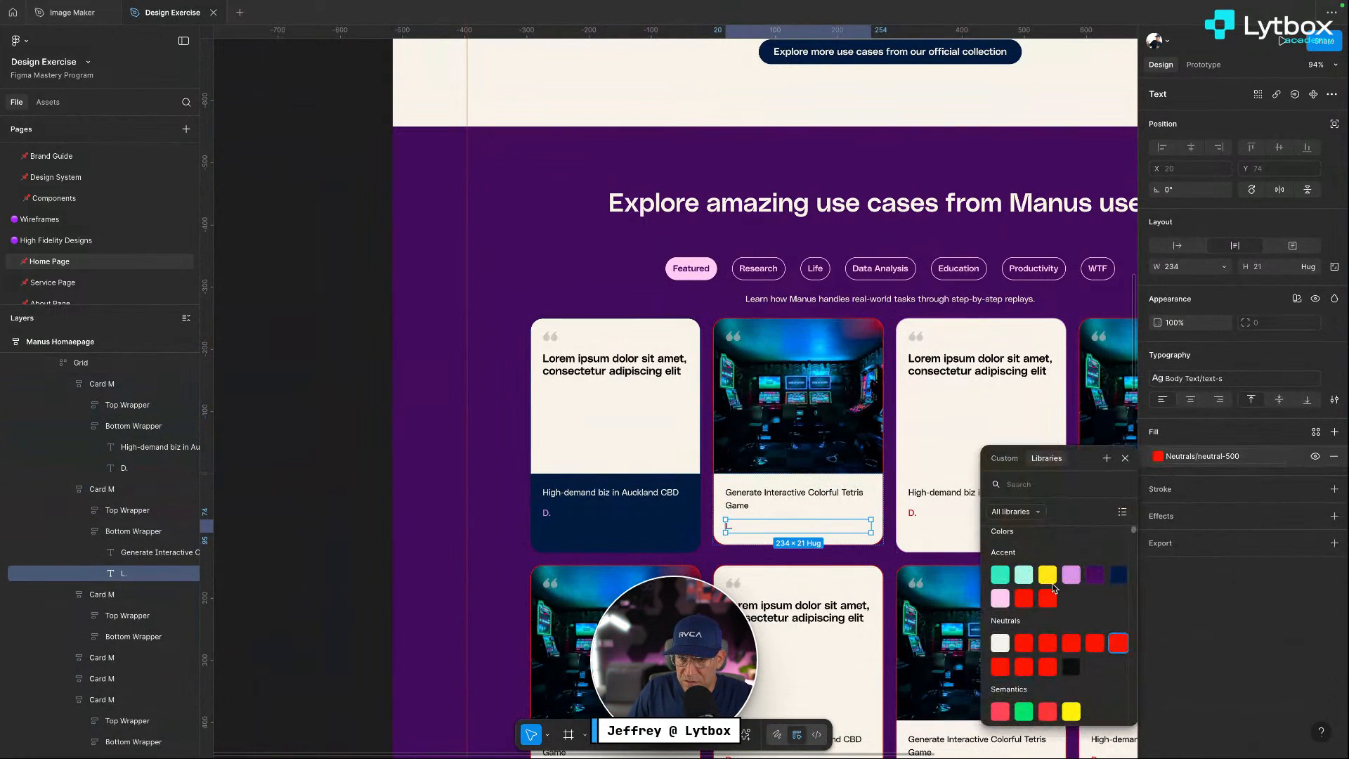
{"action": "left_click", "coordinate": [1092, 578]}
Set the stroke of the second card in the grid's first row to the accent-600 library color
{"action": "left_click", "coordinate": [762, 538]}
{"action": "left_click", "coordinate": [708, 548]}
{"action": "left_click", "coordinate": [767, 544]}
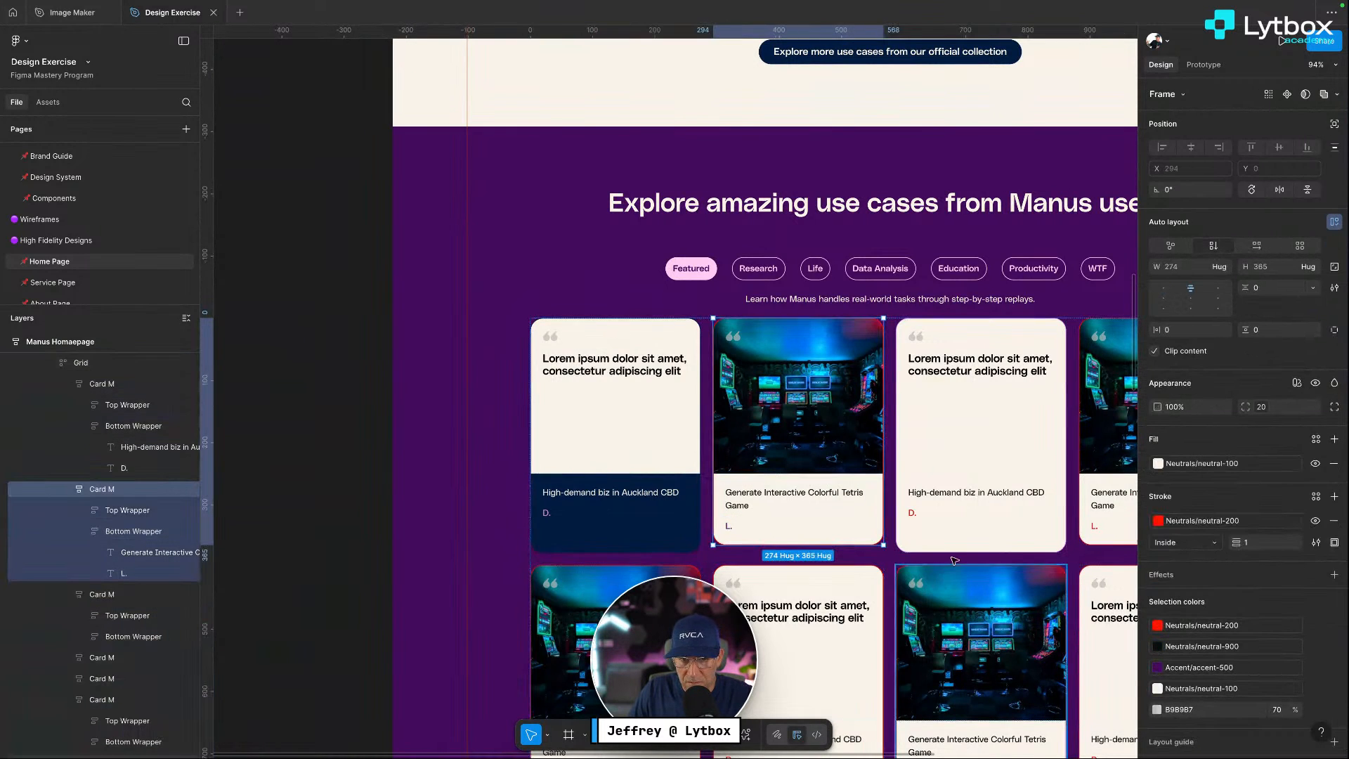
{"action": "left_click", "coordinate": [1157, 520]}
{"action": "left_click", "coordinate": [1118, 595]}
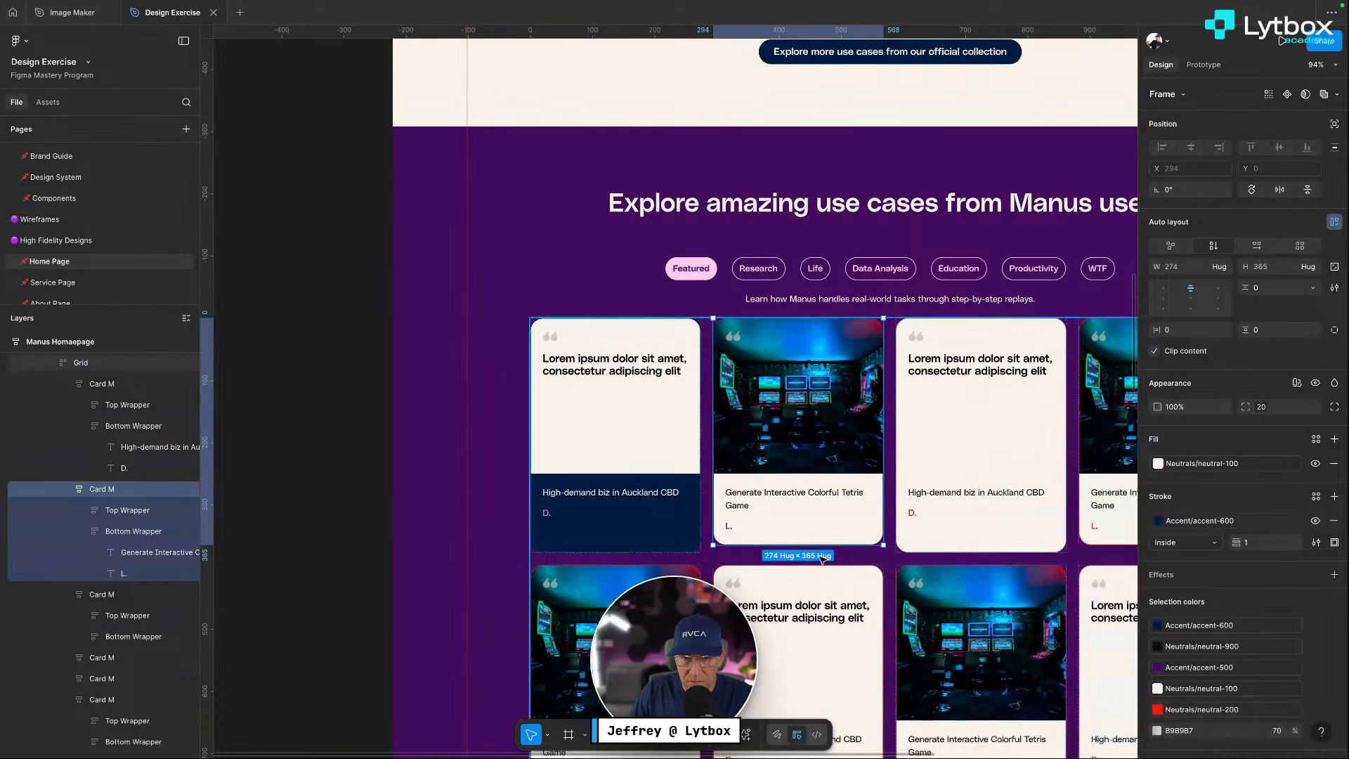
{"action": "left_click", "coordinate": [801, 560]}
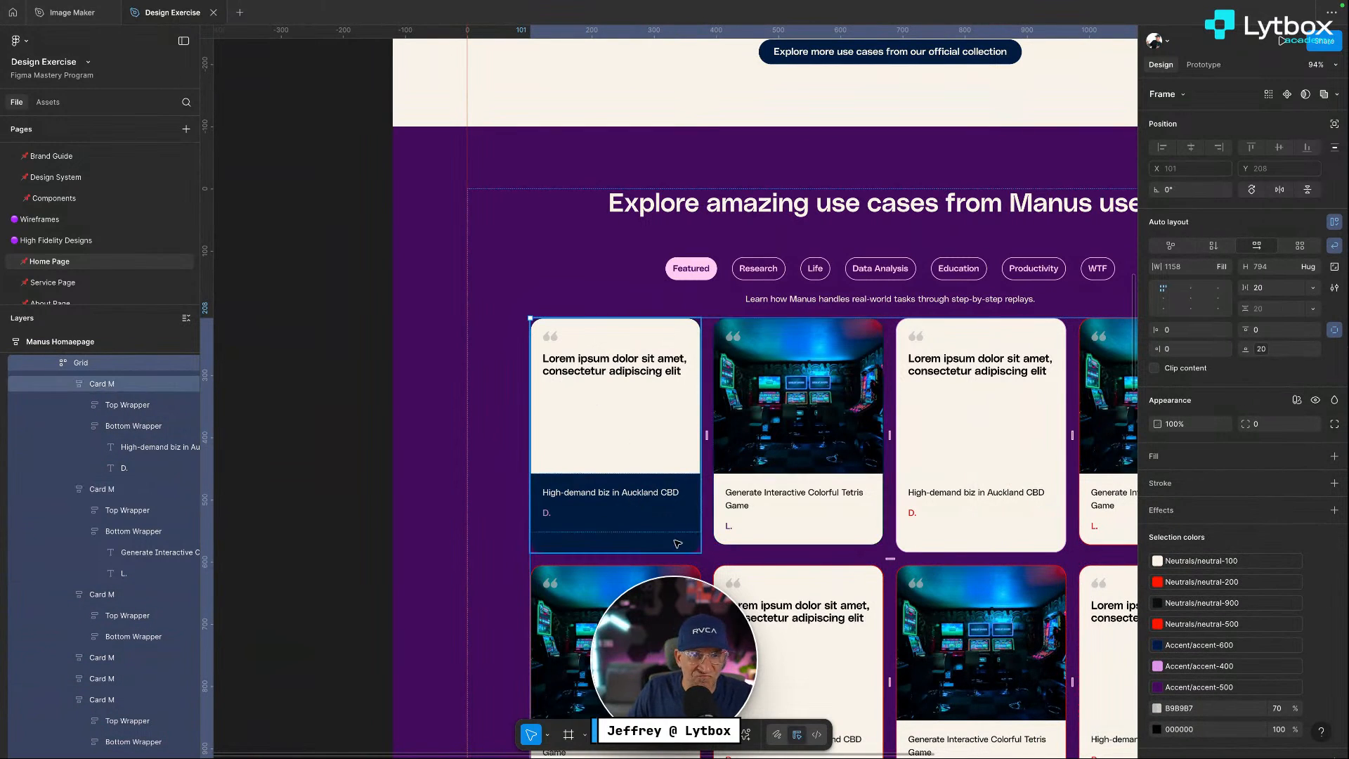
Delete the third card, the unstyled quote card, from the grid's first row
{"action": "scroll", "coordinate": [766, 545], "scroll_direction": "right", "scroll_amount": 3}
{"action": "scroll", "coordinate": [769, 545], "scroll_direction": "right", "scroll_amount": 3}
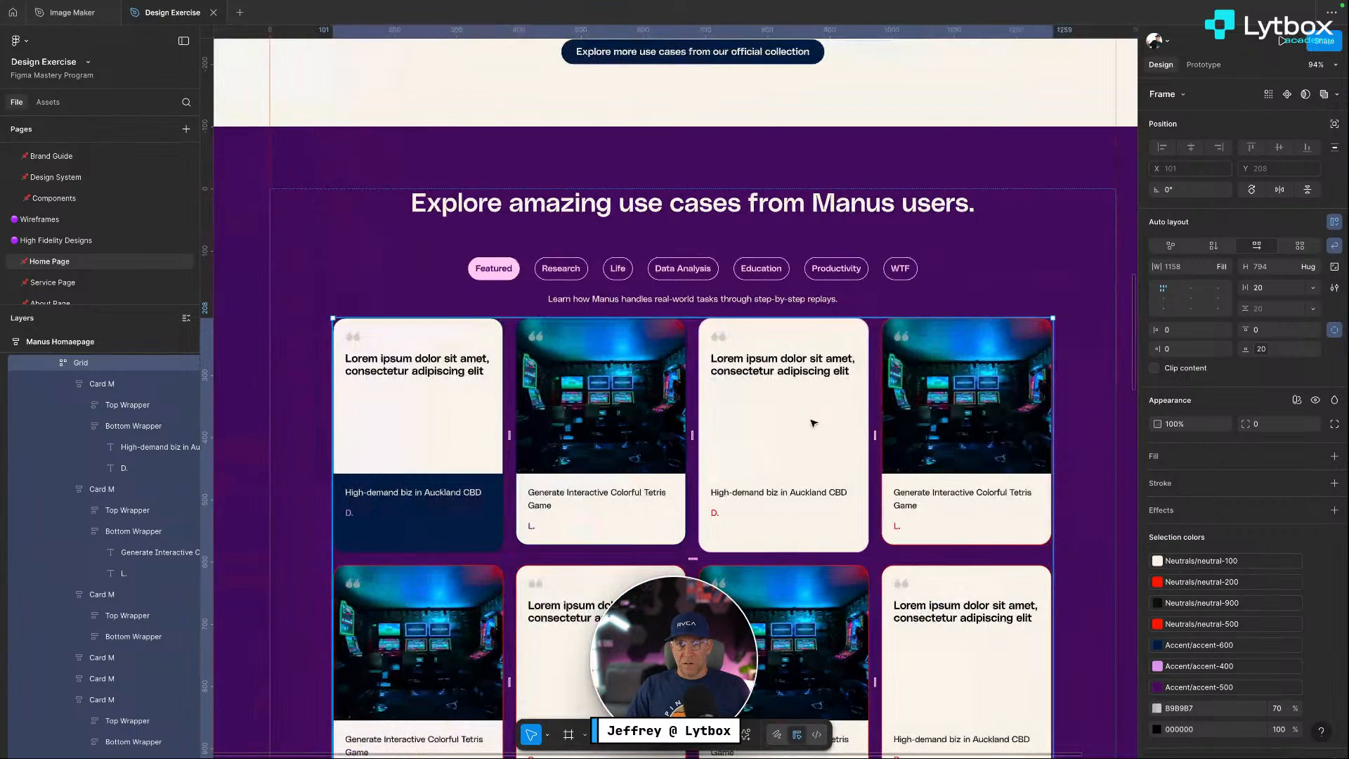
{"action": "left_click", "coordinate": [836, 423]}
{"action": "key", "text": "Delete"}
Try deleting the image wrapper of the last card in the grid's first row and undo the deletion
{"action": "double_click", "coordinate": [964, 427]}
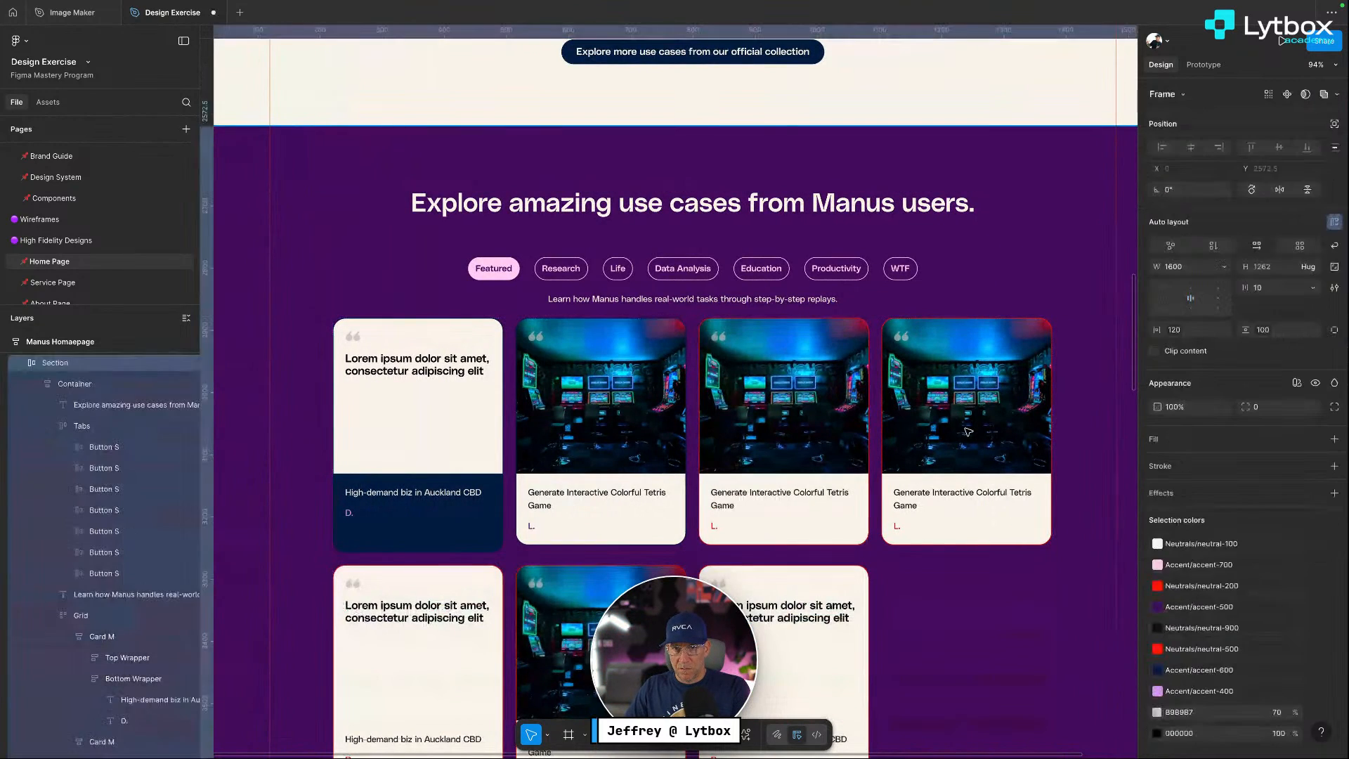
{"action": "double_click", "coordinate": [933, 425]}
{"action": "double_click", "coordinate": [933, 427]}
{"action": "key", "text": "Delete"}
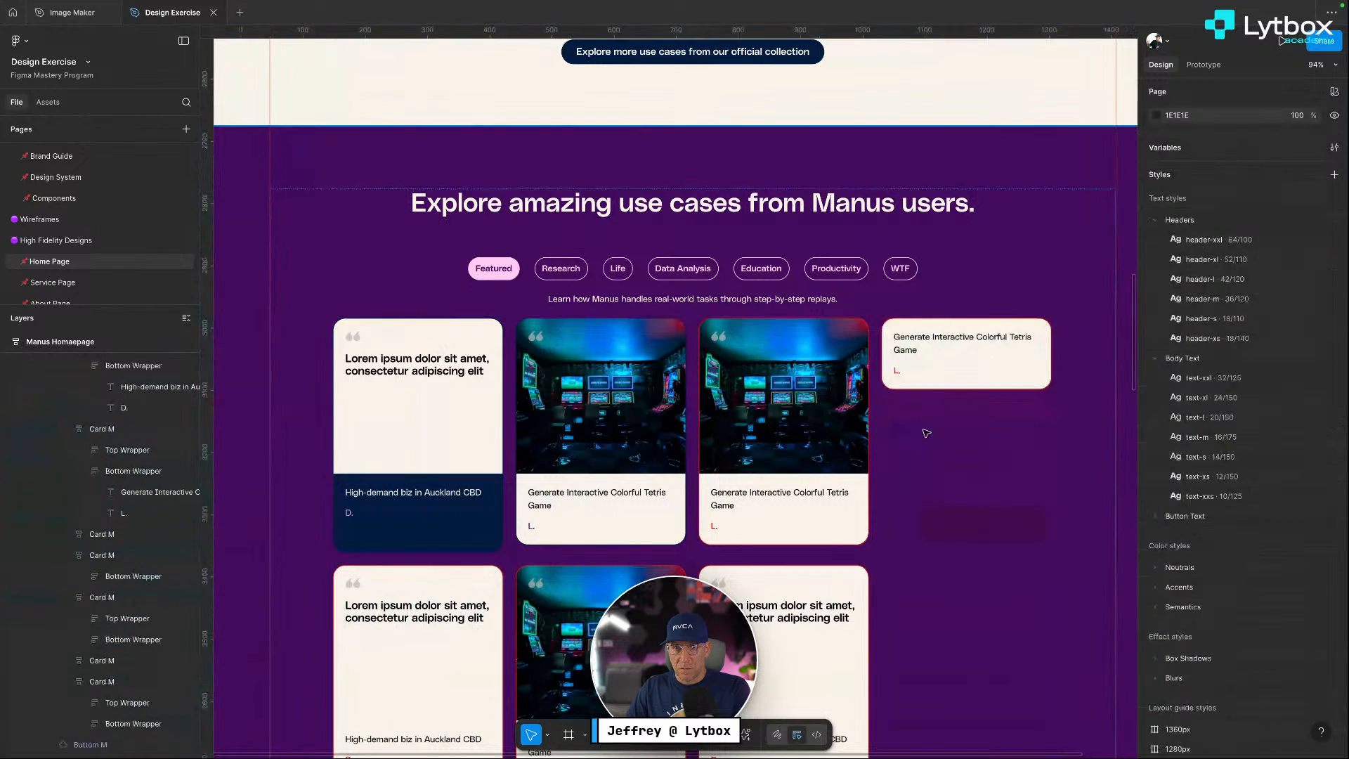
{"action": "key", "text": "ctrl+z"}
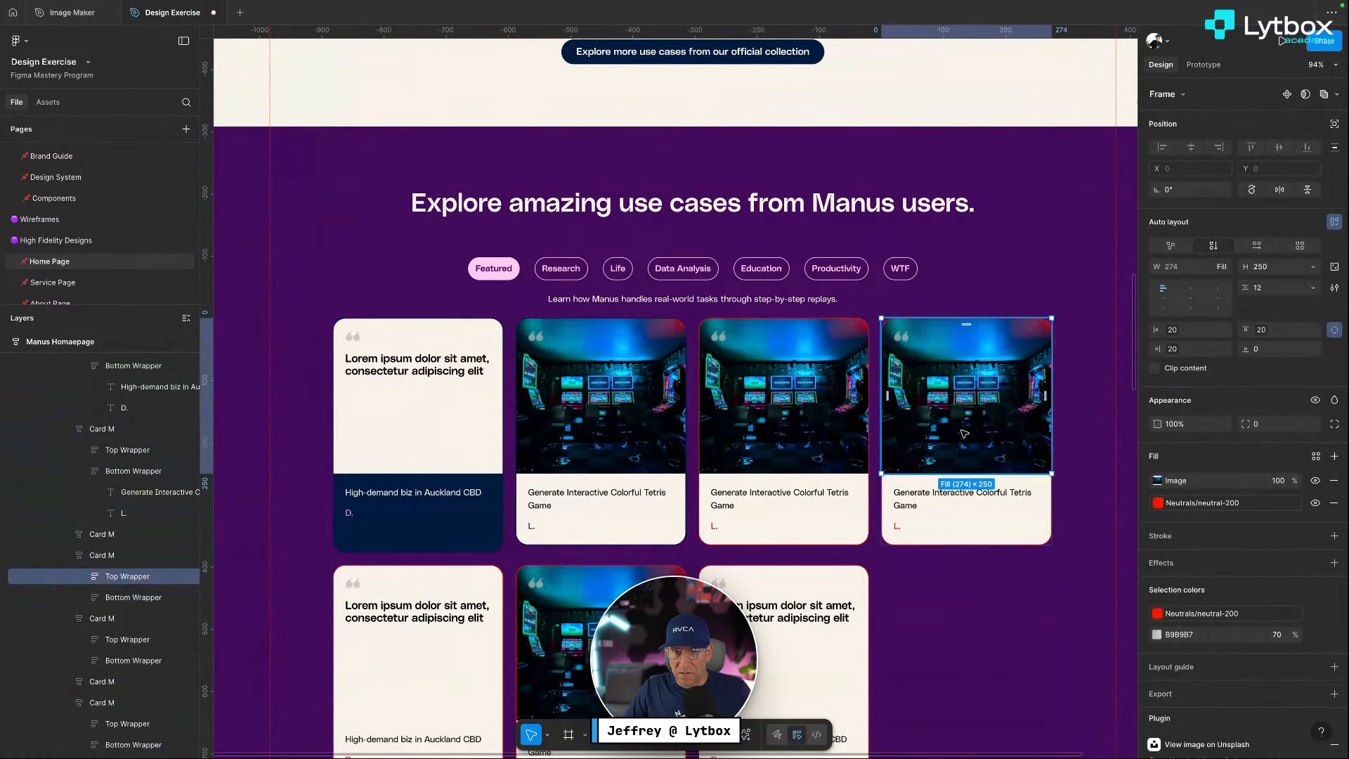
Collapse the expanded Card M layers below the first two in the grid and select the last Card M layer
{"action": "key", "text": "Tab"}
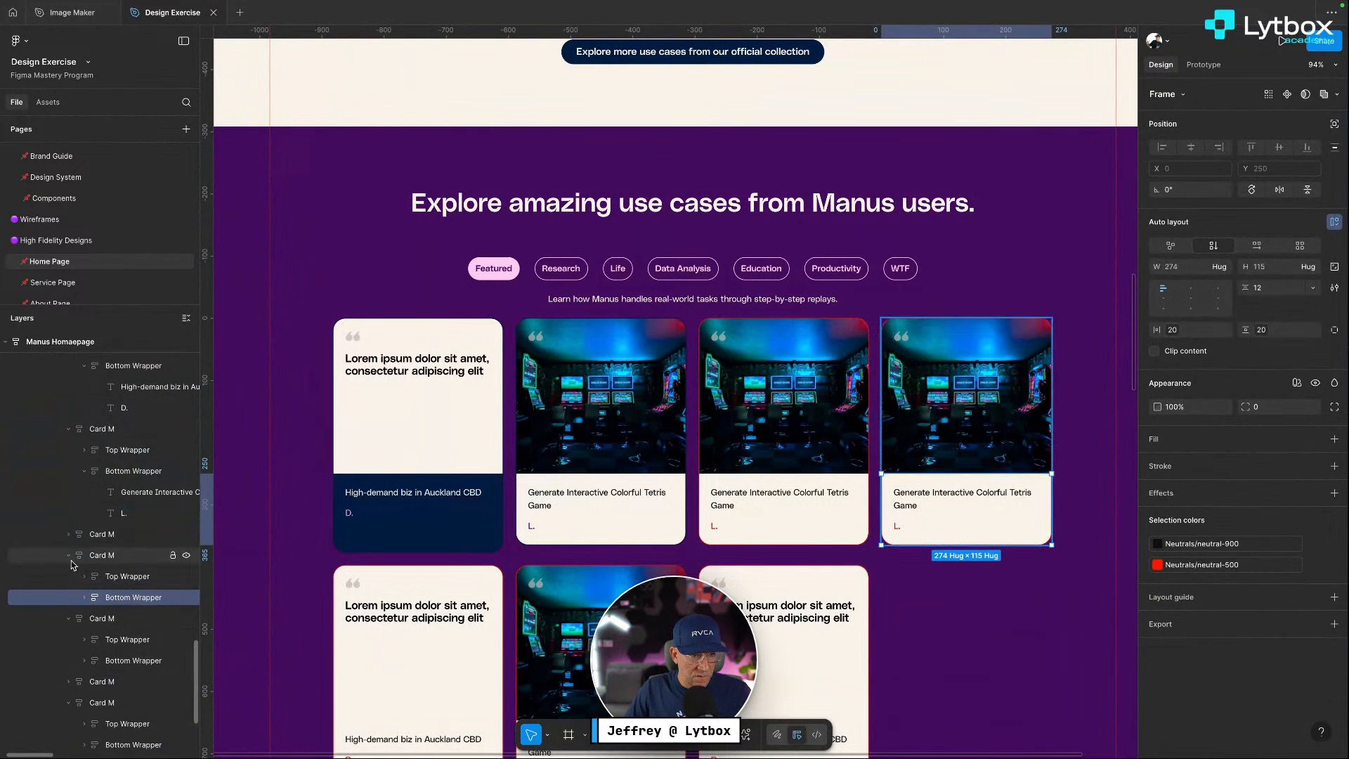
{"action": "left_click", "coordinate": [68, 555]}
{"action": "left_click", "coordinate": [68, 576]}
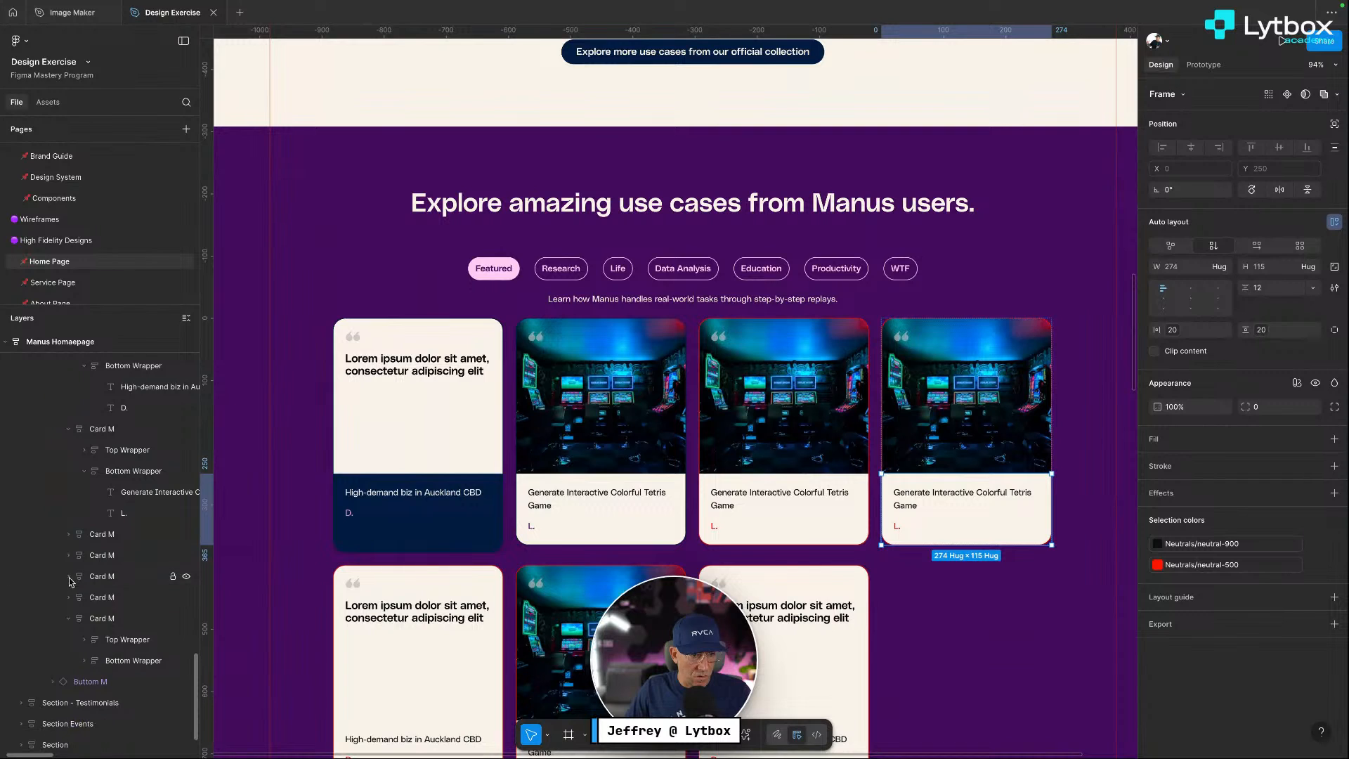
{"action": "left_click", "coordinate": [68, 620]}
{"action": "left_click", "coordinate": [97, 619]}
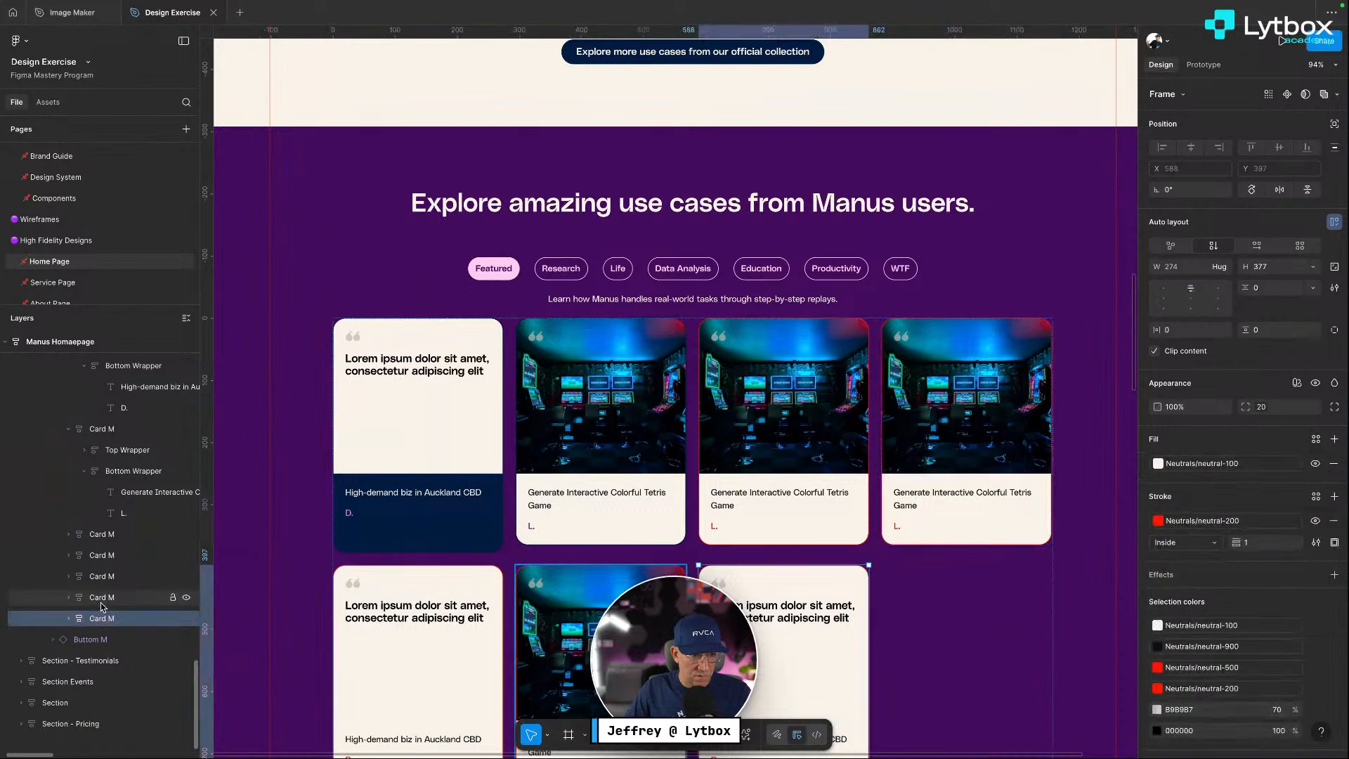
Delete the surplus cards from the use cases grid, keeping only the first text card and the first image card
{"action": "left_click", "coordinate": [102, 555], "text": "shift"}
{"action": "key", "text": "Delete"}
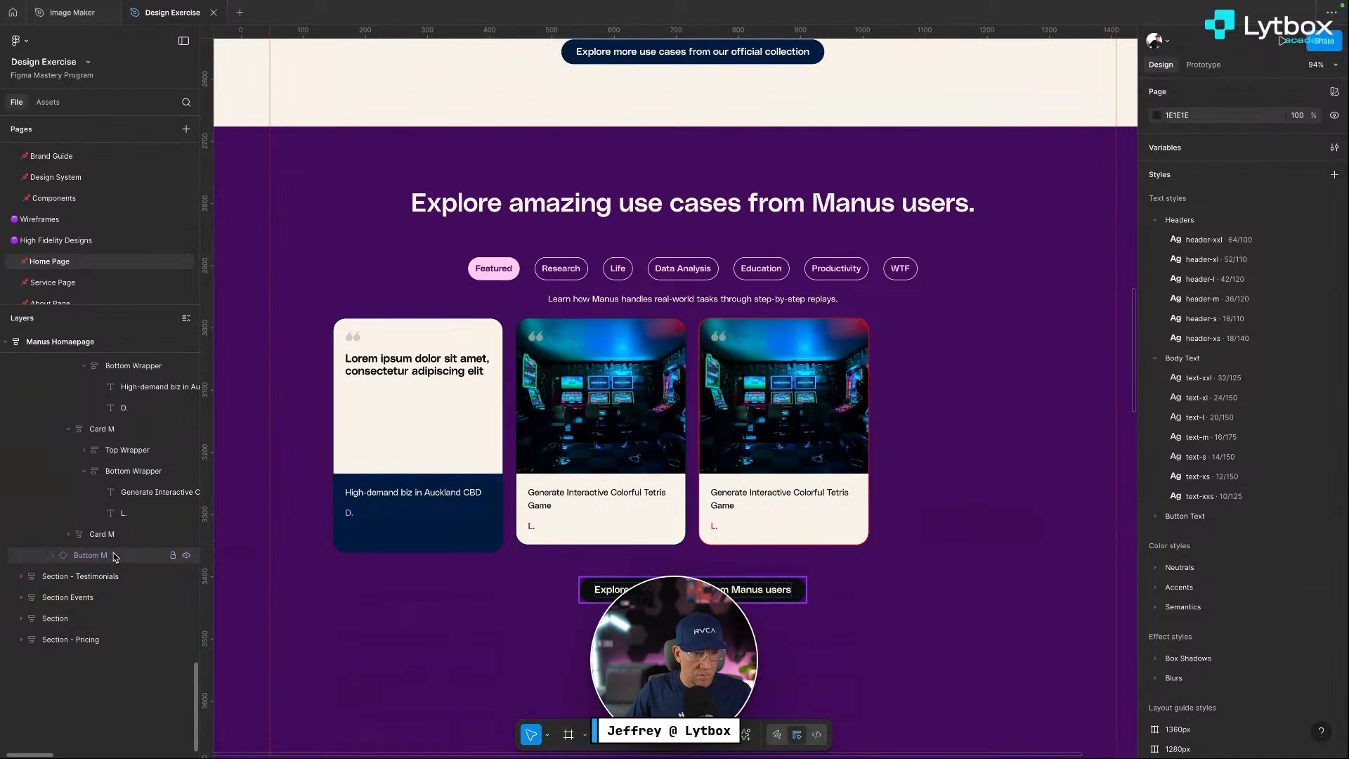
{"action": "left_click", "coordinate": [42, 534]}
{"action": "key", "text": "Delete"}
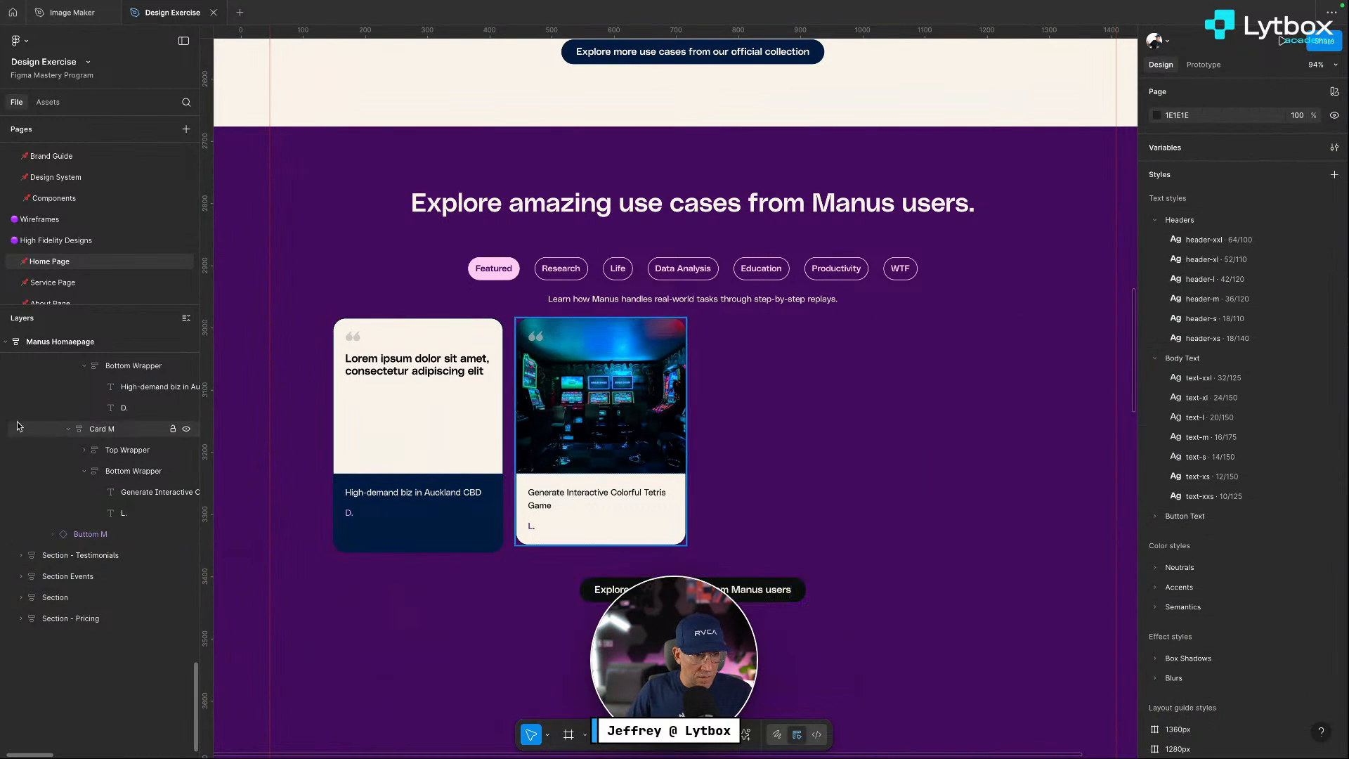
Duplicate the image card and the text card until the grid holds four of each
{"action": "scroll", "coordinate": [77, 458], "scroll_direction": "up", "scroll_amount": 3}
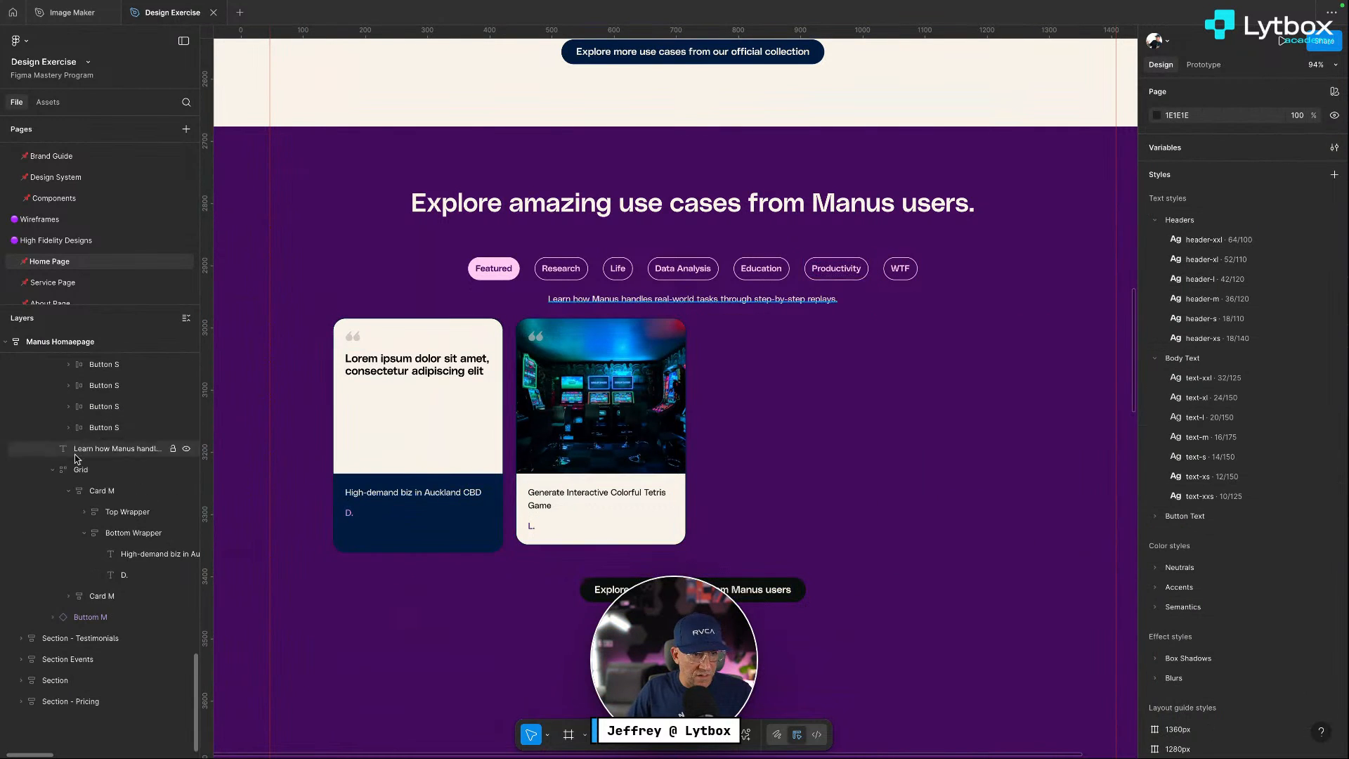
{"action": "left_click", "coordinate": [64, 494]}
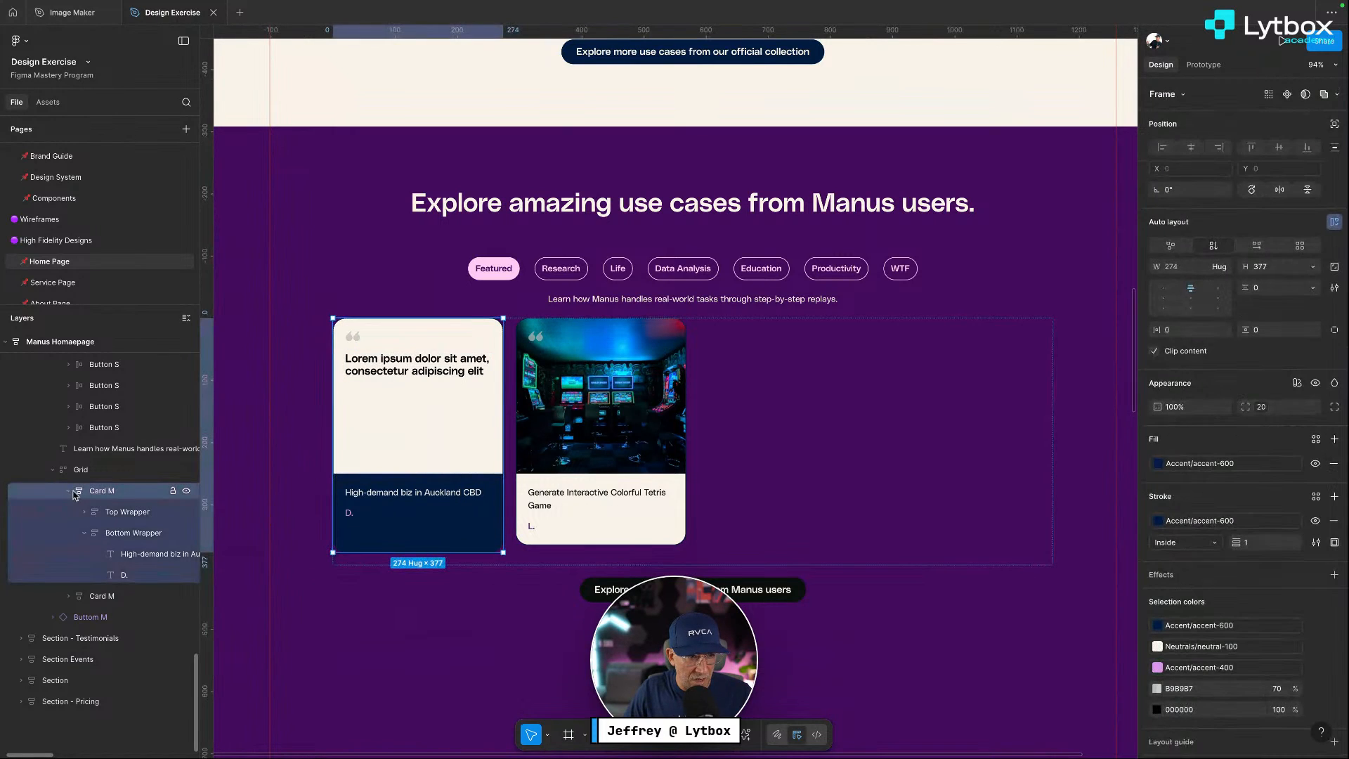
{"action": "left_click", "coordinate": [68, 491]}
{"action": "left_click", "coordinate": [653, 443]}
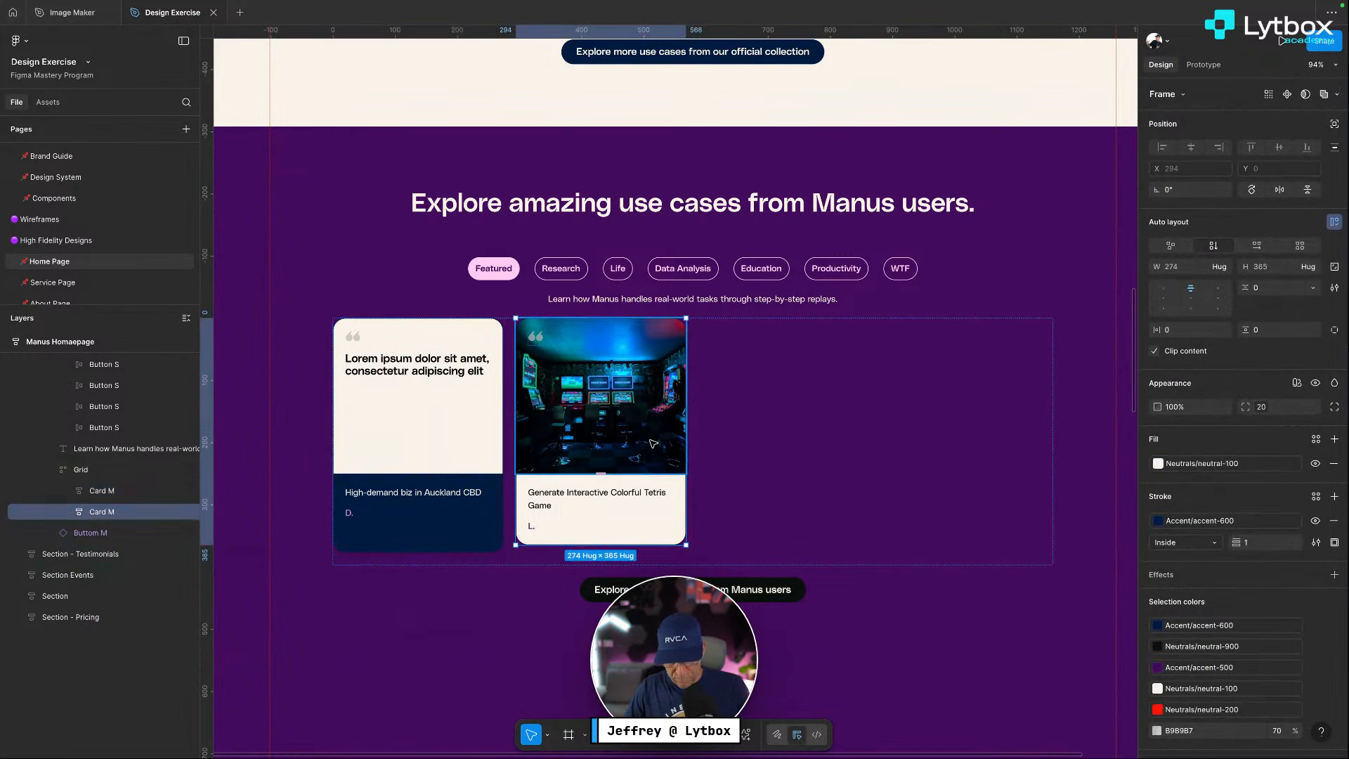
{"action": "key", "text": "ctrl+d"}
{"action": "left_click", "coordinate": [478, 421]}
{"action": "key", "text": "ctrl+d"}
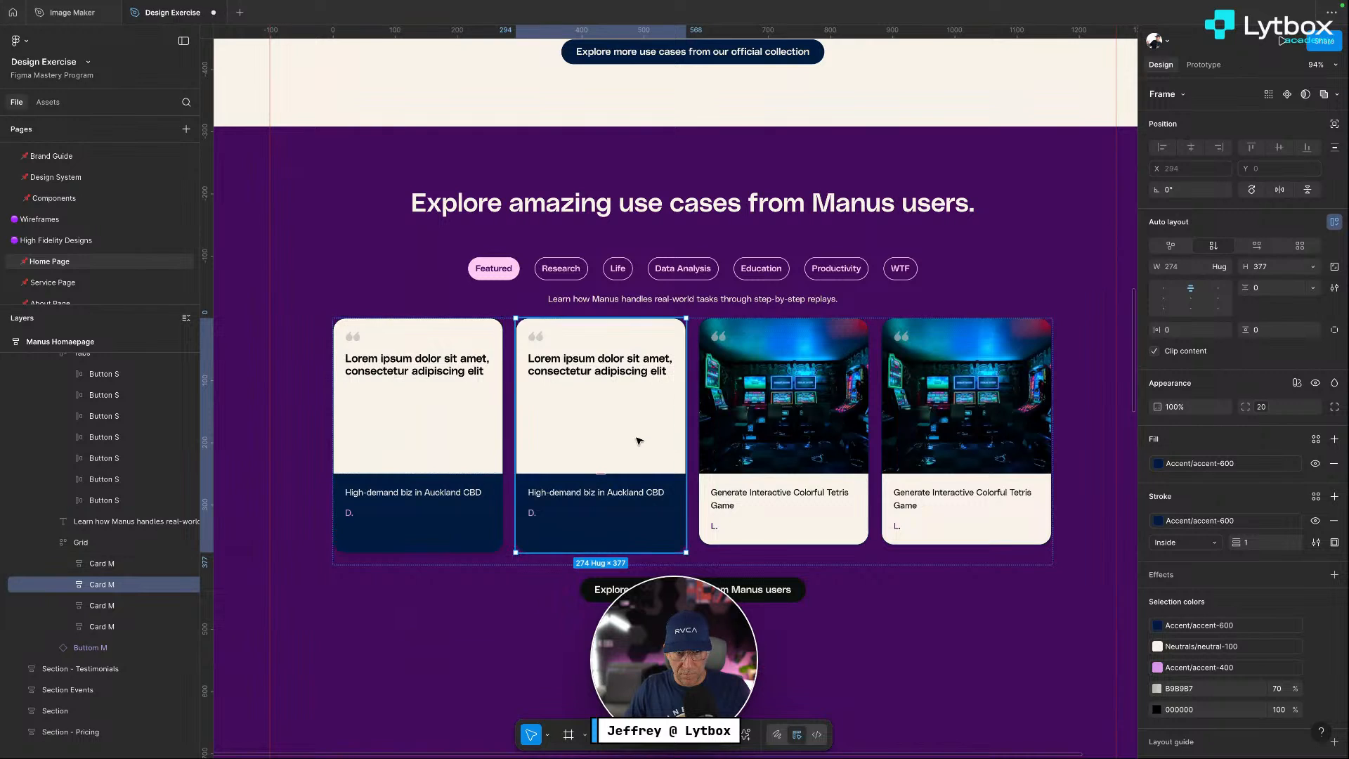
{"action": "key", "text": "ctrl+d"}
{"action": "key", "text": "ctrl+d"}
{"action": "left_click", "coordinate": [555, 632]}
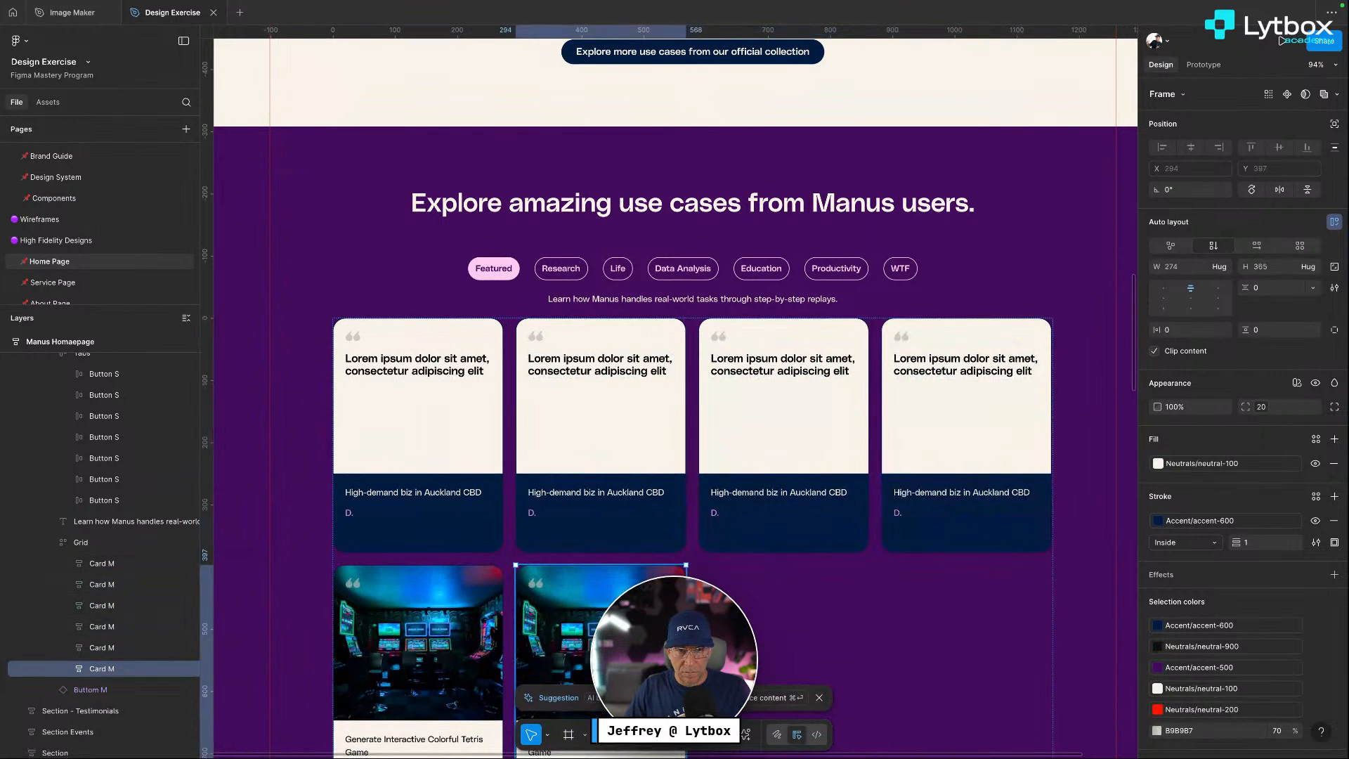
{"action": "key", "text": "ctrl+d"}
{"action": "key", "text": "ctrl+d"}
Rearrange the grid so text cards and image cards alternate across both rows
{"action": "left_click", "coordinate": [604, 456]}
{"action": "left_click_drag", "start_coordinate": [604, 456], "coordinate": [562, 613]}
{"action": "left_click_drag", "start_coordinate": [844, 638], "coordinate": [718, 449]}
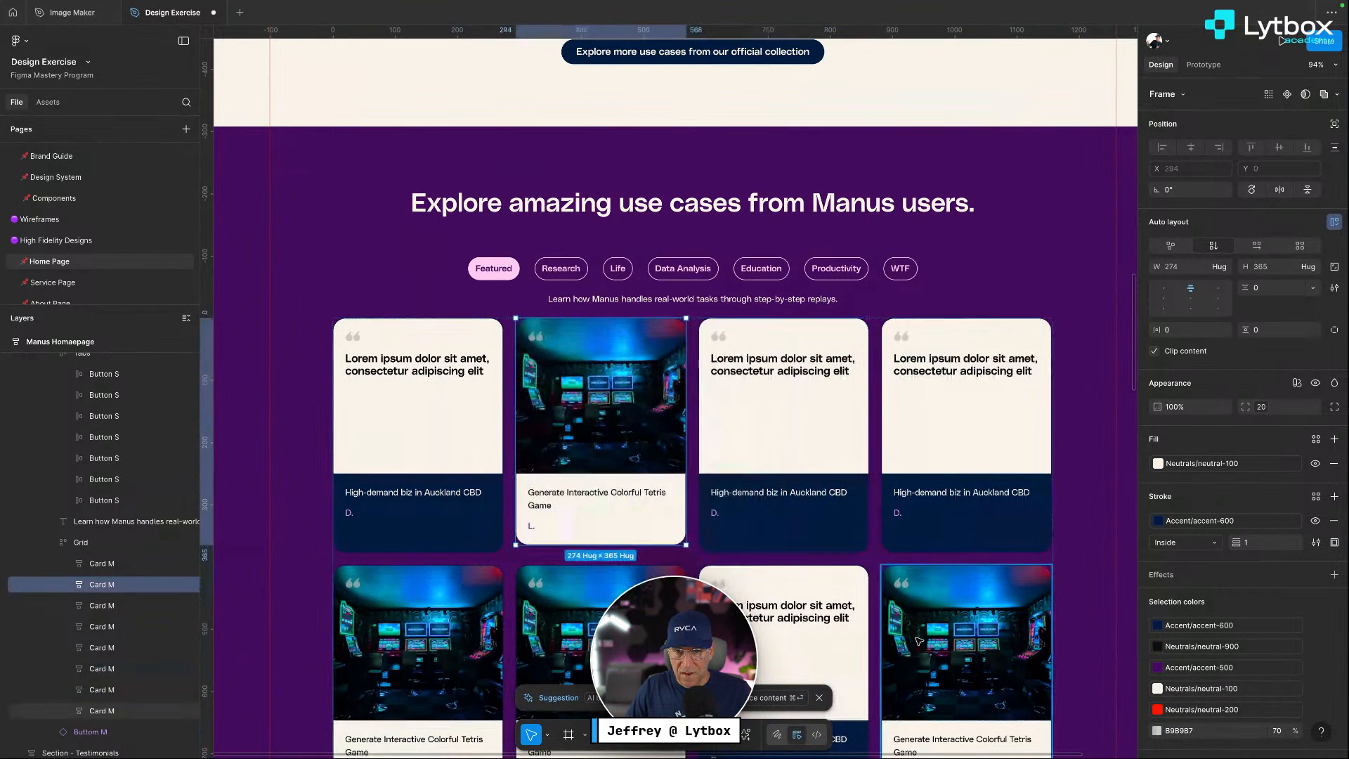
{"action": "left_click_drag", "start_coordinate": [965, 672], "coordinate": [906, 450]}
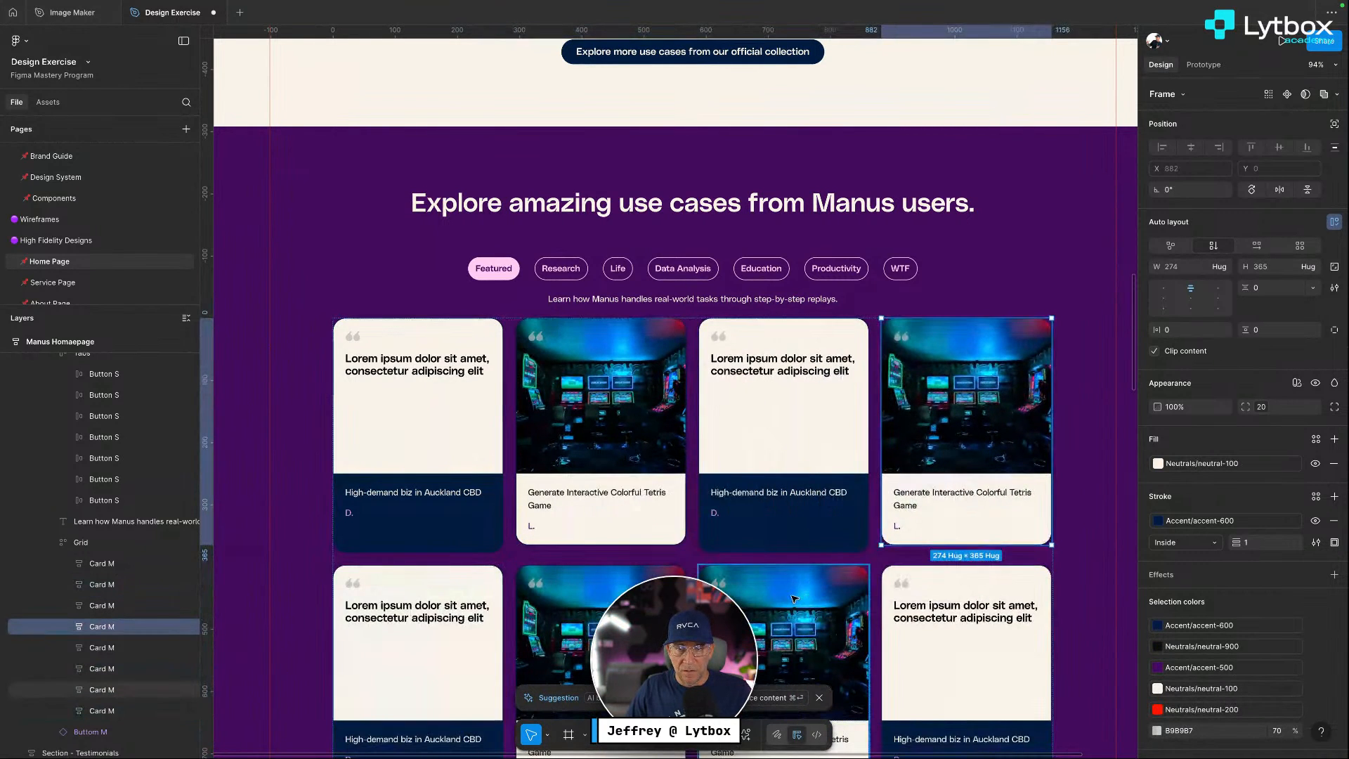
{"action": "left_click_drag", "start_coordinate": [793, 599], "coordinate": [990, 602]}
{"action": "scroll", "coordinate": [992, 602], "scroll_direction": "down", "scroll_amount": 3}
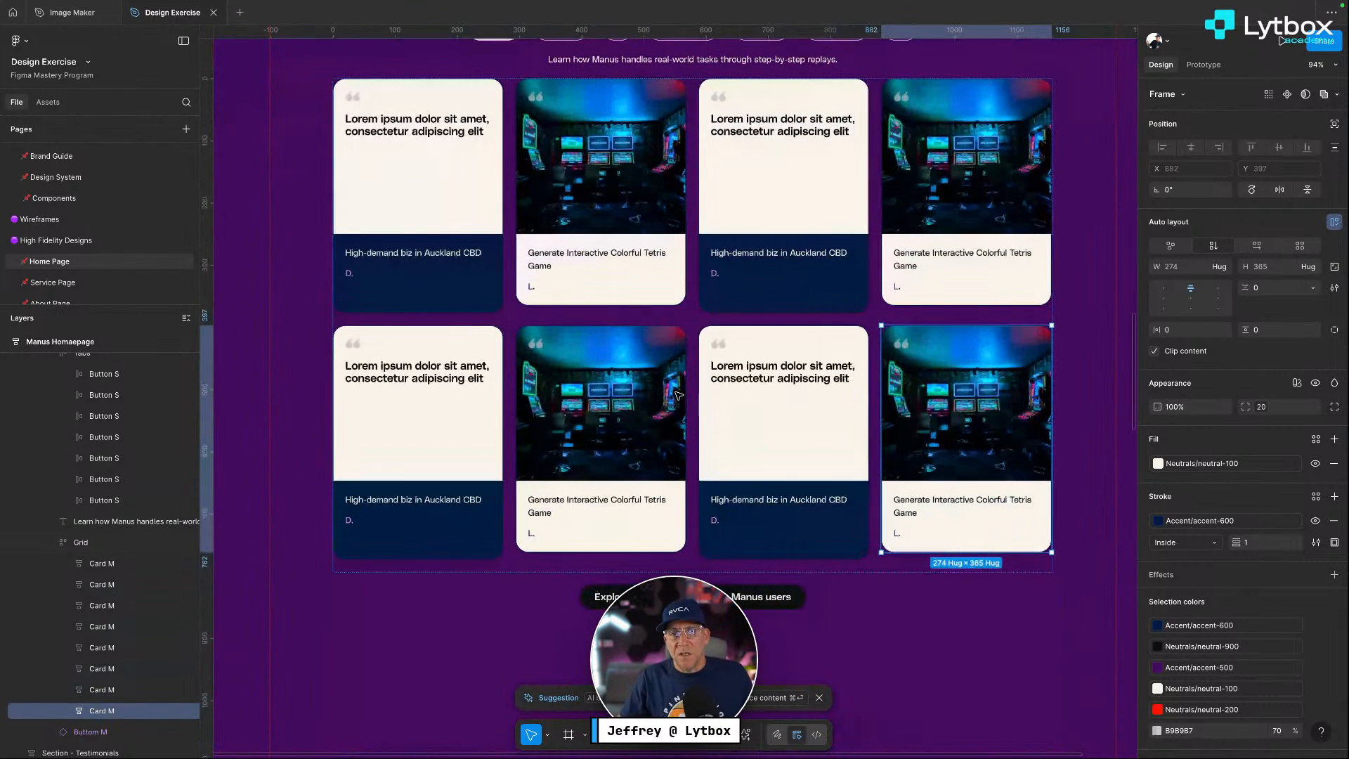
Select the "Explore amazing use cases from Manus users." section and collapse its nested layers
{"action": "scroll", "coordinate": [678, 395], "scroll_direction": "up", "scroll_amount": 8}
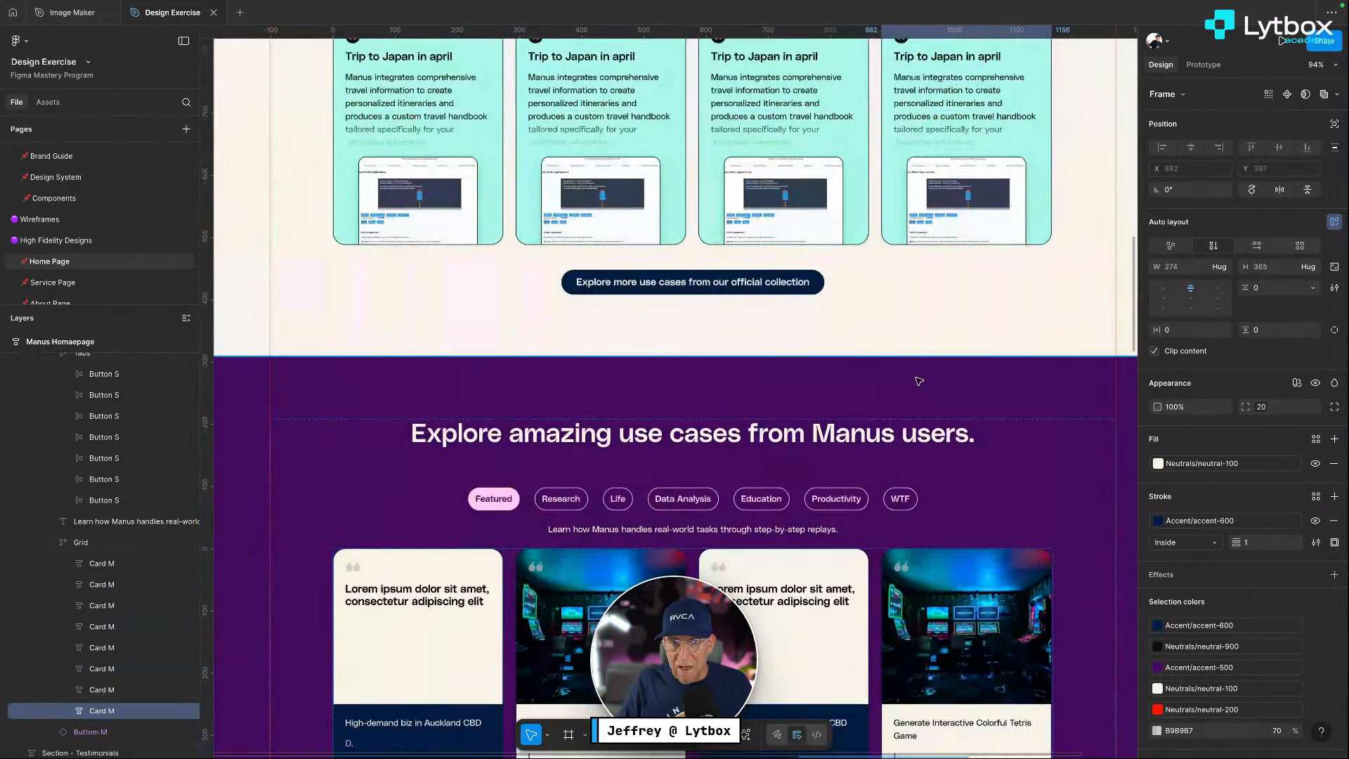
{"action": "left_click", "coordinate": [923, 379]}
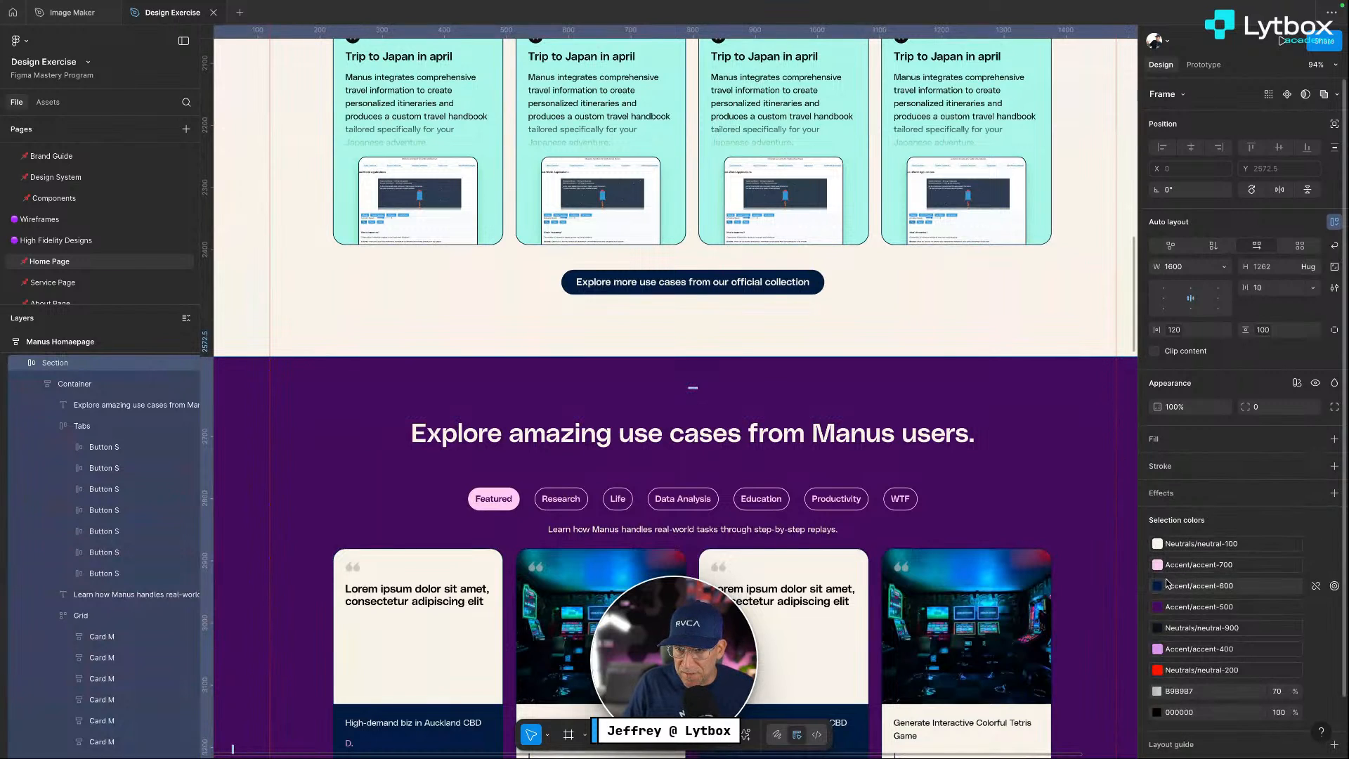
{"action": "left_click", "coordinate": [22, 363]}
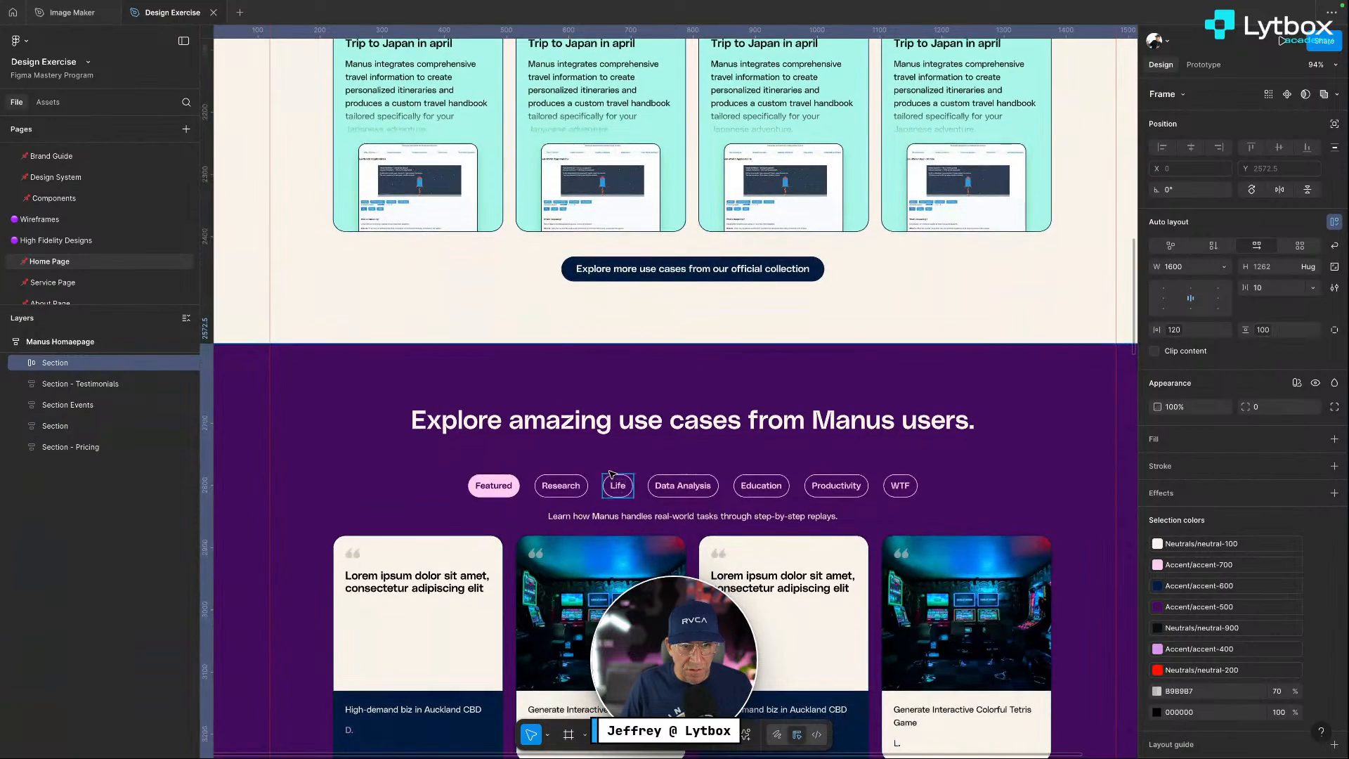
Change the whole Manus Homaepage frame's fill to the Neutrals/neutral-100 library color
{"action": "scroll", "coordinate": [612, 472], "scroll_direction": "down", "scroll_amount": 5}
{"action": "scroll", "coordinate": [612, 472], "scroll_direction": "down", "scroll_amount": 1}
{"action": "scroll", "coordinate": [424, 232], "scroll_direction": "down", "scroll_amount": 5}
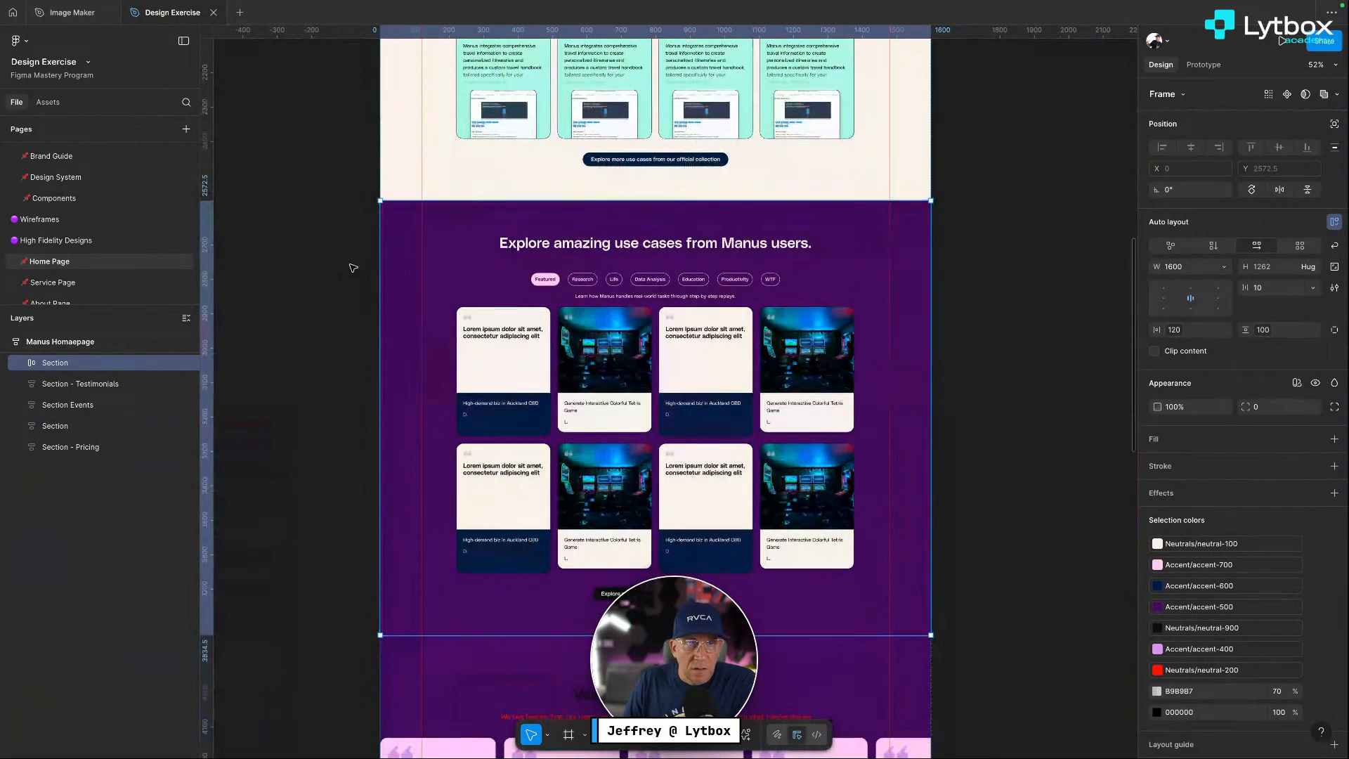
{"action": "key", "text": "Escape"}
{"action": "scroll", "coordinate": [460, 295], "scroll_direction": "down", "scroll_amount": 15}
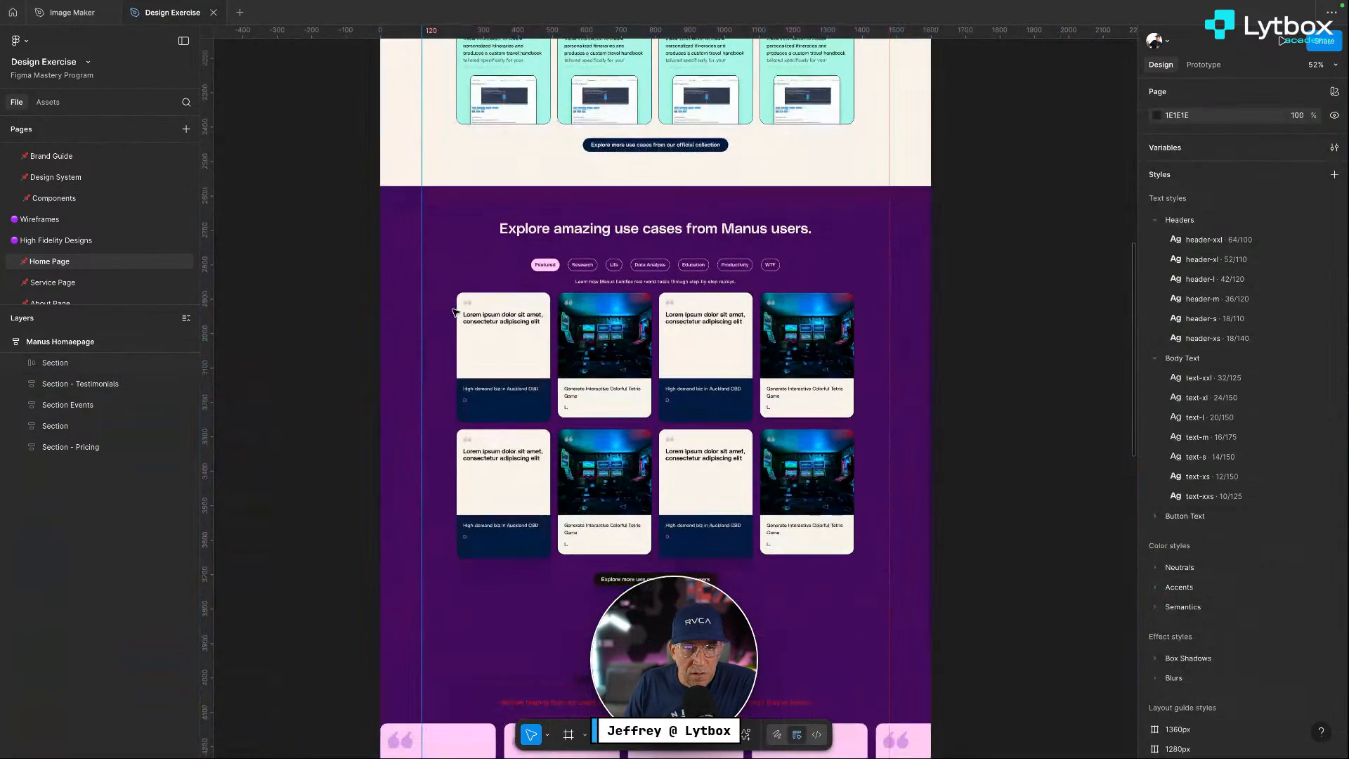
{"action": "scroll", "coordinate": [464, 307], "scroll_direction": "up", "scroll_amount": 15}
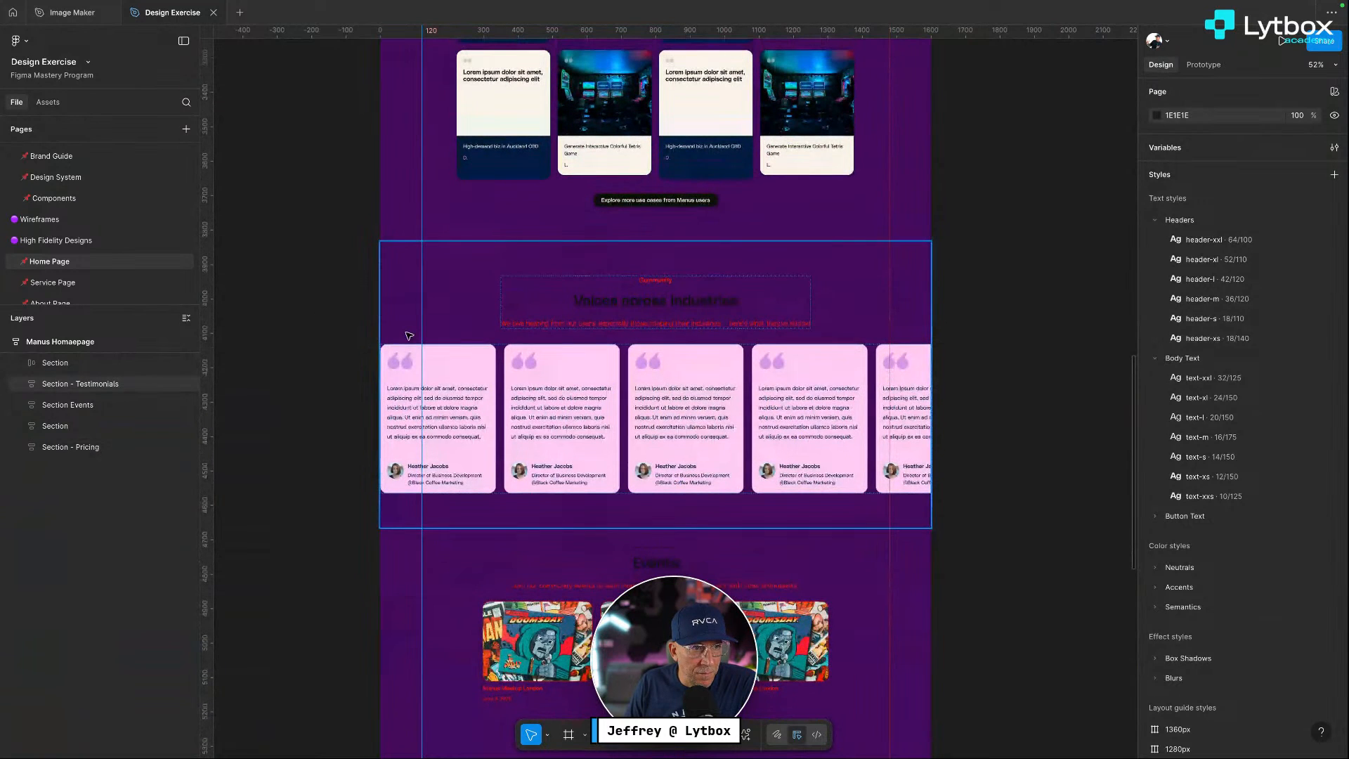
{"action": "left_click", "coordinate": [56, 341]}
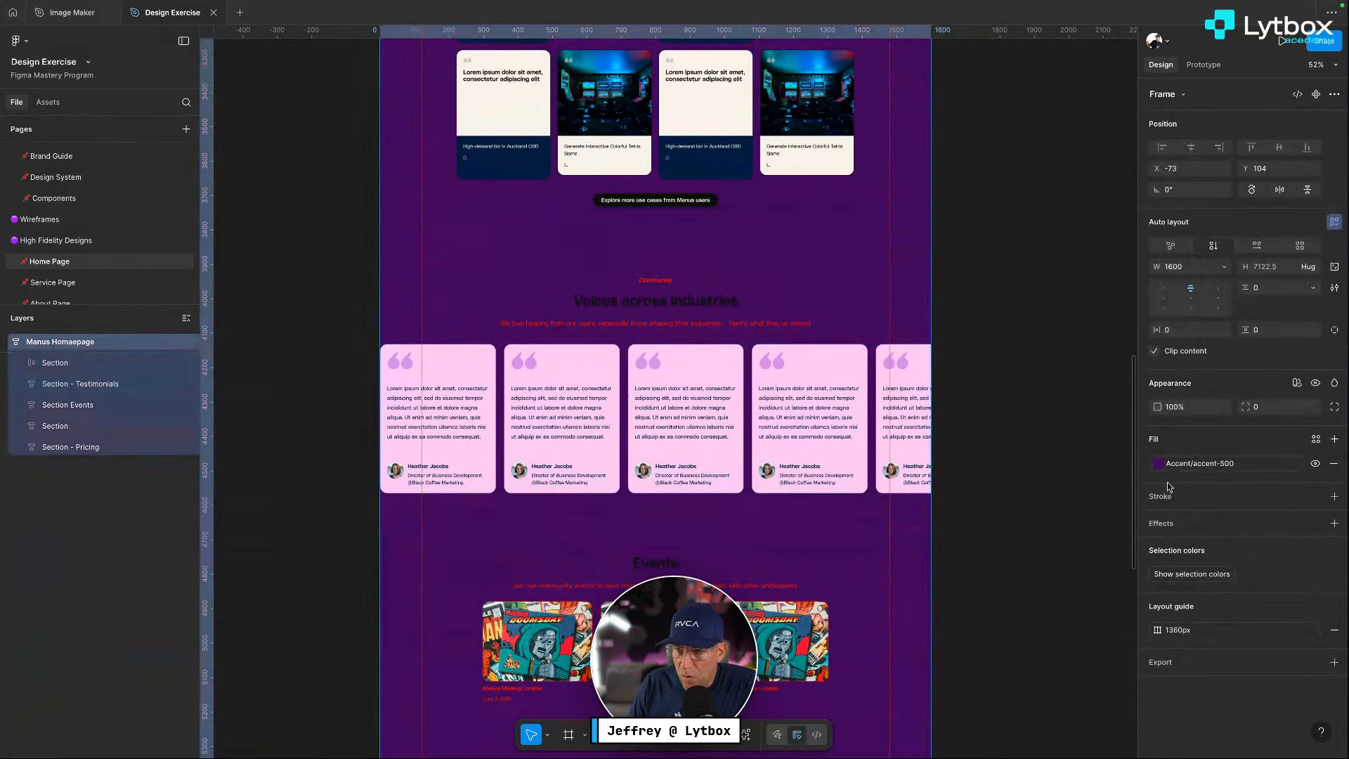
{"action": "left_click", "coordinate": [1157, 463]}
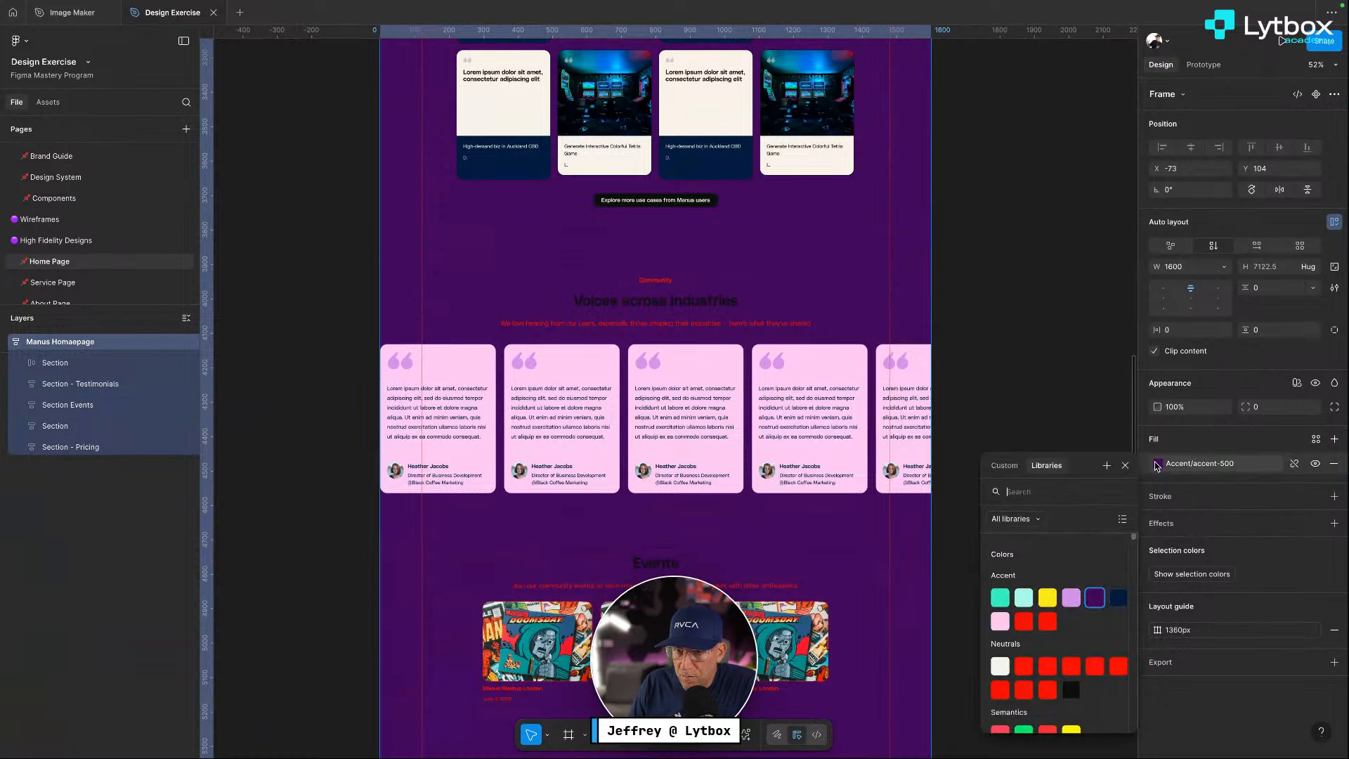
{"action": "left_click", "coordinate": [1000, 666]}
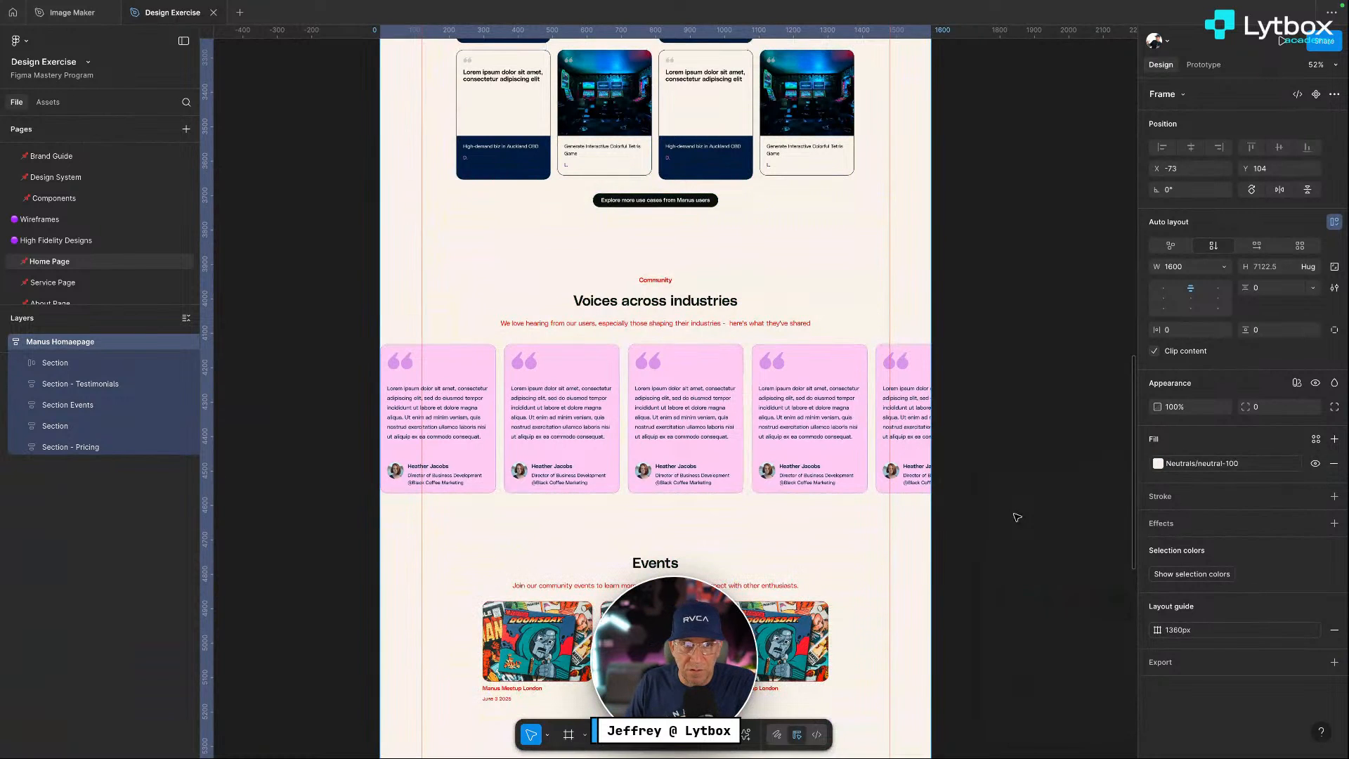
{"action": "left_click", "coordinate": [1015, 515]}
Select the use cases section above the testimonials and collapse all layers of the page
{"action": "left_click", "coordinate": [833, 264]}
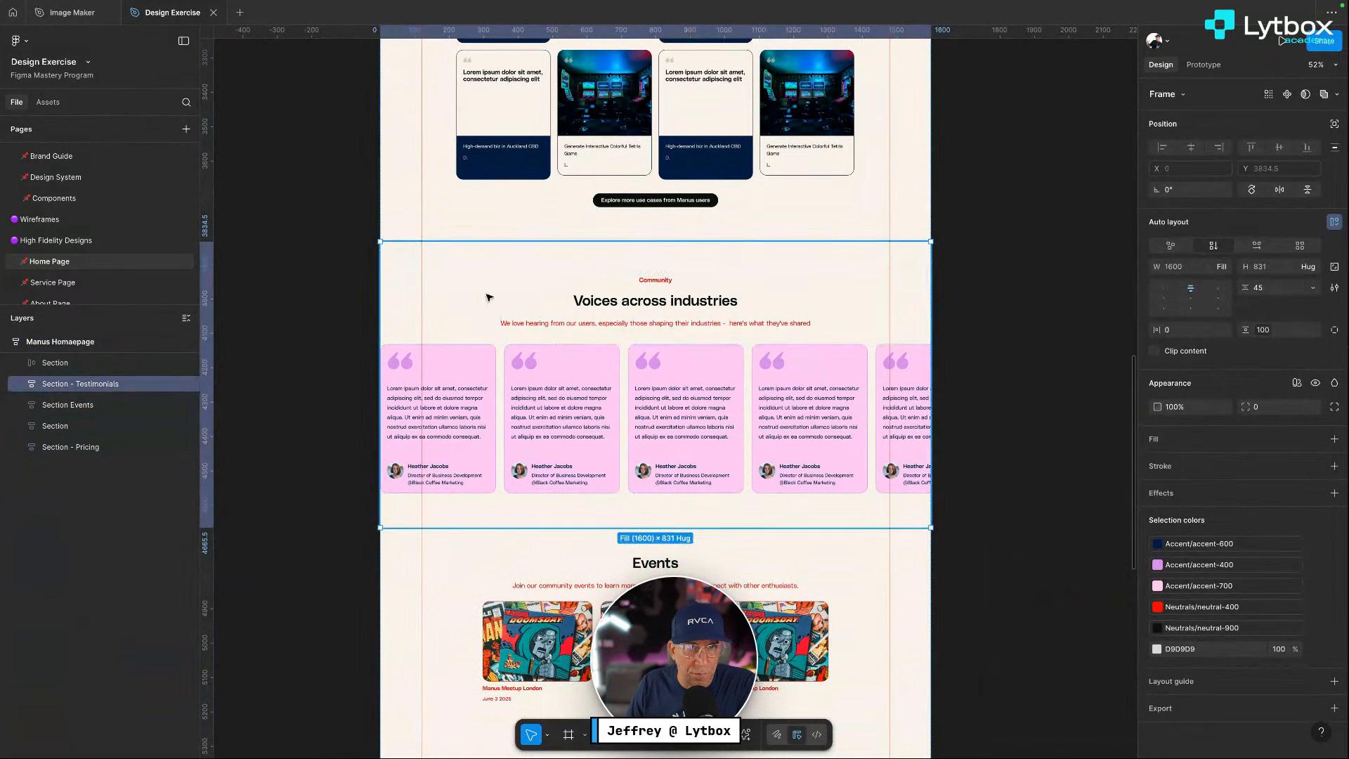
{"action": "scroll", "coordinate": [436, 267], "scroll_direction": "up", "scroll_amount": 5}
{"action": "left_click", "coordinate": [404, 197]}
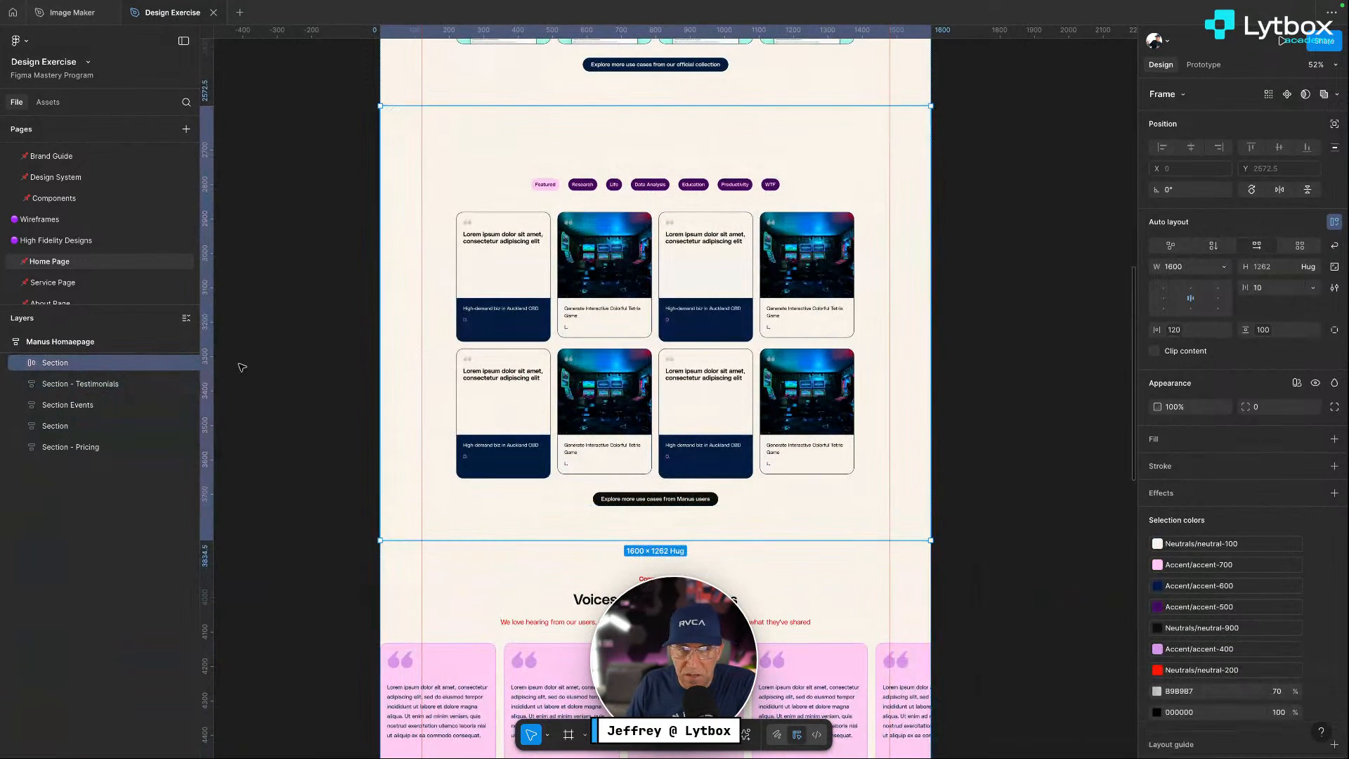
{"action": "scroll", "coordinate": [54, 415], "scroll_direction": "up", "scroll_amount": 2}
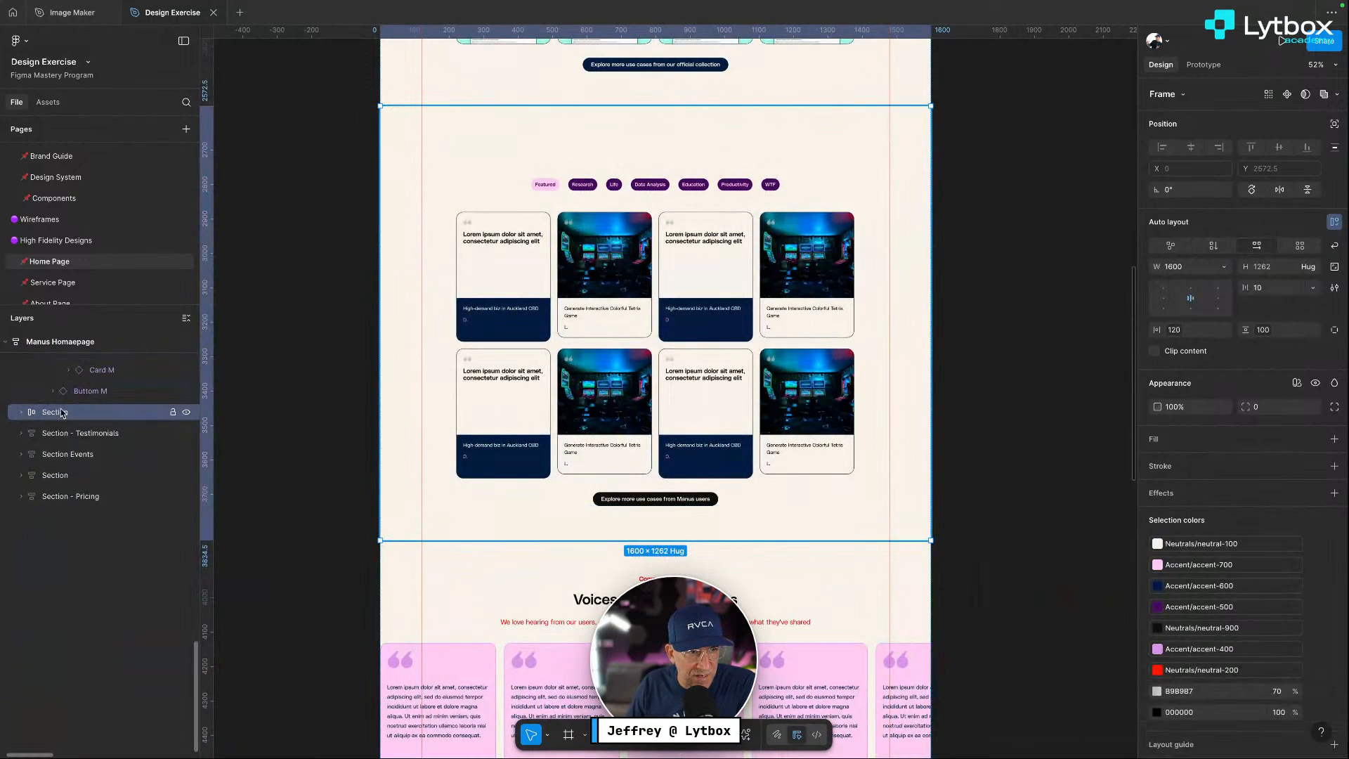
{"action": "left_click", "coordinate": [186, 318]}
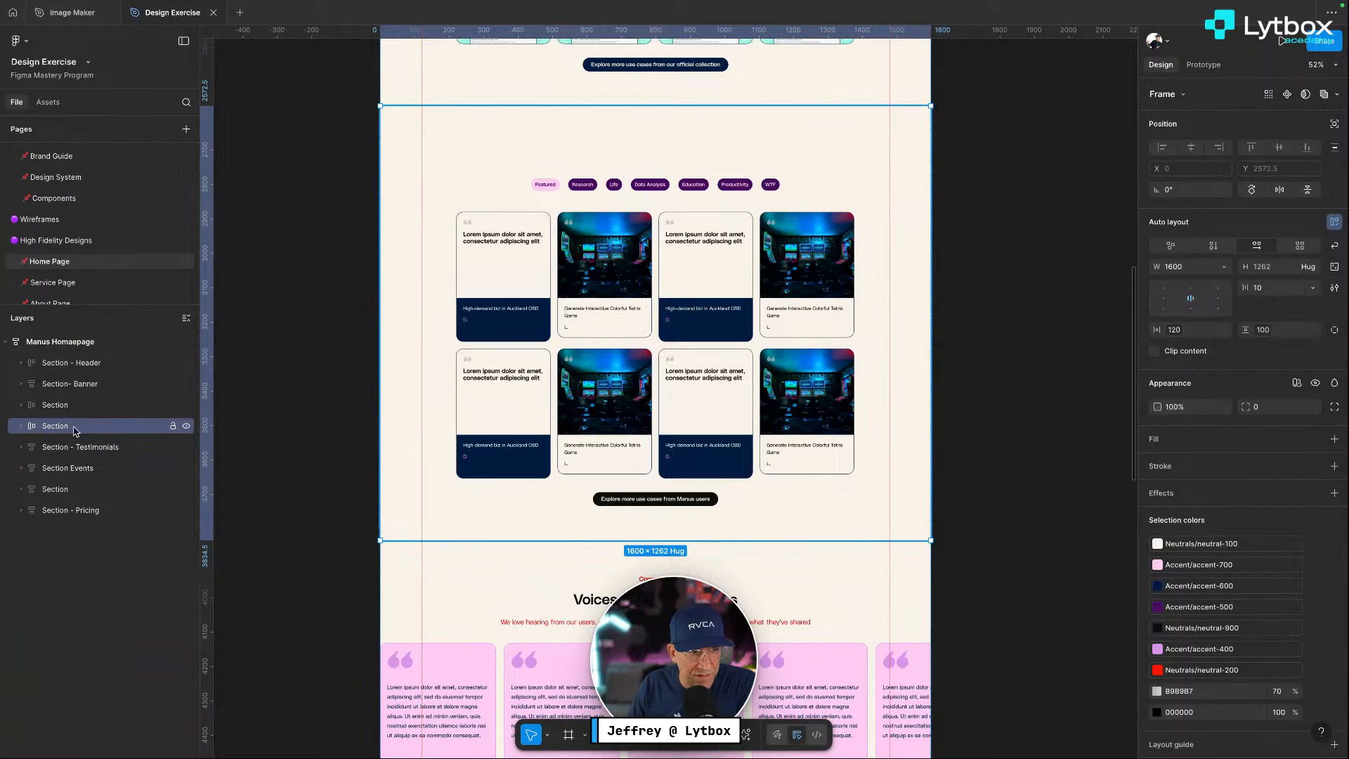
Give the use cases section its own Accent/accent-500 fill after trying Accent/accent-600
{"action": "left_click", "coordinate": [1313, 440]}
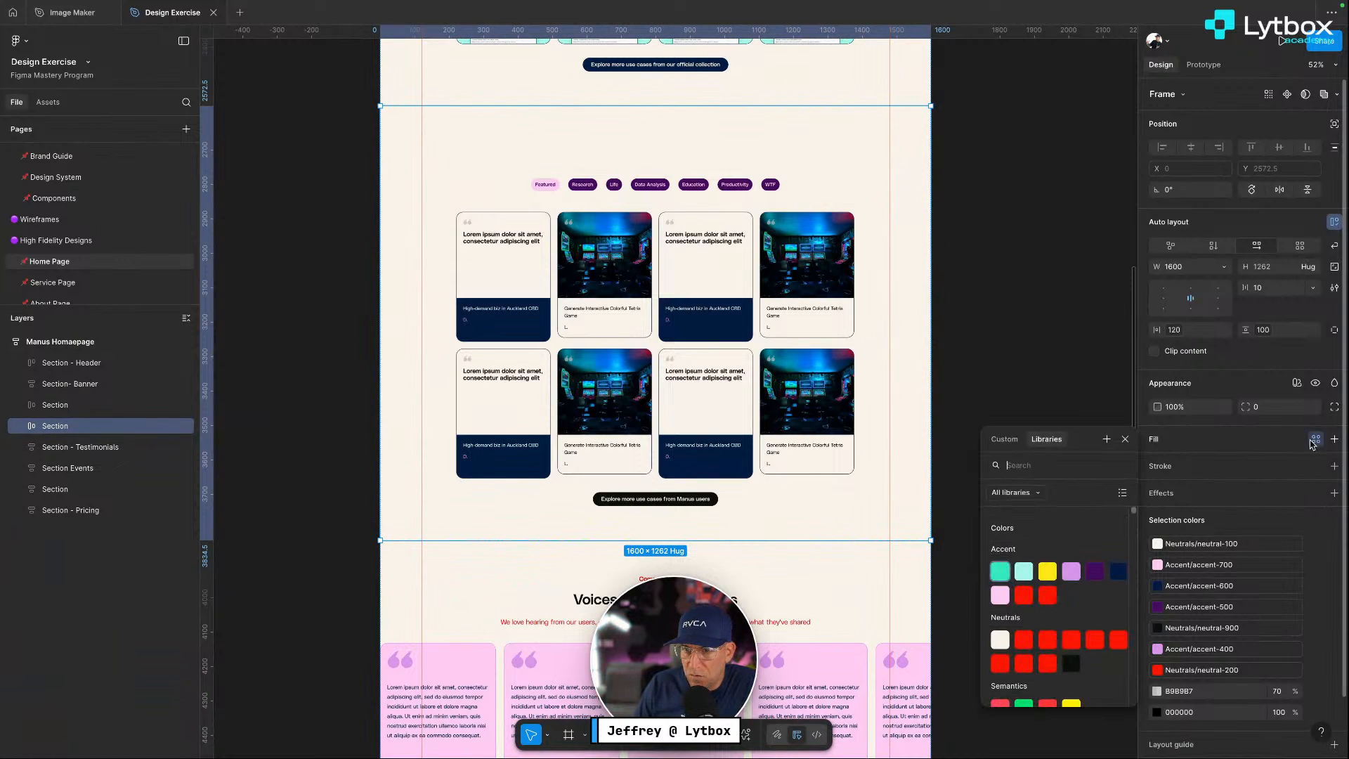
{"action": "left_click", "coordinate": [1117, 572]}
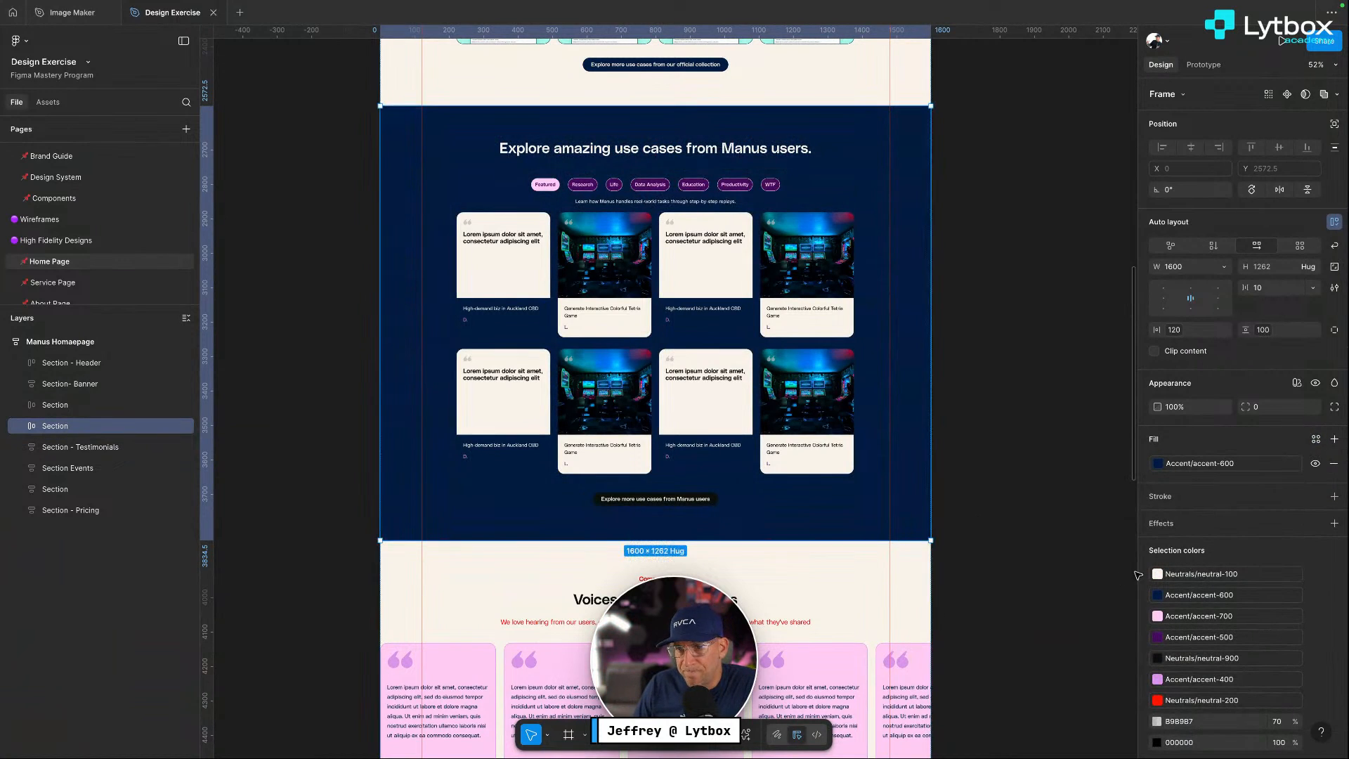
{"action": "left_click", "coordinate": [1157, 467]}
{"action": "left_click", "coordinate": [1091, 602]}
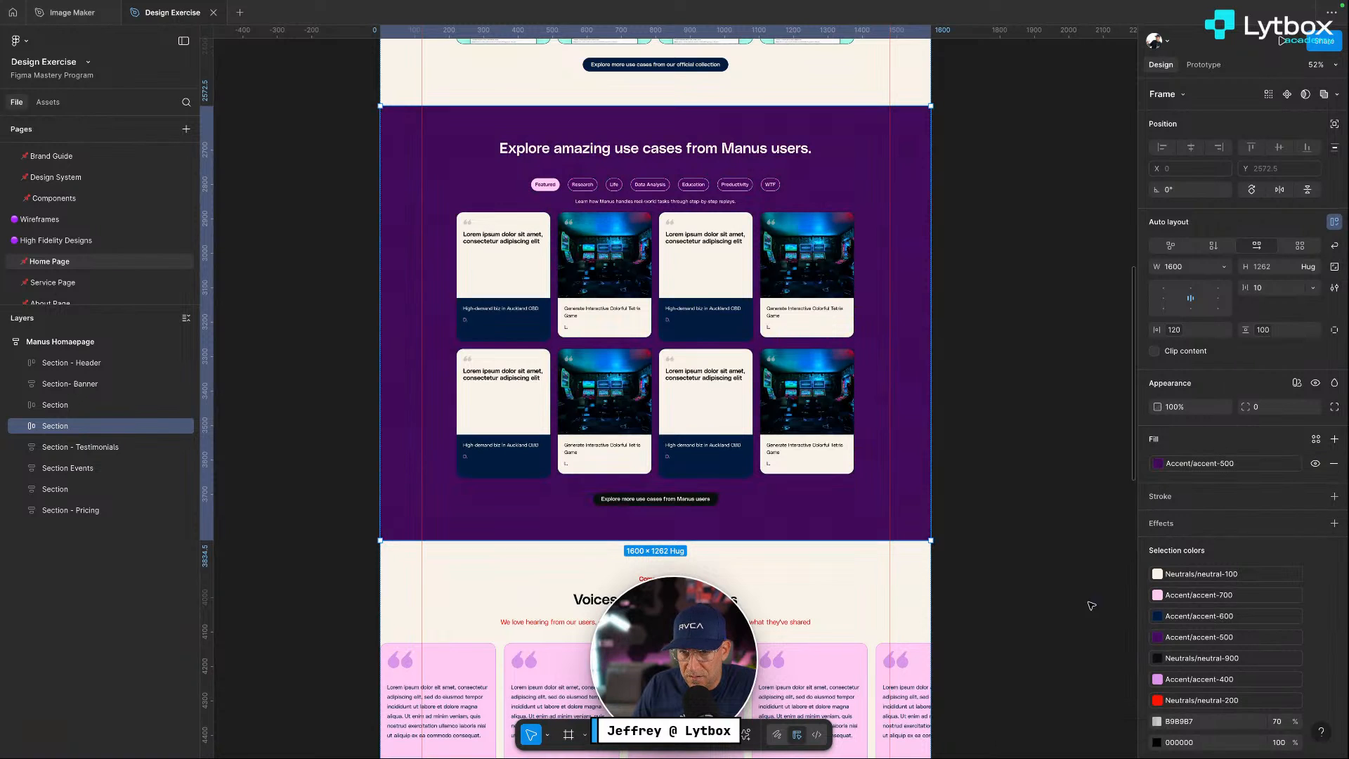
Try Accent/accent-400, accent-700 and accent-100 as the use cases section's fill, and return it to Accent/accent-500
{"action": "left_click", "coordinate": [1155, 464]}
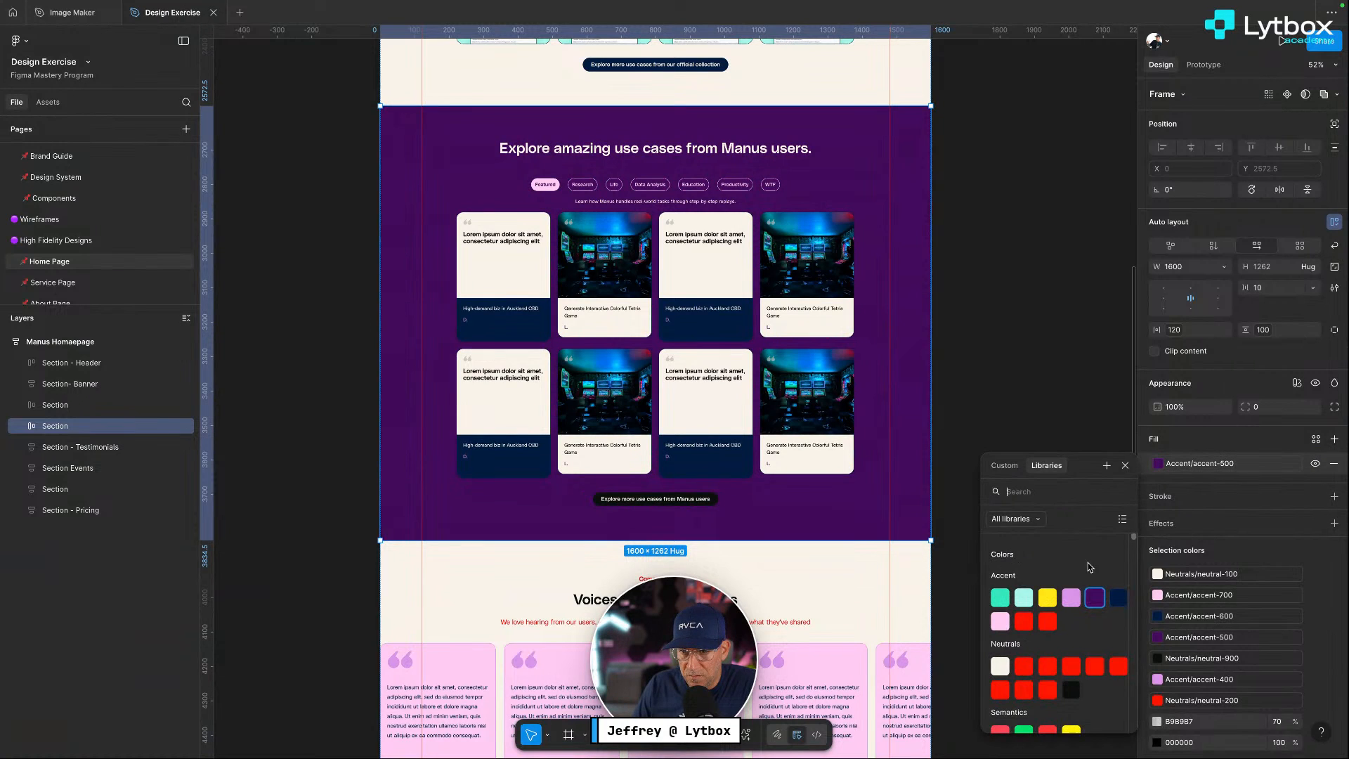
{"action": "left_click", "coordinate": [1071, 601]}
{"action": "left_click", "coordinate": [1158, 463]}
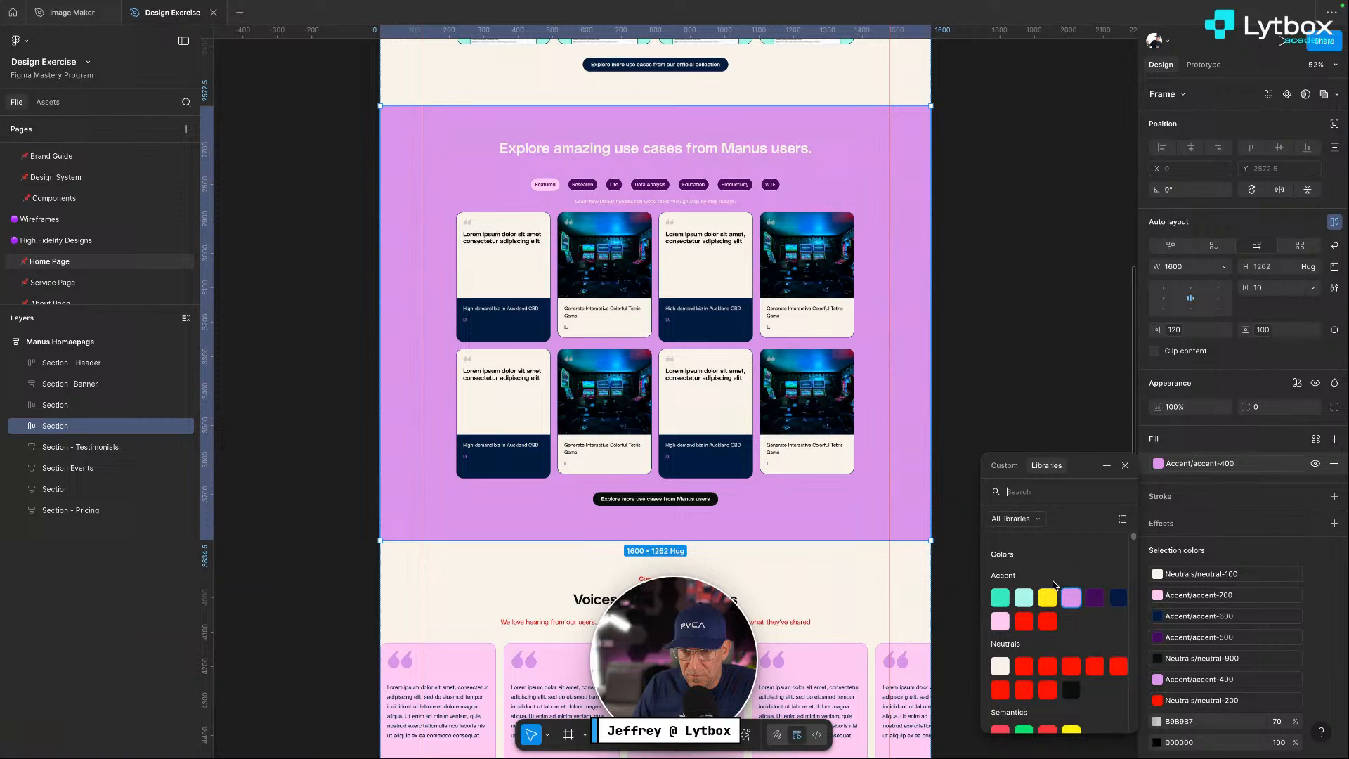
{"action": "left_click", "coordinate": [999, 621]}
{"action": "left_click", "coordinate": [1157, 463]}
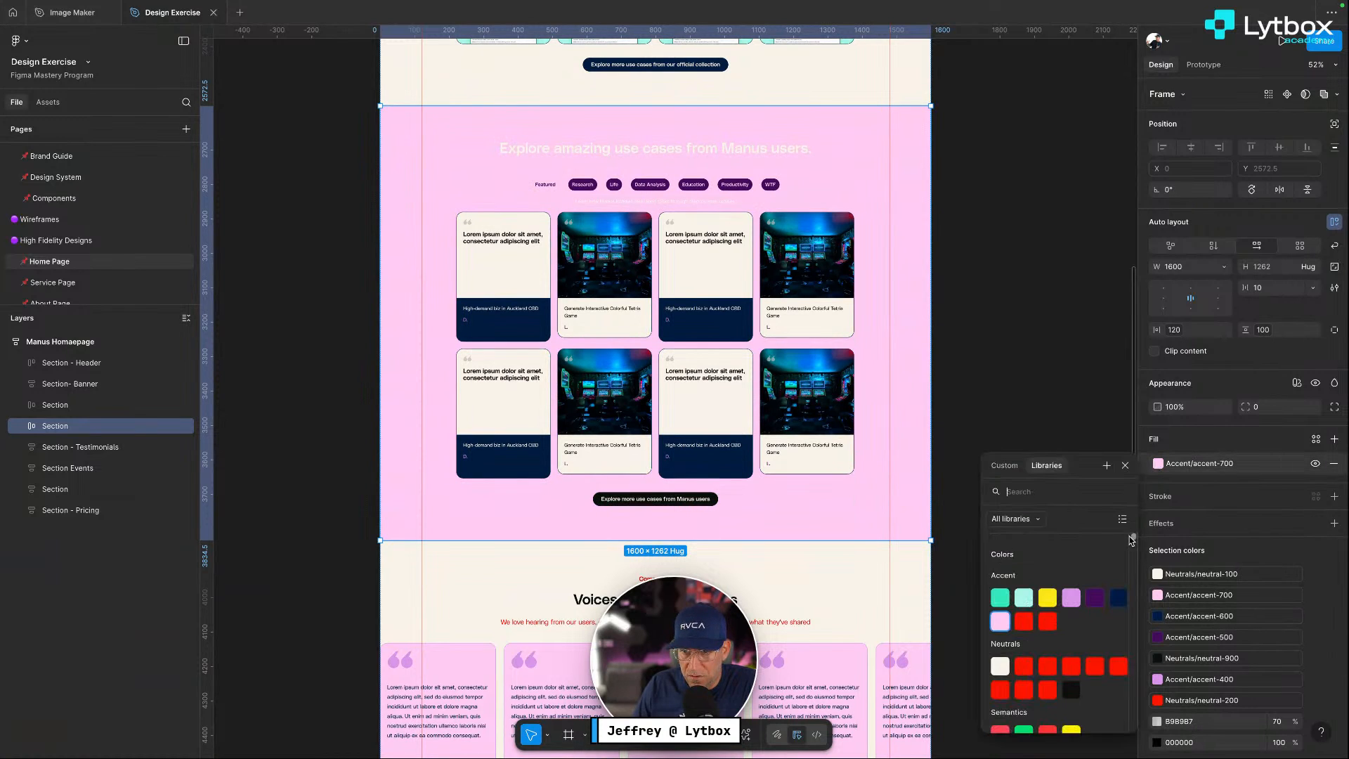
{"action": "left_click", "coordinate": [1000, 597]}
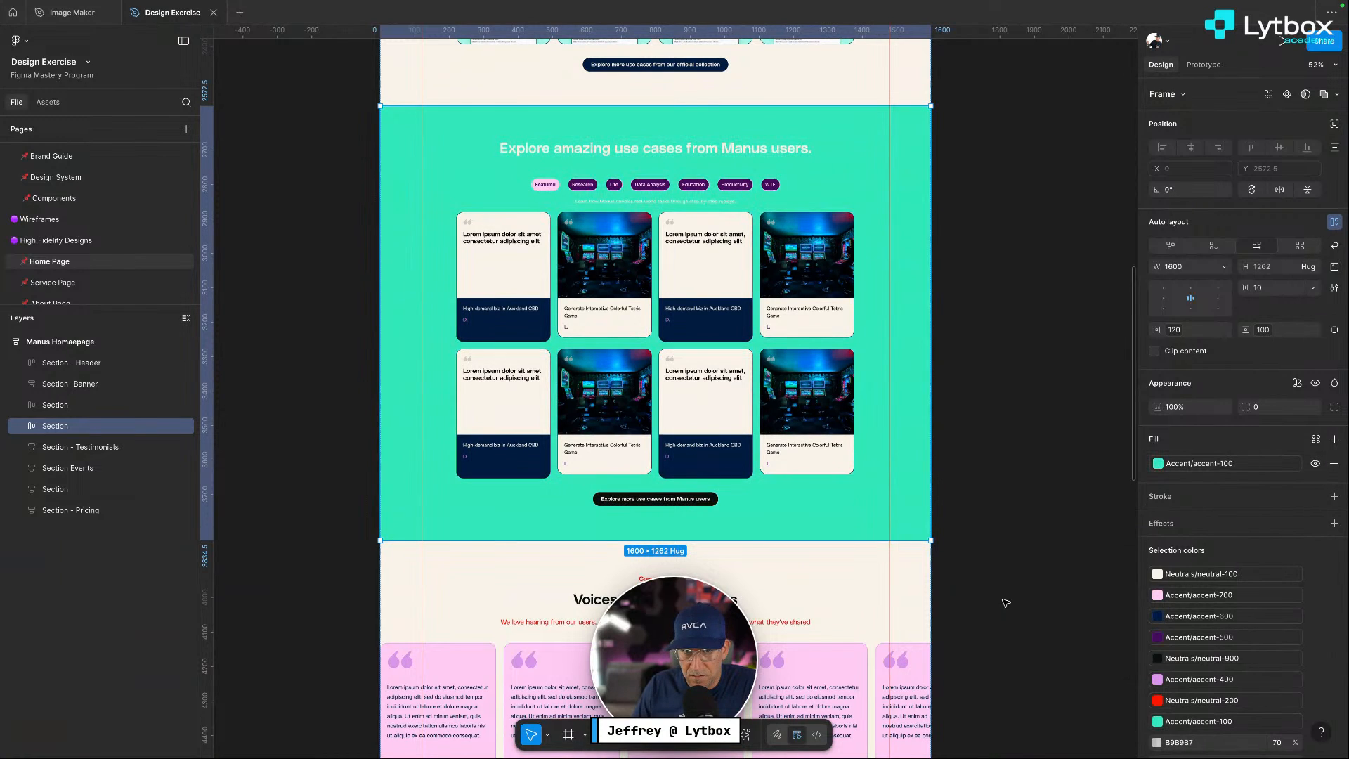
{"action": "left_click", "coordinate": [1158, 463]}
{"action": "left_click", "coordinate": [1094, 597]}
{"action": "key", "text": "Escape"}
Set the first text card's fill in the use cases grid to Accent/accent-400
{"action": "scroll", "coordinate": [799, 515], "scroll_direction": "up", "scroll_amount": 1}
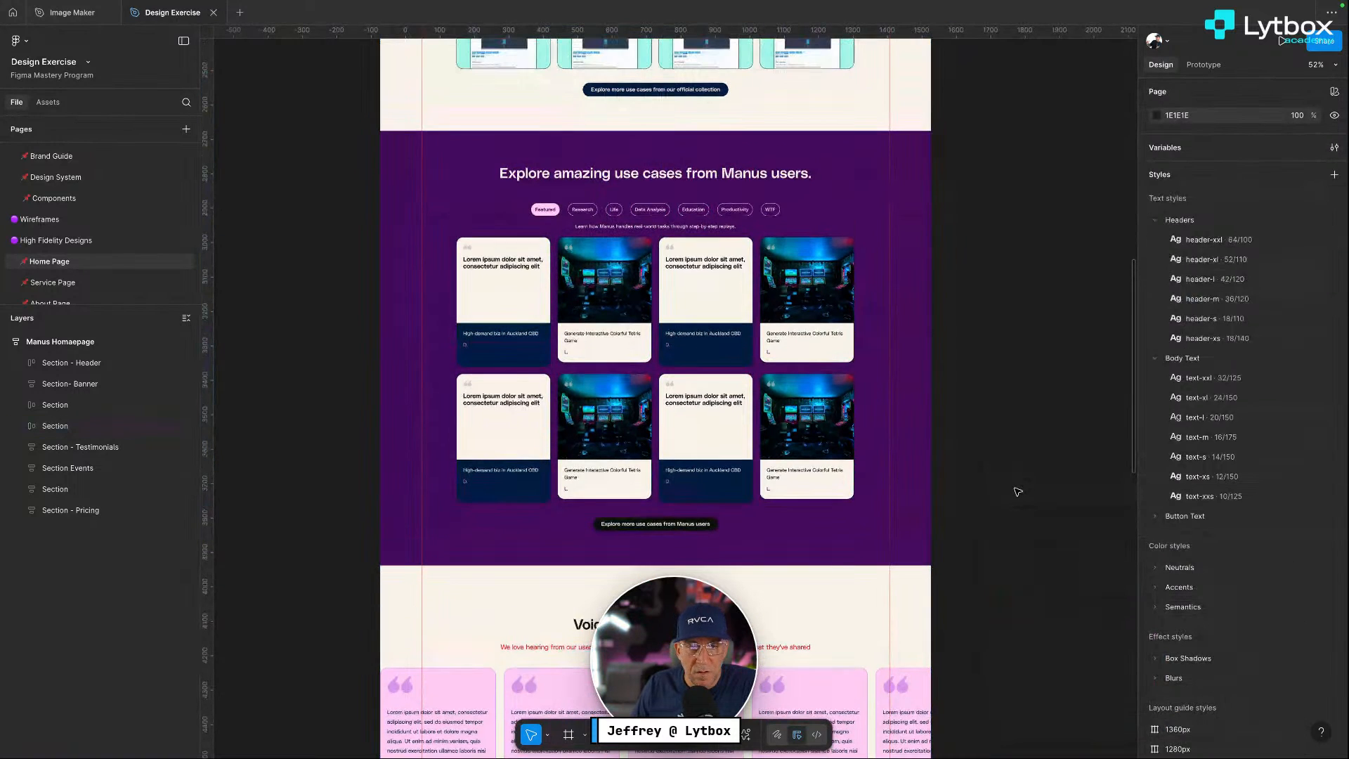
{"action": "left_click", "coordinate": [525, 365], "text": "super"}
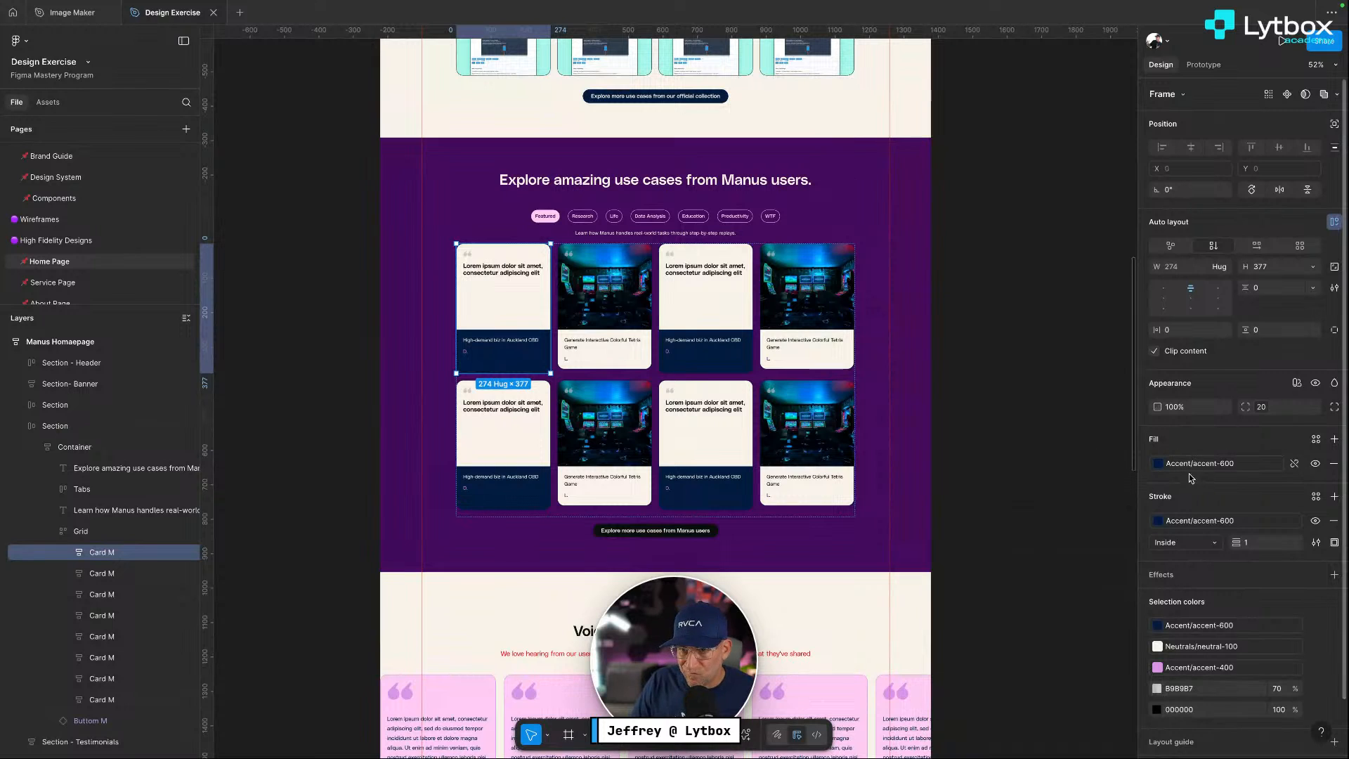
{"action": "left_click", "coordinate": [1158, 463]}
{"action": "left_click", "coordinate": [1071, 597]}
{"action": "key", "text": "Escape"}
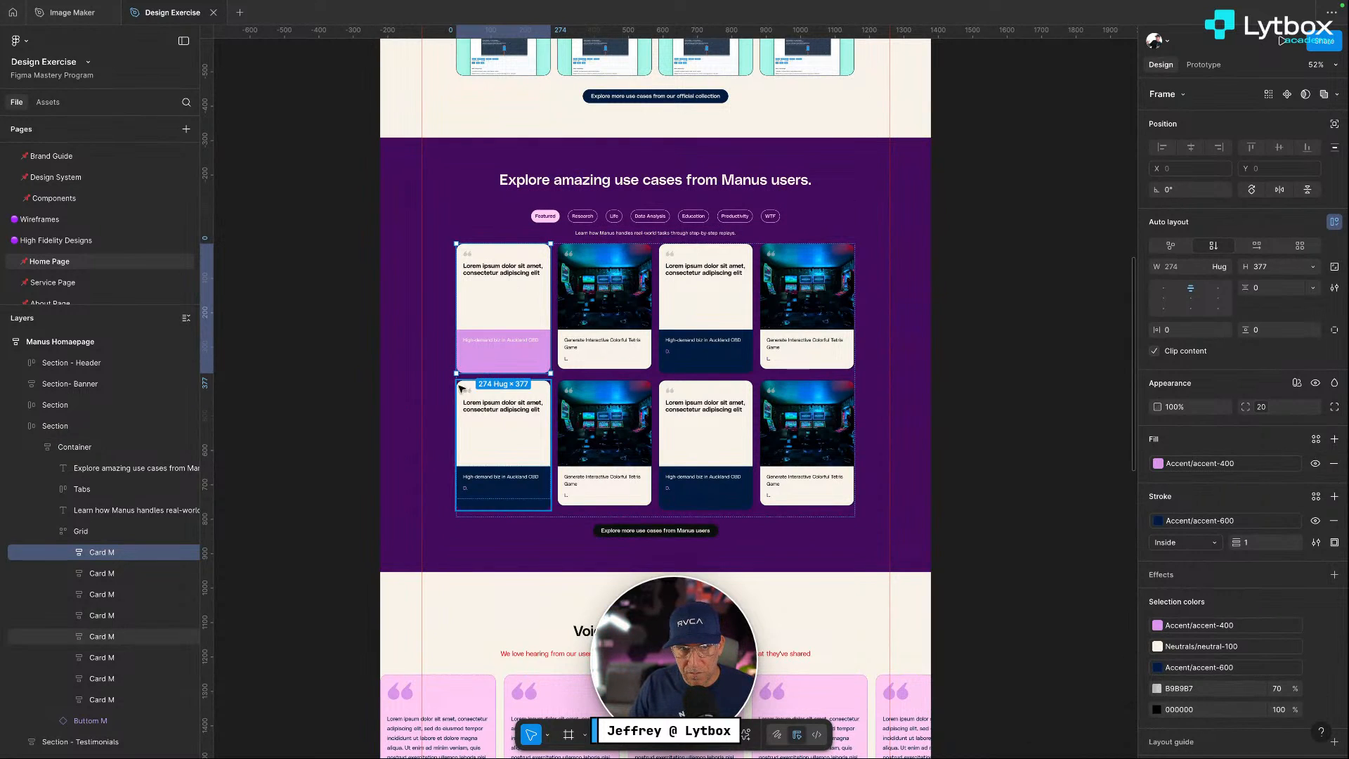
Recolor the title and author texts at the base of the first text card to Accent/accent-500
{"action": "scroll", "coordinate": [453, 385], "scroll_direction": "up", "scroll_amount": 4}
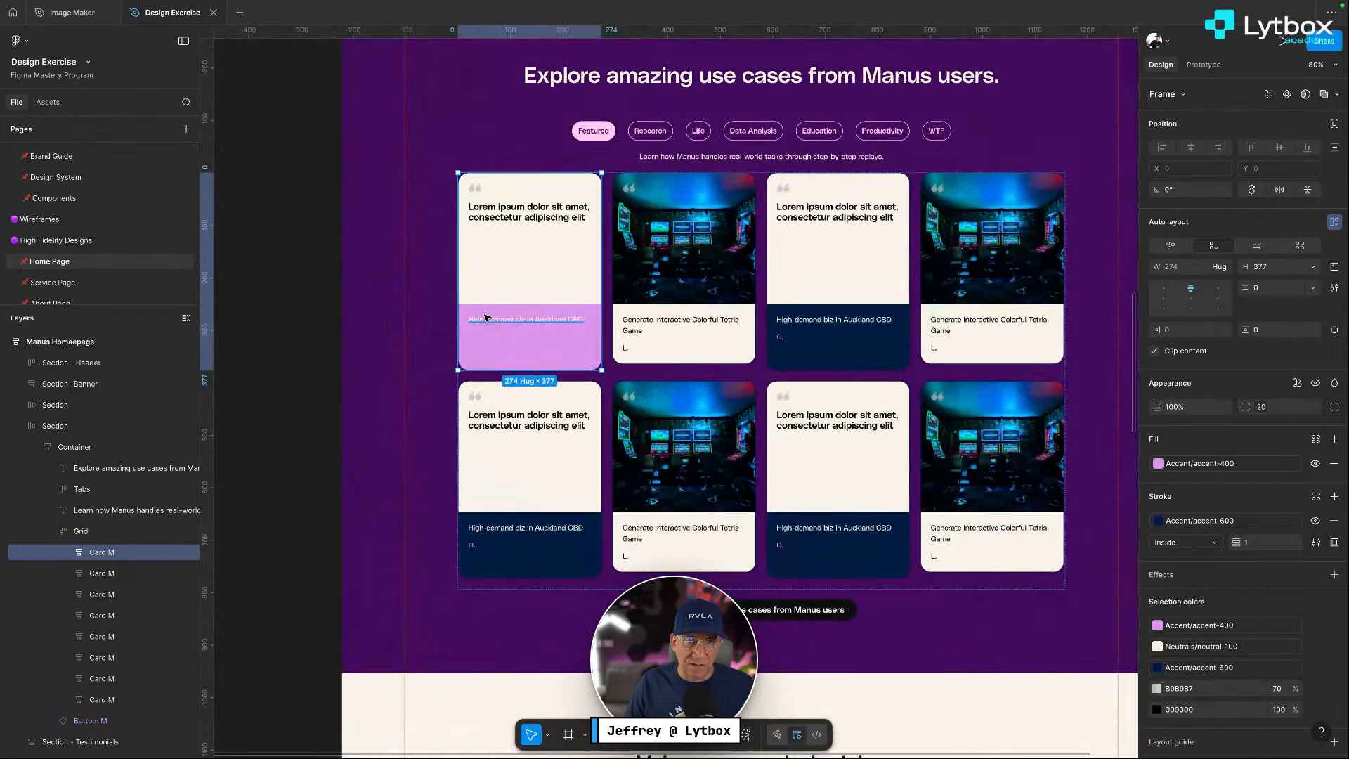
{"action": "double_click", "coordinate": [486, 320]}
{"action": "scroll", "coordinate": [482, 358], "scroll_direction": "up", "scroll_amount": 5}
{"action": "scroll", "coordinate": [482, 358], "scroll_direction": "up", "scroll_amount": 5}
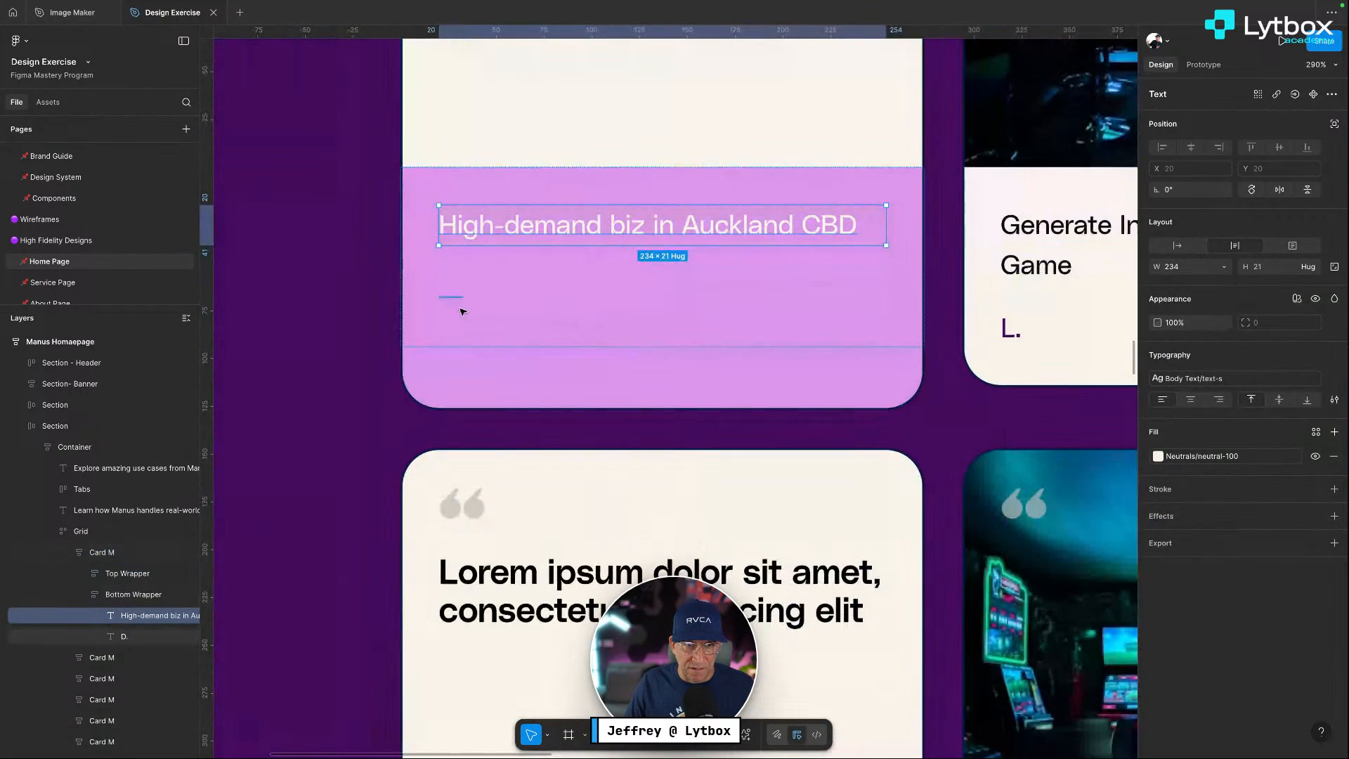
{"action": "left_click", "coordinate": [457, 298], "text": "shift"}
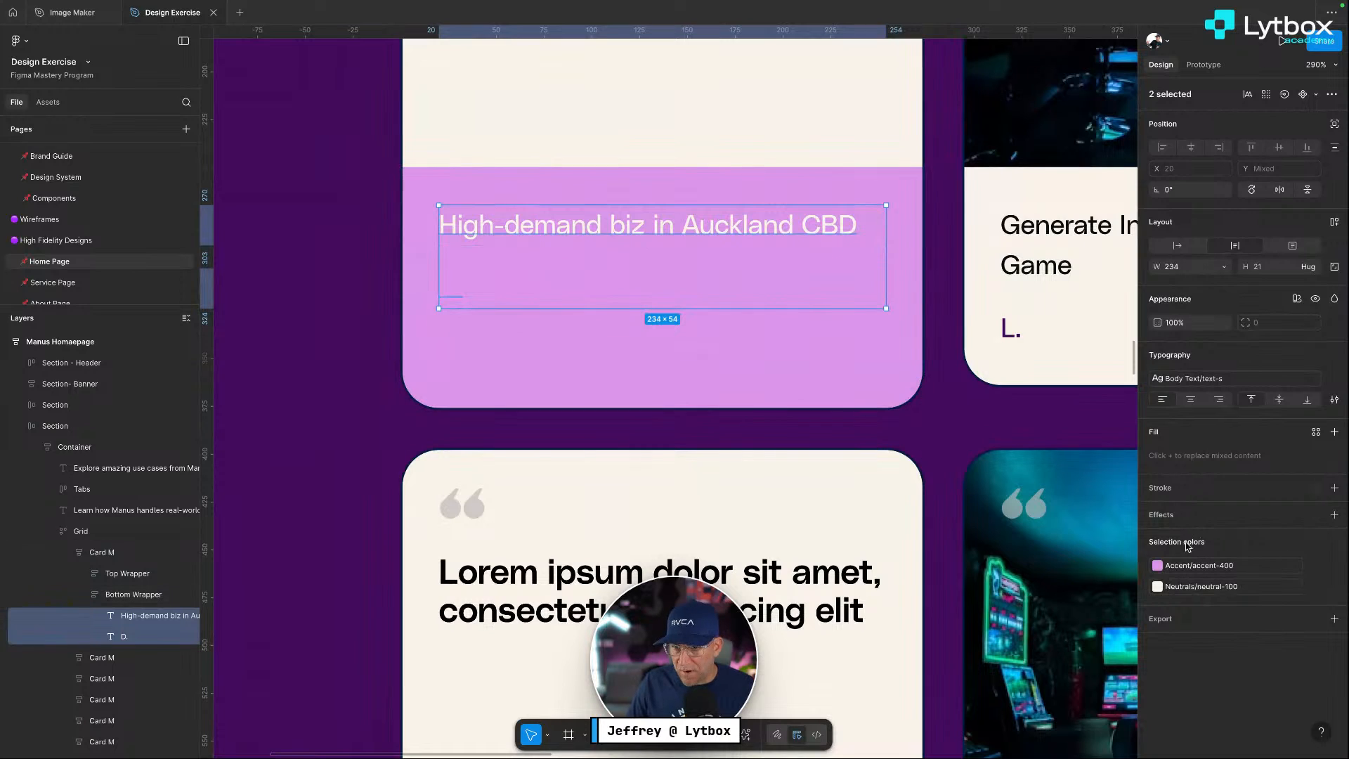
{"action": "left_click", "coordinate": [1156, 565]}
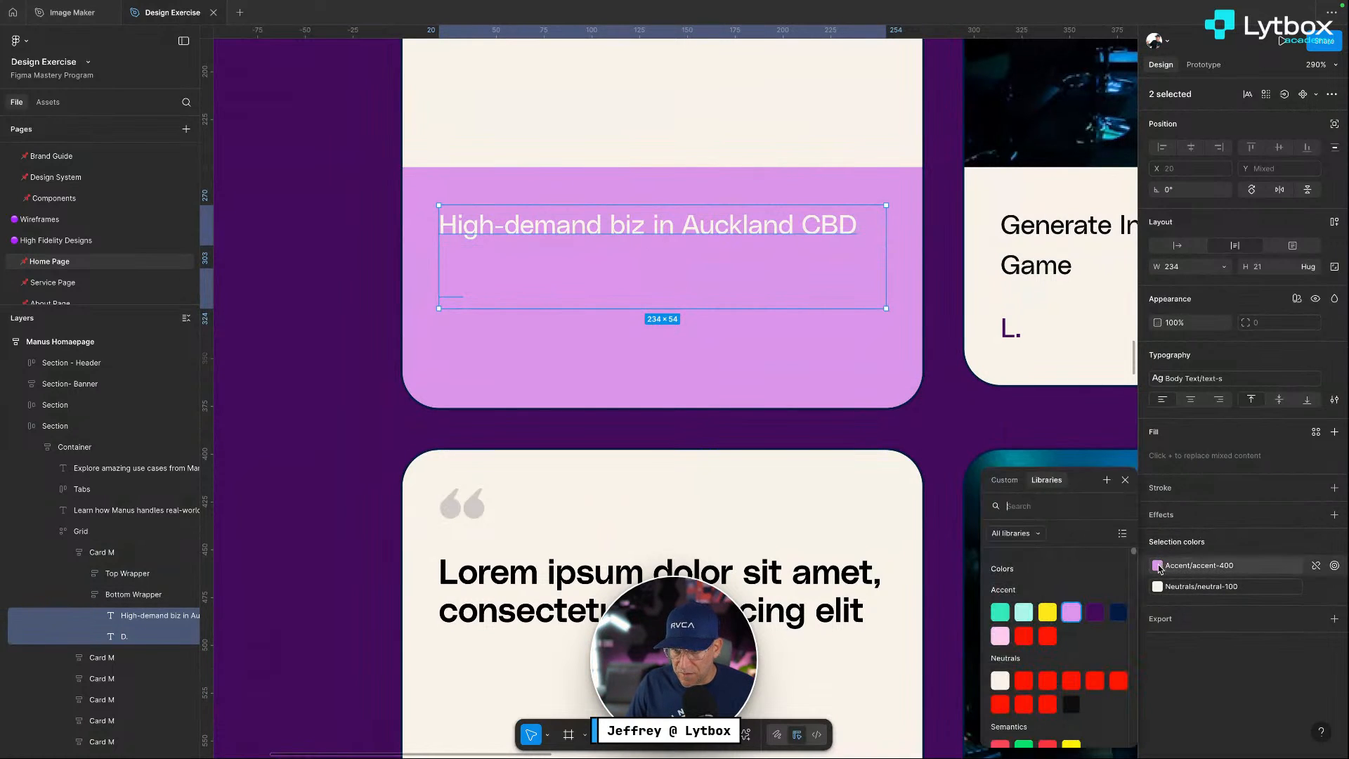
{"action": "left_click", "coordinate": [1094, 613]}
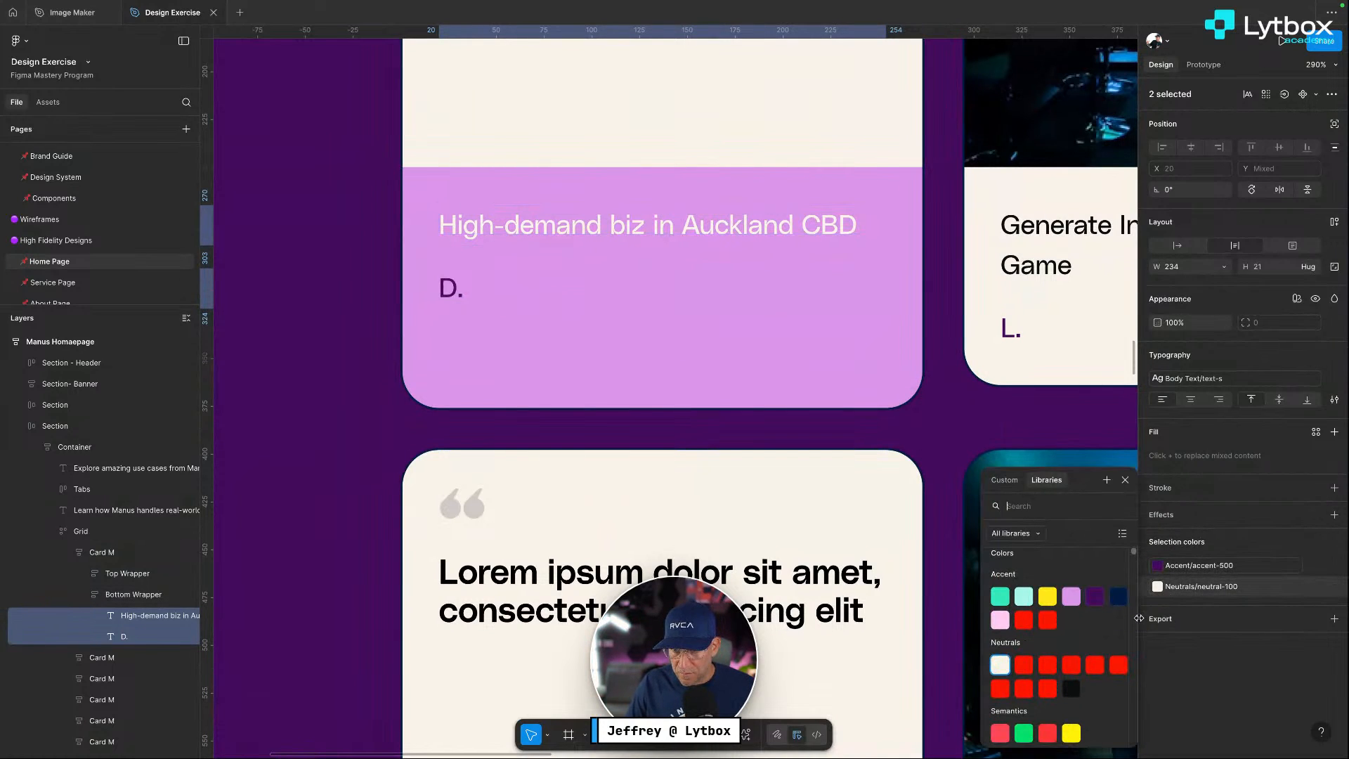
{"action": "left_click", "coordinate": [1104, 600]}
{"action": "scroll", "coordinate": [900, 213], "scroll_direction": "down", "scroll_amount": 5}
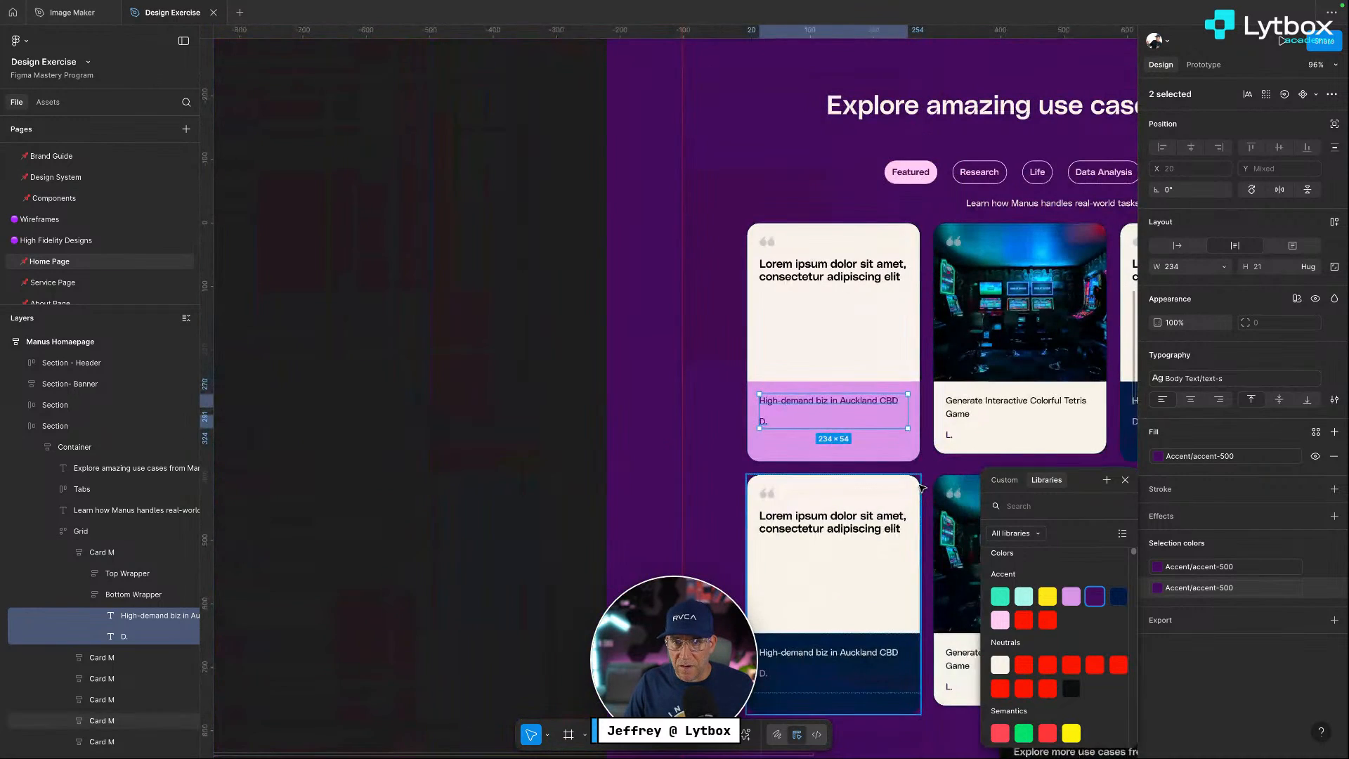
{"action": "scroll", "coordinate": [920, 486], "scroll_direction": "right", "scroll_amount": 3}
{"action": "left_click", "coordinate": [335, 422]}
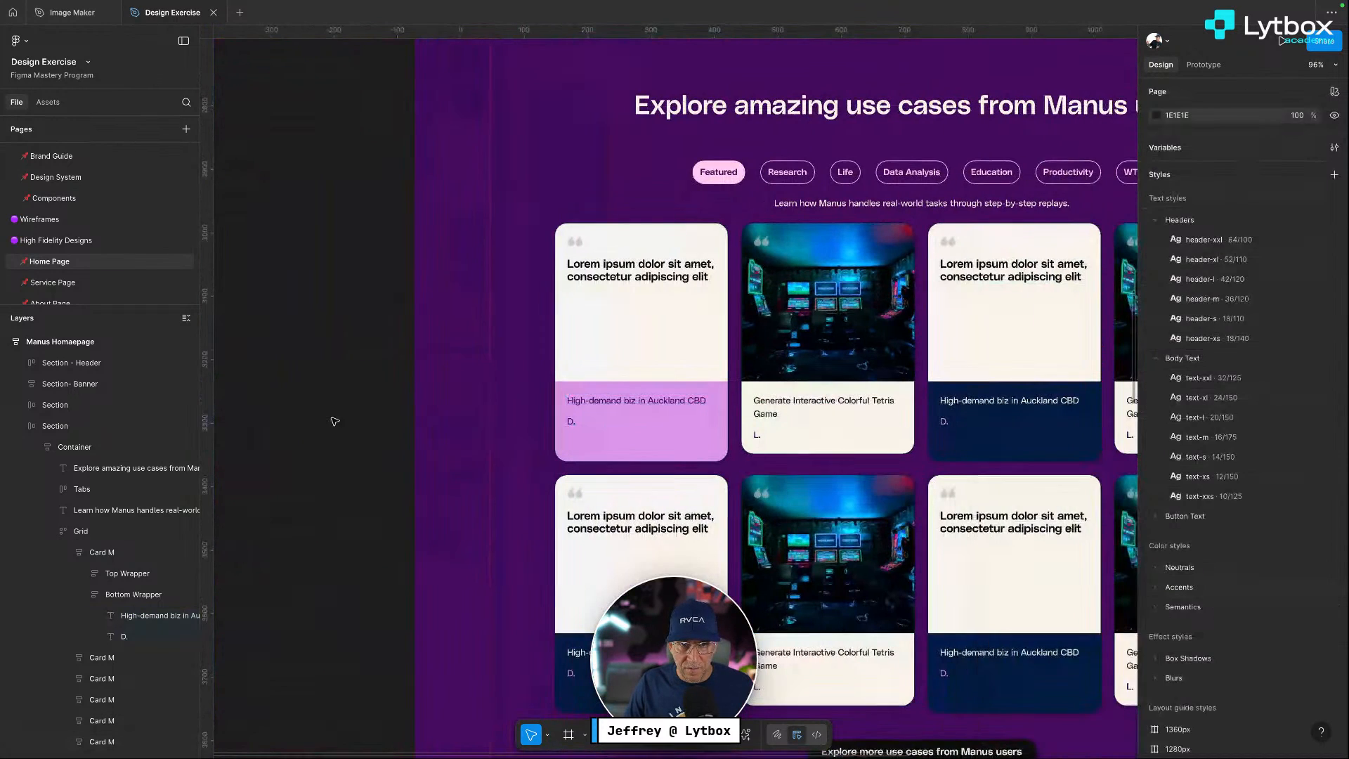
{"action": "double_click", "coordinate": [571, 243]}
{"action": "double_click", "coordinate": [575, 244]}
{"action": "double_click", "coordinate": [580, 245]}
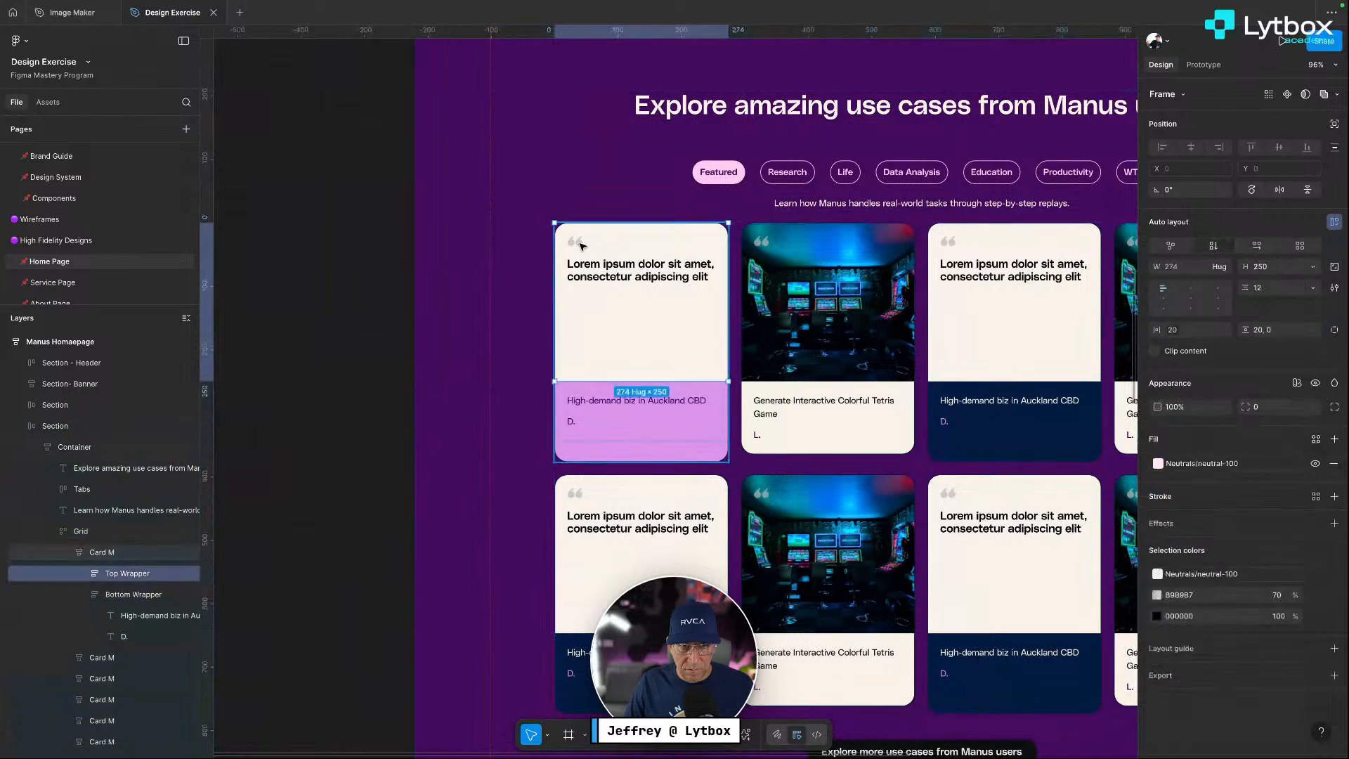
{"action": "double_click", "coordinate": [580, 245]}
{"action": "double_click", "coordinate": [578, 243]}
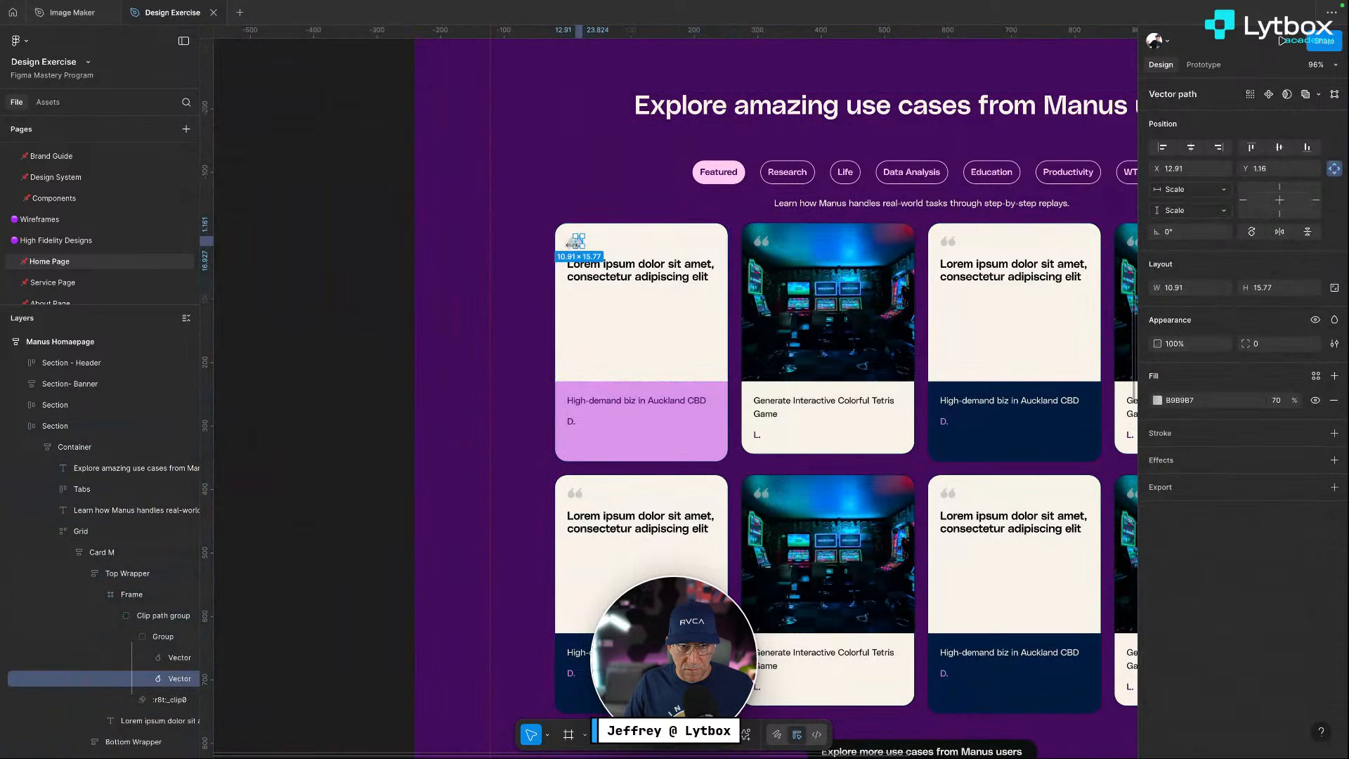
{"action": "scroll", "coordinate": [572, 243], "scroll_direction": "up", "scroll_amount": 5}
{"action": "left_click", "coordinate": [571, 241], "text": "shift"}
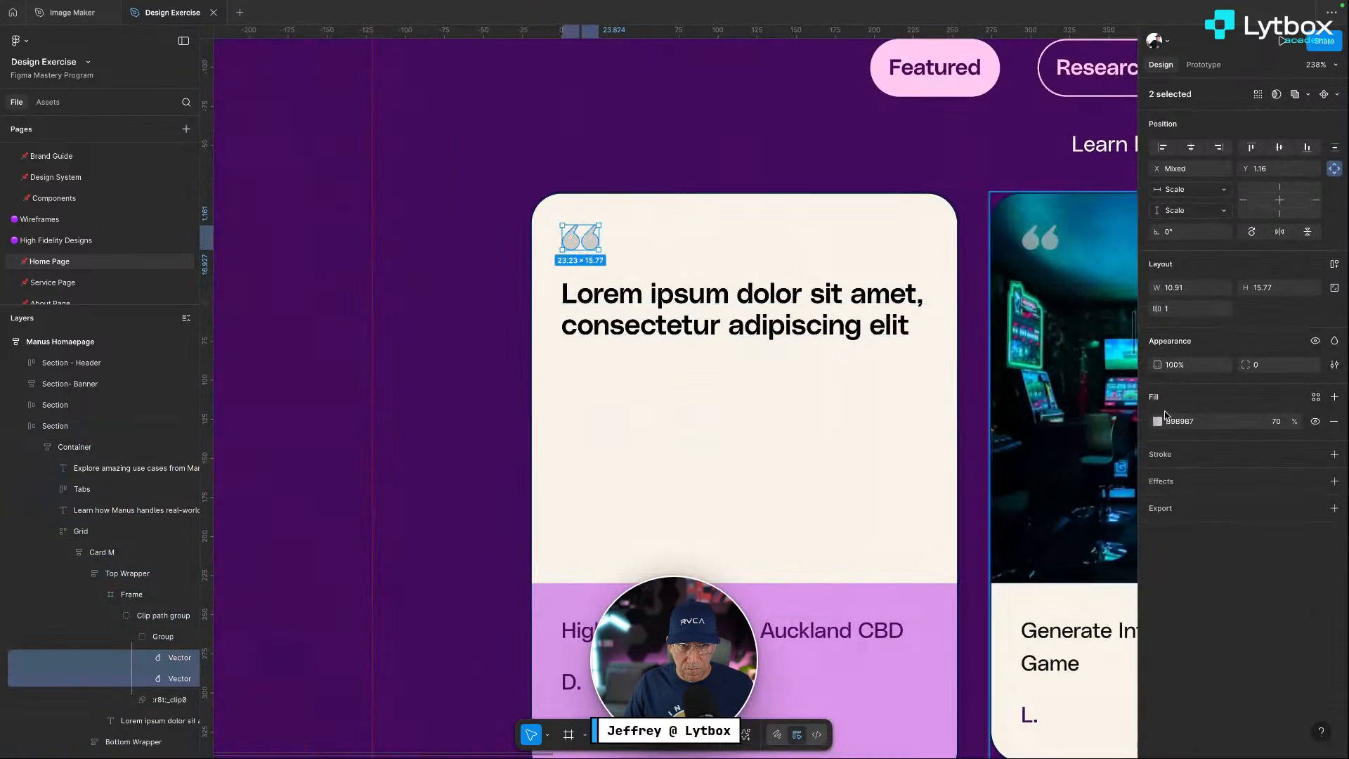
{"action": "left_click", "coordinate": [1158, 422]}
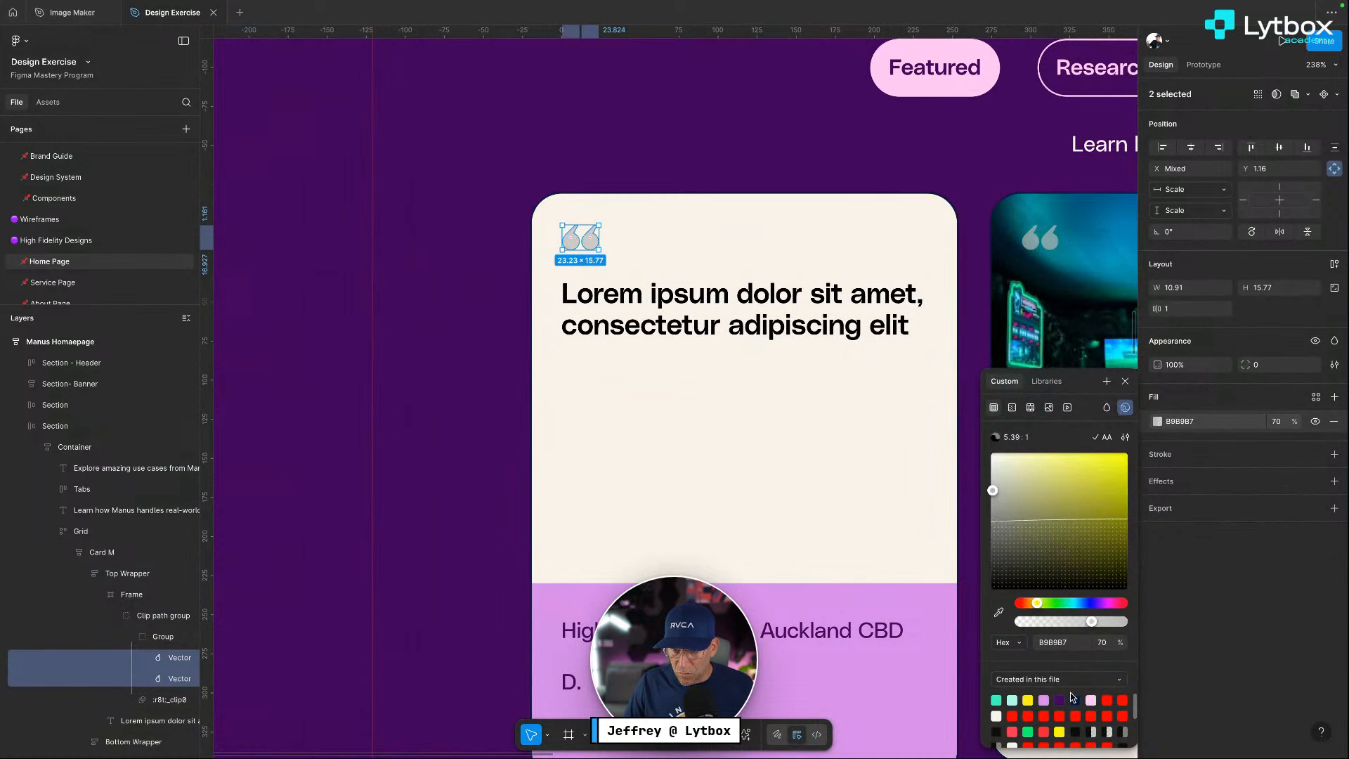
{"action": "left_click", "coordinate": [1051, 360]}
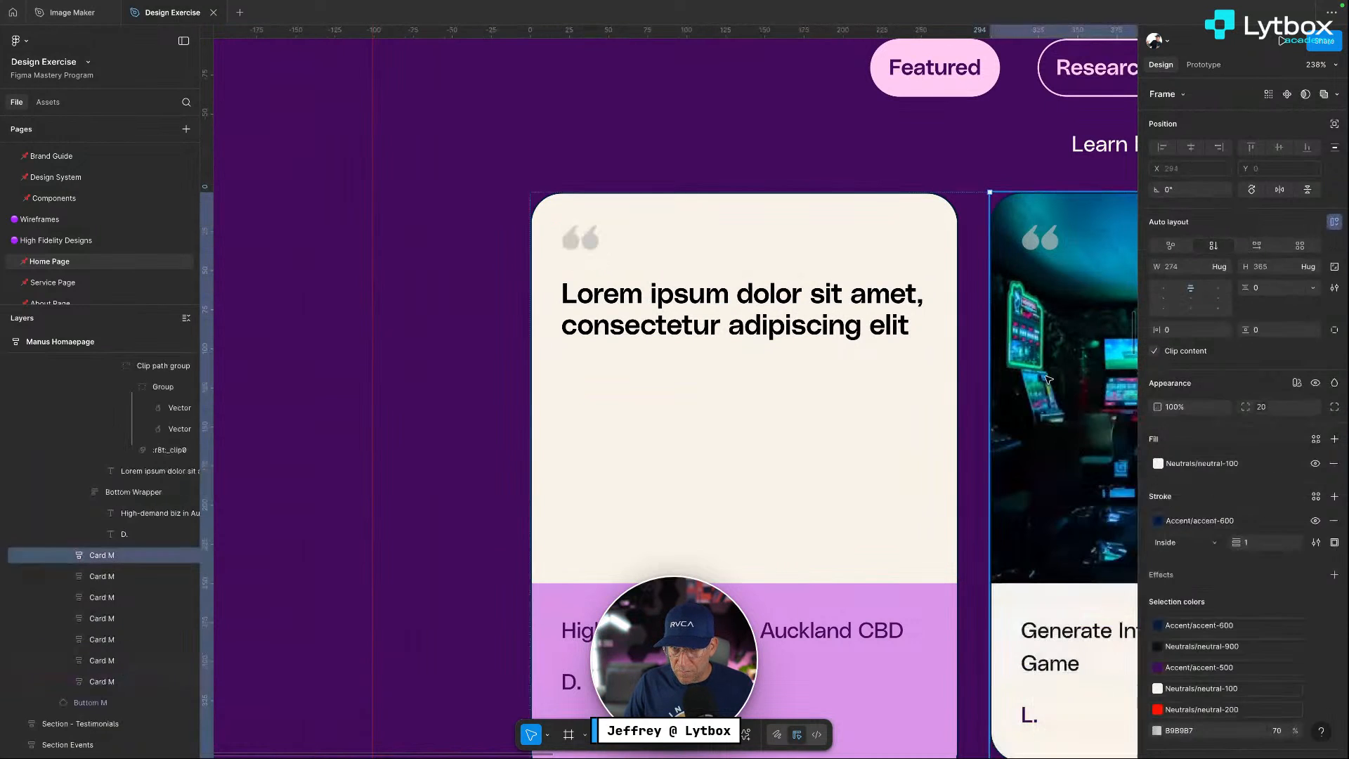
Fill both shapes of the first text card's quotation mark with Accent/accent-500
{"action": "left_click", "coordinate": [590, 243], "text": "super"}
{"action": "left_click", "coordinate": [572, 242], "text": "shift"}
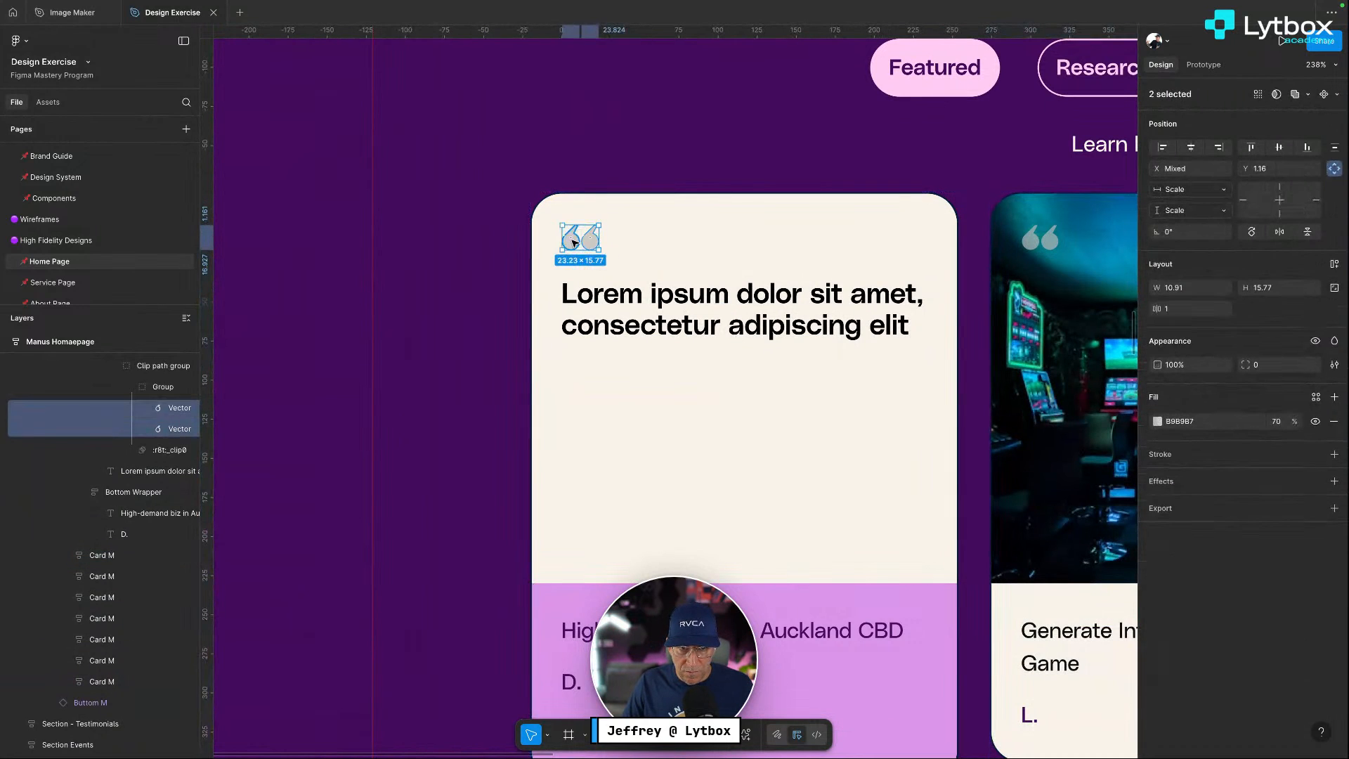
{"action": "left_click", "coordinate": [1158, 420]}
{"action": "left_click", "coordinate": [1047, 380]}
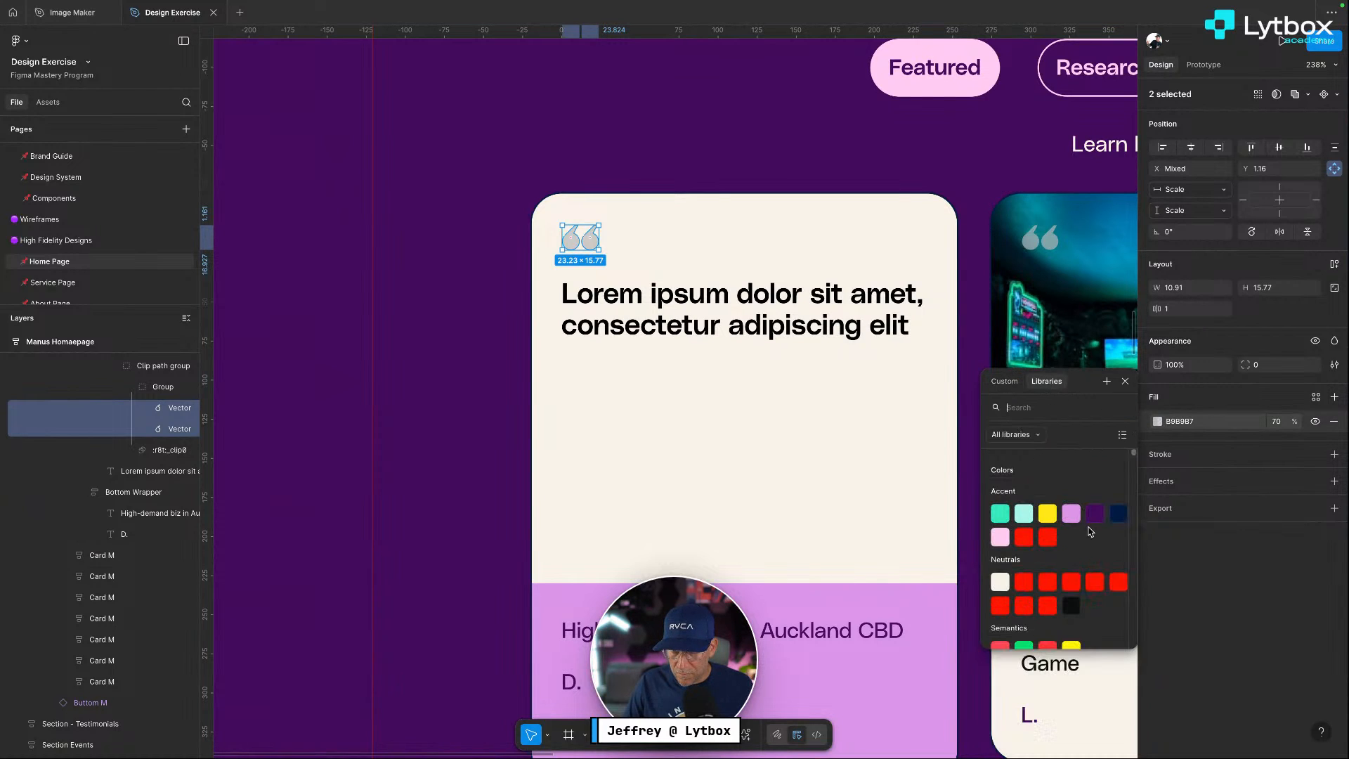
{"action": "left_click", "coordinate": [1086, 517]}
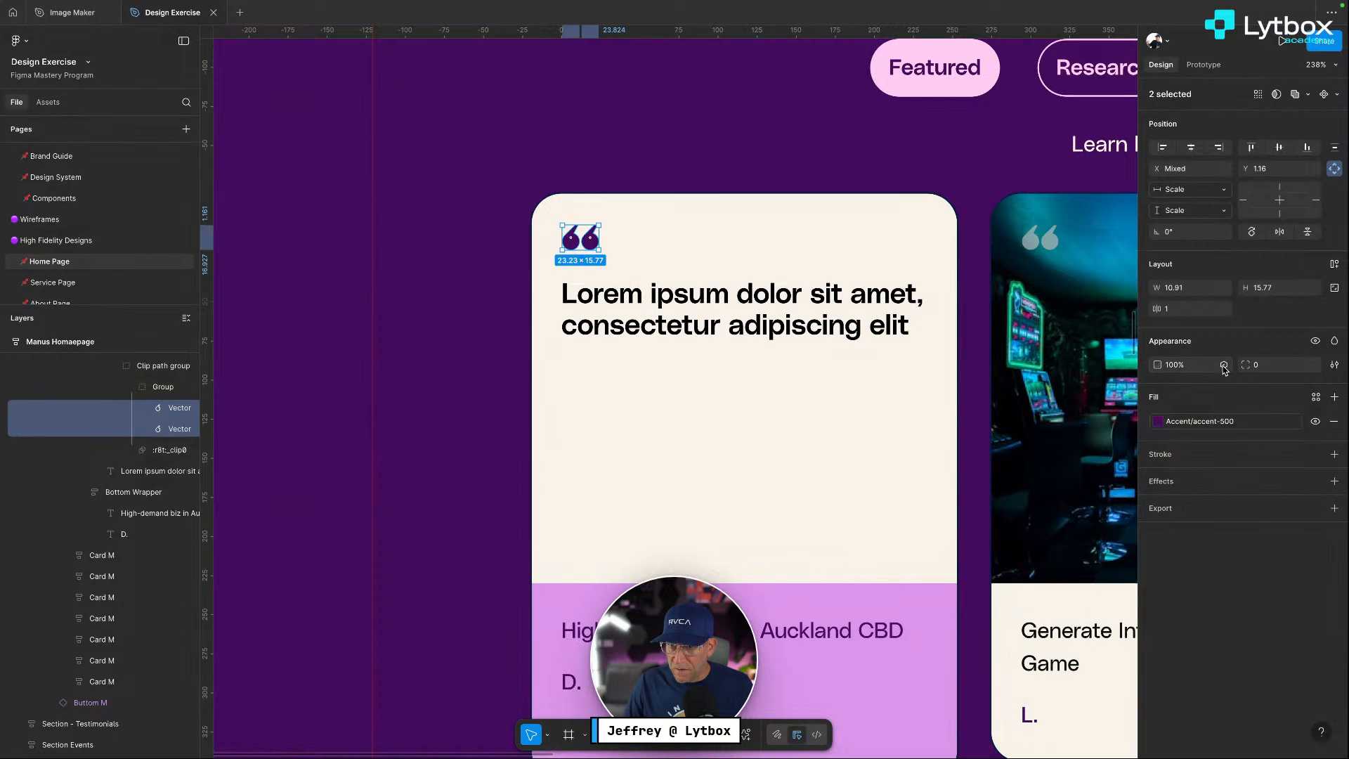
Apply the opacity-50 variable to the first card's quotation mark shapes after trying opacity-20
{"action": "left_click", "coordinate": [1224, 366]}
{"action": "type", "text": "op"}
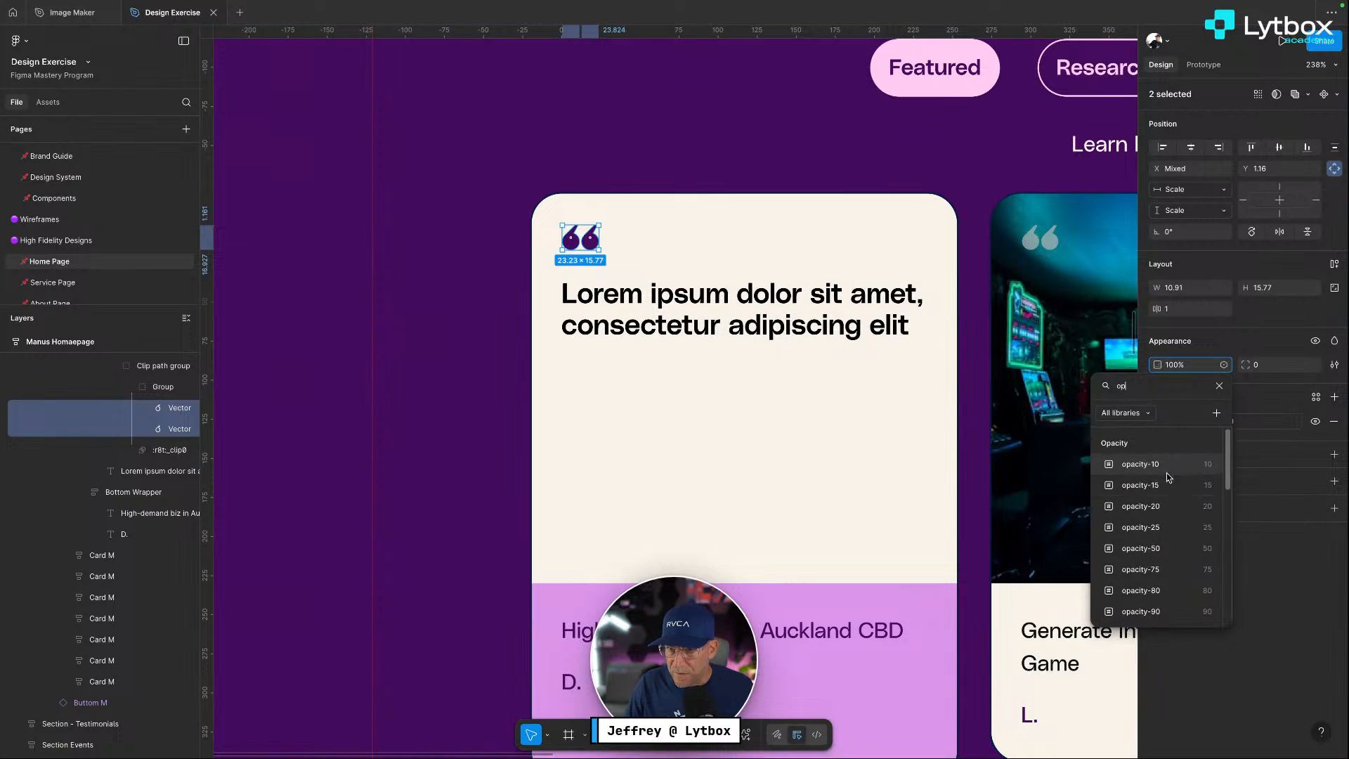
{"action": "left_click", "coordinate": [1167, 503]}
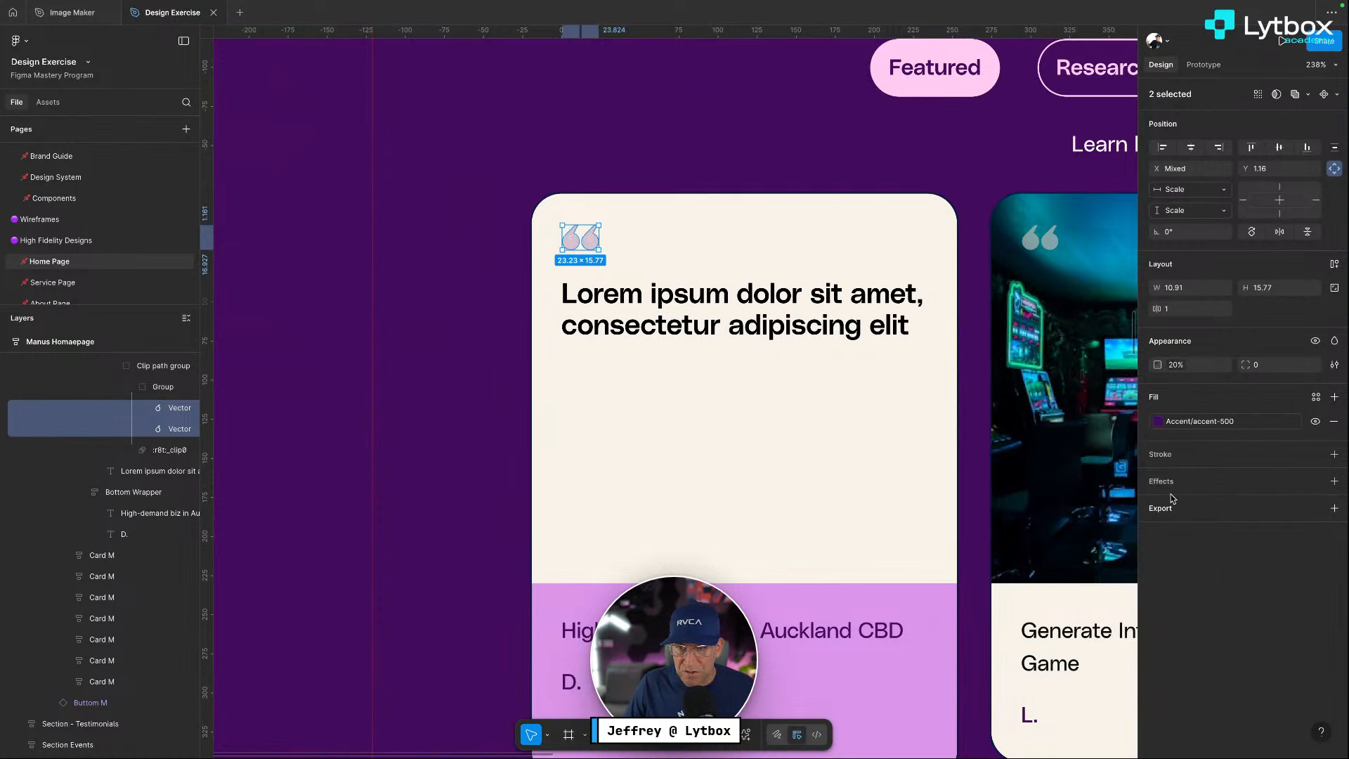
{"action": "left_click", "coordinate": [1175, 364]}
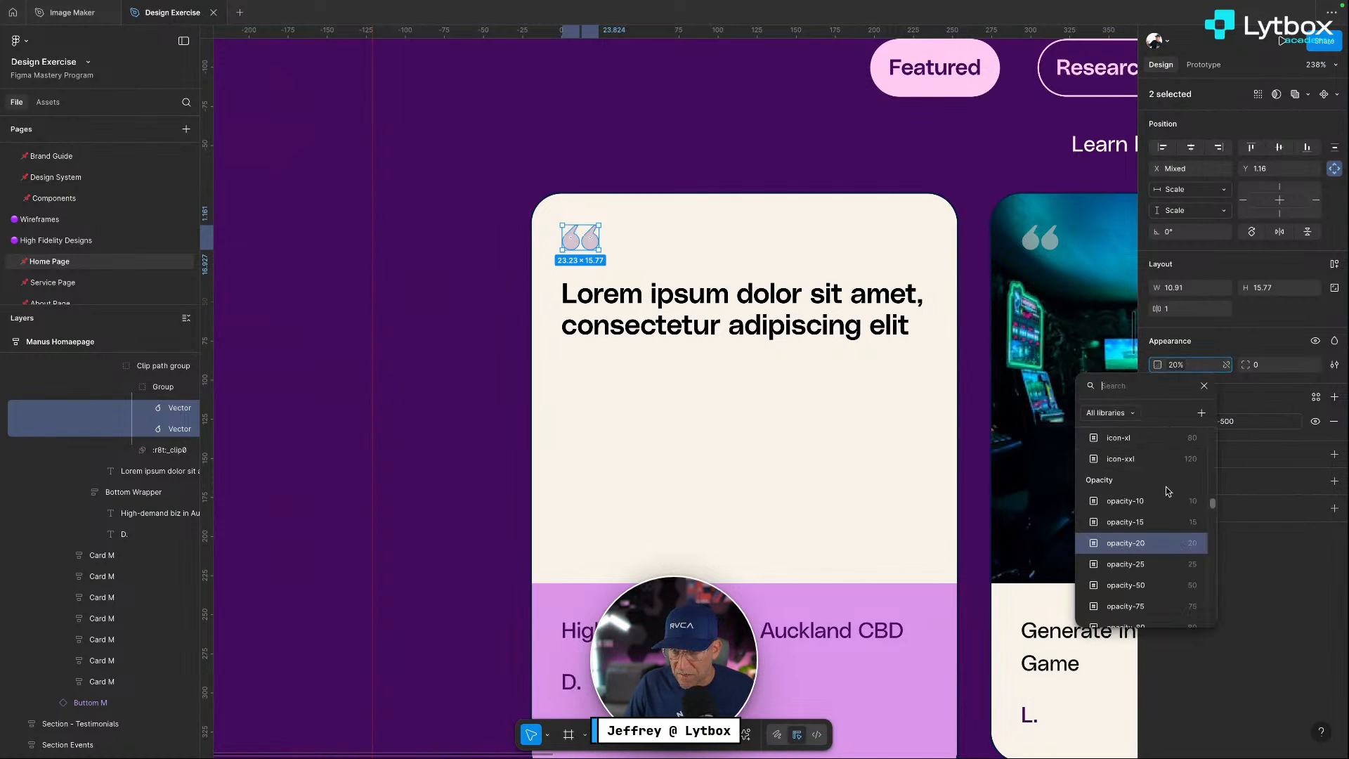
{"action": "left_click", "coordinate": [1155, 584]}
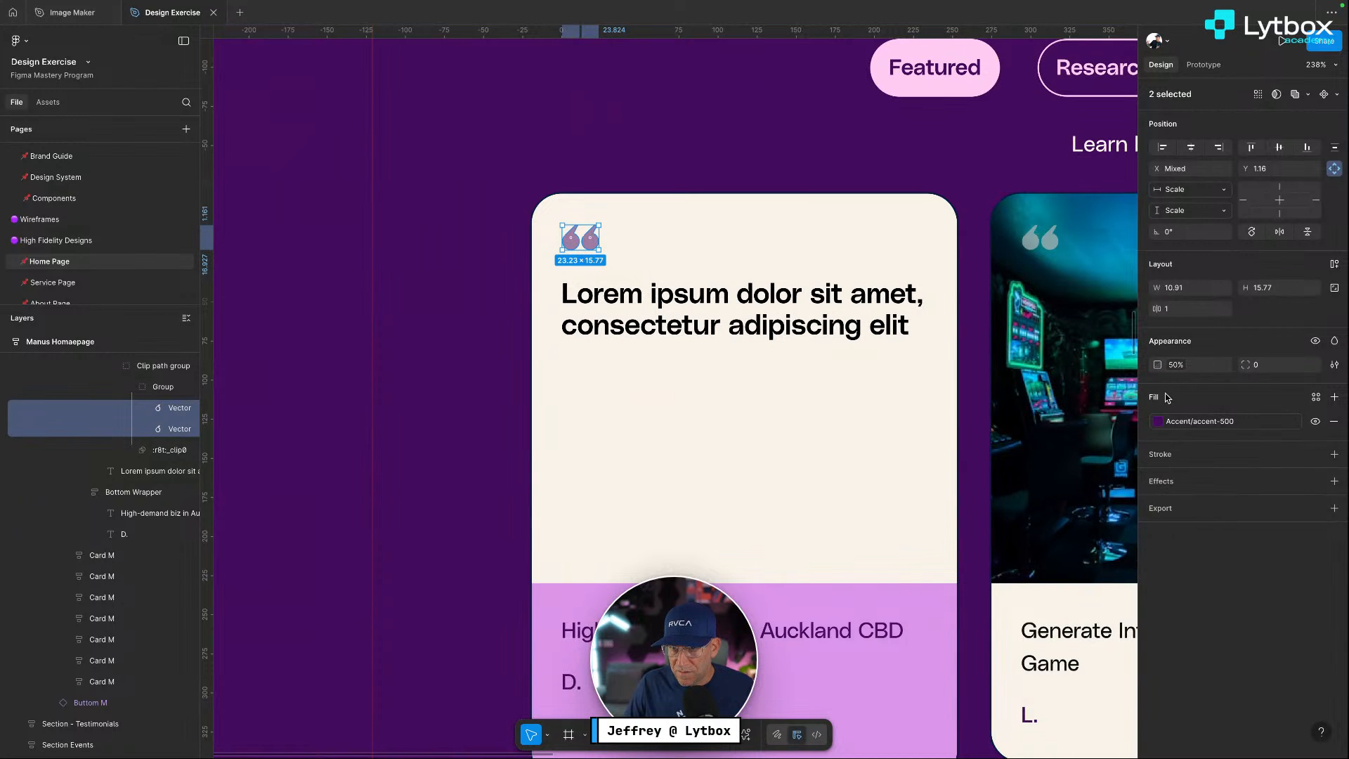
{"action": "left_click", "coordinate": [702, 460]}
{"action": "scroll", "coordinate": [781, 483], "scroll_direction": "down", "scroll_amount": 5}
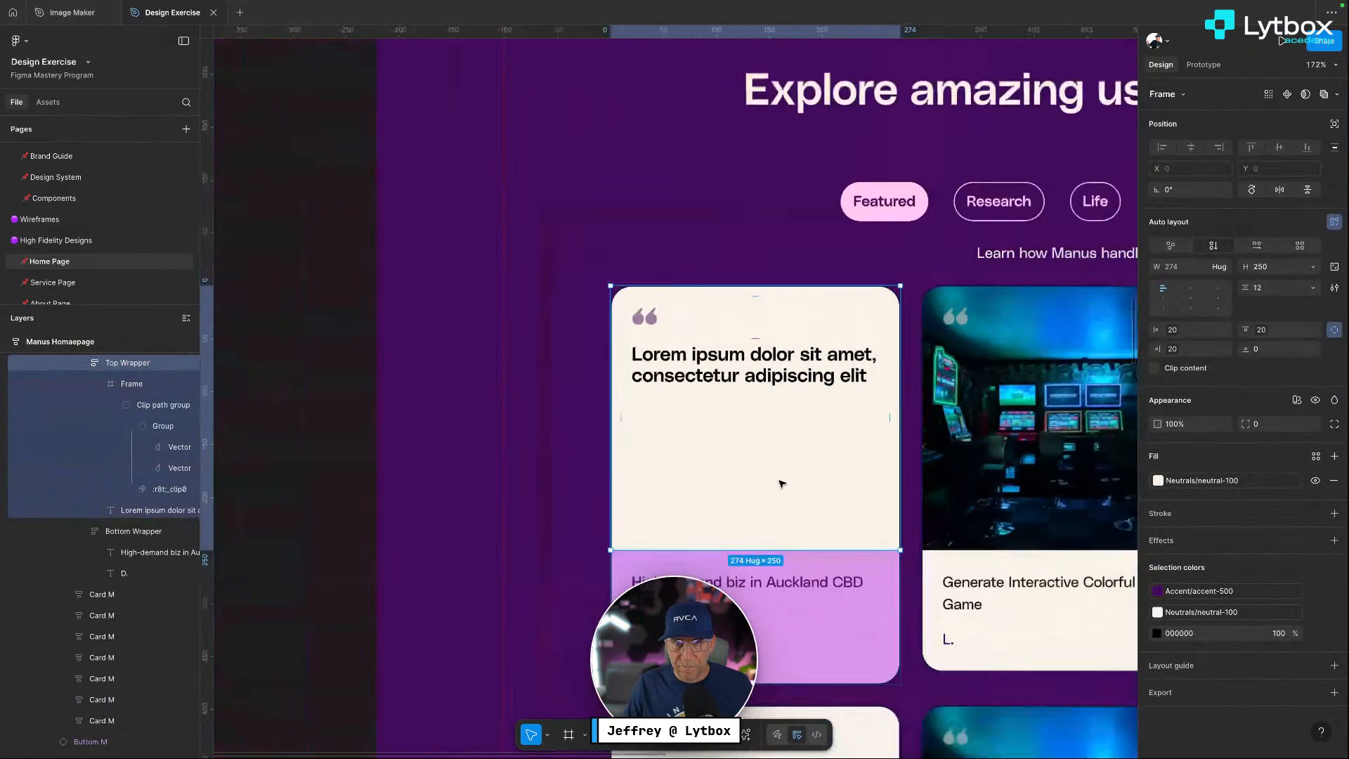
{"action": "scroll", "coordinate": [781, 483], "scroll_direction": "down", "scroll_amount": 3}
{"action": "left_click", "coordinate": [491, 470]}
{"action": "scroll", "coordinate": [460, 434], "scroll_direction": "right", "scroll_amount": 5}
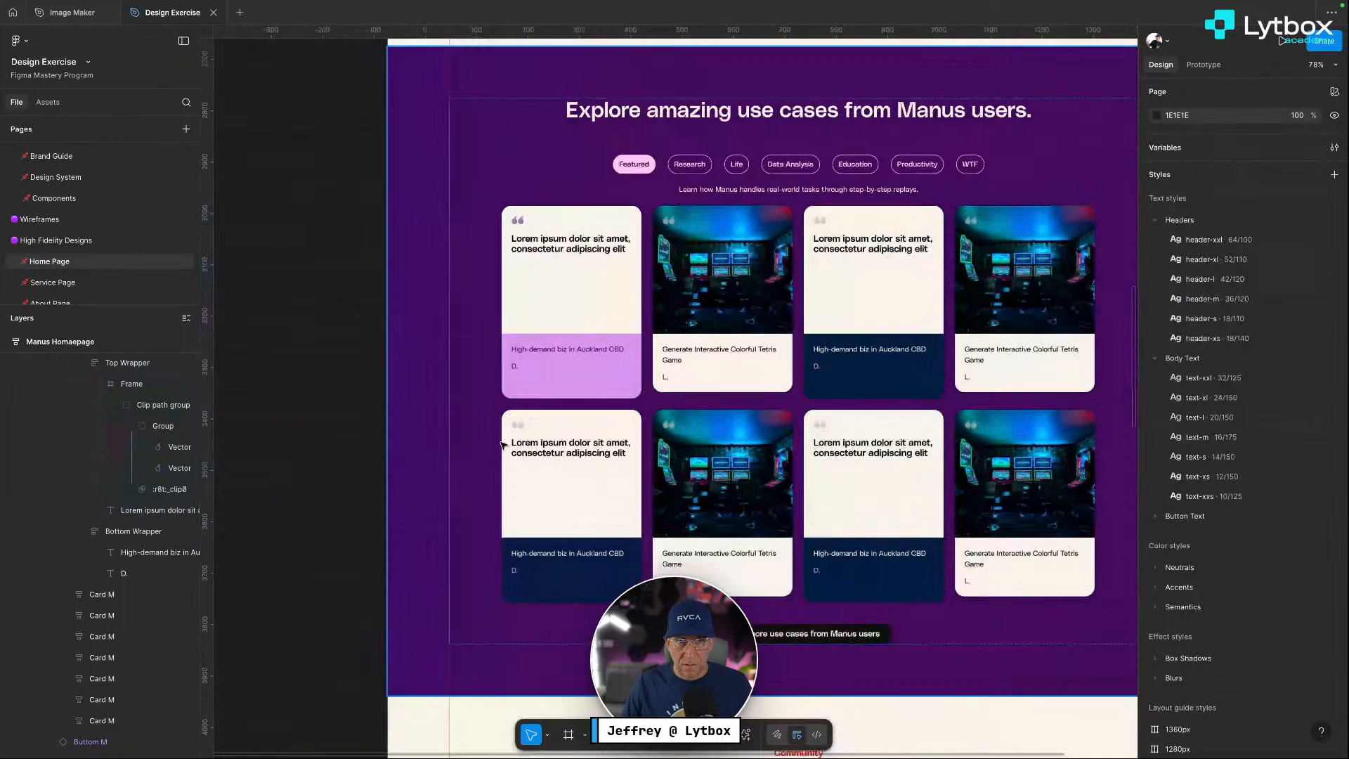
Delete the three text cards with dark blue bases from the use cases grid, keeping the restyled first card
{"action": "left_click", "coordinate": [669, 380]}
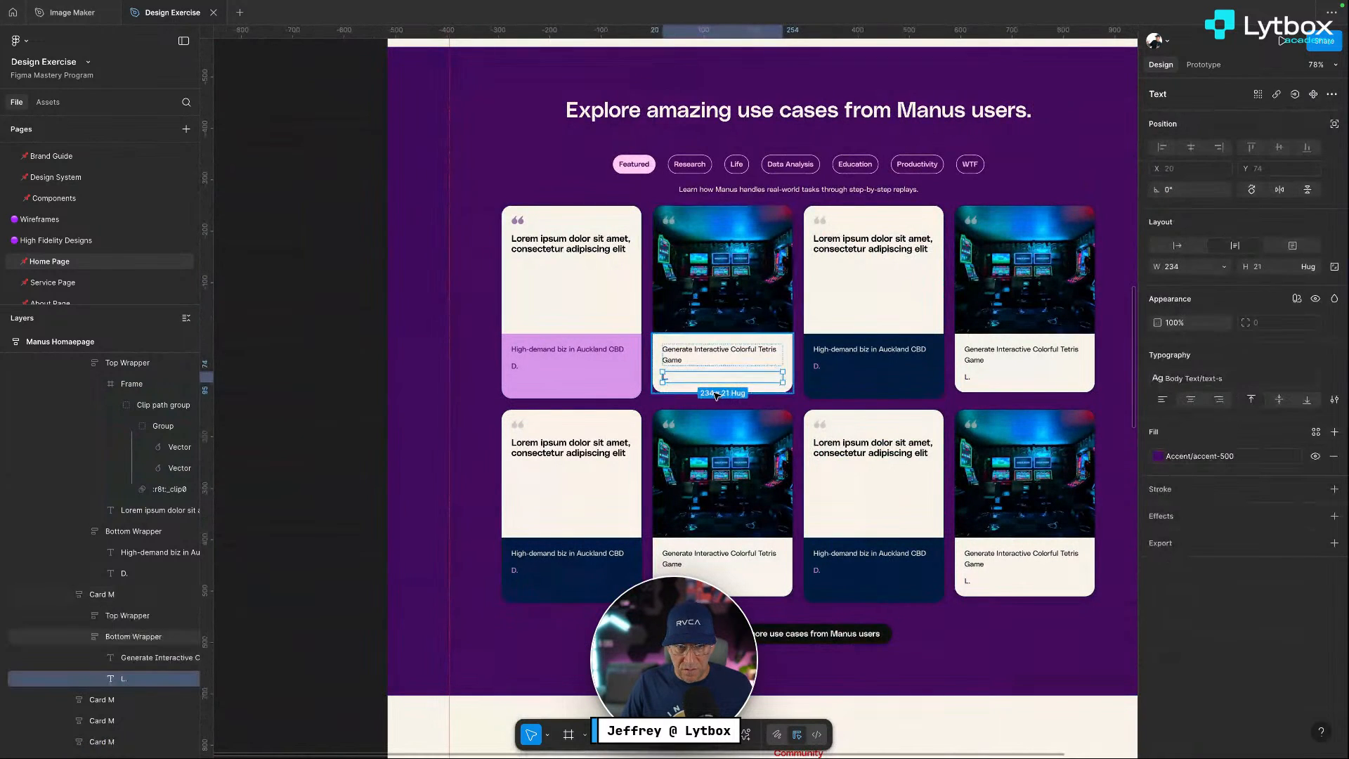
{"action": "left_click", "coordinate": [898, 374]}
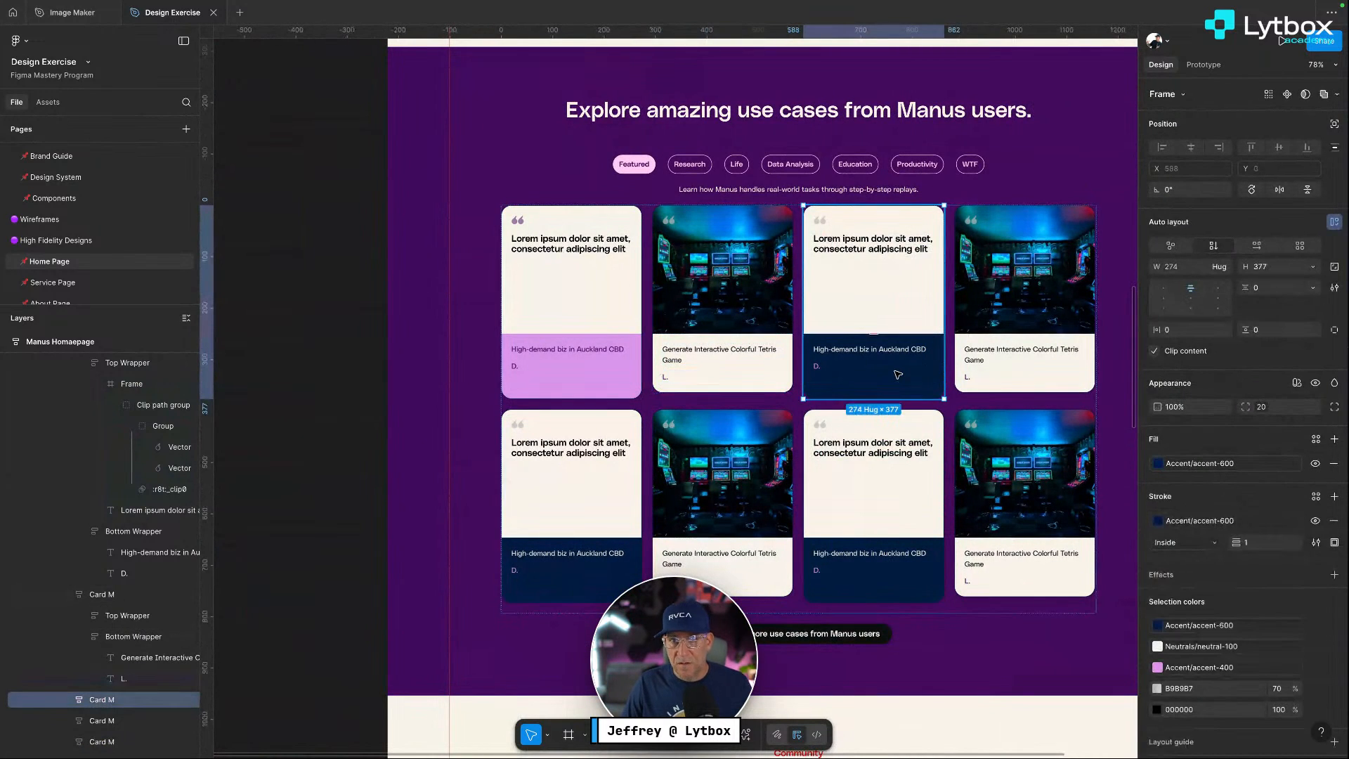
{"action": "key", "text": "Delete"}
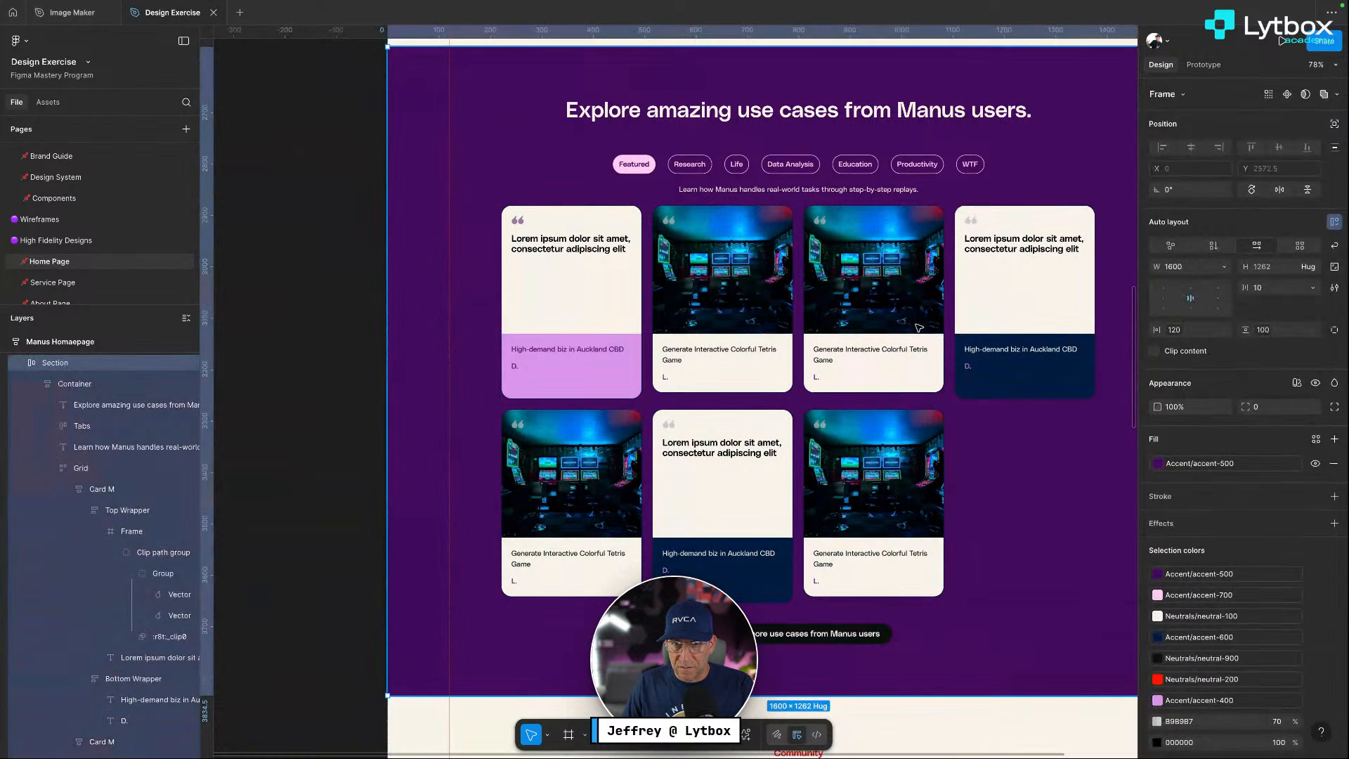
{"action": "left_click", "coordinate": [1053, 341]}
{"action": "left_click", "coordinate": [1053, 341]}
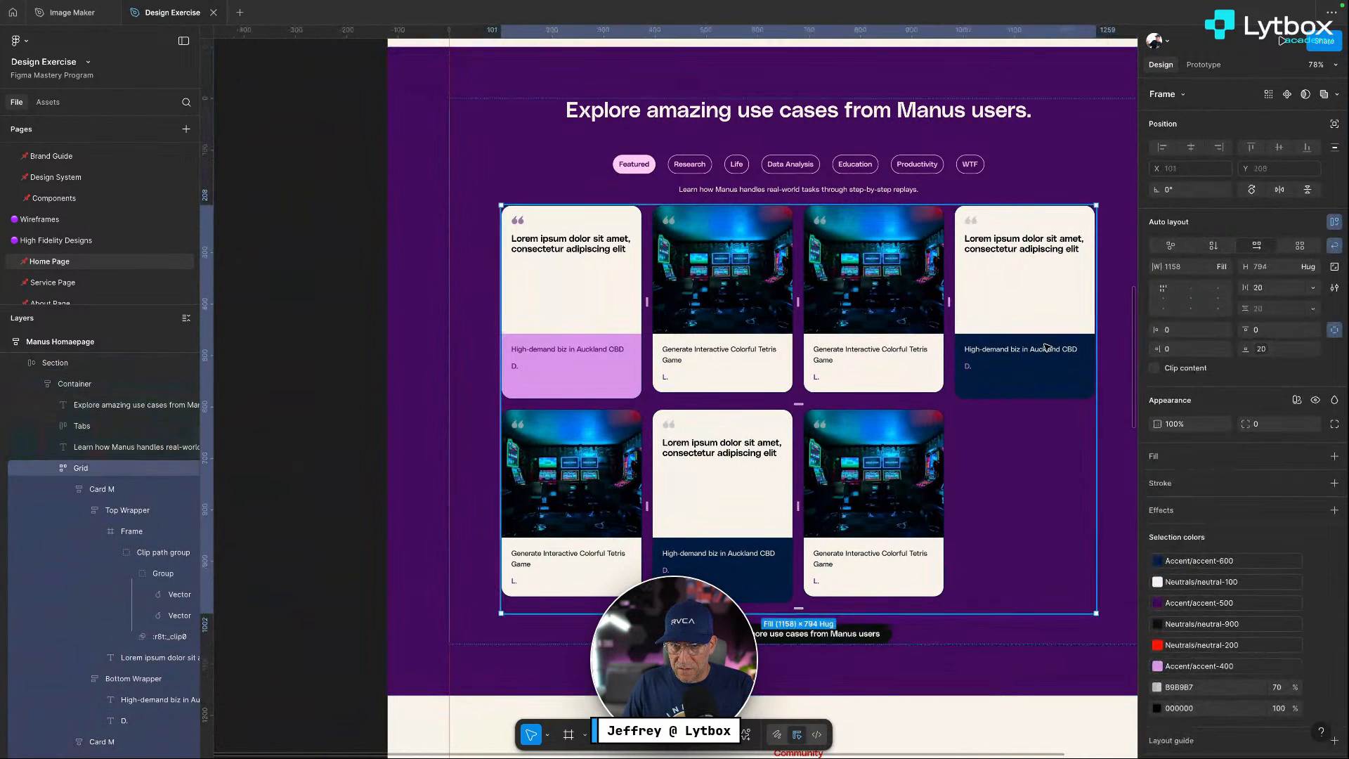
{"action": "left_click", "coordinate": [1053, 342]}
{"action": "key", "text": "Delete"}
{"action": "left_click", "coordinate": [588, 499]}
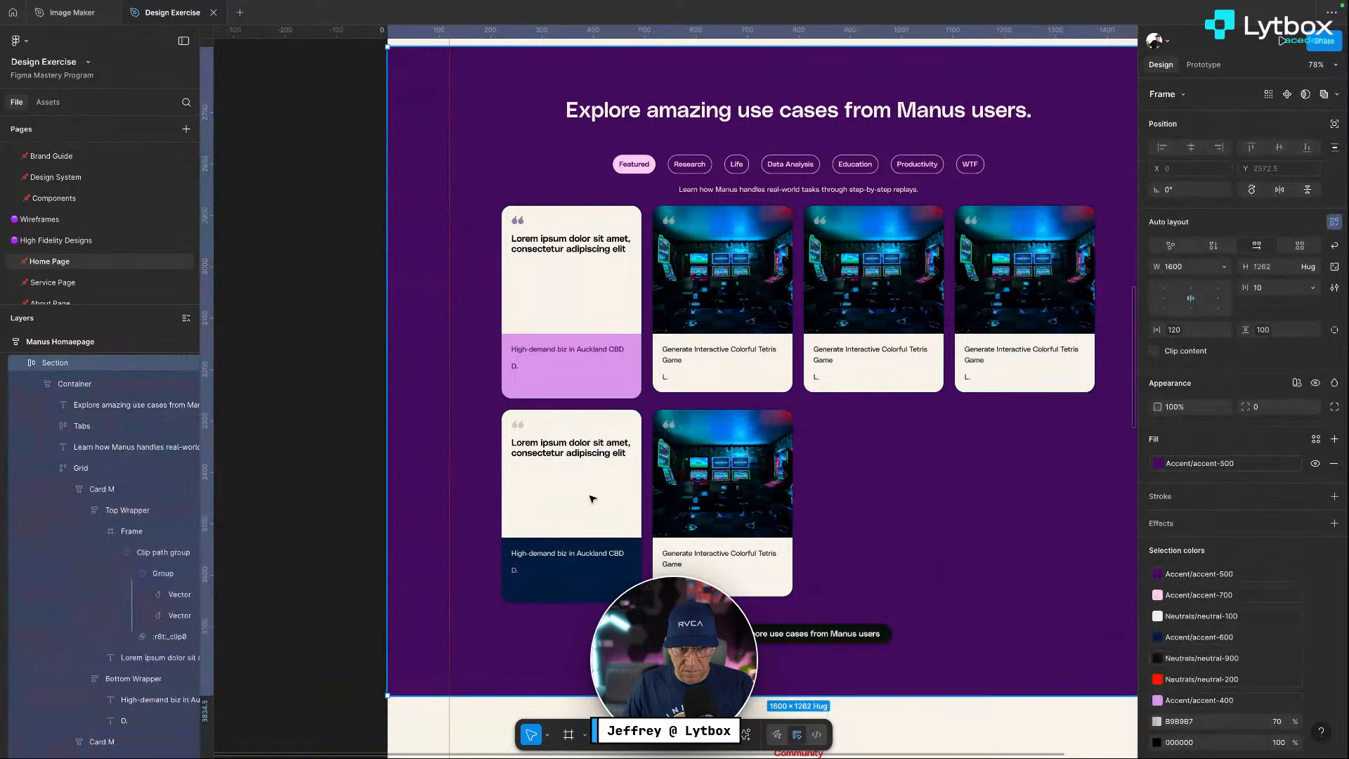
{"action": "left_click", "coordinate": [587, 499]}
{"action": "left_click", "coordinate": [588, 499]}
{"action": "left_click", "coordinate": [587, 499]}
{"action": "key", "text": "Delete"}
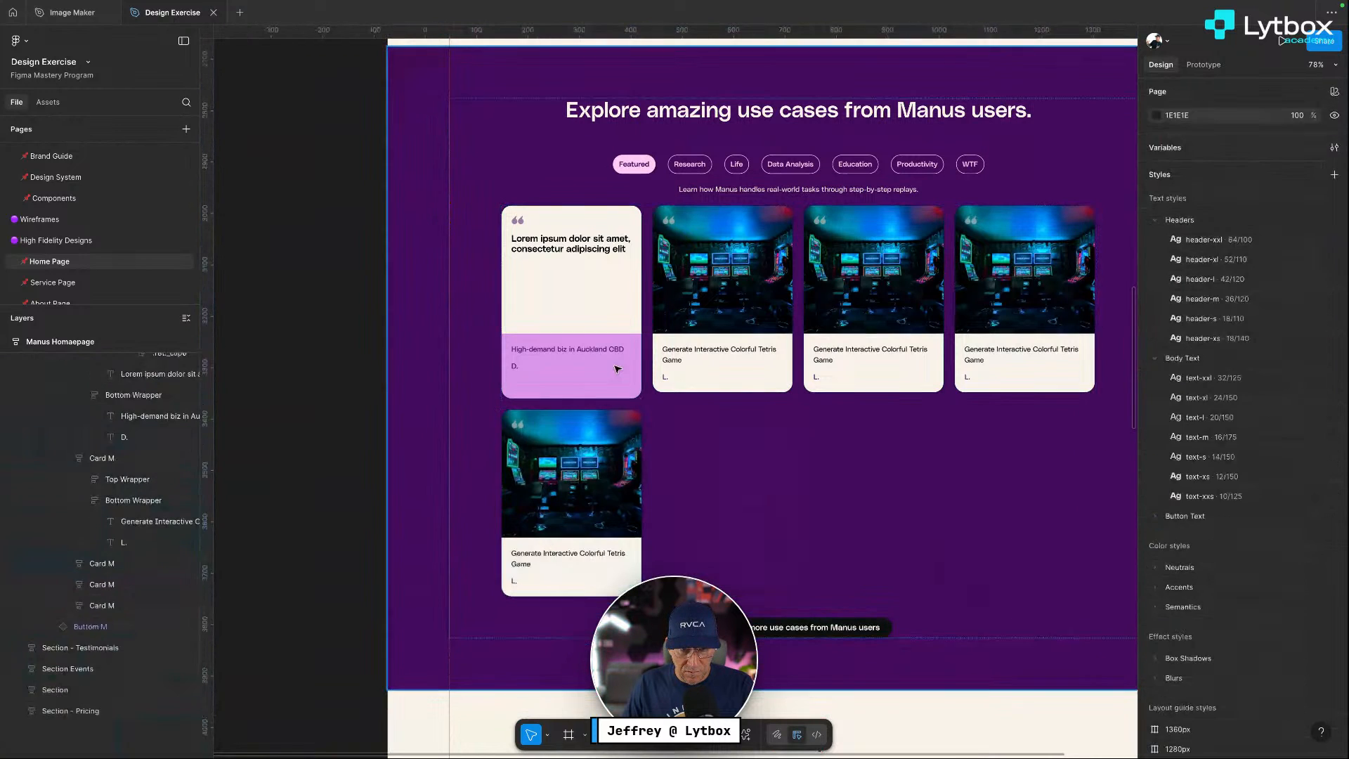
Duplicate the restyled first text card three times within the use cases grid
{"action": "left_click", "coordinate": [602, 355]}
{"action": "left_click", "coordinate": [602, 356]}
{"action": "left_click", "coordinate": [602, 355]}
{"action": "left_click", "coordinate": [602, 356]}
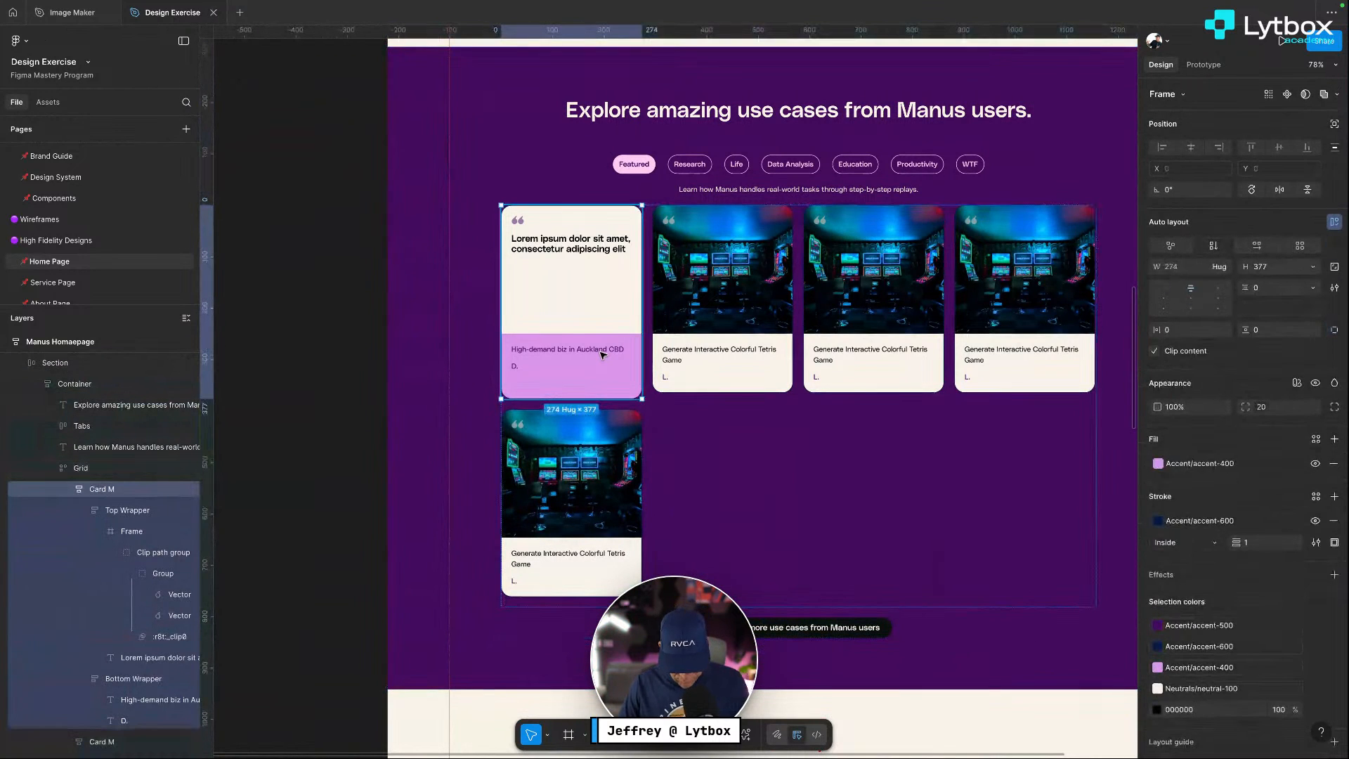
{"action": "key", "text": "super+d"}
{"action": "key", "text": "super+d"}
{"action": "key", "text": "super+d"}
Rearrange the duplicated cards so text cards and image cards alternate in both rows of the grid
{"action": "left_click_drag", "start_coordinate": [700, 345], "coordinate": [699, 504]}
{"action": "left_click_drag", "start_coordinate": [857, 366], "coordinate": [923, 497]}
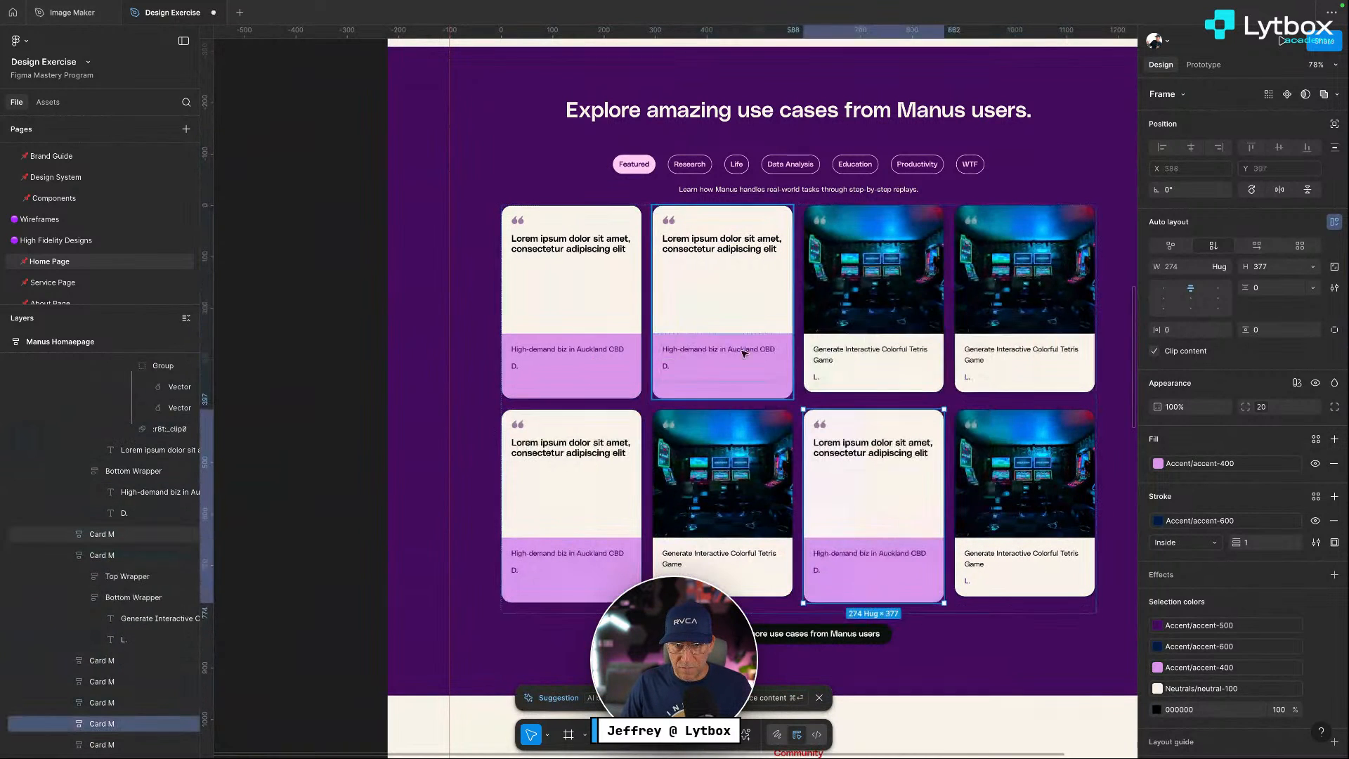
{"action": "left_click_drag", "start_coordinate": [717, 332], "coordinate": [874, 318]}
{"action": "left_click_drag", "start_coordinate": [821, 541], "coordinate": [913, 537]}
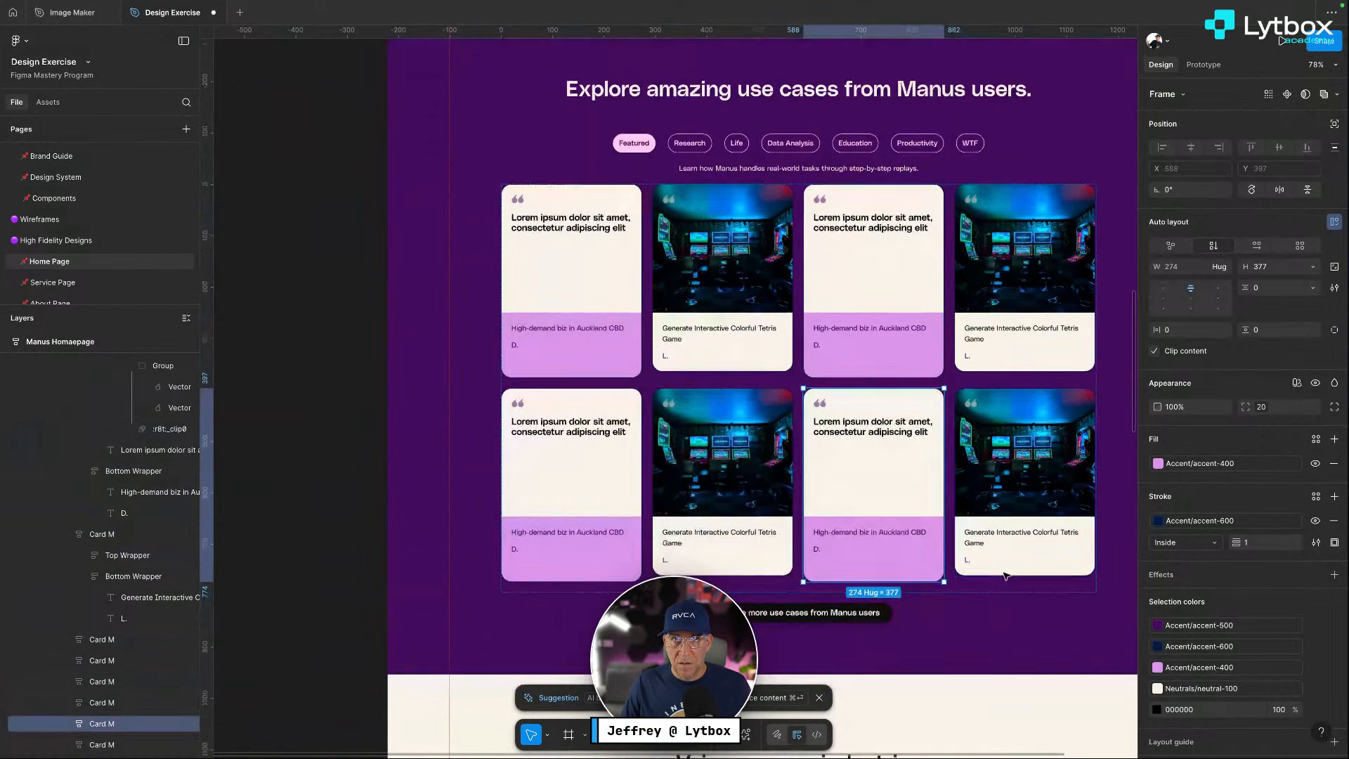
Compare the restyled use cases section with the official collection section above it
{"action": "scroll", "coordinate": [1008, 574], "scroll_direction": "up", "scroll_amount": 4}
{"action": "scroll", "coordinate": [1008, 575], "scroll_direction": "up", "scroll_amount": 10}
{"action": "scroll", "coordinate": [1008, 574], "scroll_direction": "down", "scroll_amount": 5}
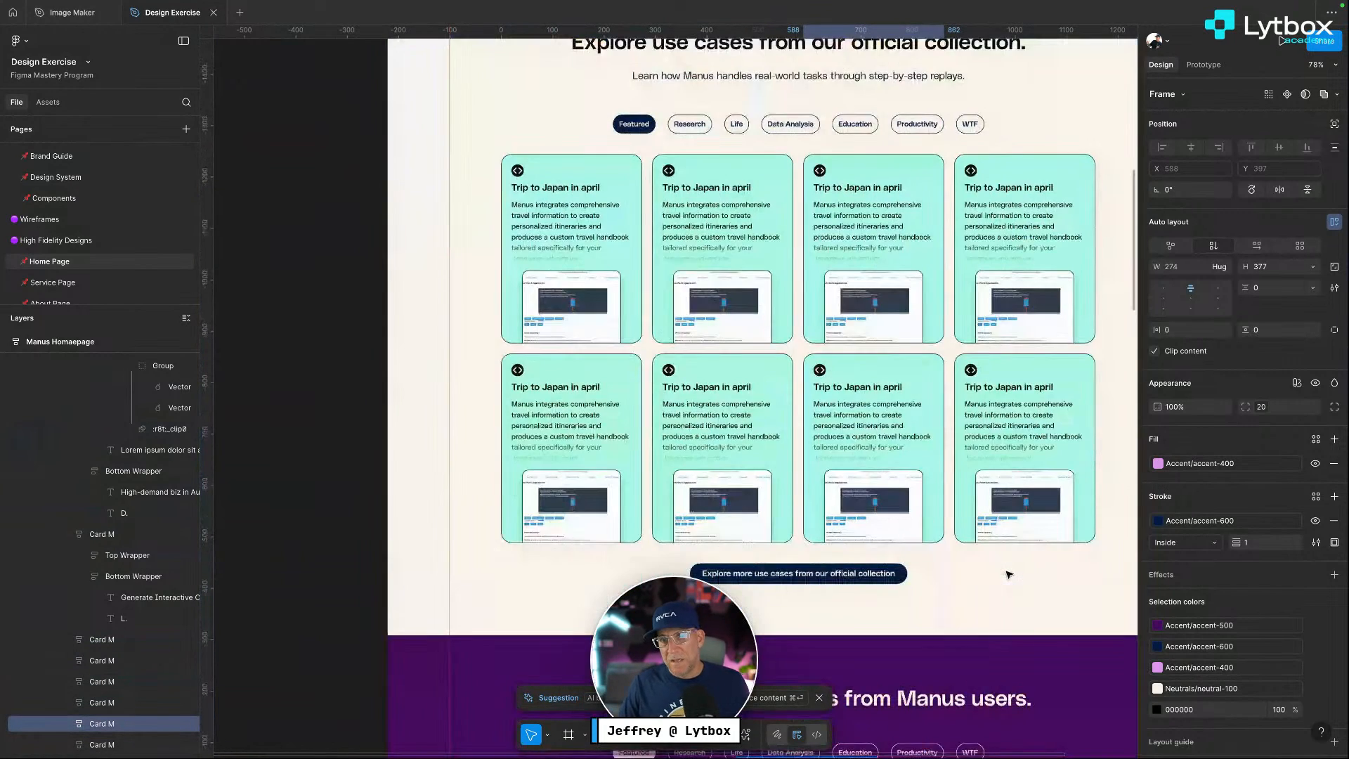
{"action": "scroll", "coordinate": [1008, 575], "scroll_direction": "right", "scroll_amount": 5}
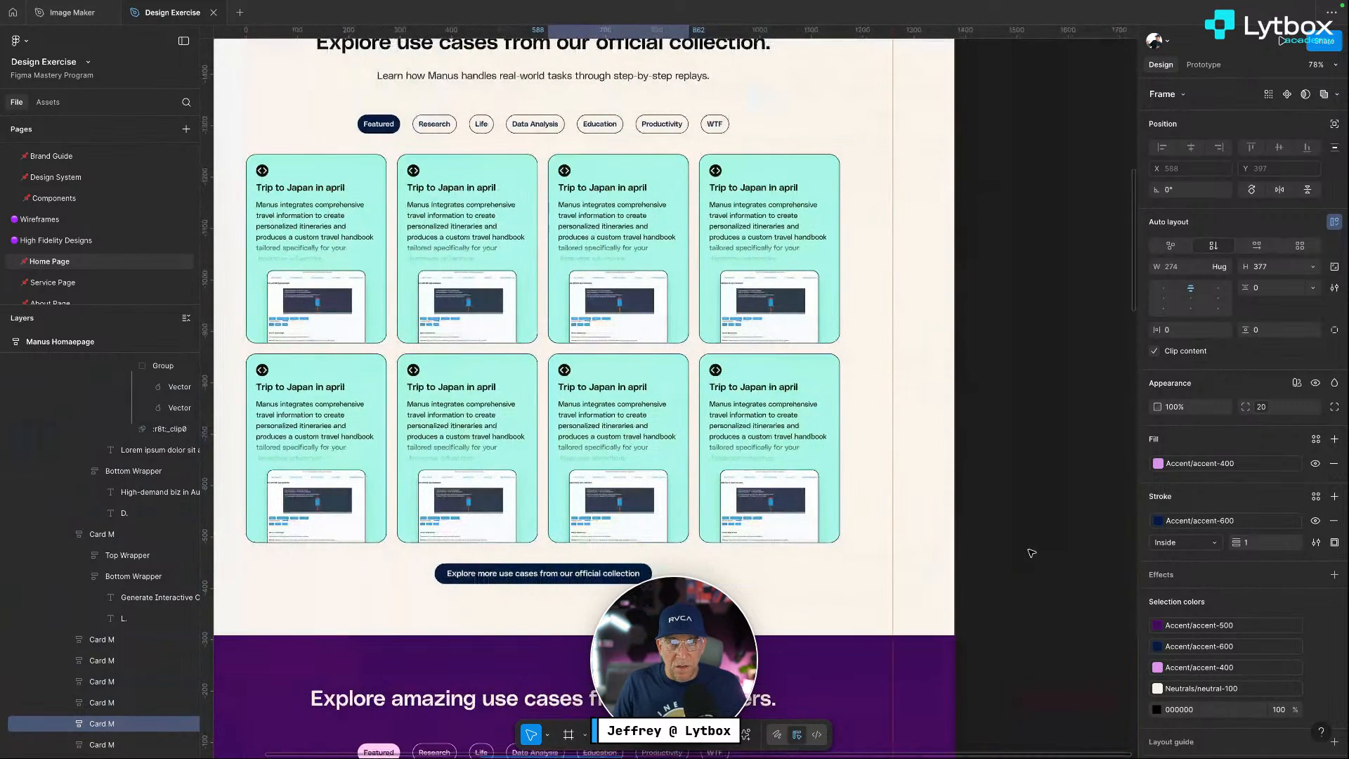
{"action": "scroll", "coordinate": [1029, 553], "scroll_direction": "down", "scroll_amount": 10}
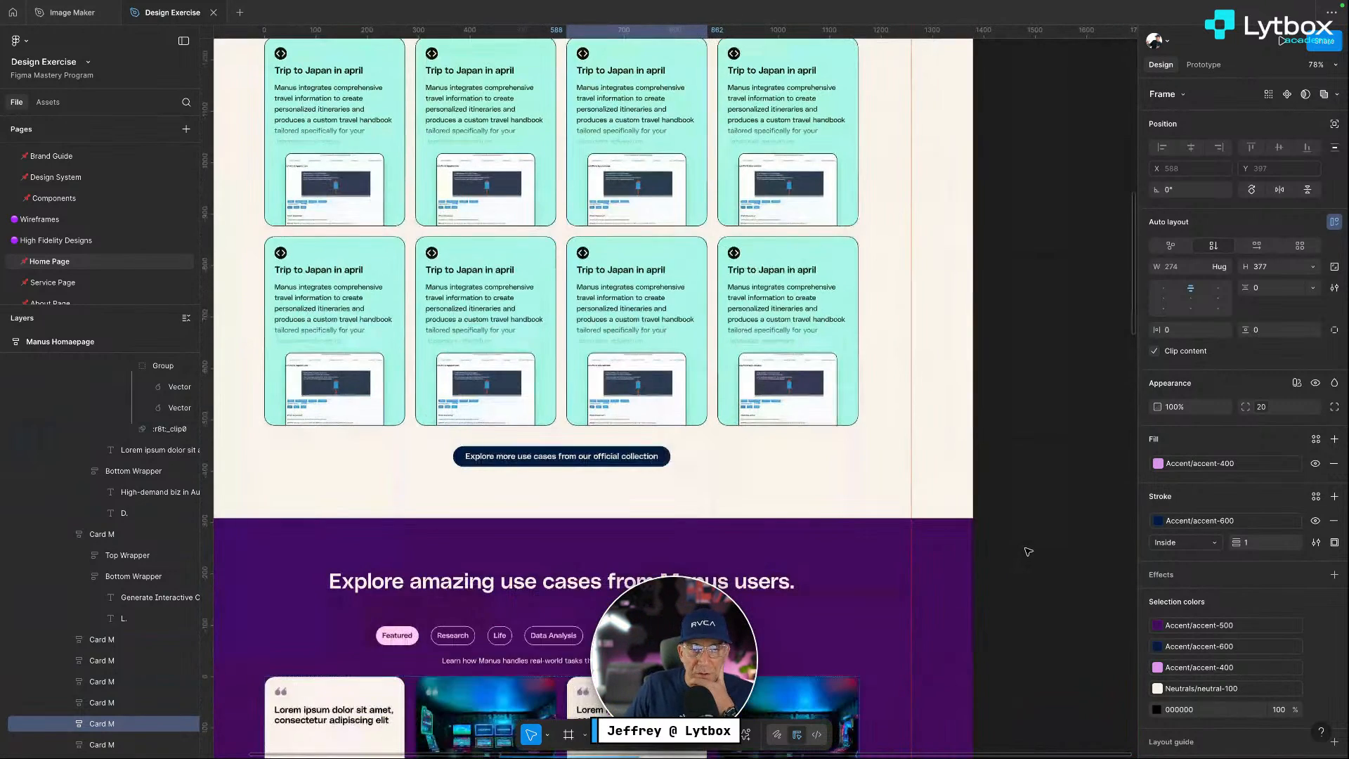
{"action": "scroll", "coordinate": [1029, 551], "scroll_direction": "up", "scroll_amount": 8}
{"action": "scroll", "coordinate": [1015, 498], "scroll_direction": "left", "scroll_amount": 2}
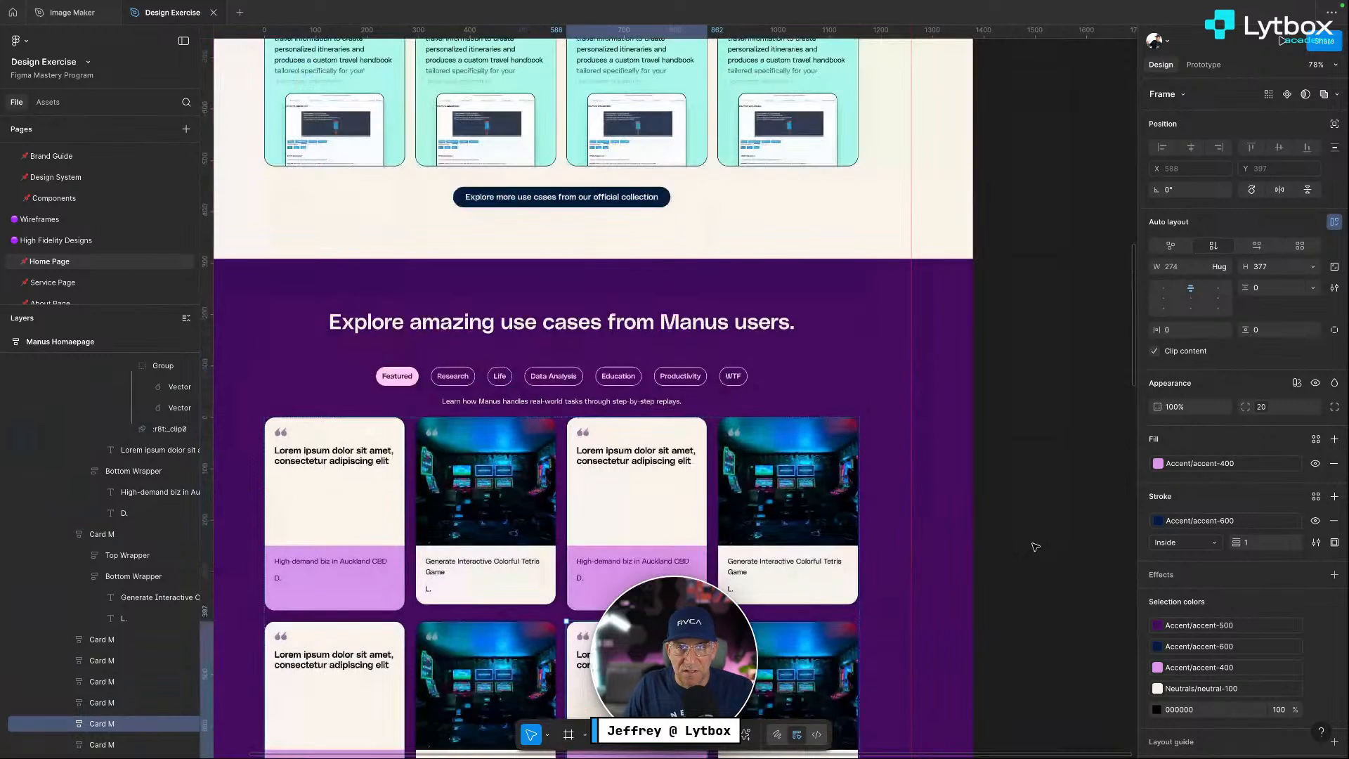
{"action": "scroll", "coordinate": [1003, 445], "scroll_direction": "up", "scroll_amount": 15}
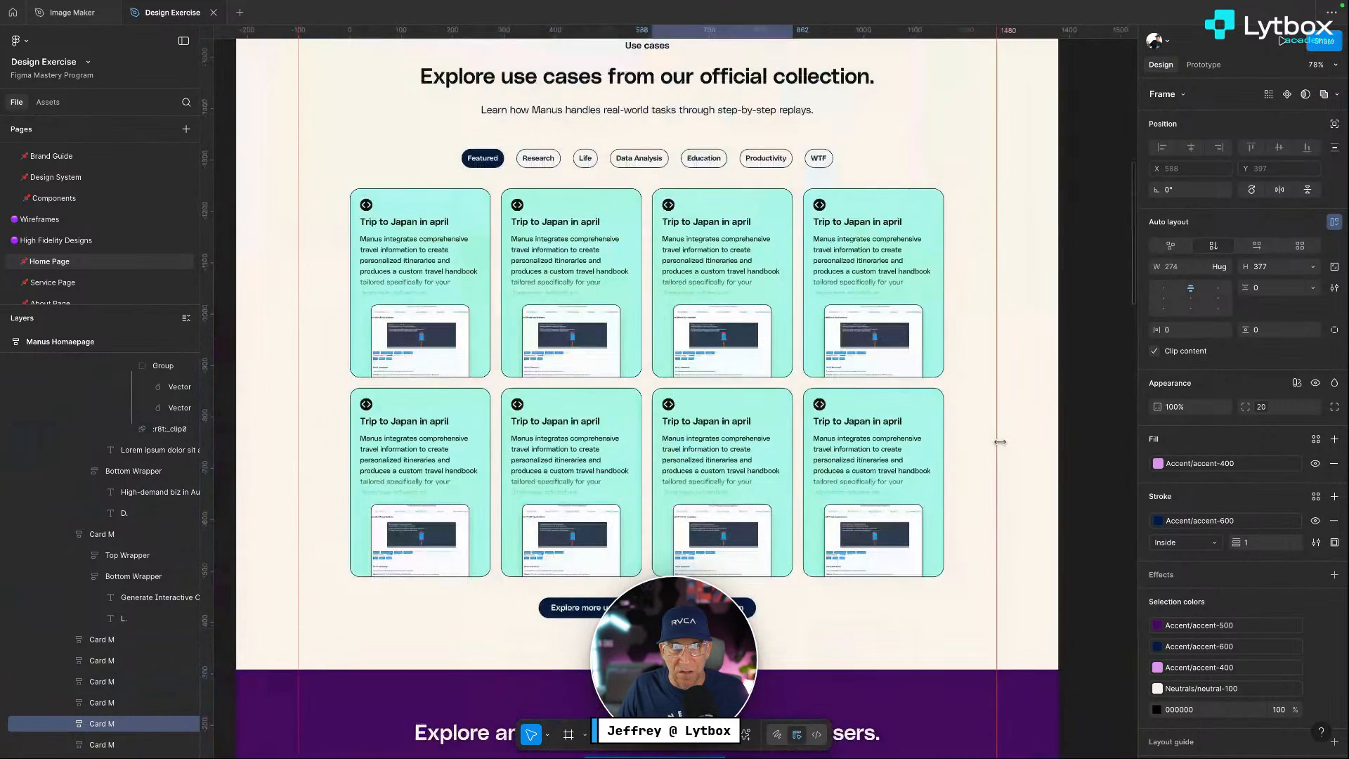
Check the fill color of the homepage's header section above the hero banner
{"action": "scroll", "coordinate": [999, 443], "scroll_direction": "left", "scroll_amount": 1}
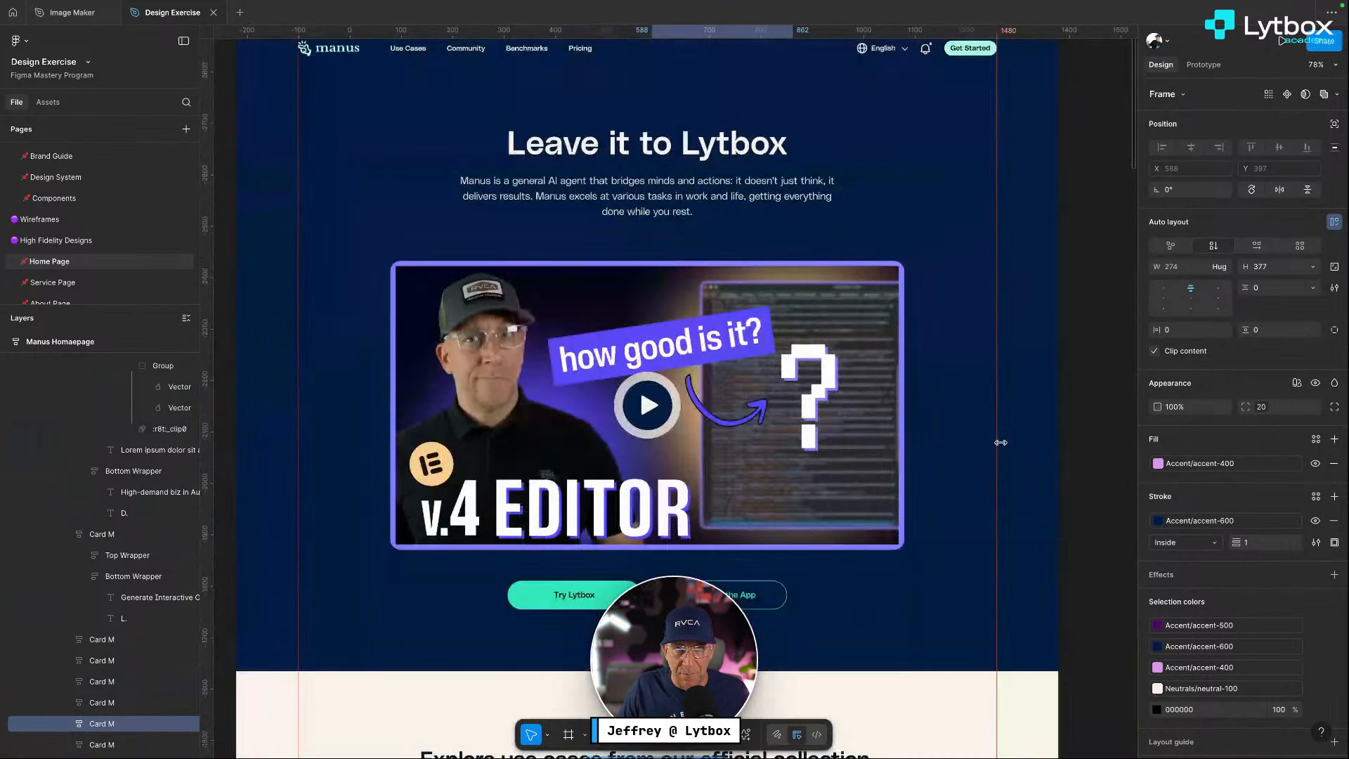
{"action": "scroll", "coordinate": [1000, 442], "scroll_direction": "left", "scroll_amount": 1}
{"action": "scroll", "coordinate": [913, 380], "scroll_direction": "up", "scroll_amount": 4}
{"action": "left_click", "coordinate": [831, 311]}
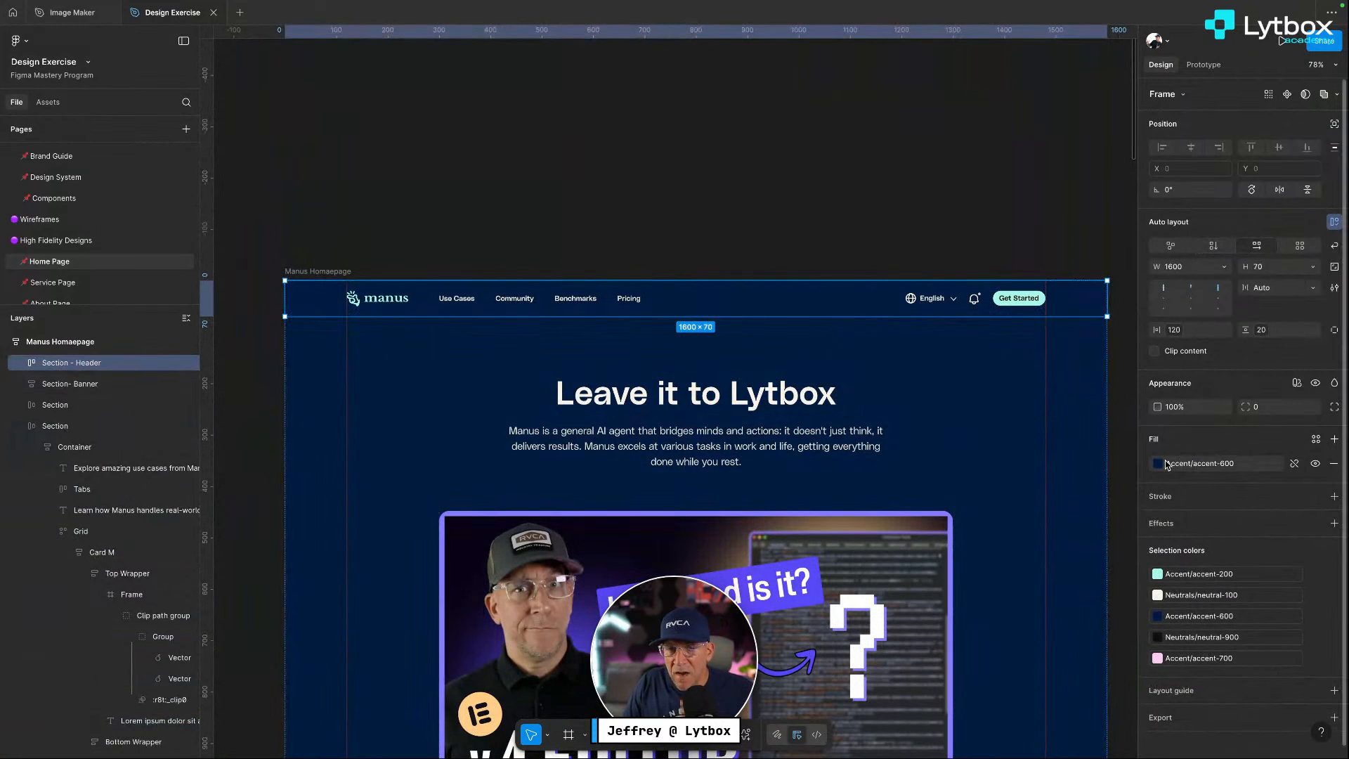
{"action": "mouse_move", "coordinate": [1166, 465]}
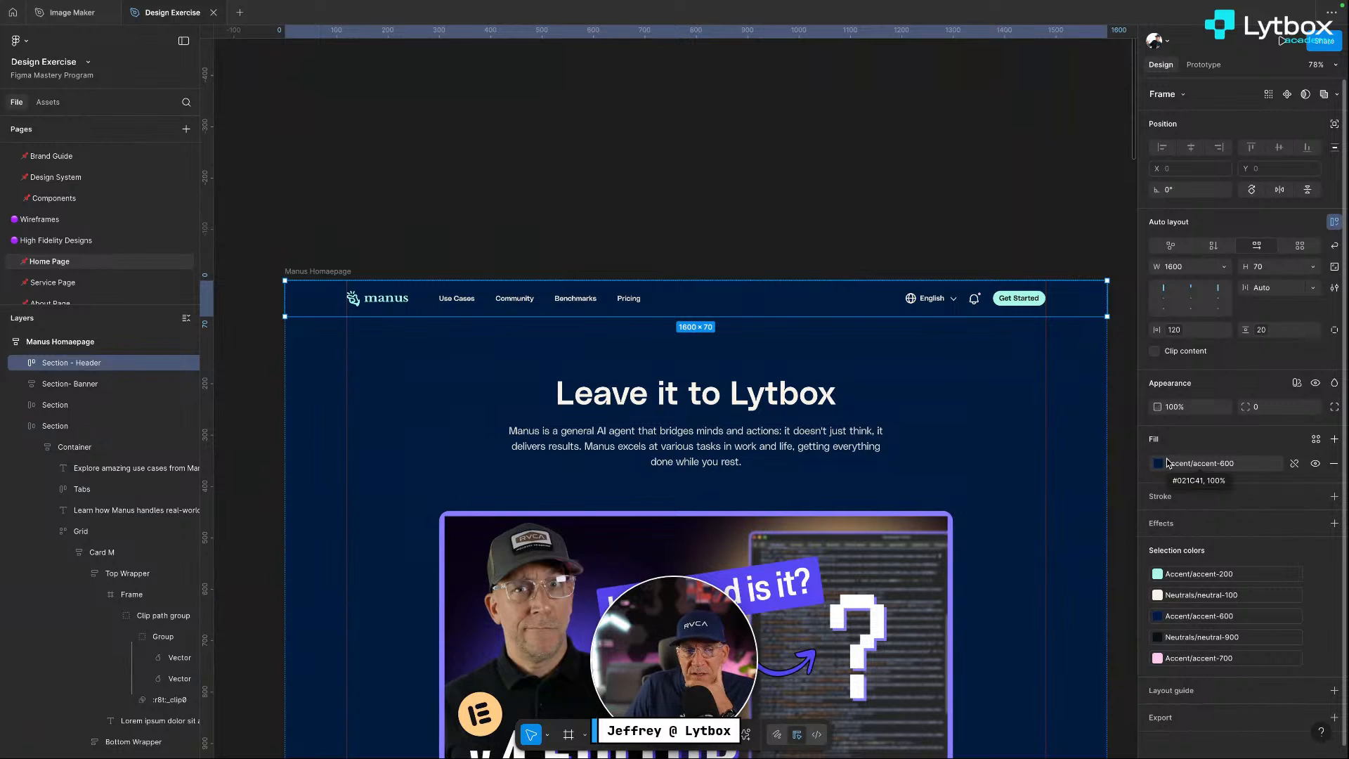
{"action": "left_click", "coordinate": [804, 191]}
{"action": "left_click", "coordinate": [687, 299]}
{"action": "scroll", "coordinate": [869, 416], "scroll_direction": "down", "scroll_amount": 3}
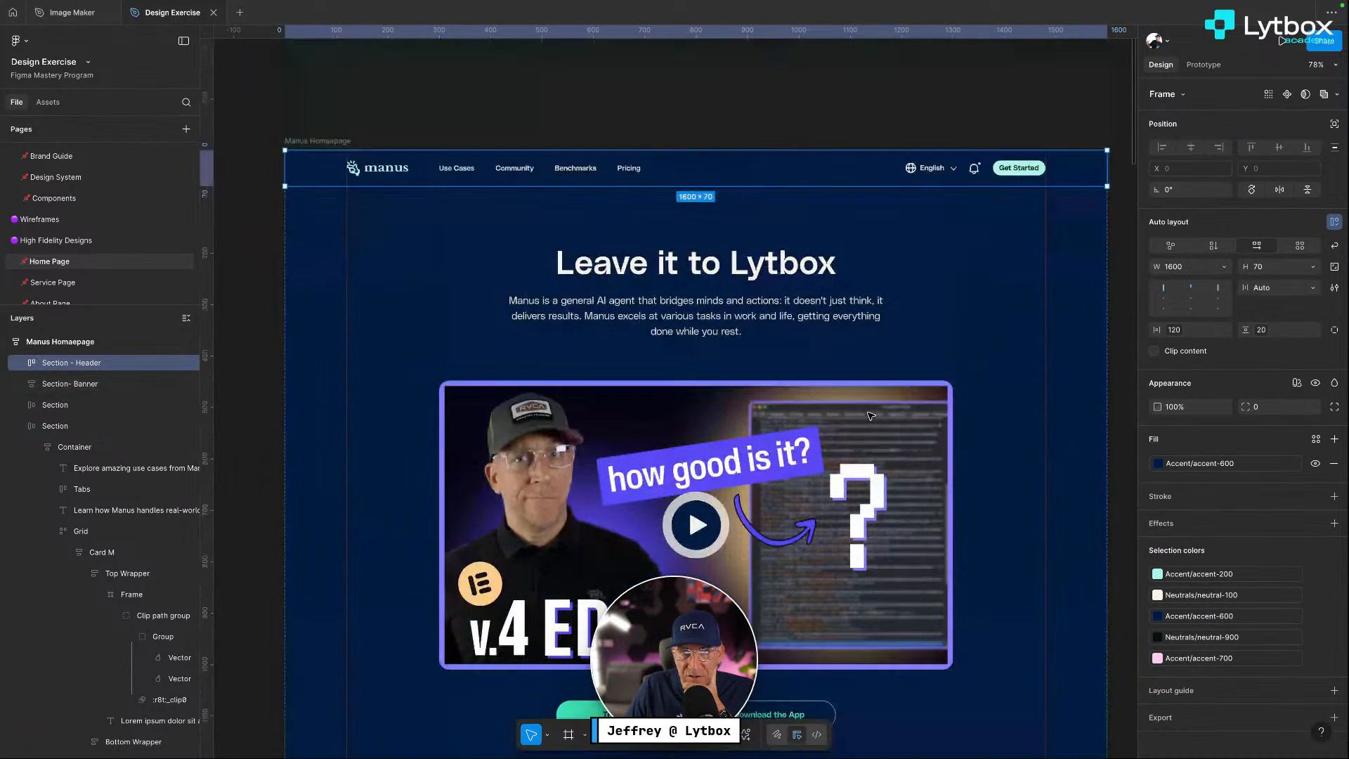
Change the Neutrals/neutral-400 text color in the Testimonials section to Neutrals/neutral-900
{"action": "scroll", "coordinate": [870, 416], "scroll_direction": "down", "scroll_amount": 20}
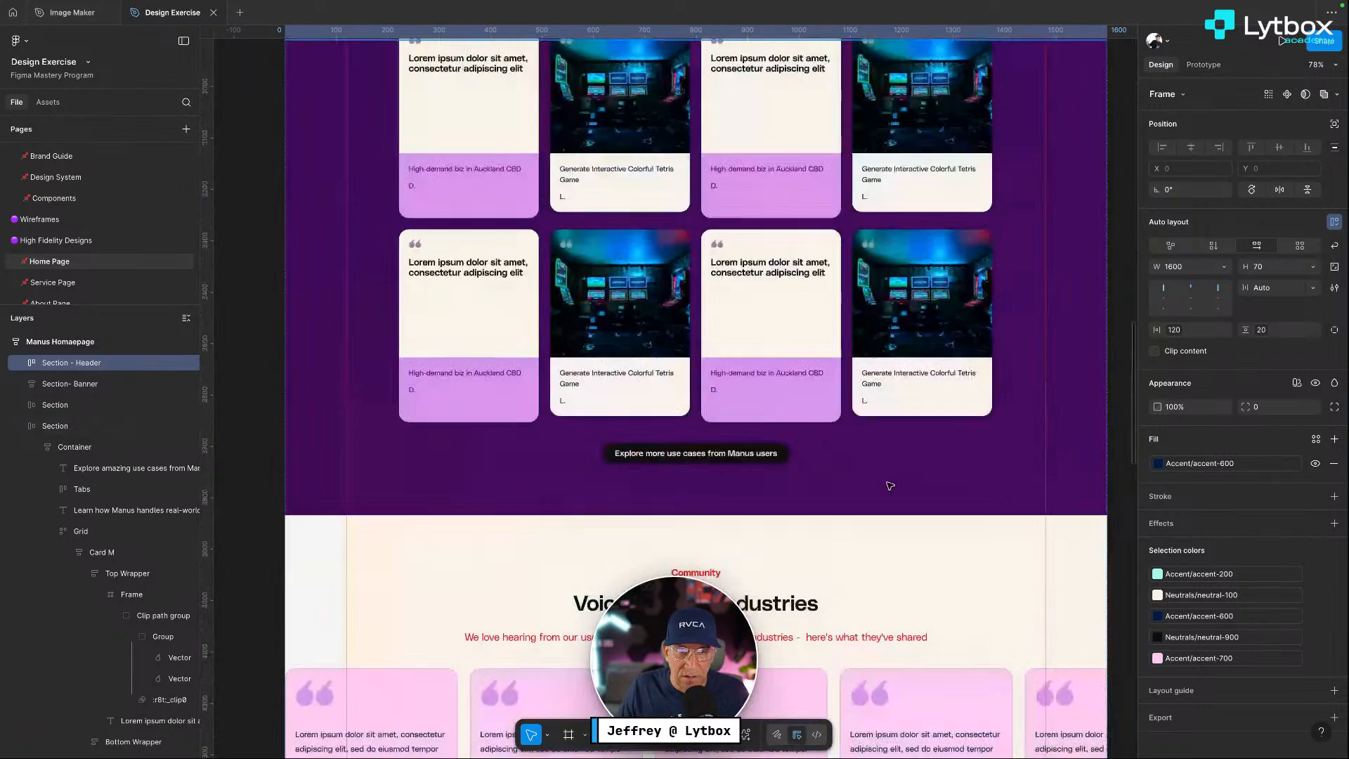
{"action": "scroll", "coordinate": [889, 485], "scroll_direction": "down", "scroll_amount": 8}
{"action": "scroll", "coordinate": [690, 249], "scroll_direction": "up", "scroll_amount": 4}
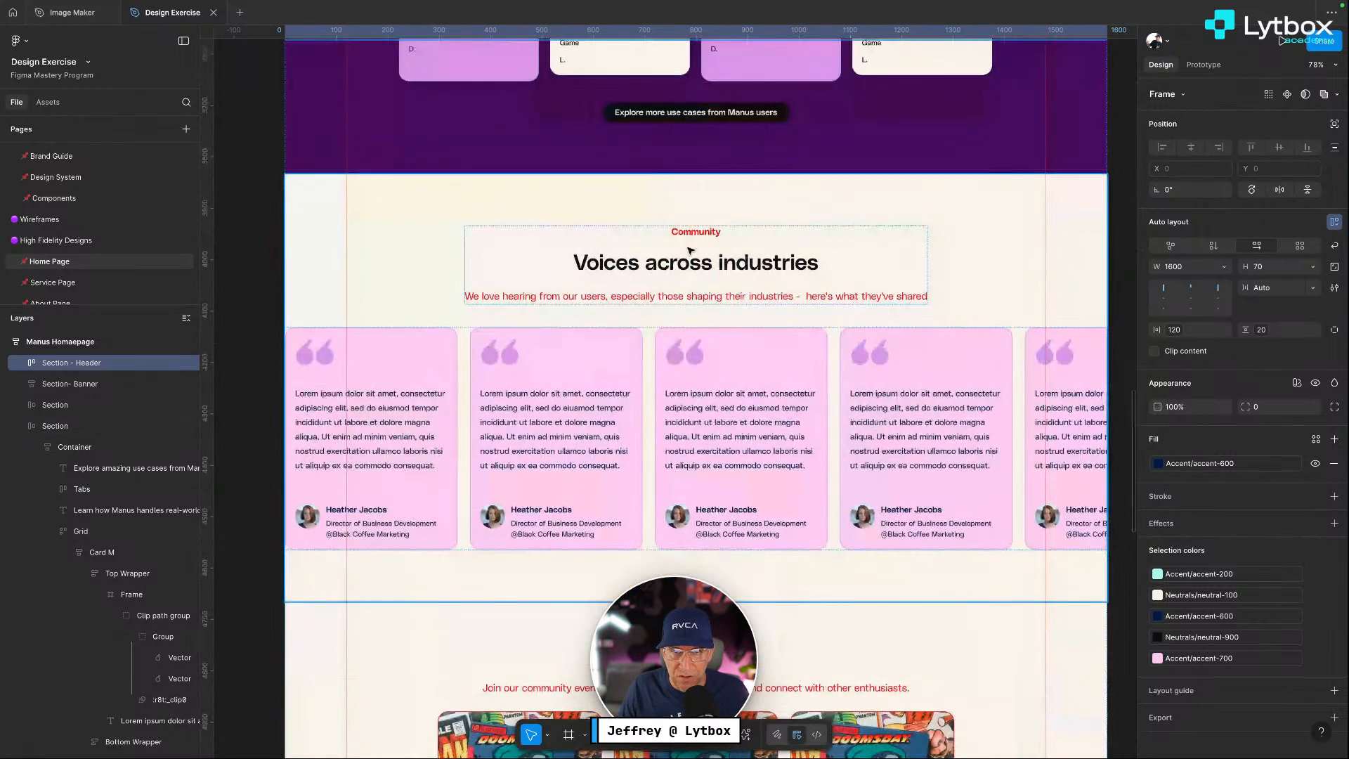
{"action": "left_click", "coordinate": [721, 201]}
{"action": "left_click", "coordinate": [1160, 608]}
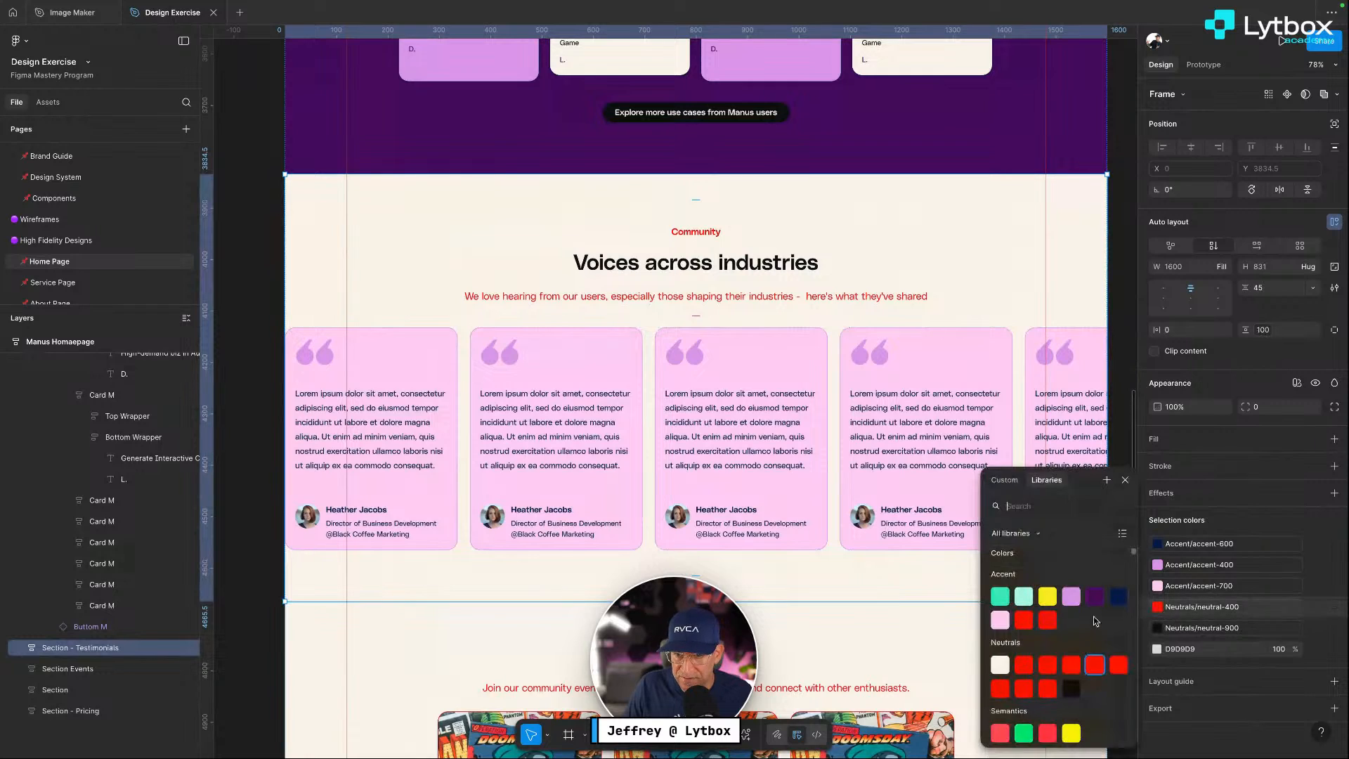
{"action": "left_click", "coordinate": [1072, 690]}
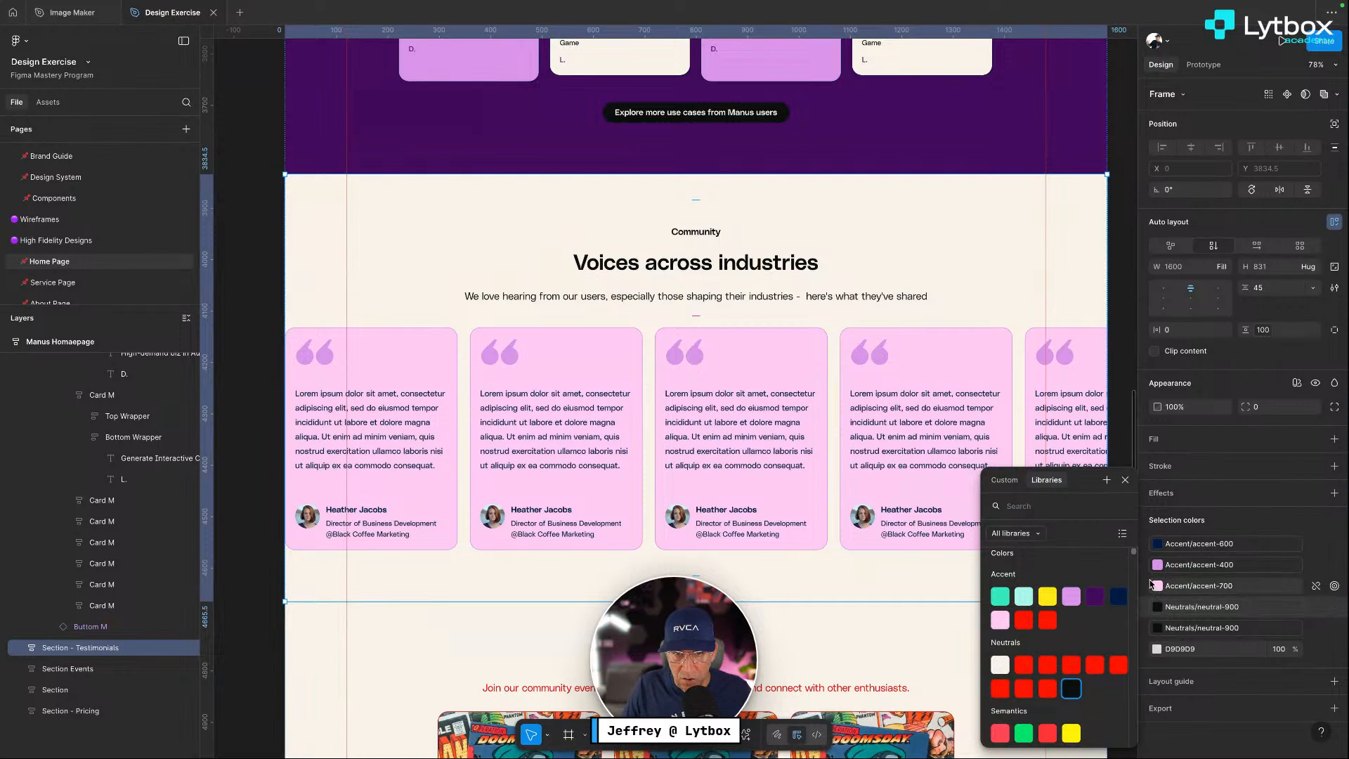
Give the whole Testimonials section an Accent/accent-600 background fill
{"action": "left_click", "coordinate": [430, 506]}
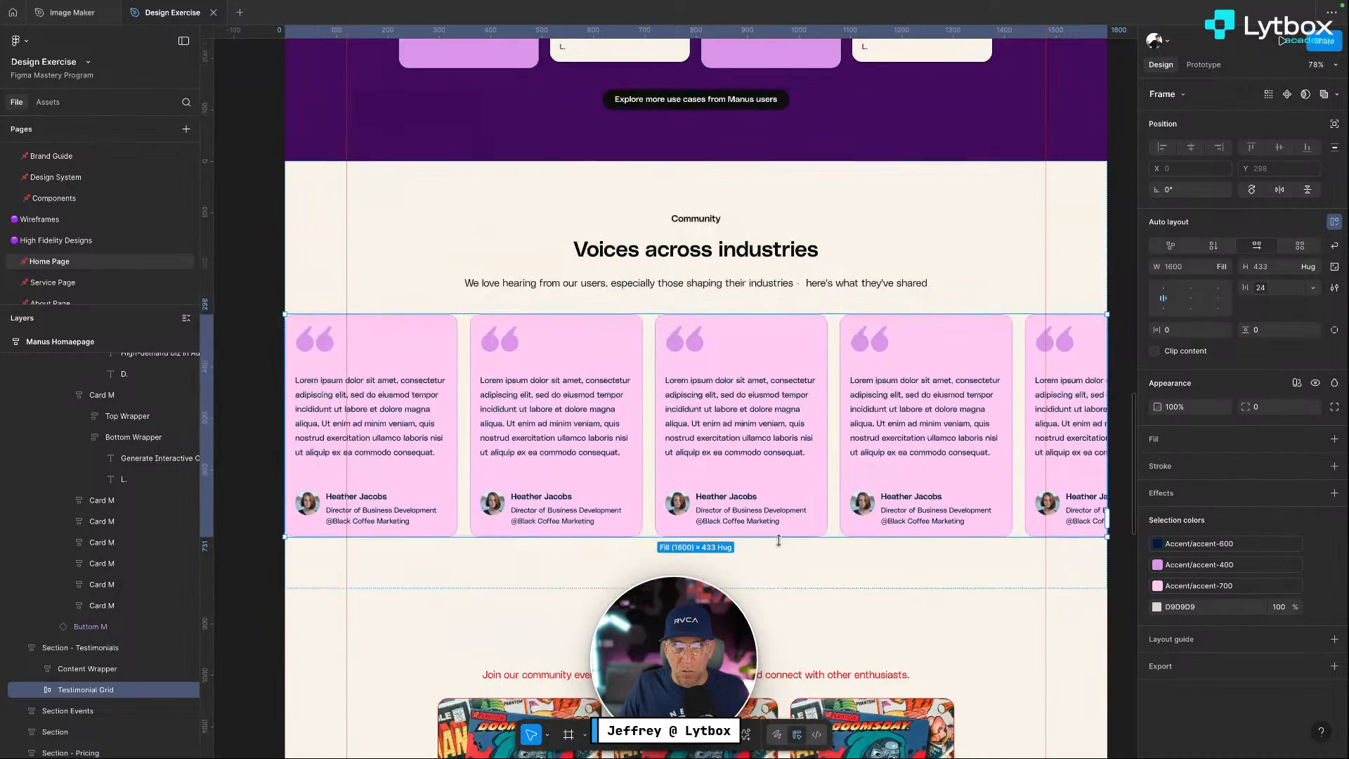
{"action": "scroll", "coordinate": [779, 543], "scroll_direction": "up", "scroll_amount": 10}
{"action": "scroll", "coordinate": [783, 542], "scroll_direction": "down", "scroll_amount": 6}
{"action": "scroll", "coordinate": [784, 542], "scroll_direction": "down", "scroll_amount": 1}
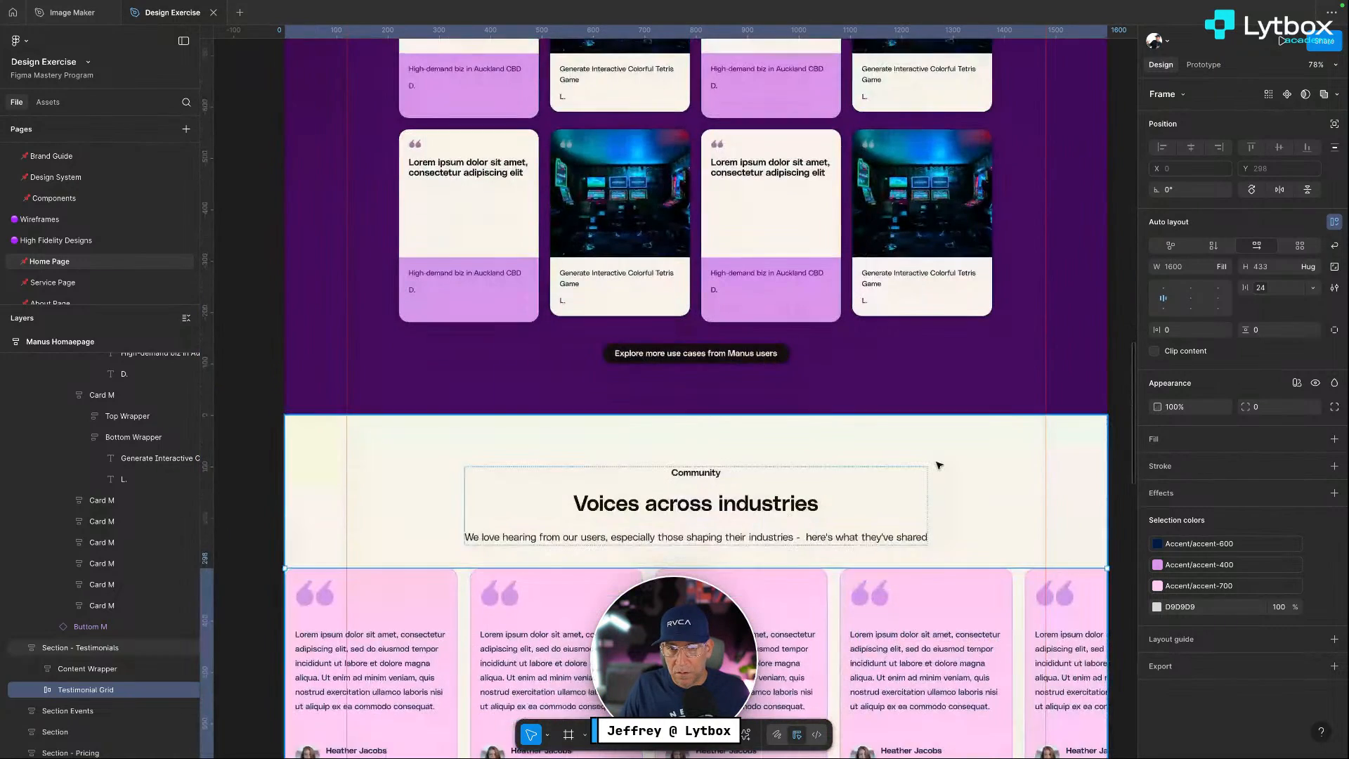
{"action": "left_click", "coordinate": [966, 454]}
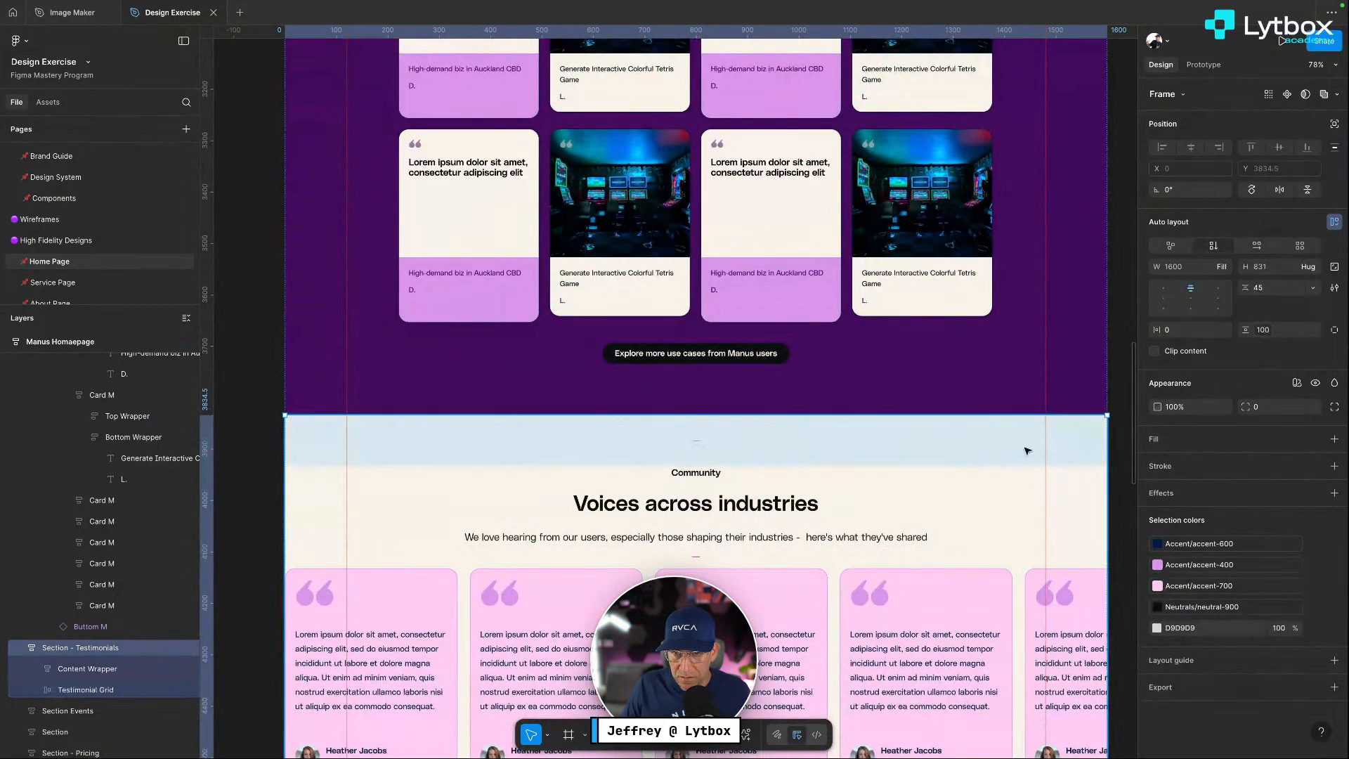
{"action": "left_click", "coordinate": [1316, 440]}
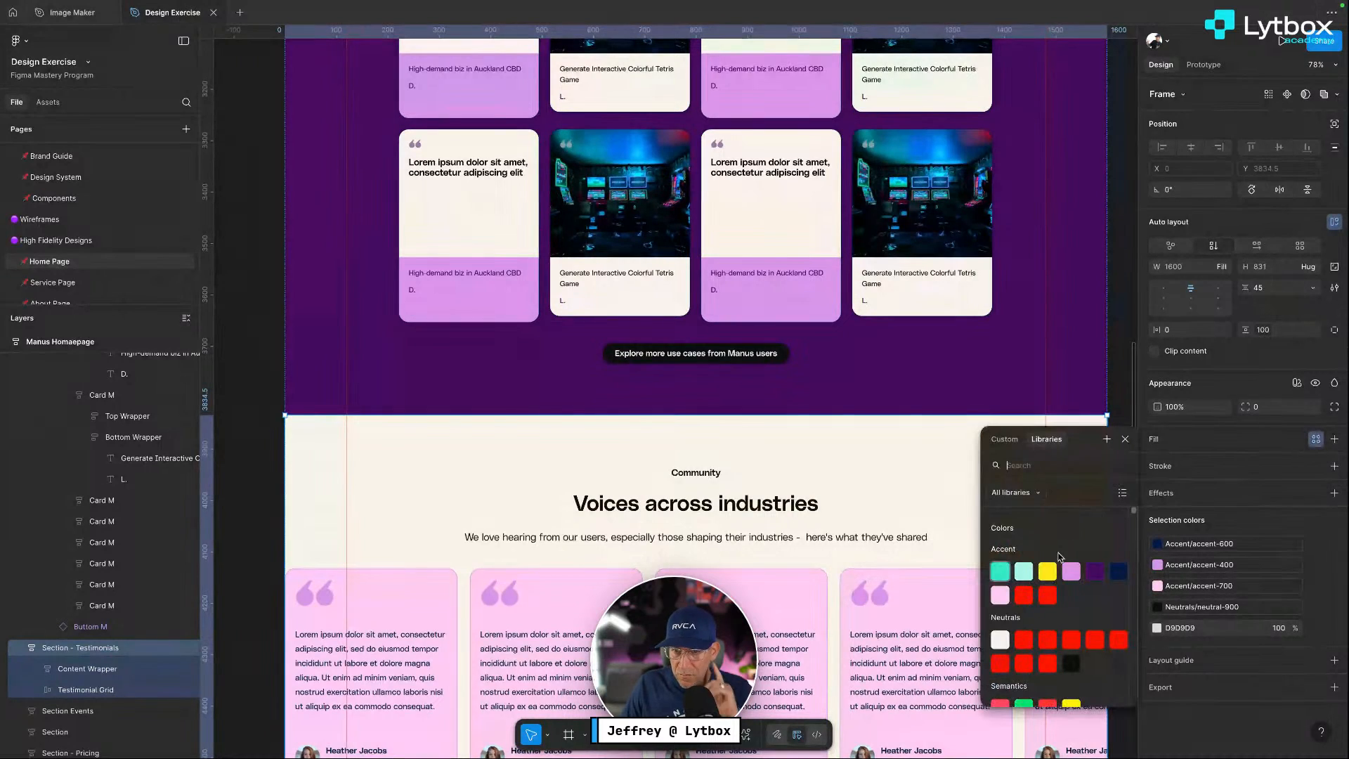
{"action": "left_click", "coordinate": [1118, 571]}
Recolor the heading texts in the "Voices across industries" section from the library with Neutrals/neutral-100
{"action": "scroll", "coordinate": [883, 531], "scroll_direction": "down", "scroll_amount": 6}
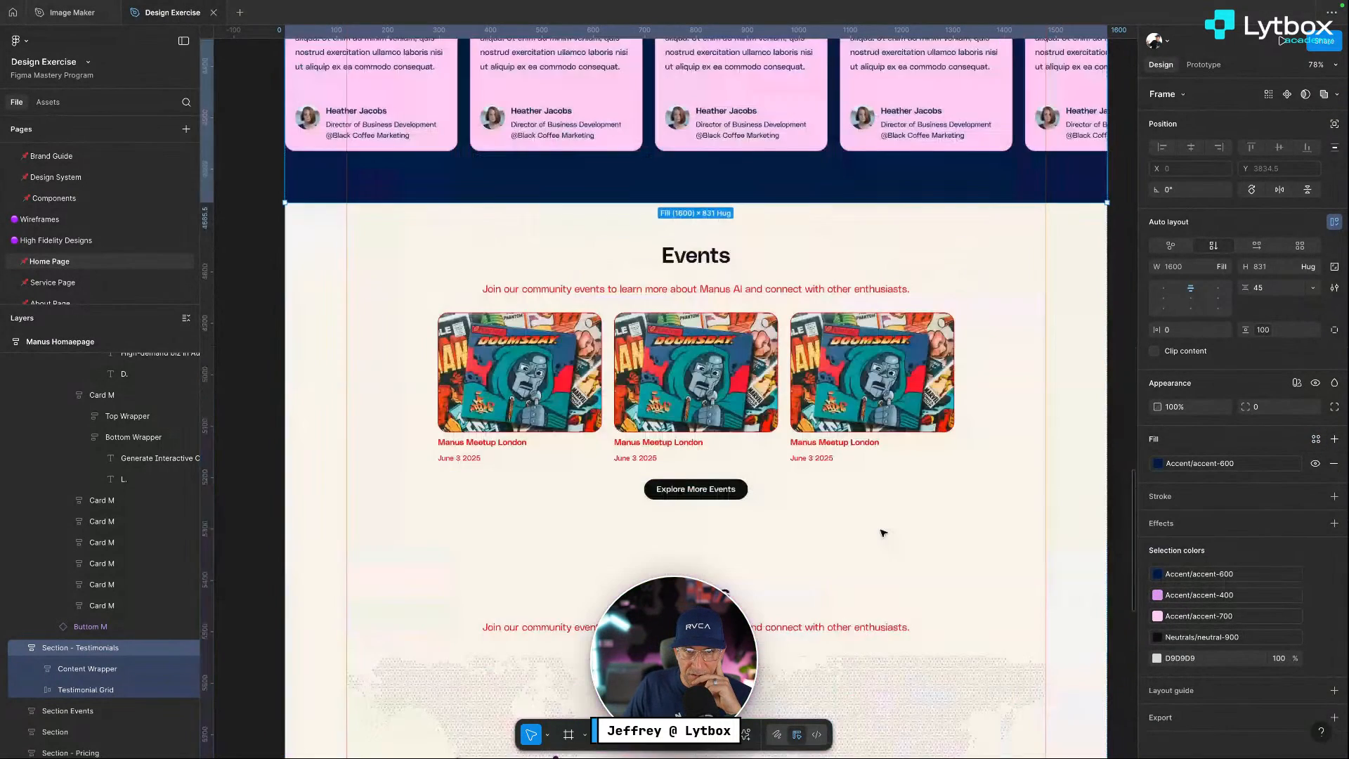
{"action": "scroll", "coordinate": [884, 533], "scroll_direction": "up", "scroll_amount": 8}
{"action": "scroll", "coordinate": [884, 532], "scroll_direction": "up", "scroll_amount": 6}
{"action": "scroll", "coordinate": [884, 532], "scroll_direction": "down", "scroll_amount": 10}
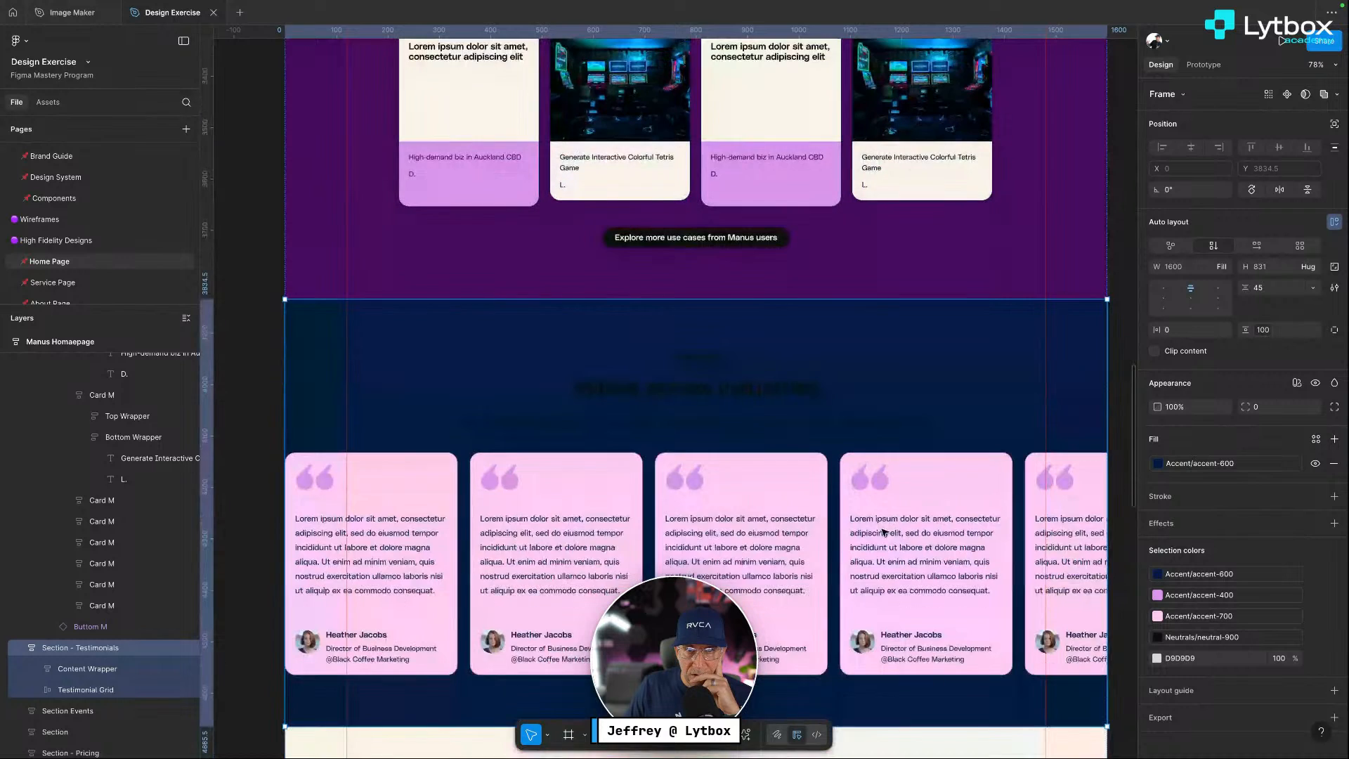
{"action": "scroll", "coordinate": [883, 533], "scroll_direction": "up", "scroll_amount": 2}
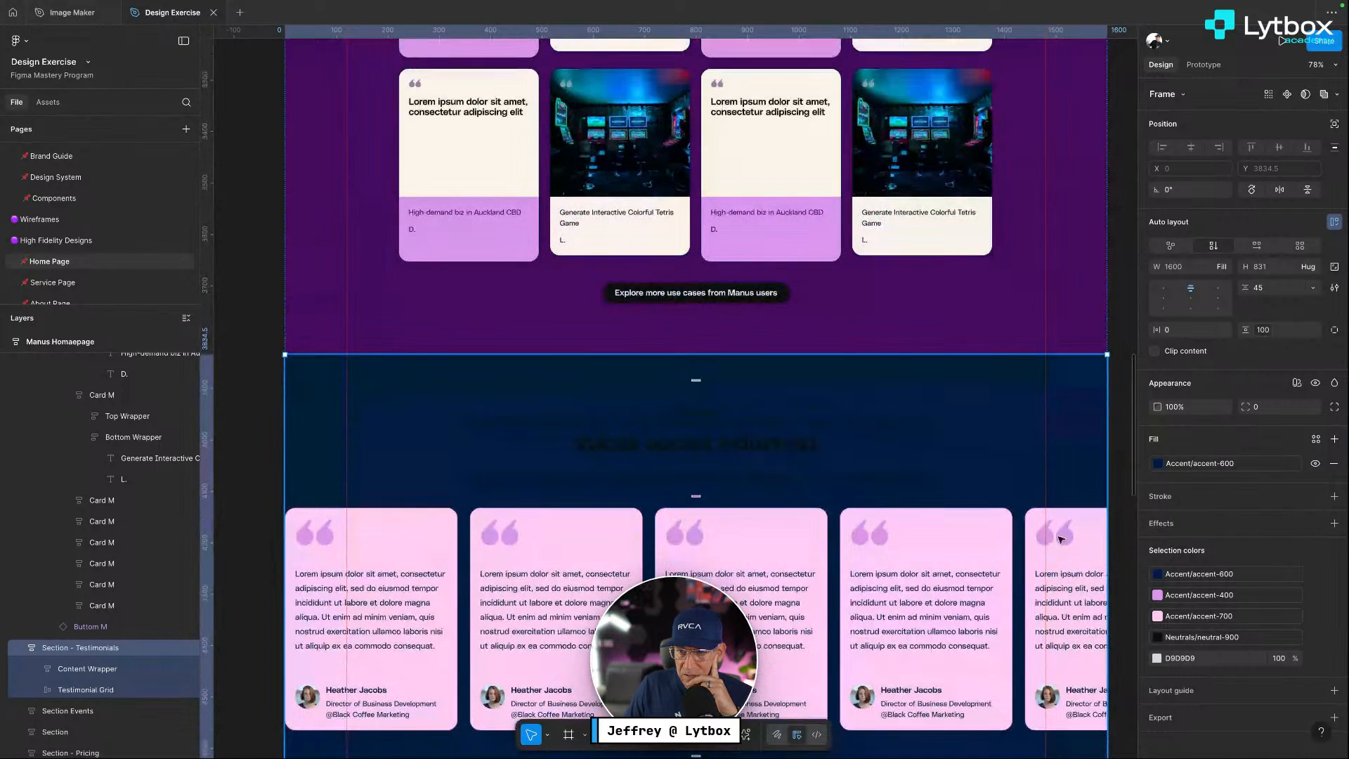
{"action": "left_click", "coordinate": [1157, 636]}
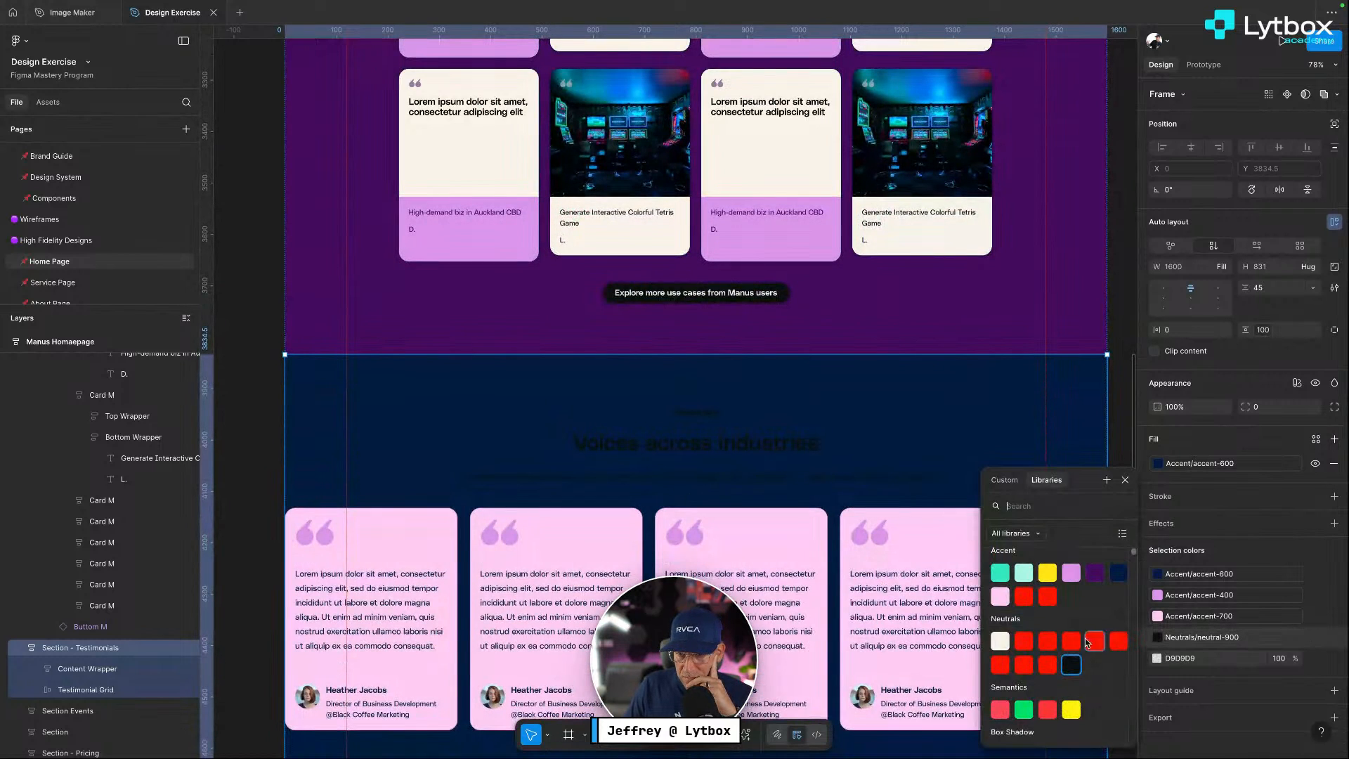
{"action": "left_click", "coordinate": [1000, 641]}
{"action": "scroll", "coordinate": [816, 451], "scroll_direction": "down", "scroll_amount": 12}
{"action": "scroll", "coordinate": [816, 452], "scroll_direction": "up", "scroll_amount": 9}
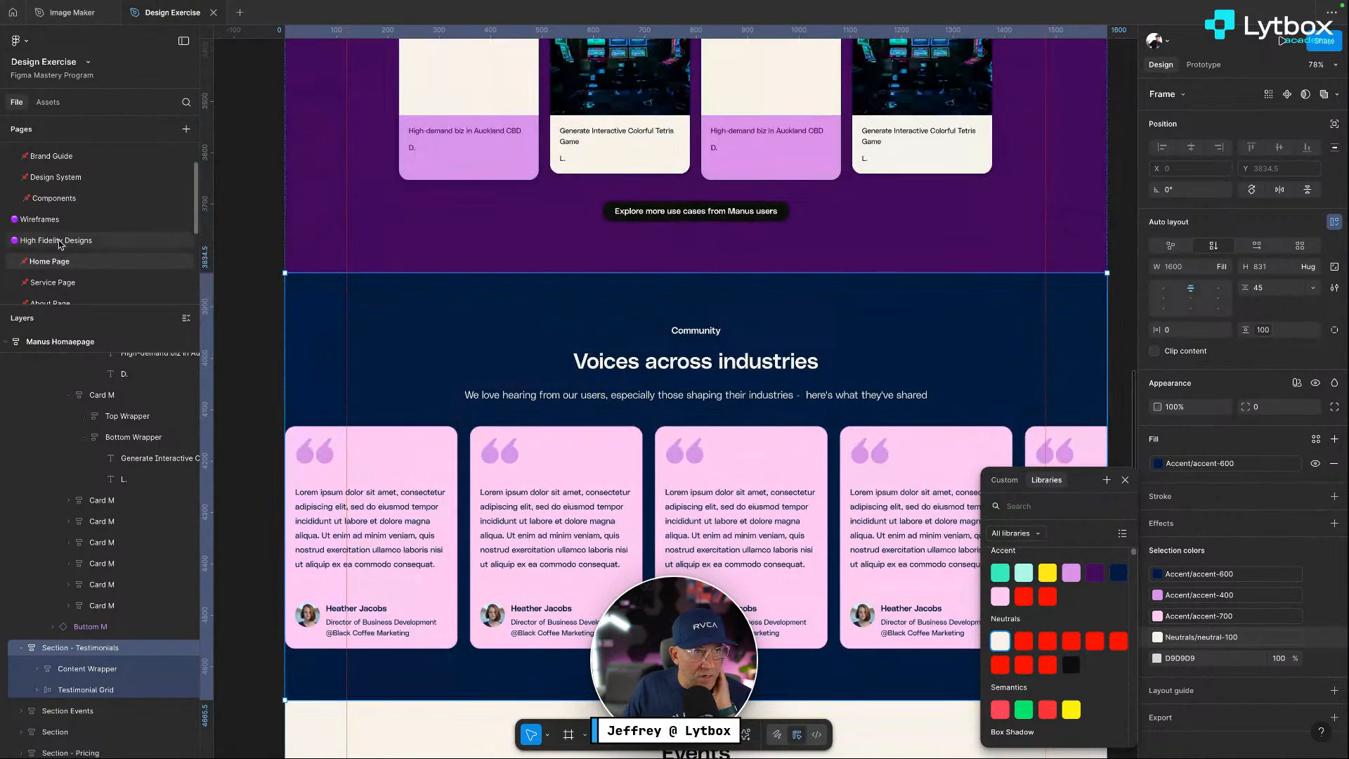
Set the Testimonial Card component's fill to Neutrals/neutral-100 on the Components page and return to the Home Page
{"action": "left_click", "coordinate": [72, 204]}
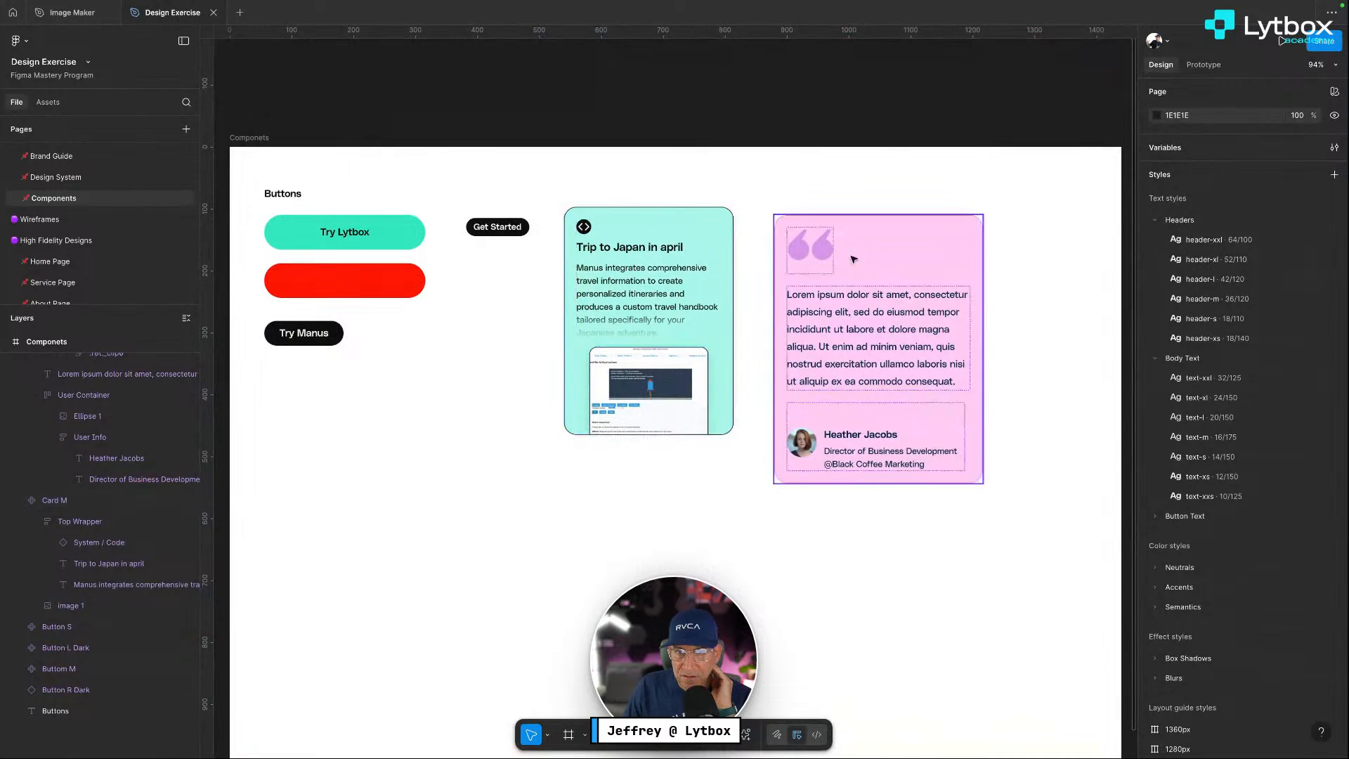
{"action": "left_click", "coordinate": [873, 255]}
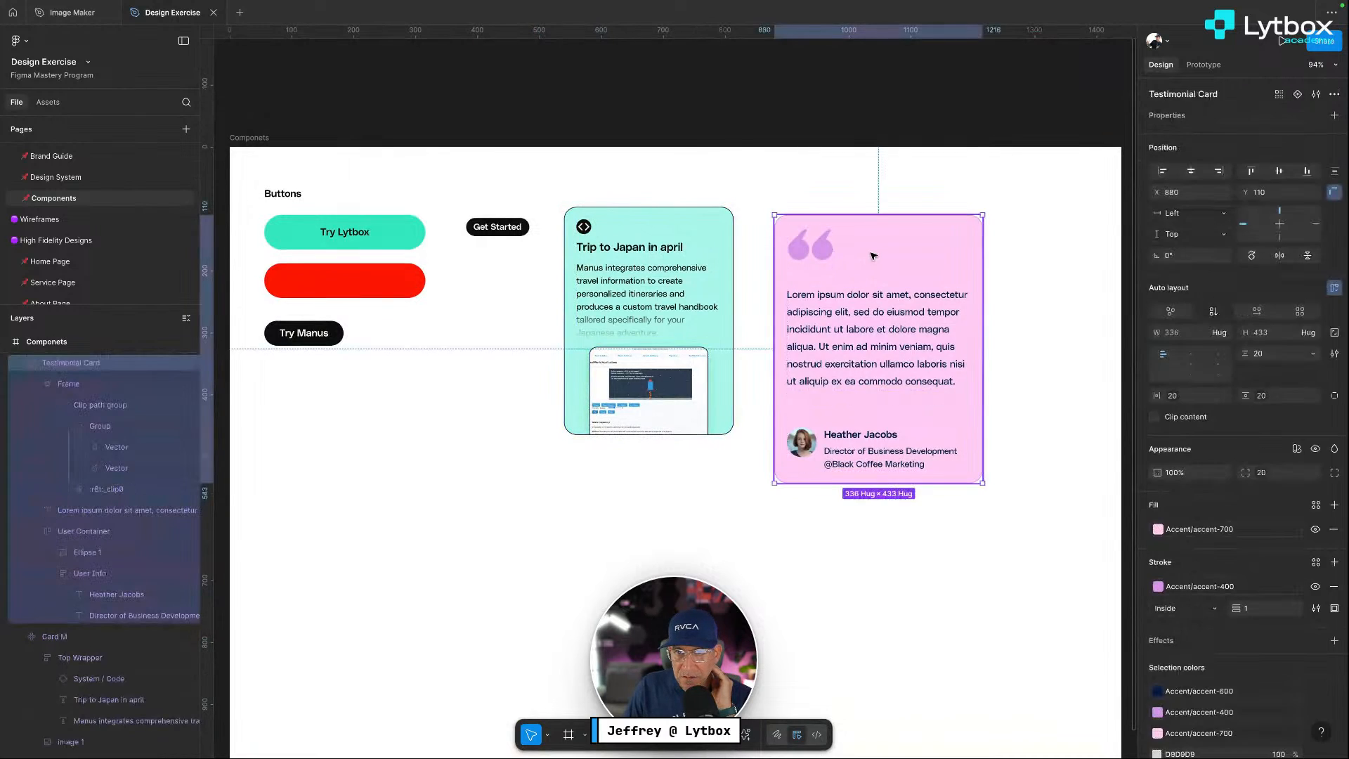
{"action": "left_click", "coordinate": [1158, 530]}
{"action": "left_click", "coordinate": [1001, 680]}
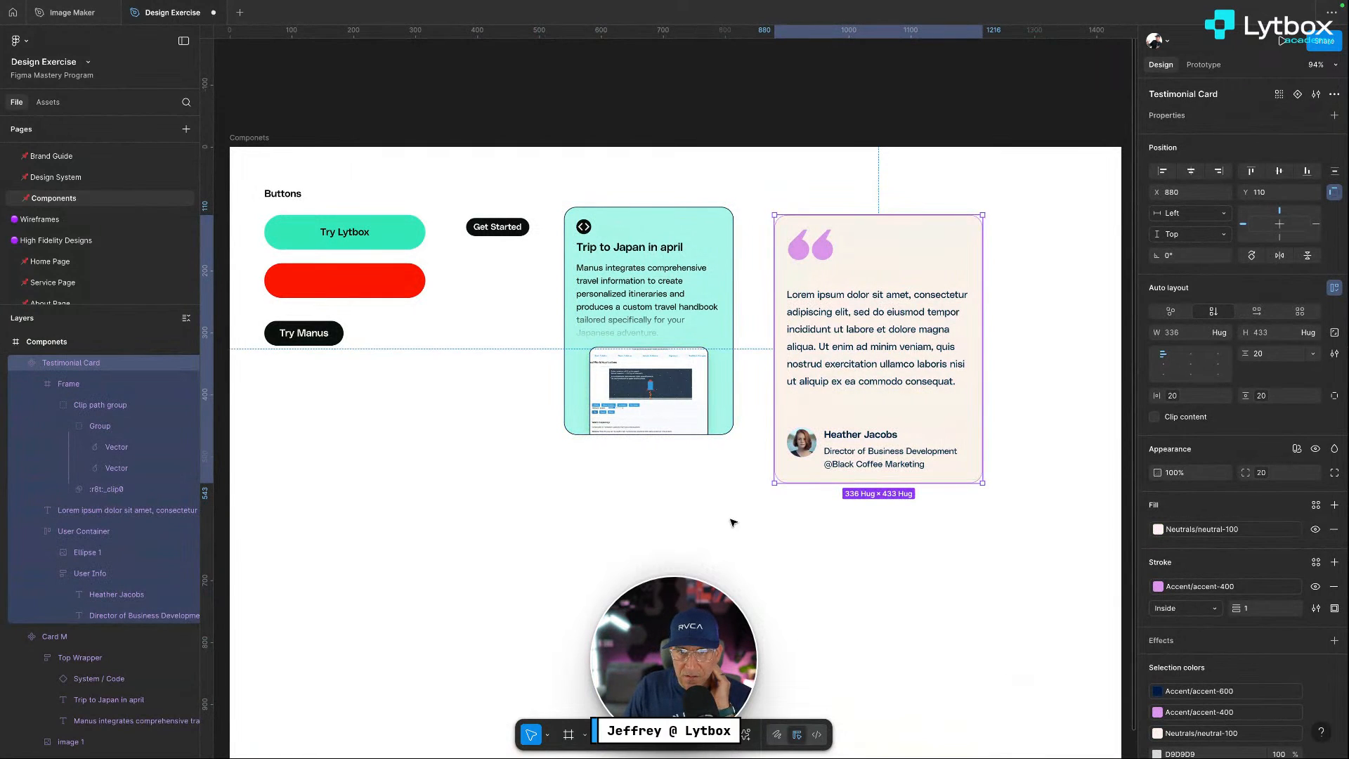
{"action": "left_click", "coordinate": [570, 481]}
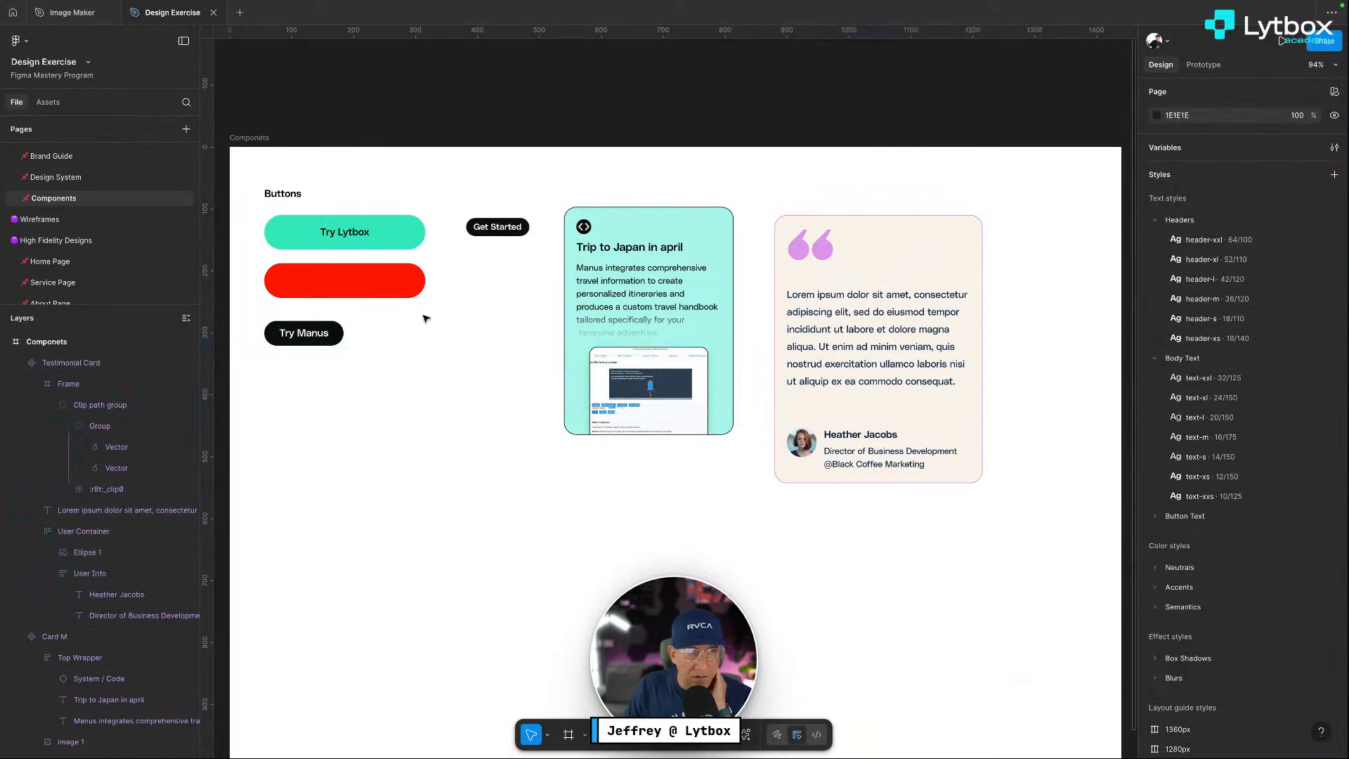
{"action": "left_click", "coordinate": [171, 262]}
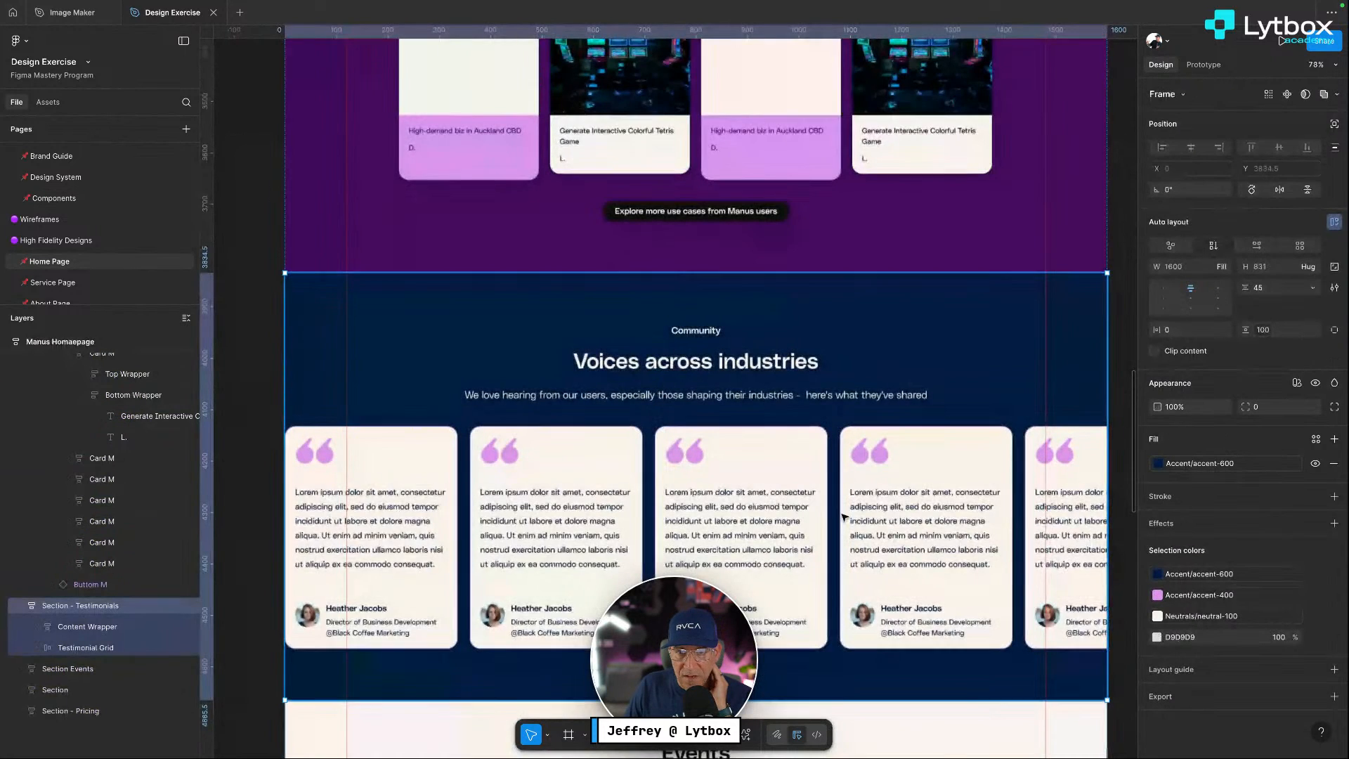
Review the restyled testimonials section and the two Events sections that follow it
{"action": "scroll", "coordinate": [844, 517], "scroll_direction": "down", "scroll_amount": 1}
{"action": "scroll", "coordinate": [856, 527], "scroll_direction": "up", "scroll_amount": 2}
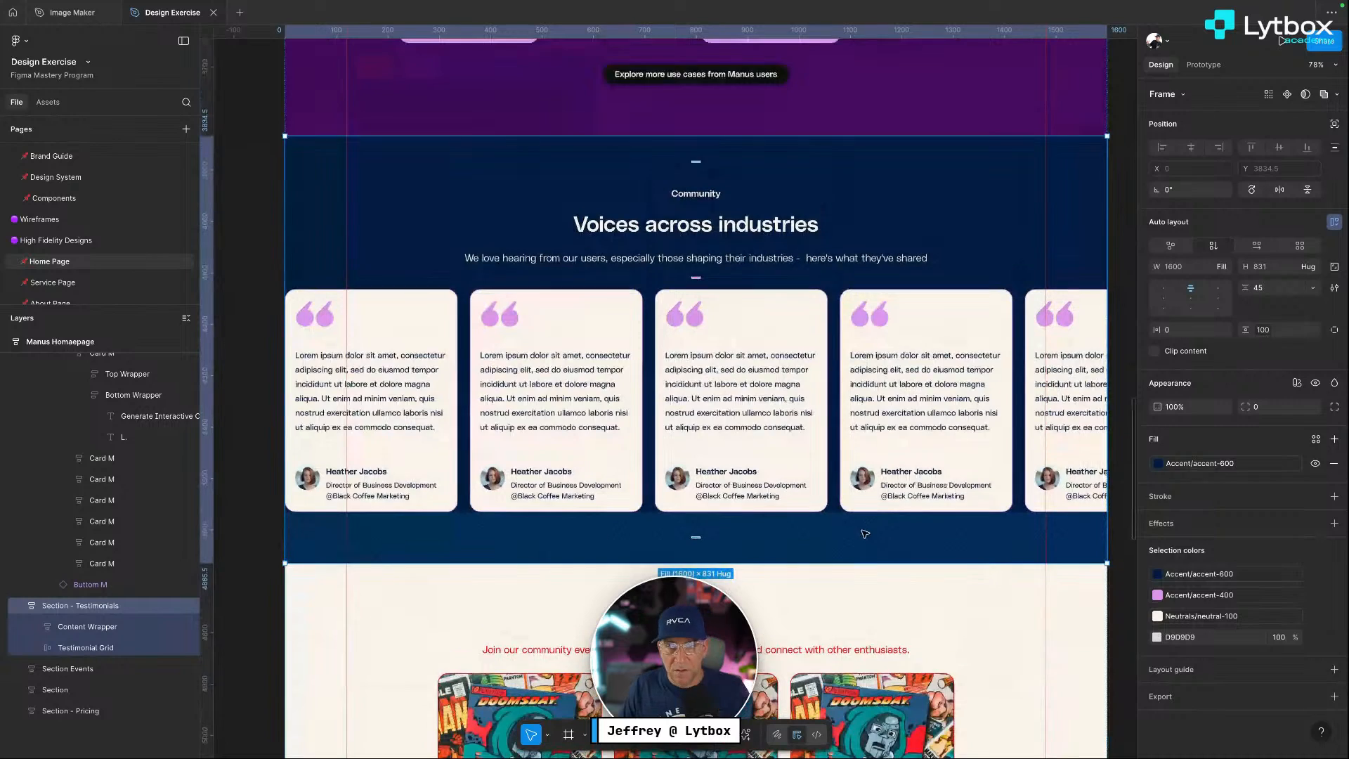
{"action": "scroll", "coordinate": [865, 534], "scroll_direction": "down", "scroll_amount": 2}
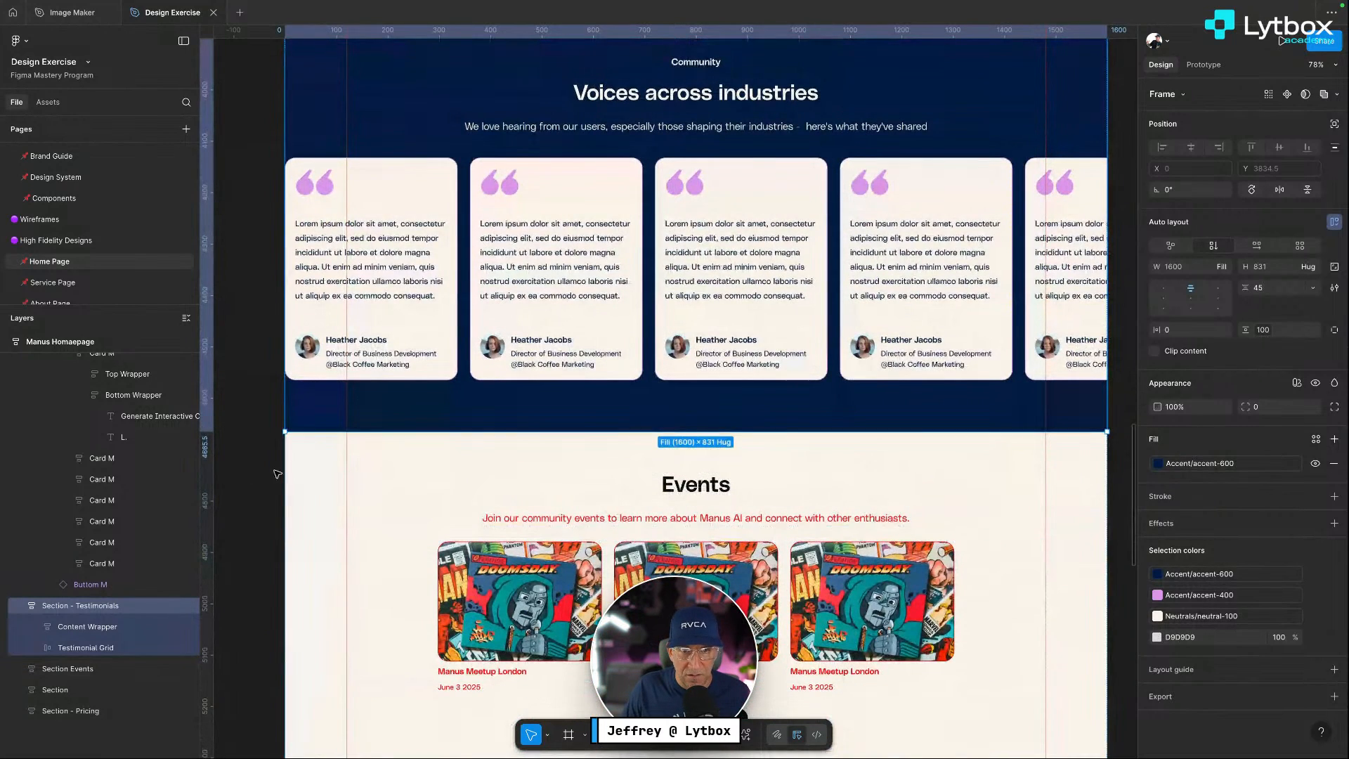
{"action": "left_click", "coordinate": [276, 475]}
{"action": "scroll", "coordinate": [852, 504], "scroll_direction": "down", "scroll_amount": 1}
{"action": "scroll", "coordinate": [853, 505], "scroll_direction": "down", "scroll_amount": 3}
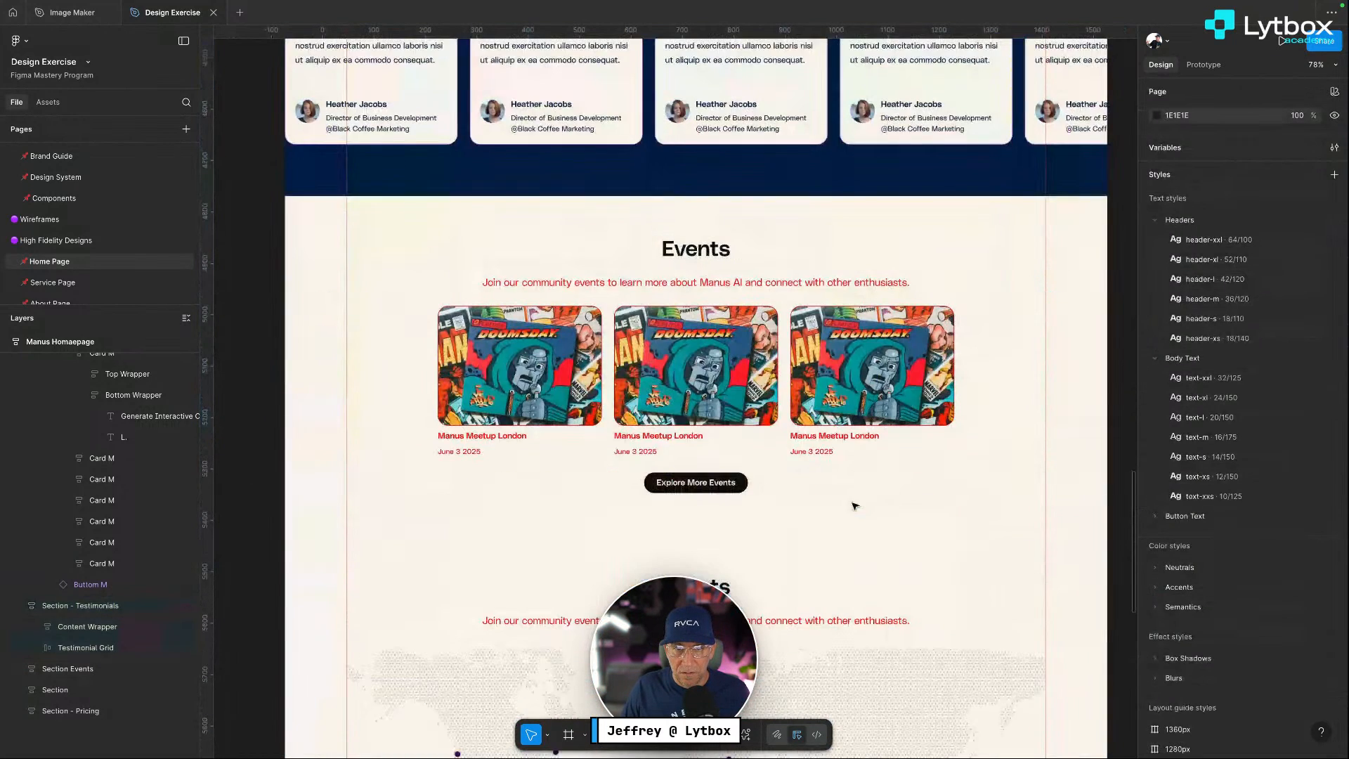
{"action": "scroll", "coordinate": [854, 505], "scroll_direction": "up", "scroll_amount": 2}
{"action": "left_click", "coordinate": [843, 343]}
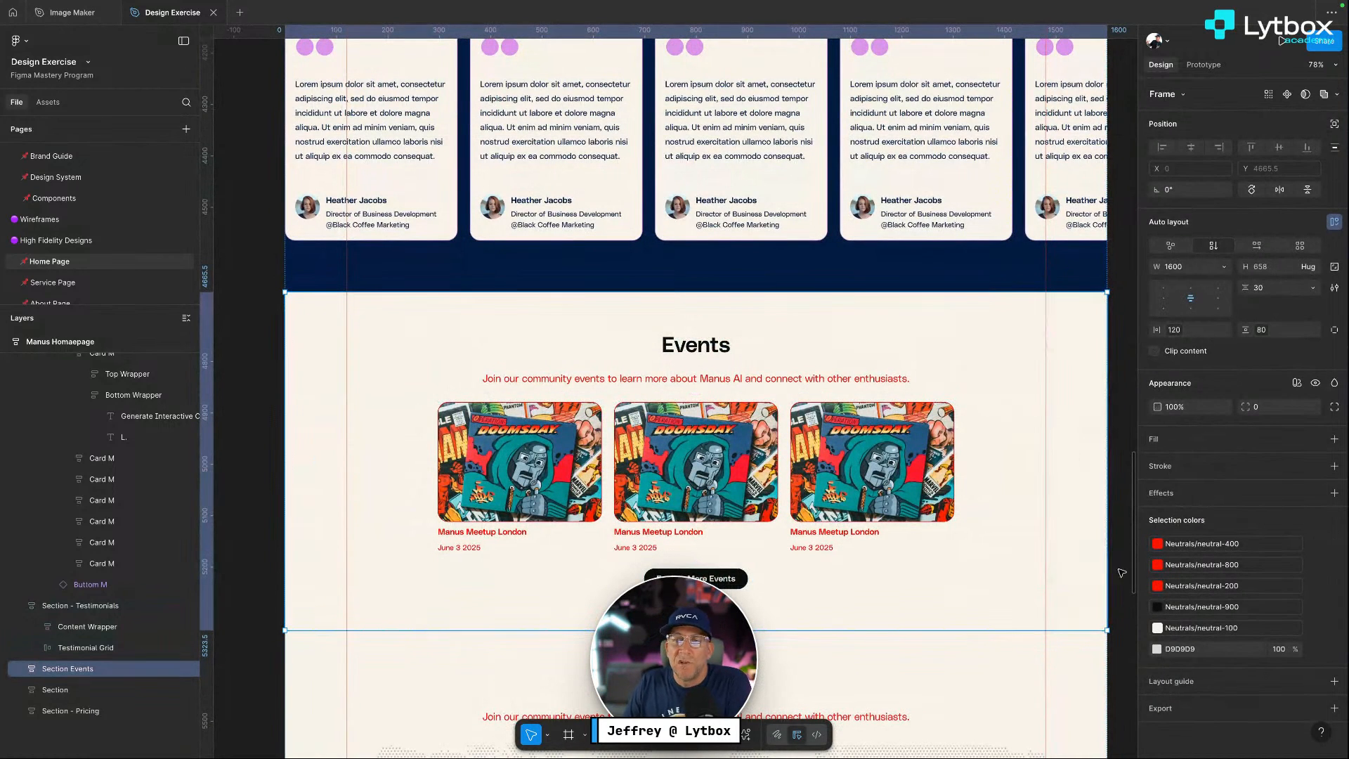
{"action": "scroll", "coordinate": [676, 325], "scroll_direction": "down", "scroll_amount": 8}
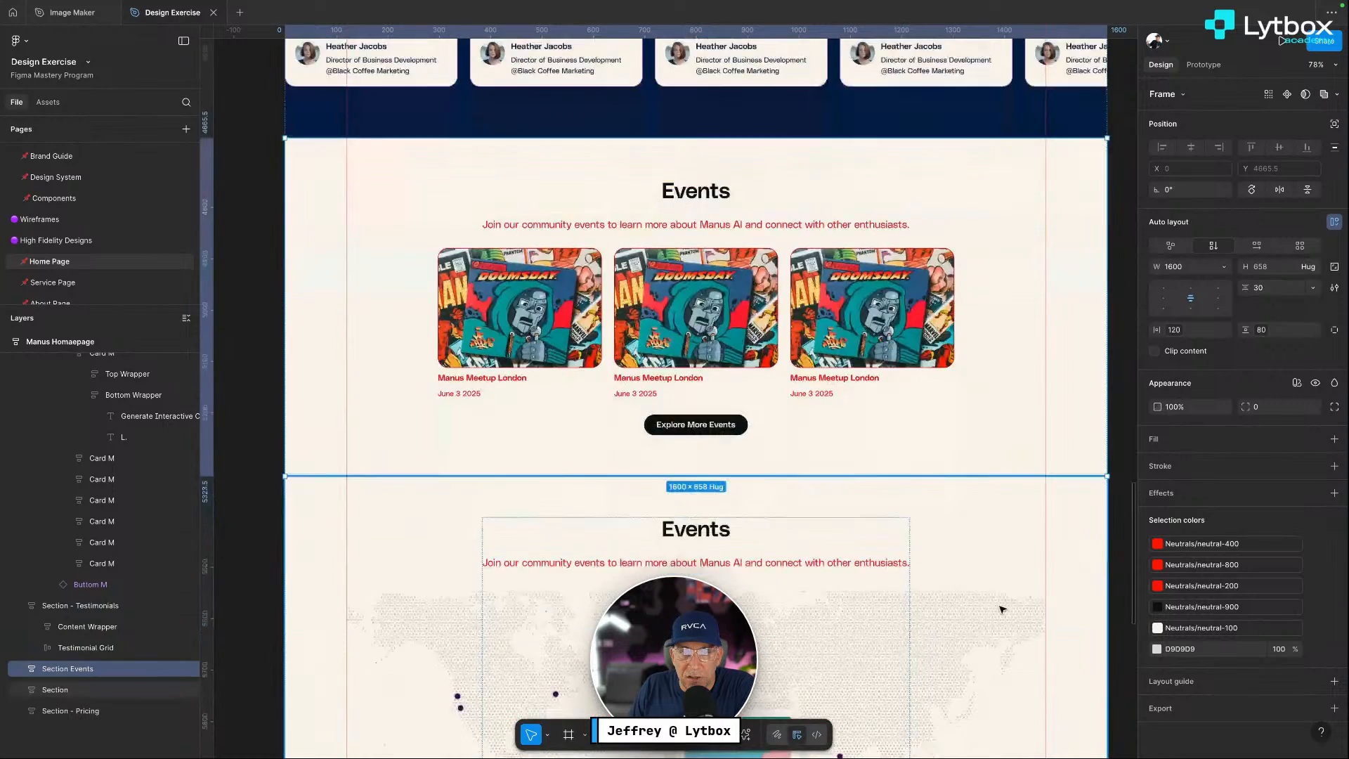
{"action": "scroll", "coordinate": [814, 488], "scroll_direction": "up", "scroll_amount": 4}
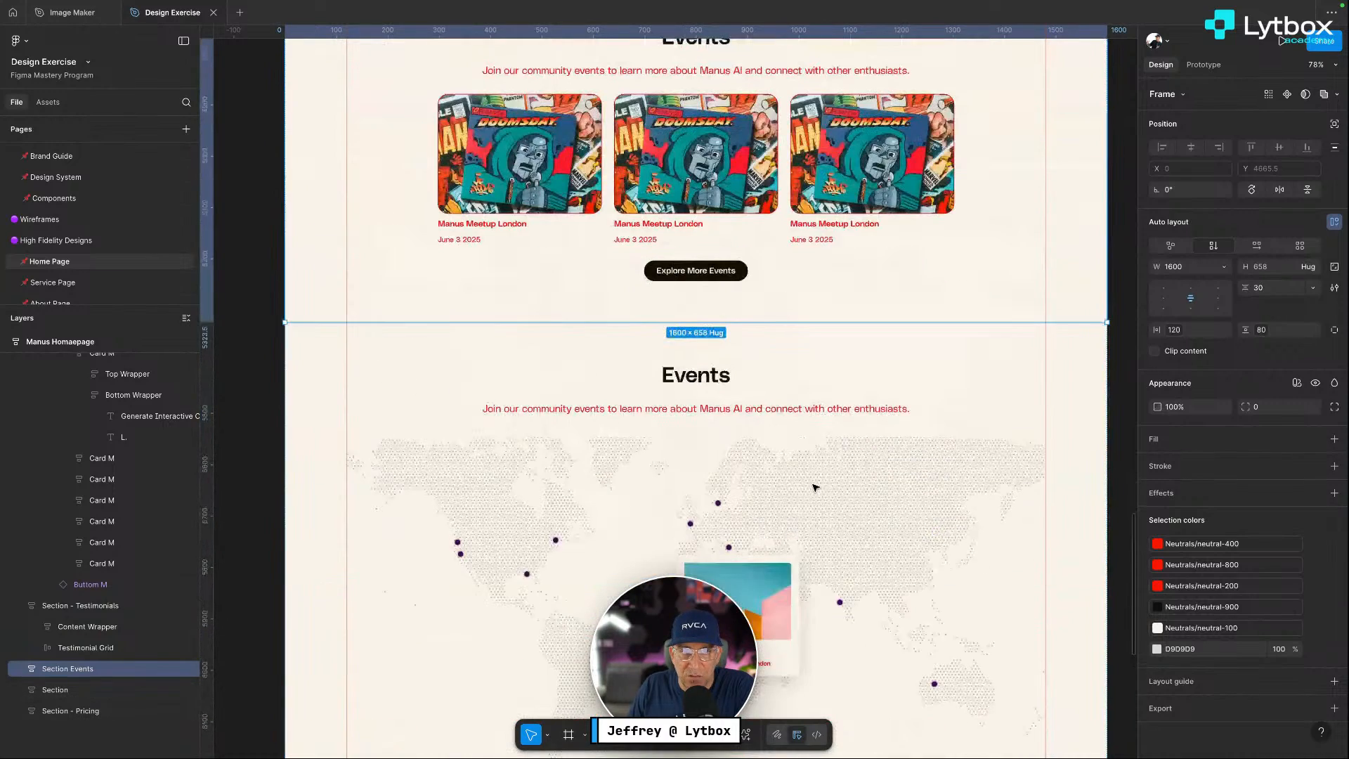
Change the Events heading above the world map to "Our Locations"
{"action": "double_click", "coordinate": [714, 396]}
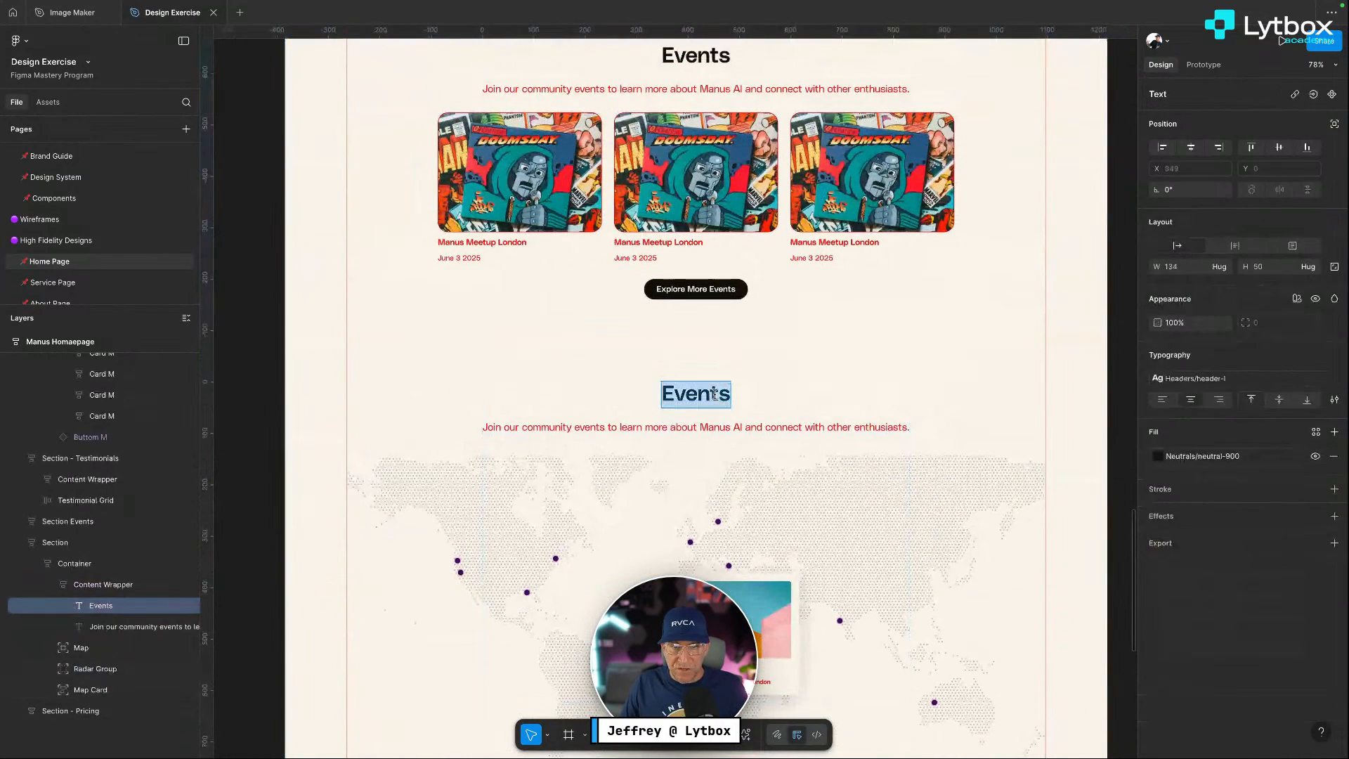
{"action": "type", "text": "Oour Locations"}
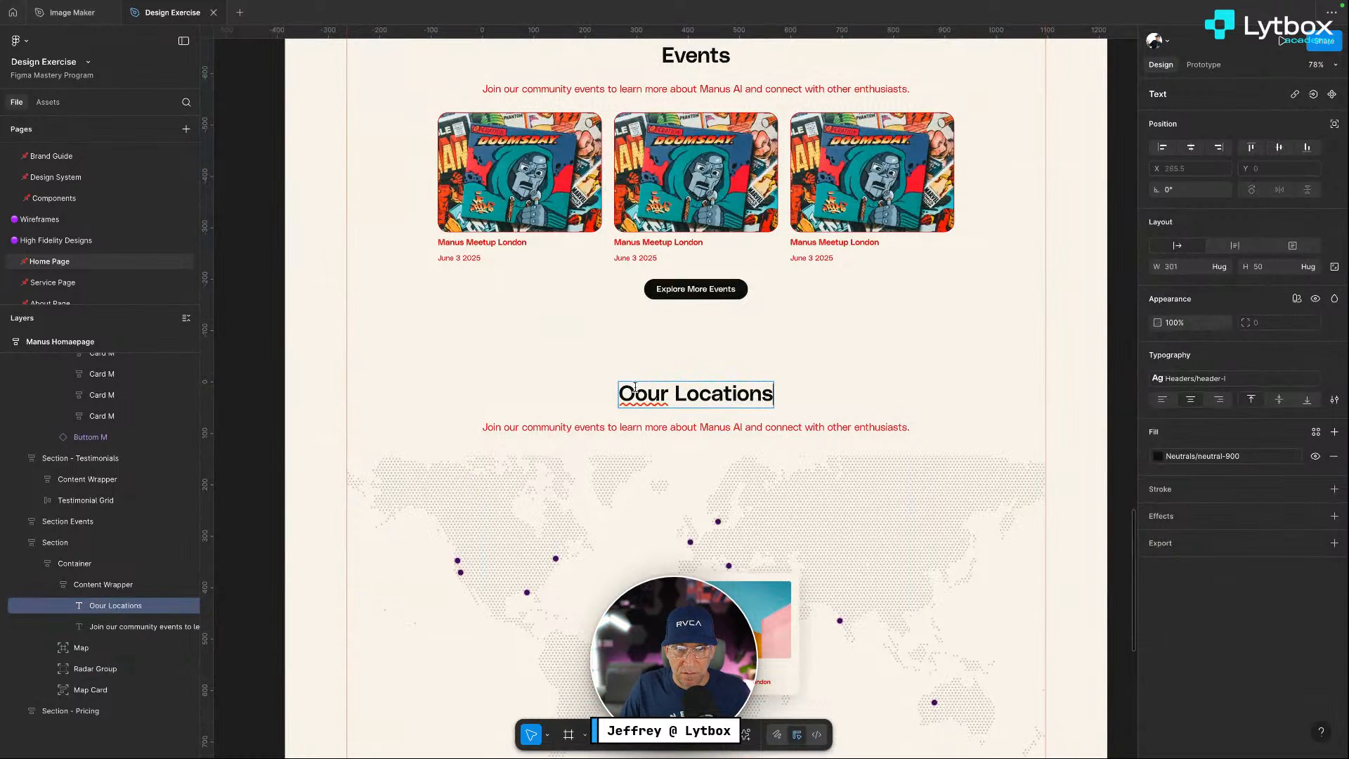
{"action": "key", "text": "BackSpace"}
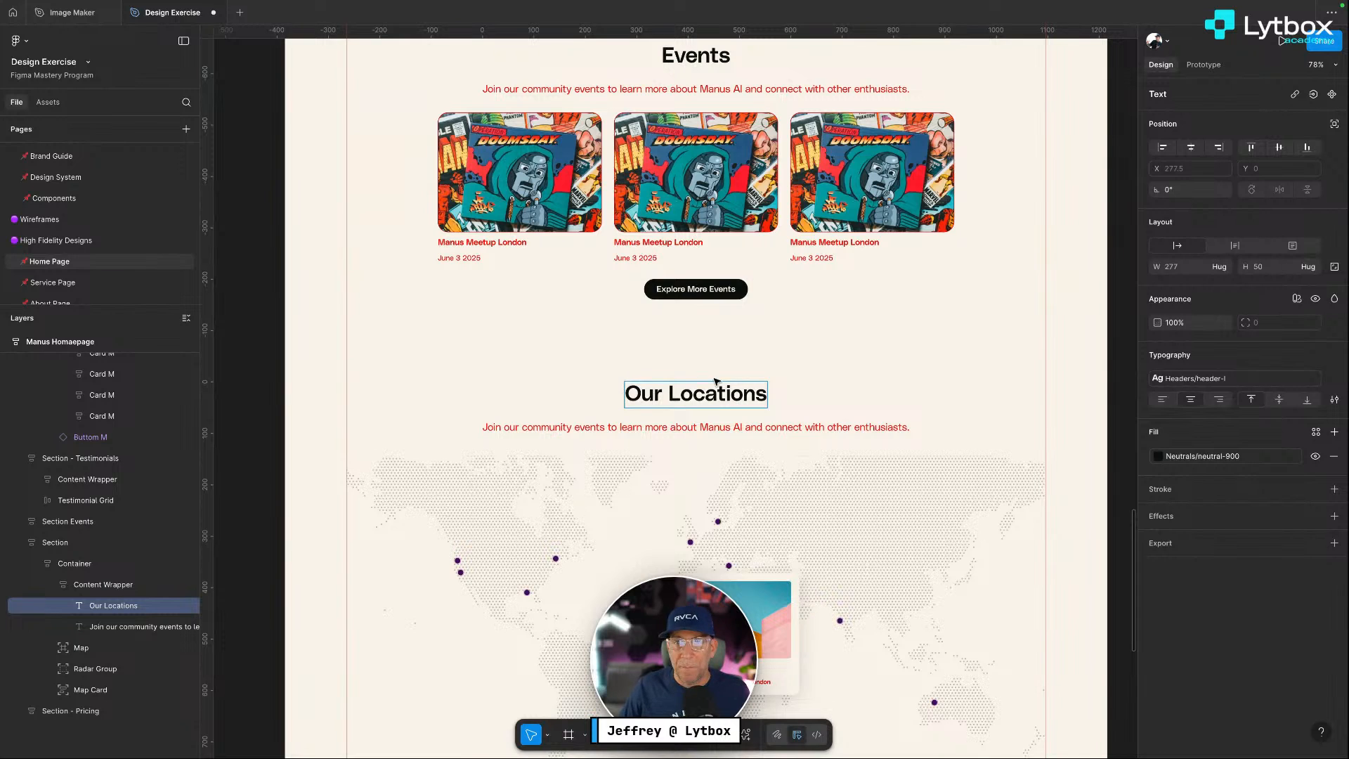
{"action": "key", "text": "Escape"}
{"action": "left_click", "coordinate": [1125, 393]}
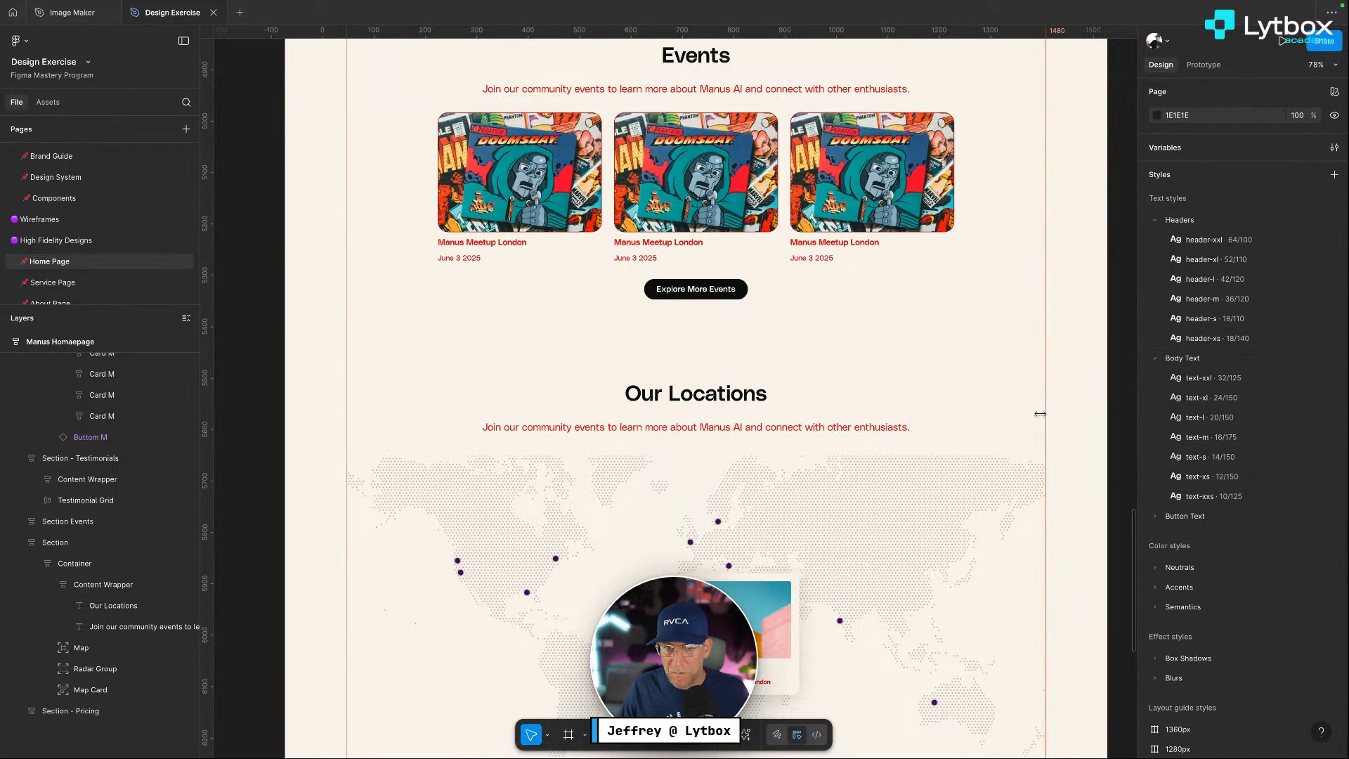
Recolor the red texts and event card titles and dates in the Events section from the library with Neutrals/neutral-900
{"action": "scroll", "coordinate": [942, 482], "scroll_direction": "up", "scroll_amount": 4}
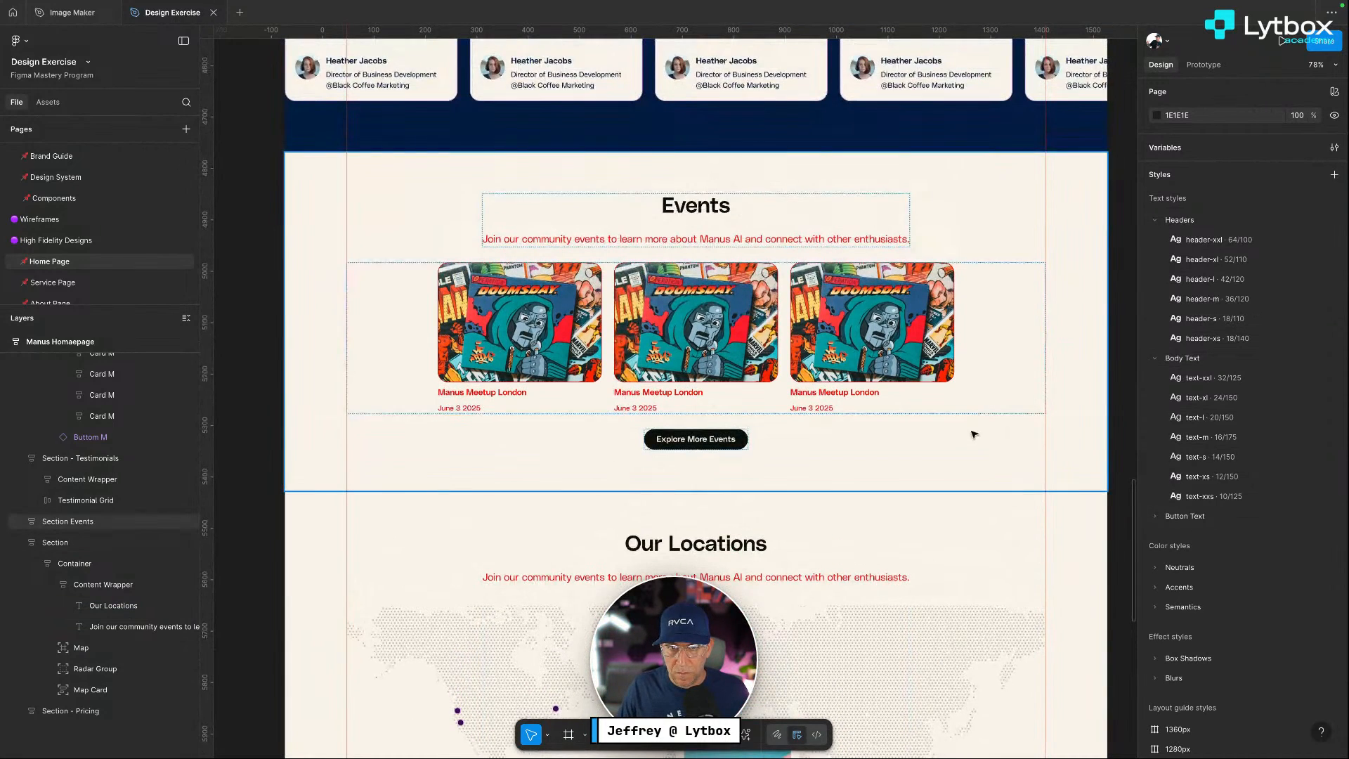
{"action": "left_click", "coordinate": [1021, 321]}
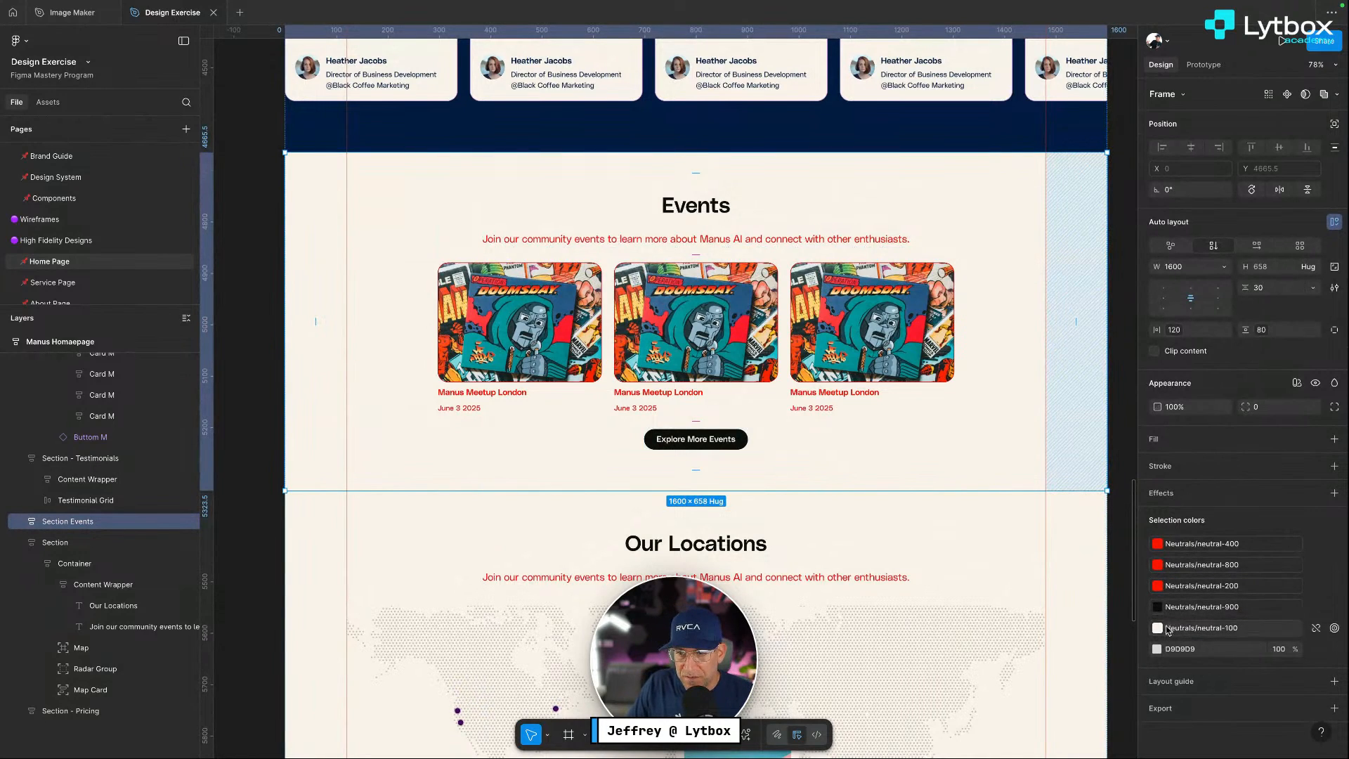
{"action": "left_click", "coordinate": [1317, 440]}
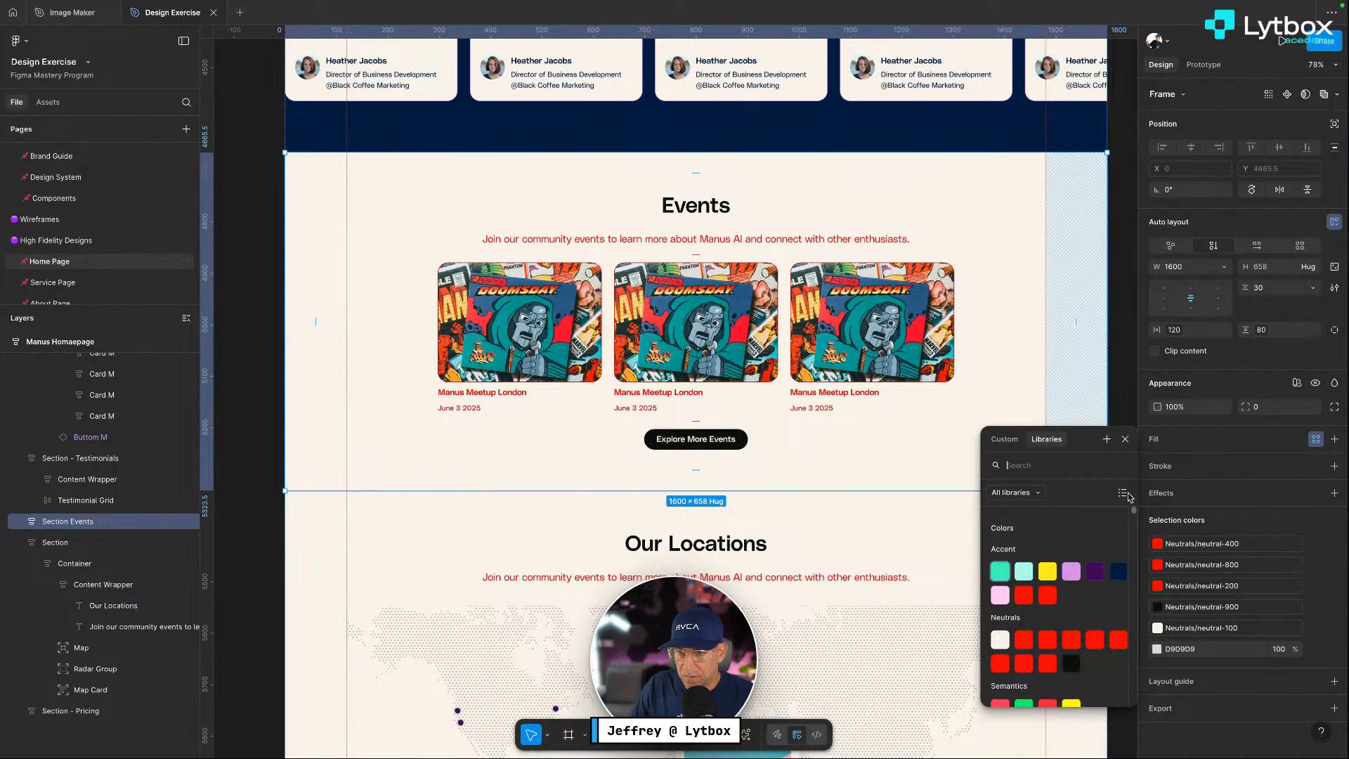
{"action": "left_click", "coordinate": [1157, 543]}
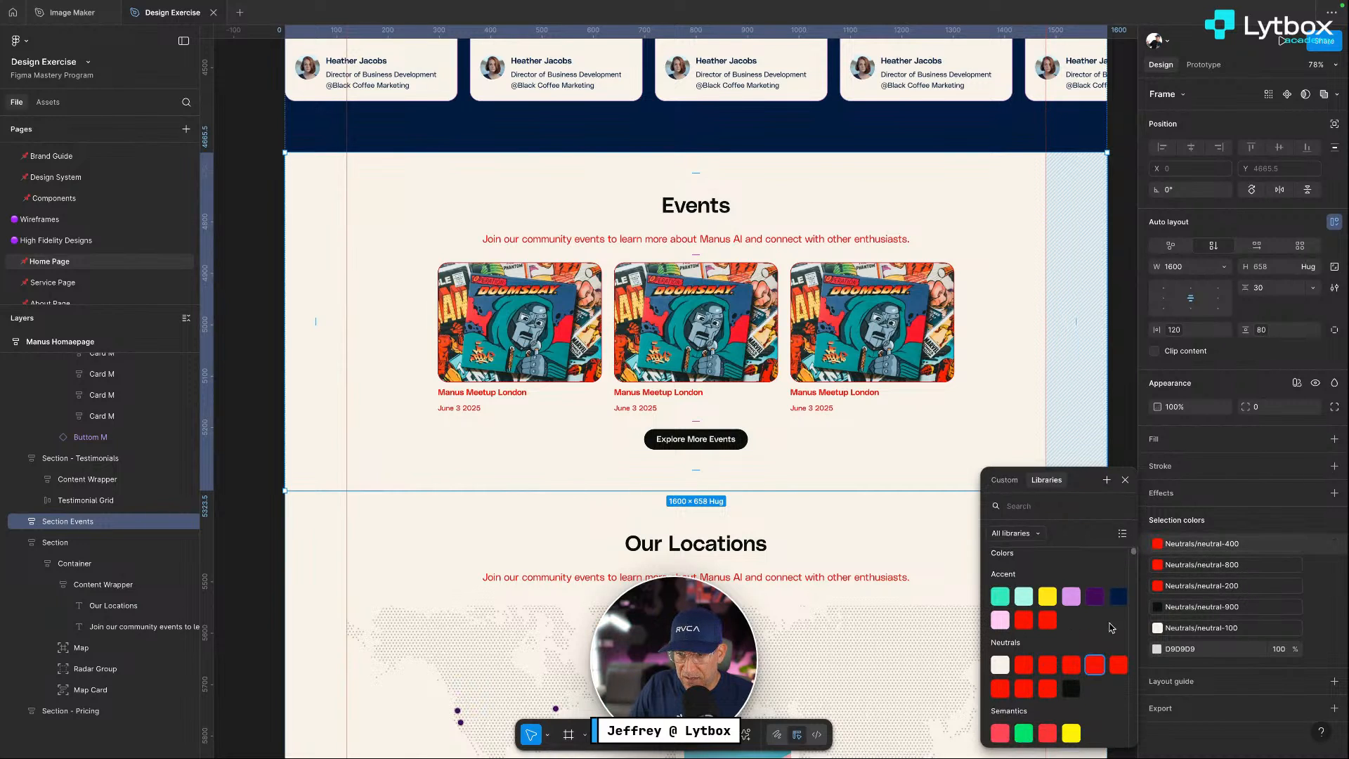
{"action": "left_click", "coordinate": [1069, 690]}
{"action": "left_click", "coordinate": [1157, 564]}
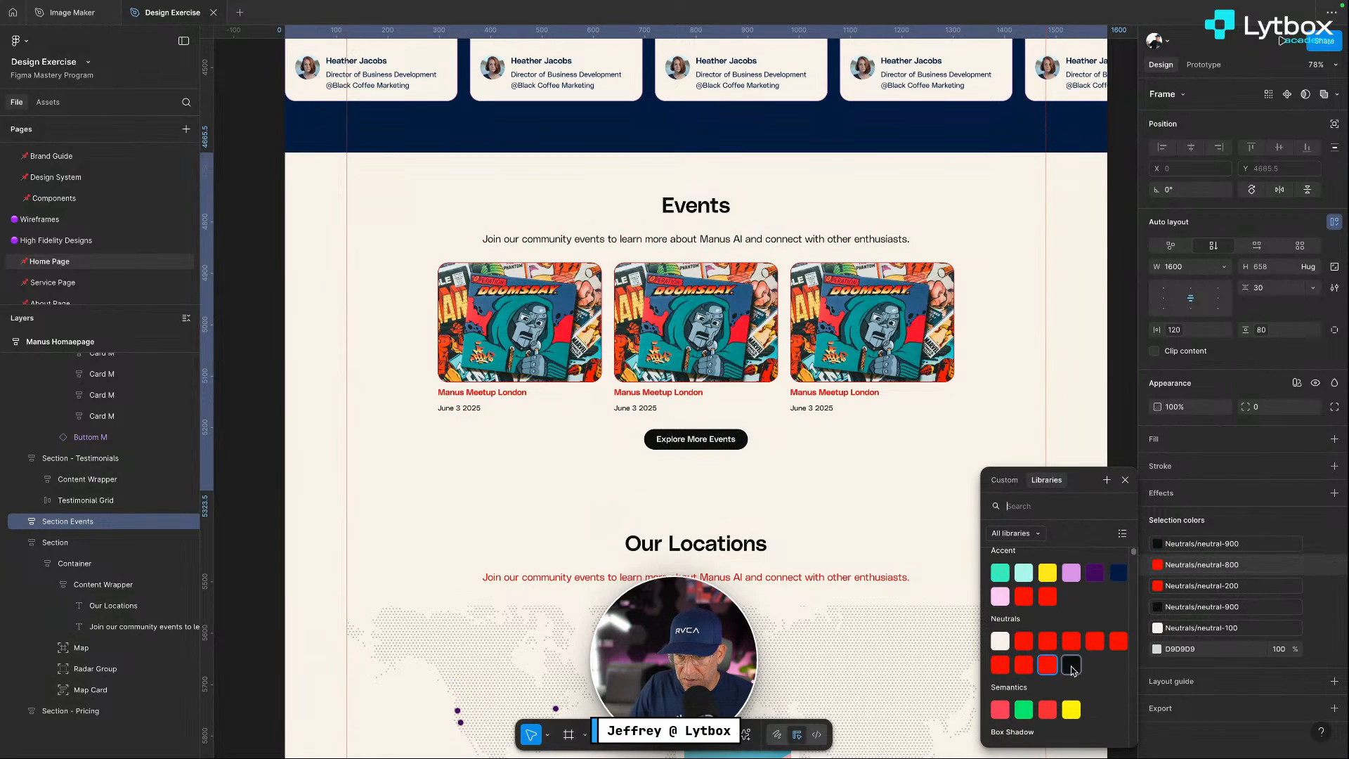
{"action": "left_click", "coordinate": [1071, 664]}
{"action": "left_click", "coordinate": [1157, 591]}
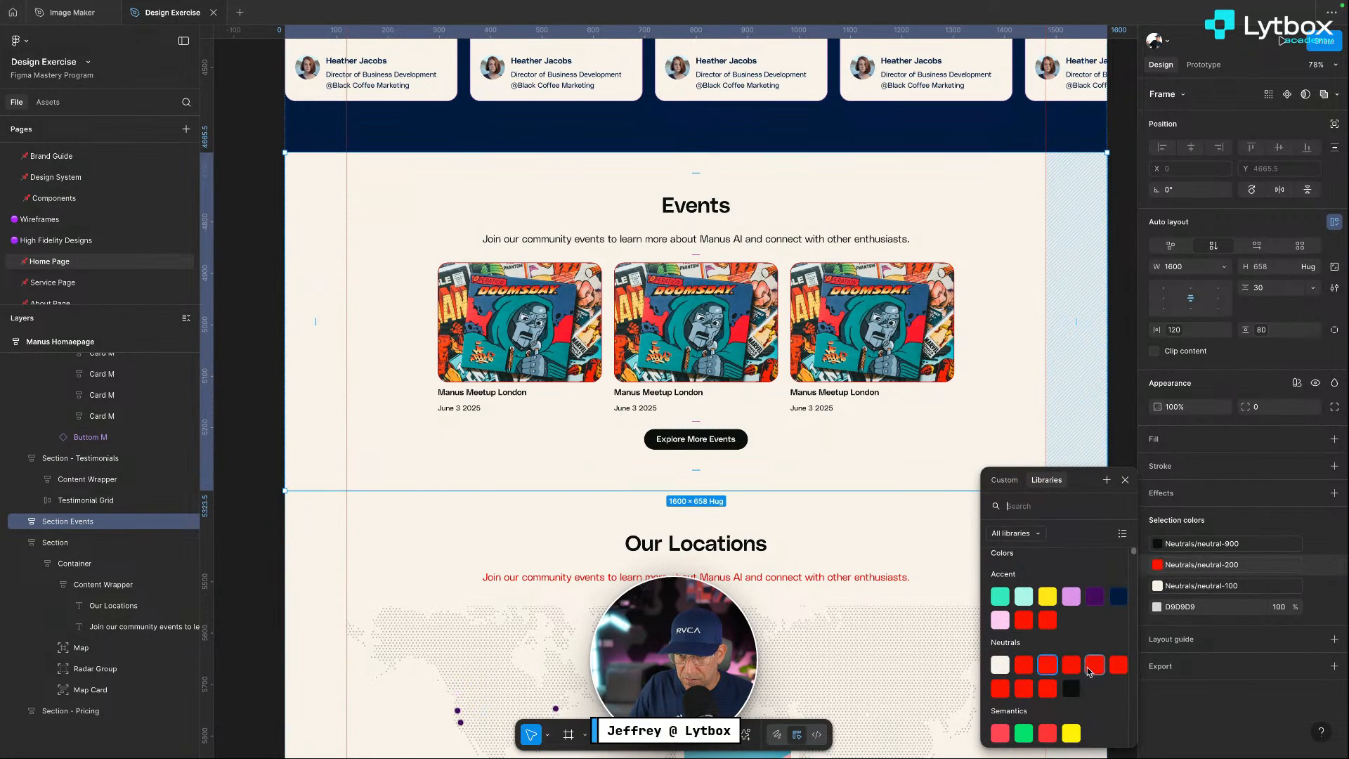
{"action": "left_click", "coordinate": [1118, 390]}
Add a linear gradient fill to the Events section, running diagonally from its upper right edge to its lower left corner
{"action": "left_click", "coordinate": [1054, 349]}
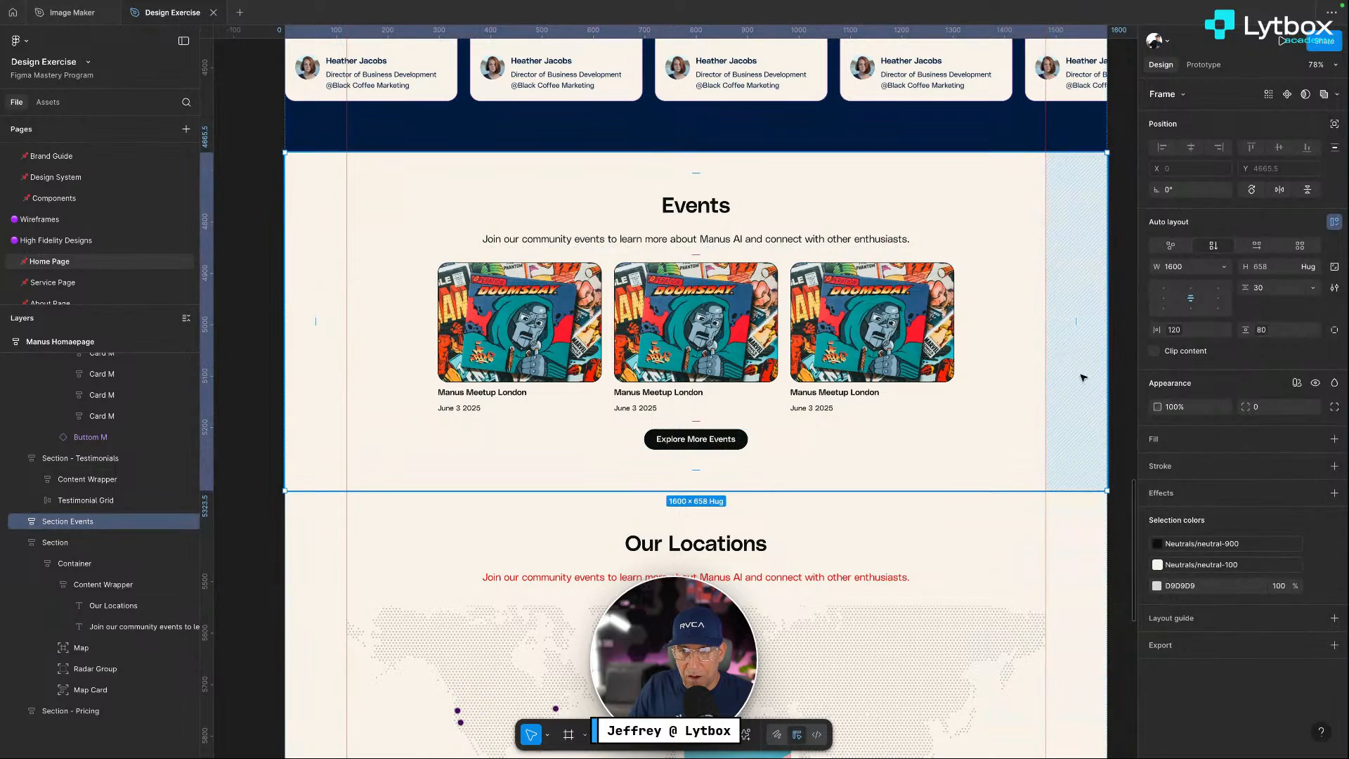
{"action": "left_click", "coordinate": [1316, 440]}
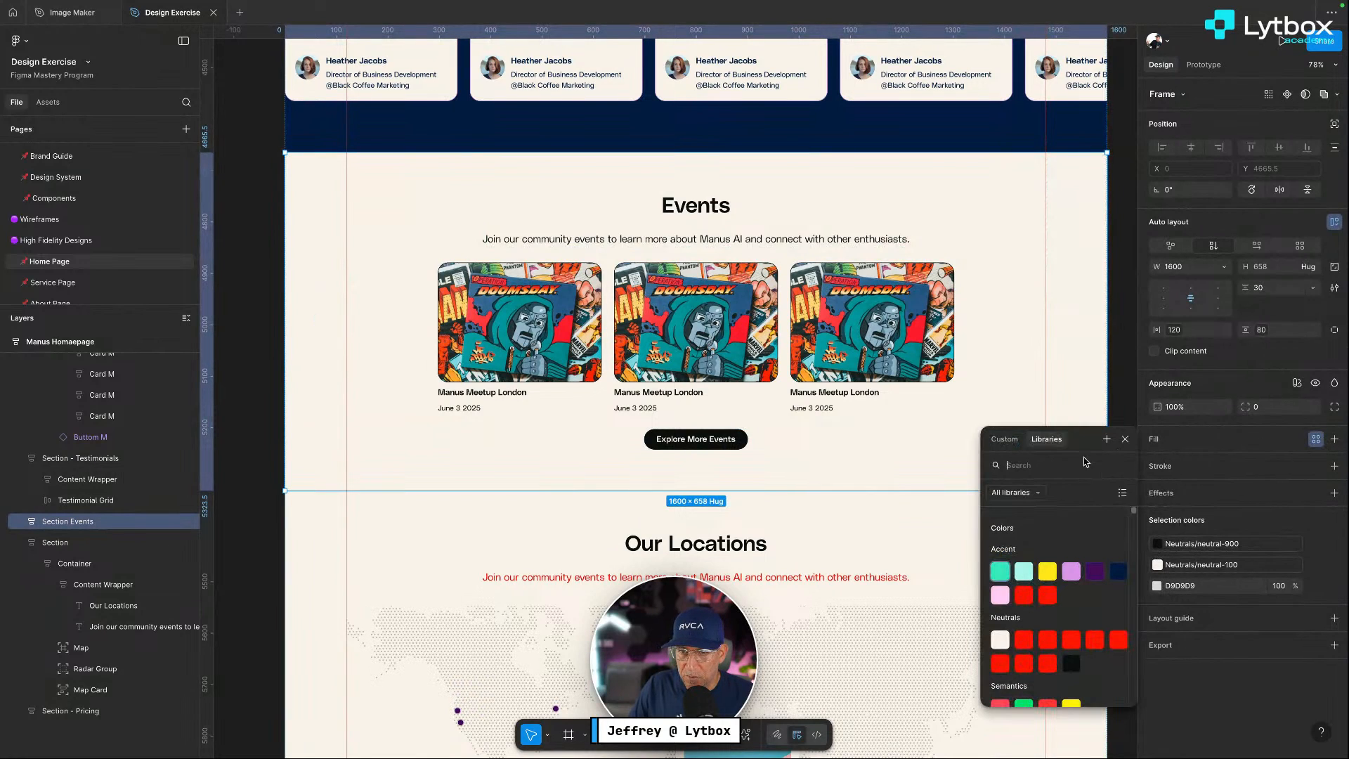
{"action": "left_click", "coordinate": [1020, 440]}
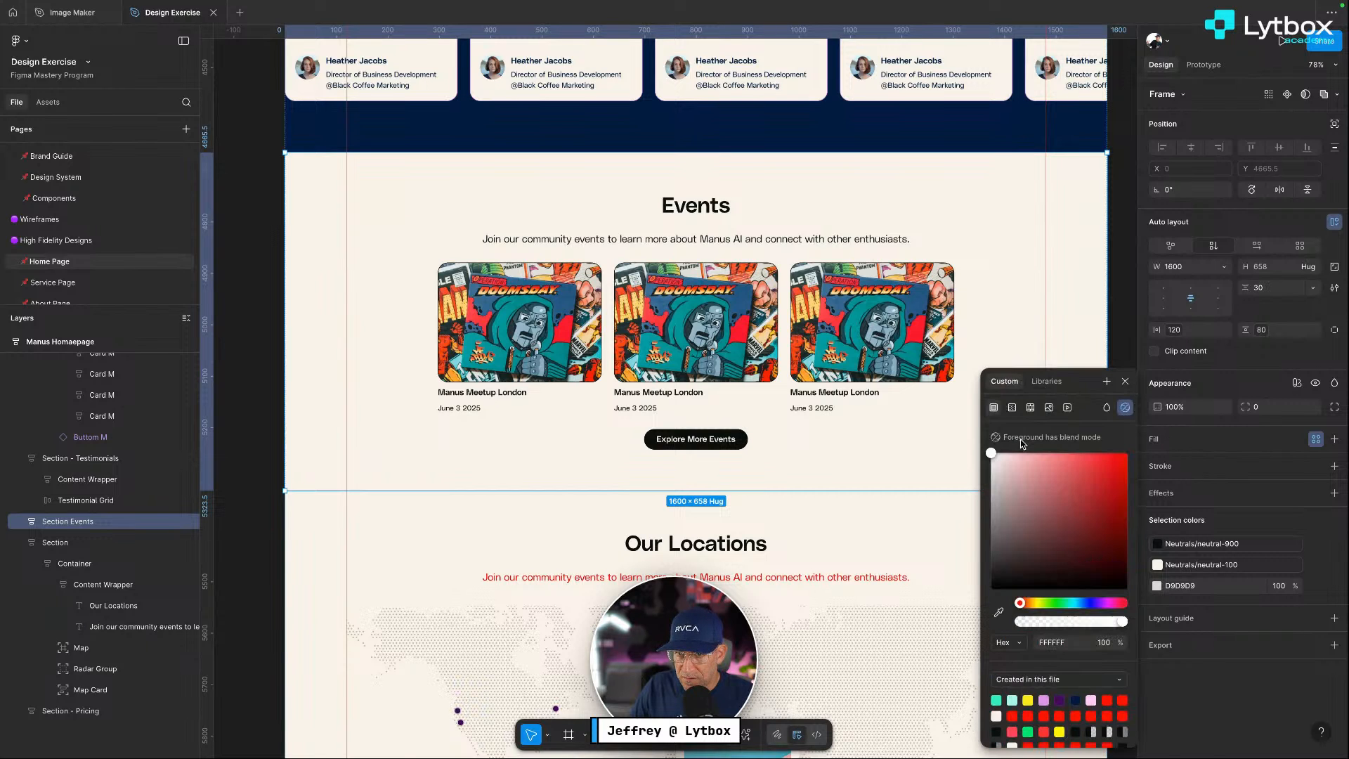
{"action": "left_click", "coordinate": [1012, 408]}
{"action": "mouse_move", "coordinate": [1077, 380]}
{"action": "left_mouse_down"}
{"action": "mouse_move", "coordinate": [1178, 410]}
{"action": "mouse_move", "coordinate": [1198, 453]}
{"action": "left_mouse_up"}
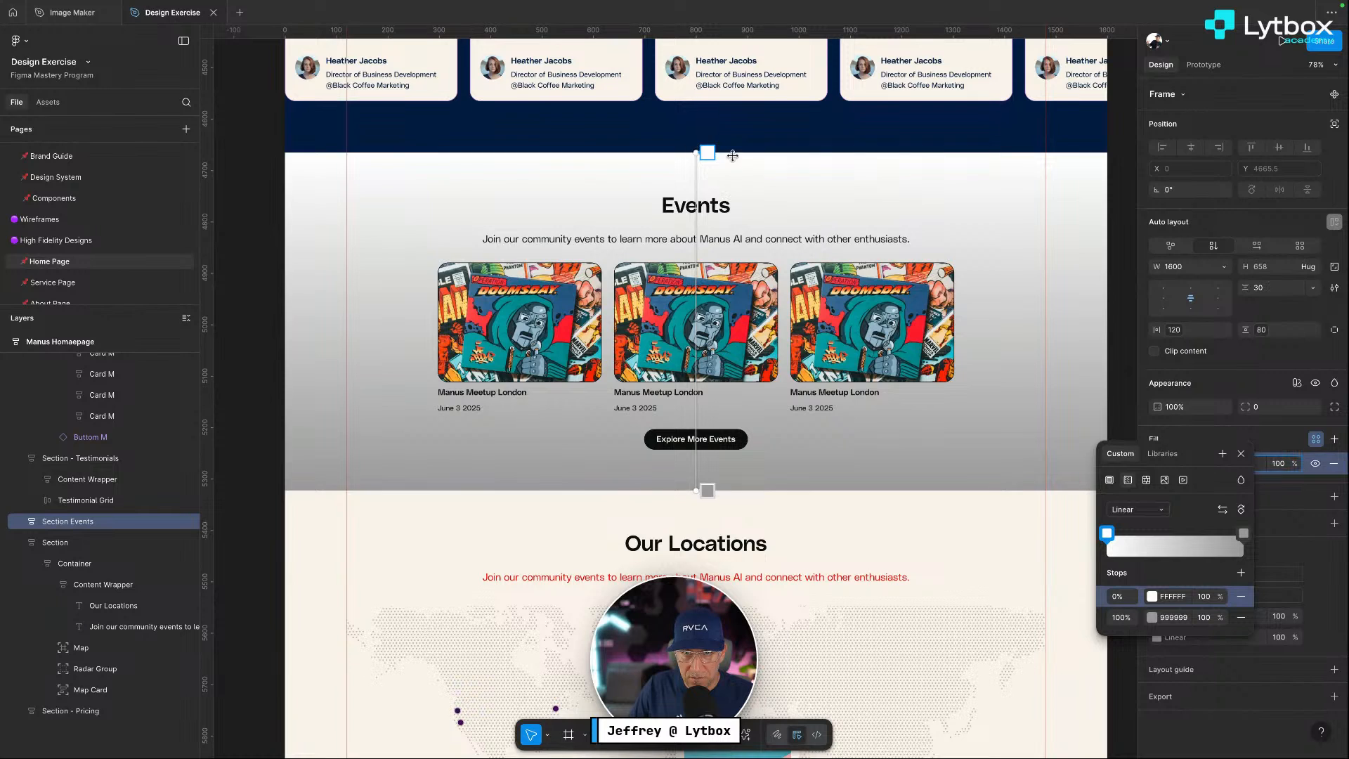
{"action": "left_click_drag", "start_coordinate": [691, 149], "coordinate": [939, 152]}
{"action": "left_click_drag", "start_coordinate": [700, 487], "coordinate": [295, 484]}
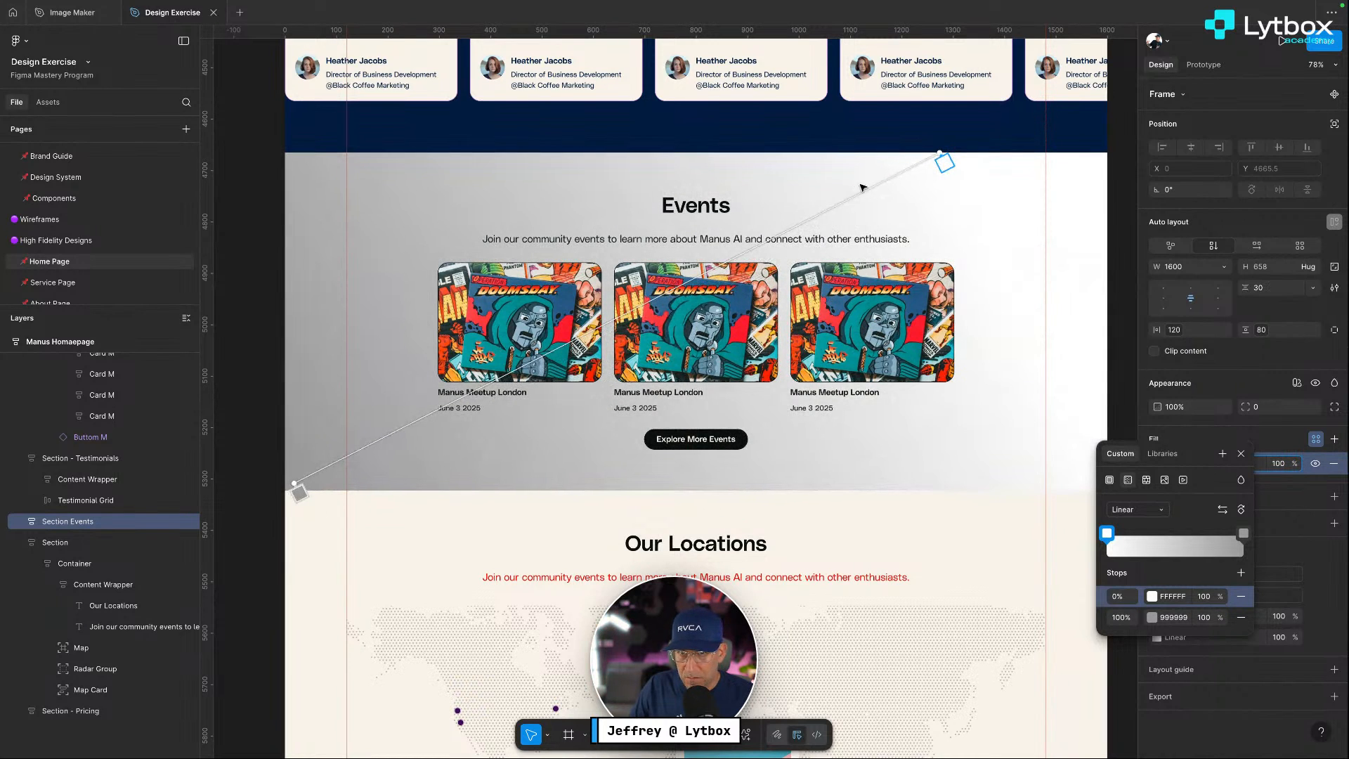
Set the Events gradient's 0% stop to light mint A8FDE8 and its 100% stop to green 33E8BA
{"action": "left_click", "coordinate": [1152, 597]}
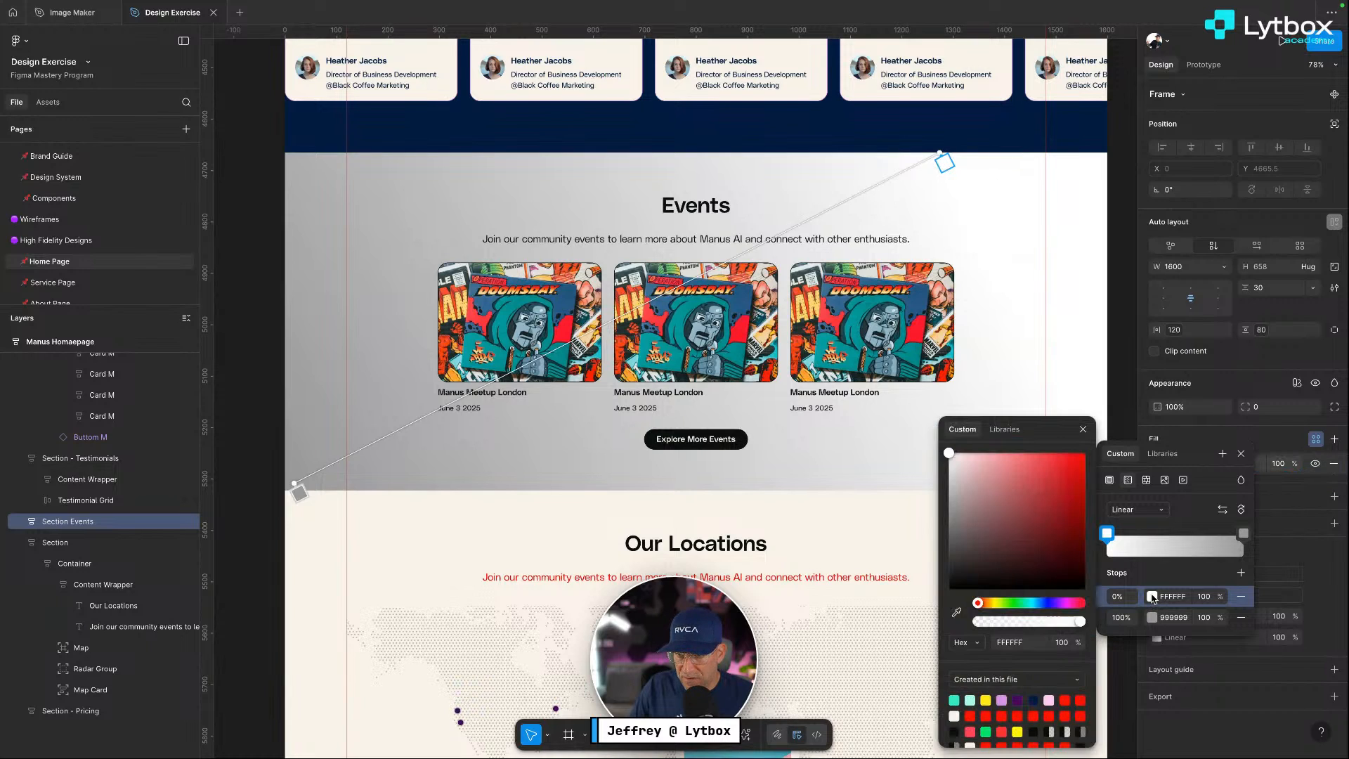
{"action": "left_click", "coordinate": [970, 698]}
{"action": "left_click", "coordinate": [298, 493]}
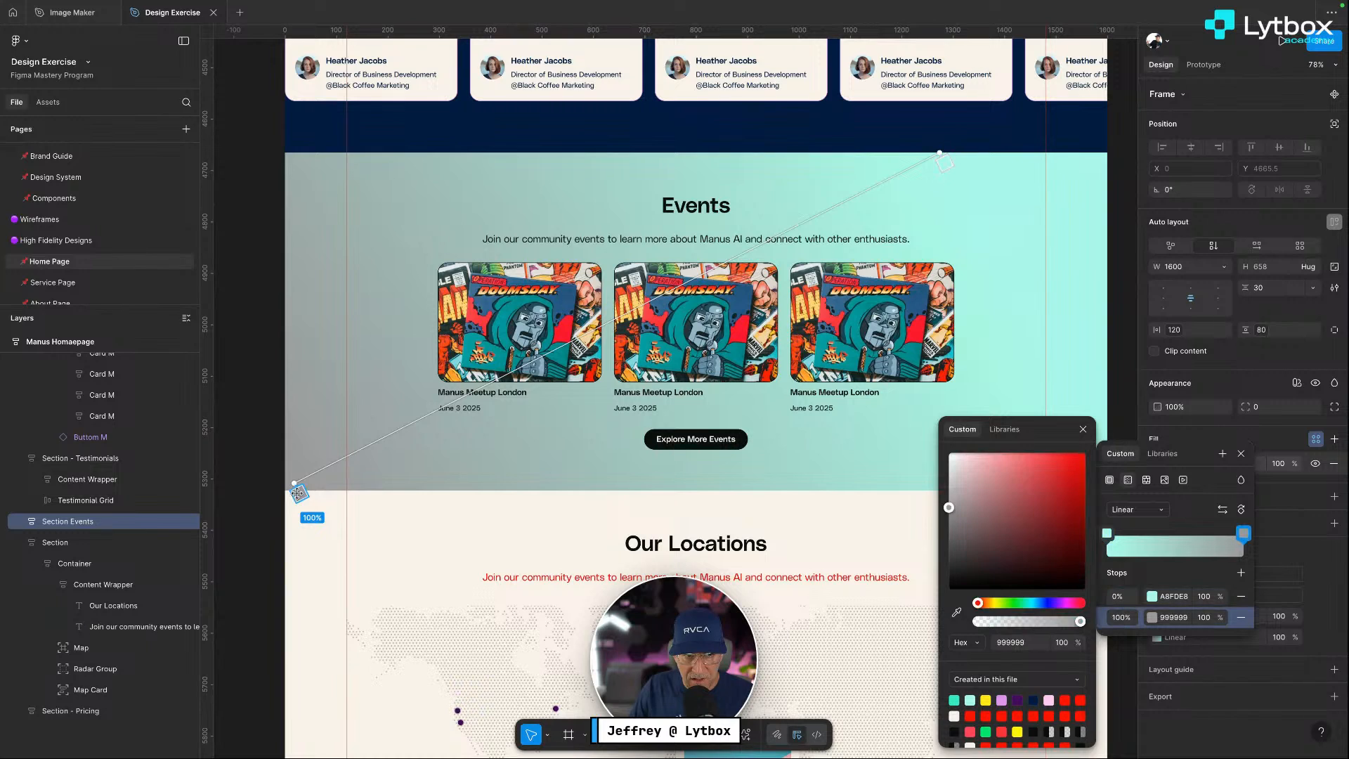
{"action": "left_click", "coordinate": [954, 699]}
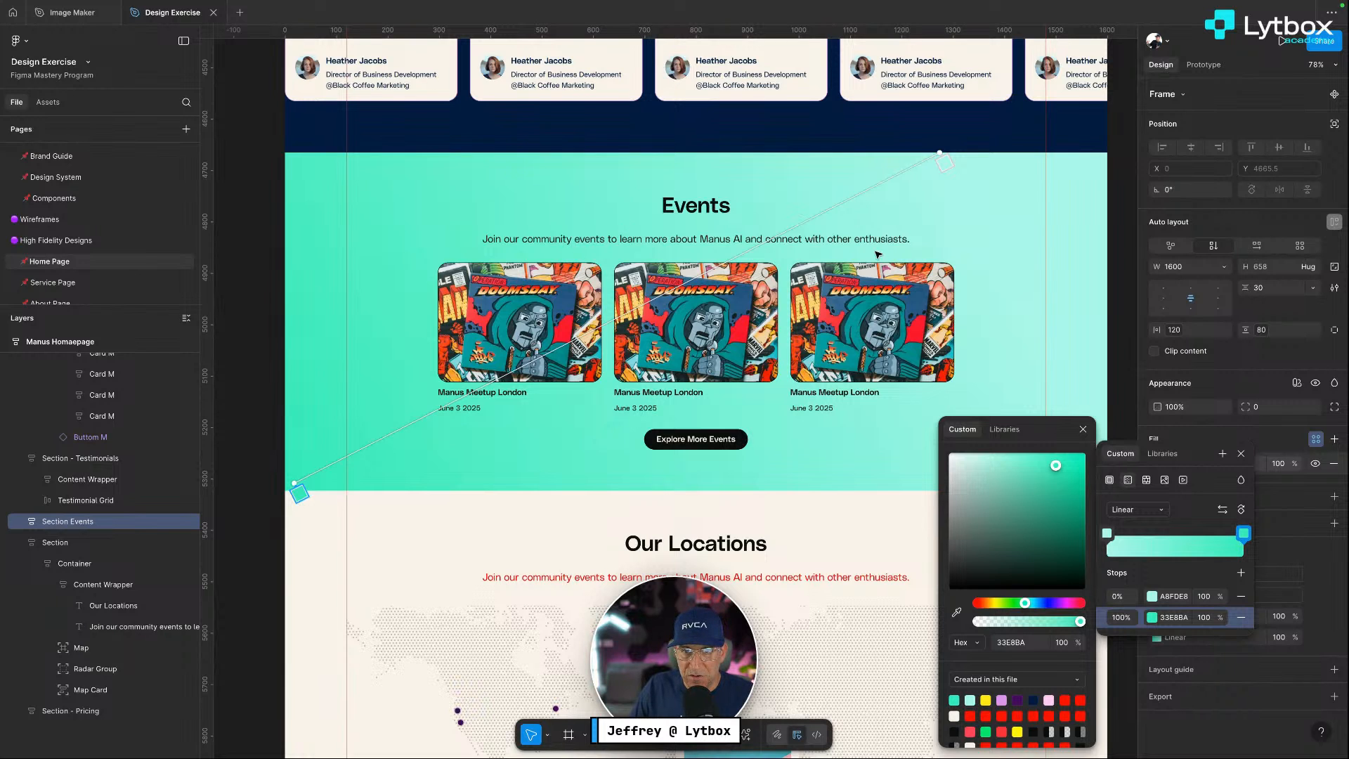
{"action": "left_click", "coordinate": [759, 513]}
{"action": "left_click", "coordinate": [760, 514]}
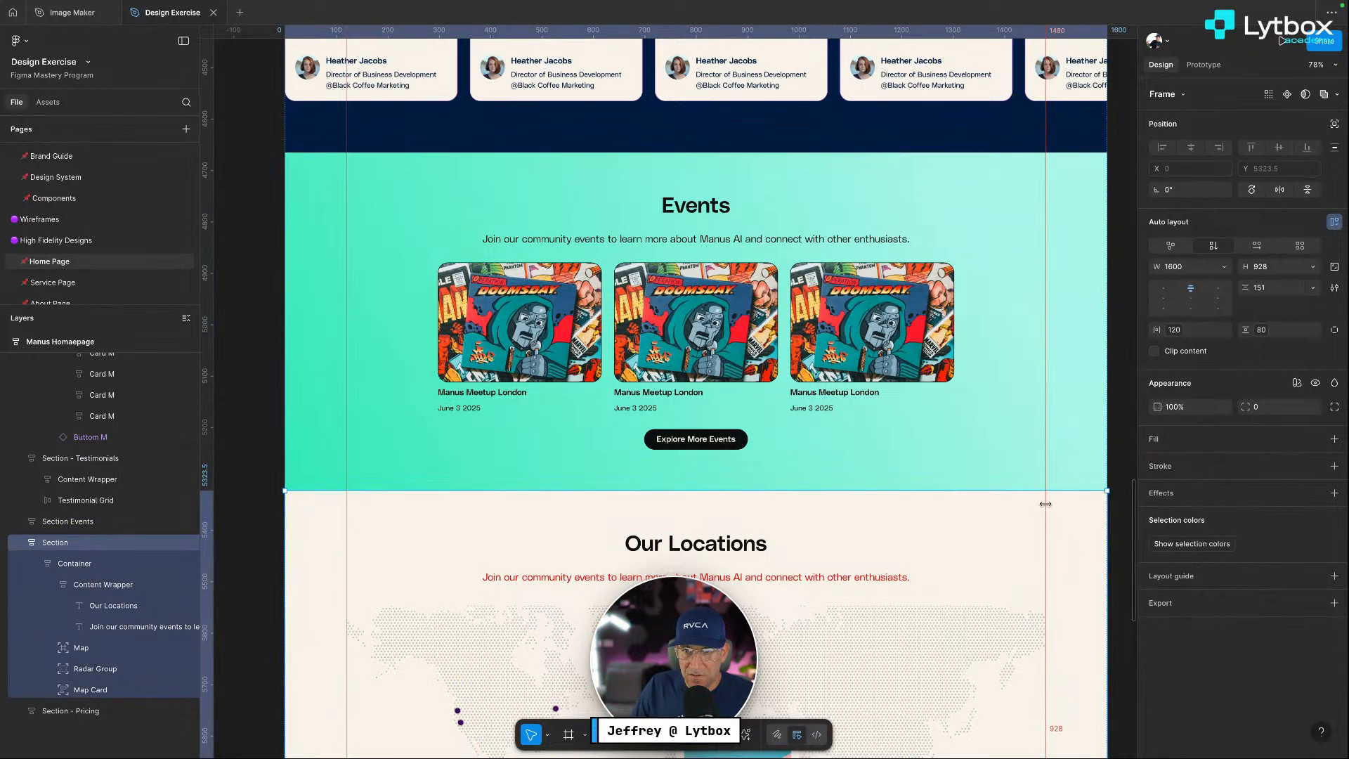
{"action": "left_click", "coordinate": [1012, 463]}
{"action": "scroll", "coordinate": [897, 482], "scroll_direction": "down", "scroll_amount": 3}
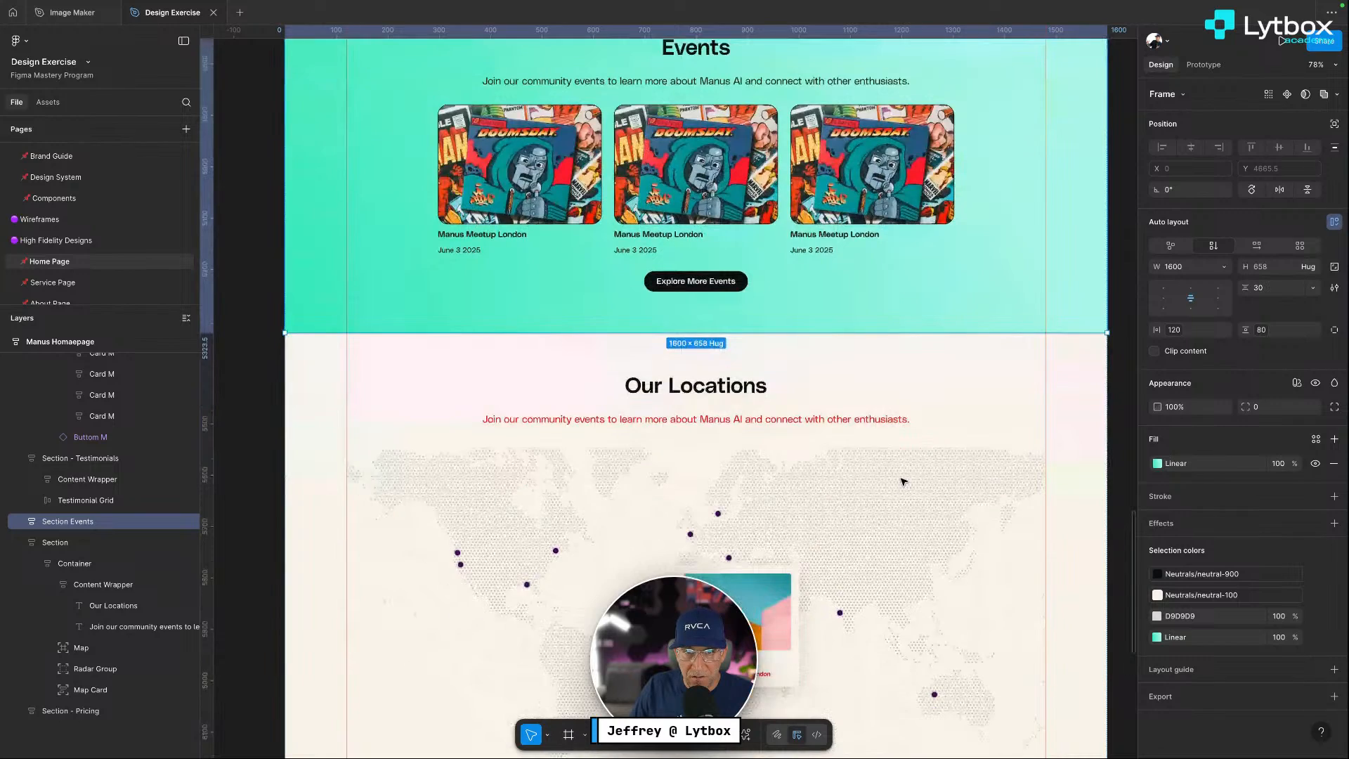
{"action": "scroll", "coordinate": [786, 340], "scroll_direction": "up", "scroll_amount": 5}
{"action": "scroll", "coordinate": [786, 340], "scroll_direction": "down", "scroll_amount": 3}
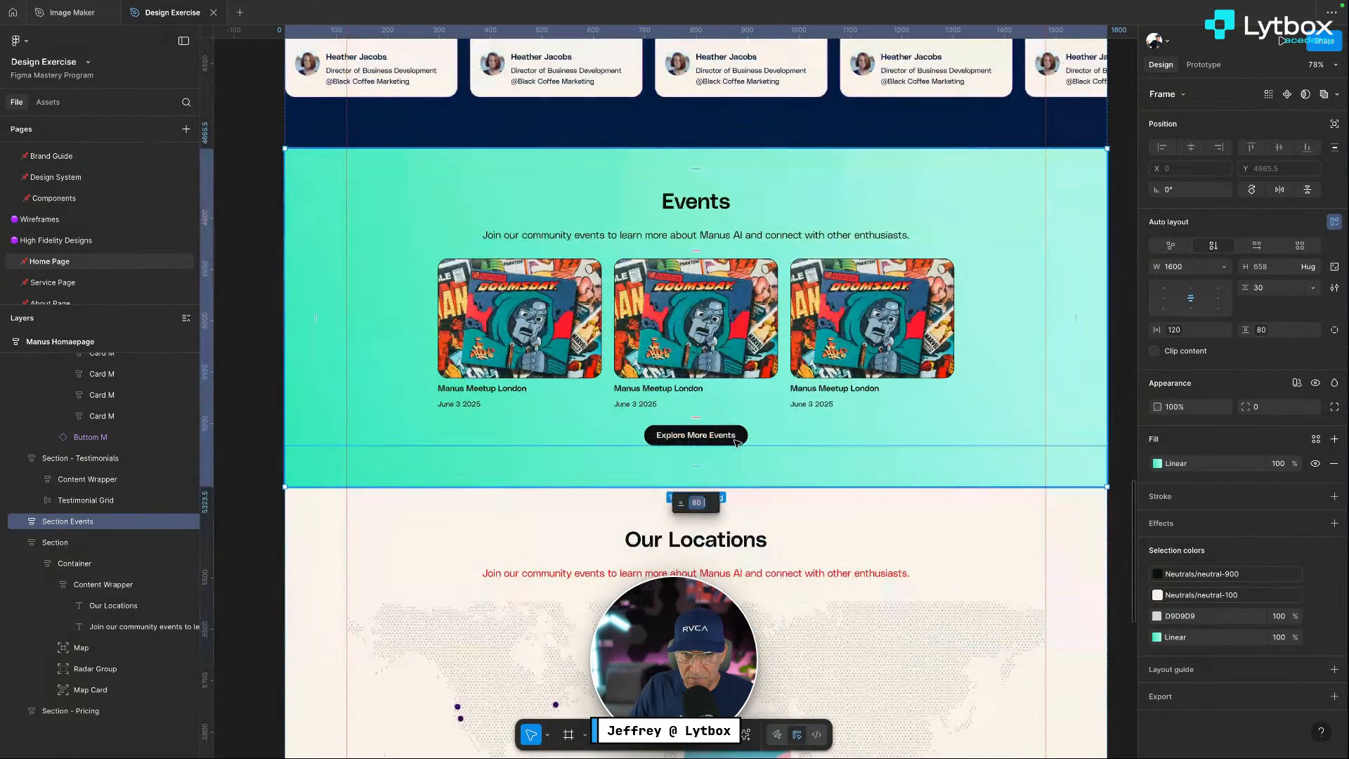
Set the fill of the "Explore More Events" button to Accent/accent-600
{"action": "left_click", "coordinate": [741, 436]}
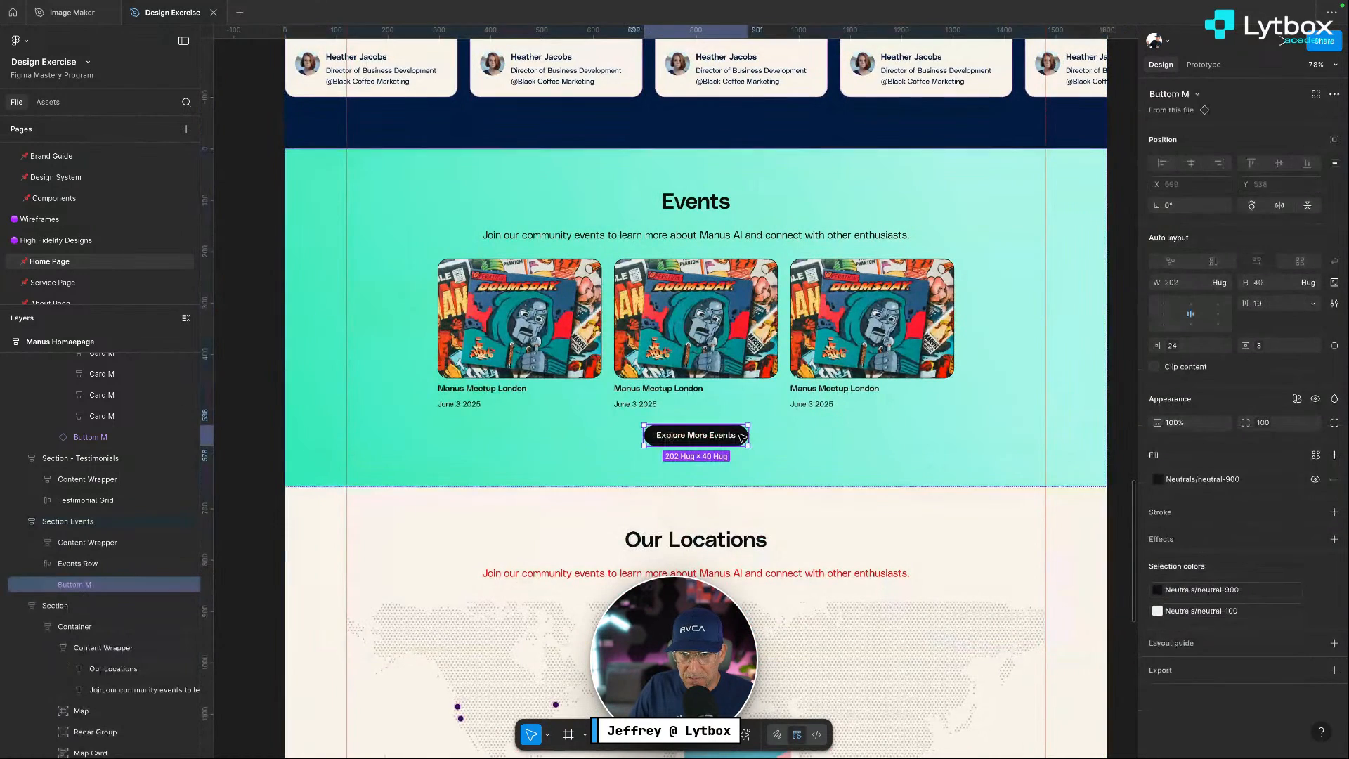
{"action": "left_click", "coordinate": [1157, 479]}
{"action": "left_click", "coordinate": [1117, 572]}
{"action": "scroll", "coordinate": [713, 175], "scroll_direction": "down", "scroll_amount": 1}
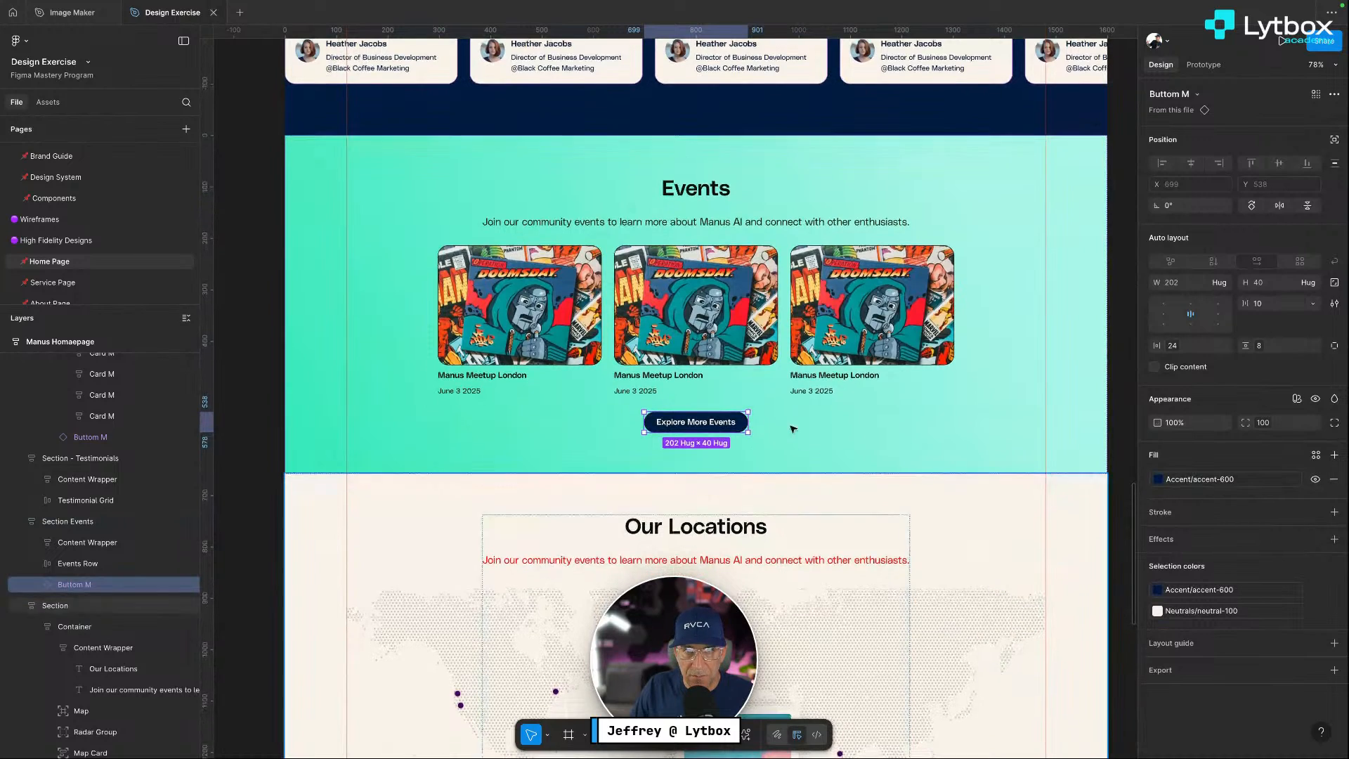
Review the homepage's colored sections from the video section through use cases and testimonials to the locations map
{"action": "scroll", "coordinate": [713, 175], "scroll_direction": "down", "scroll_amount": 6}
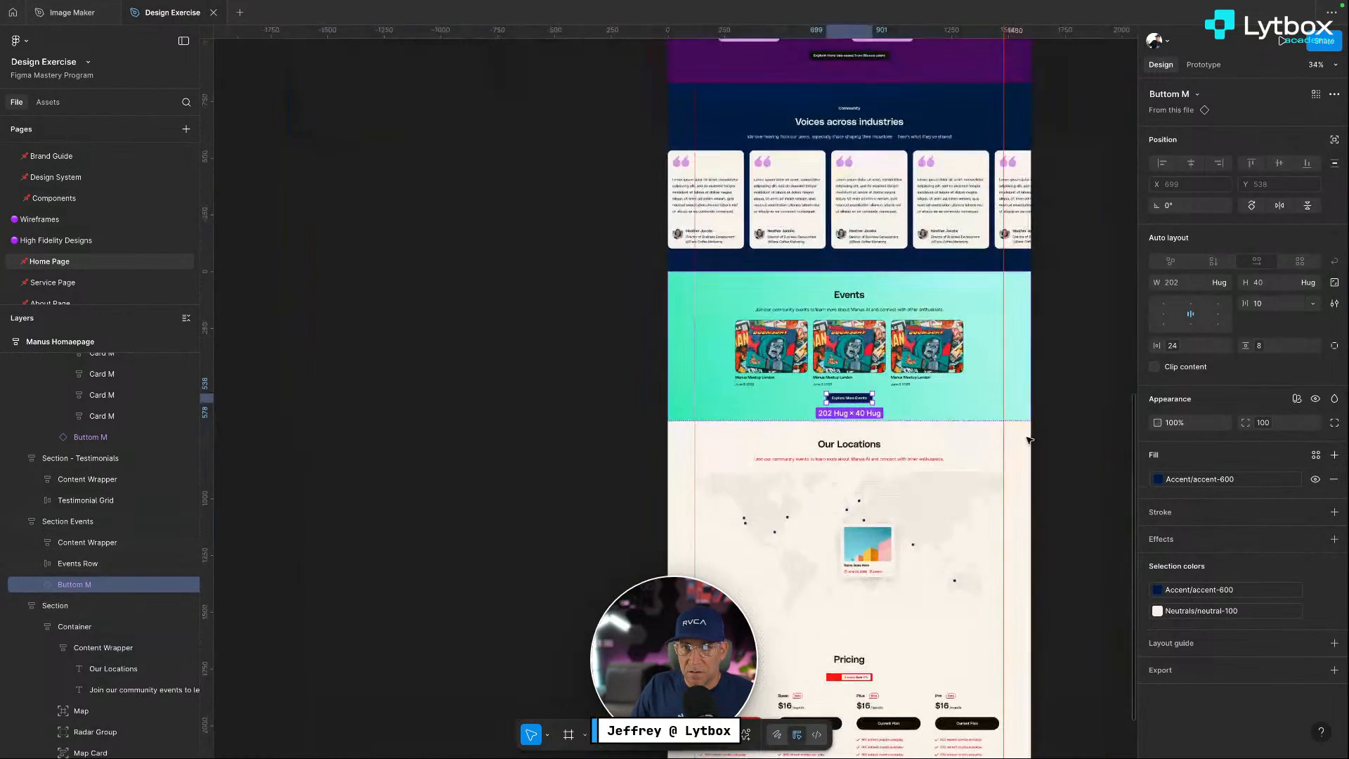
{"action": "scroll", "coordinate": [1001, 494], "scroll_direction": "up", "scroll_amount": 15}
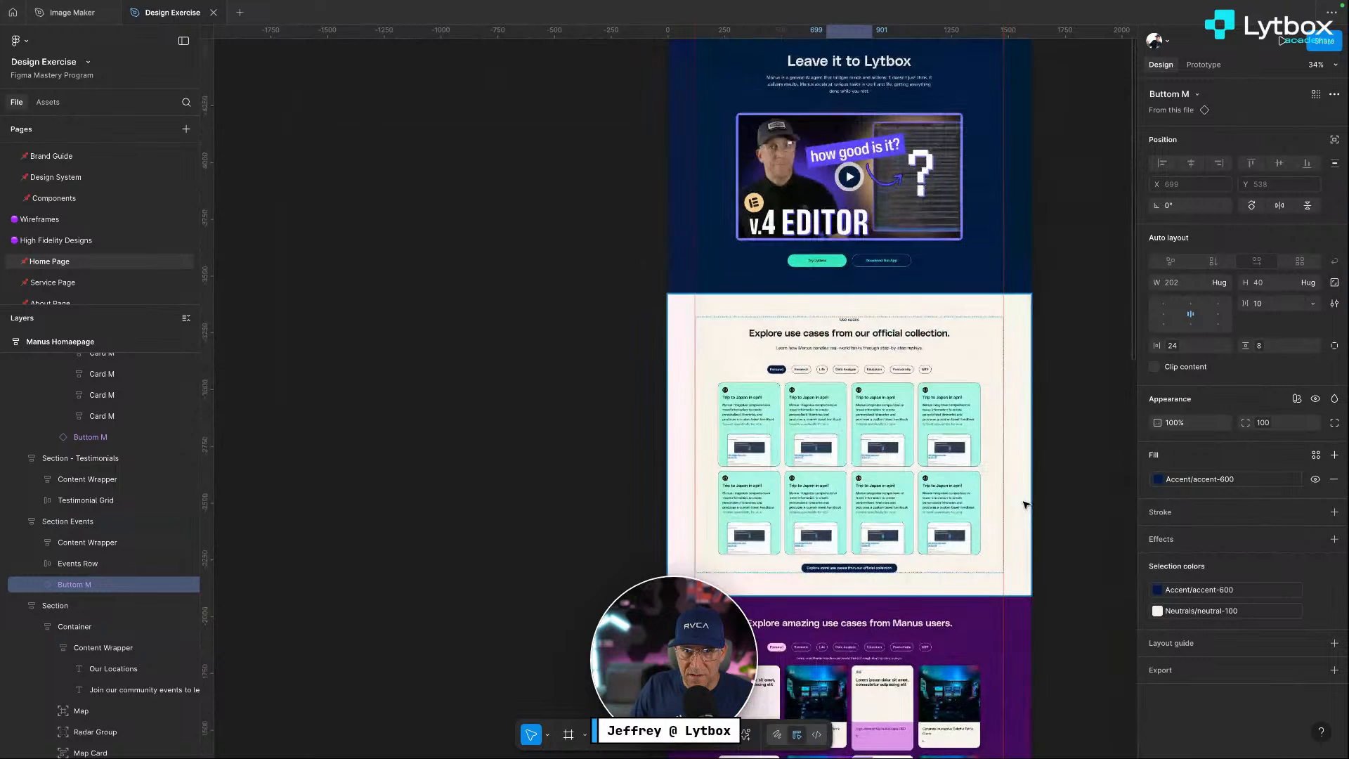
{"action": "scroll", "coordinate": [1025, 505], "scroll_direction": "down", "scroll_amount": 12}
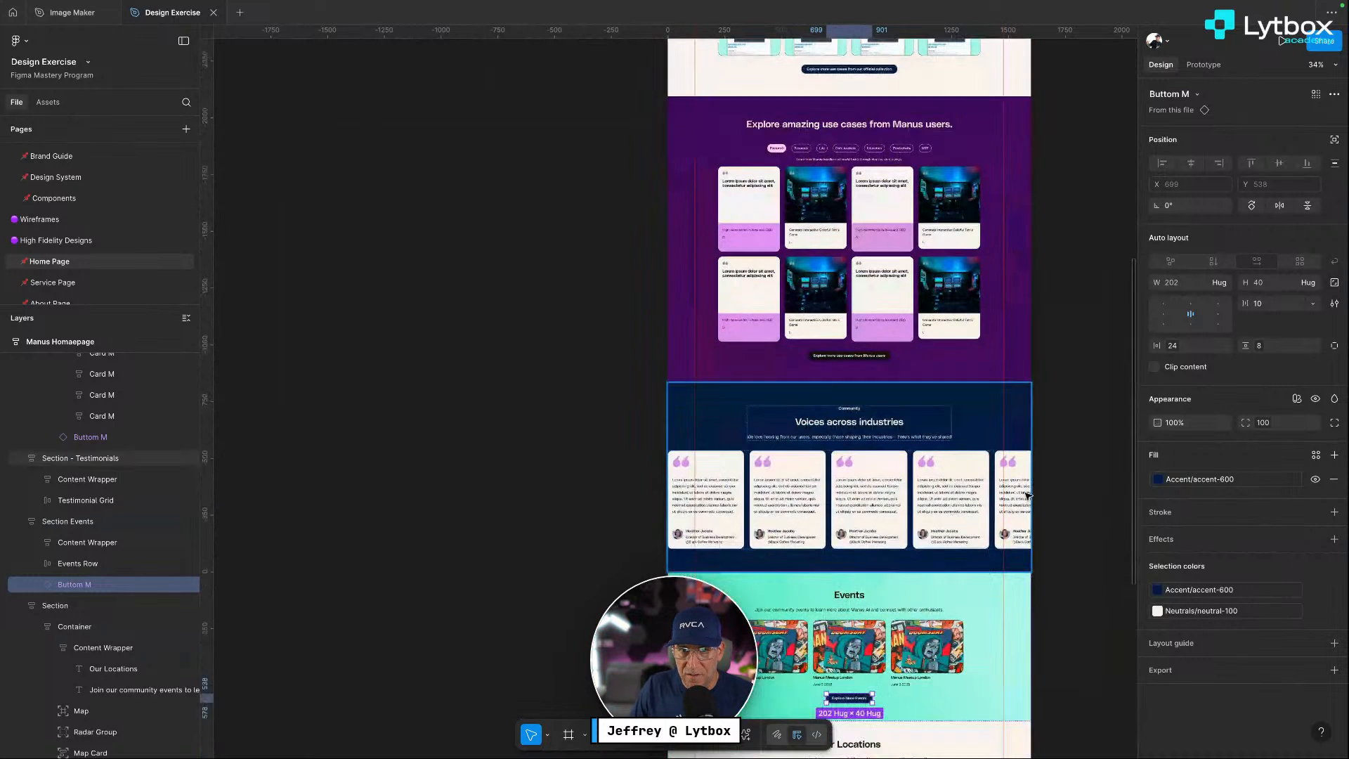
{"action": "scroll", "coordinate": [1011, 467], "scroll_direction": "right", "scroll_amount": 3}
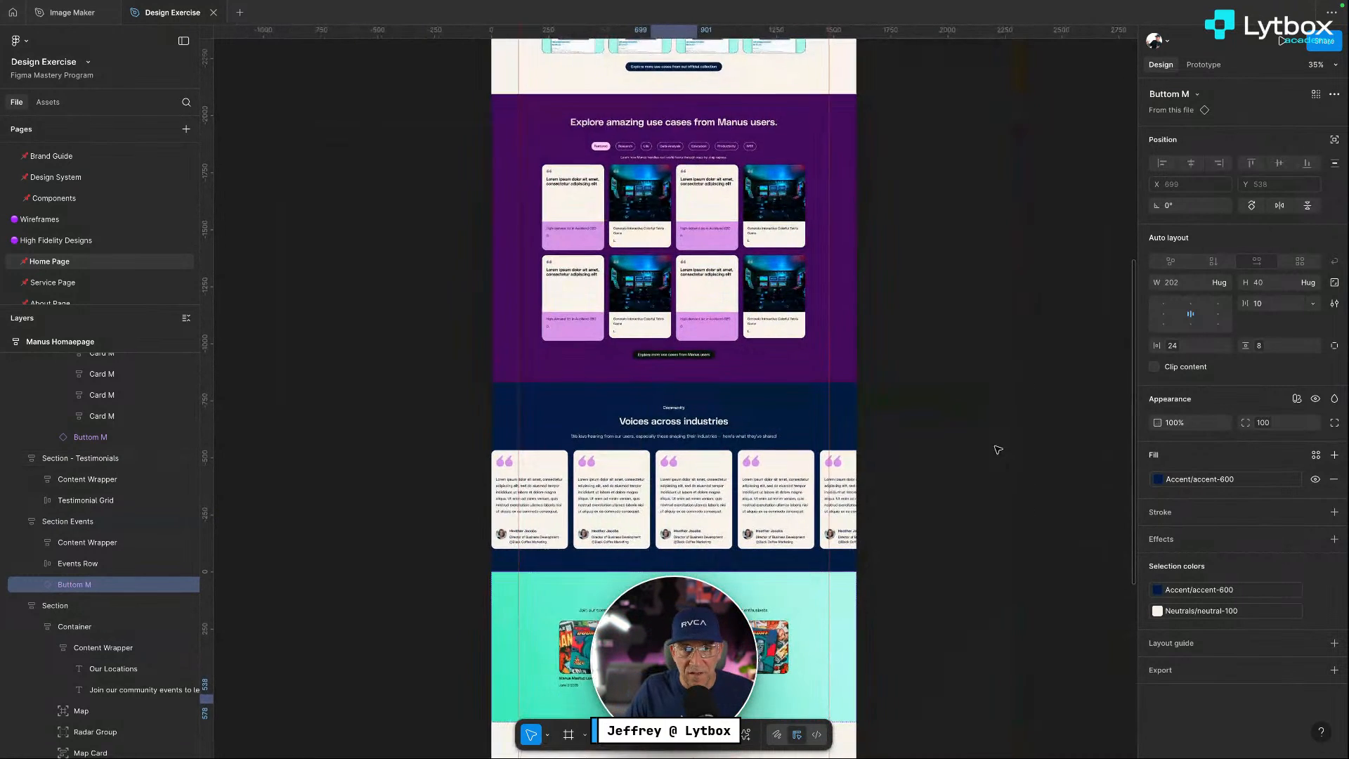
{"action": "scroll", "coordinate": [993, 446], "scroll_direction": "up", "scroll_amount": 2}
{"action": "scroll", "coordinate": [962, 453], "scroll_direction": "up", "scroll_amount": 1}
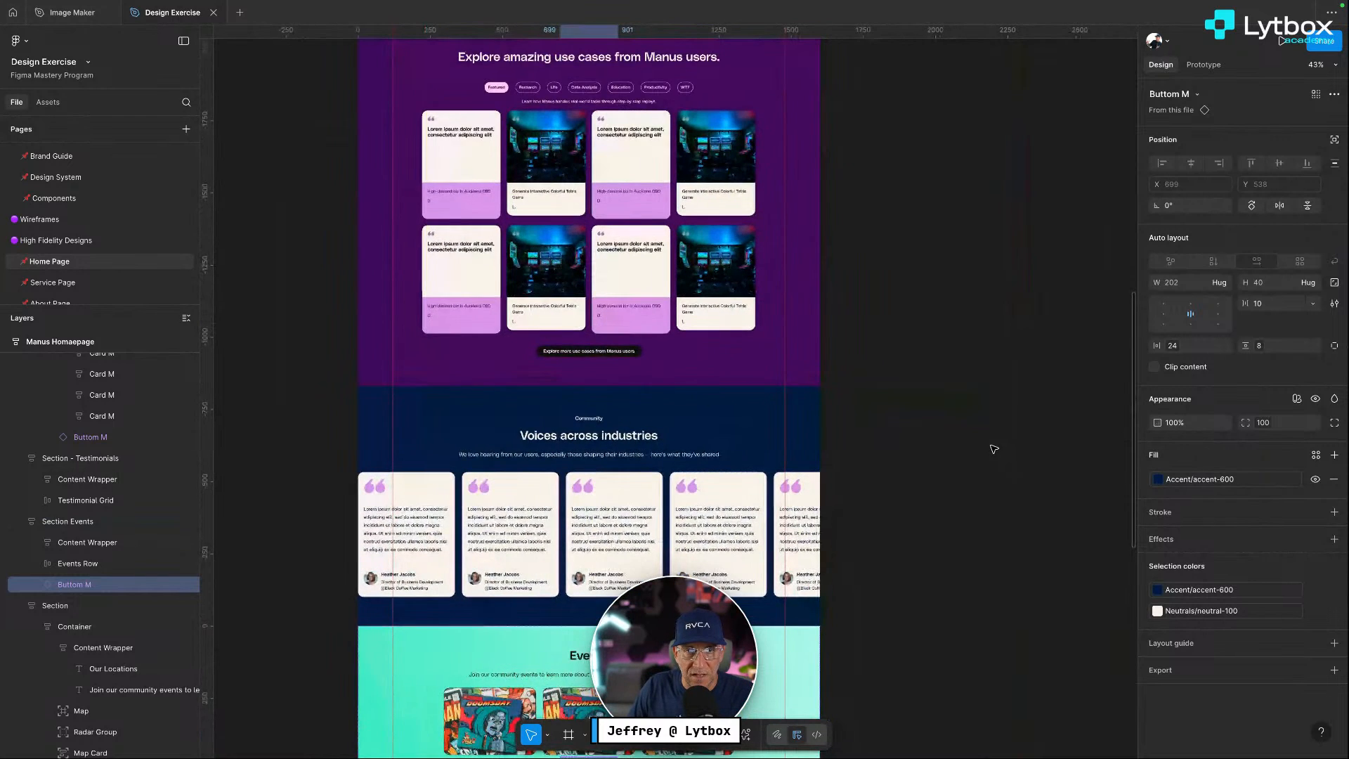
{"action": "scroll", "coordinate": [948, 456], "scroll_direction": "up", "scroll_amount": 4}
{"action": "scroll", "coordinate": [949, 455], "scroll_direction": "down", "scroll_amount": 10}
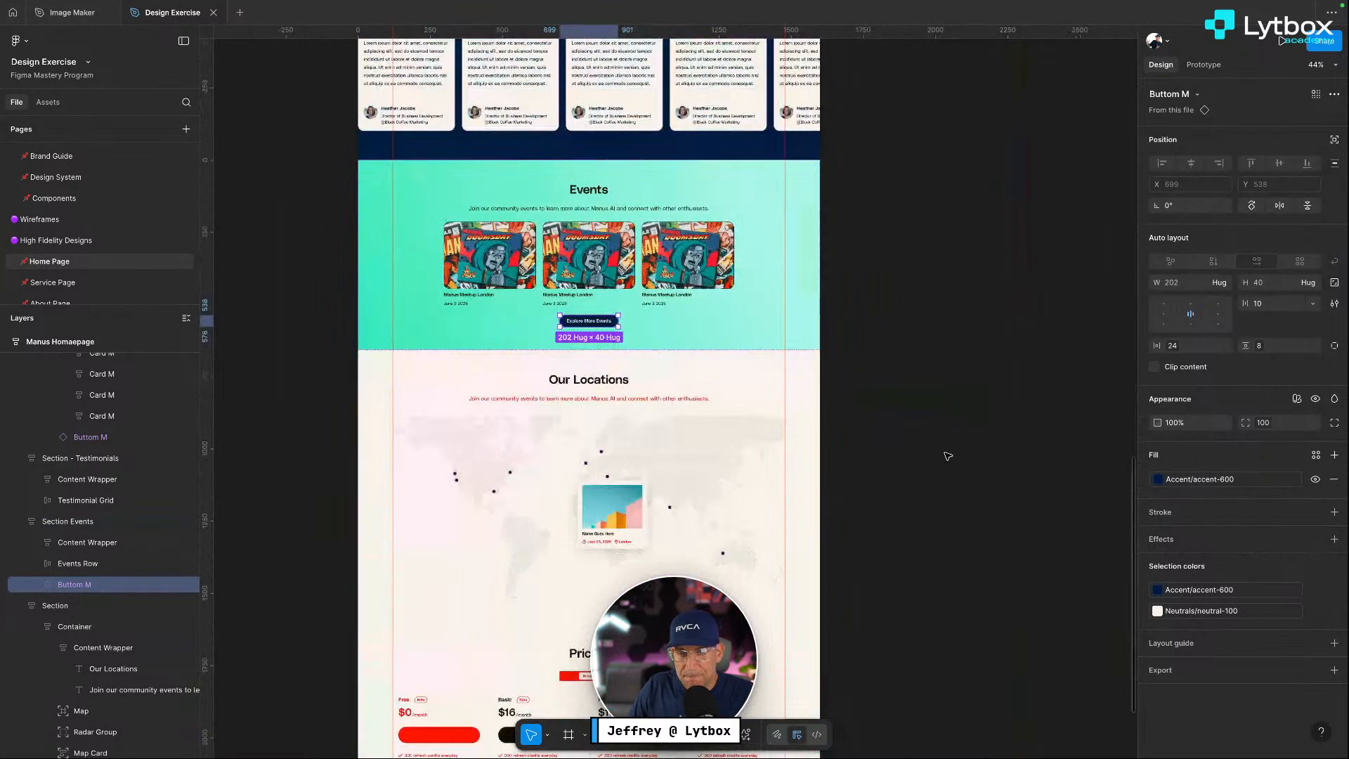
Replace Neutrals/neutral-600, neutral-300 and neutral-400 in the Pricing section with Neutrals/neutral-900
{"action": "scroll", "coordinate": [947, 456], "scroll_direction": "down", "scroll_amount": 5}
{"action": "scroll", "coordinate": [948, 456], "scroll_direction": "left", "scroll_amount": 2}
{"action": "left_click", "coordinate": [787, 241]}
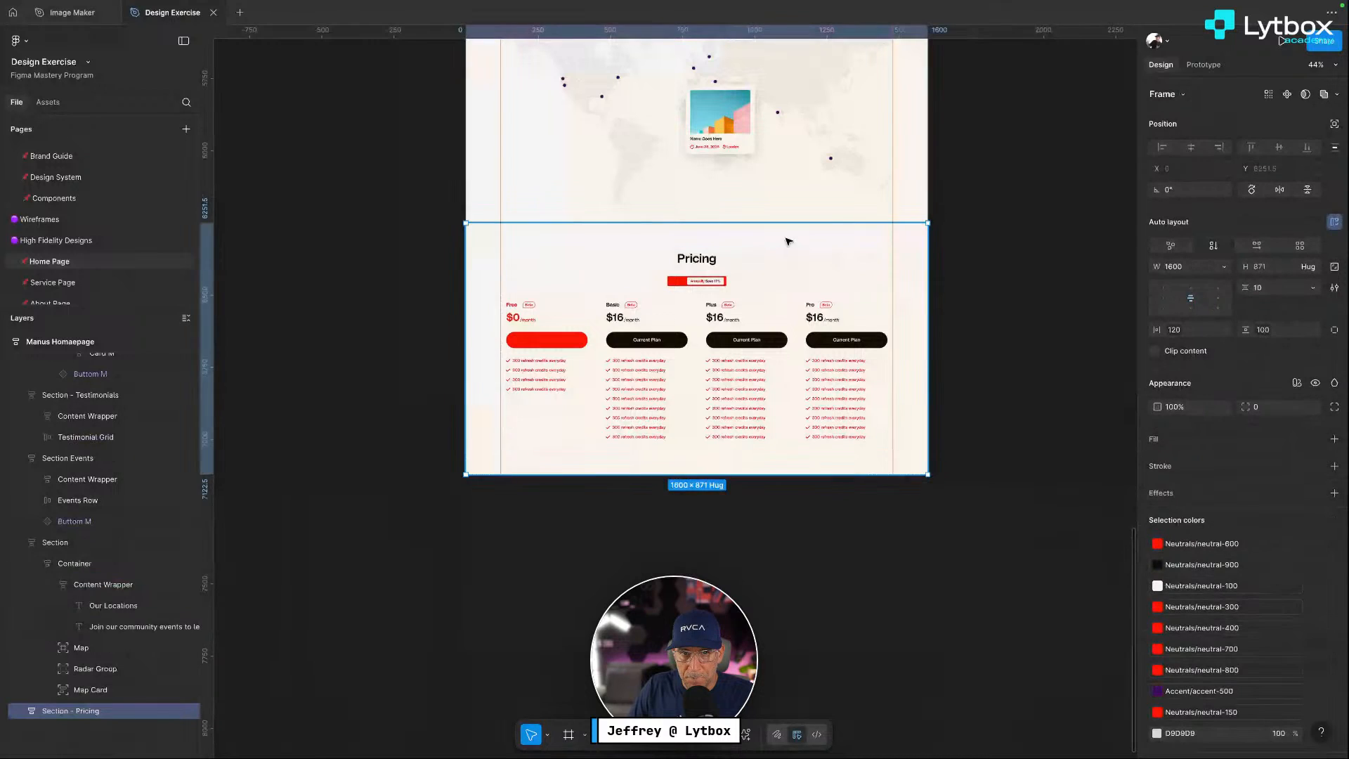
{"action": "left_click", "coordinate": [1157, 543]}
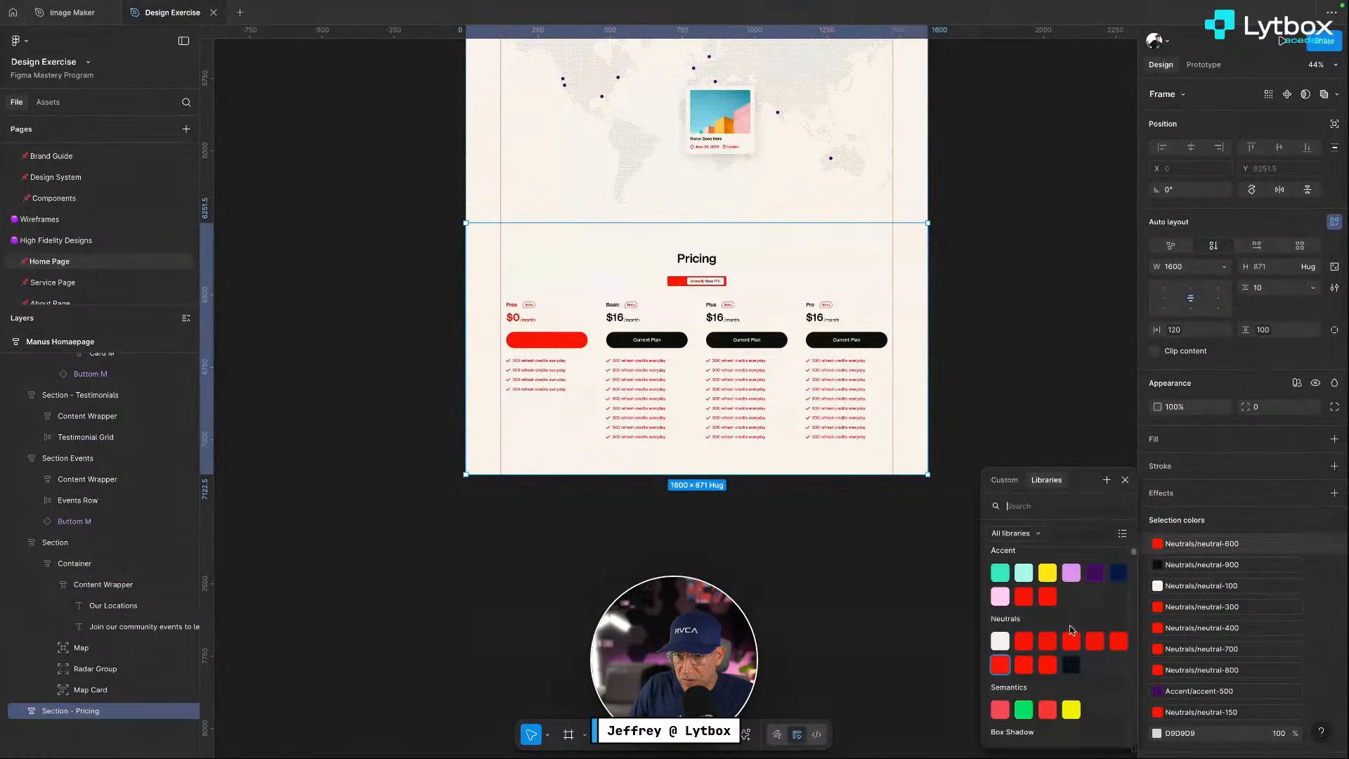
{"action": "left_click", "coordinate": [1072, 666]}
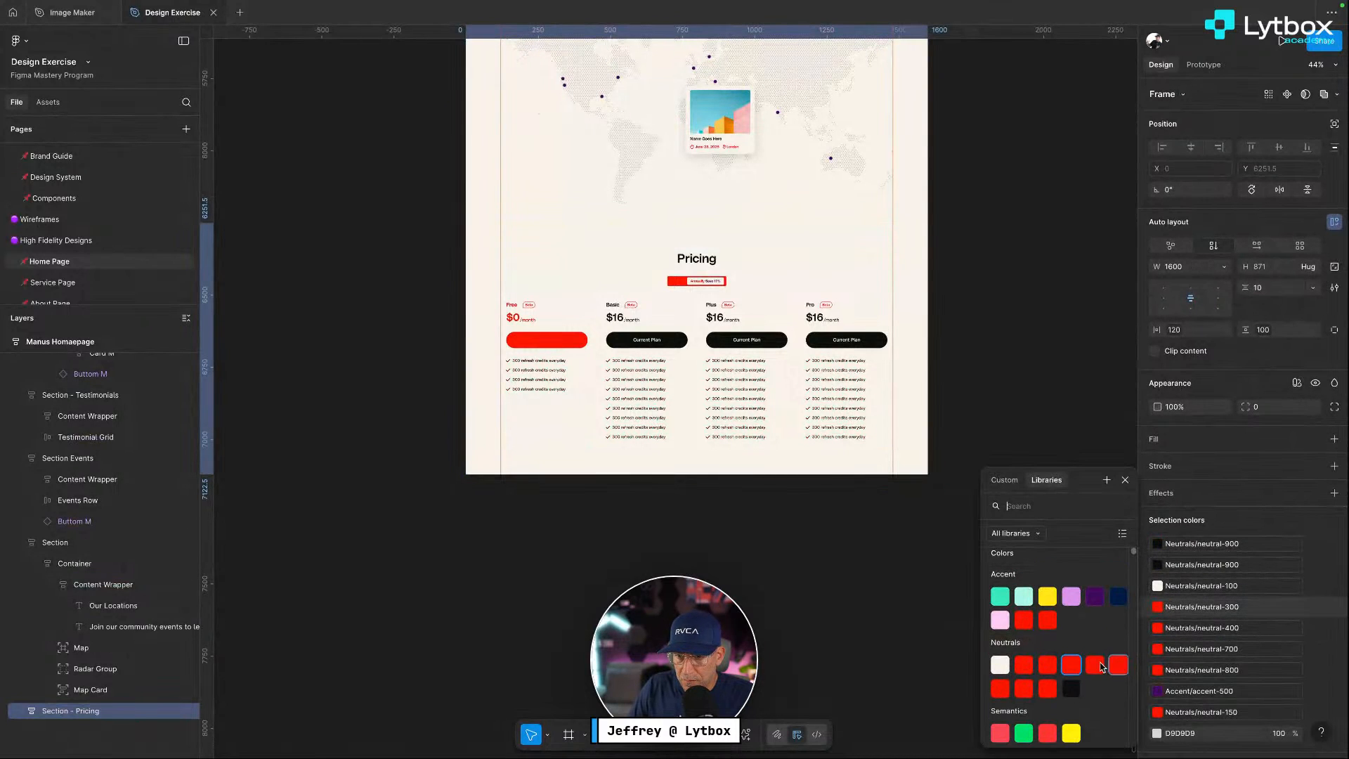
{"action": "left_click", "coordinate": [1072, 687]}
{"action": "left_click", "coordinate": [1157, 627]}
{"action": "left_click", "coordinate": [1070, 688]}
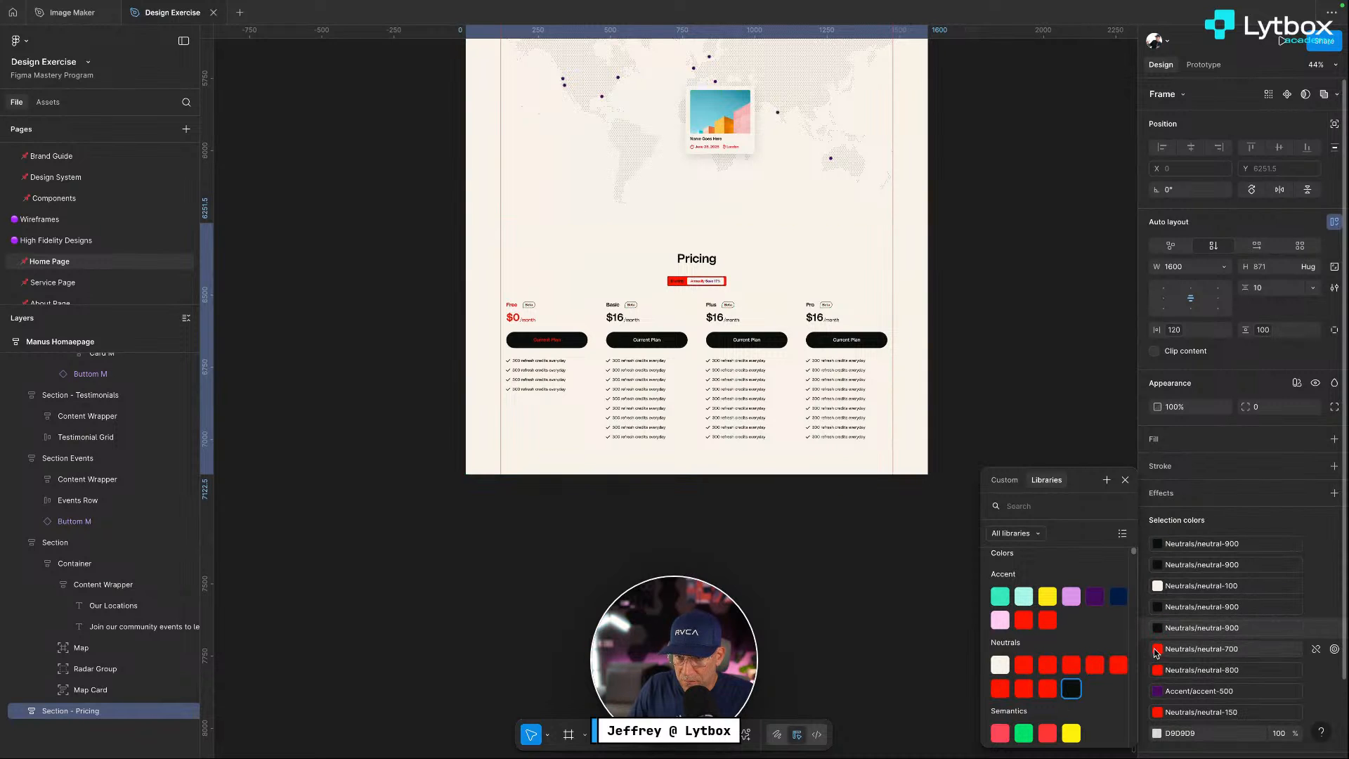
Replace Neutrals/neutral-700, neutral-800 and neutral-150 in the Pricing section with Neutrals/neutral-900
{"action": "left_click", "coordinate": [1155, 652]}
{"action": "left_click", "coordinate": [1071, 664]}
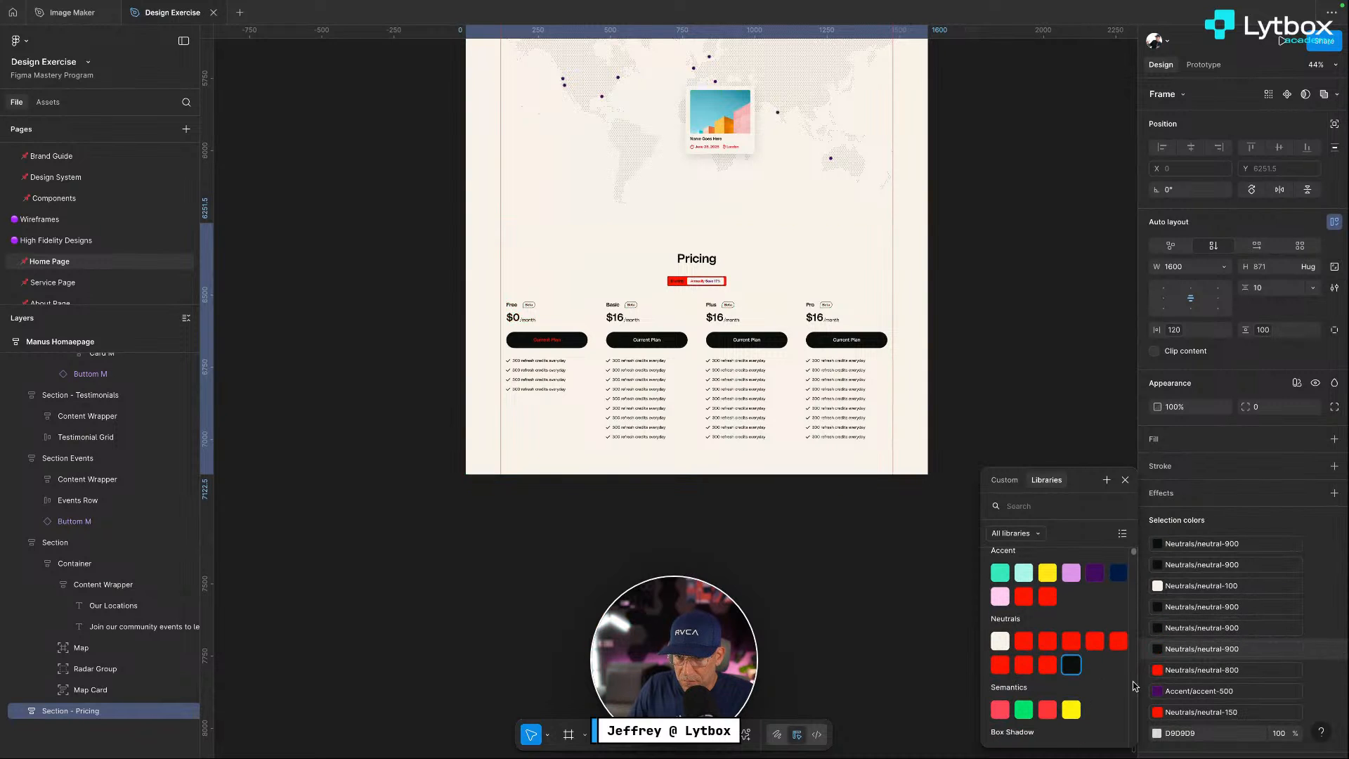
{"action": "left_click", "coordinate": [1071, 666]}
{"action": "left_click", "coordinate": [1156, 711]}
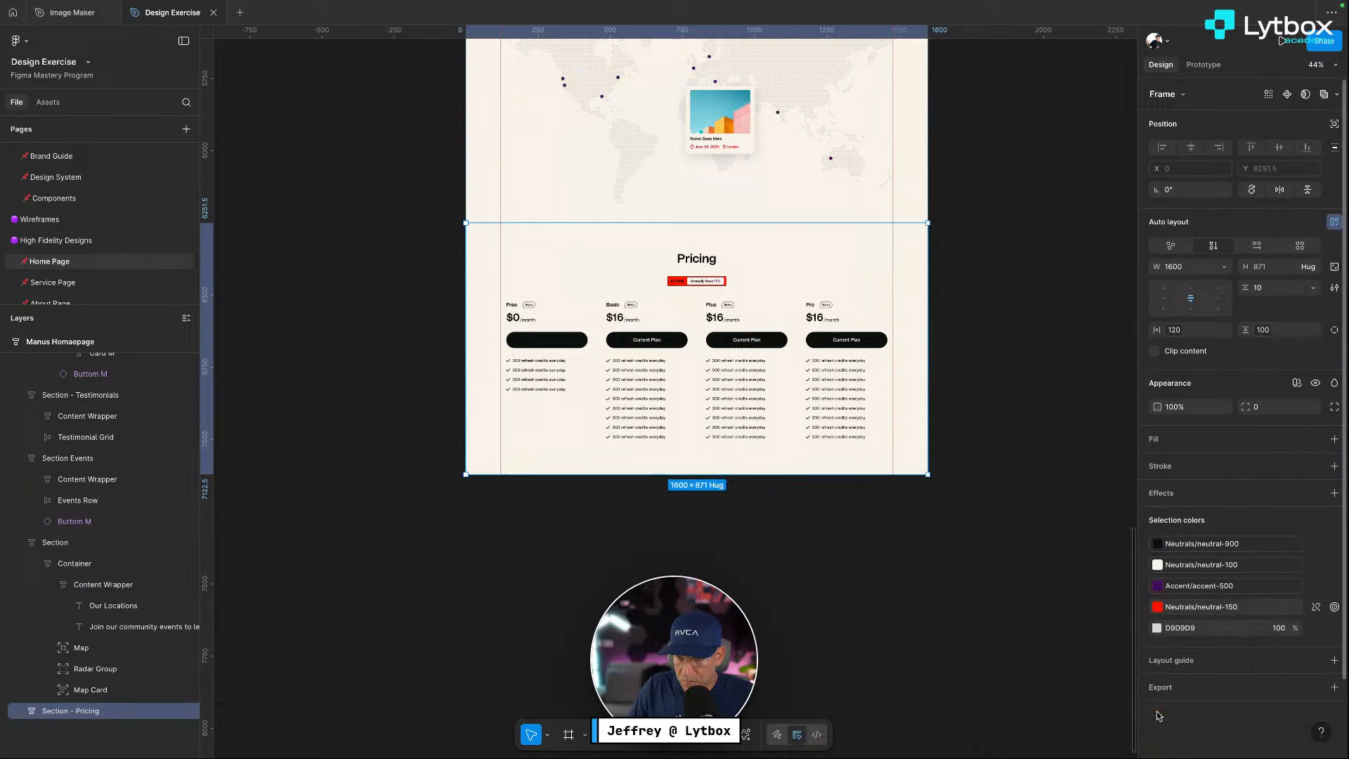
{"action": "left_click", "coordinate": [1157, 606]}
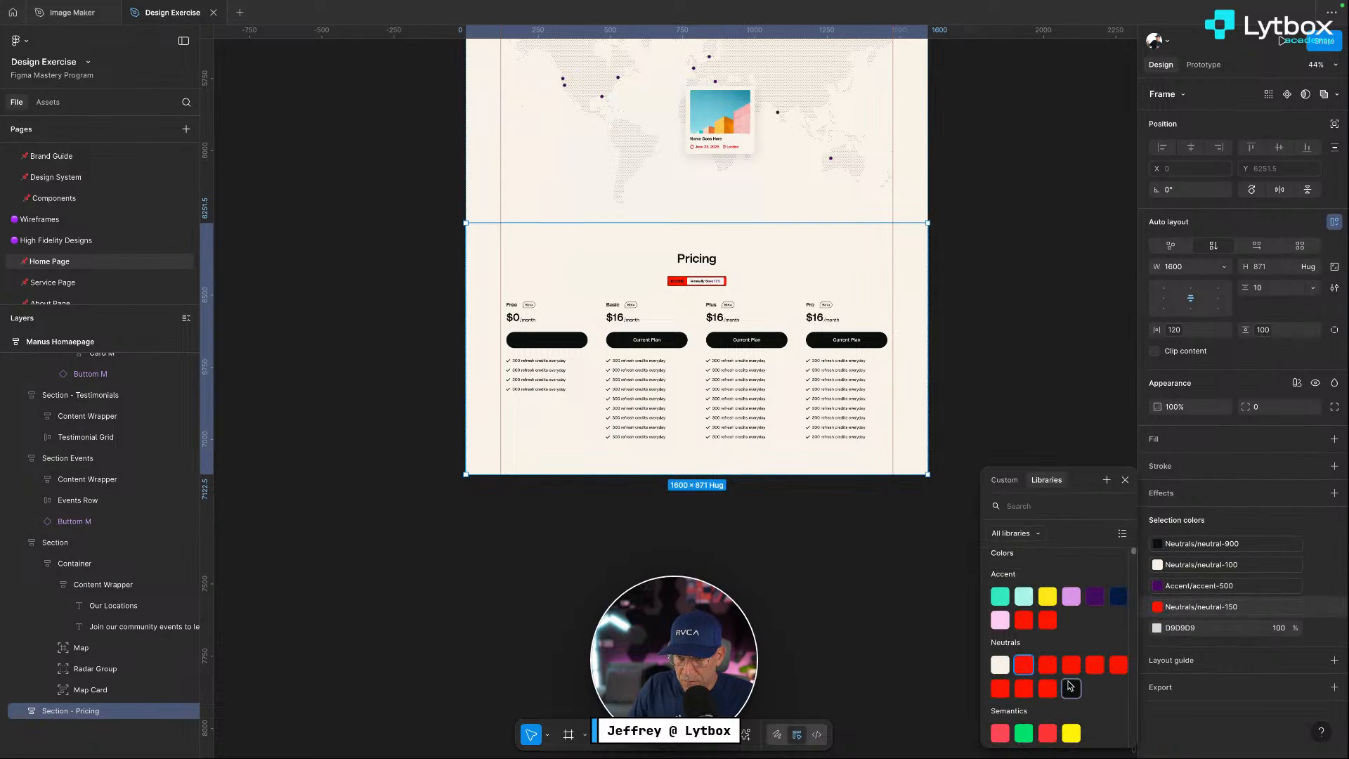
{"action": "left_click", "coordinate": [1070, 687]}
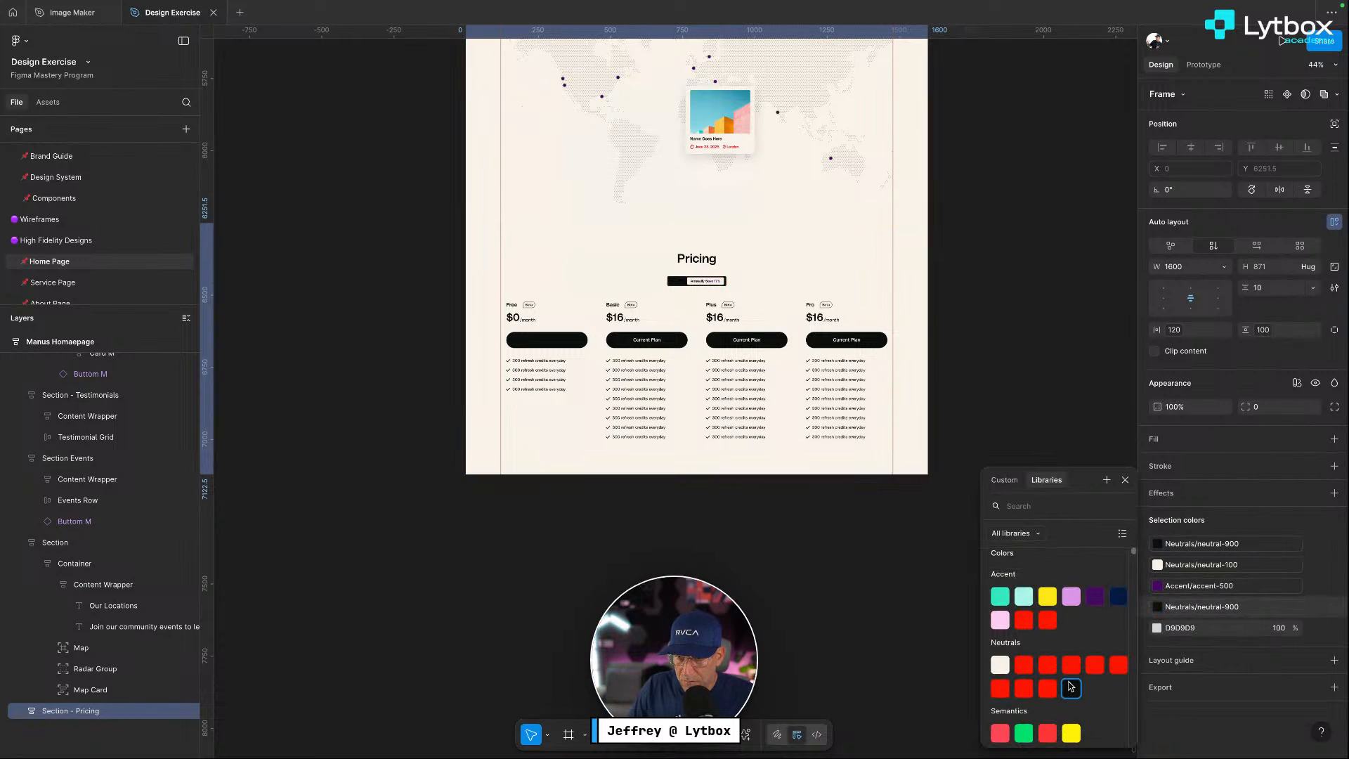
Replace the Pricing section's unlinked D9D9D9 color with Neutrals/neutral-100 from the library and deselect the section
{"action": "left_click", "coordinate": [1157, 628]}
{"action": "left_click", "coordinate": [1045, 381]}
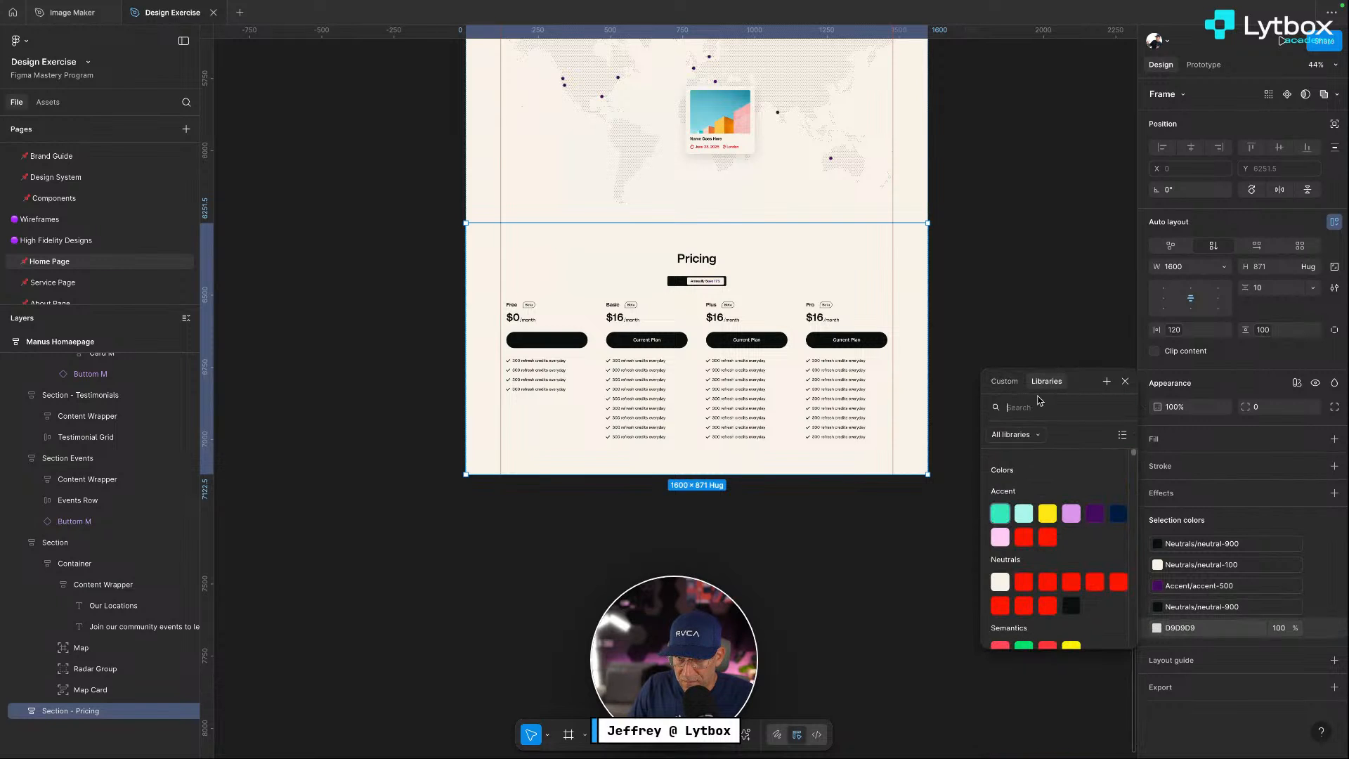
{"action": "left_click", "coordinate": [1003, 590]}
{"action": "left_click", "coordinate": [864, 590]}
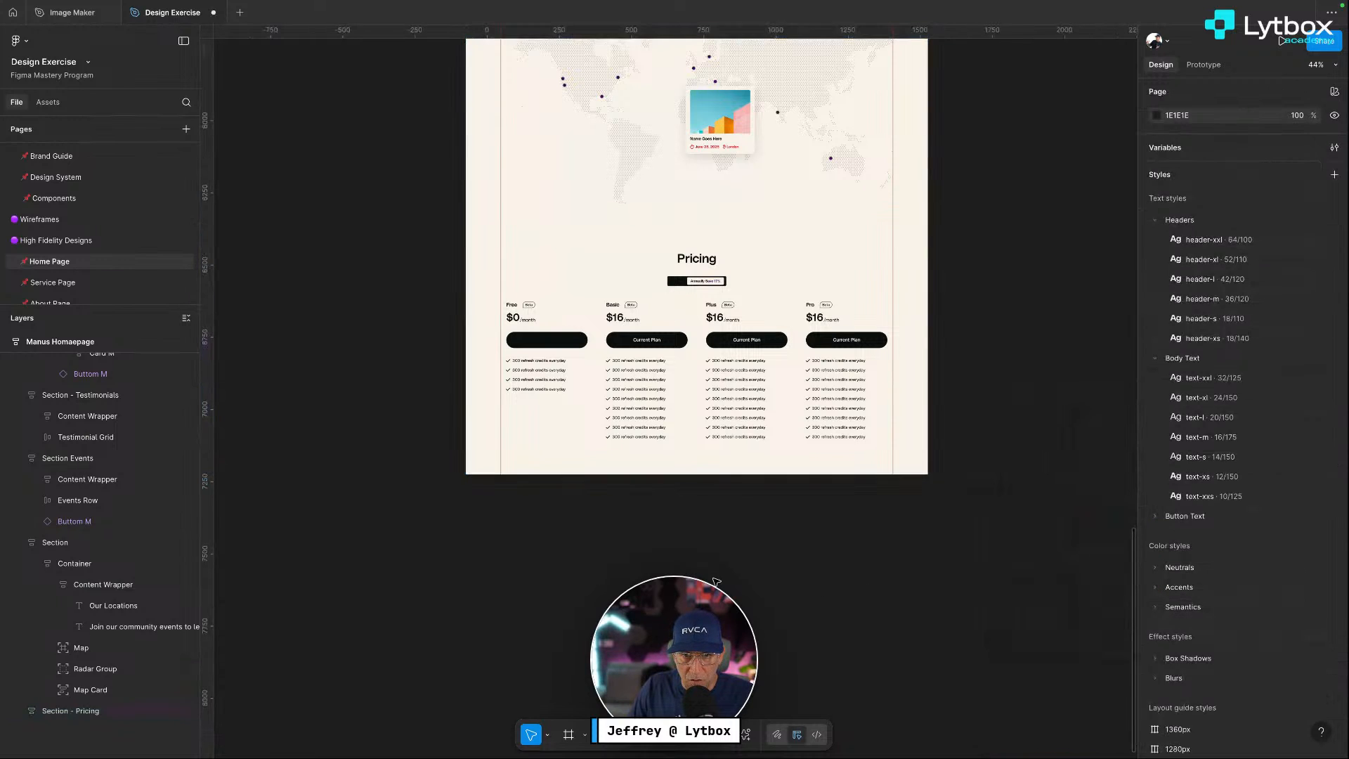
Recolor the subtitle under the Our Locations heading to black and deselect it
{"action": "left_click", "coordinate": [826, 351]}
{"action": "scroll", "coordinate": [829, 349], "scroll_direction": "up", "scroll_amount": 10}
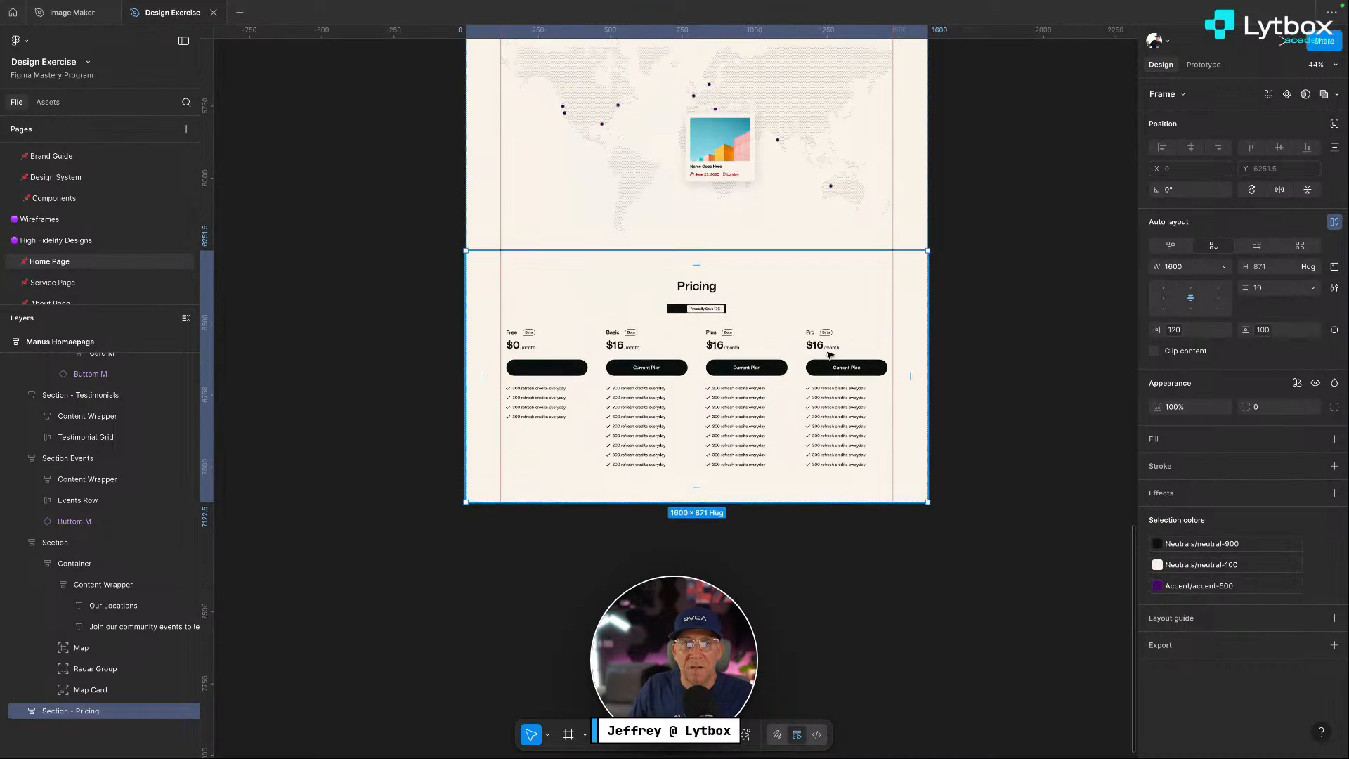
{"action": "scroll", "coordinate": [827, 377], "scroll_direction": "down", "scroll_amount": 10}
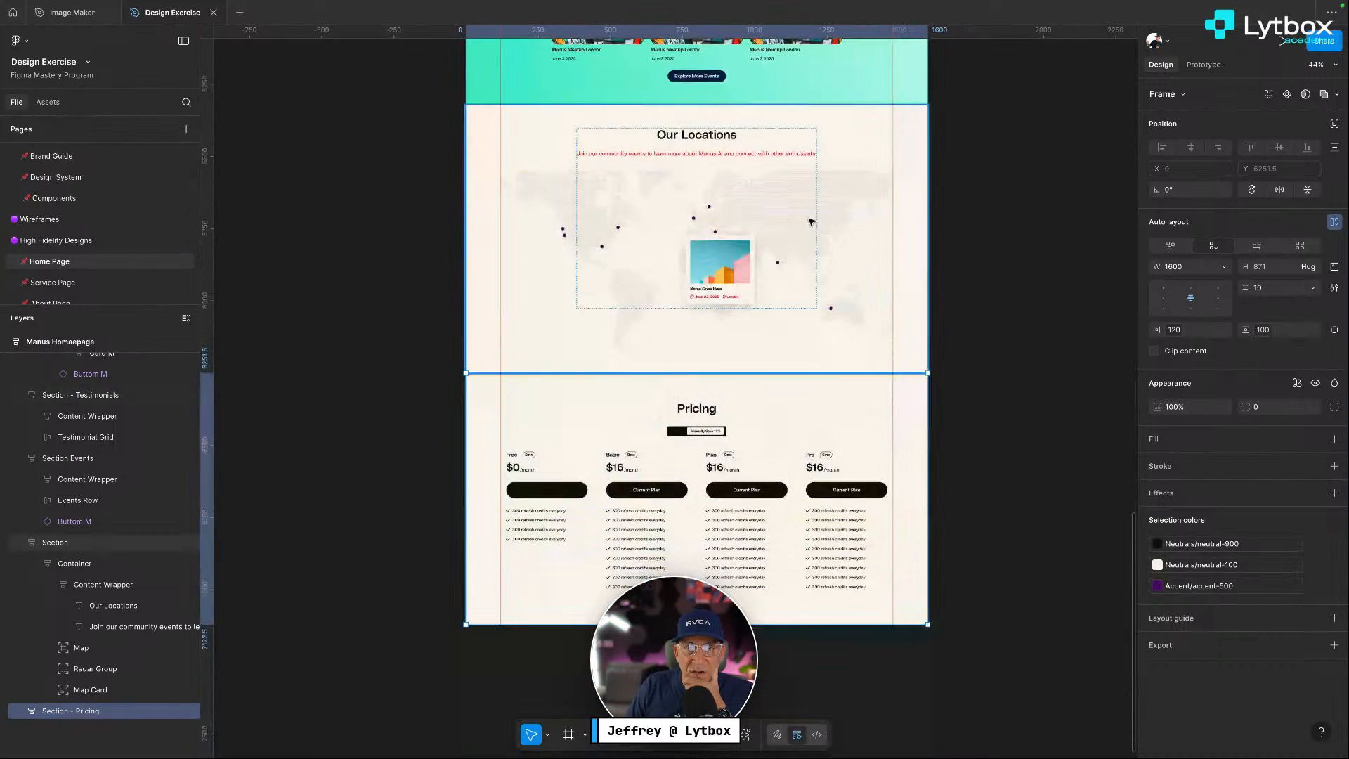
{"action": "left_click", "coordinate": [786, 150]}
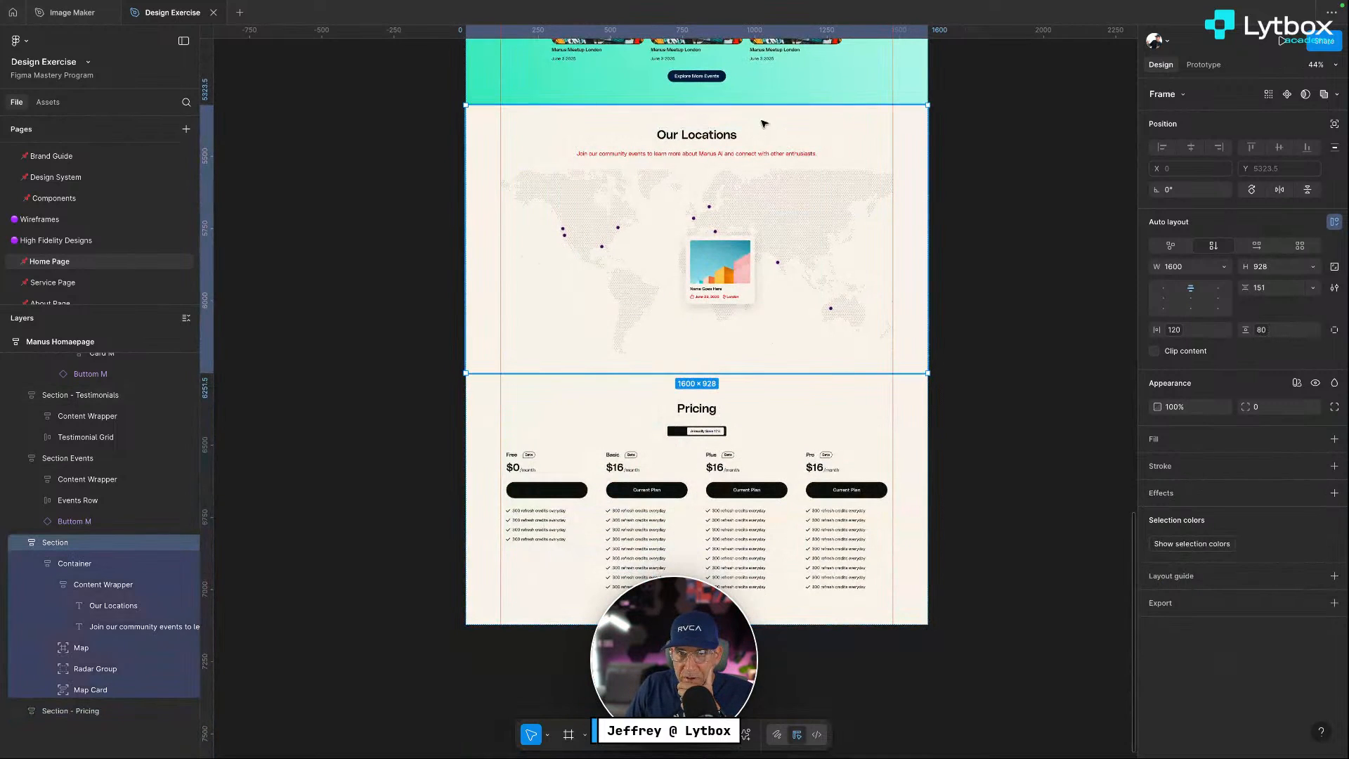
{"action": "double_click", "coordinate": [755, 158]}
{"action": "left_click", "coordinate": [1112, 448]}
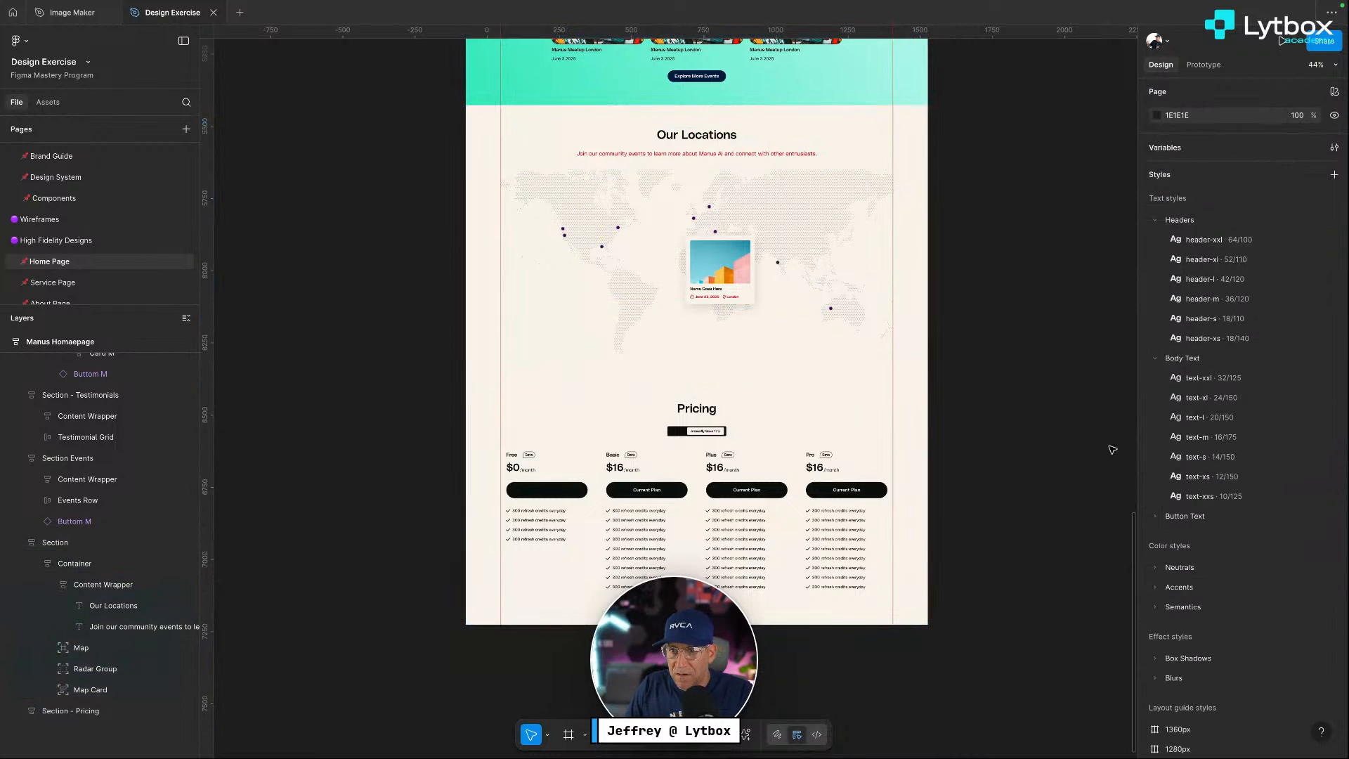
{"action": "left_click", "coordinate": [773, 154], "text": "ctrl"}
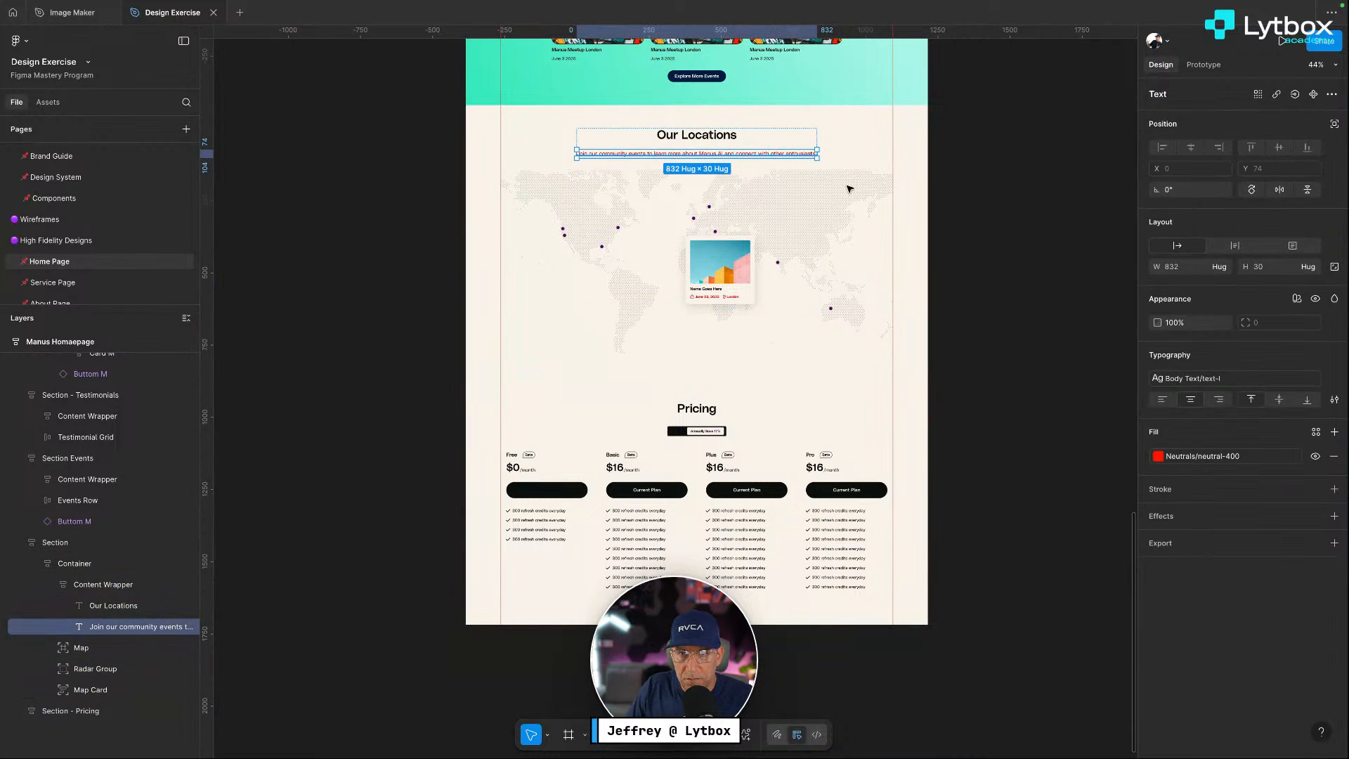
{"action": "left_click", "coordinate": [1158, 456]}
{"action": "left_click", "coordinate": [1024, 287]}
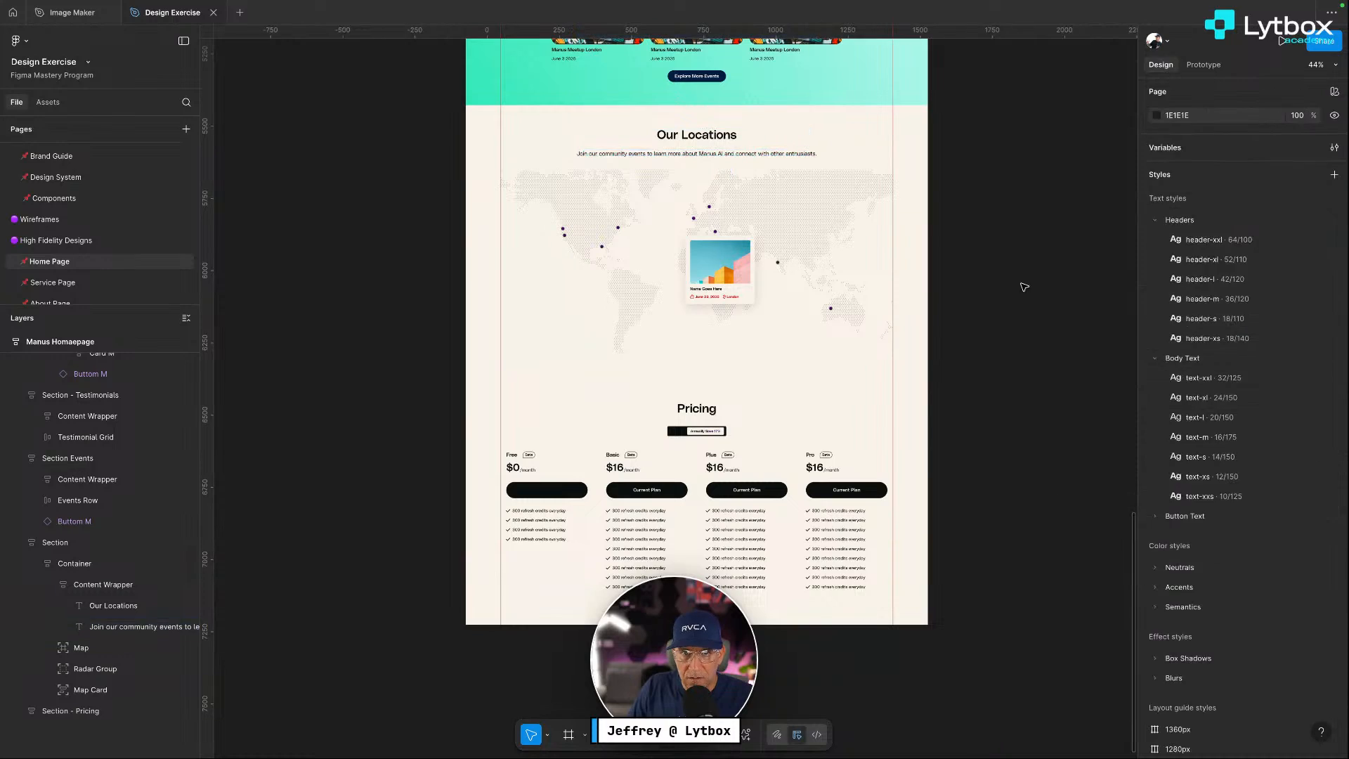
Move the button group with Try Lytbox and Download the App above the video in the banner's inner container
{"action": "scroll", "coordinate": [888, 390], "scroll_direction": "up", "scroll_amount": 5, "text": "ctrl"}
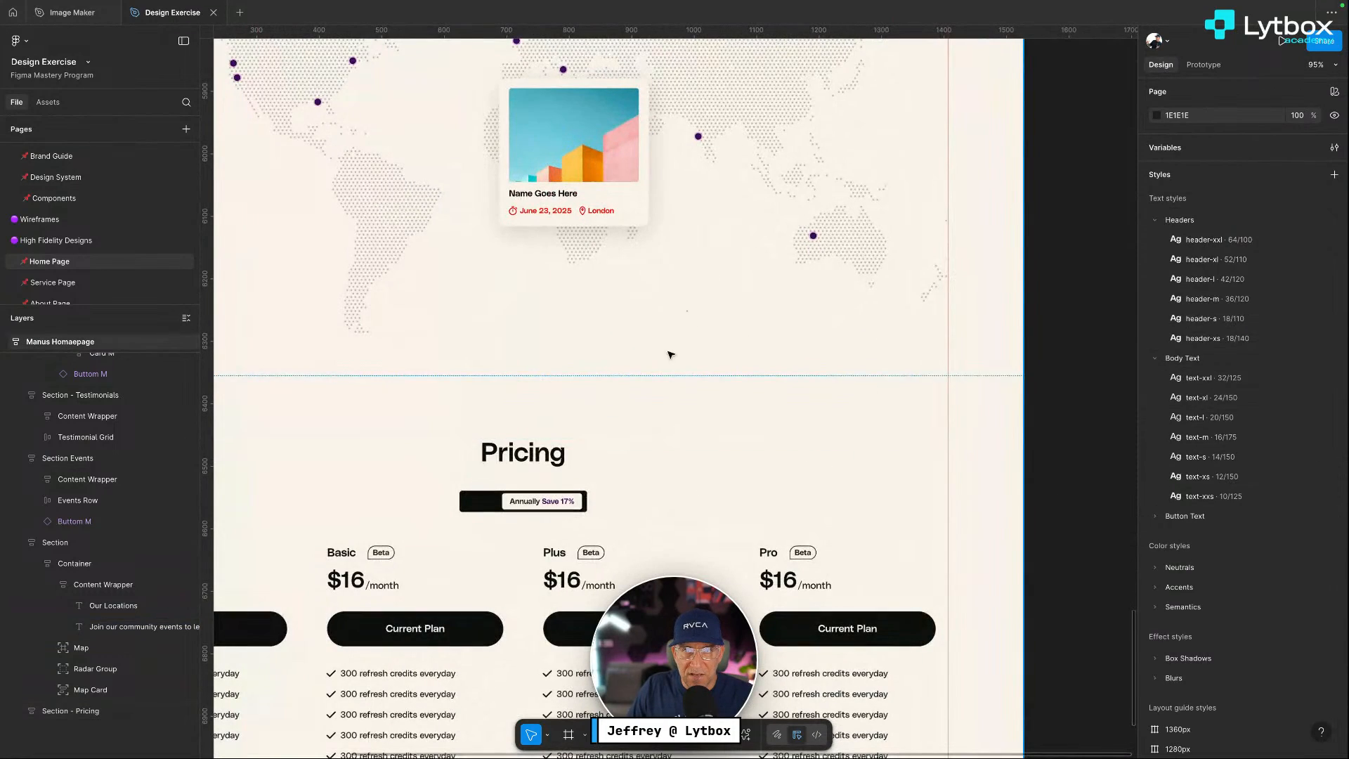
{"action": "scroll", "coordinate": [807, 330], "scroll_direction": "up", "scroll_amount": 10}
{"action": "scroll", "coordinate": [806, 326], "scroll_direction": "up", "scroll_amount": 10}
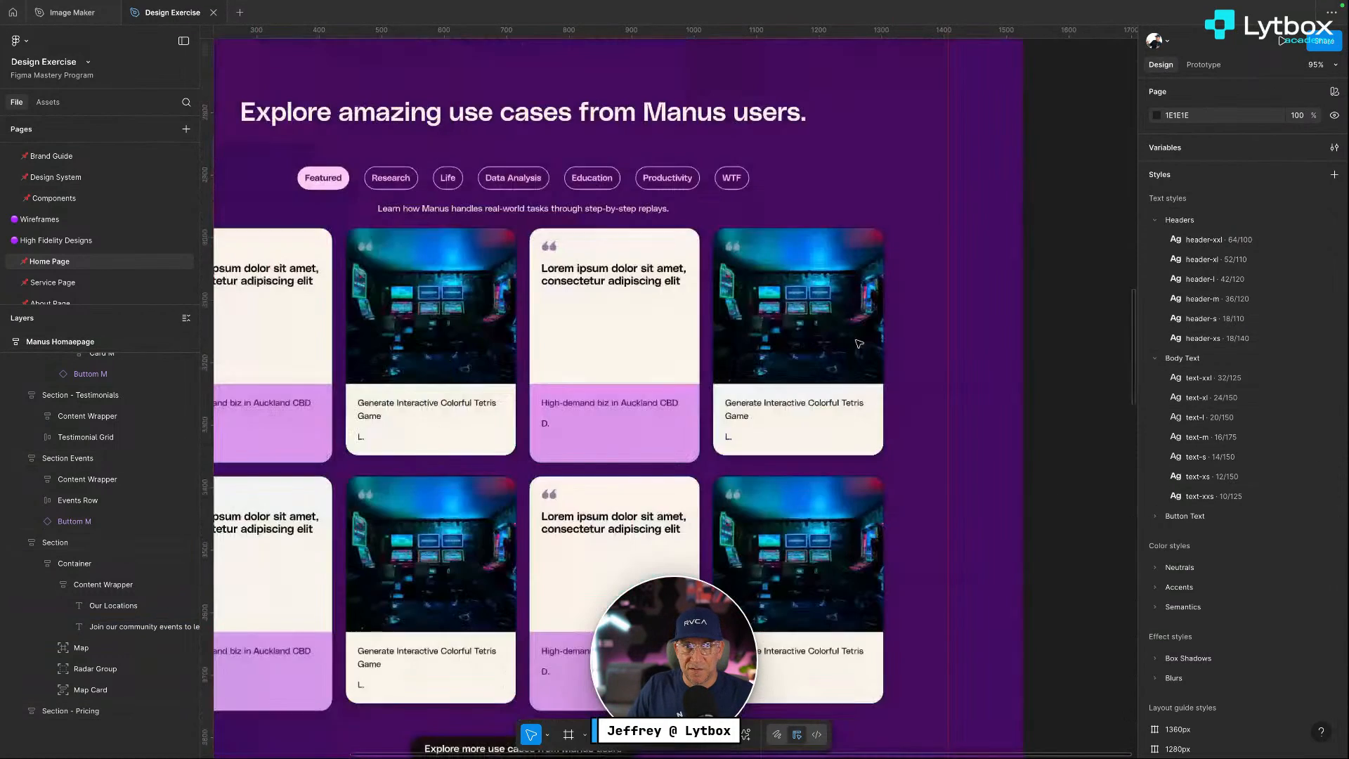
{"action": "scroll", "coordinate": [843, 338], "scroll_direction": "down", "scroll_amount": 5, "text": "ctrl"}
{"action": "scroll", "coordinate": [896, 345], "scroll_direction": "up", "scroll_amount": 3}
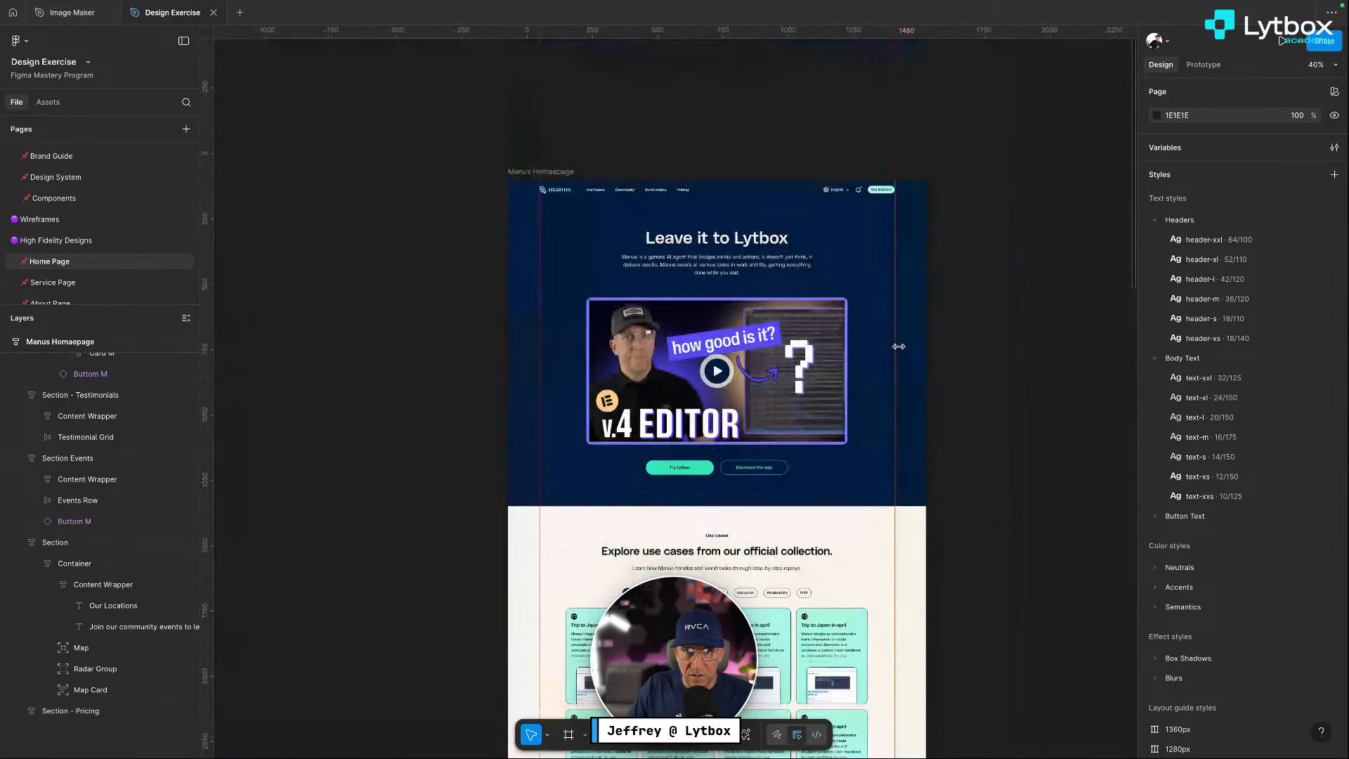
{"action": "left_click", "coordinate": [872, 256]}
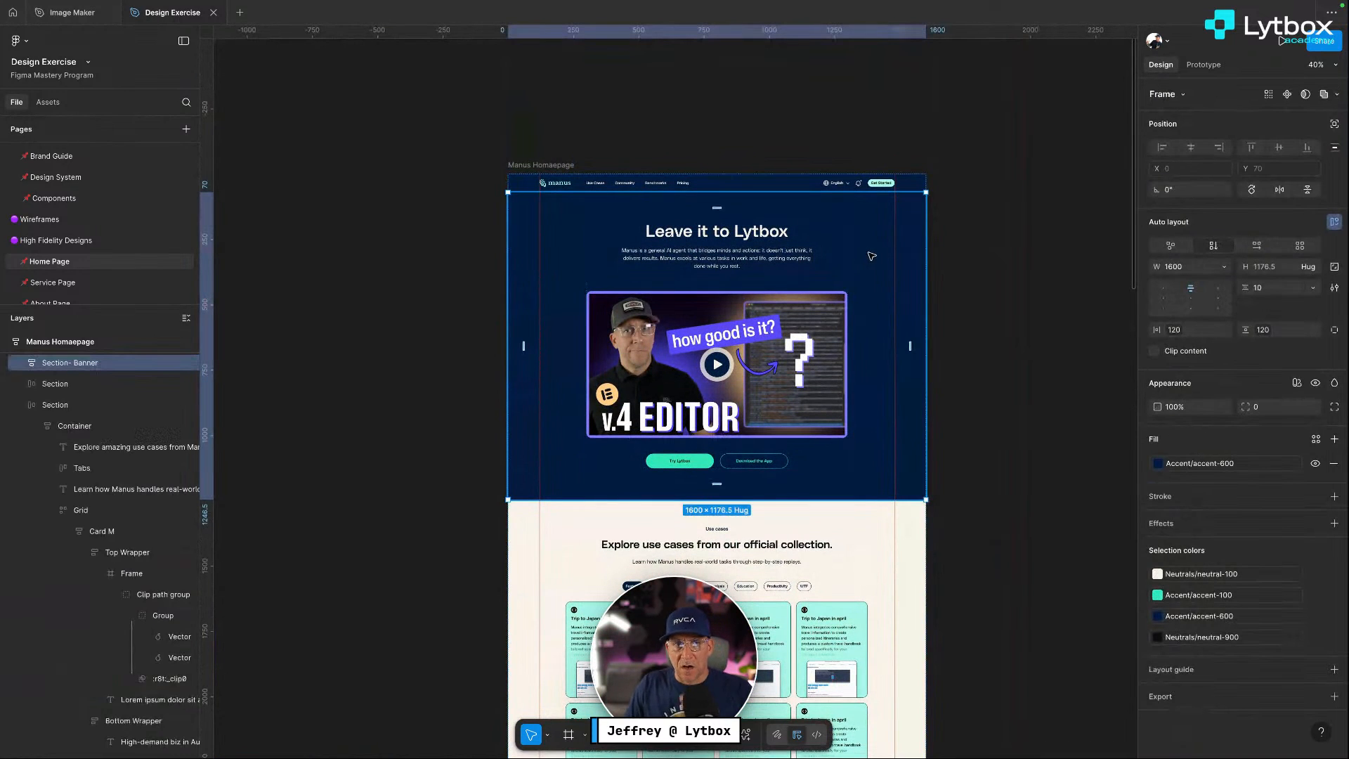
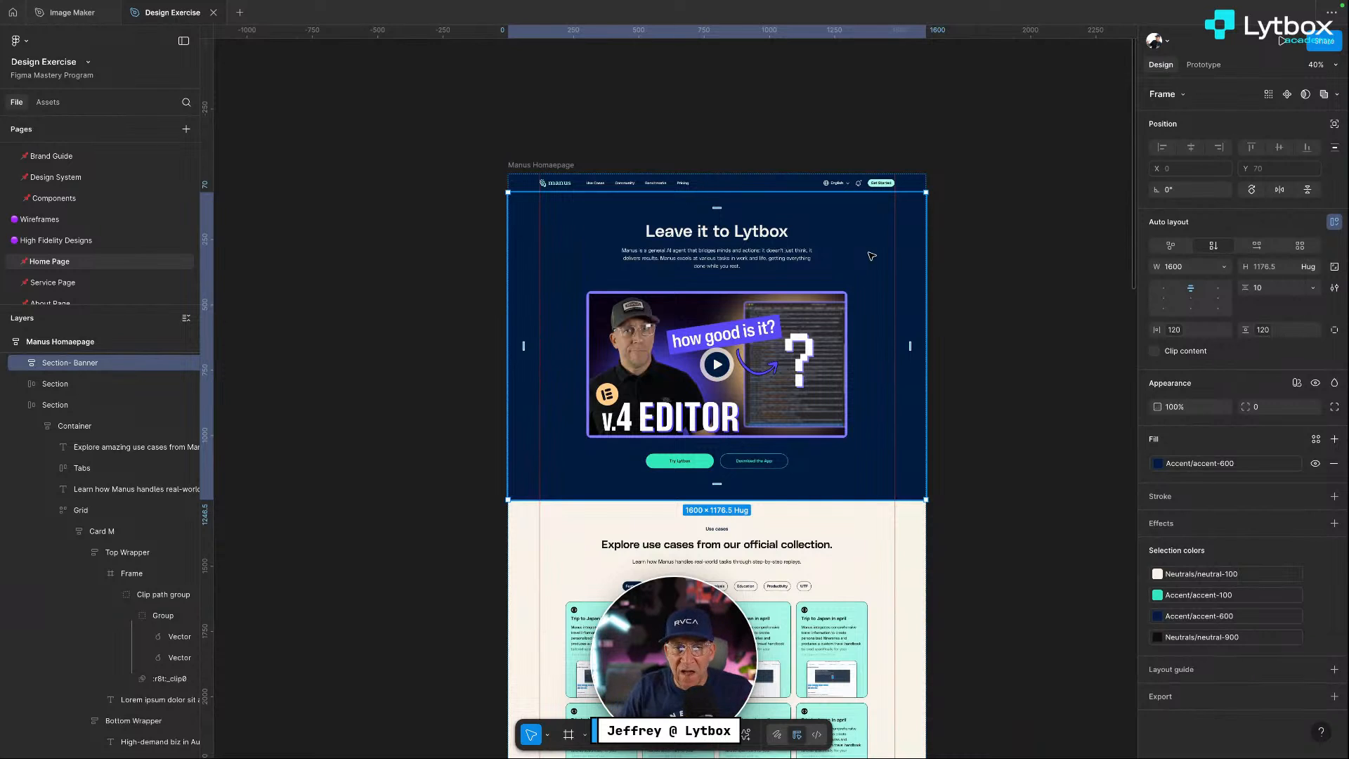
{"action": "double_click", "coordinate": [661, 463]}
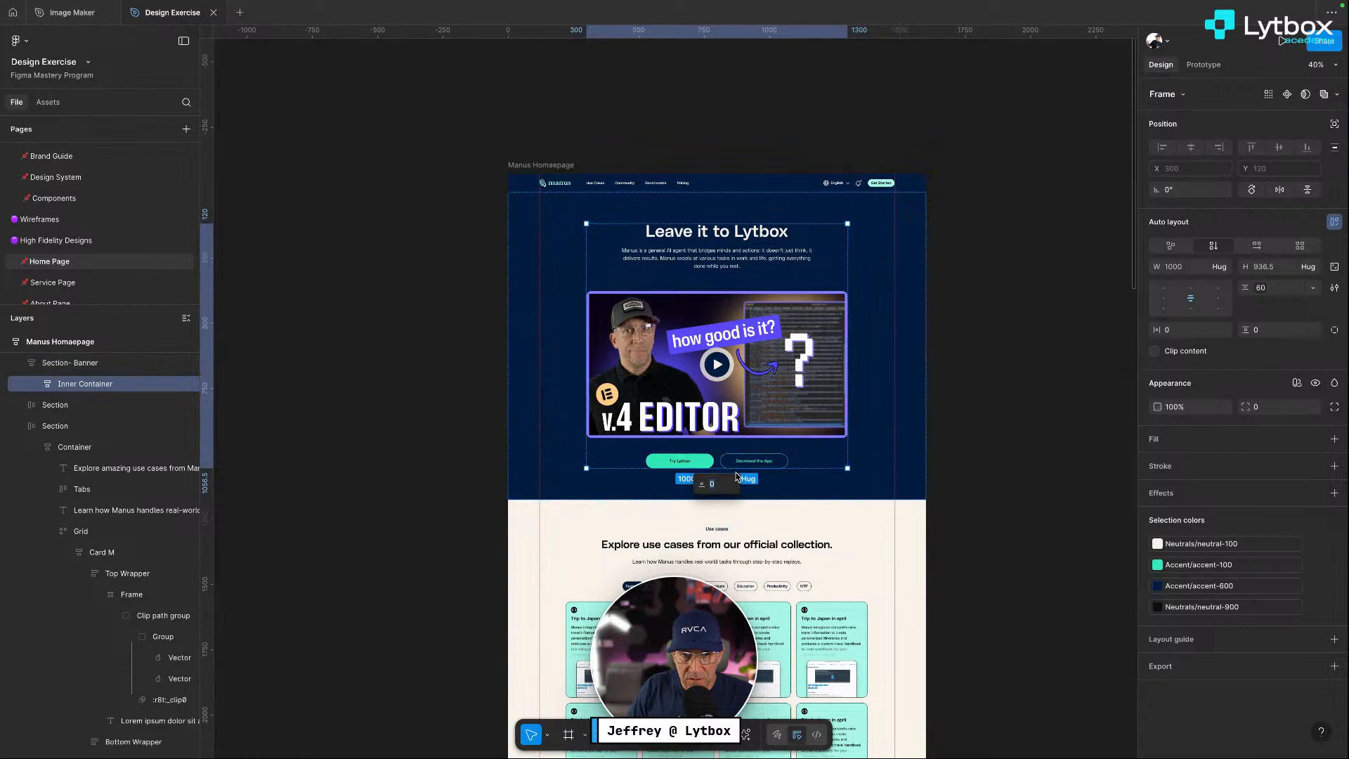
{"action": "scroll", "coordinate": [722, 462], "scroll_direction": "up", "scroll_amount": 3}
{"action": "scroll", "coordinate": [736, 473], "scroll_direction": "up", "scroll_amount": 4}
{"action": "double_click", "coordinate": [855, 456]}
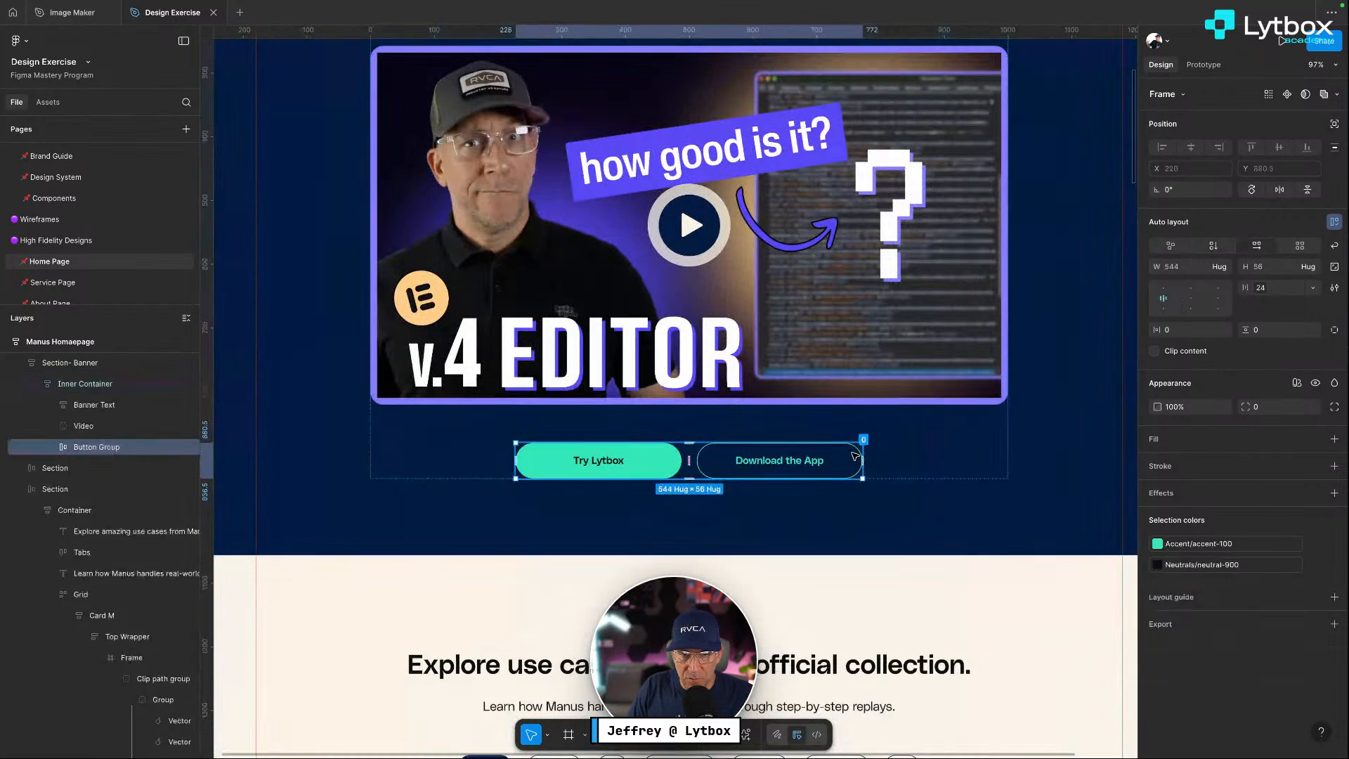
{"action": "left_click_drag", "start_coordinate": [854, 458], "coordinate": [873, 375]}
{"action": "key", "text": "super+z"}
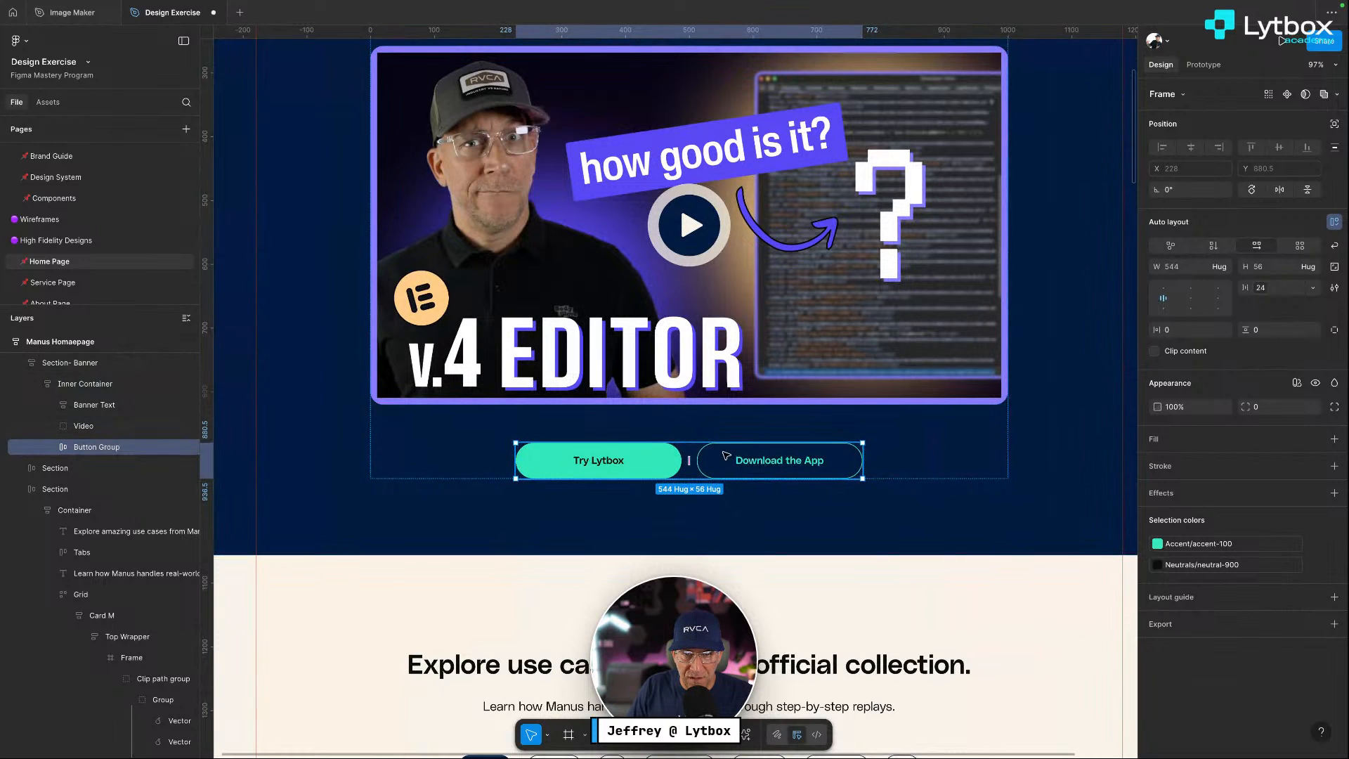
{"action": "left_click_drag", "start_coordinate": [725, 457], "coordinate": [735, 359]}
{"action": "scroll", "coordinate": [743, 369], "scroll_direction": "up", "scroll_amount": 1}
{"action": "scroll", "coordinate": [741, 364], "scroll_direction": "up", "scroll_amount": 5}
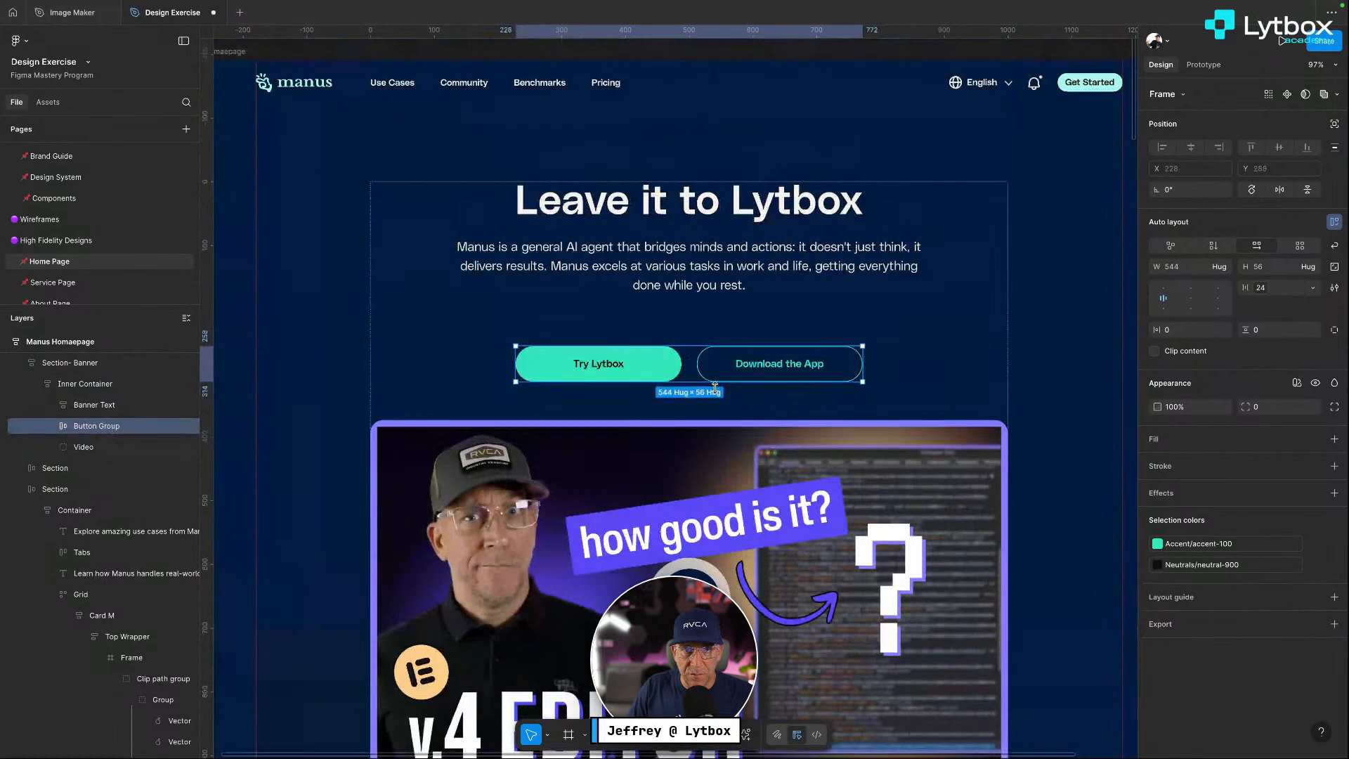
Remove the bottom padding of the Banner Text frame above the buttons
{"action": "scroll", "coordinate": [709, 372], "scroll_direction": "up", "scroll_amount": 2}
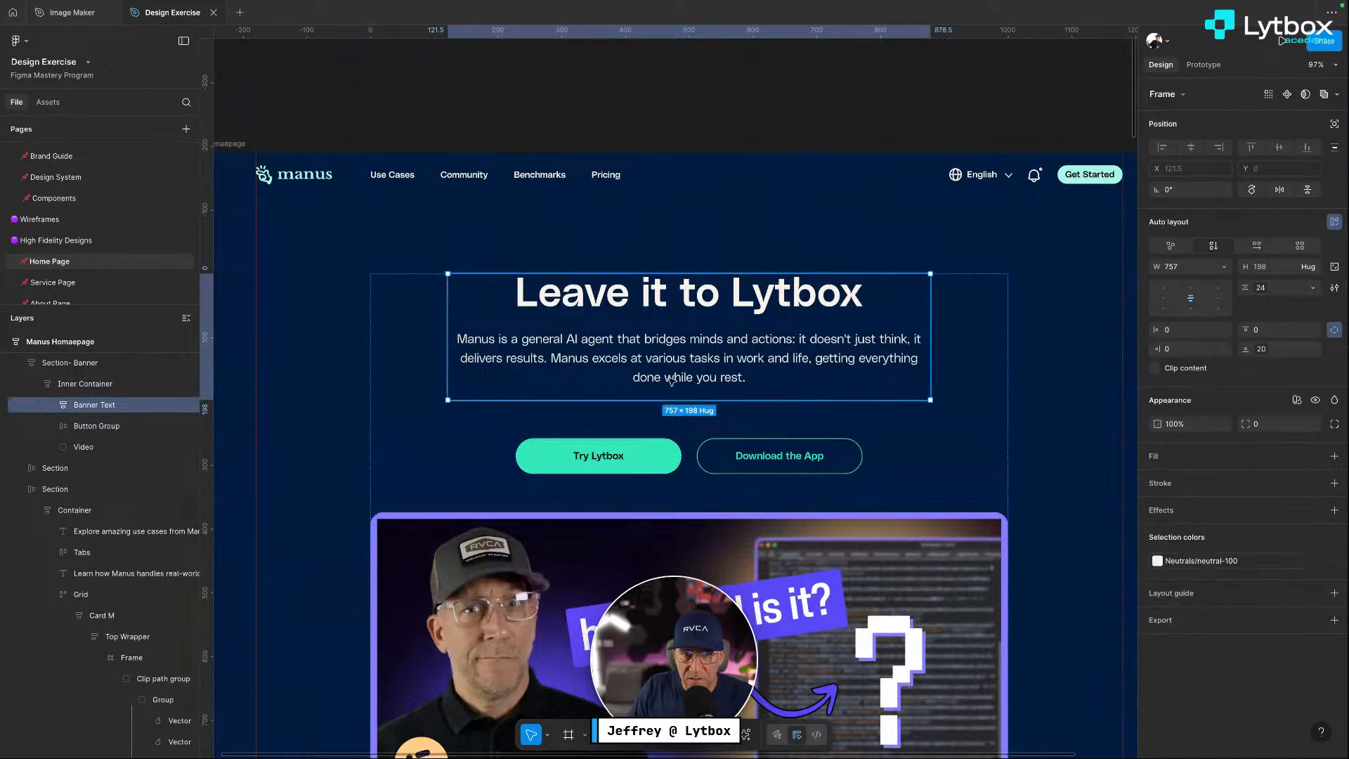
{"action": "left_click", "coordinate": [695, 392]}
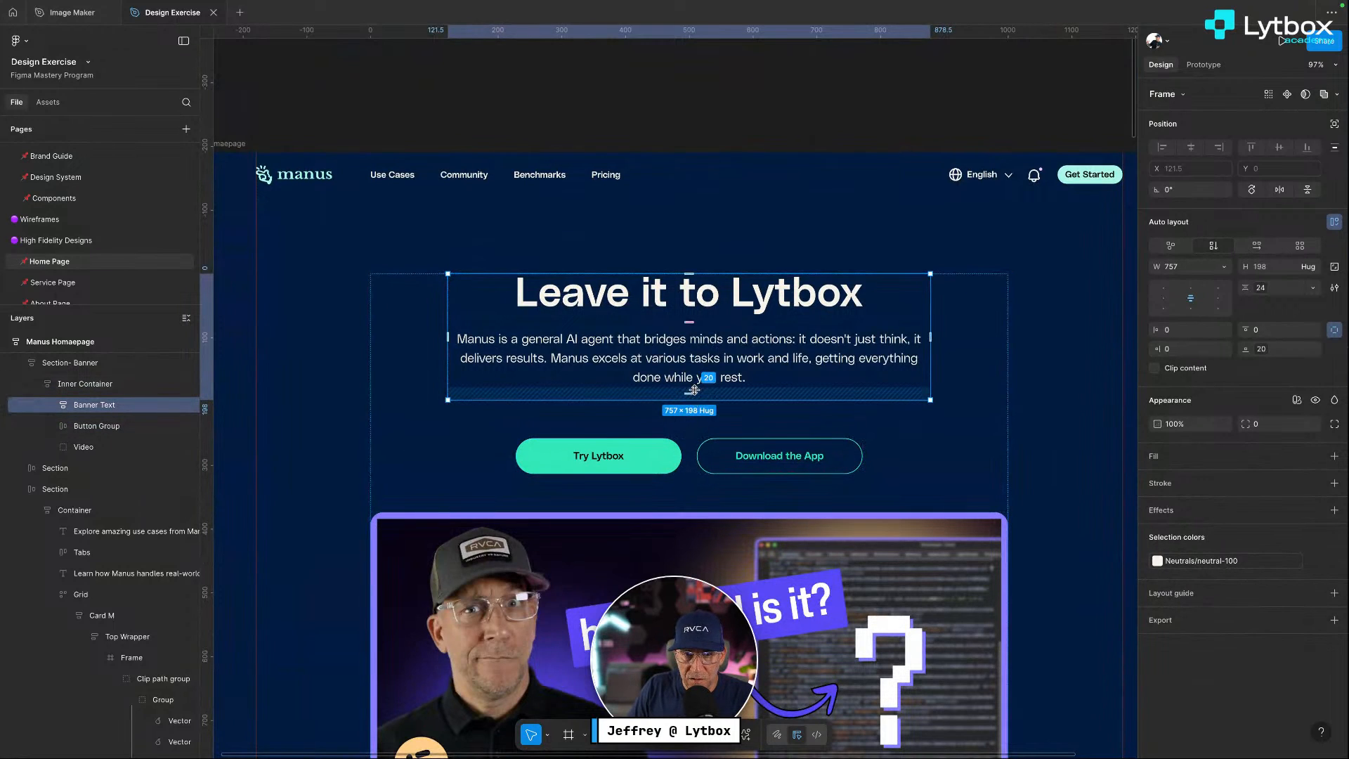
{"action": "left_click_drag", "start_coordinate": [694, 389], "coordinate": [695, 378]}
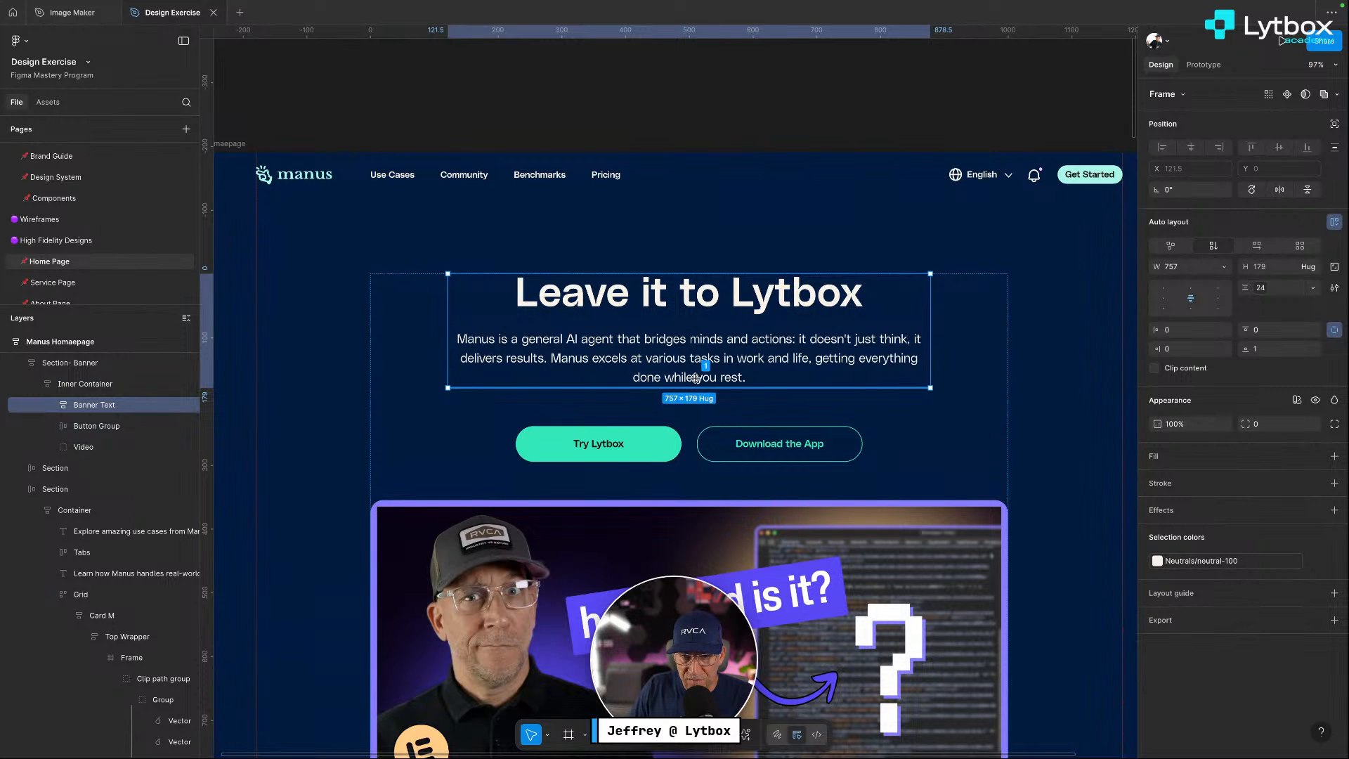
{"action": "key", "text": "Escape"}
{"action": "key", "text": "Escape"}
Take the video group out of the banner and place it on the empty canvas to the left of the homepage frame
{"action": "scroll", "coordinate": [807, 299], "scroll_direction": "down", "scroll_amount": 5}
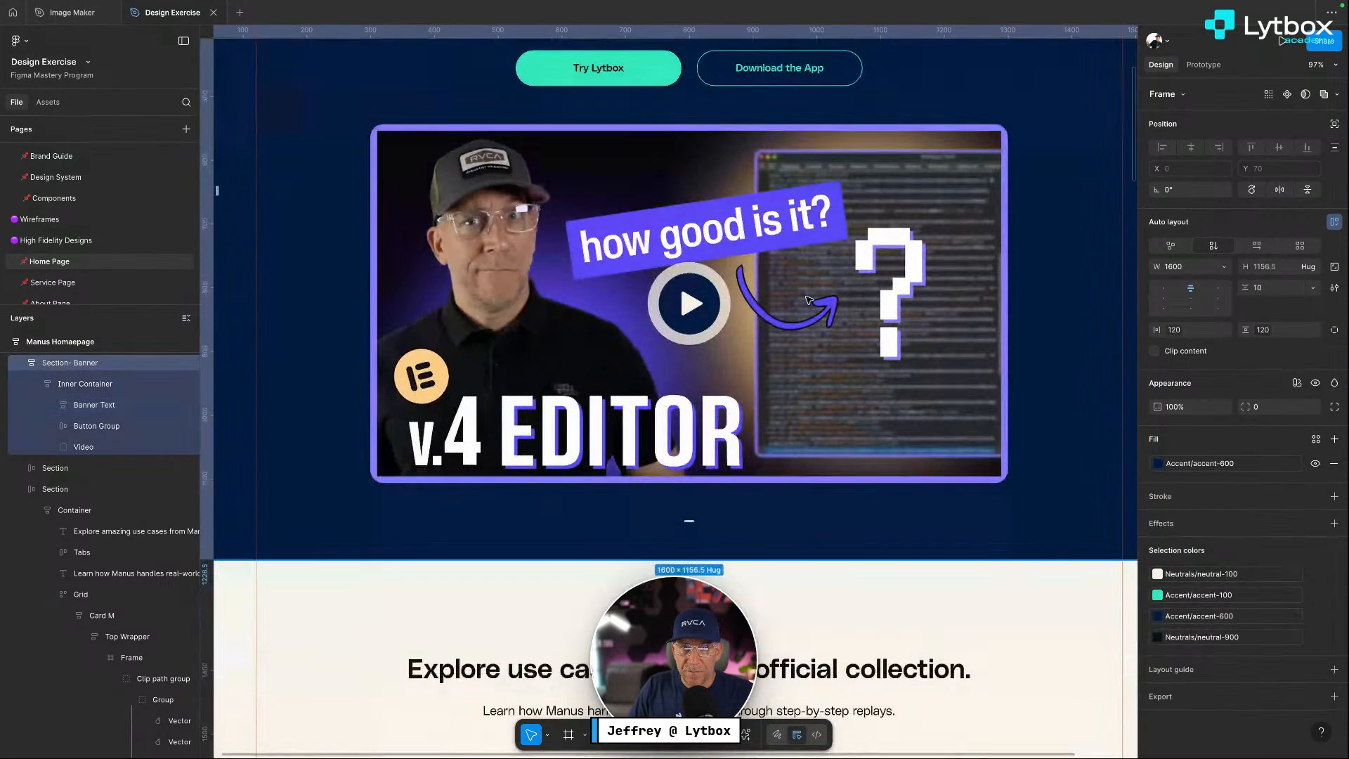
{"action": "scroll", "coordinate": [839, 283], "scroll_direction": "up", "scroll_amount": 5}
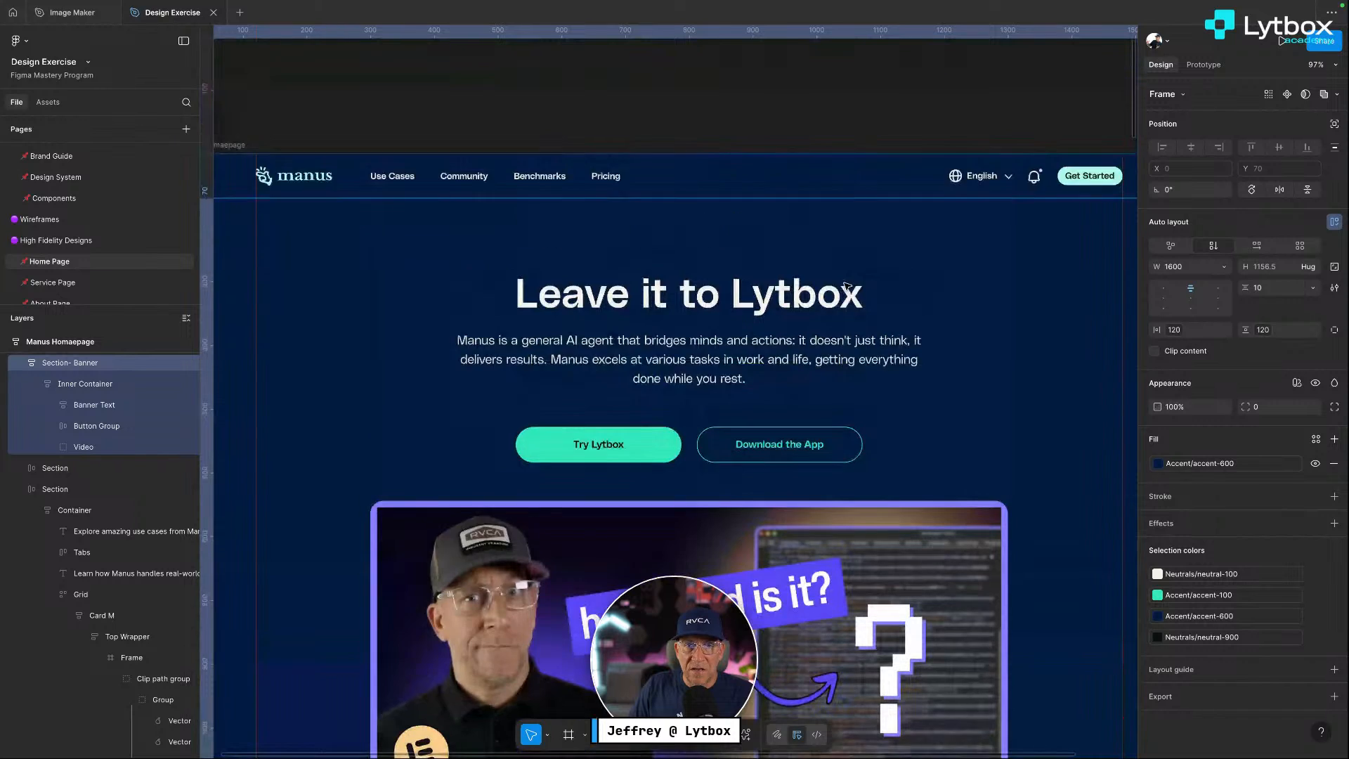
{"action": "scroll", "coordinate": [829, 283], "scroll_direction": "down", "scroll_amount": 3}
{"action": "double_click", "coordinate": [725, 307]}
{"action": "double_click", "coordinate": [724, 308]}
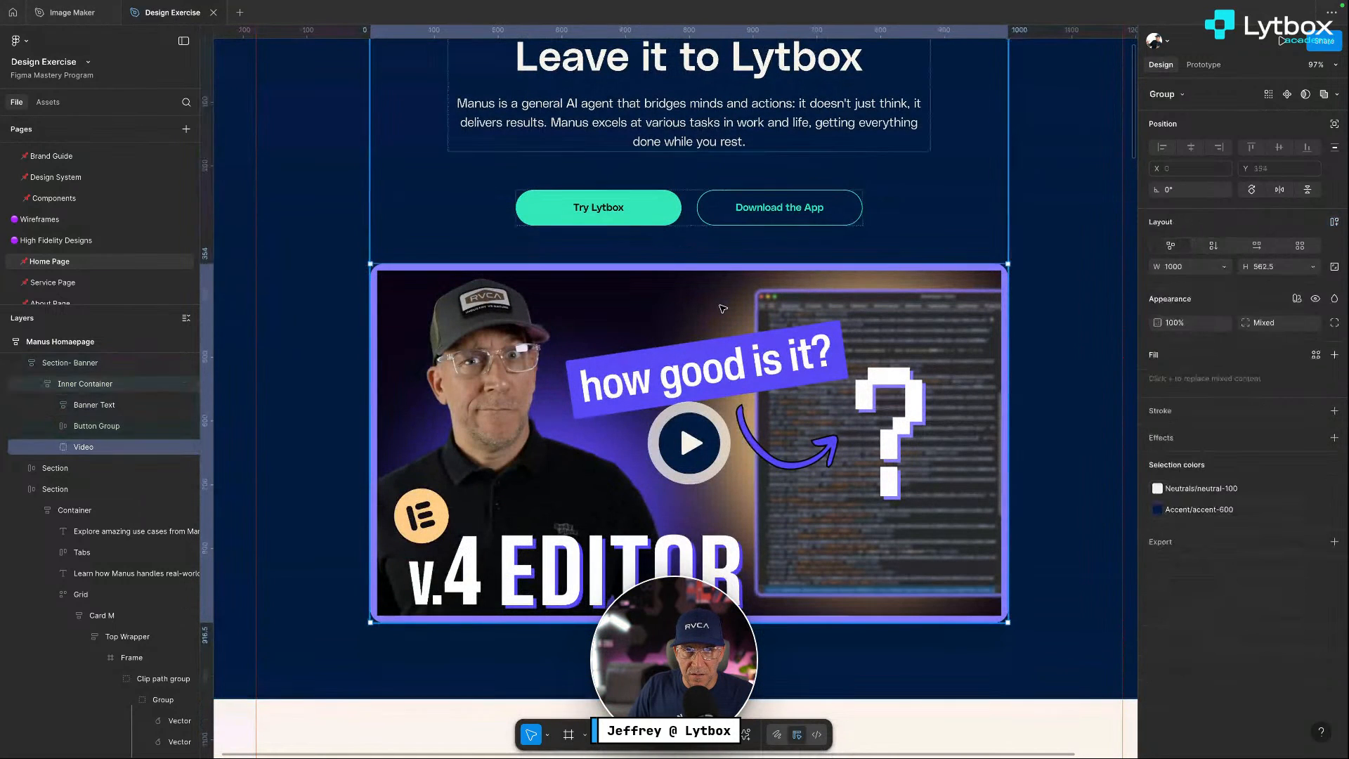
{"action": "left_click_drag", "start_coordinate": [724, 309], "coordinate": [285, 227]}
{"action": "scroll", "coordinate": [772, 358], "scroll_direction": "left", "scroll_amount": 6}
{"action": "scroll", "coordinate": [673, 342], "scroll_direction": "right", "scroll_amount": 6}
{"action": "scroll", "coordinate": [1012, 409], "scroll_direction": "up", "scroll_amount": 5}
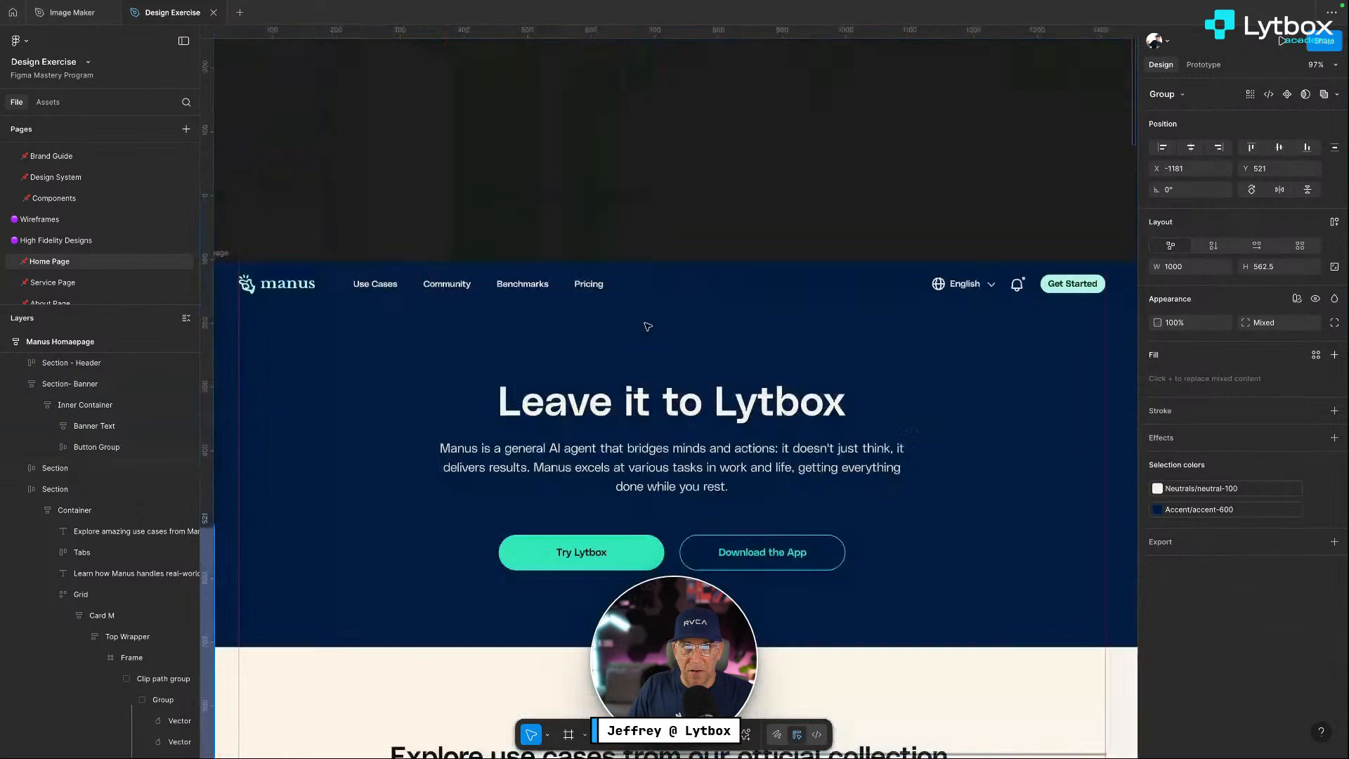
Set the banner section's vertical padding to the section-banner Top Bottom variable of 240 and deselect the section
{"action": "left_click", "coordinate": [1011, 410]}
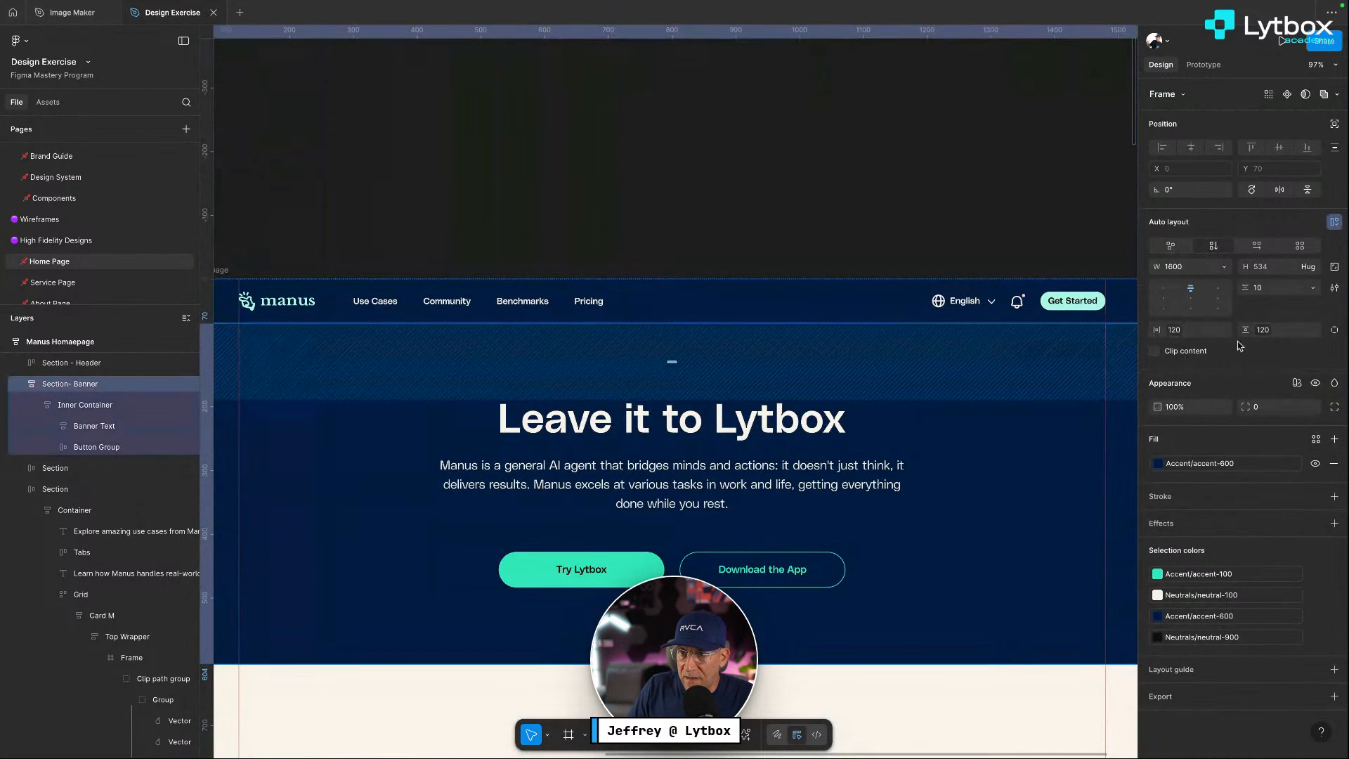
{"action": "scroll", "coordinate": [906, 210], "scroll_direction": "down", "scroll_amount": 1}
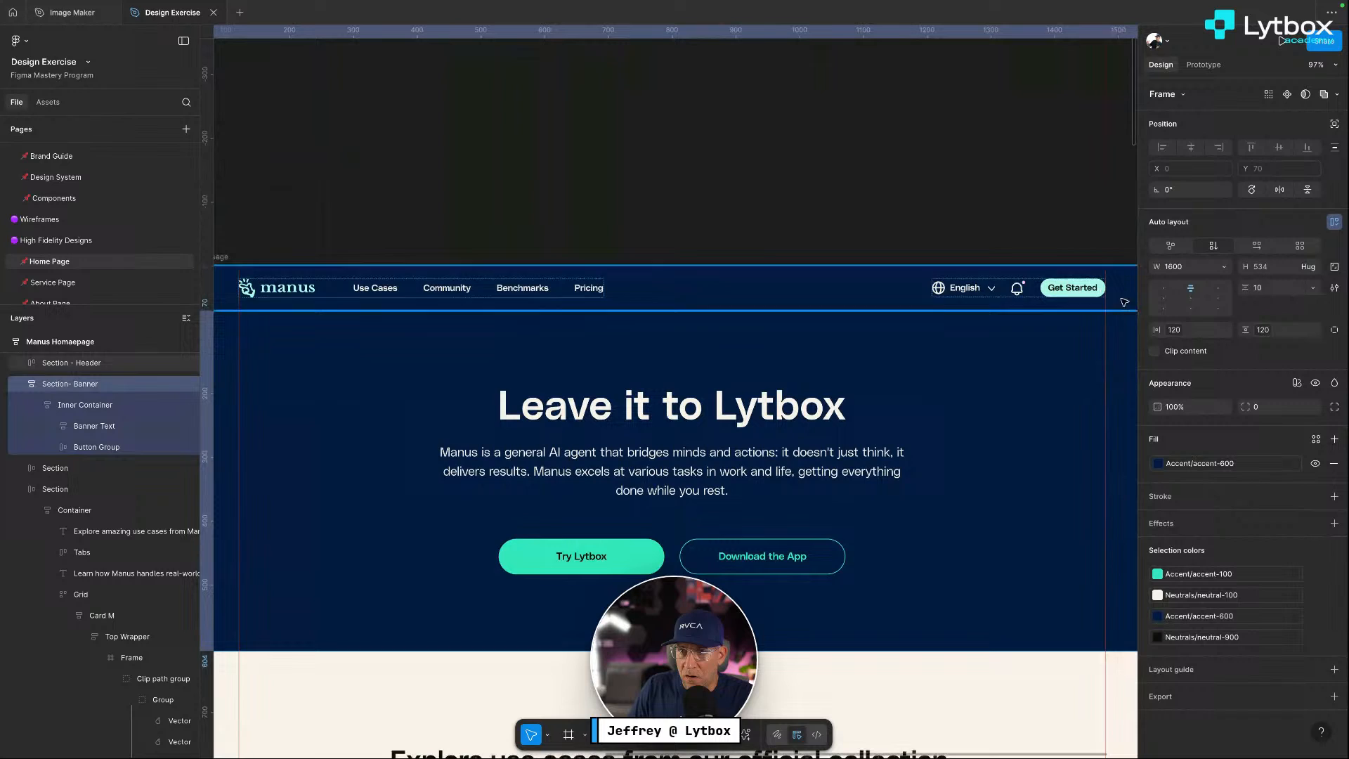
{"action": "left_click", "coordinate": [1178, 333]}
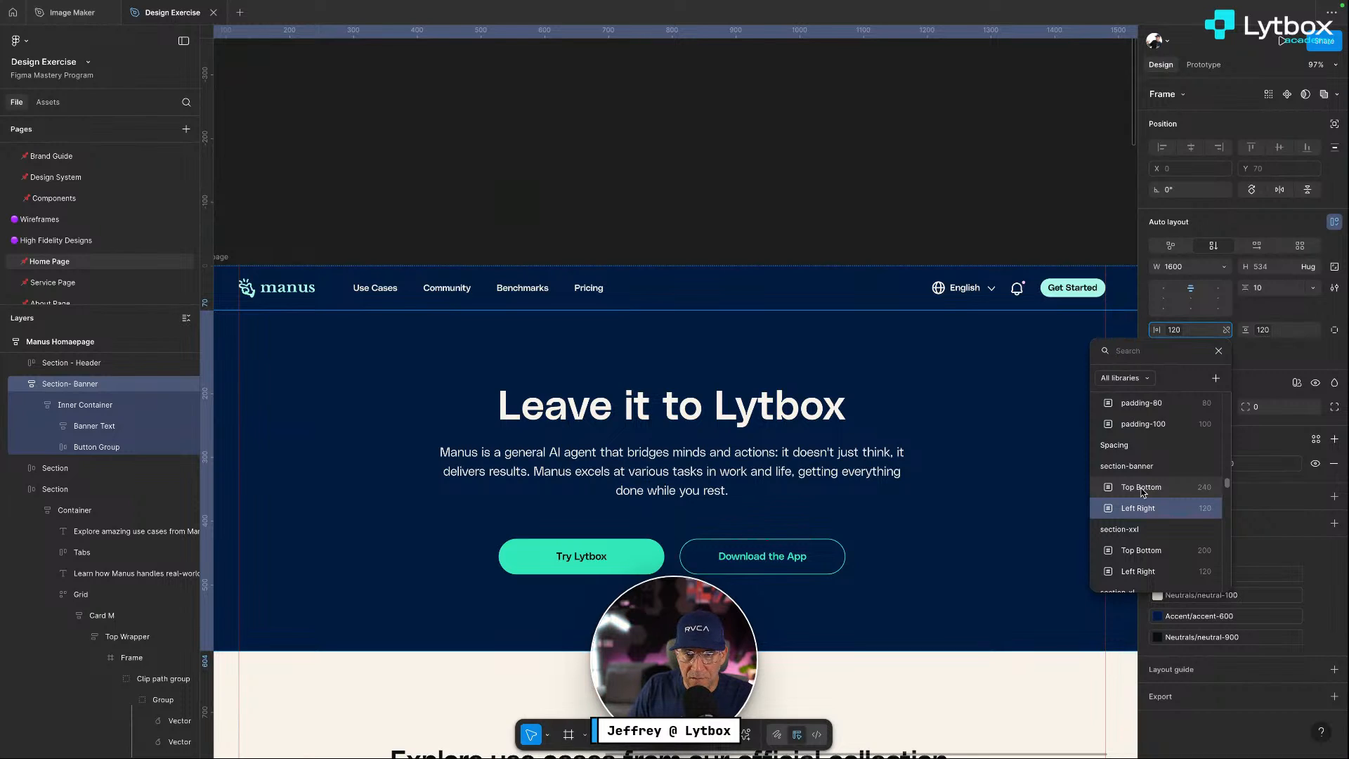
{"action": "left_click", "coordinate": [1273, 335]}
{"action": "left_click", "coordinate": [1272, 335]}
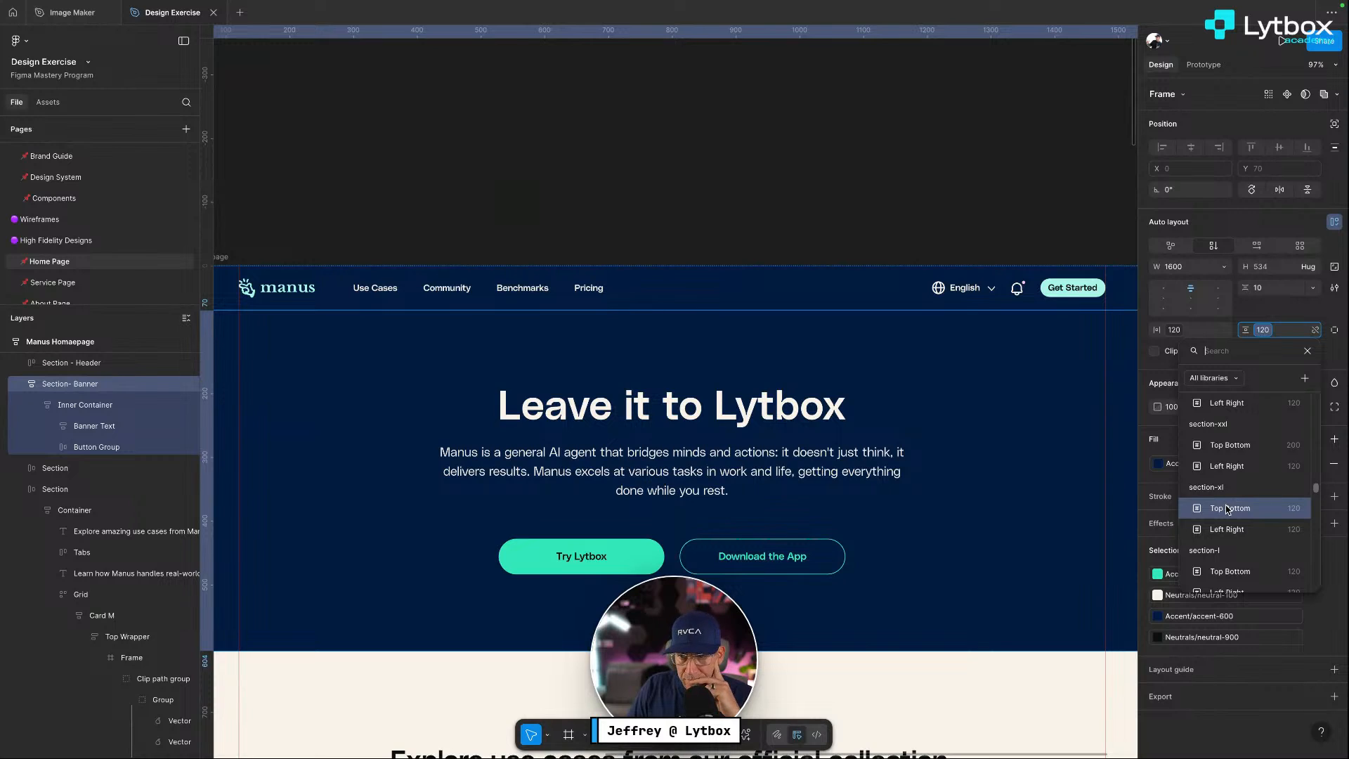
{"action": "scroll", "coordinate": [1230, 501], "scroll_direction": "up", "scroll_amount": 3}
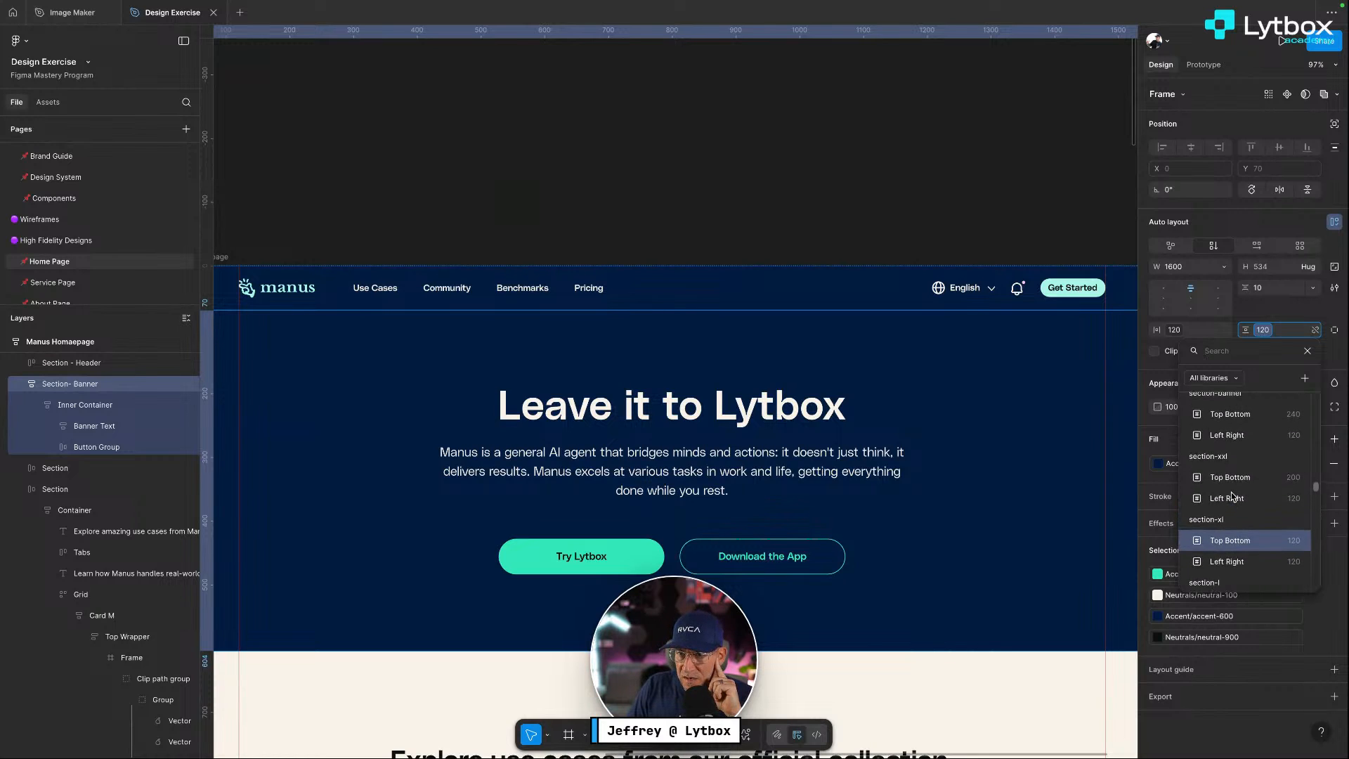
{"action": "left_click", "coordinate": [1236, 433]}
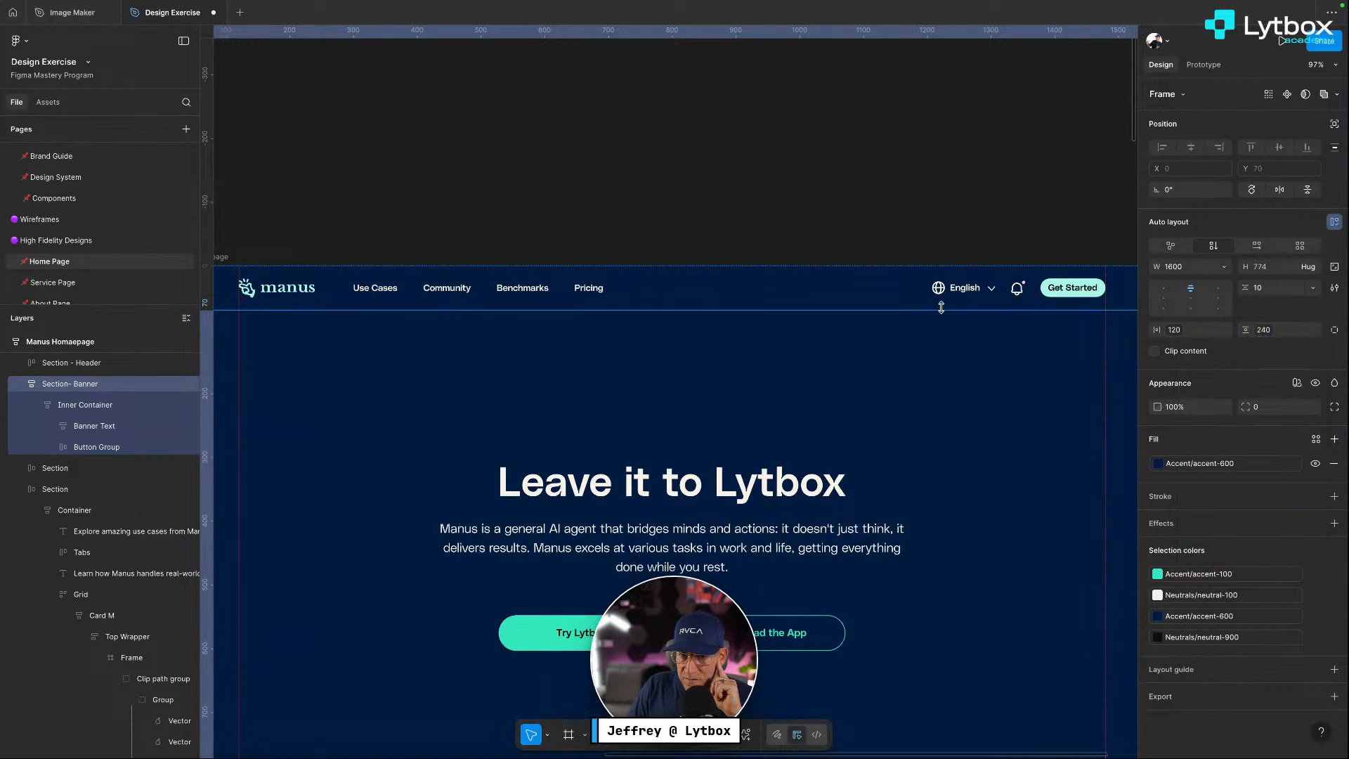
{"action": "scroll", "coordinate": [943, 310], "scroll_direction": "down", "scroll_amount": 1}
{"action": "scroll", "coordinate": [942, 310], "scroll_direction": "down", "scroll_amount": 5}
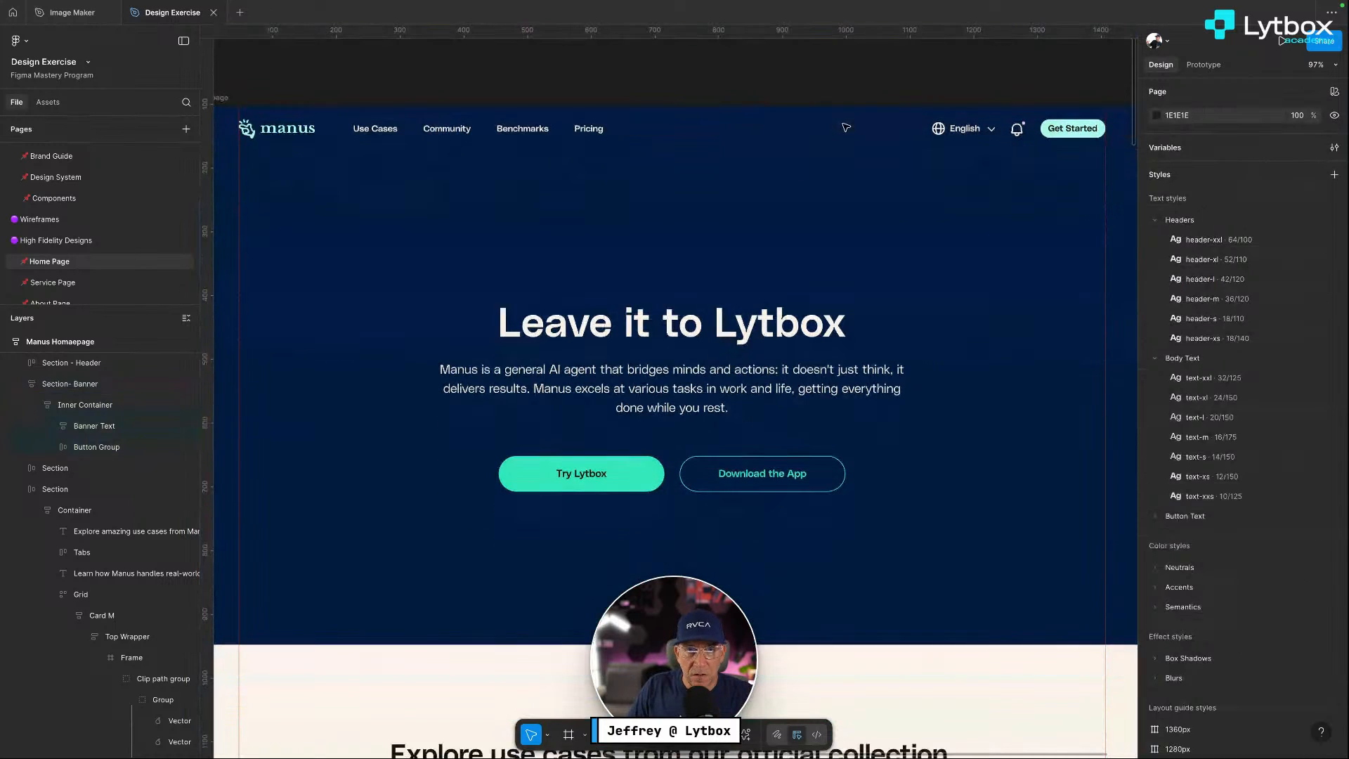
Duplicate the "Leave it to Lytbox" headline in the banner text and replace the upper copy's text with "Small"
{"action": "left_click", "coordinate": [632, 269]}
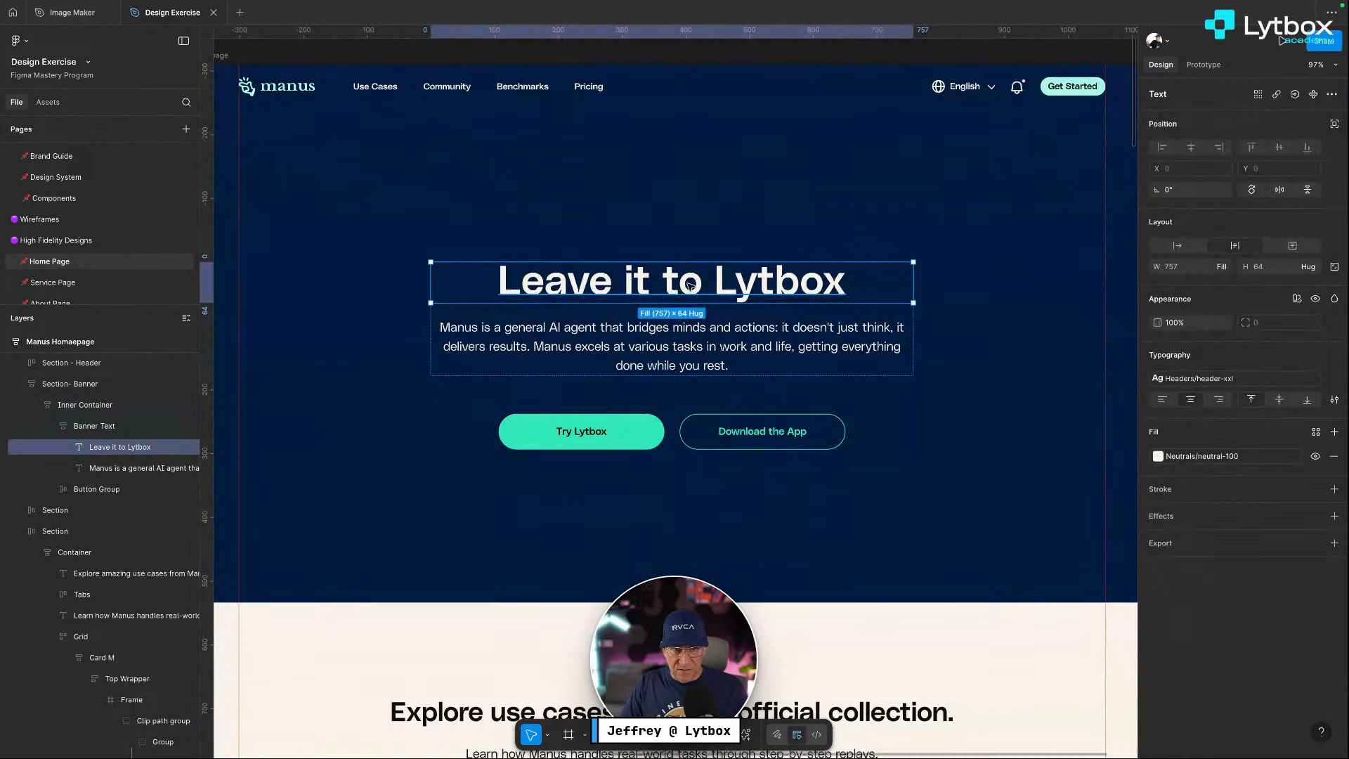
{"action": "key", "text": "ctrl+d"}
{"action": "key", "text": "Return"}
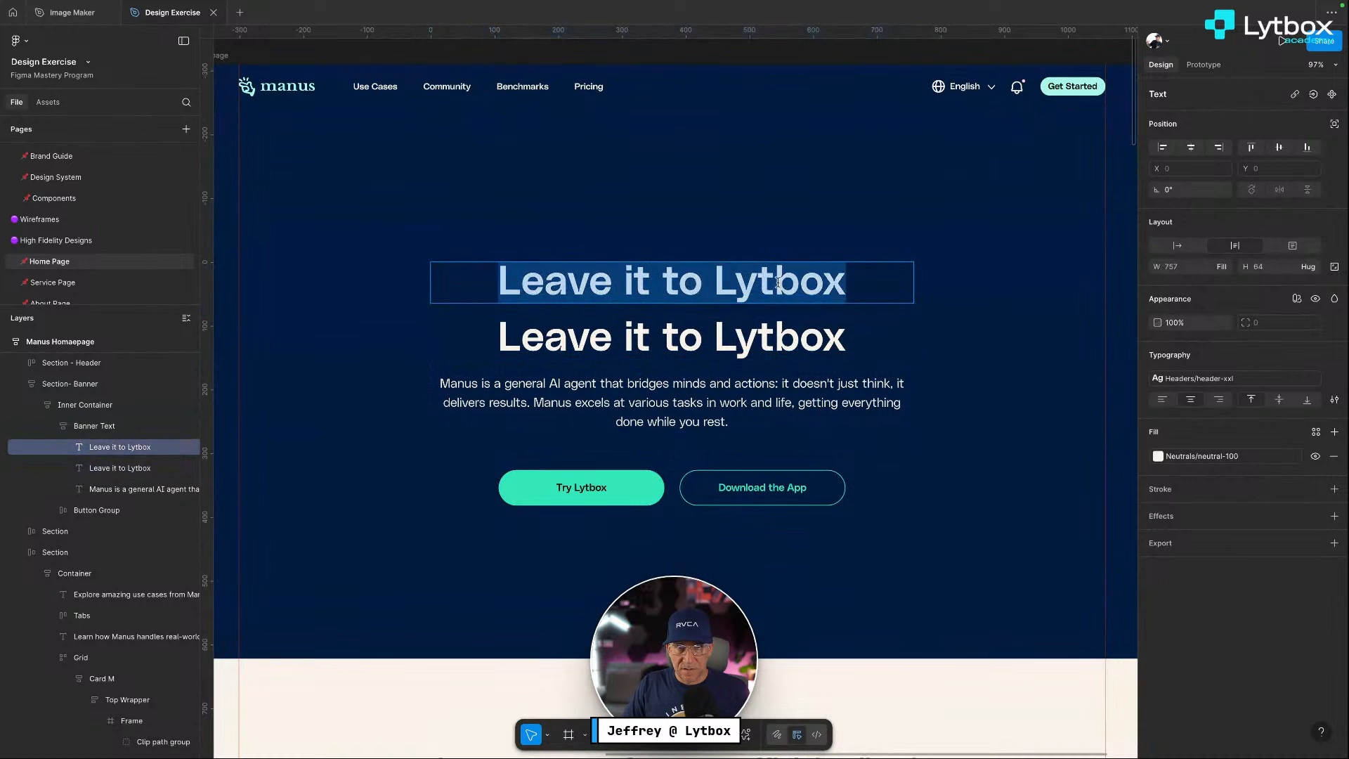
{"action": "left_click", "coordinate": [854, 286]}
{"action": "left_click_drag", "start_coordinate": [854, 286], "coordinate": [488, 268]}
{"action": "type", "text": "Sna"}
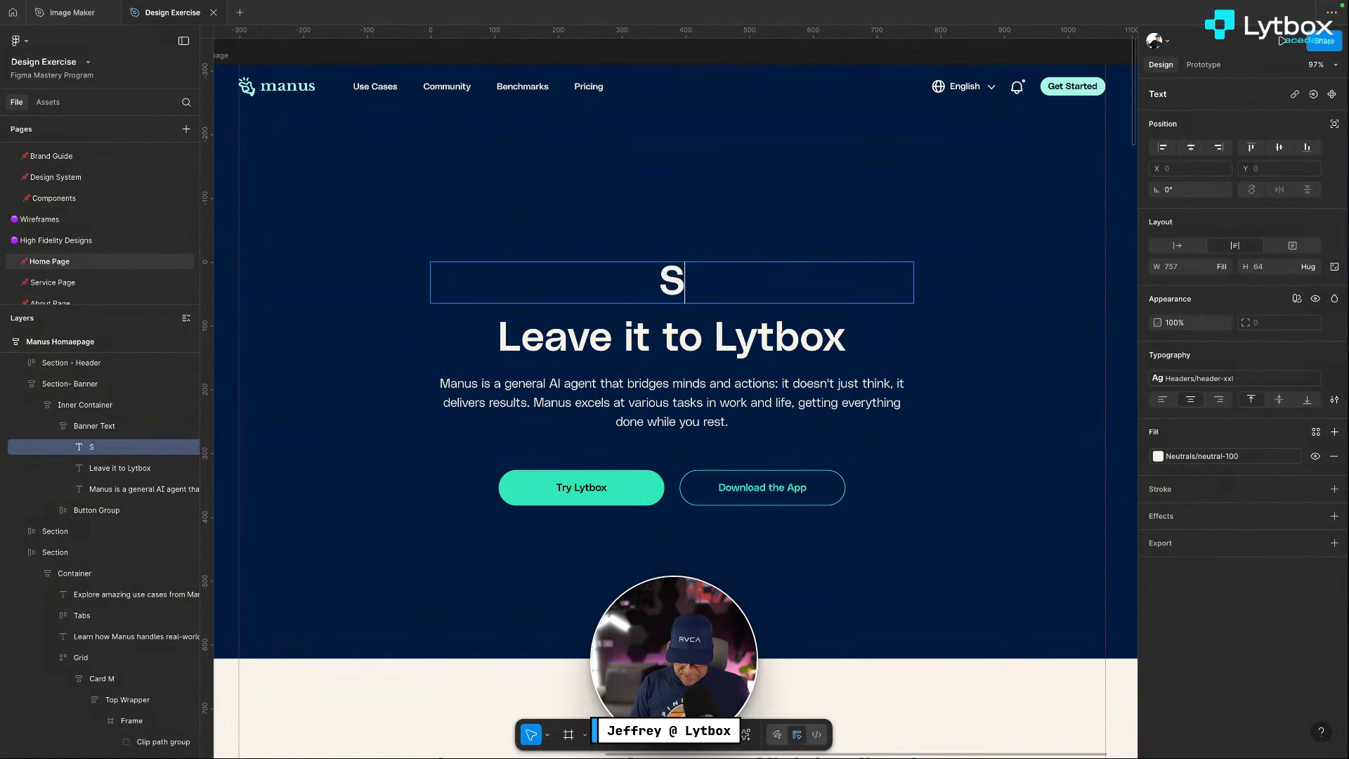
{"action": "key", "text": "BackSpace"}
{"action": "key", "text": "BackSpace"}
{"action": "type", "text": "mael"}
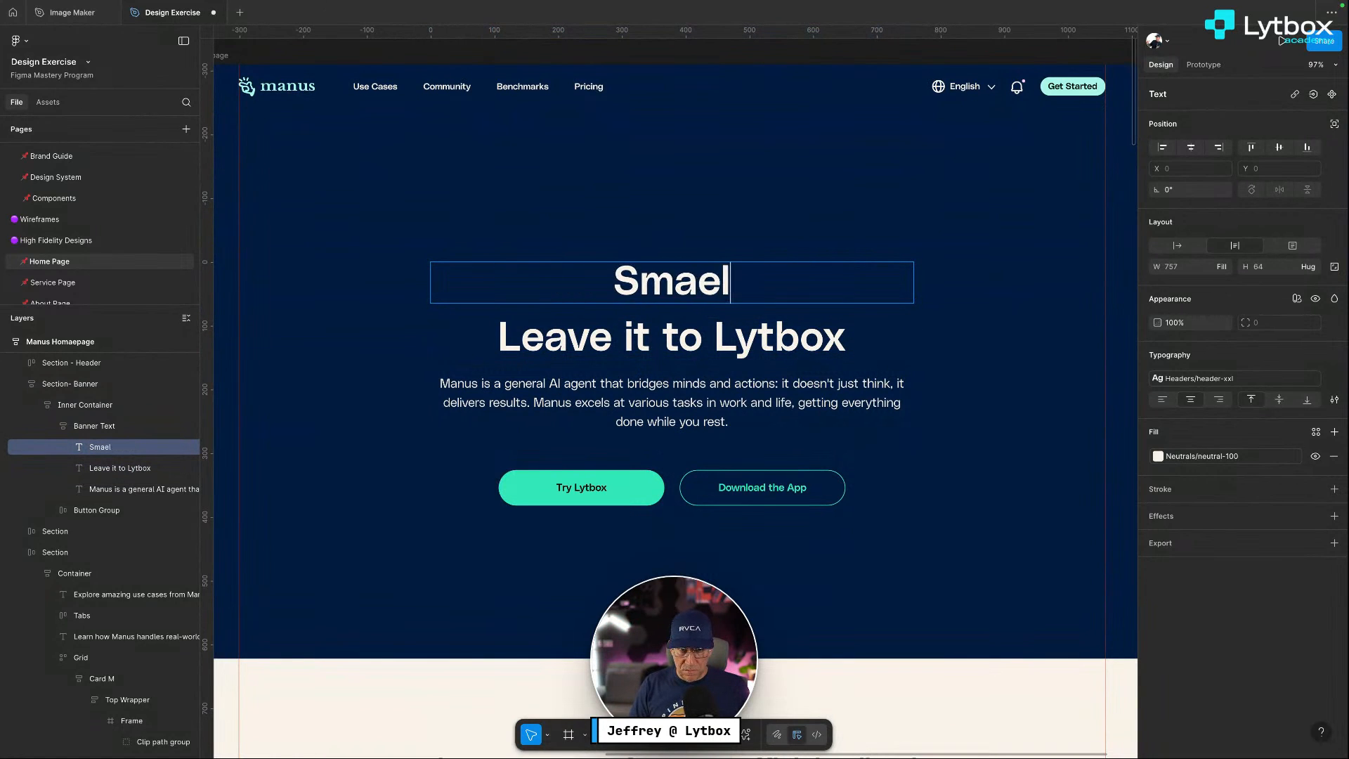
{"action": "key", "text": "BackSpace"}
{"action": "key", "text": "BackSpace"}
{"action": "type", "text": "ll"}
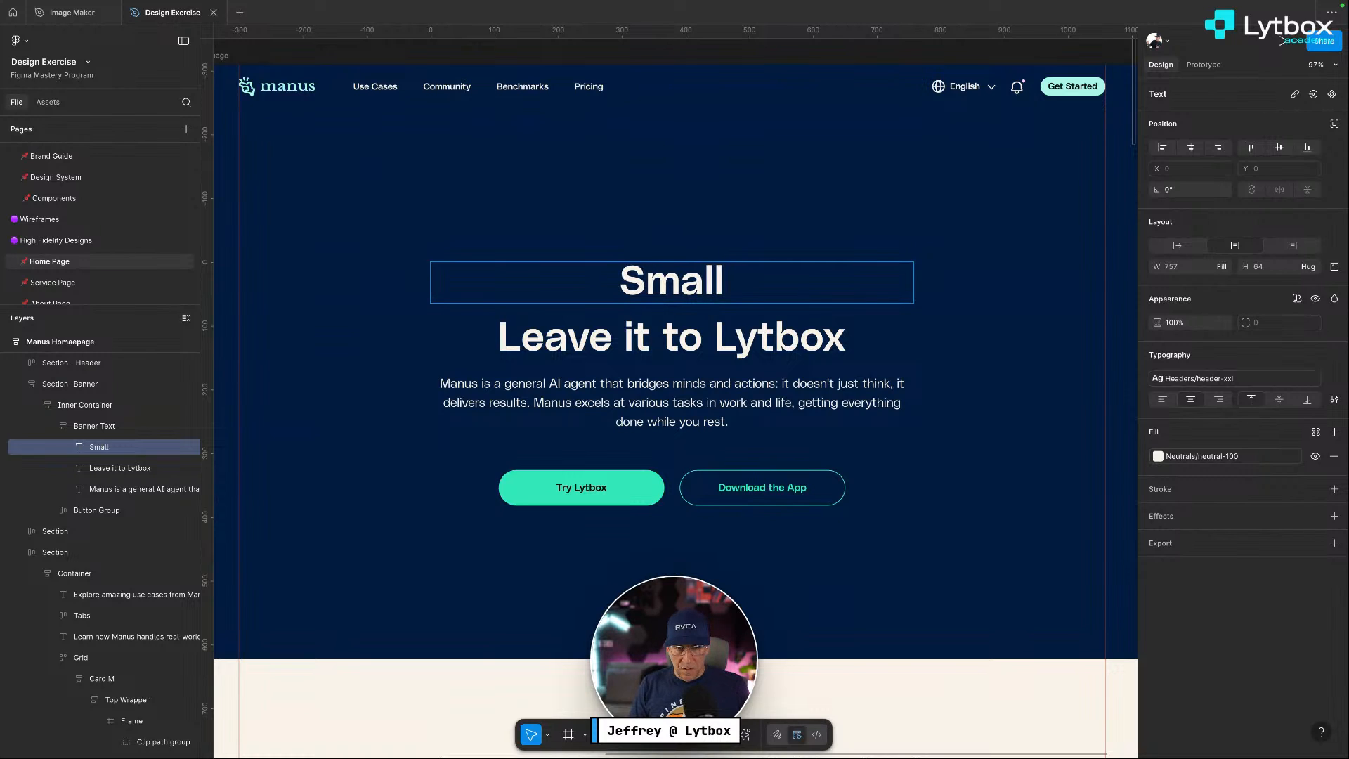
Replace the "Small" text above the banner headline with "Page Headline"
{"action": "key", "text": "BackSpace"}
{"action": "key", "text": "BackSpace"}
{"action": "key", "text": "BackSpace"}
{"action": "key", "text": "BackSpace"}
{"action": "key", "text": "BackSpace"}
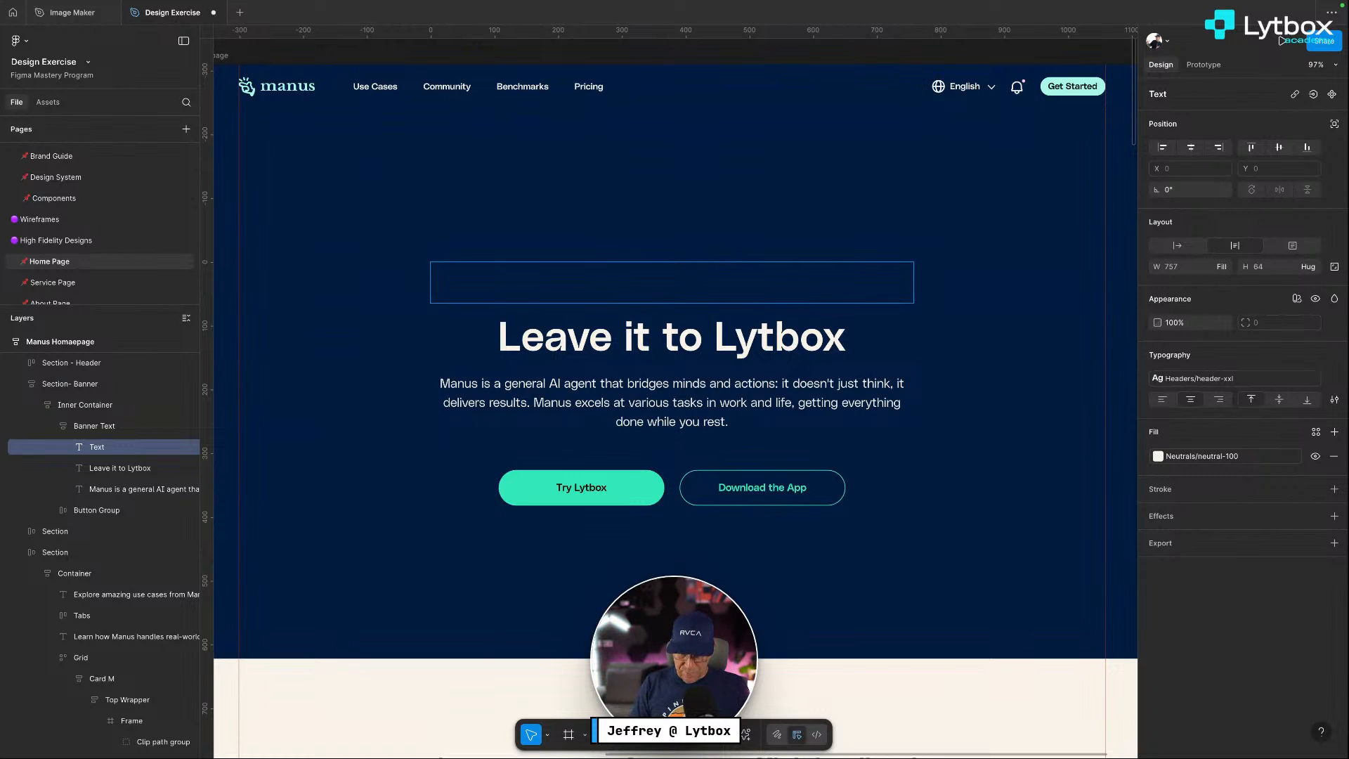
{"action": "type", "text": "Oa"}
{"action": "key", "text": "BackSpace"}
{"action": "key", "text": "BackSpace"}
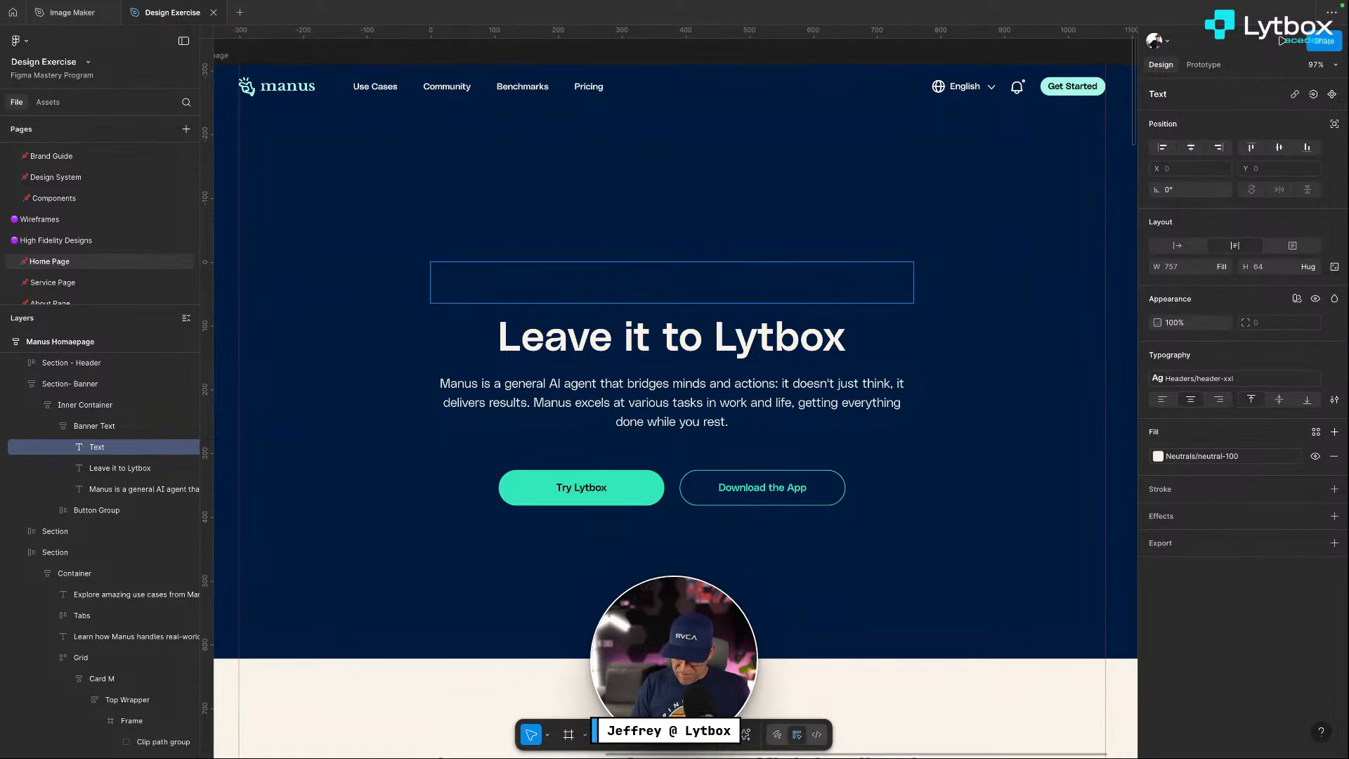
{"action": "type", "text": "Page Headline"}
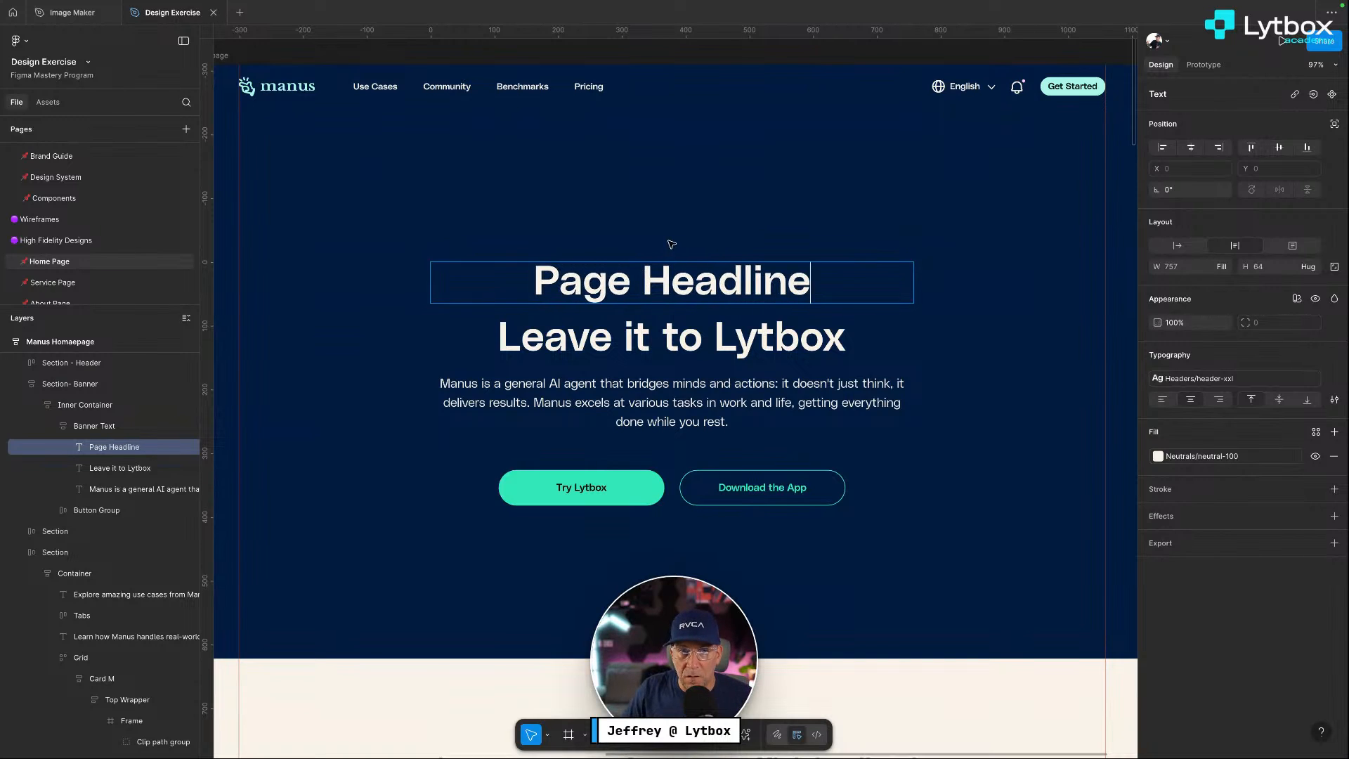
{"action": "key", "text": "Escape"}
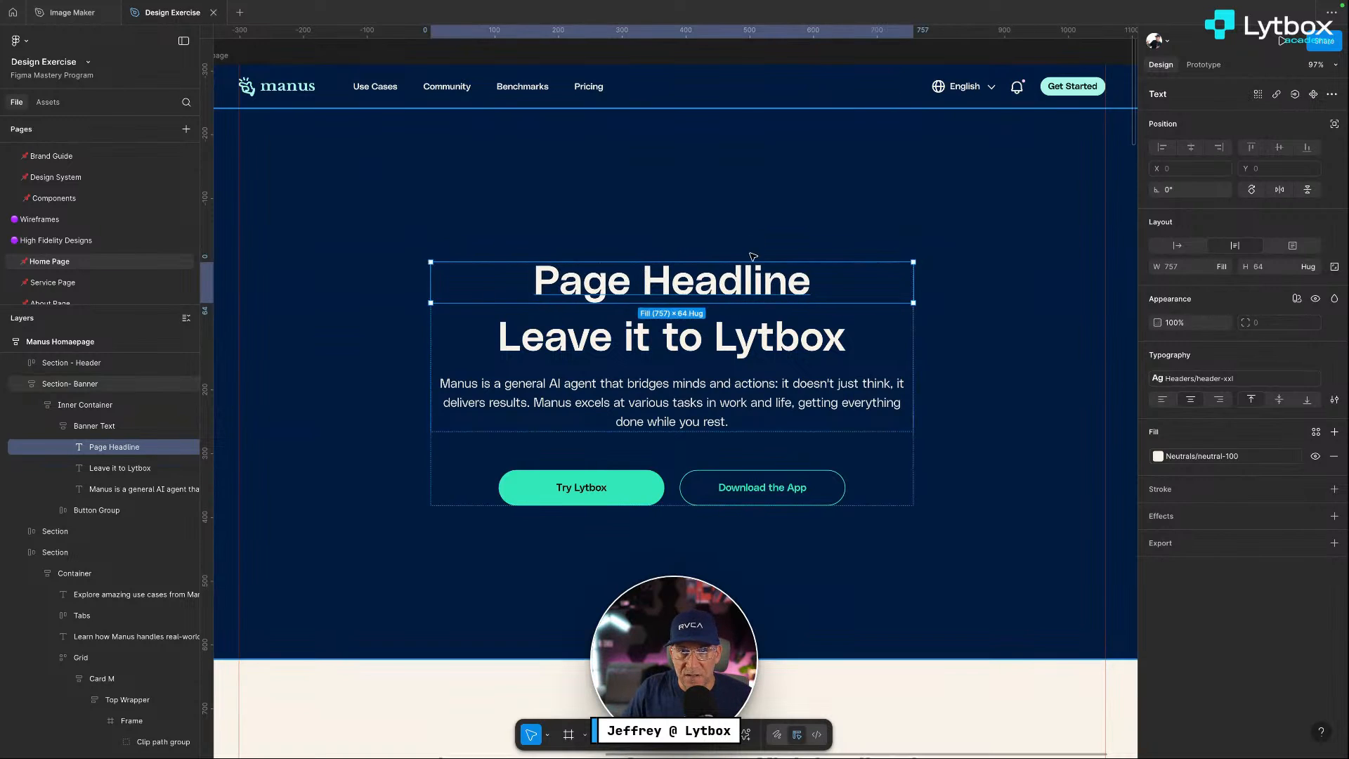
Apply the header-xs text style to the "Page Headline" text in the banner
{"action": "left_click", "coordinate": [814, 287]}
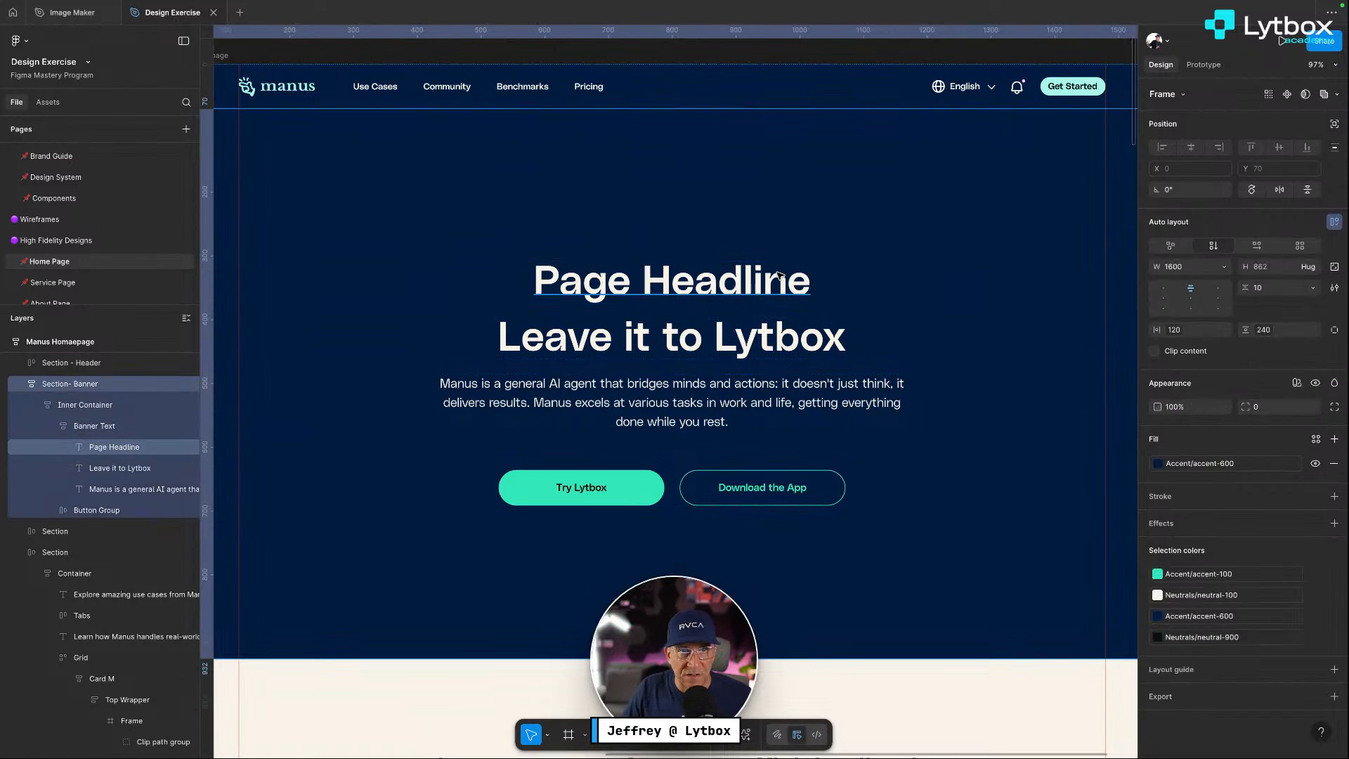
{"action": "left_click", "coordinate": [778, 282], "text": "super"}
{"action": "left_click", "coordinate": [1203, 378]}
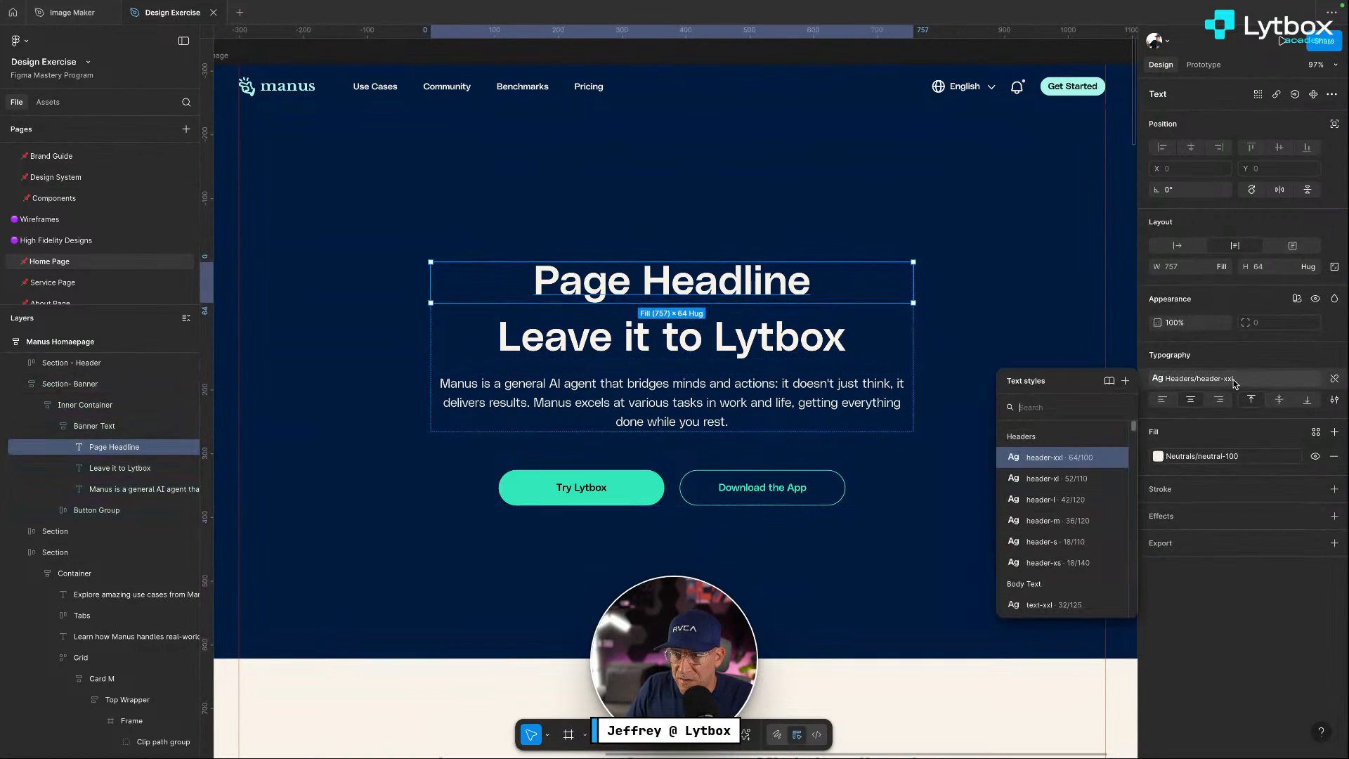
{"action": "left_click", "coordinate": [1058, 558]}
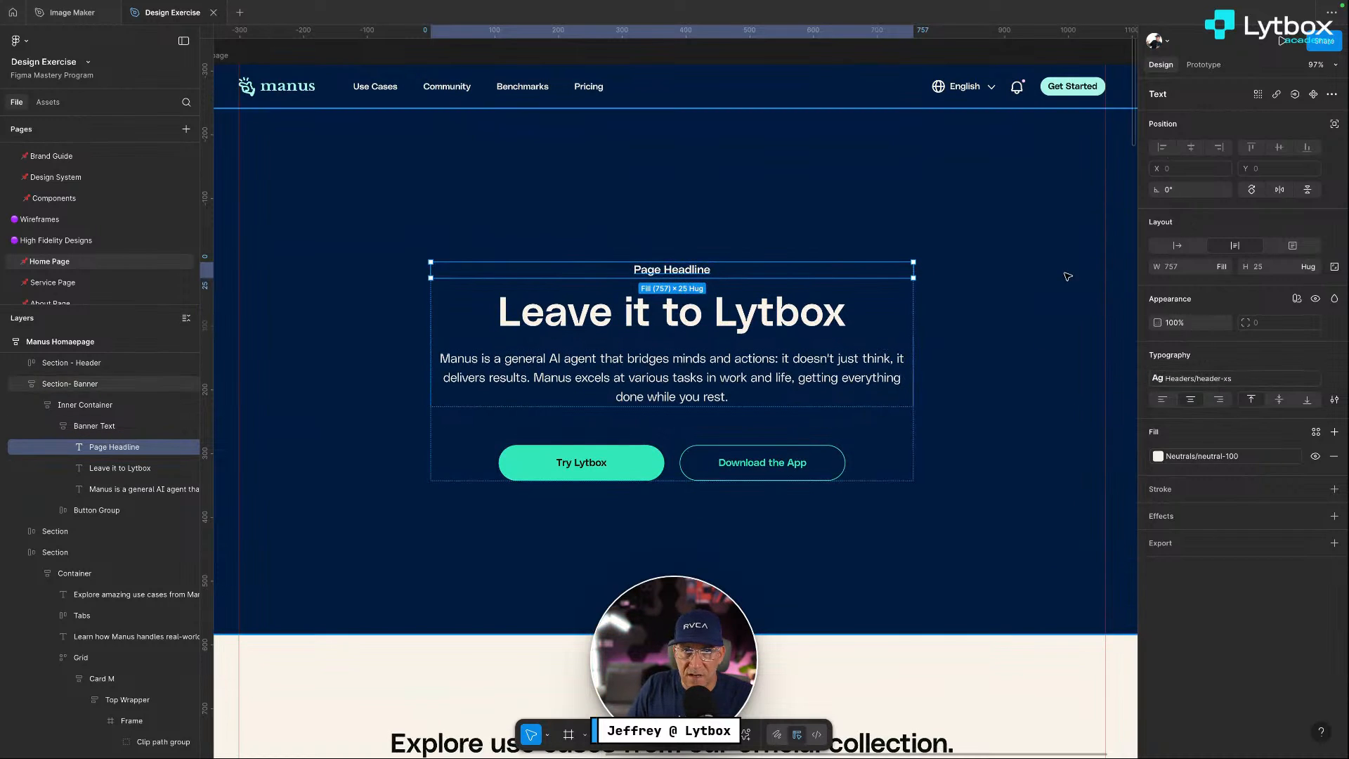
Set the auto layout alignment of the banner's Inner Container and of the Section- Banner frame to left-centre
{"action": "key", "text": "shift+Return"}
{"action": "key", "text": "shift+Return"}
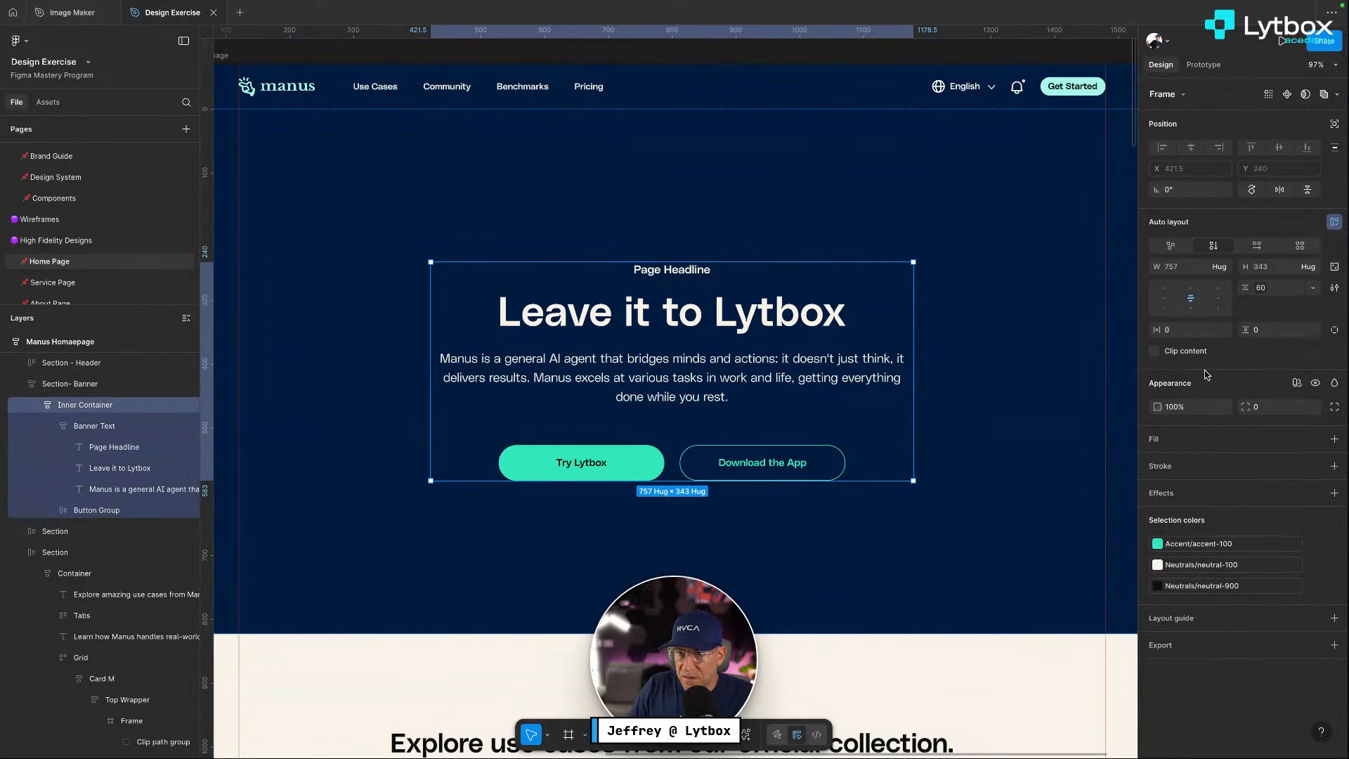
{"action": "left_click", "coordinate": [1164, 298]}
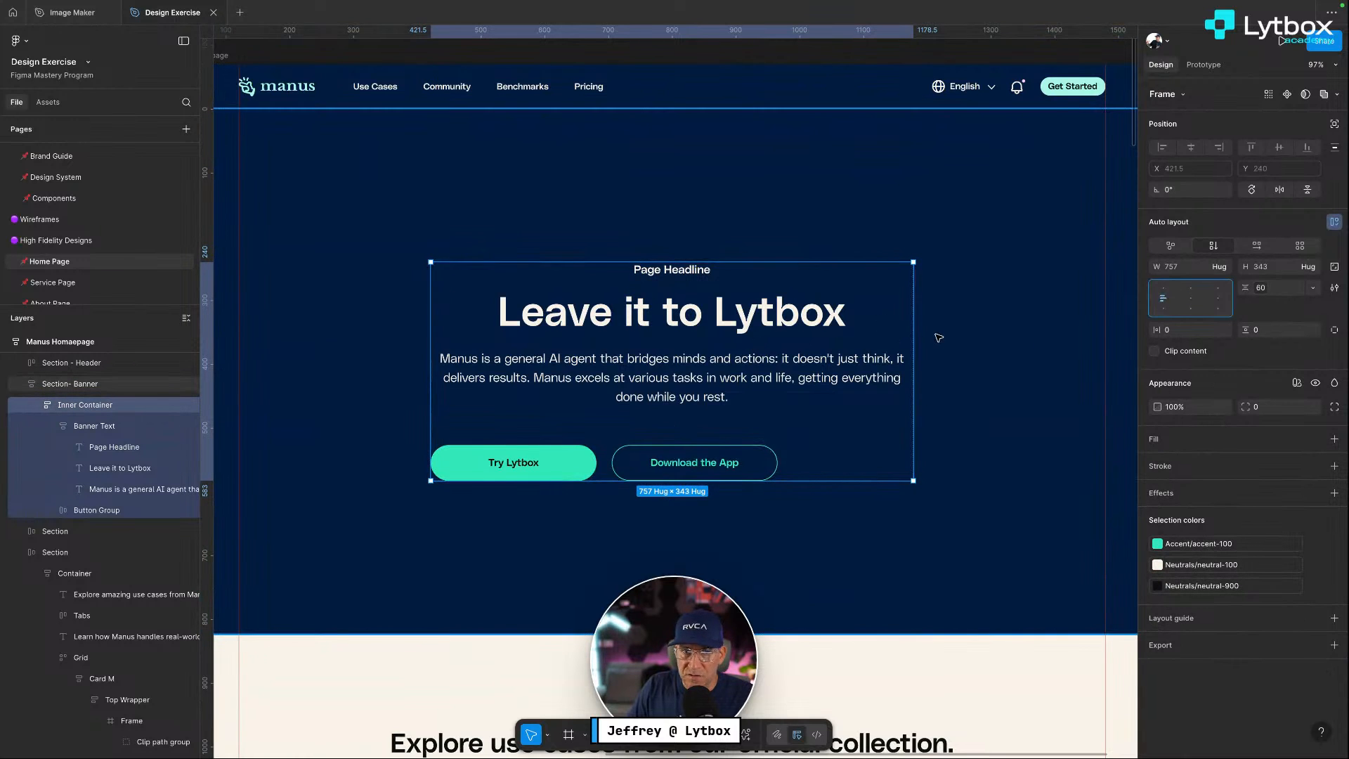
{"action": "scroll", "coordinate": [936, 337], "scroll_direction": "left", "scroll_amount": 5}
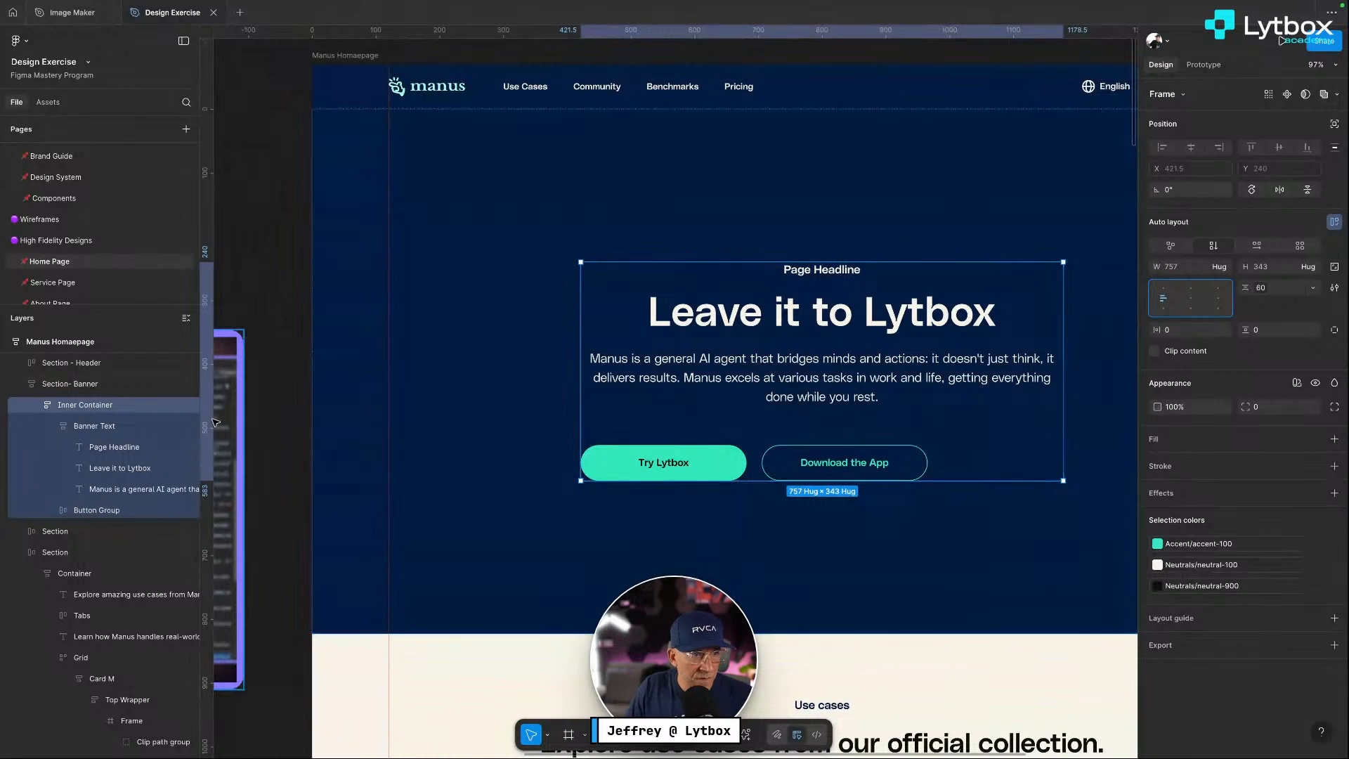
{"action": "left_click", "coordinate": [76, 404]}
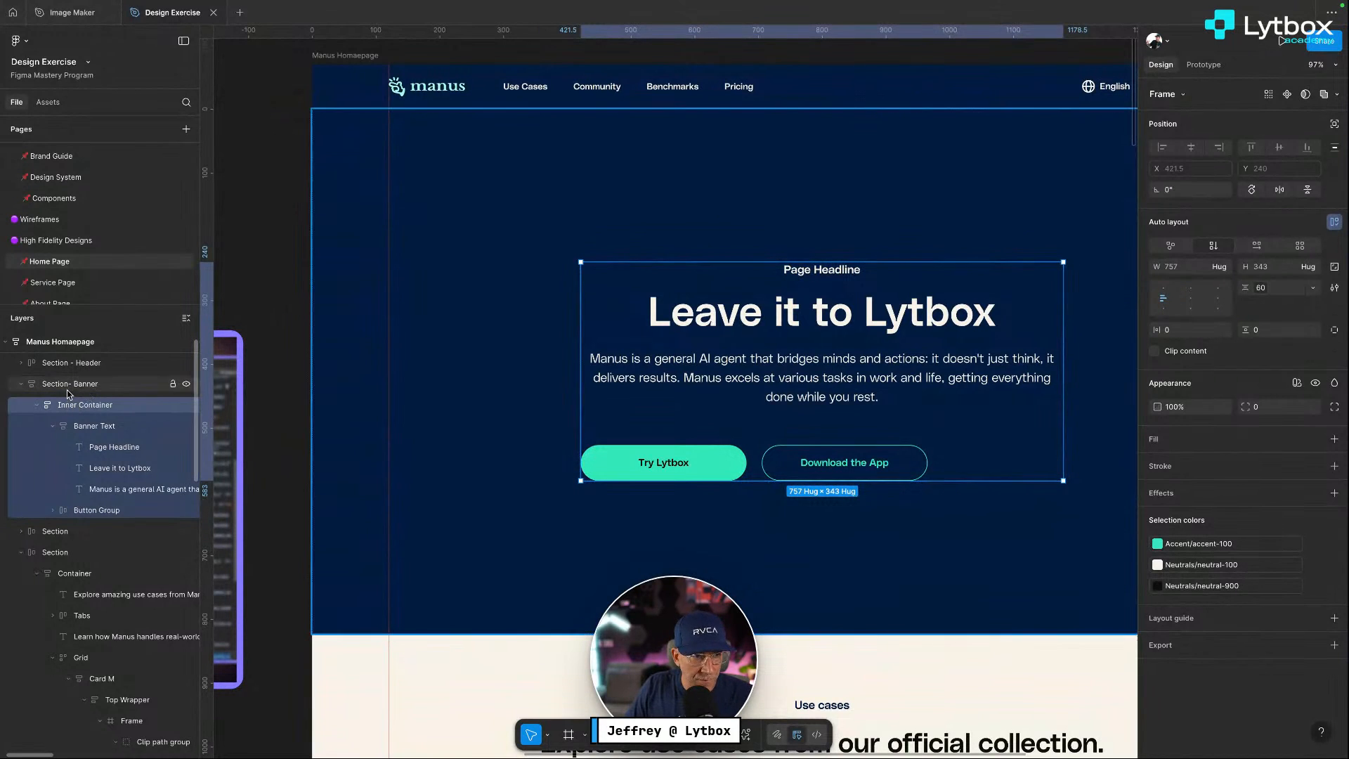
{"action": "left_click", "coordinate": [69, 387]}
{"action": "left_click", "coordinate": [1165, 306]}
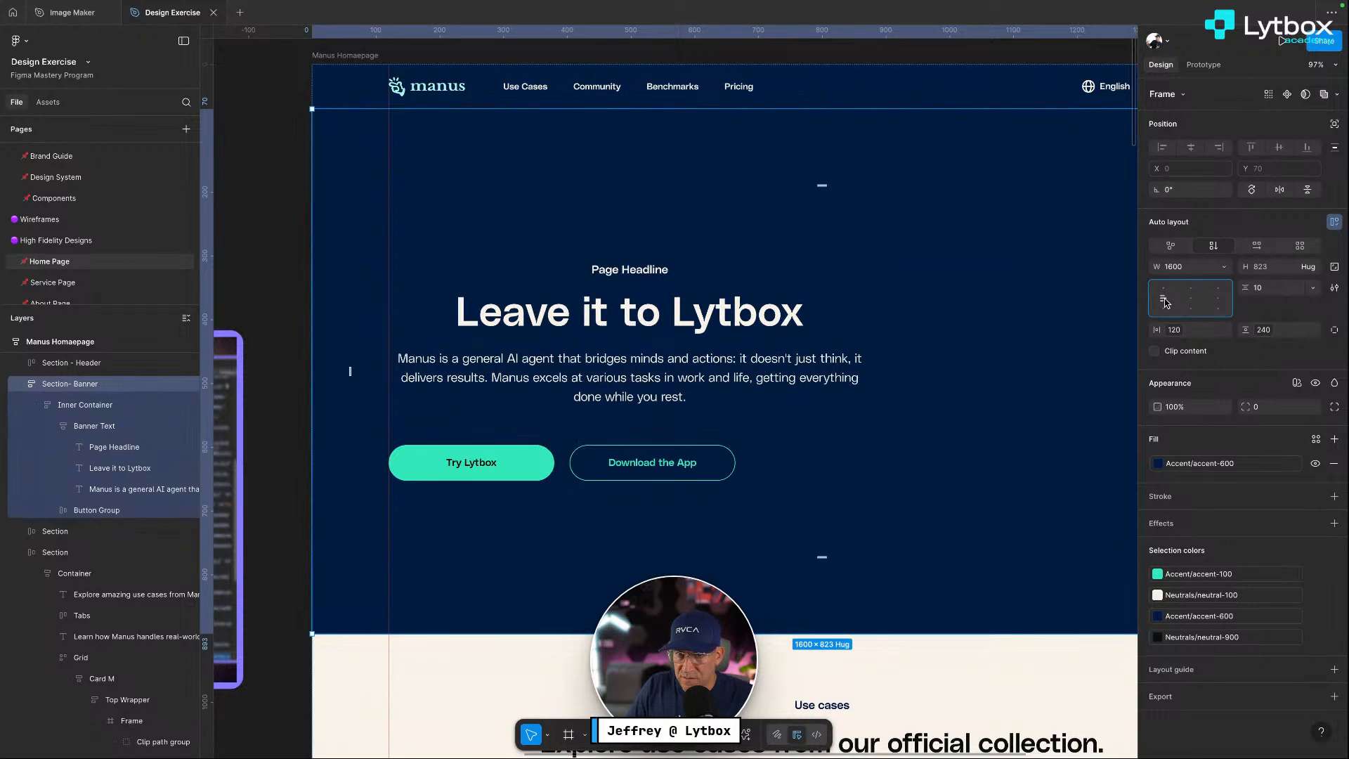
Left-align the text of the banner's small headline, main headline and description paragraph
{"action": "left_click", "coordinate": [635, 376], "text": "super"}
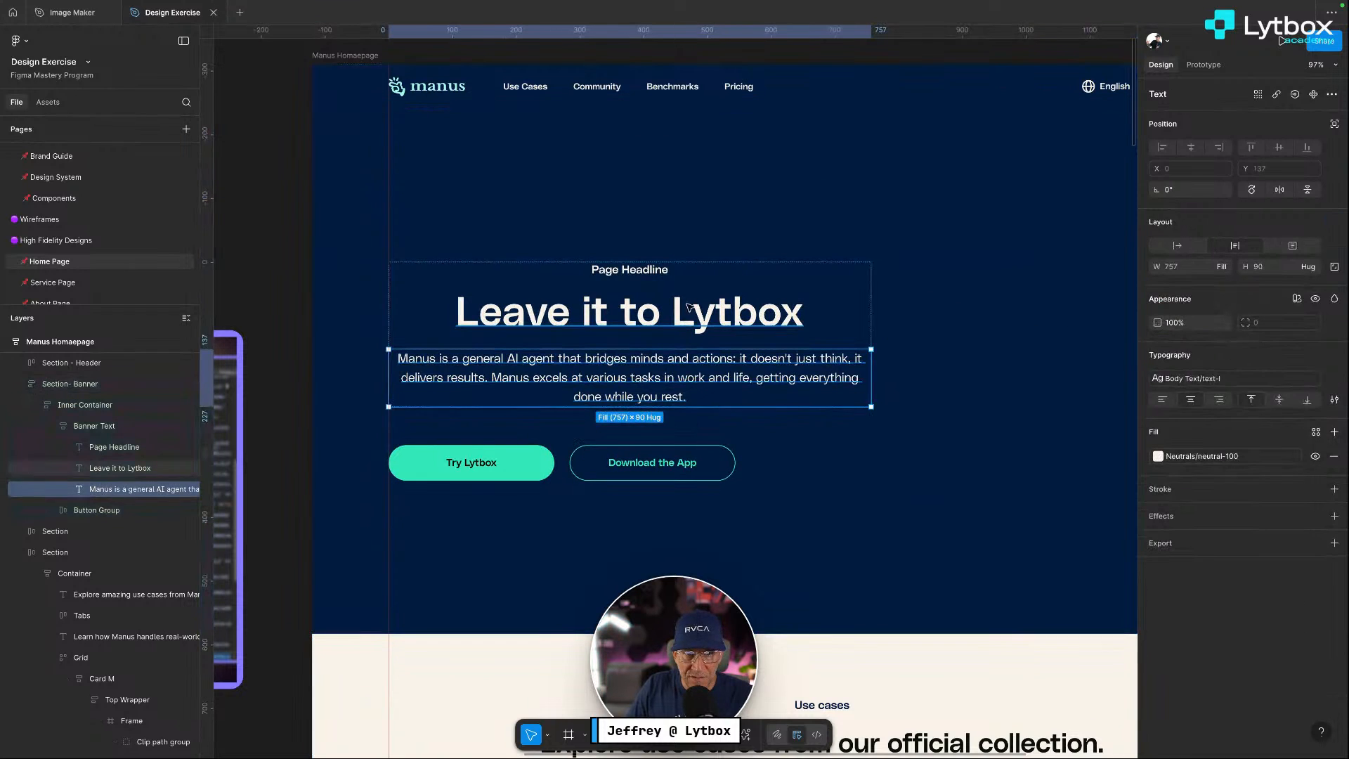
{"action": "left_click", "coordinate": [687, 309], "text": "shift"}
{"action": "left_click", "coordinate": [661, 272], "text": "shift"}
{"action": "key", "text": "super+alt+l"}
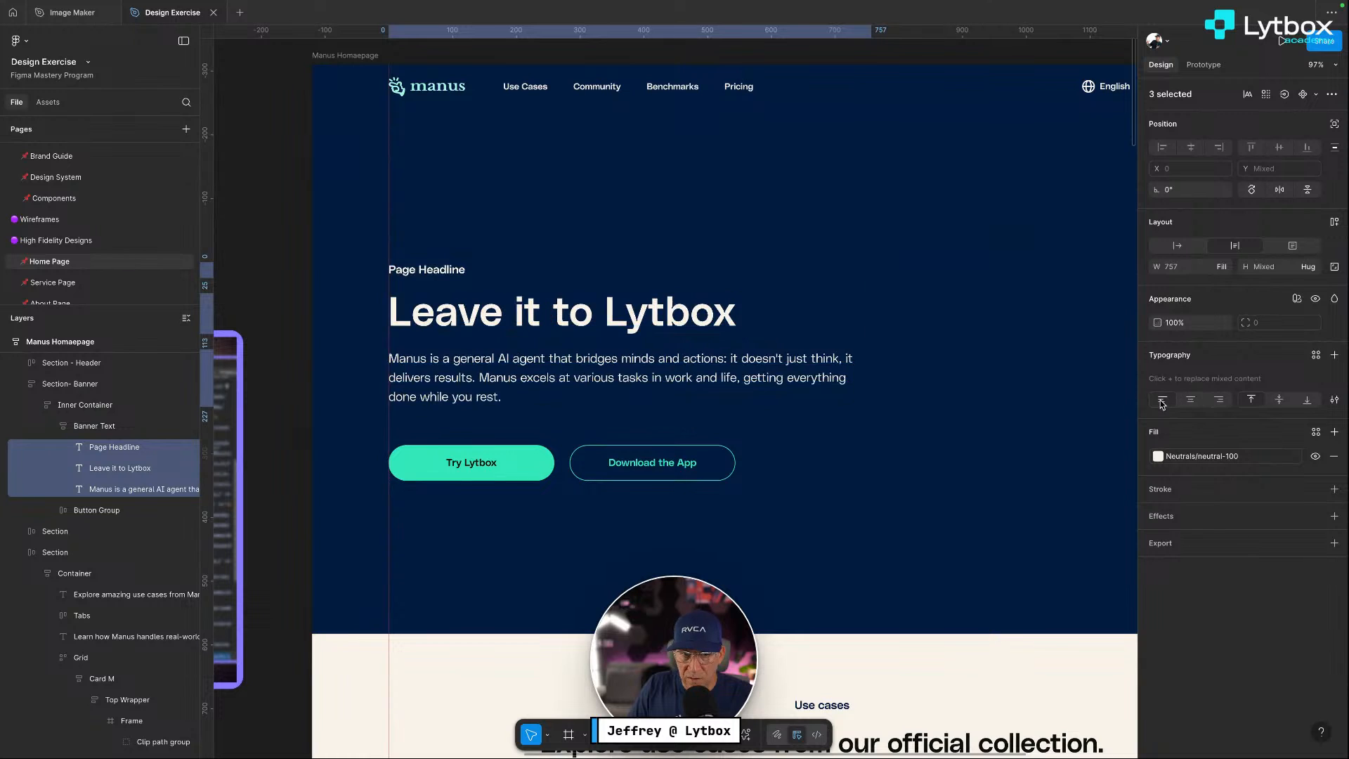
{"action": "left_click", "coordinate": [884, 532]}
Capitalise "It" and "To" in the banner's main headline so it reads "Leave It To Lytbox"
{"action": "scroll", "coordinate": [710, 532], "scroll_direction": "down", "scroll_amount": 5}
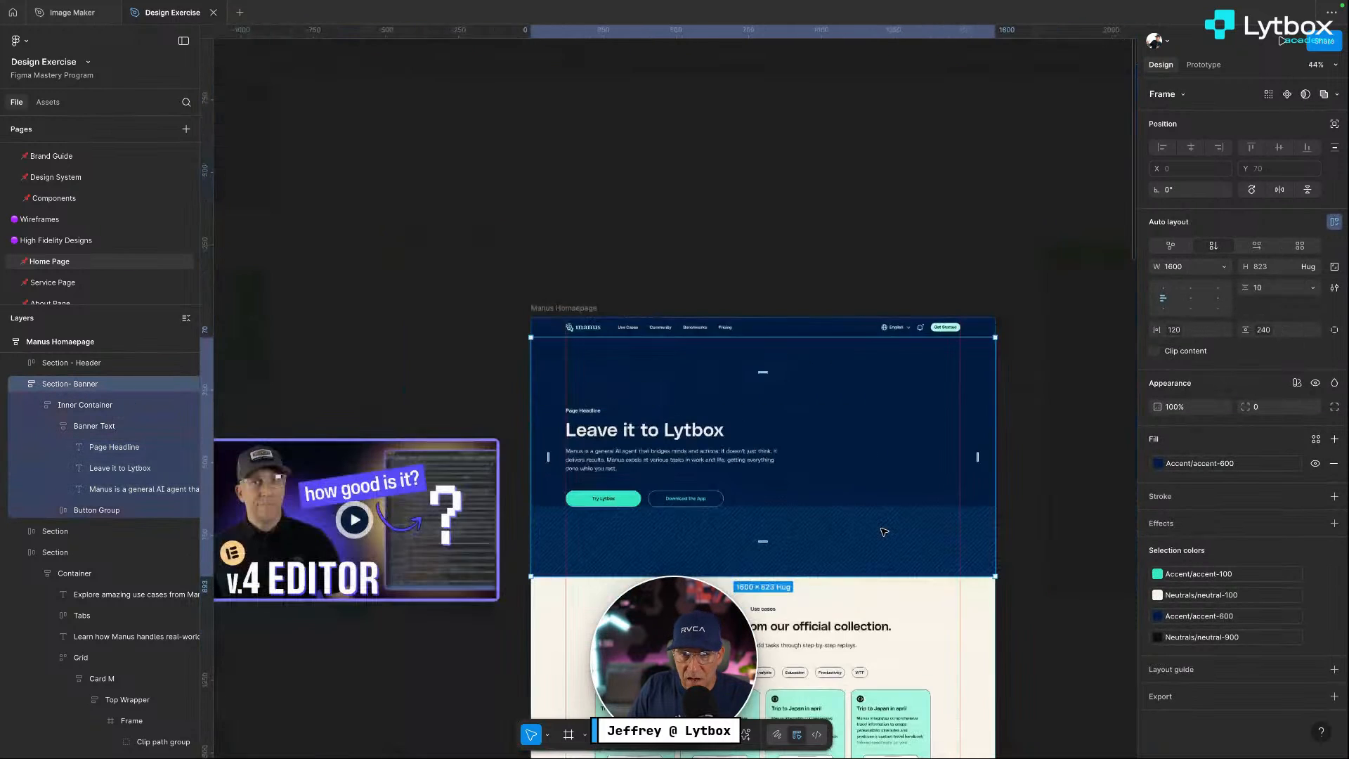
{"action": "double_click", "coordinate": [685, 425], "text": "super"}
{"action": "left_click", "coordinate": [723, 435]}
{"action": "left_click_drag", "start_coordinate": [728, 432], "coordinate": [569, 426]}
{"action": "scroll", "coordinate": [590, 433], "scroll_direction": "up", "scroll_amount": 5}
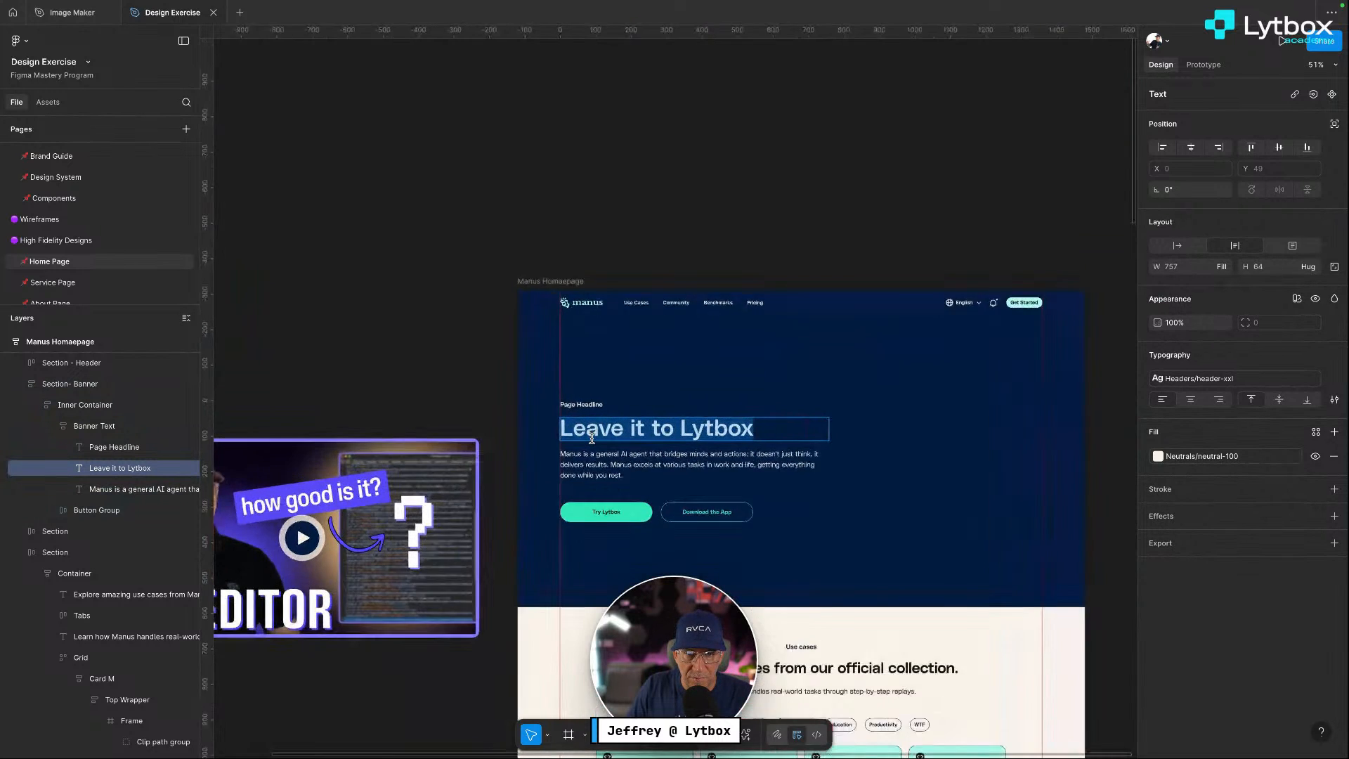
{"action": "left_click", "coordinate": [592, 476]}
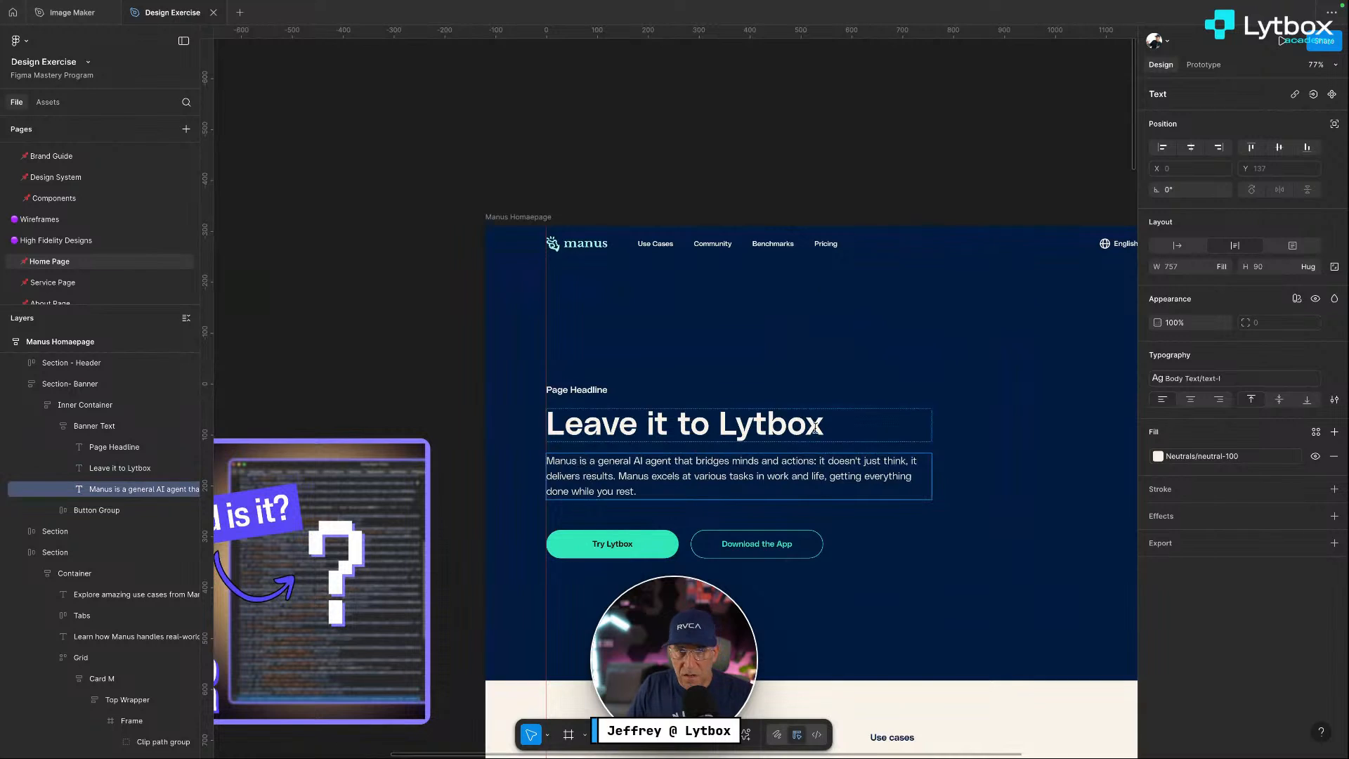
{"action": "left_click_drag", "start_coordinate": [847, 424], "coordinate": [555, 407]}
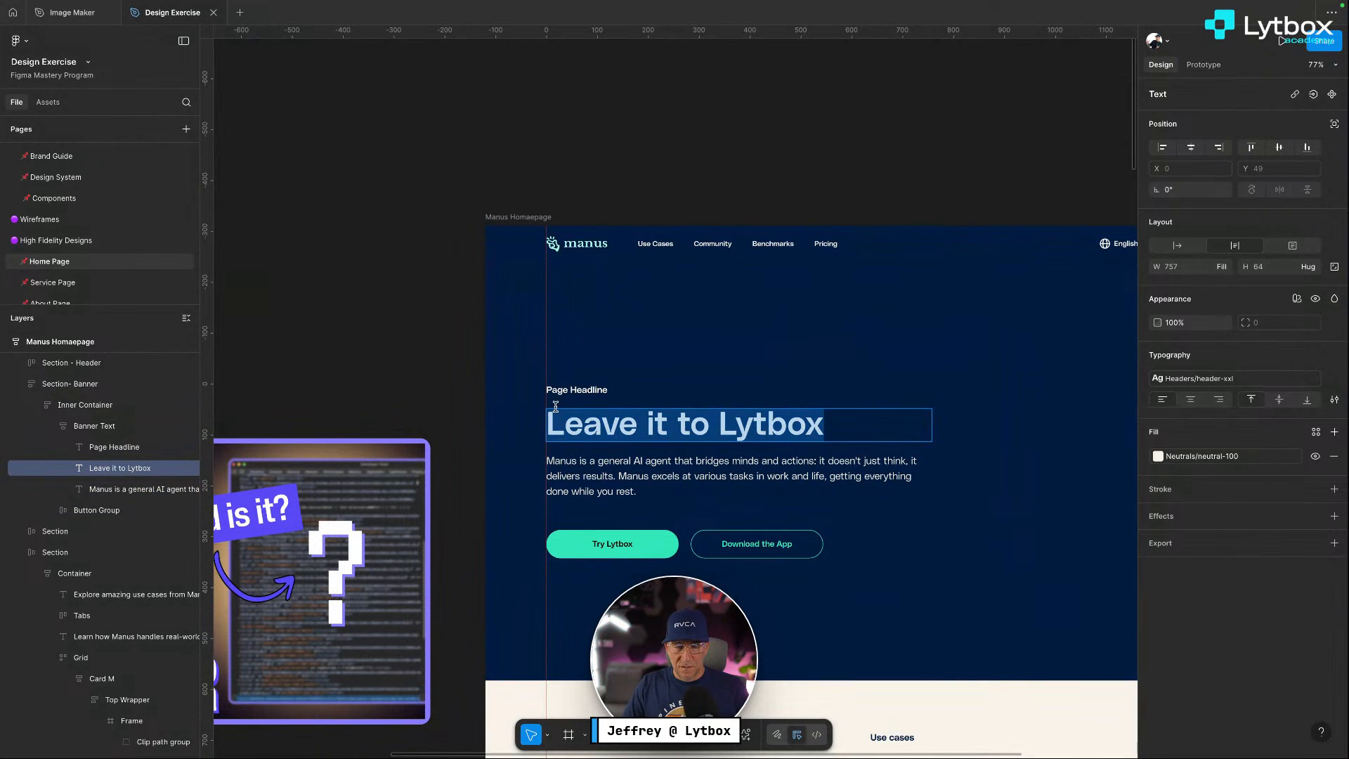
{"action": "left_click", "coordinate": [863, 425]}
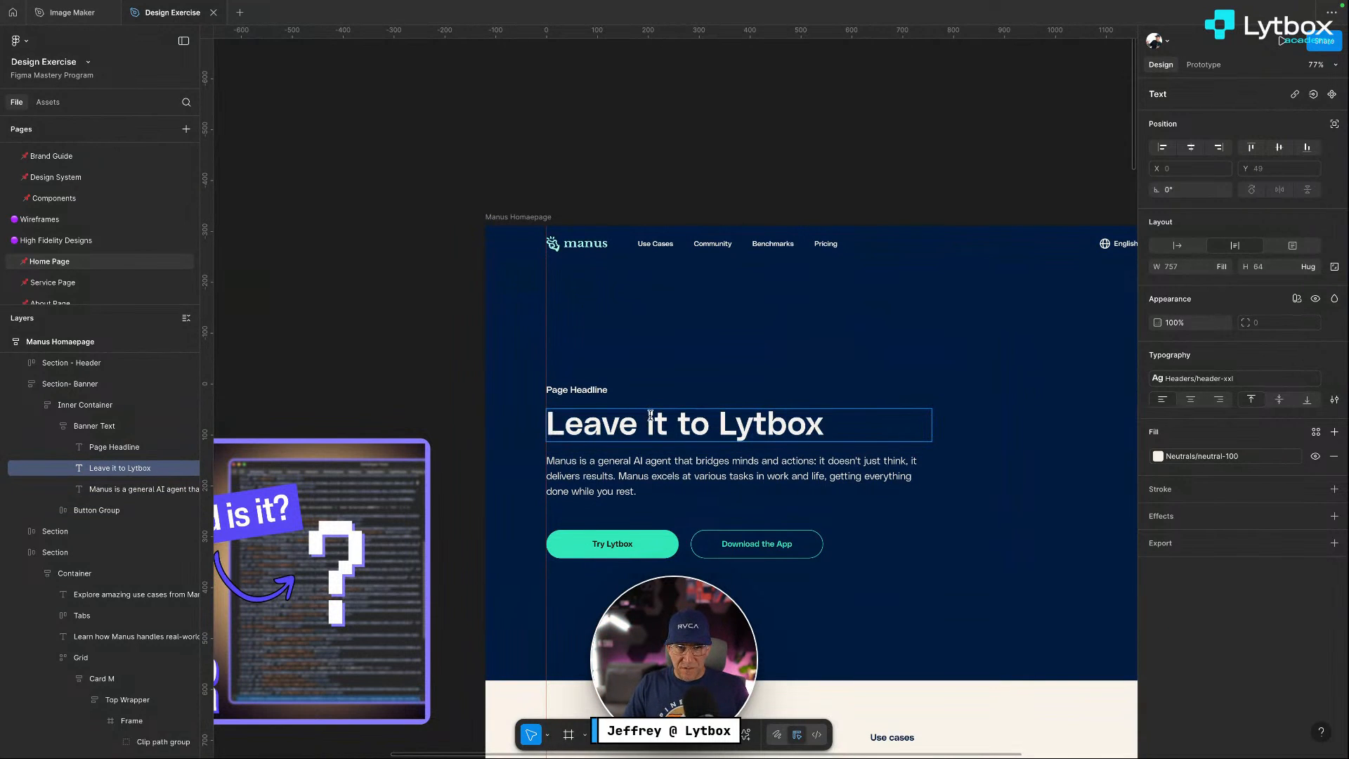
{"action": "key", "text": "BackSpace"}
{"action": "type", "text": "I"}
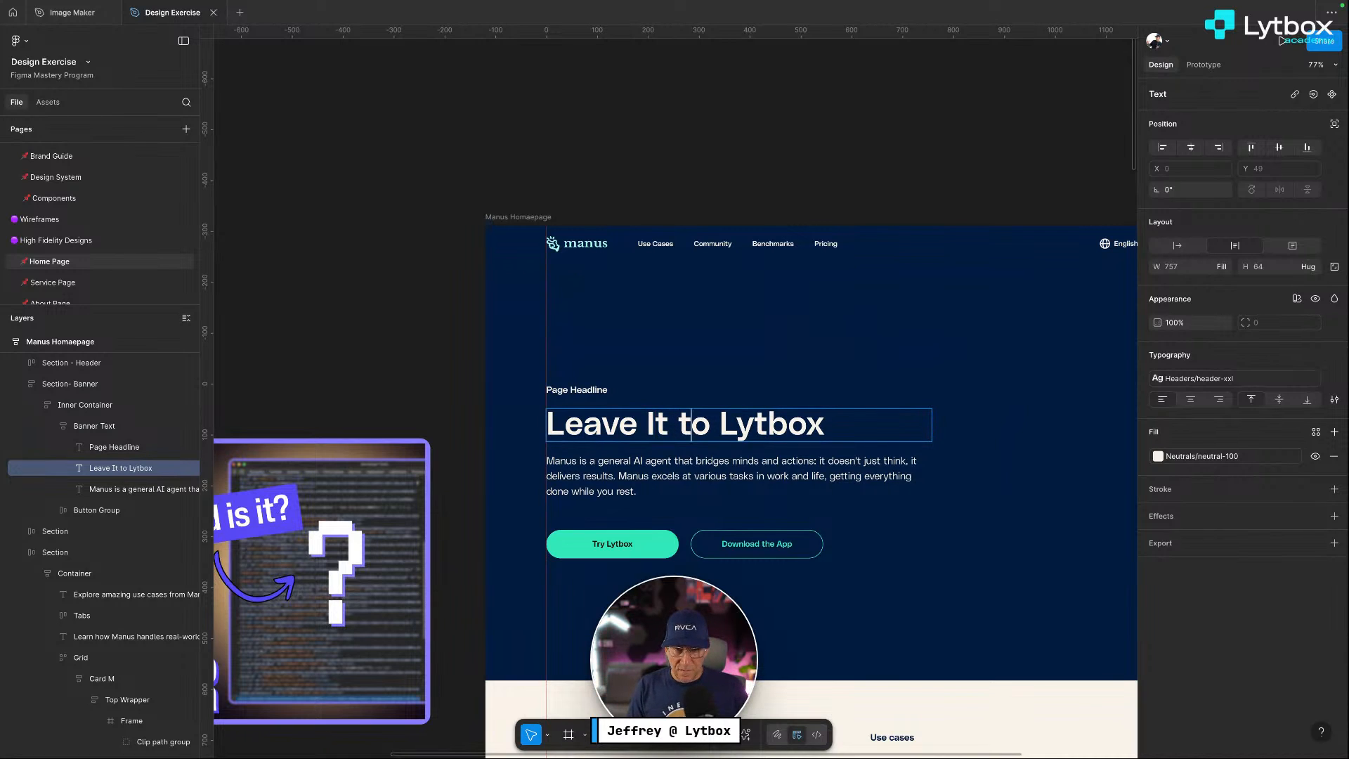
{"action": "key", "text": "BackSpace"}
{"action": "type", "text": "To"}
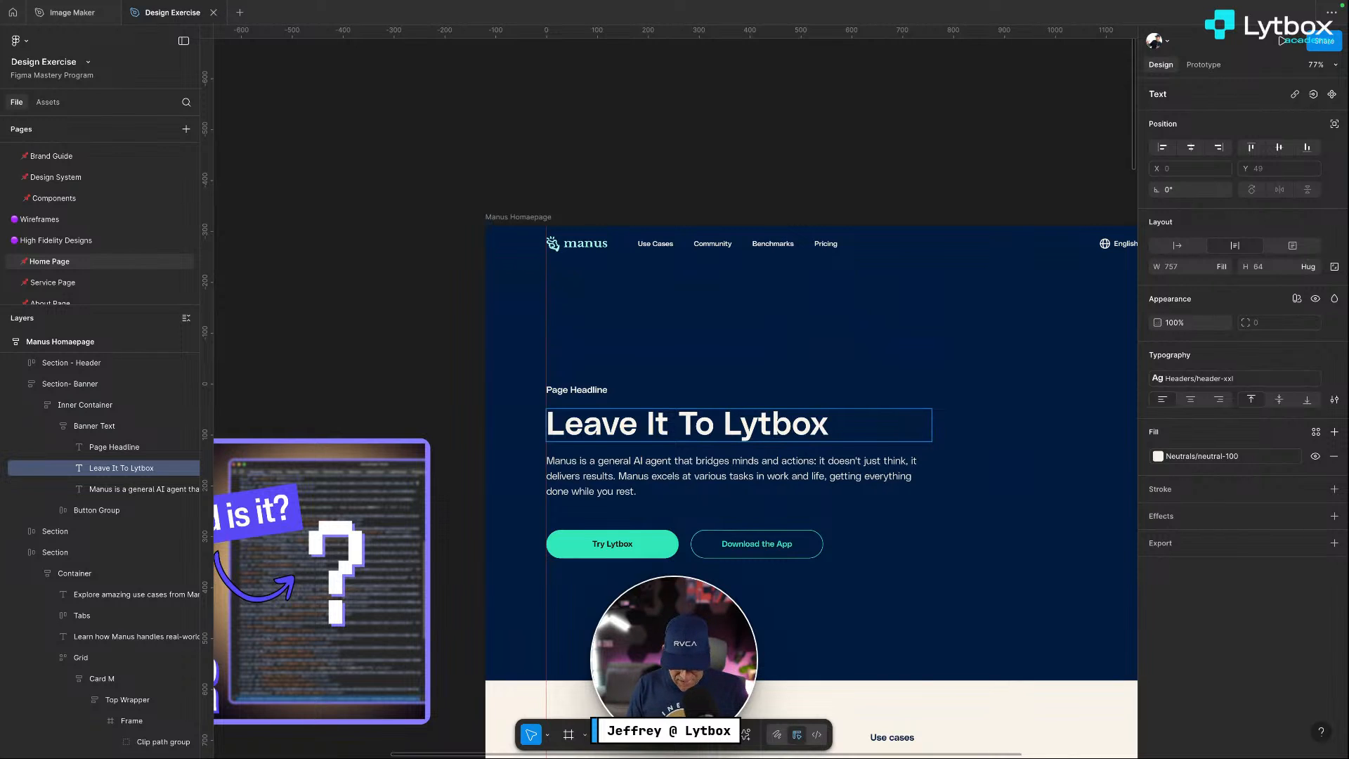
Extend the banner headline to read "Leave It To Lytbox For Super Long Livestreams."
{"action": "type", "text": " Lytbox For SUper L"}
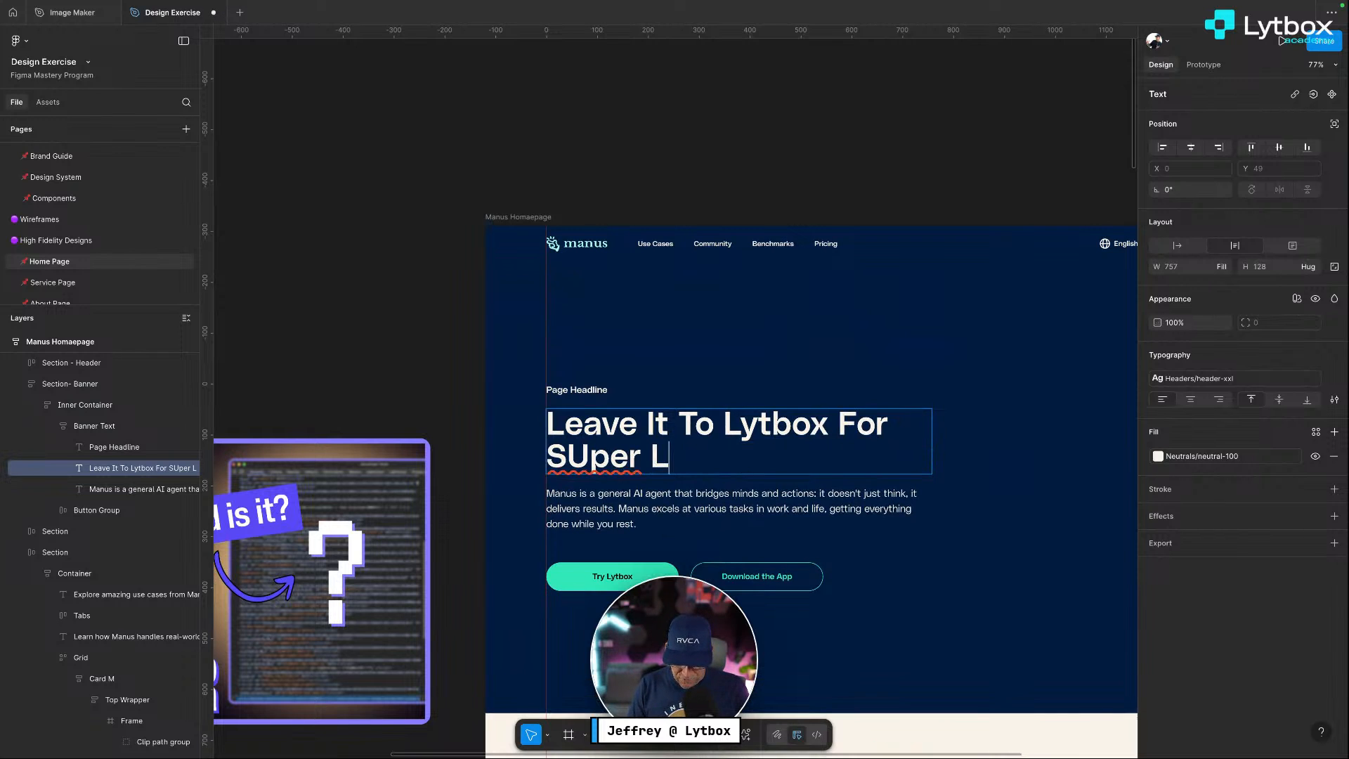
{"action": "type", "text": "ong Livestreams"}
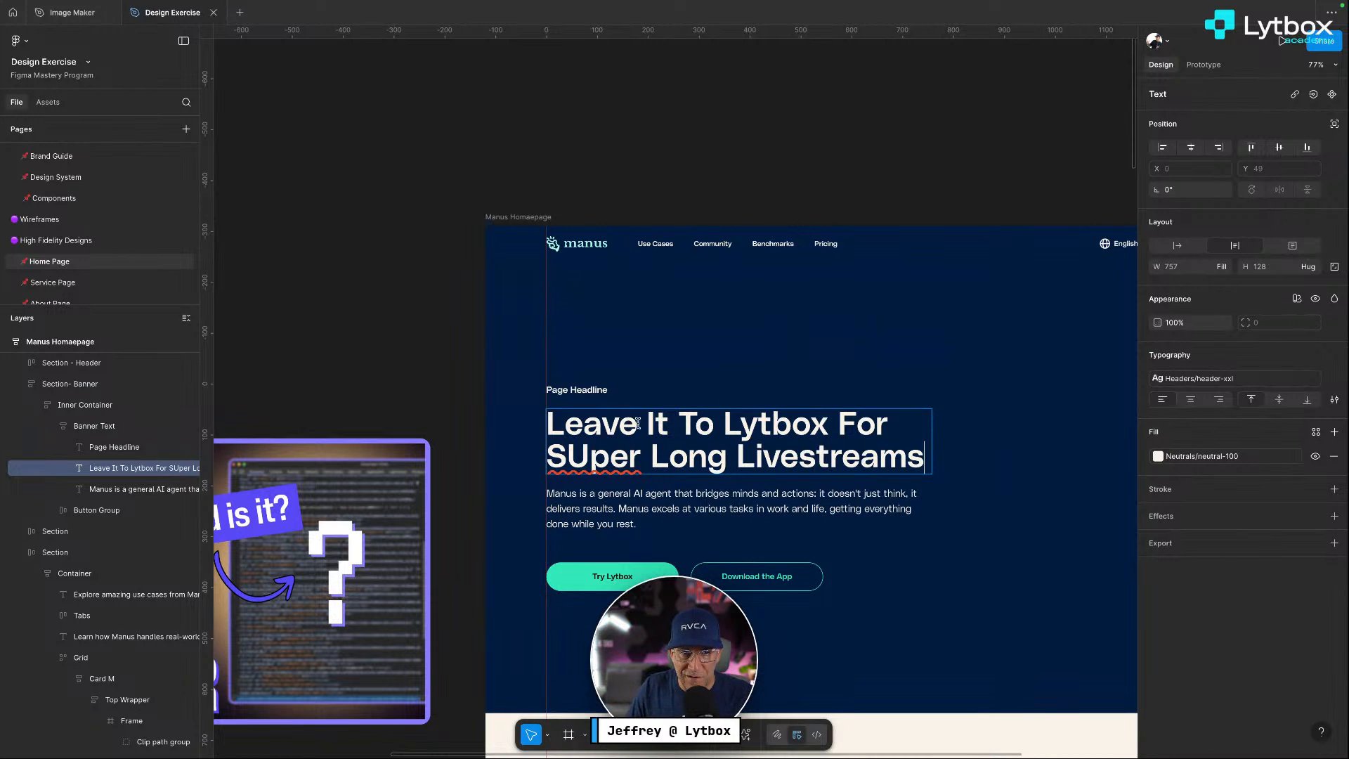
{"action": "left_click", "coordinate": [603, 446]}
{"action": "key", "text": "BackSpace"}
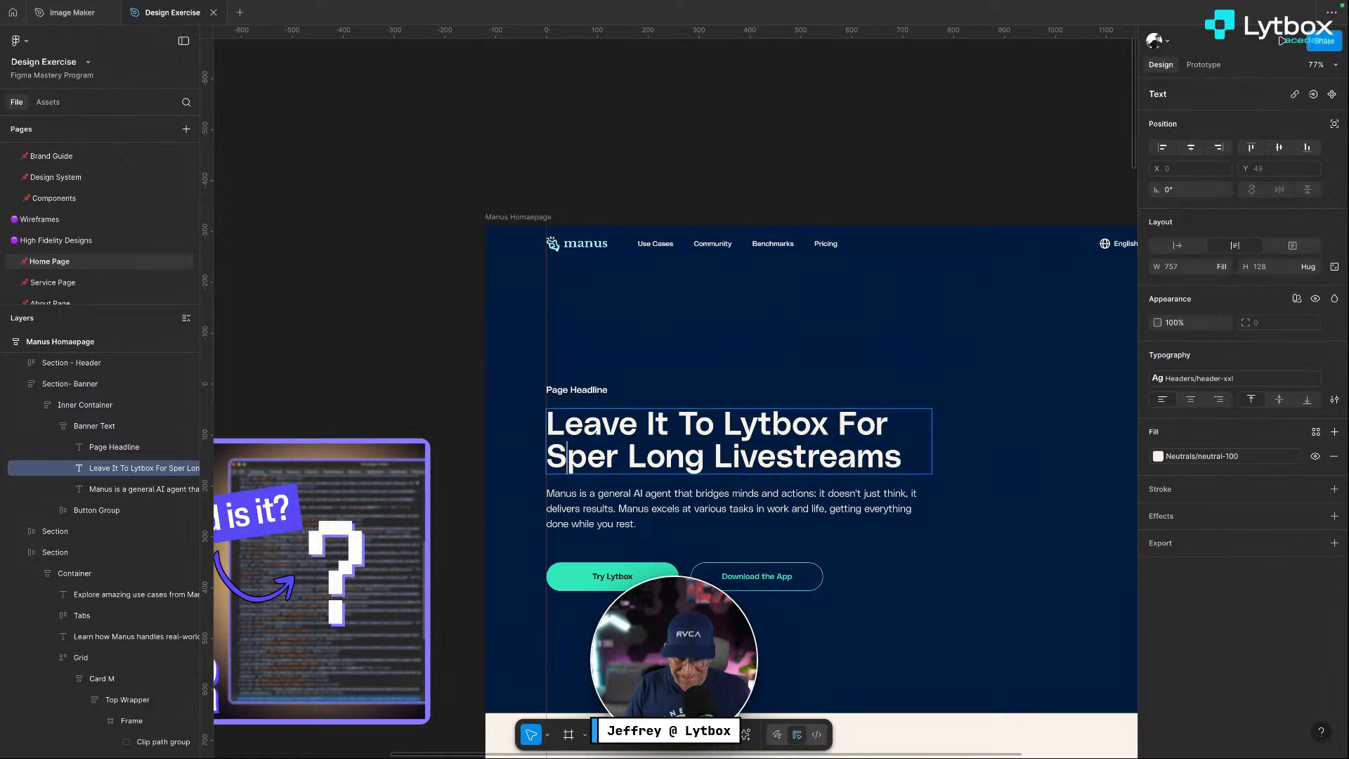
{"action": "type", "text": "u"}
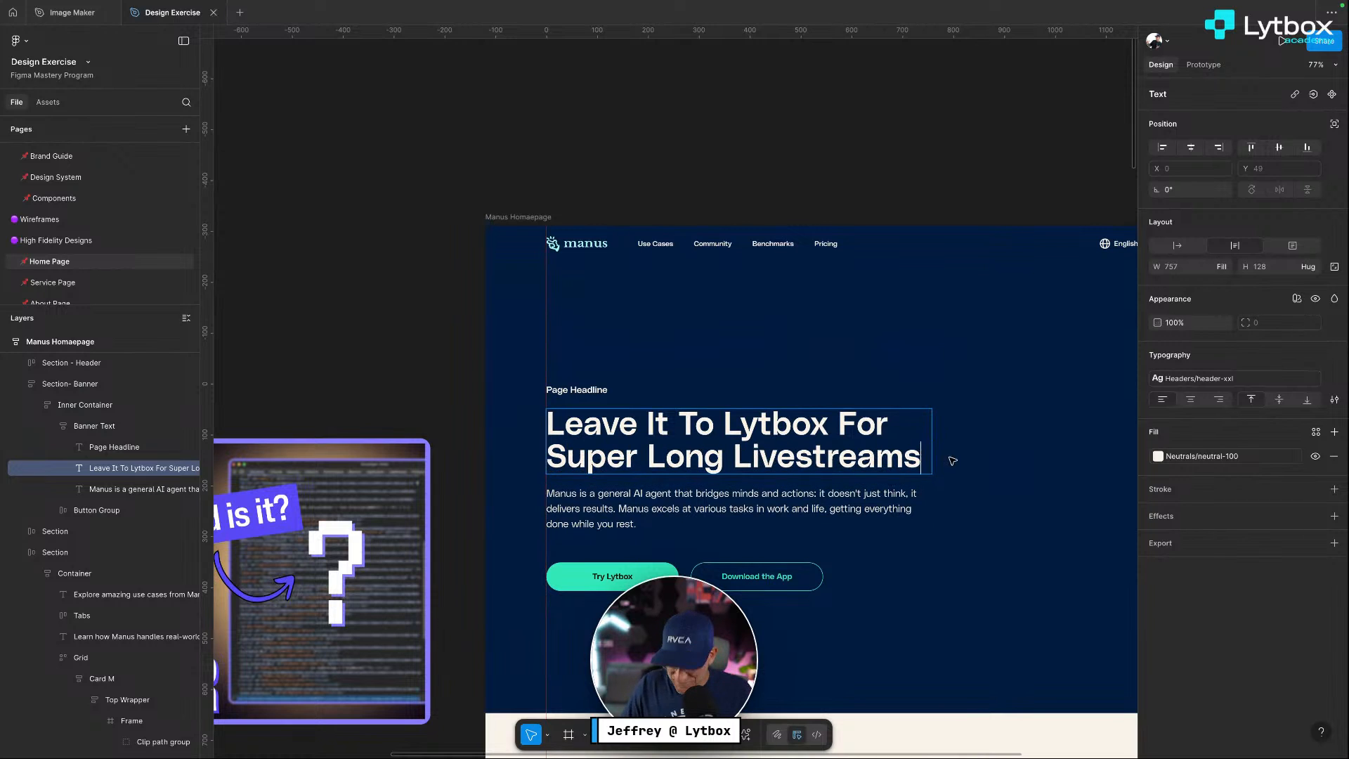
{"action": "left_click", "coordinate": [801, 507]}
Set the fill of the "Page Headline" text to the Accent/accent-200 colour and deselect it
{"action": "scroll", "coordinate": [808, 502], "scroll_direction": "right", "scroll_amount": 5}
{"action": "left_click", "coordinate": [424, 388]}
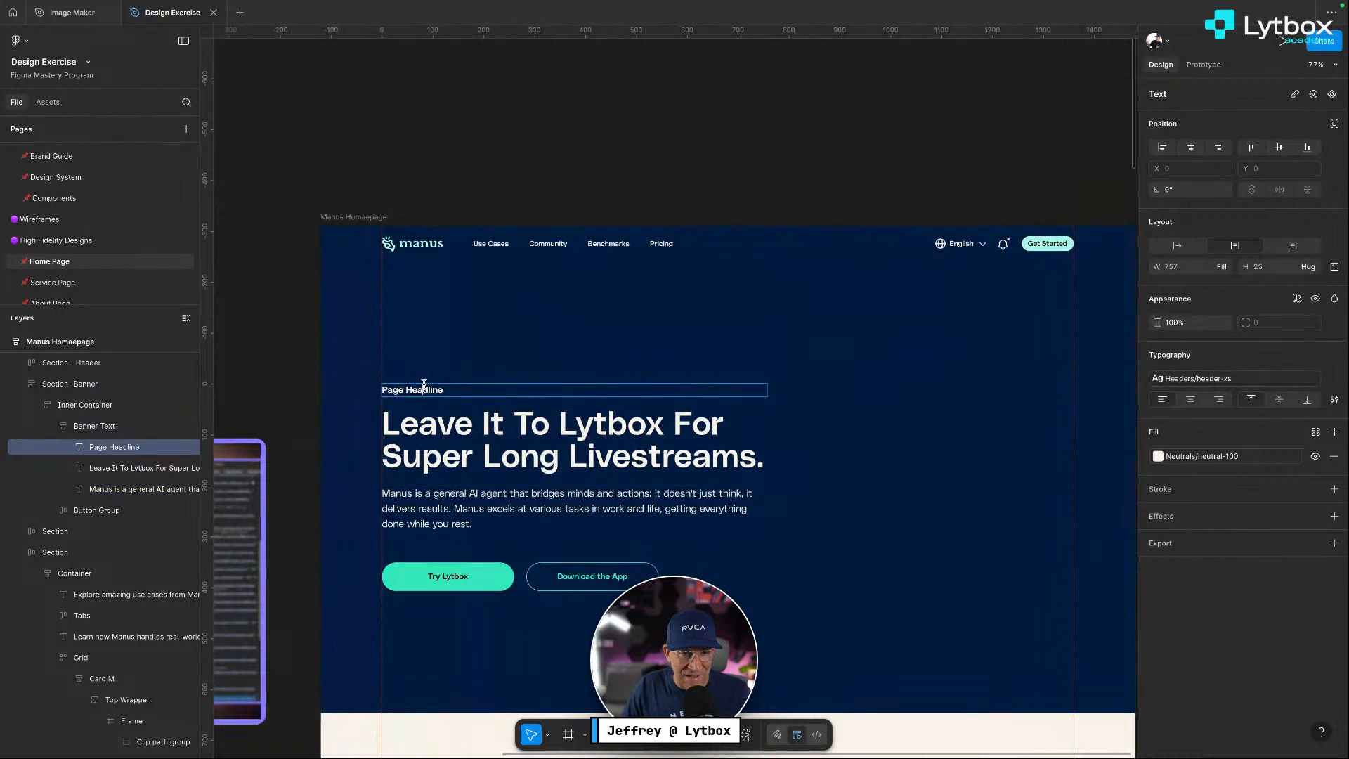
{"action": "left_click", "coordinate": [1158, 456]}
{"action": "key", "text": "Escape"}
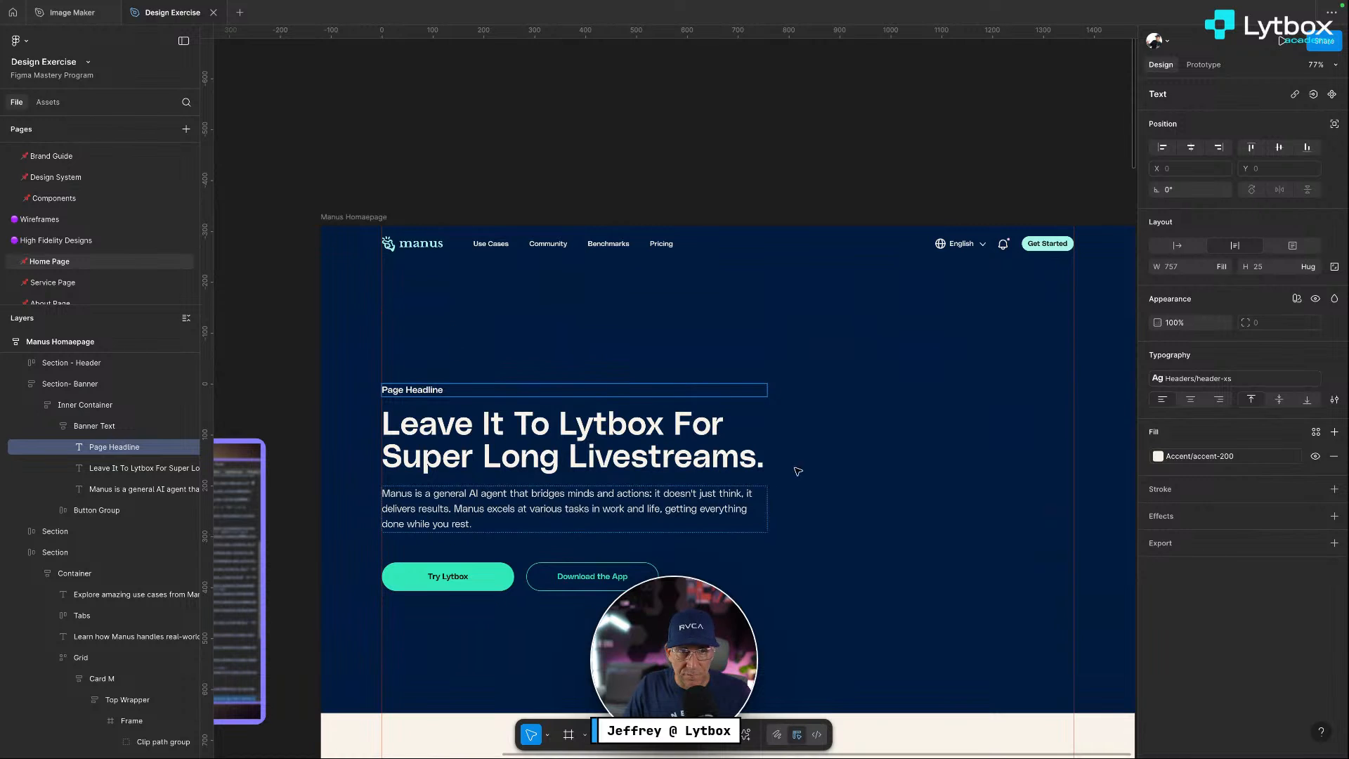
{"action": "left_click", "coordinate": [1157, 456]}
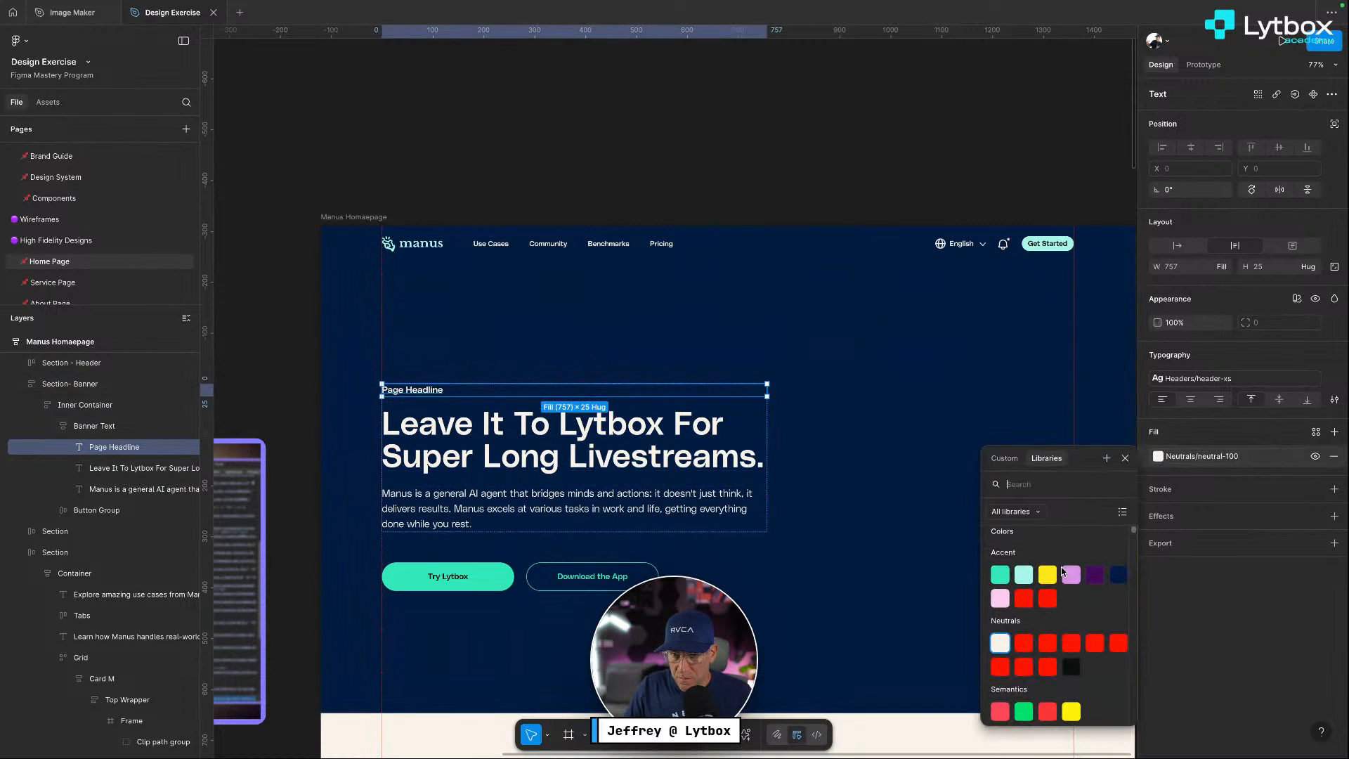
{"action": "left_click", "coordinate": [1027, 570]}
{"action": "left_click", "coordinate": [523, 172]}
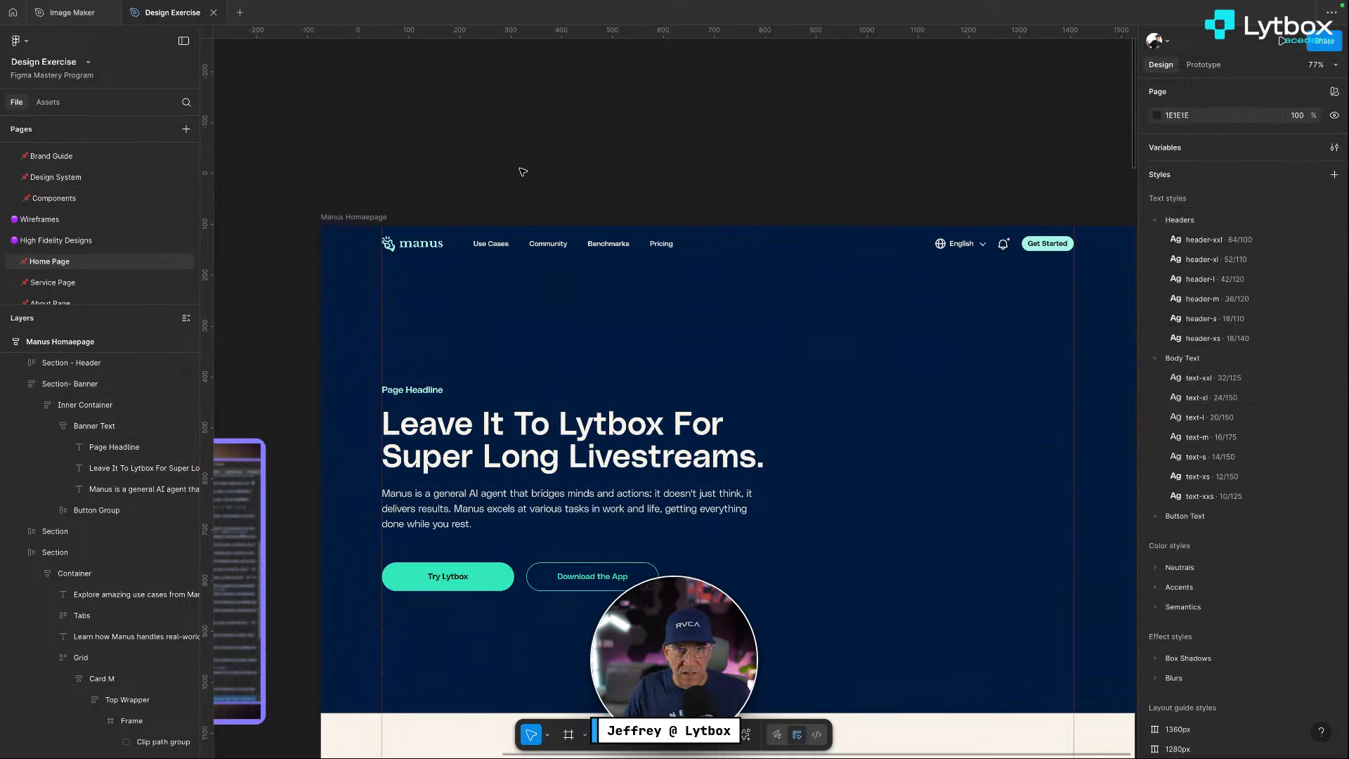
Move the video group farther up and left on the empty canvas, to about X -1837, Y 95
{"action": "scroll", "coordinate": [536, 172], "scroll_direction": "down", "scroll_amount": 1}
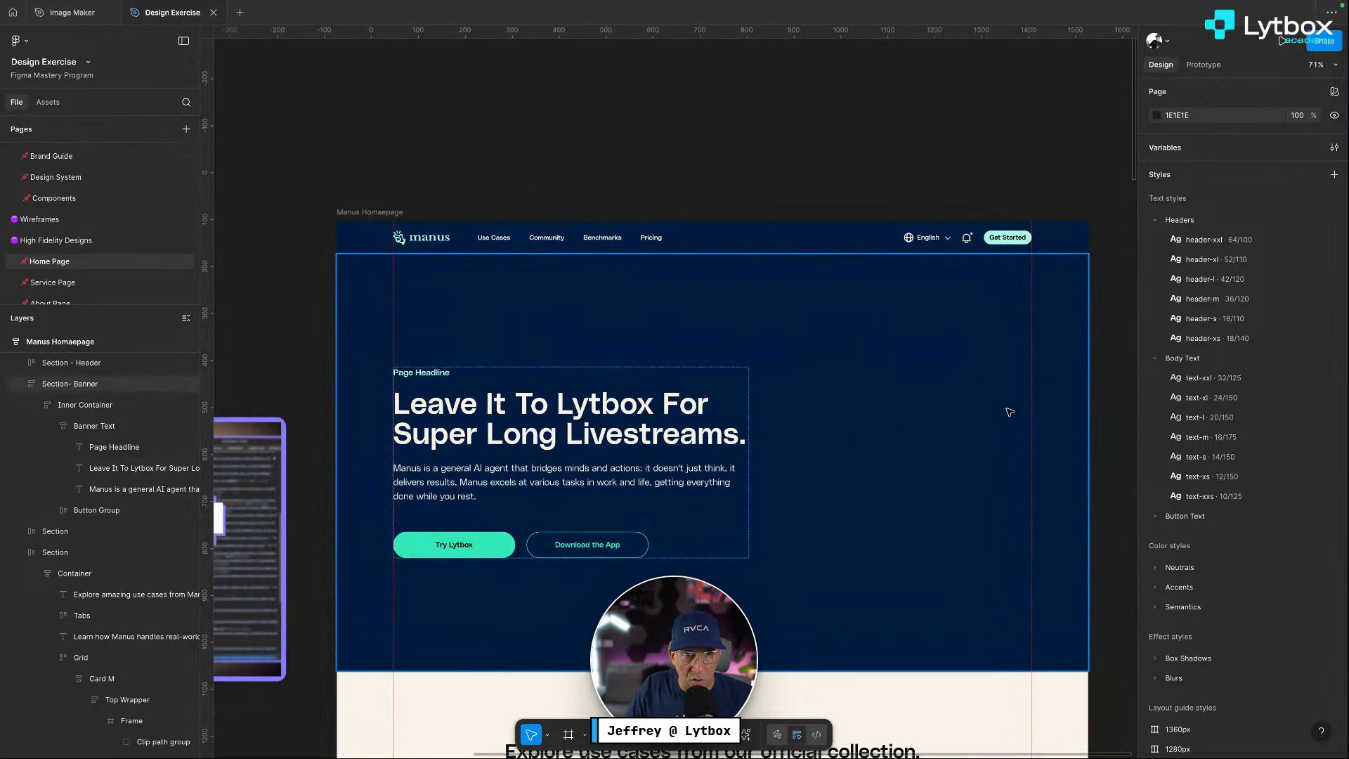
{"action": "scroll", "coordinate": [462, 455], "scroll_direction": "left", "scroll_amount": 6}
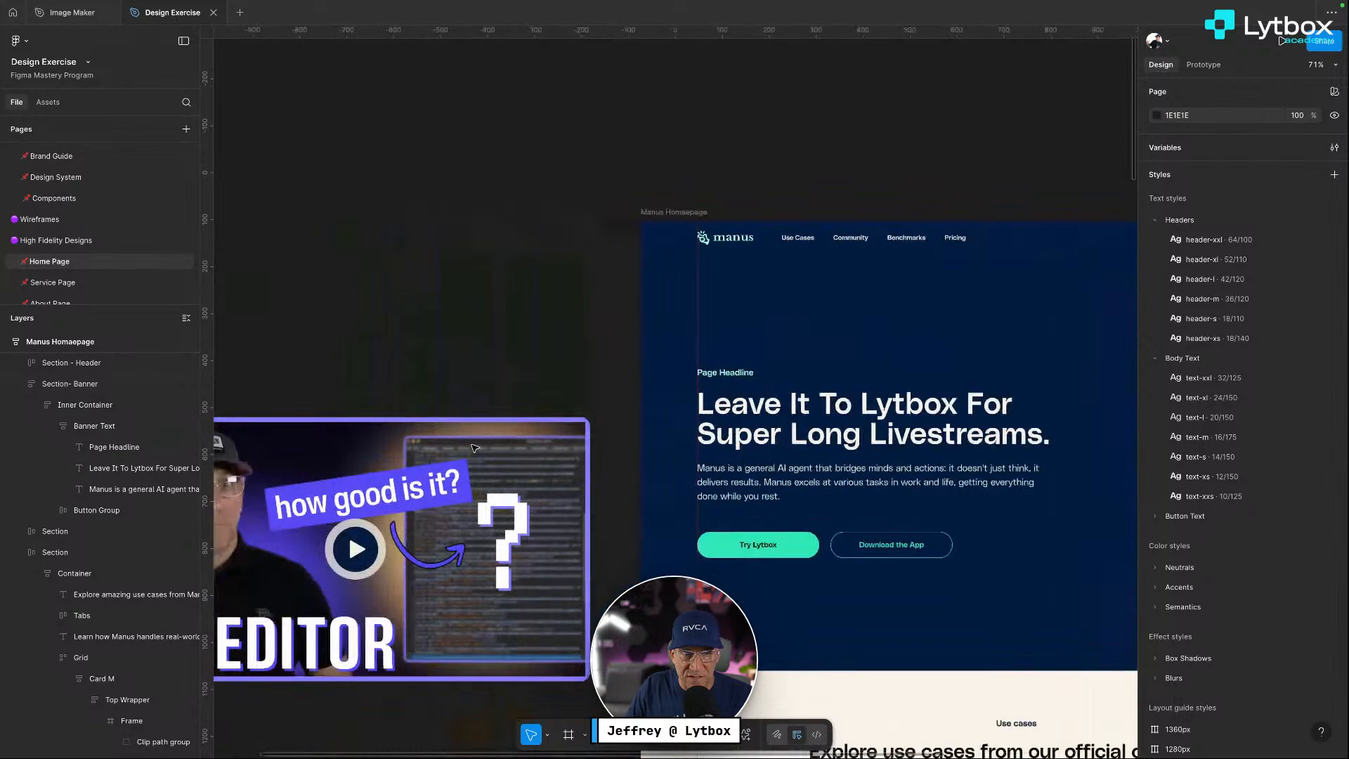
{"action": "left_click", "coordinate": [528, 363]}
{"action": "left_click_drag", "start_coordinate": [528, 363], "coordinate": [191, 218]}
Review the left-aligned banner and the use cases section below it
{"action": "scroll", "coordinate": [584, 440], "scroll_direction": "right", "scroll_amount": 6}
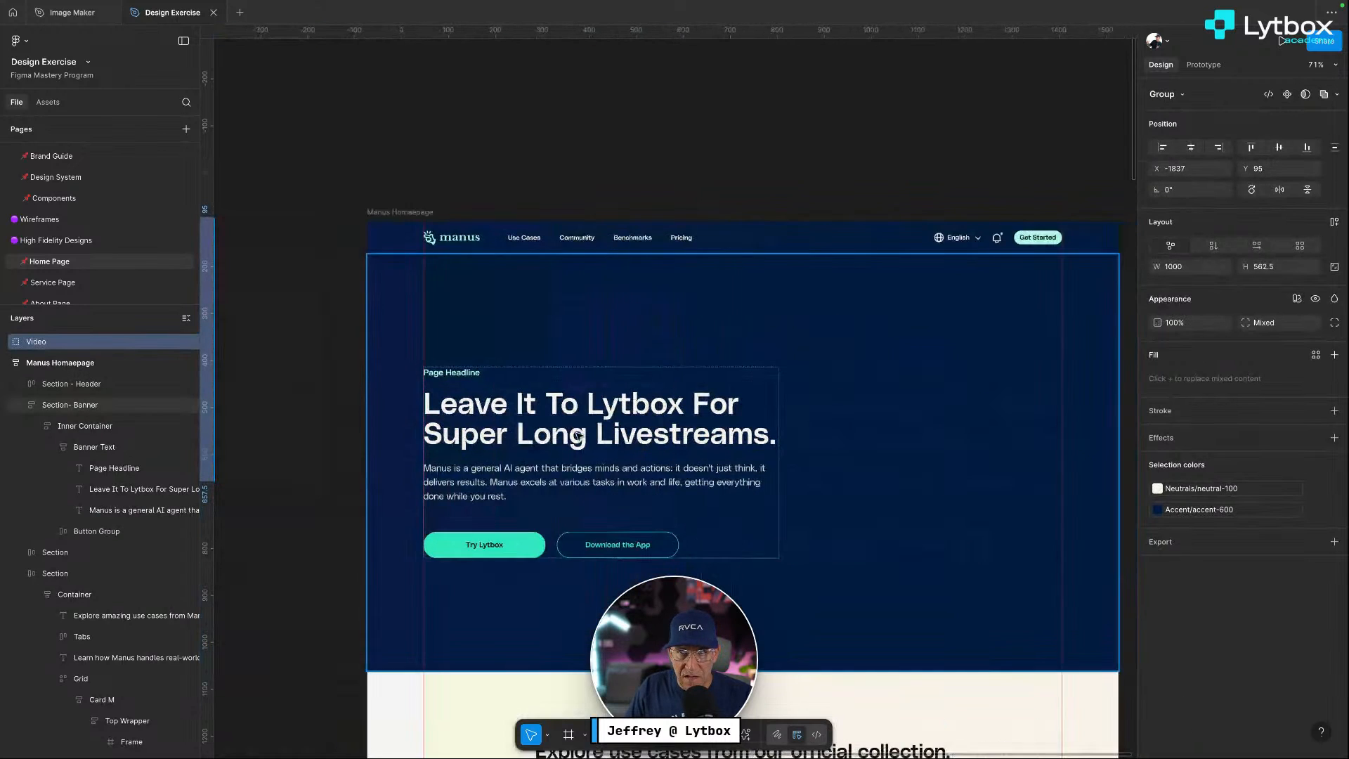
{"action": "scroll", "coordinate": [710, 423], "scroll_direction": "down", "scroll_amount": 1}
{"action": "scroll", "coordinate": [710, 422], "scroll_direction": "down", "scroll_amount": 1}
{"action": "scroll", "coordinate": [723, 420], "scroll_direction": "right", "scroll_amount": 2}
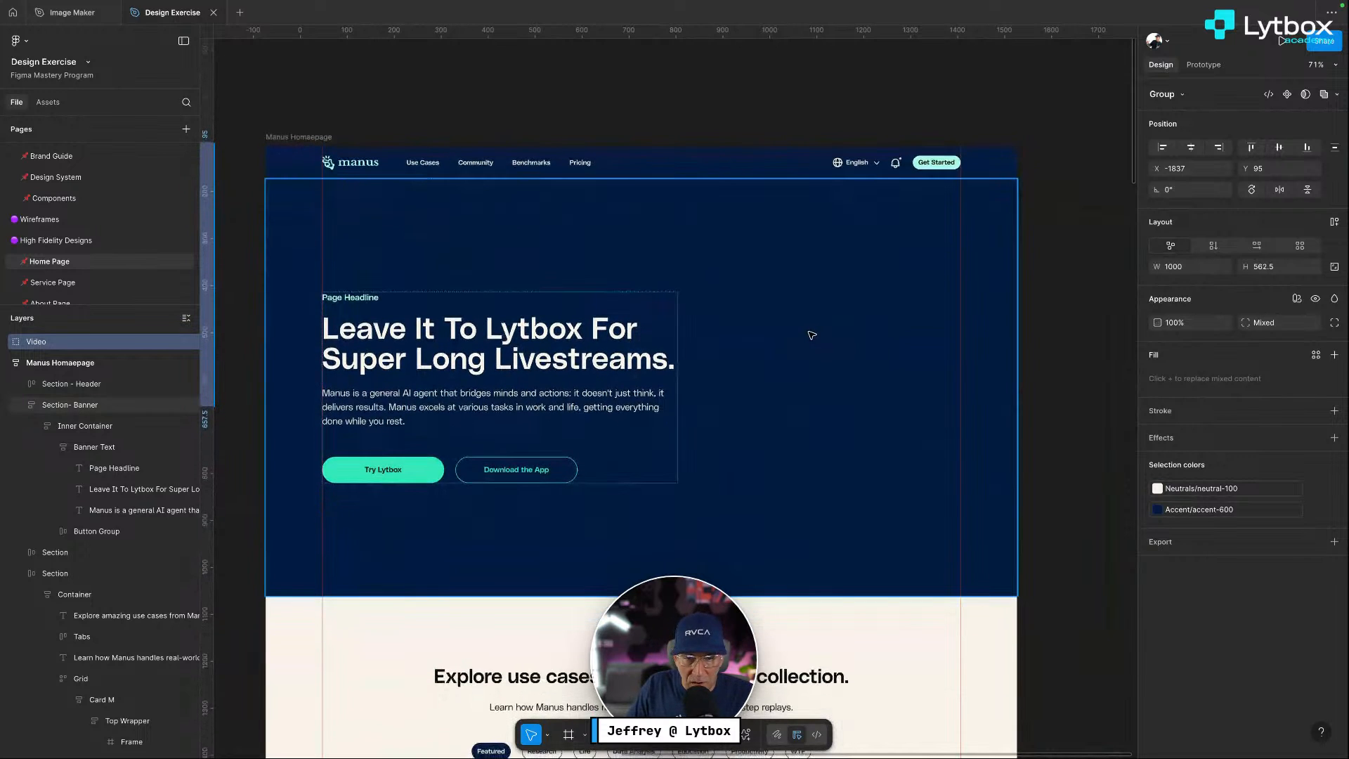
{"action": "scroll", "coordinate": [811, 335], "scroll_direction": "down", "scroll_amount": 5}
{"action": "scroll", "coordinate": [929, 319], "scroll_direction": "down", "scroll_amount": 1}
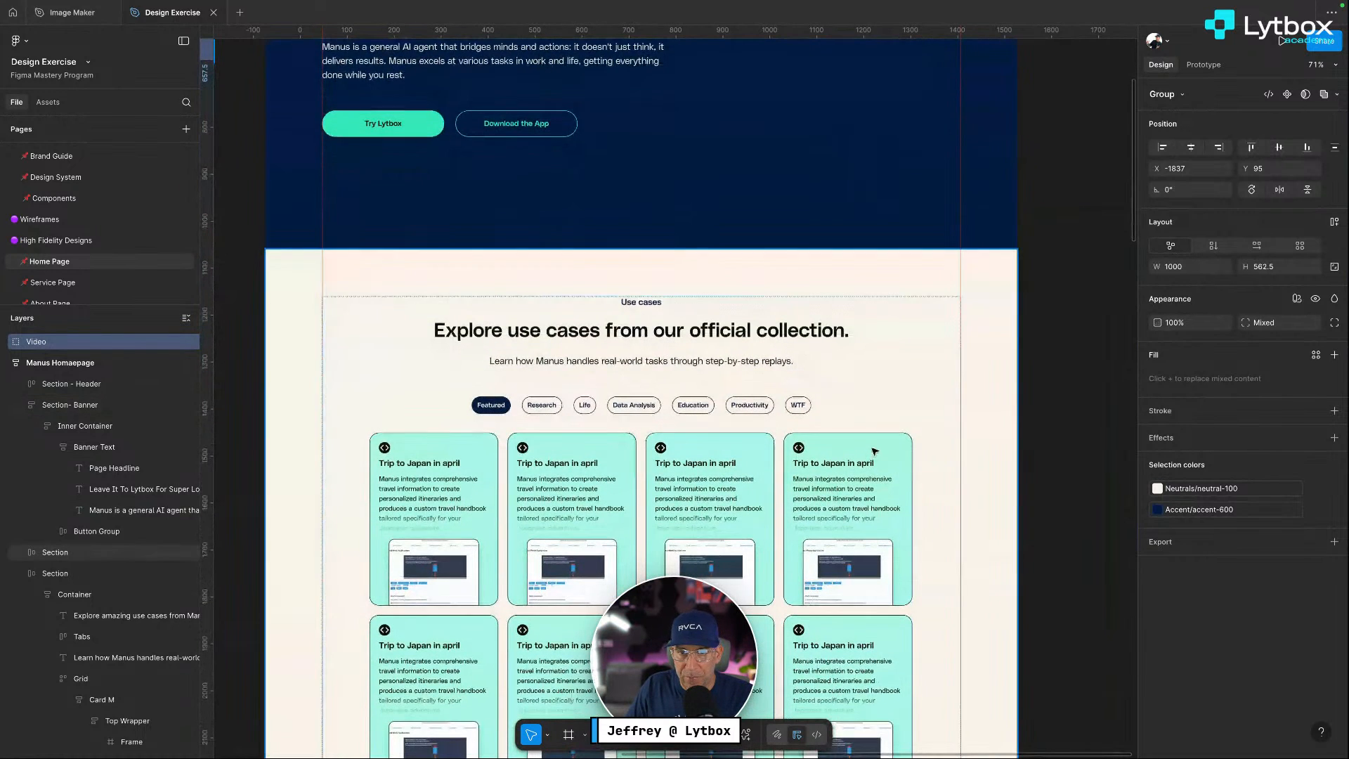
{"action": "scroll", "coordinate": [641, 458], "scroll_direction": "up", "scroll_amount": 4}
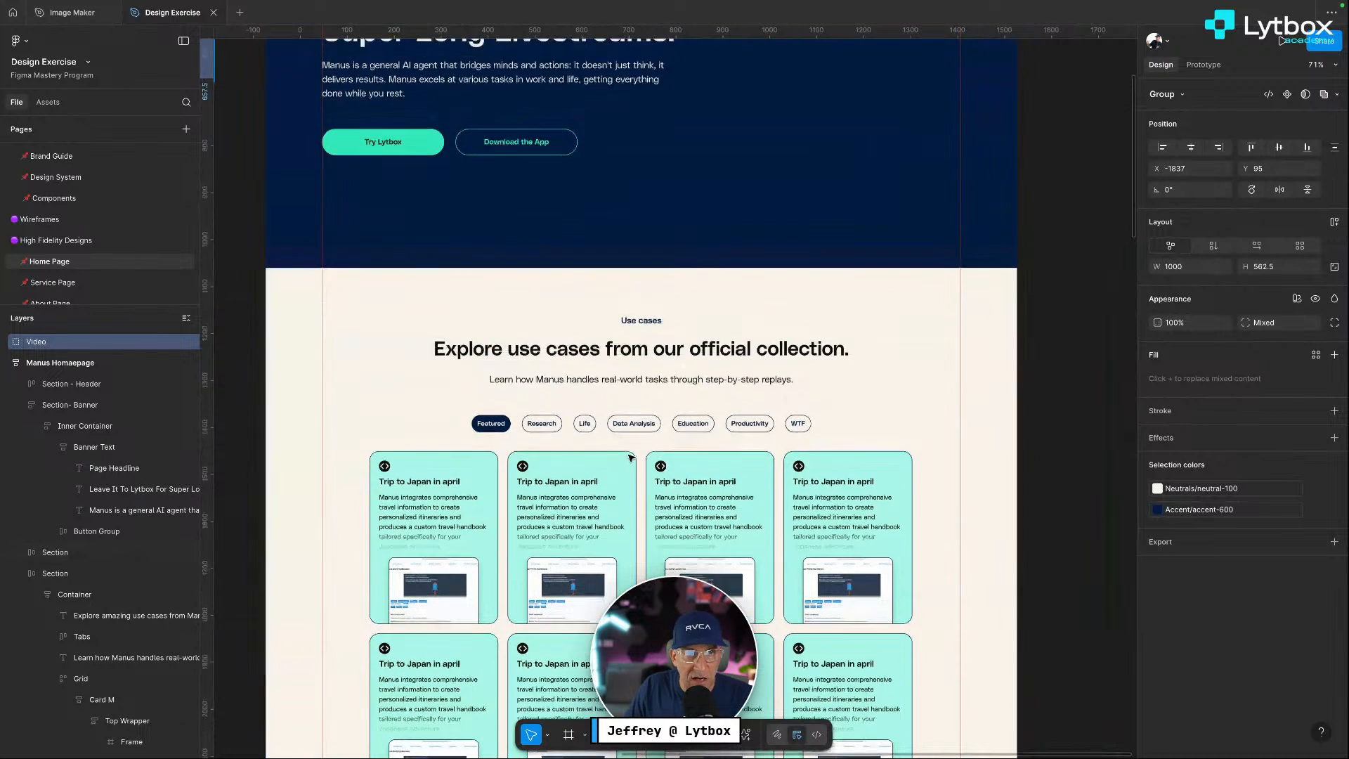
Open the Colors variables at the Neutrals group and move the variables window aside to uncover the use cases section
{"action": "left_click", "coordinate": [358, 225]}
{"action": "scroll", "coordinate": [807, 397], "scroll_direction": "down", "scroll_amount": 4}
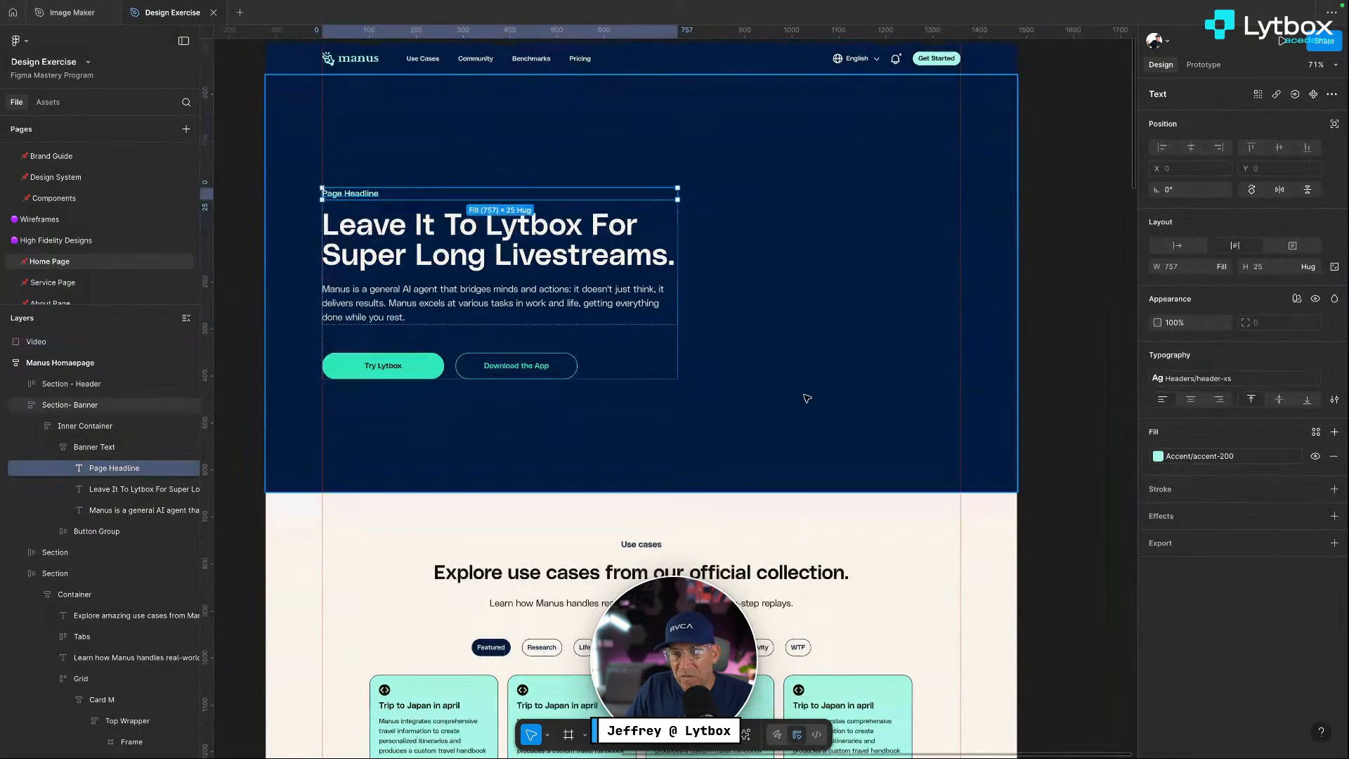
{"action": "left_click", "coordinate": [892, 428], "text": "super"}
{"action": "left_click", "coordinate": [939, 398]}
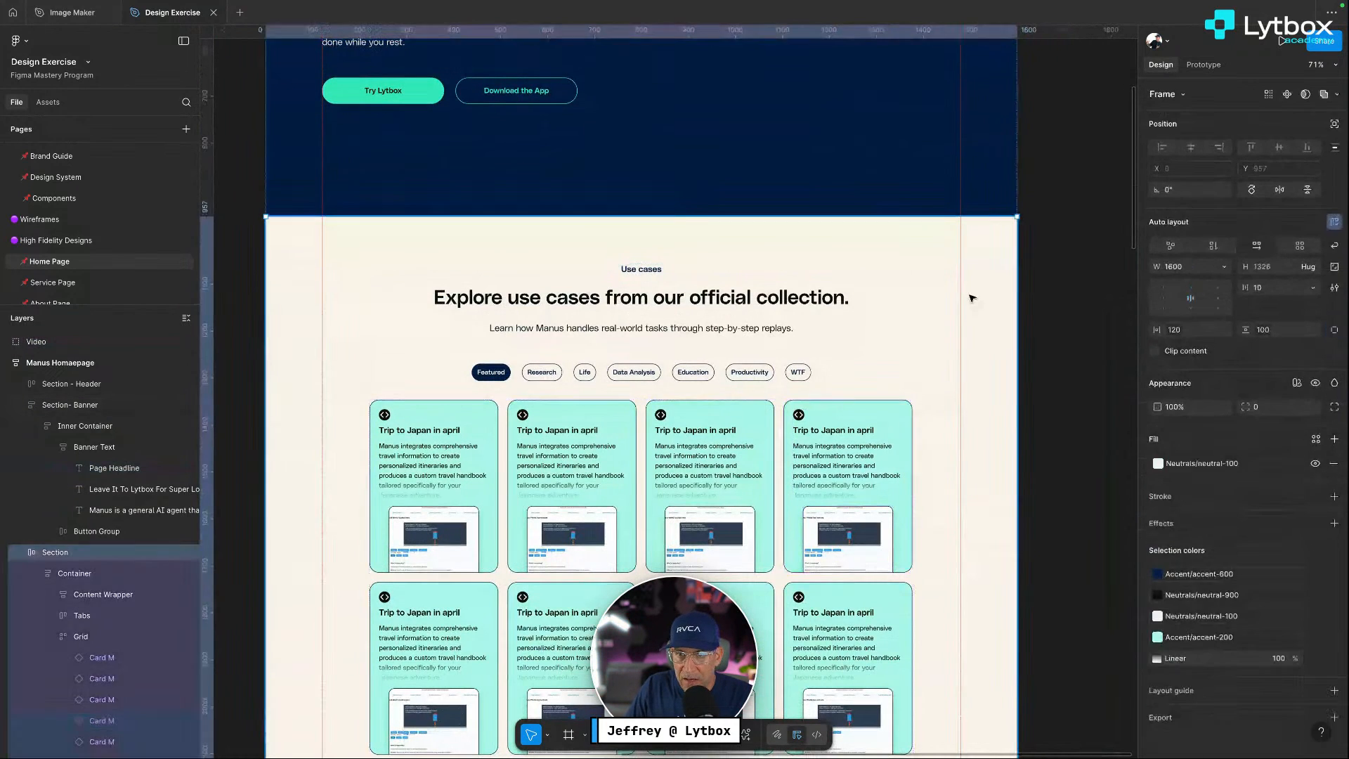
{"action": "left_click", "coordinate": [1115, 112]}
{"action": "left_click", "coordinate": [1334, 147]}
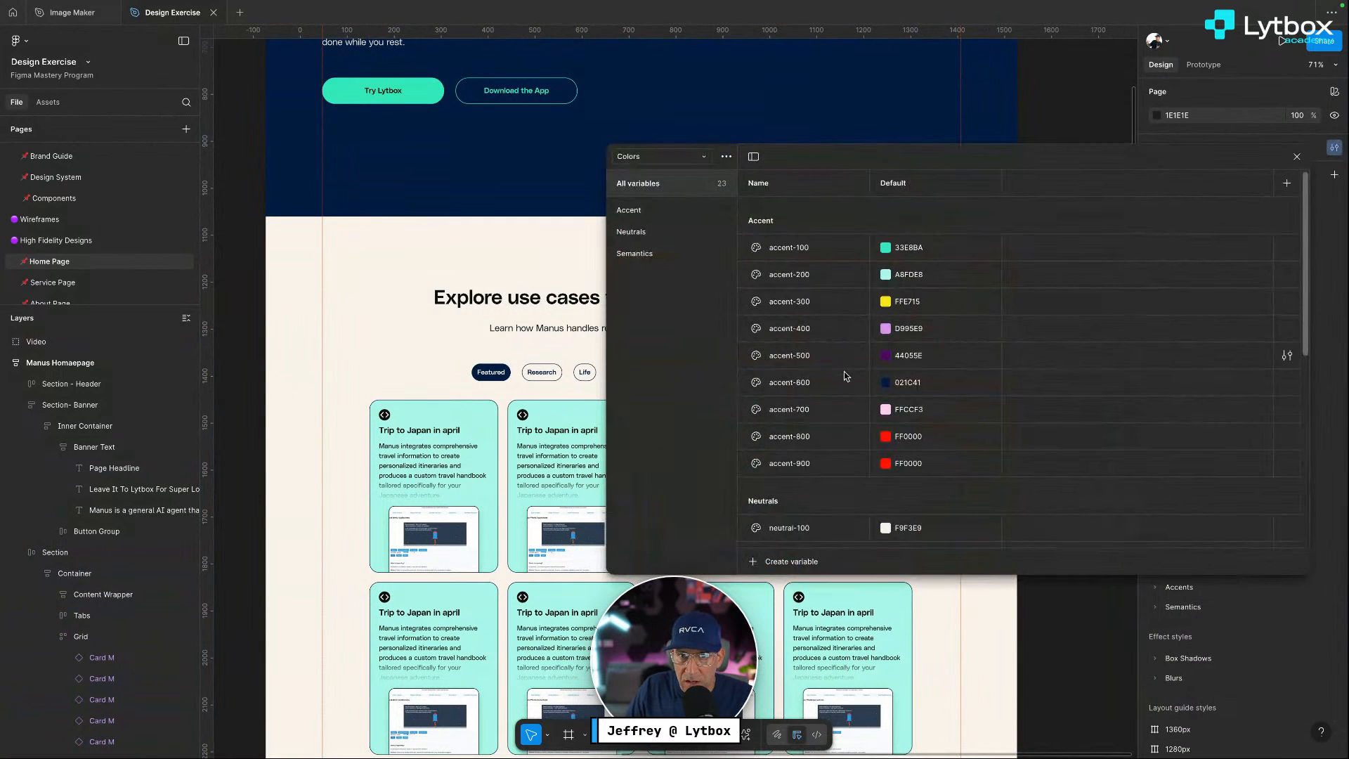
{"action": "scroll", "coordinate": [843, 372], "scroll_direction": "down", "scroll_amount": 3}
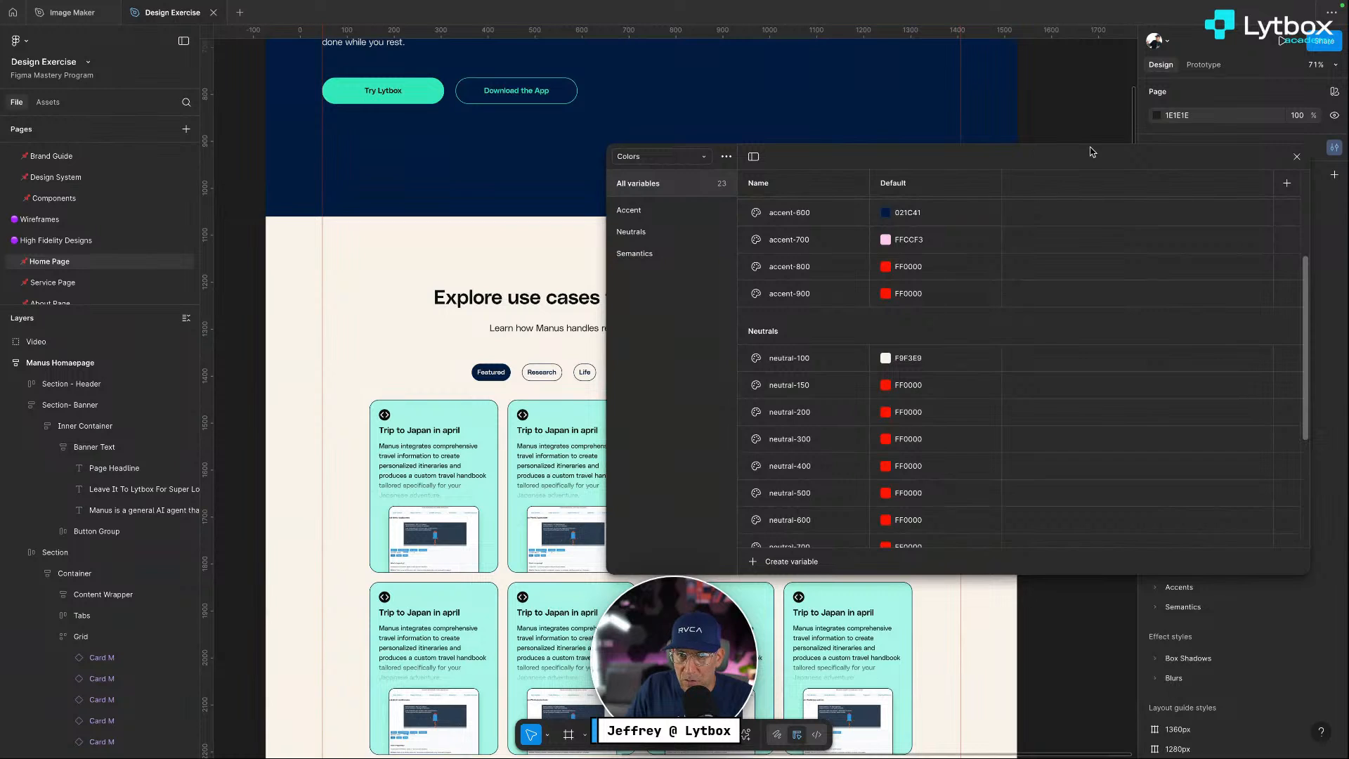
{"action": "left_click_drag", "start_coordinate": [1090, 151], "coordinate": [1259, 127]}
Copy the neutral-100 colour value F9F3E9 into the neutral-150 variable
{"action": "left_click", "coordinate": [1088, 340]}
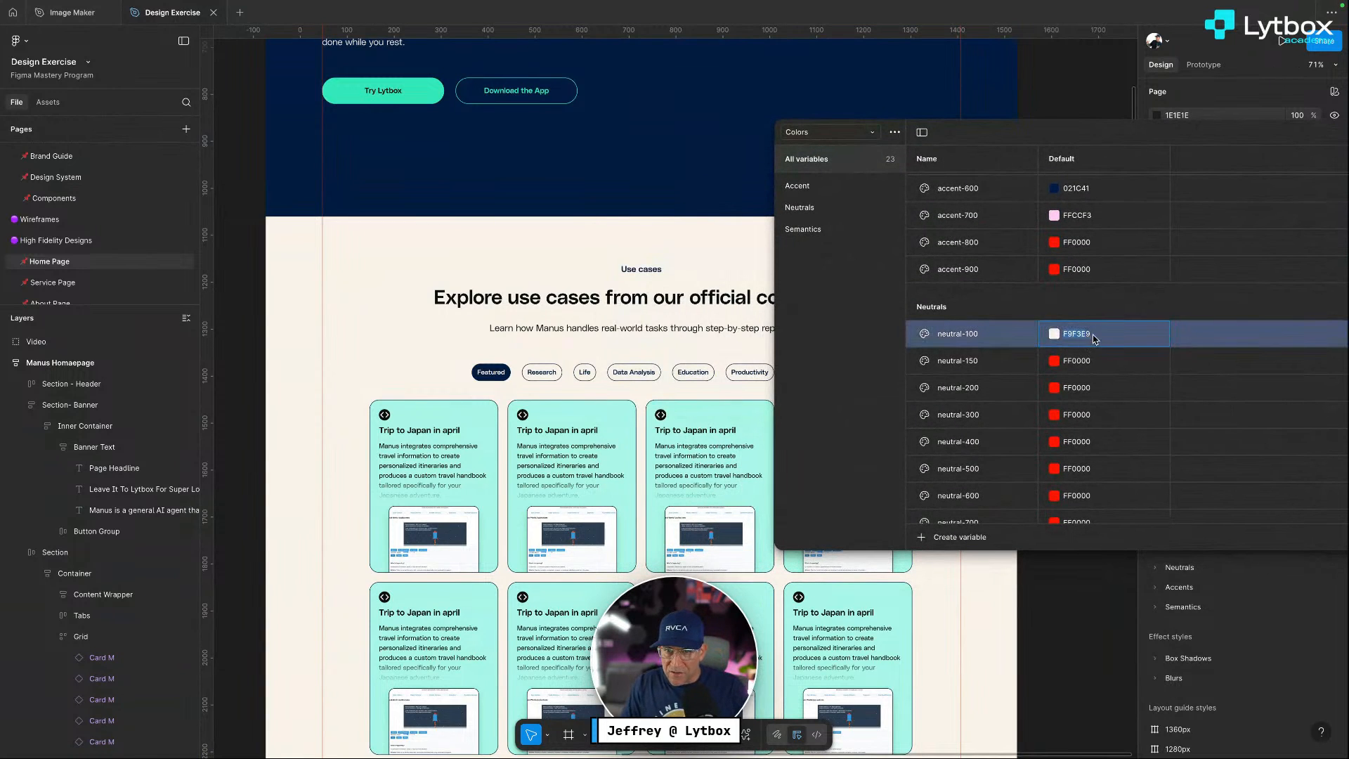
{"action": "left_click_drag", "start_coordinate": [1093, 339], "coordinate": [1075, 335]}
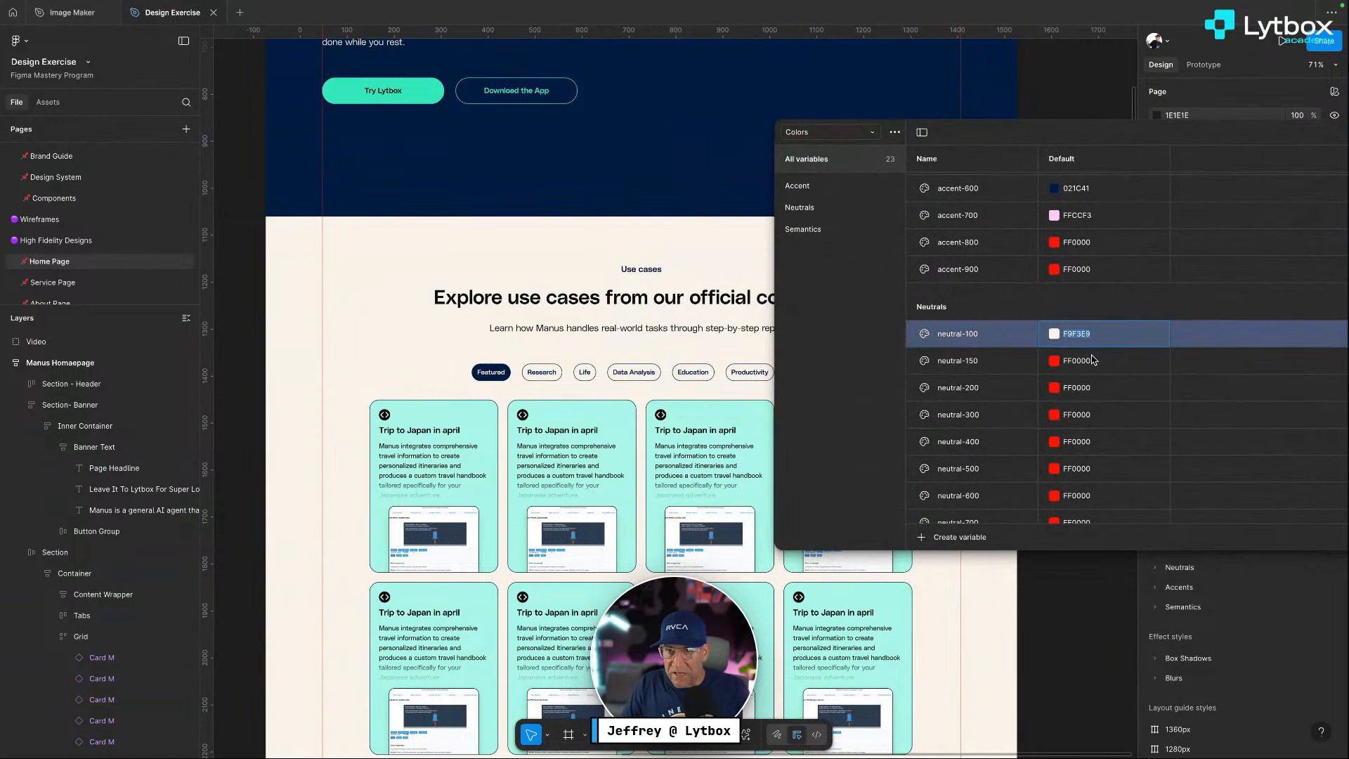
{"action": "left_click", "coordinate": [1088, 361]}
{"action": "type", "text": "F9F3E9"}
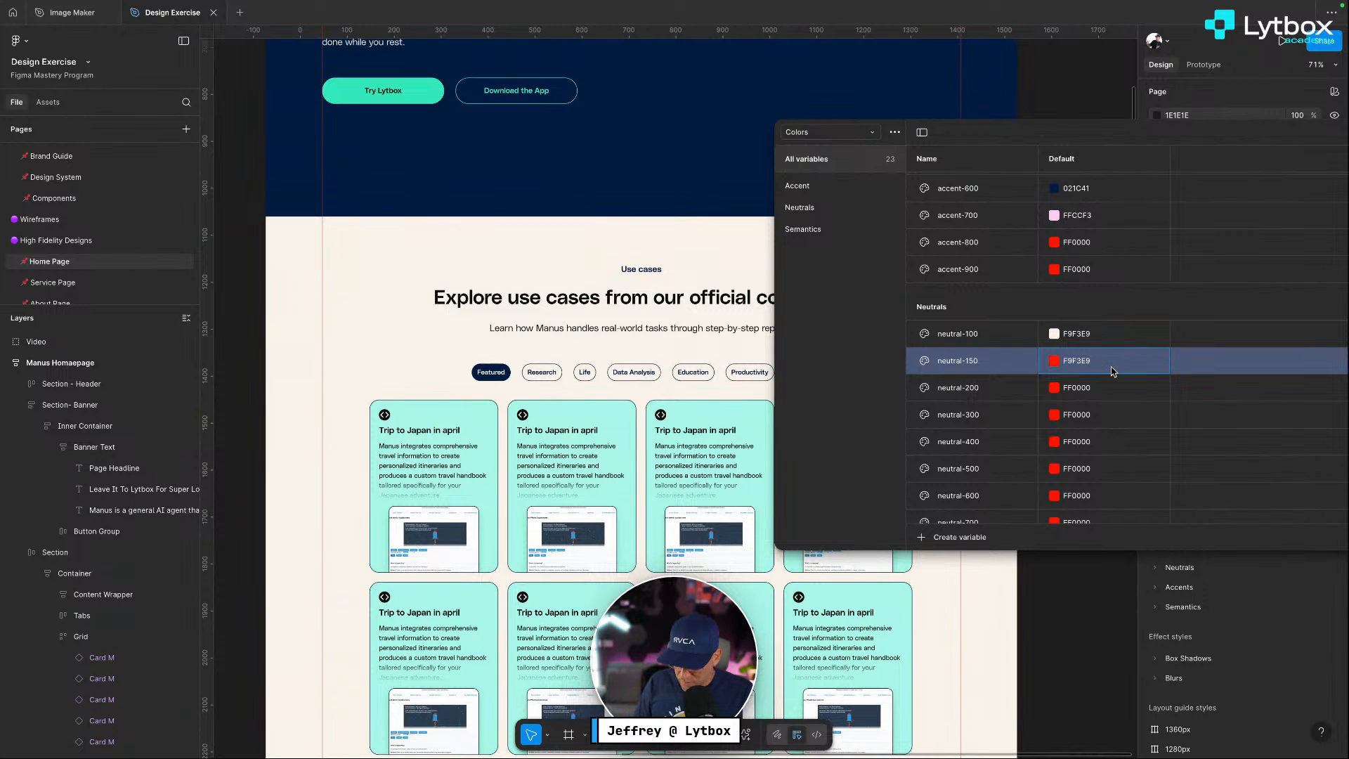
{"action": "scroll", "coordinate": [993, 387], "scroll_direction": "down", "scroll_amount": 3}
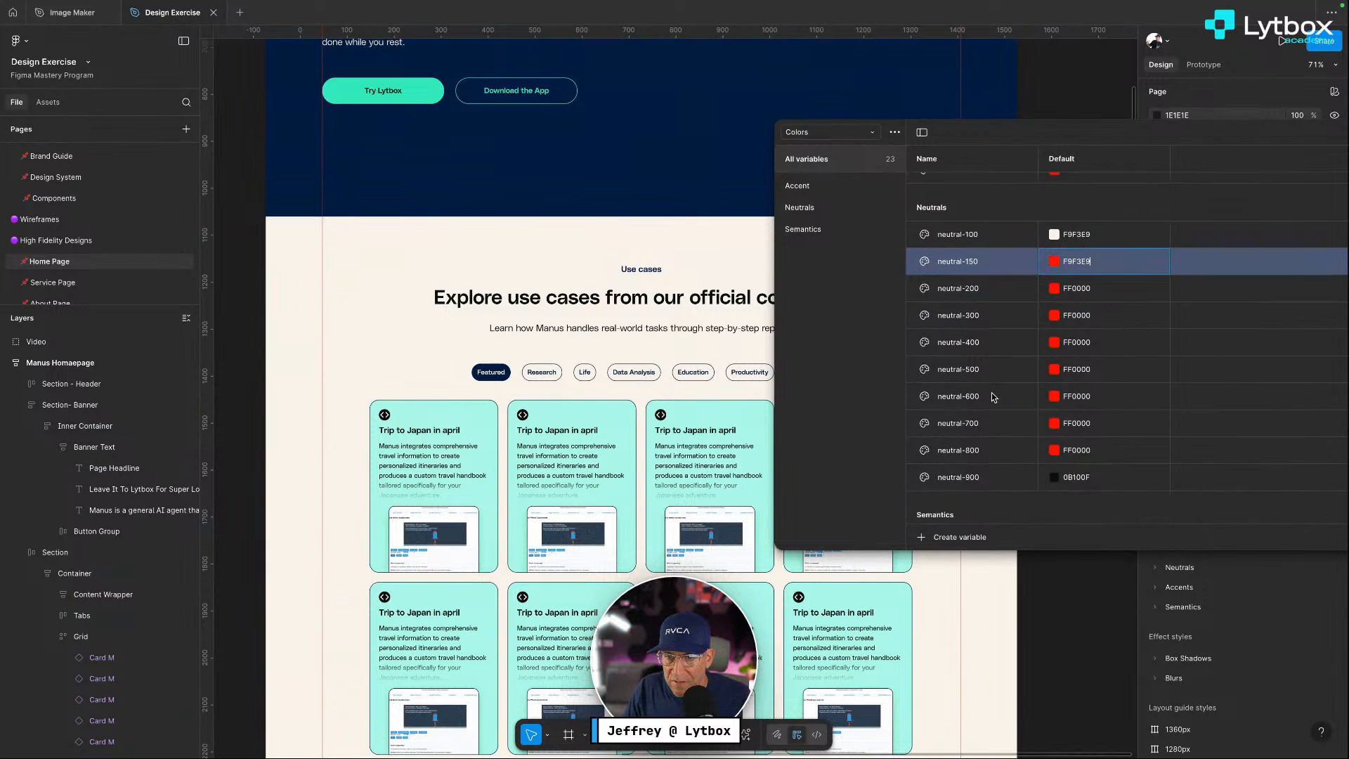
{"action": "left_click", "coordinate": [1009, 248]}
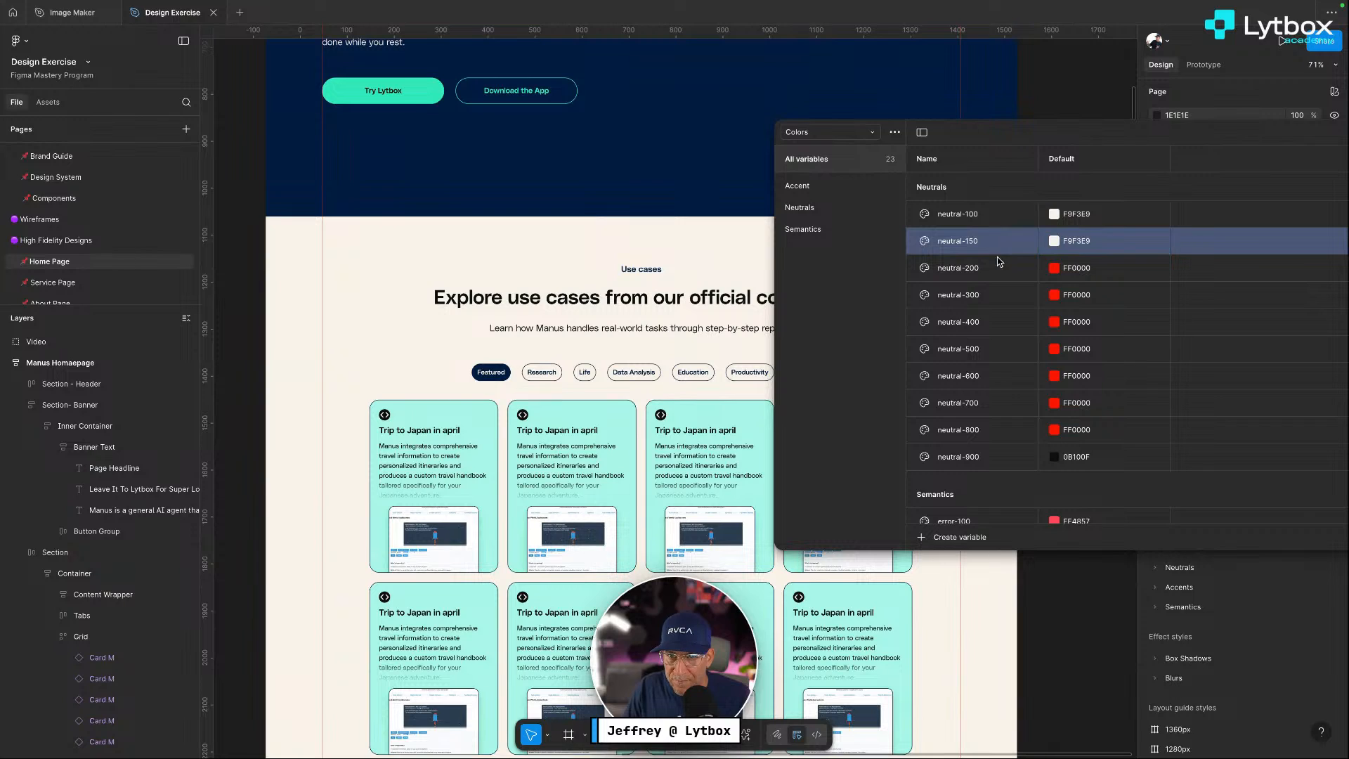
Delete the neutral-150 variable and set the neutral-200 variable to F9F3E9
{"action": "right_click", "coordinate": [1011, 239]}
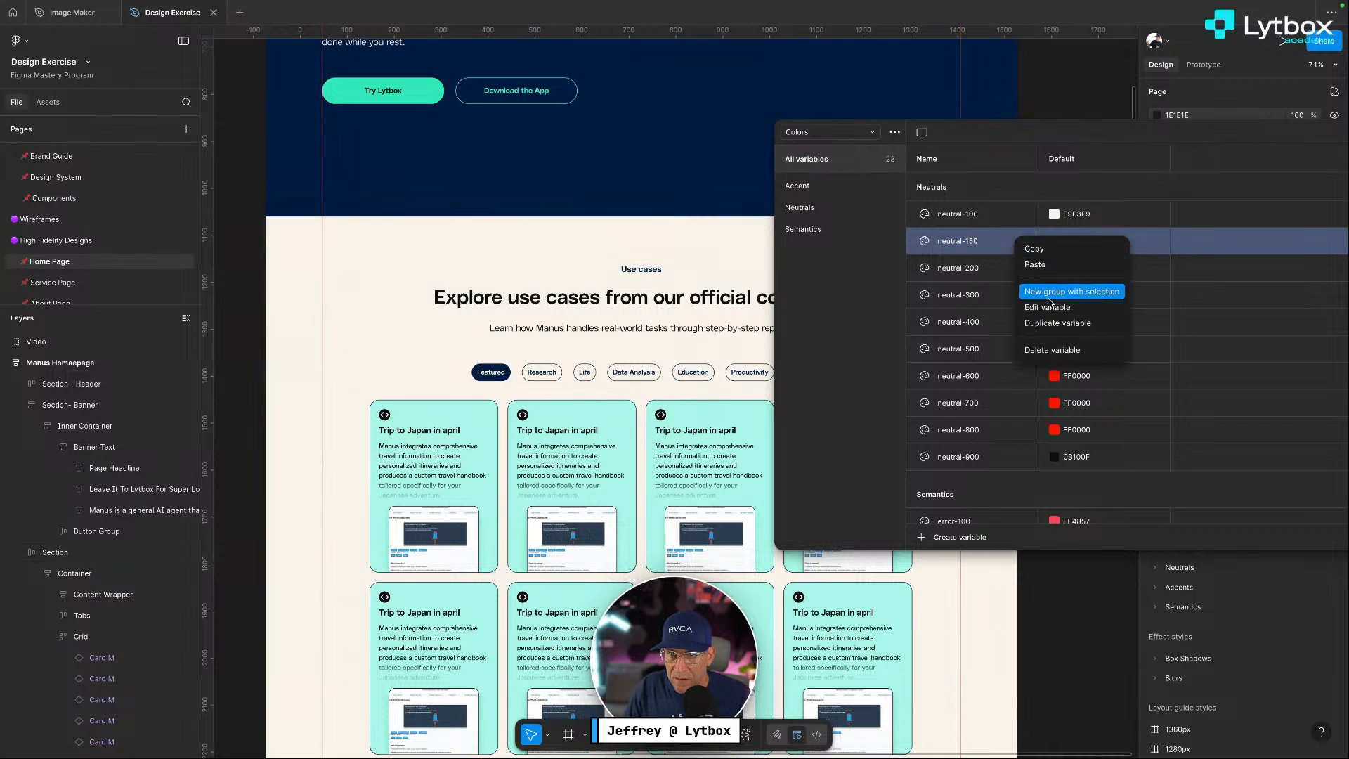
{"action": "left_click", "coordinate": [1071, 350]}
{"action": "left_click", "coordinate": [1106, 246]}
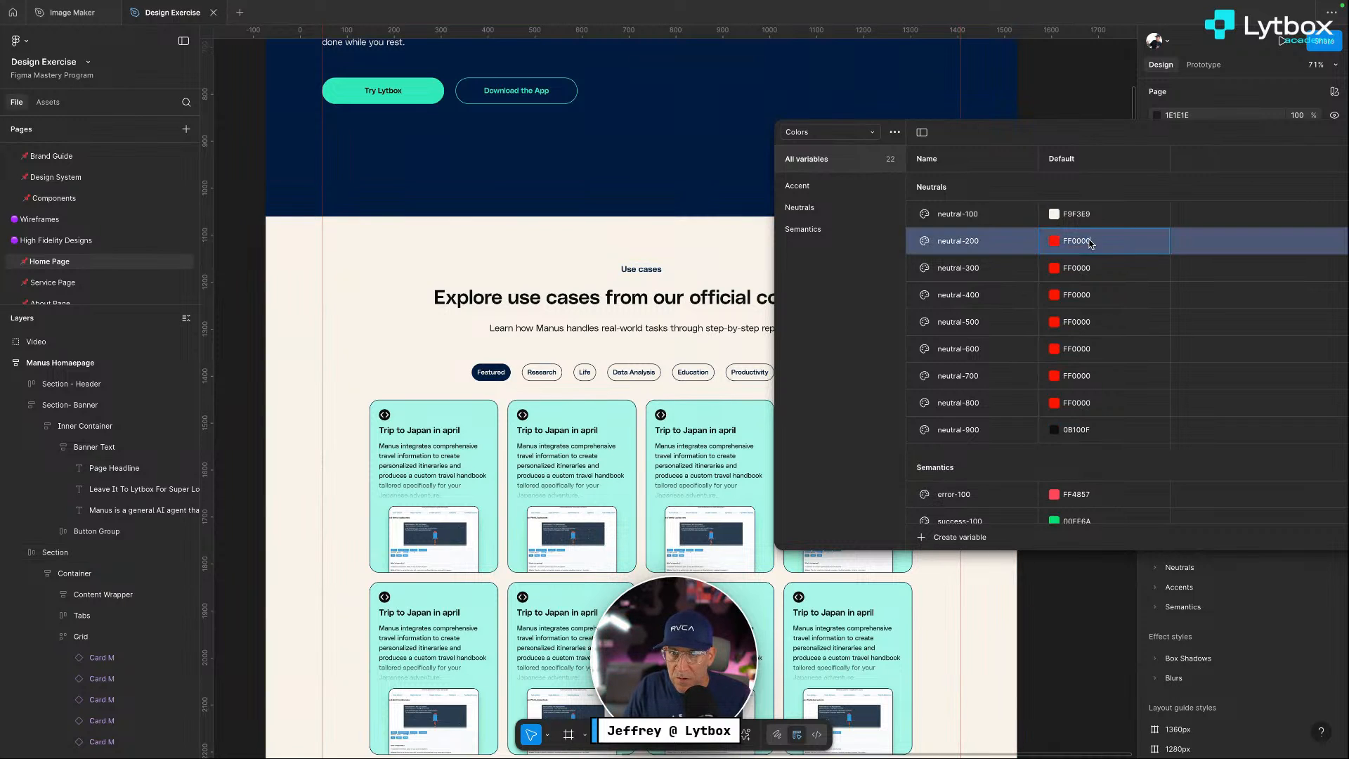
{"action": "left_click", "coordinate": [1110, 247]}
{"action": "type", "text": "F9F3E9"}
{"action": "key", "text": "Return"}
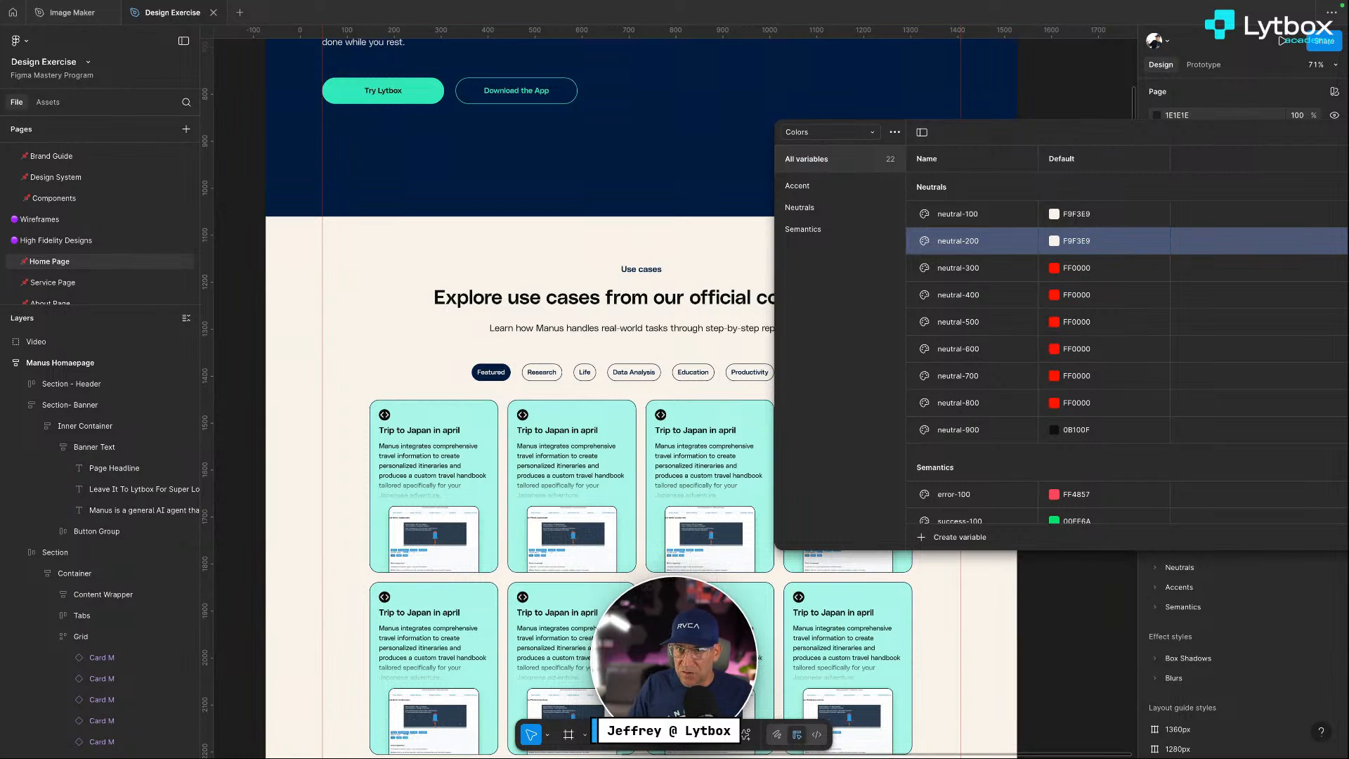
Lighten the neutral-100 variable to the near-white FFFDFA and close the variables window
{"action": "left_click", "coordinate": [1052, 214]}
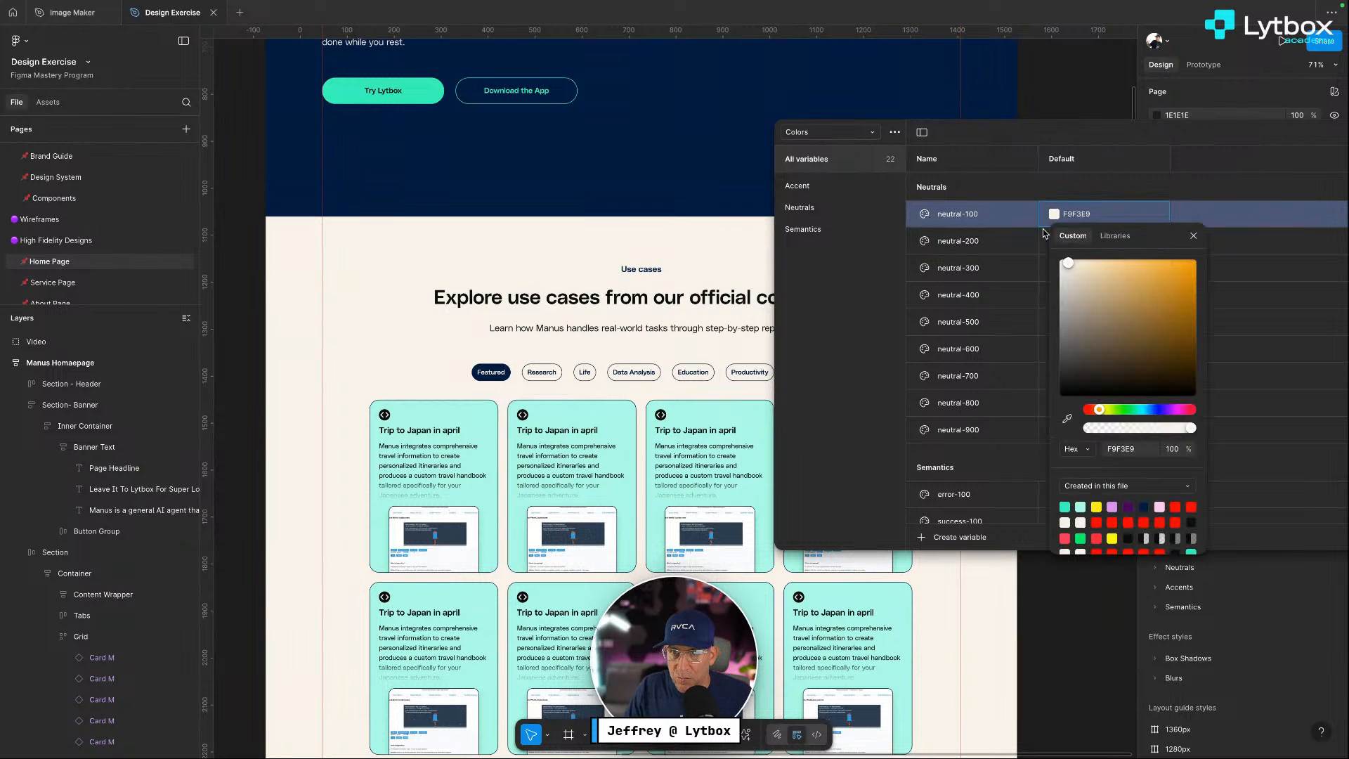
{"action": "left_click_drag", "start_coordinate": [1071, 265], "coordinate": [1063, 264]}
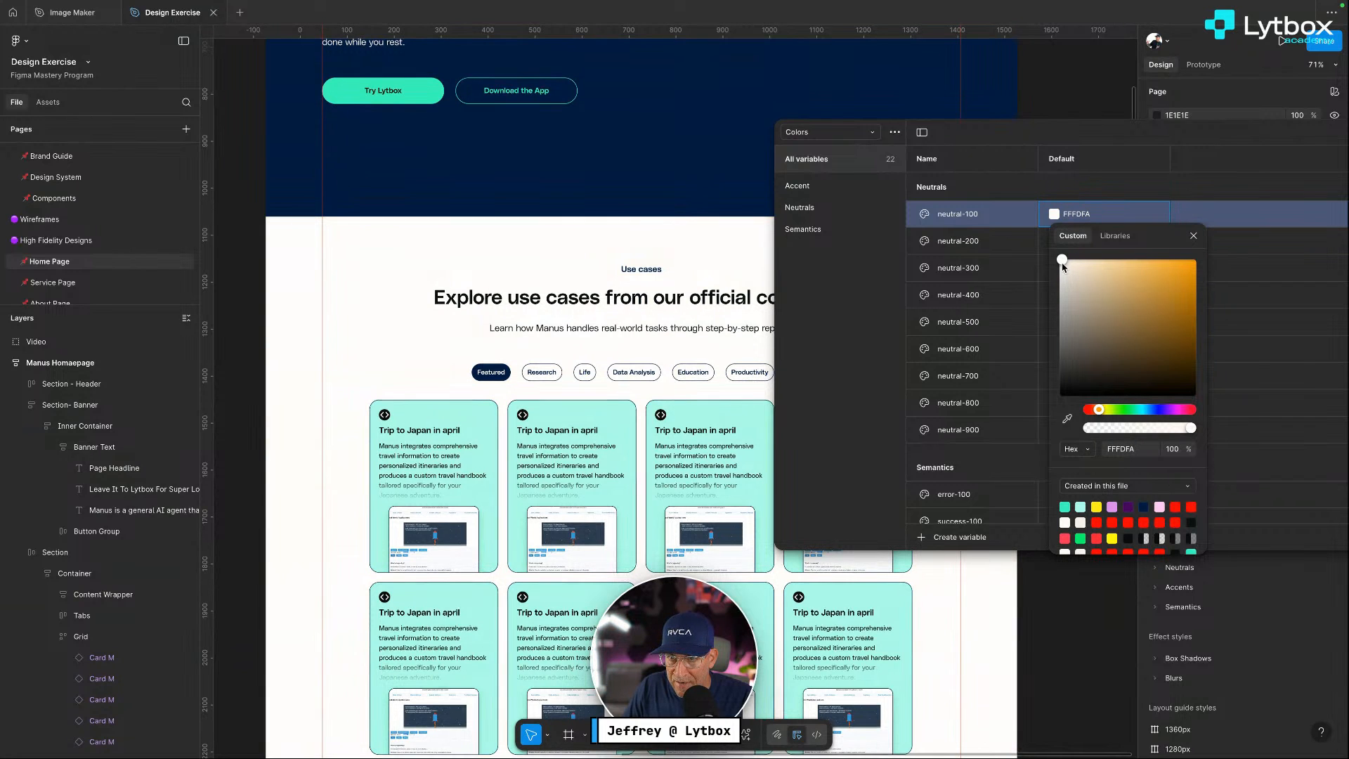
{"action": "left_click", "coordinate": [1070, 110]}
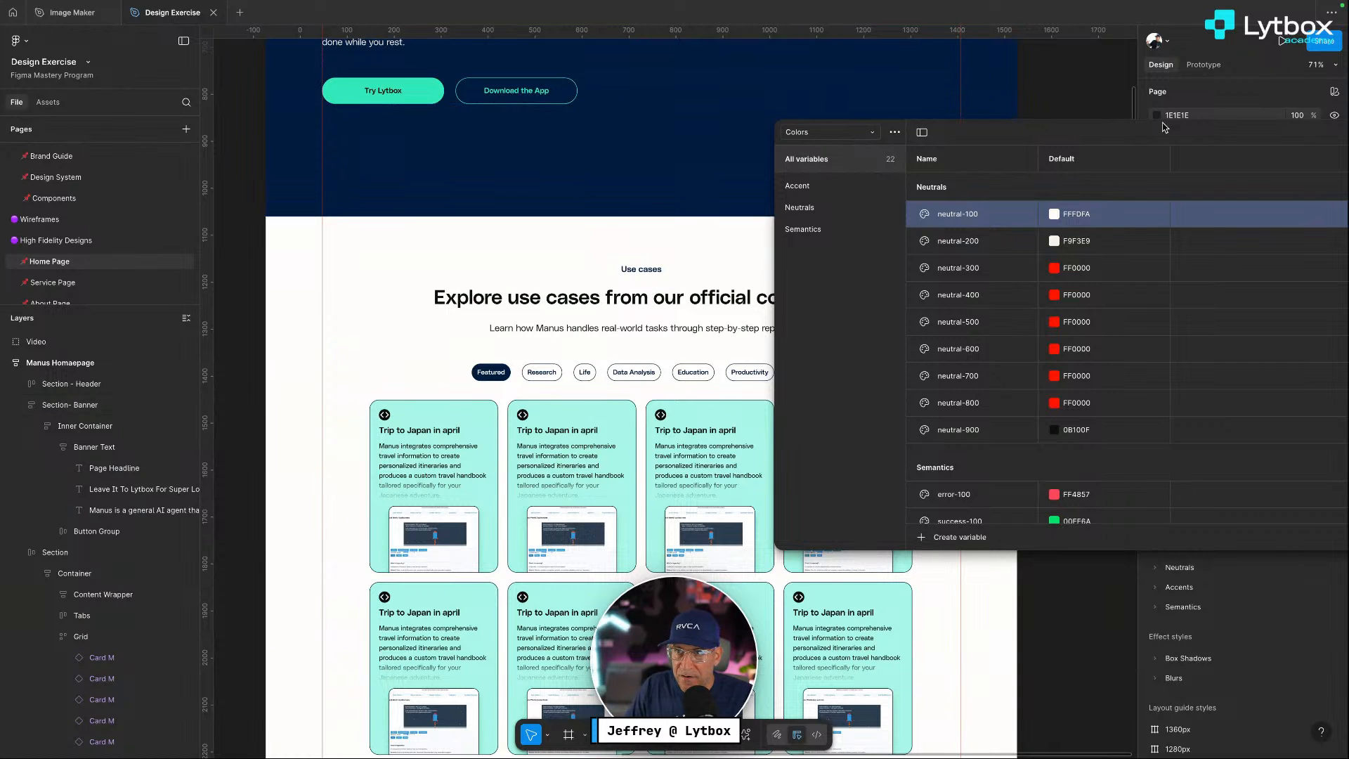
{"action": "left_click_drag", "start_coordinate": [942, 133], "coordinate": [723, 139]}
{"action": "left_click", "coordinate": [1244, 138]}
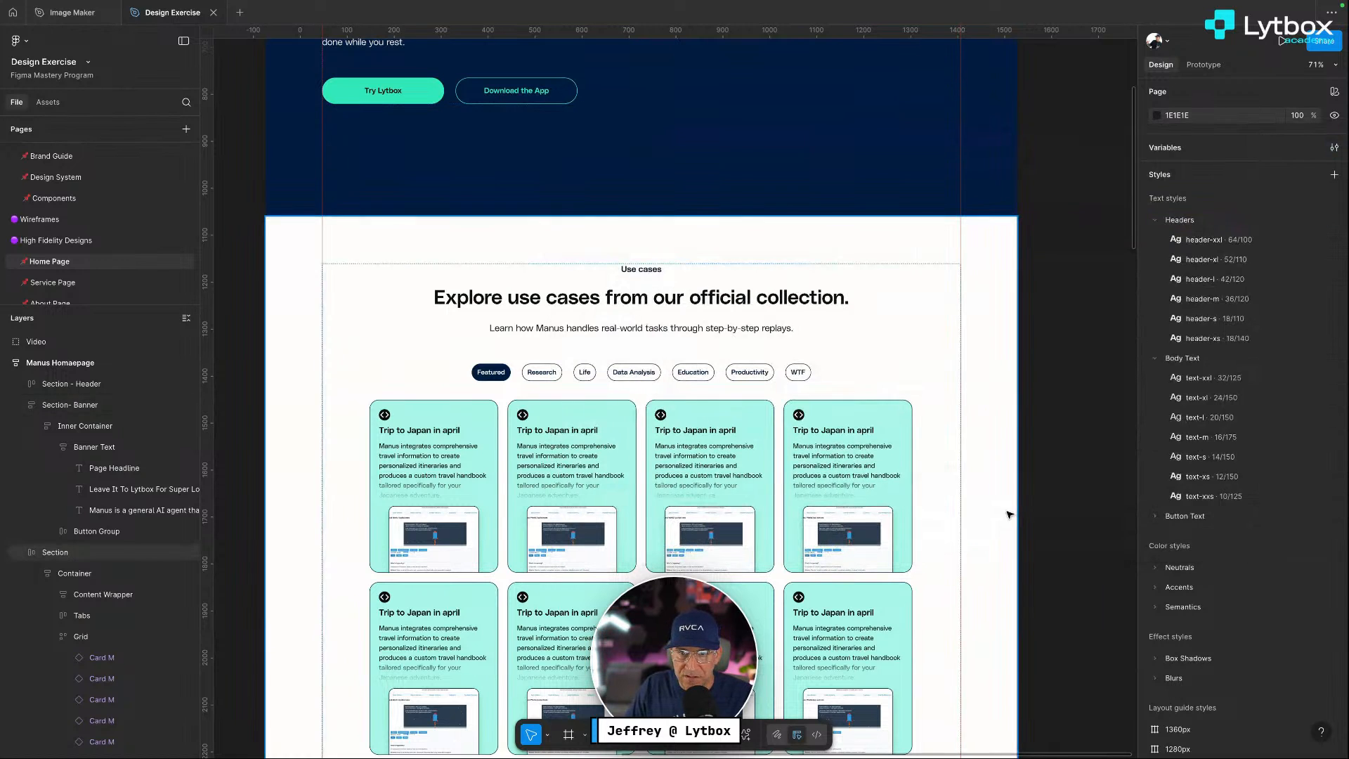
Set the fill of the fourth card in the first use cases row to Neutrals/neutral-200 and deselect it
{"action": "left_click", "coordinate": [847, 485]}
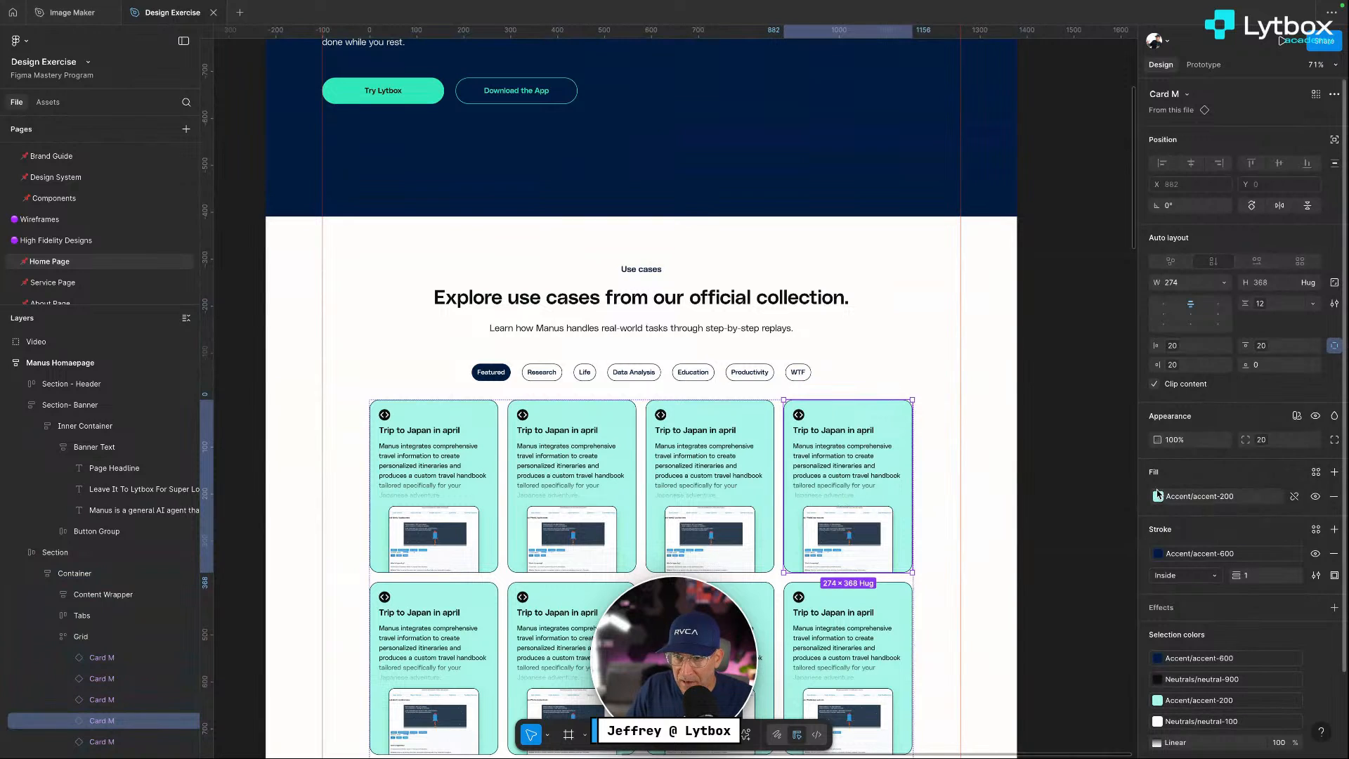
{"action": "left_click", "coordinate": [1158, 496]}
{"action": "left_click", "coordinate": [1024, 680]}
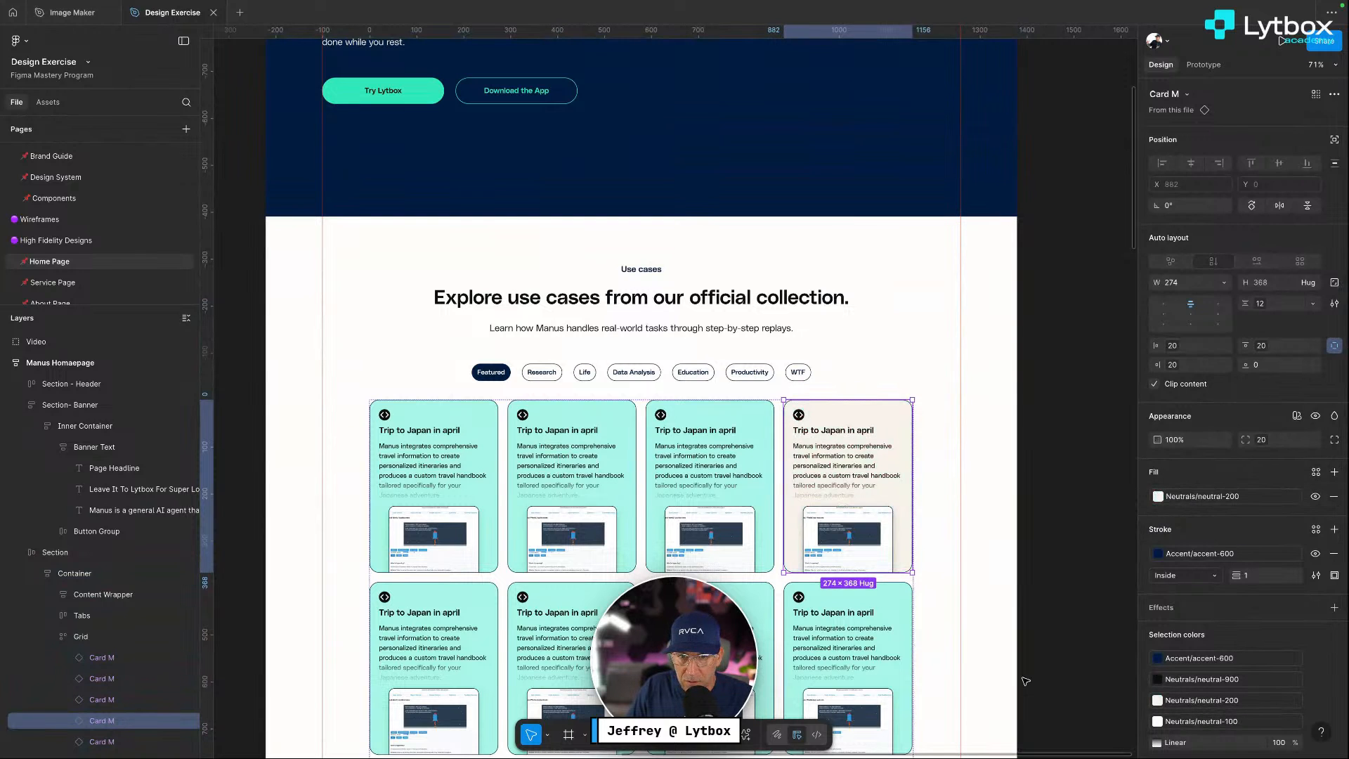
{"action": "left_click", "coordinate": [1091, 523]}
Compare the recoloured use case card with the mint cards and the section background at several zoom levels
{"action": "scroll", "coordinate": [883, 527], "scroll_direction": "up", "scroll_amount": 5}
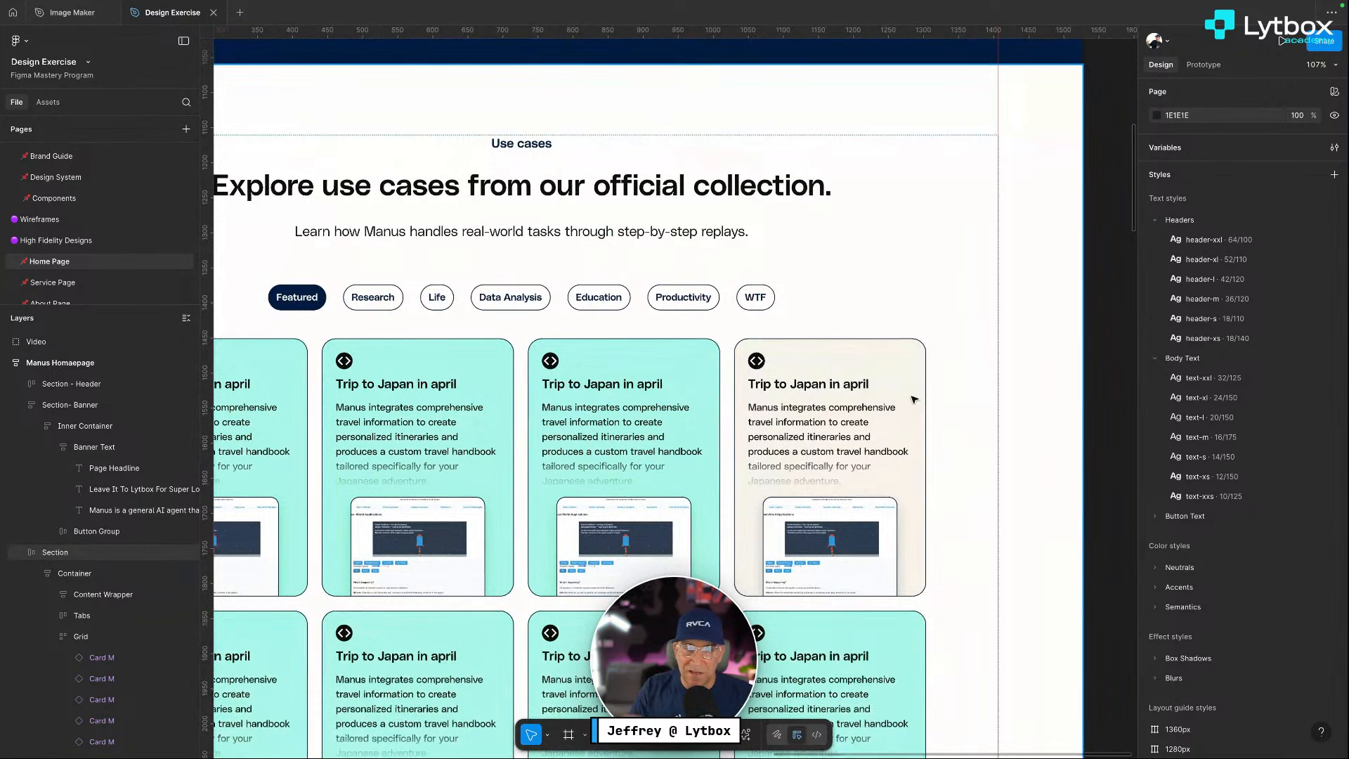
{"action": "scroll", "coordinate": [906, 396], "scroll_direction": "down", "scroll_amount": 5}
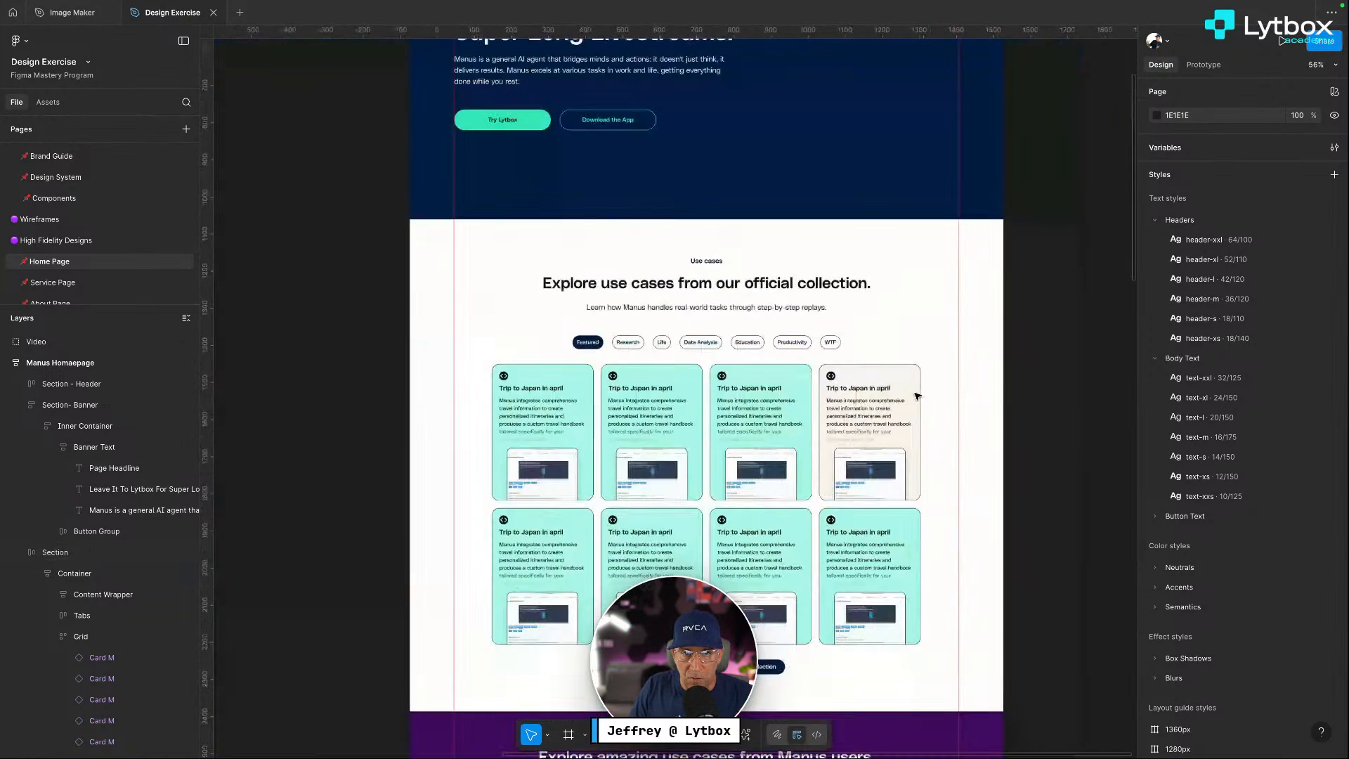
{"action": "scroll", "coordinate": [863, 406], "scroll_direction": "up", "scroll_amount": 5}
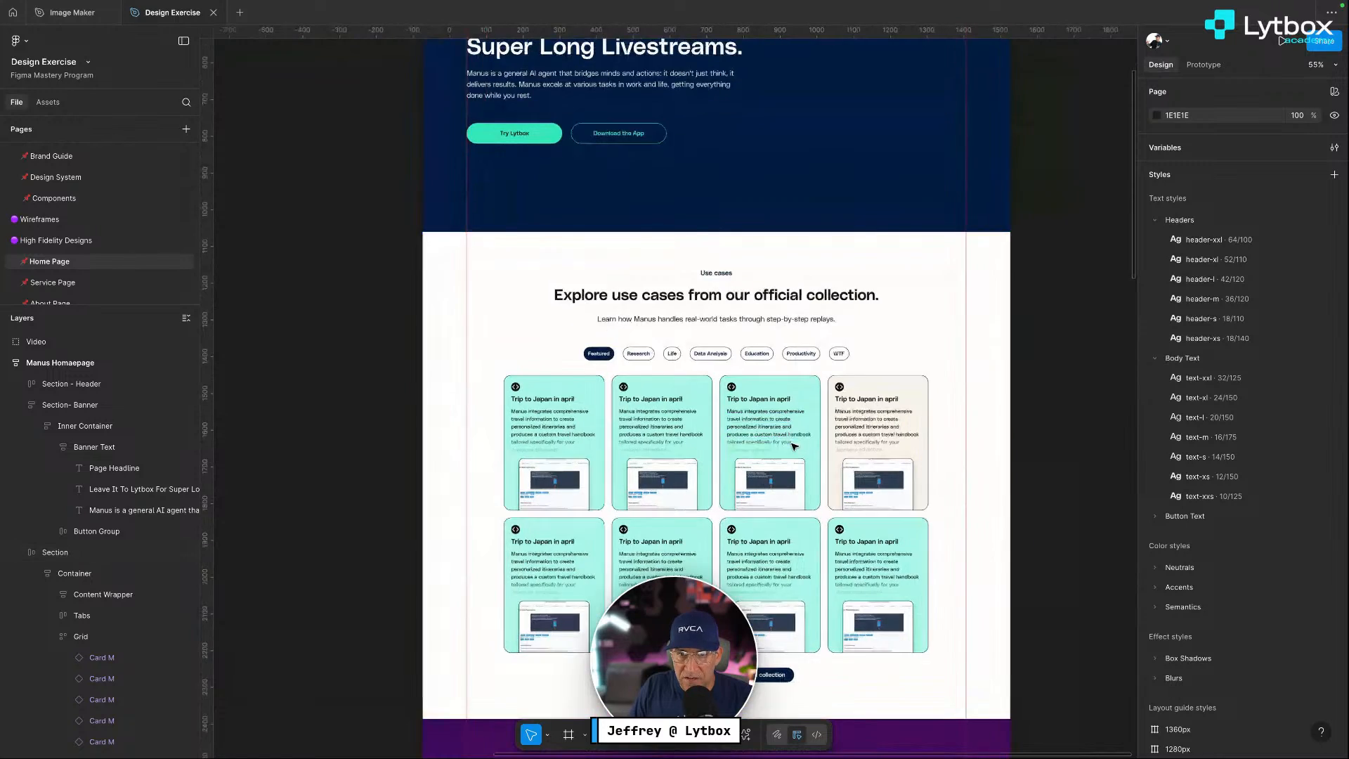
{"action": "scroll", "coordinate": [889, 378], "scroll_direction": "up", "scroll_amount": 5}
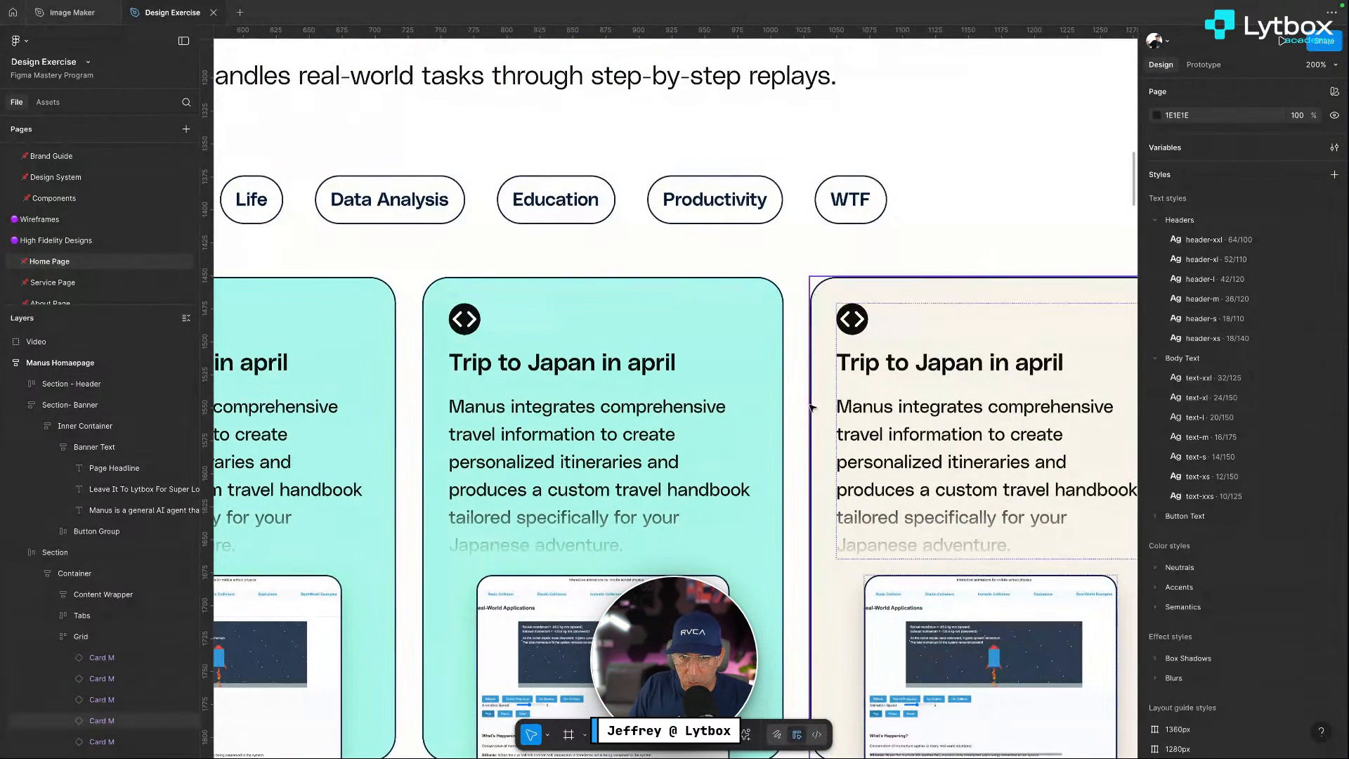
{"action": "scroll", "coordinate": [822, 457], "scroll_direction": "down", "scroll_amount": 8}
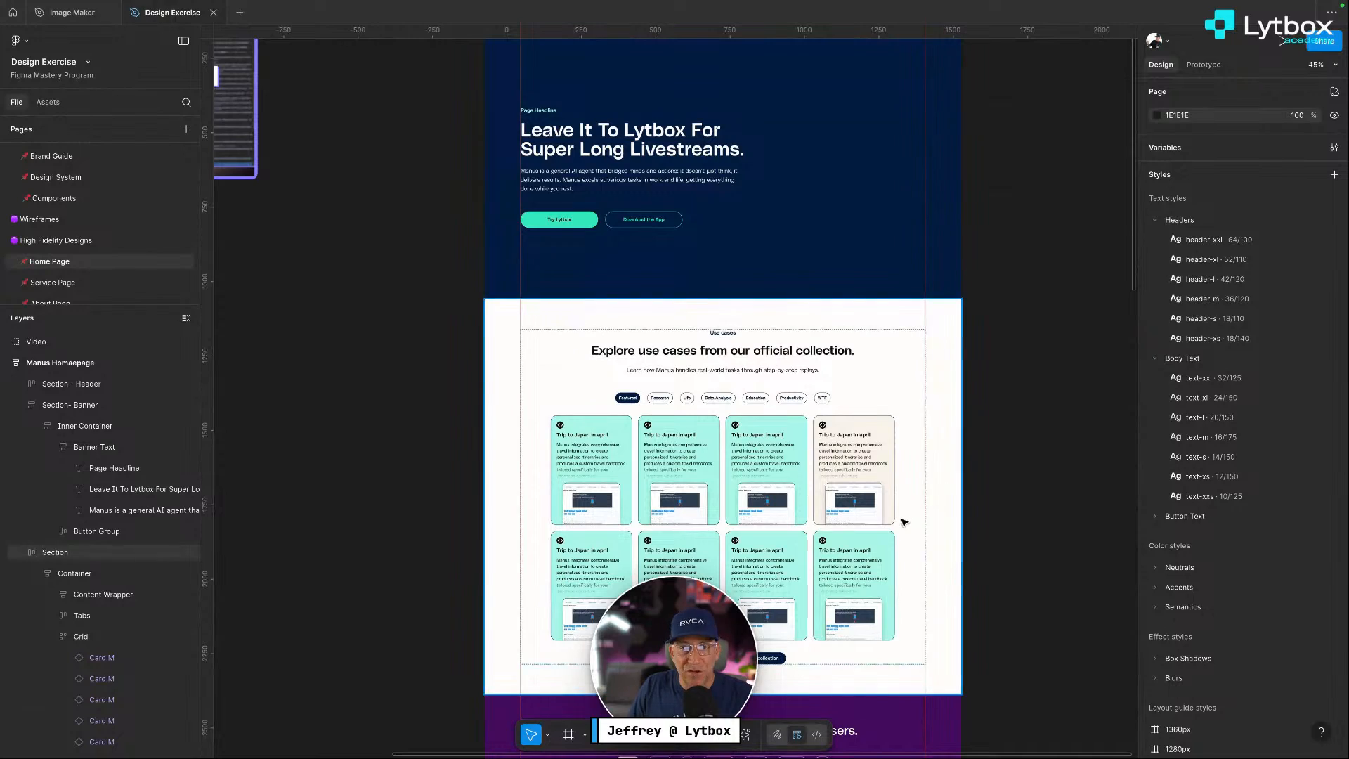
{"action": "scroll", "coordinate": [903, 520], "scroll_direction": "up", "scroll_amount": 6}
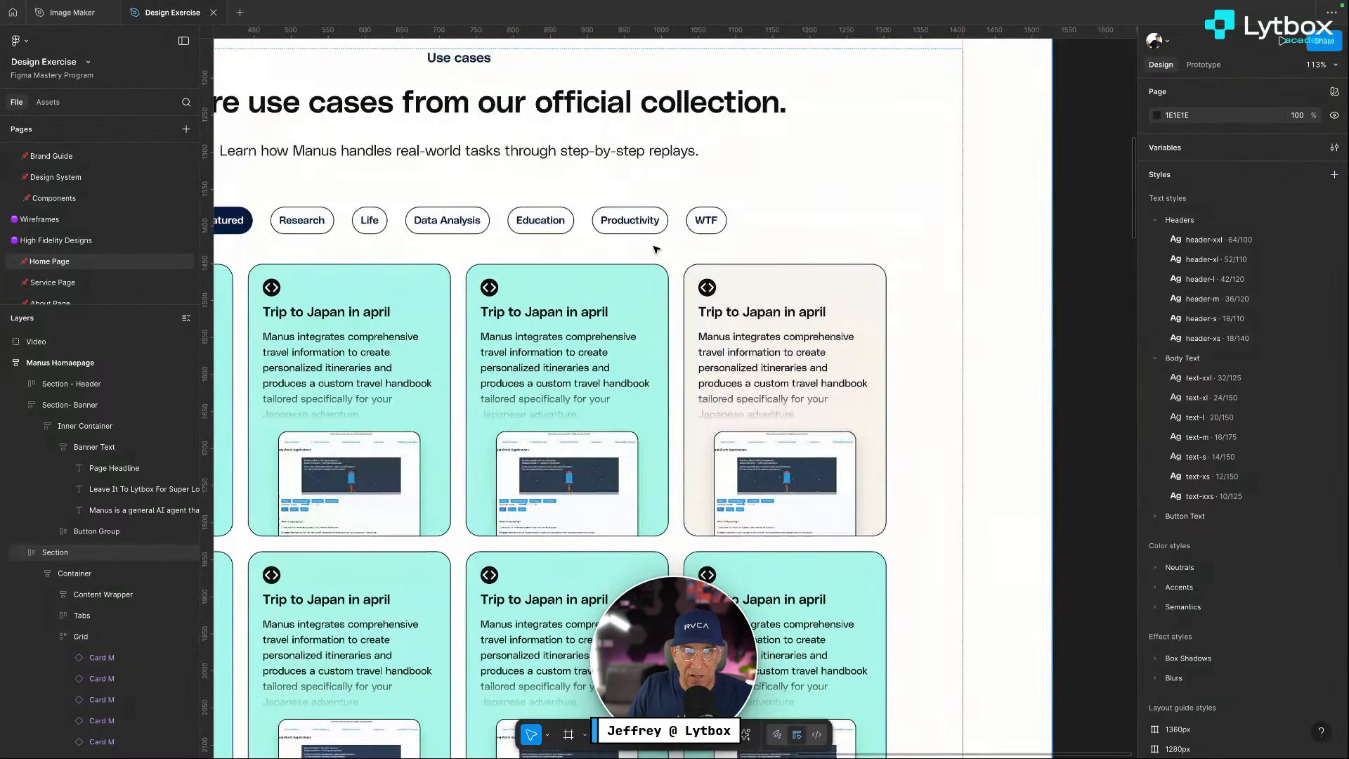
{"action": "scroll", "coordinate": [653, 248], "scroll_direction": "down", "scroll_amount": 1}
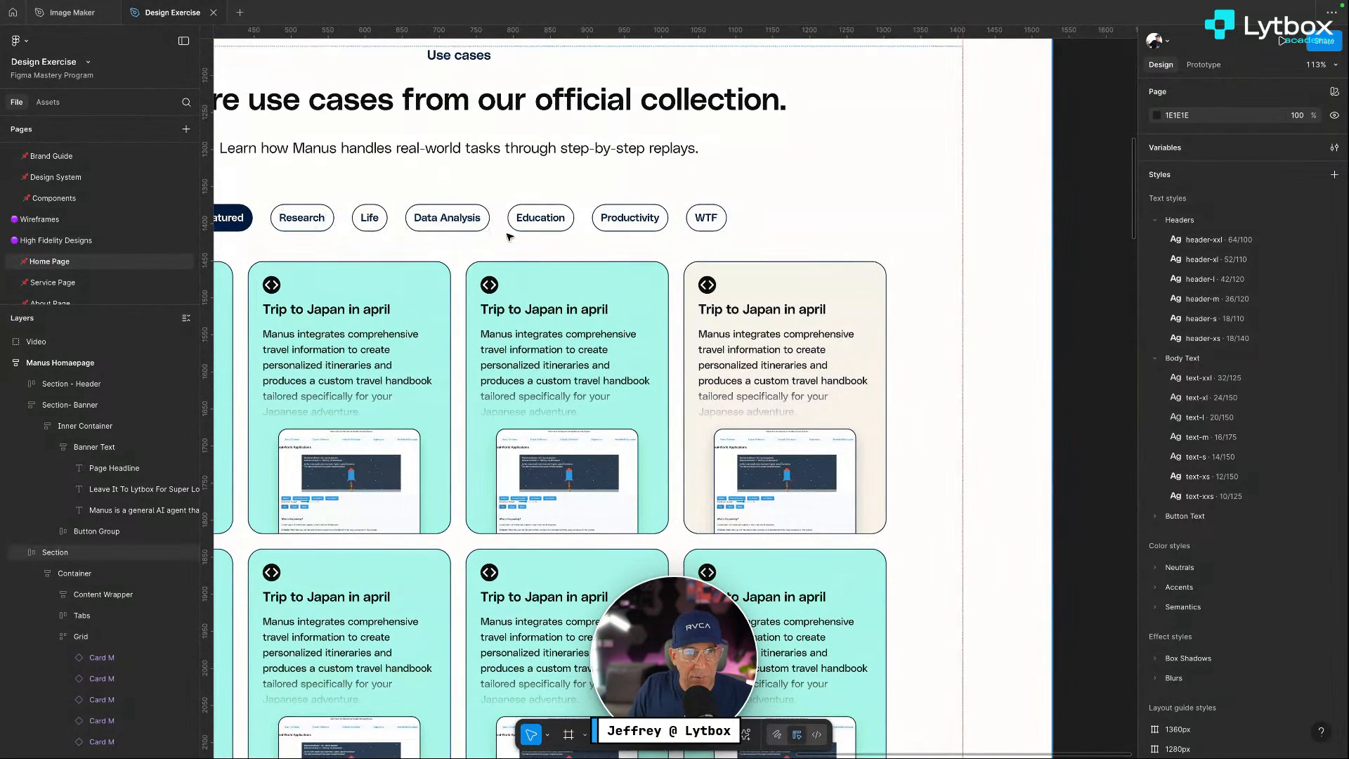
{"action": "scroll", "coordinate": [506, 228], "scroll_direction": "left", "scroll_amount": 1}
{"action": "scroll", "coordinate": [511, 233], "scroll_direction": "left", "scroll_amount": 3}
{"action": "scroll", "coordinate": [510, 232], "scroll_direction": "down", "scroll_amount": 1}
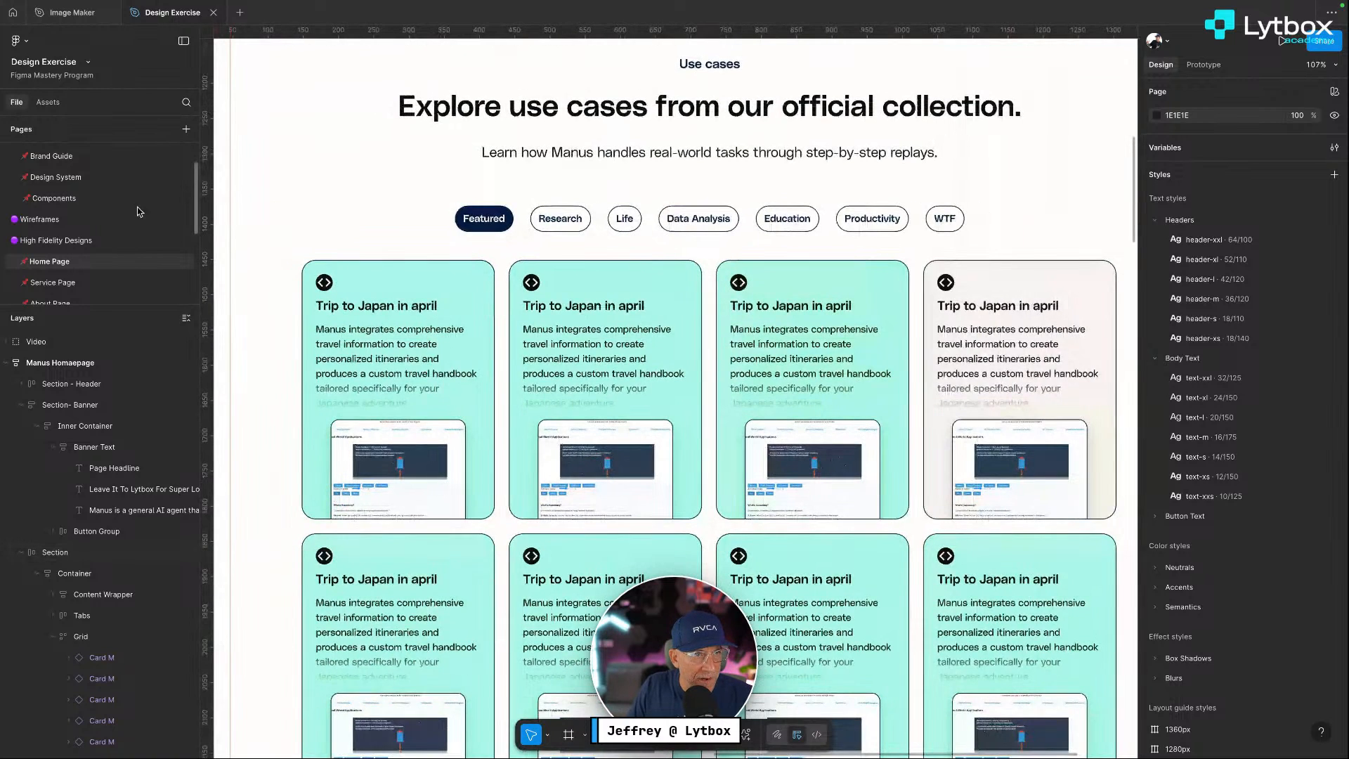
On the Components page, set the Testimonial Card's fill to Neutrals/neutral-200
{"action": "left_click", "coordinate": [133, 198]}
{"action": "left_click", "coordinate": [921, 255]}
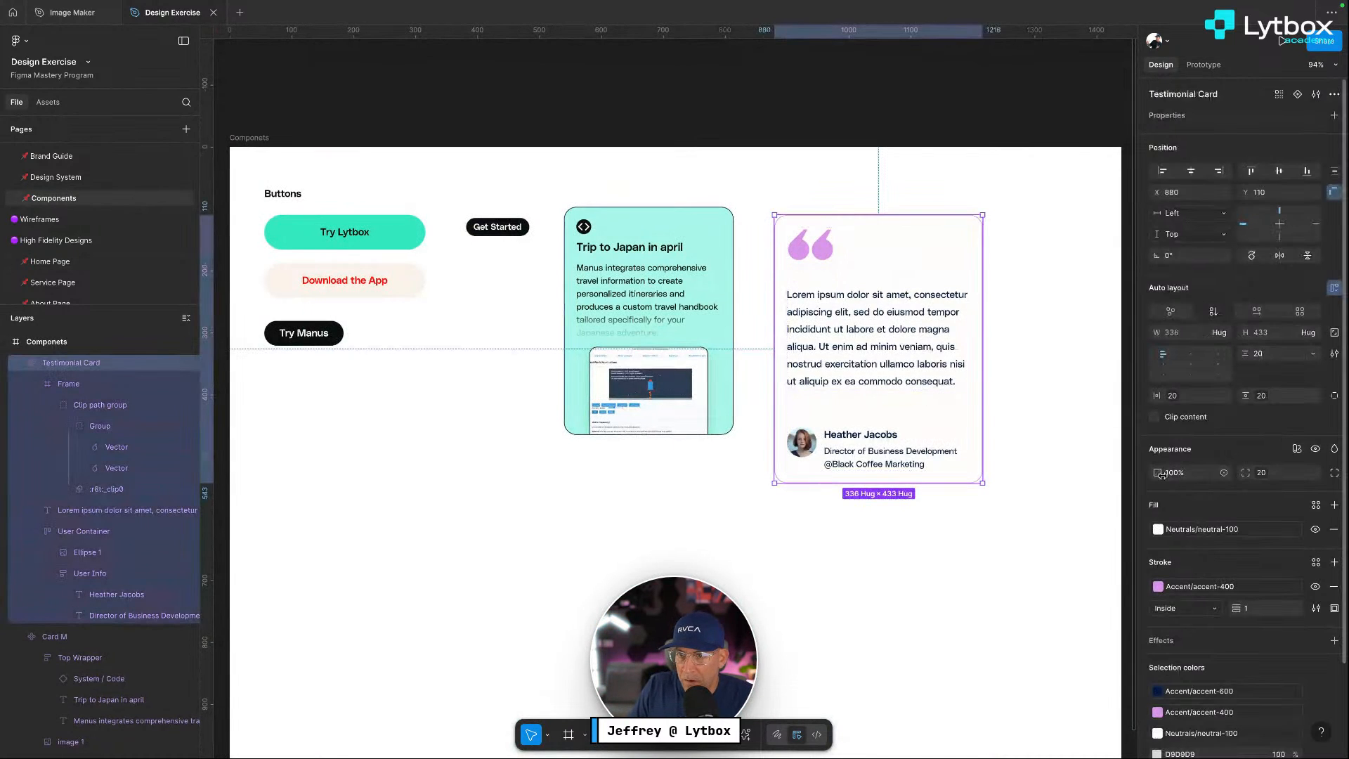
{"action": "left_click", "coordinate": [1159, 530]}
{"action": "left_click", "coordinate": [1027, 669]}
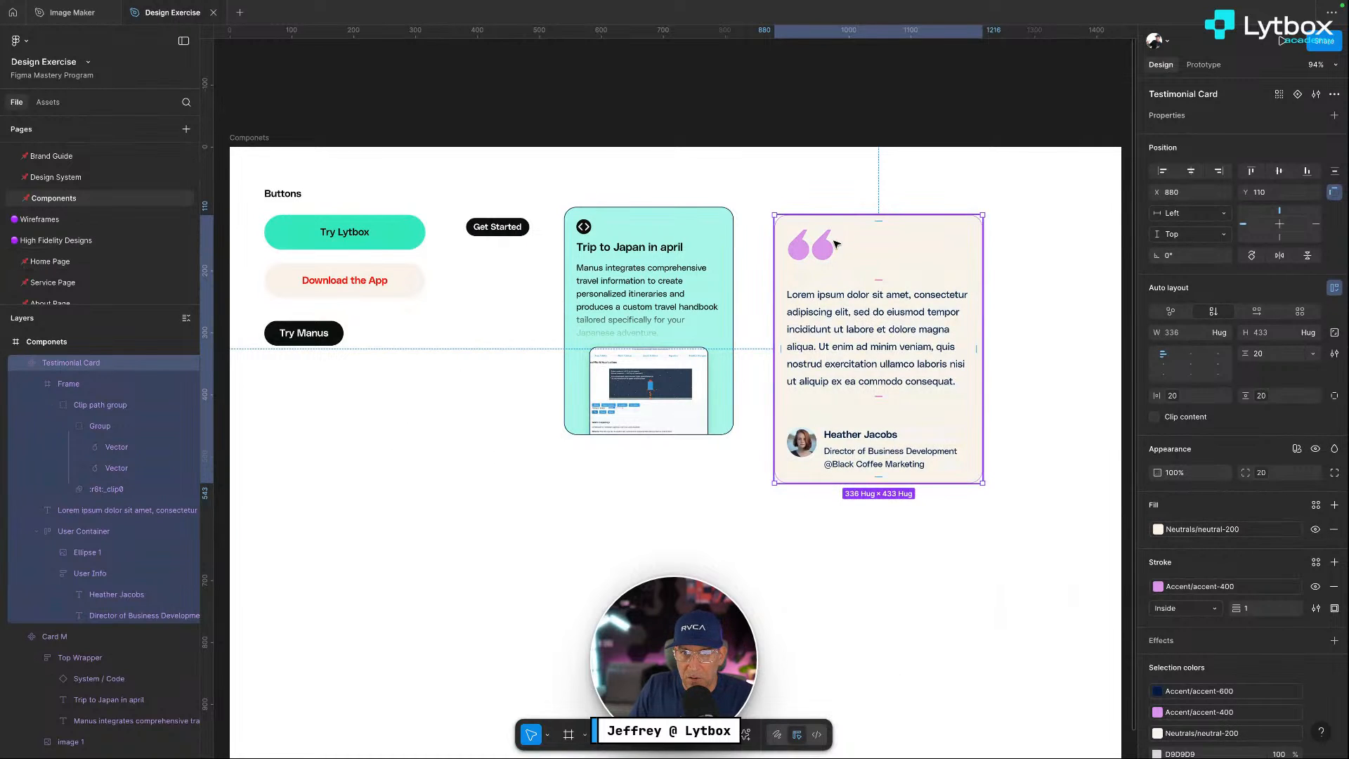
Change the quotation mark icon in the Testimonial Card to Accent/accent-100 and deselect it
{"action": "left_click", "coordinate": [830, 251]}
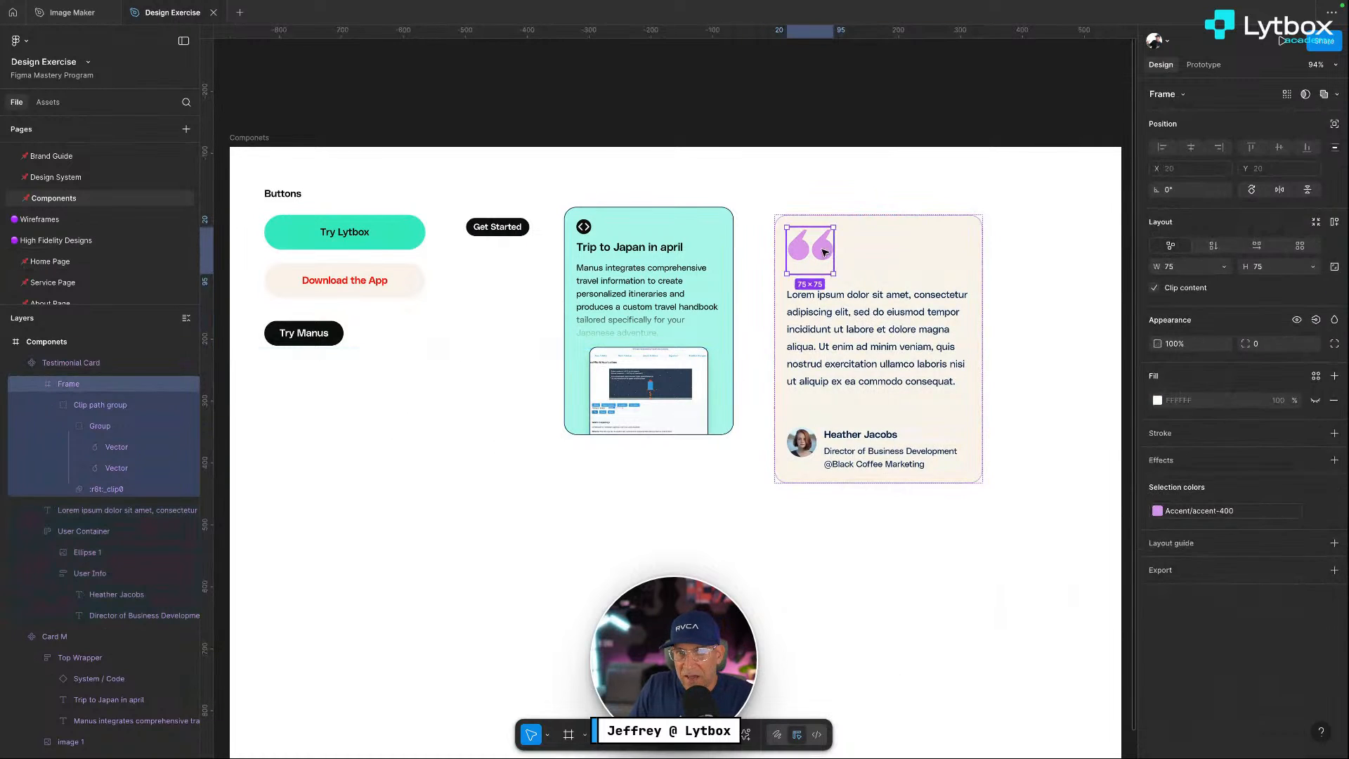
{"action": "left_click", "coordinate": [1158, 511]}
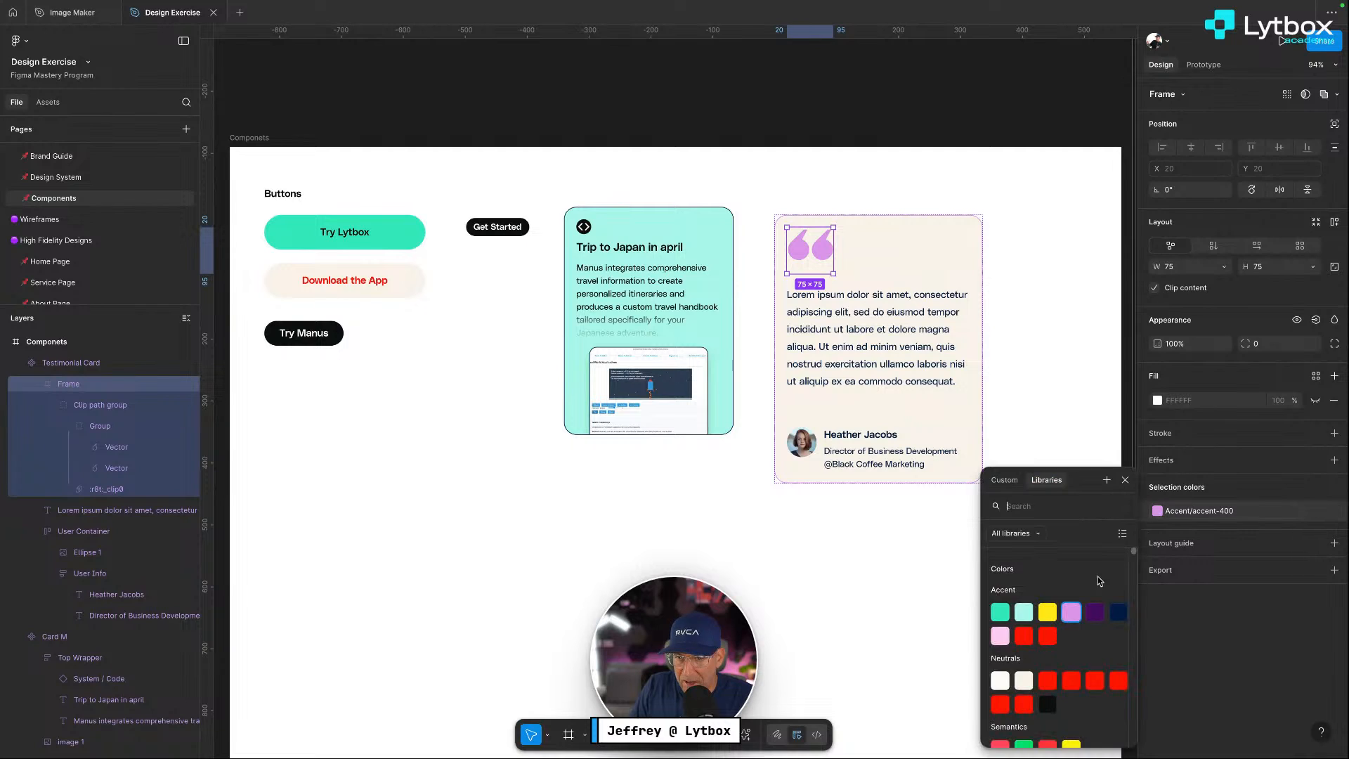
{"action": "left_click", "coordinate": [1010, 613]}
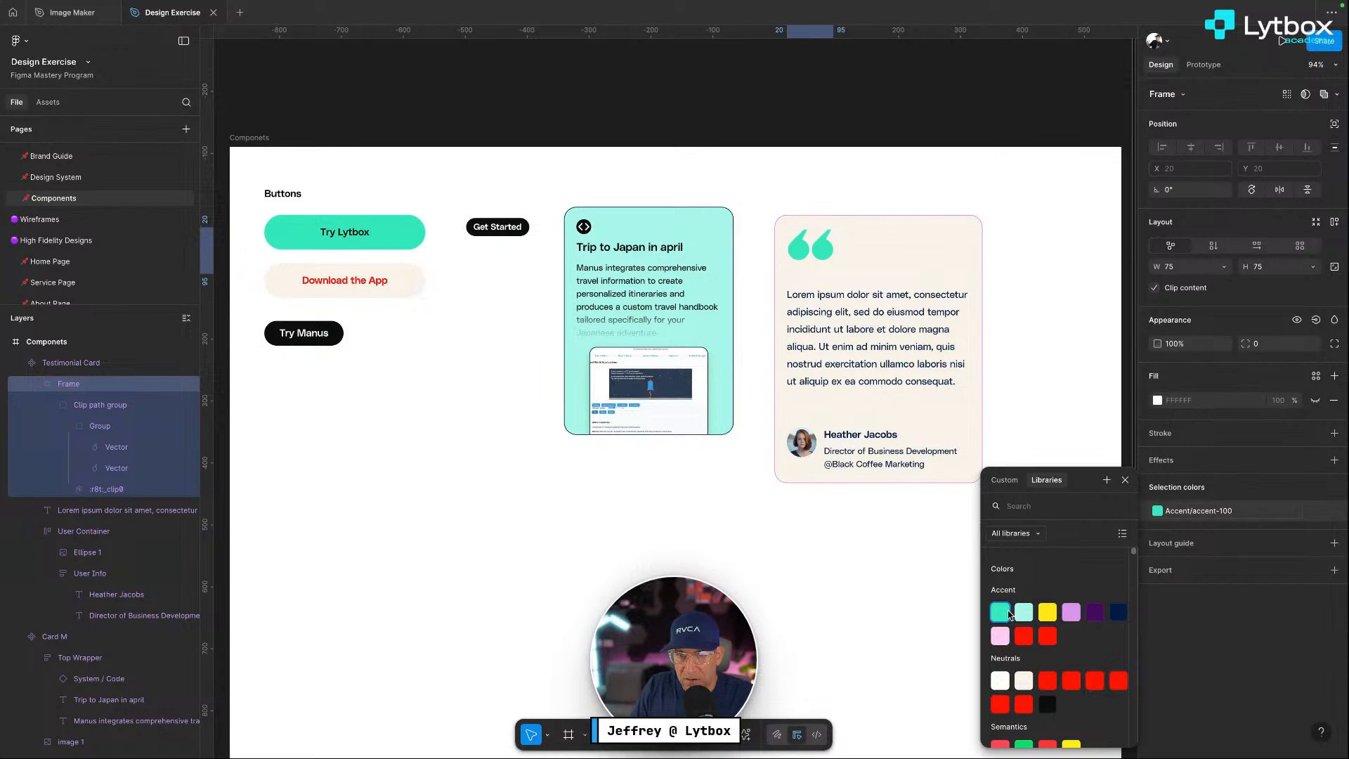
{"action": "left_click", "coordinate": [853, 552]}
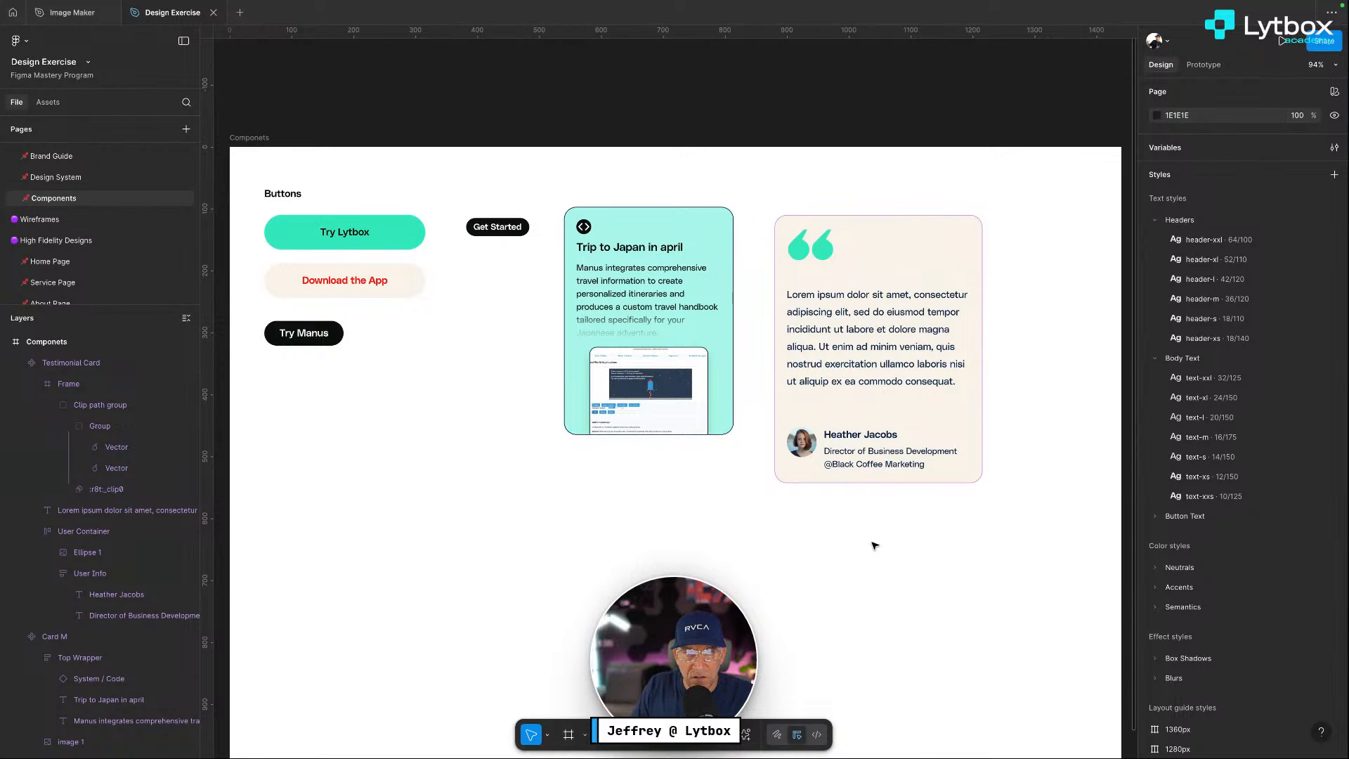
Set the fill of the main Card M component to Neutrals/neutral-200
{"action": "left_click", "coordinate": [722, 363]}
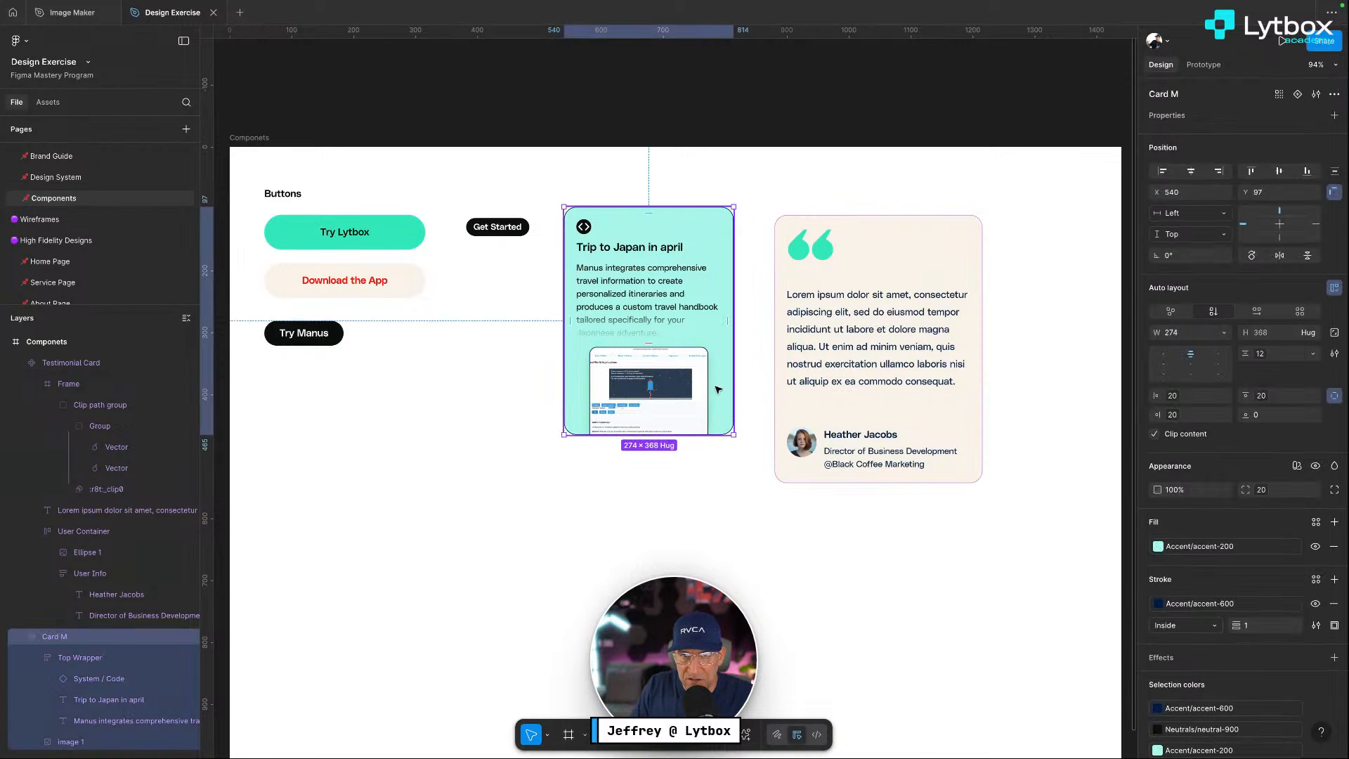
{"action": "left_click", "coordinate": [1158, 546]}
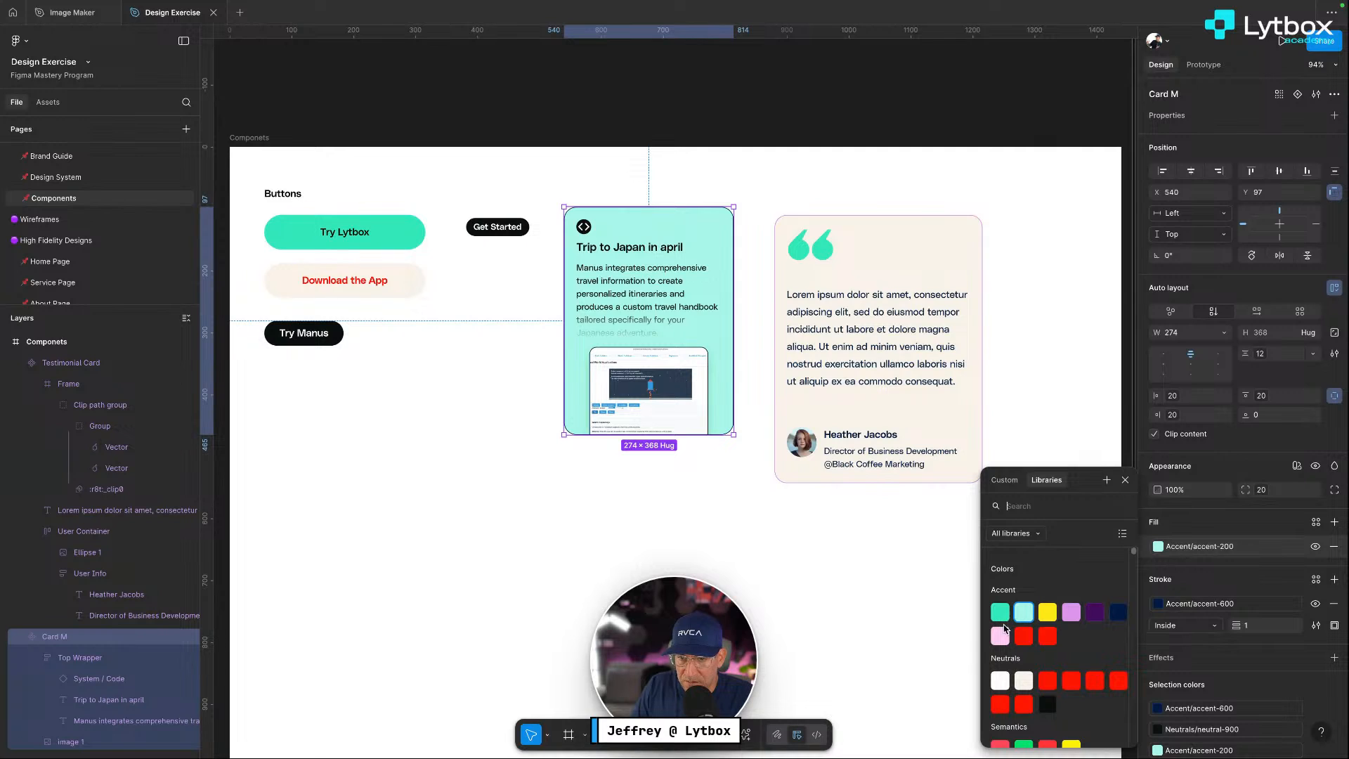
{"action": "left_click", "coordinate": [1023, 680]}
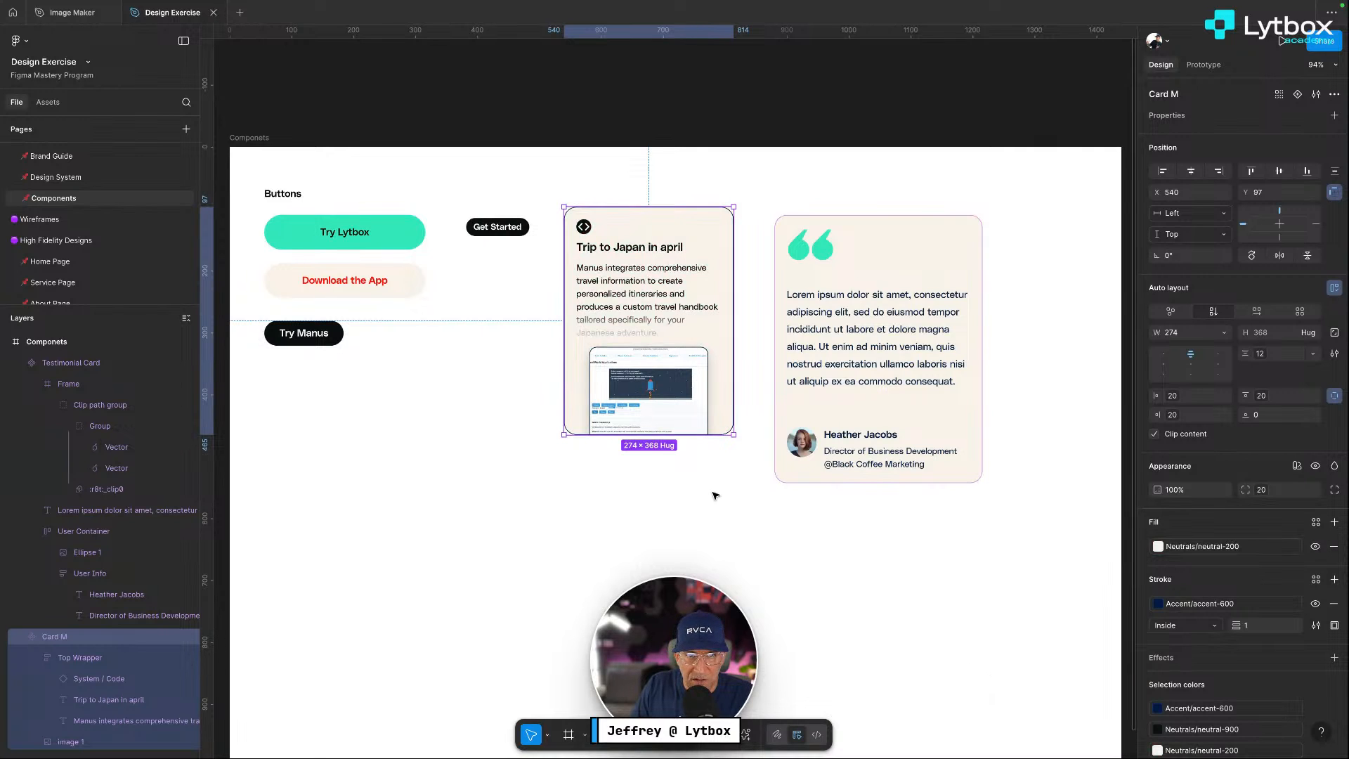
Enlarge the code icon in the Card M component to about 43 × 43
{"action": "double_click", "coordinate": [584, 227]}
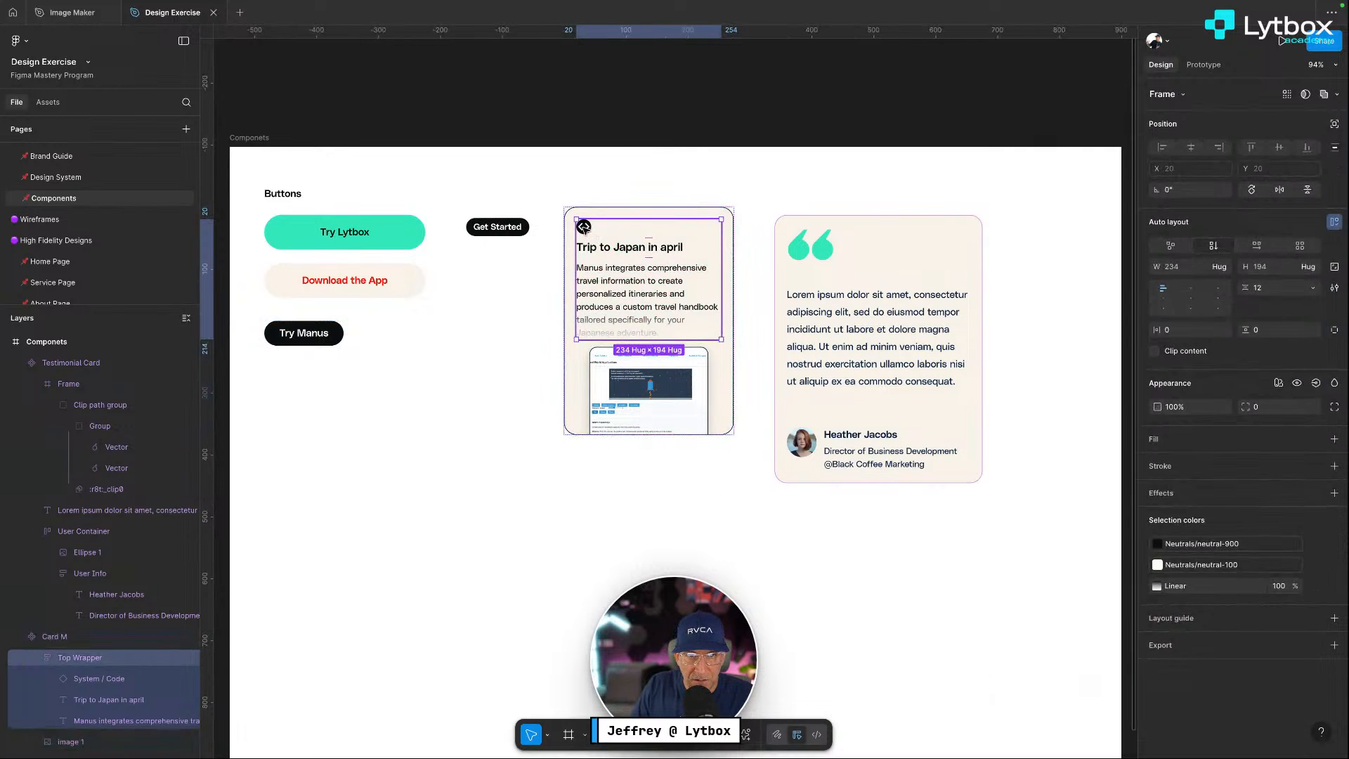
{"action": "double_click", "coordinate": [583, 228]}
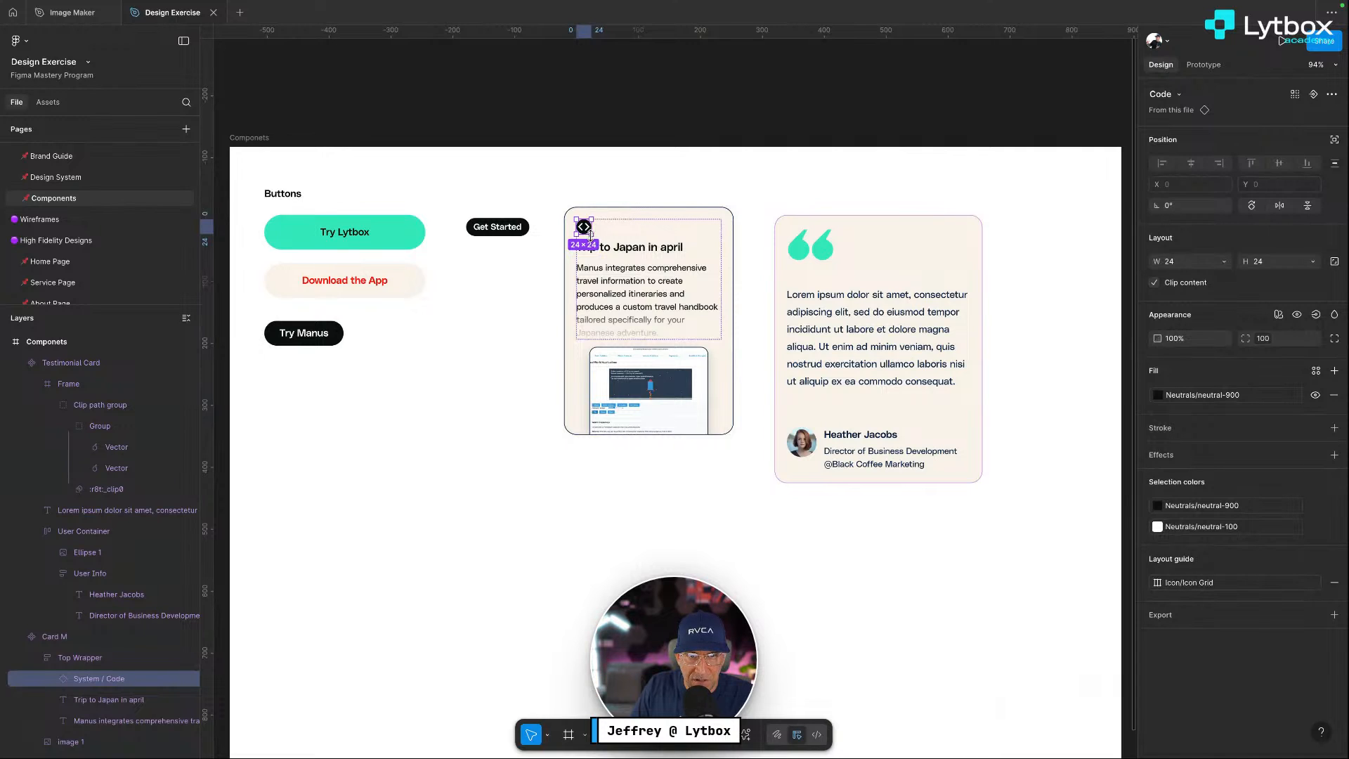
{"action": "left_click_drag", "start_coordinate": [592, 237], "coordinate": [601, 247]}
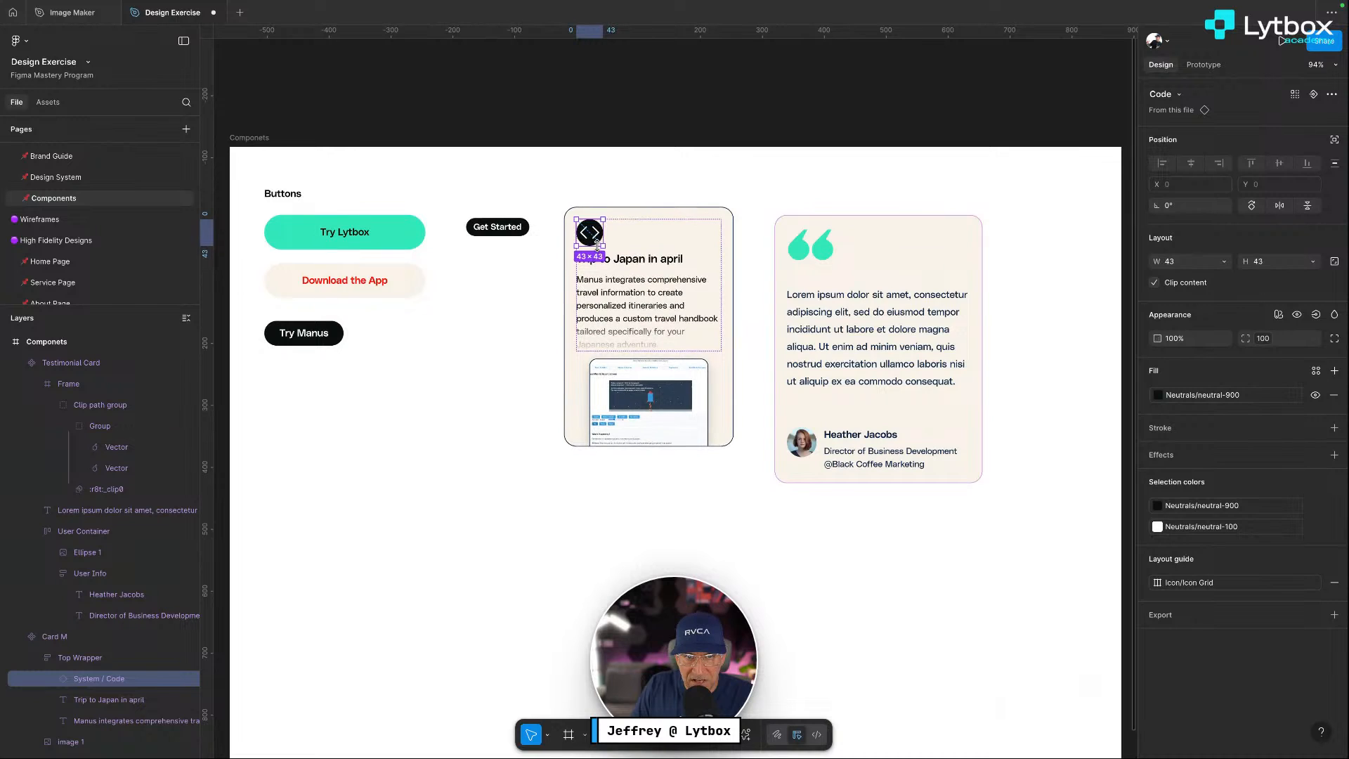
Try to apply the icon-m variable to the code icon's width without a locked aspect ratio, and undo it
{"action": "left_click", "coordinate": [1220, 262]}
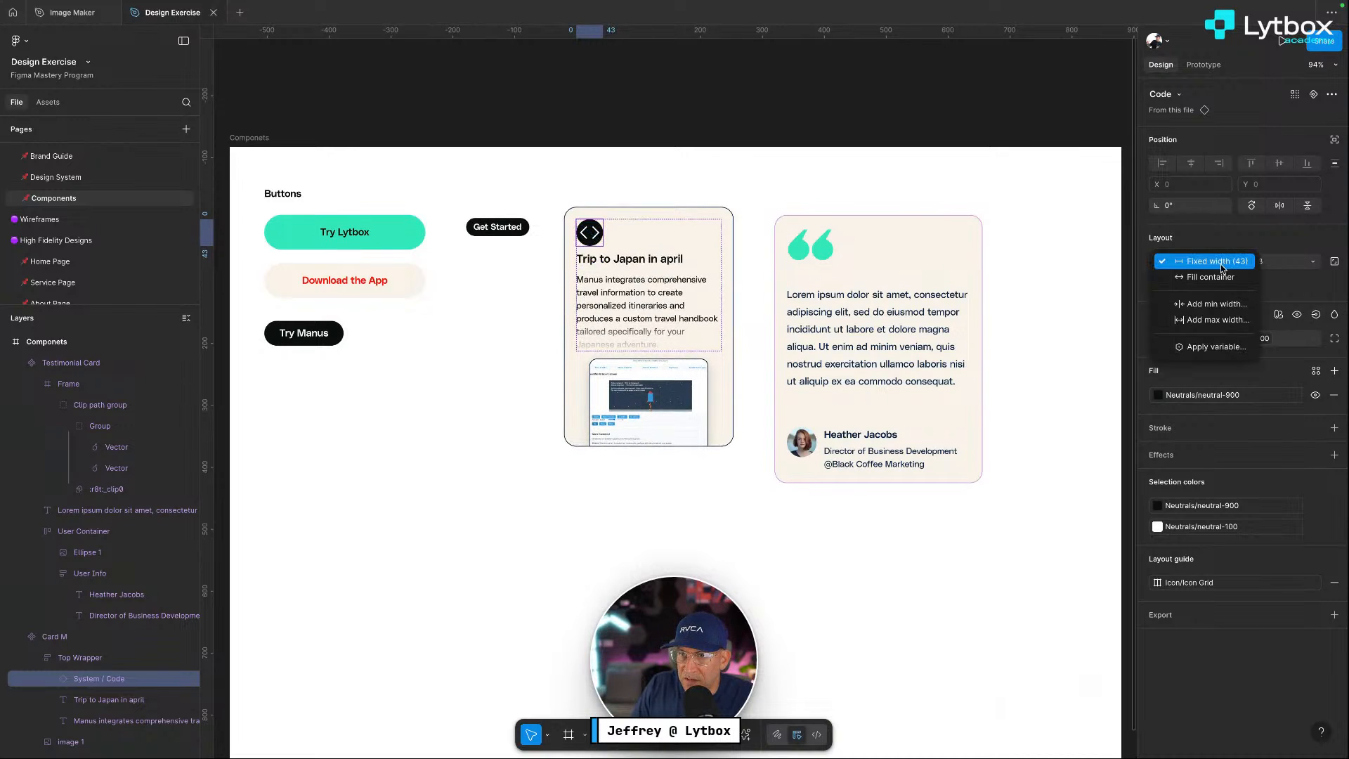
{"action": "left_click", "coordinate": [1213, 346]}
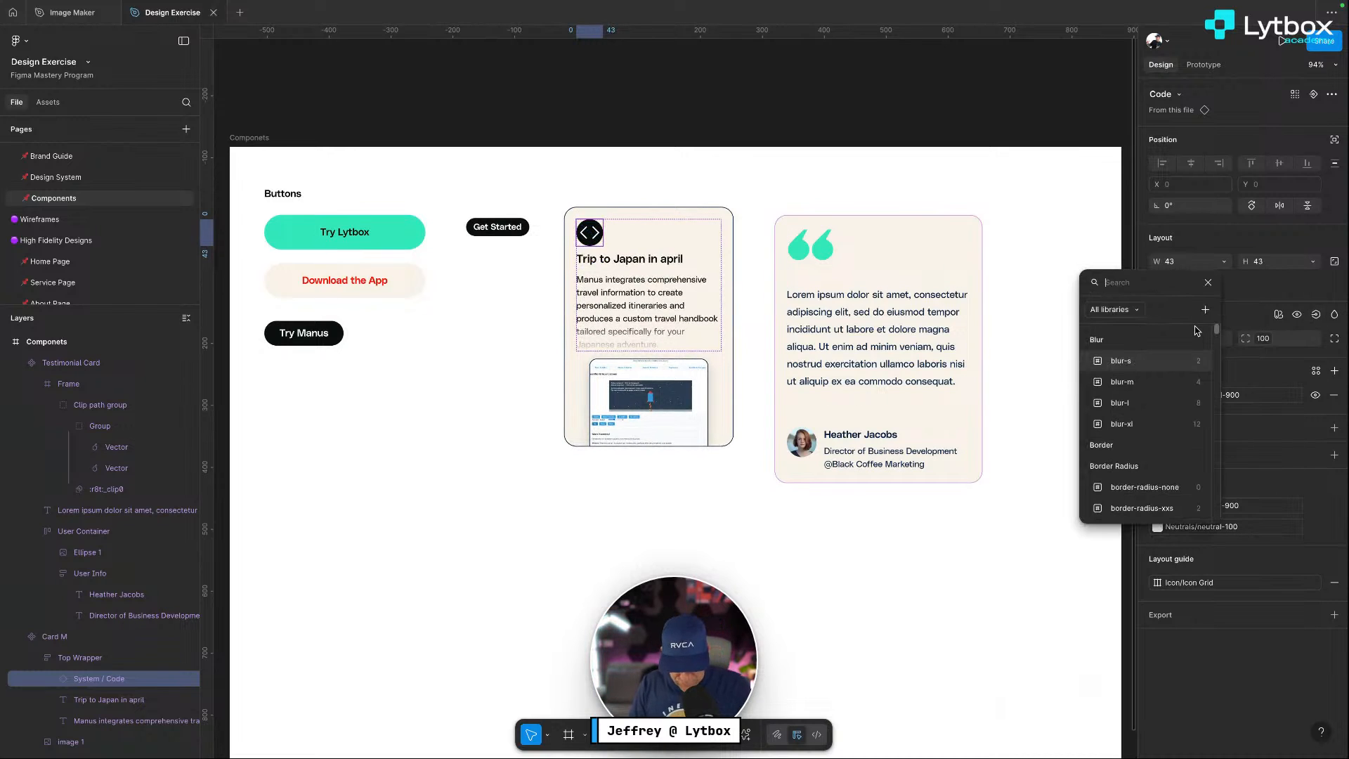
{"action": "type", "text": "max"}
{"action": "key", "text": "BackSpace"}
{"action": "key", "text": "BackSpace"}
{"action": "key", "text": "BackSpace"}
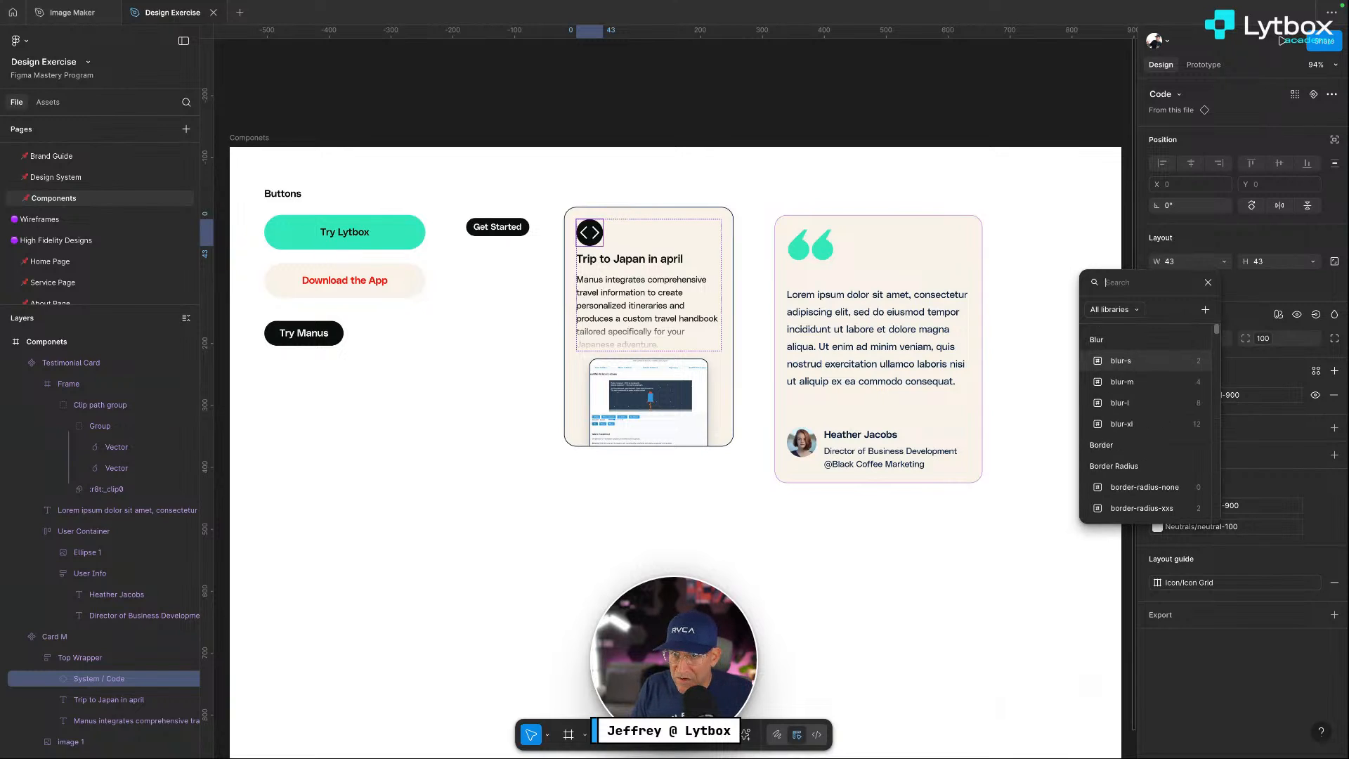
{"action": "type", "text": "icon"}
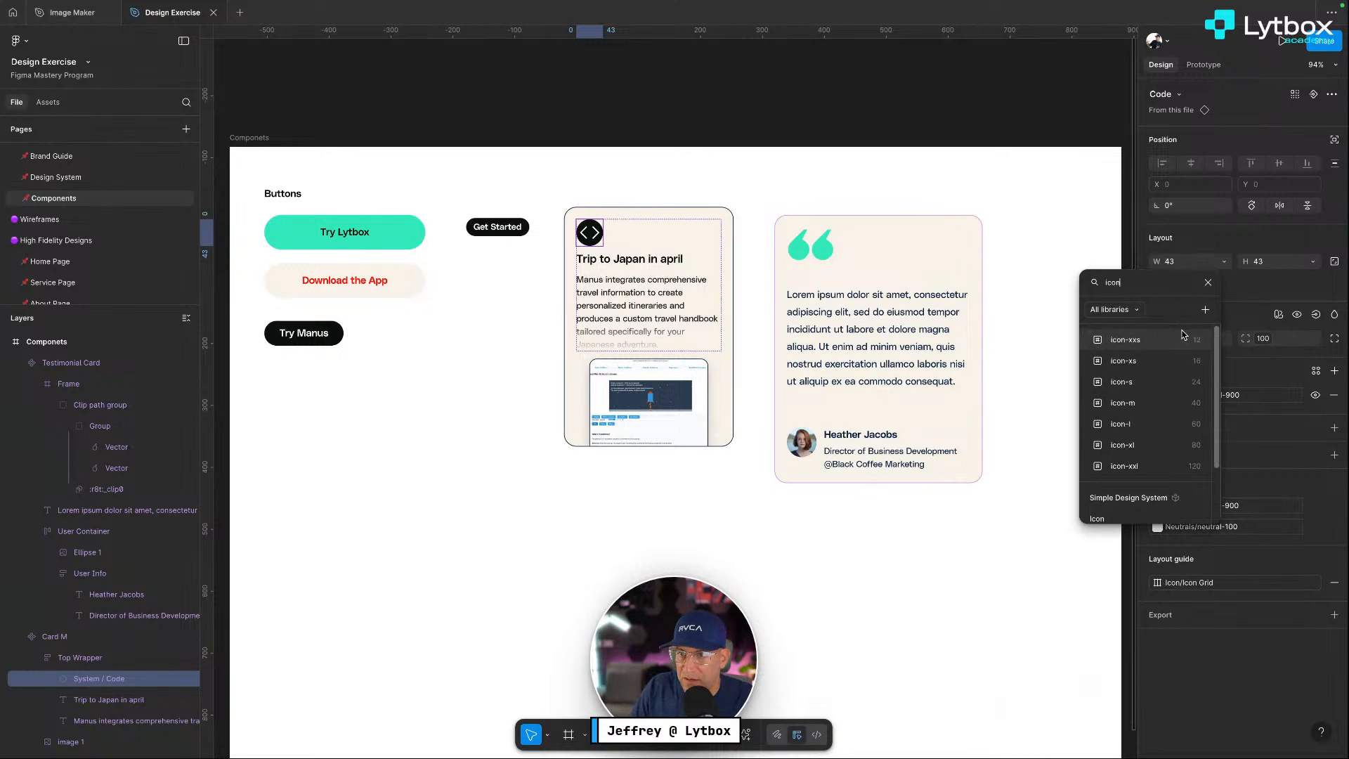
{"action": "left_click", "coordinate": [1131, 407]}
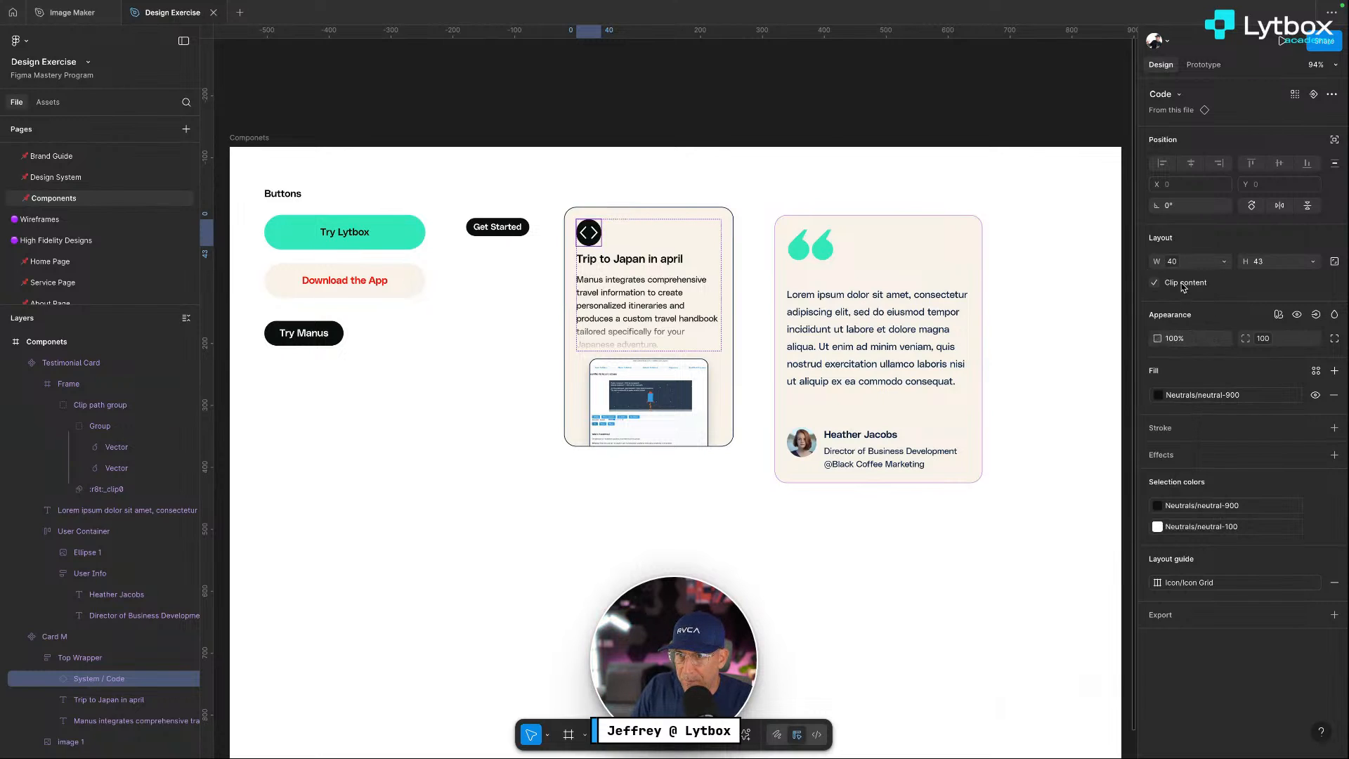
{"action": "left_click", "coordinate": [1334, 262]}
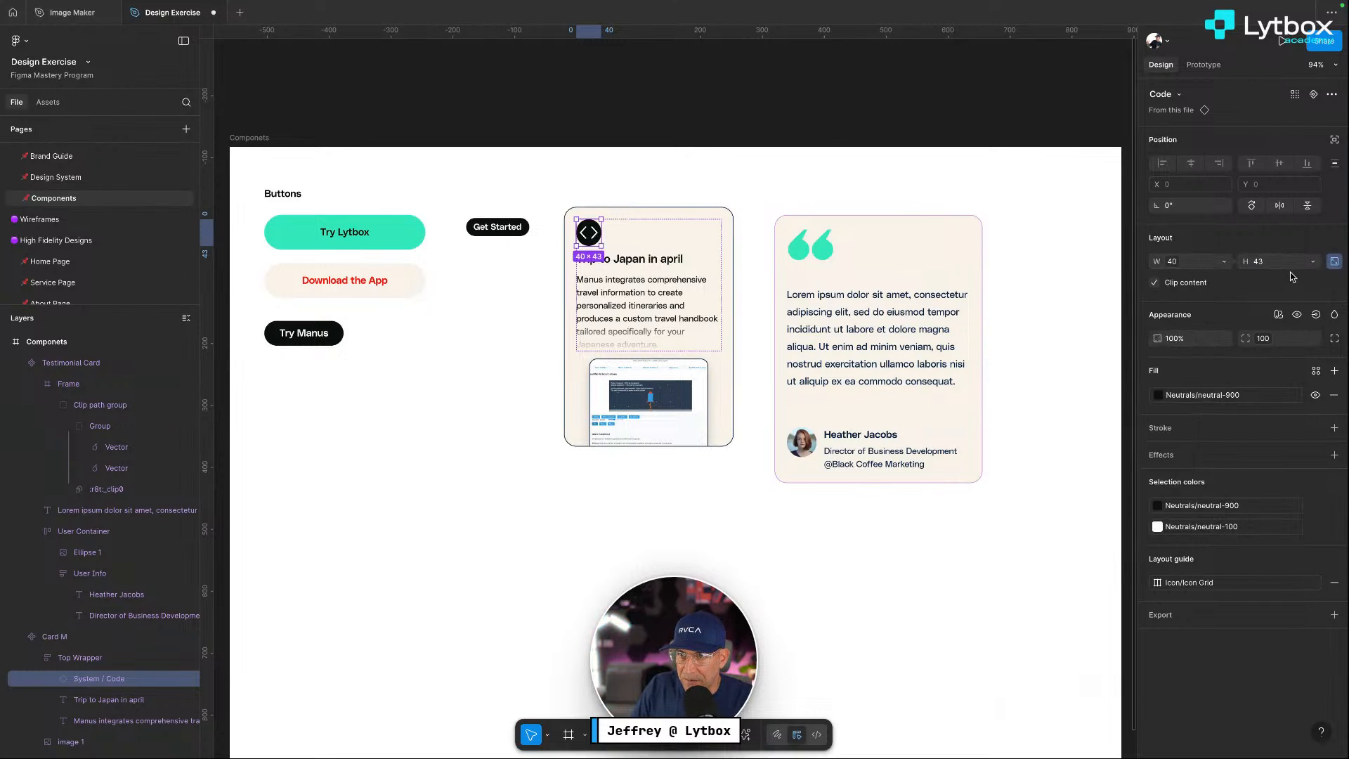
{"action": "key", "text": "ctrl+z"}
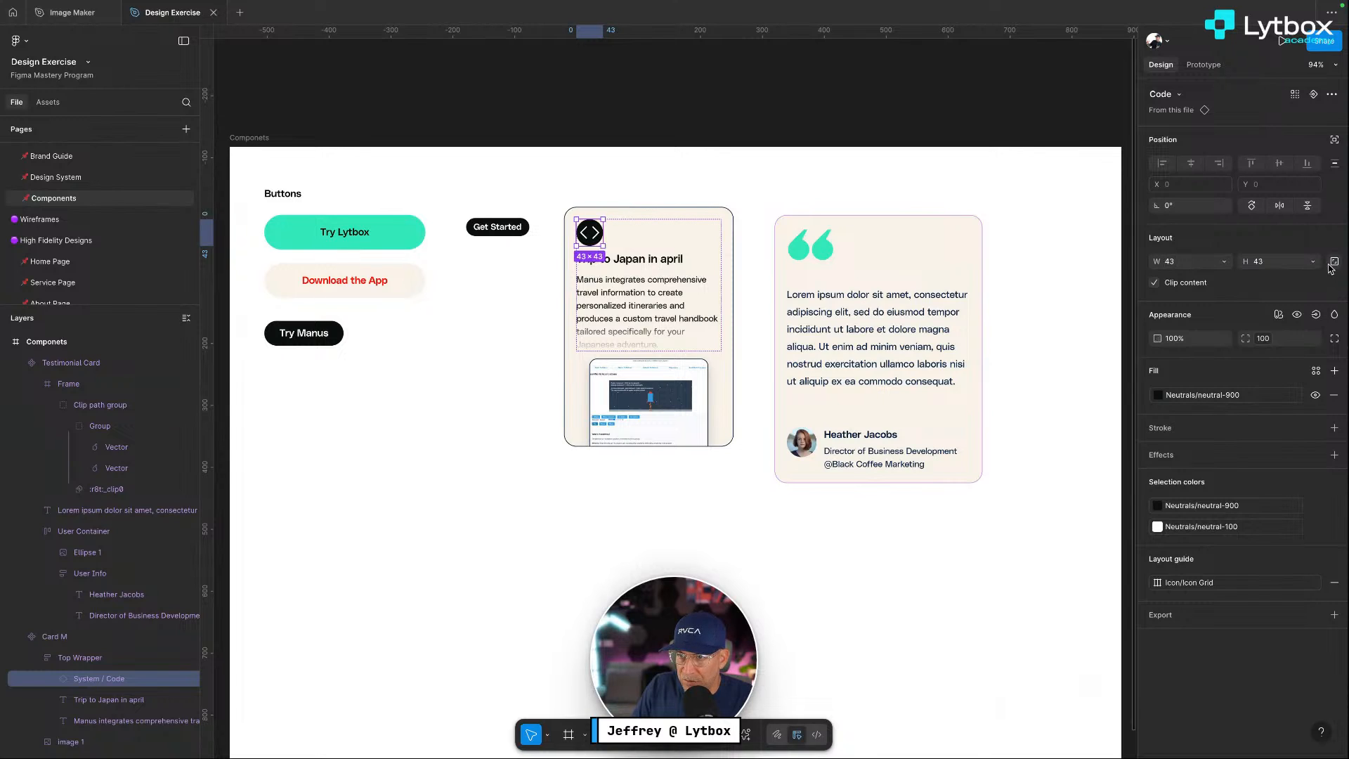
Lock the code icon's aspect ratio, apply the icon-m variable to its width and deselect it
{"action": "left_click", "coordinate": [1334, 262]}
{"action": "left_click", "coordinate": [1223, 262]}
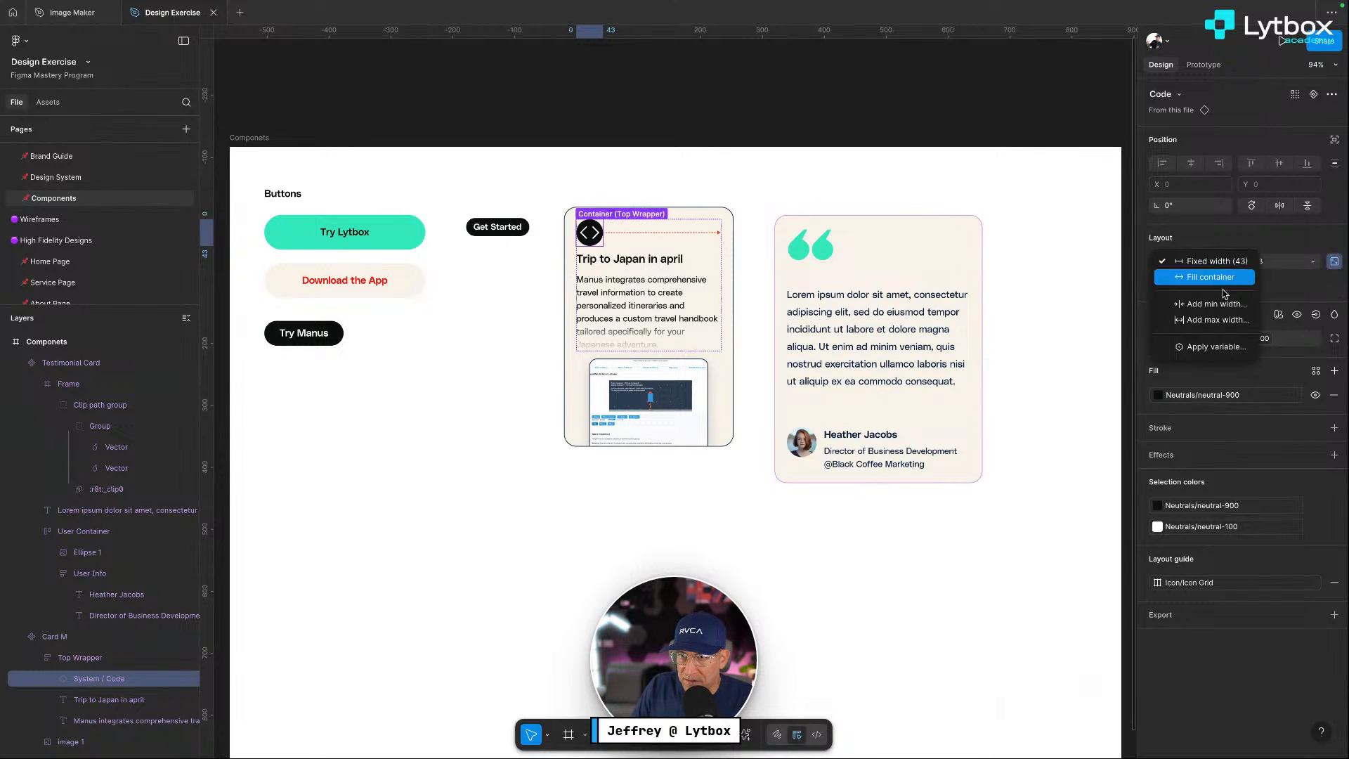
{"action": "left_click", "coordinate": [1204, 353]}
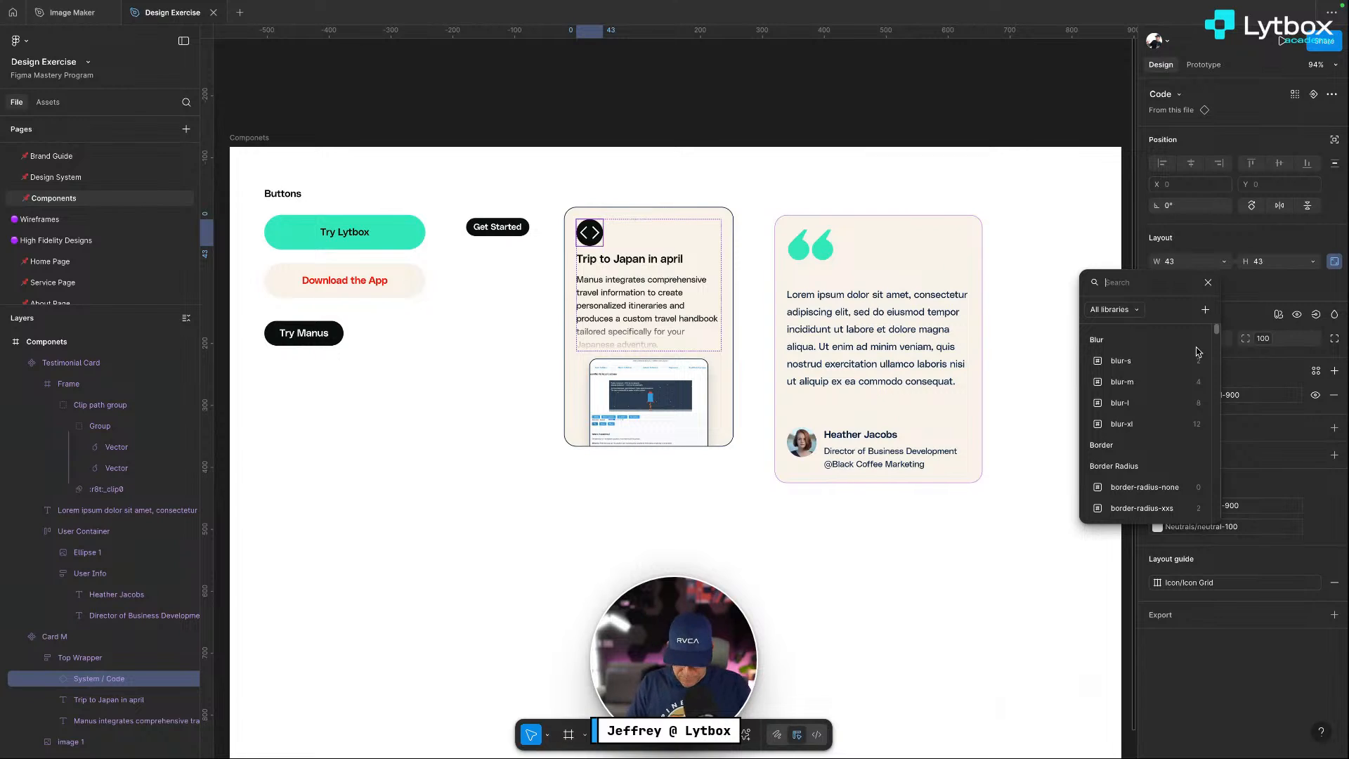
{"action": "type", "text": "icon"}
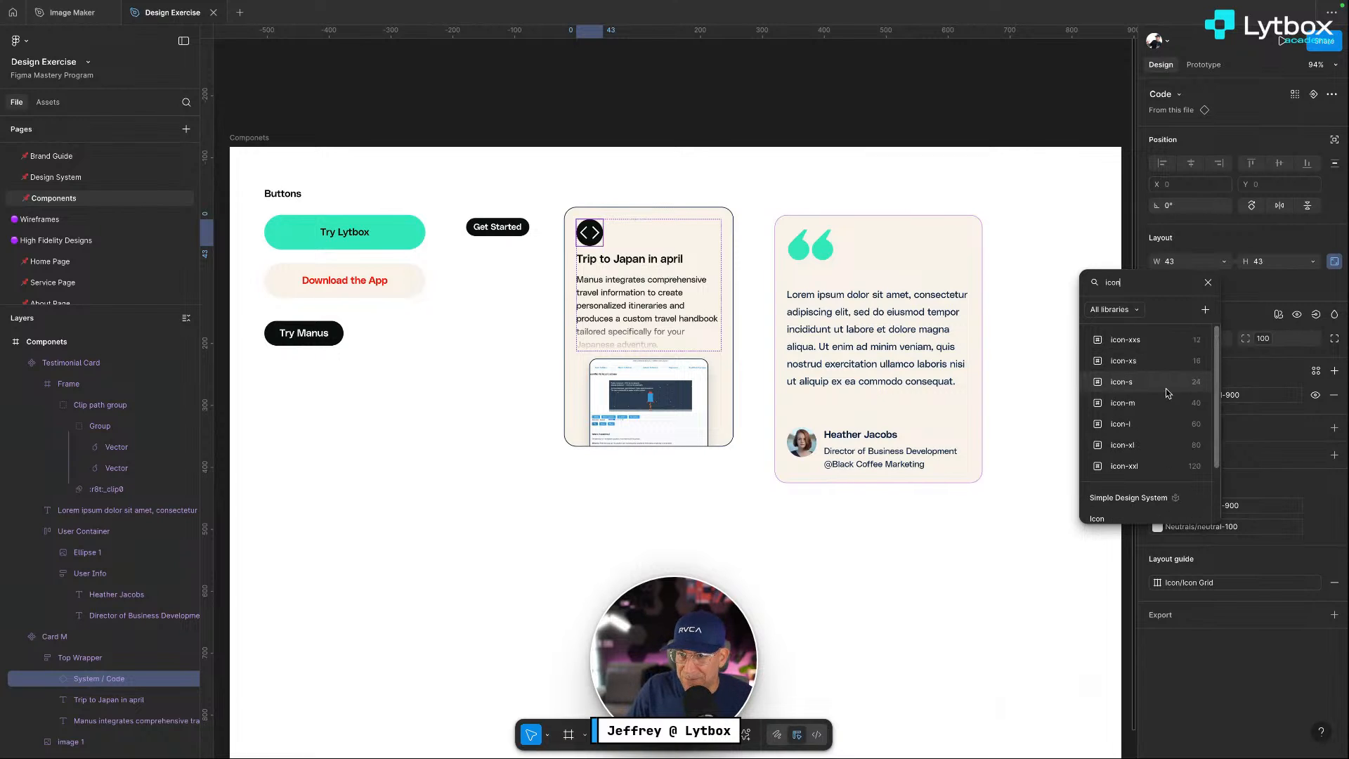
{"action": "left_click", "coordinate": [1149, 402]}
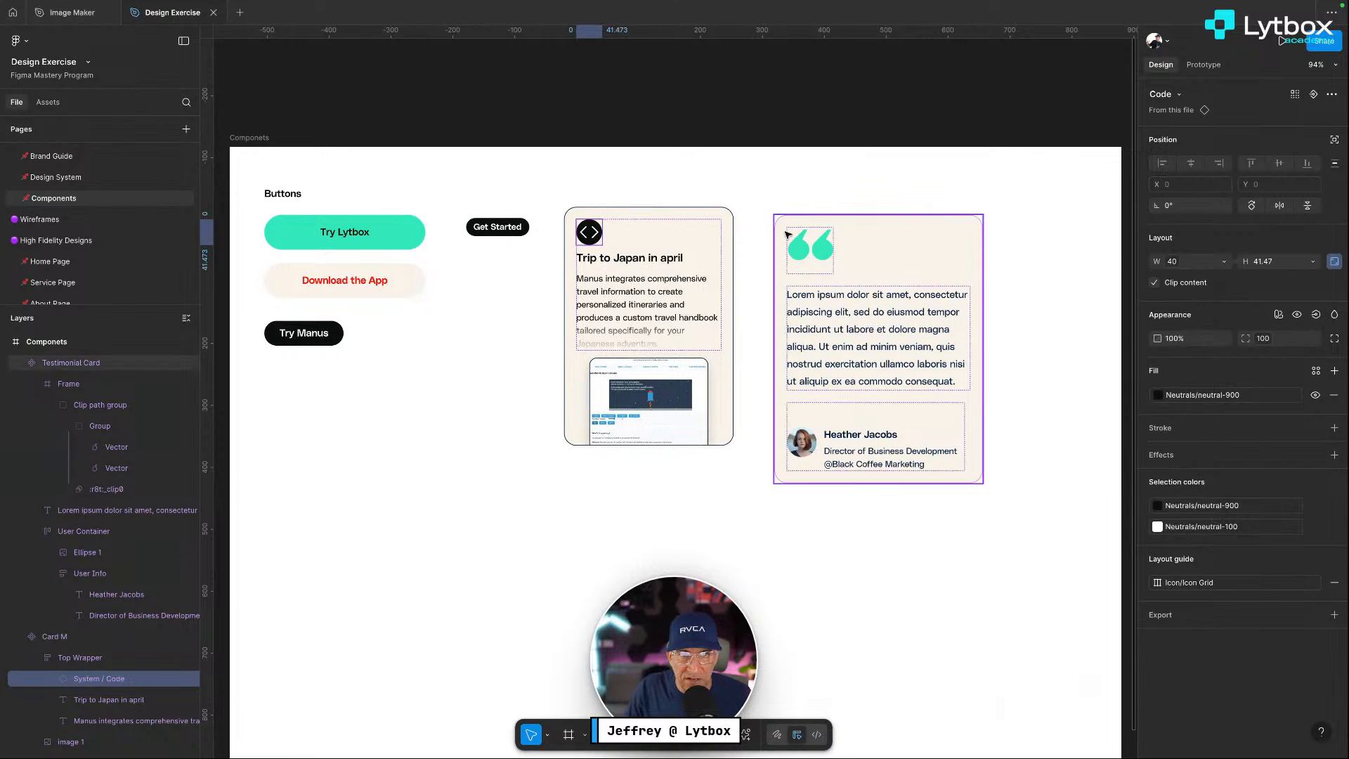
{"action": "left_click", "coordinate": [889, 137]}
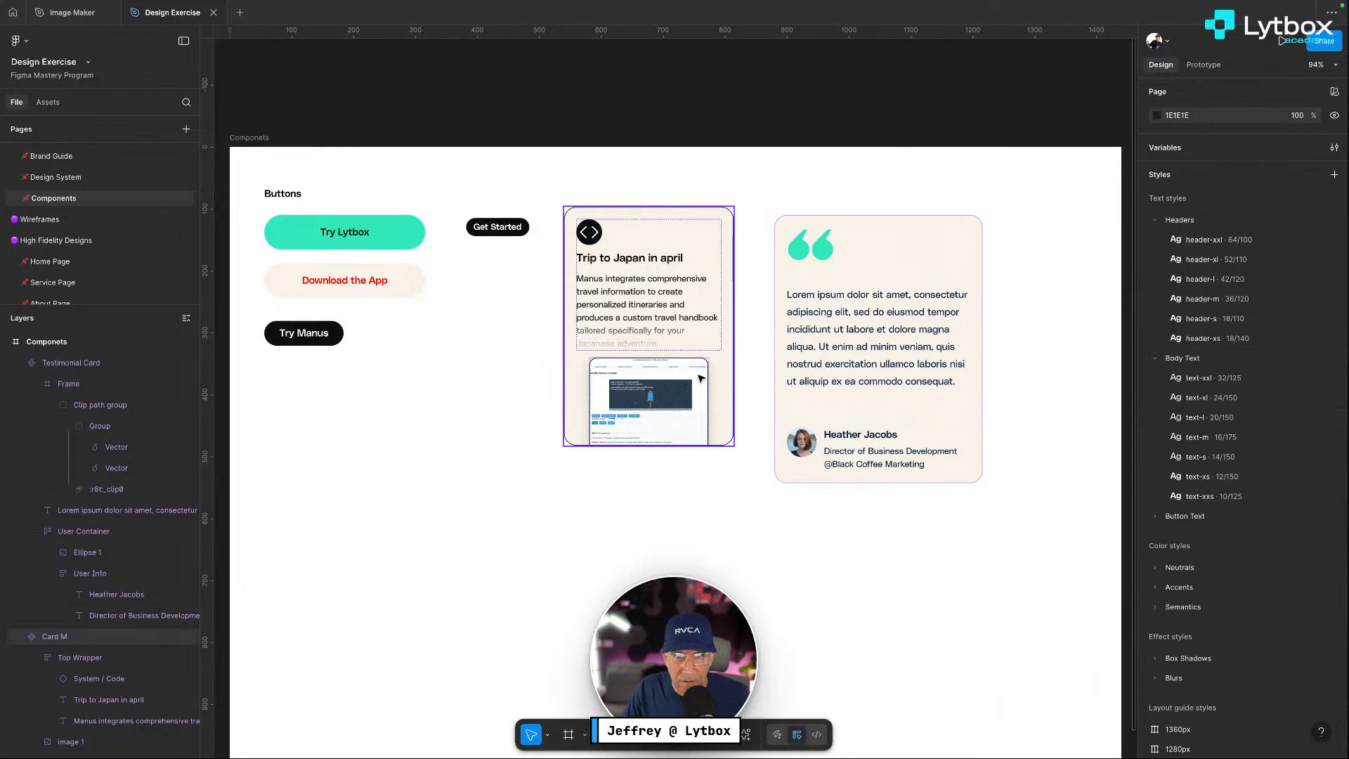
Change the fill of the code icon's circle in Card M to Accent/accent-600 and deselect it
{"action": "left_click", "coordinate": [716, 386]}
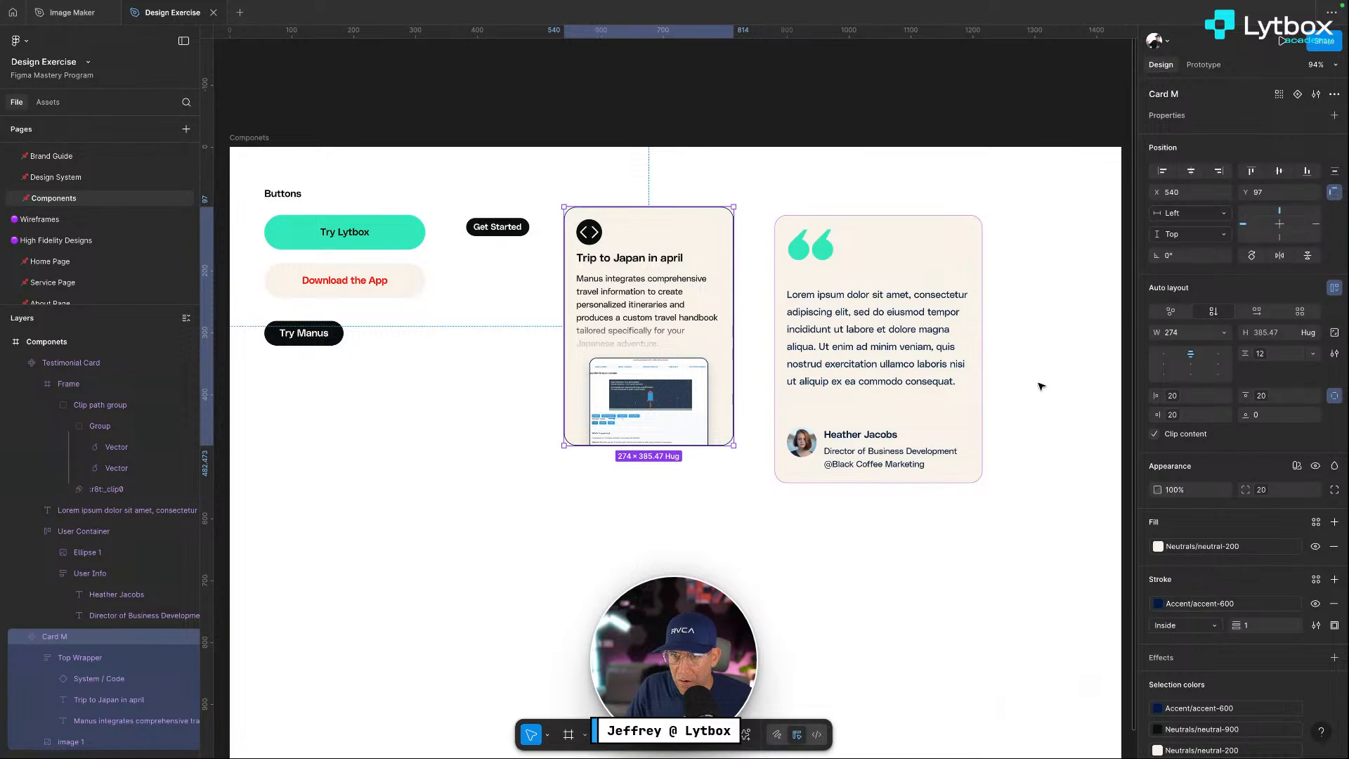
{"action": "double_click", "coordinate": [589, 233]}
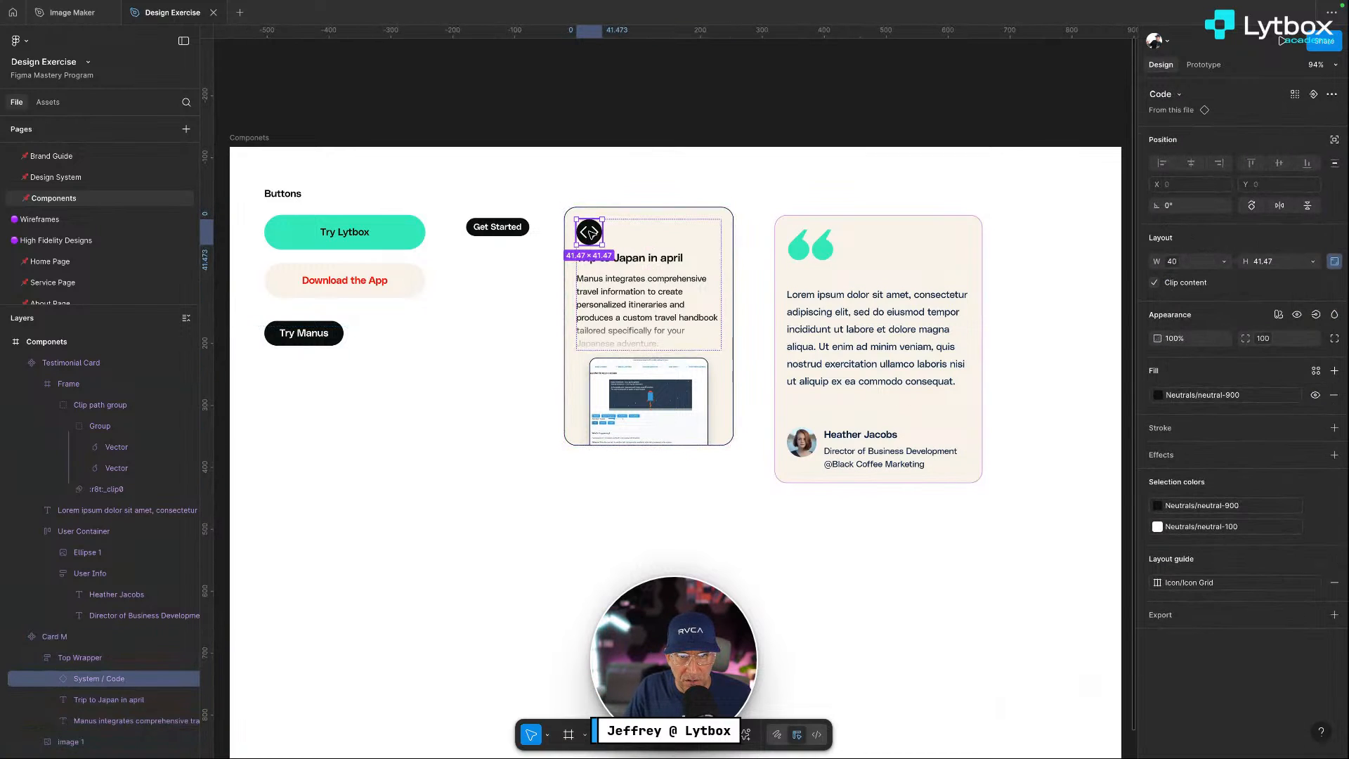
{"action": "left_click", "coordinate": [1157, 394]}
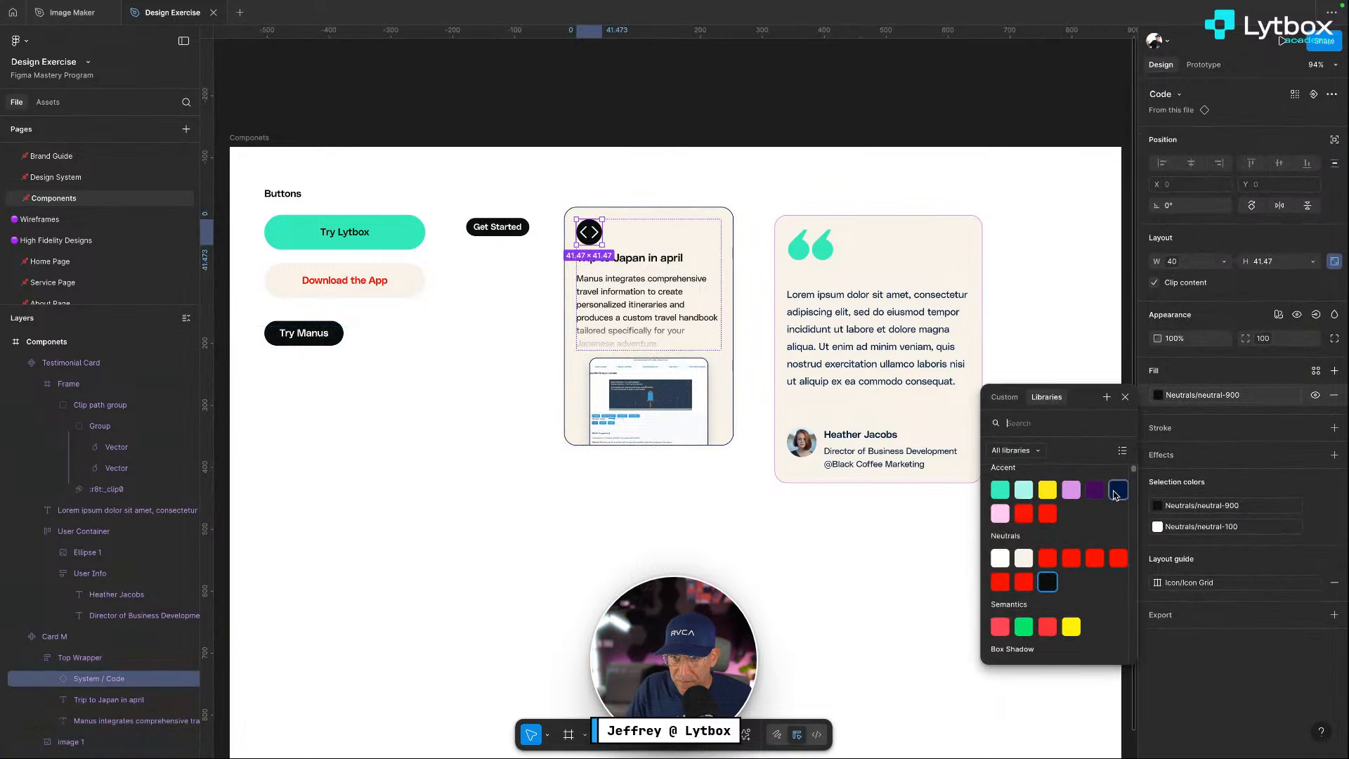
{"action": "key", "text": "Escape"}
{"action": "left_click", "coordinate": [594, 504]}
Replace the Neutrals/neutral-900 selection color in the Card M component with Accent/accent-600
{"action": "left_click", "coordinate": [728, 441]}
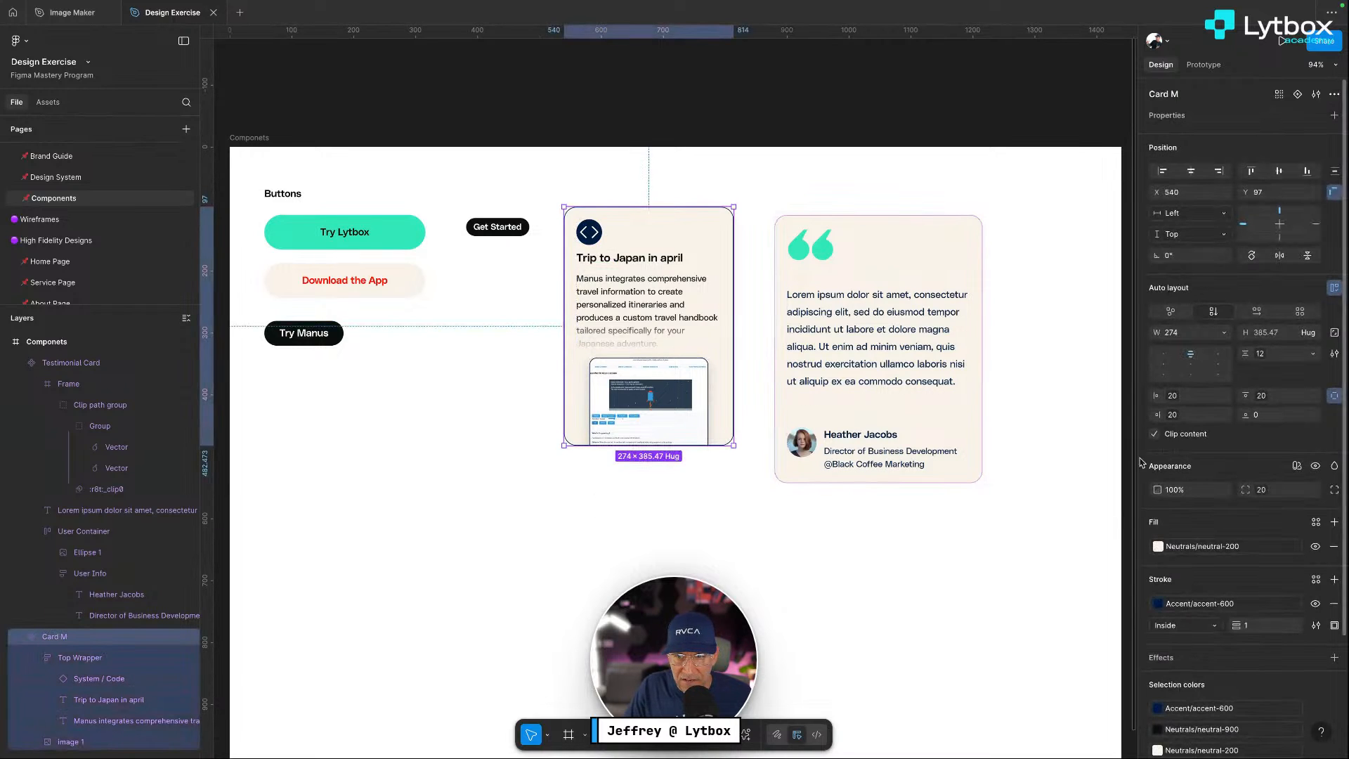
{"action": "scroll", "coordinate": [1187, 615], "scroll_direction": "down", "scroll_amount": 3}
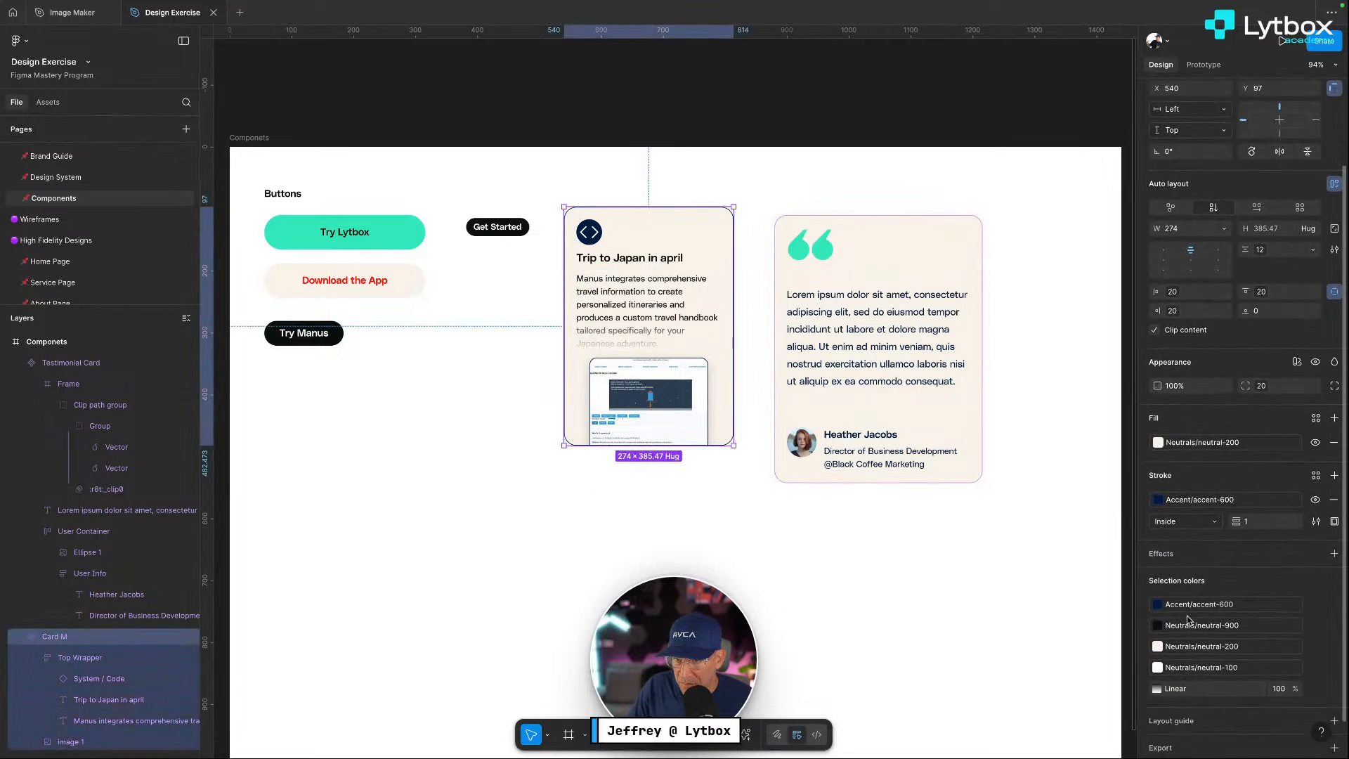
{"action": "left_click", "coordinate": [1158, 611]}
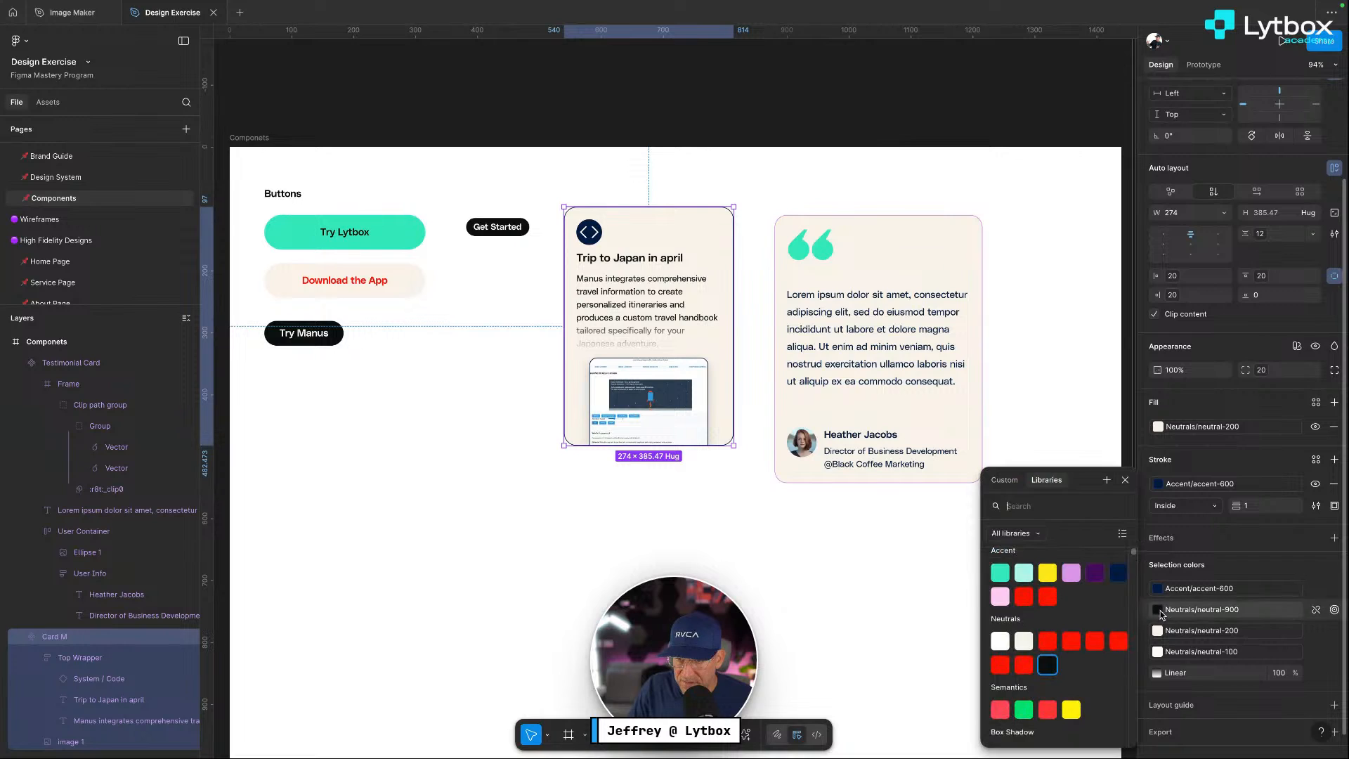
{"action": "left_click", "coordinate": [580, 501]}
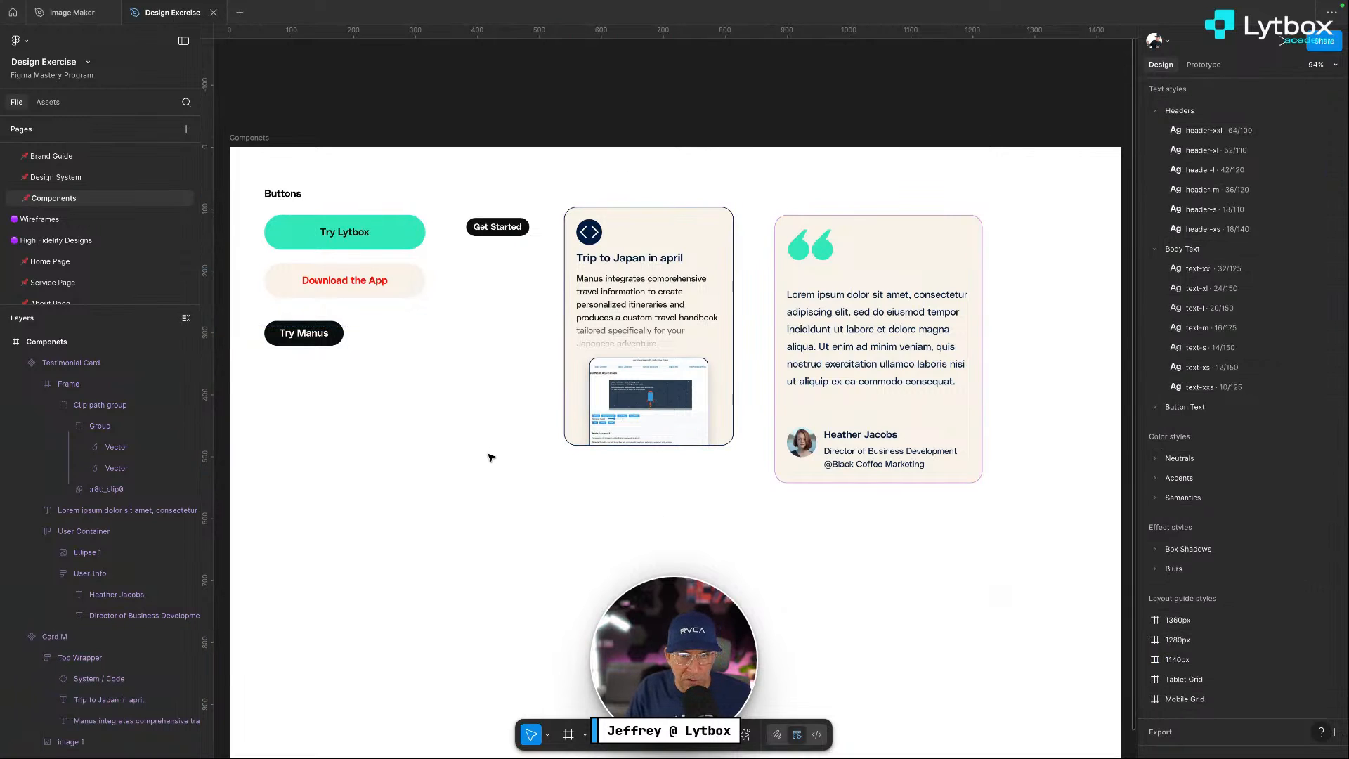
On the Home Page, compare the recoloured use case cards and the section heading with the banner
{"action": "left_click", "coordinate": [62, 262]}
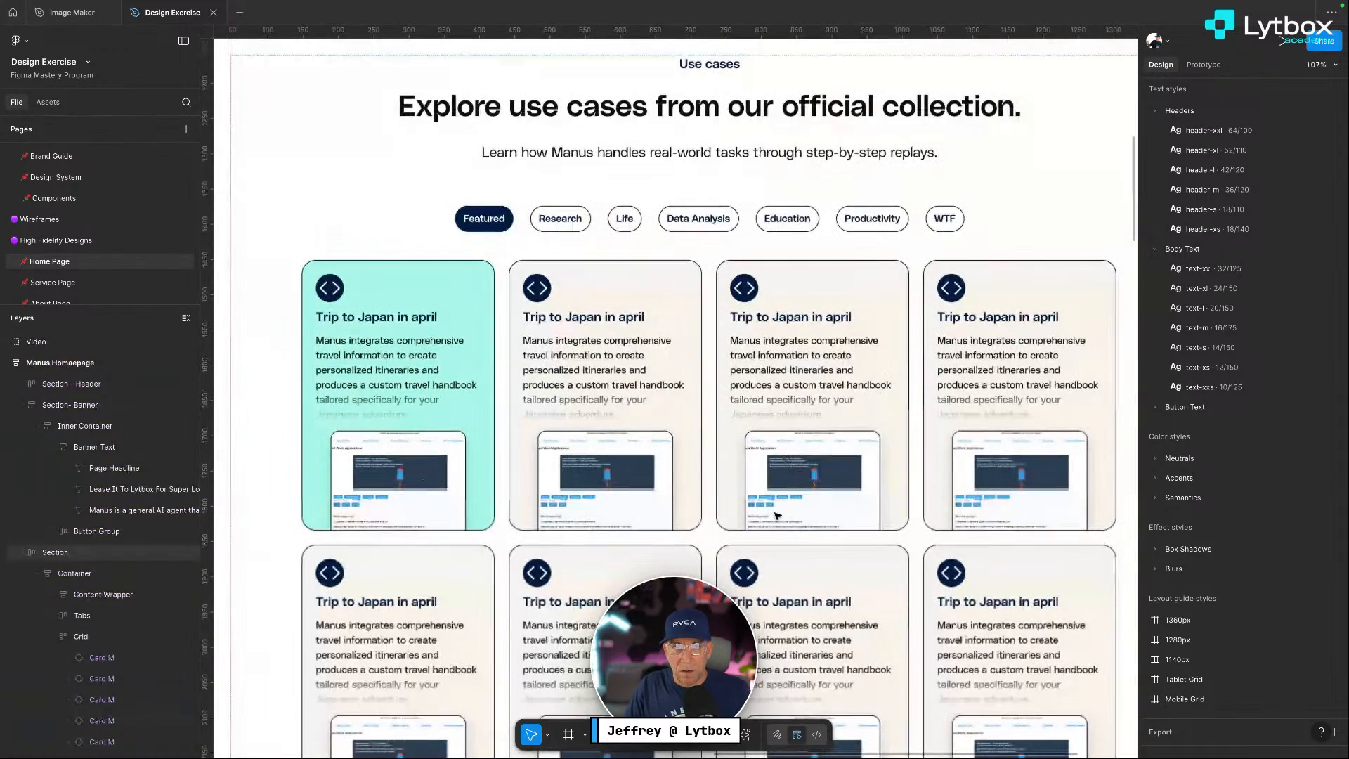
{"action": "scroll", "coordinate": [783, 362], "scroll_direction": "up", "scroll_amount": 3}
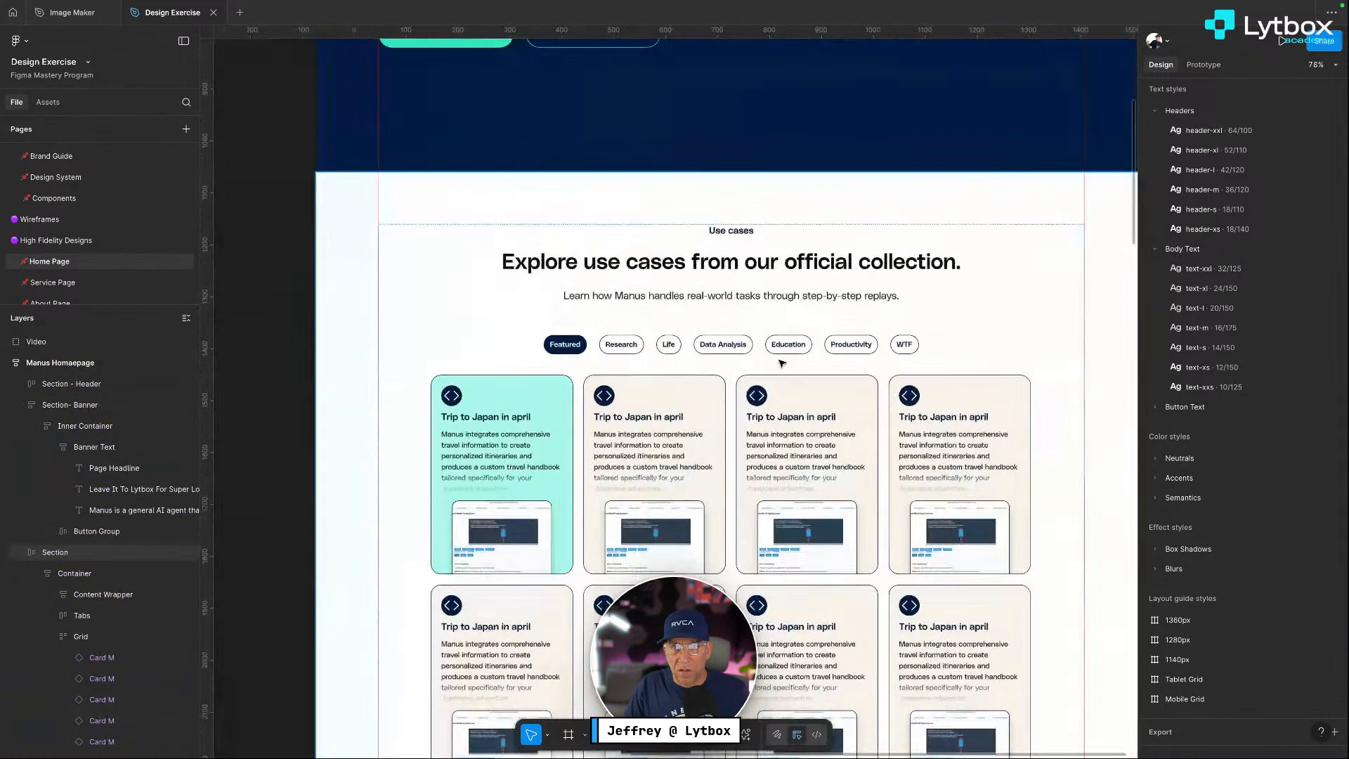
{"action": "left_click", "coordinate": [809, 259]}
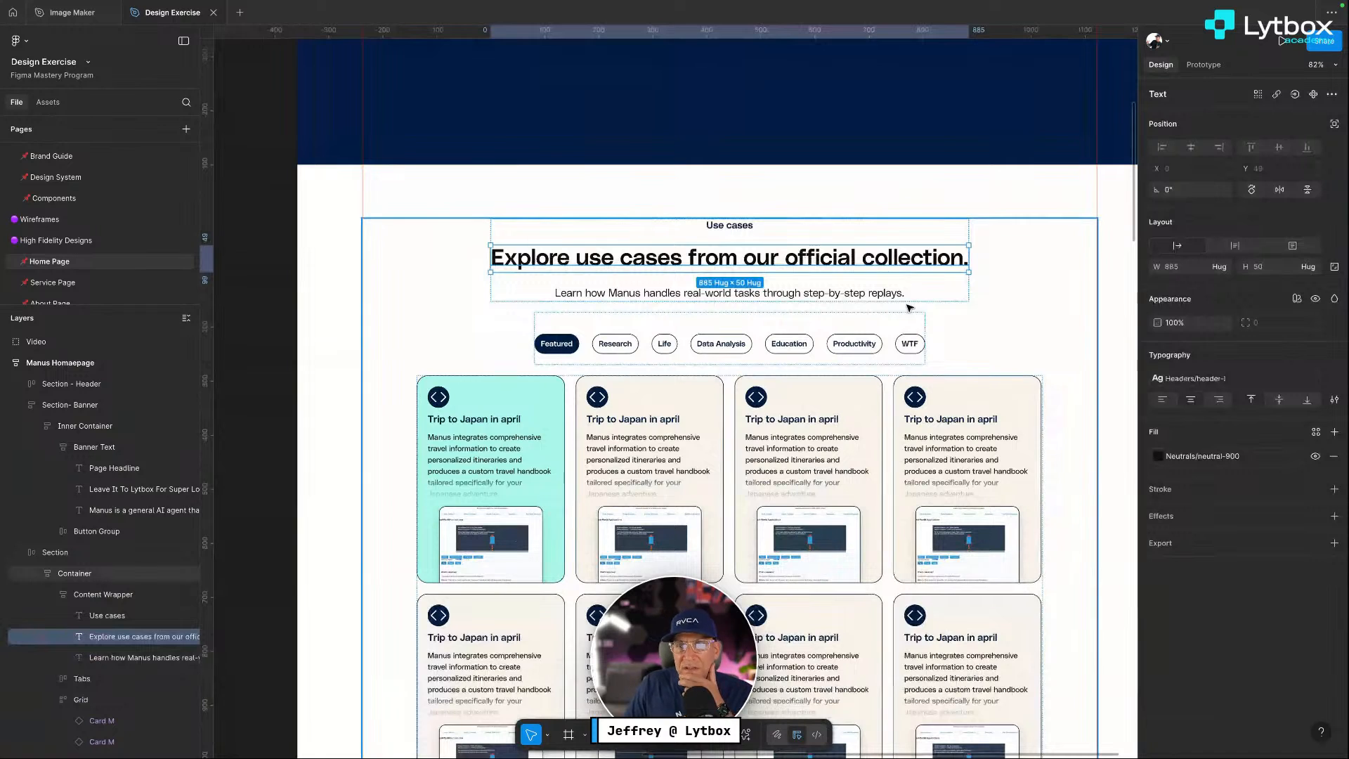
{"action": "scroll", "coordinate": [913, 316], "scroll_direction": "up", "scroll_amount": 5}
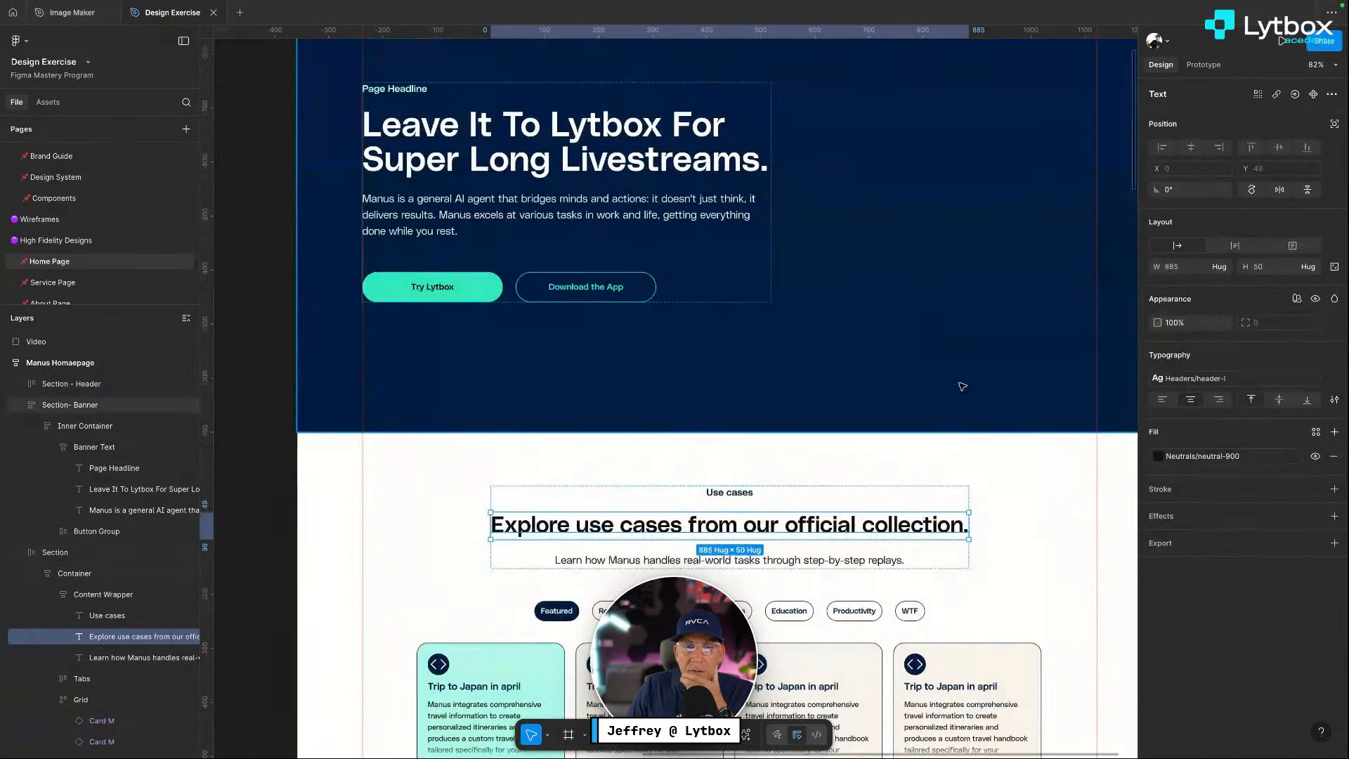
{"action": "scroll", "coordinate": [962, 386], "scroll_direction": "down", "scroll_amount": 5}
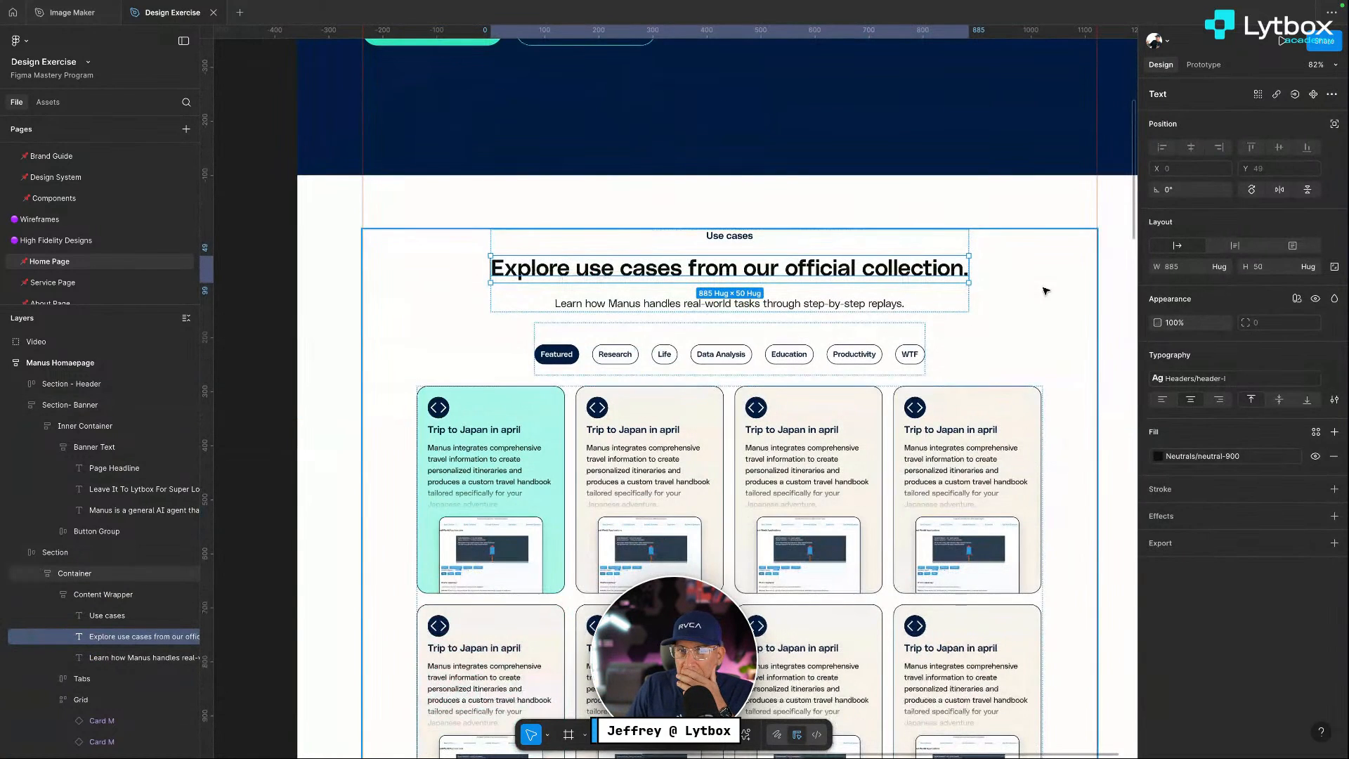
{"action": "scroll", "coordinate": [969, 331], "scroll_direction": "down", "scroll_amount": 1}
{"action": "left_click", "coordinate": [280, 274]}
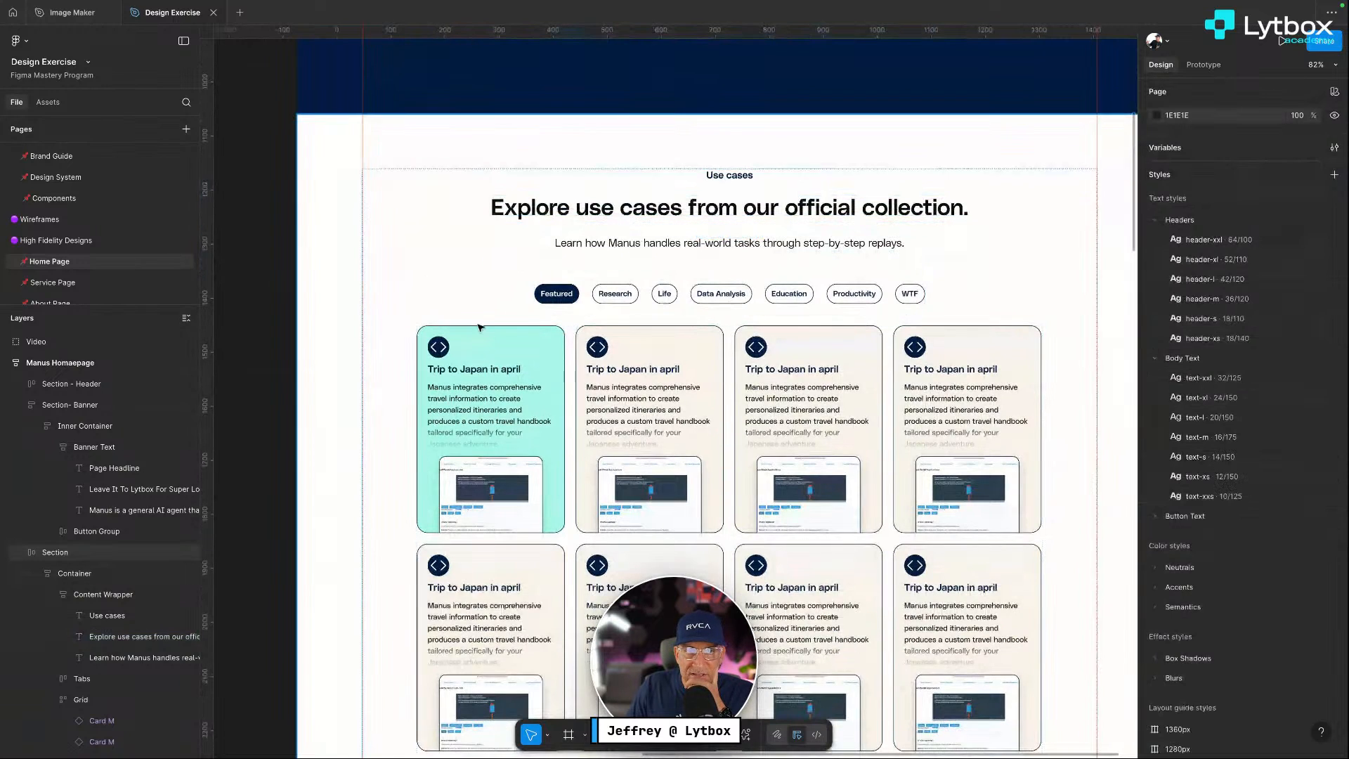
Set the fill of the first use case card, the mint one, to Neutrals/neutral-200
{"action": "double_click", "coordinate": [529, 346]}
{"action": "double_click", "coordinate": [532, 346]}
{"action": "double_click", "coordinate": [533, 346]}
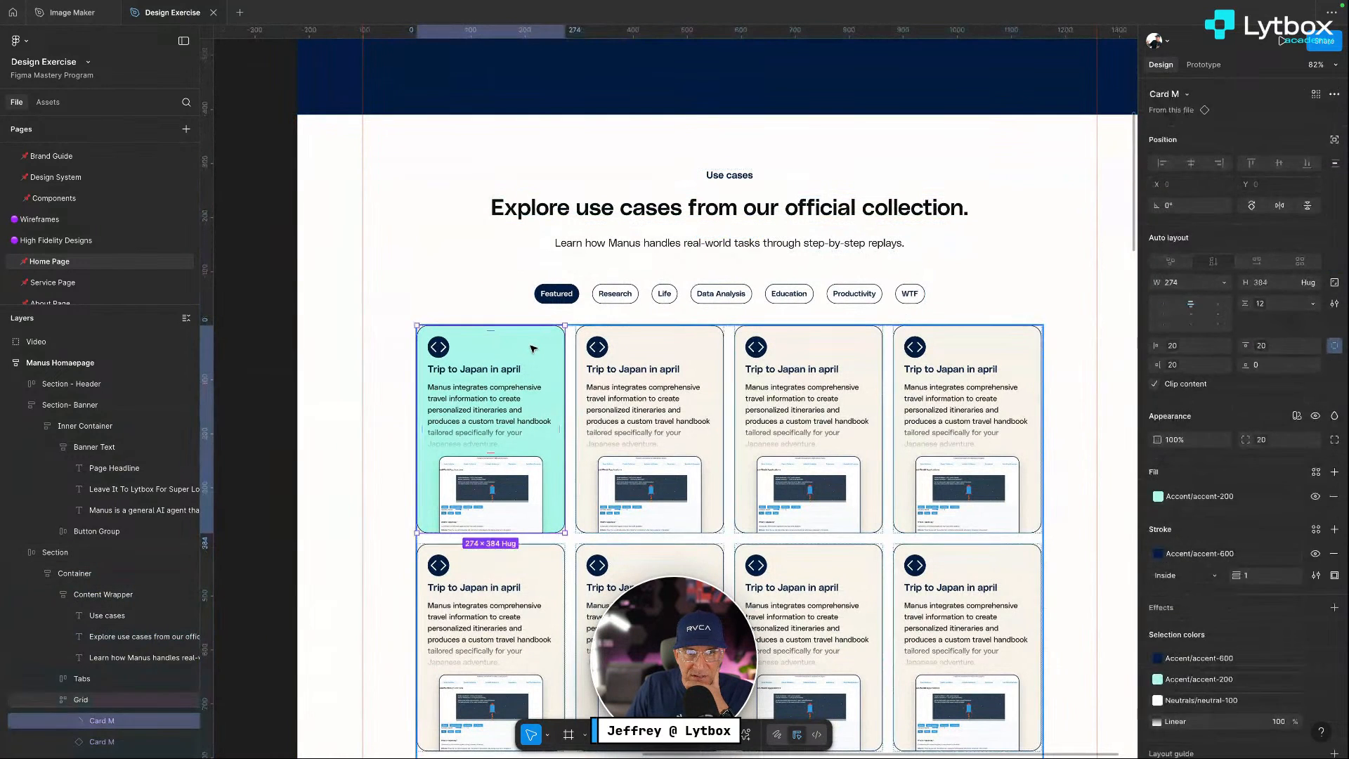
{"action": "double_click", "coordinate": [533, 347]}
{"action": "left_click", "coordinate": [438, 330]}
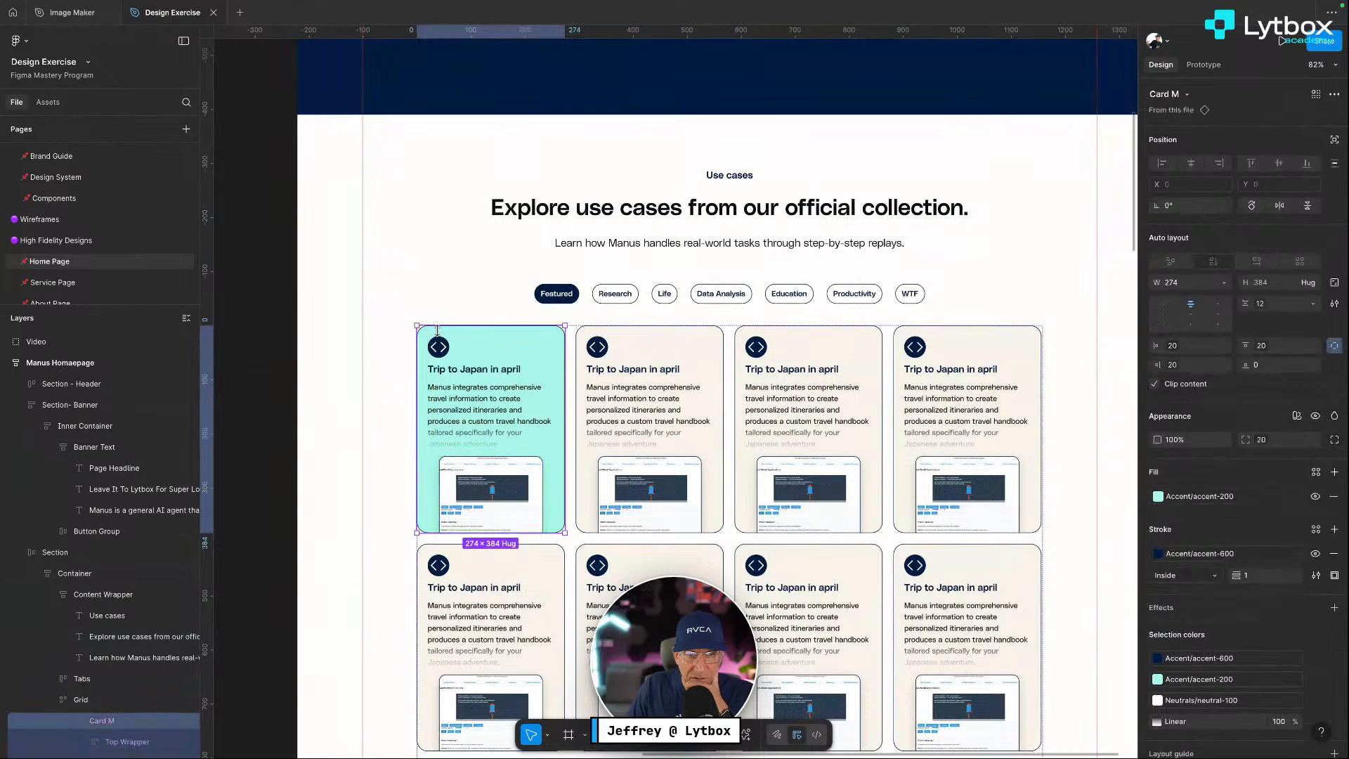
{"action": "left_click", "coordinate": [1158, 496]}
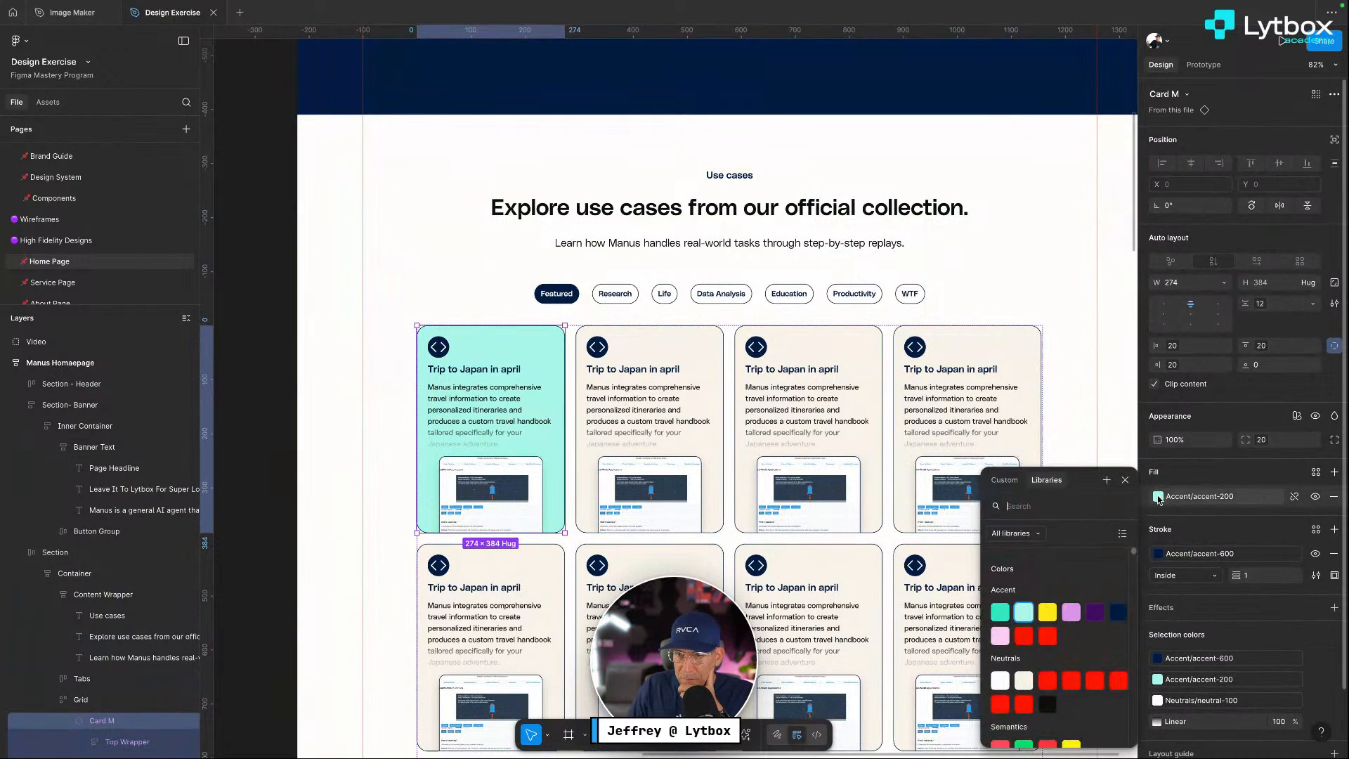
{"action": "left_click", "coordinate": [1024, 680]}
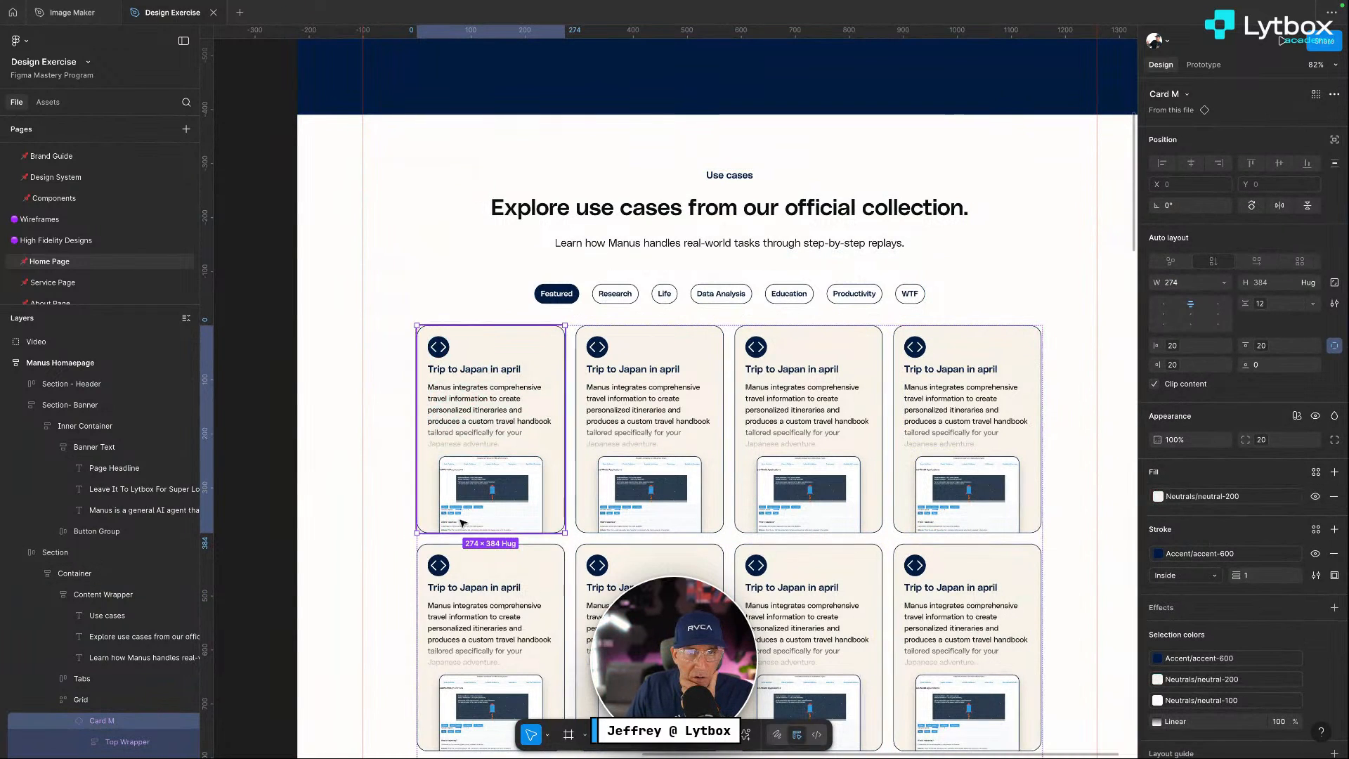
{"action": "left_click", "coordinate": [303, 489]}
Inspect the text style and sizing of the large headline in the homepage banner
{"action": "scroll", "coordinate": [852, 518], "scroll_direction": "up", "scroll_amount": 5}
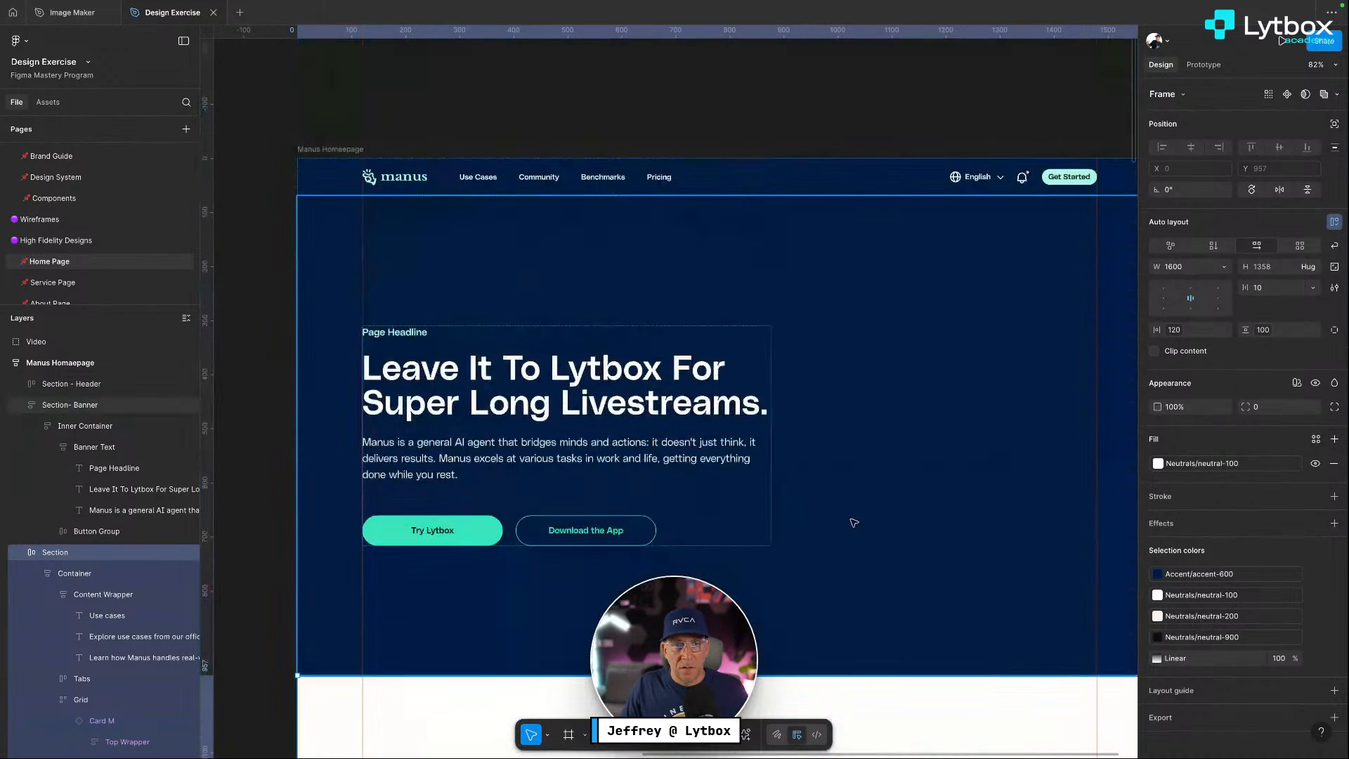
{"action": "scroll", "coordinate": [862, 520], "scroll_direction": "down", "scroll_amount": 1}
{"action": "scroll", "coordinate": [1005, 482], "scroll_direction": "up", "scroll_amount": 3}
{"action": "left_click", "coordinate": [606, 345], "text": "super"}
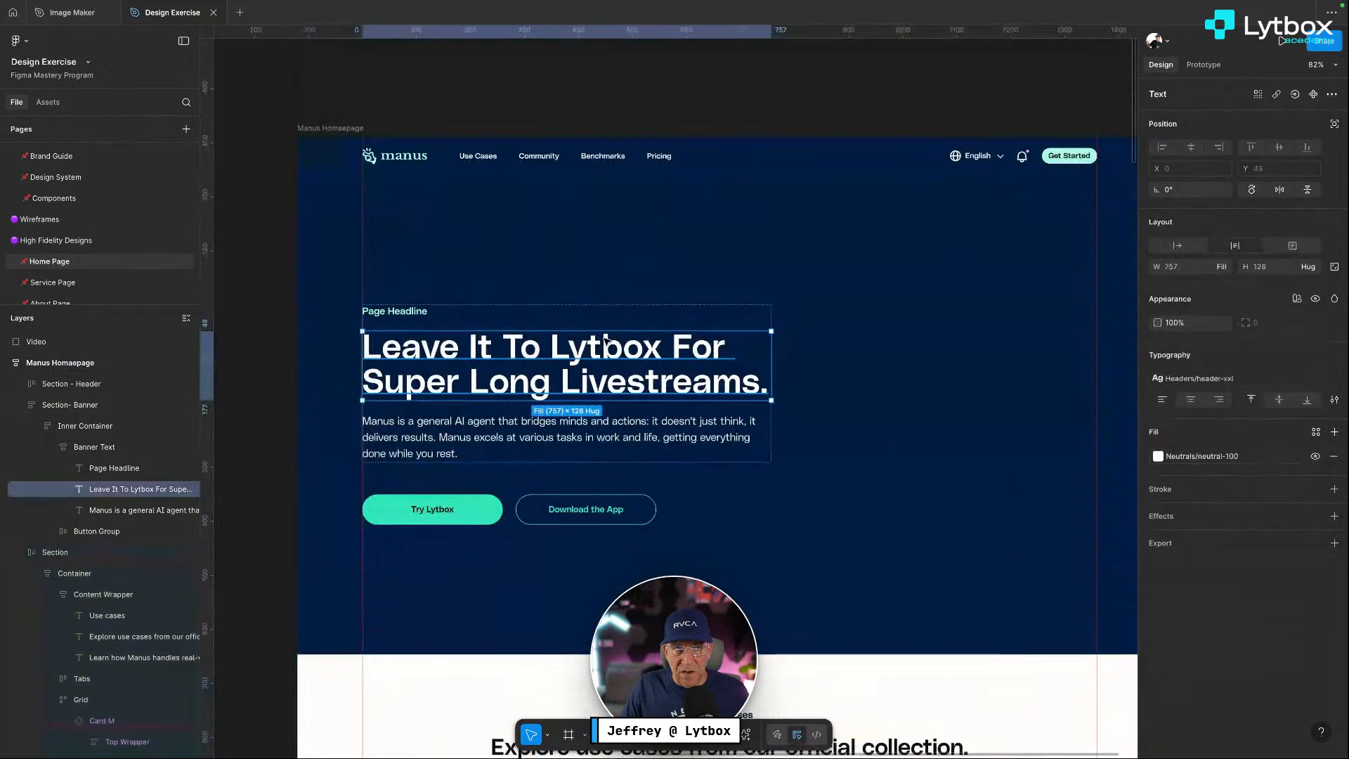
{"action": "scroll", "coordinate": [641, 335], "scroll_direction": "right", "scroll_amount": 4}
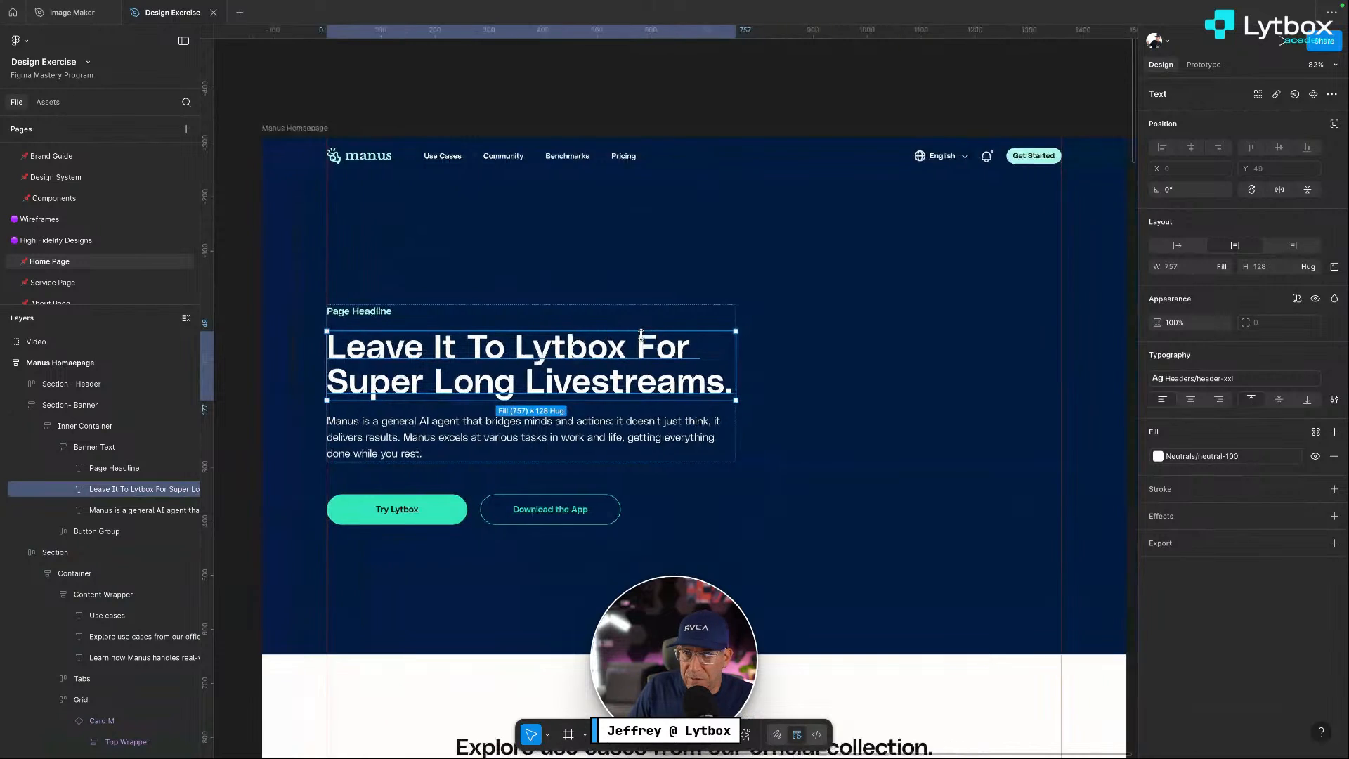
{"action": "scroll", "coordinate": [1129, 262], "scroll_direction": "left", "scroll_amount": 2}
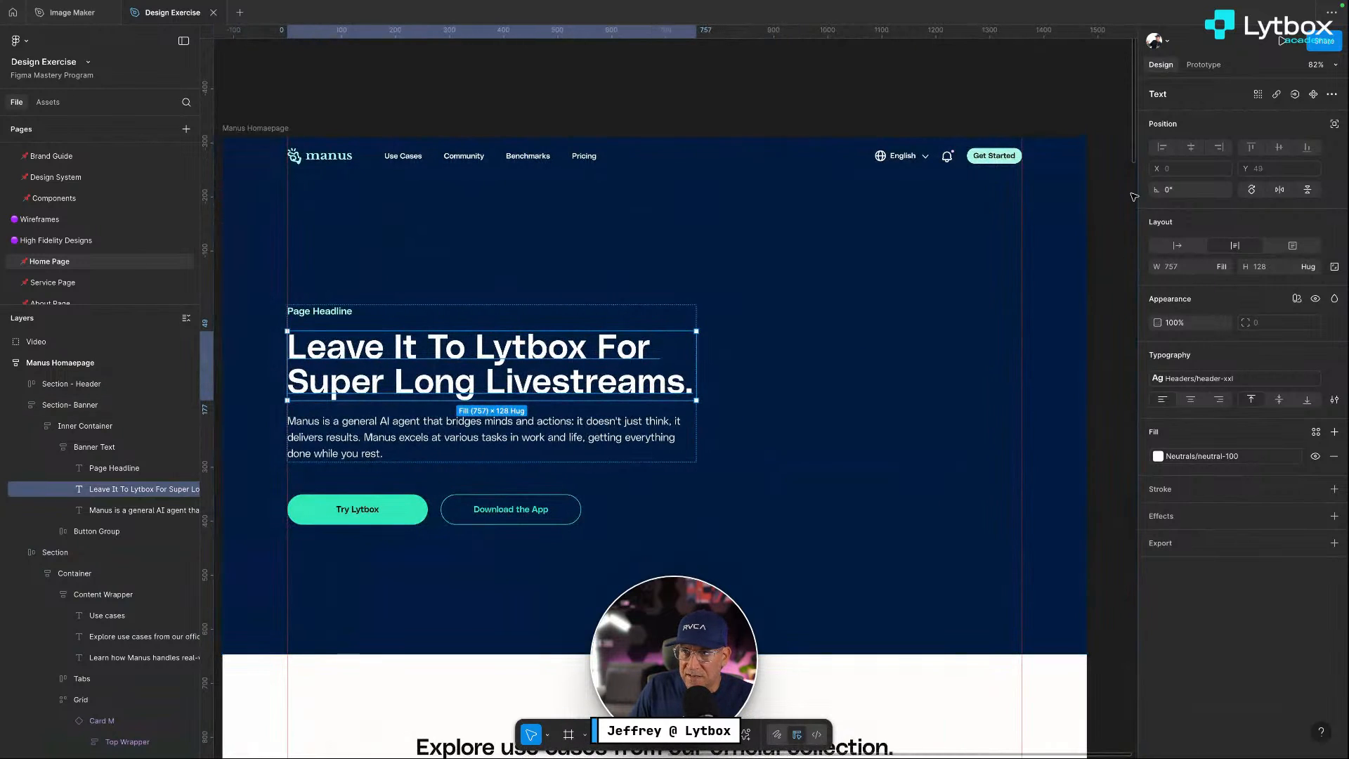
{"action": "left_click", "coordinate": [1118, 109]}
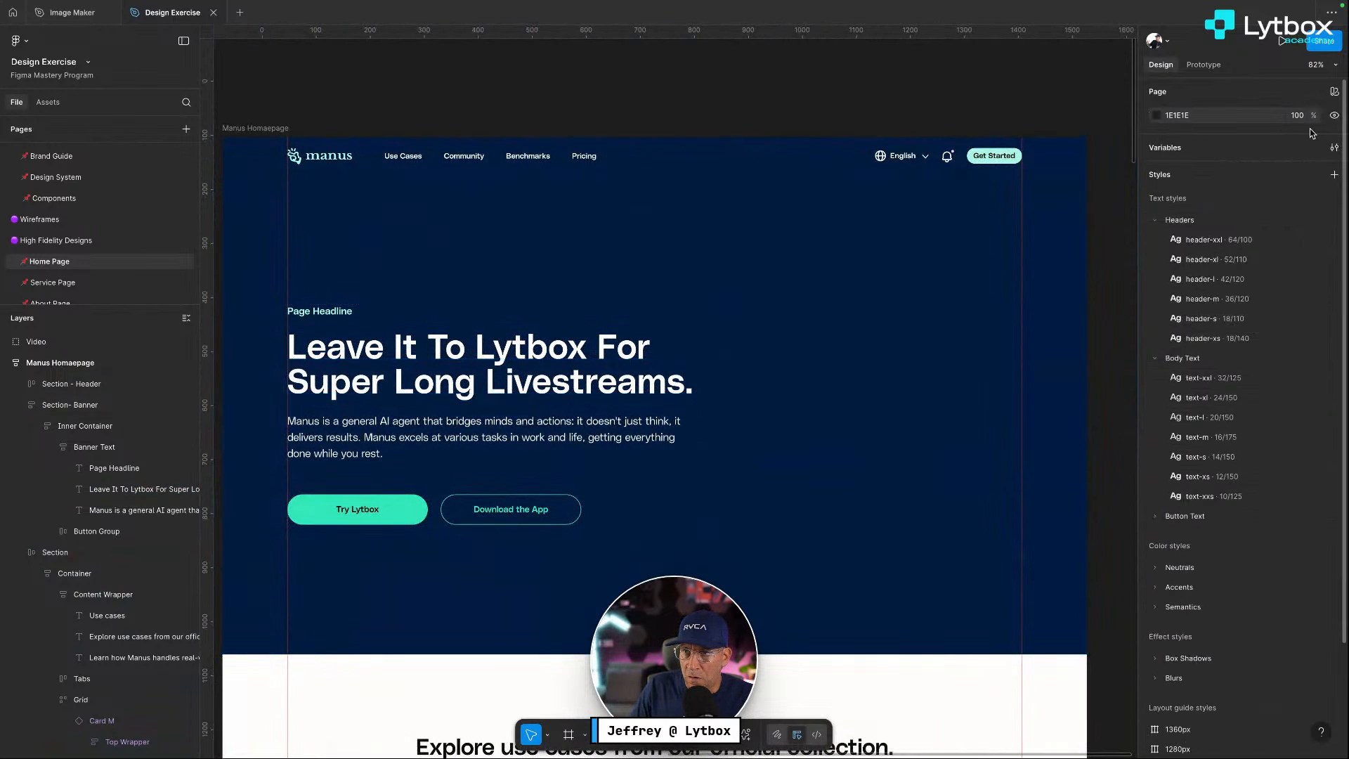
In the Typography variables, set the Desktop font-size of header-xxl to 72
{"action": "left_click", "coordinate": [1333, 149]}
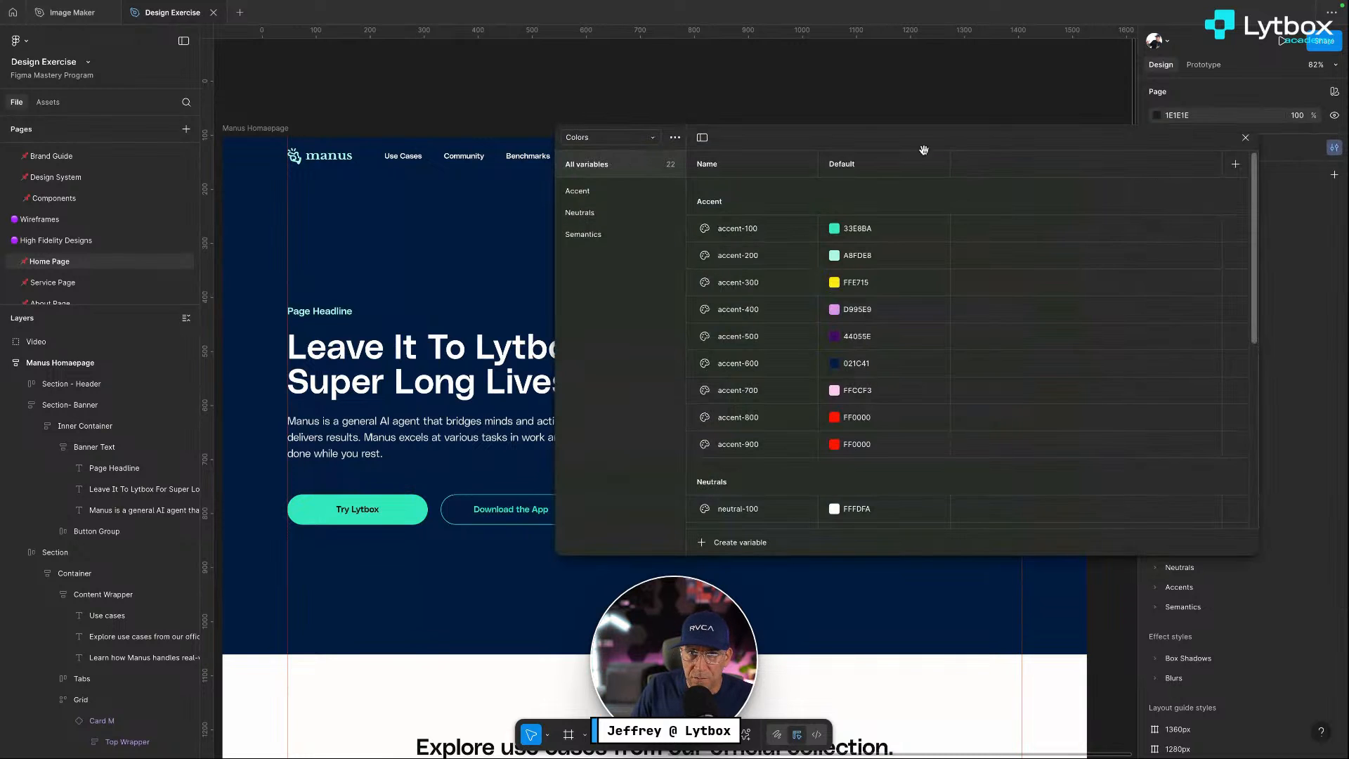
{"action": "left_click_drag", "start_coordinate": [917, 135], "coordinate": [977, 122]}
{"action": "left_click", "coordinate": [711, 127]}
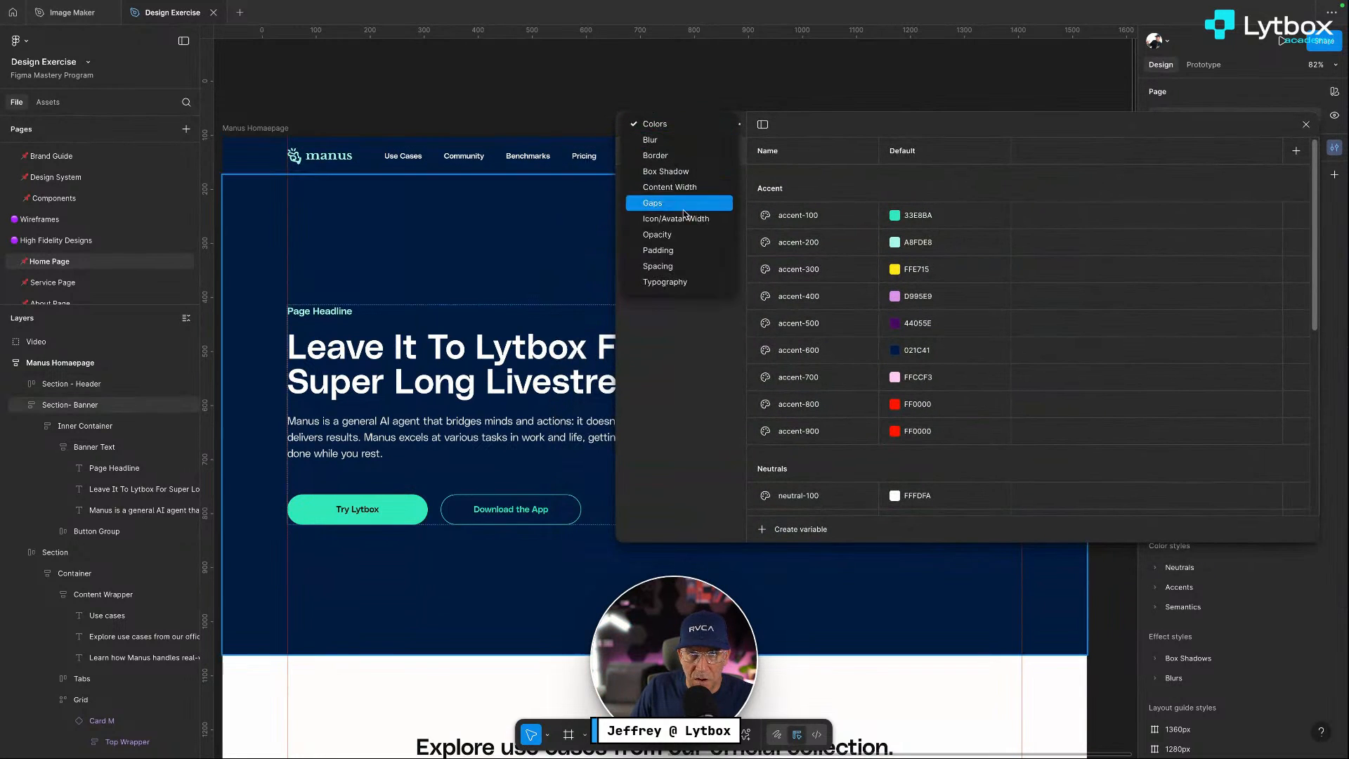
{"action": "left_click", "coordinate": [669, 281]}
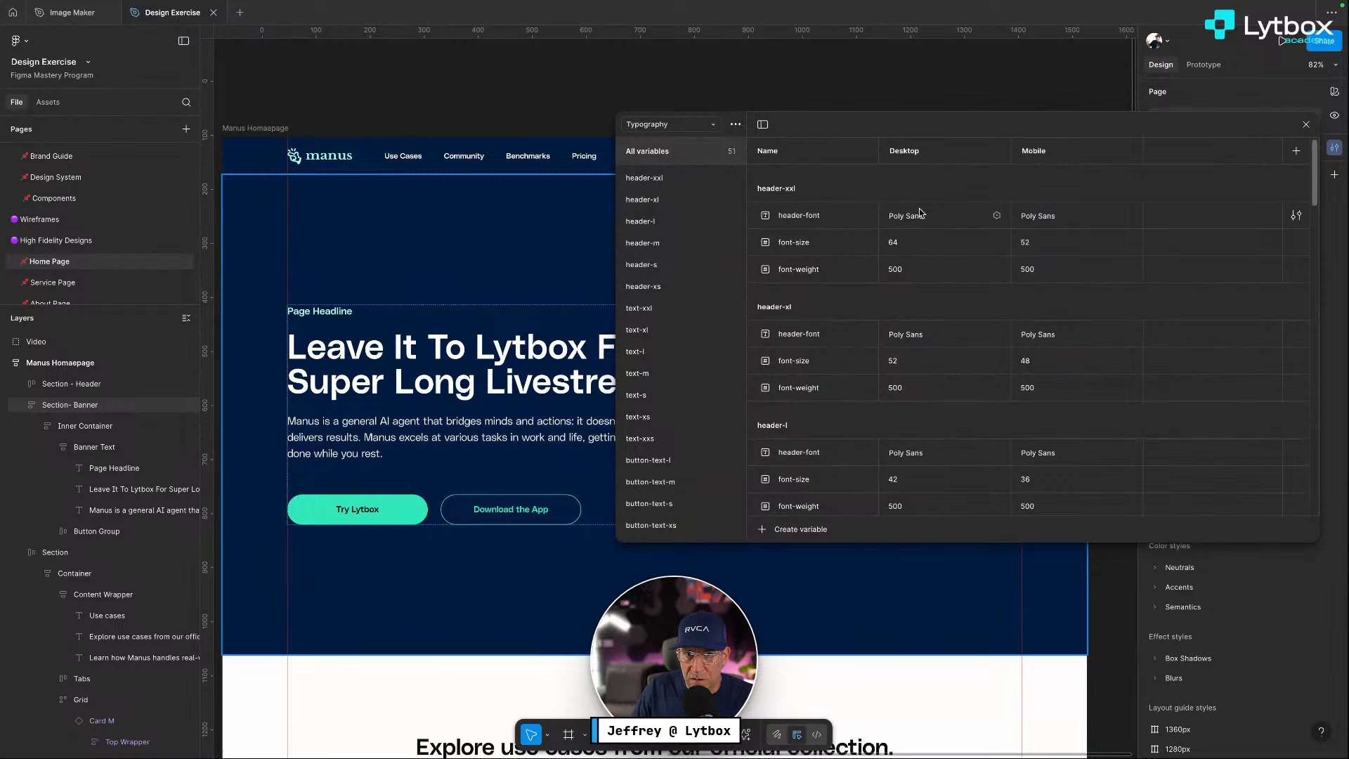
{"action": "double_click", "coordinate": [906, 247]}
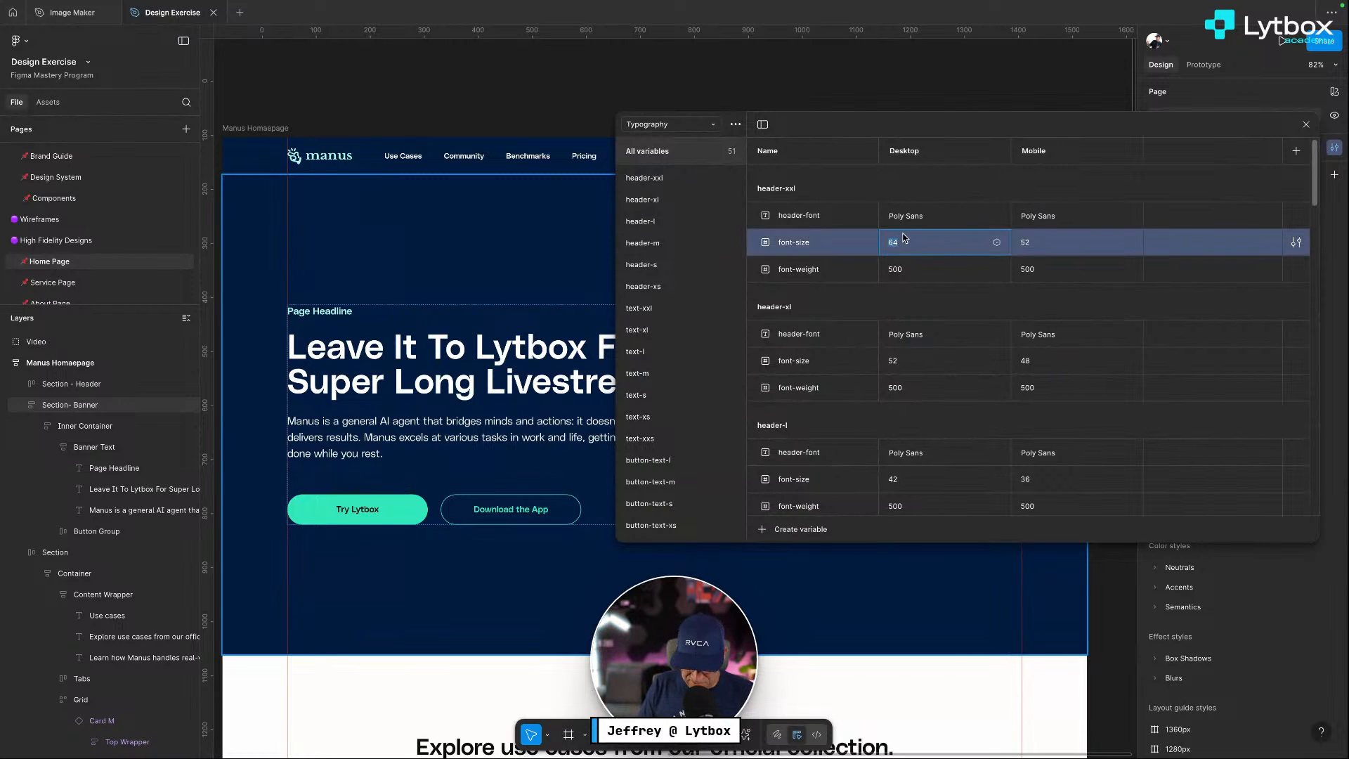
{"action": "type", "text": "72"}
{"action": "key", "text": "Return"}
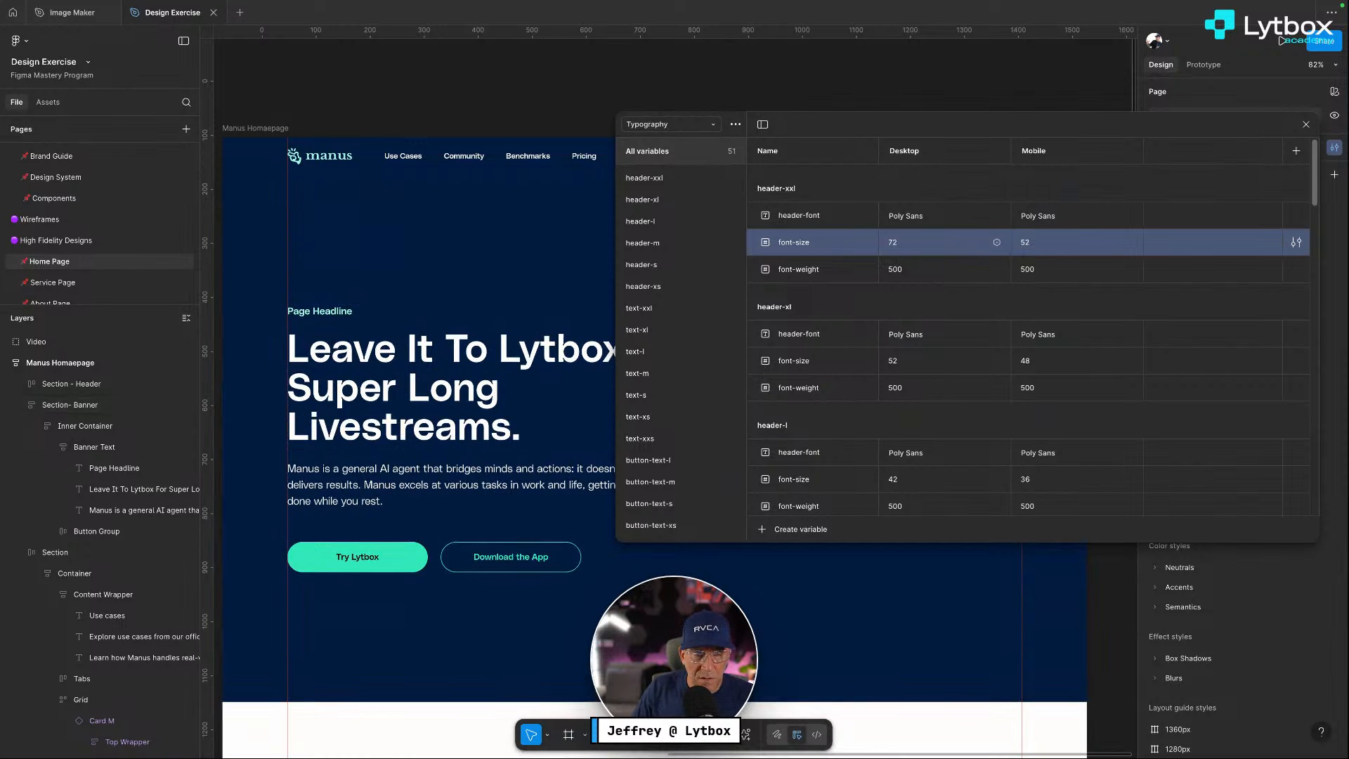
Raise the Desktop font-size of header-xxl to 78, reselect the banner headline and close the variables window
{"action": "left_click_drag", "start_coordinate": [841, 132], "coordinate": [1068, 120]}
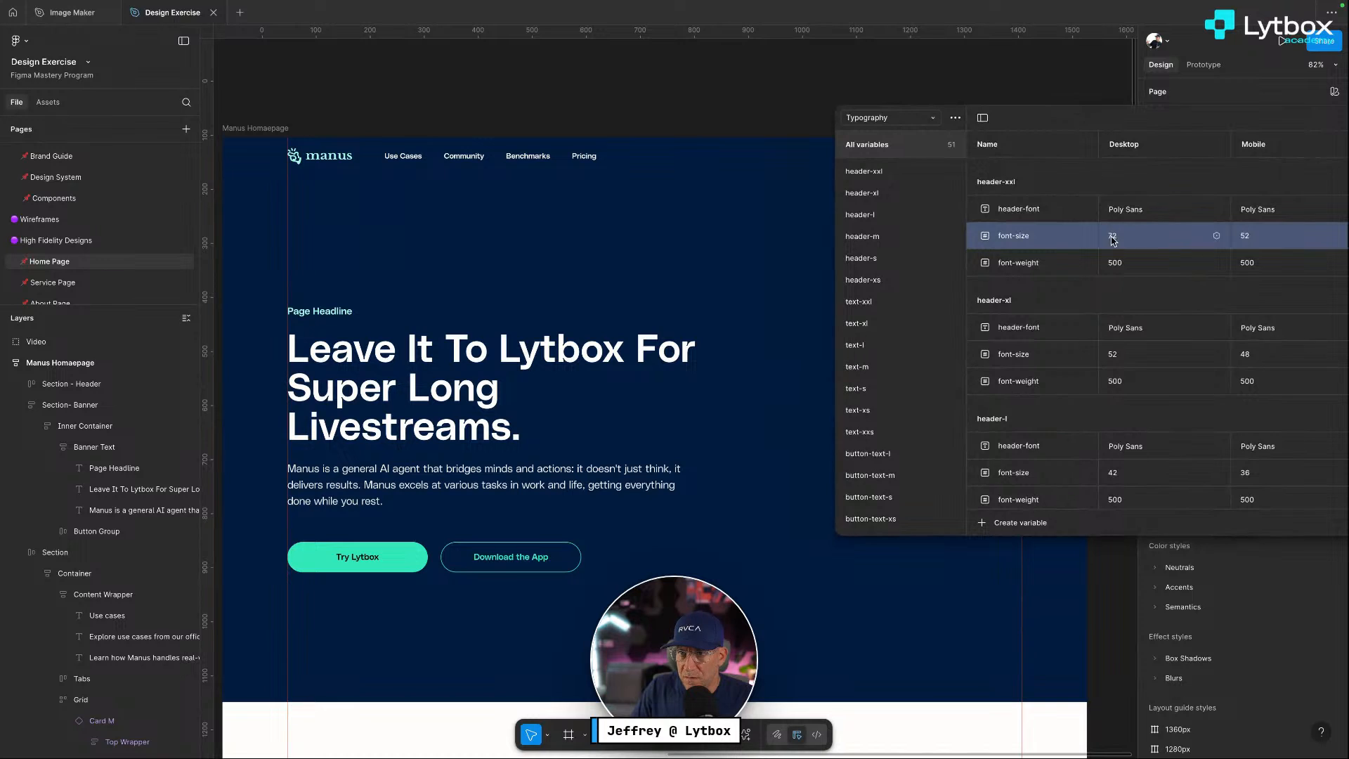
{"action": "key", "text": "Up"}
{"action": "key", "text": "Up"}
{"action": "key", "text": "Up"}
{"action": "key", "text": "Up"}
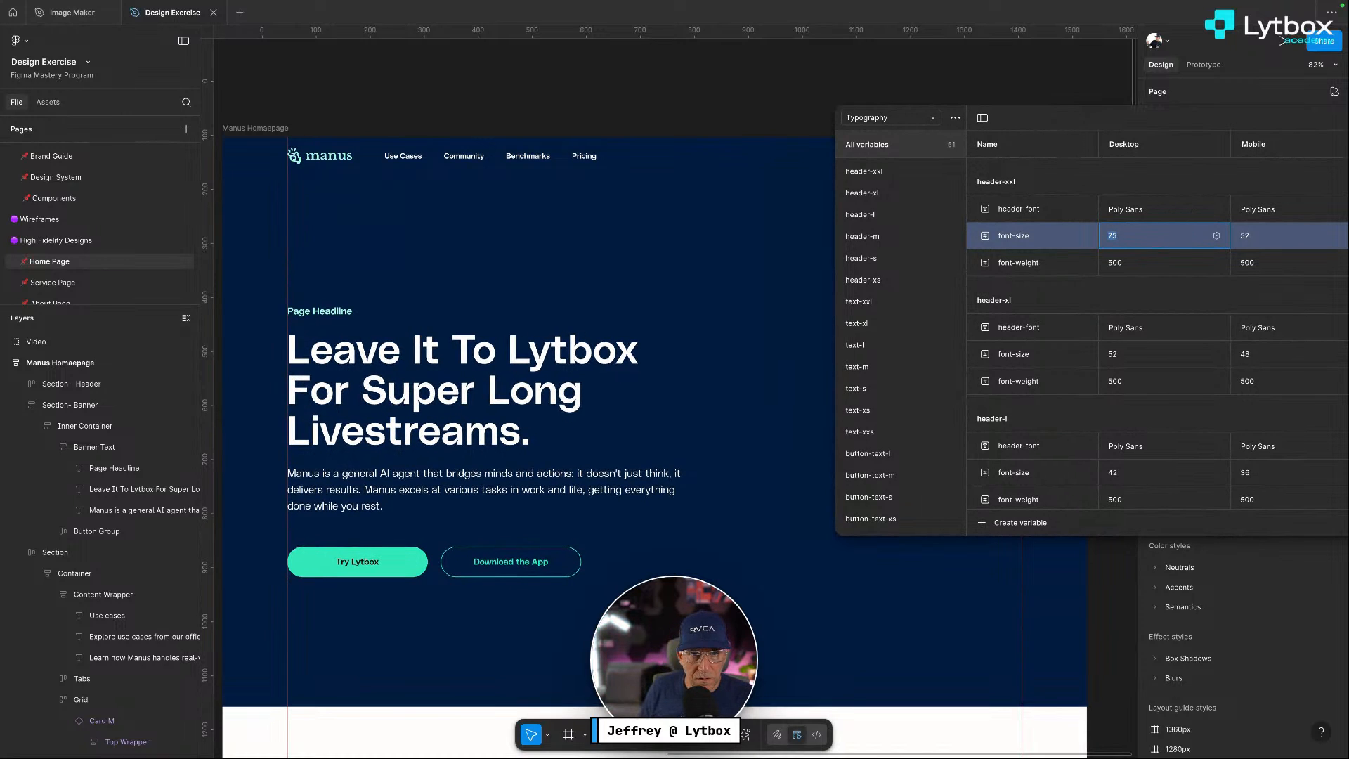
{"action": "key", "text": "Up"}
{"action": "key", "text": "Up"}
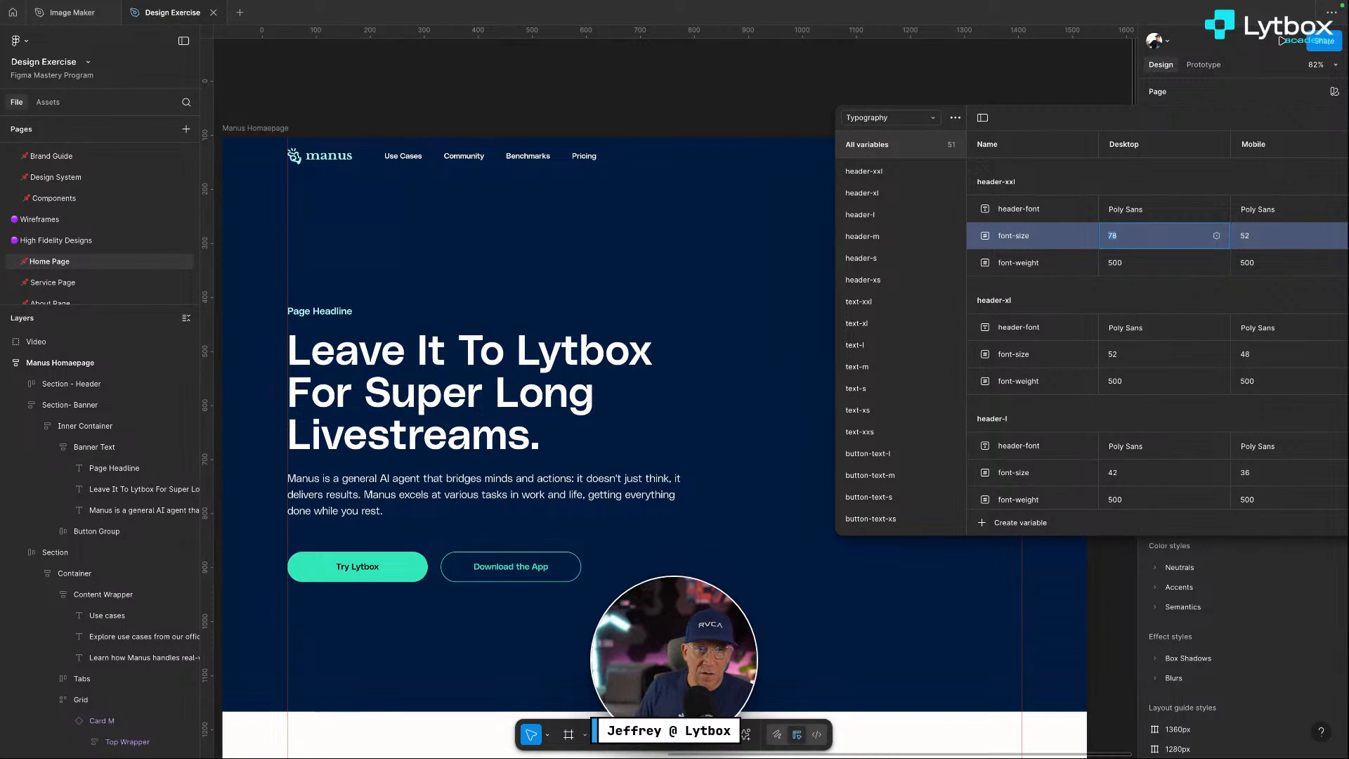
{"action": "left_click", "coordinate": [687, 89]}
{"action": "left_click", "coordinate": [574, 348], "text": "super"}
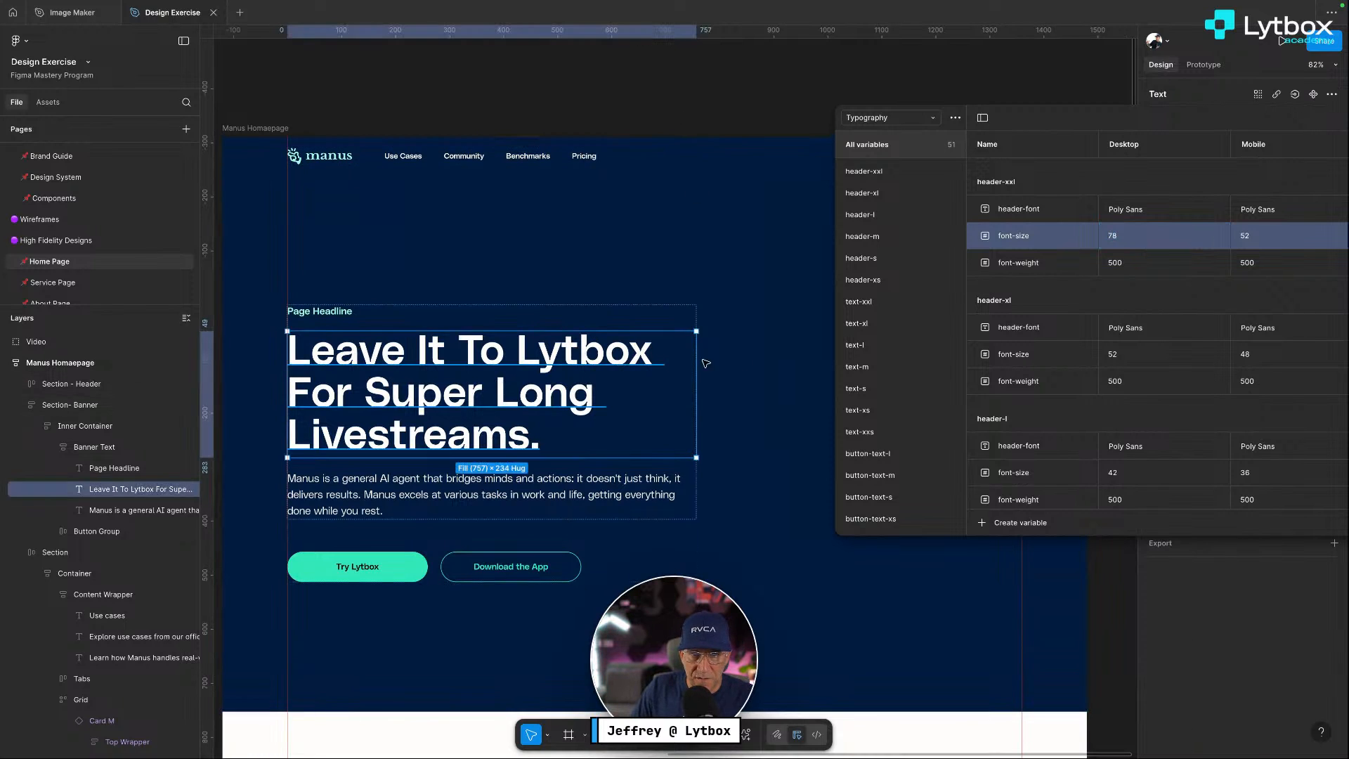
{"action": "left_click_drag", "start_coordinate": [1198, 123], "coordinate": [869, 230]}
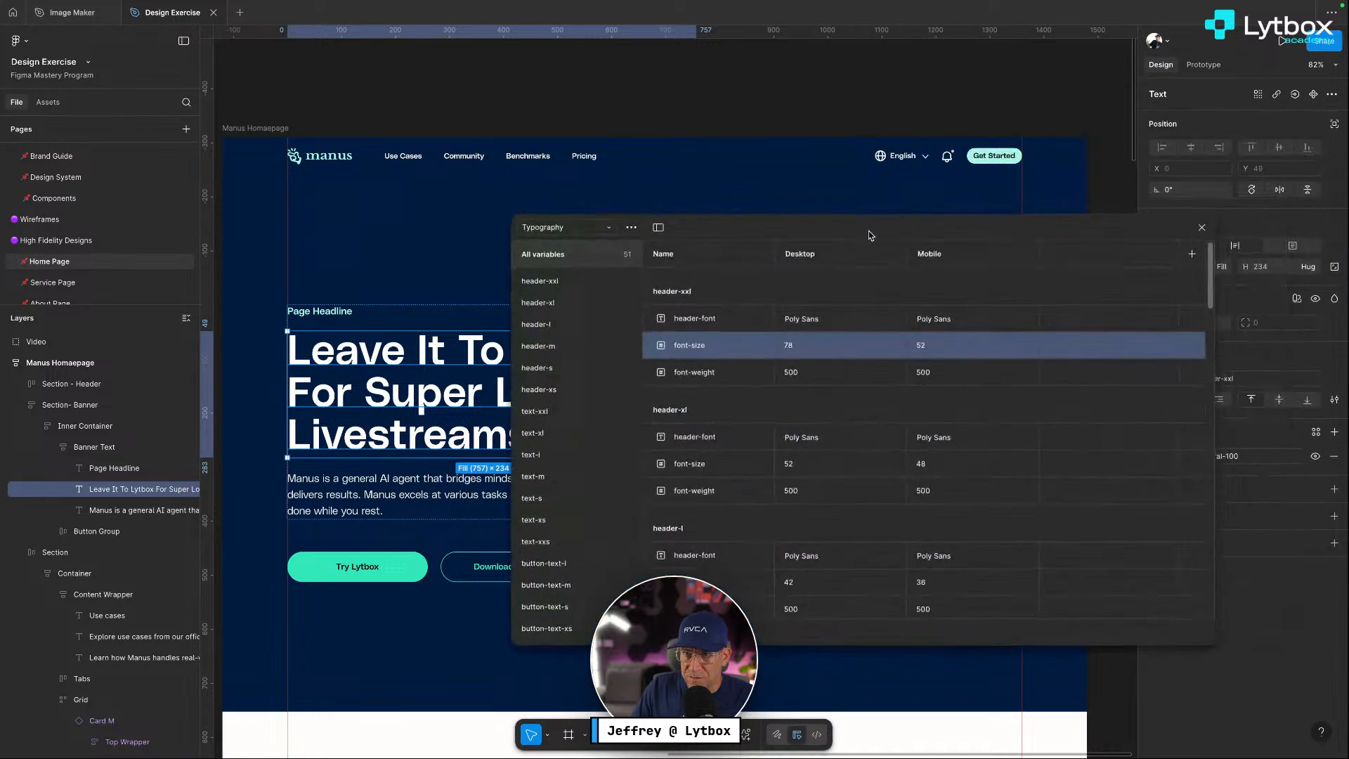
{"action": "left_click", "coordinate": [1199, 226]}
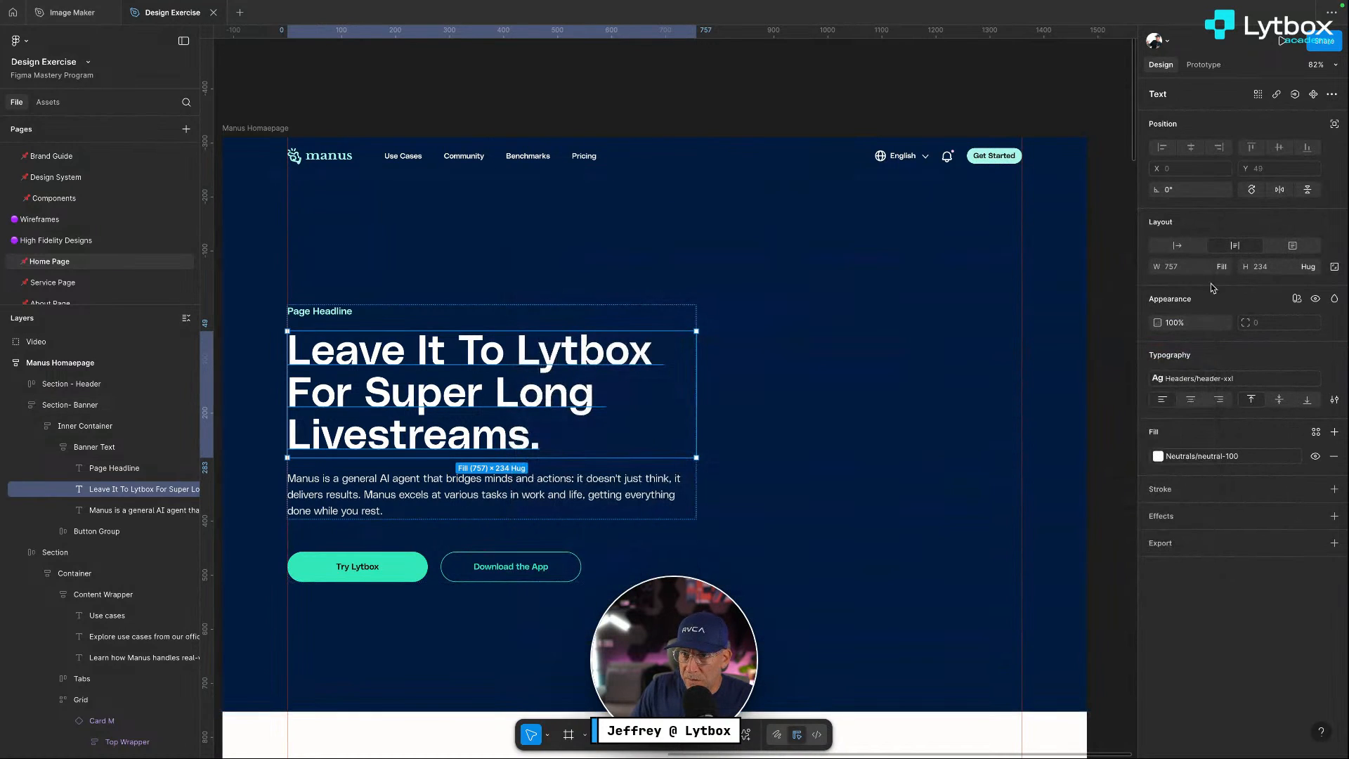
Examine the width sizing of the banner headline and of its parent frames, Banner Text and Inner Container
{"action": "left_click", "coordinate": [1226, 268]}
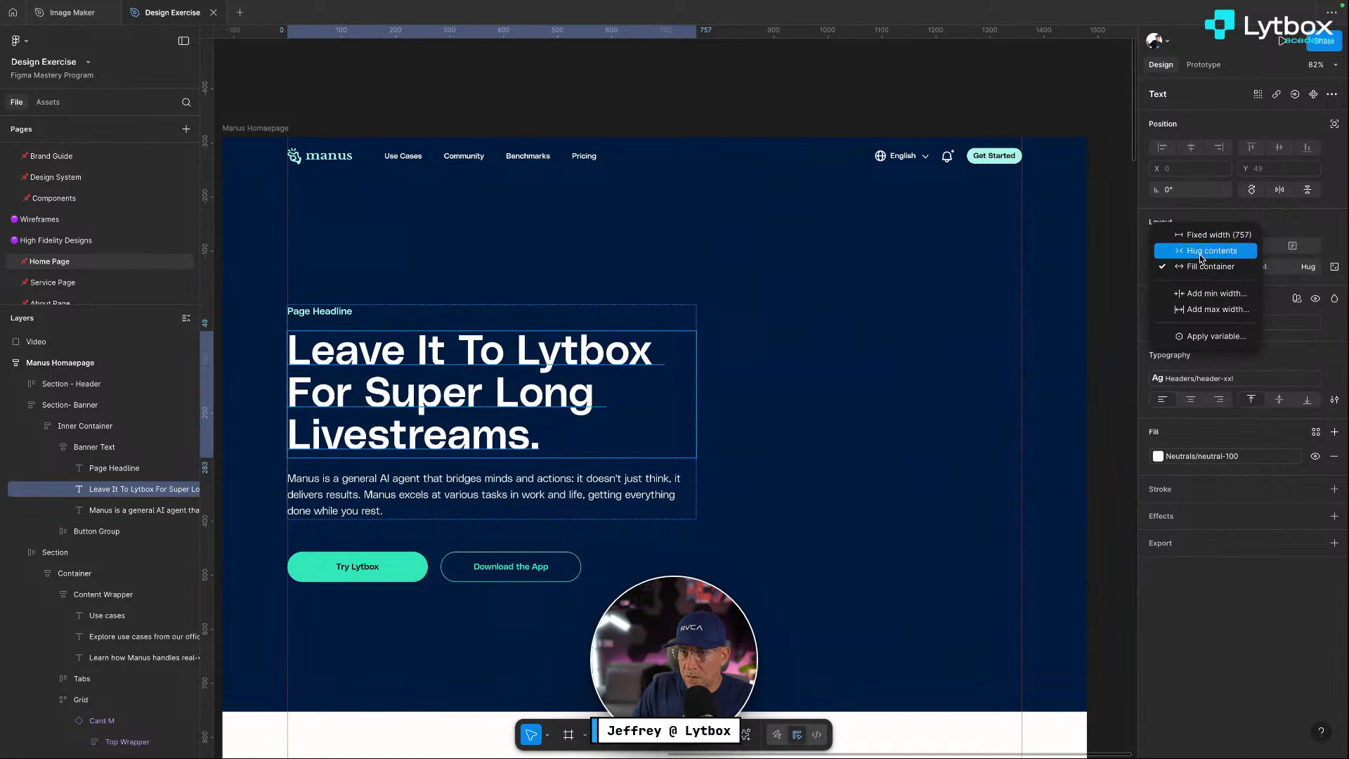
{"action": "left_click", "coordinate": [1208, 266]}
{"action": "left_click", "coordinate": [826, 380]}
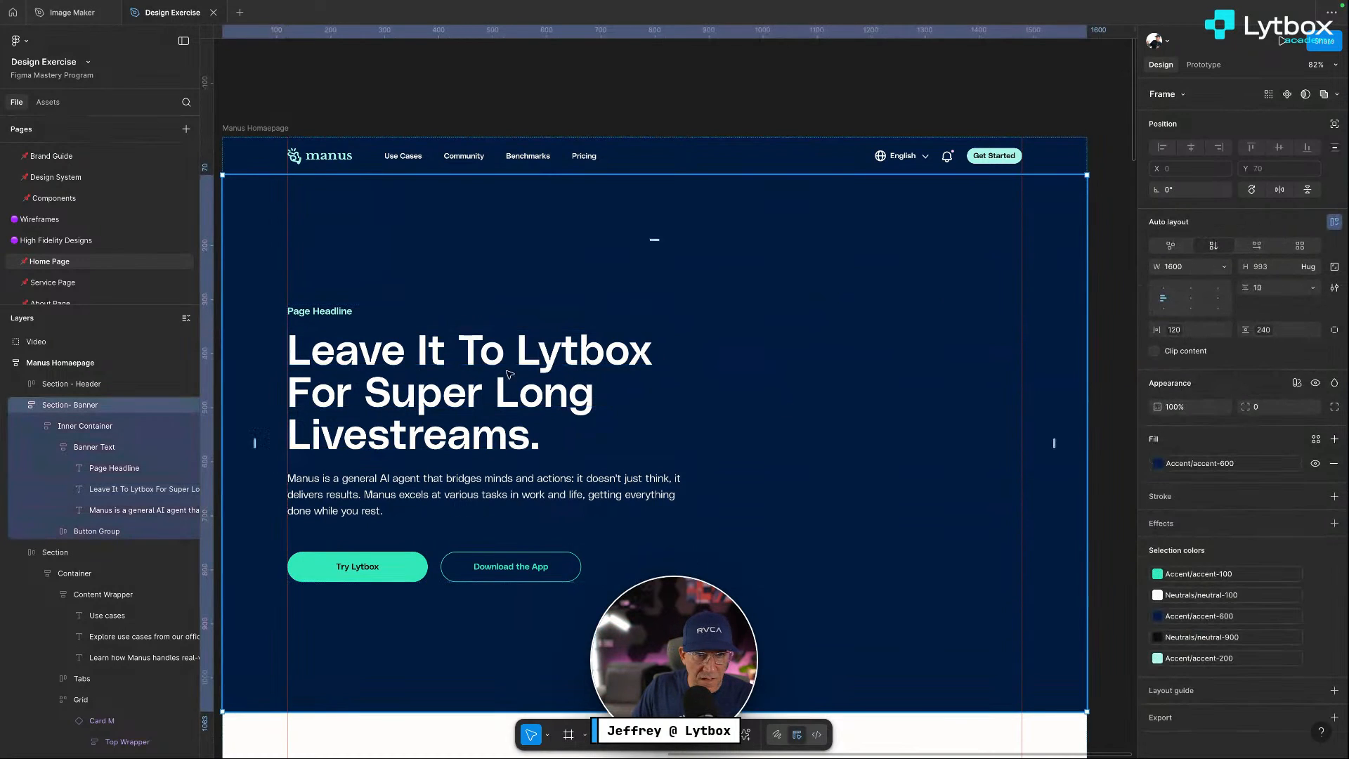
{"action": "double_click", "coordinate": [511, 369]}
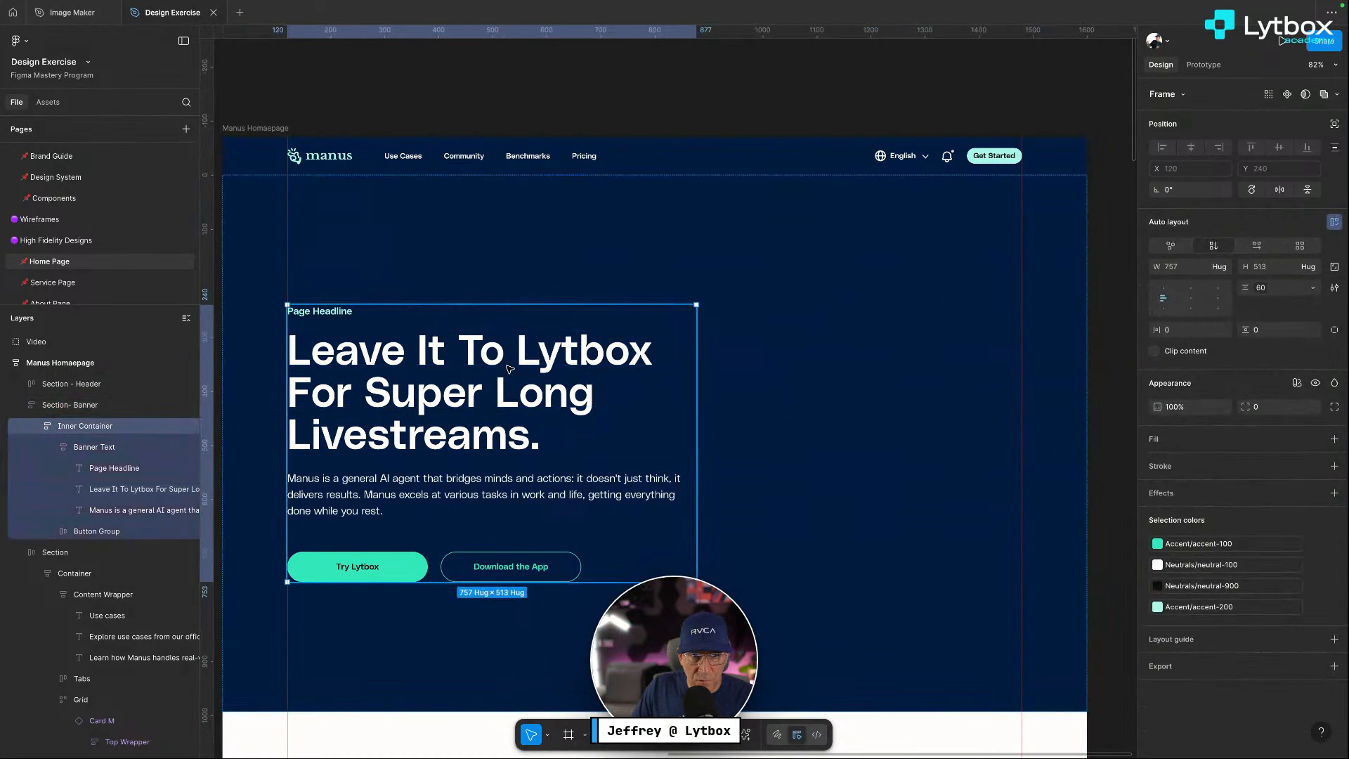
{"action": "left_click", "coordinate": [72, 443]}
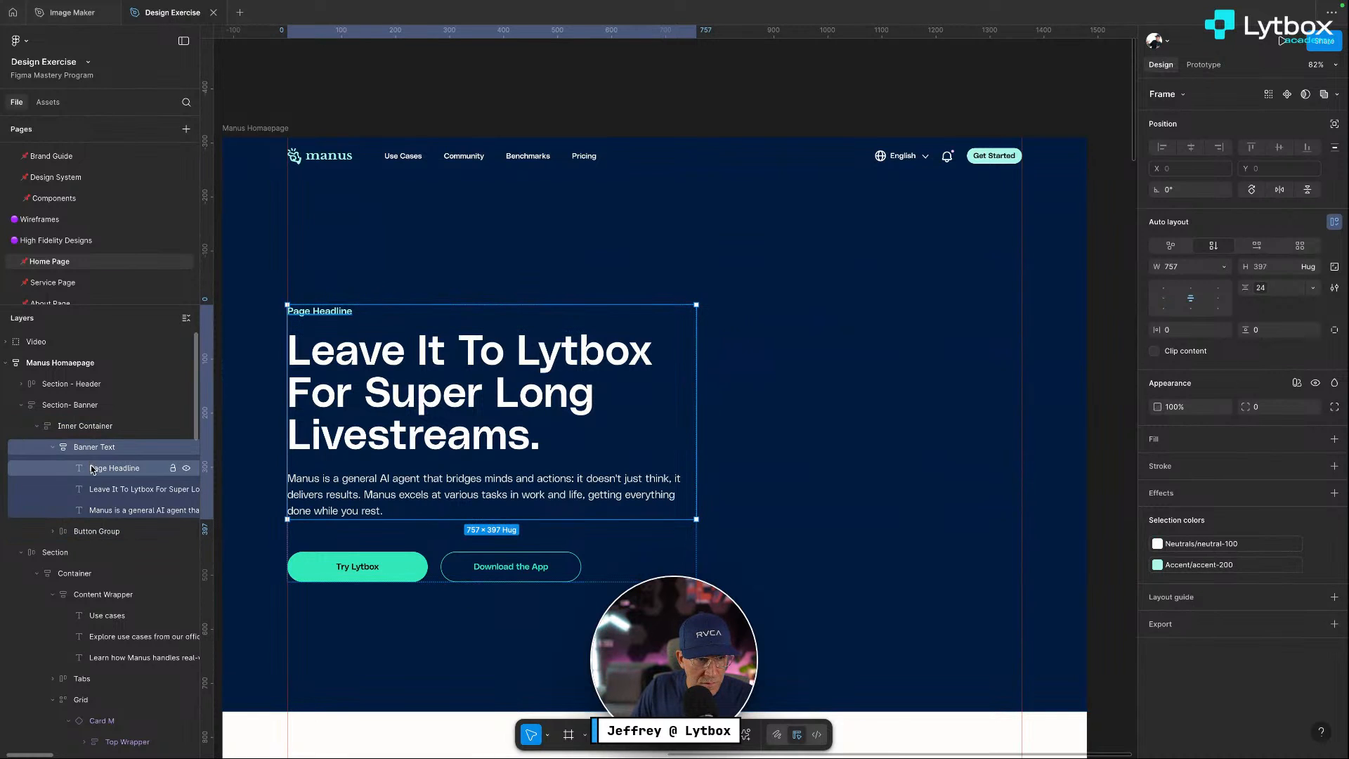
{"action": "left_click", "coordinate": [102, 469]}
{"action": "left_click", "coordinate": [437, 413]}
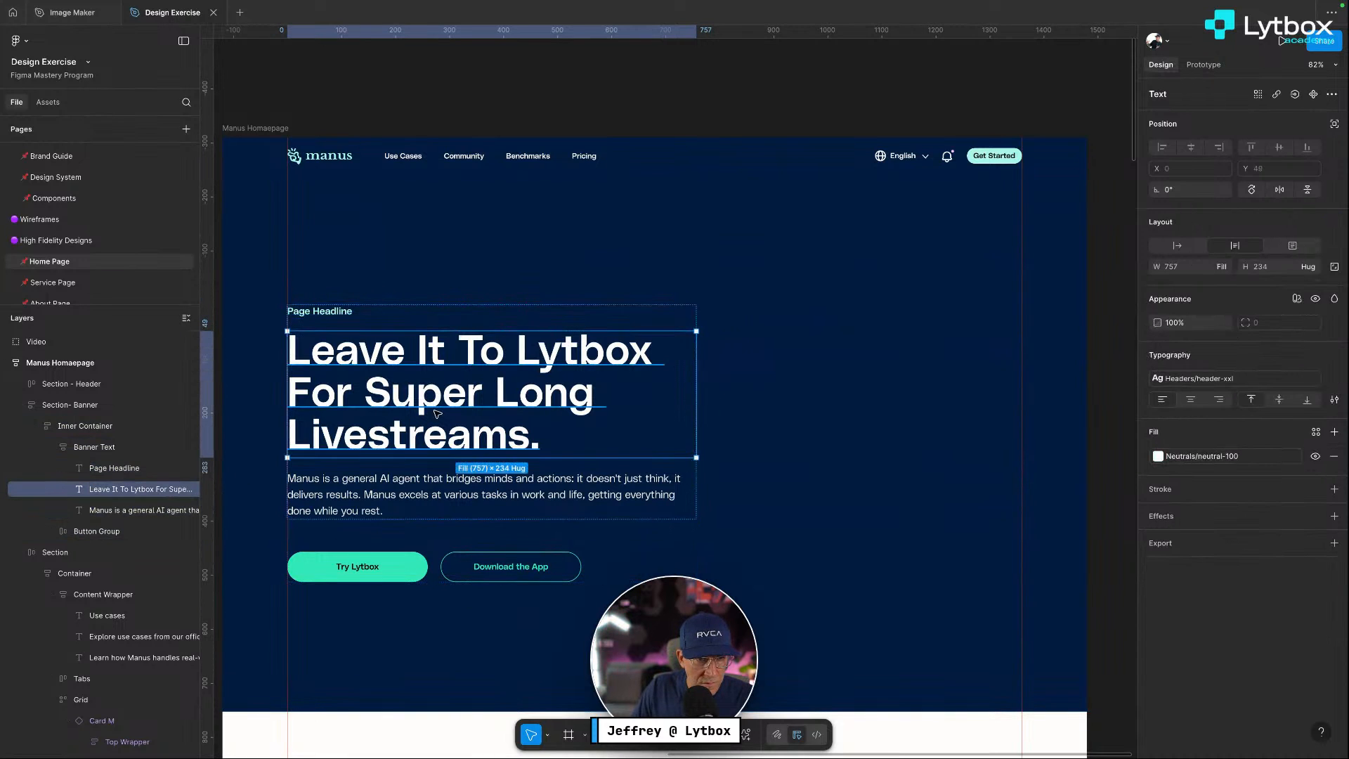
{"action": "left_click", "coordinate": [1233, 268]}
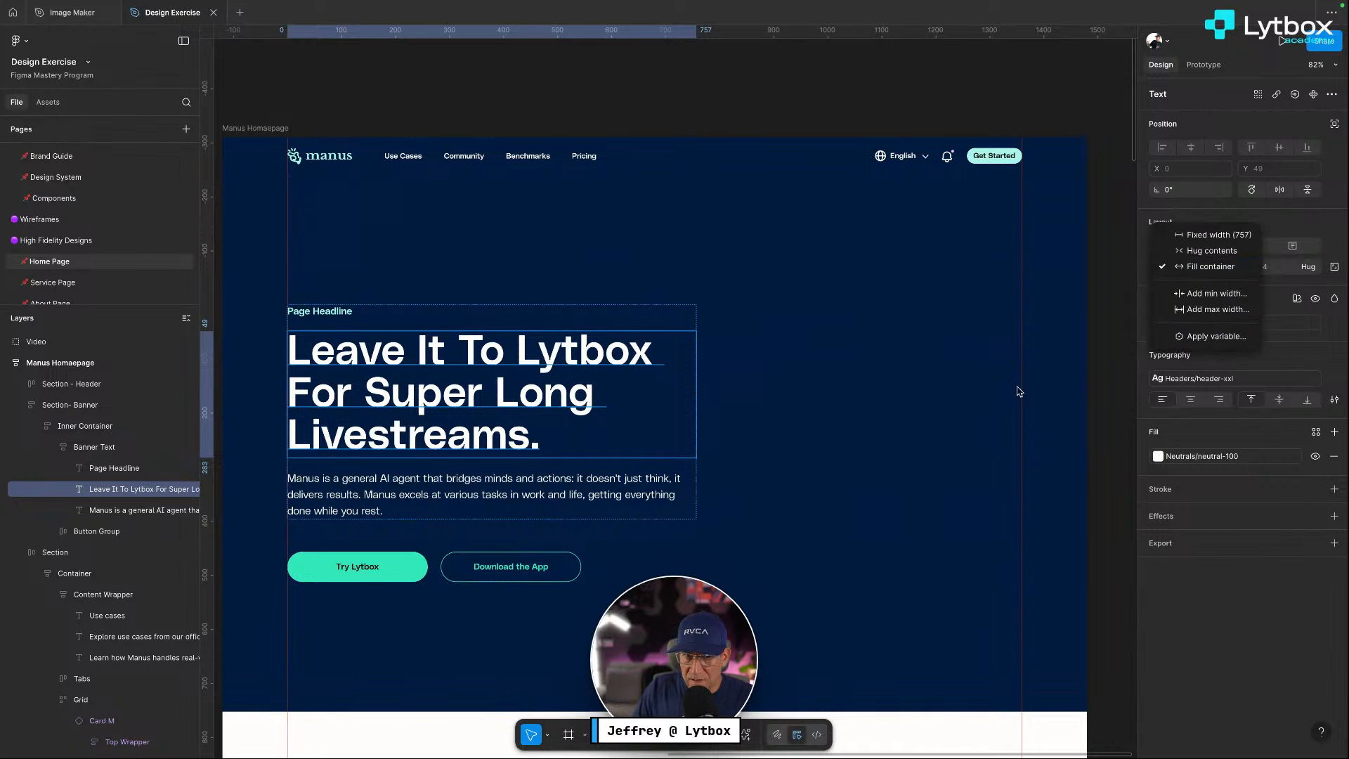
{"action": "key", "text": "Escape"}
{"action": "left_click", "coordinate": [84, 447]}
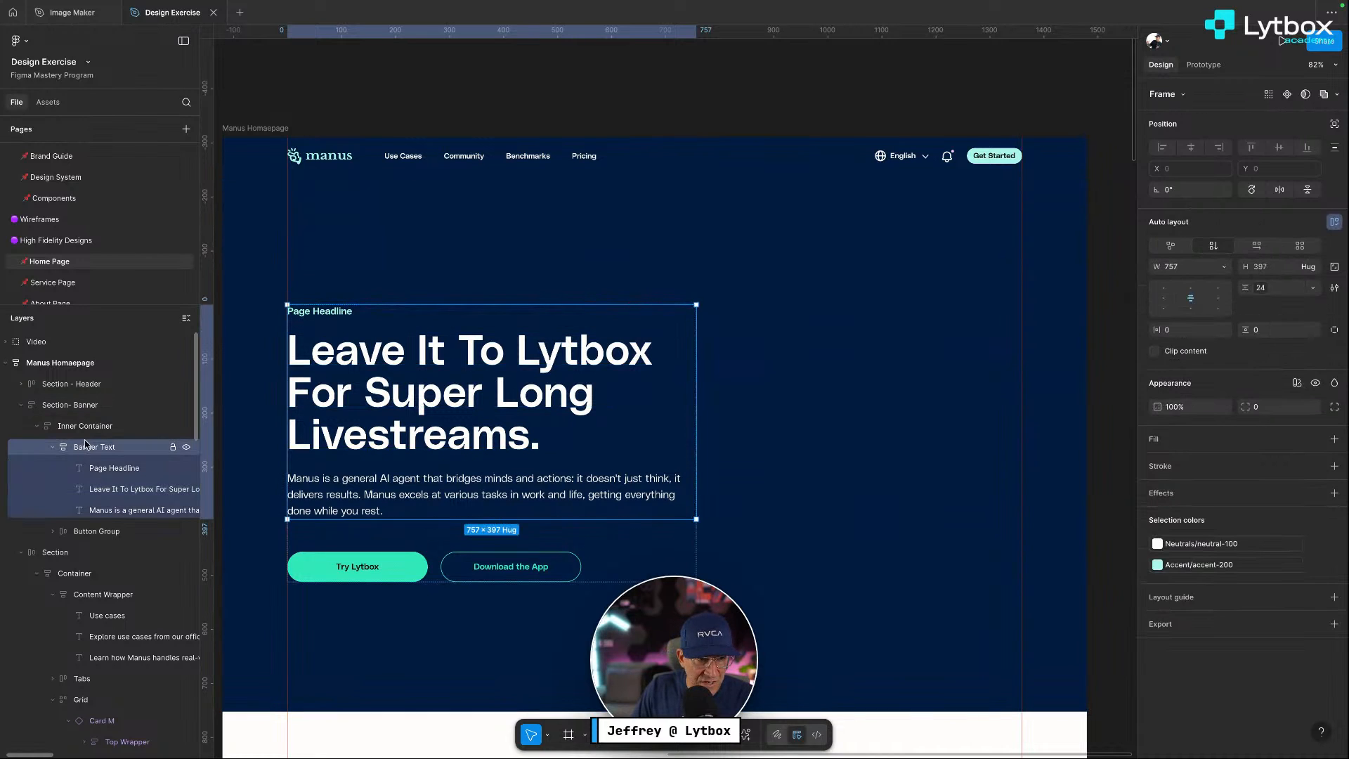
{"action": "left_click", "coordinate": [86, 426]}
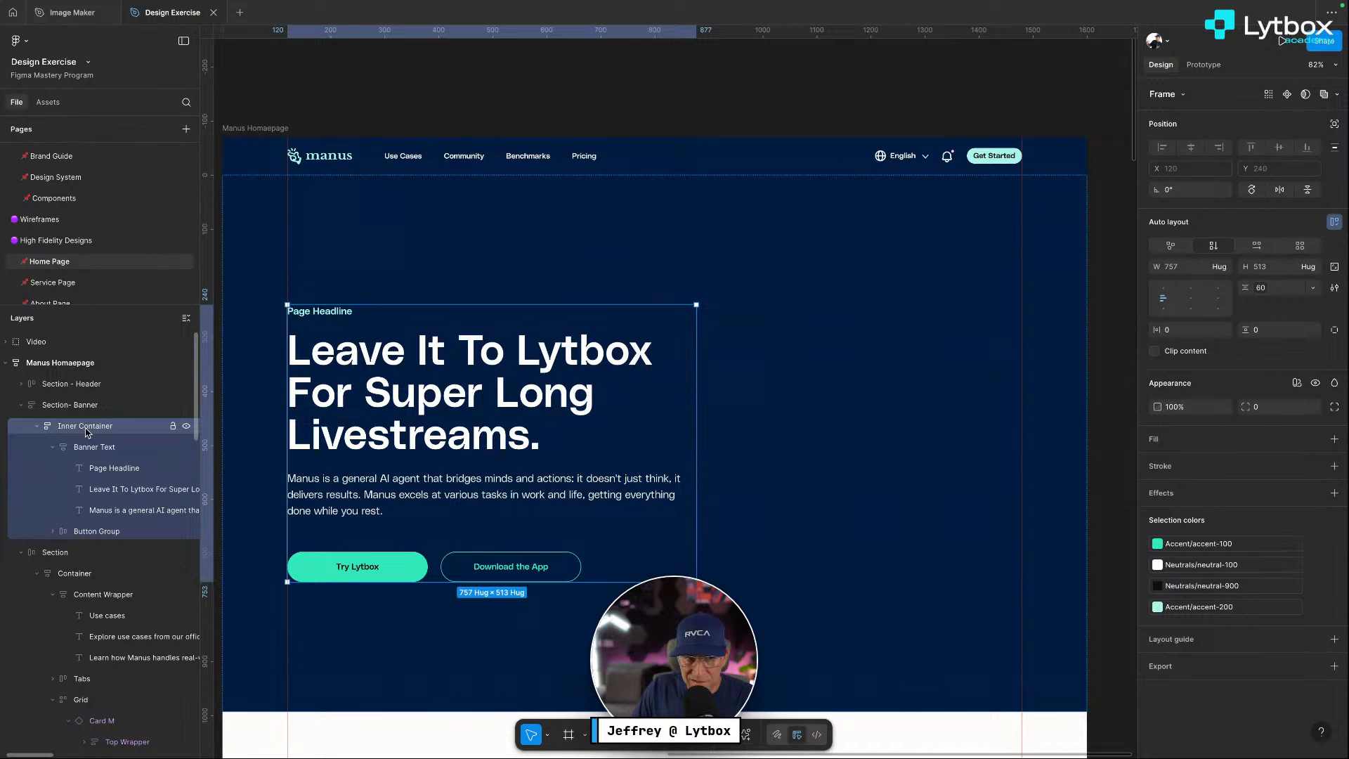
{"action": "left_click", "coordinate": [558, 429]}
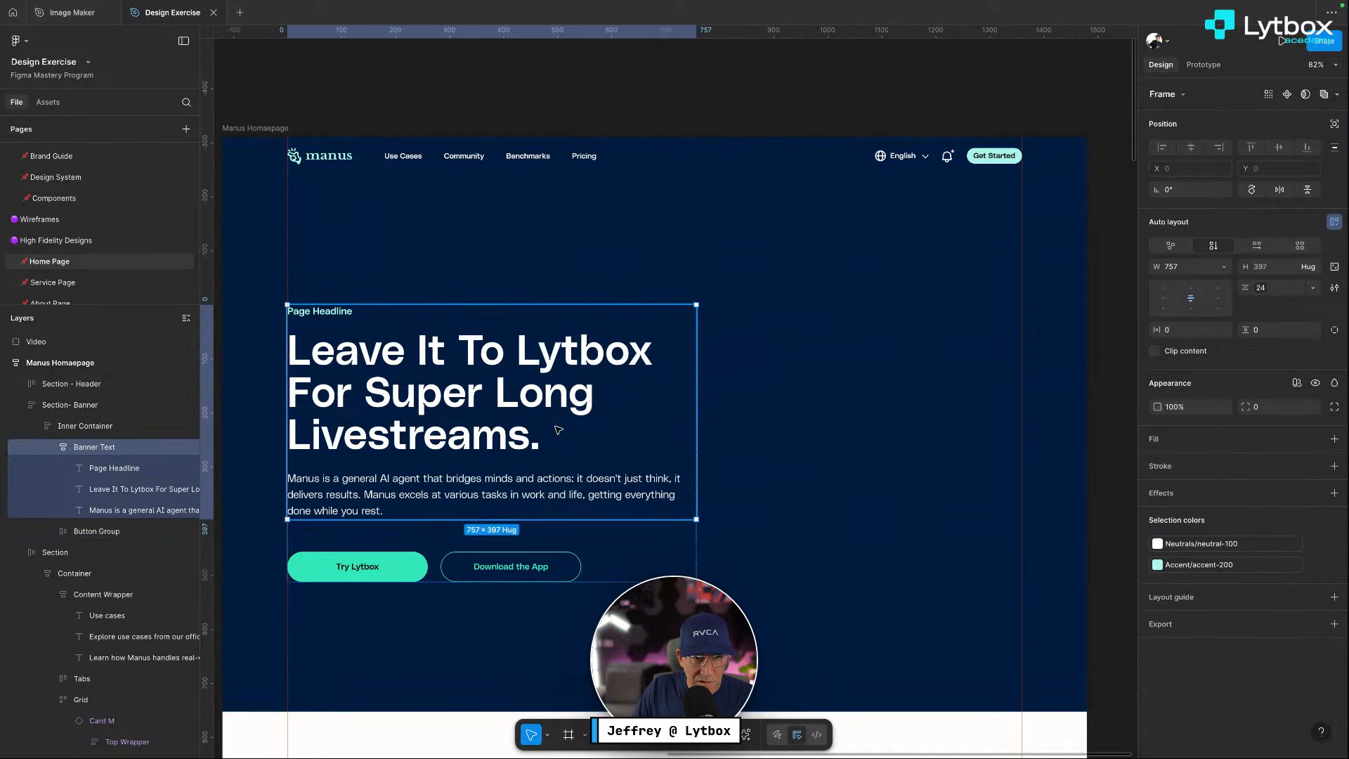
{"action": "left_click", "coordinate": [558, 430]}
Try to widen the banner headline to about 991 using a fixed width
{"action": "left_click", "coordinate": [1222, 267]}
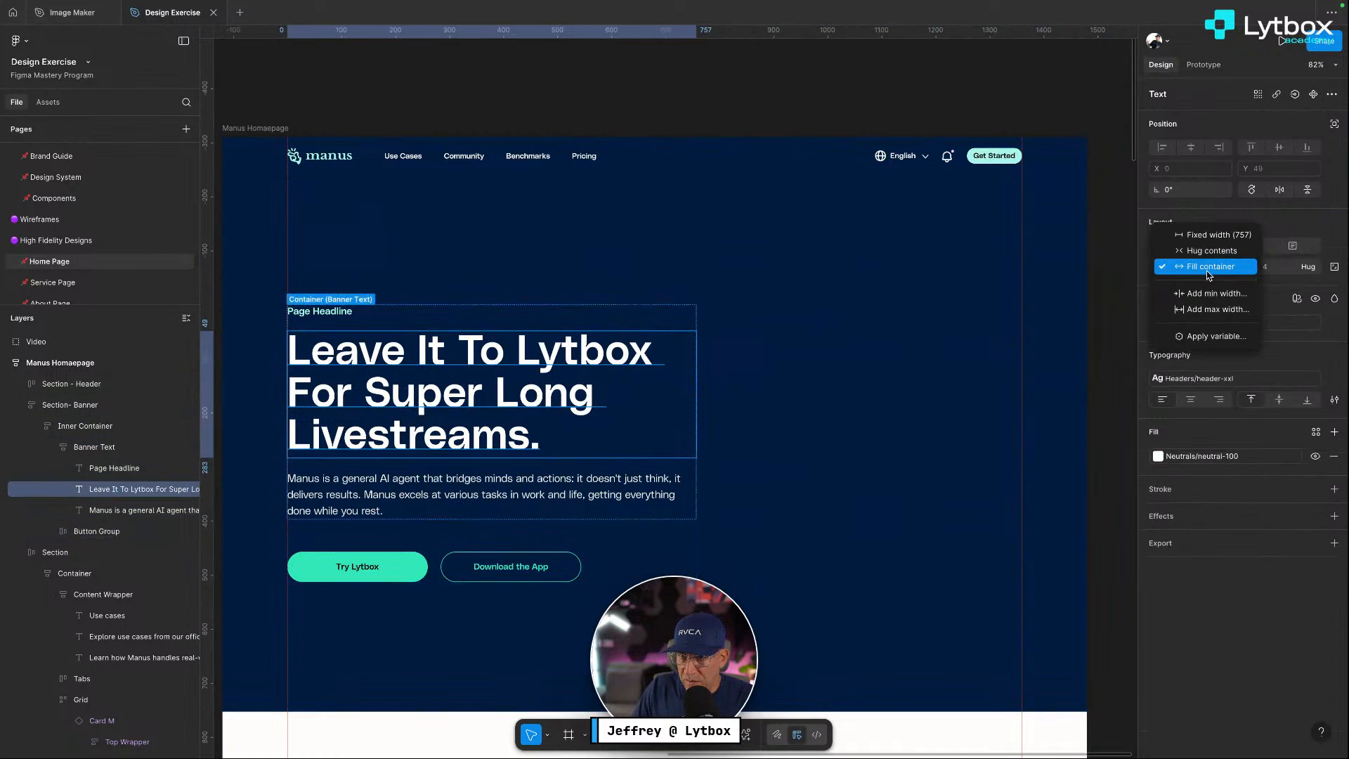
{"action": "left_click", "coordinate": [1215, 235]}
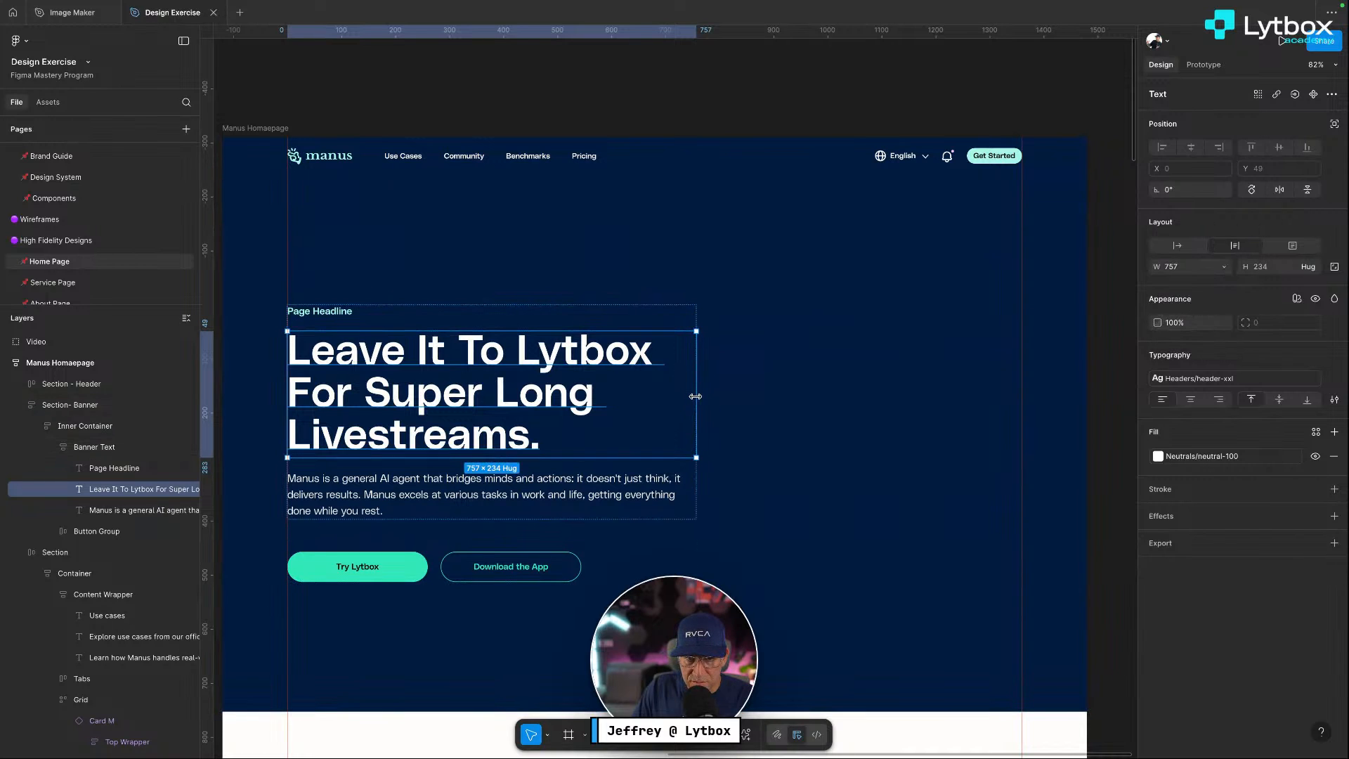
{"action": "left_click_drag", "start_coordinate": [696, 396], "coordinate": [758, 395]}
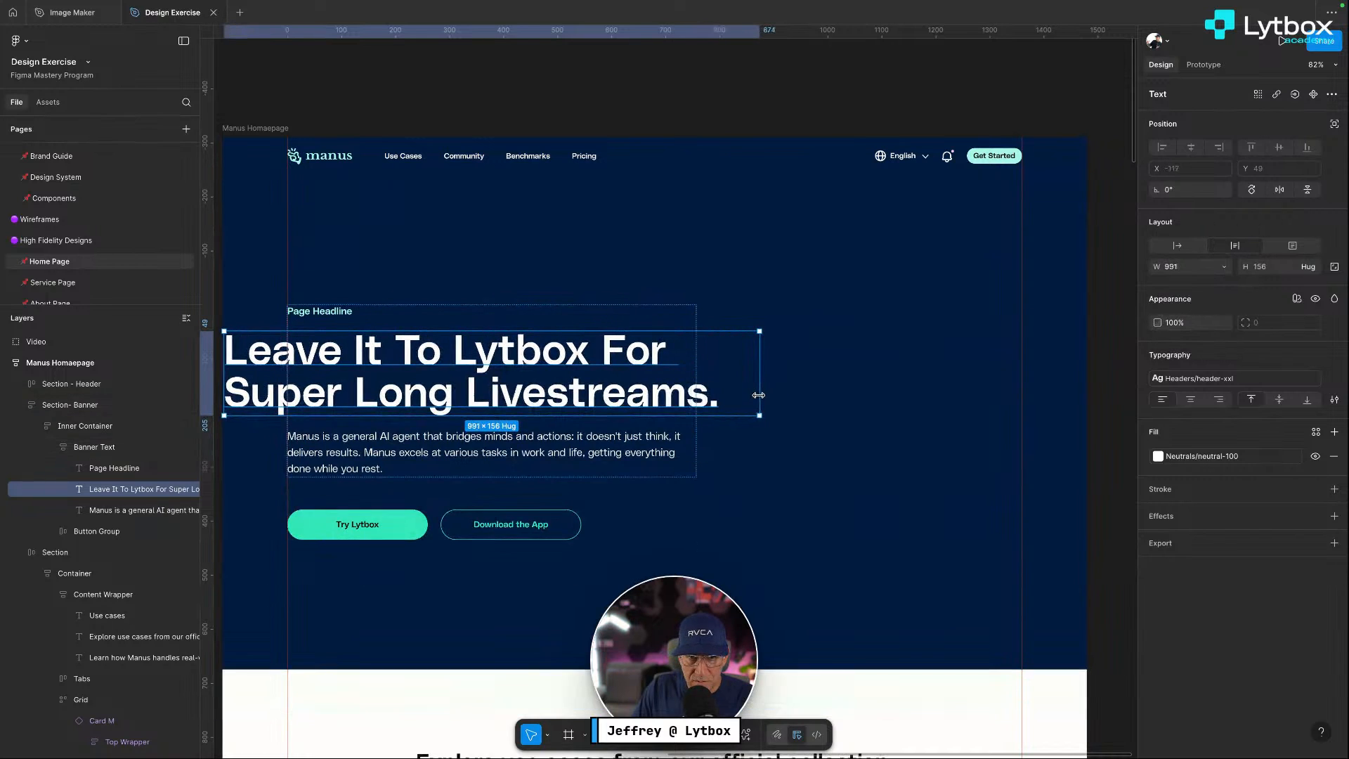
{"action": "key", "text": "ctrl+z"}
Try centring the contents of the banner's Inner Container frame
{"action": "left_click", "coordinate": [864, 321]}
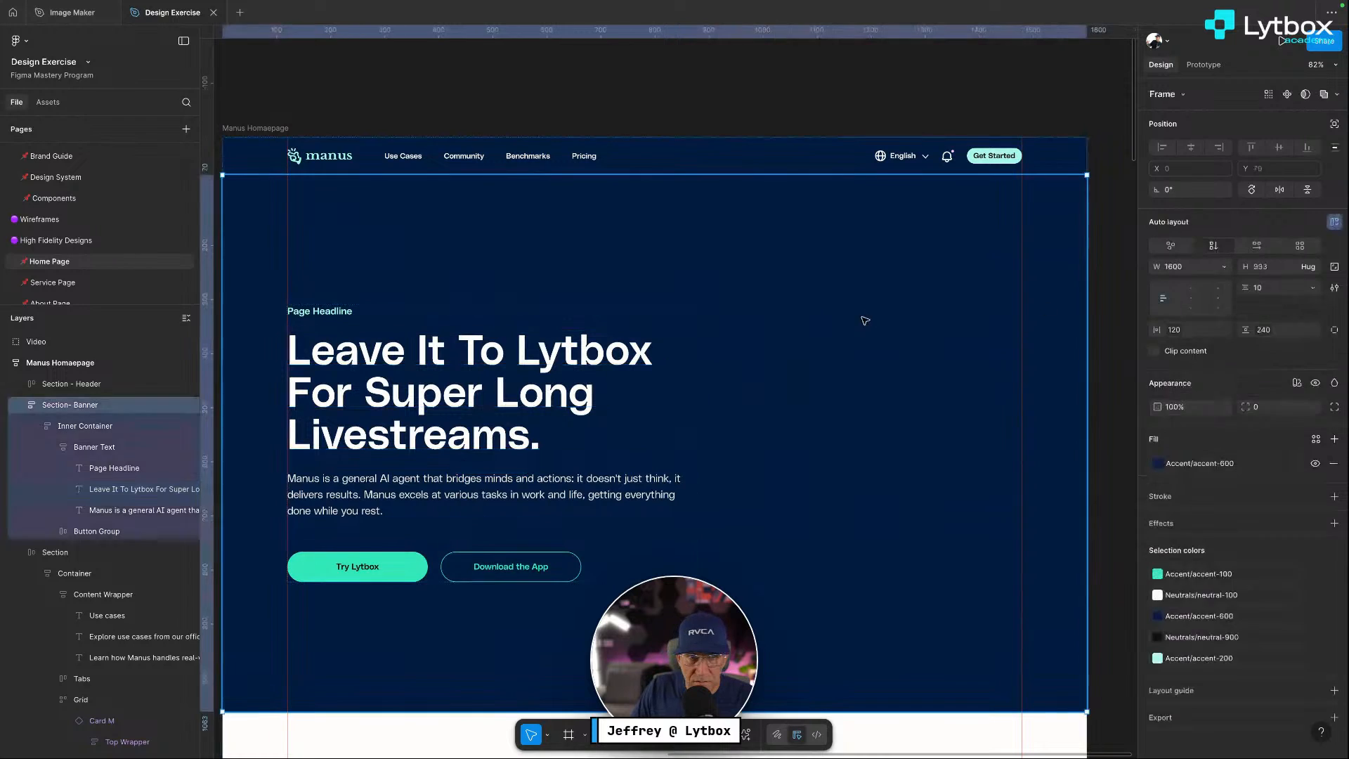
{"action": "left_click", "coordinate": [500, 331]}
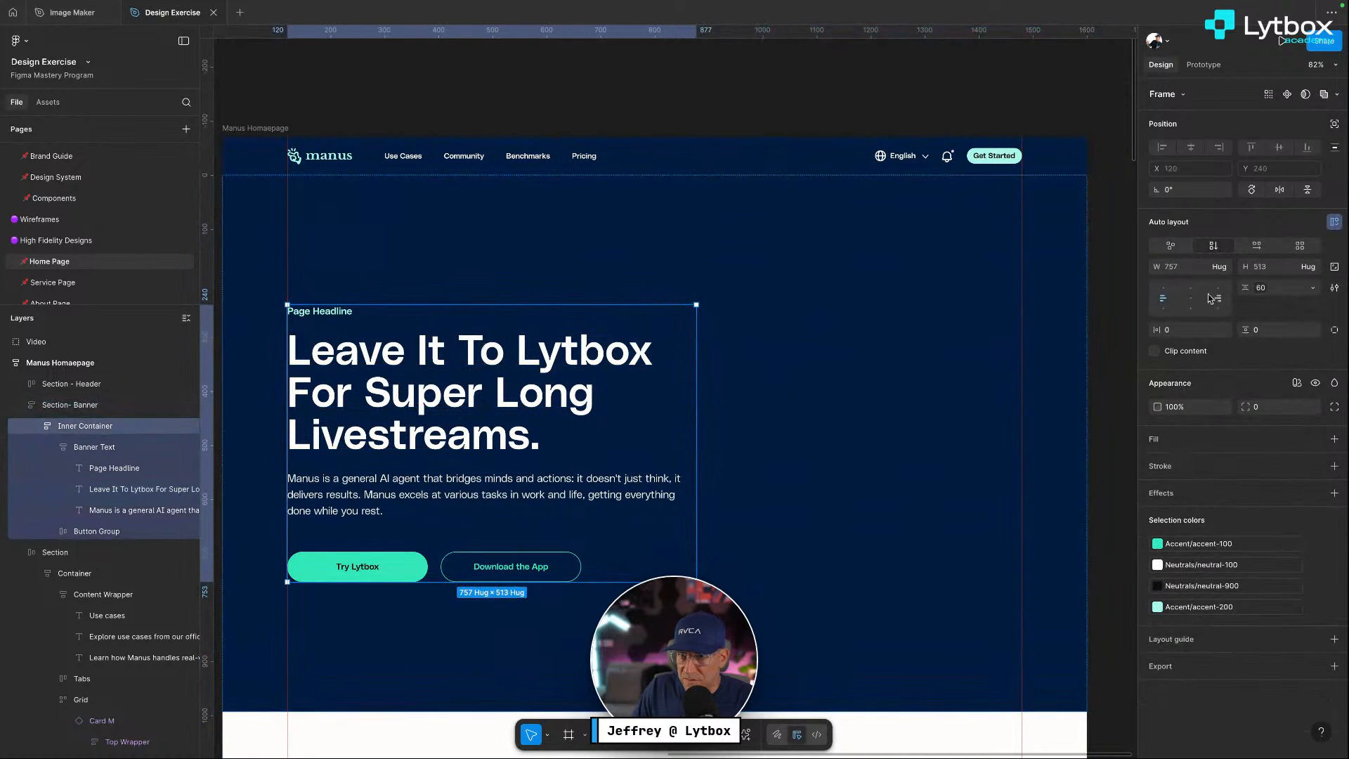
{"action": "left_click", "coordinate": [1185, 302]}
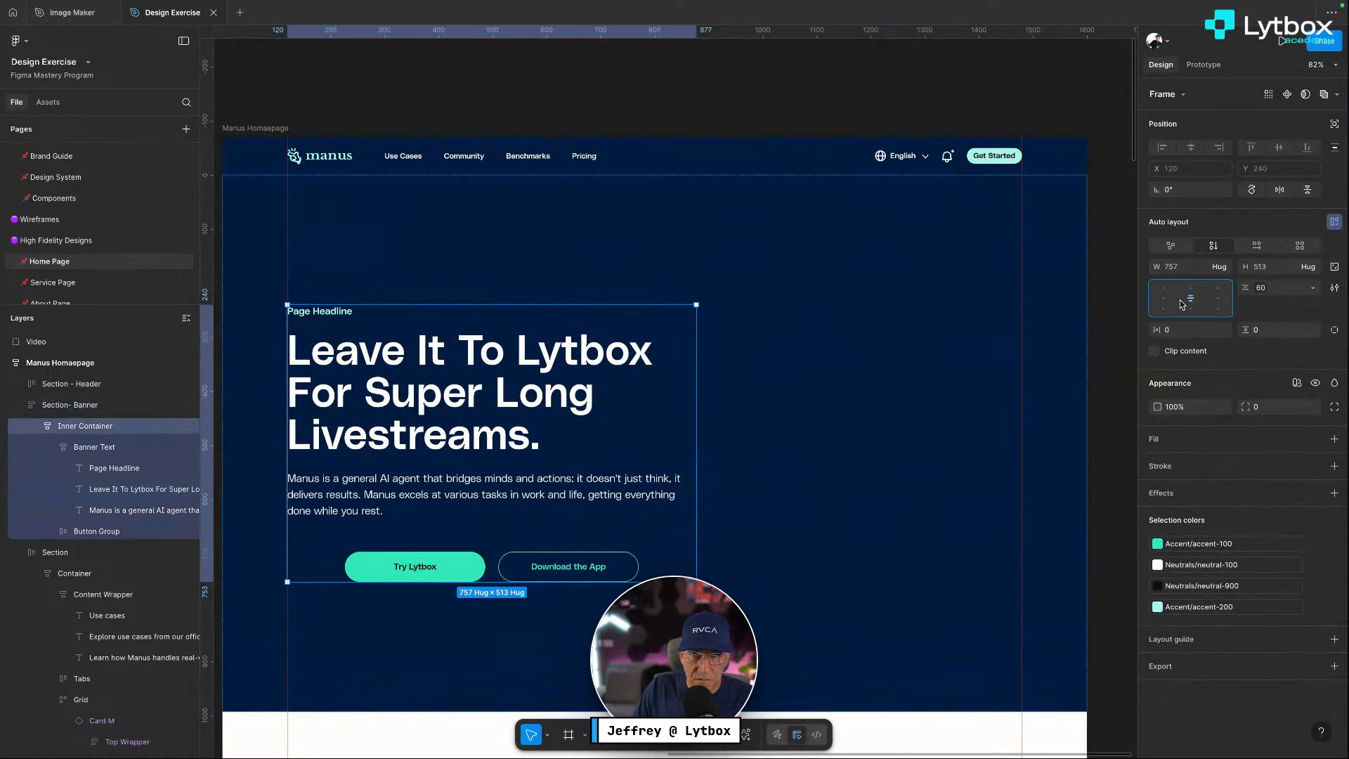
{"action": "left_click", "coordinate": [1172, 304]}
Align the Banner Text frame's contents to the left and widen the headline text to about 933
{"action": "left_click", "coordinate": [108, 442]}
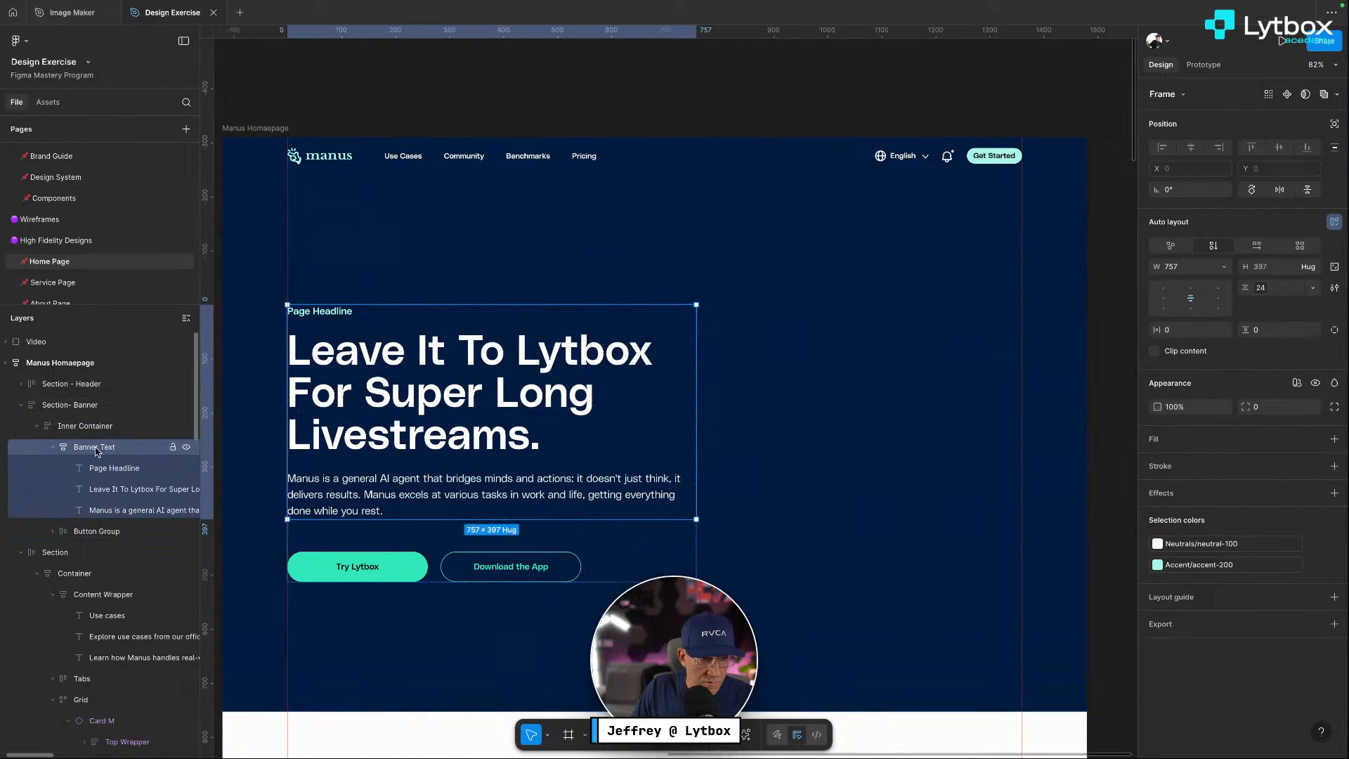
{"action": "left_click", "coordinate": [1164, 302]}
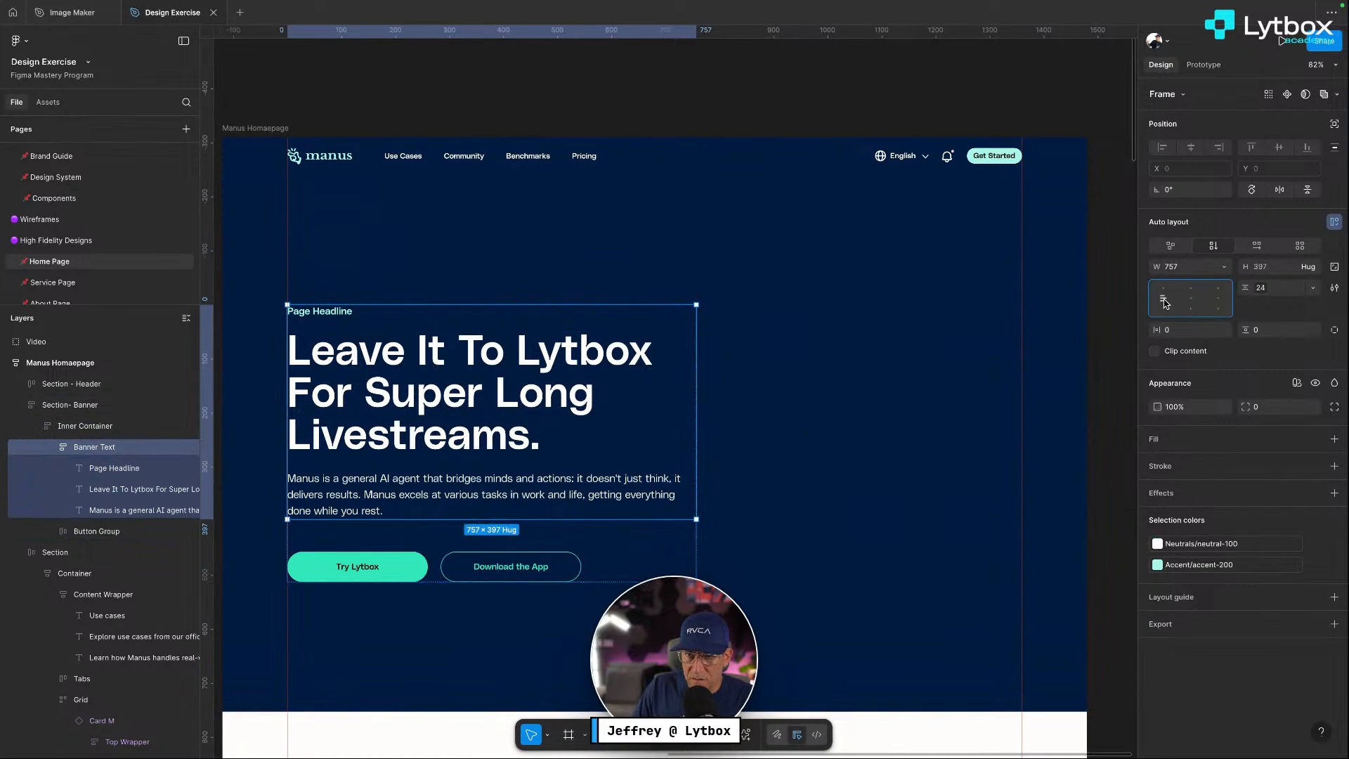
{"action": "double_click", "coordinate": [574, 388]}
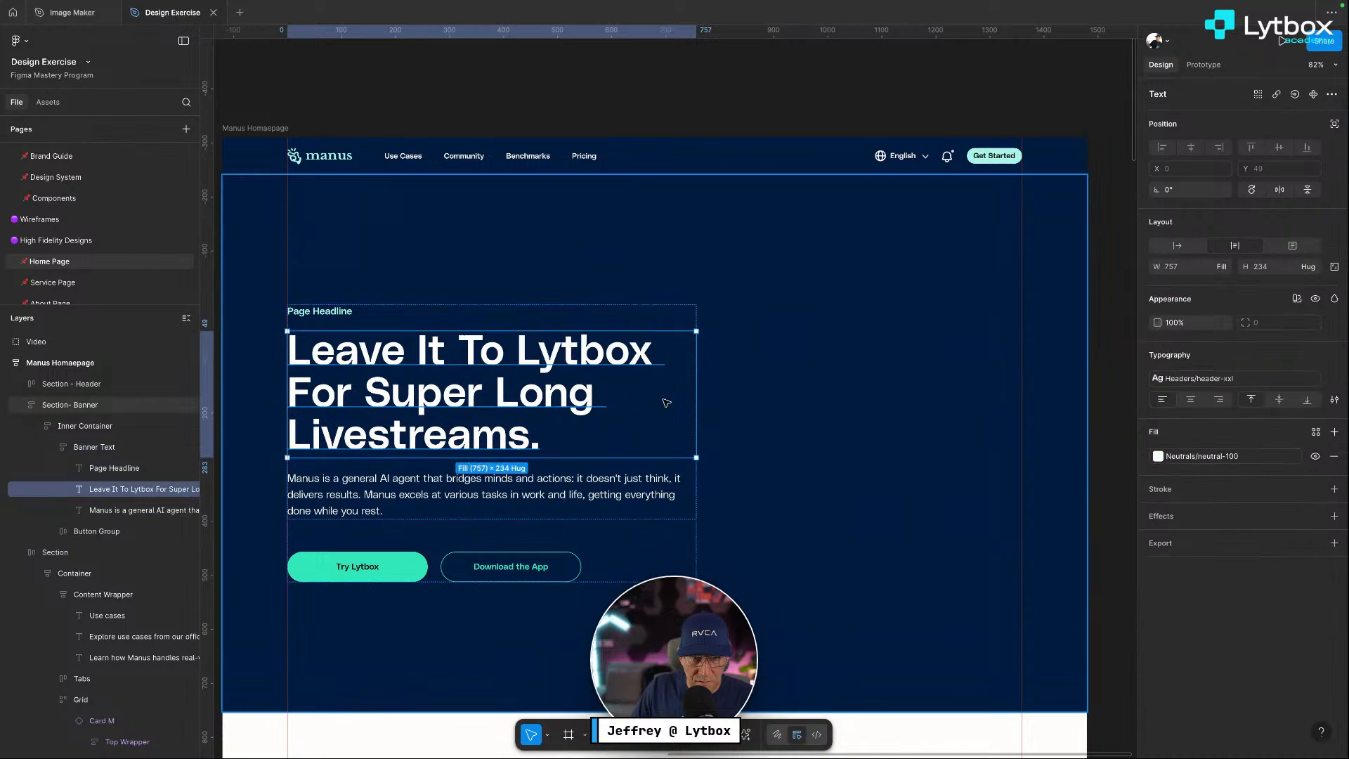
{"action": "left_click_drag", "start_coordinate": [696, 401], "coordinate": [790, 402]}
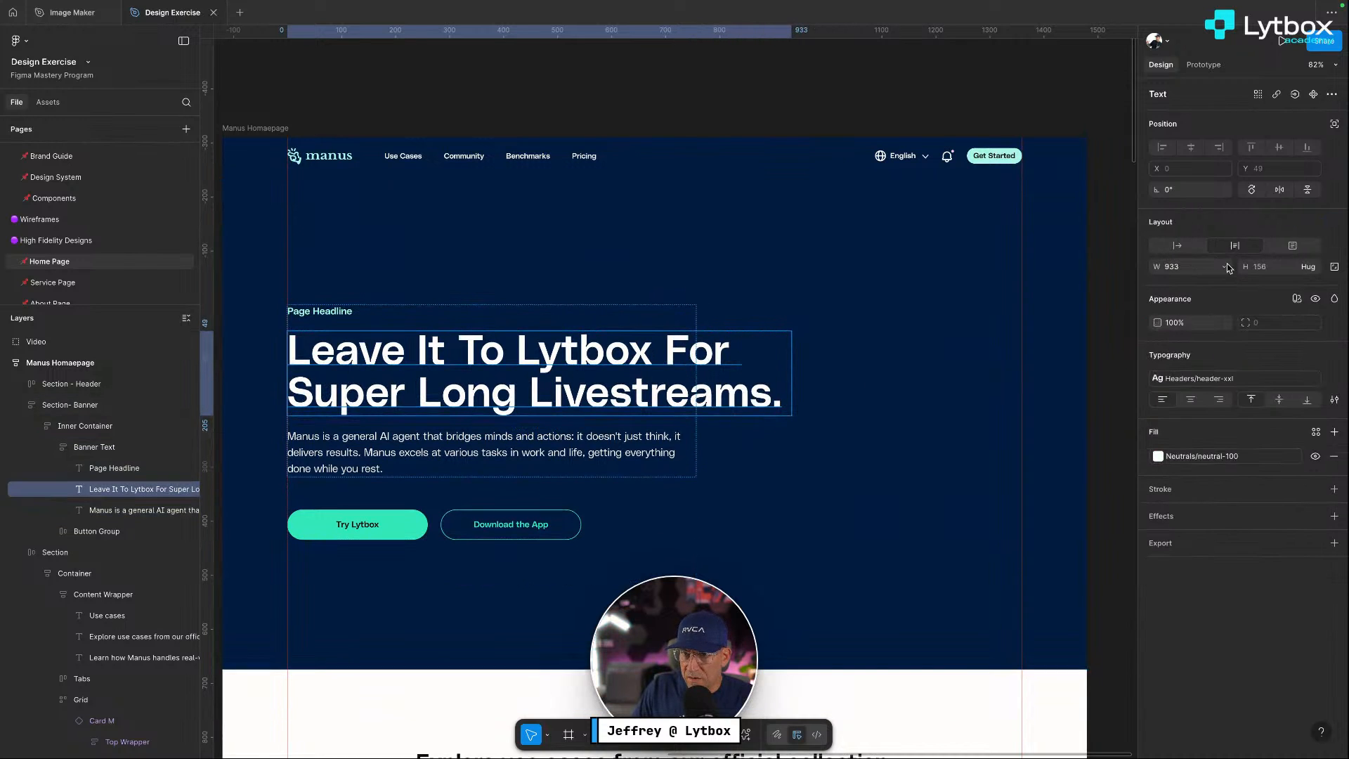
Bind the banner headline's width to the max-width-1000 variable
{"action": "left_click", "coordinate": [1225, 267]}
{"action": "left_click", "coordinate": [1217, 368]}
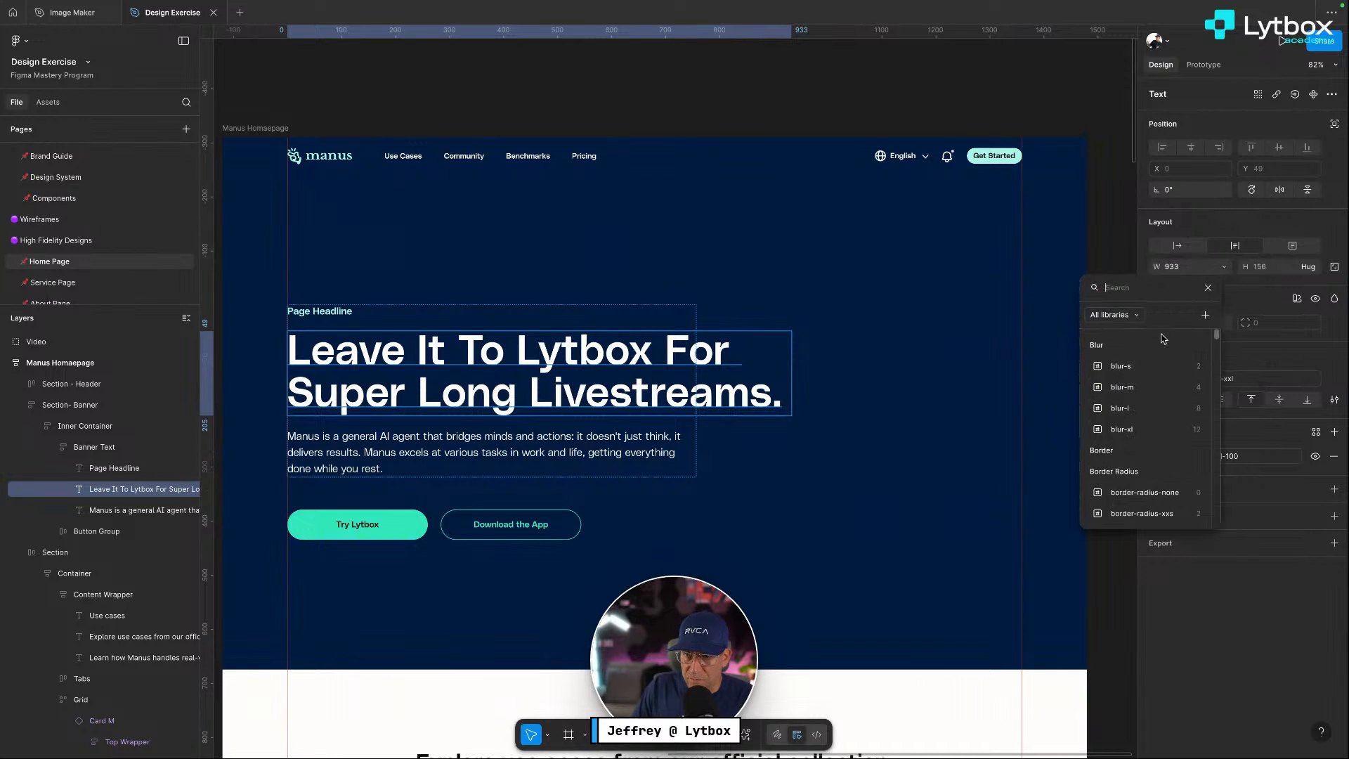
{"action": "type", "text": "max"}
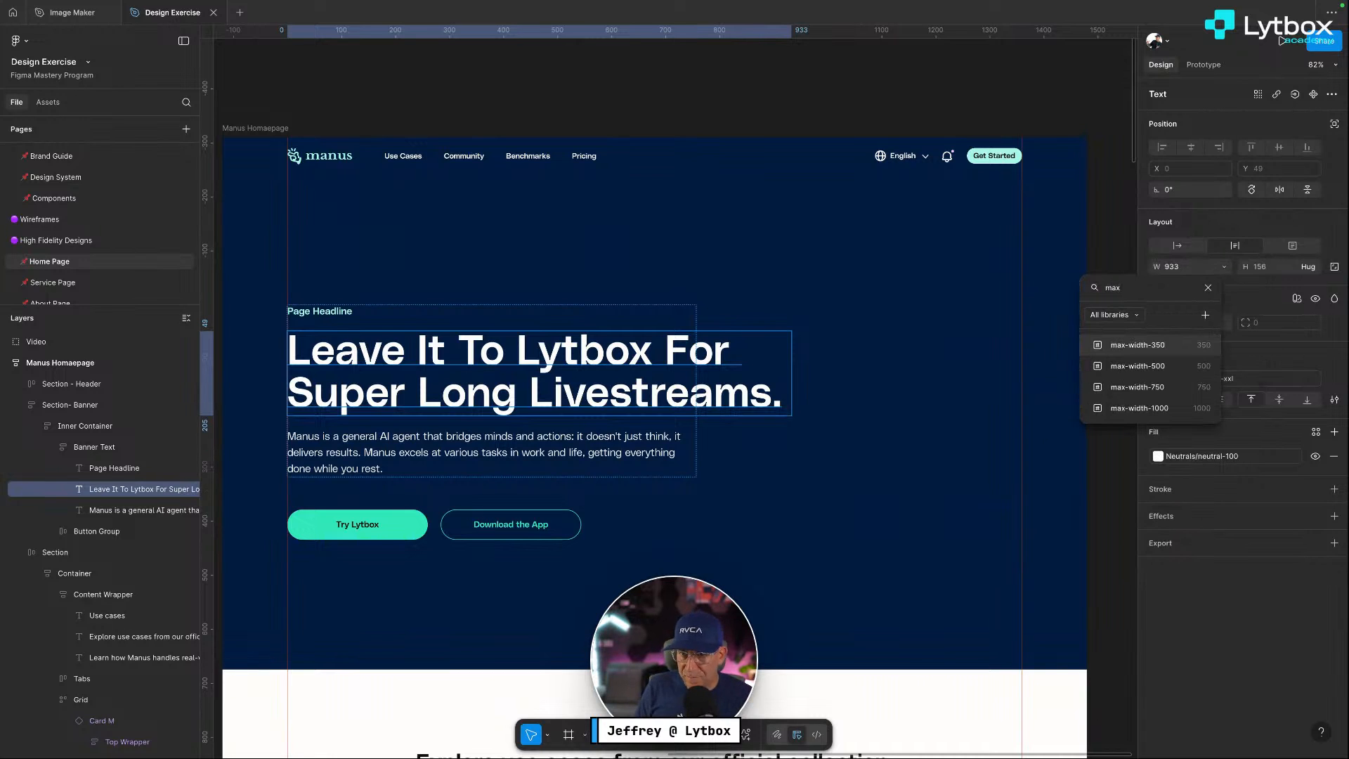
{"action": "left_click", "coordinate": [1152, 408]}
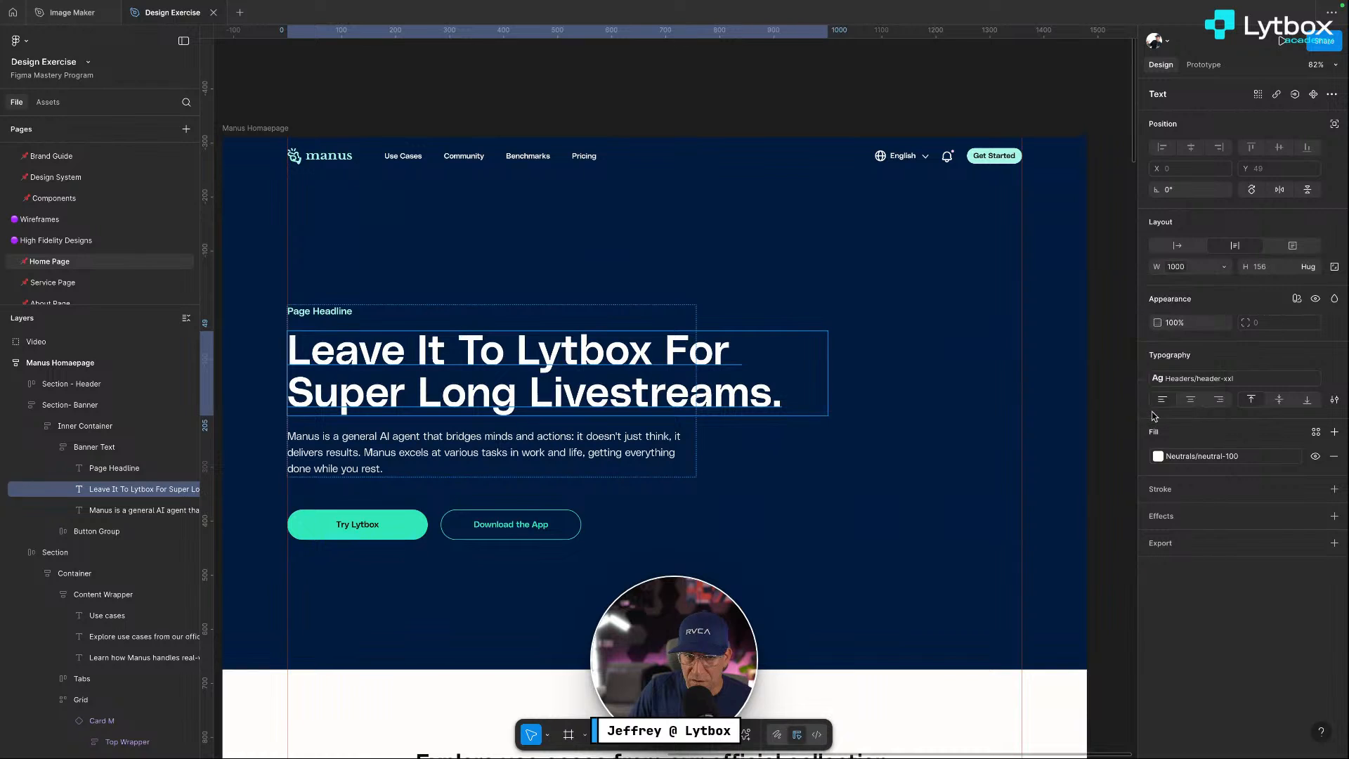
Set the Banner Text frame's width to hug its contents
{"action": "left_click", "coordinate": [94, 447]}
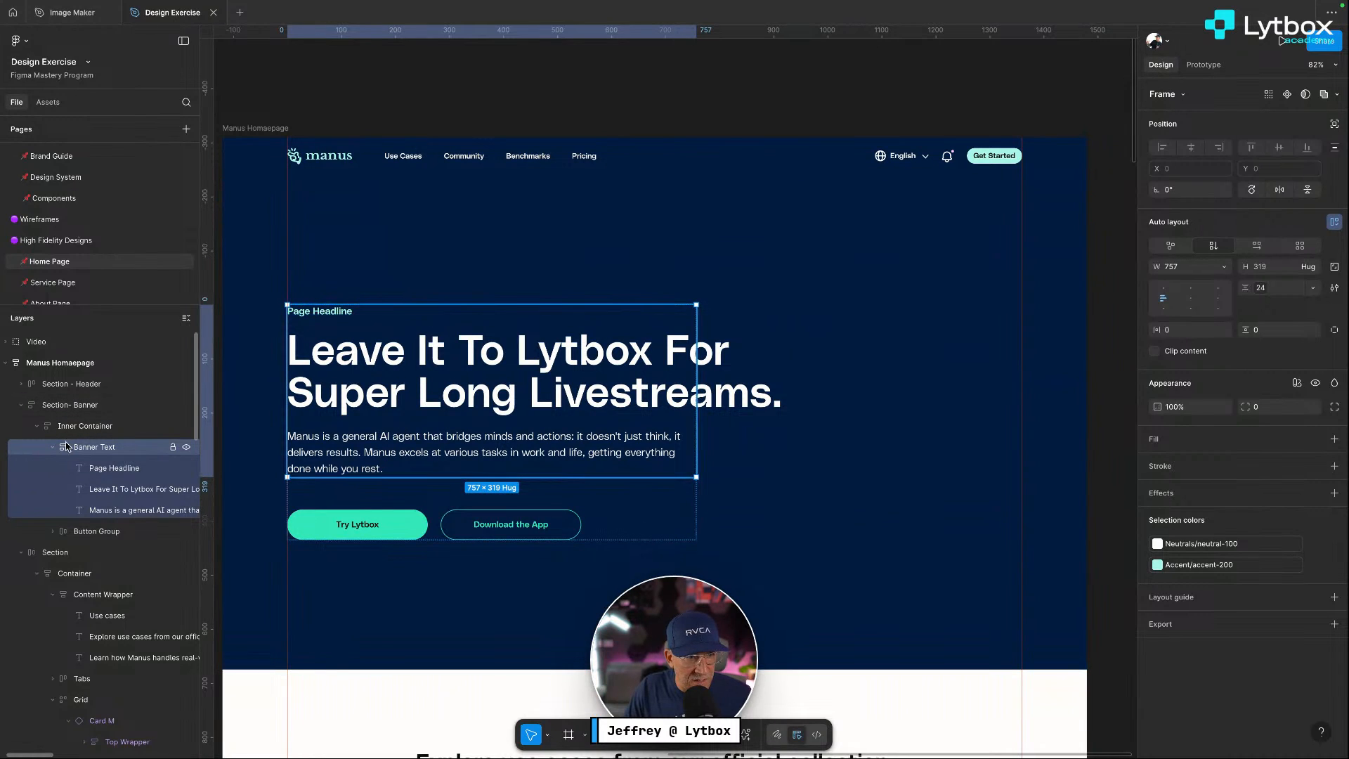
{"action": "left_click", "coordinate": [1224, 267]}
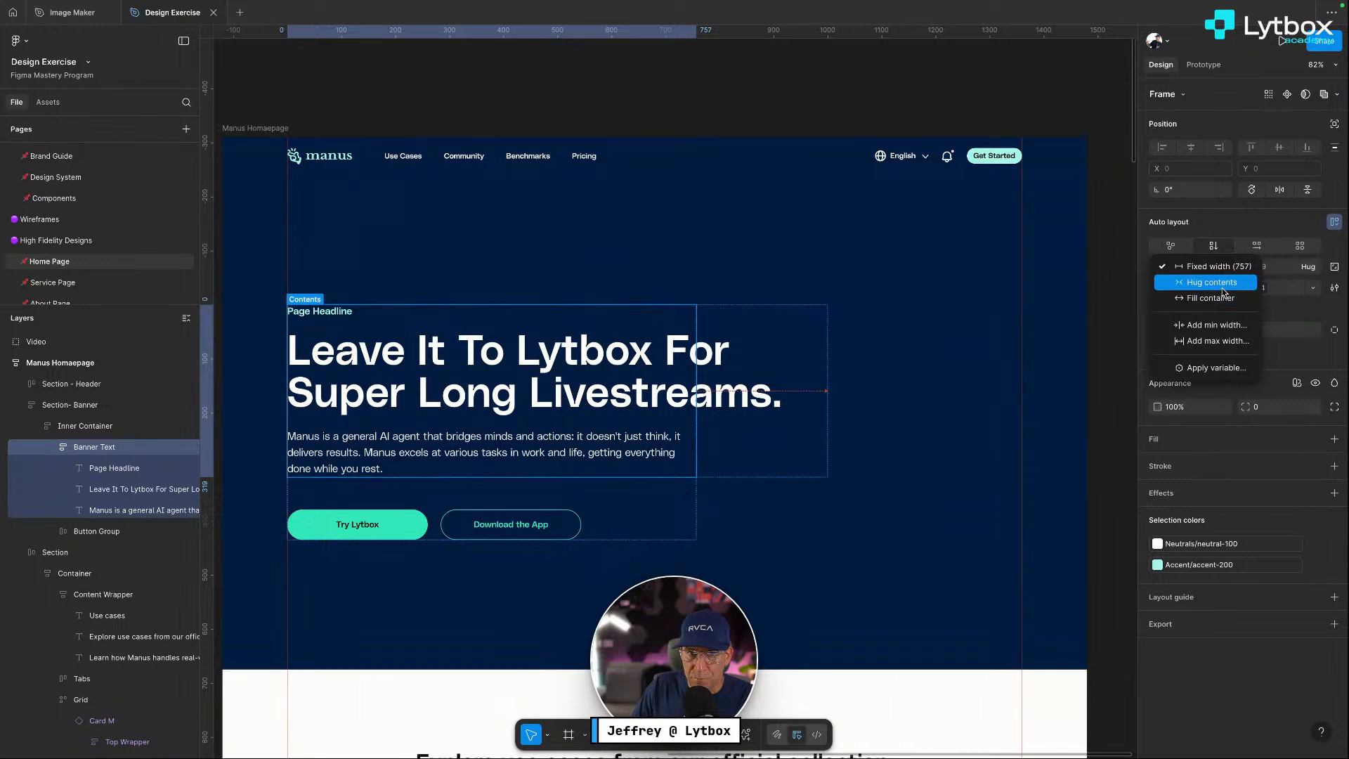
{"action": "left_click", "coordinate": [1225, 282]}
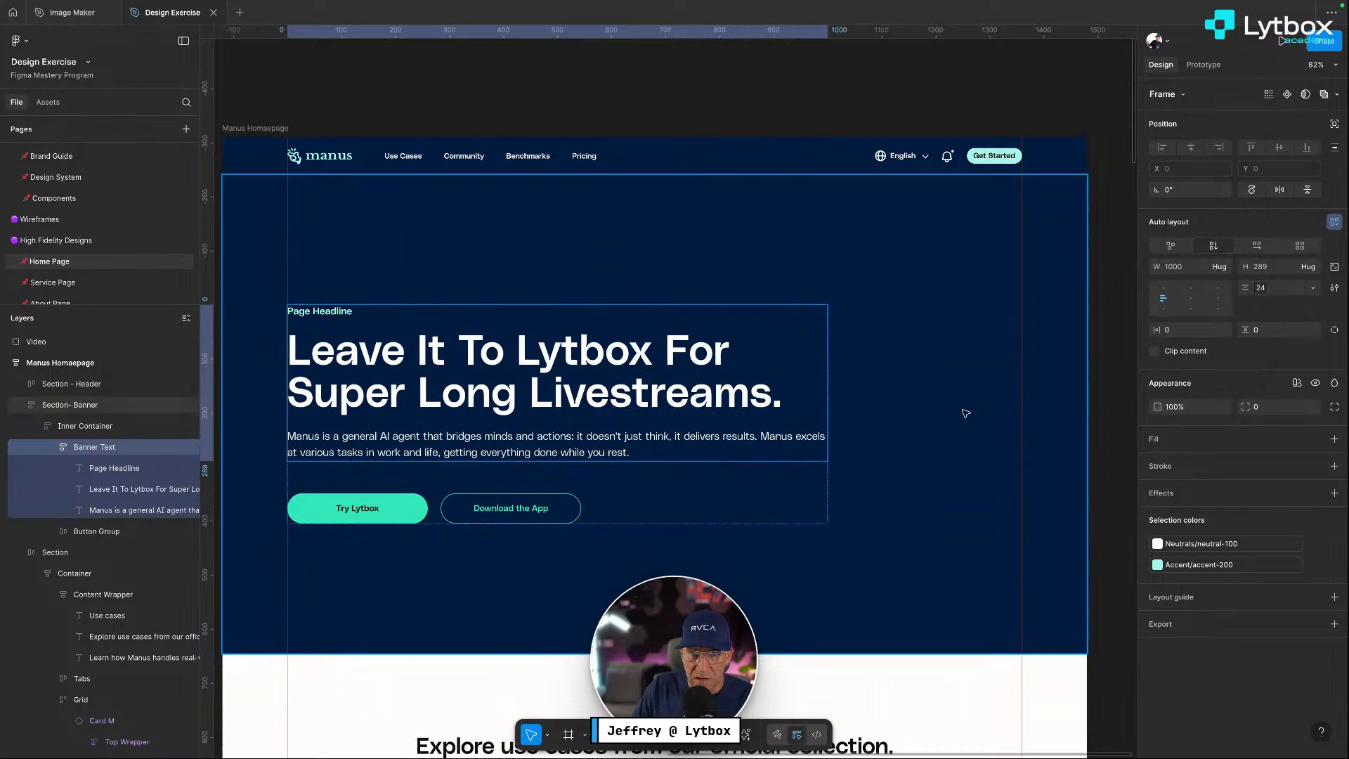
Try the max-width-500 variable as the width of the banner's description paragraph
{"action": "left_click", "coordinate": [678, 439]}
{"action": "left_click", "coordinate": [1222, 267]}
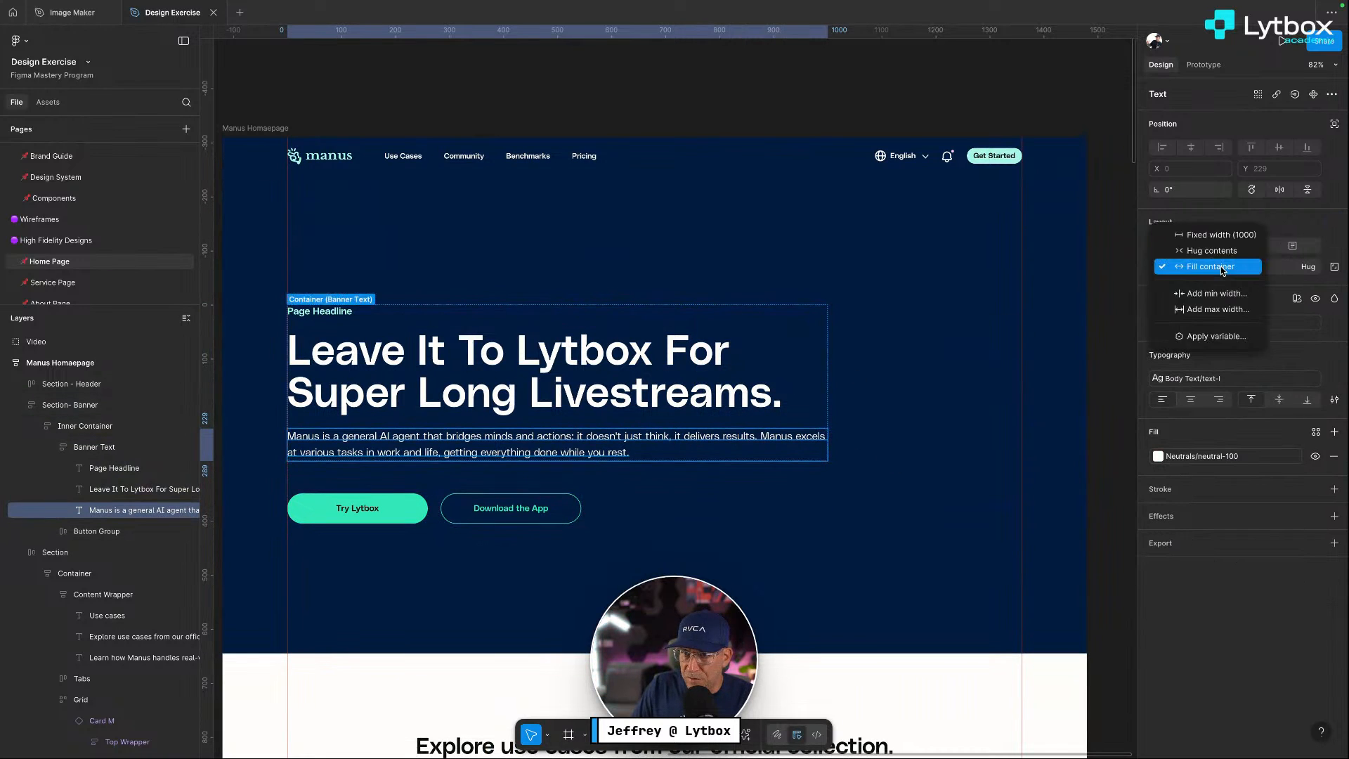
{"action": "left_click", "coordinate": [1226, 337]}
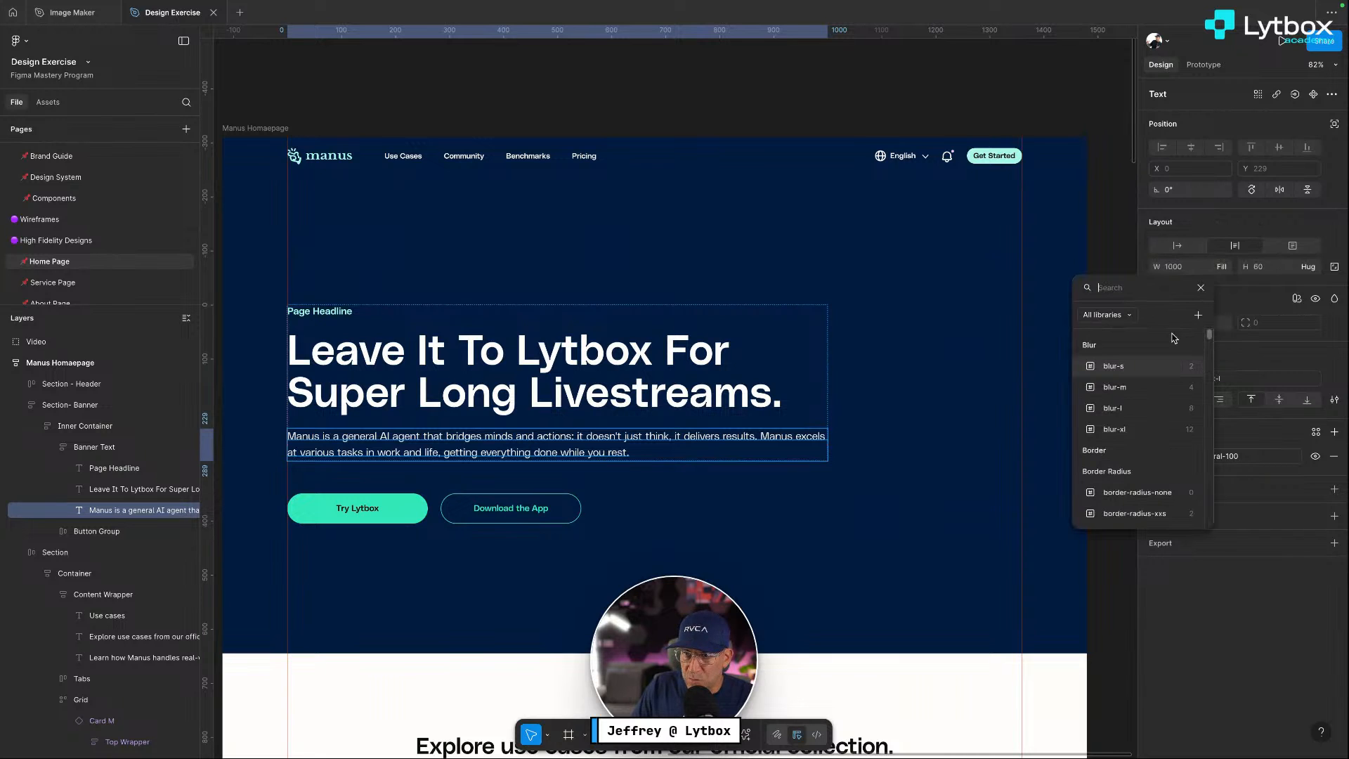
{"action": "type", "text": "max"}
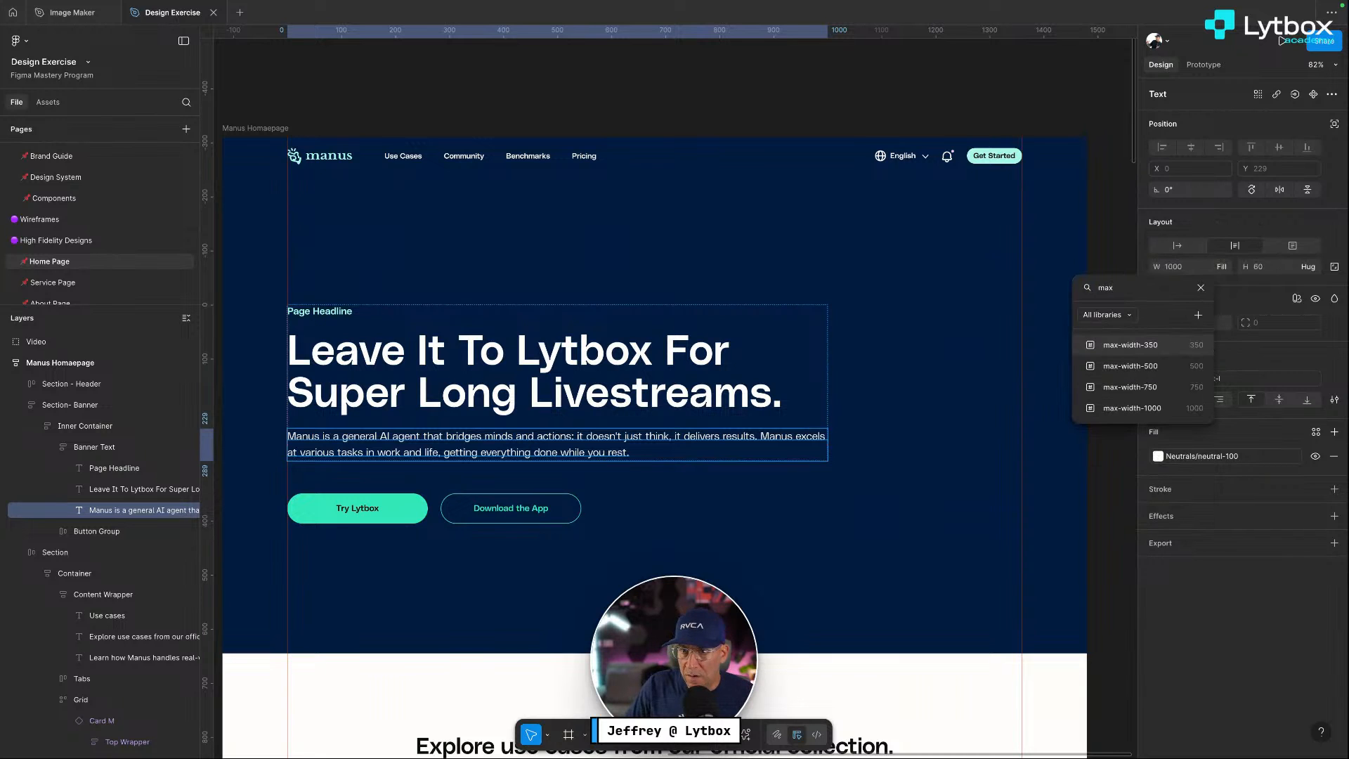
{"action": "left_click", "coordinate": [1131, 365]}
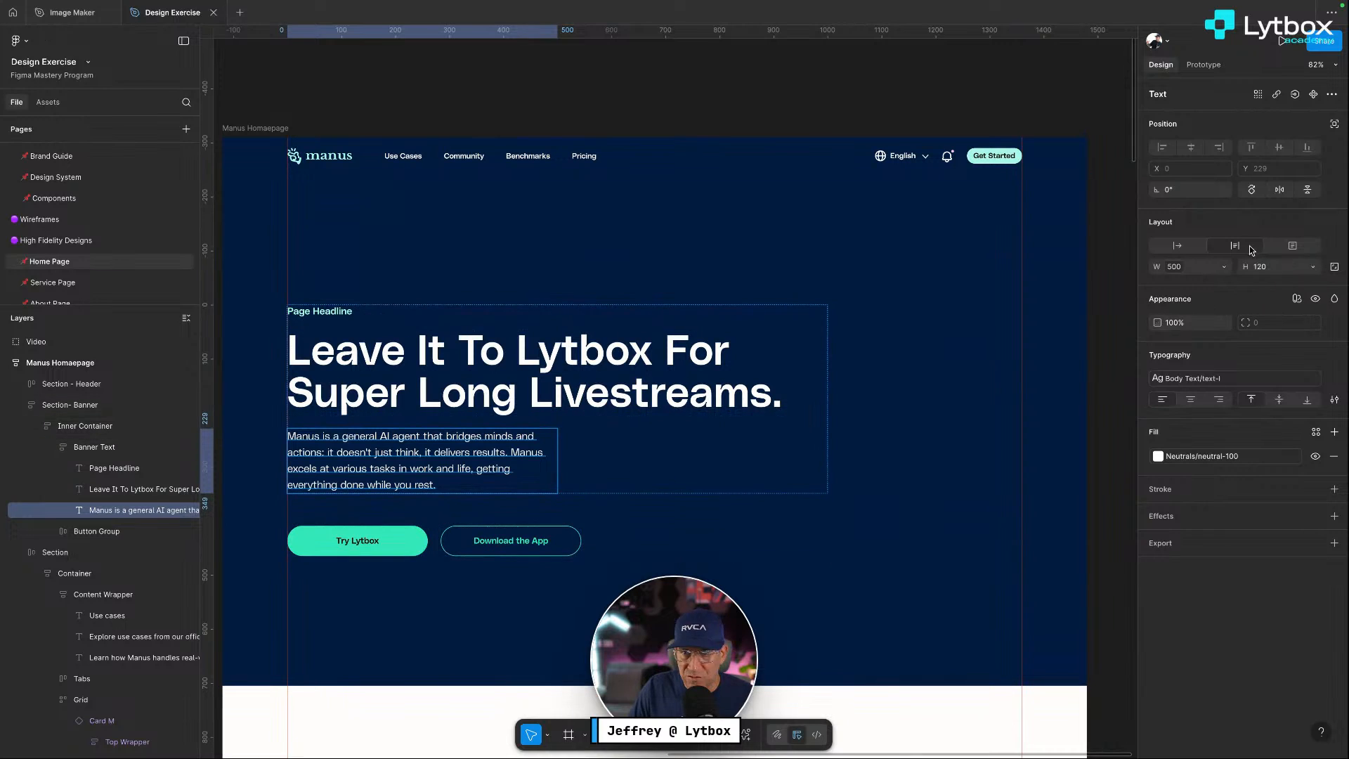
Bind the banner description paragraph's width to the max-width-750 variable
{"action": "left_click", "coordinate": [1223, 267]}
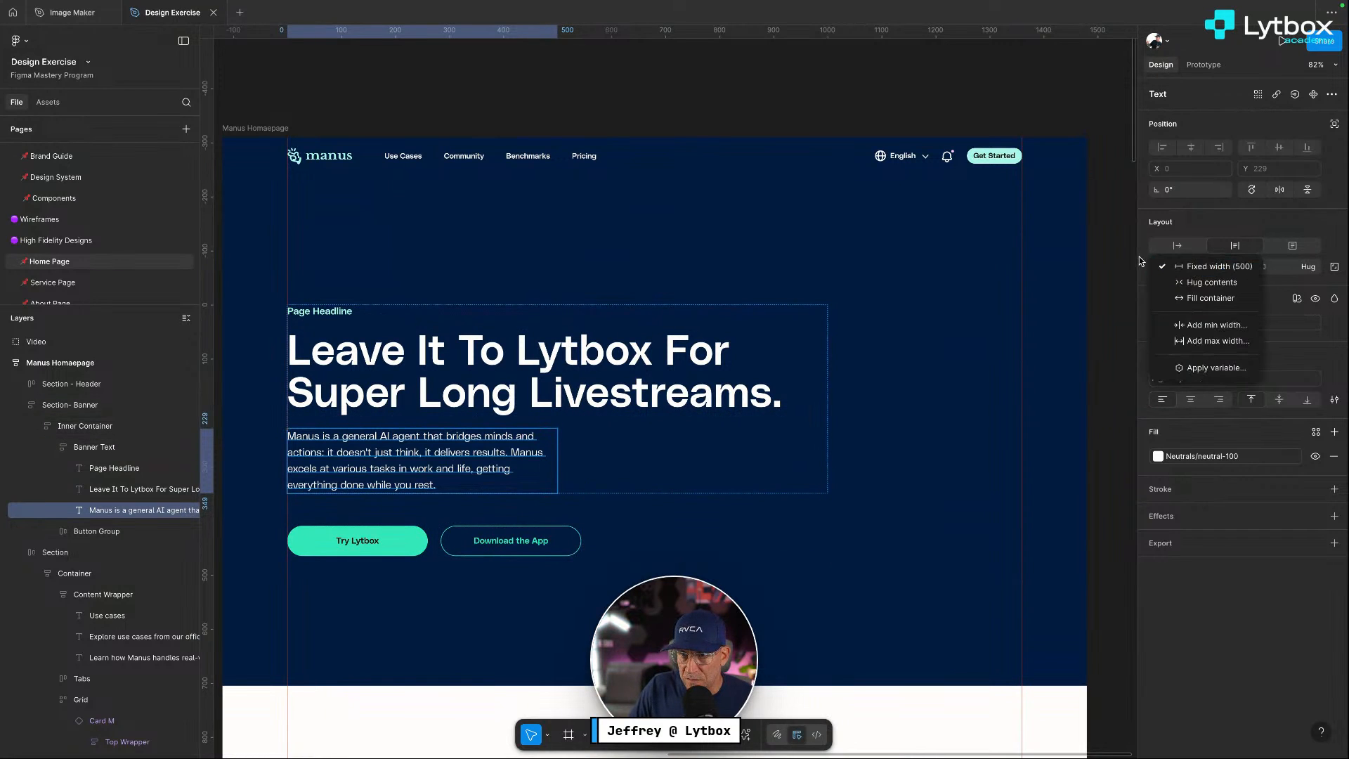
{"action": "left_click", "coordinate": [1139, 259]}
{"action": "left_click", "coordinate": [1171, 268]}
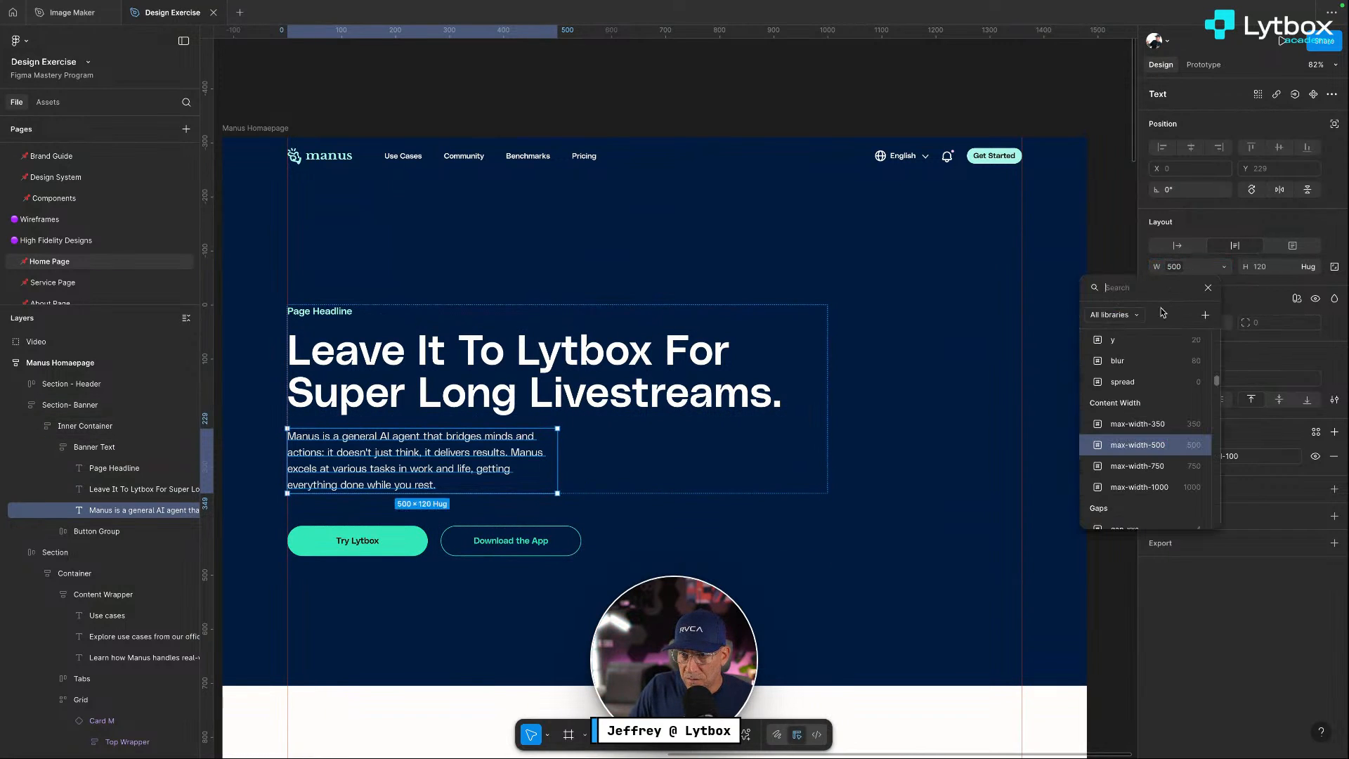
{"action": "left_click", "coordinate": [437, 467]}
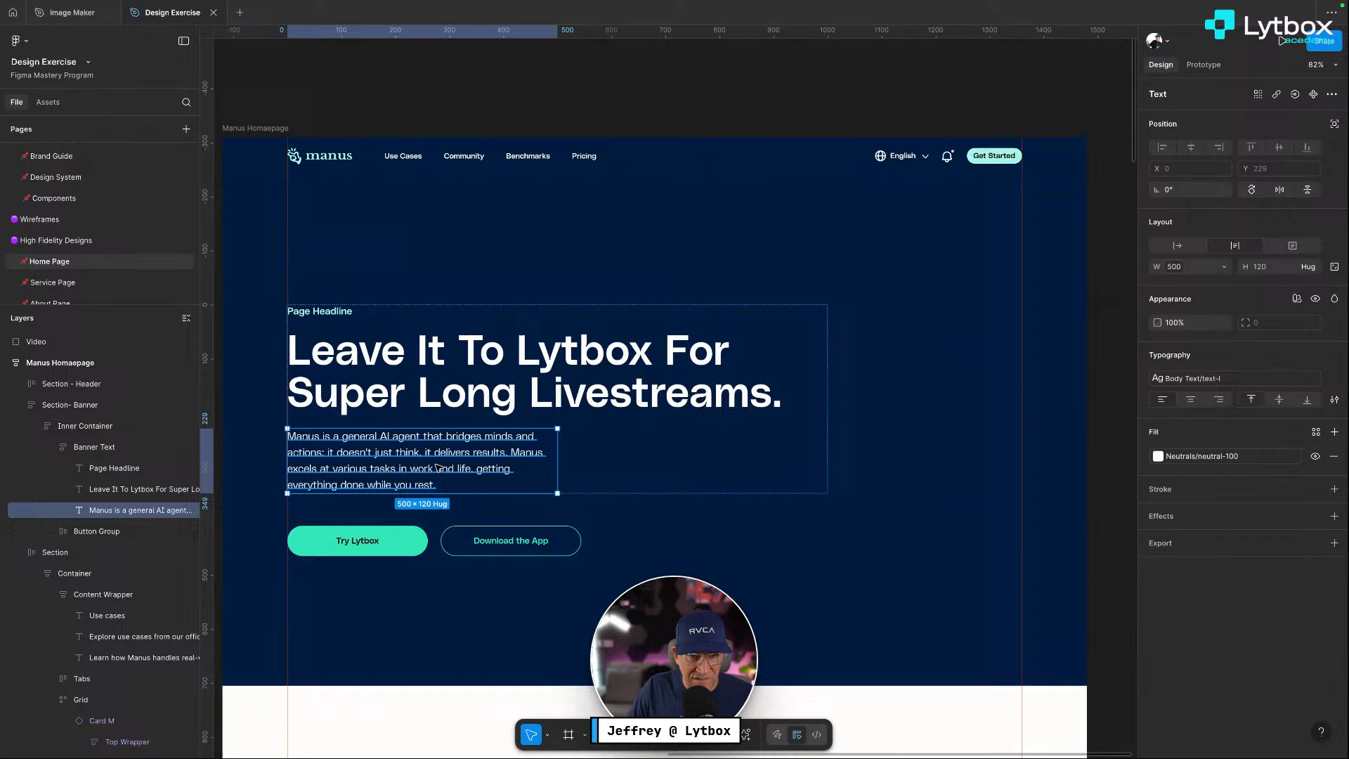
{"action": "left_click", "coordinate": [1173, 267]}
{"action": "left_click", "coordinate": [1145, 465]}
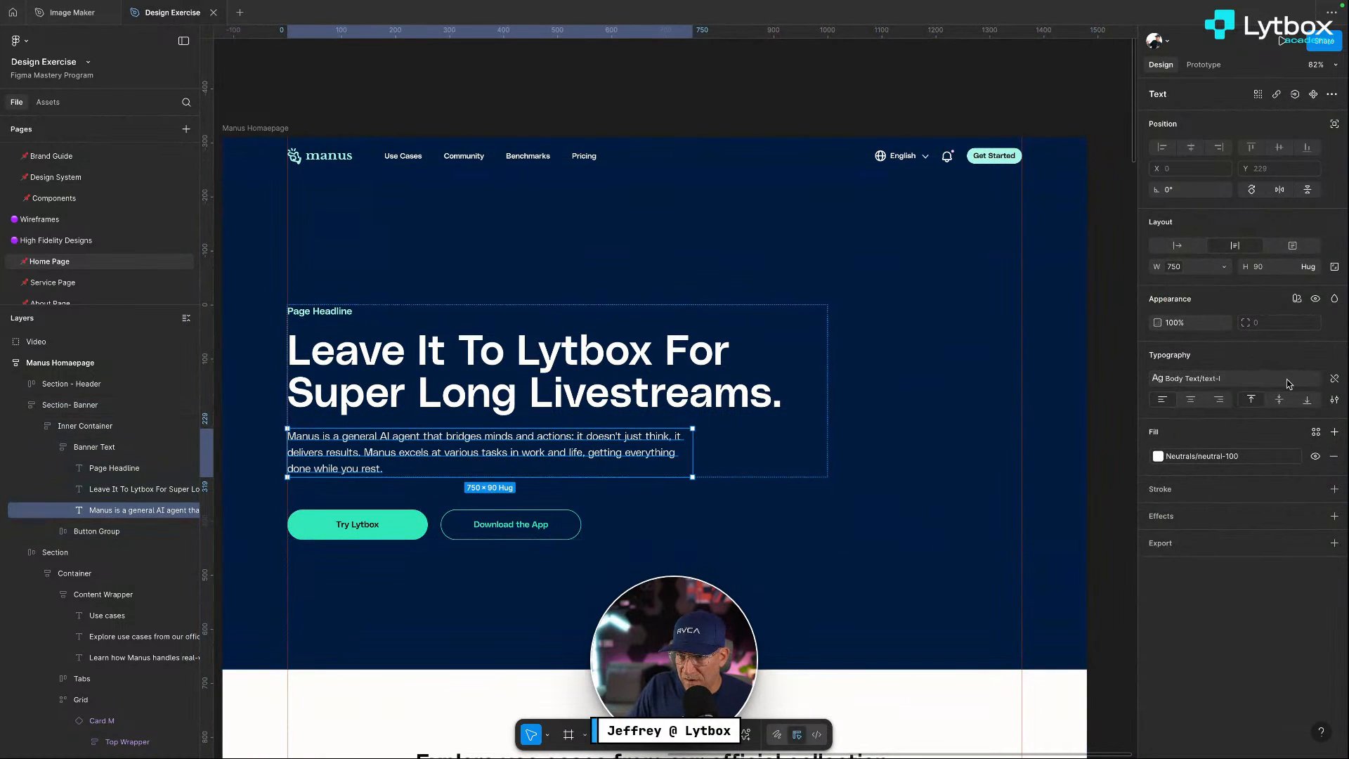
Apply the Body Text text-m style to the banner's description paragraph
{"action": "left_click", "coordinate": [1265, 383]}
{"action": "mouse_move", "coordinate": [1115, 510]}
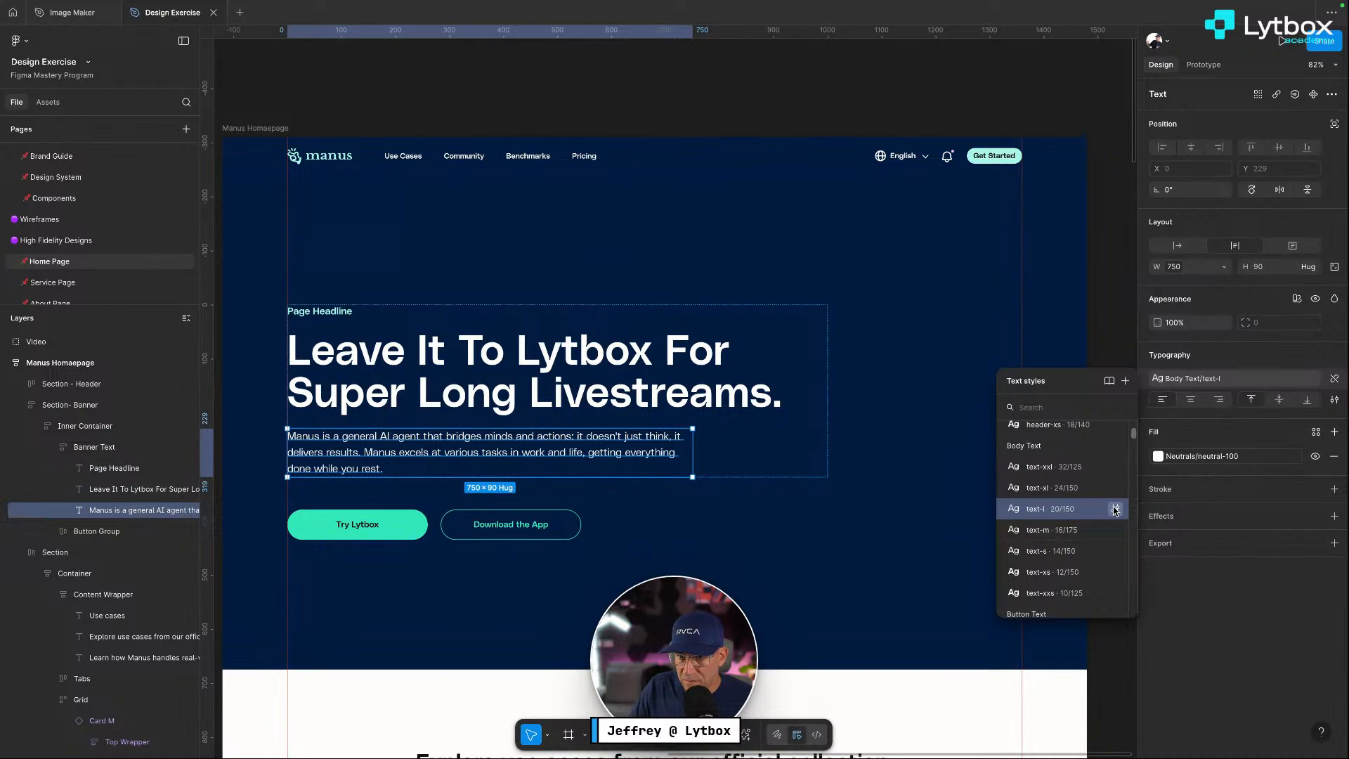
{"action": "left_click", "coordinate": [1130, 309]}
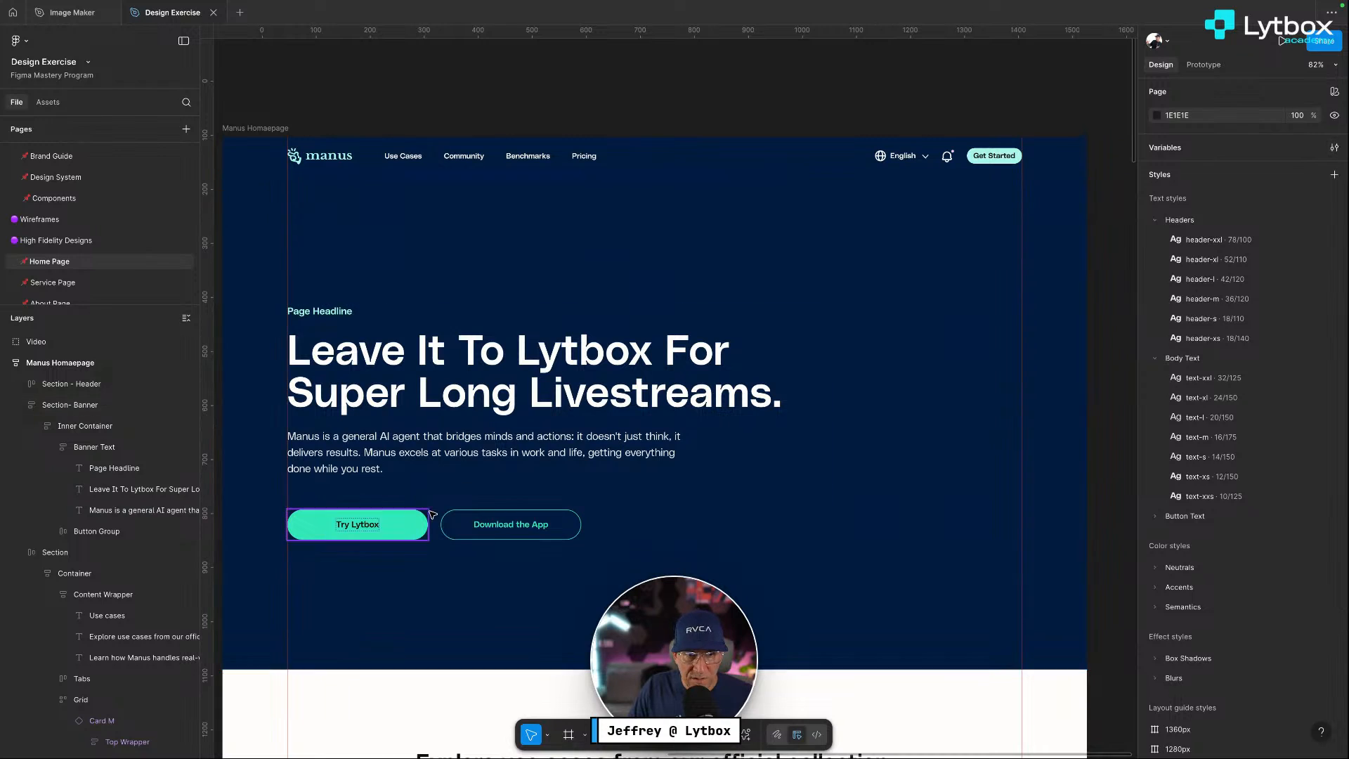
{"action": "left_click", "coordinate": [597, 453]}
{"action": "left_click", "coordinate": [1169, 378]}
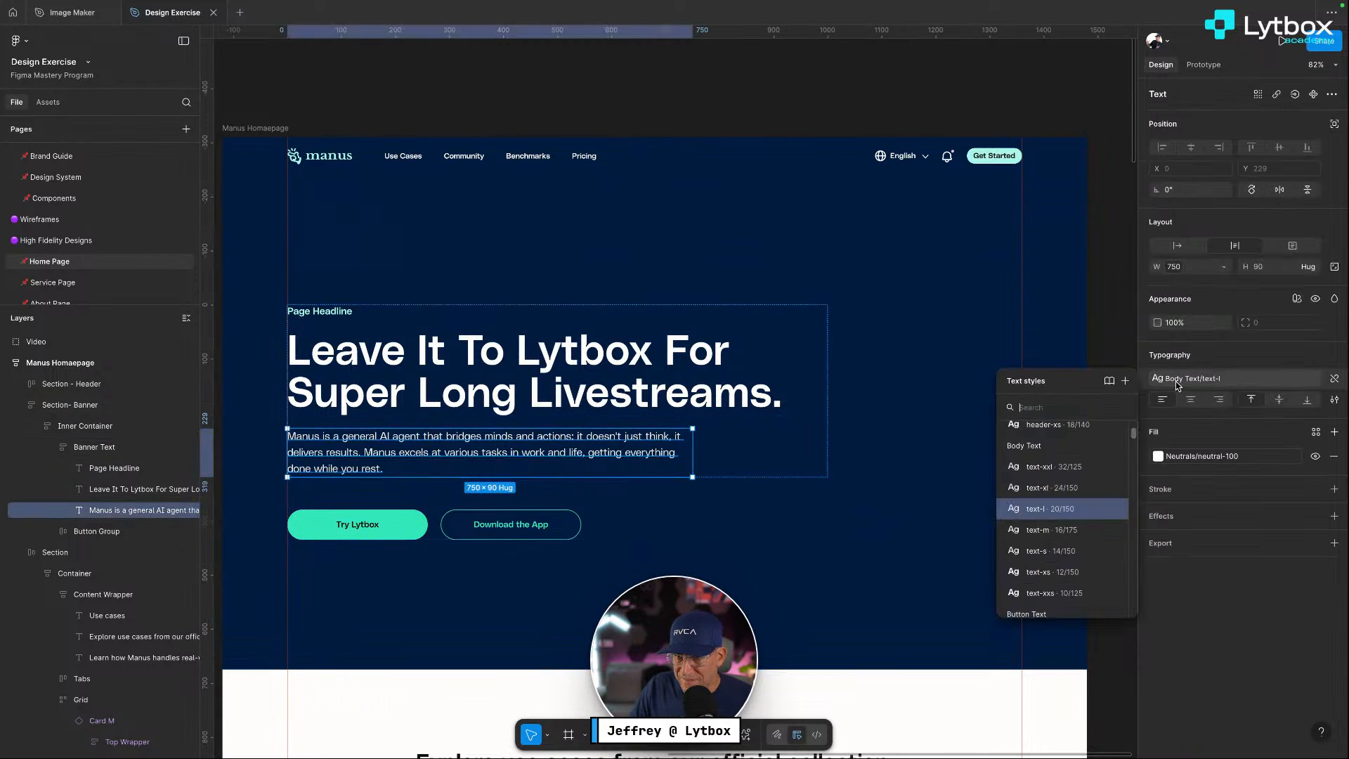
{"action": "left_click", "coordinate": [1064, 529]}
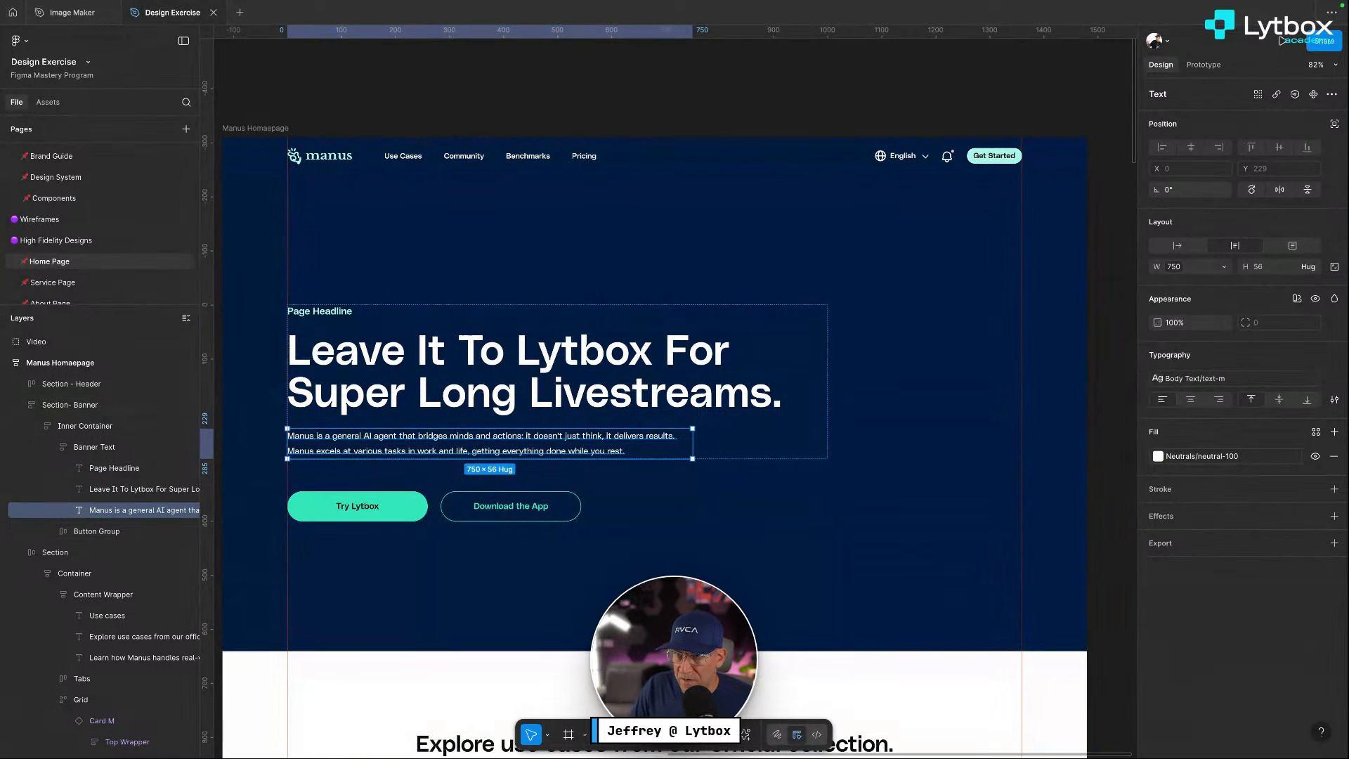
Examine the text-m variables in the Typography collection and the properties of the text-m text style
{"action": "left_click", "coordinate": [1058, 132]}
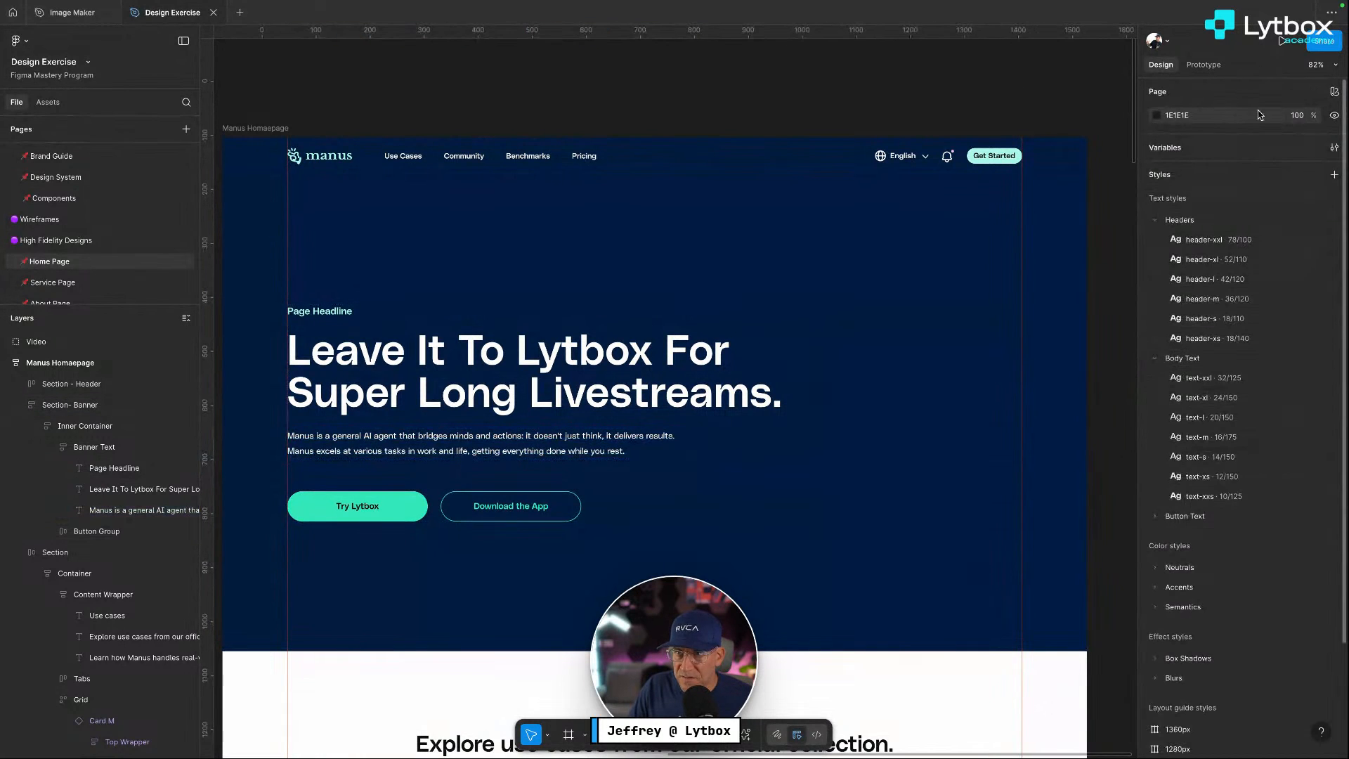
{"action": "left_click", "coordinate": [1334, 148]}
{"action": "left_click_drag", "start_coordinate": [758, 230], "coordinate": [802, 192]}
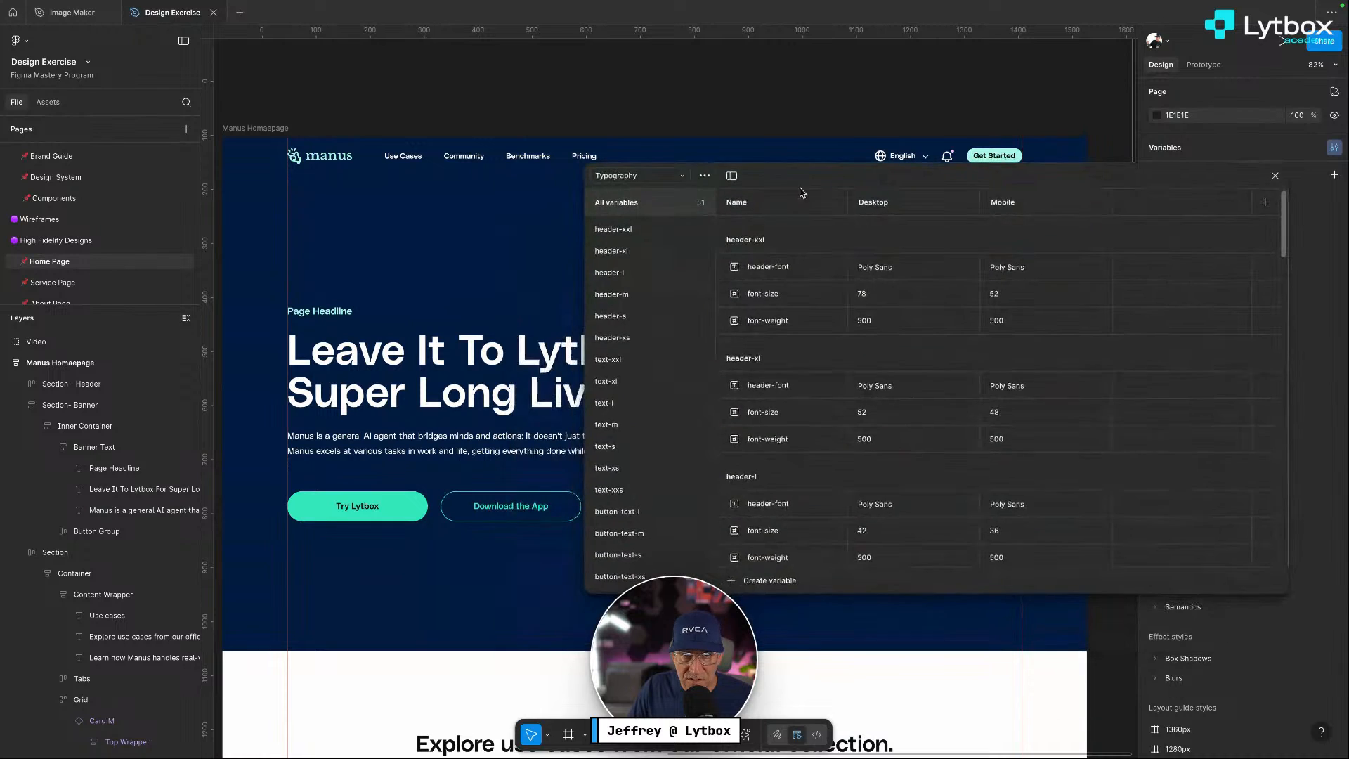
{"action": "left_click", "coordinate": [630, 423]}
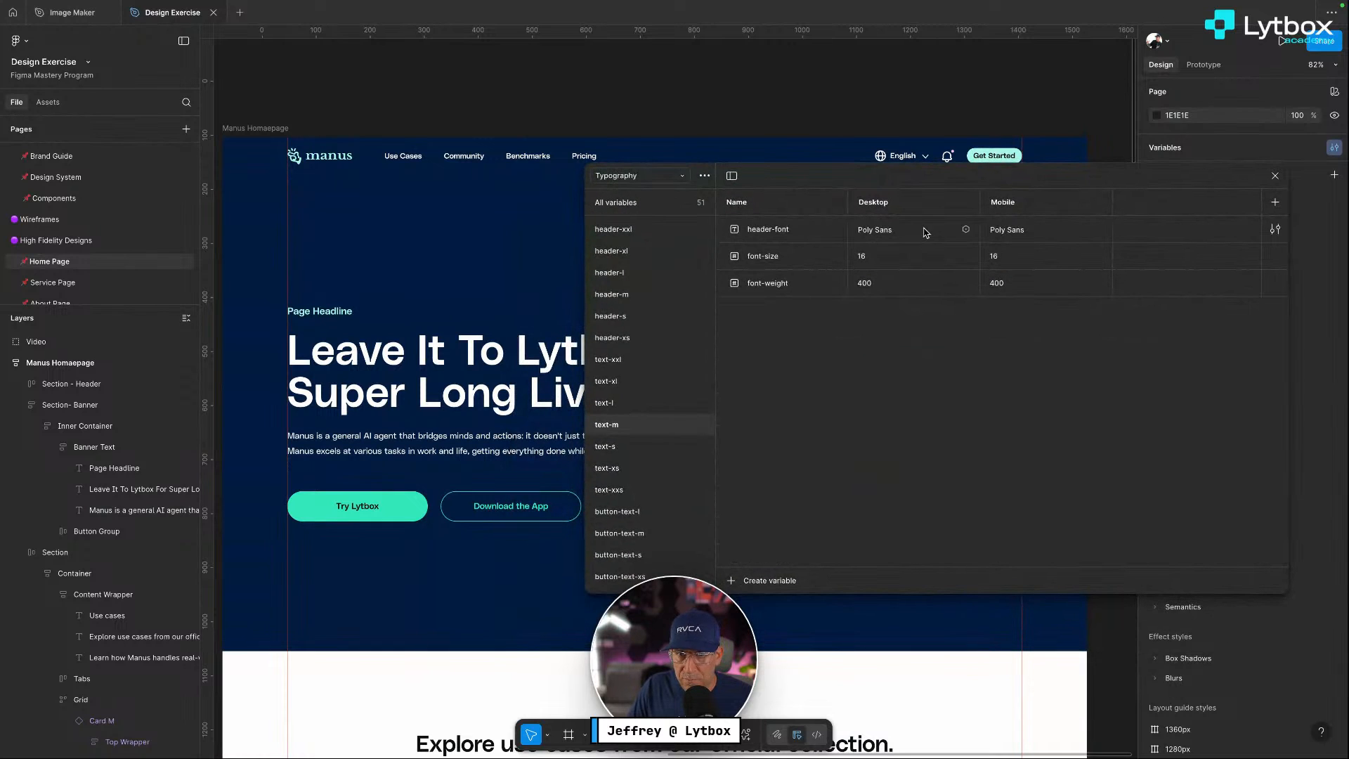
{"action": "left_click_drag", "start_coordinate": [1051, 178], "coordinate": [1182, 146]}
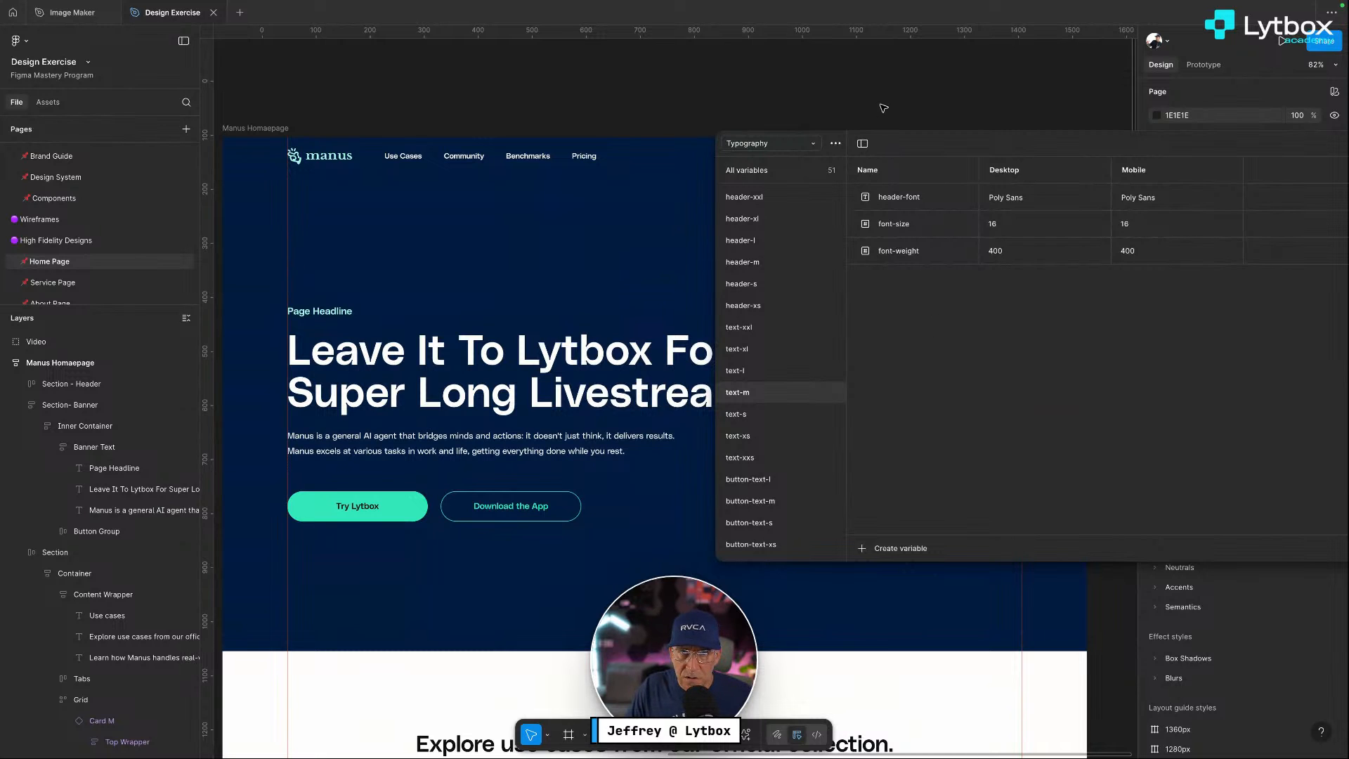
{"action": "left_click_drag", "start_coordinate": [1025, 133], "coordinate": [795, 142]}
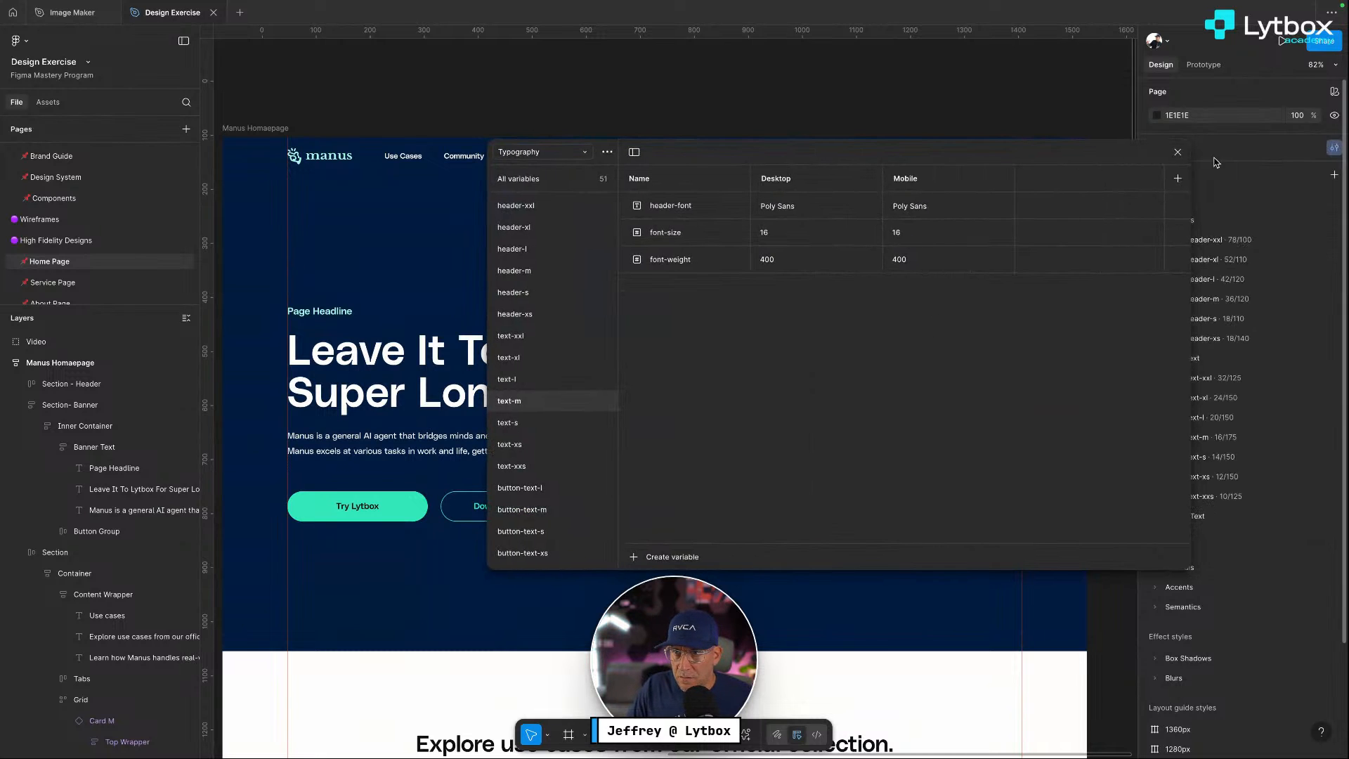
{"action": "left_click", "coordinate": [1177, 152]}
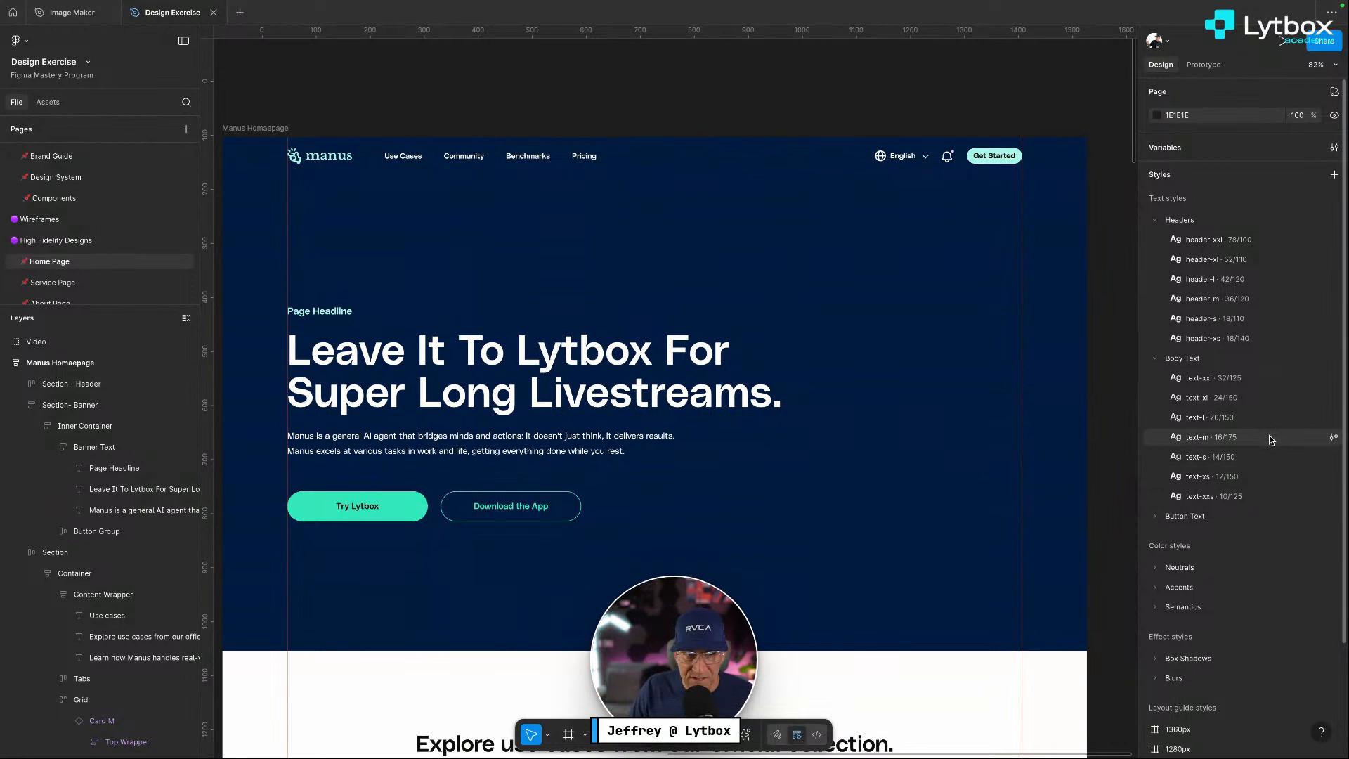
{"action": "left_click", "coordinate": [1333, 437]}
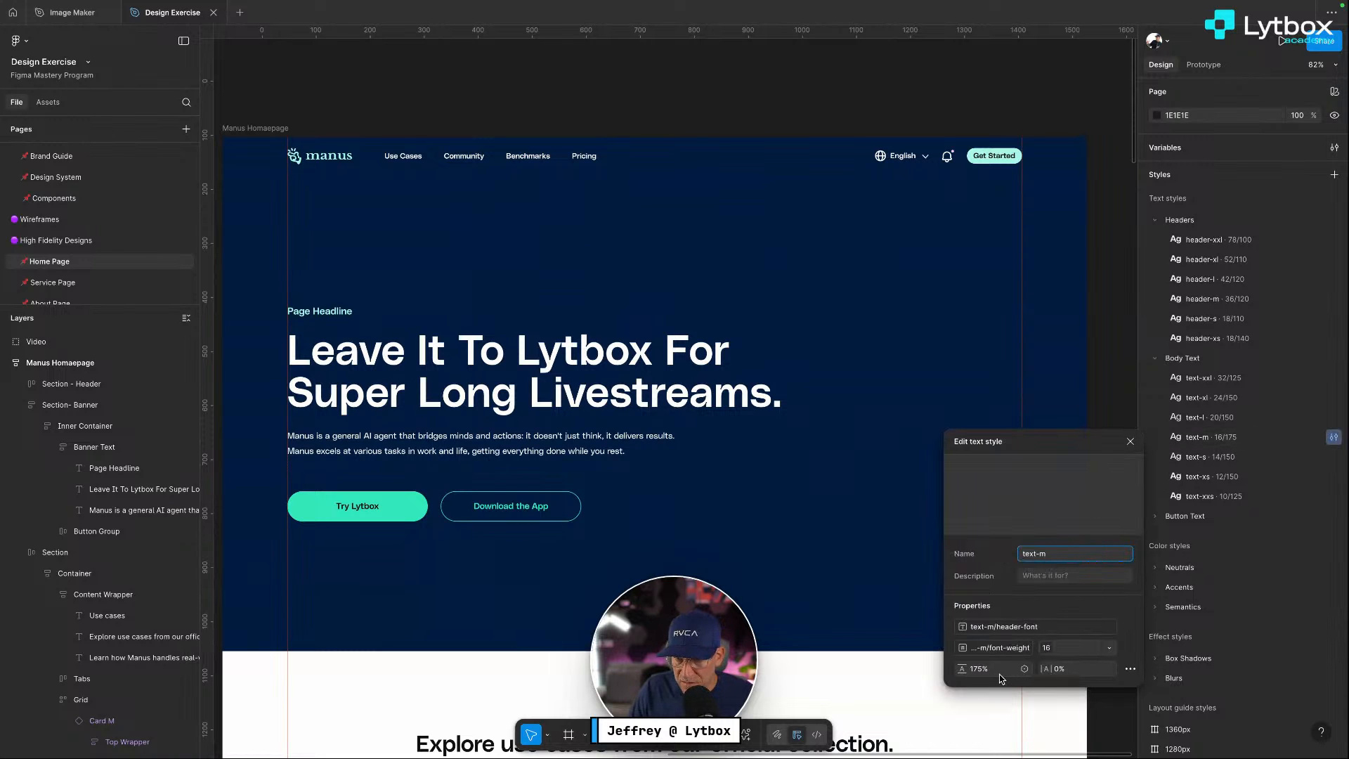
{"action": "left_click", "coordinate": [1130, 444]}
Review the homepage layout from the banner down through the use-case cards to the purple section
{"action": "scroll", "coordinate": [920, 519], "scroll_direction": "down", "scroll_amount": 1}
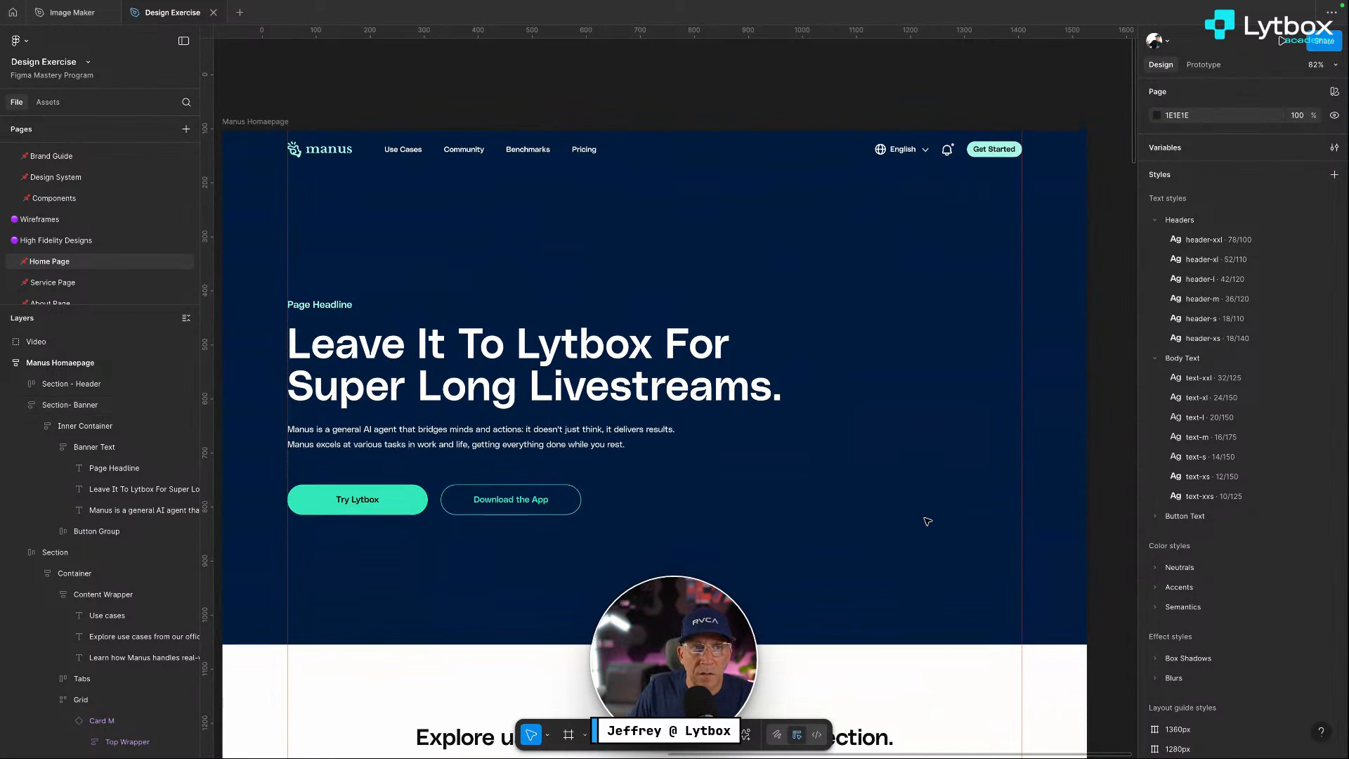
{"action": "scroll", "coordinate": [766, 429], "scroll_direction": "down", "scroll_amount": 1}
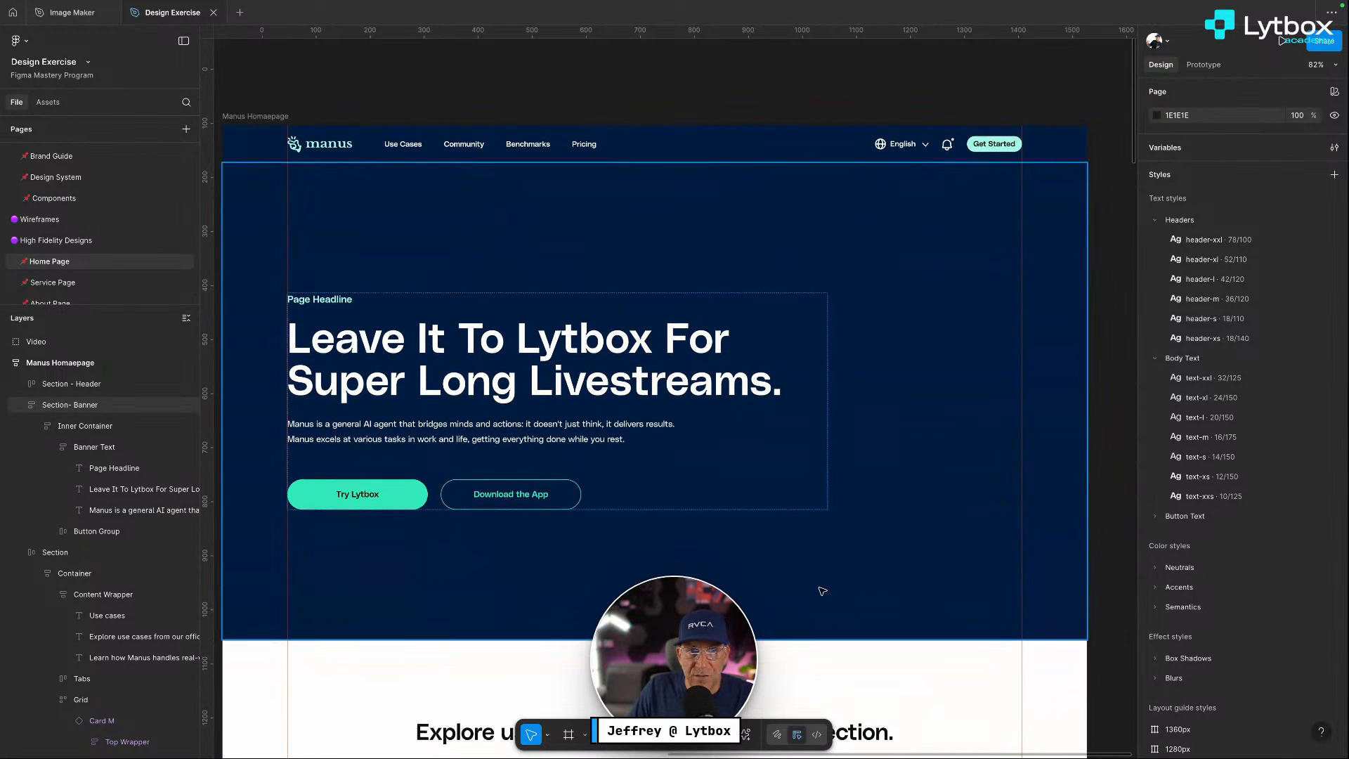
{"action": "scroll", "coordinate": [884, 585], "scroll_direction": "down", "scroll_amount": 2}
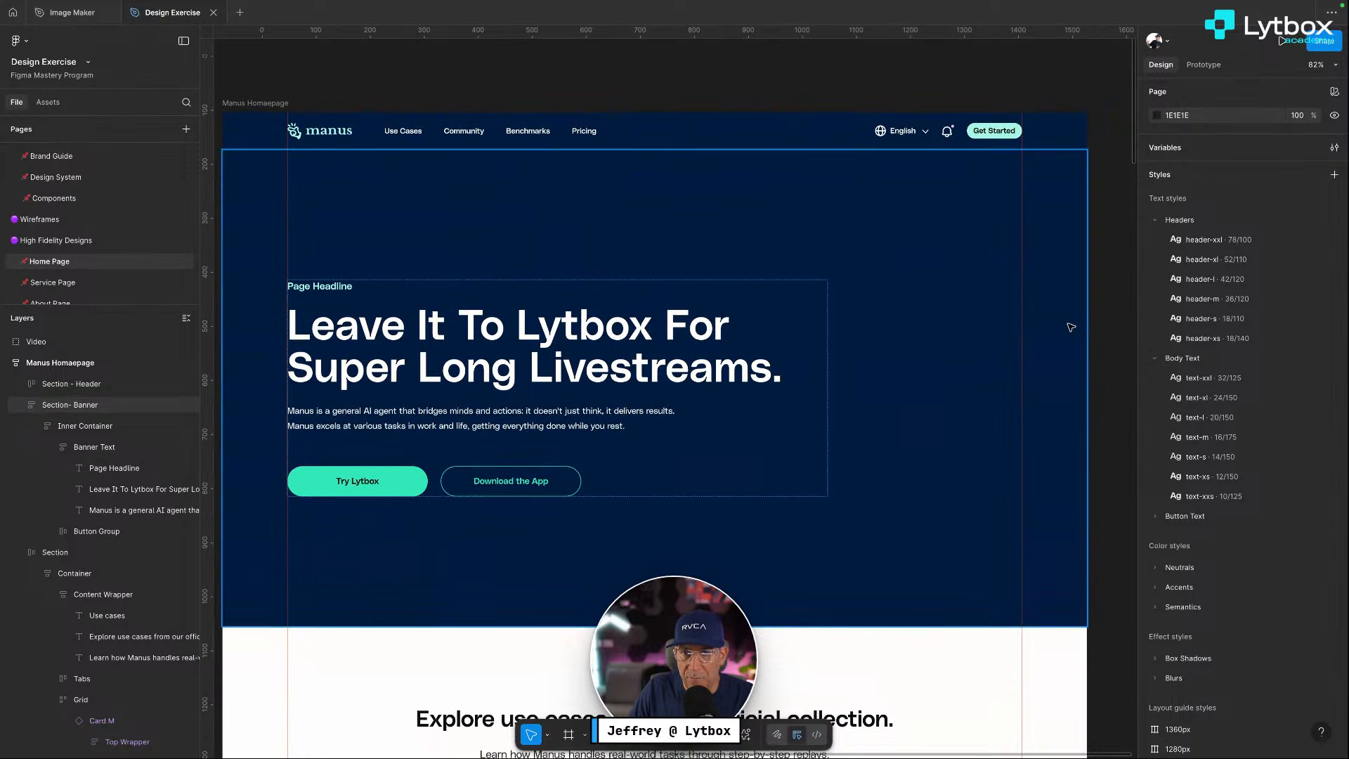
{"action": "scroll", "coordinate": [690, 527], "scroll_direction": "down", "scroll_amount": 15}
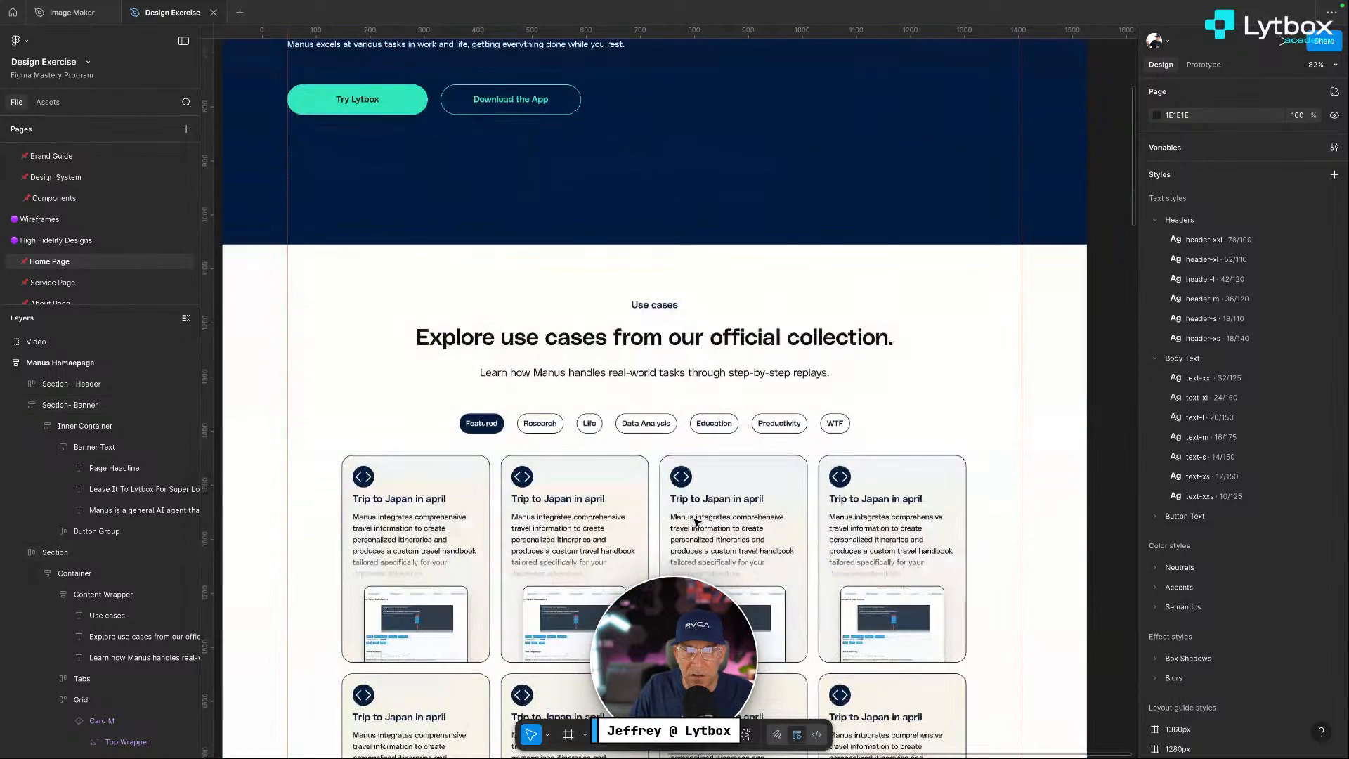
{"action": "scroll", "coordinate": [705, 510], "scroll_direction": "down", "scroll_amount": 8}
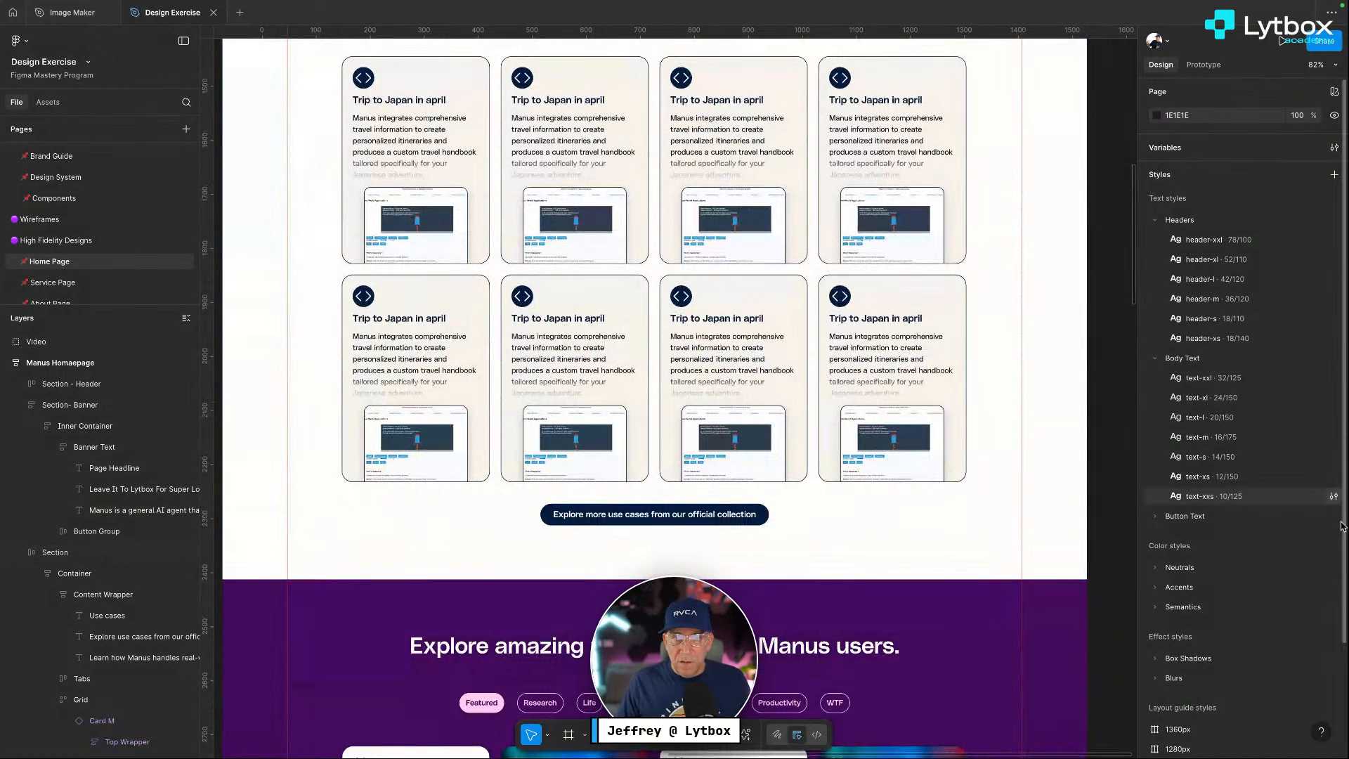
{"action": "scroll", "coordinate": [940, 485], "scroll_direction": "up", "scroll_amount": 5}
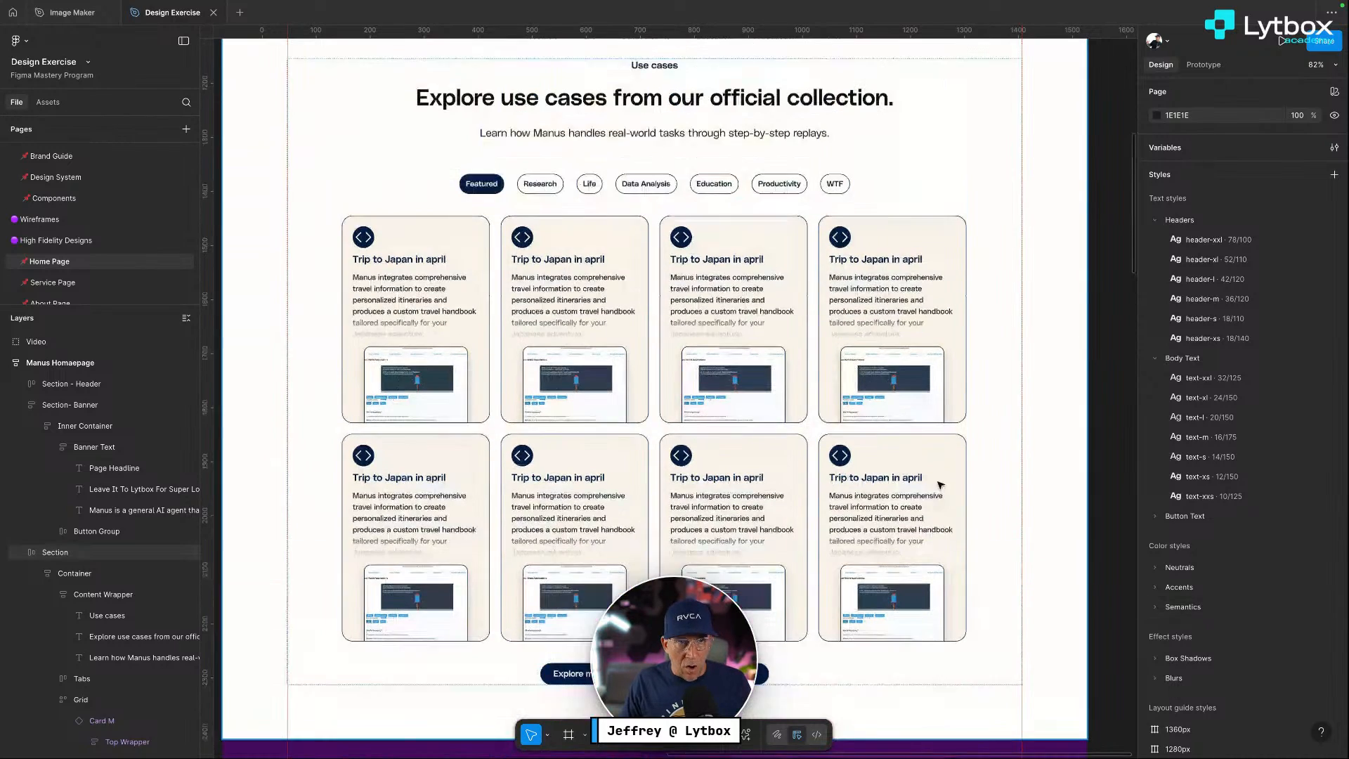
{"action": "scroll", "coordinate": [669, 309], "scroll_direction": "up", "scroll_amount": 20}
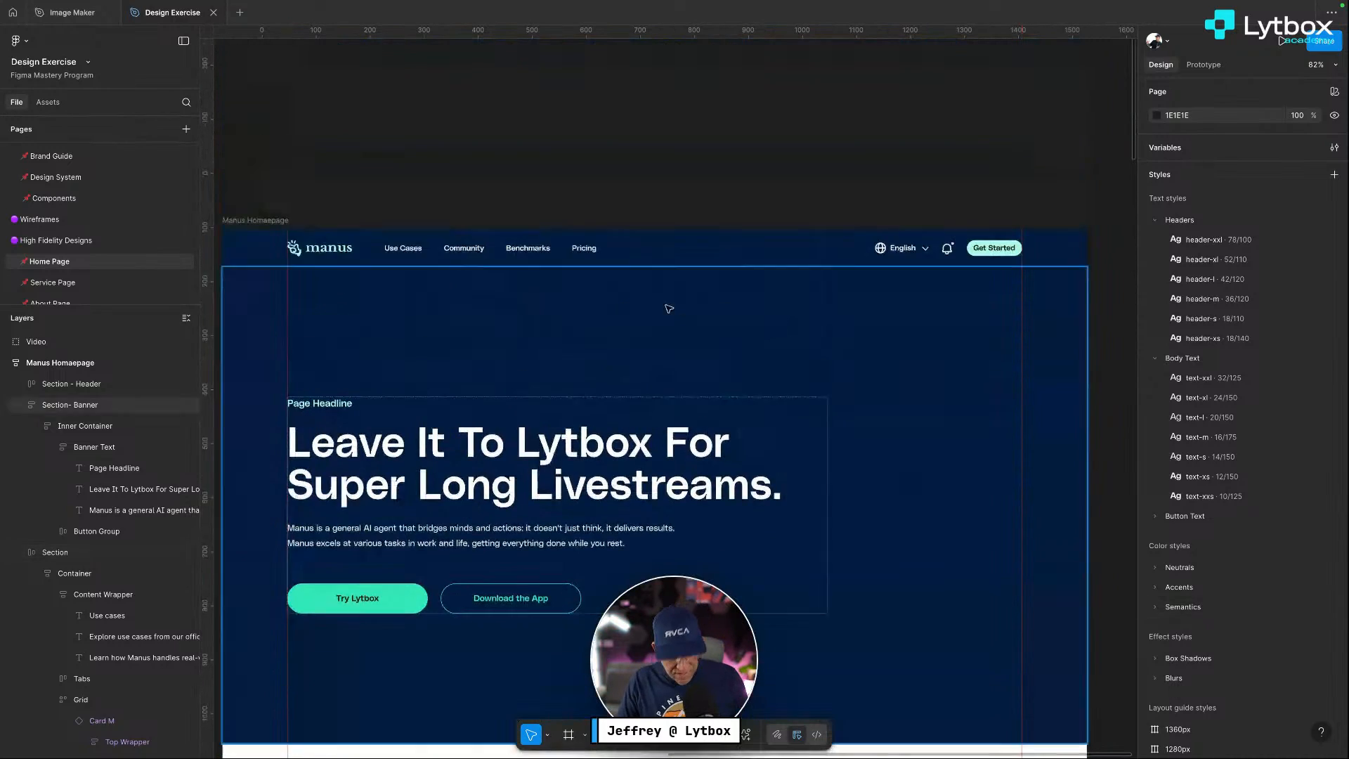
Duplicate the header section and delete the Left Container with the logo and navigation links from the upper copy
{"action": "left_click", "coordinate": [703, 252]}
{"action": "key", "text": "ctrl+d"}
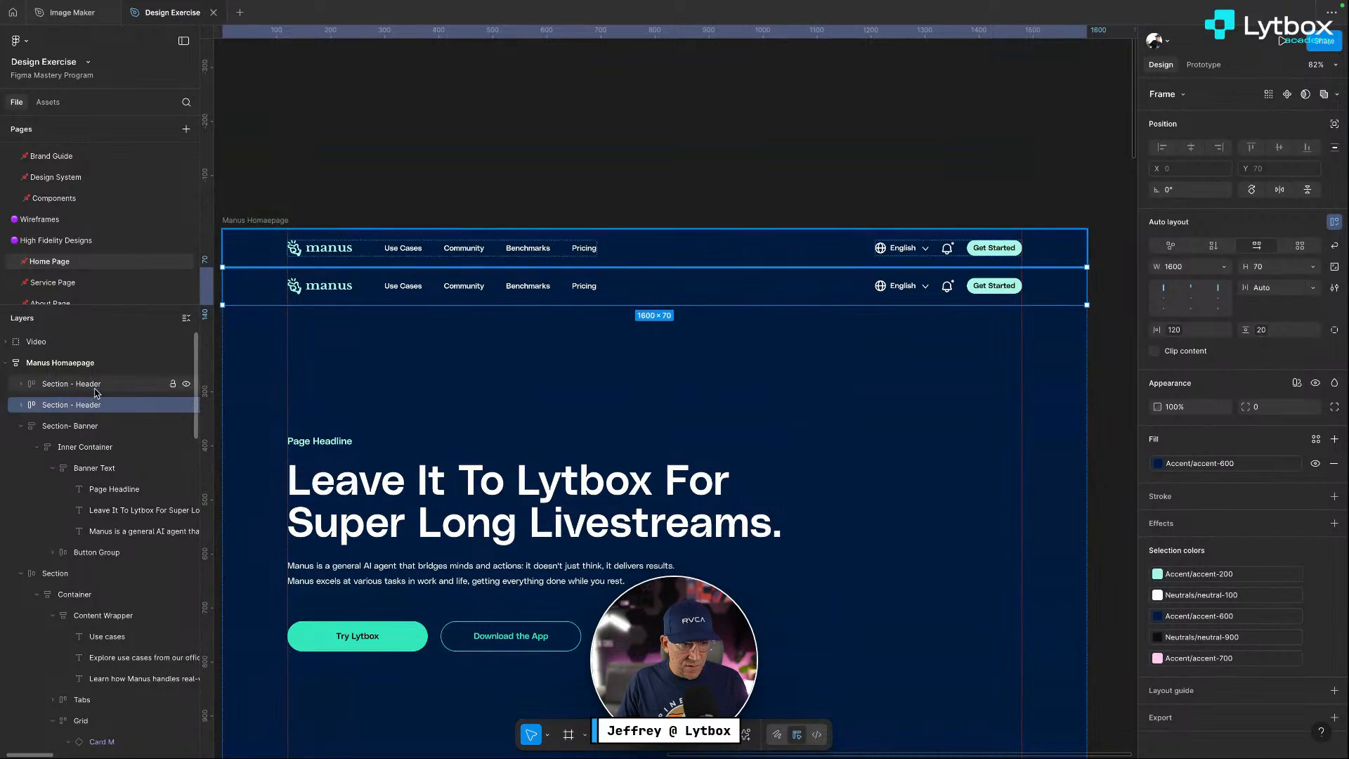
{"action": "double_click", "coordinate": [328, 253]}
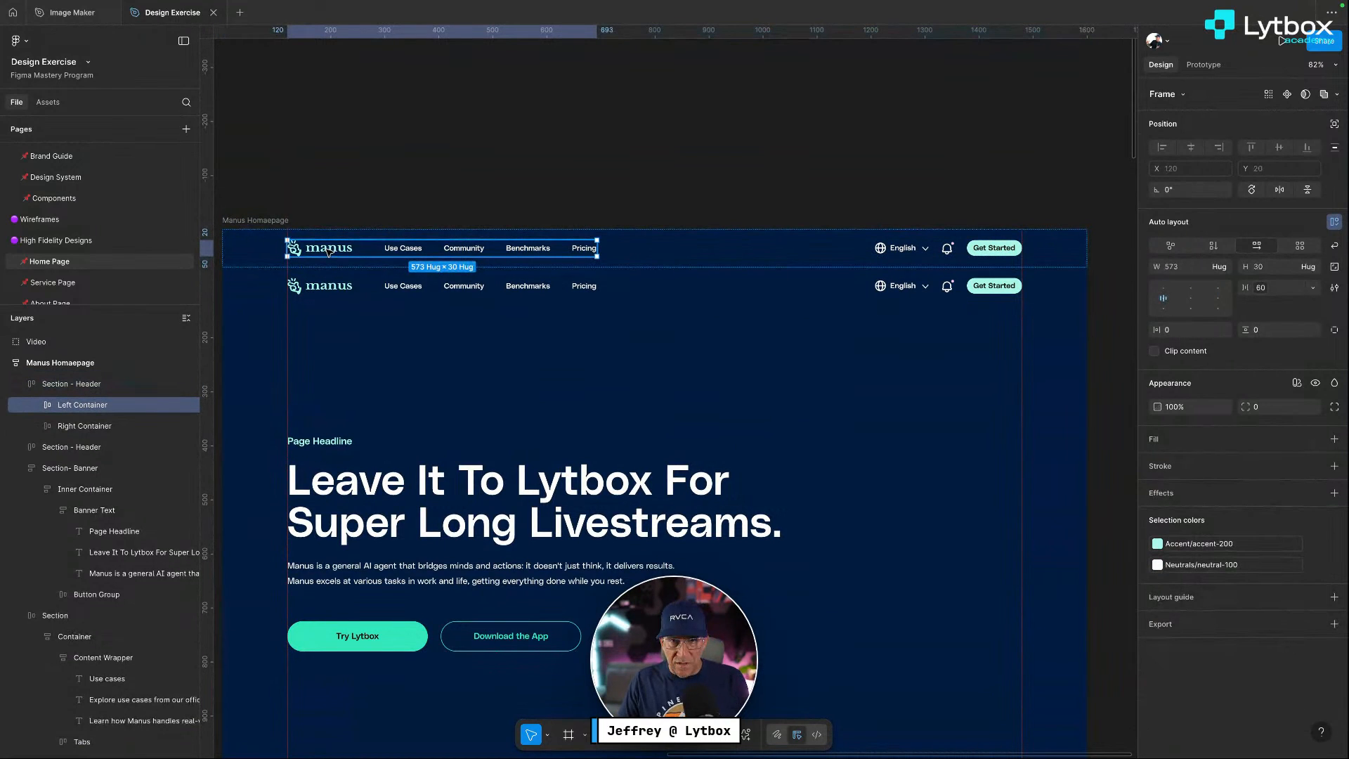
{"action": "key", "text": "Delete"}
{"action": "left_click", "coordinate": [653, 252]}
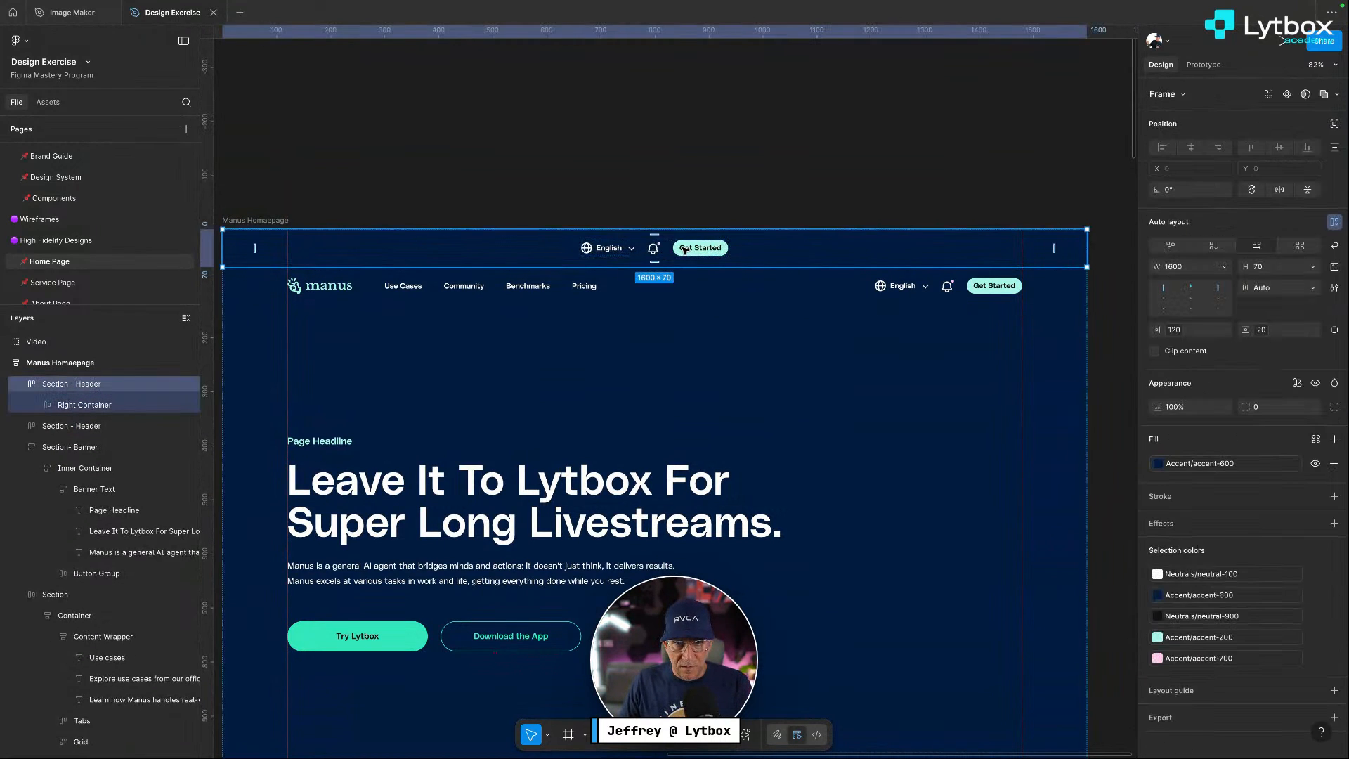
Delete the Right Container from the upper header copy and open the library colors for that header's fill
{"action": "left_click", "coordinate": [685, 250]}
{"action": "key", "text": "Delete"}
{"action": "left_click", "coordinate": [1054, 252]}
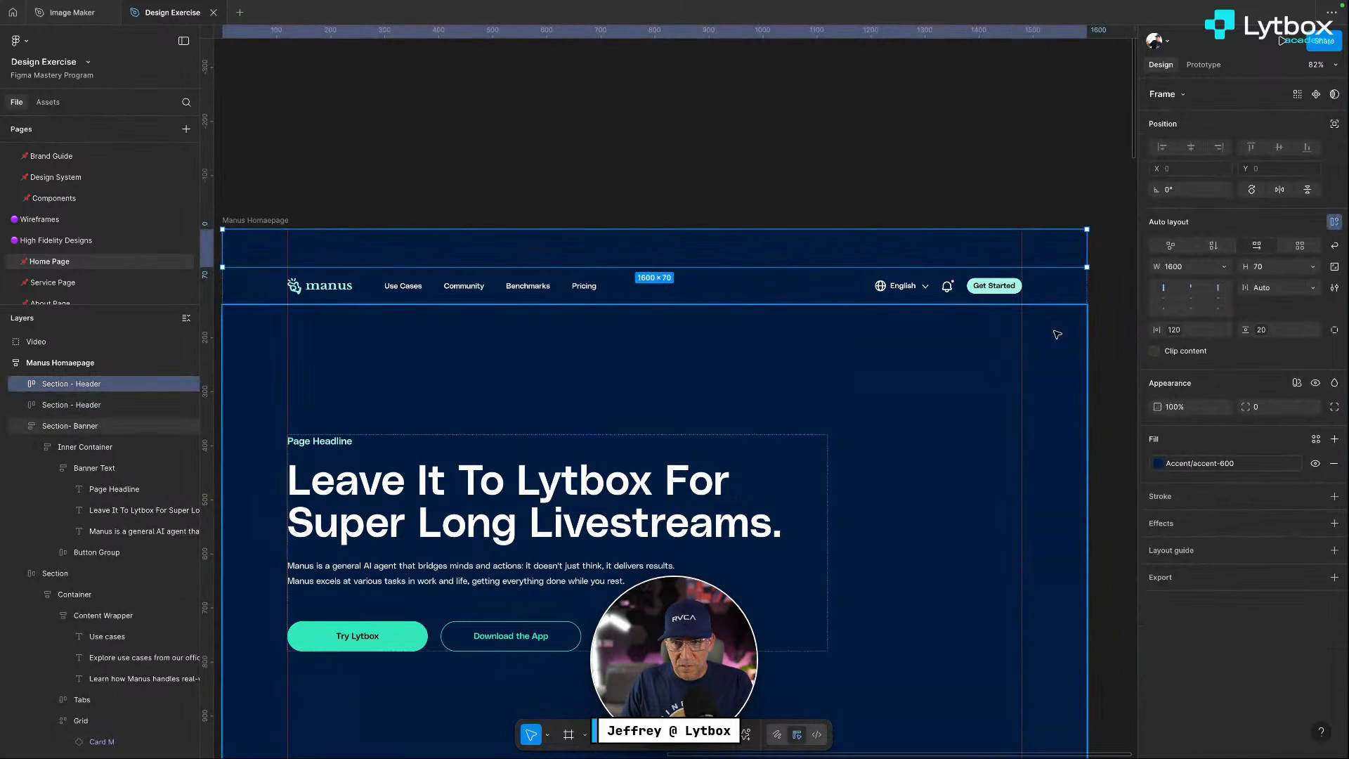
{"action": "left_click", "coordinate": [1157, 463]}
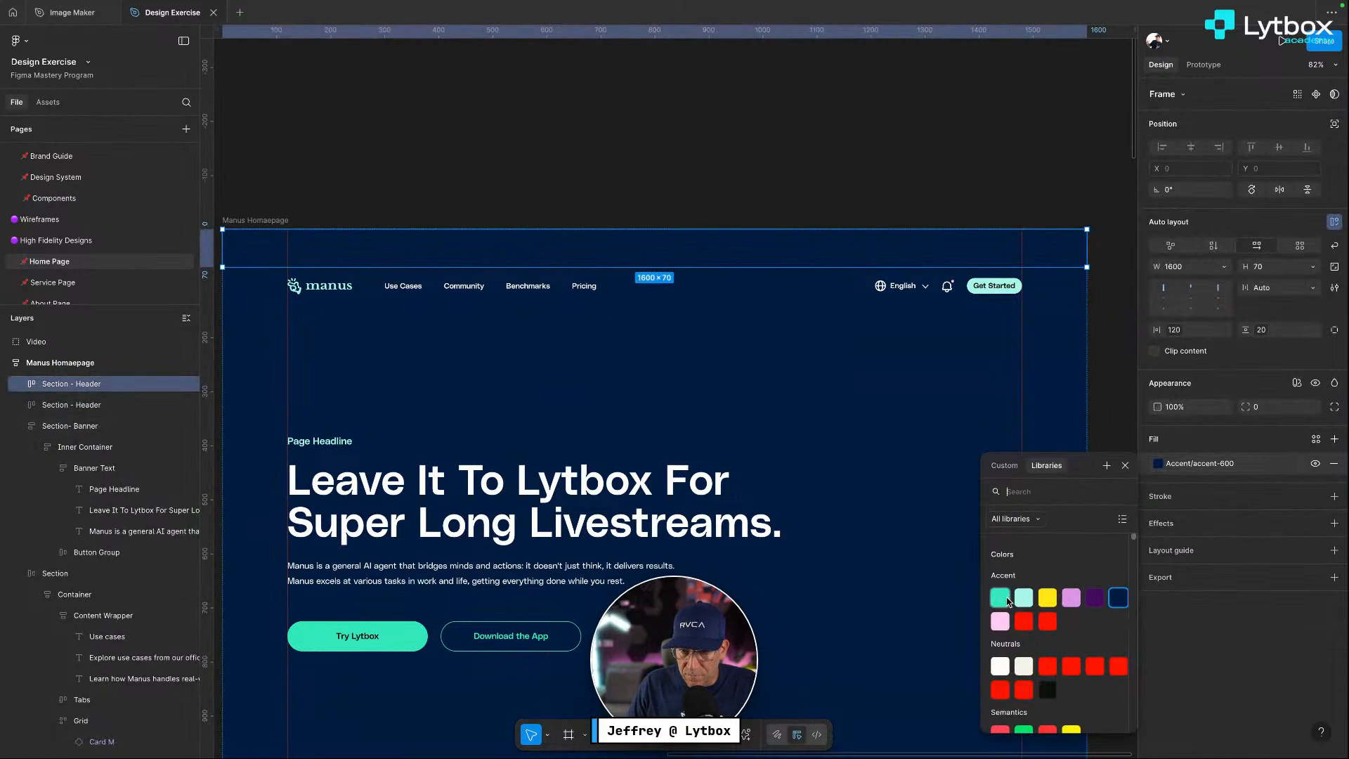
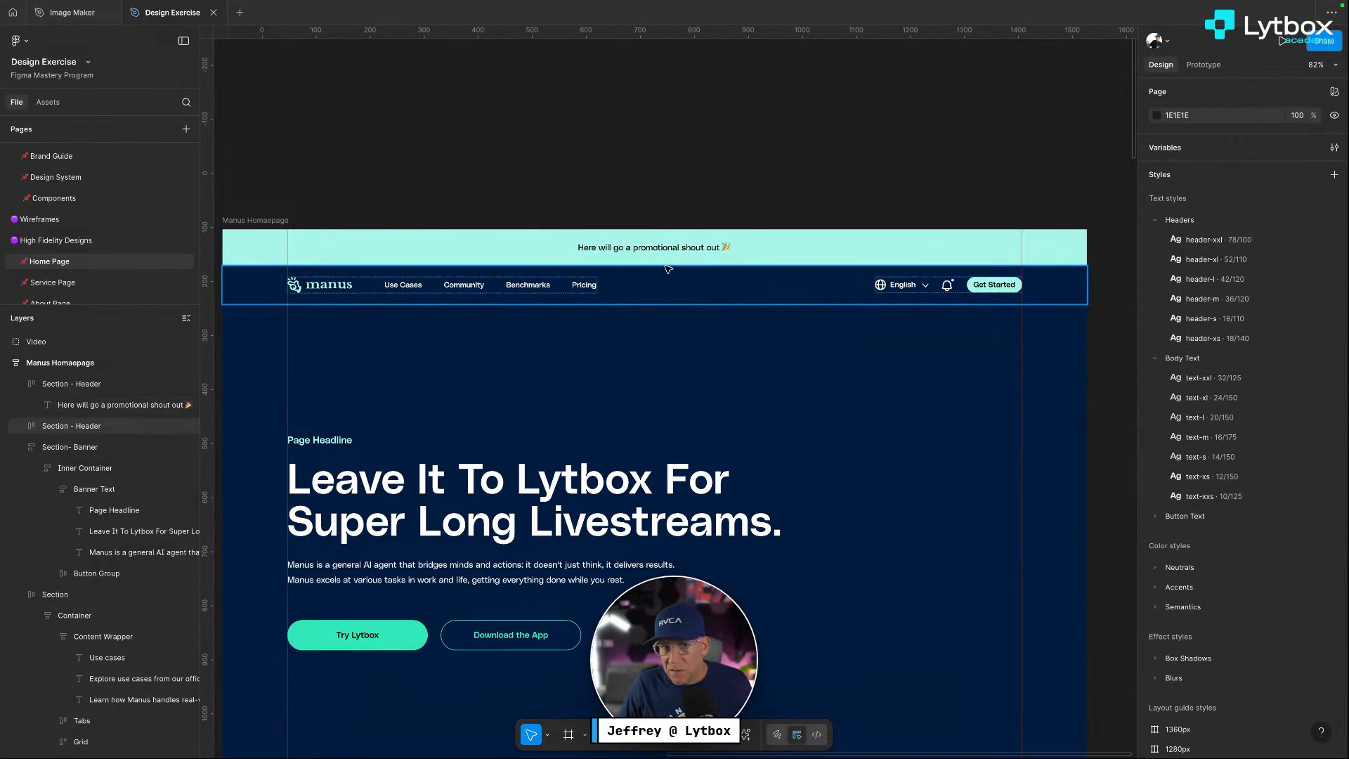
Apply the Body Text text-s style to the promotional shout-out text in the bar above the header
{"action": "double_click", "coordinate": [693, 251]}
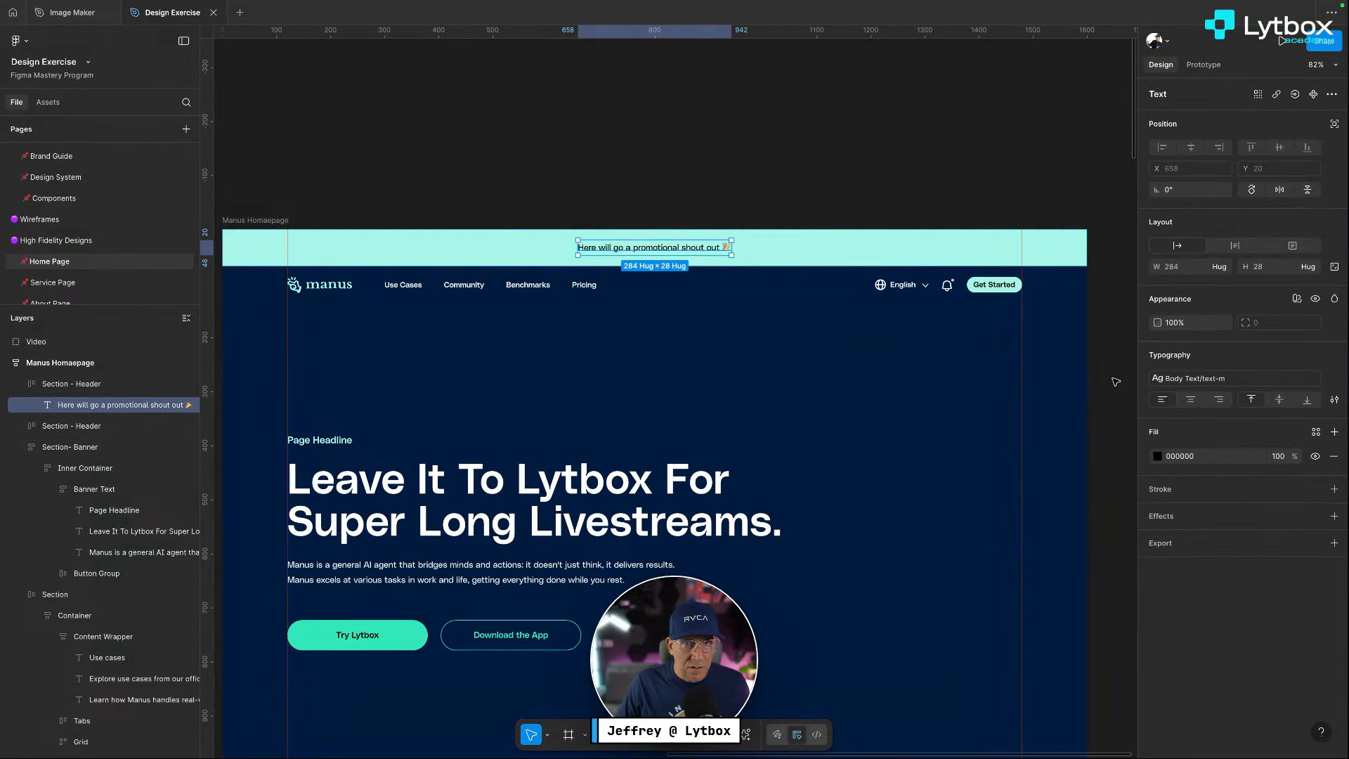
{"action": "left_click", "coordinate": [1194, 379]}
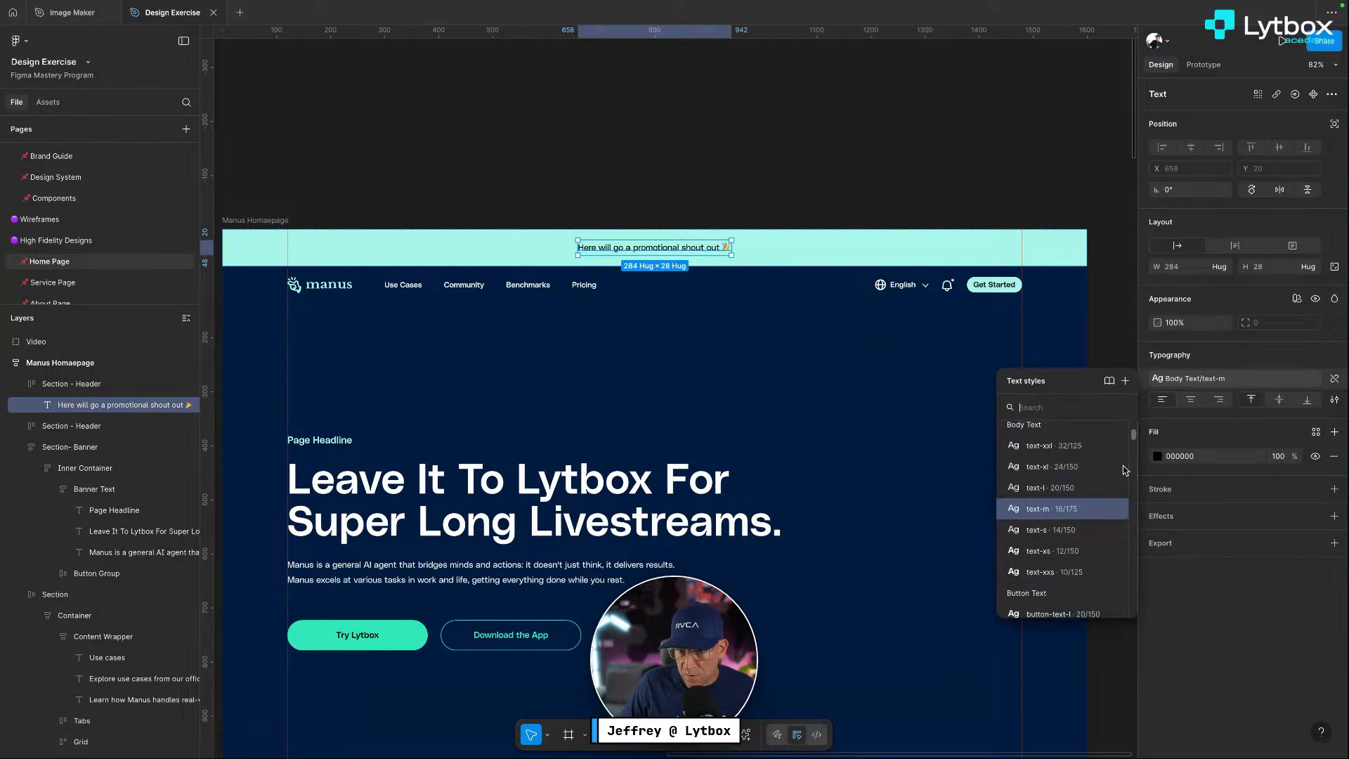
{"action": "left_click", "coordinate": [1062, 540]}
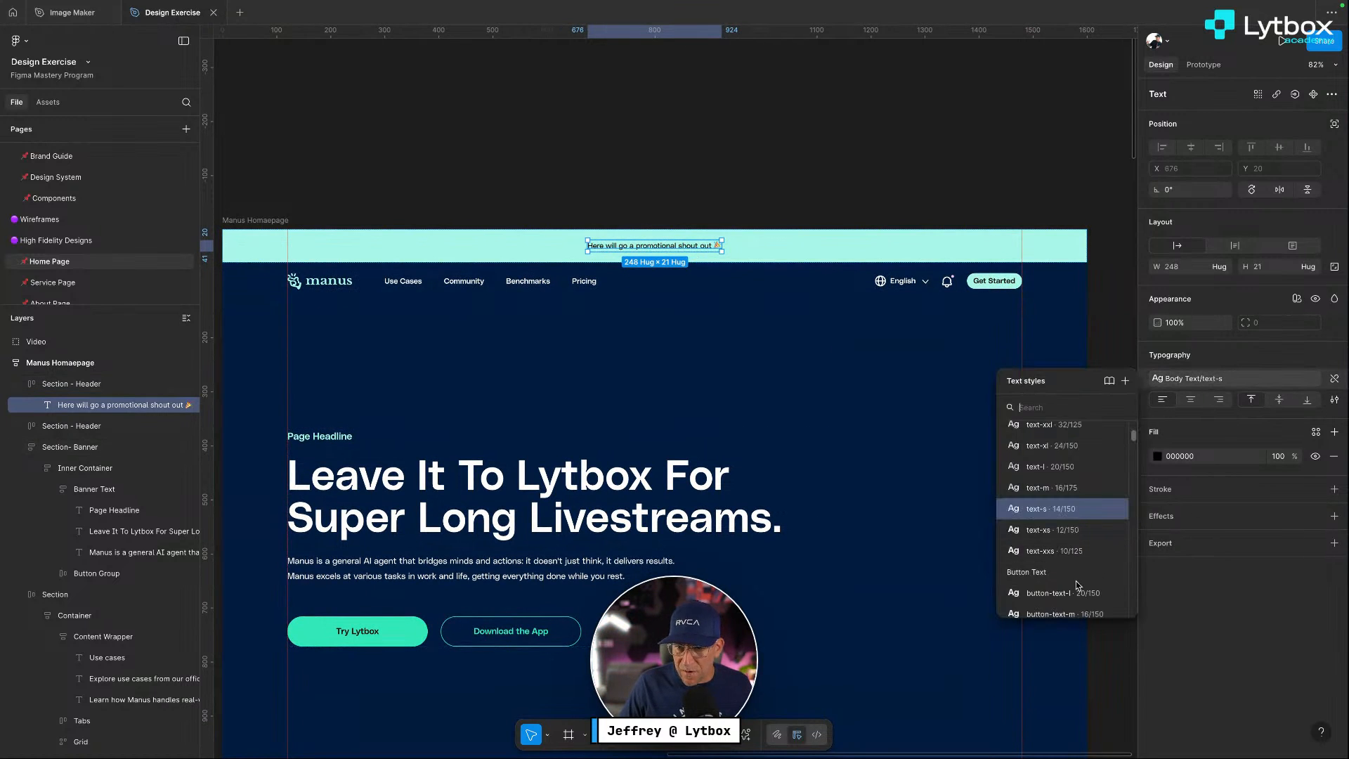
{"action": "scroll", "coordinate": [1075, 583], "scroll_direction": "down", "scroll_amount": 2}
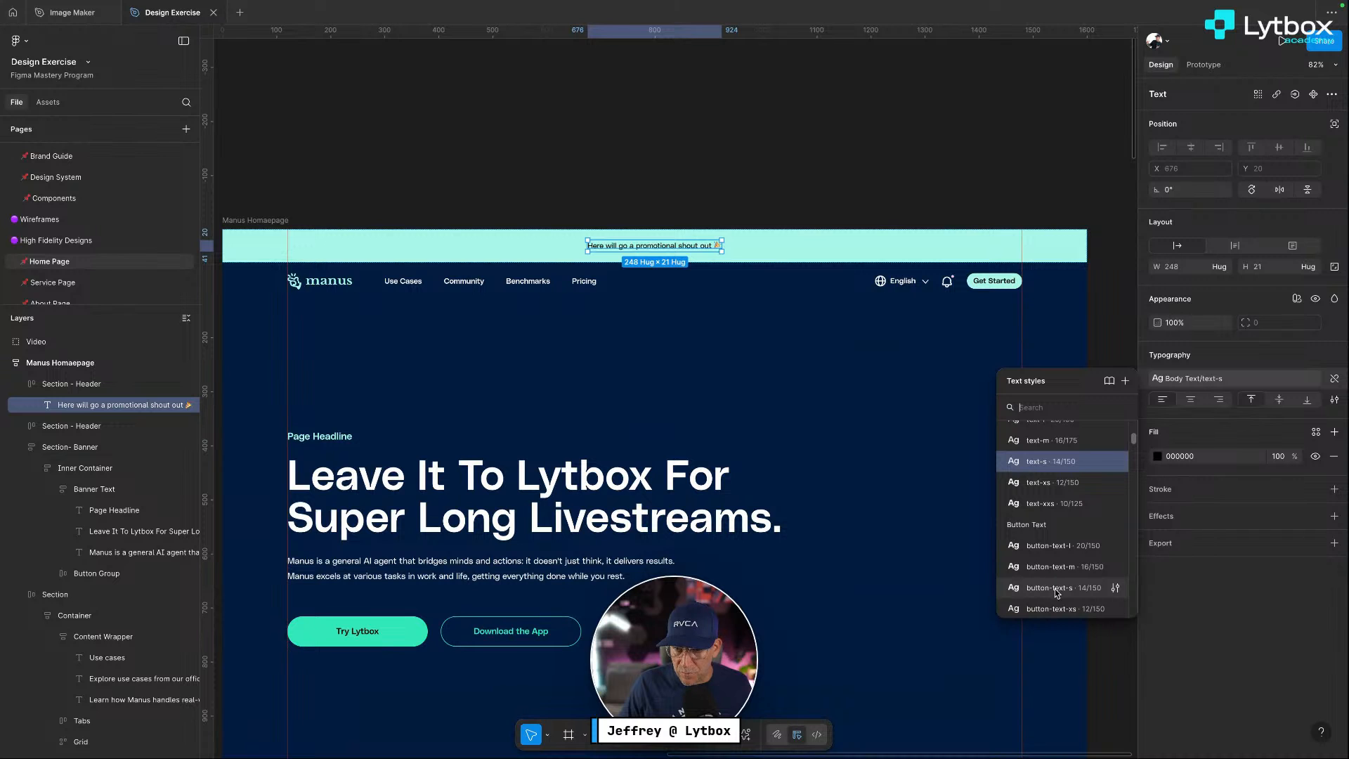
{"action": "key", "text": "Escape"}
{"action": "key", "text": "Escape"}
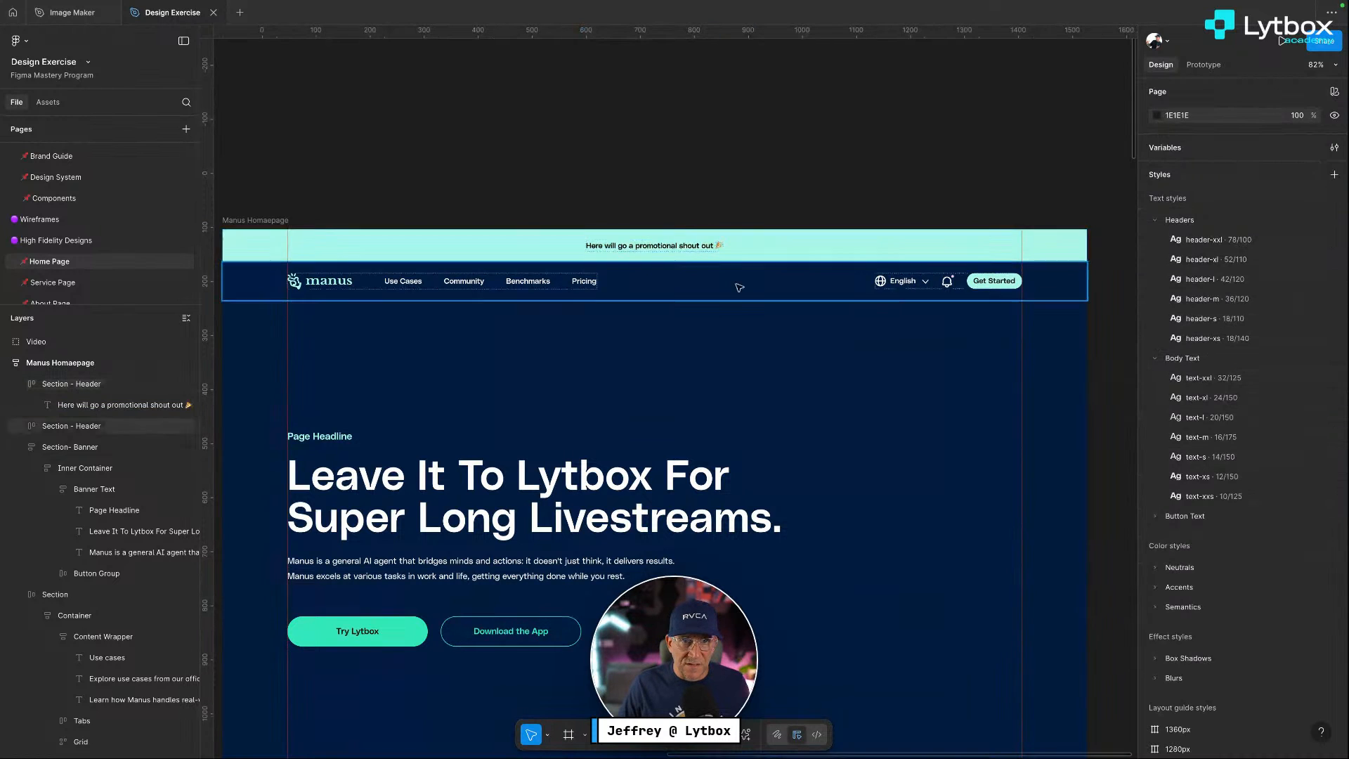
{"action": "scroll", "coordinate": [555, 355], "scroll_direction": "down", "scroll_amount": 3}
{"action": "scroll", "coordinate": [560, 361], "scroll_direction": "down", "scroll_amount": 3}
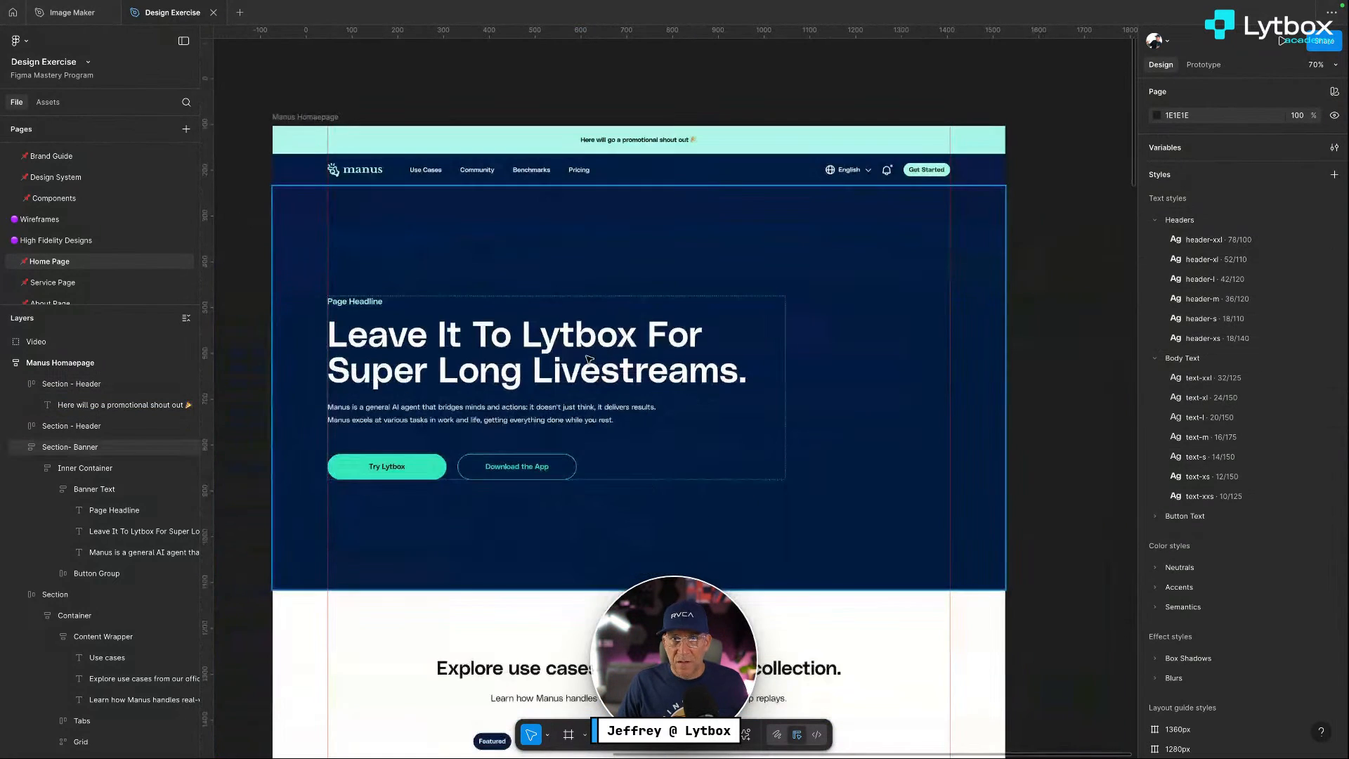
Review the Manus homepage design from the promotional bar and banner through the use cases, Voices across industries and Events sections
{"action": "left_click", "coordinate": [648, 142]}
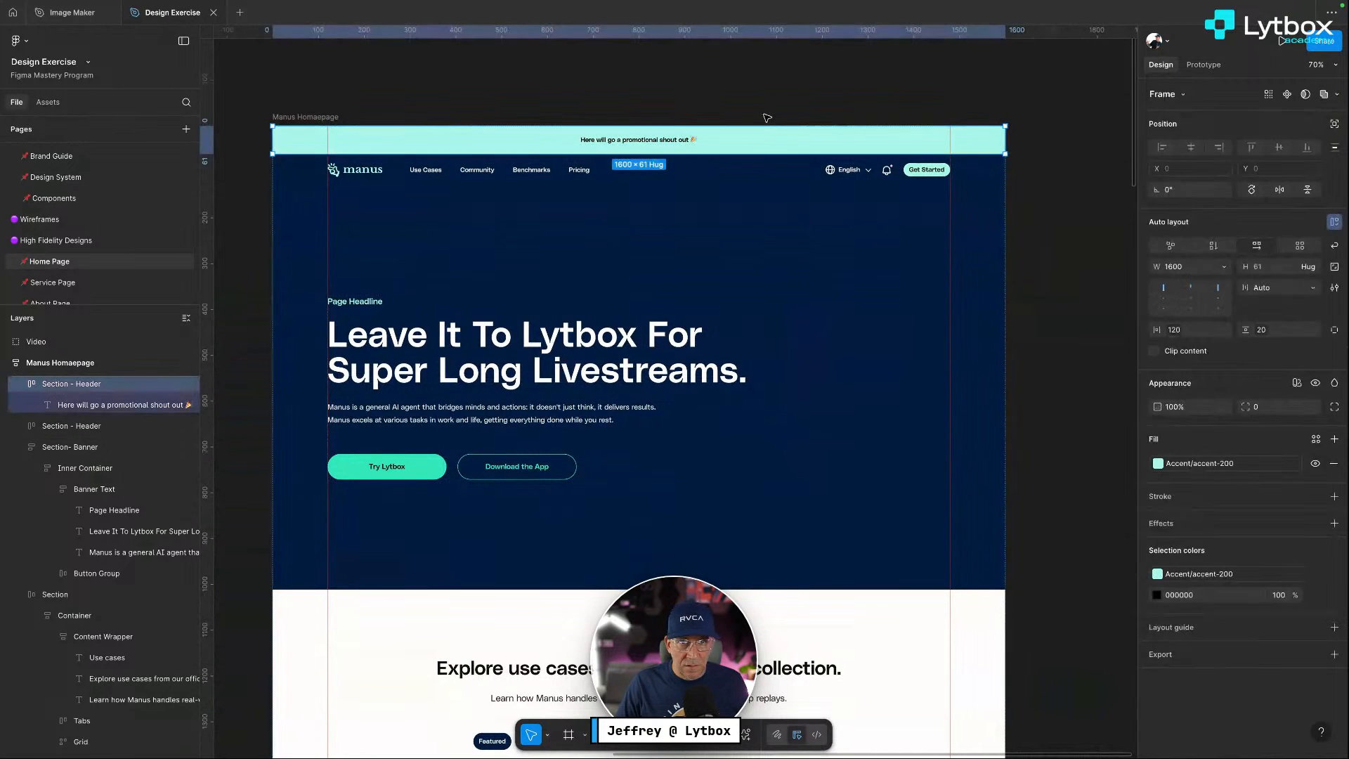
{"action": "key", "text": "Escape"}
{"action": "scroll", "coordinate": [738, 320], "scroll_direction": "down", "scroll_amount": 6}
{"action": "scroll", "coordinate": [737, 320], "scroll_direction": "up", "scroll_amount": 5}
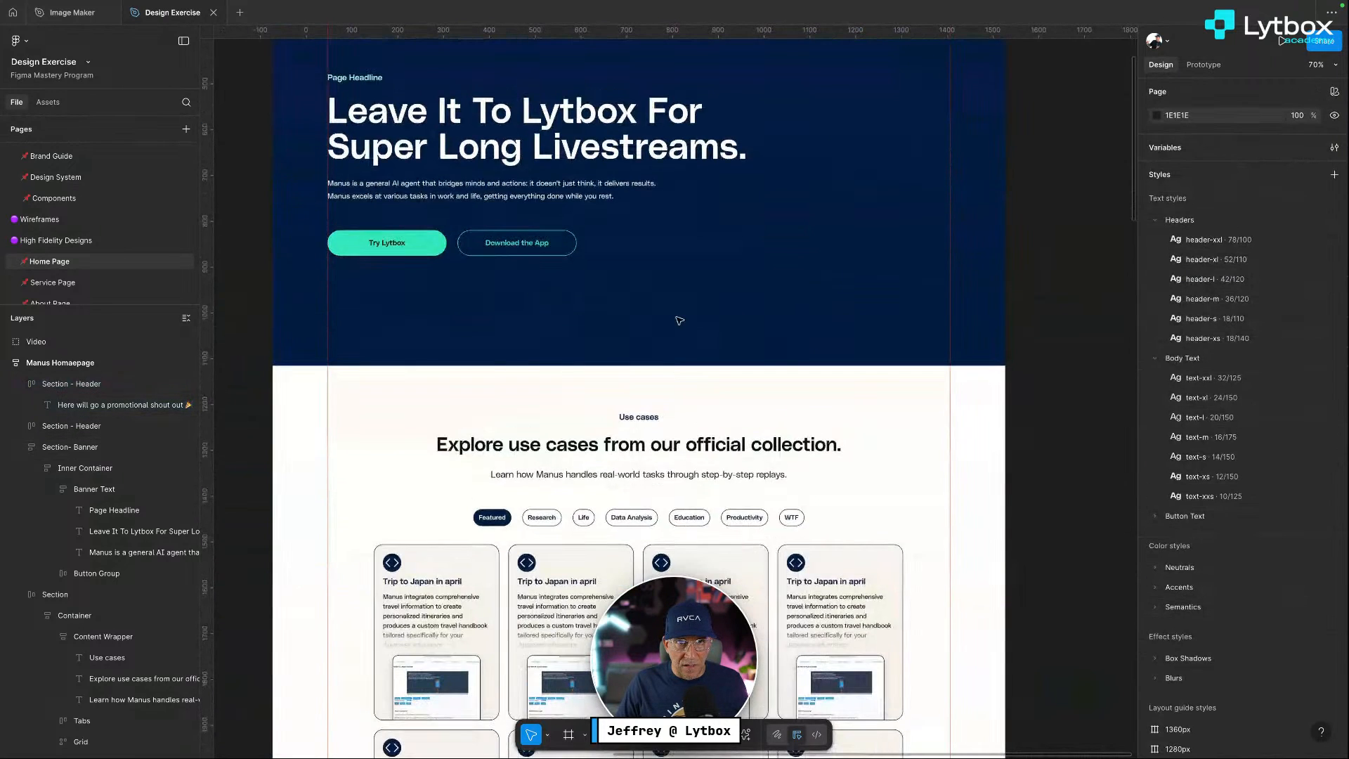
{"action": "scroll", "coordinate": [808, 319], "scroll_direction": "down", "scroll_amount": 11}
{"action": "scroll", "coordinate": [864, 319], "scroll_direction": "up", "scroll_amount": 1}
{"action": "scroll", "coordinate": [864, 320], "scroll_direction": "down", "scroll_amount": 7}
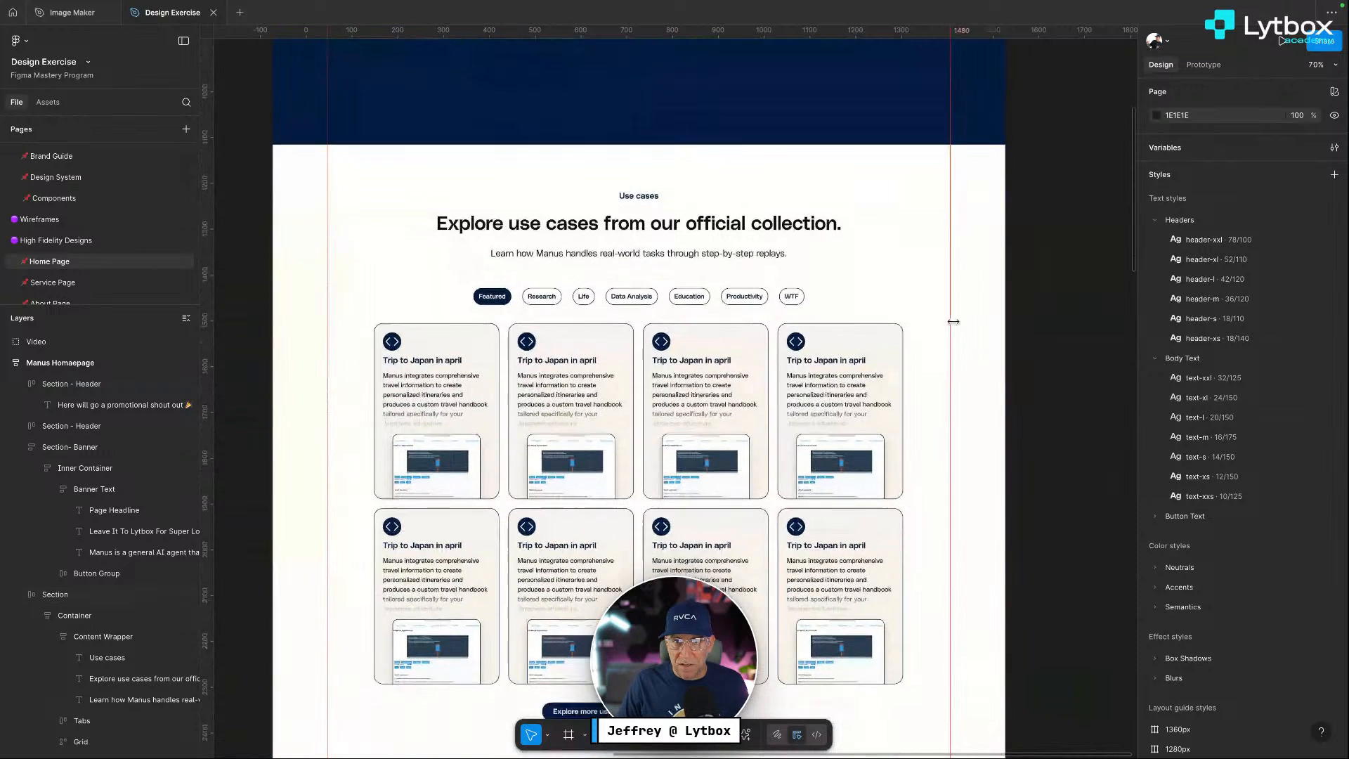
{"action": "scroll", "coordinate": [950, 323], "scroll_direction": "up", "scroll_amount": 7}
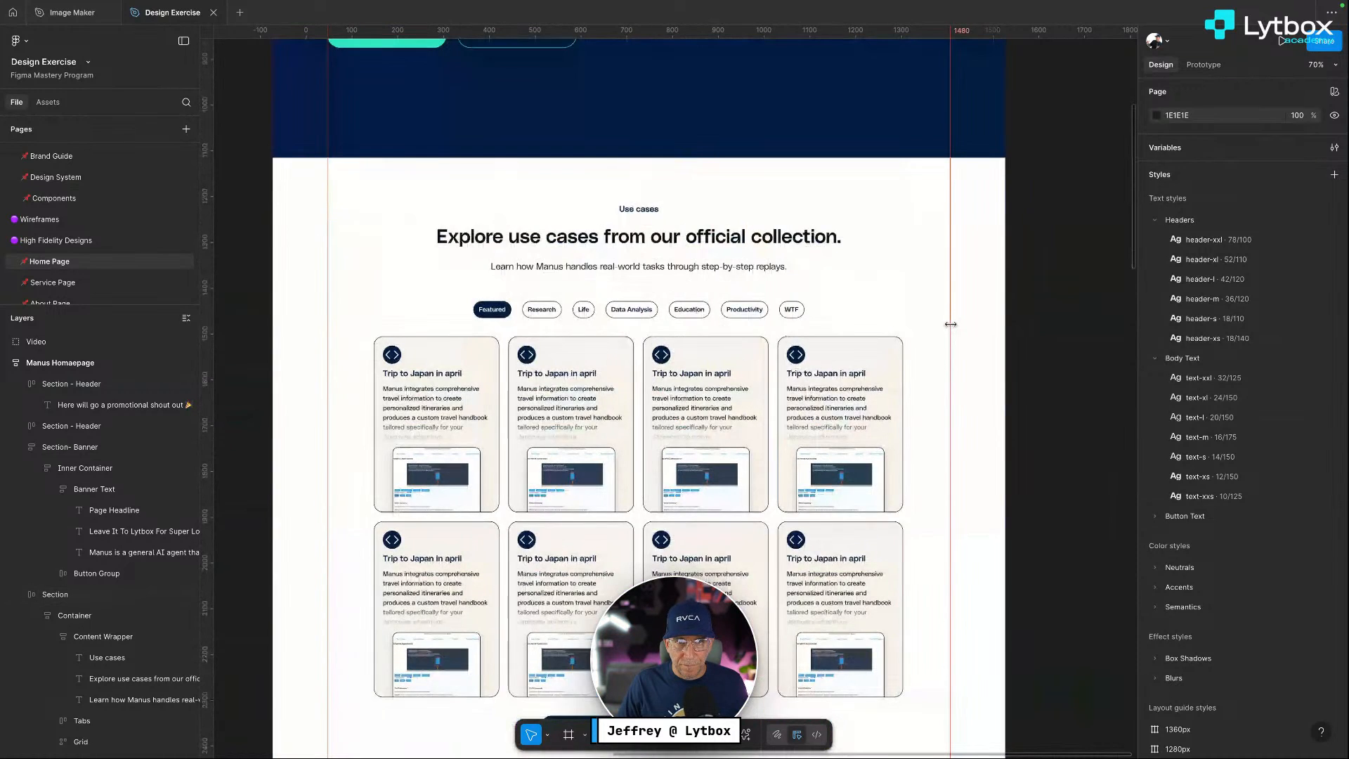
{"action": "left_click", "coordinate": [619, 302]}
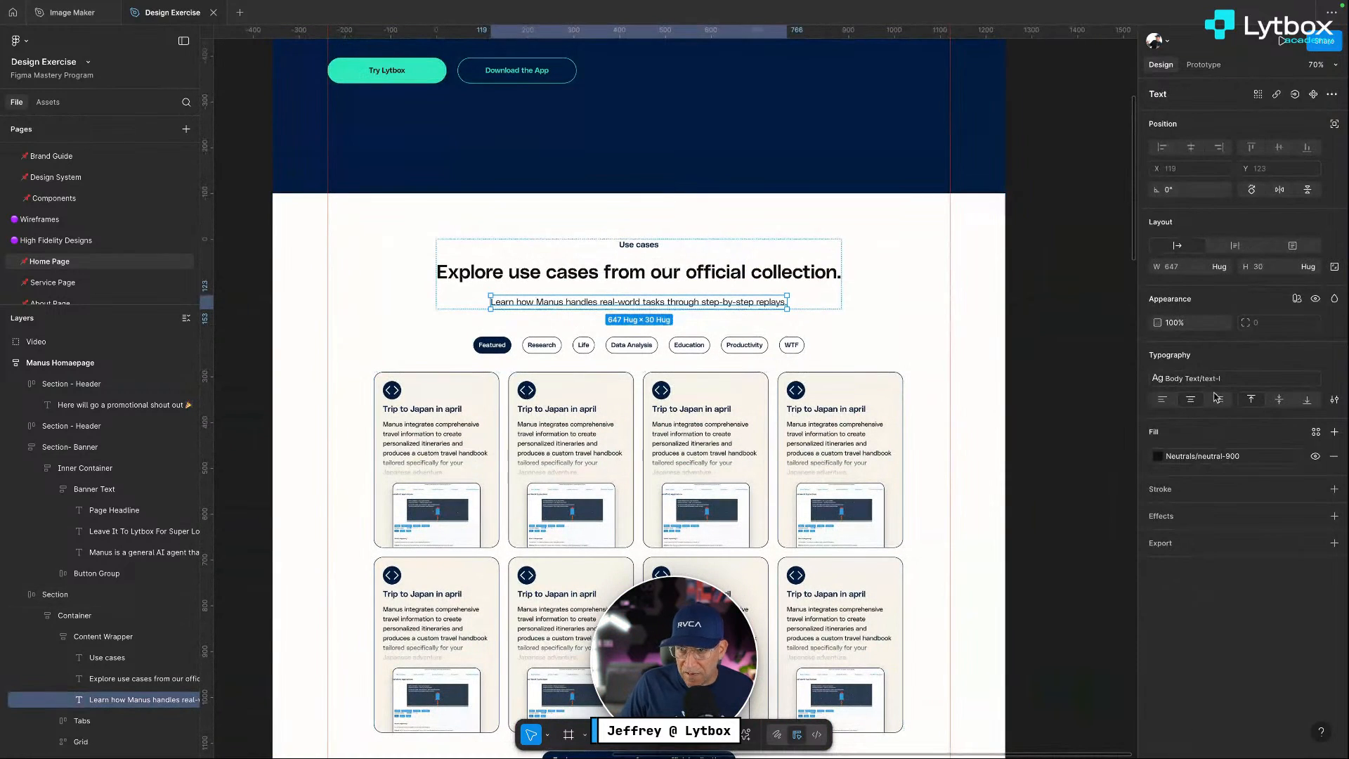
{"action": "left_click", "coordinate": [1065, 424]}
{"action": "scroll", "coordinate": [1065, 423], "scroll_direction": "down", "scroll_amount": 20}
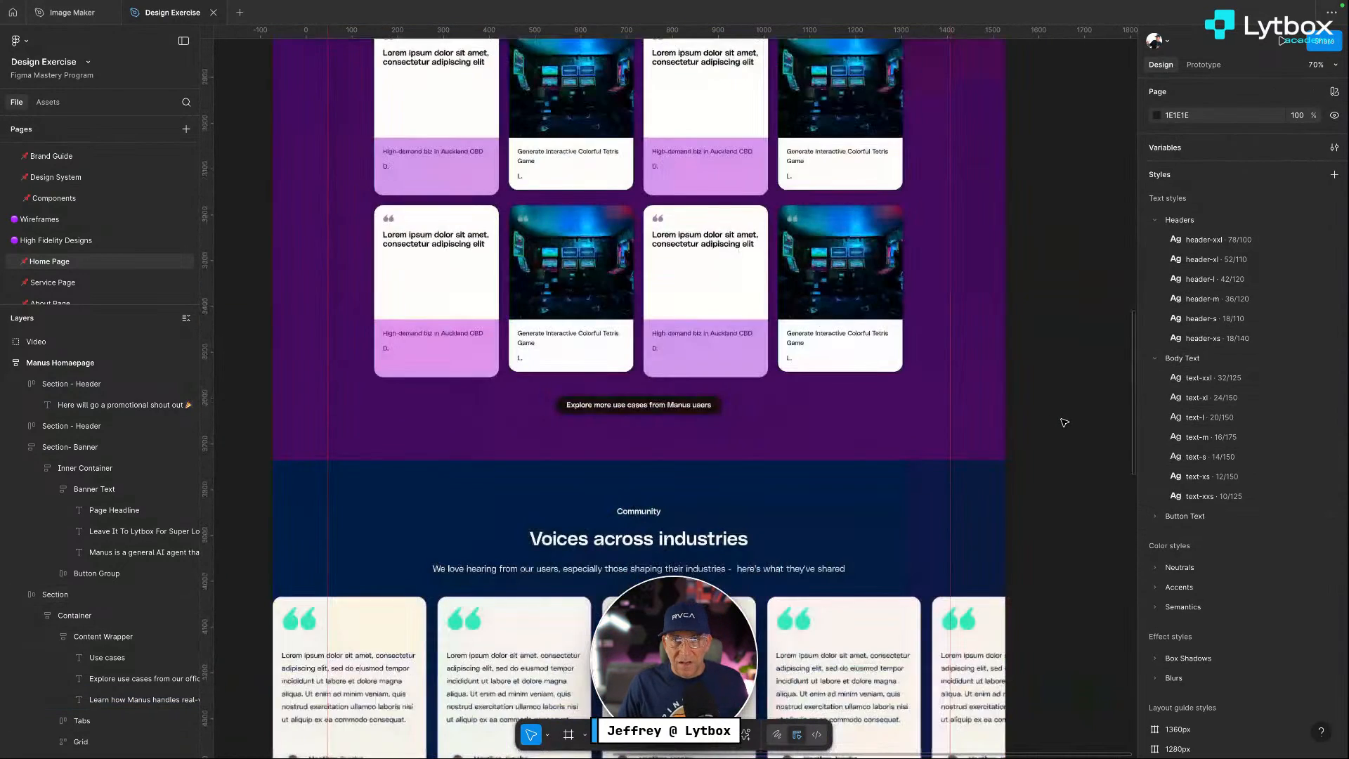
{"action": "scroll", "coordinate": [1065, 422], "scroll_direction": "up", "scroll_amount": 20}
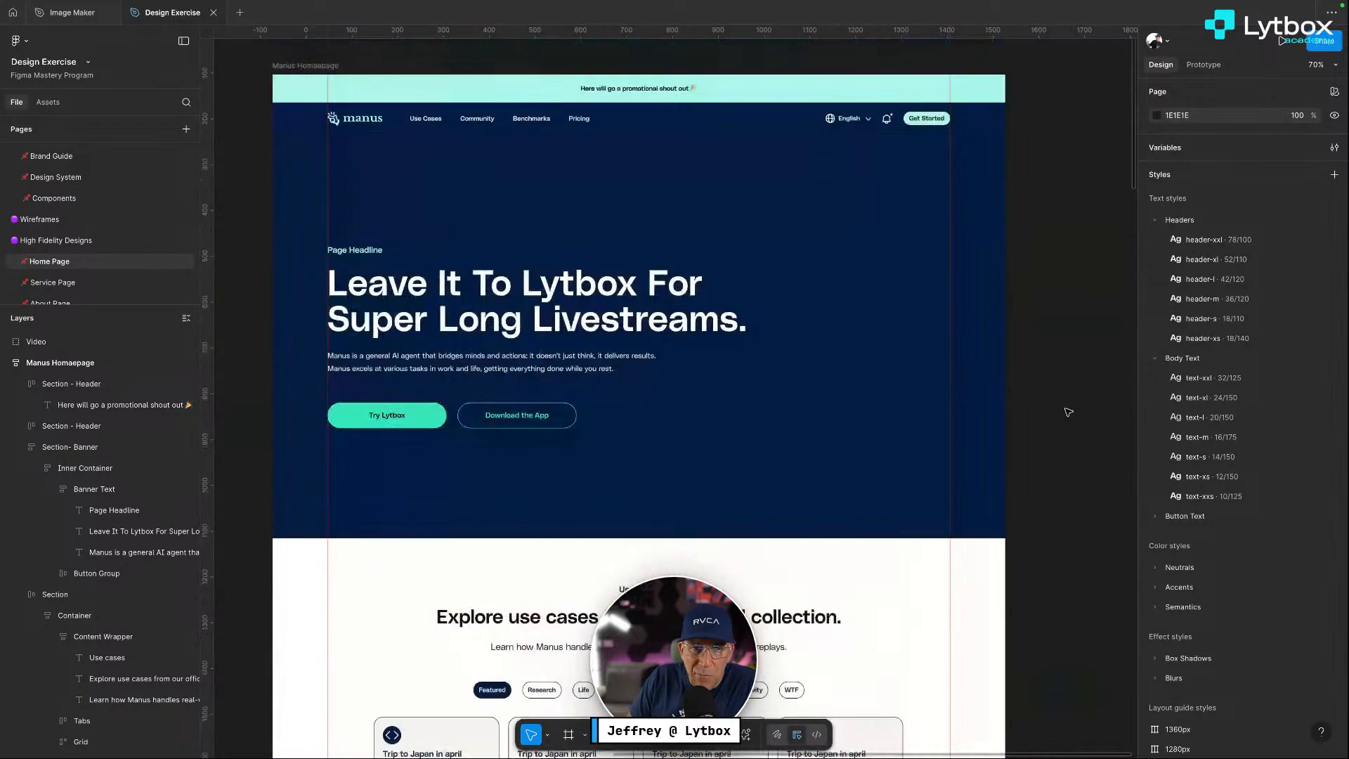
{"action": "scroll", "coordinate": [1067, 412], "scroll_direction": "down", "scroll_amount": 3}
{"action": "scroll", "coordinate": [1067, 411], "scroll_direction": "down", "scroll_amount": 20}
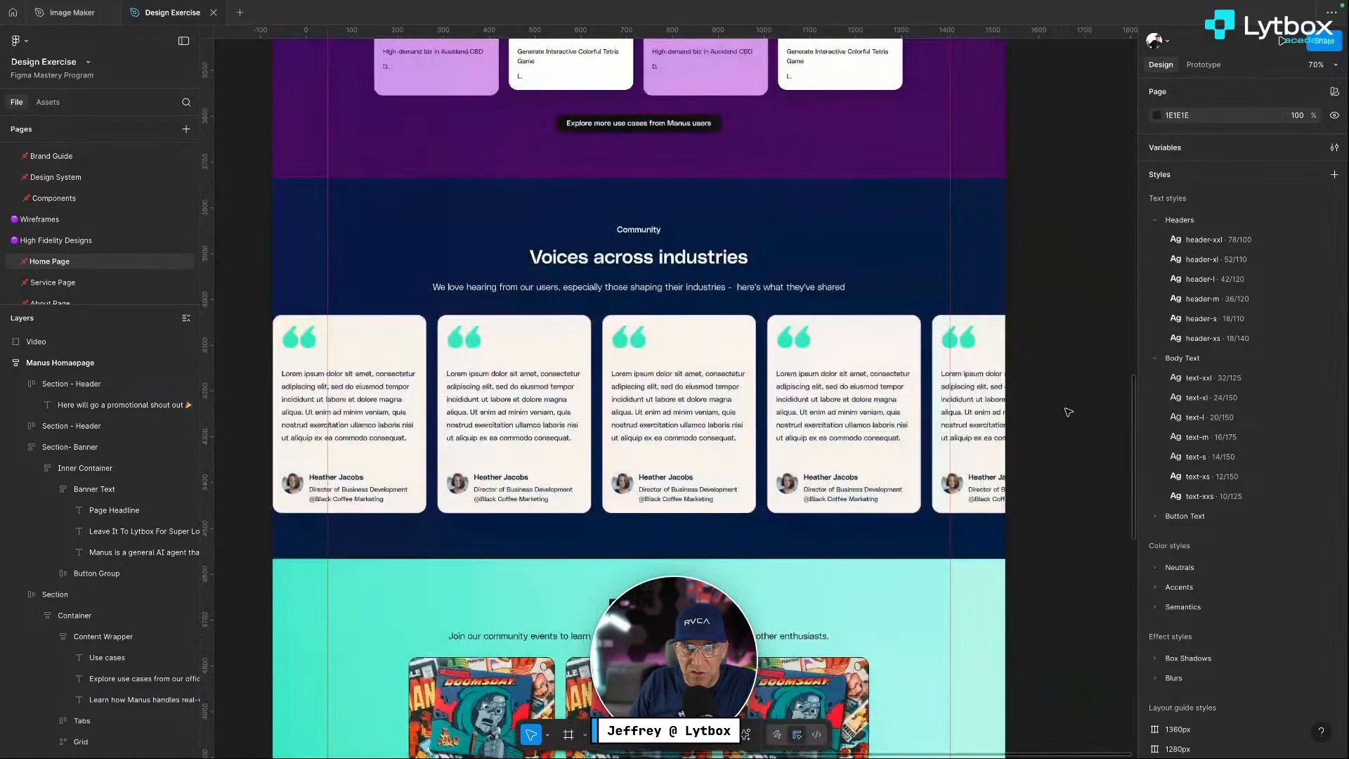
{"action": "scroll", "coordinate": [1067, 411], "scroll_direction": "down", "scroll_amount": 12}
{"action": "scroll", "coordinate": [1068, 411], "scroll_direction": "up", "scroll_amount": 13}
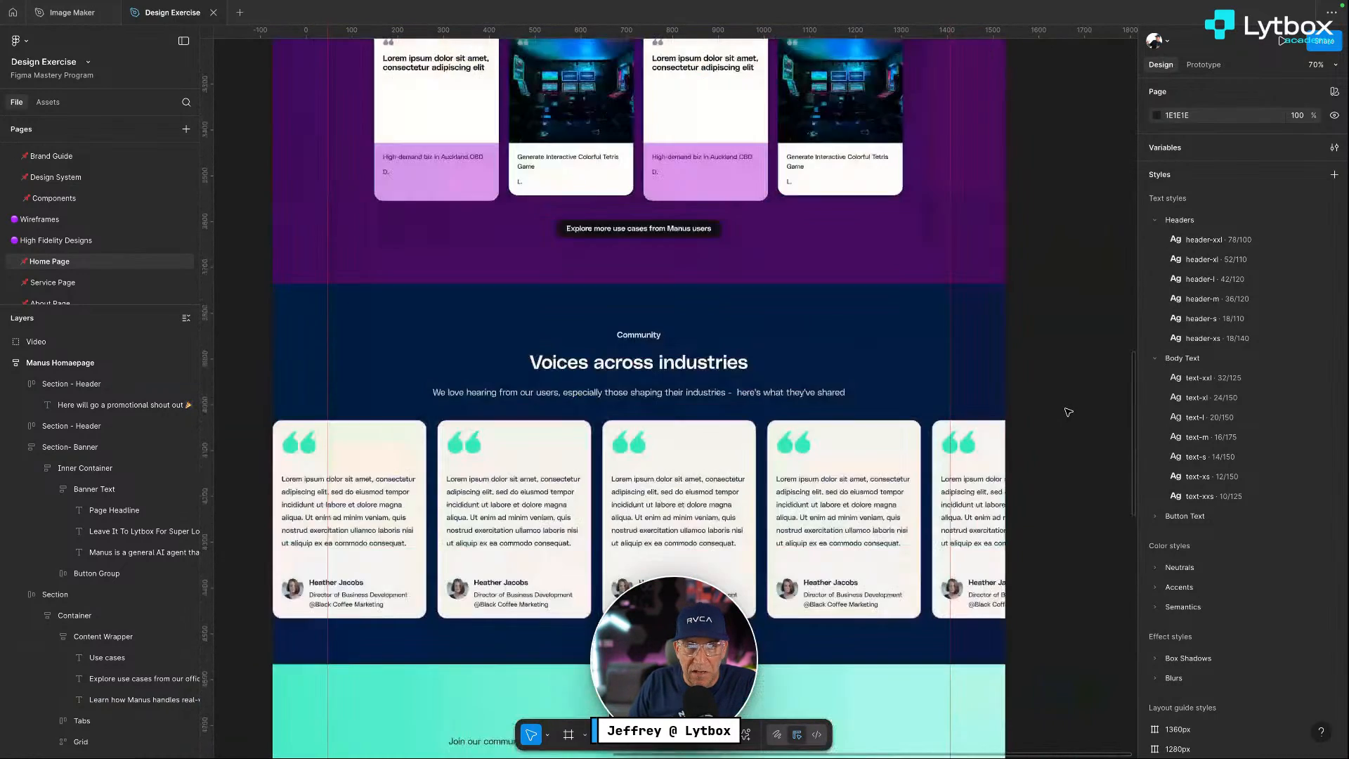
{"action": "scroll", "coordinate": [1068, 412], "scroll_direction": "down", "scroll_amount": 5}
{"action": "scroll", "coordinate": [808, 445], "scroll_direction": "up", "scroll_amount": 18}
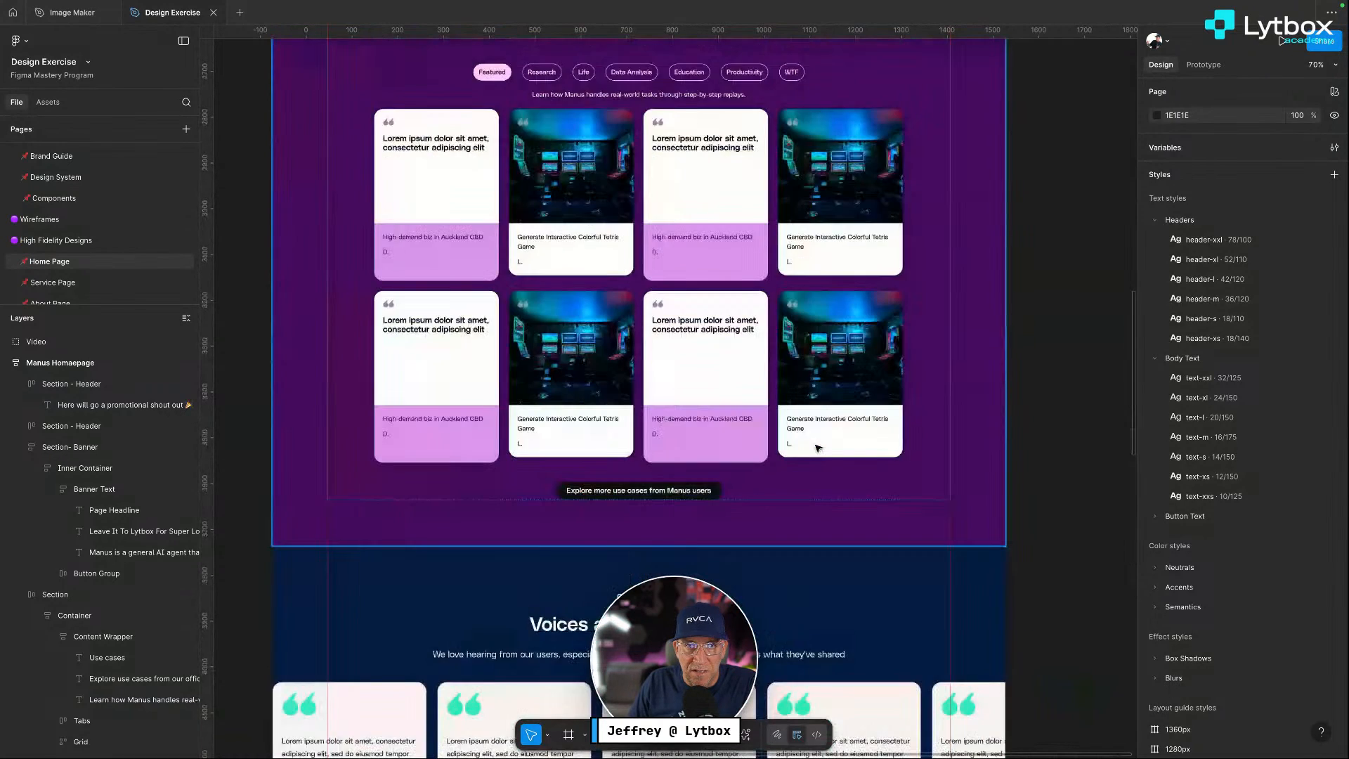
{"action": "scroll", "coordinate": [983, 271], "scroll_direction": "down", "scroll_amount": 7}
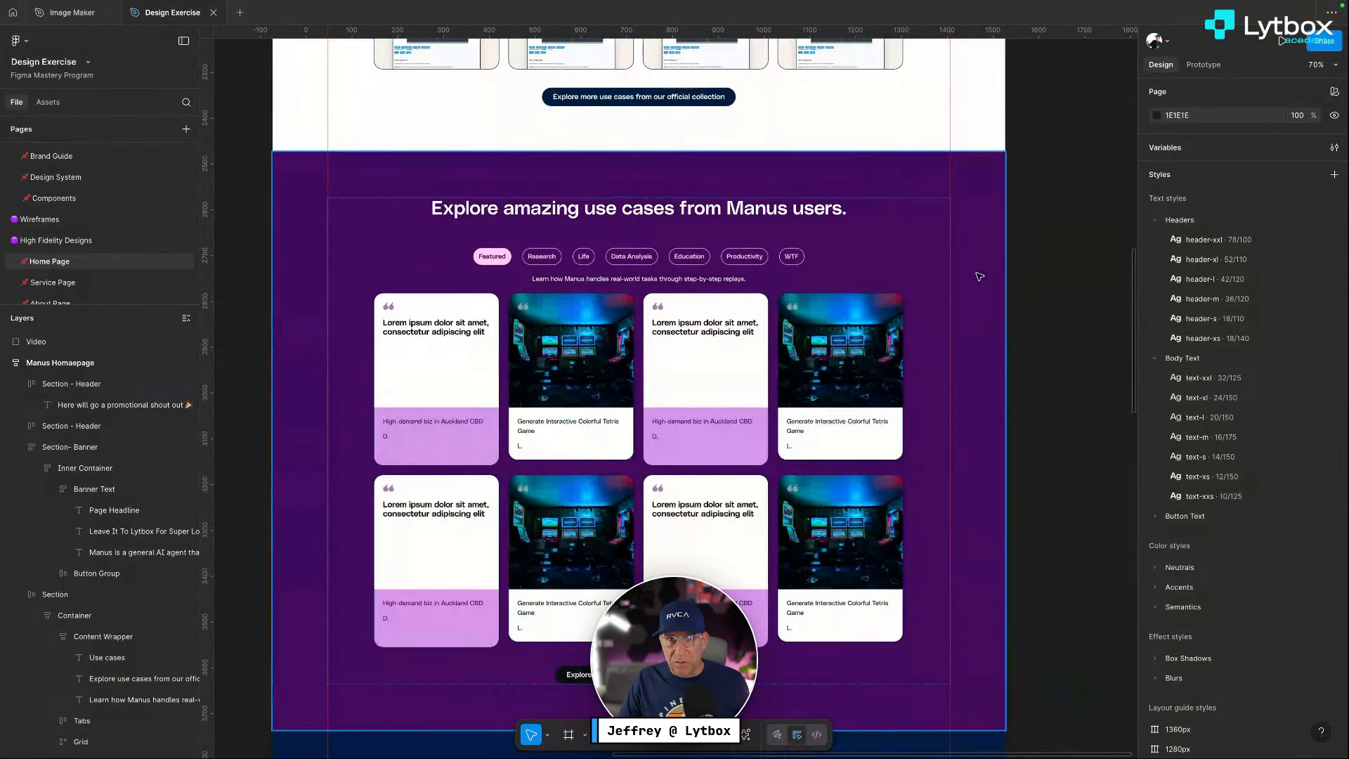
Compare the background fills of the purple Manus users use cases section and the white official collection section
{"action": "left_click", "coordinate": [979, 276]}
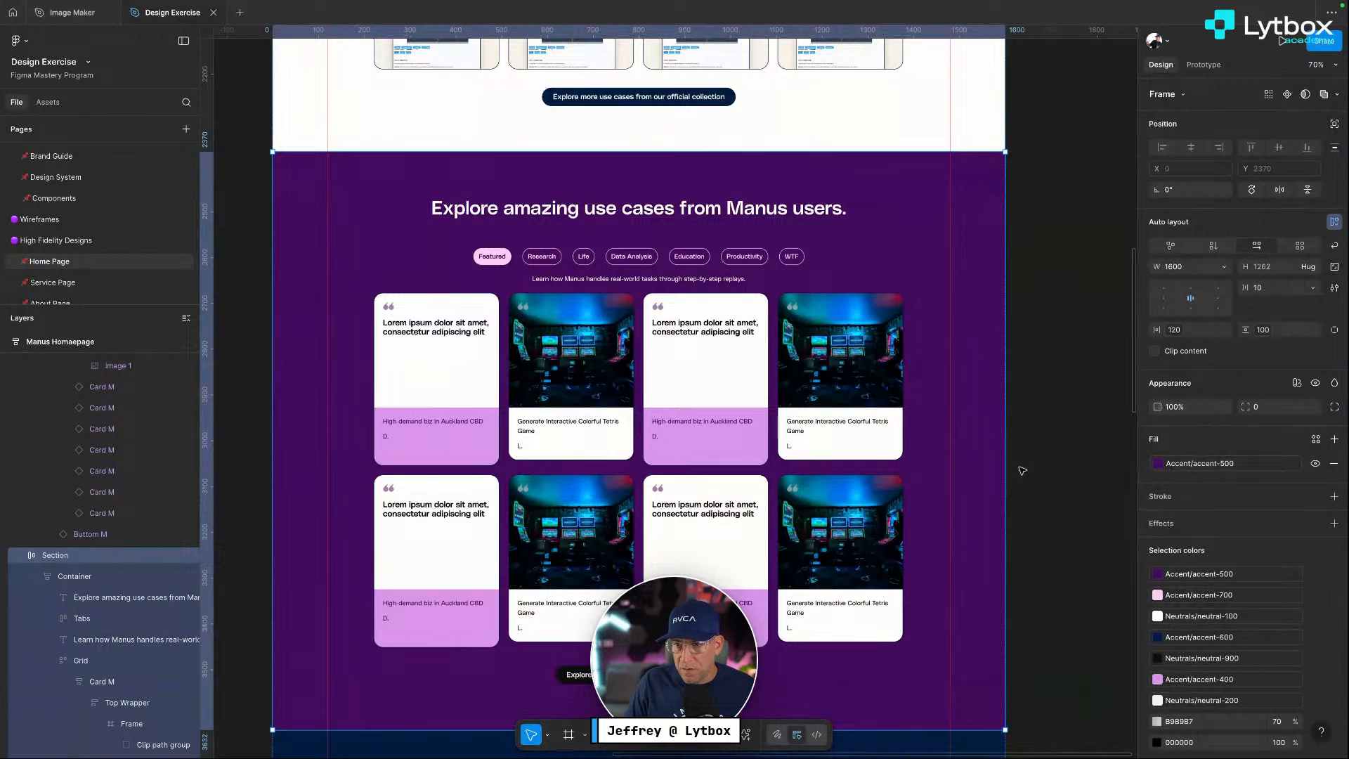
{"action": "scroll", "coordinate": [1020, 467], "scroll_direction": "up", "scroll_amount": 20}
{"action": "scroll", "coordinate": [1026, 470], "scroll_direction": "down", "scroll_amount": 20}
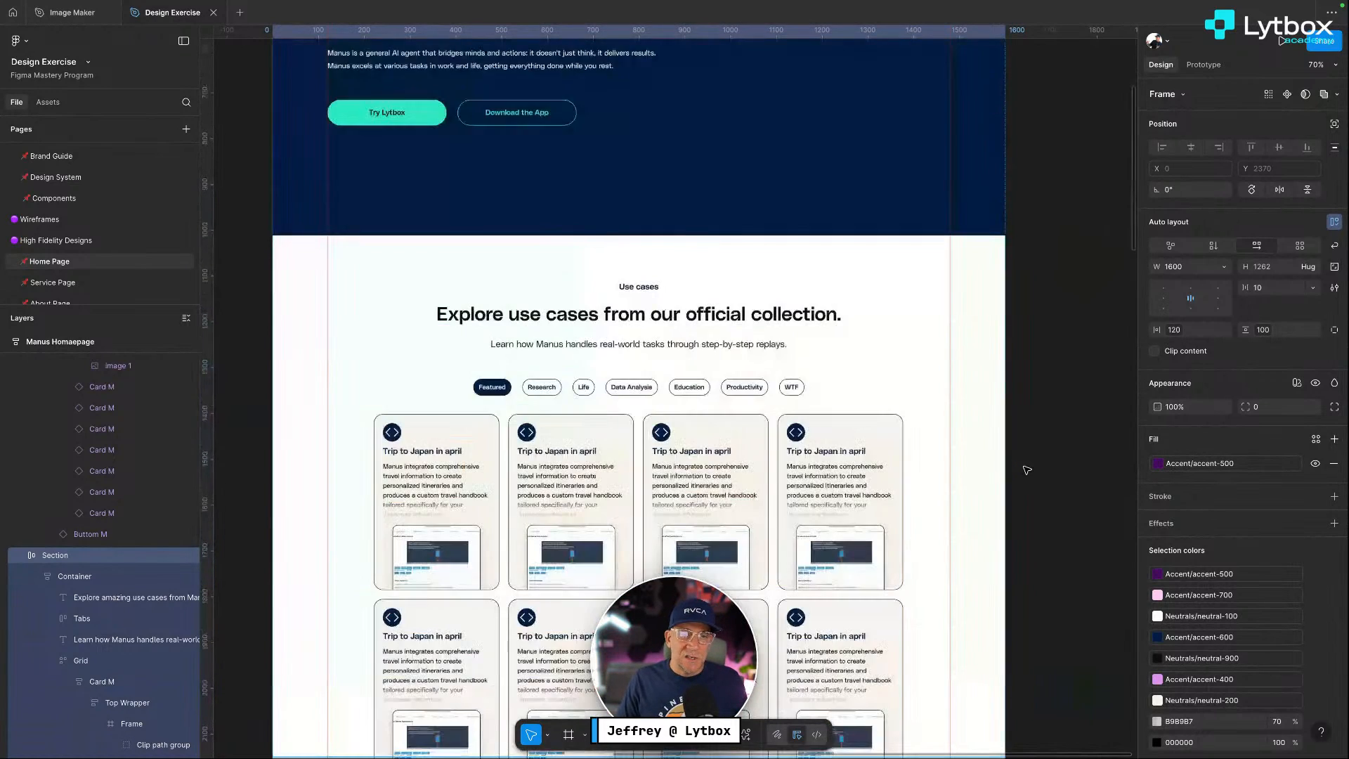
{"action": "scroll", "coordinate": [1027, 470], "scroll_direction": "up", "scroll_amount": 5}
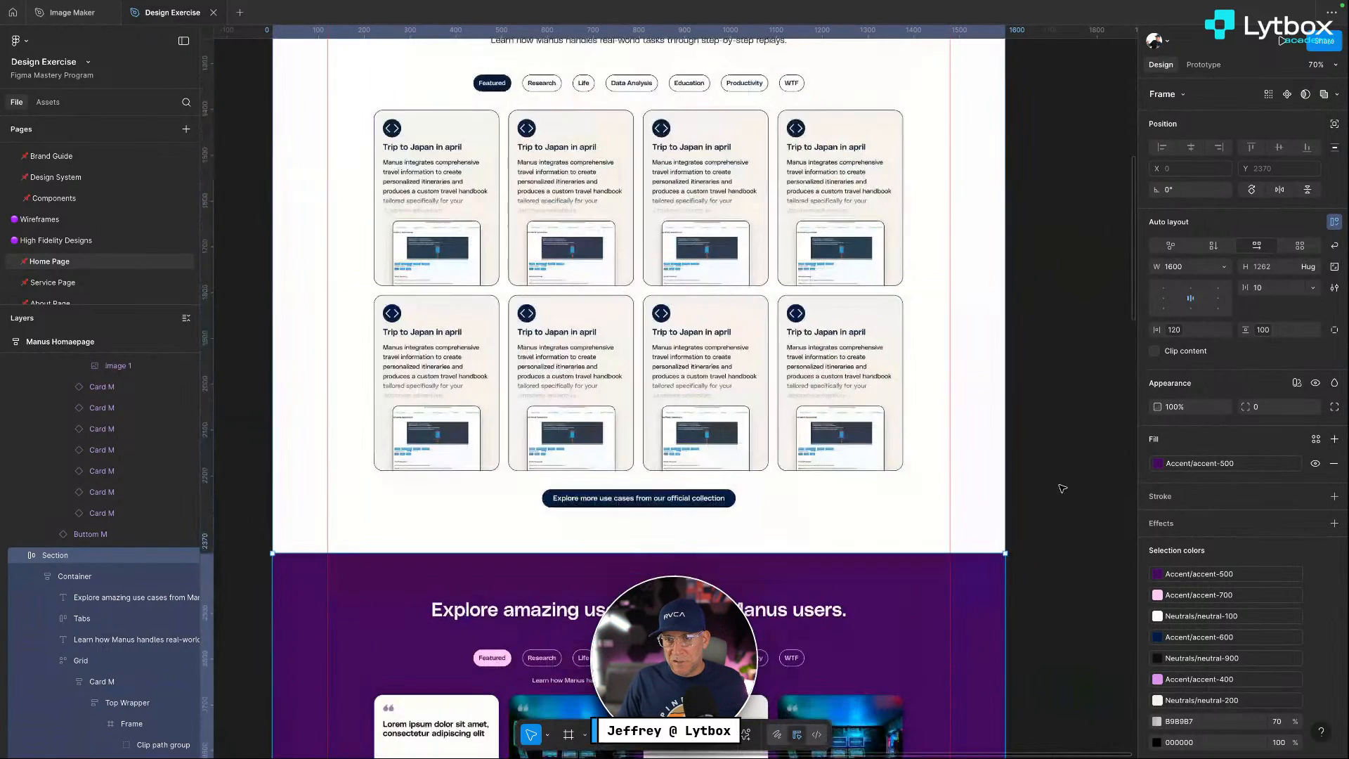
{"action": "scroll", "coordinate": [1085, 494], "scroll_direction": "up", "scroll_amount": 8}
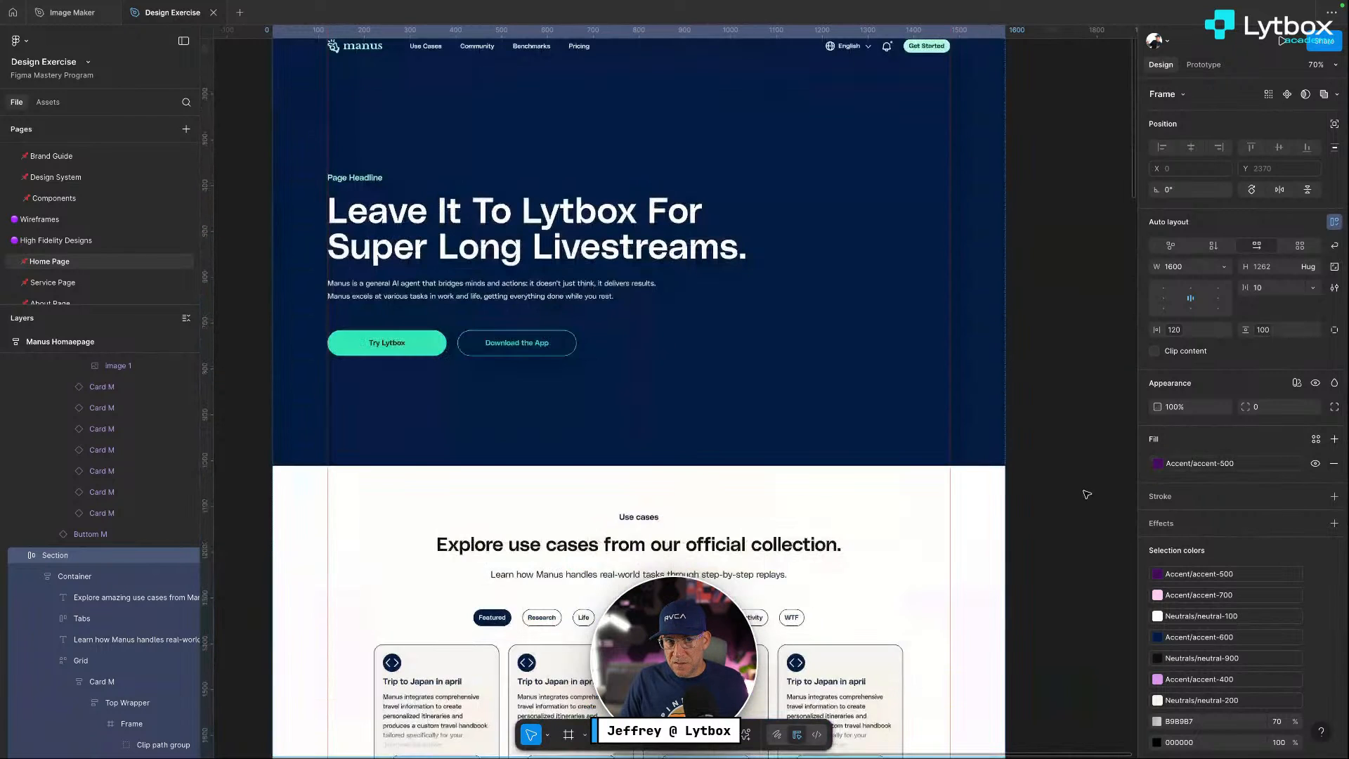
{"action": "scroll", "coordinate": [977, 387], "scroll_direction": "down", "scroll_amount": 5}
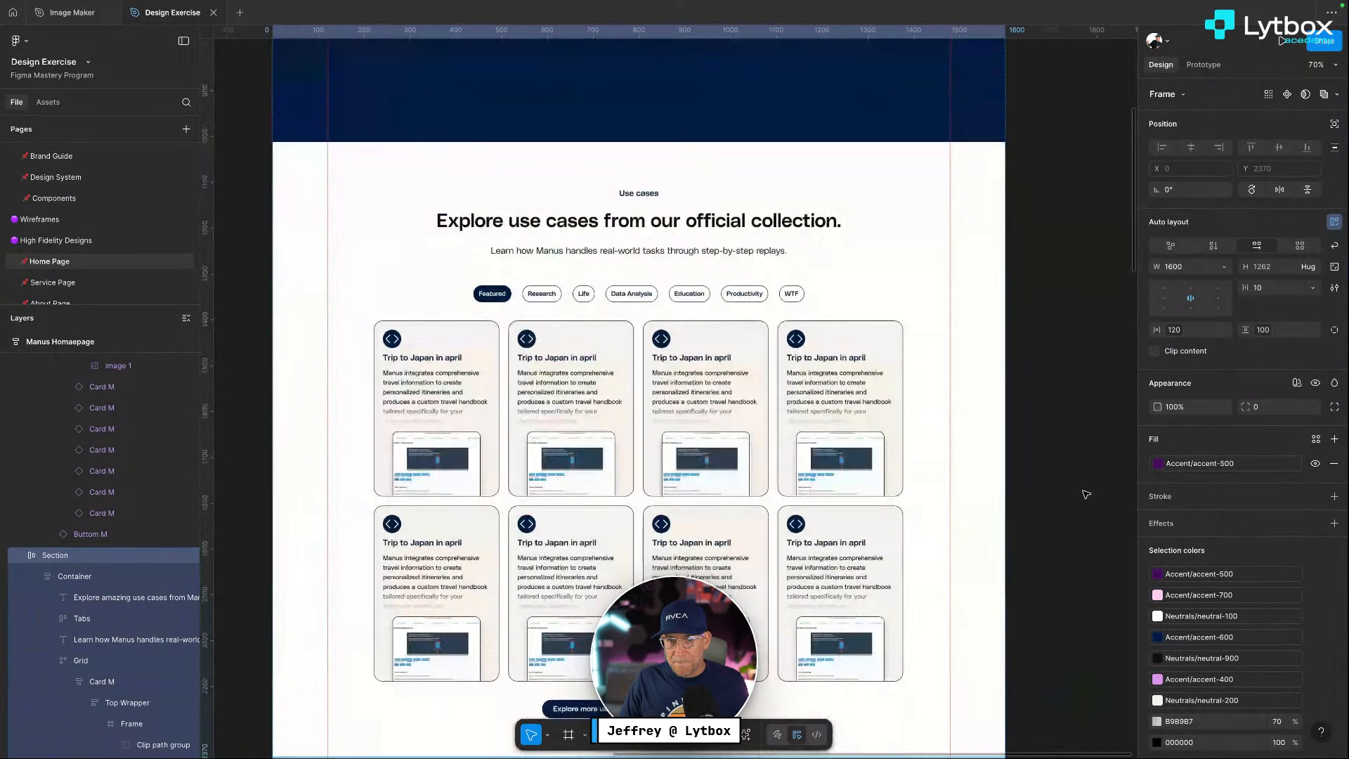
{"action": "left_click", "coordinate": [975, 384]}
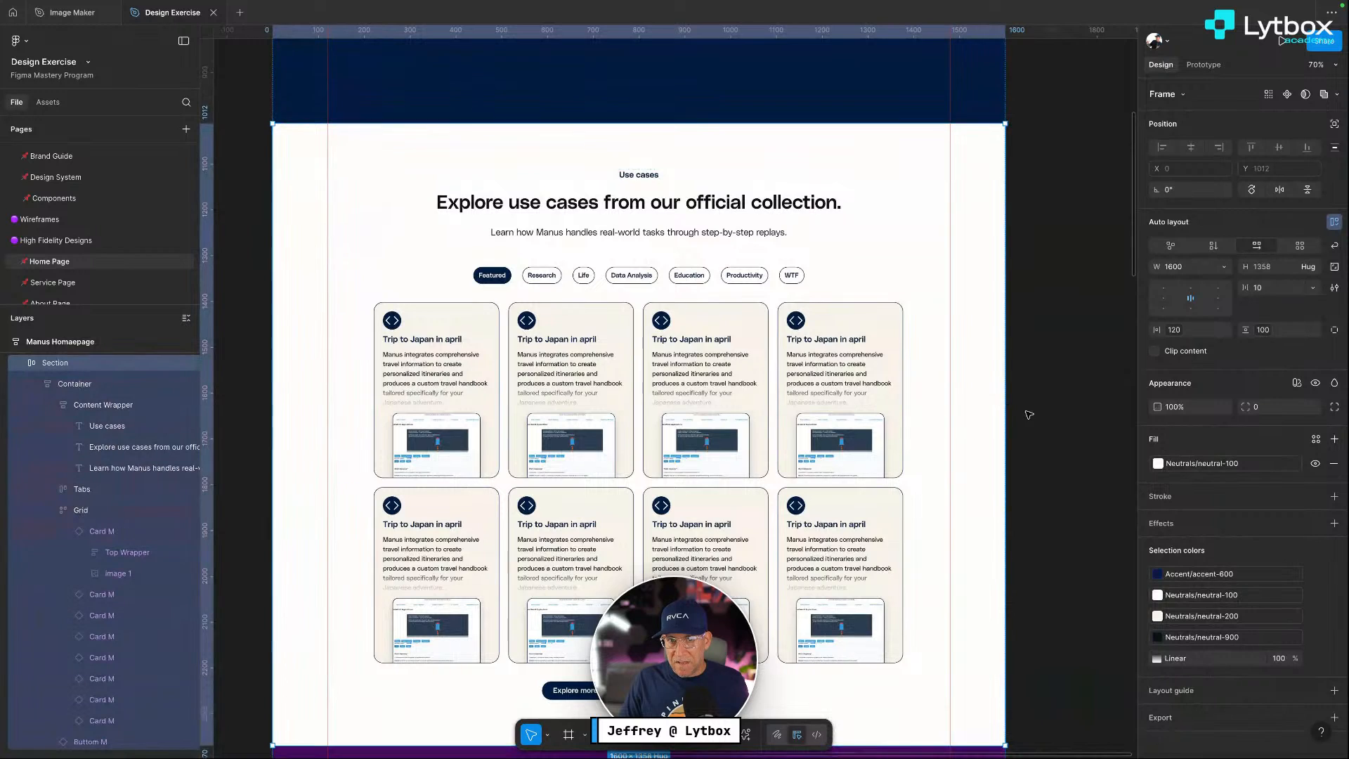
{"action": "scroll", "coordinate": [1033, 418], "scroll_direction": "down", "scroll_amount": 1}
{"action": "scroll", "coordinate": [1032, 419], "scroll_direction": "down", "scroll_amount": 7}
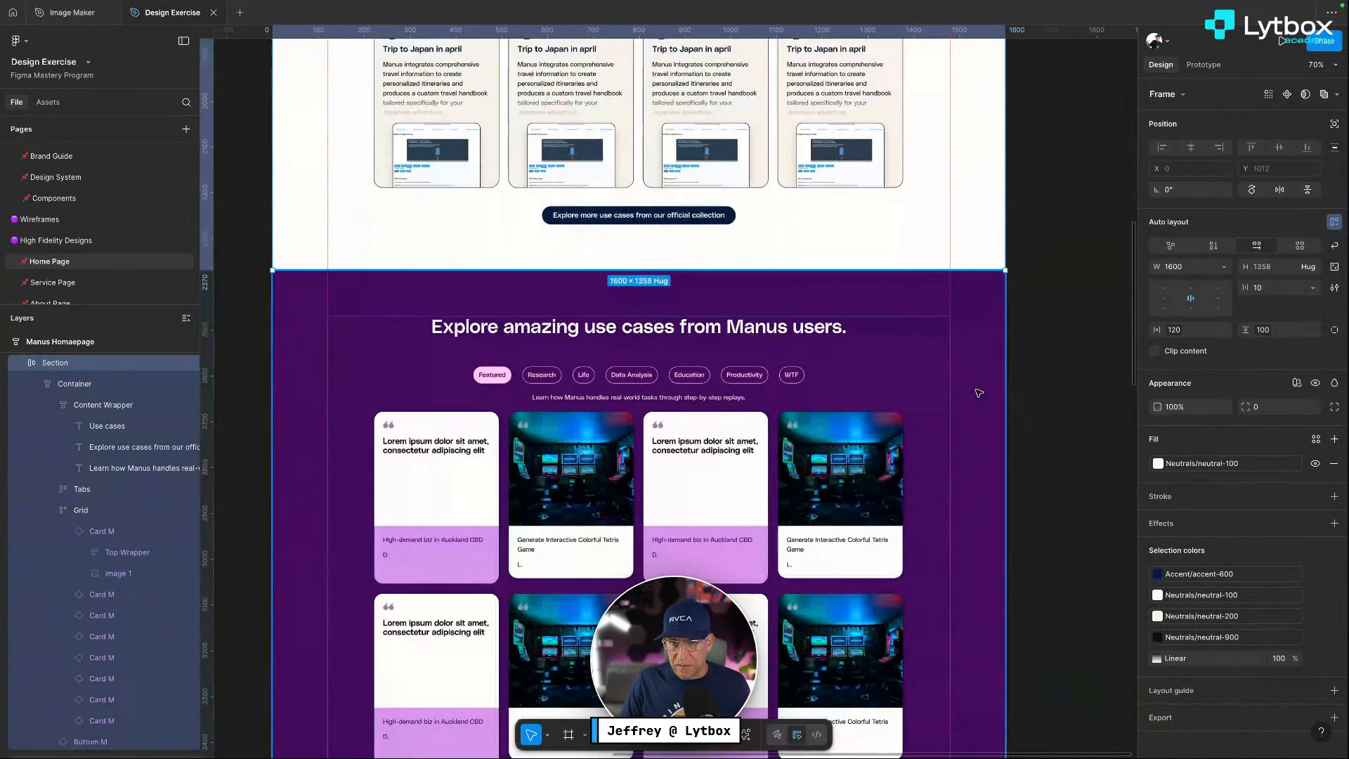
Set the background fill of the "Explore amazing use cases from Manus users." section to Accent/accent-600
{"action": "left_click", "coordinate": [978, 393]}
{"action": "left_click", "coordinate": [1157, 462]}
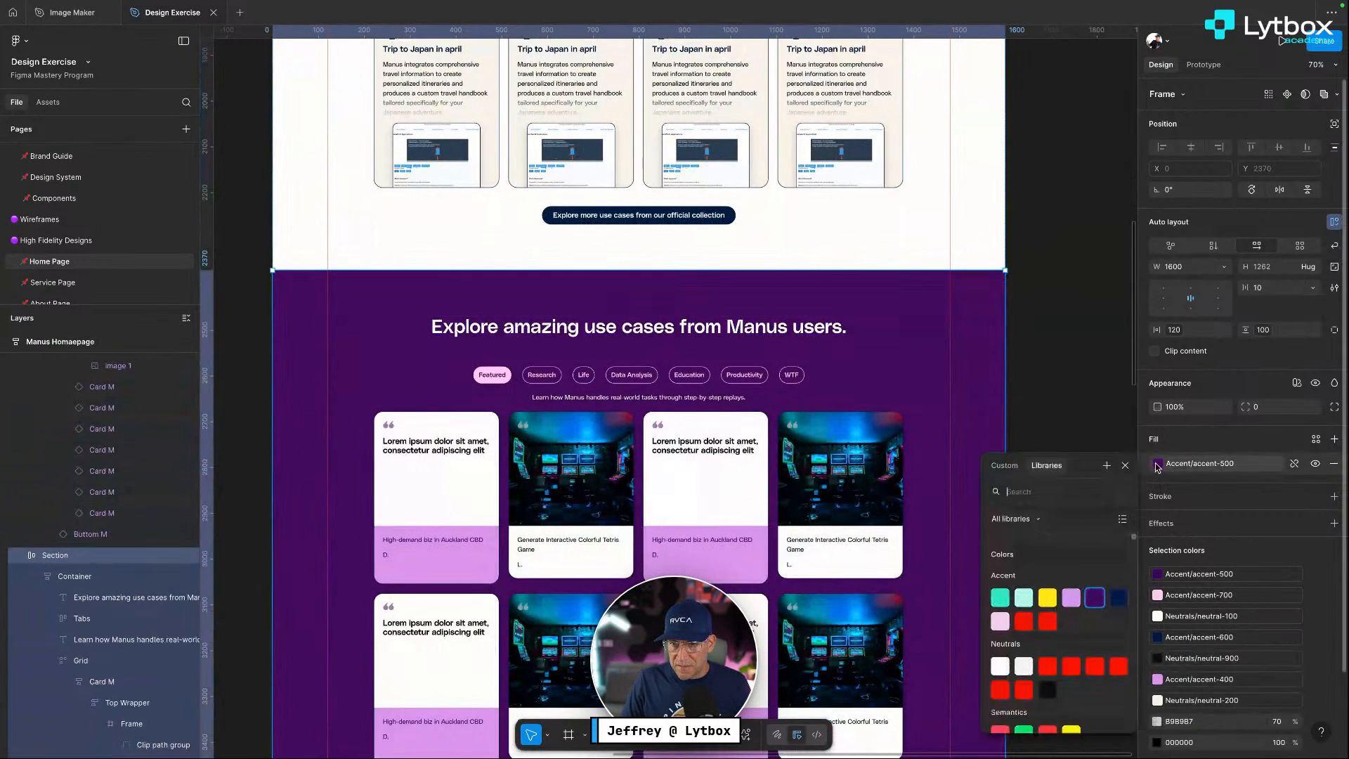
{"action": "left_click", "coordinate": [1117, 598]}
{"action": "left_click", "coordinate": [1070, 491]}
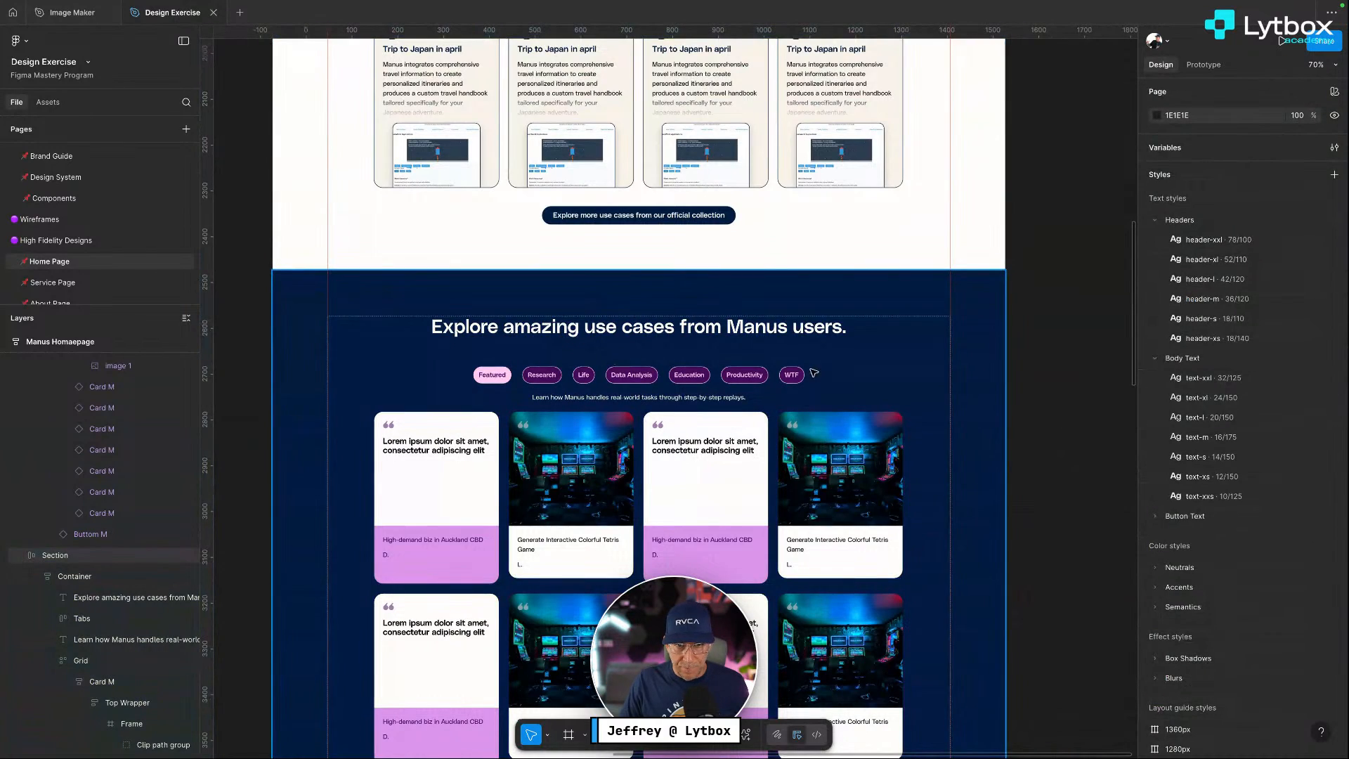
In that section's tab row, change the pink colour to Accent/accent-200 and the dark purple colour to Accent/accent-600
{"action": "scroll", "coordinate": [813, 373], "scroll_direction": "down", "scroll_amount": 10}
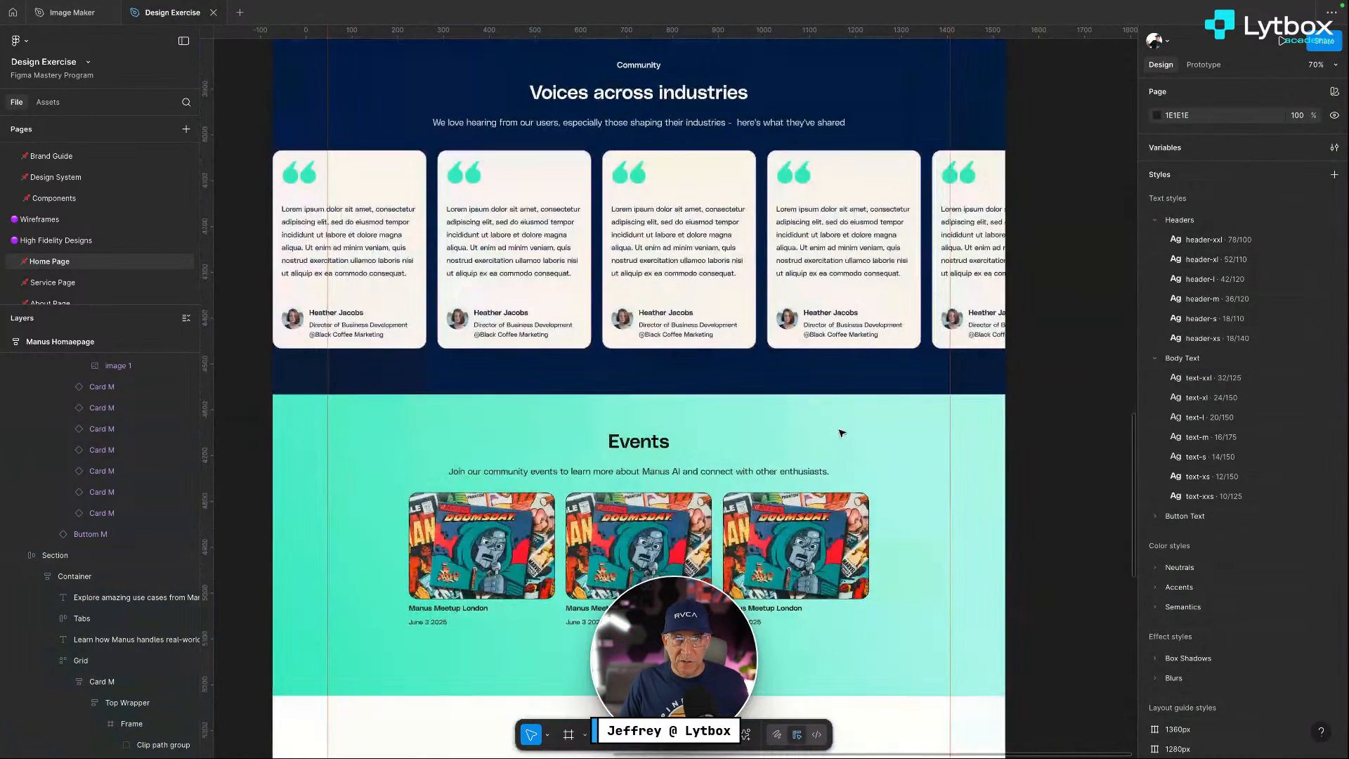
{"action": "scroll", "coordinate": [841, 433], "scroll_direction": "up", "scroll_amount": 10}
{"action": "left_click", "coordinate": [771, 271]}
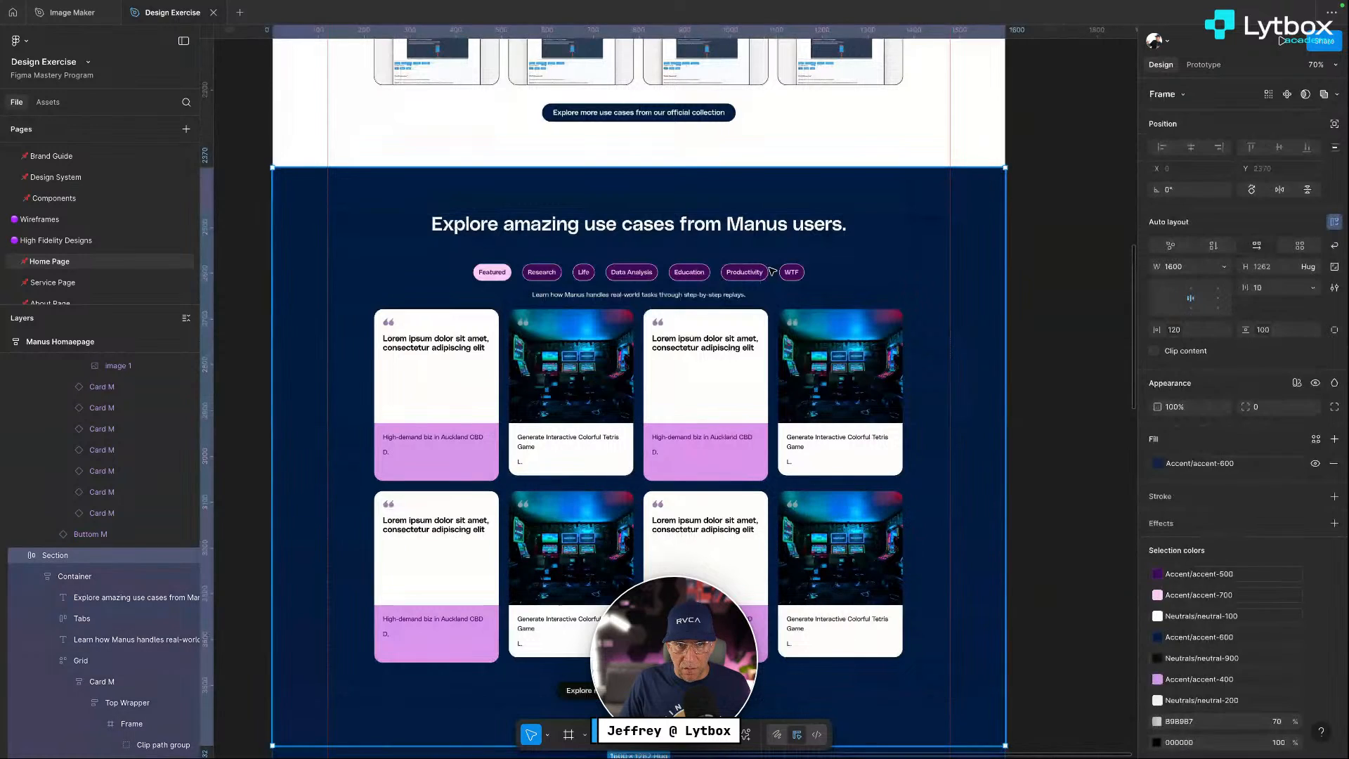
{"action": "double_click", "coordinate": [771, 270]}
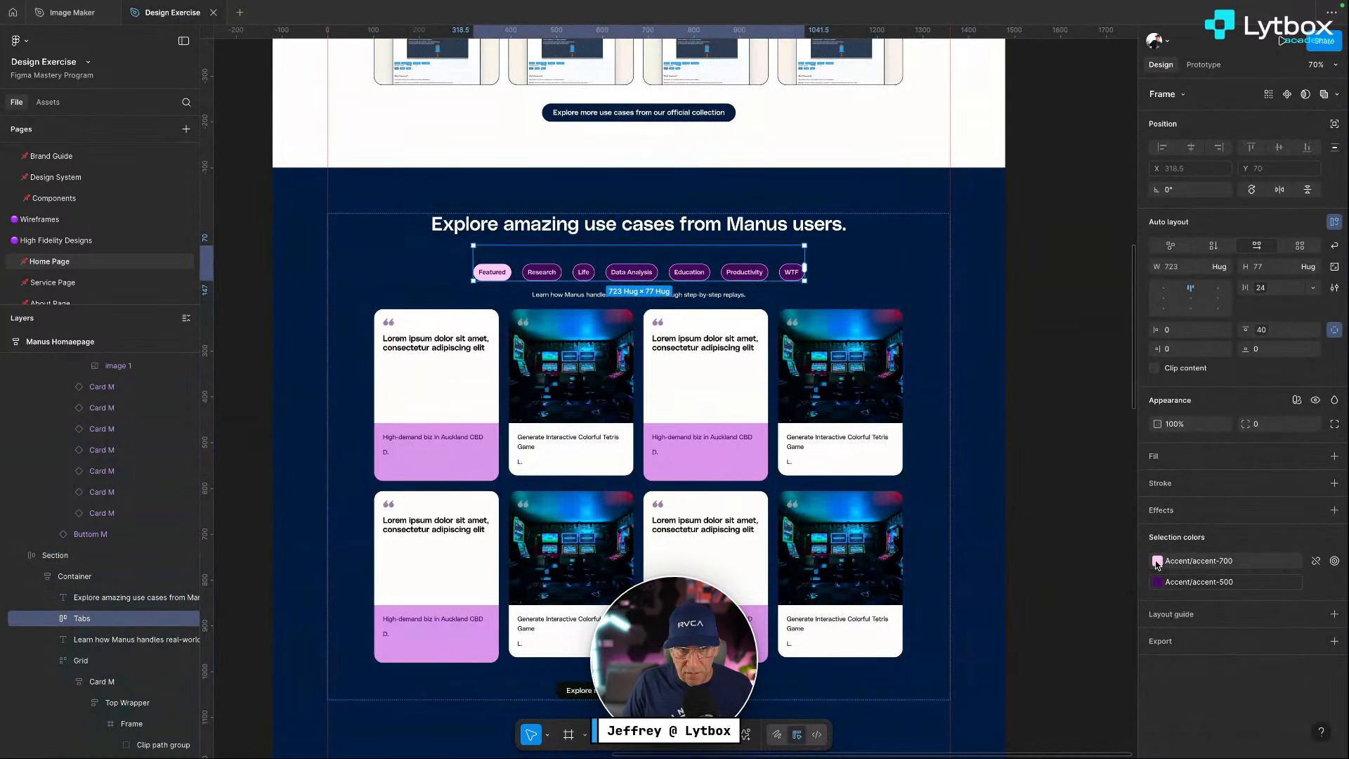
{"action": "left_click", "coordinate": [1157, 562]}
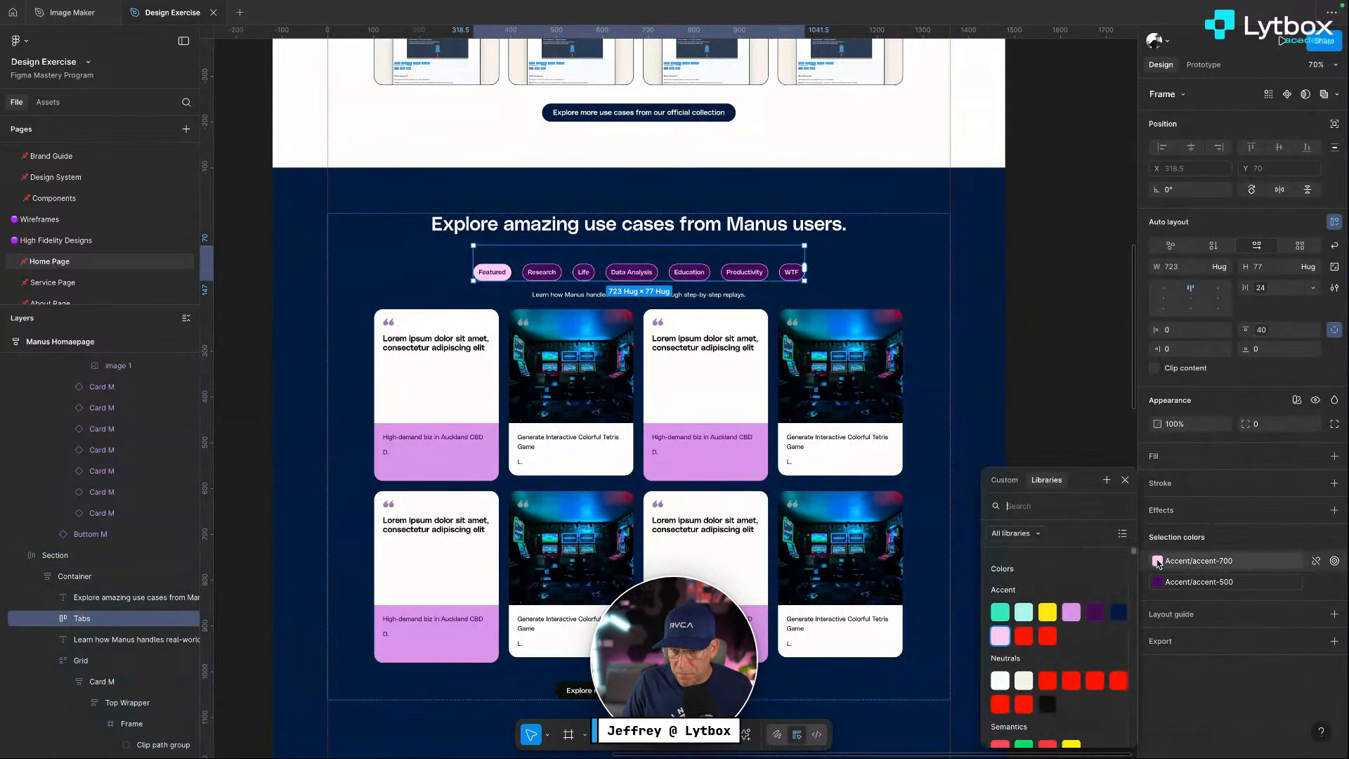
{"action": "left_click", "coordinate": [1029, 615]}
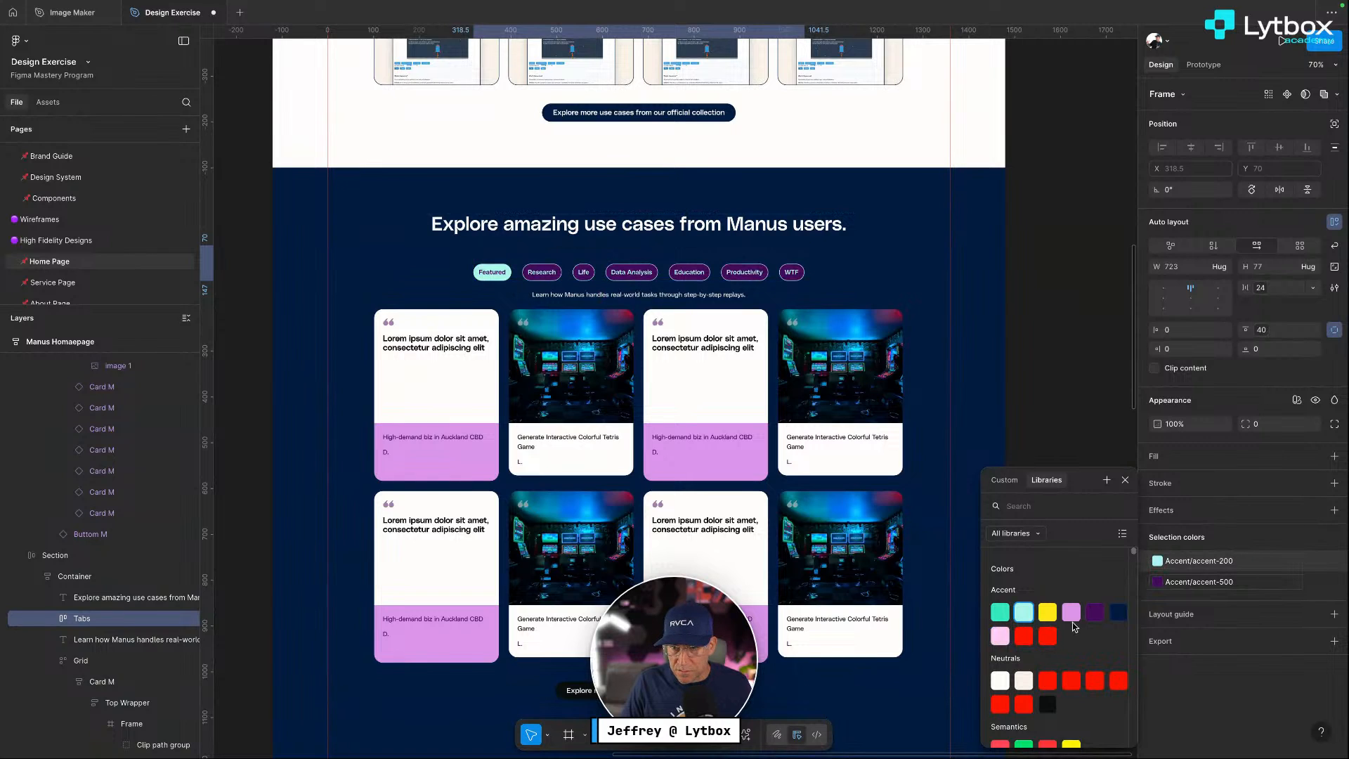
{"action": "left_click", "coordinate": [1157, 582]}
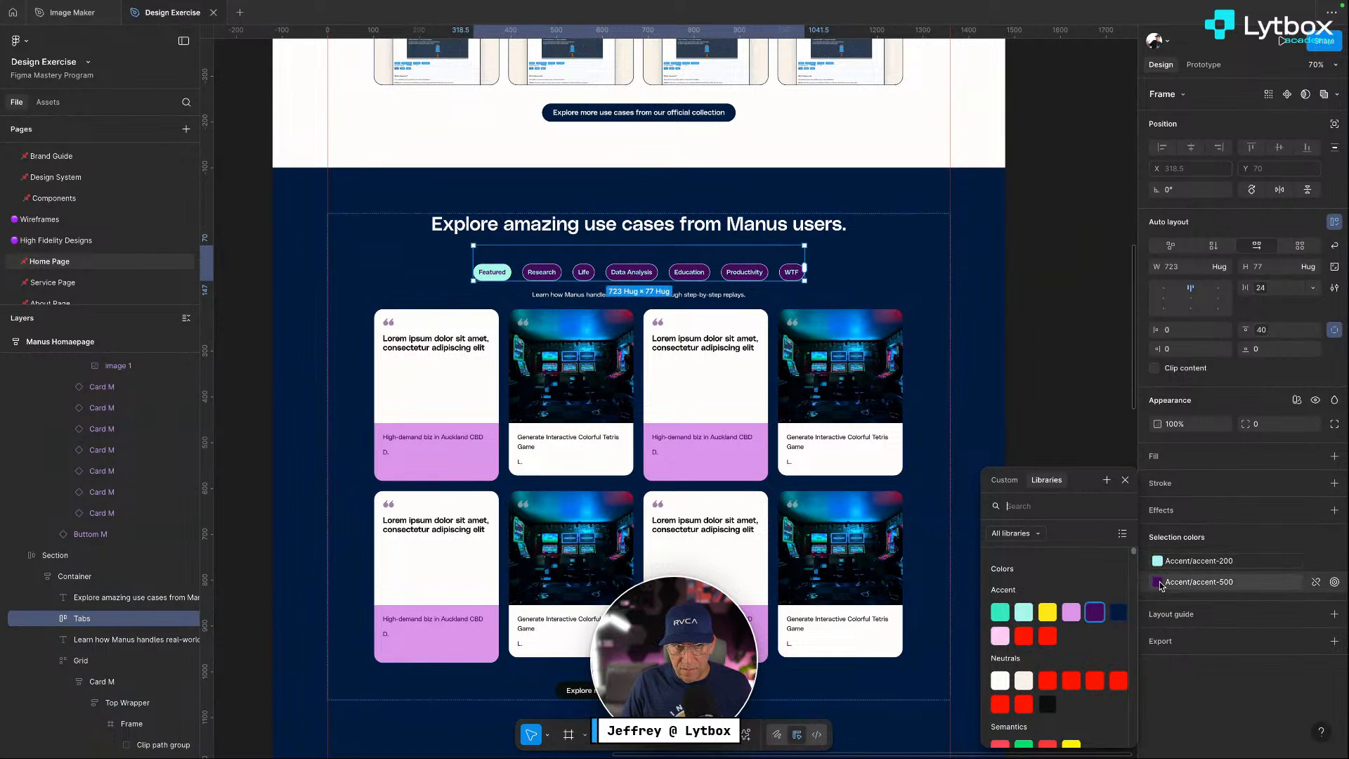
{"action": "left_click", "coordinate": [1118, 612]}
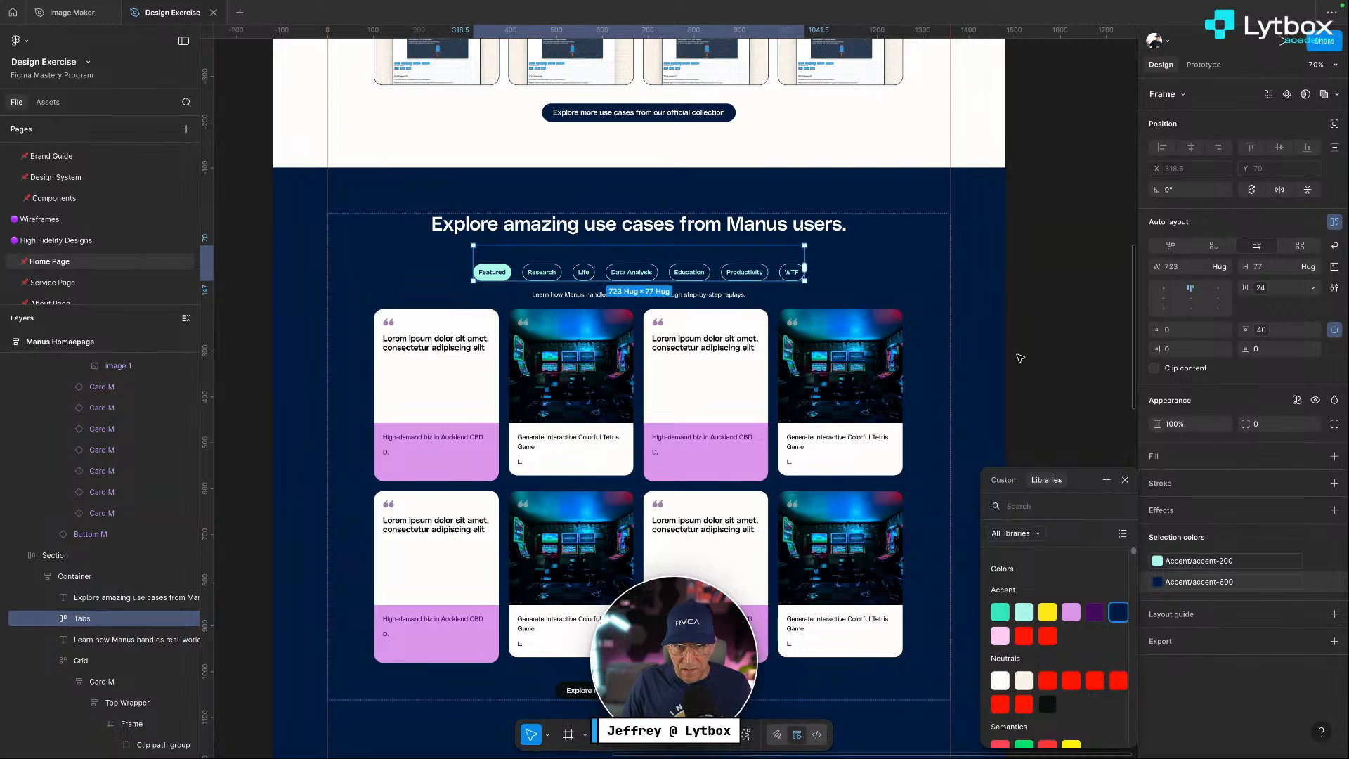
{"action": "left_click", "coordinate": [1029, 353]}
Change the light purple colour in the Manus users card grid to Accent/accent-200
{"action": "scroll", "coordinate": [702, 394], "scroll_direction": "down", "scroll_amount": 1}
{"action": "double_click", "coordinate": [738, 420]}
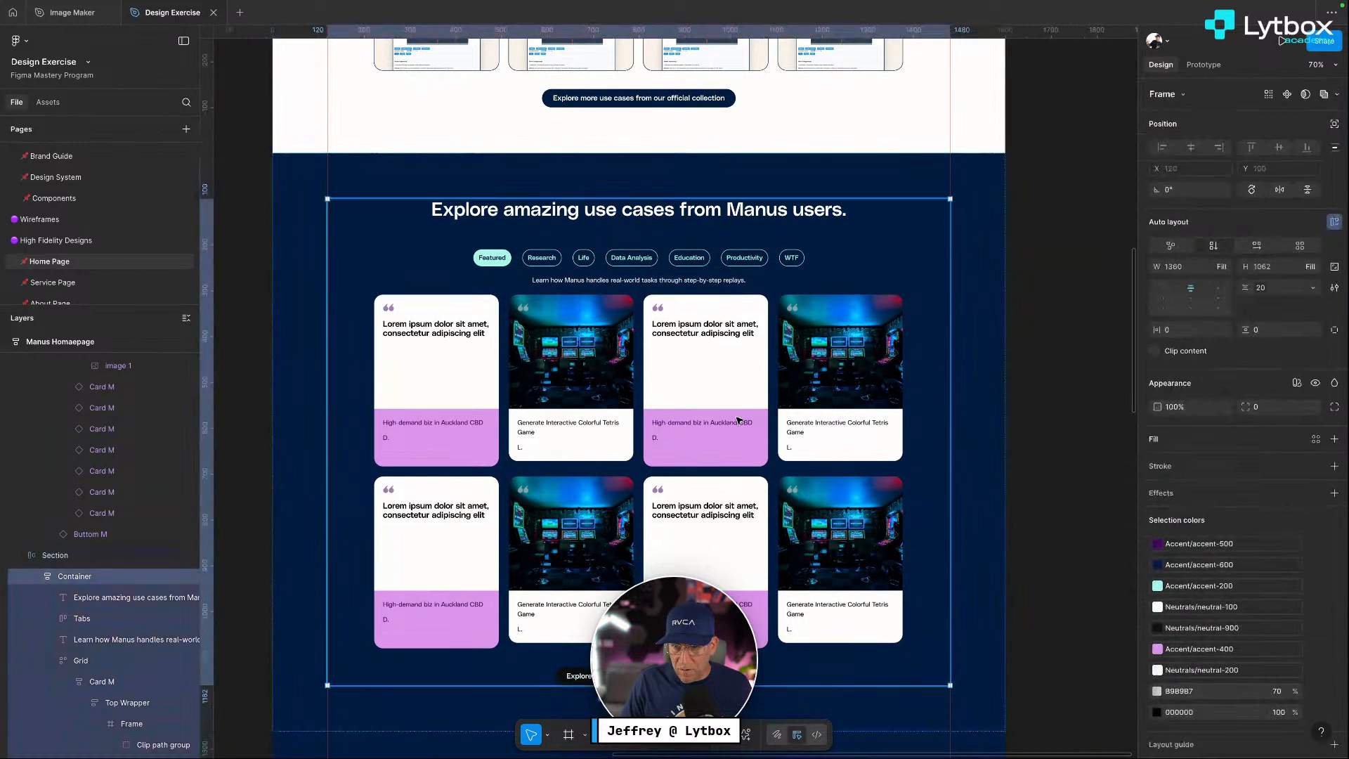
{"action": "double_click", "coordinate": [704, 444]}
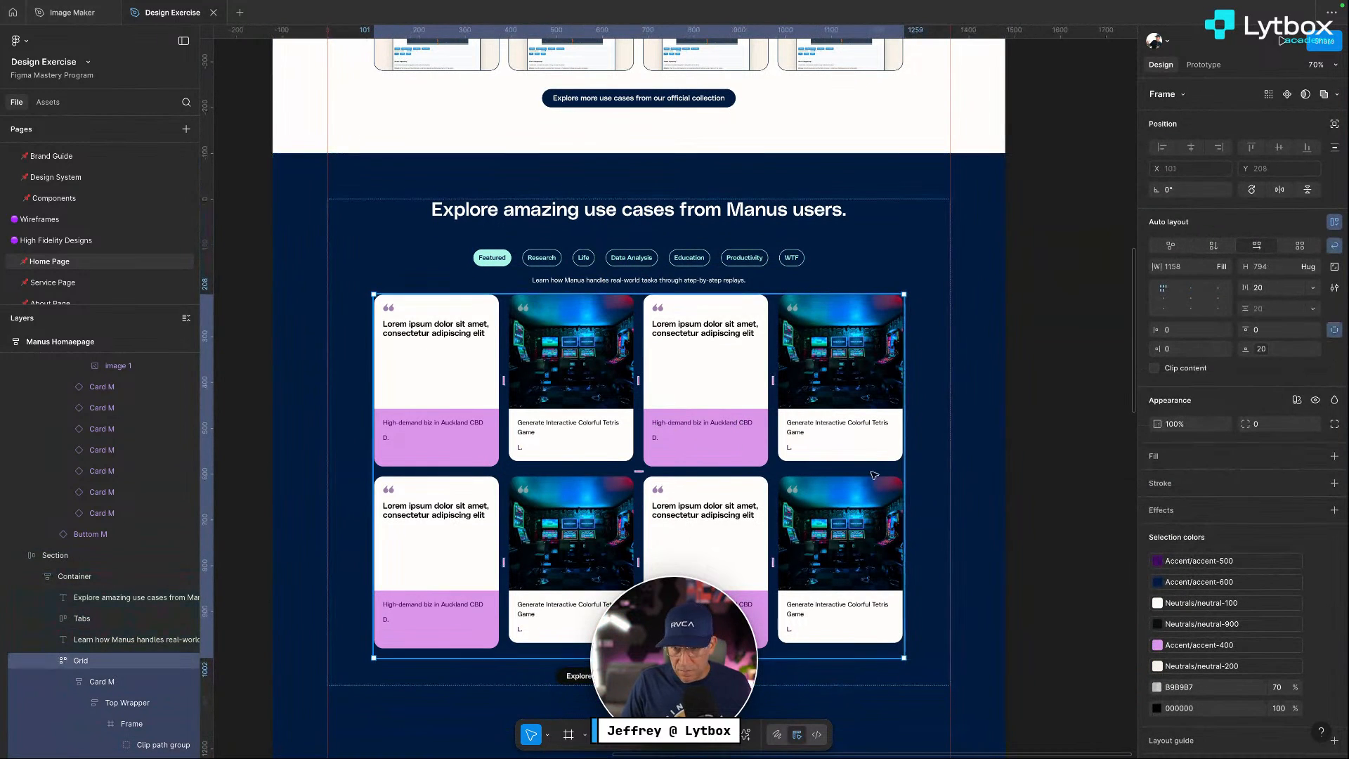
{"action": "scroll", "coordinate": [874, 475], "scroll_direction": "down", "scroll_amount": 1}
{"action": "scroll", "coordinate": [1159, 595], "scroll_direction": "down", "scroll_amount": 2}
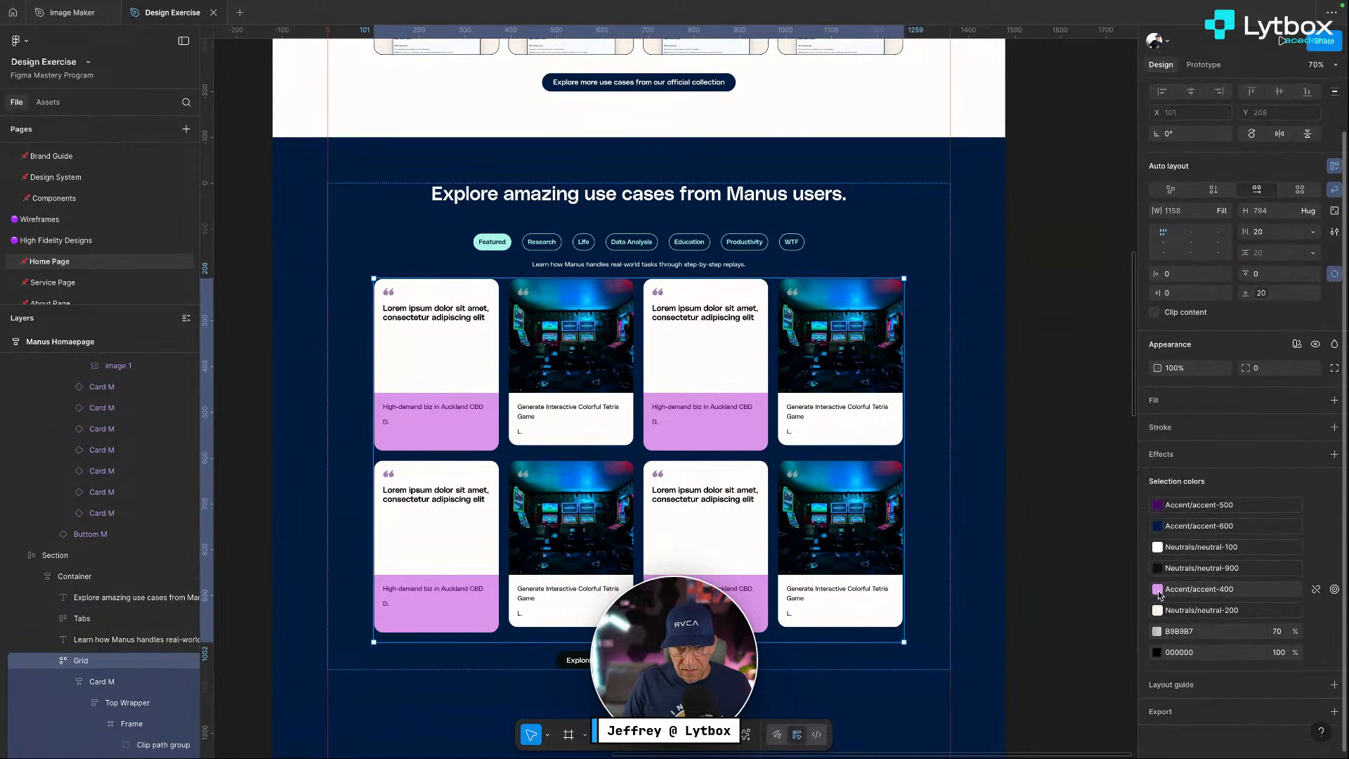
{"action": "left_click", "coordinate": [1158, 592]}
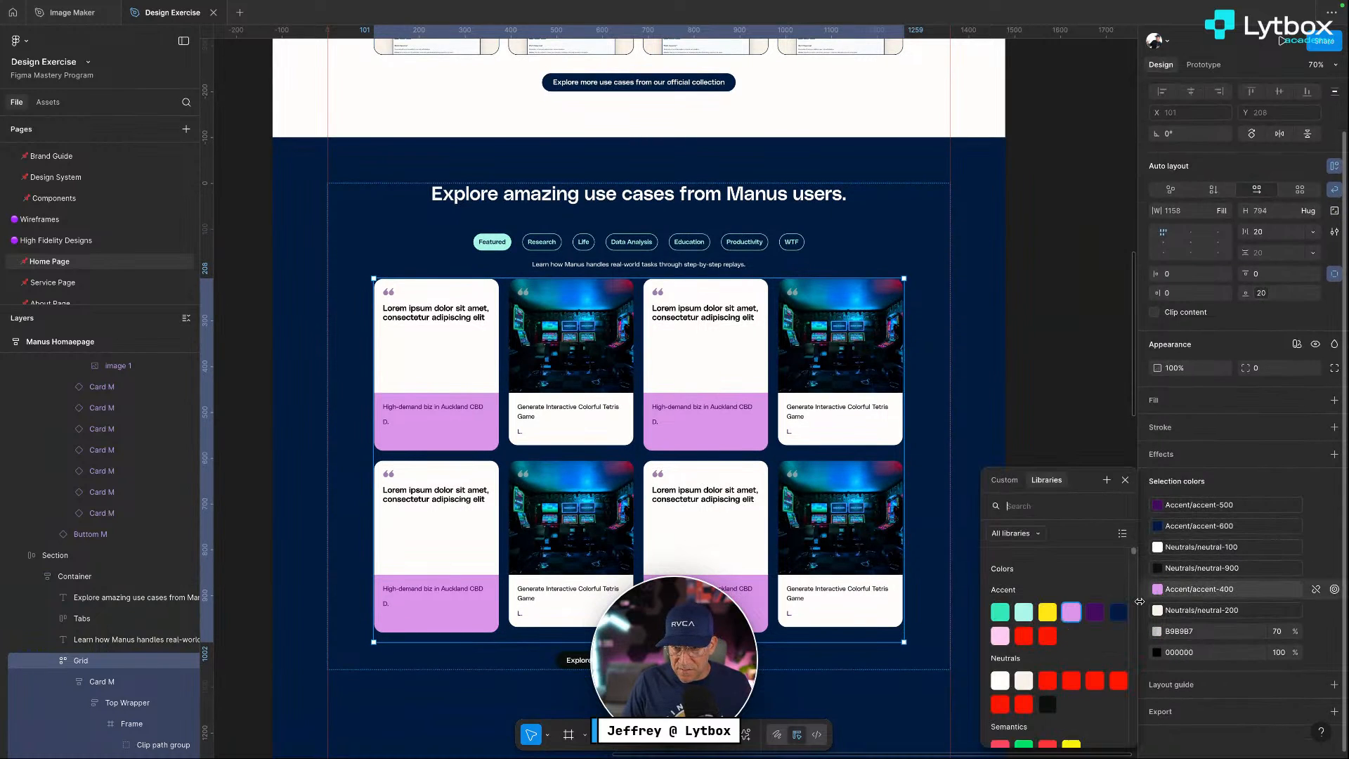
{"action": "left_click", "coordinate": [1028, 618]}
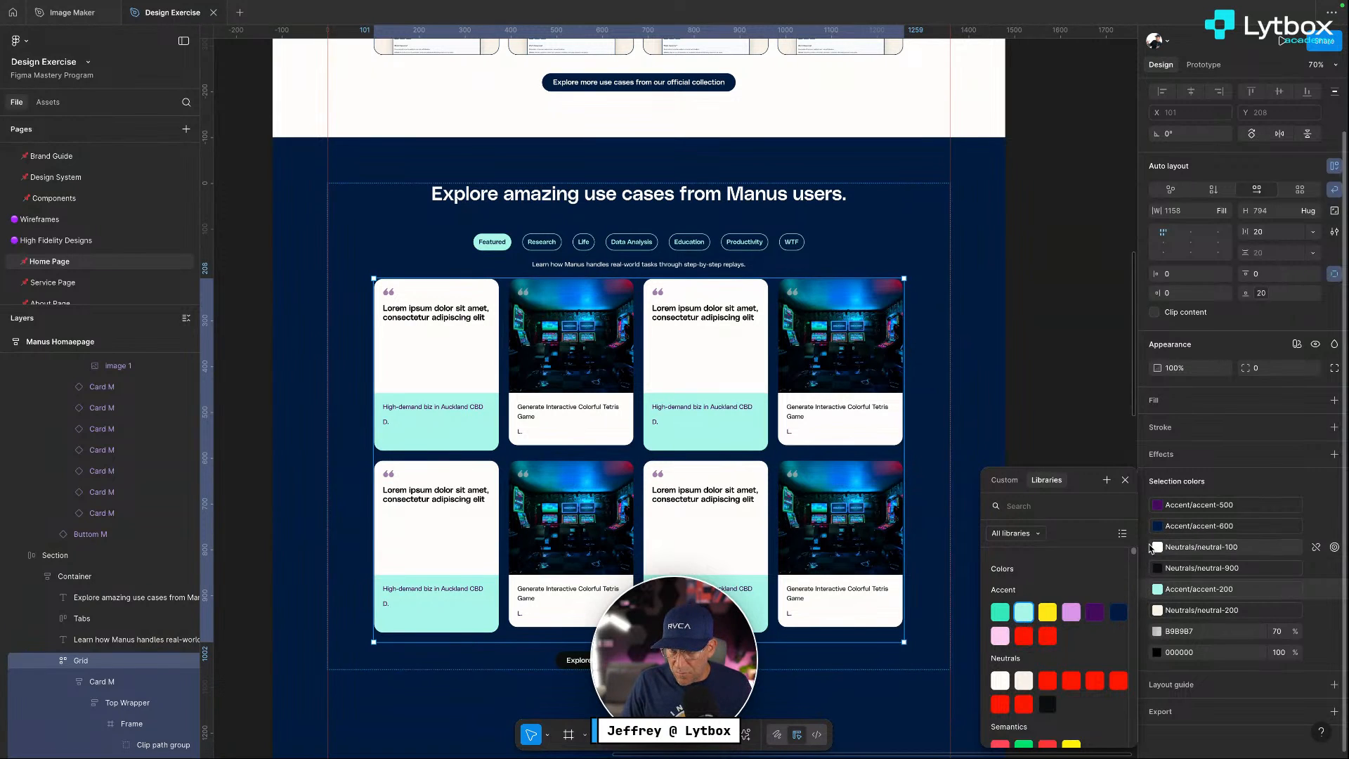
Try Accent/accent-100 for the card grid's dark purple text and quote marks, and settle on Accent/accent-600
{"action": "left_click", "coordinate": [1156, 505]}
{"action": "left_click", "coordinate": [1001, 618]}
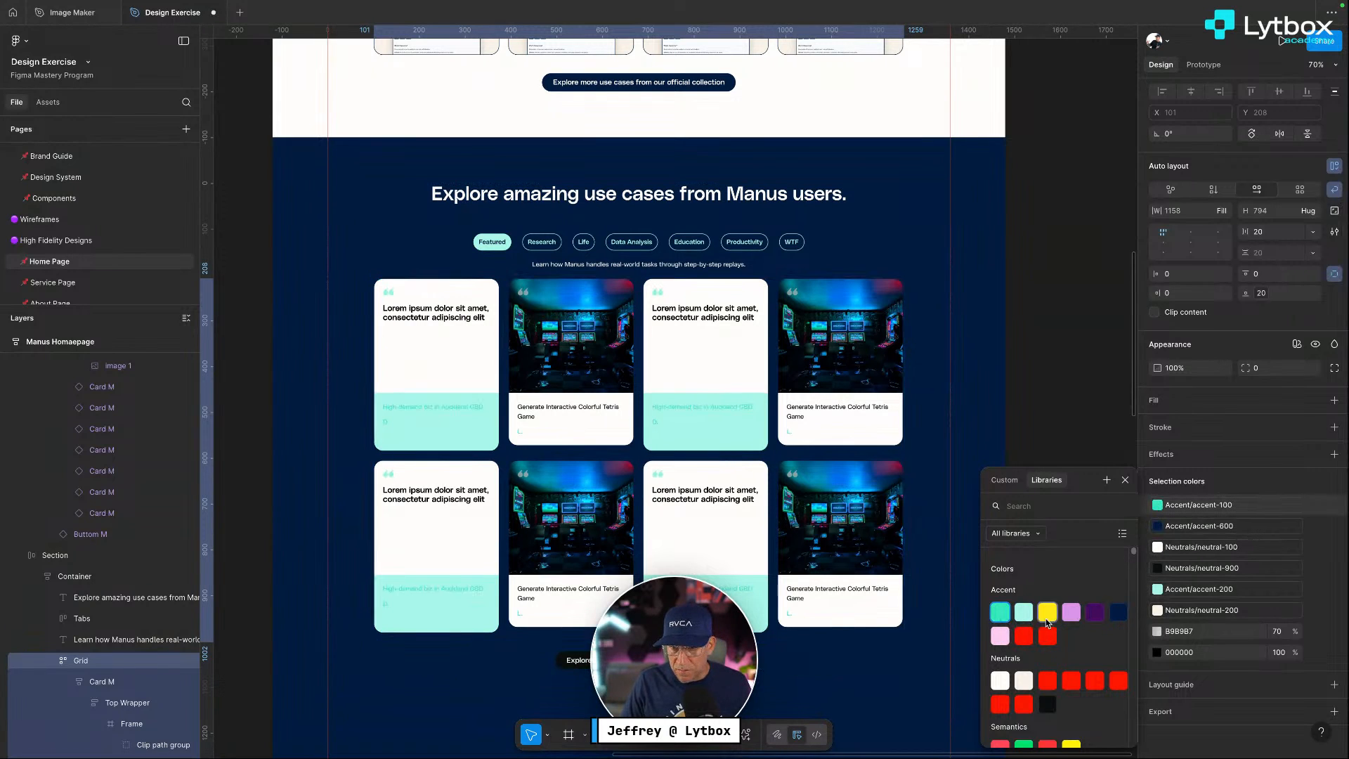
{"action": "left_click", "coordinate": [1118, 613]}
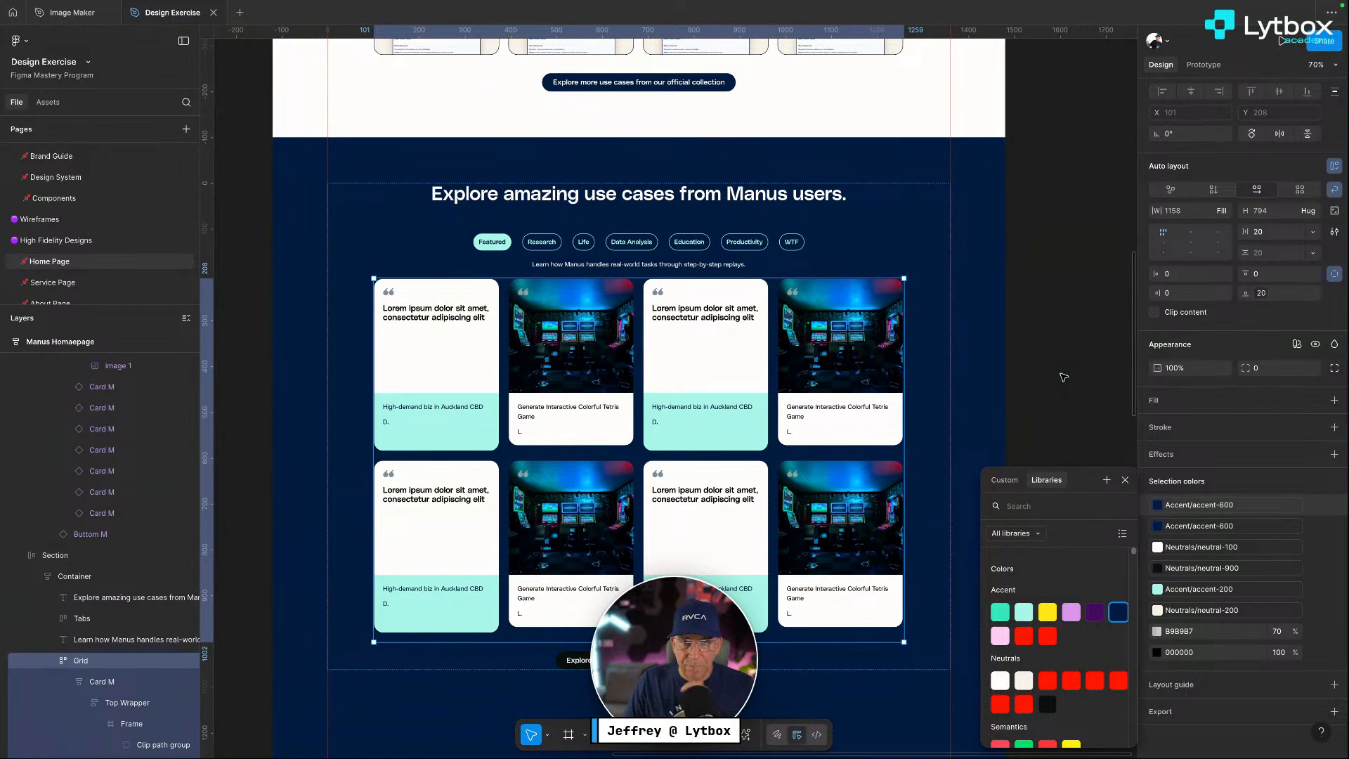
Recolour the "Explore more use cases from Manus users" button with an Accent/accent-100 fill and Neutrals/neutral-900 text
{"action": "scroll", "coordinate": [1063, 377], "scroll_direction": "down", "scroll_amount": 3}
{"action": "left_click", "coordinate": [639, 482]}
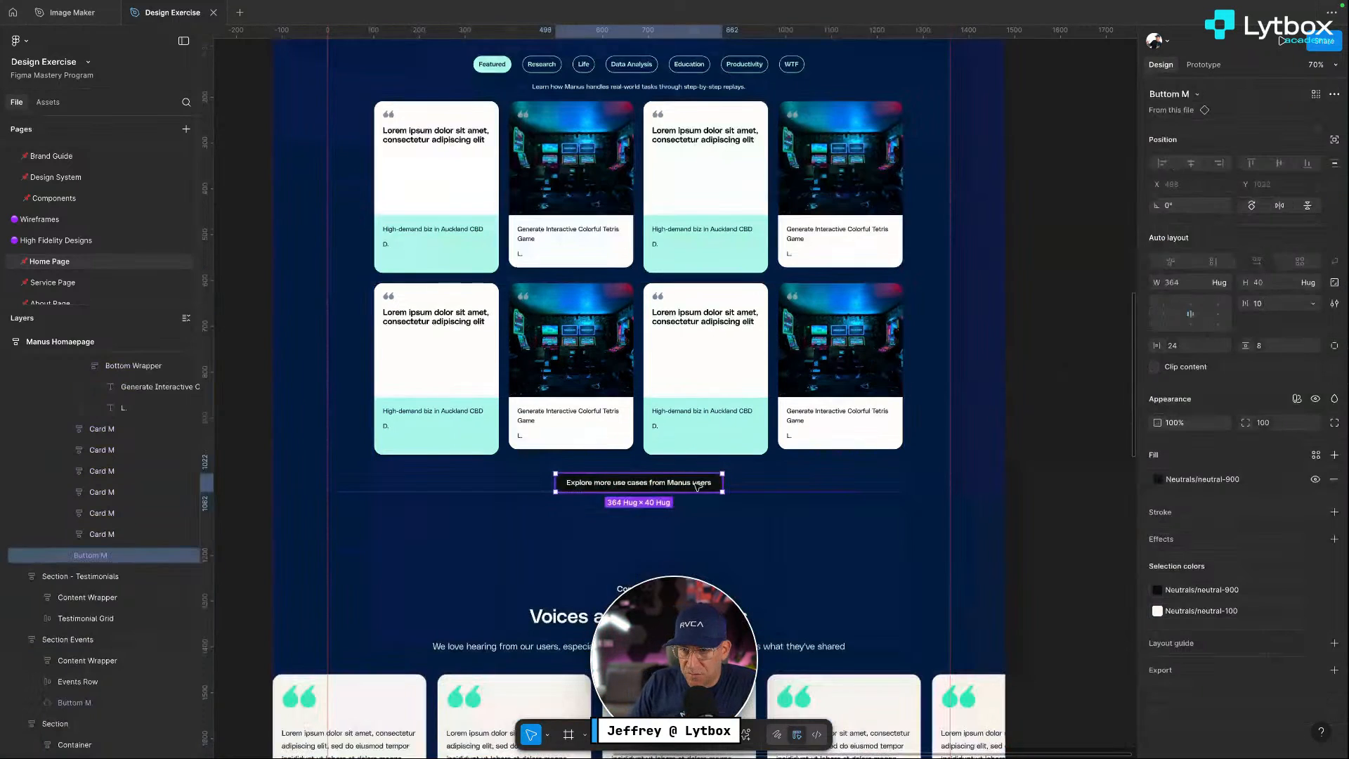
{"action": "left_click", "coordinate": [1157, 478]}
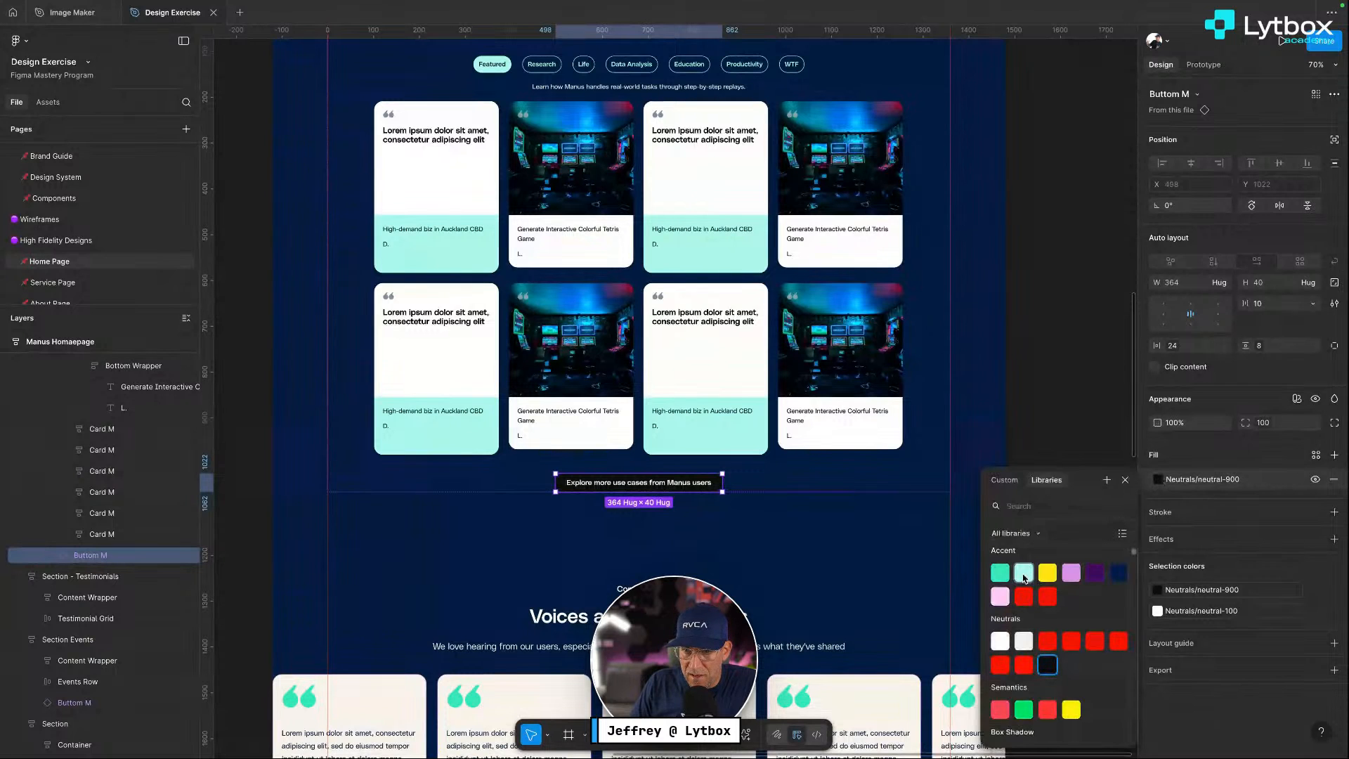
{"action": "left_click", "coordinate": [996, 576]}
{"action": "left_click", "coordinate": [1157, 610]}
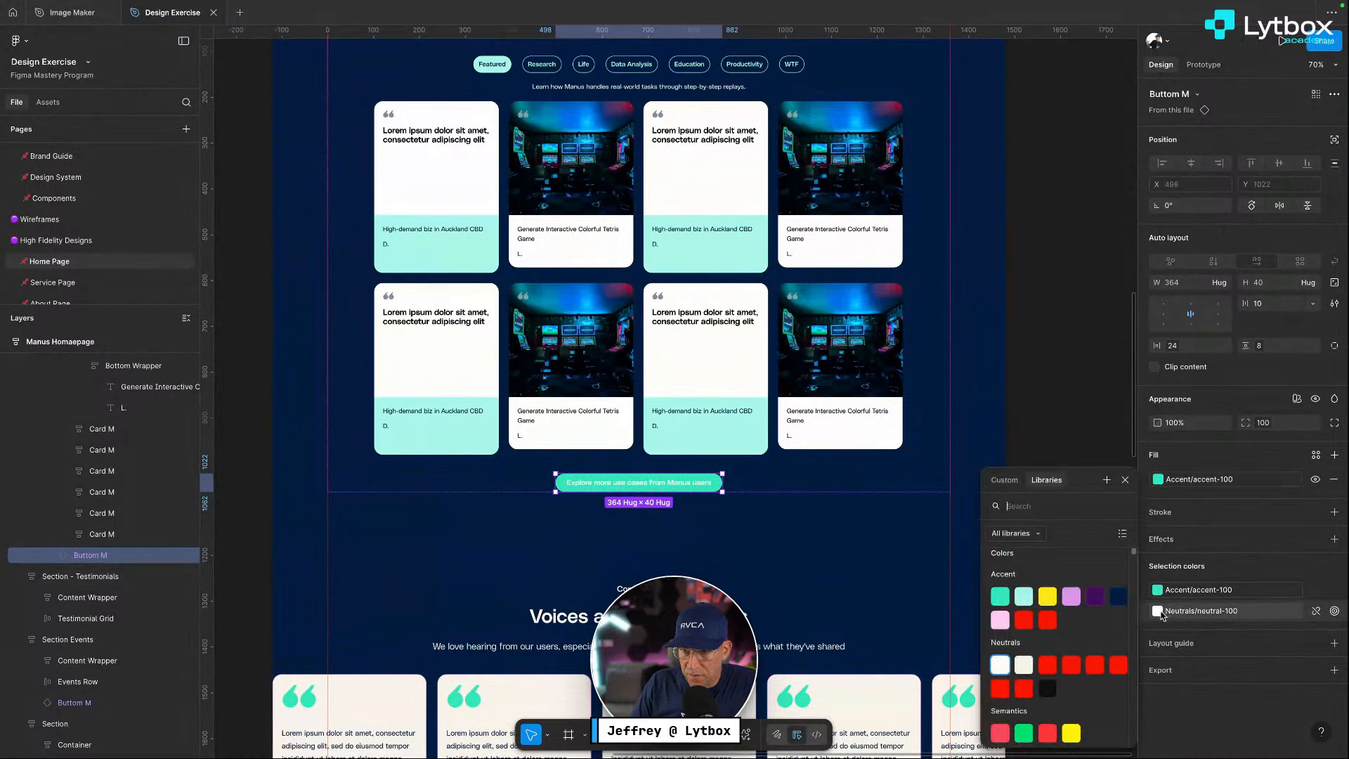
{"action": "left_click", "coordinate": [1053, 692]}
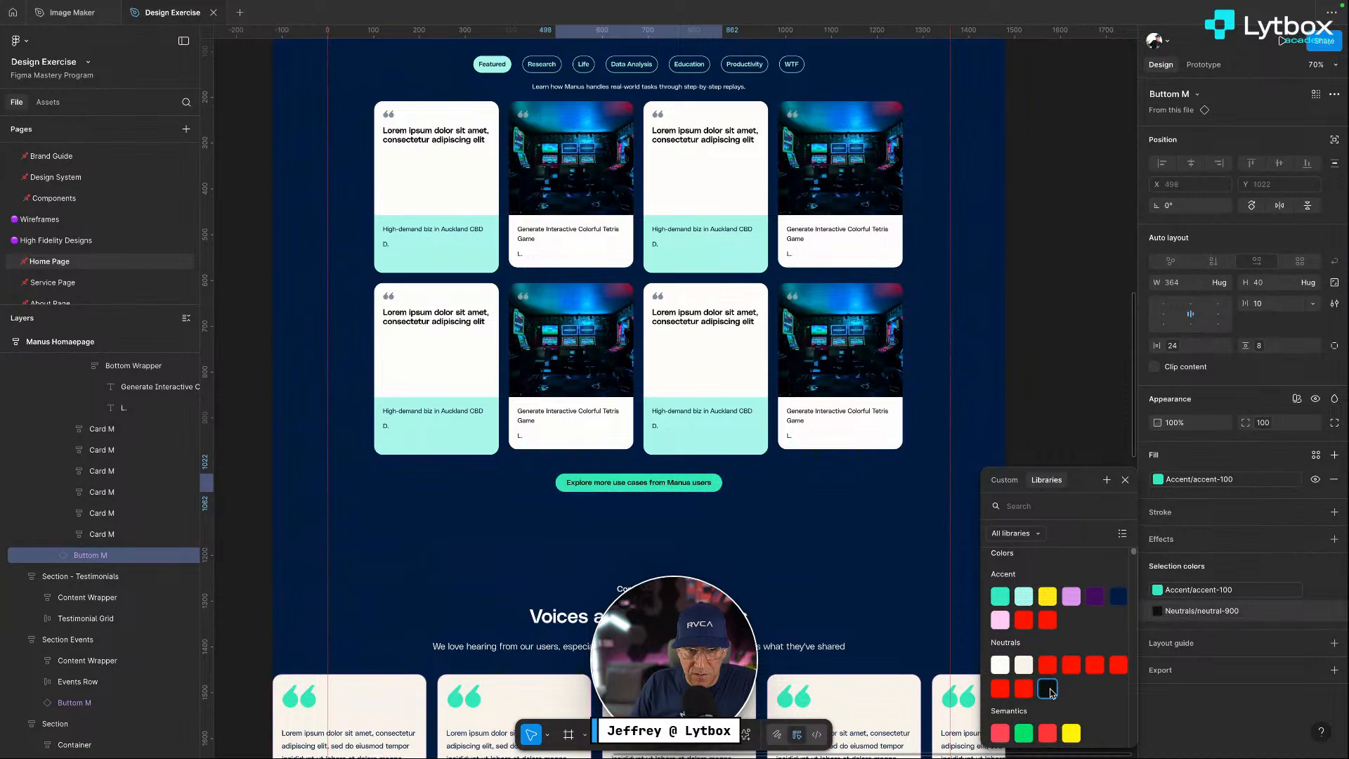
{"action": "left_click", "coordinate": [1091, 348]}
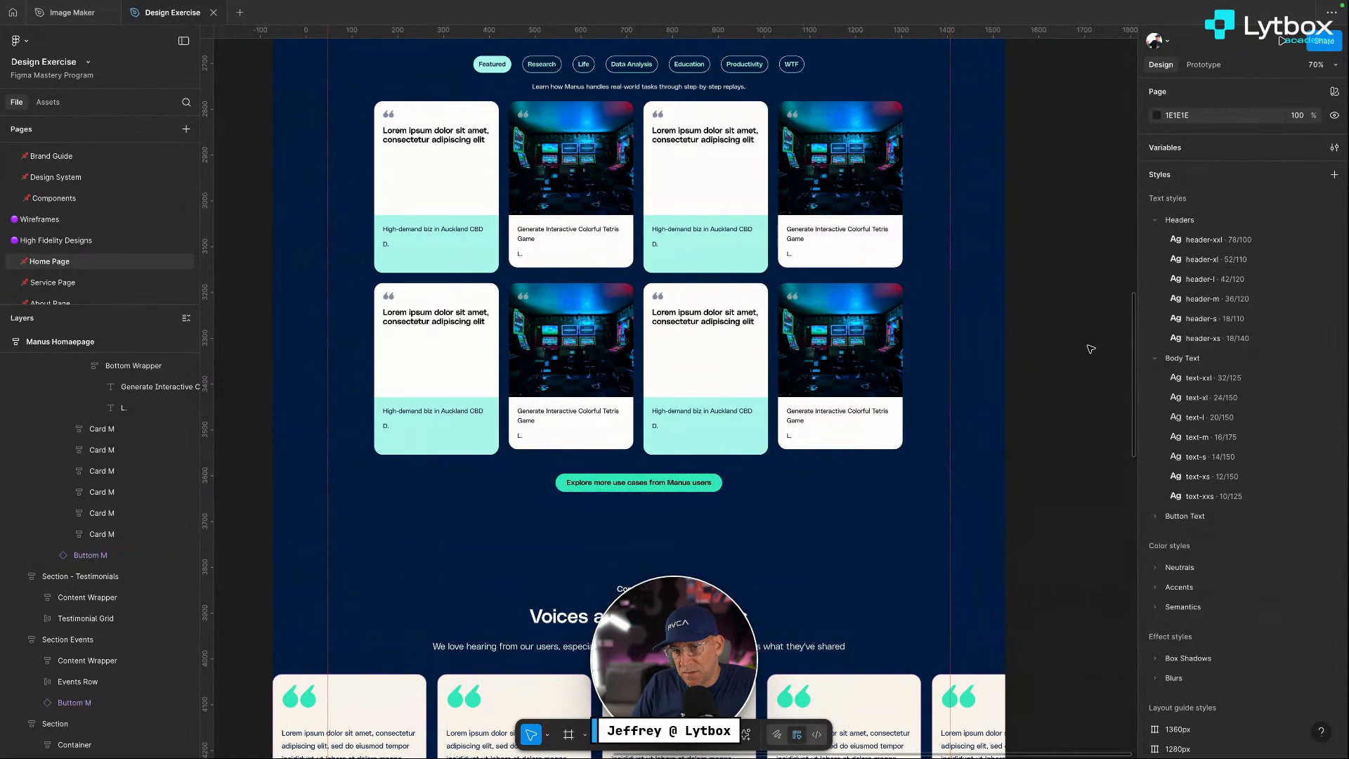
Try setting the height of the Bottom Wrapper to Fill container in the second row's first Tetris card, and undo it
{"action": "left_click", "coordinate": [586, 451]}
{"action": "scroll", "coordinate": [583, 457], "scroll_direction": "up", "scroll_amount": 5}
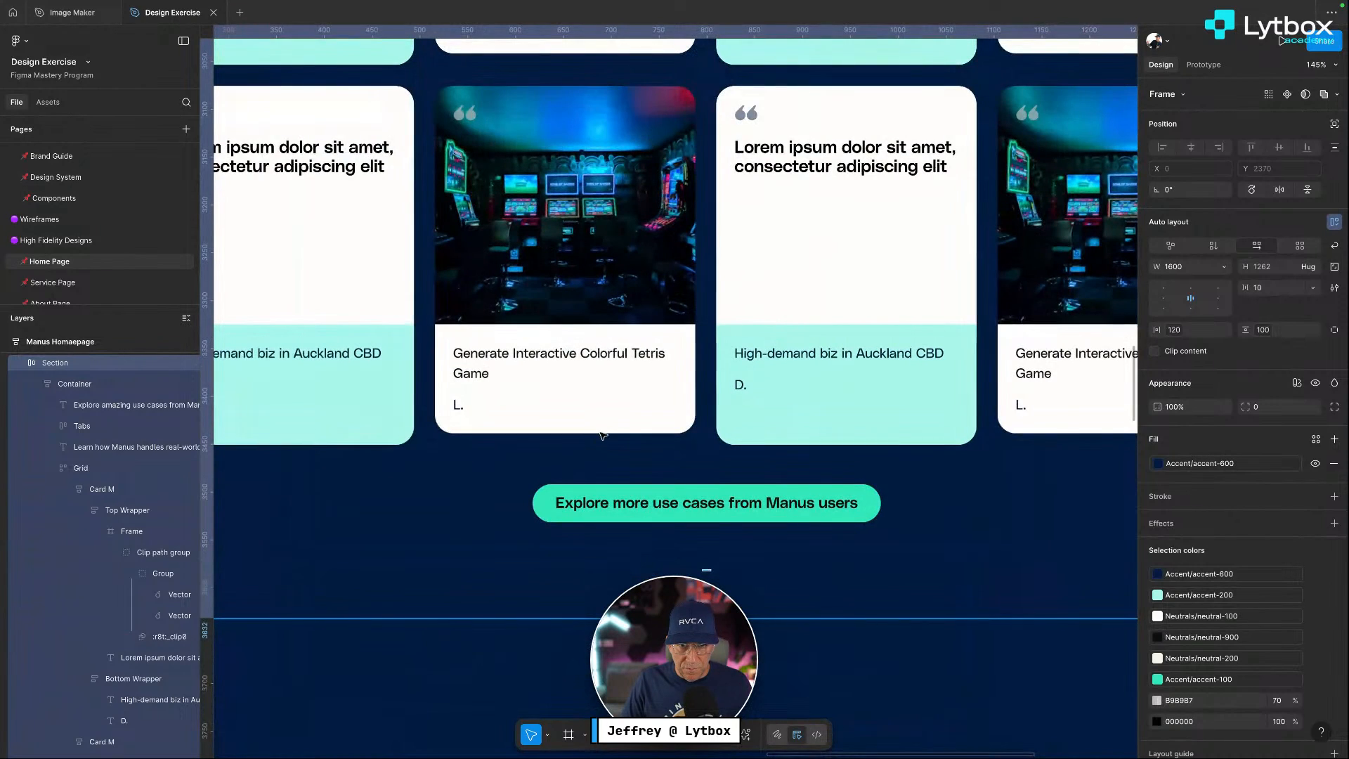
{"action": "left_click", "coordinate": [602, 429], "text": "ctrl"}
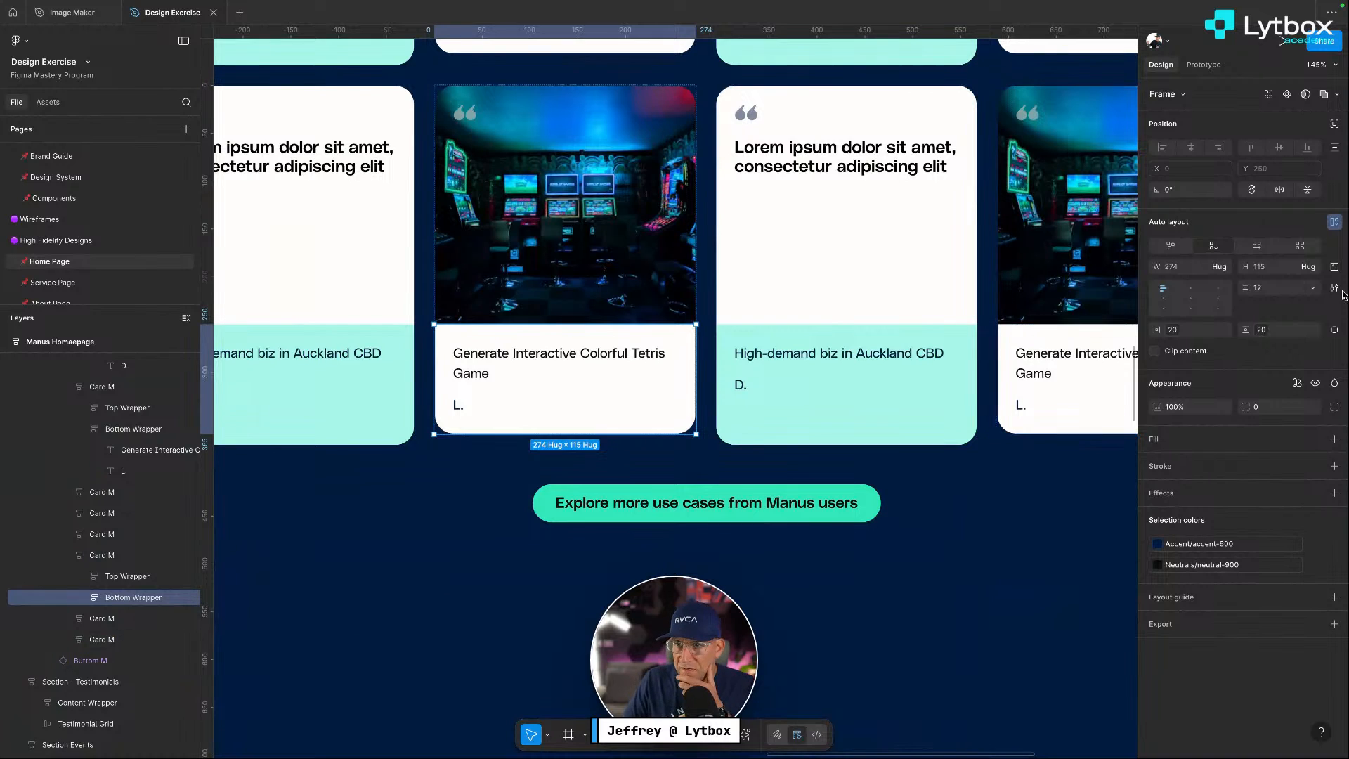
{"action": "left_click", "coordinate": [1310, 267]}
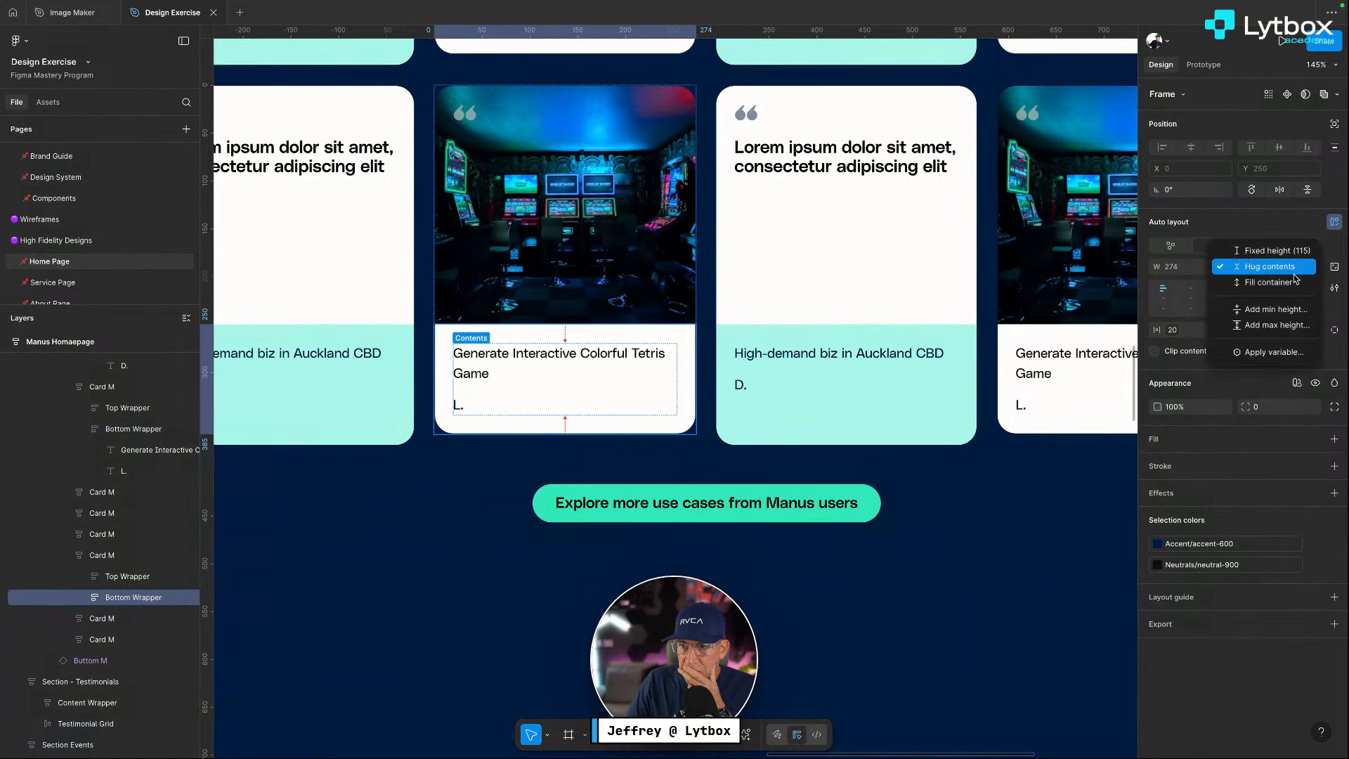
{"action": "left_click", "coordinate": [1269, 282]}
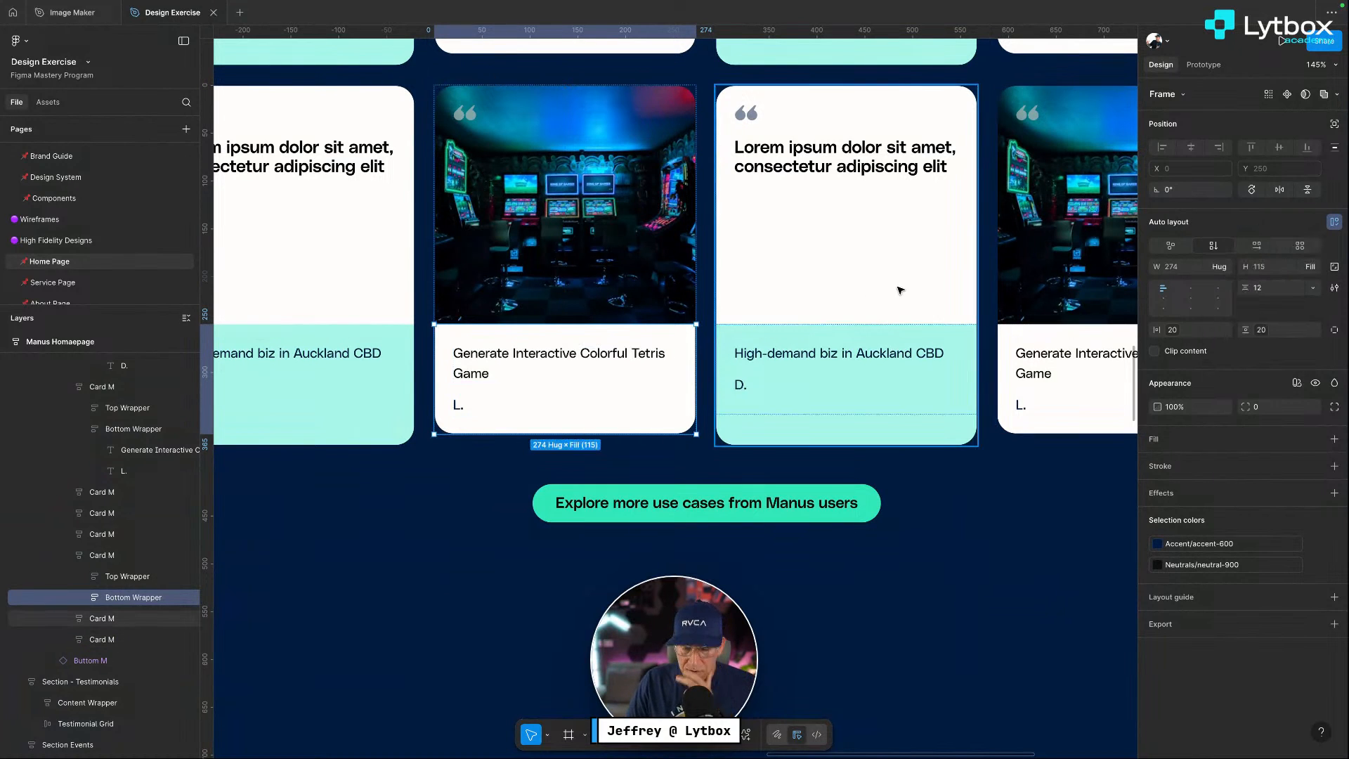
{"action": "key", "text": "super+z"}
{"action": "scroll", "coordinate": [512, 412], "scroll_direction": "up", "scroll_amount": 3}
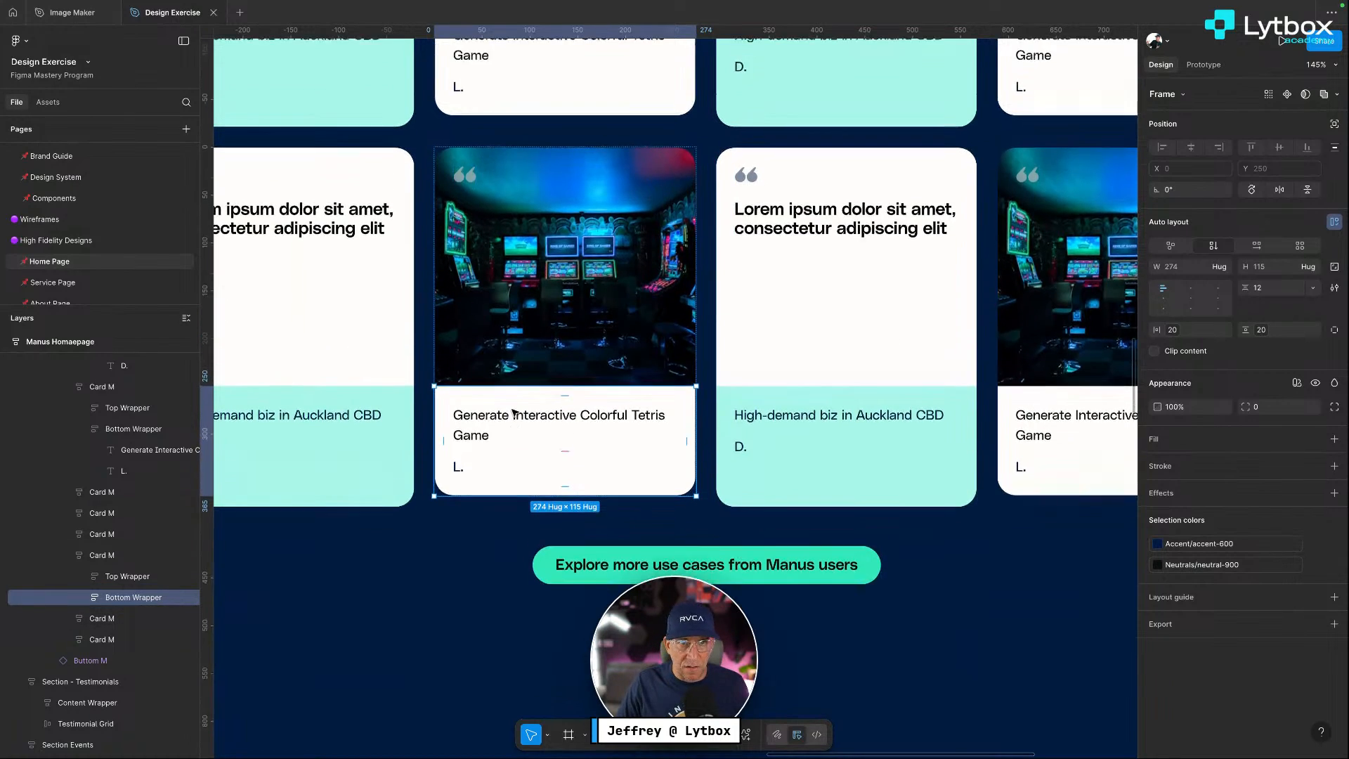
Select the first row's first Tetris card, collapse the layer tree and expand only that Card M layer
{"action": "scroll", "coordinate": [515, 406], "scroll_direction": "up", "scroll_amount": 4}
{"action": "scroll", "coordinate": [681, 373], "scroll_direction": "left", "scroll_amount": 2}
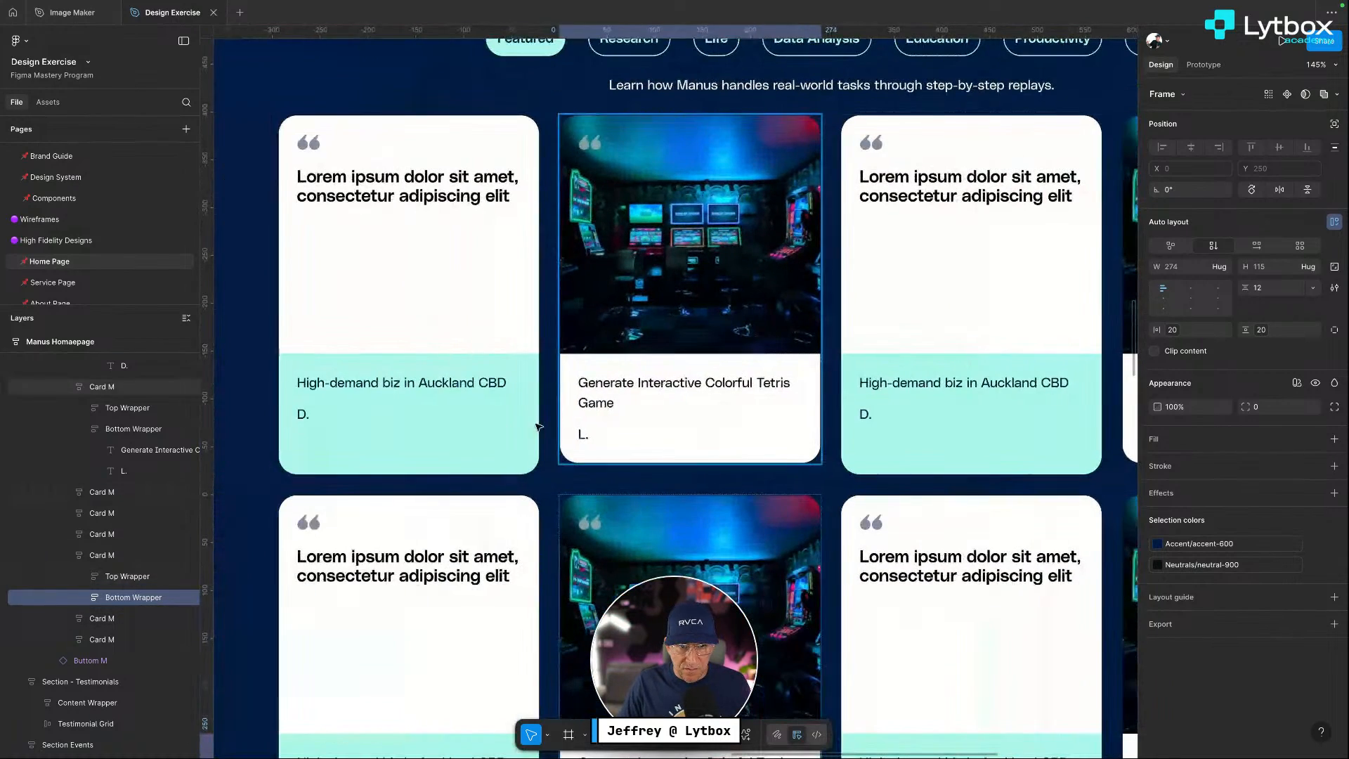
{"action": "left_click", "coordinate": [531, 425]}
{"action": "left_click", "coordinate": [627, 424]}
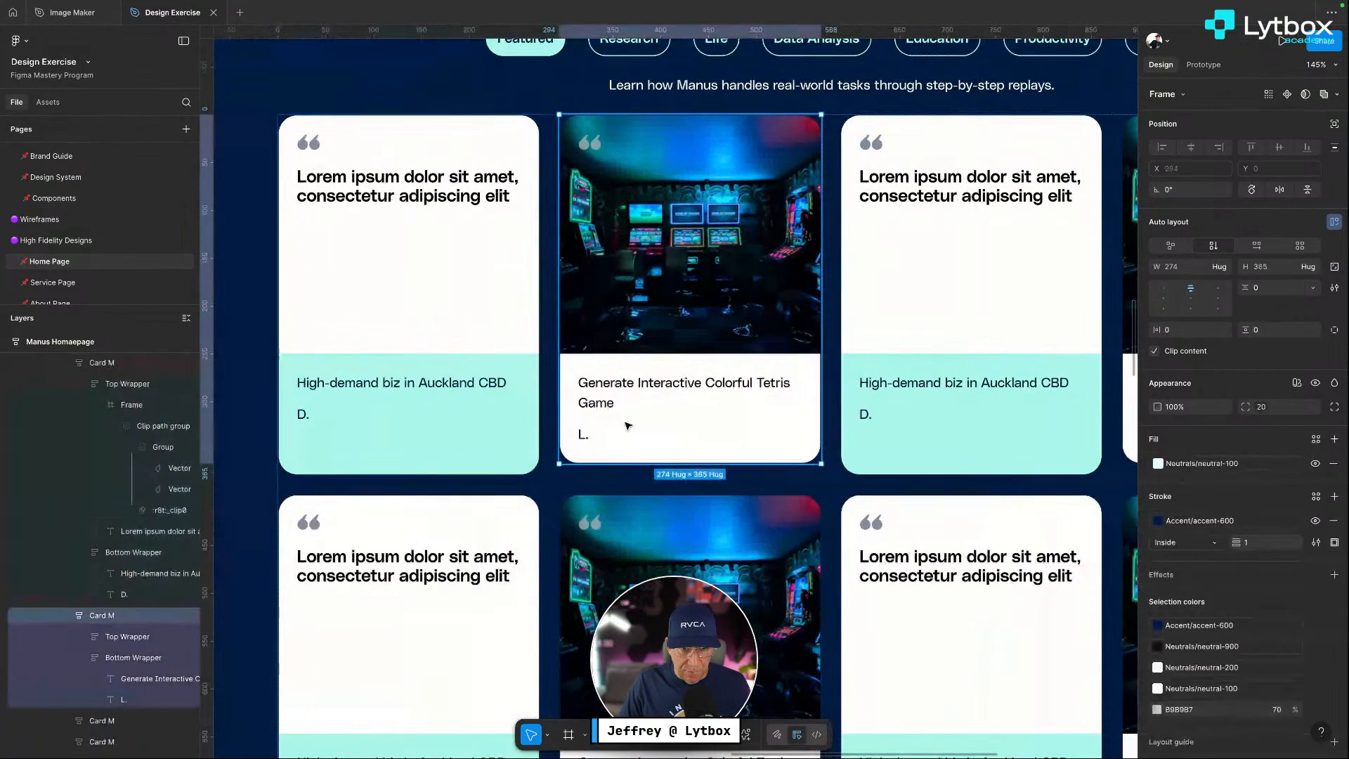
{"action": "left_click", "coordinate": [70, 616]}
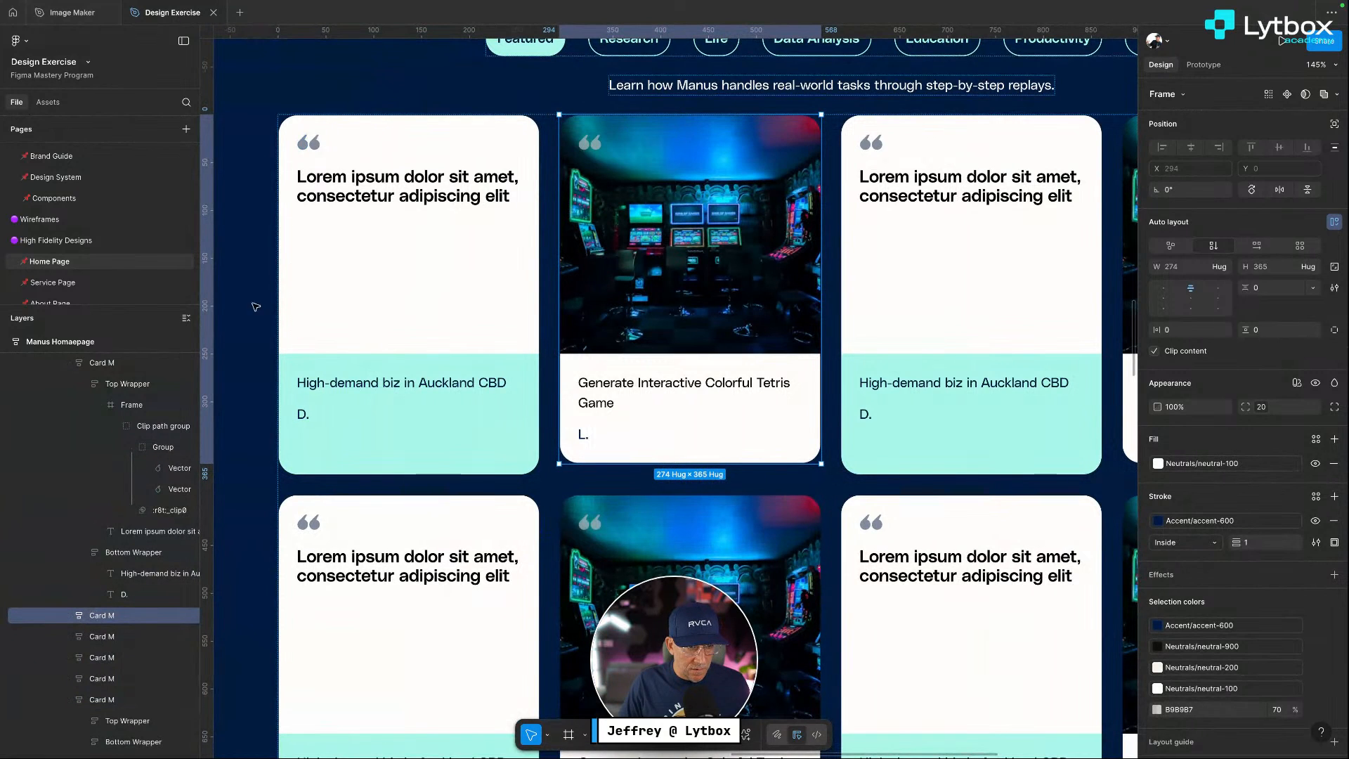
{"action": "left_click", "coordinate": [186, 318]}
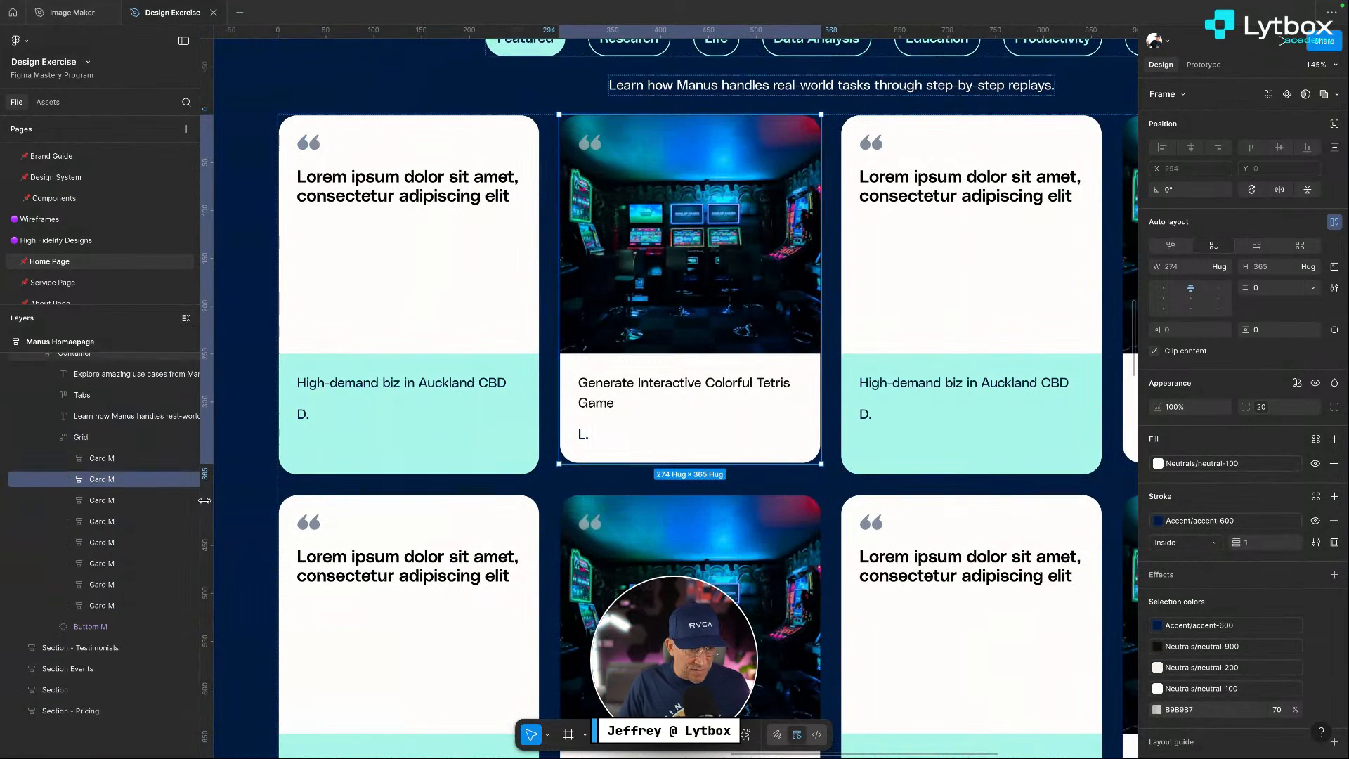
{"action": "left_click", "coordinate": [68, 481]}
Set the height of that Tetris card's Top Wrapper to Fill container
{"action": "left_click", "coordinate": [97, 500]}
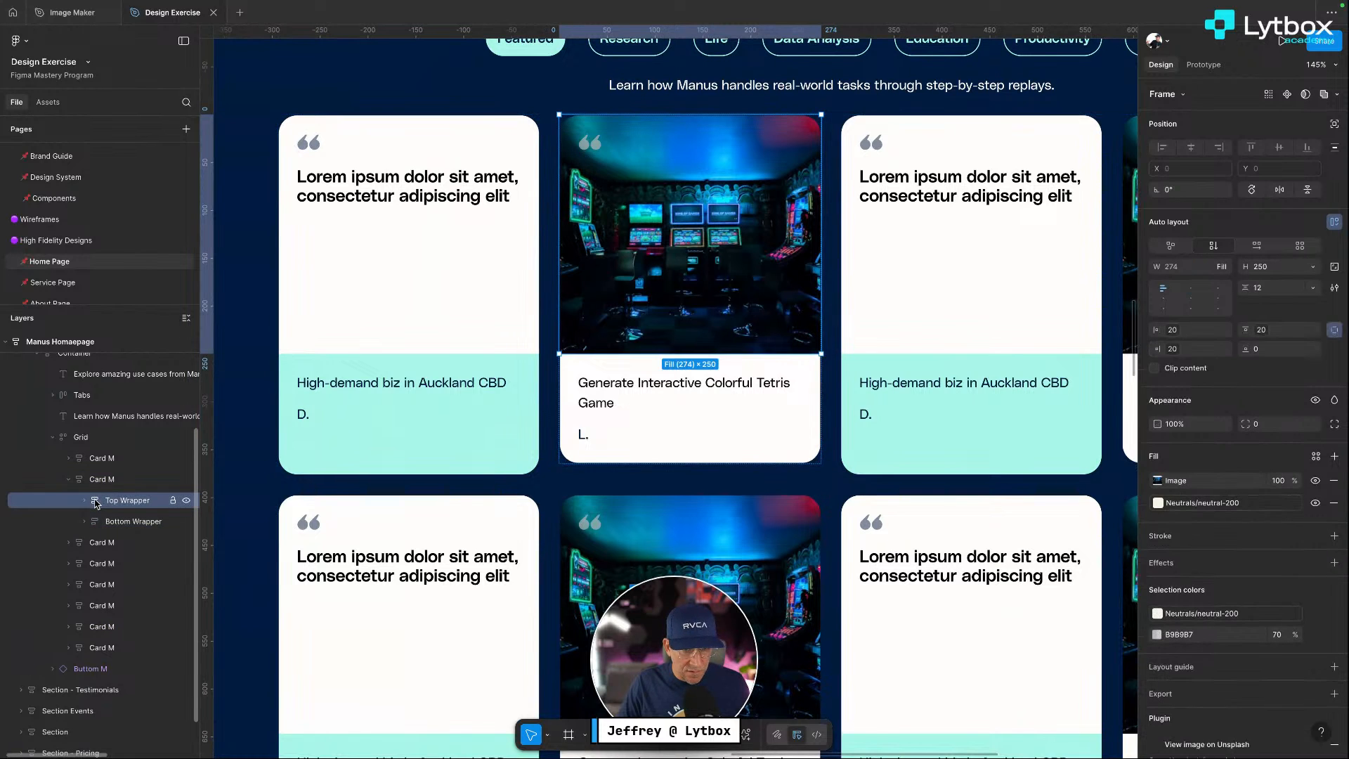
{"action": "left_click", "coordinate": [103, 522]}
{"action": "left_click", "coordinate": [104, 480]}
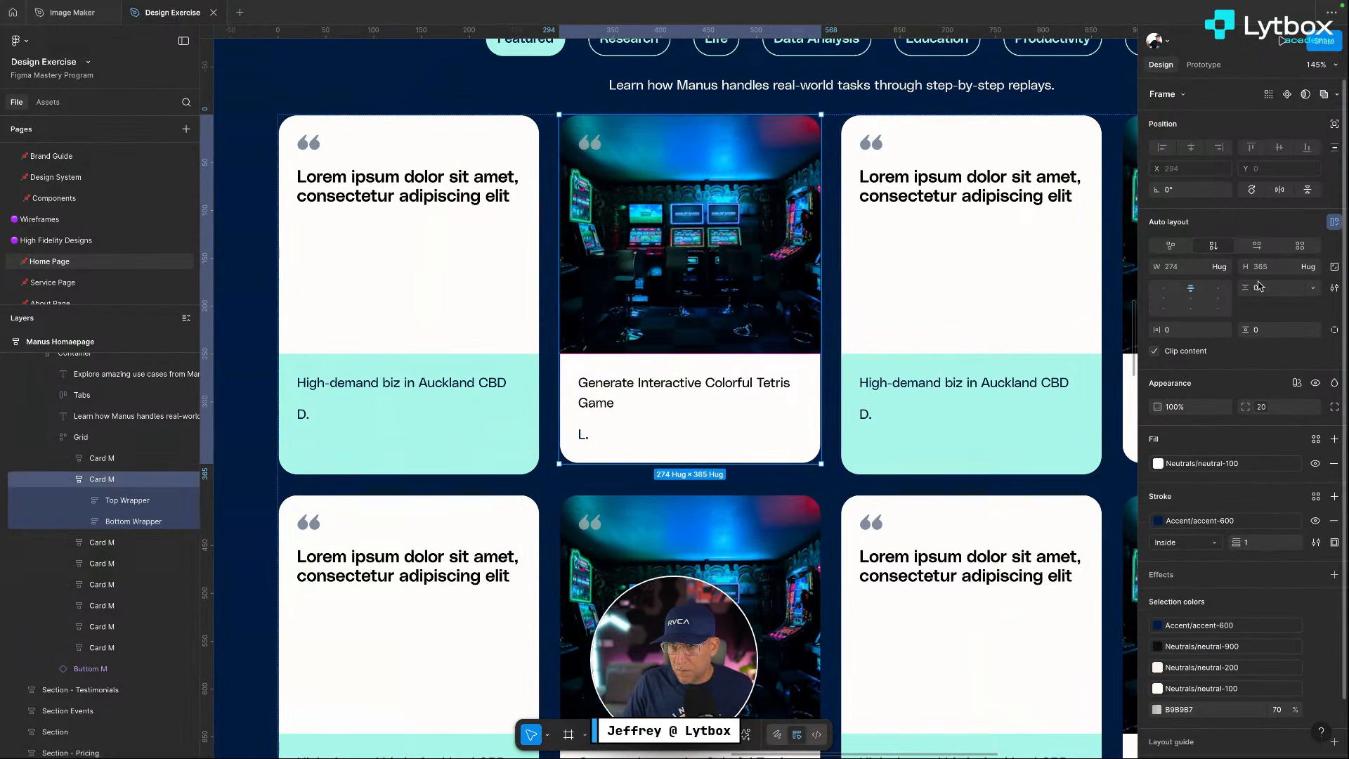
{"action": "left_click", "coordinate": [1312, 267]}
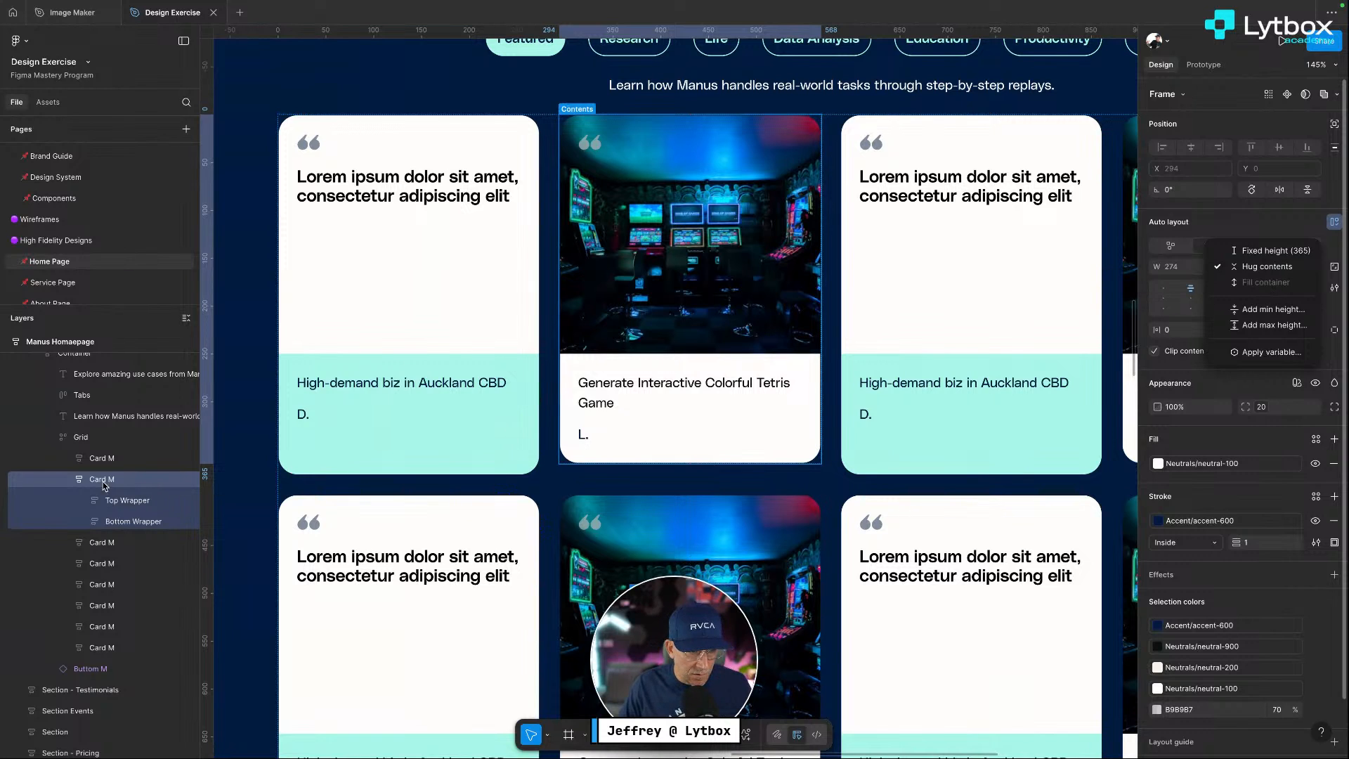
{"action": "left_click", "coordinate": [97, 441]}
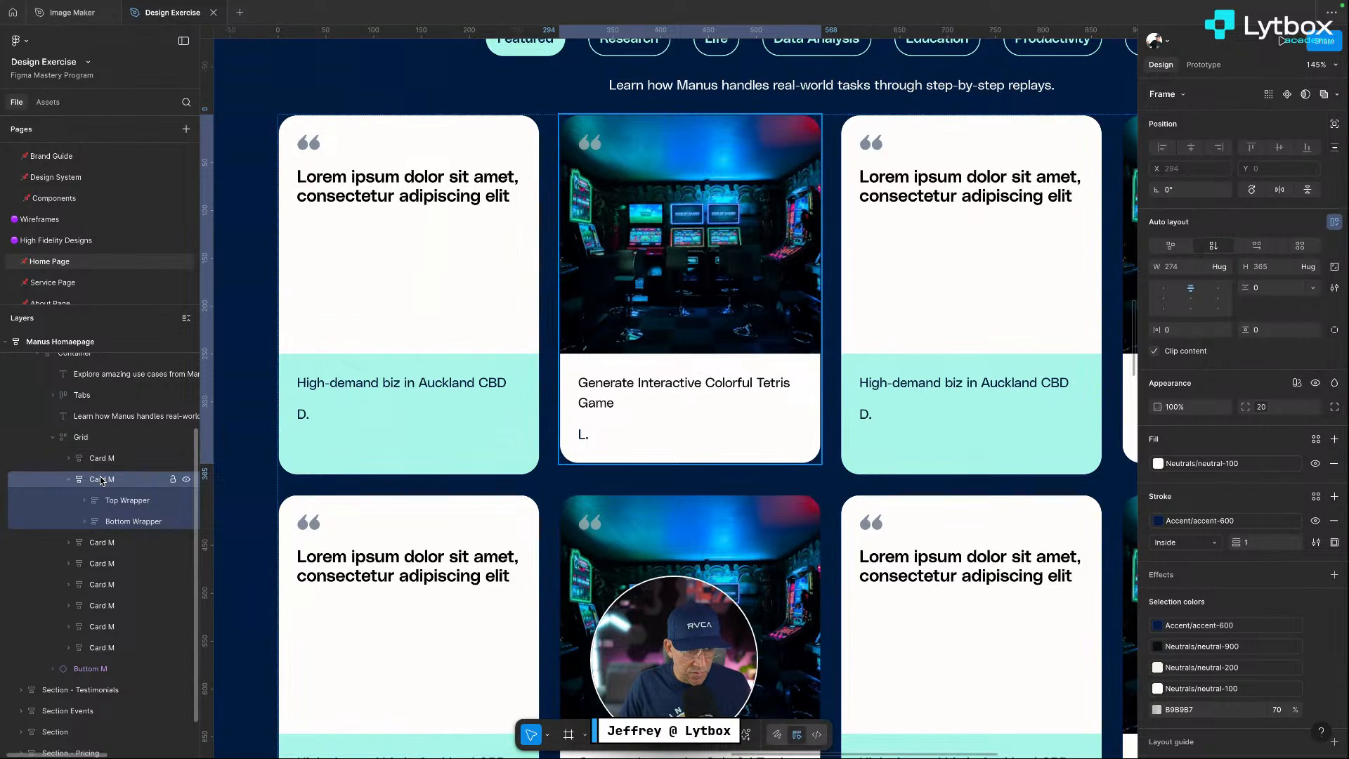
{"action": "left_click", "coordinate": [127, 503]}
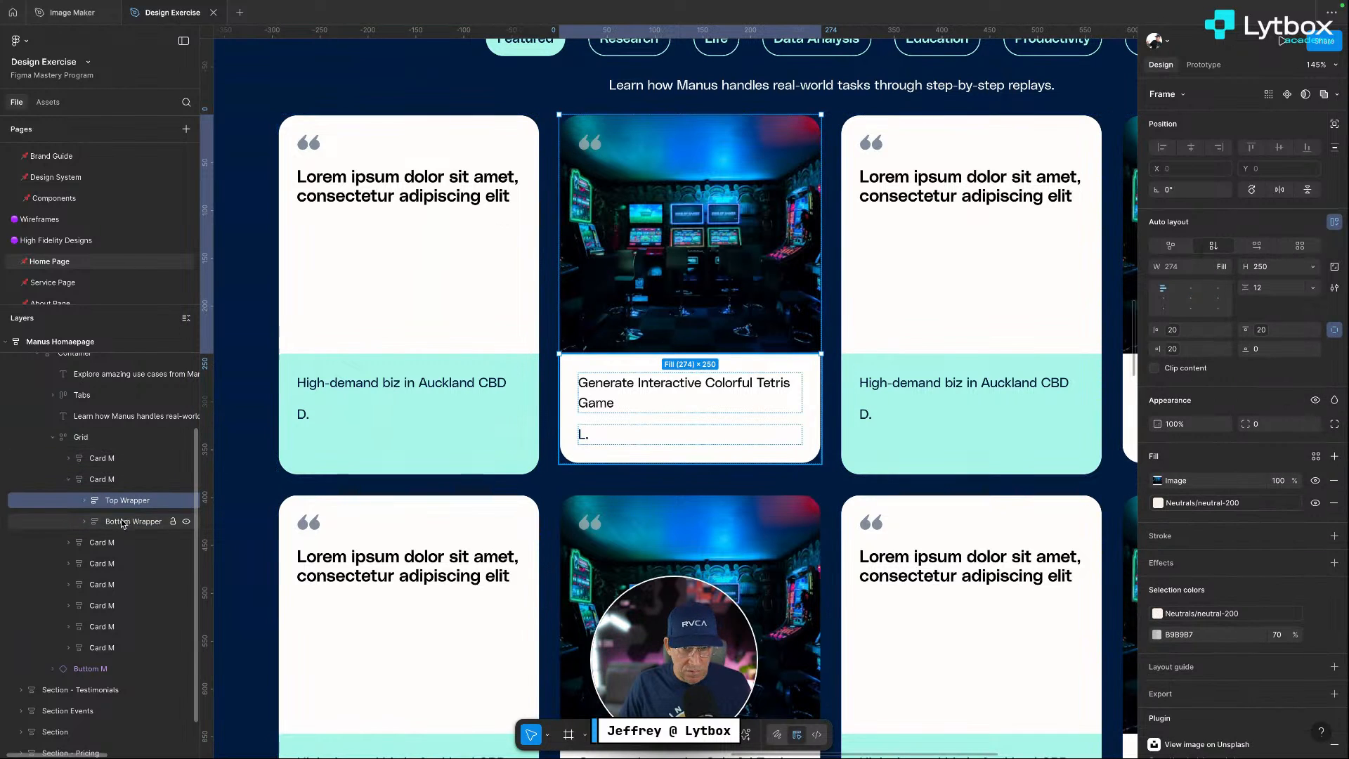
{"action": "left_click", "coordinate": [1313, 267]}
{"action": "left_click", "coordinate": [1253, 295]}
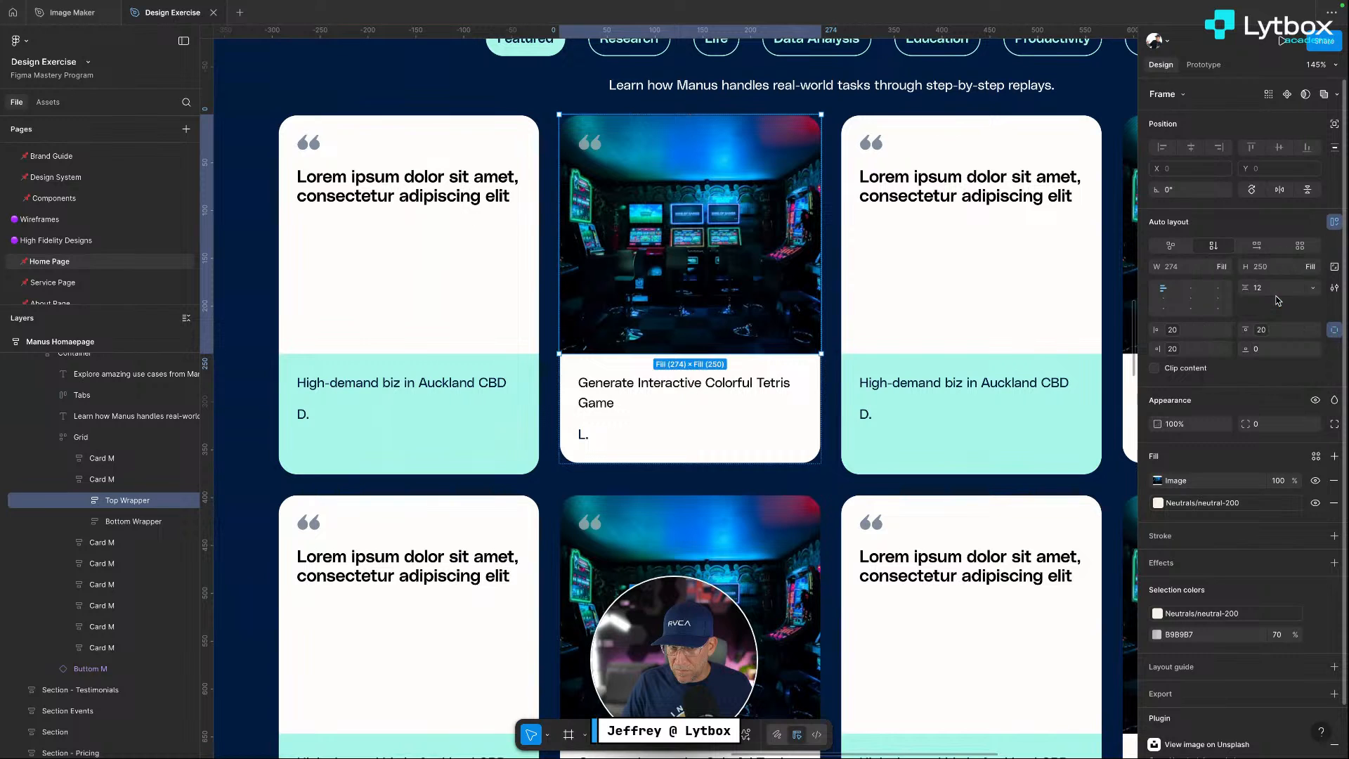
Try setting the height of the same card's Bottom Wrapper to Fill container, and undo it
{"action": "left_click", "coordinate": [135, 522]}
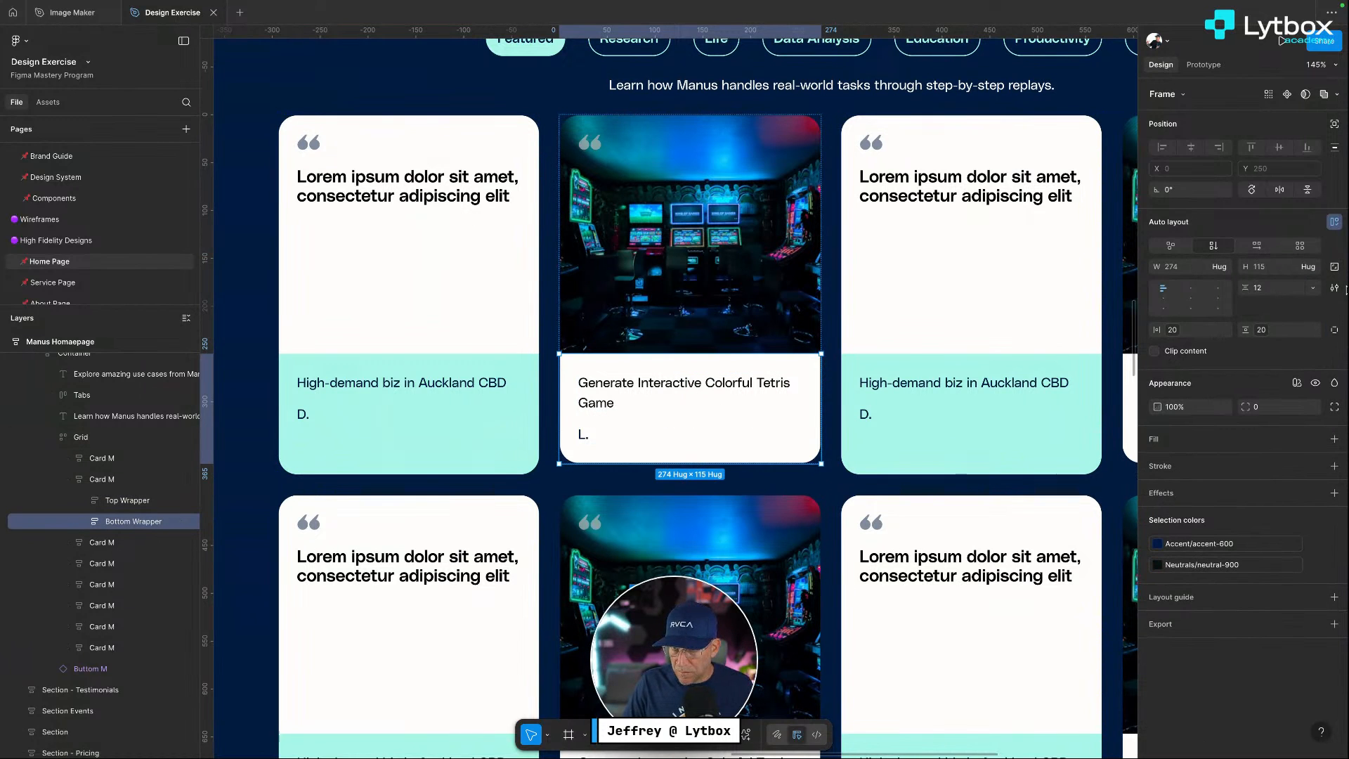
{"action": "left_click", "coordinate": [1314, 269]}
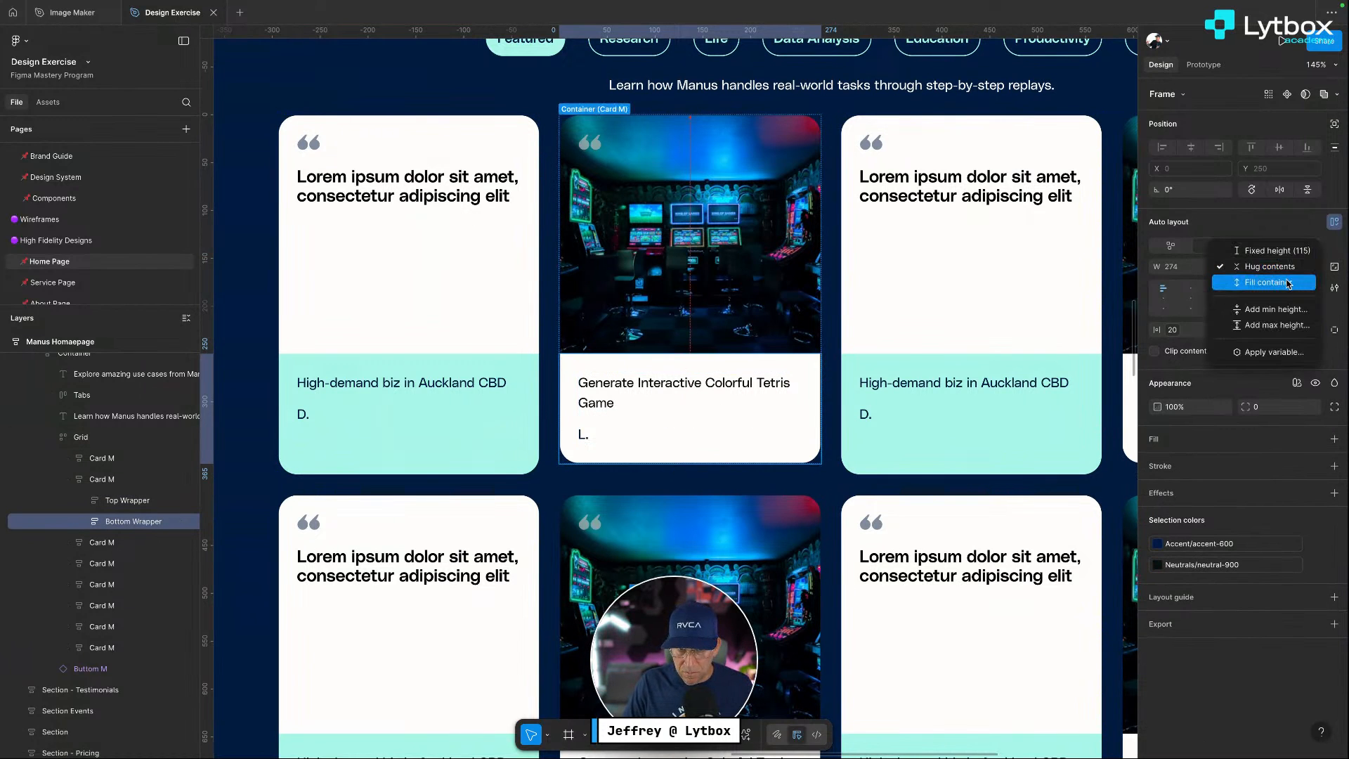
{"action": "left_click", "coordinate": [1289, 282]}
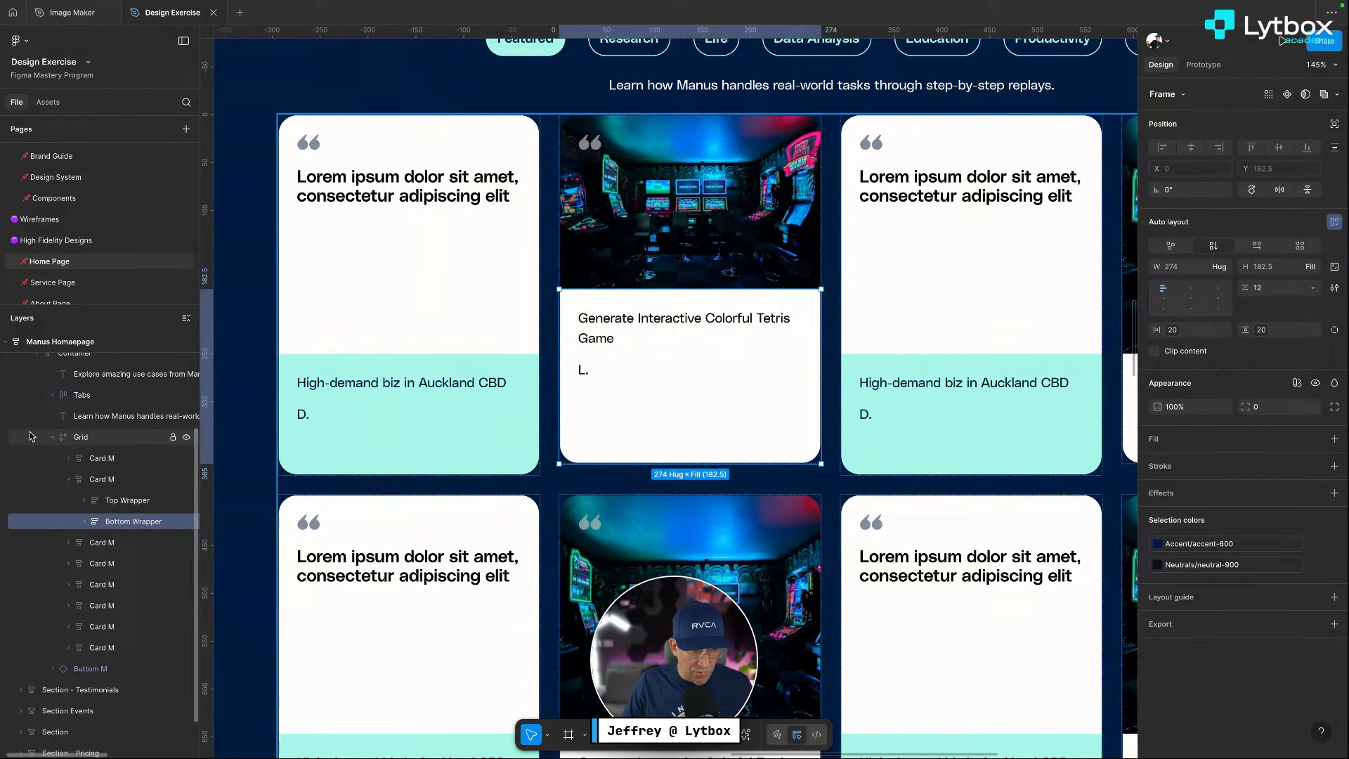
{"action": "key", "text": "ctrl+z"}
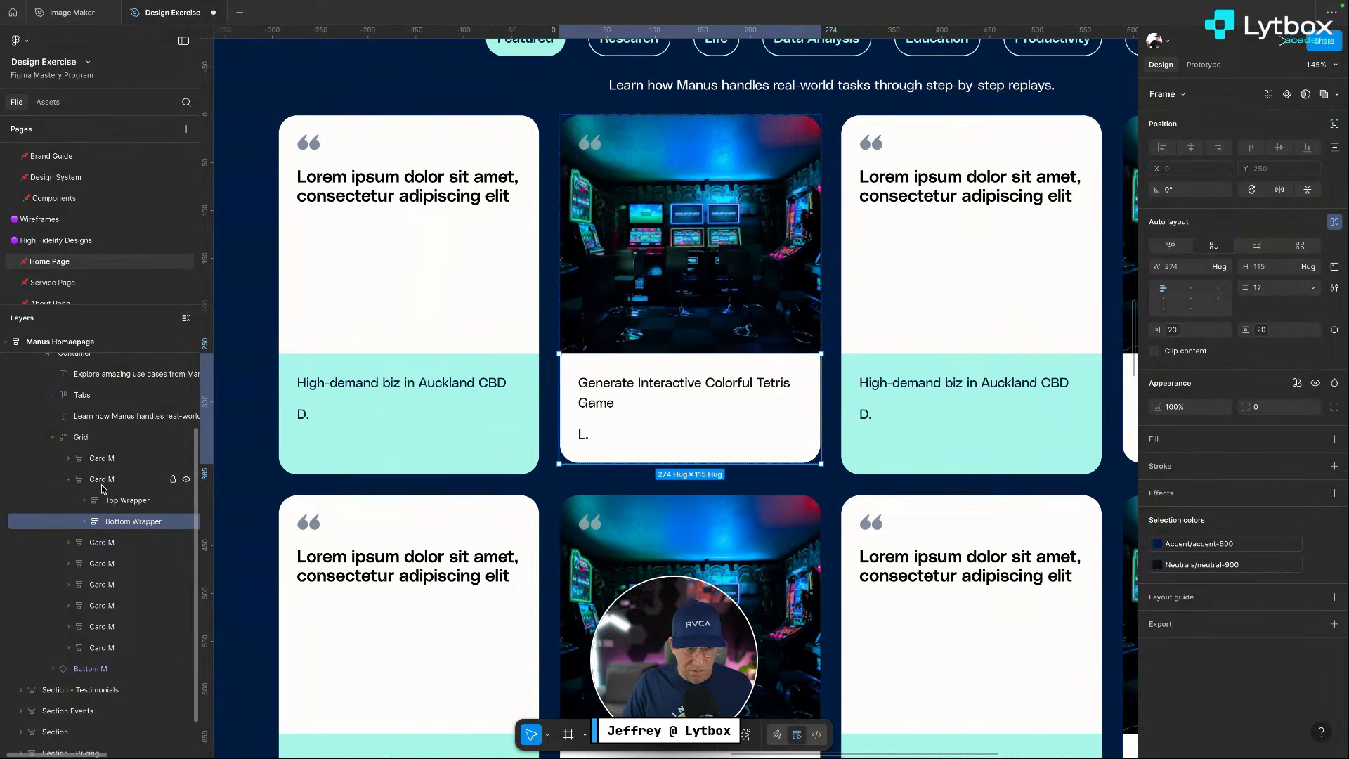
Examine the height sizing options of the first row's Tetris card and the settings of its Bottom Wrapper
{"action": "left_click", "coordinate": [102, 479]}
{"action": "left_click", "coordinate": [1315, 267]}
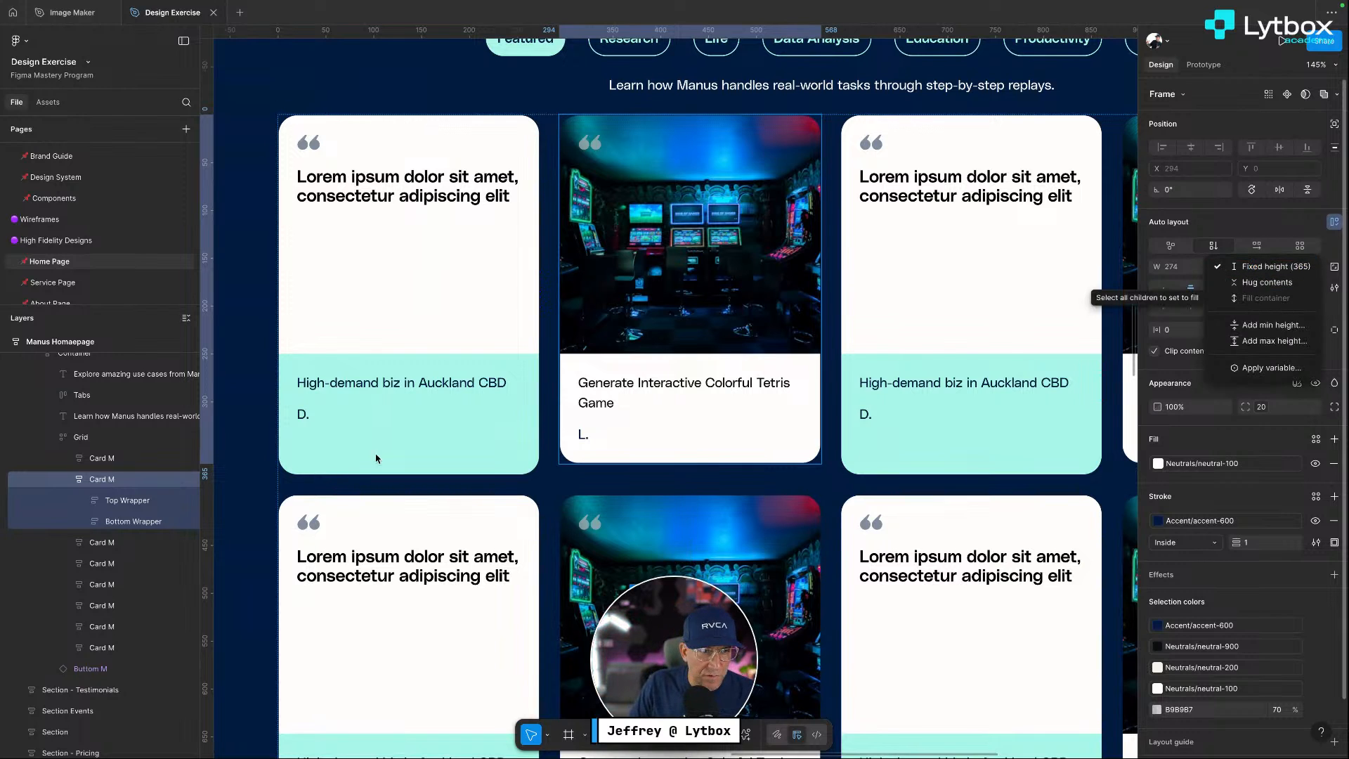
{"action": "left_click", "coordinate": [125, 509]}
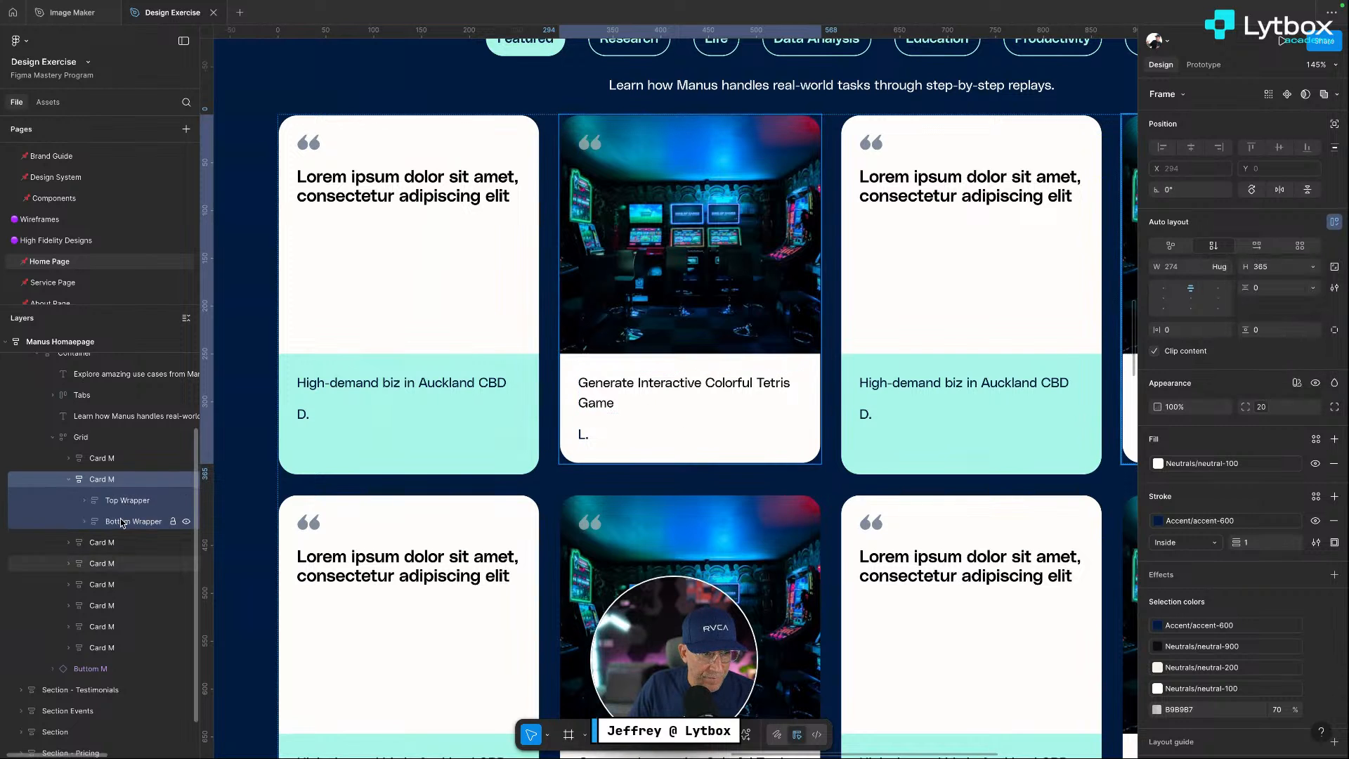
{"action": "left_click", "coordinate": [121, 520]}
{"action": "left_click", "coordinate": [117, 482]}
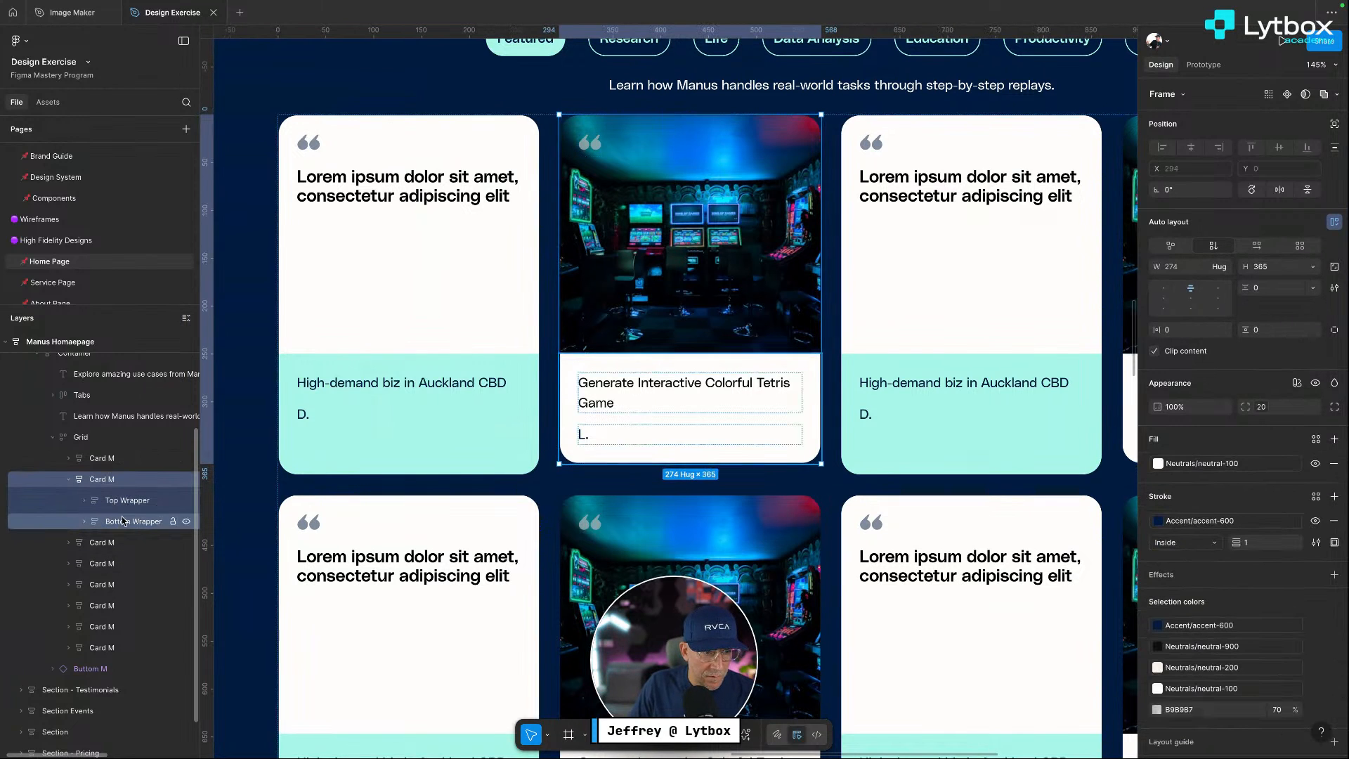
{"action": "left_click", "coordinate": [1310, 268]}
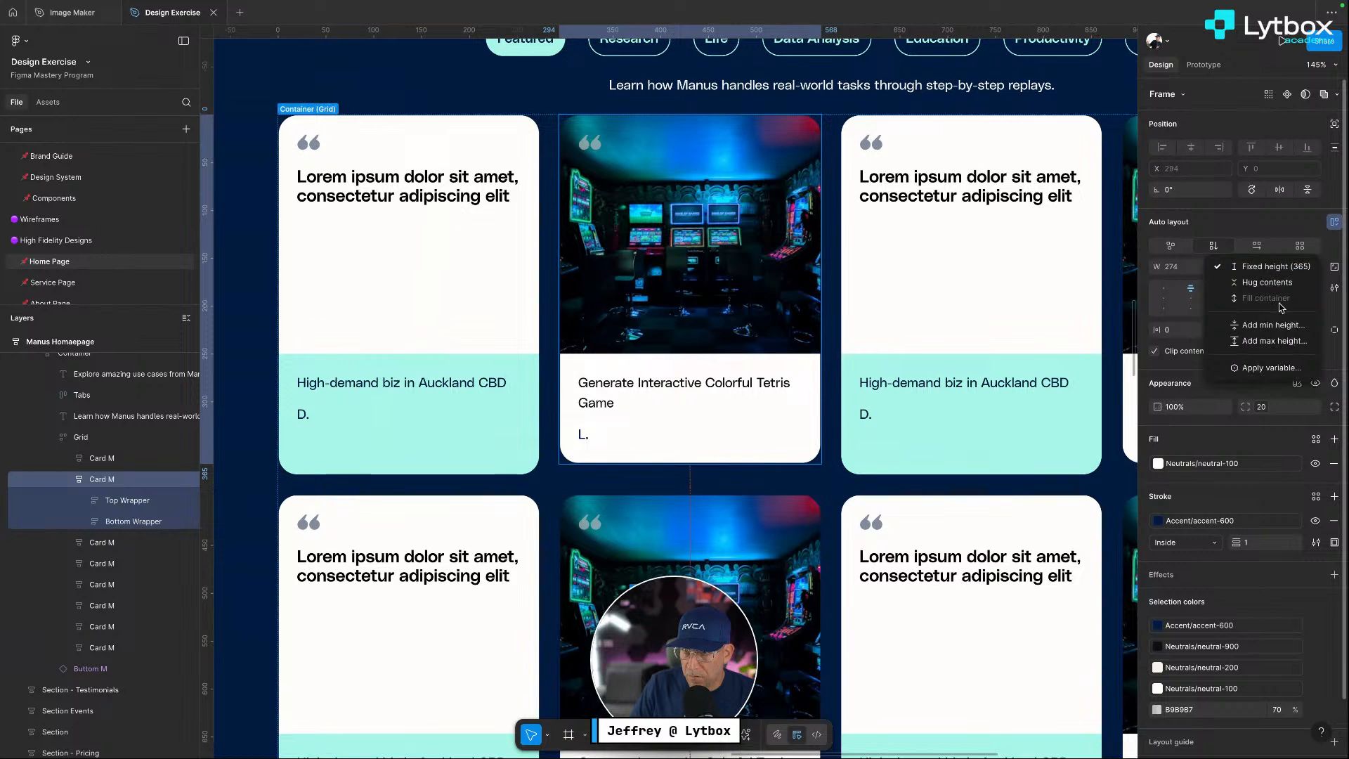
{"action": "left_click", "coordinate": [202, 507]}
{"action": "left_click", "coordinate": [133, 521]}
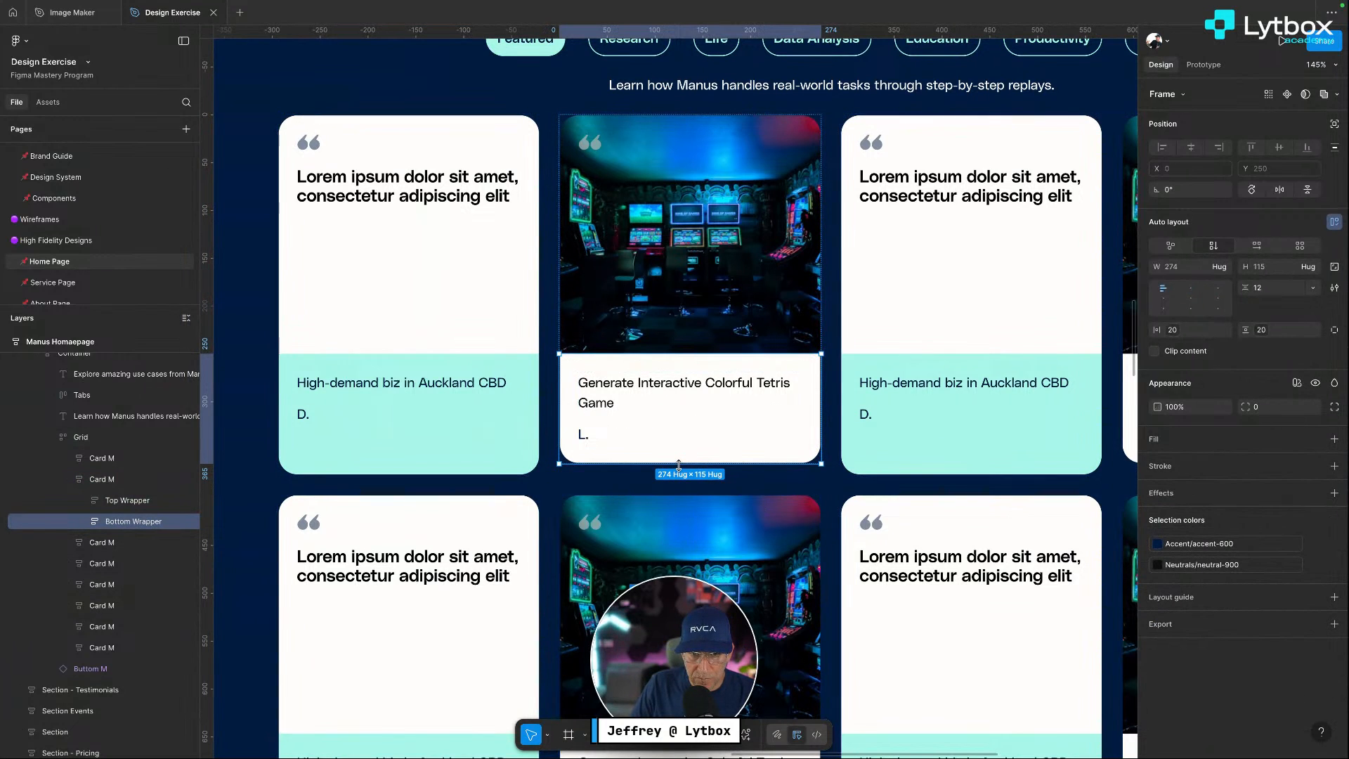
{"action": "left_click", "coordinate": [161, 480]}
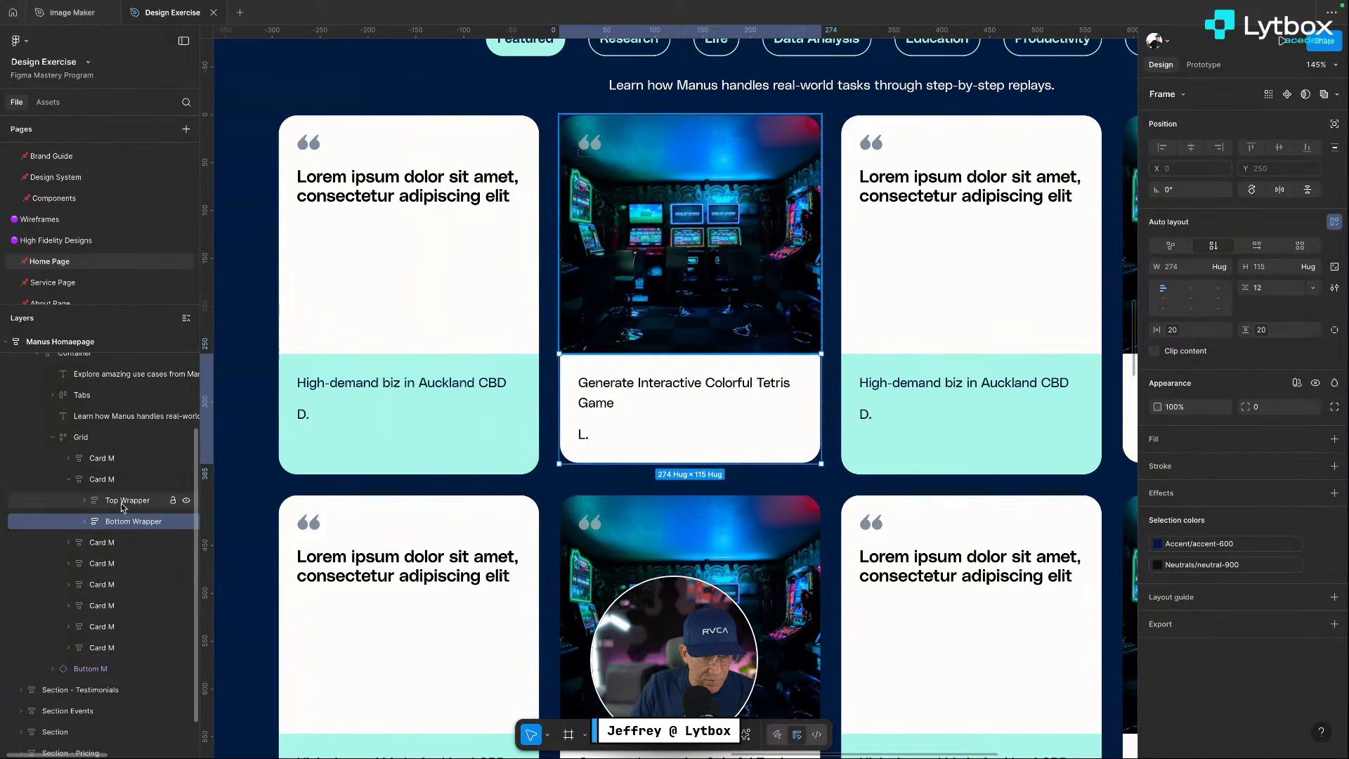
Try stretching the first row's first Tetris card to a height of 377 to match its neighbours, and undo it
{"action": "left_click_drag", "start_coordinate": [654, 463], "coordinate": [651, 474]}
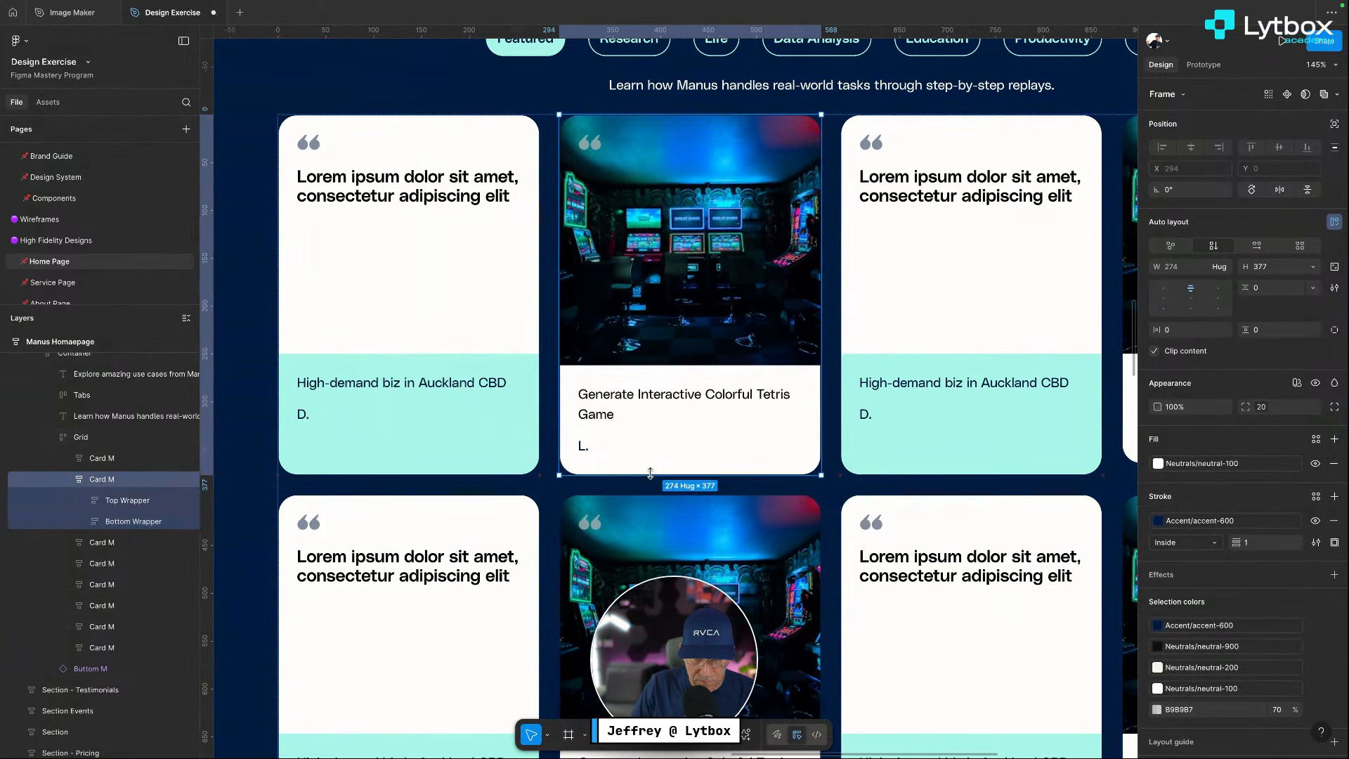
{"action": "left_click", "coordinate": [915, 508]}
{"action": "scroll", "coordinate": [563, 451], "scroll_direction": "right", "scroll_amount": 5}
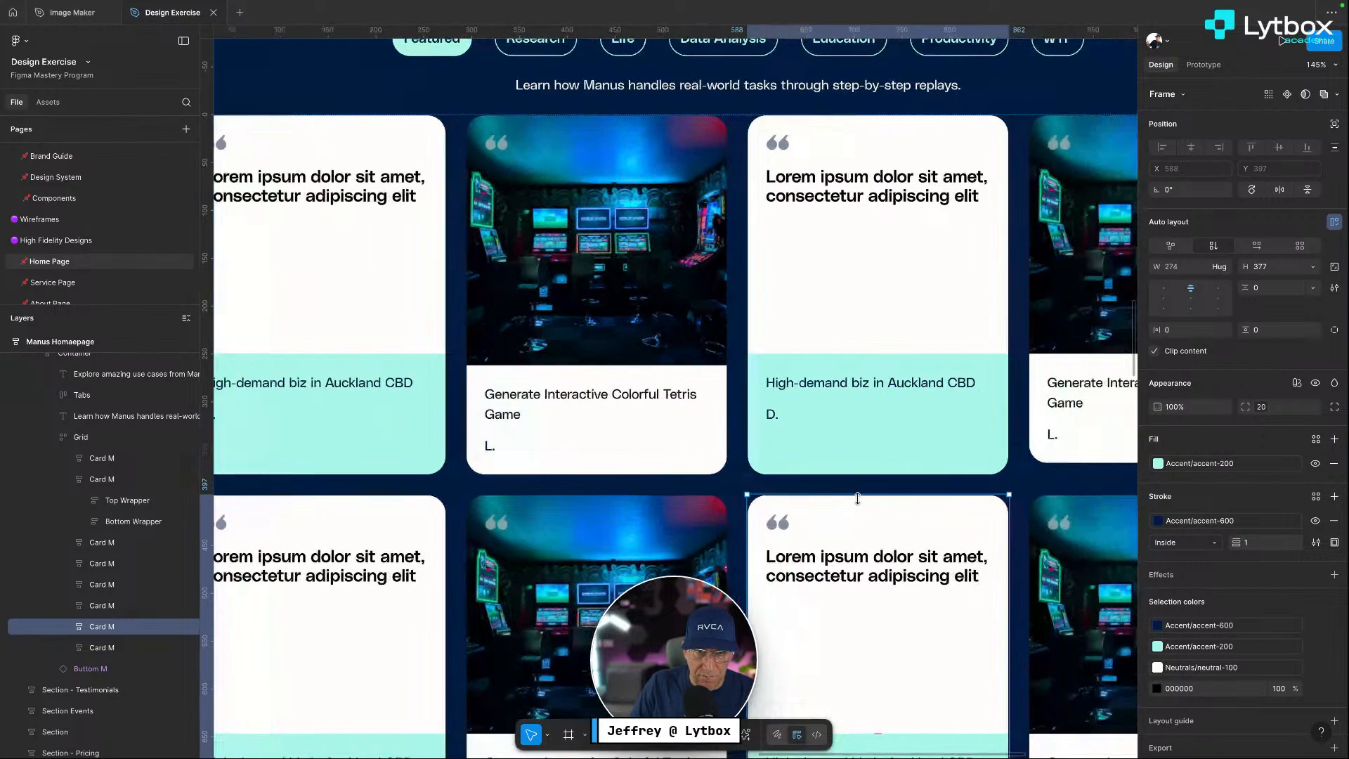
{"action": "left_click", "coordinate": [467, 461]}
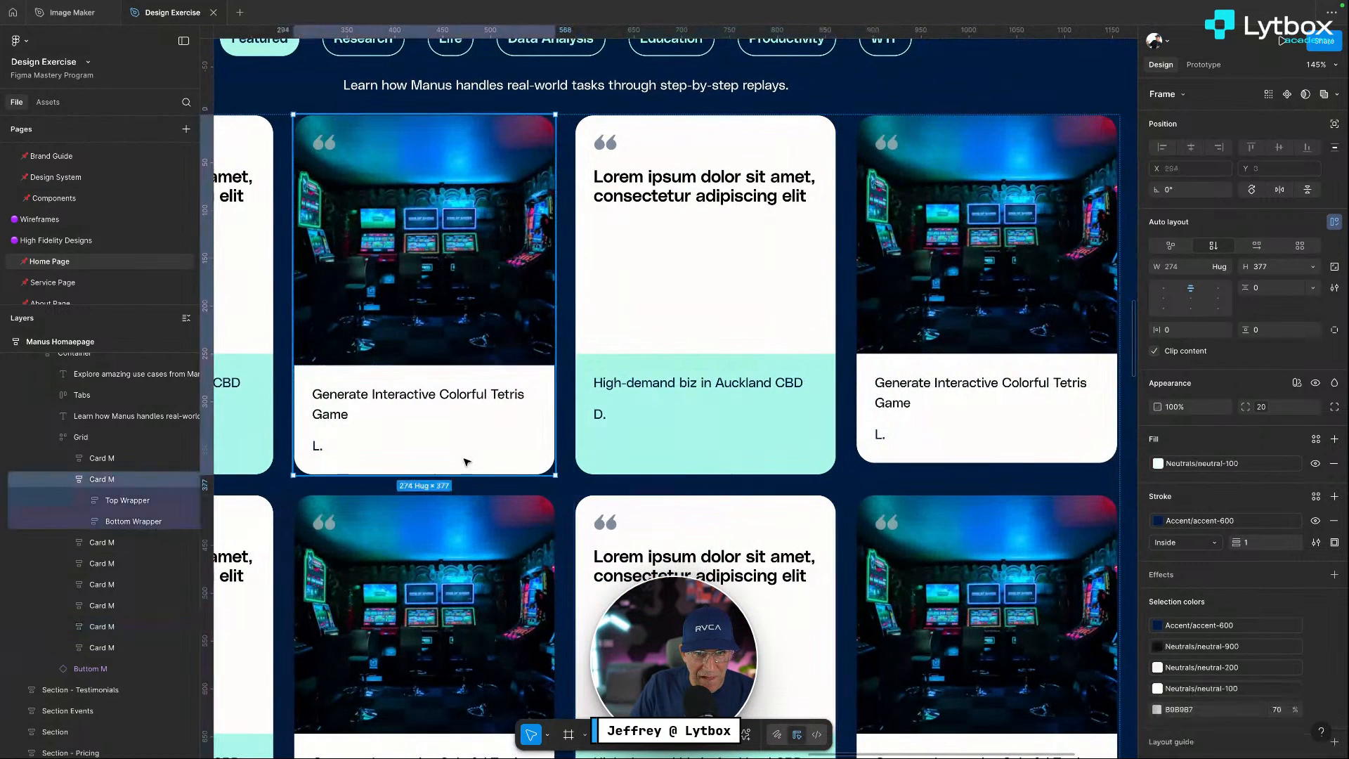
{"action": "key", "text": "ctrl+z"}
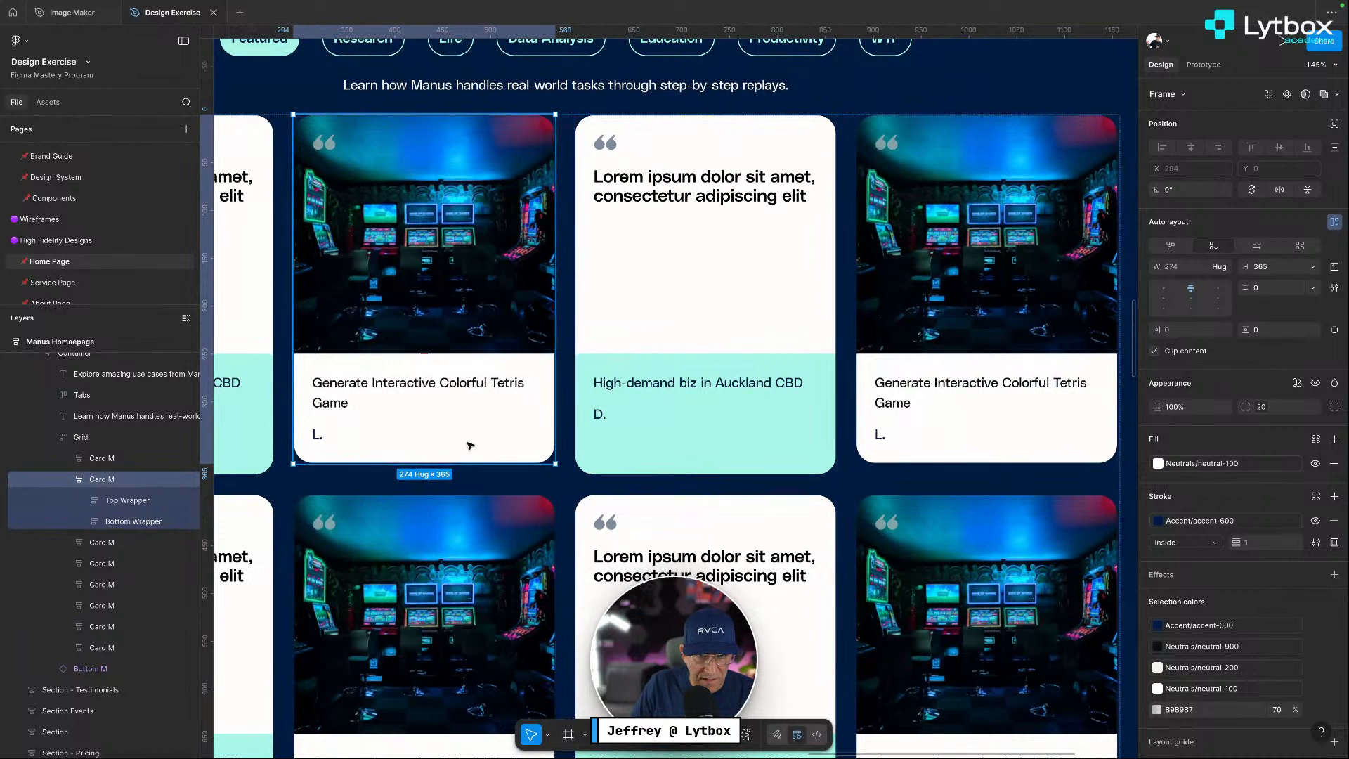
{"action": "scroll", "coordinate": [564, 468], "scroll_direction": "left", "scroll_amount": 2}
{"action": "scroll", "coordinate": [564, 467], "scroll_direction": "left", "scroll_amount": 3}
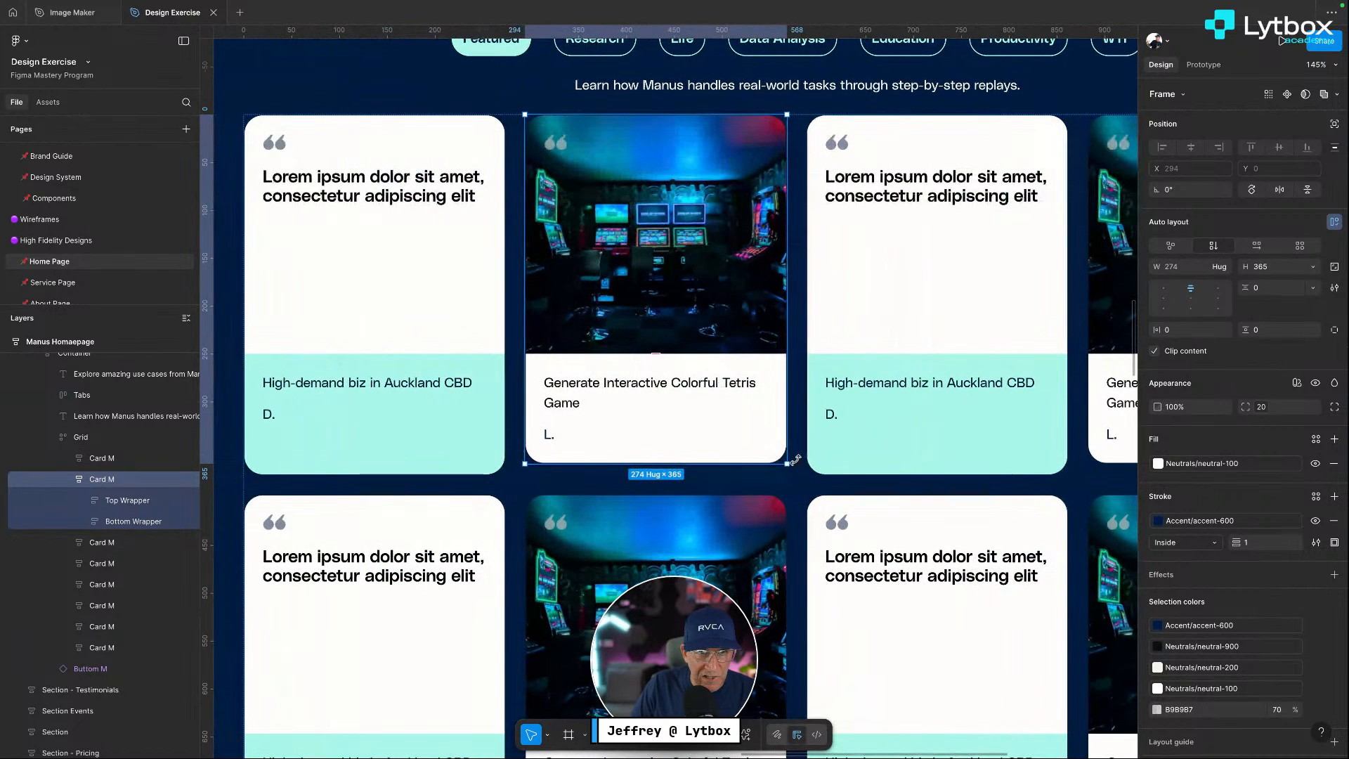
Set the height of the Grid holding the use case cards to Fill container
{"action": "scroll", "coordinate": [808, 464], "scroll_direction": "right", "scroll_amount": 7}
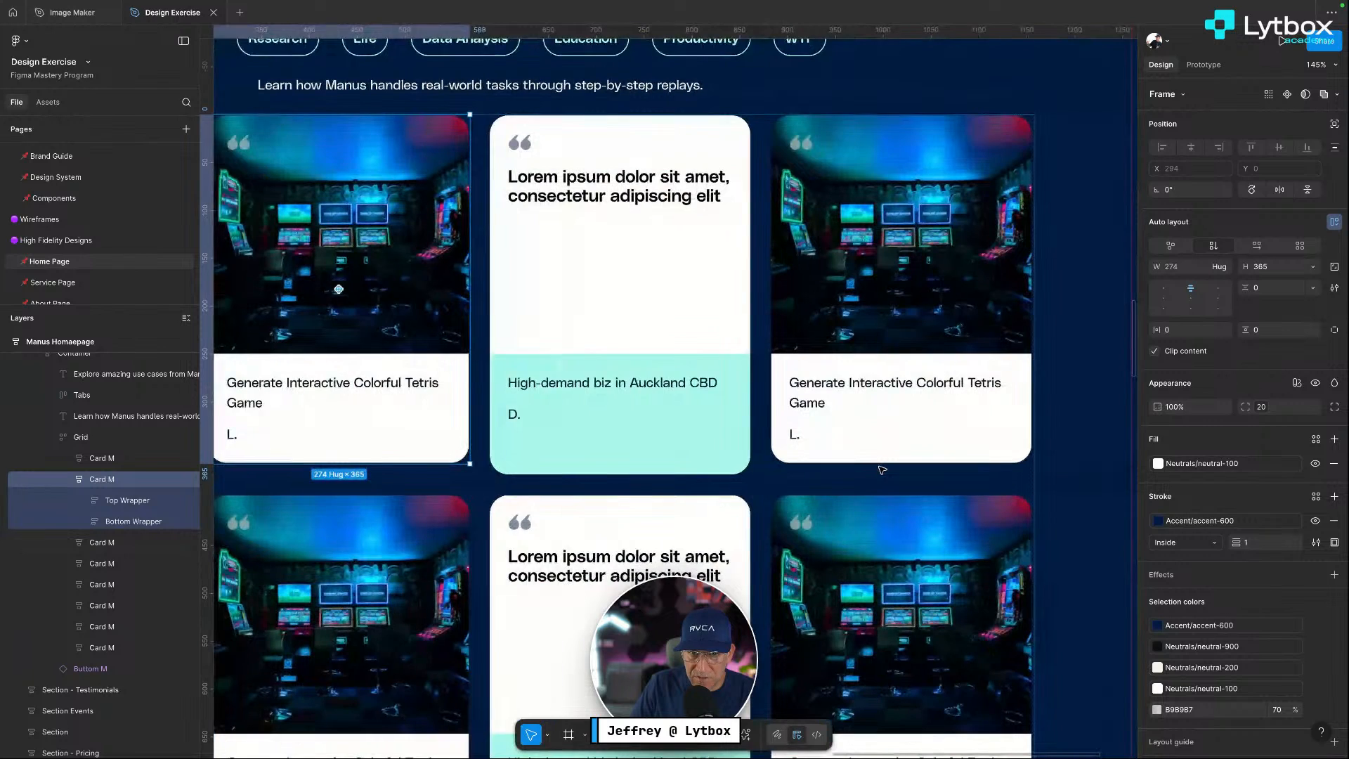
{"action": "scroll", "coordinate": [882, 467], "scroll_direction": "left", "scroll_amount": 5}
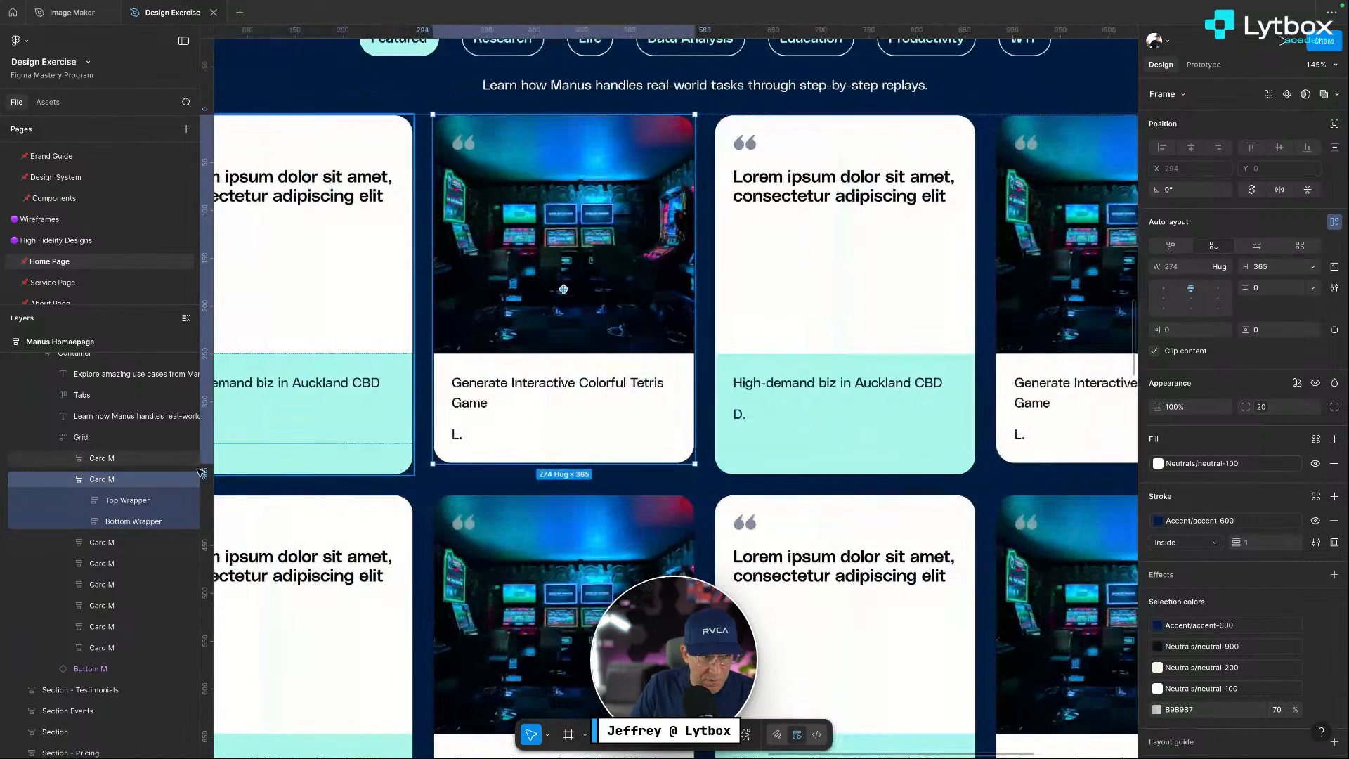
{"action": "left_click", "coordinate": [81, 437]}
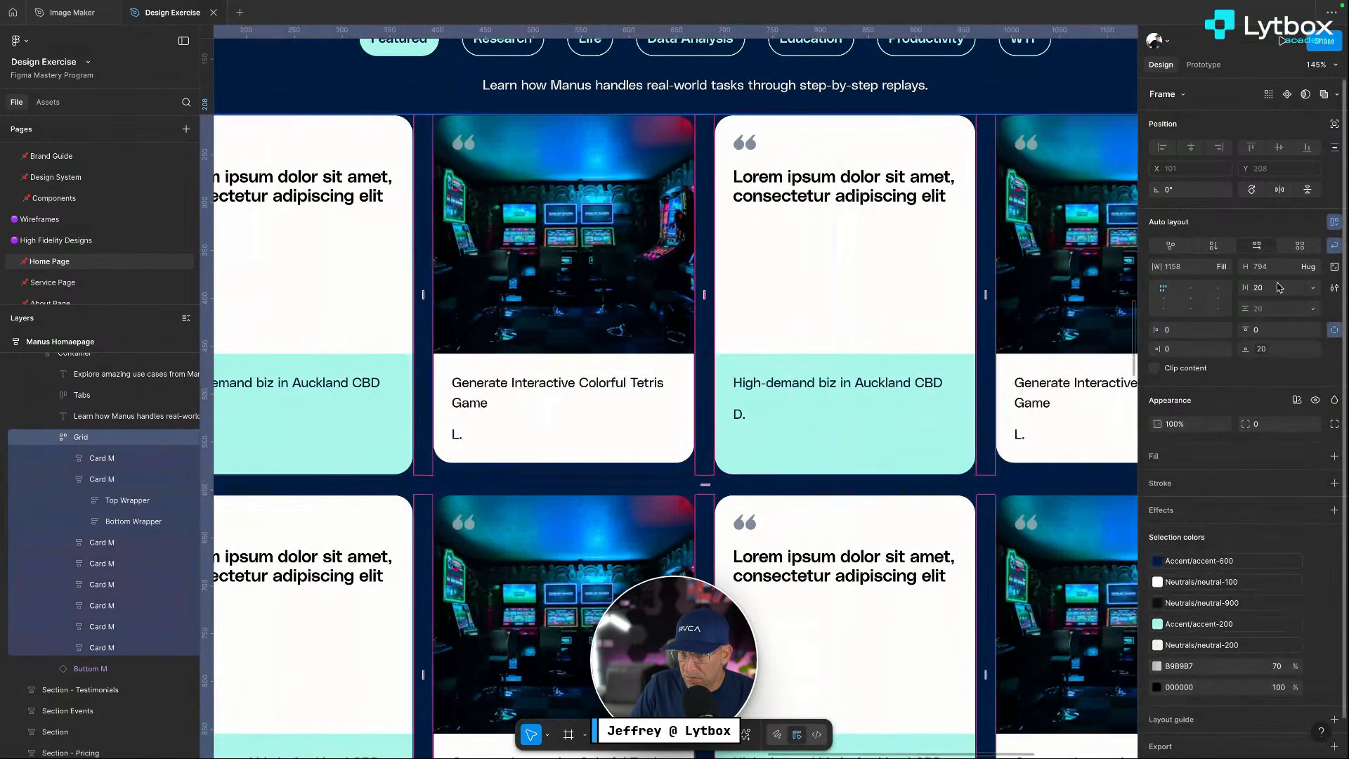
{"action": "left_click", "coordinate": [1314, 271]}
{"action": "left_click", "coordinate": [1298, 278]}
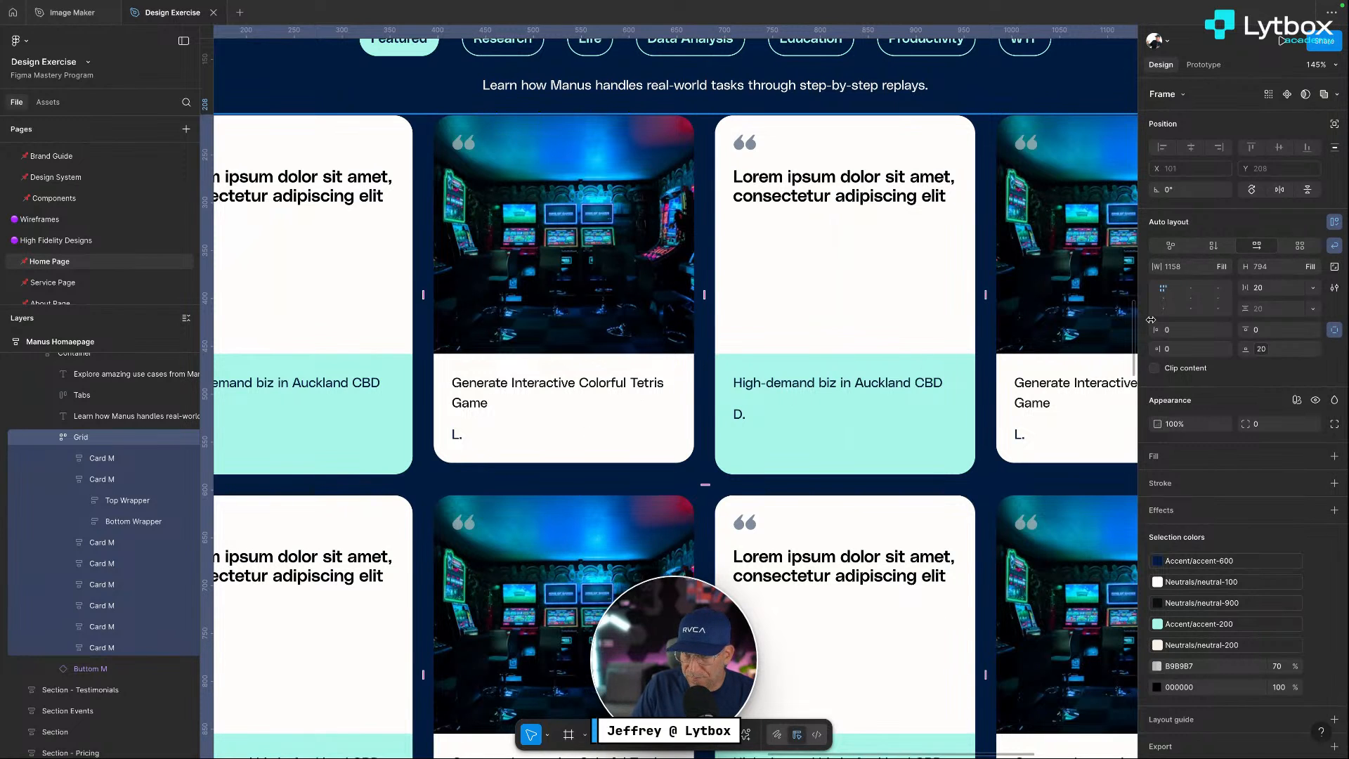
Stretch the first row's first Tetris card to a height of 377 and set its Top Wrapper's height to 250
{"action": "left_click", "coordinate": [99, 479]}
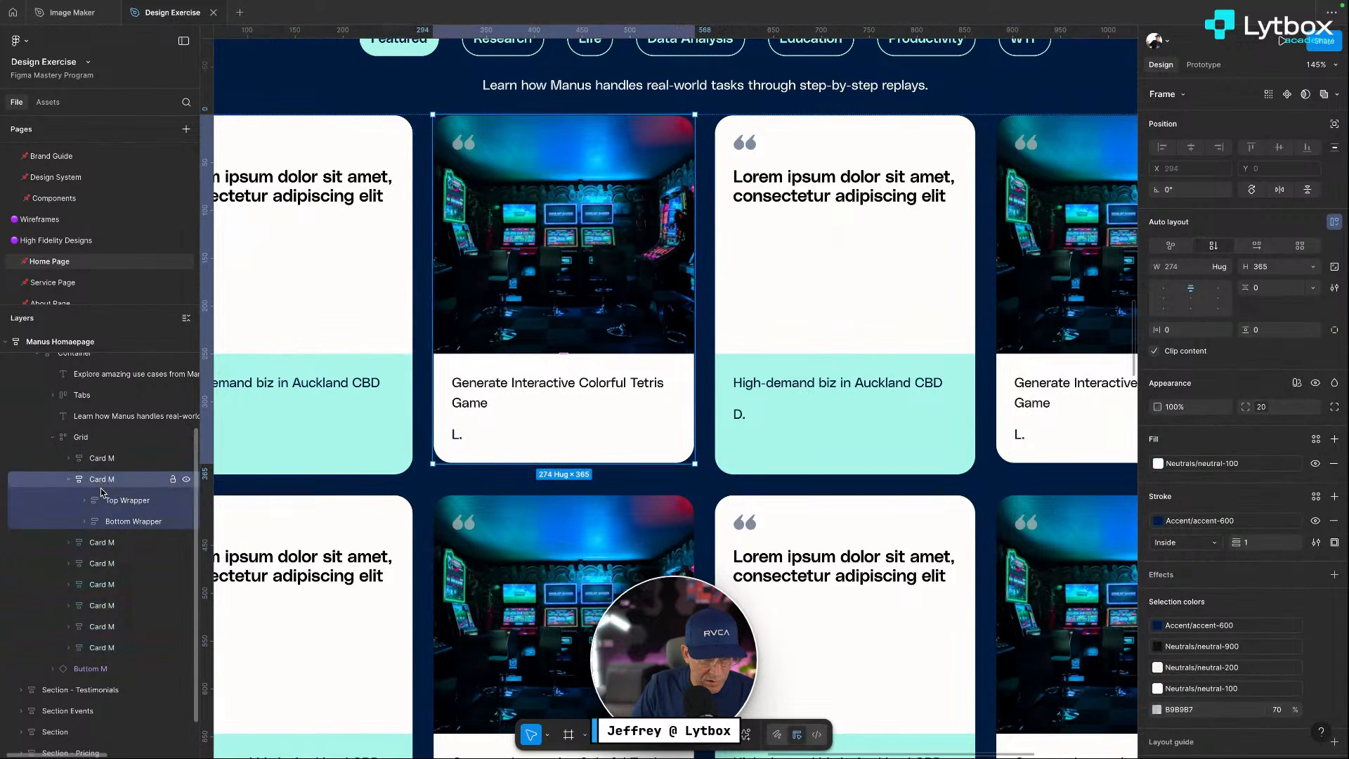
{"action": "left_click", "coordinate": [68, 479]}
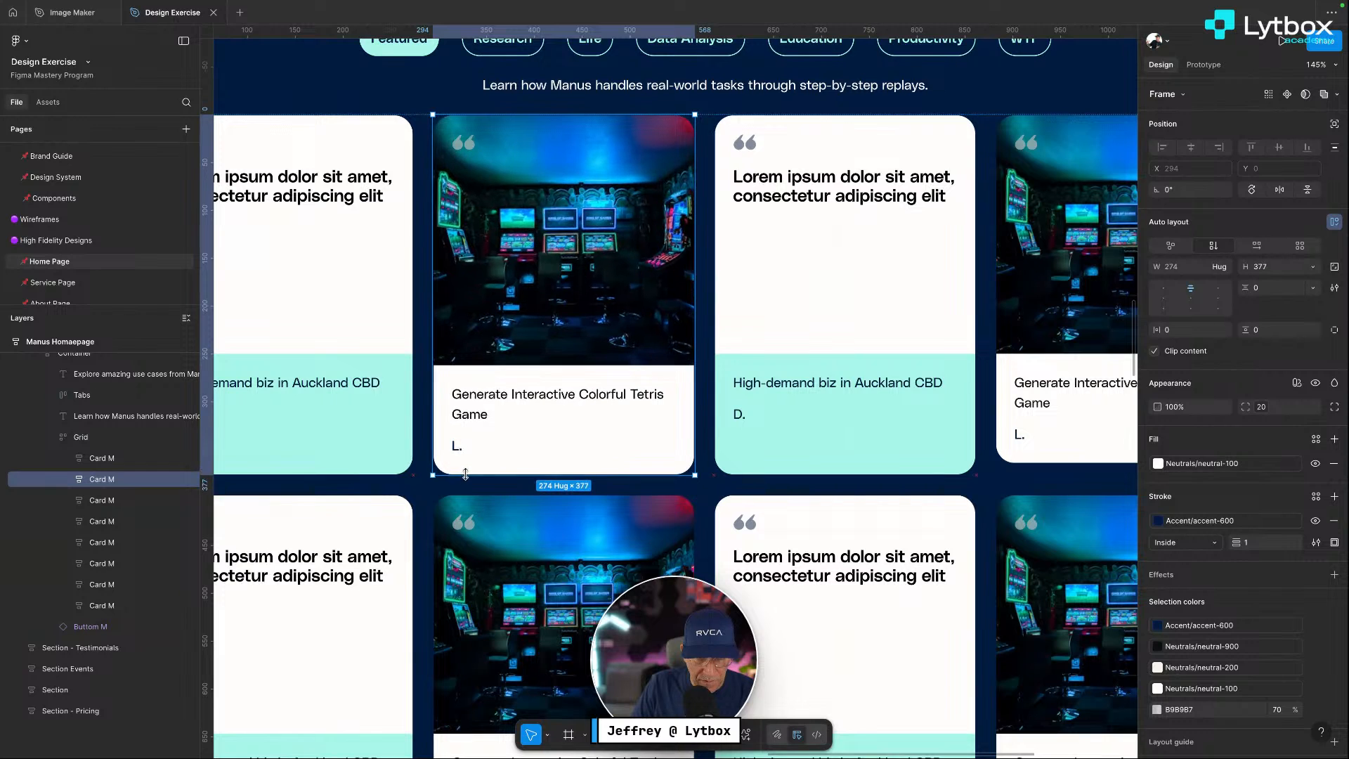
{"action": "double_click", "coordinate": [496, 348]}
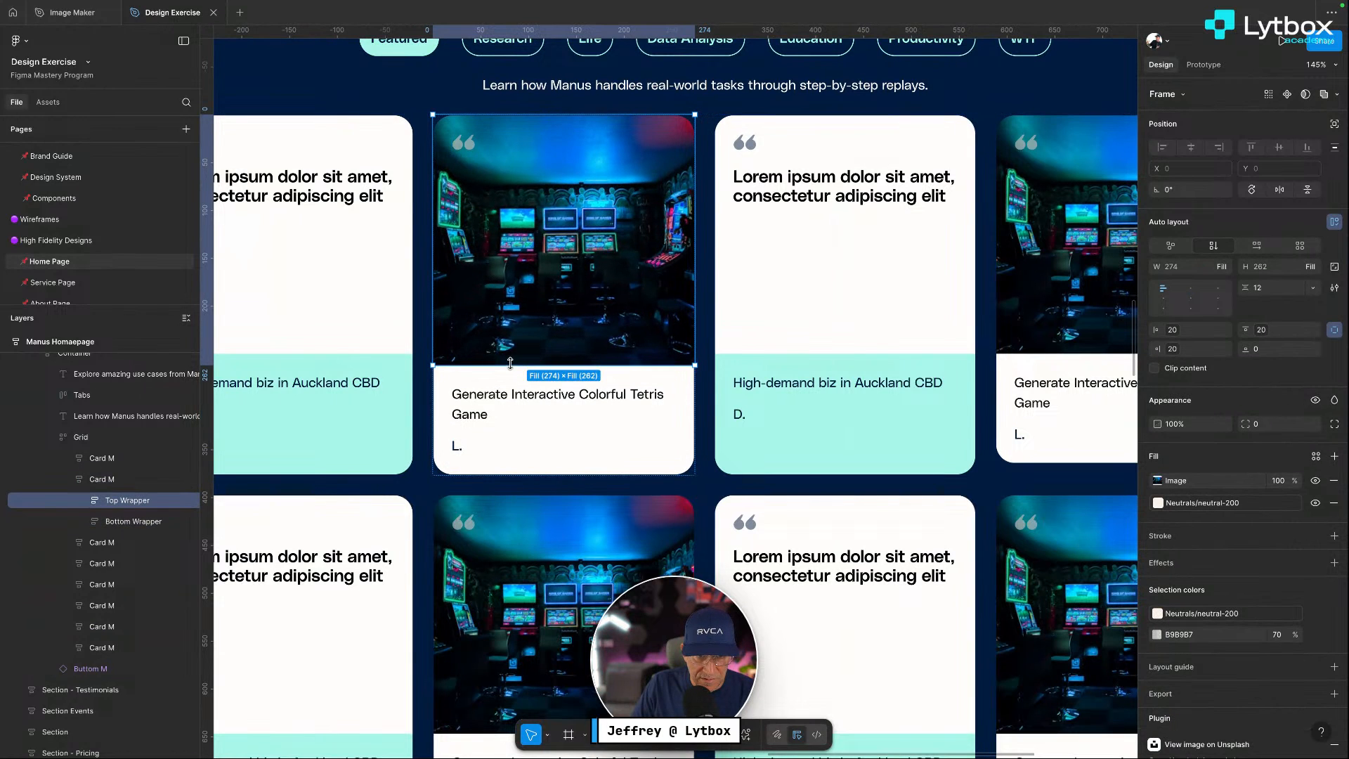
{"action": "left_click_drag", "start_coordinate": [510, 363], "coordinate": [509, 354]}
{"action": "key", "text": "Escape"}
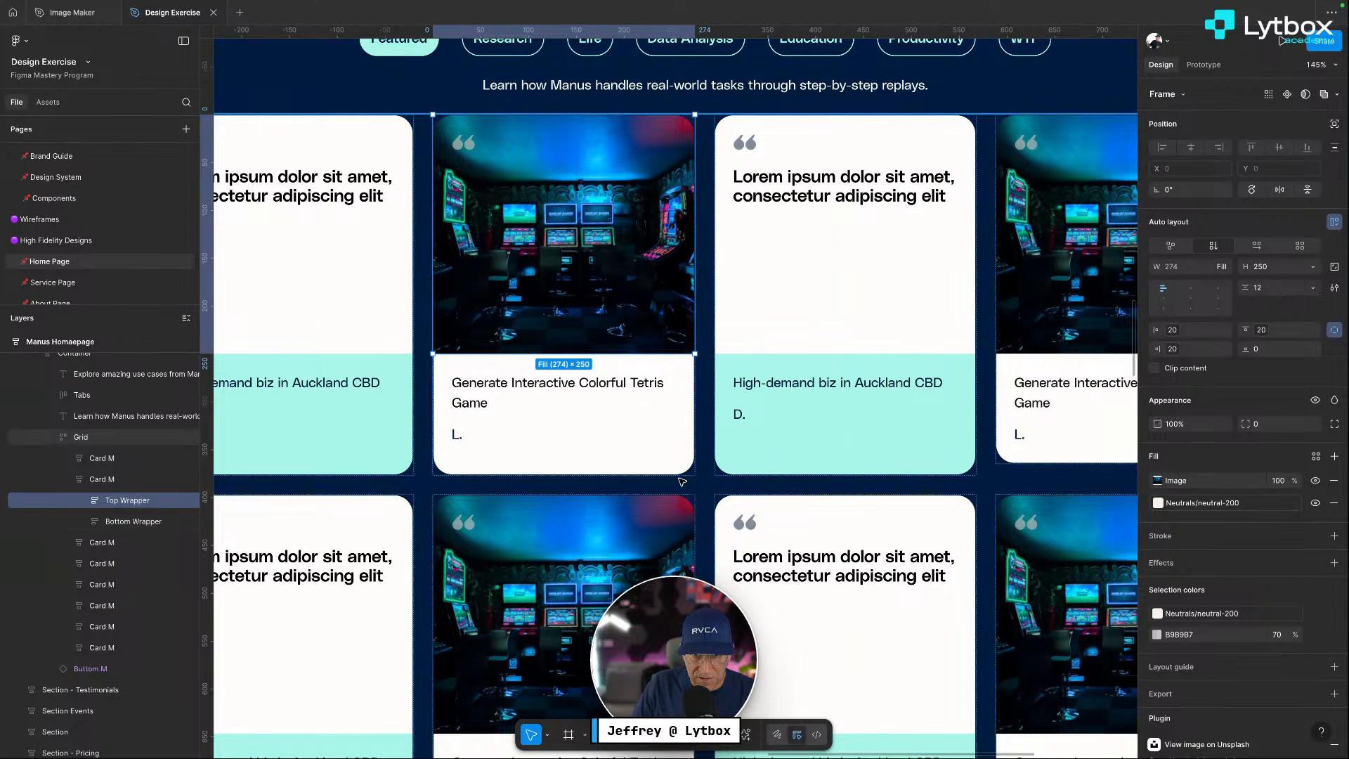
{"action": "key", "text": "Escape"}
Set the height of the same Tetris card's Bottom Wrapper to Fill container
{"action": "left_click", "coordinate": [607, 425]}
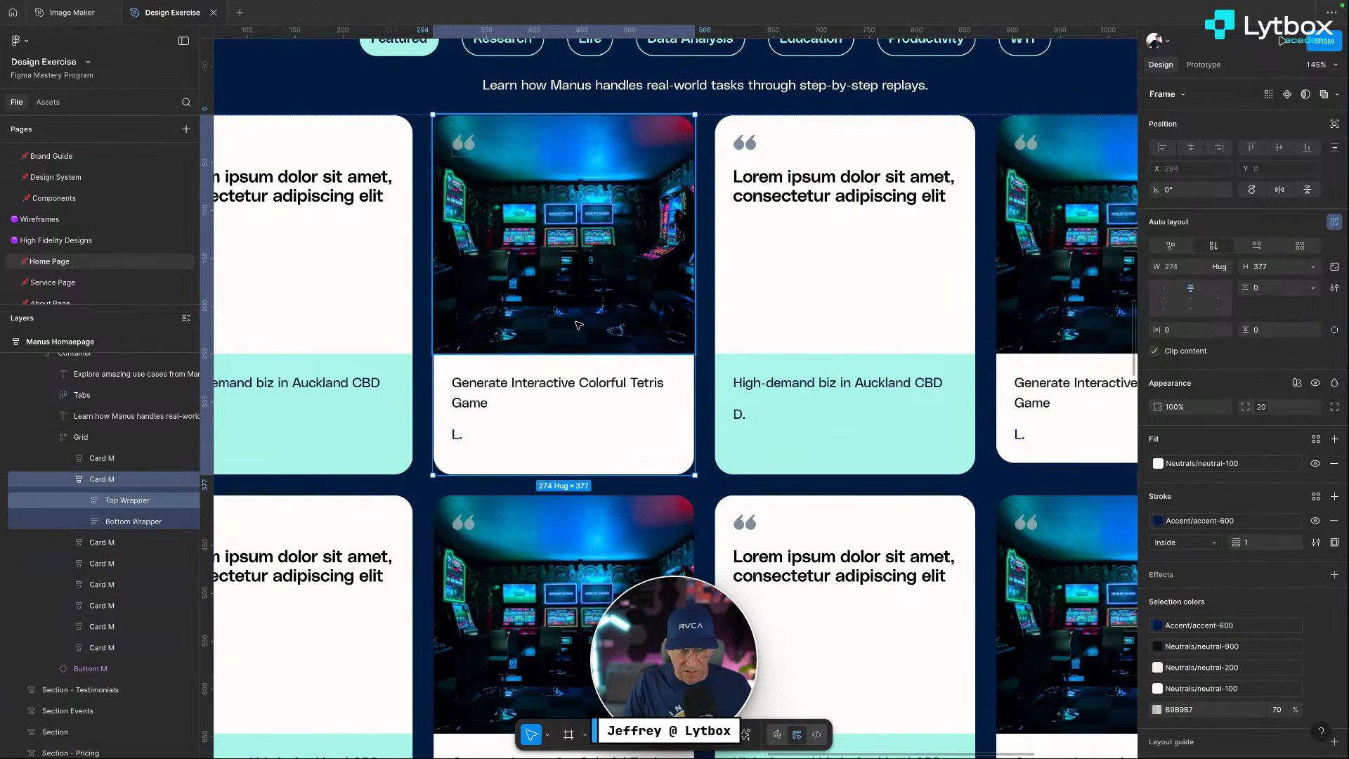
{"action": "left_click", "coordinate": [608, 427]}
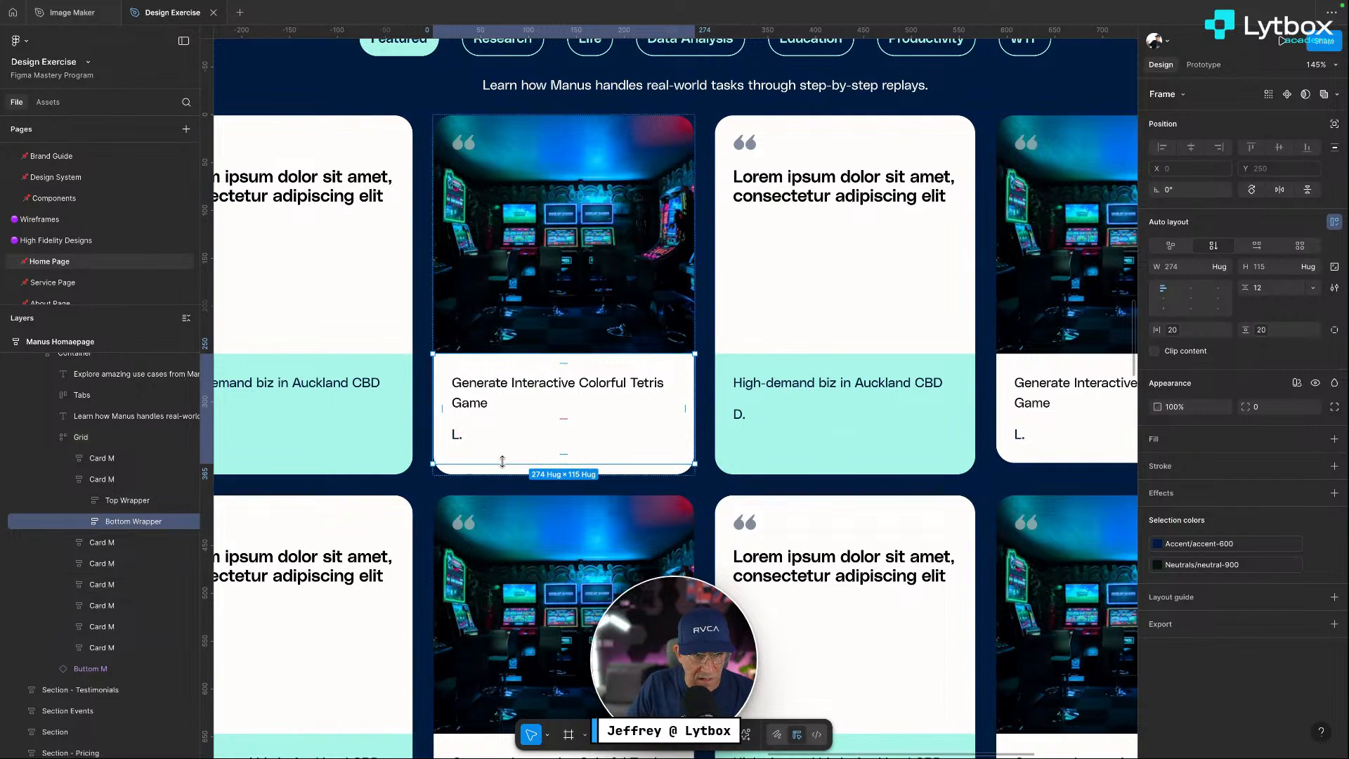
{"action": "left_click", "coordinate": [1311, 267]}
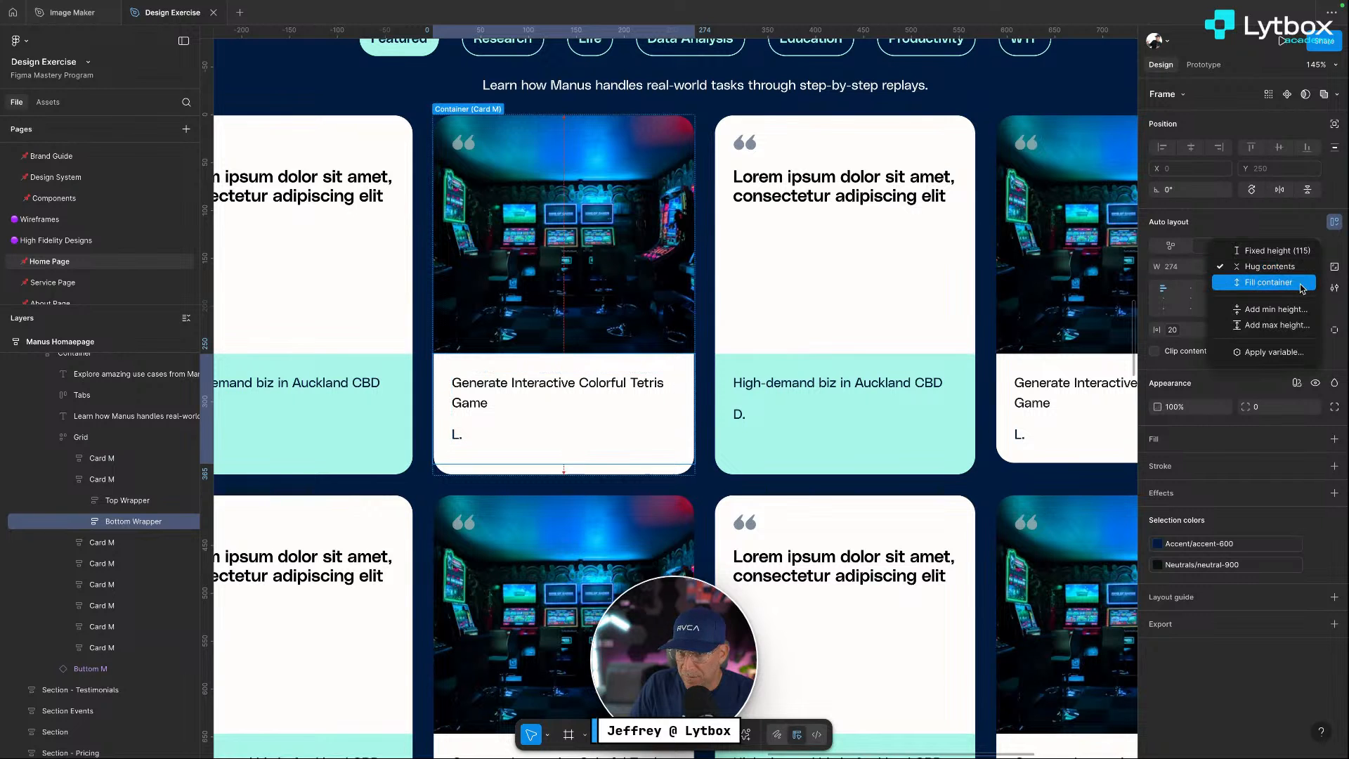
{"action": "left_click", "coordinate": [1302, 284]}
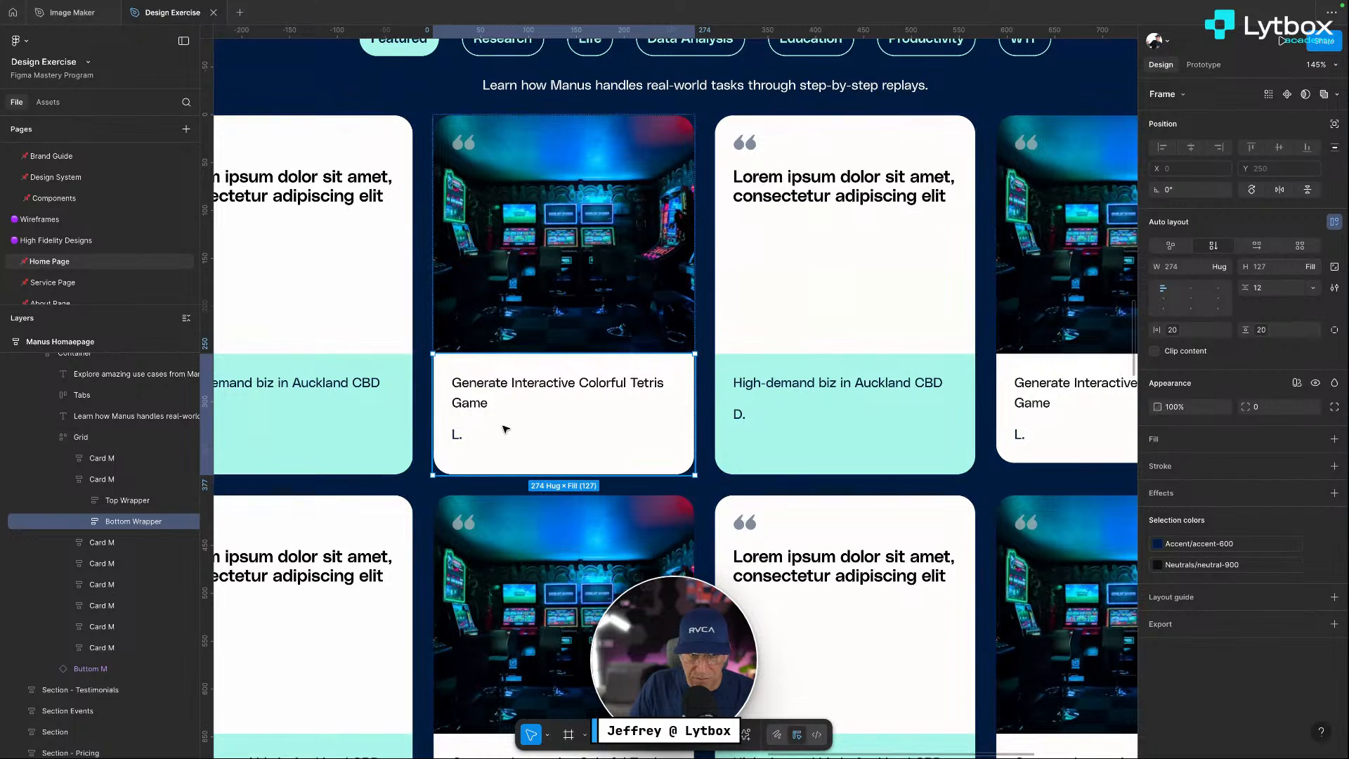
Set the Bottom Wrapper height of the first row's third card, High-demand biz in Auckland CBD, to Fill container
{"action": "left_click", "coordinate": [794, 420]}
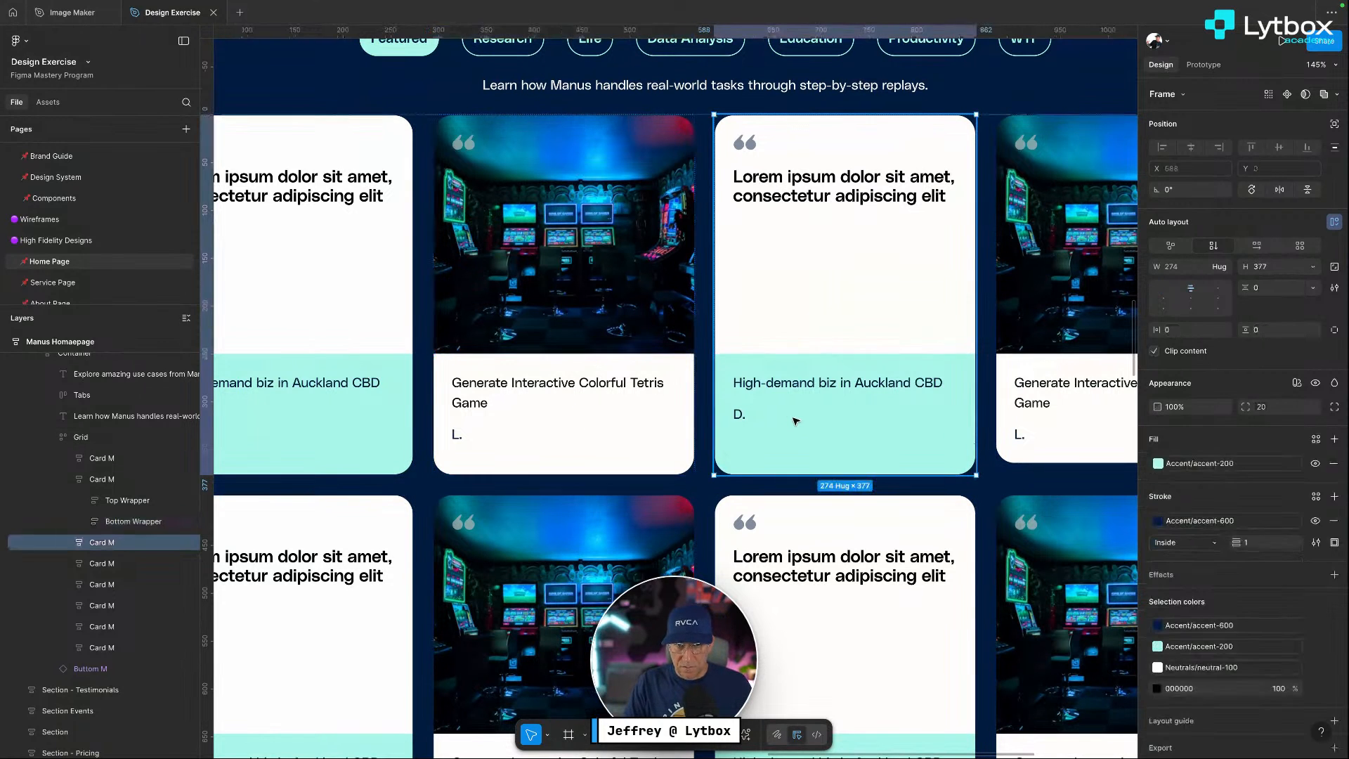
{"action": "scroll", "coordinate": [843, 425], "scroll_direction": "right", "scroll_amount": 3}
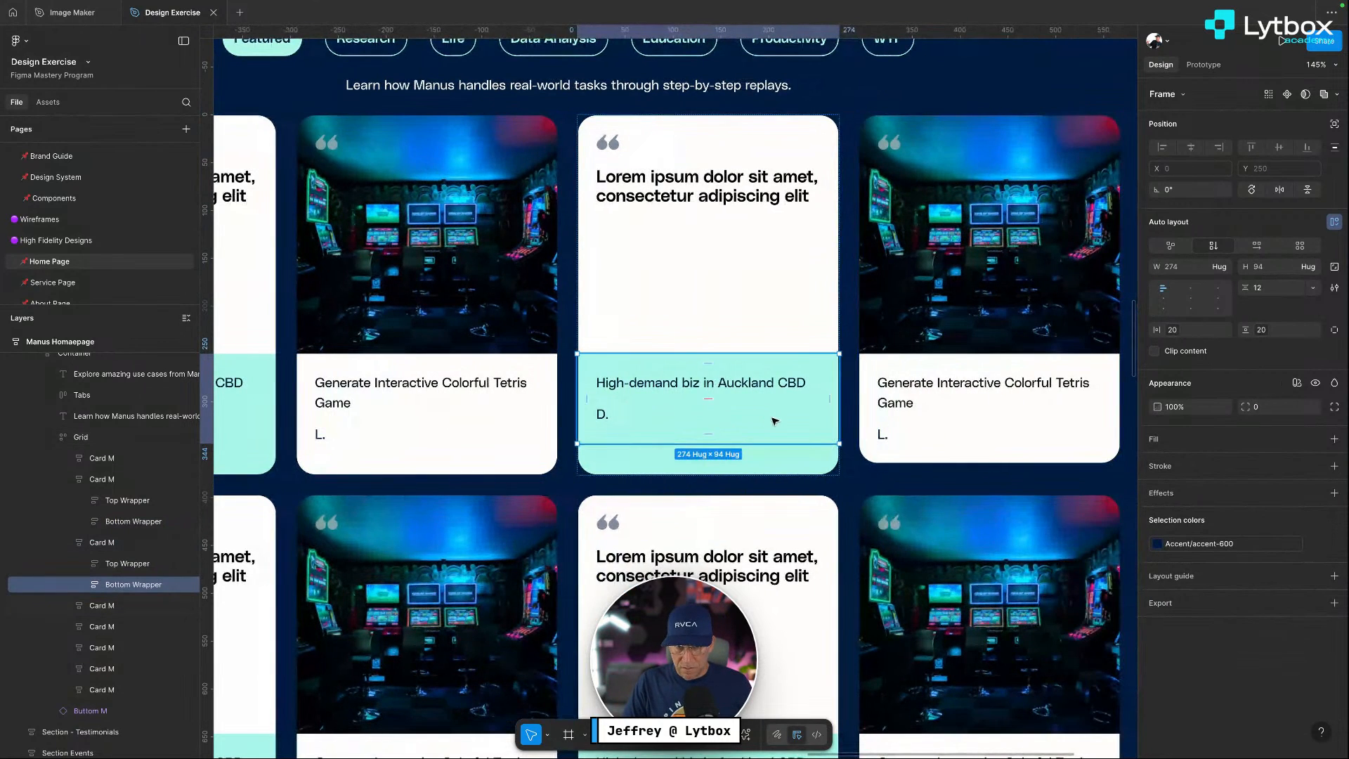
{"action": "left_click", "coordinate": [1307, 266]}
{"action": "left_click", "coordinate": [1301, 280]}
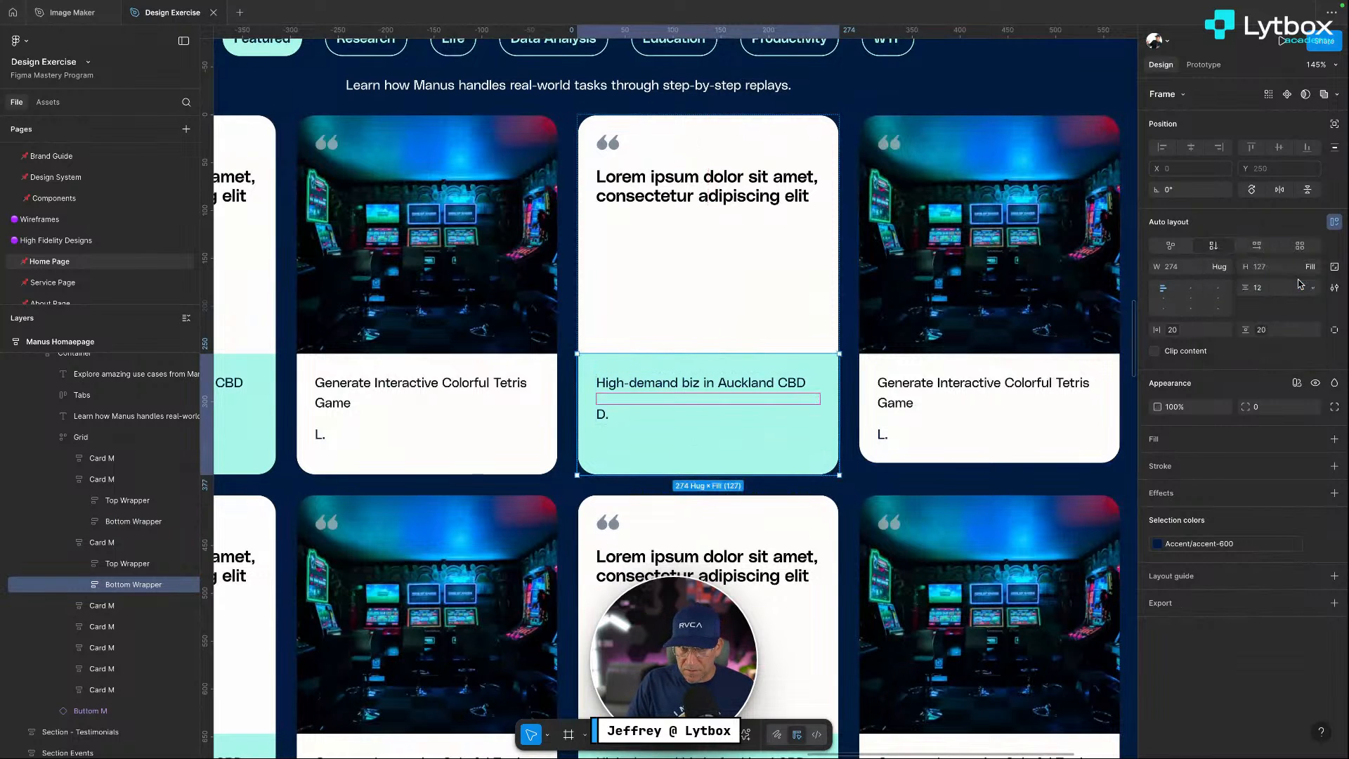
Set the Bottom Wrapper height of the first row's first High-demand biz card to Fill container
{"action": "scroll", "coordinate": [326, 439], "scroll_direction": "left", "scroll_amount": 7}
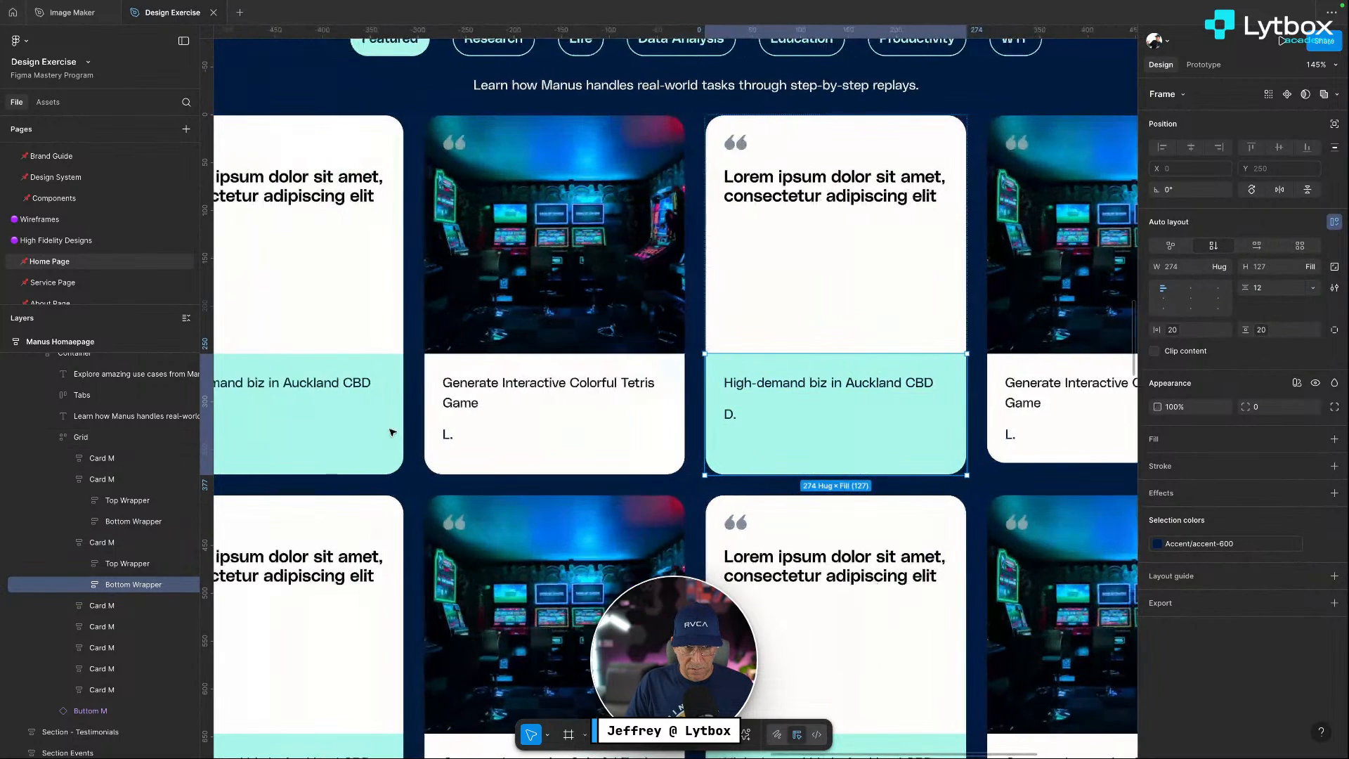
{"action": "left_click", "coordinate": [555, 436]}
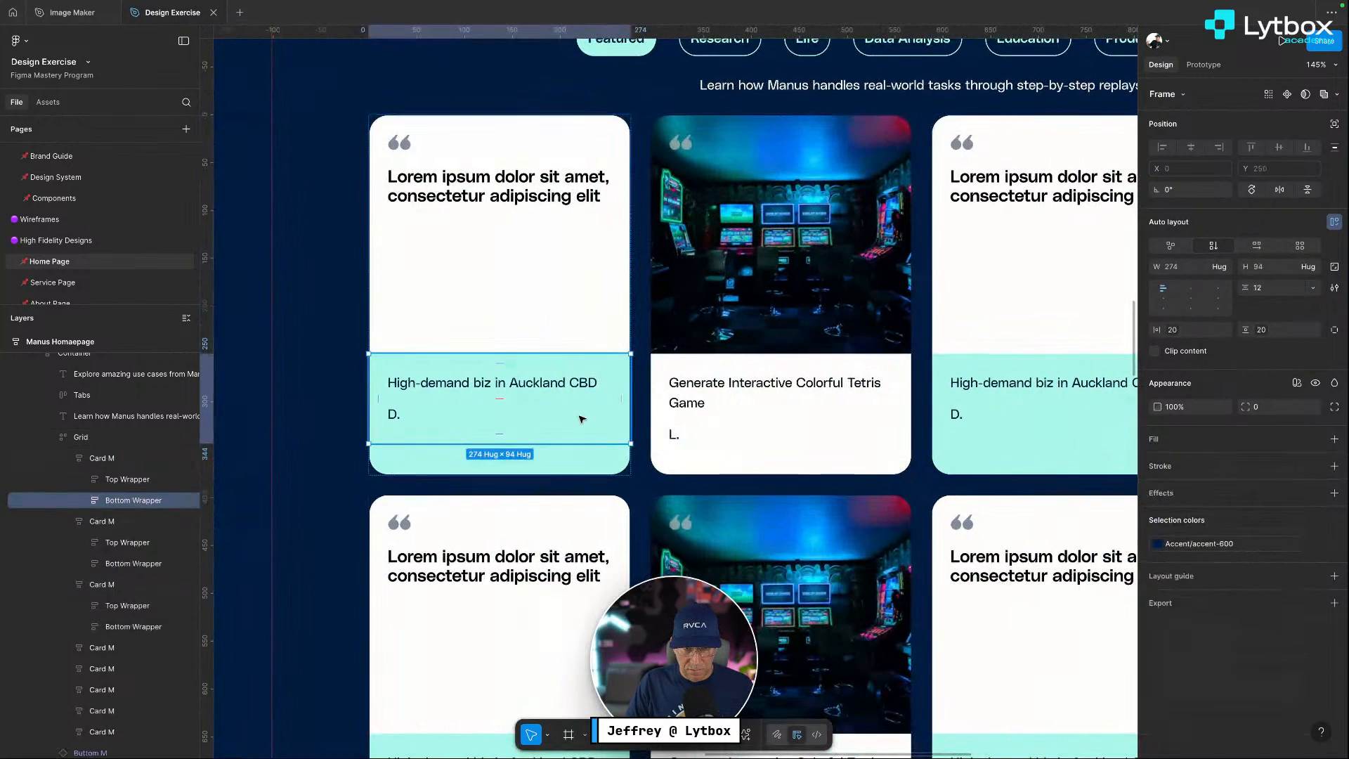
{"action": "left_click", "coordinate": [1305, 267]}
{"action": "left_click", "coordinate": [1277, 283]}
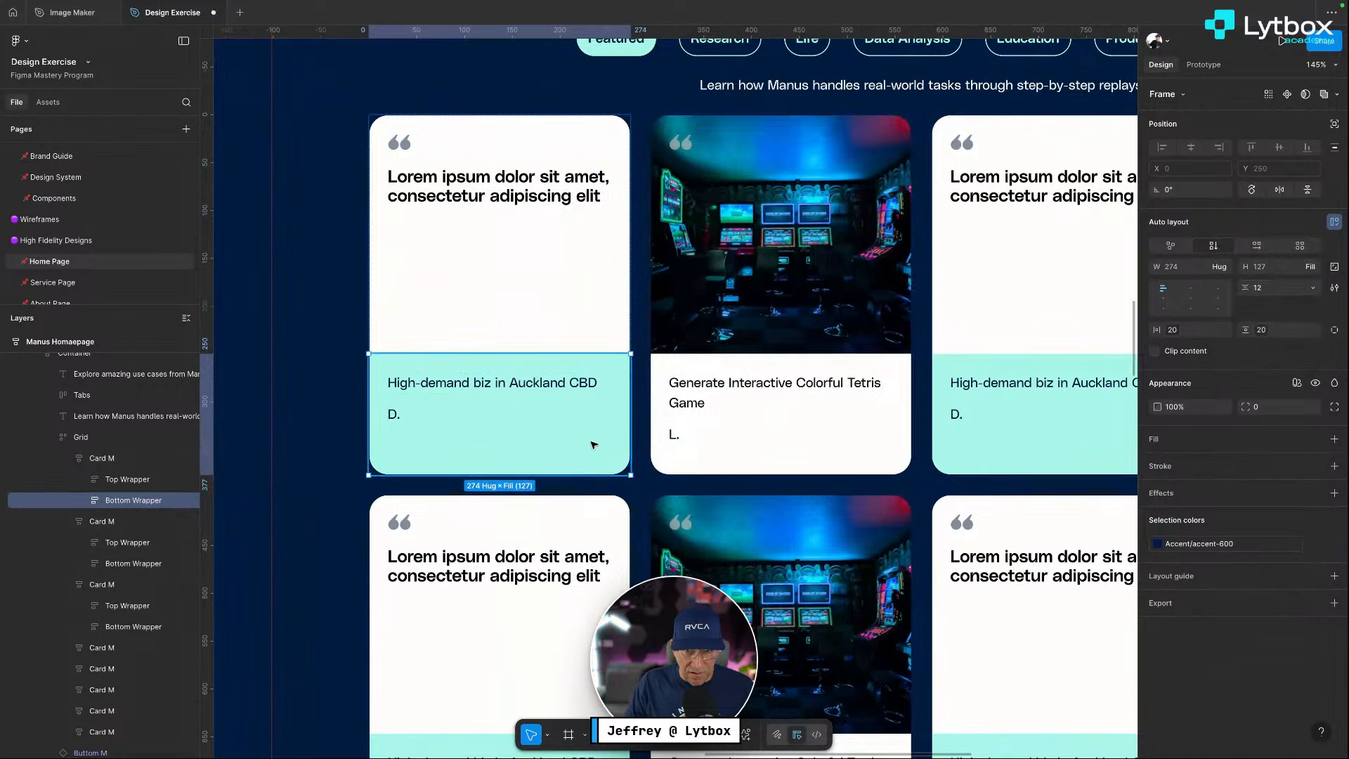
Compare the heights of the first three cards in the grid's first row
{"action": "scroll", "coordinate": [593, 446], "scroll_direction": "right", "scroll_amount": 5}
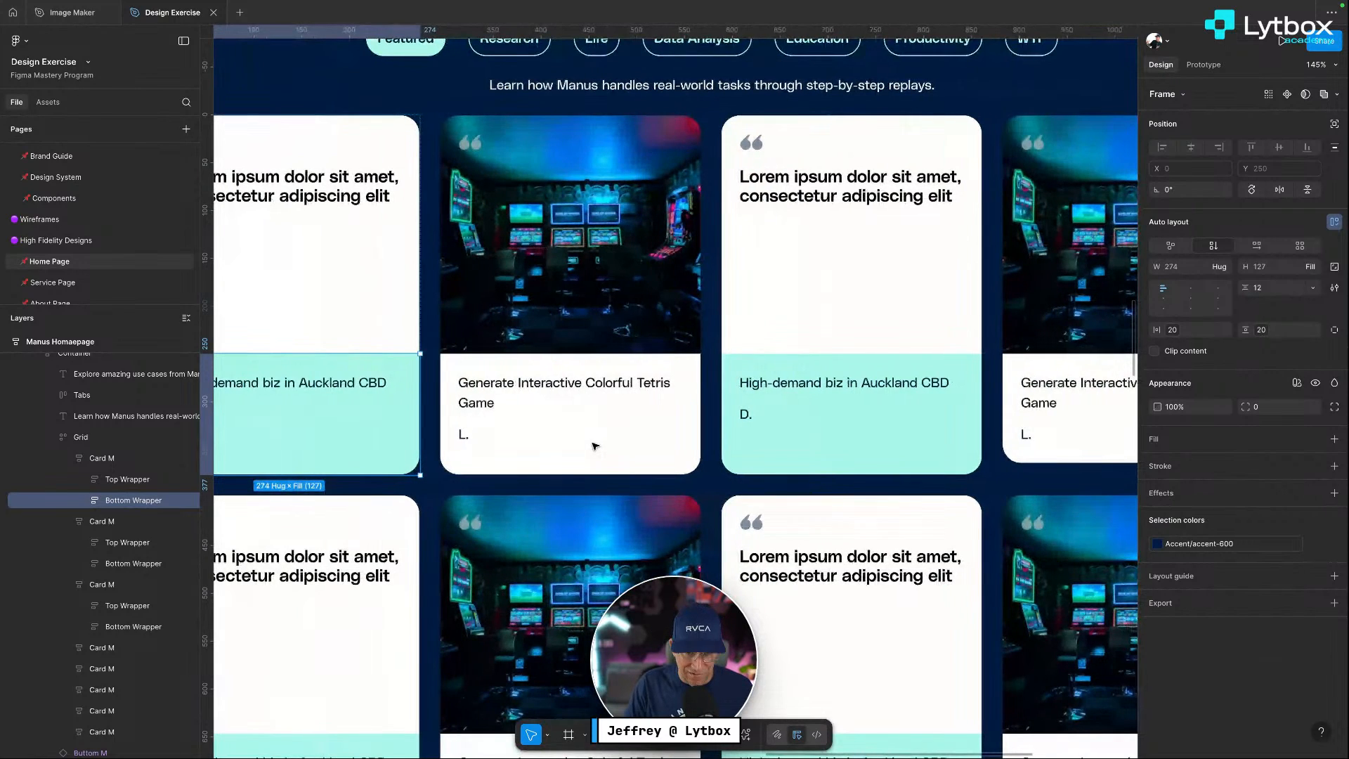
{"action": "scroll", "coordinate": [594, 446], "scroll_direction": "left", "scroll_amount": 4}
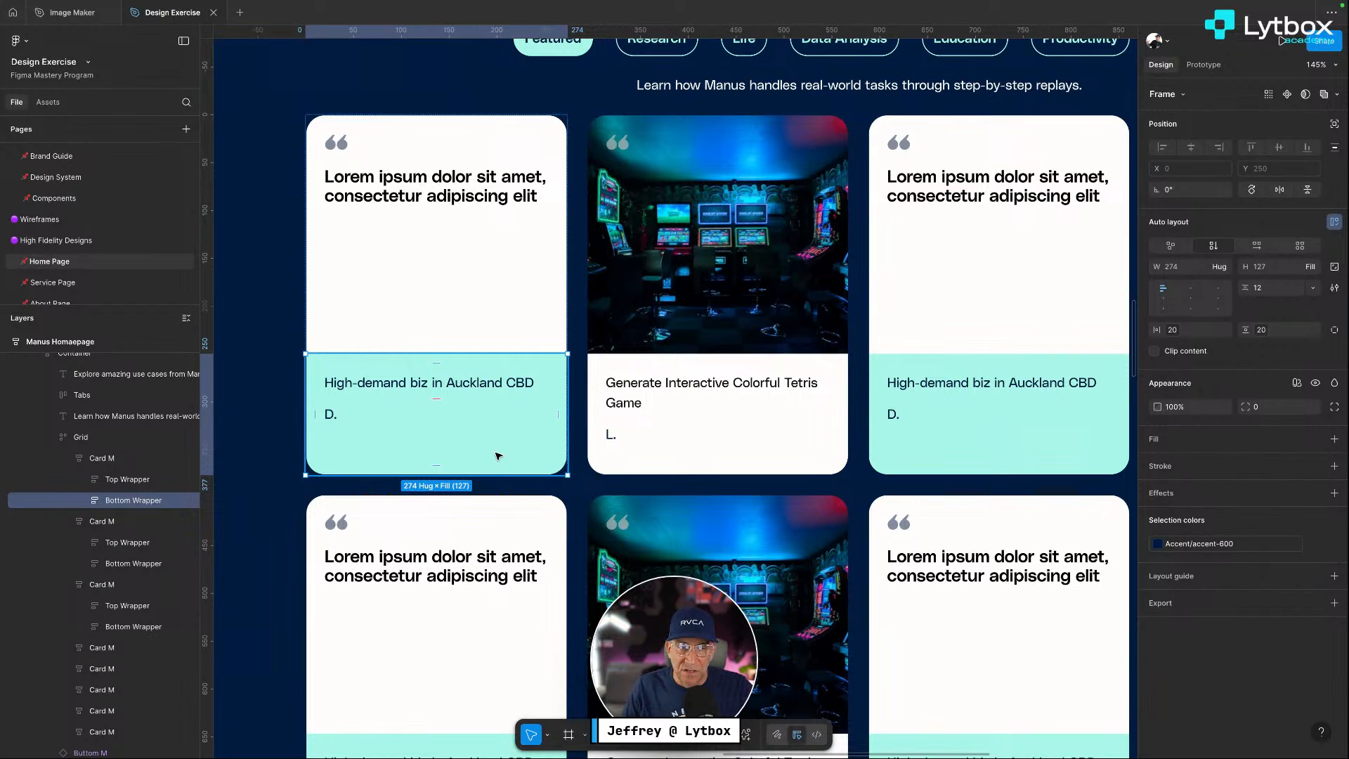
{"action": "left_click", "coordinate": [762, 458]}
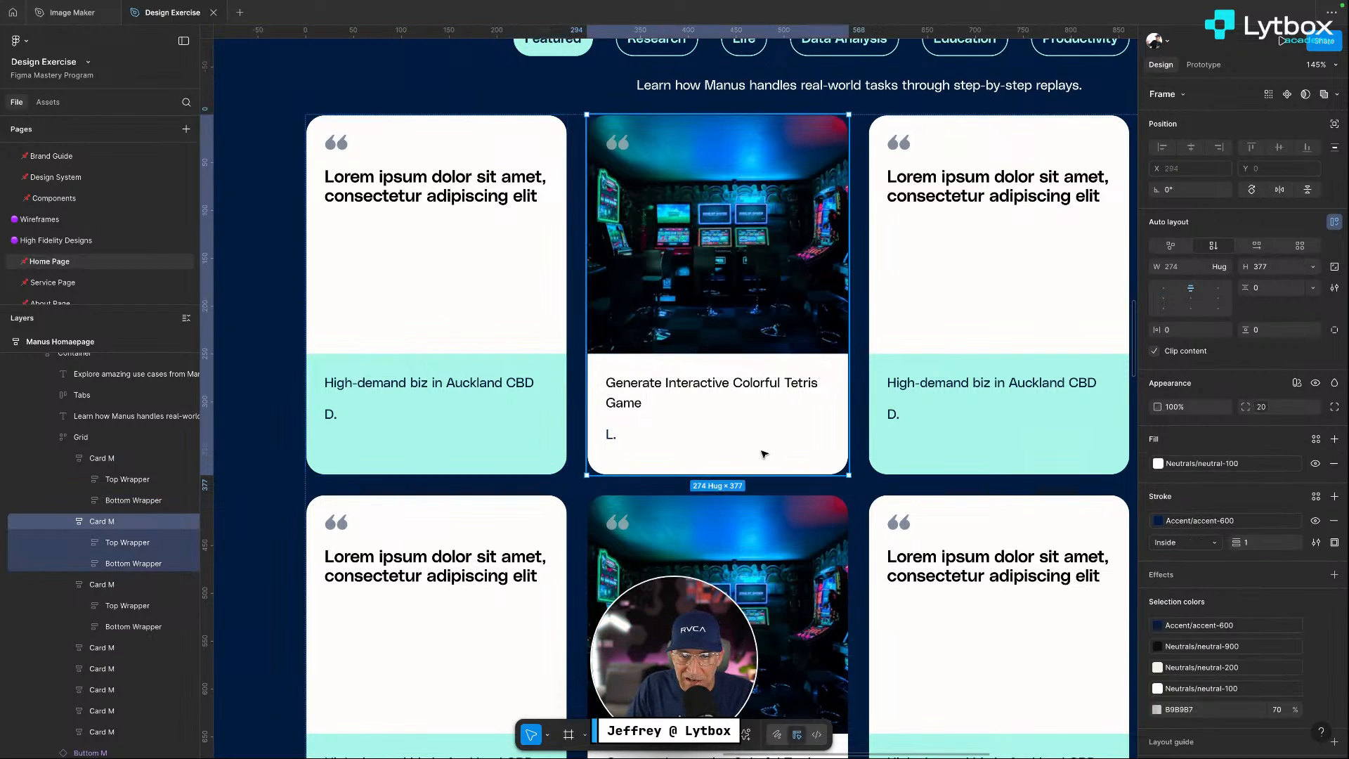
{"action": "left_click", "coordinate": [899, 455]}
{"action": "scroll", "coordinate": [897, 452], "scroll_direction": "right", "scroll_amount": 5}
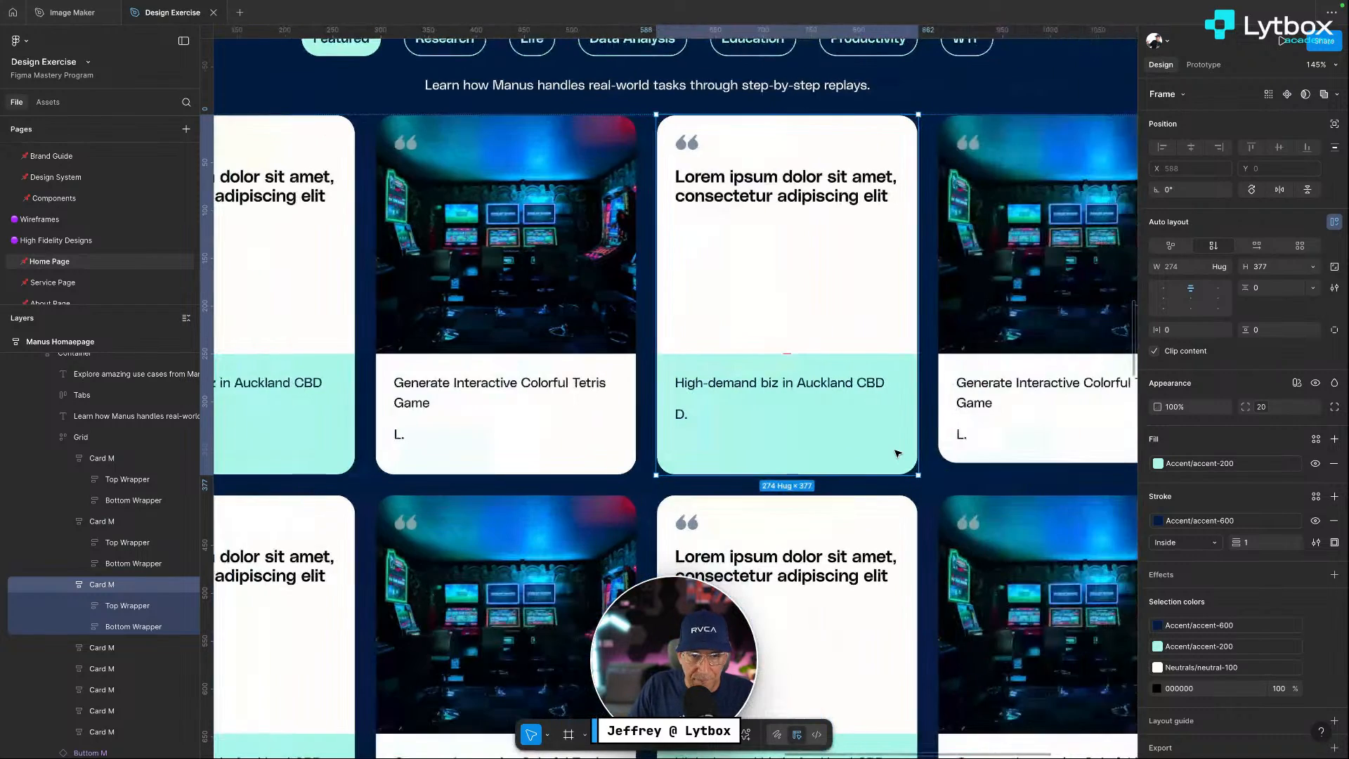
{"action": "scroll", "coordinate": [681, 450], "scroll_direction": "left", "scroll_amount": 4}
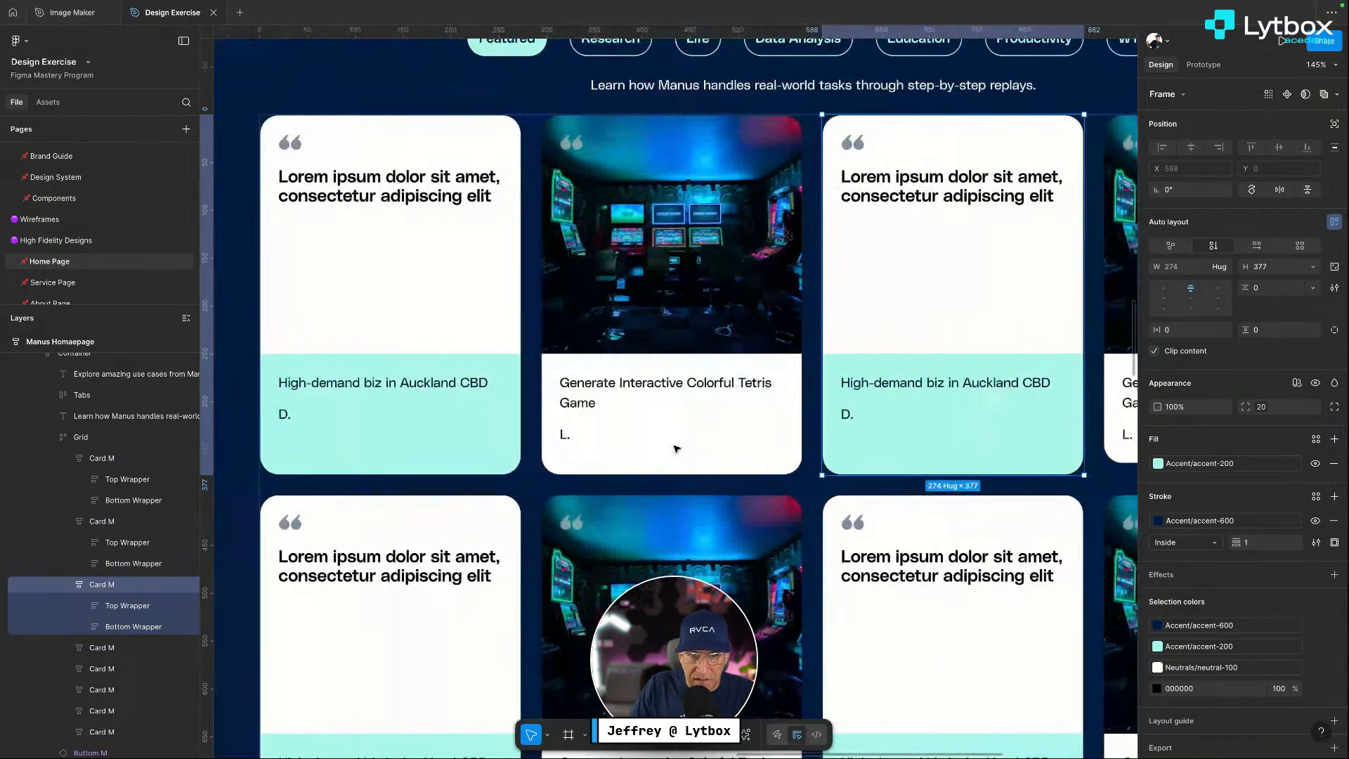
Delete the first row's last Tetris card, plus the Tetris card that ends the reflowed second row
{"action": "scroll", "coordinate": [675, 448], "scroll_direction": "right", "scroll_amount": 8}
{"action": "left_click", "coordinate": [937, 430]}
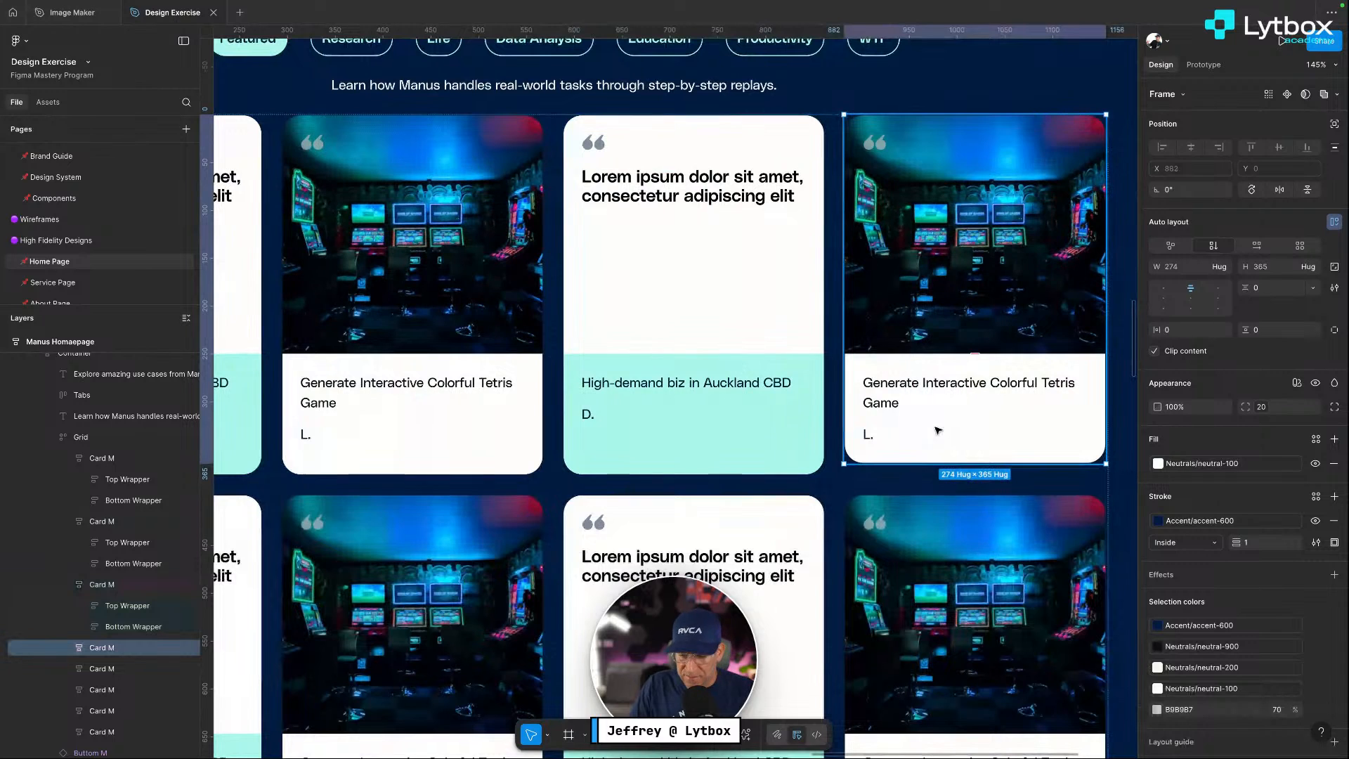
{"action": "key", "text": "Delete"}
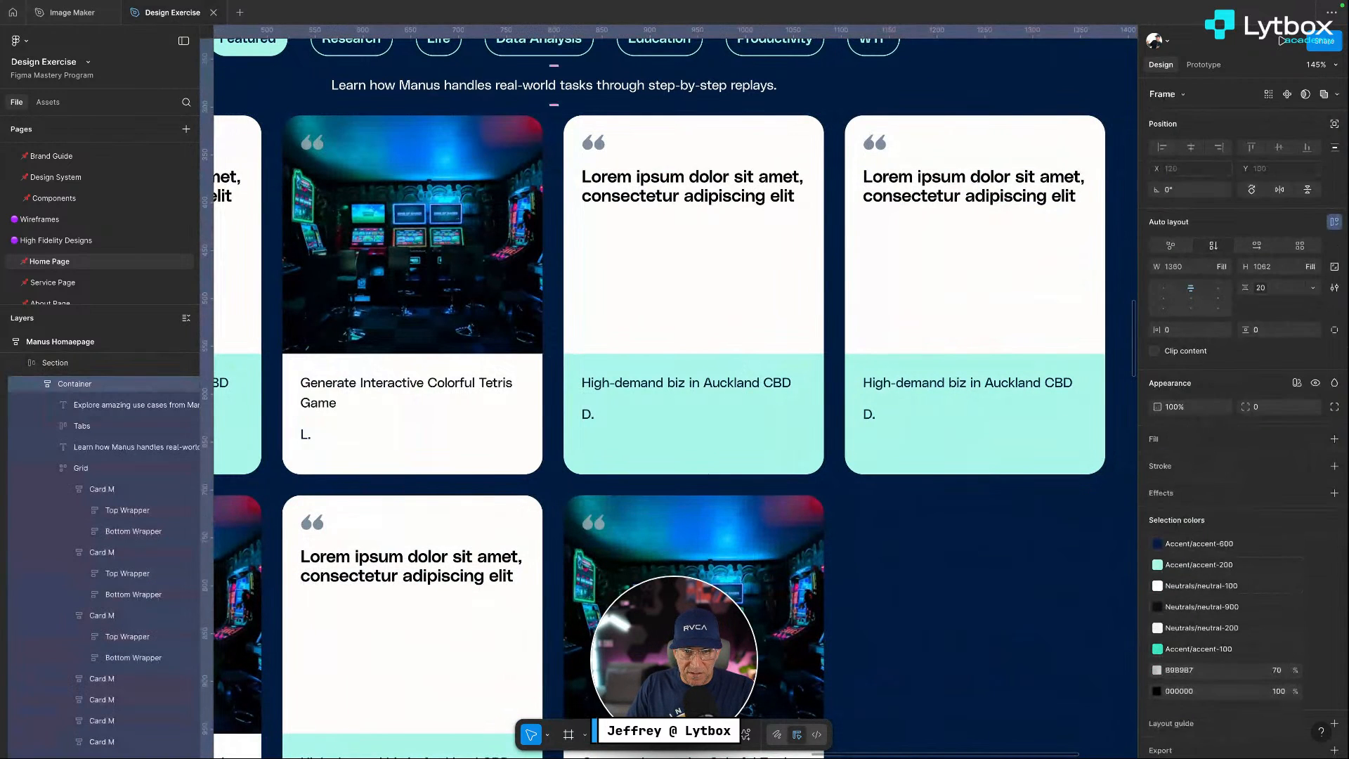
{"action": "double_click", "coordinate": [694, 541]}
{"action": "double_click", "coordinate": [694, 541]}
{"action": "key", "text": "Delete"}
{"action": "scroll", "coordinate": [693, 541], "scroll_direction": "left", "scroll_amount": 1}
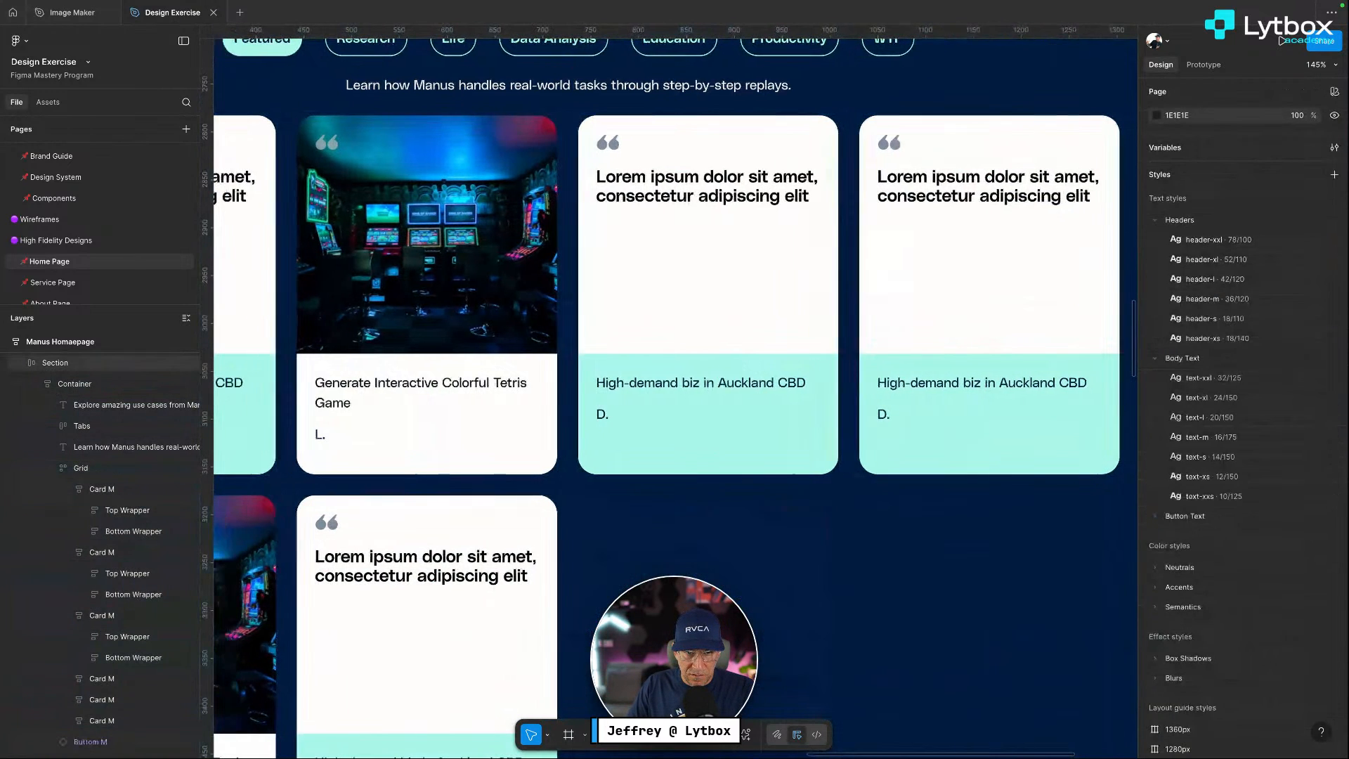
Delete the two cards remaining in the grid's second row
{"action": "scroll", "coordinate": [541, 584], "scroll_direction": "left", "scroll_amount": 8}
{"action": "left_click", "coordinate": [542, 584]}
{"action": "double_click", "coordinate": [527, 584]}
{"action": "double_click", "coordinate": [510, 585]}
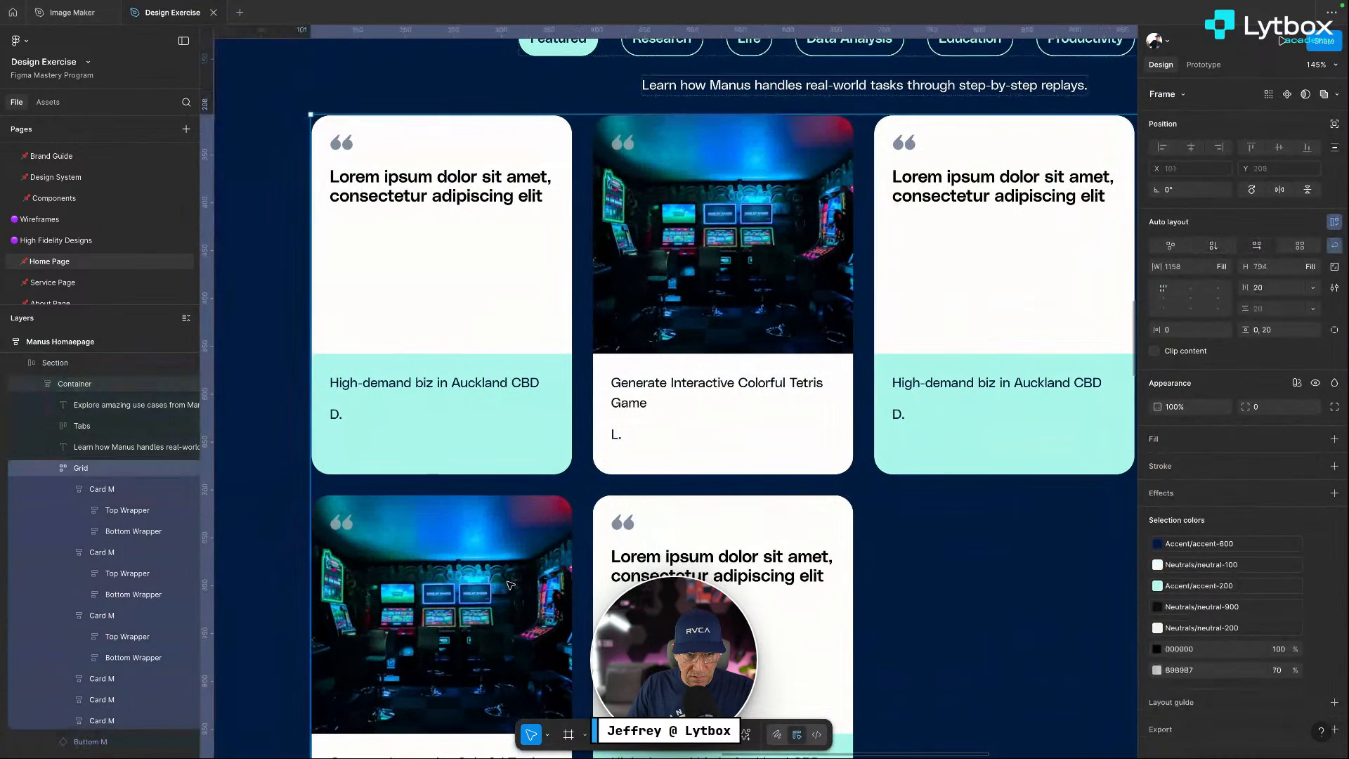
{"action": "double_click", "coordinate": [510, 584]}
{"action": "key", "text": "Delete"}
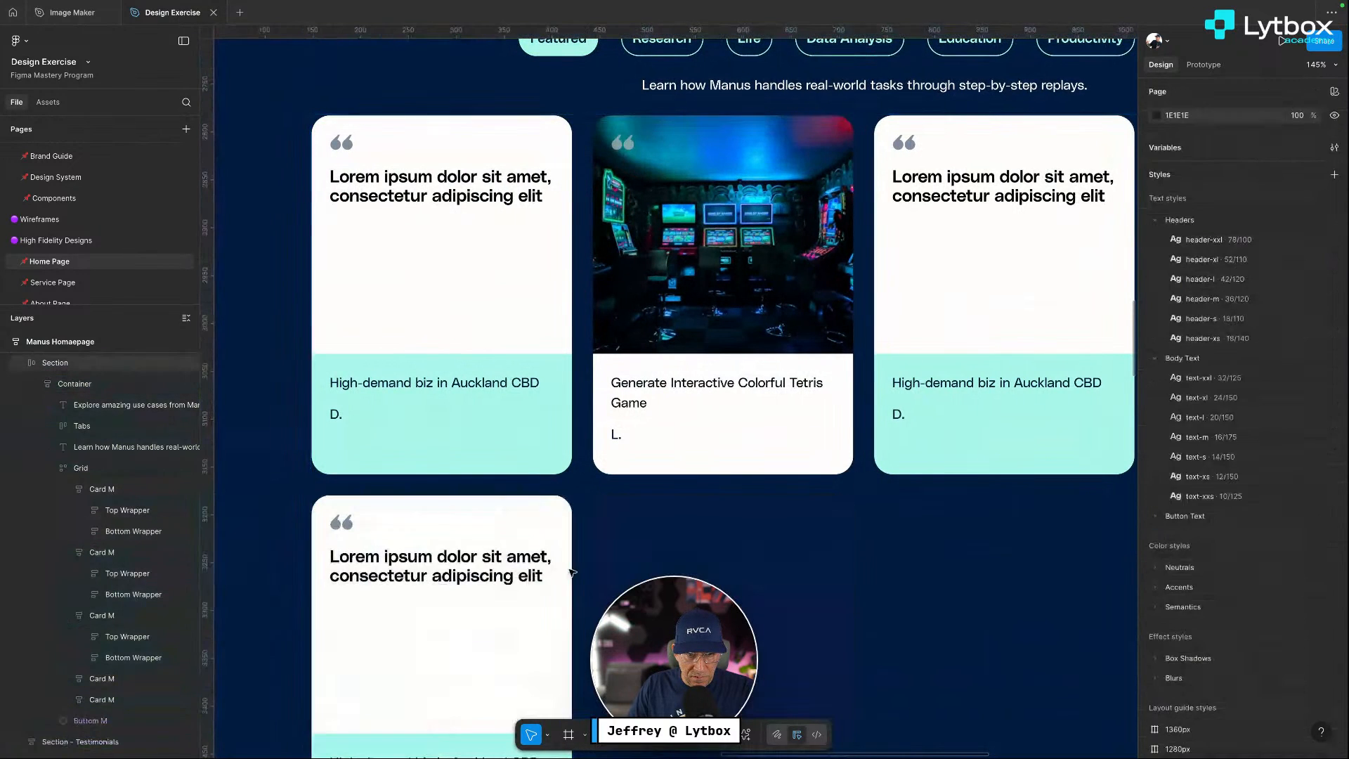
{"action": "double_click", "coordinate": [512, 518]}
{"action": "double_click", "coordinate": [512, 518]}
{"action": "key", "text": "Delete"}
Delete the two High-demand biz cards that follow the Tetris card in the first row
{"action": "left_click", "coordinate": [980, 352]}
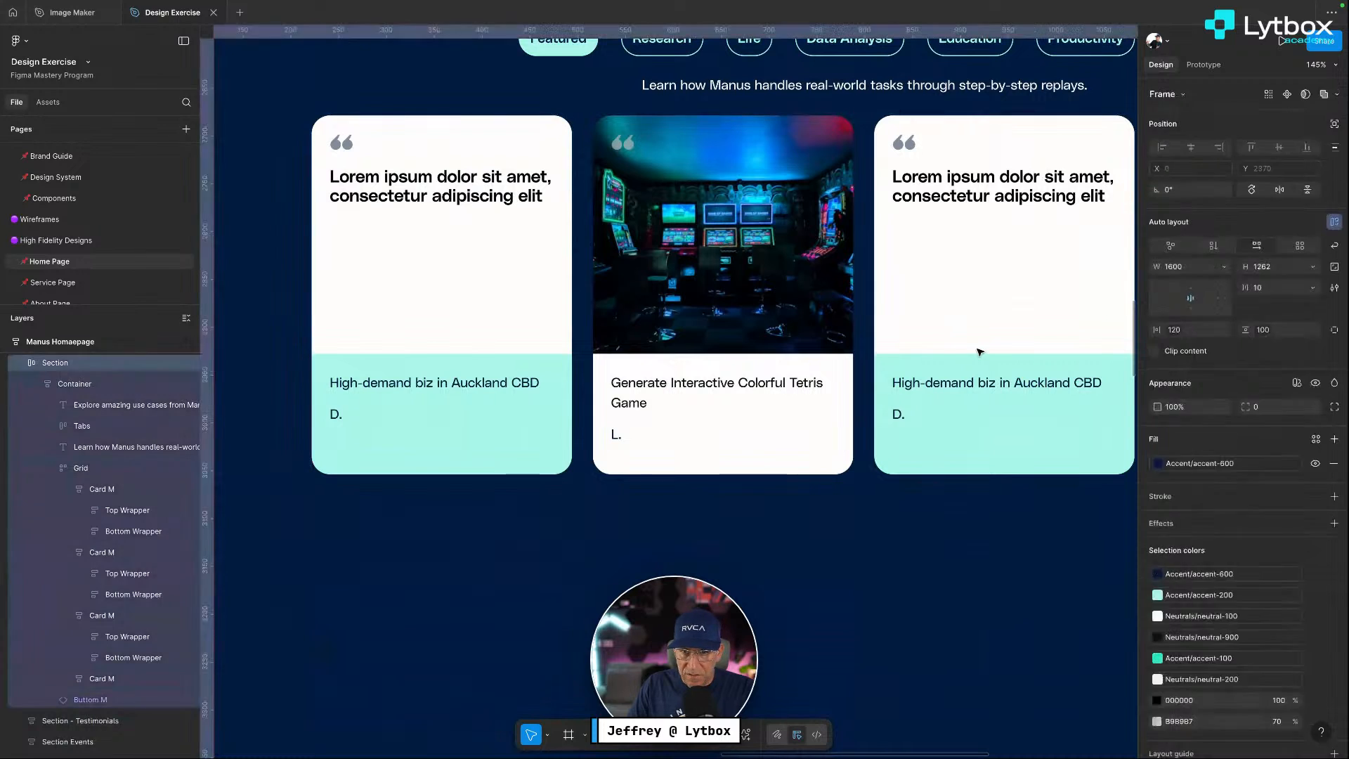
{"action": "double_click", "coordinate": [980, 352]}
{"action": "double_click", "coordinate": [979, 352]}
{"action": "key", "text": "Delete"}
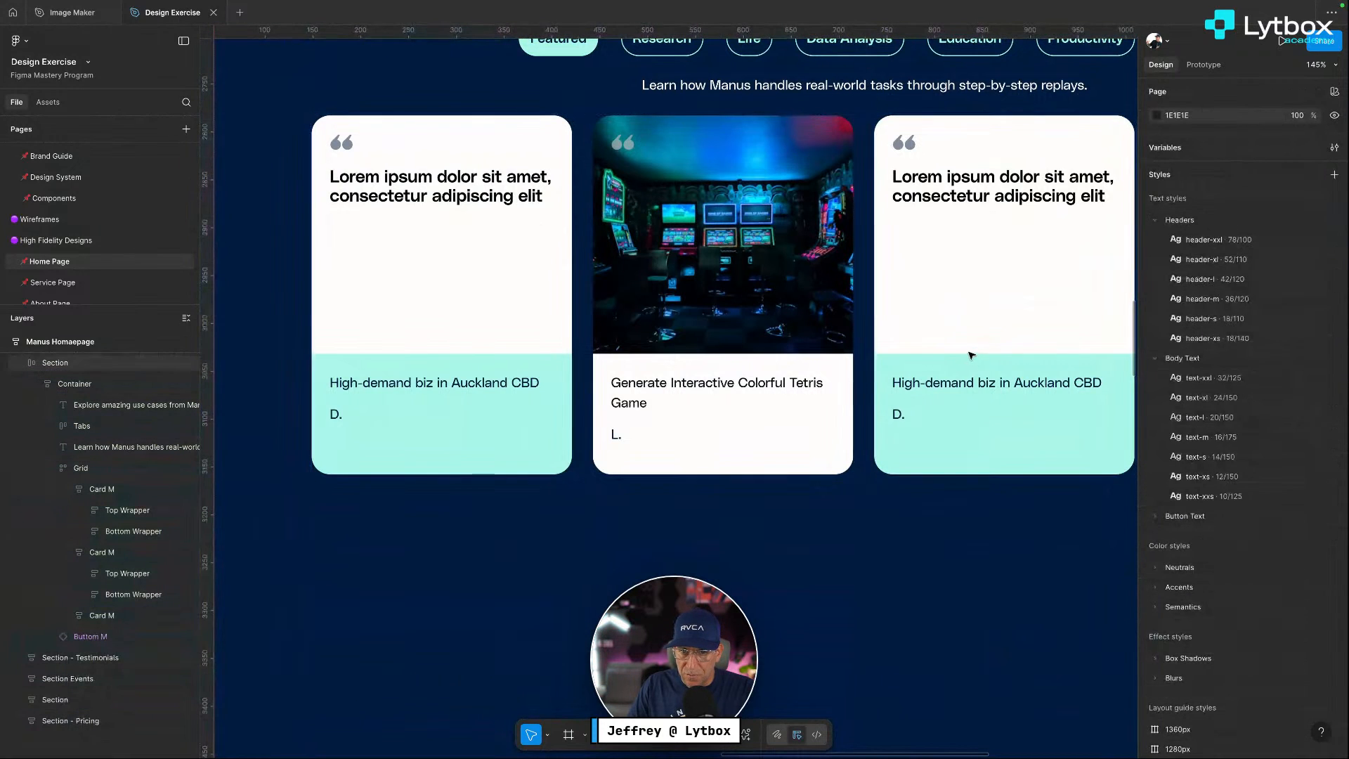
{"action": "scroll", "coordinate": [971, 354], "scroll_direction": "right", "scroll_amount": 4}
{"action": "double_click", "coordinate": [828, 325]}
{"action": "double_click", "coordinate": [828, 325]}
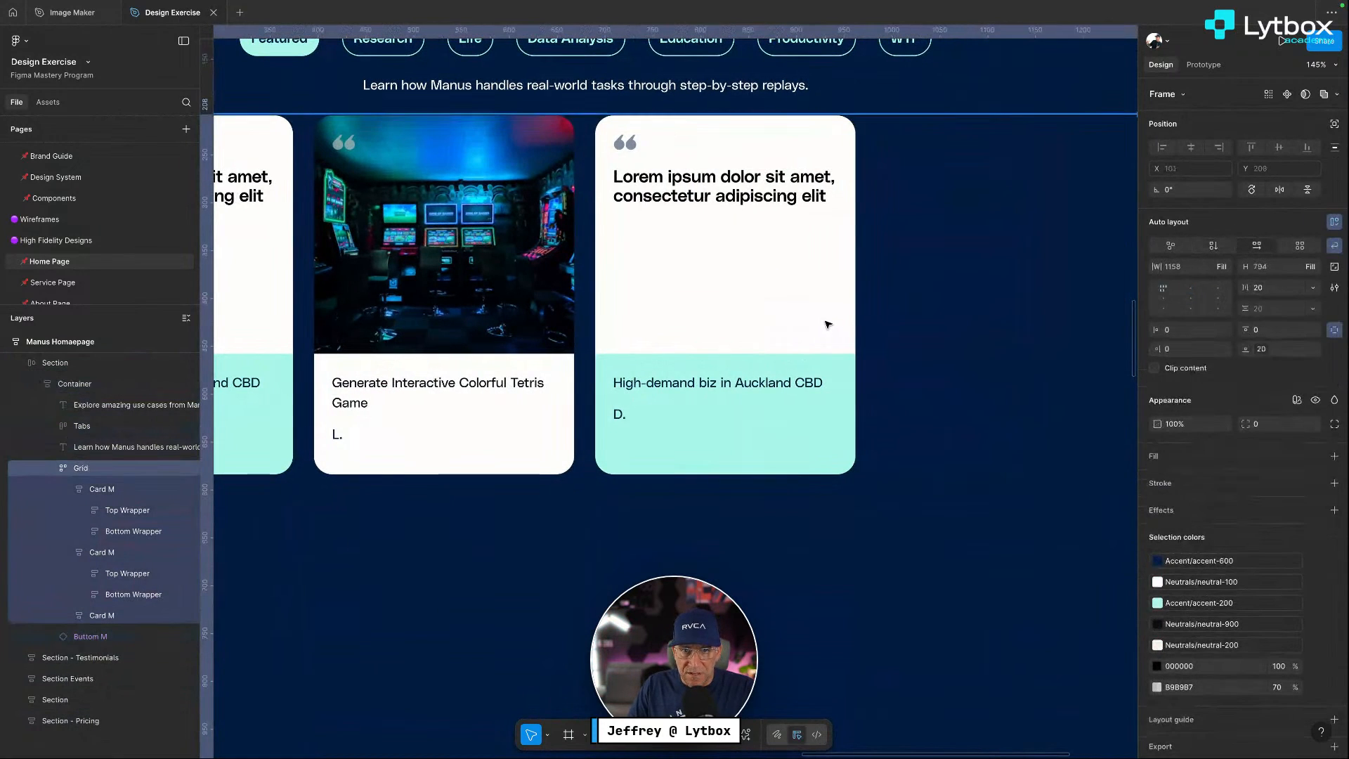
{"action": "double_click", "coordinate": [827, 325]}
{"action": "left_click", "coordinate": [816, 414]}
{"action": "key", "text": "Escape"}
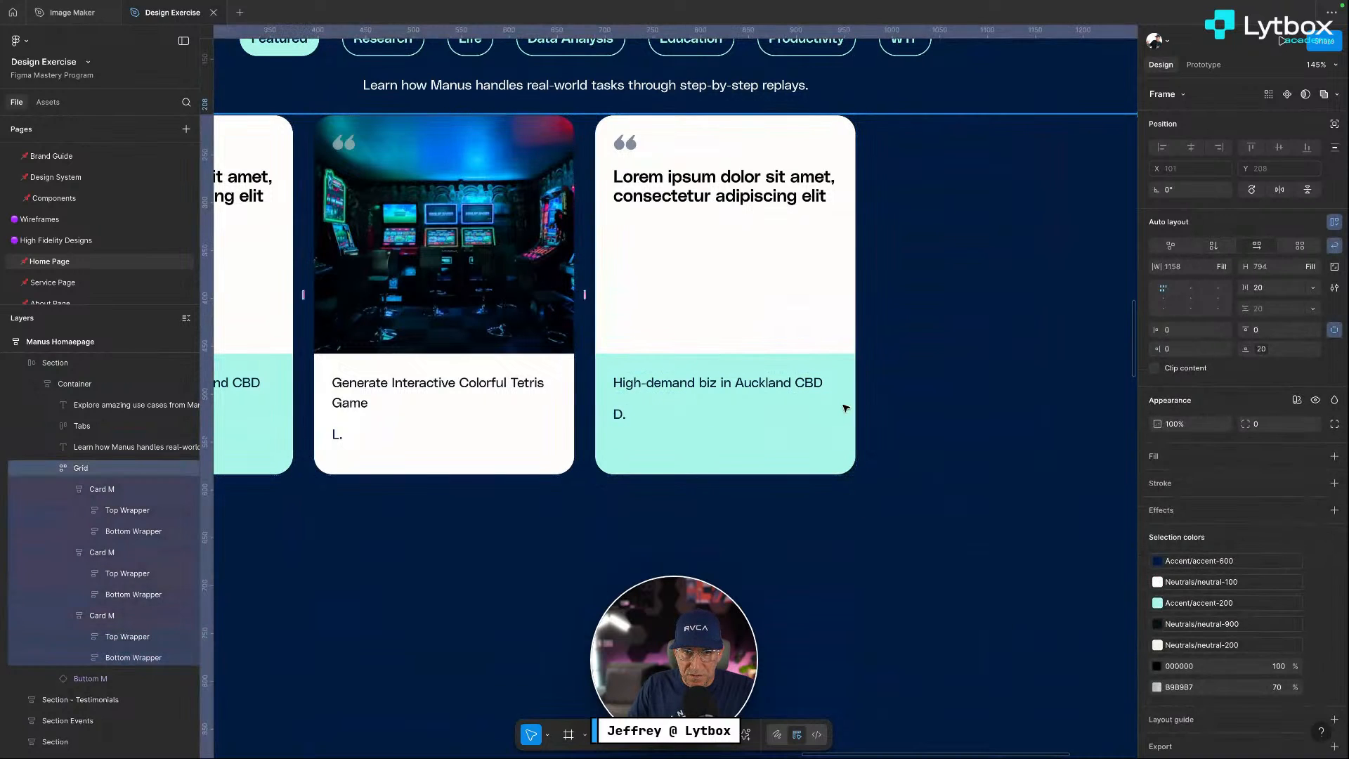
{"action": "key", "text": "Delete"}
Duplicate the corrected Tetris card three times within the grid
{"action": "scroll", "coordinate": [771, 433], "scroll_direction": "left", "scroll_amount": 4}
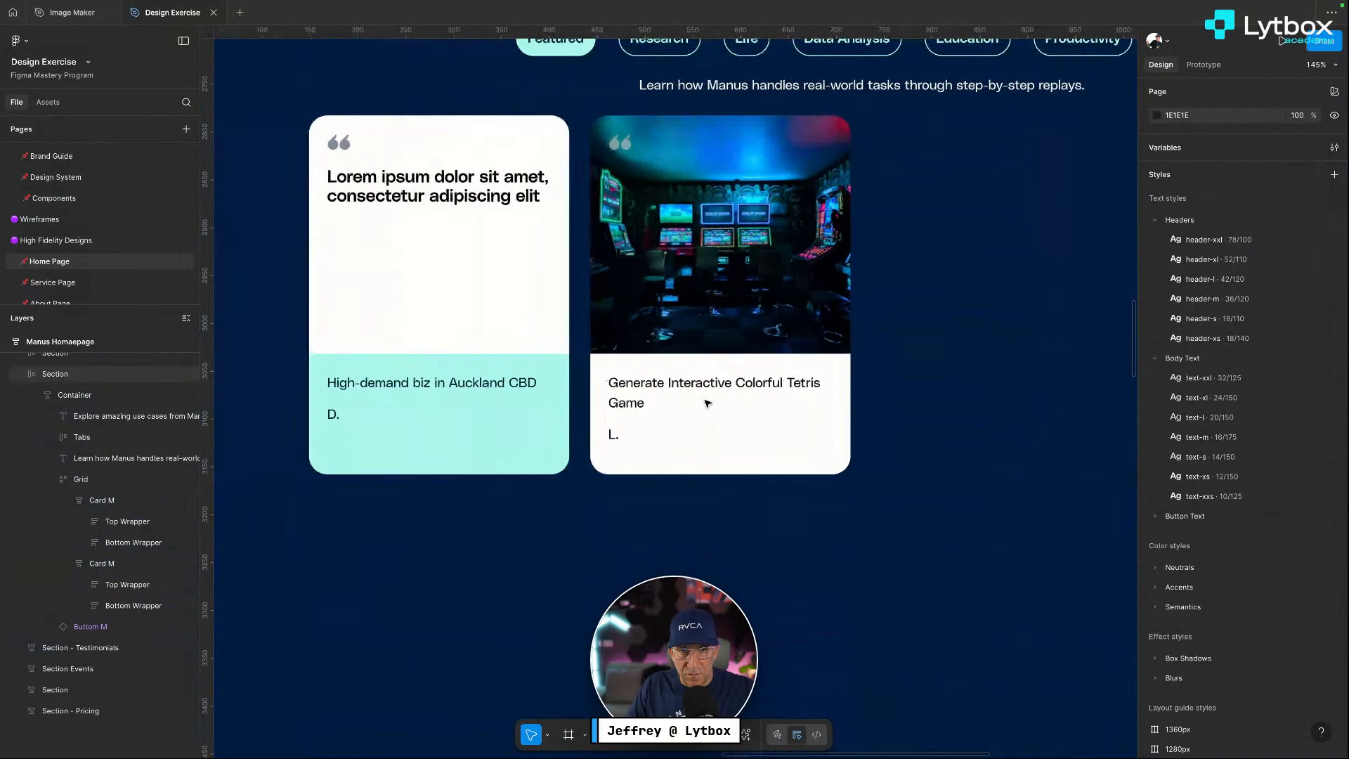
{"action": "double_click", "coordinate": [749, 370]}
{"action": "double_click", "coordinate": [751, 370]}
{"action": "double_click", "coordinate": [751, 370]}
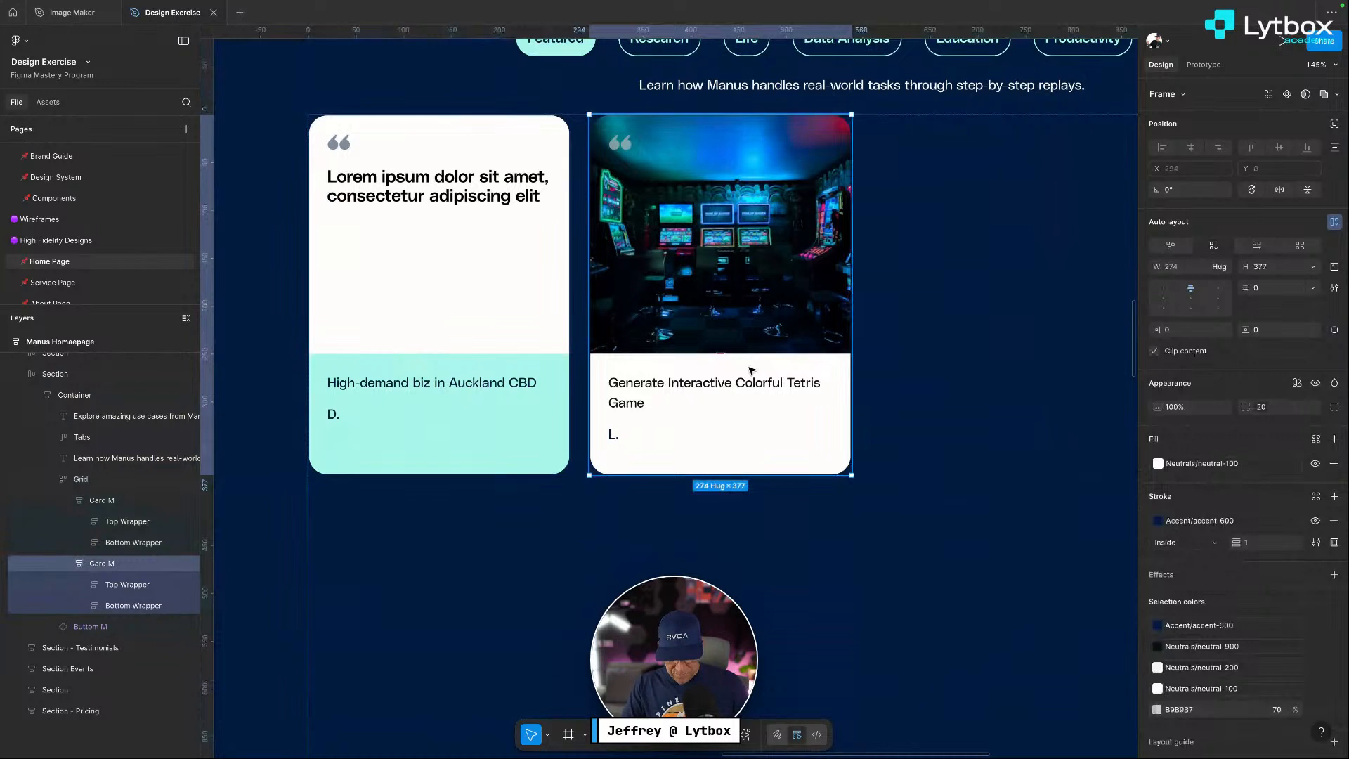
{"action": "key", "text": "super+d"}
{"action": "key", "text": "super+d"}
{"action": "key", "text": "super+d"}
Duplicate the High-demand biz card three times within the grid
{"action": "scroll", "coordinate": [745, 371], "scroll_direction": "down", "scroll_amount": 2}
{"action": "left_click", "coordinate": [509, 314]}
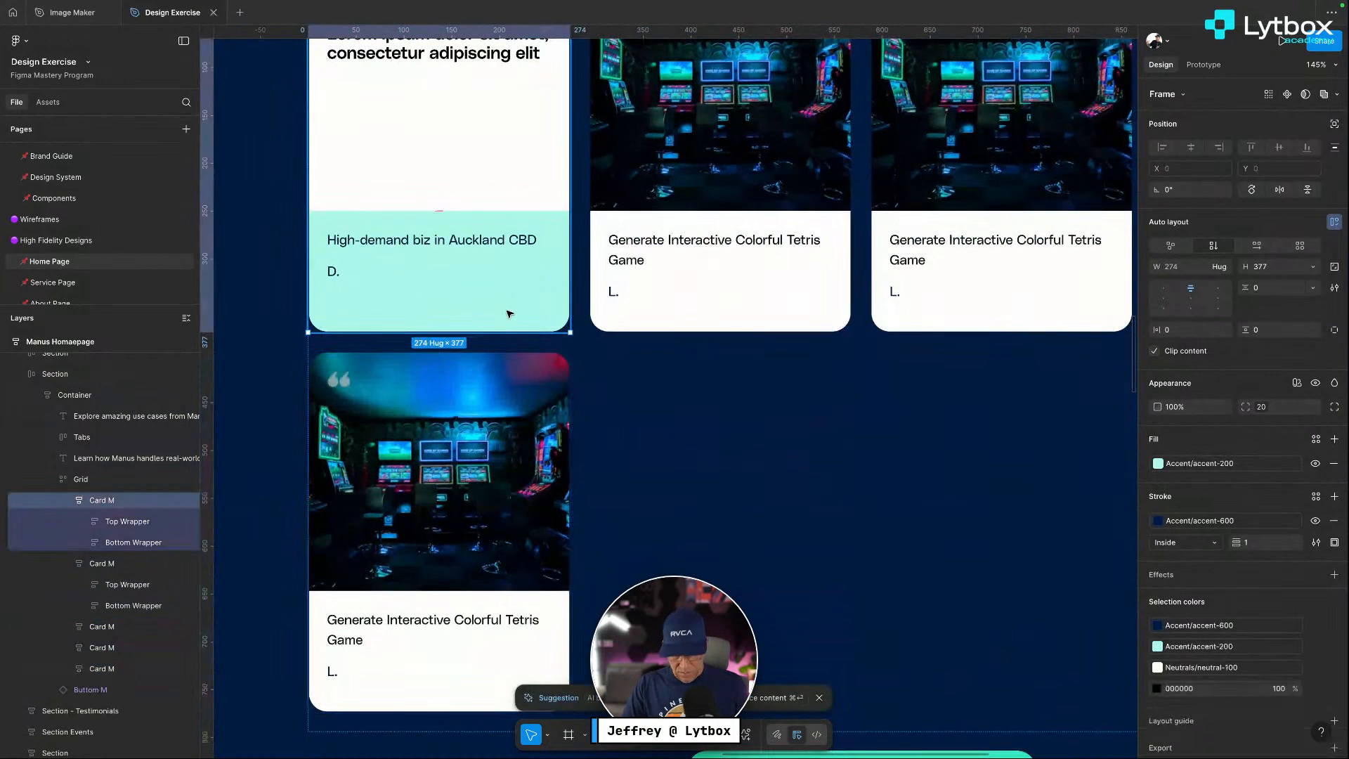
{"action": "key", "text": "super+d"}
{"action": "key", "text": "super+d"}
{"action": "key", "text": "super+d"}
{"action": "scroll", "coordinate": [739, 393], "scroll_direction": "down", "scroll_amount": 5}
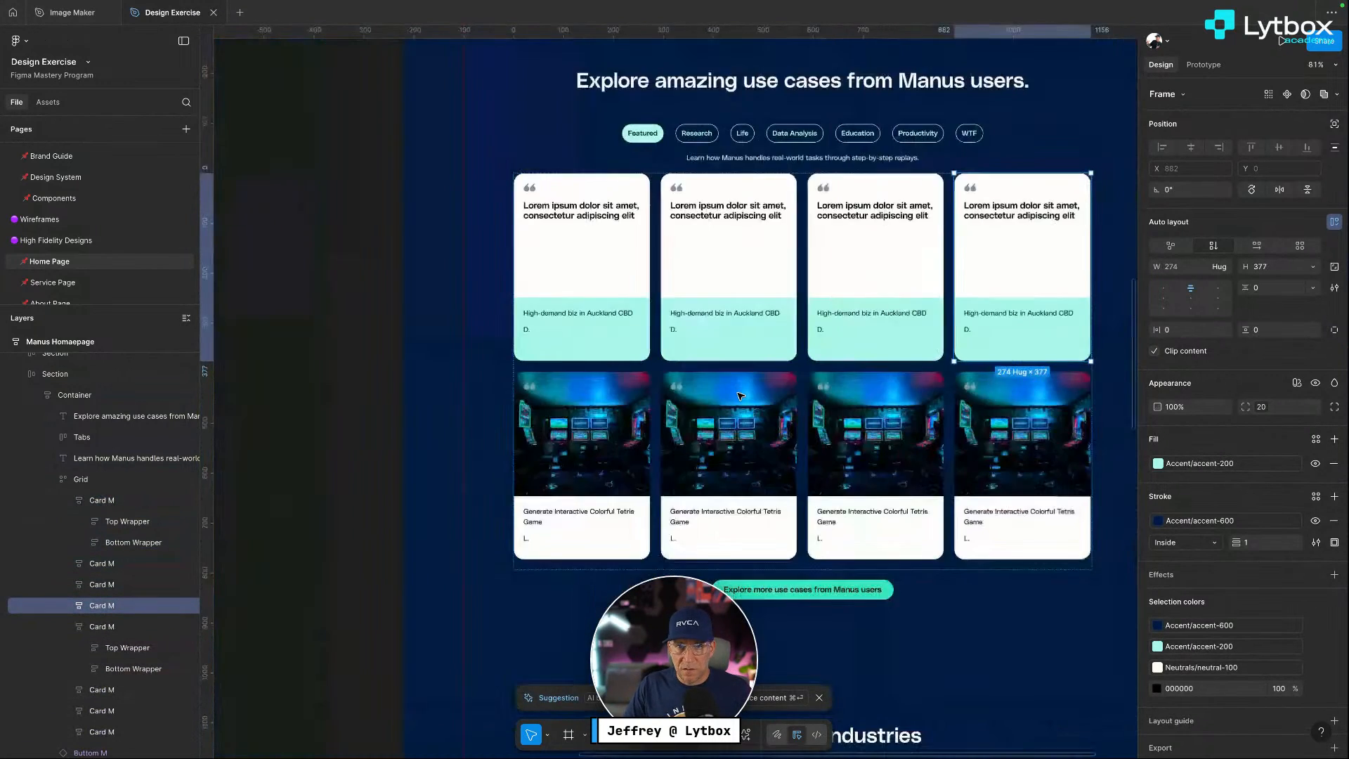
Rearrange the grid's cards into a checkerboard, starting the first row with a High-demand biz card and the second with a Tetris card
{"action": "scroll", "coordinate": [739, 396], "scroll_direction": "down", "scroll_amount": 2}
{"action": "left_click_drag", "start_coordinate": [739, 396], "coordinate": [727, 285]}
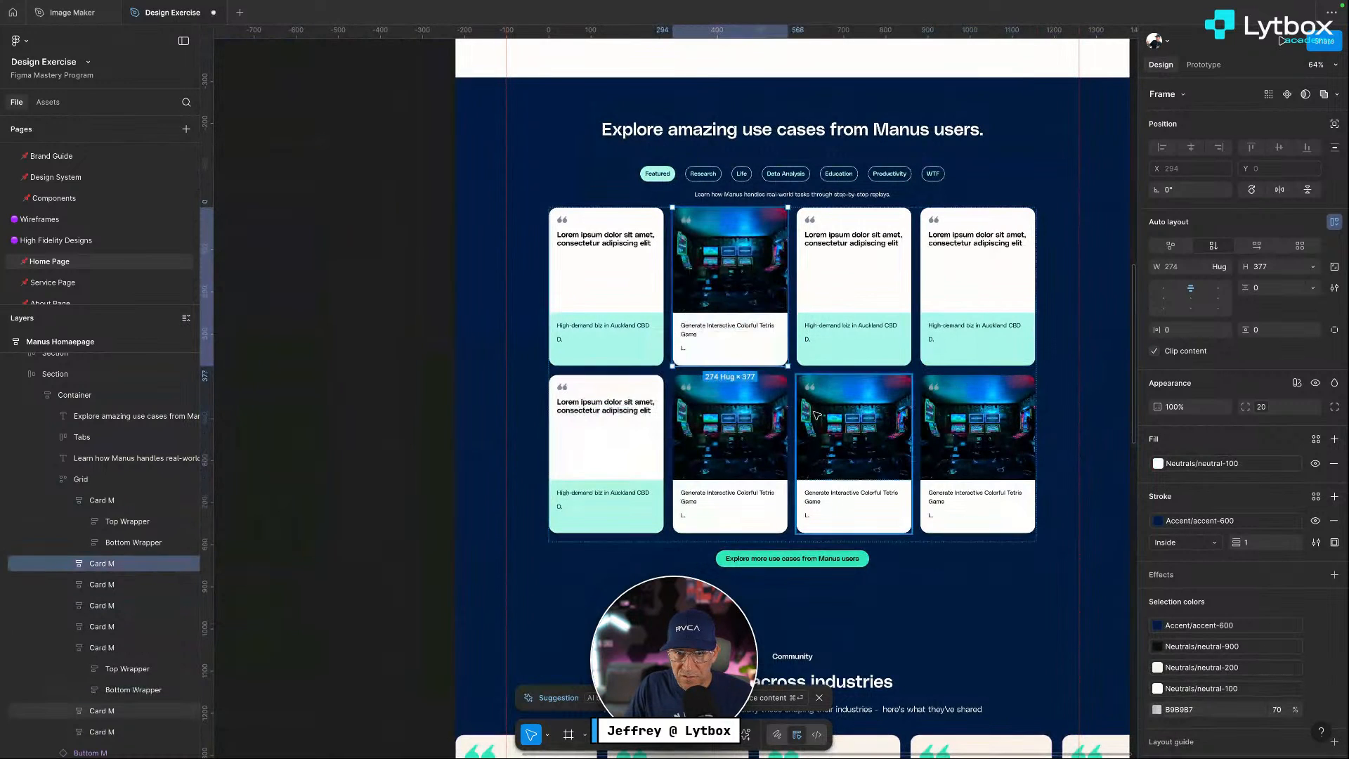
{"action": "mouse_move", "coordinate": [817, 415]}
{"action": "left_mouse_down"}
{"action": "mouse_move", "coordinate": [903, 330]}
{"action": "mouse_move", "coordinate": [924, 227]}
{"action": "mouse_move", "coordinate": [935, 267]}
{"action": "mouse_move", "coordinate": [728, 437]}
{"action": "mouse_move", "coordinate": [808, 425]}
{"action": "left_mouse_up"}
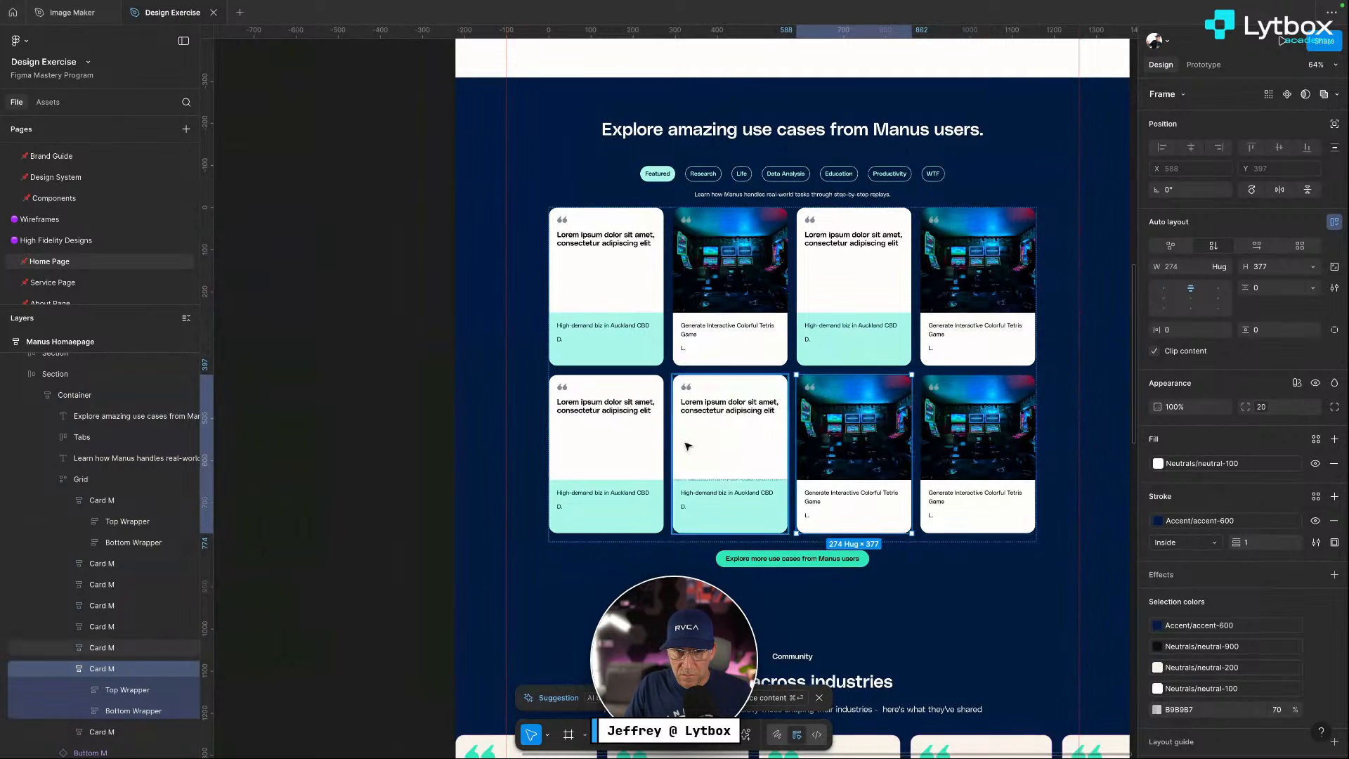
{"action": "left_click_drag", "start_coordinate": [687, 445], "coordinate": [840, 445]}
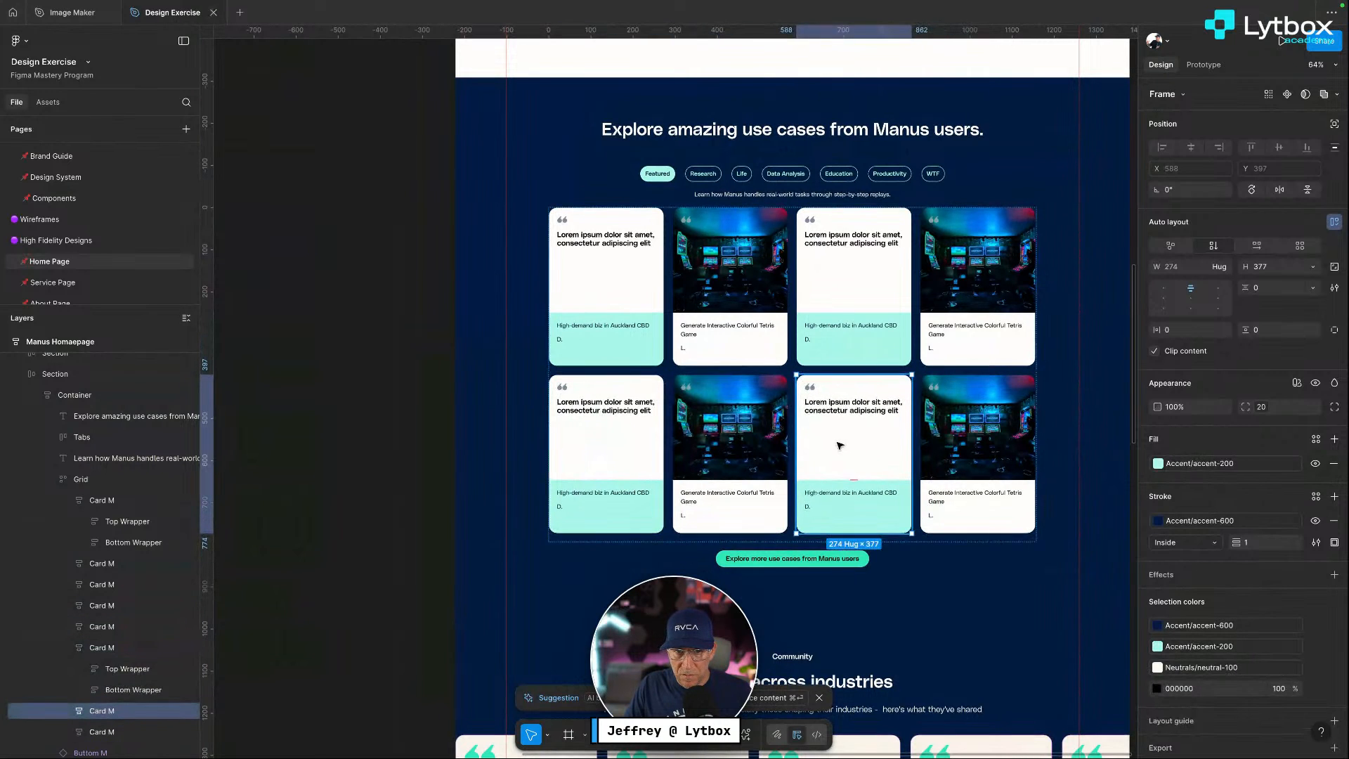
{"action": "left_click_drag", "start_coordinate": [734, 444], "coordinate": [606, 446]}
{"action": "left_click_drag", "start_coordinate": [976, 449], "coordinate": [843, 453]}
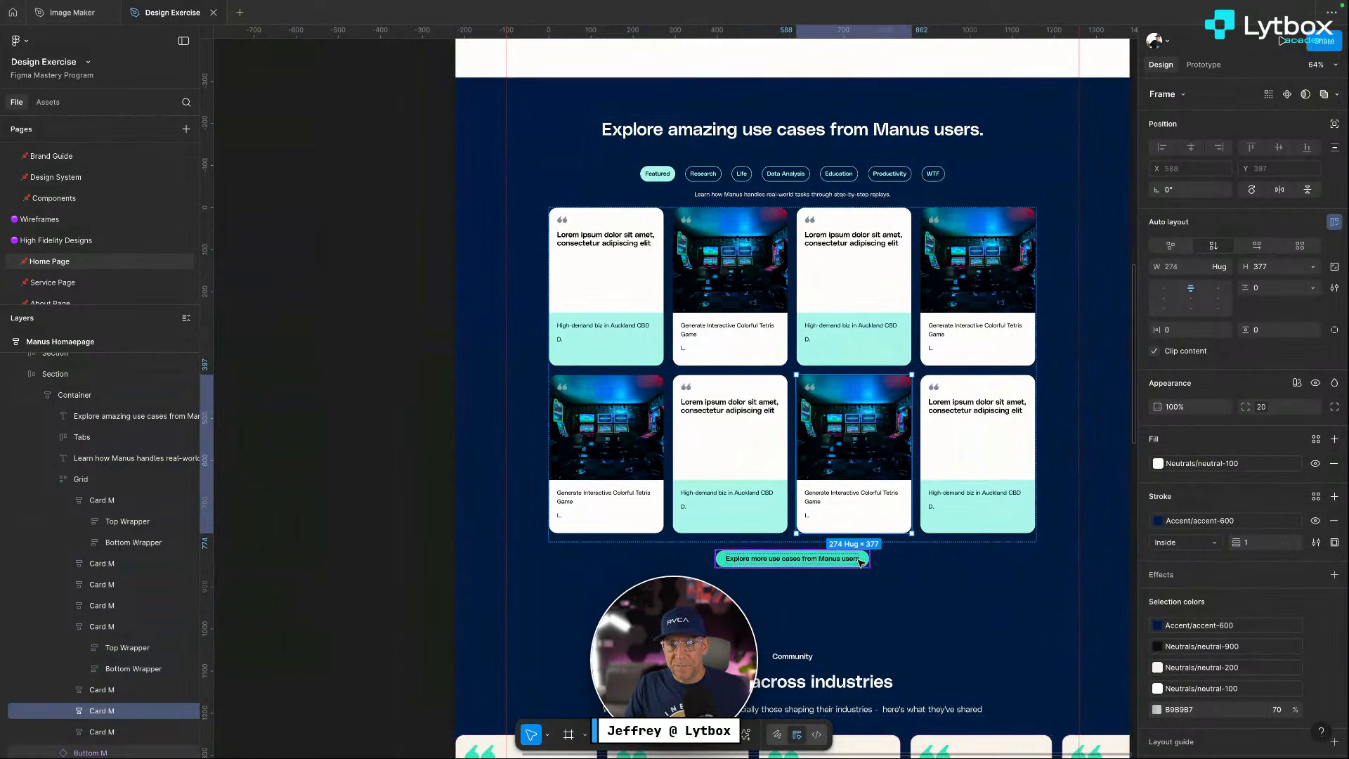
Move the "Explore more use cases from Manus users" button above the card grid
{"action": "left_click_drag", "start_coordinate": [860, 562], "coordinate": [897, 222]}
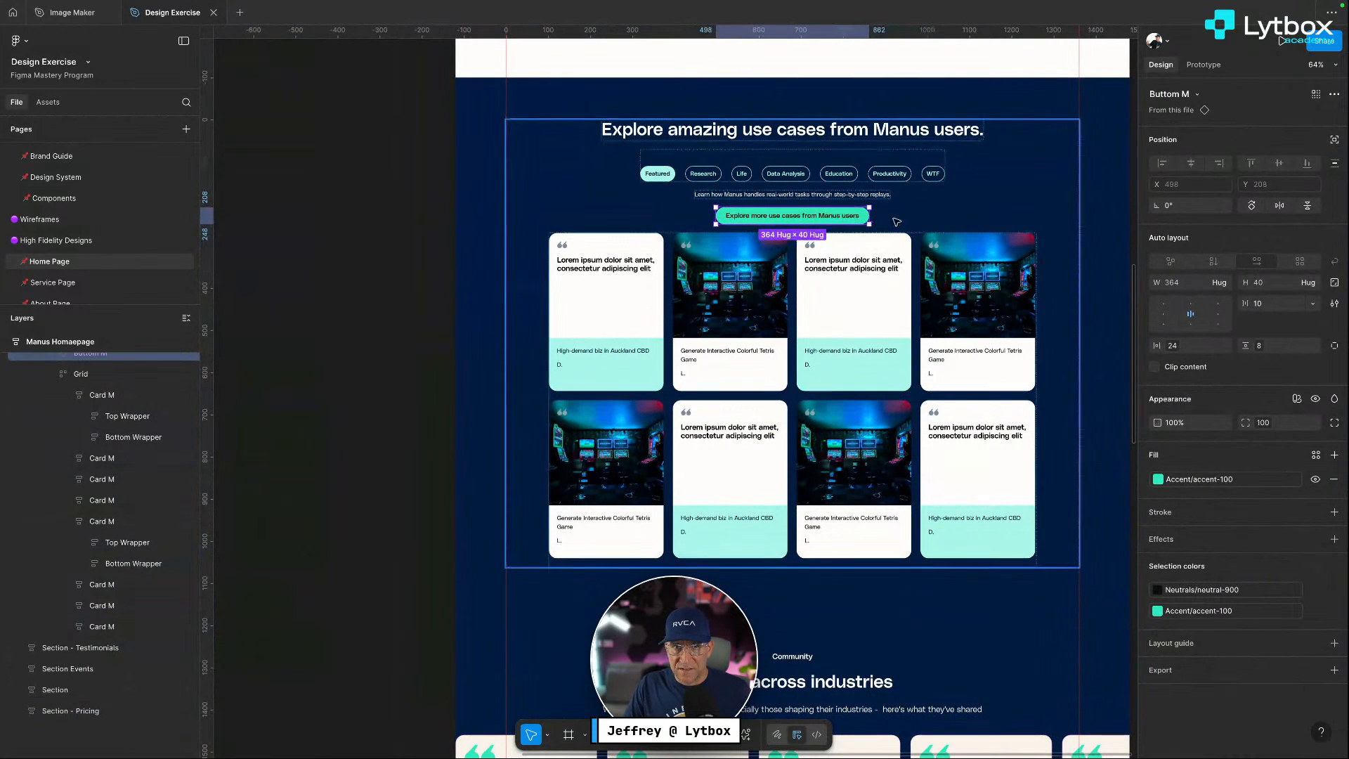
{"action": "scroll", "coordinate": [1039, 492], "scroll_direction": "down", "scroll_amount": 2}
{"action": "left_click", "coordinate": [1033, 549]}
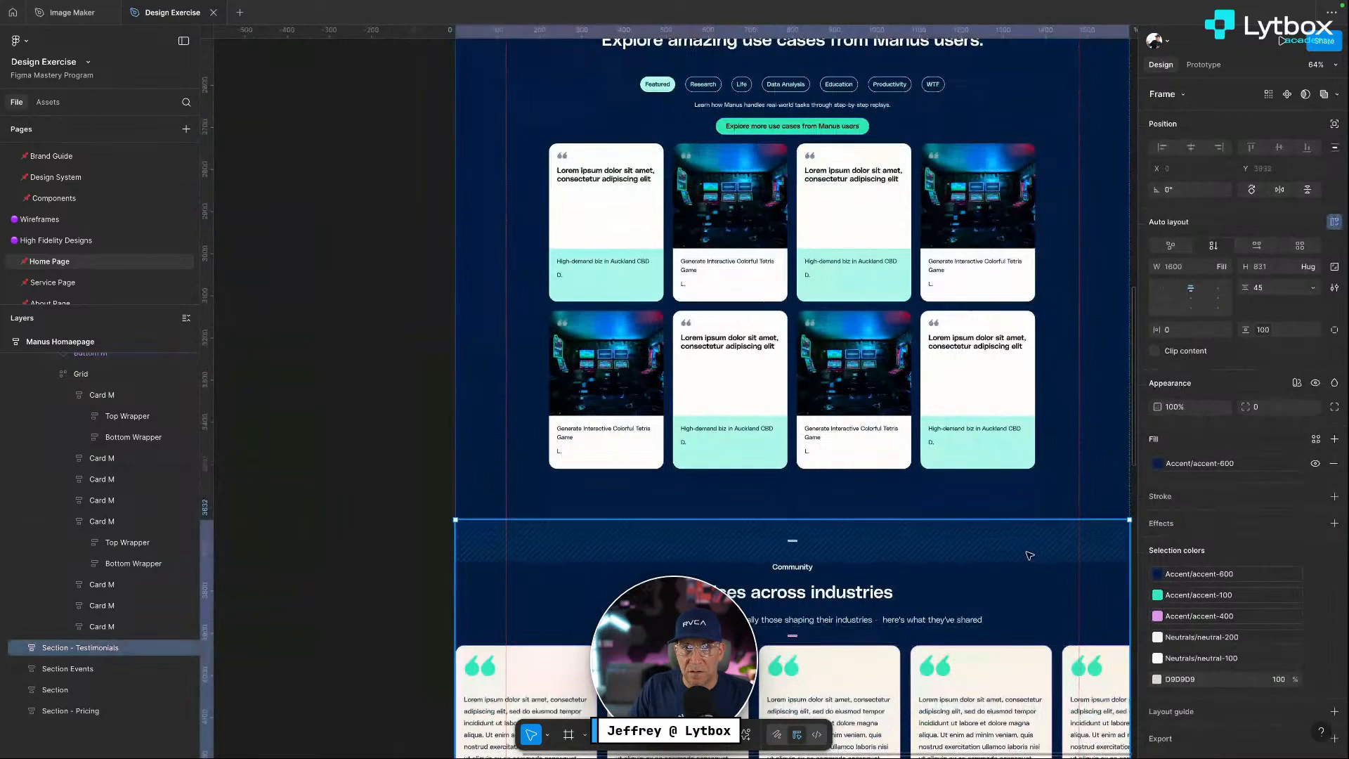
{"action": "scroll", "coordinate": [835, 240], "scroll_direction": "up", "scroll_amount": 1}
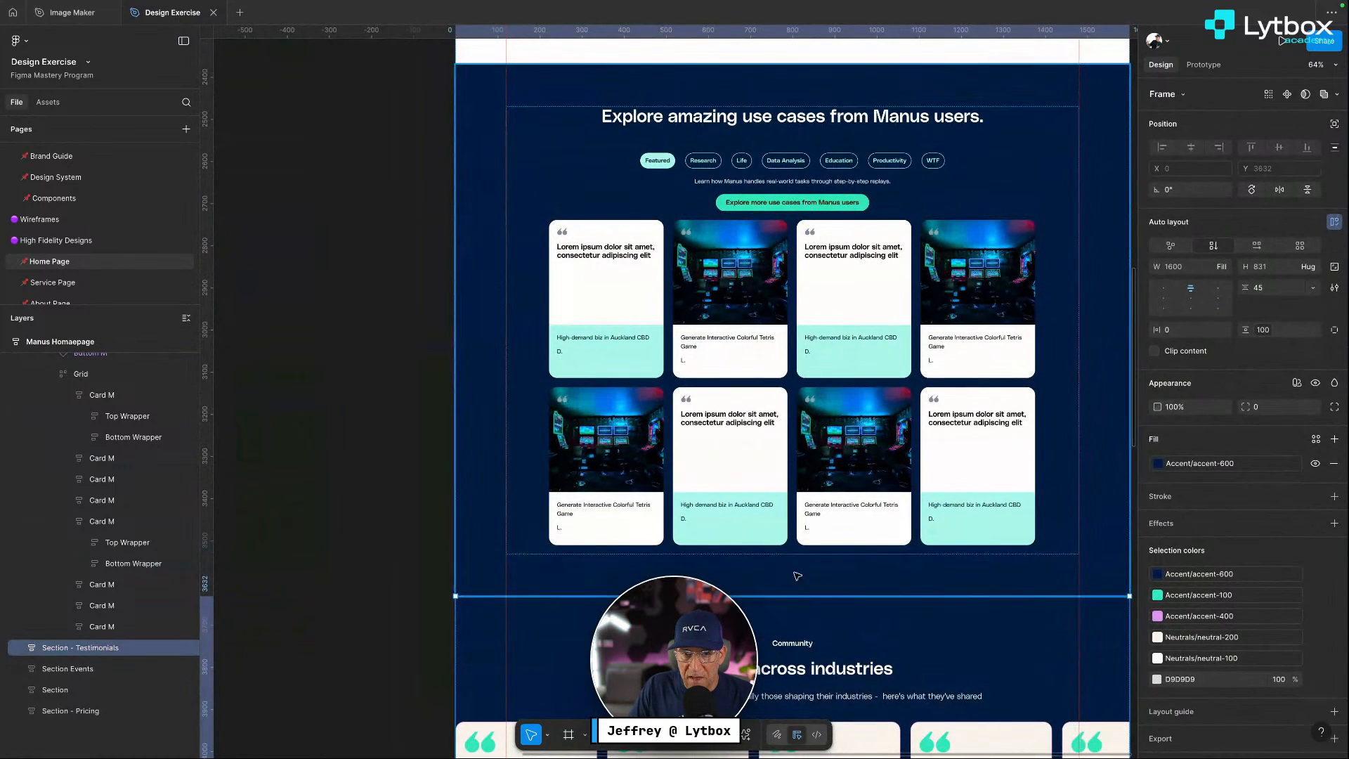
{"action": "scroll", "coordinate": [818, 492], "scroll_direction": "up", "scroll_amount": 2}
{"action": "scroll", "coordinate": [829, 460], "scroll_direction": "up", "scroll_amount": 5}
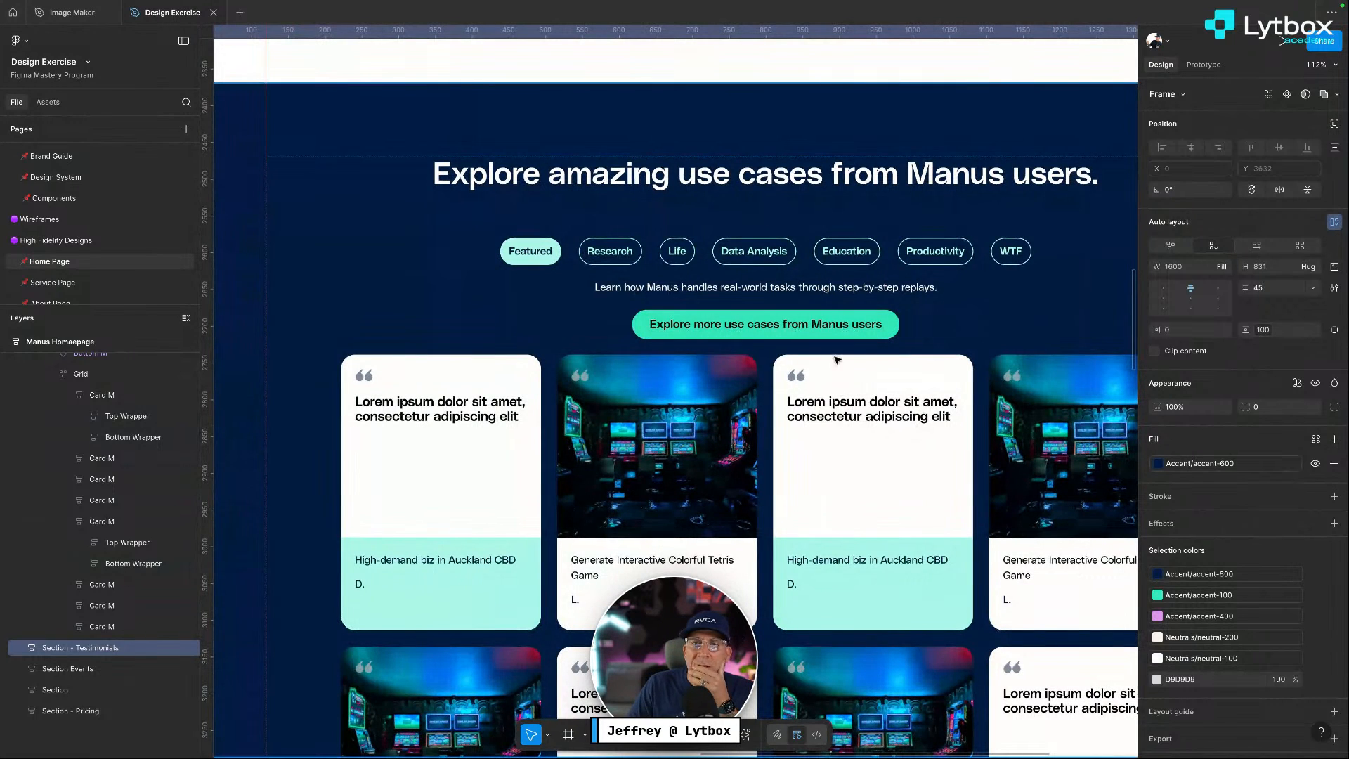
Delete the "Explore more use cases from Manus users" button, and undo the deletion
{"action": "left_click", "coordinate": [880, 327]}
{"action": "scroll", "coordinate": [871, 331], "scroll_direction": "down", "scroll_amount": 8}
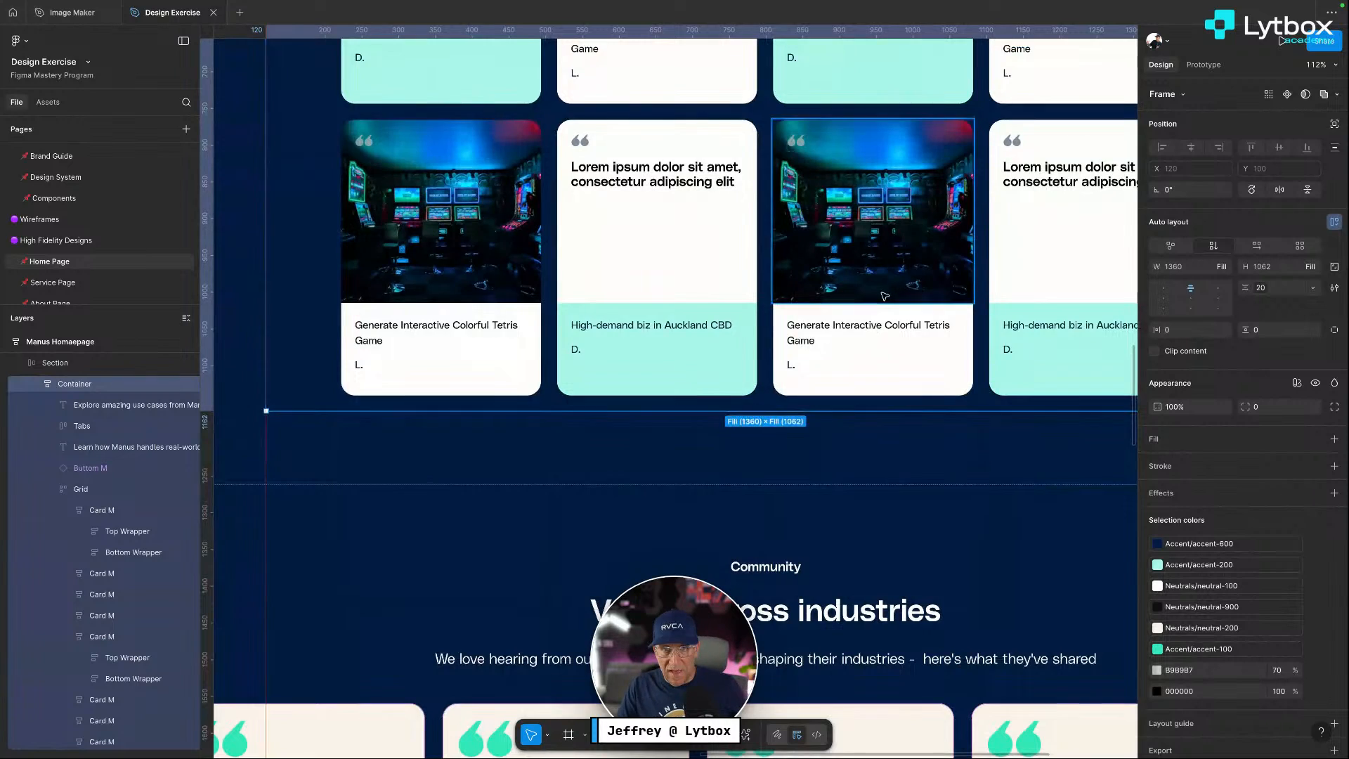
{"action": "scroll", "coordinate": [882, 295], "scroll_direction": "down", "scroll_amount": 5}
{"action": "scroll", "coordinate": [882, 295], "scroll_direction": "up", "scroll_amount": 2}
{"action": "scroll", "coordinate": [773, 267], "scroll_direction": "right", "scroll_amount": 4}
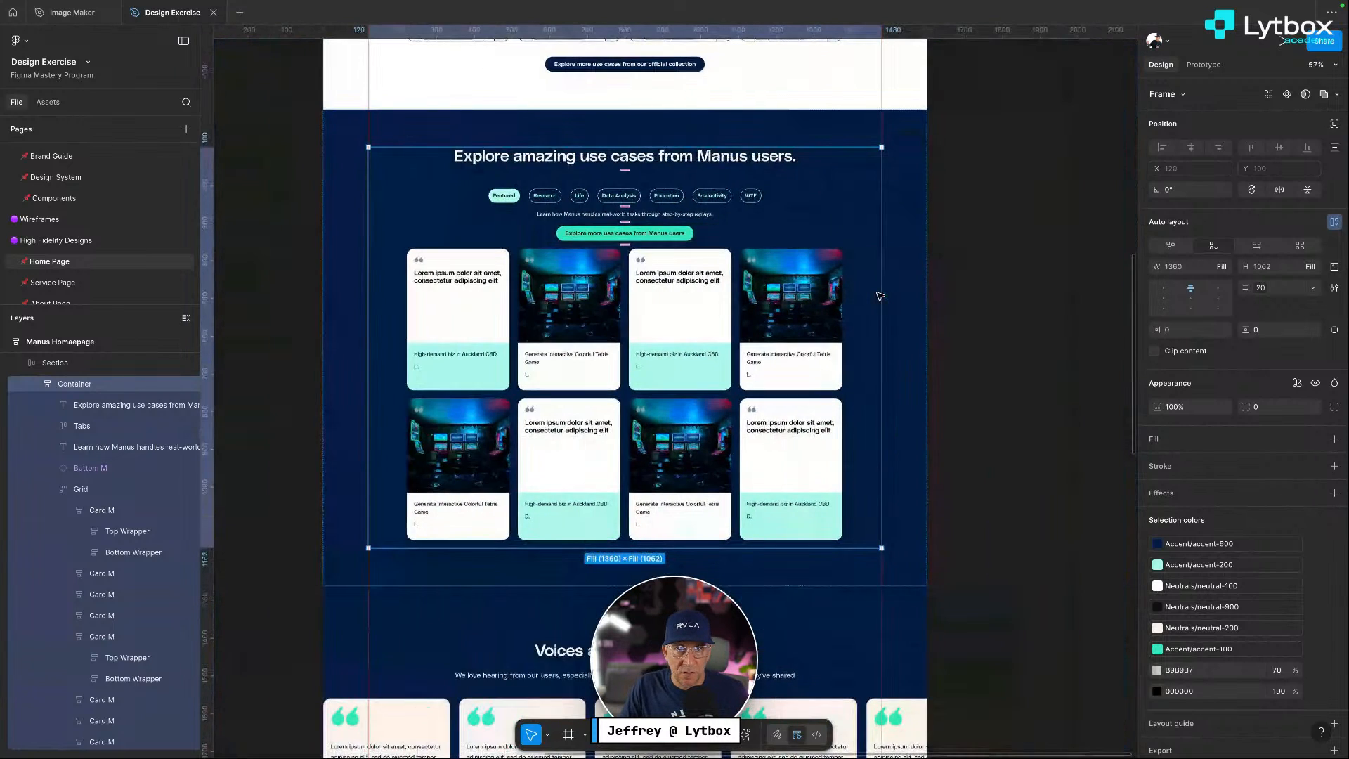
{"action": "left_click", "coordinate": [608, 238]}
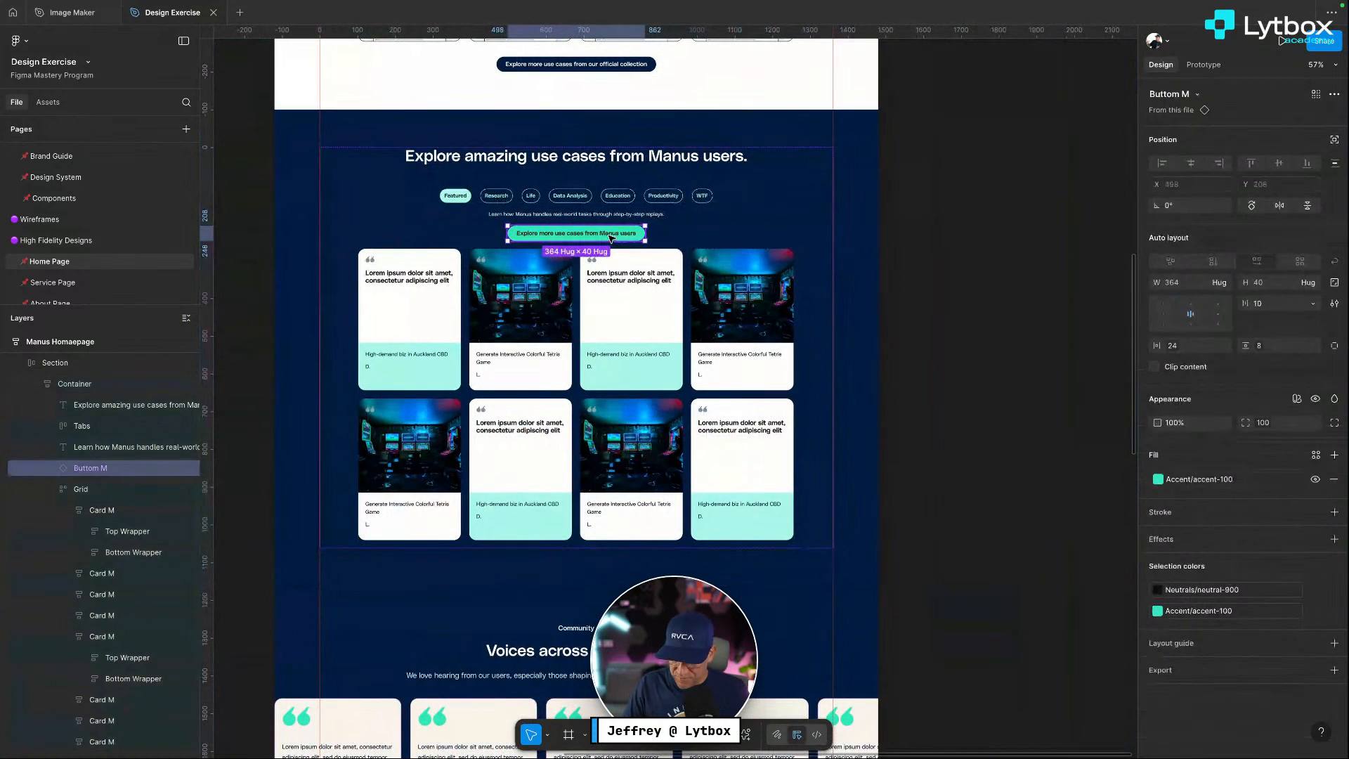
{"action": "key", "text": "Delete"}
{"action": "scroll", "coordinate": [597, 281], "scroll_direction": "down", "scroll_amount": 10}
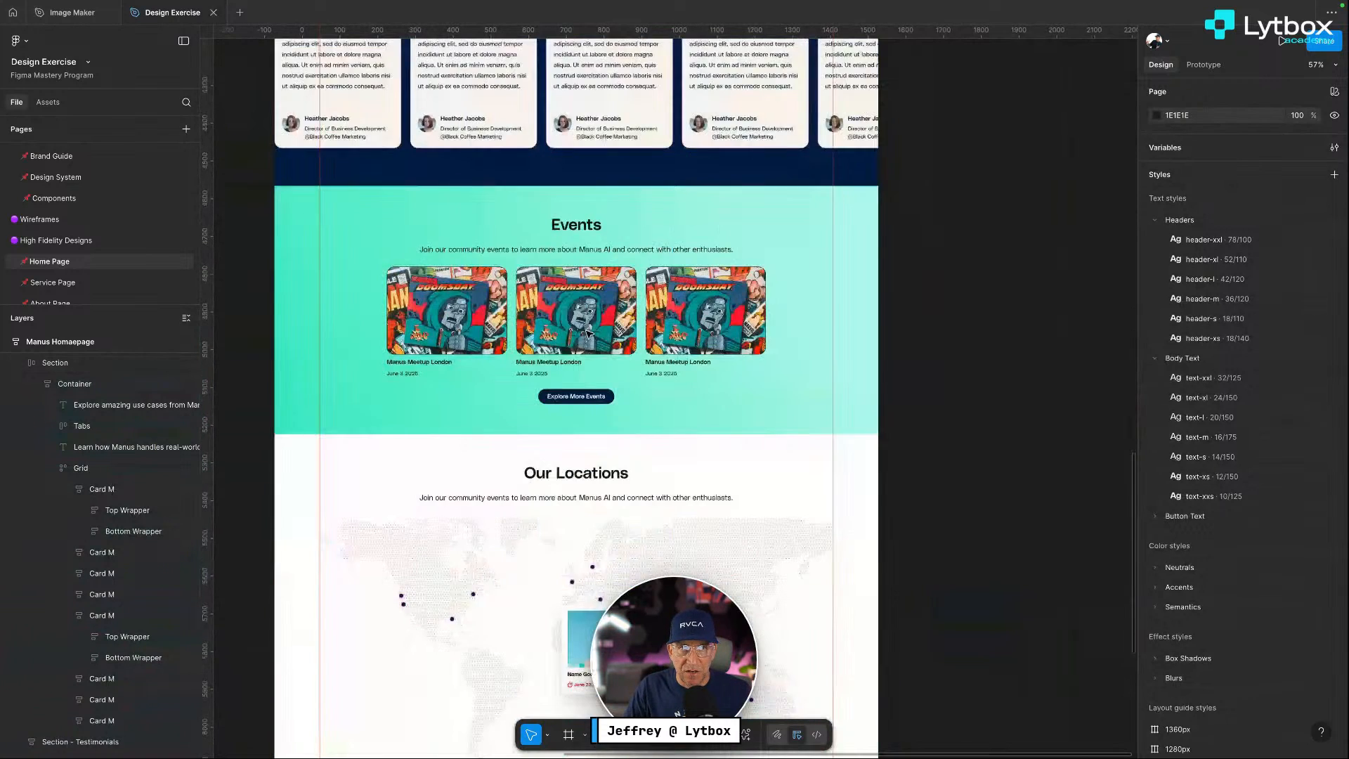
{"action": "scroll", "coordinate": [588, 331], "scroll_direction": "up", "scroll_amount": 10}
{"action": "key", "text": "ctrl+z"}
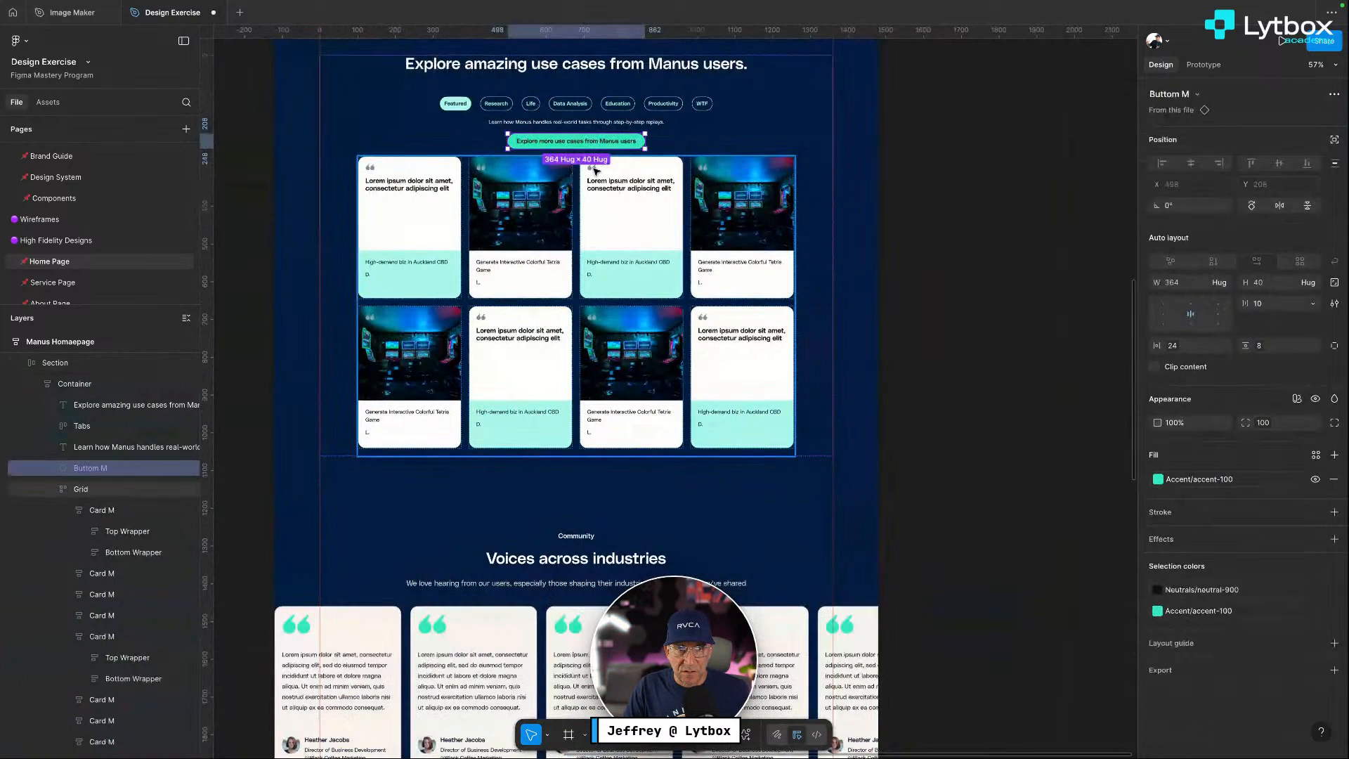
Move the "Explore more use cases from Manus users" button into the Testimonials section, between its intro text and the testimonial grid
{"action": "left_click_drag", "start_coordinate": [600, 142], "coordinate": [608, 599]}
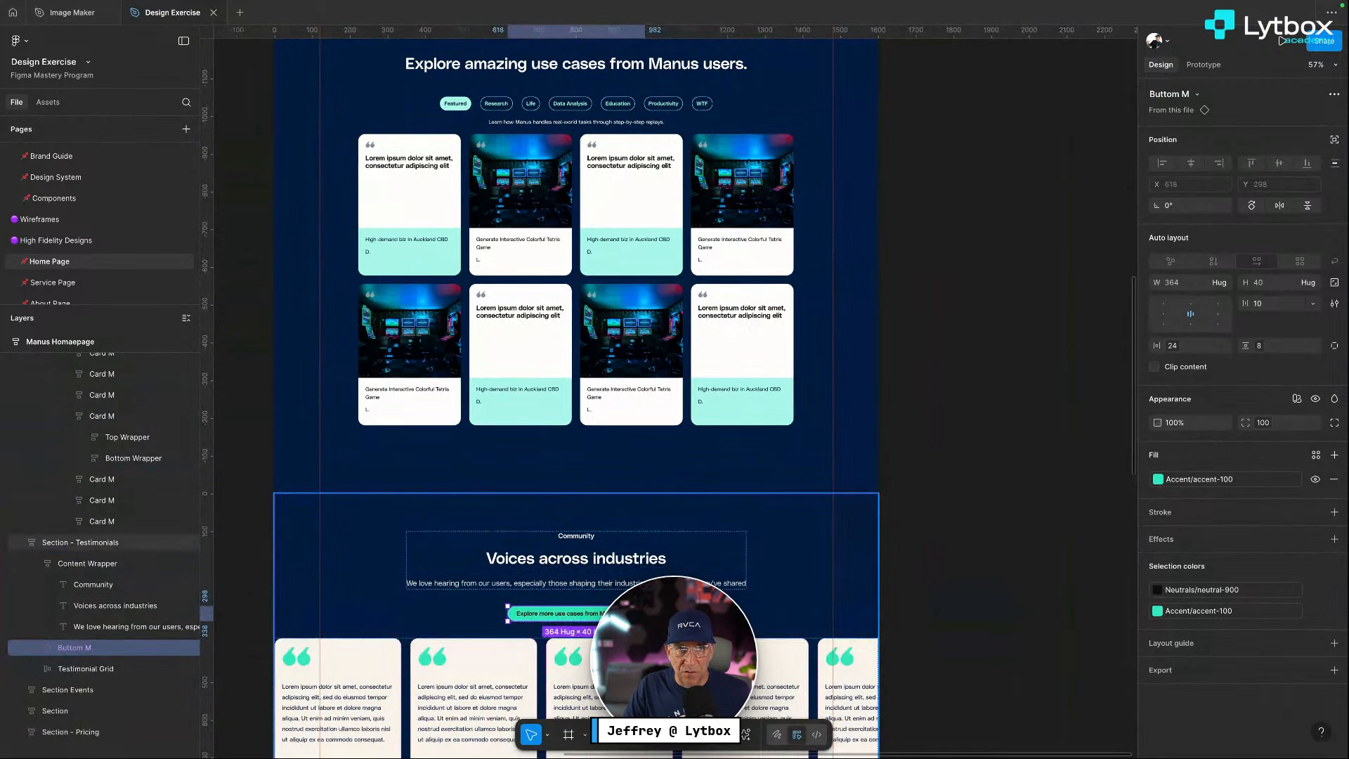
{"action": "scroll", "coordinate": [828, 375], "scroll_direction": "up", "scroll_amount": 3}
{"action": "scroll", "coordinate": [827, 376], "scroll_direction": "down", "scroll_amount": 5}
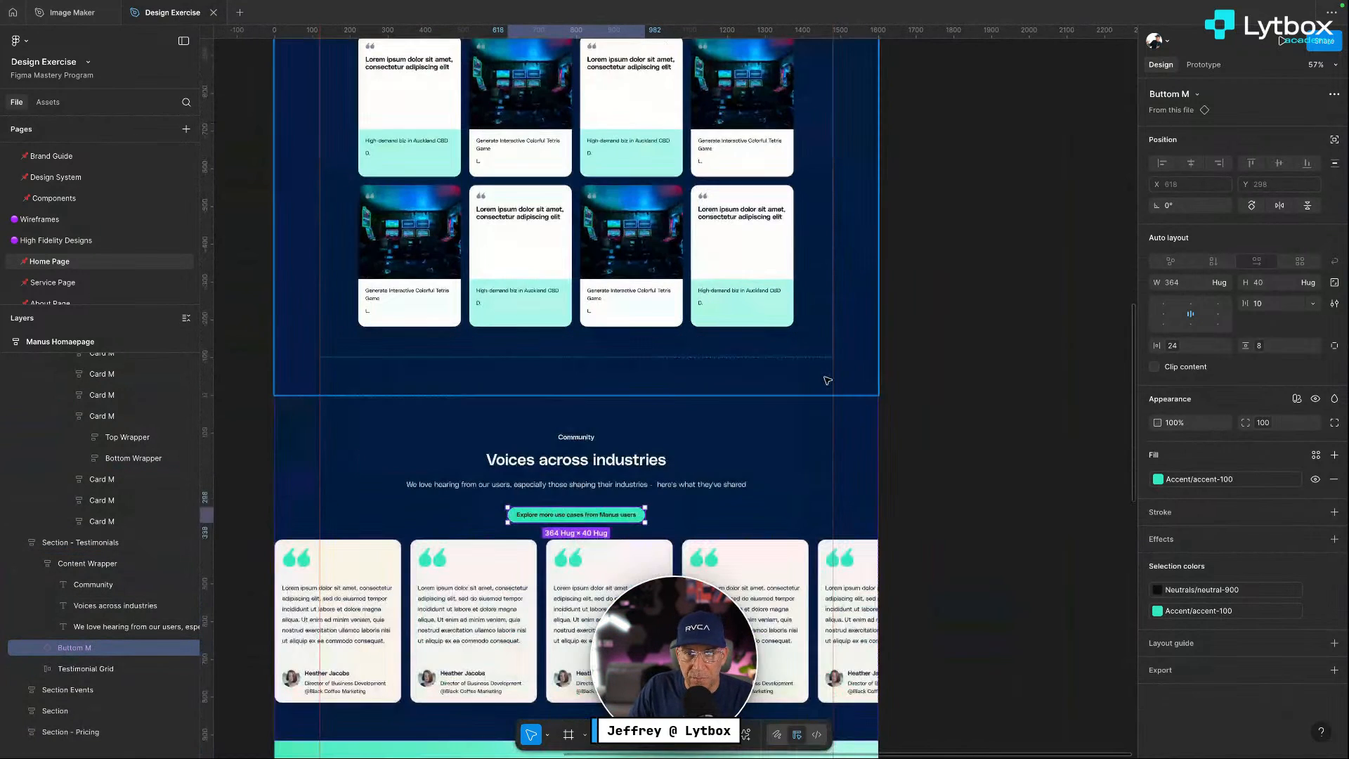
Change the Testimonials section's fill to a linear gradient starting from Accent/accent-600
{"action": "left_click", "coordinate": [820, 413]}
{"action": "scroll", "coordinate": [819, 415], "scroll_direction": "down", "scroll_amount": 1}
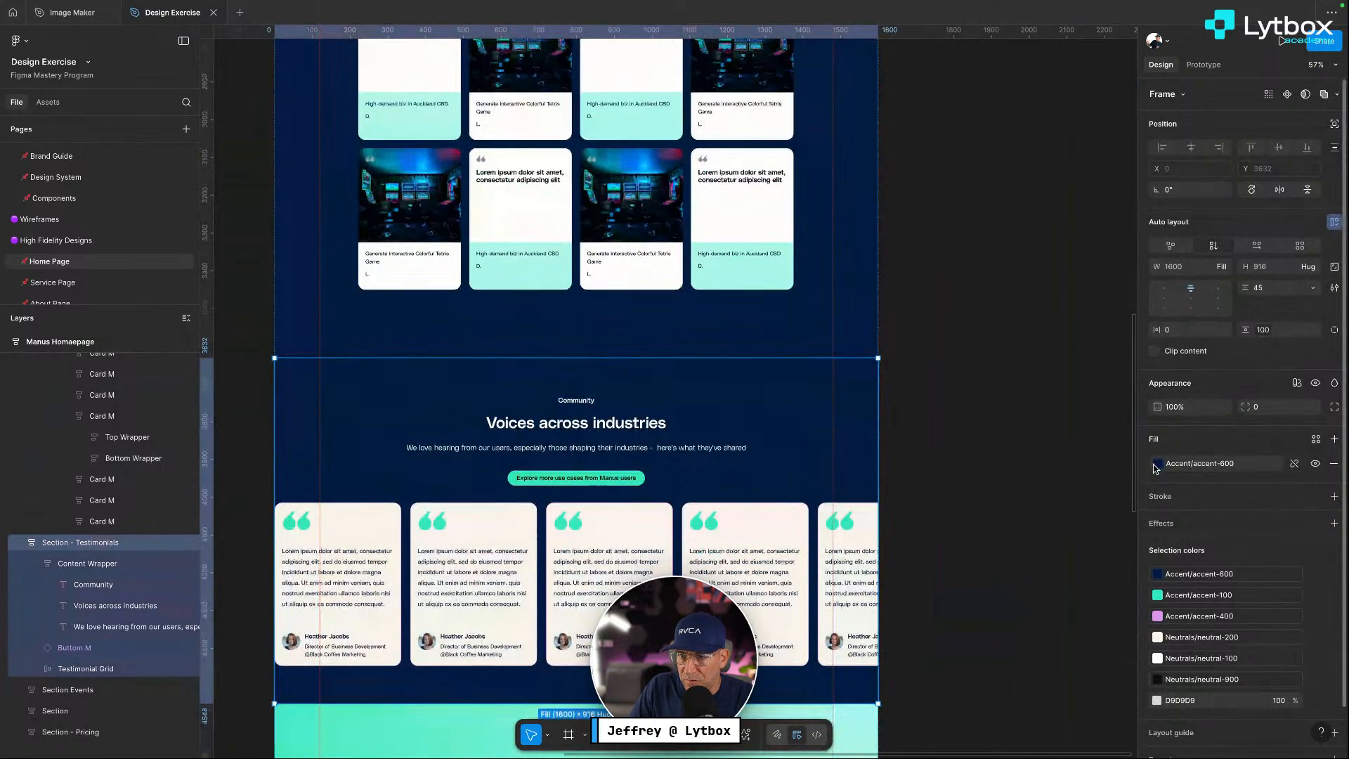
{"action": "left_click", "coordinate": [1156, 463]}
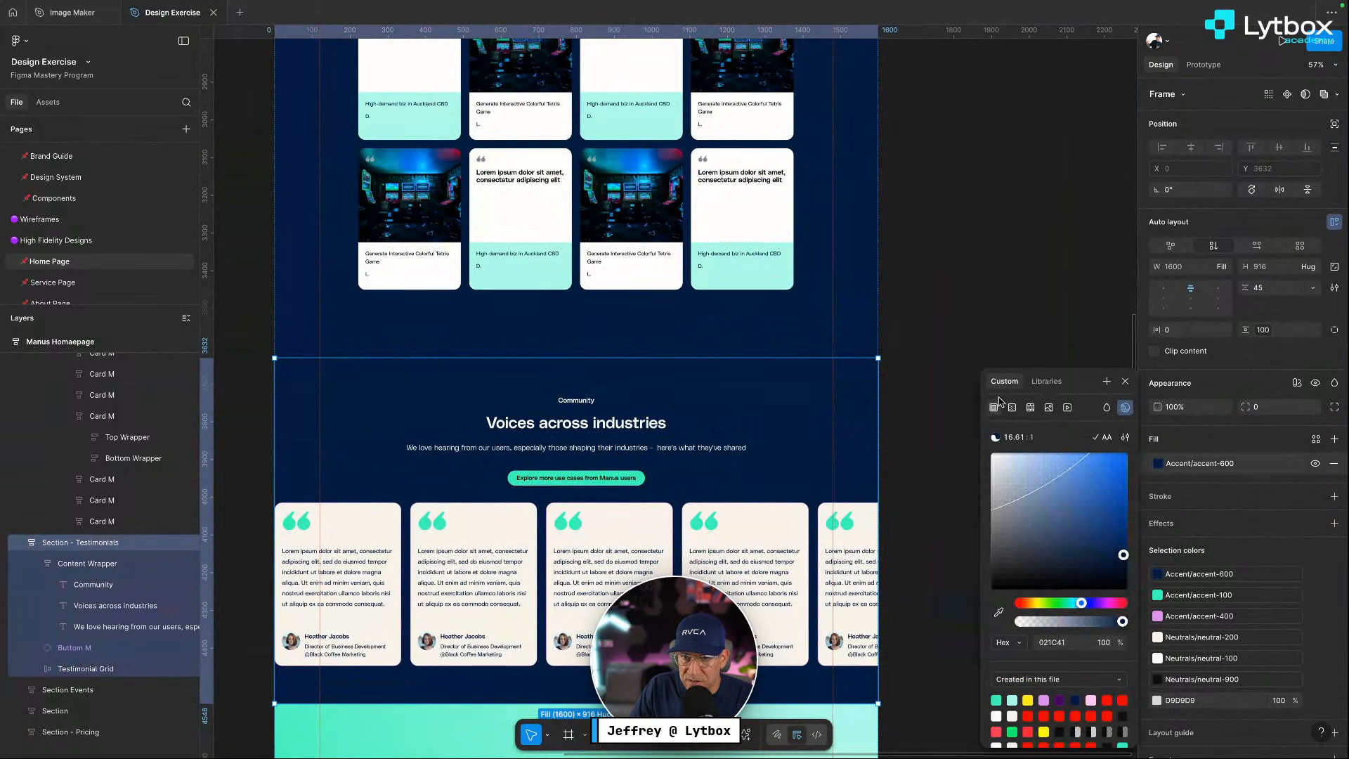
{"action": "left_click", "coordinate": [1012, 408]}
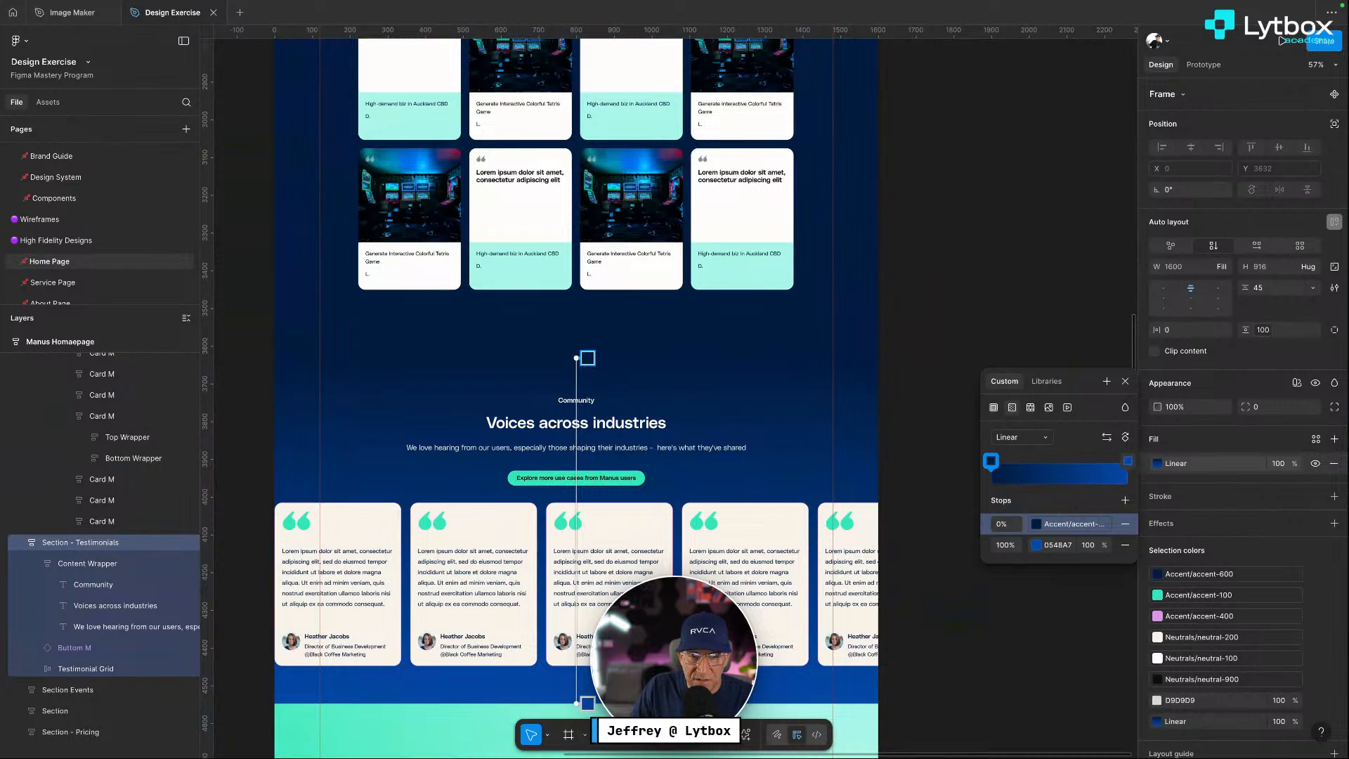
{"action": "left_click", "coordinate": [587, 703]}
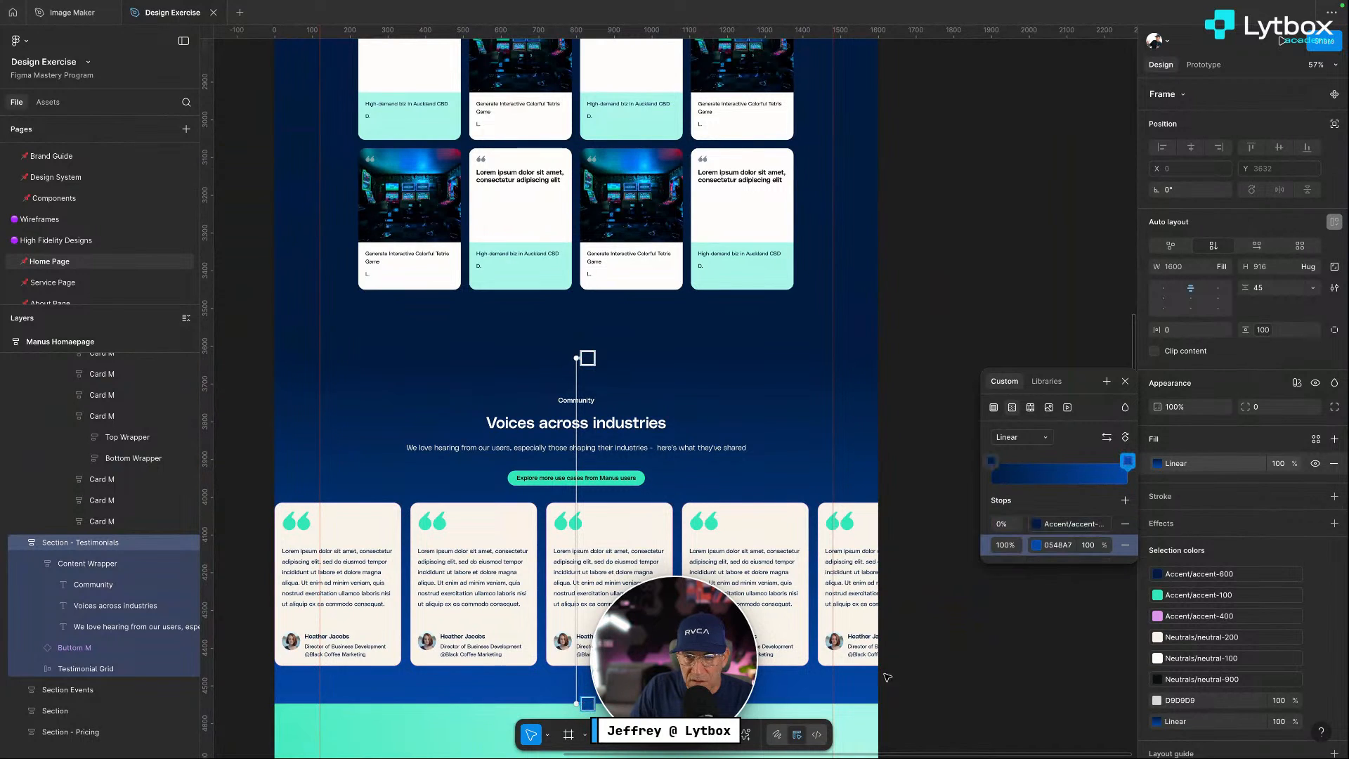
Apply Accent/accent-600 to the gradient's 100% stop, detach the style and lighten the stop to blue 1D6BDB
{"action": "left_click", "coordinate": [1035, 546]}
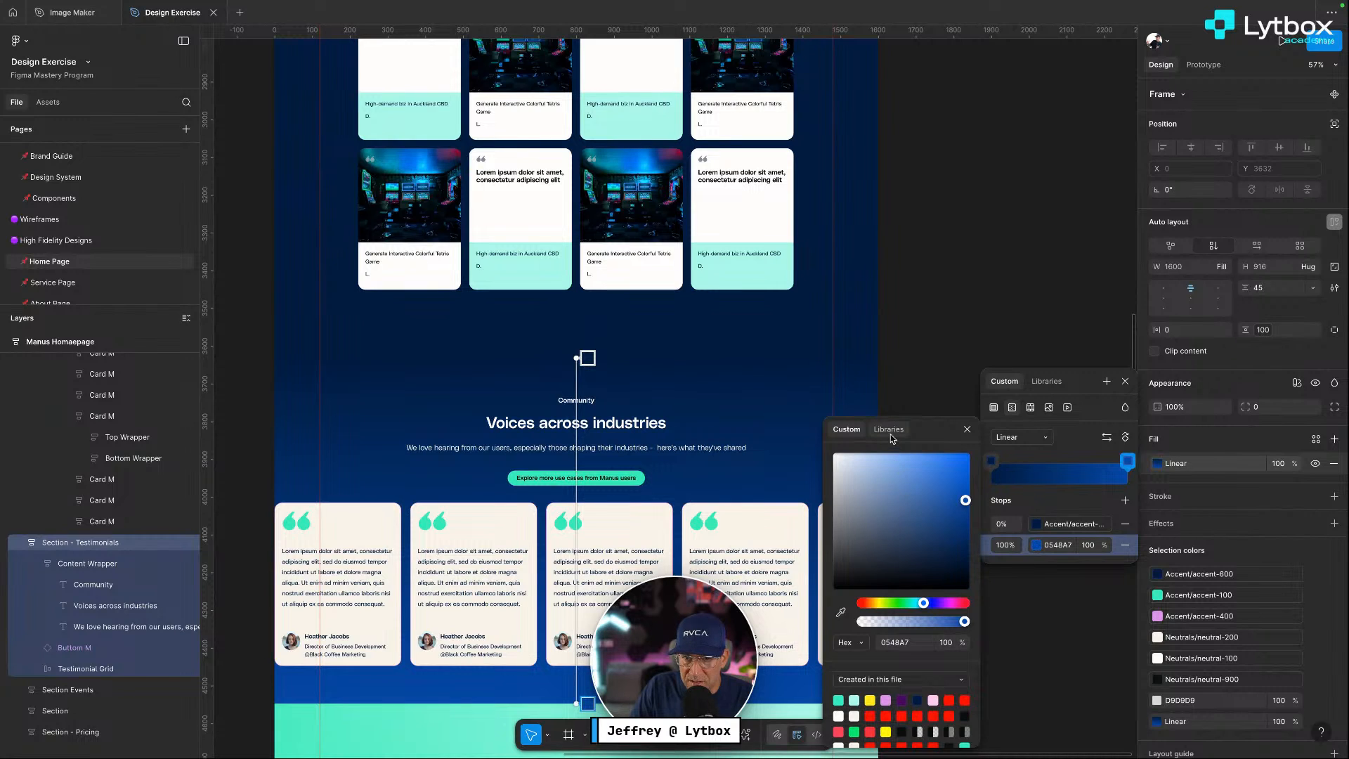
{"action": "left_click", "coordinate": [890, 434]}
{"action": "left_click", "coordinate": [967, 566]}
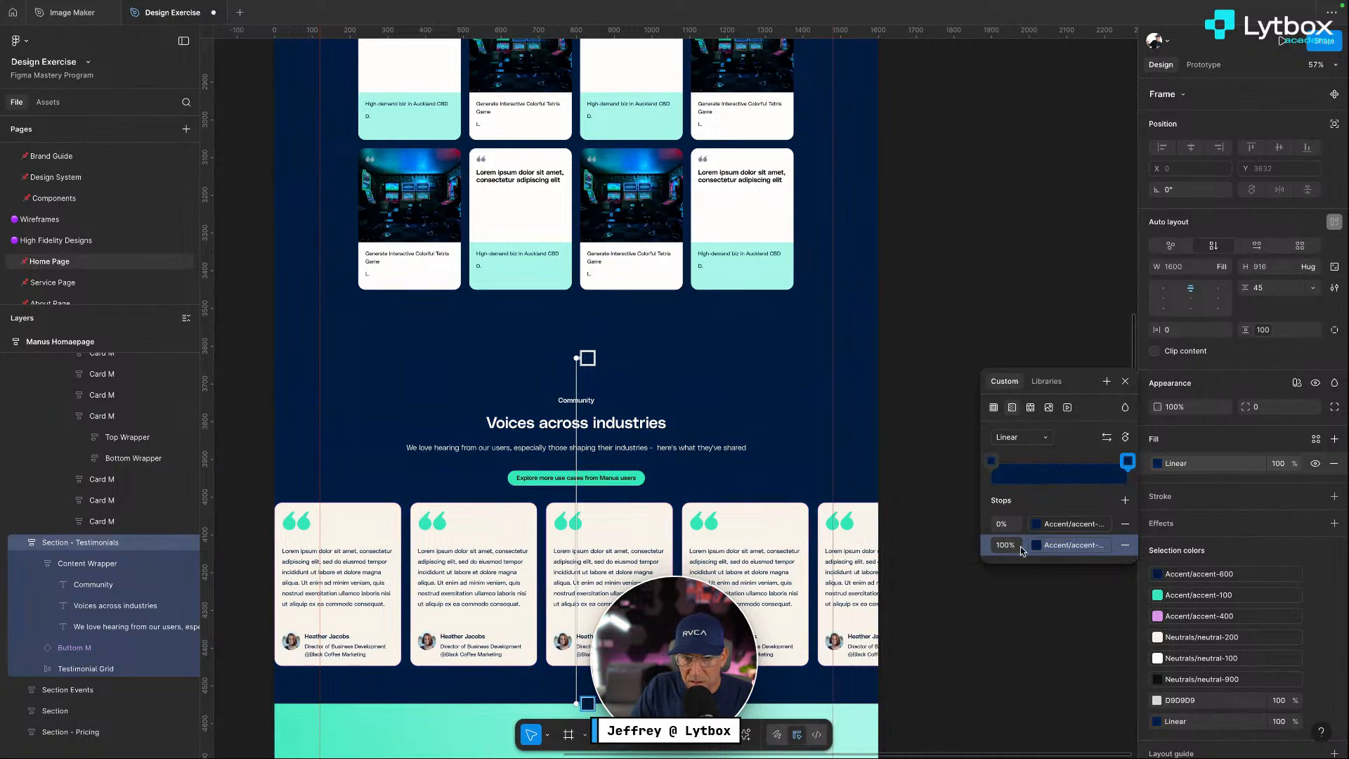
{"action": "left_click", "coordinate": [1039, 548]}
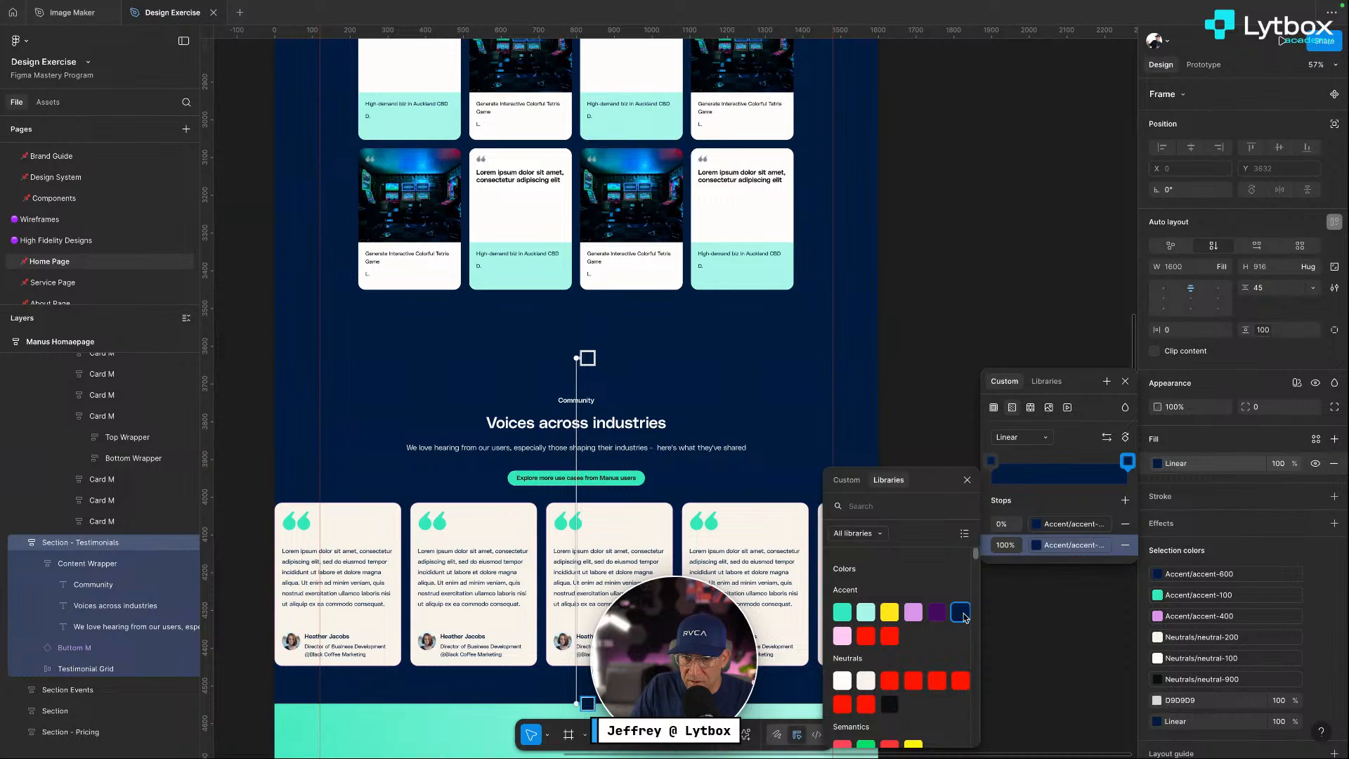
{"action": "left_click", "coordinate": [1100, 545]}
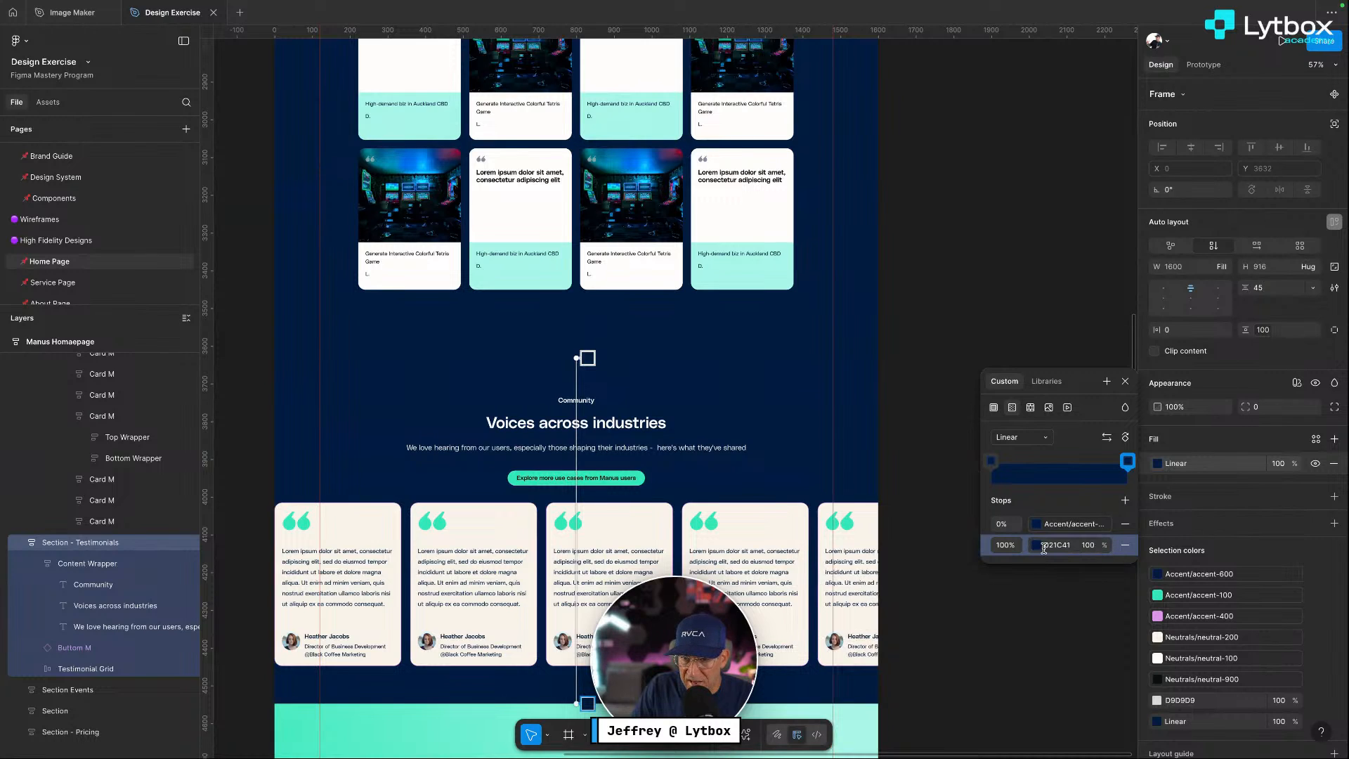
{"action": "left_click", "coordinate": [1038, 546]}
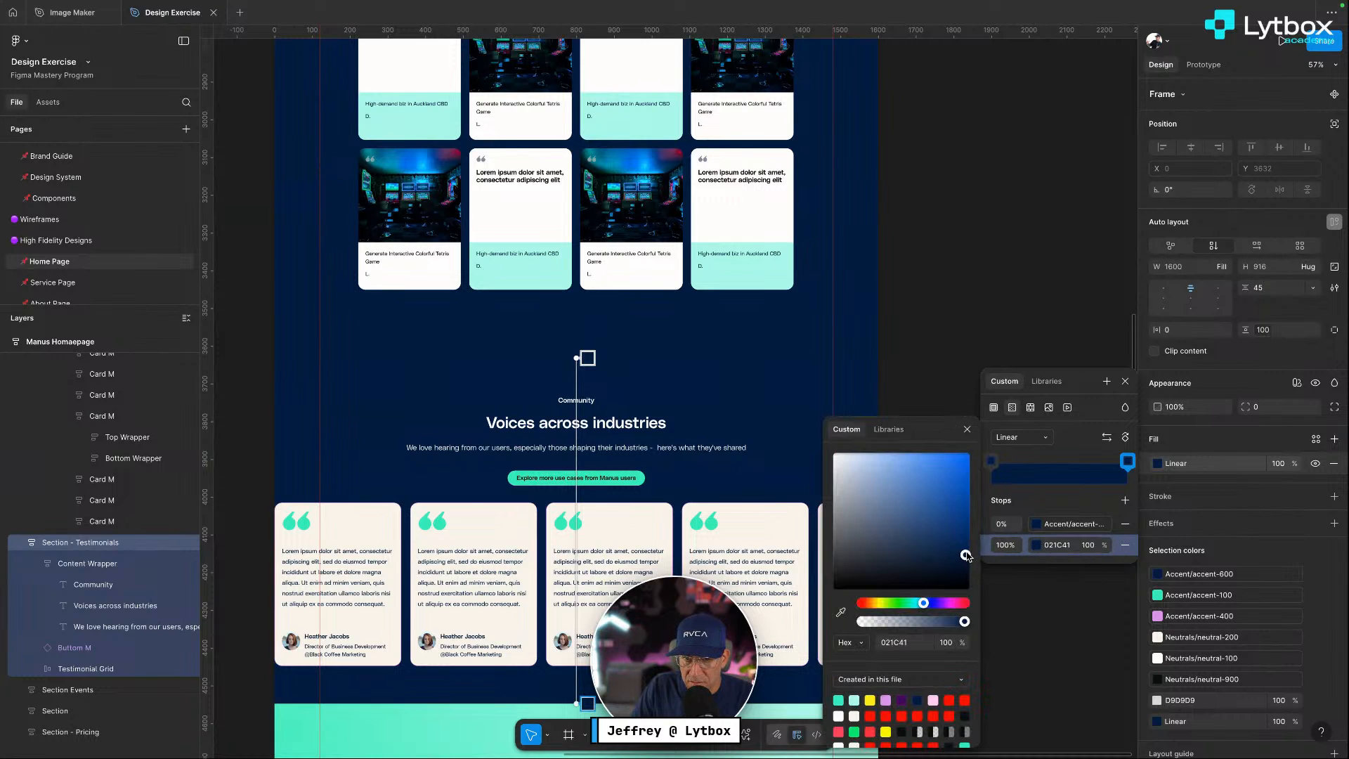
{"action": "left_click_drag", "start_coordinate": [966, 555], "coordinate": [952, 477]}
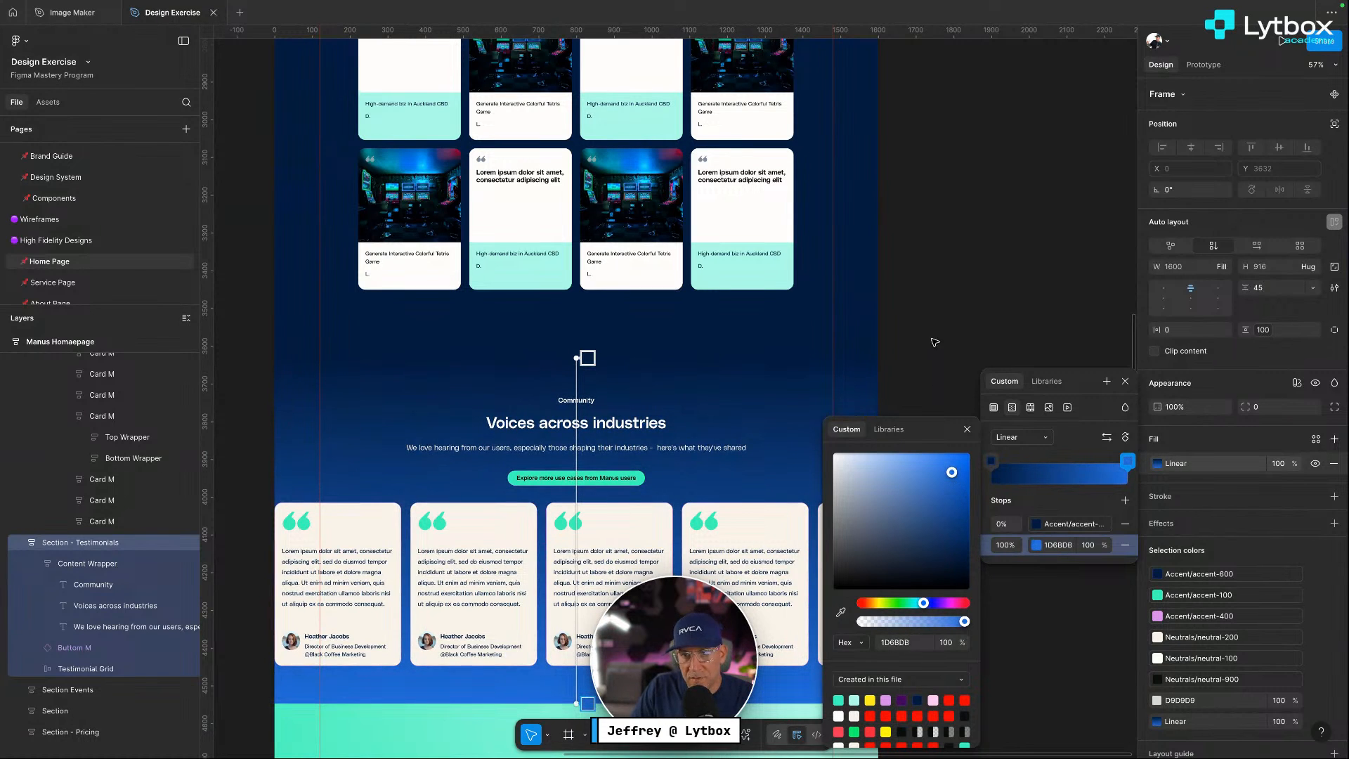
{"action": "left_click", "coordinate": [925, 301]}
{"action": "left_click", "coordinate": [924, 301]}
Examine how the Testimonials section's gradient and button fit with the neighbouring use case and Events sections
{"action": "scroll", "coordinate": [952, 428], "scroll_direction": "down", "scroll_amount": 1}
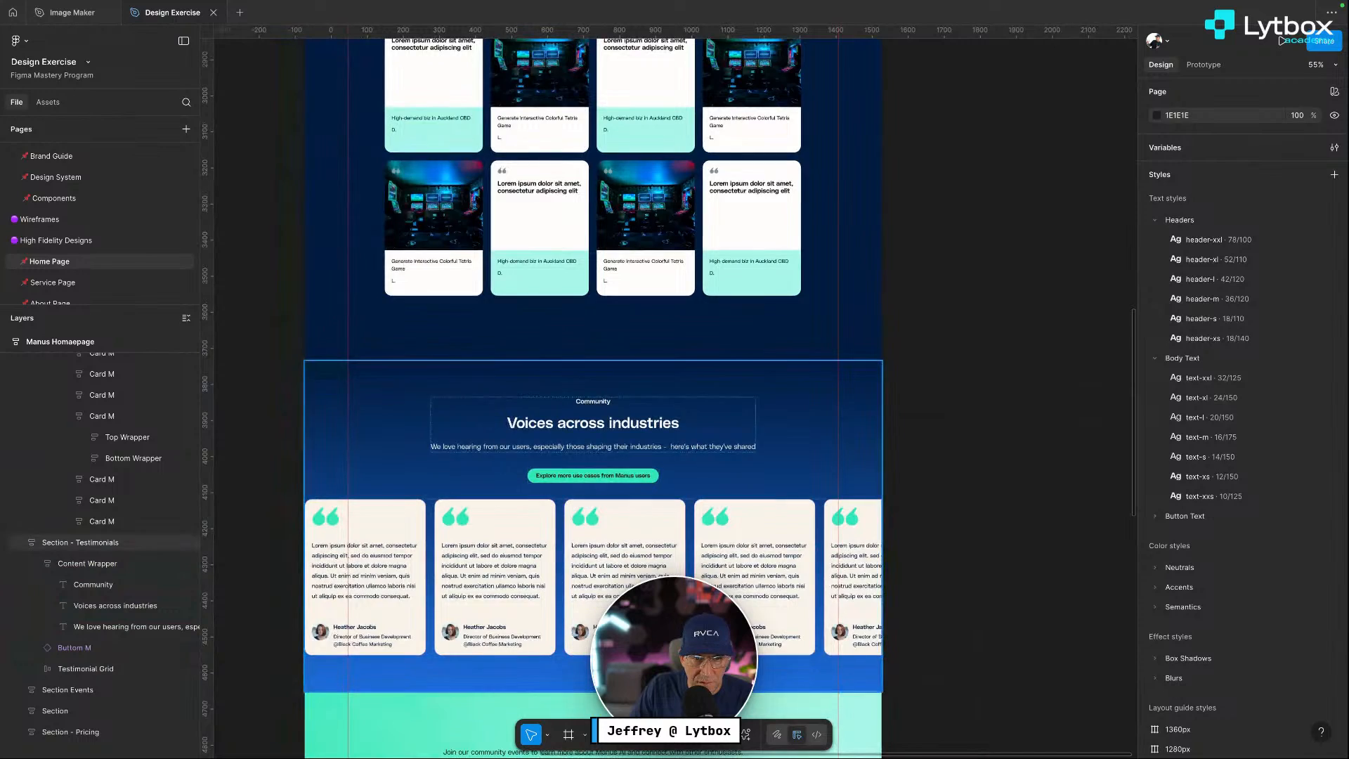
{"action": "scroll", "coordinate": [627, 398], "scroll_direction": "up", "scroll_amount": 5}
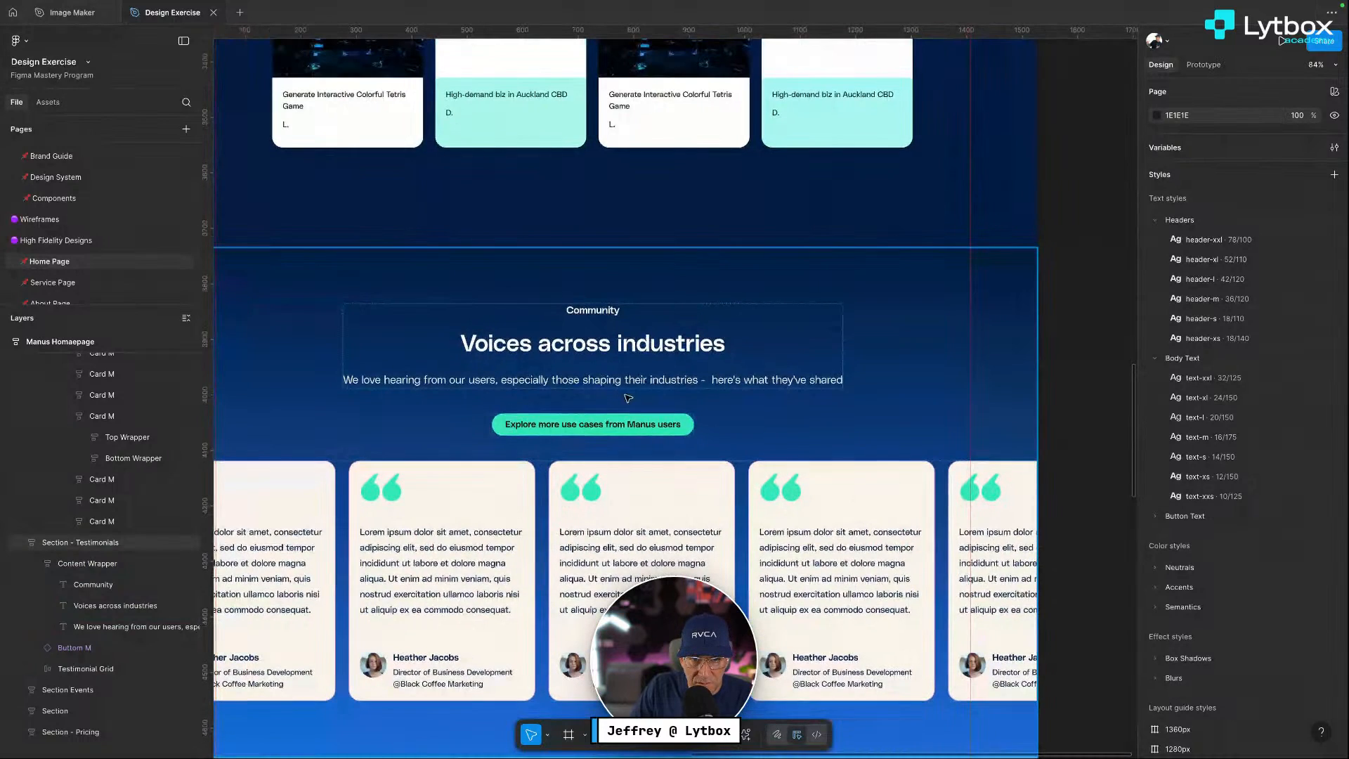
{"action": "left_click", "coordinate": [627, 397]}
{"action": "scroll", "coordinate": [689, 542], "scroll_direction": "down", "scroll_amount": 3}
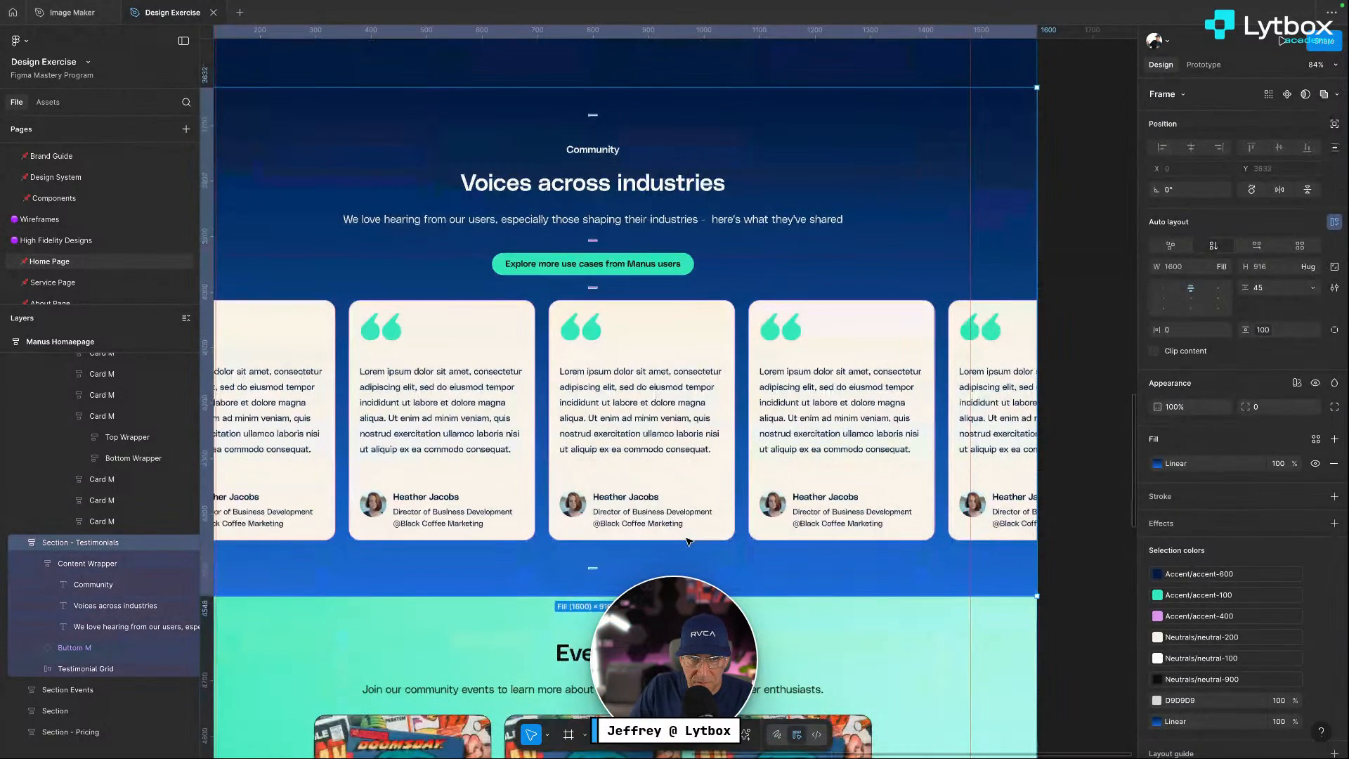
{"action": "scroll", "coordinate": [689, 541], "scroll_direction": "down", "scroll_amount": 3}
{"action": "scroll", "coordinate": [802, 599], "scroll_direction": "up", "scroll_amount": 12}
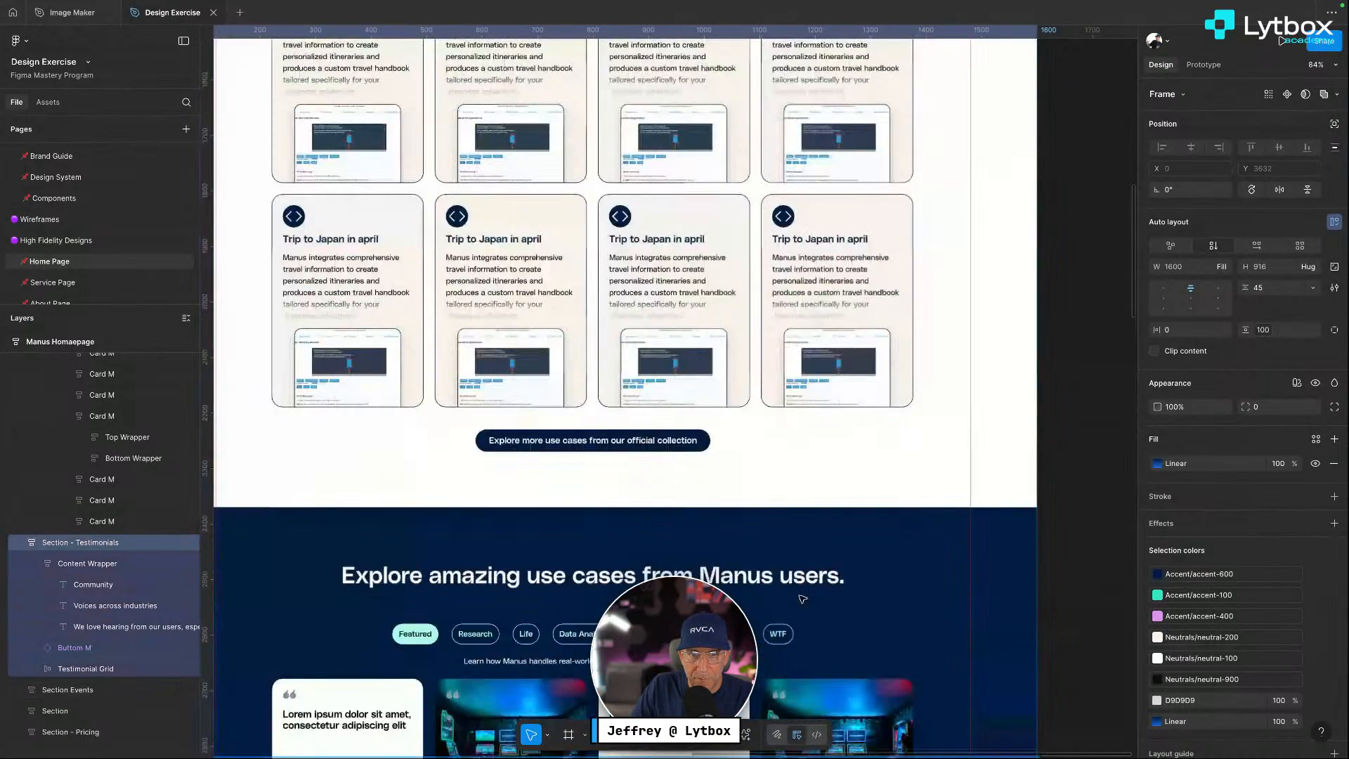
{"action": "scroll", "coordinate": [803, 598], "scroll_direction": "up", "scroll_amount": 10}
{"action": "scroll", "coordinate": [803, 599], "scroll_direction": "down", "scroll_amount": 5}
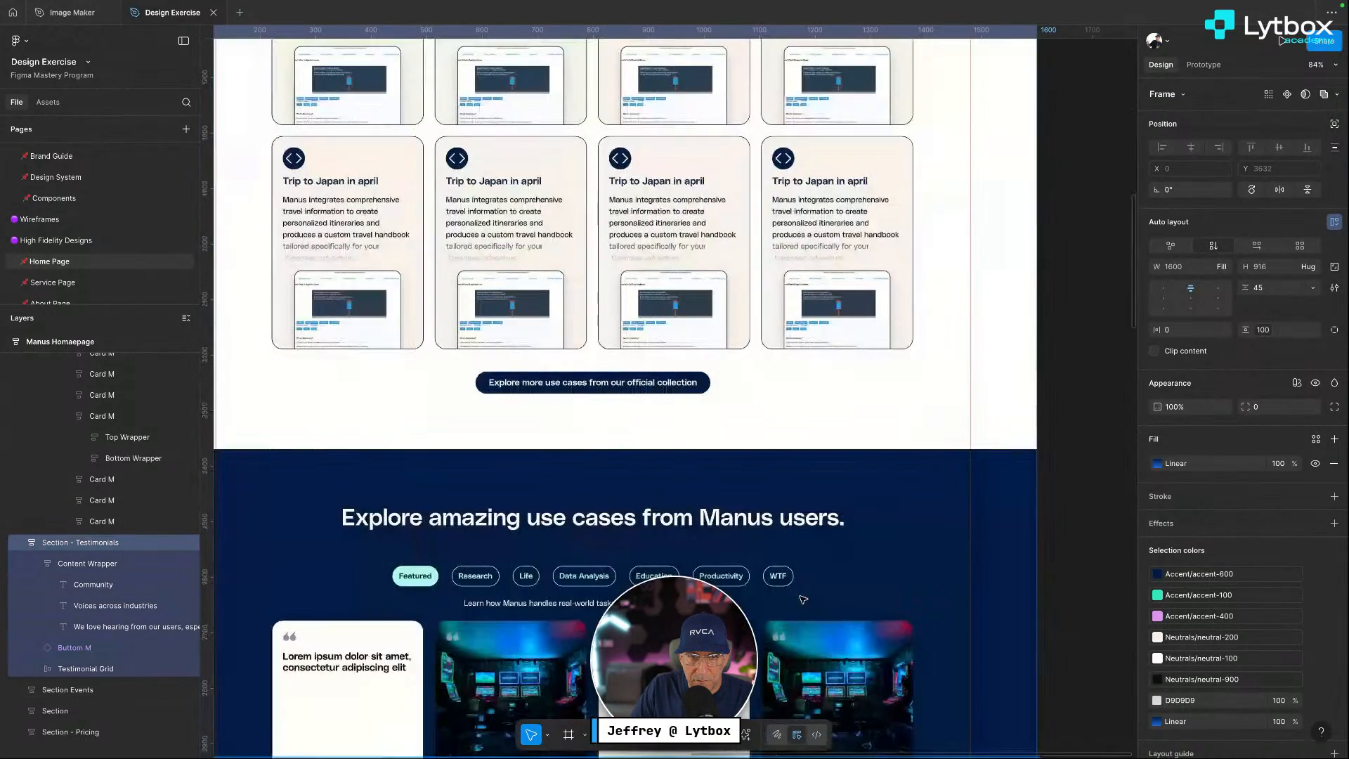
{"action": "scroll", "coordinate": [803, 598], "scroll_direction": "down", "scroll_amount": 3}
{"action": "scroll", "coordinate": [798, 595], "scroll_direction": "up", "scroll_amount": 7}
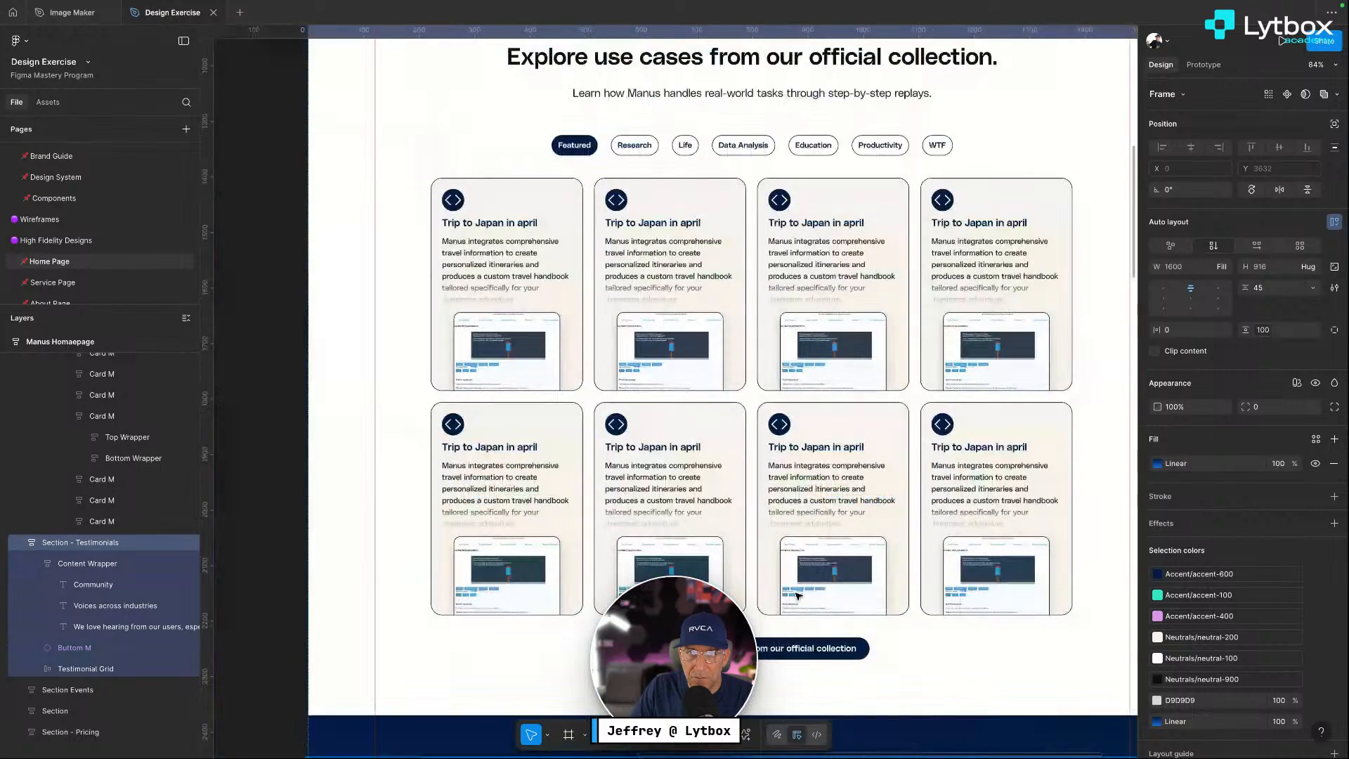
{"action": "scroll", "coordinate": [798, 596], "scroll_direction": "down", "scroll_amount": 18}
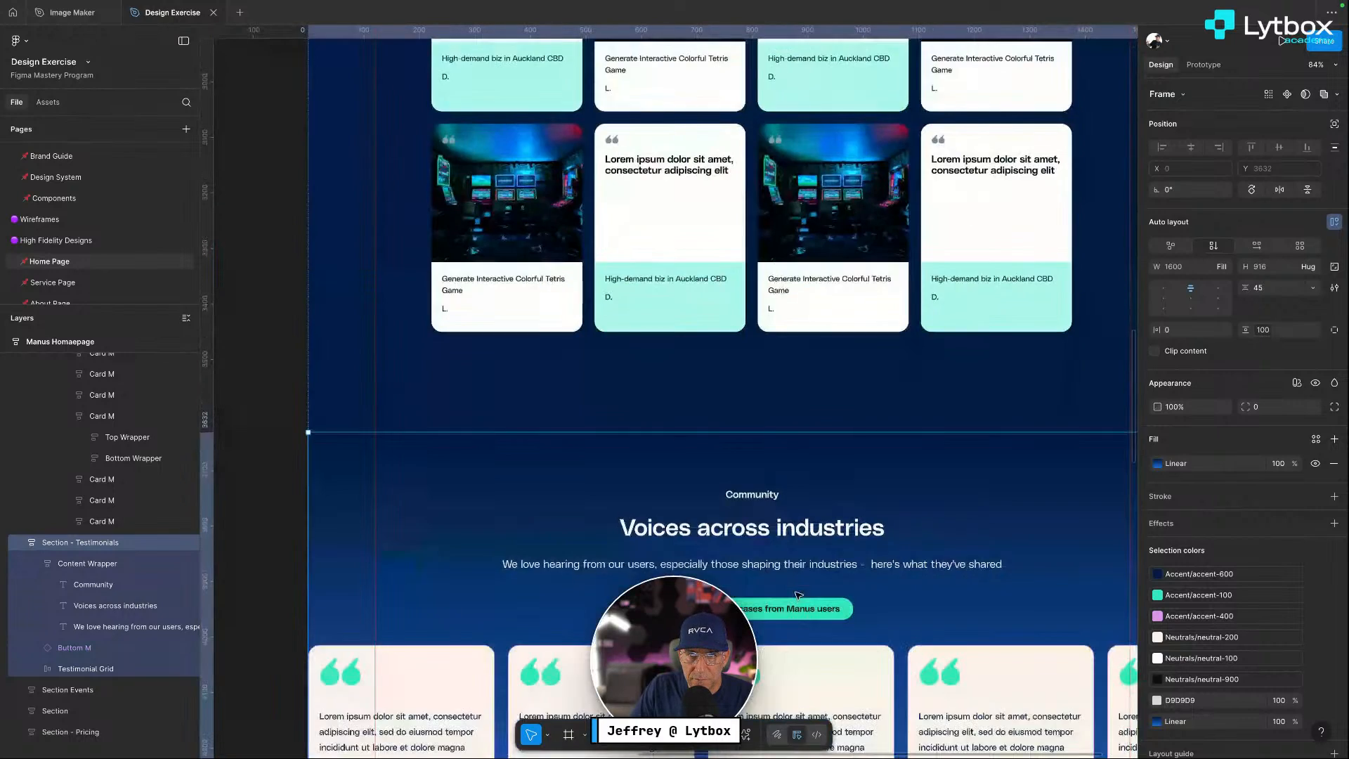
{"action": "scroll", "coordinate": [878, 602], "scroll_direction": "down", "scroll_amount": 2}
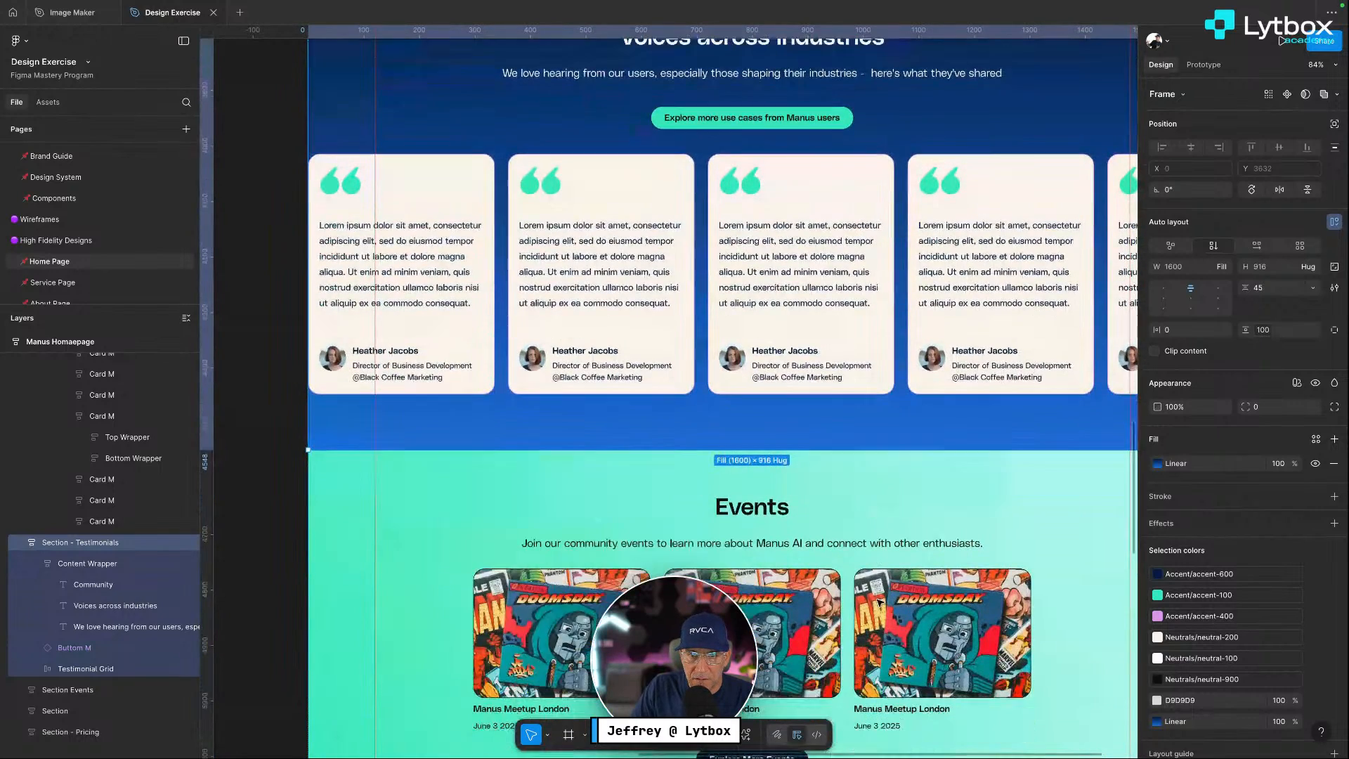
Change the 100% stop of the Events section's linear gradient to the off-white FFFDFA from the file's colors
{"action": "scroll", "coordinate": [878, 602], "scroll_direction": "down", "scroll_amount": 4}
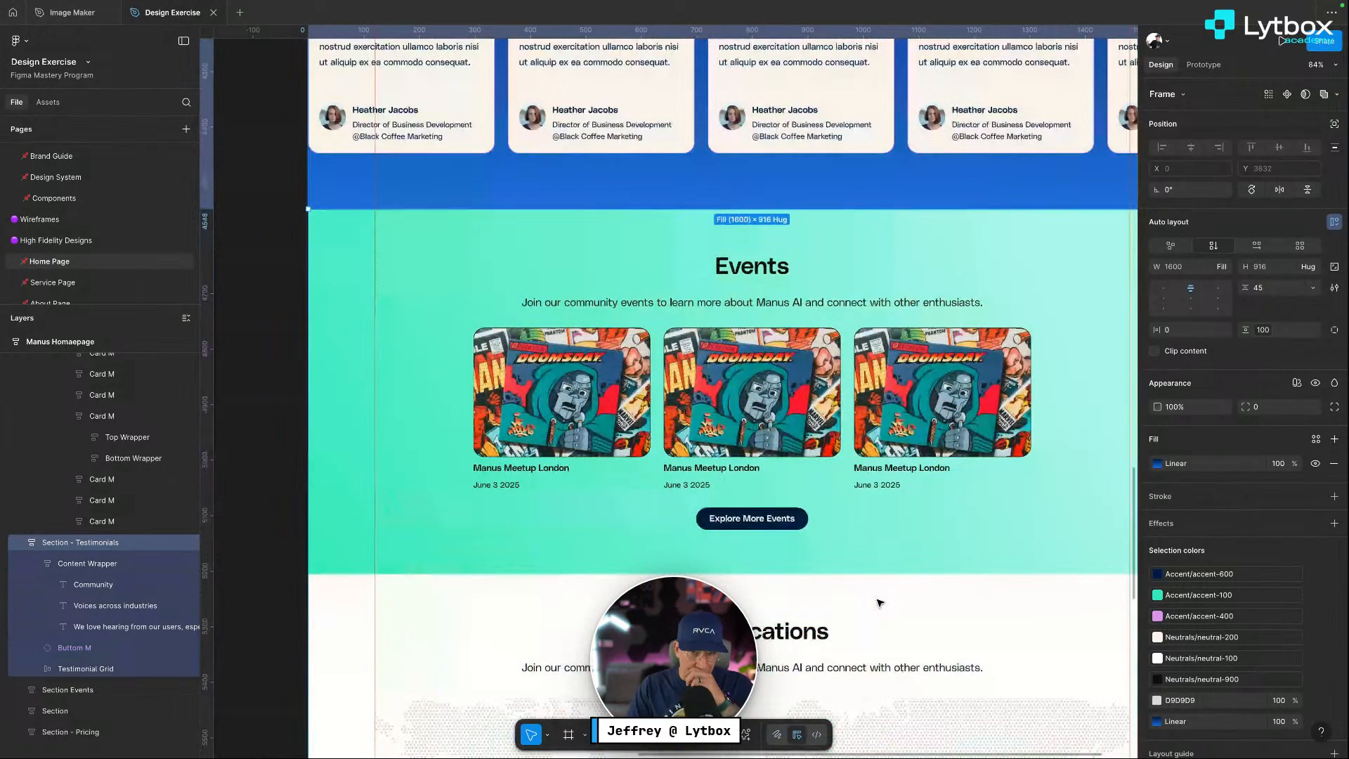
{"action": "scroll", "coordinate": [879, 602], "scroll_direction": "up", "scroll_amount": 2}
{"action": "scroll", "coordinate": [880, 602], "scroll_direction": "right", "scroll_amount": 2}
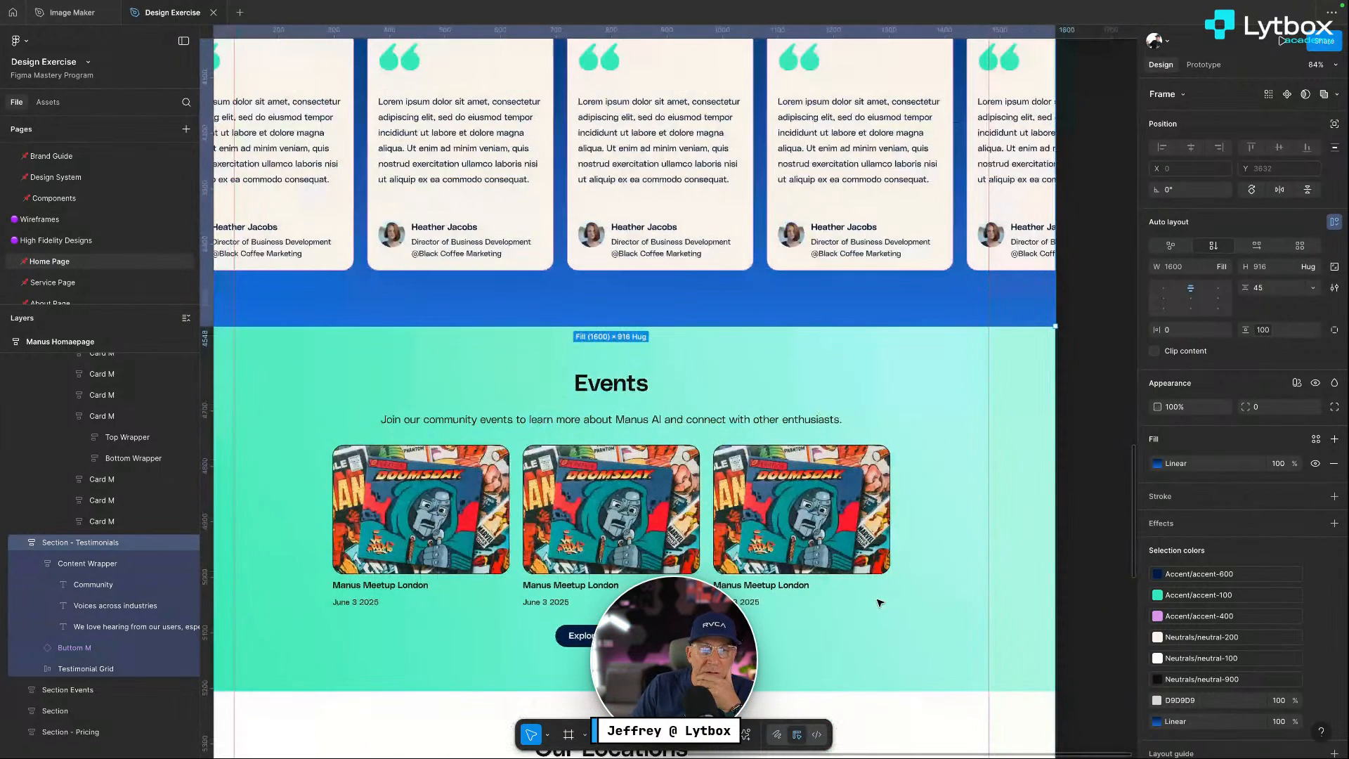
{"action": "scroll", "coordinate": [880, 602], "scroll_direction": "down", "scroll_amount": 1}
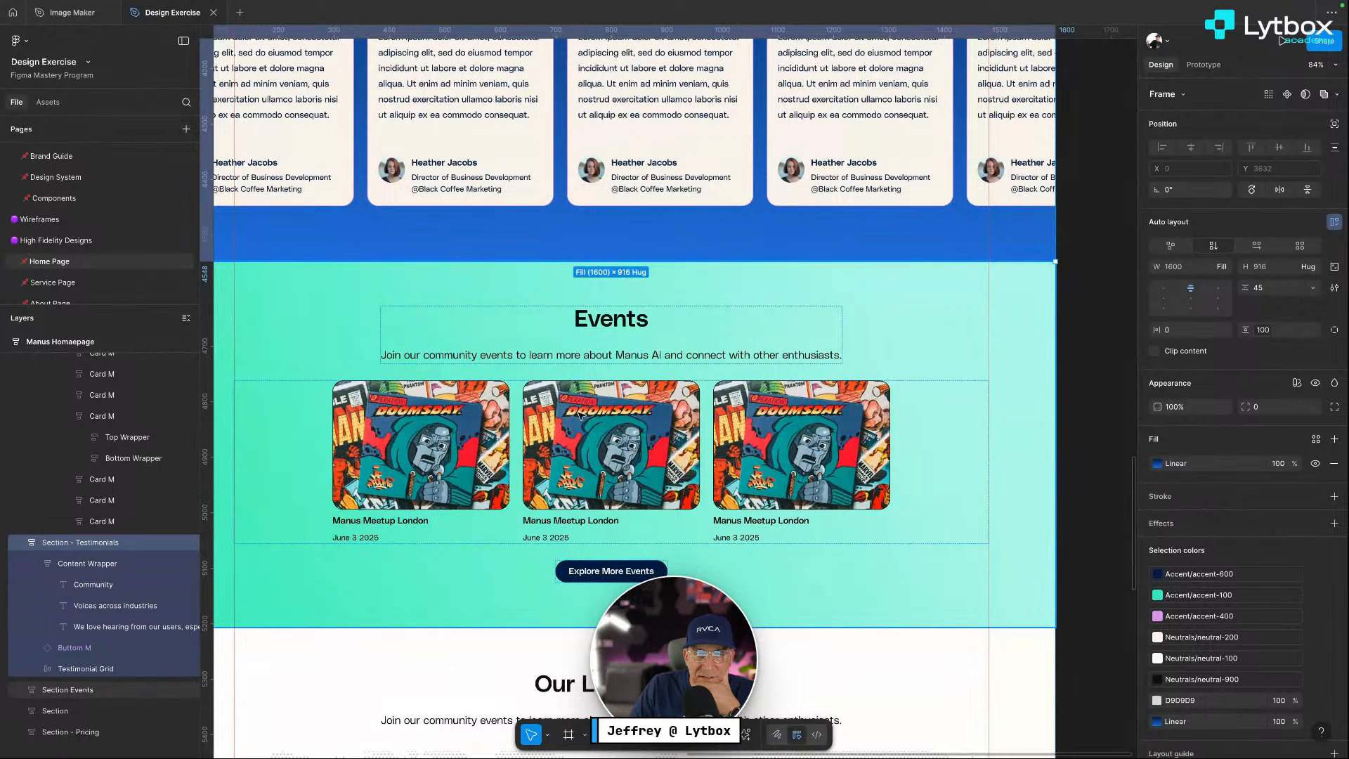
{"action": "left_click", "coordinate": [1015, 281]}
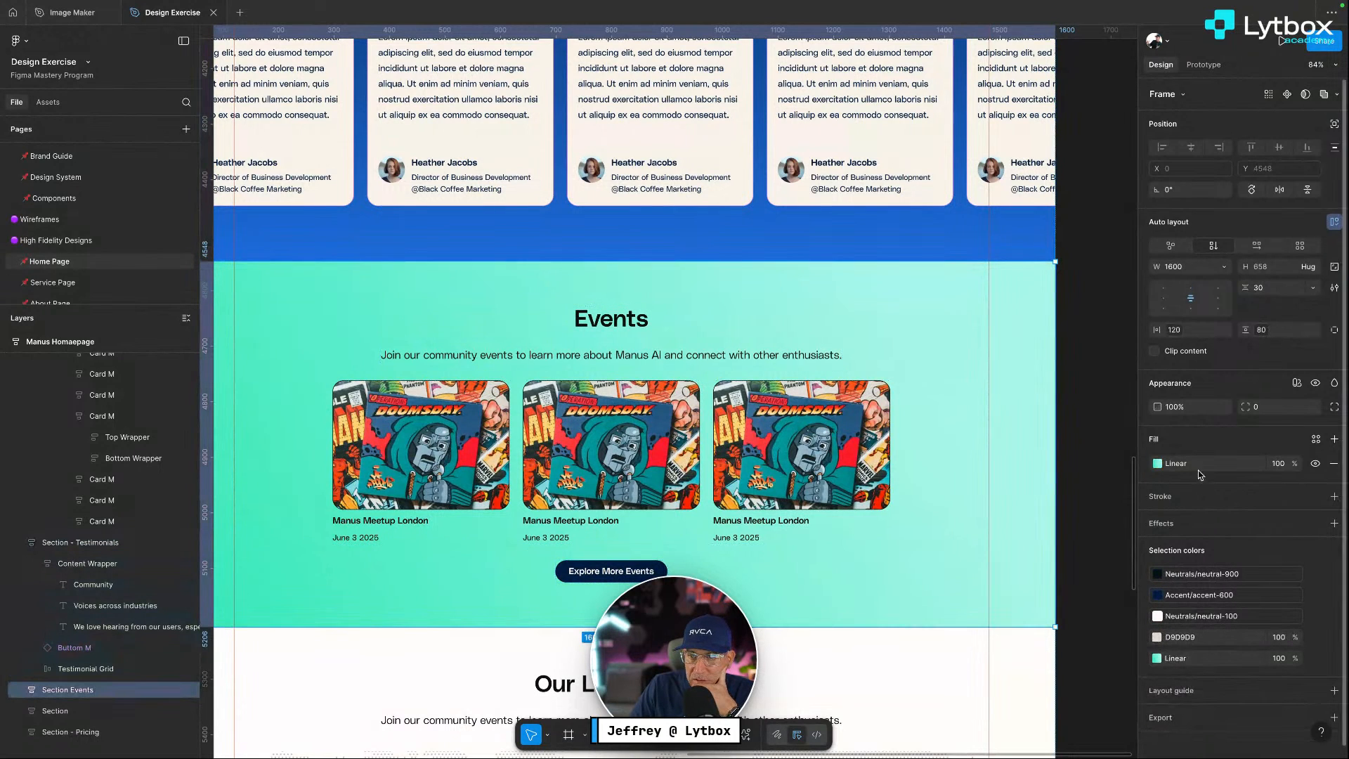
{"action": "left_click", "coordinate": [1157, 463]}
{"action": "left_click", "coordinate": [1036, 629]}
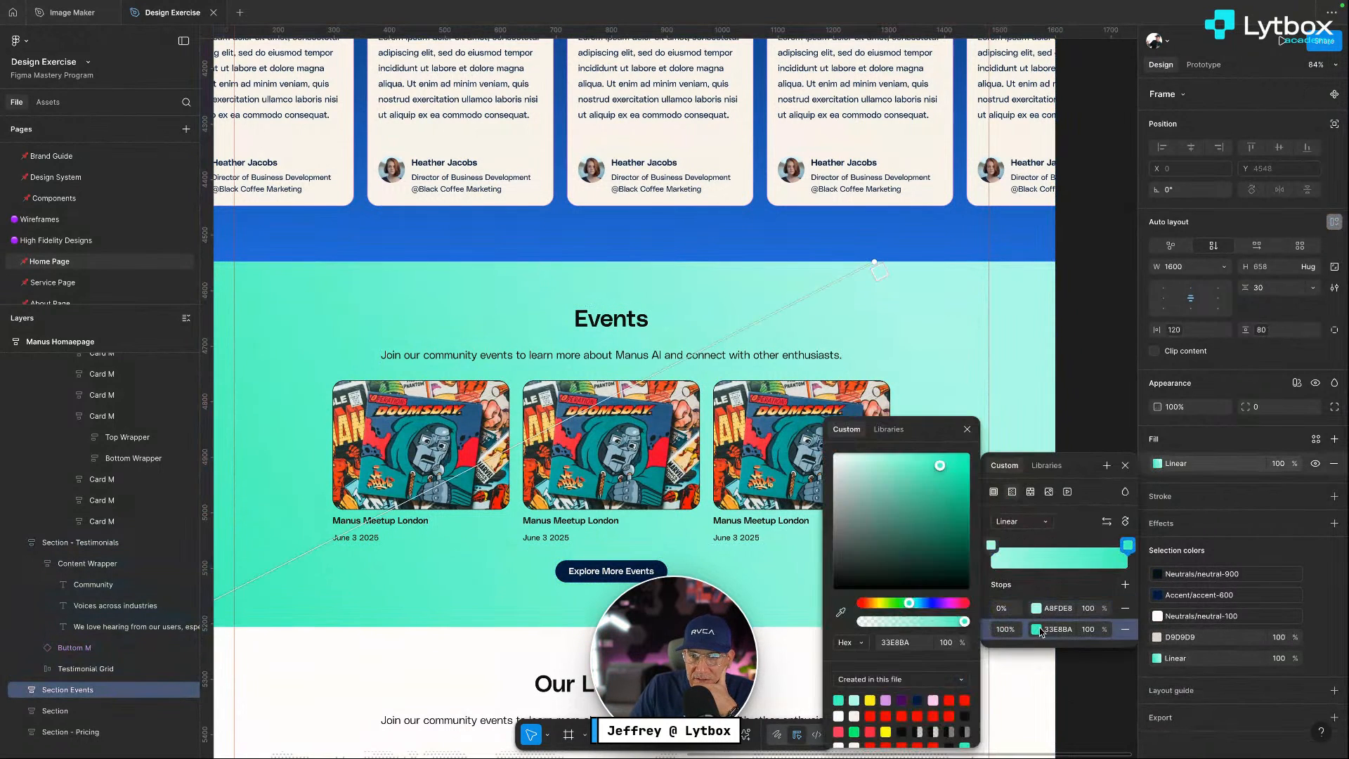
{"action": "scroll", "coordinate": [429, 657], "scroll_direction": "left", "scroll_amount": 5}
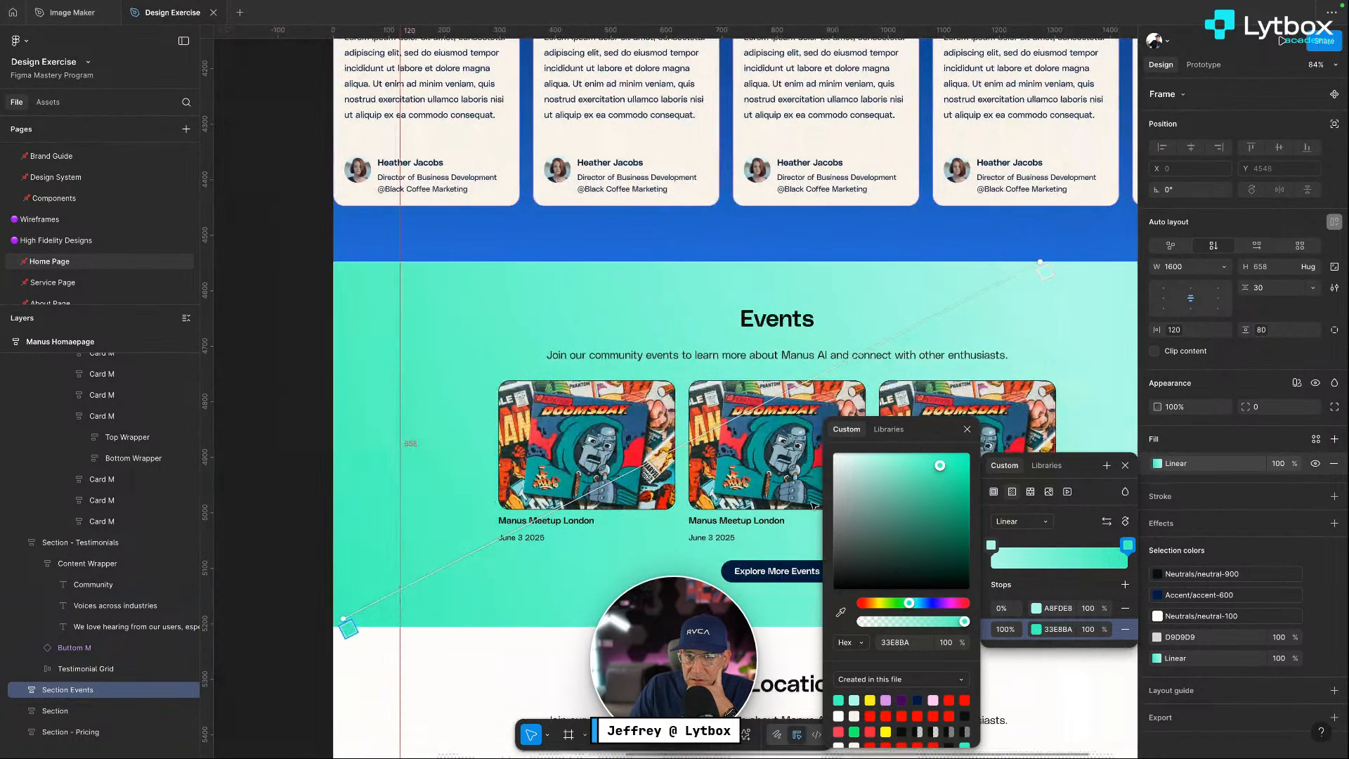
{"action": "left_click", "coordinate": [878, 683]}
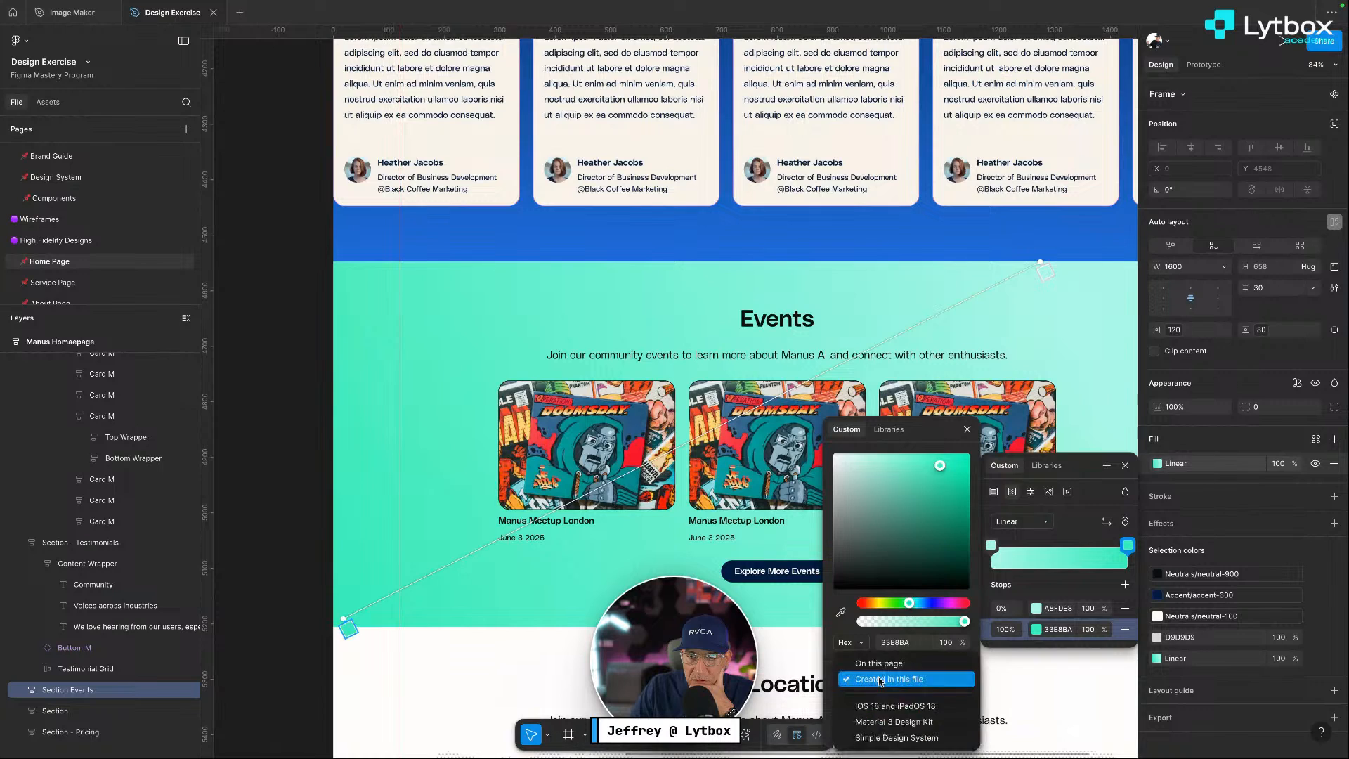
{"action": "left_click", "coordinate": [878, 679]}
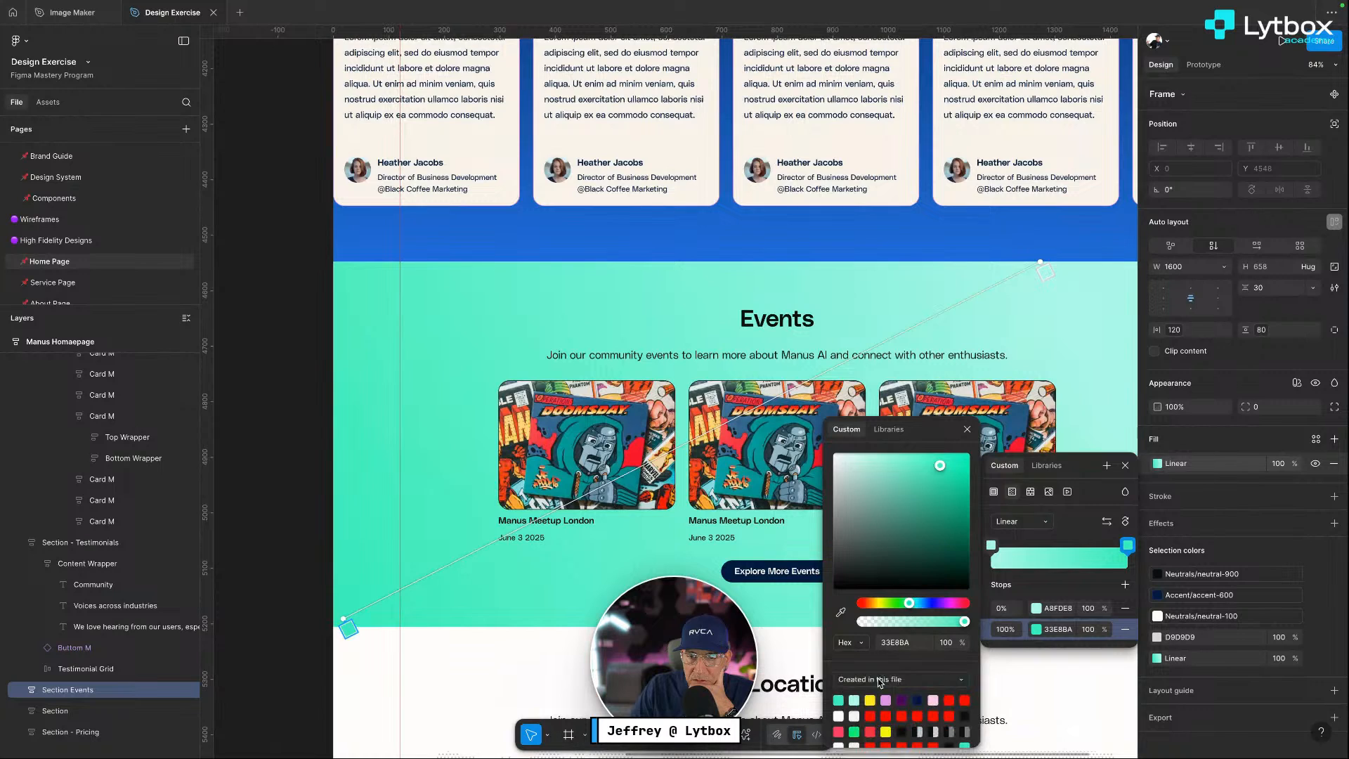
{"action": "left_click", "coordinate": [838, 715]}
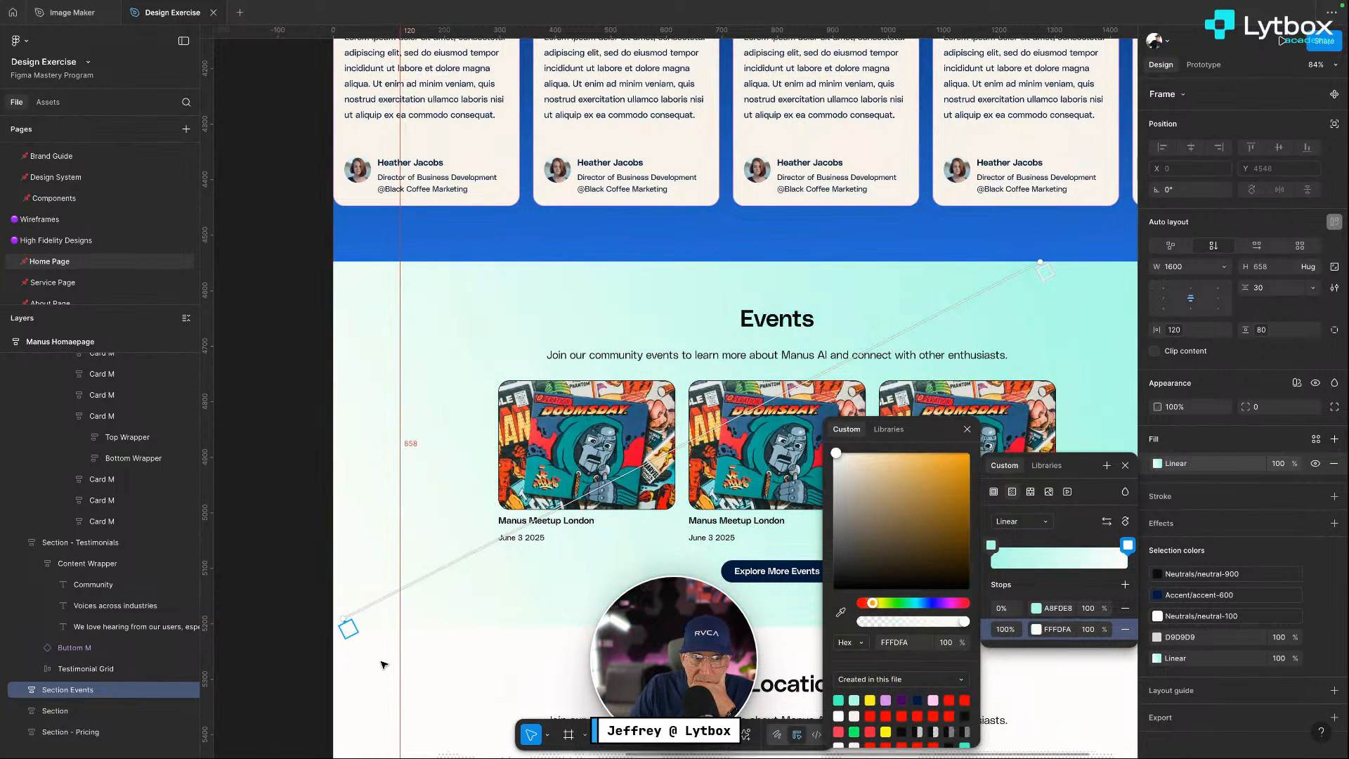
Realign the Events section's gradient to run vertically through the center, from mint at its upper edge to off-white at its lower edge
{"action": "left_click_drag", "start_coordinate": [345, 621], "coordinate": [334, 517]}
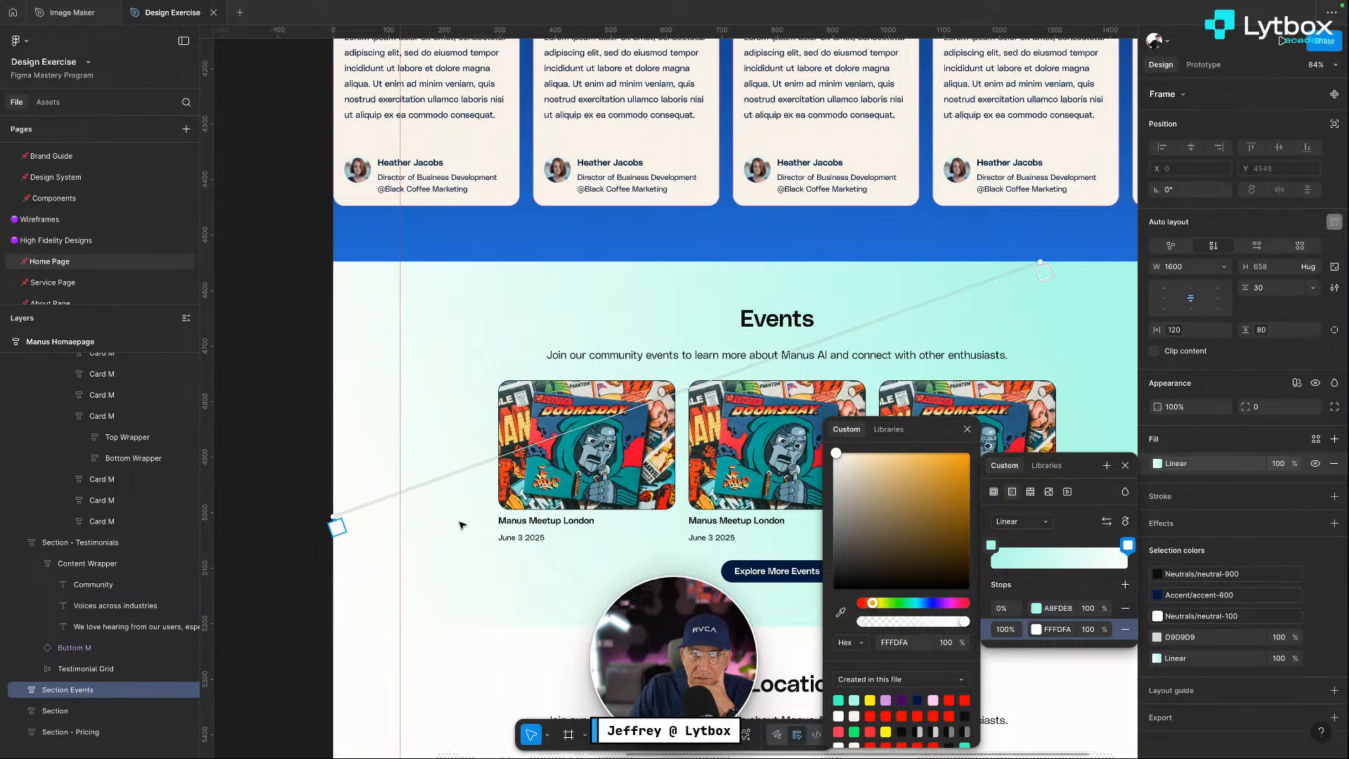
{"action": "scroll", "coordinate": [461, 524], "scroll_direction": "right", "scroll_amount": 5}
{"action": "left_click_drag", "start_coordinate": [749, 258], "coordinate": [411, 503]}
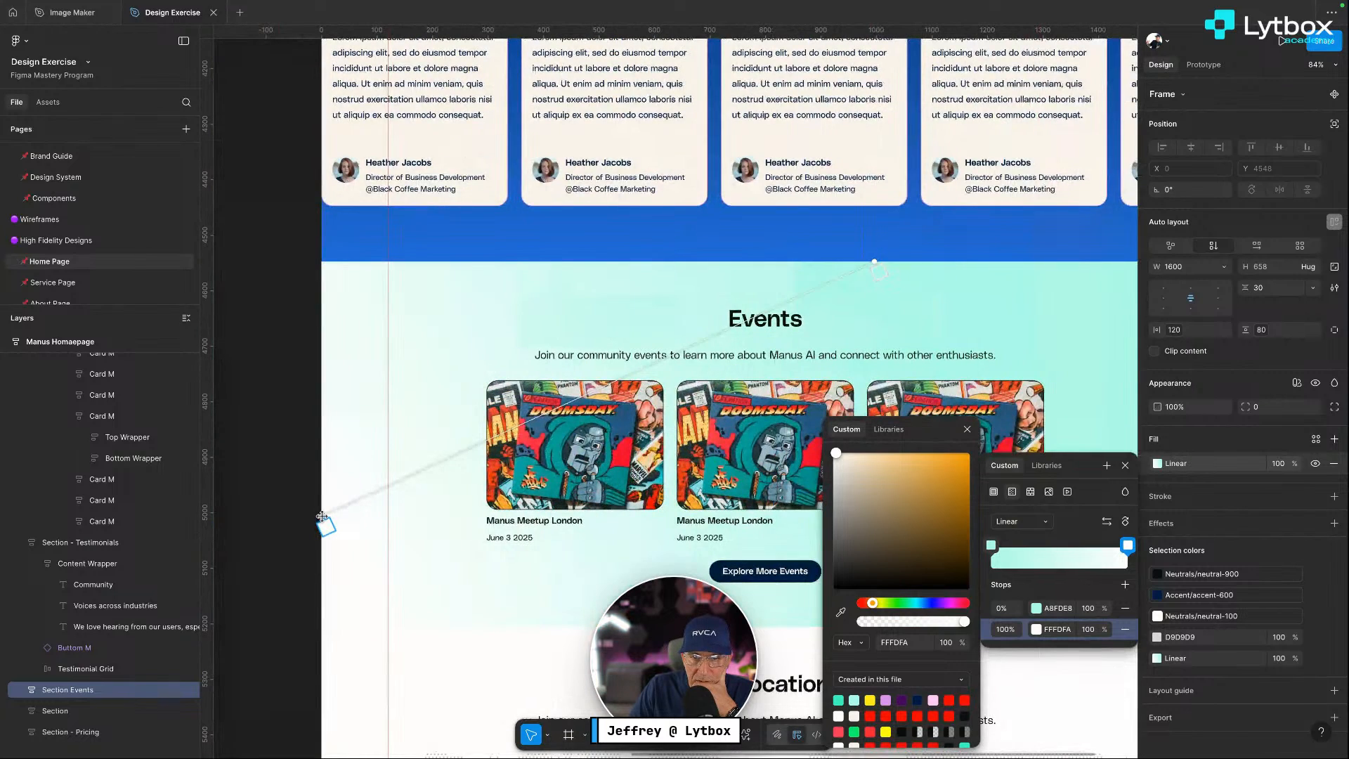
{"action": "left_click_drag", "start_coordinate": [321, 516], "coordinate": [535, 626]}
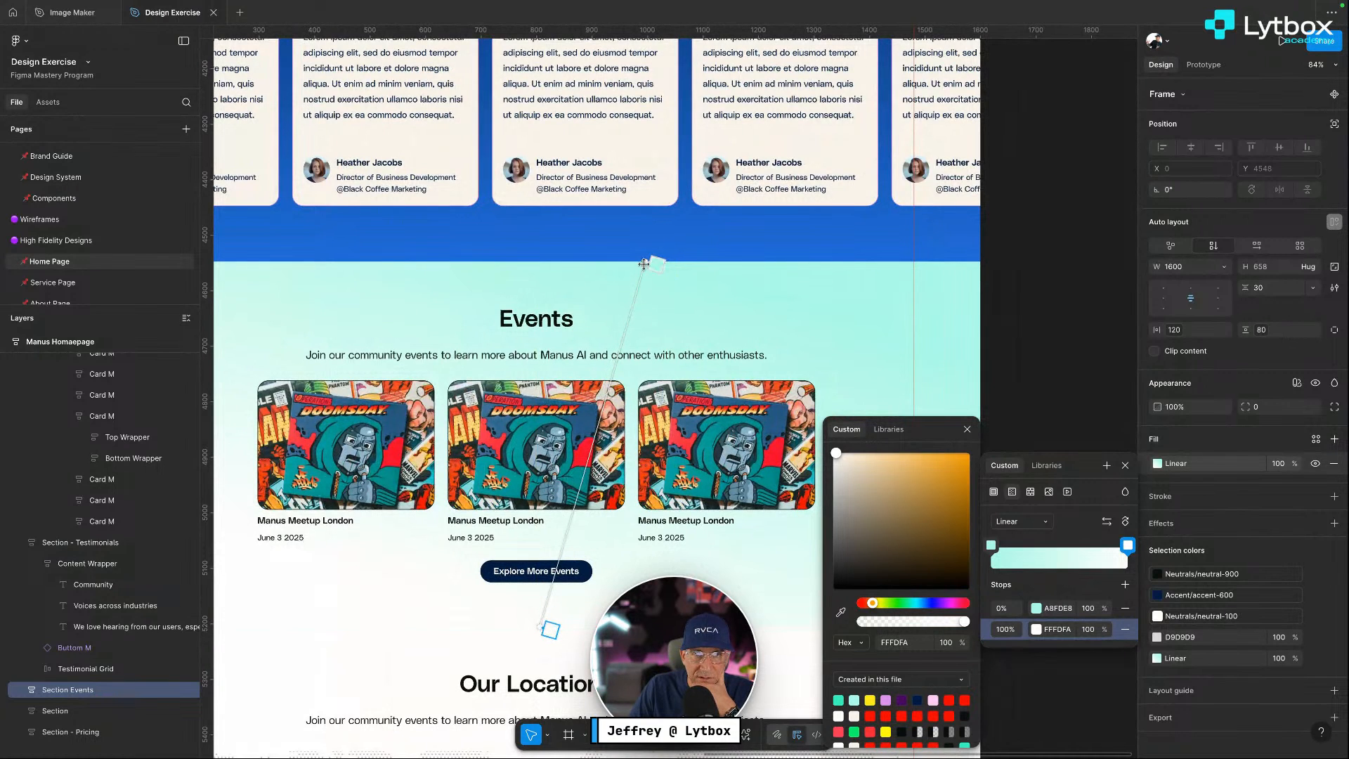
{"action": "left_click_drag", "start_coordinate": [643, 264], "coordinate": [543, 264]}
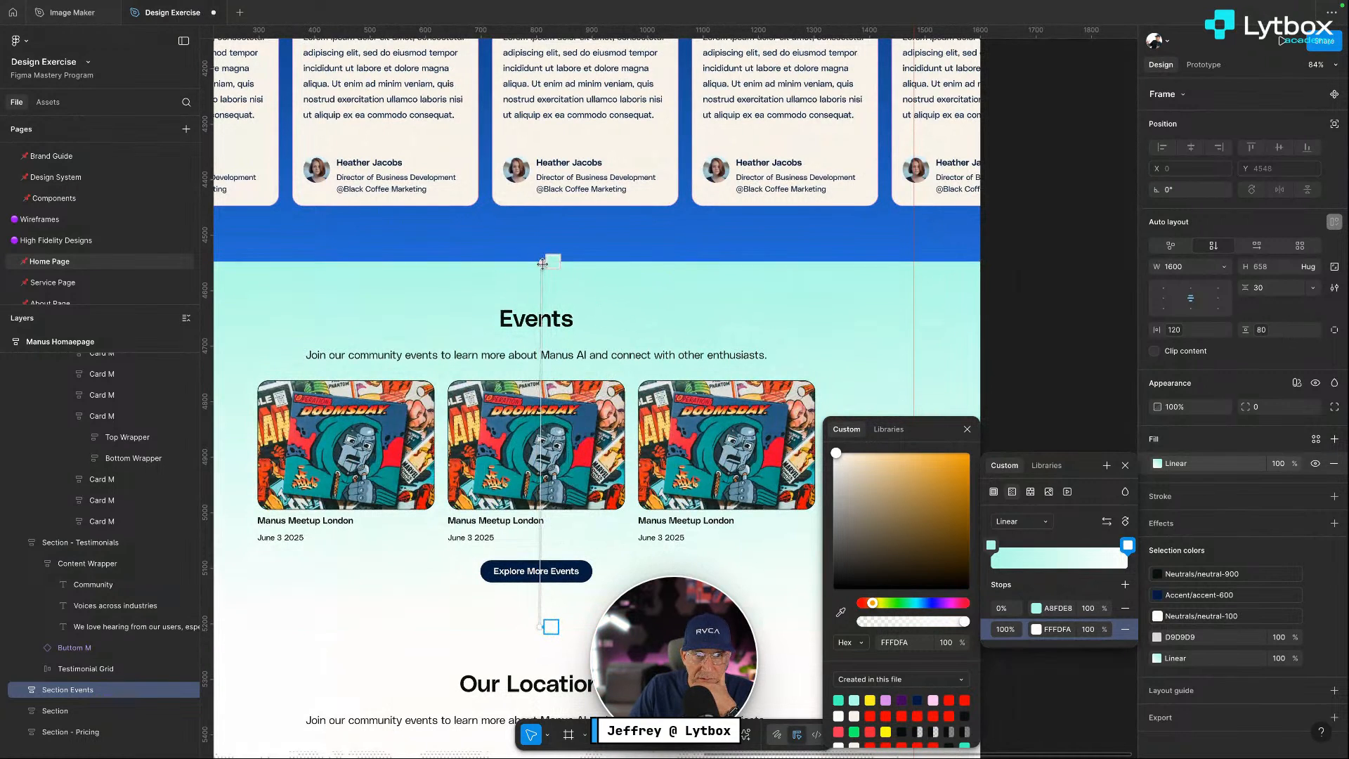
Examine how the Events section's gradient blends with the Testimonials section above and the Our Locations section below
{"action": "scroll", "coordinate": [554, 295], "scroll_direction": "up", "scroll_amount": 15}
{"action": "scroll", "coordinate": [588, 386], "scroll_direction": "down", "scroll_amount": 8}
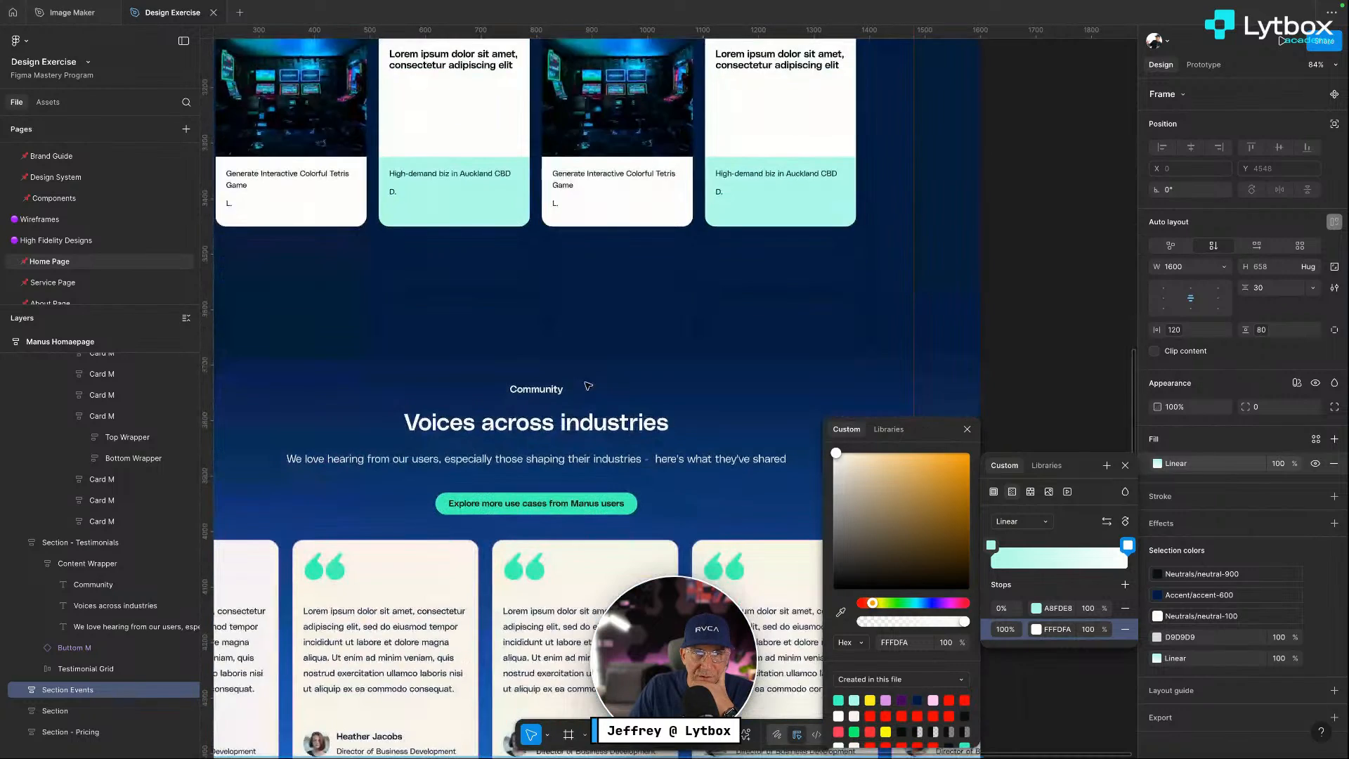
{"action": "scroll", "coordinate": [587, 386], "scroll_direction": "down", "scroll_amount": 8}
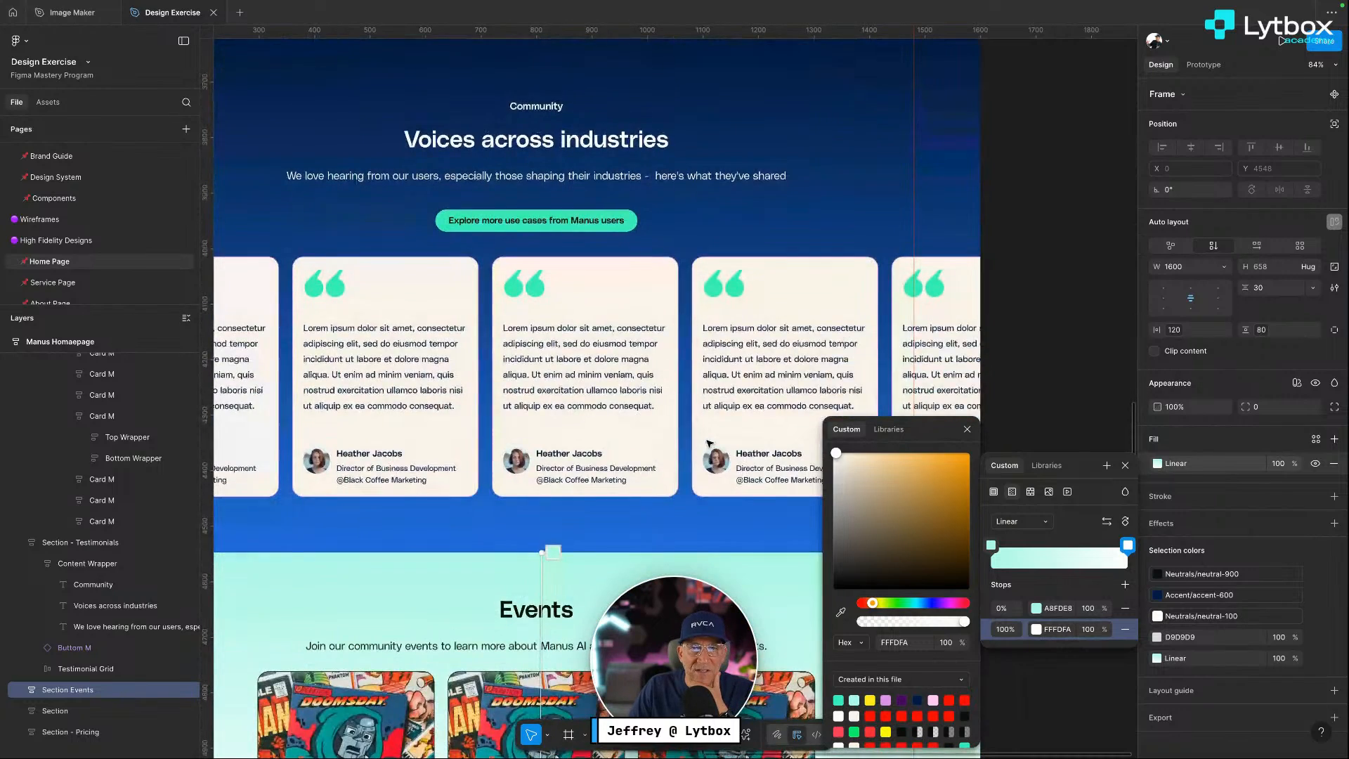
{"action": "scroll", "coordinate": [719, 449], "scroll_direction": "down", "scroll_amount": 15}
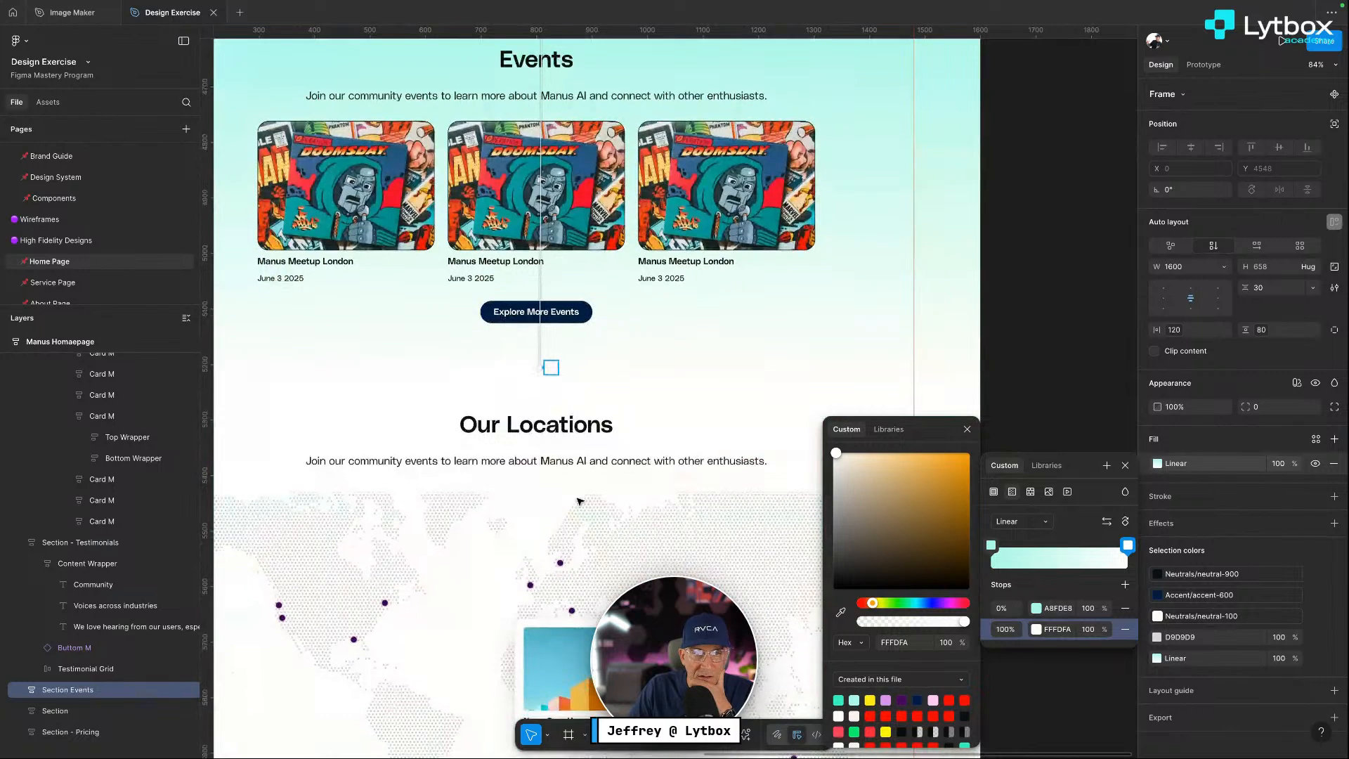
{"action": "scroll", "coordinate": [720, 450], "scroll_direction": "down", "scroll_amount": 4}
{"action": "key", "text": "Escape"}
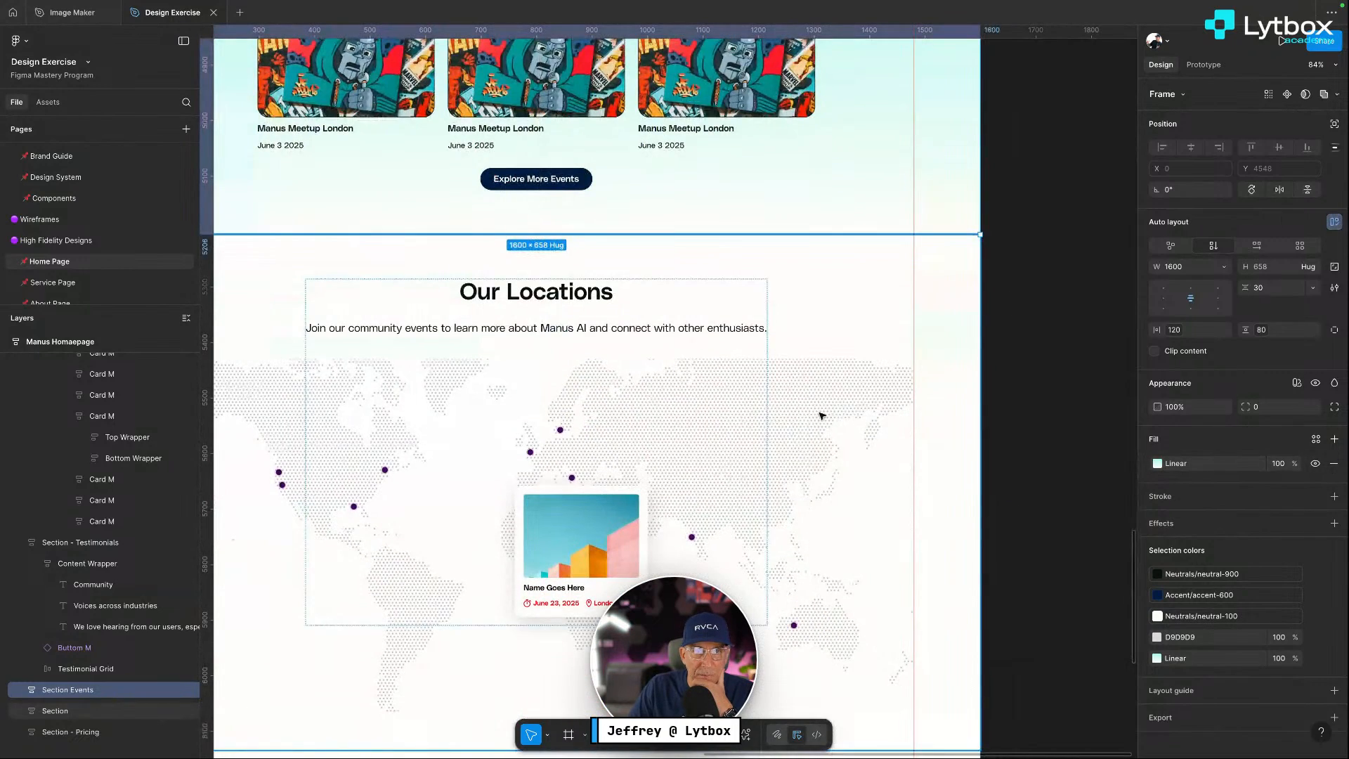
{"action": "scroll", "coordinate": [820, 415], "scroll_direction": "up", "scroll_amount": 7}
{"action": "scroll", "coordinate": [819, 429], "scroll_direction": "down", "scroll_amount": 12}
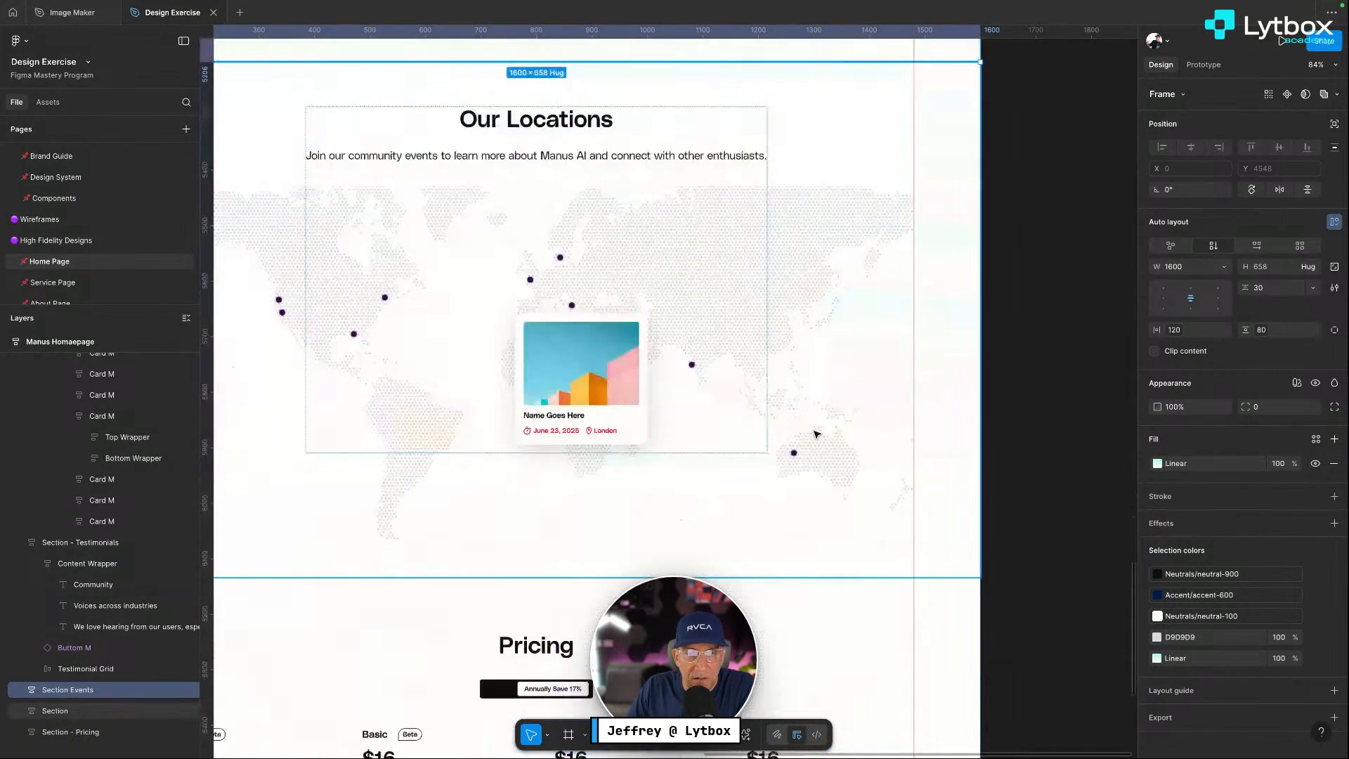
Recolor the date and location details on the Our Locations map card with Accent/accent-600
{"action": "scroll", "coordinate": [816, 433], "scroll_direction": "down", "scroll_amount": 1}
{"action": "left_click", "coordinate": [609, 421]}
{"action": "double_click", "coordinate": [608, 416]}
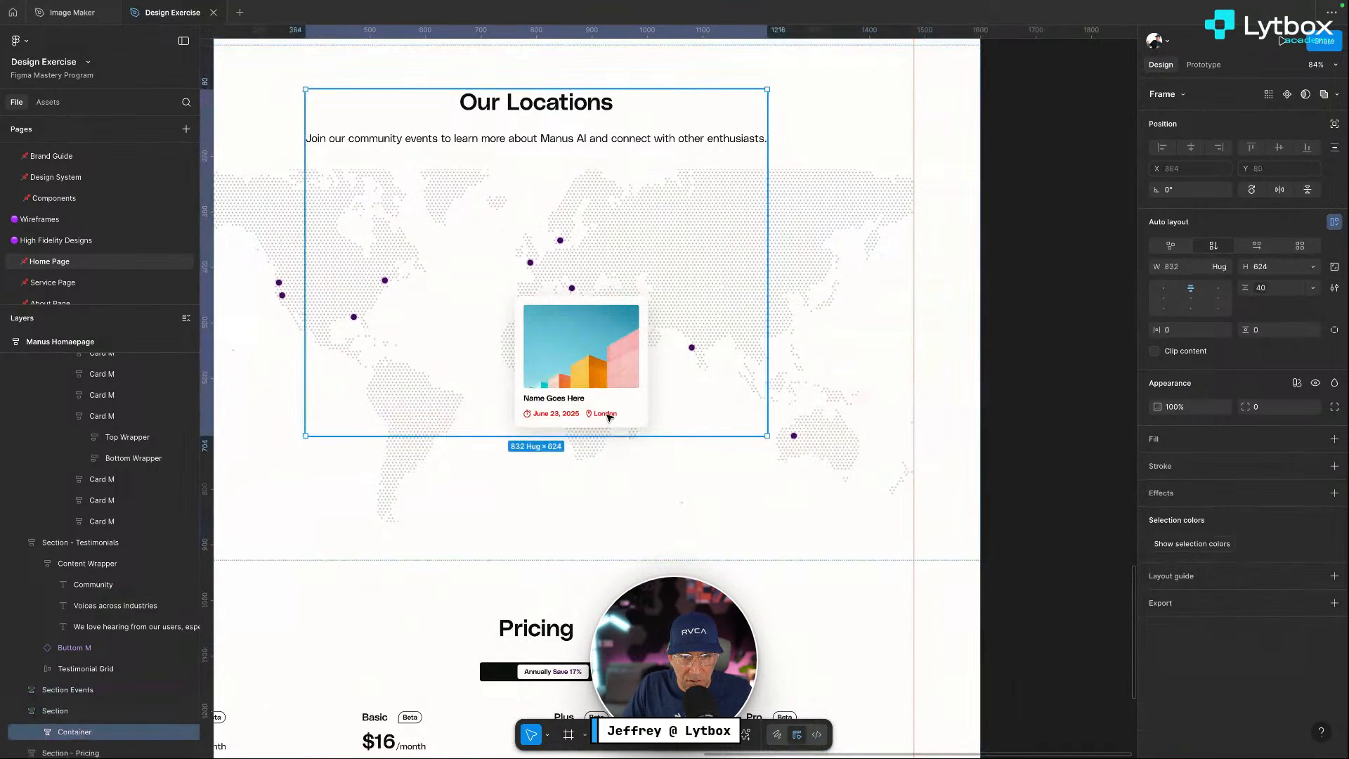
{"action": "double_click", "coordinate": [608, 416]}
{"action": "double_click", "coordinate": [608, 416]}
{"action": "left_click", "coordinate": [1157, 544]}
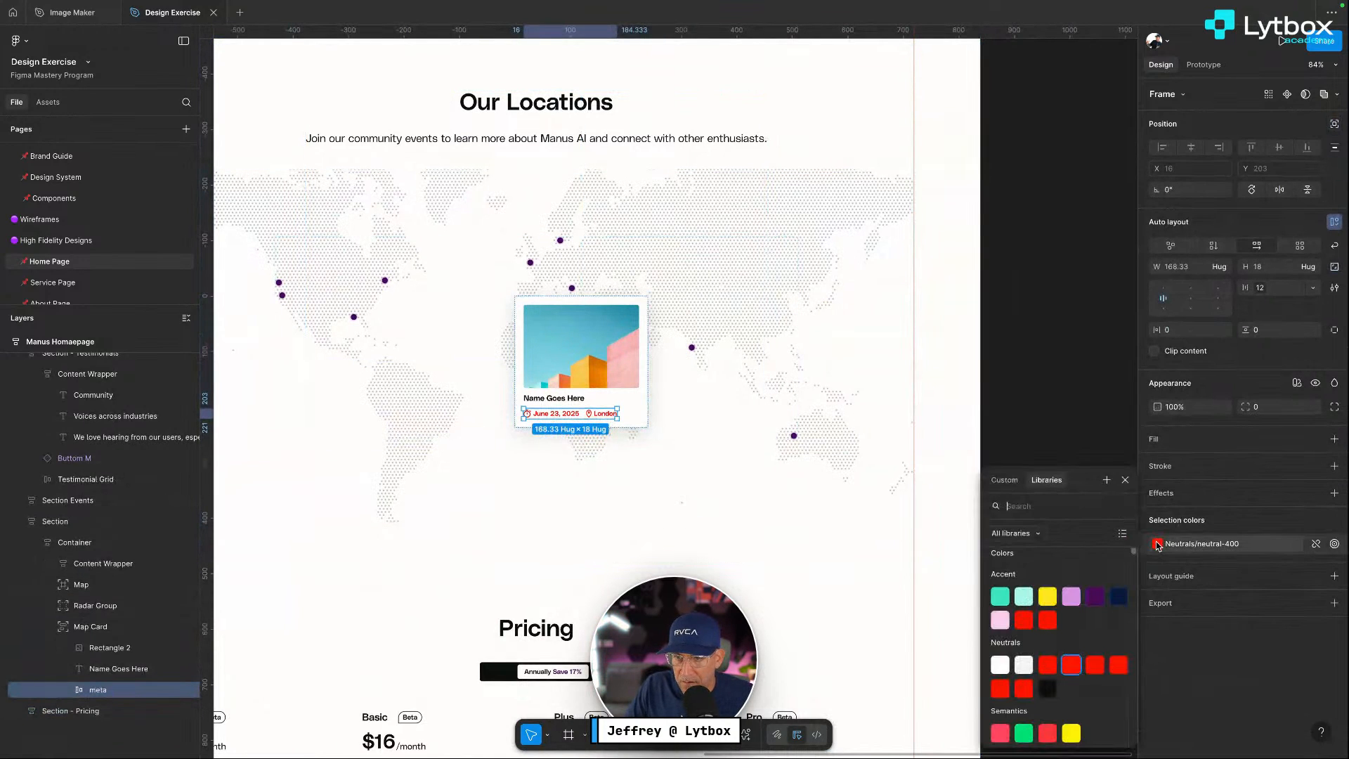
{"action": "left_click", "coordinate": [1119, 598]}
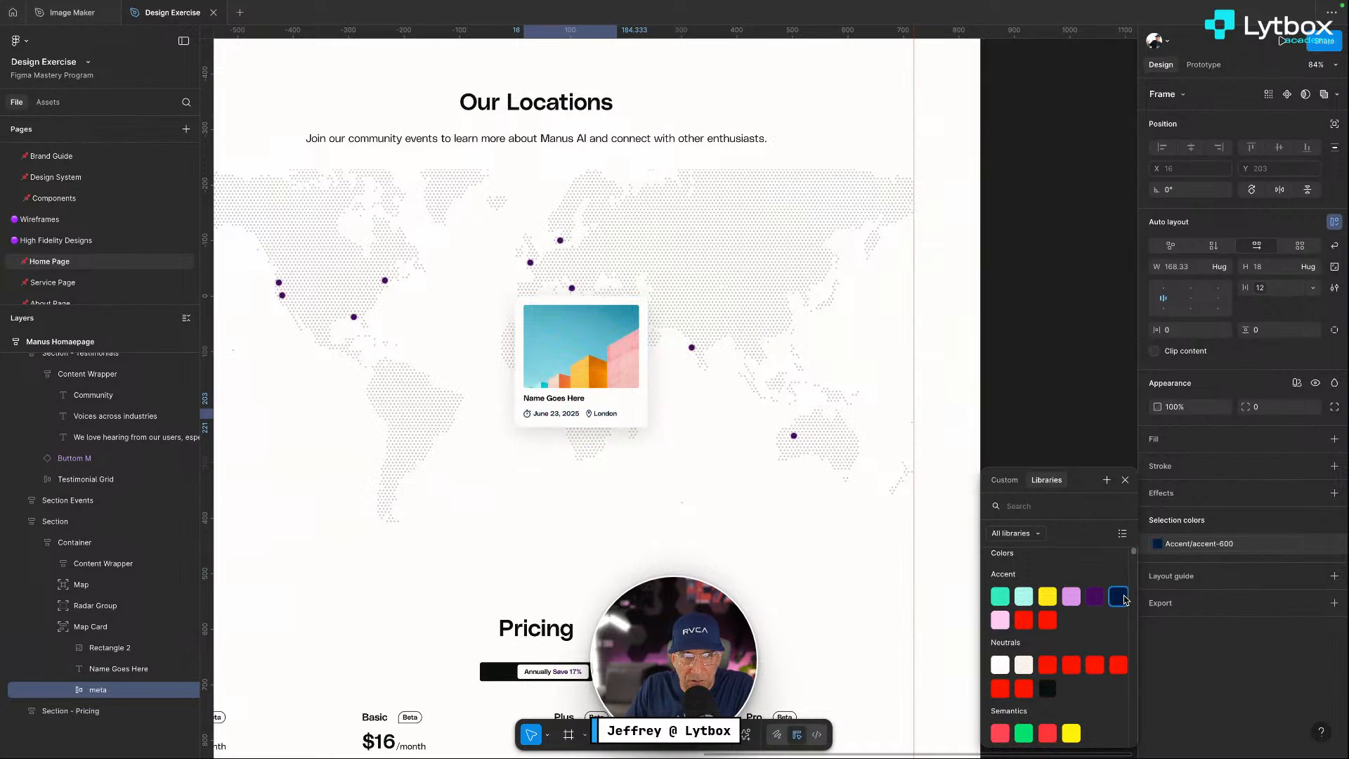
Inspect the colors used by the world map's dot pattern and its location markers
{"action": "left_click", "coordinate": [826, 424]}
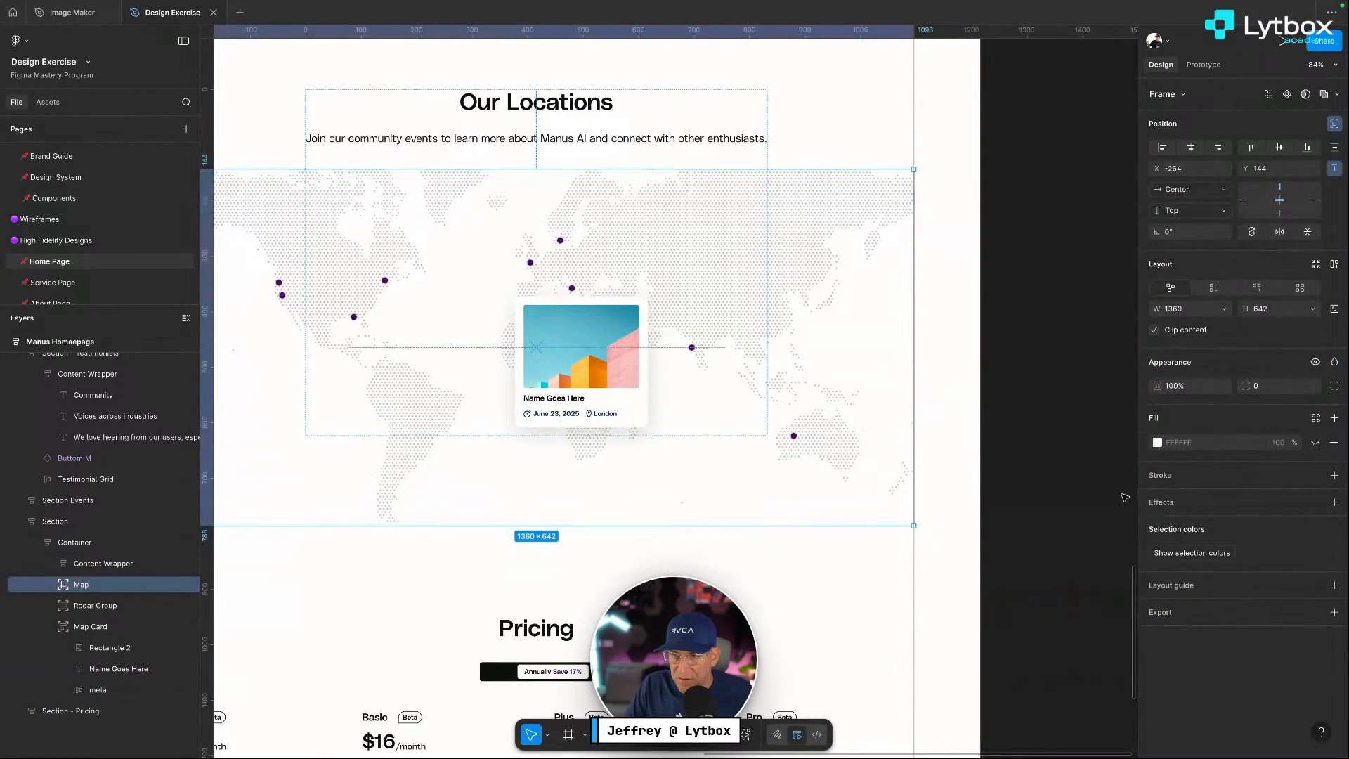
{"action": "left_click", "coordinate": [692, 347]}
{"action": "left_click", "coordinate": [823, 363]}
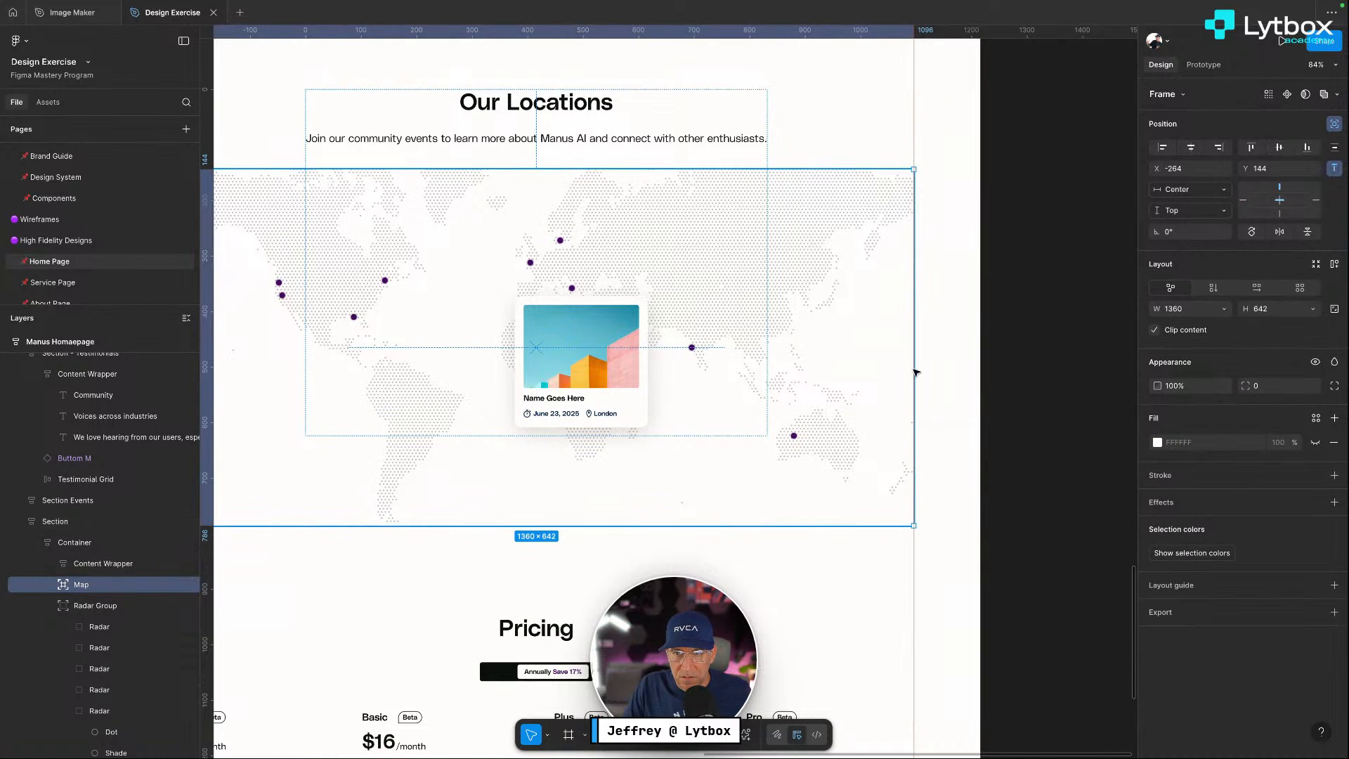
{"action": "left_click", "coordinate": [1087, 453]}
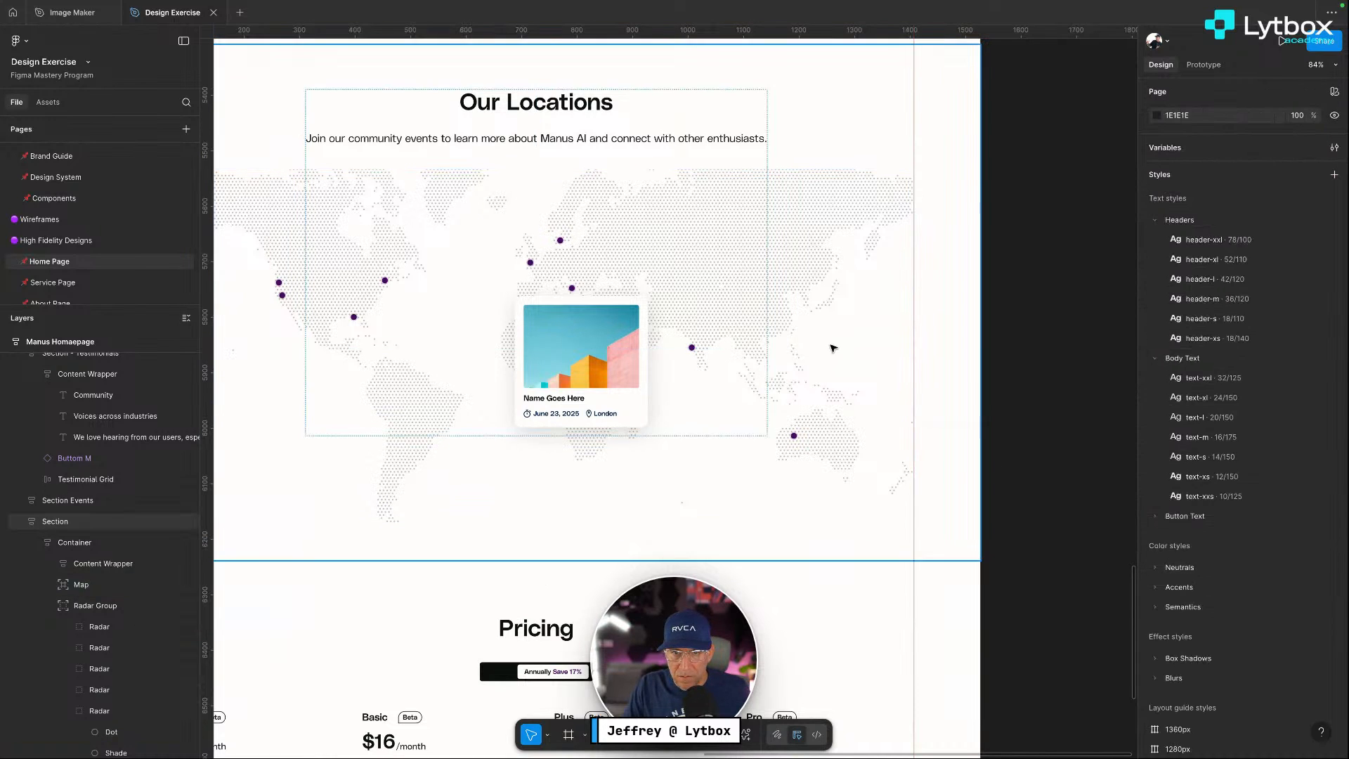
{"action": "left_click", "coordinate": [834, 348]}
{"action": "left_click", "coordinate": [1167, 556]}
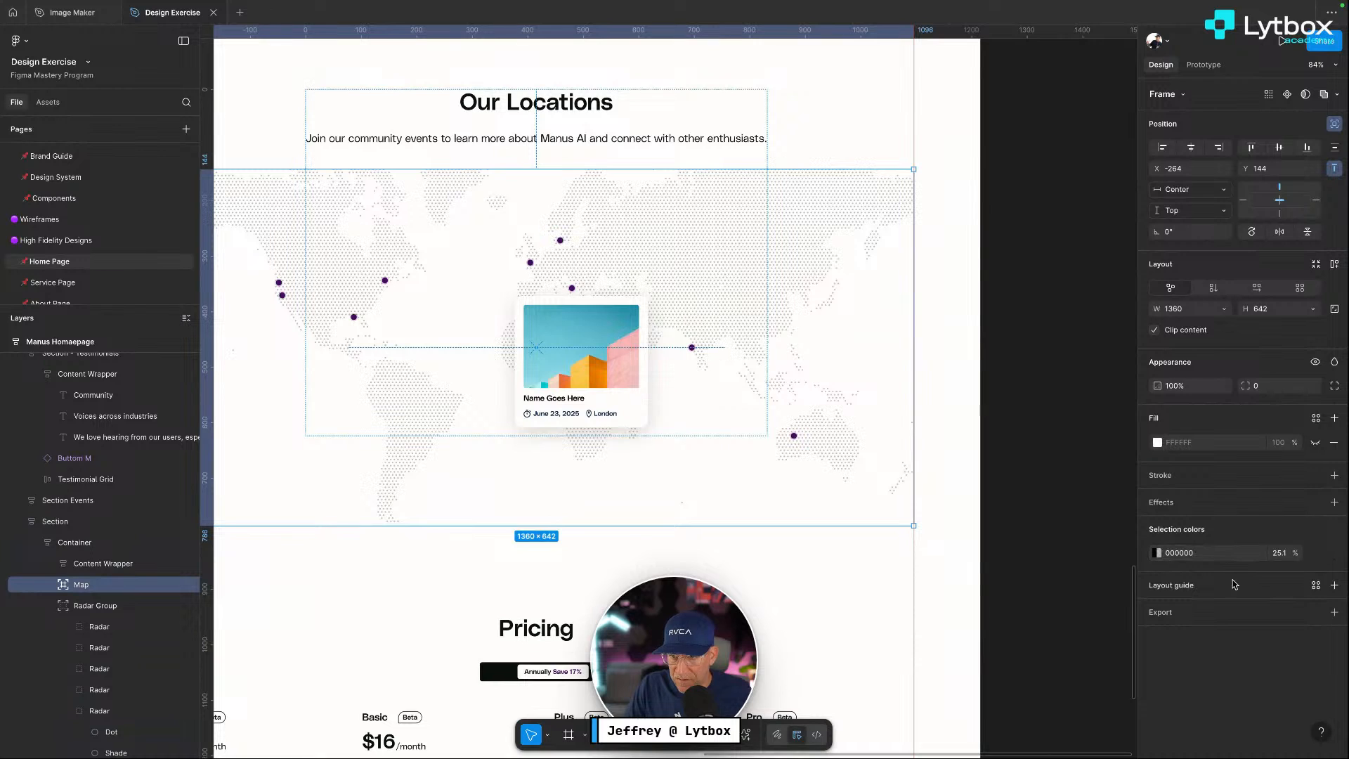
{"action": "left_click", "coordinate": [1108, 551]}
{"action": "left_click", "coordinate": [792, 436]}
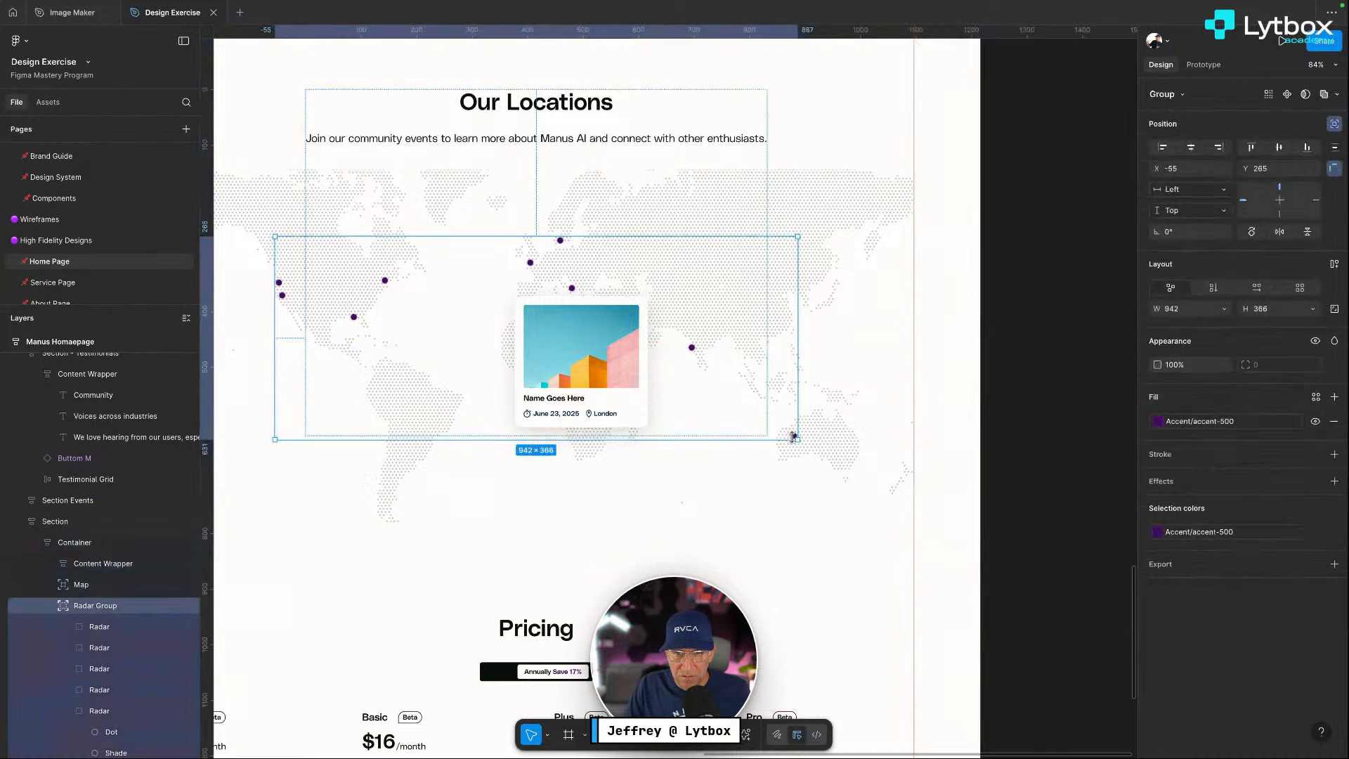
{"action": "double_click", "coordinate": [829, 440]}
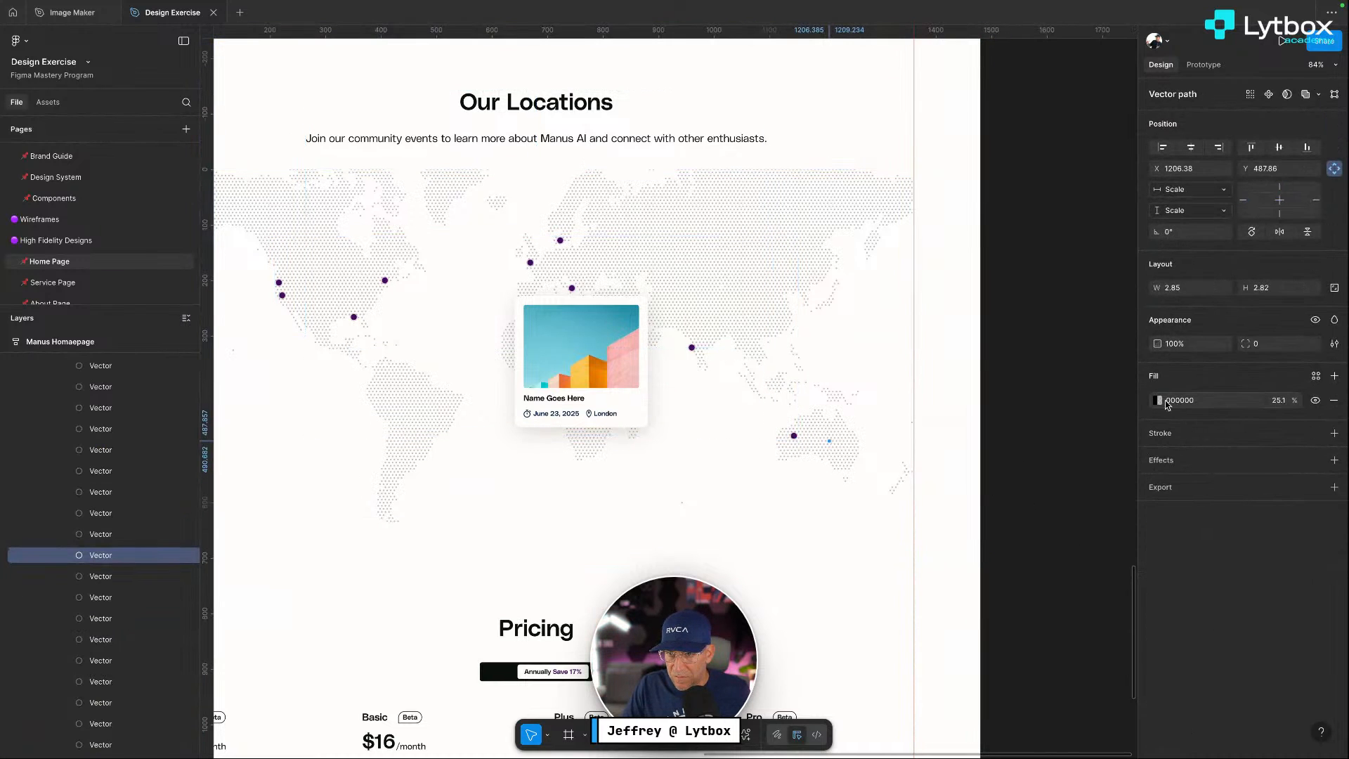
{"action": "left_click", "coordinate": [1037, 460]}
{"action": "left_click", "coordinate": [862, 431], "text": "super"}
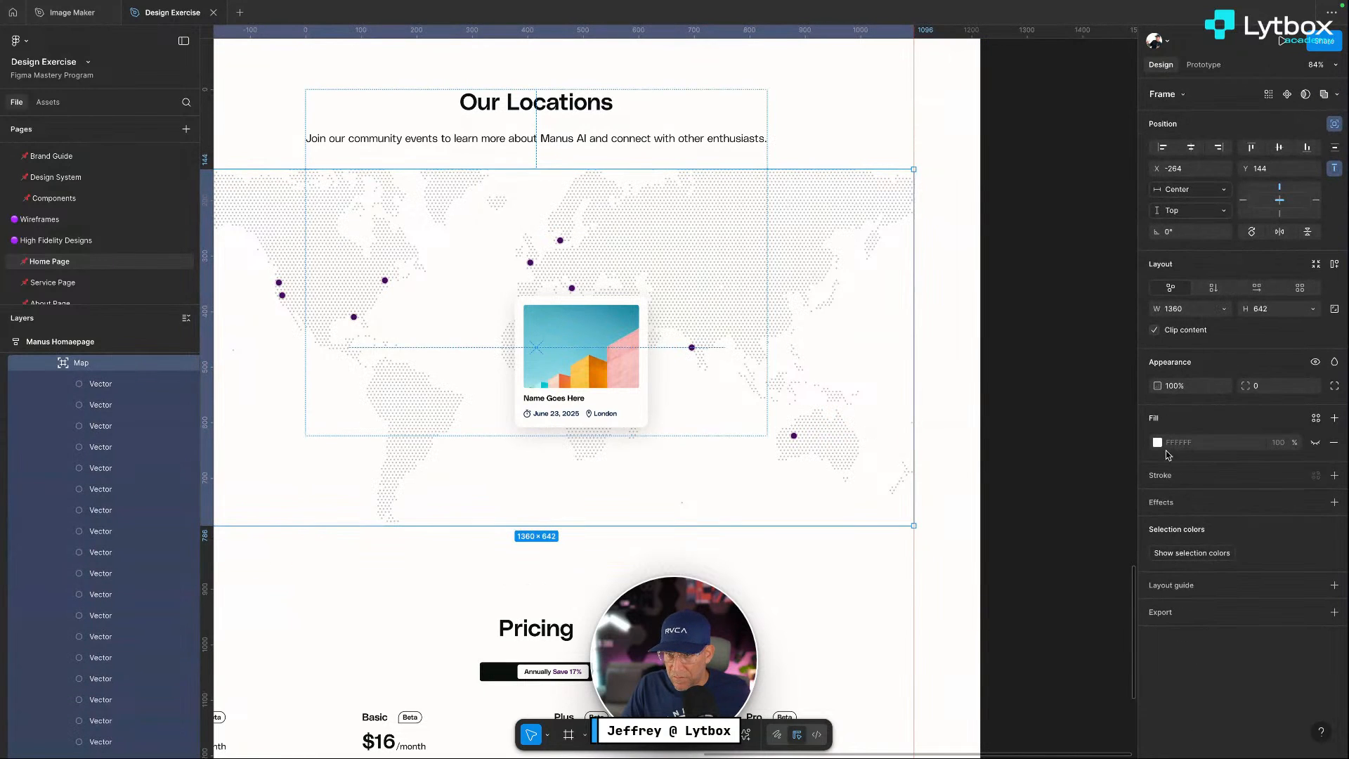
{"action": "left_click", "coordinate": [1164, 550]}
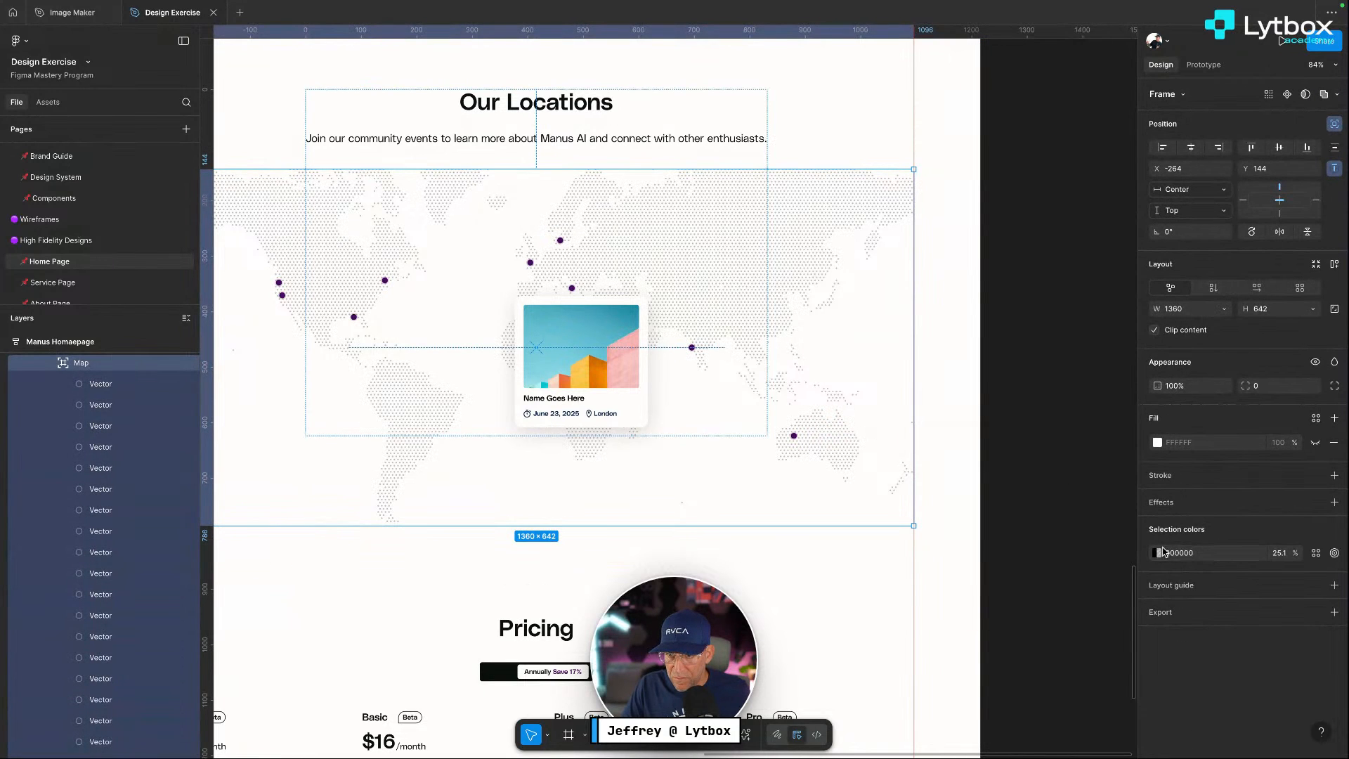
{"action": "left_click", "coordinate": [1087, 551]}
Change the fill of the uppermost marker dot on the US west coast to Accent/accent-100
{"action": "scroll", "coordinate": [876, 507], "scroll_direction": "left", "scroll_amount": 5}
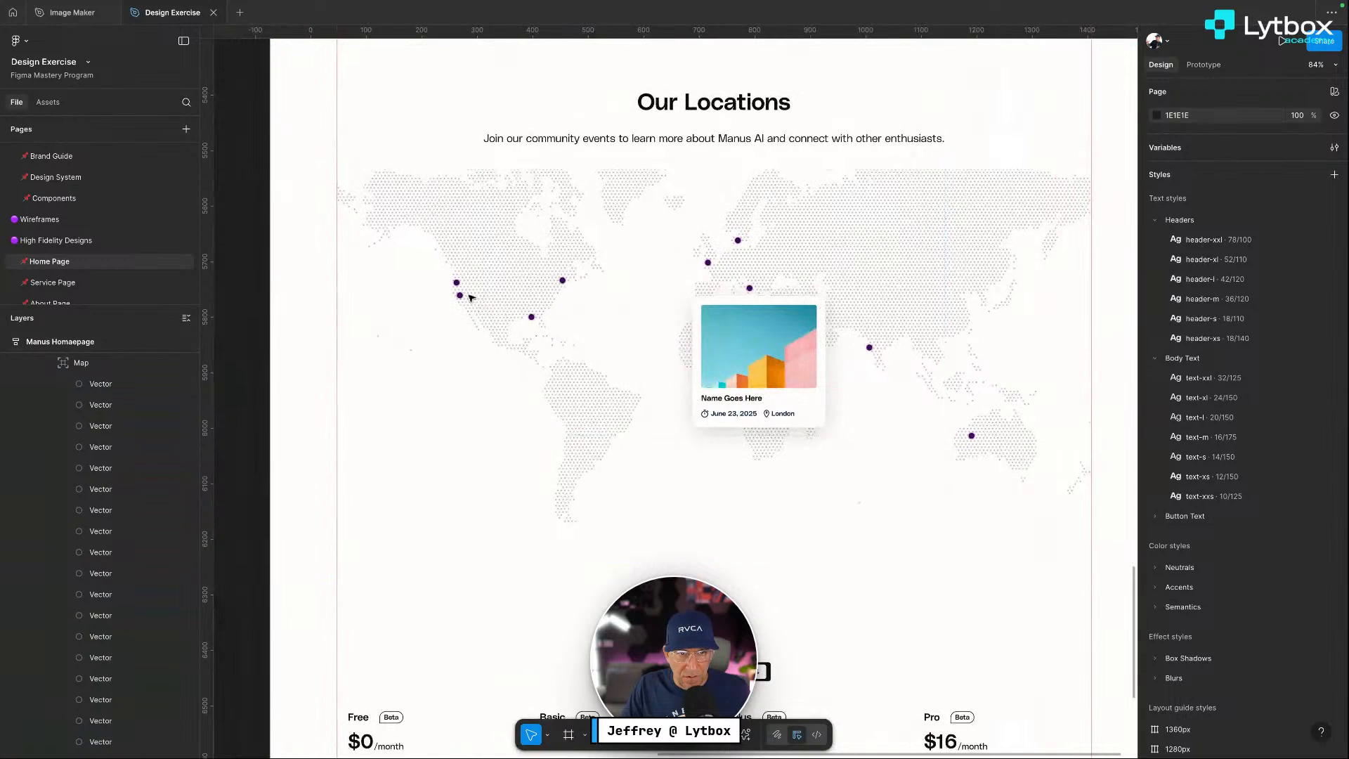
{"action": "left_click", "coordinate": [457, 283]}
{"action": "left_click", "coordinate": [1157, 400]}
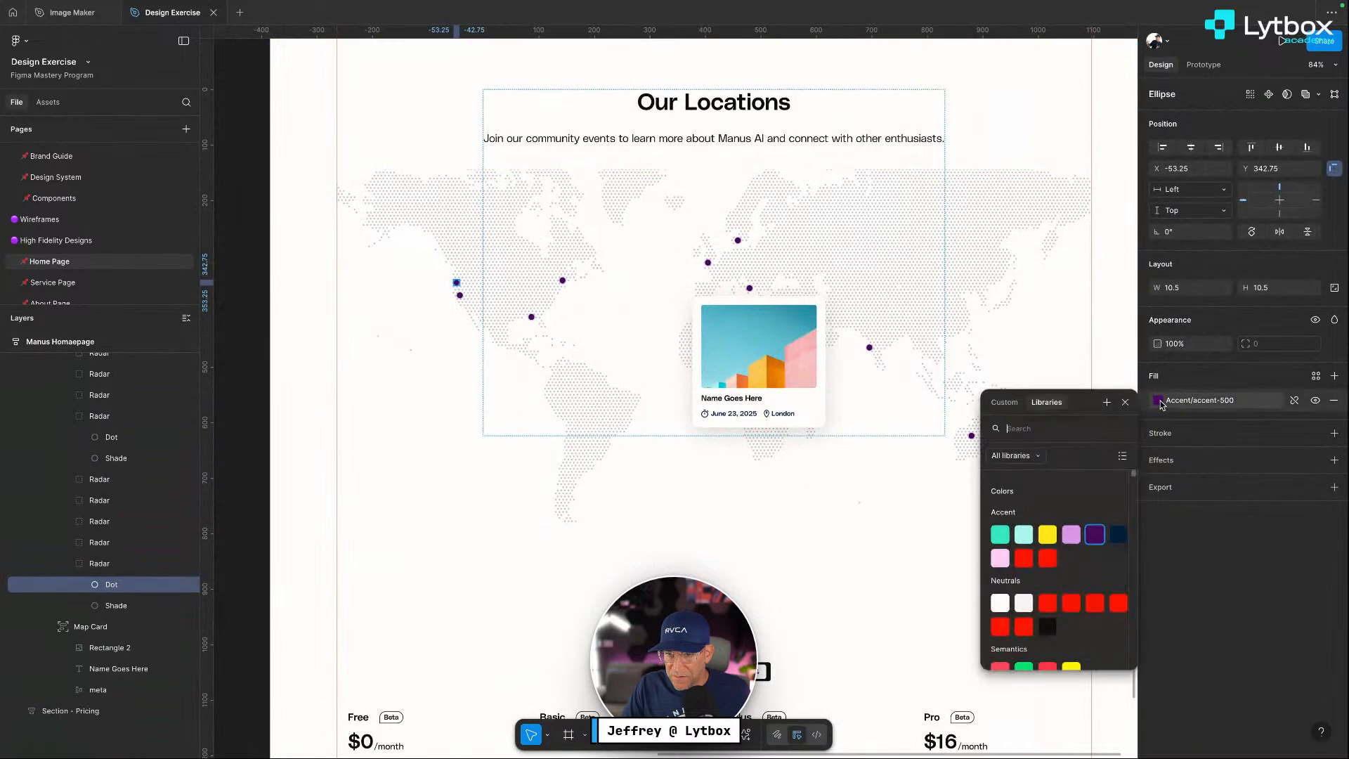
{"action": "left_click", "coordinate": [1000, 535]}
{"action": "key", "text": "Escape"}
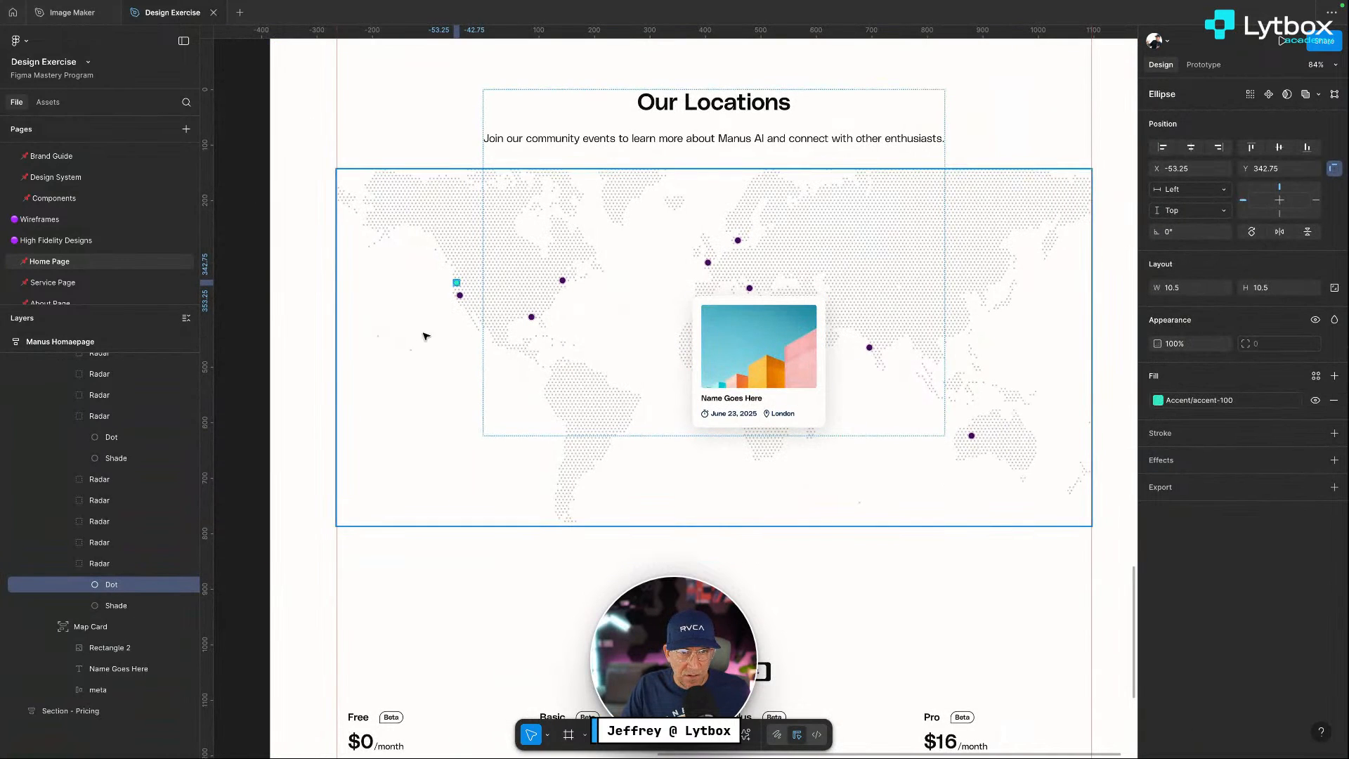
{"action": "key", "text": "Escape"}
Change the fill of the eight remaining purple marker dots across the world map to Accent/accent-100
{"action": "scroll", "coordinate": [446, 347], "scroll_direction": "up", "scroll_amount": 3}
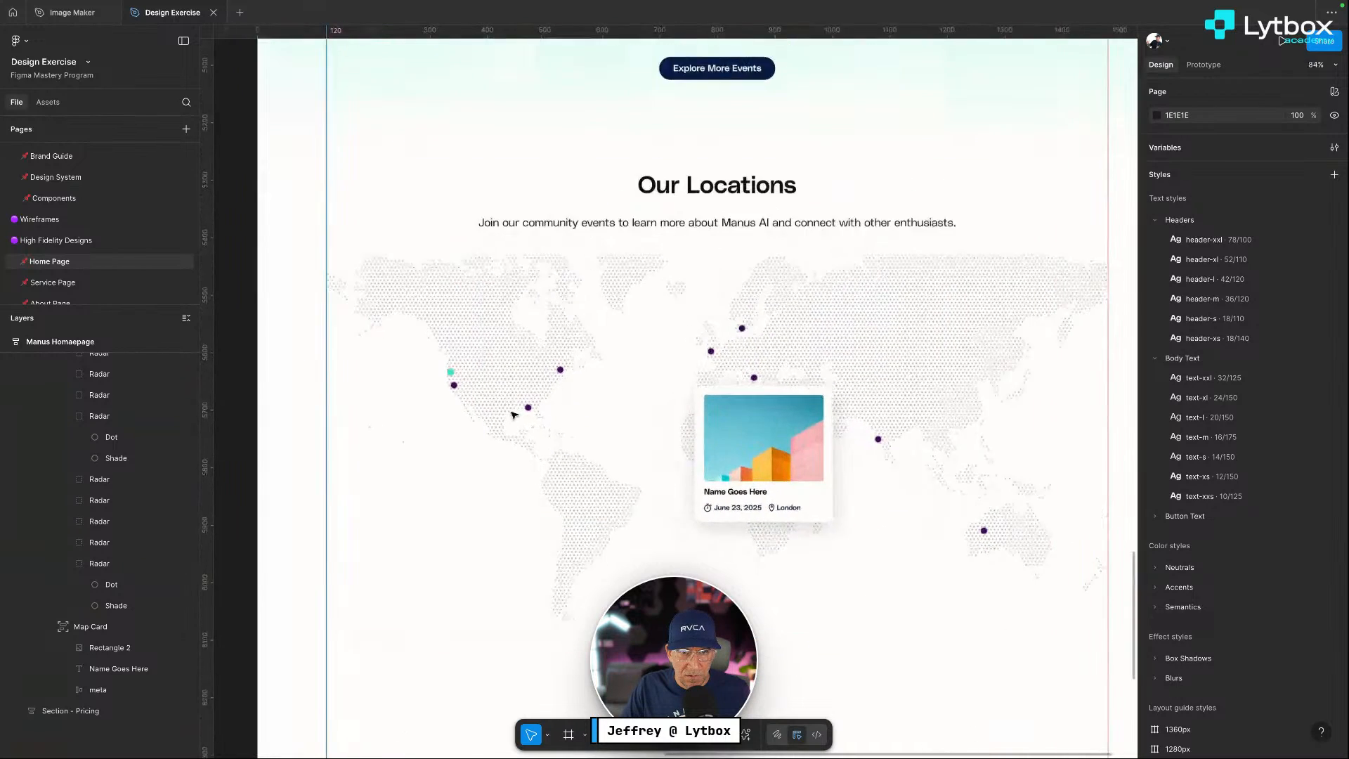
{"action": "scroll", "coordinate": [514, 415], "scroll_direction": "up", "scroll_amount": 5}
{"action": "left_click", "coordinate": [412, 367]}
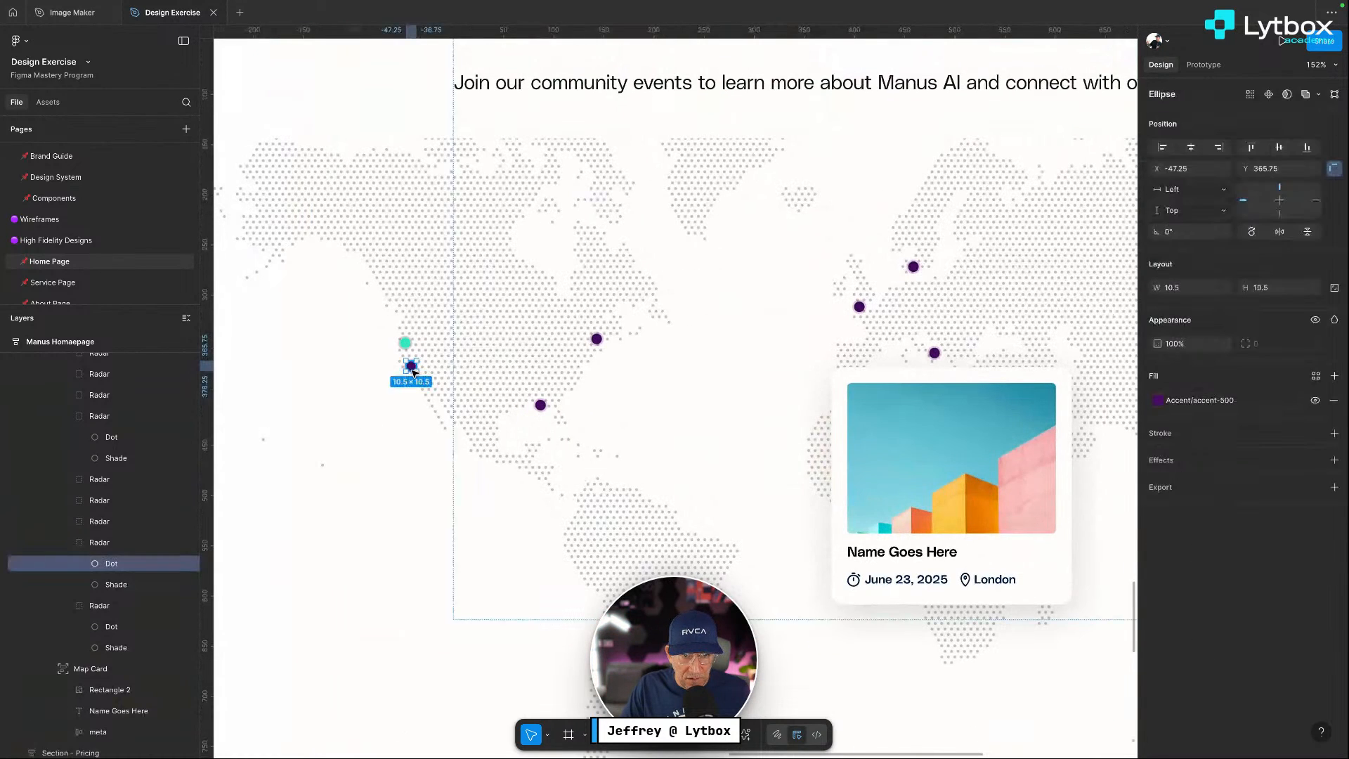
{"action": "left_click", "coordinate": [540, 406], "text": "shift"}
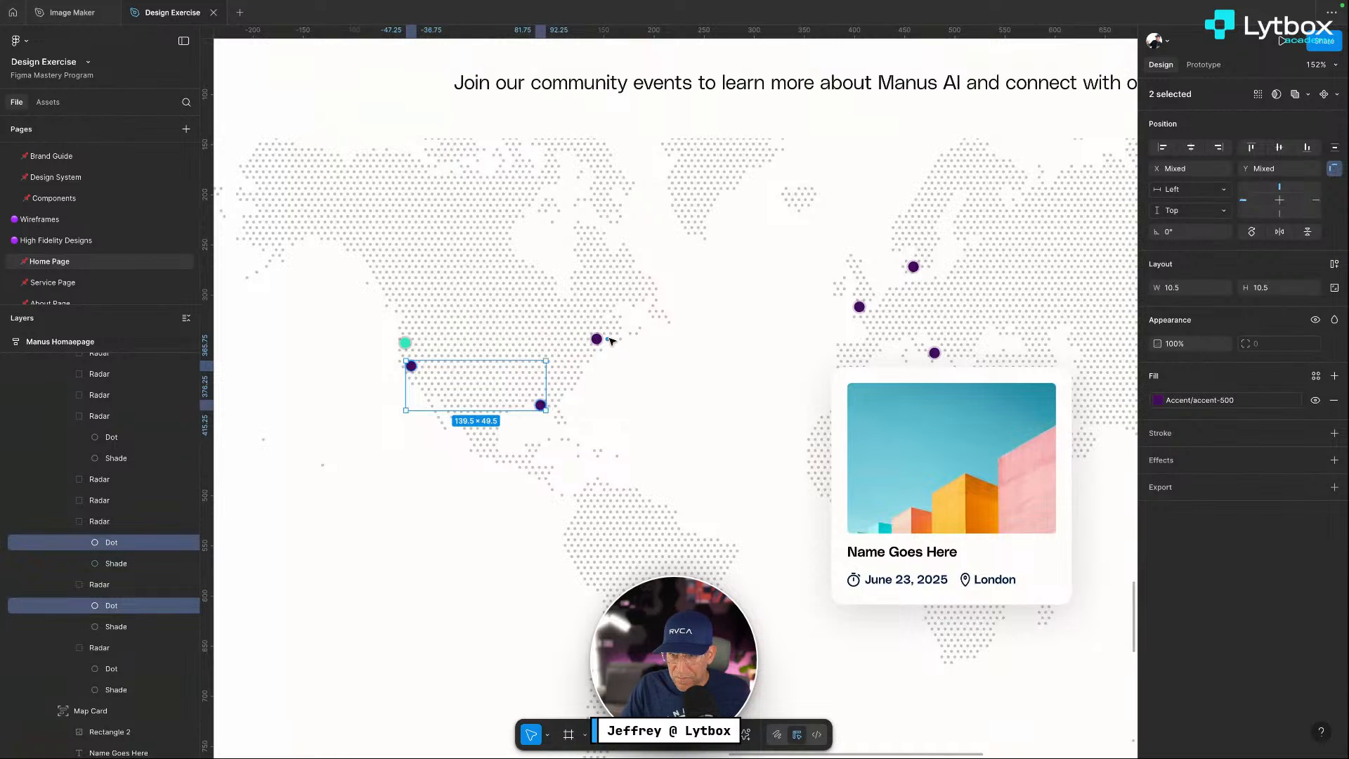
{"action": "left_click", "coordinate": [596, 340], "text": "shift"}
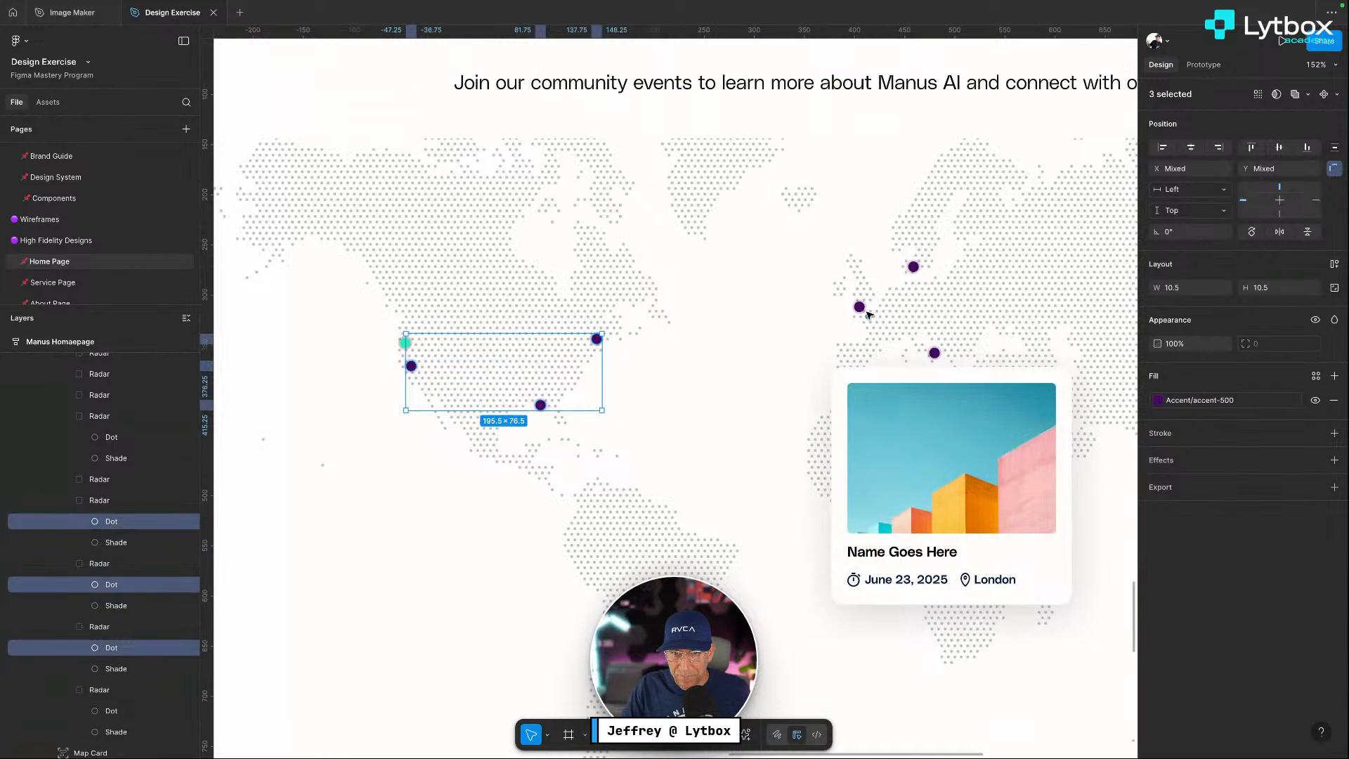
{"action": "left_click", "coordinate": [859, 307], "text": "shift"}
{"action": "left_click", "coordinate": [913, 268], "text": "shift"}
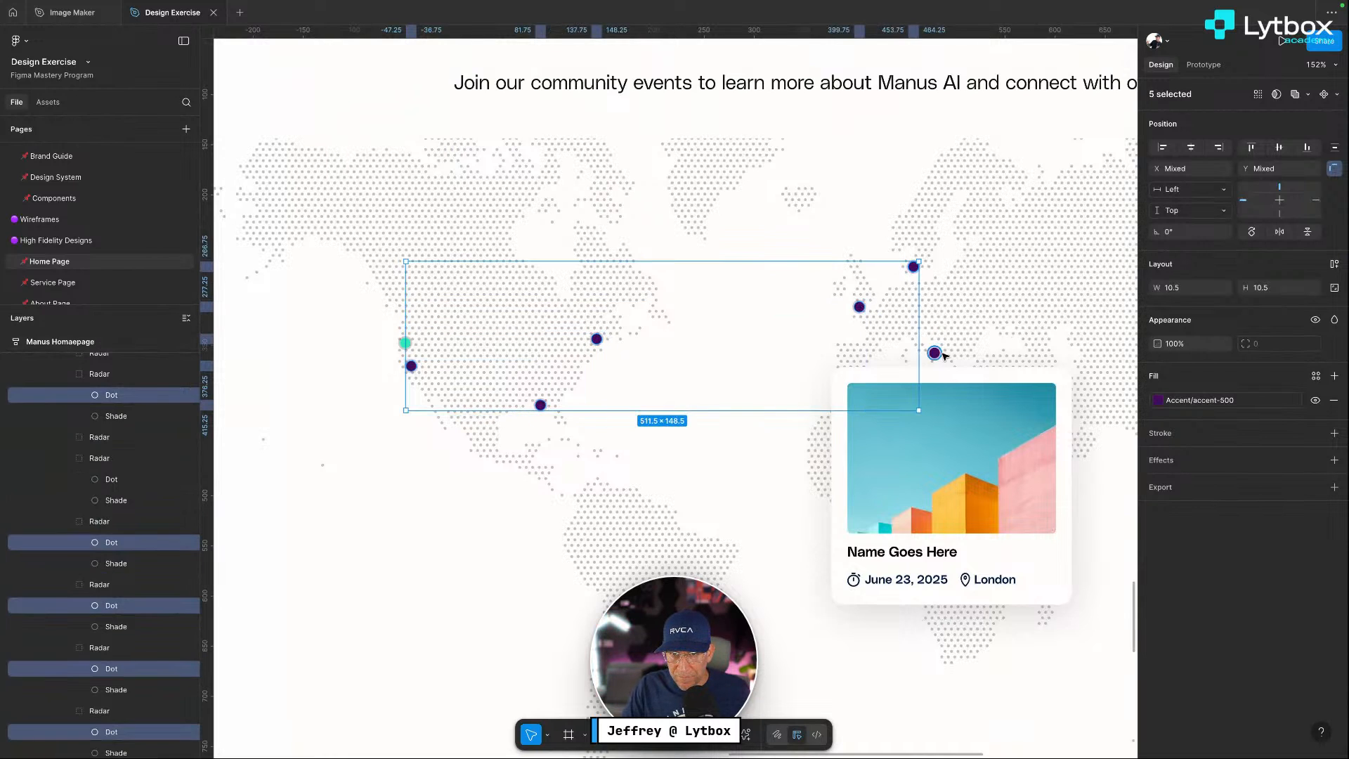
{"action": "left_click", "coordinate": [935, 353], "text": "shift"}
{"action": "scroll", "coordinate": [865, 461], "scroll_direction": "right", "scroll_amount": 5}
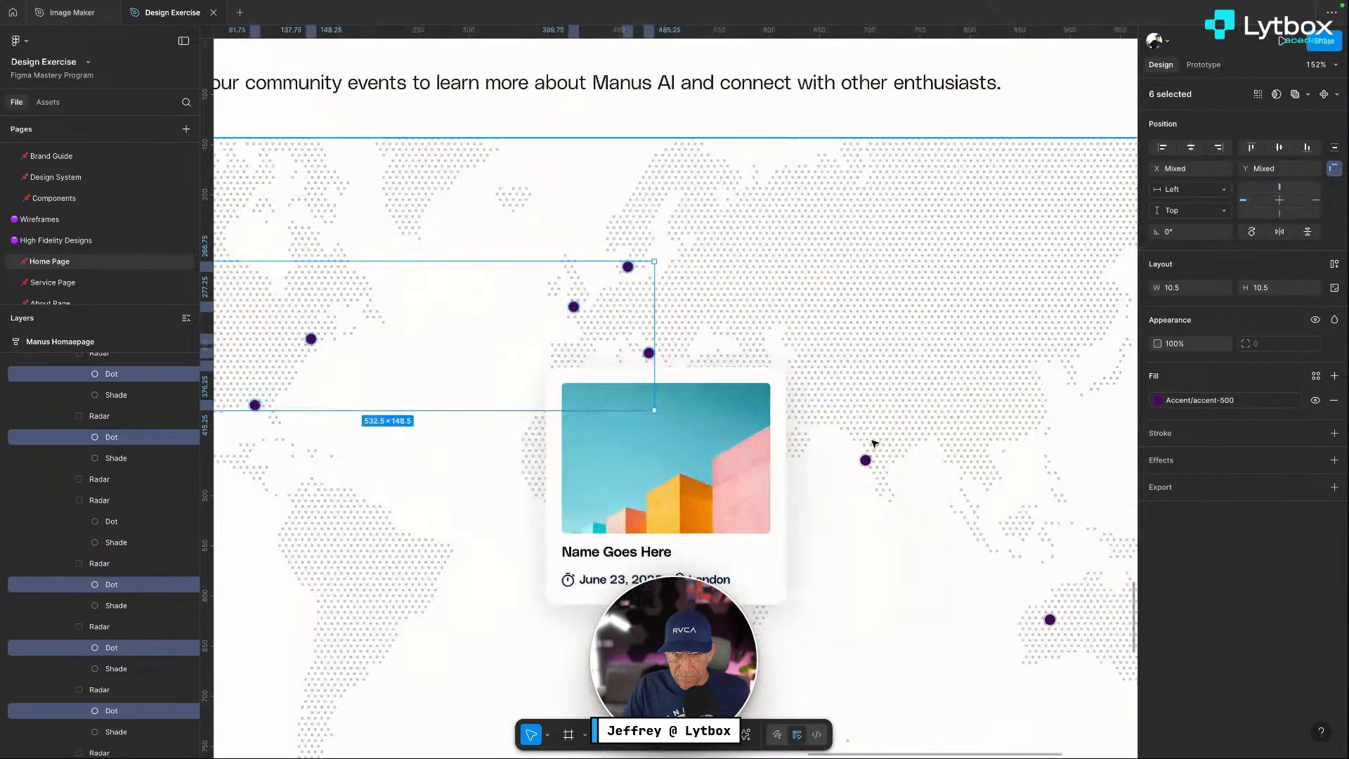
{"action": "left_click", "coordinate": [864, 461], "text": "shift"}
{"action": "scroll", "coordinate": [861, 464], "scroll_direction": "down", "scroll_amount": 4}
{"action": "scroll", "coordinate": [861, 464], "scroll_direction": "right", "scroll_amount": 4}
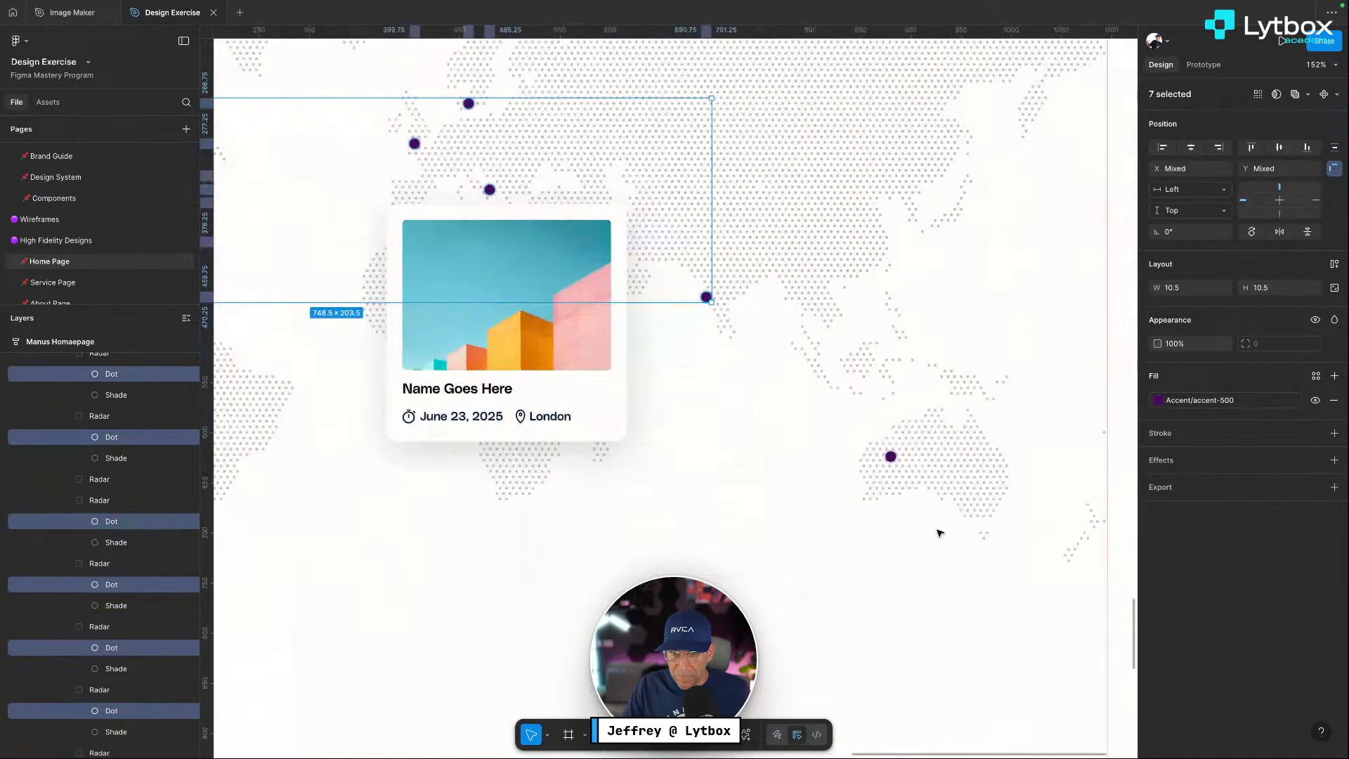
{"action": "left_click", "coordinate": [852, 457], "text": "shift"}
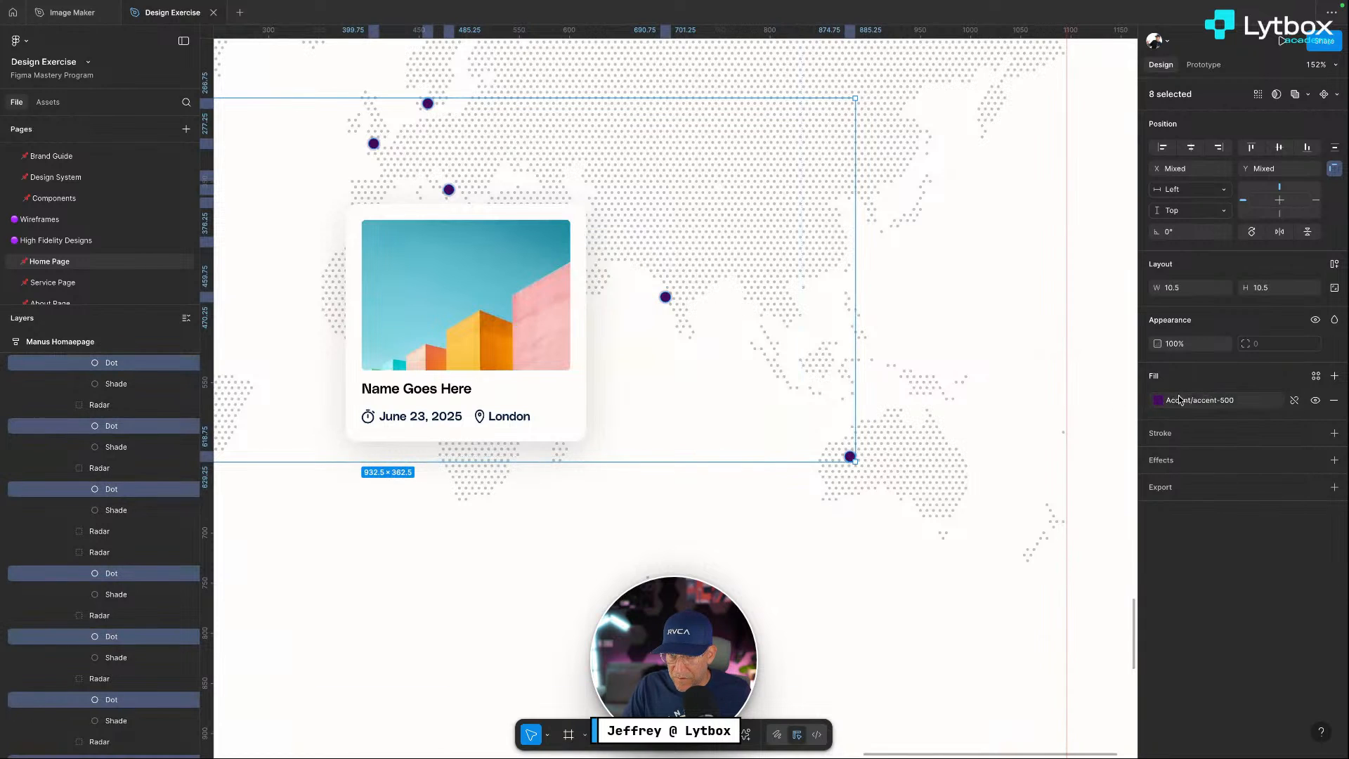
{"action": "left_click", "coordinate": [1158, 400]}
{"action": "left_click", "coordinate": [998, 532]}
{"action": "key", "text": "Escape"}
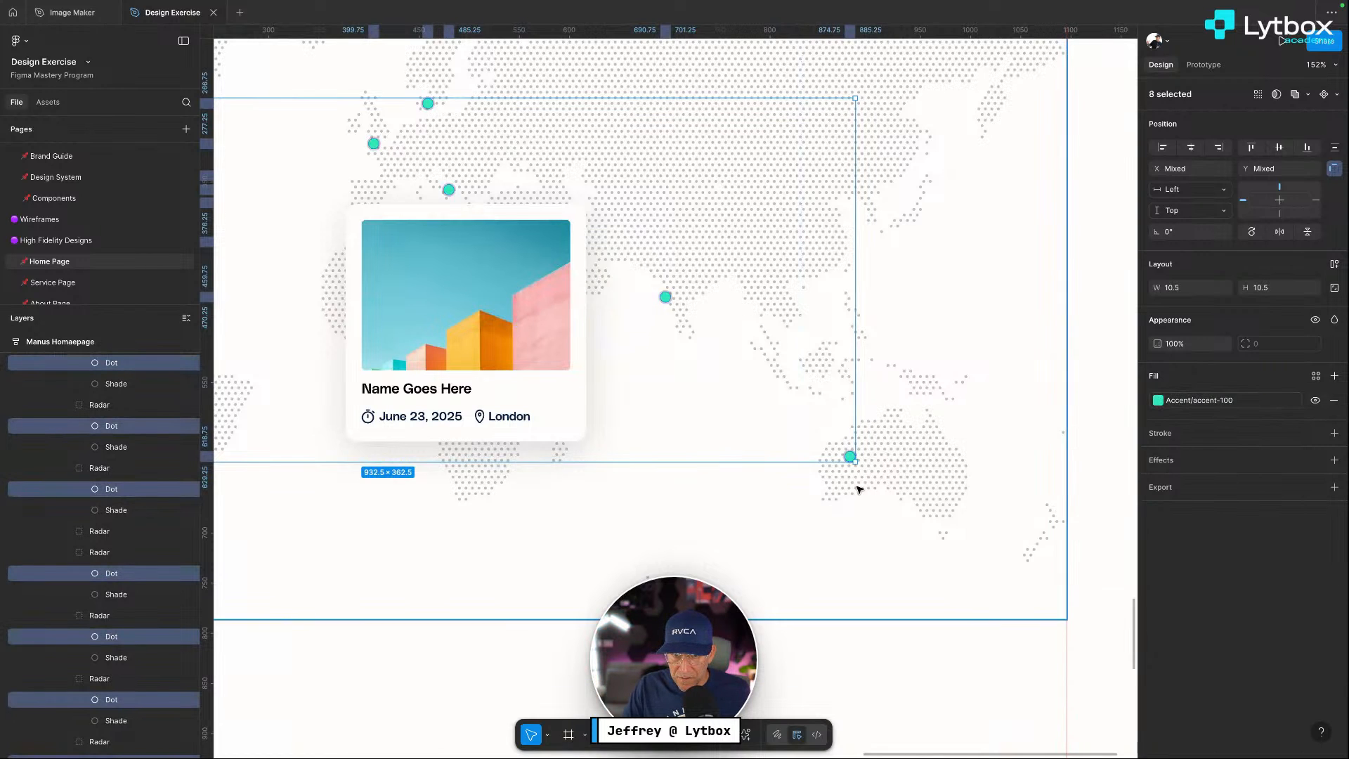
Recolor the shade rings of the India and Australia markers, trying Accent/accent-200 and settling on Accent/accent-100
{"action": "scroll", "coordinate": [858, 483], "scroll_direction": "up", "scroll_amount": 6}
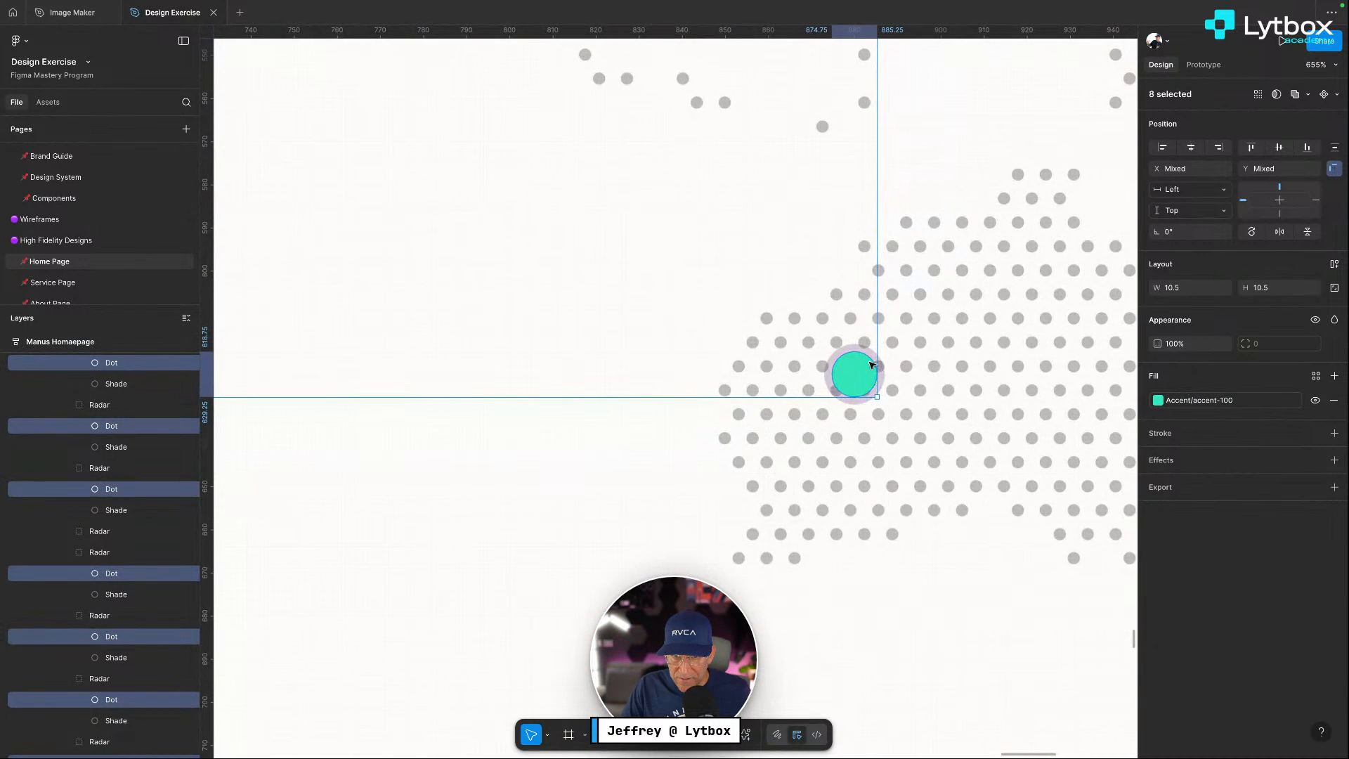
{"action": "left_click", "coordinate": [871, 365]}
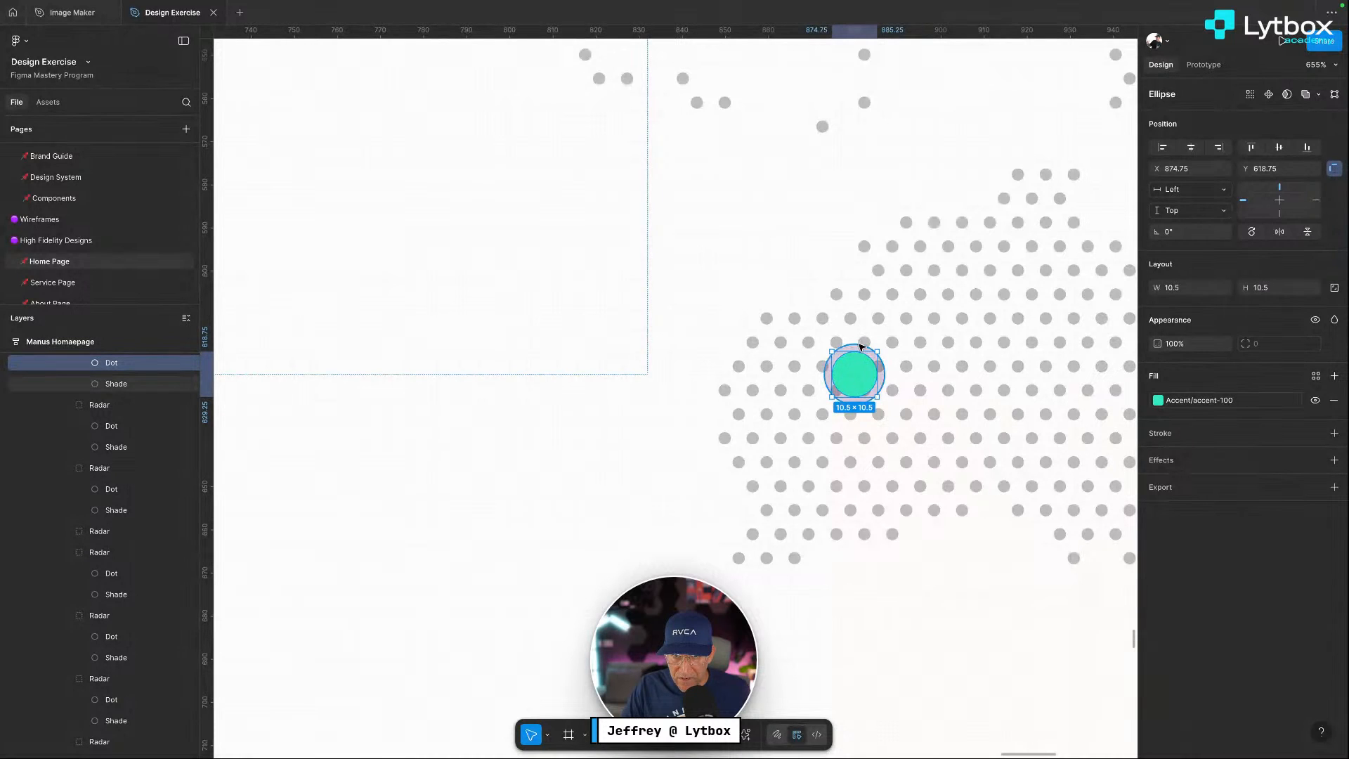
{"action": "left_click", "coordinate": [857, 346]}
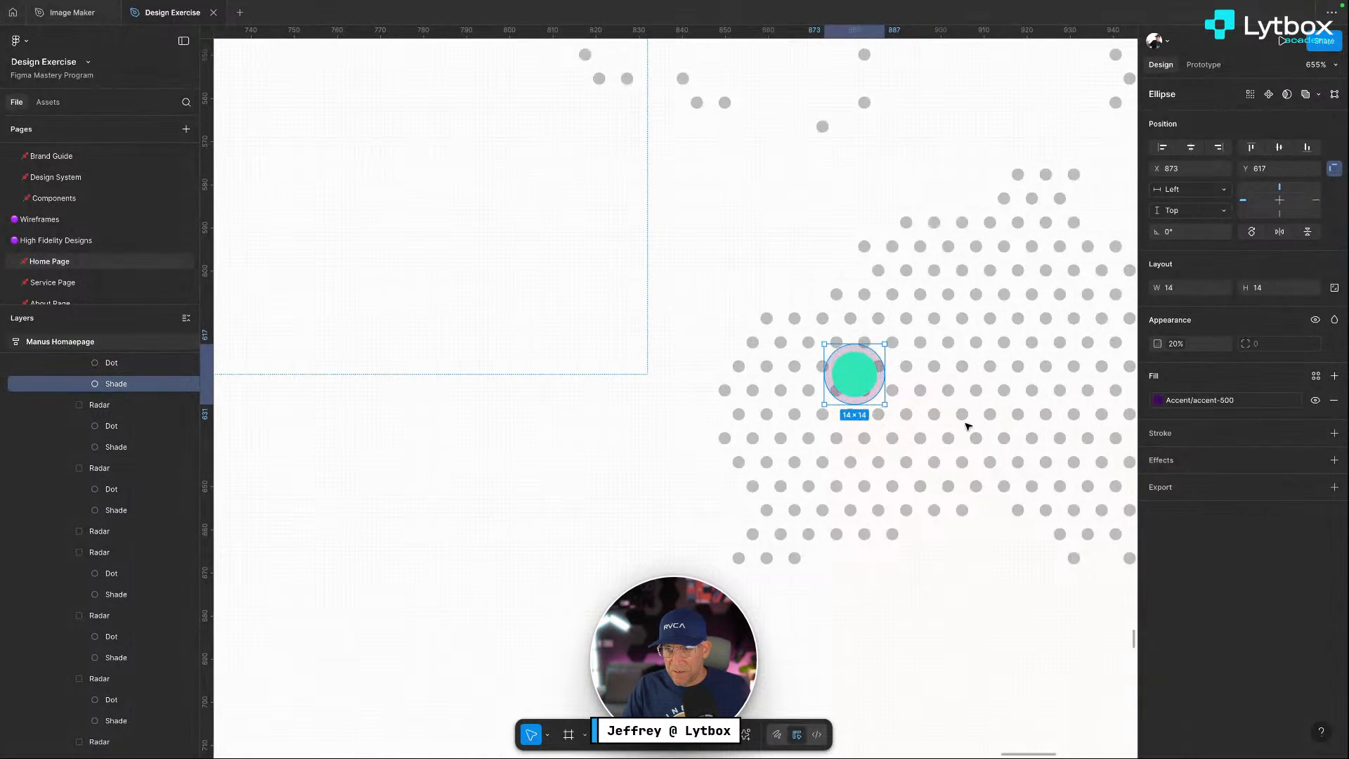
{"action": "scroll", "coordinate": [966, 424], "scroll_direction": "down", "scroll_amount": 5}
{"action": "scroll", "coordinate": [653, 260], "scroll_direction": "left", "scroll_amount": 5}
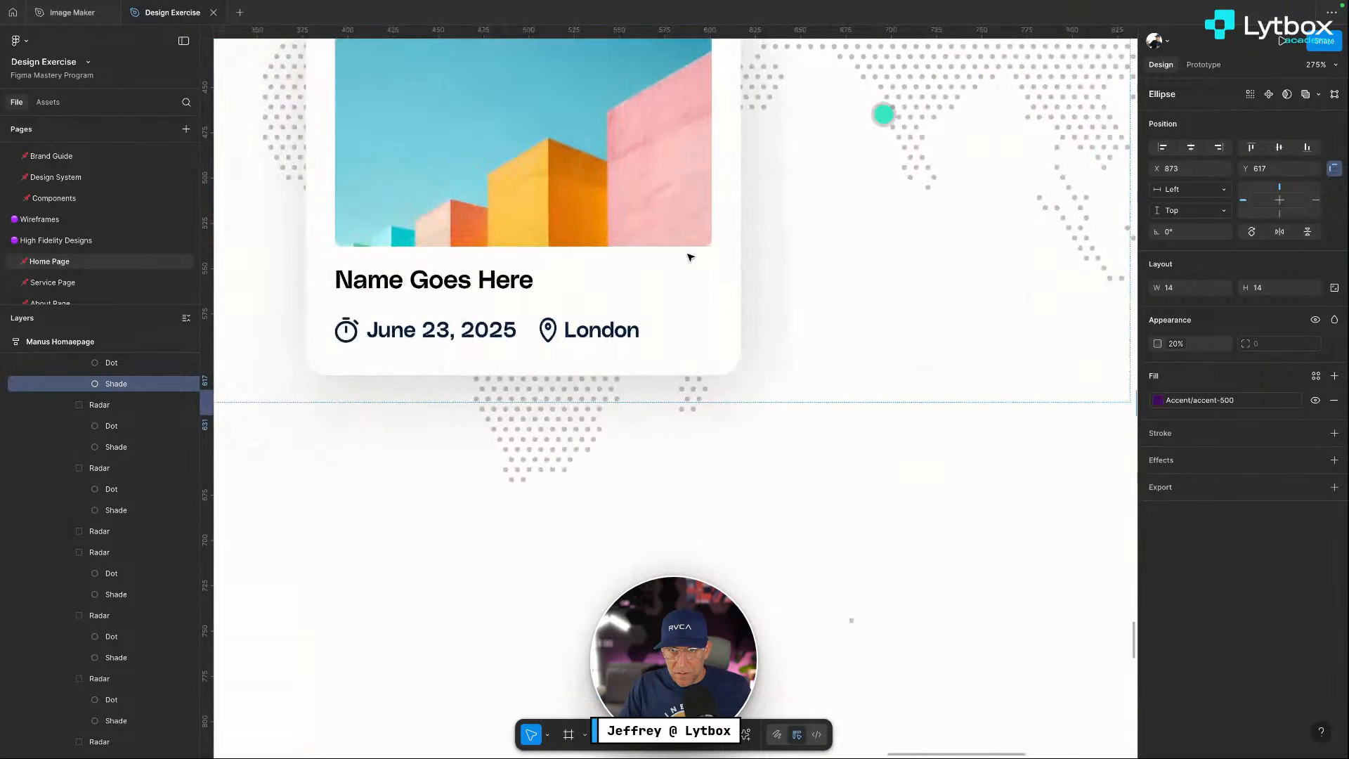
{"action": "scroll", "coordinate": [686, 256], "scroll_direction": "up", "scroll_amount": 2}
{"action": "left_click", "coordinate": [888, 190]}
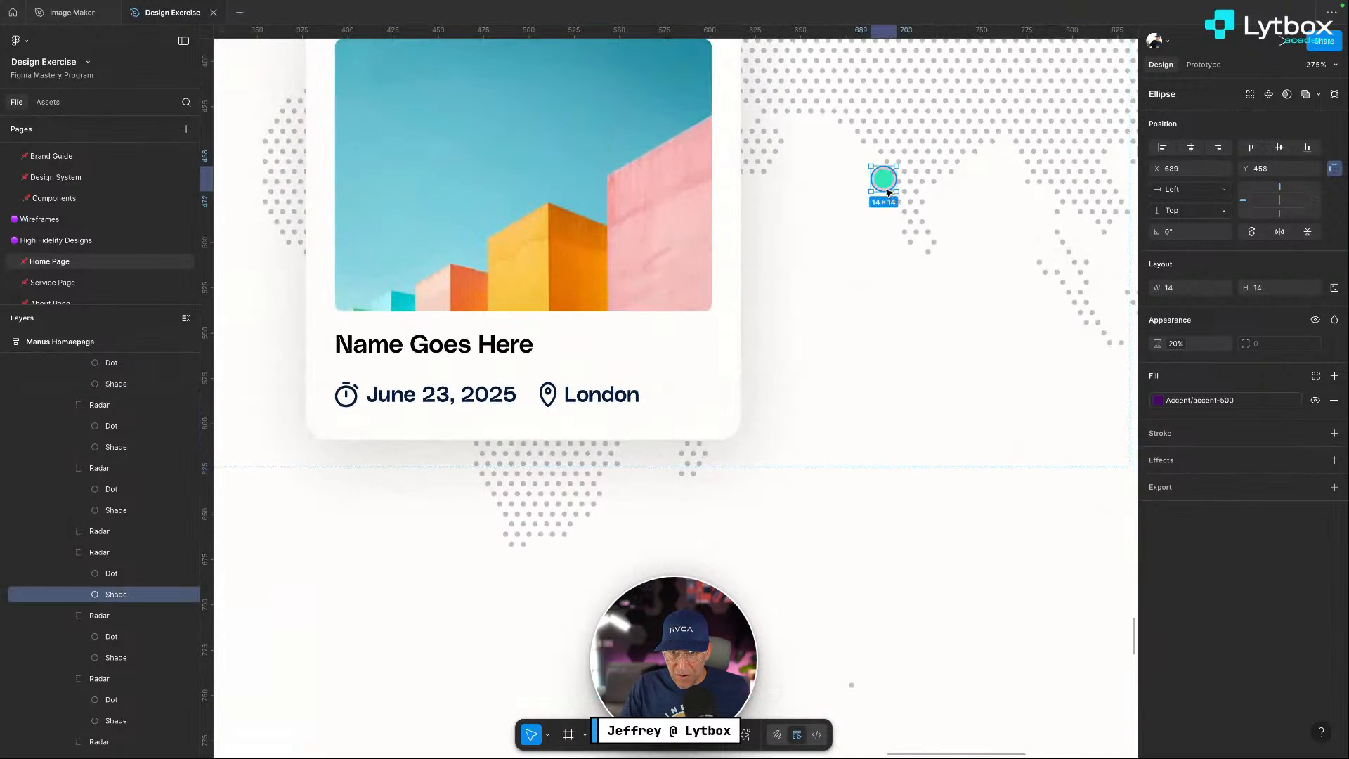
{"action": "scroll", "coordinate": [980, 294], "scroll_direction": "right", "scroll_amount": 6}
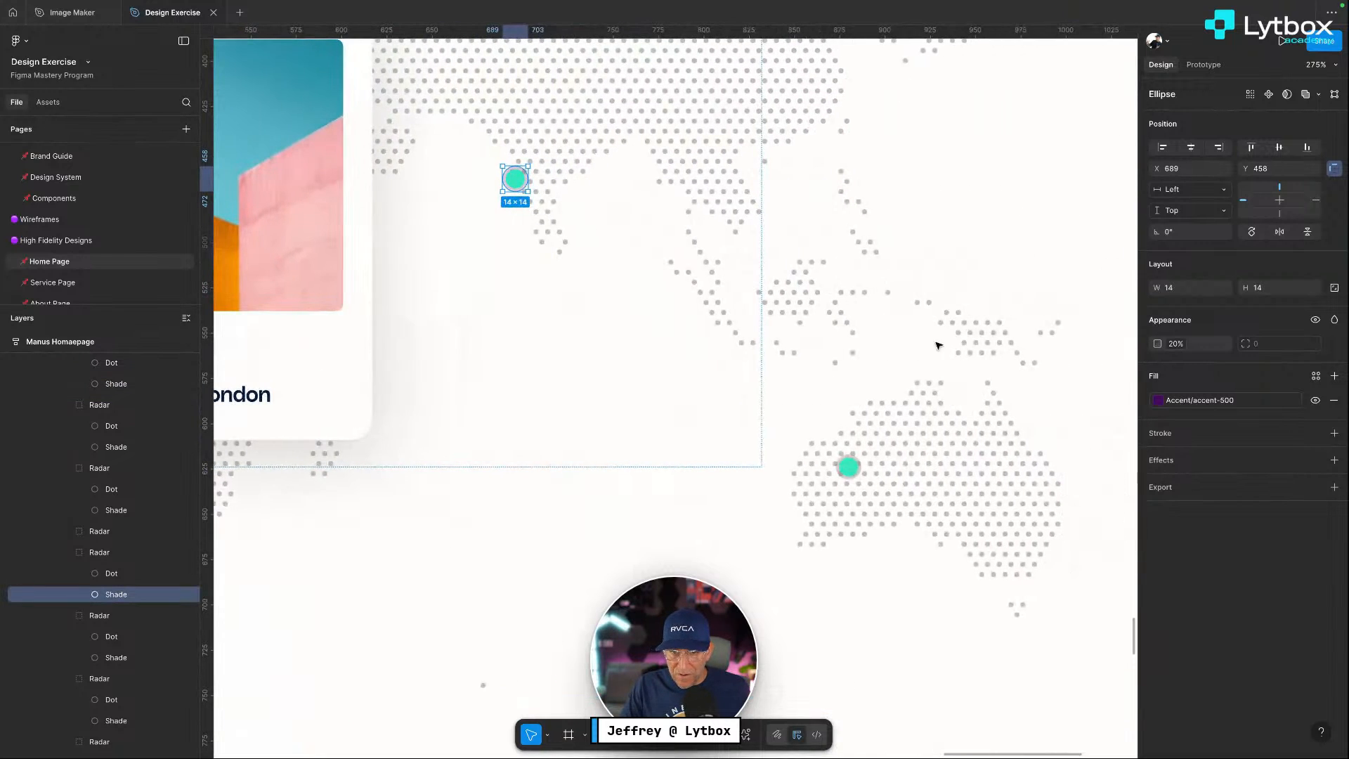
{"action": "left_click", "coordinate": [858, 477], "text": "shift"}
{"action": "scroll", "coordinate": [588, 322], "scroll_direction": "left", "scroll_amount": 8}
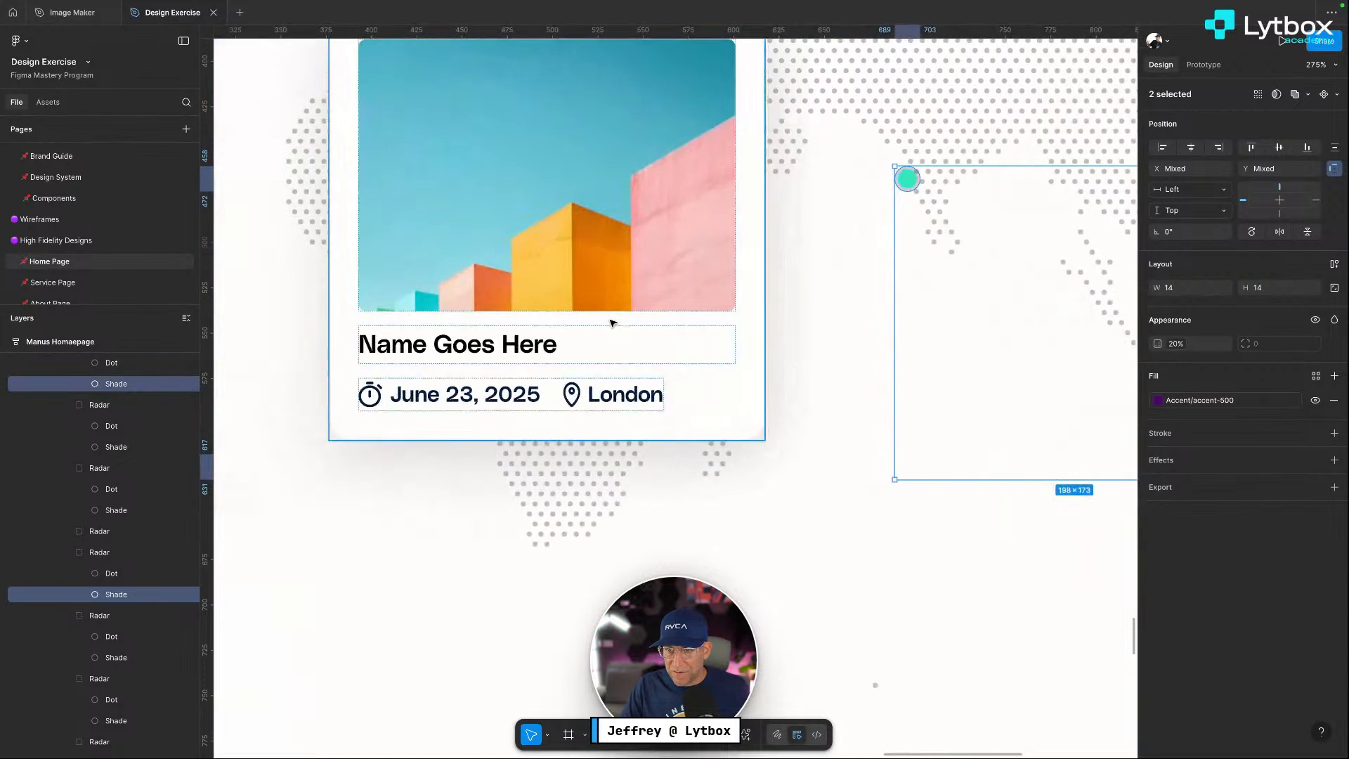
{"action": "left_click", "coordinate": [1157, 400]}
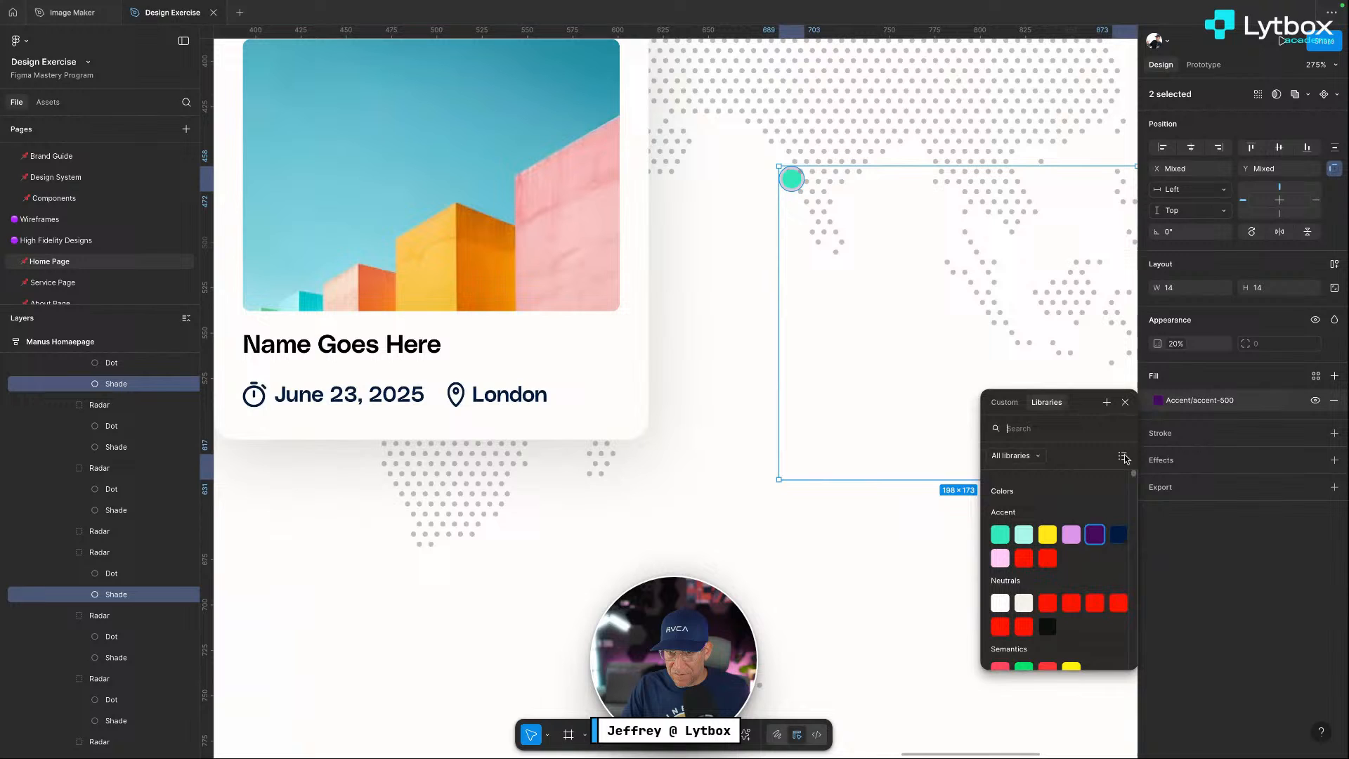
{"action": "left_click", "coordinate": [1022, 535]}
{"action": "key", "text": "Escape"}
{"action": "left_click", "coordinate": [1158, 400]}
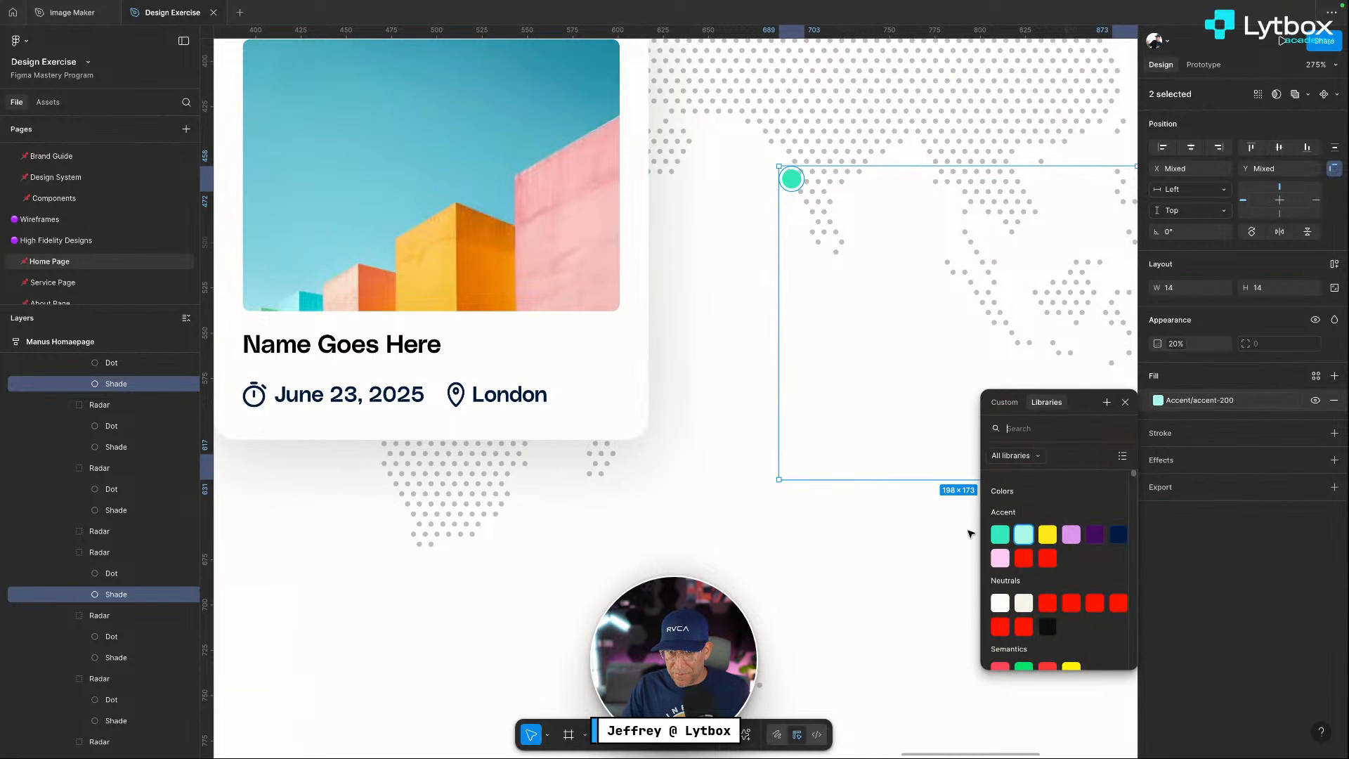
{"action": "left_click", "coordinate": [1000, 535]}
{"action": "key", "text": "Escape"}
Change the purple shade rings around the three European markers to Accent/accent-100
{"action": "scroll", "coordinate": [834, 476], "scroll_direction": "up", "scroll_amount": 10}
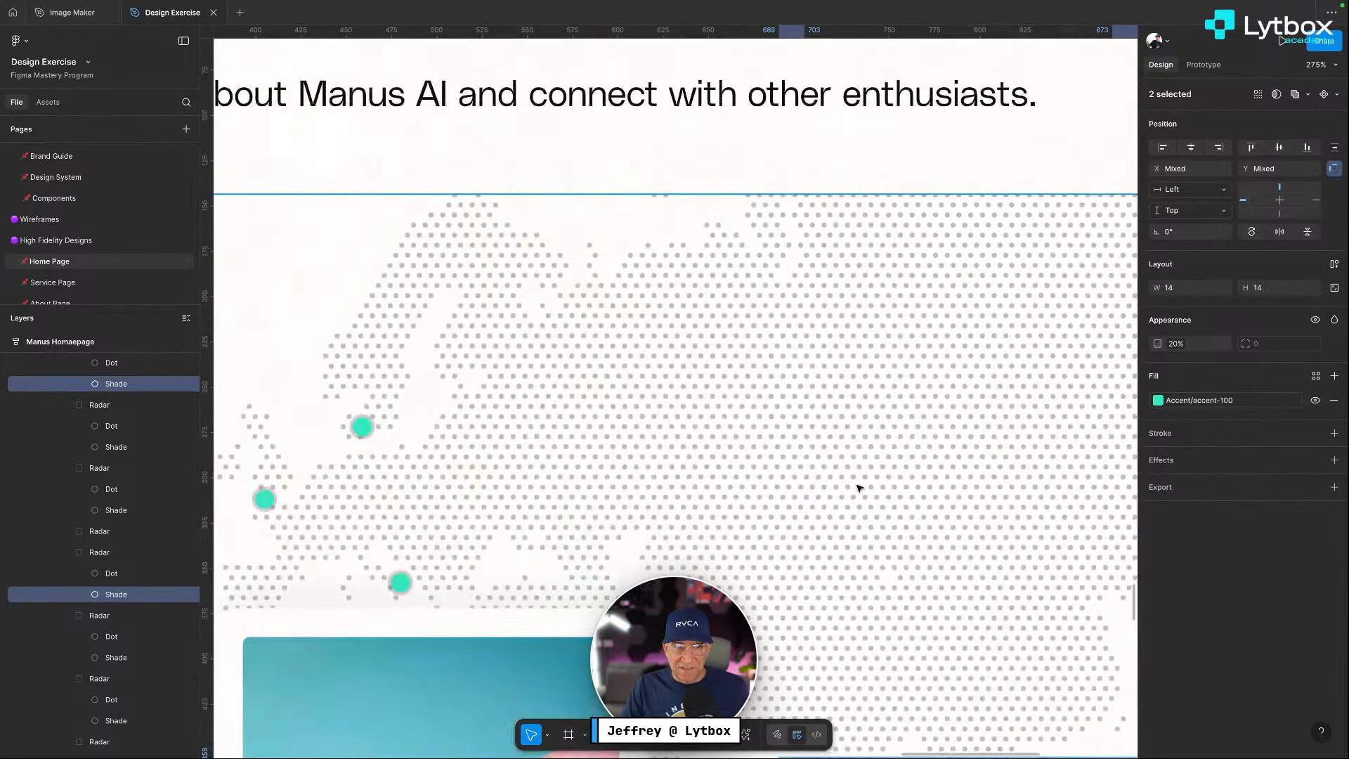
{"action": "scroll", "coordinate": [696, 531], "scroll_direction": "left", "scroll_amount": 5}
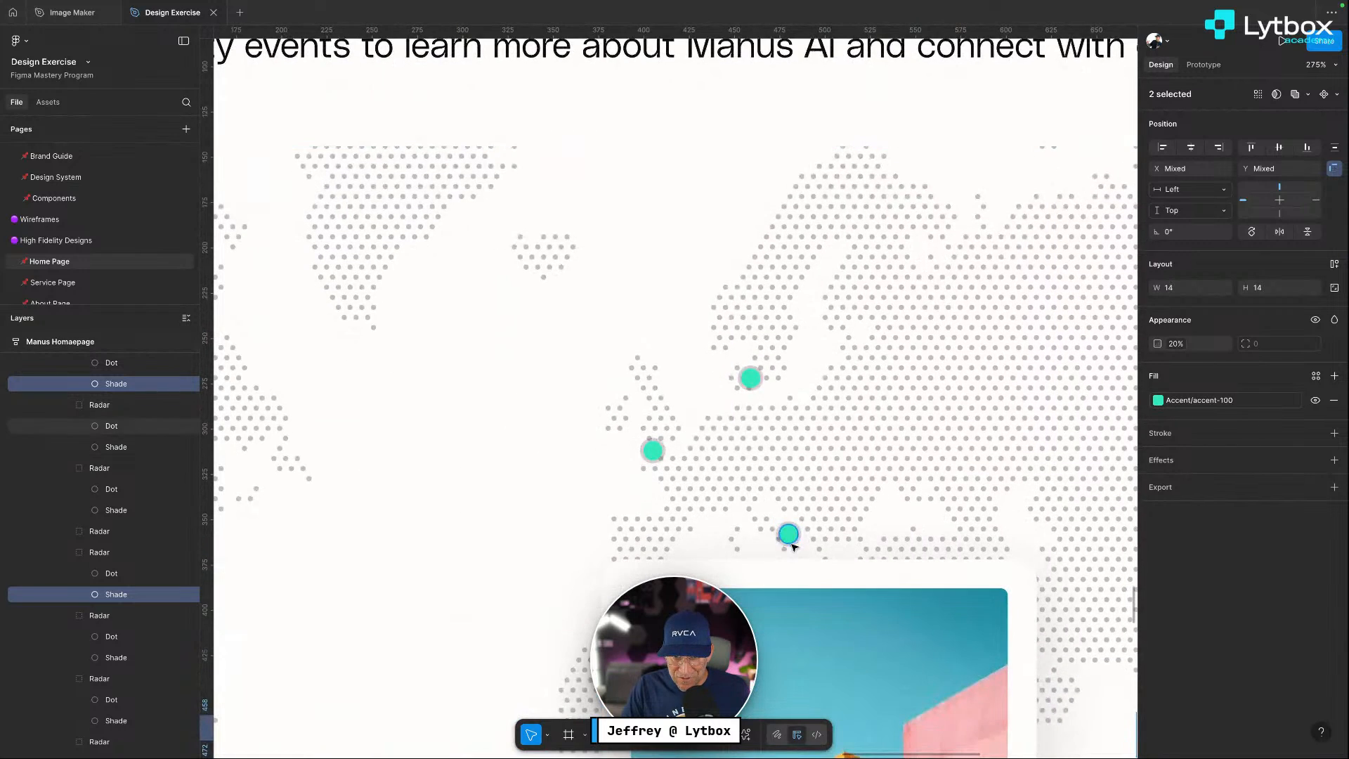
{"action": "scroll", "coordinate": [789, 540], "scroll_direction": "up", "scroll_amount": 2}
{"action": "scroll", "coordinate": [790, 542], "scroll_direction": "up", "scroll_amount": 5}
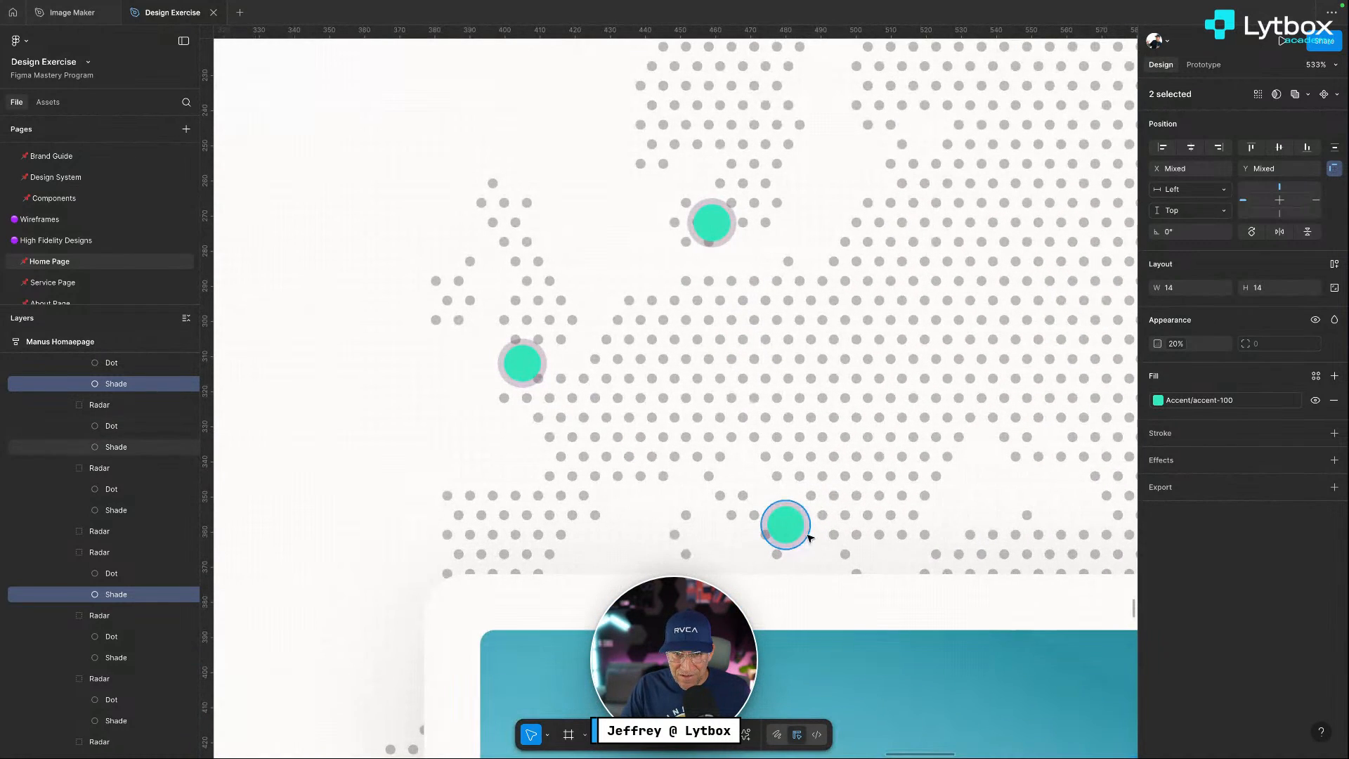
{"action": "left_click", "coordinate": [807, 536], "text": "shift"}
{"action": "left_click", "coordinate": [547, 373], "text": "shift"}
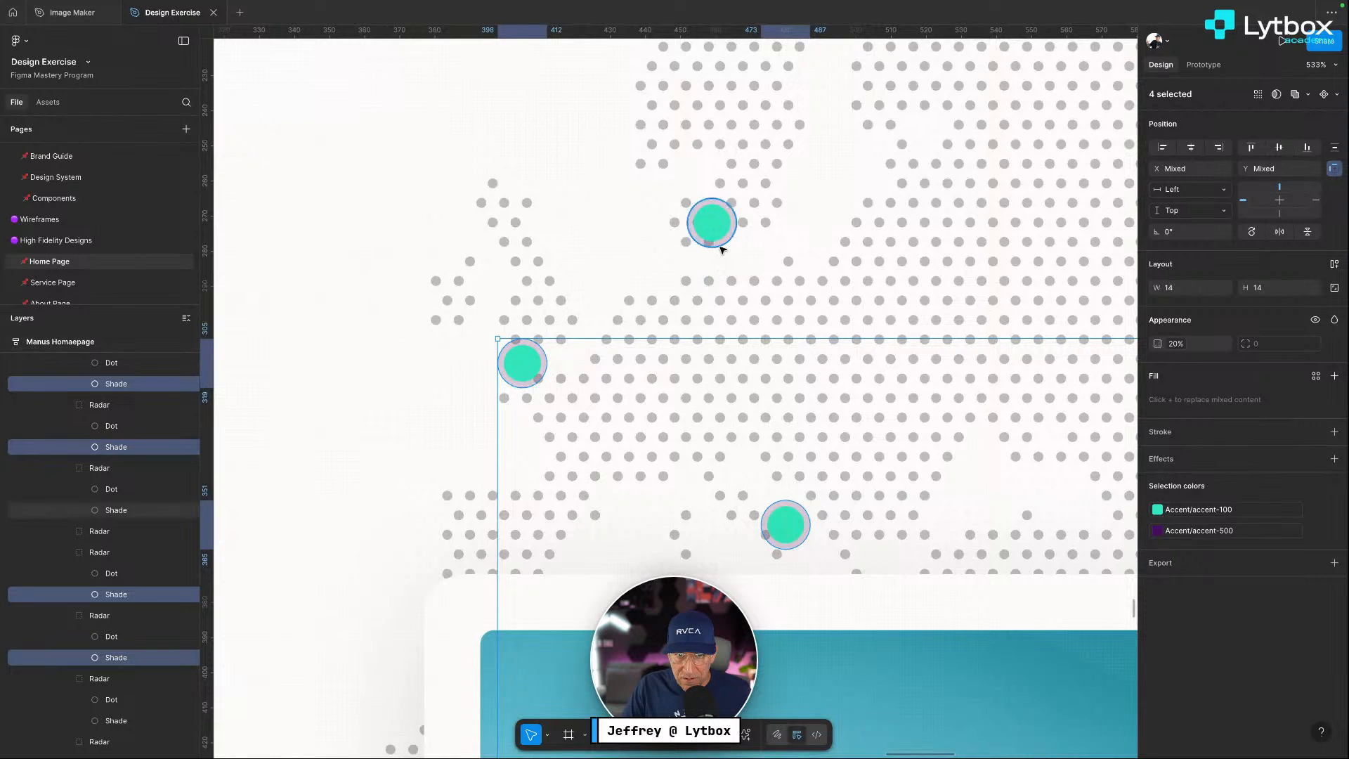
{"action": "left_click", "coordinate": [721, 246], "text": "shift"}
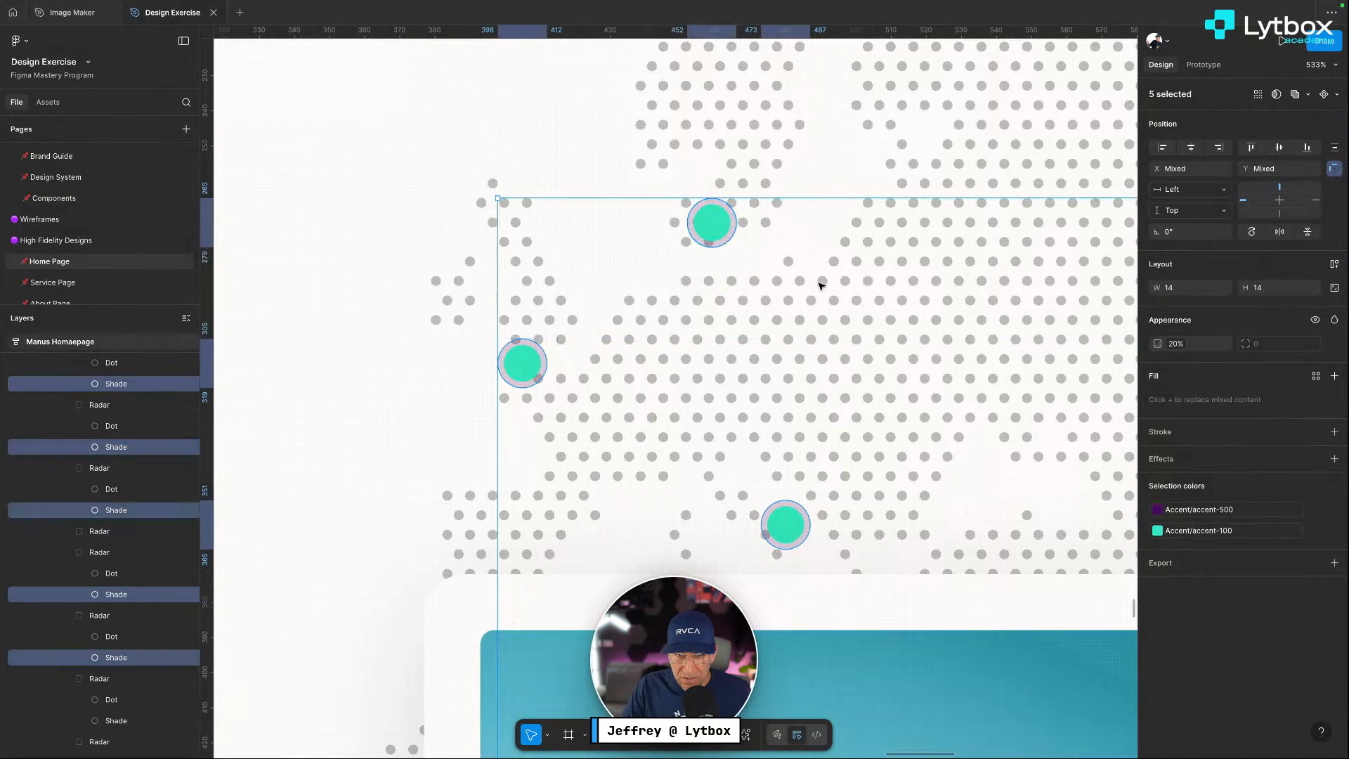
{"action": "left_click", "coordinate": [1157, 509]}
{"action": "left_click", "coordinate": [997, 611]}
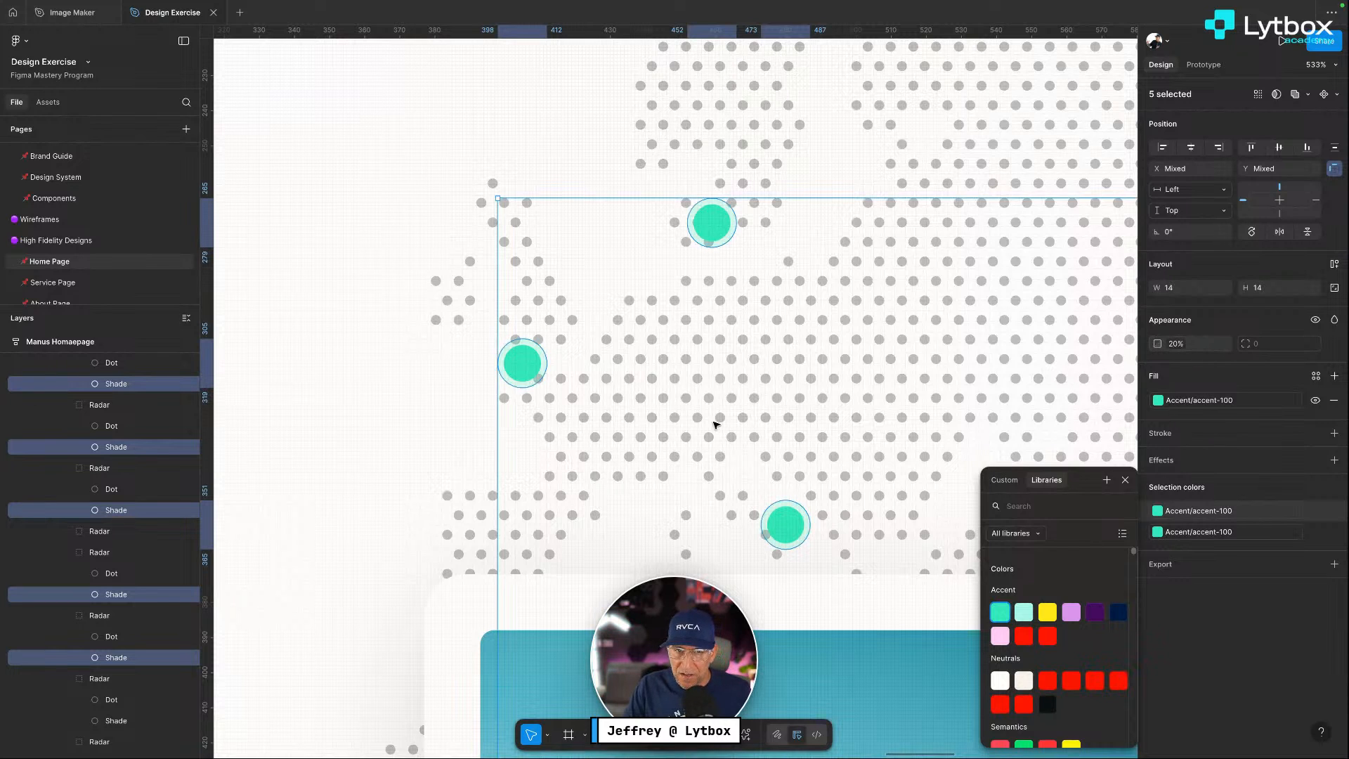
Set the fill of the shade rings around the four United States markers to Accent/accent-100
{"action": "scroll", "coordinate": [726, 424], "scroll_direction": "left", "scroll_amount": 5}
{"action": "scroll", "coordinate": [730, 425], "scroll_direction": "down", "scroll_amount": 3, "text": "ctrl"}
{"action": "scroll", "coordinate": [746, 428], "scroll_direction": "down", "scroll_amount": 3, "text": "ctrl"}
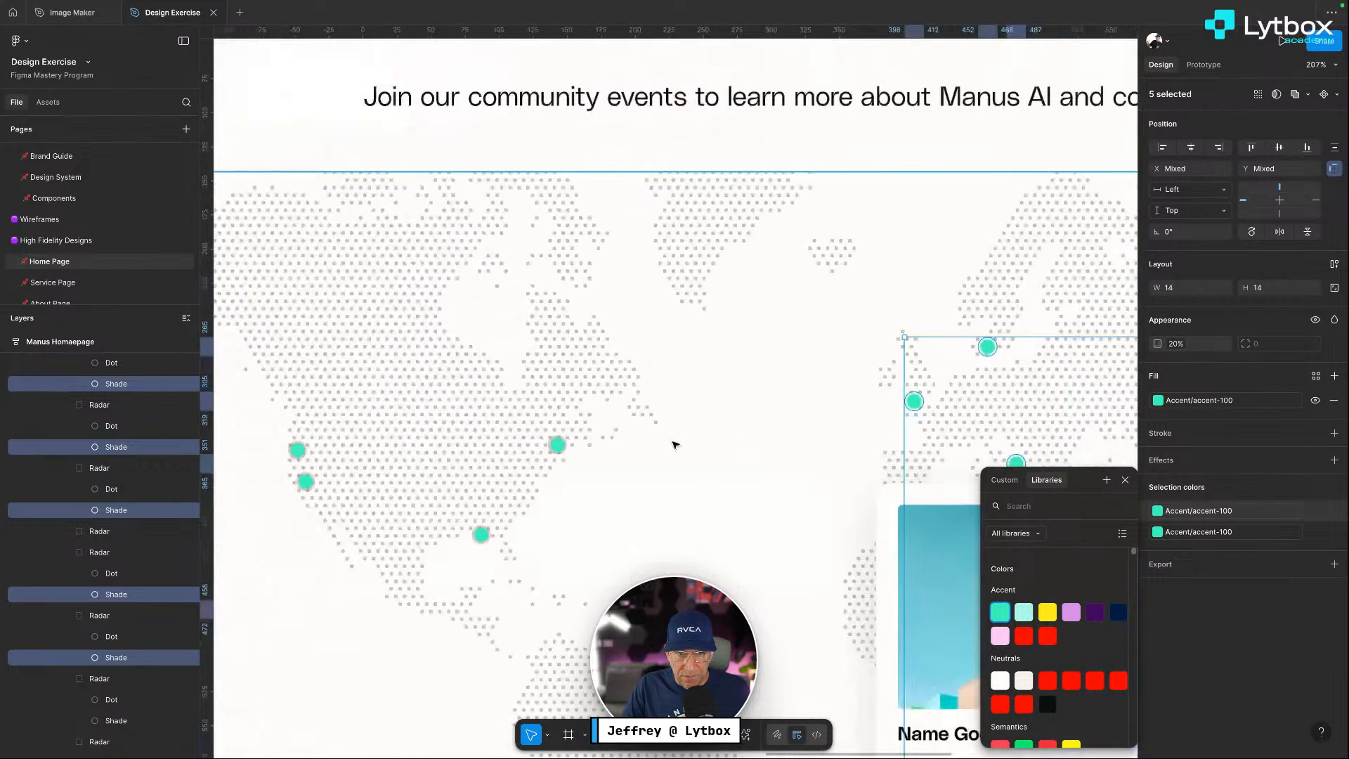
{"action": "scroll", "coordinate": [608, 487], "scroll_direction": "up", "scroll_amount": 5, "text": "ctrl"}
{"action": "scroll", "coordinate": [634, 476], "scroll_direction": "left", "scroll_amount": 5}
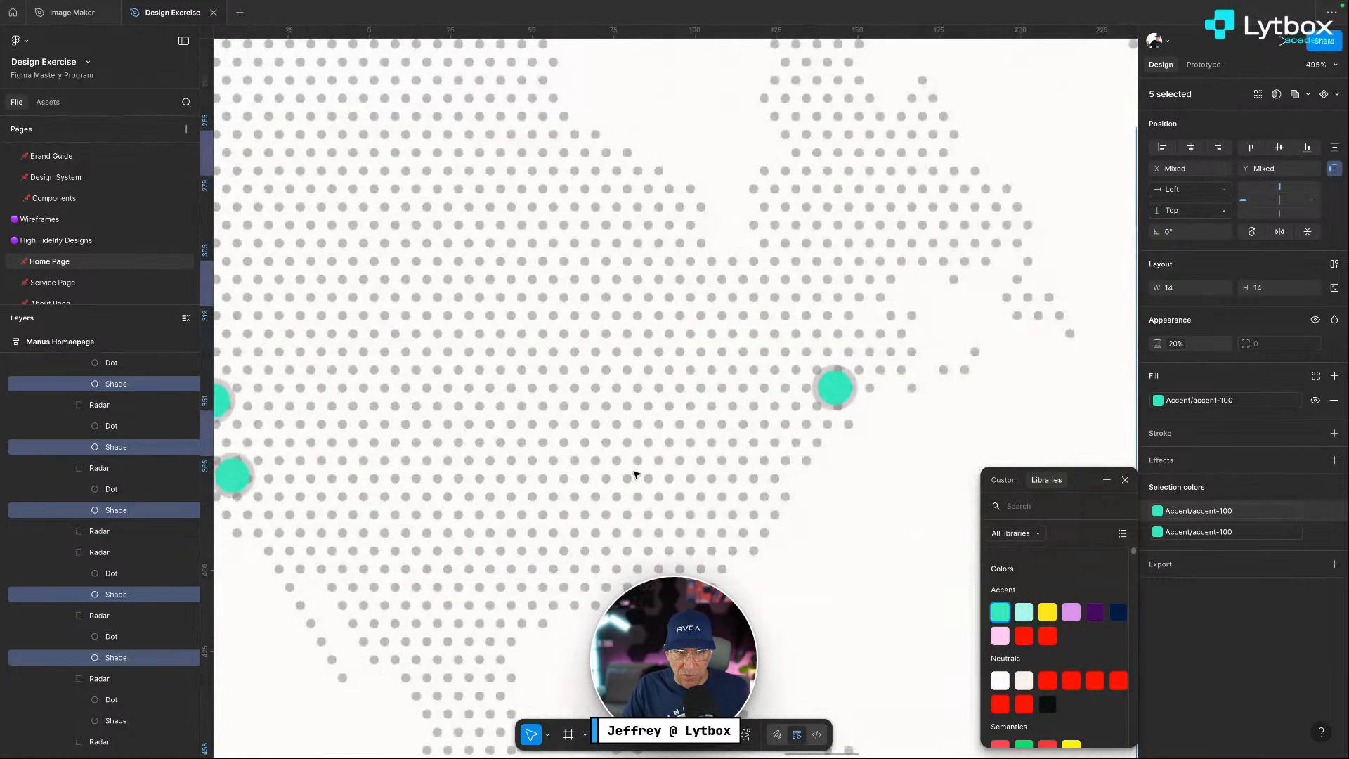
{"action": "left_click", "coordinate": [953, 405]}
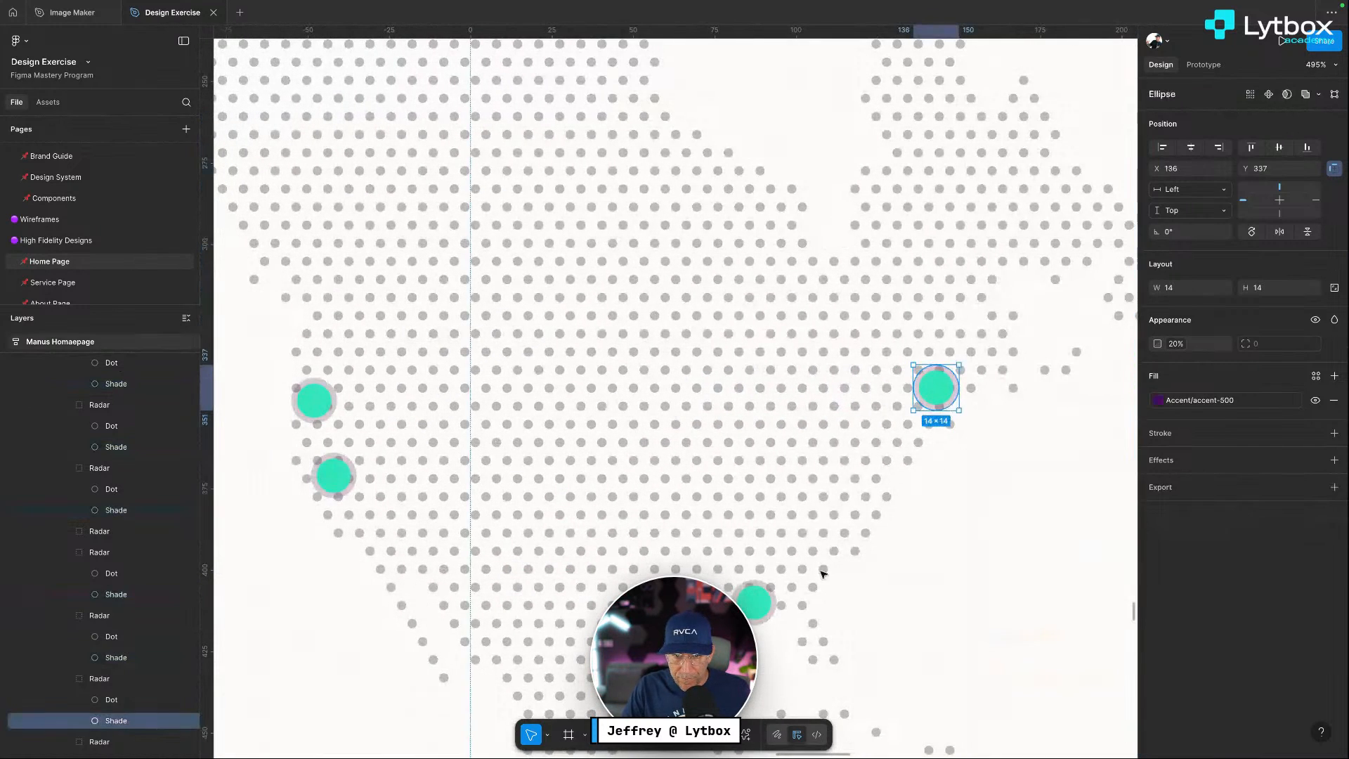
{"action": "left_click", "coordinate": [754, 602], "text": "shift"}
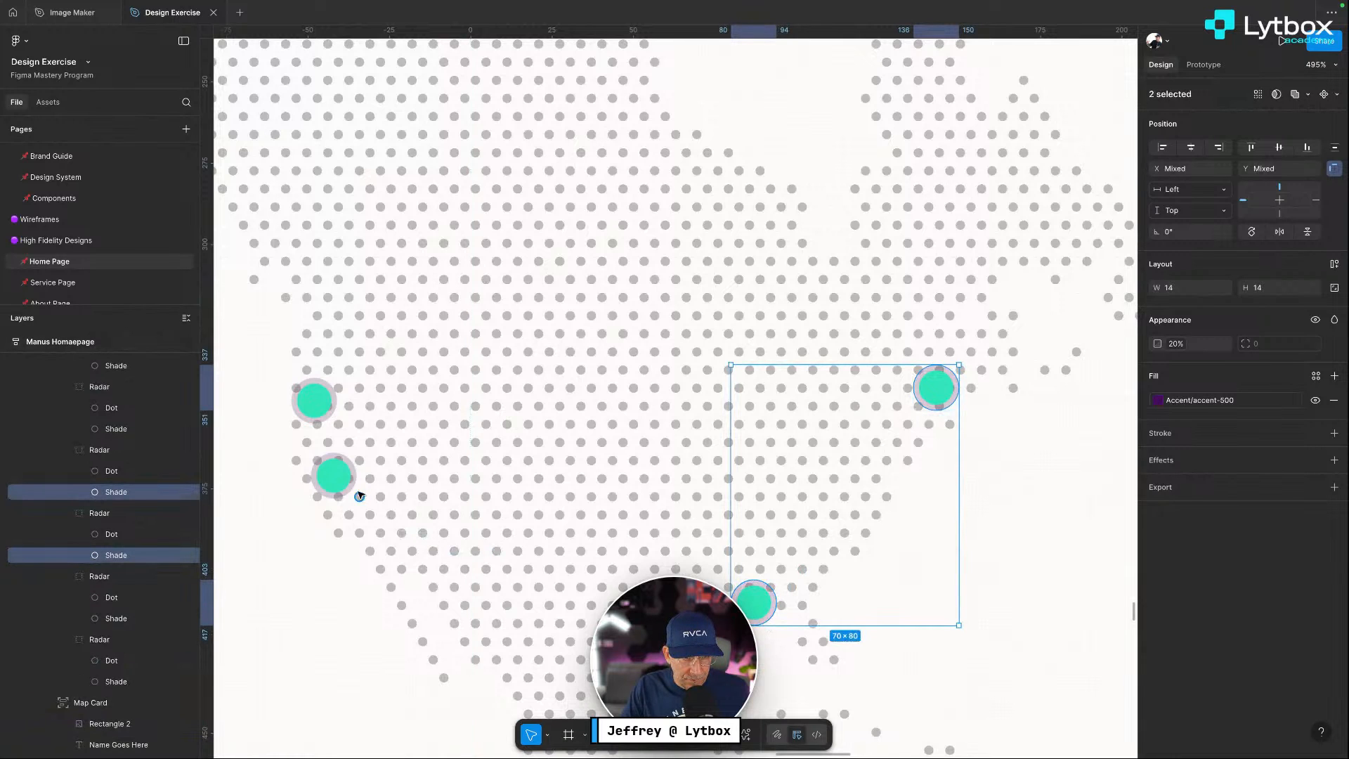
{"action": "left_click", "coordinate": [317, 398], "text": "shift"}
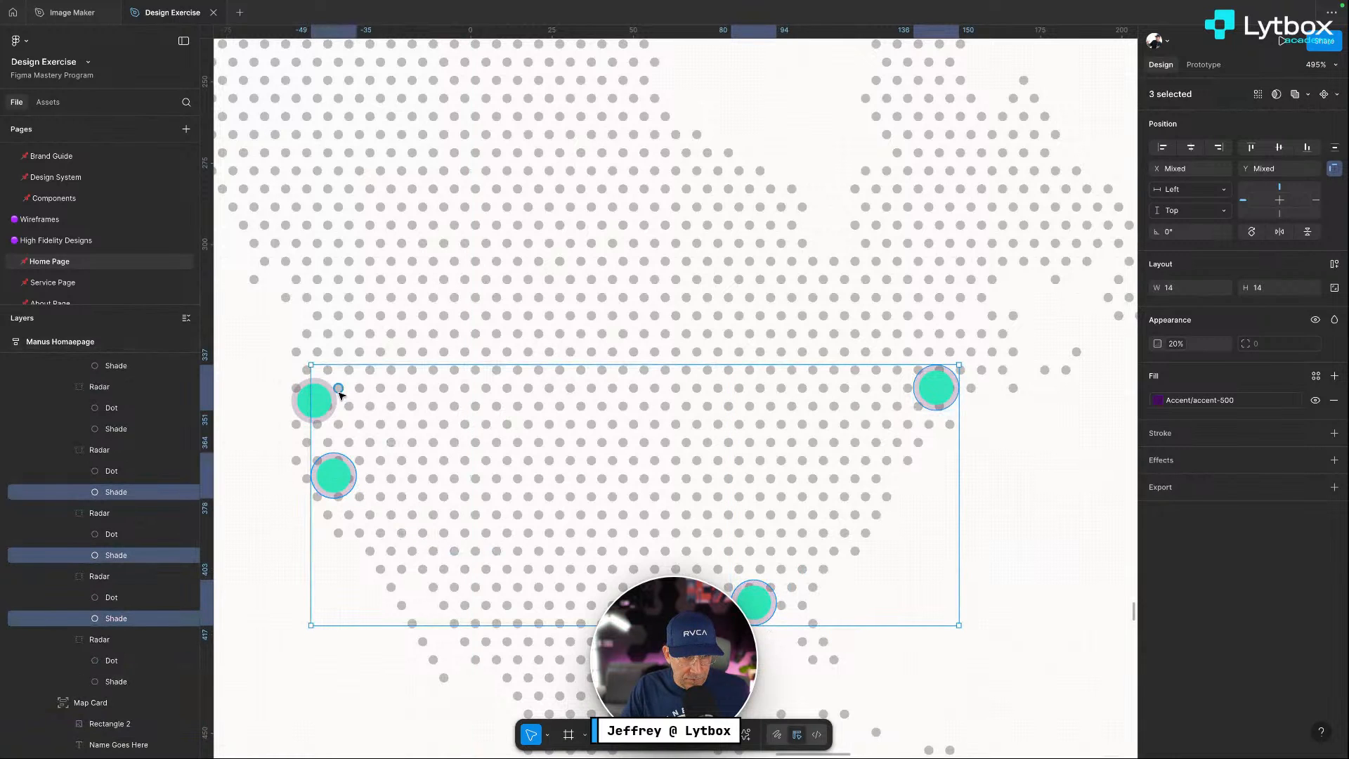
{"action": "left_click", "coordinate": [297, 409], "text": "shift"}
{"action": "left_click", "coordinate": [1158, 399]}
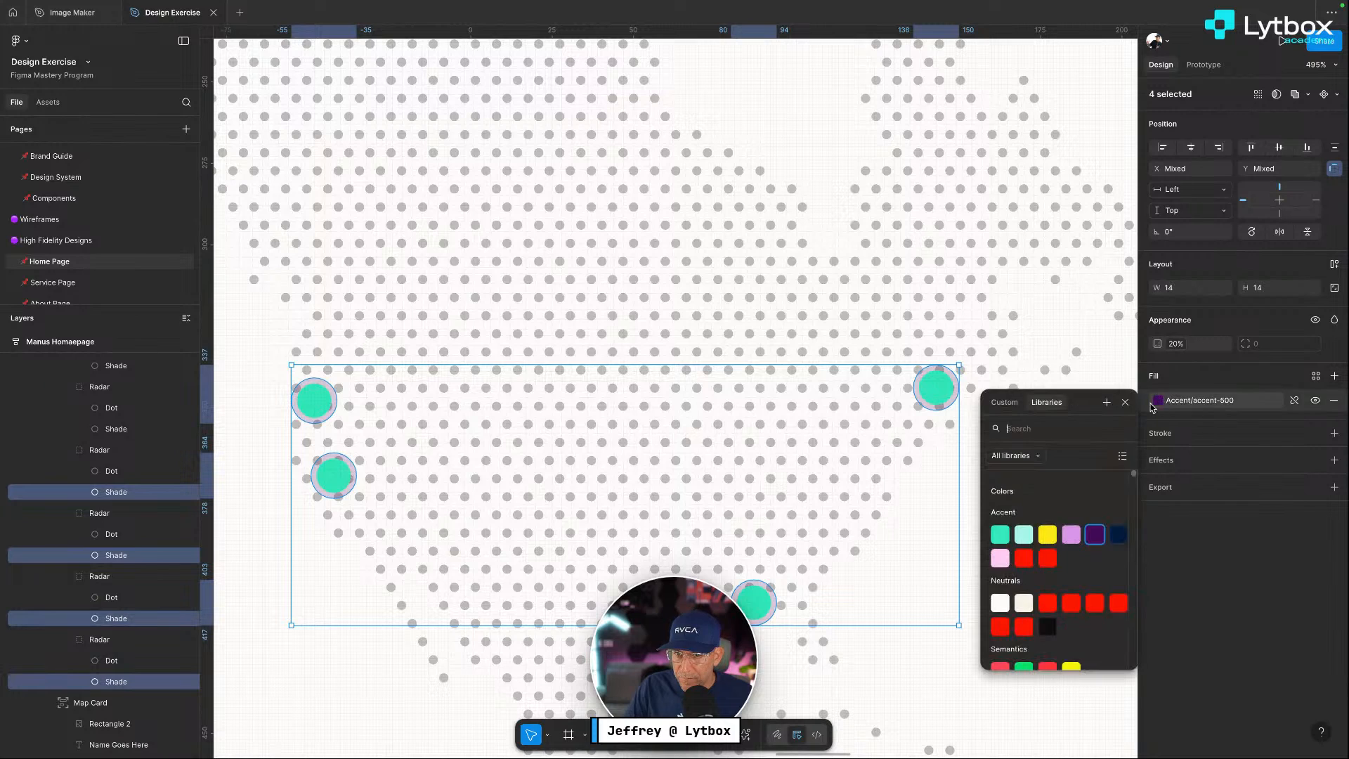
{"action": "left_click", "coordinate": [1002, 533]}
{"action": "left_click", "coordinate": [1052, 549]}
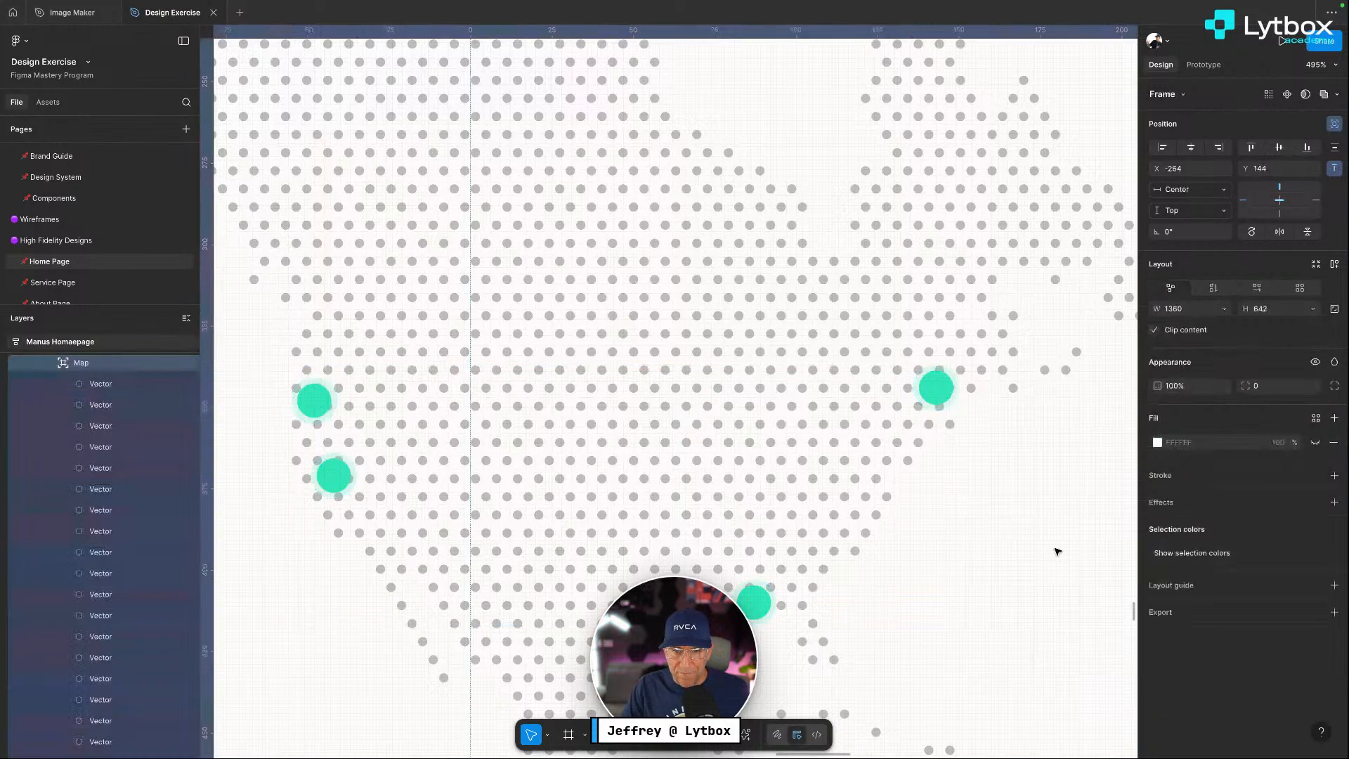
Check the text color of the Our Locations heading and subtitle, and review the map section down to Pricing
{"action": "scroll", "coordinate": [1050, 547], "scroll_direction": "down", "scroll_amount": 5}
{"action": "scroll", "coordinate": [1041, 543], "scroll_direction": "right", "scroll_amount": 6}
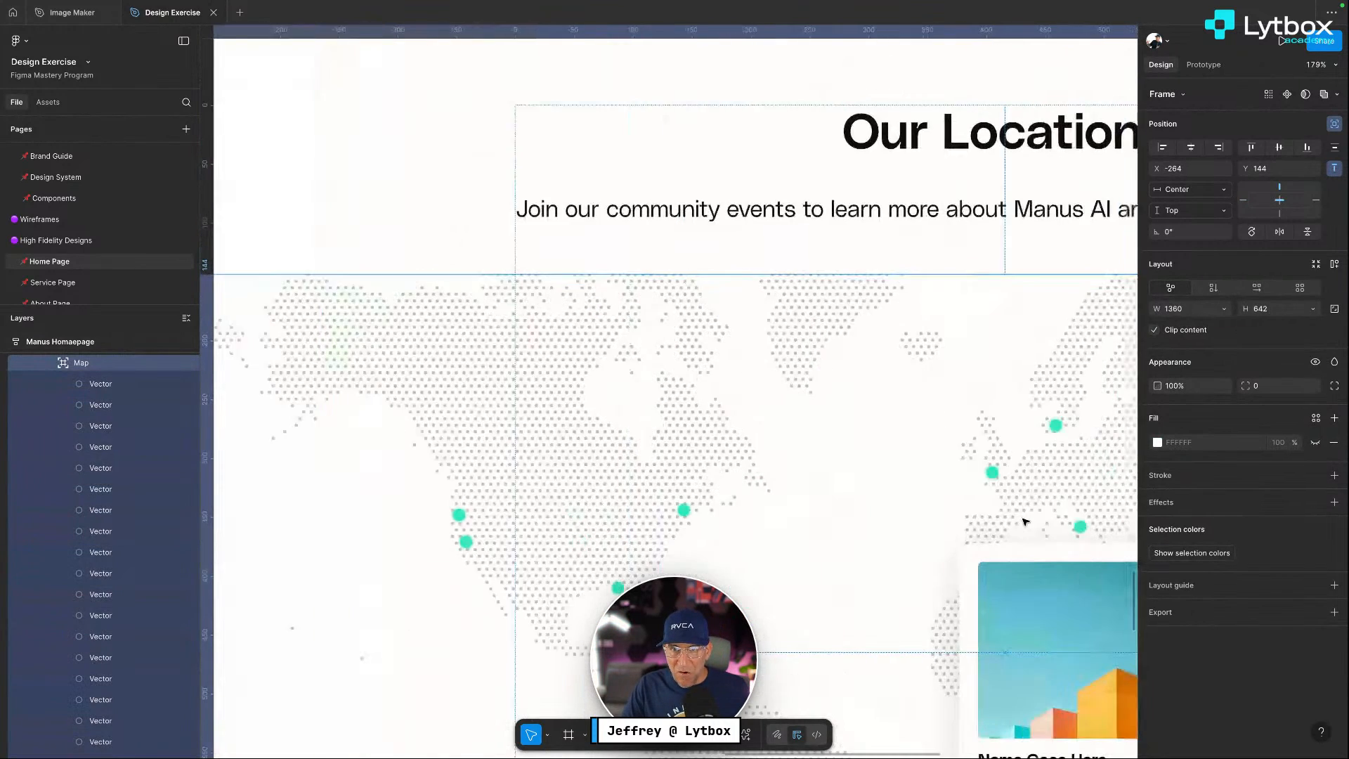
{"action": "left_click", "coordinate": [927, 224]}
{"action": "left_click", "coordinate": [953, 153], "text": "shift"}
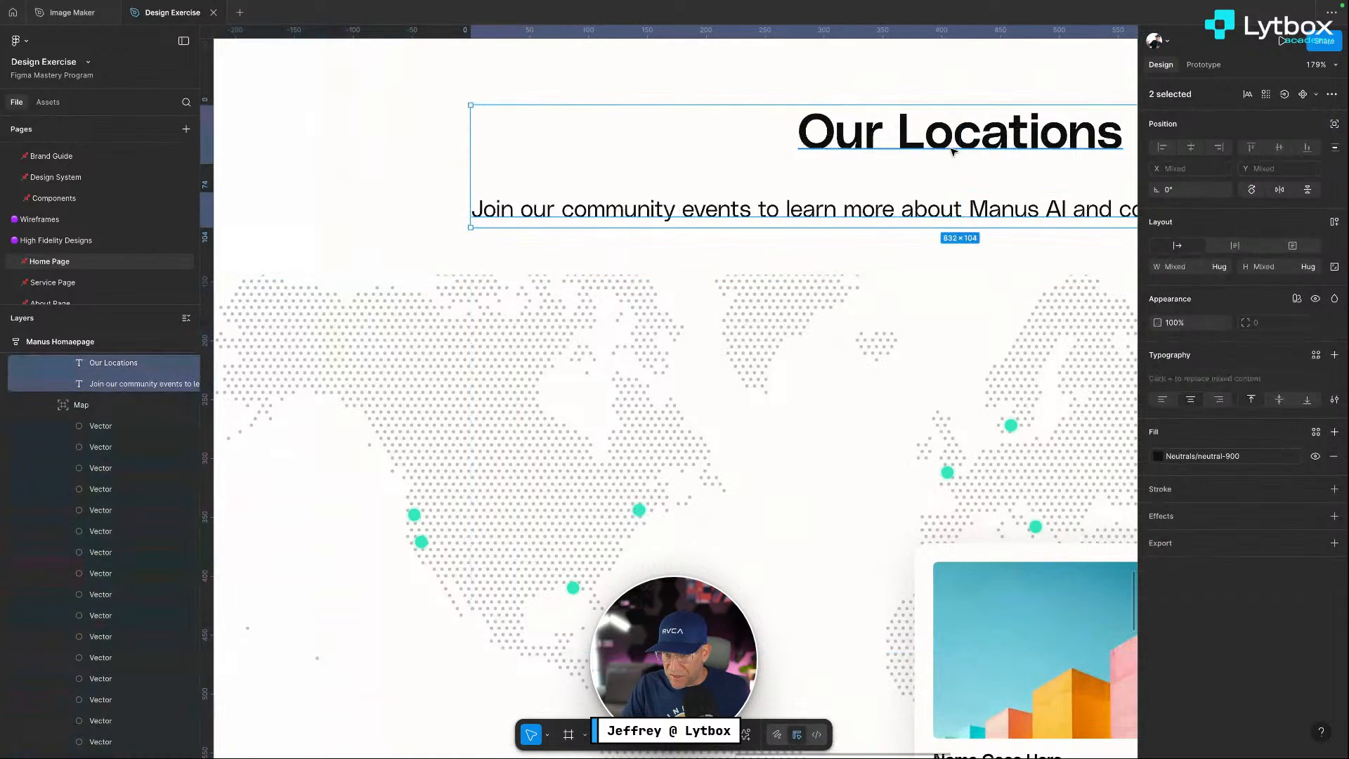
{"action": "left_click", "coordinate": [972, 263]}
{"action": "scroll", "coordinate": [972, 265], "scroll_direction": "down", "scroll_amount": 2}
{"action": "scroll", "coordinate": [972, 265], "scroll_direction": "down", "scroll_amount": 4}
{"action": "scroll", "coordinate": [966, 295], "scroll_direction": "right", "scroll_amount": 3}
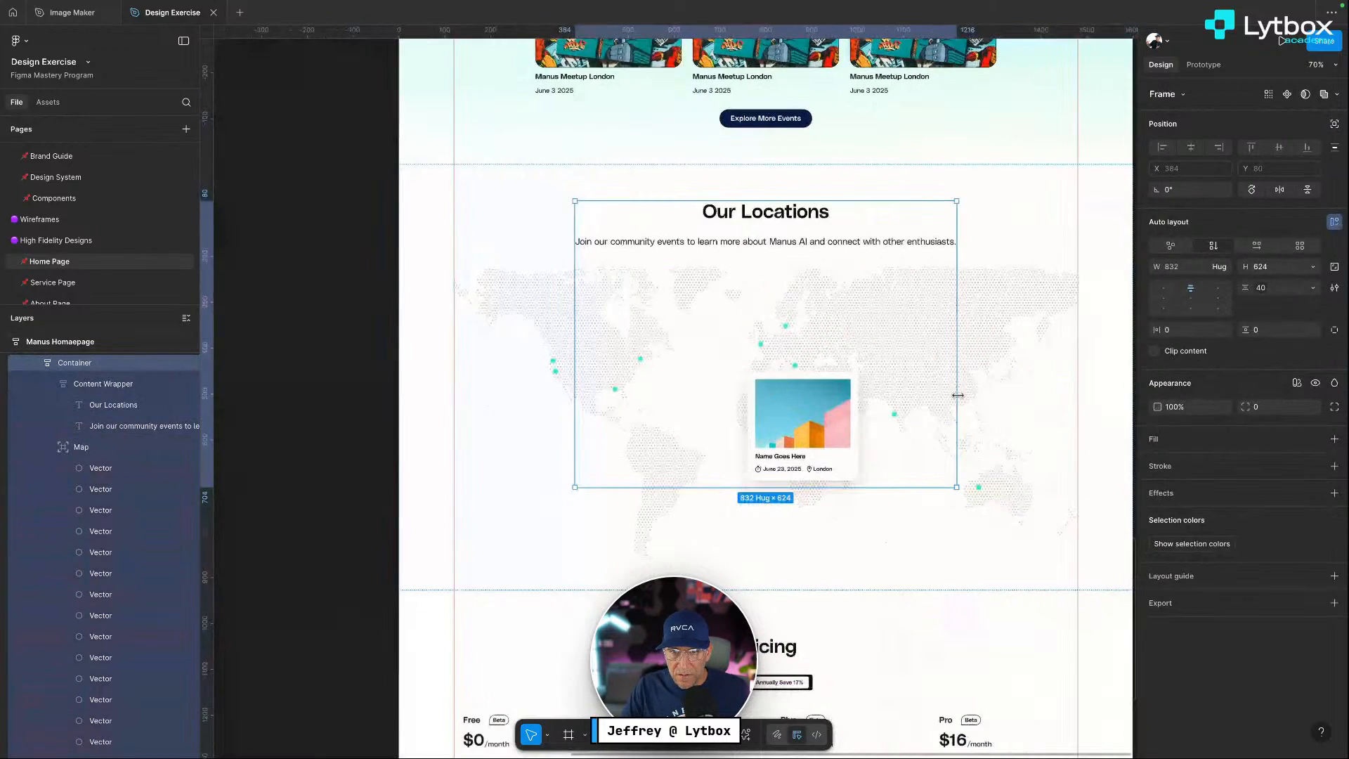
{"action": "scroll", "coordinate": [934, 450], "scroll_direction": "up", "scroll_amount": 1}
{"action": "scroll", "coordinate": [901, 555], "scroll_direction": "up", "scroll_amount": 1}
{"action": "scroll", "coordinate": [907, 576], "scroll_direction": "up", "scroll_amount": 1}
{"action": "scroll", "coordinate": [918, 590], "scroll_direction": "down", "scroll_amount": 5}
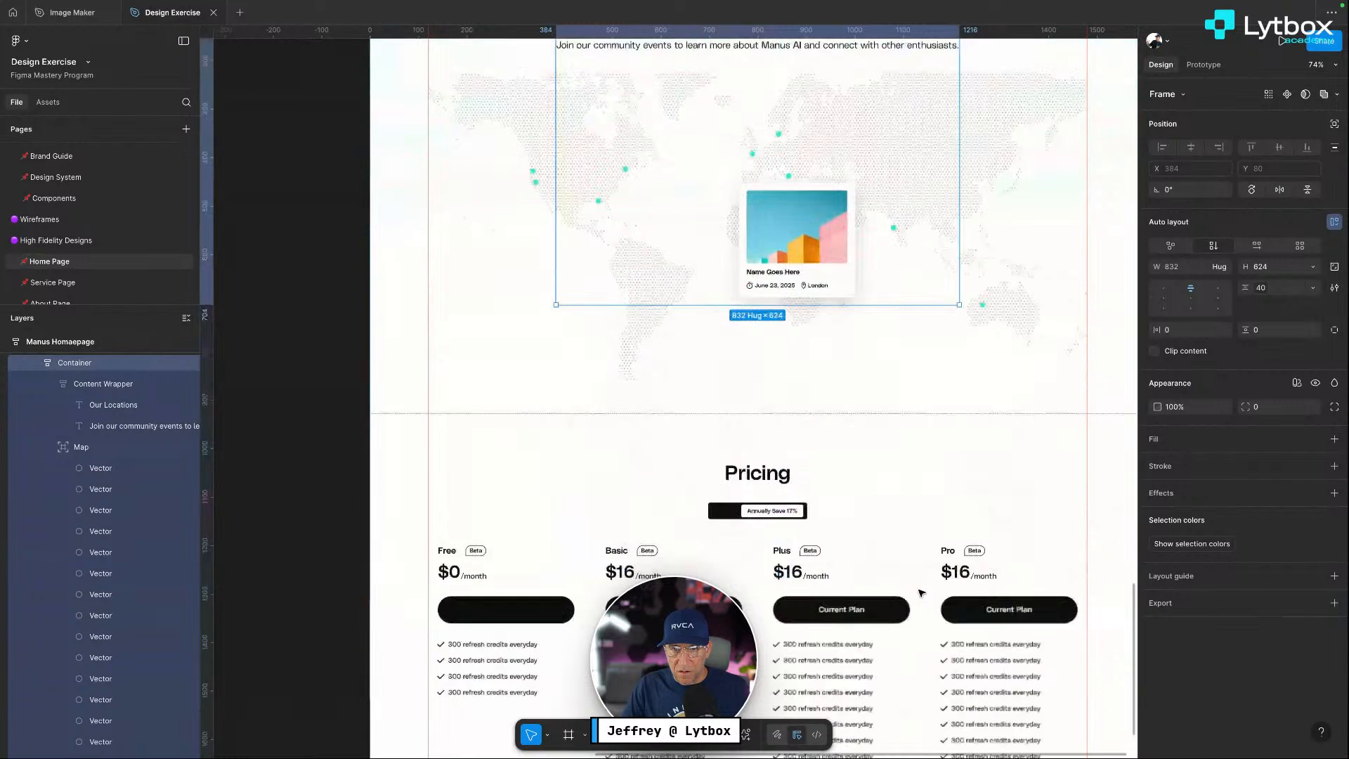
Review the Pricing section, then switch to the browser and look through the Windsurf homepage for styling reference
{"action": "scroll", "coordinate": [886, 419], "scroll_direction": "down", "scroll_amount": 1}
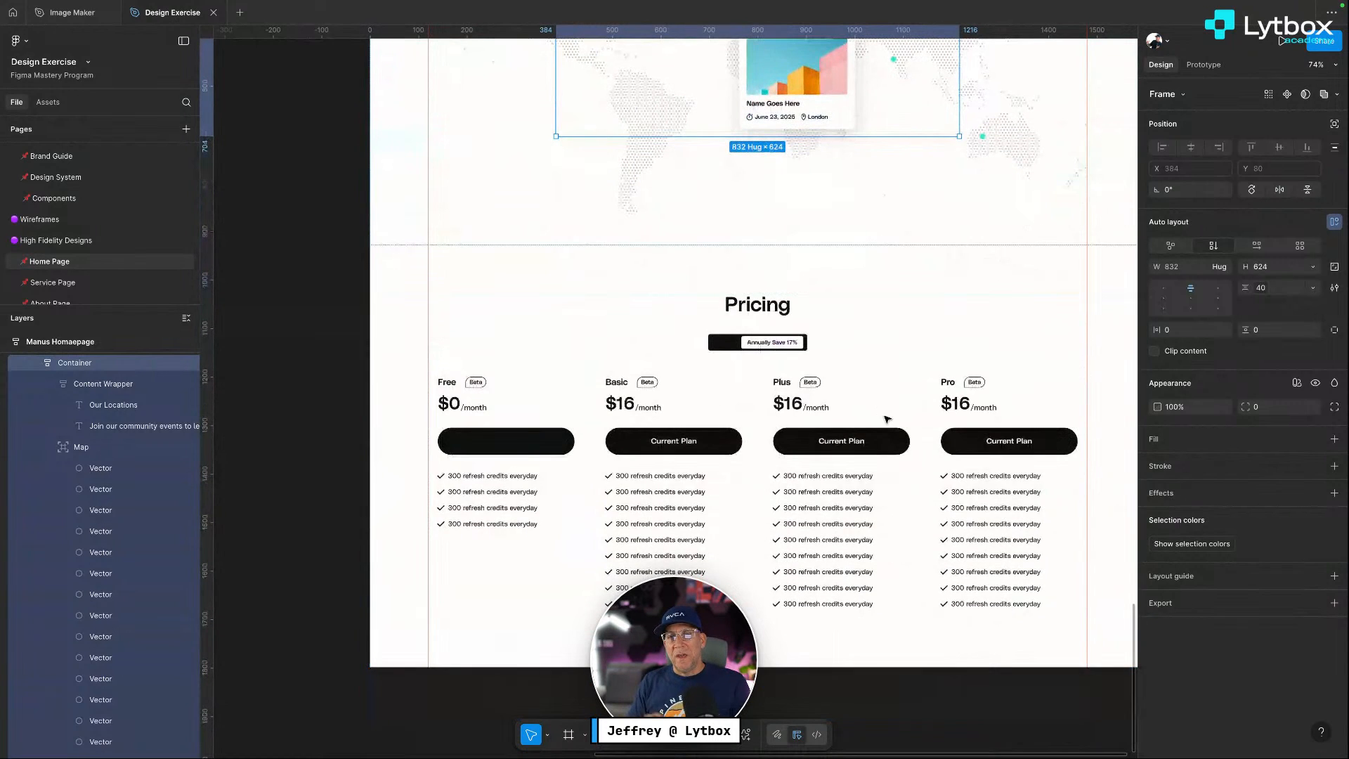
{"action": "scroll", "coordinate": [886, 420], "scroll_direction": "down", "scroll_amount": 3}
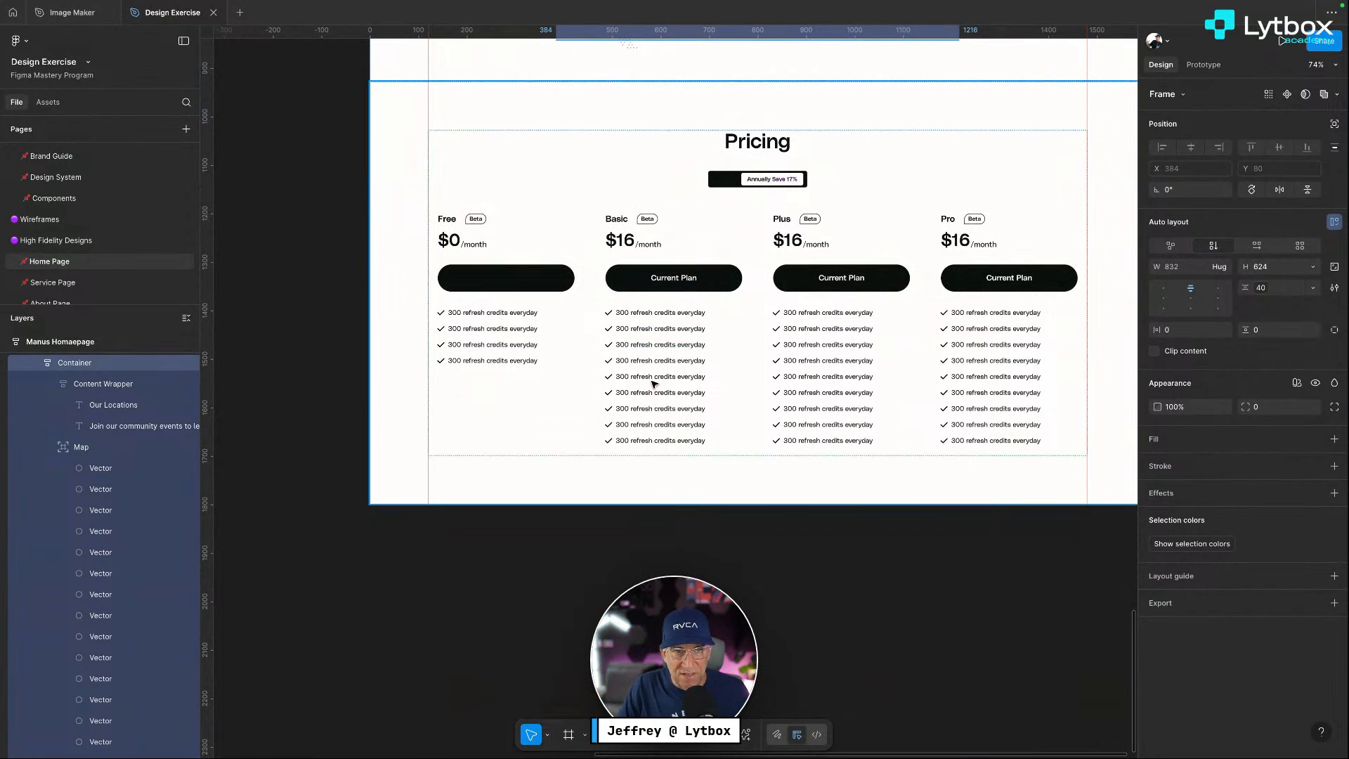
{"action": "key", "text": "ctrl+Left"}
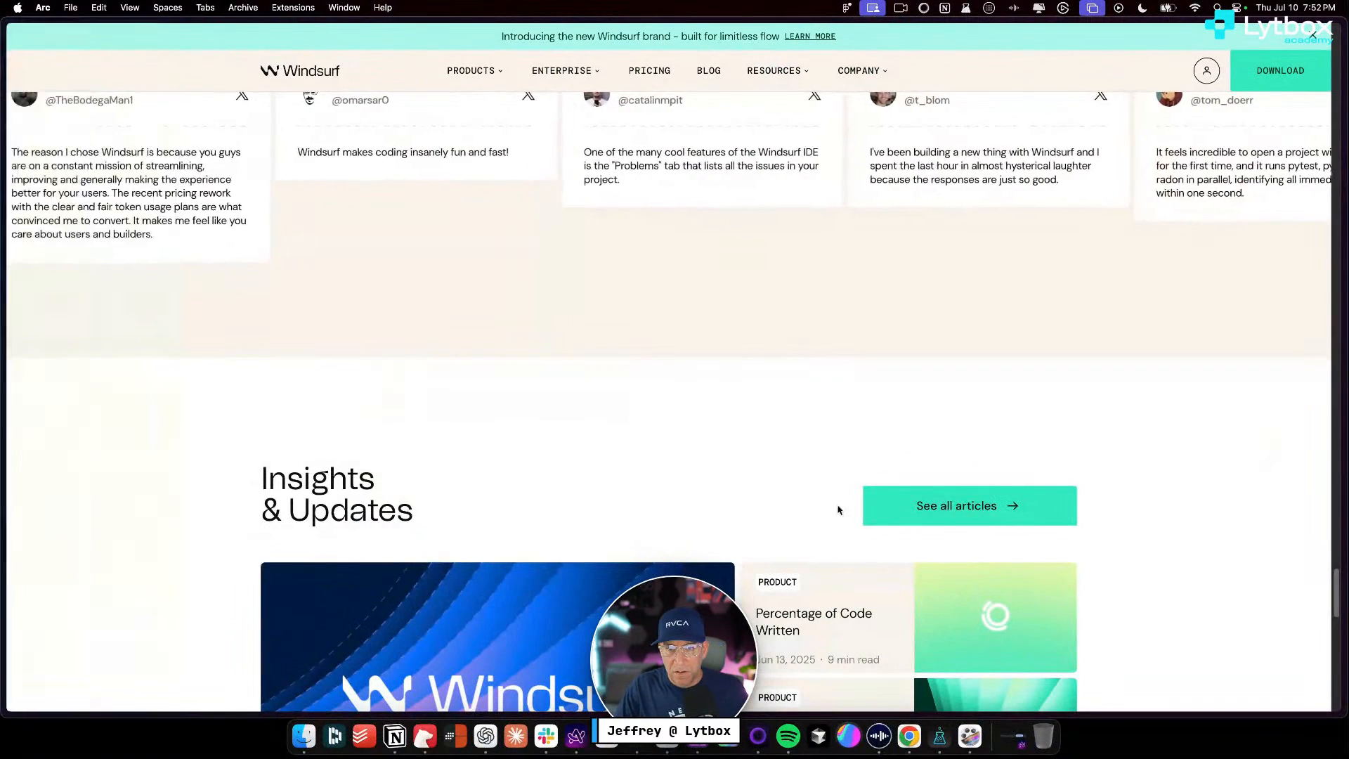
{"action": "scroll", "coordinate": [837, 506], "scroll_direction": "down", "scroll_amount": 8}
{"action": "scroll", "coordinate": [632, 509], "scroll_direction": "down", "scroll_amount": 4}
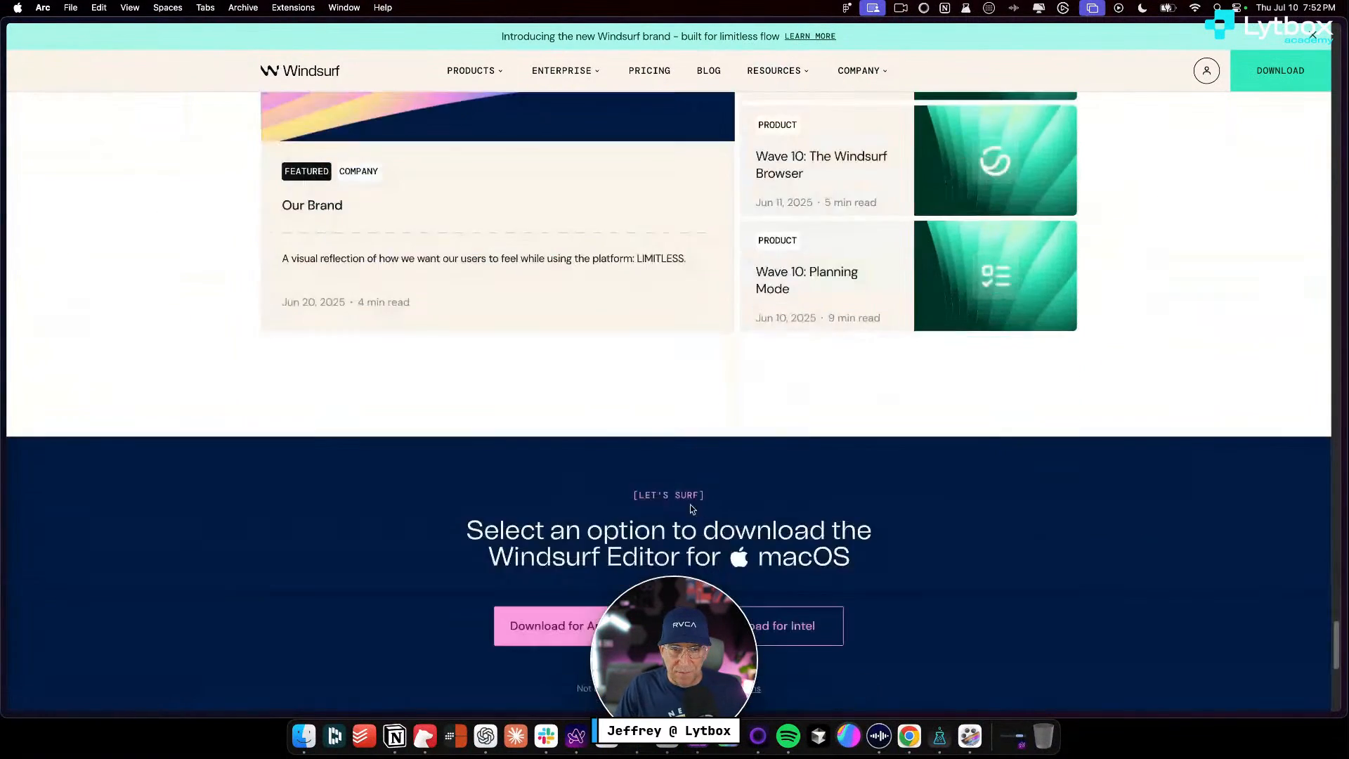
{"action": "scroll", "coordinate": [813, 523], "scroll_direction": "up", "scroll_amount": 15}
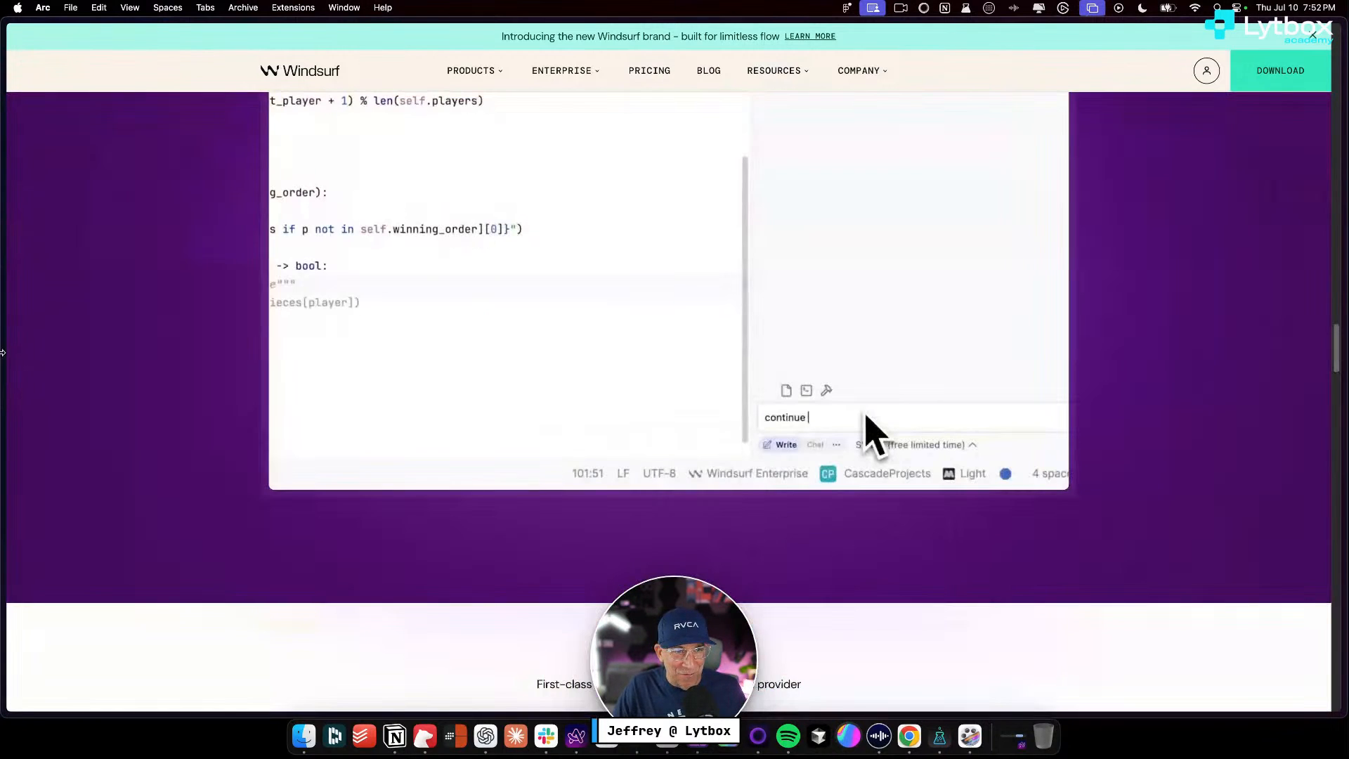
Open the Lorem Ipsum generator site loremipsum.io in a new browser tab
{"action": "mouse_move", "coordinate": [63, 348]}
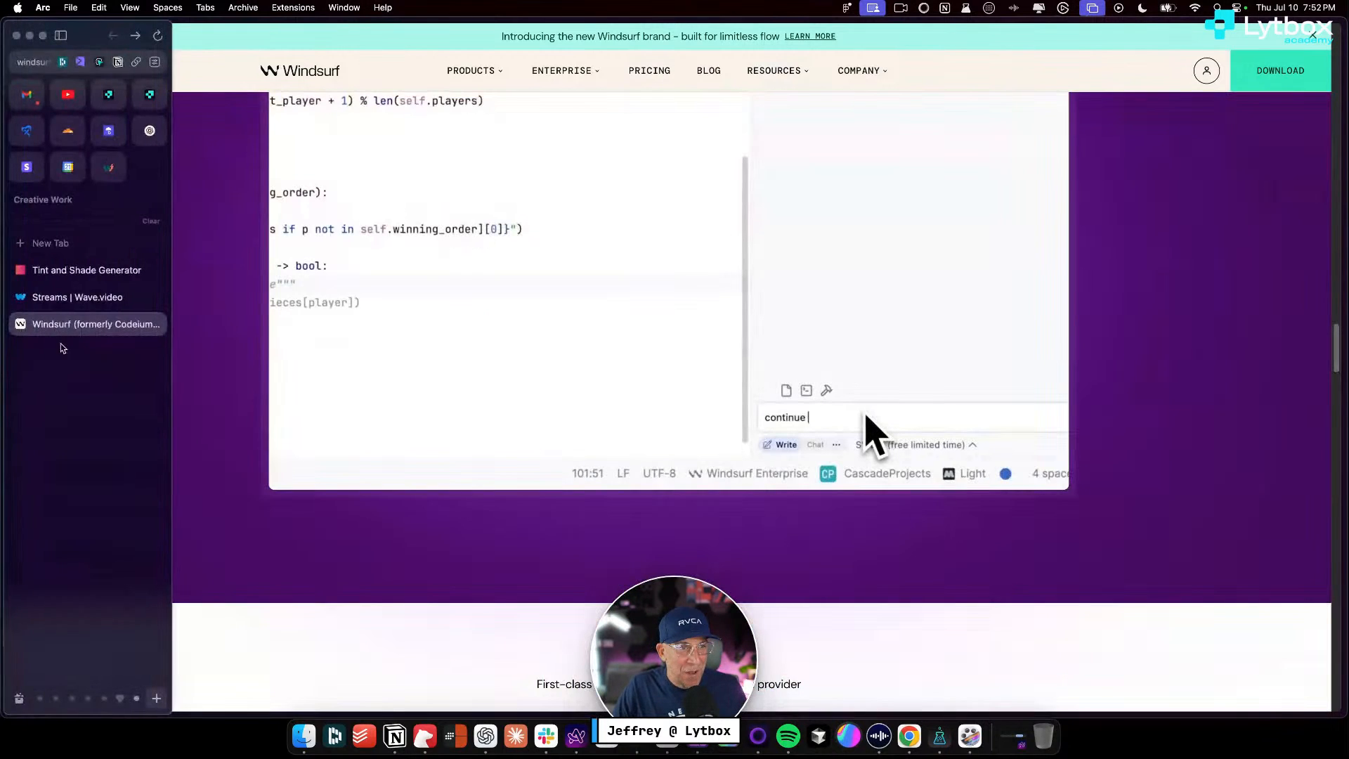
{"action": "left_click", "coordinate": [60, 35]}
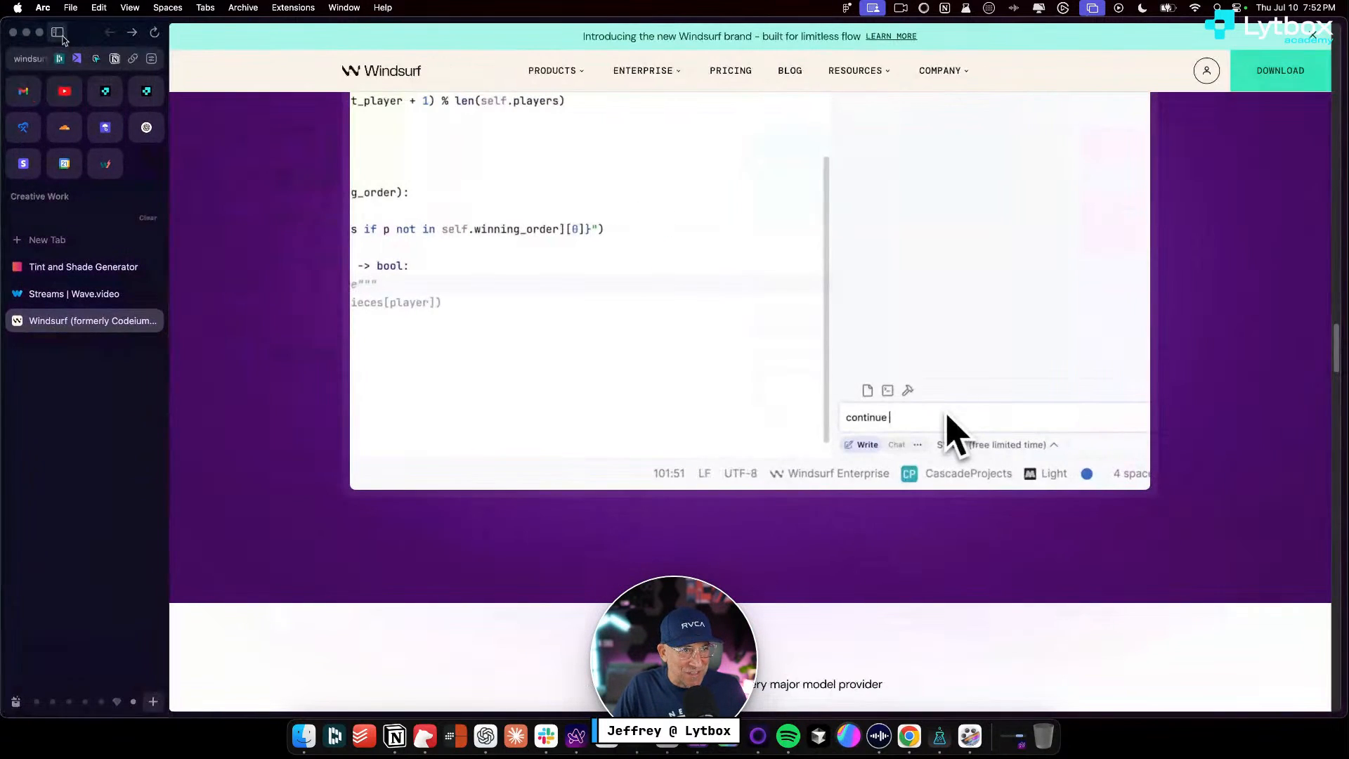
{"action": "left_click", "coordinate": [59, 241]}
{"action": "type", "text": "lorem"}
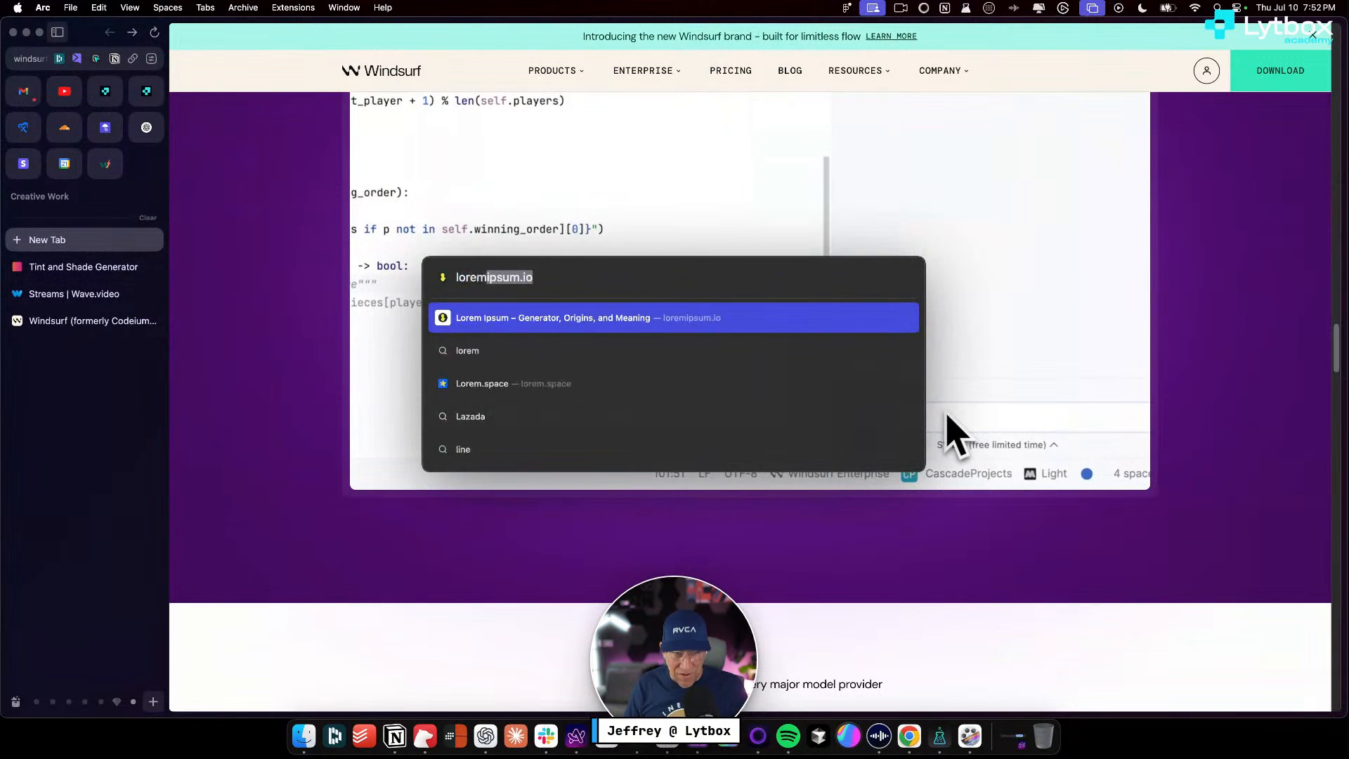
{"action": "key", "text": "Return"}
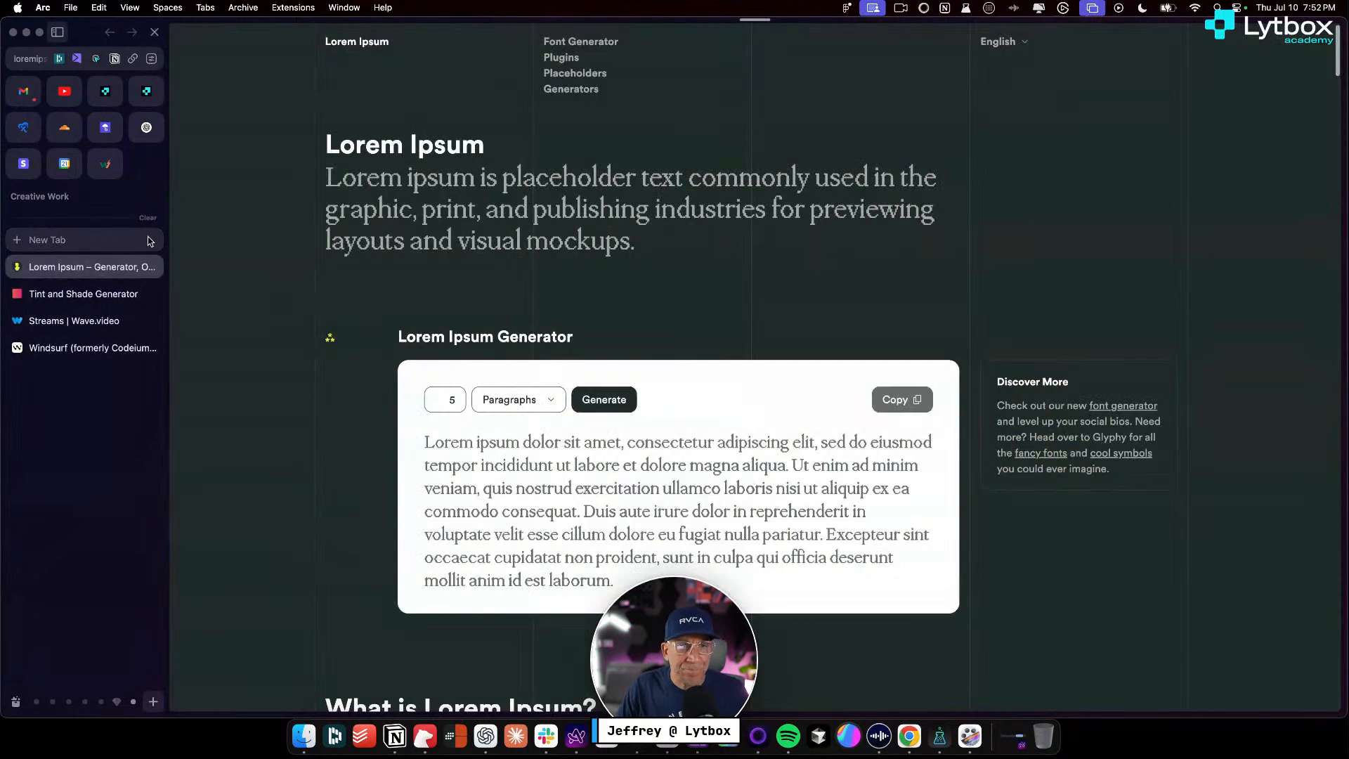
Copy the phrase "incididunt ut labore et dolore magna aliqua" from the generated placeholder paragraph
{"action": "left_click_drag", "start_coordinate": [561, 442], "coordinate": [477, 443]}
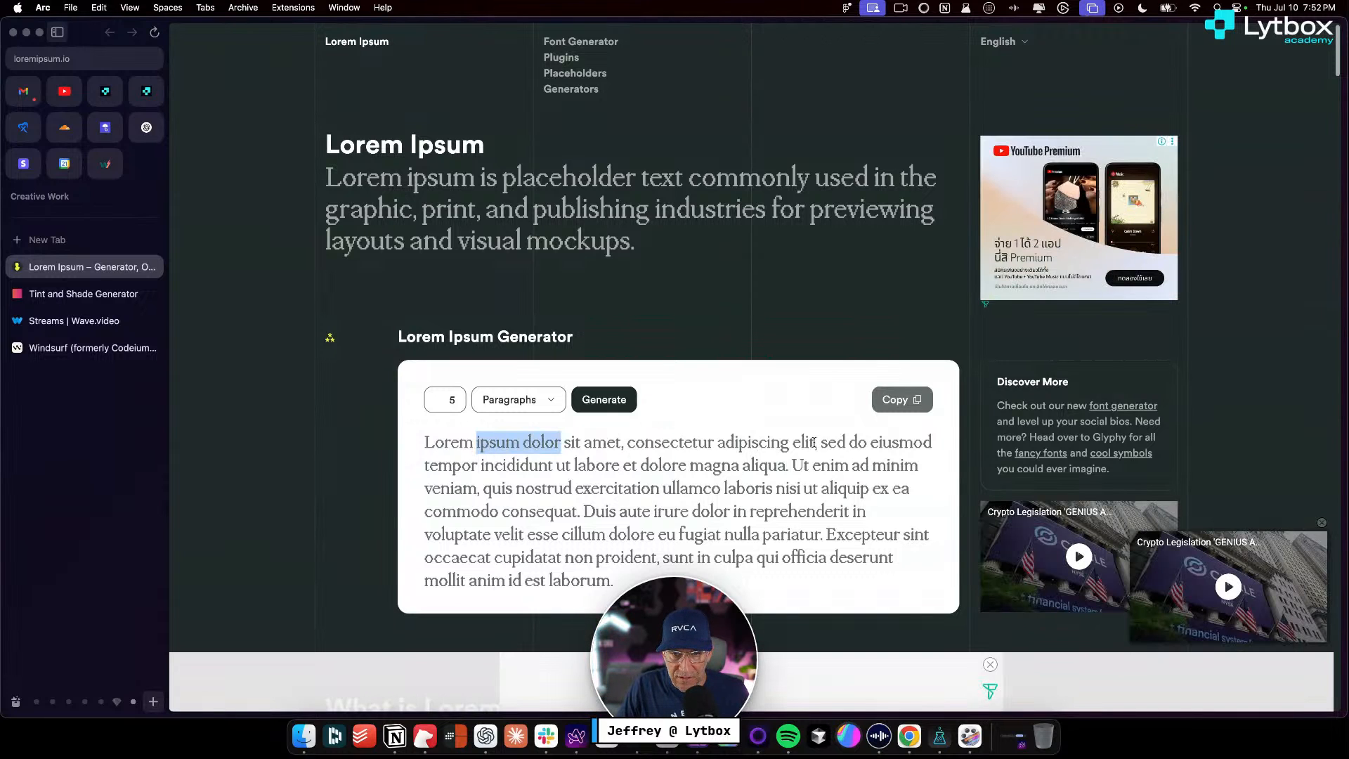
{"action": "left_click_drag", "start_coordinate": [813, 442], "coordinate": [425, 443]}
{"action": "left_click", "coordinate": [711, 444]}
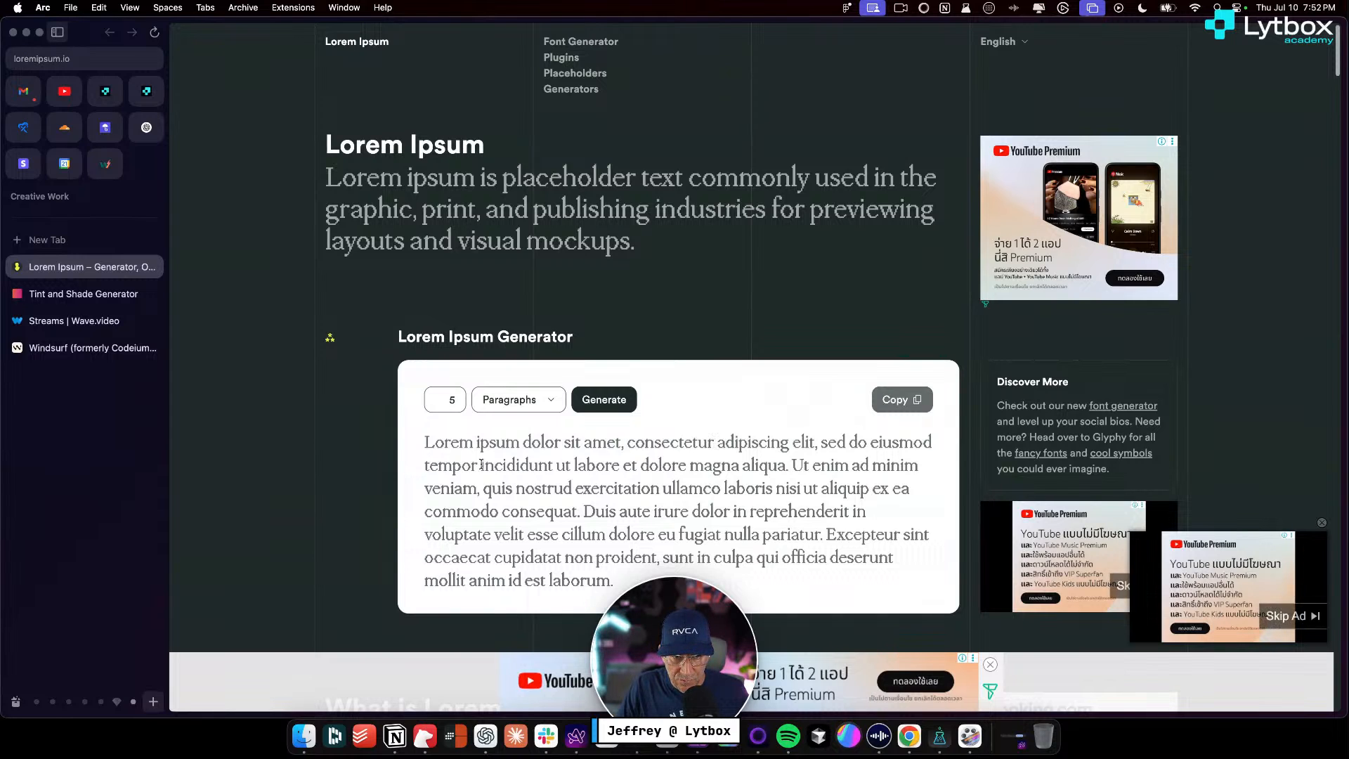
{"action": "left_click_drag", "start_coordinate": [481, 465], "coordinate": [762, 467]}
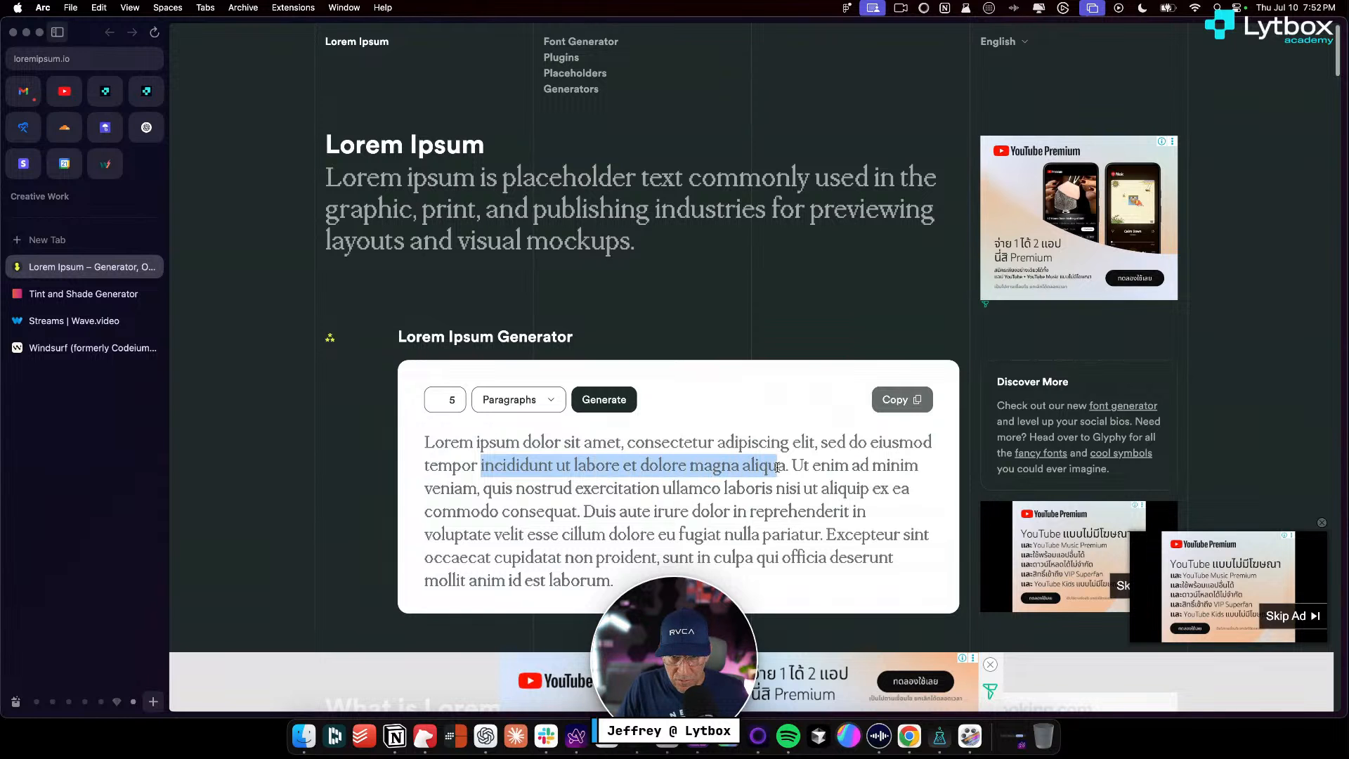
{"action": "key", "text": "super+c"}
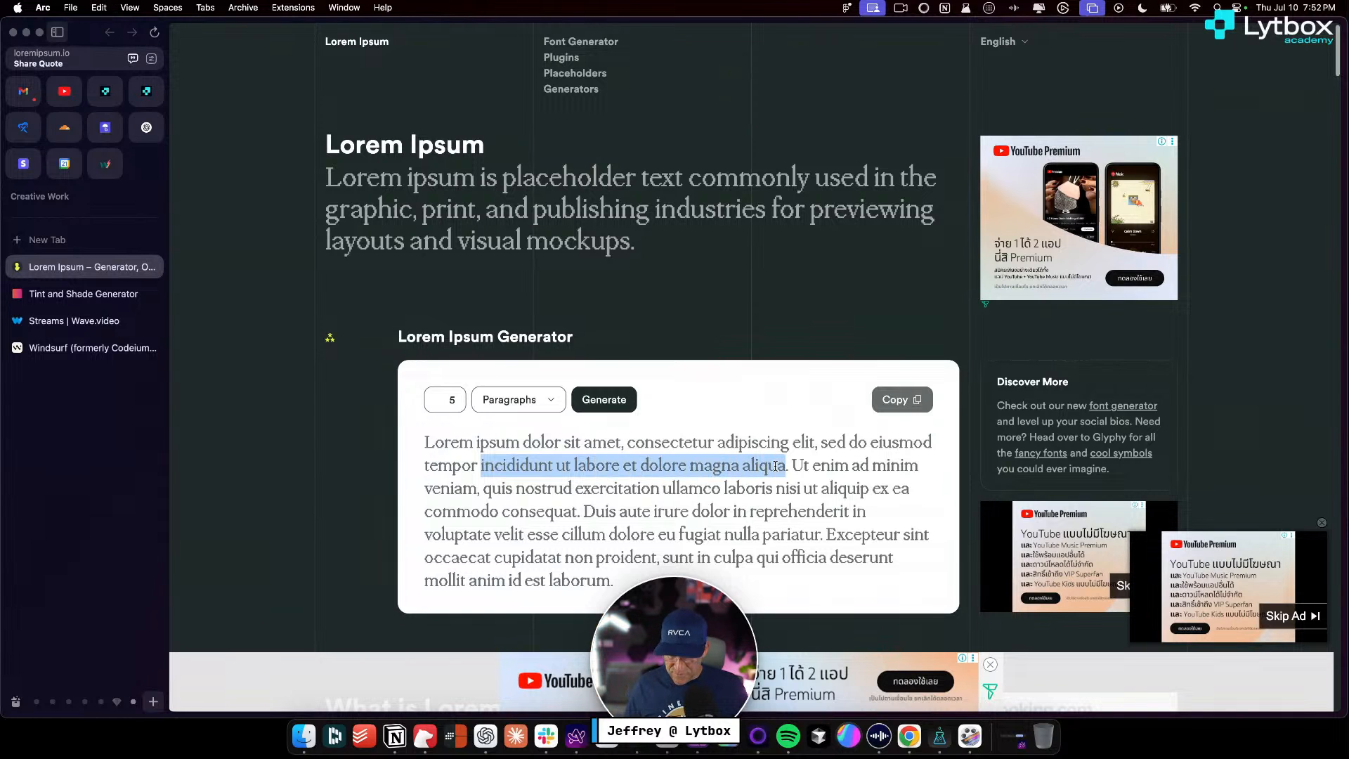
Switch to Figma and replace the Free plan's second feature text with the copied "incididunt ut labore et dolore magna aliqua"
{"action": "key", "text": "ctrl+Right"}
{"action": "scroll", "coordinate": [500, 421], "scroll_direction": "up", "scroll_amount": 5}
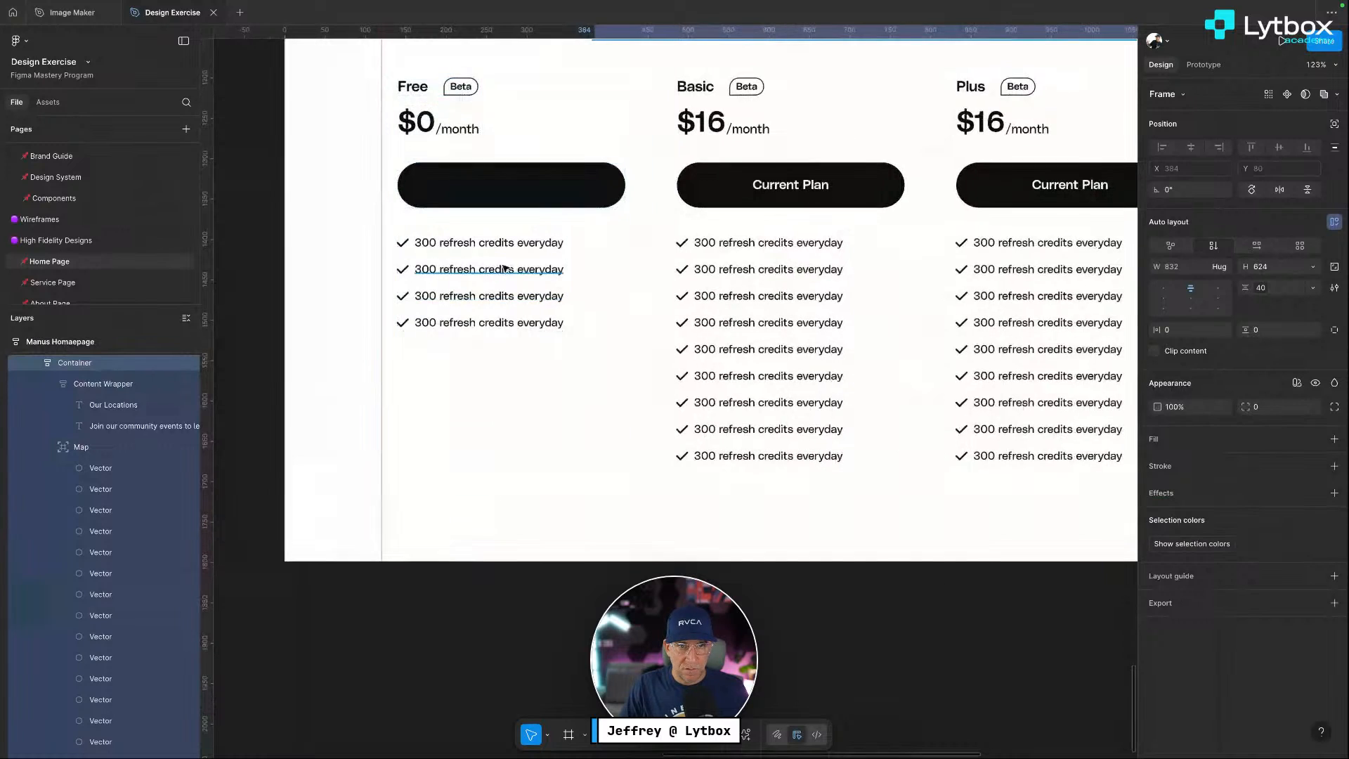
{"action": "left_click", "coordinate": [495, 269], "text": "super"}
{"action": "left_click_drag", "start_coordinate": [416, 269], "coordinate": [562, 271]}
{"action": "key", "text": "super+v"}
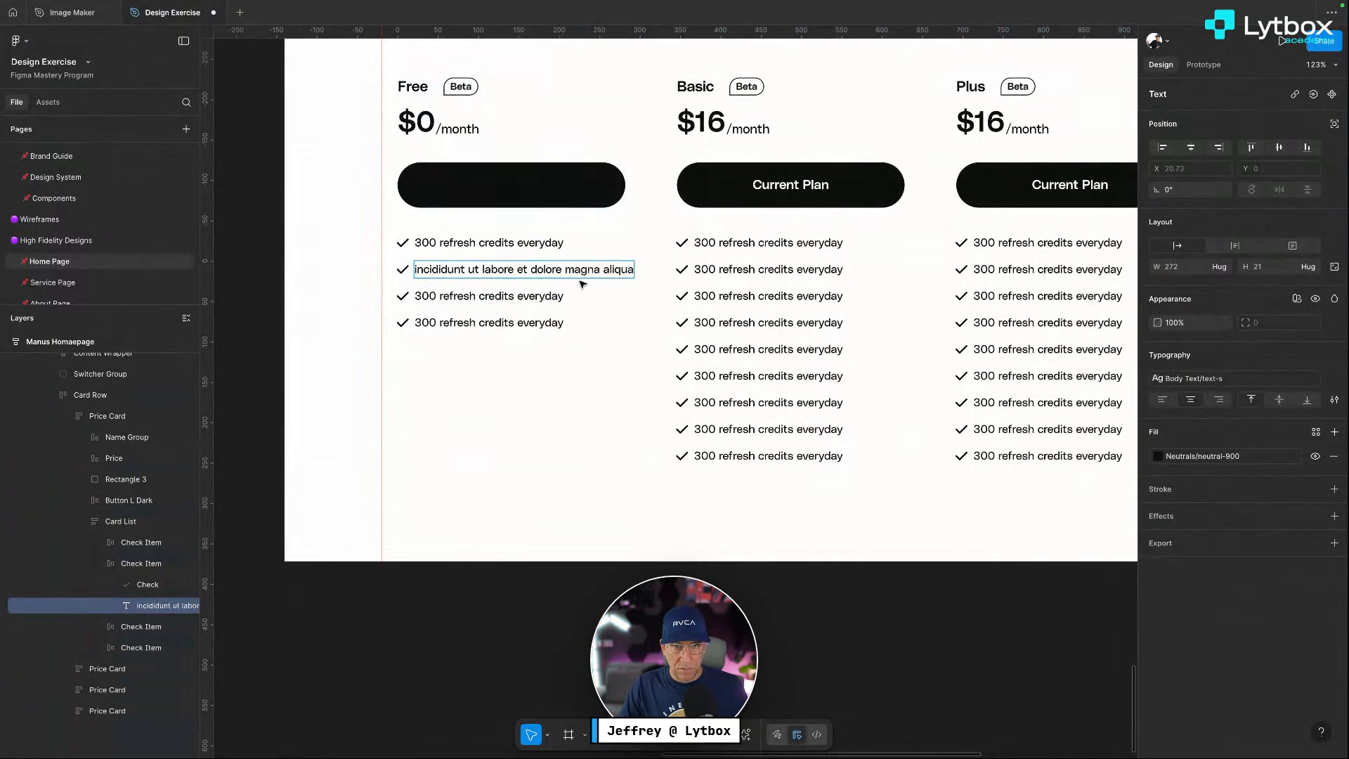
Replace the Free plan's third feature with the copied phrase, shortened to "incididunt ut labore et dolore"
{"action": "left_click", "coordinate": [412, 298], "text": "super"}
{"action": "left_click_drag", "start_coordinate": [414, 297], "coordinate": [575, 295]}
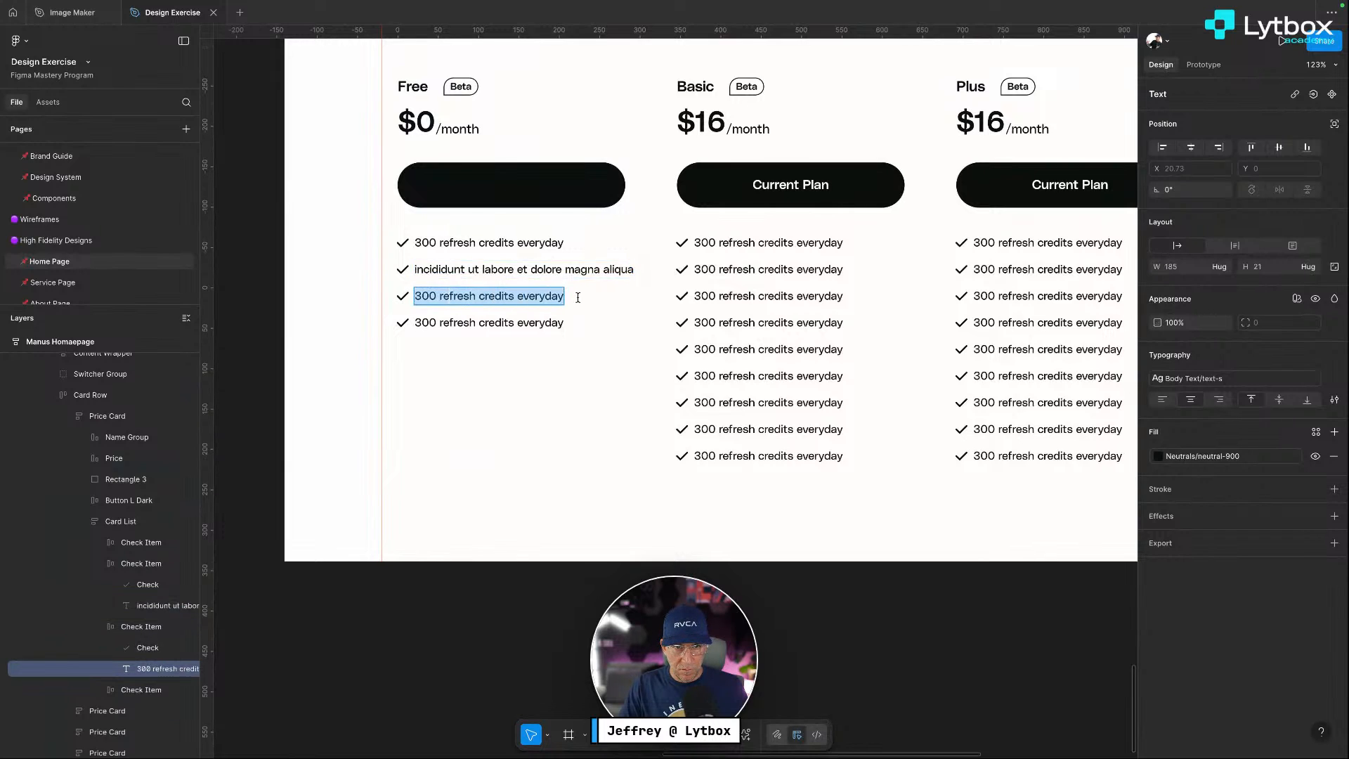
{"action": "key", "text": "super+v"}
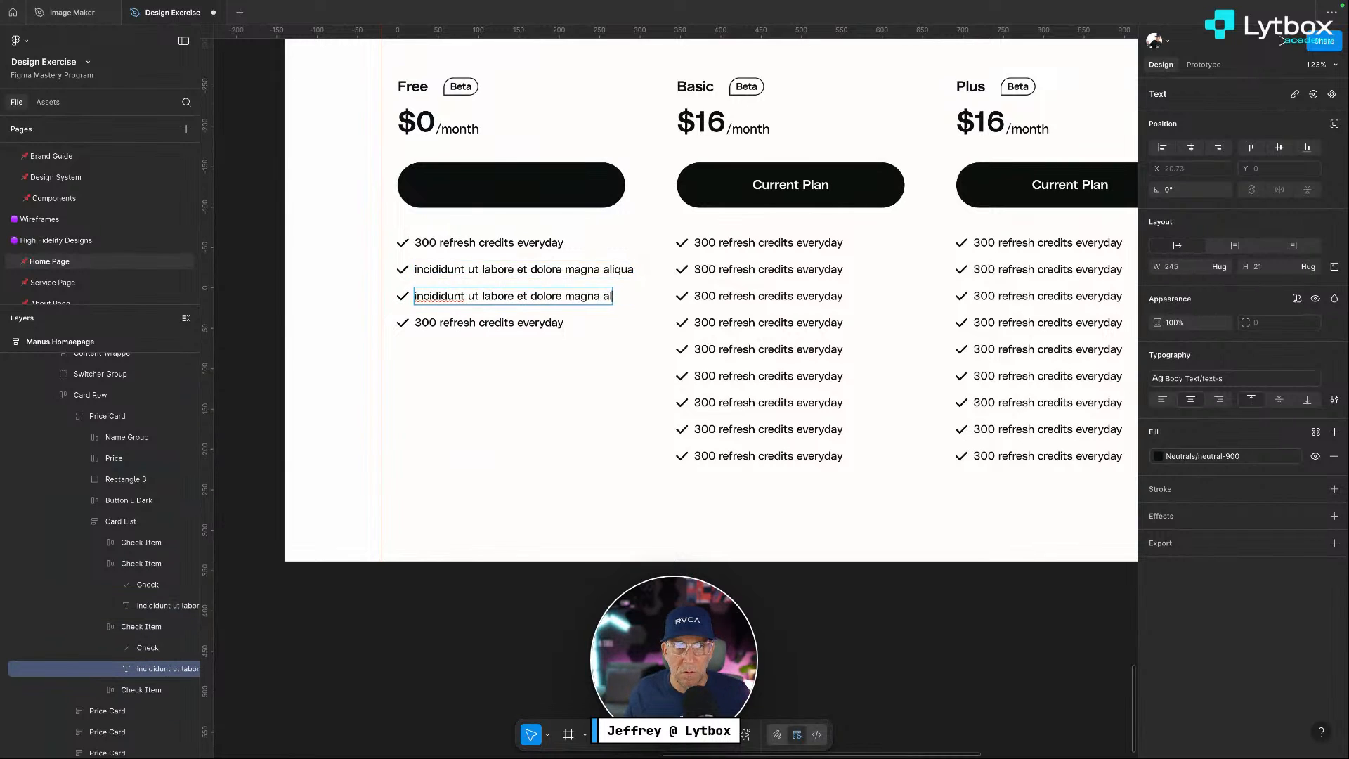
{"action": "key", "text": "BackSpace"}
{"action": "key", "text": "BackSpace"}
{"action": "key", "text": "BackSpace"}
{"action": "key", "text": "BackSpace"}
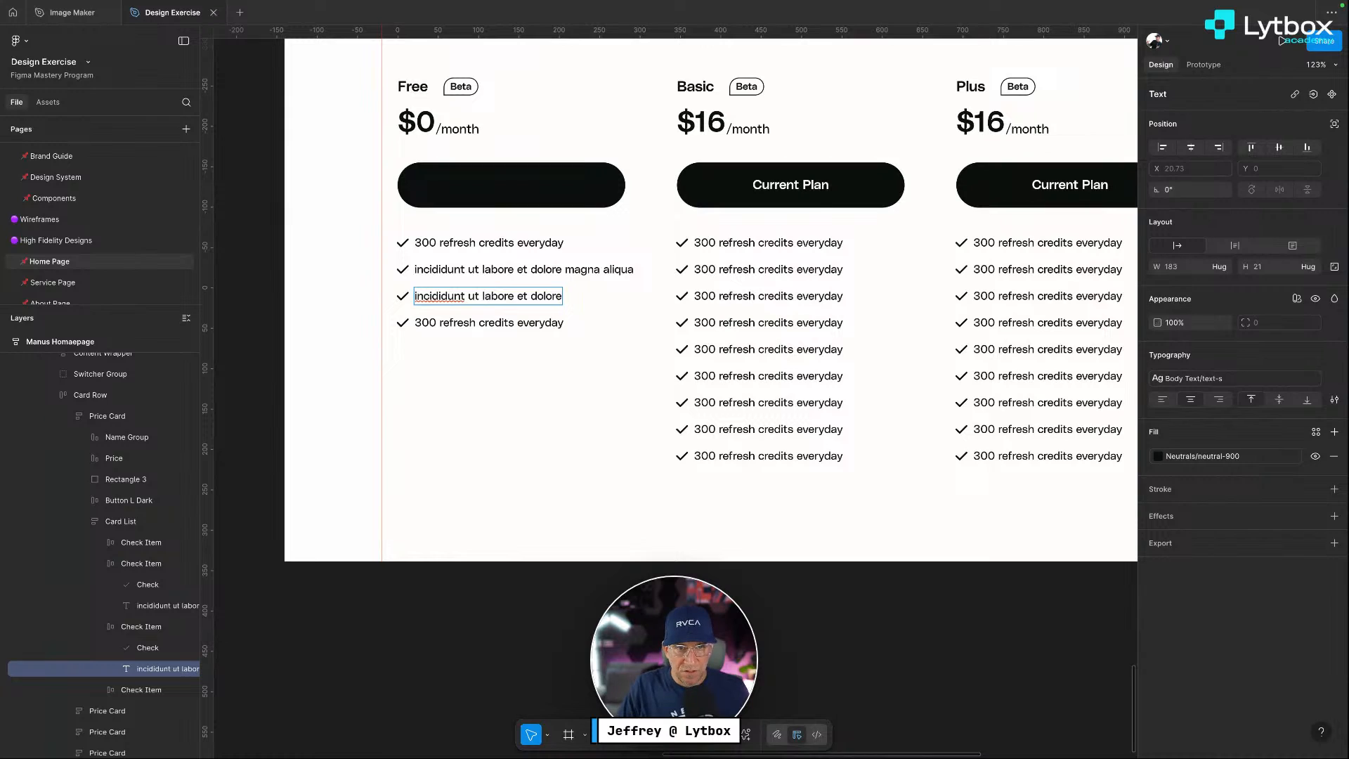
Replace the Free plan's fourth feature with the copied phrase, trimmed to "ut labore et dolore magna aliqua"
{"action": "double_click", "coordinate": [537, 323]}
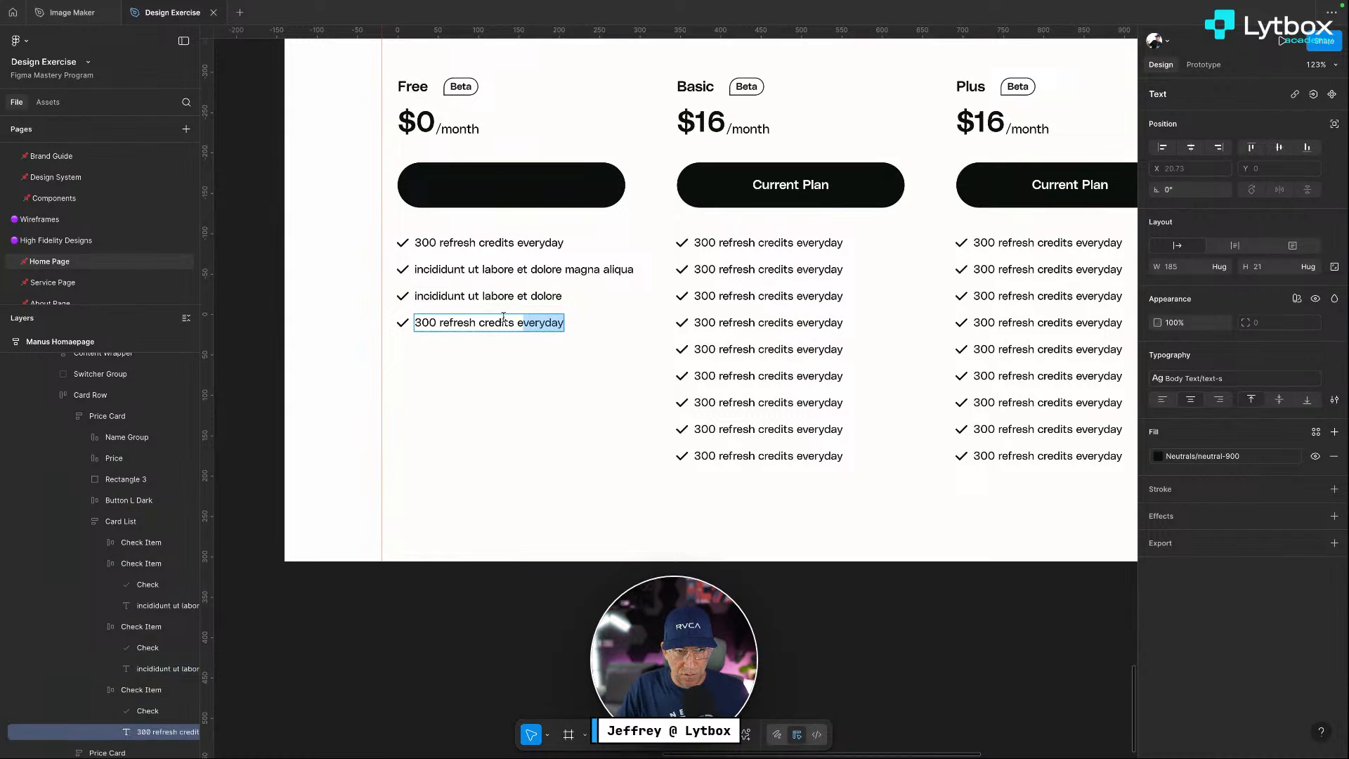
{"action": "key", "text": "super+v"}
{"action": "left_click_drag", "start_coordinate": [469, 324], "coordinate": [415, 318]}
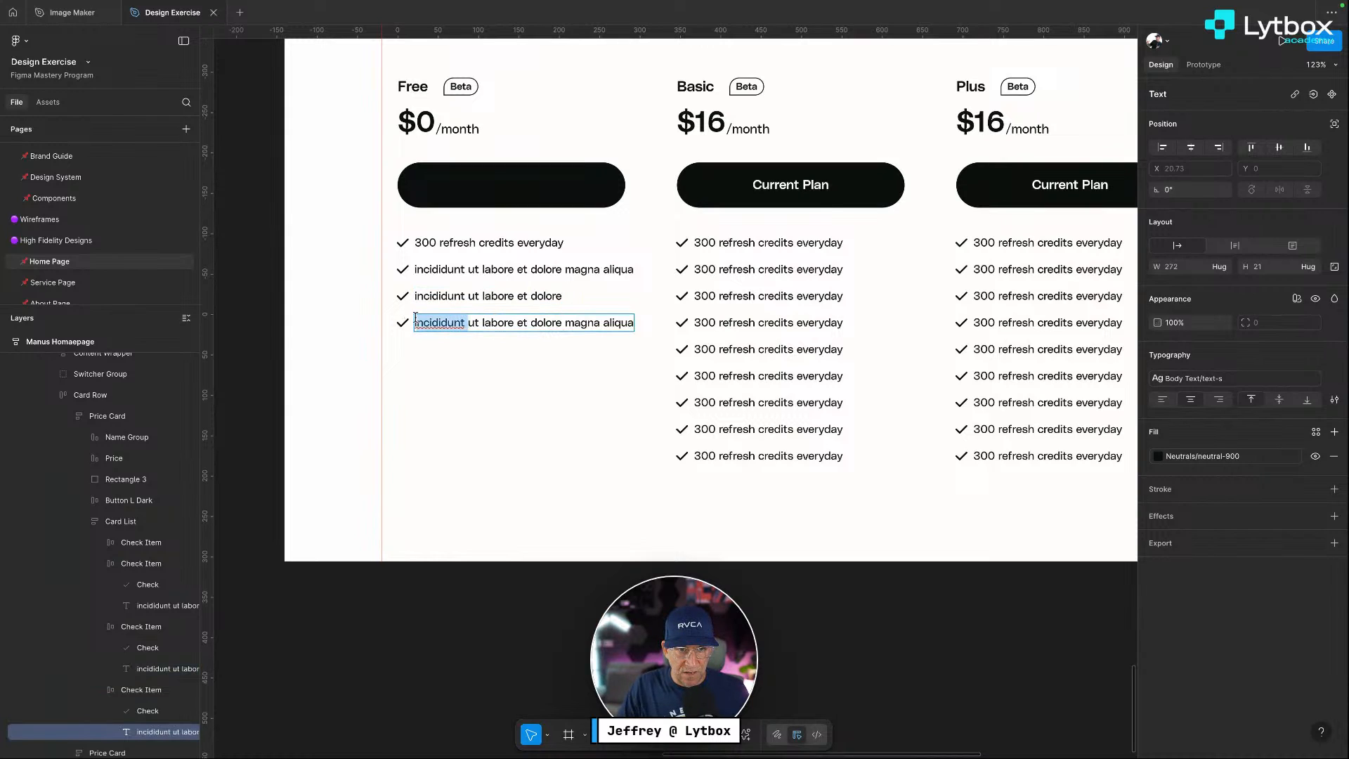
{"action": "key", "text": "BackSpace"}
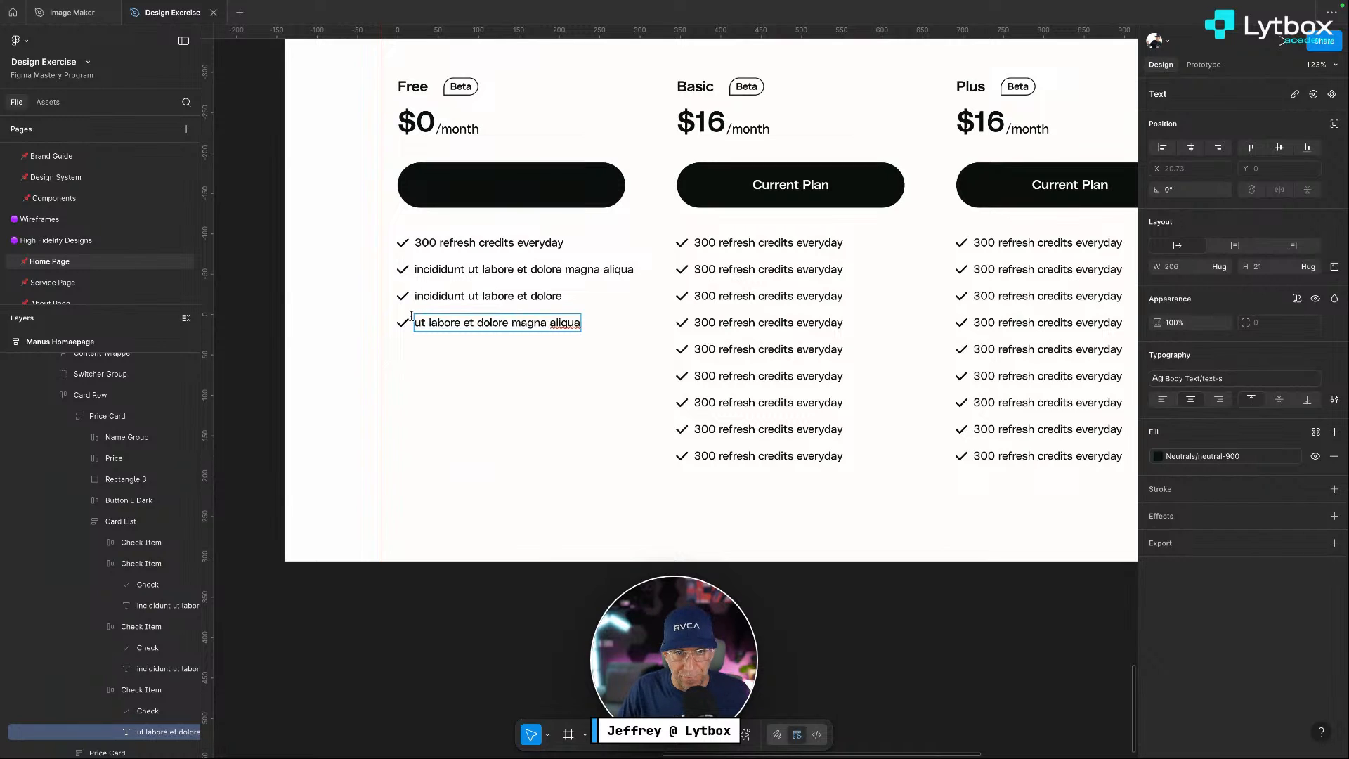
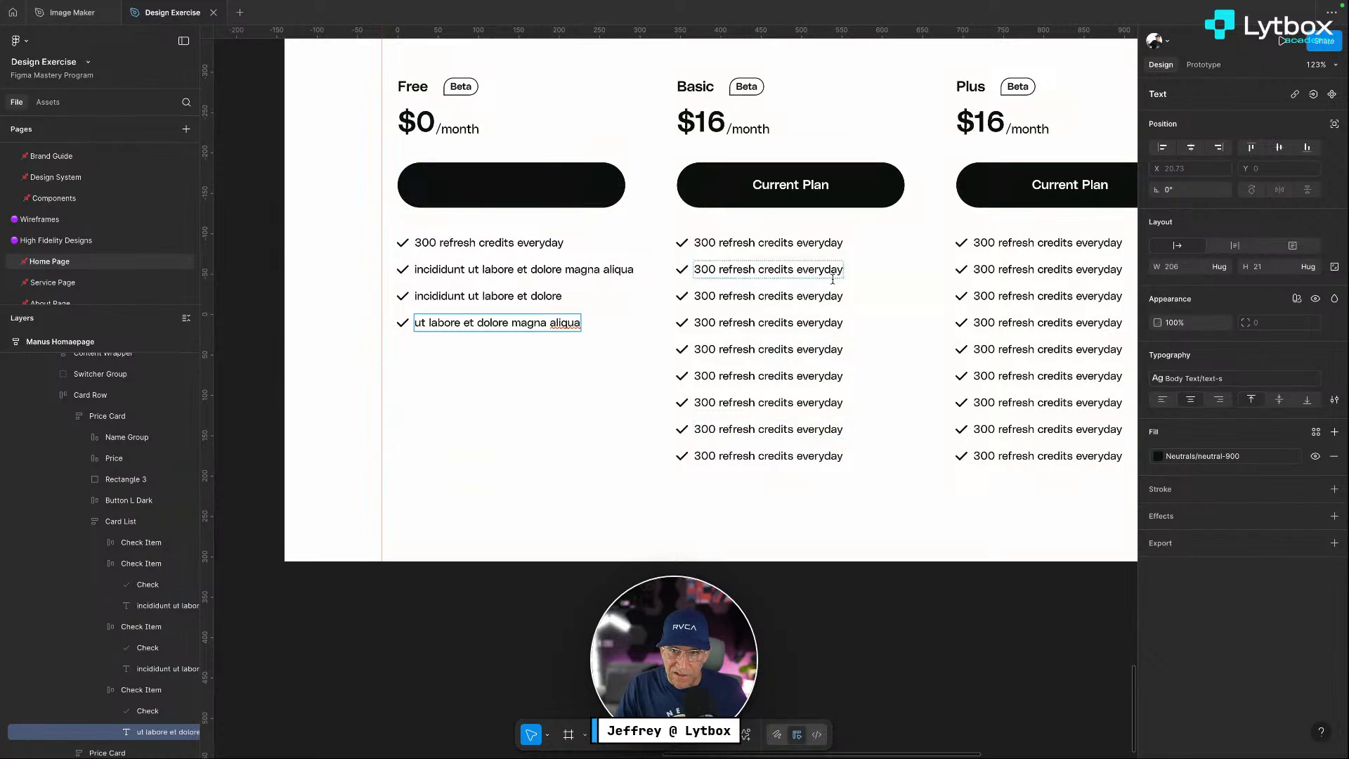
Set the first feature's refresh credits to 500 in the Basic plan and 1000 in the Plus plan
{"action": "double_click", "coordinate": [704, 243]}
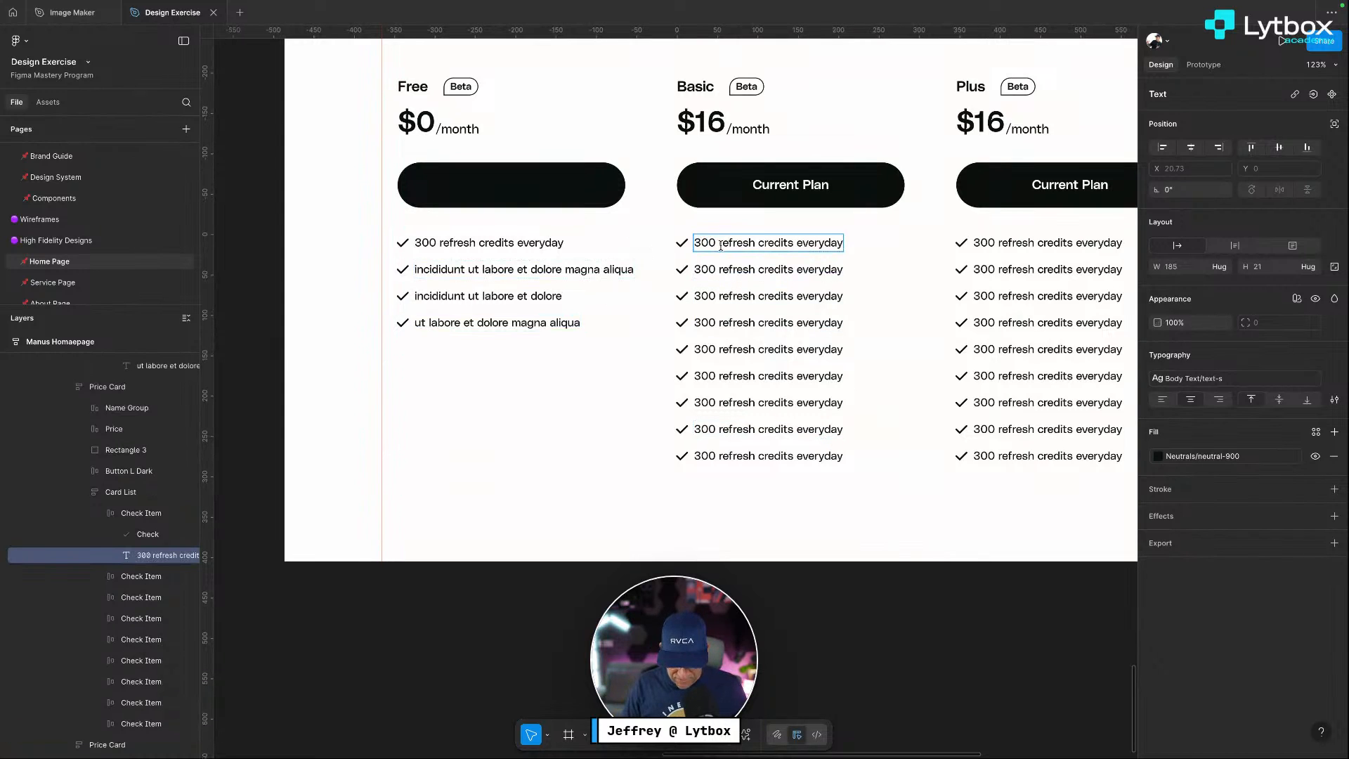
{"action": "type", "text": "500"}
{"action": "scroll", "coordinate": [730, 242], "scroll_direction": "right", "scroll_amount": 5}
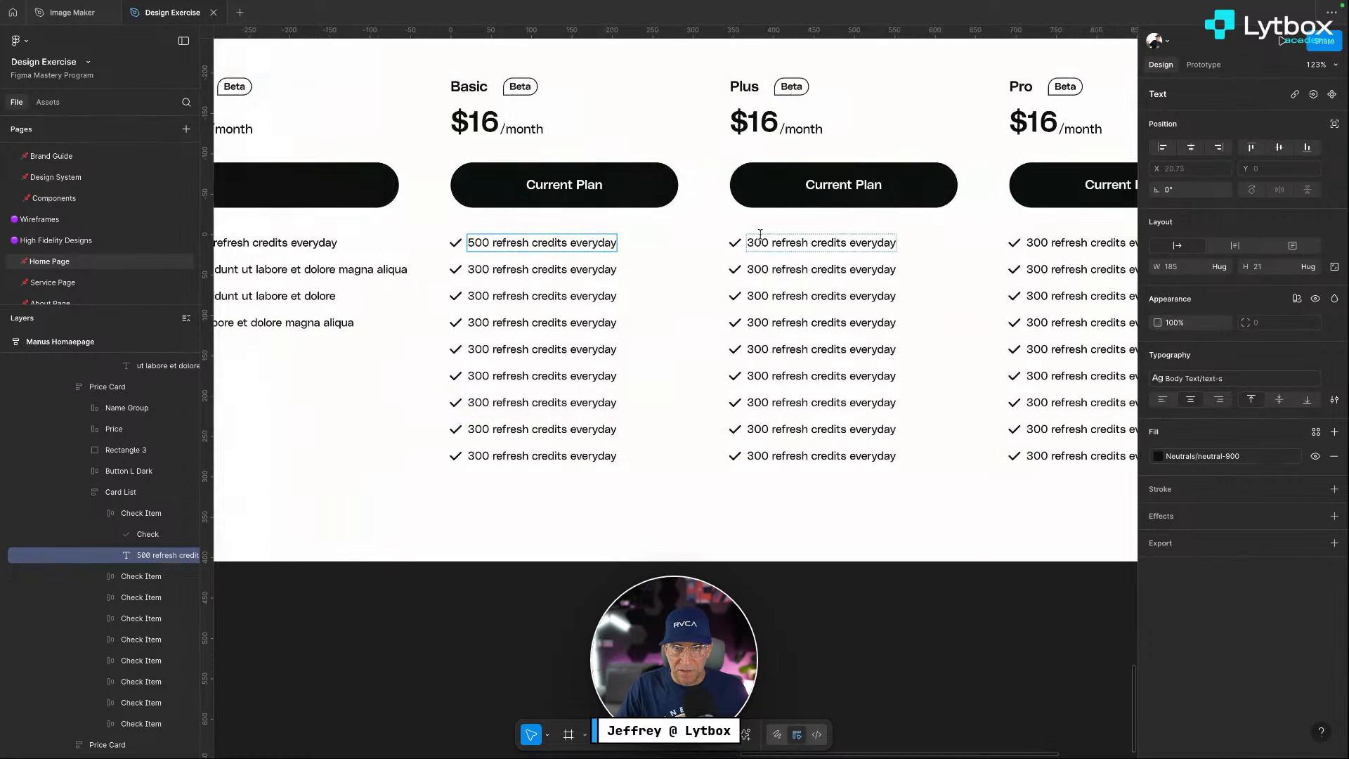
{"action": "left_click", "coordinate": [759, 239]}
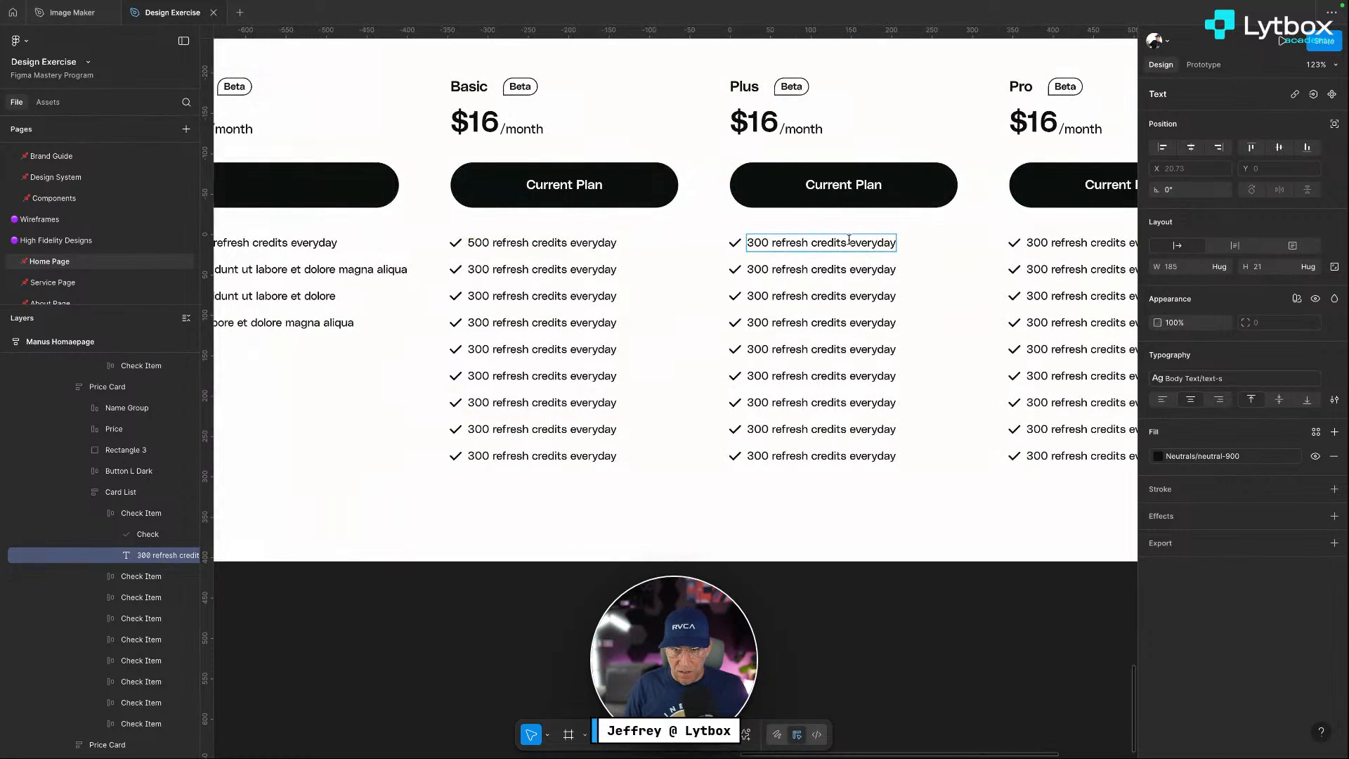
{"action": "key", "text": "BackSpace"}
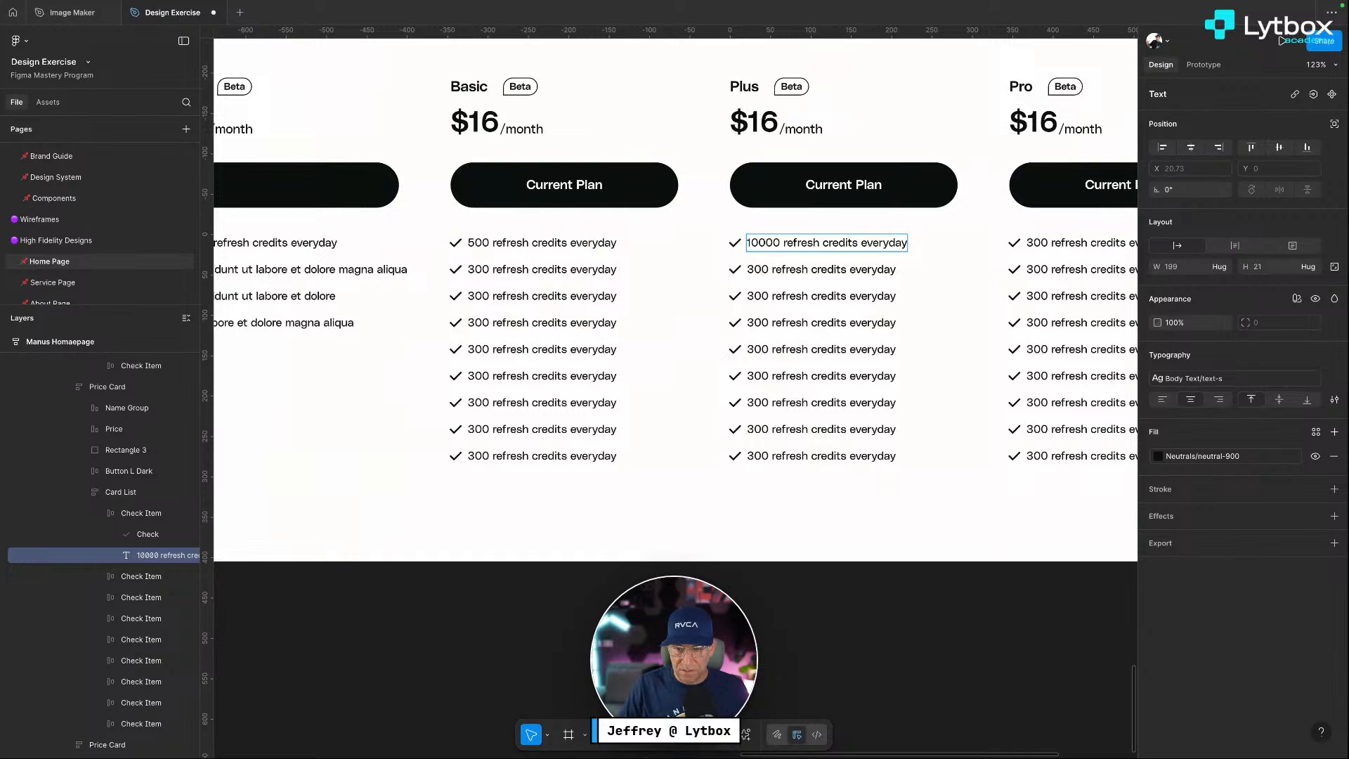
{"action": "key", "text": "BackSpace"}
Set the Pro plan's first feature to 20,000 refresh credits and reformat the Plus plan's figure as 1,000
{"action": "scroll", "coordinate": [836, 242], "scroll_direction": "right", "scroll_amount": 5}
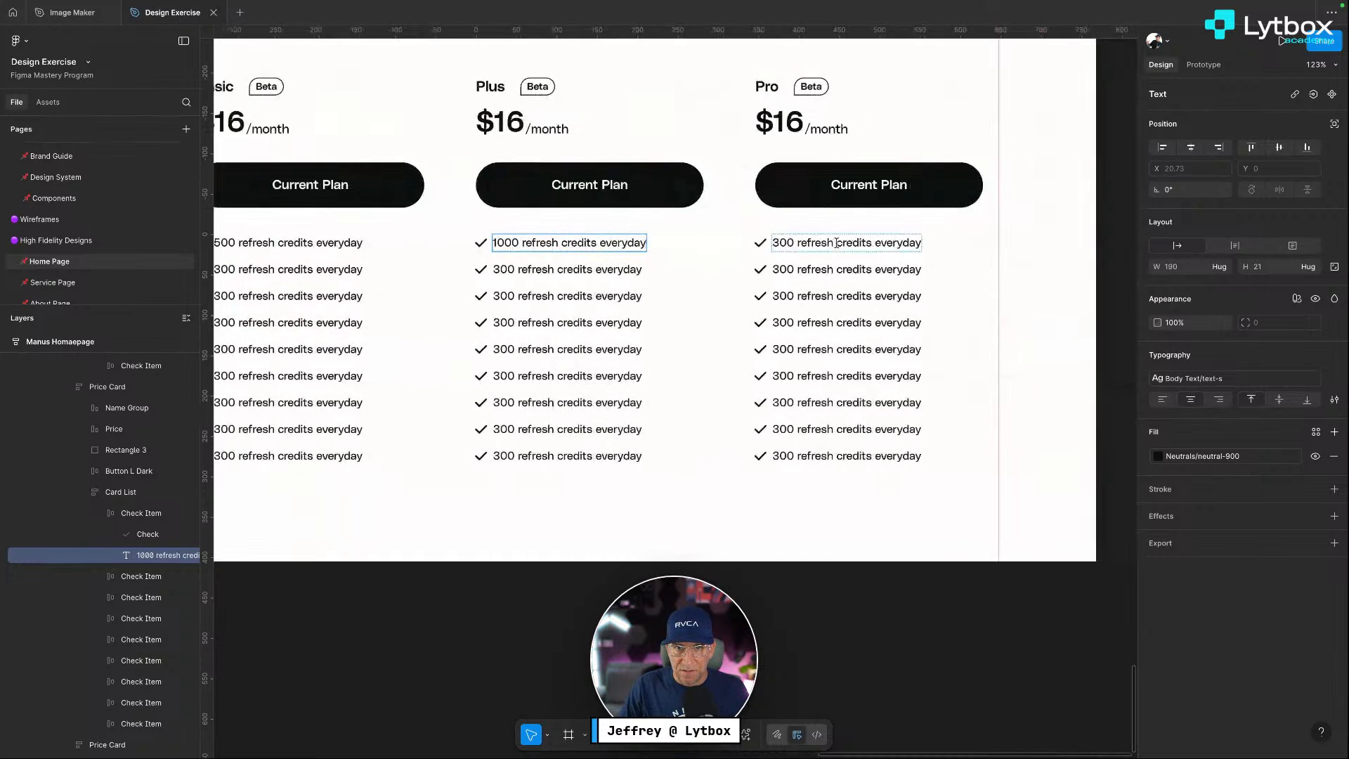
{"action": "left_click", "coordinate": [776, 241]}
{"action": "key", "text": "BackSpace"}
{"action": "type", "text": "20"}
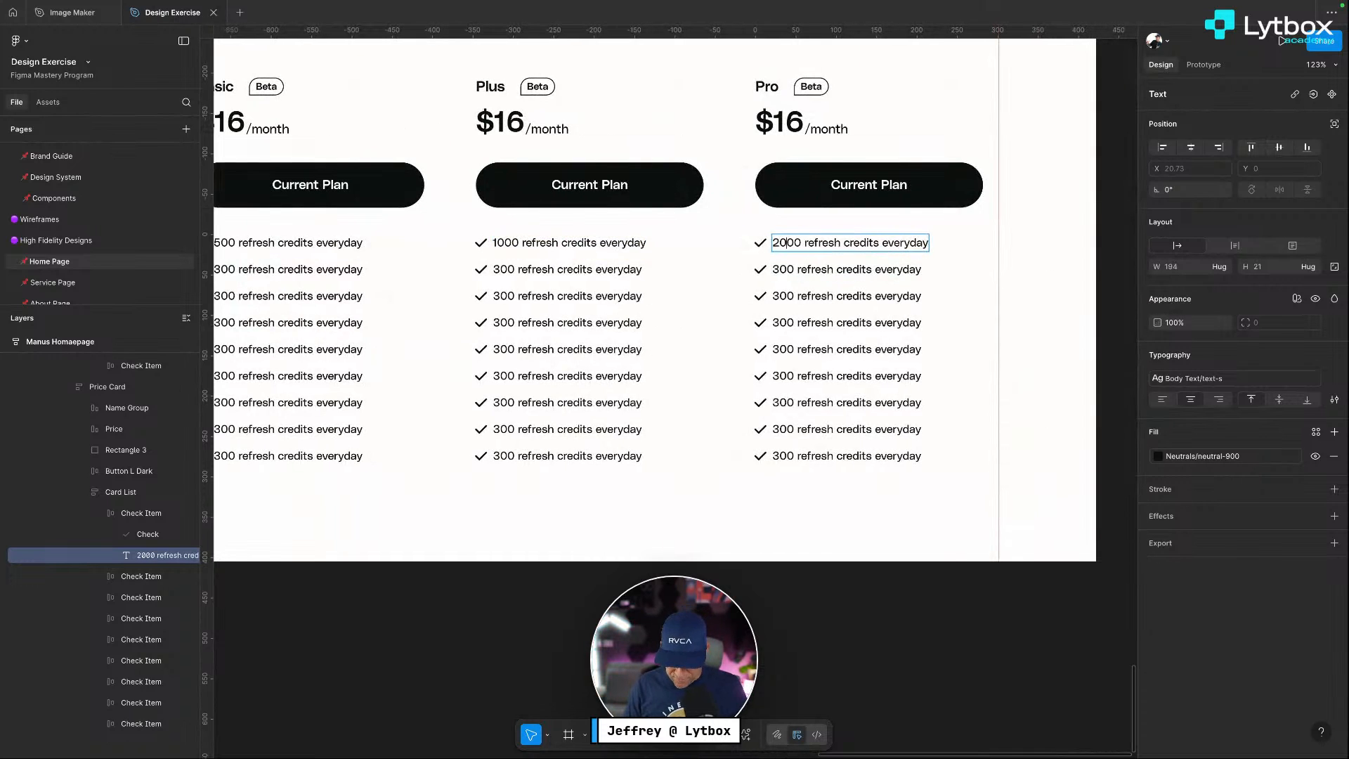
{"action": "type", "text": ",00"}
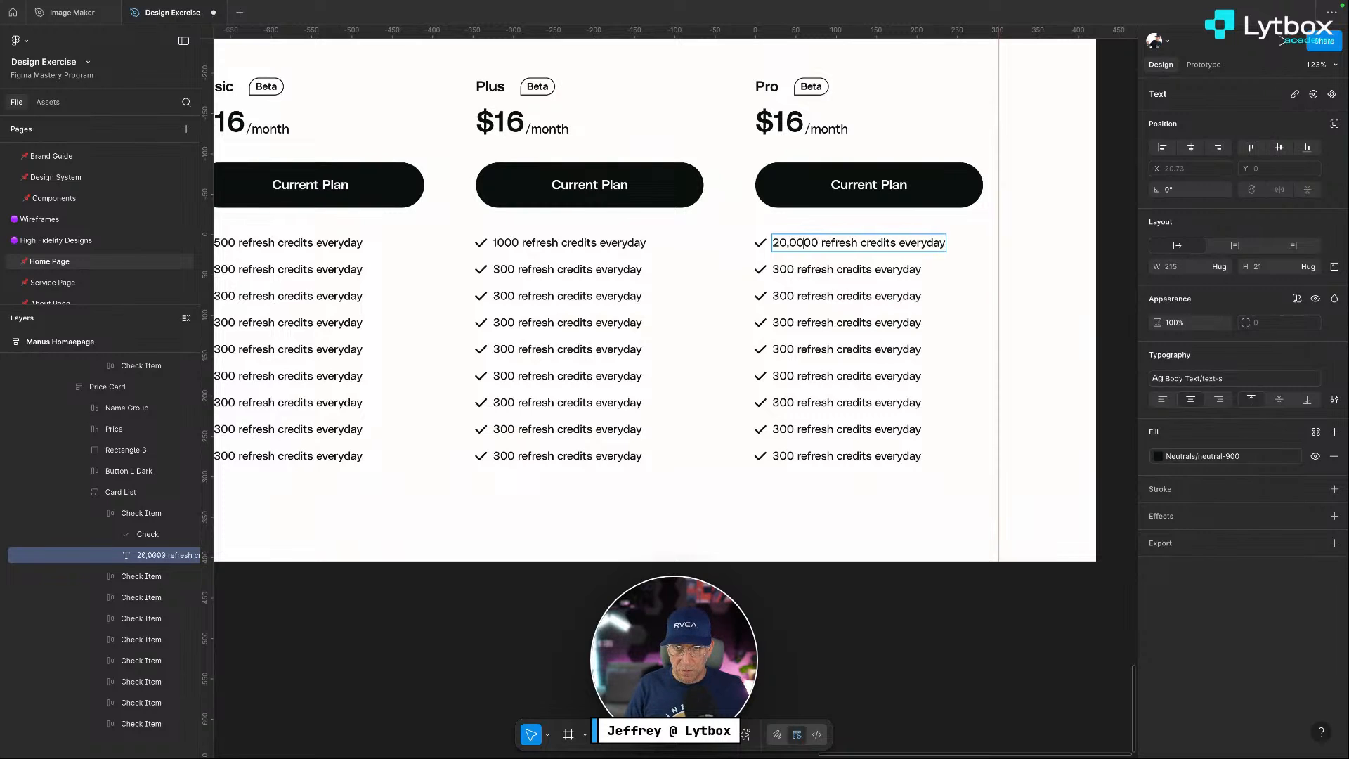
{"action": "key", "text": "BackSpace"}
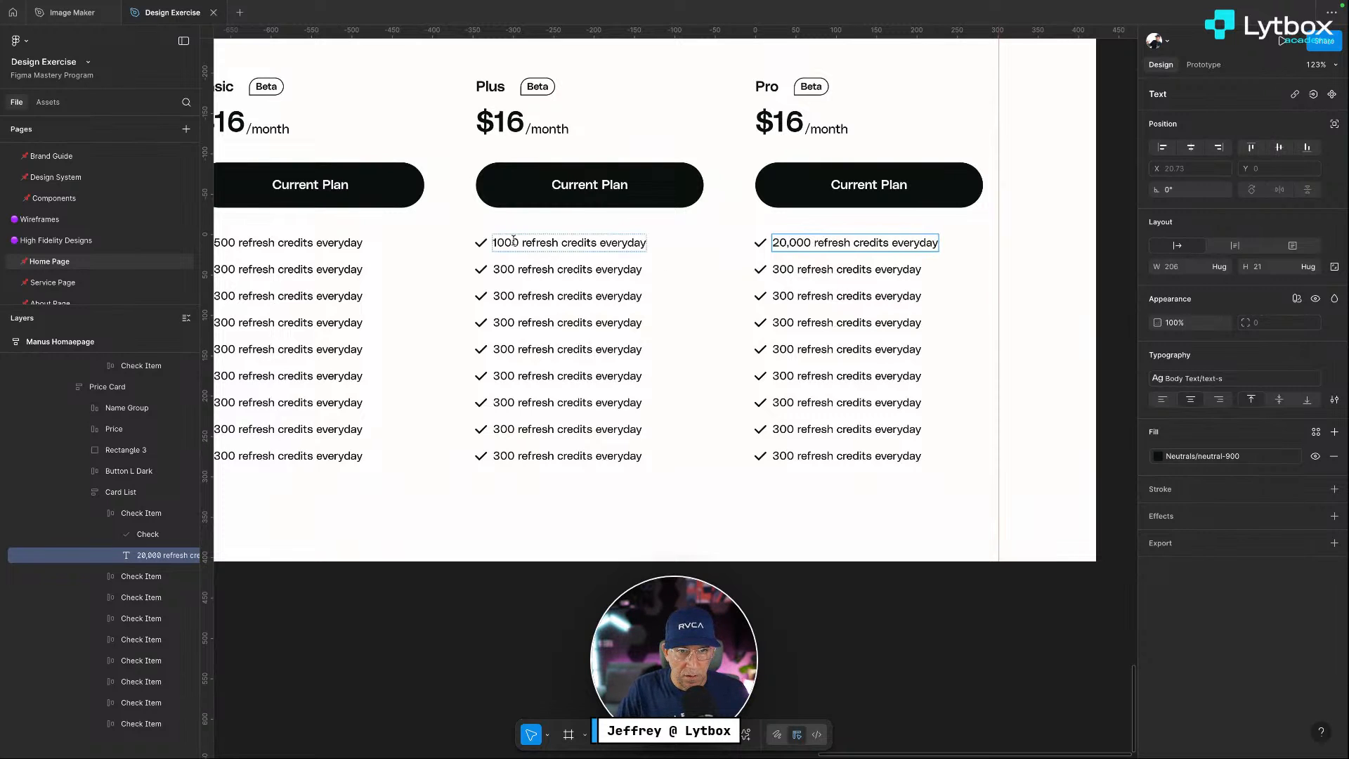
{"action": "left_click", "coordinate": [497, 243]}
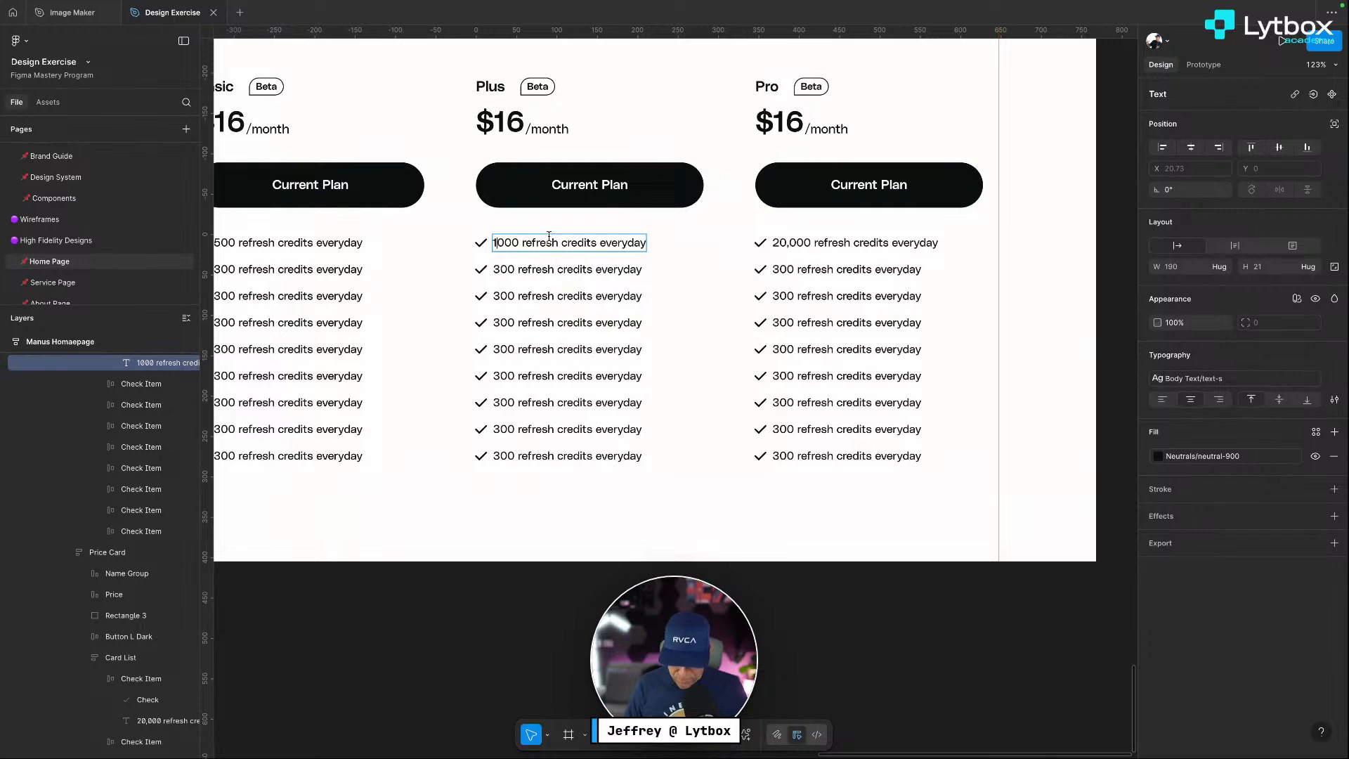
{"action": "type", "text": ","}
Copy the Free plan's second feature text over the Basic plan's second feature
{"action": "scroll", "coordinate": [392, 183], "scroll_direction": "left", "scroll_amount": 5}
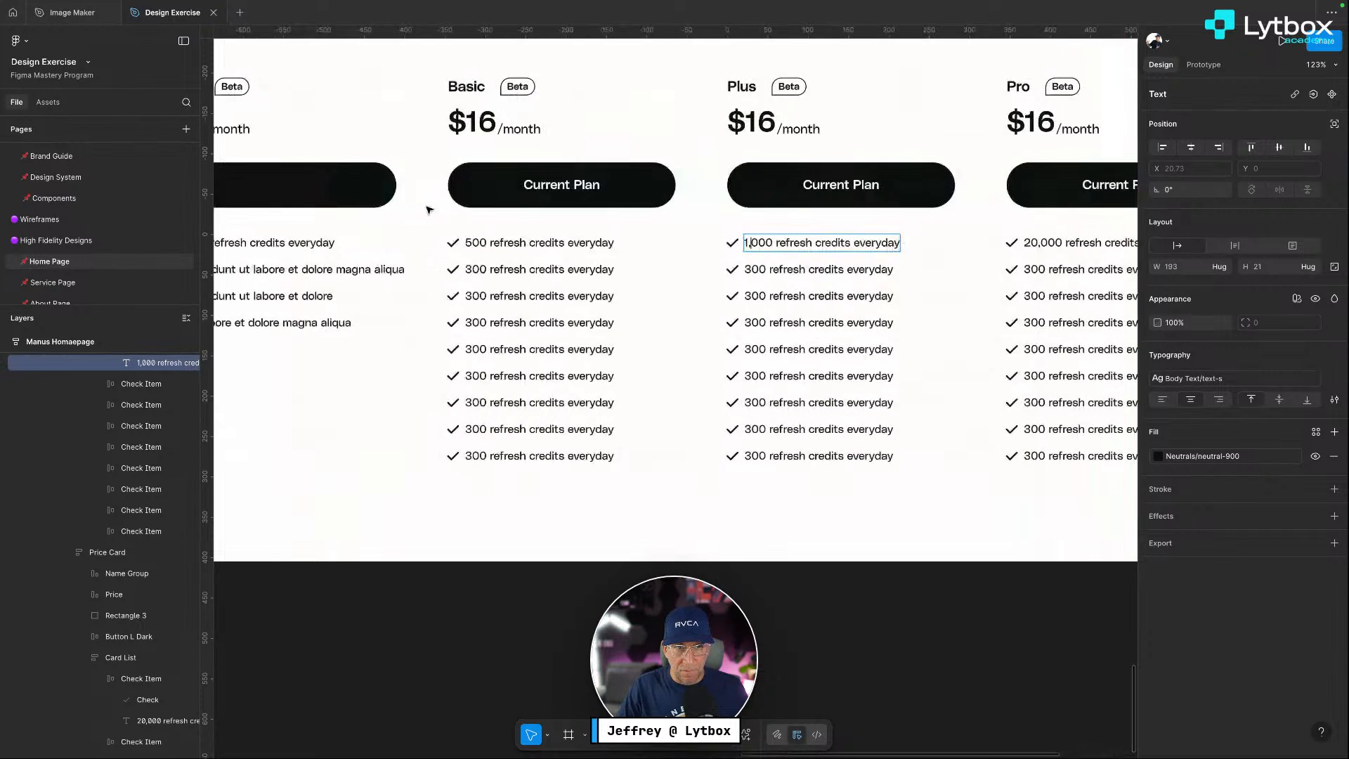
{"action": "left_click", "coordinate": [505, 268]}
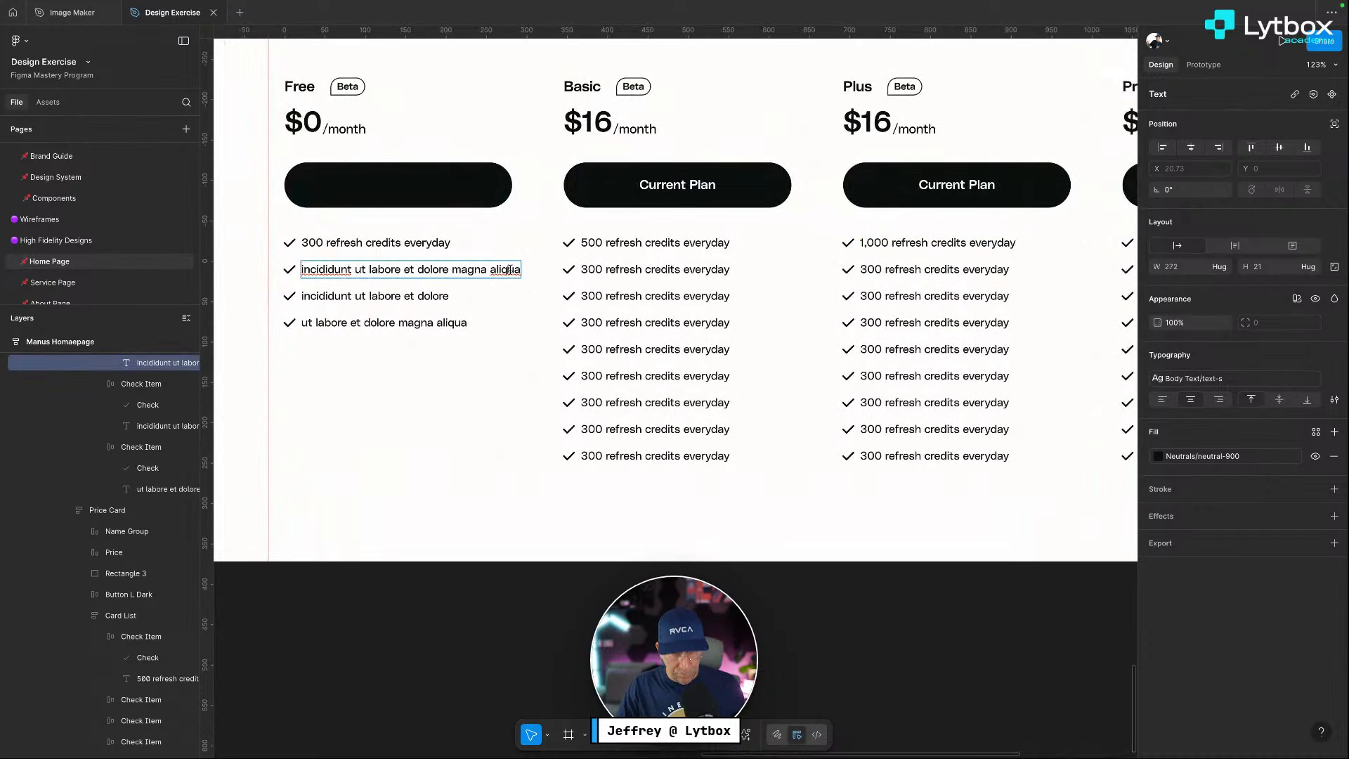
{"action": "triple_click", "coordinate": [508, 269]}
{"action": "key", "text": "ctrl+c"}
{"action": "double_click", "coordinate": [689, 271]}
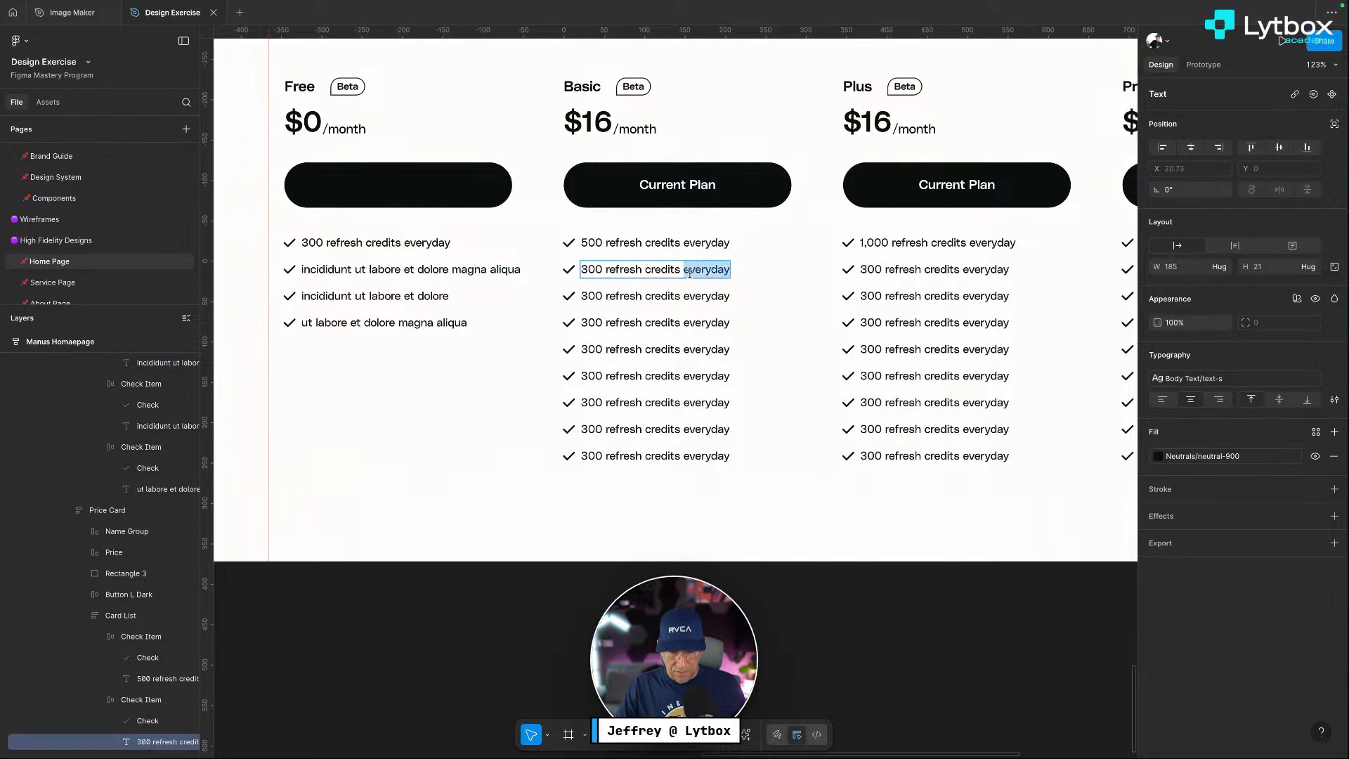
{"action": "triple_click", "coordinate": [689, 272]}
{"action": "key", "text": "ctrl+v"}
{"action": "scroll", "coordinate": [780, 289], "scroll_direction": "right", "scroll_amount": 5}
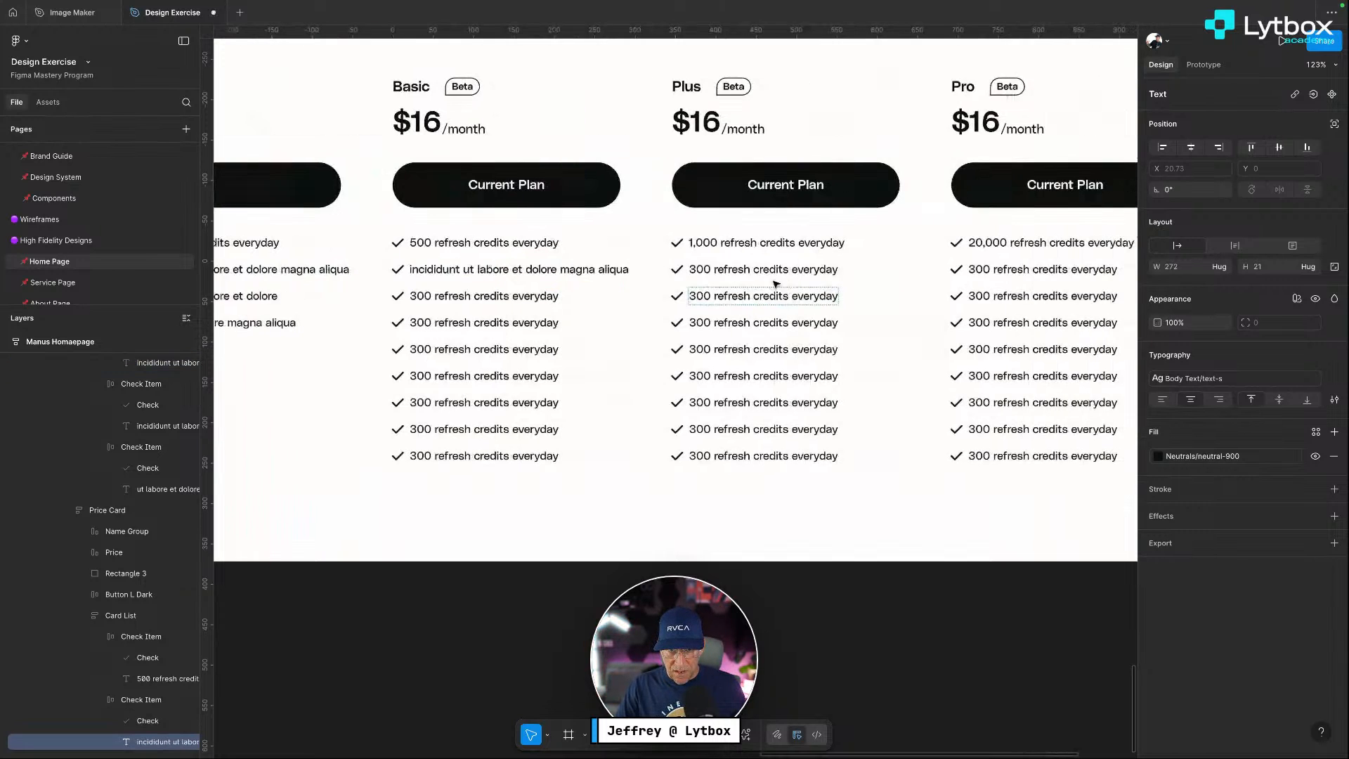
Replace the second feature in the Plus and Pro plans with the copied "incididunt ut labore et dolore magna aliqua"
{"action": "double_click", "coordinate": [767, 272]}
{"action": "triple_click", "coordinate": [767, 272]}
{"action": "key", "text": "ctrl+v"}
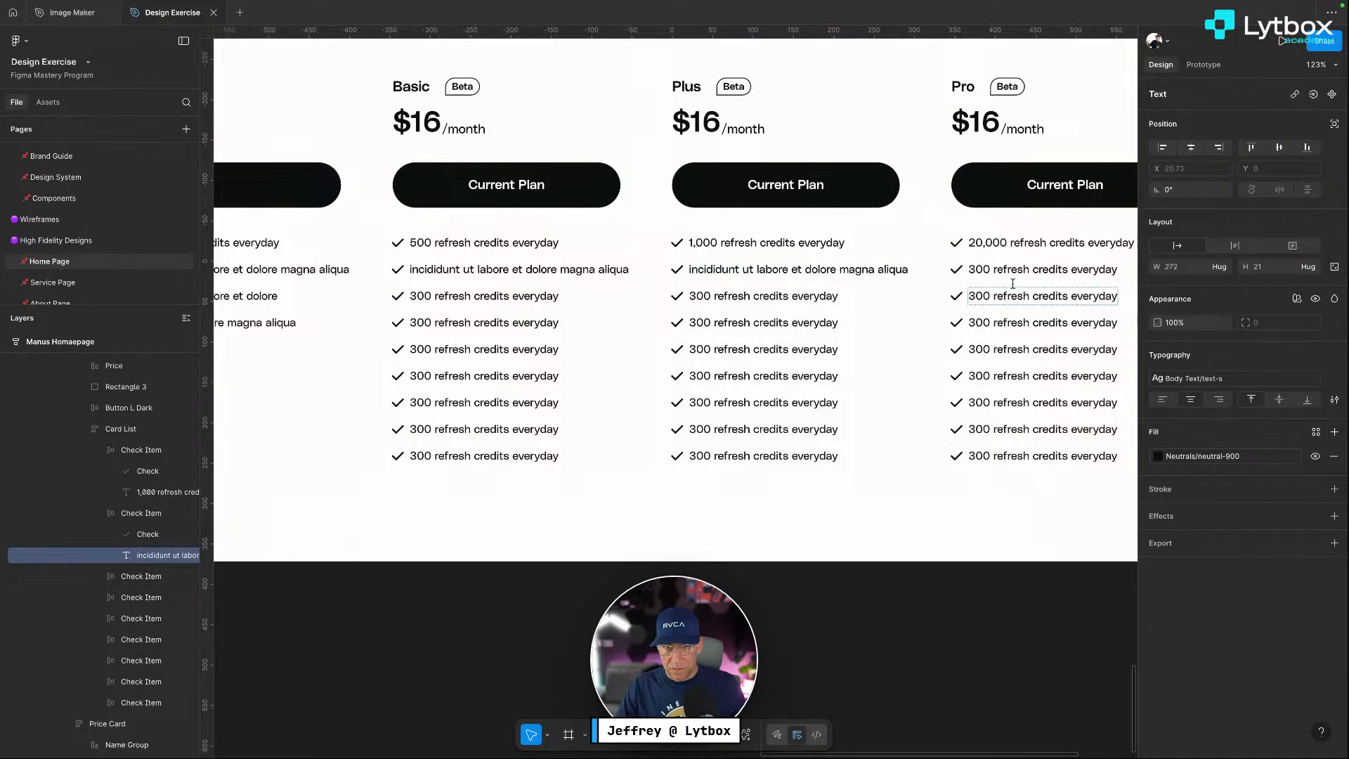
{"action": "left_click", "coordinate": [1022, 272]}
{"action": "double_click", "coordinate": [1022, 272]}
{"action": "key", "text": "ctrl+v"}
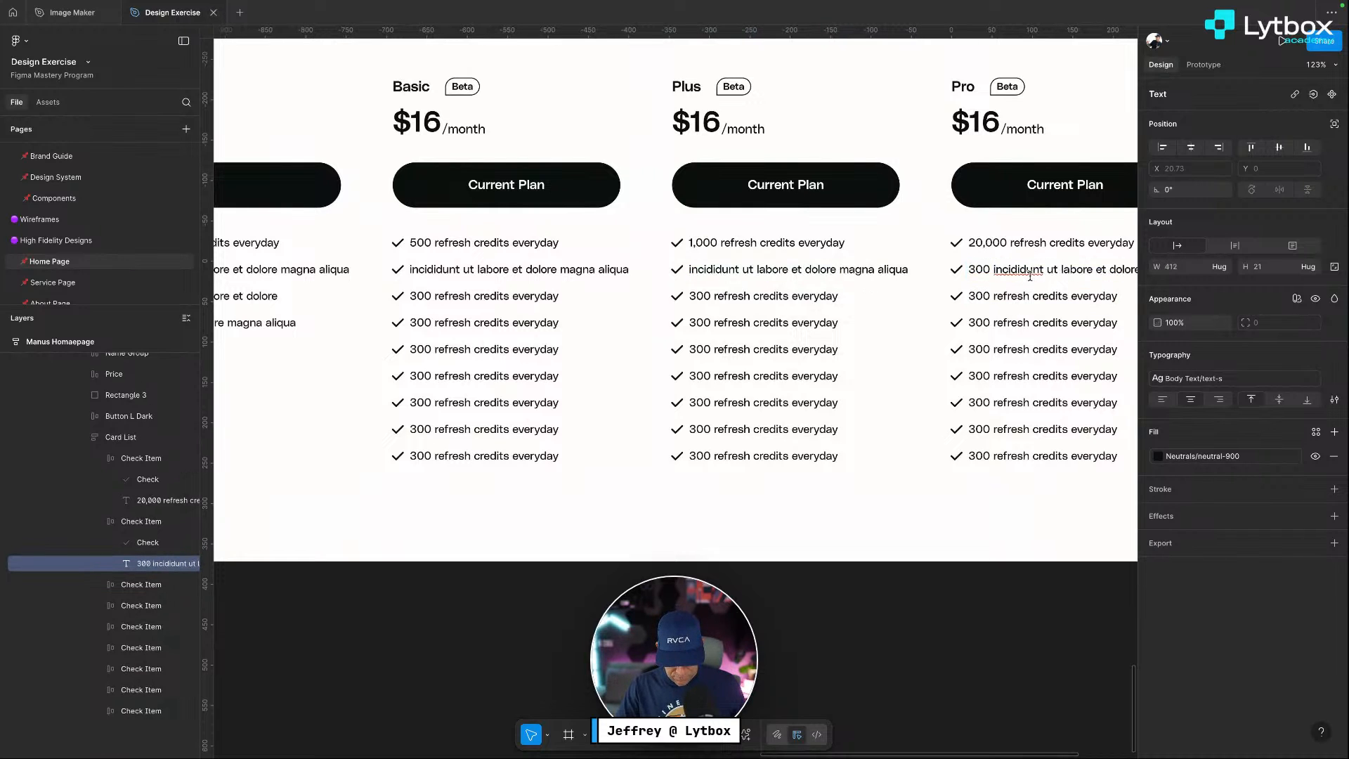
{"action": "key", "text": "ctrl+a"}
{"action": "key", "text": "ctrl+v"}
Copy the Free plan's third feature text over the Basic plan's third feature
{"action": "scroll", "coordinate": [509, 309], "scroll_direction": "left", "scroll_amount": 6}
{"action": "double_click", "coordinate": [500, 302]}
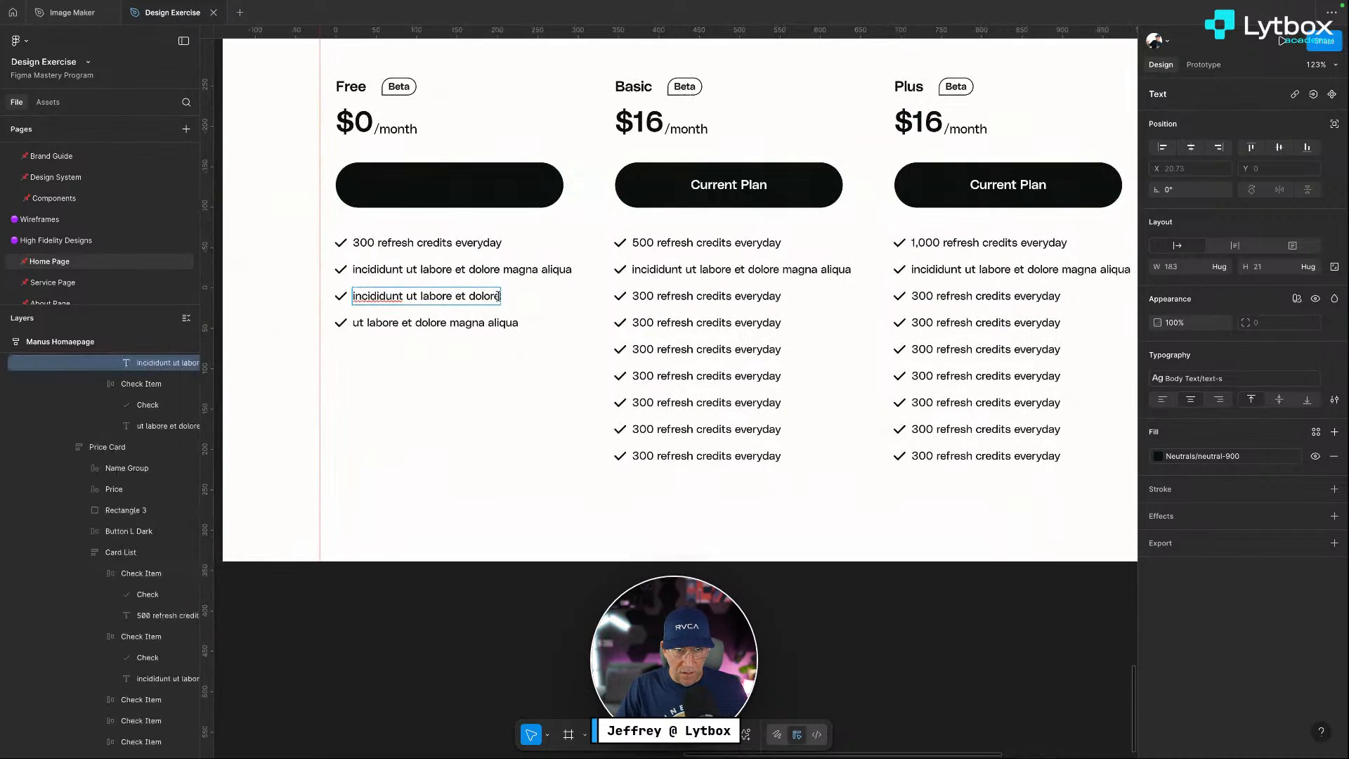
{"action": "key", "text": "ctrl+a"}
{"action": "key", "text": "ctrl+c"}
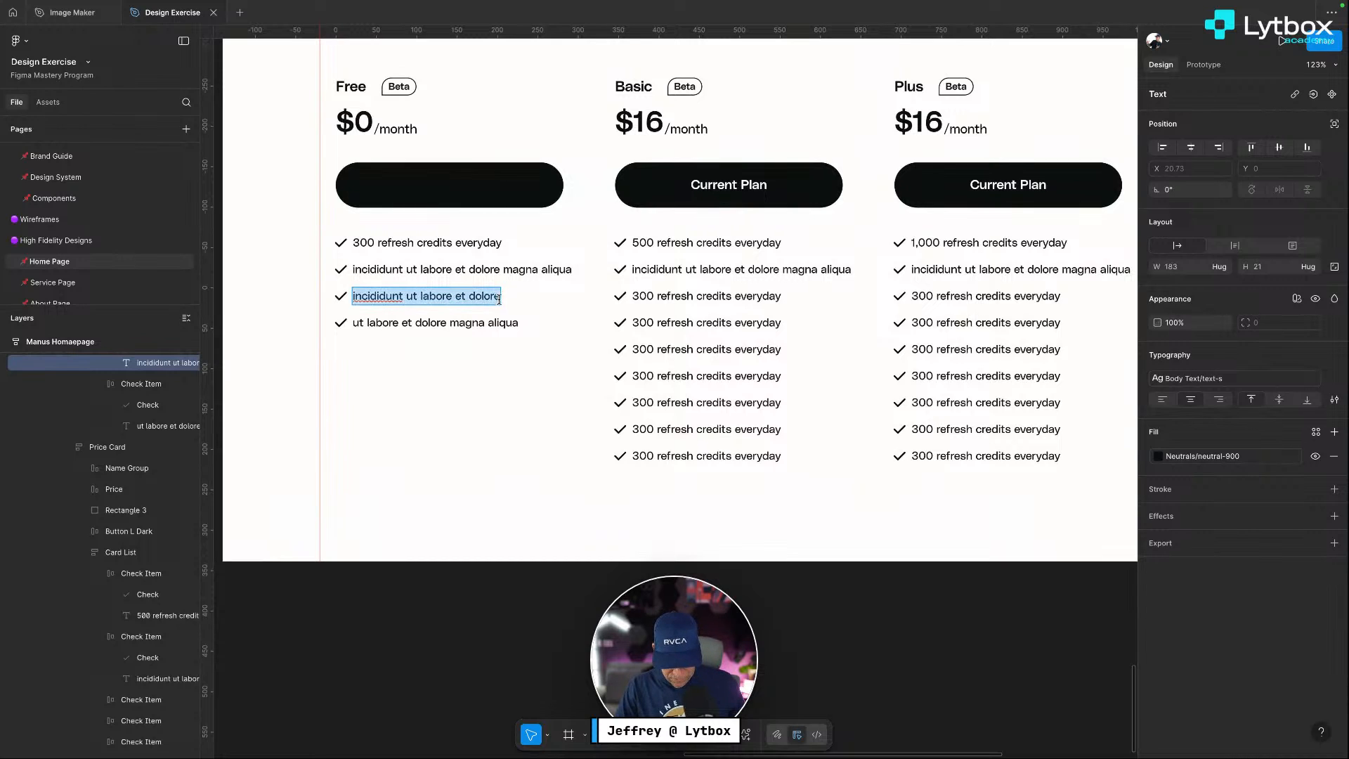
{"action": "left_click", "coordinate": [732, 298]}
{"action": "key", "text": "ctrl+a"}
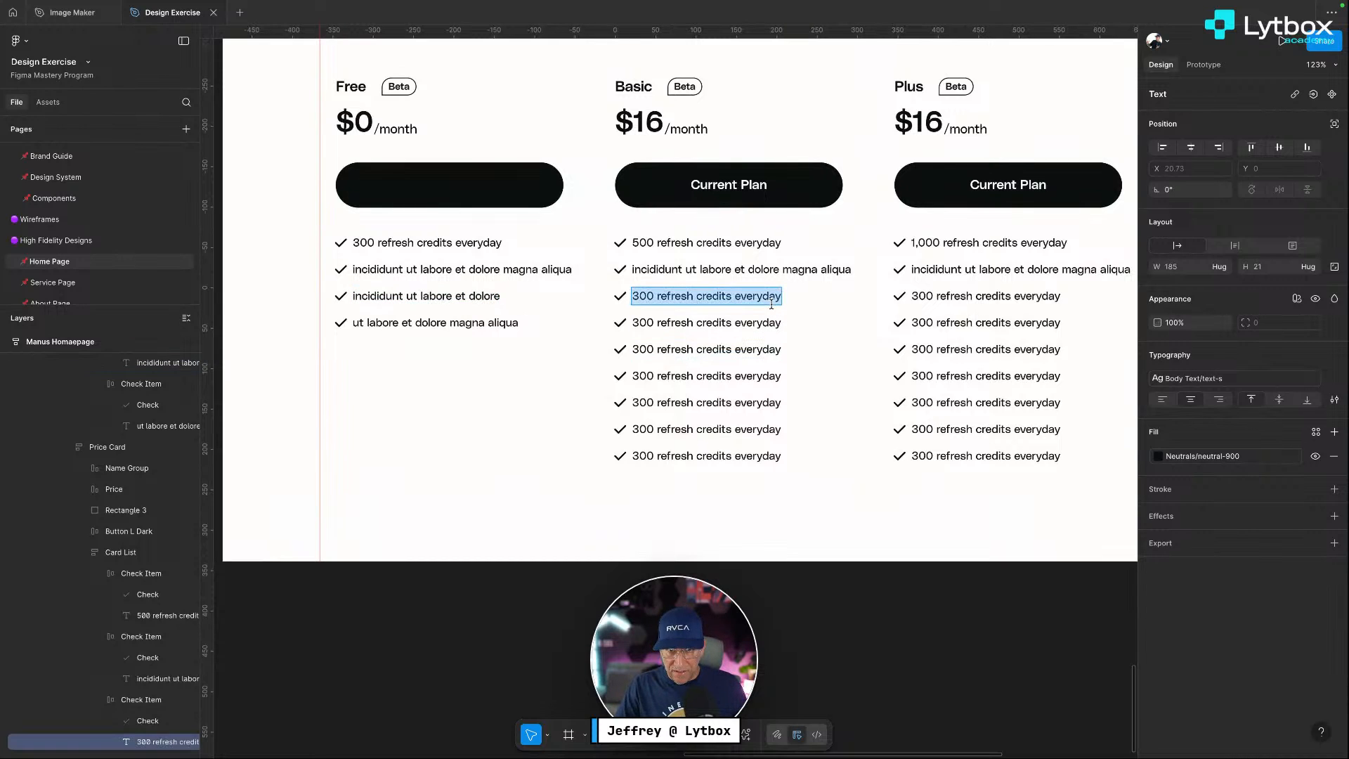
{"action": "key", "text": "ctrl+v"}
Replace the third feature in the Plus and Pro plans with the copied "incididunt ut labore et dolore"
{"action": "double_click", "coordinate": [964, 299]}
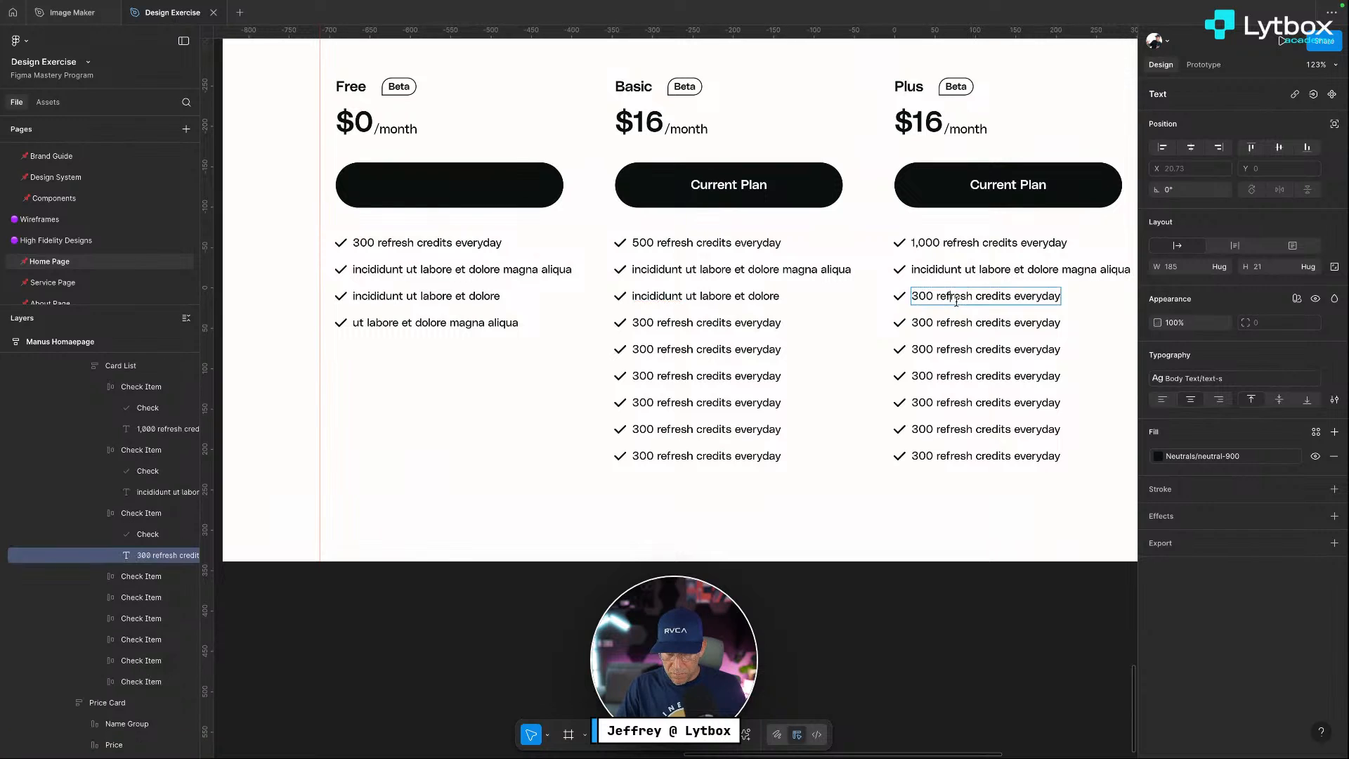
{"action": "key", "text": "ctrl+a"}
{"action": "key", "text": "ctrl+v"}
{"action": "scroll", "coordinate": [941, 301], "scroll_direction": "right", "scroll_amount": 5}
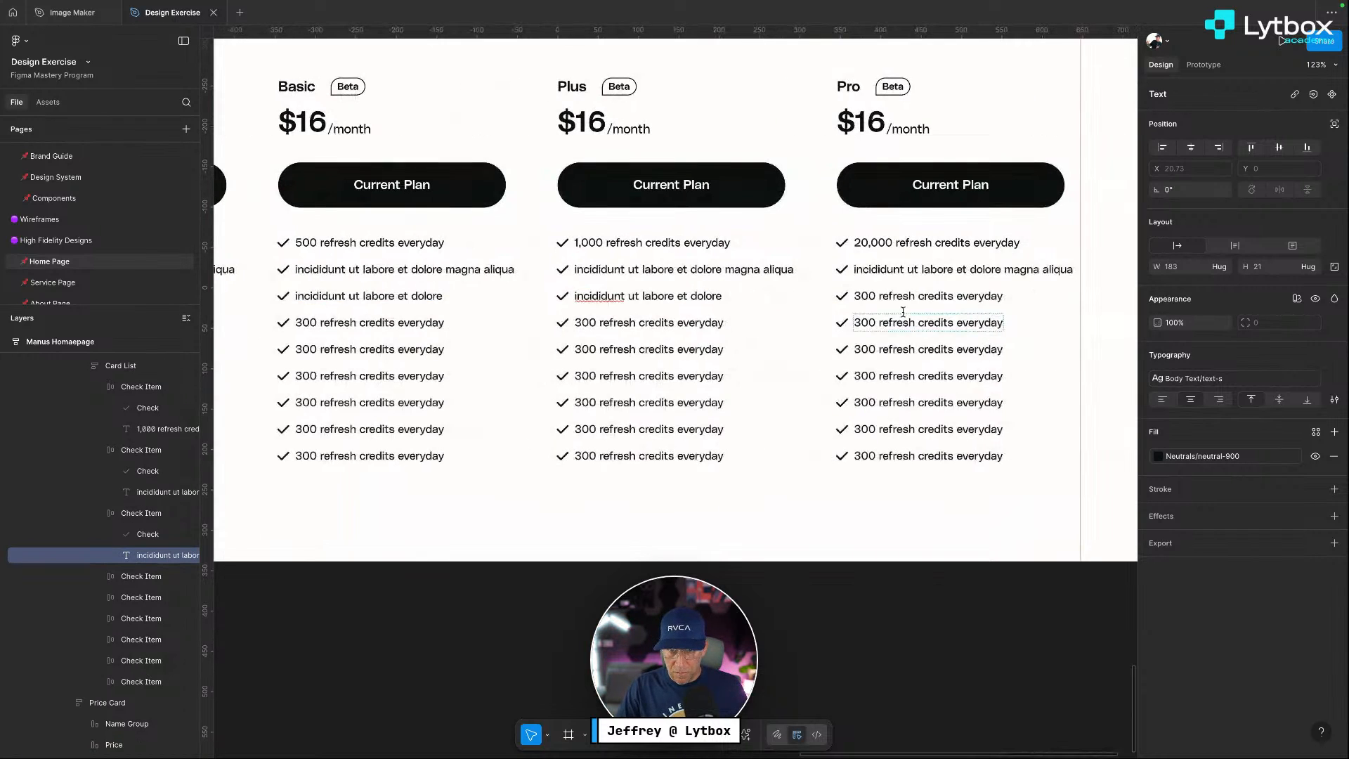
{"action": "double_click", "coordinate": [911, 299]}
{"action": "key", "text": "ctrl+a"}
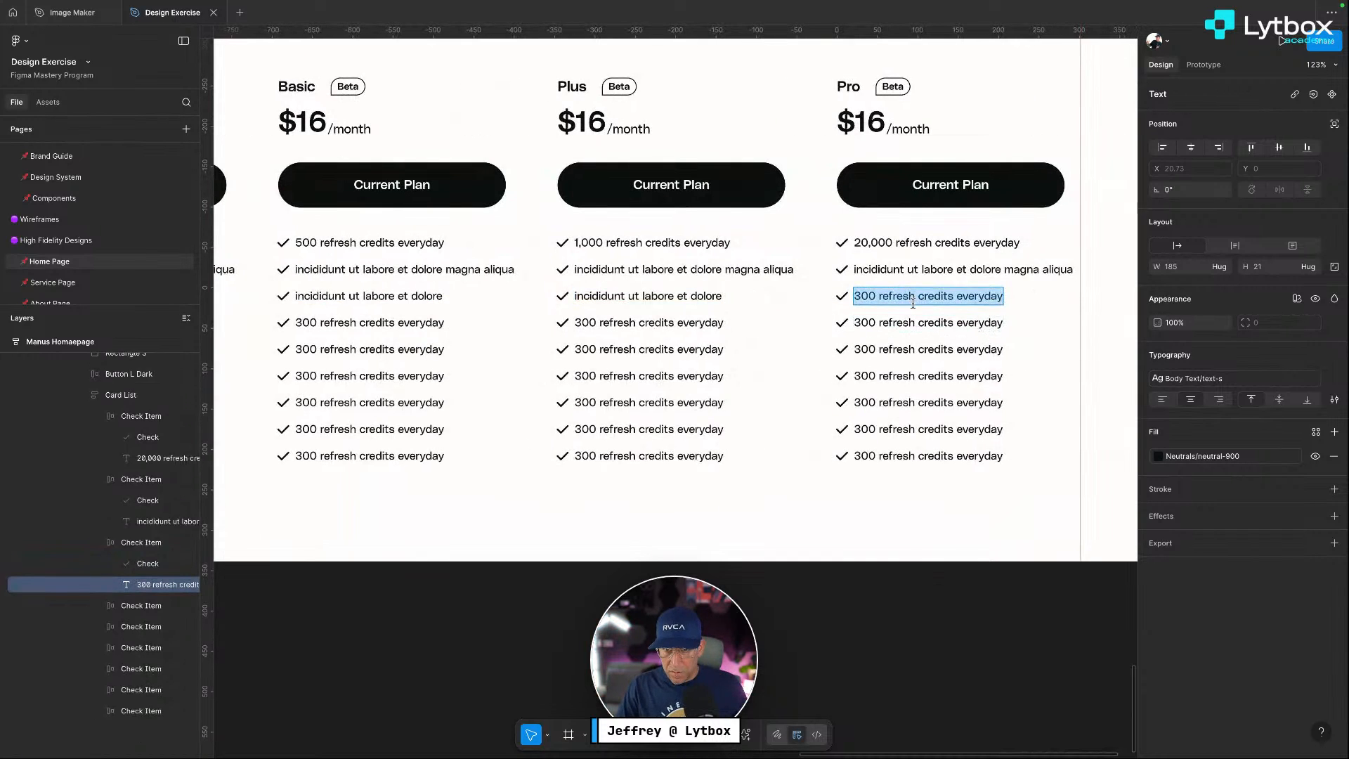
{"action": "key", "text": "ctrl+v"}
Copy the Free plan's fourth feature text over the Basic plan's fourth feature
{"action": "scroll", "coordinate": [912, 303], "scroll_direction": "left", "scroll_amount": 7}
{"action": "double_click", "coordinate": [420, 324]}
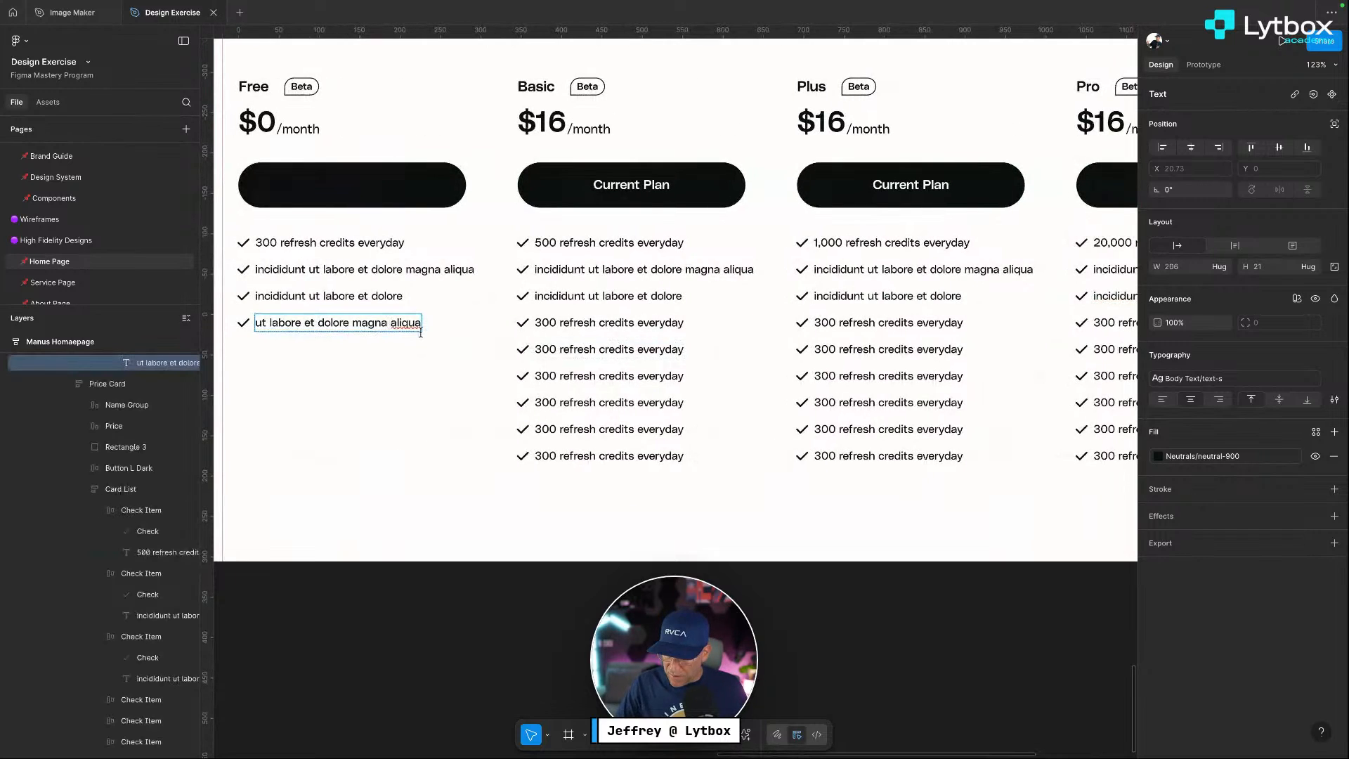
{"action": "key", "text": "ctrl+a"}
{"action": "key", "text": "ctrl+c"}
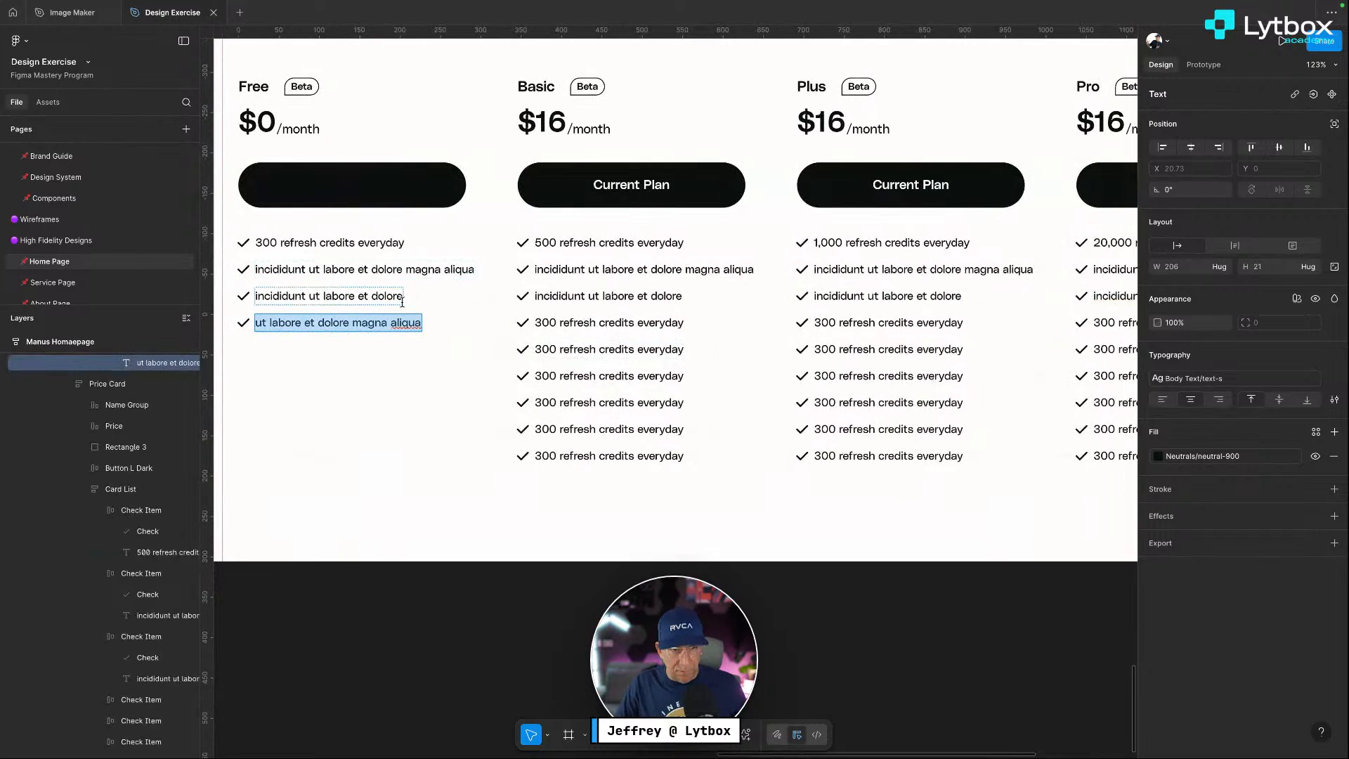
{"action": "left_click", "coordinate": [560, 325]}
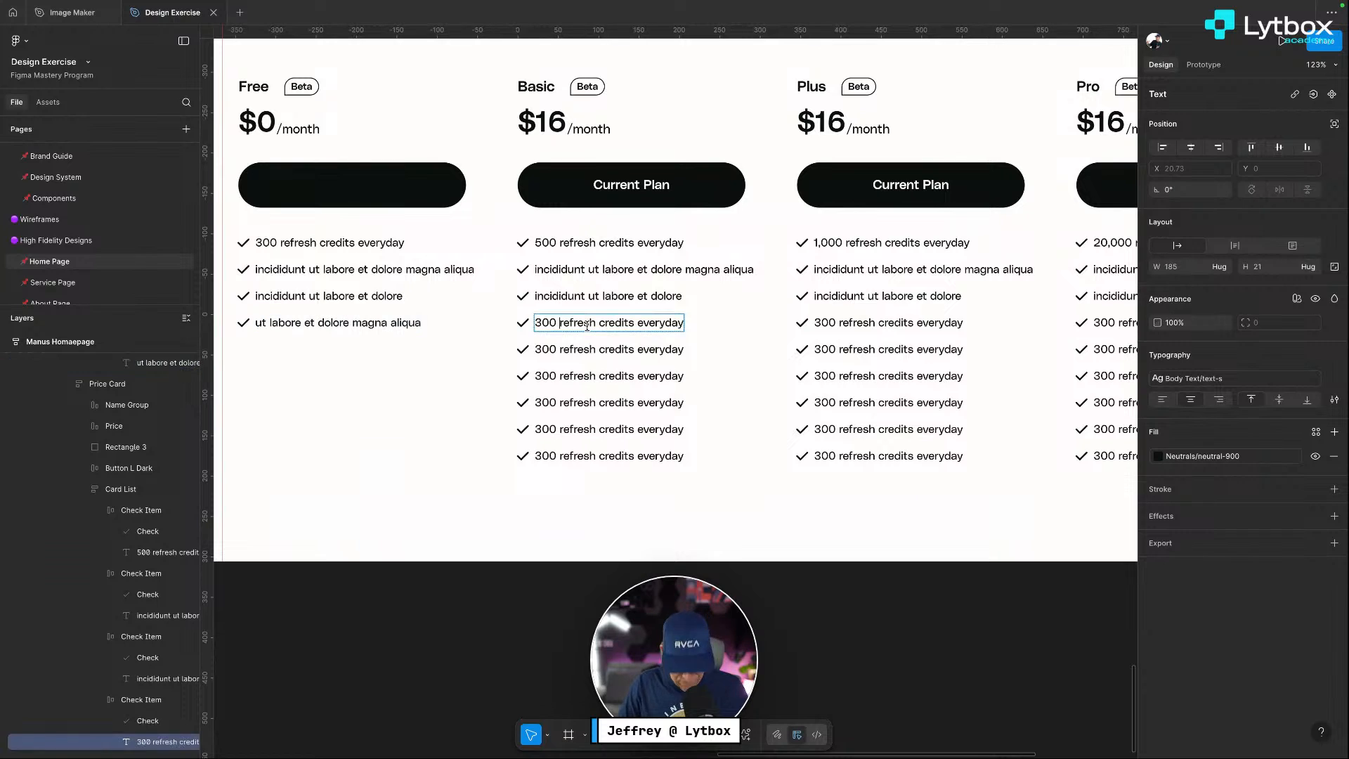
{"action": "double_click", "coordinate": [586, 325]}
{"action": "key", "text": "ctrl+v"}
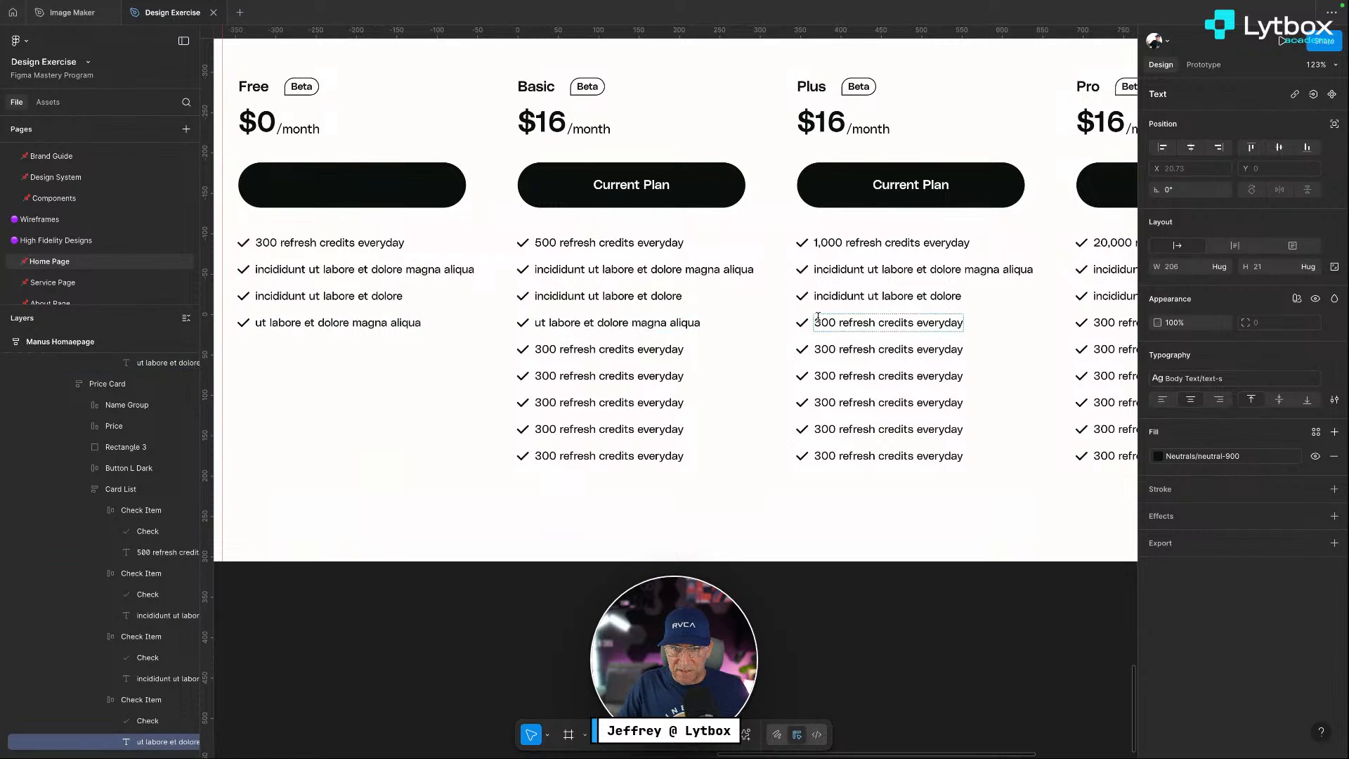
Replace the fourth feature in the Plus and Pro plans with the copied "ut labore et dolore magna aliqua"
{"action": "left_click", "coordinate": [835, 325]}
{"action": "double_click", "coordinate": [838, 325]}
{"action": "key", "text": "ctrl+v"}
{"action": "scroll", "coordinate": [838, 325], "scroll_direction": "right", "scroll_amount": 8}
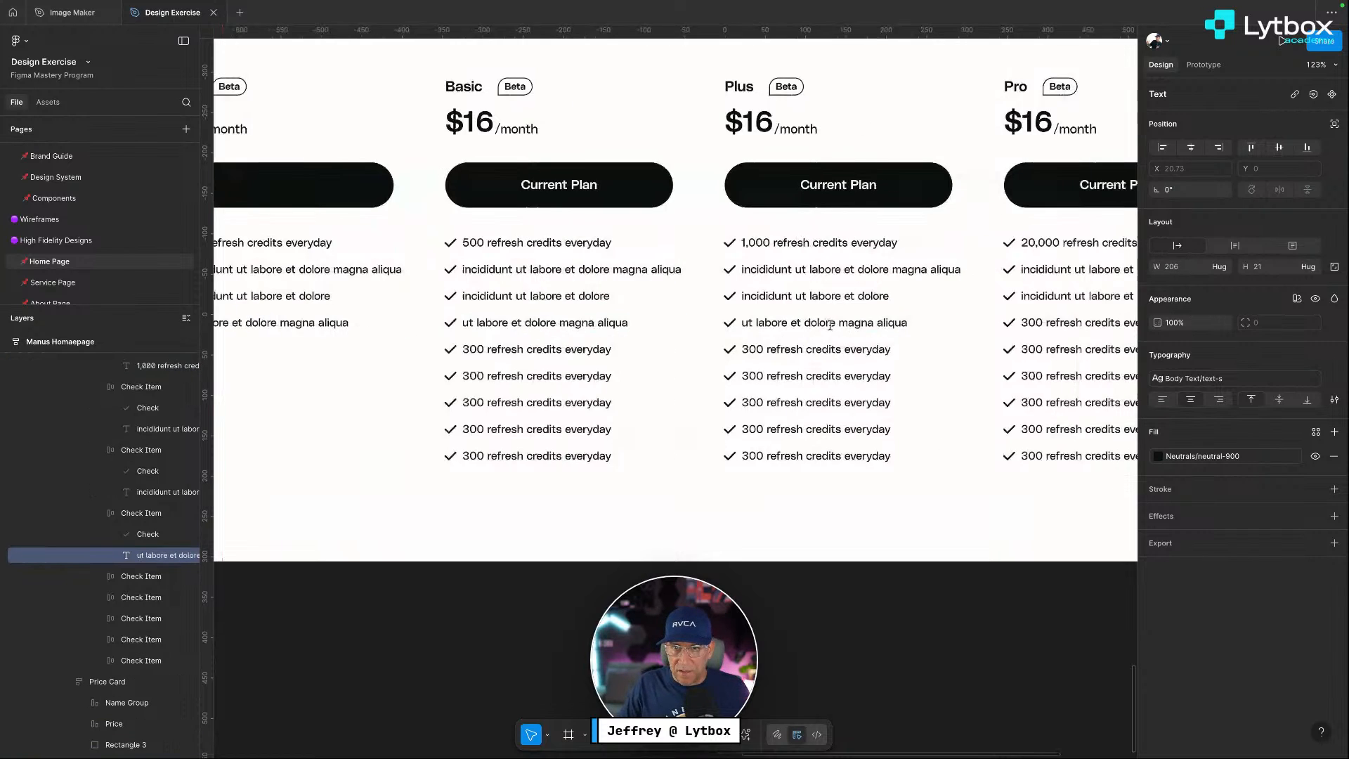
{"action": "left_click", "coordinate": [830, 321]}
{"action": "double_click", "coordinate": [830, 321]}
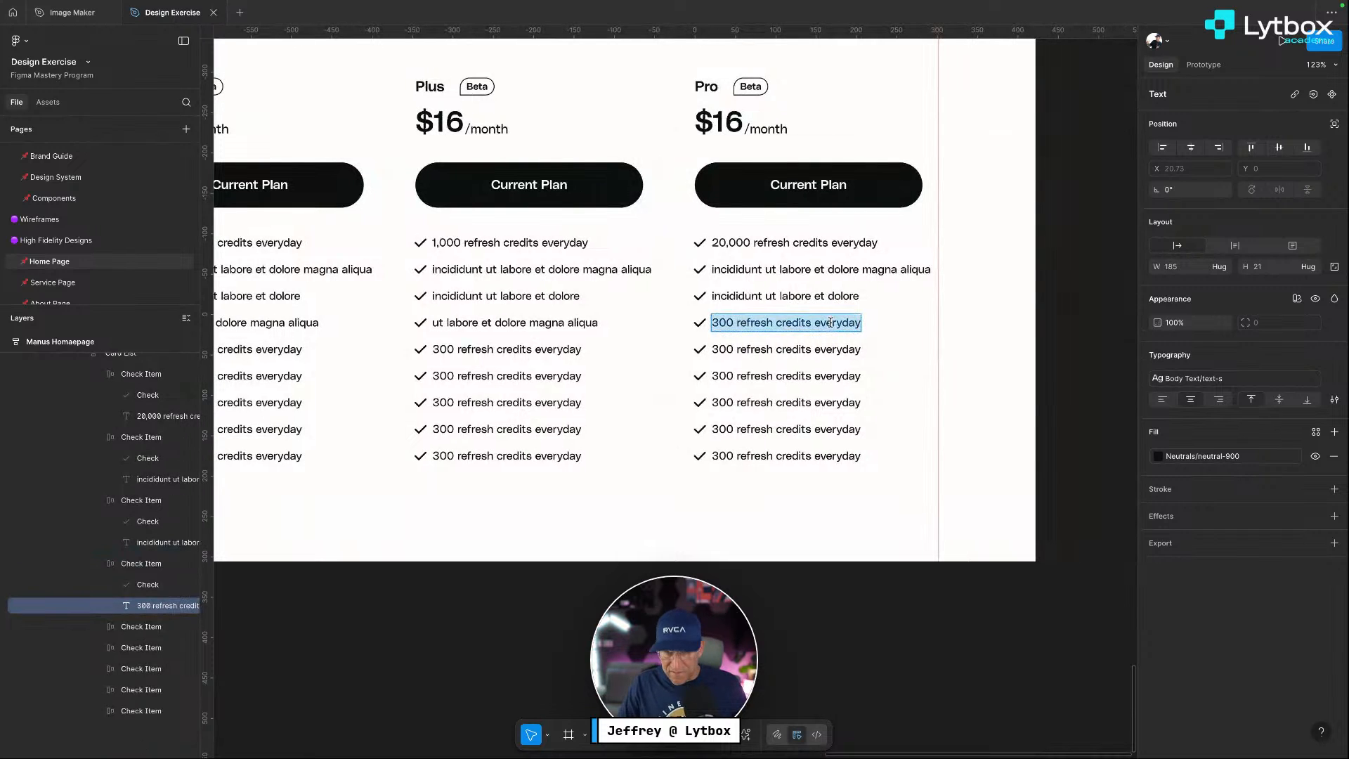
{"action": "key", "text": "ctrl+v"}
Switch to the Lorem Ipsum generator in Arc, dismiss the ad, and copy "aboris nisi ut aliquip ex ea commodo consequat"
{"action": "scroll", "coordinate": [740, 352], "scroll_direction": "left", "scroll_amount": 10}
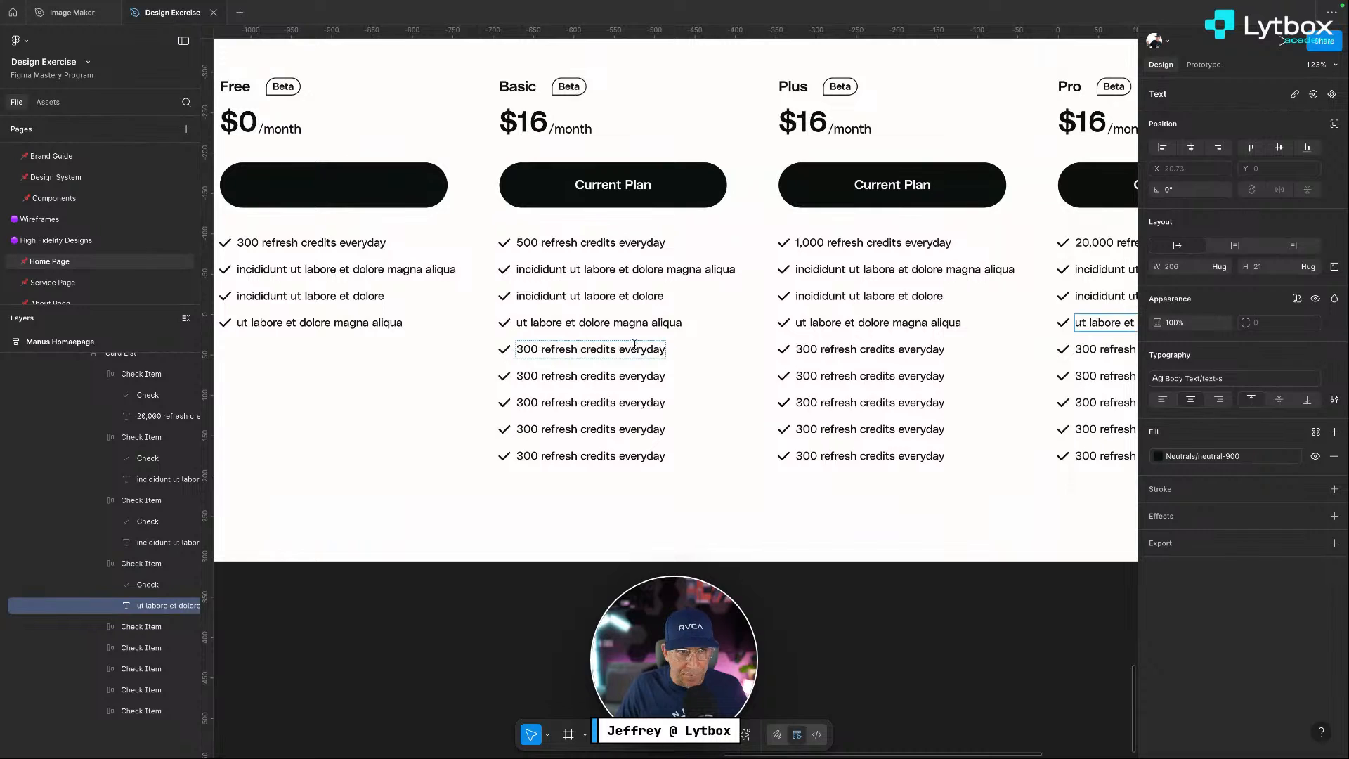
{"action": "key", "text": "ctrl+Left"}
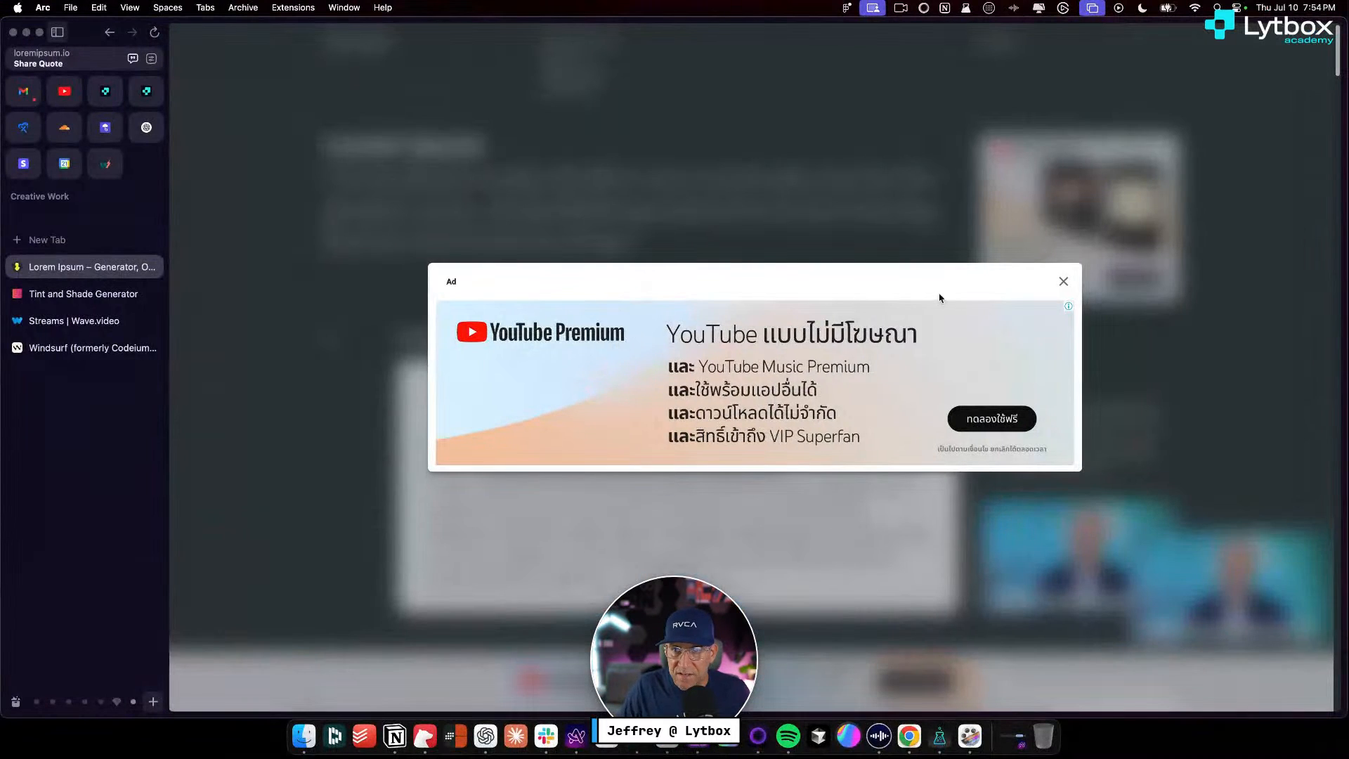
{"action": "left_click", "coordinate": [1066, 283]}
{"action": "scroll", "coordinate": [773, 422], "scroll_direction": "down", "scroll_amount": 1}
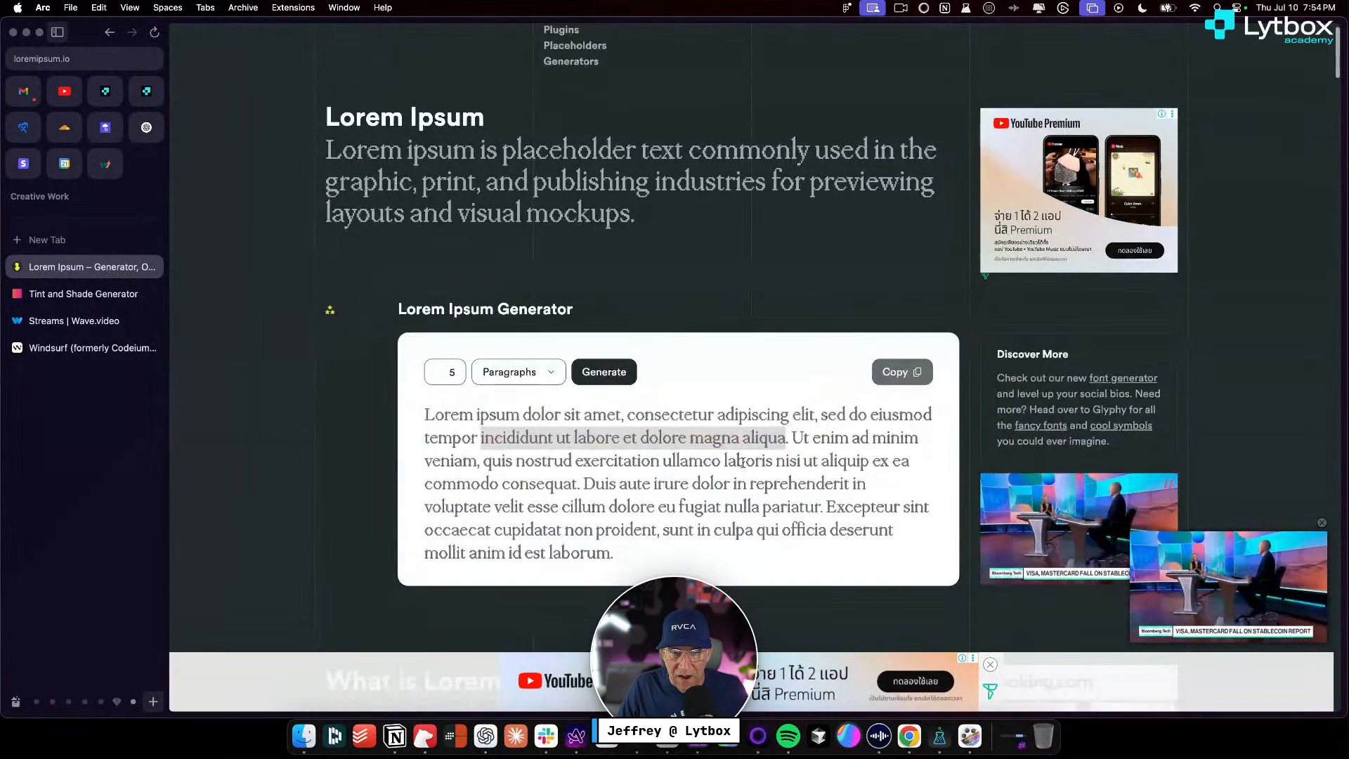
{"action": "left_click_drag", "start_coordinate": [726, 459], "coordinate": [575, 477]}
{"action": "key", "text": "super+c"}
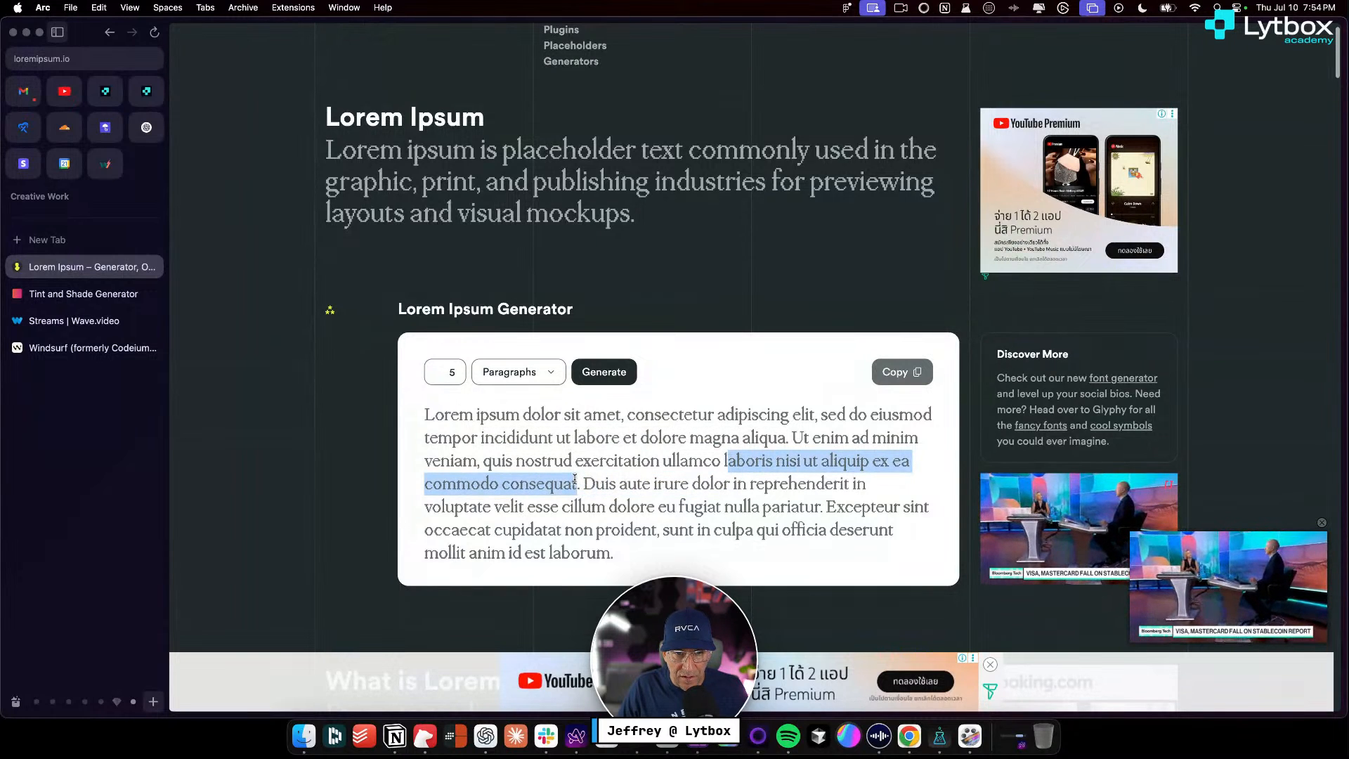
Back in Figma, replace the Basic plan's fifth feature with the copied phrase, shortened to "aboris nisi ut aliquip ex eat"
{"action": "key", "text": "ctrl+Right"}
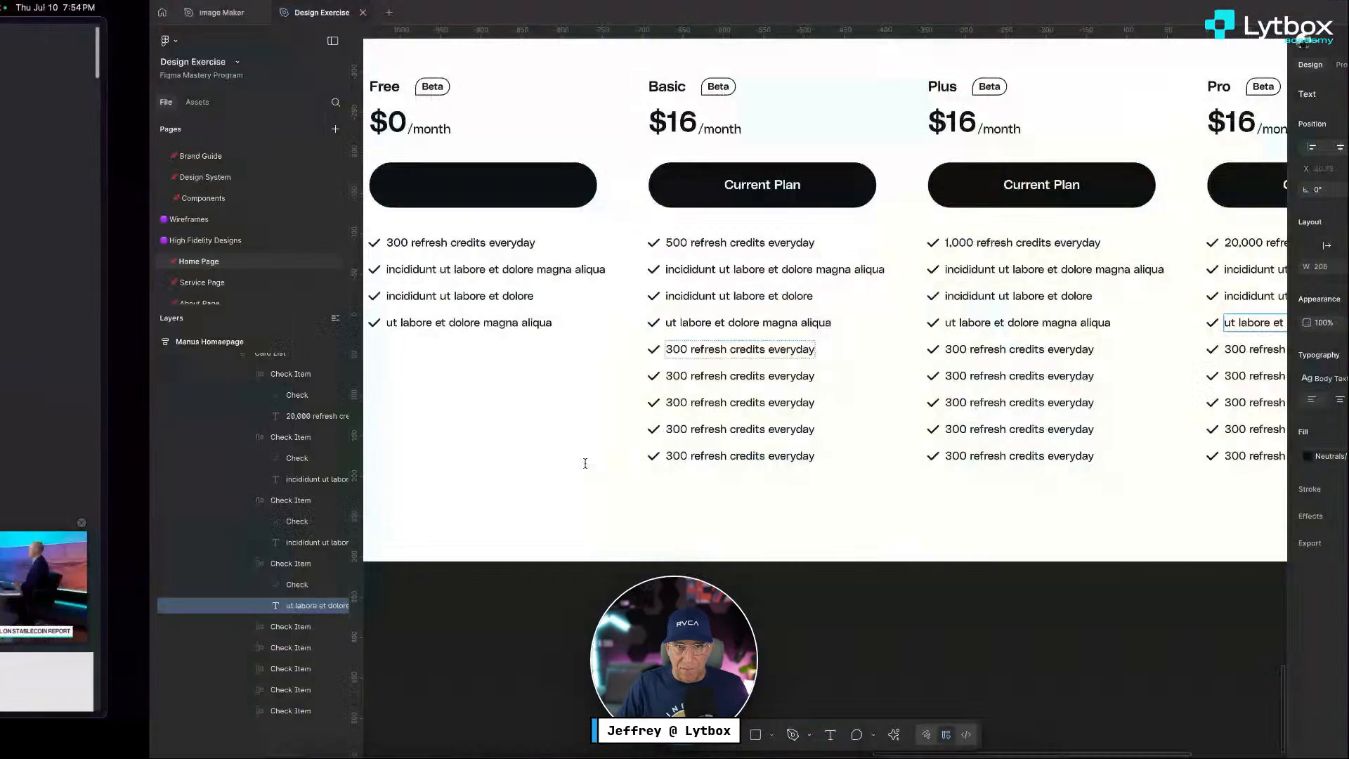
{"action": "double_click", "coordinate": [588, 349]}
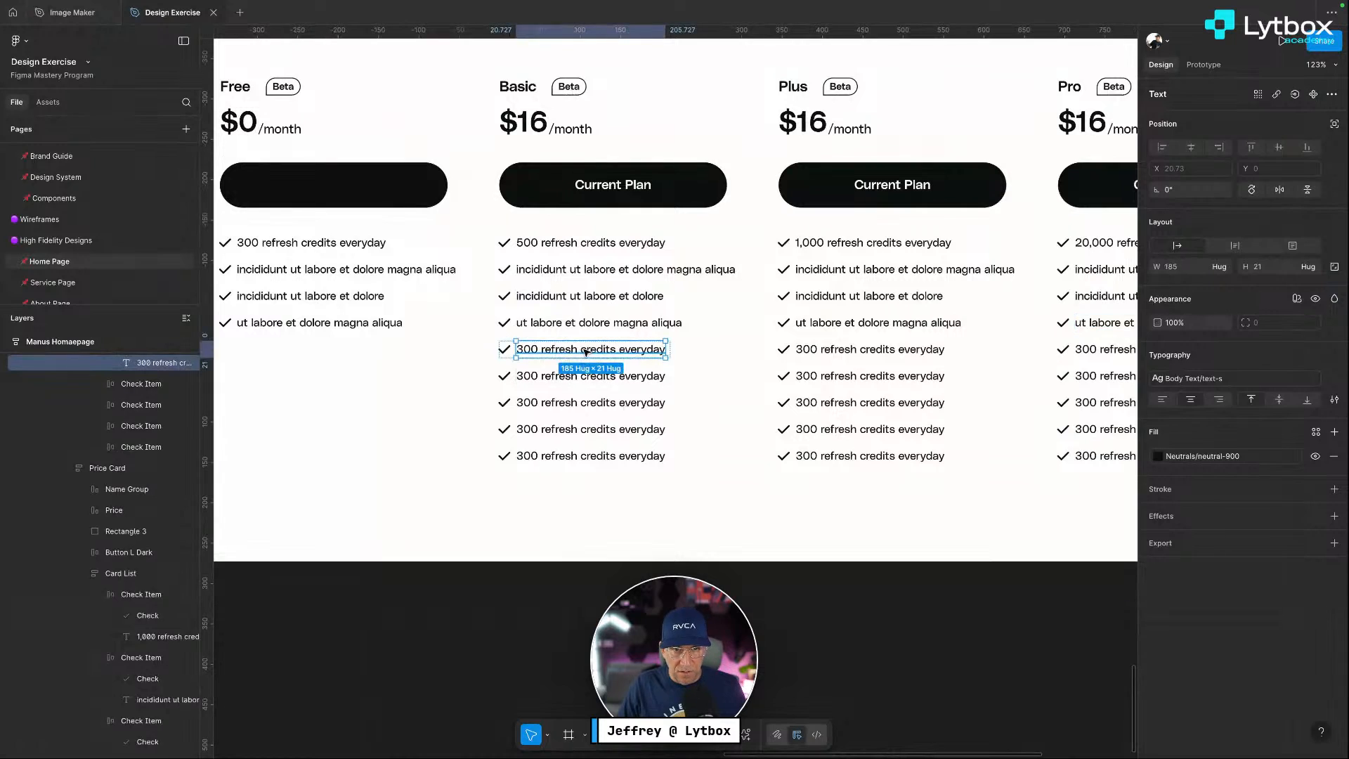
{"action": "key", "text": "super+v"}
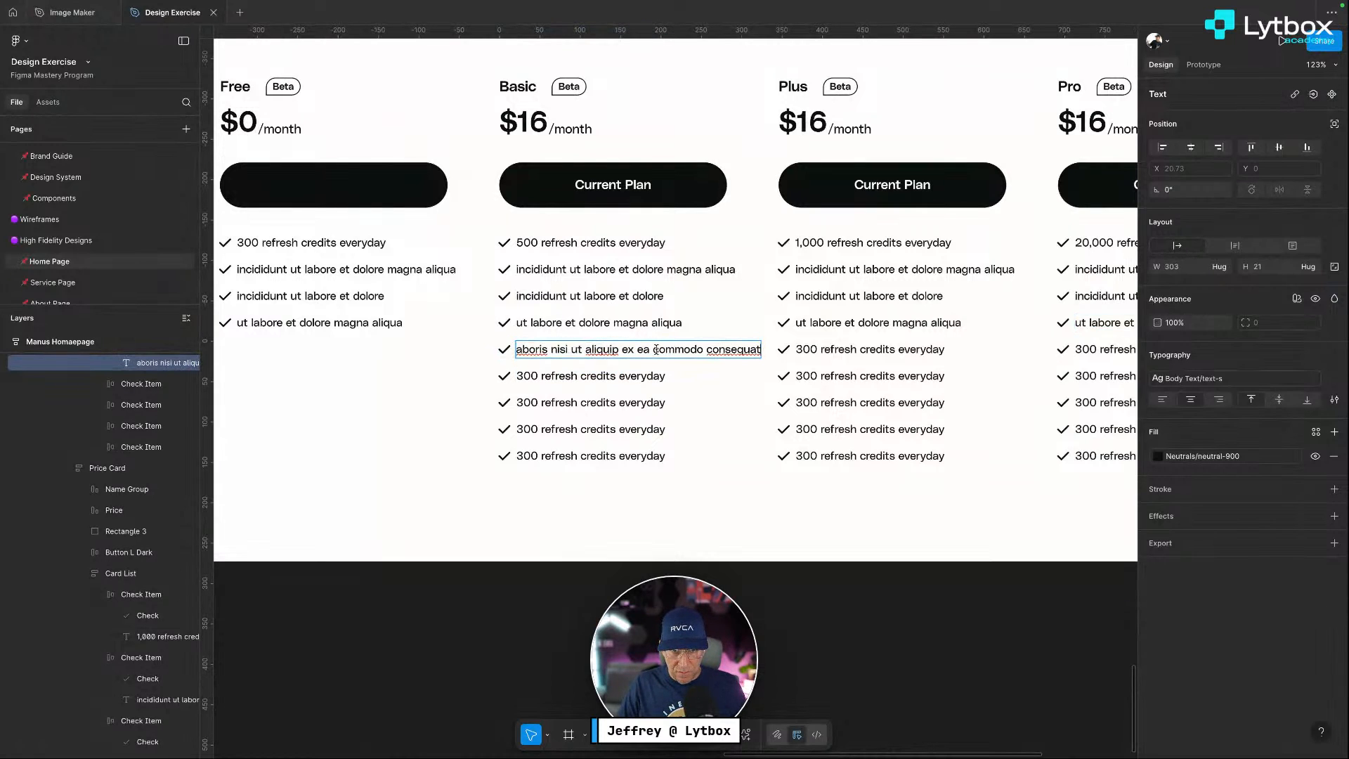
{"action": "left_click_drag", "start_coordinate": [654, 349], "coordinate": [754, 347]}
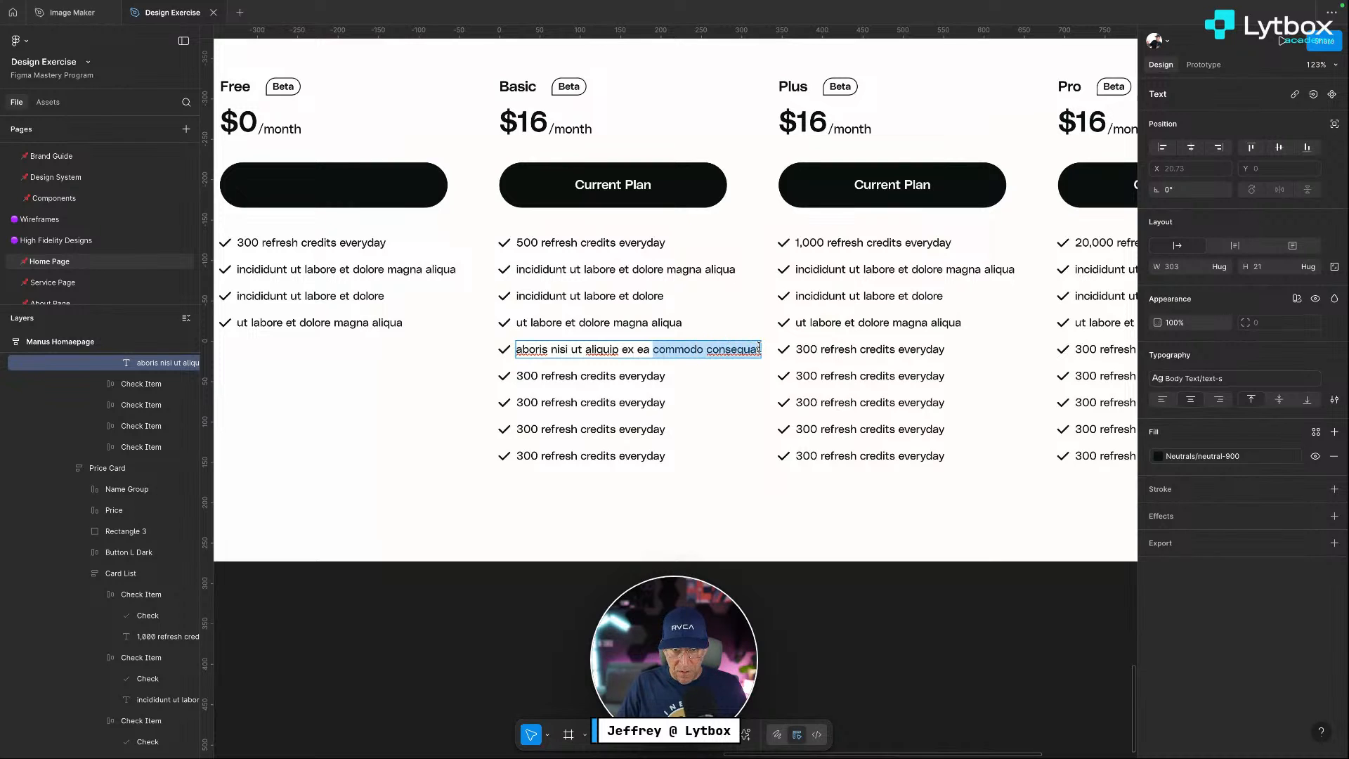
{"action": "key", "text": "BackSpace"}
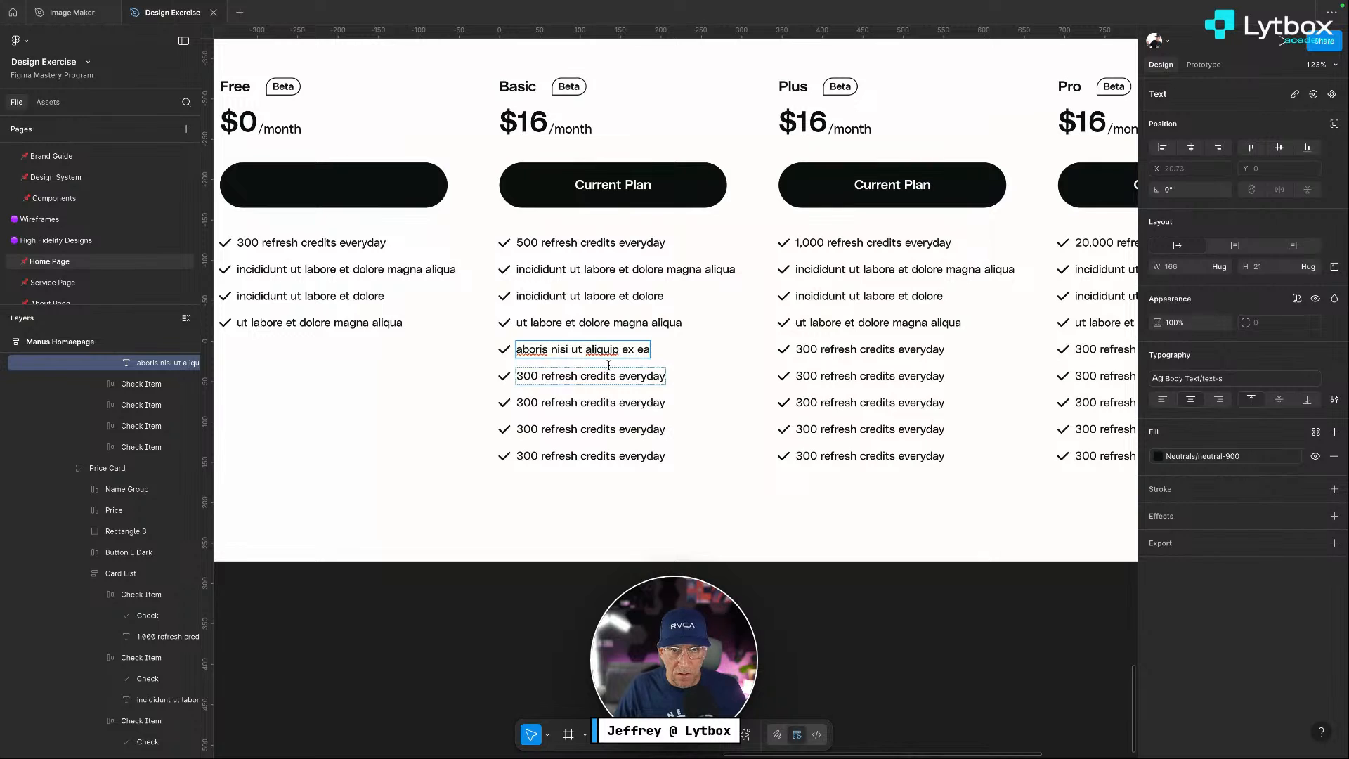
{"action": "type", "text": "t"}
Replace the Basic plan's sixth and seventh features with the copied "aboris nisi ut aliquip ex ea commodo consequat"
{"action": "left_click", "coordinate": [639, 377]}
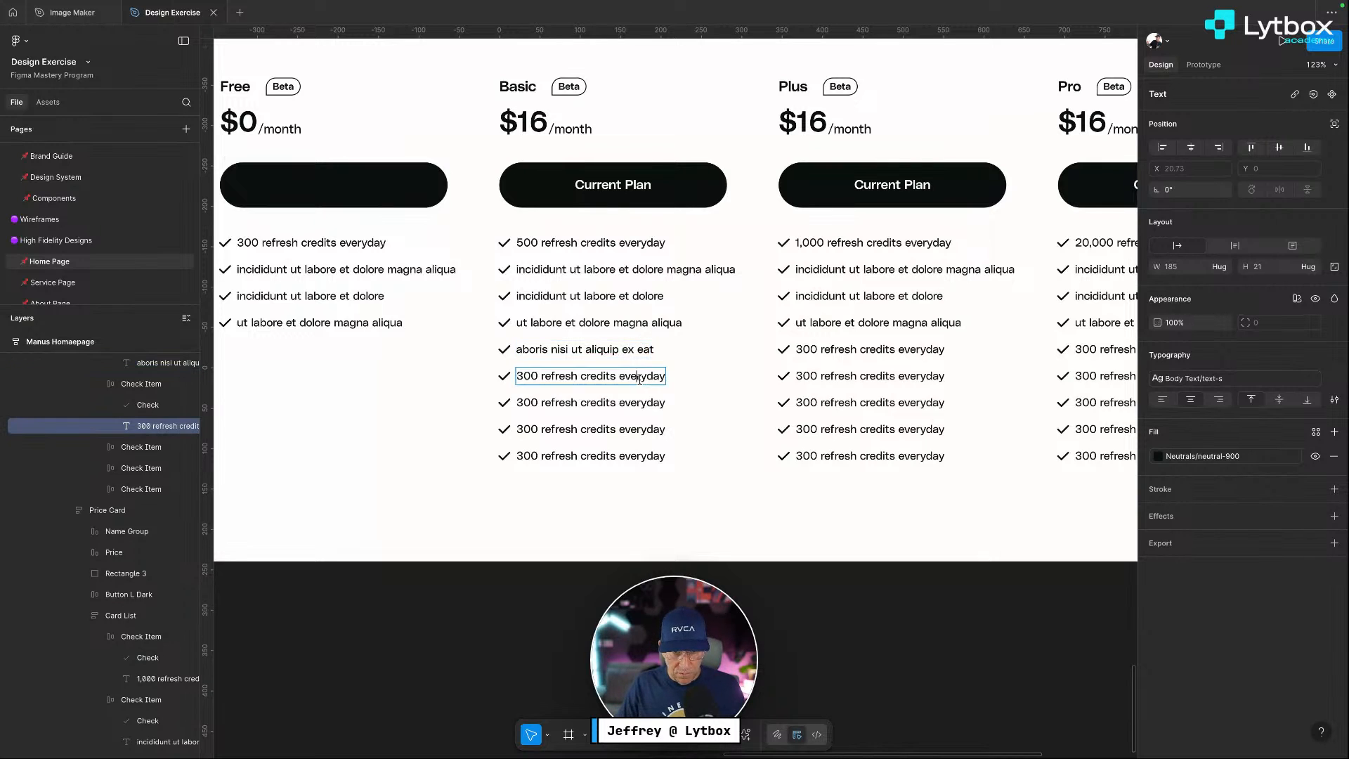
{"action": "key", "text": "Return"}
{"action": "key", "text": "ctrl+v"}
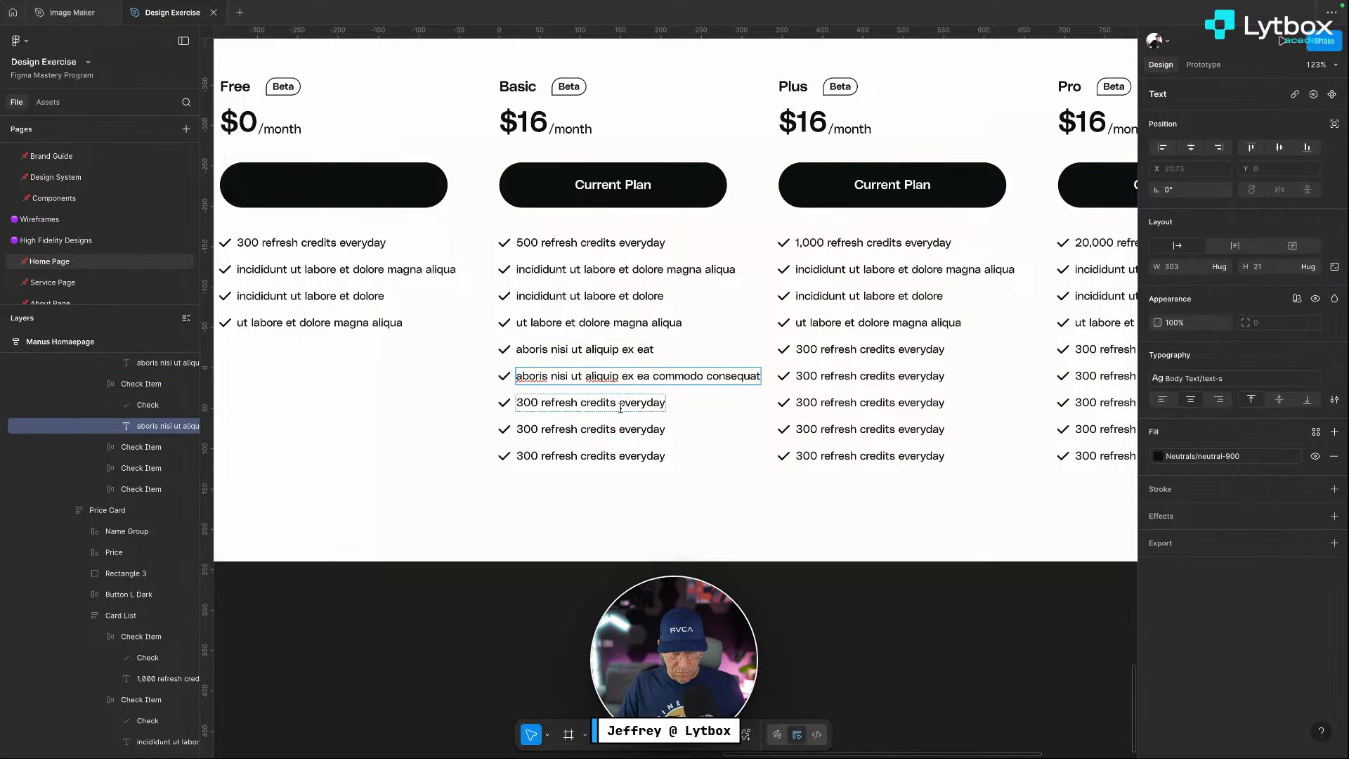
{"action": "left_click", "coordinate": [620, 407]}
{"action": "key", "text": "Return"}
{"action": "key", "text": "ctrl+v"}
Replace the Basic plan's eighth and ninth features with the same copied Latin phrase
{"action": "left_click", "coordinate": [611, 430]}
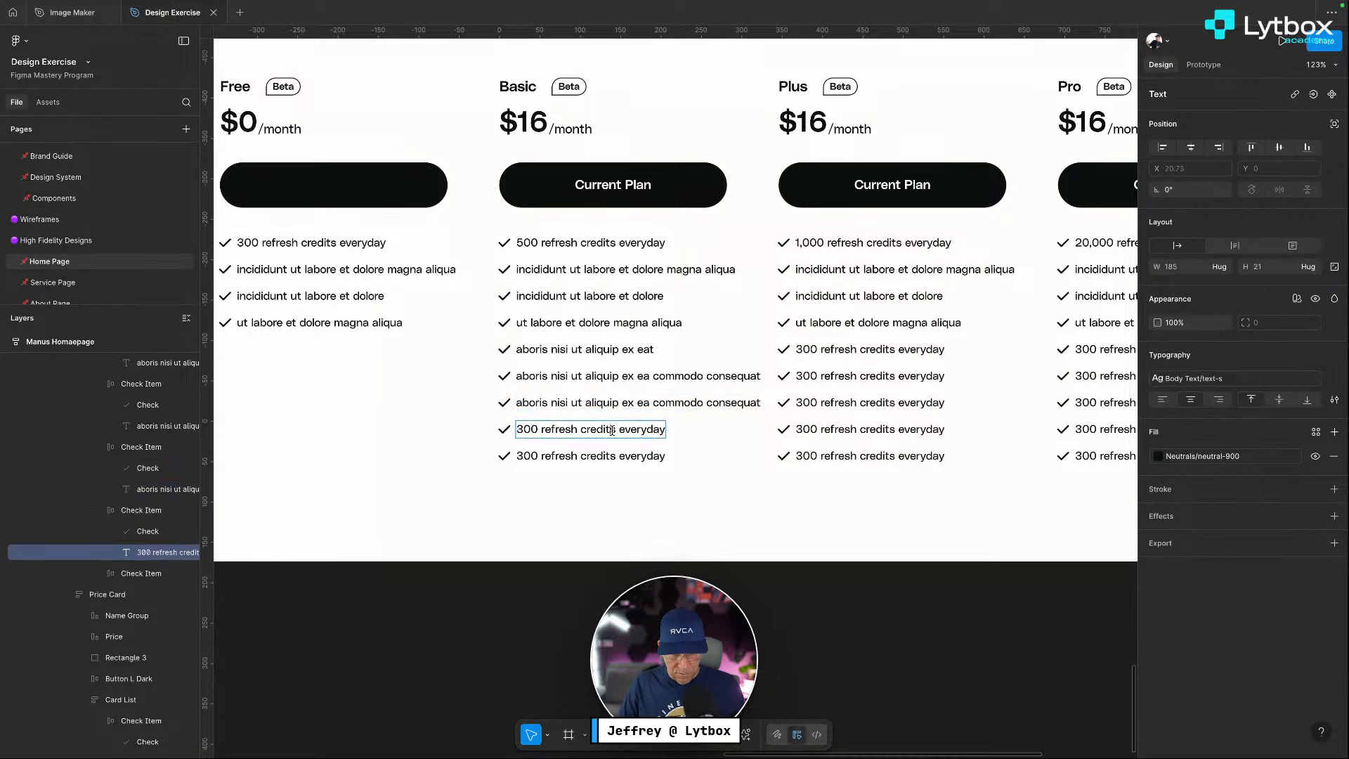
{"action": "key", "text": "Return"}
{"action": "key", "text": "ctrl+v"}
{"action": "left_click", "coordinate": [600, 456]}
{"action": "key", "text": "Return"}
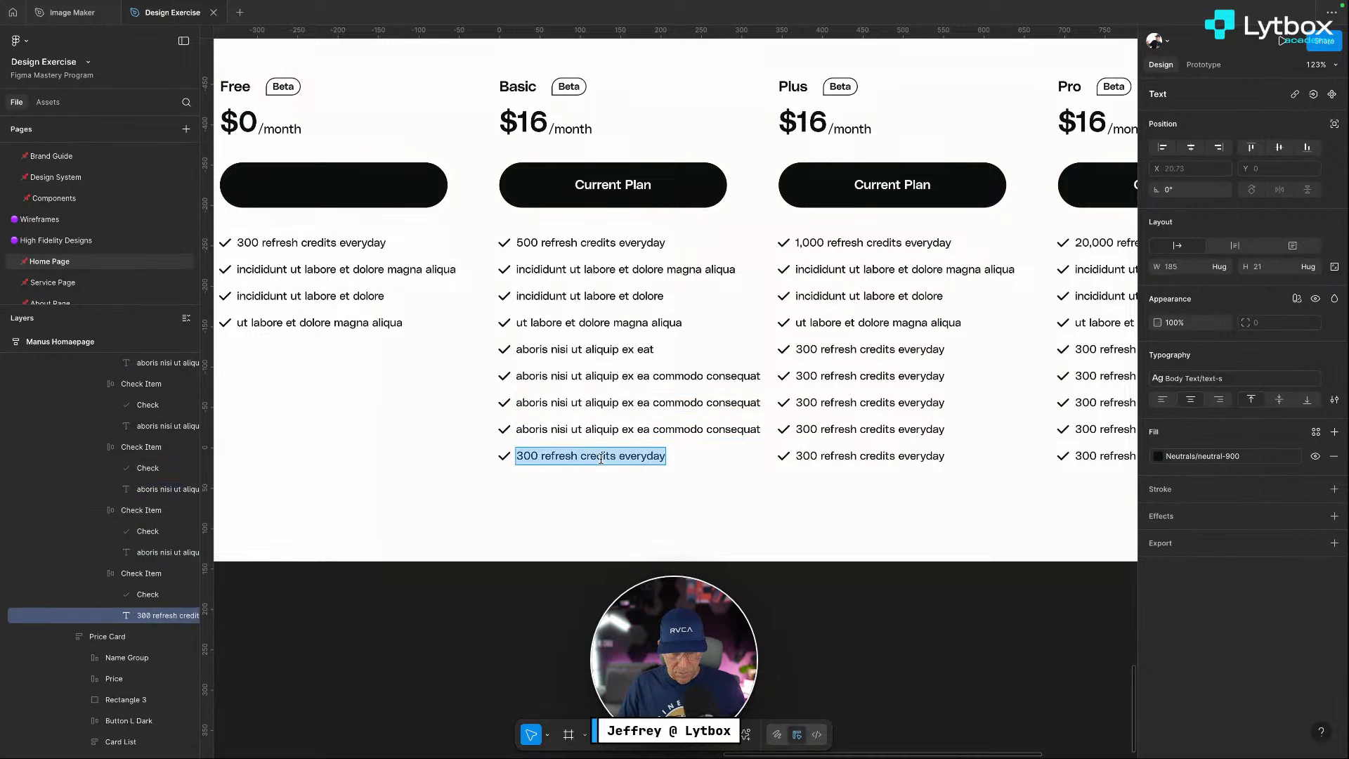
{"action": "type", "text": "v"}
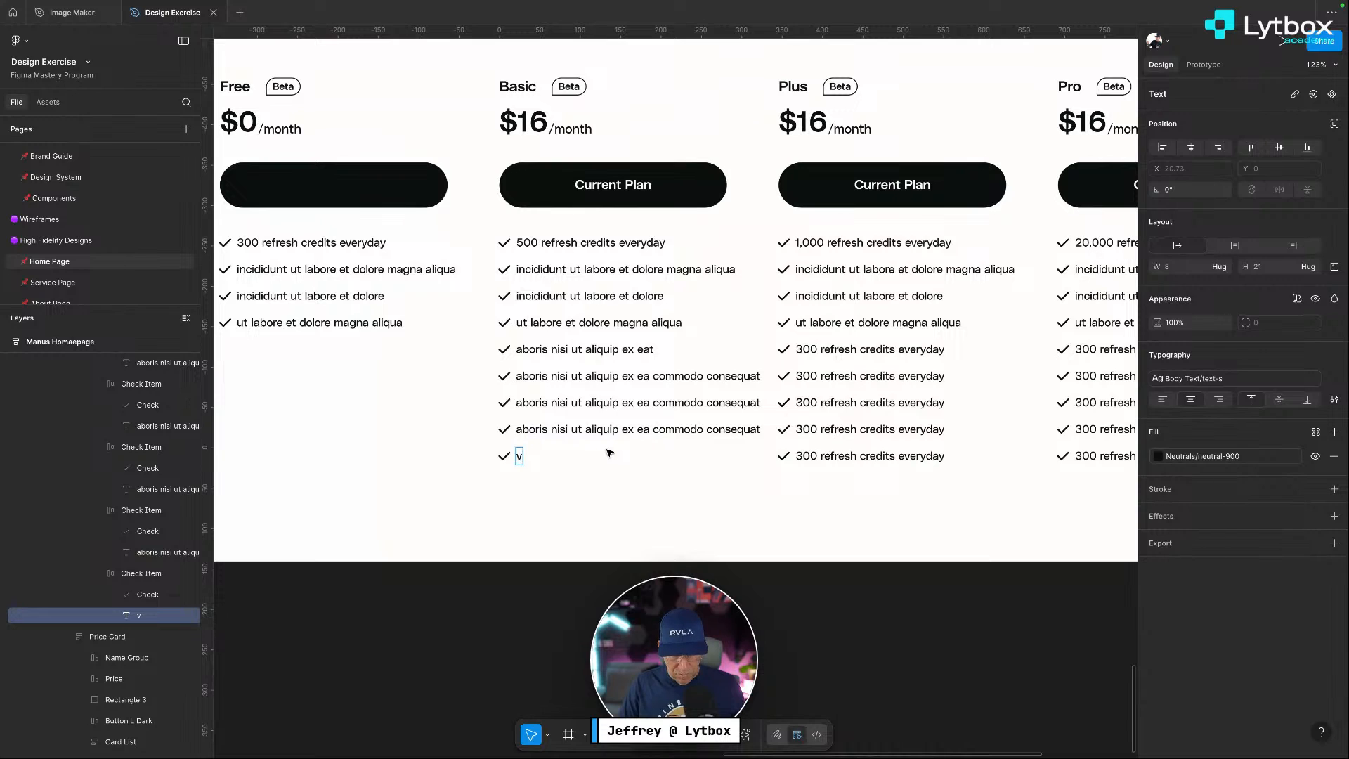
{"action": "key", "text": "BackSpace"}
{"action": "key", "text": "ctrl+v"}
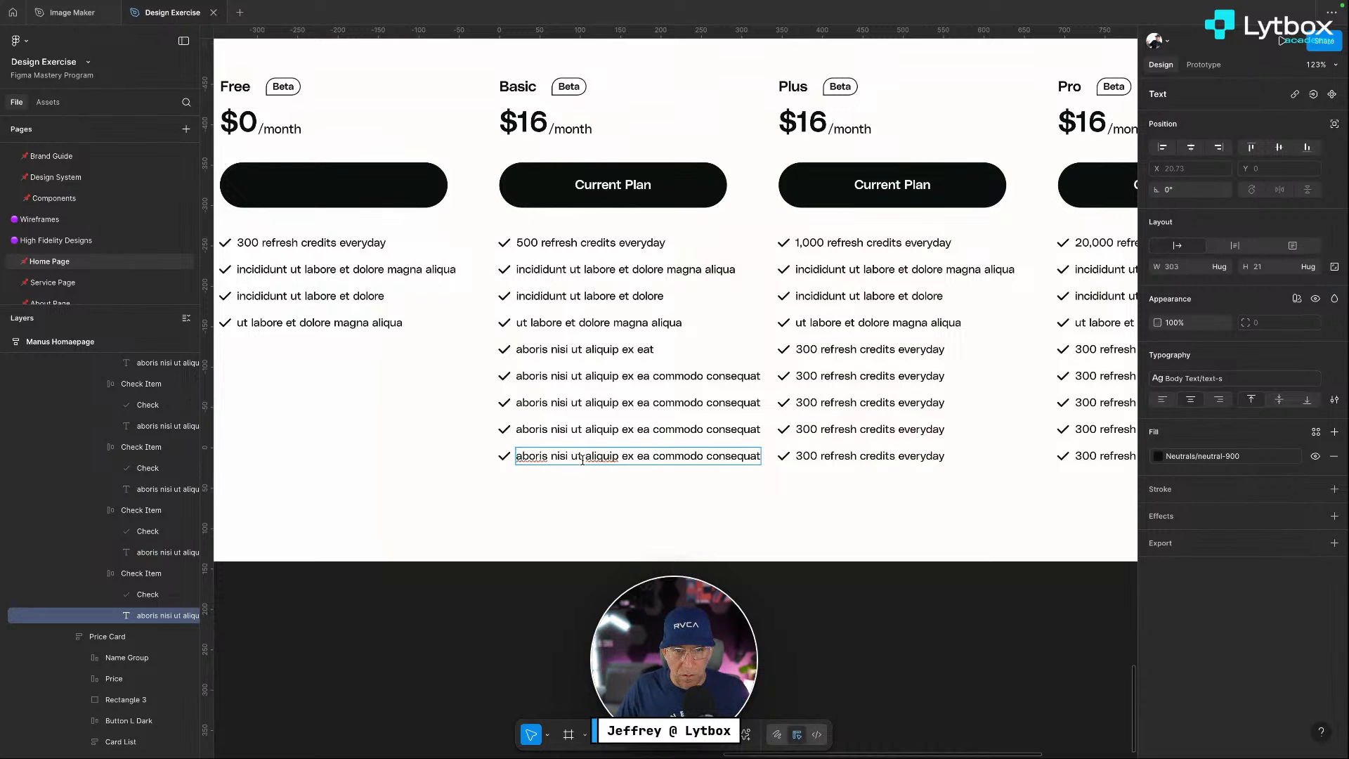
Trim the Basic plan's ninth feature to "aboris nisi ut" and its eighth feature to "commodo consequat"
{"action": "left_click_drag", "start_coordinate": [583, 458], "coordinate": [759, 455]}
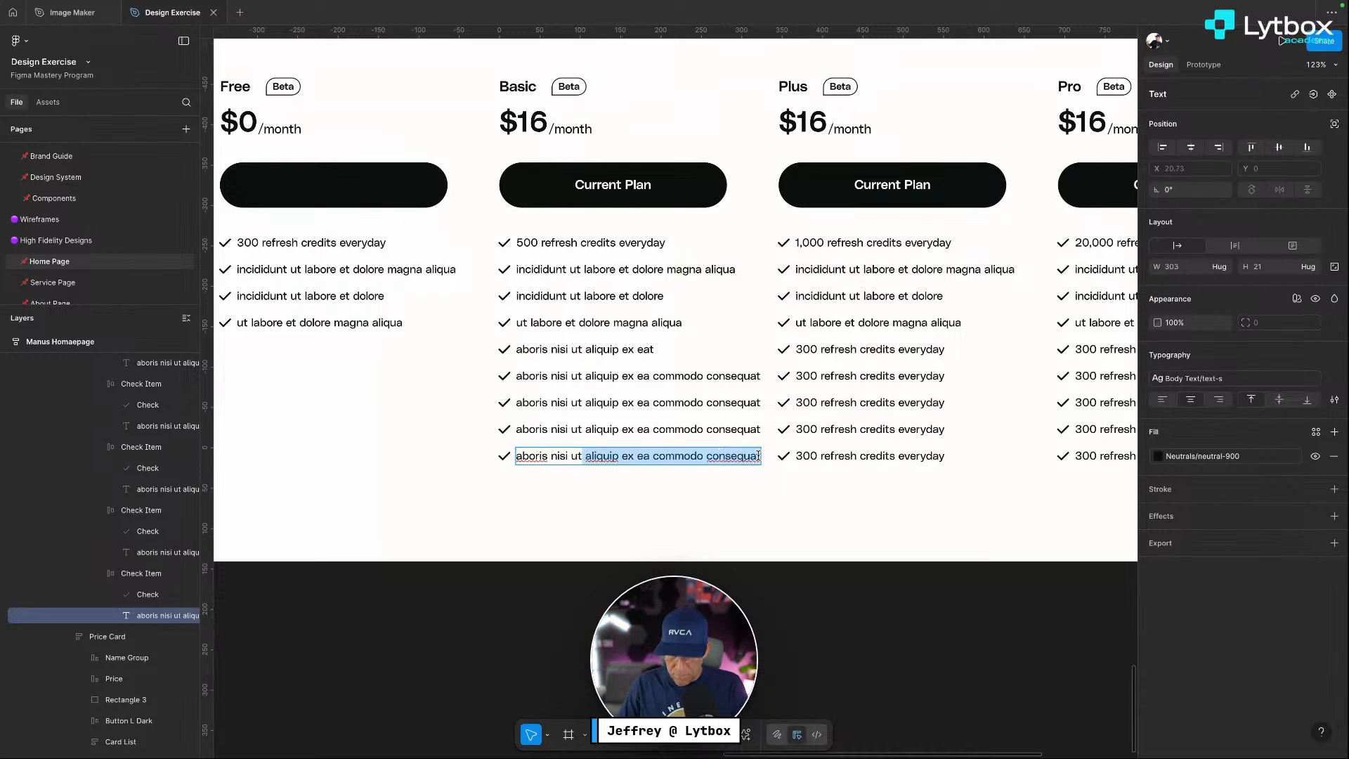
{"action": "key", "text": "BackSpace"}
{"action": "left_click_drag", "start_coordinate": [644, 429], "coordinate": [652, 403]}
{"action": "key", "text": "BackSpace"}
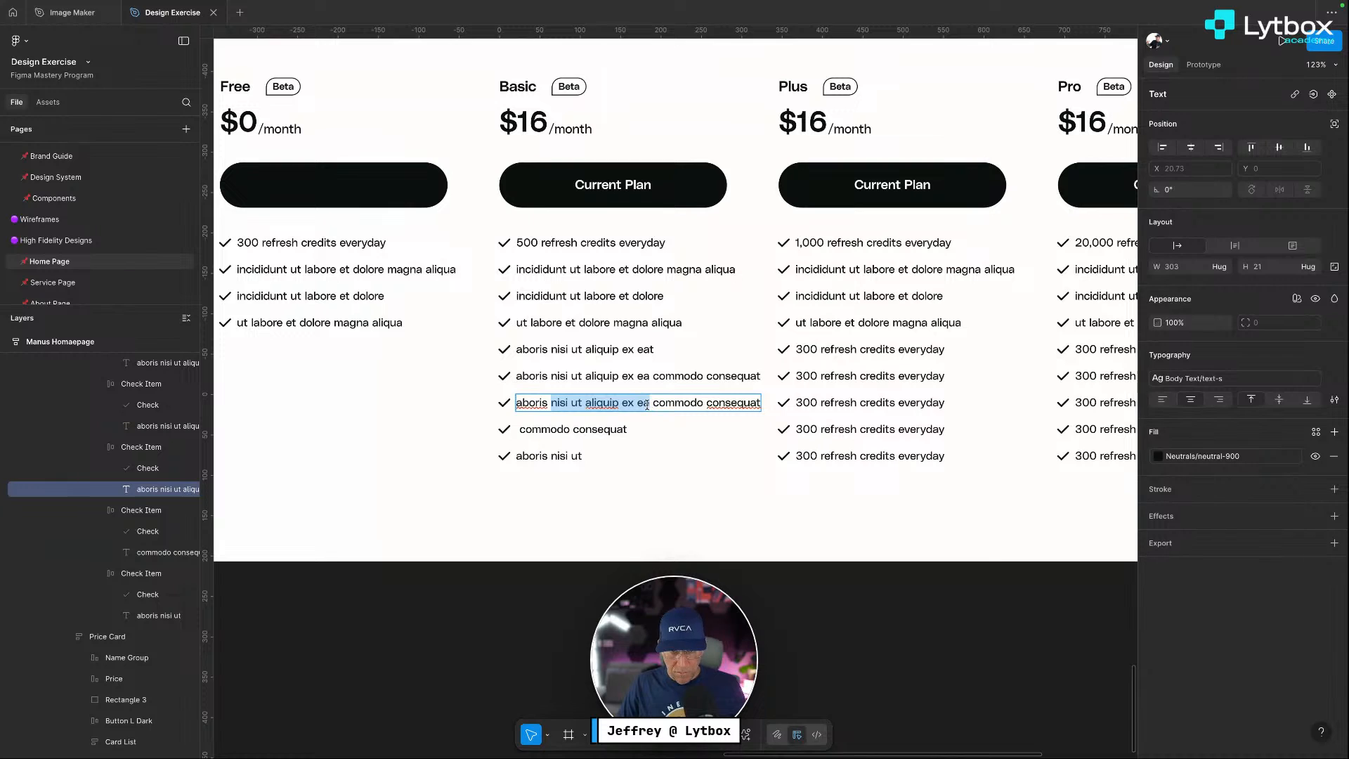
Shorten the Basic plan's seventh feature to "aboris commodo consequat" and its sixth feature to "ex ea commodo consequat"
{"action": "key", "text": "BackSpace"}
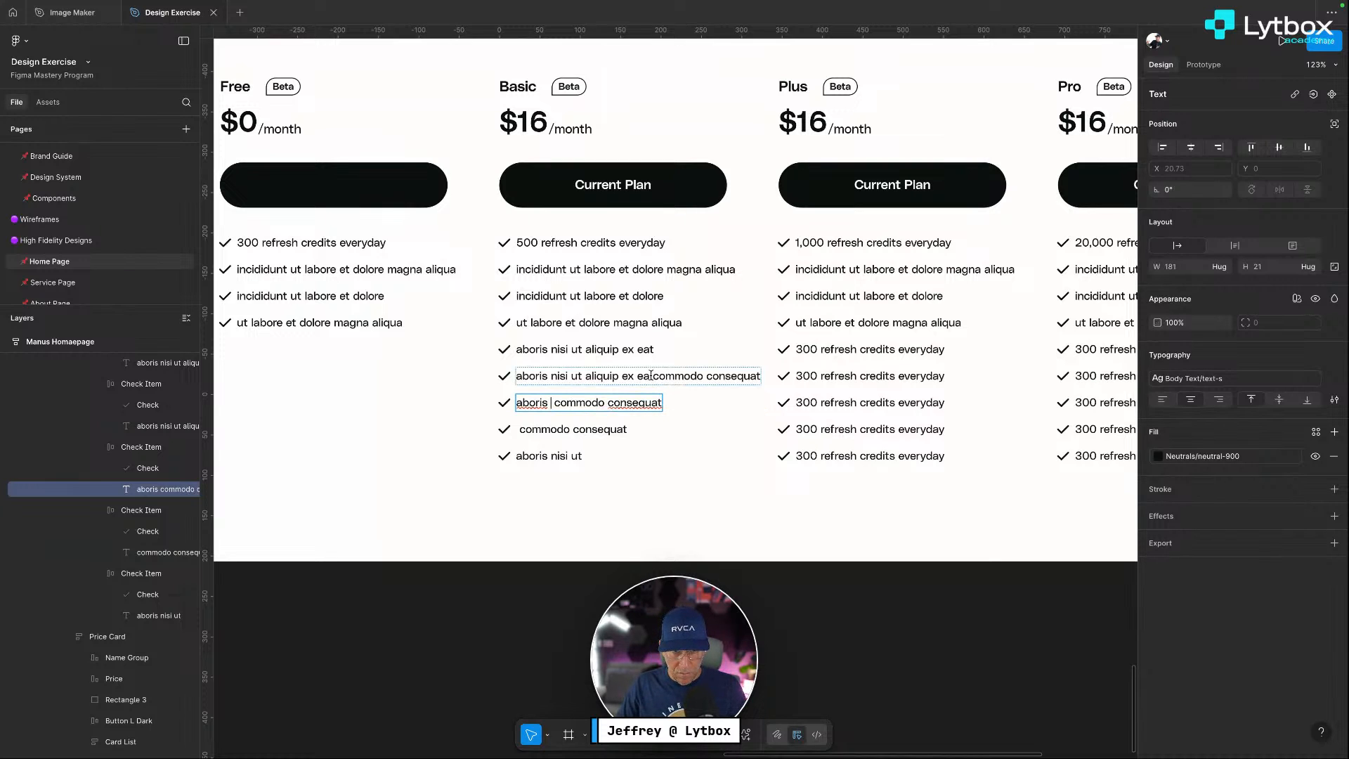
{"action": "left_click", "coordinate": [650, 375]}
{"action": "double_click", "coordinate": [642, 375]}
{"action": "left_click_drag", "start_coordinate": [618, 377], "coordinate": [658, 377]}
{"action": "key", "text": "BackSpace"}
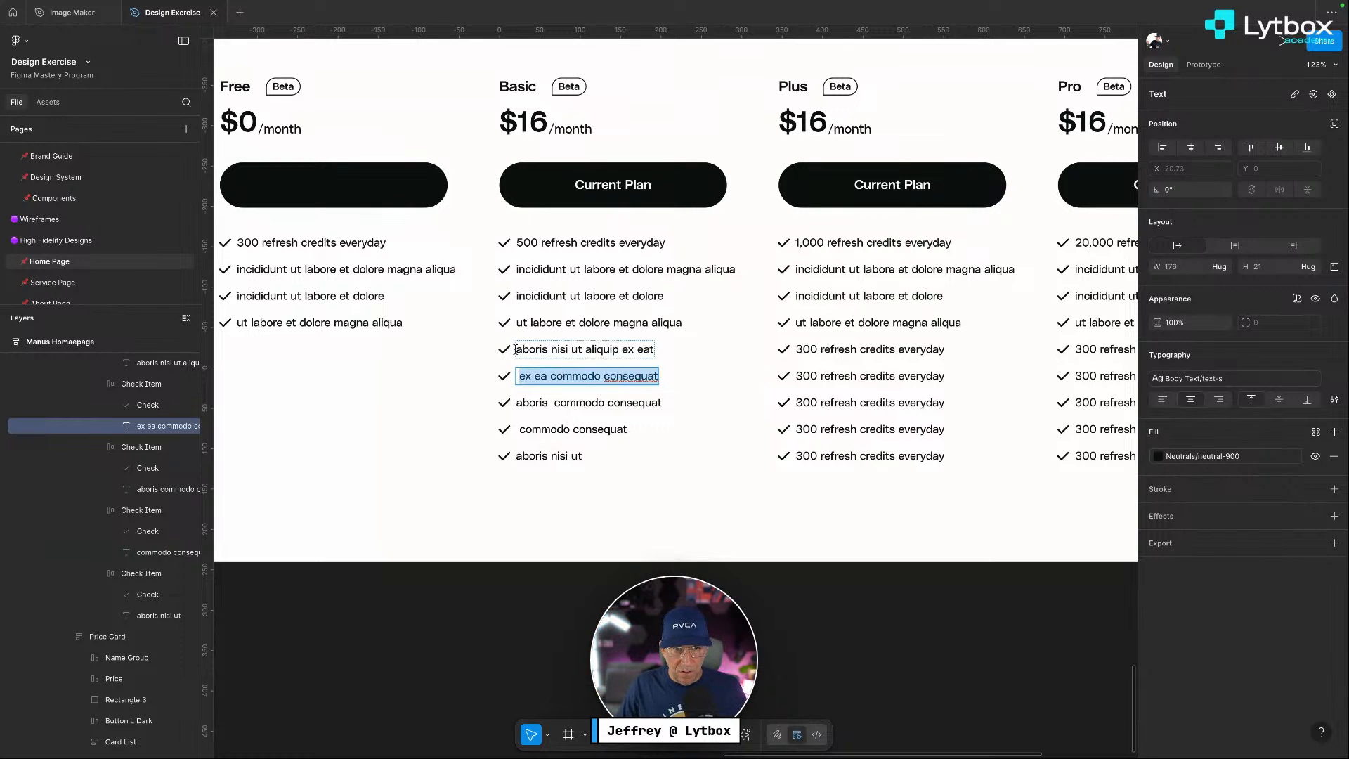
{"action": "left_click_drag", "start_coordinate": [516, 349], "coordinate": [654, 353]}
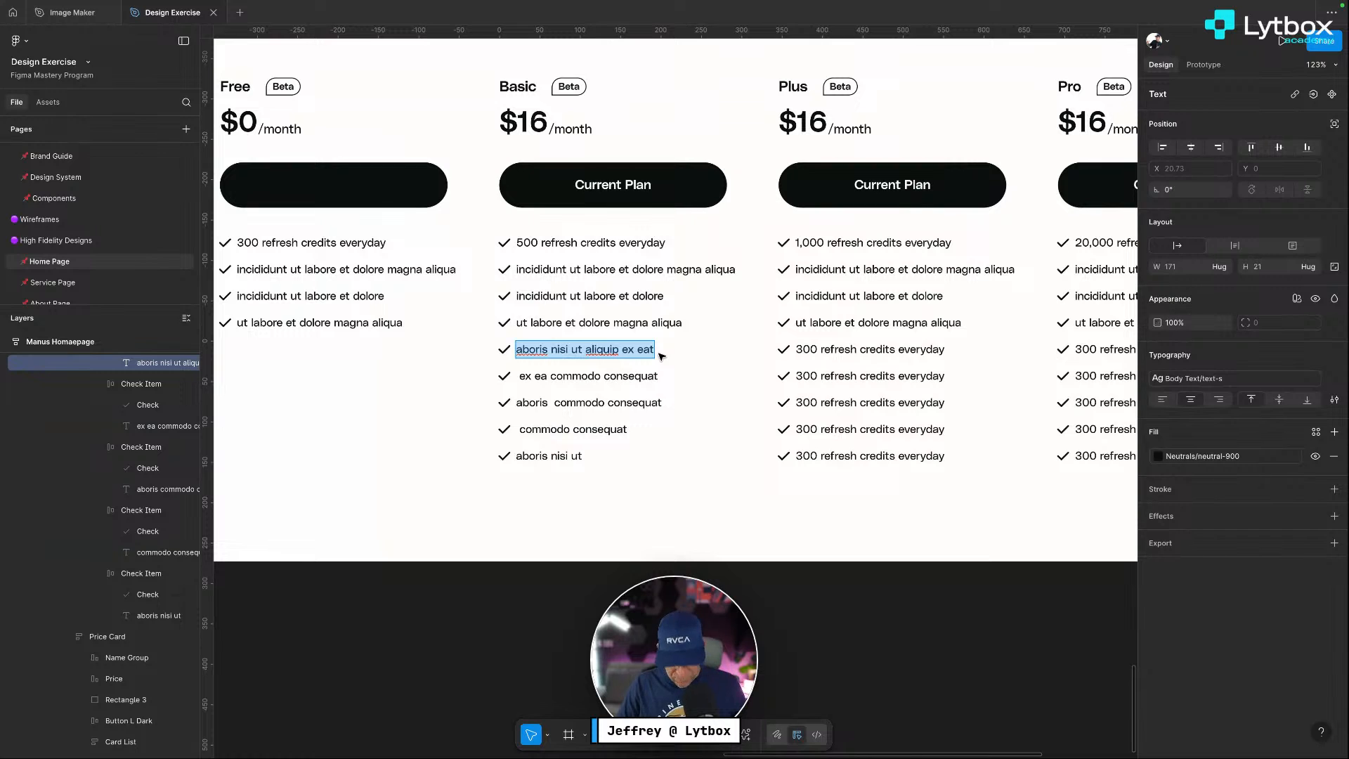
{"action": "key", "text": "Escape"}
{"action": "key", "text": "Escape"}
{"action": "key", "text": "Escape"}
{"action": "key", "text": "Escape"}
{"action": "key", "text": "Escape"}
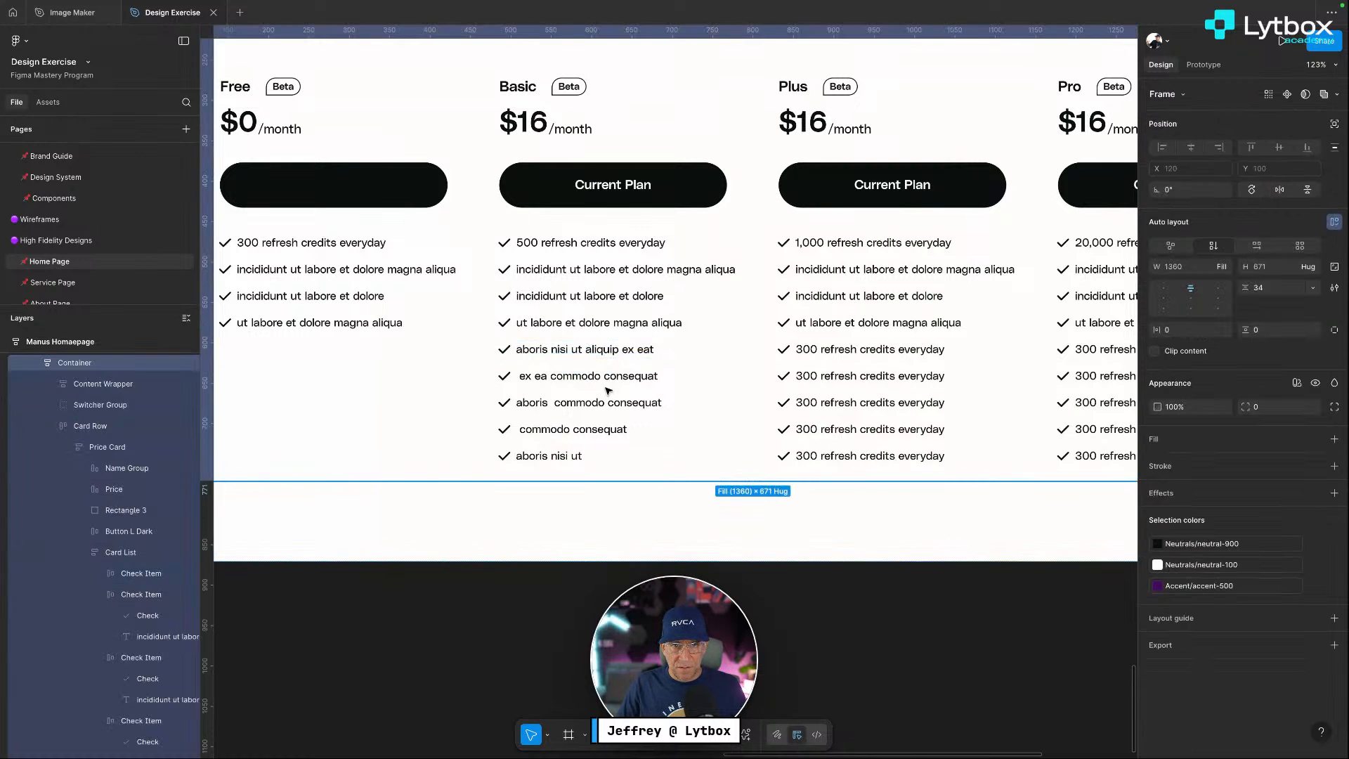
Replace the feature lists of the Plus and Pro plans with a copy of the Basic plan's list
{"action": "double_click", "coordinate": [599, 353]}
{"action": "double_click", "coordinate": [599, 353]}
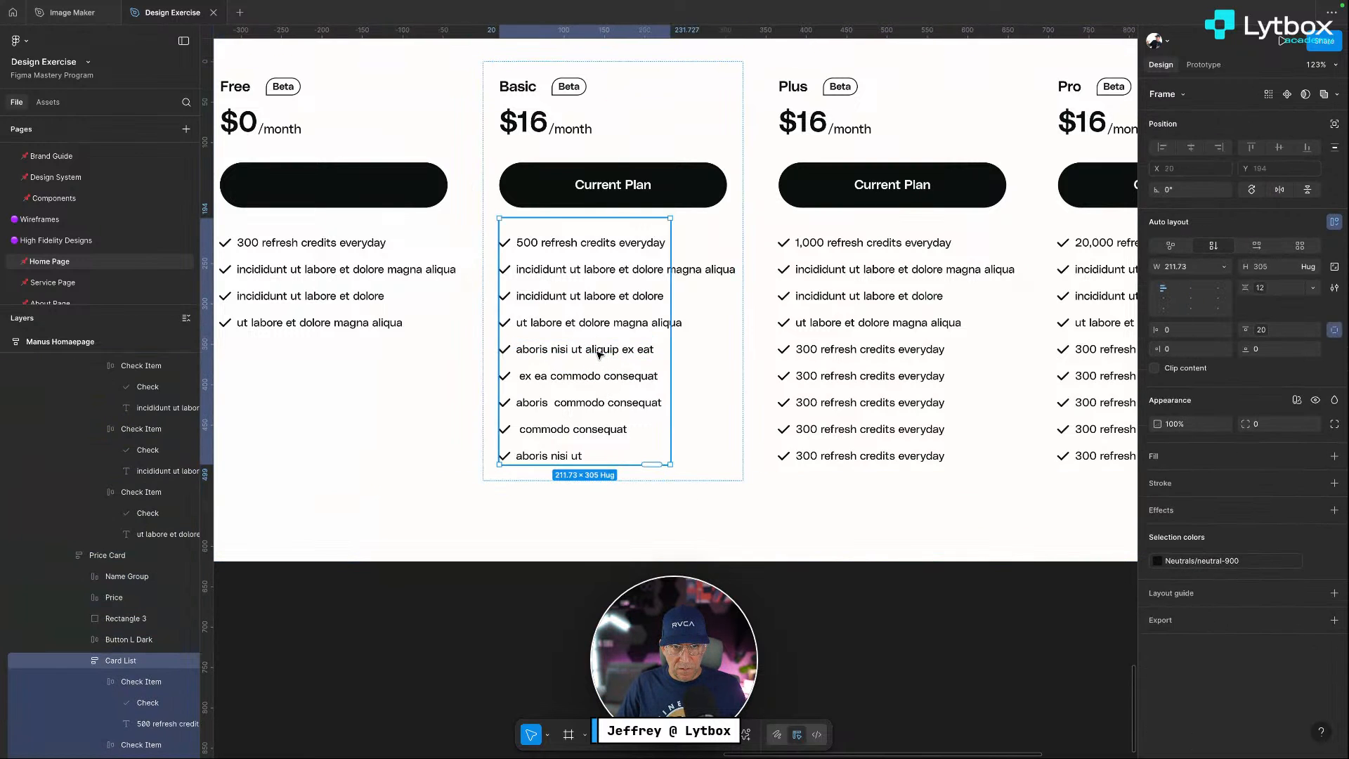
{"action": "left_click", "coordinate": [829, 334]}
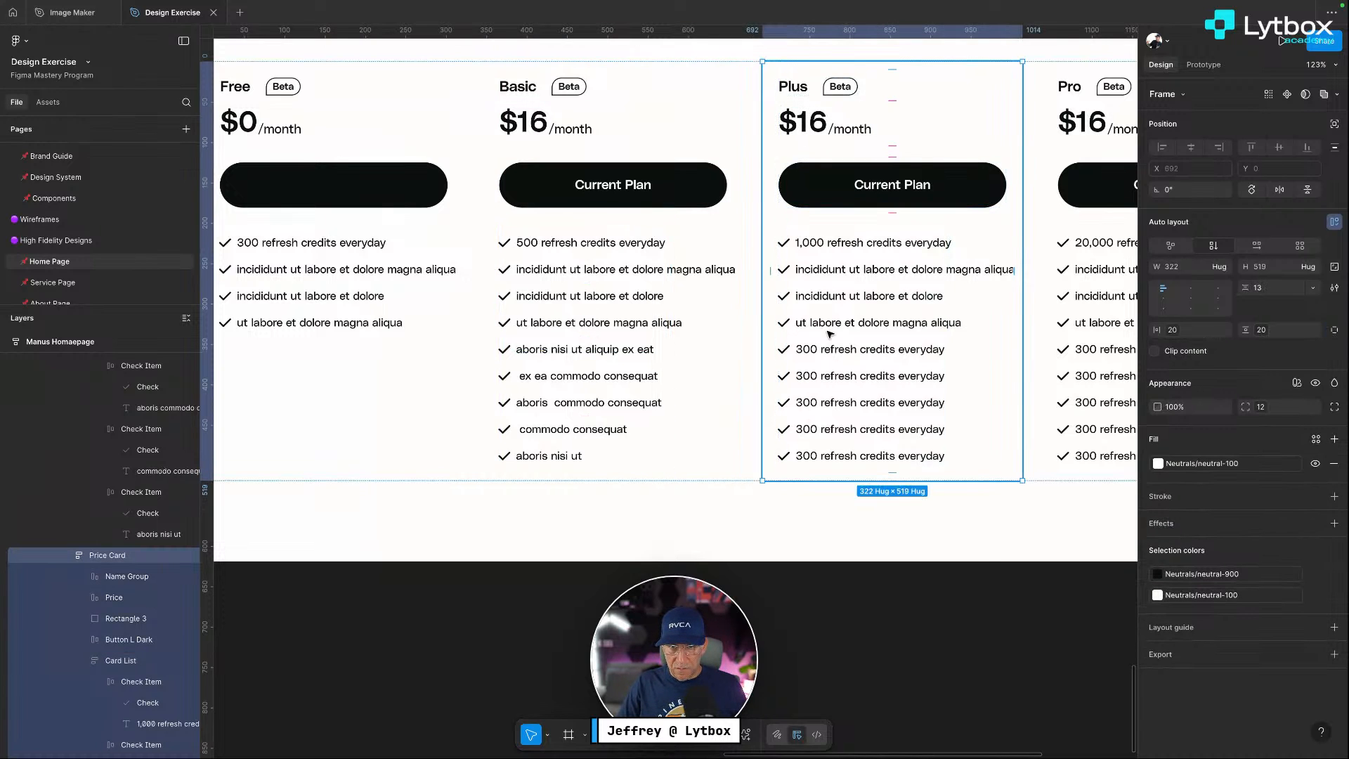
{"action": "double_click", "coordinate": [826, 352]}
{"action": "right_click", "coordinate": [826, 350]}
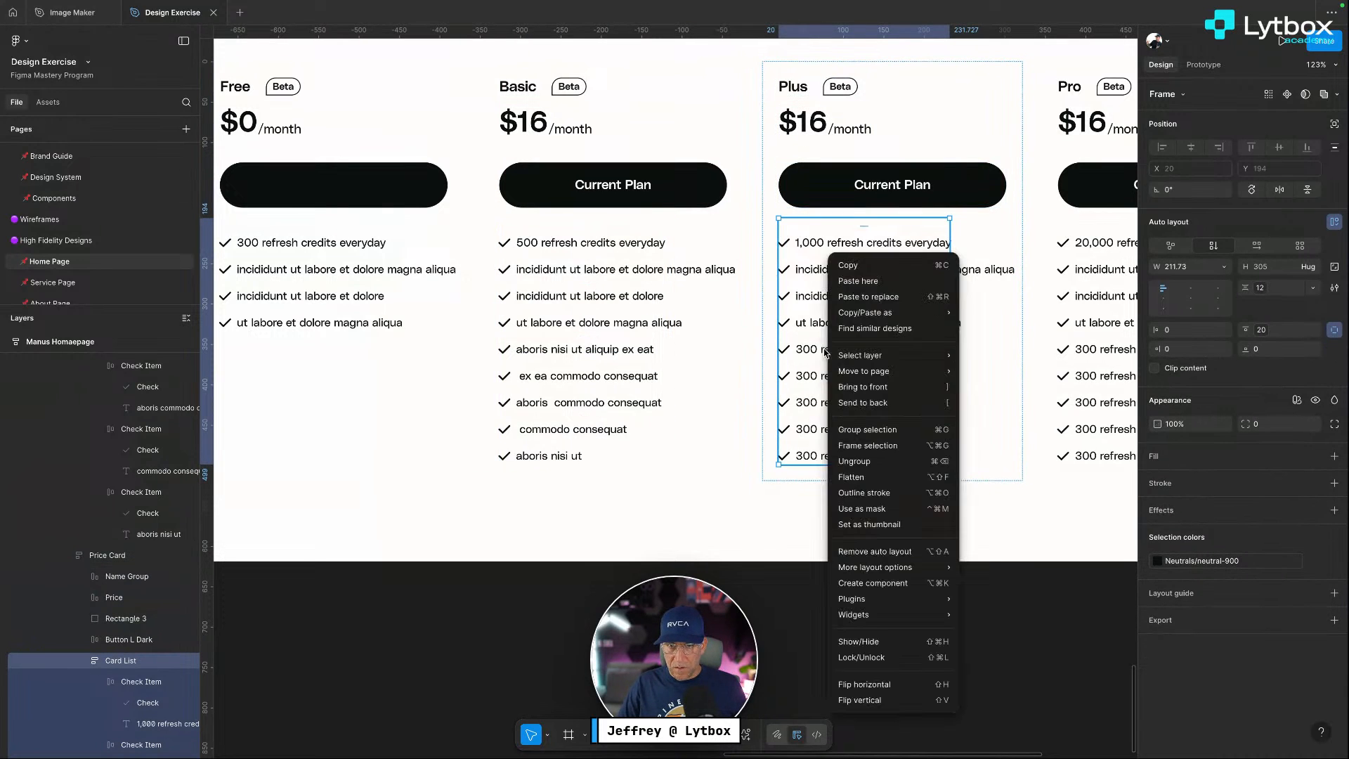
{"action": "left_click", "coordinate": [868, 297]}
{"action": "scroll", "coordinate": [913, 351], "scroll_direction": "right", "scroll_amount": 5}
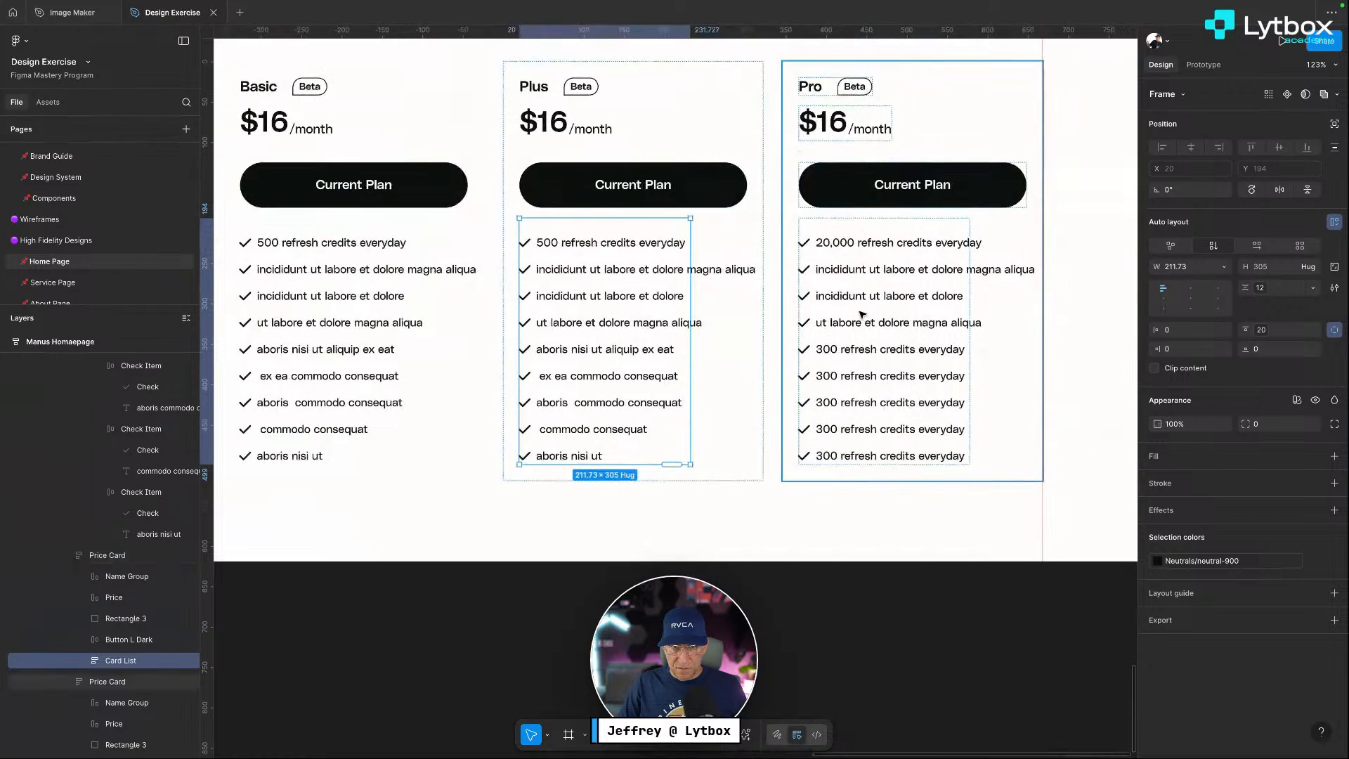
{"action": "left_click", "coordinate": [861, 317]}
{"action": "right_click", "coordinate": [862, 317]}
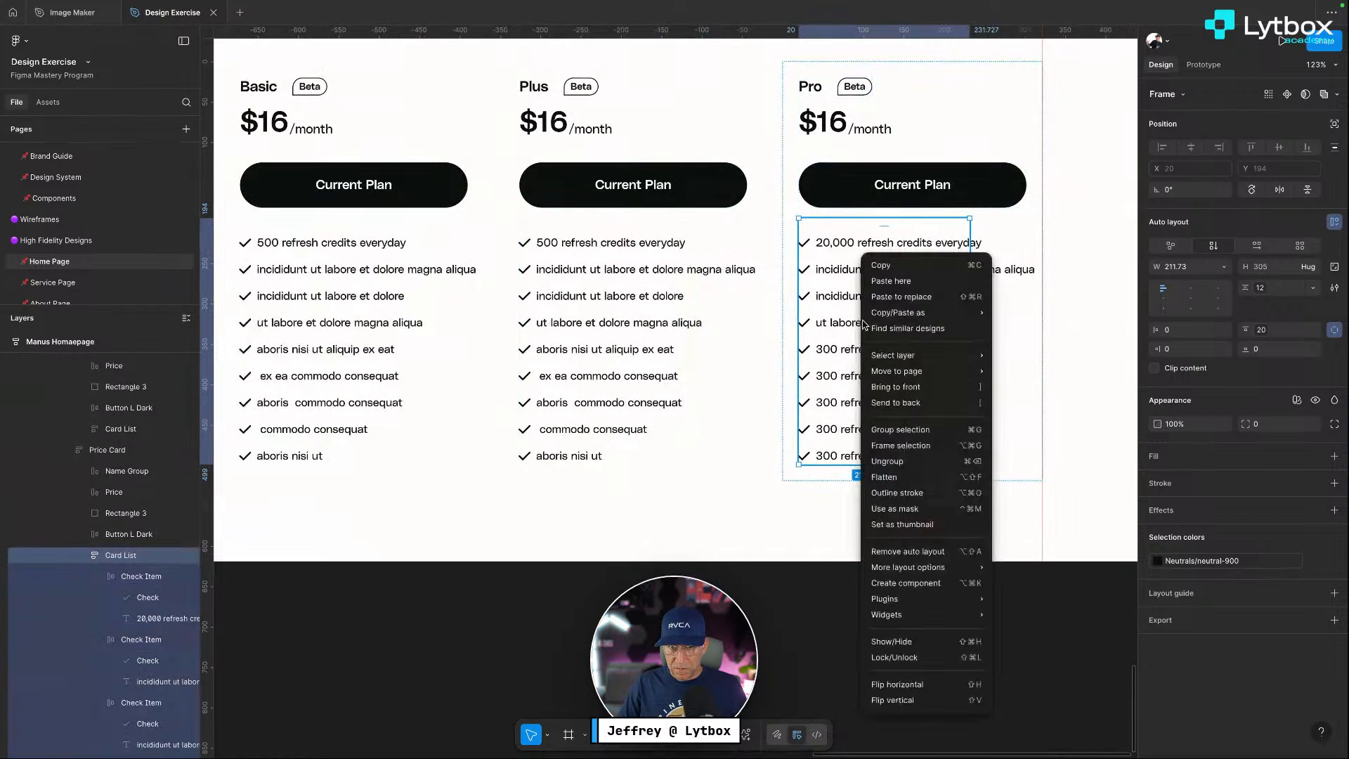
{"action": "left_click", "coordinate": [903, 293]}
Change the Plus plan's first feature to "1,00 refresh credits everyday"
{"action": "double_click", "coordinate": [548, 243]}
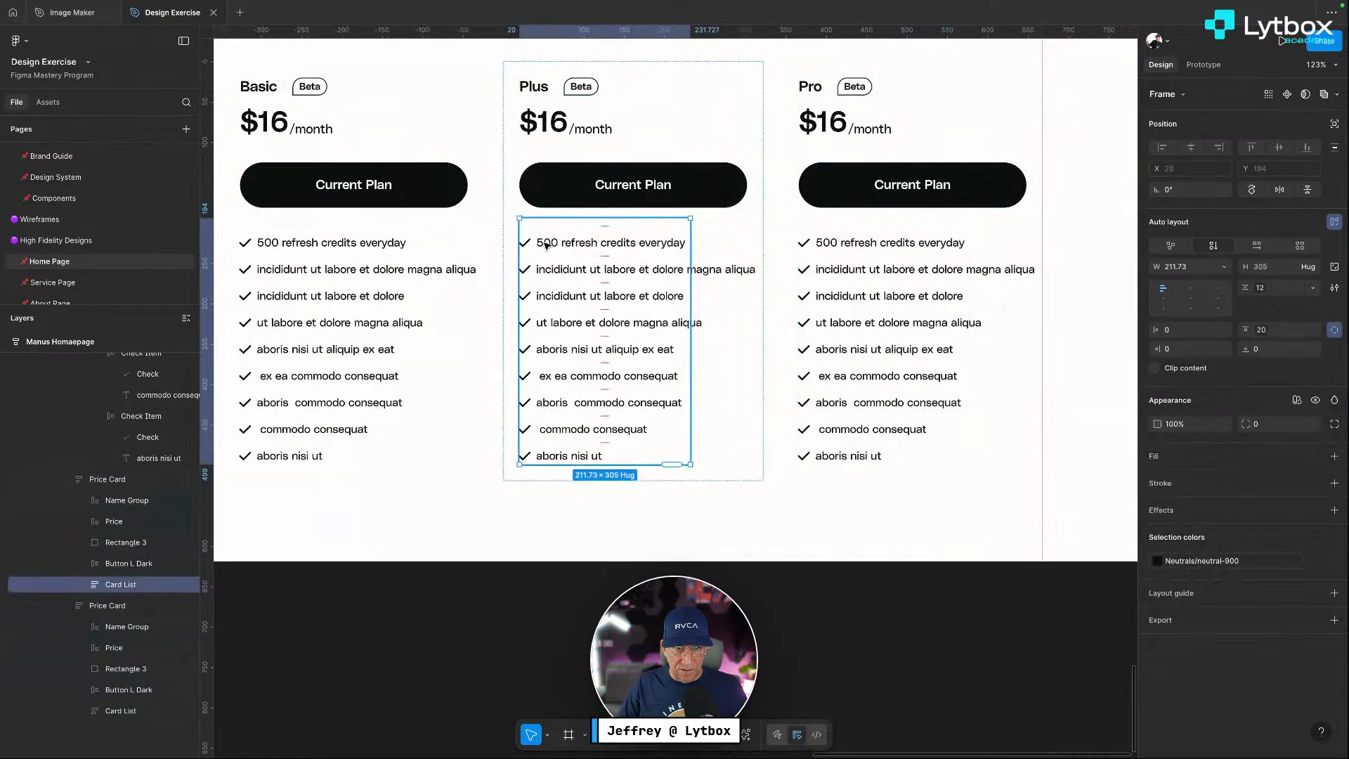
{"action": "double_click", "coordinate": [544, 242]}
{"action": "double_click", "coordinate": [544, 243]}
{"action": "double_click", "coordinate": [544, 243]}
{"action": "left_click", "coordinate": [544, 243]}
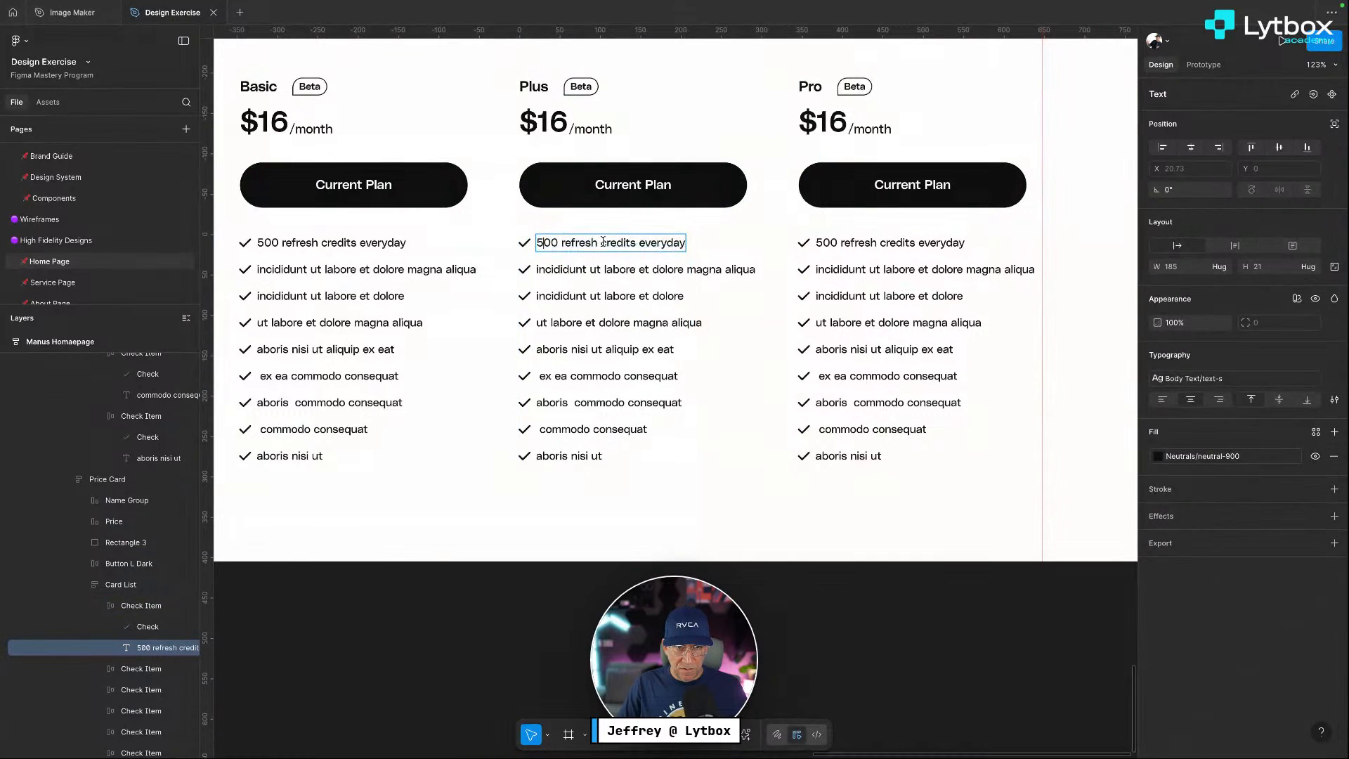
{"action": "key", "text": "BackSpace"}
{"action": "type", "text": "1,"}
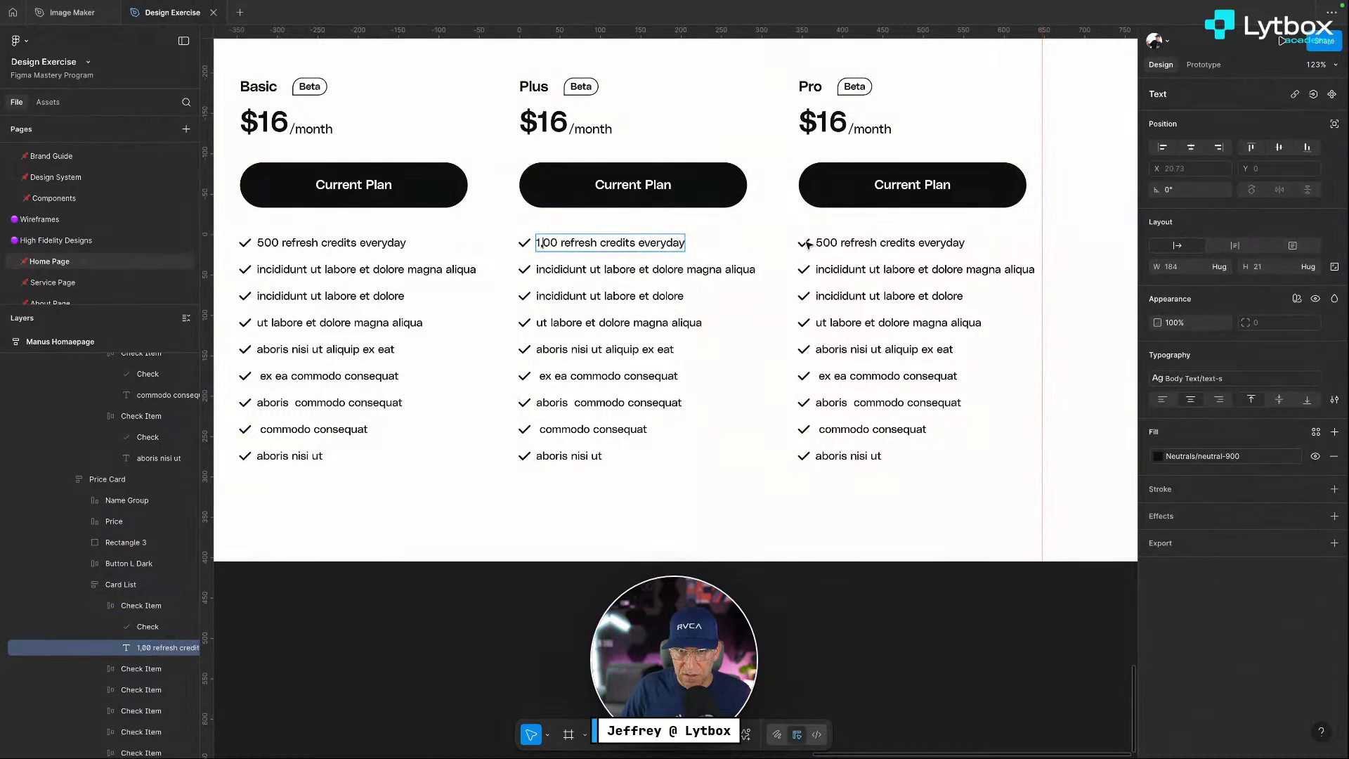
Change the Pro plan's first feature to "20,000 refresh credits everyday"
{"action": "left_click", "coordinate": [817, 243]}
{"action": "key", "text": "BackSpace"}
{"action": "type", "text": "20,"}
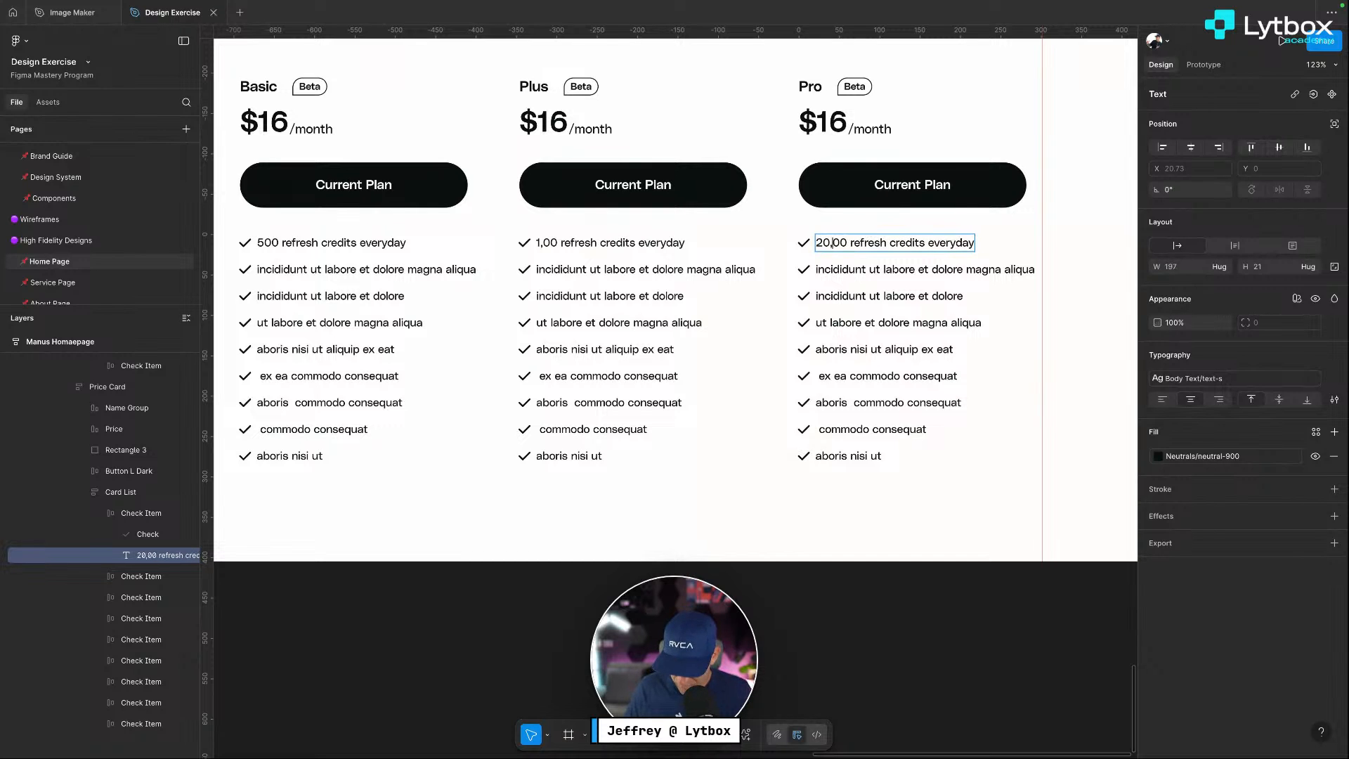
{"action": "type", "text": "0"}
Set the Plus plan's monthly price to $29
{"action": "scroll", "coordinate": [541, 246], "scroll_direction": "left", "scroll_amount": 3}
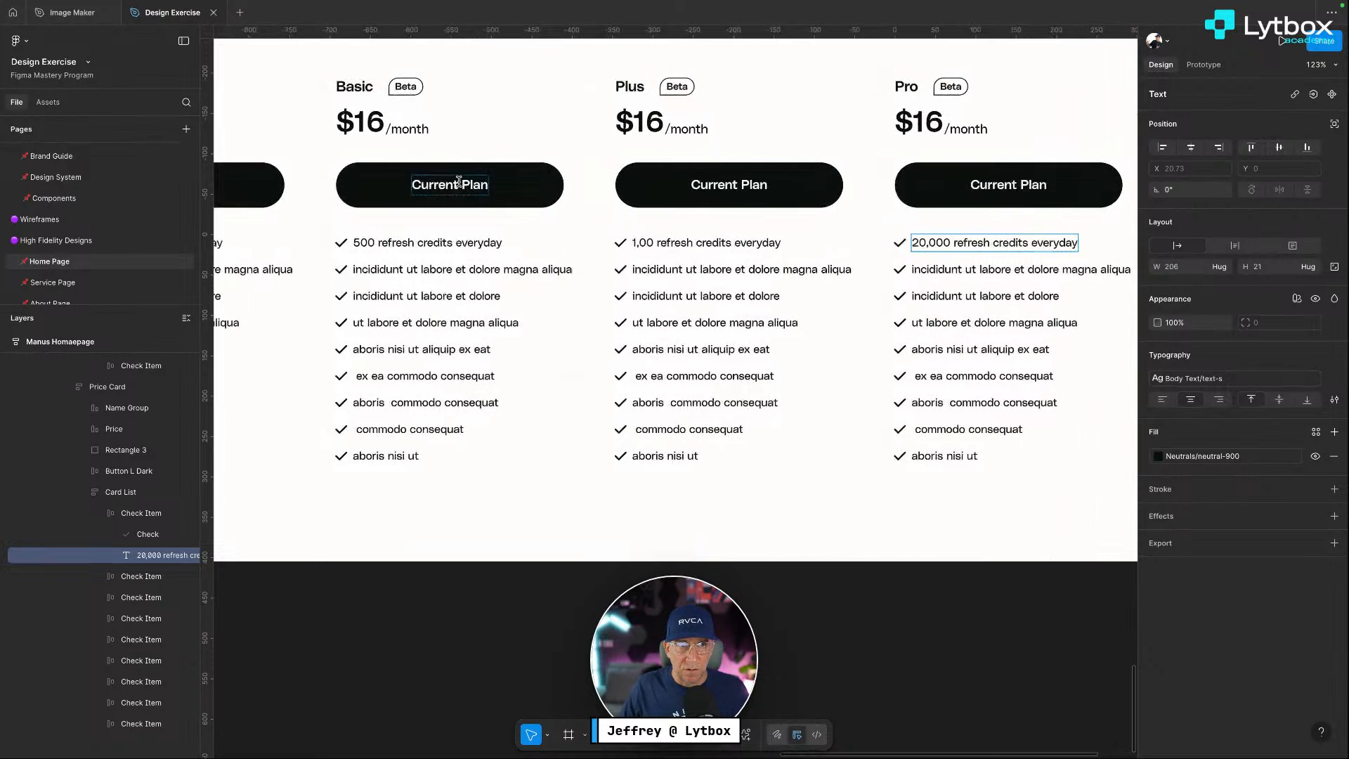
{"action": "scroll", "coordinate": [458, 183], "scroll_direction": "left", "scroll_amount": 4}
{"action": "scroll", "coordinate": [1035, 114], "scroll_direction": "up", "scroll_amount": 1}
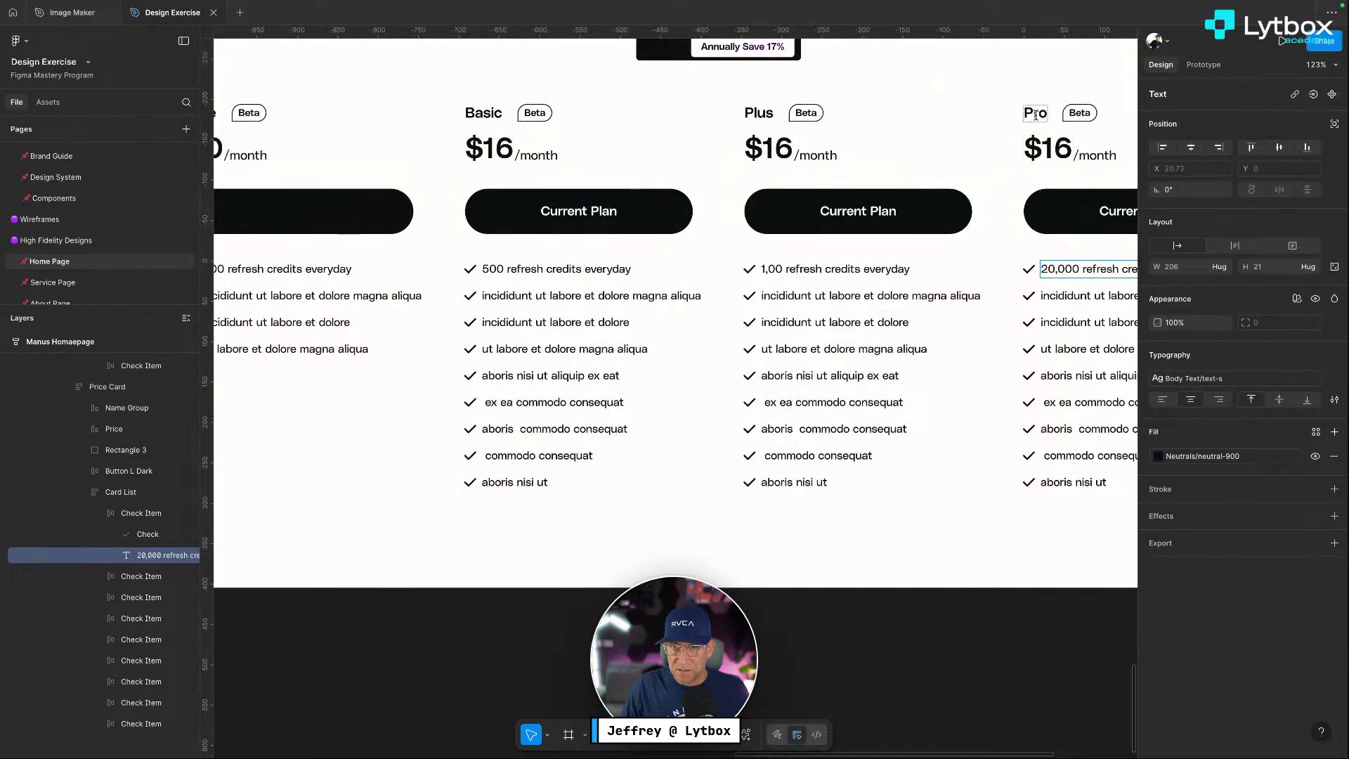
{"action": "scroll", "coordinate": [947, 185], "scroll_direction": "left", "scroll_amount": 2}
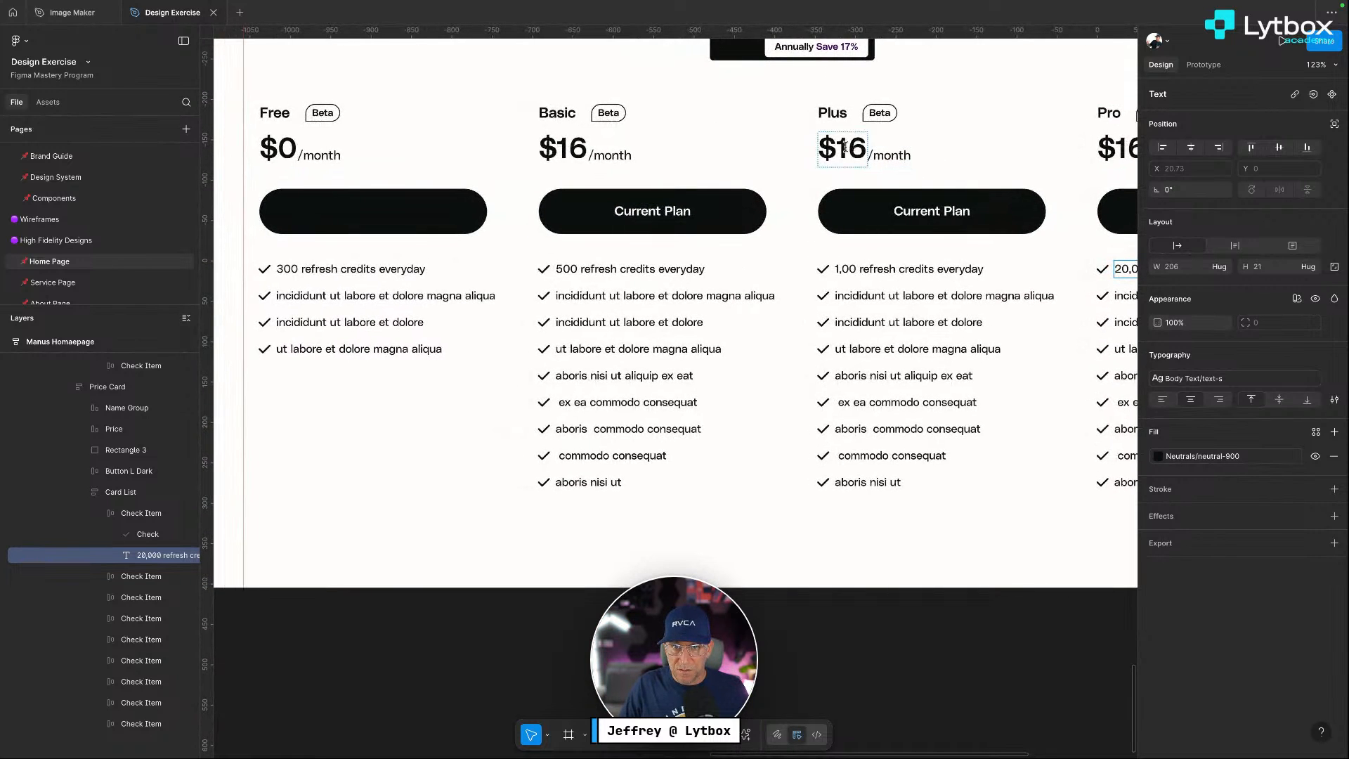
{"action": "double_click", "coordinate": [845, 147]}
{"action": "left_click_drag", "start_coordinate": [860, 144], "coordinate": [841, 144]}
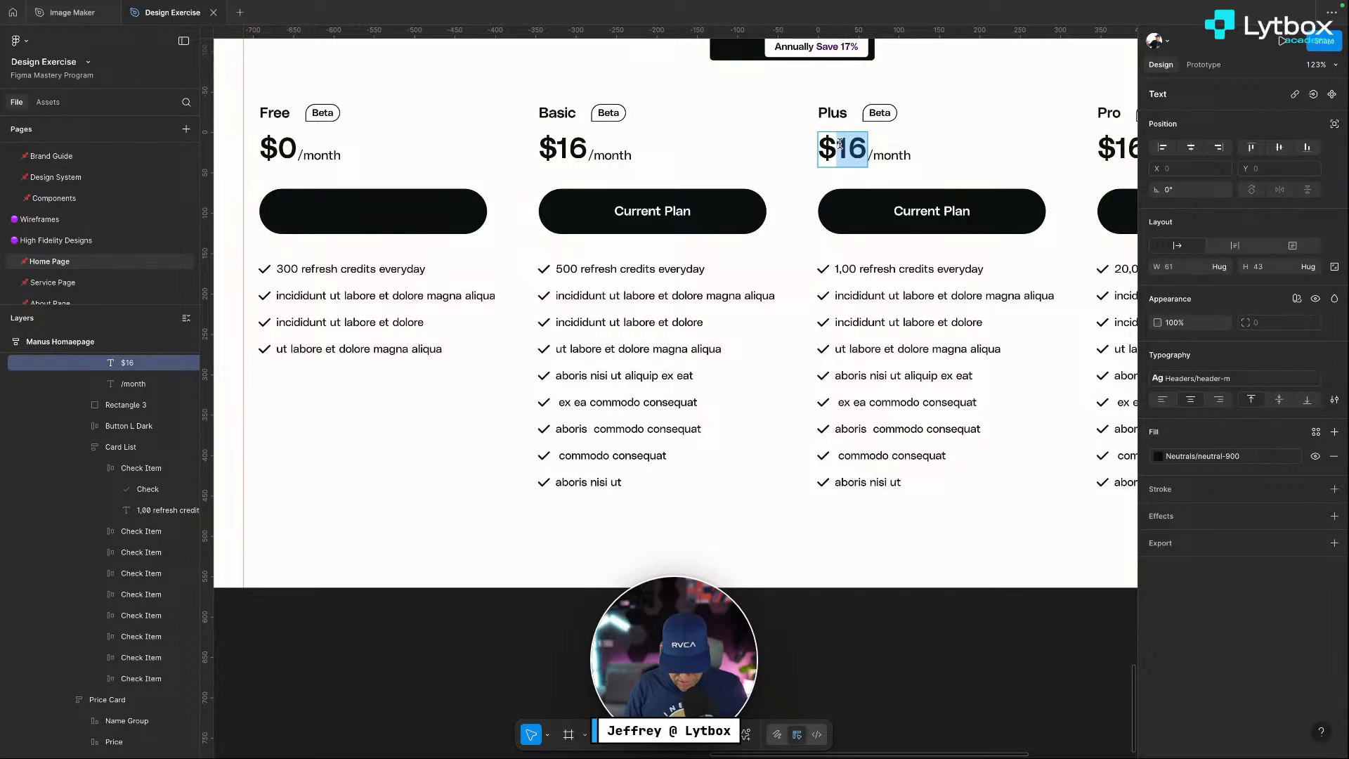
{"action": "type", "text": "29"}
Set the Pro plan's monthly price to $399
{"action": "scroll", "coordinate": [750, 173], "scroll_direction": "right", "scroll_amount": 3}
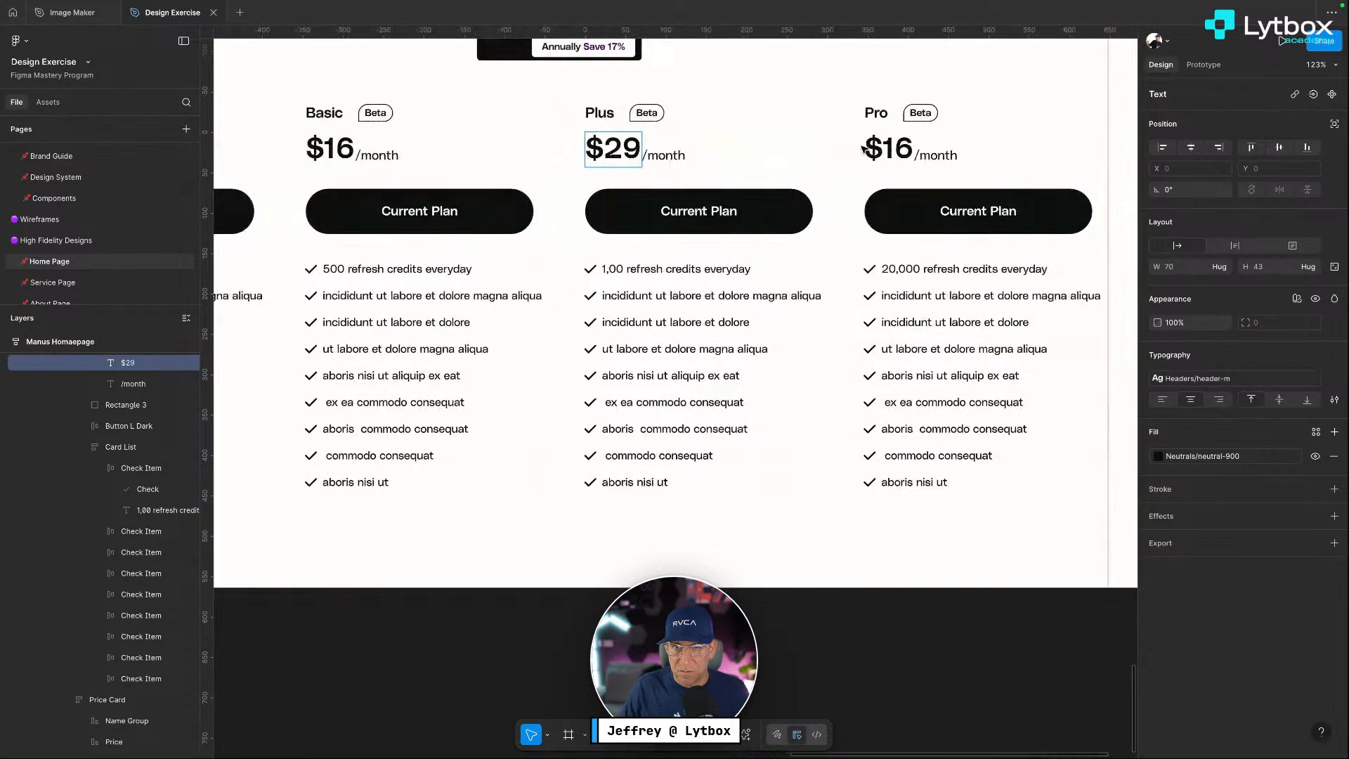
{"action": "left_click_drag", "start_coordinate": [908, 142], "coordinate": [886, 142]}
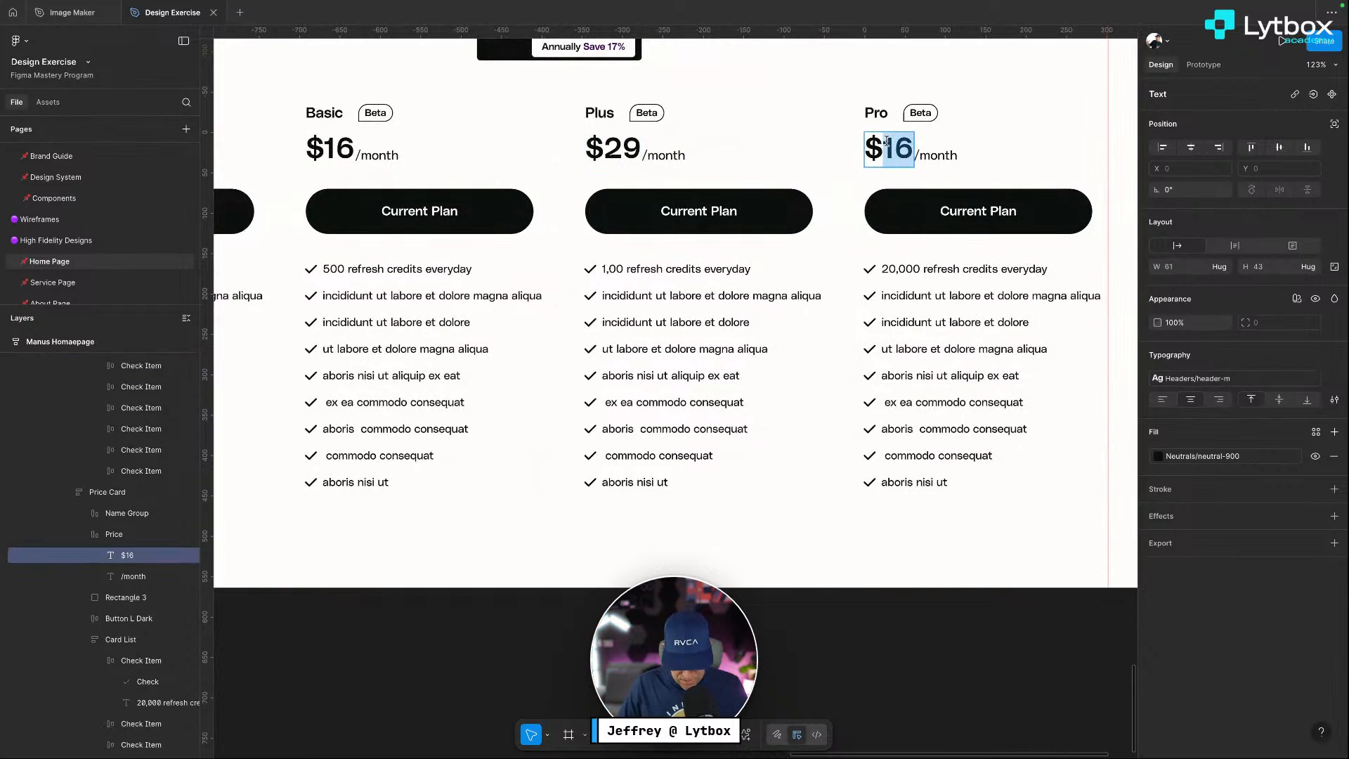
{"action": "type", "text": "399"}
{"action": "left_click", "coordinate": [882, 322]}
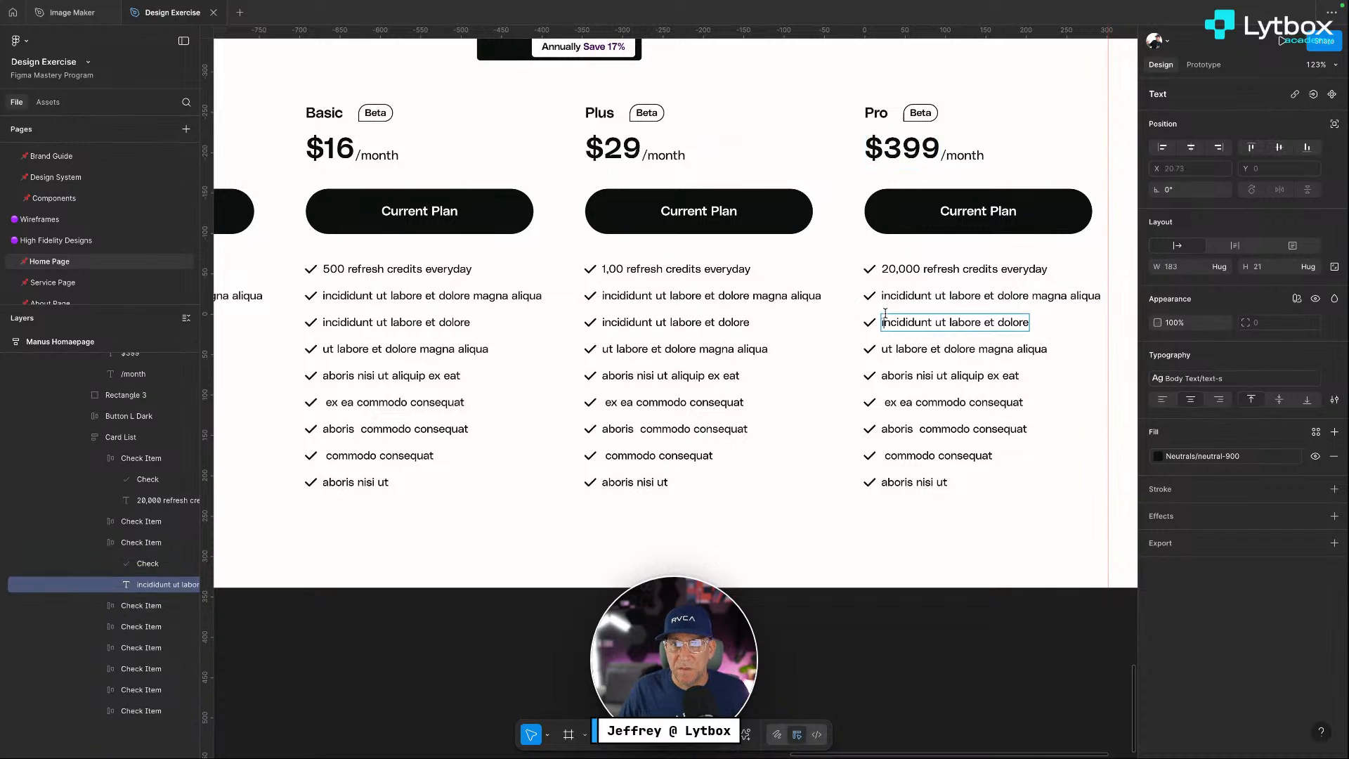
{"action": "key", "text": "Escape"}
Recolor the Monthly label in the pricing switcher to the white Neutrals/neutral-100 library color
{"action": "scroll", "coordinate": [777, 482], "scroll_direction": "down", "scroll_amount": 1}
{"action": "scroll", "coordinate": [777, 482], "scroll_direction": "down", "scroll_amount": 5}
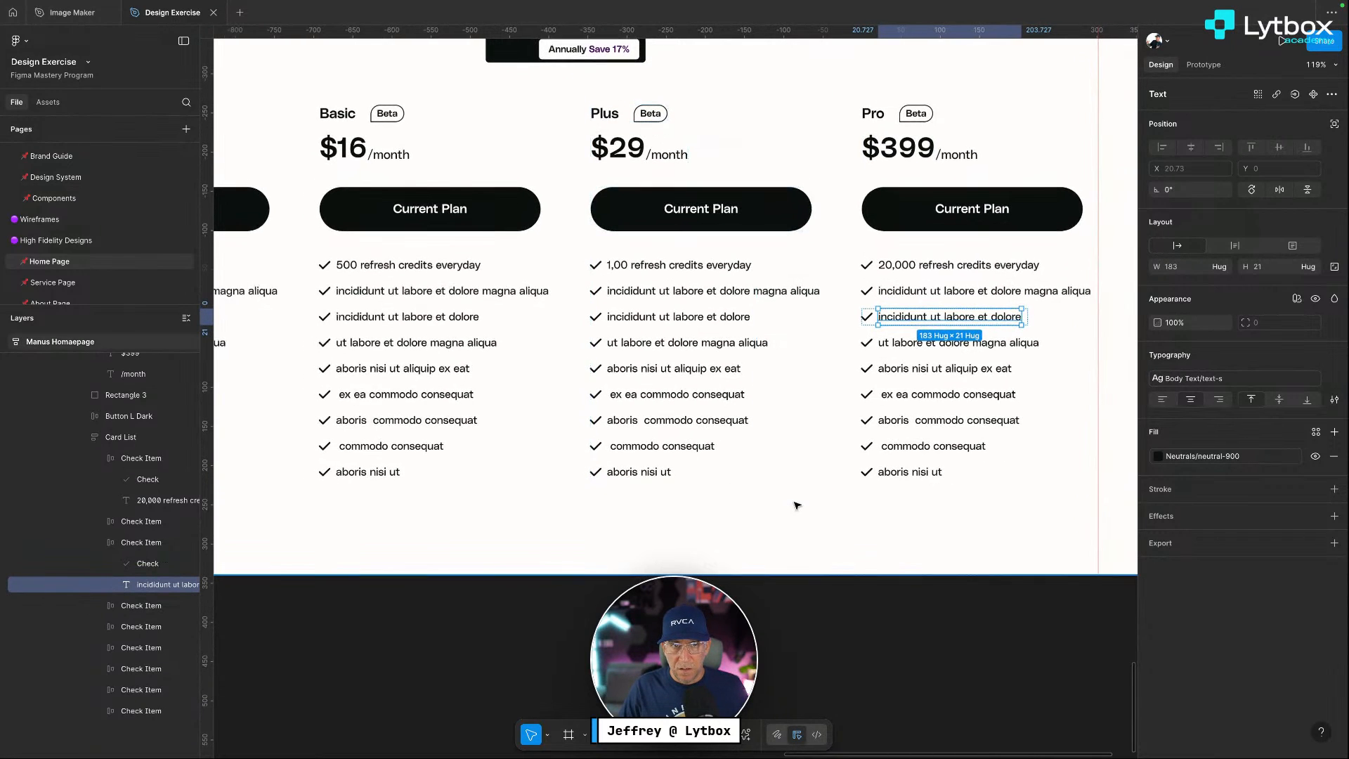
{"action": "scroll", "coordinate": [700, 506], "scroll_direction": "up", "scroll_amount": 3}
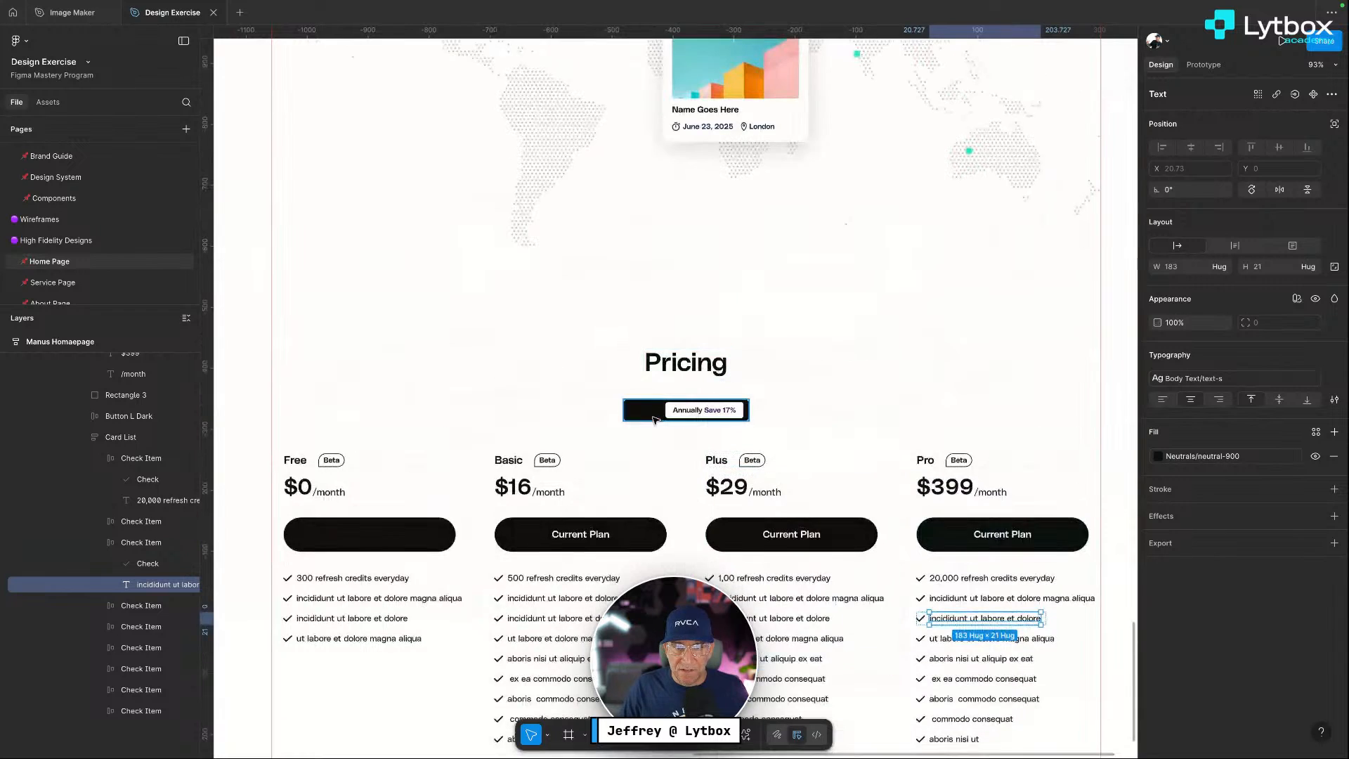
{"action": "left_click", "coordinate": [644, 414]}
{"action": "double_click", "coordinate": [644, 415]}
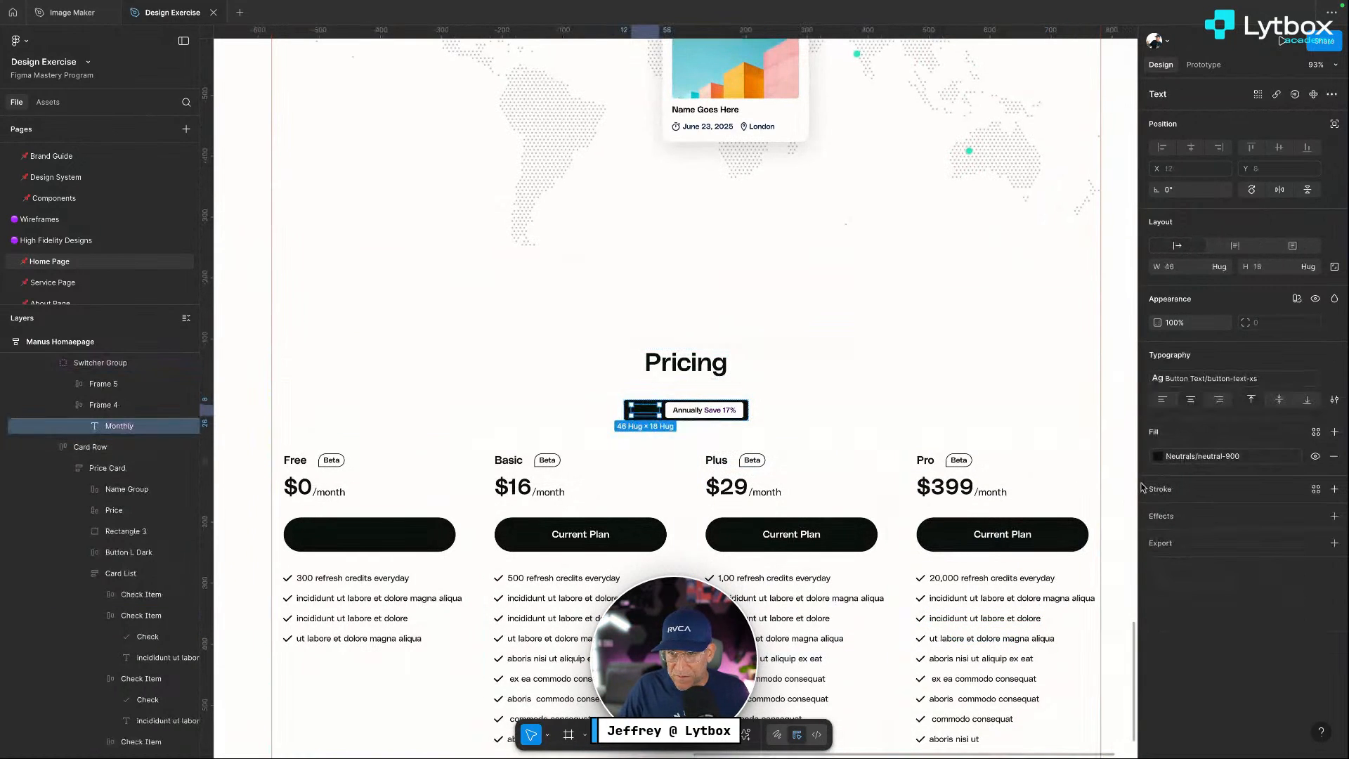
{"action": "left_click", "coordinate": [1157, 456]}
{"action": "left_click", "coordinate": [1000, 619]}
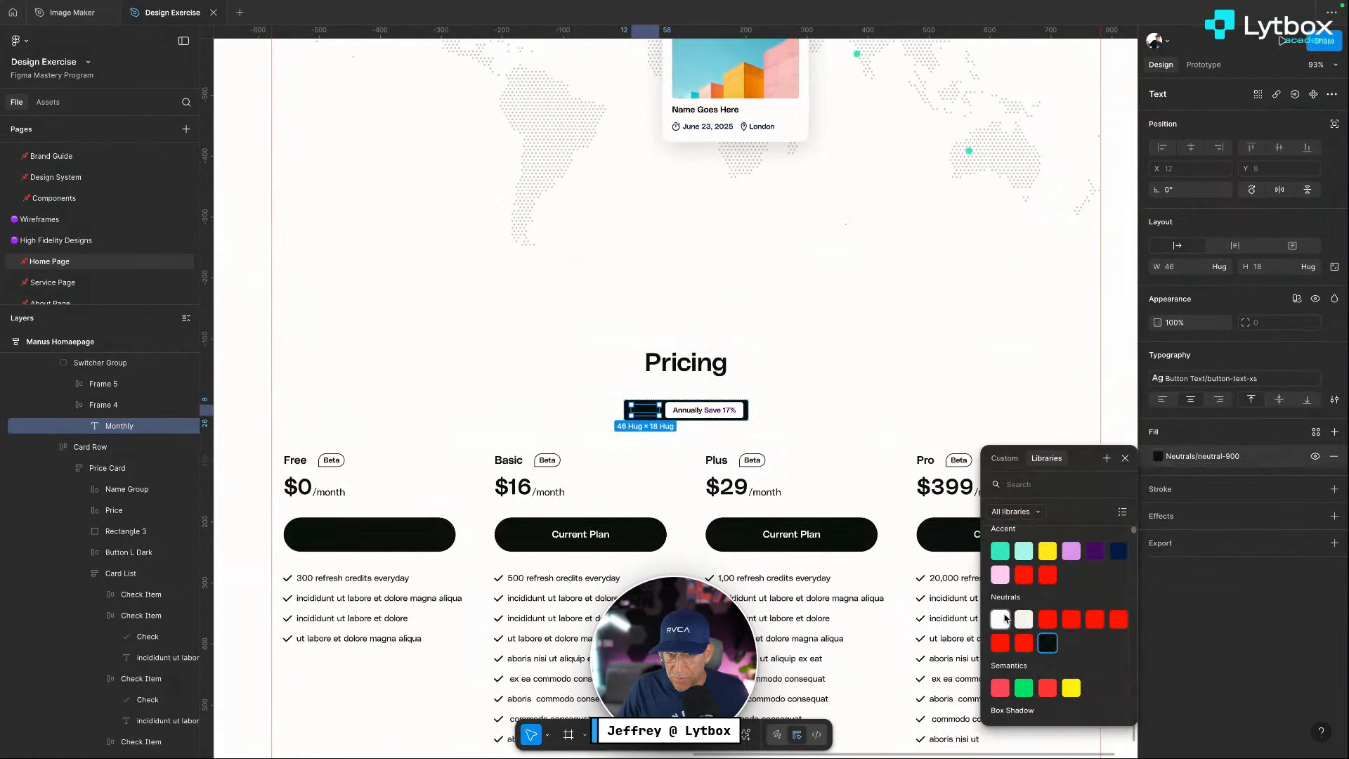
{"action": "left_click", "coordinate": [734, 430]}
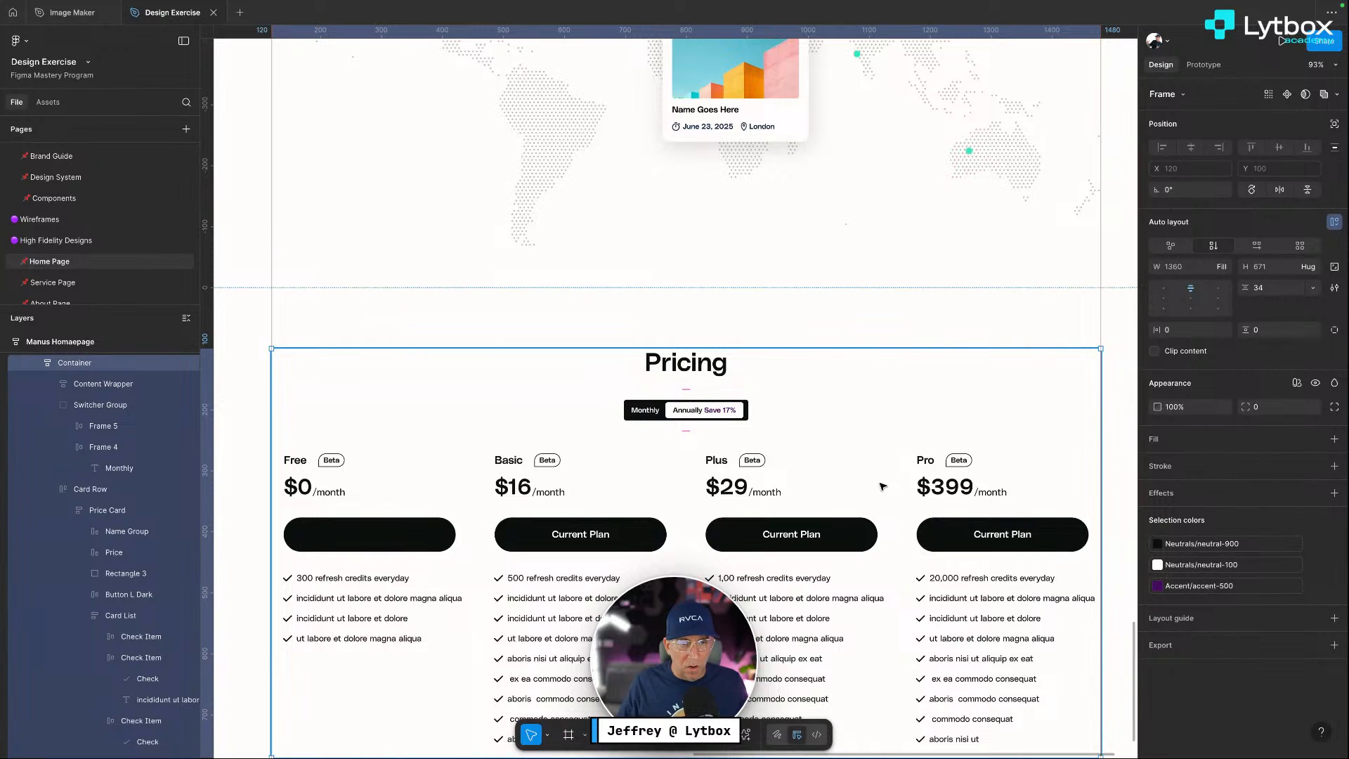
Fill the Plus price card with the mint Accent/accent-100 library color
{"action": "scroll", "coordinate": [829, 509], "scroll_direction": "down", "scroll_amount": 4}
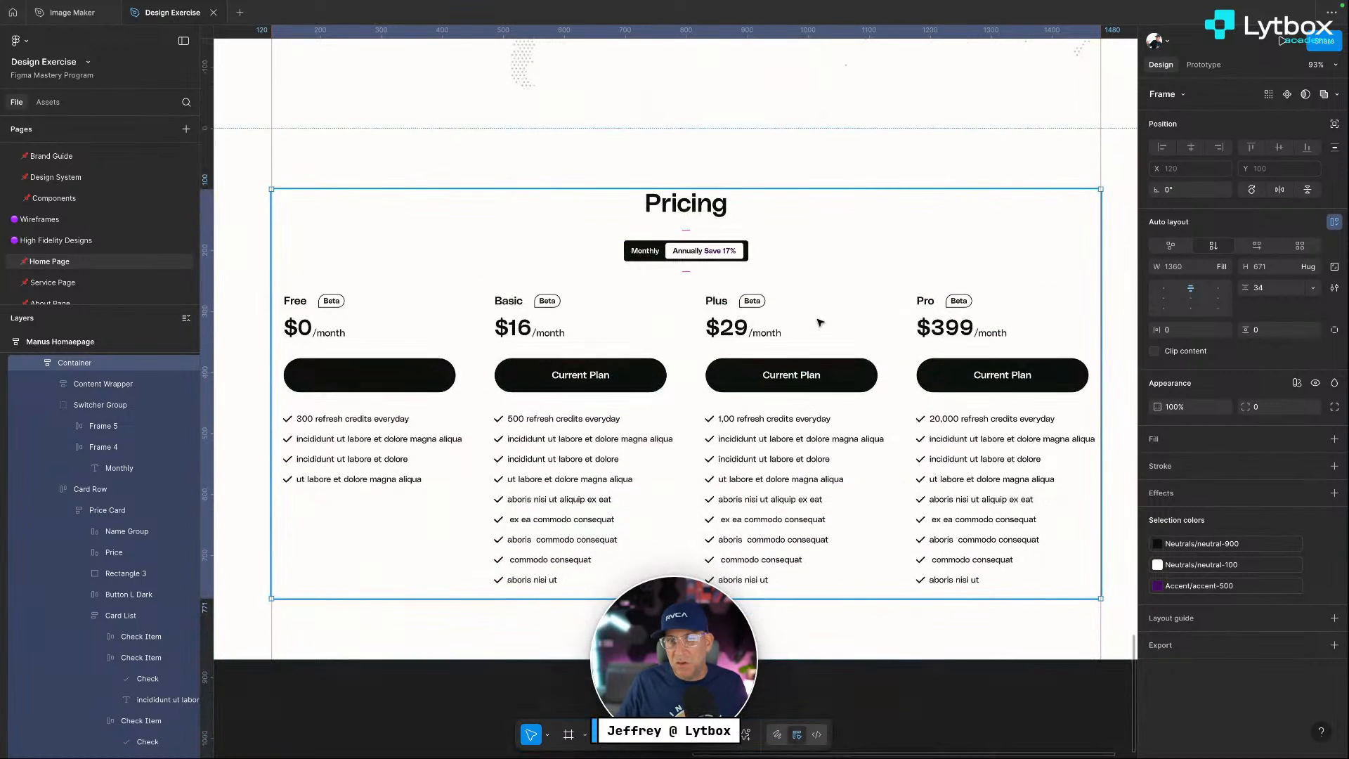
{"action": "left_click", "coordinate": [810, 320]}
{"action": "left_click", "coordinate": [810, 320]}
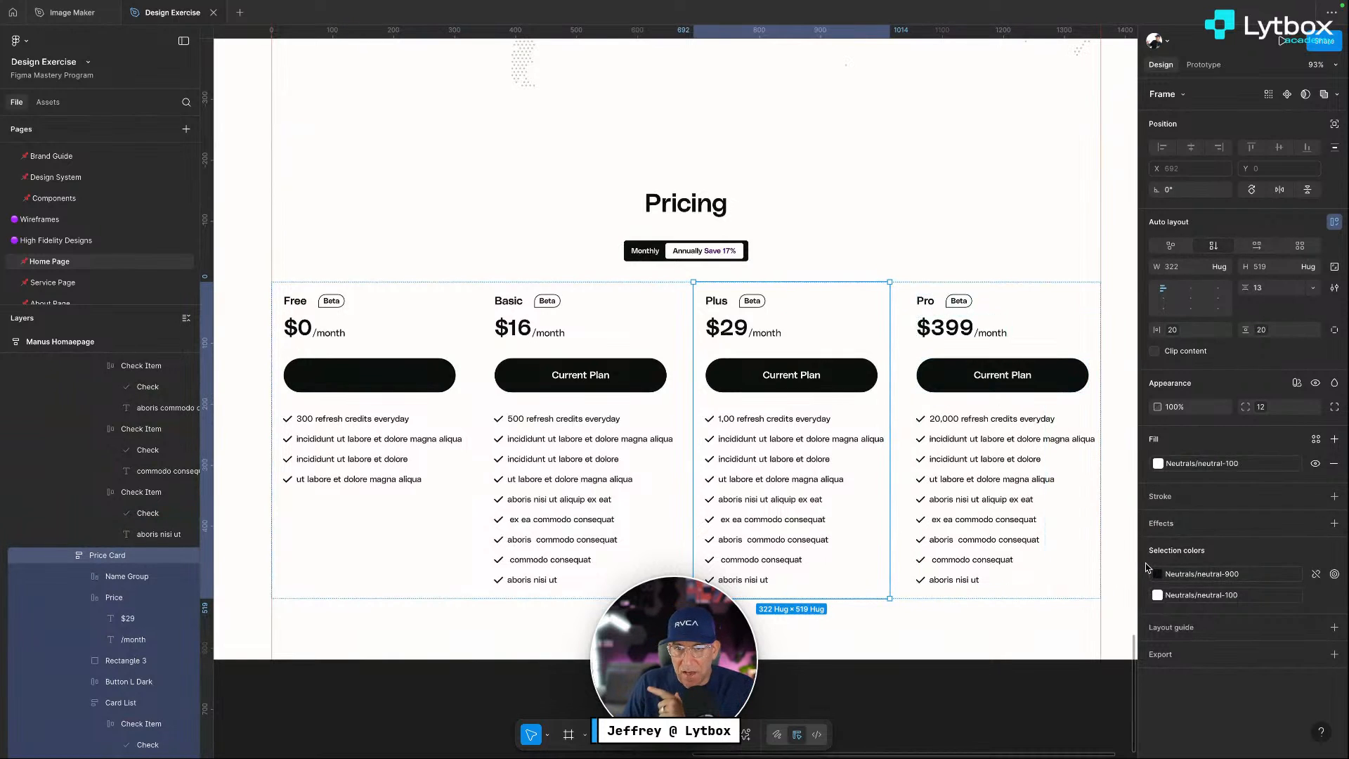
{"action": "left_click", "coordinate": [1159, 465]}
{"action": "left_click", "coordinate": [1006, 587]}
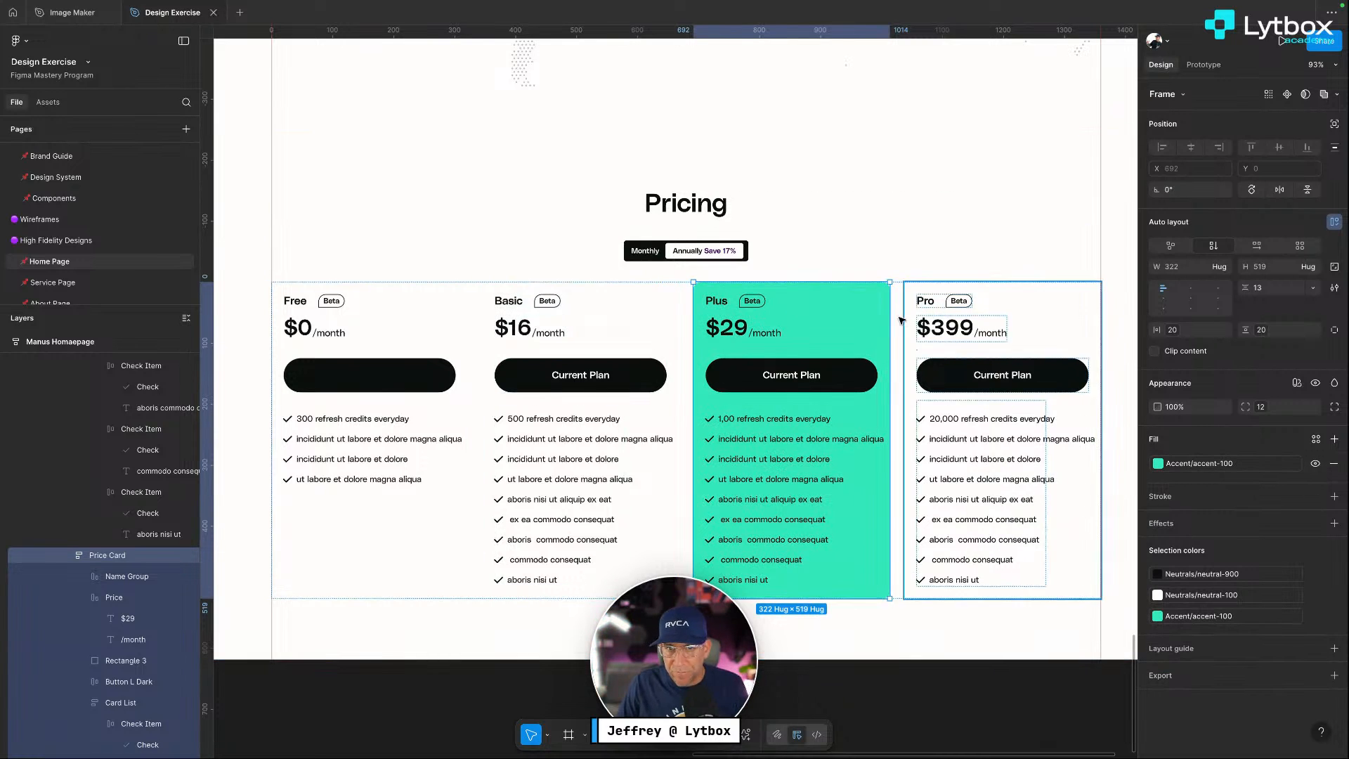
Change the pricing switcher group's stroke to the navy Accent/accent-600 library color
{"action": "left_click", "coordinate": [644, 254]}
{"action": "left_click", "coordinate": [1158, 435]}
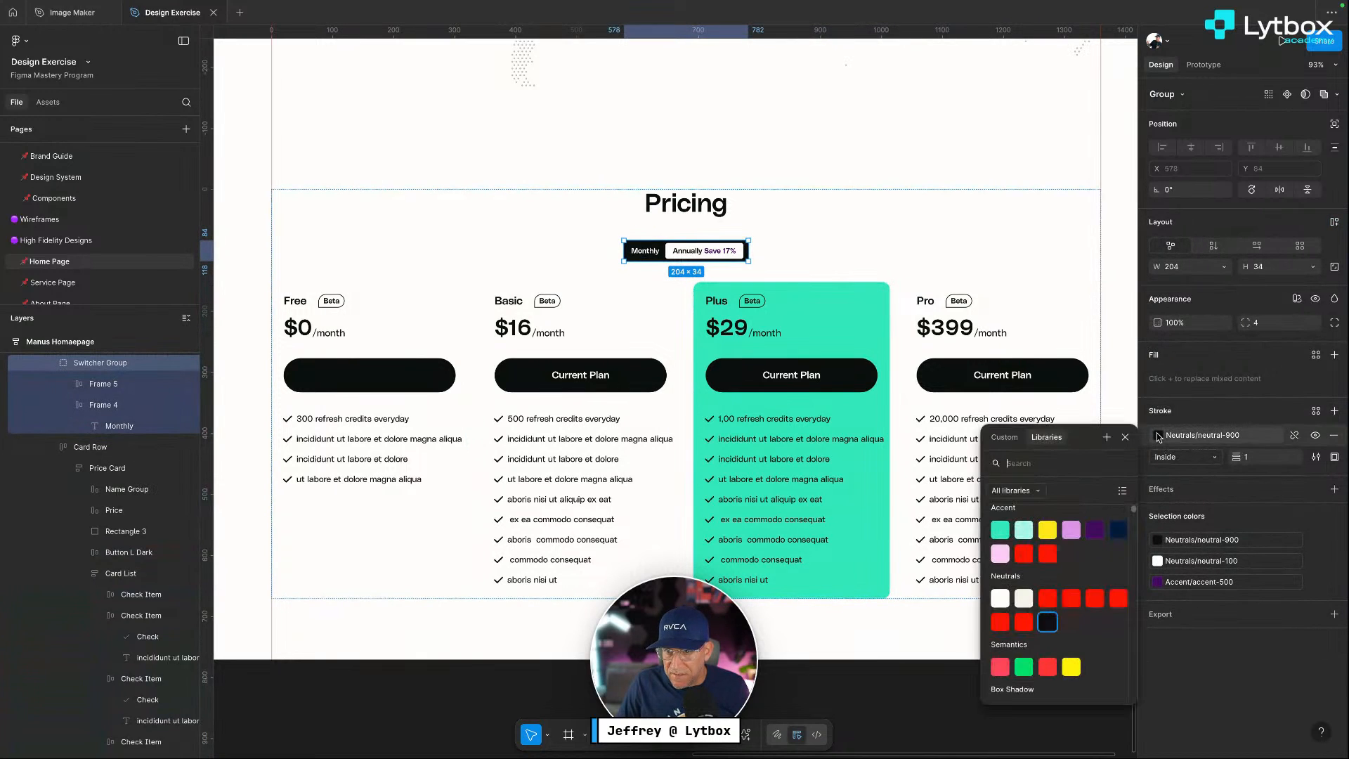
{"action": "left_click", "coordinate": [1118, 529]}
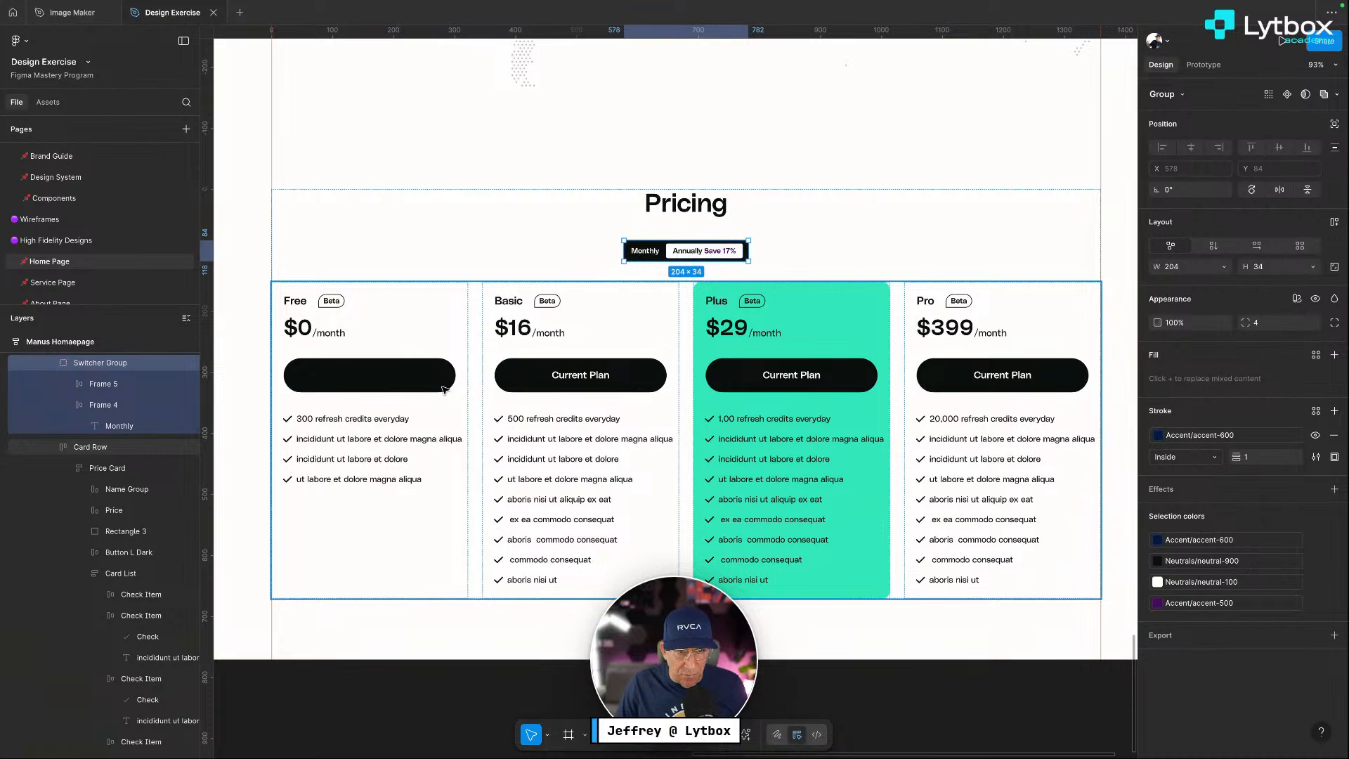
Recolor the Free plan's button label to Neutrals/neutral-100 and select the Basic plan's button
{"action": "left_click", "coordinate": [369, 375], "text": "ctrl"}
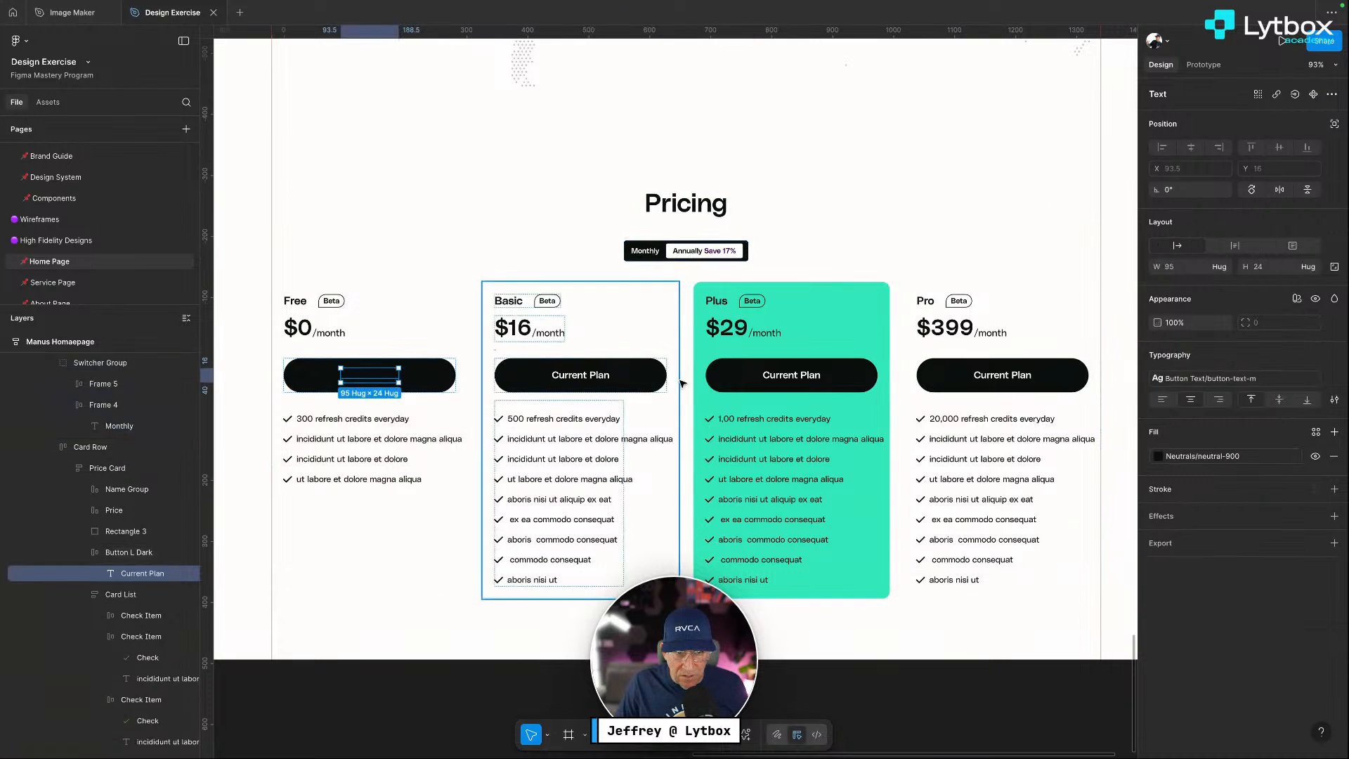
{"action": "left_click", "coordinate": [1157, 459]}
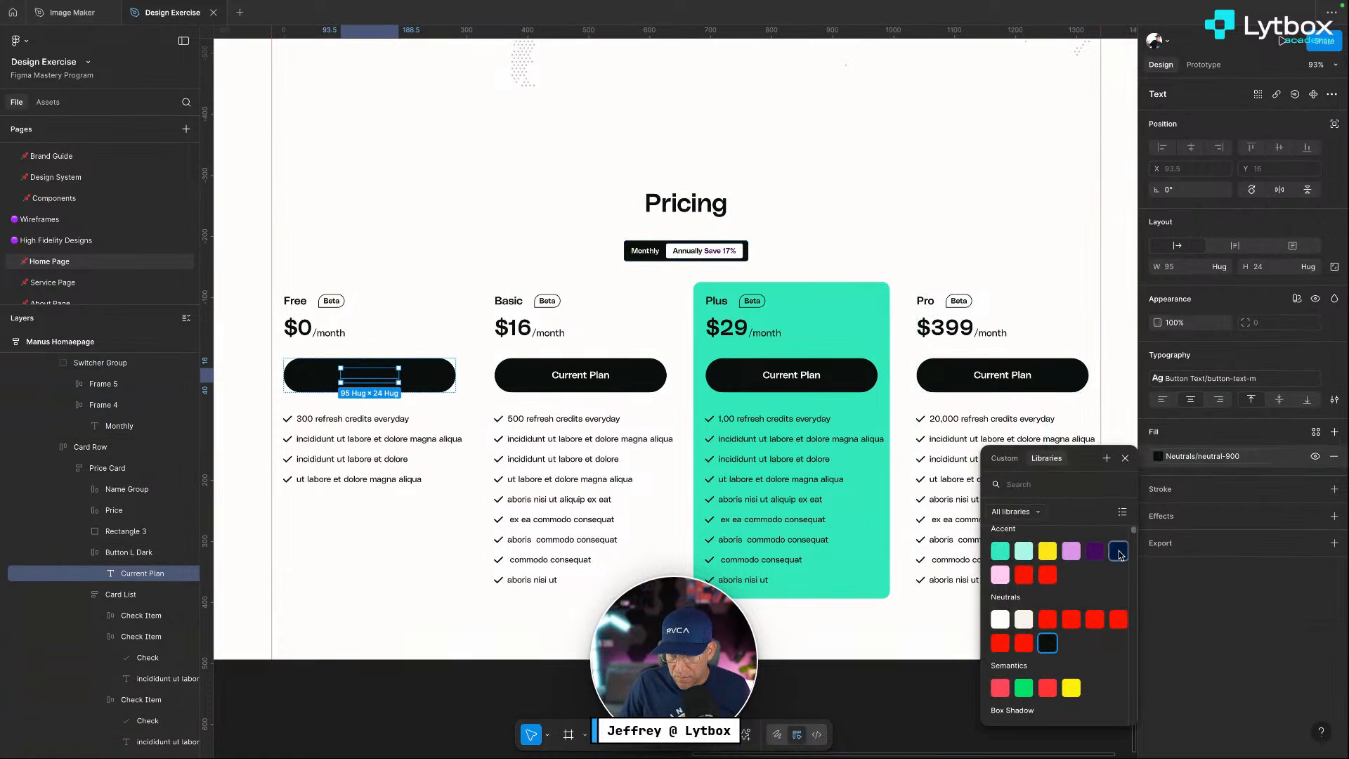
{"action": "left_click", "coordinate": [999, 619]}
{"action": "key", "text": "Escape"}
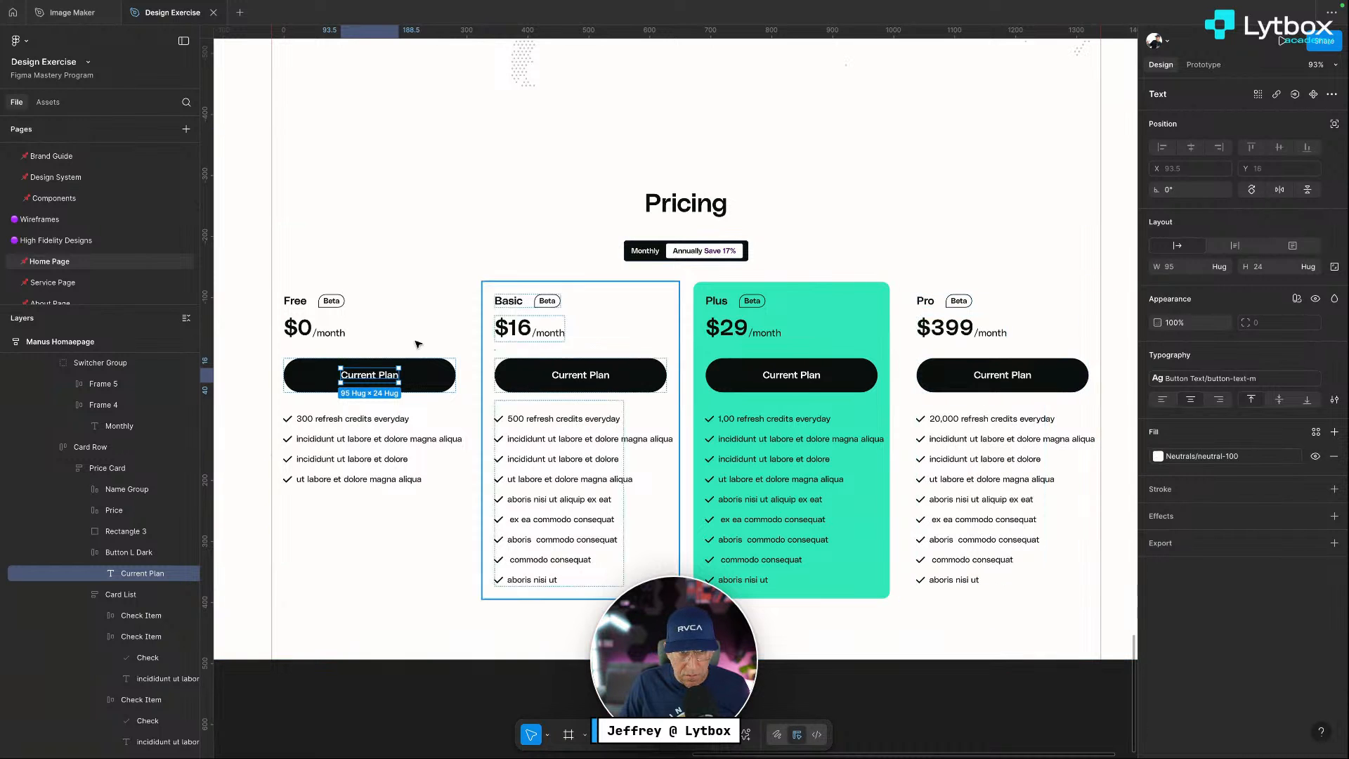
{"action": "key", "text": "Escape"}
{"action": "left_click", "coordinate": [638, 374]}
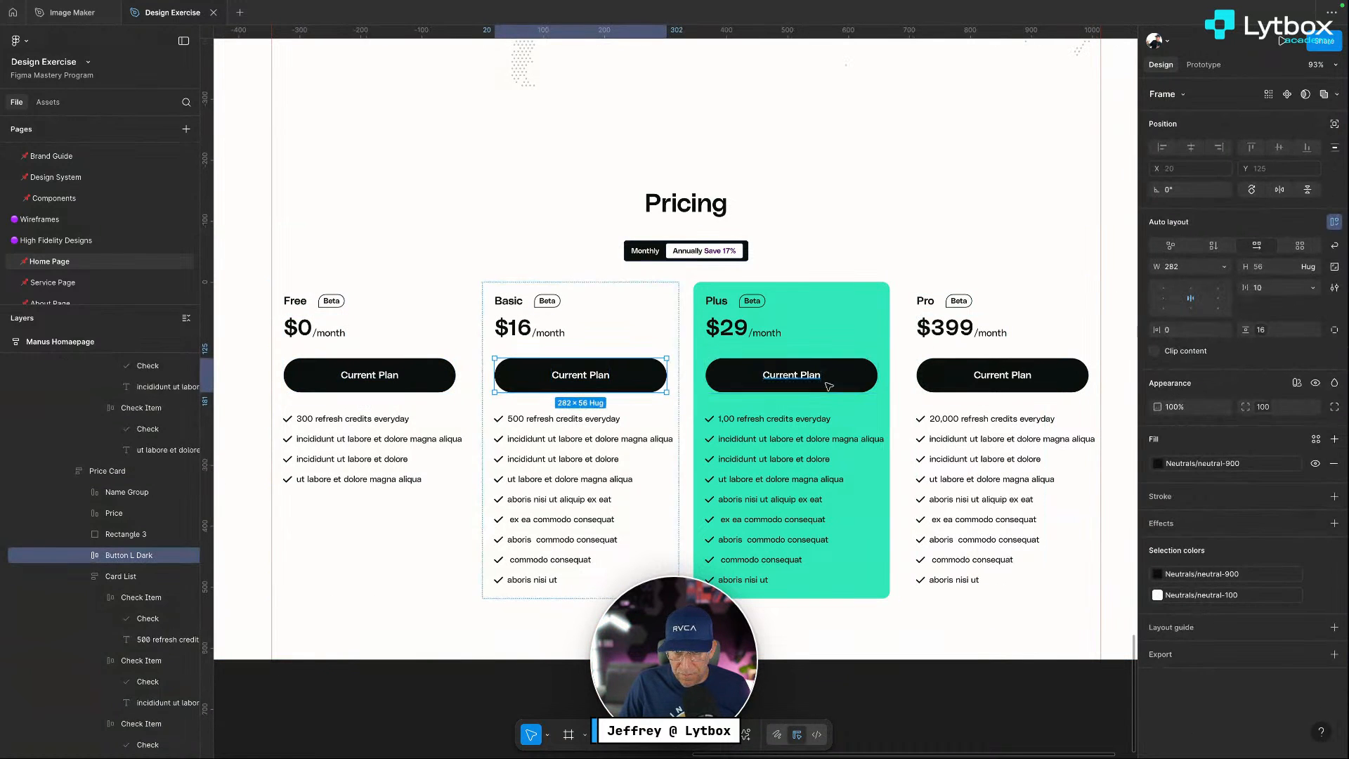
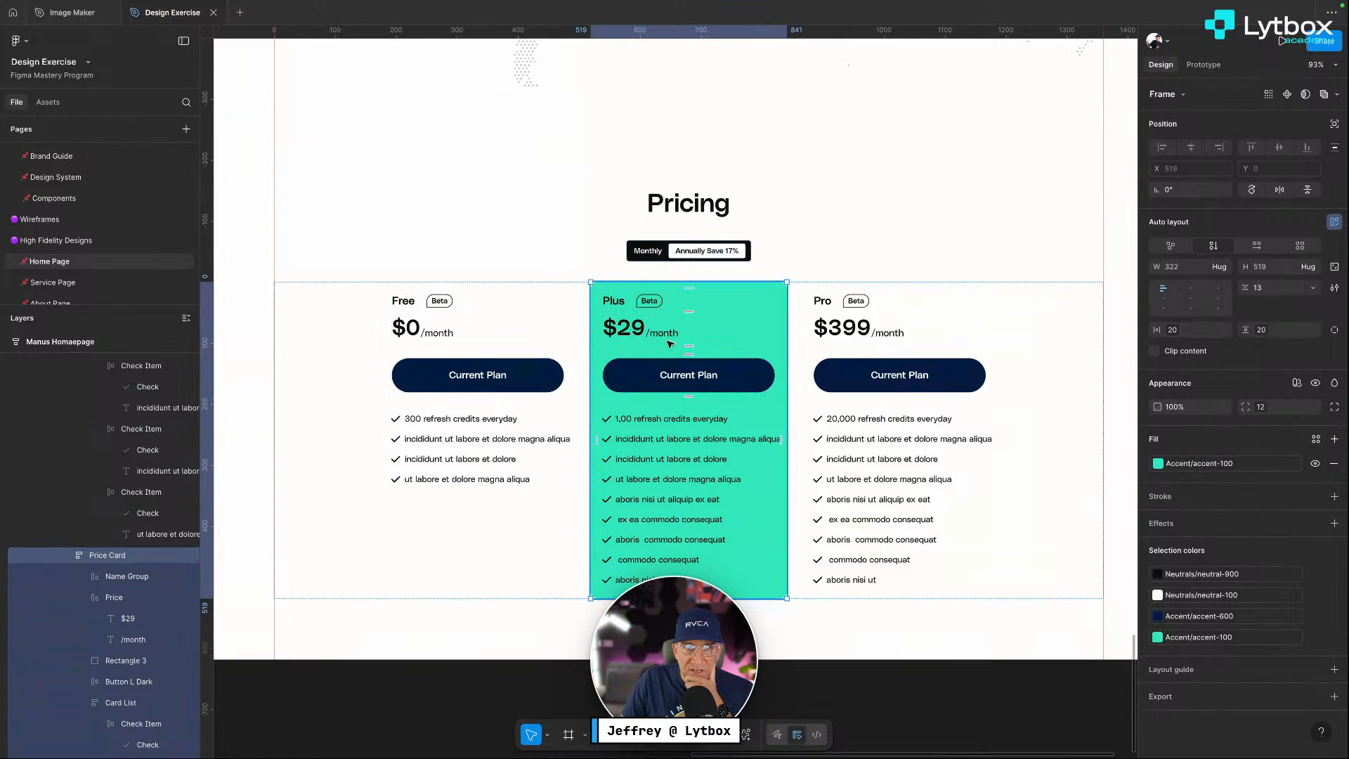
Add a text label reading "Featured" above the plan name in the Plus card
{"action": "key", "text": "t"}
{"action": "left_click", "coordinate": [705, 299]}
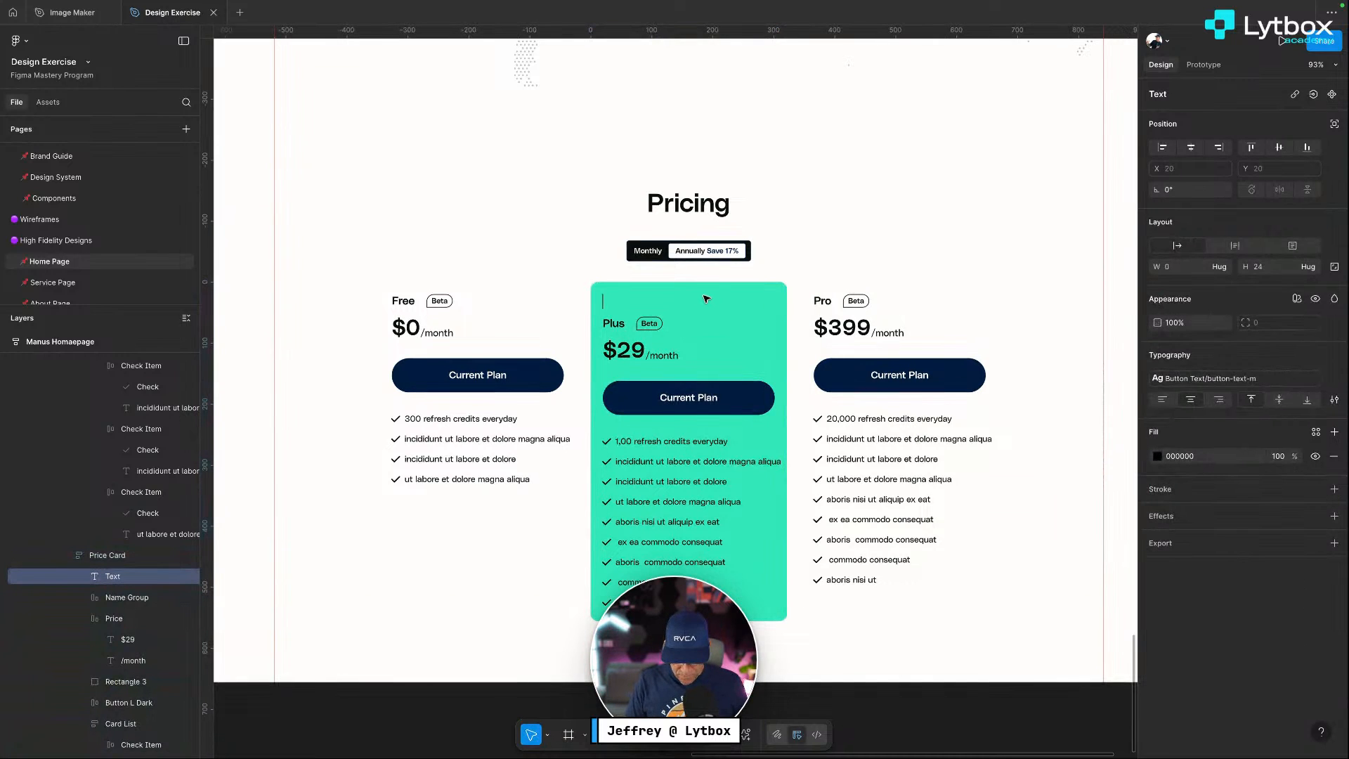
{"action": "type", "text": "Featured"}
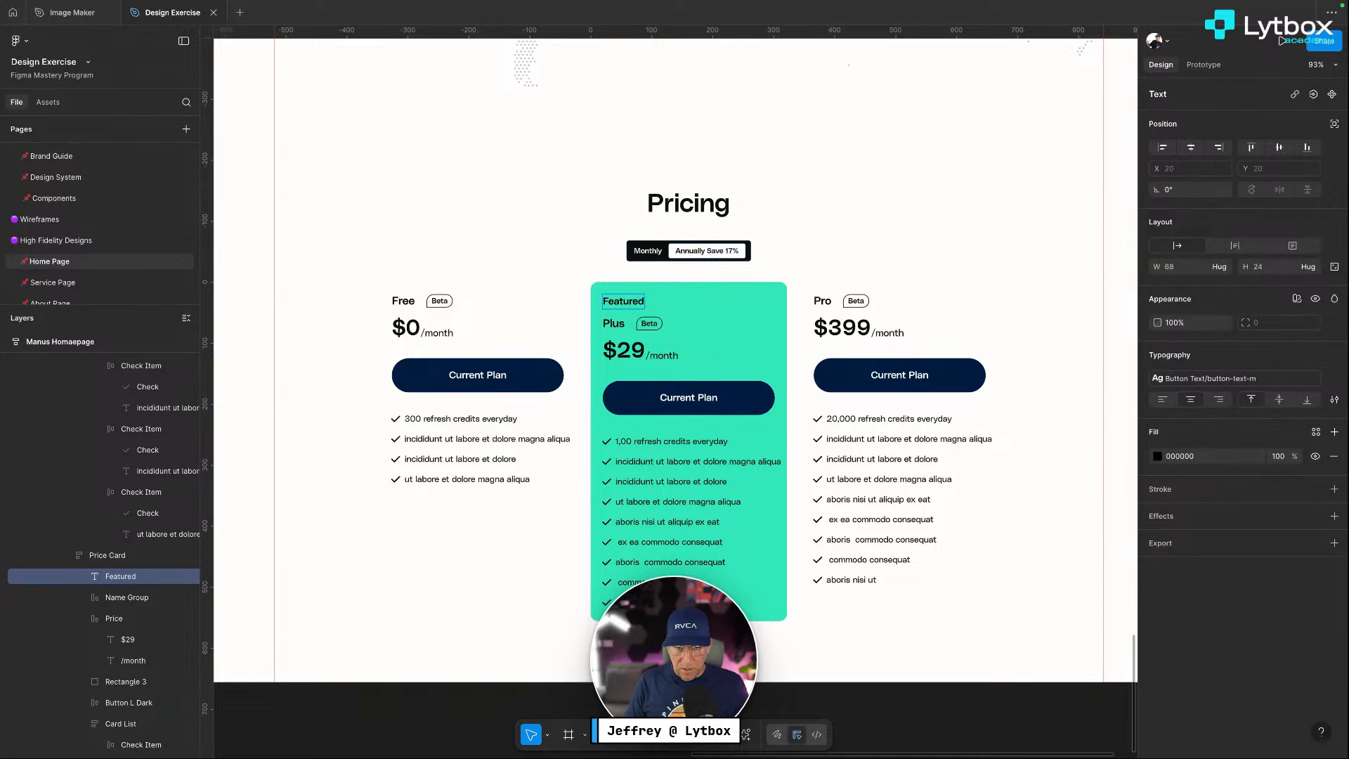
Replace the "Featured" label in the Plus card with "Most Purchased Plan"
{"action": "key", "text": "BackSpace"}
{"action": "key", "text": "BackSpace"}
{"action": "key", "text": "BackSpace"}
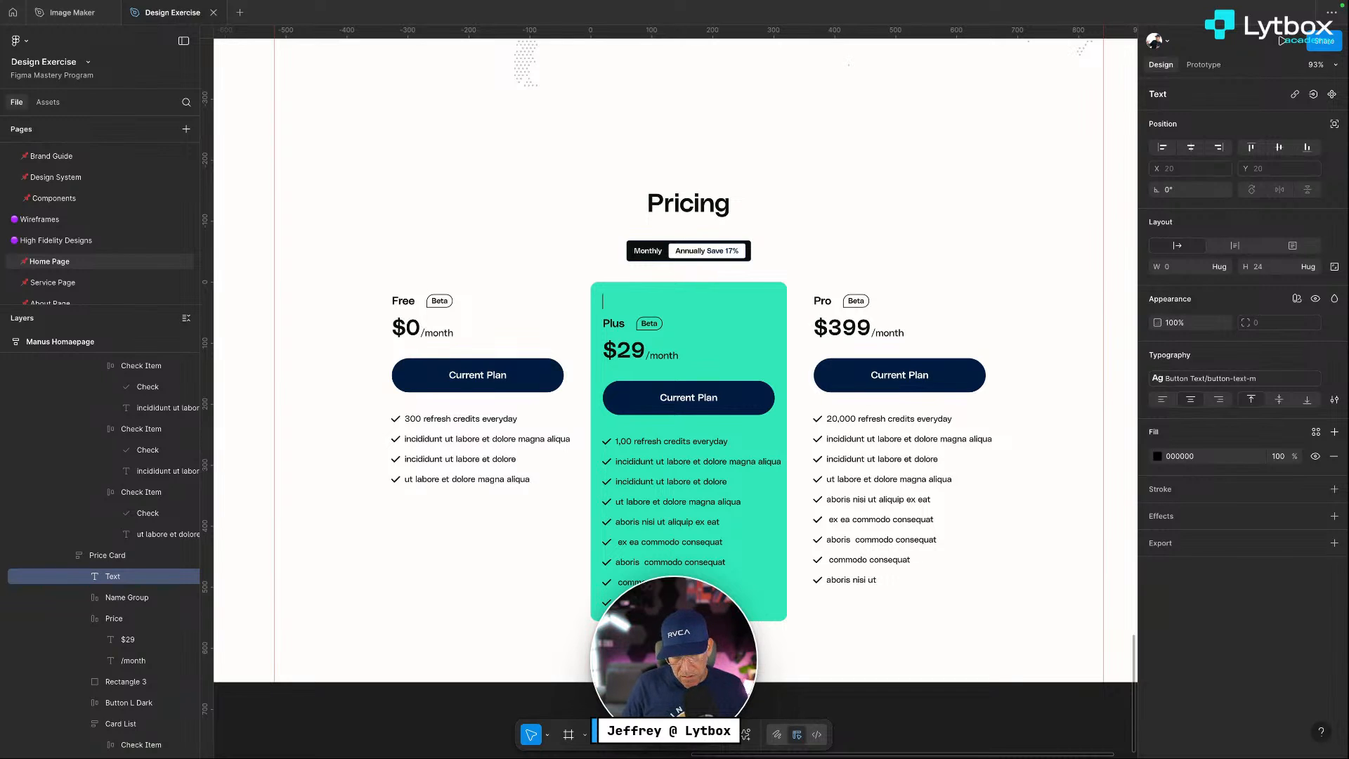
{"action": "type", "text": "Most"}
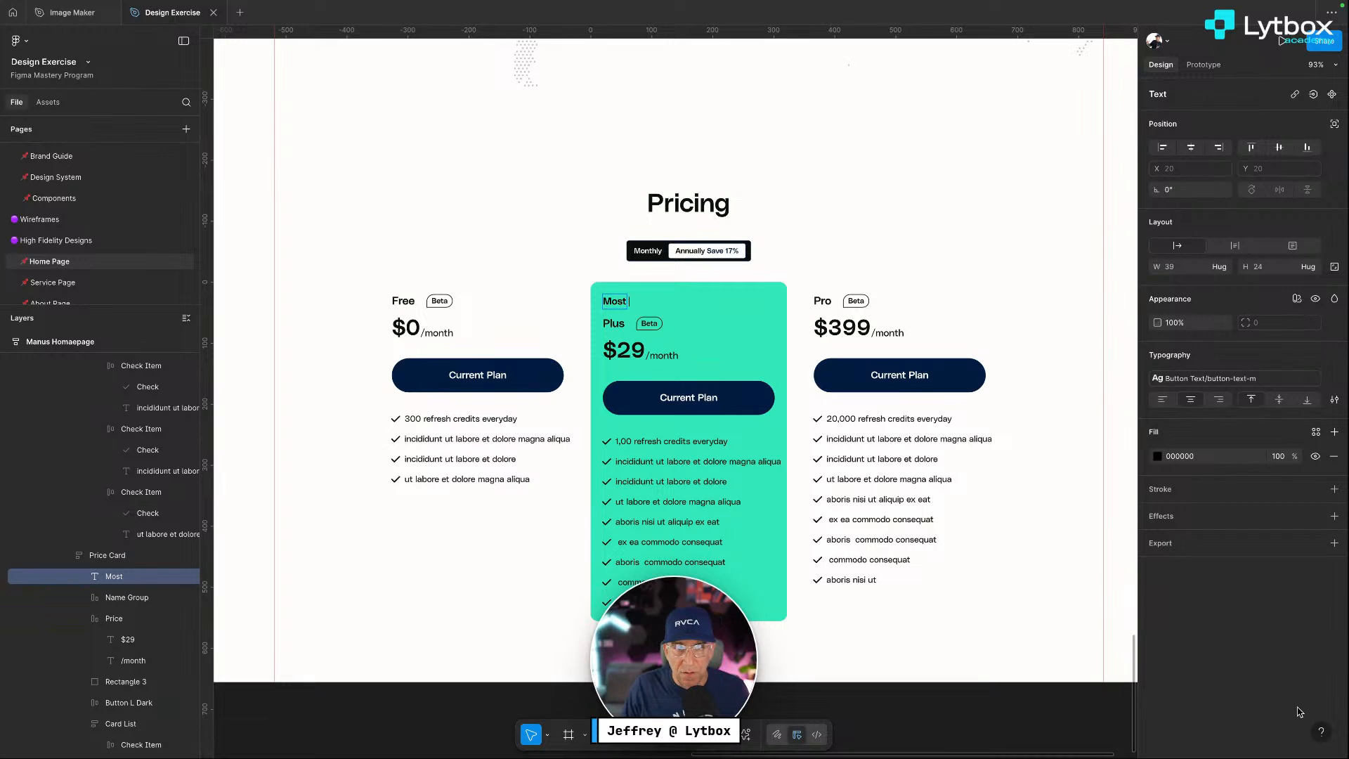
{"action": "type", "text": " Used"}
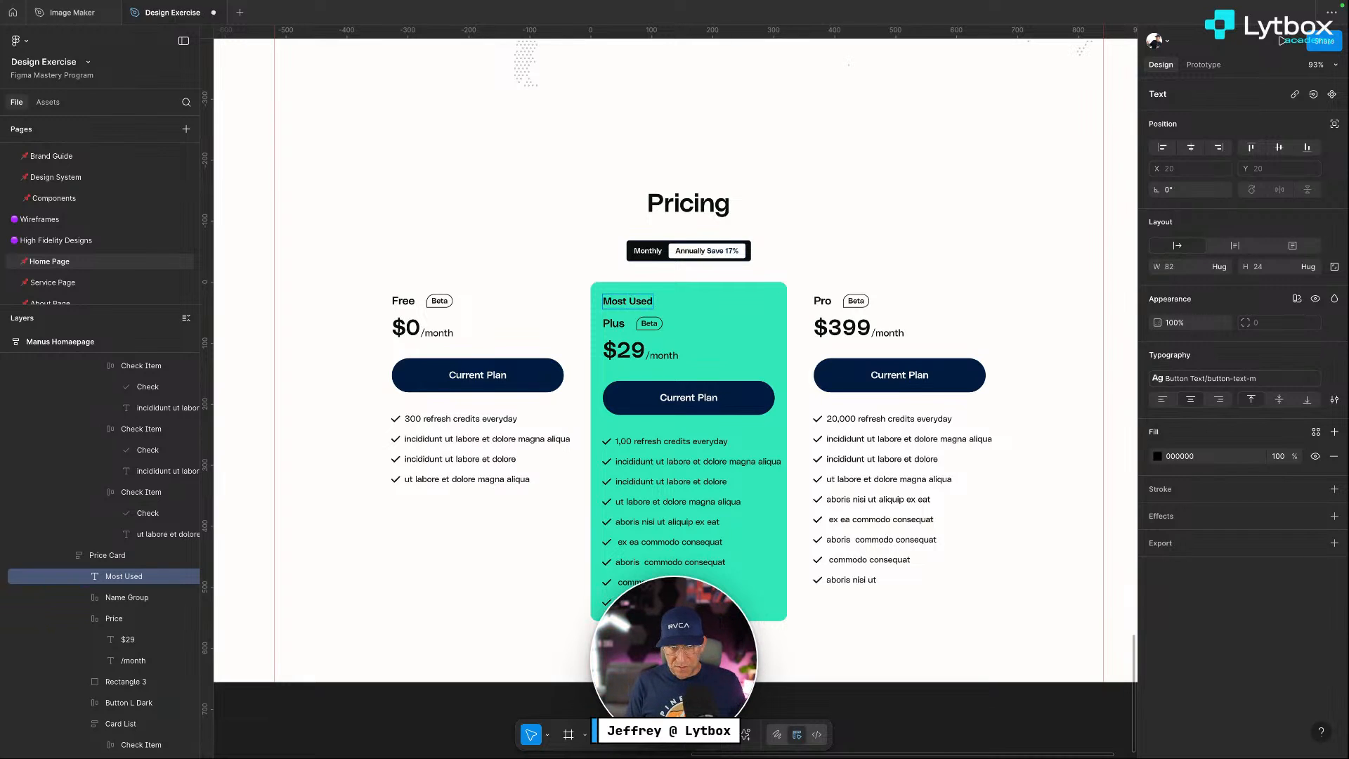
{"action": "type", "text": " Plan"}
{"action": "key", "text": "BackSpace"}
{"action": "key", "text": "BackSpace"}
{"action": "key", "text": "BackSpace"}
{"action": "key", "text": "BackSpace"}
{"action": "key", "text": "BackSpace"}
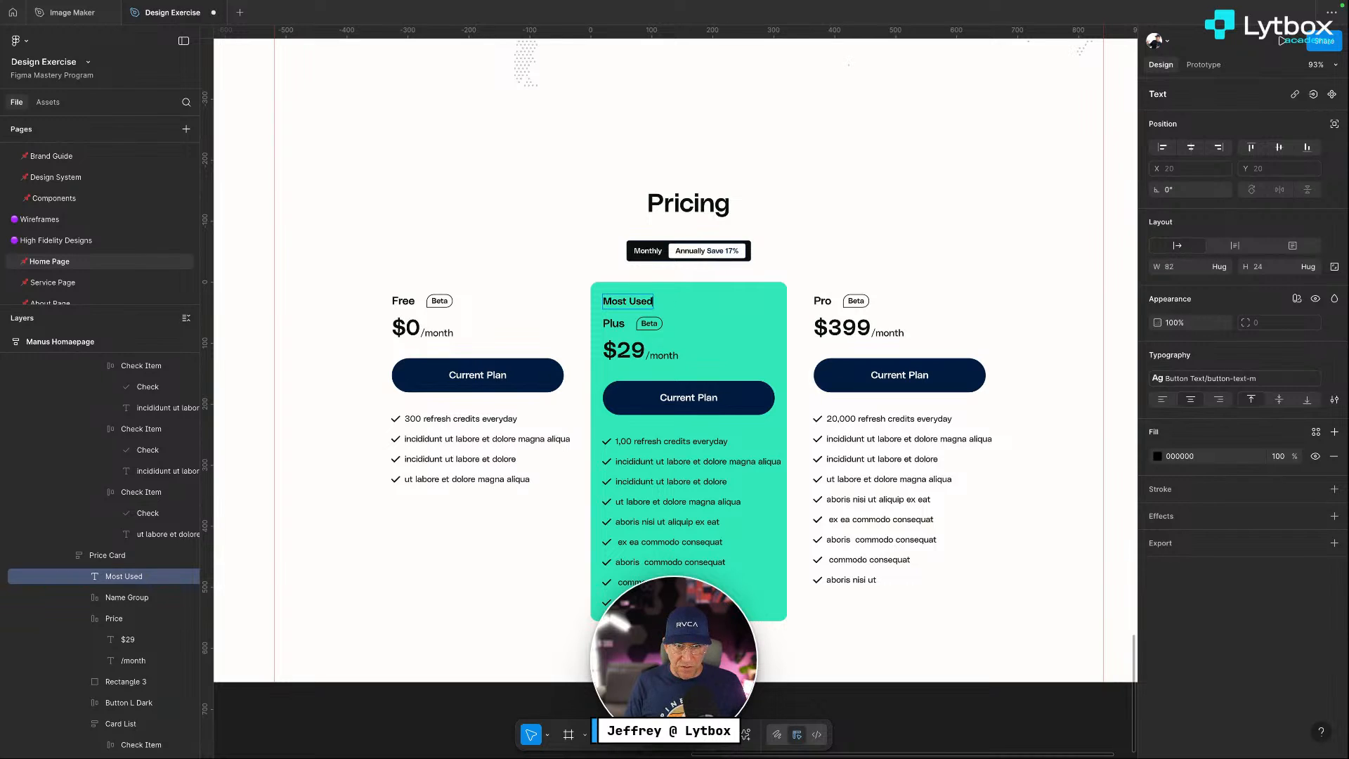
{"action": "key", "text": "BackSpace"}
{"action": "key", "text": "BackSpace"}
{"action": "key", "text": "BackSpace"}
{"action": "key", "text": "BackSpace"}
{"action": "type", "text": "Purch"}
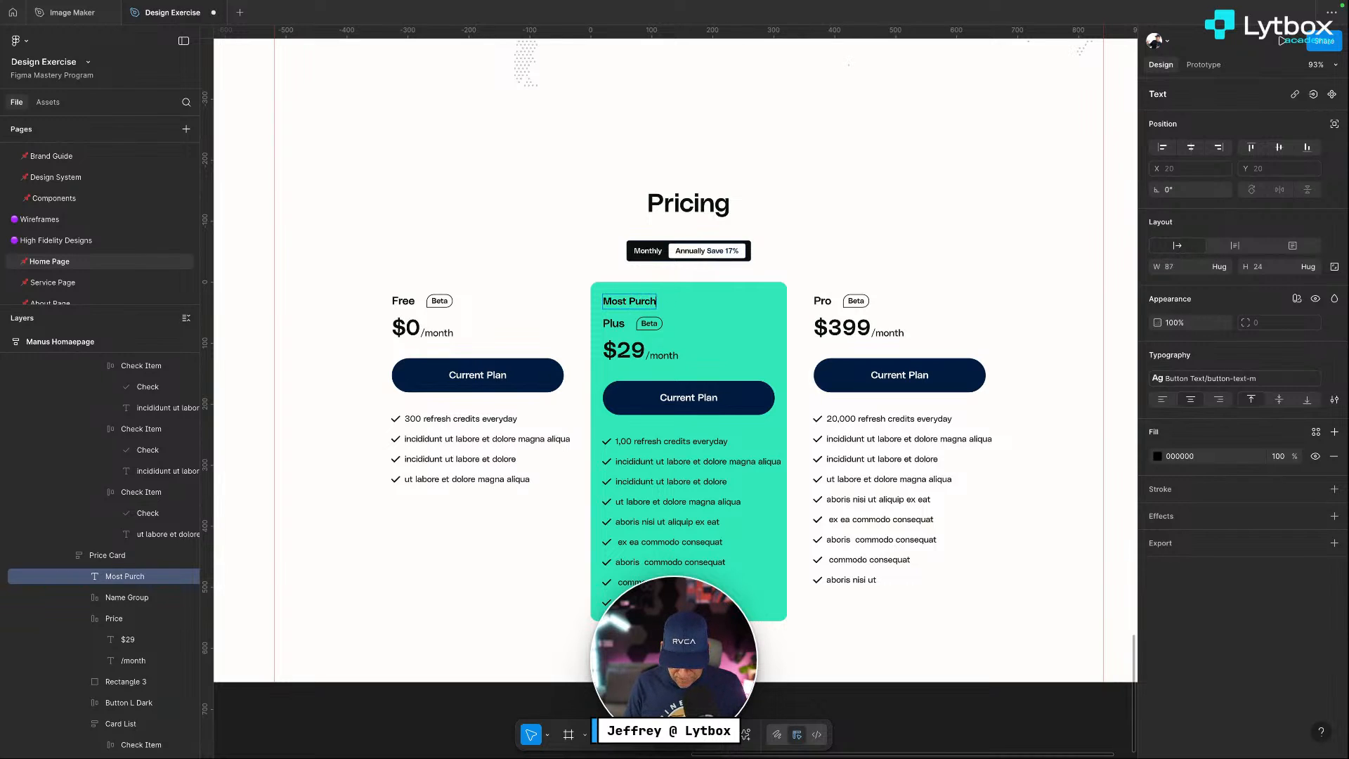
{"action": "type", "text": "ase"}
{"action": "key", "text": "BackSpace"}
{"action": "type", "text": "sed Plan"}
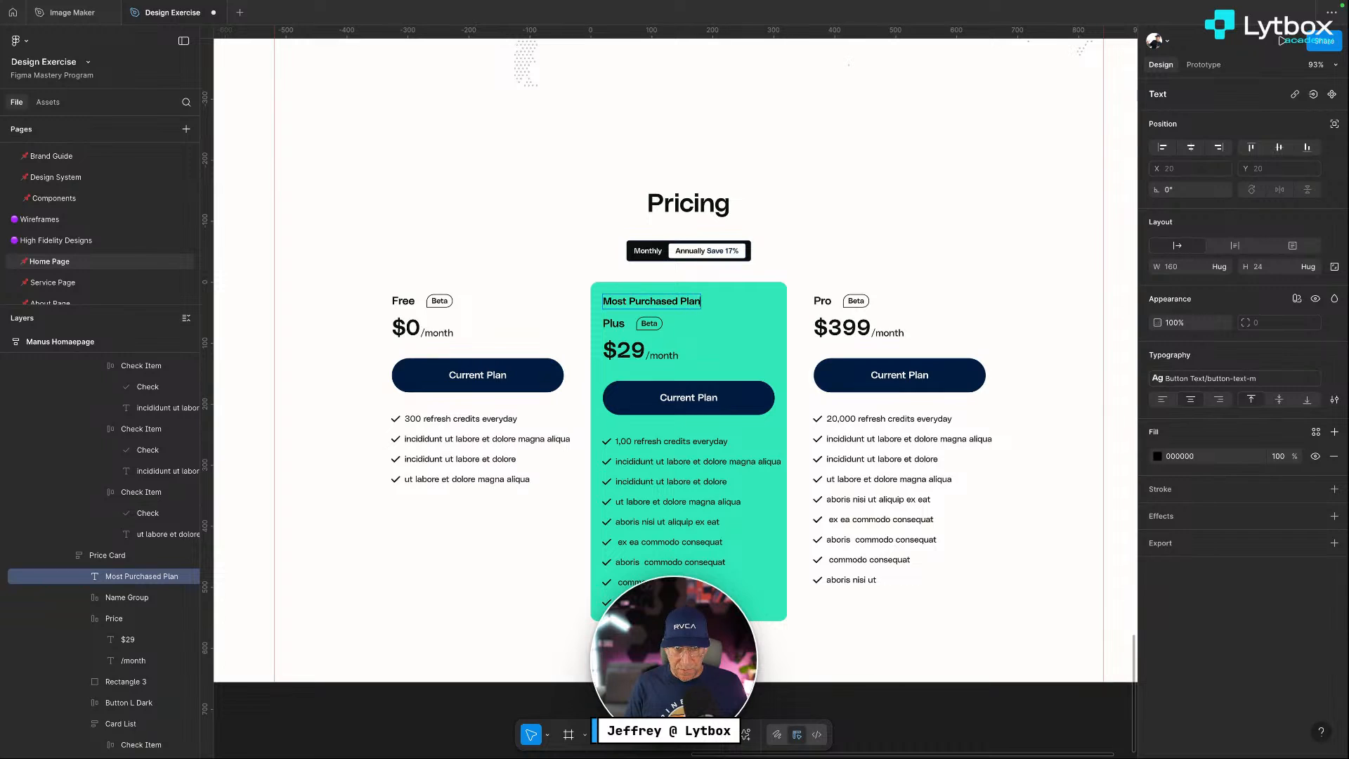
{"action": "key", "text": "Escape"}
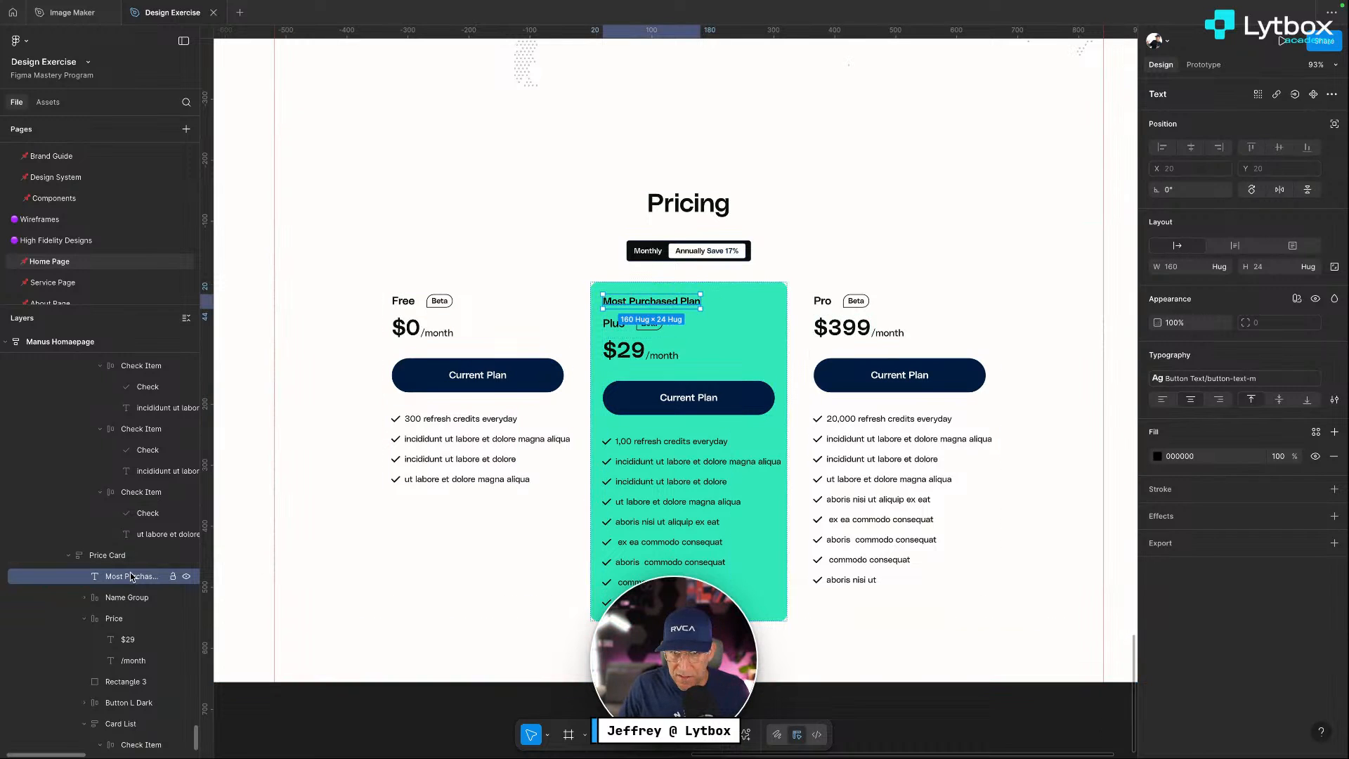
Wrap the "Most Purchased Plan" label in an auto layout frame and name the frame "Highlight Bar"
{"action": "key", "text": "ctrl+alt+g"}
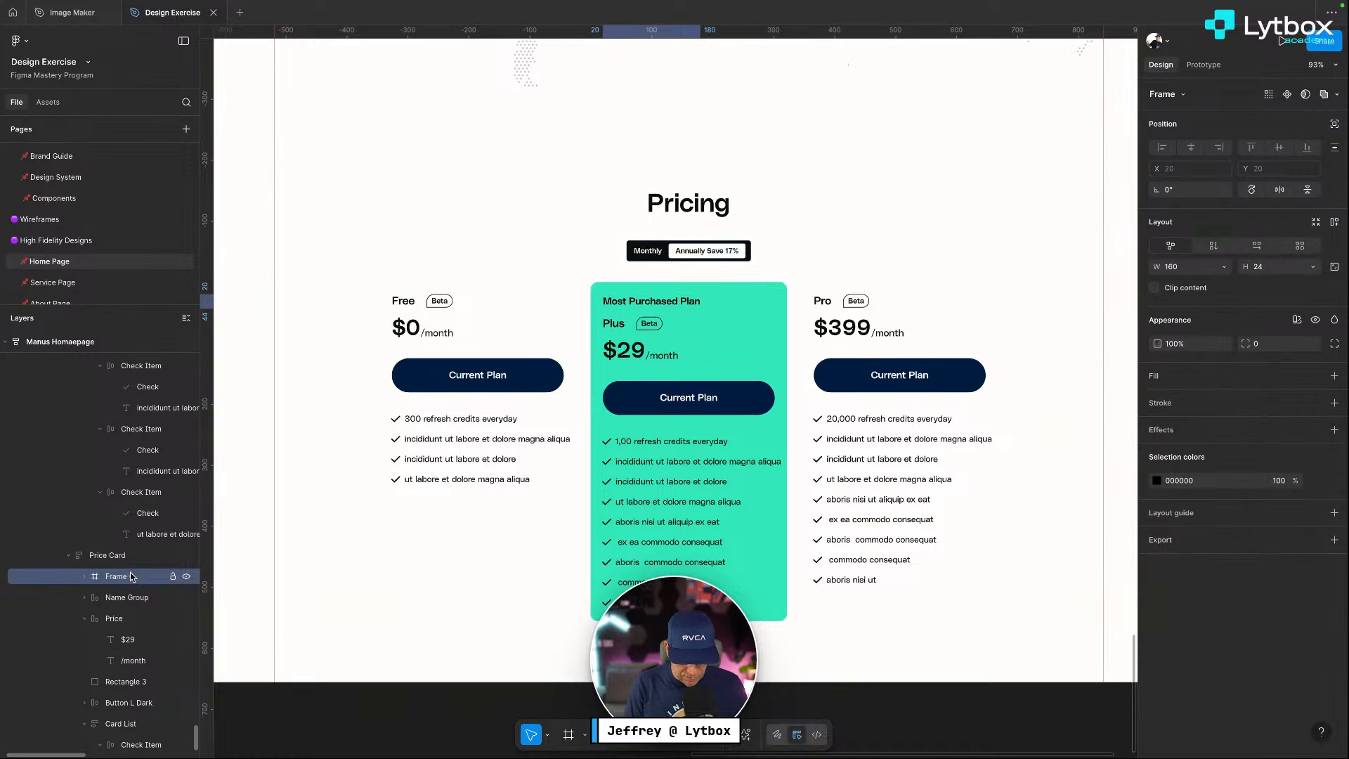
{"action": "key", "text": "shift+a"}
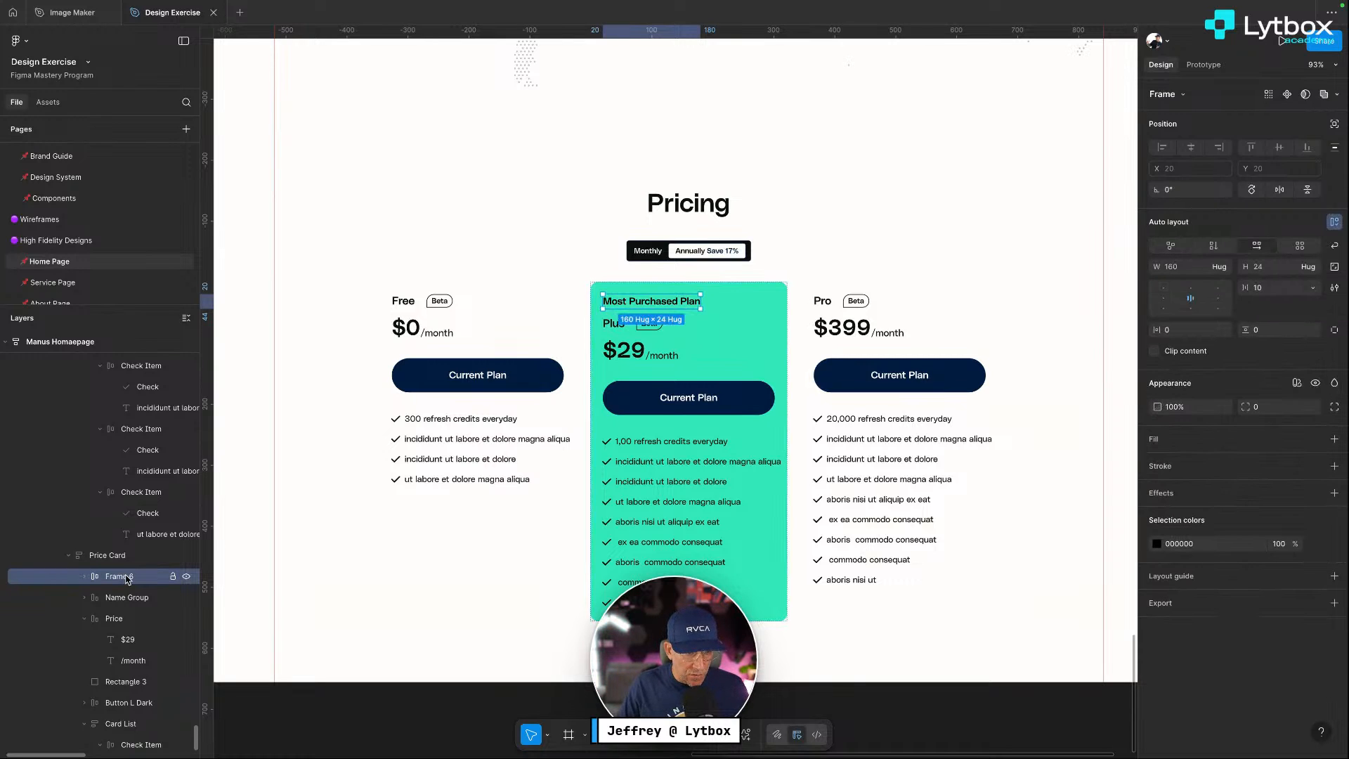
{"action": "double_click", "coordinate": [127, 578]}
{"action": "type", "text": "Highl"}
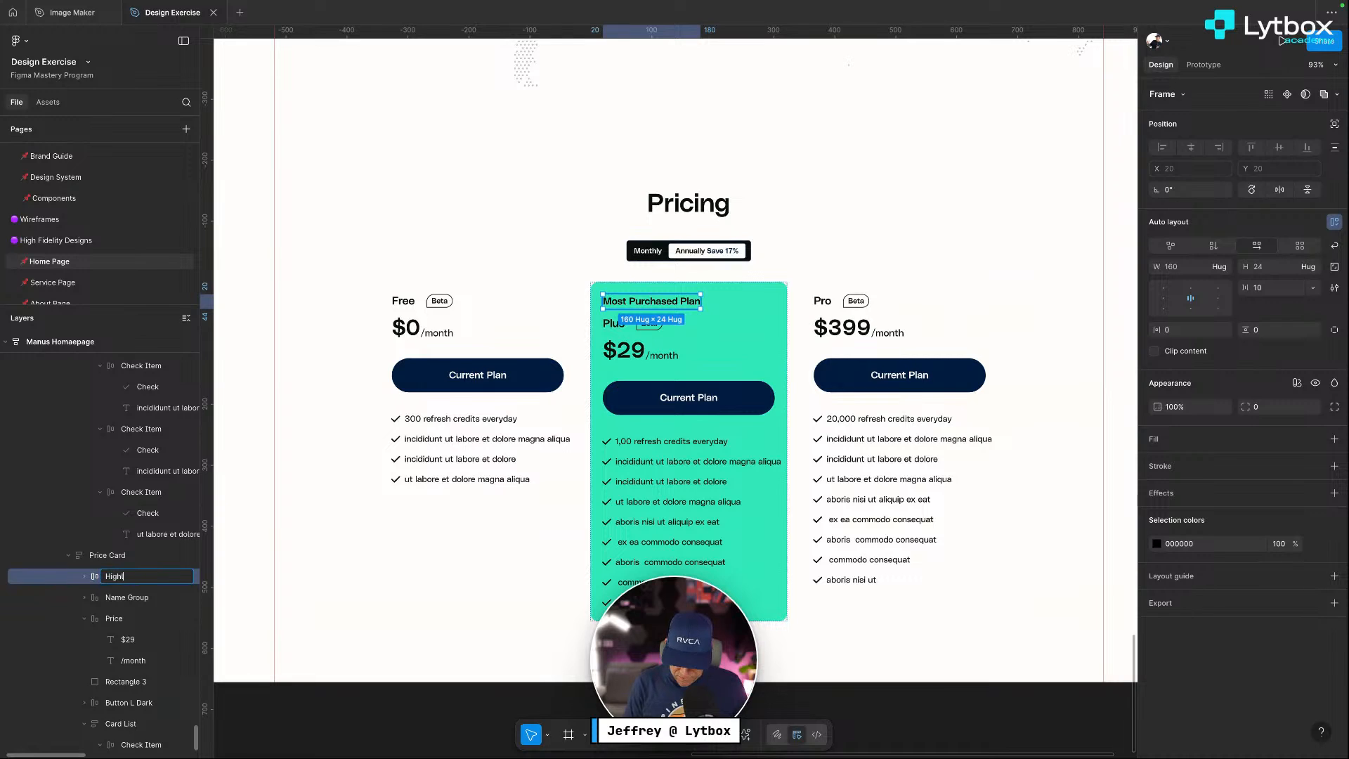
{"action": "type", "text": "ight Bar"}
{"action": "key", "text": "Return"}
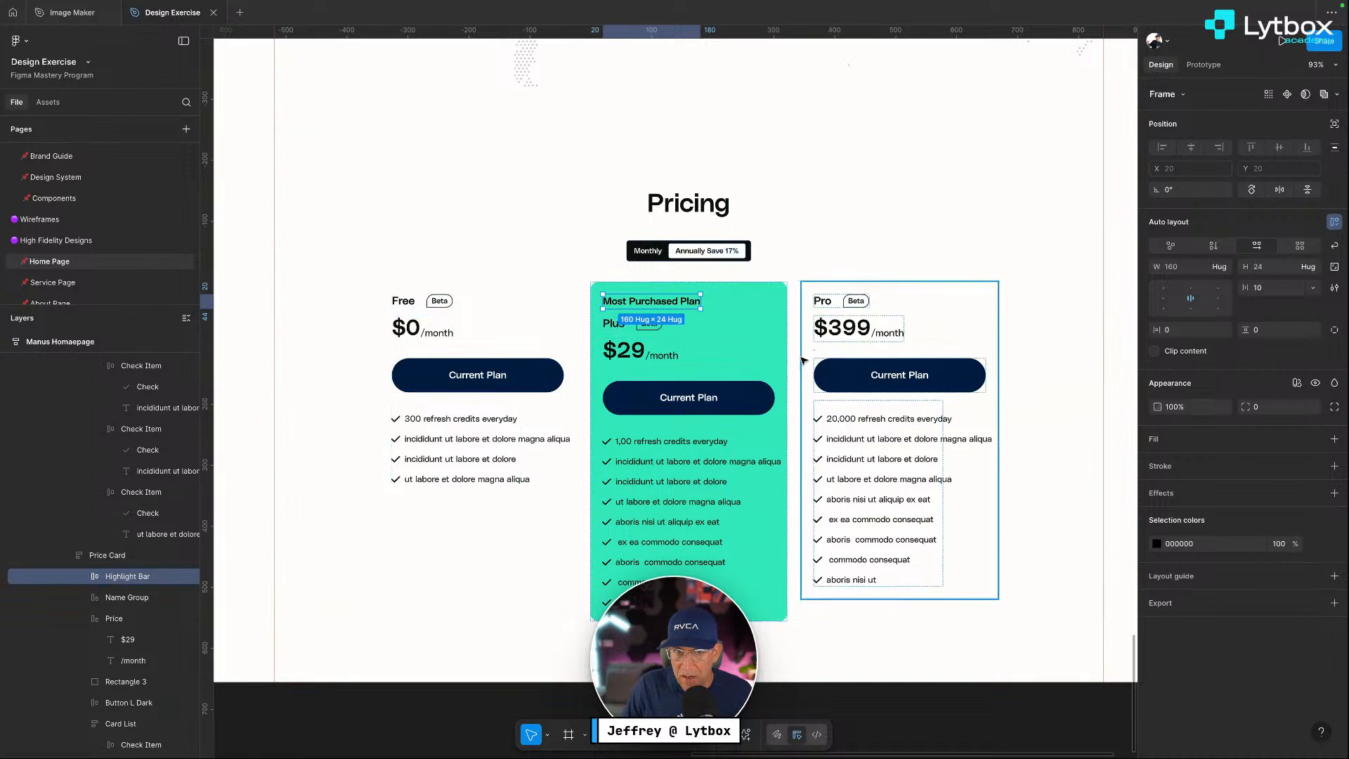
Fill the Highlight Bar with the navy Accent/accent-600 library color and recolor its label to Accent/accent-200
{"action": "left_click", "coordinate": [1315, 440]}
{"action": "left_click", "coordinate": [1122, 566]}
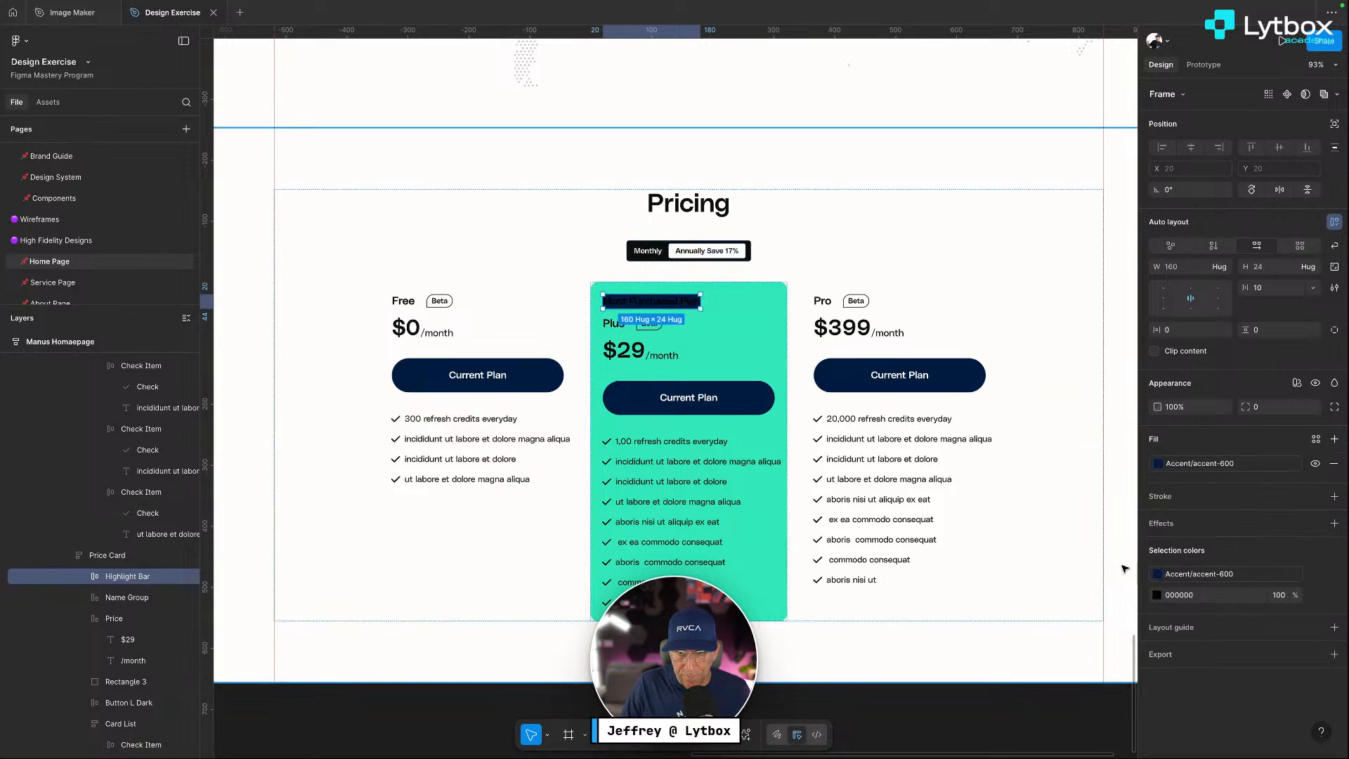
{"action": "double_click", "coordinate": [675, 309]}
{"action": "left_click", "coordinate": [1157, 456]}
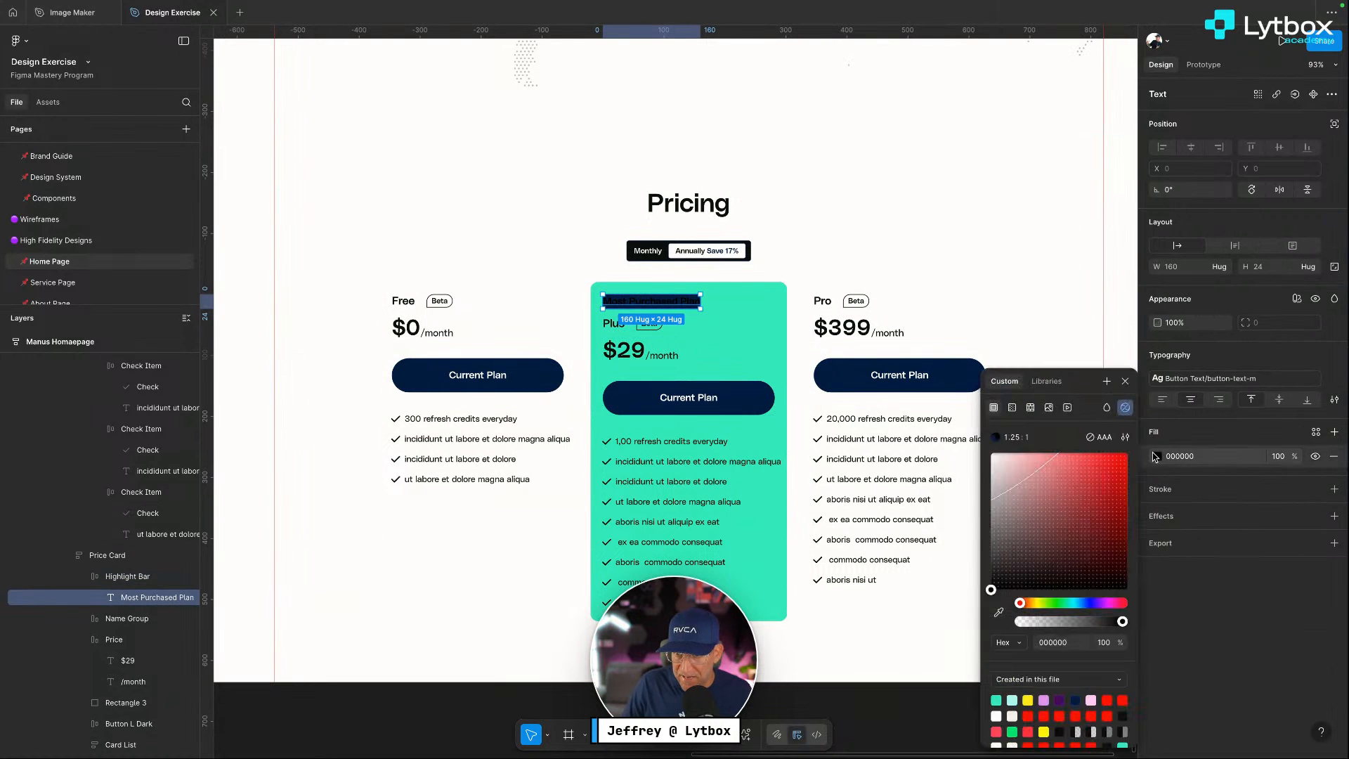
{"action": "left_click", "coordinate": [1038, 381]}
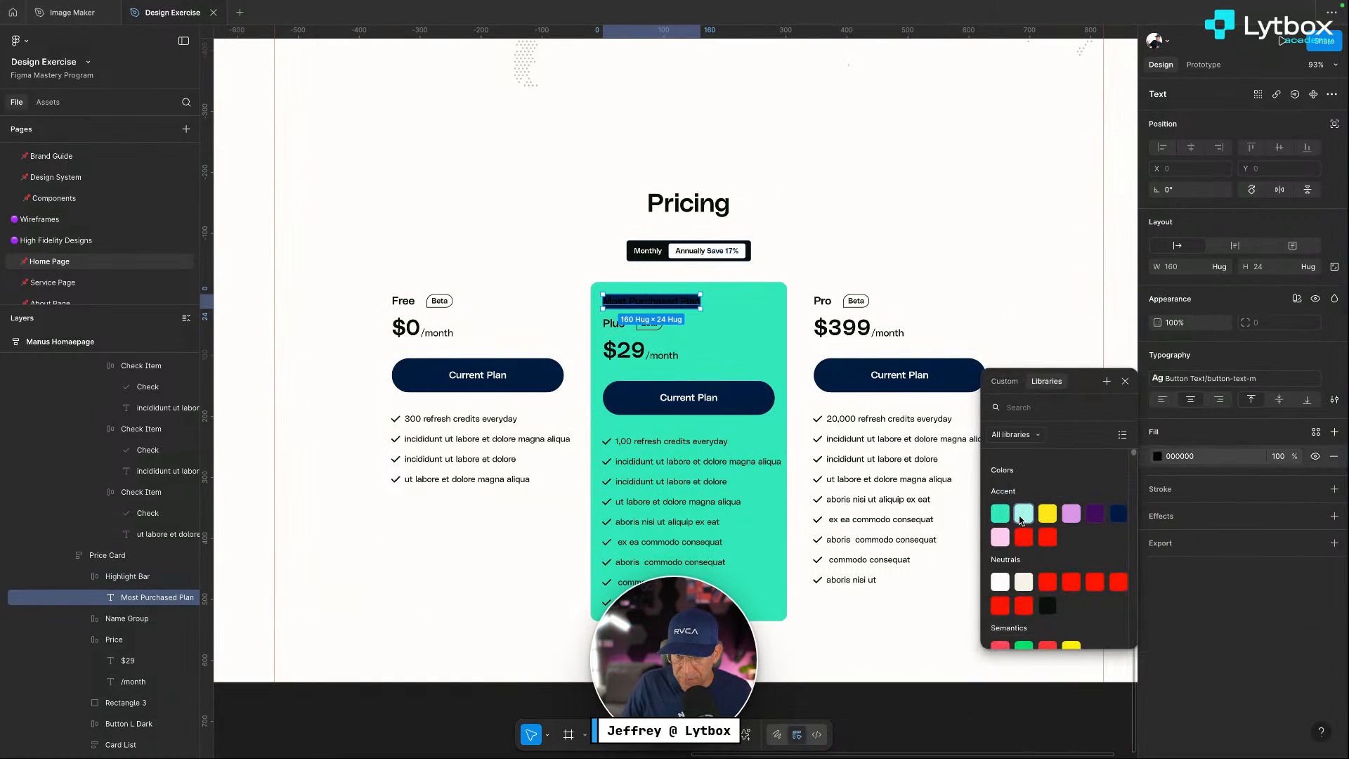
{"action": "left_click", "coordinate": [1023, 520]}
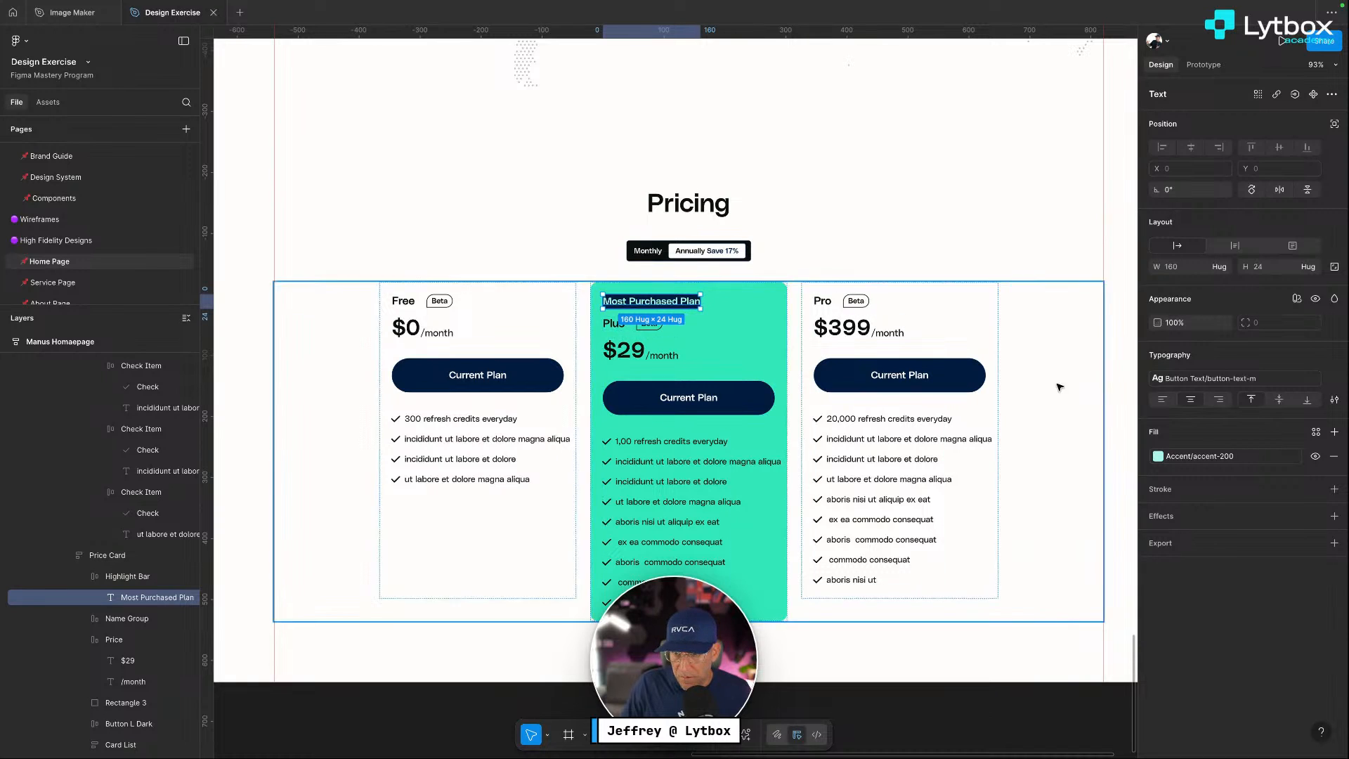
Set both the "Most Purchased Plan" label and the Highlight Bar frame to fill their container's width
{"action": "left_click", "coordinate": [1221, 269]}
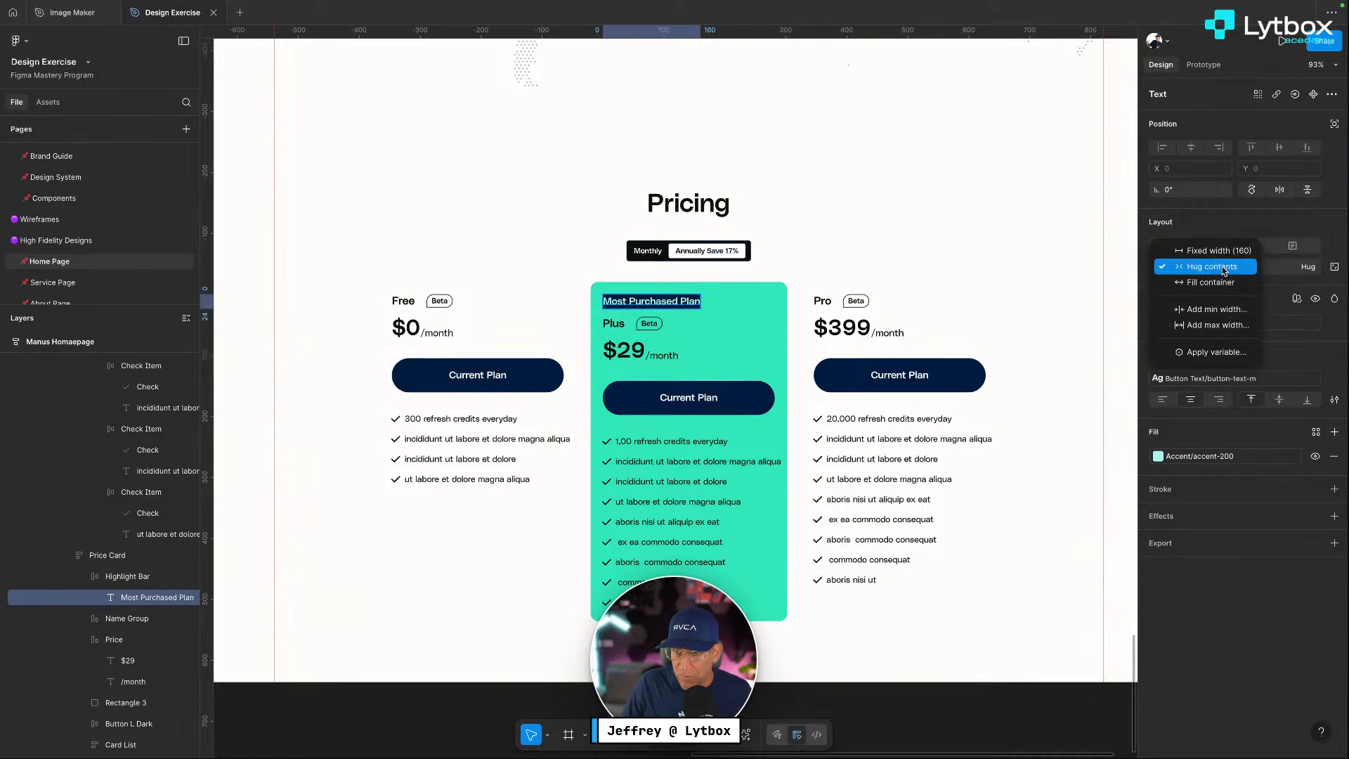
{"action": "left_click", "coordinate": [1218, 276]}
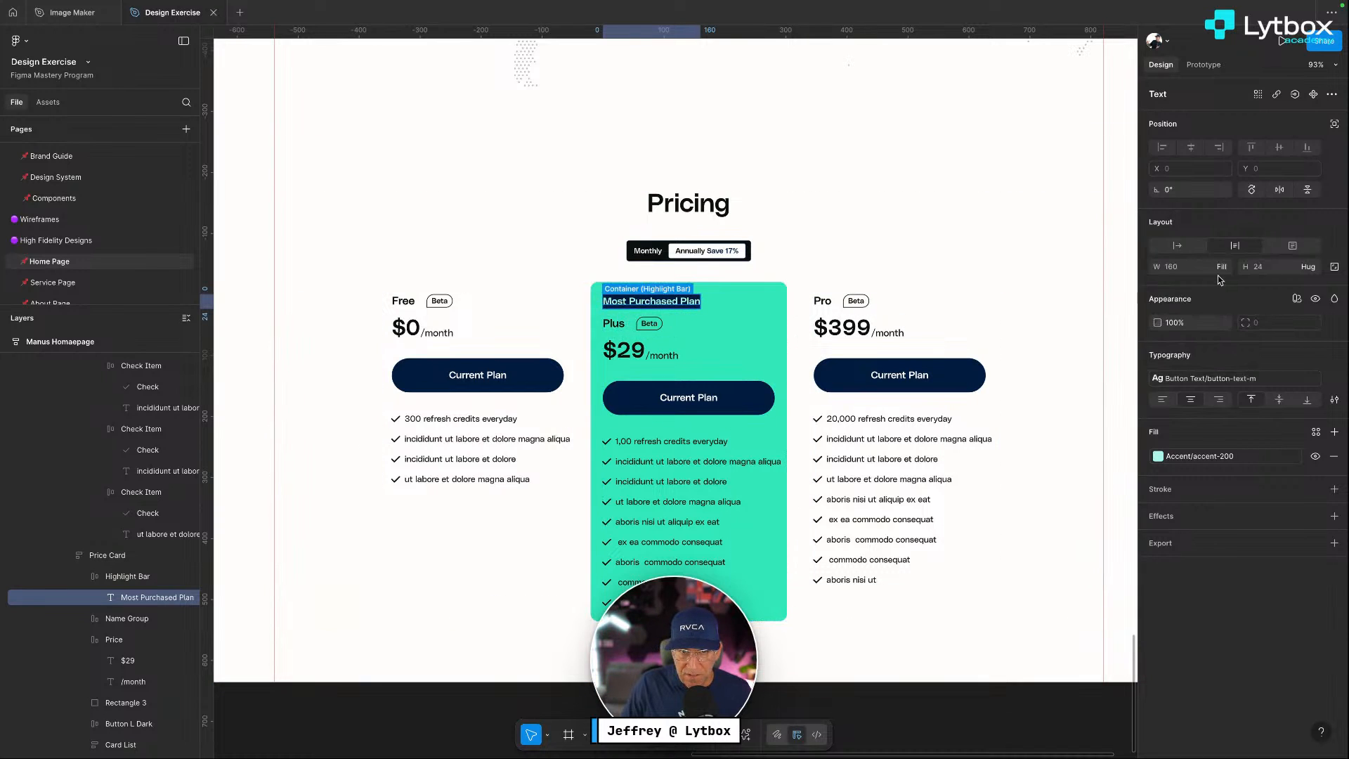
{"action": "left_click", "coordinate": [130, 575]}
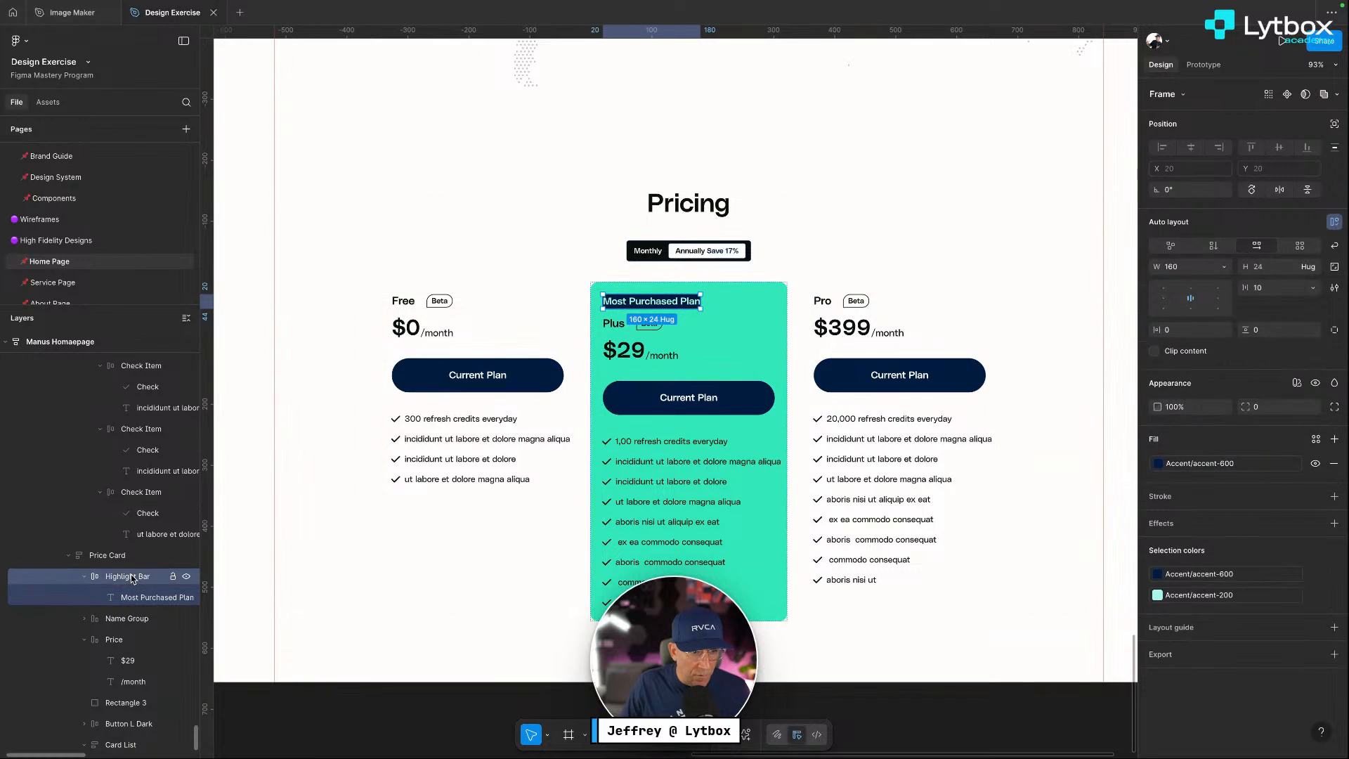
{"action": "left_click", "coordinate": [1224, 267]}
{"action": "left_click", "coordinate": [1205, 294]}
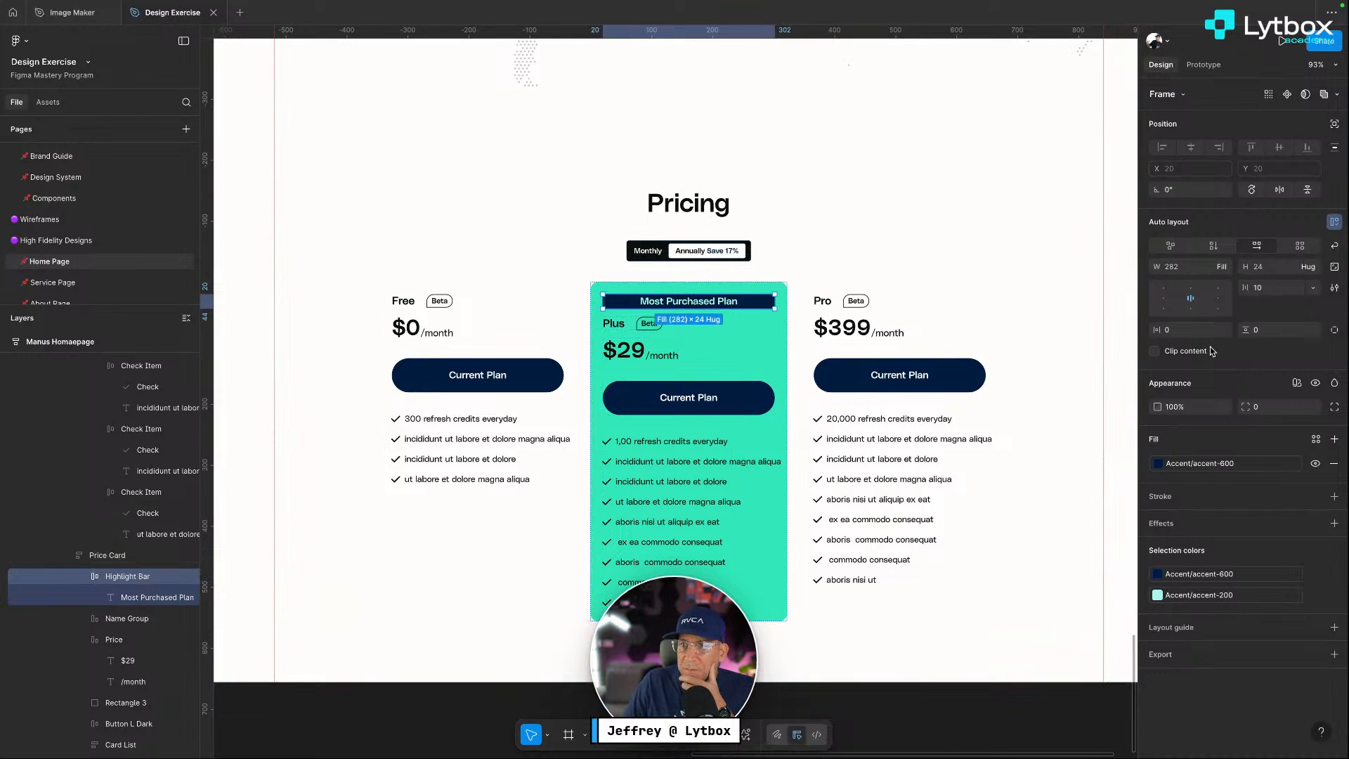
Toggle the visibility of the Plus card's Rectangle 3 to check its effect on the spacing, and delete the rectangle
{"action": "left_click", "coordinate": [84, 576]}
{"action": "left_click", "coordinate": [85, 618]}
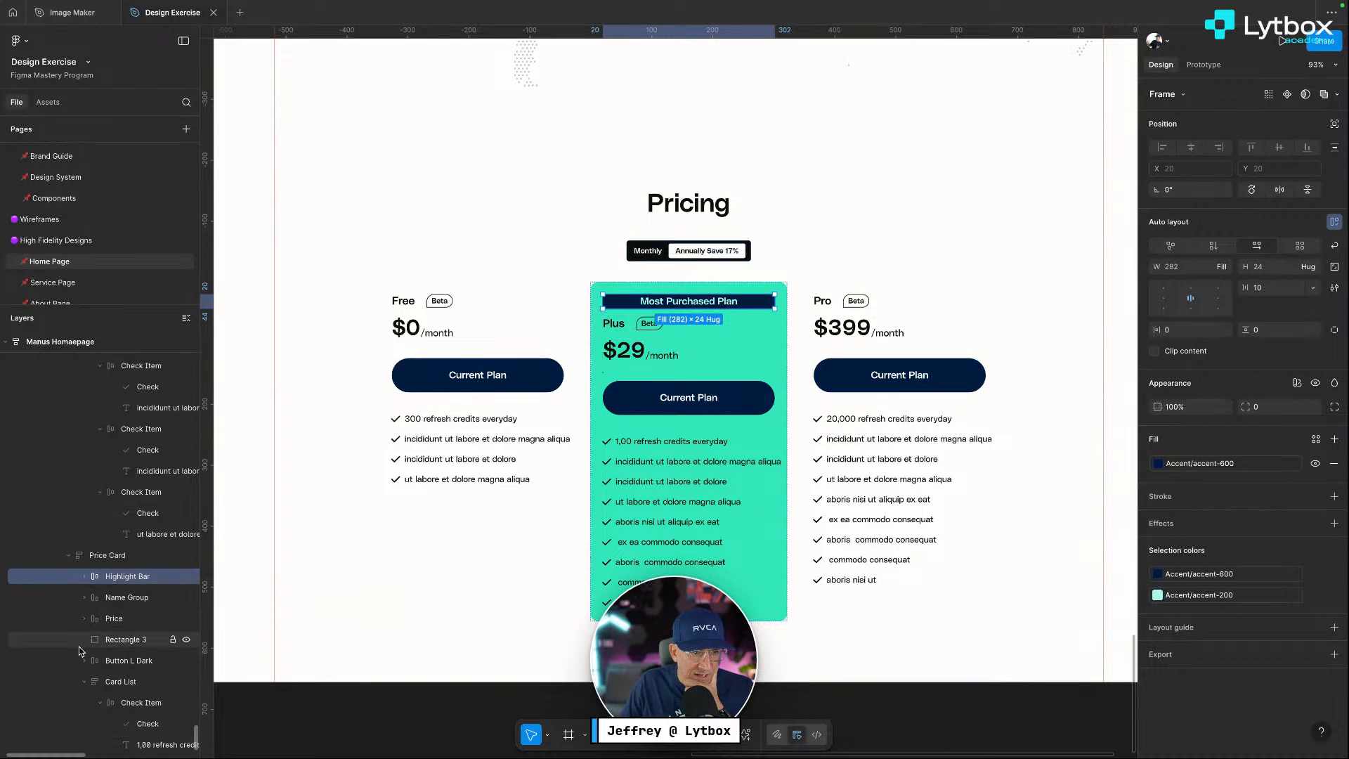
{"action": "left_click", "coordinate": [84, 681]}
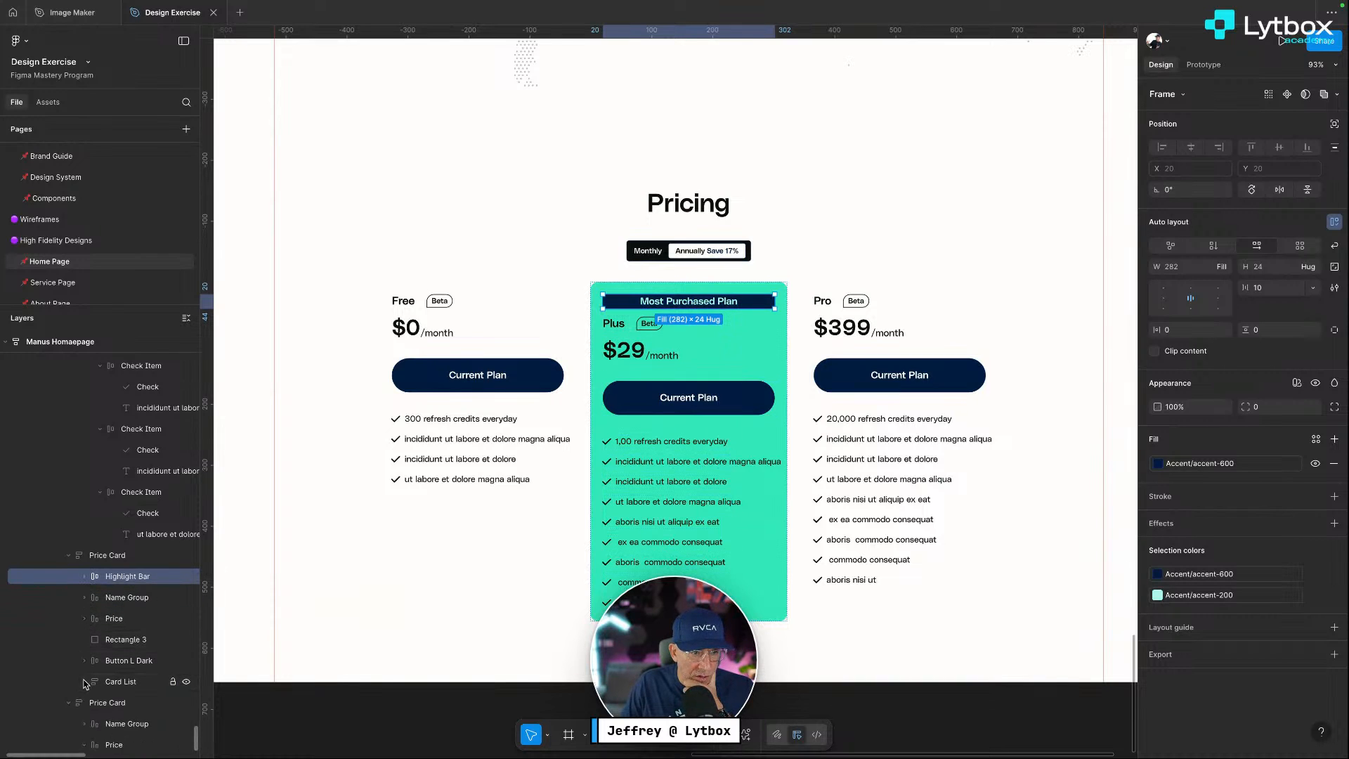
{"action": "left_click", "coordinate": [117, 641]}
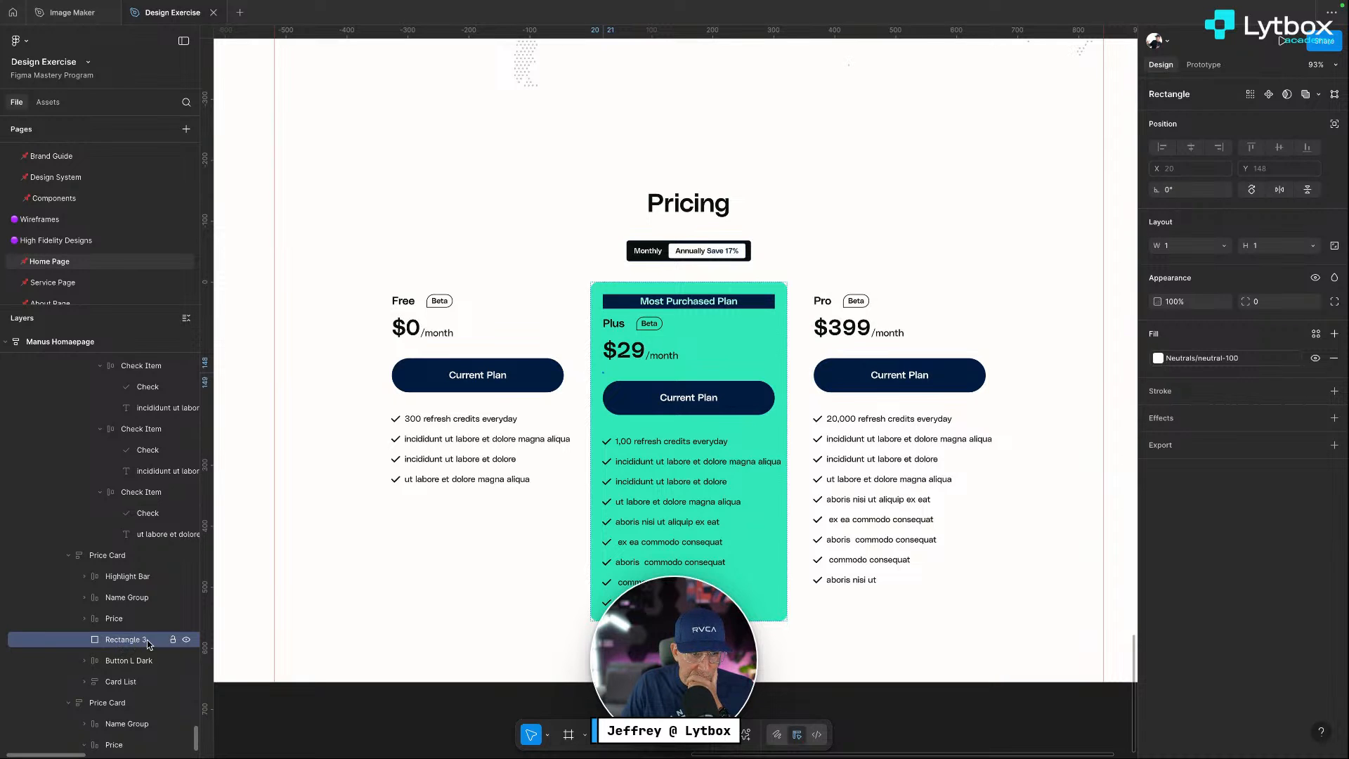
{"action": "left_click", "coordinate": [187, 640]}
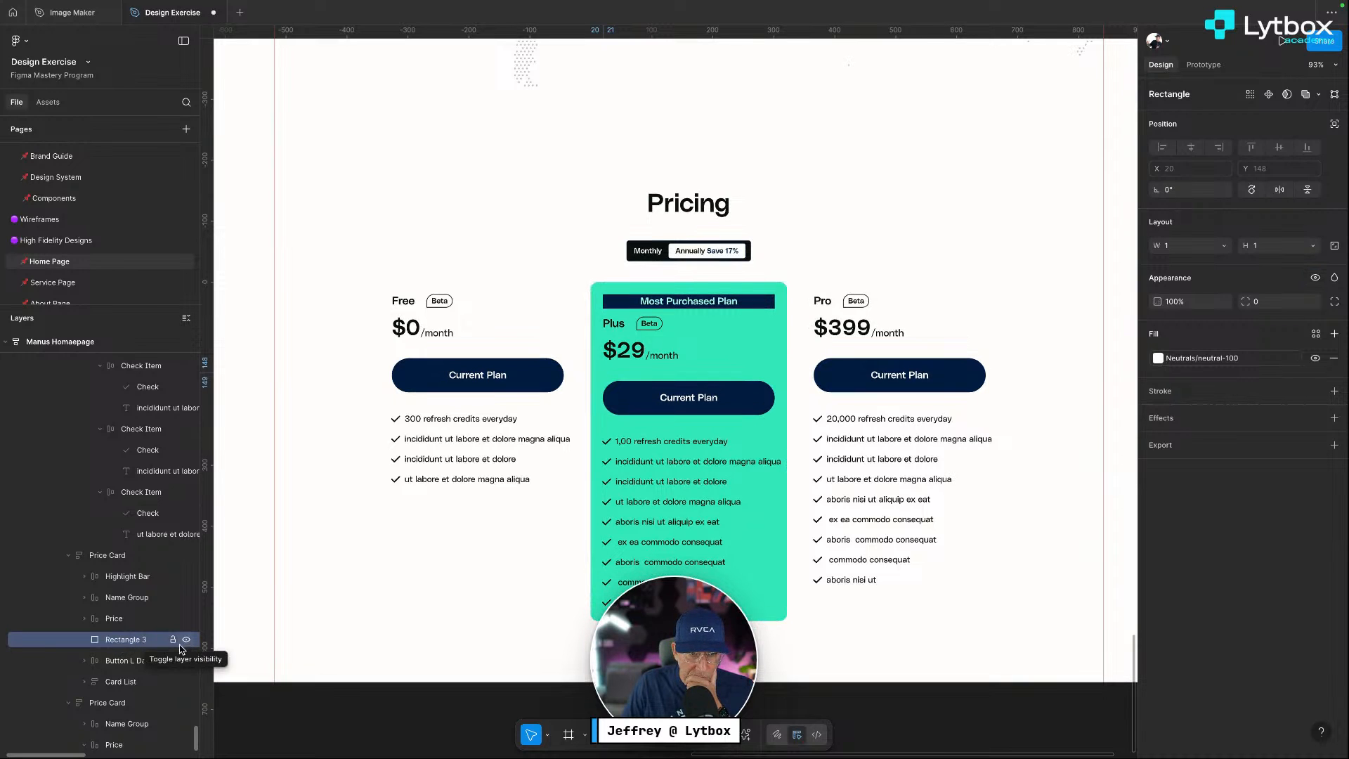
{"action": "left_click", "coordinate": [187, 640]}
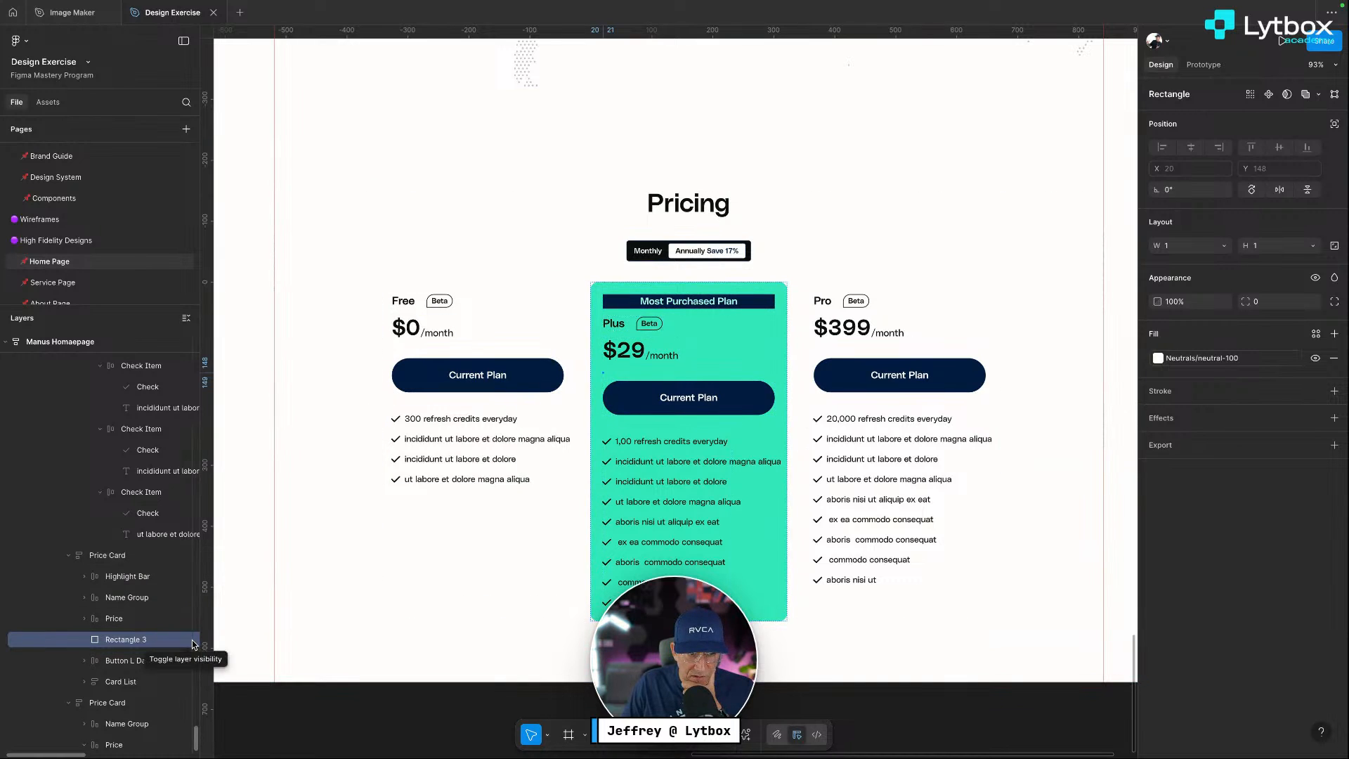
{"action": "left_click", "coordinate": [184, 640]}
{"action": "left_click", "coordinate": [184, 640]}
{"action": "left_click", "coordinate": [184, 640]}
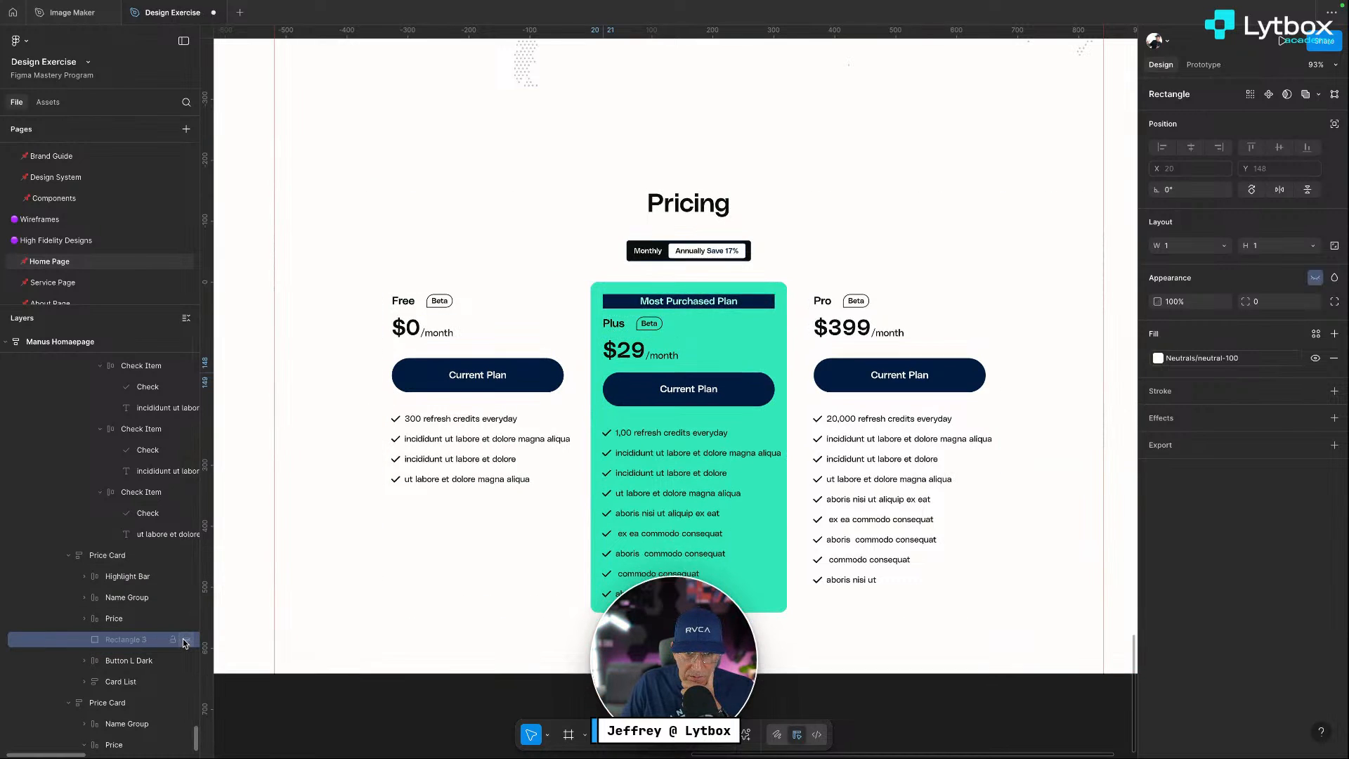
{"action": "left_click", "coordinate": [184, 640]}
{"action": "left_click", "coordinate": [184, 640]}
{"action": "left_click", "coordinate": [184, 640]}
{"action": "left_click", "coordinate": [184, 640]}
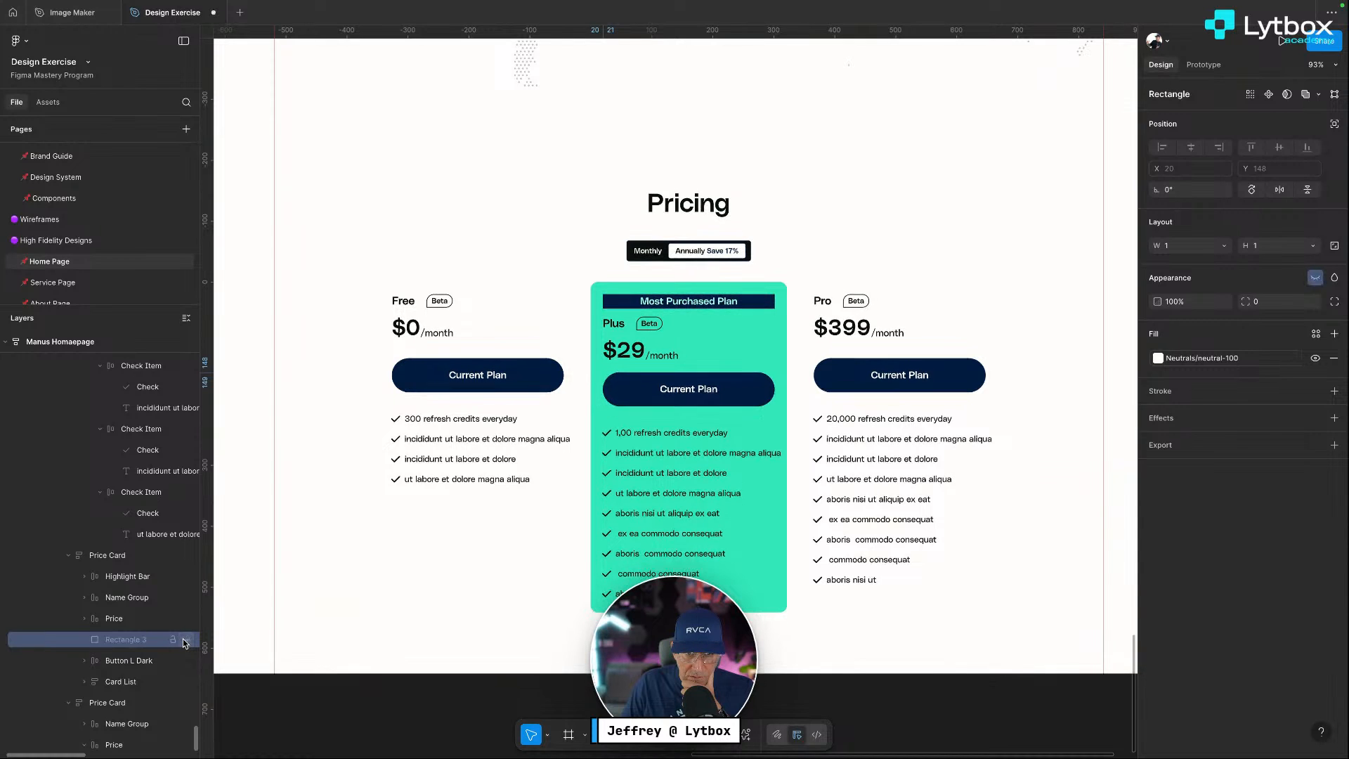
{"action": "left_click", "coordinate": [184, 640]}
{"action": "left_click", "coordinate": [184, 639]}
{"action": "left_click", "coordinate": [184, 639]}
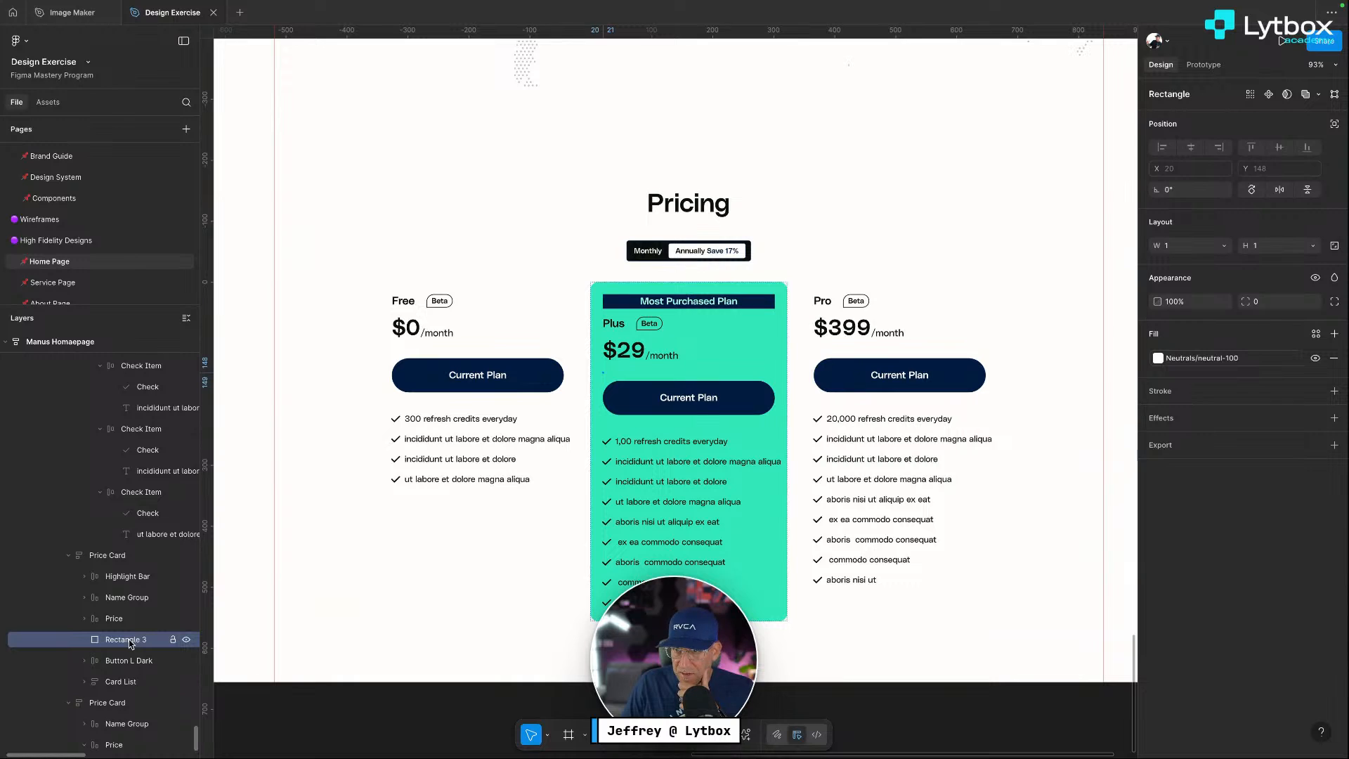
{"action": "key", "text": "Delete"}
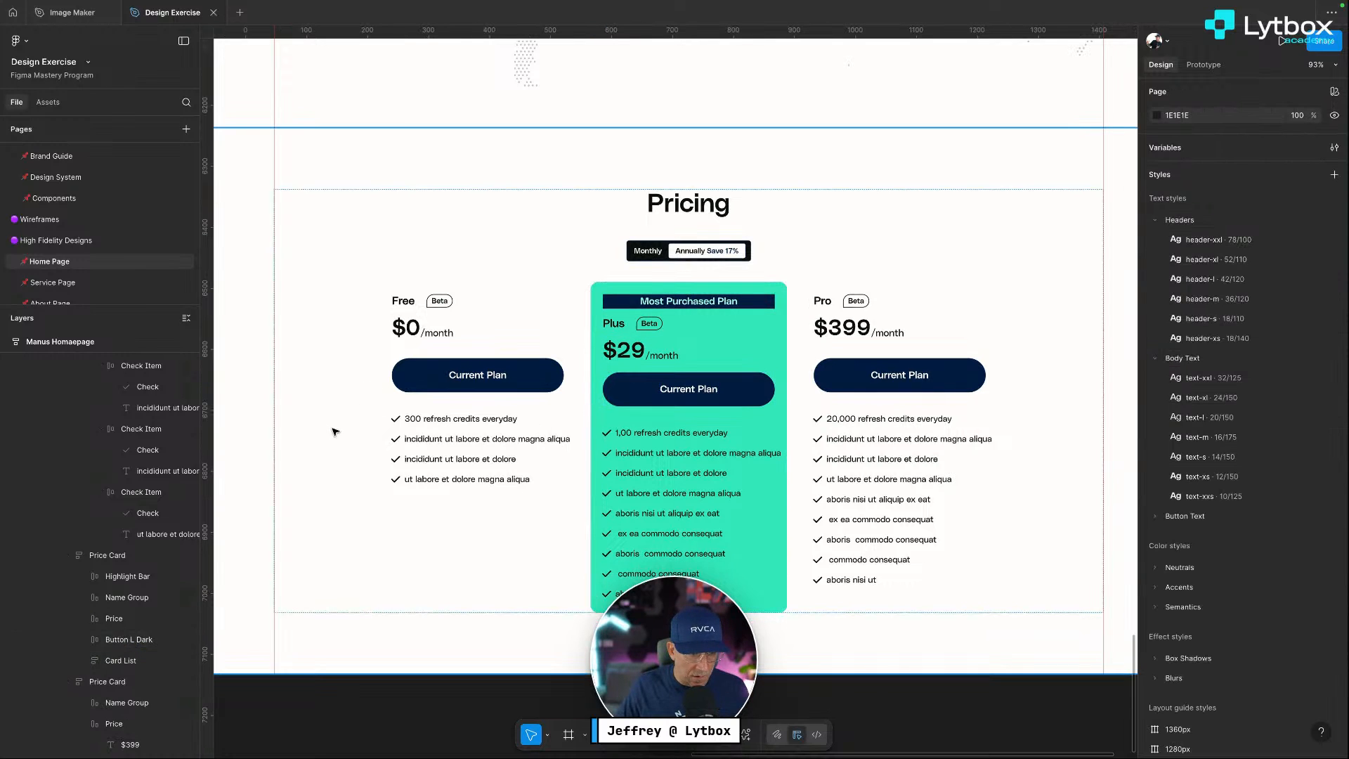
Delete the tiny Rectangle 3 between the price and the button in the Free card
{"action": "left_click", "coordinate": [503, 366]}
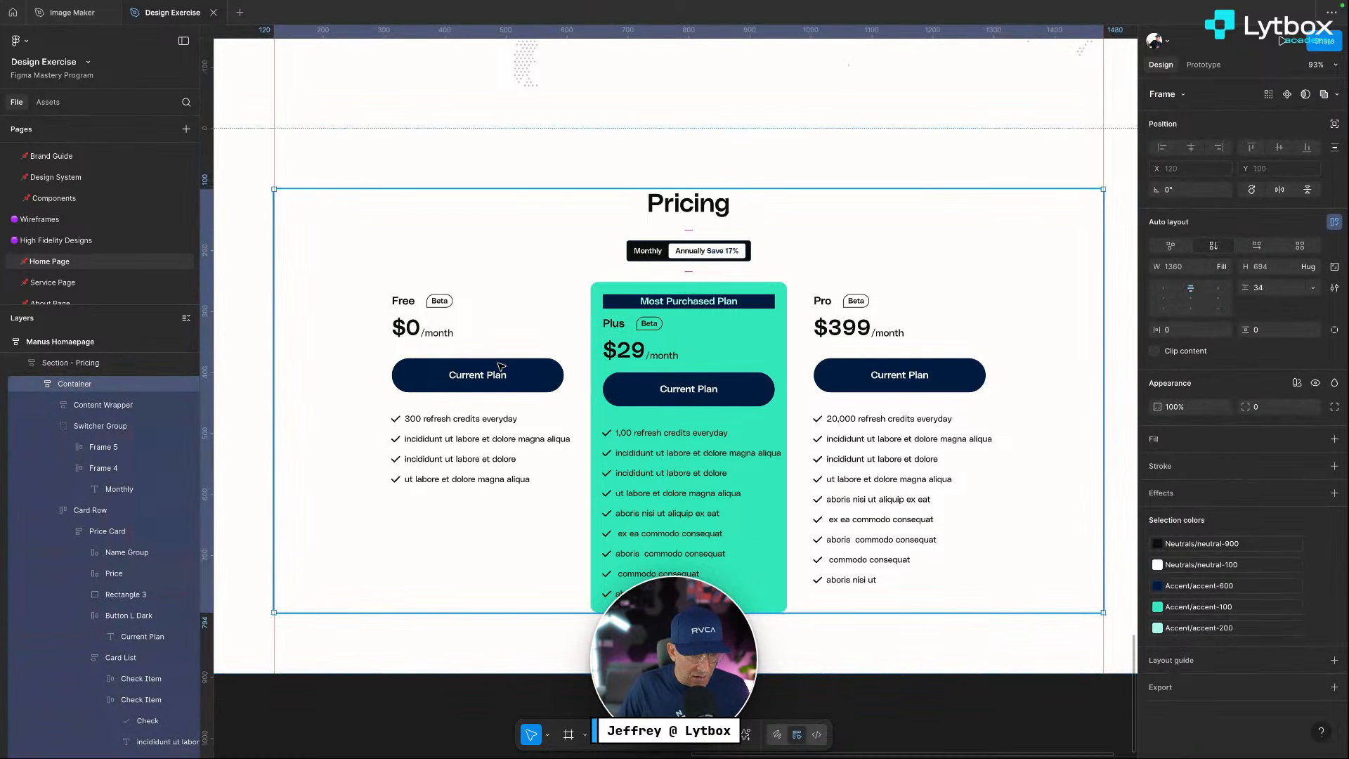
{"action": "left_click", "coordinate": [501, 365]}
{"action": "left_click", "coordinate": [501, 365]}
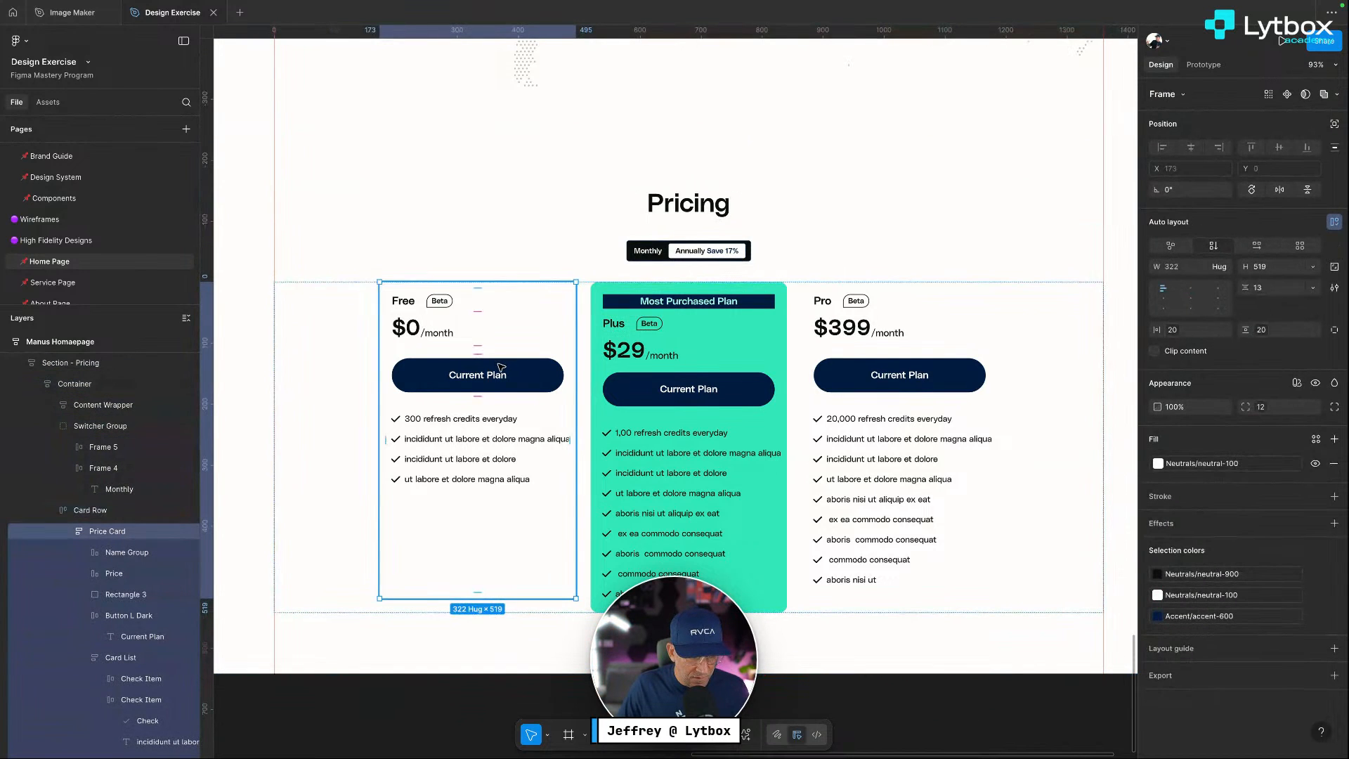
{"action": "left_click", "coordinate": [501, 365]}
{"action": "left_click", "coordinate": [128, 593]}
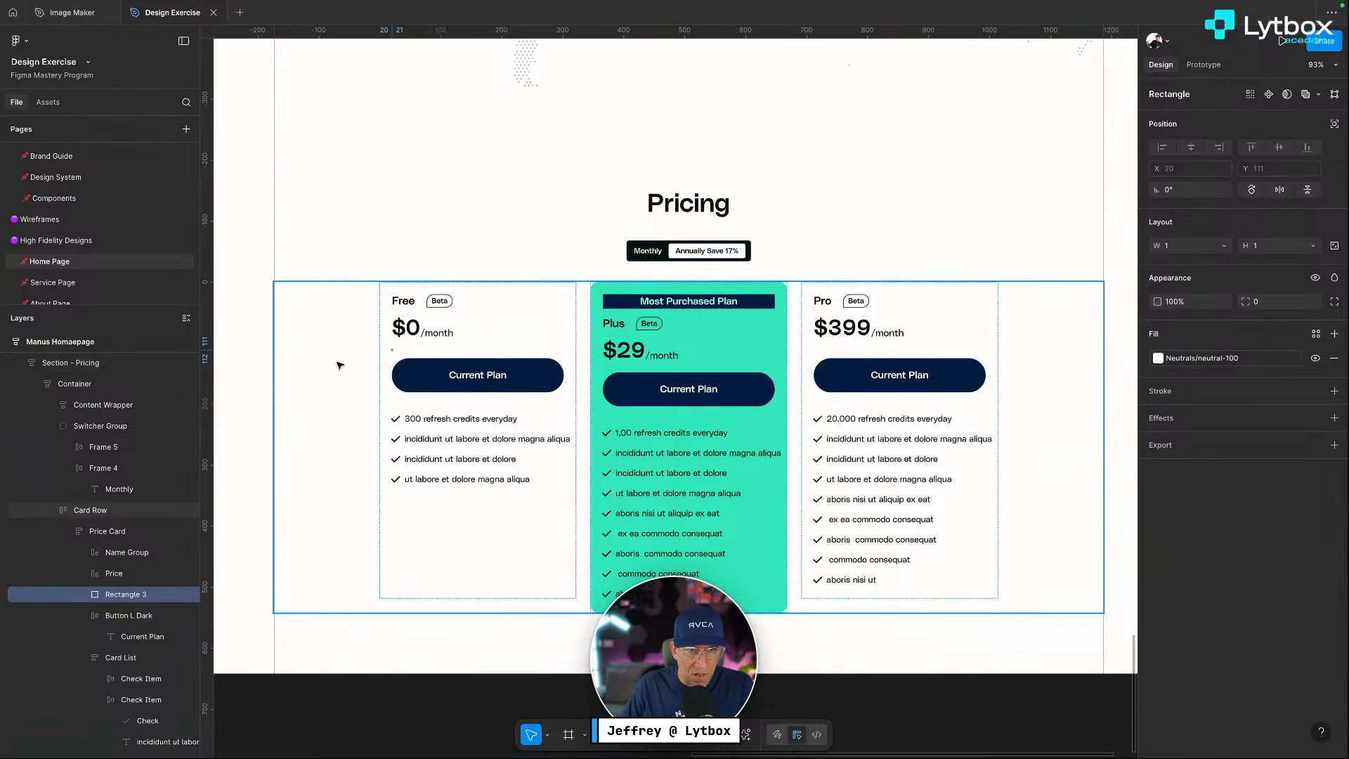
{"action": "scroll", "coordinate": [383, 369], "scroll_direction": "up", "scroll_amount": 10}
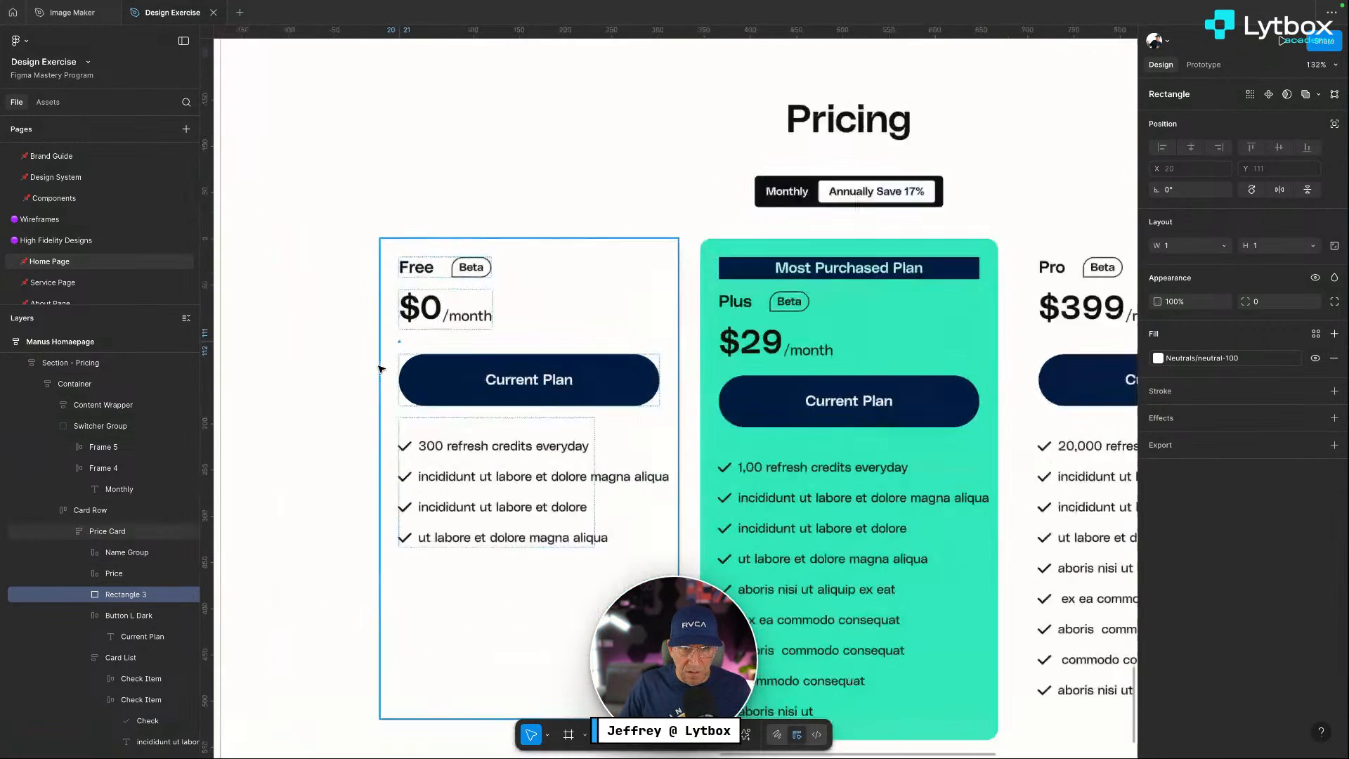
{"action": "scroll", "coordinate": [532, 220], "scroll_direction": "up", "scroll_amount": 2}
{"action": "scroll", "coordinate": [571, 276], "scroll_direction": "down", "scroll_amount": 10}
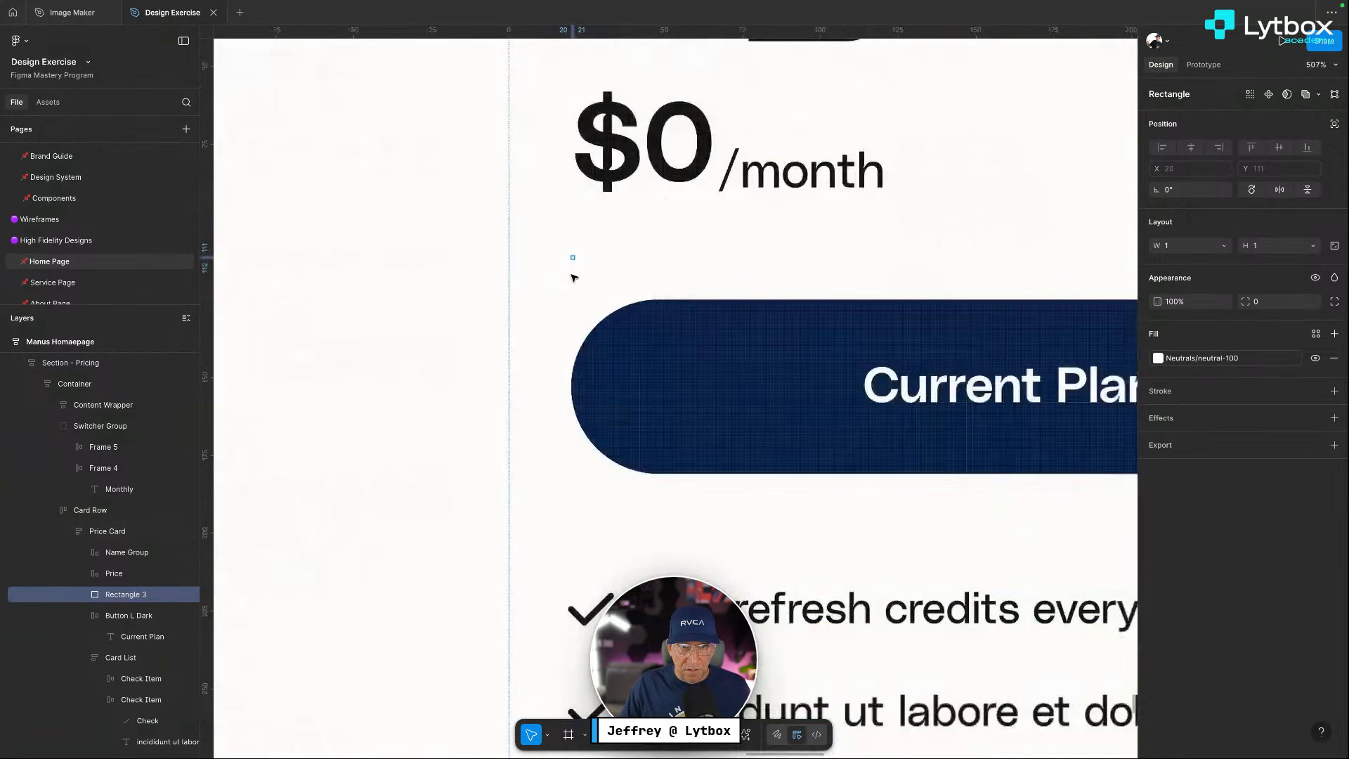
{"action": "scroll", "coordinate": [701, 351], "scroll_direction": "down", "scroll_amount": 8}
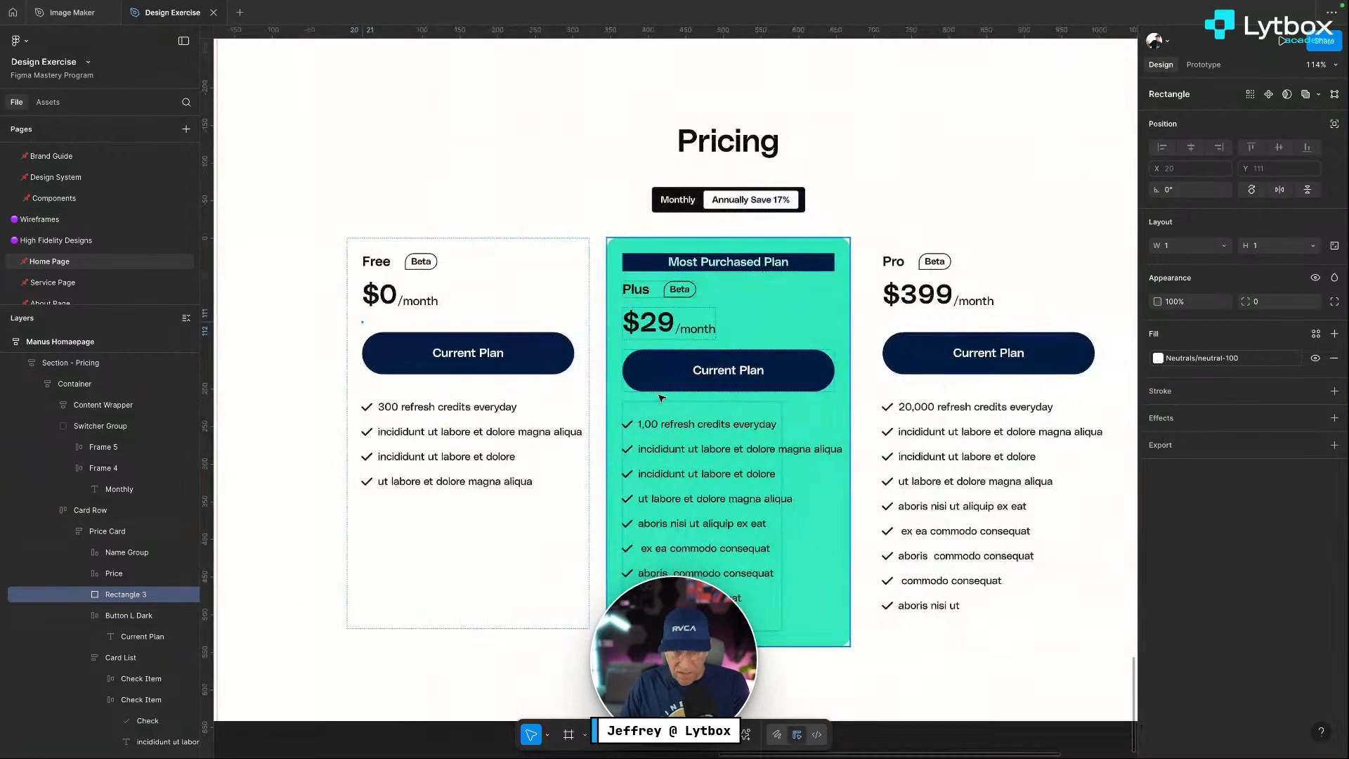
{"action": "key", "text": "Delete"}
Delete the tiny Rectangle 3 between the price and the button in the Pro card
{"action": "left_click", "coordinate": [981, 342]}
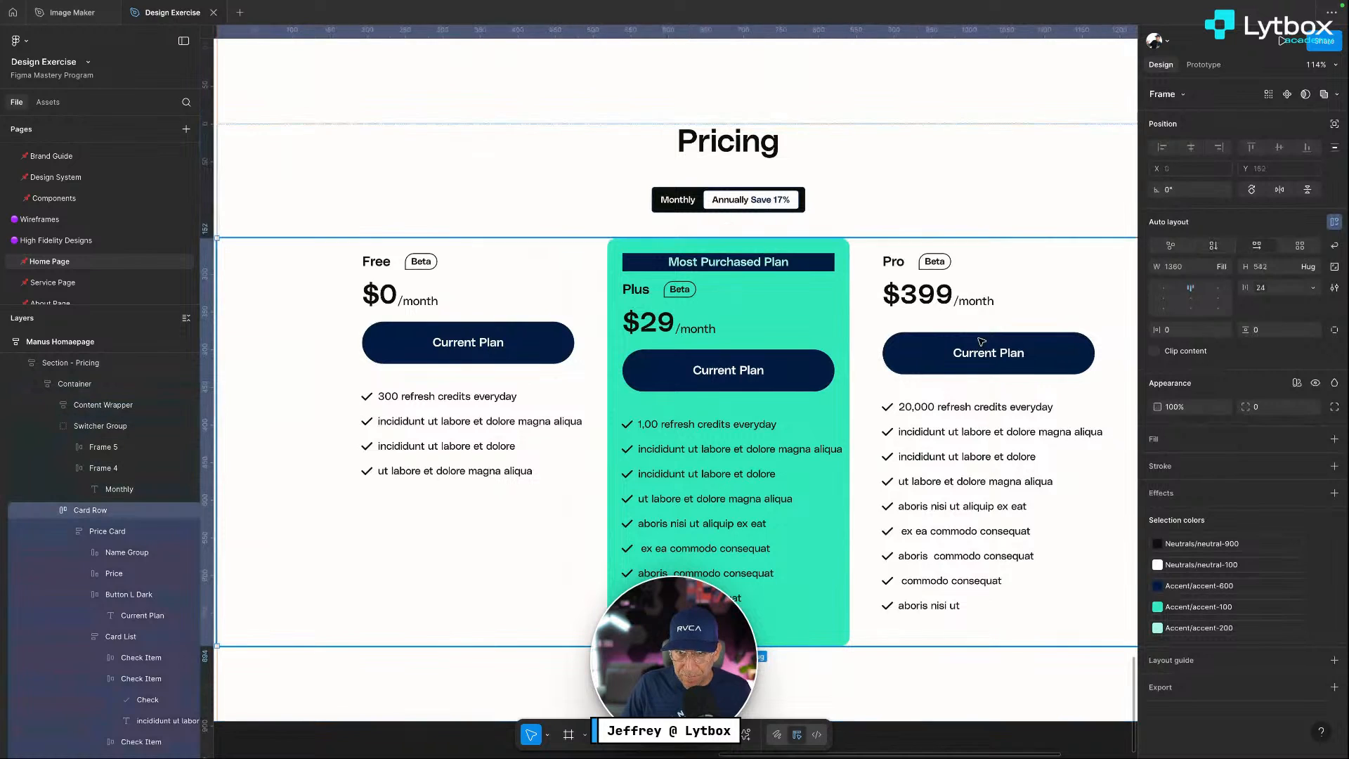
{"action": "double_click", "coordinate": [982, 342]}
{"action": "left_click", "coordinate": [84, 598]}
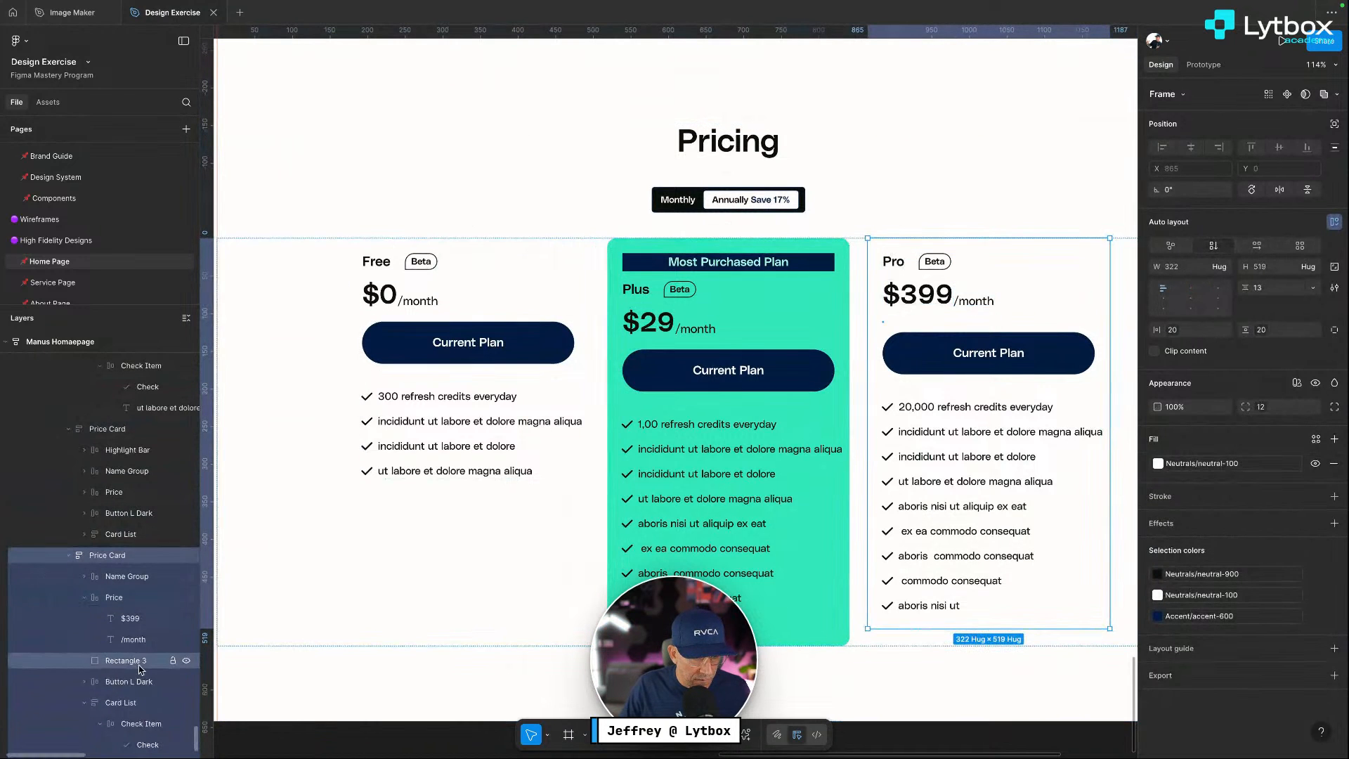
{"action": "left_click", "coordinate": [127, 658]}
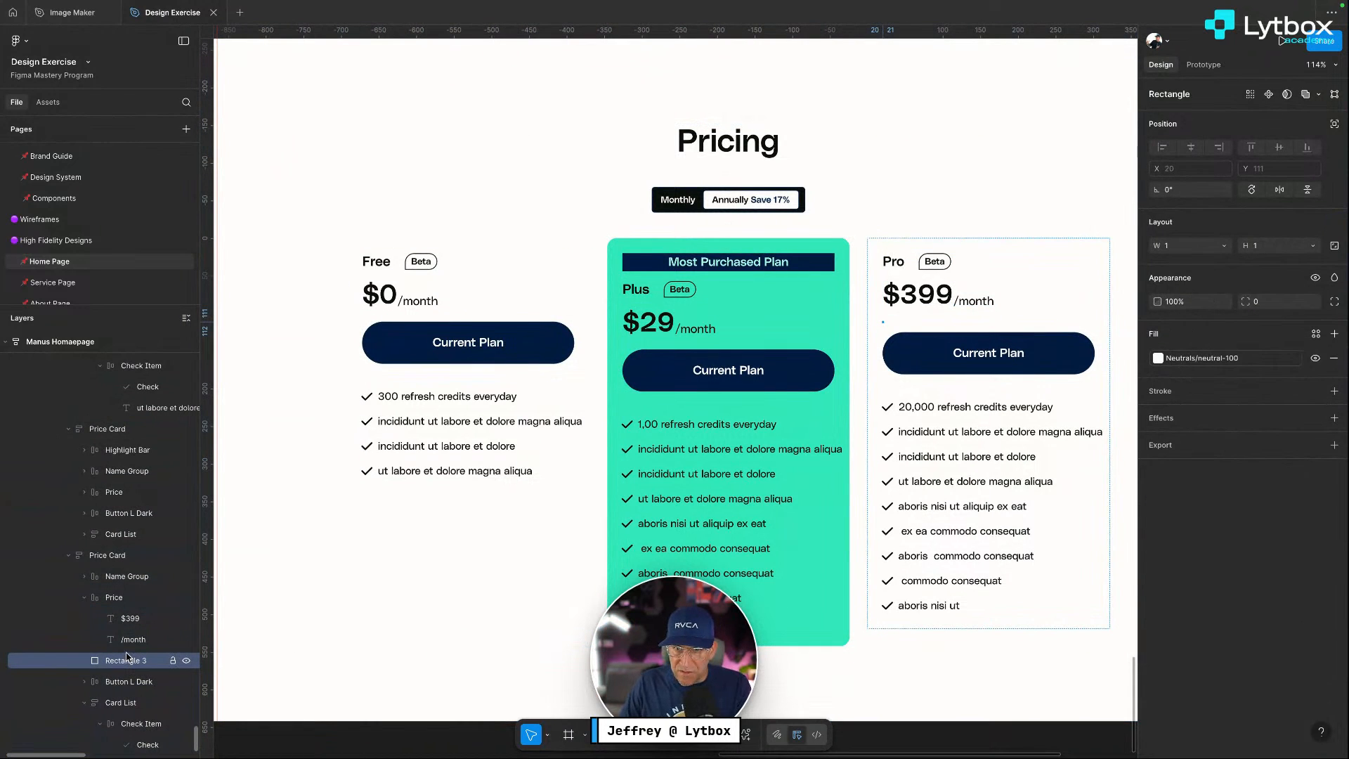
{"action": "key", "text": "Delete"}
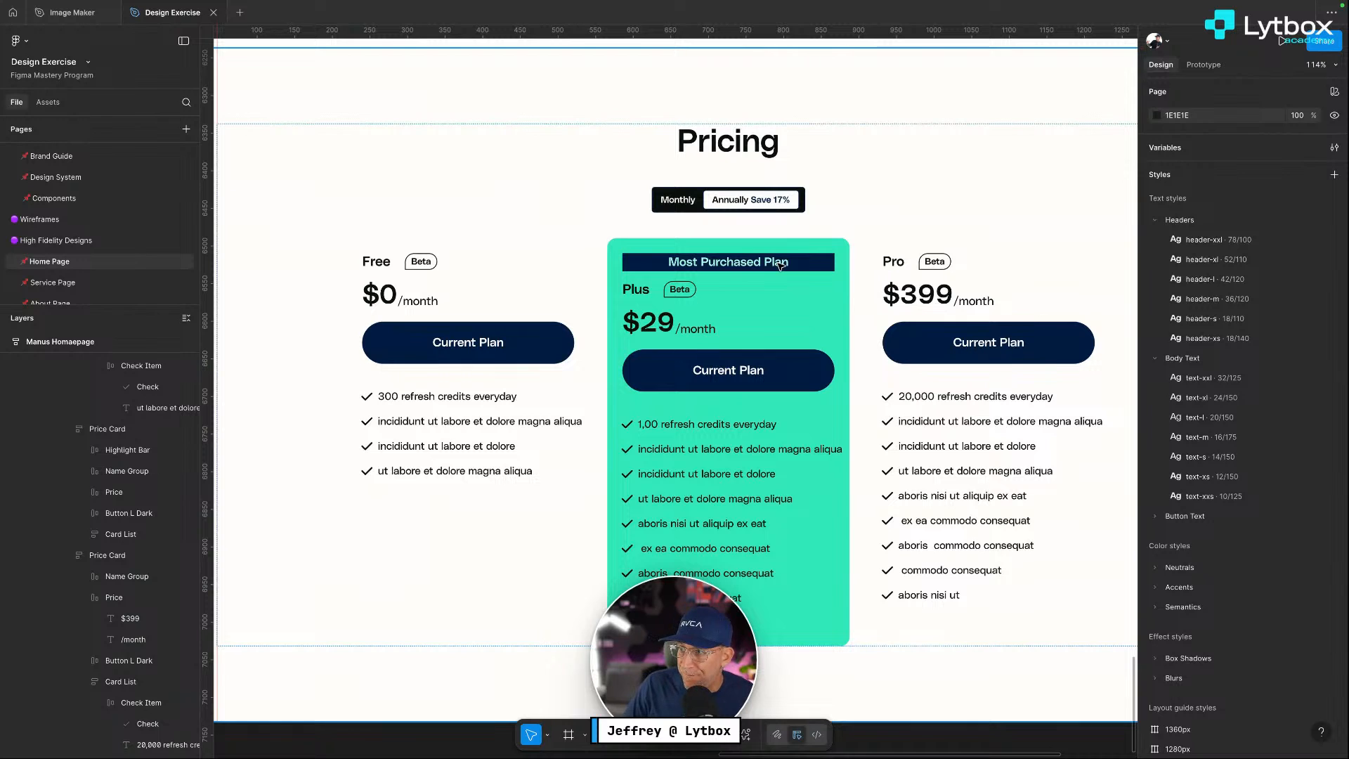
Open the text style choices for the "Most Purchased Plan" label in the Plus card's Highlight Bar
{"action": "scroll", "coordinate": [780, 265], "scroll_direction": "up", "scroll_amount": 3}
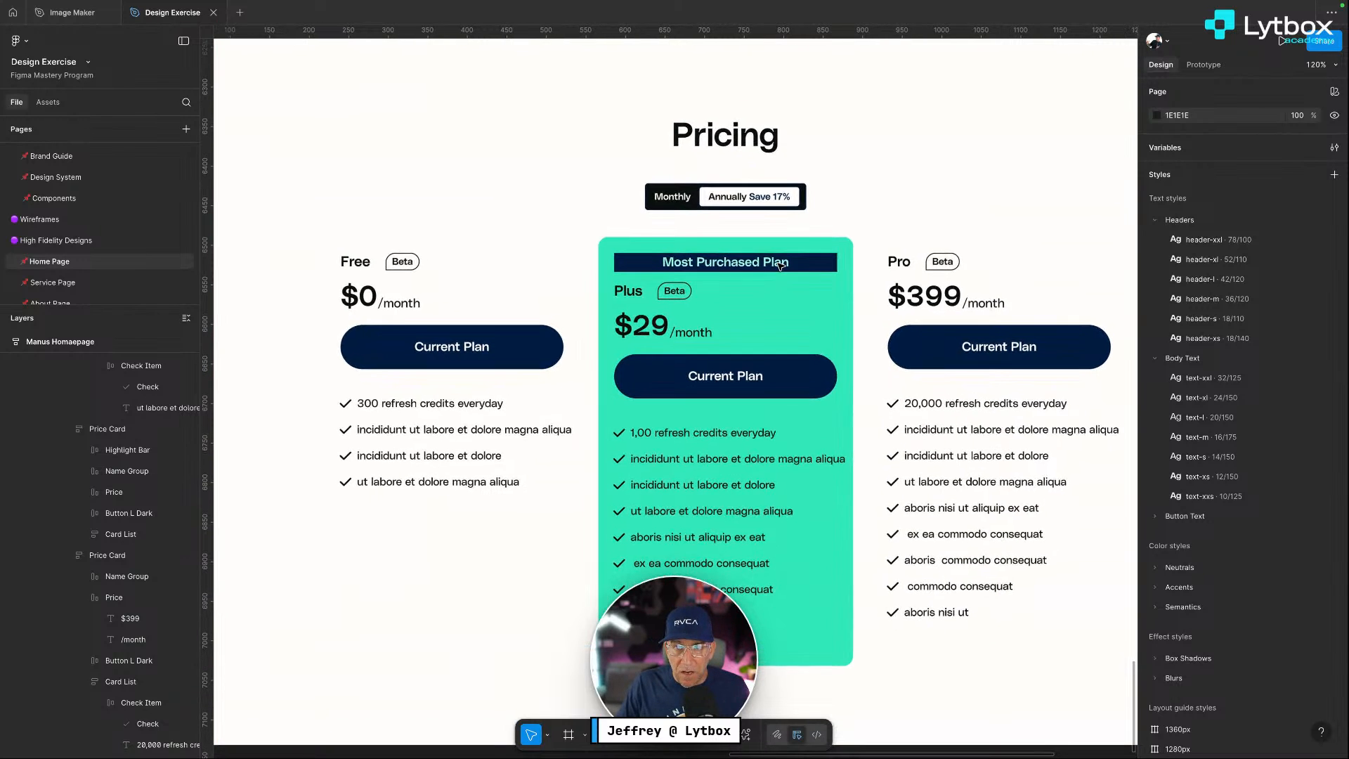
{"action": "scroll", "coordinate": [780, 265], "scroll_direction": "up", "scroll_amount": 2}
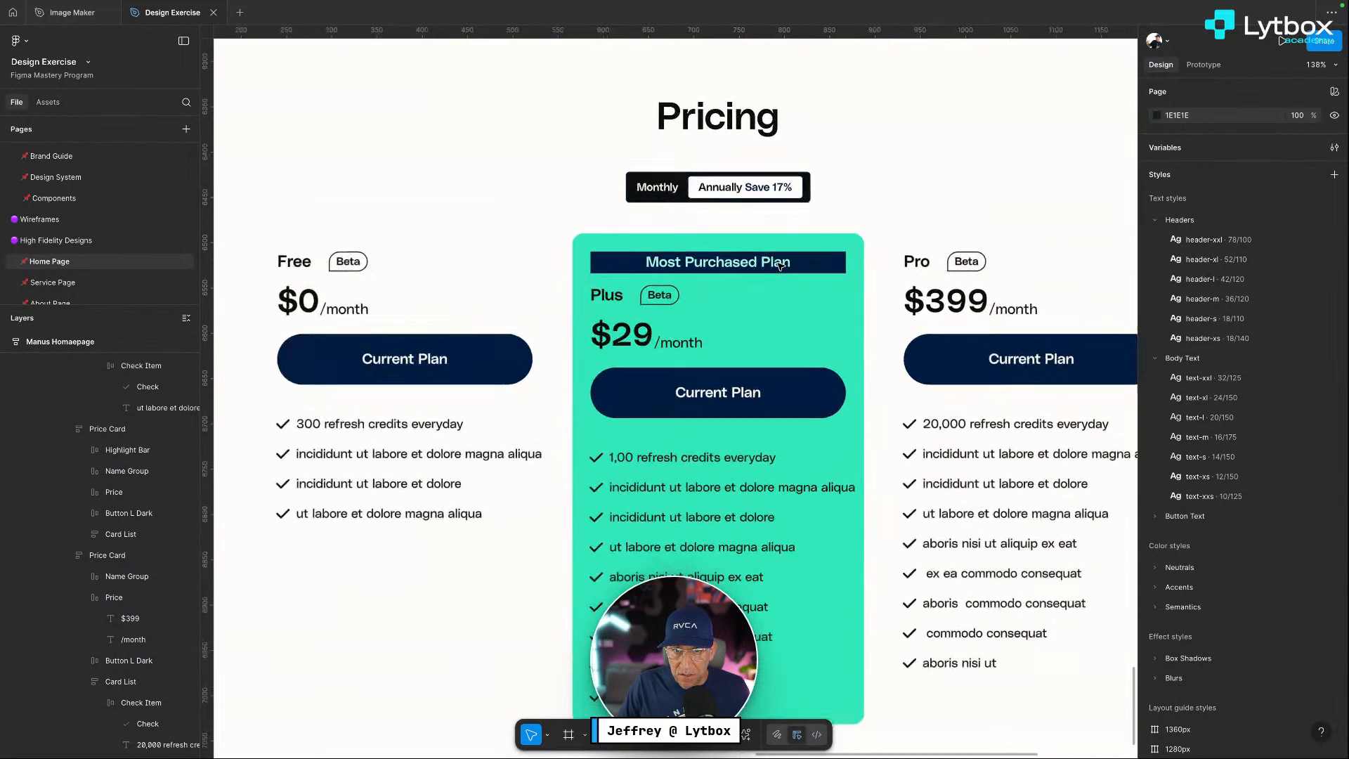
{"action": "left_click", "coordinate": [834, 259]}
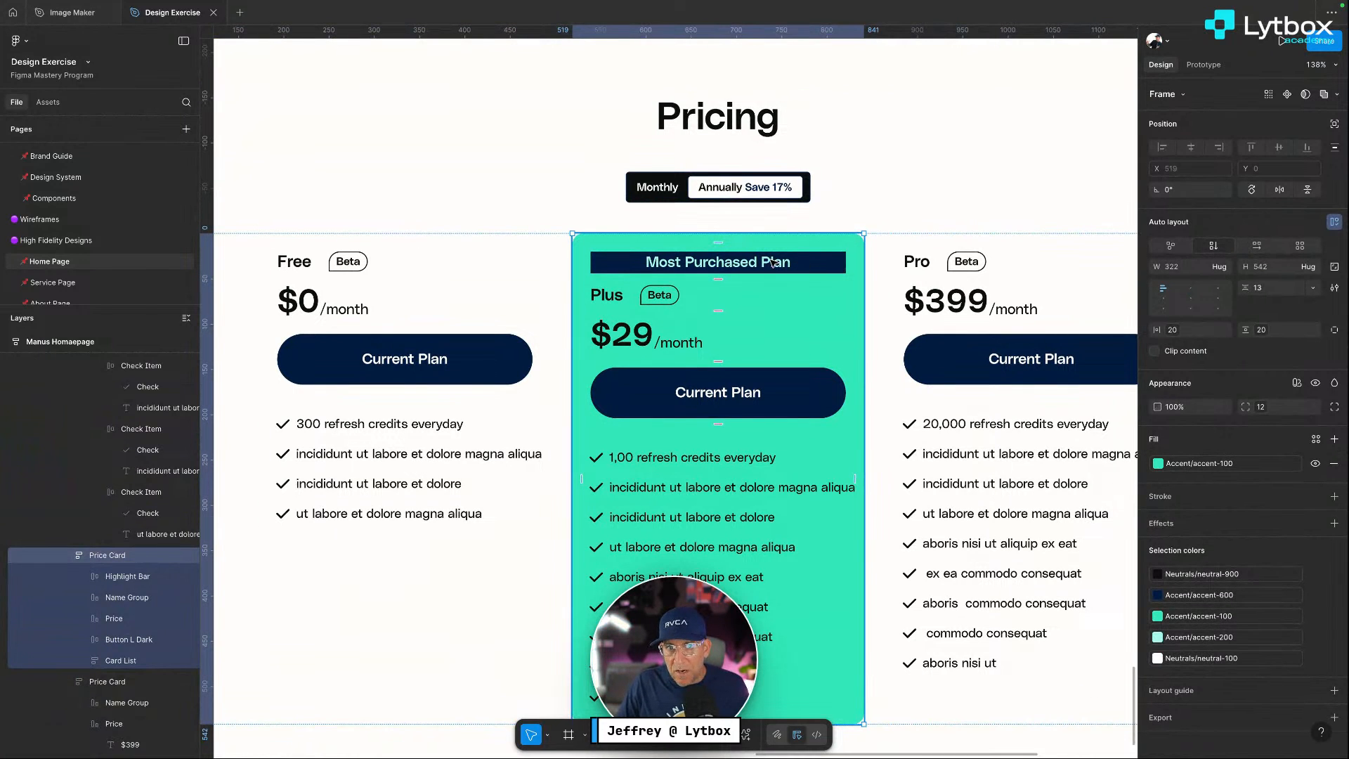
{"action": "double_click", "coordinate": [771, 262]}
{"action": "left_click", "coordinate": [1247, 379]}
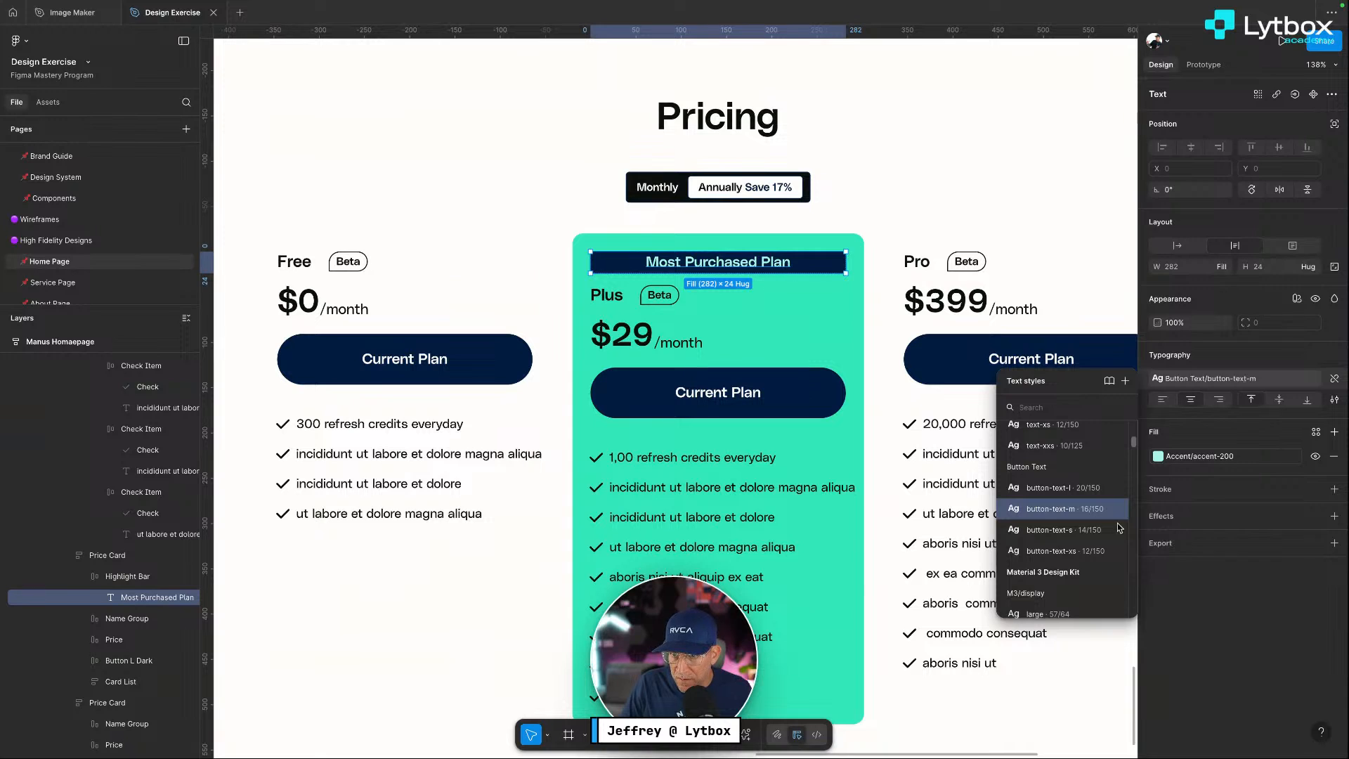
Apply the button-text-s style to the "Most Purchased Plan" label and add a fire emoji at its end
{"action": "left_click", "coordinate": [1074, 529]}
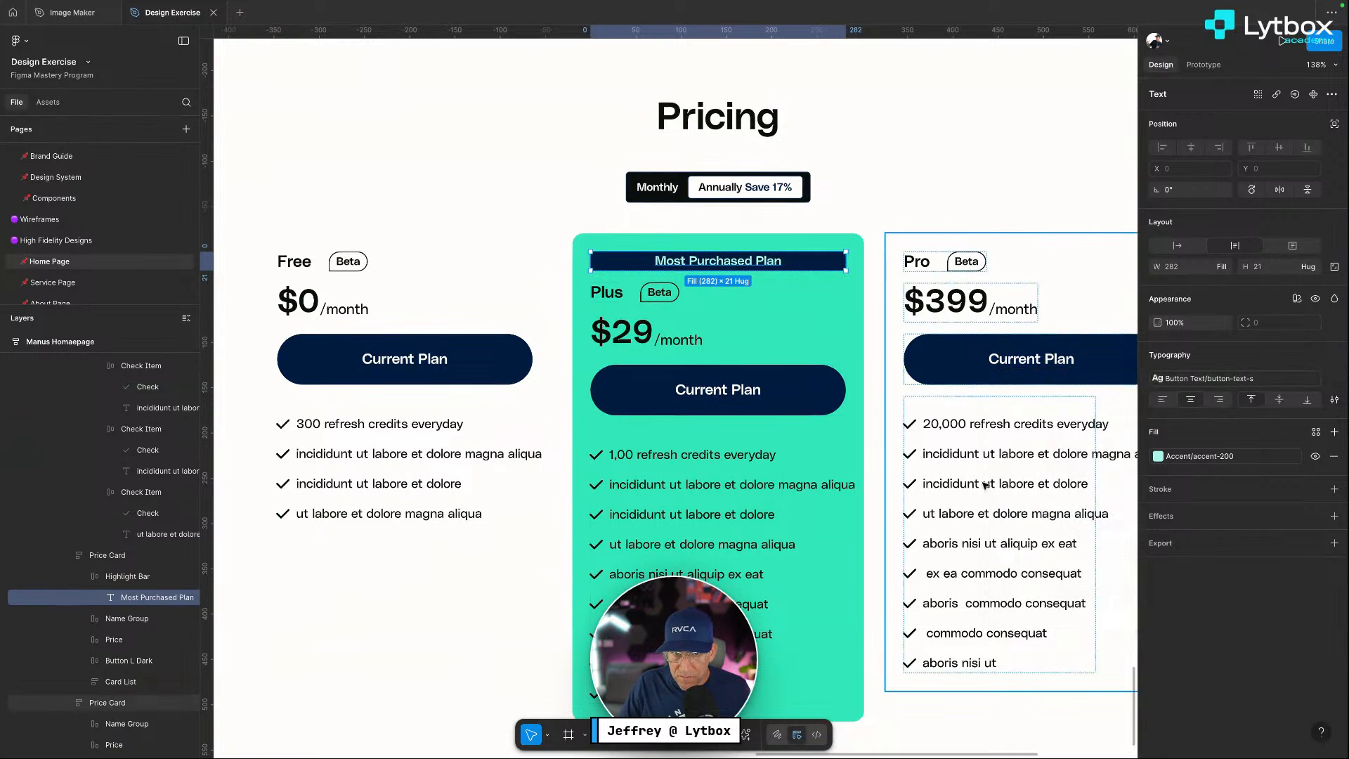
{"action": "double_click", "coordinate": [771, 262]}
{"action": "left_click", "coordinate": [783, 260]}
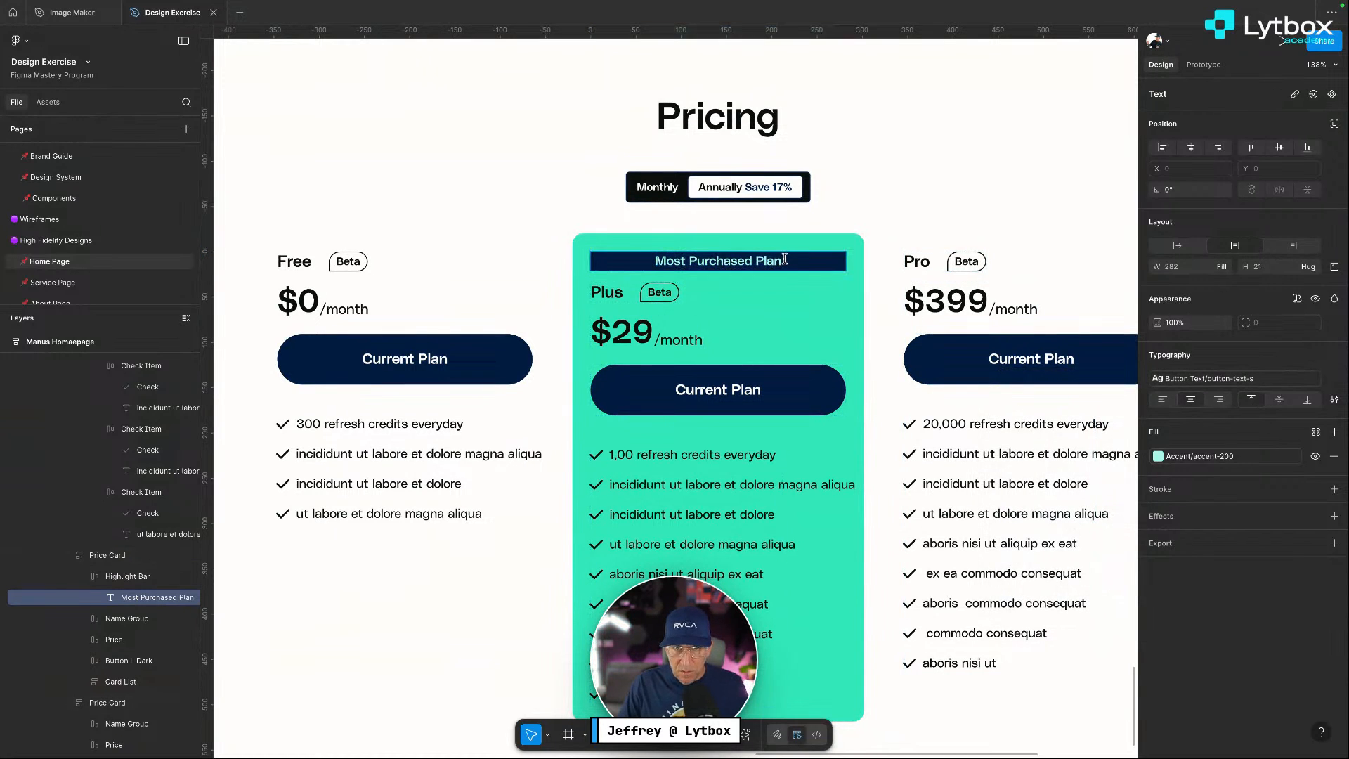
{"action": "key", "text": "ctrl+super+space"}
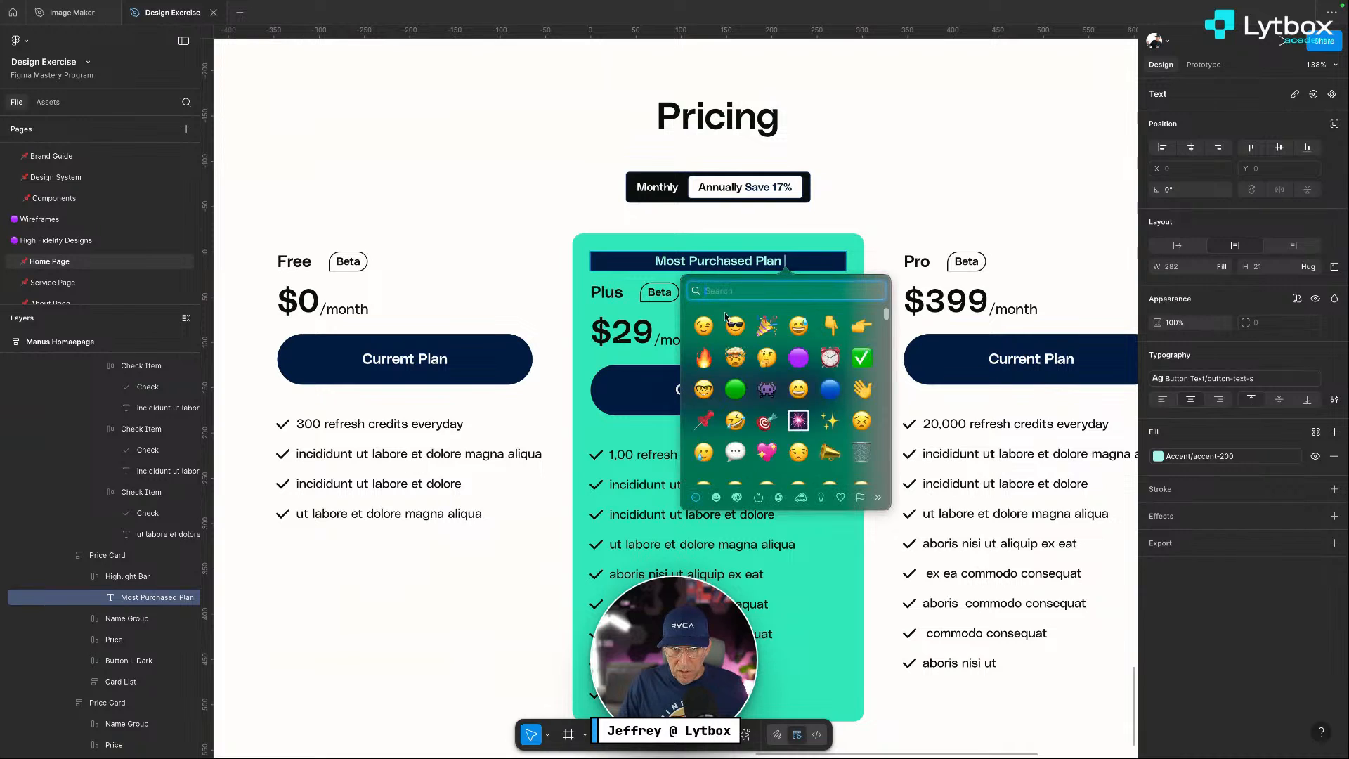
{"action": "left_click", "coordinate": [703, 358]}
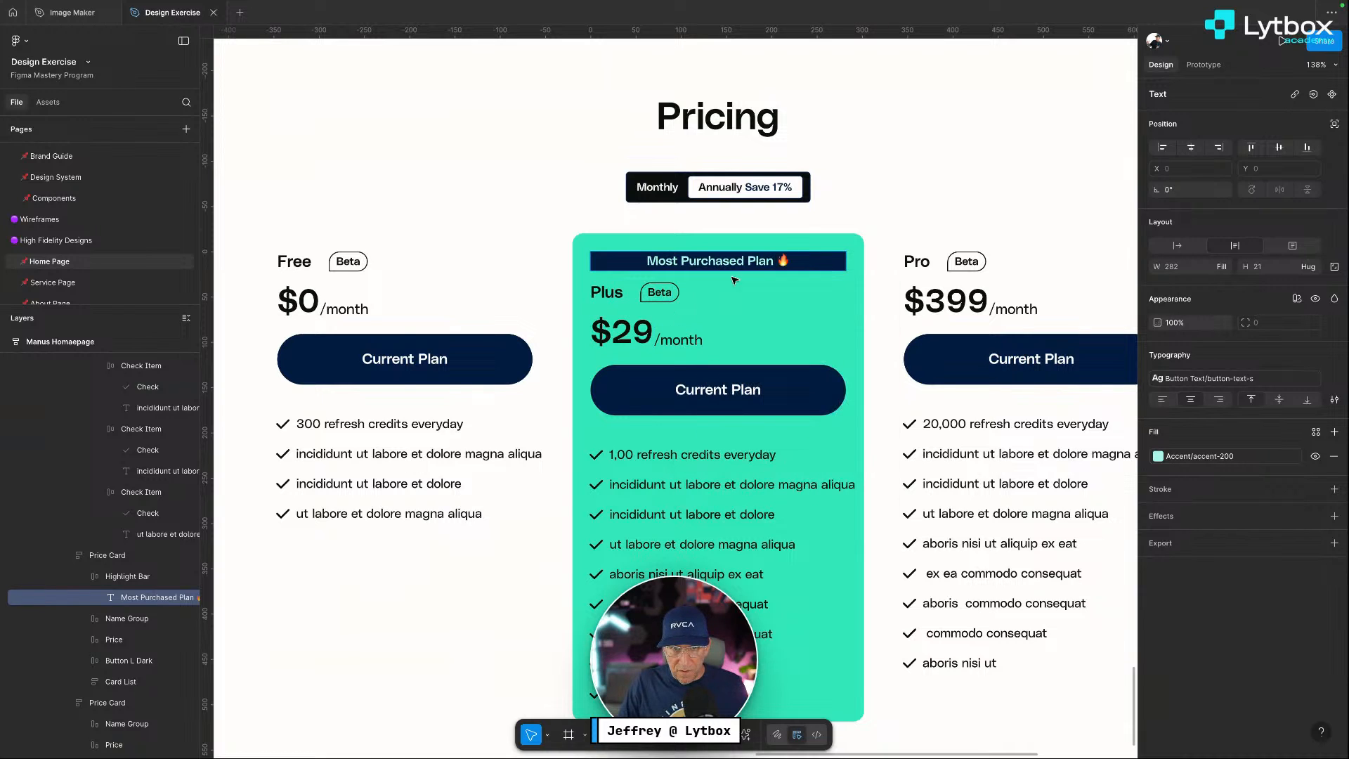
{"action": "key", "text": "Escape"}
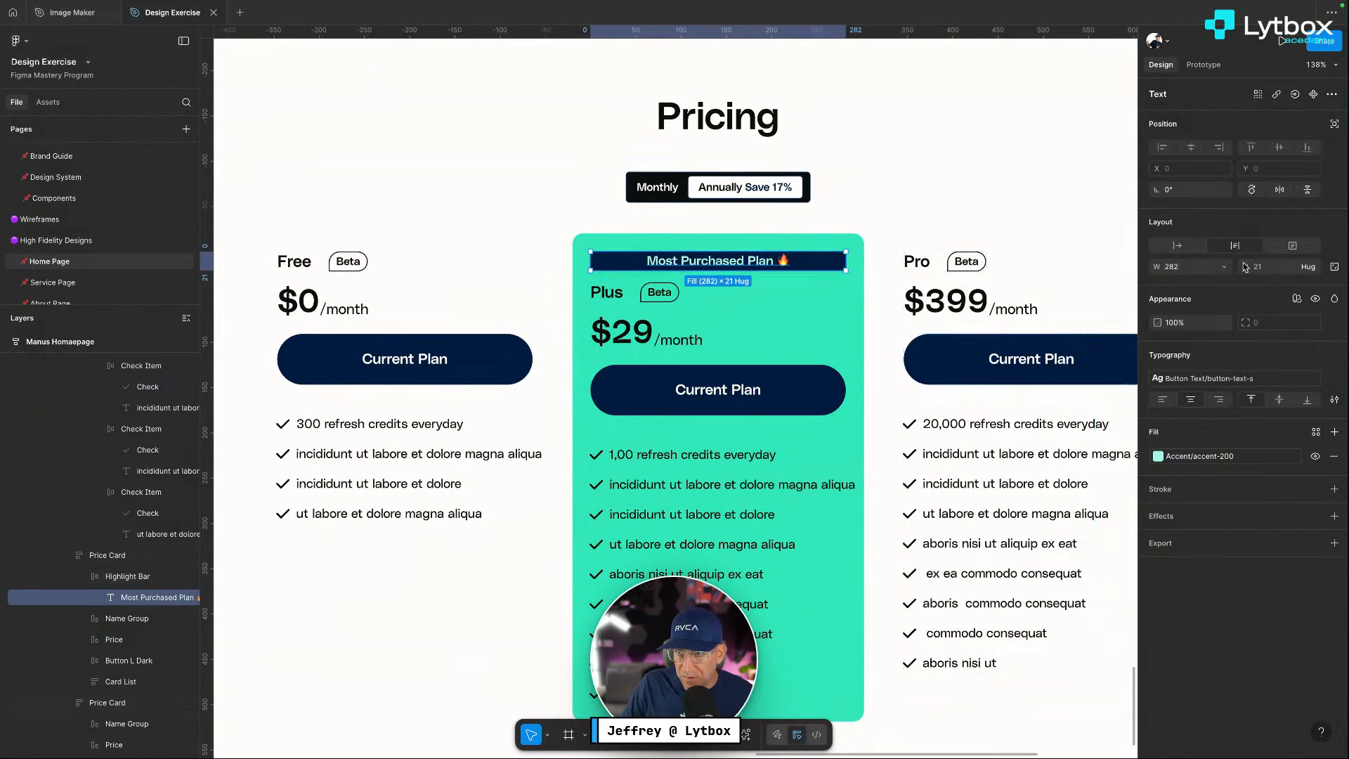
{"action": "left_click", "coordinate": [1334, 125]}
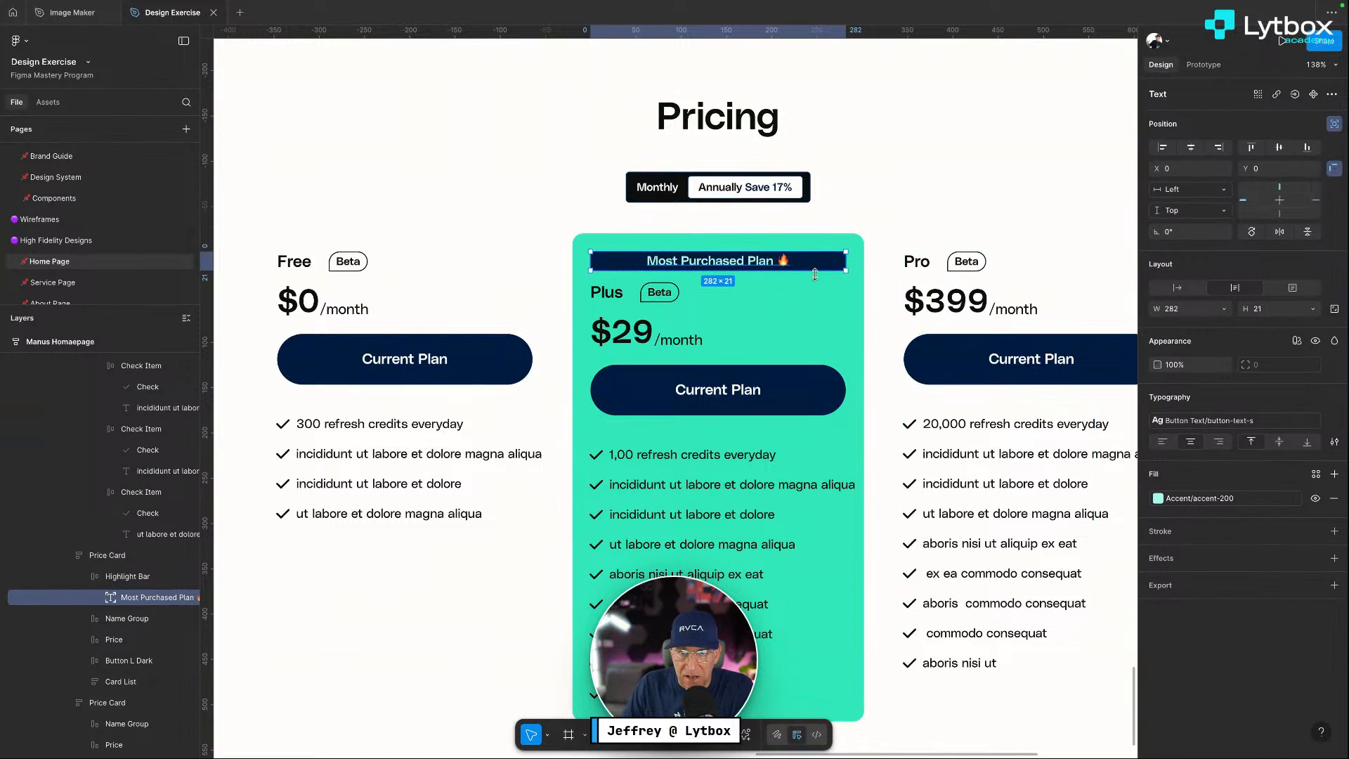
{"action": "left_click_drag", "start_coordinate": [825, 265], "coordinate": [826, 255]}
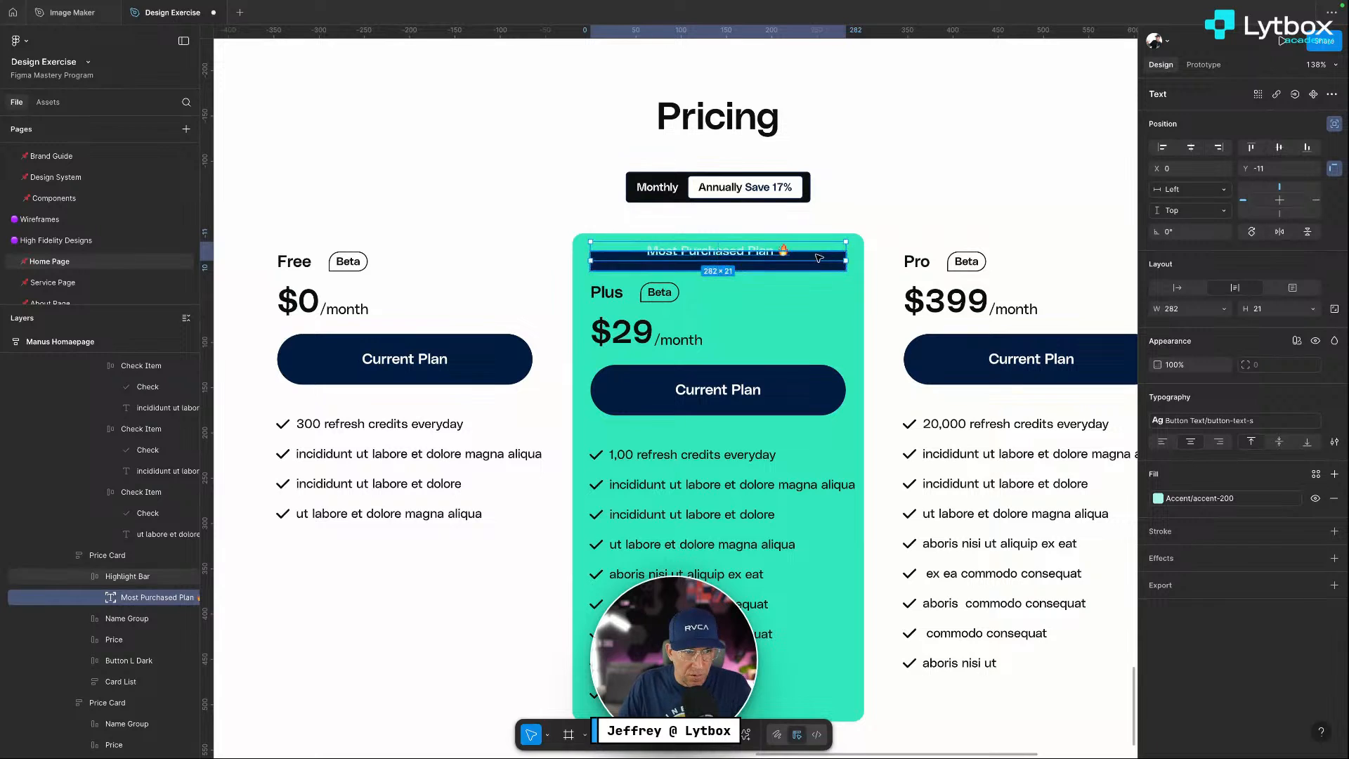
{"action": "key", "text": "ctrl+z"}
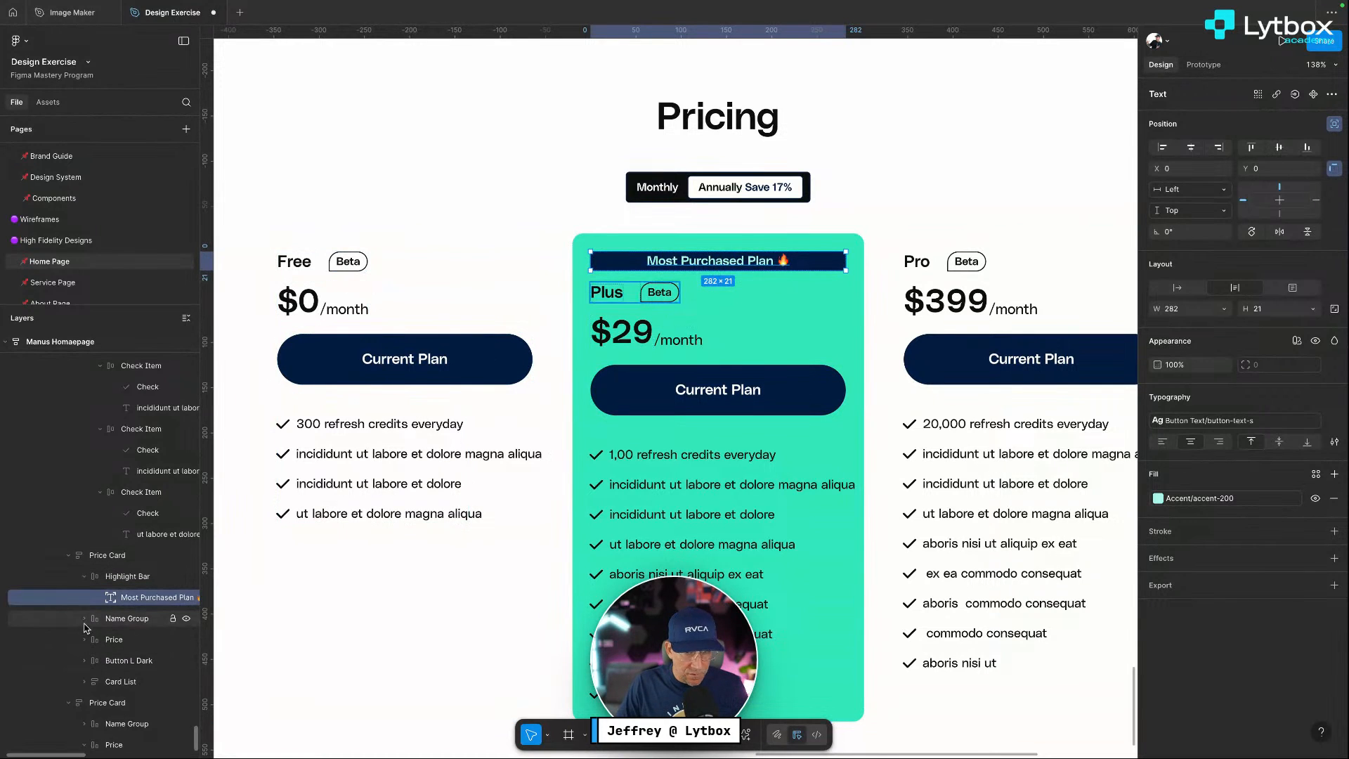
Exclude the Highlight Bar frame from the Plus card's auto layout and move it up to the card's top edge at Y 0
{"action": "left_click", "coordinate": [120, 576]}
{"action": "left_click", "coordinate": [83, 576]}
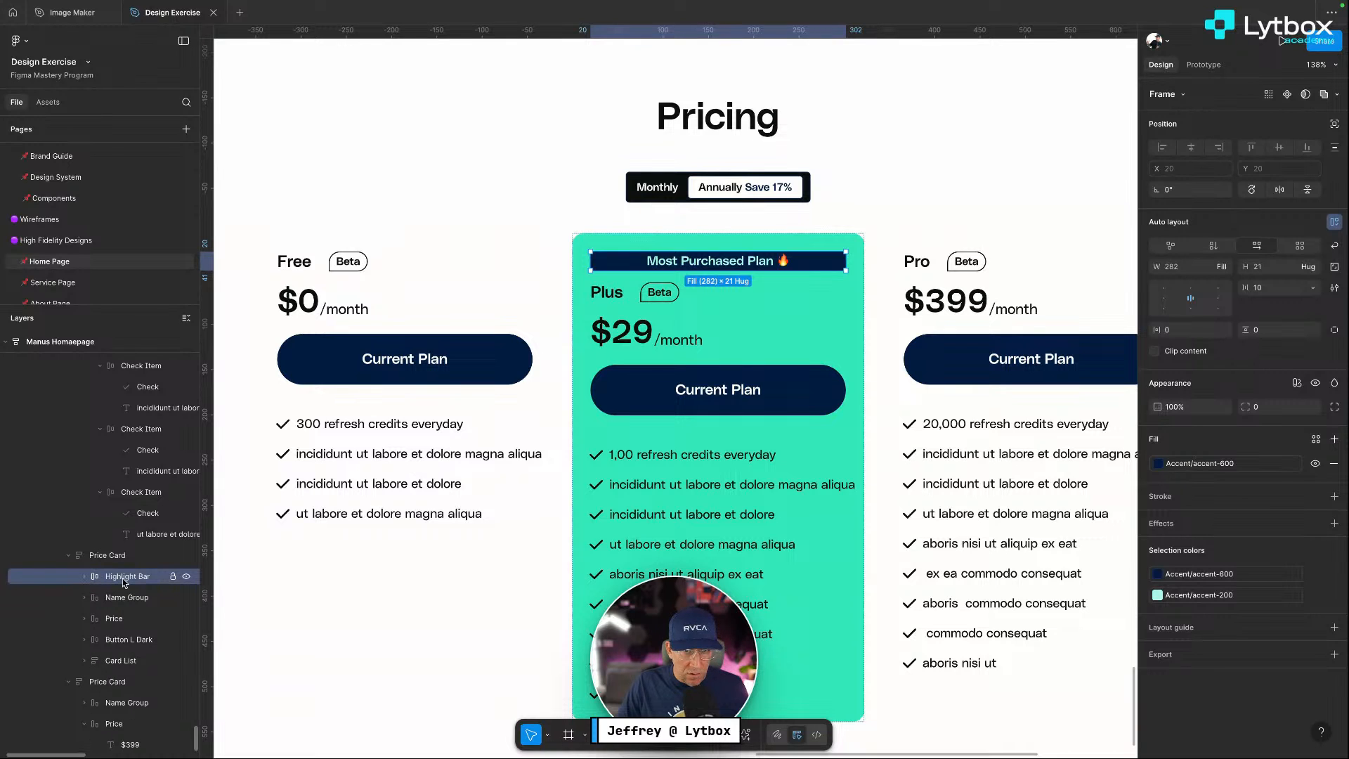
{"action": "left_click", "coordinate": [1334, 125]}
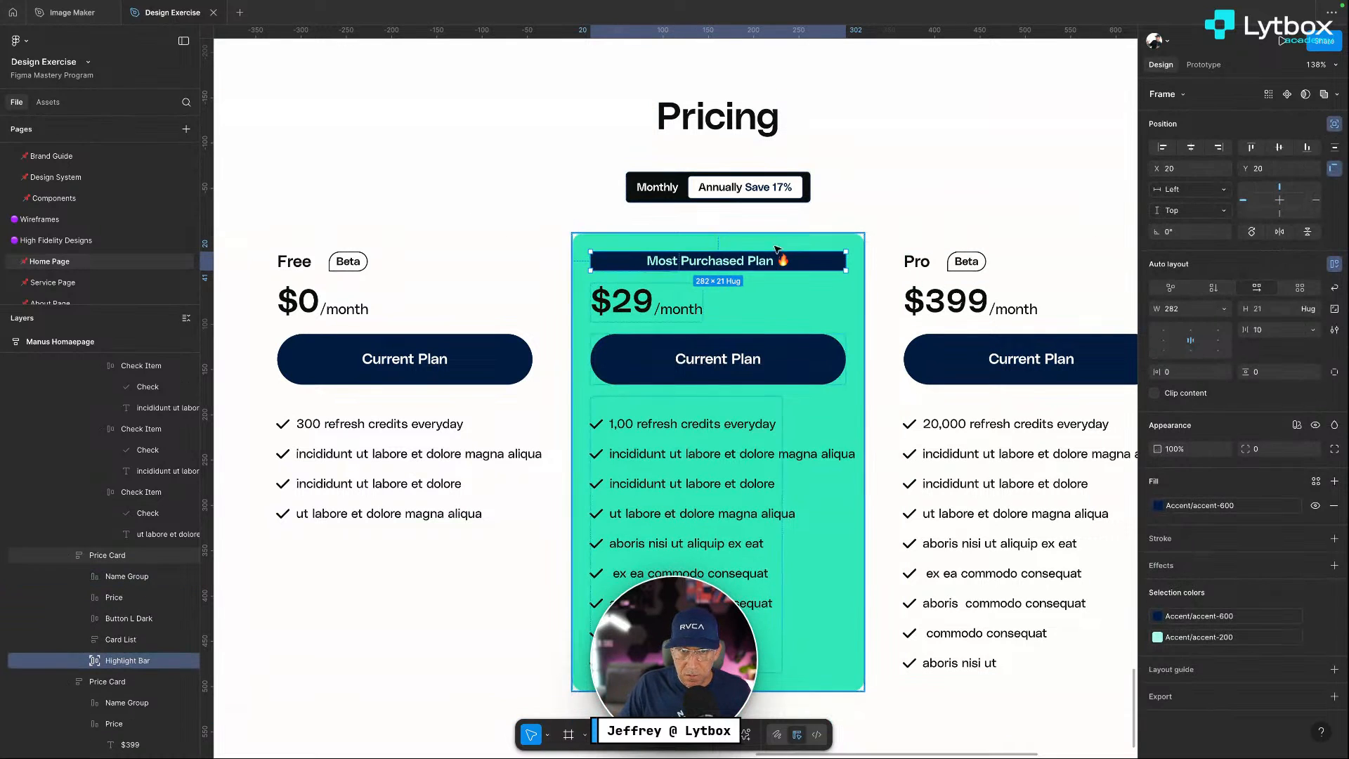
{"action": "left_click_drag", "start_coordinate": [810, 250], "coordinate": [812, 243]}
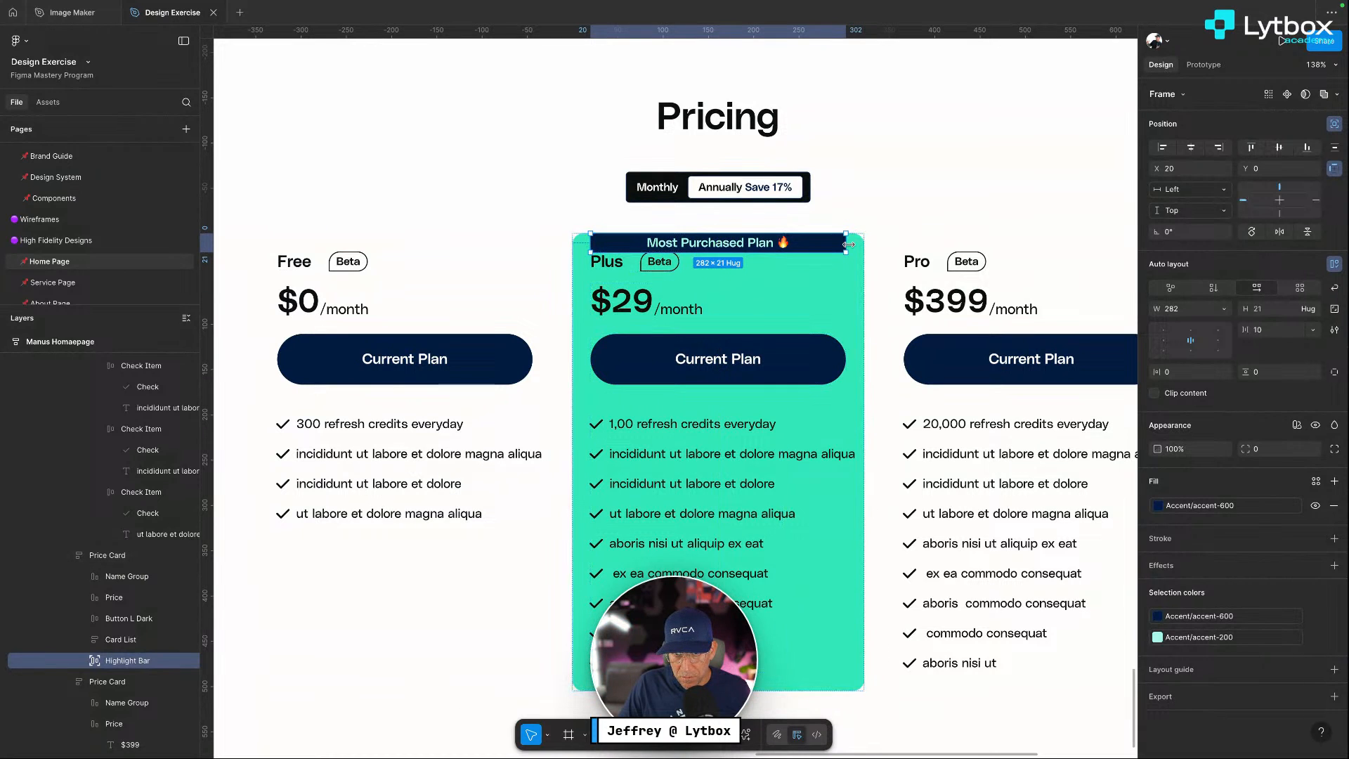
Stretch the Highlight Bar to both side edges of the Plus card, making it 322 wide
{"action": "key", "text": "ctrl+shift+Right"}
{"action": "key", "text": "ctrl+shift+Right"}
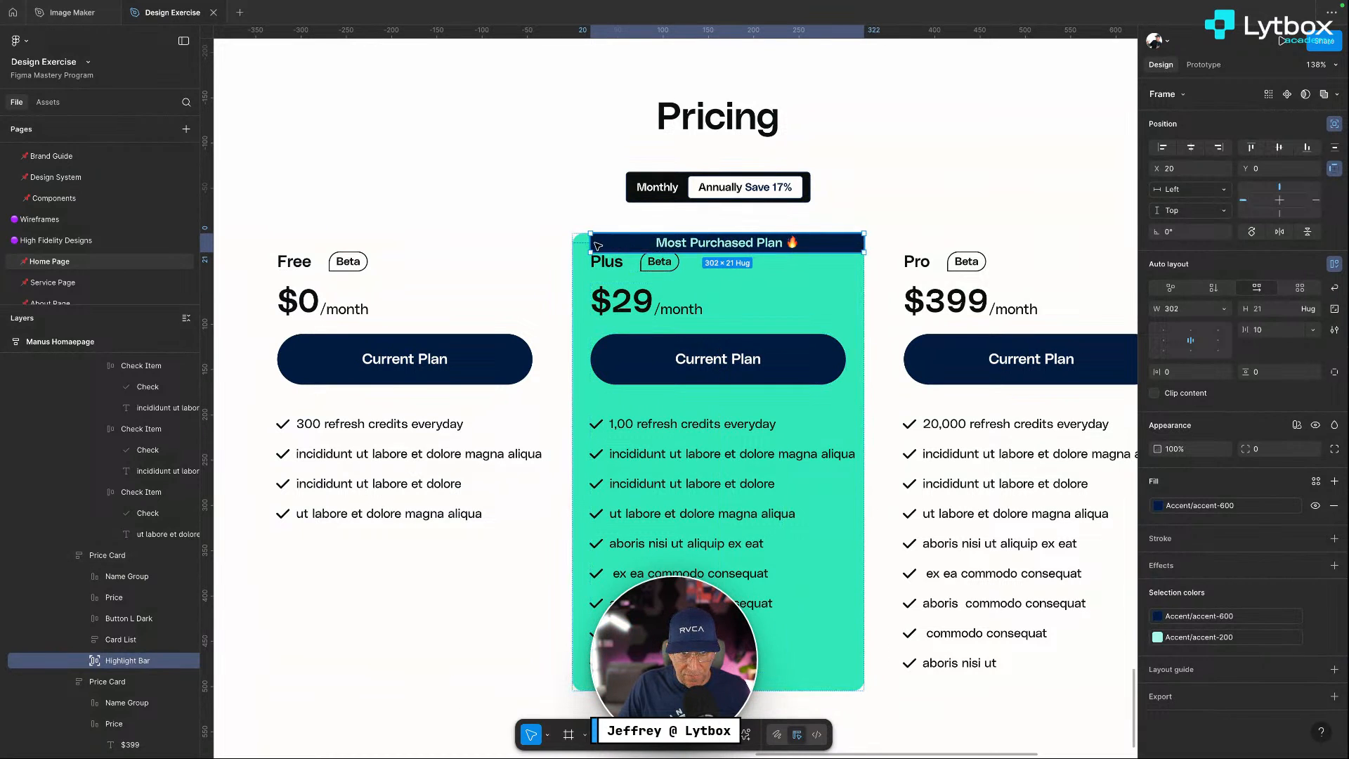
{"action": "left_click_drag", "start_coordinate": [596, 245], "coordinate": [572, 244]}
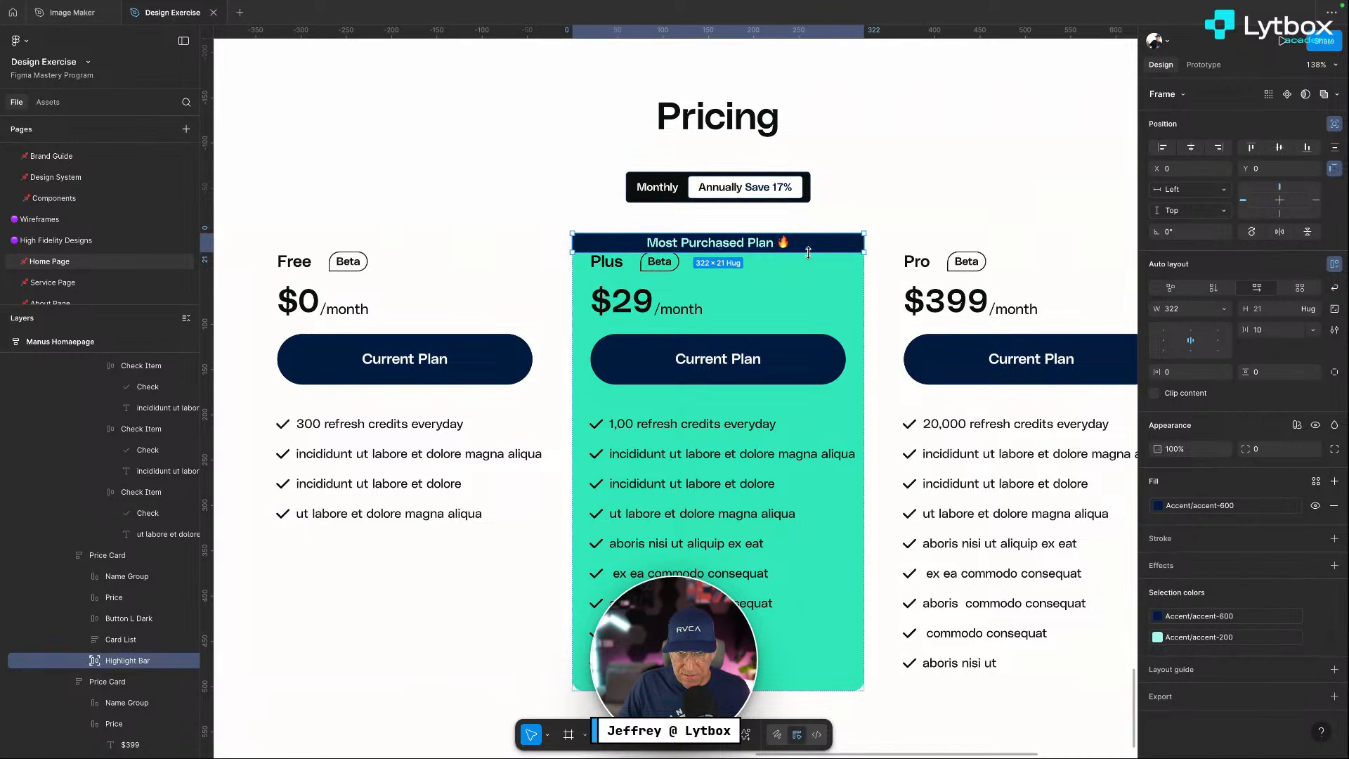
Give the Plus price card individual paddings and set its top padding to the padding-60 variable
{"action": "key", "text": "Escape"}
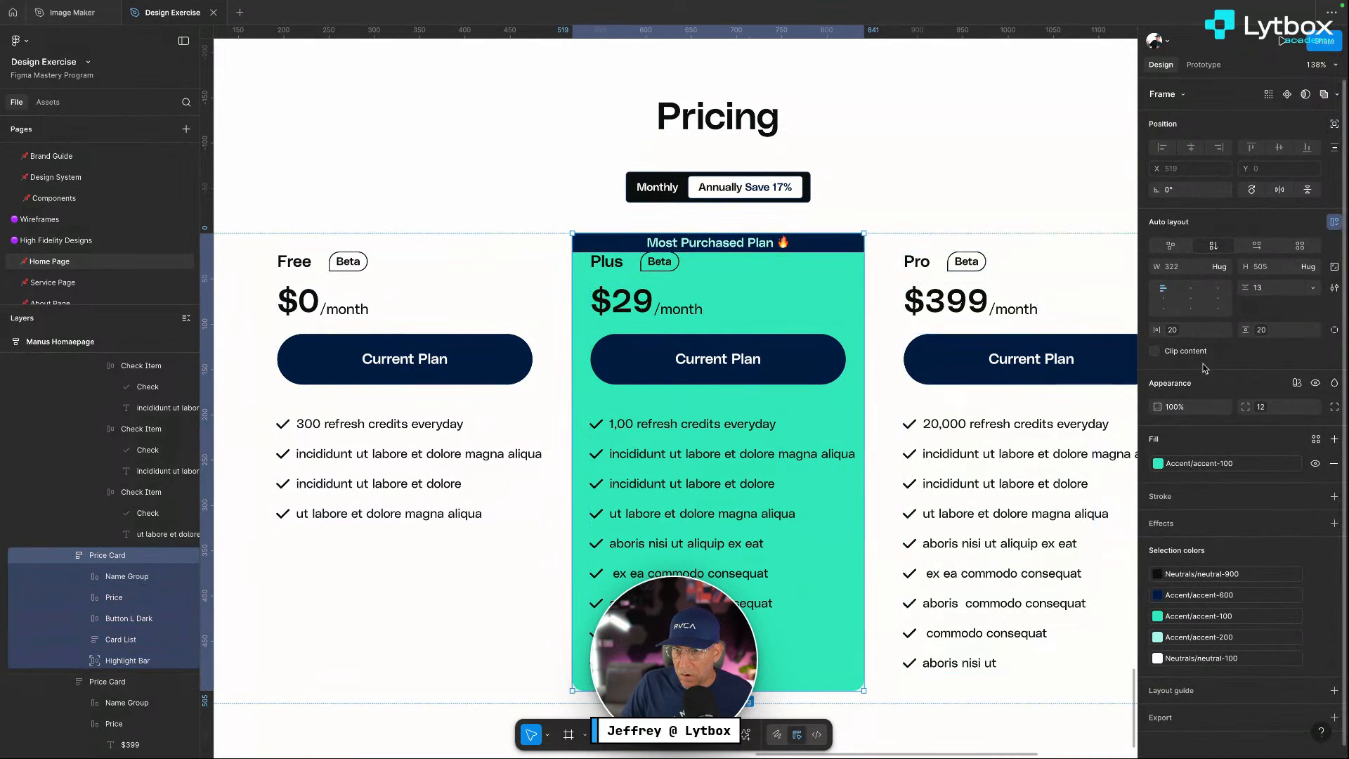
{"action": "left_click", "coordinate": [1334, 330]}
{"action": "left_click", "coordinate": [1266, 337]}
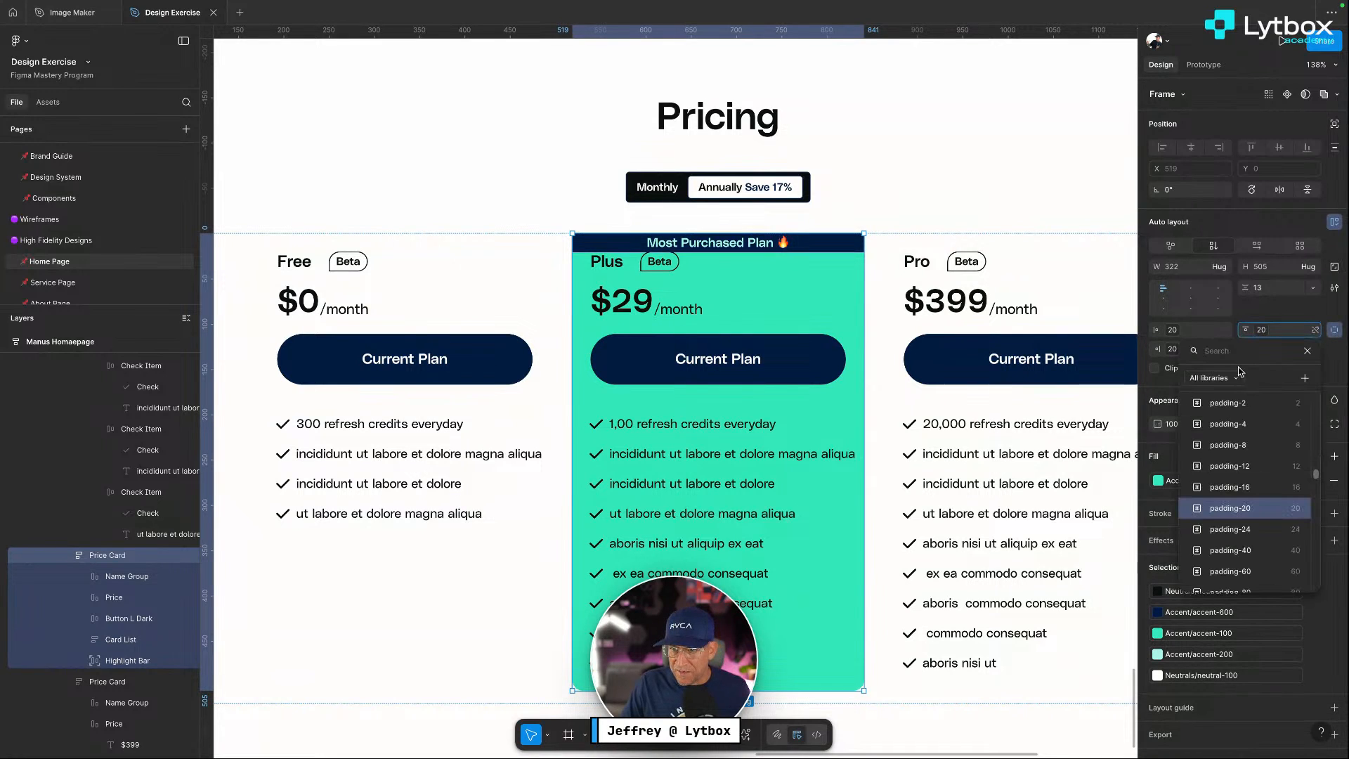
{"action": "scroll", "coordinate": [1244, 545], "scroll_direction": "down", "scroll_amount": 1}
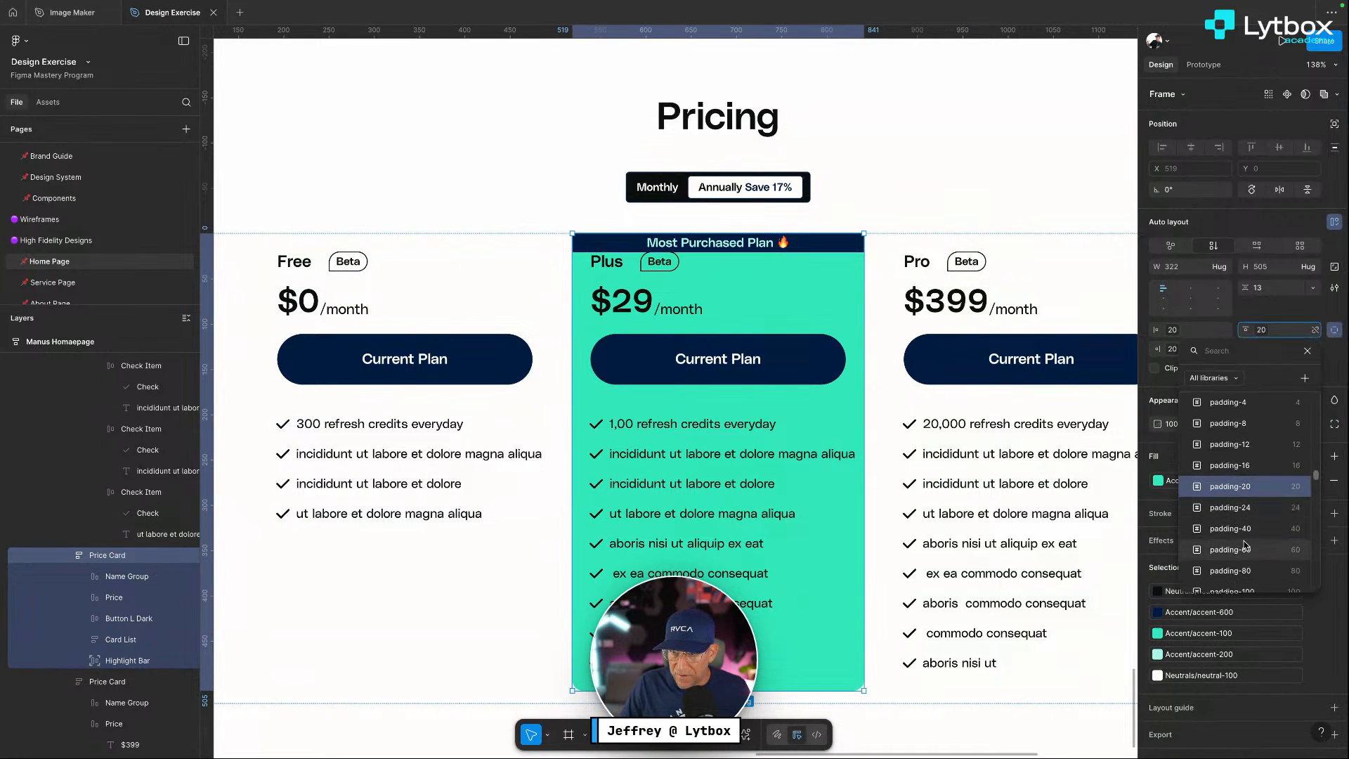
{"action": "left_click", "coordinate": [1242, 548]}
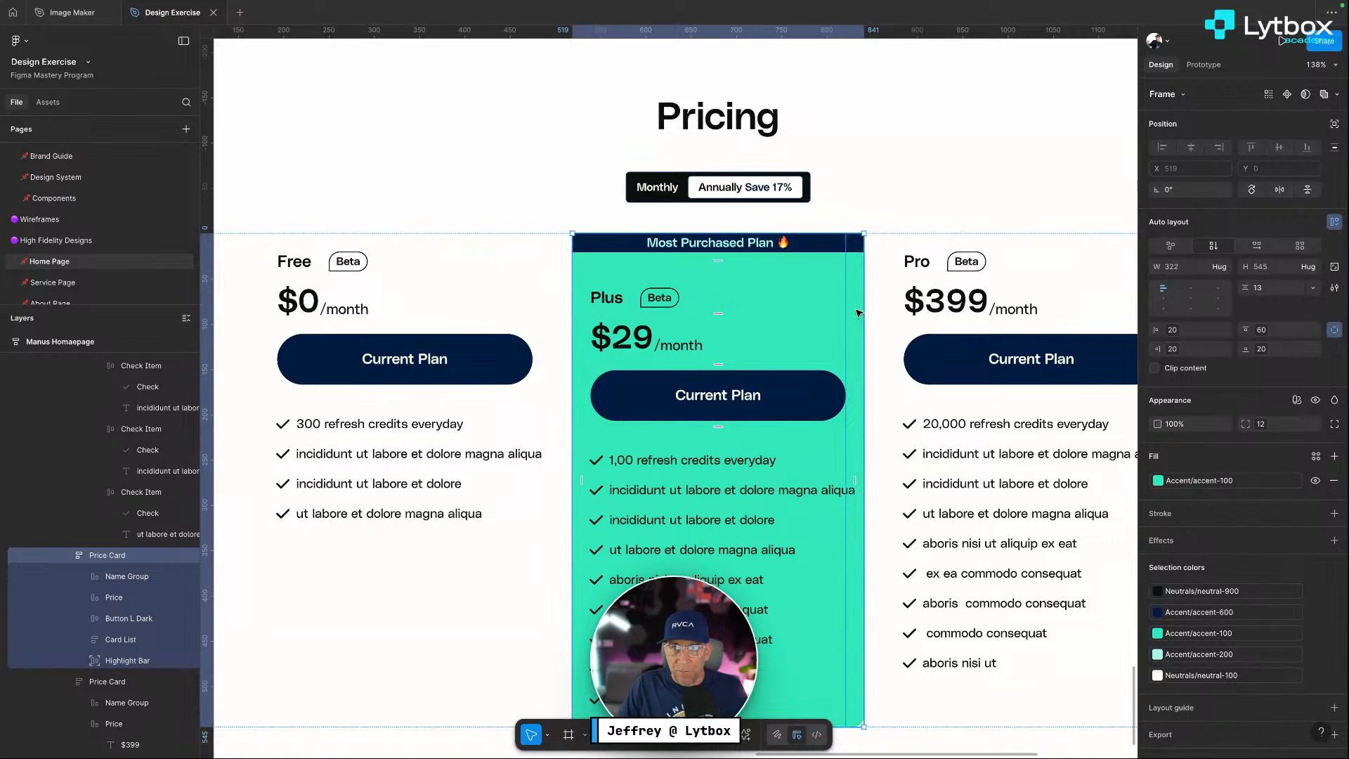
{"action": "key", "text": "Escape"}
{"action": "key", "text": "Escape"}
Enable individual corner radii on the Highlight Bar and set its top-left corner to the border-radius-m variable
{"action": "scroll", "coordinate": [833, 241], "scroll_direction": "down", "scroll_amount": 3}
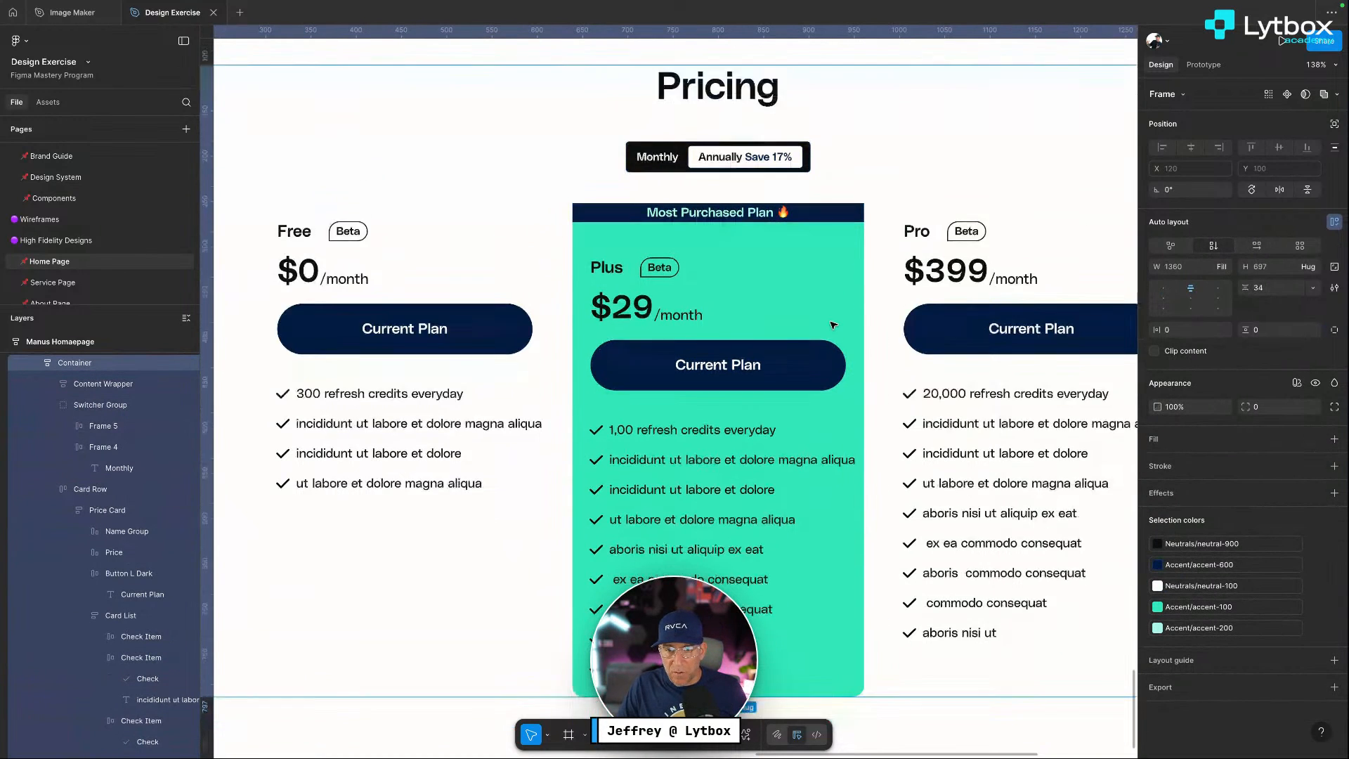
{"action": "left_click", "coordinate": [858, 534]}
{"action": "left_click", "coordinate": [858, 534]}
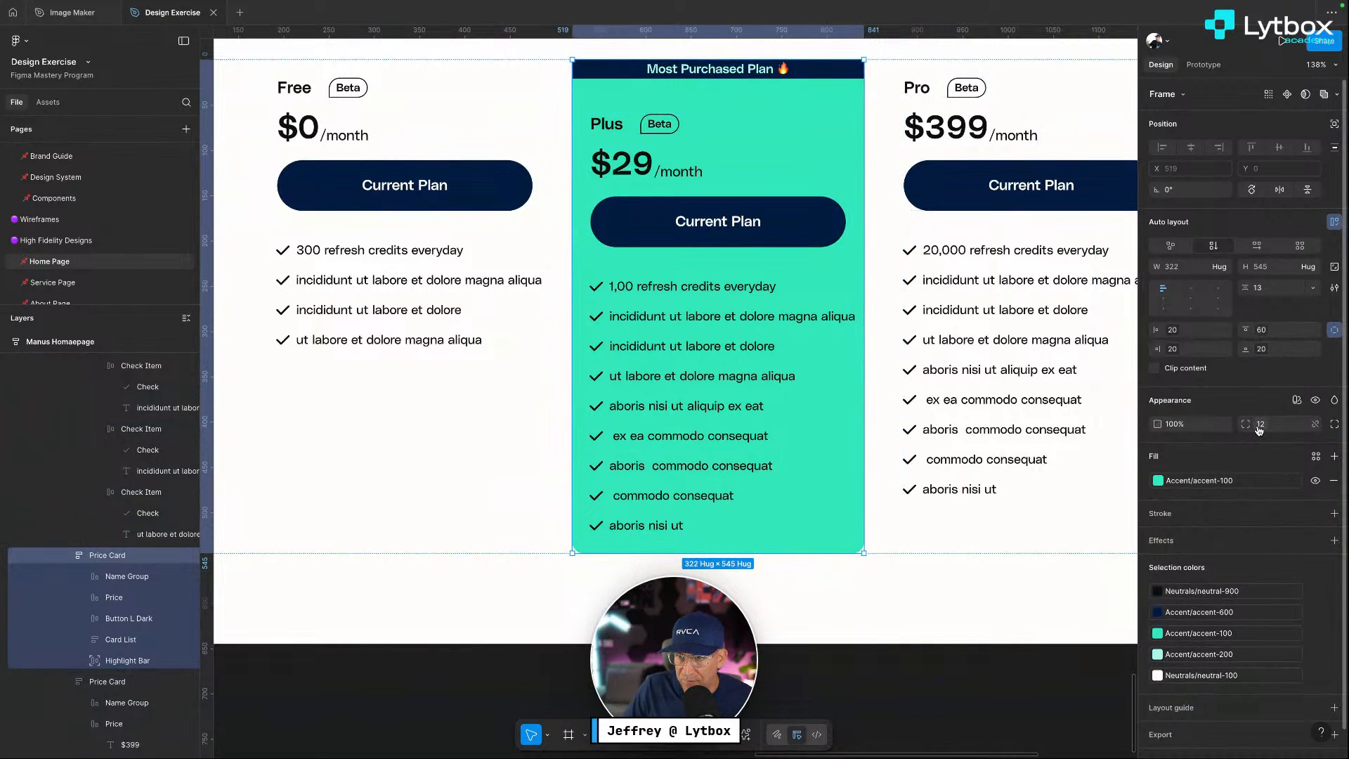
{"action": "scroll", "coordinate": [773, 126], "scroll_direction": "up", "scroll_amount": 2}
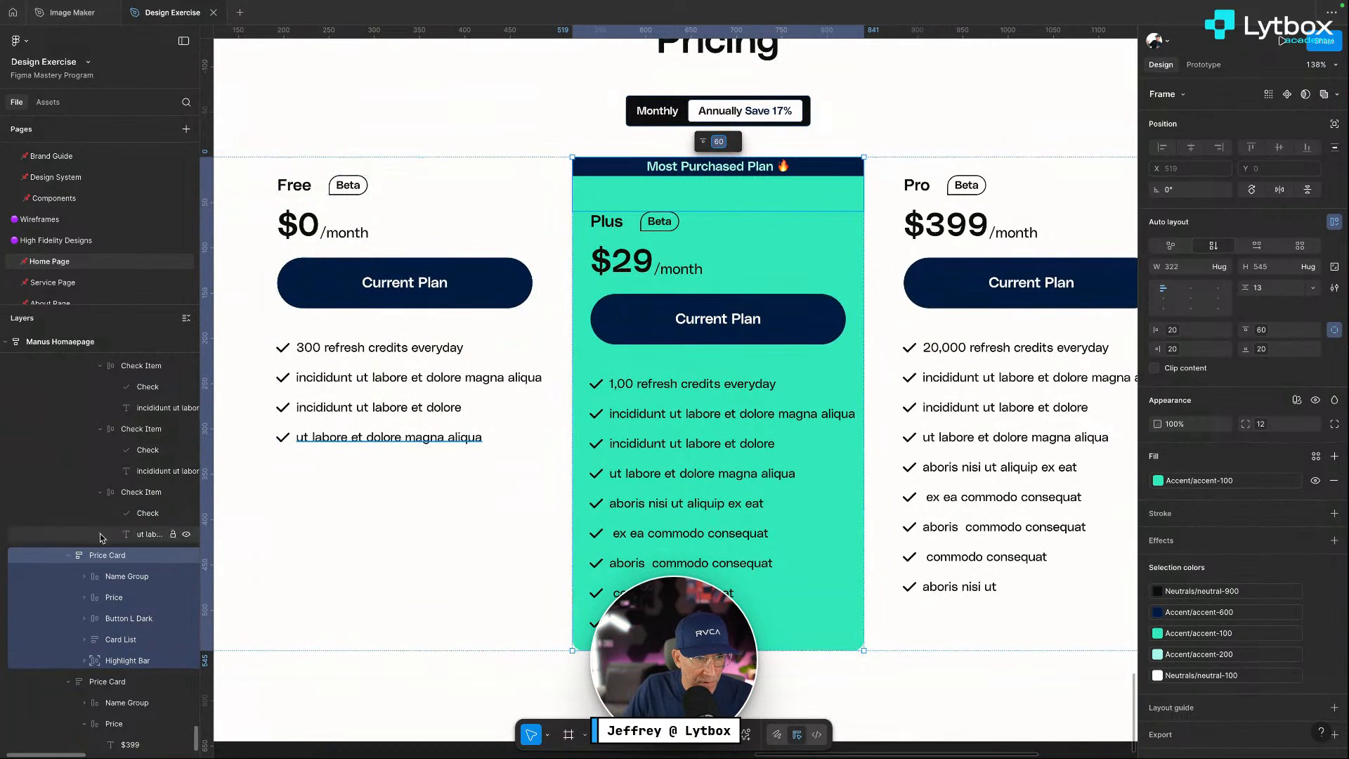
{"action": "left_click", "coordinate": [829, 171]}
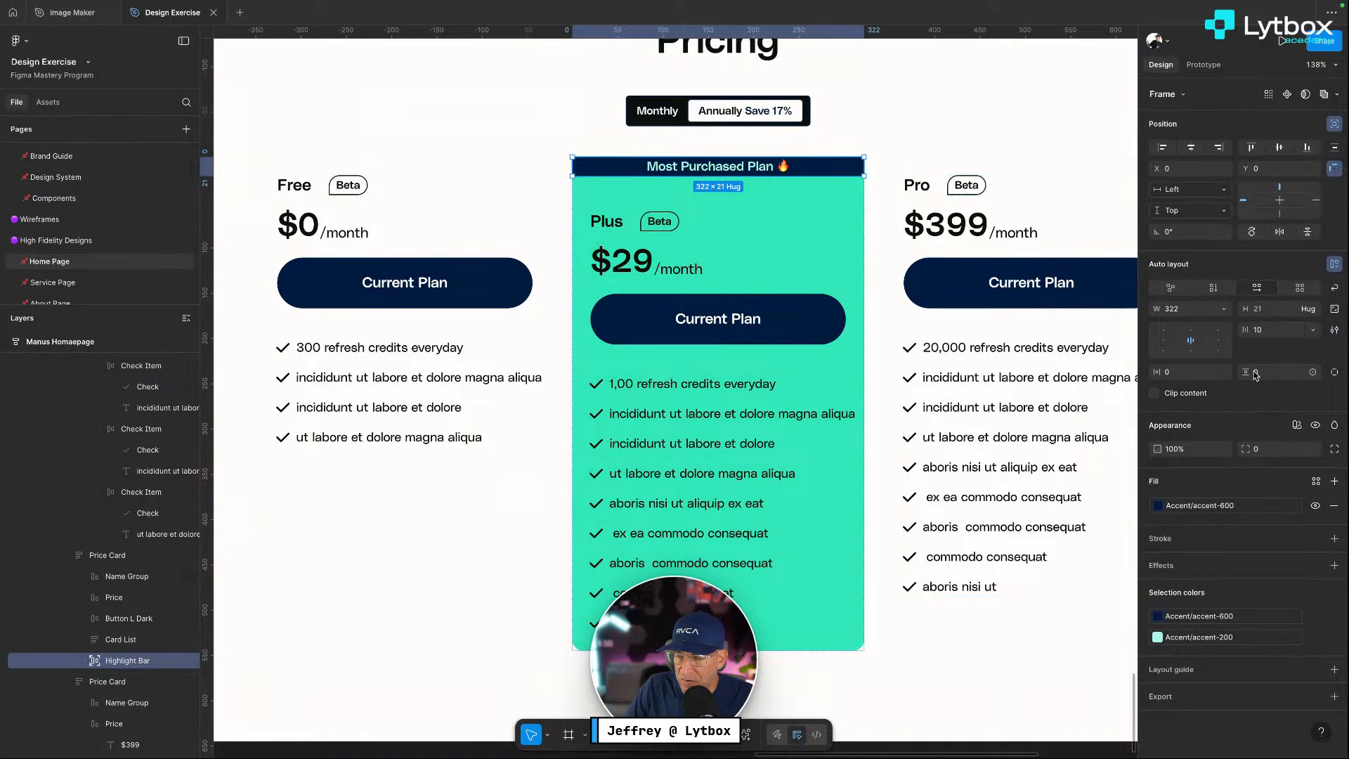
{"action": "left_click", "coordinate": [1332, 450]}
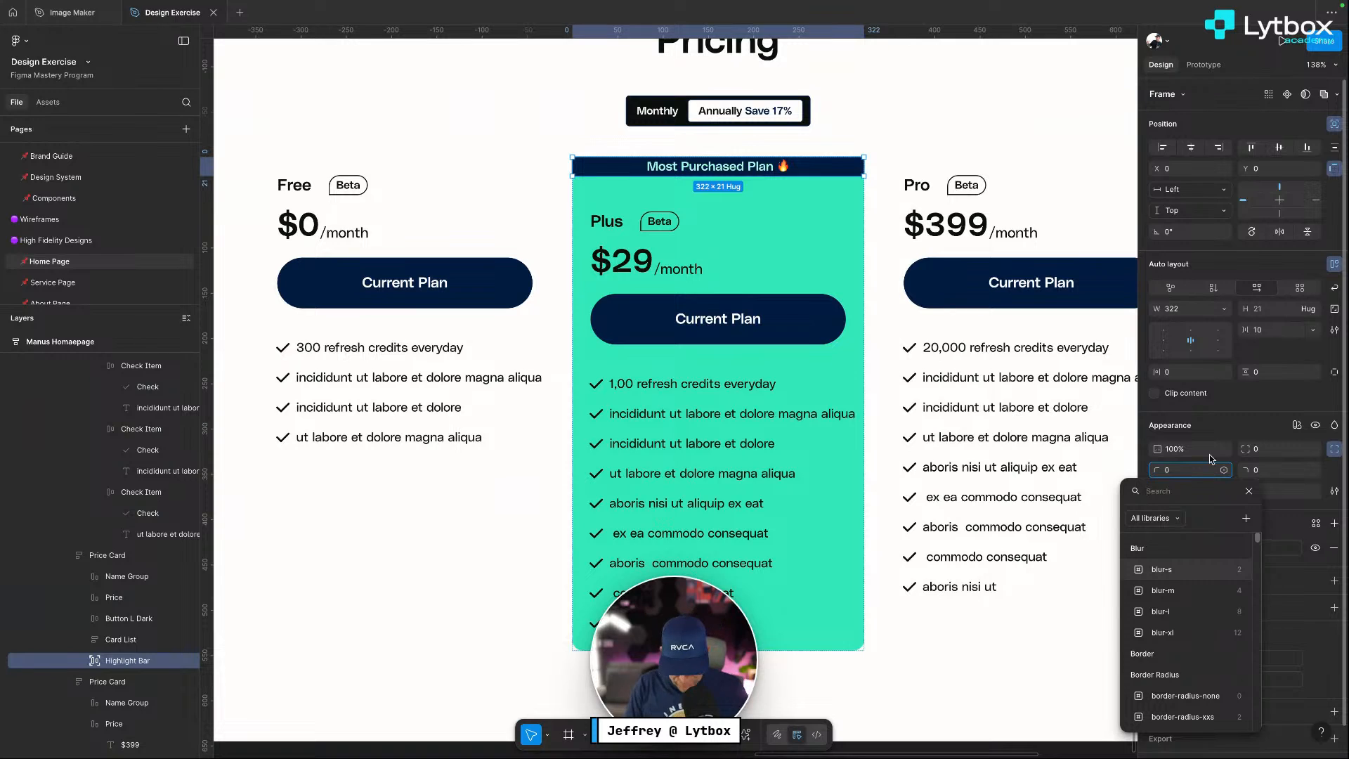
{"action": "type", "text": "radiu"}
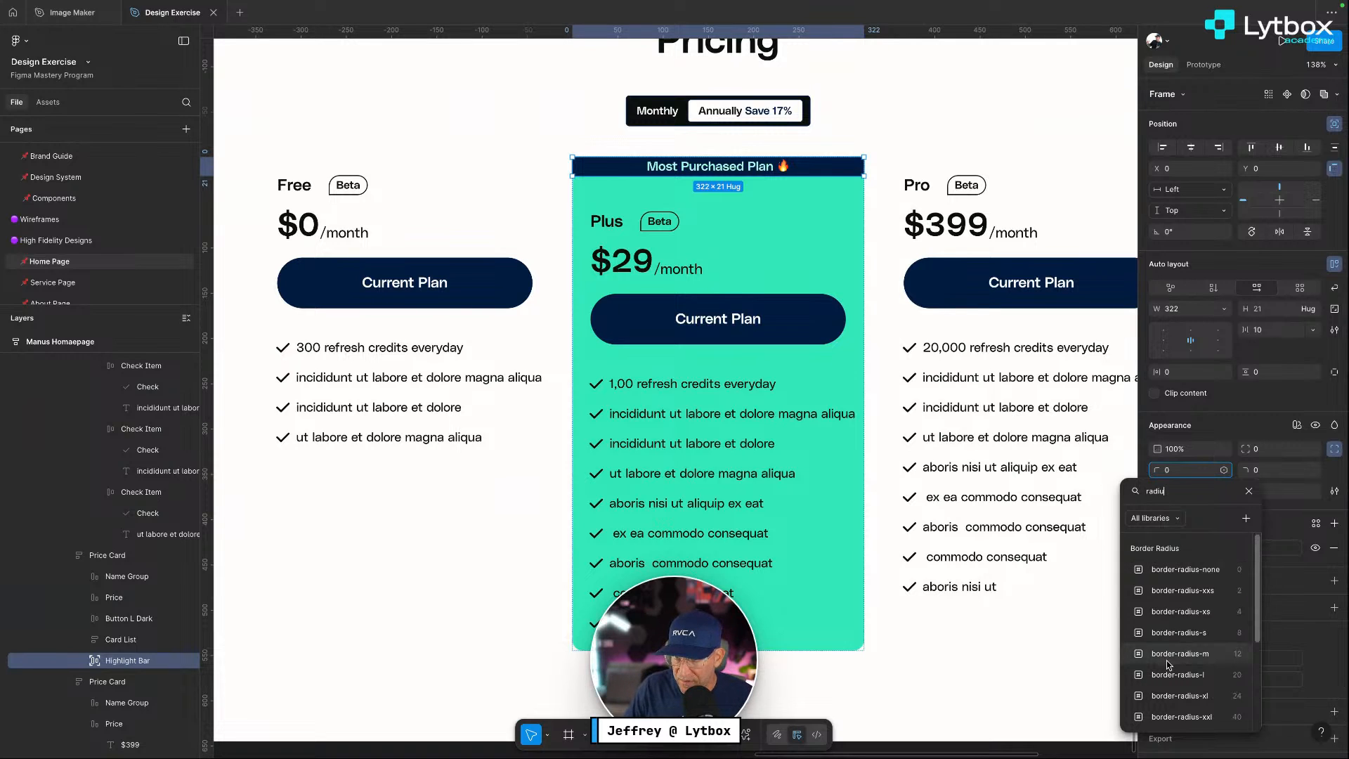
{"action": "left_click", "coordinate": [1180, 653]}
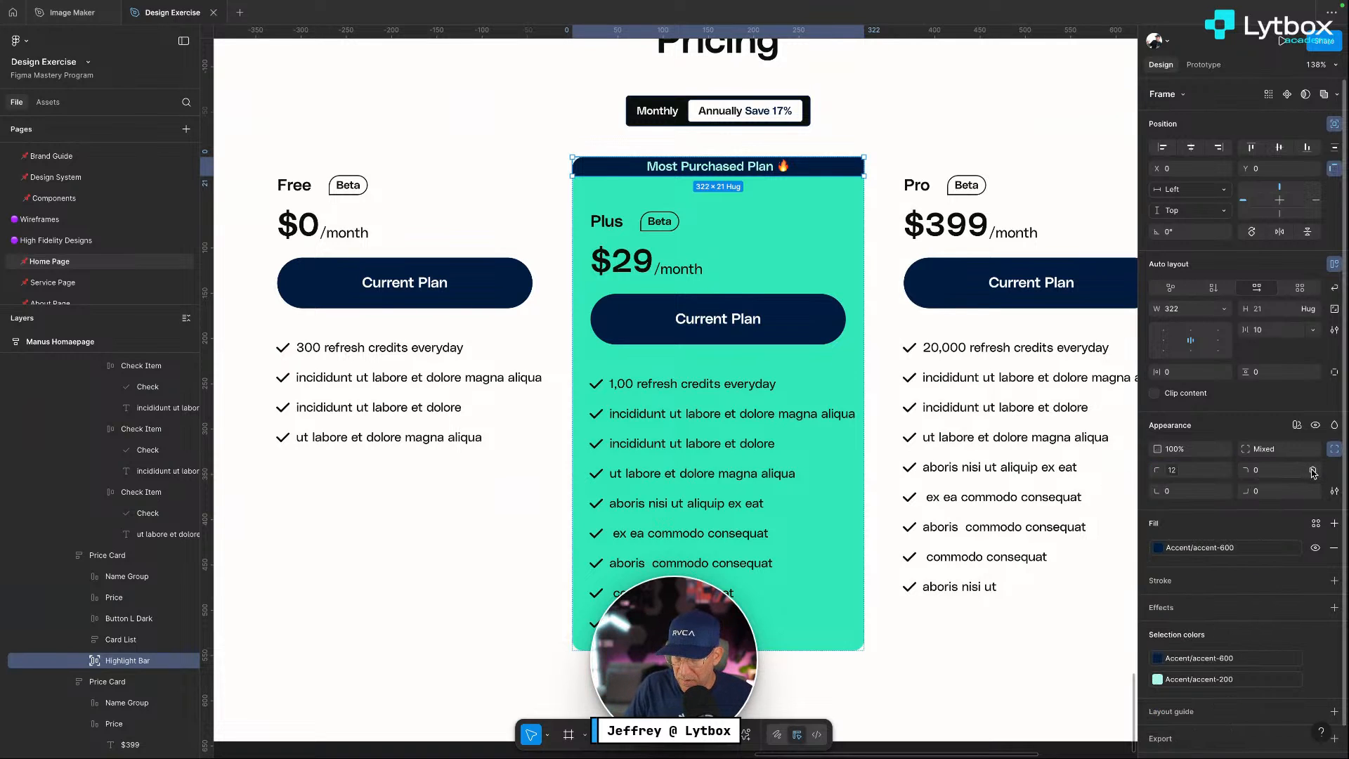
Set the Highlight Bar's top-right corner radius to the border-radius-m variable
{"action": "left_click", "coordinate": [1313, 472]}
{"action": "type", "text": "radiu"}
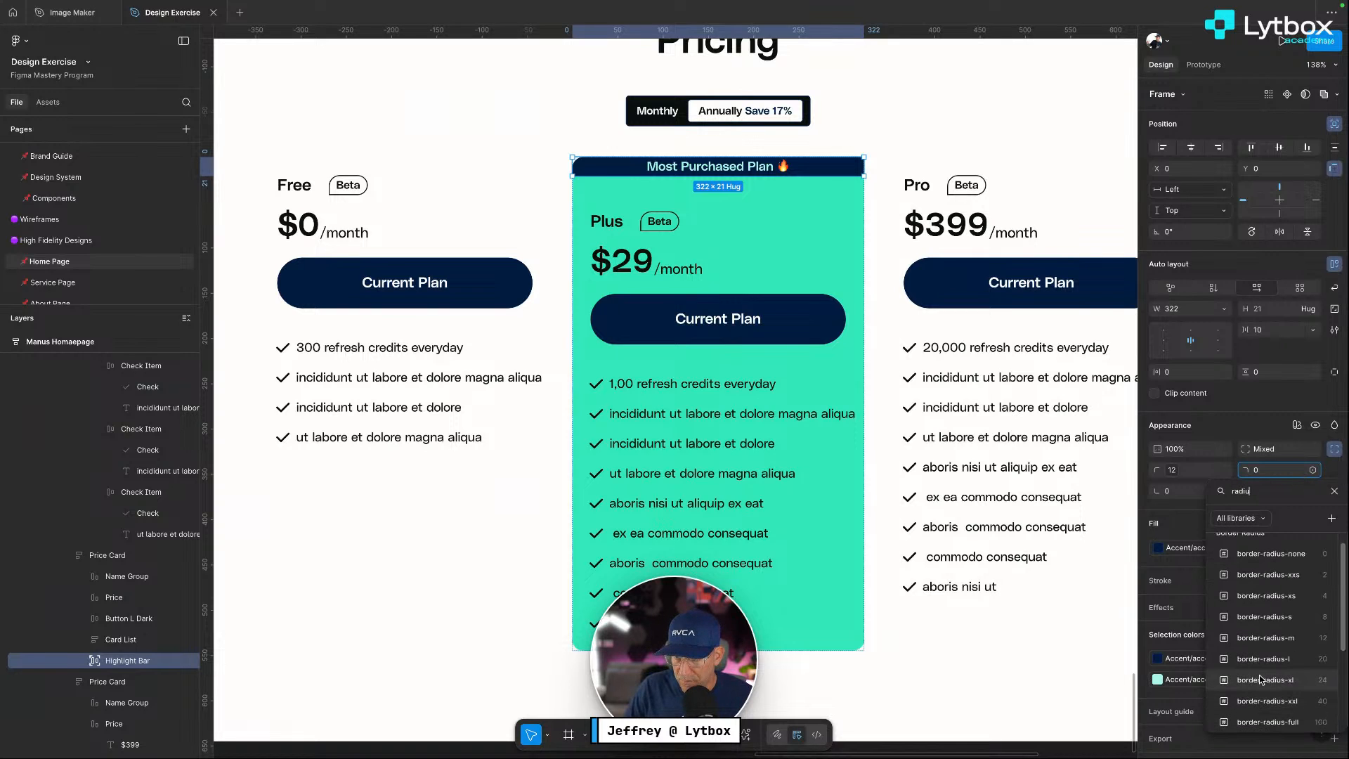
{"action": "scroll", "coordinate": [1247, 649], "scroll_direction": "down", "scroll_amount": 1}
{"action": "left_click", "coordinate": [1247, 642]}
{"action": "left_click", "coordinate": [887, 255]}
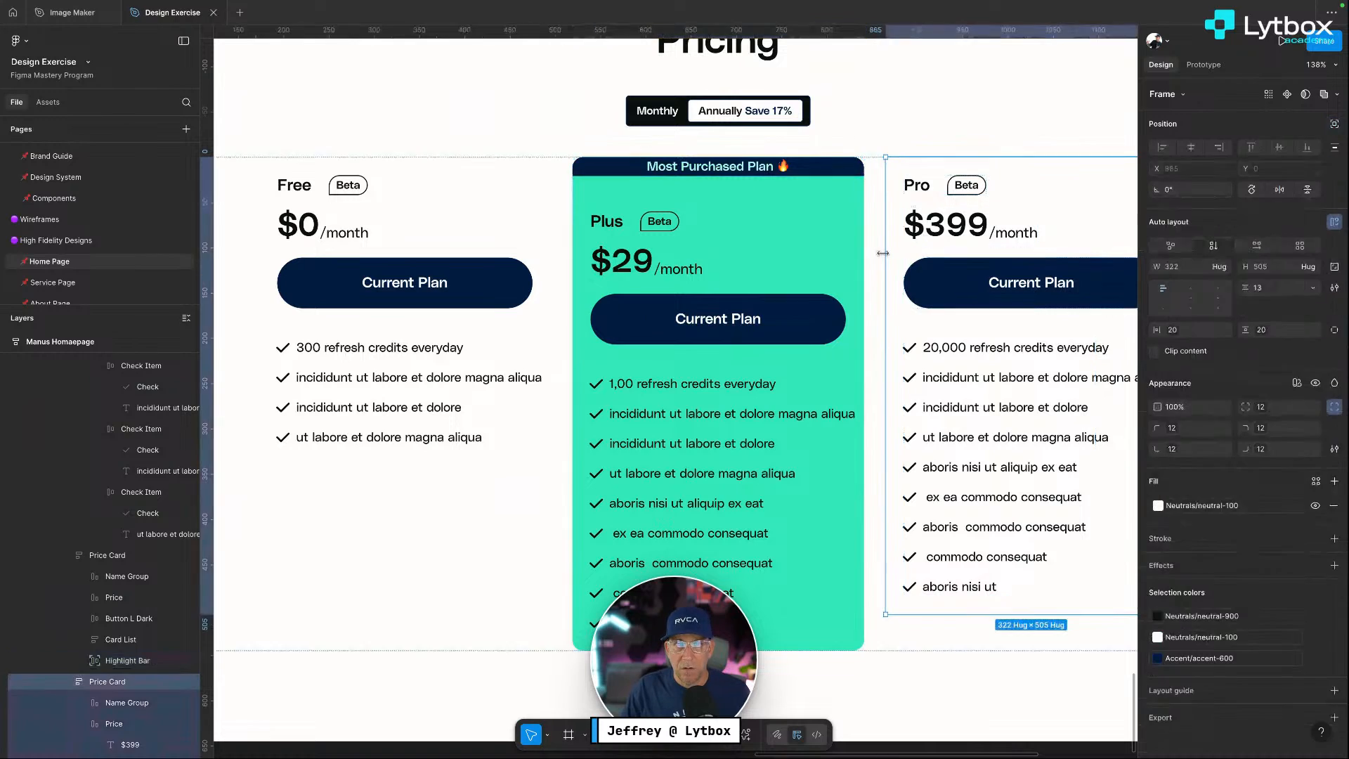
Set the Highlight Bar's horizontal gap to Auto and its vertical padding to the padding-4 variable
{"action": "scroll", "coordinate": [883, 253], "scroll_direction": "down", "scroll_amount": 1}
{"action": "scroll", "coordinate": [883, 253], "scroll_direction": "down", "scroll_amount": 2}
{"action": "scroll", "coordinate": [815, 168], "scroll_direction": "up", "scroll_amount": 5}
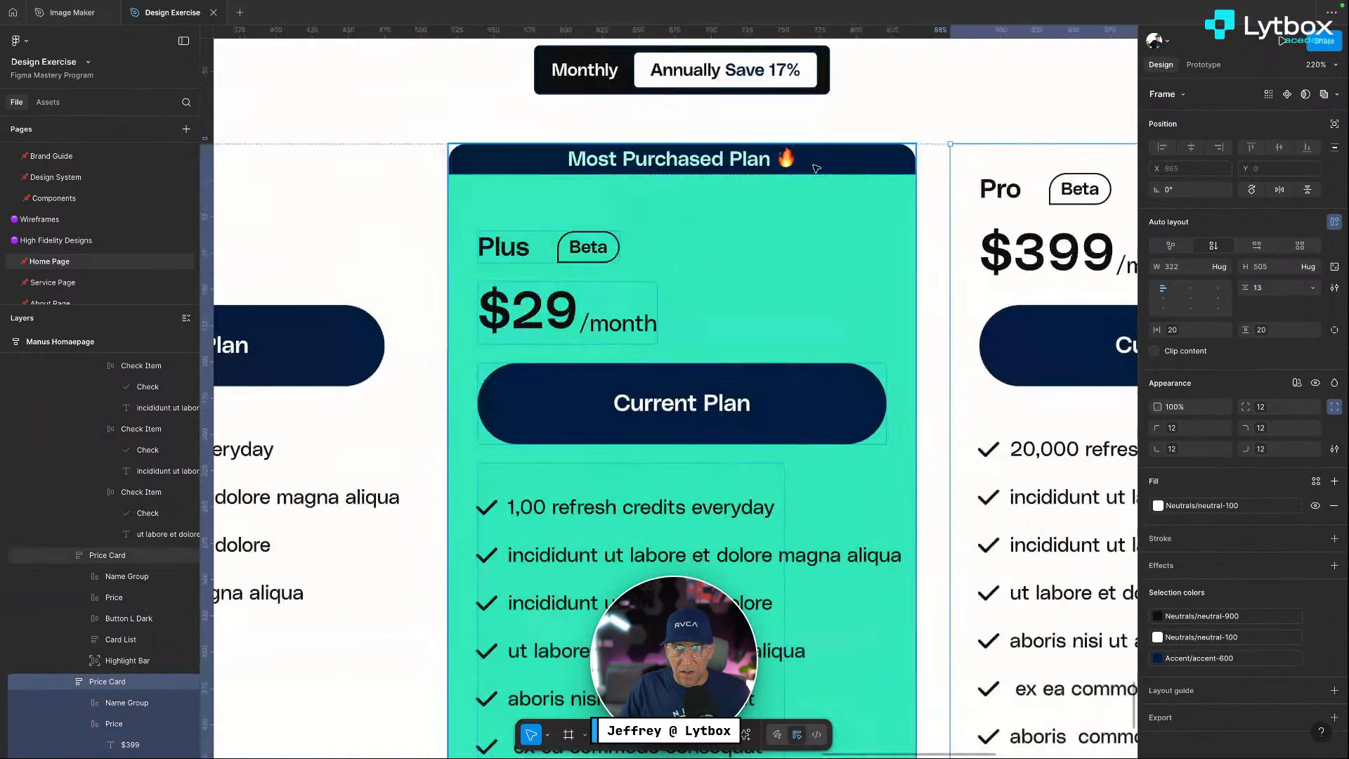
{"action": "left_click", "coordinate": [816, 163]}
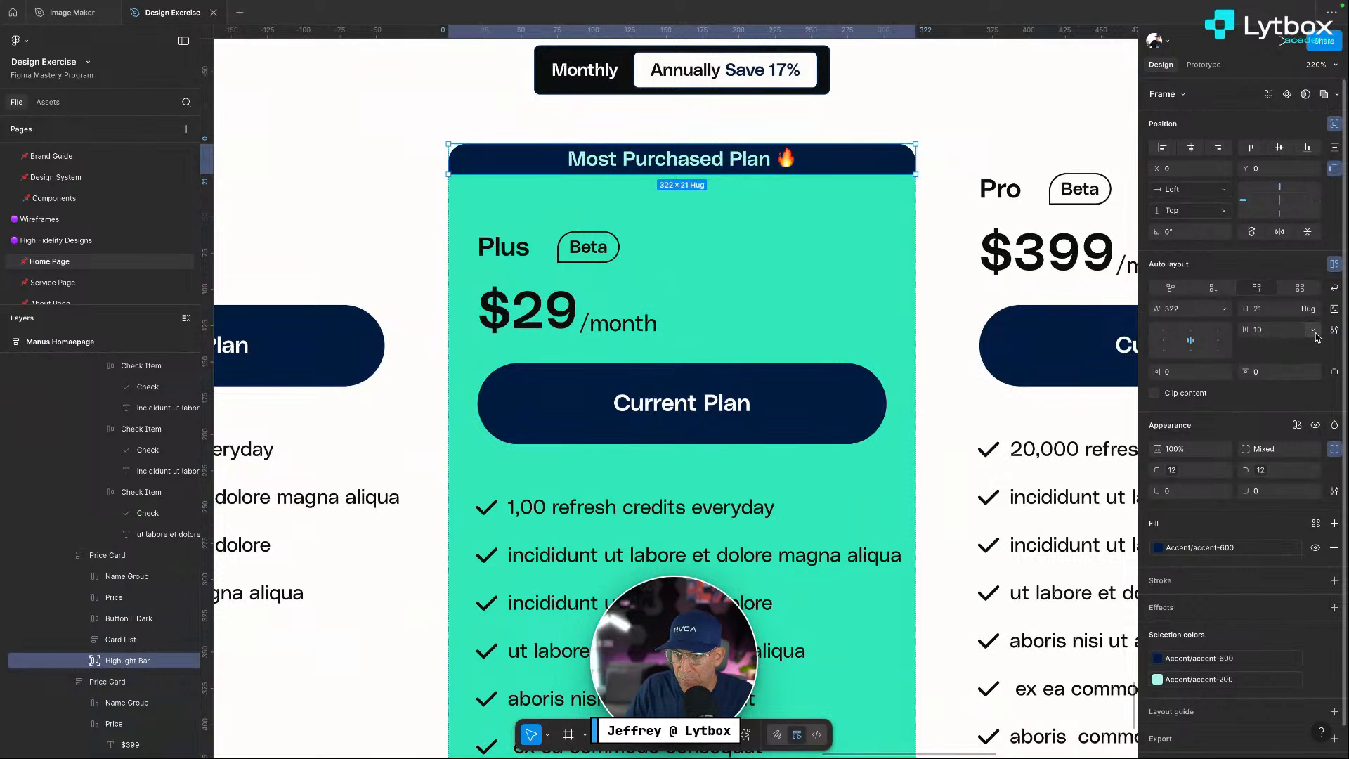
{"action": "left_click", "coordinate": [1313, 330]}
{"action": "left_click", "coordinate": [1281, 343]}
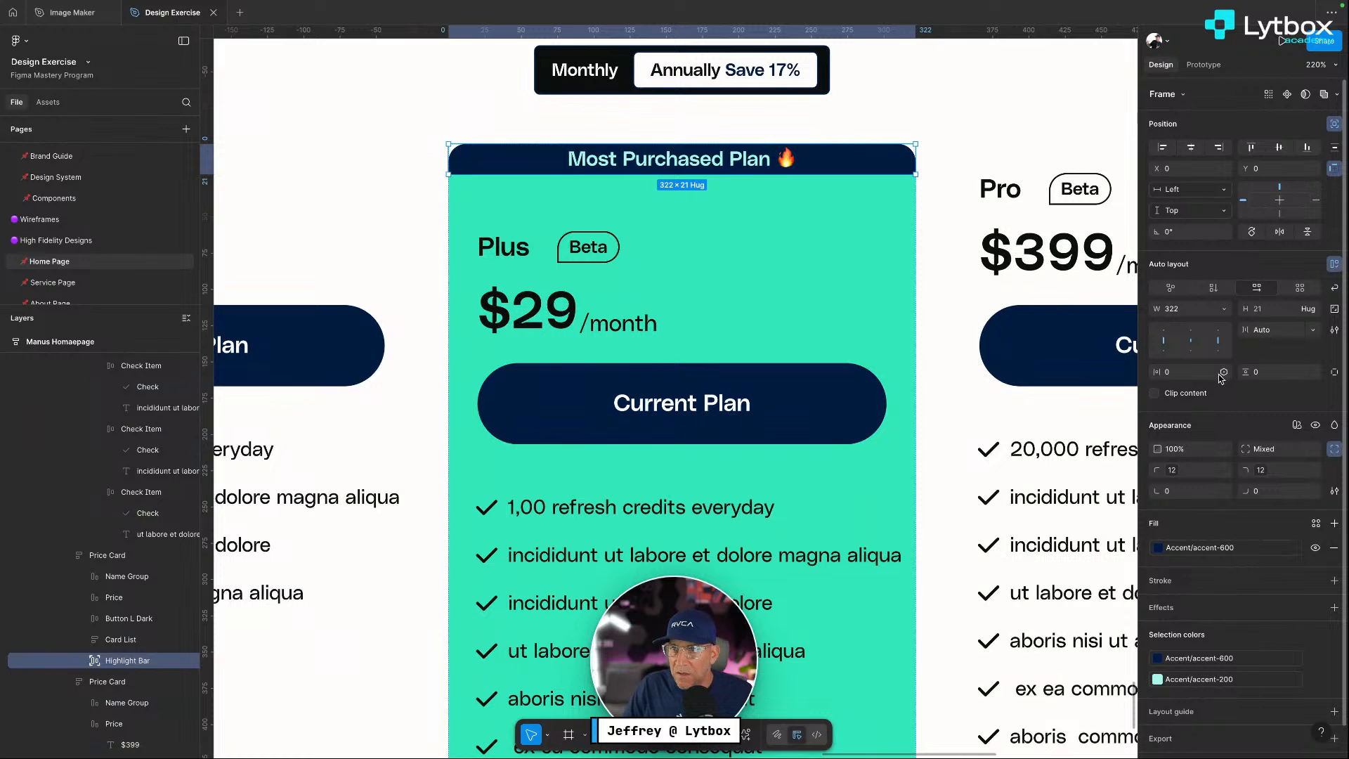
{"action": "left_click", "coordinate": [1313, 372]}
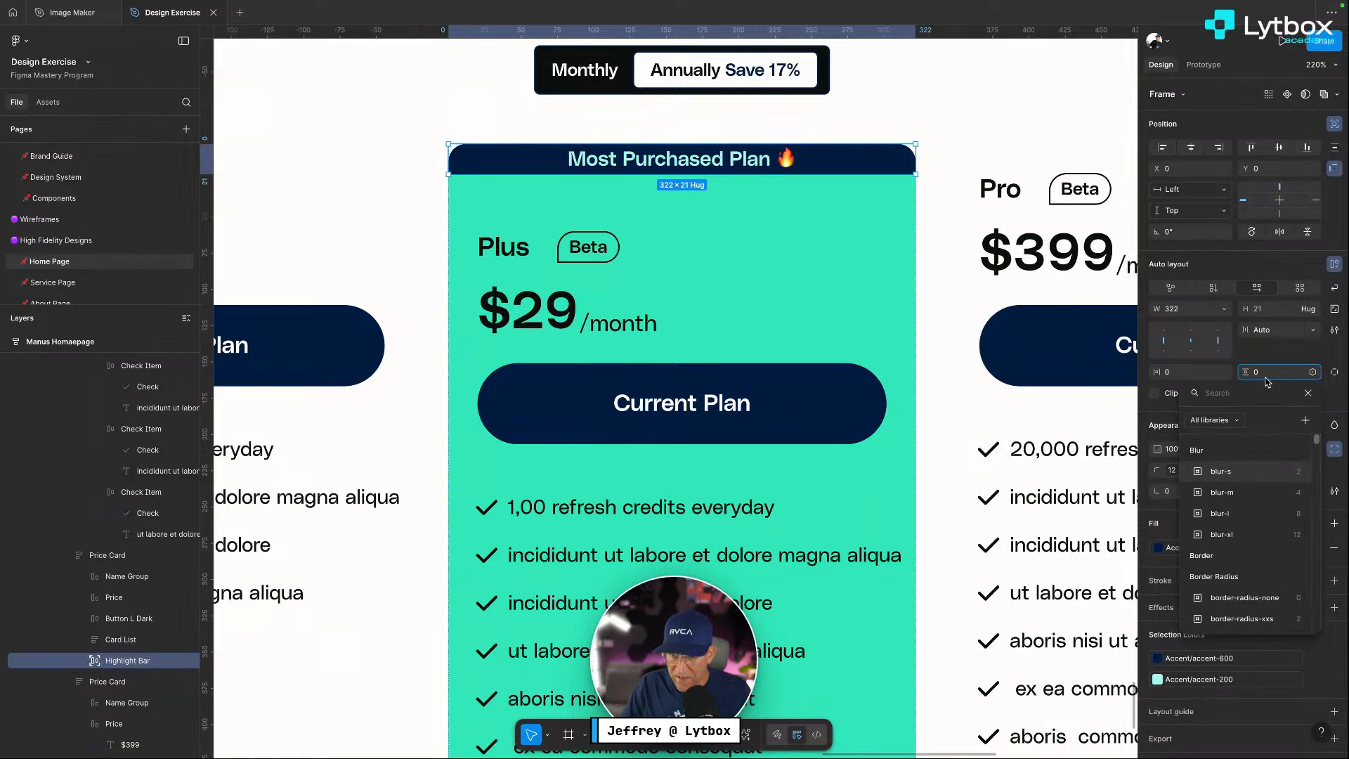
{"action": "type", "text": "padd"}
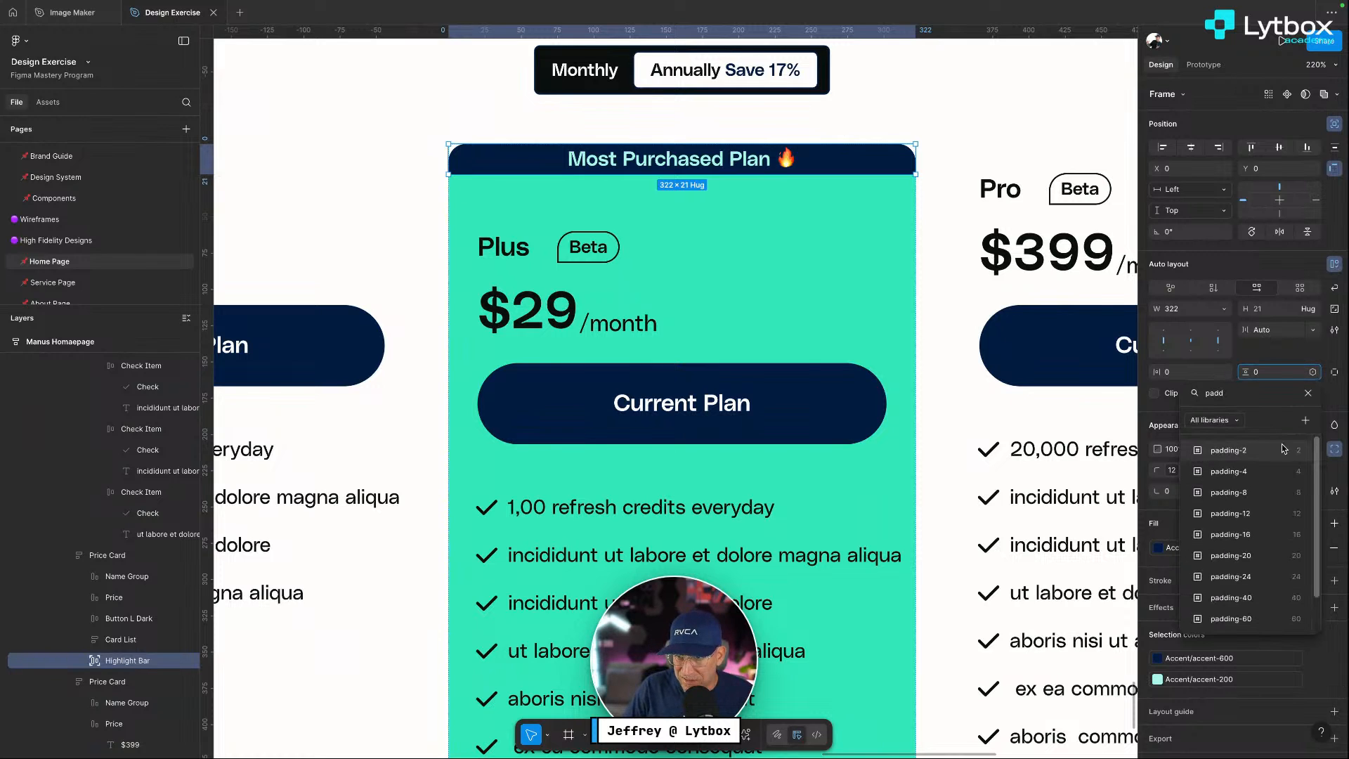
{"action": "left_click", "coordinate": [1259, 471]}
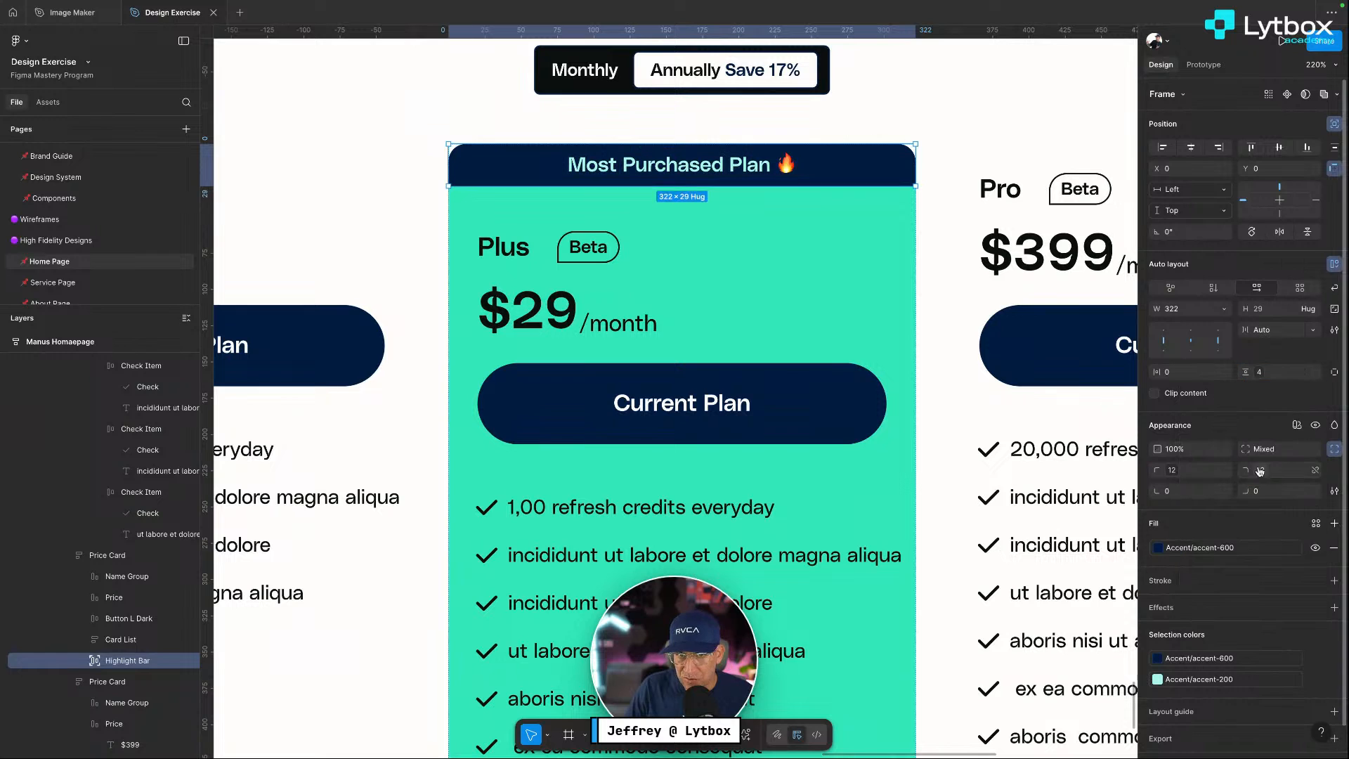
Change the fill of the Monthly/Annually switcher's background frame to the Accent/accent-600 color
{"action": "left_click", "coordinate": [925, 359]}
{"action": "scroll", "coordinate": [926, 359], "scroll_direction": "down", "scroll_amount": 6}
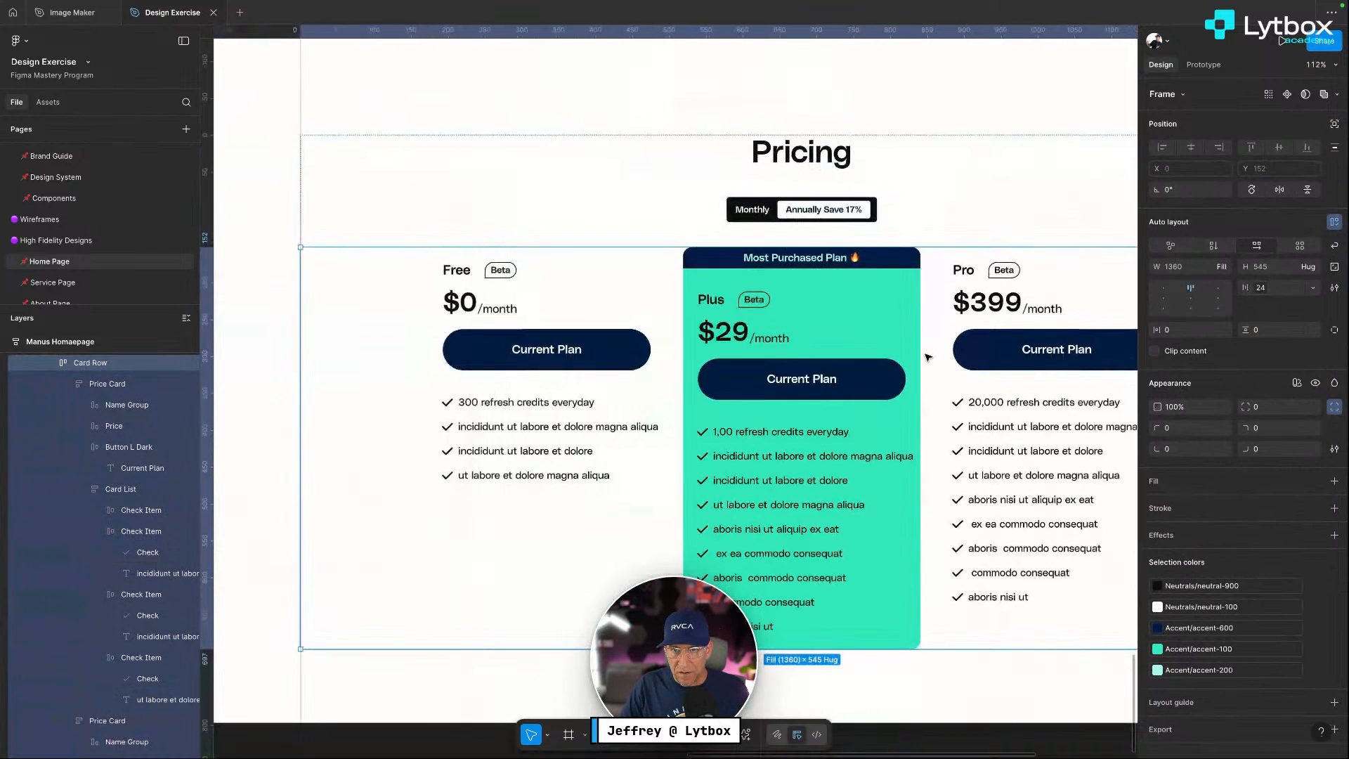
{"action": "scroll", "coordinate": [926, 357], "scroll_direction": "down", "scroll_amount": 1}
{"action": "left_click", "coordinate": [766, 204]}
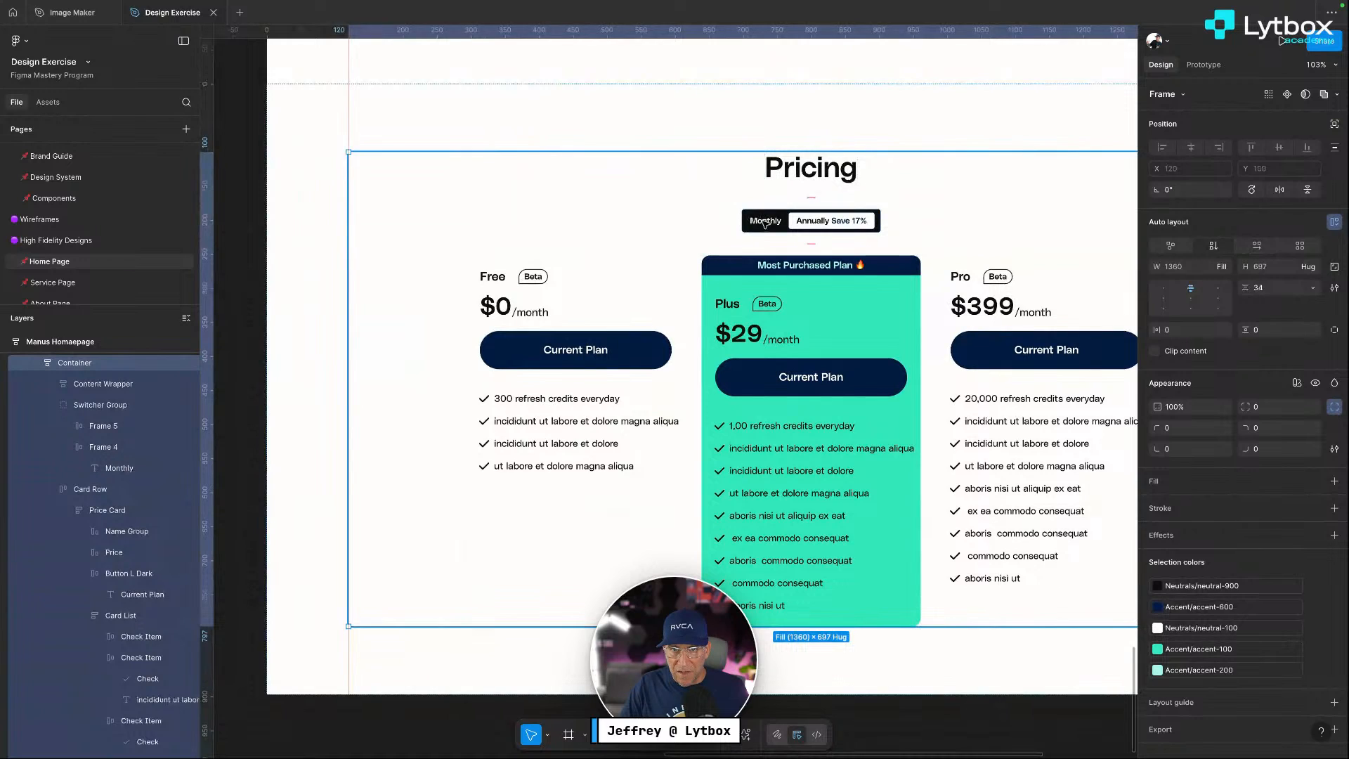
{"action": "left_click", "coordinate": [765, 224]}
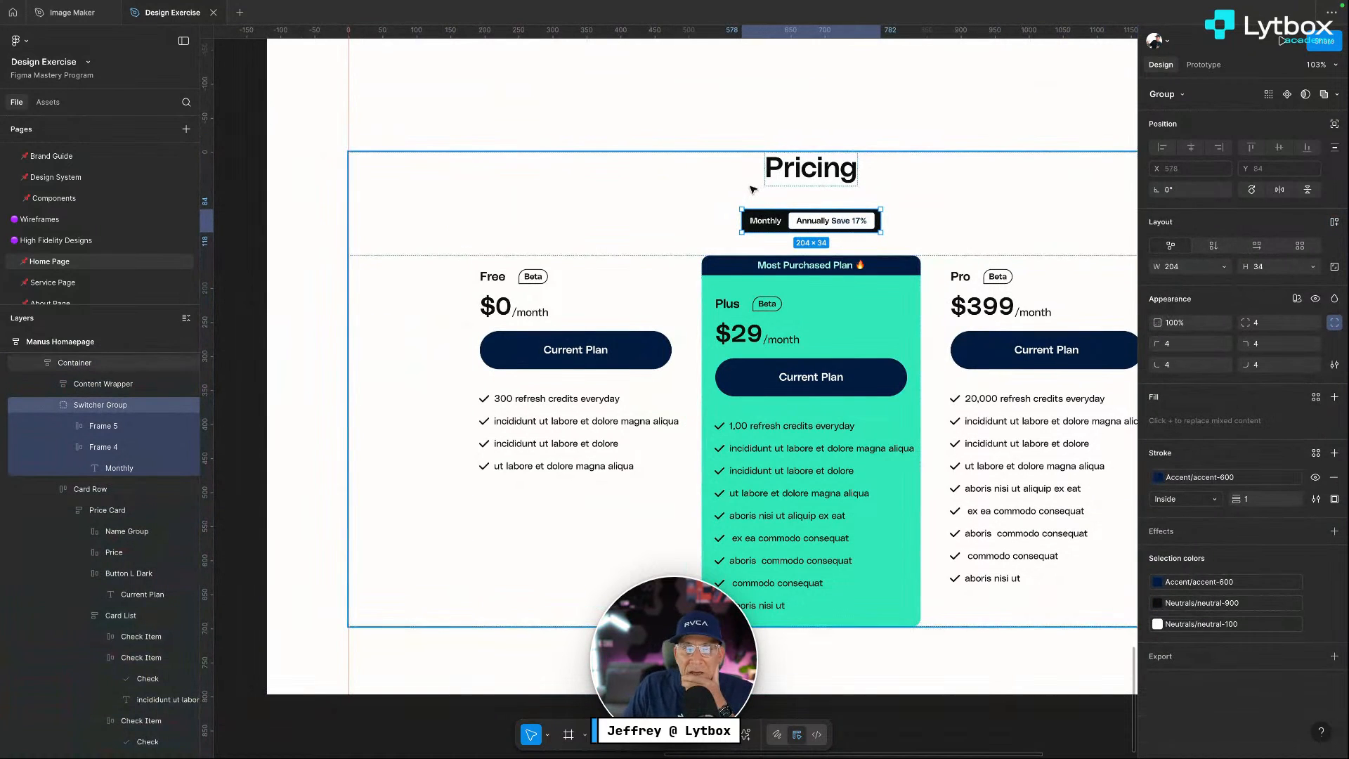
{"action": "scroll", "coordinate": [907, 227], "scroll_direction": "up", "scroll_amount": 5}
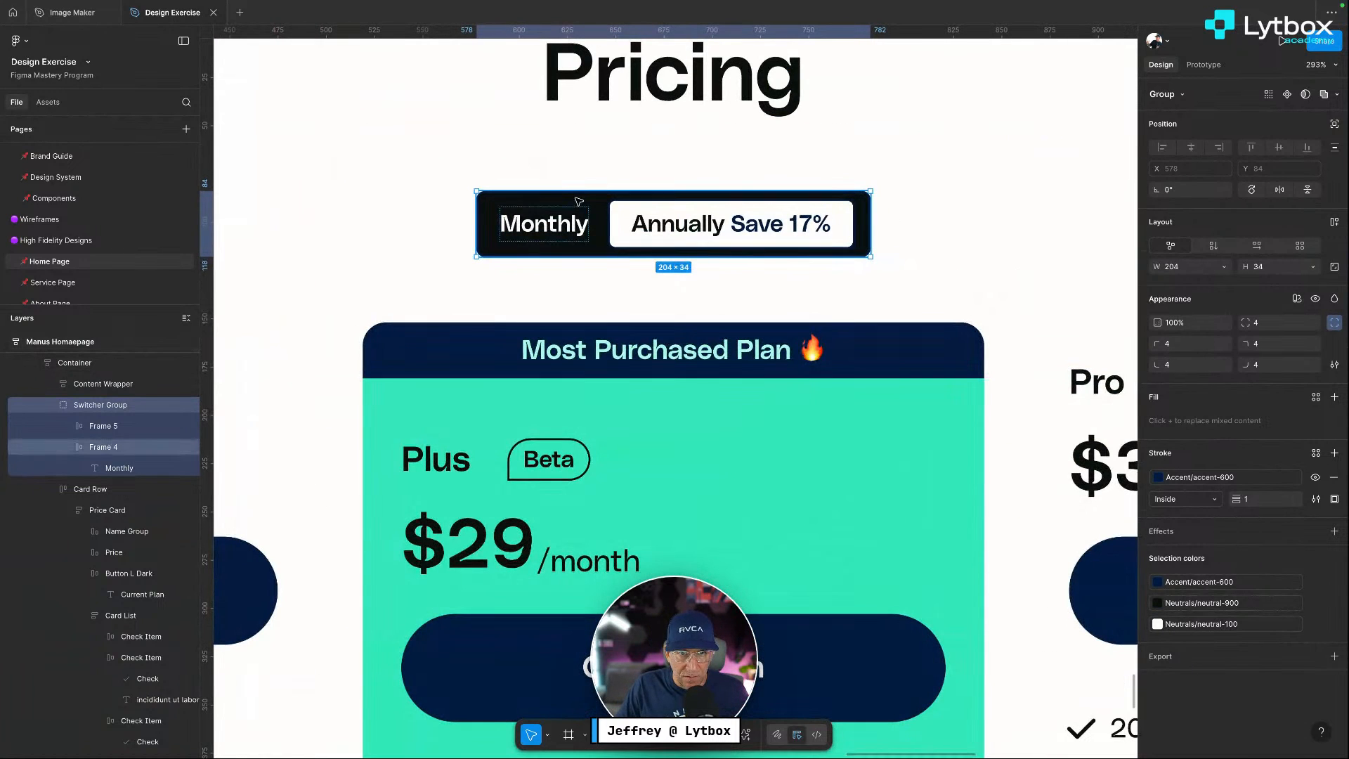
{"action": "left_click", "coordinate": [95, 445]}
{"action": "left_click", "coordinate": [71, 448]}
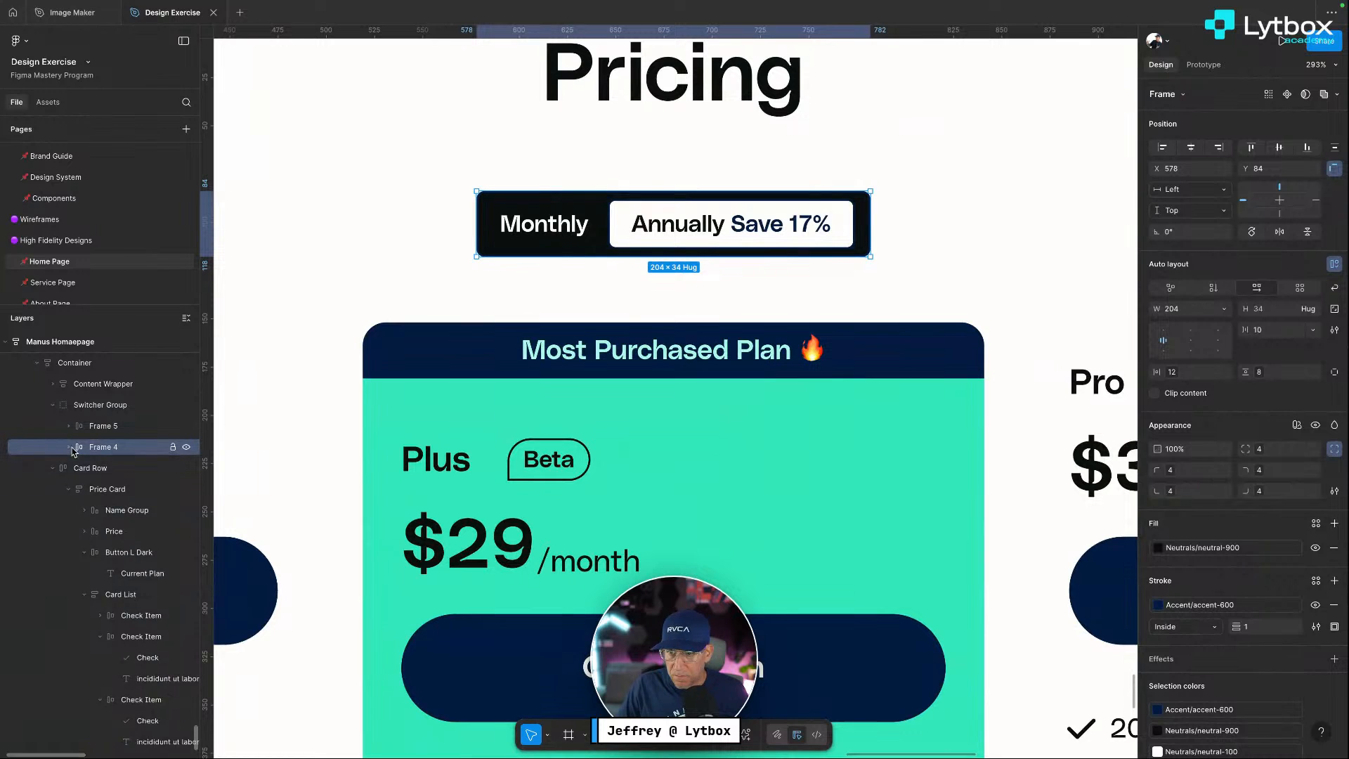
{"action": "left_click", "coordinate": [1158, 548]}
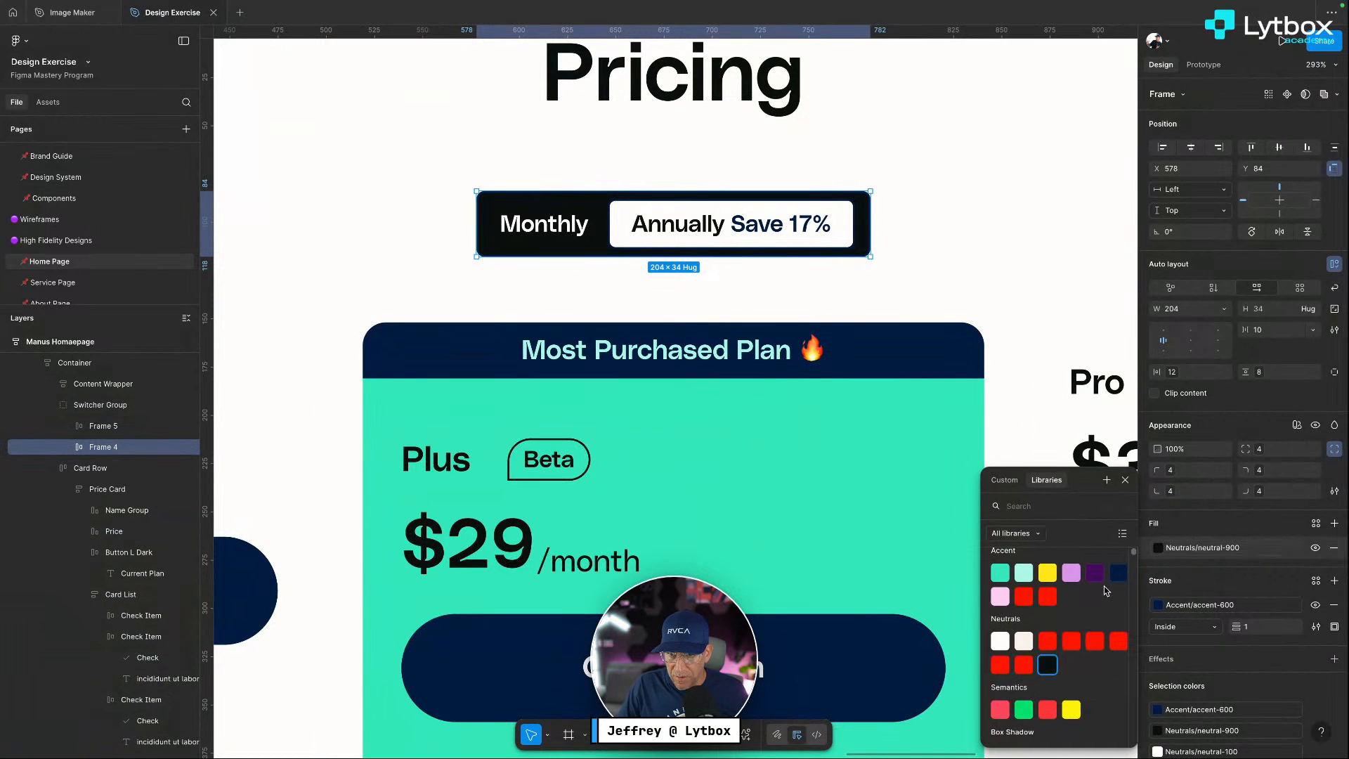
{"action": "left_click", "coordinate": [1117, 572]}
{"action": "left_click", "coordinate": [977, 249]}
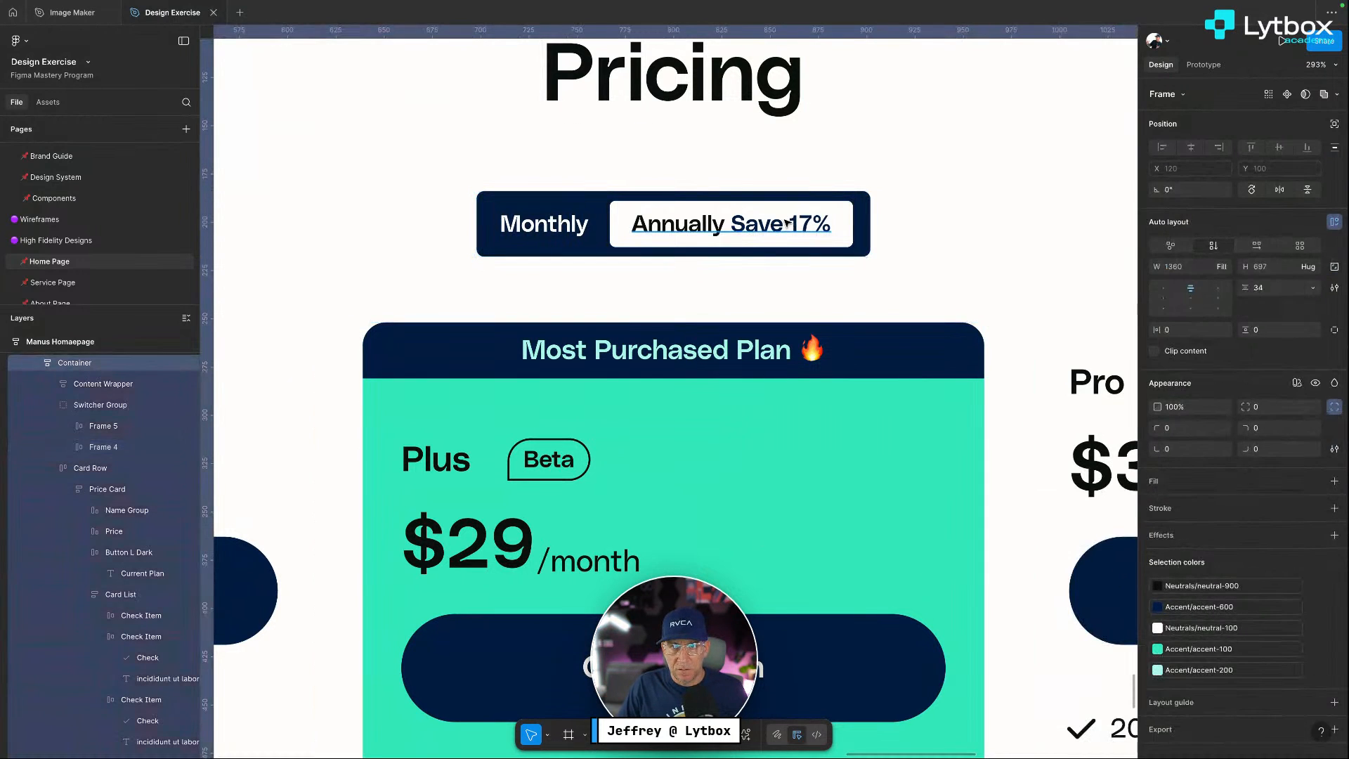
Recolor the neutral-900 part of the switcher's "Annually Save 17%" text to Accent/accent-600
{"action": "left_click", "coordinate": [784, 222], "text": "super"}
{"action": "left_click", "coordinate": [1157, 586]}
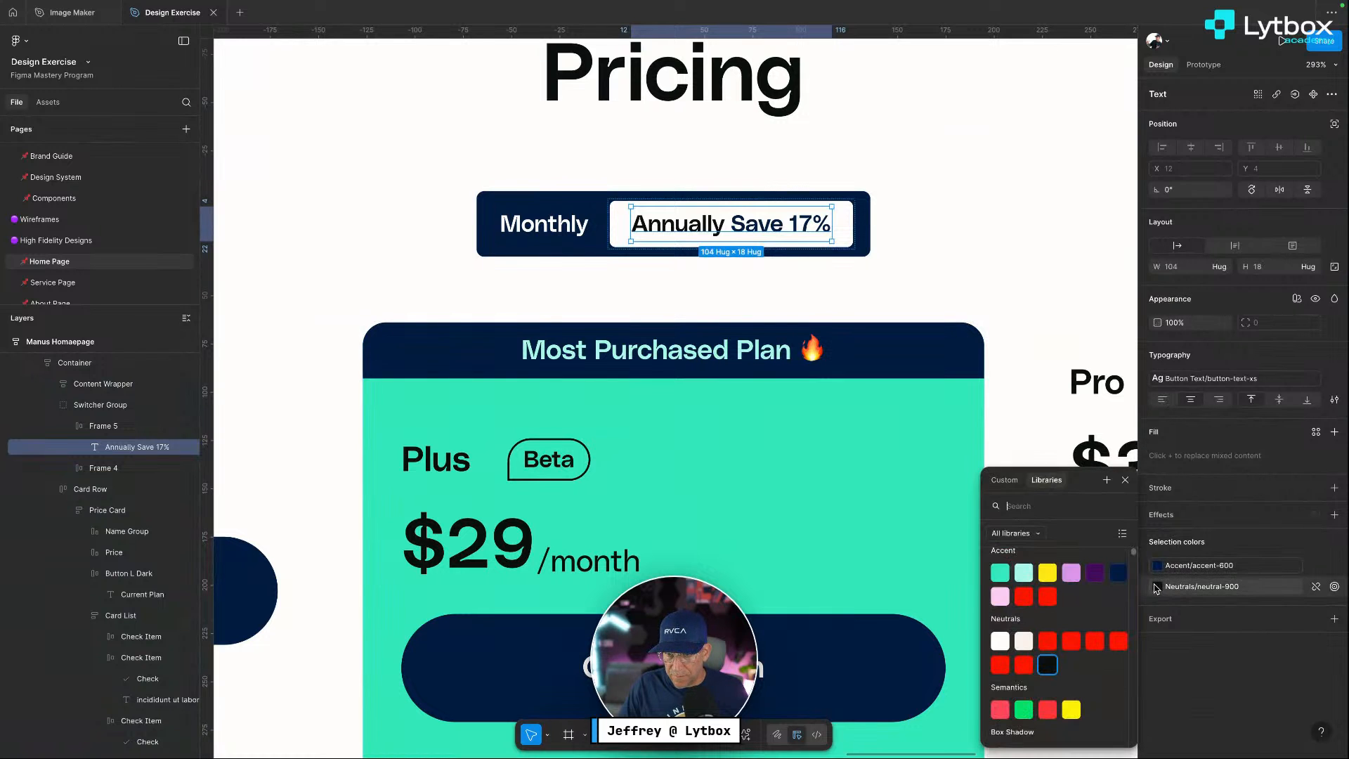
{"action": "left_click", "coordinate": [1118, 573]}
{"action": "left_click", "coordinate": [939, 236]}
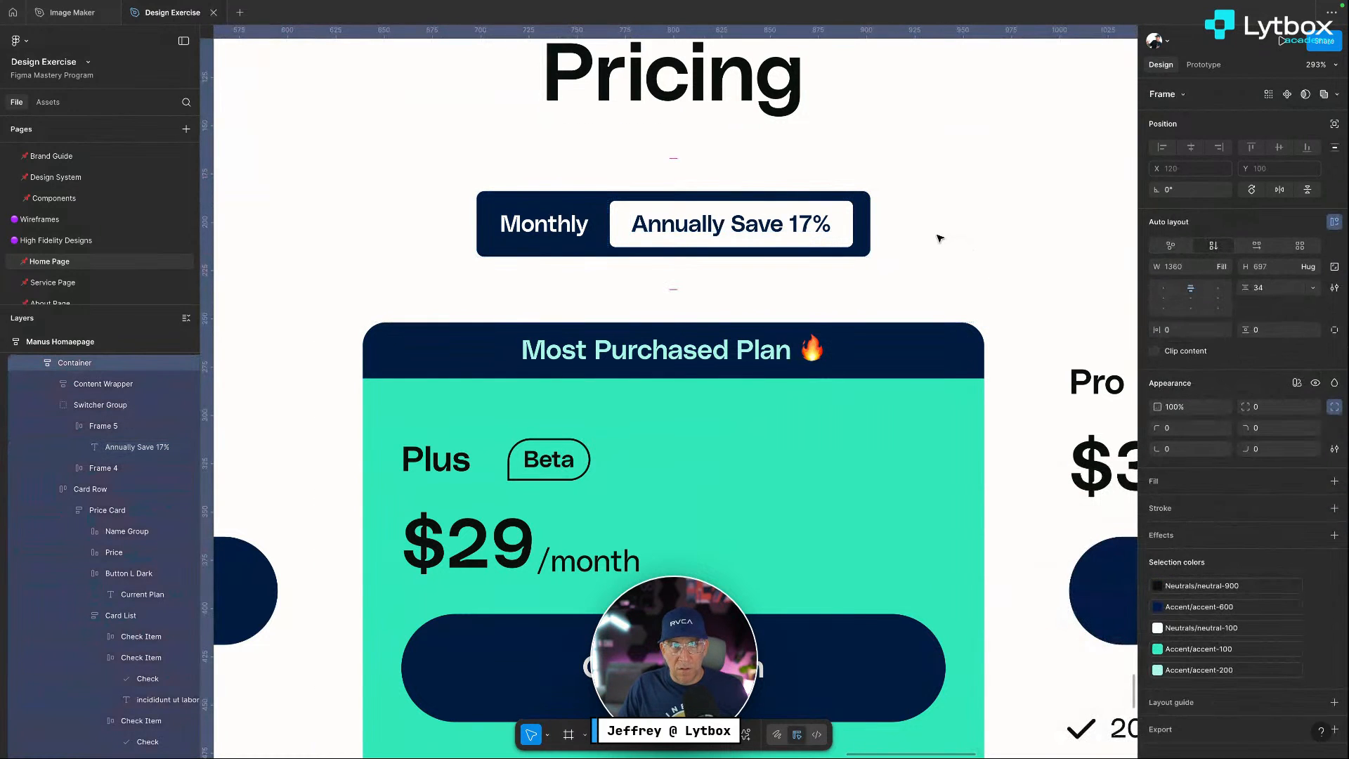
Change the Plus price card's background fill to the lighter Accent/accent-200 color
{"action": "scroll", "coordinate": [885, 258], "scroll_direction": "down", "scroll_amount": 10}
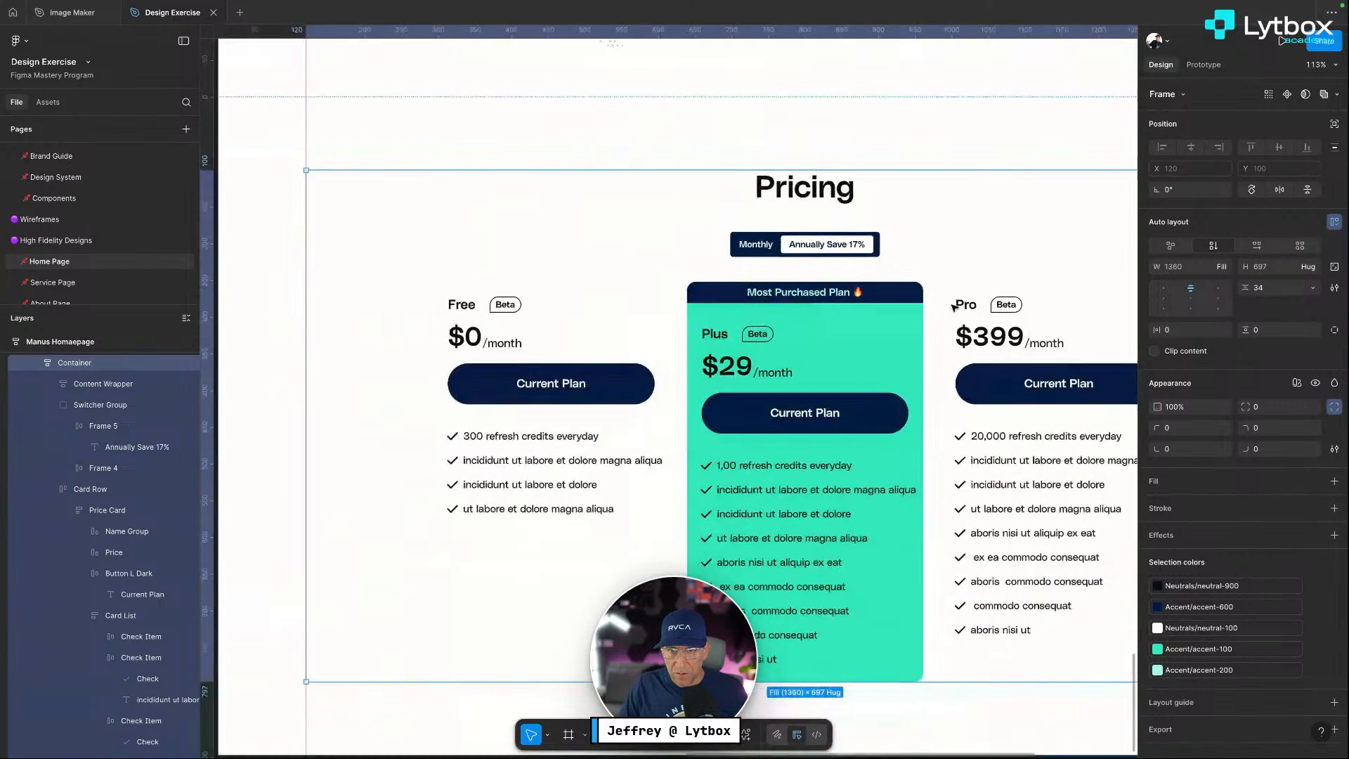
{"action": "scroll", "coordinate": [951, 320], "scroll_direction": "right", "scroll_amount": 4}
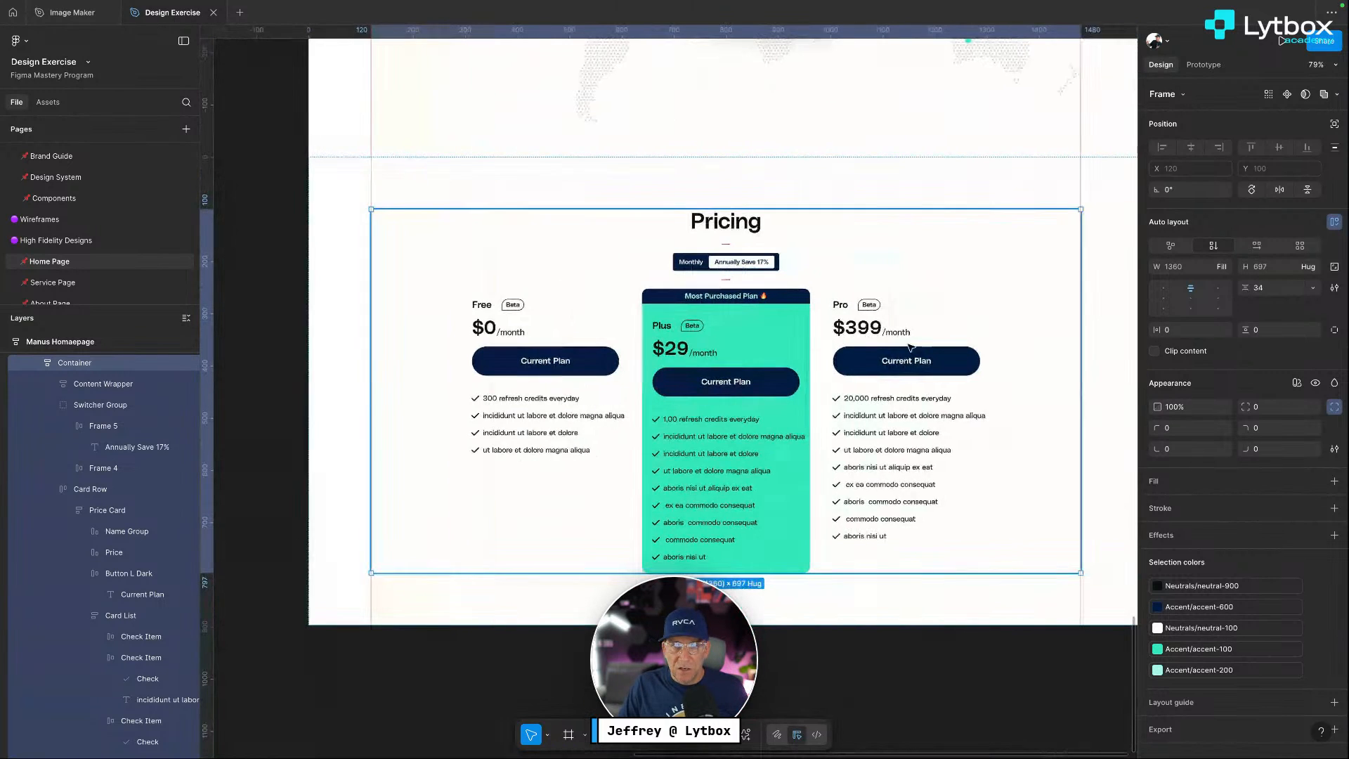
{"action": "left_click", "coordinate": [806, 337]}
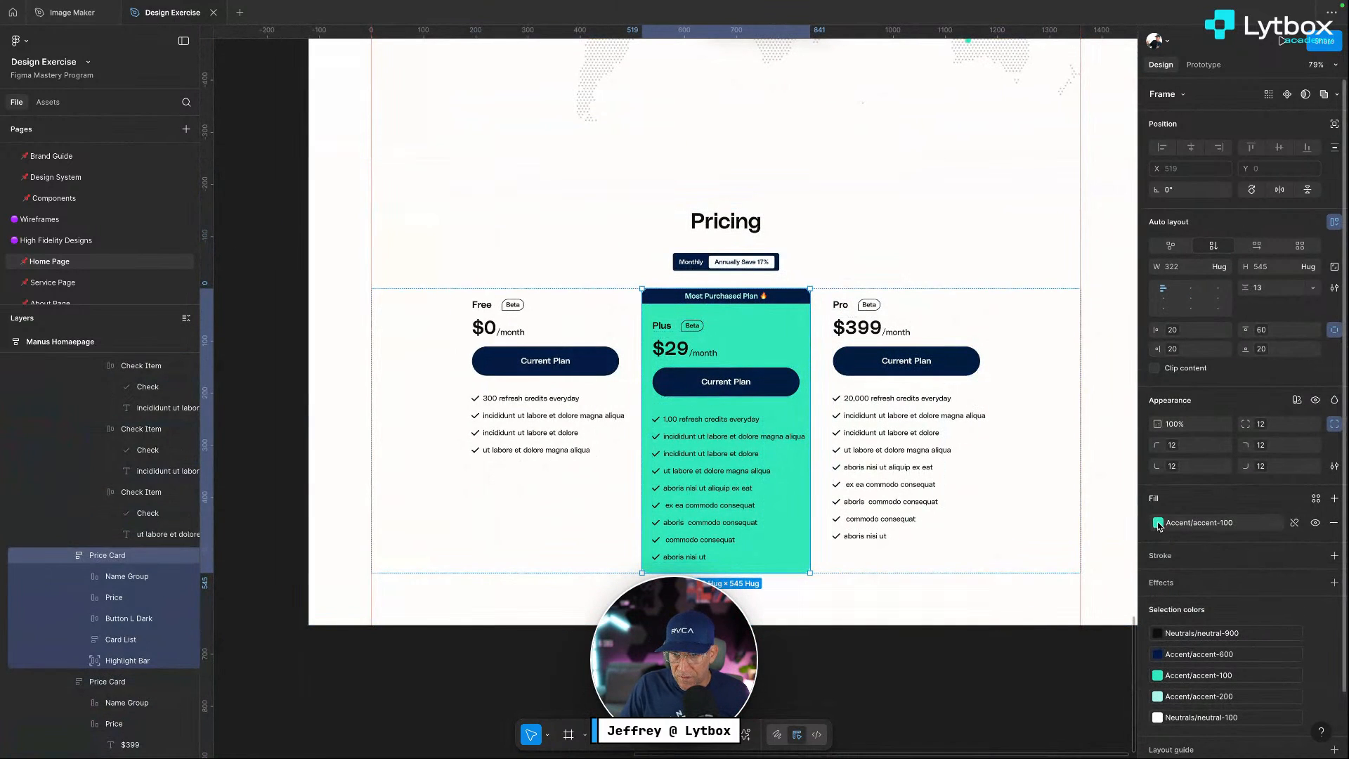
{"action": "left_click", "coordinate": [1158, 523]}
{"action": "left_click", "coordinate": [1026, 615]}
{"action": "left_click", "coordinate": [790, 599]}
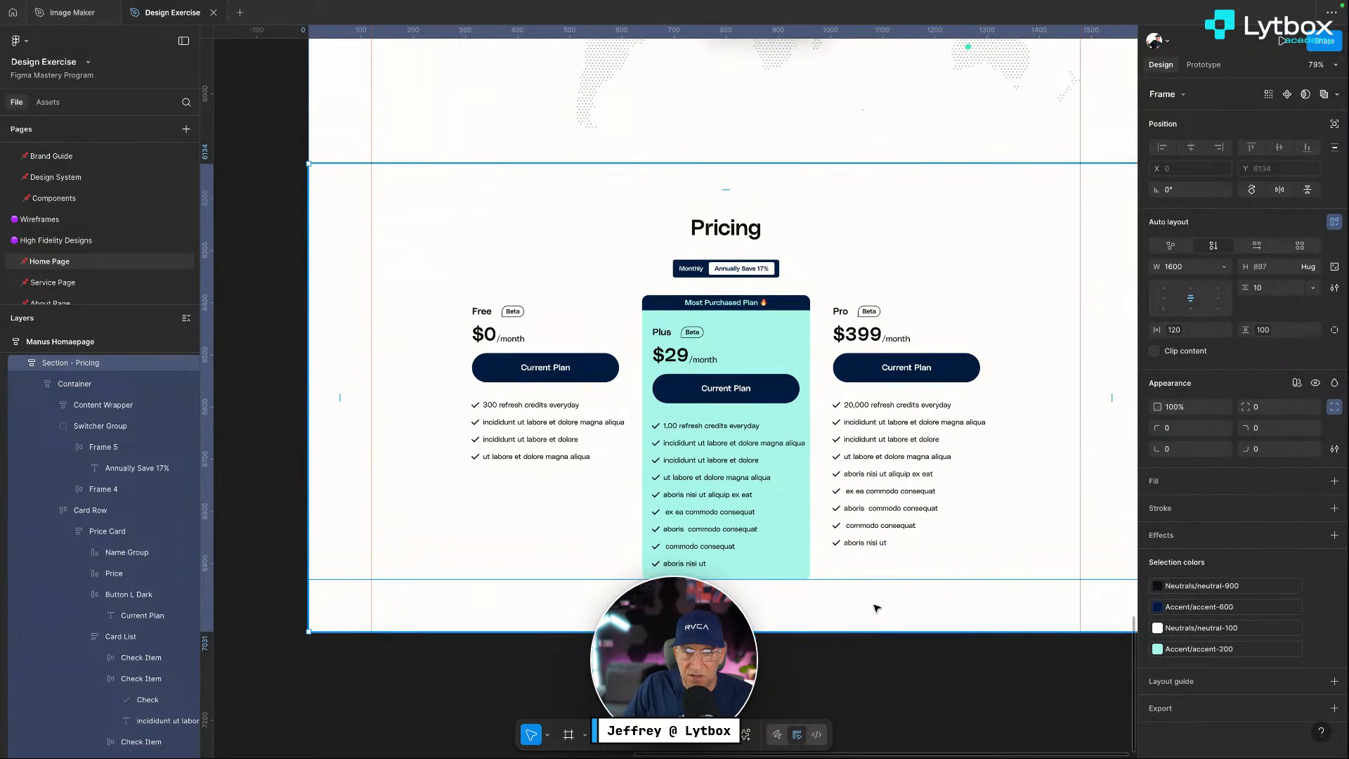
Remove the Pricing section's bottom padding so the section ends at the bottom of the cards
{"action": "scroll", "coordinate": [877, 606], "scroll_direction": "up", "scroll_amount": 1}
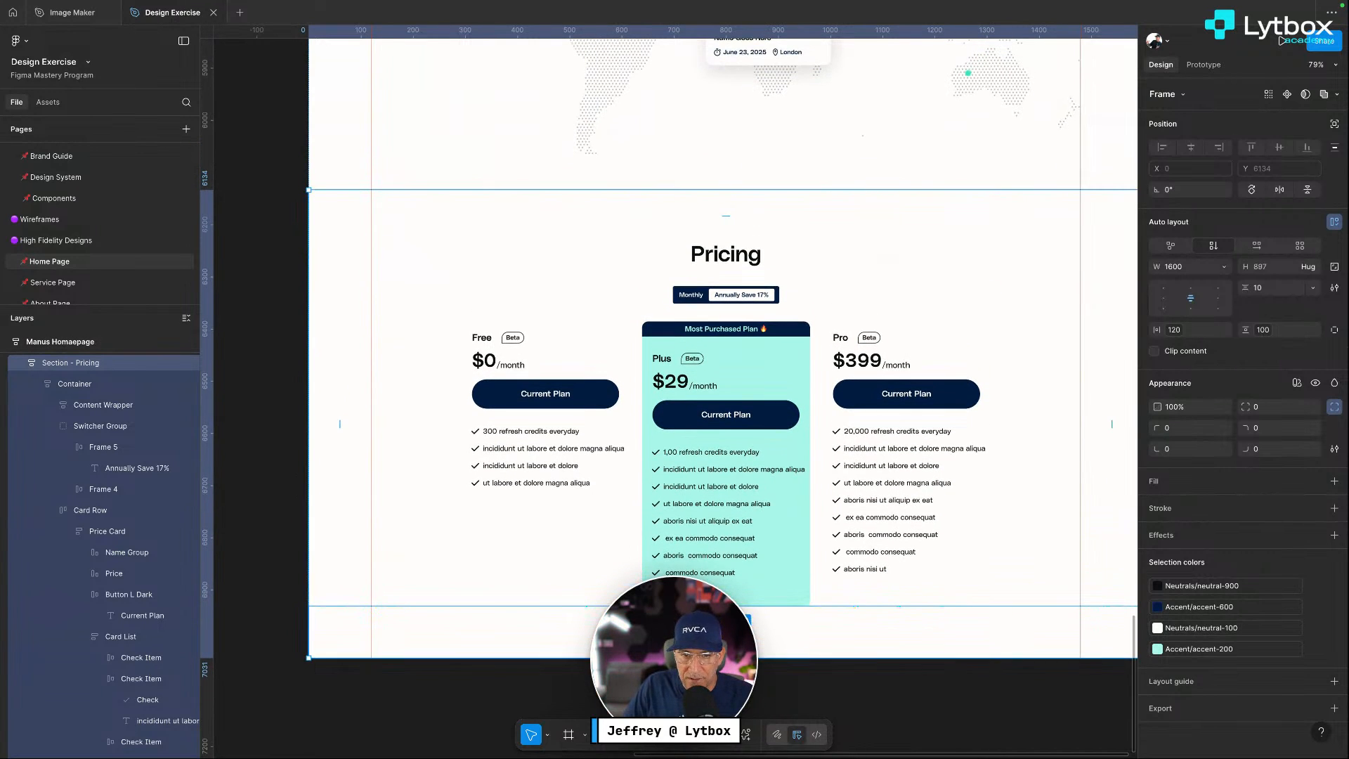
{"action": "left_click_drag", "start_coordinate": [877, 608], "coordinate": [877, 592]}
{"action": "left_click_drag", "start_coordinate": [727, 617], "coordinate": [727, 580]}
{"action": "left_click", "coordinate": [828, 643]}
{"action": "scroll", "coordinate": [829, 643], "scroll_direction": "down", "scroll_amount": 6}
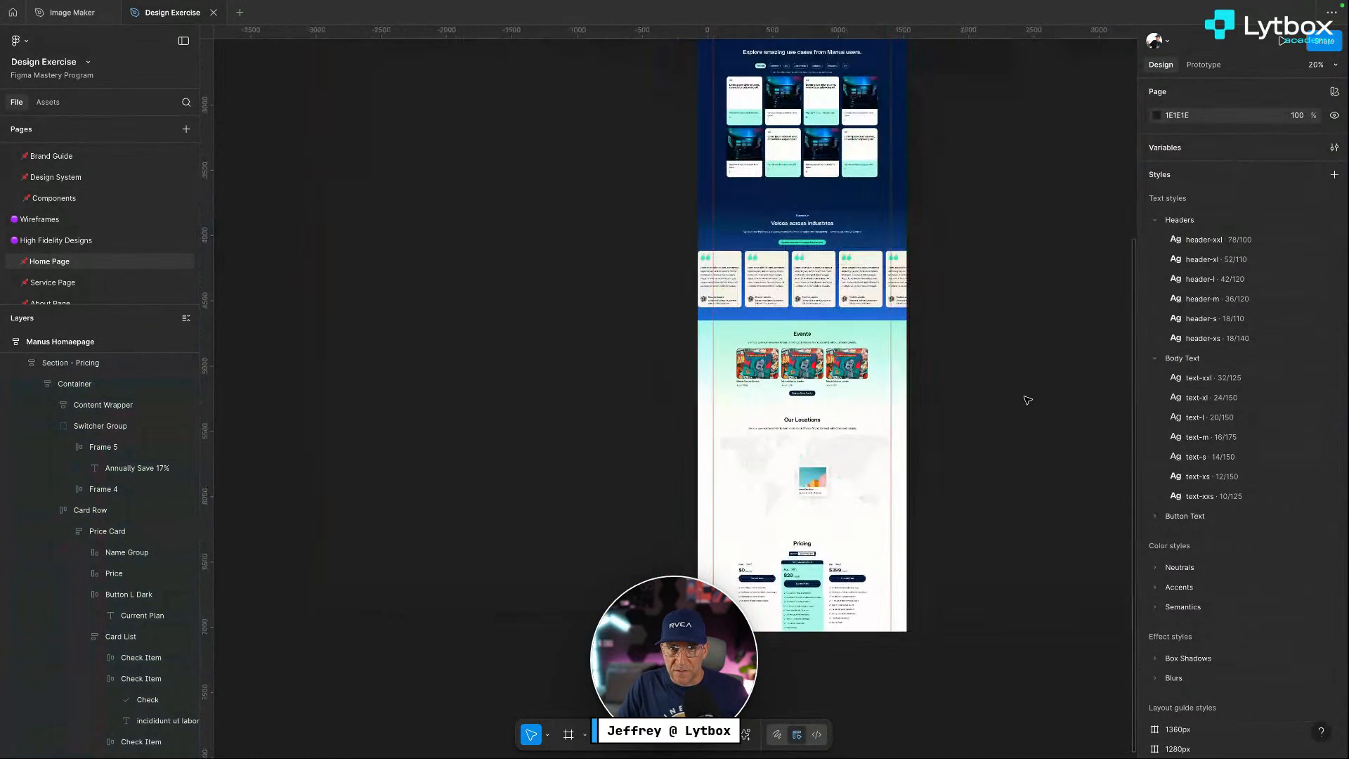
Try moving the Our Locations section above the Events section, and restore the original order
{"action": "left_click", "coordinate": [811, 479]}
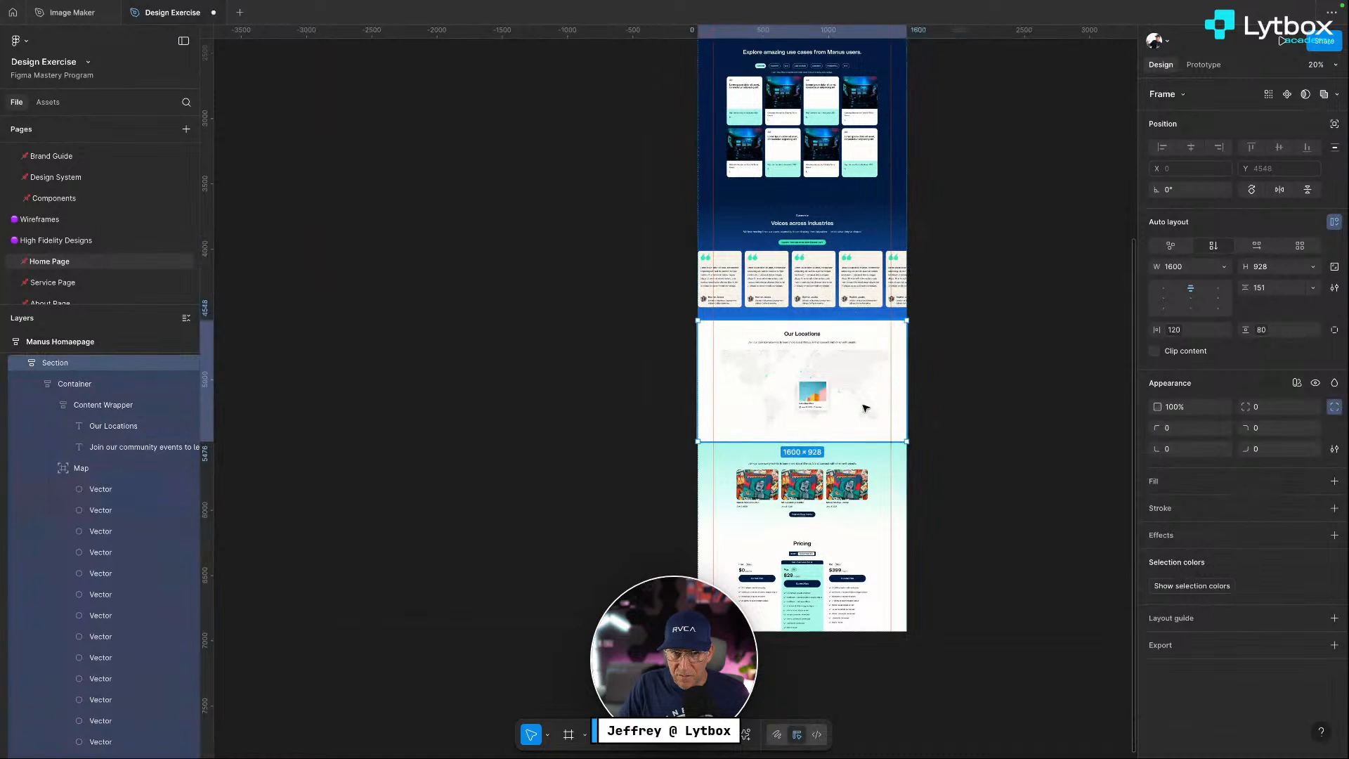
{"action": "left_click", "coordinate": [946, 439]}
{"action": "scroll", "coordinate": [950, 464], "scroll_direction": "up", "scroll_amount": 1}
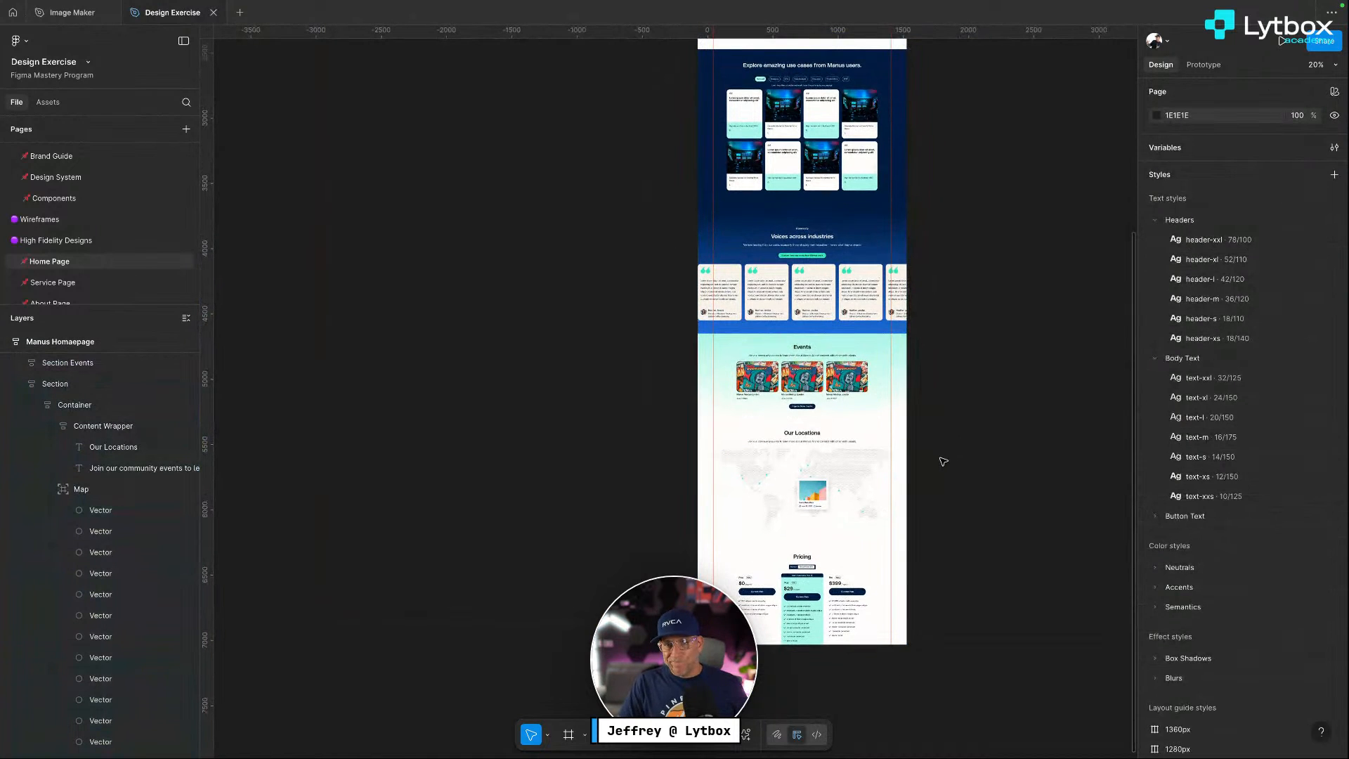
Select the first Events card's image and launch the Unsplash plugin for it
{"action": "left_click", "coordinate": [770, 367], "text": "ctrl"}
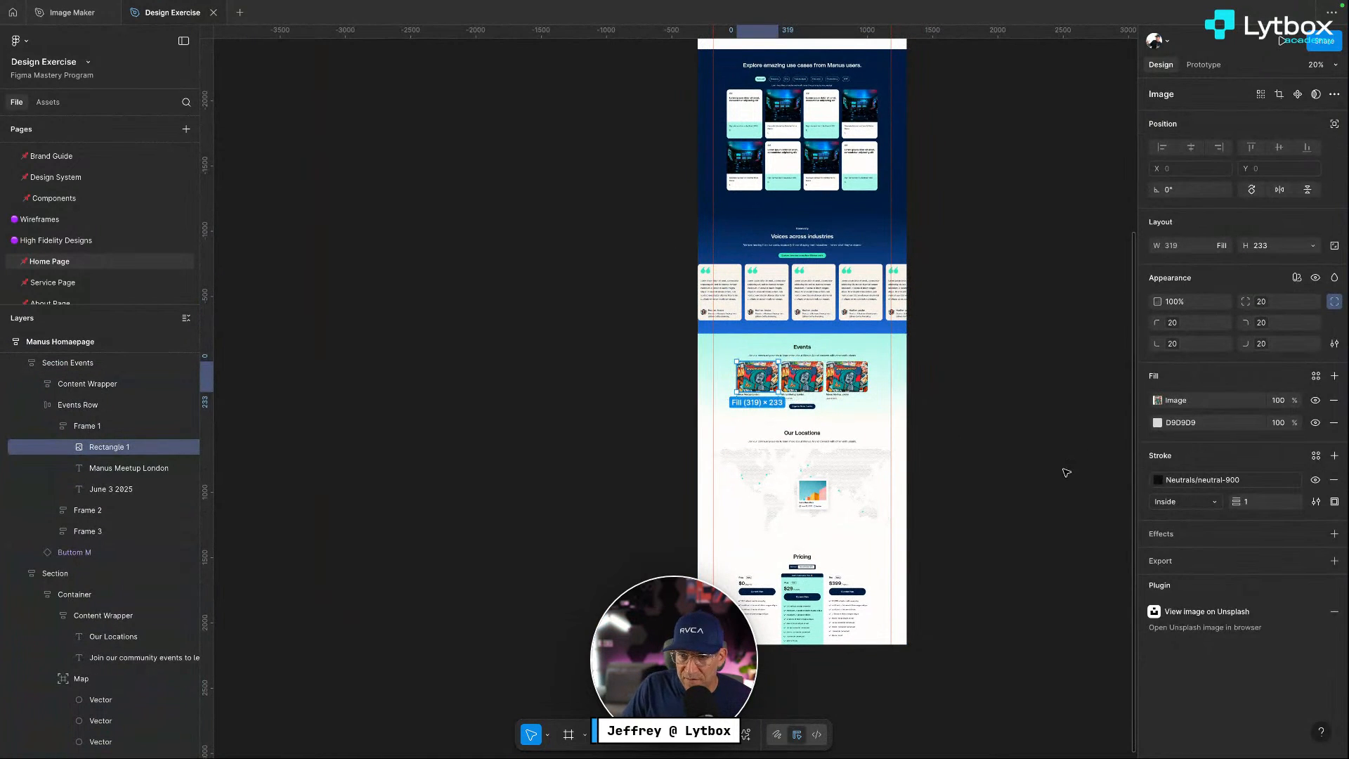
{"action": "scroll", "coordinate": [927, 478], "scroll_direction": "up", "scroll_amount": 5}
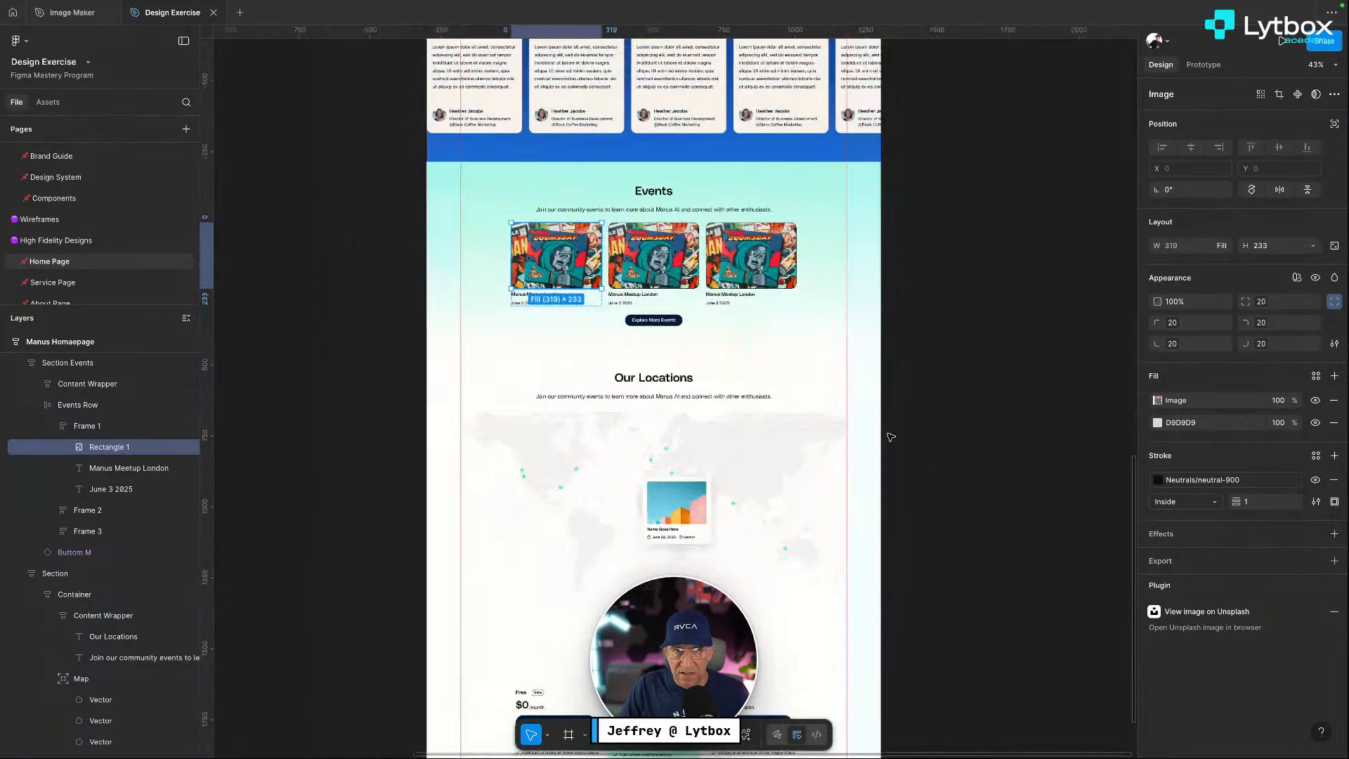
{"action": "scroll", "coordinate": [1018, 435], "scroll_direction": "up", "scroll_amount": 2}
{"action": "left_click", "coordinate": [1158, 400]}
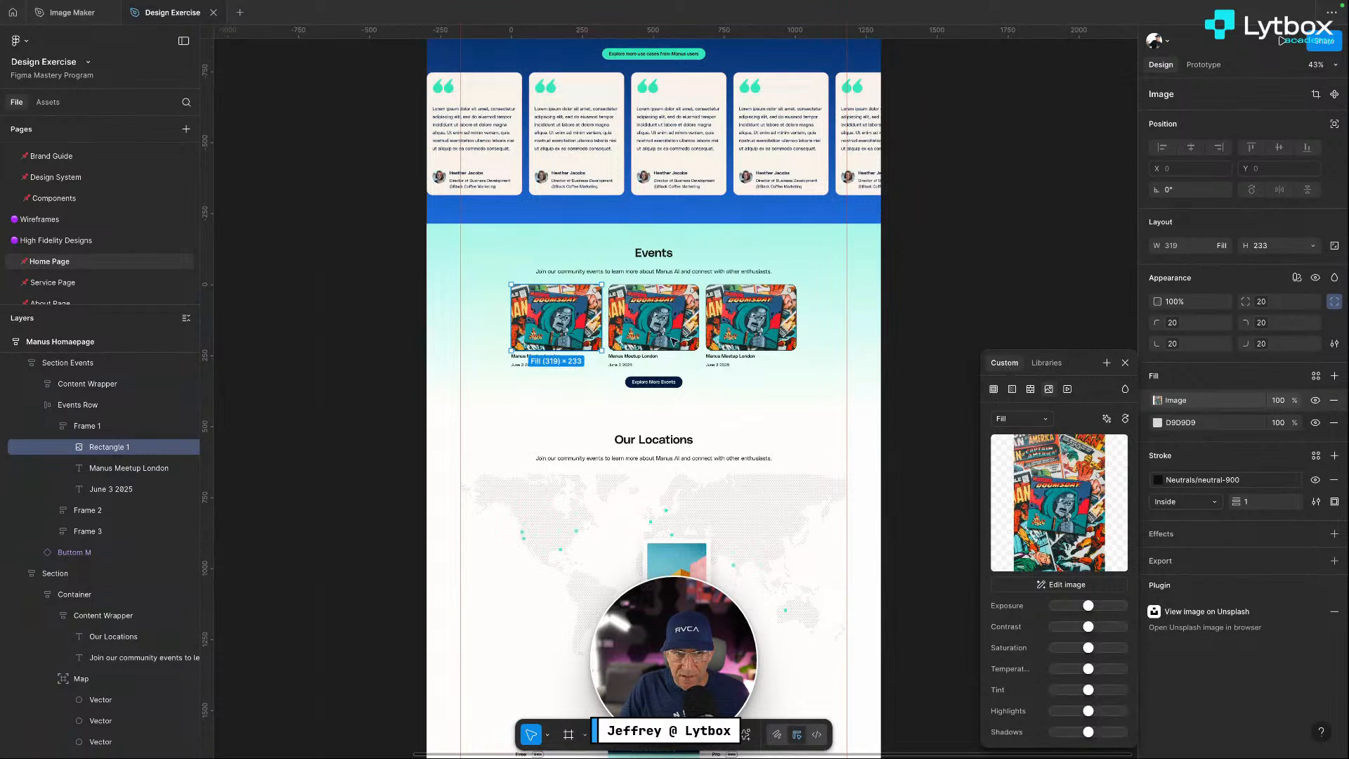
{"action": "right_click", "coordinate": [576, 317]}
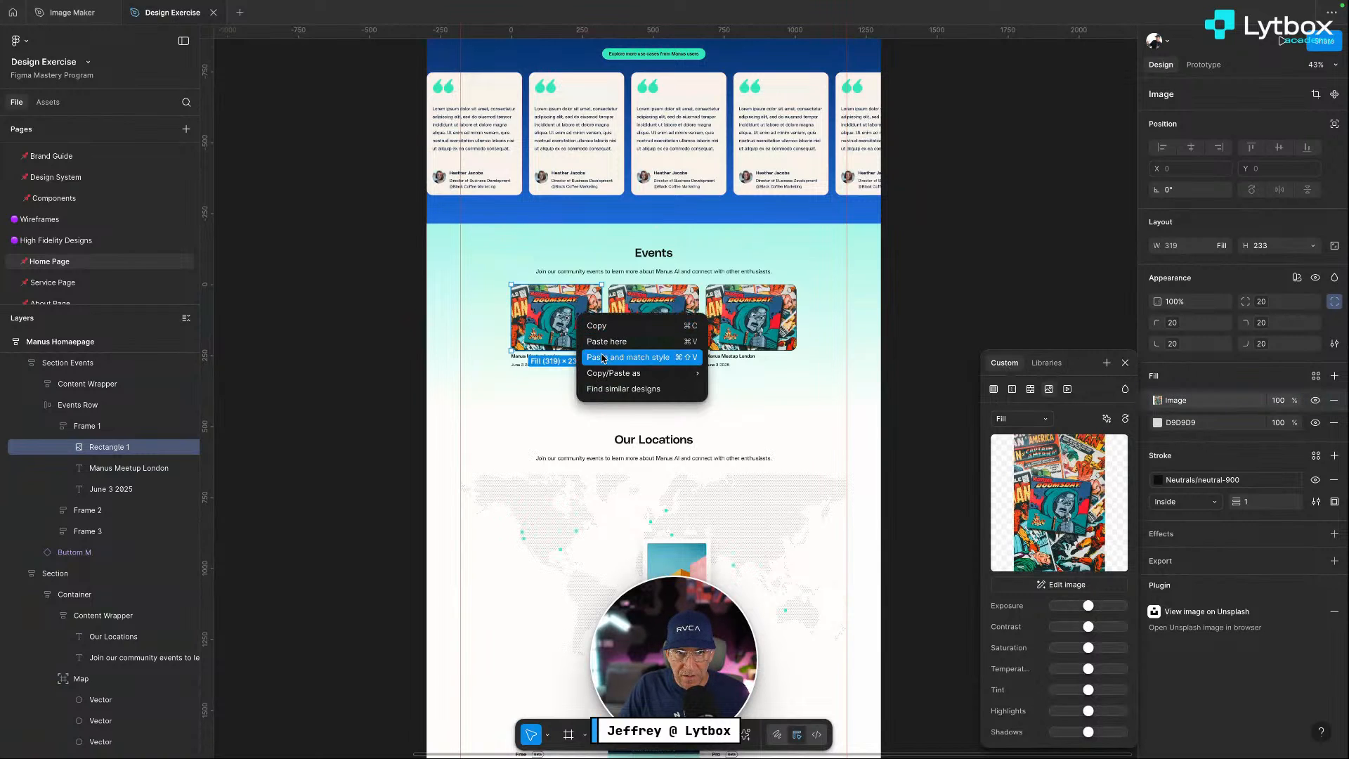
{"action": "left_click", "coordinate": [559, 319]}
{"action": "right_click", "coordinate": [555, 318]}
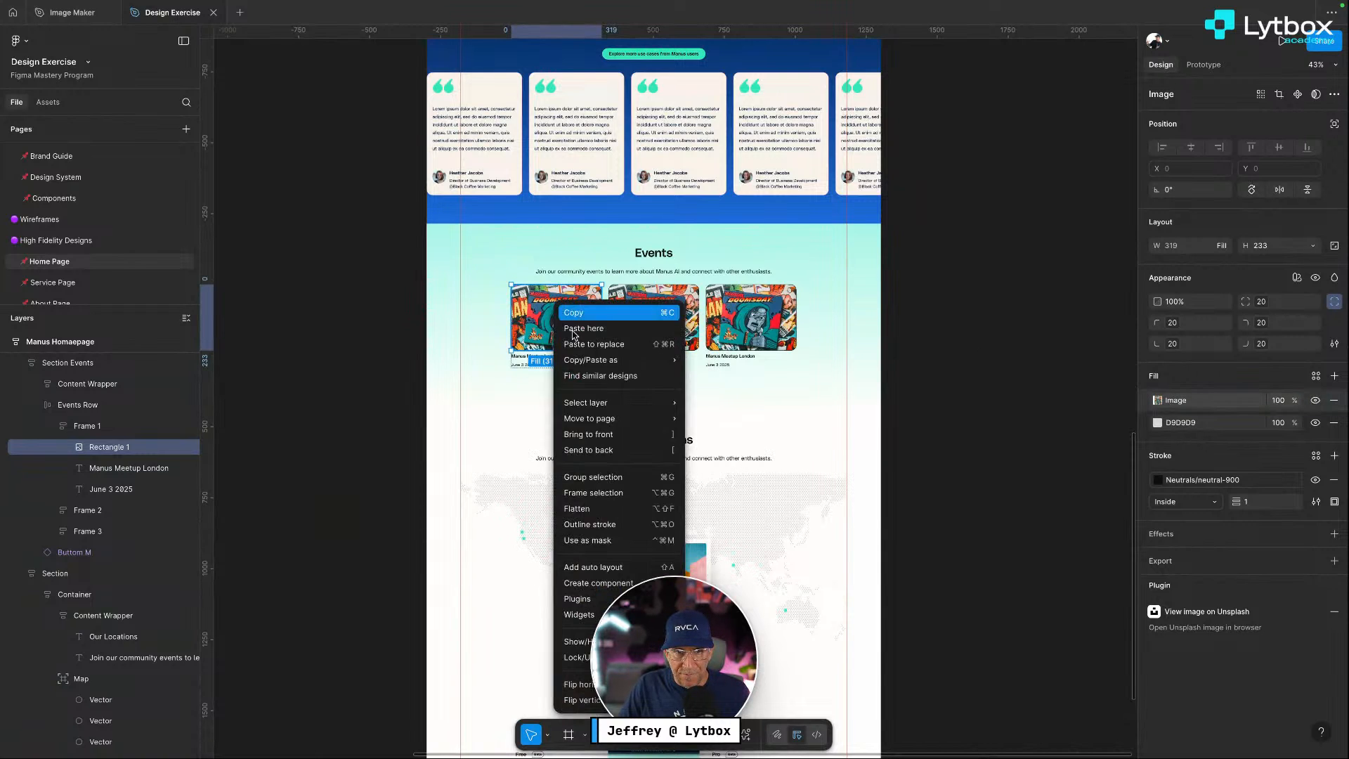
{"action": "mouse_move", "coordinate": [601, 617]}
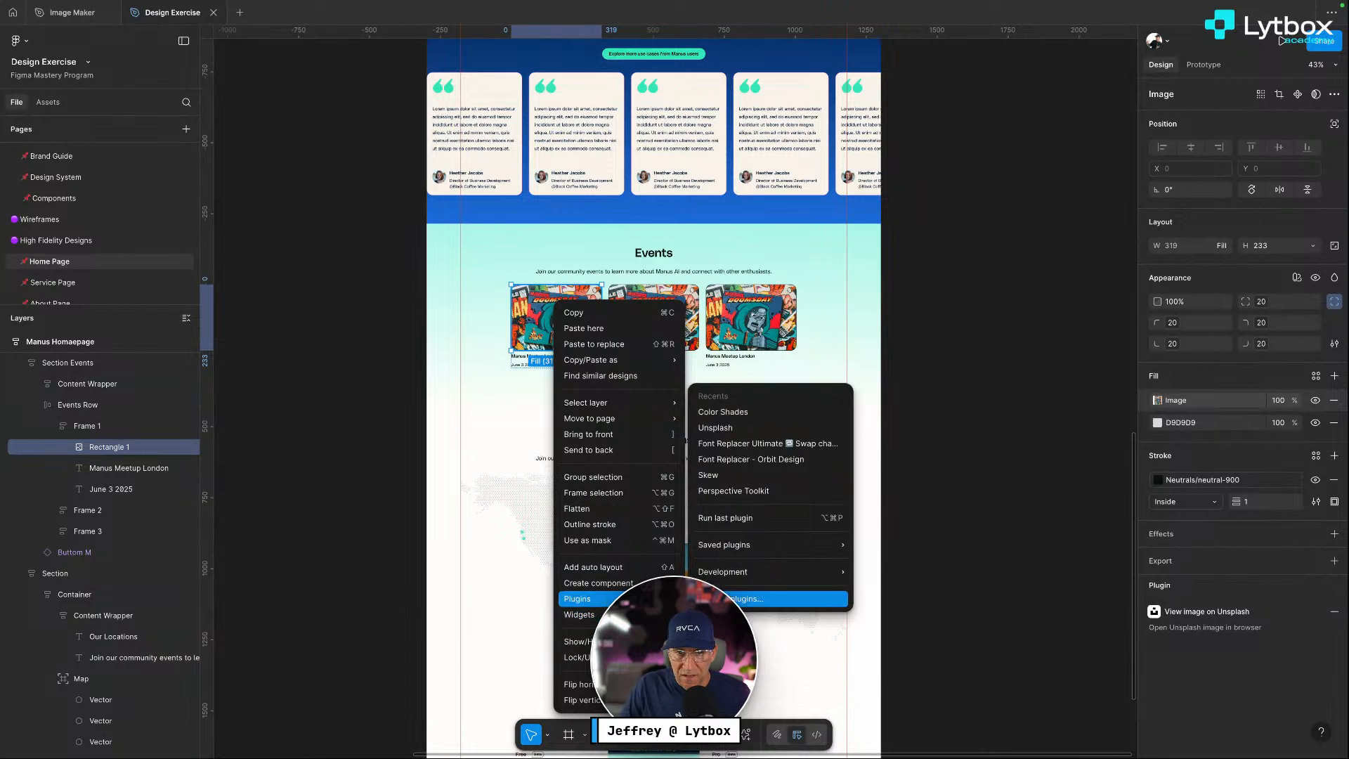
{"action": "left_click", "coordinate": [742, 434]}
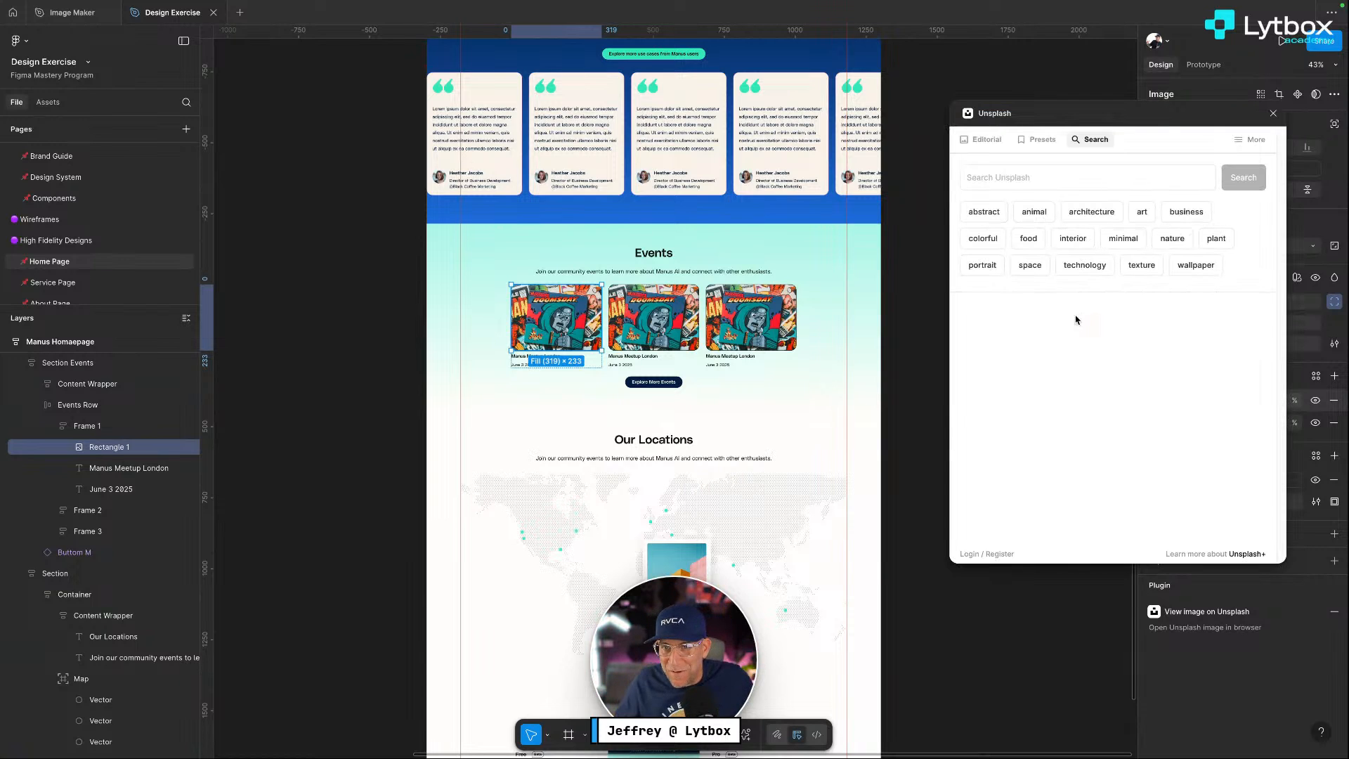
Search Unsplash for art and fill the first Events card's image with the blue and pink abstract painting
{"action": "left_click", "coordinate": [1142, 212]}
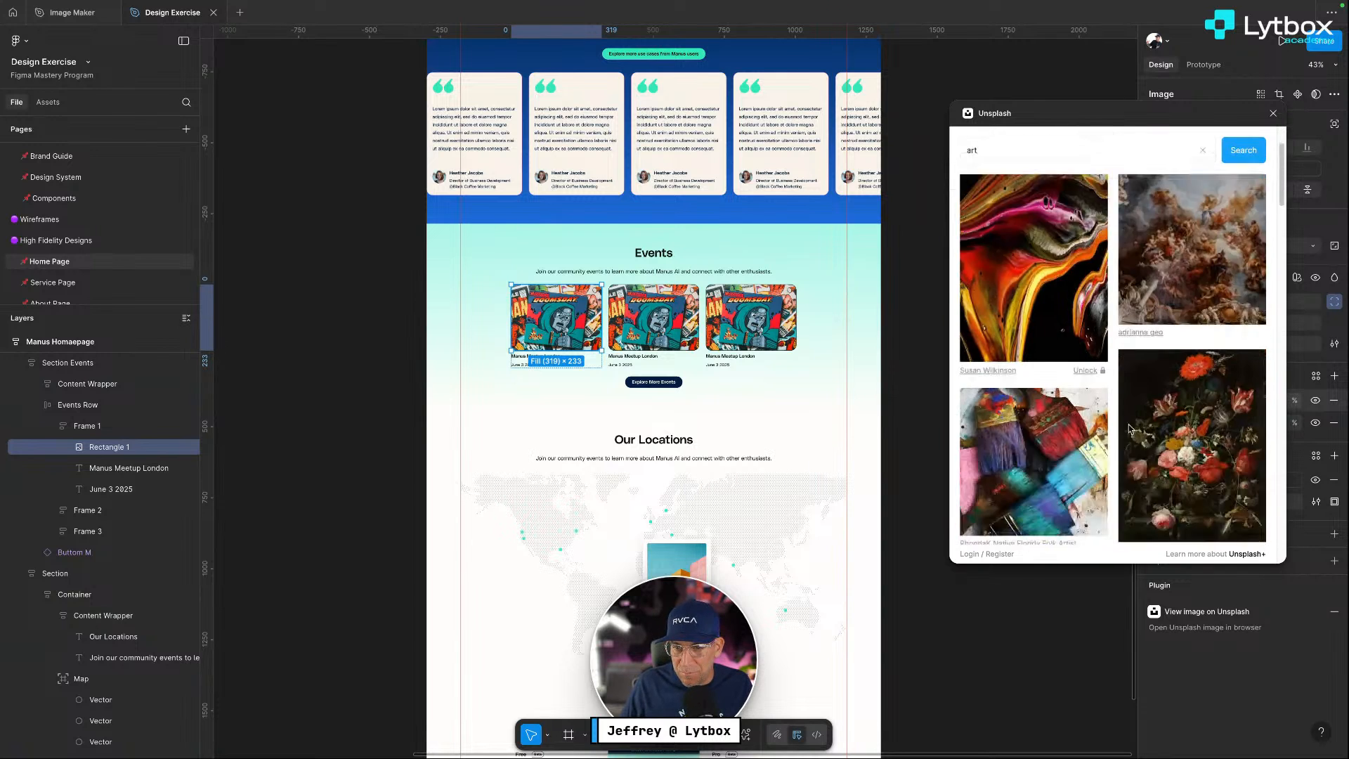
{"action": "scroll", "coordinate": [1089, 422], "scroll_direction": "down", "scroll_amount": 5}
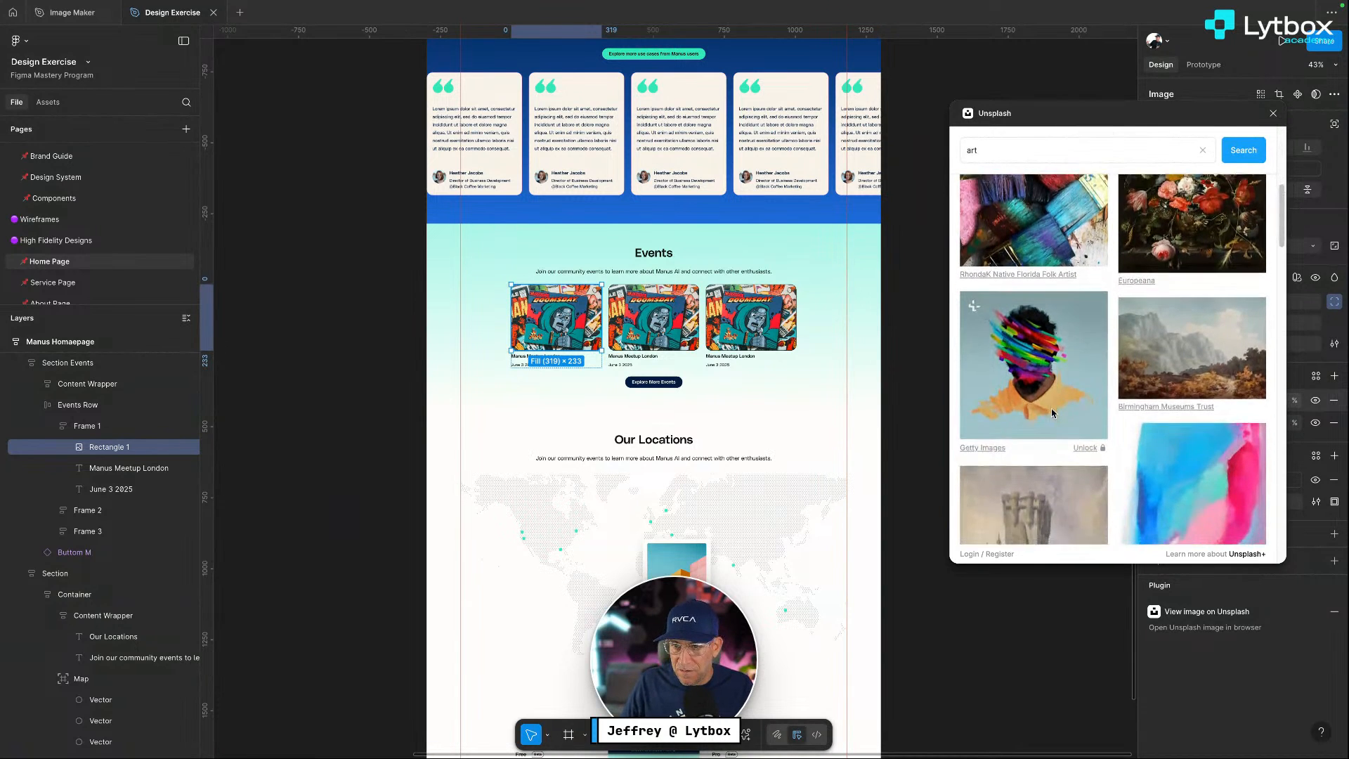
{"action": "scroll", "coordinate": [1054, 411], "scroll_direction": "down", "scroll_amount": 4}
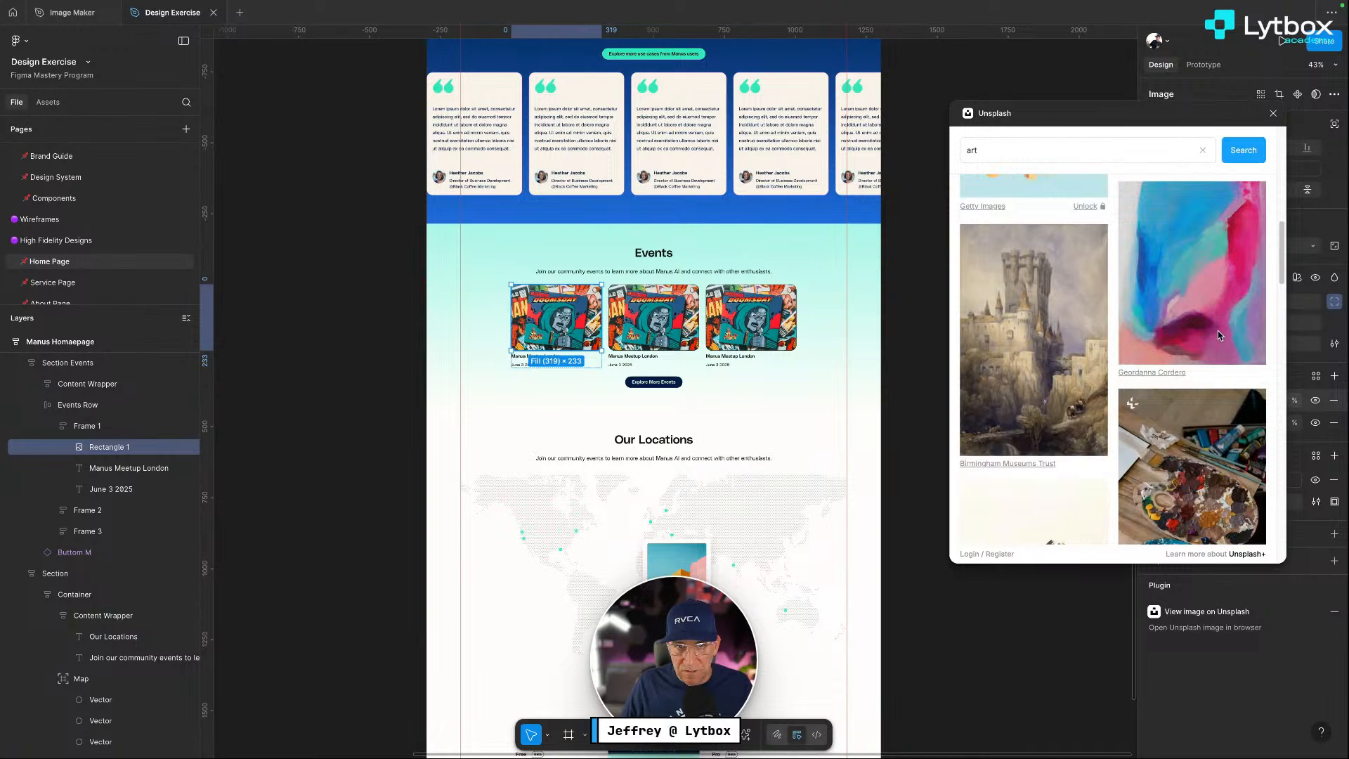
{"action": "left_click", "coordinate": [1217, 330]}
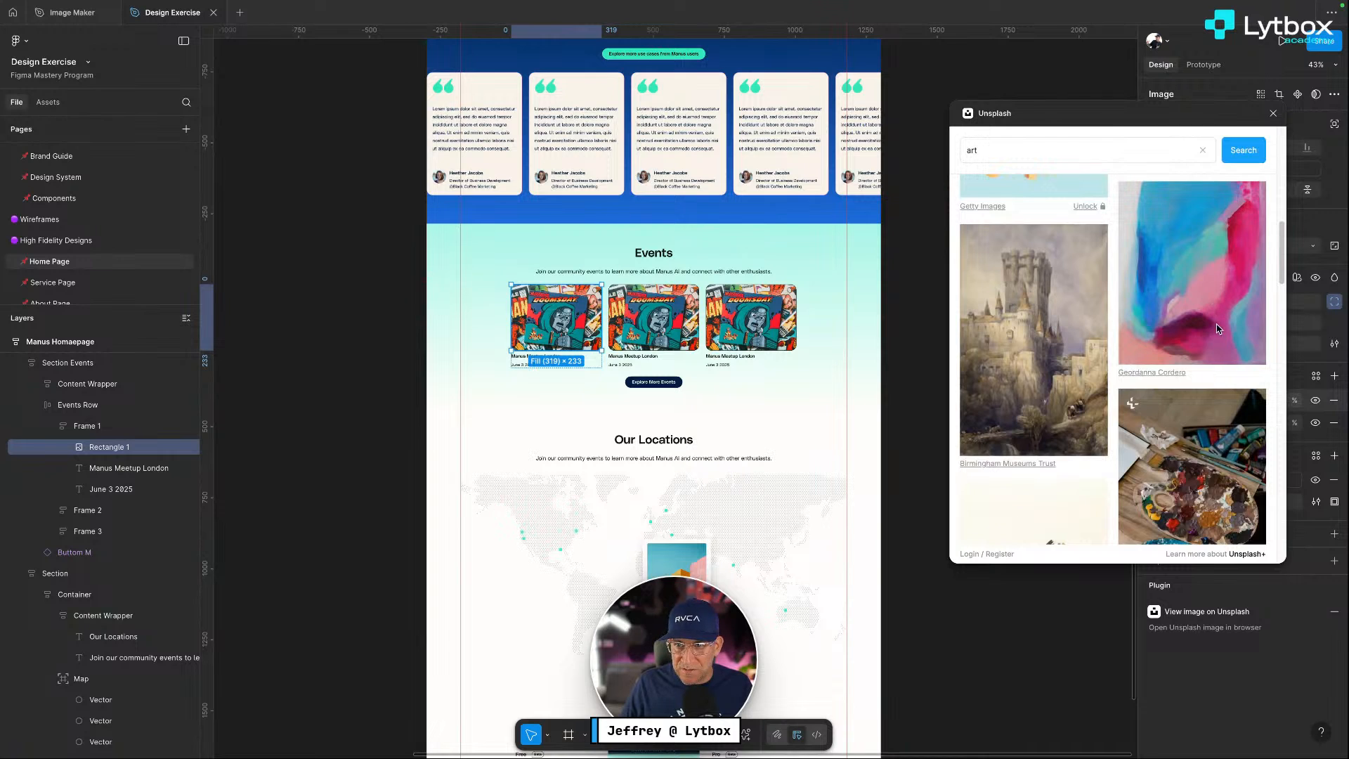
Fill the second Events card's image with the torn-poster lettering collage from the Unsplash art results
{"action": "left_click", "coordinate": [678, 300]}
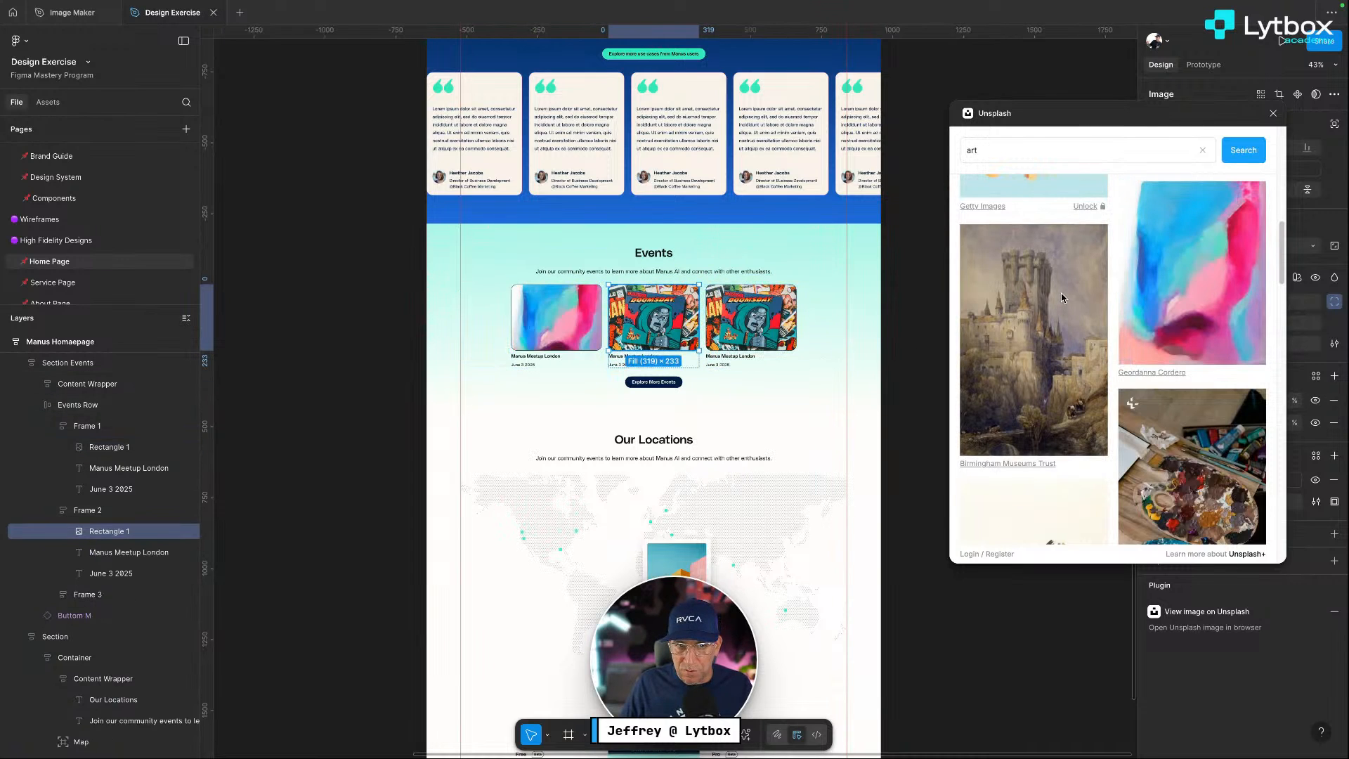
{"action": "scroll", "coordinate": [1127, 440], "scroll_direction": "down", "scroll_amount": 4}
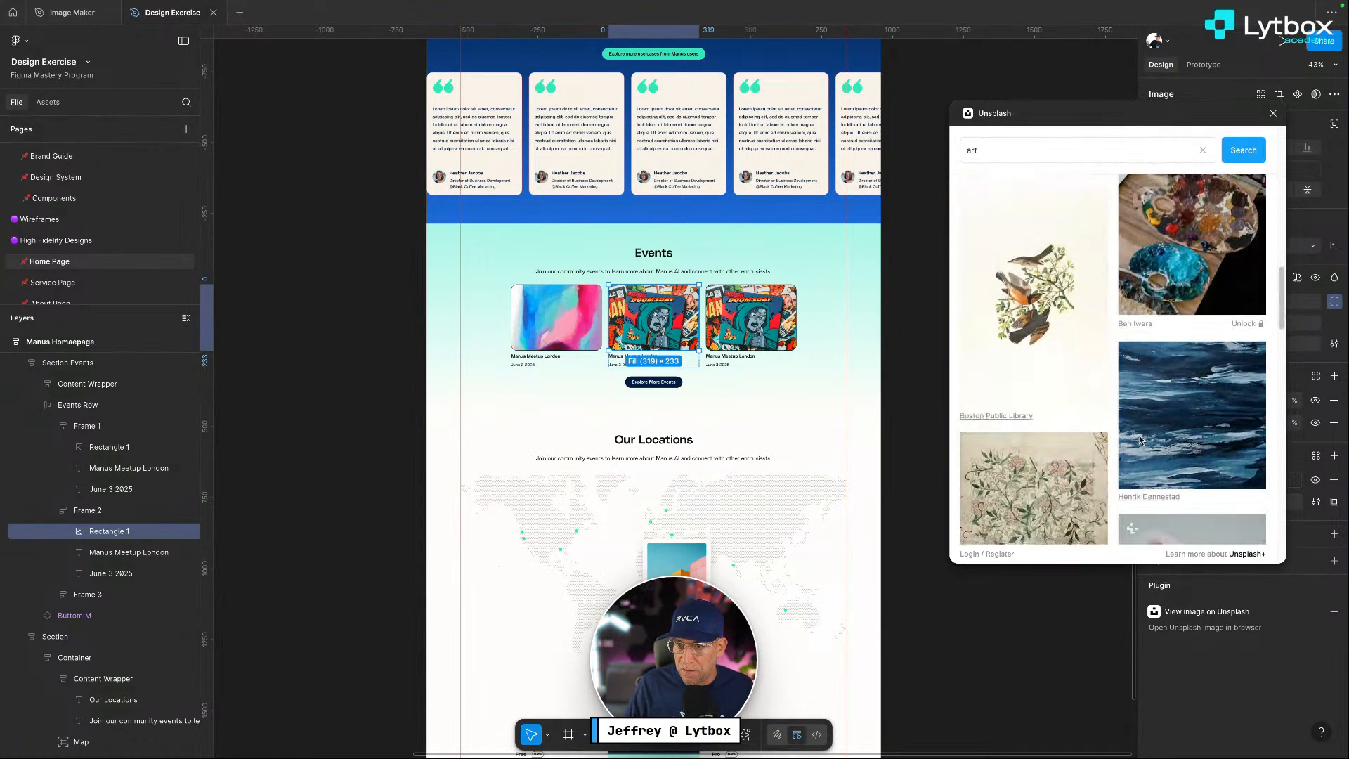
{"action": "scroll", "coordinate": [1140, 440], "scroll_direction": "down", "scroll_amount": 5}
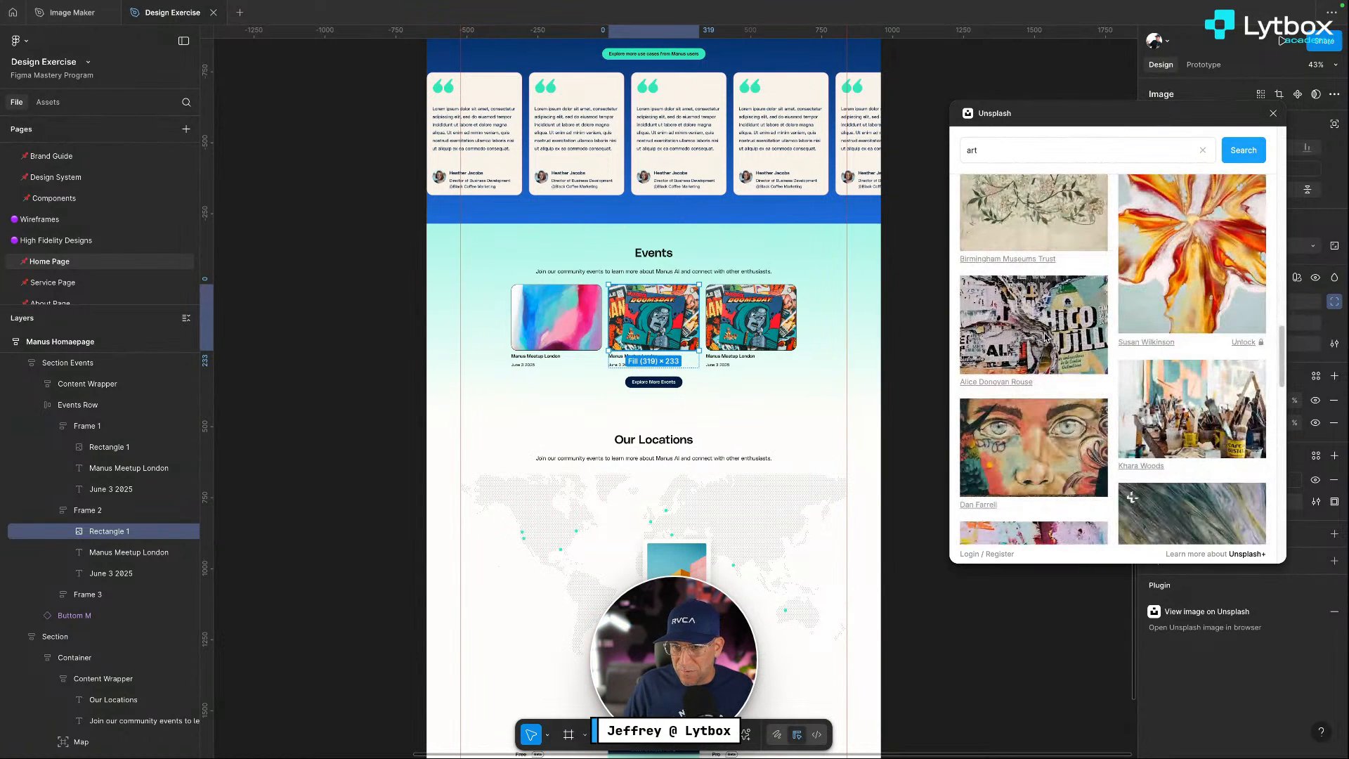
{"action": "left_click", "coordinate": [1045, 338]}
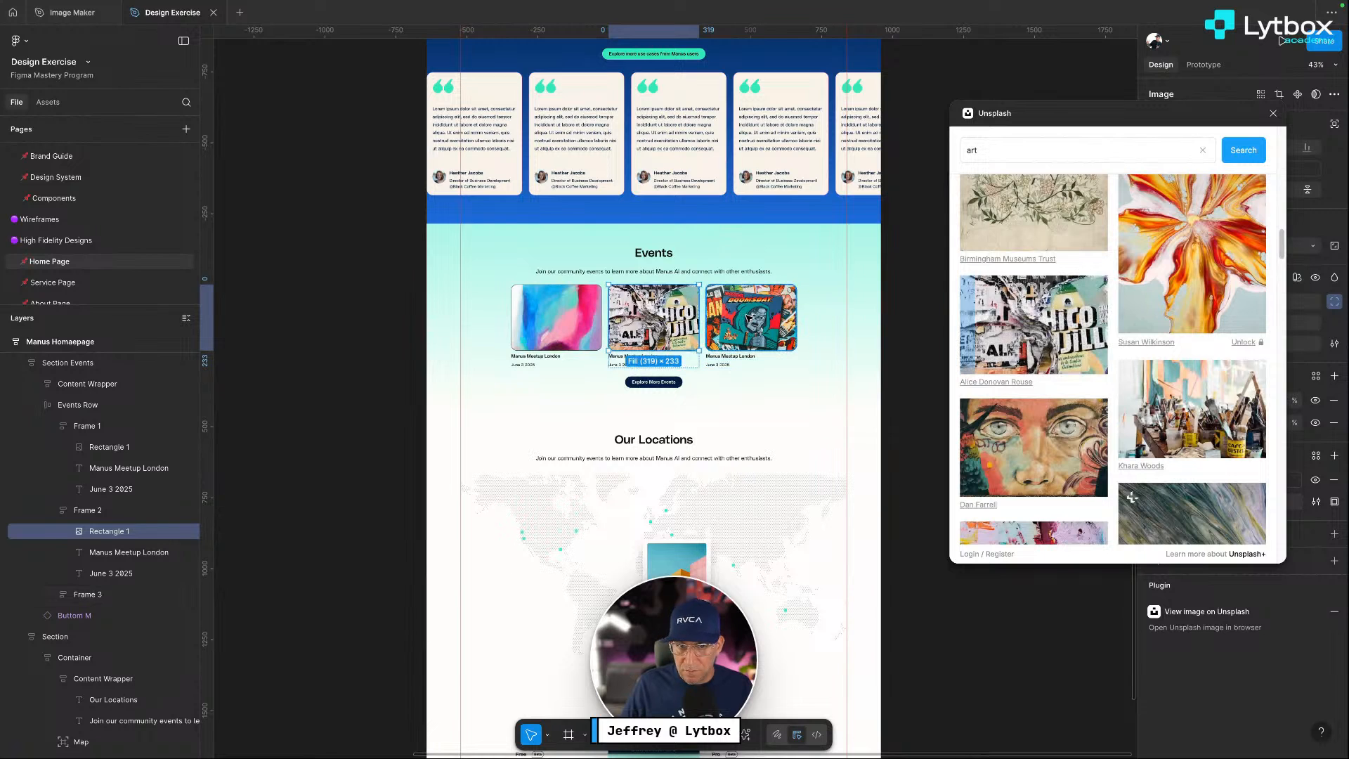
Select the third Events card's image and look through the Unsplash art results for a replacement picture
{"action": "left_click", "coordinate": [745, 316]}
{"action": "scroll", "coordinate": [1172, 404], "scroll_direction": "down", "scroll_amount": 2}
{"action": "scroll", "coordinate": [1171, 404], "scroll_direction": "down", "scroll_amount": 3}
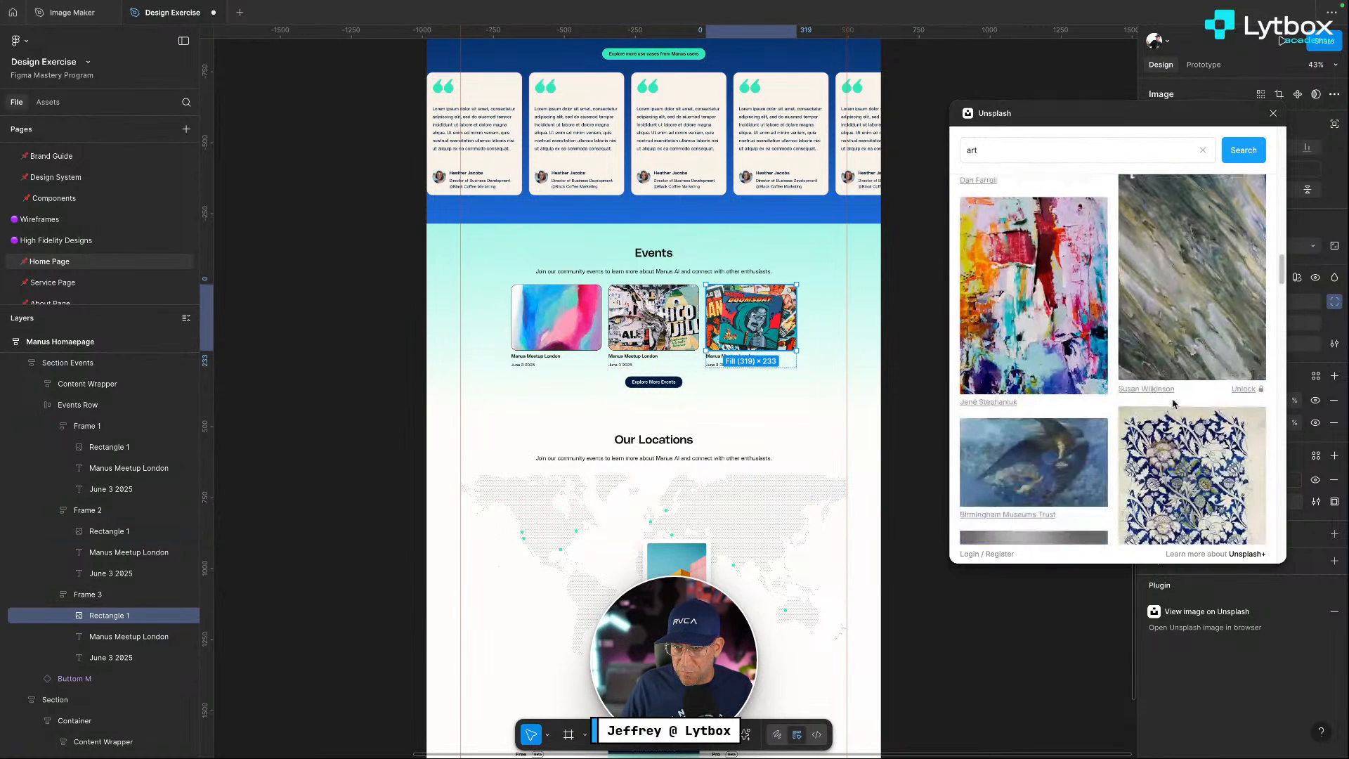
{"action": "scroll", "coordinate": [1171, 404], "scroll_direction": "down", "scroll_amount": 5}
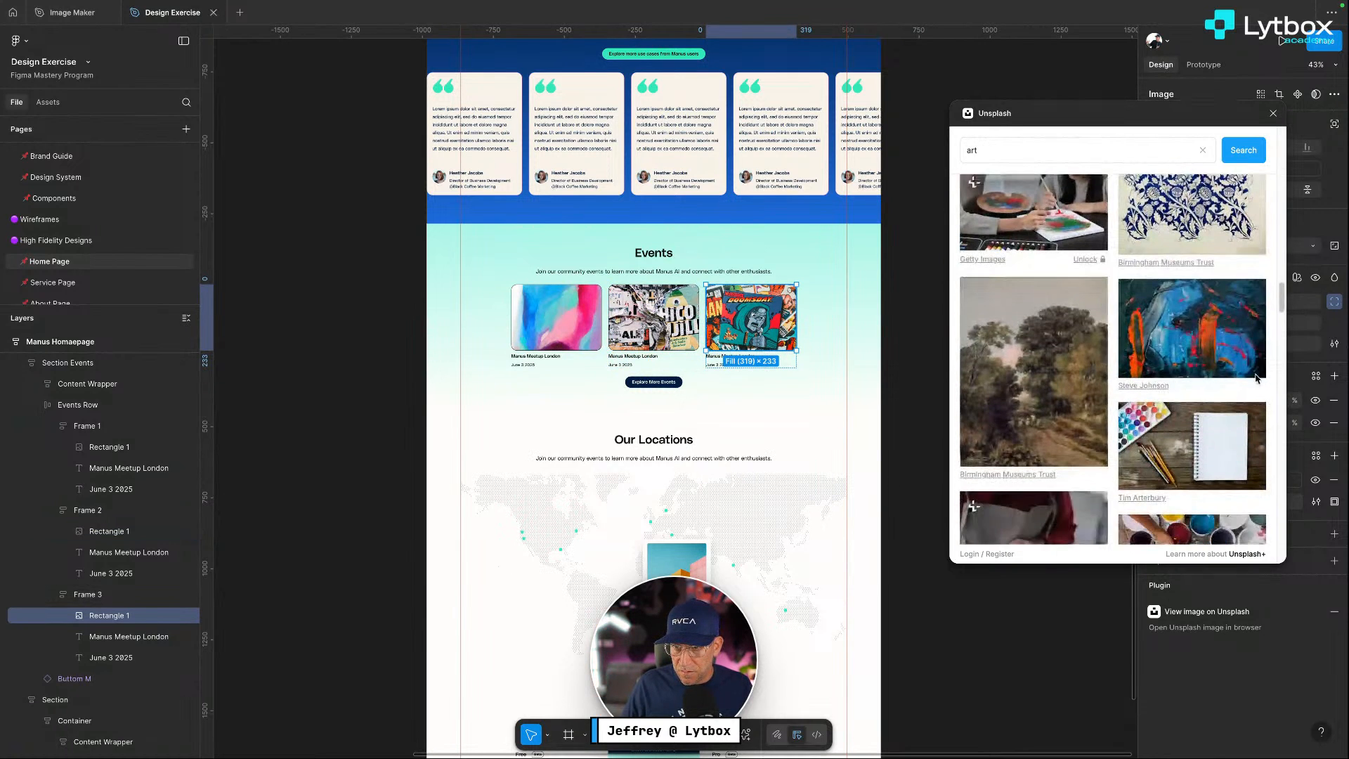
{"action": "scroll", "coordinate": [1244, 363], "scroll_direction": "down", "scroll_amount": 6}
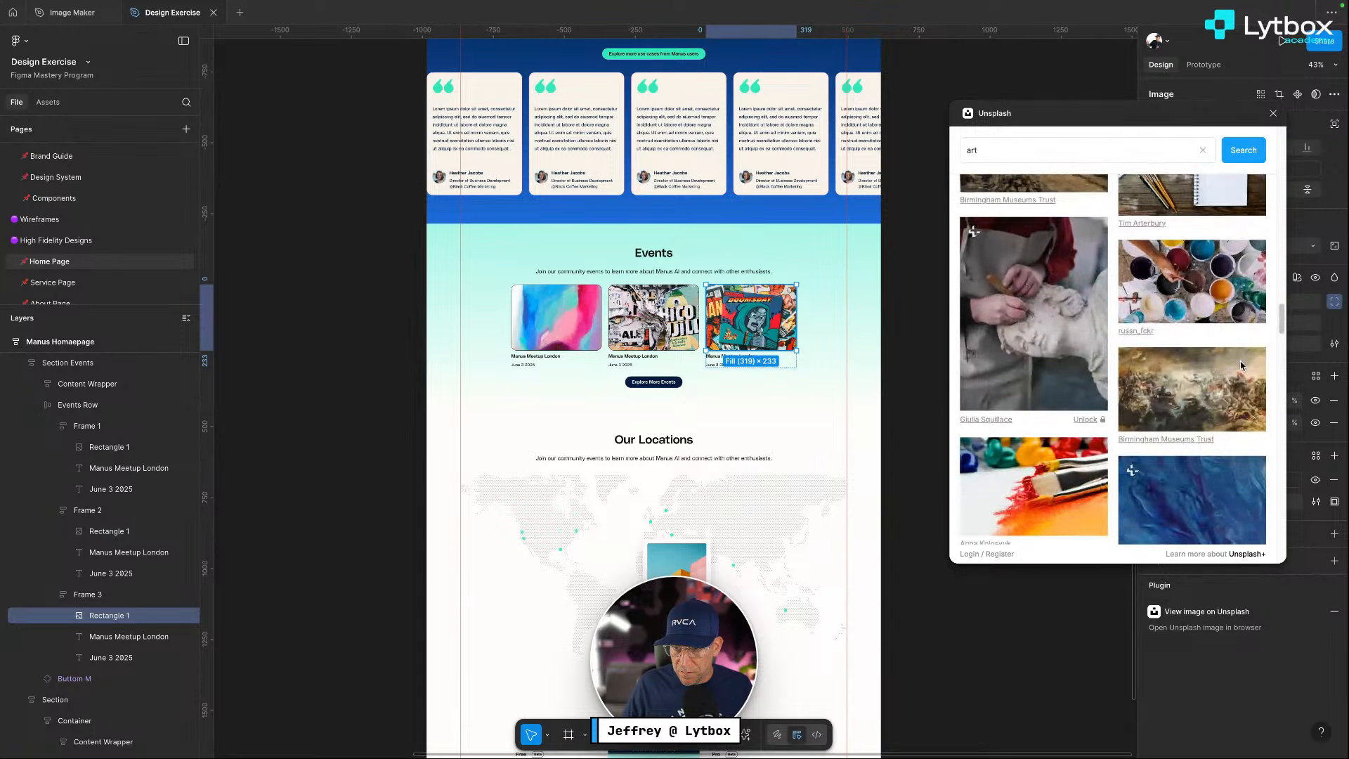
{"action": "scroll", "coordinate": [1187, 406], "scroll_direction": "down", "scroll_amount": 5}
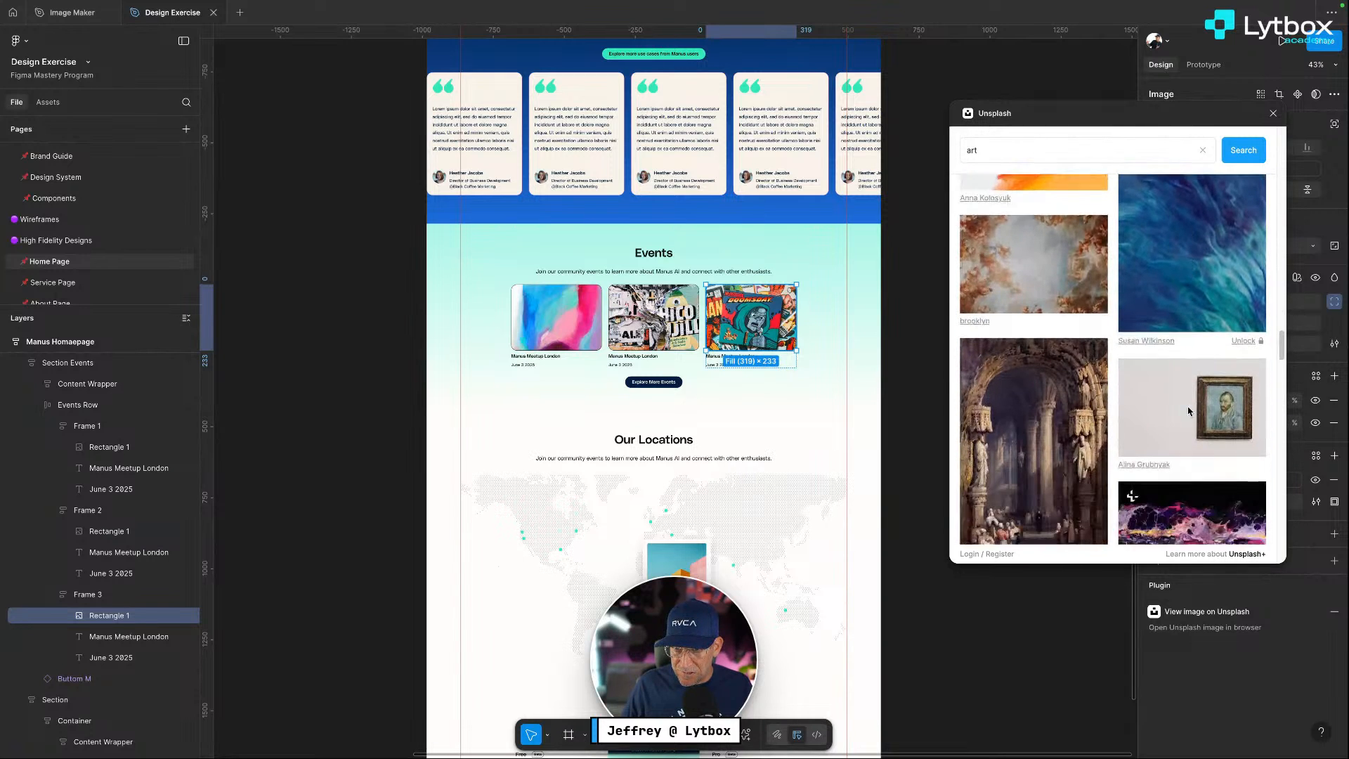
{"action": "scroll", "coordinate": [1187, 411], "scroll_direction": "down", "scroll_amount": 6}
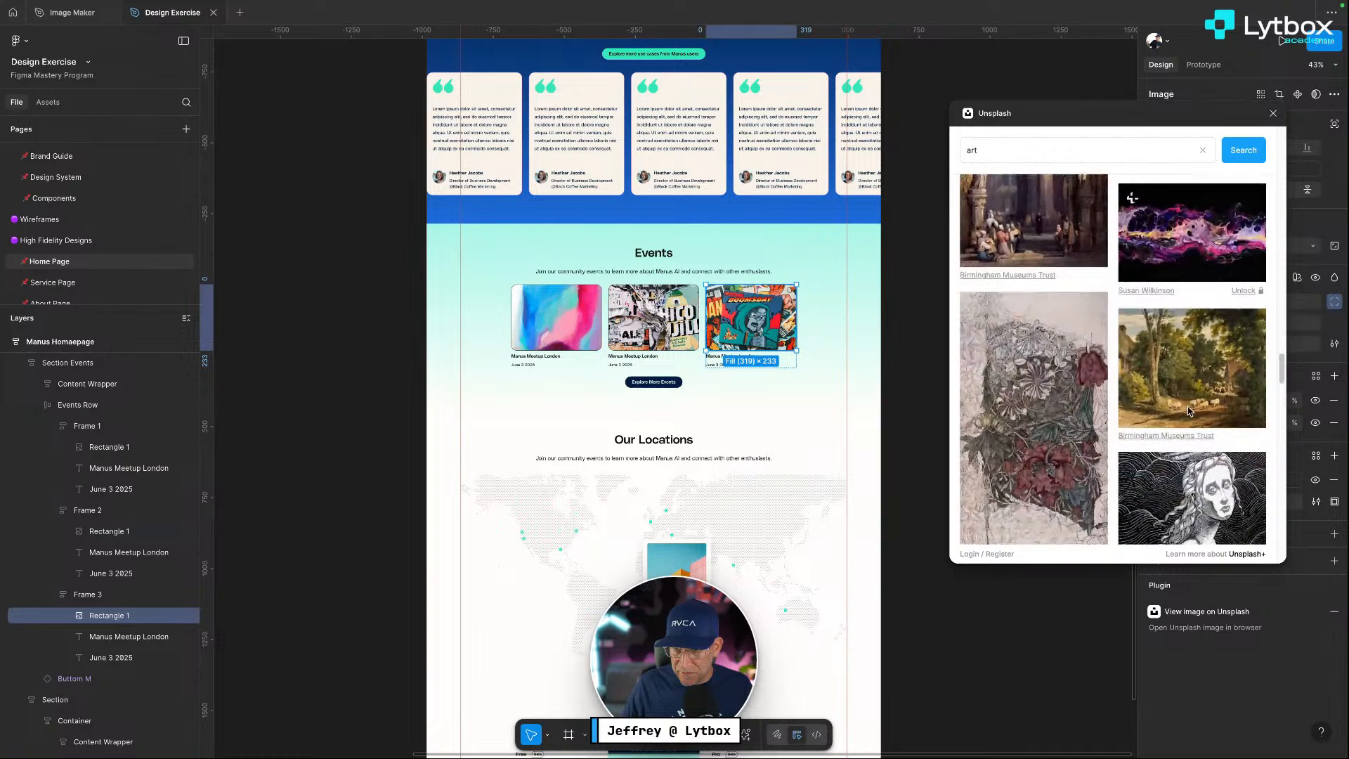
{"action": "scroll", "coordinate": [1188, 410], "scroll_direction": "down", "scroll_amount": 4}
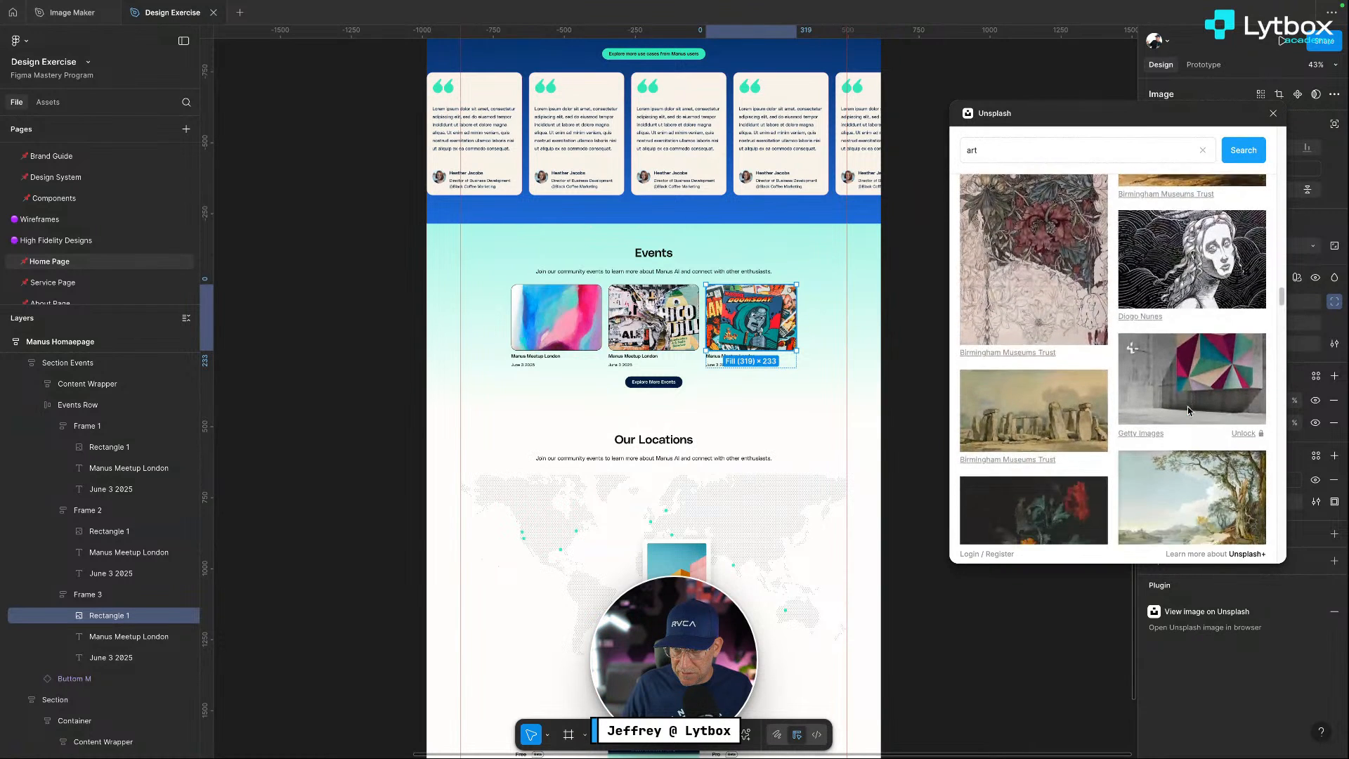
{"action": "scroll", "coordinate": [1187, 410], "scroll_direction": "down", "scroll_amount": 6}
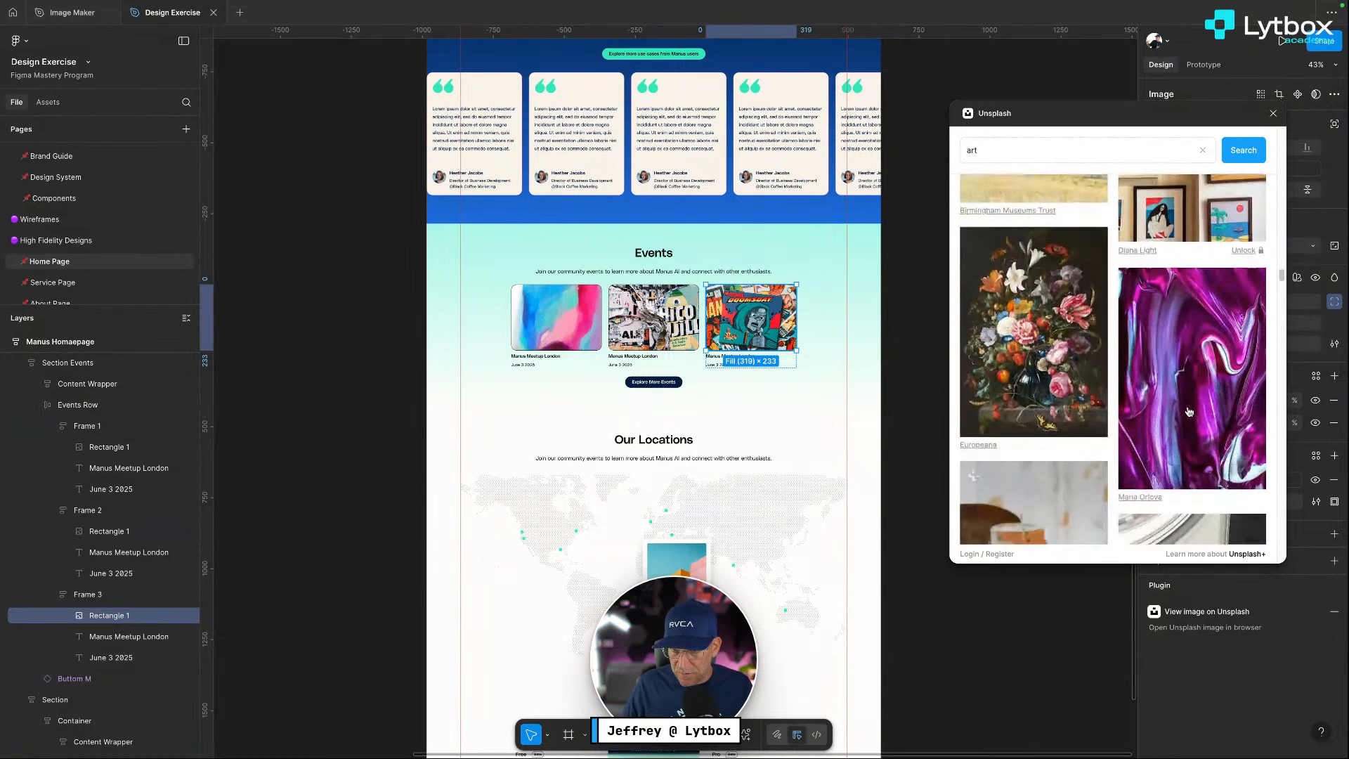
{"action": "scroll", "coordinate": [1187, 411], "scroll_direction": "down", "scroll_amount": 2}
{"action": "scroll", "coordinate": [1187, 411], "scroll_direction": "up", "scroll_amount": 10}
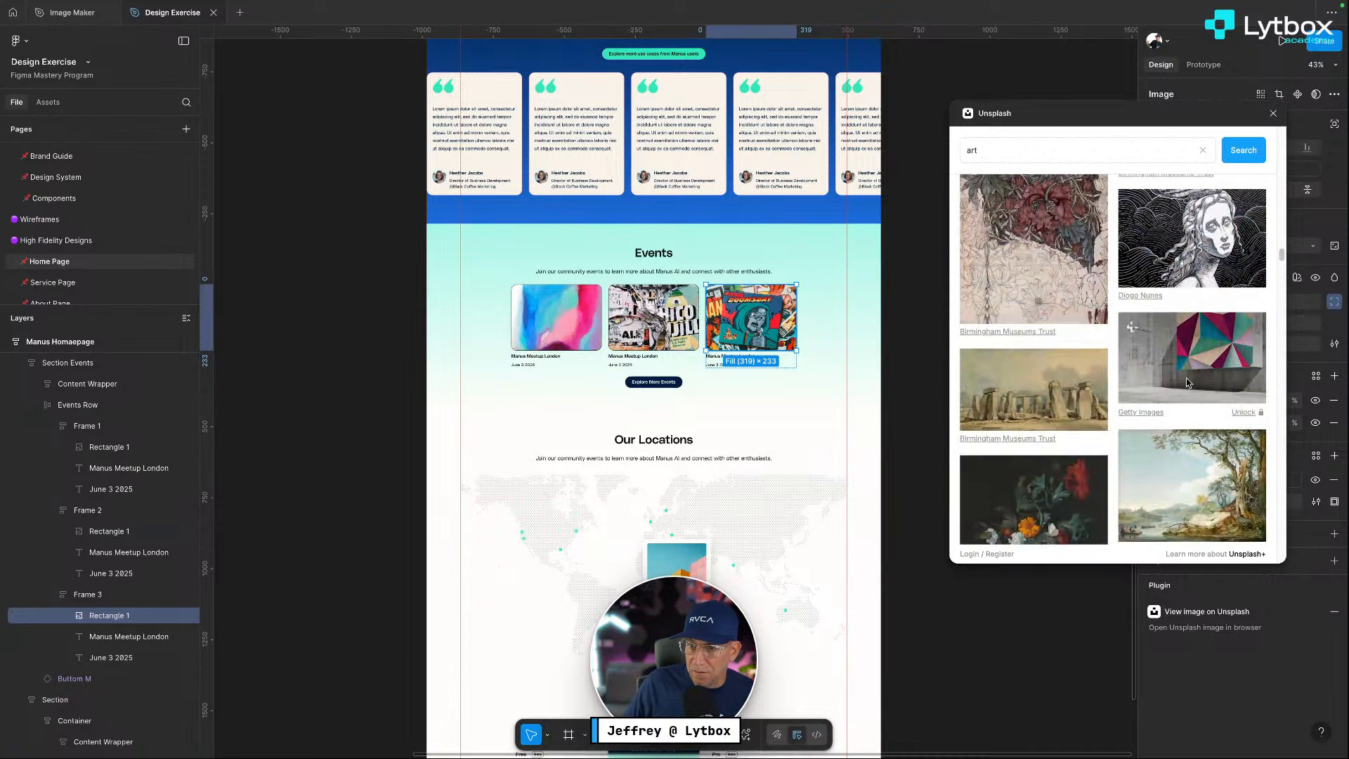
Open the unlock page of the locked geometric wall picture, examine the Unsplash+ yearly price, and close the page
{"action": "left_click", "coordinate": [1256, 418]}
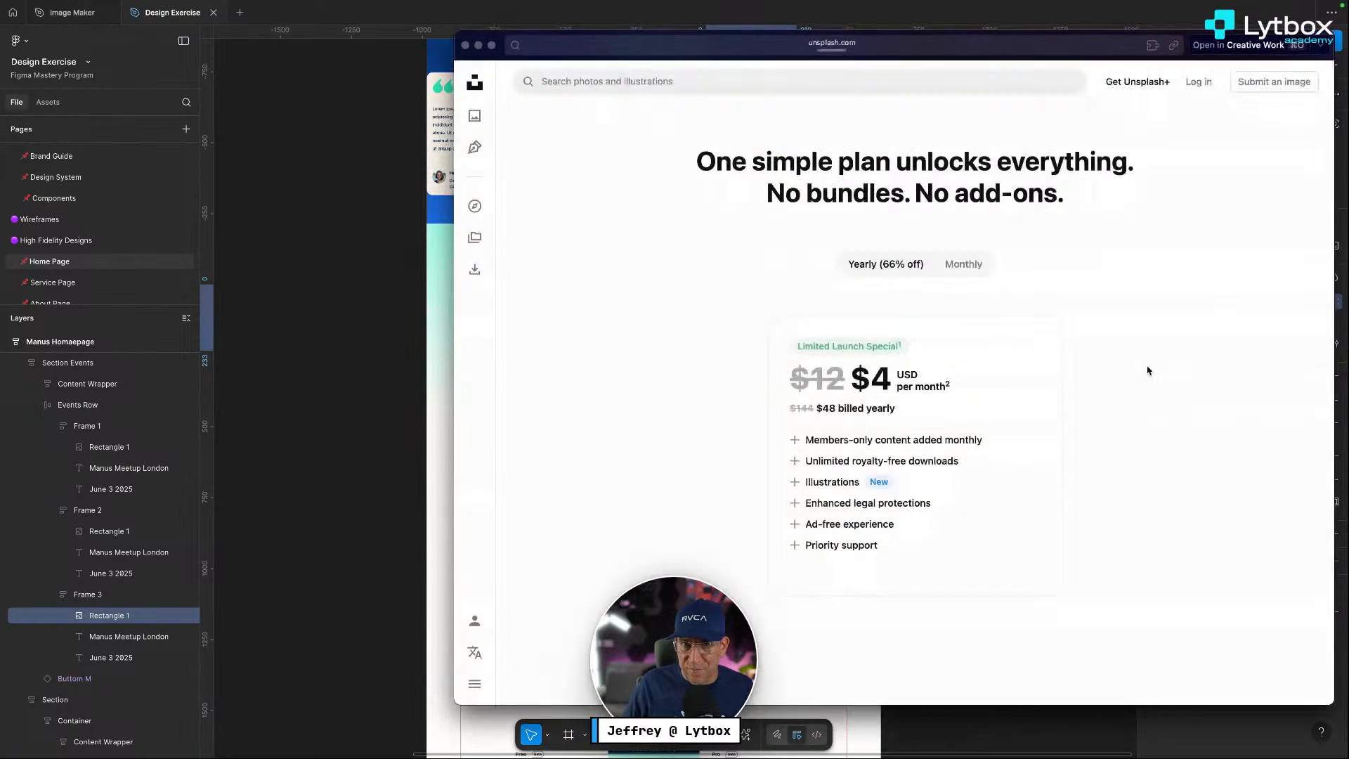
{"action": "left_click_drag", "start_coordinate": [961, 384], "coordinate": [805, 379]}
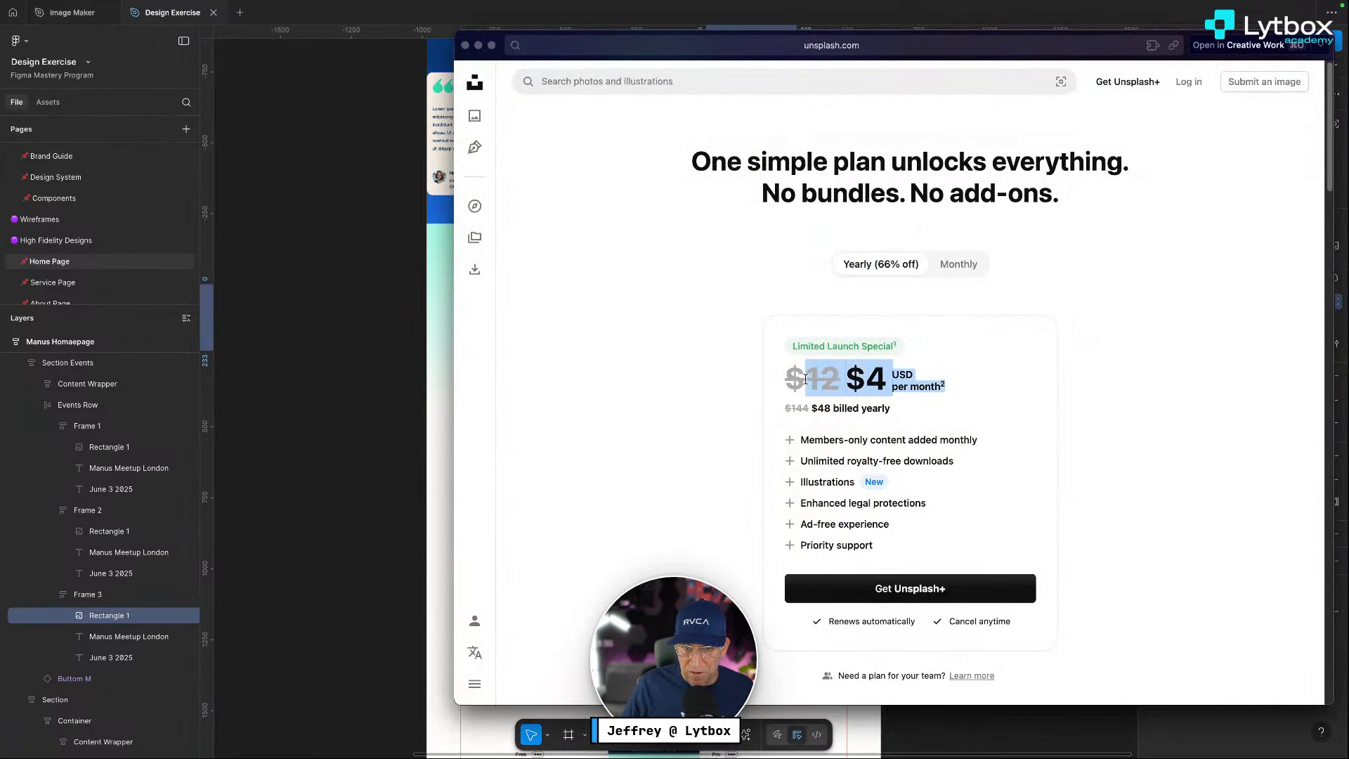
{"action": "left_click", "coordinate": [774, 378]}
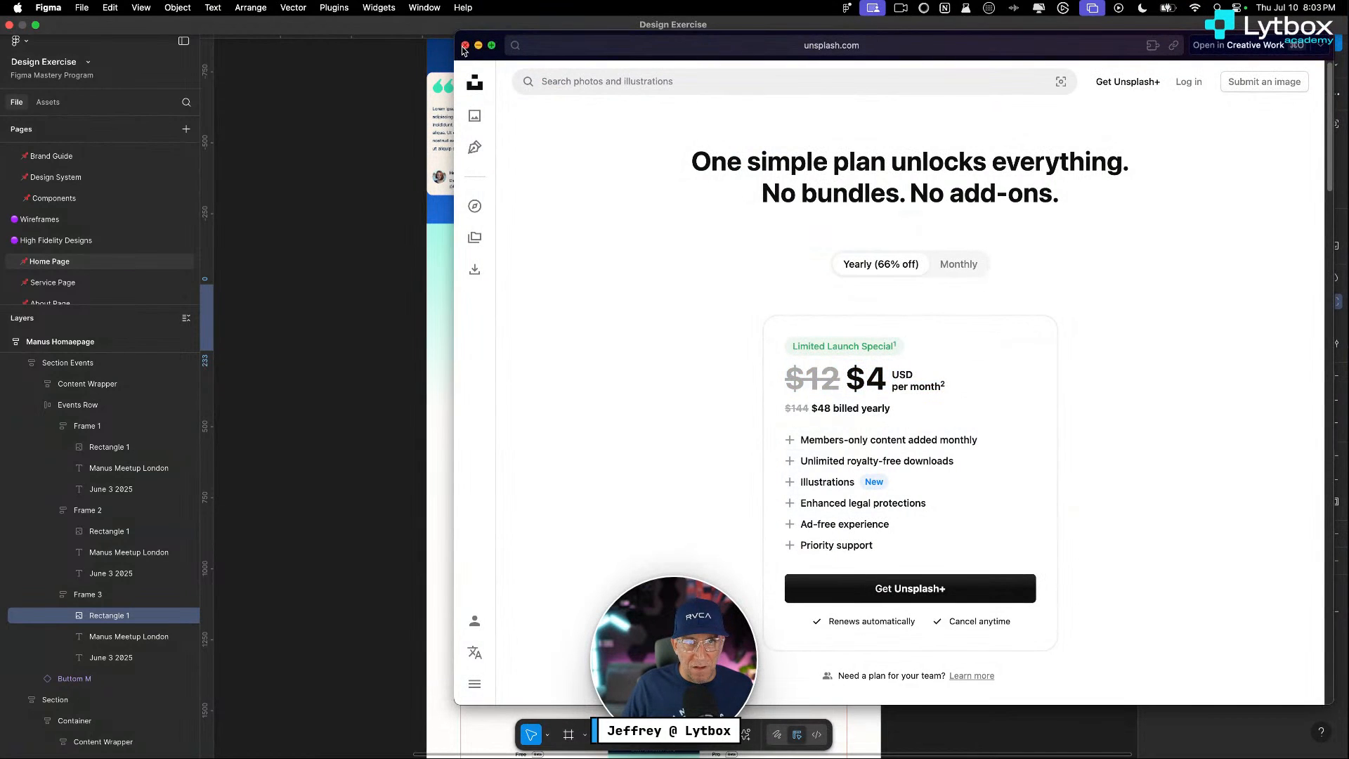
{"action": "left_click", "coordinate": [464, 46]}
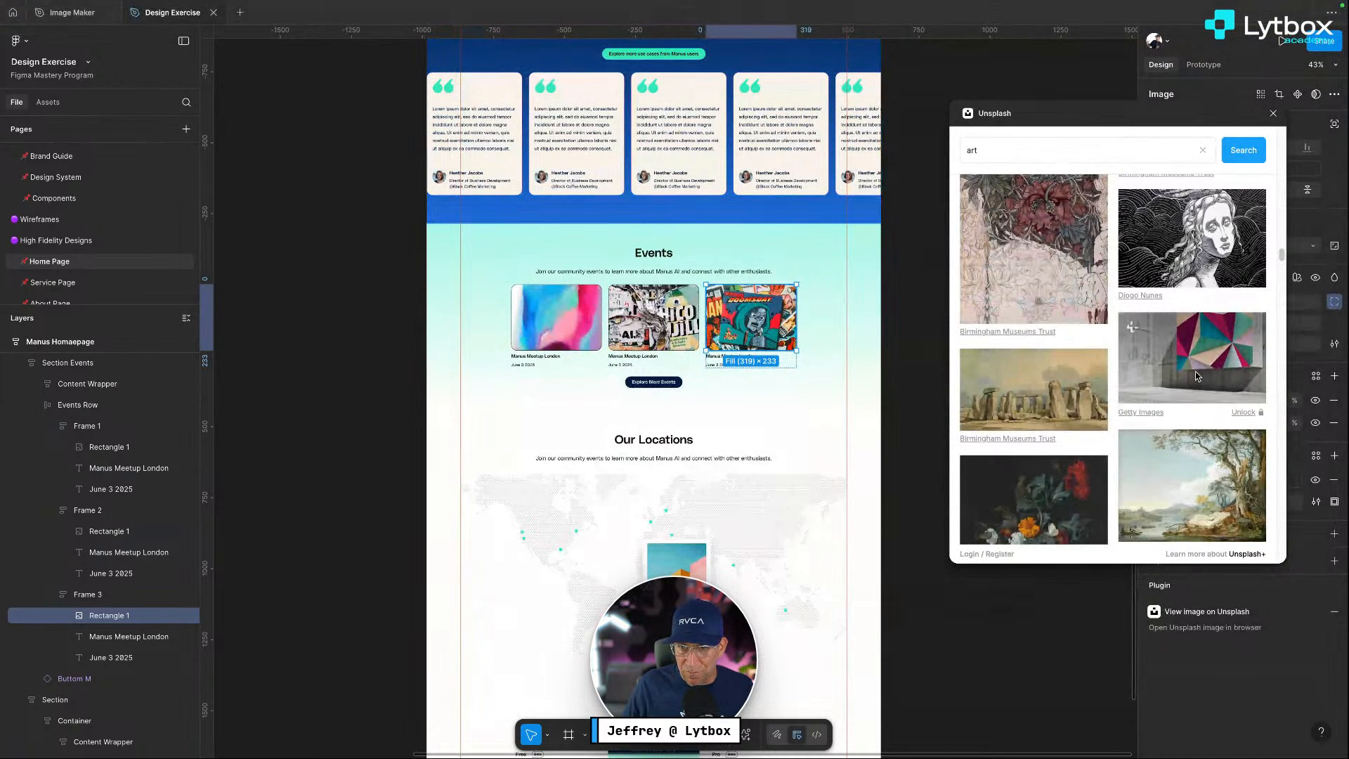
Search Unsplash for technology and fill the third Events card's image with the photo of the black laptop on a marble table
{"action": "scroll", "coordinate": [1195, 372], "scroll_direction": "down", "scroll_amount": 10}
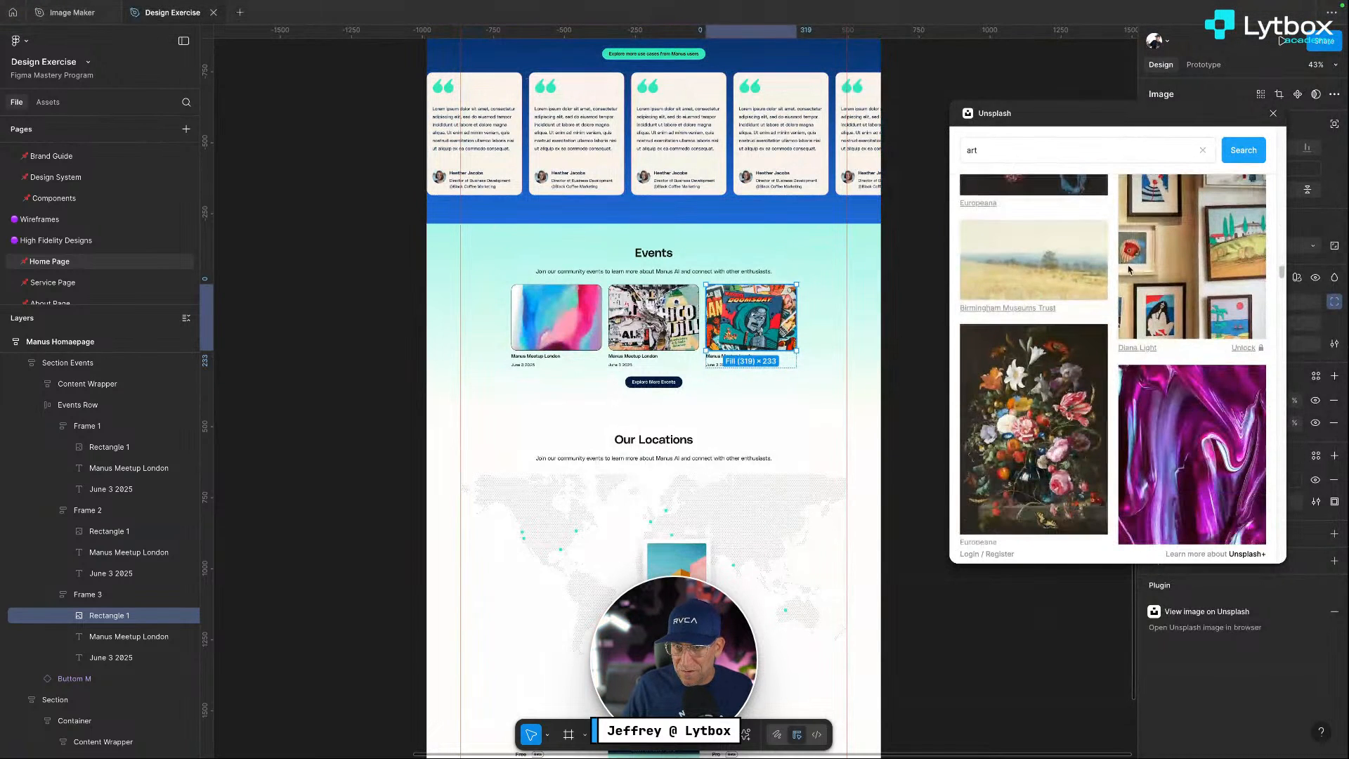
{"action": "left_click", "coordinate": [1202, 150]}
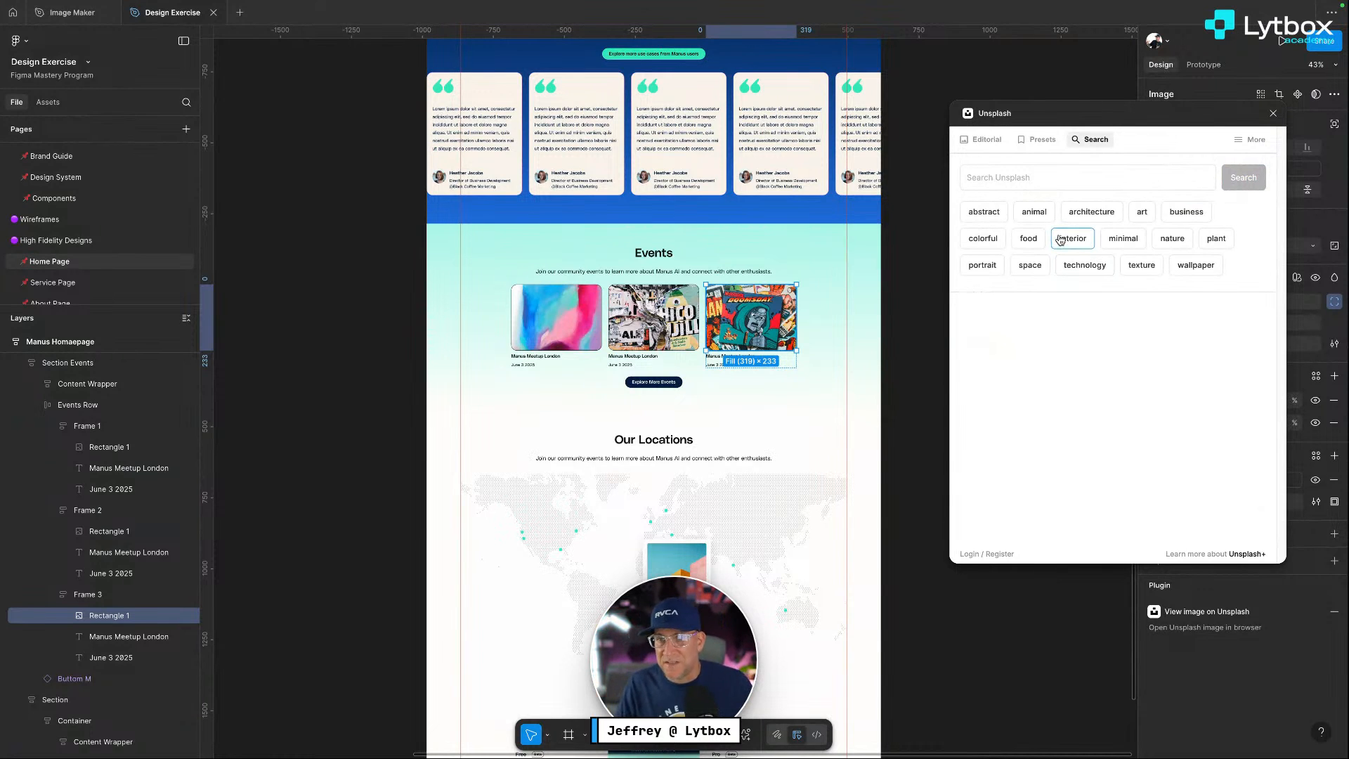
{"action": "left_click", "coordinate": [1084, 264]}
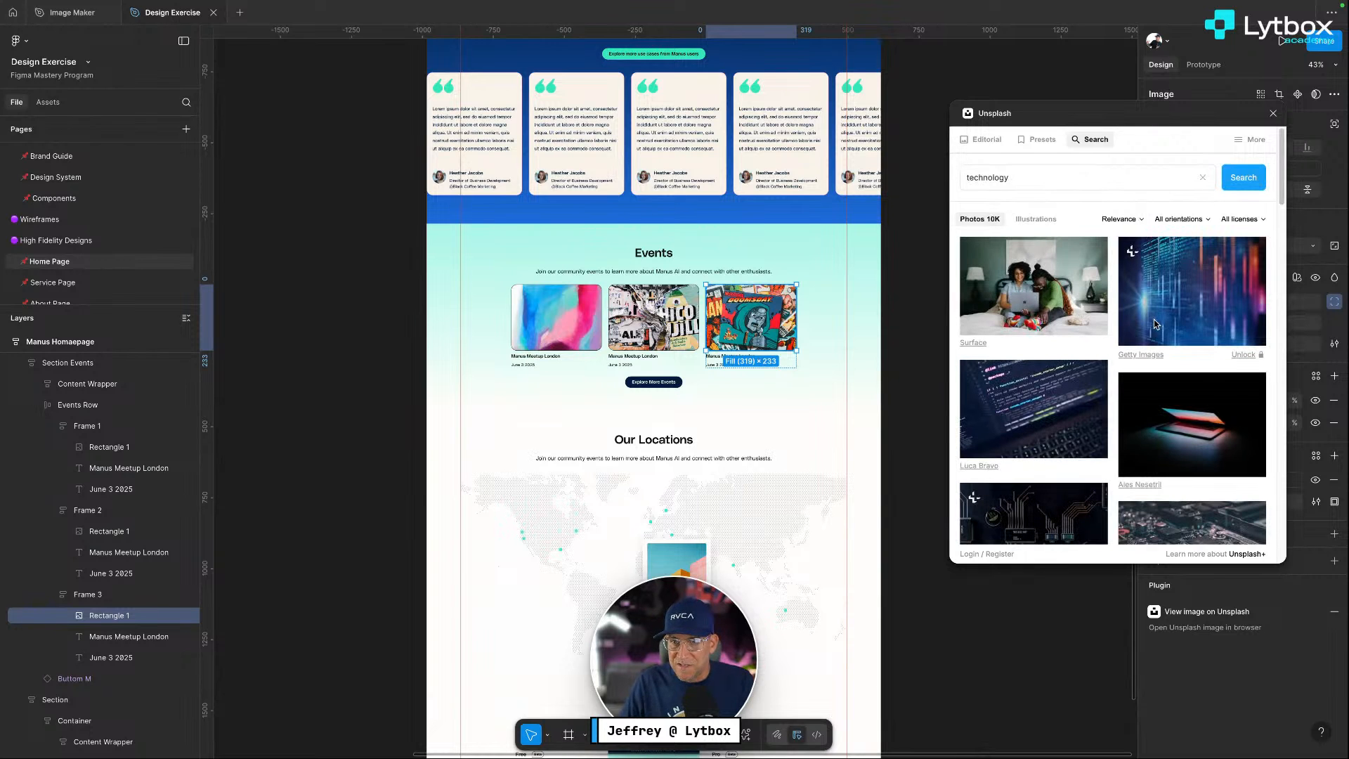
{"action": "scroll", "coordinate": [1201, 374], "scroll_direction": "down", "scroll_amount": 5}
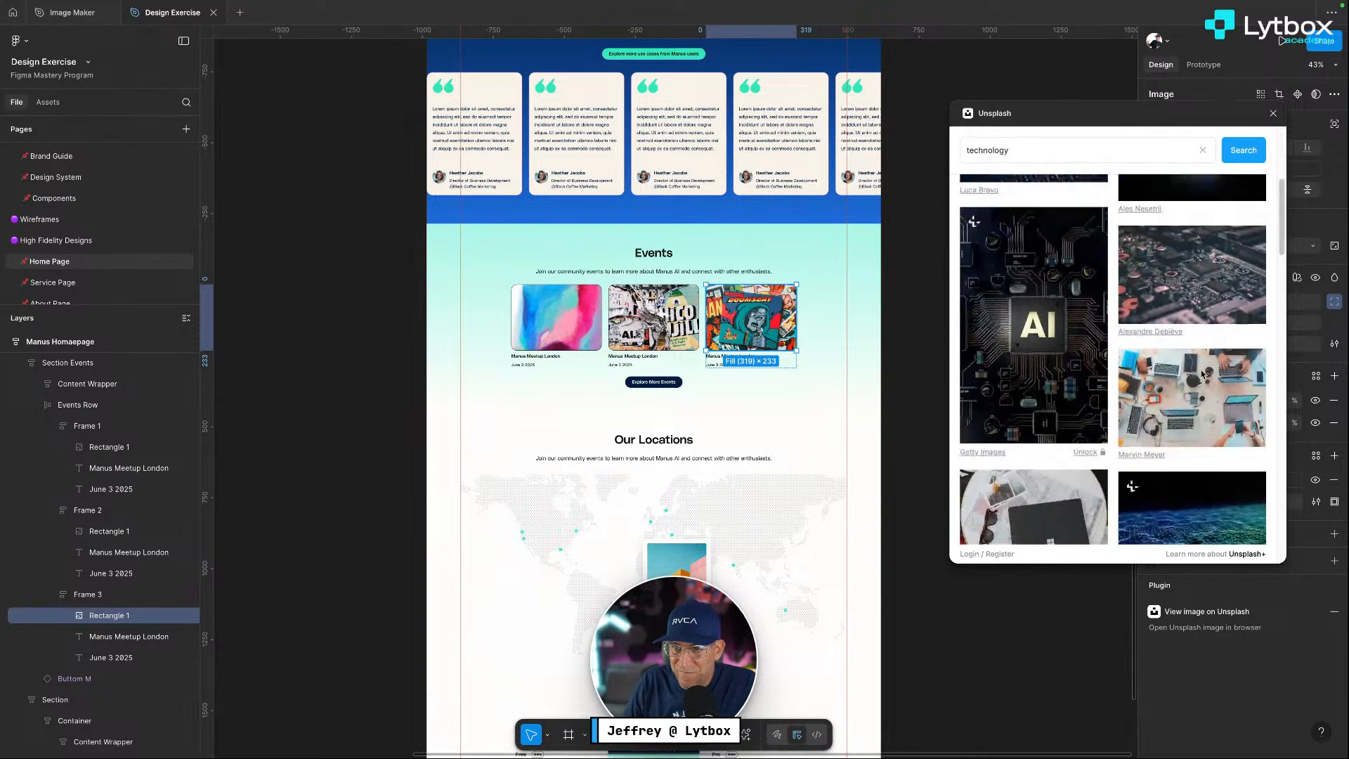
{"action": "scroll", "coordinate": [1201, 374], "scroll_direction": "down", "scroll_amount": 1}
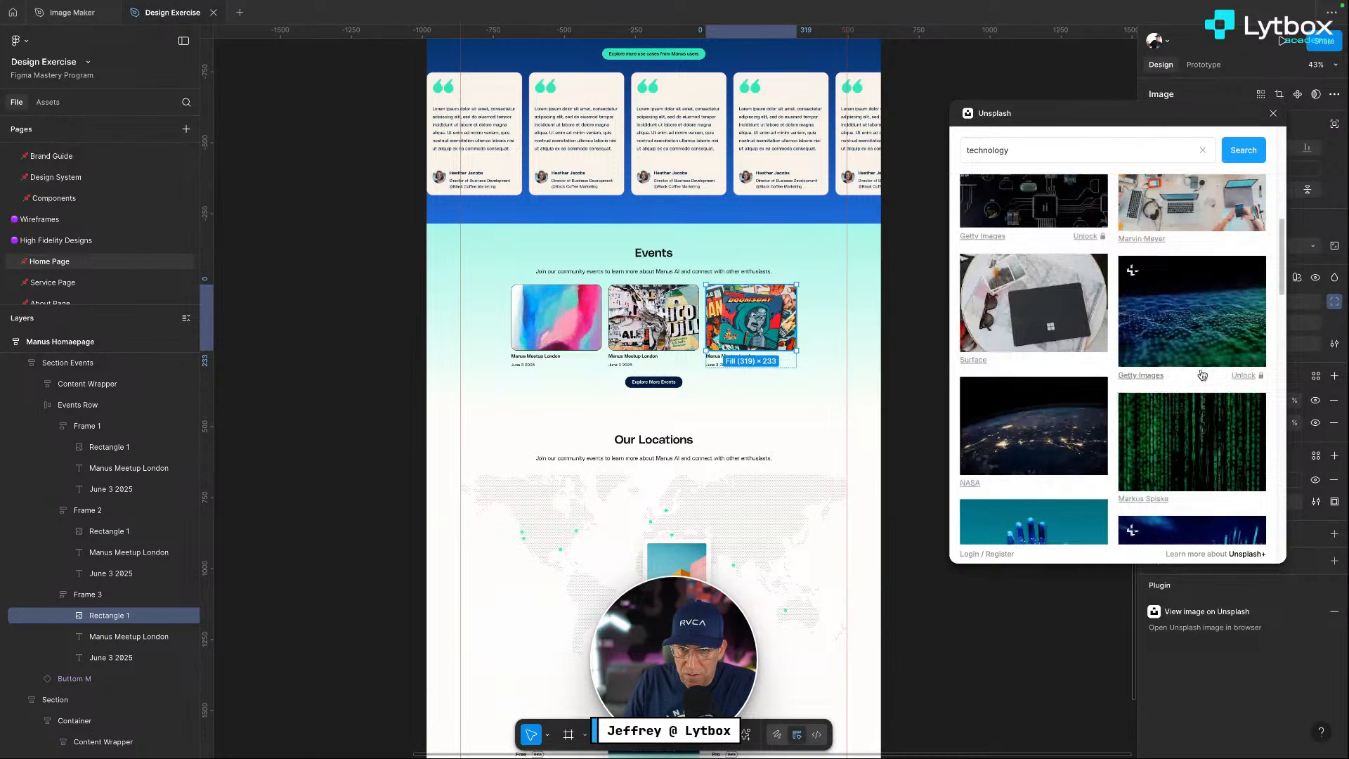
{"action": "scroll", "coordinate": [1203, 375], "scroll_direction": "down", "scroll_amount": 4}
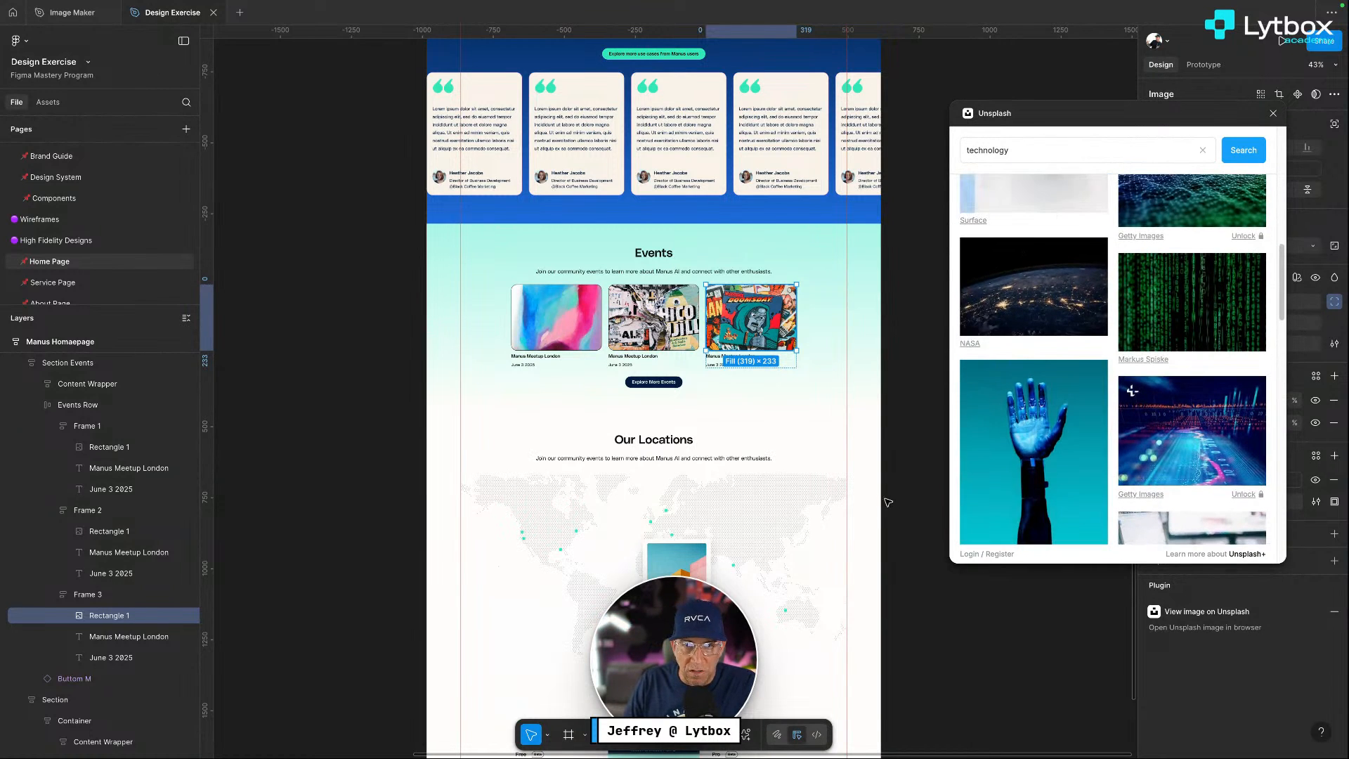
{"action": "left_click", "coordinate": [912, 449]}
Close the Unsplash plugin and remove the neutral-900 stroke from all three Events card images together
{"action": "left_click", "coordinate": [750, 316]}
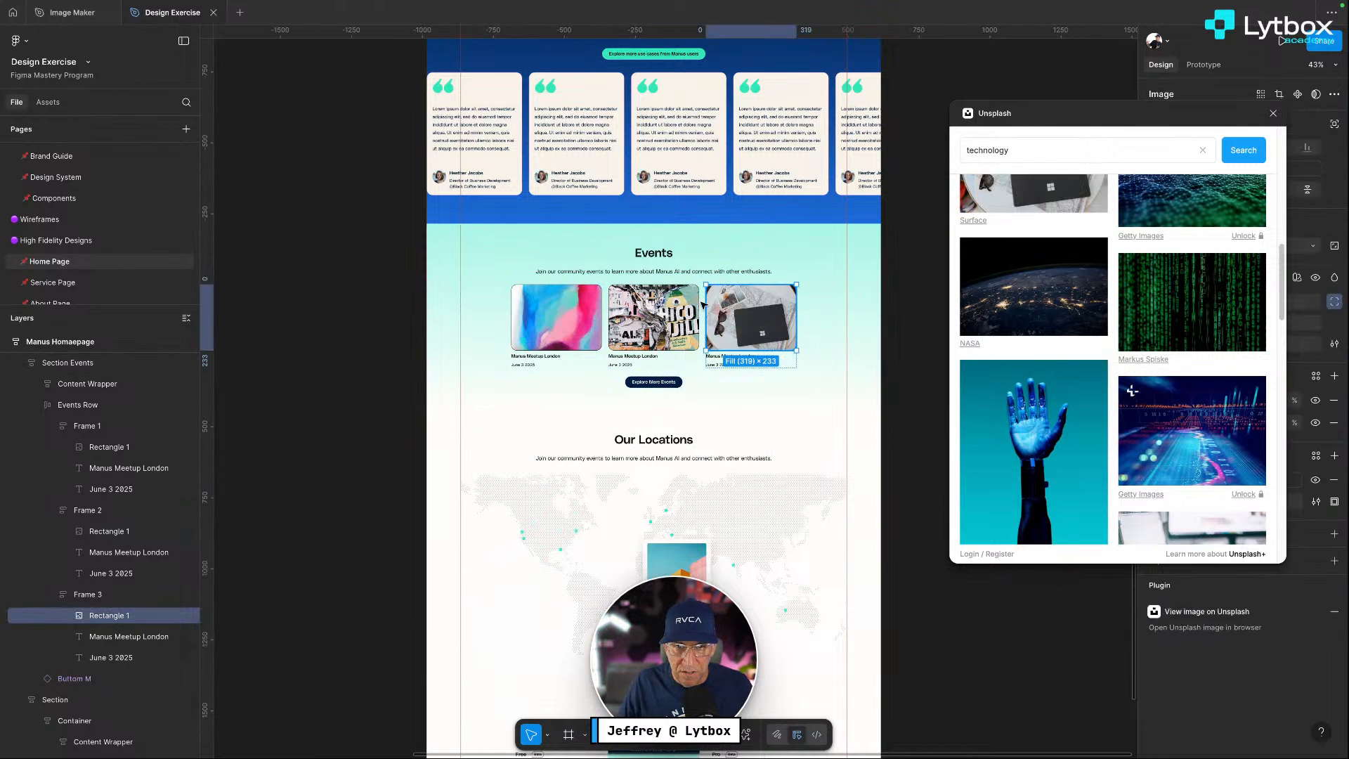
{"action": "left_click", "coordinate": [653, 316], "text": "shift"}
{"action": "left_click", "coordinate": [555, 316], "text": "shift"}
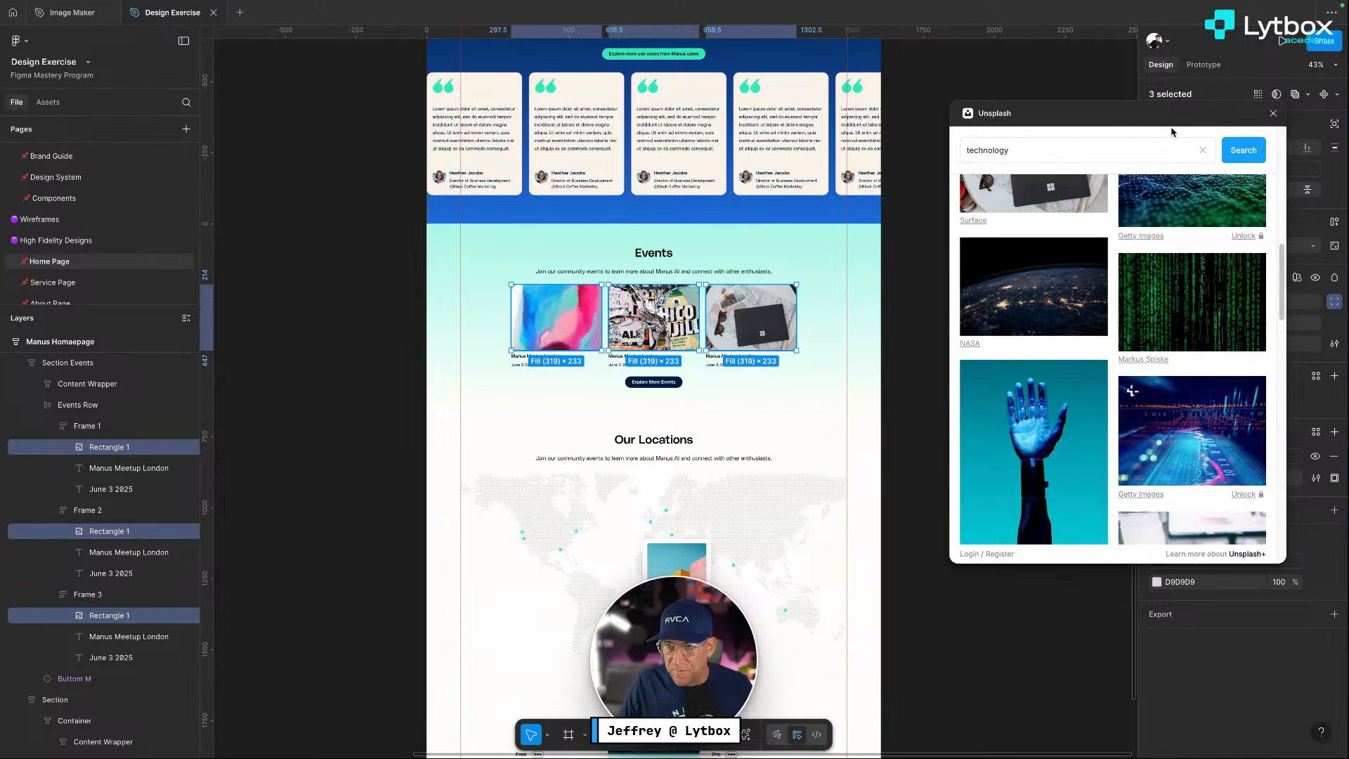
{"action": "left_click", "coordinate": [1274, 113]}
{"action": "scroll", "coordinate": [950, 483], "scroll_direction": "down", "scroll_amount": 3}
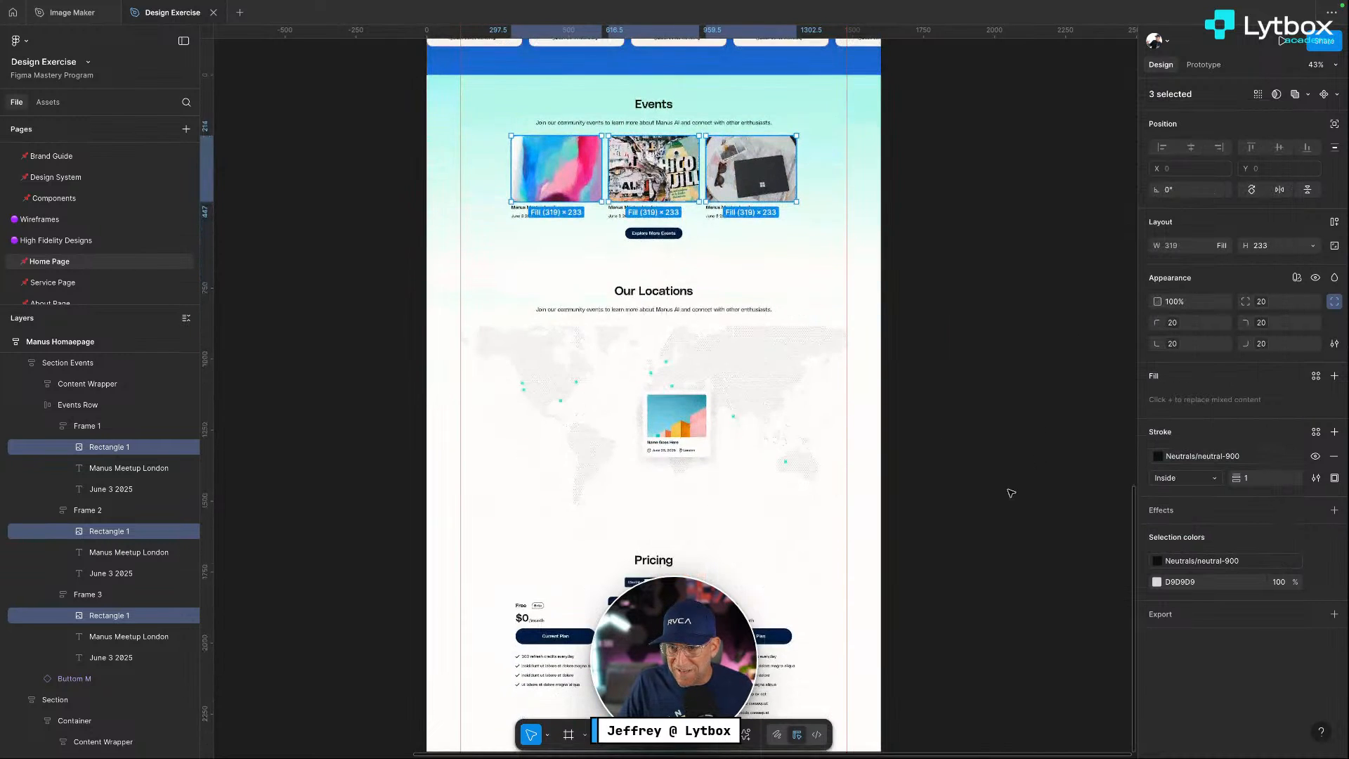
{"action": "left_click", "coordinate": [1333, 457]}
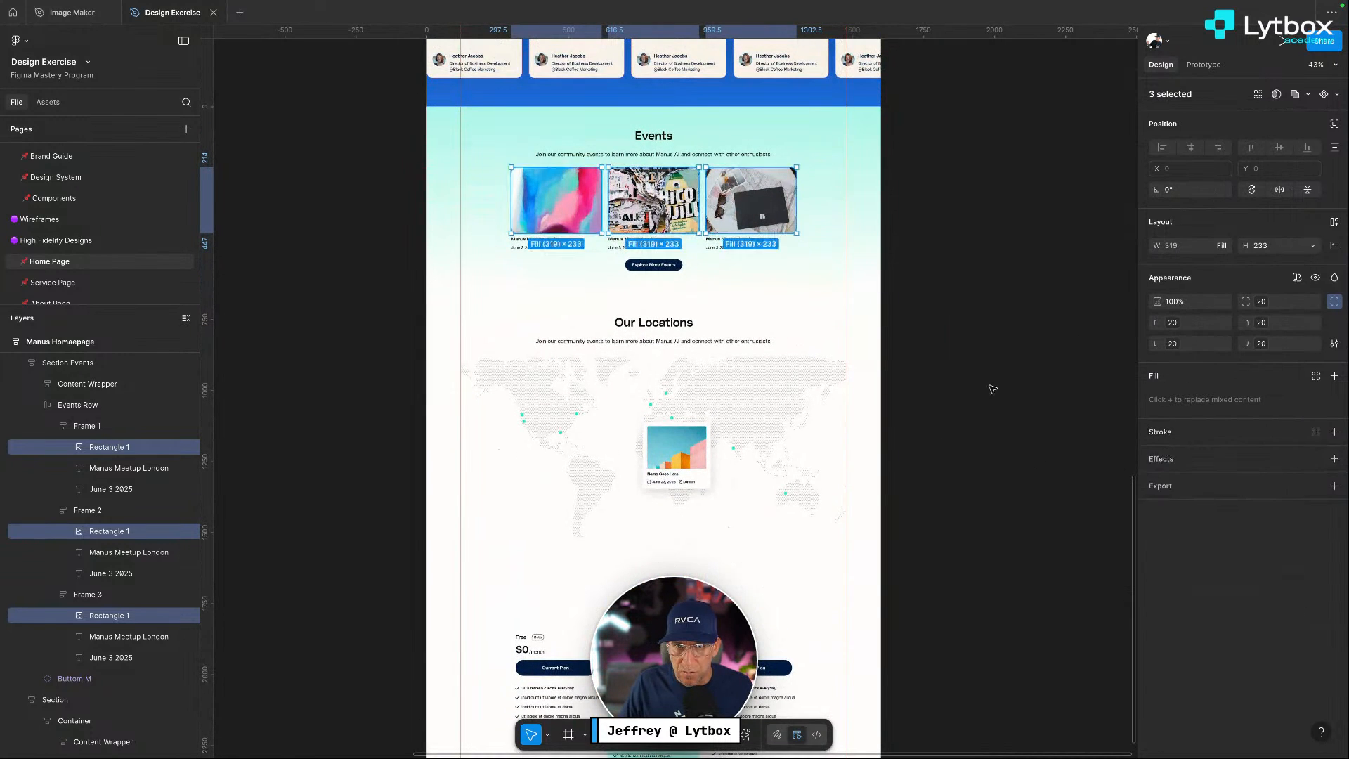
{"action": "key", "text": "Escape"}
Set the 0% stop of the Events section's linear gradient fill to the first white swatch in the library's Neutrals colors
{"action": "scroll", "coordinate": [766, 341], "scroll_direction": "up", "scroll_amount": 3}
{"action": "scroll", "coordinate": [720, 388], "scroll_direction": "up", "scroll_amount": 3}
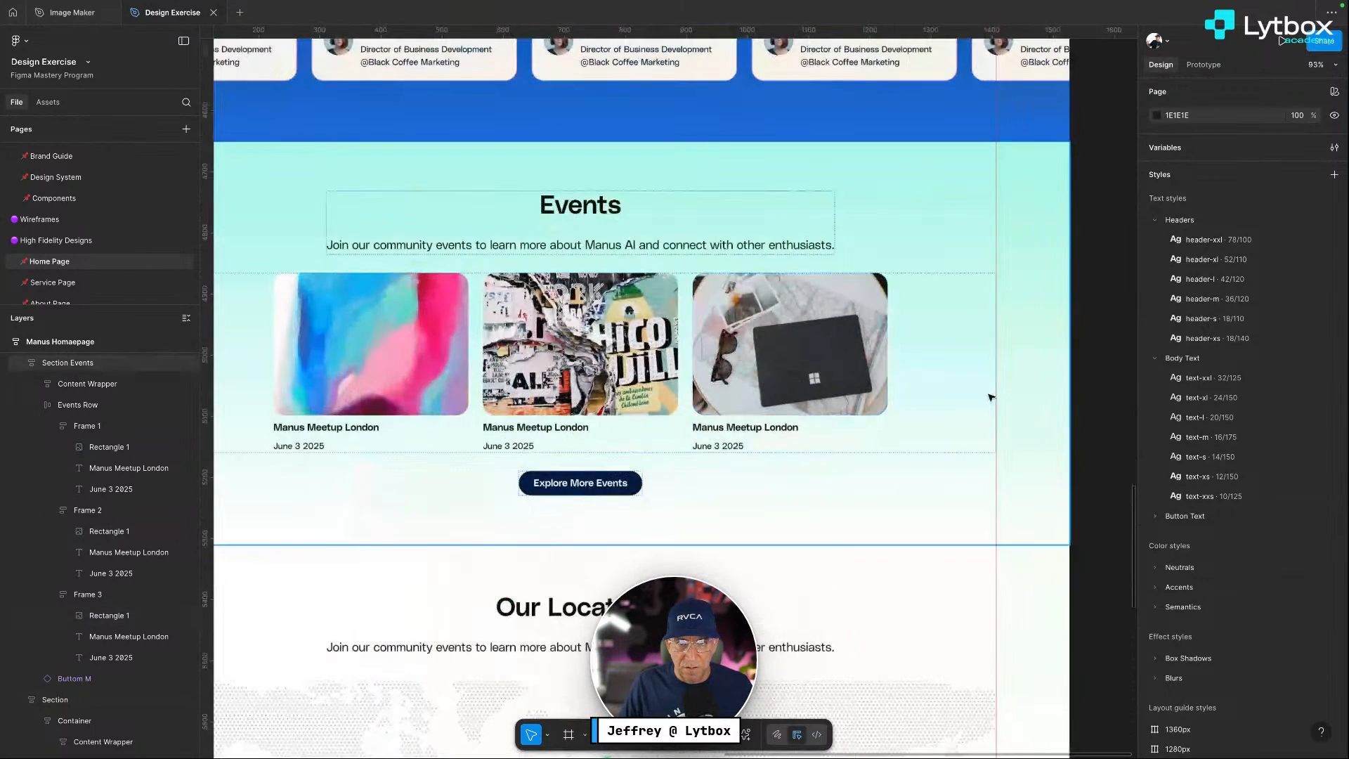
{"action": "scroll", "coordinate": [989, 394], "scroll_direction": "down", "scroll_amount": 4}
{"action": "scroll", "coordinate": [1060, 401], "scroll_direction": "down", "scroll_amount": 4}
{"action": "scroll", "coordinate": [1060, 400], "scroll_direction": "up", "scroll_amount": 5}
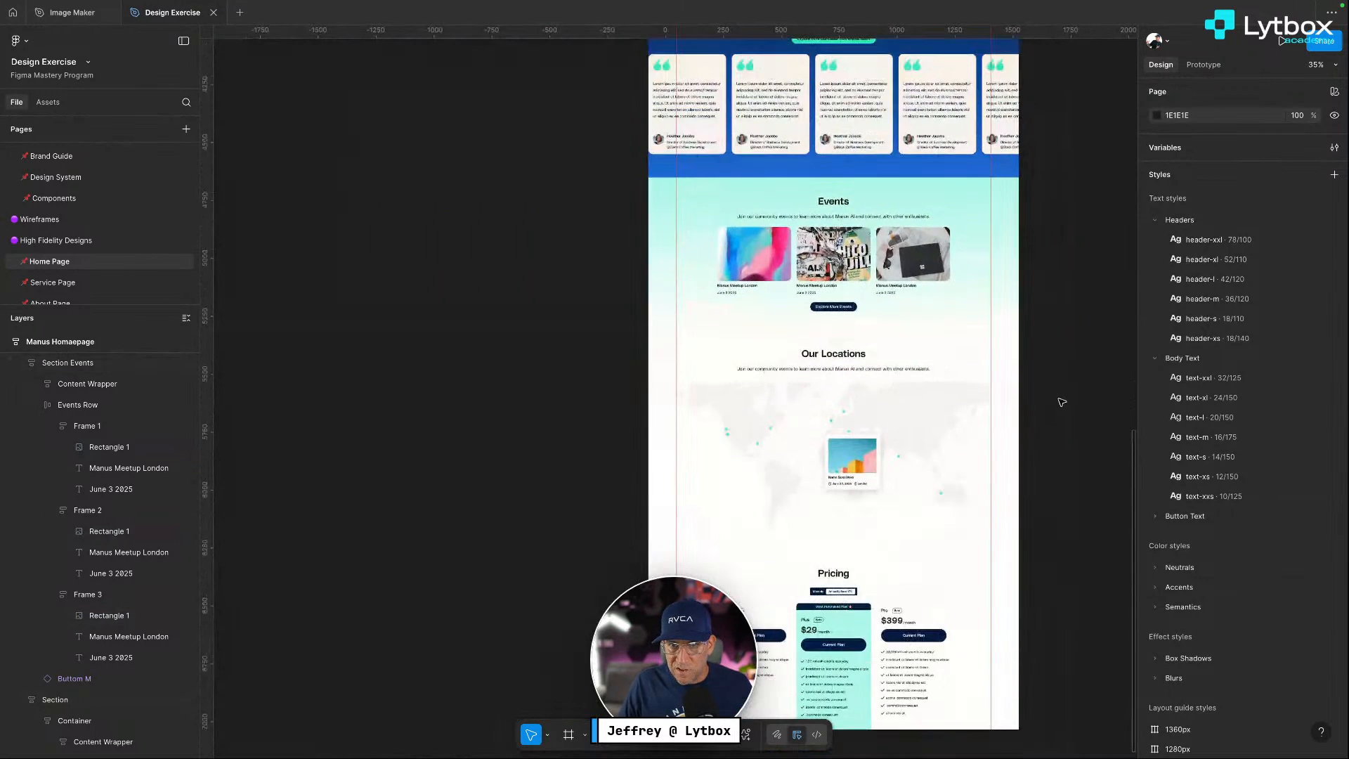
{"action": "left_click", "coordinate": [976, 334]}
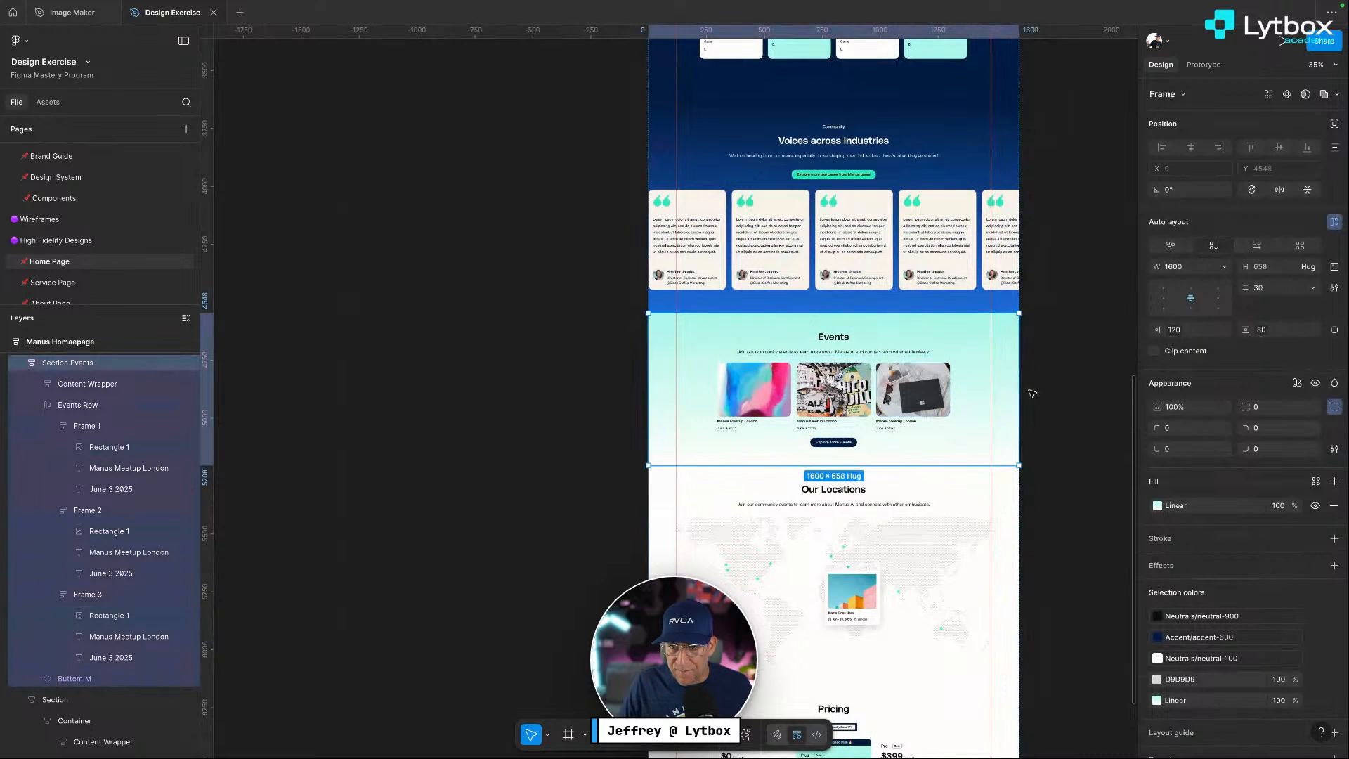
{"action": "left_click", "coordinate": [1157, 506]}
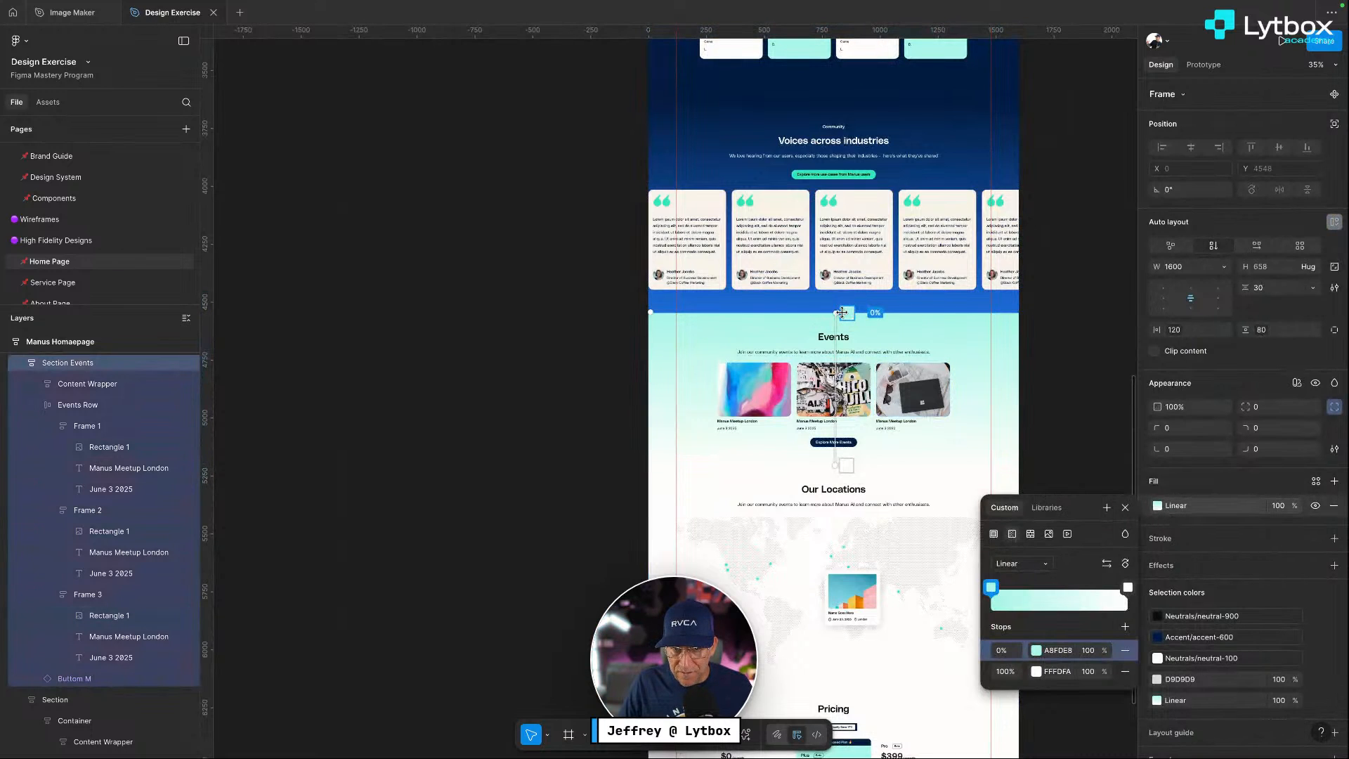
{"action": "left_click", "coordinate": [1037, 651]}
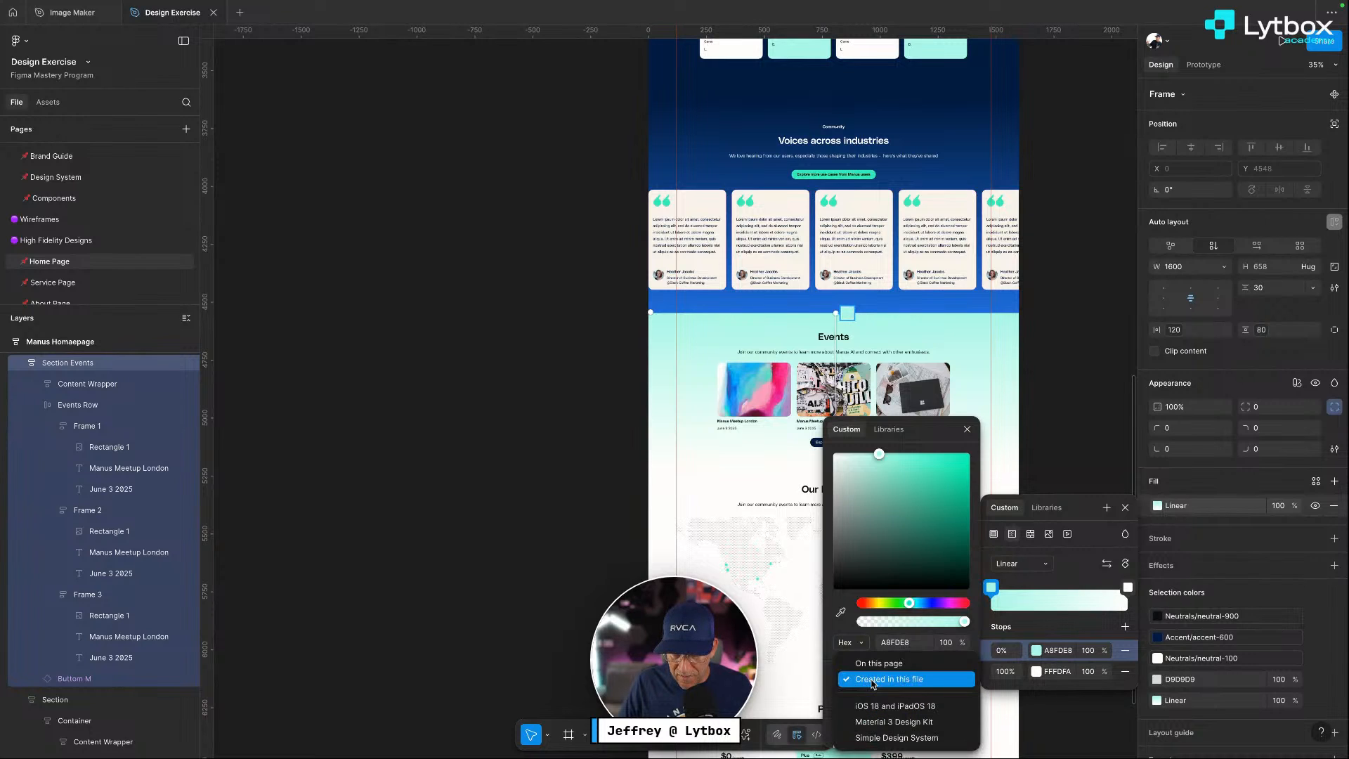
{"action": "left_click", "coordinate": [871, 679]}
{"action": "left_click", "coordinate": [889, 436]}
{"action": "left_click", "coordinate": [890, 436]}
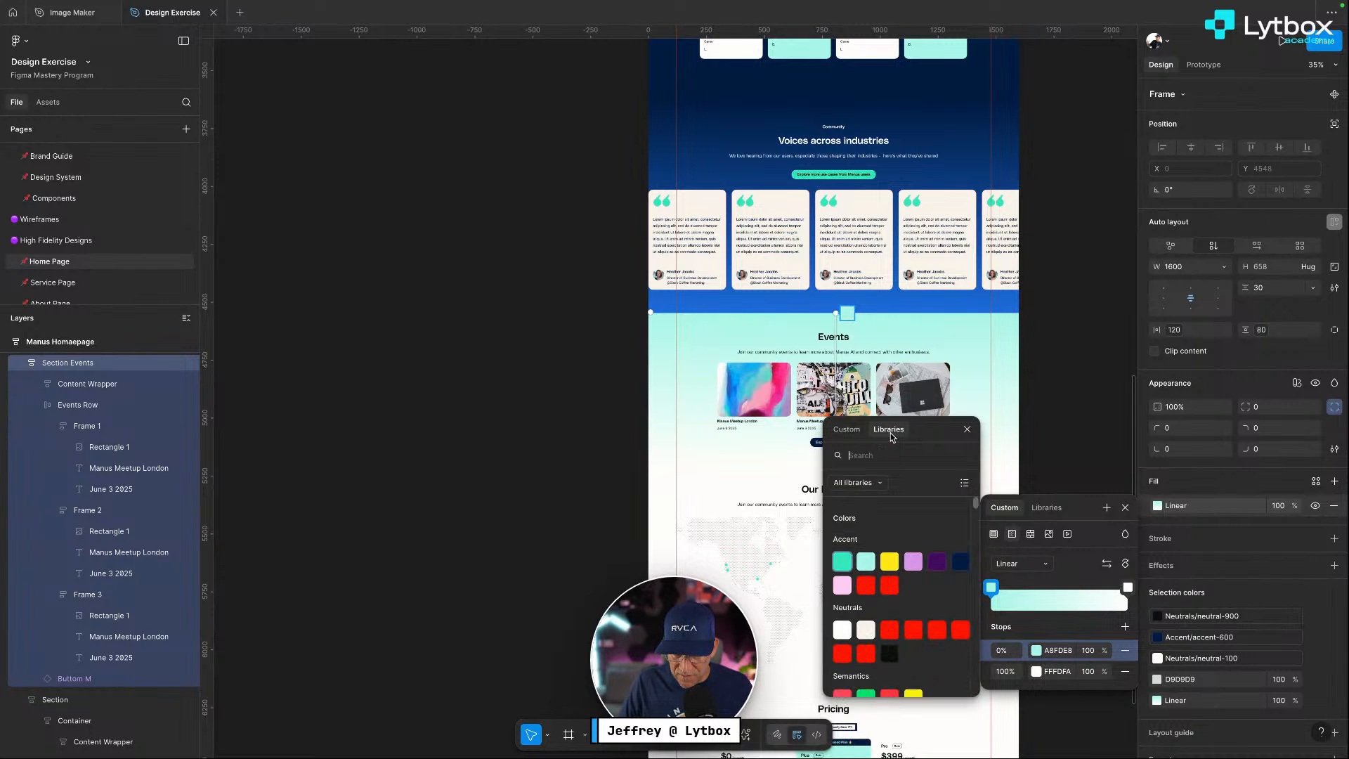
{"action": "left_click", "coordinate": [843, 630]}
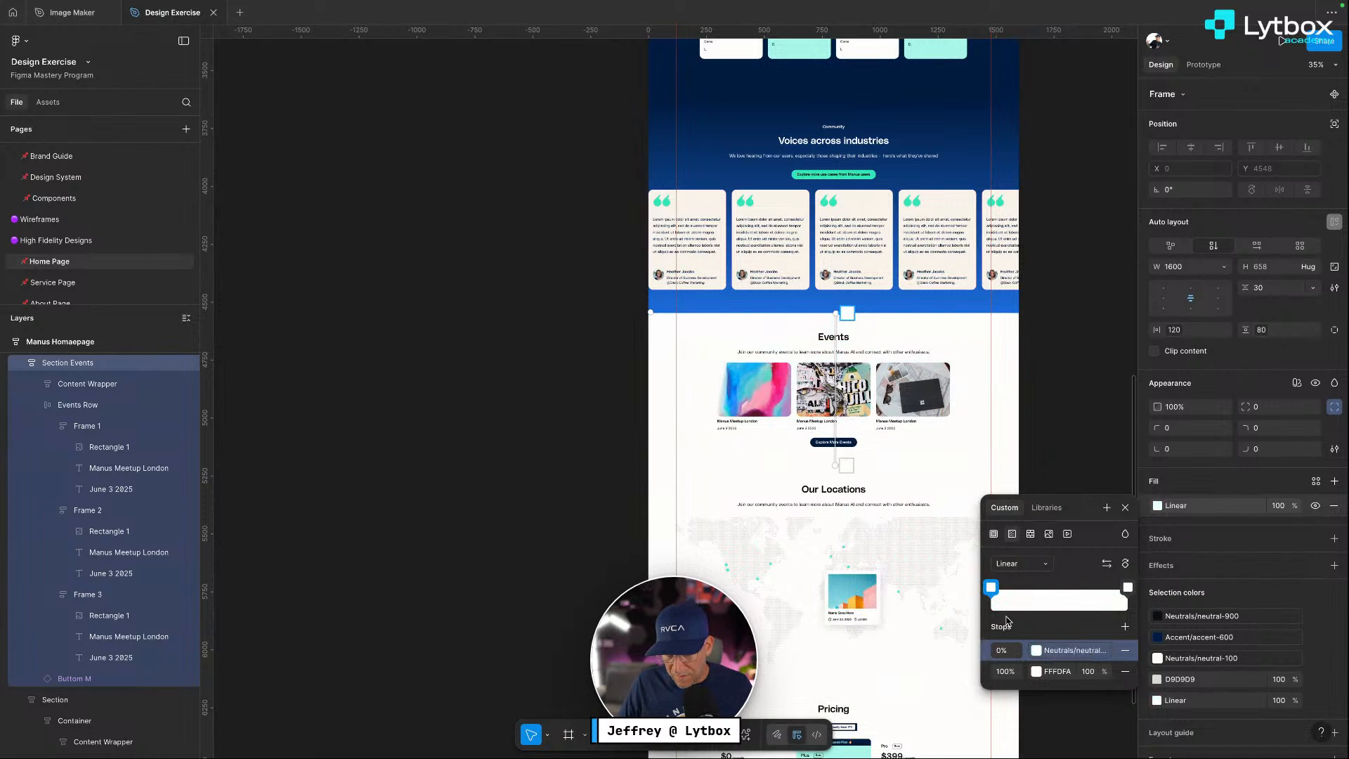
Set the 100% stop of the Events section's gradient to the first white swatch in the library's Neutrals colors
{"action": "scroll", "coordinate": [859, 589], "scroll_direction": "up", "scroll_amount": 5}
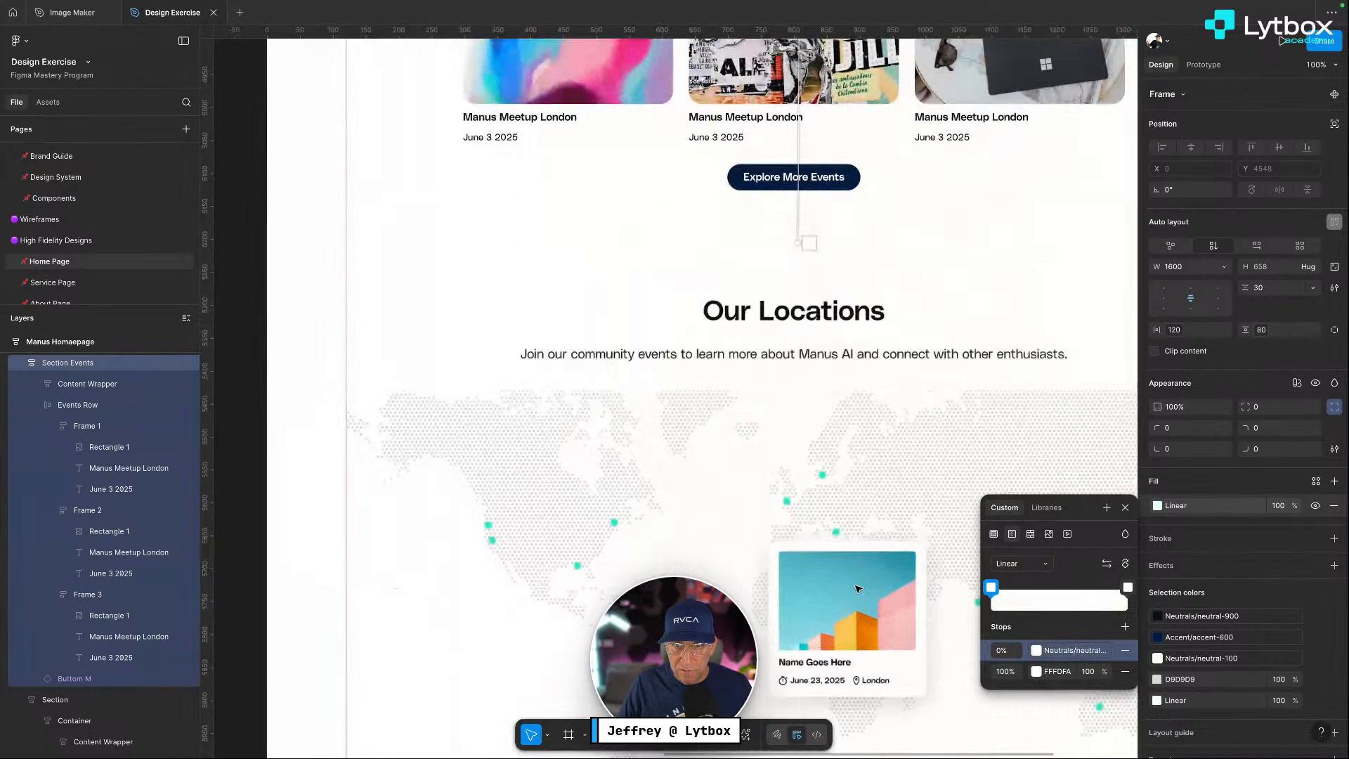
{"action": "scroll", "coordinate": [858, 589], "scroll_direction": "up", "scroll_amount": 4}
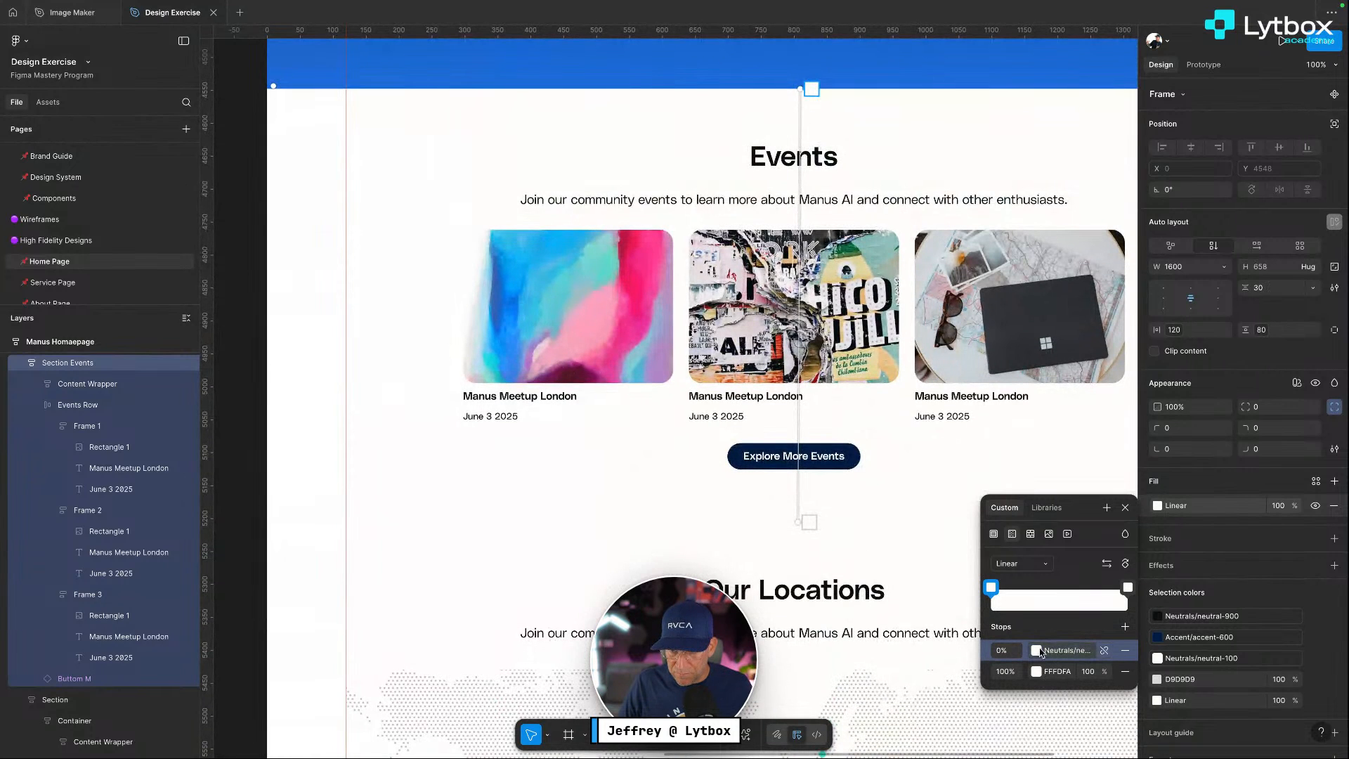
{"action": "left_click", "coordinate": [1037, 651]}
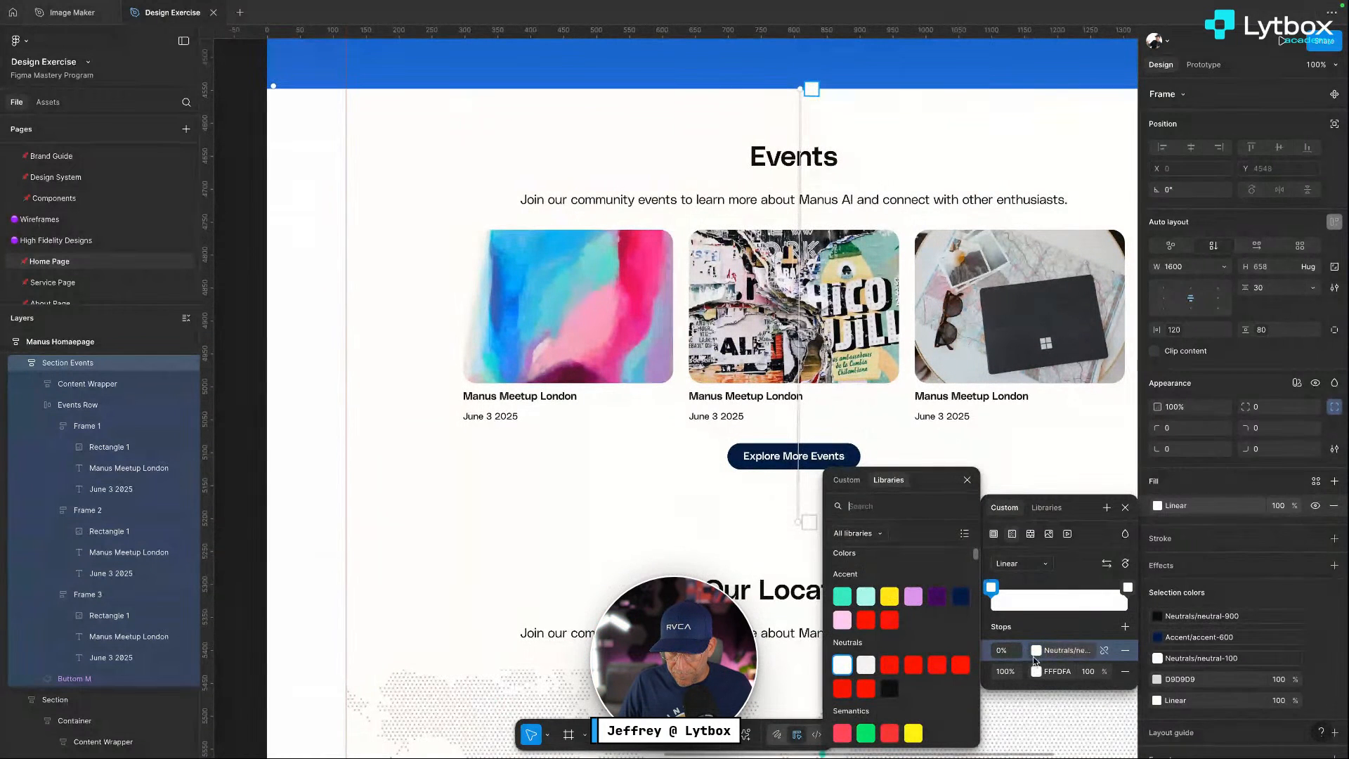
{"action": "left_click", "coordinate": [1036, 671]}
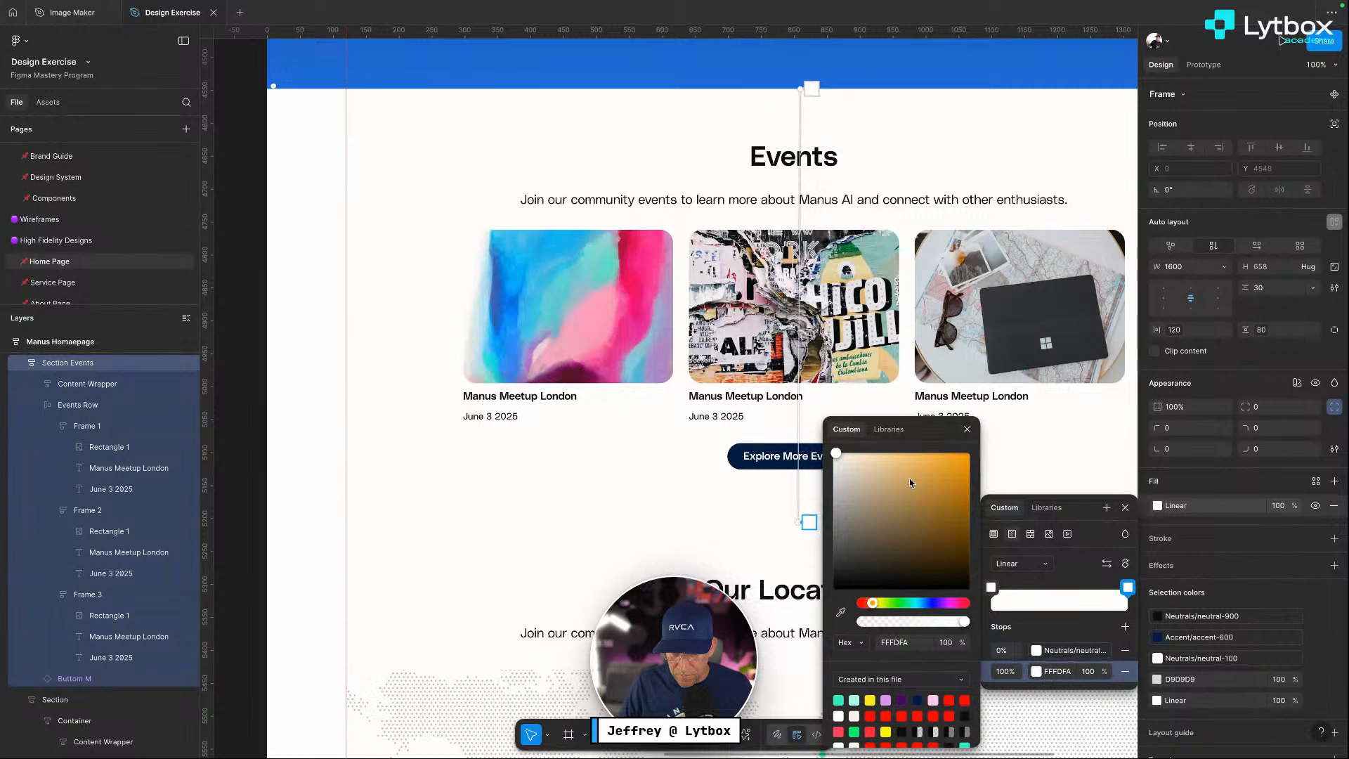
{"action": "left_click", "coordinate": [889, 430]}
{"action": "left_click", "coordinate": [845, 633]}
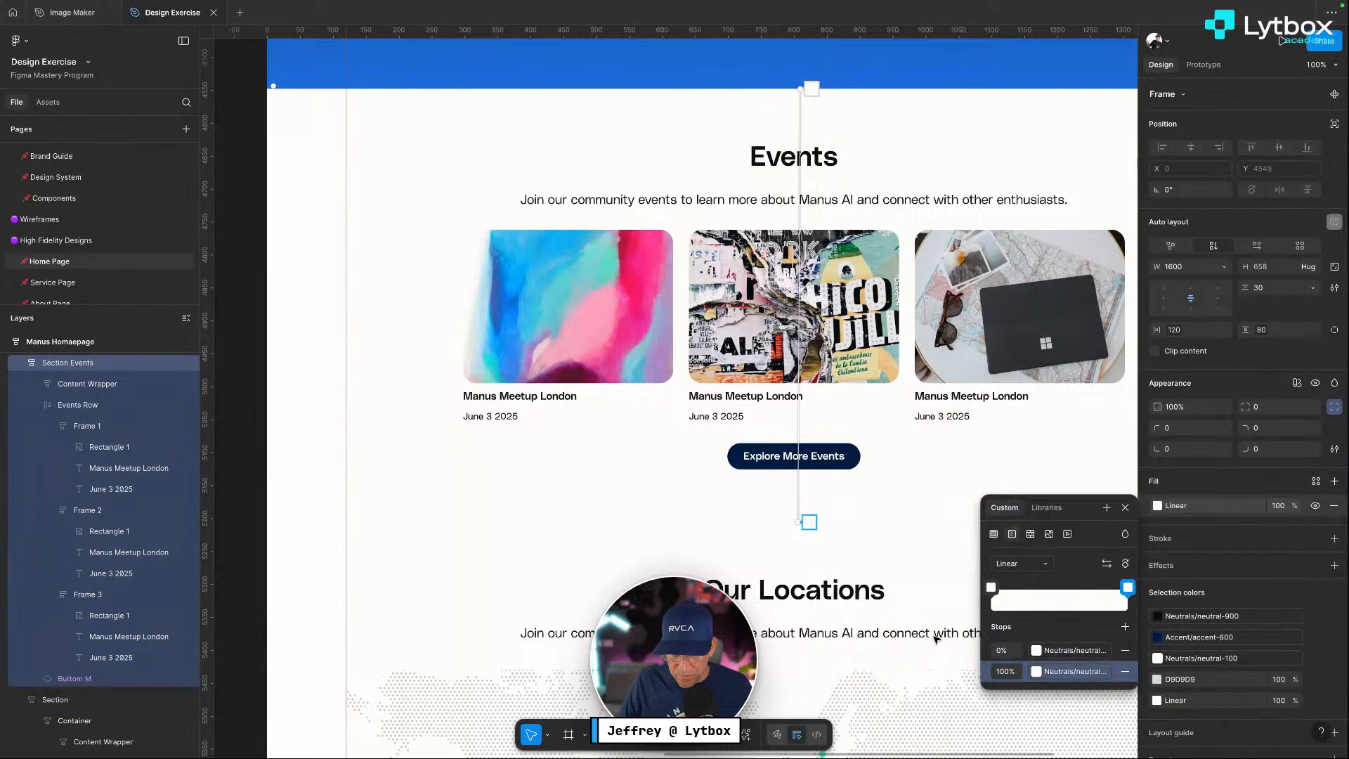
Set the 0% stop of the Events section's gradient to the second, cream swatch in the library's Neutrals colors
{"action": "left_click", "coordinate": [1037, 650]}
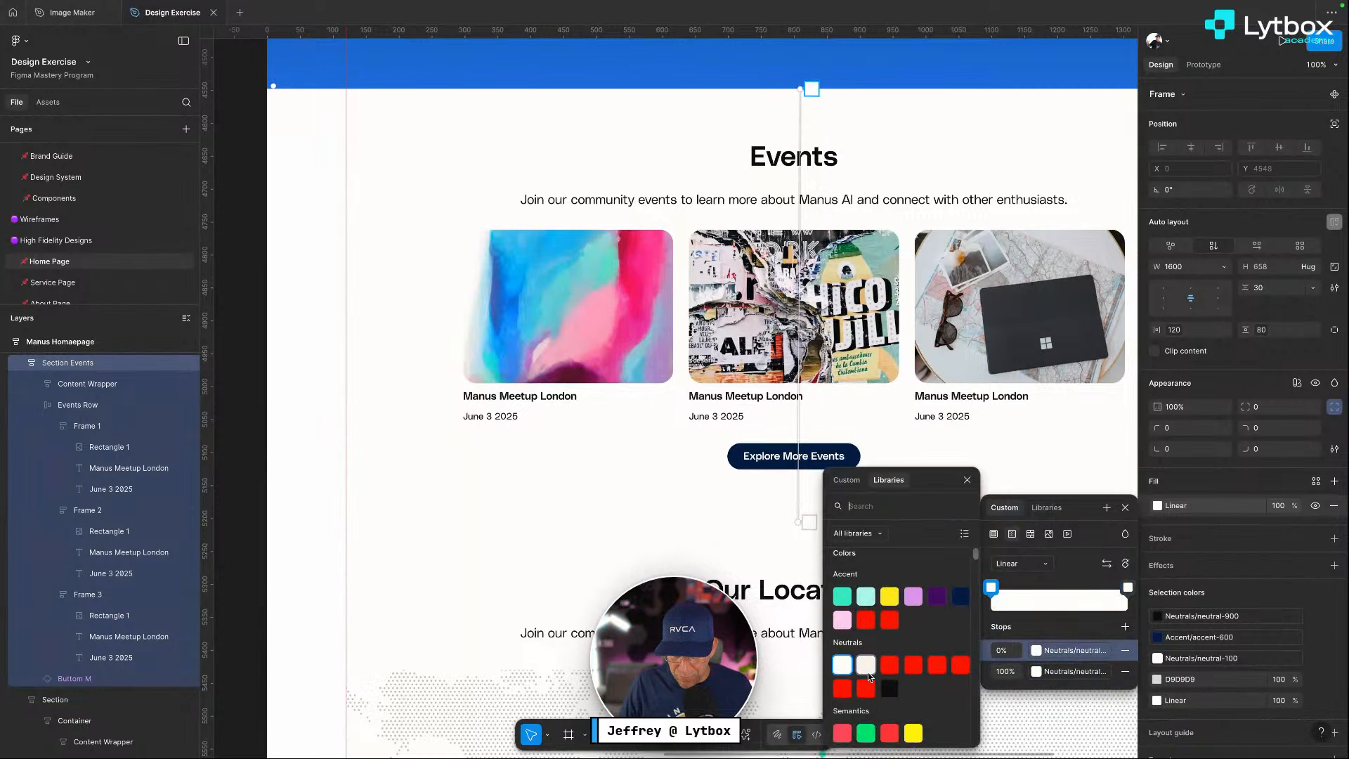
{"action": "left_click", "coordinate": [870, 670]}
{"action": "key", "text": "Escape"}
{"action": "scroll", "coordinate": [703, 518], "scroll_direction": "down", "scroll_amount": 5}
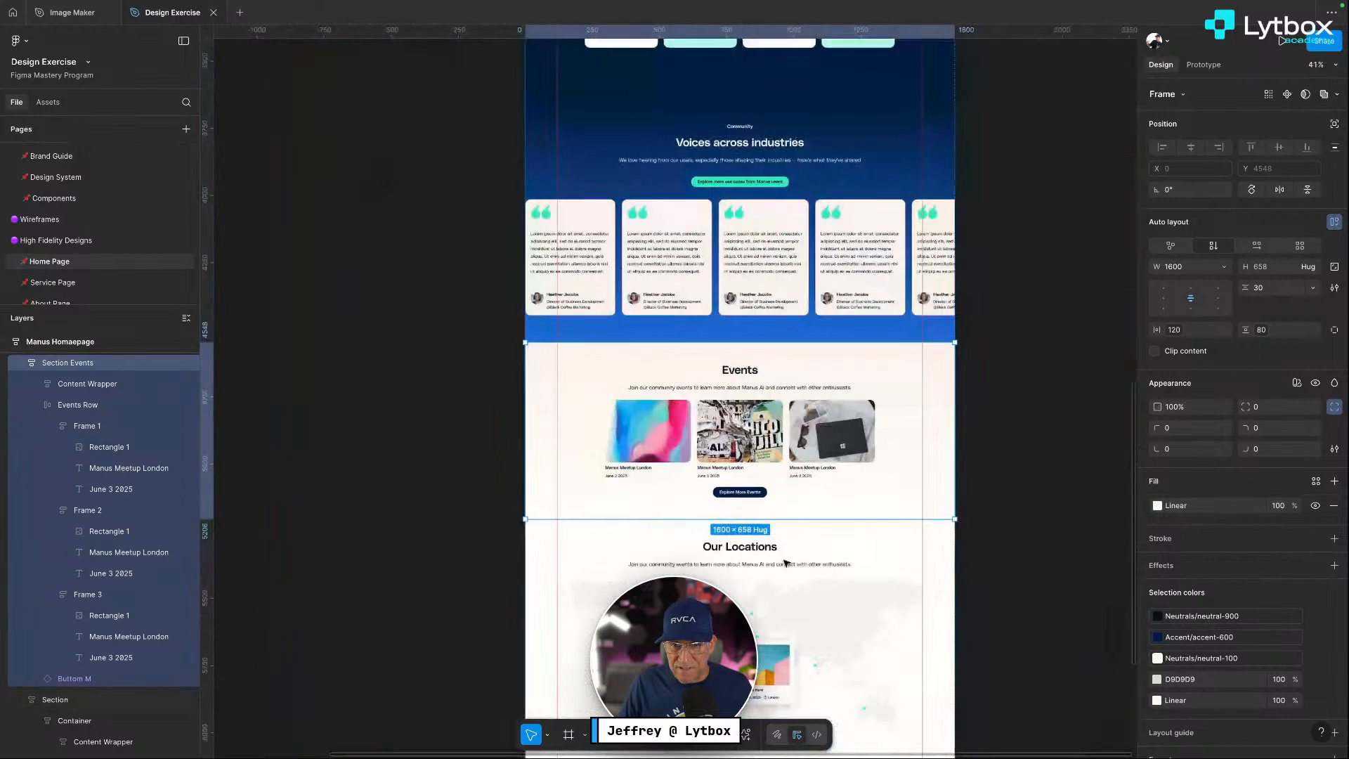
{"action": "left_click", "coordinate": [982, 527]}
Present the whole homepage frame as a prototype
{"action": "scroll", "coordinate": [980, 527], "scroll_direction": "up", "scroll_amount": 5}
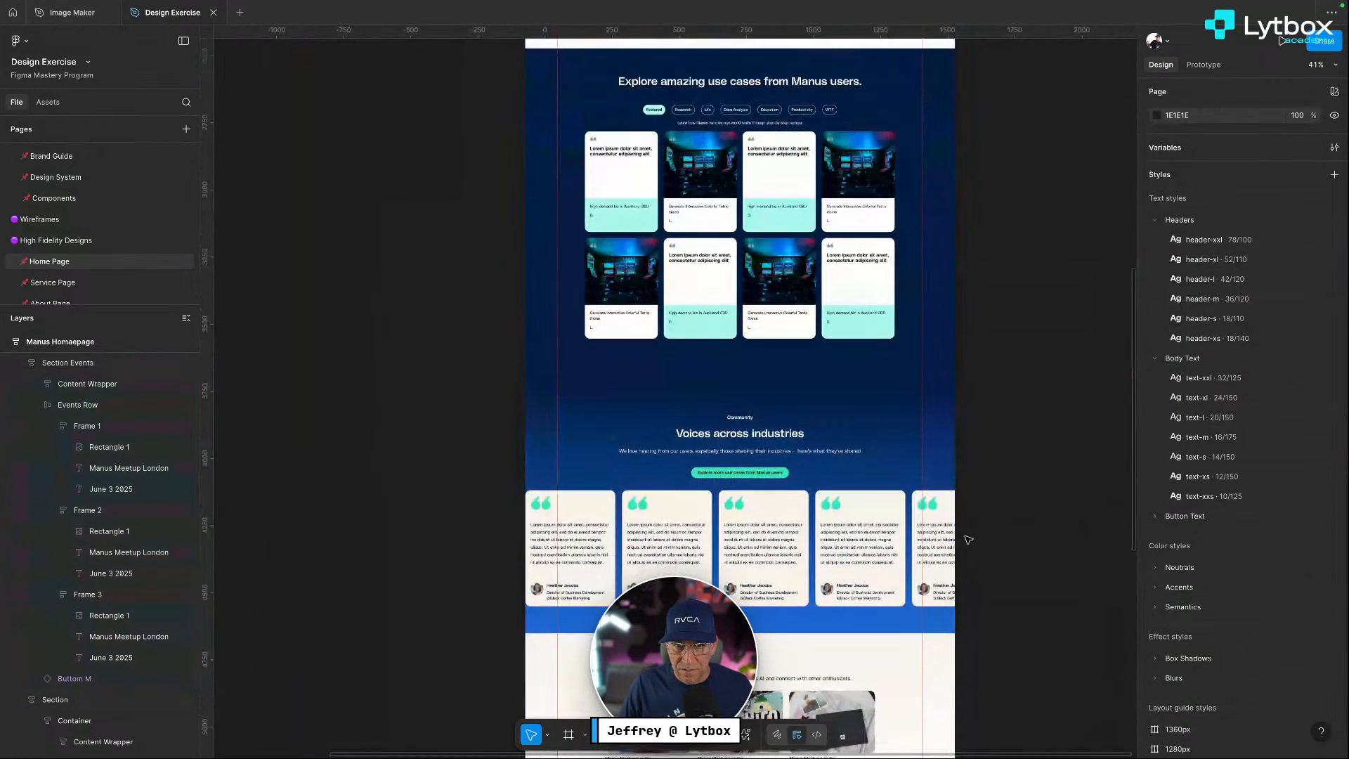
{"action": "scroll", "coordinate": [760, 507], "scroll_direction": "up", "scroll_amount": 10}
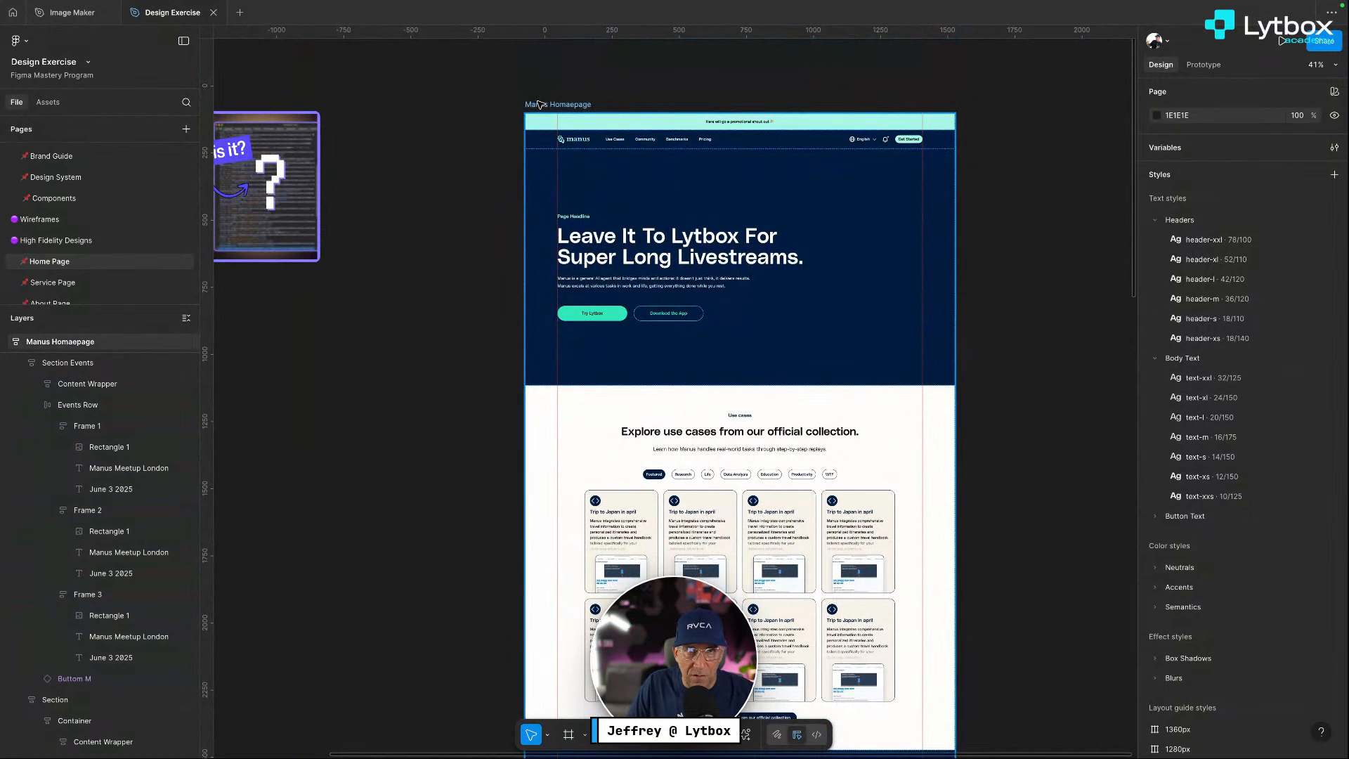
{"action": "left_click", "coordinate": [547, 104]}
{"action": "left_click", "coordinate": [1283, 41]}
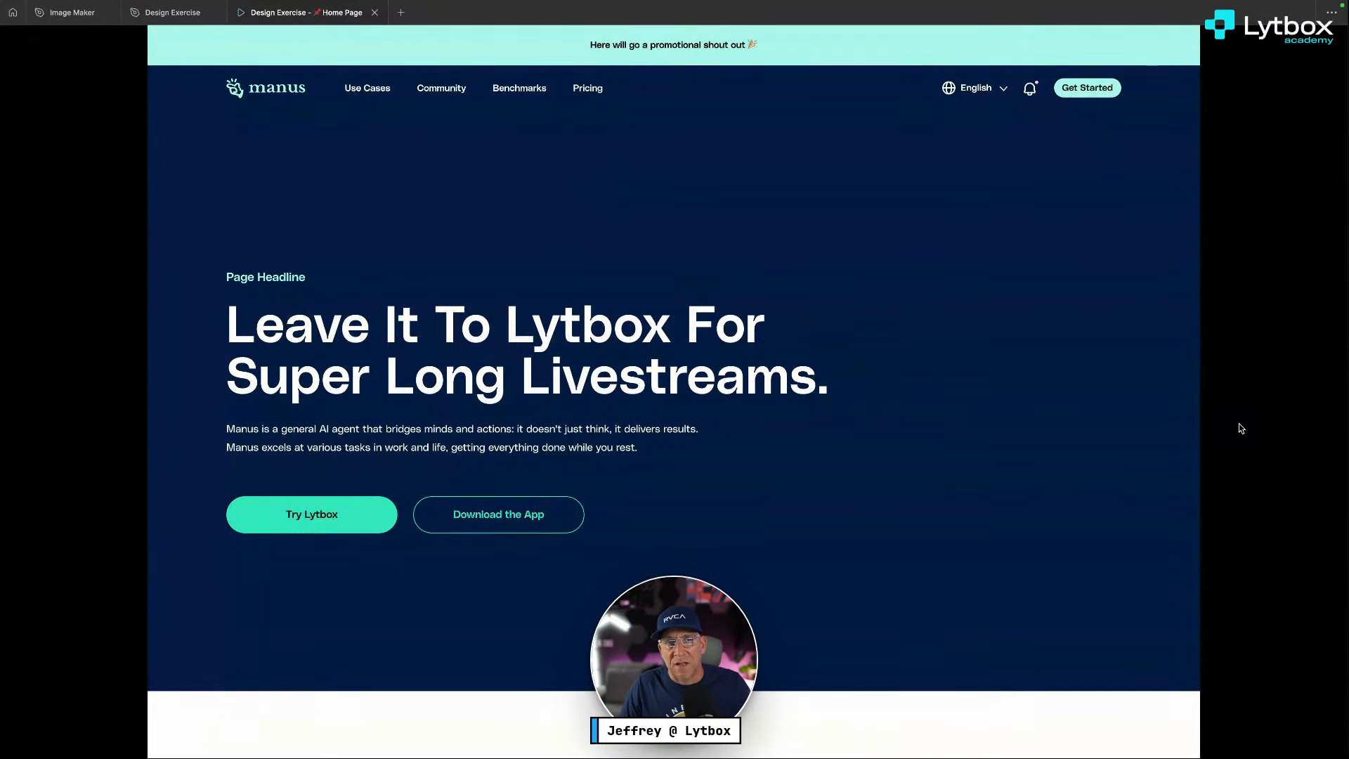
Review the presented home page from the hero down to the Events section, checking backgrounds, spacing and testimonial cards, and close the prototype
{"action": "scroll", "coordinate": [1236, 428], "scroll_direction": "down", "scroll_amount": 3}
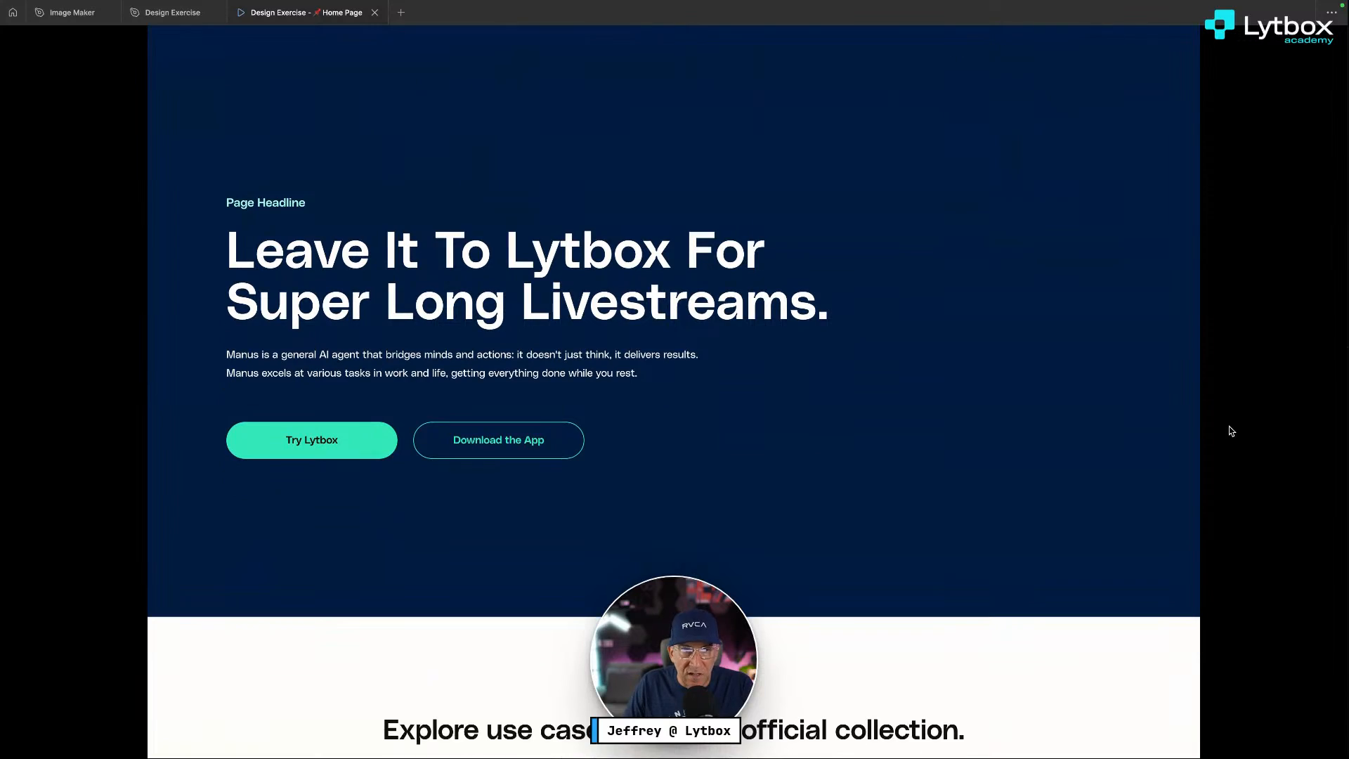
{"action": "scroll", "coordinate": [1228, 425], "scroll_direction": "down", "scroll_amount": 5}
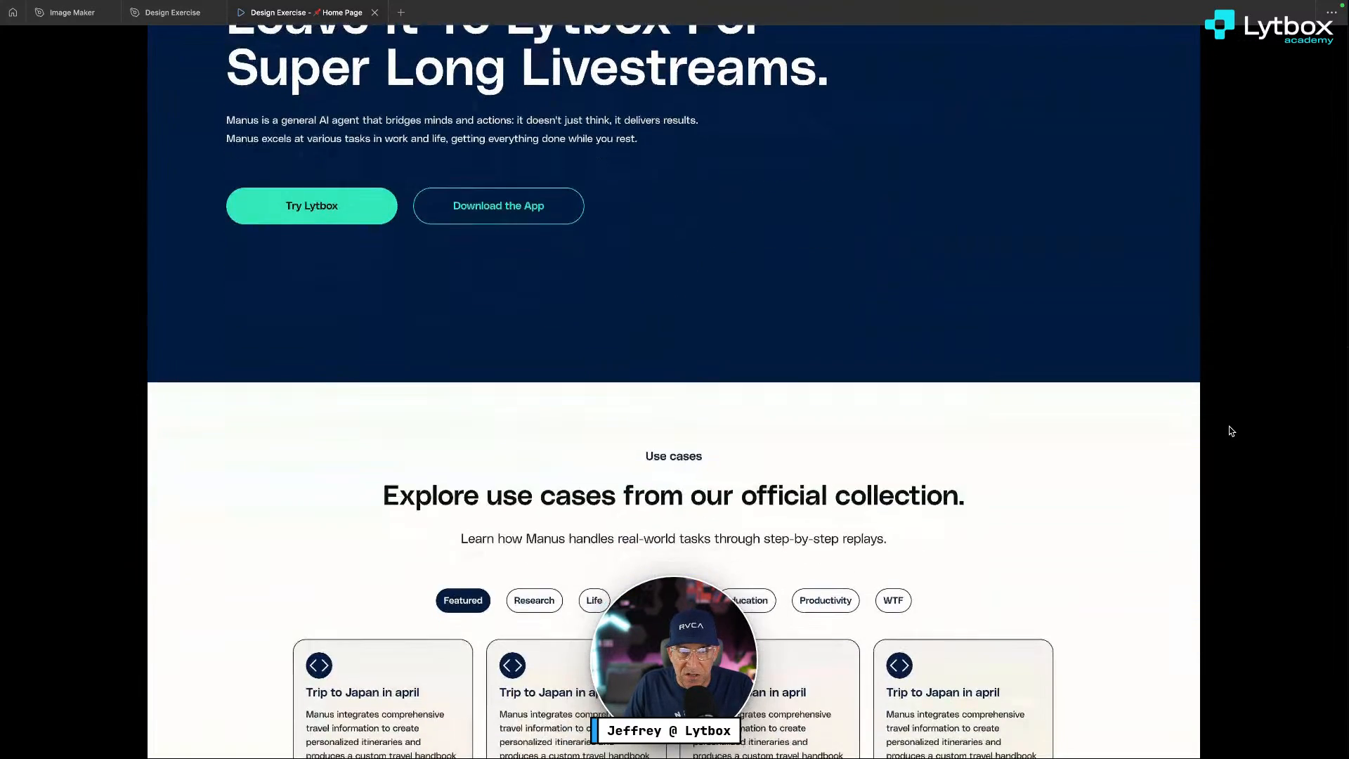
{"action": "scroll", "coordinate": [1230, 430], "scroll_direction": "down", "scroll_amount": 2}
{"action": "scroll", "coordinate": [1230, 430], "scroll_direction": "down", "scroll_amount": 10}
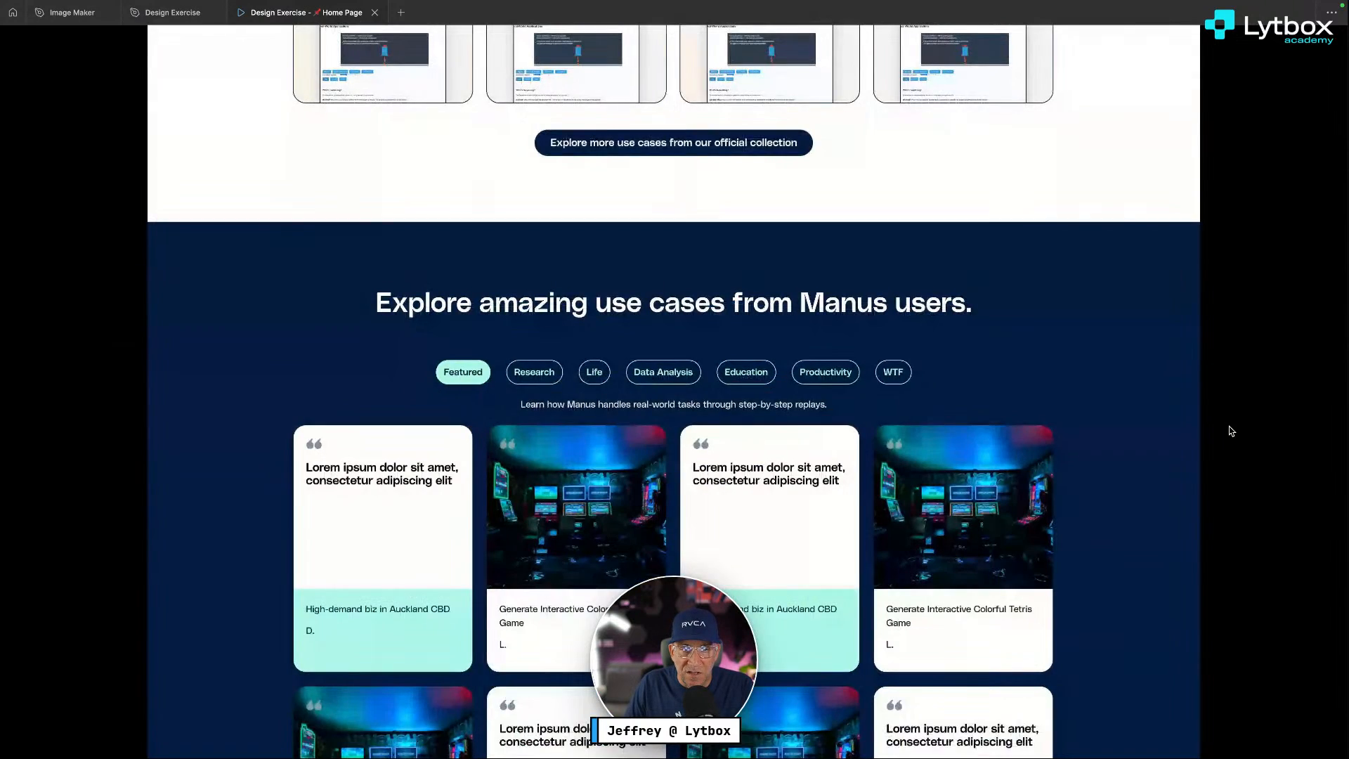
{"action": "scroll", "coordinate": [1229, 430], "scroll_direction": "down", "scroll_amount": 9}
{"action": "scroll", "coordinate": [1231, 430], "scroll_direction": "down", "scroll_amount": 6}
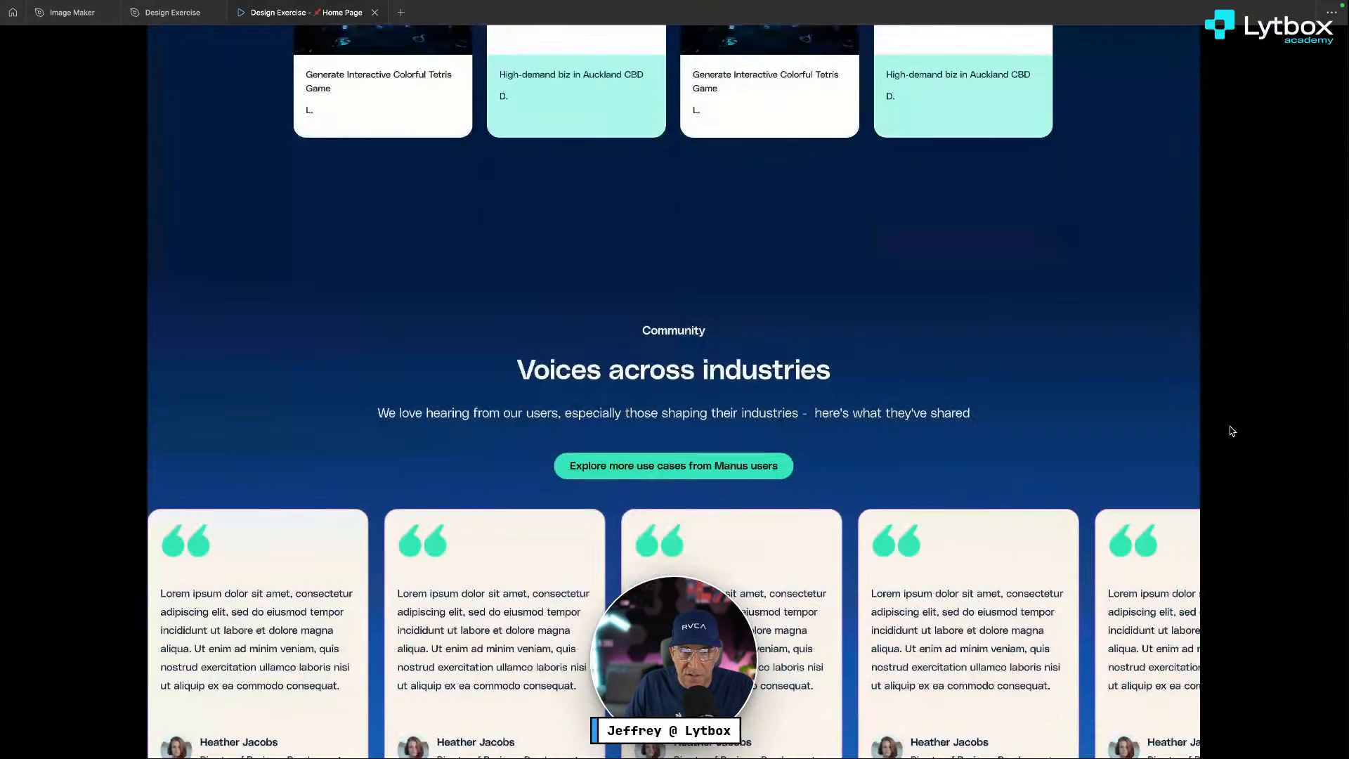
{"action": "scroll", "coordinate": [1229, 426], "scroll_direction": "up", "scroll_amount": 11}
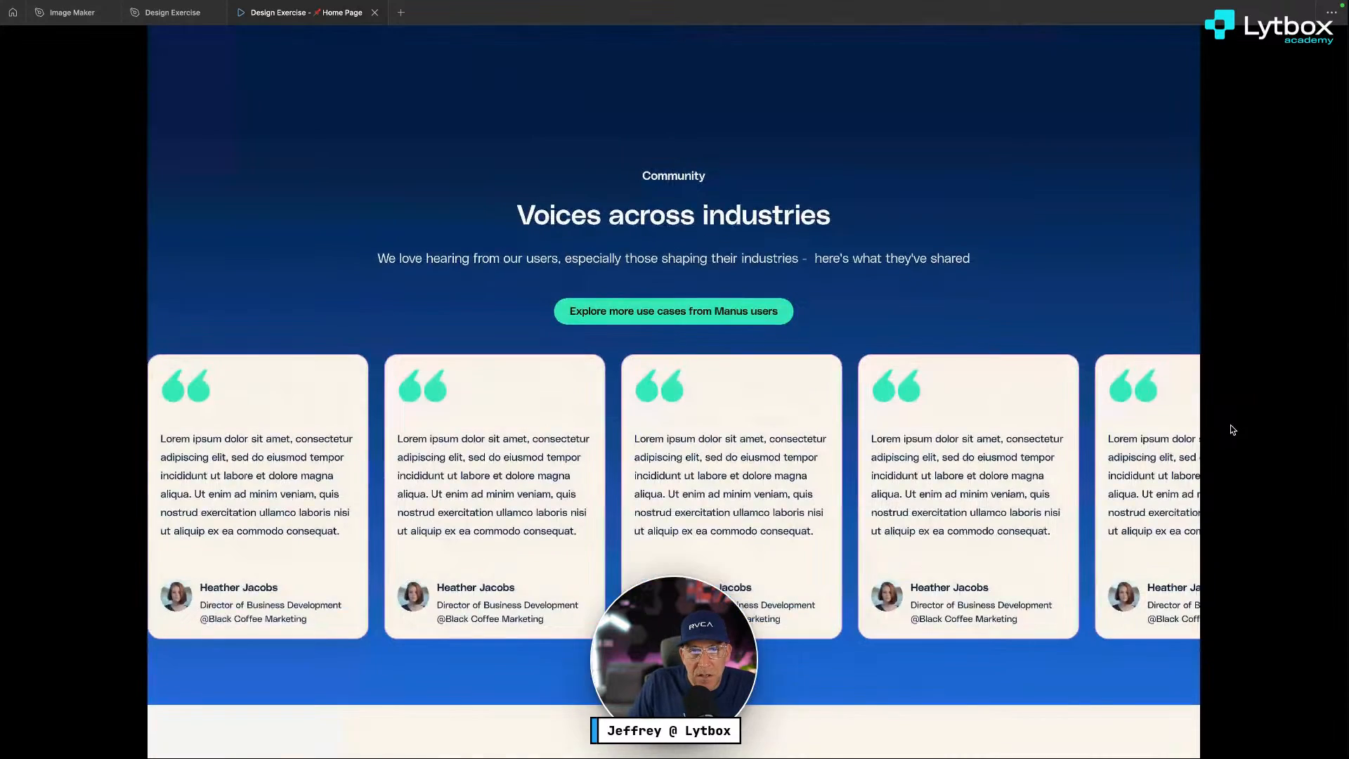
{"action": "scroll", "coordinate": [1231, 429], "scroll_direction": "up", "scroll_amount": 10}
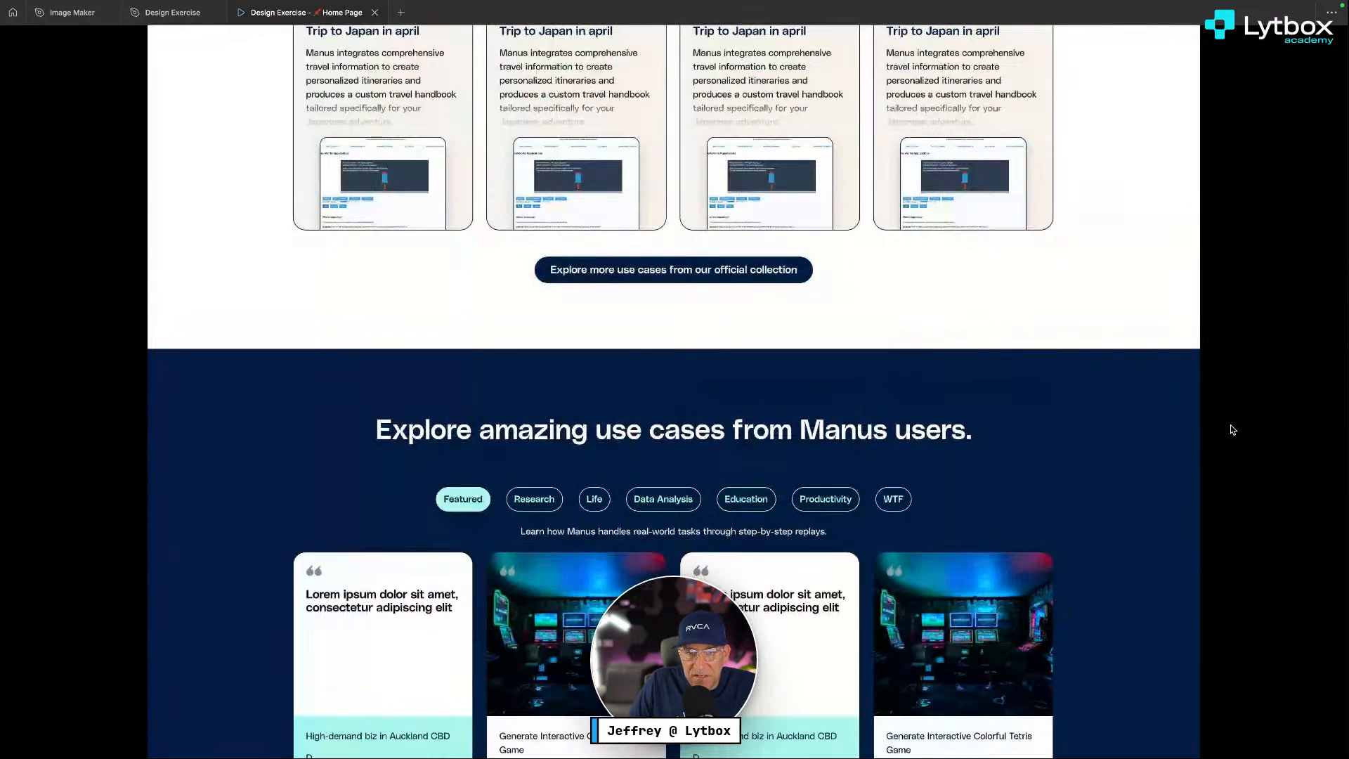
{"action": "scroll", "coordinate": [1231, 430], "scroll_direction": "down", "scroll_amount": 6}
{"action": "scroll", "coordinate": [1230, 430], "scroll_direction": "up", "scroll_amount": 15}
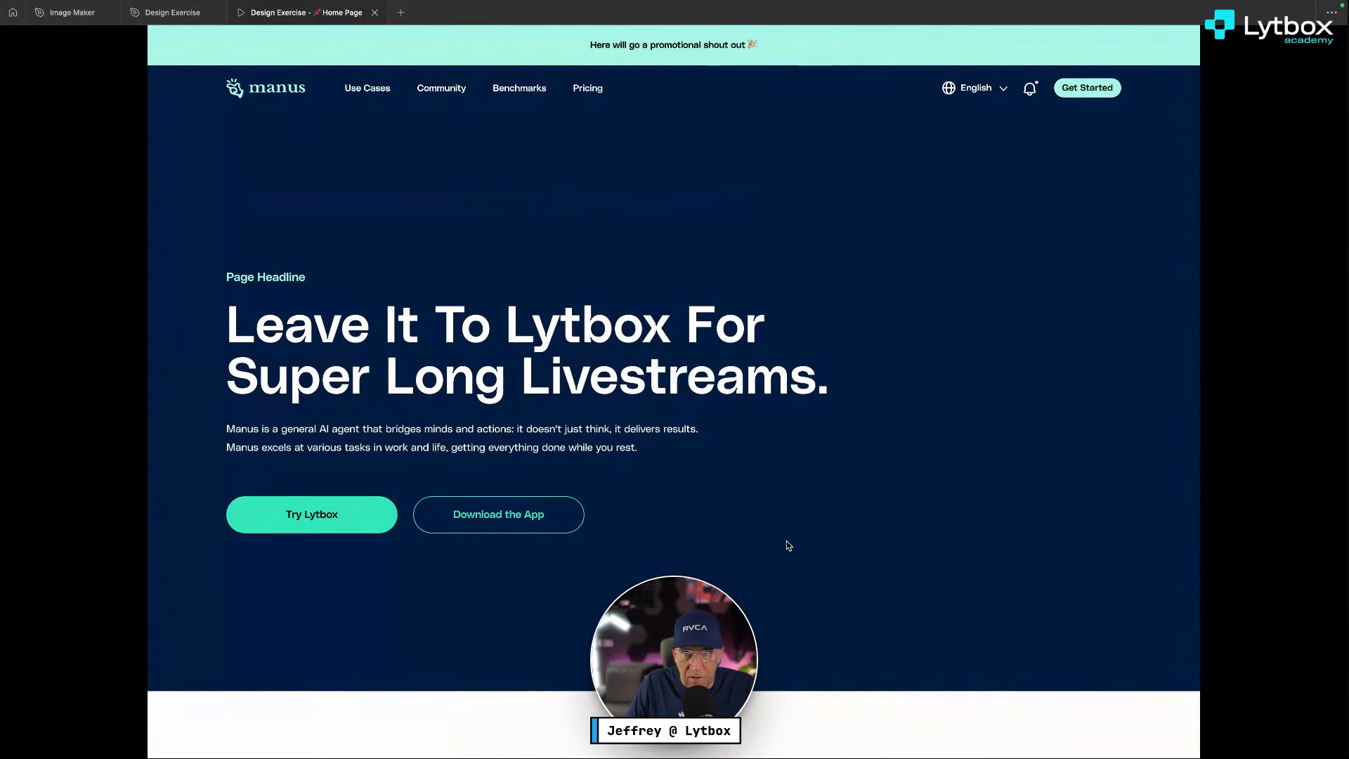
{"action": "scroll", "coordinate": [788, 545], "scroll_direction": "down", "scroll_amount": 3}
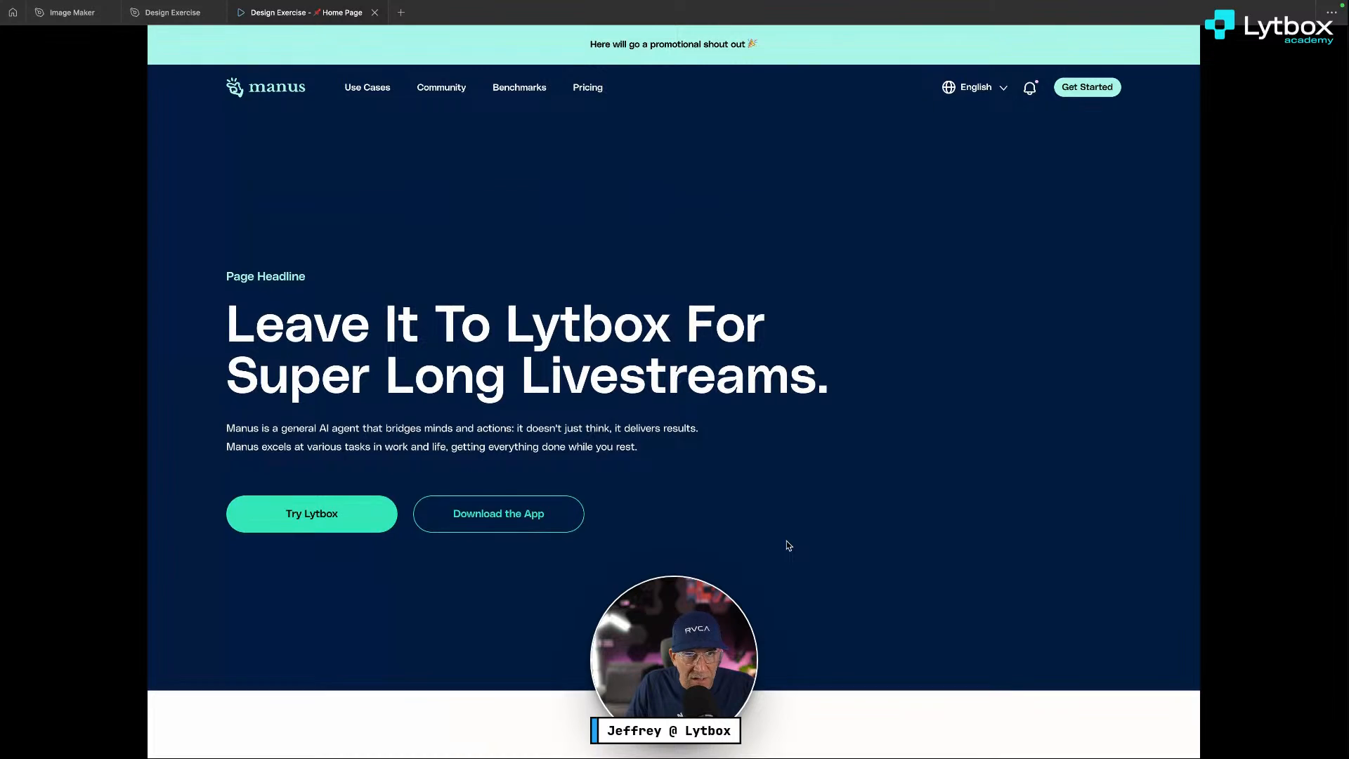
{"action": "scroll", "coordinate": [786, 546], "scroll_direction": "down", "scroll_amount": 5}
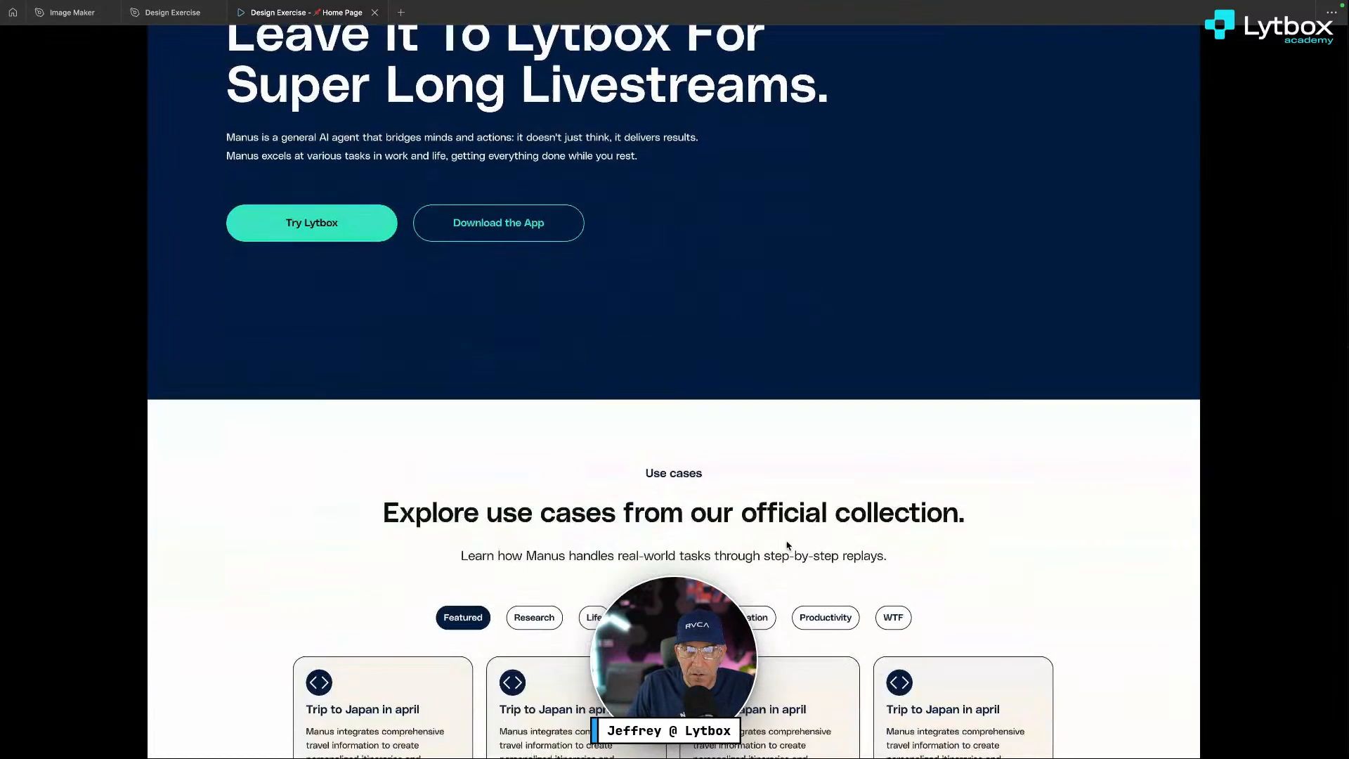
{"action": "scroll", "coordinate": [896, 548], "scroll_direction": "down", "scroll_amount": 6}
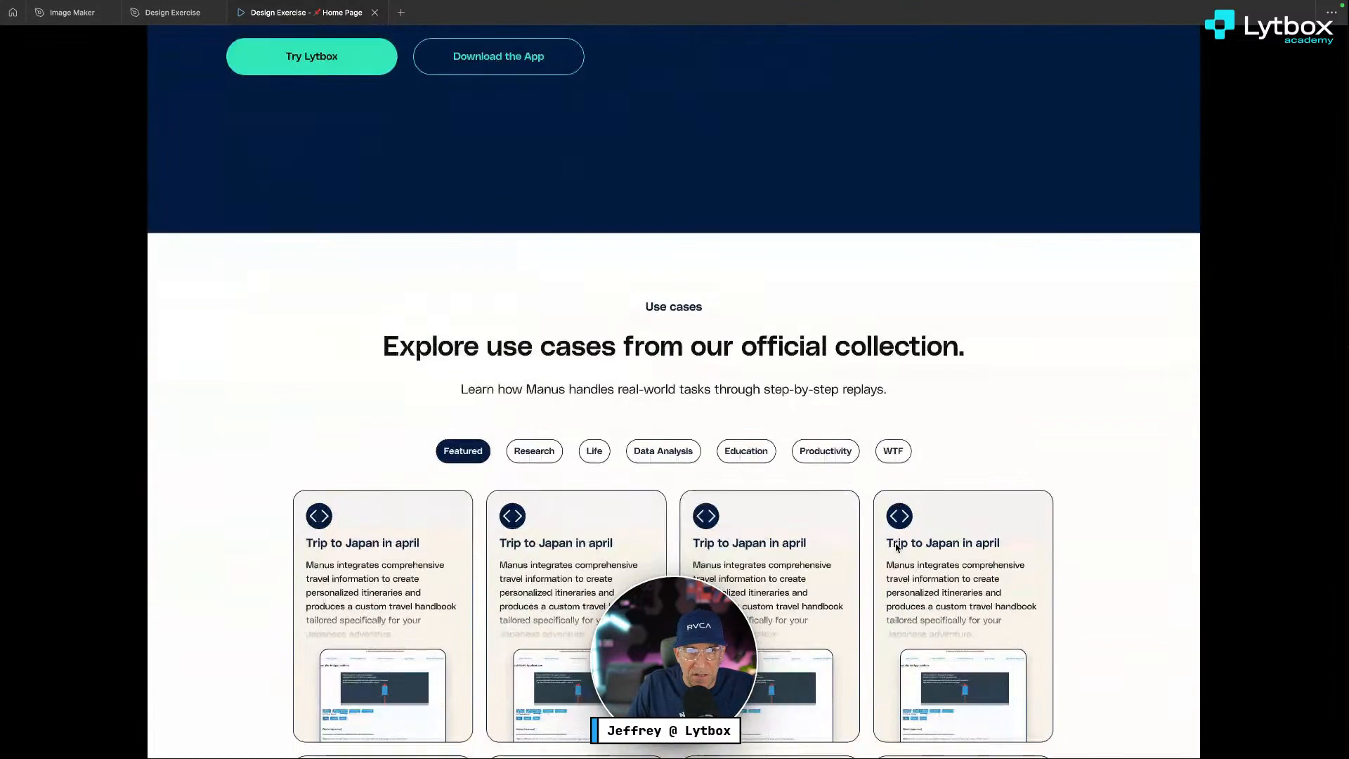
{"action": "scroll", "coordinate": [1133, 538], "scroll_direction": "down", "scroll_amount": 20}
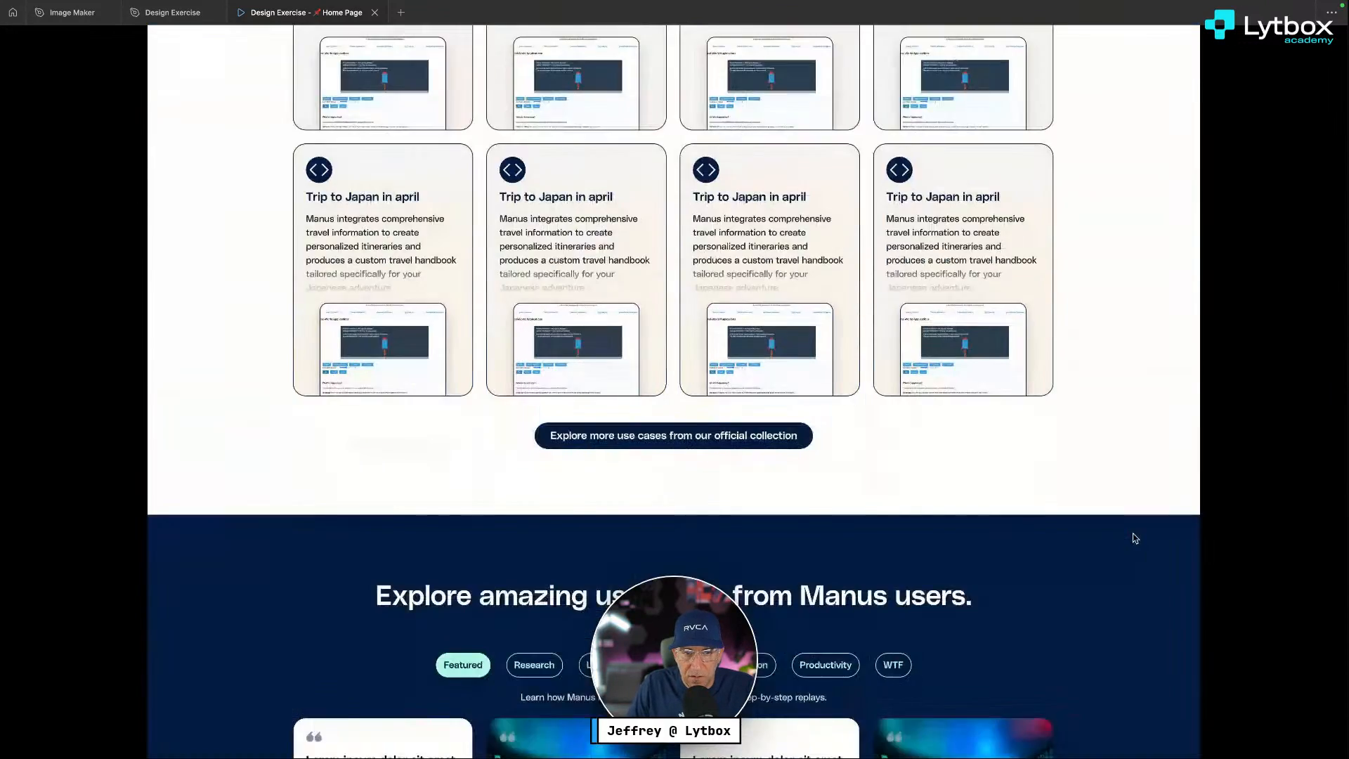
{"action": "scroll", "coordinate": [1133, 538], "scroll_direction": "down", "scroll_amount": 7}
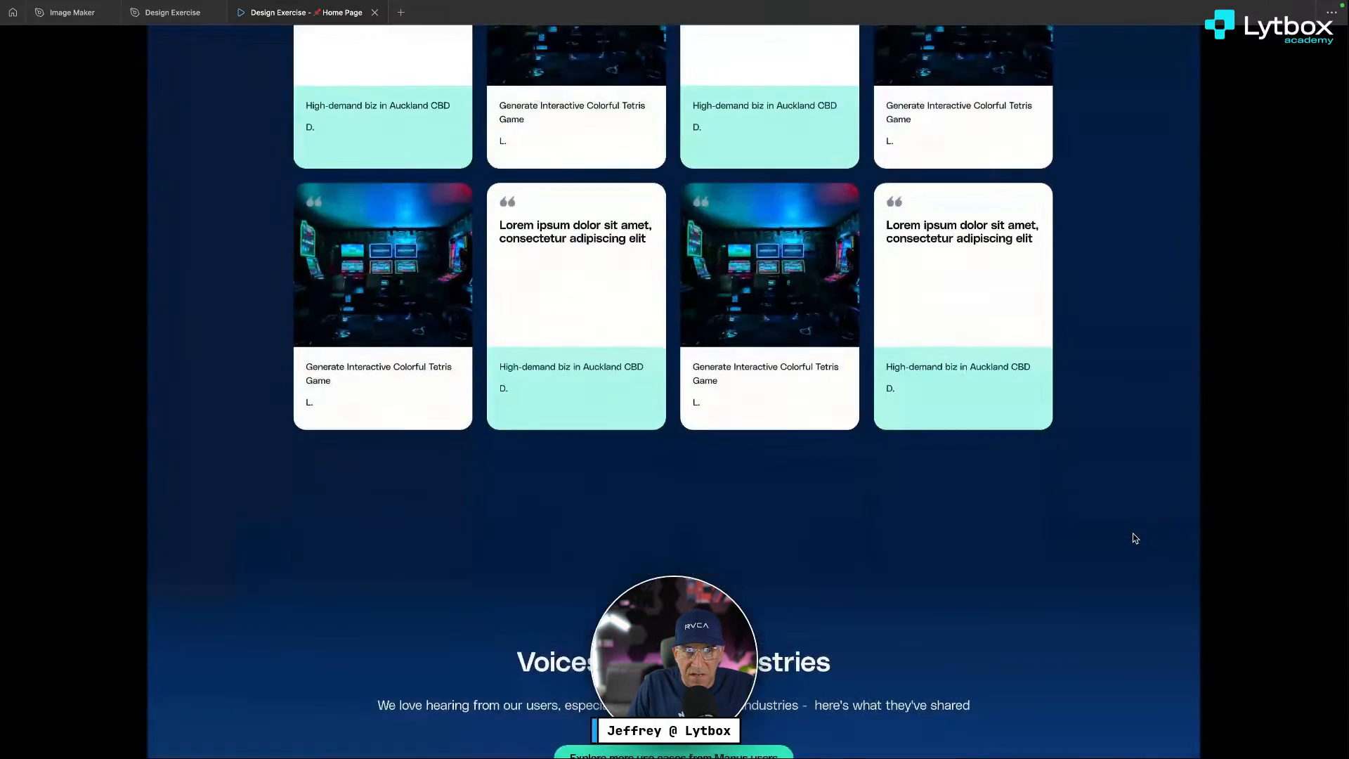
{"action": "scroll", "coordinate": [1133, 538], "scroll_direction": "down", "scroll_amount": 5}
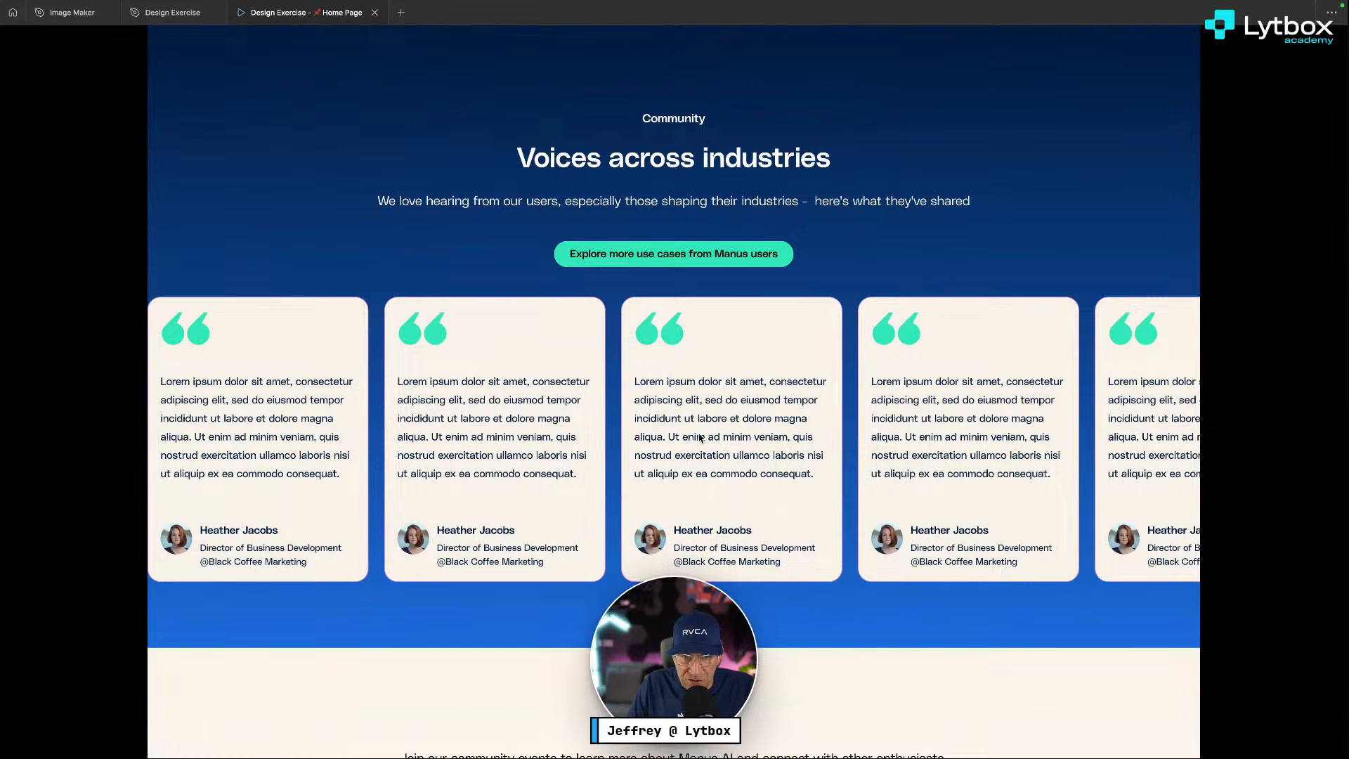
{"action": "scroll", "coordinate": [595, 503], "scroll_direction": "down", "scroll_amount": 3}
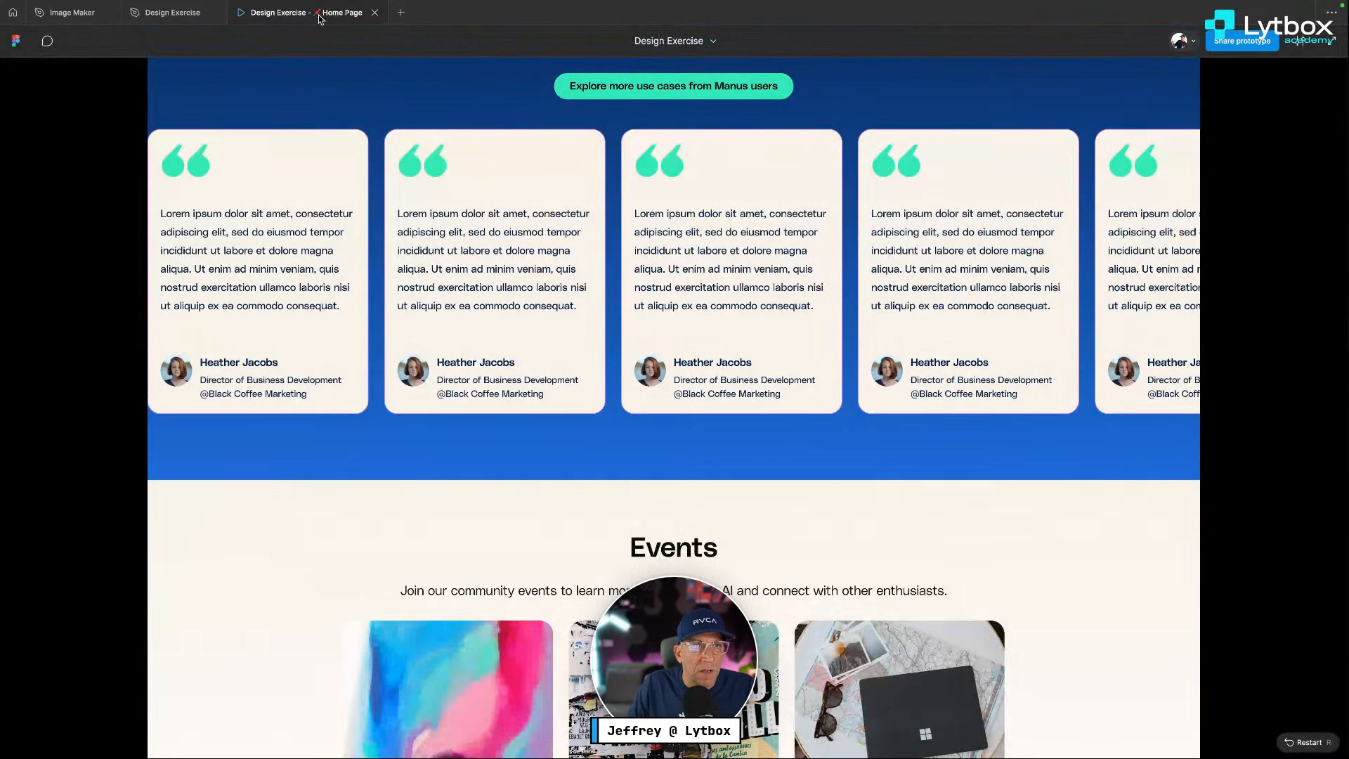
{"action": "left_click", "coordinate": [374, 12]}
Set the Testimonial Card main component's stroke color to Neutrals/neutral-200 on the Components page
{"action": "scroll", "coordinate": [749, 537], "scroll_direction": "down", "scroll_amount": 10}
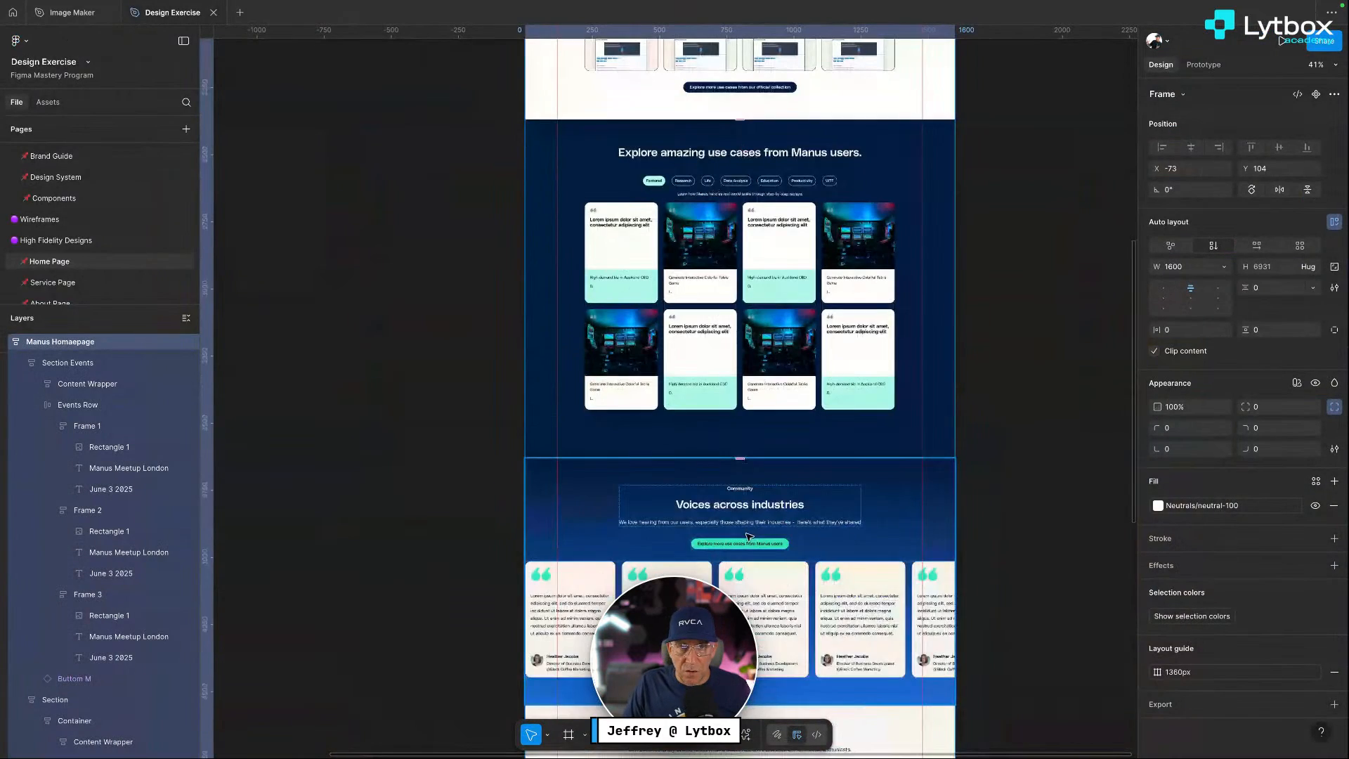
{"action": "scroll", "coordinate": [618, 478], "scroll_direction": "up", "scroll_amount": 3}
{"action": "scroll", "coordinate": [624, 480], "scroll_direction": "down", "scroll_amount": 5}
{"action": "scroll", "coordinate": [620, 467], "scroll_direction": "up", "scroll_amount": 2}
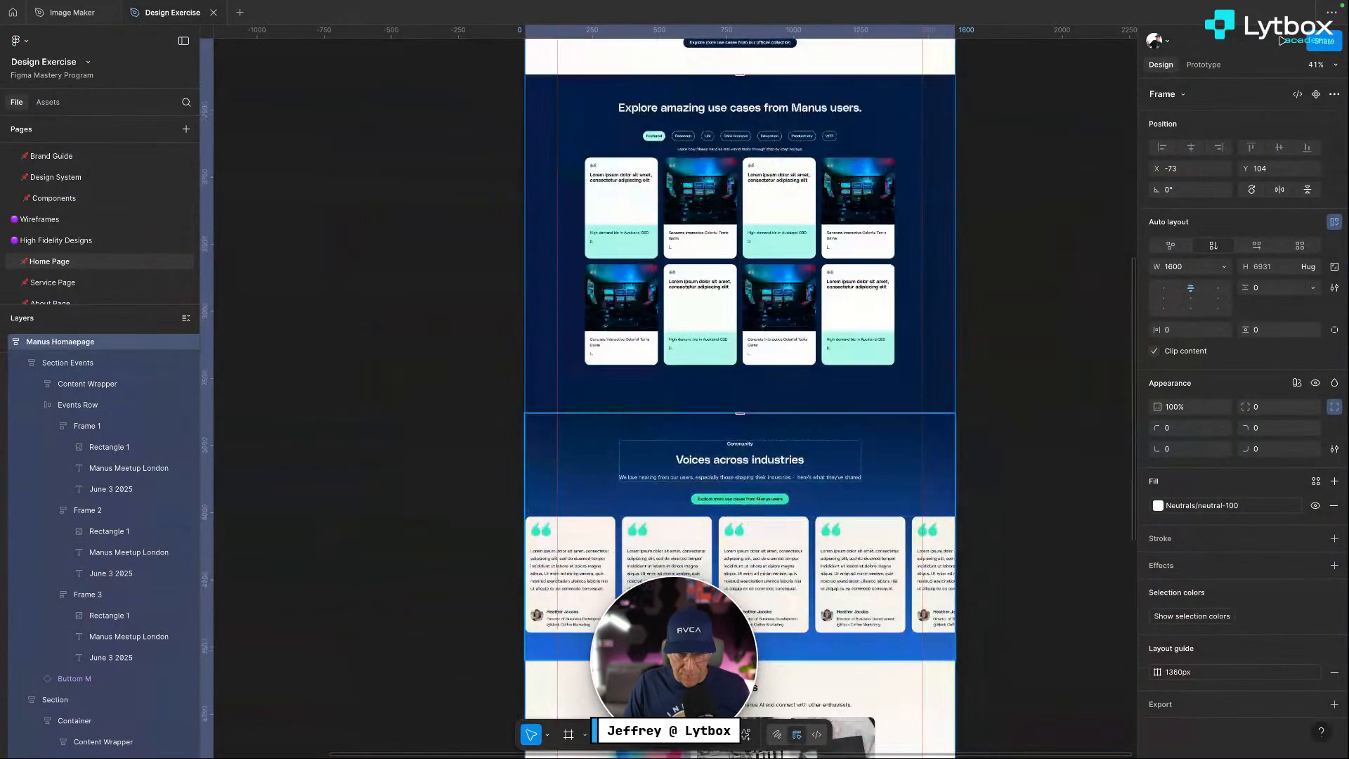
{"action": "scroll", "coordinate": [625, 652], "scroll_direction": "up", "scroll_amount": 5}
{"action": "left_click", "coordinate": [576, 383]}
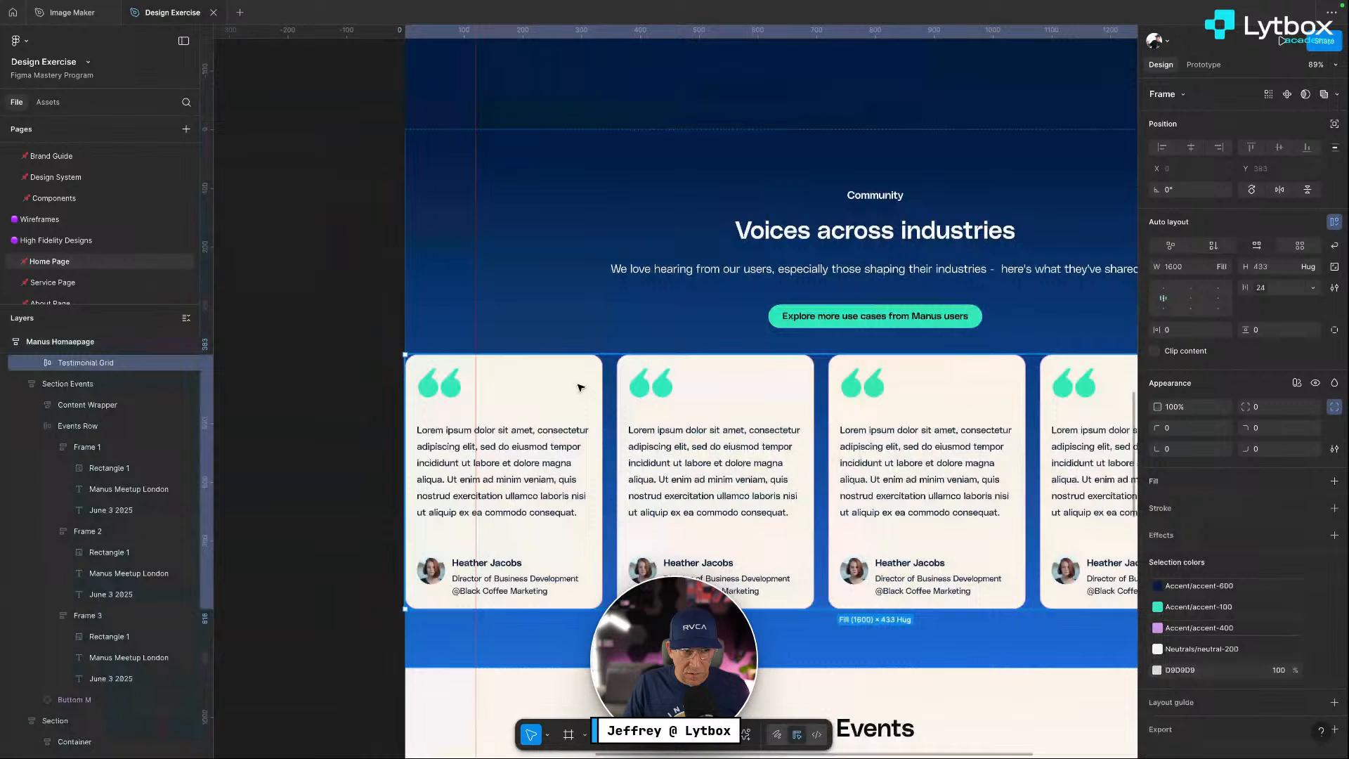
{"action": "left_click", "coordinate": [38, 199]}
{"action": "left_click", "coordinate": [920, 244]}
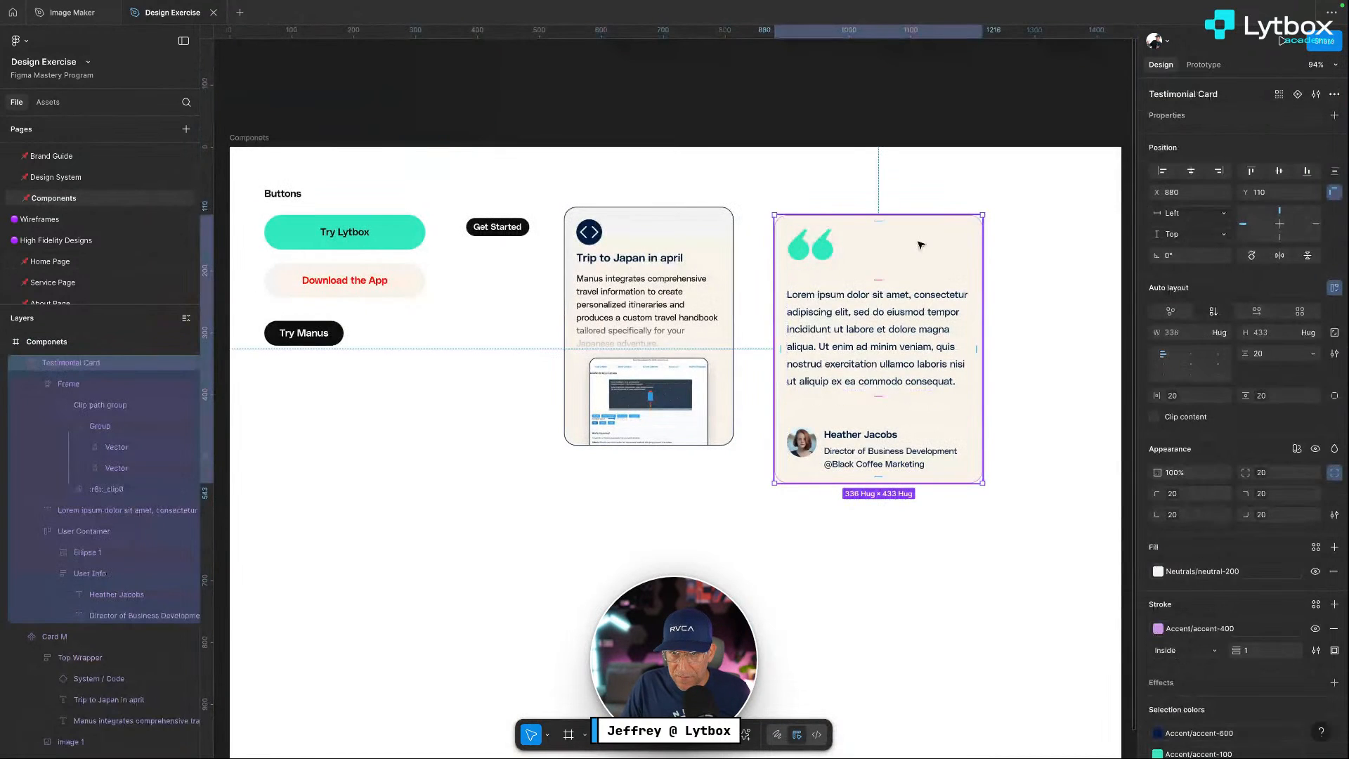
{"action": "left_click", "coordinate": [1158, 629]}
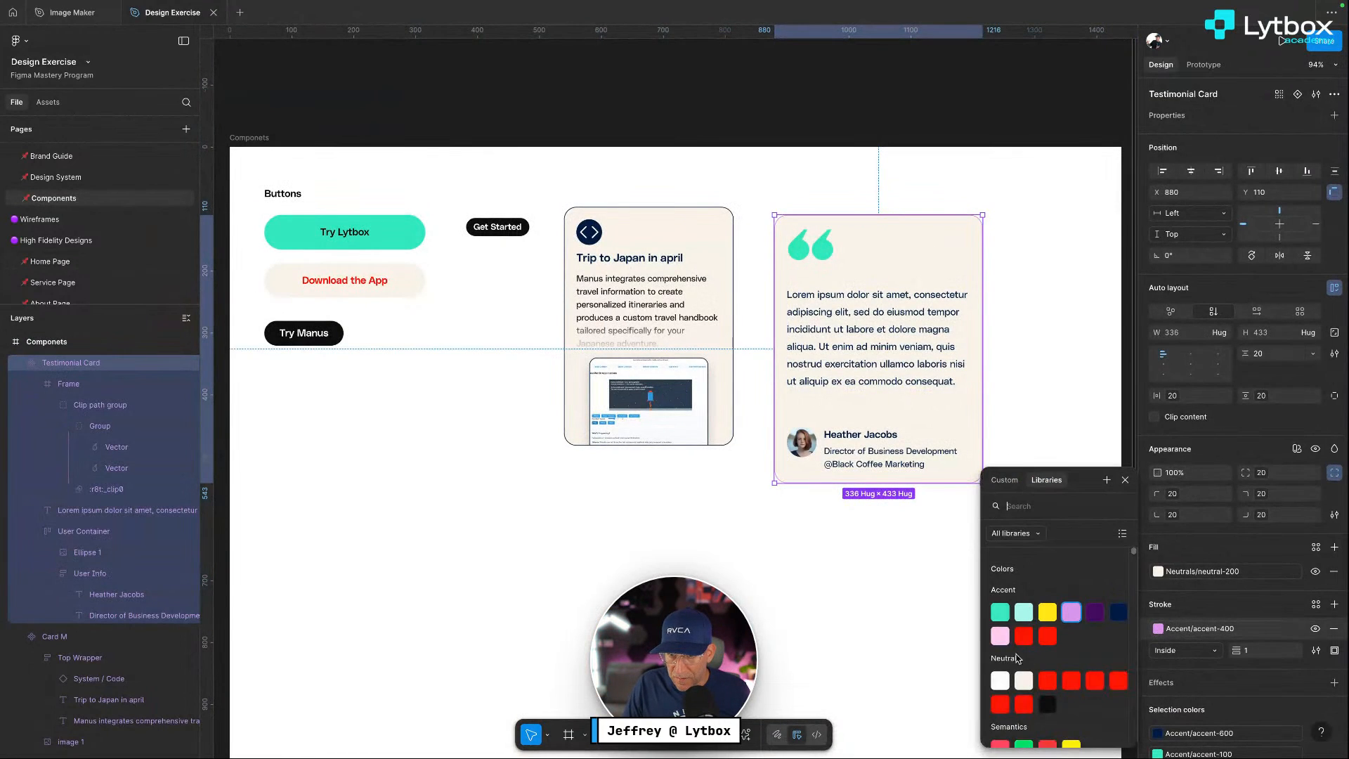
{"action": "left_click", "coordinate": [869, 554]}
{"action": "left_click", "coordinate": [731, 582]}
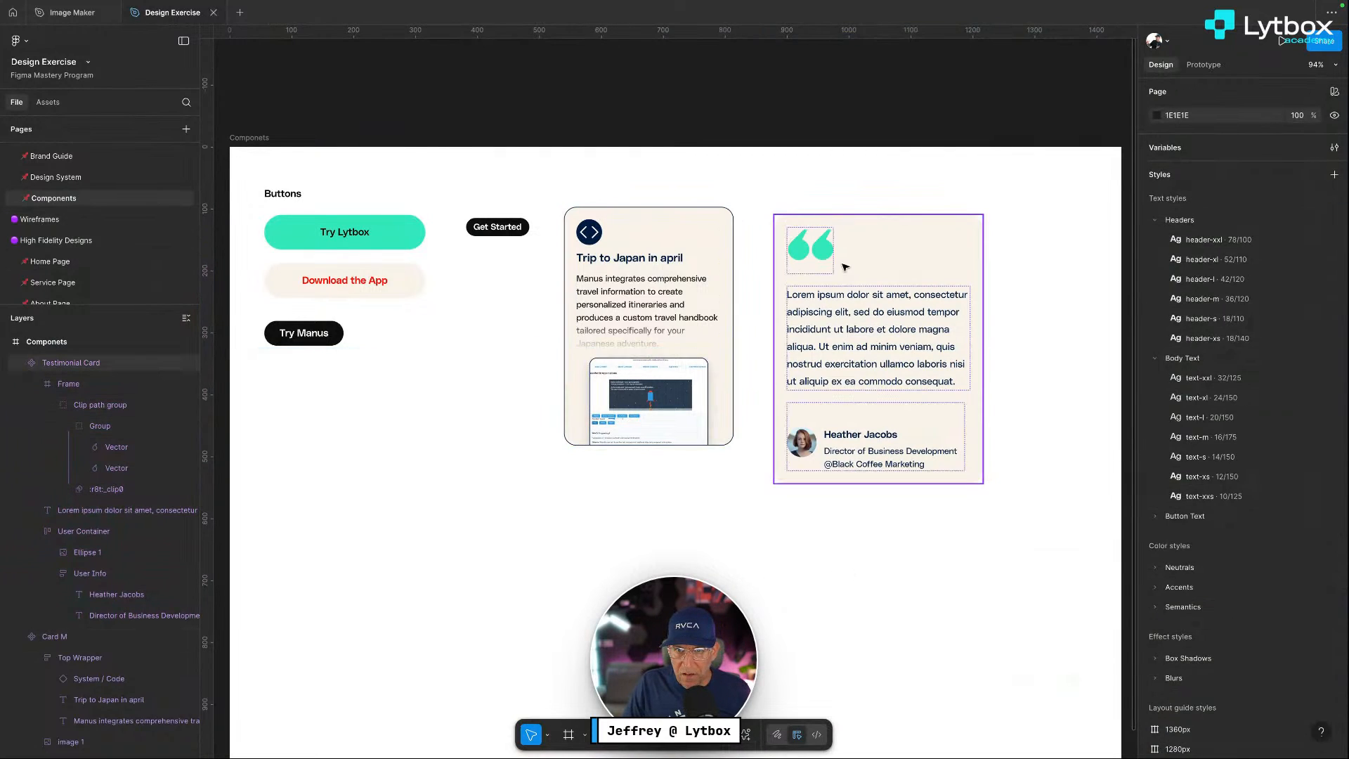
Change the fill of both quotation mark vectors in the Testimonial Card to Accent/accent-600
{"action": "left_click", "coordinate": [822, 247], "text": "ctrl"}
{"action": "left_click", "coordinate": [801, 253], "text": "shift"}
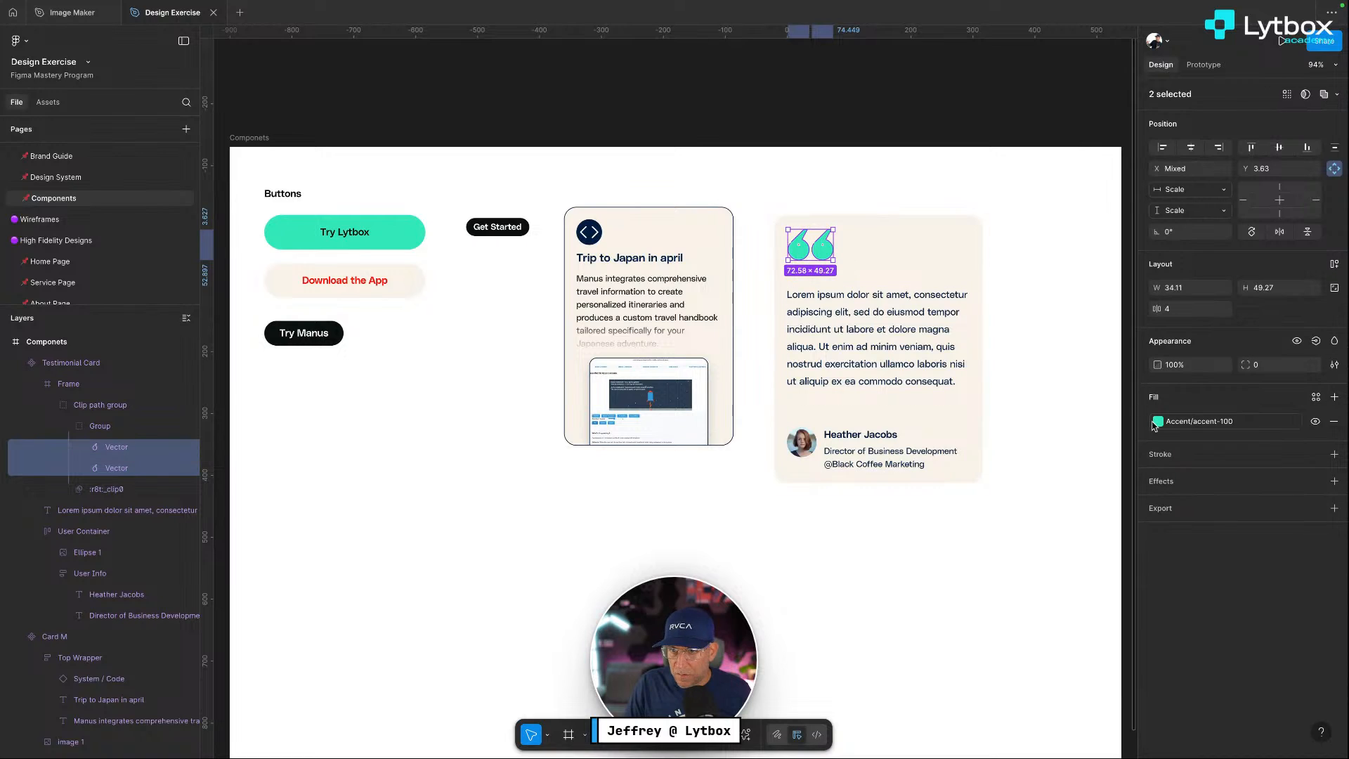
{"action": "left_click", "coordinate": [1156, 421]}
{"action": "left_click", "coordinate": [1118, 560]}
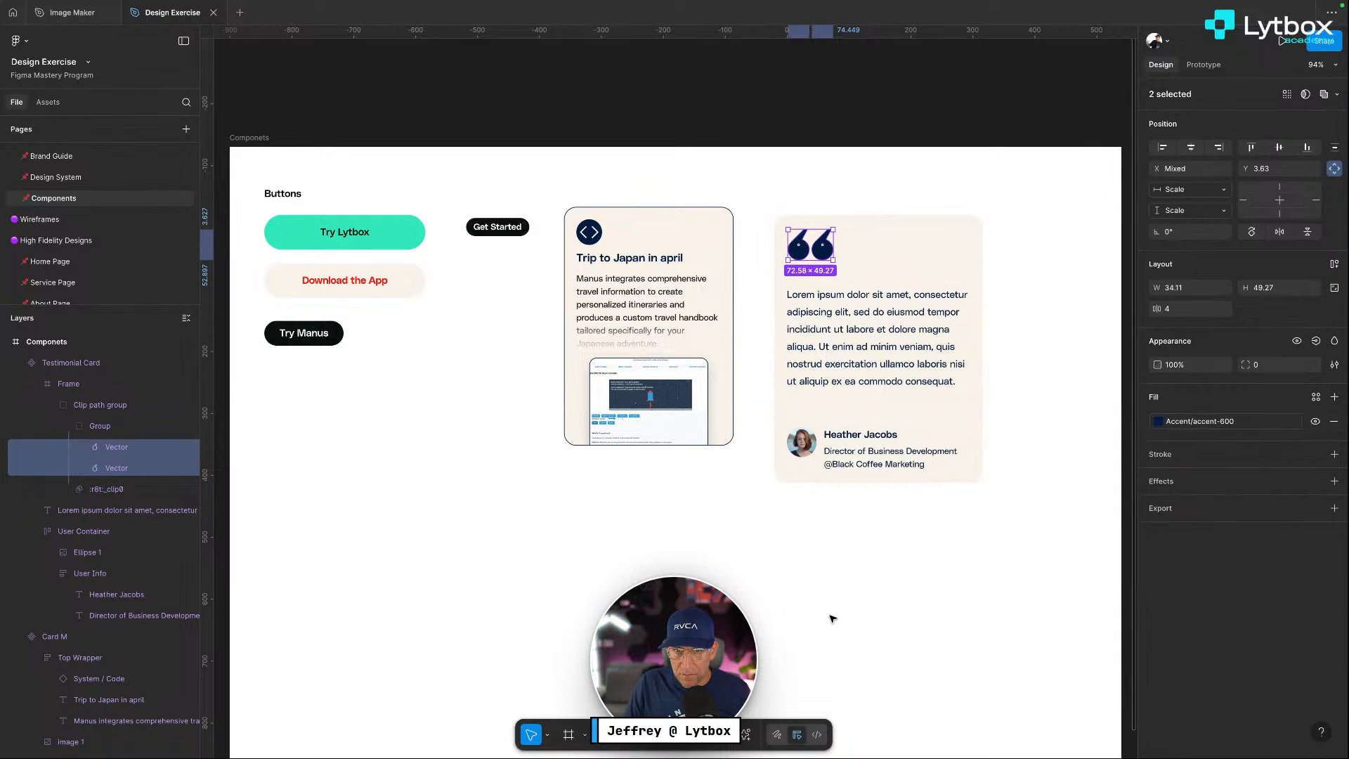
{"action": "left_click", "coordinate": [832, 618]}
Apply the opacity-25 variable to the Testimonial Card's quotation mark frame and return to the Home Page design
{"action": "left_click", "coordinate": [831, 255]}
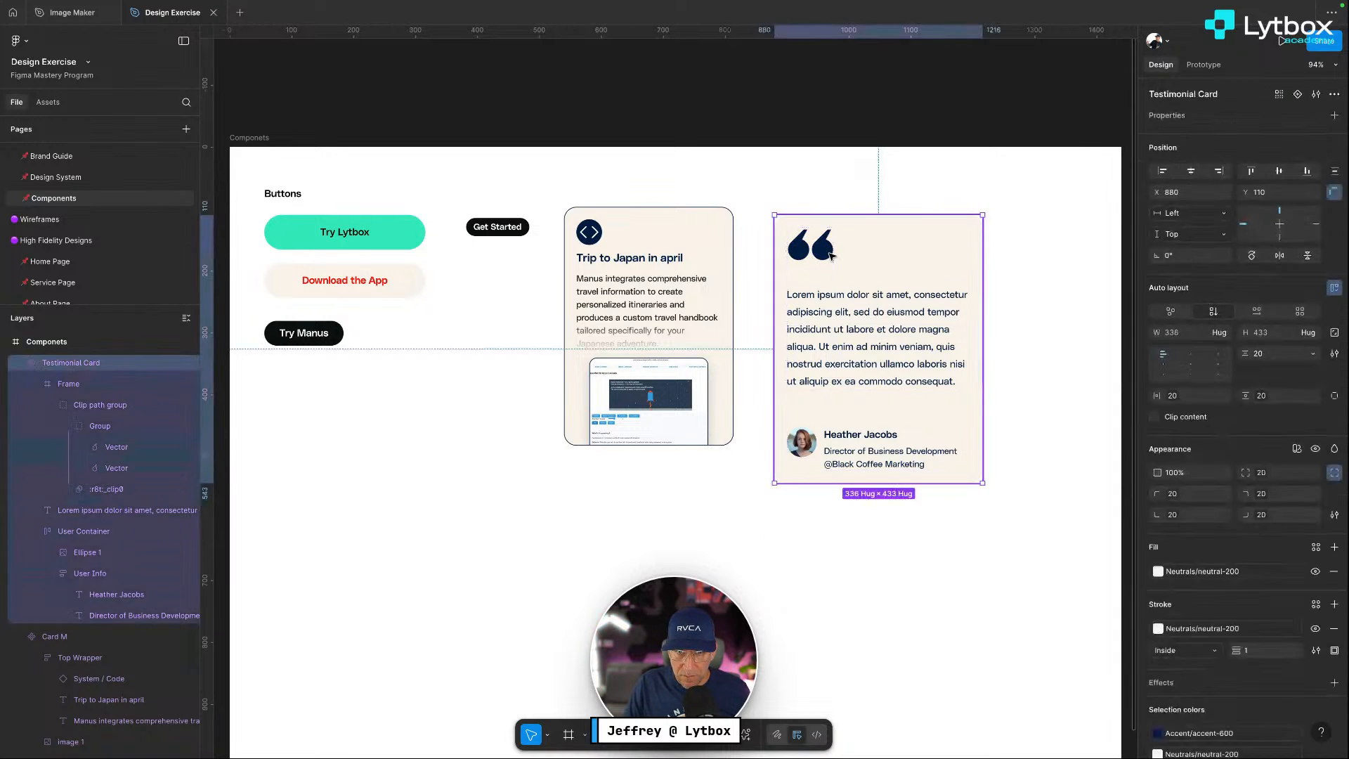
{"action": "left_click", "coordinate": [829, 255]}
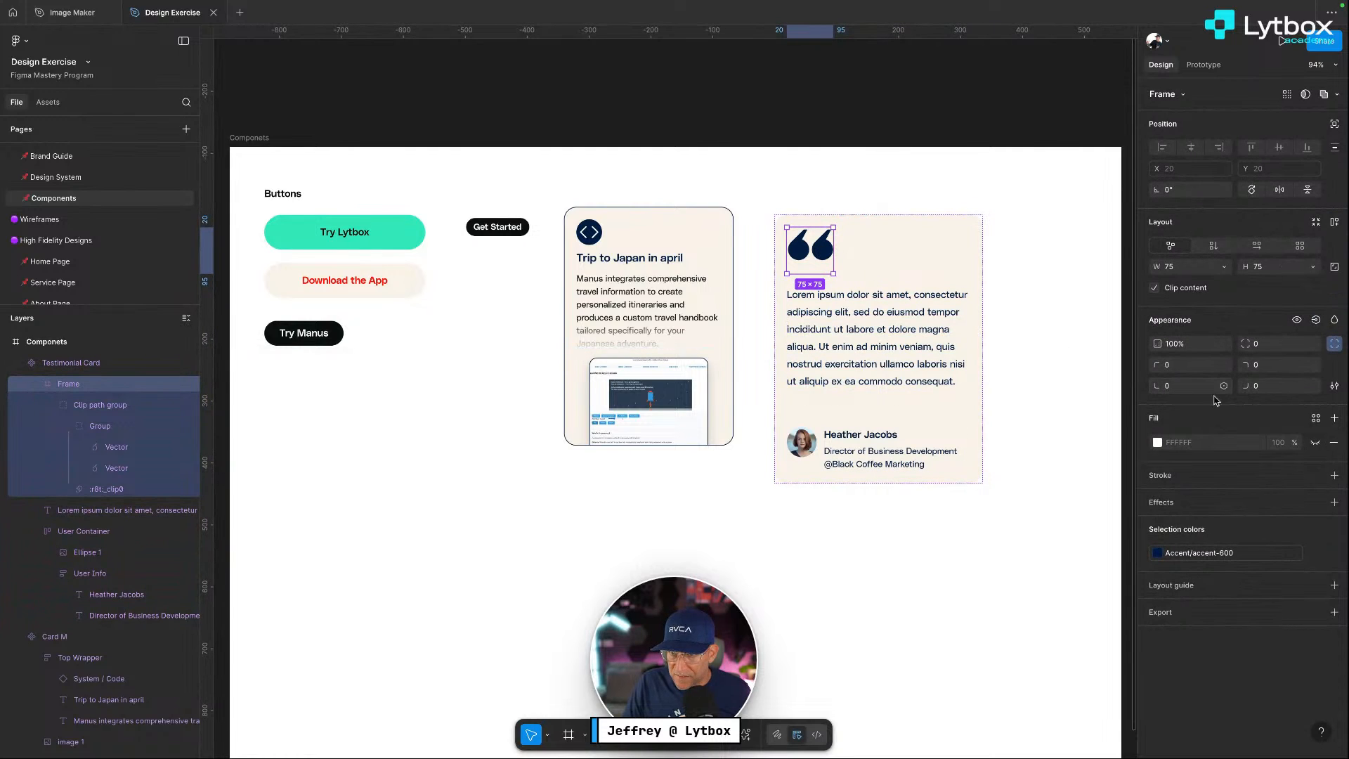
{"action": "left_click", "coordinate": [1224, 345]}
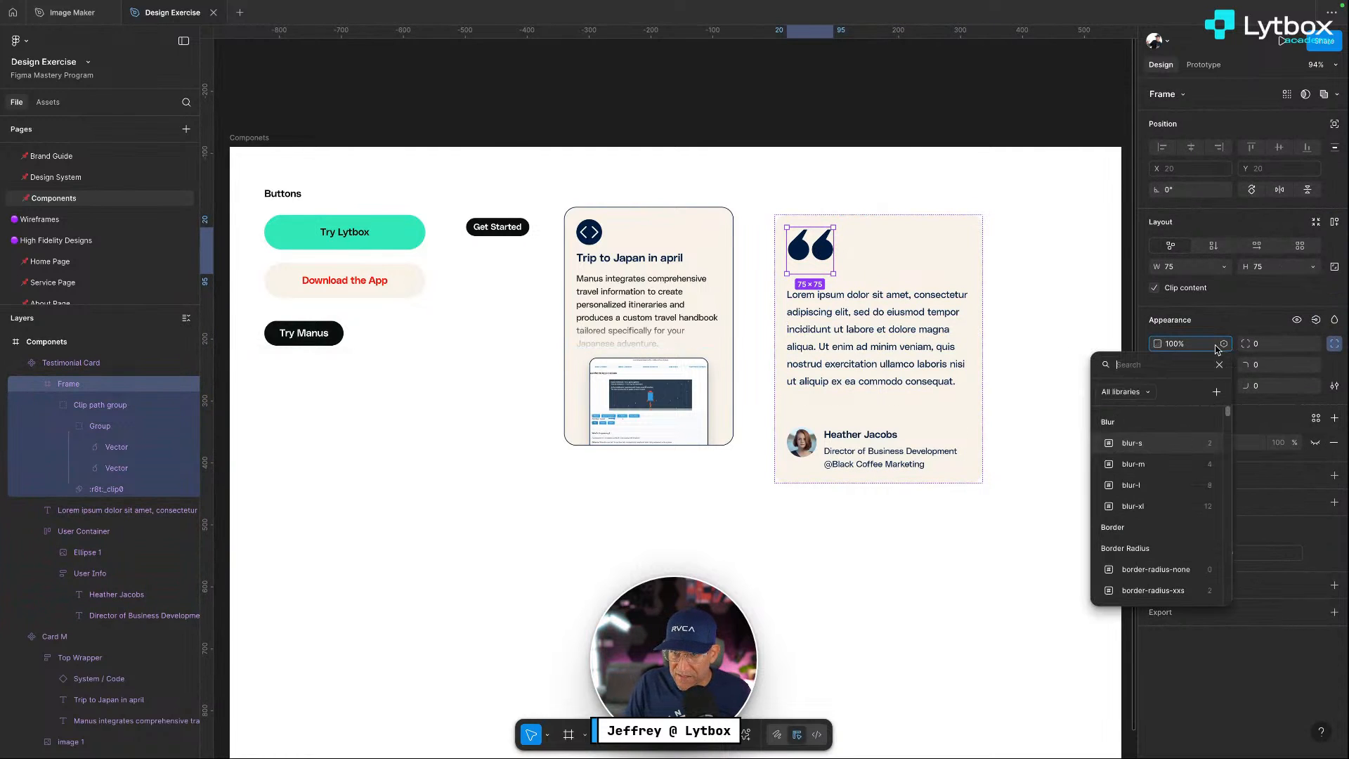
{"action": "type", "text": "op"}
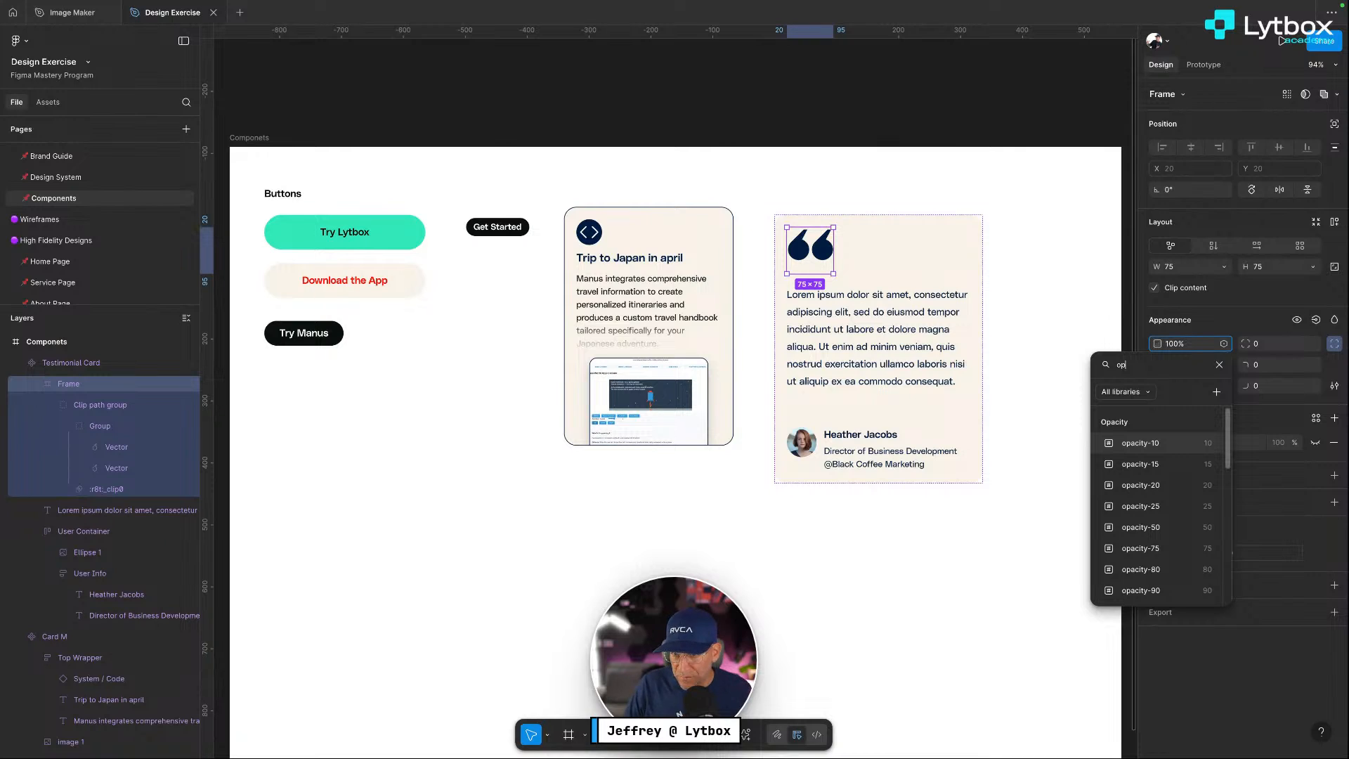
{"action": "left_click", "coordinate": [1146, 526]}
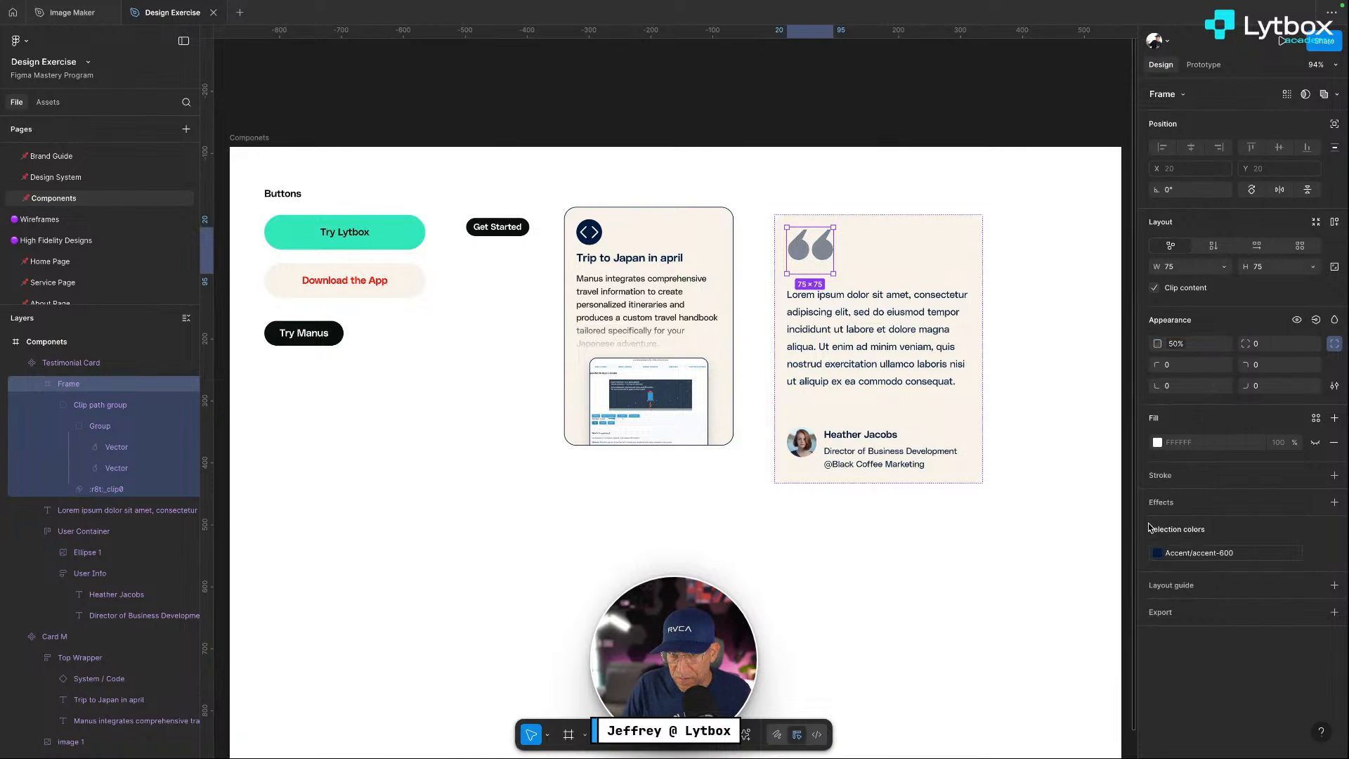
{"action": "left_click", "coordinate": [1181, 347]}
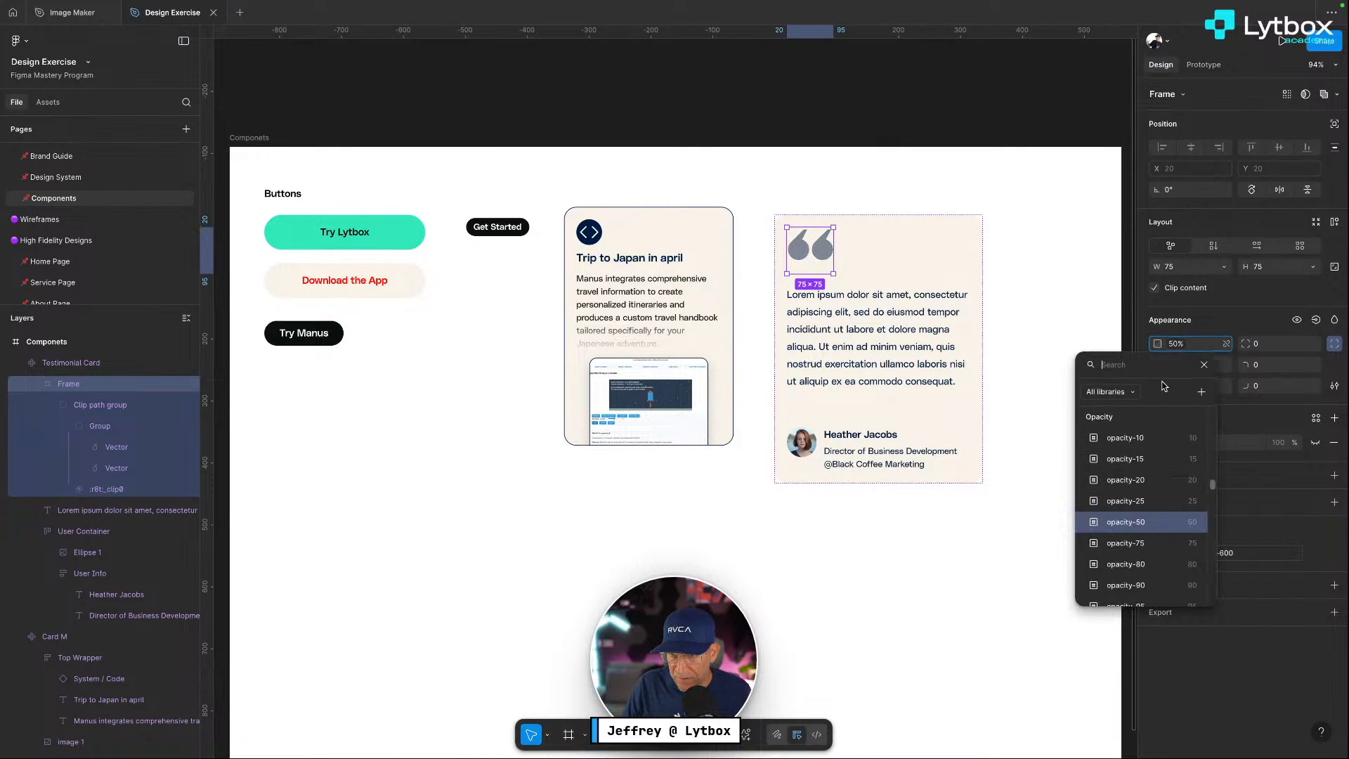
{"action": "left_click", "coordinate": [1143, 498]}
{"action": "left_click", "coordinate": [1035, 494]}
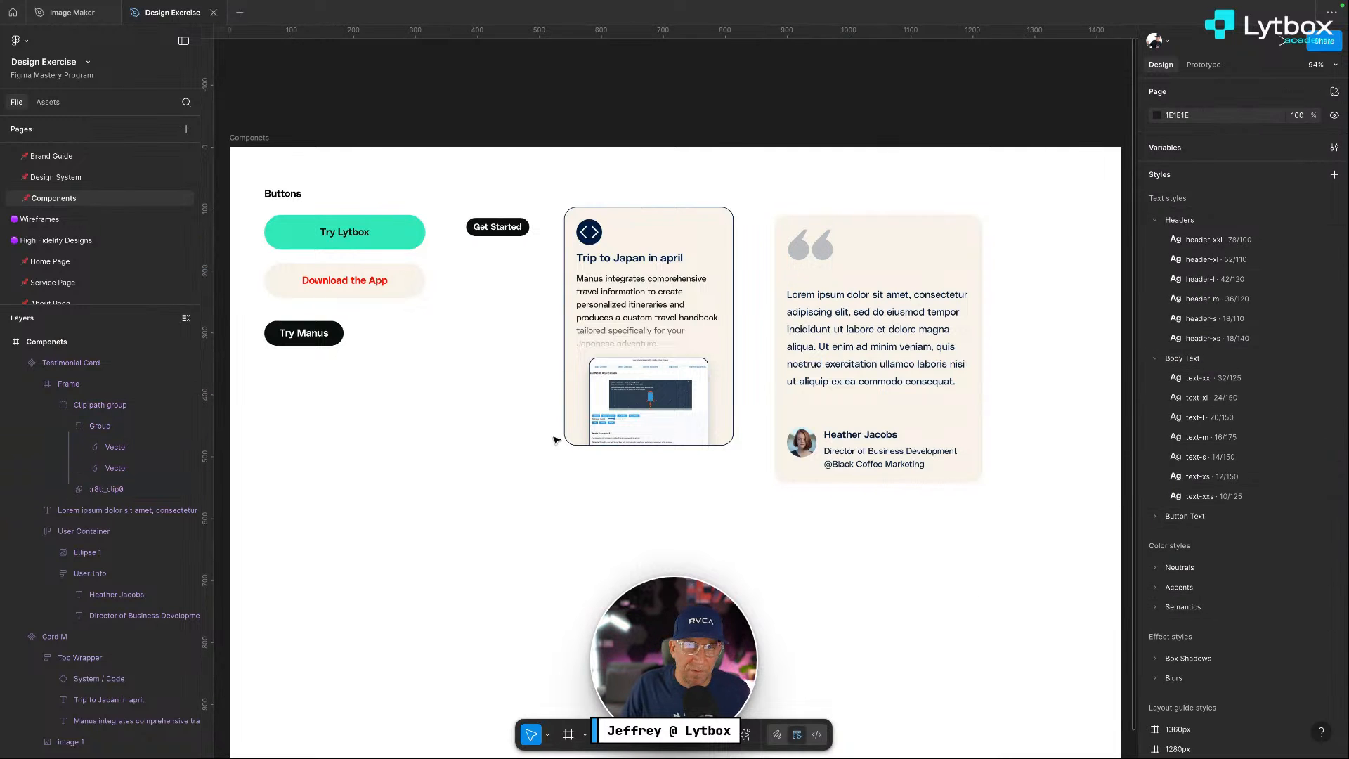
{"action": "left_click", "coordinate": [55, 259]}
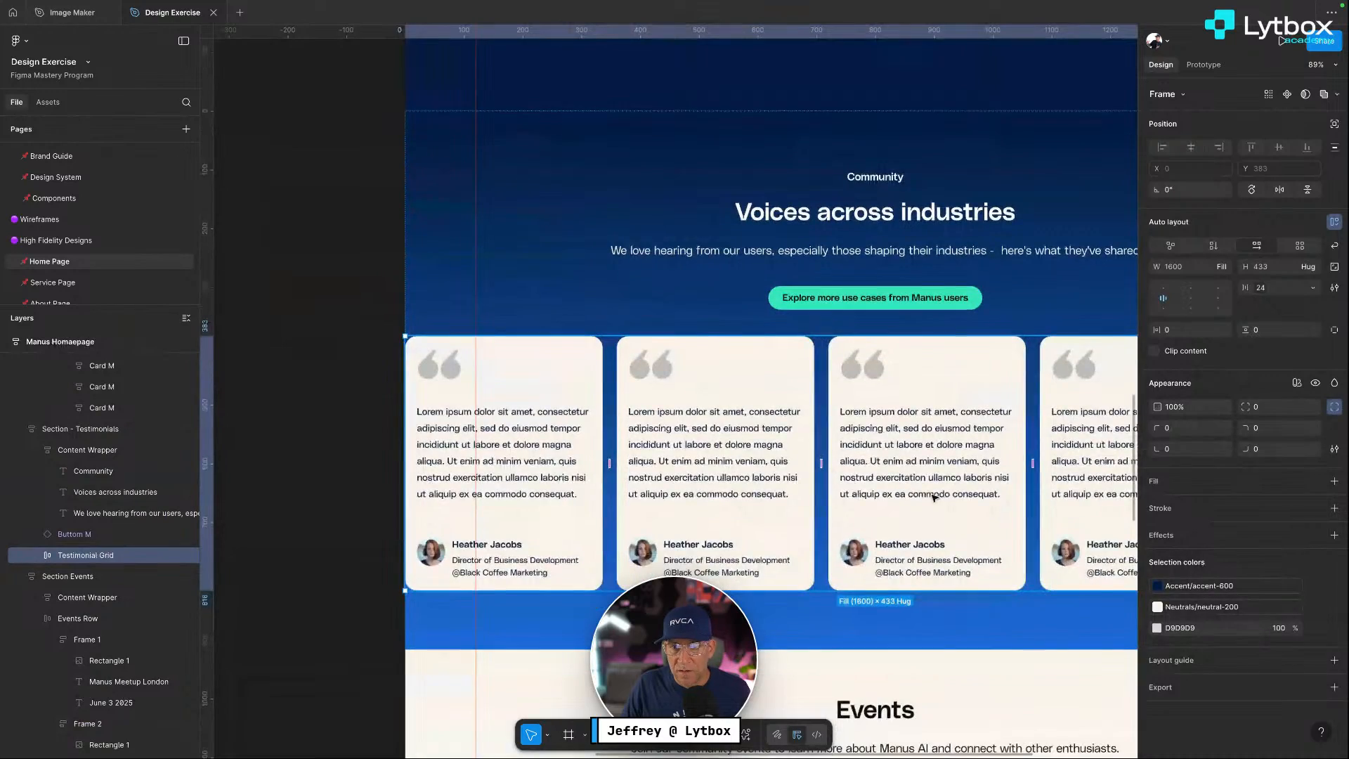
Review the home page for the restyled testimonial cards and the sections from Use Cases through Events, Our Locations and Pricing
{"action": "scroll", "coordinate": [934, 498], "scroll_direction": "right", "scroll_amount": 4}
{"action": "scroll", "coordinate": [933, 497], "scroll_direction": "down", "scroll_amount": 2}
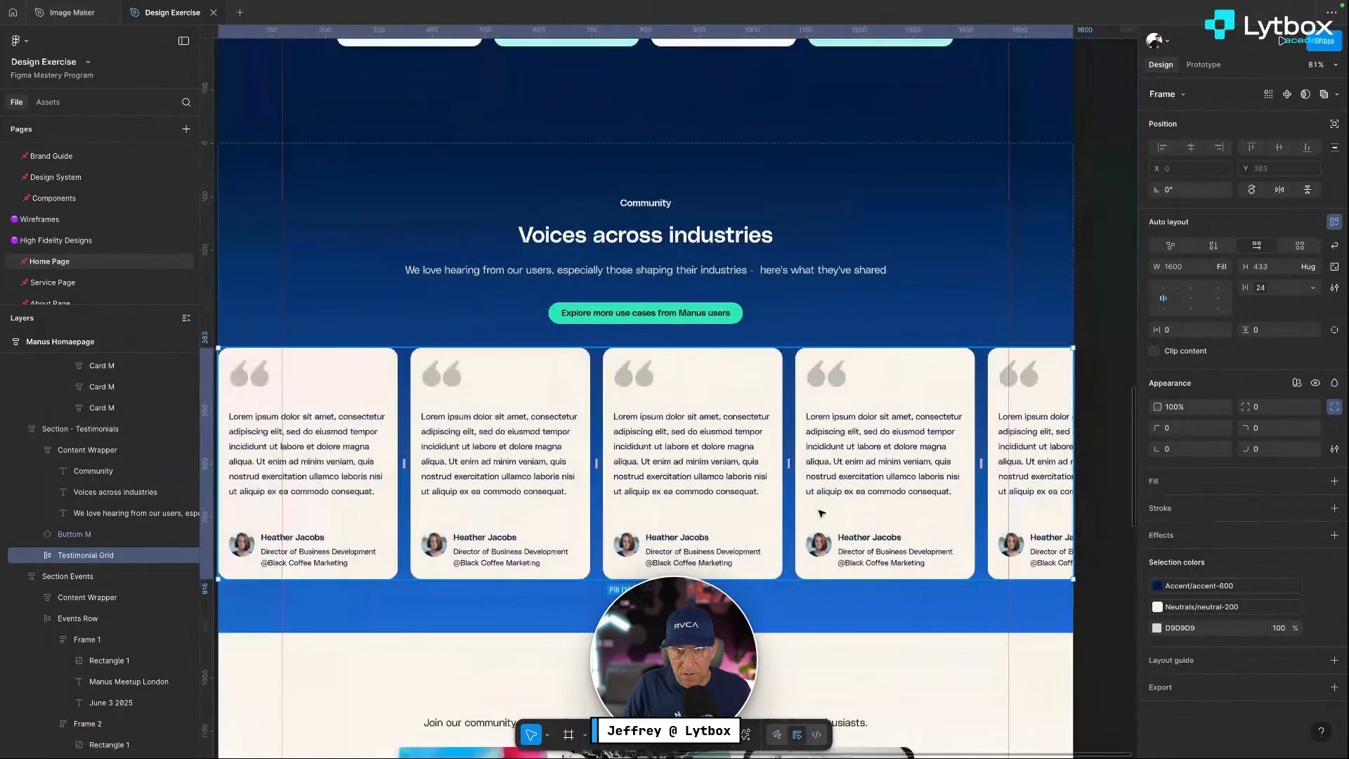
{"action": "scroll", "coordinate": [822, 513], "scroll_direction": "down", "scroll_amount": 3}
{"action": "left_click", "coordinate": [1082, 478]}
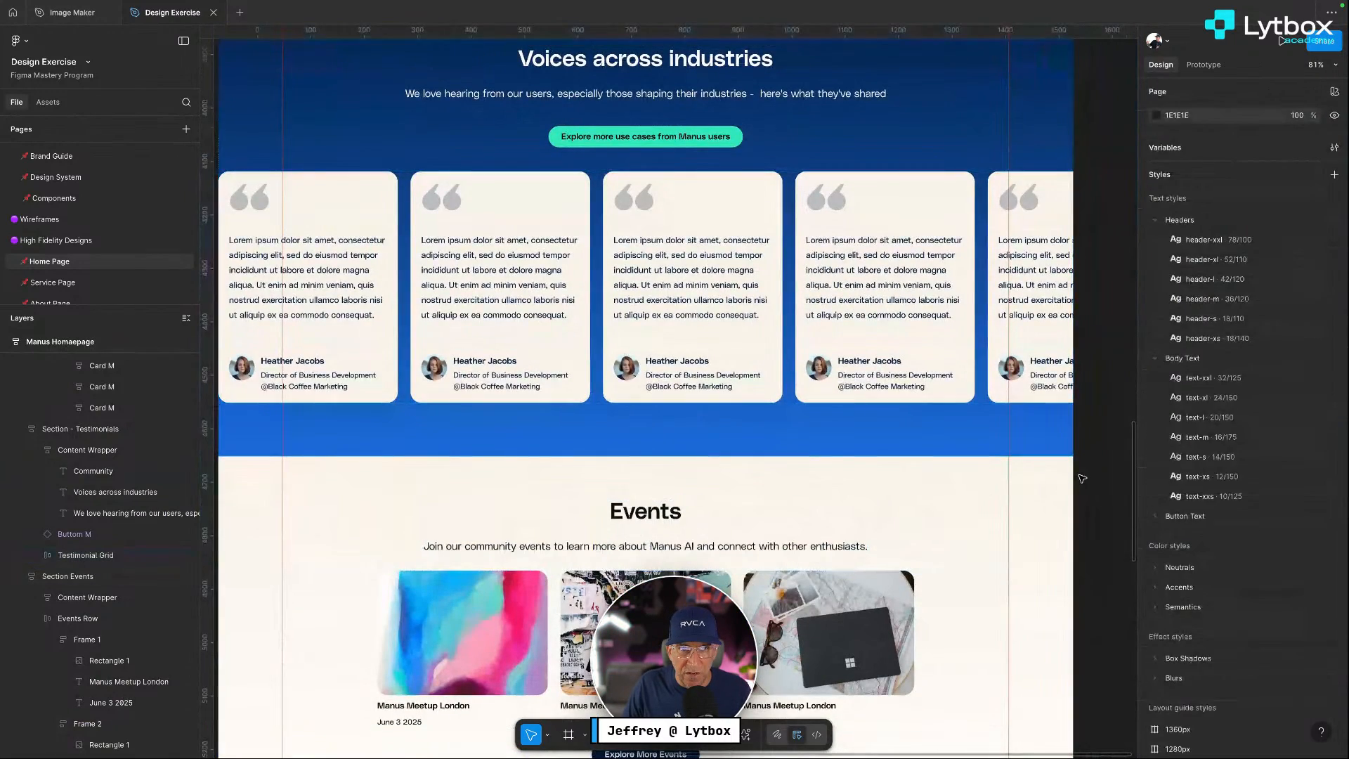
{"action": "scroll", "coordinate": [1082, 478], "scroll_direction": "up", "scroll_amount": 6}
{"action": "scroll", "coordinate": [692, 380], "scroll_direction": "down", "scroll_amount": 3}
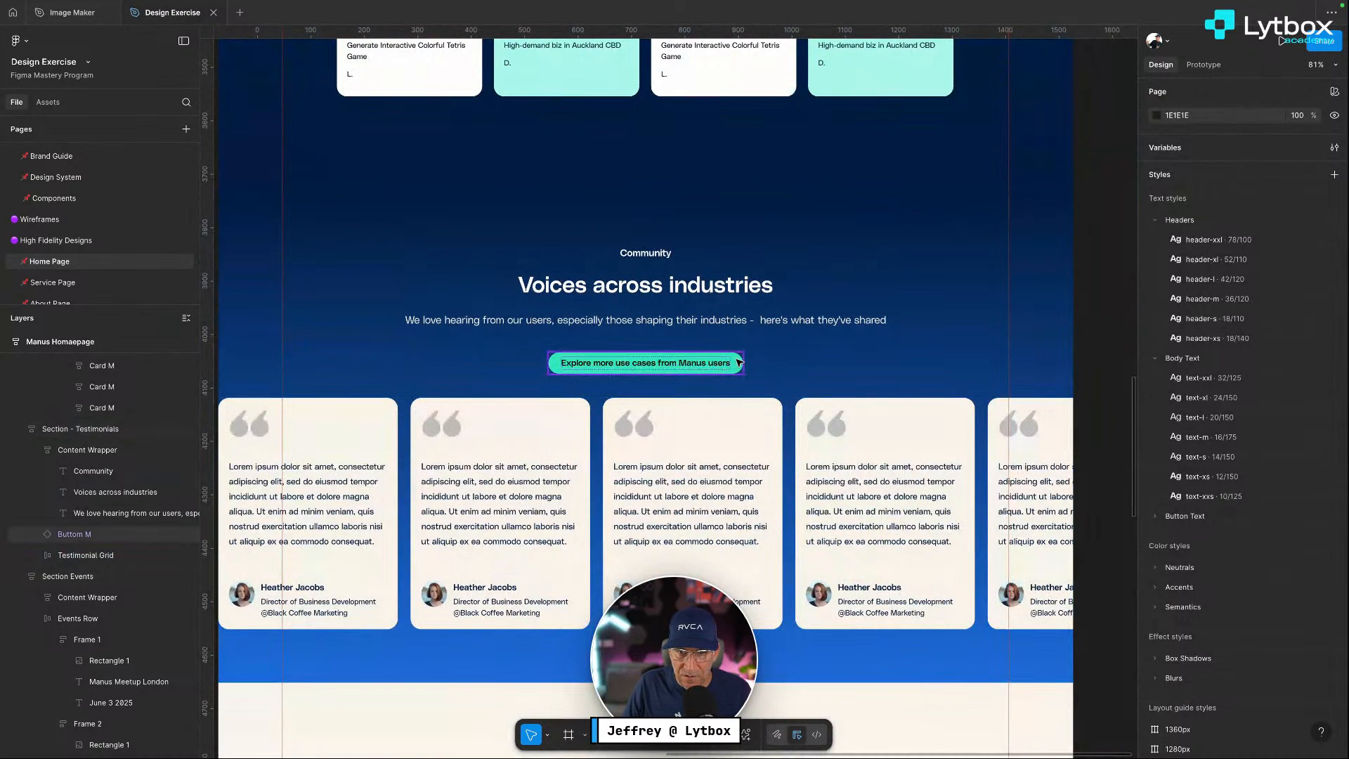
{"action": "scroll", "coordinate": [739, 362], "scroll_direction": "down", "scroll_amount": 6}
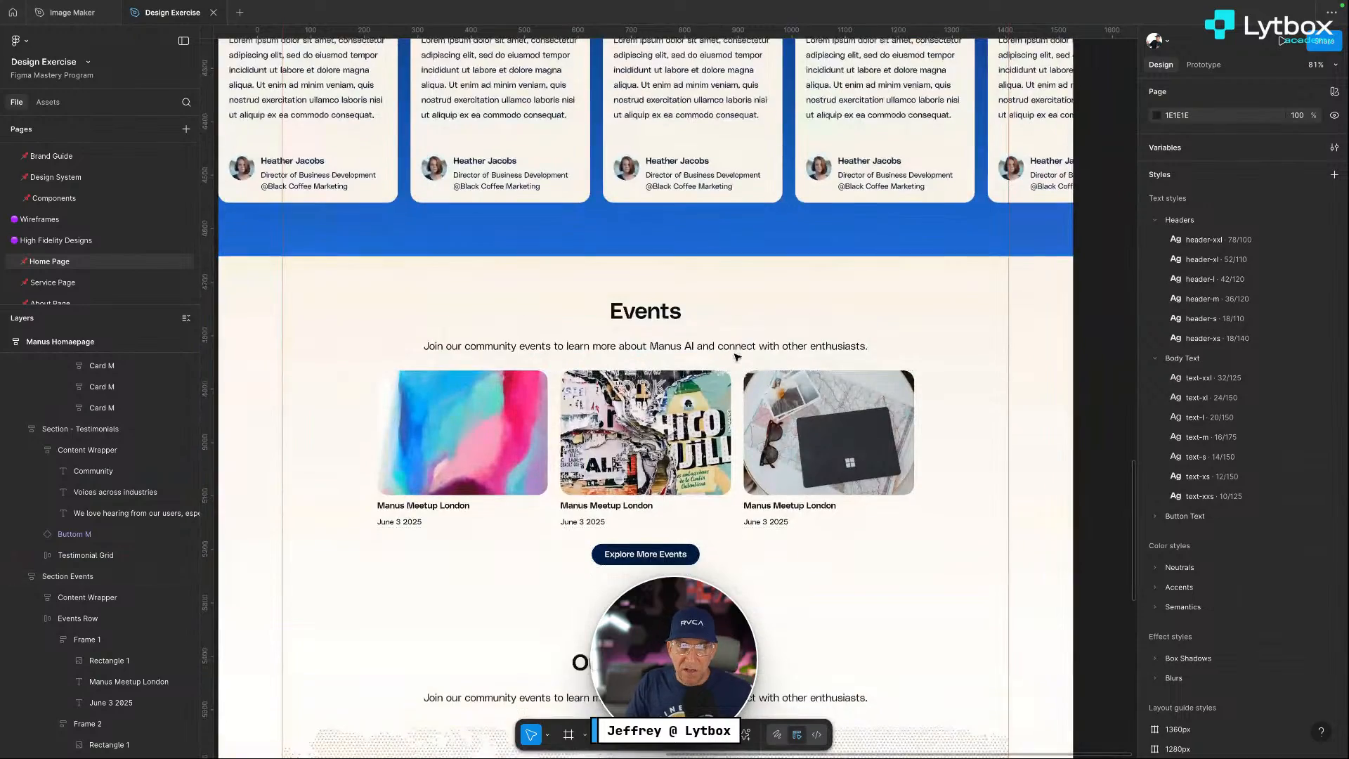
{"action": "scroll", "coordinate": [734, 360], "scroll_direction": "down", "scroll_amount": 4}
{"action": "scroll", "coordinate": [738, 361], "scroll_direction": "up", "scroll_amount": 2}
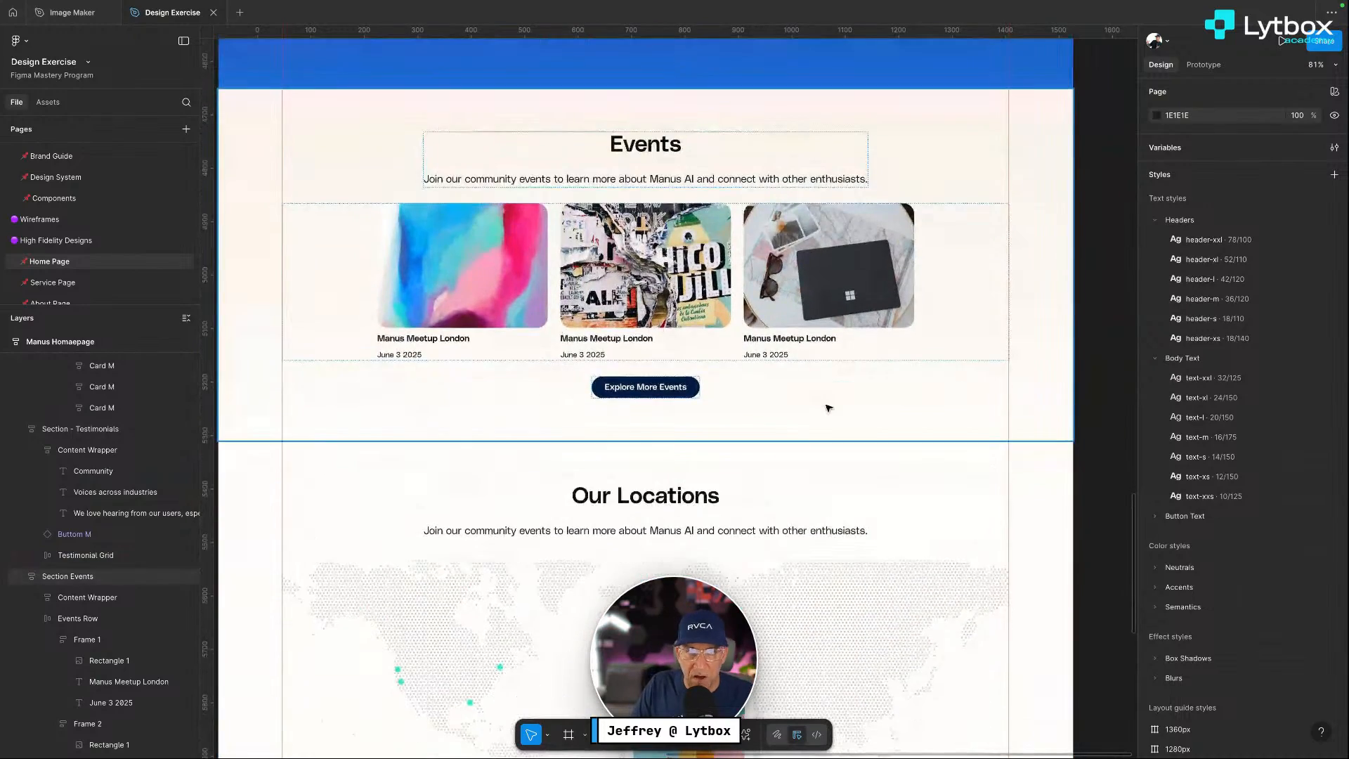
{"action": "scroll", "coordinate": [828, 408], "scroll_direction": "down", "scroll_amount": 4}
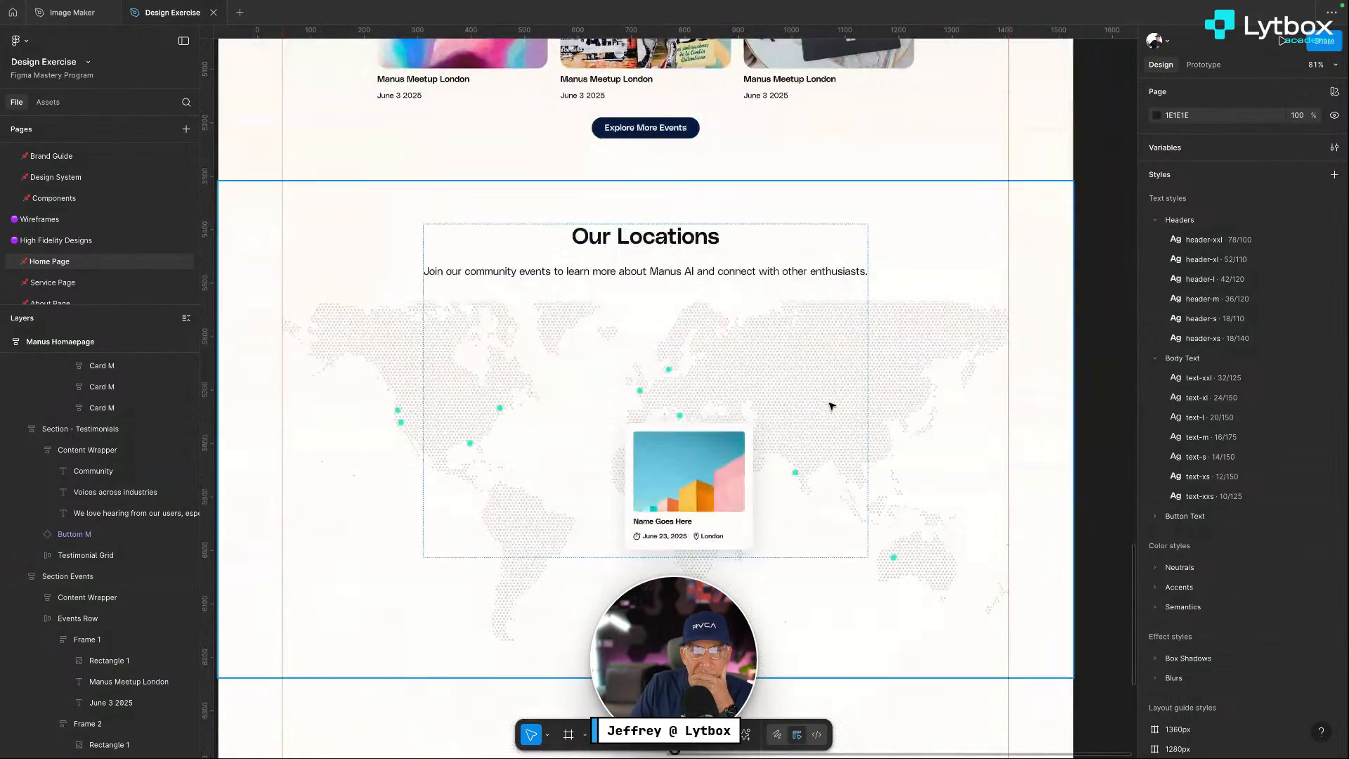
{"action": "scroll", "coordinate": [831, 407], "scroll_direction": "down", "scroll_amount": 4}
{"action": "scroll", "coordinate": [832, 407], "scroll_direction": "down", "scroll_amount": 6}
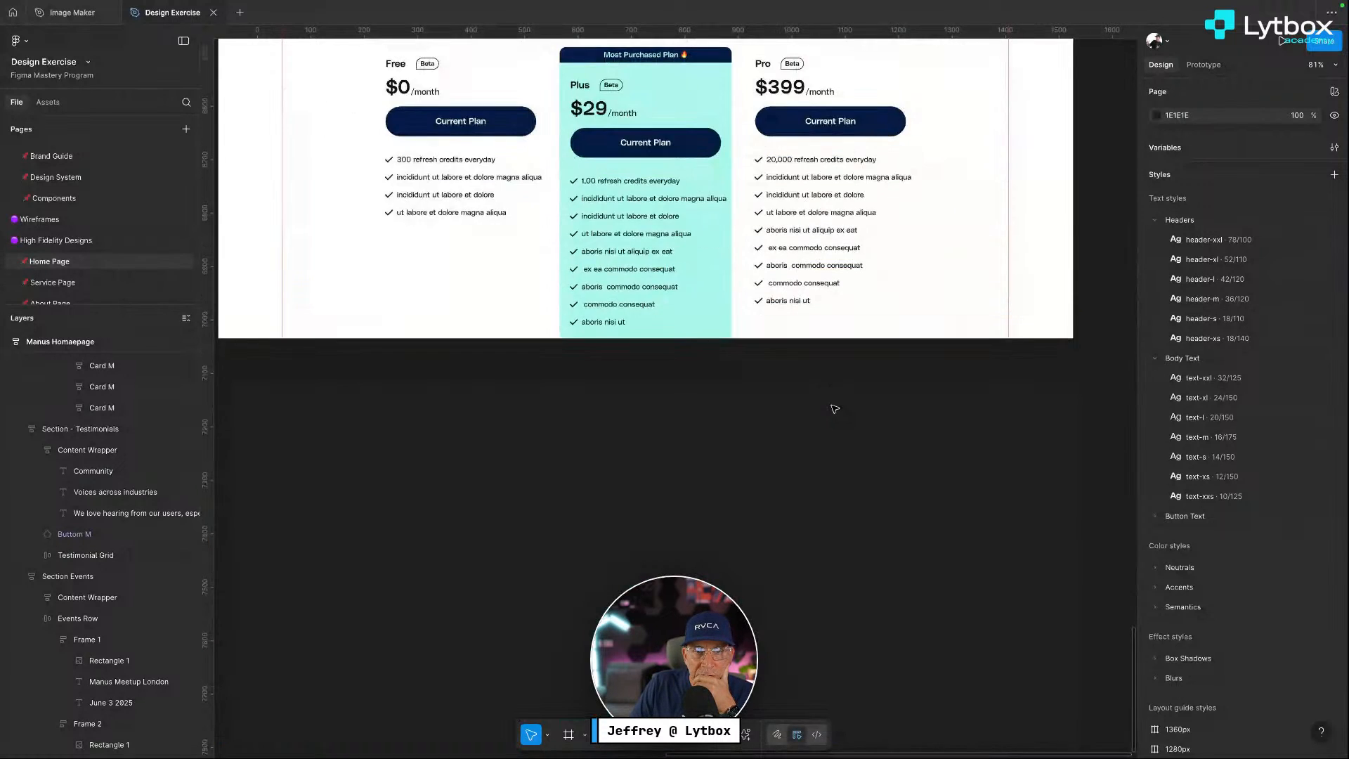
{"action": "scroll", "coordinate": [833, 408], "scroll_direction": "up", "scroll_amount": 9}
{"action": "scroll", "coordinate": [832, 408], "scroll_direction": "up", "scroll_amount": 20}
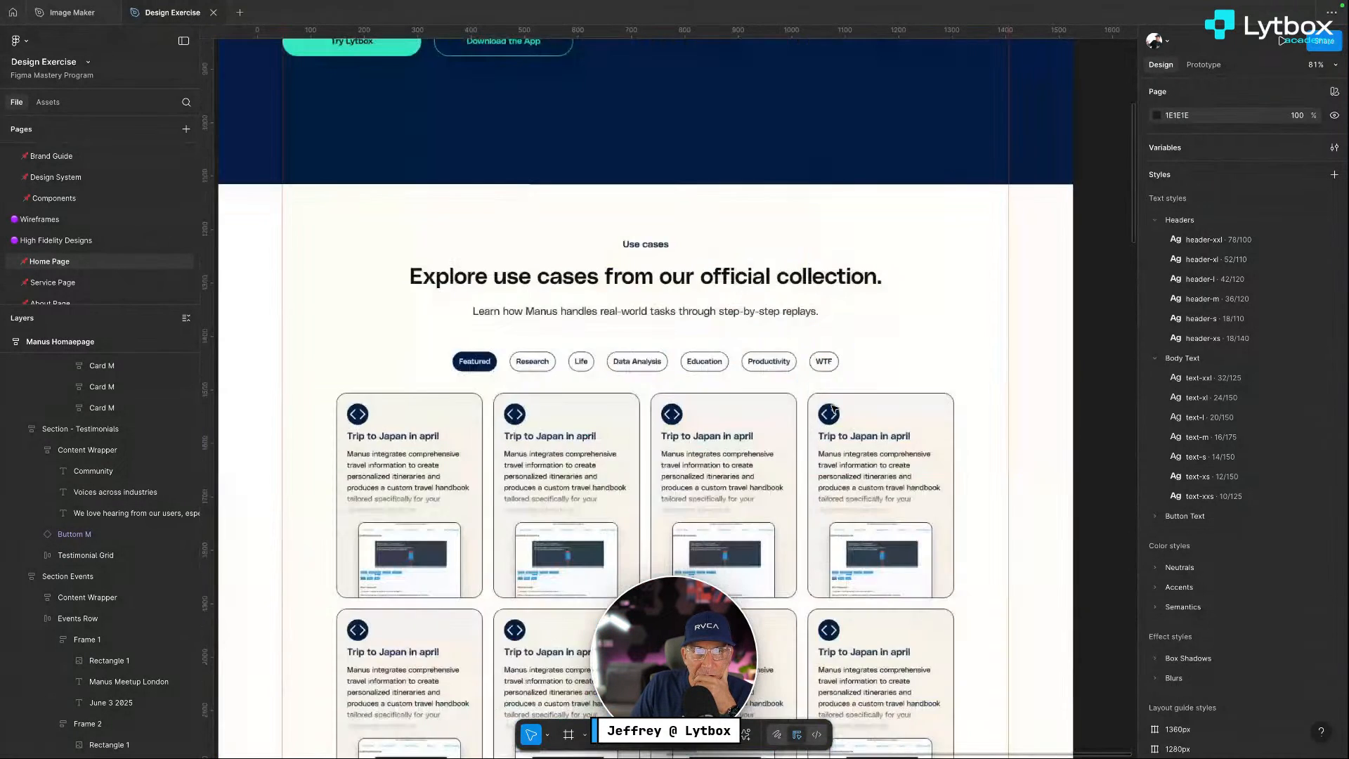
{"action": "scroll", "coordinate": [729, 371], "scroll_direction": "down", "scroll_amount": 2}
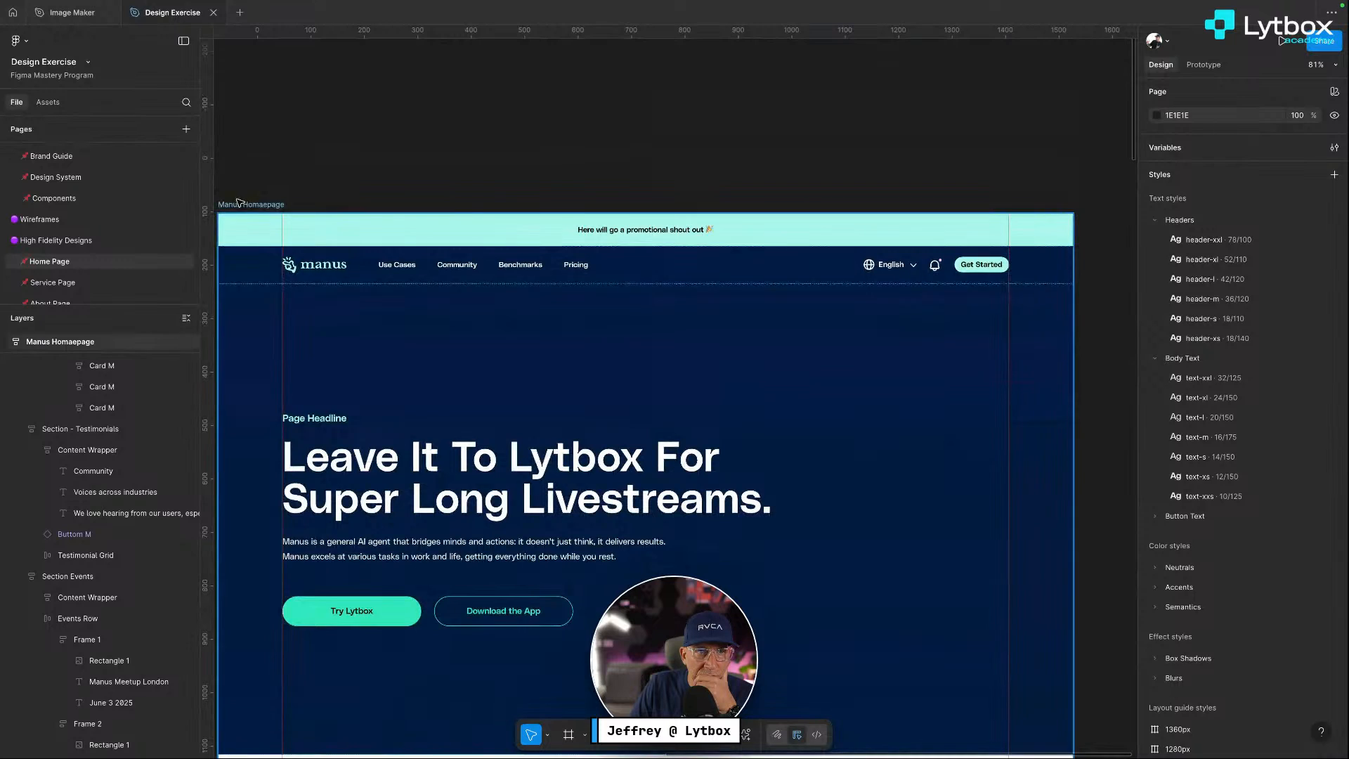
Check the whole home page frame from the hero down to its lower edge below the Pricing section
{"action": "left_click", "coordinate": [264, 205]}
{"action": "scroll", "coordinate": [535, 294], "scroll_direction": "down", "scroll_amount": 1}
{"action": "scroll", "coordinate": [535, 294], "scroll_direction": "down", "scroll_amount": 20}
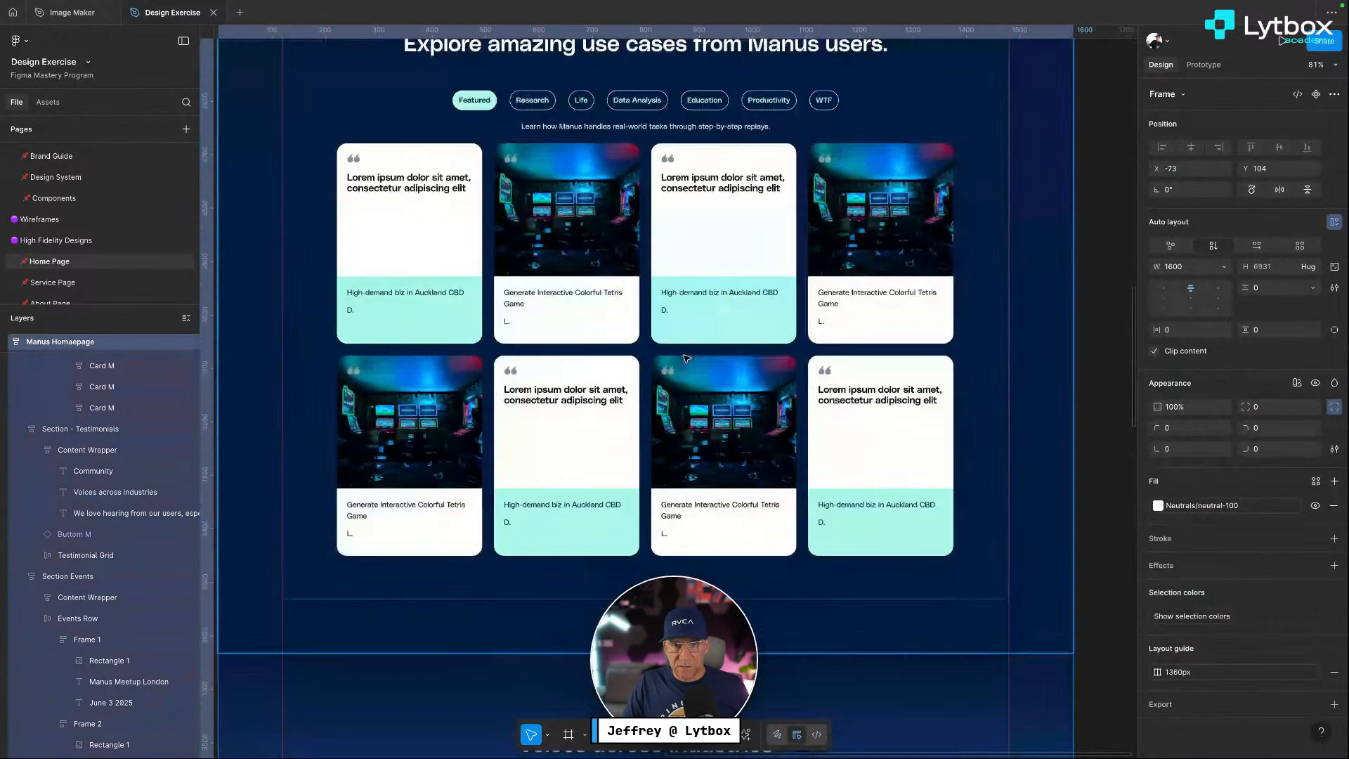
{"action": "scroll", "coordinate": [688, 359], "scroll_direction": "down", "scroll_amount": 10}
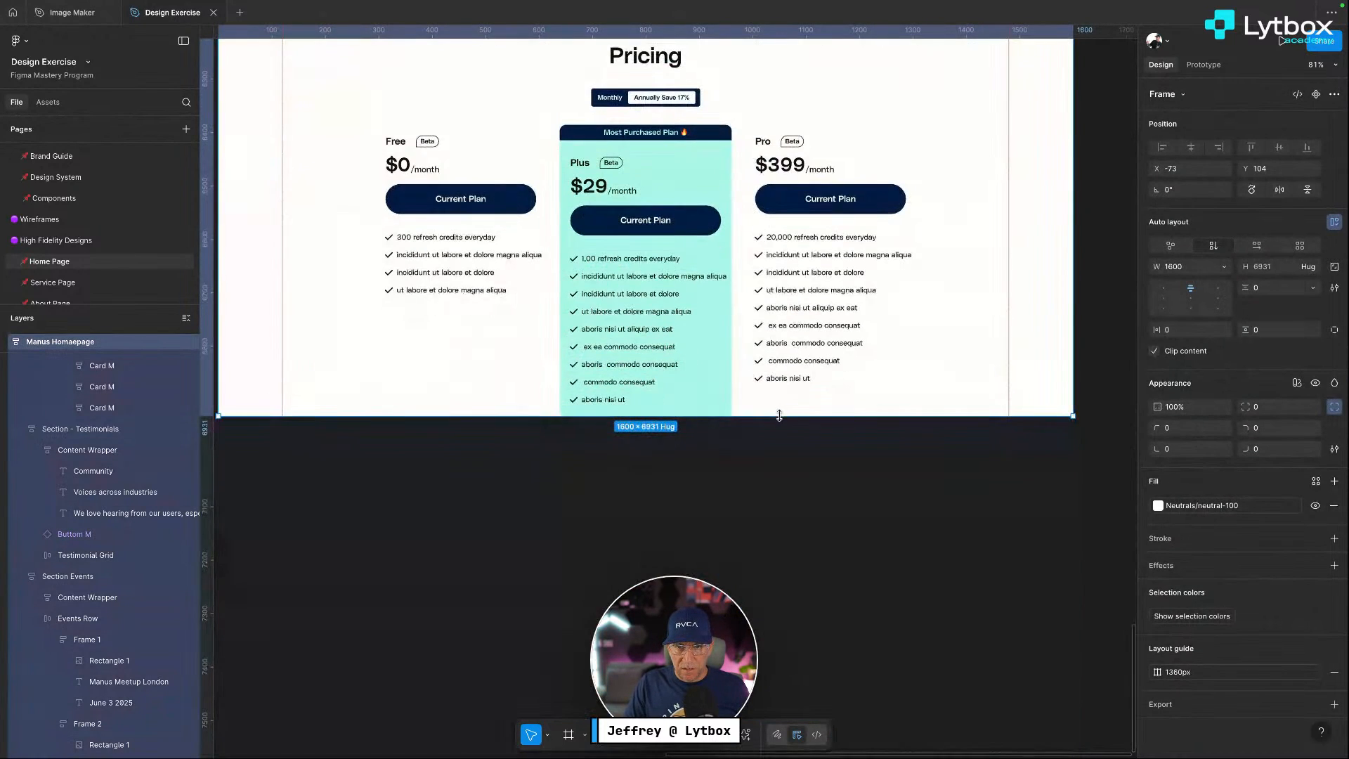
{"action": "left_click_drag", "start_coordinate": [780, 422], "coordinate": [781, 474]}
{"action": "left_click", "coordinate": [725, 553]}
Select the Manus logo frame in the home page header
{"action": "scroll", "coordinate": [702, 558], "scroll_direction": "up", "scroll_amount": 20}
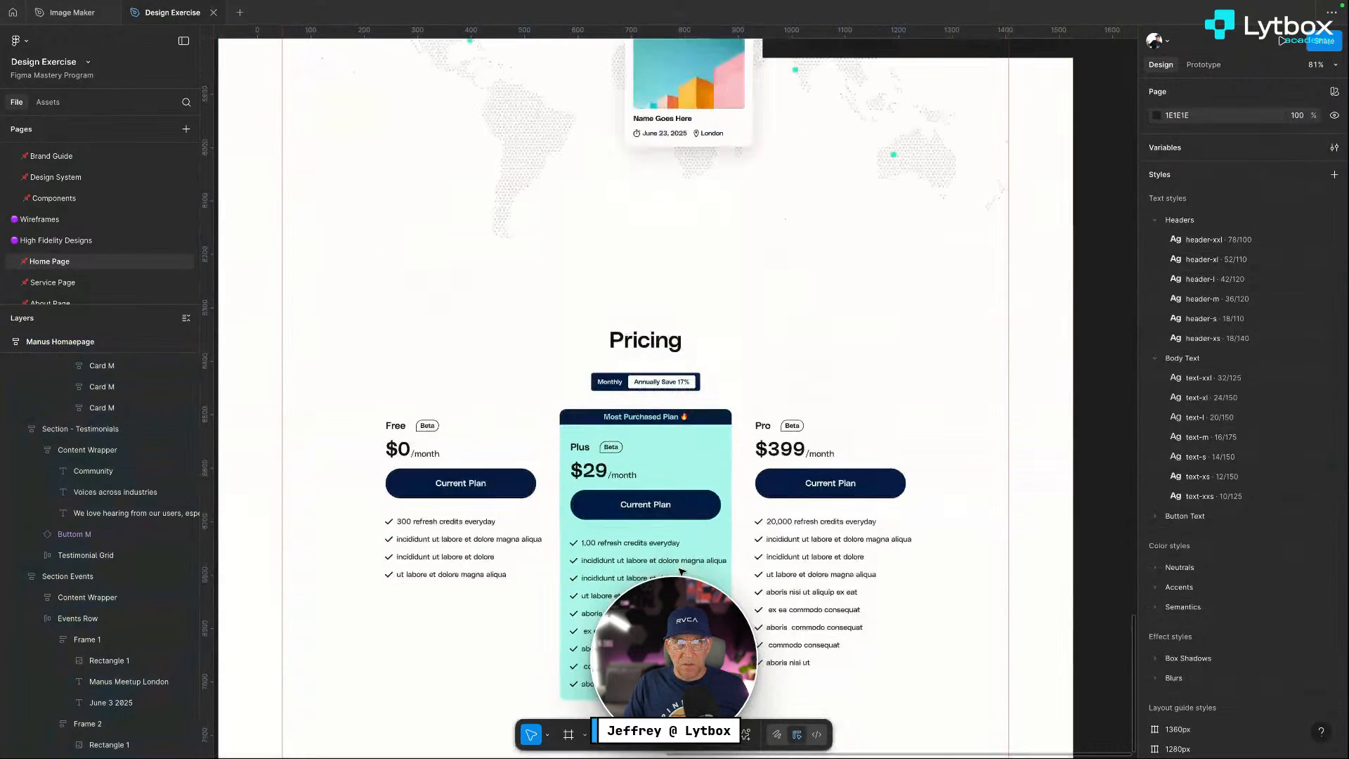
{"action": "scroll", "coordinate": [687, 565], "scroll_direction": "up", "scroll_amount": 20}
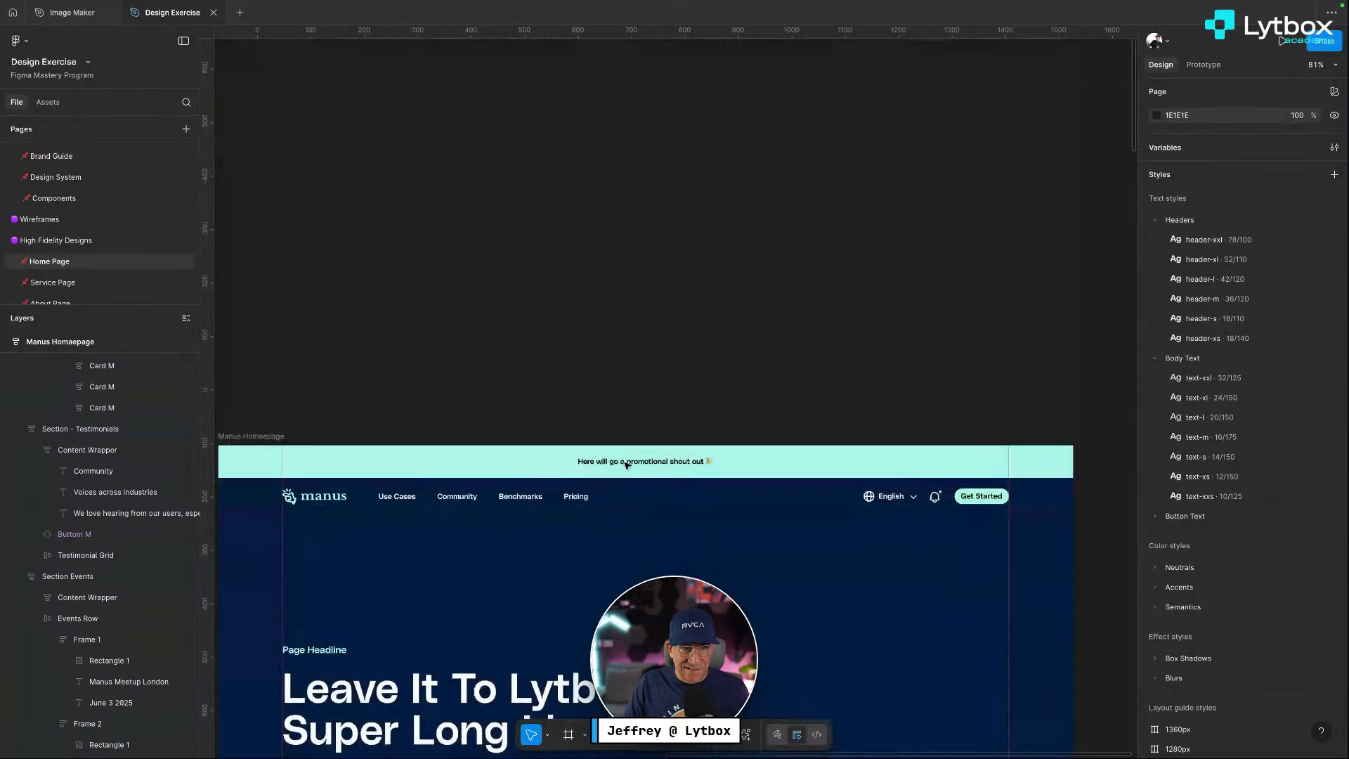
{"action": "scroll", "coordinate": [304, 299], "scroll_direction": "down", "scroll_amount": 3}
{"action": "left_click", "coordinate": [304, 298]}
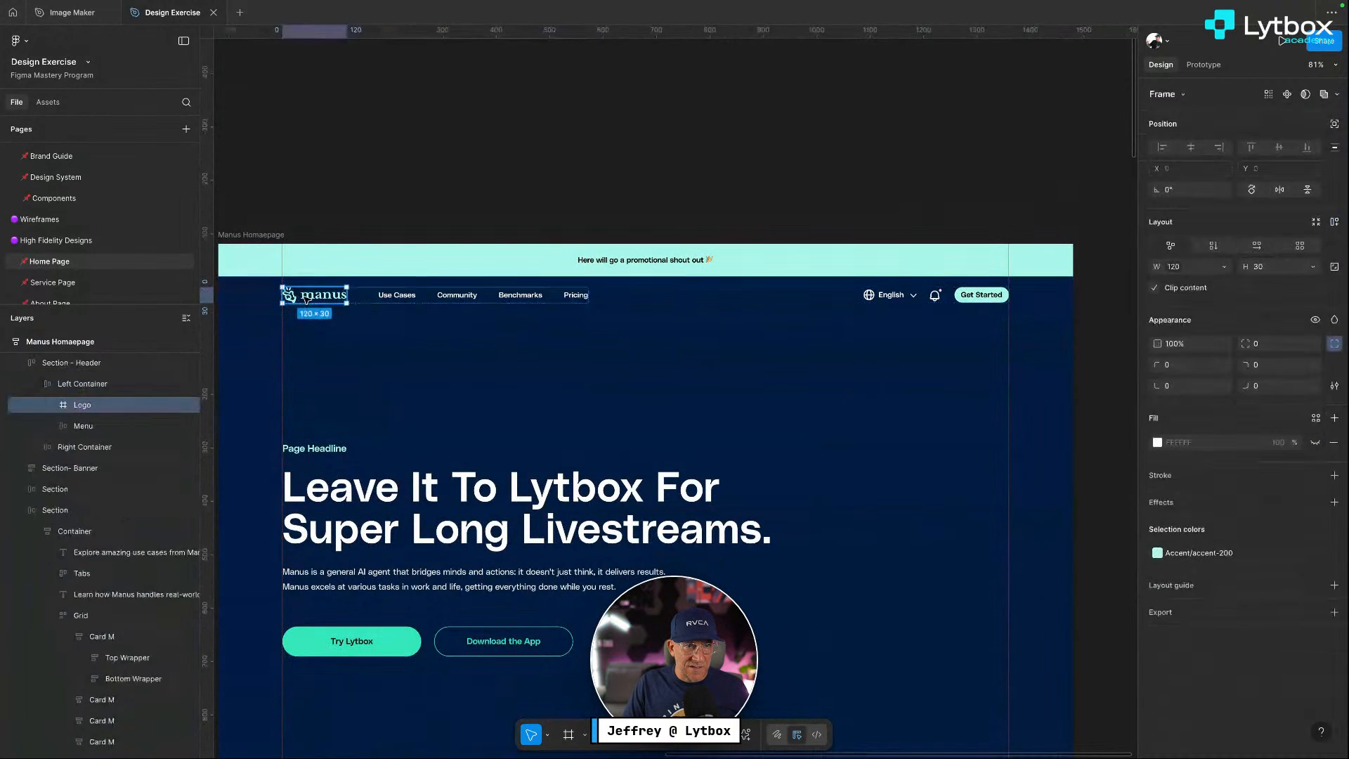
{"action": "right_click", "coordinate": [338, 135]}
{"action": "mouse_move", "coordinate": [373, 248]}
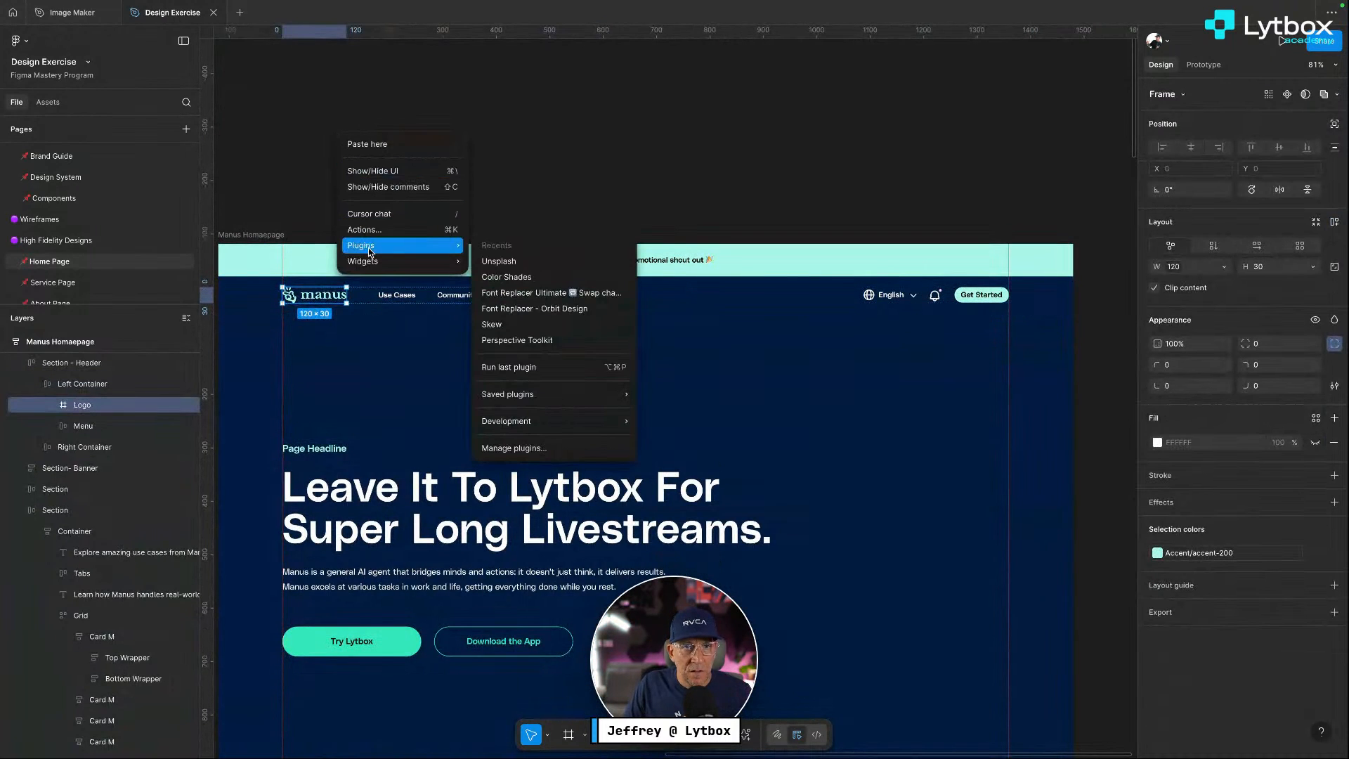
{"action": "left_click", "coordinate": [519, 446]}
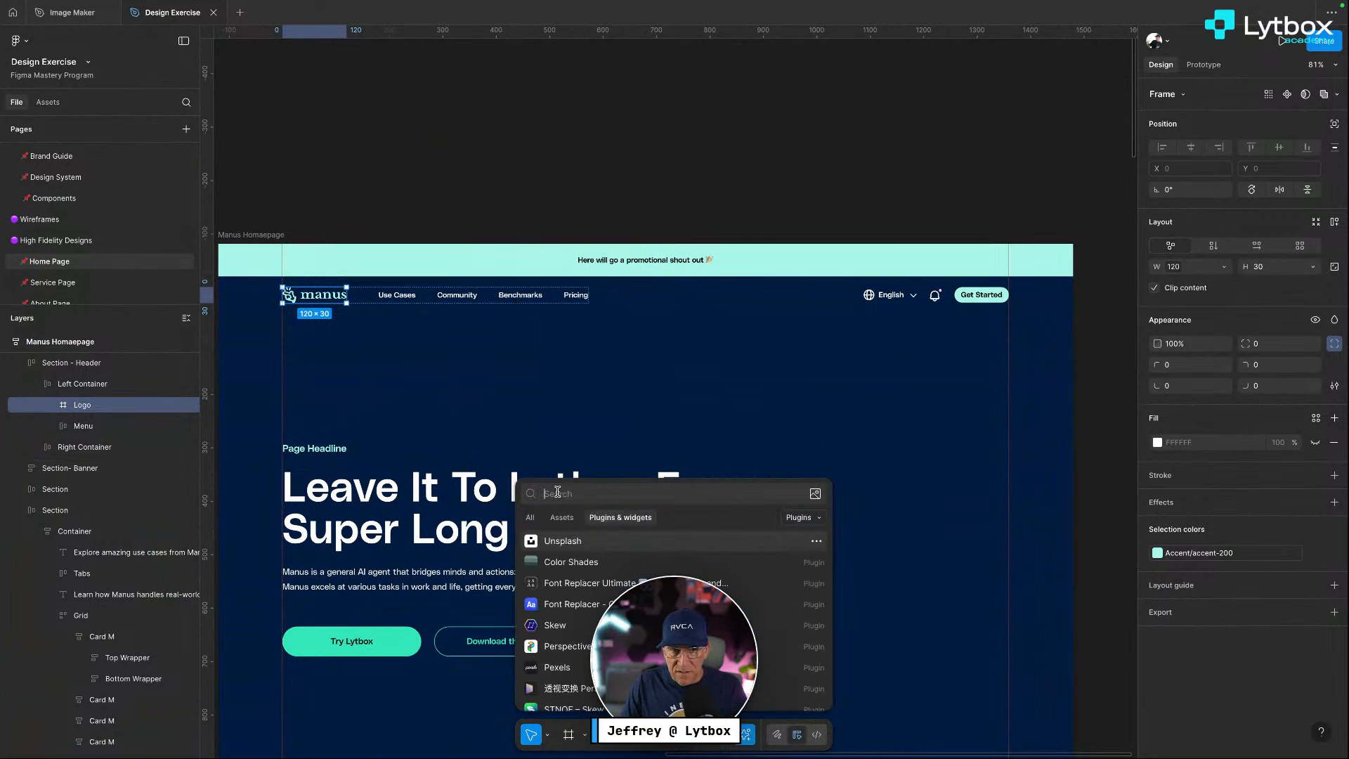
{"action": "type", "text": "logo"}
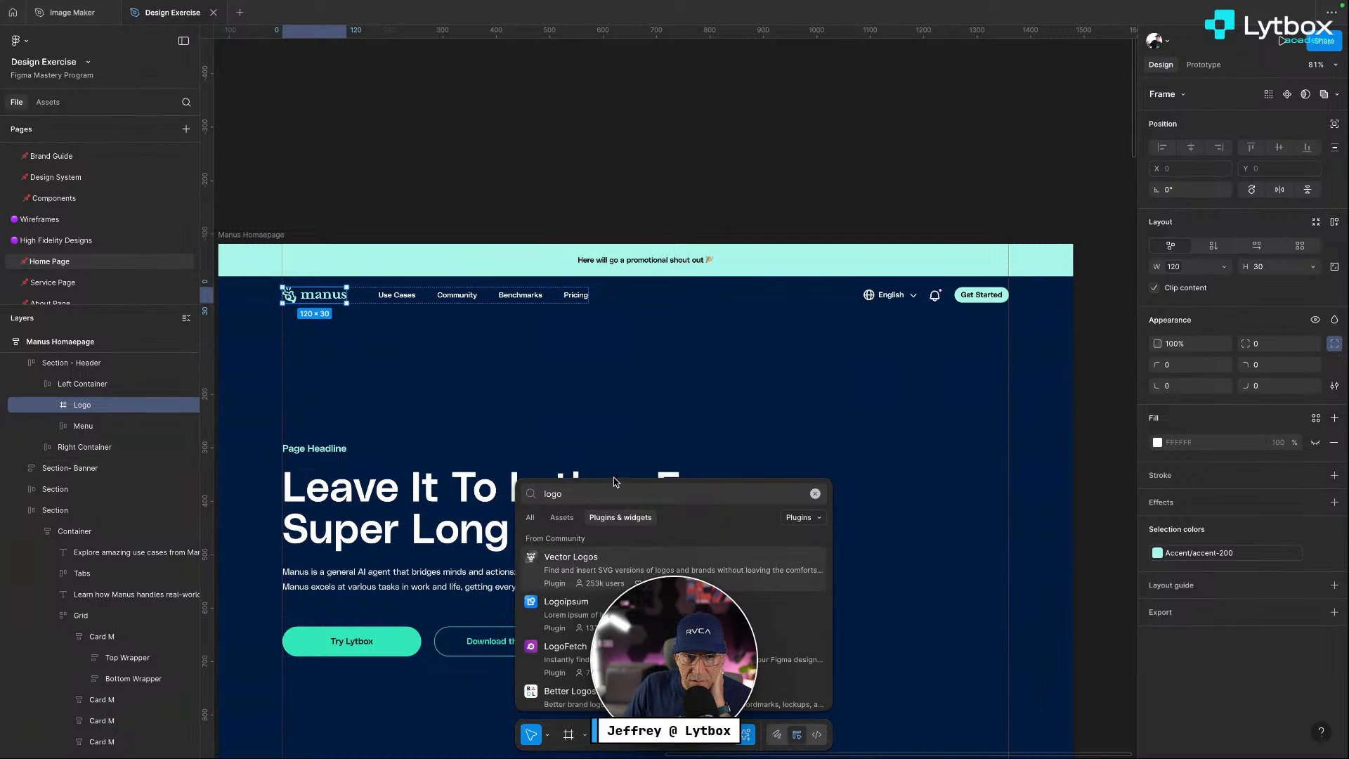
{"action": "left_click", "coordinate": [588, 575]}
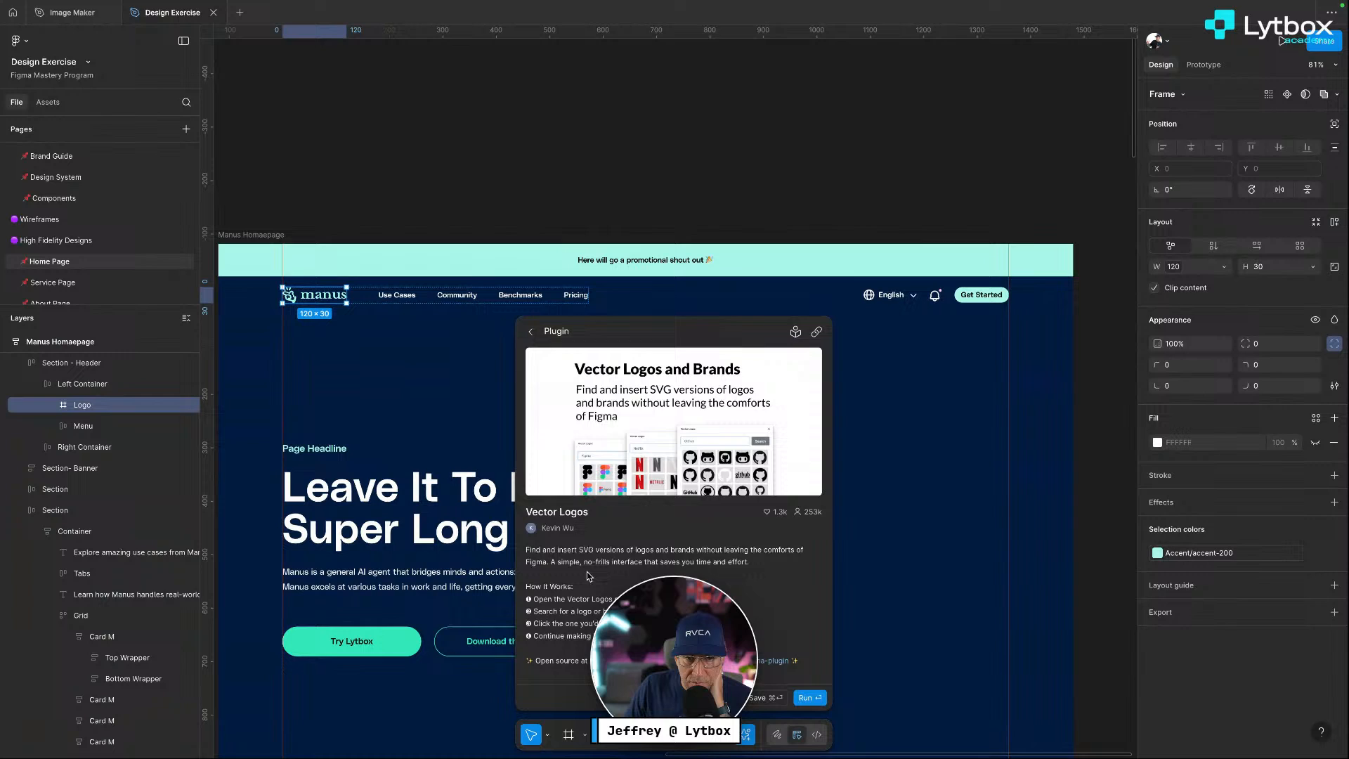
{"action": "left_click", "coordinate": [802, 696]}
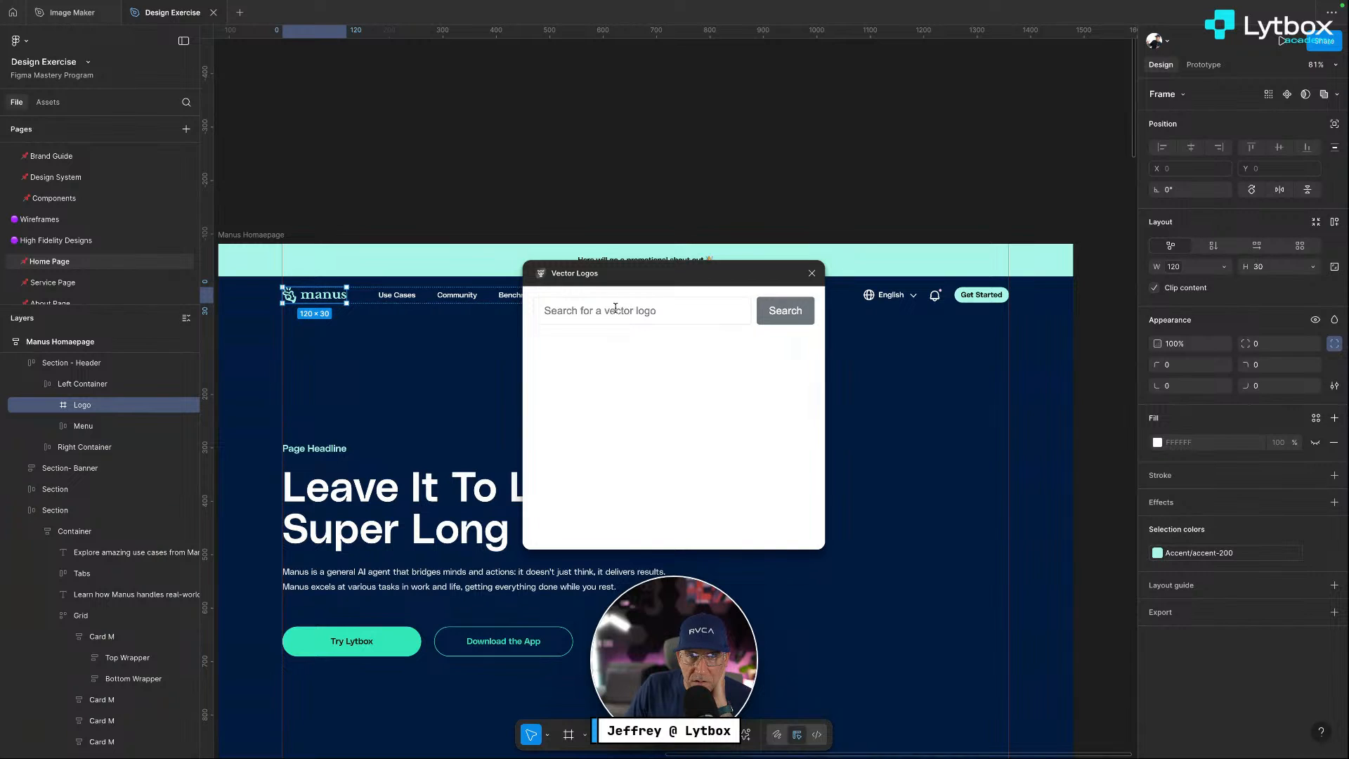
{"action": "left_click", "coordinate": [811, 272]}
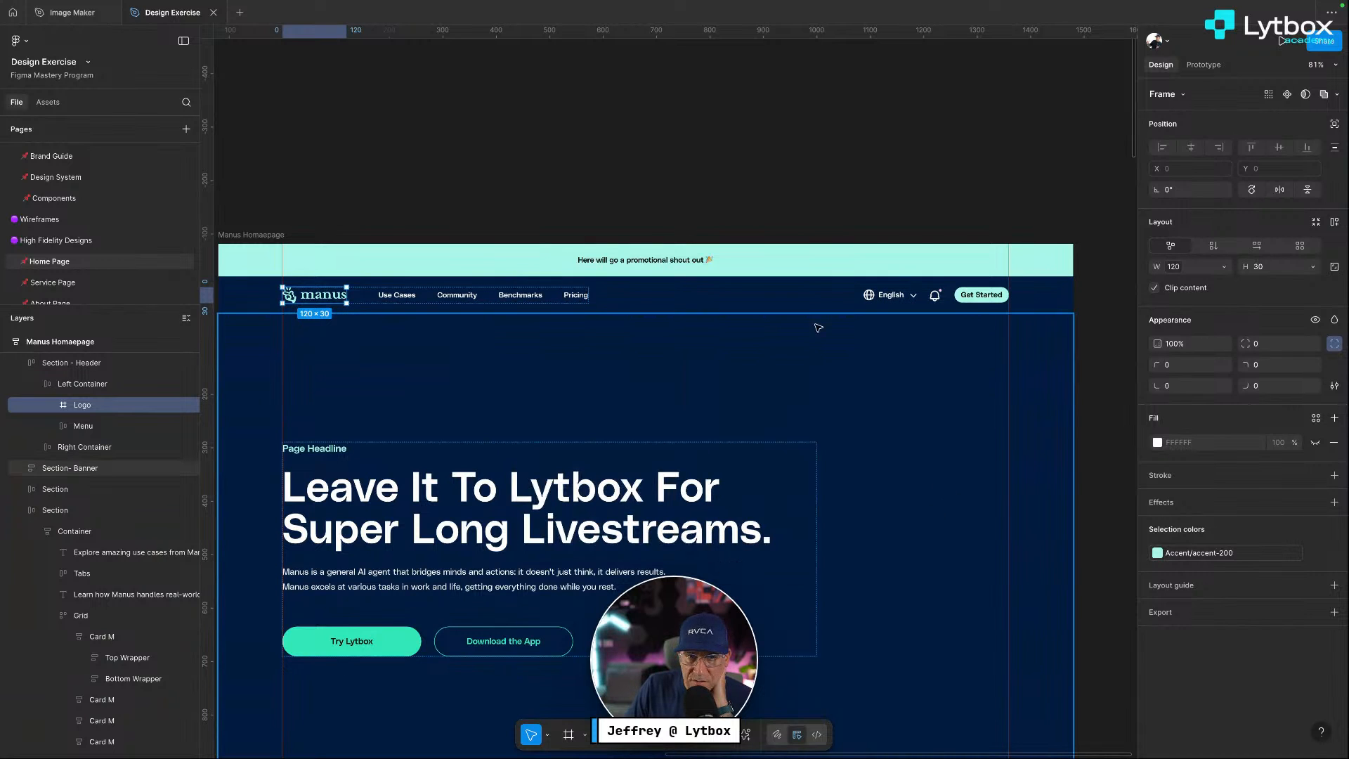
Find the Logoipsum plugin by searching for "logo", run it and insert its shield-icon Logoipsum logo in place of the Manus logo
{"action": "right_click", "coordinate": [720, 199]}
{"action": "mouse_move", "coordinate": [748, 309]}
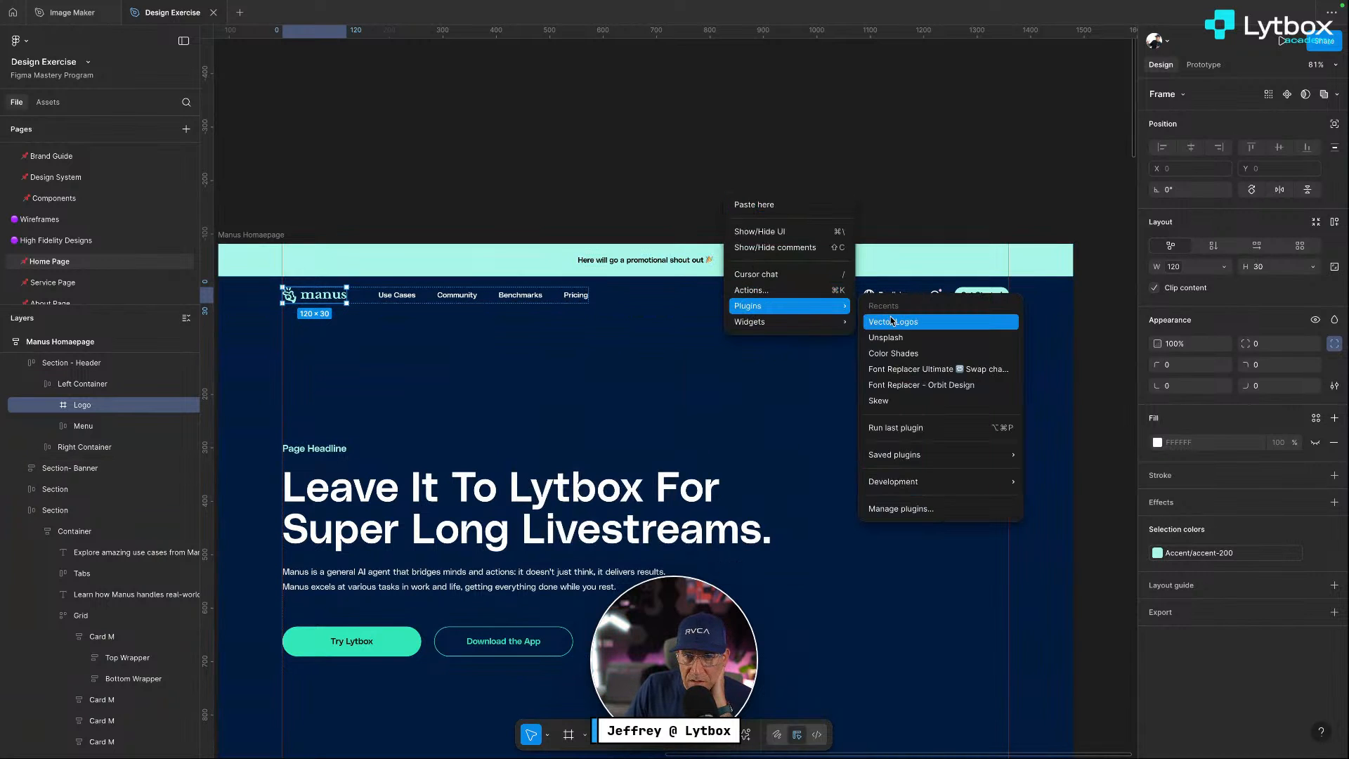
{"action": "mouse_move", "coordinate": [920, 487]}
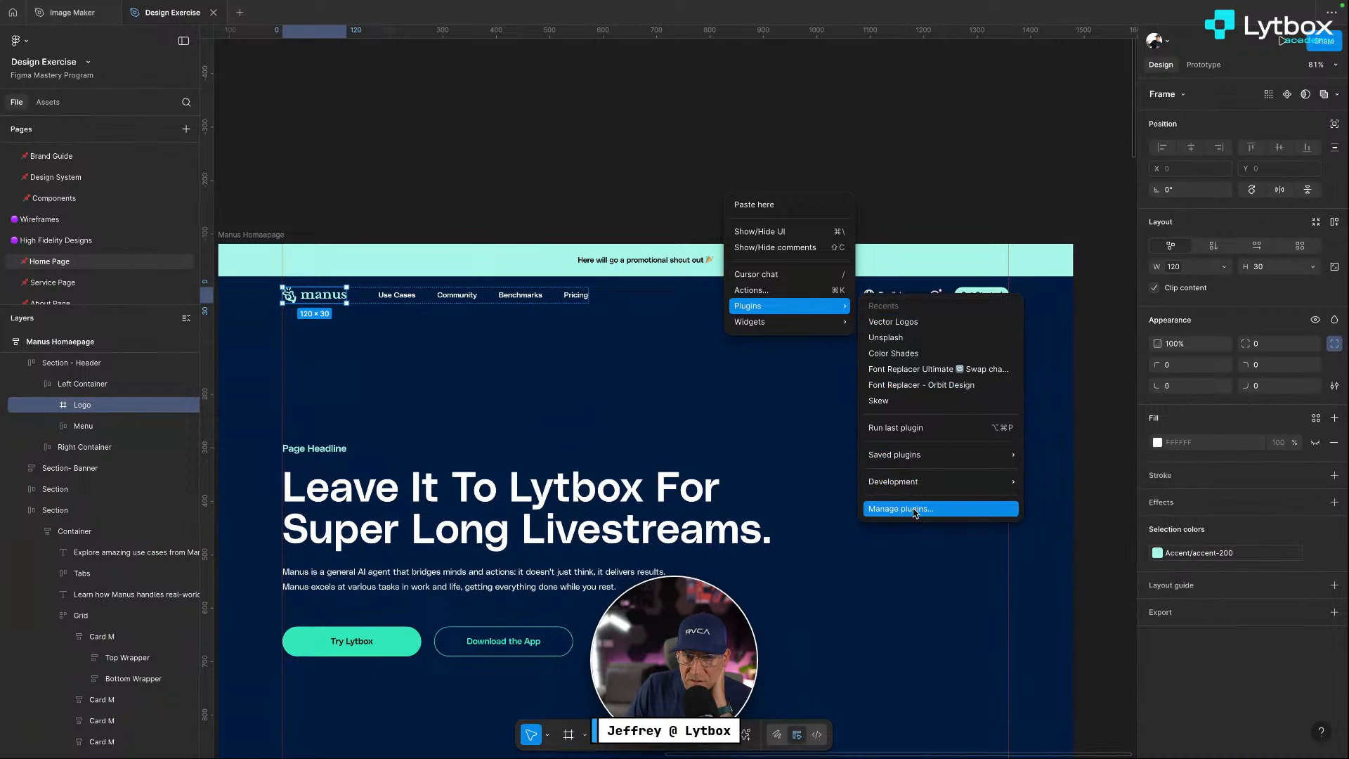
{"action": "left_click", "coordinate": [916, 510]}
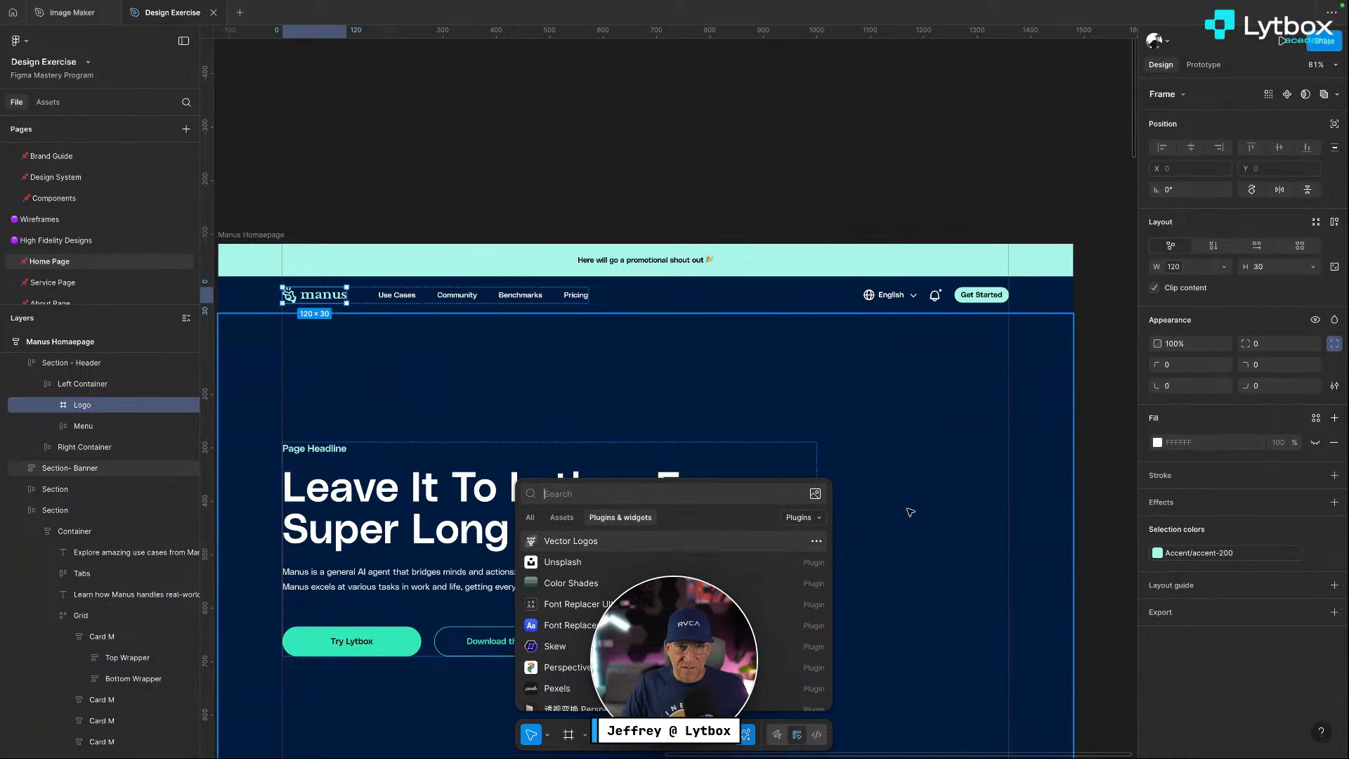
{"action": "type", "text": "logo"}
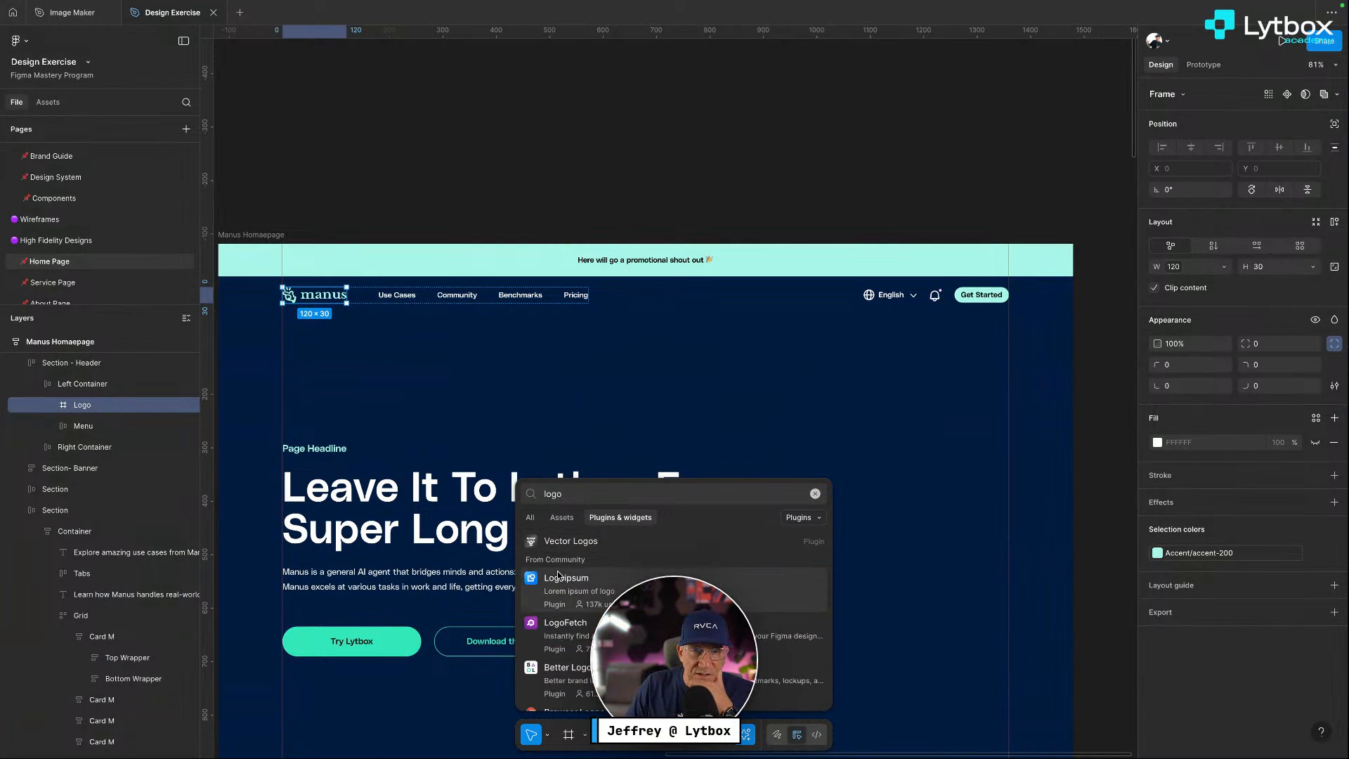
{"action": "left_click", "coordinate": [564, 580]}
{"action": "left_click", "coordinate": [805, 700]}
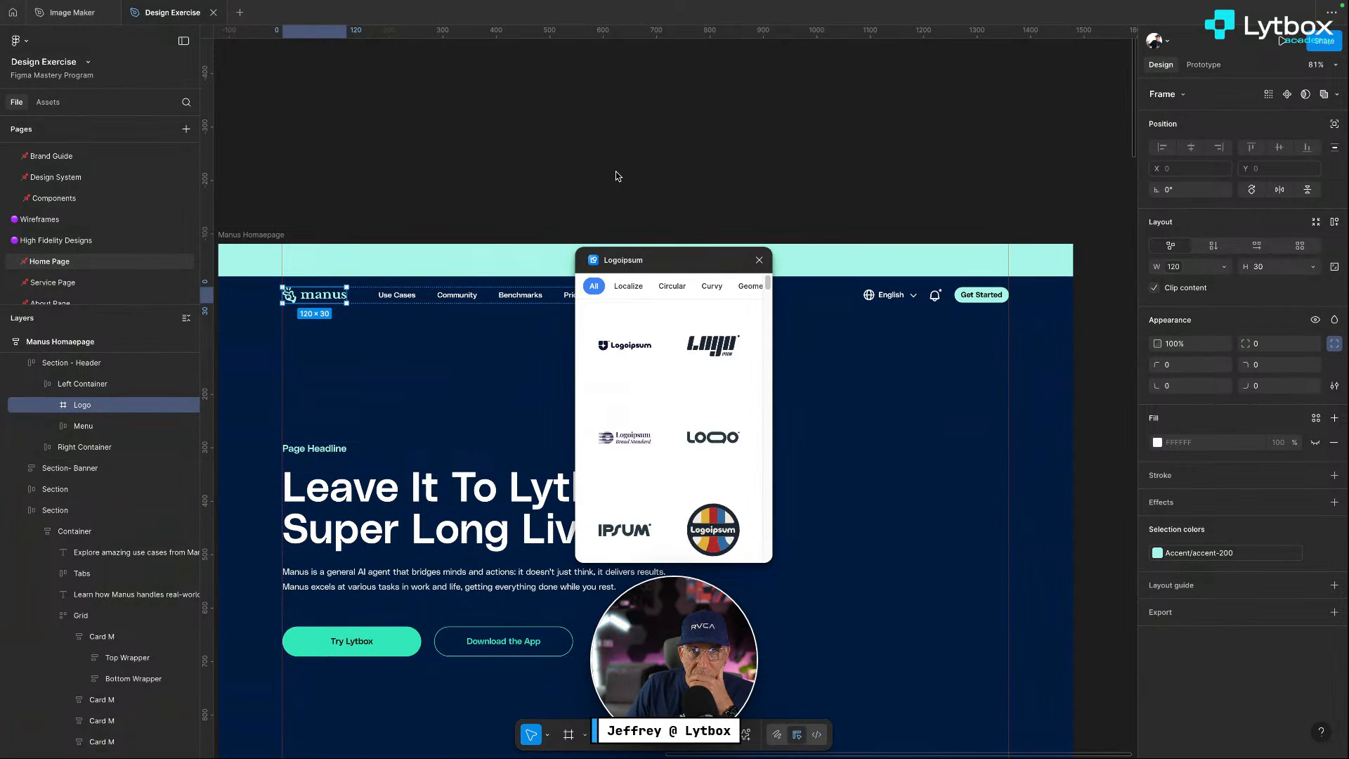
{"action": "left_click", "coordinate": [624, 344]}
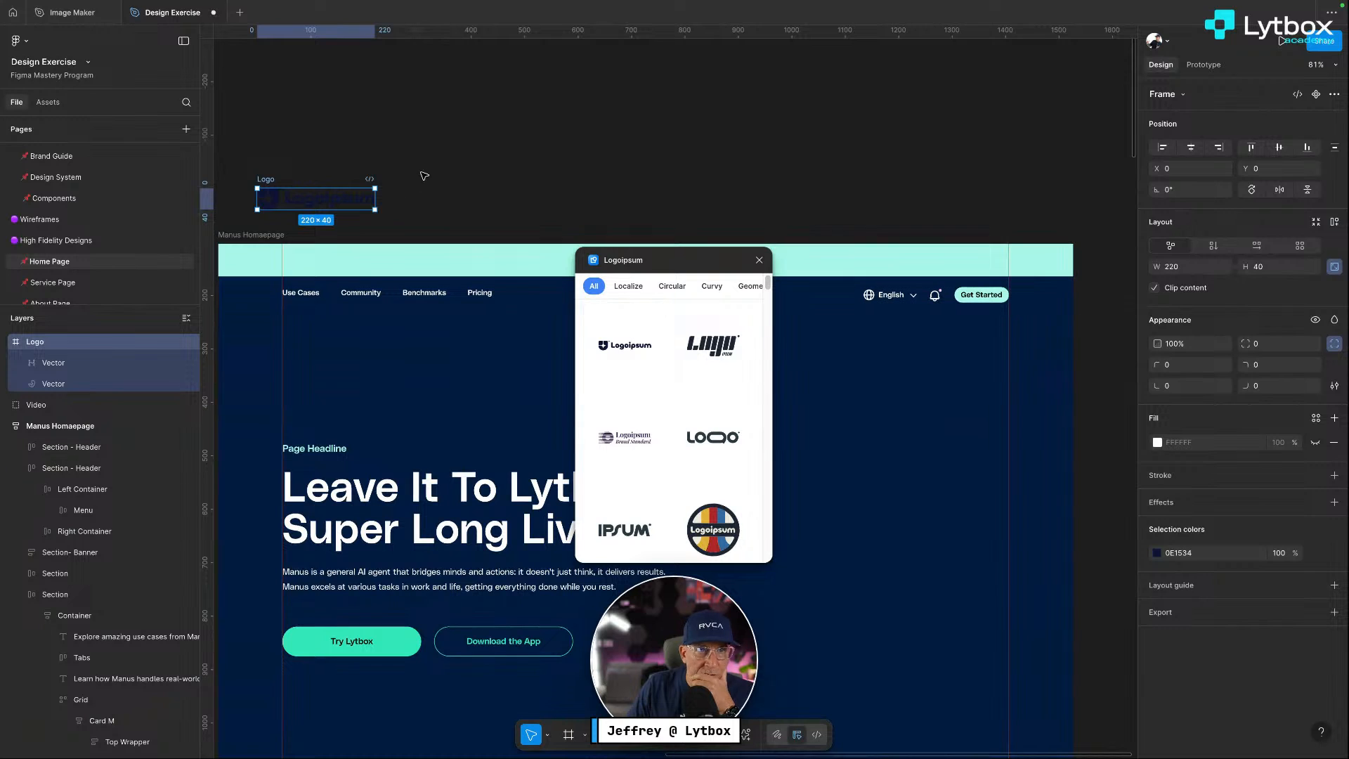
Close the Logoipsum plugin and move the inserted logo into the header, ahead of the navigation menu
{"action": "left_click", "coordinate": [345, 203]}
{"action": "scroll", "coordinate": [441, 191], "scroll_direction": "left", "scroll_amount": 3}
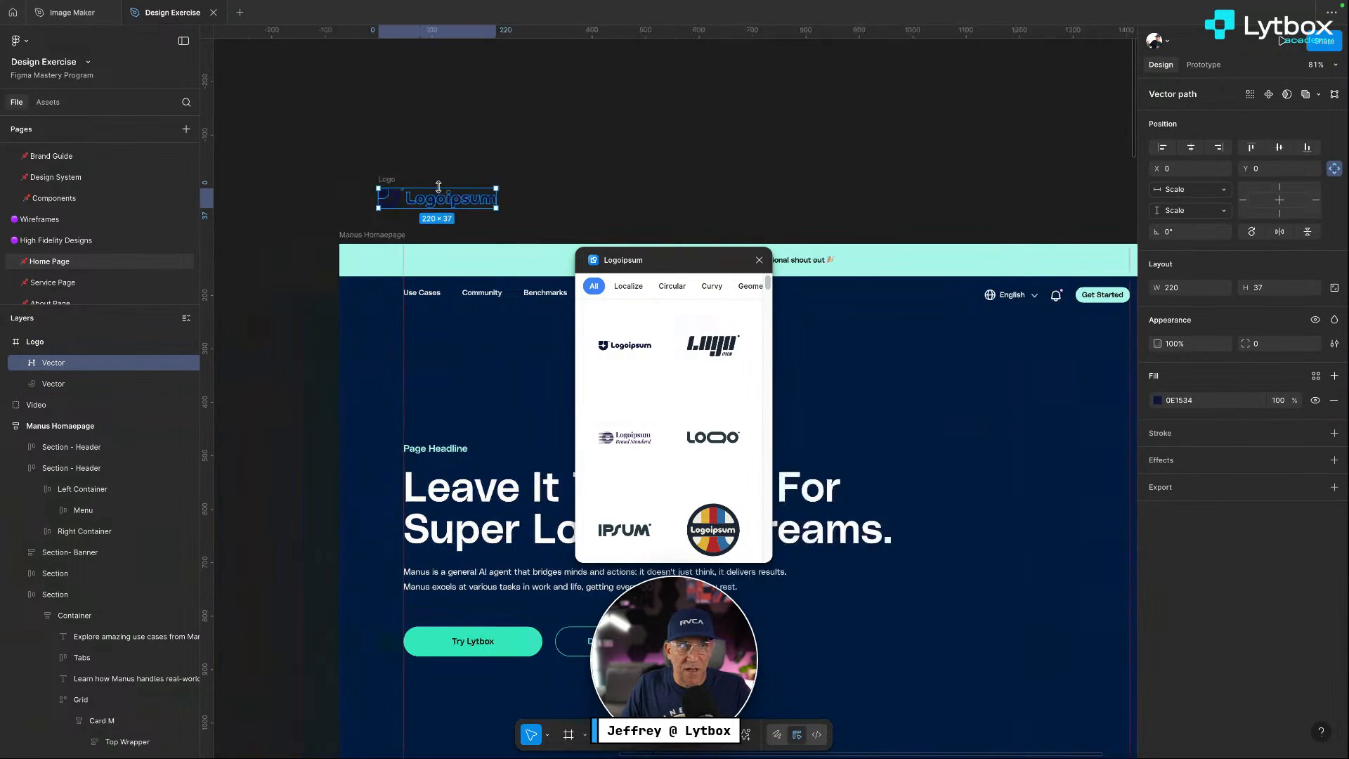
{"action": "scroll", "coordinate": [555, 188], "scroll_direction": "up", "scroll_amount": 3}
{"action": "left_click", "coordinate": [759, 260]}
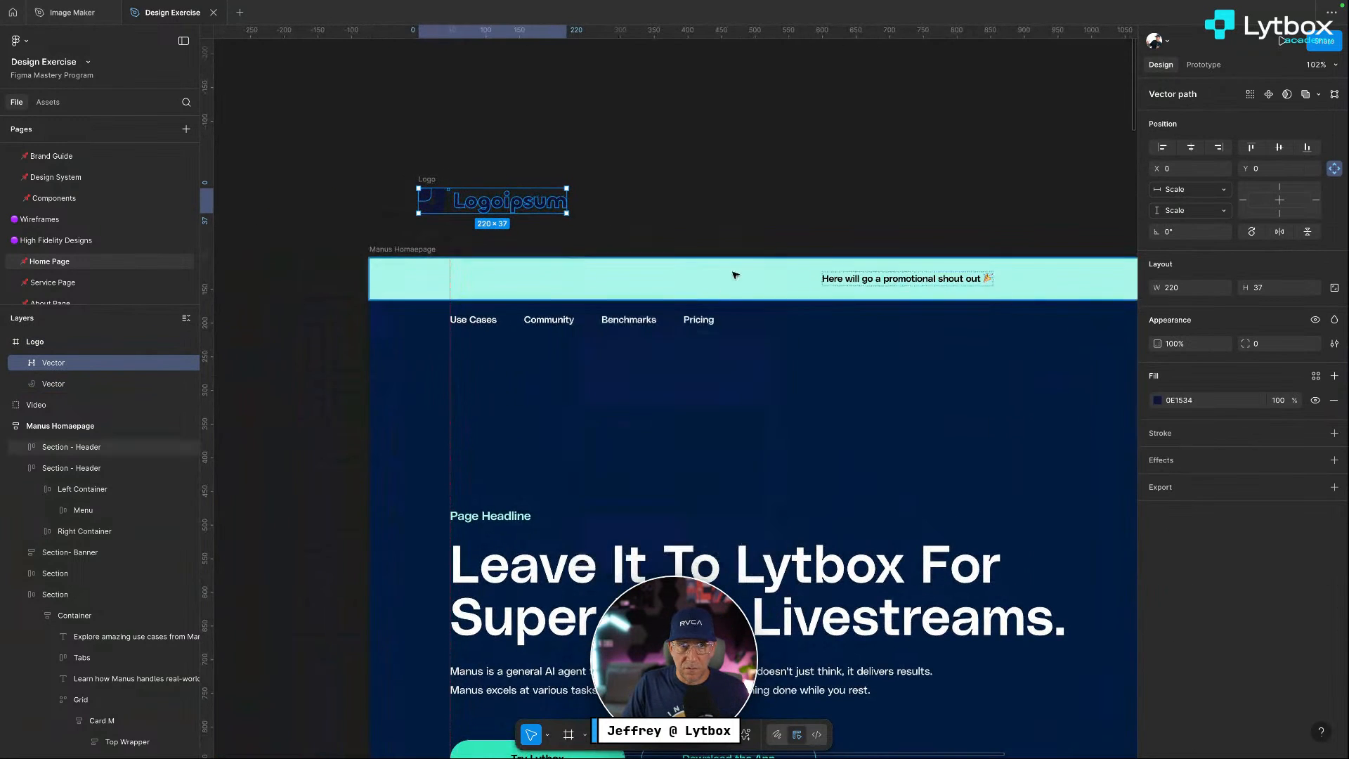
{"action": "key", "text": "Escape"}
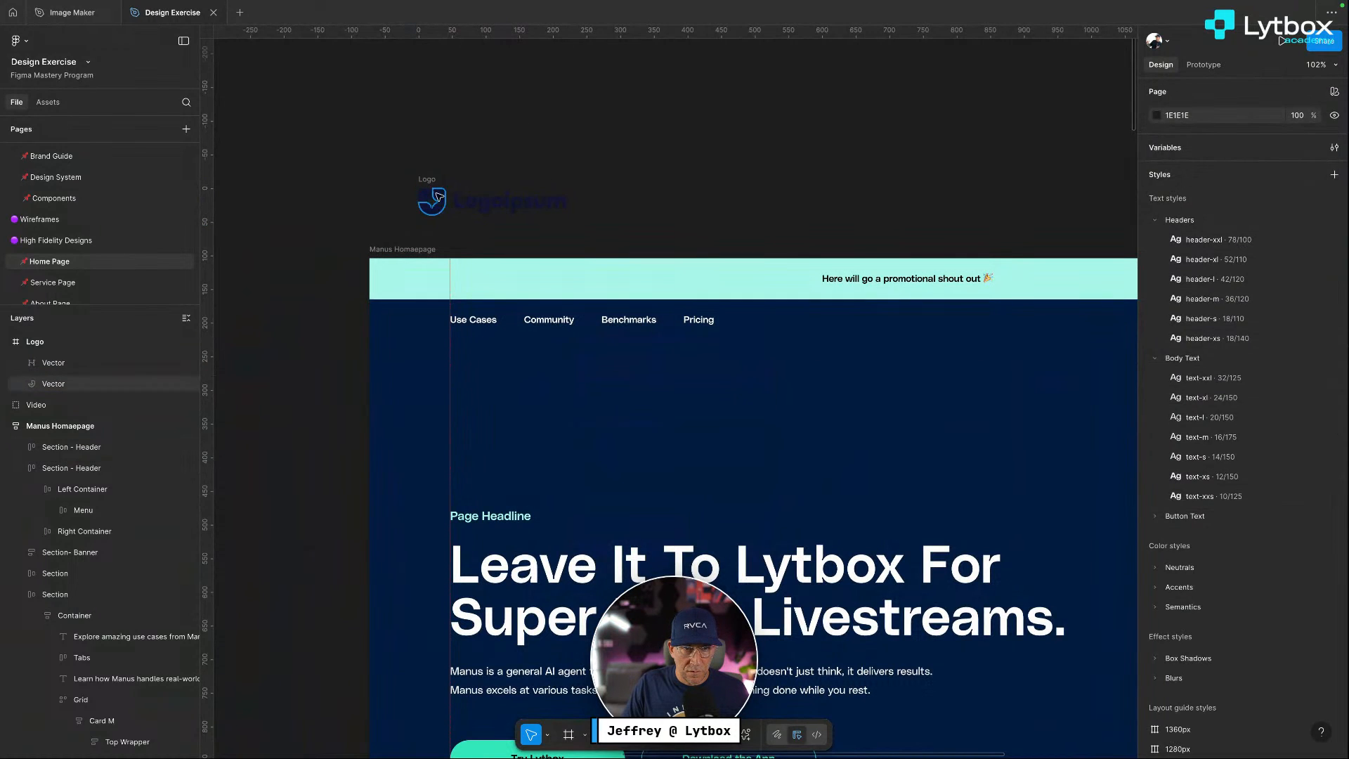
{"action": "left_click_drag", "start_coordinate": [470, 196], "coordinate": [444, 318]}
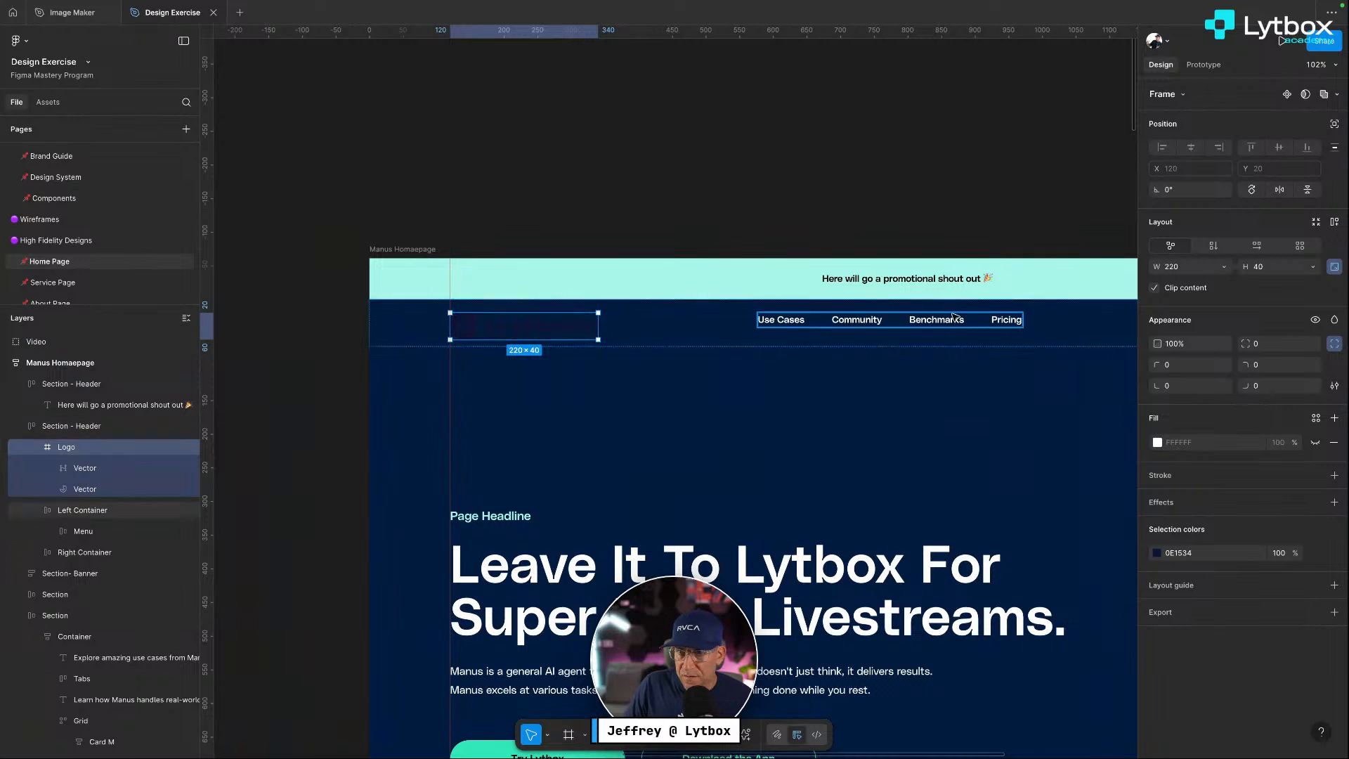
Apply the icon-xxl variable (120) to the header logo's width
{"action": "left_click", "coordinate": [1220, 270]}
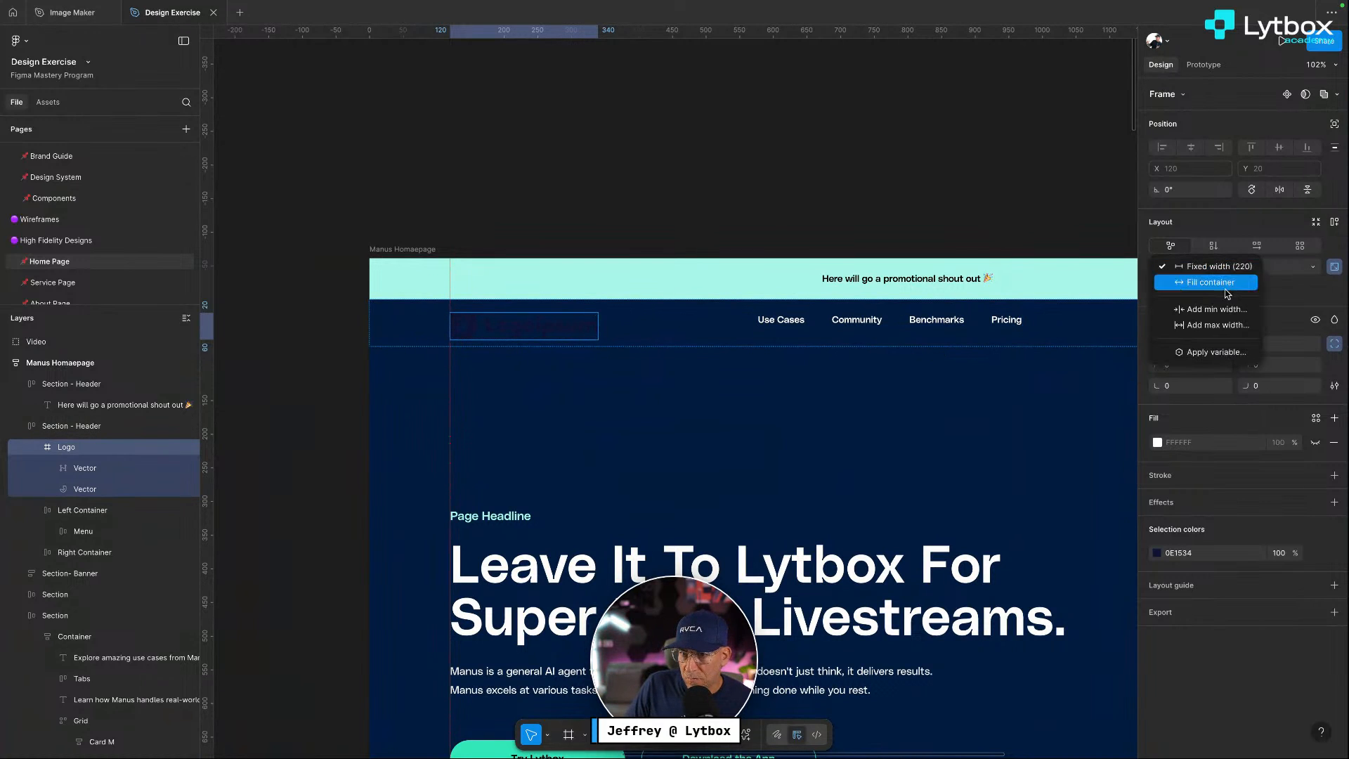
{"action": "left_click", "coordinate": [1204, 352]}
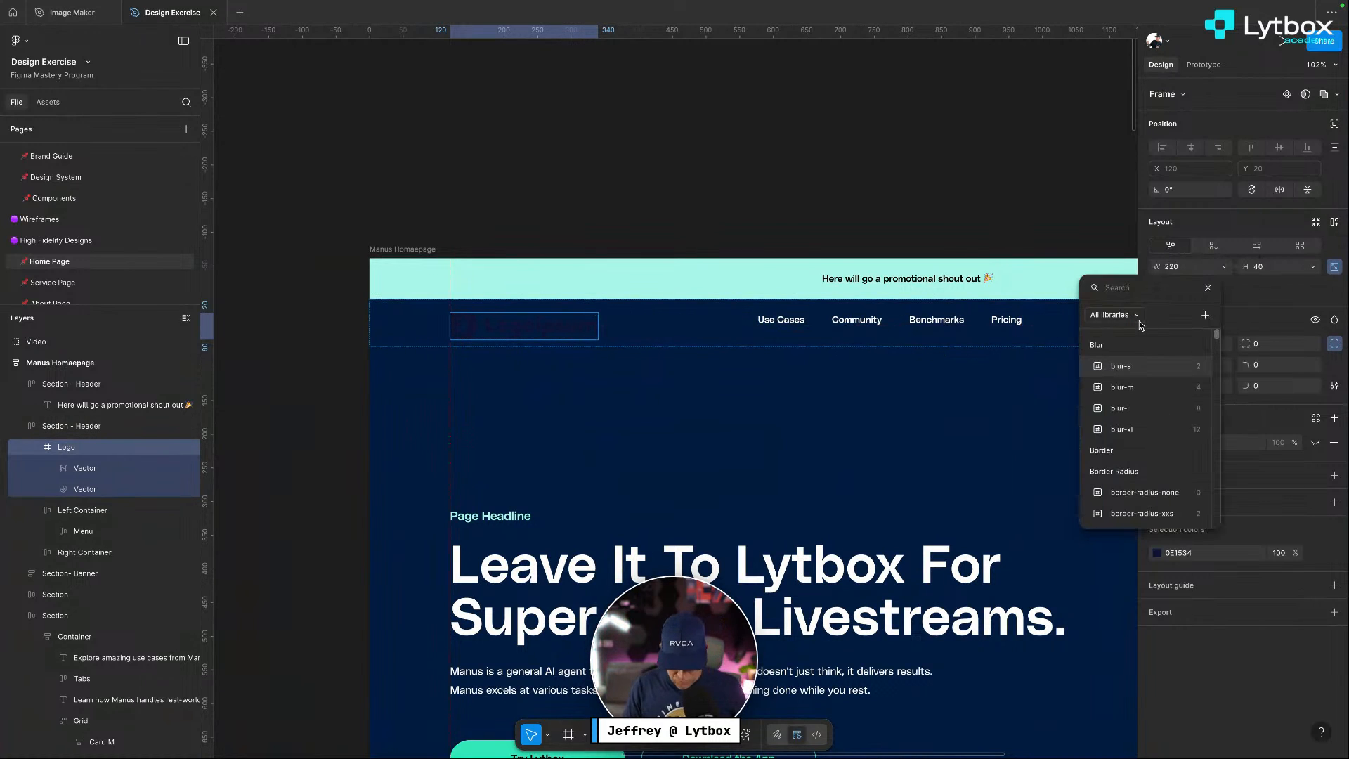
{"action": "type", "text": "icon"}
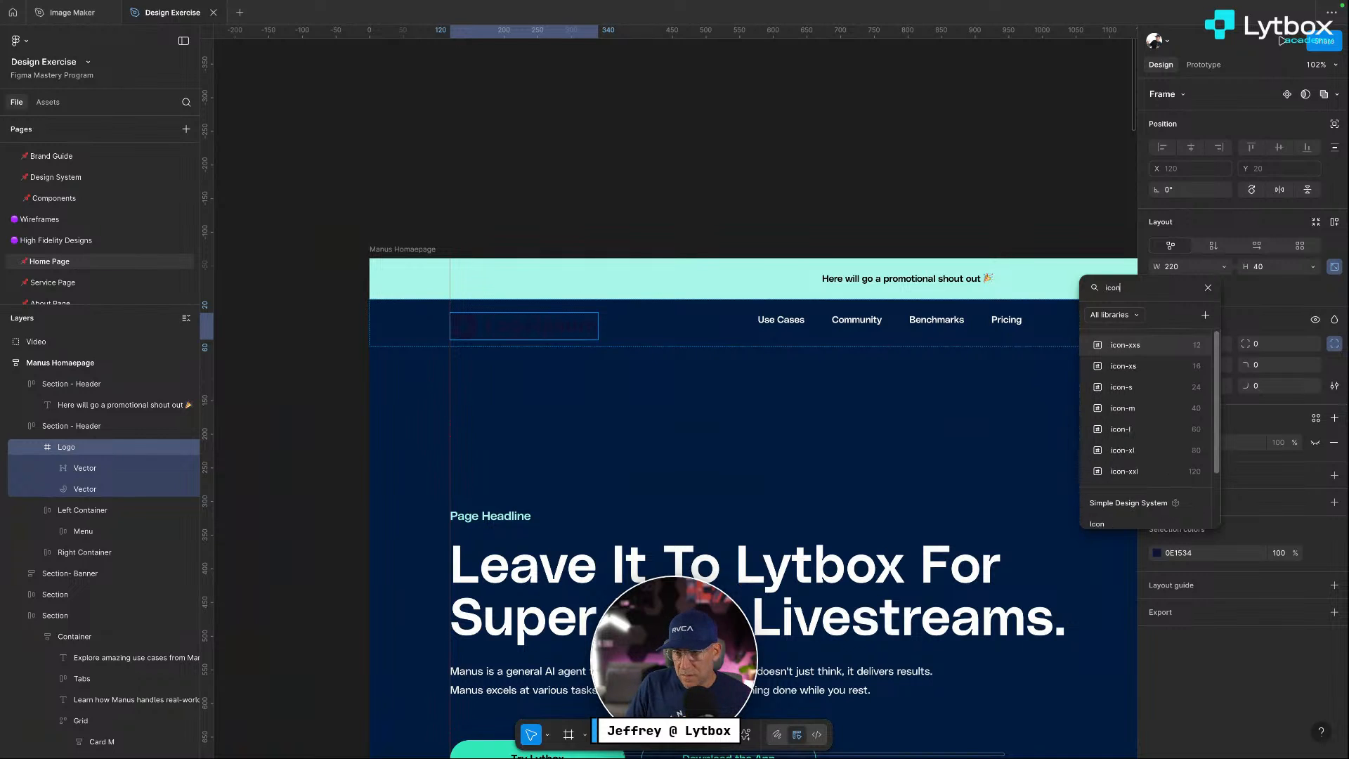
{"action": "left_click", "coordinate": [1143, 475]}
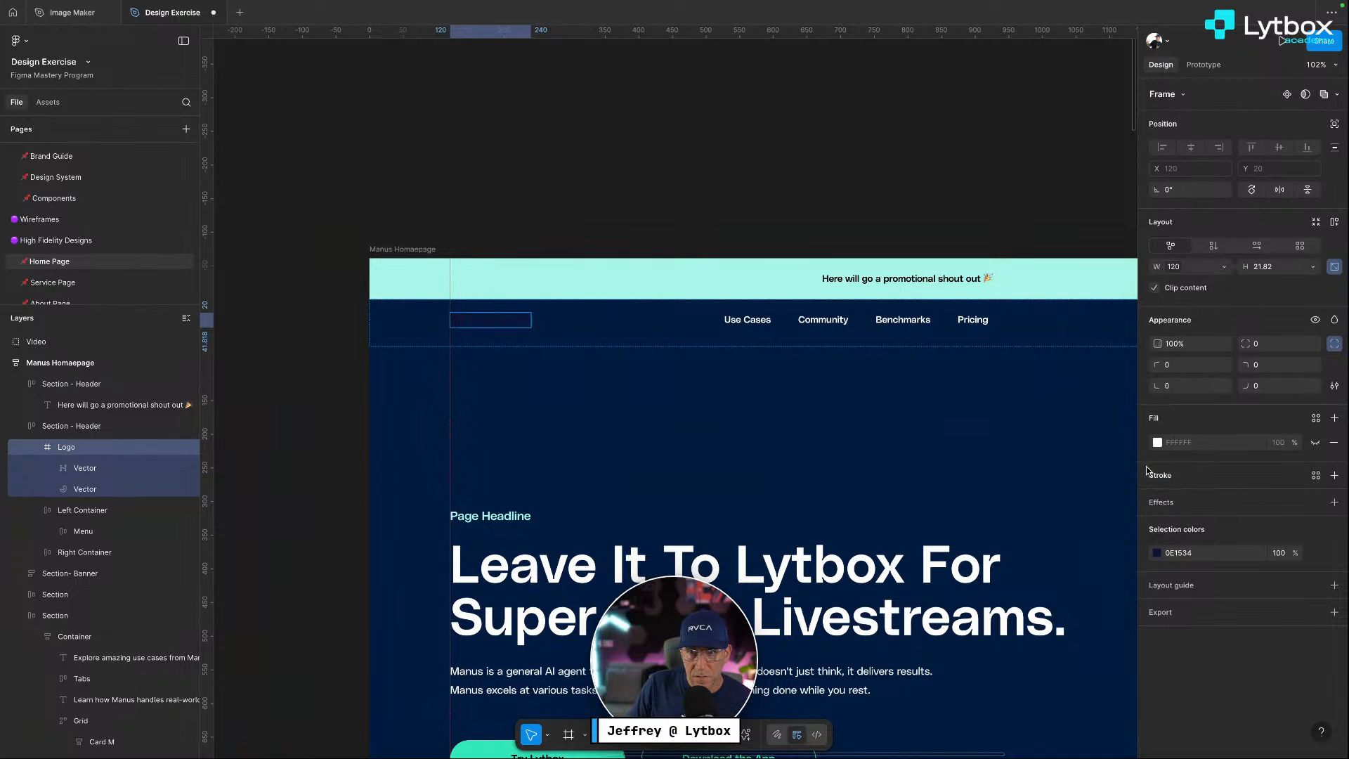
{"action": "left_click", "coordinate": [1173, 267]}
{"action": "type", "text": "max"}
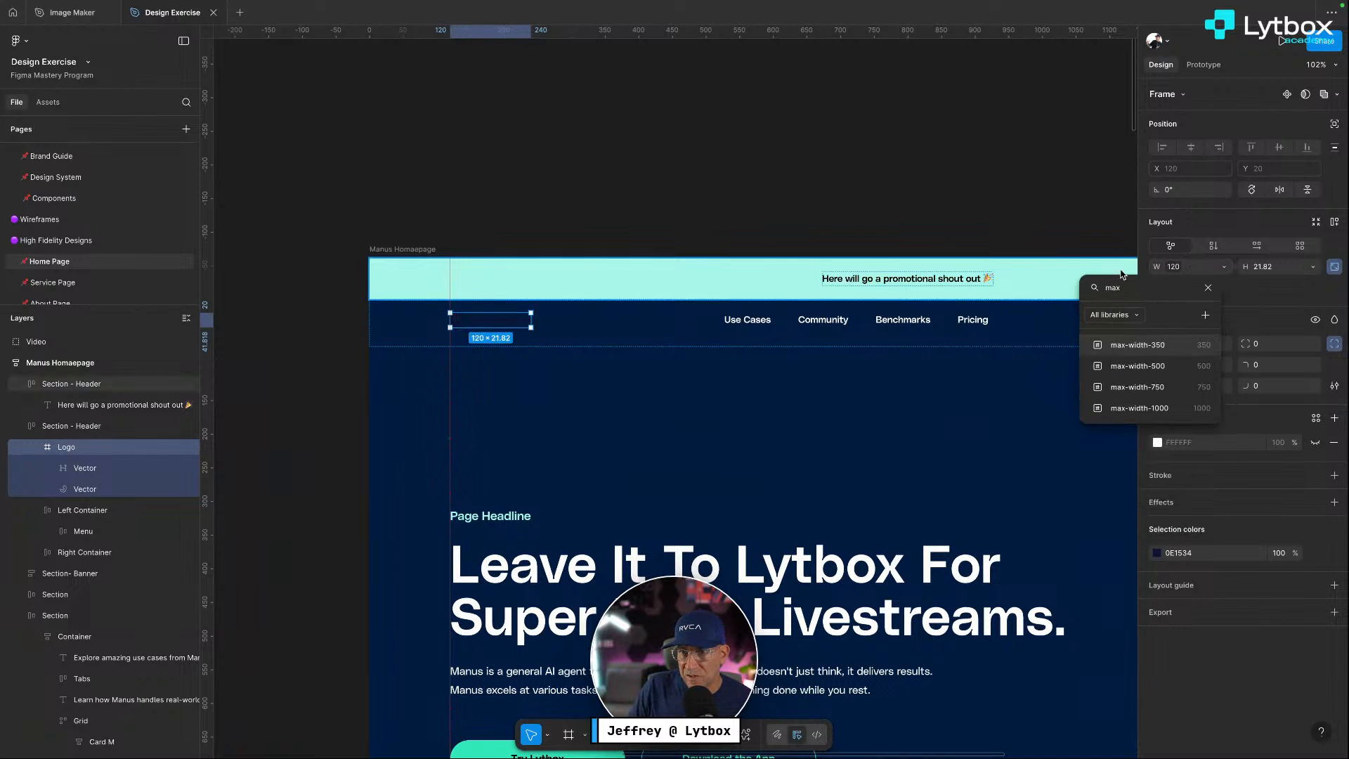
{"action": "left_click", "coordinate": [1174, 270]}
Set the header logo's width to 220 and scale it down proportionally to 180 wide
{"action": "left_click", "coordinate": [1202, 268]}
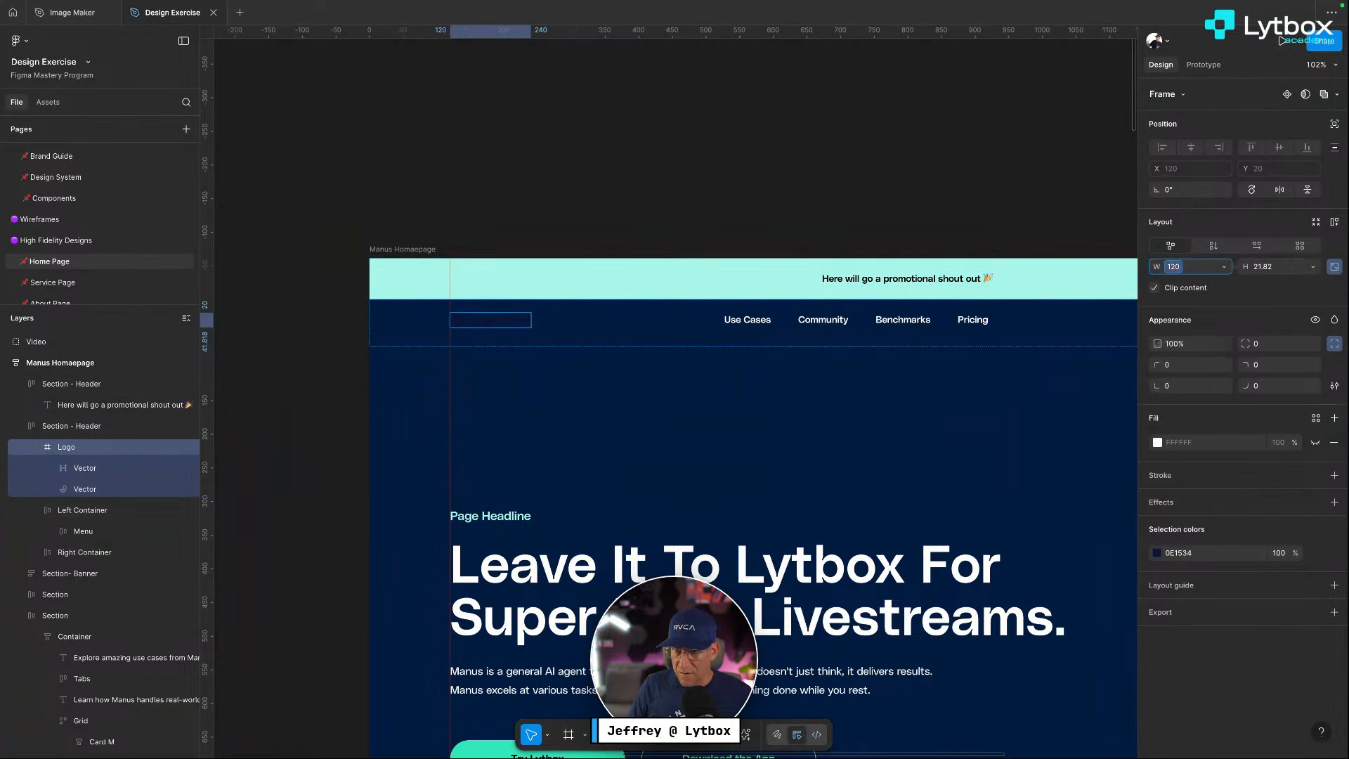
{"action": "key", "text": "BackSpace"}
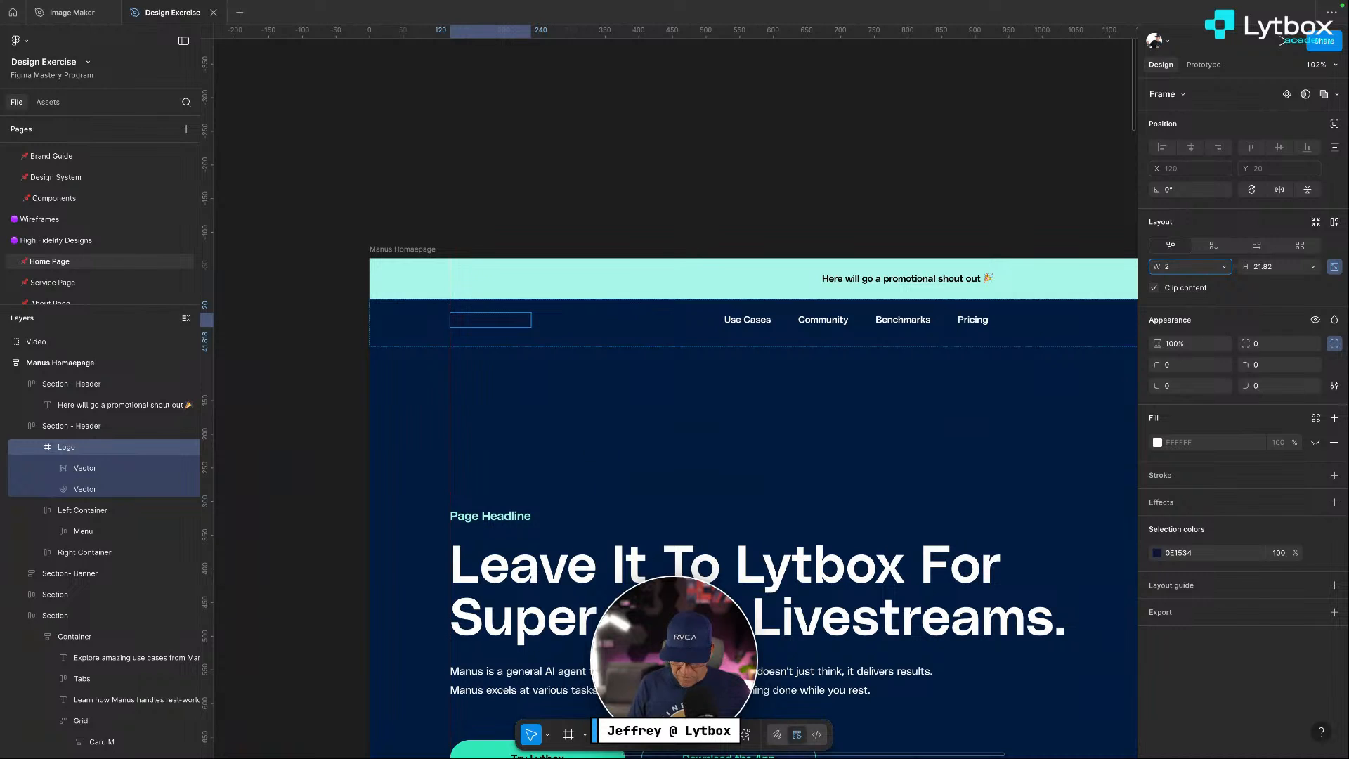
{"action": "key", "text": "Return"}
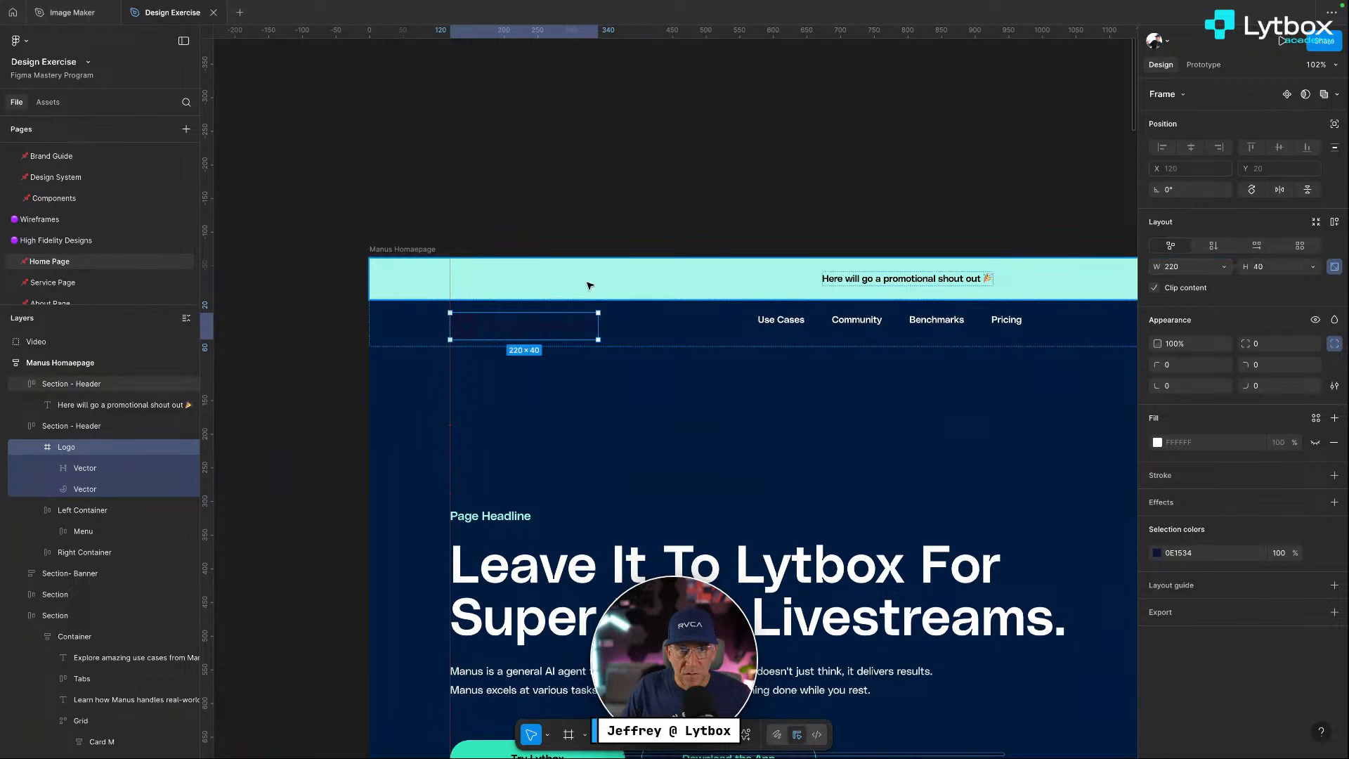
{"action": "left_click_drag", "start_coordinate": [596, 325], "coordinate": [572, 318]}
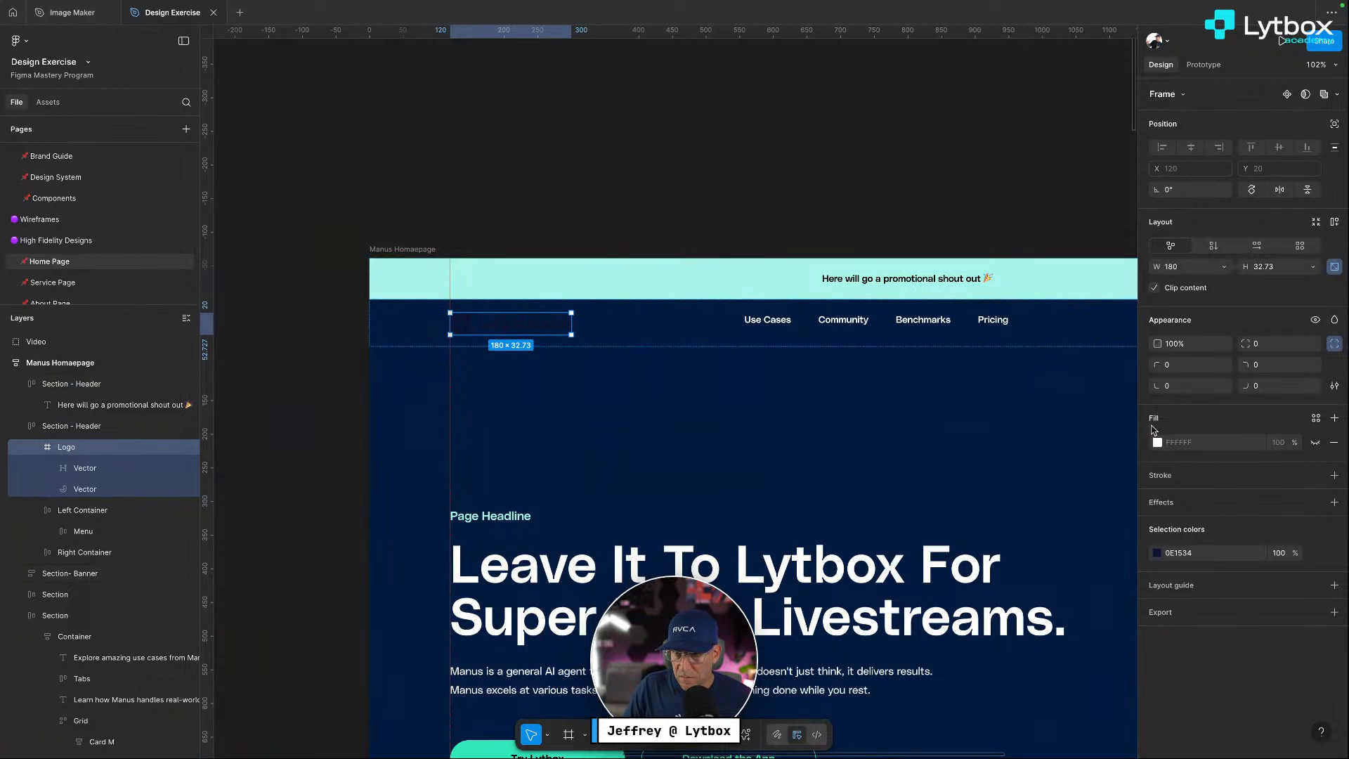
Recolor the header logo's vectors with the Neutrals/neutral-100 library color and deselect it
{"action": "left_click", "coordinate": [1156, 553]}
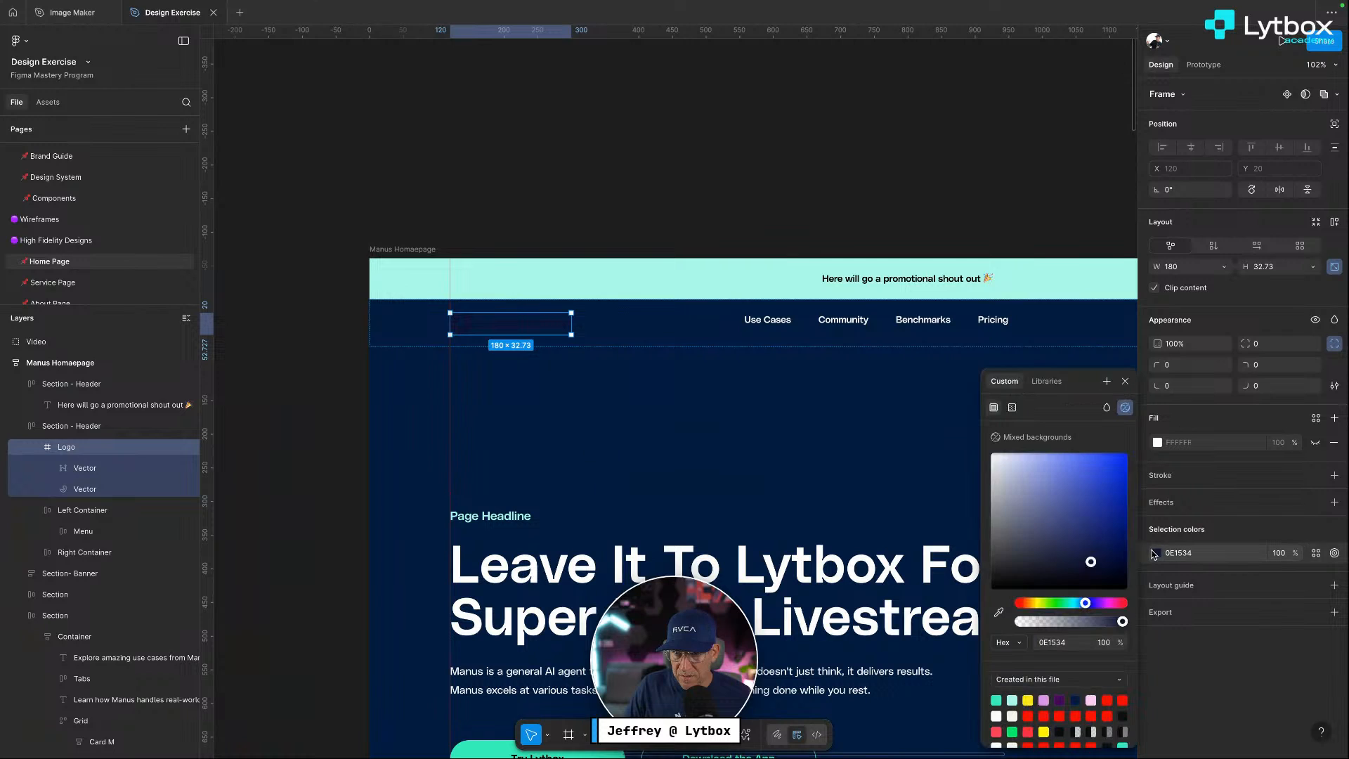
{"action": "left_click", "coordinate": [1046, 381]}
{"action": "left_click", "coordinate": [1000, 582]}
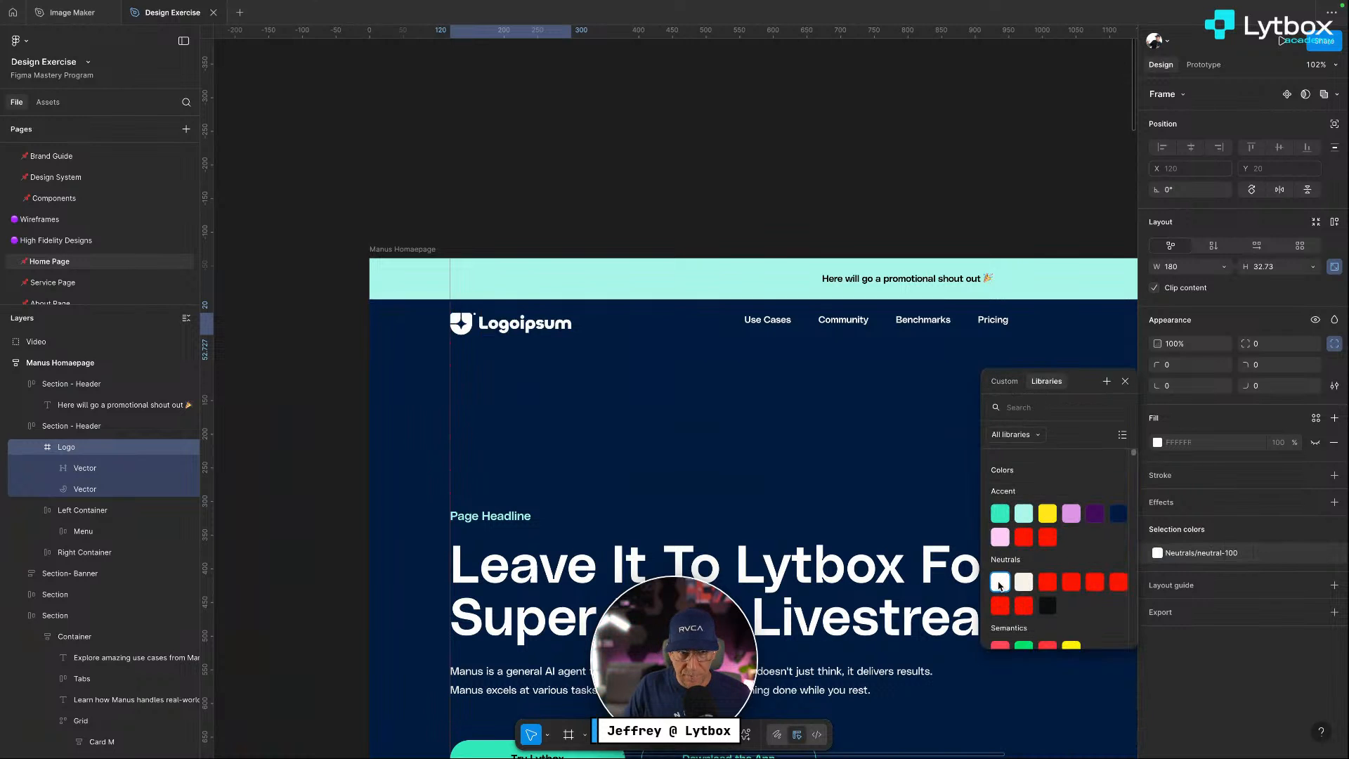
{"action": "left_click", "coordinate": [743, 221]}
Examine the layout and spacing of the header section, its logo and the navigation menu container
{"action": "scroll", "coordinate": [743, 221], "scroll_direction": "down", "scroll_amount": 3}
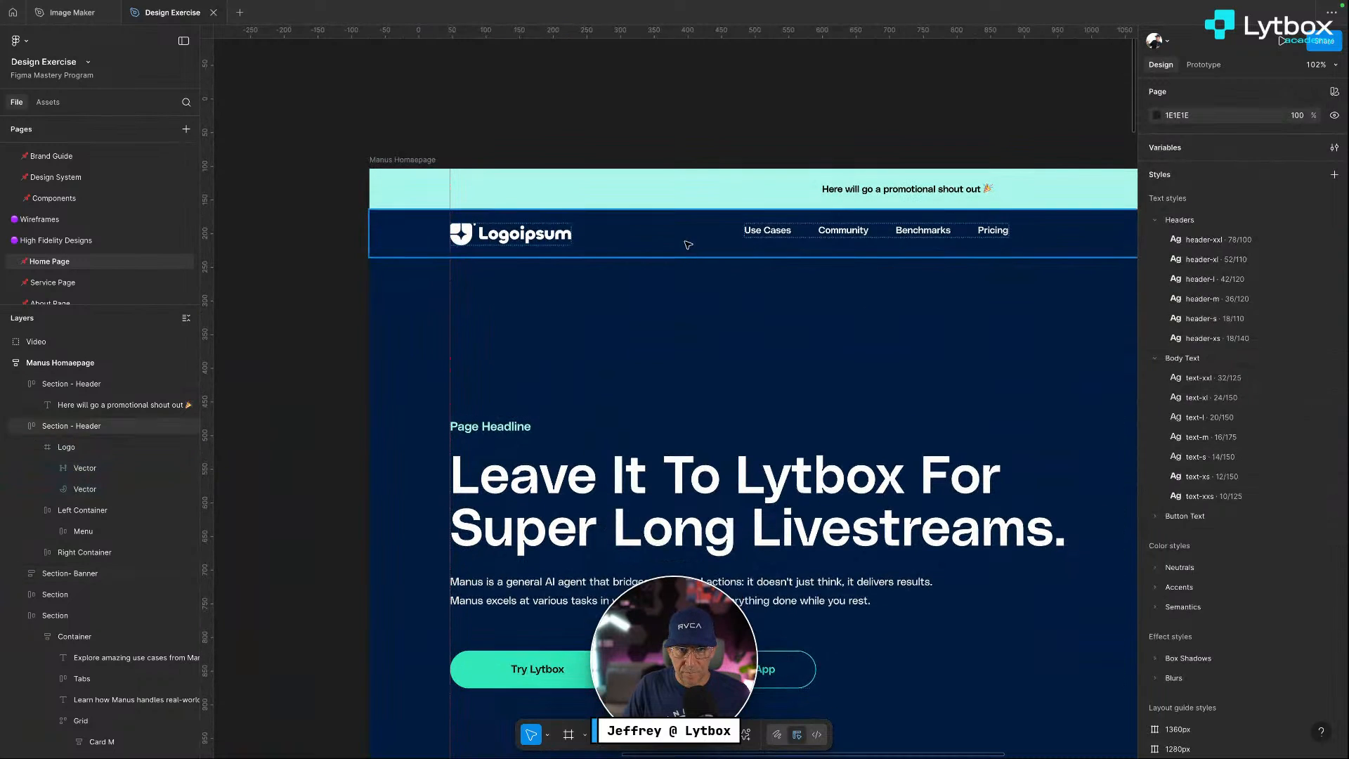
{"action": "left_click", "coordinate": [687, 244]}
{"action": "left_click", "coordinate": [690, 239]}
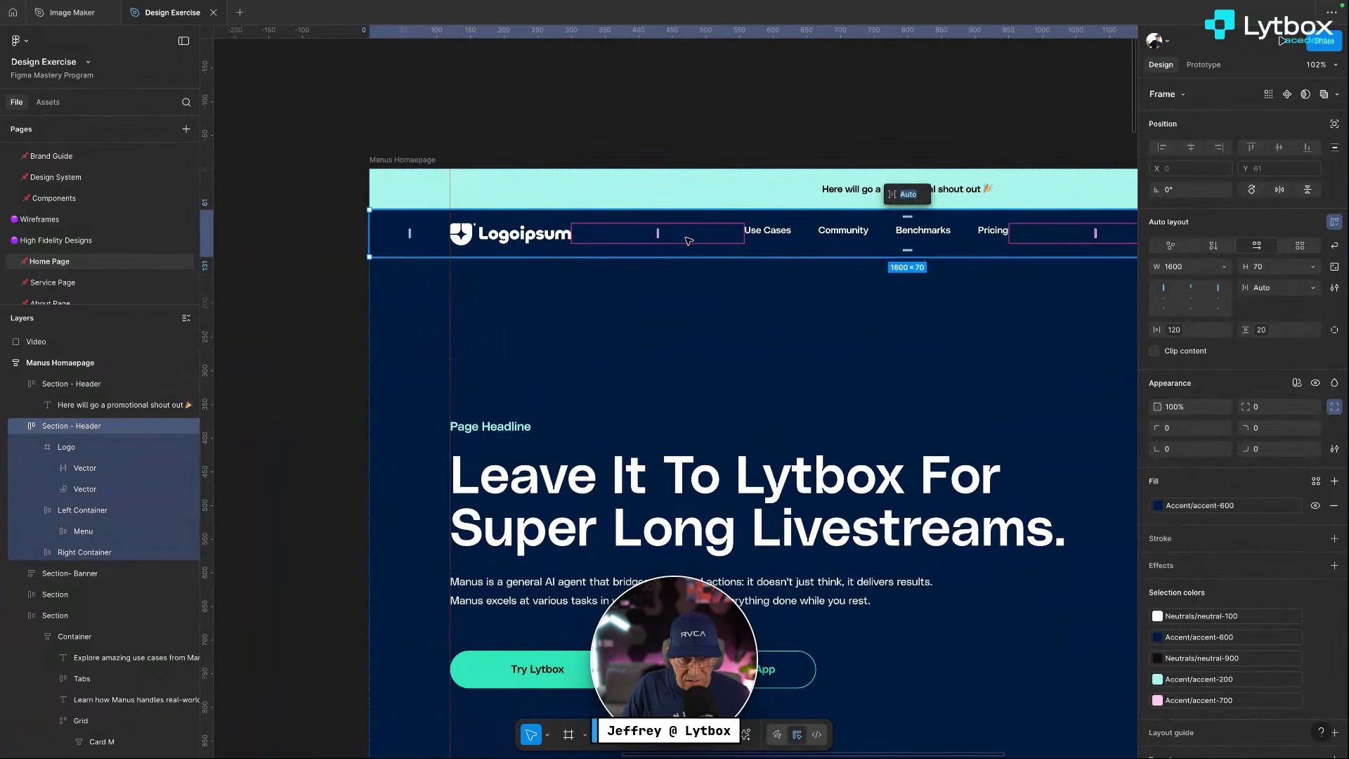
{"action": "left_click", "coordinate": [531, 239]}
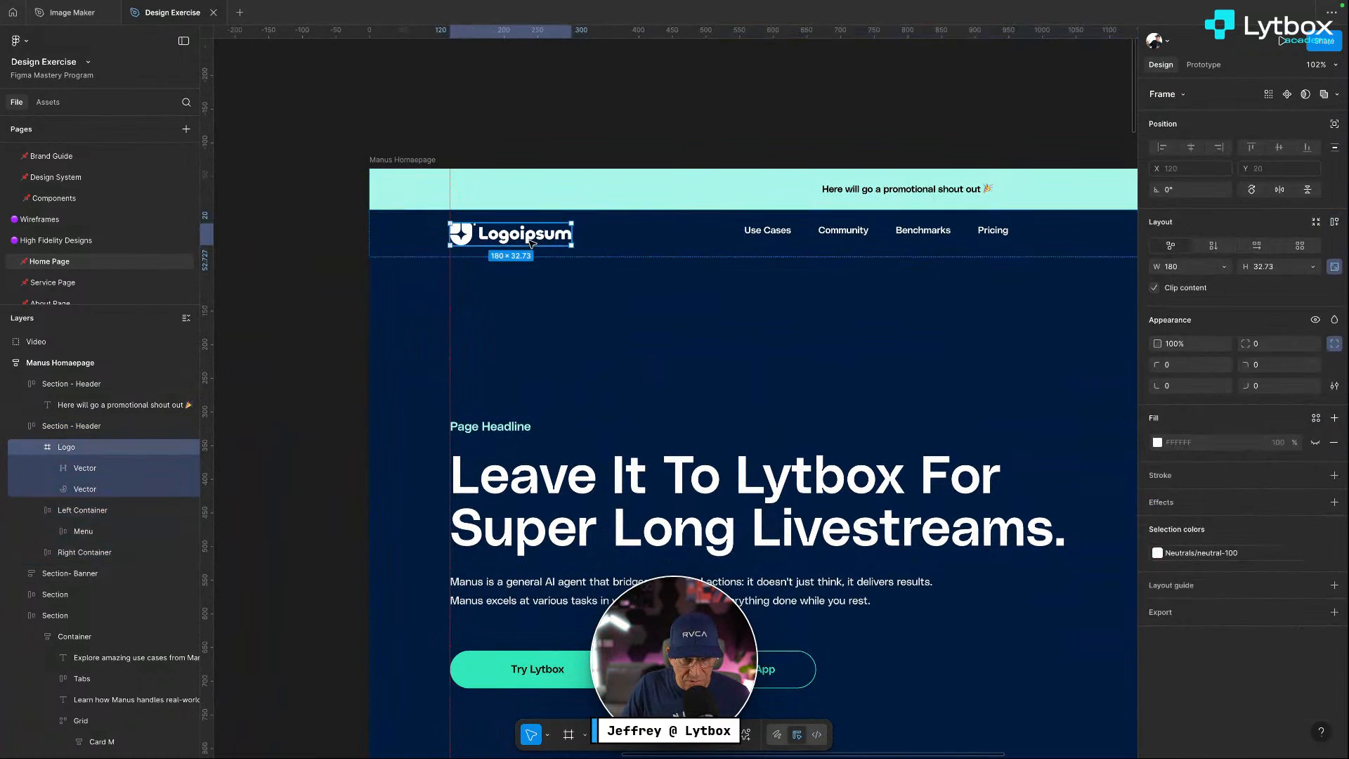
{"action": "left_click", "coordinate": [738, 239]}
{"action": "left_click", "coordinate": [737, 240]}
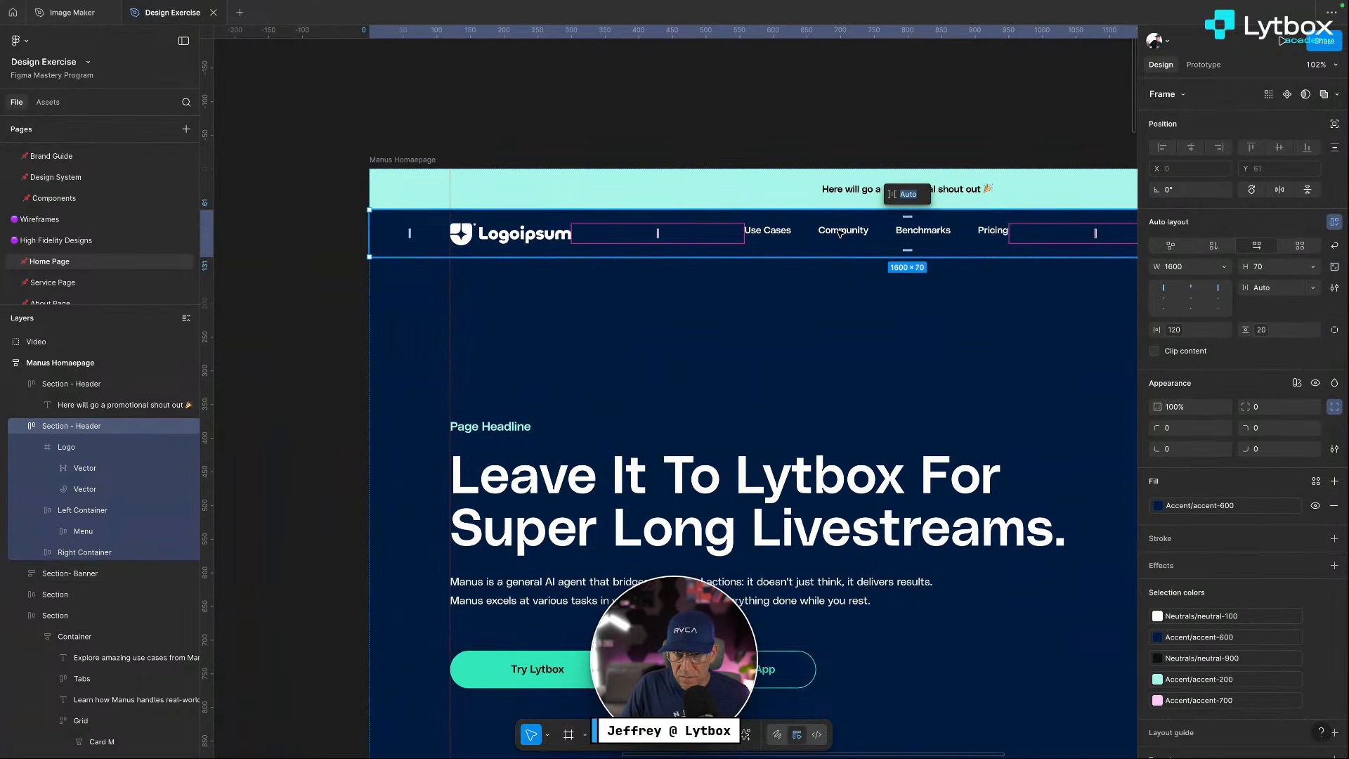
{"action": "scroll", "coordinate": [840, 232], "scroll_direction": "right", "scroll_amount": 3}
{"action": "double_click", "coordinate": [755, 232]}
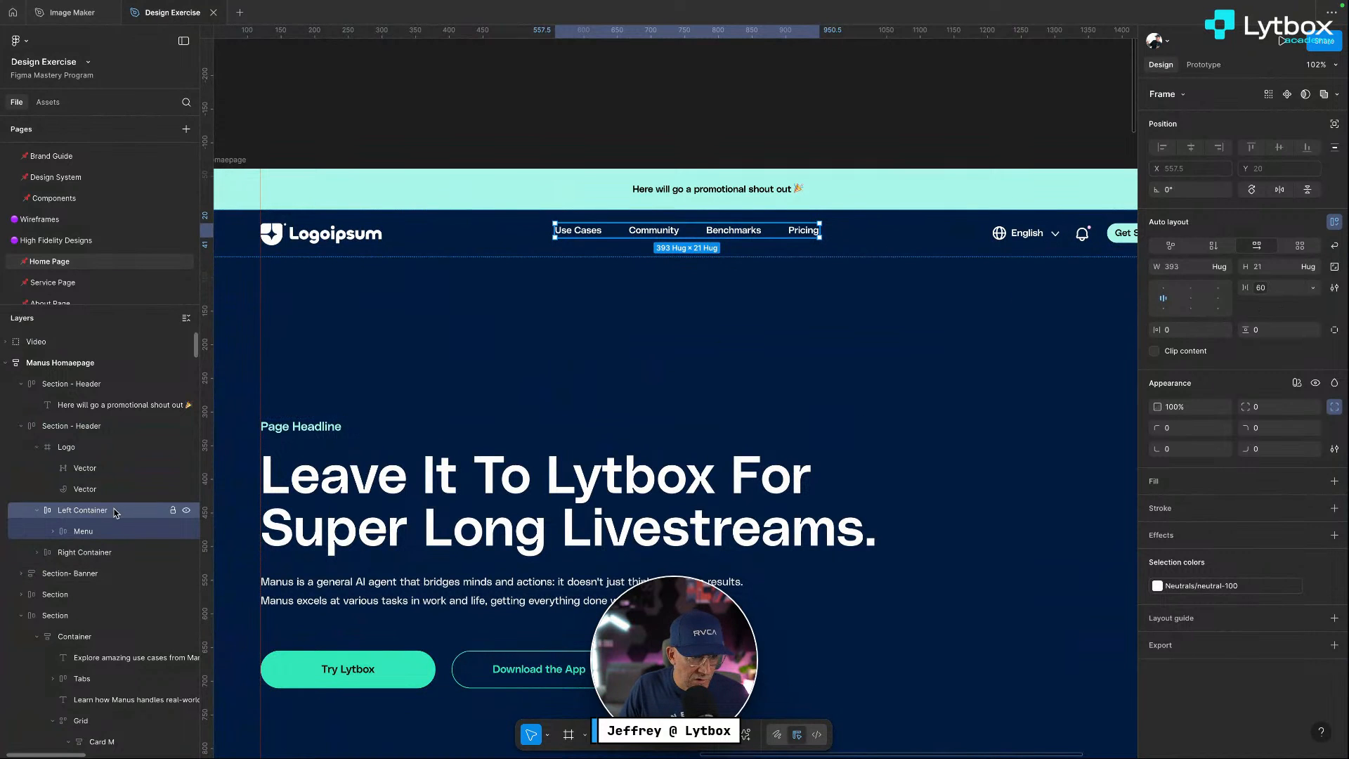
Inspect the Menu items and compare the auto layout settings of the header's Left Container and Right Container
{"action": "left_click", "coordinate": [71, 532]}
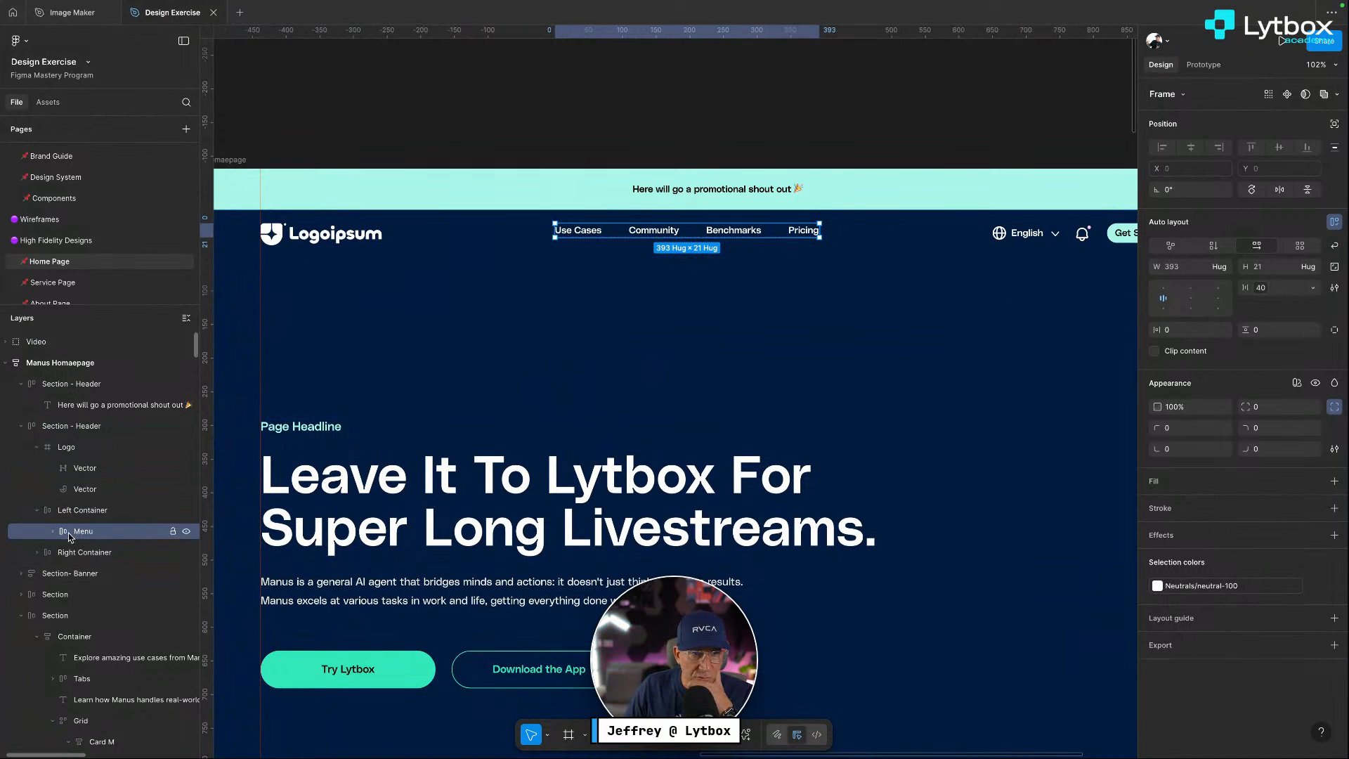
{"action": "left_click", "coordinate": [53, 531]}
{"action": "left_click", "coordinate": [108, 552]}
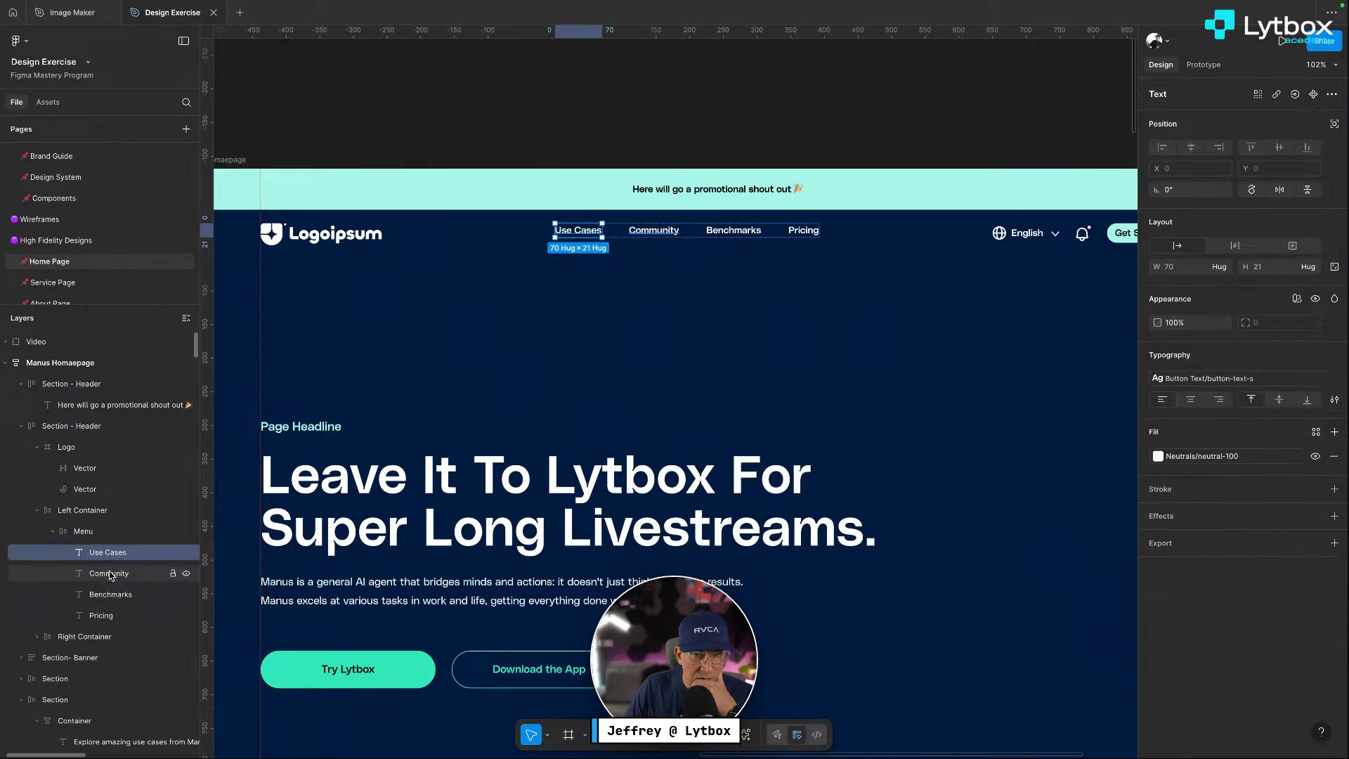
{"action": "left_click", "coordinate": [109, 573]}
{"action": "left_click", "coordinate": [105, 553]}
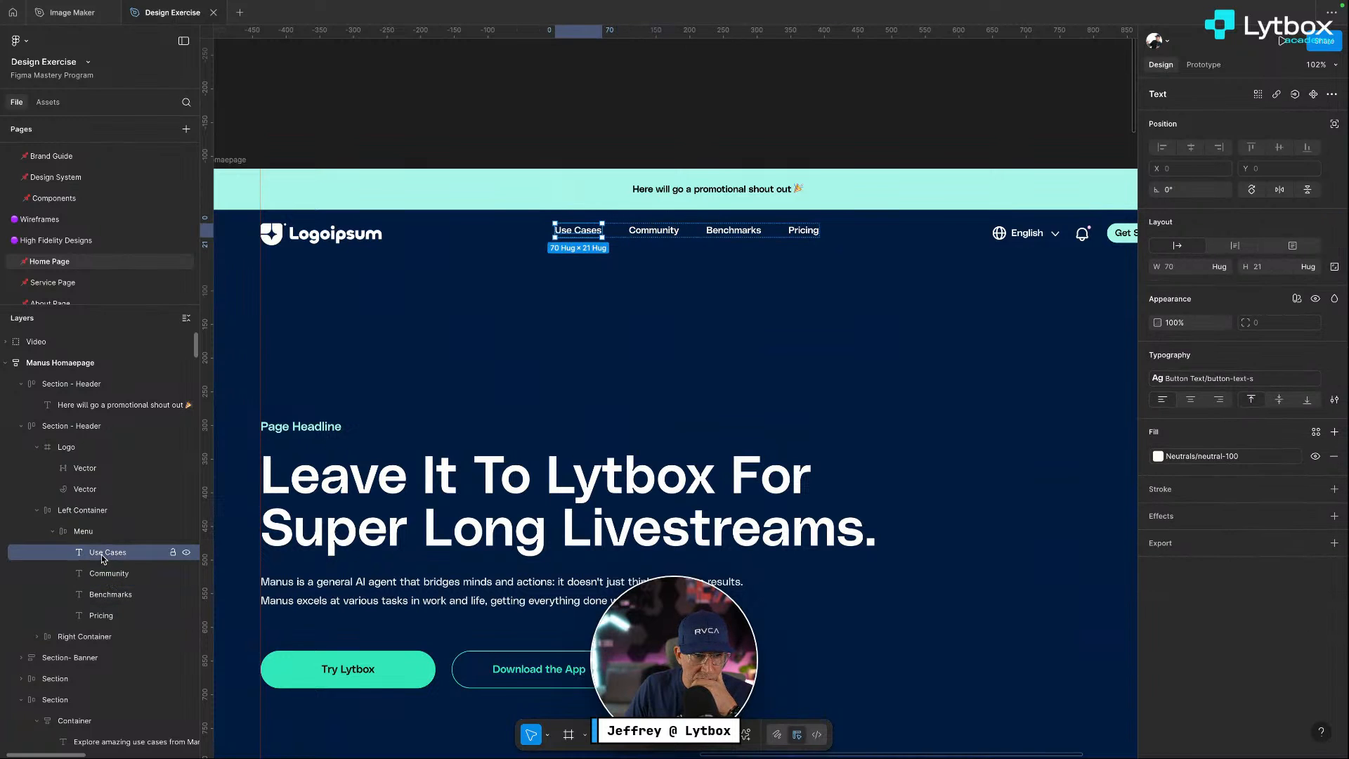
{"action": "left_click", "coordinate": [54, 531]}
{"action": "left_click", "coordinate": [68, 511]}
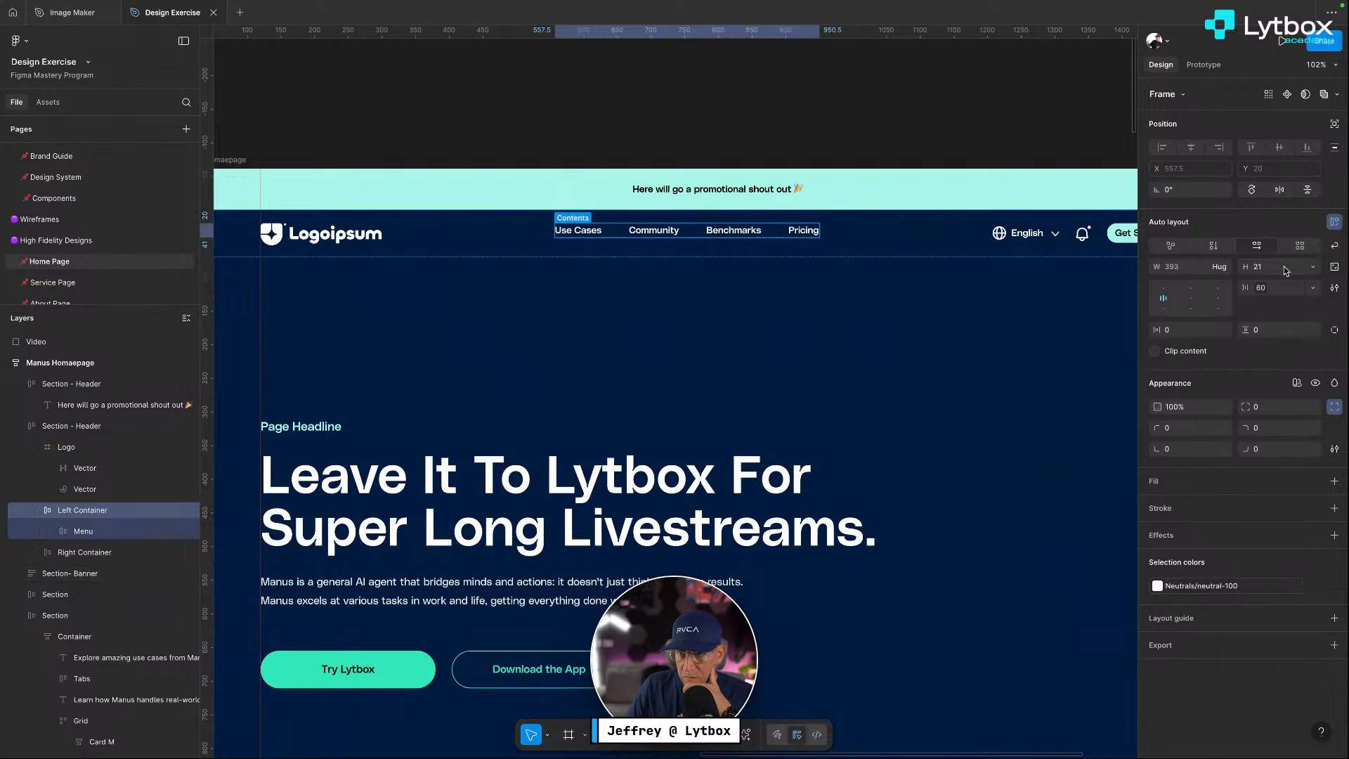
{"action": "left_click", "coordinate": [79, 533]}
{"action": "left_click", "coordinate": [76, 552]}
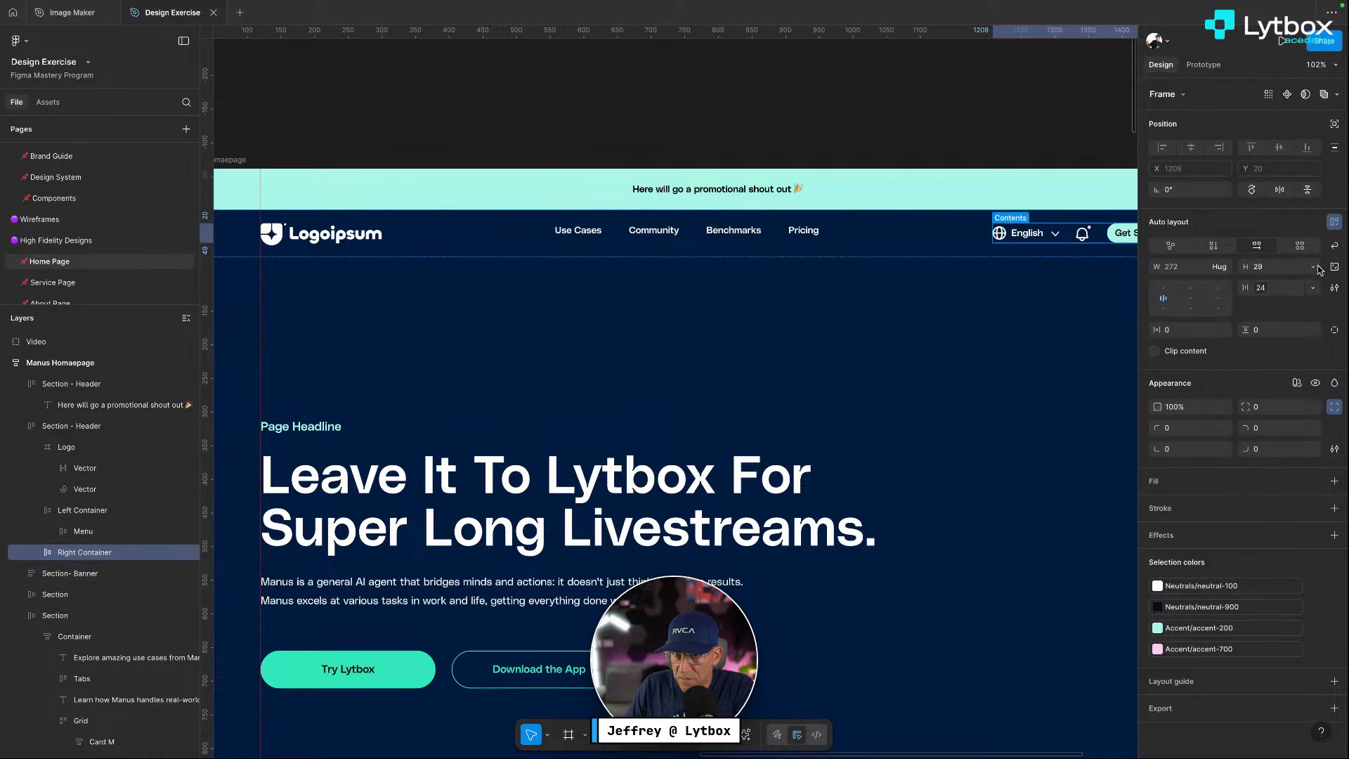
{"action": "left_click", "coordinate": [105, 510]}
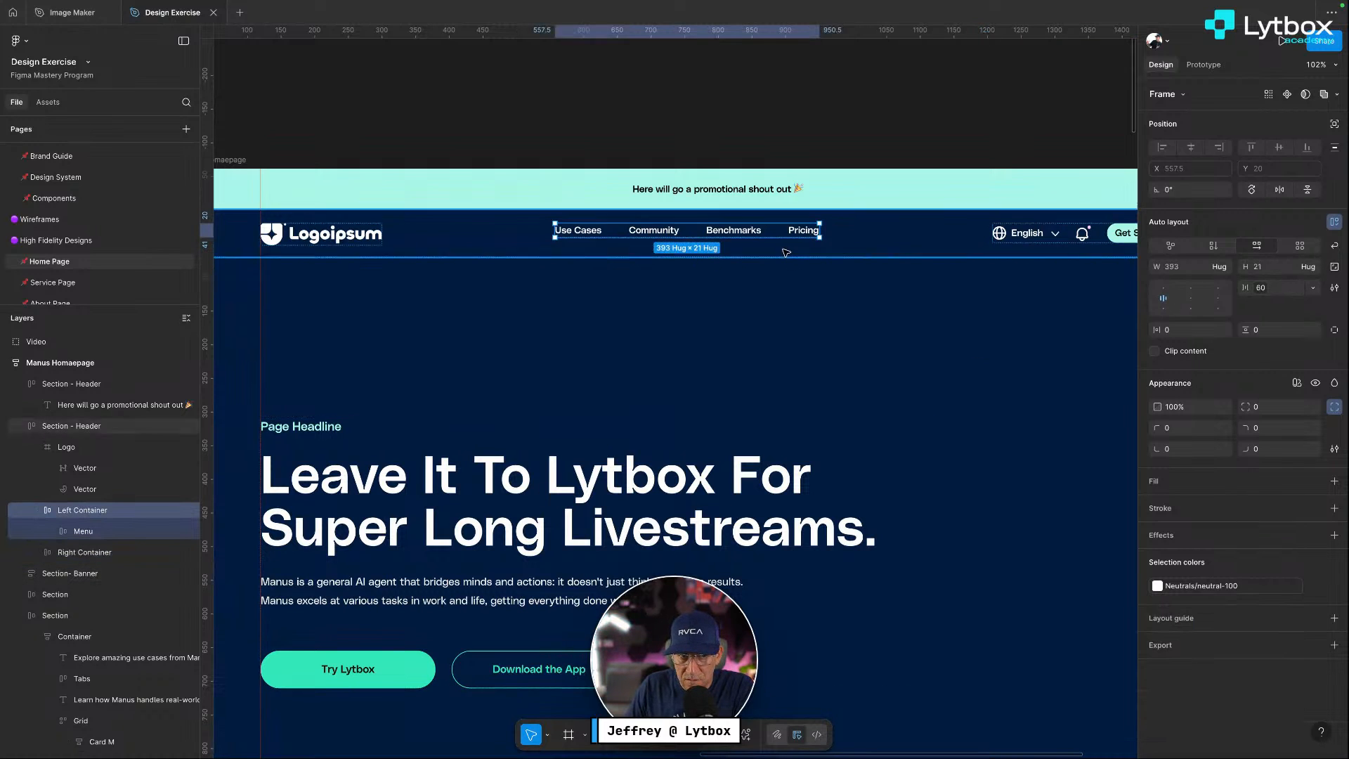
Move the Logo frame into the header's Left Container, ahead of Menu, and collapse the container's layers
{"action": "left_click", "coordinate": [36, 447]}
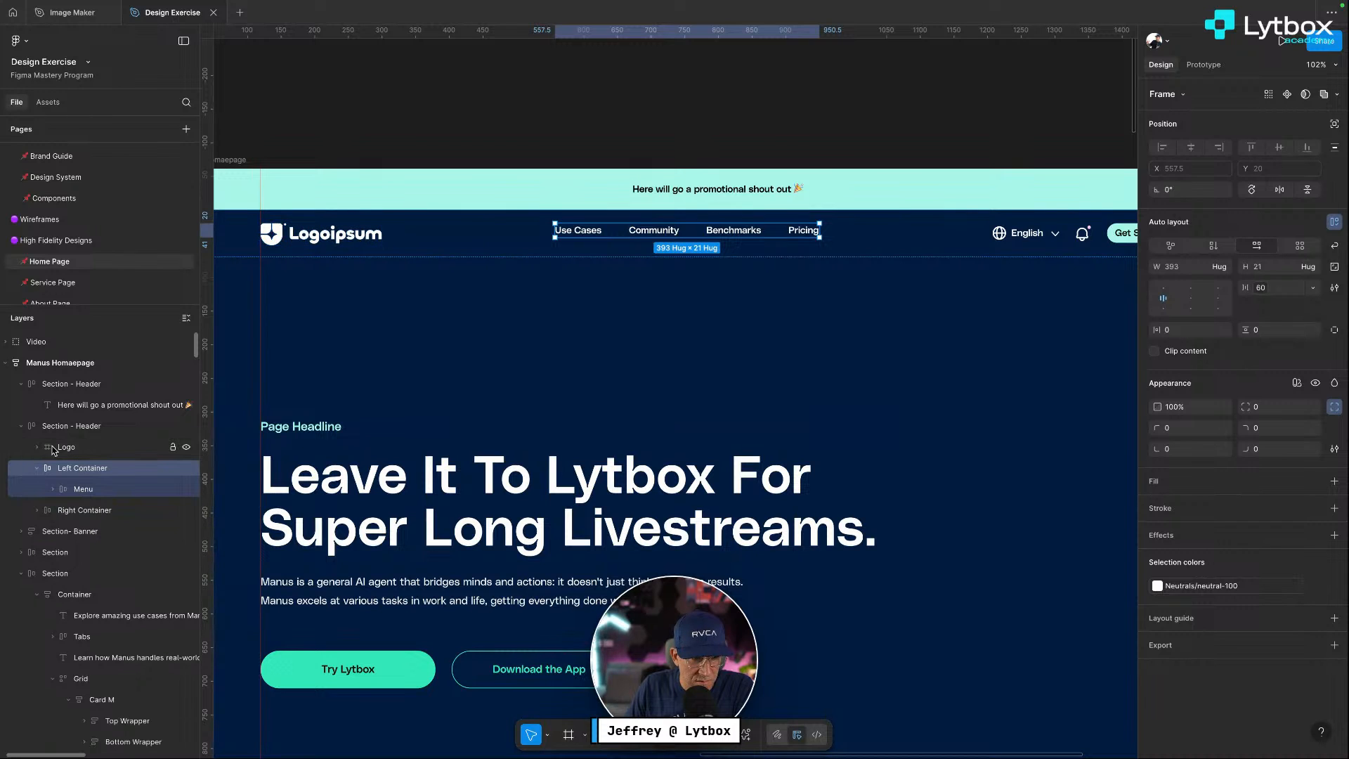
{"action": "left_click", "coordinate": [78, 447]}
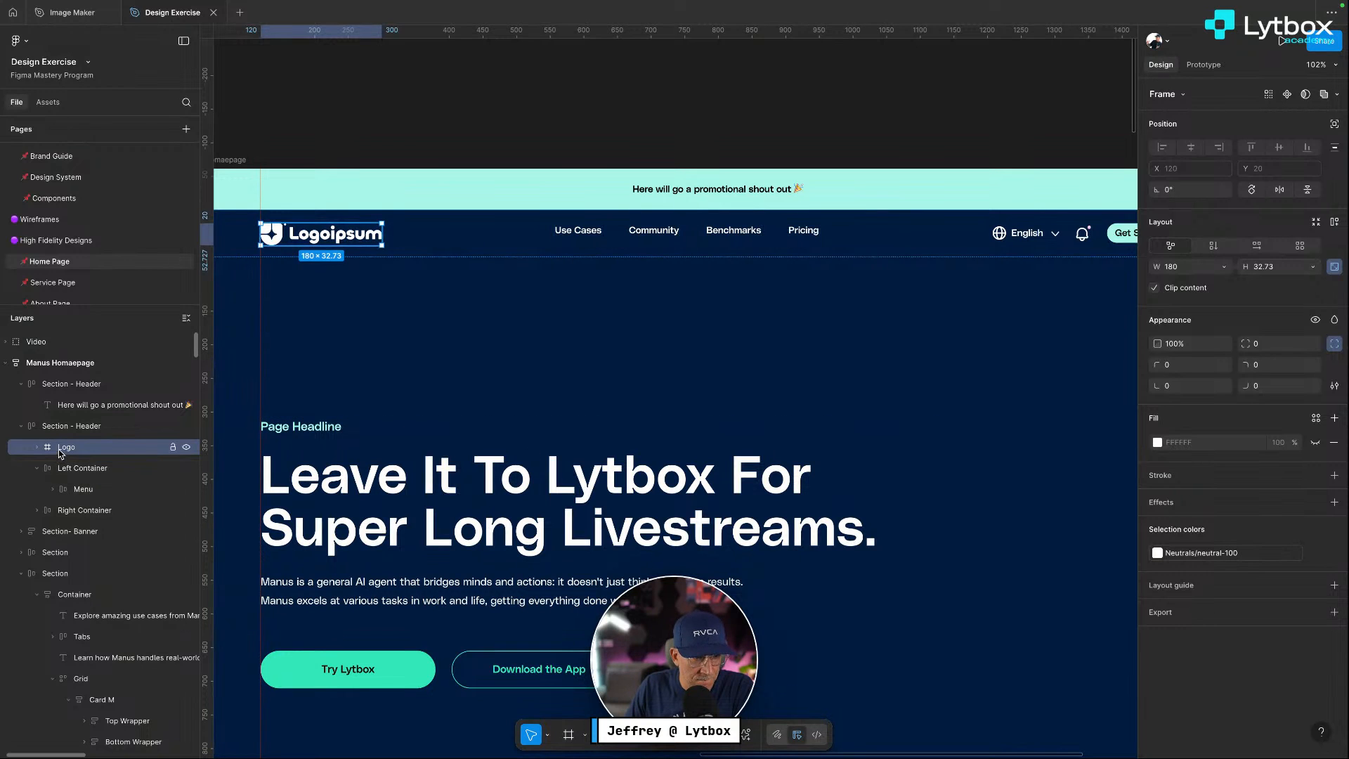
{"action": "left_click_drag", "start_coordinate": [58, 449], "coordinate": [77, 481]}
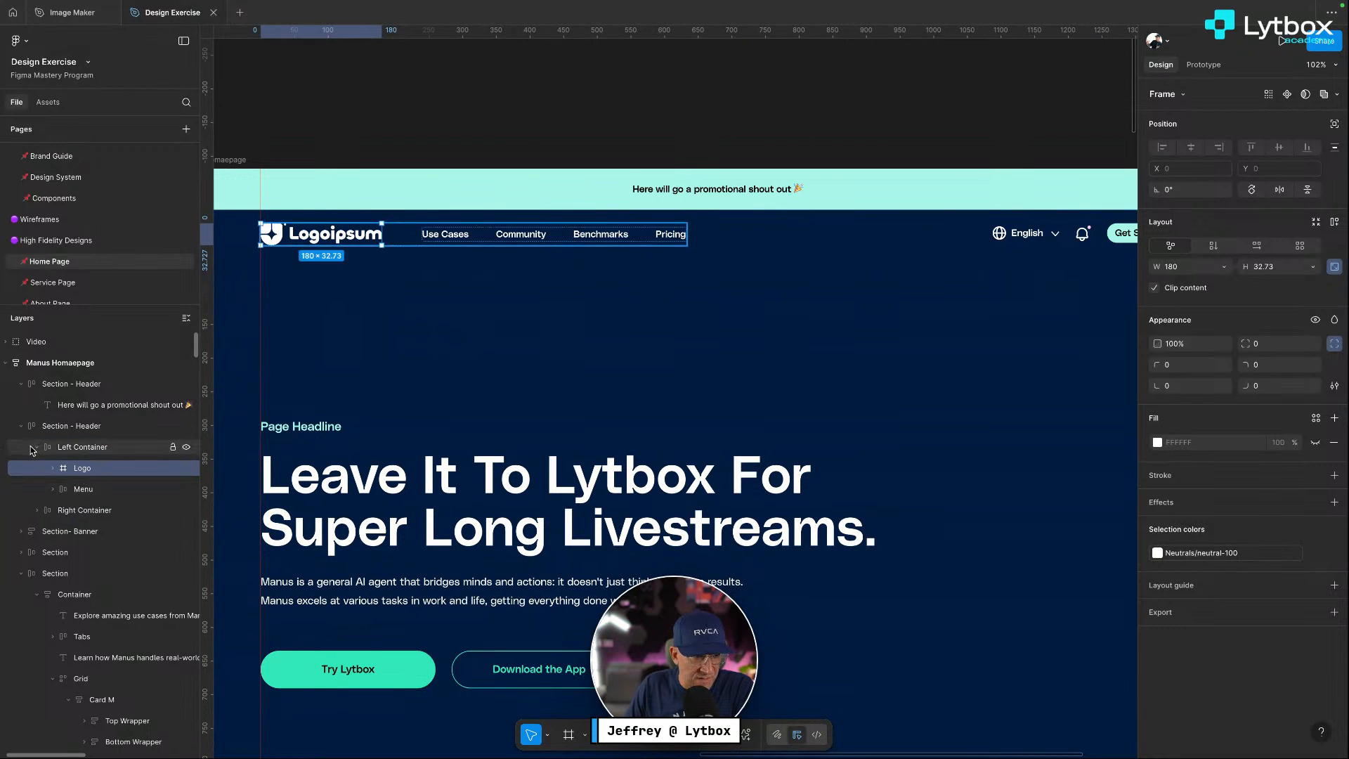
{"action": "left_click", "coordinate": [36, 448]}
{"action": "left_click", "coordinate": [75, 452]}
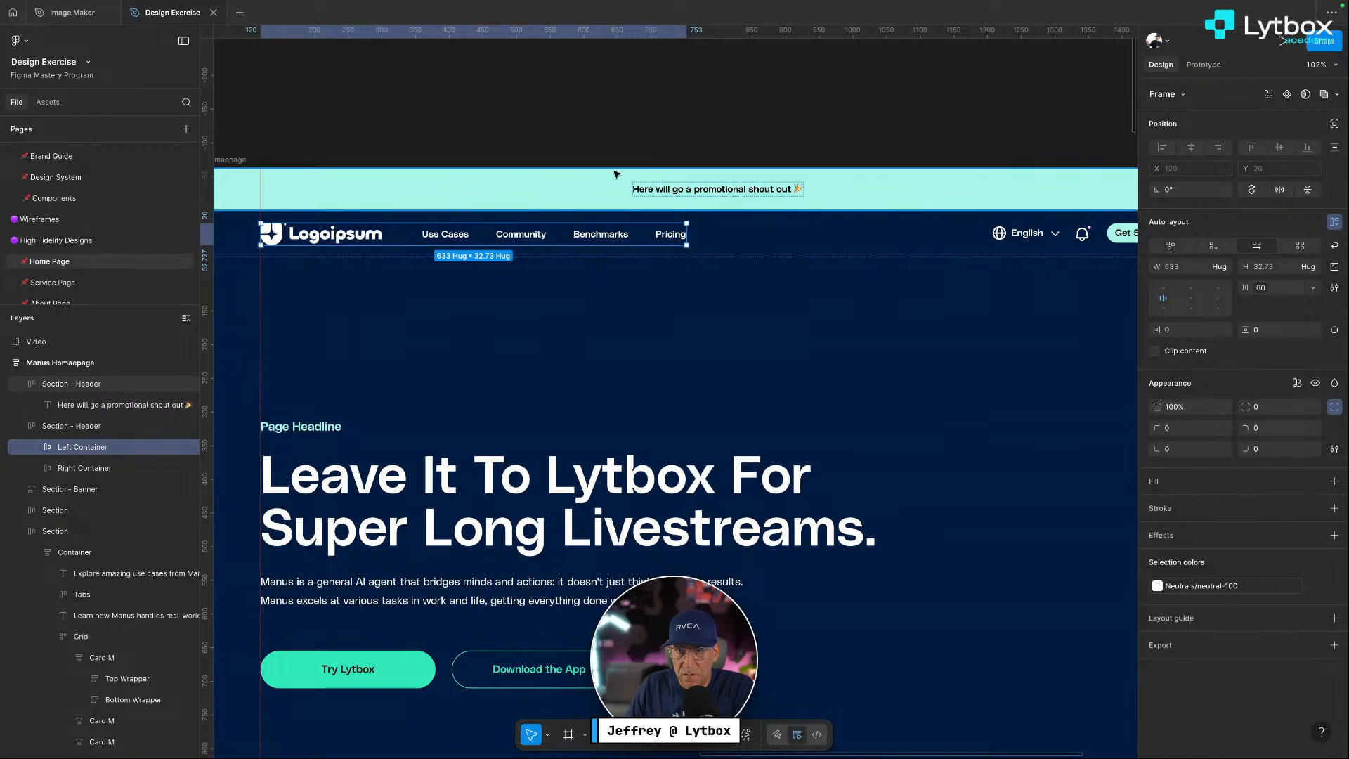
{"action": "left_click", "coordinate": [667, 144]}
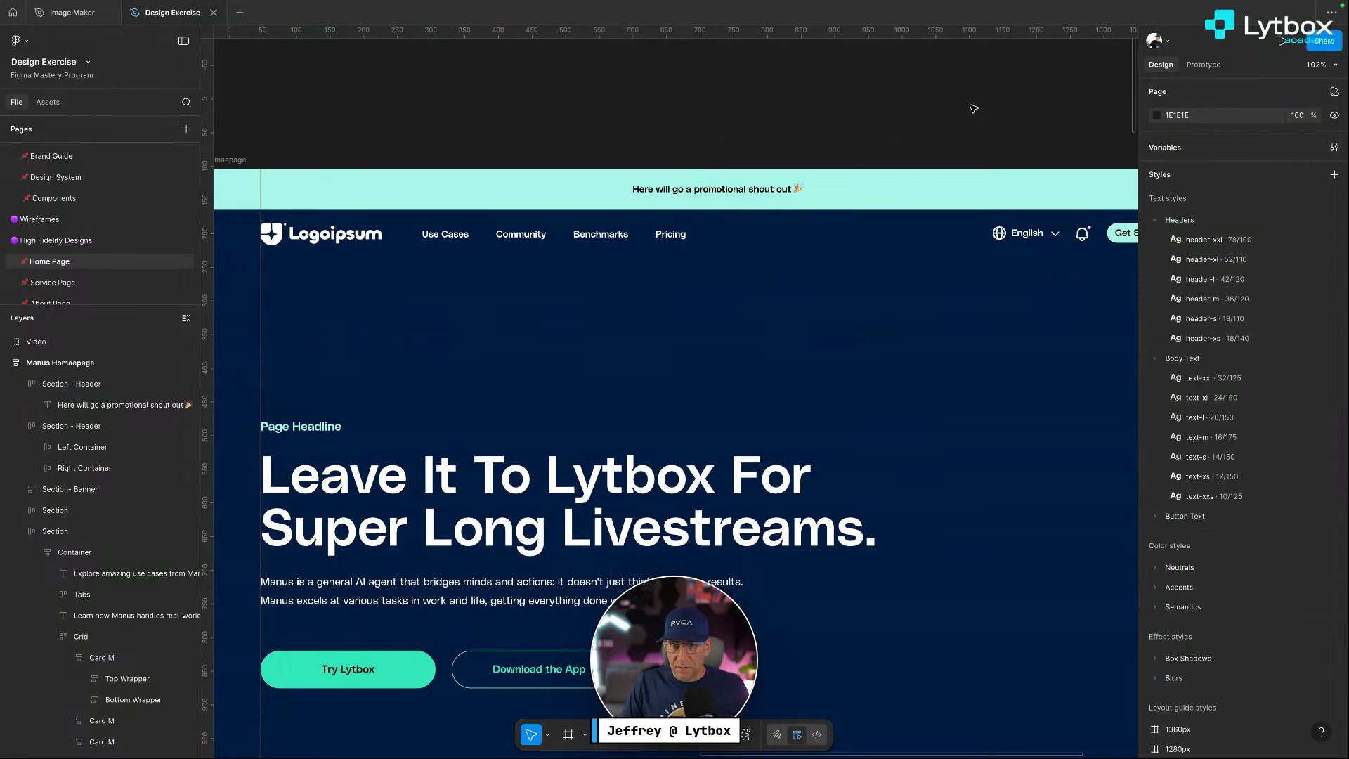
Preview the home page as a prototype, review it from the header down to the Pricing section, and close the preview
{"action": "scroll", "coordinate": [975, 109], "scroll_direction": "down", "scroll_amount": 5}
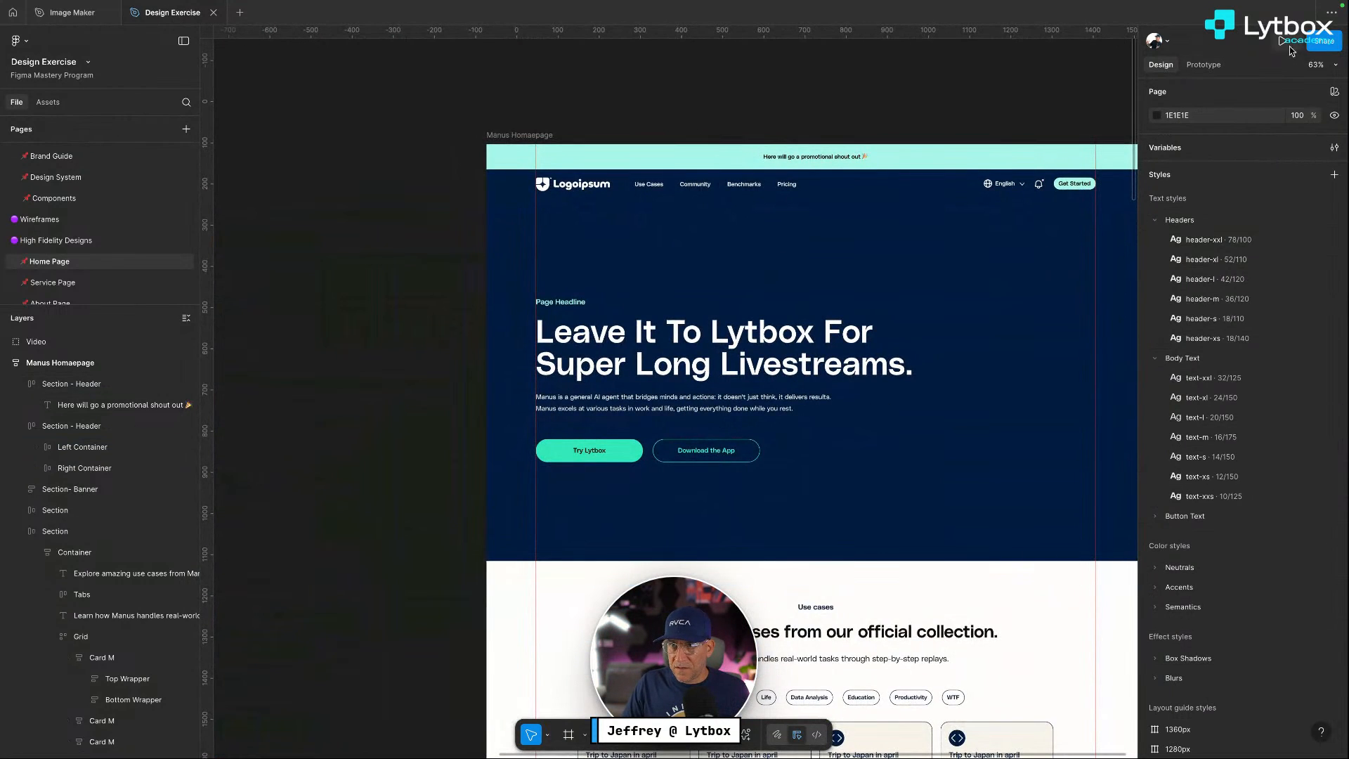
{"action": "left_click", "coordinate": [1282, 43]}
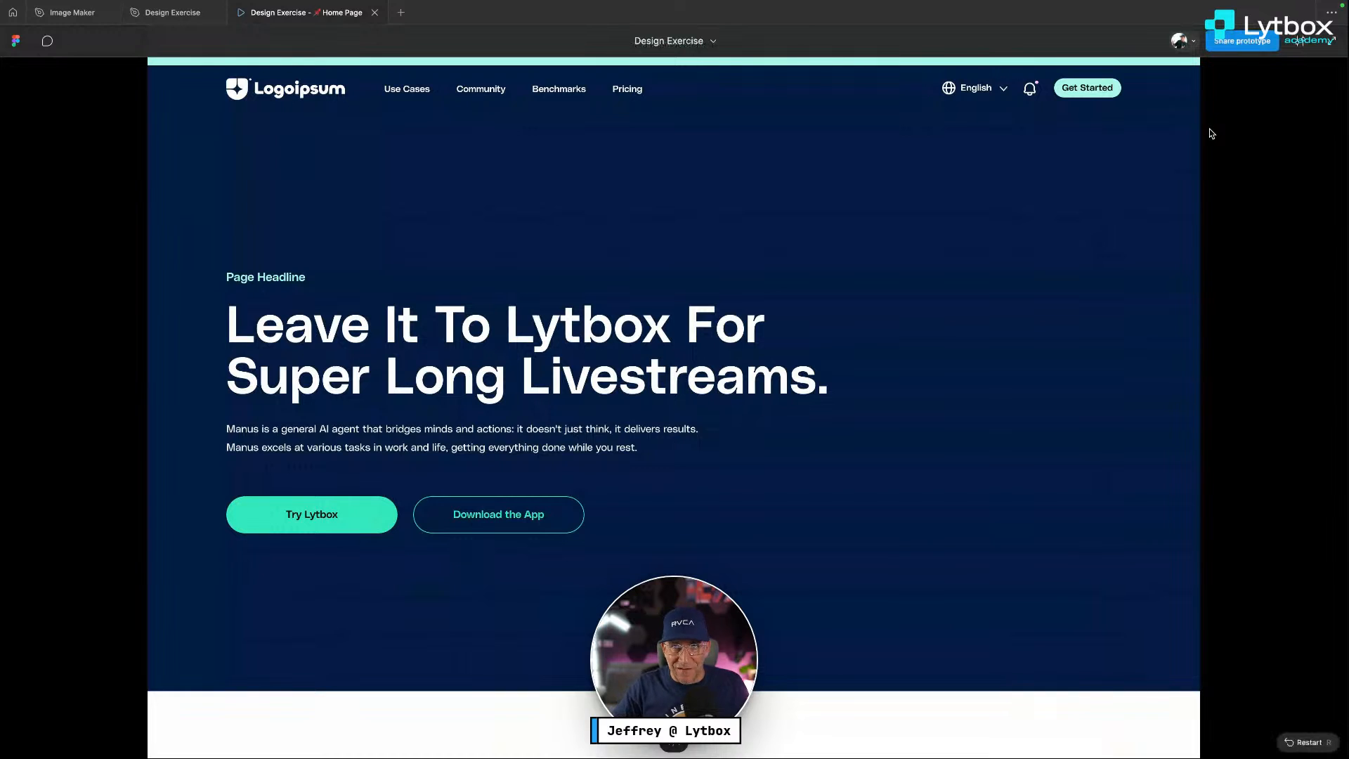
{"action": "scroll", "coordinate": [638, 239], "scroll_direction": "down", "scroll_amount": 3}
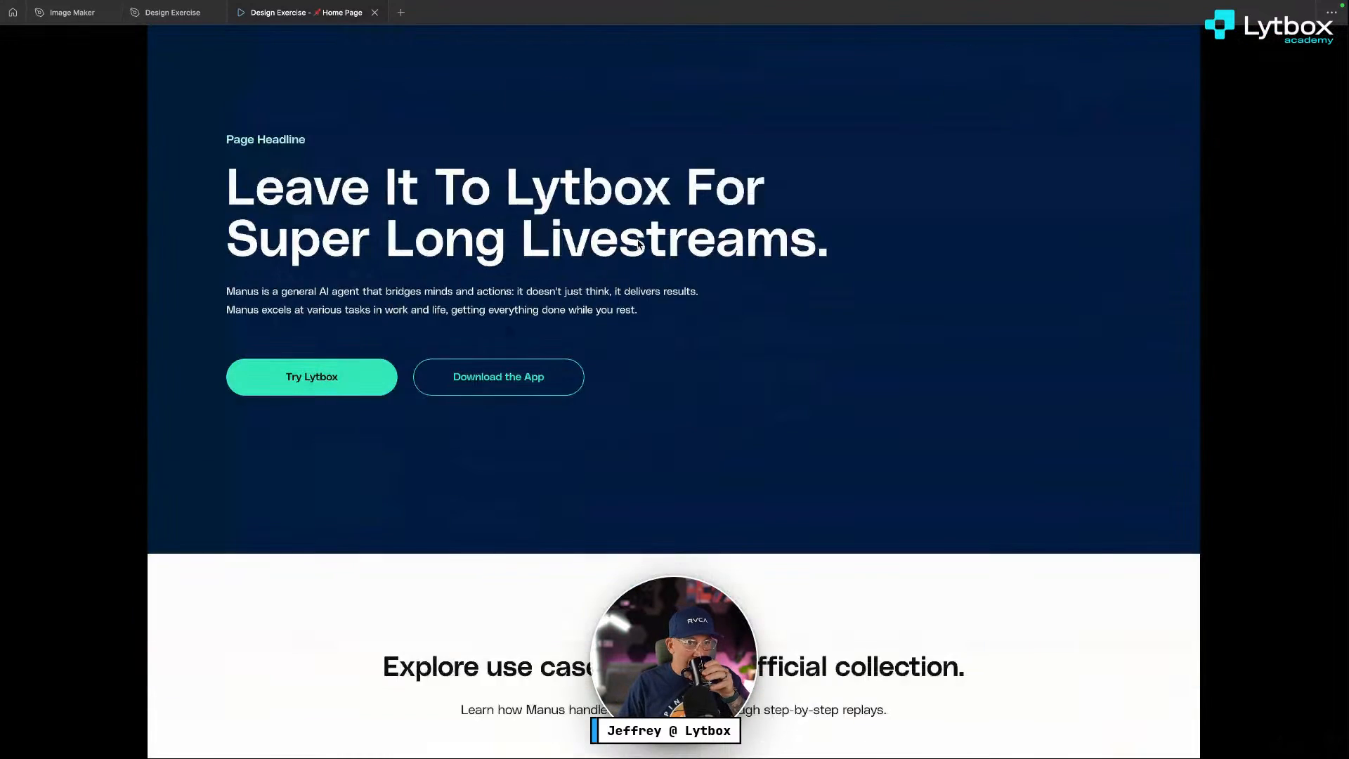
{"action": "scroll", "coordinate": [638, 242], "scroll_direction": "down", "scroll_amount": 15}
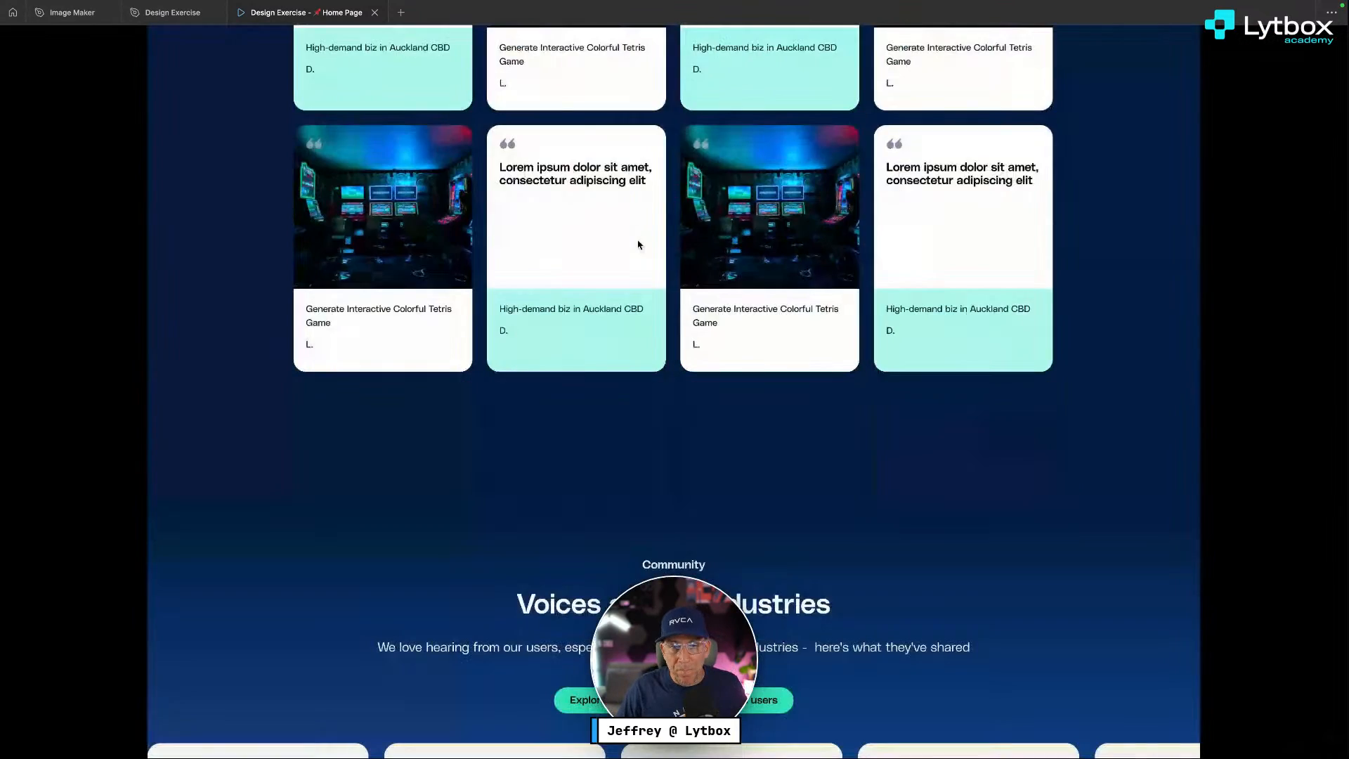
{"action": "scroll", "coordinate": [639, 243], "scroll_direction": "down", "scroll_amount": 20}
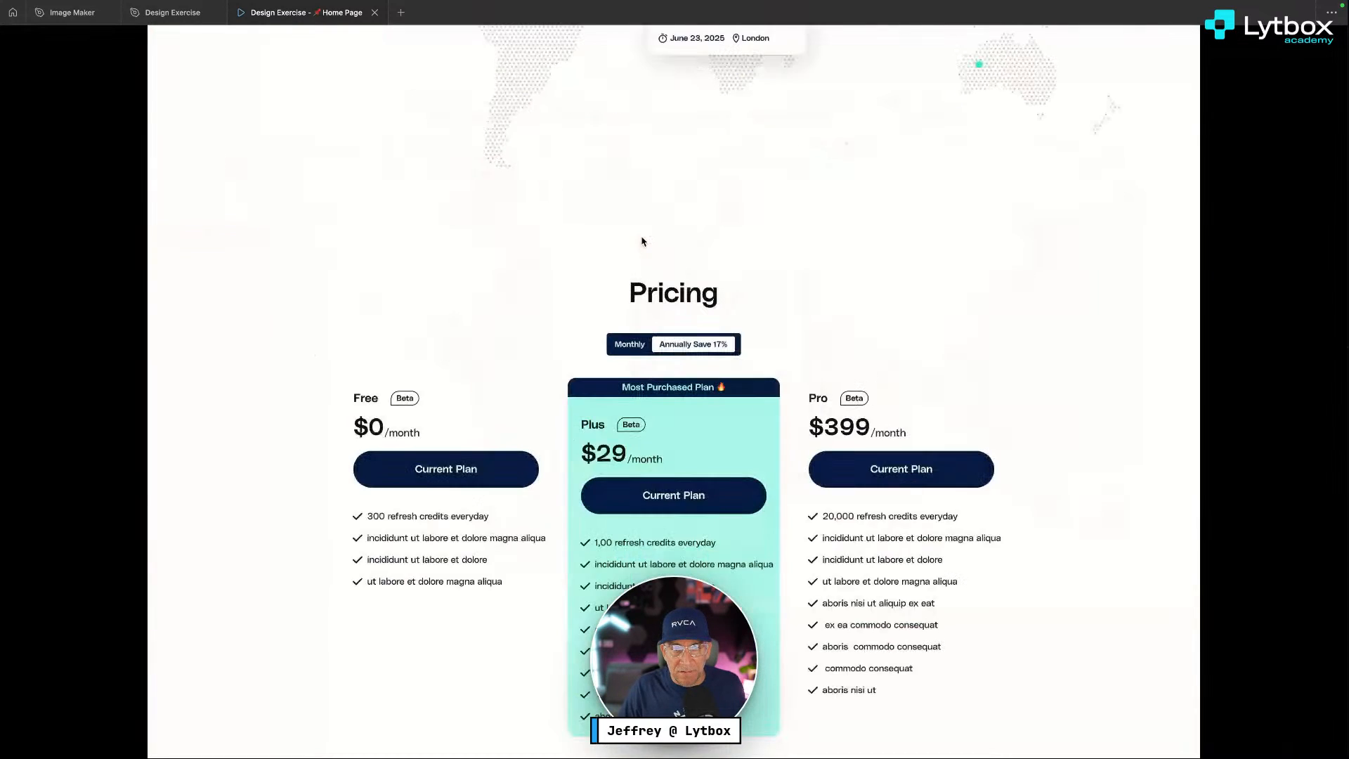
{"action": "scroll", "coordinate": [642, 241], "scroll_direction": "down", "scroll_amount": 1}
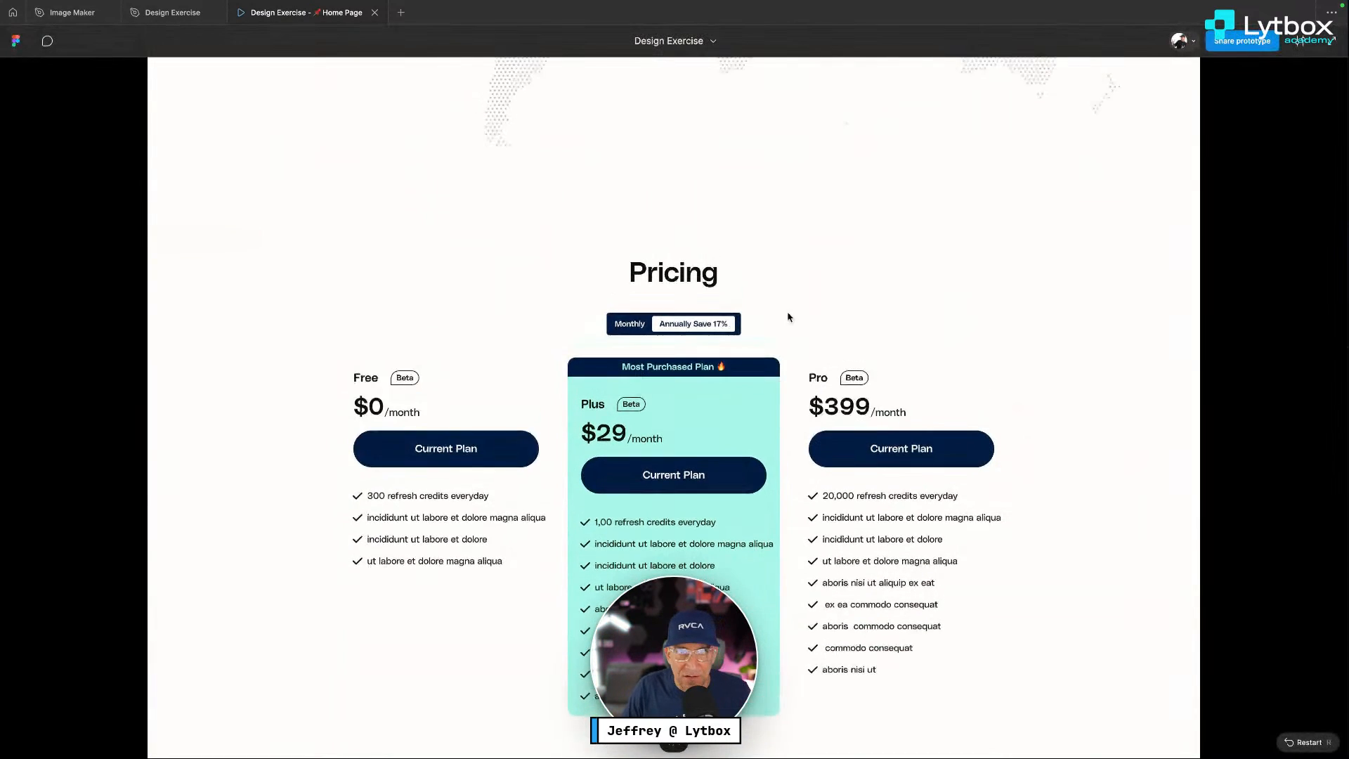
{"action": "scroll", "coordinate": [787, 317], "scroll_direction": "up", "scroll_amount": 20}
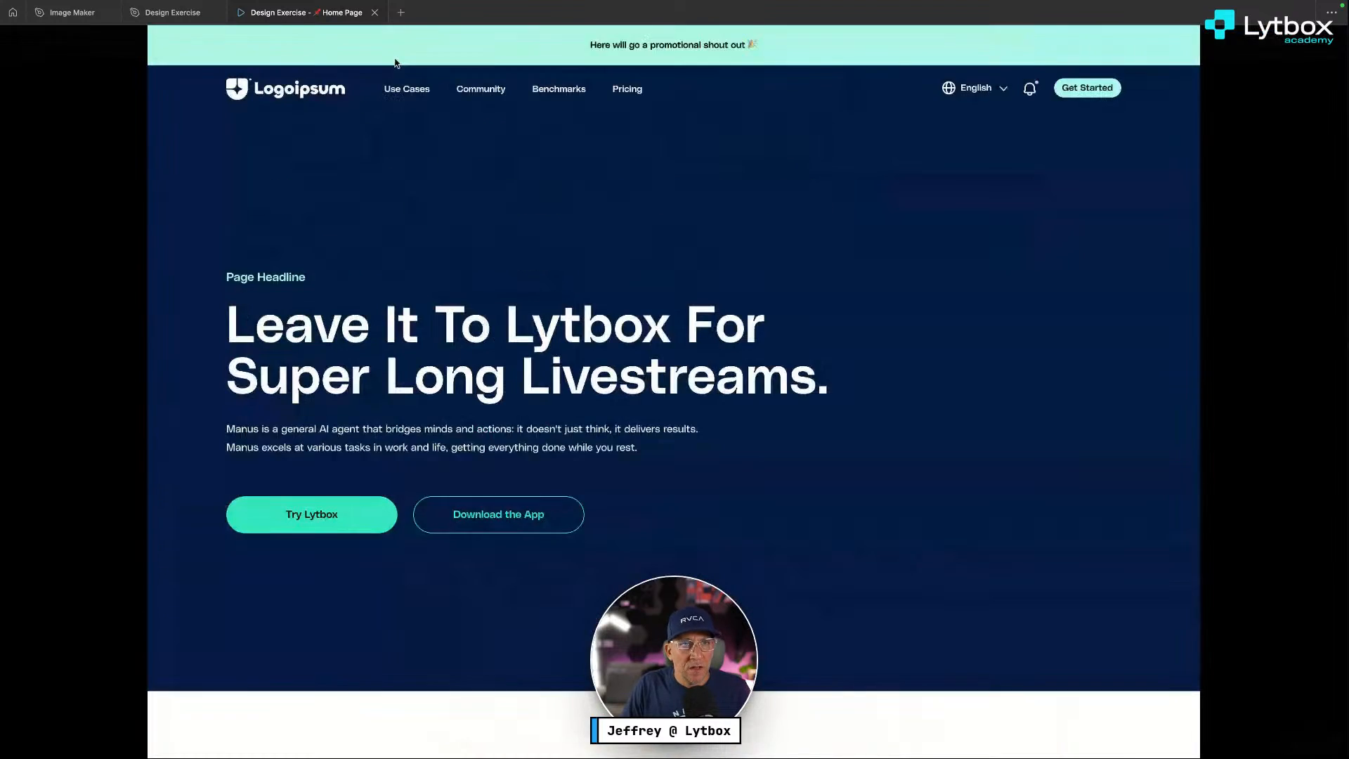
{"action": "left_click", "coordinate": [375, 12]}
Create a new untitled Figma Make file
{"action": "left_click", "coordinate": [14, 13]}
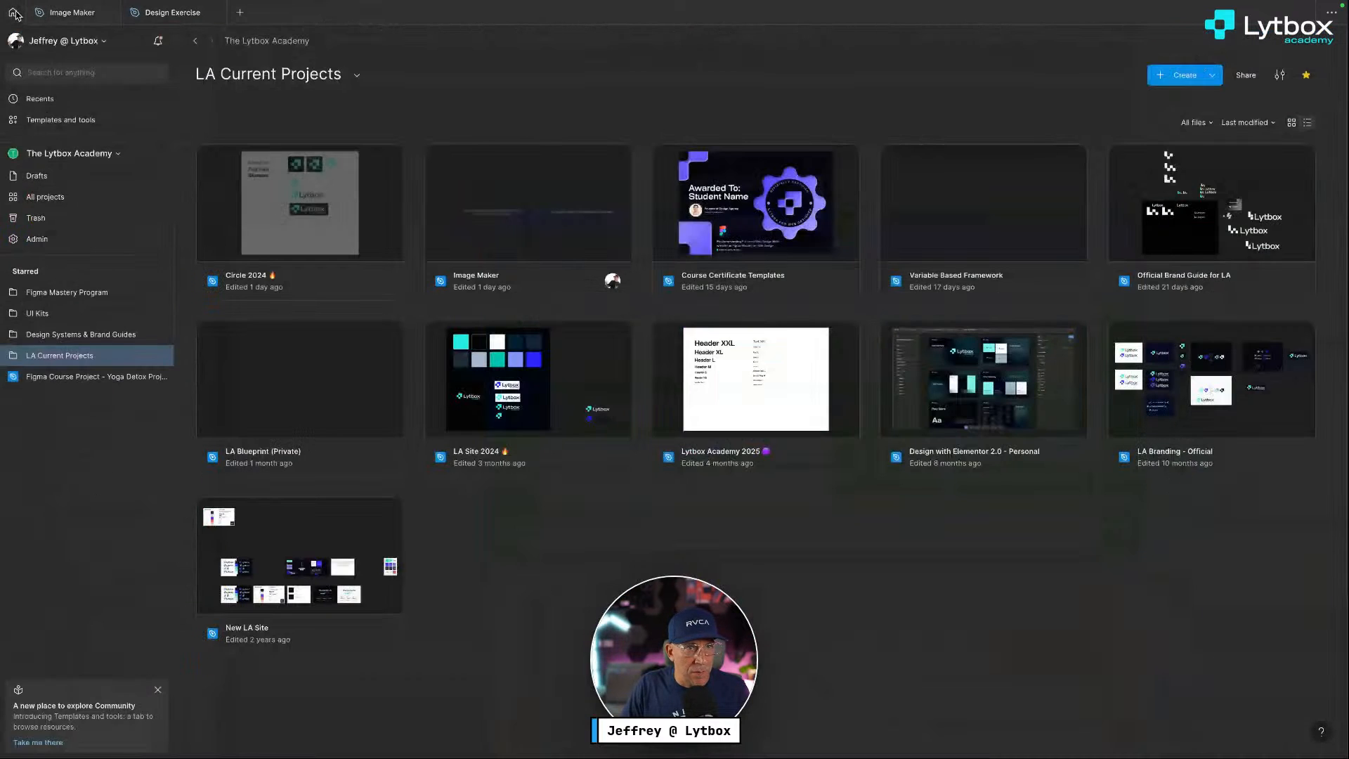
{"action": "left_click", "coordinate": [241, 14]}
{"action": "left_click", "coordinate": [905, 218]}
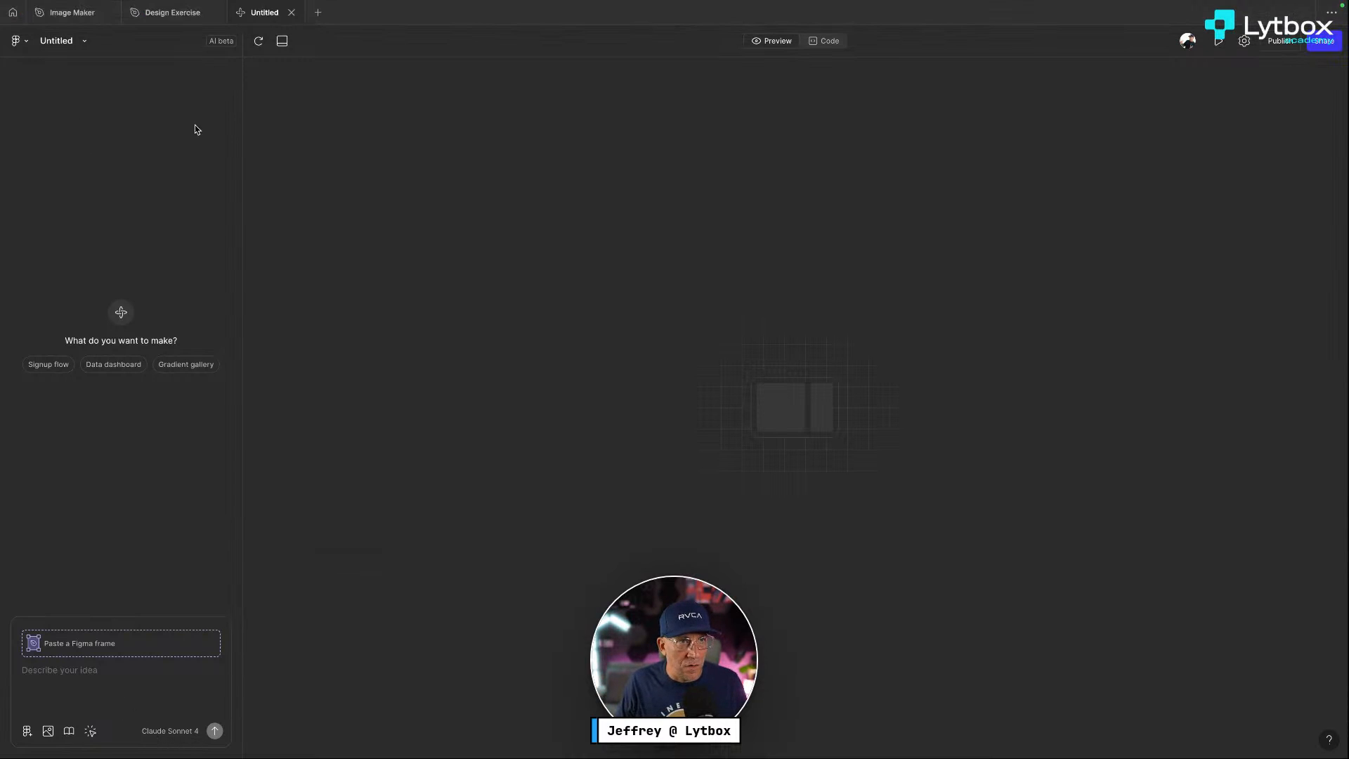
Copy the Manus Homaepage frame from the Design Exercise file and paste it into the new Make file's prompt
{"action": "left_click", "coordinate": [172, 12]}
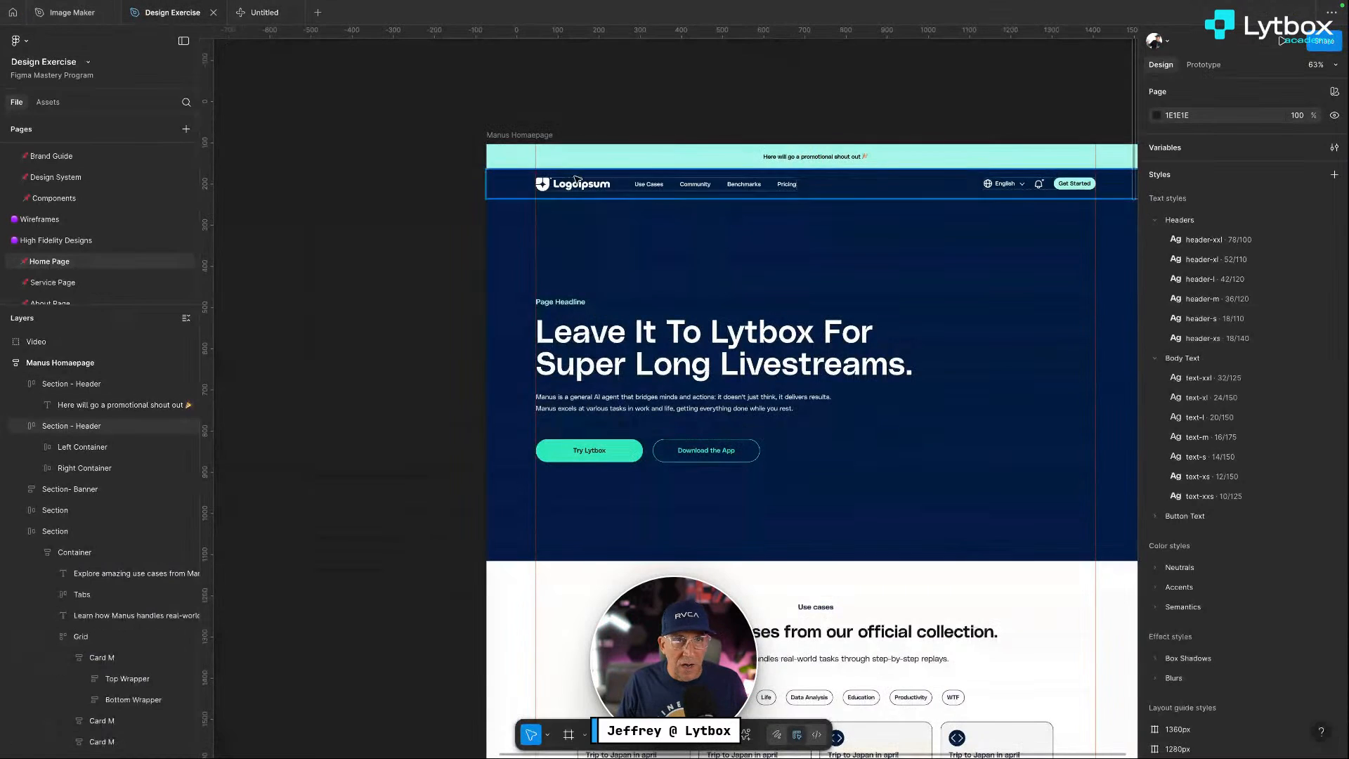
{"action": "left_click", "coordinate": [534, 134]}
{"action": "left_click", "coordinate": [264, 12]}
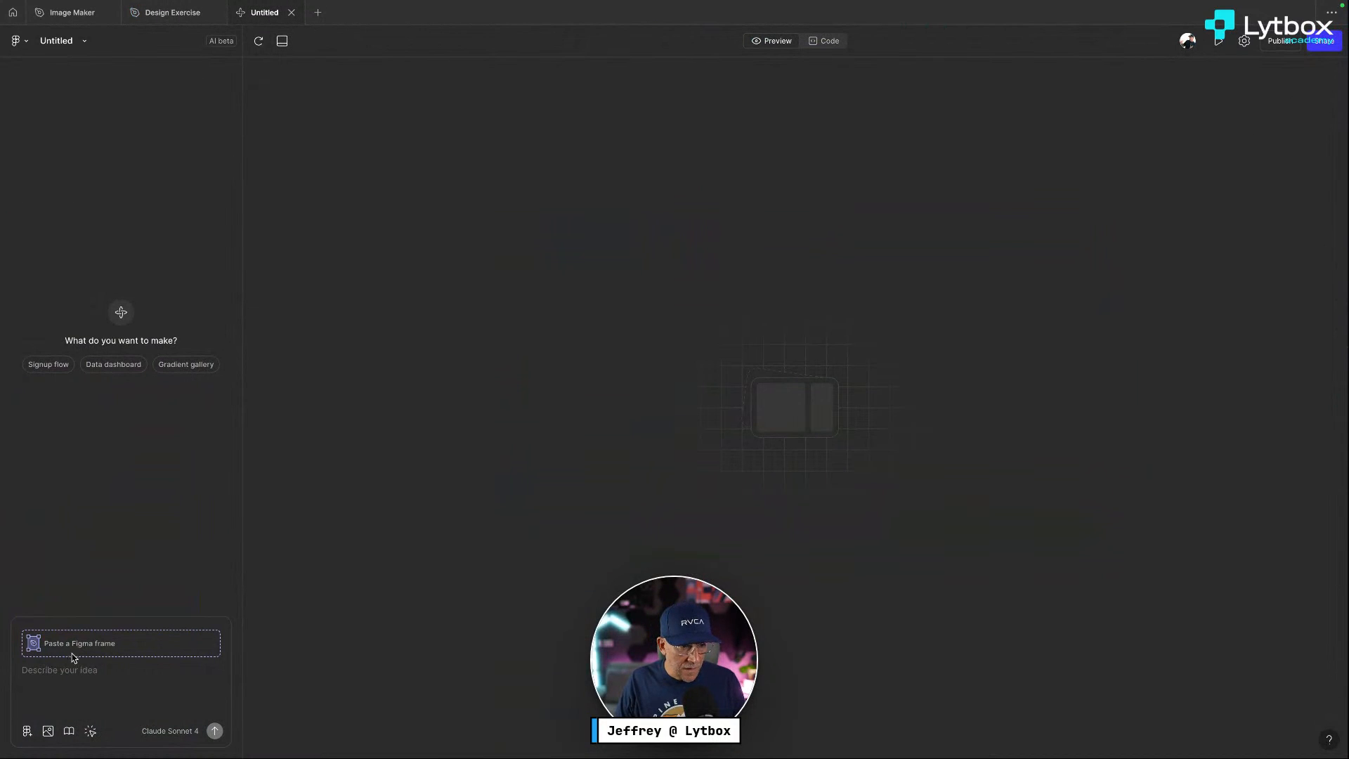
{"action": "key", "text": "ctrl+v"}
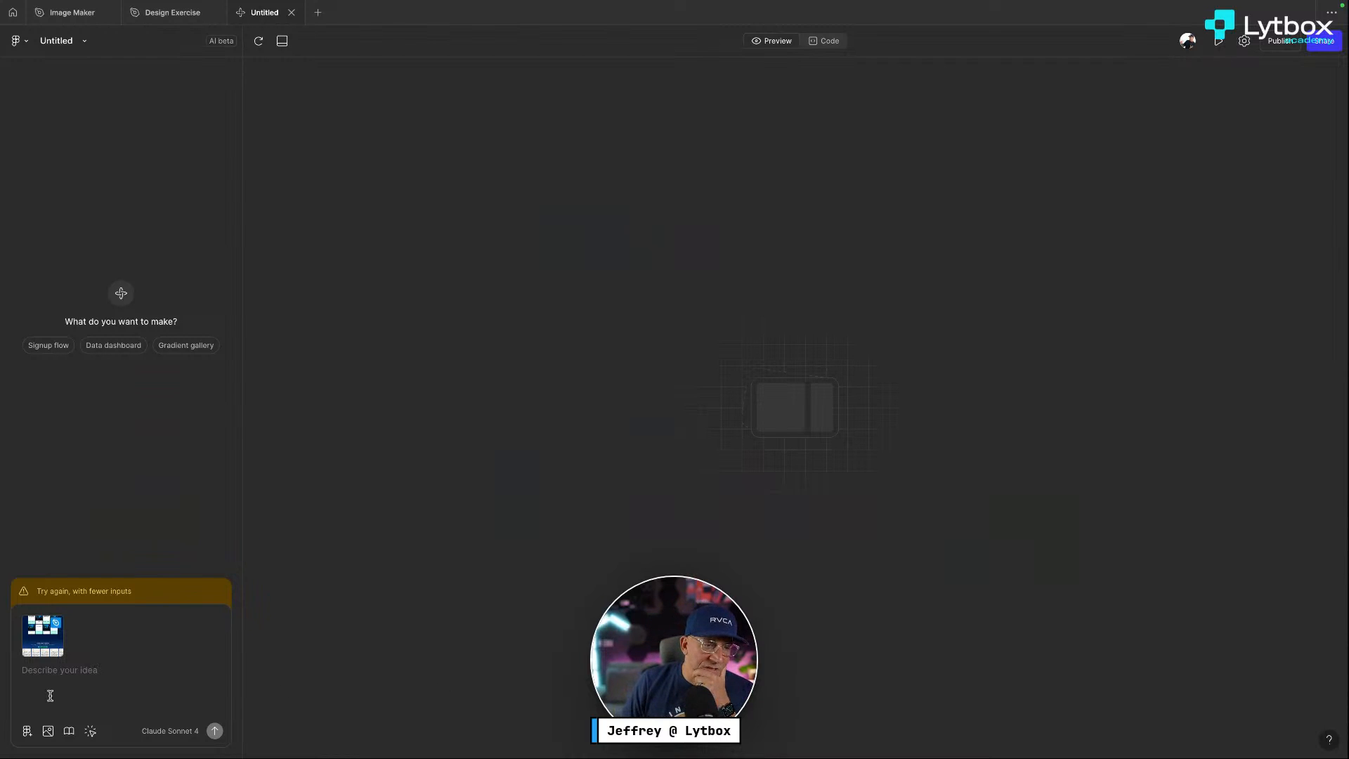
Remove the pasted home page frame from the Make prompt and switch back to the Design Exercise file
{"action": "left_click", "coordinate": [59, 619]}
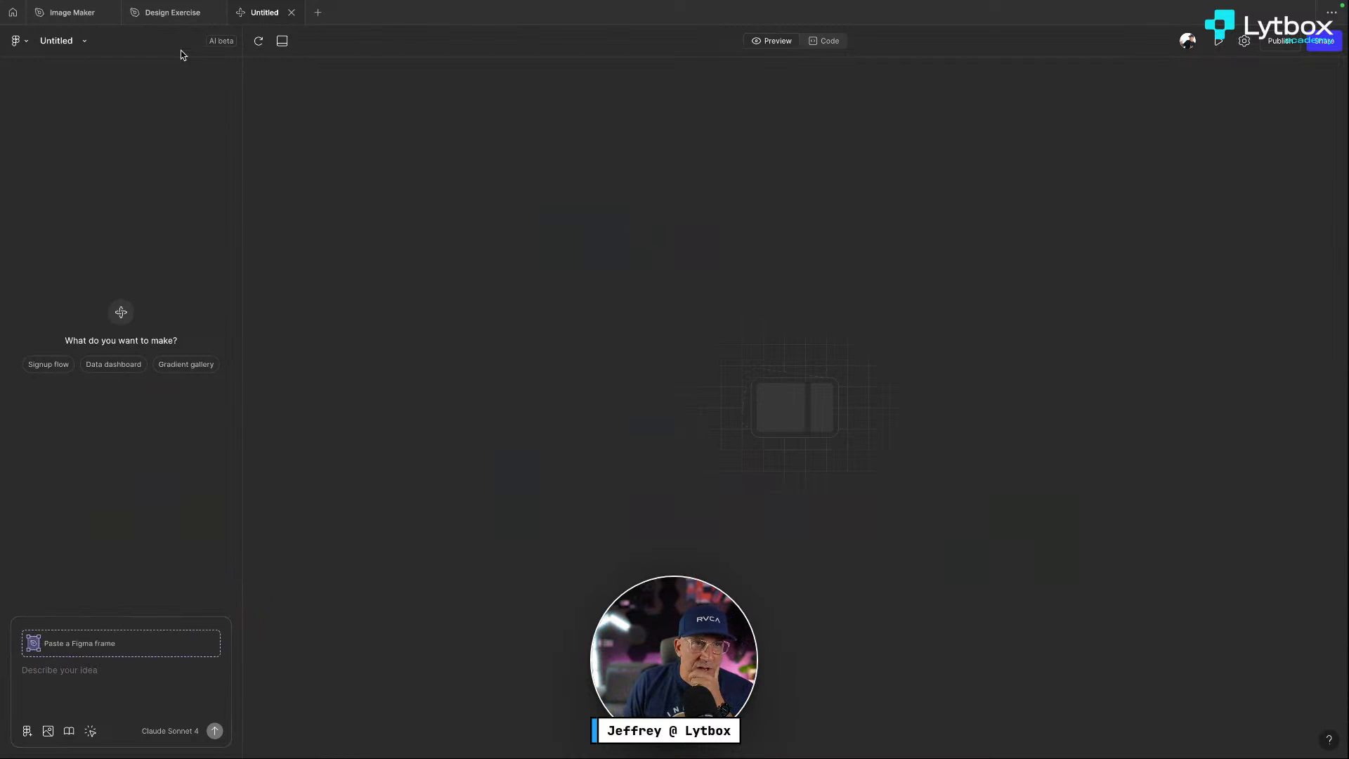
{"action": "left_click", "coordinate": [175, 13]}
{"action": "left_click", "coordinate": [549, 124]}
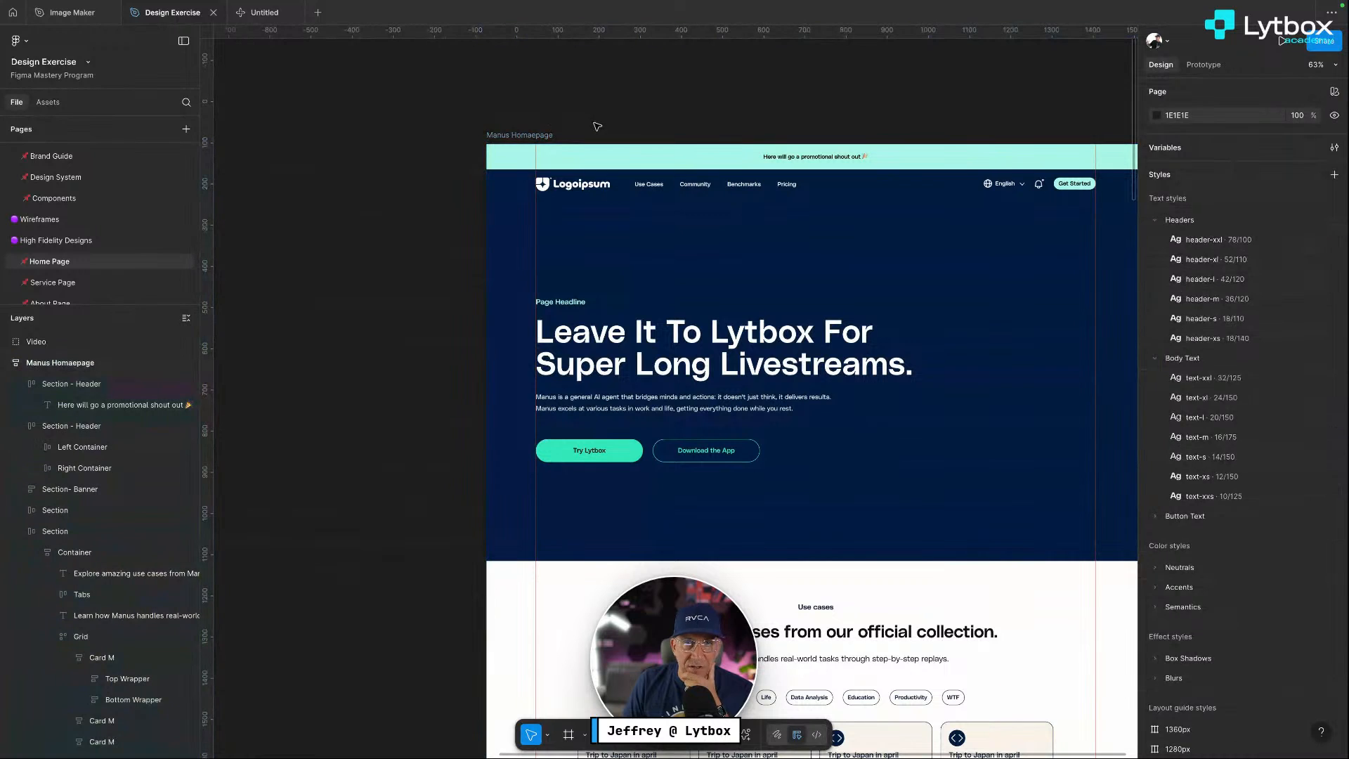
{"action": "scroll", "coordinate": [597, 126], "scroll_direction": "down", "scroll_amount": 5}
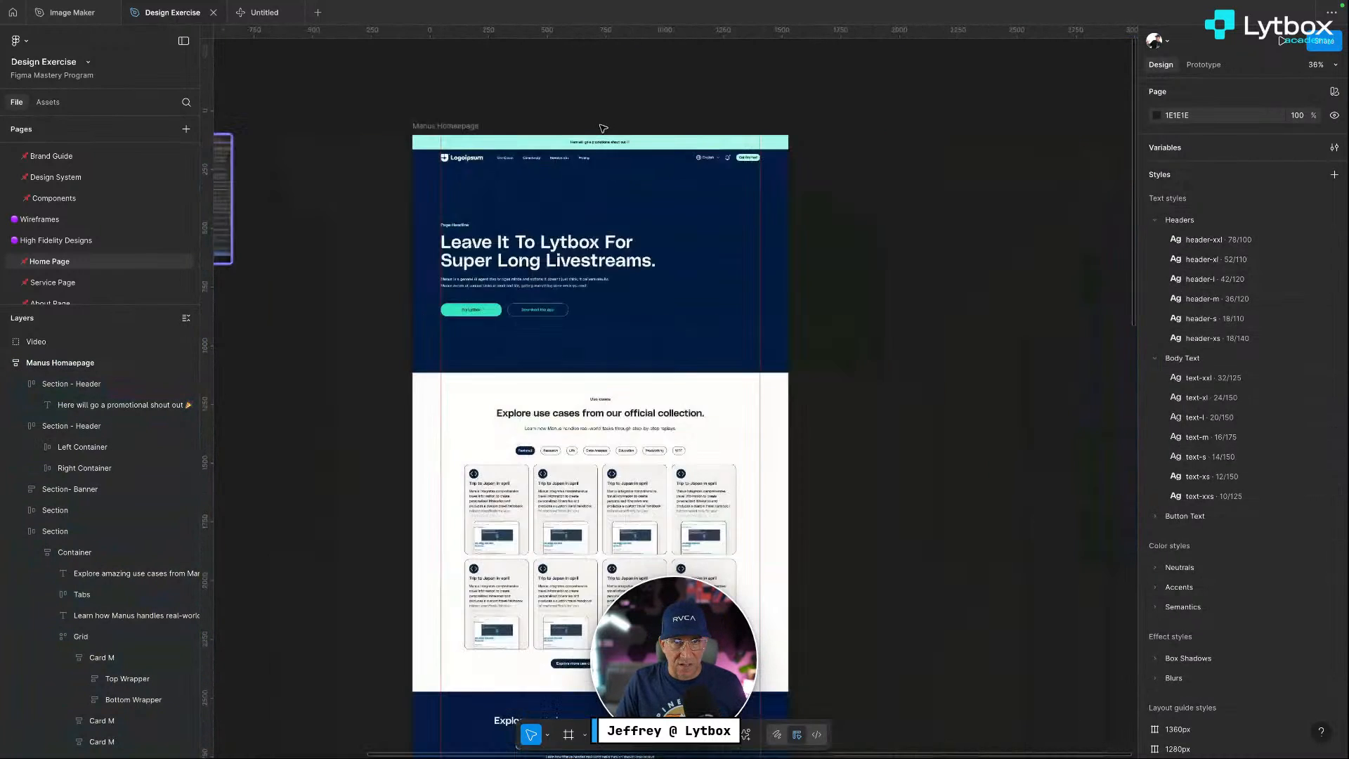
Collapse all the expanded section layers inside the Manus Homaepage frame, from the headers down to Section - Pricing
{"action": "left_click", "coordinate": [497, 142]}
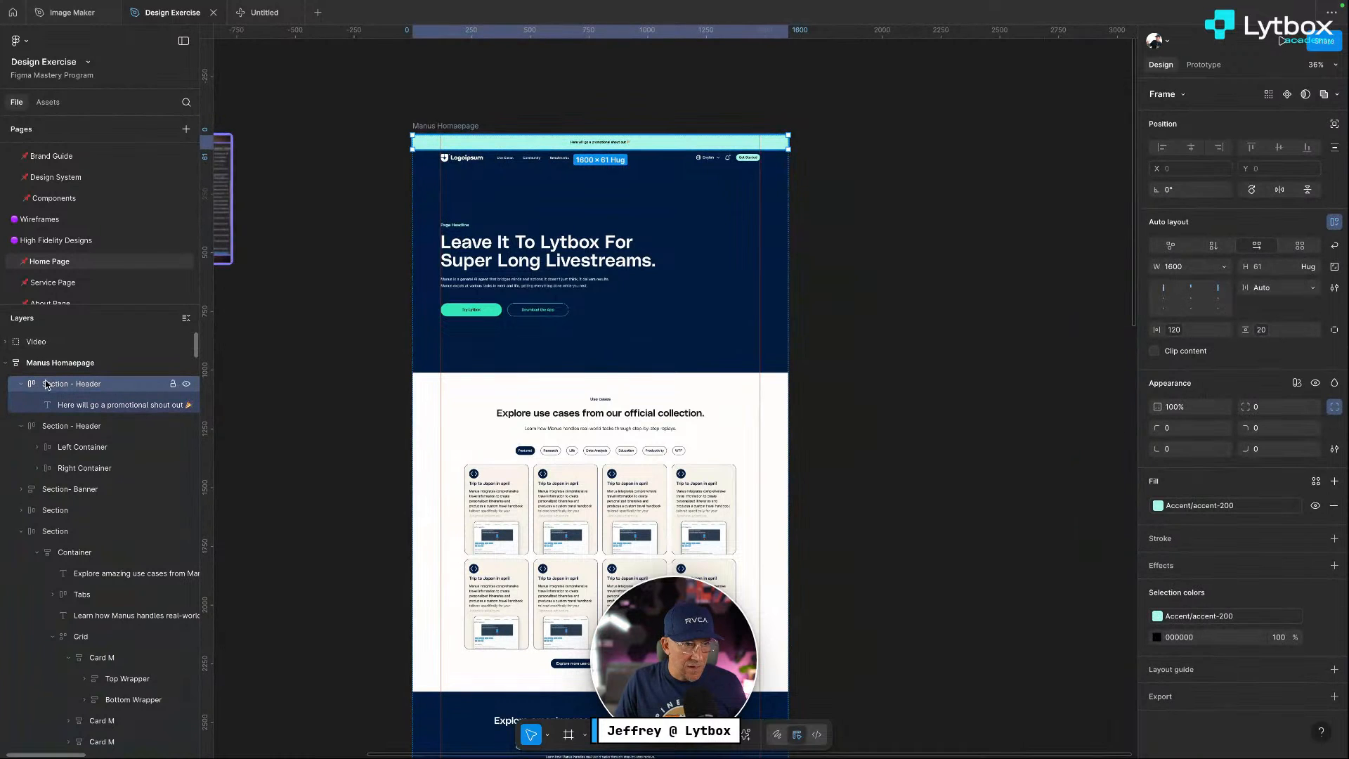
{"action": "left_click", "coordinate": [22, 384]}
{"action": "left_click", "coordinate": [21, 404]}
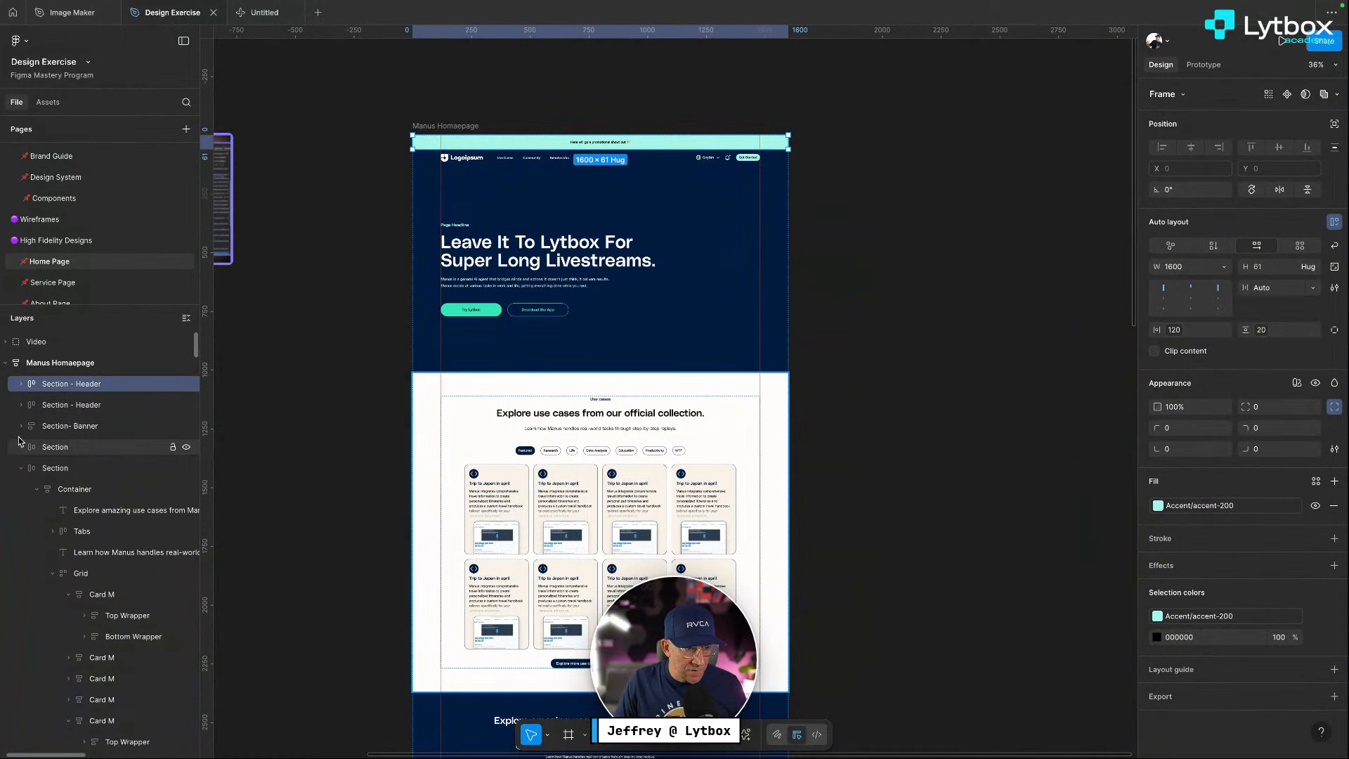
{"action": "left_click", "coordinate": [22, 467]}
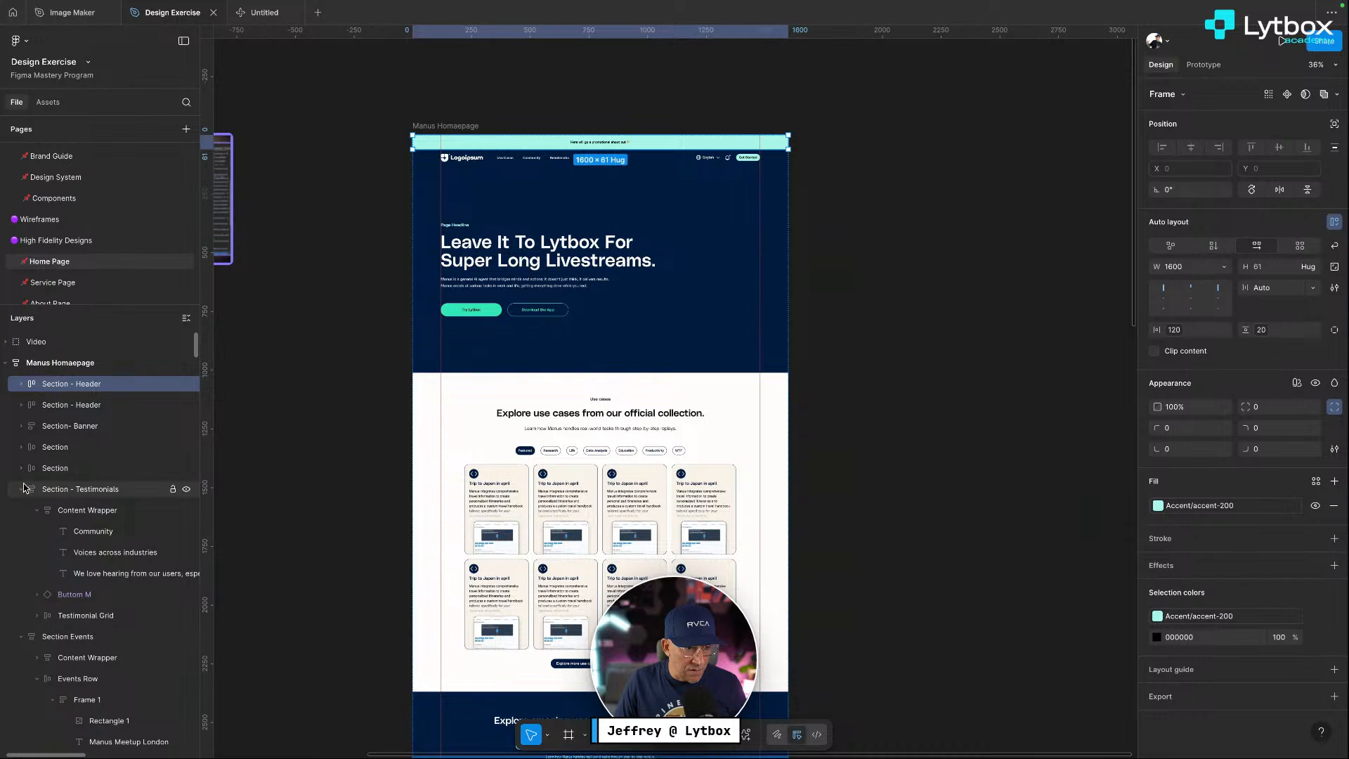
{"action": "left_click", "coordinate": [22, 489]}
{"action": "left_click", "coordinate": [21, 510]}
{"action": "left_click", "coordinate": [22, 531]}
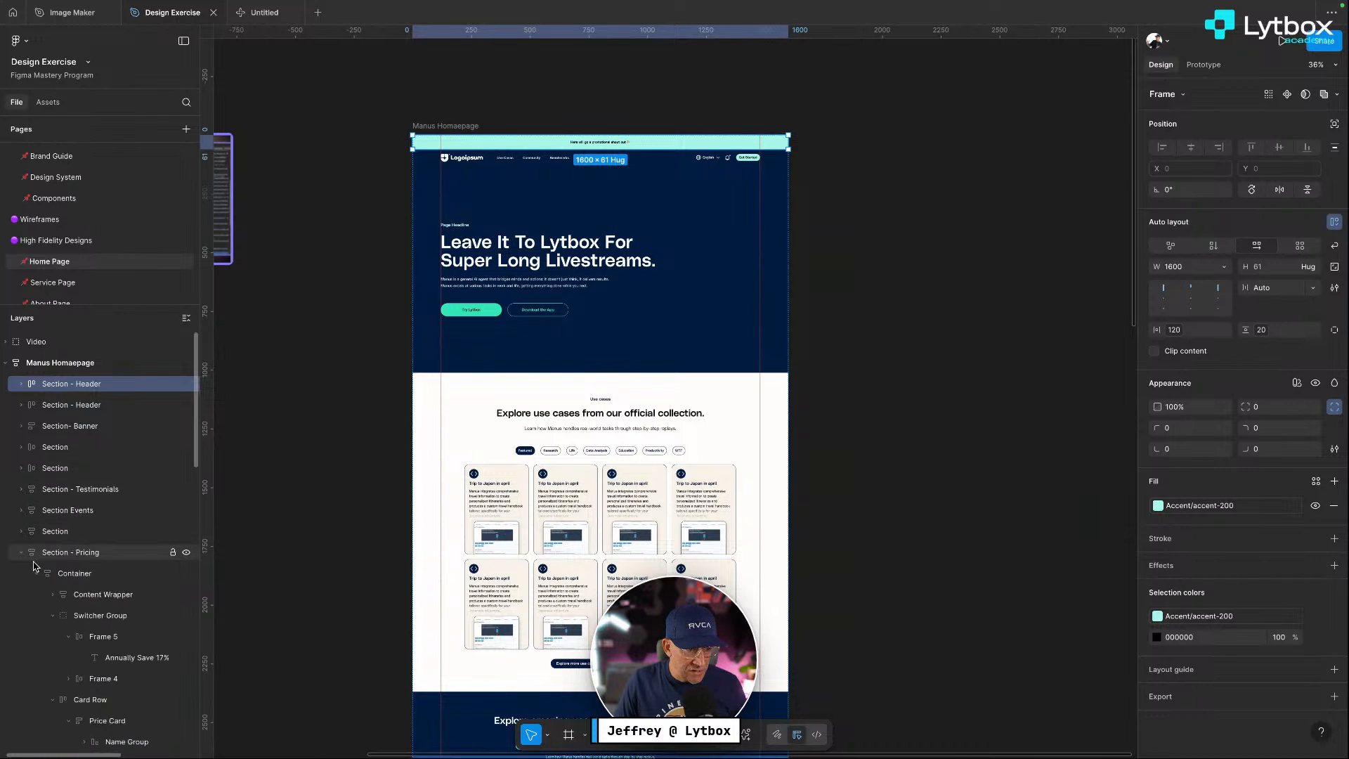
{"action": "left_click", "coordinate": [22, 552]}
{"action": "left_click", "coordinate": [74, 583]}
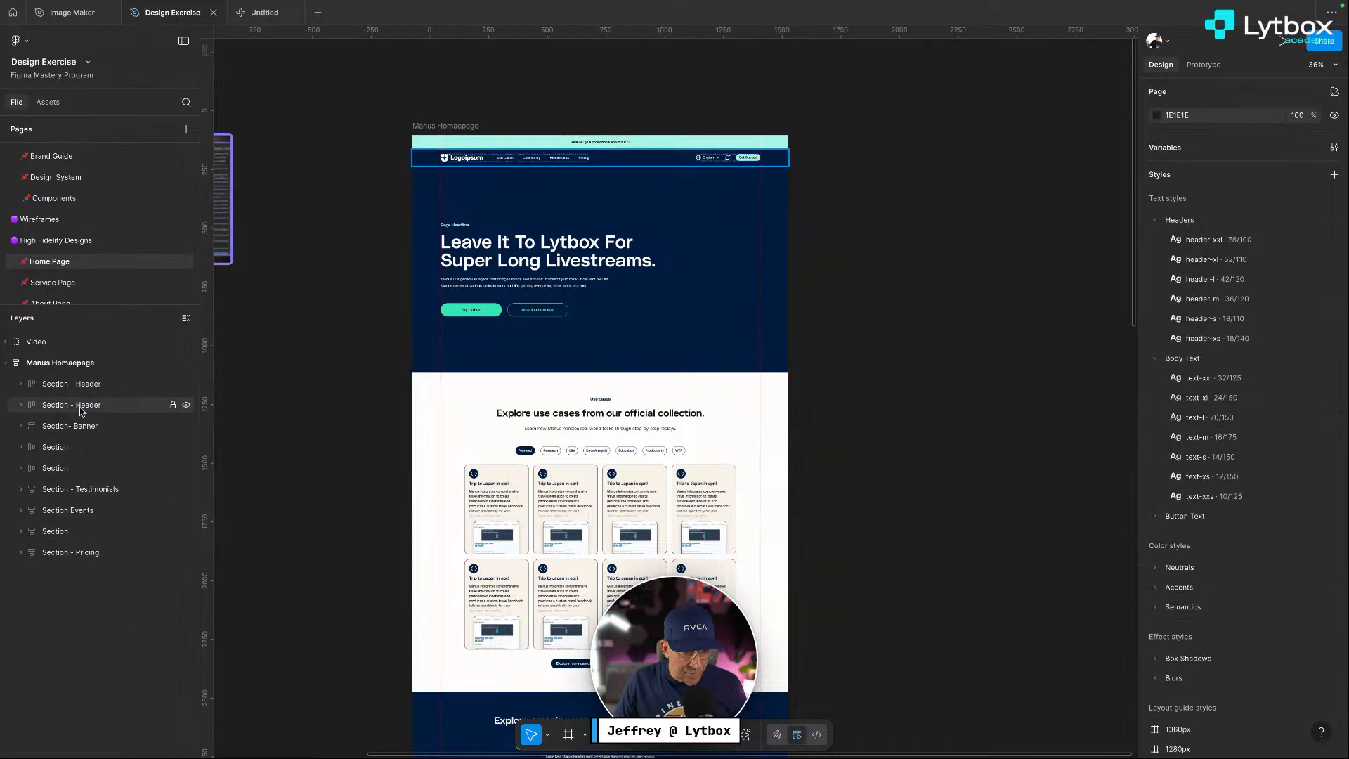
Rename the layer of the promotional strip above the navigation to "Section - Promo"
{"action": "double_click", "coordinate": [86, 384]}
{"action": "left_click", "coordinate": [110, 385]}
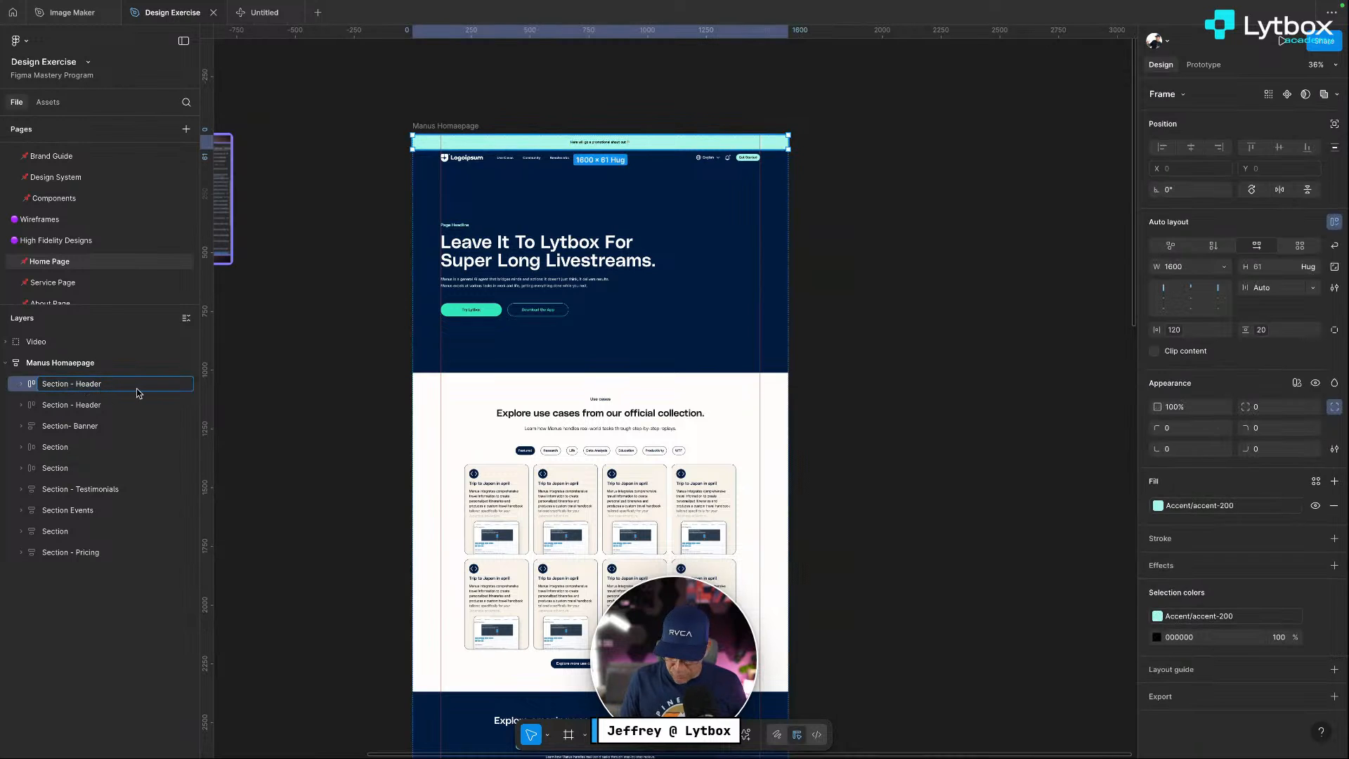
{"action": "key", "text": "BackSpace"}
{"action": "key", "text": "BackSpace"}
{"action": "key", "text": "BackSpace"}
{"action": "type", "text": "Pr"}
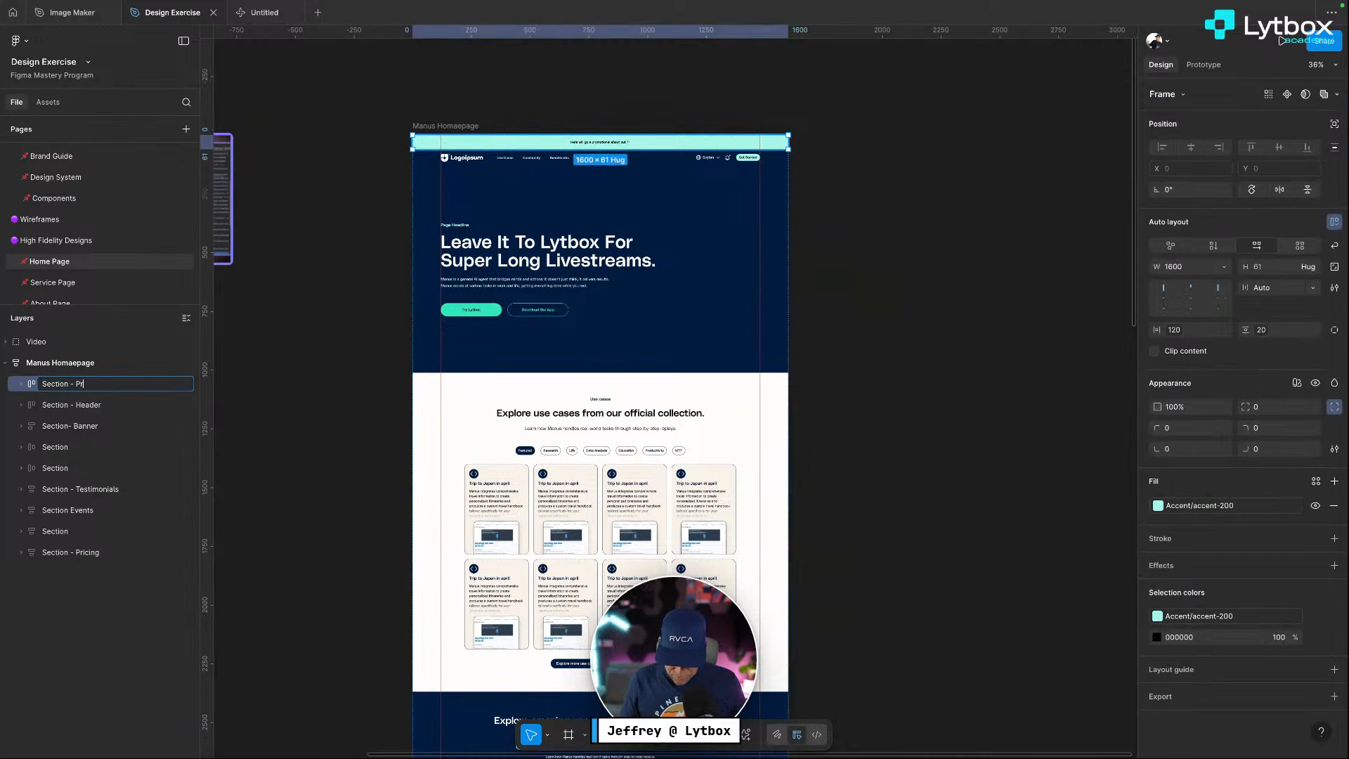
{"action": "type", "text": "omo"}
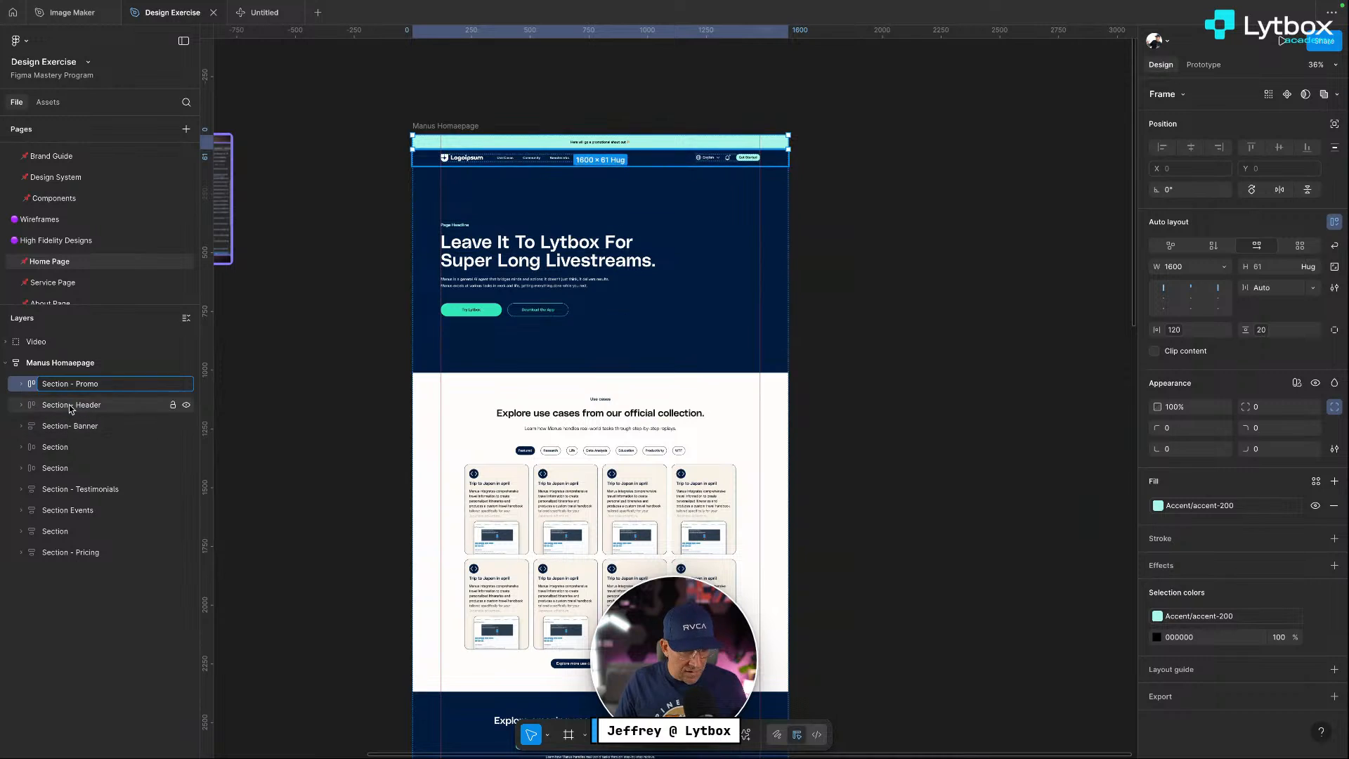
{"action": "left_click", "coordinate": [106, 406]}
Wrap the Promo, Header and Banner sections in one auto layout frame and name it "Header Section"
{"action": "left_click", "coordinate": [92, 426]}
{"action": "left_click", "coordinate": [90, 384], "text": "shift"}
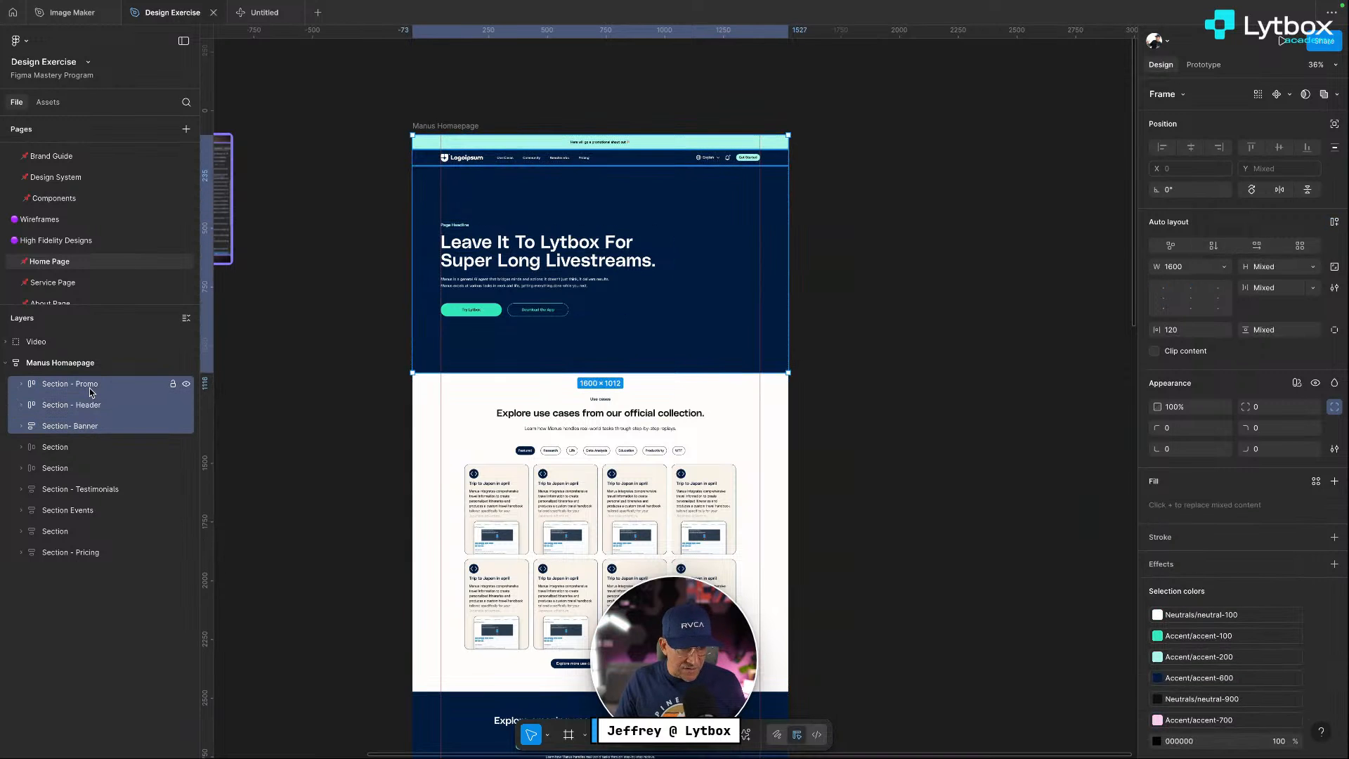
{"action": "key", "text": "shift+a"}
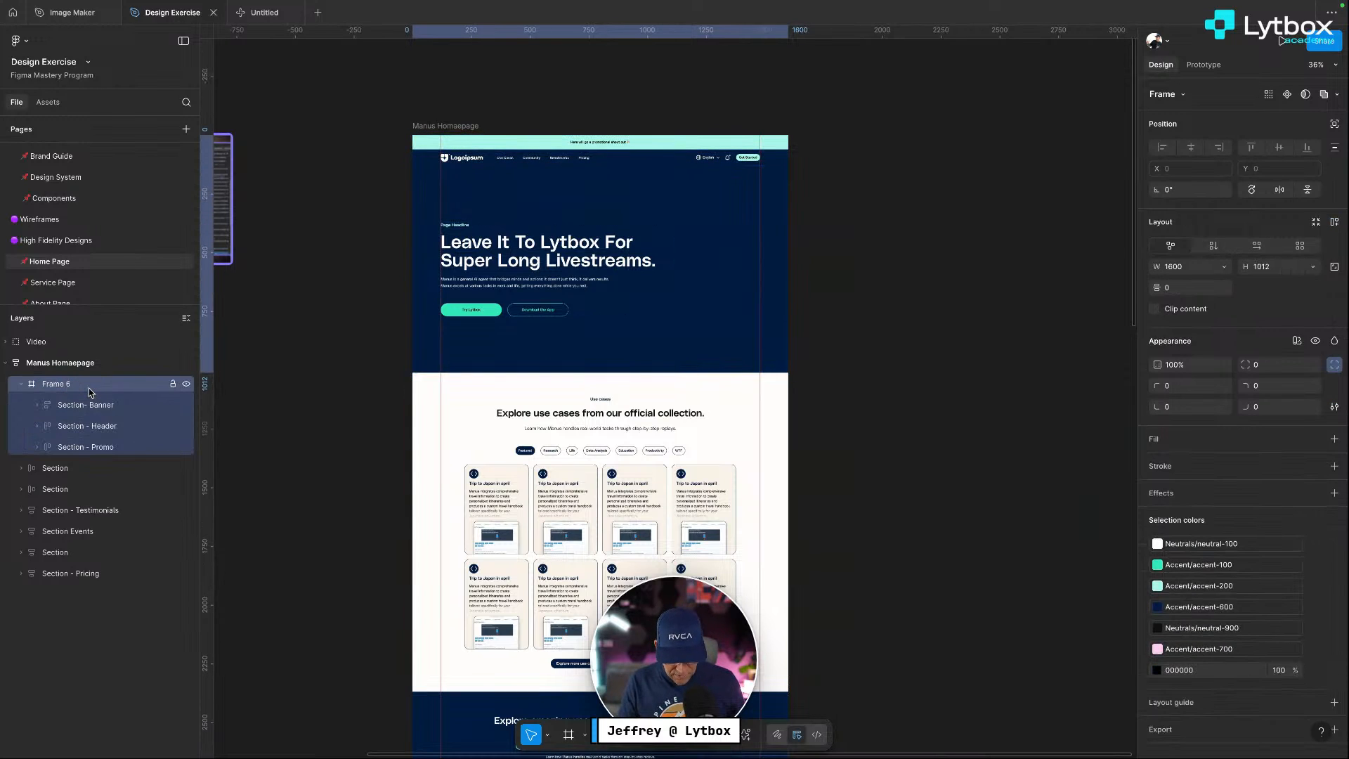
{"action": "left_click", "coordinate": [60, 384]}
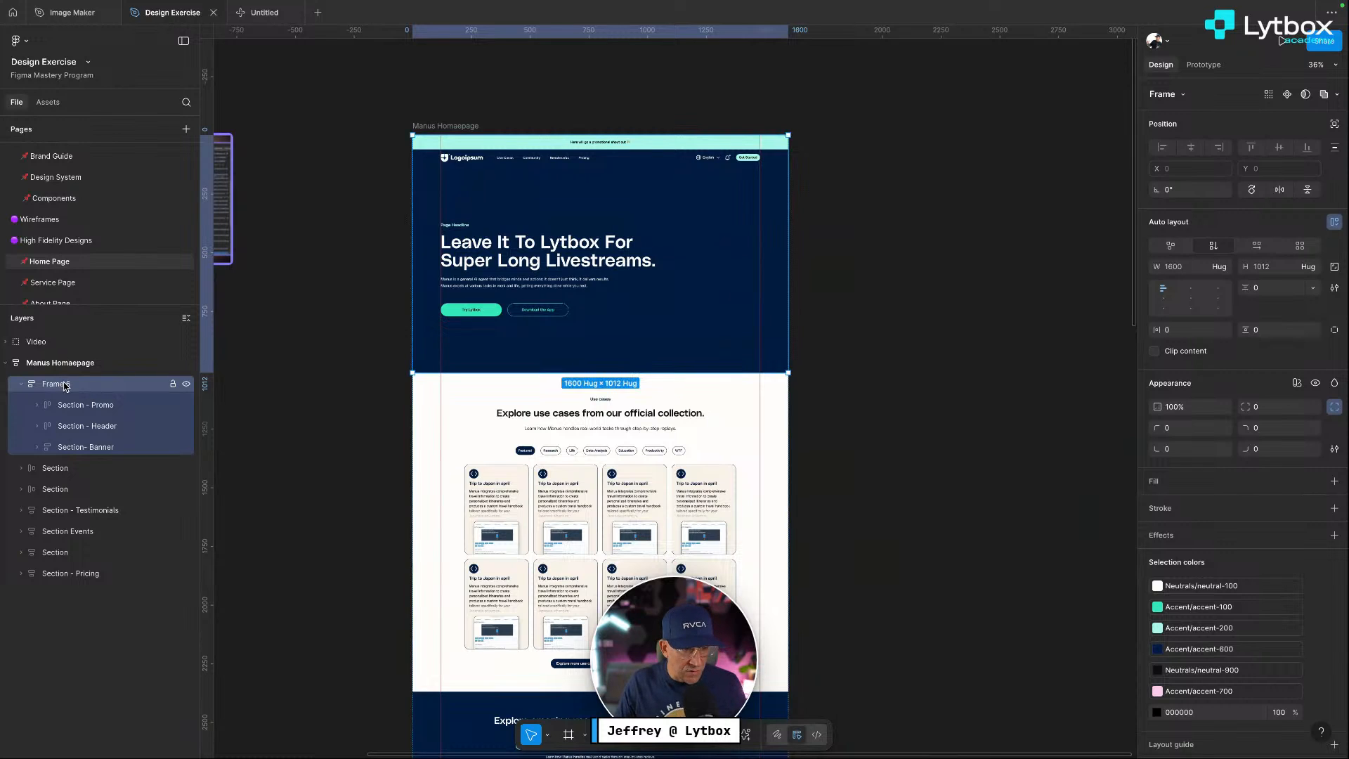
{"action": "double_click", "coordinate": [69, 385]}
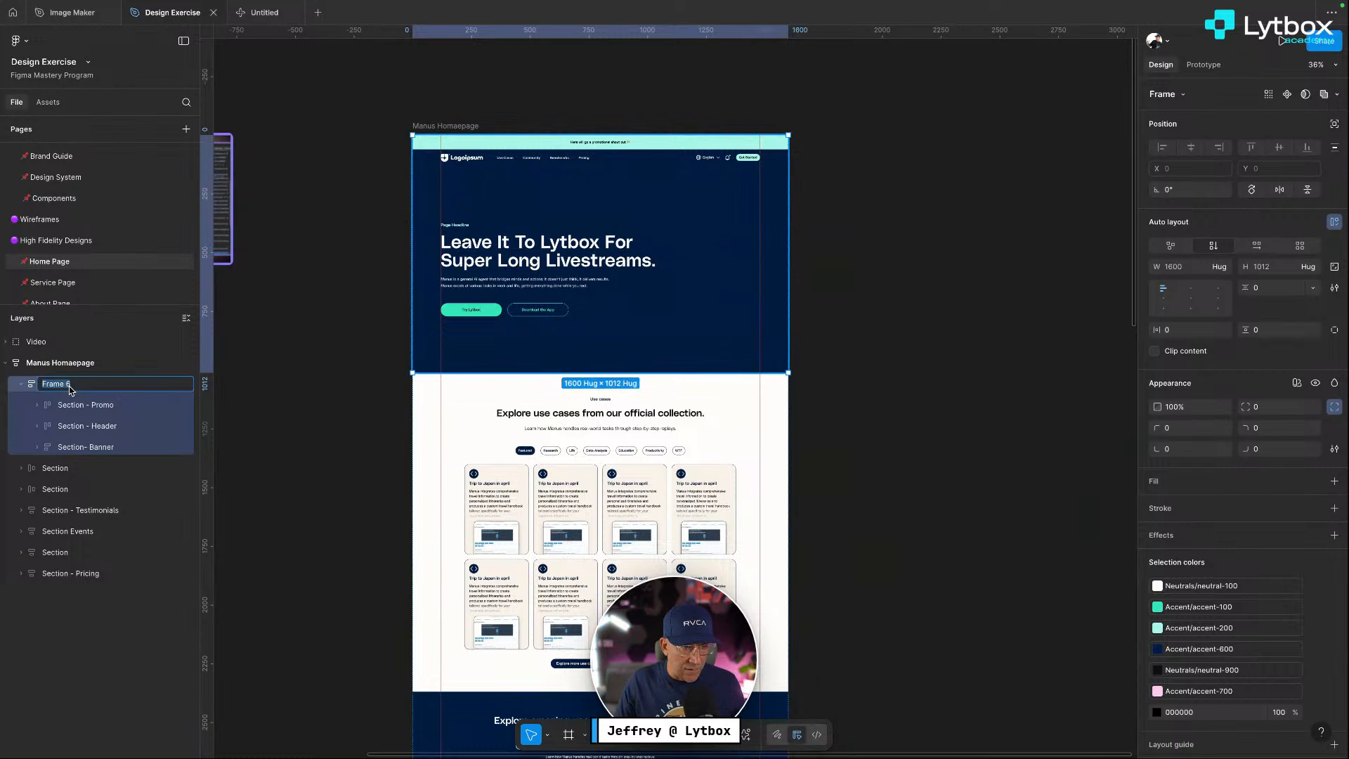
{"action": "left_click", "coordinate": [83, 385]}
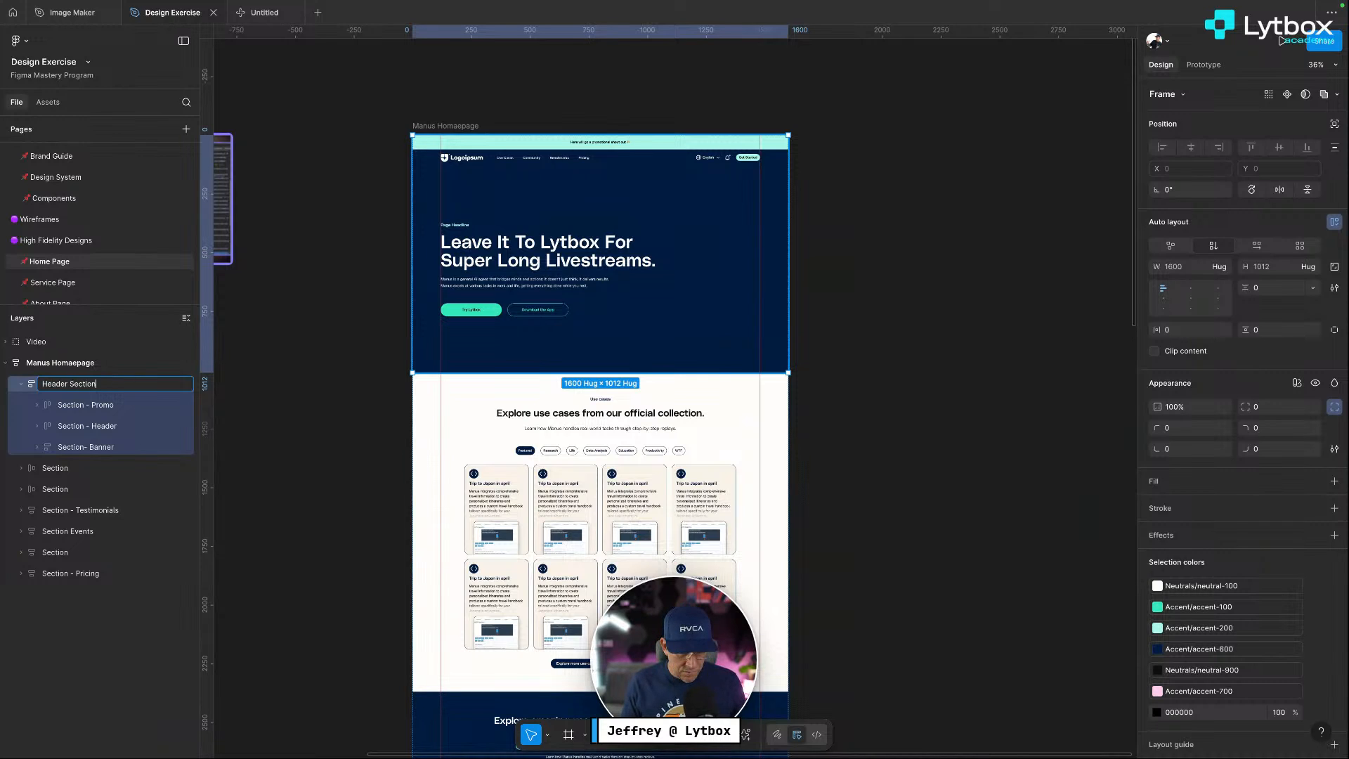
{"action": "key", "text": "Return"}
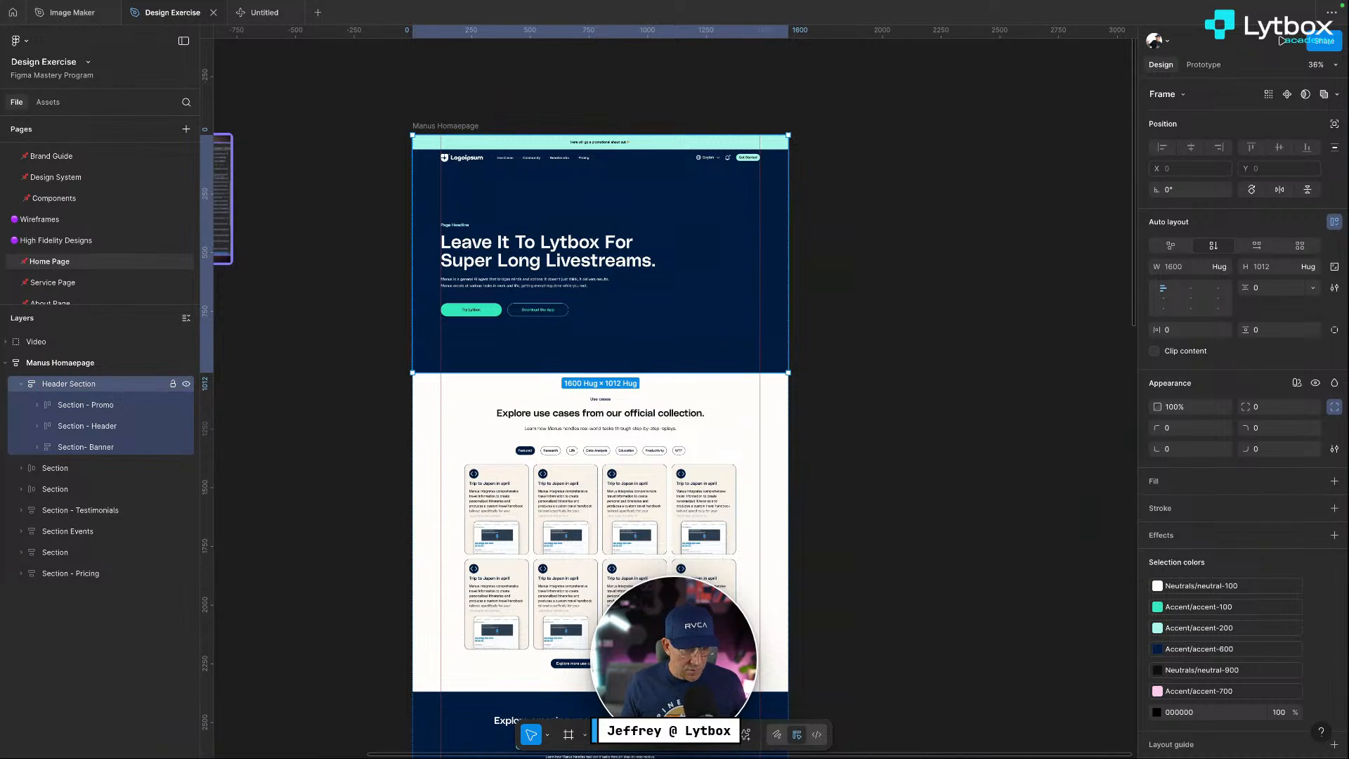
Copy the Header Section frame and paste it into the prompt of the untitled Make file
{"action": "right_click", "coordinate": [100, 384]}
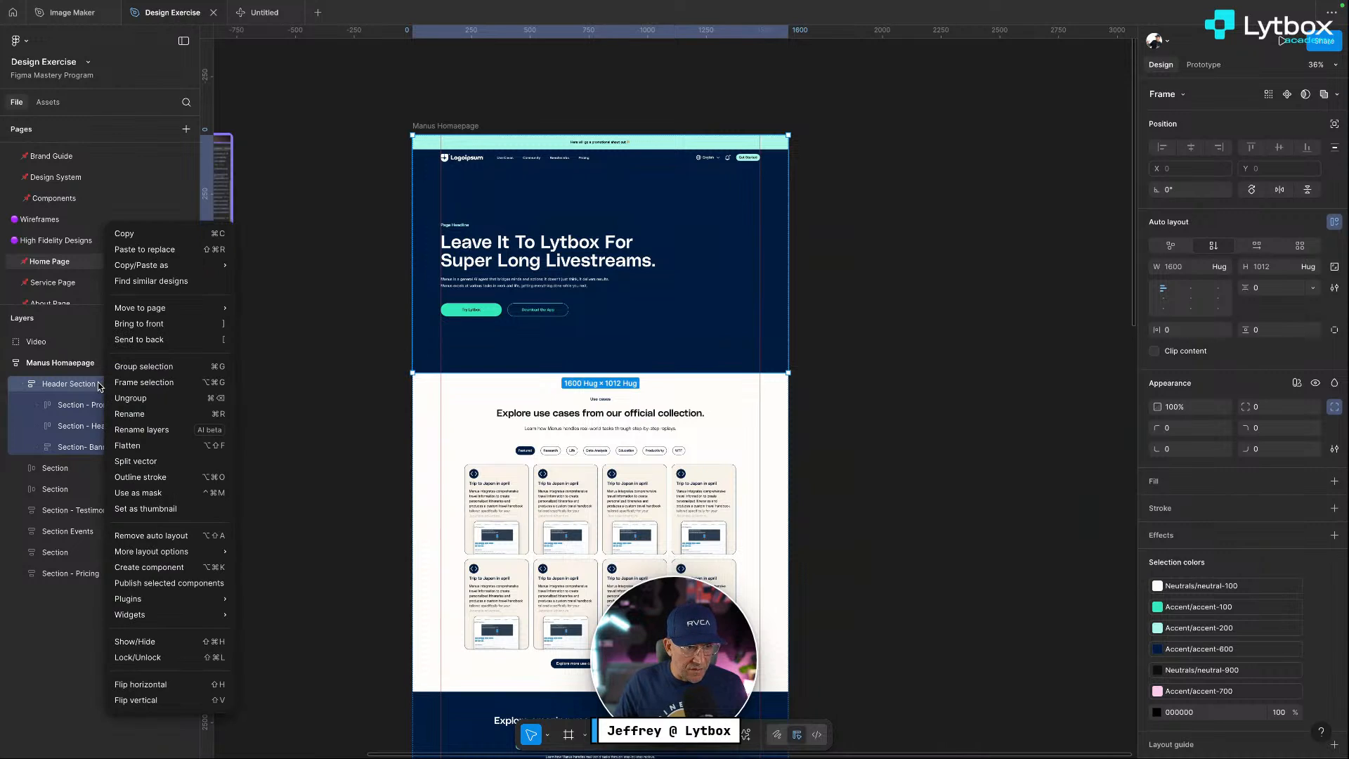
{"action": "left_click", "coordinate": [135, 242]}
{"action": "left_click", "coordinate": [264, 11]}
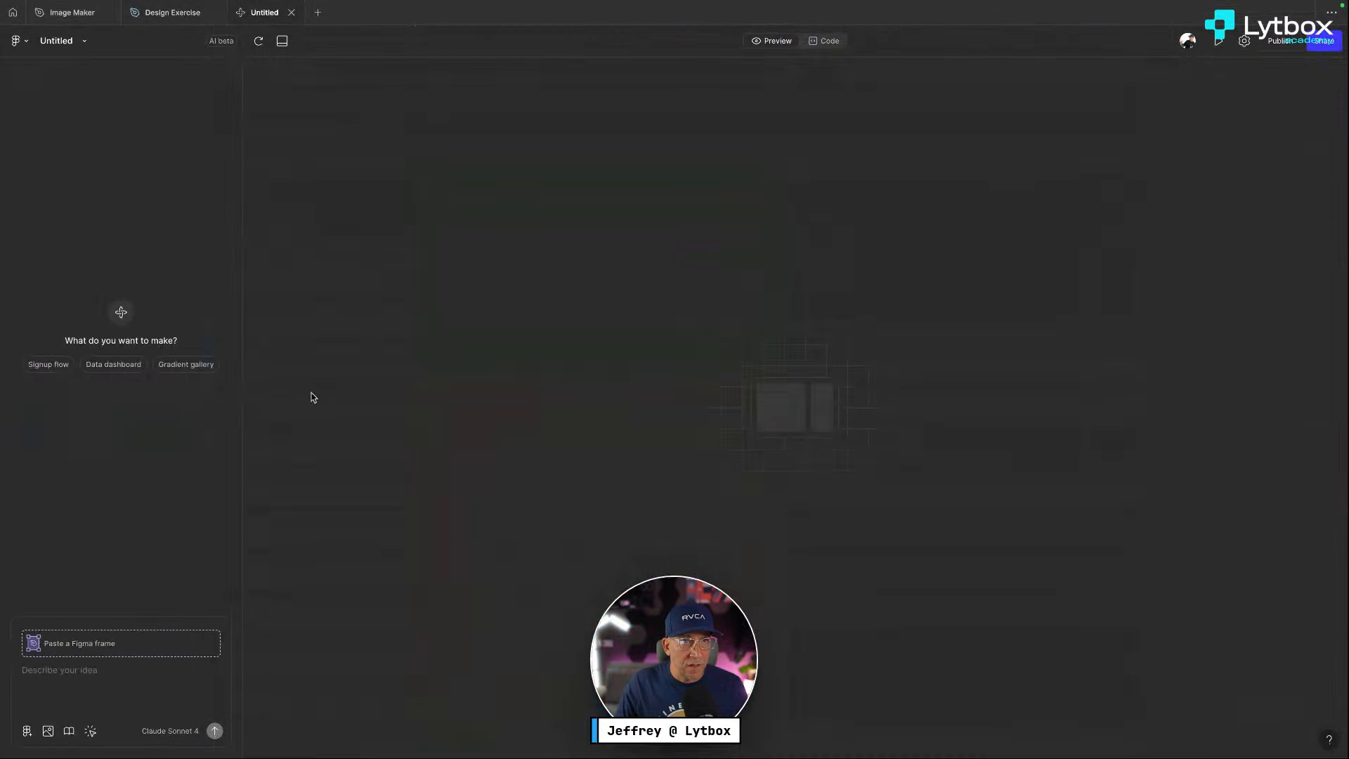
{"action": "left_click", "coordinate": [52, 668]}
{"action": "key", "text": "ctrl+v"}
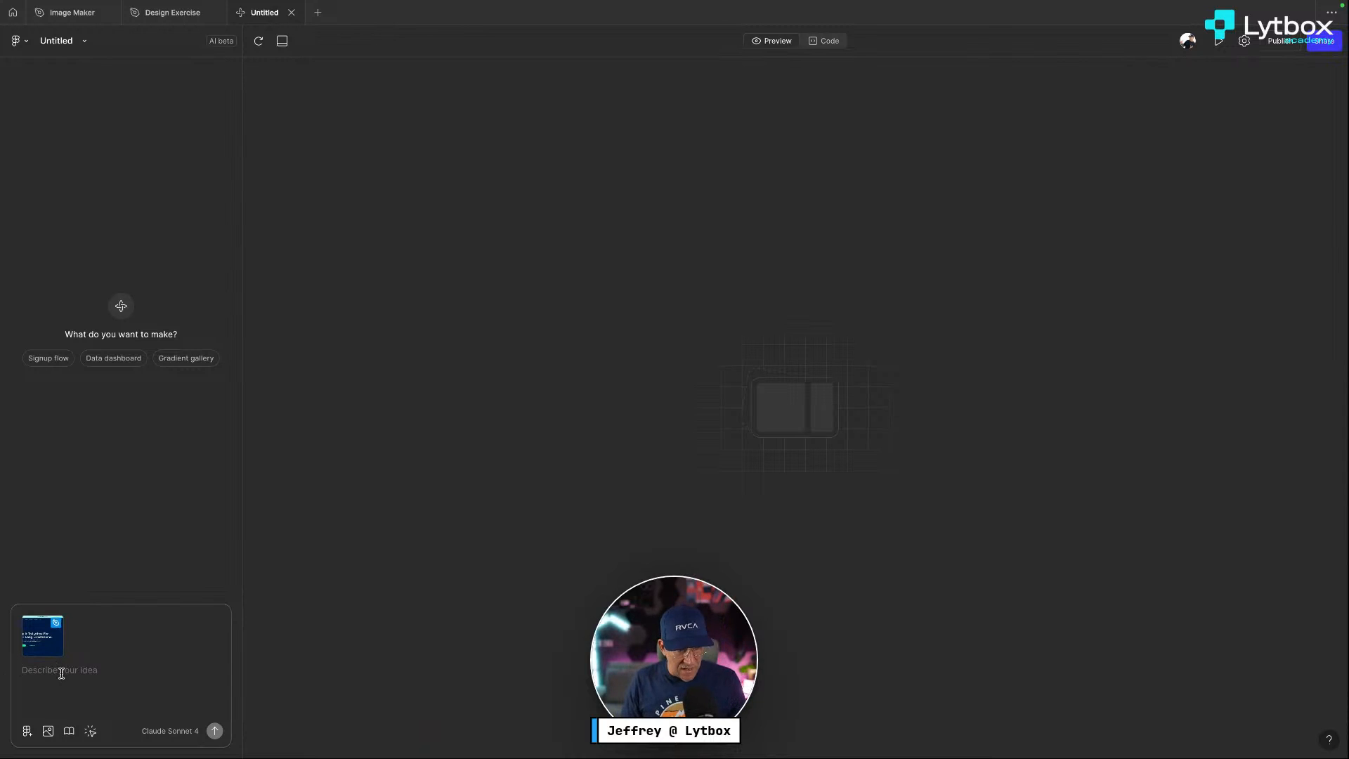
Write the prompt "Turn this high fidelity design into a landing page built with clean code using all the variables and keeping a detailed variable library"
{"action": "type", "text": "Turn this"}
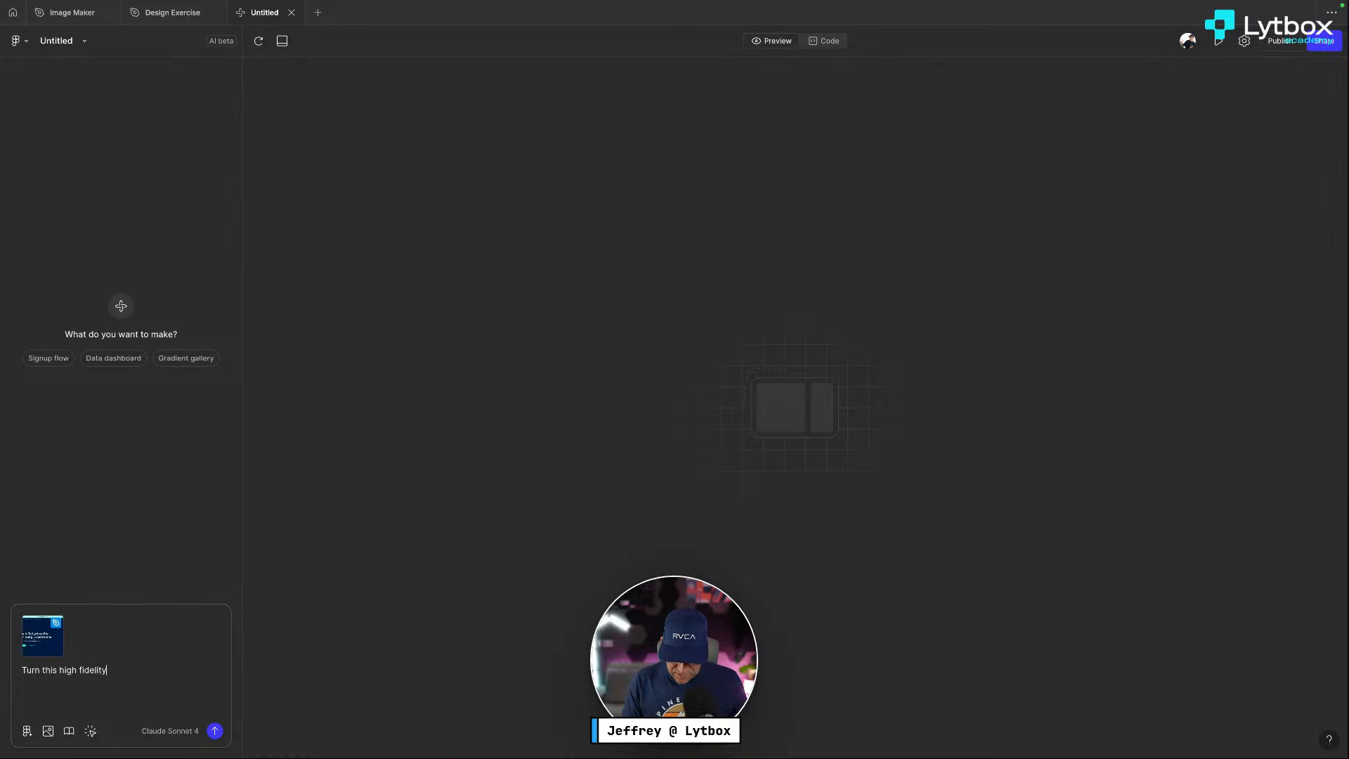
{"action": "type", "text": "high fidelity des"}
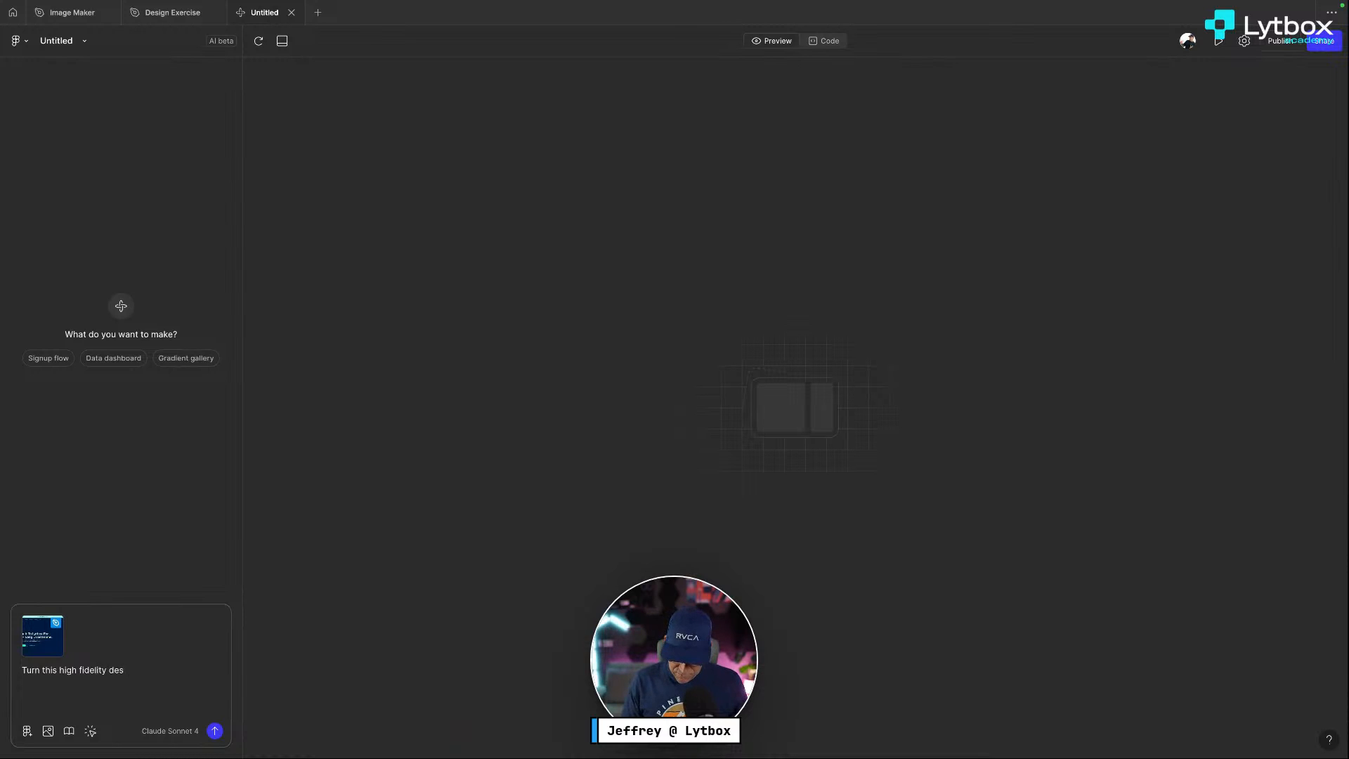
{"action": "type", "text": "ign"}
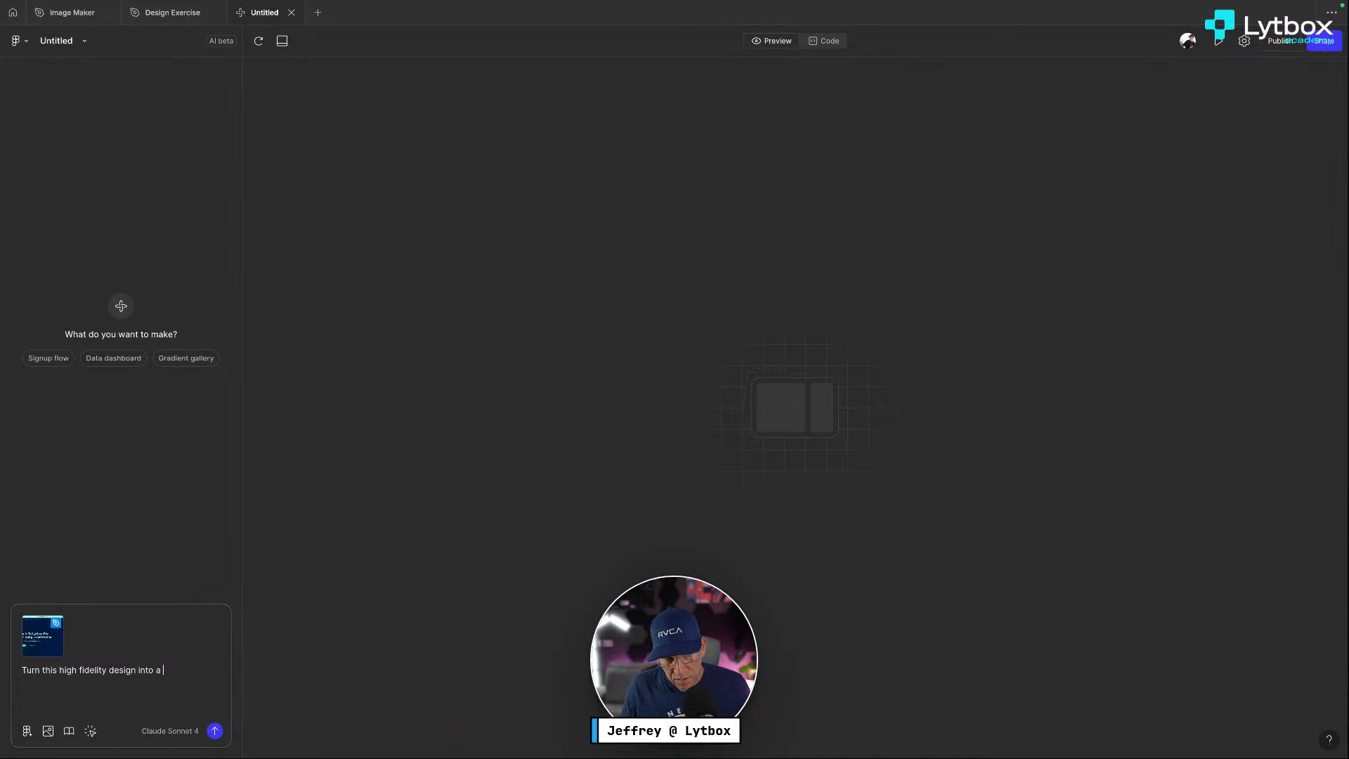
{"action": "type", "text": " into a landing page b"}
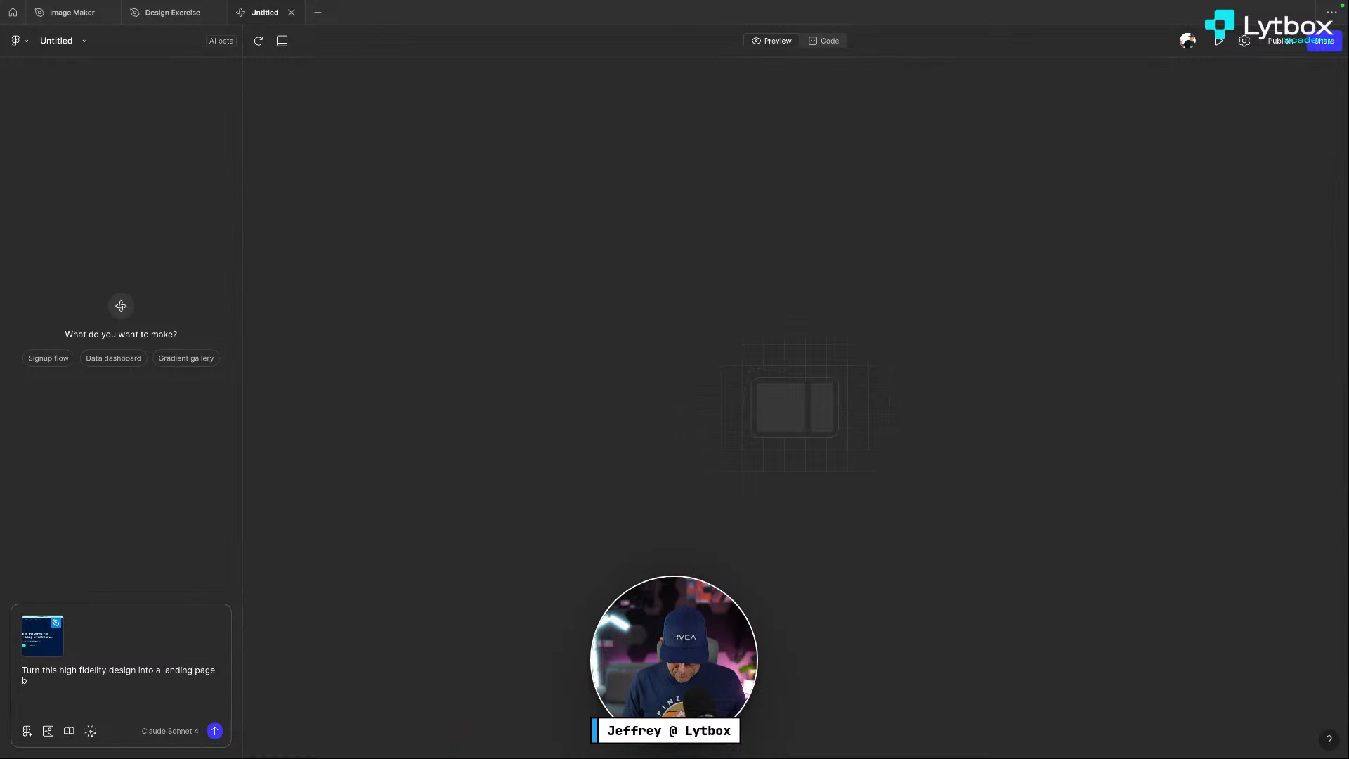
{"action": "type", "text": "uilt with clean co"}
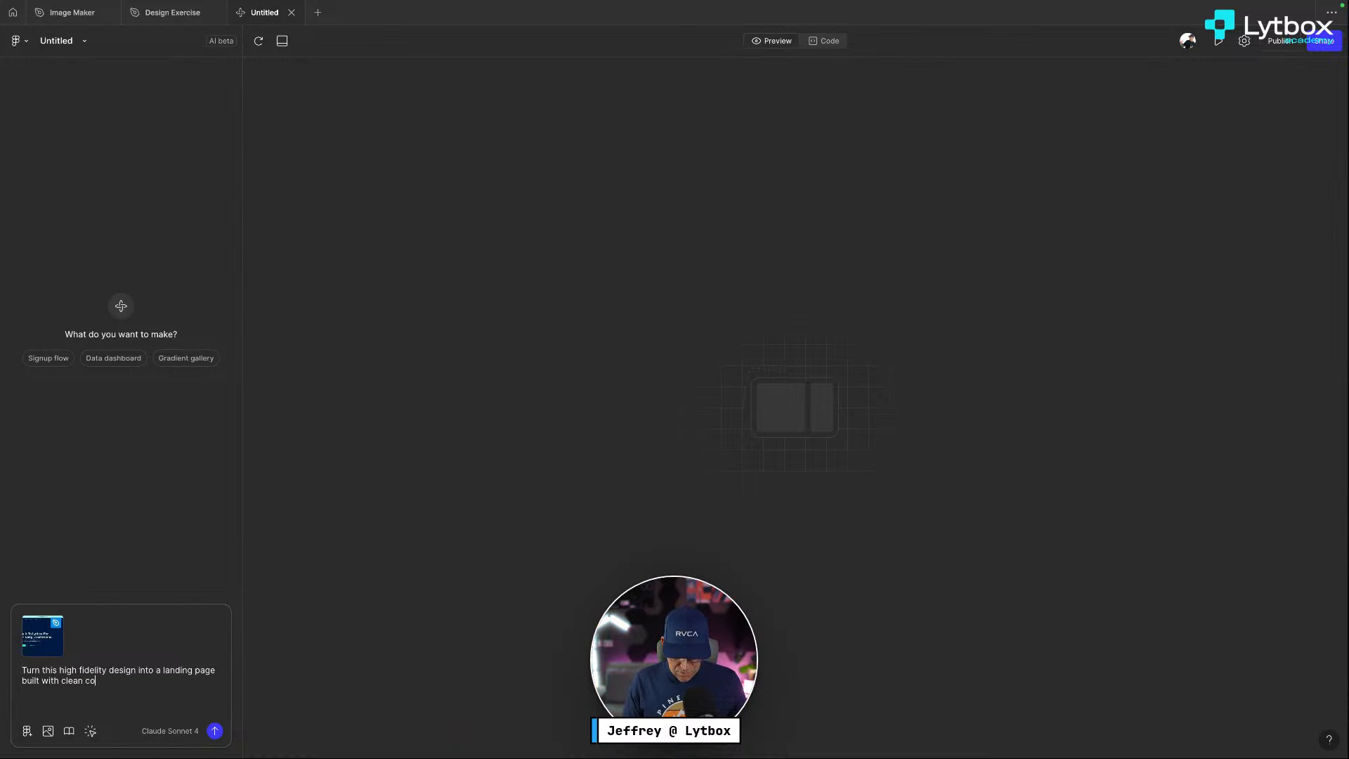
{"action": "type", "text": "de "}
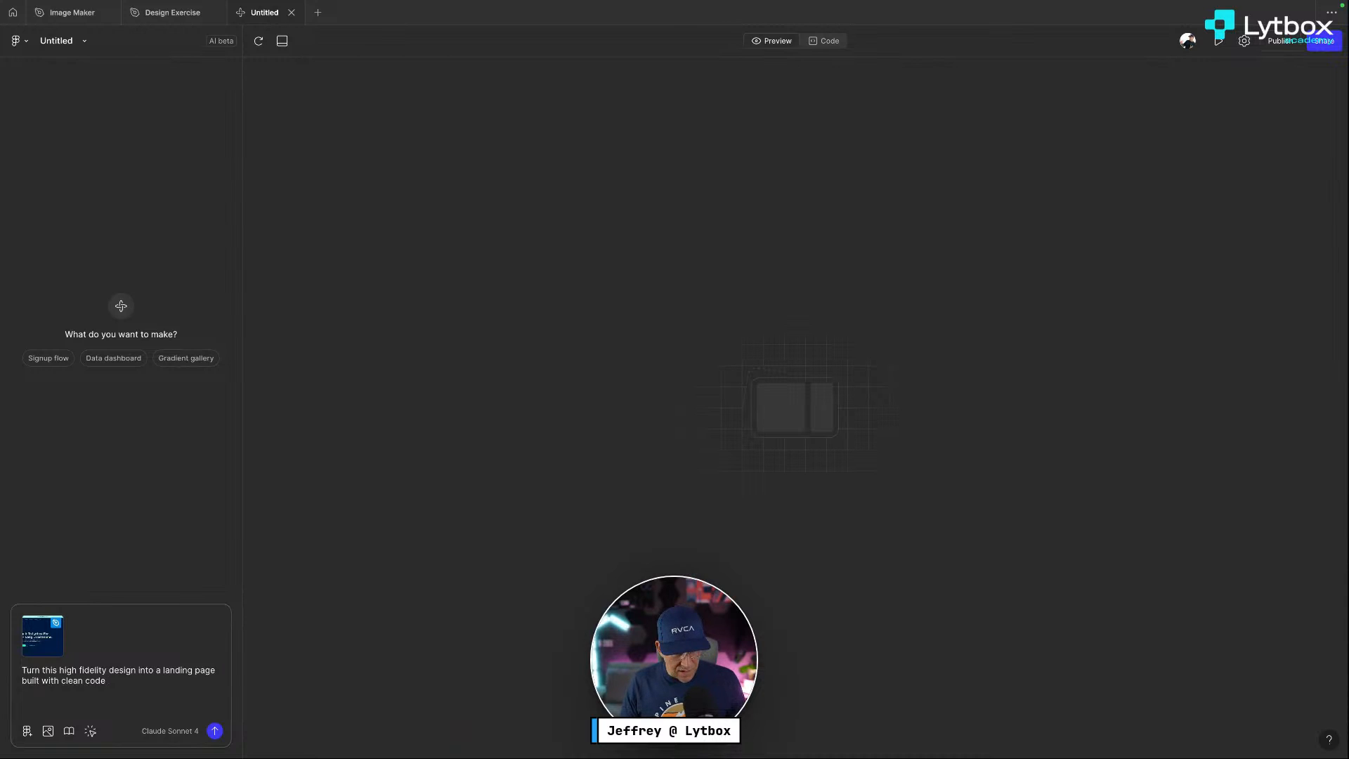
{"action": "type", "text": "using "}
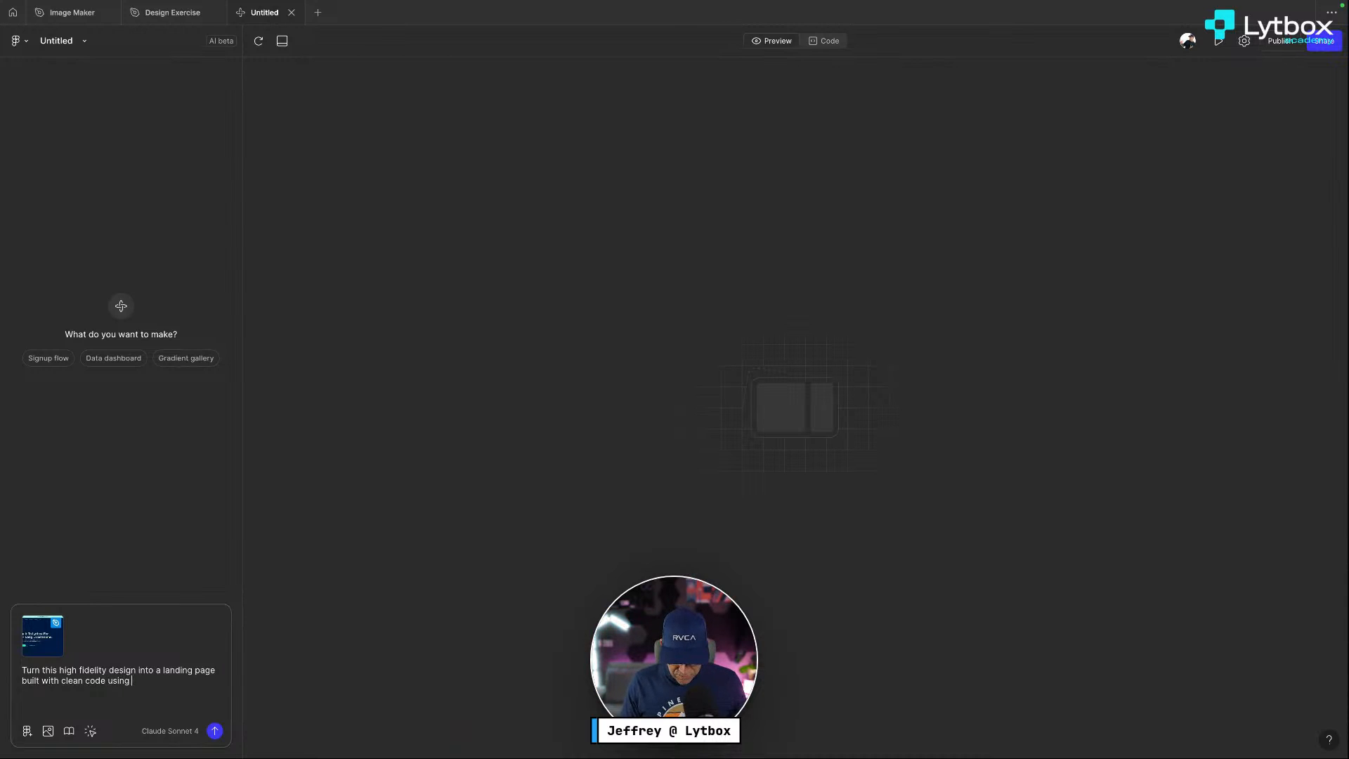
{"action": "type", "text": "all the variables"}
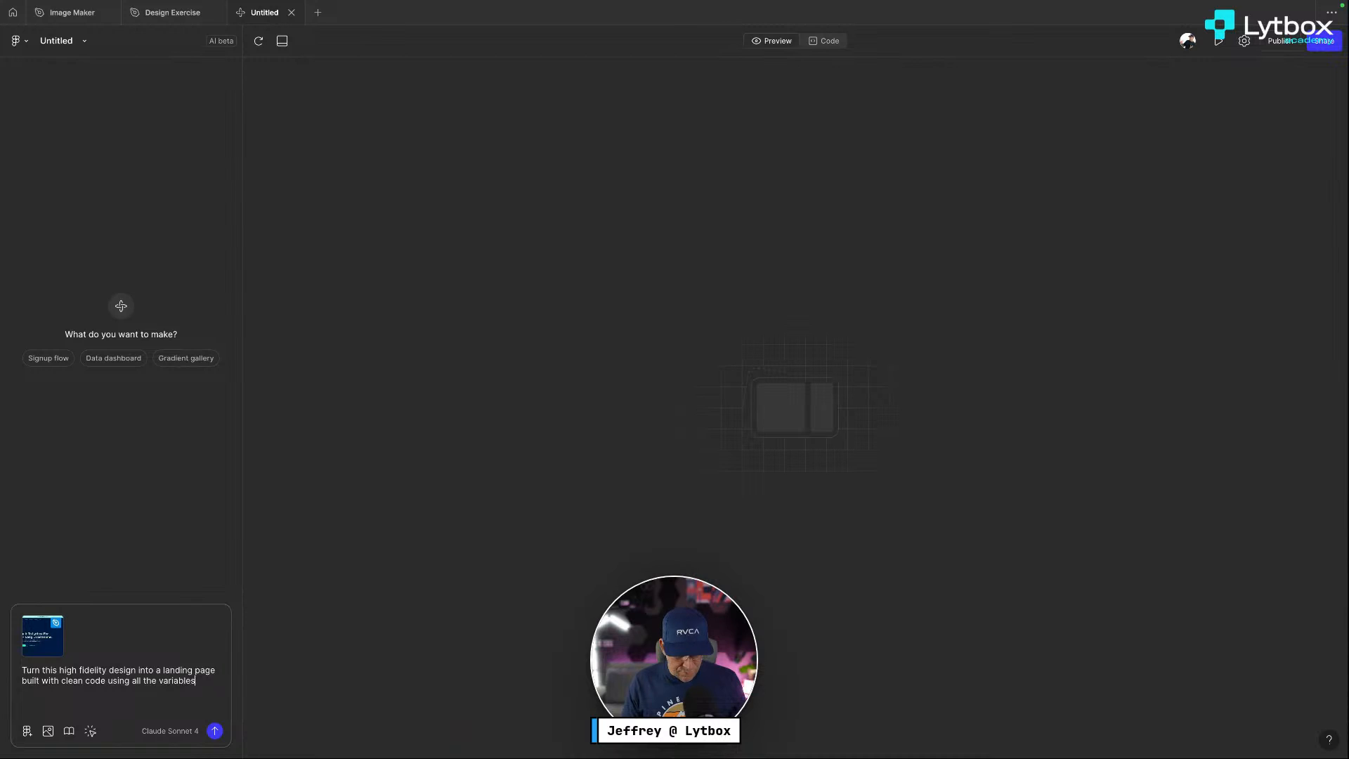
{"action": "type", "text": " and keeping"}
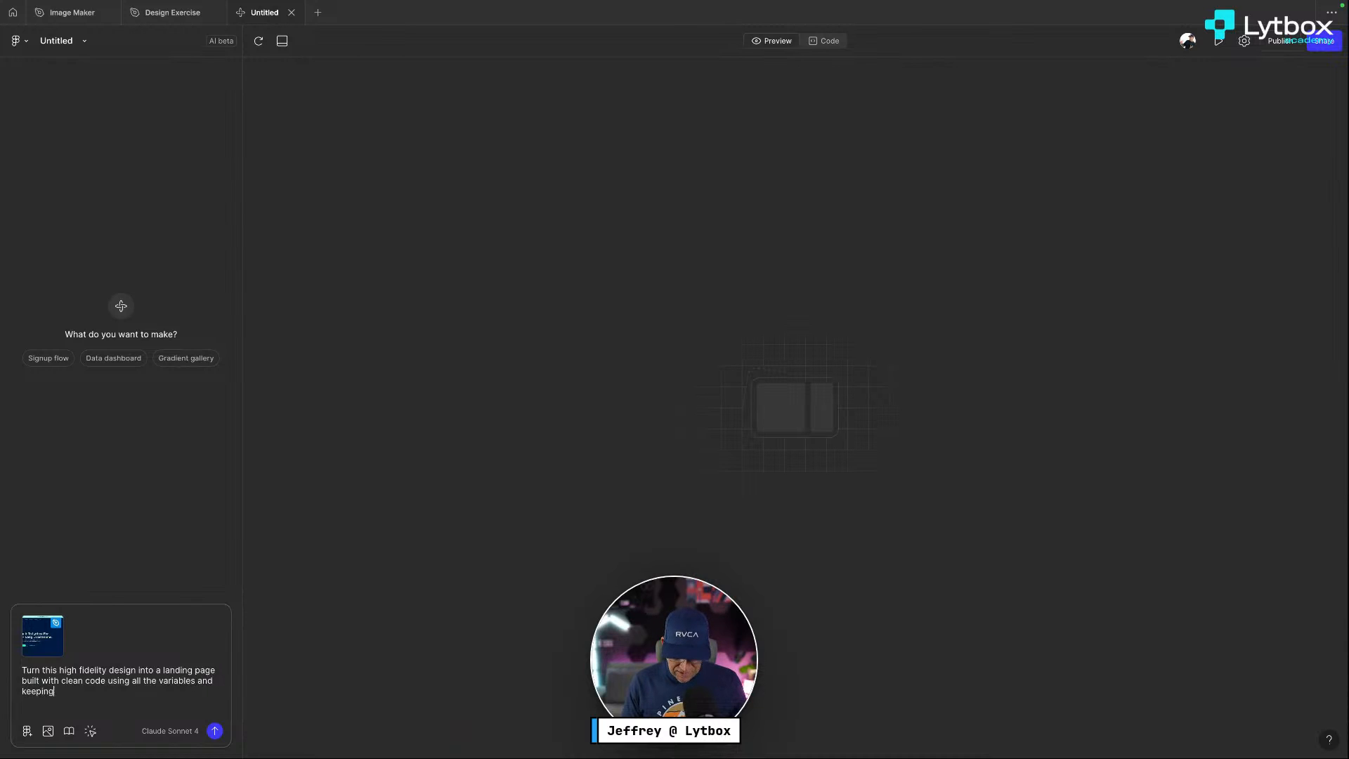
{"action": "type", "text": " a detail"}
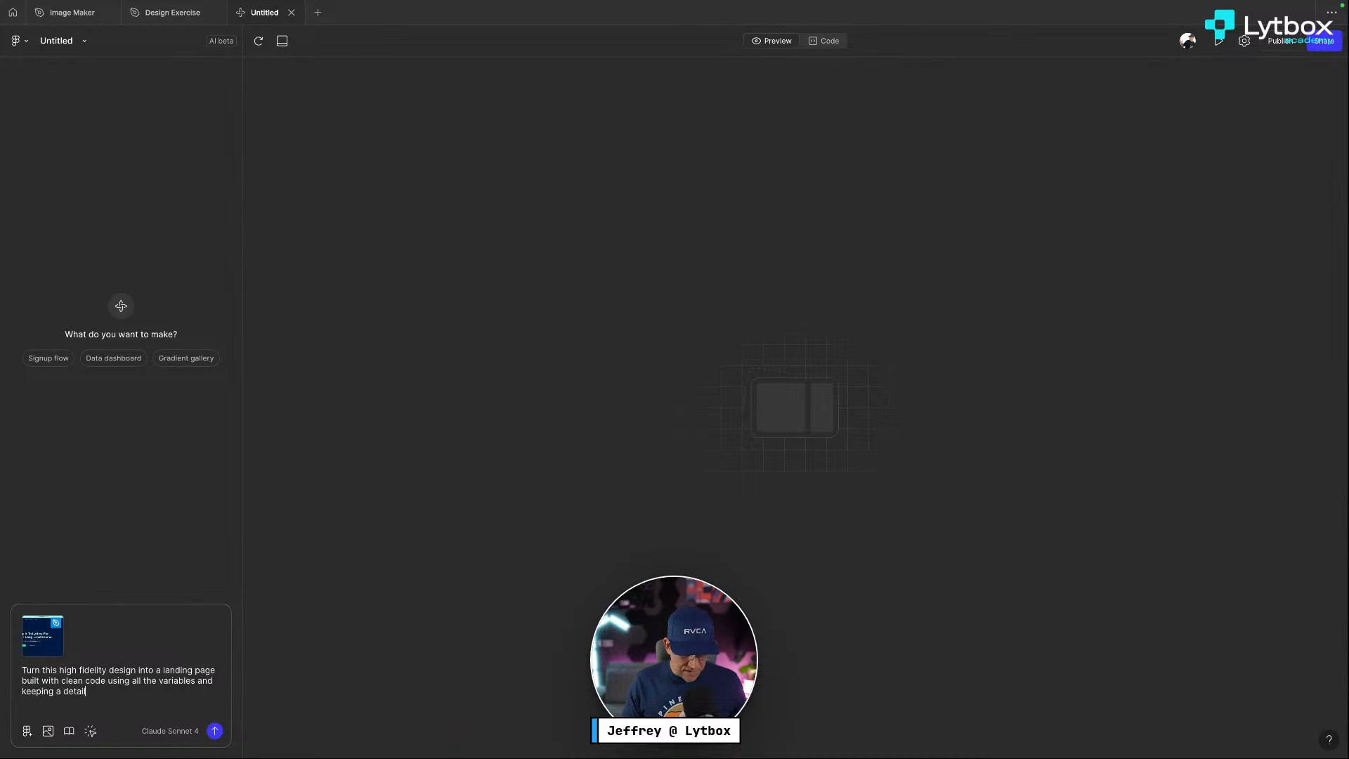
{"action": "type", "text": "ed variab"}
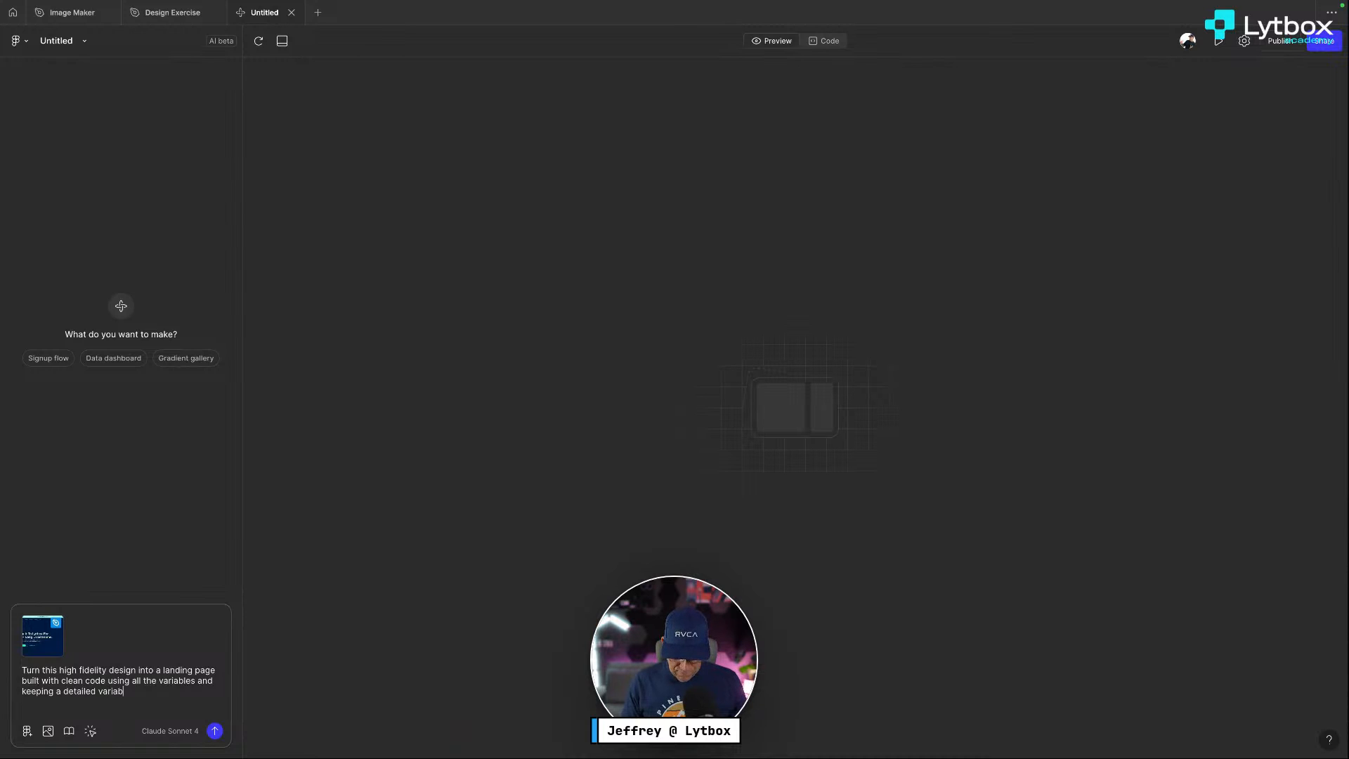
{"action": "type", "text": "le library"}
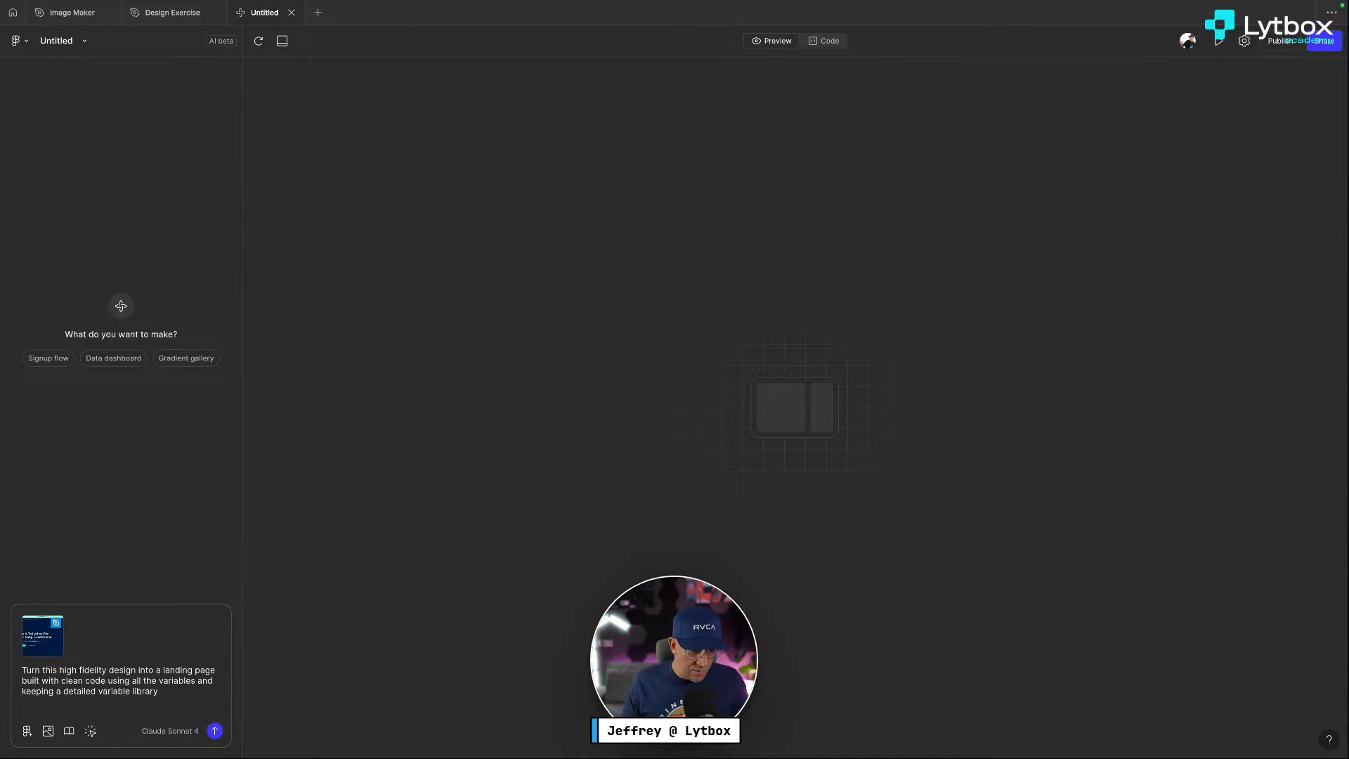
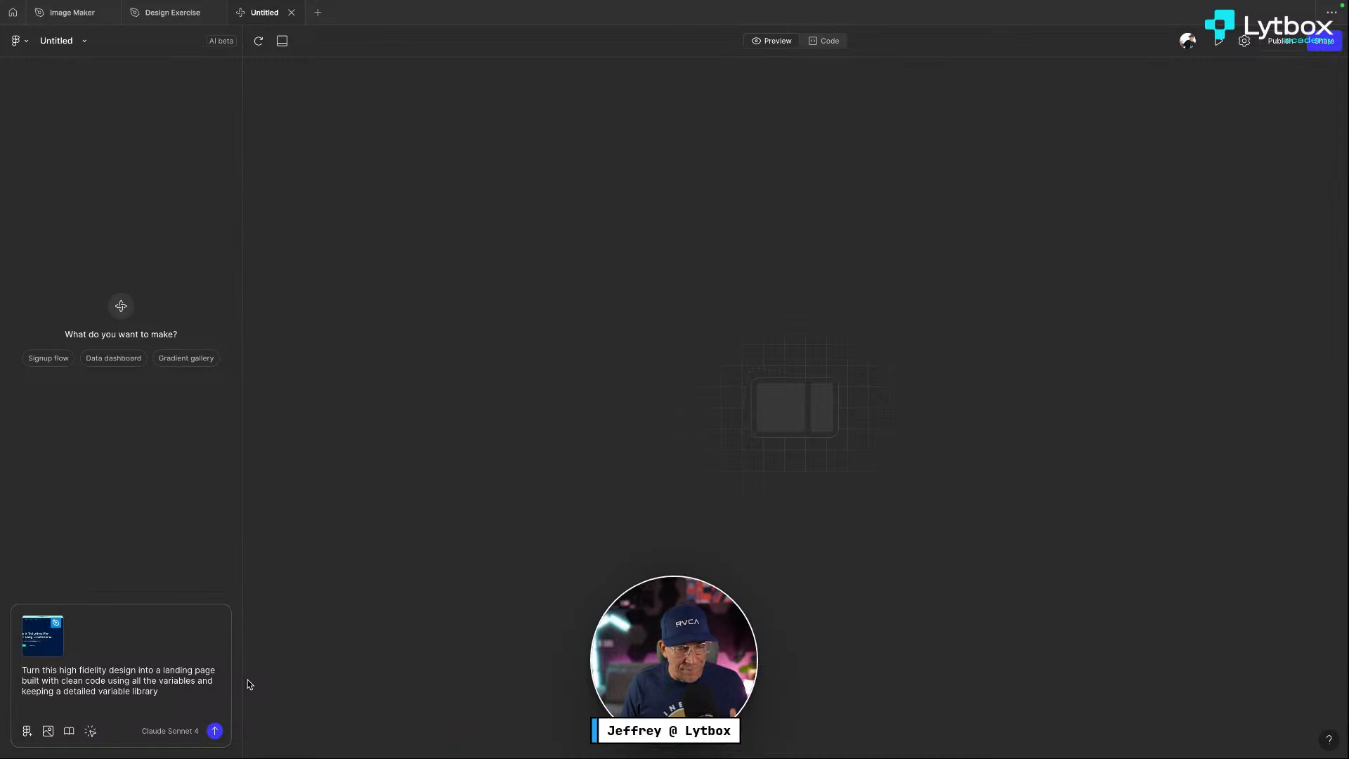
Replace "library" at the end of the prompt with "list and use tailwing css framework"
{"action": "key", "text": "BackSpace"}
{"action": "key", "text": "BackSpace"}
{"action": "key", "text": "BackSpace"}
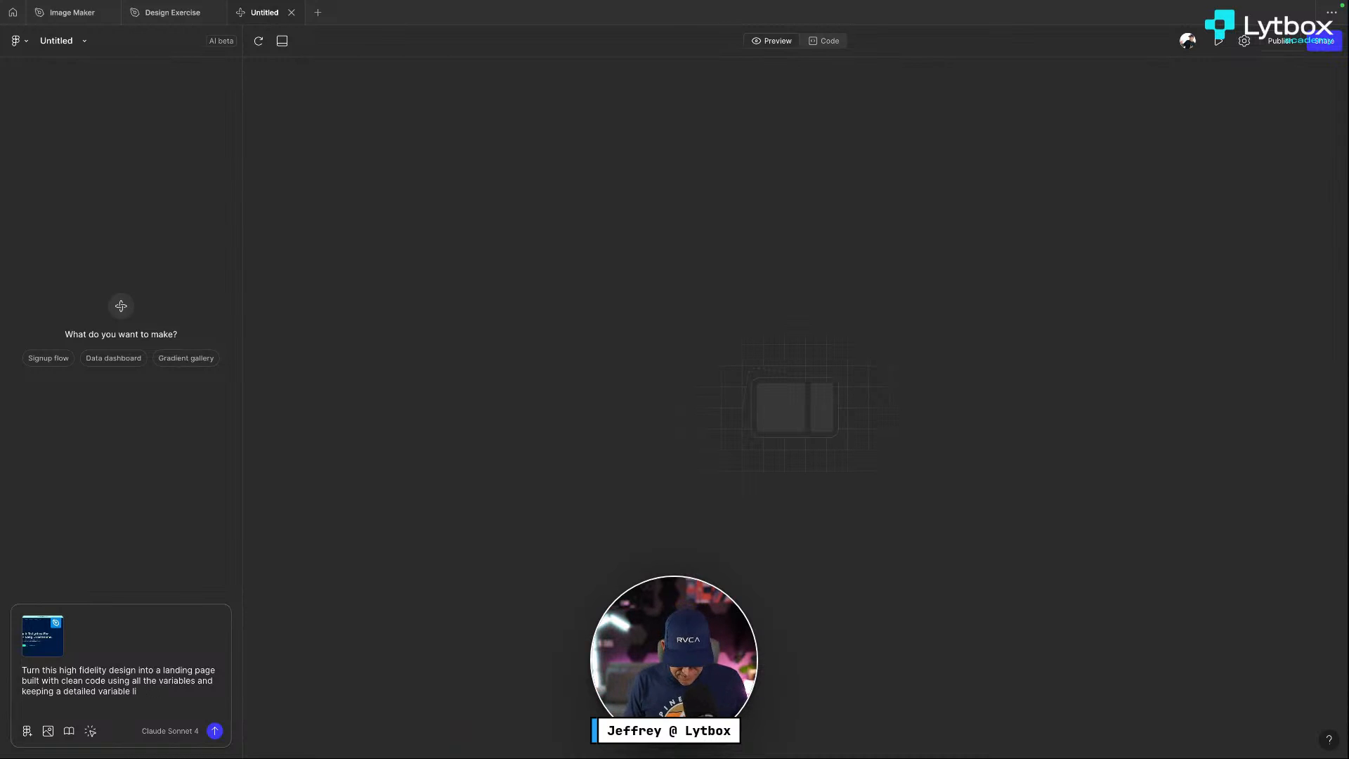
{"action": "type", "text": "st and us"}
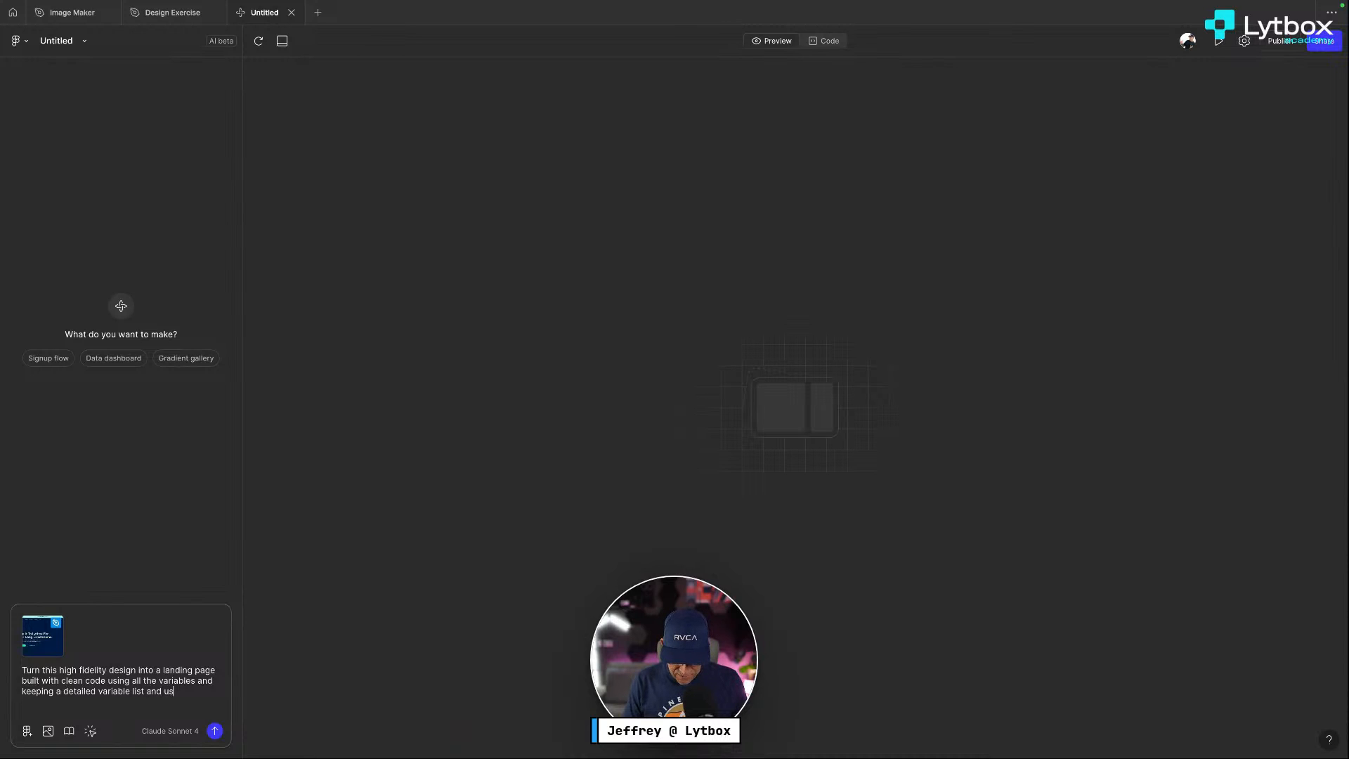
{"action": "type", "text": "e tailwiond"}
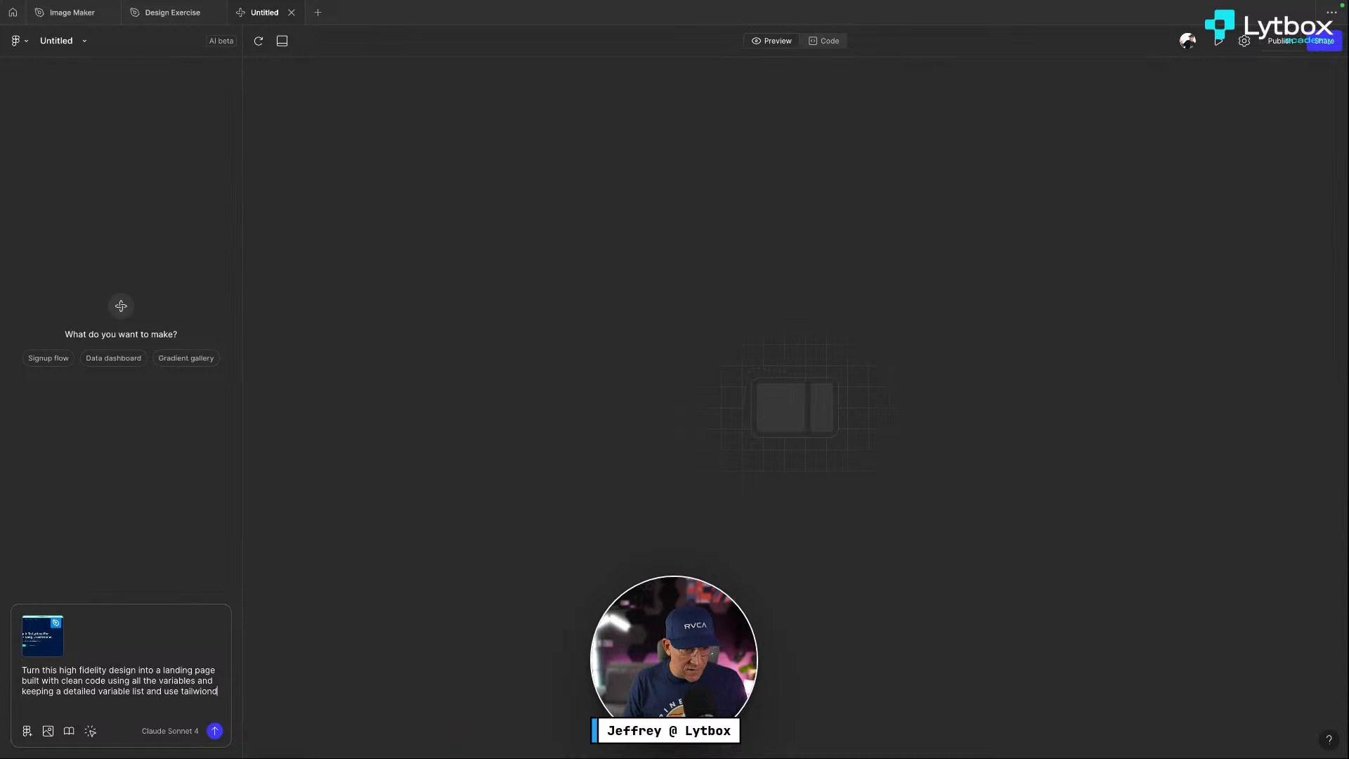
{"action": "type", "text": "ing"}
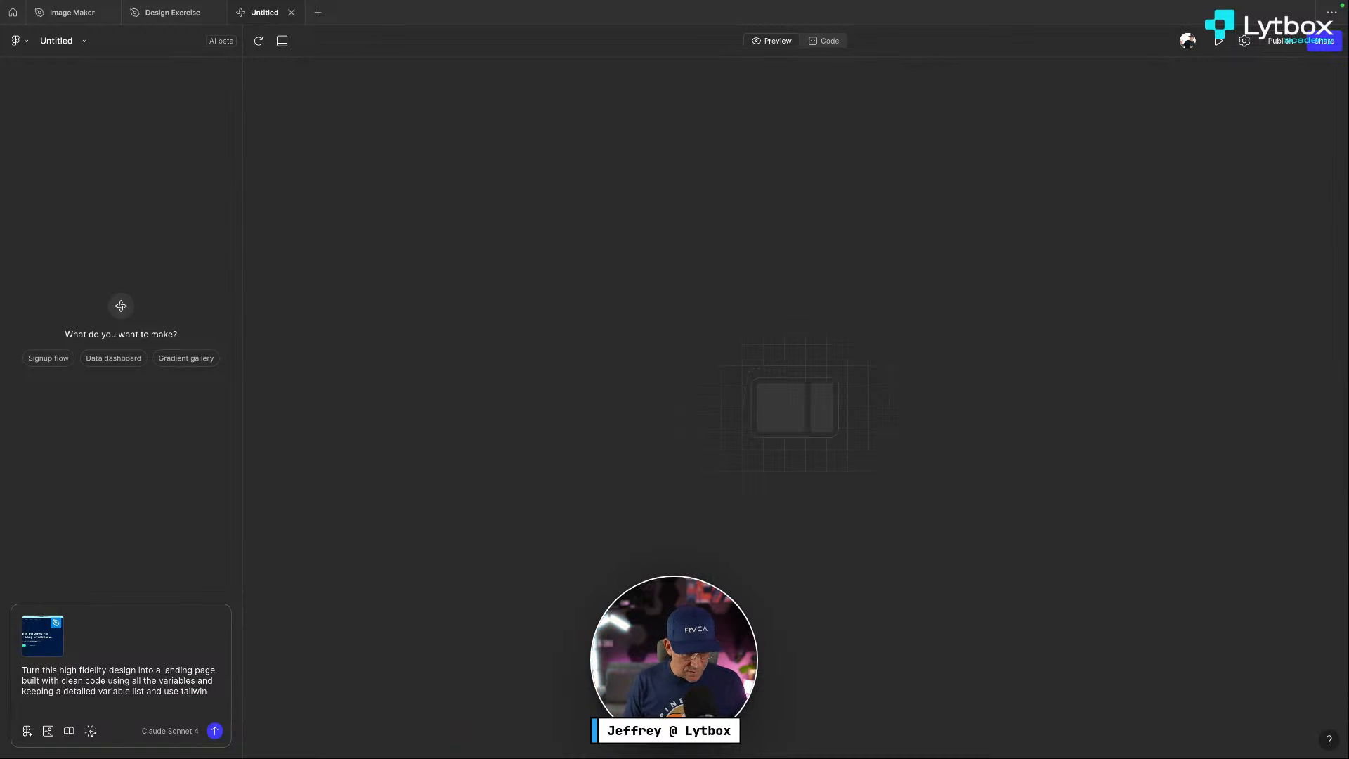
{"action": "key", "text": "BackSpace"}
{"action": "key", "text": "BackSpace"}
{"action": "key", "text": "BackSpace"}
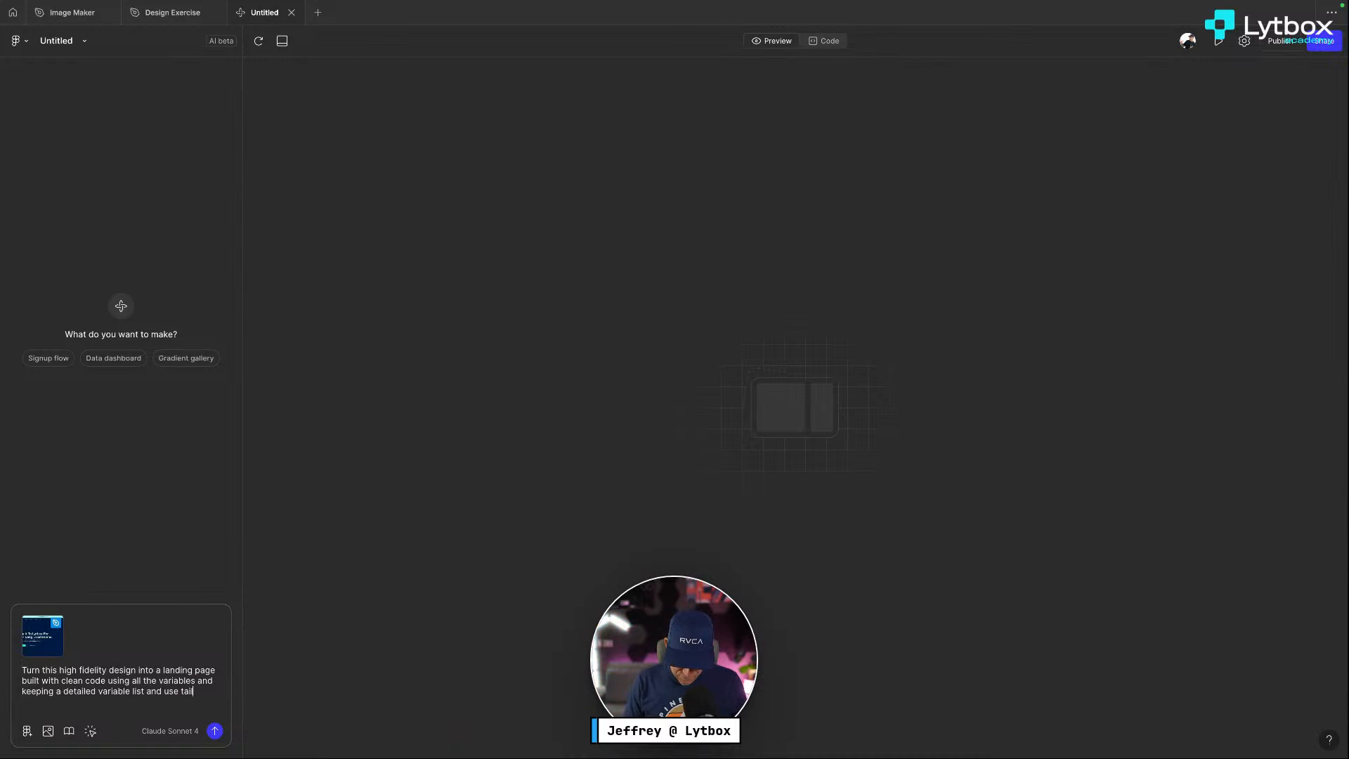
{"action": "type", "text": "wing css framewor"}
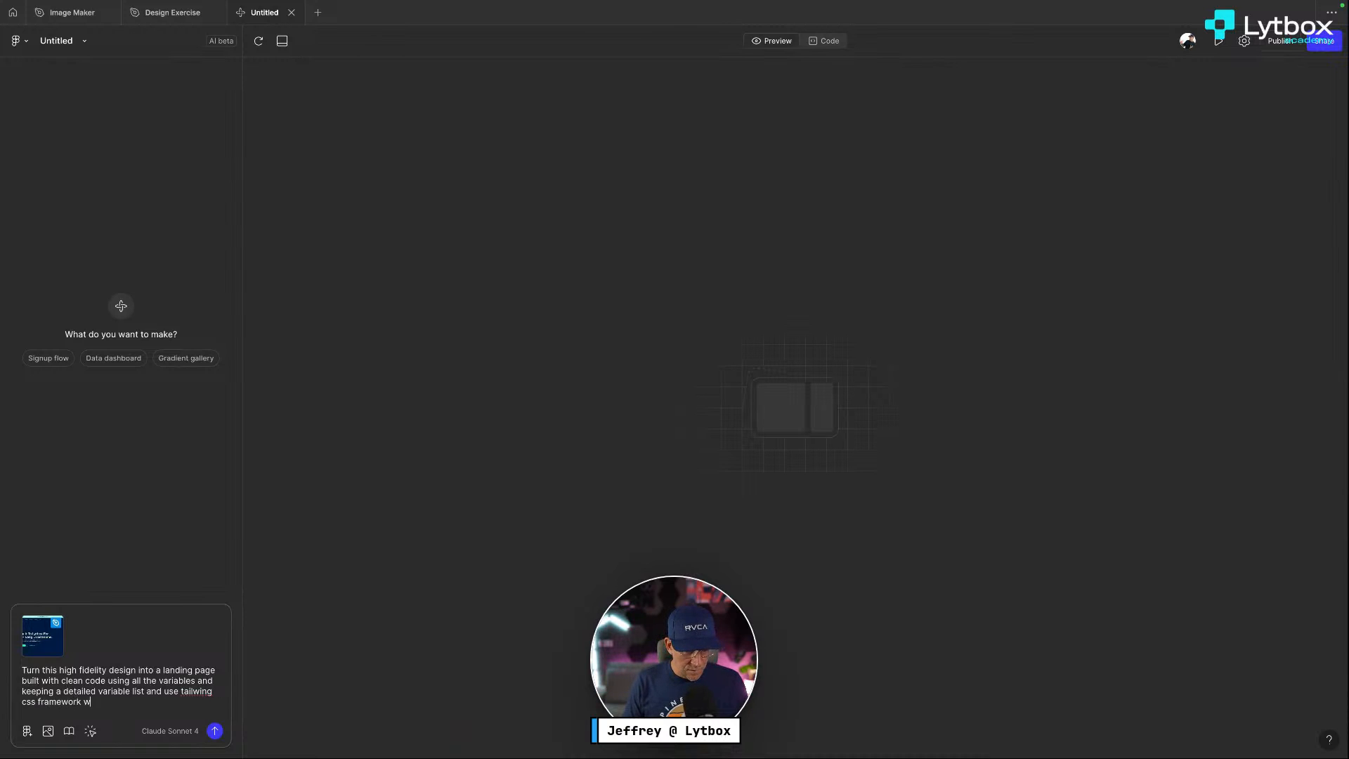
{"action": "type", "text": "k wi"}
{"action": "key", "text": "BackSpace"}
{"action": "key", "text": "BackSpace"}
Extend the prompt with "and built the landing page as a web app using next/js"
{"action": "type", "text": "and built the "}
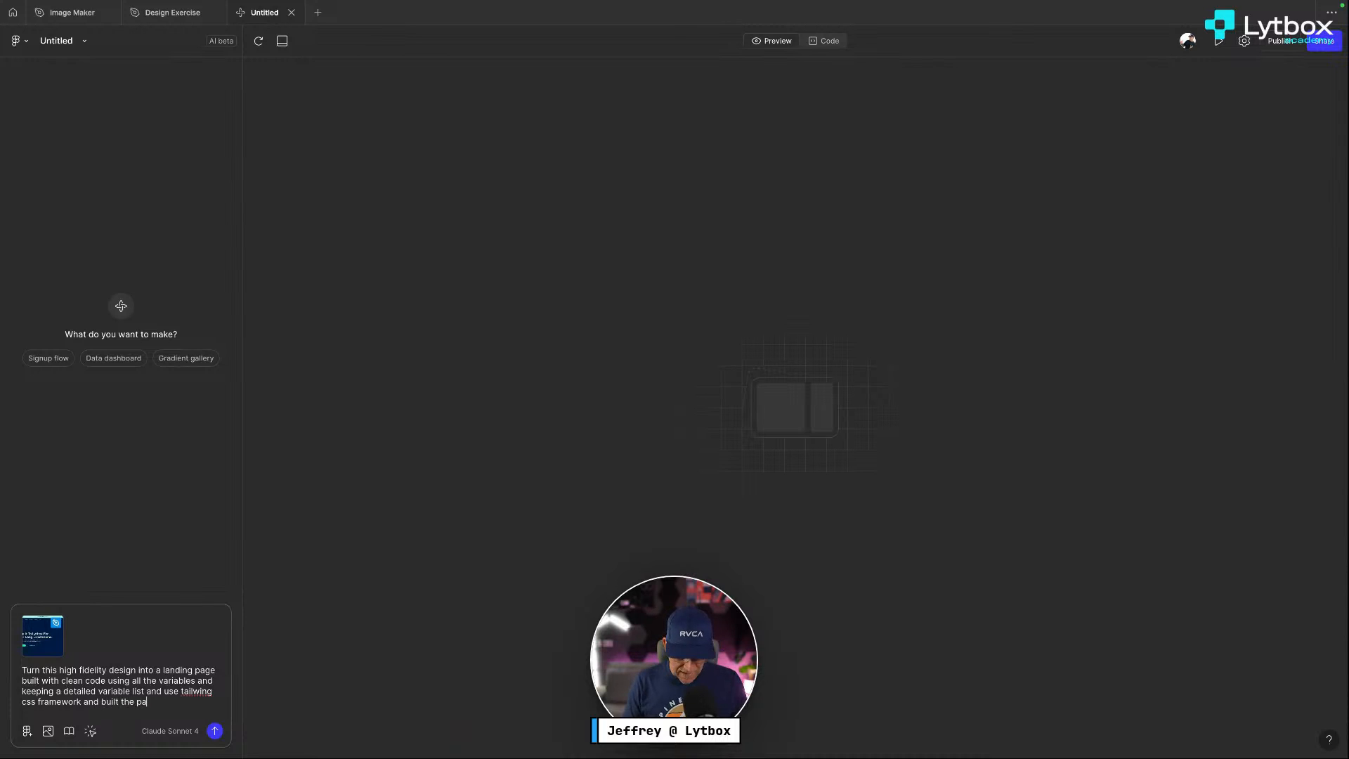
{"action": "type", "text": "landing page"}
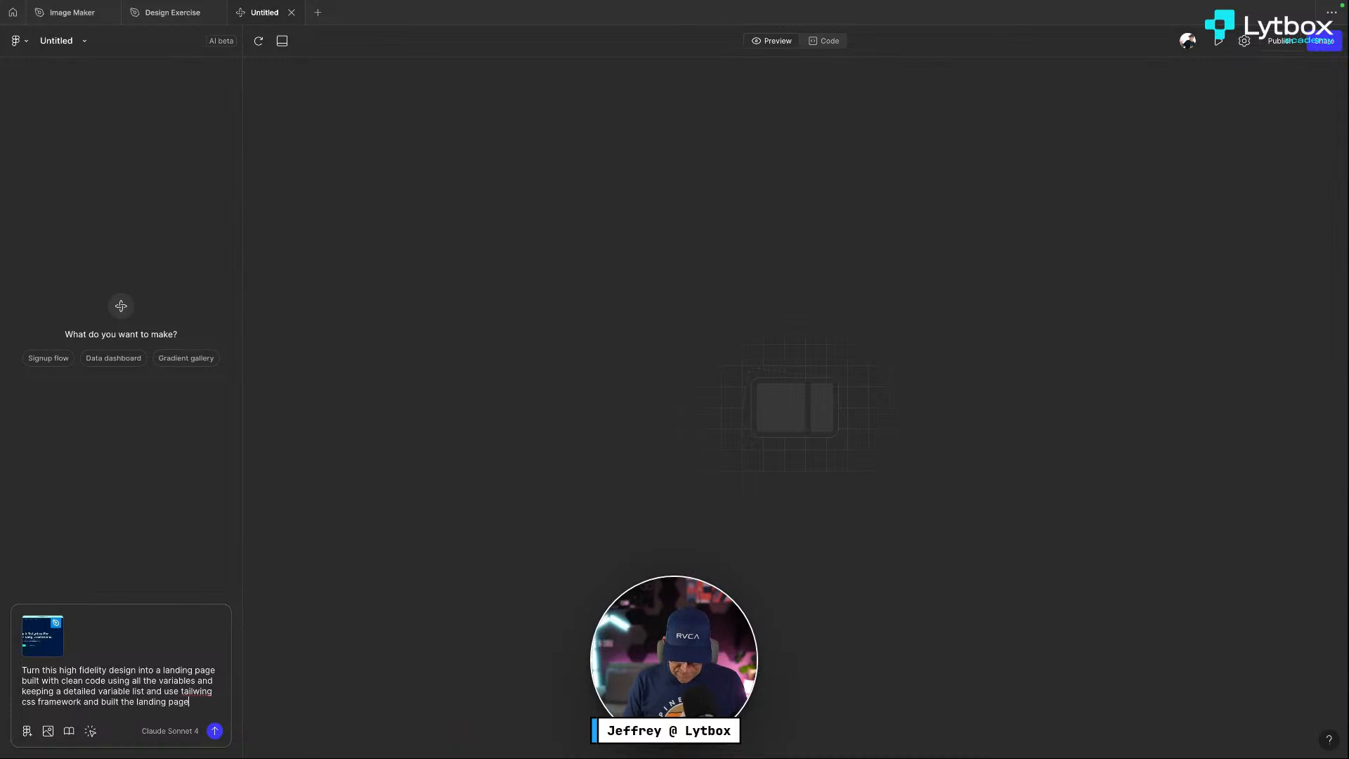
{"action": "type", "text": " as a web"}
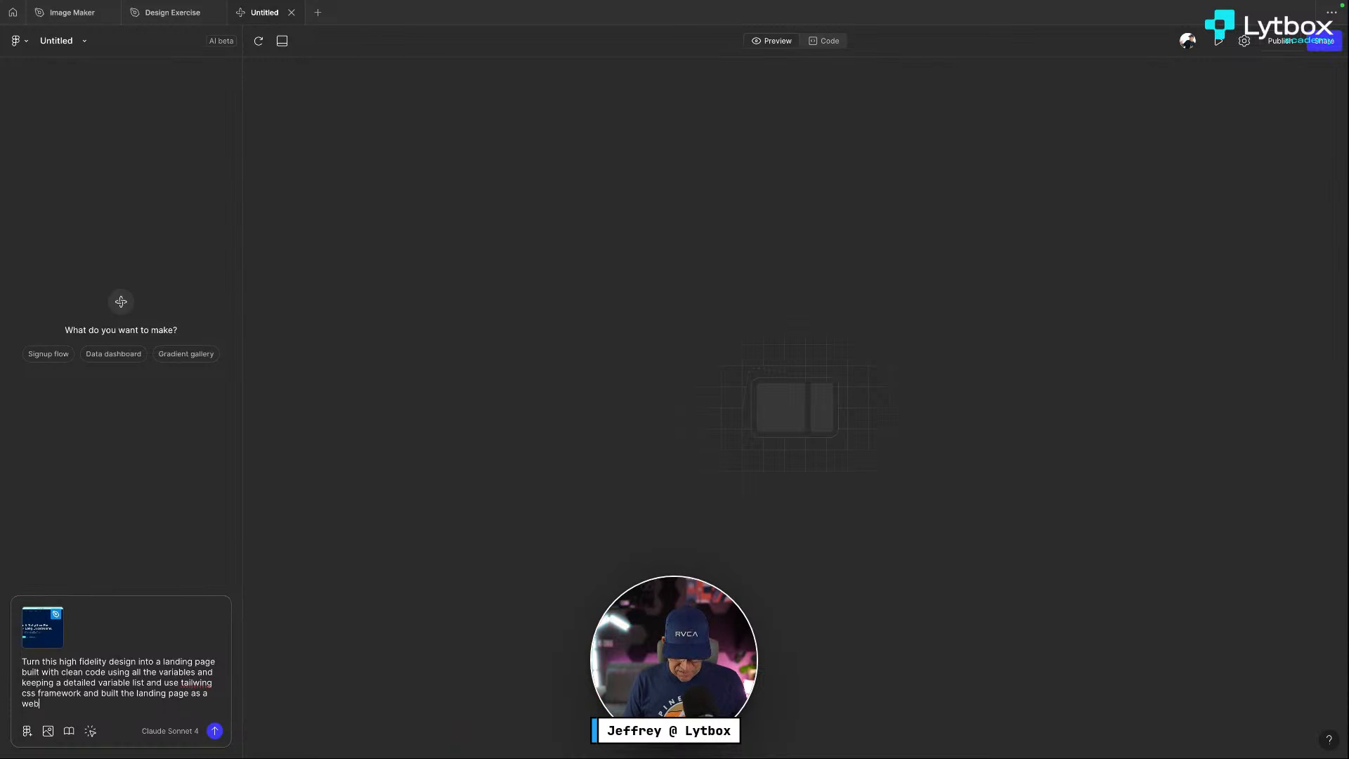
{"action": "type", "text": " app using next/js"}
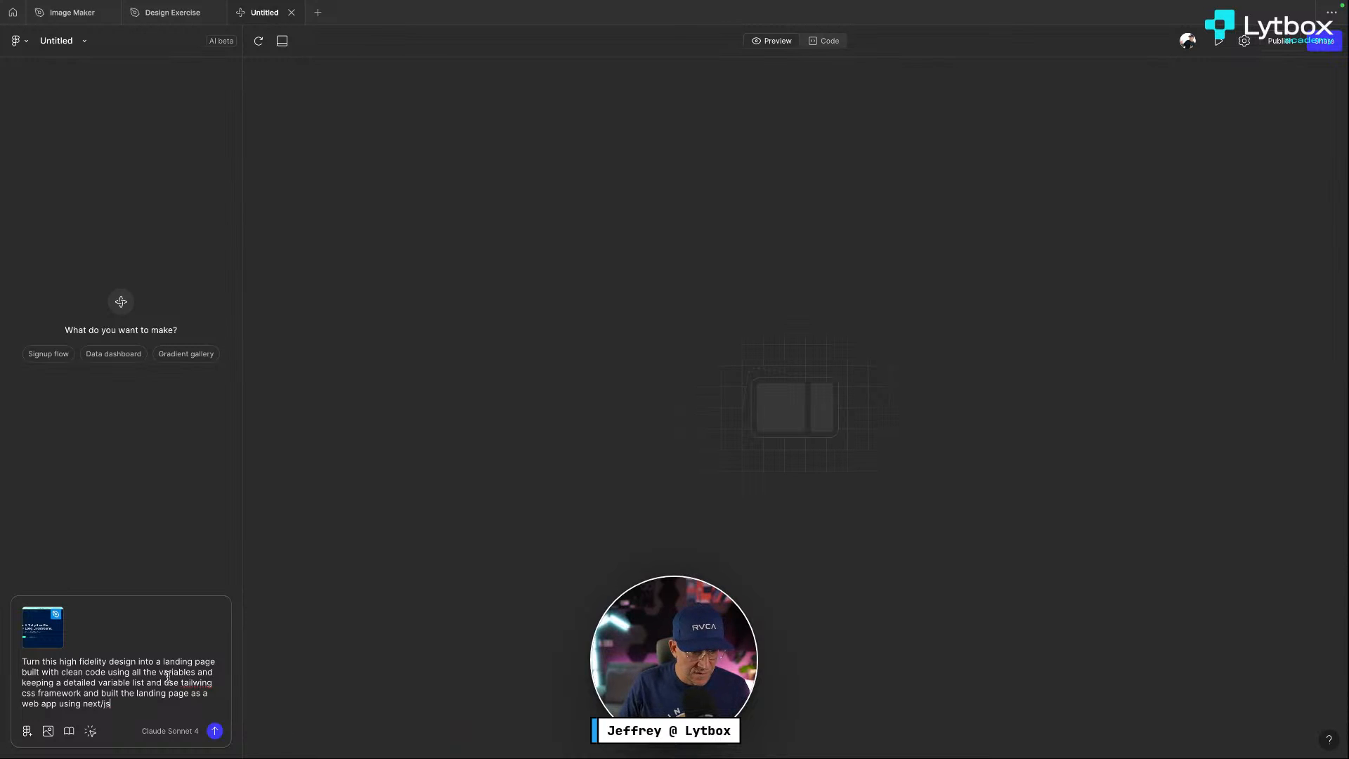
Correct the misspelled "tailwing" in the prompt to "tailwind"
{"action": "left_click", "coordinate": [210, 682]}
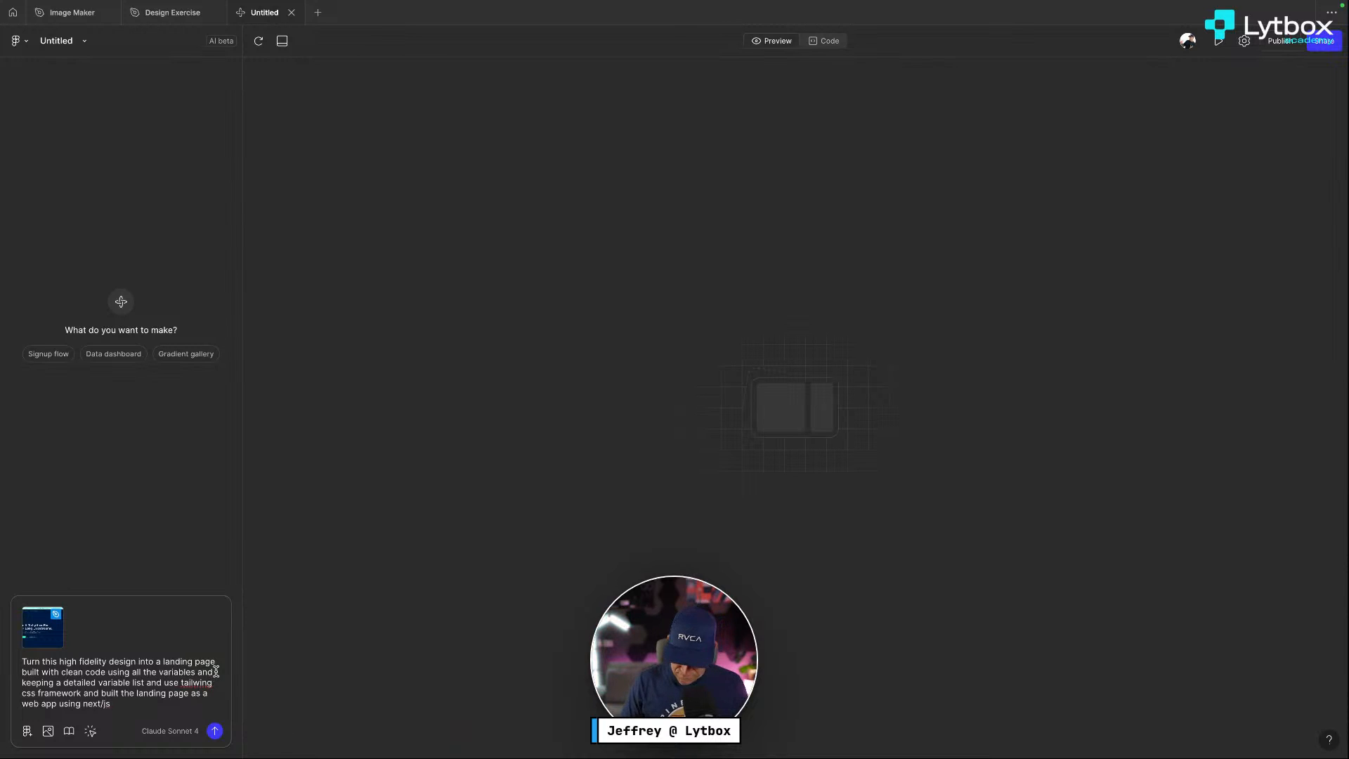
{"action": "key", "text": "BackSpace"}
{"action": "type", "text": "d"}
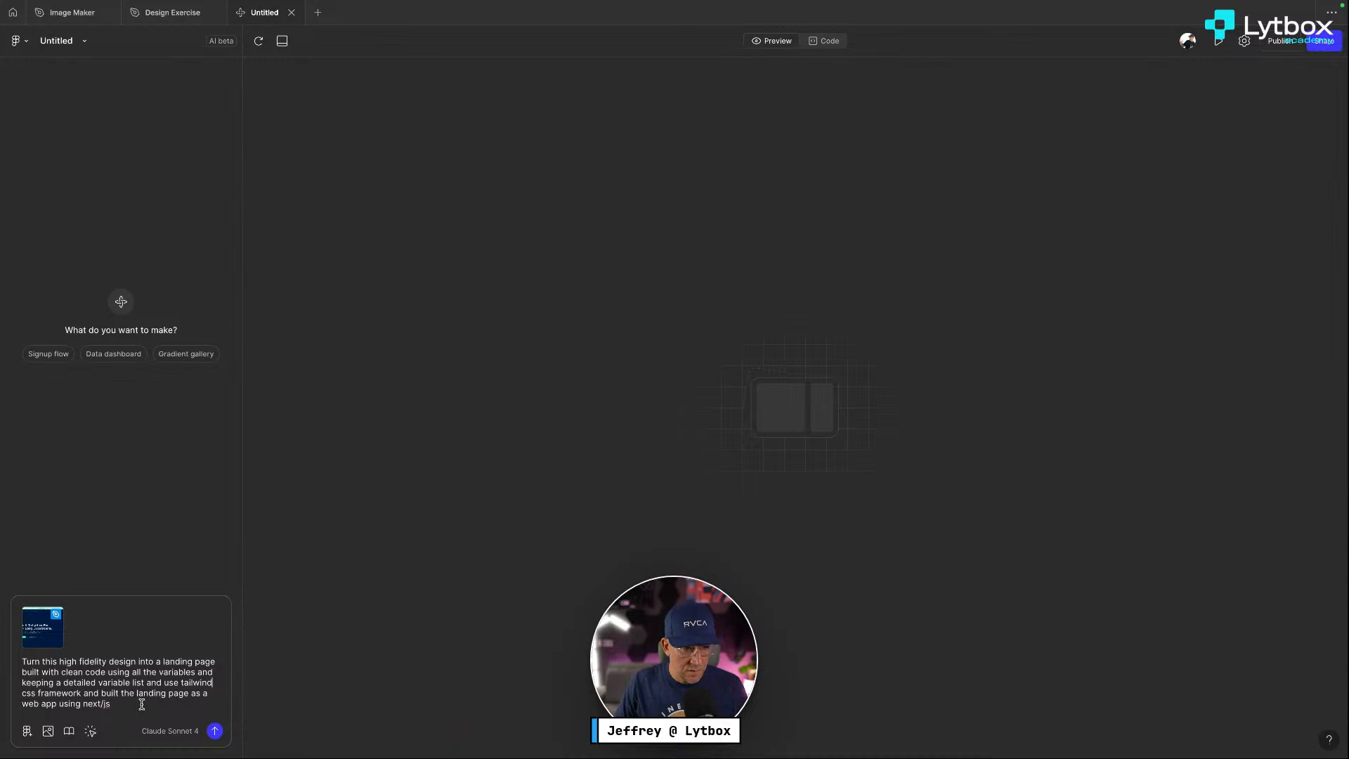
Add "Make sure to get the values exactly precise using the variables used in the frames of the design." and submit the prompt
{"action": "left_click", "coordinate": [139, 704]}
{"action": "type", "text": ". Ma"}
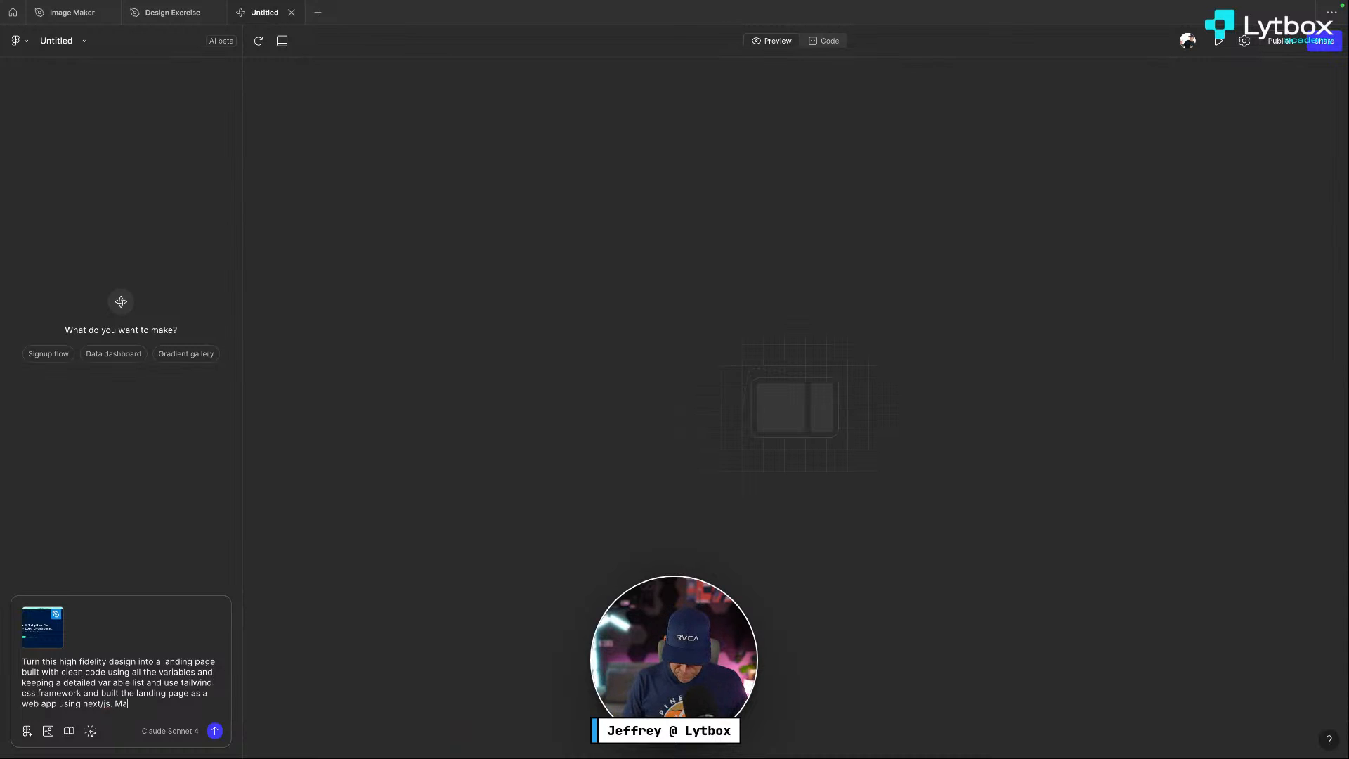
{"action": "type", "text": "ke sure to get thg"}
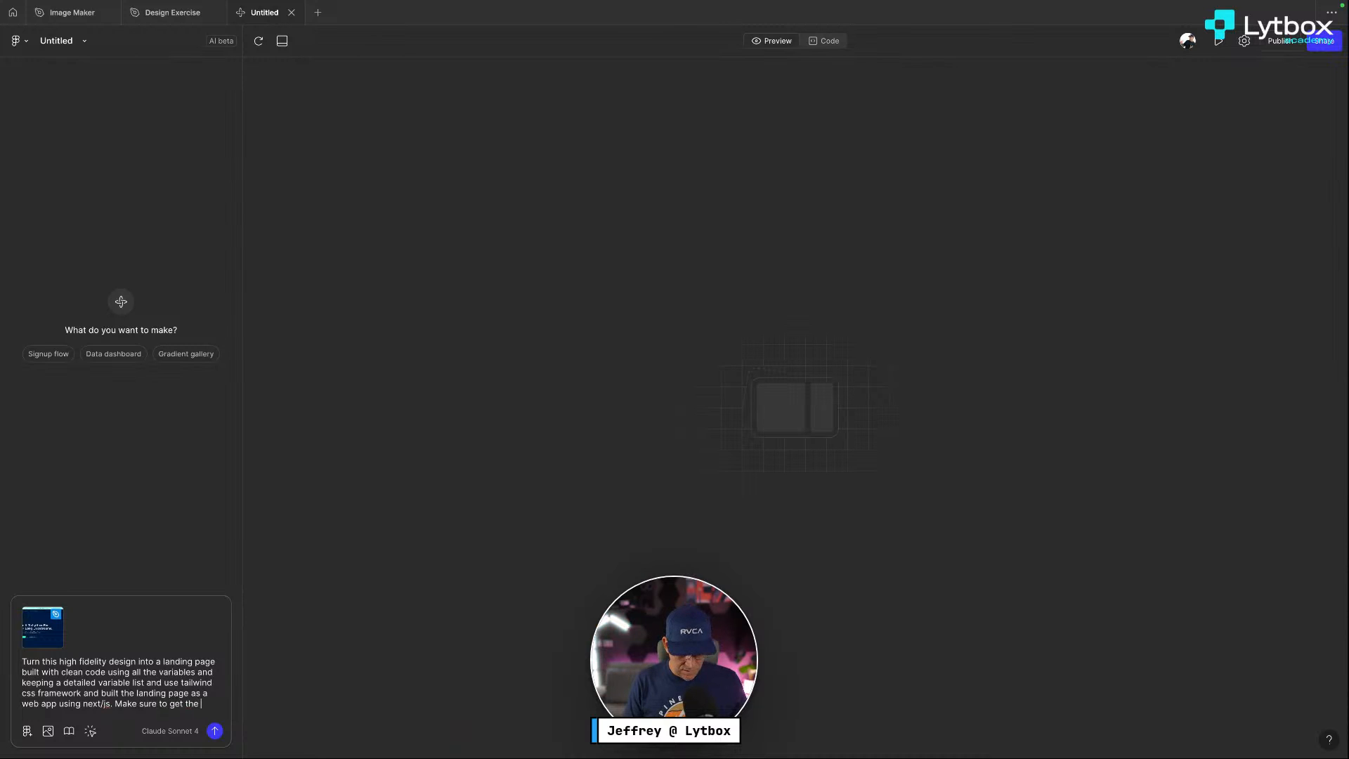
{"action": "type", "text": " values"}
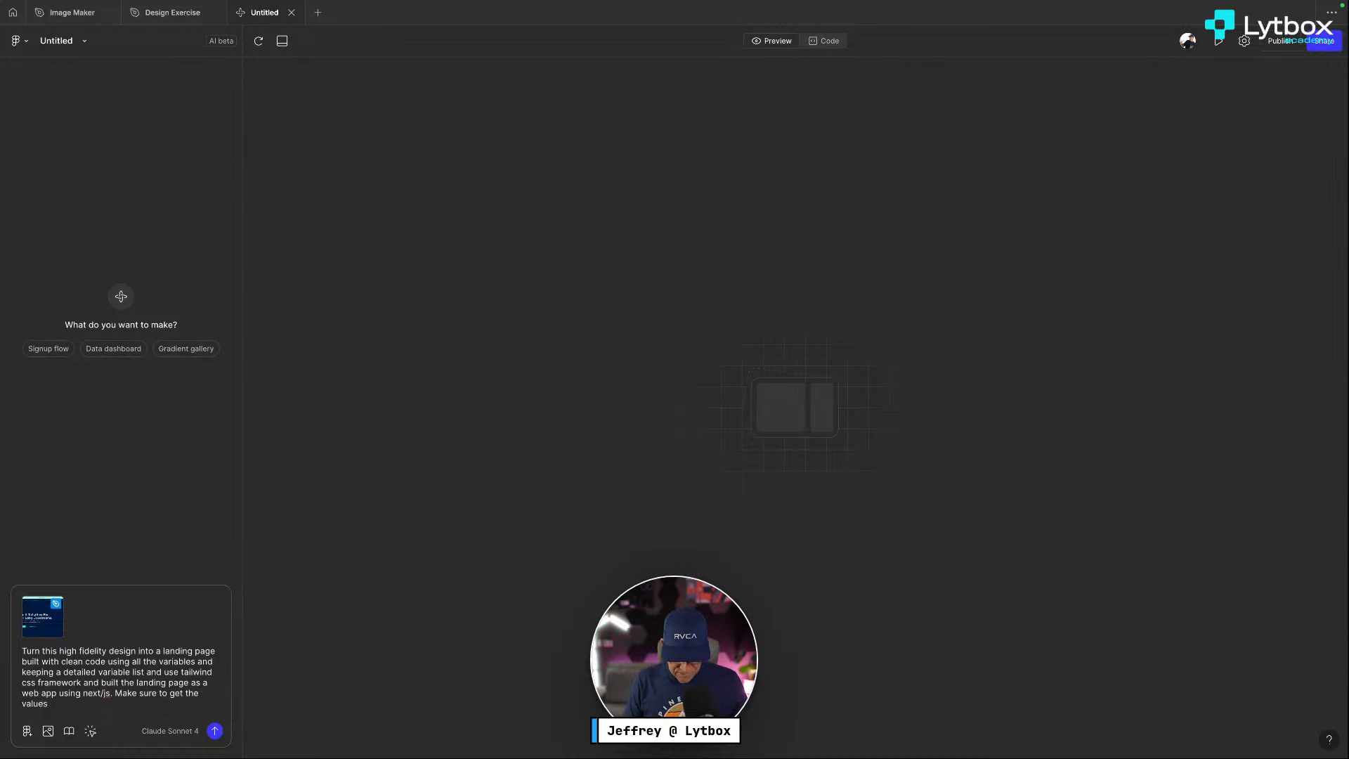
{"action": "type", "text": " exact"}
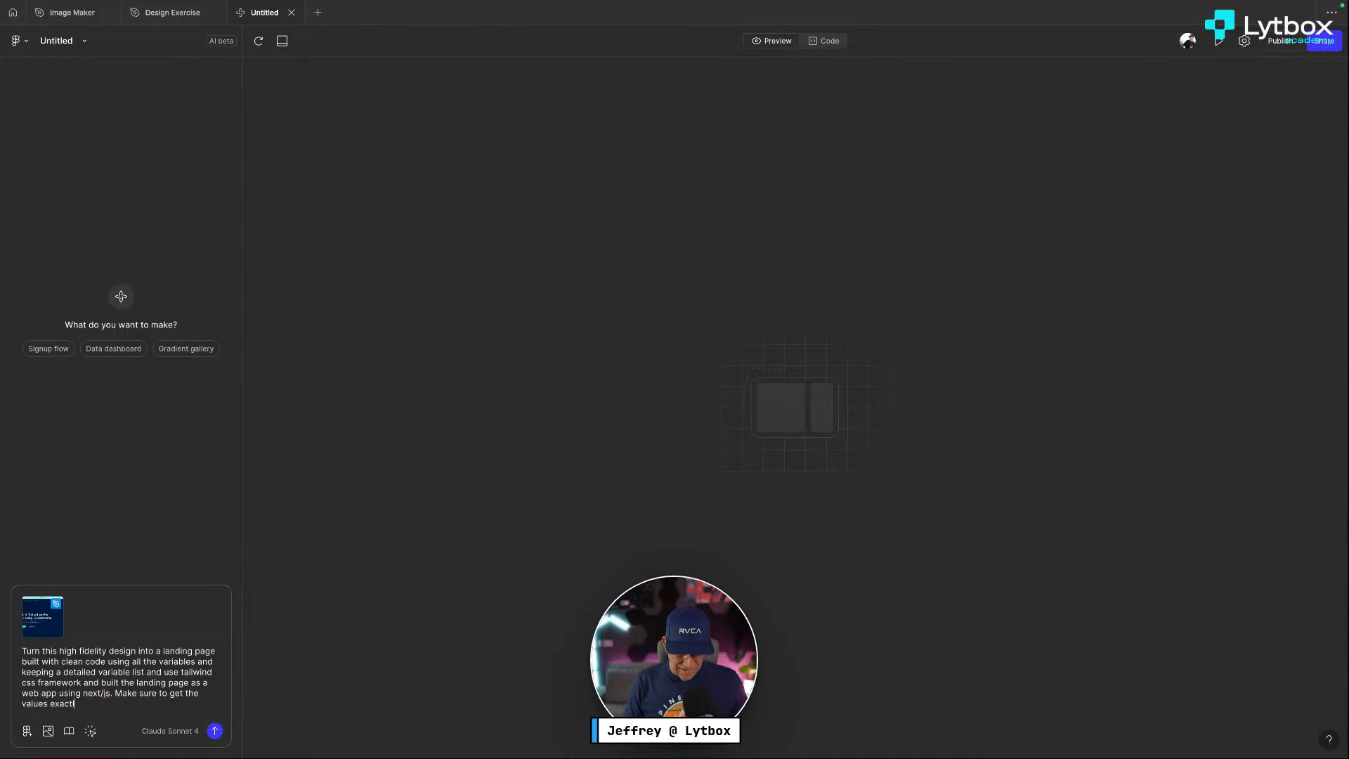
{"action": "type", "text": "ly precis"}
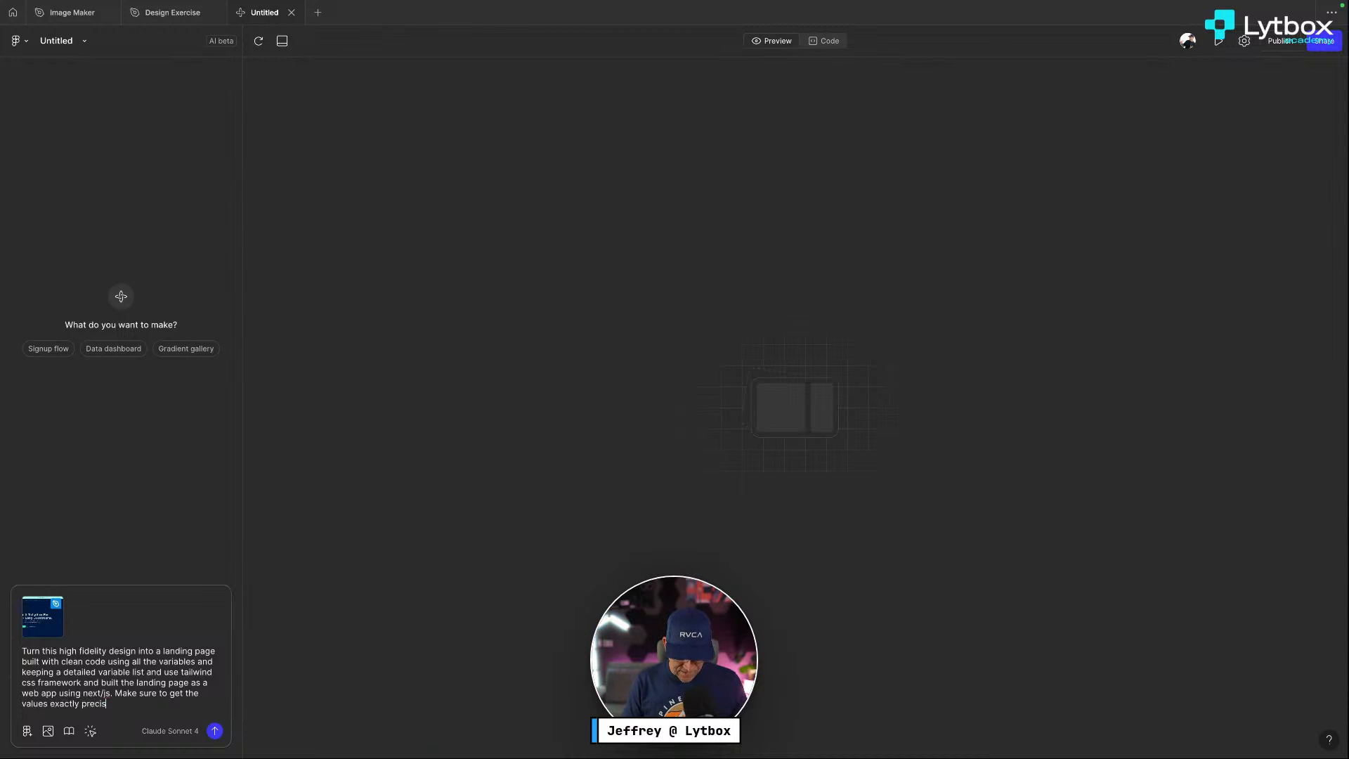
{"action": "type", "text": "e using the variables us"}
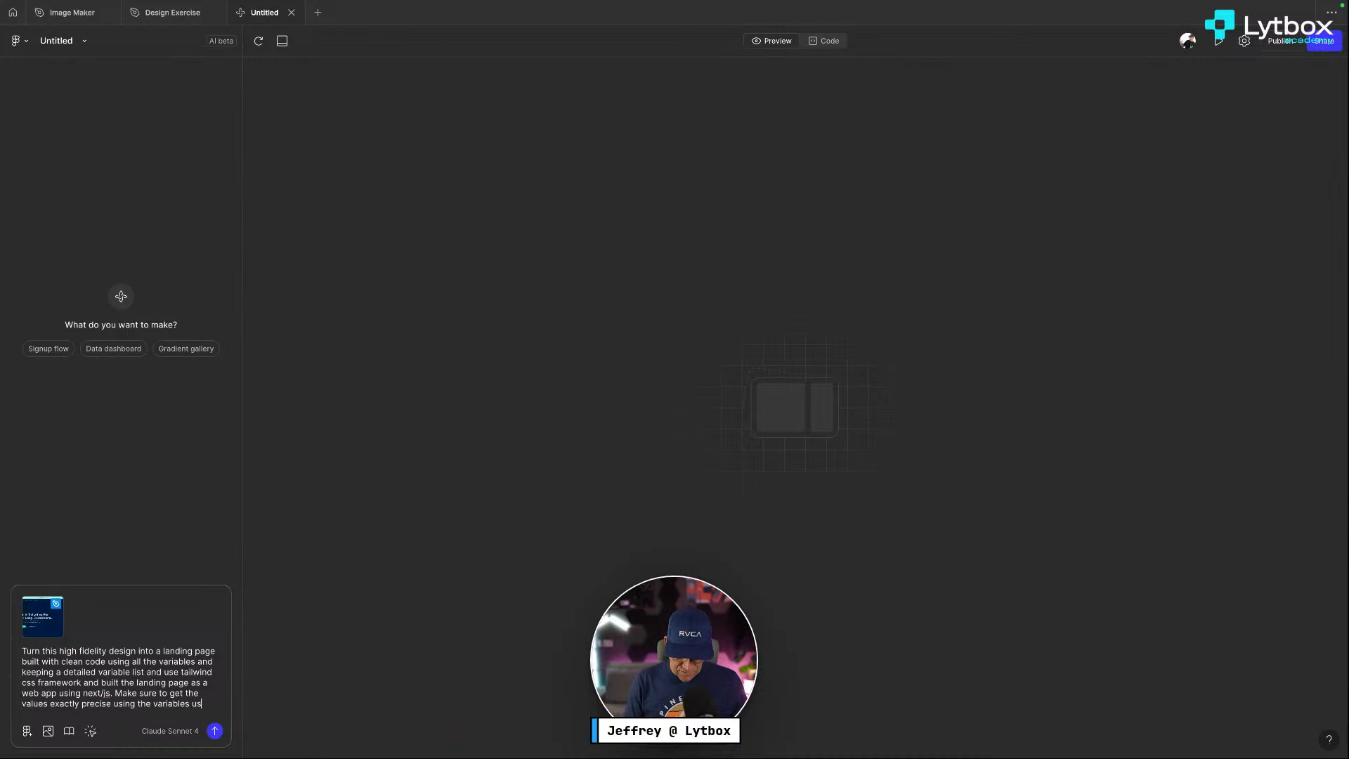
{"action": "type", "text": "ed in th"}
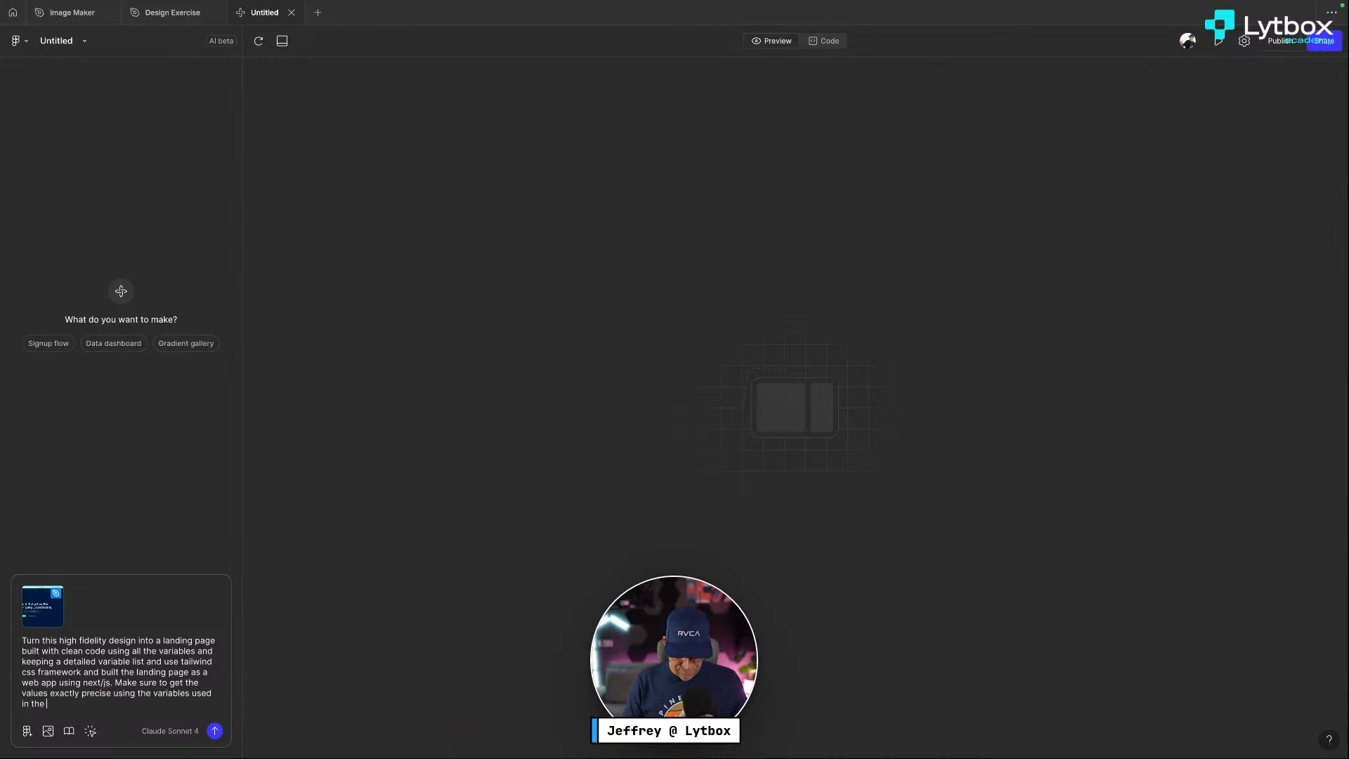
{"action": "type", "text": "e frames of the "}
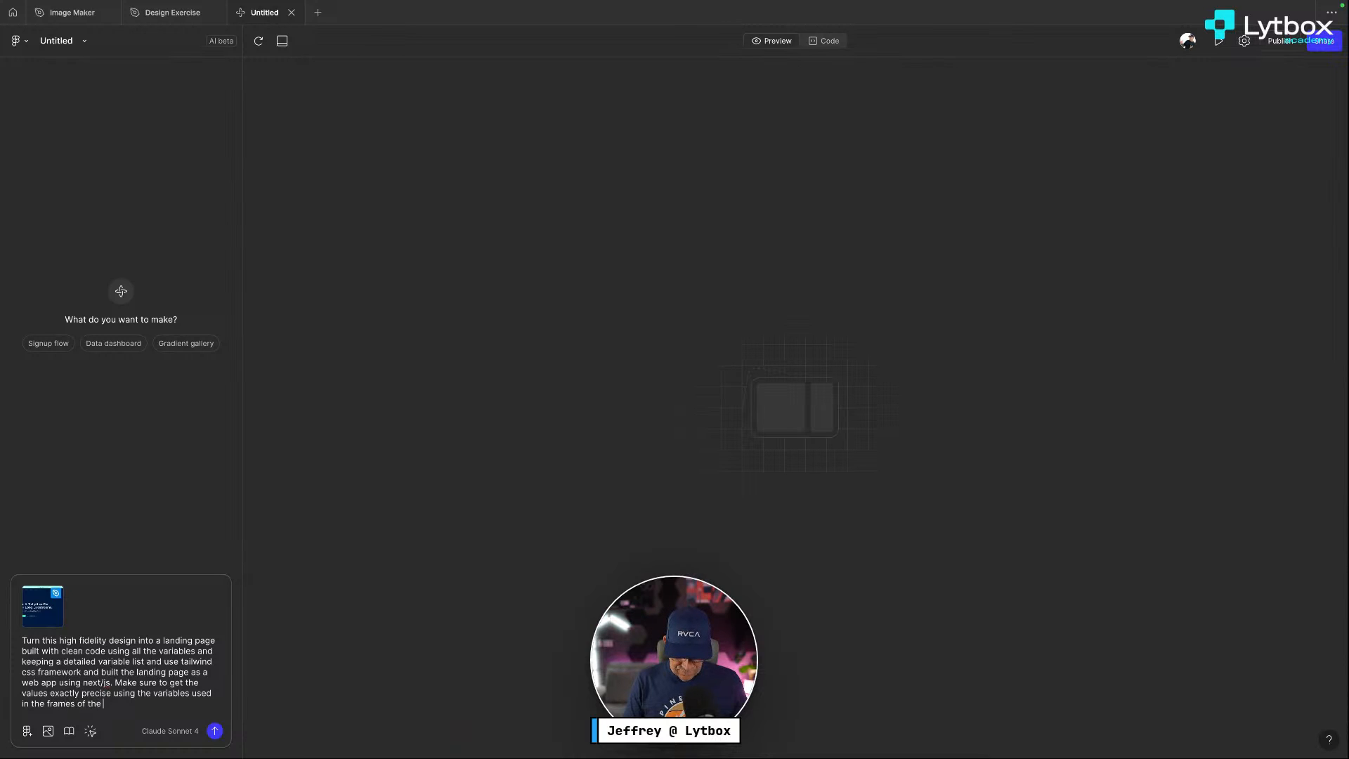
{"action": "type", "text": "design."}
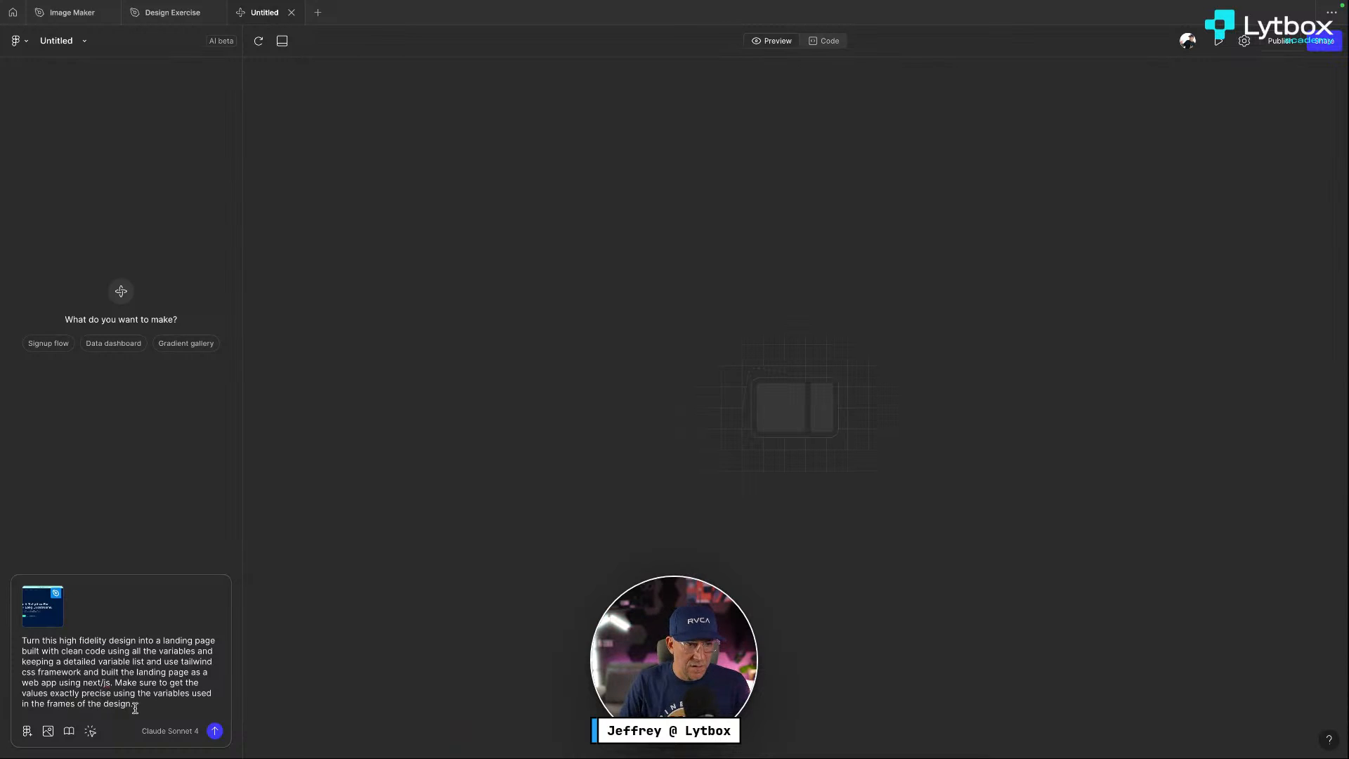
{"action": "left_click", "coordinate": [214, 731]}
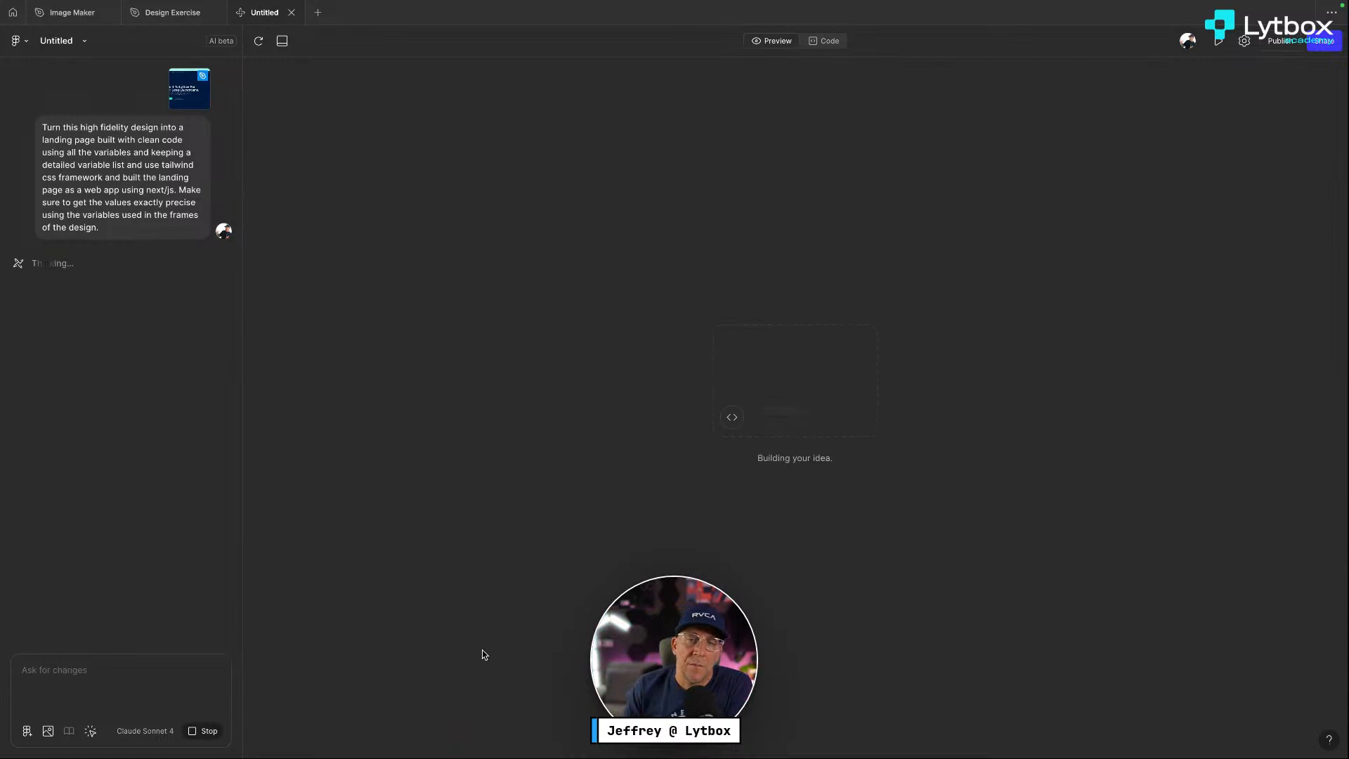
Examine the generated design variables code and the rendered preview of the landing page header and banner
{"action": "left_click", "coordinate": [835, 44]}
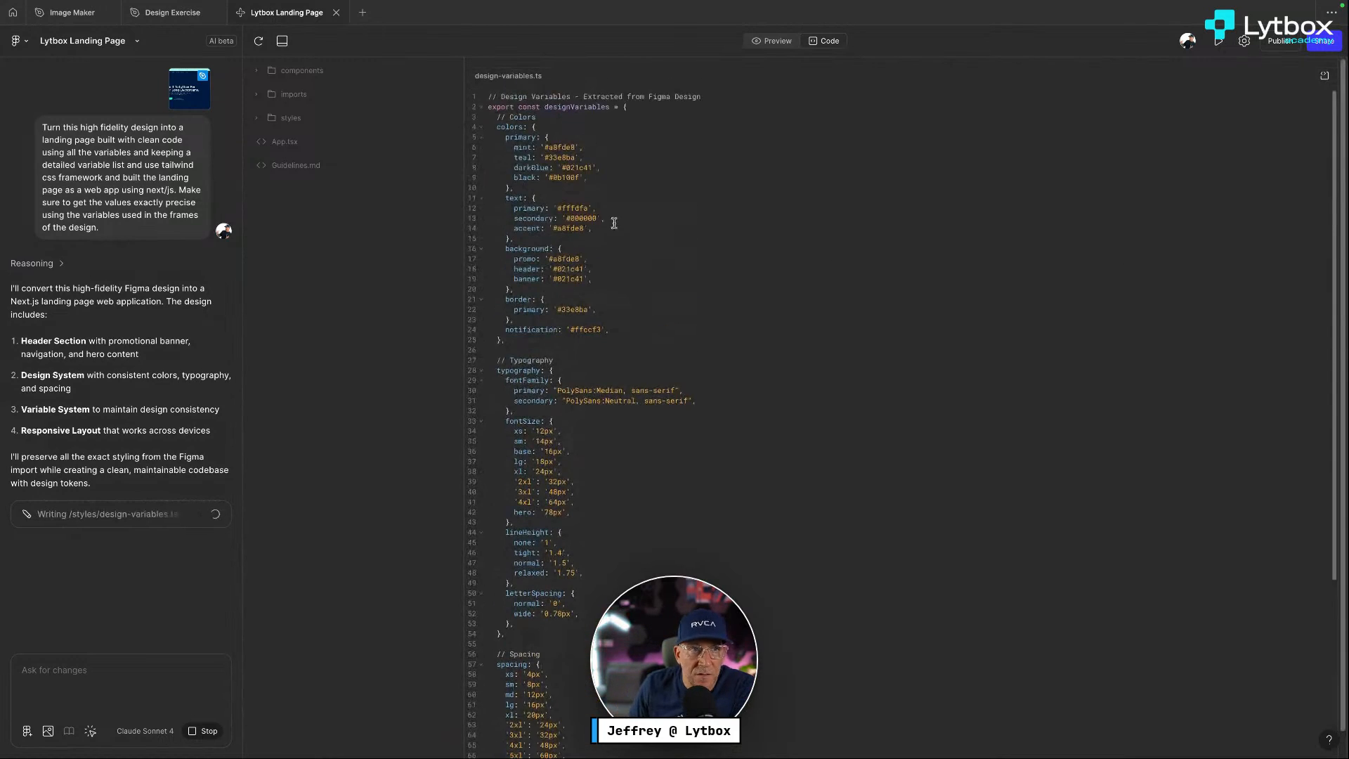
{"action": "left_click", "coordinate": [785, 43]}
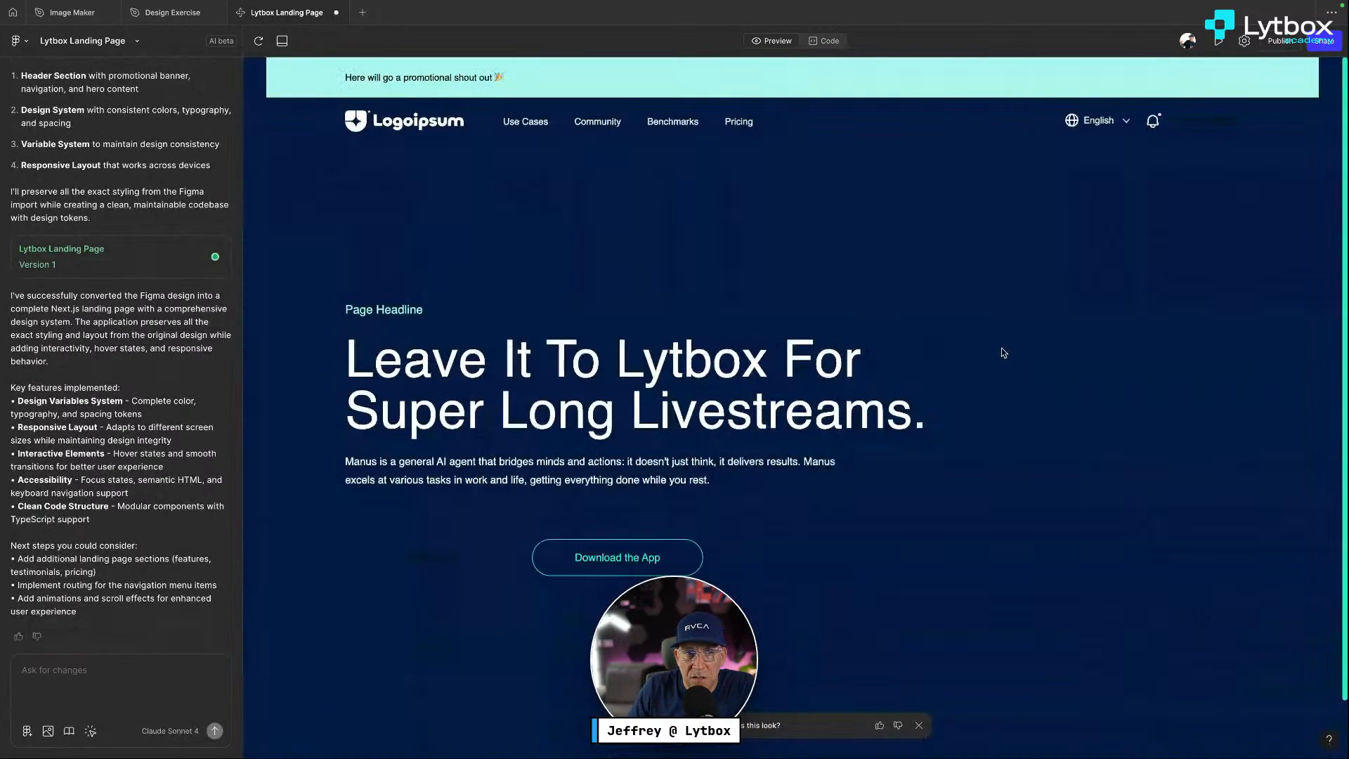
{"action": "scroll", "coordinate": [1003, 353], "scroll_direction": "down", "scroll_amount": 2}
{"action": "scroll", "coordinate": [1003, 353], "scroll_direction": "up", "scroll_amount": 1}
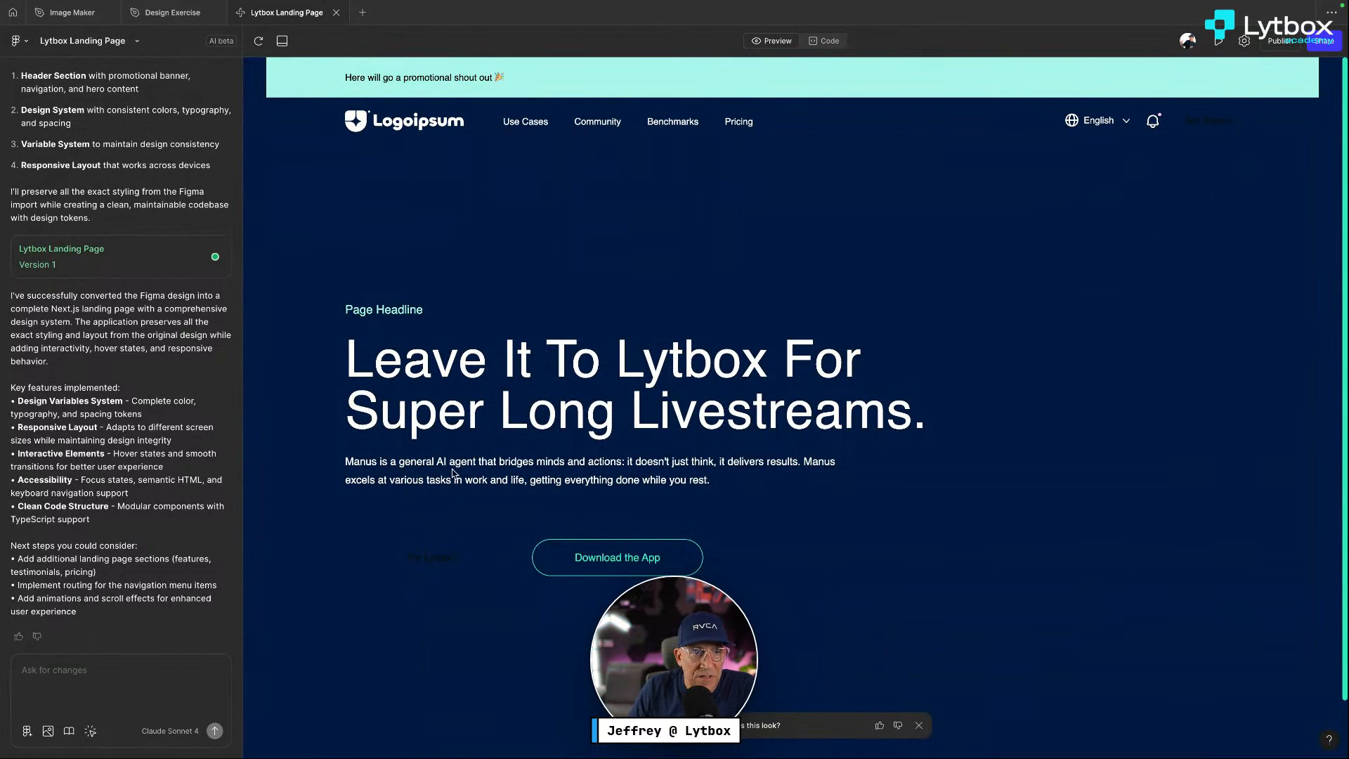
{"action": "scroll", "coordinate": [373, 521], "scroll_direction": "down", "scroll_amount": 1}
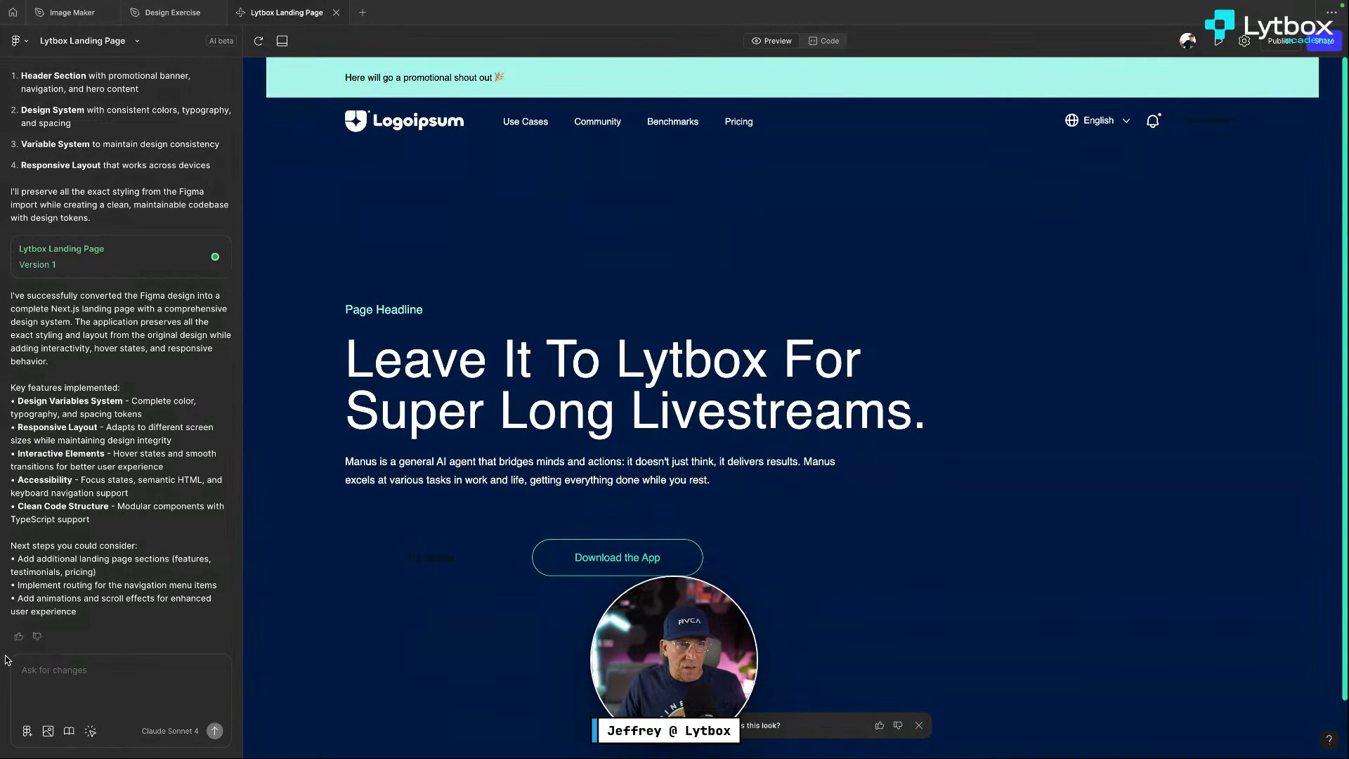
Start a follow-up prompt with "We need to fix a couple things:" and the bullet "- The top bar is not full width"
{"action": "left_click", "coordinate": [59, 674]}
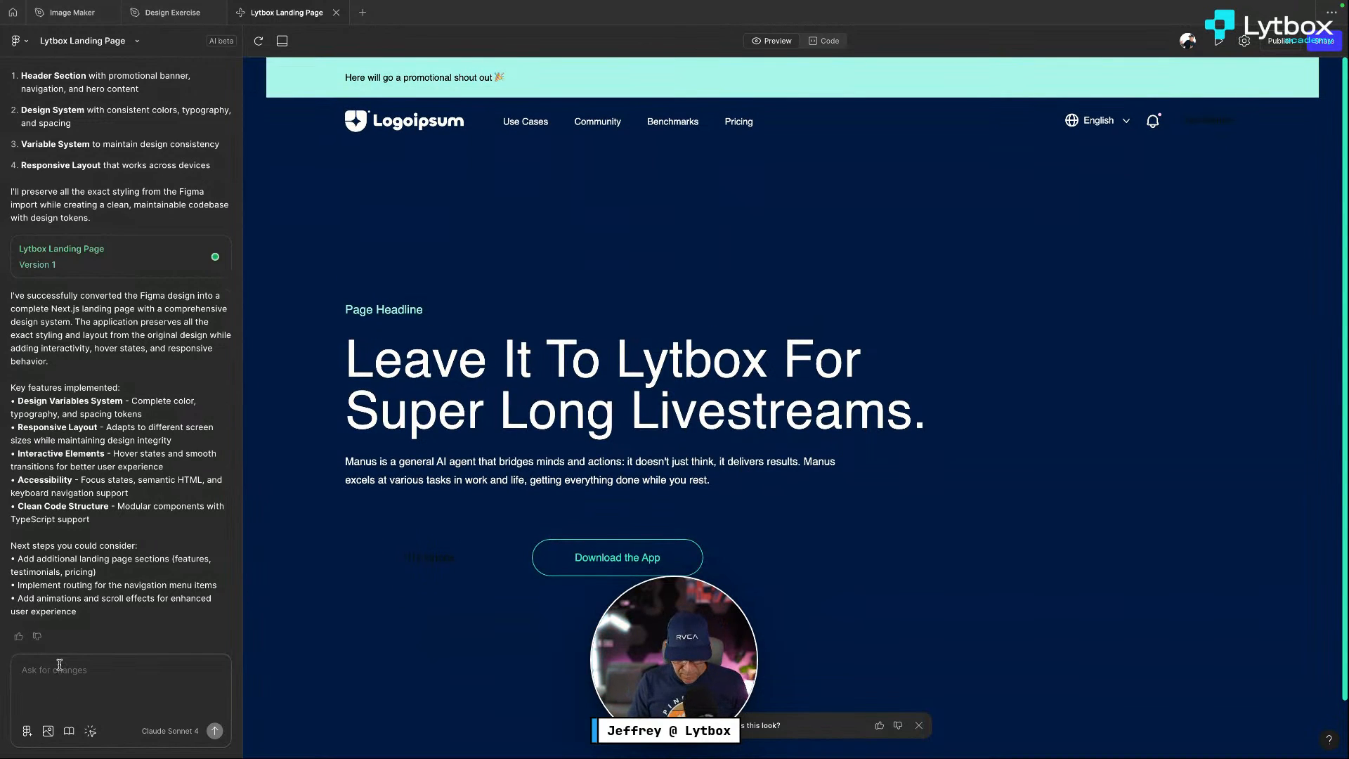
{"action": "type", "text": "We need to f"}
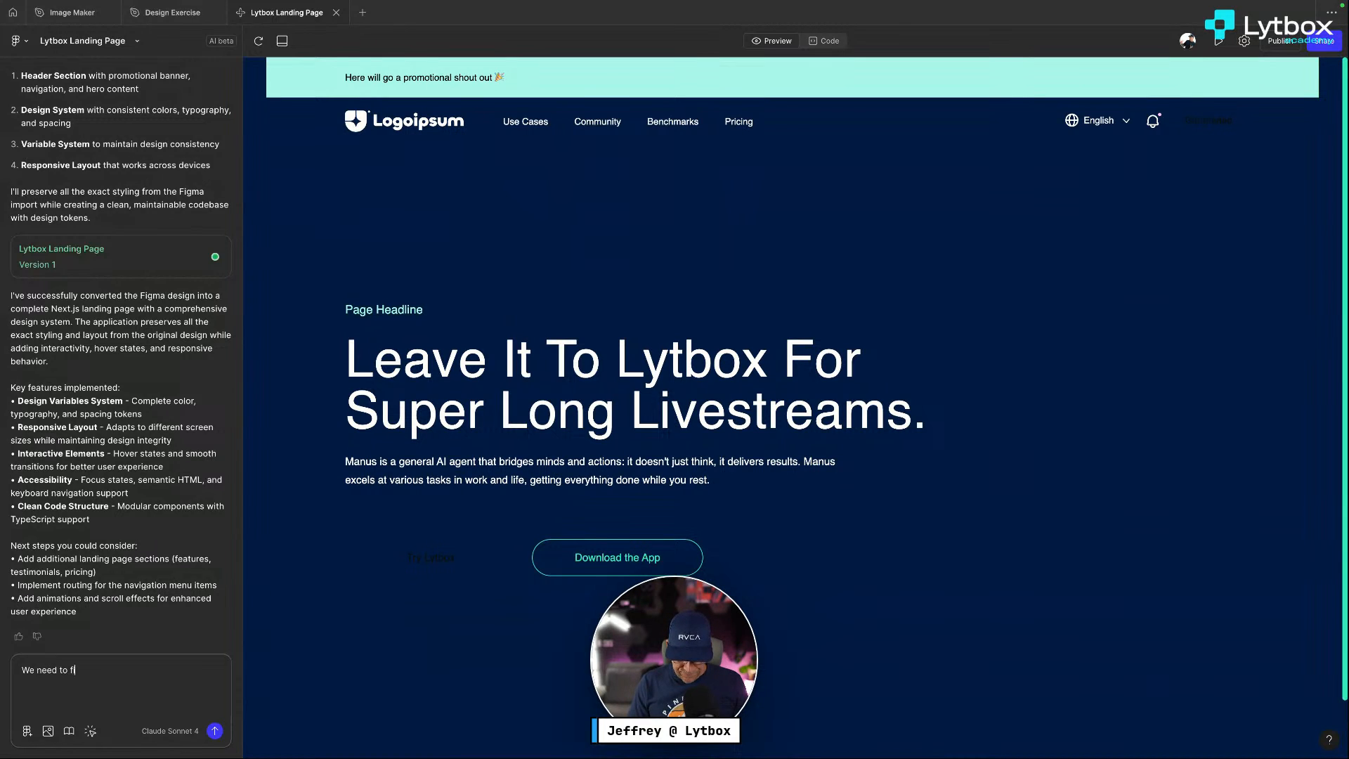
{"action": "type", "text": "ix a couple this"}
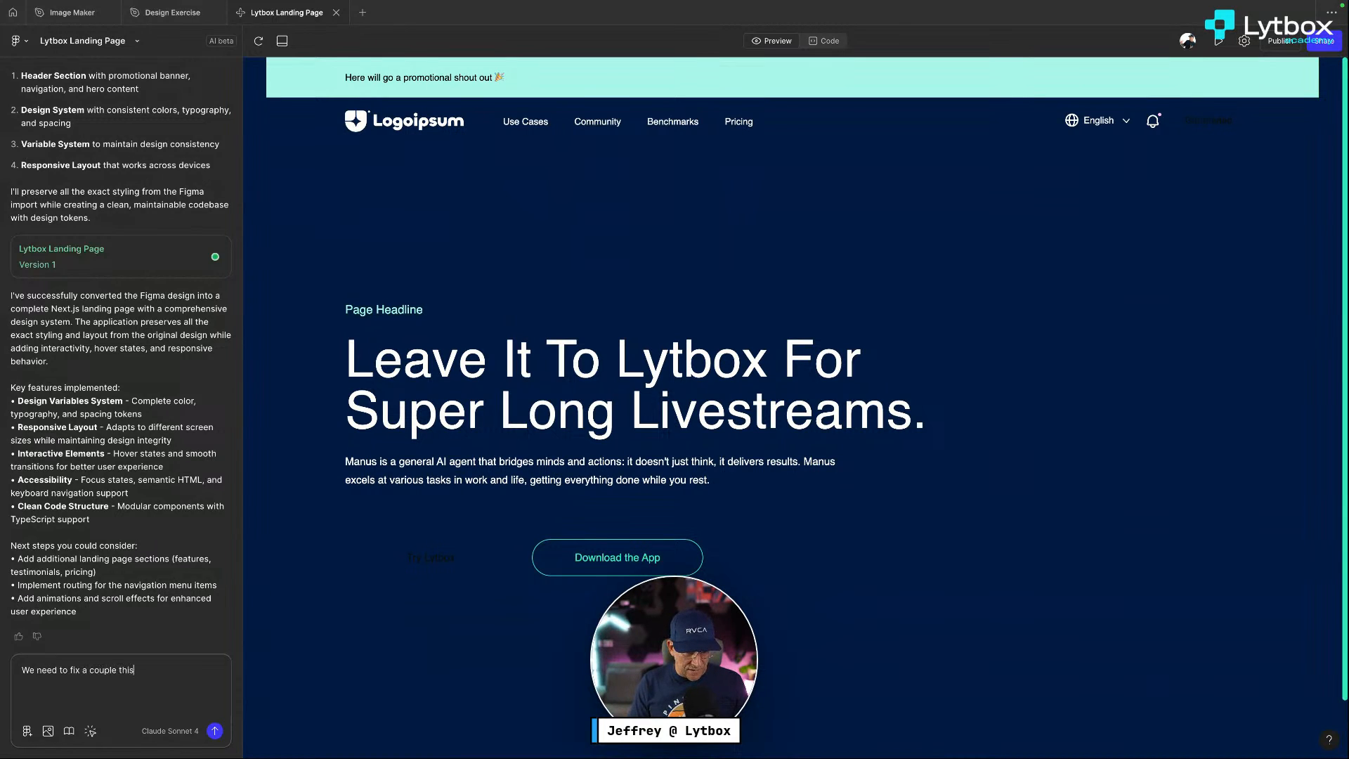
{"action": "type", "text": "gs:"}
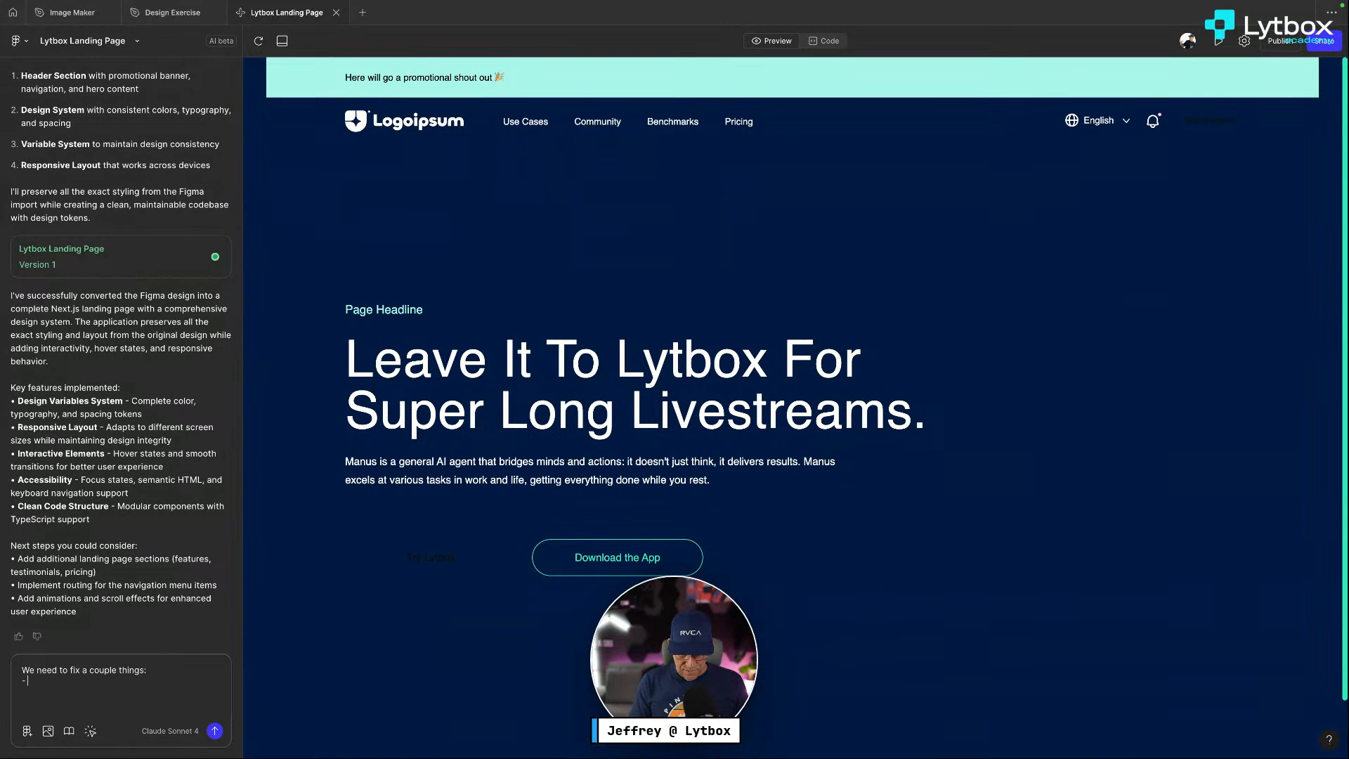
{"action": "type", "text": " The top bar is not"}
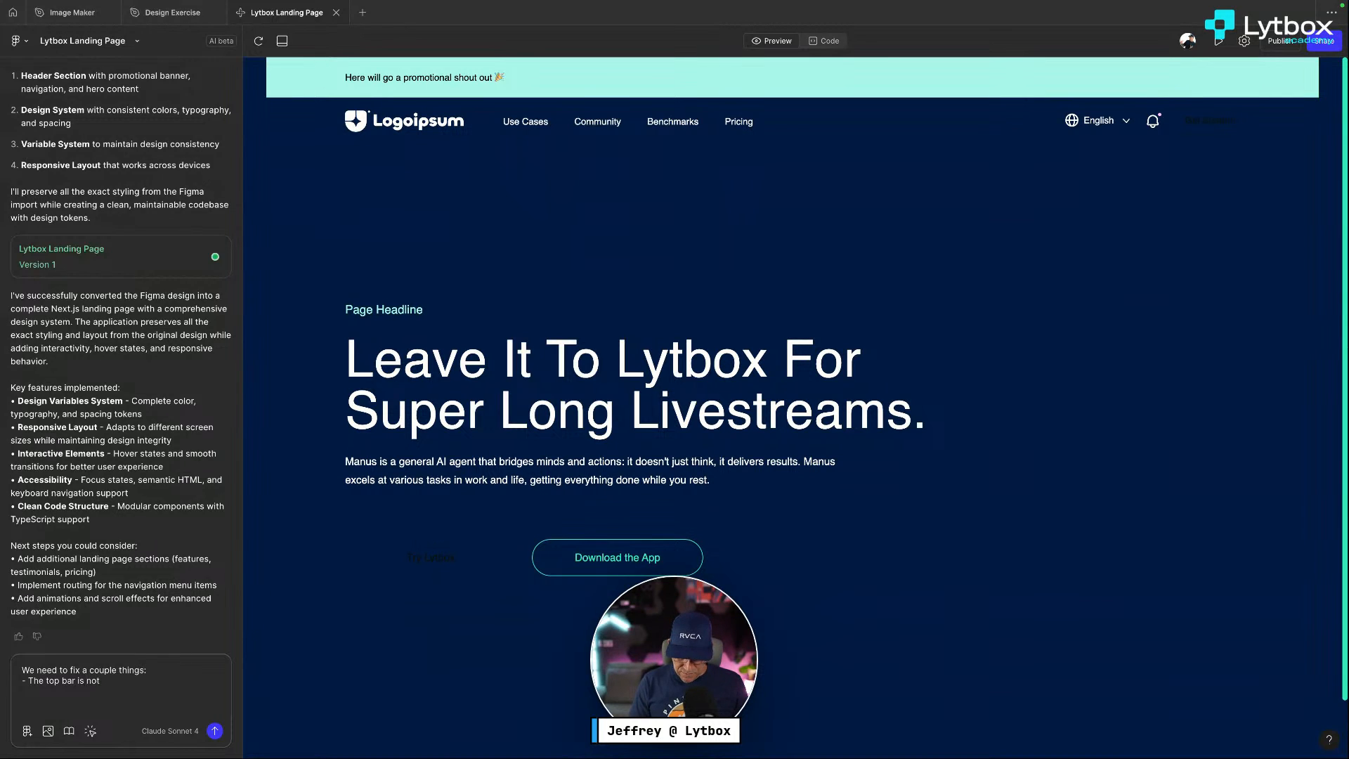
{"action": "type", "text": " ful"}
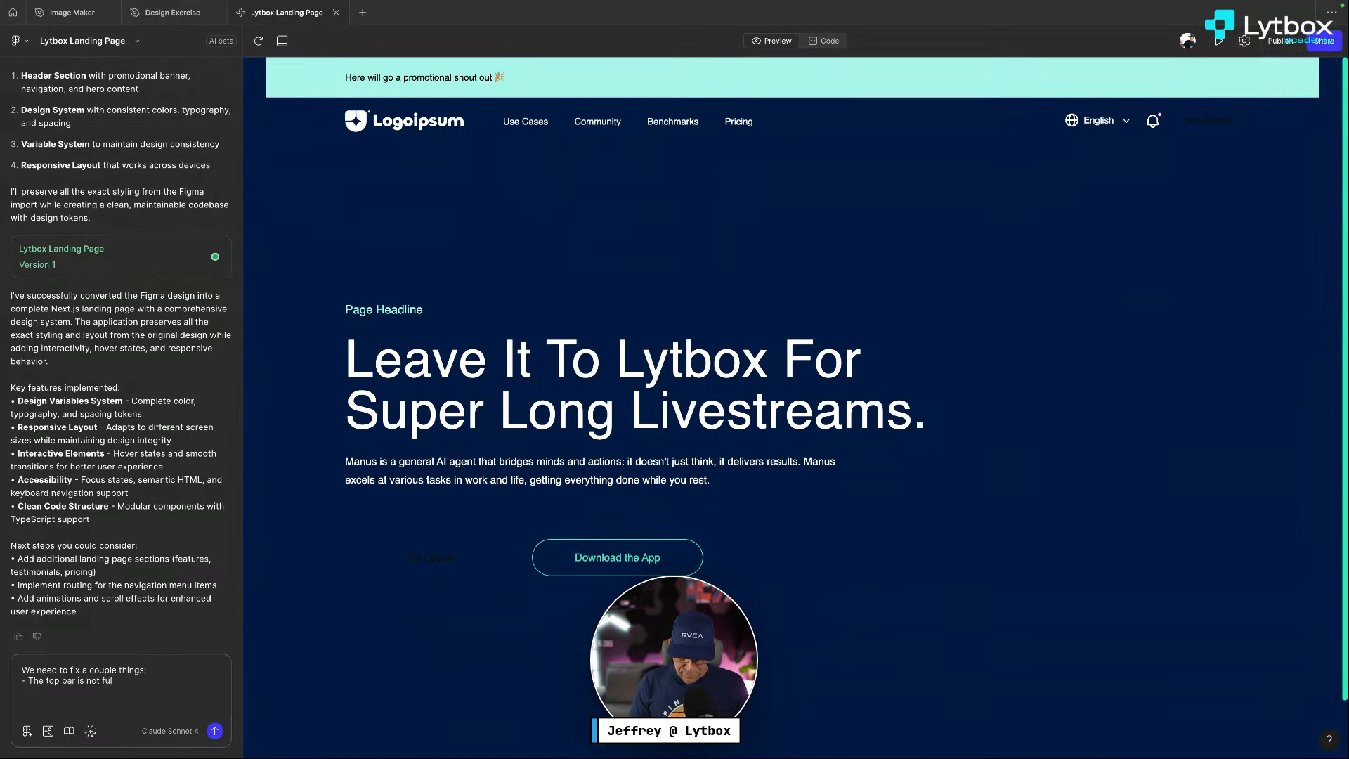
{"action": "type", "text": "l width a"}
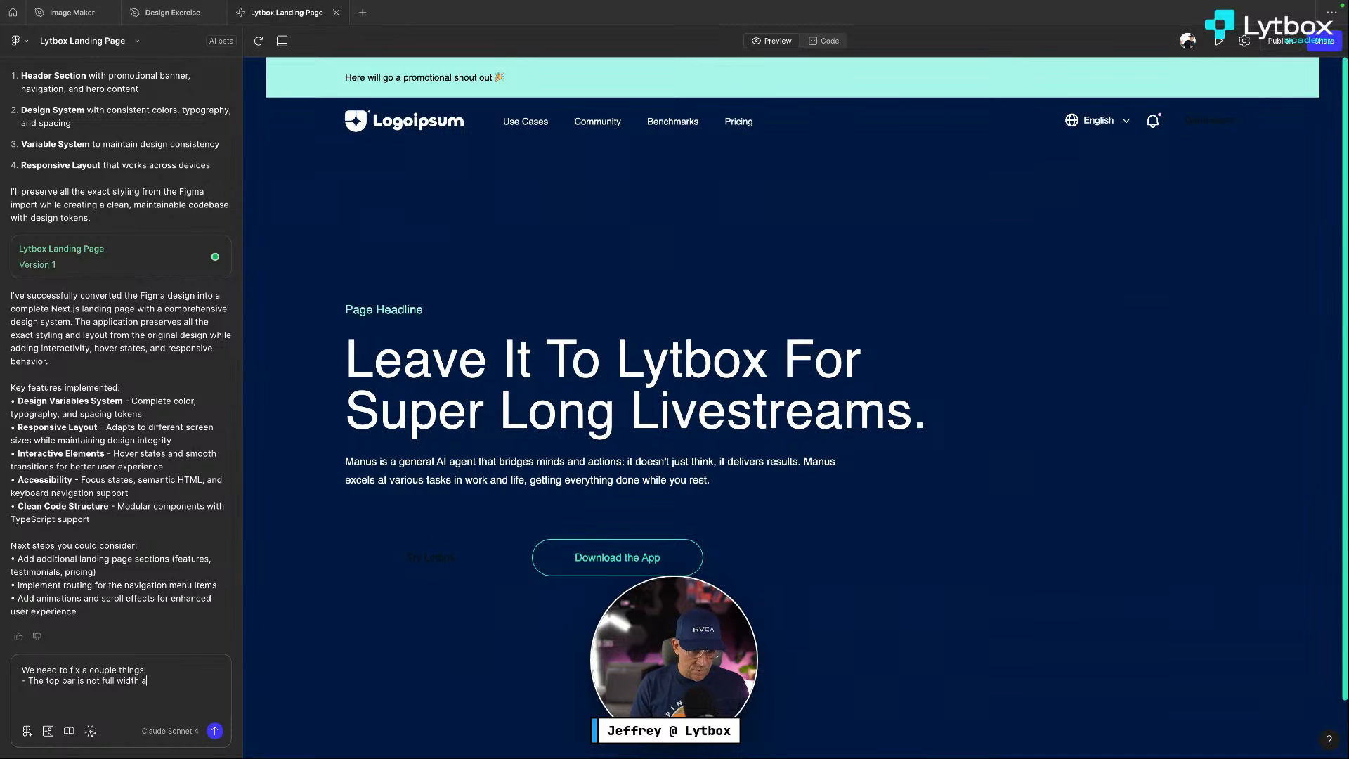
Continue the bullet with "and the text in the top bar needs to follow the global styles from the Figma frame and be centered aligned."
{"action": "type", "text": "nd the te"}
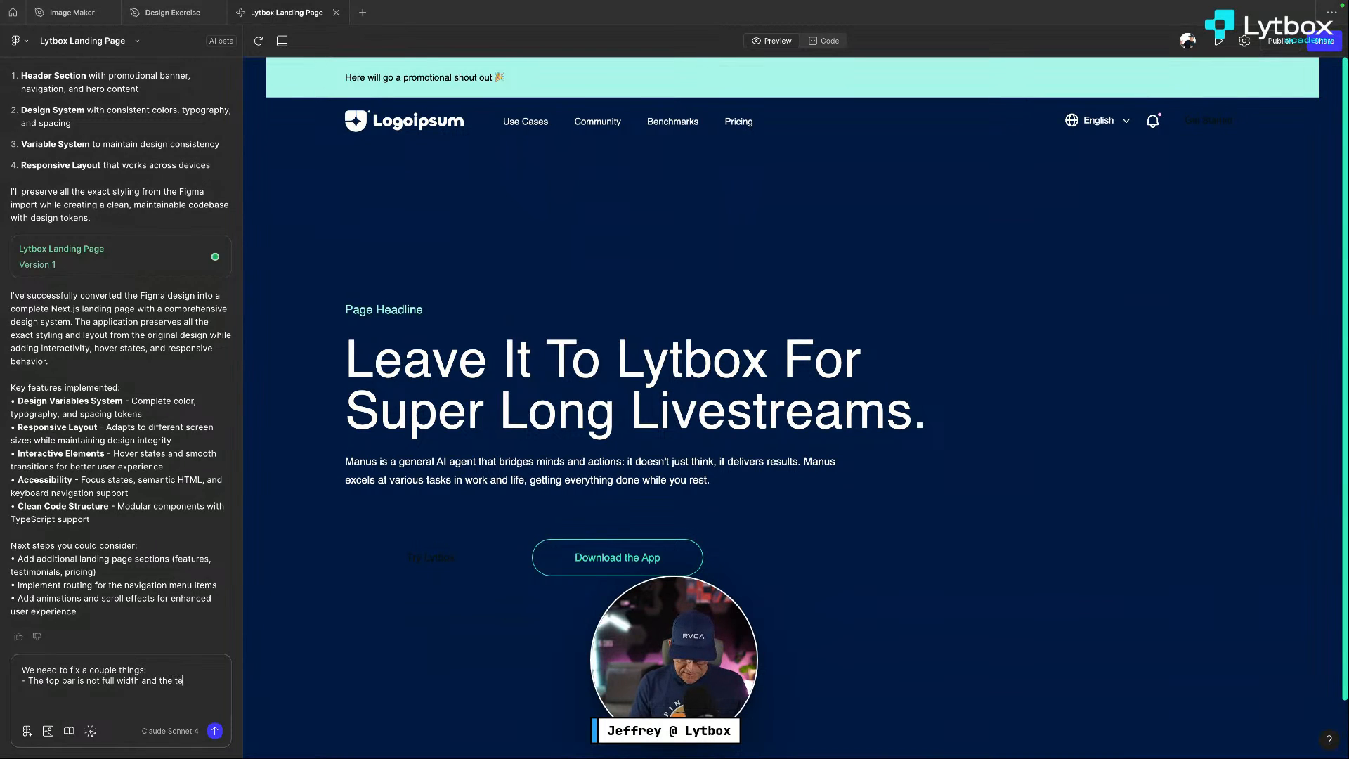
{"action": "type", "text": "xt in the tip"}
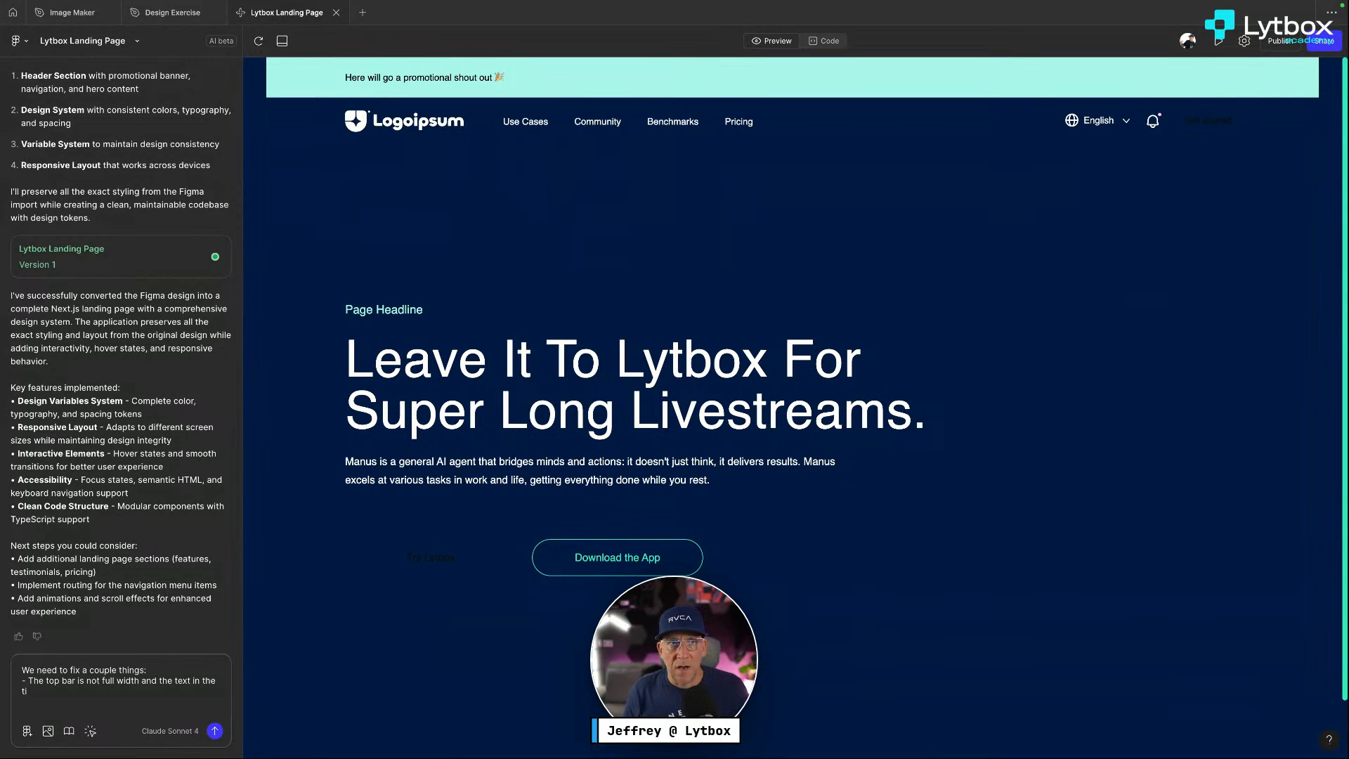
{"action": "key", "text": "BackSpace"}
{"action": "type", "text": "op bar needs to "}
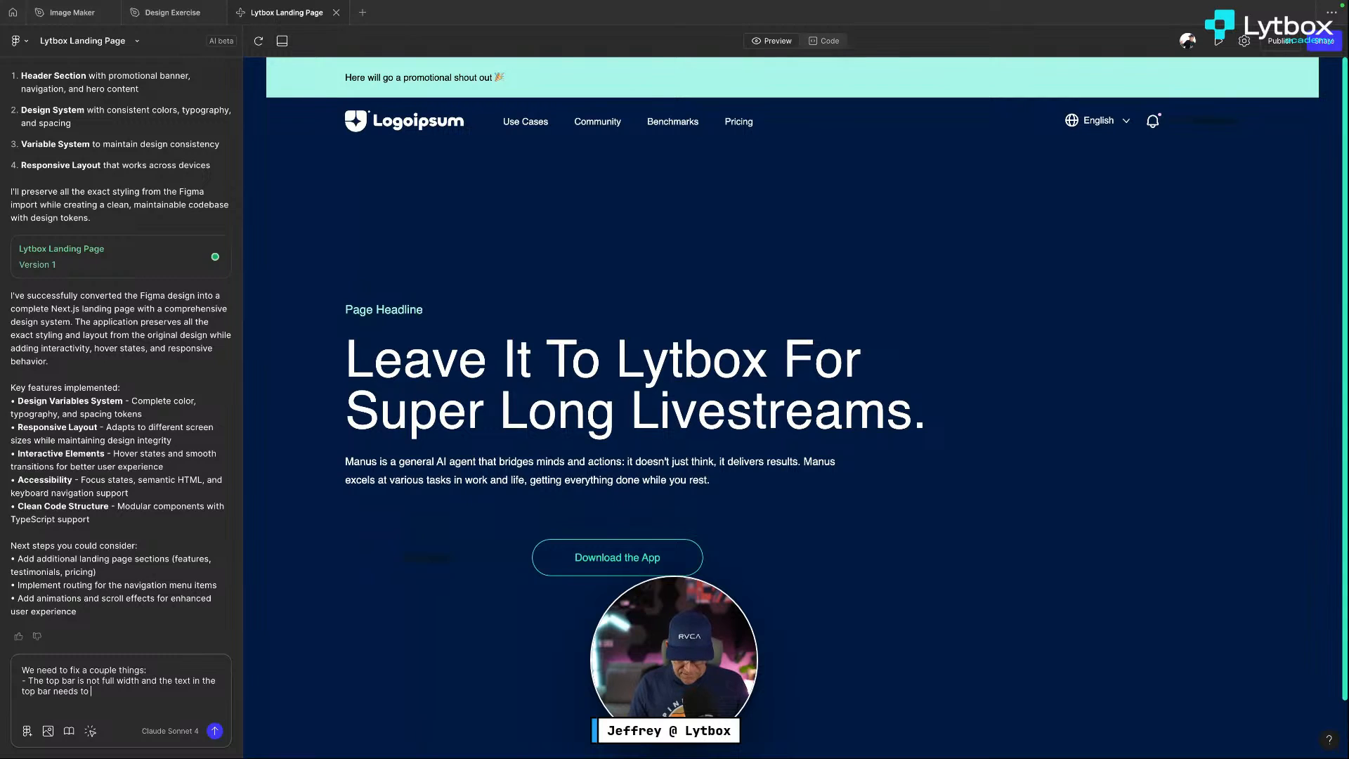
{"action": "type", "text": "follow the "}
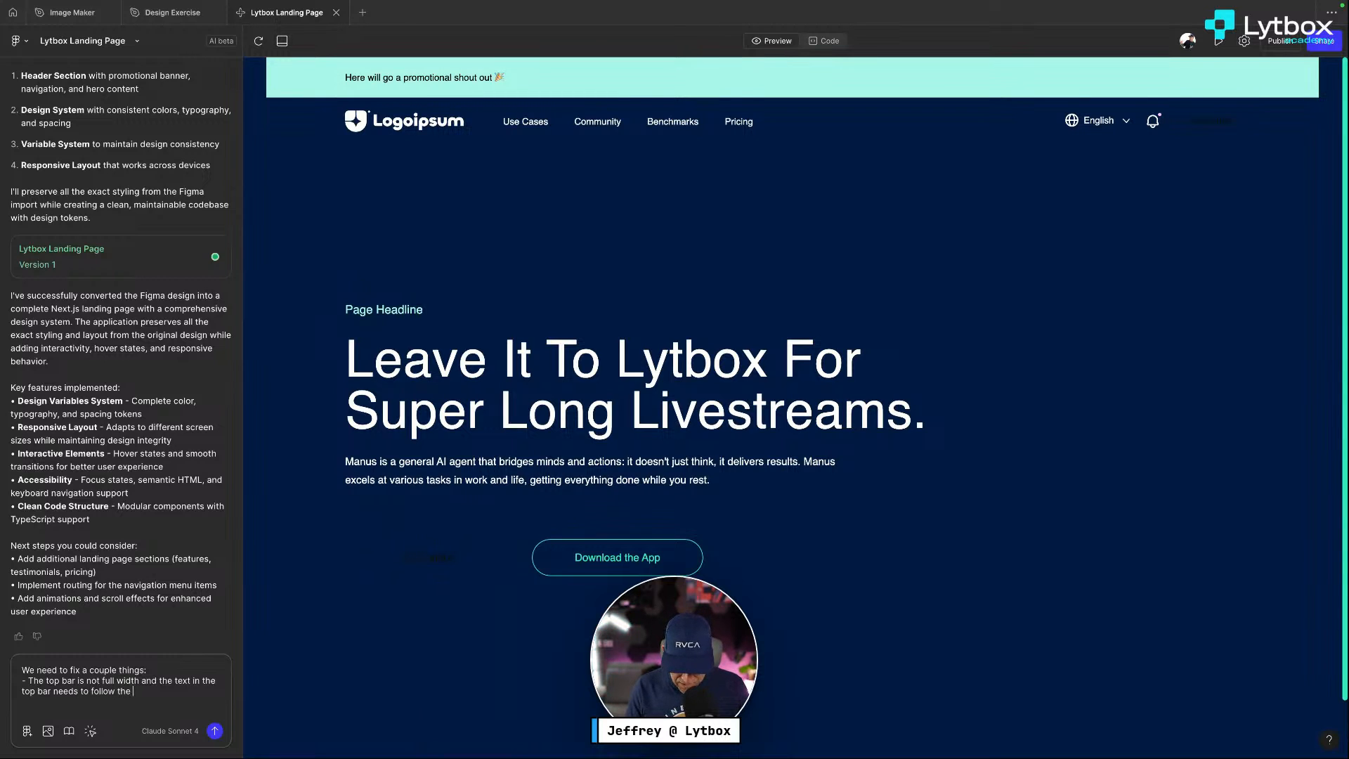
{"action": "type", "text": "global s"}
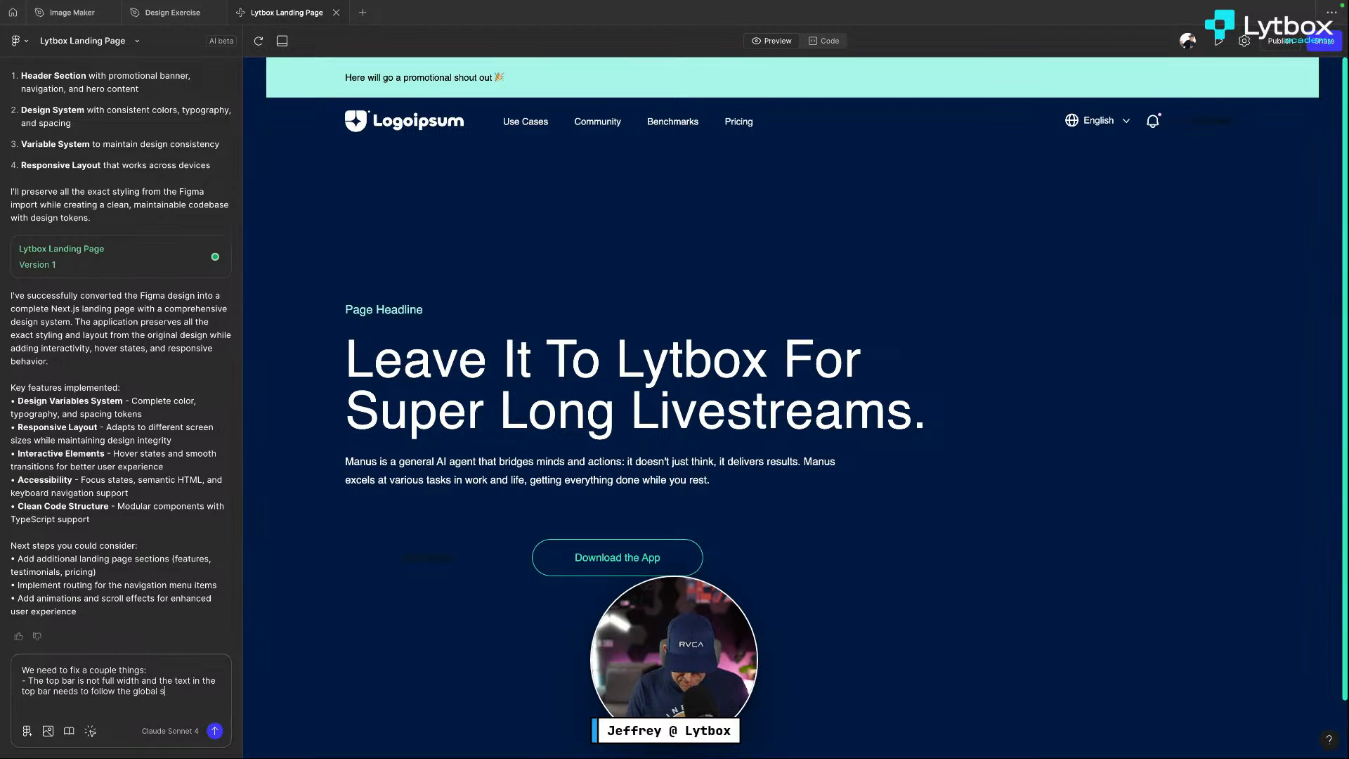
{"action": "type", "text": "tyles from the"}
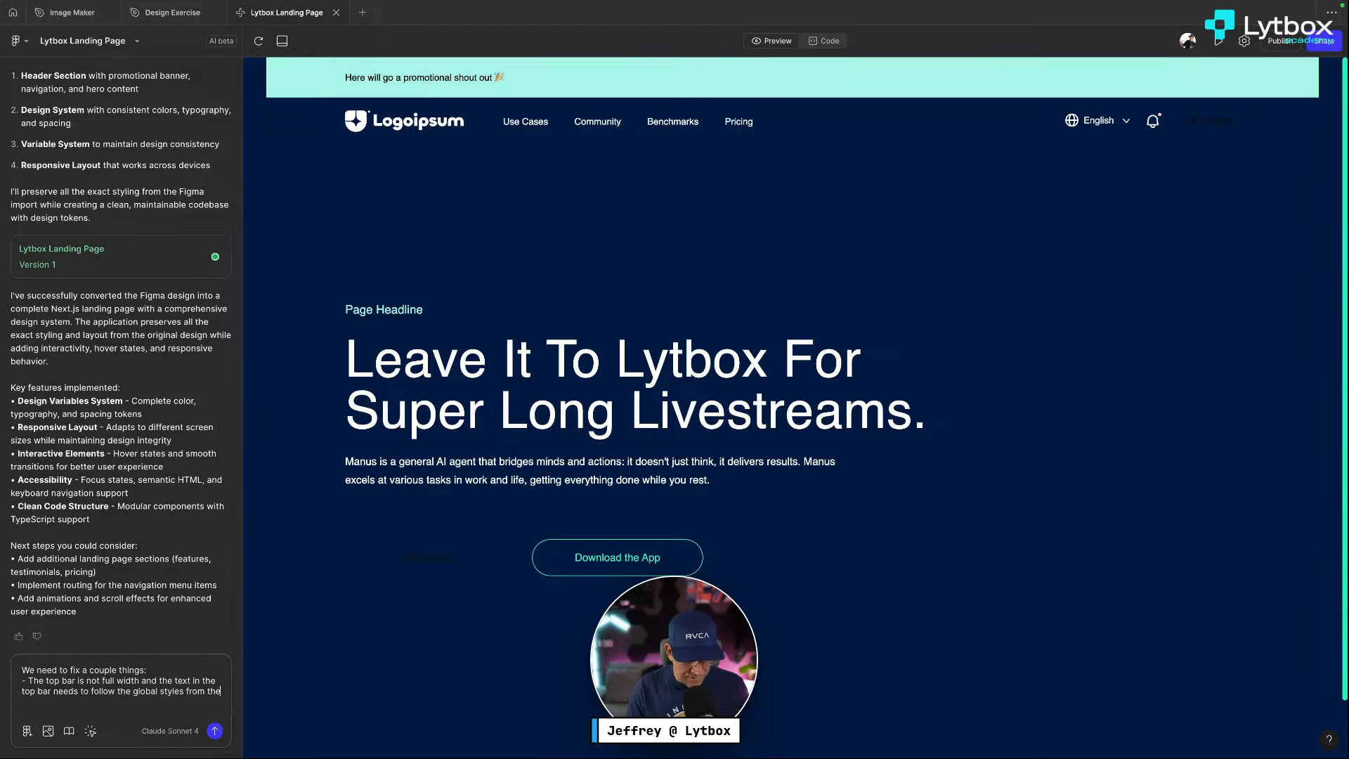
{"action": "type", "text": " Figma frame"}
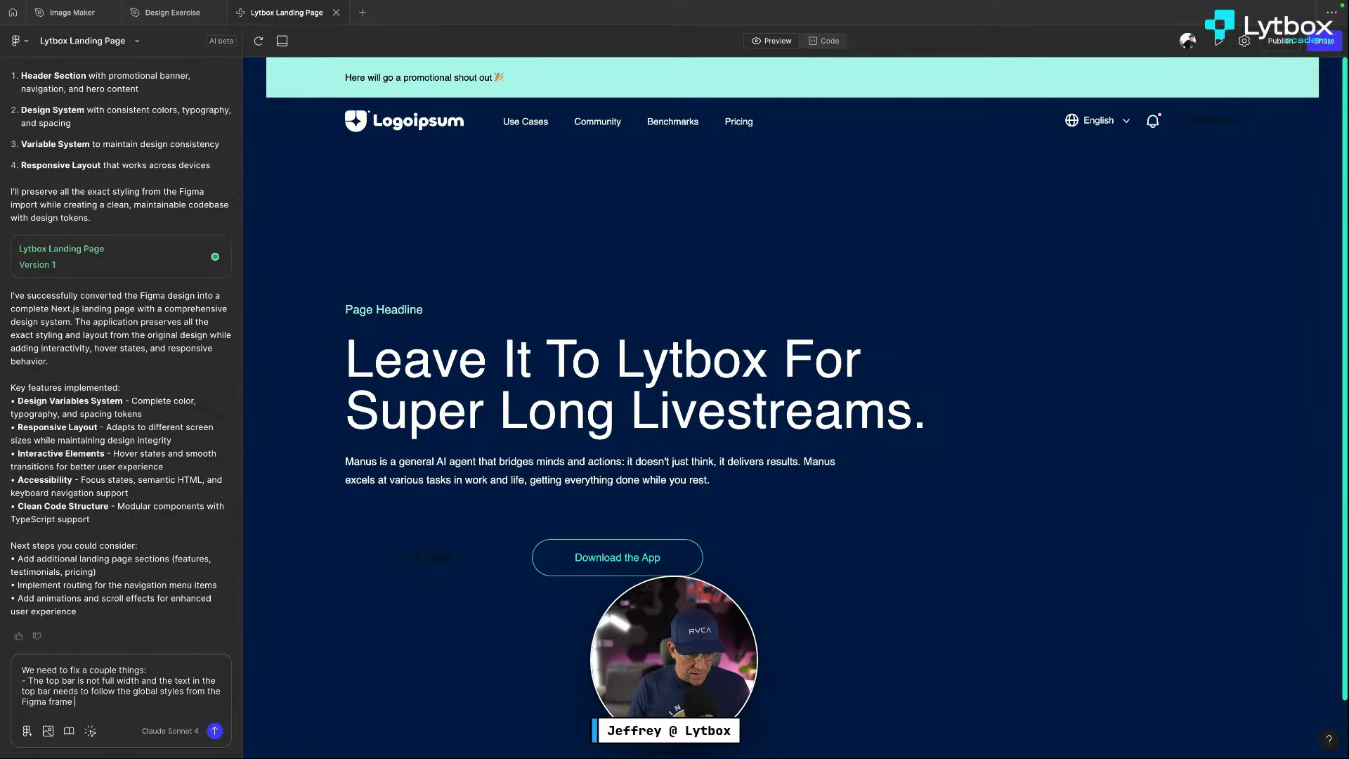
{"action": "type", "text": " and be"}
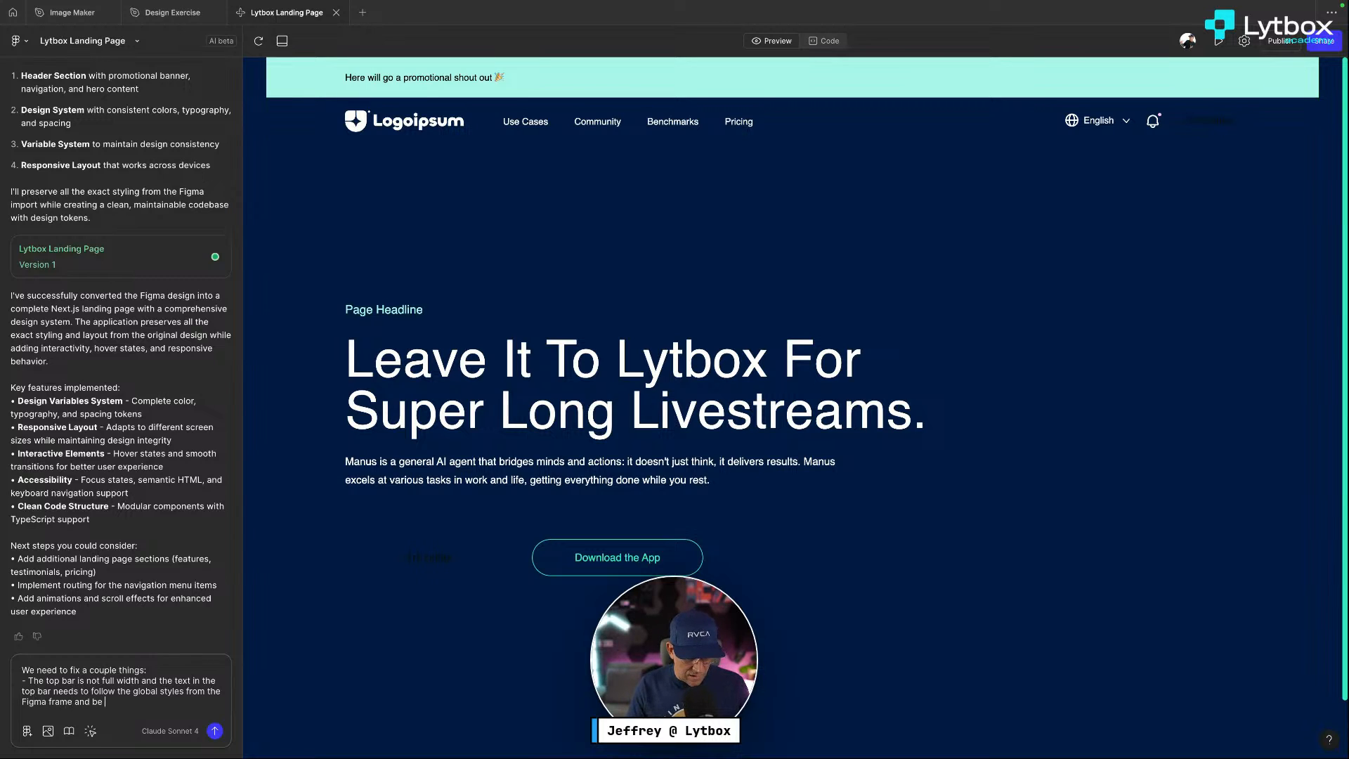
{"action": "type", "text": " centere"}
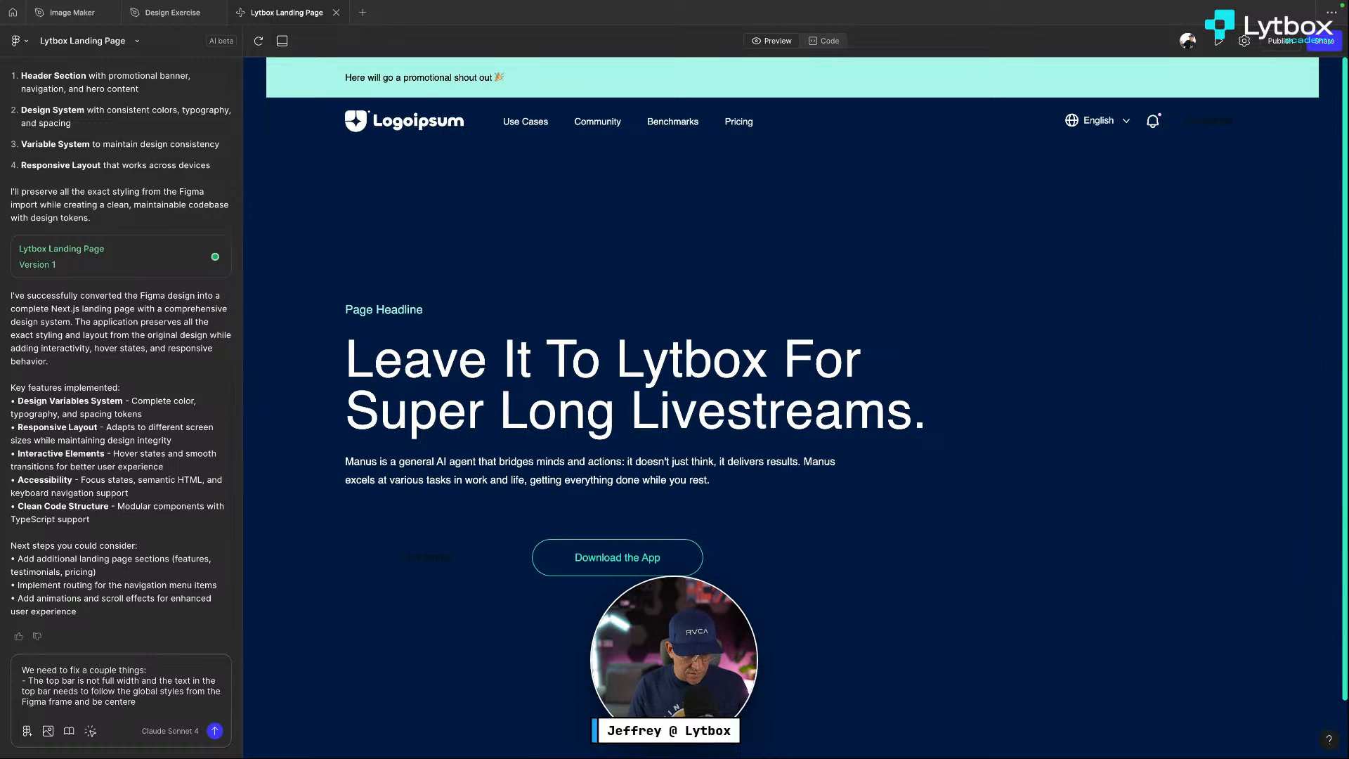
{"action": "type", "text": "d align"}
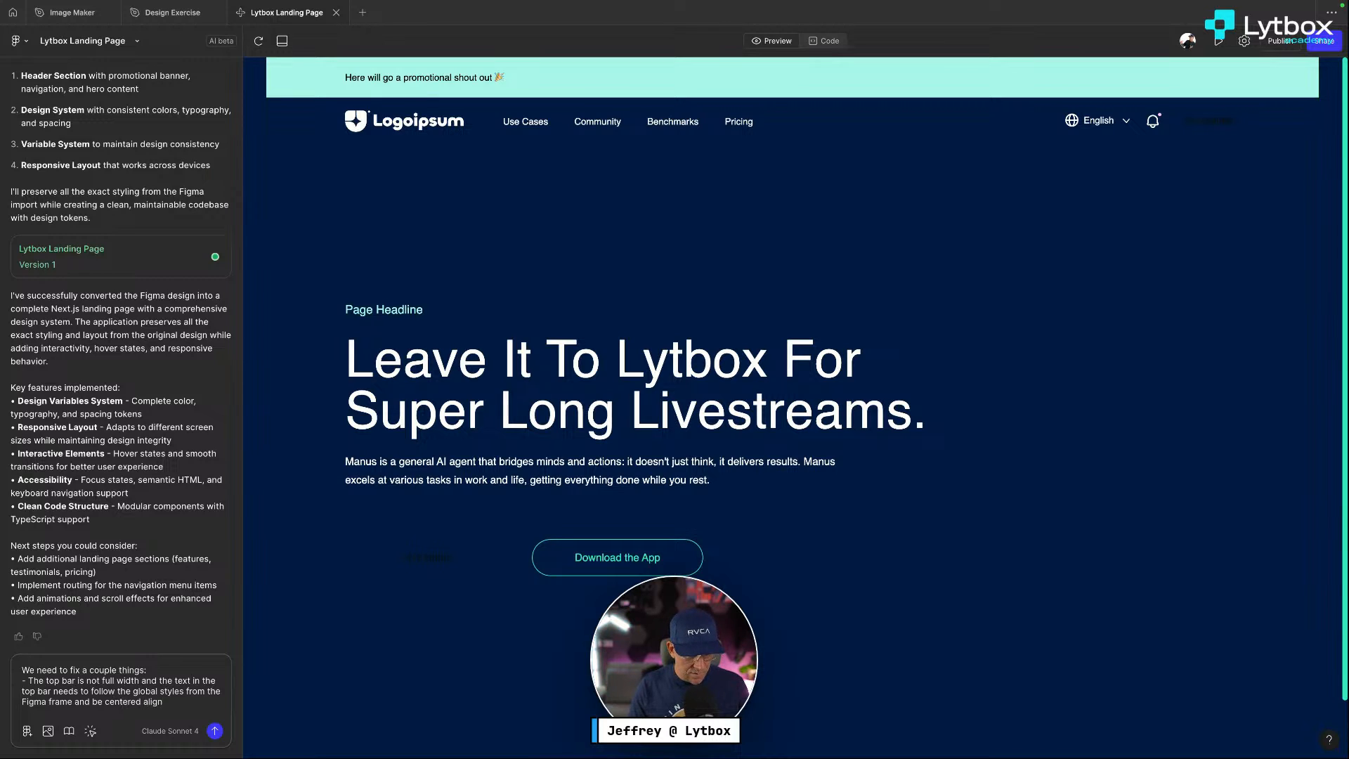
{"action": "type", "text": "ed."}
{"action": "key", "text": "shift+Return"}
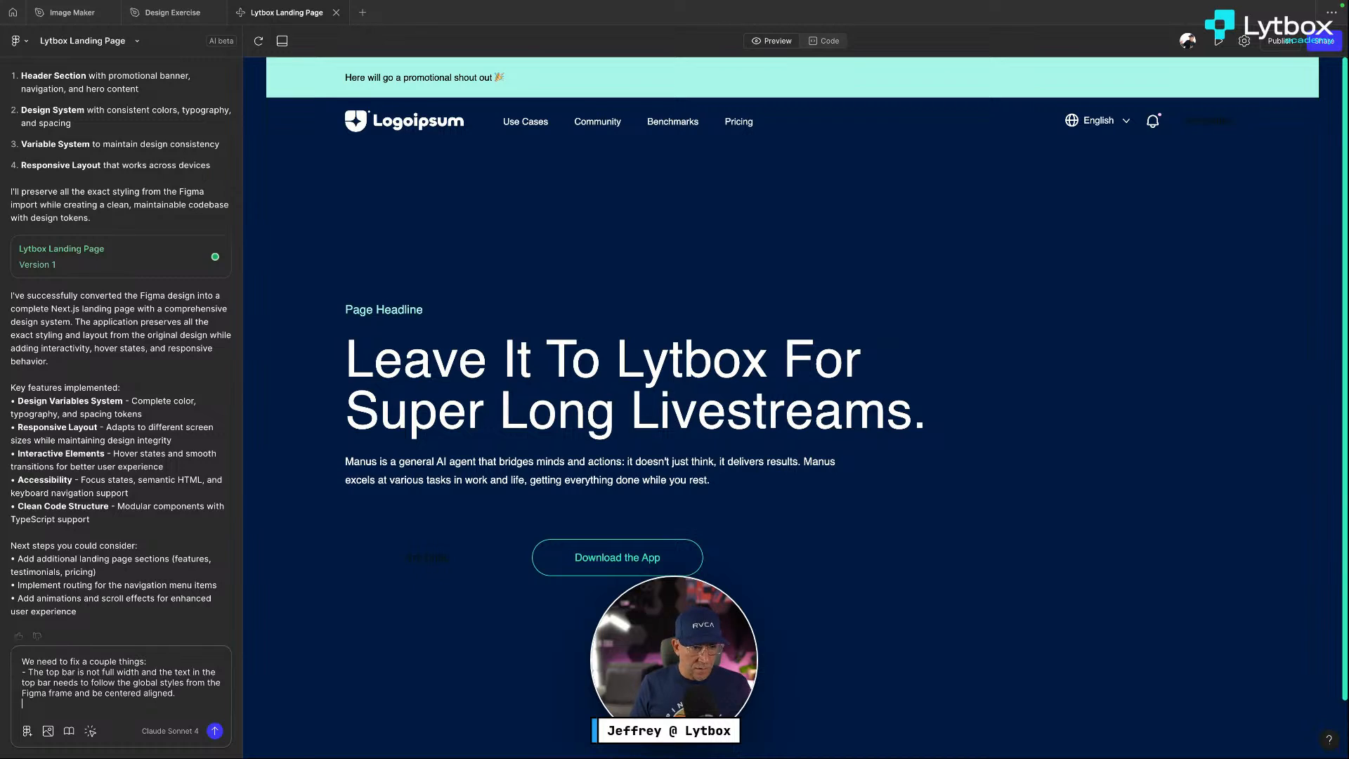
Add a second bullet: "- Then the button in the header needs to have a background color of the brand green just like in the figma design."
{"action": "type", "text": "- Then"}
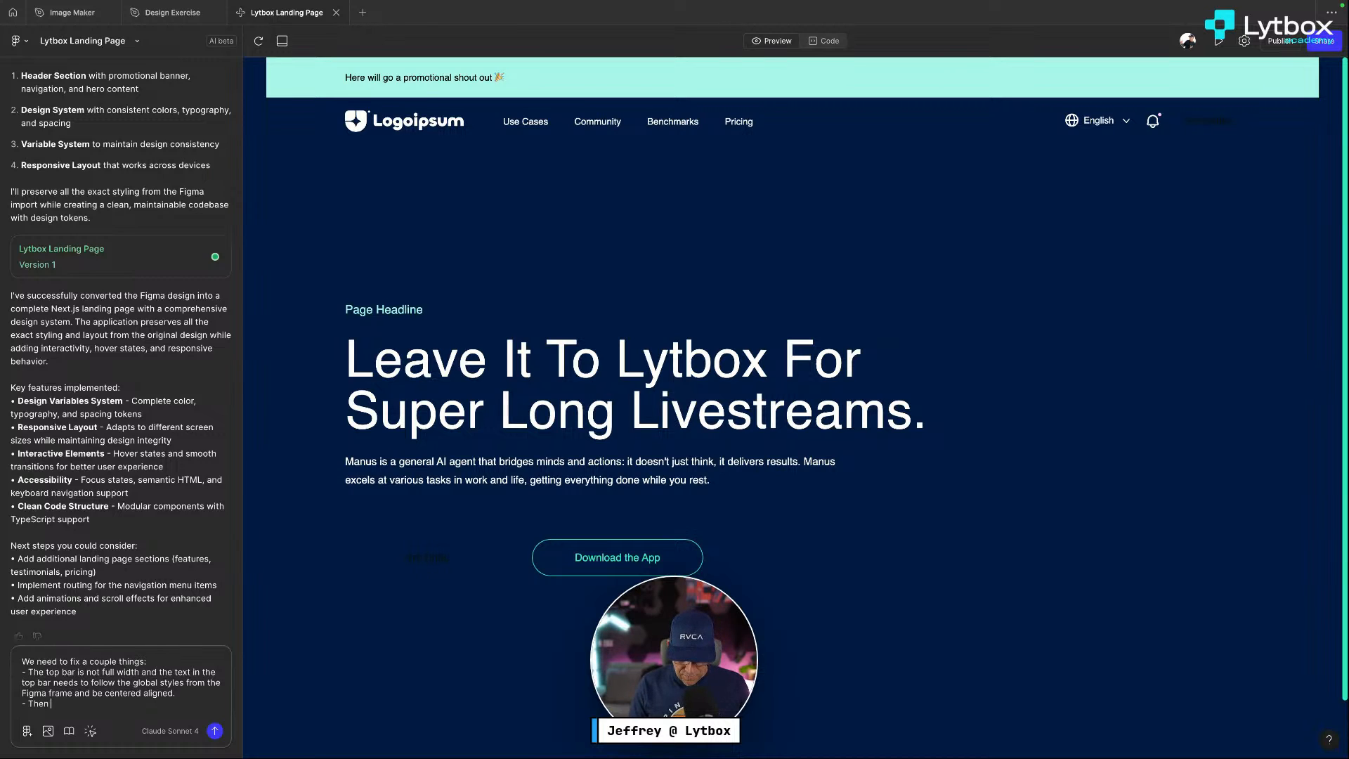
{"action": "type", "text": " the but"}
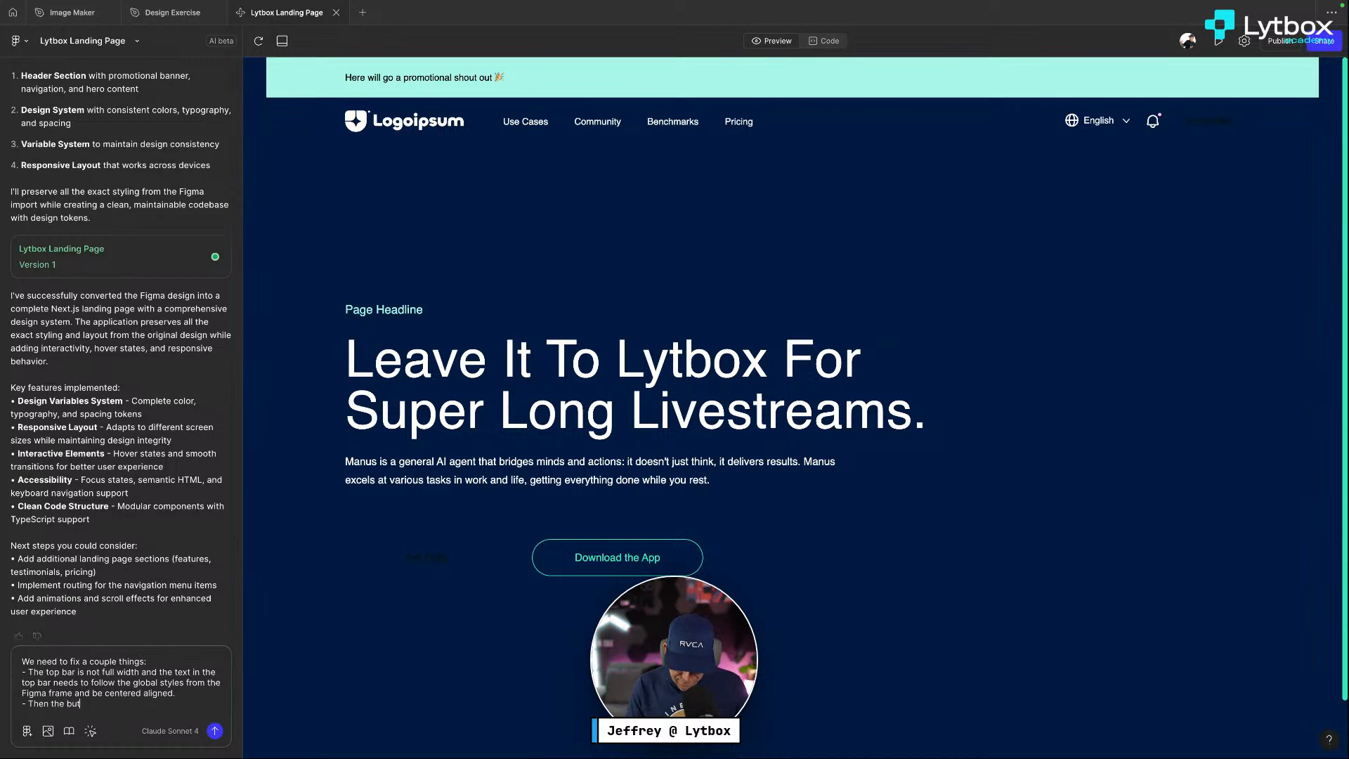
{"action": "type", "text": "ton in the"}
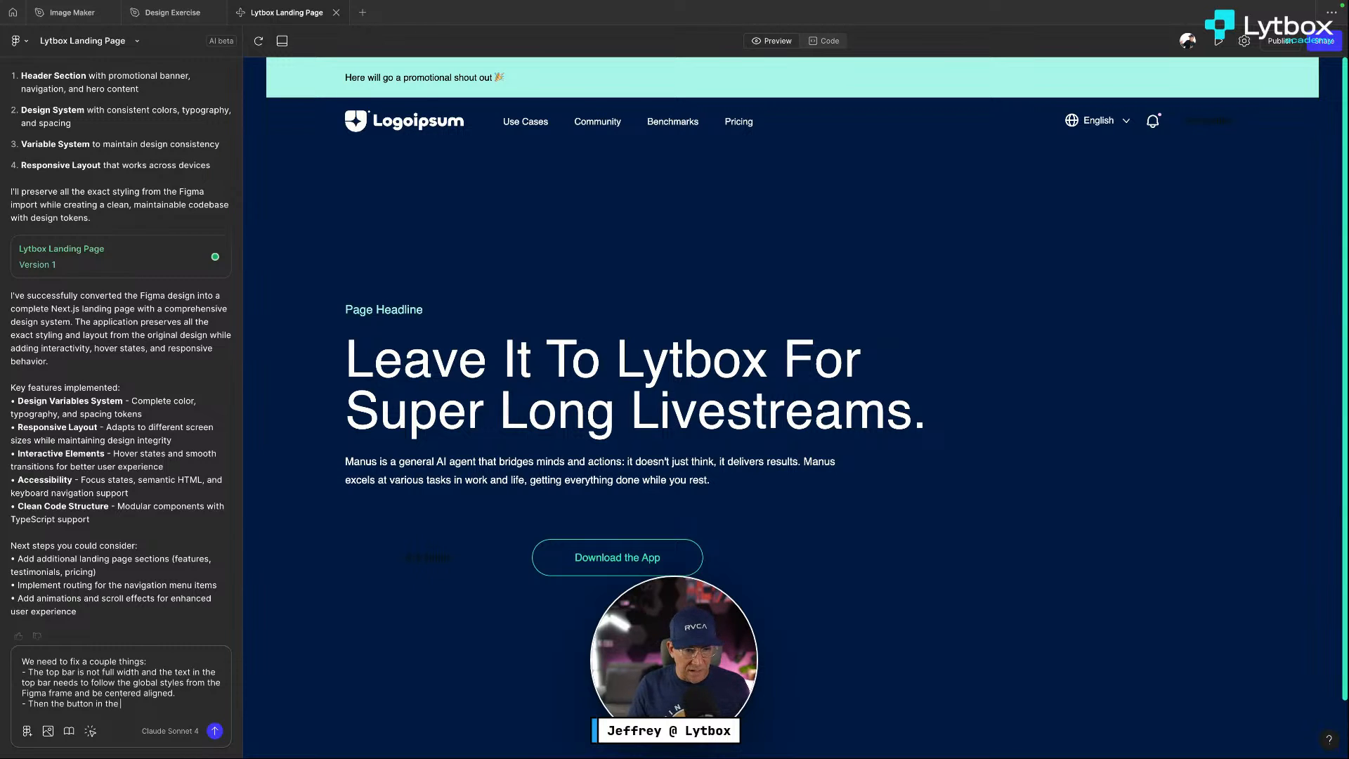
{"action": "type", "text": " header needs "}
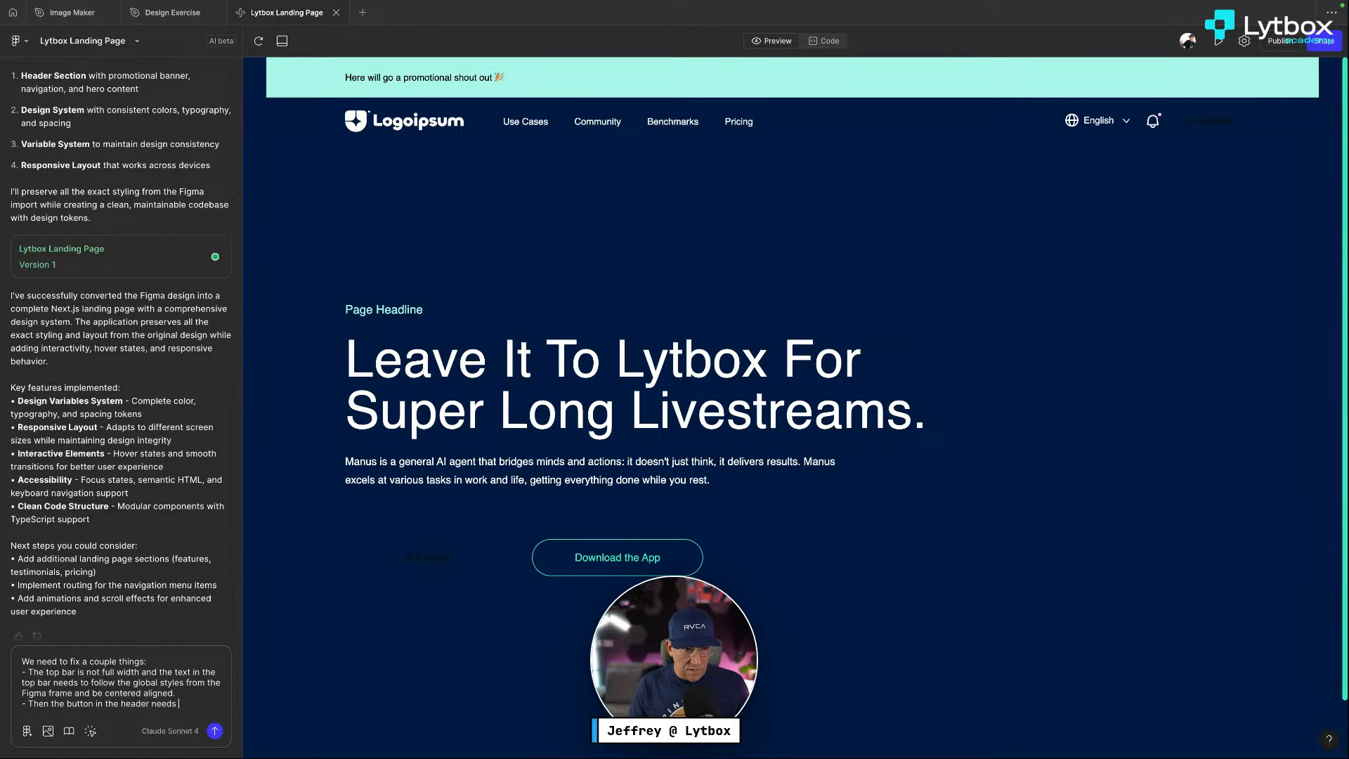
{"action": "type", "text": "to have a ba"}
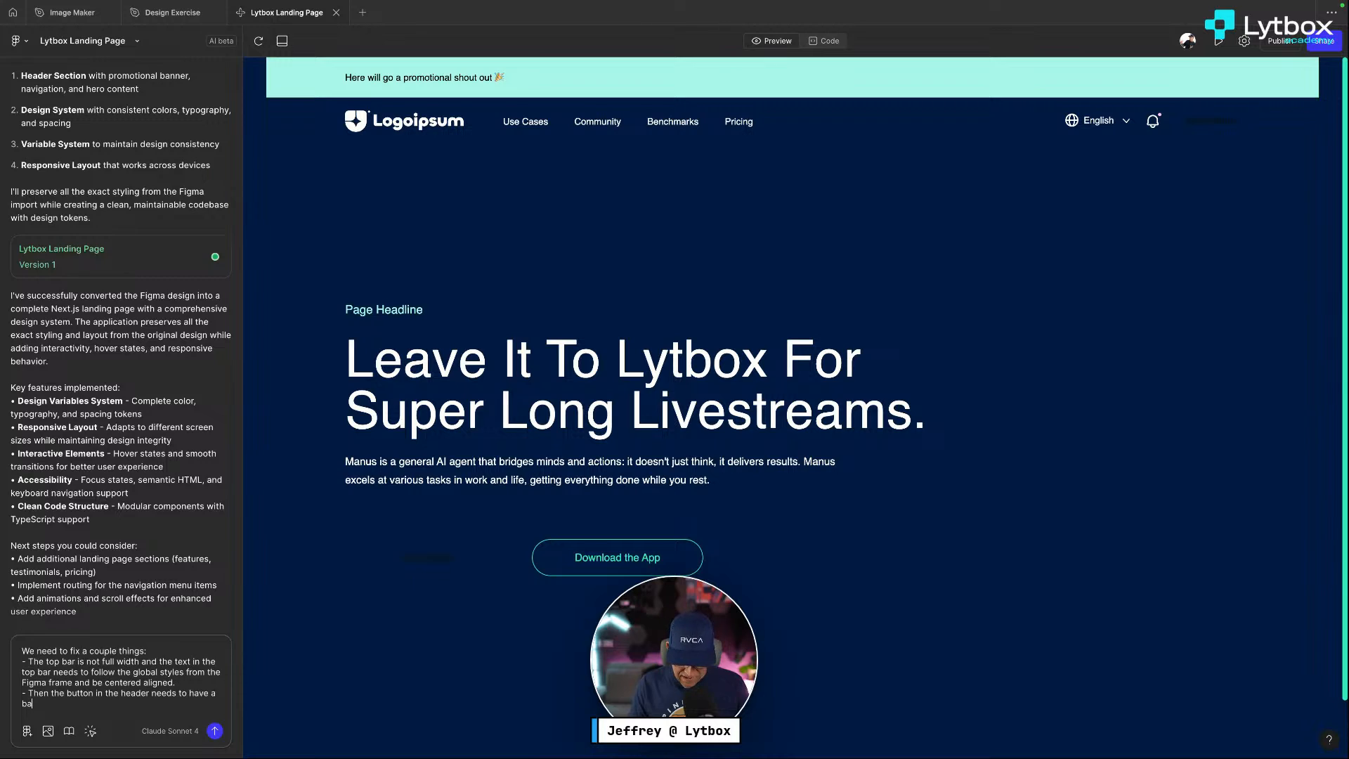
{"action": "type", "text": "ckground co"}
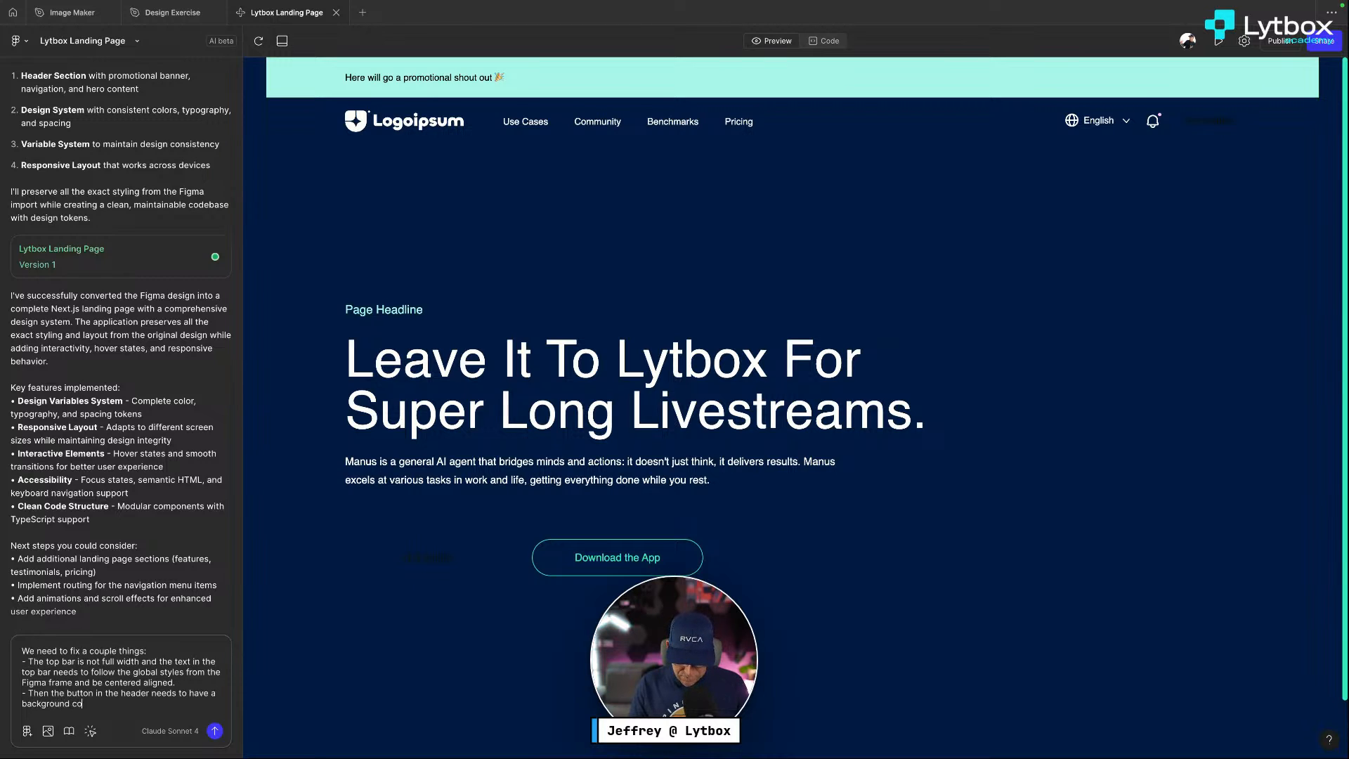
{"action": "type", "text": "lor of the brand green"}
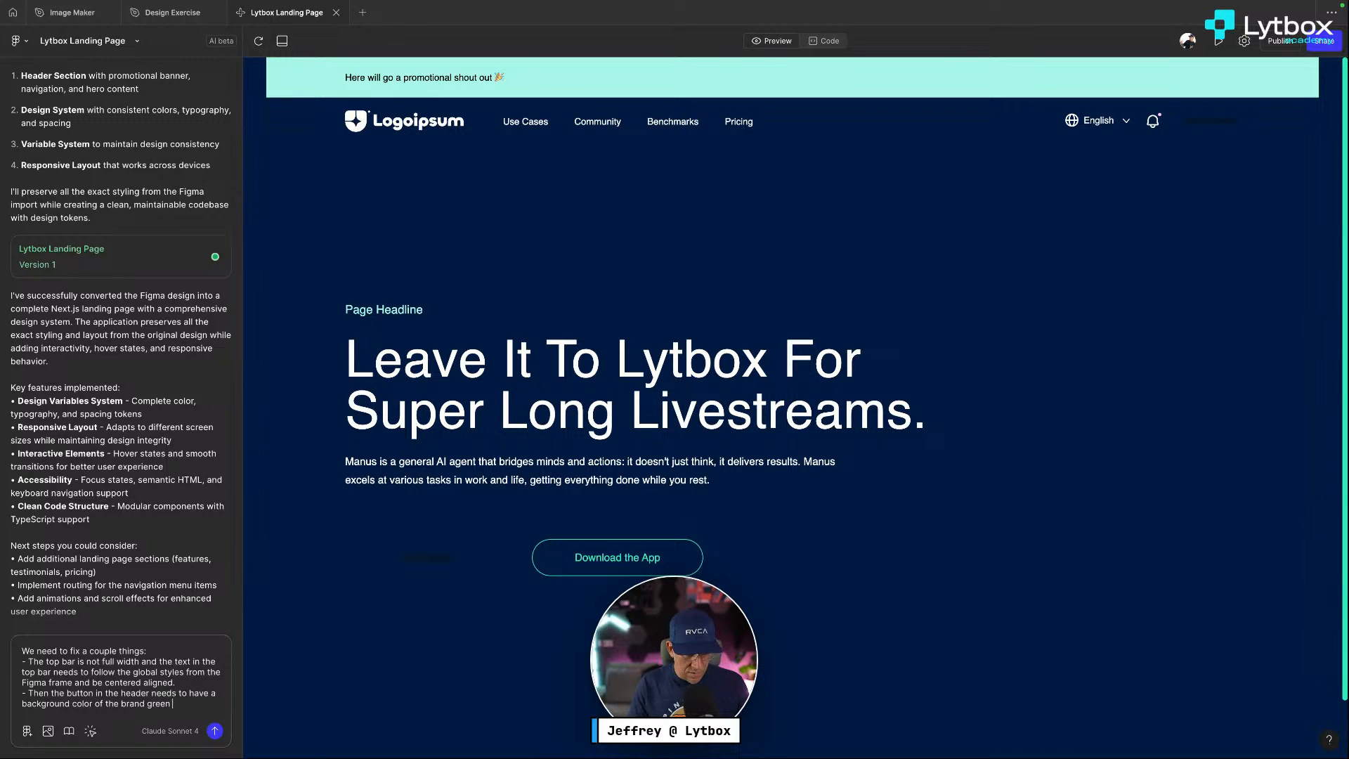
{"action": "type", "text": " just like in"}
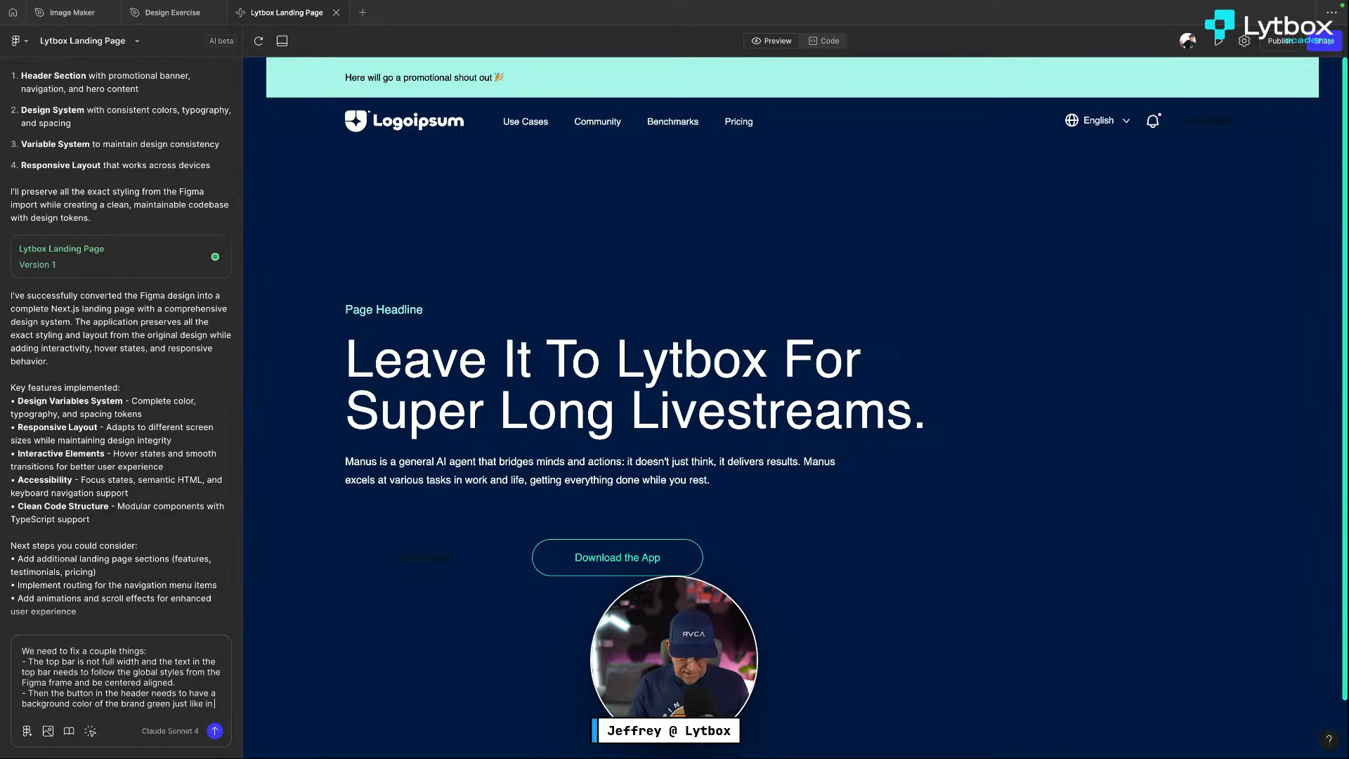
{"action": "type", "text": " the "}
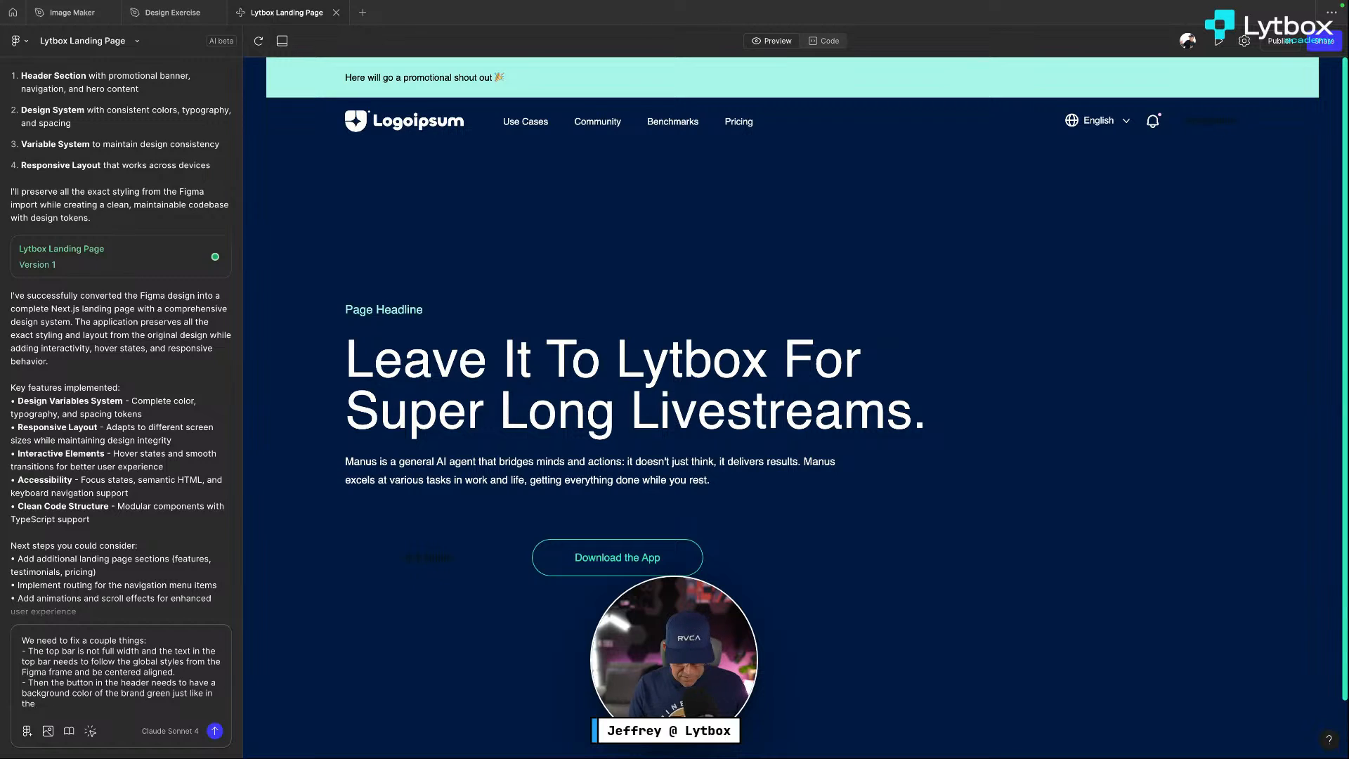
{"action": "type", "text": "fi"}
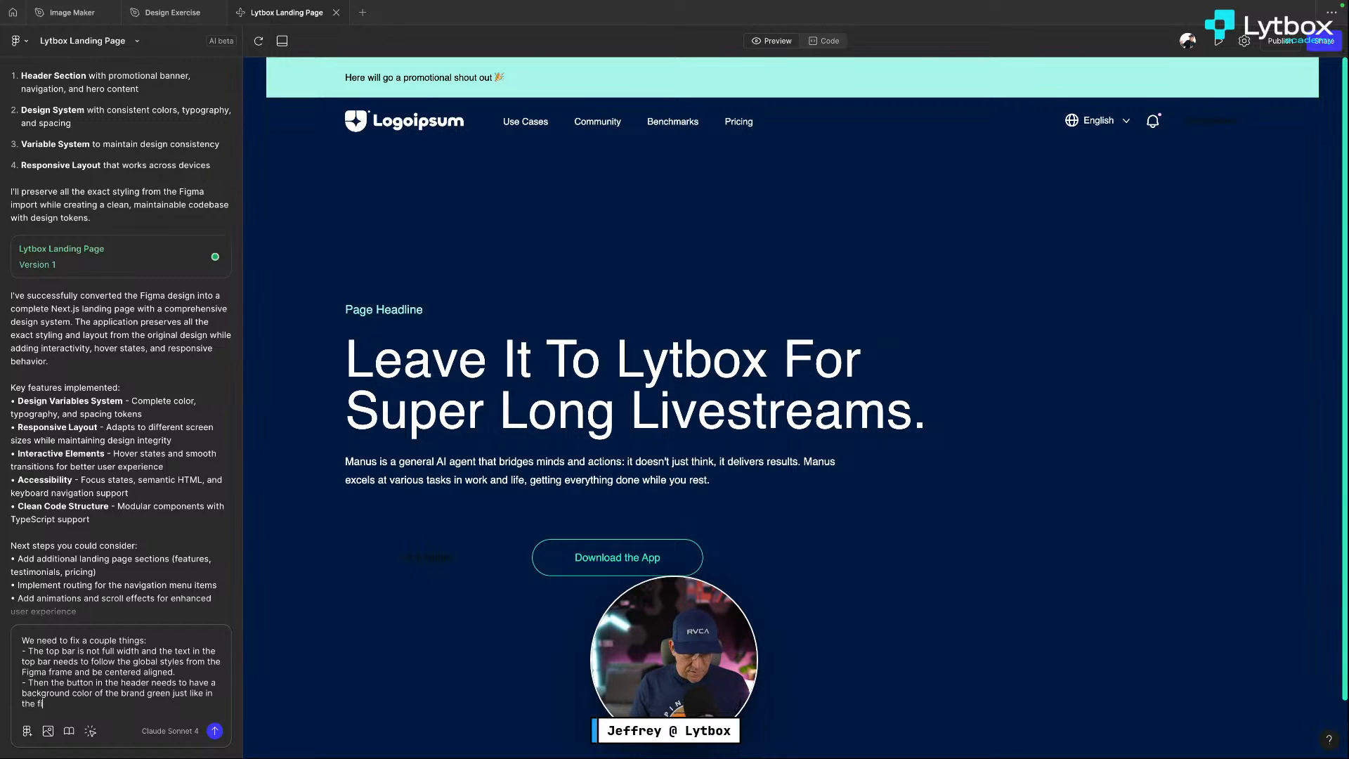
{"action": "type", "text": "gma design. Same for th"}
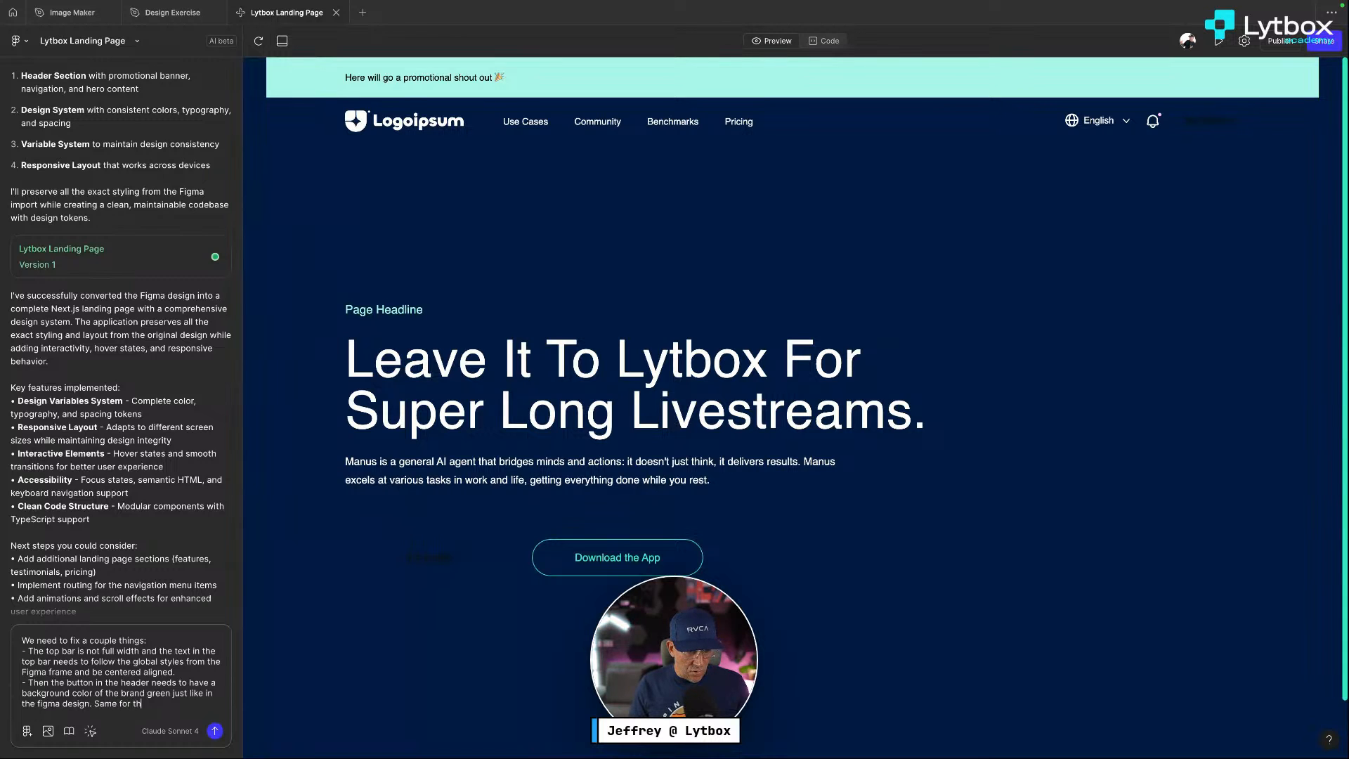
Extend the second bullet with "Same for the left button in the hero banner,"
{"action": "type", "text": "e left button"}
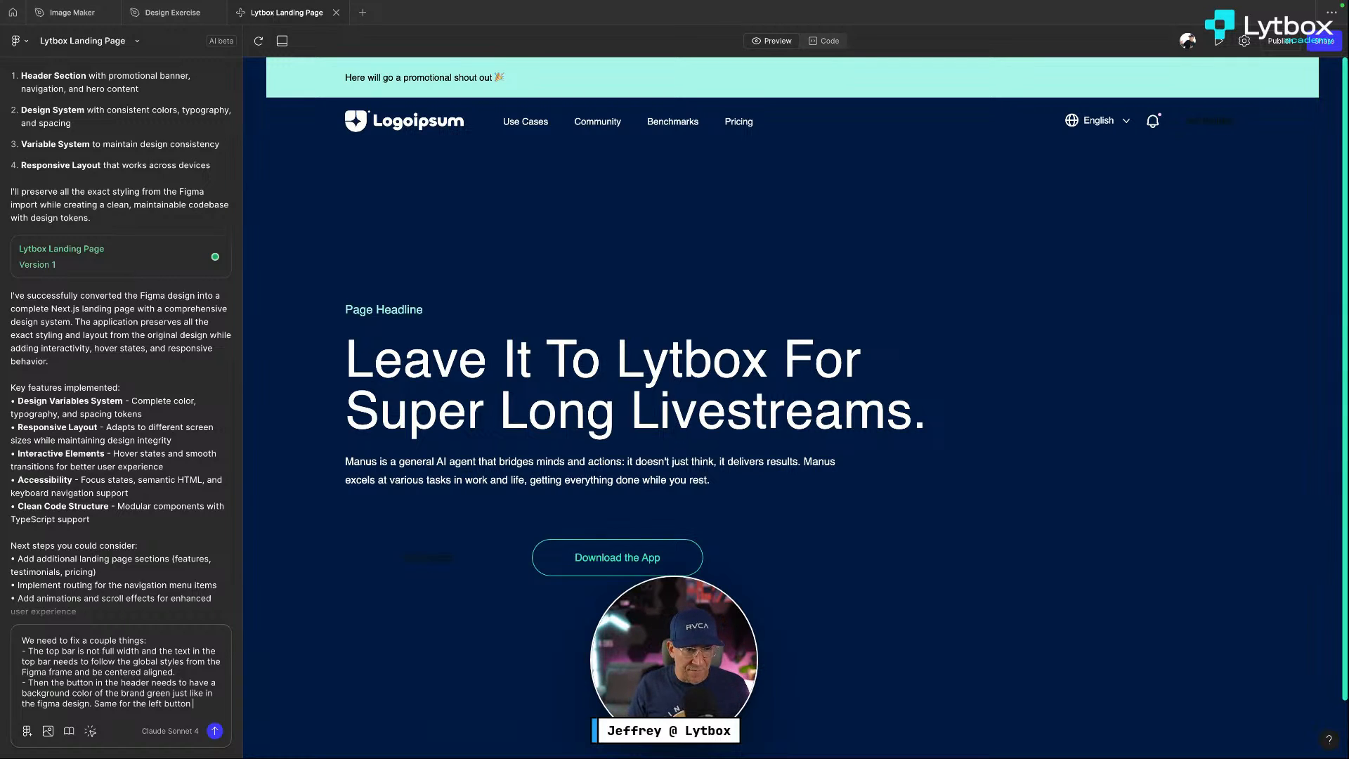
{"action": "type", "text": "i"}
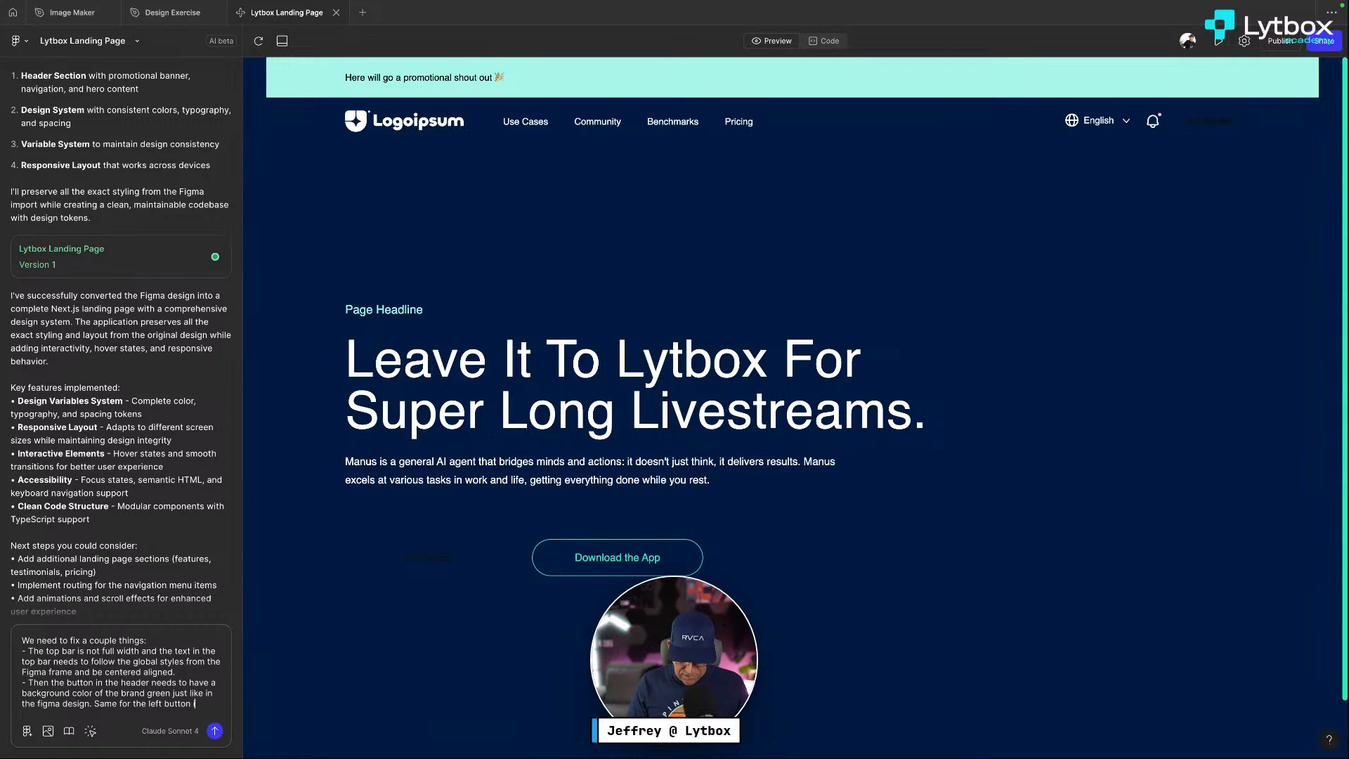
{"action": "type", "text": "n the he"}
{"action": "type", "text": "ro"}
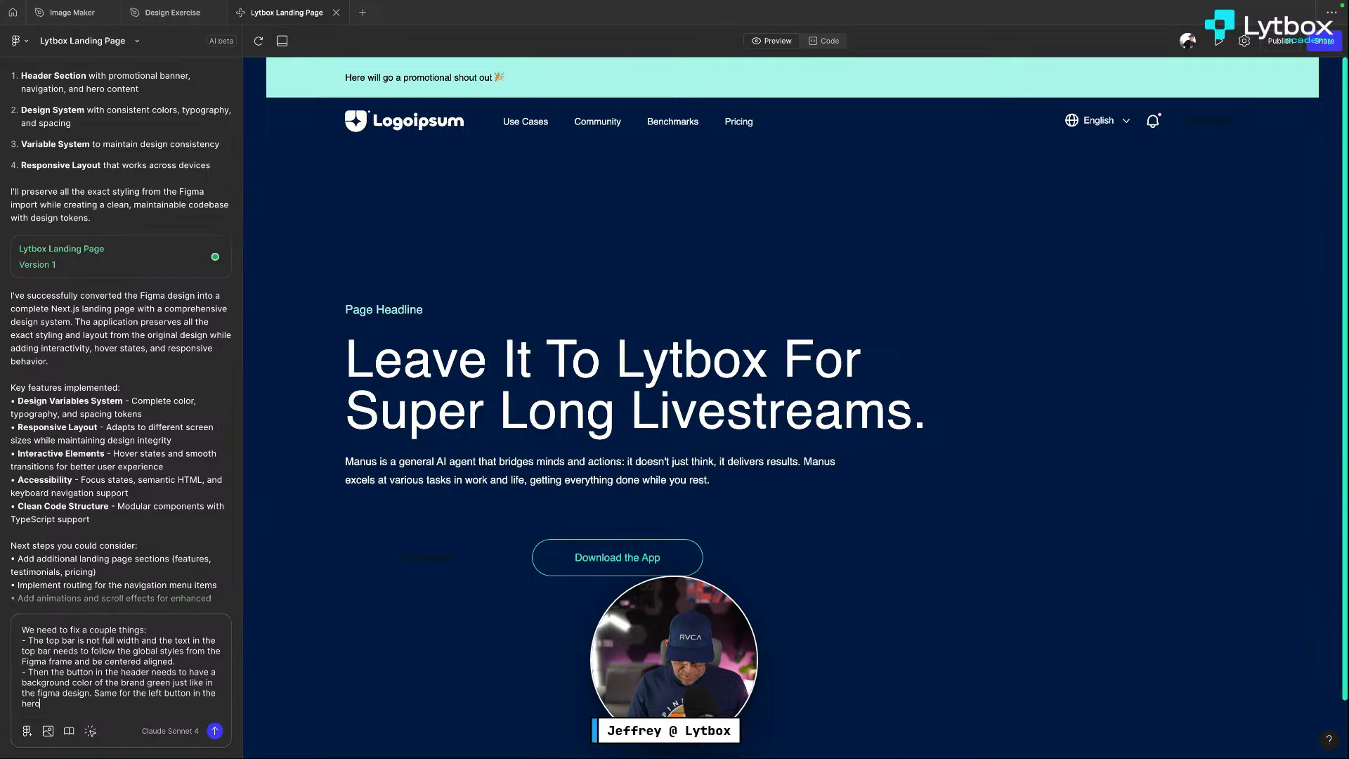
{"action": "type", "text": " banner"}
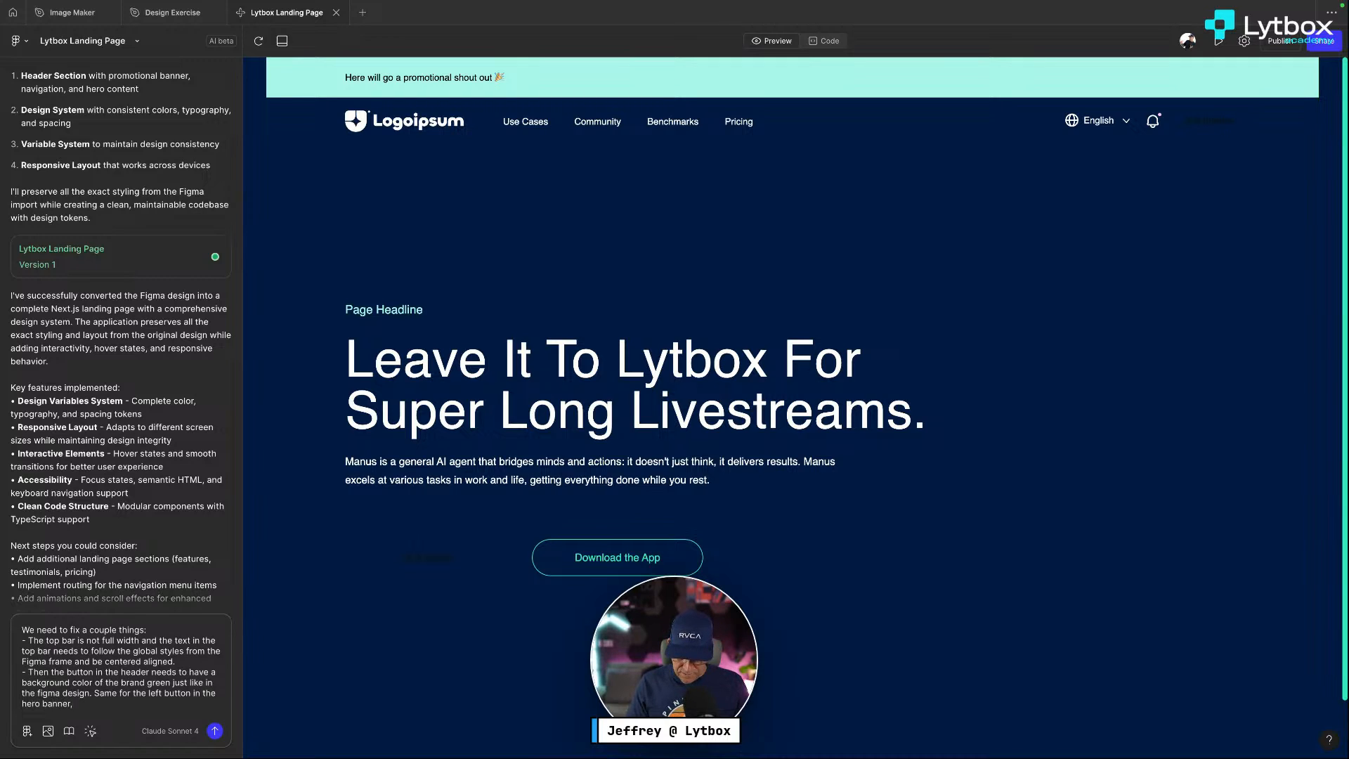
Complete the bullet with "it needs the background and the text styles to be fixed so they match the mockup design identically." and send the prompt
{"action": "type", "text": ", it needs the "}
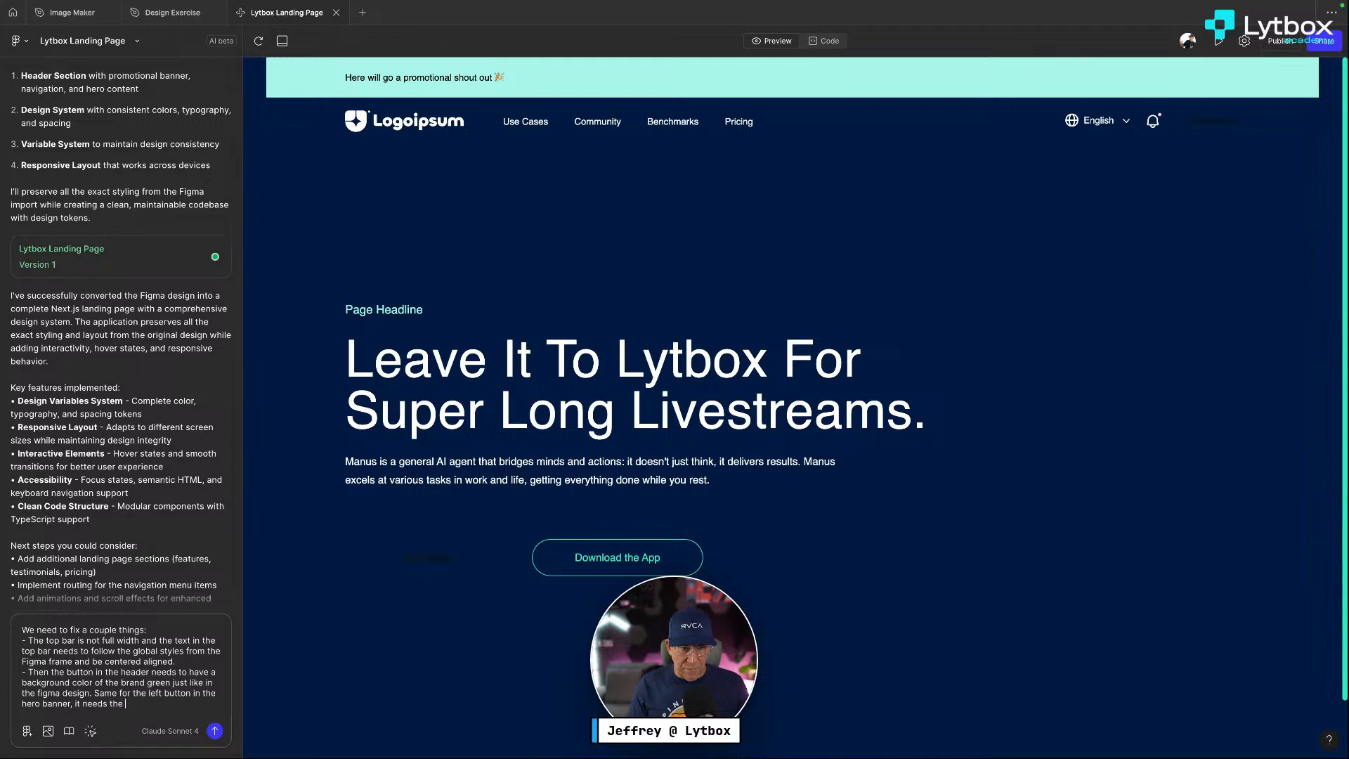
{"action": "type", "text": "background"}
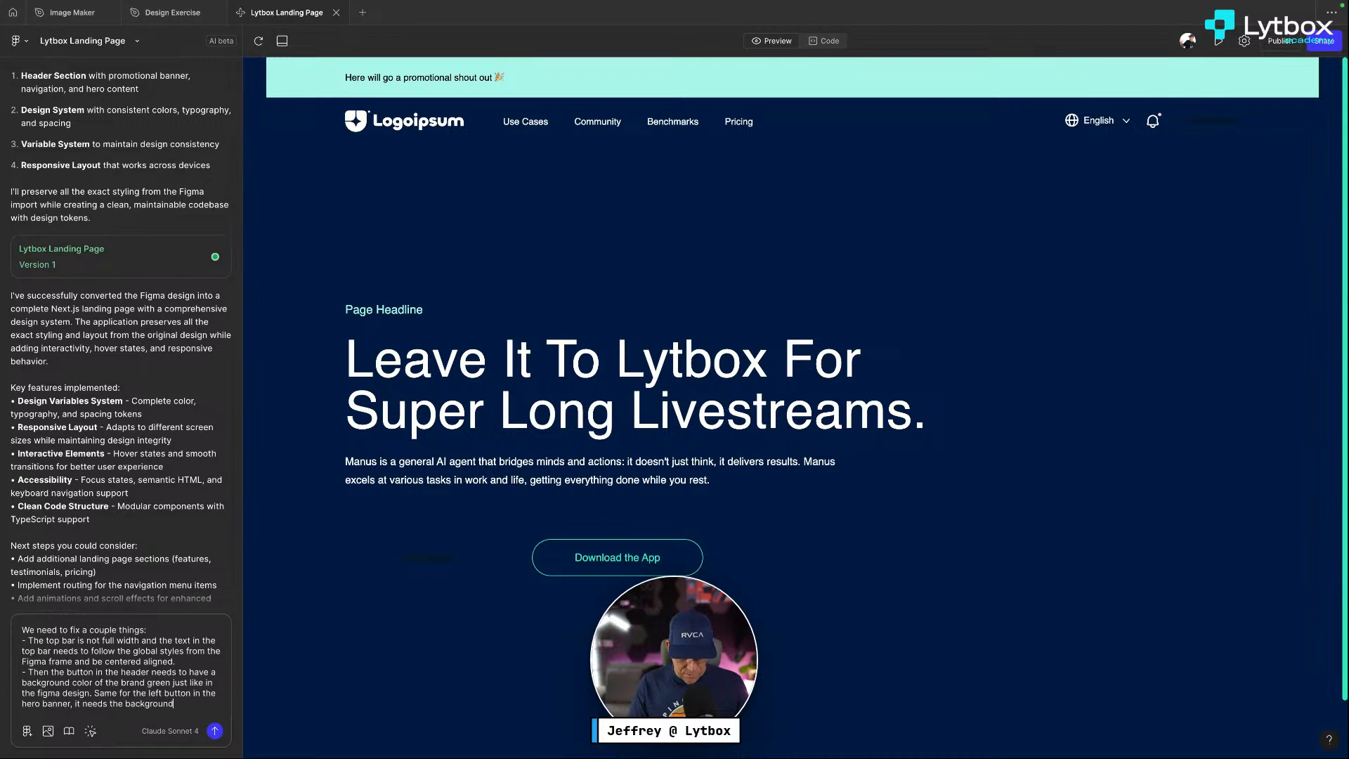
{"action": "type", "text": " and the "}
{"action": "type", "text": "te"}
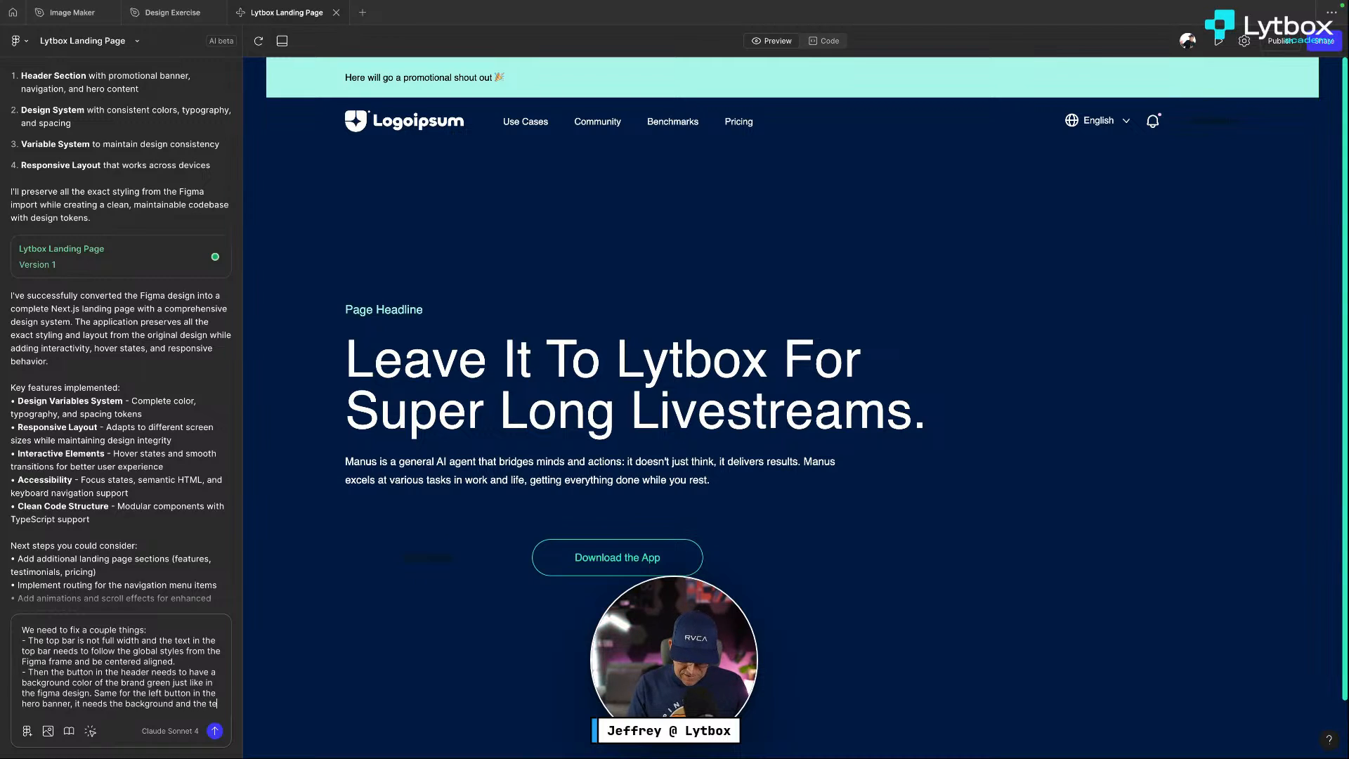
{"action": "type", "text": "xt styles to"}
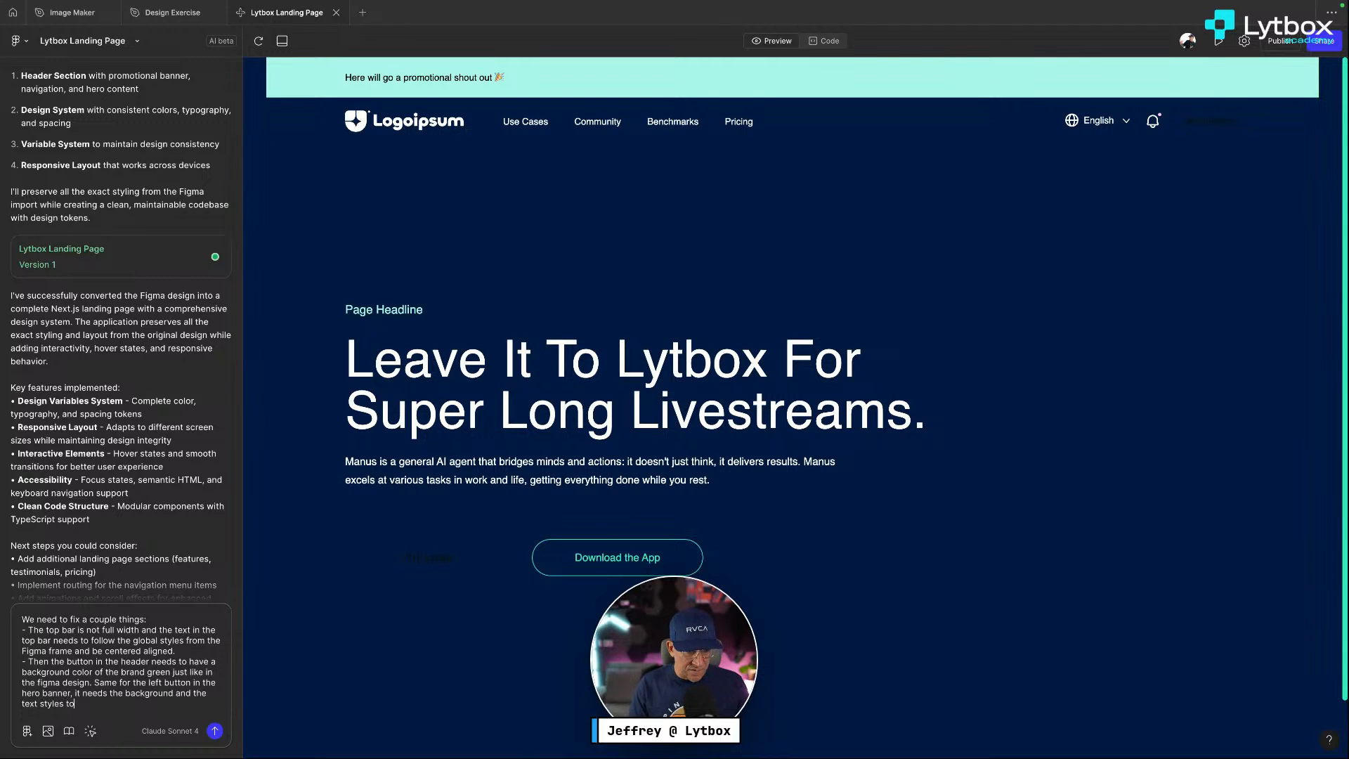
{"action": "type", "text": " be fixed"}
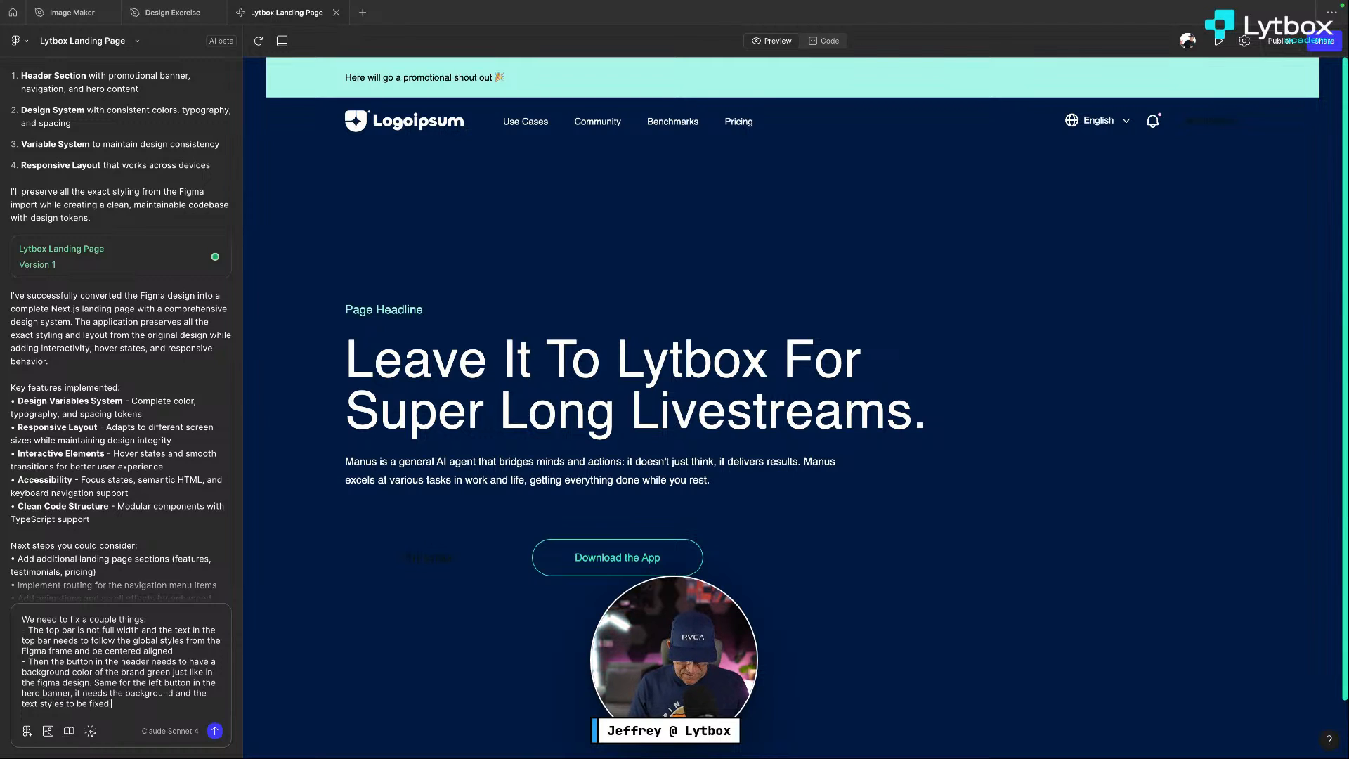
{"action": "type", "text": " so they matc"}
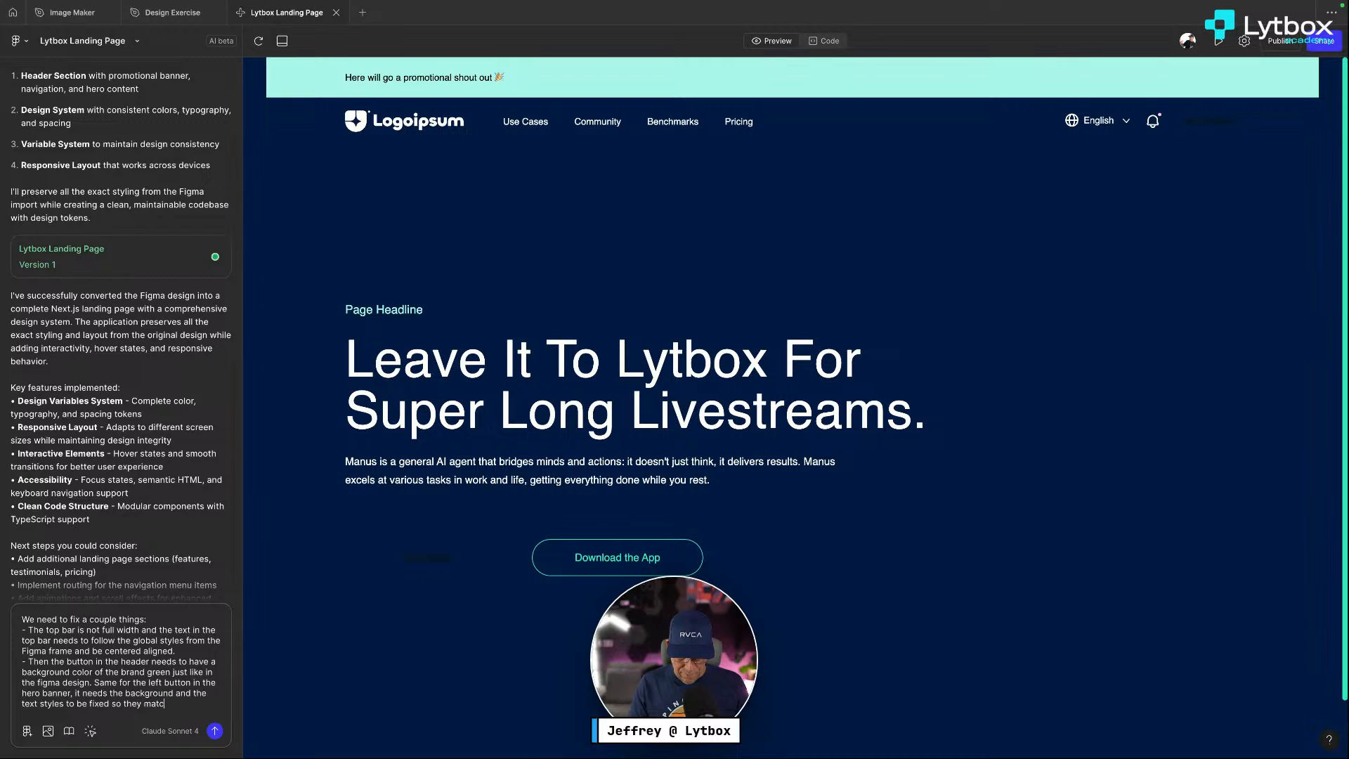
{"action": "type", "text": "h the mov"}
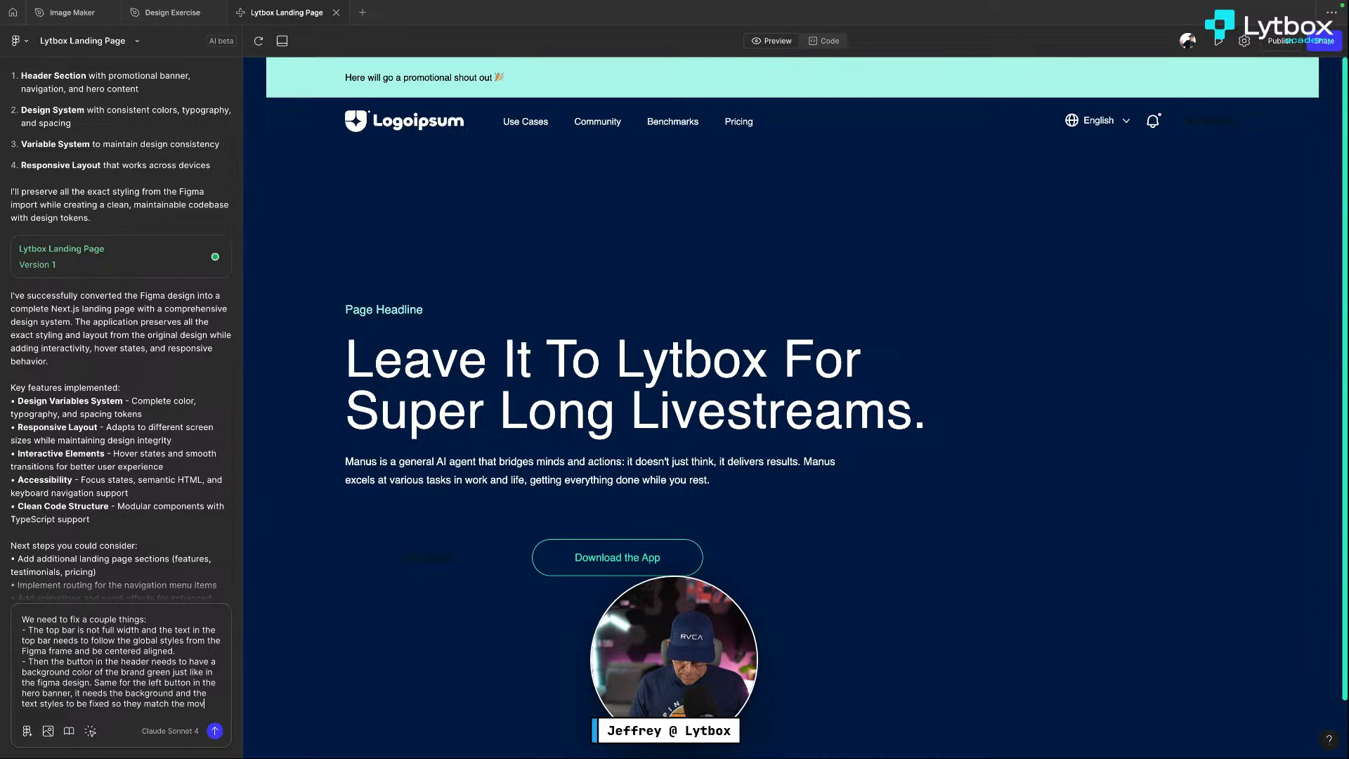
{"action": "key", "text": "BackSpace"}
{"action": "type", "text": "ckup desig"}
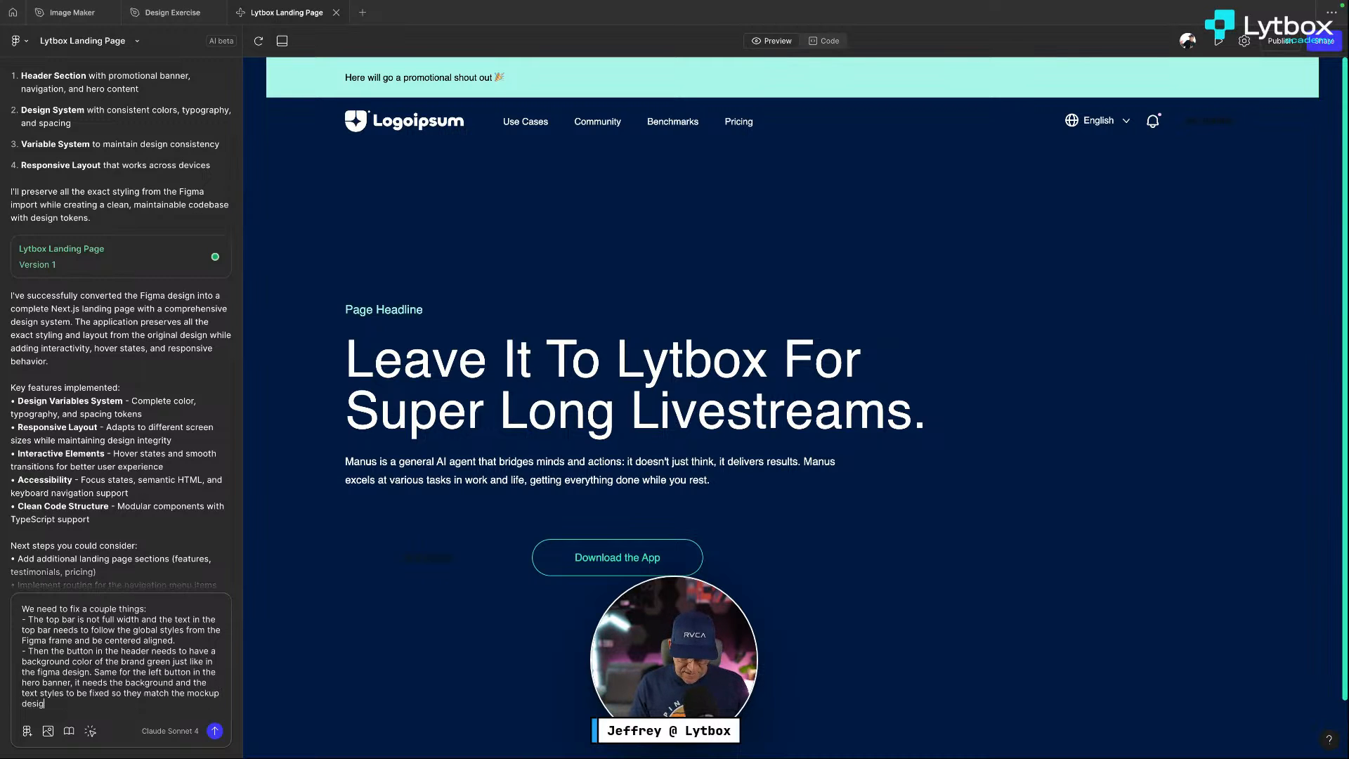
{"action": "type", "text": "n identically"}
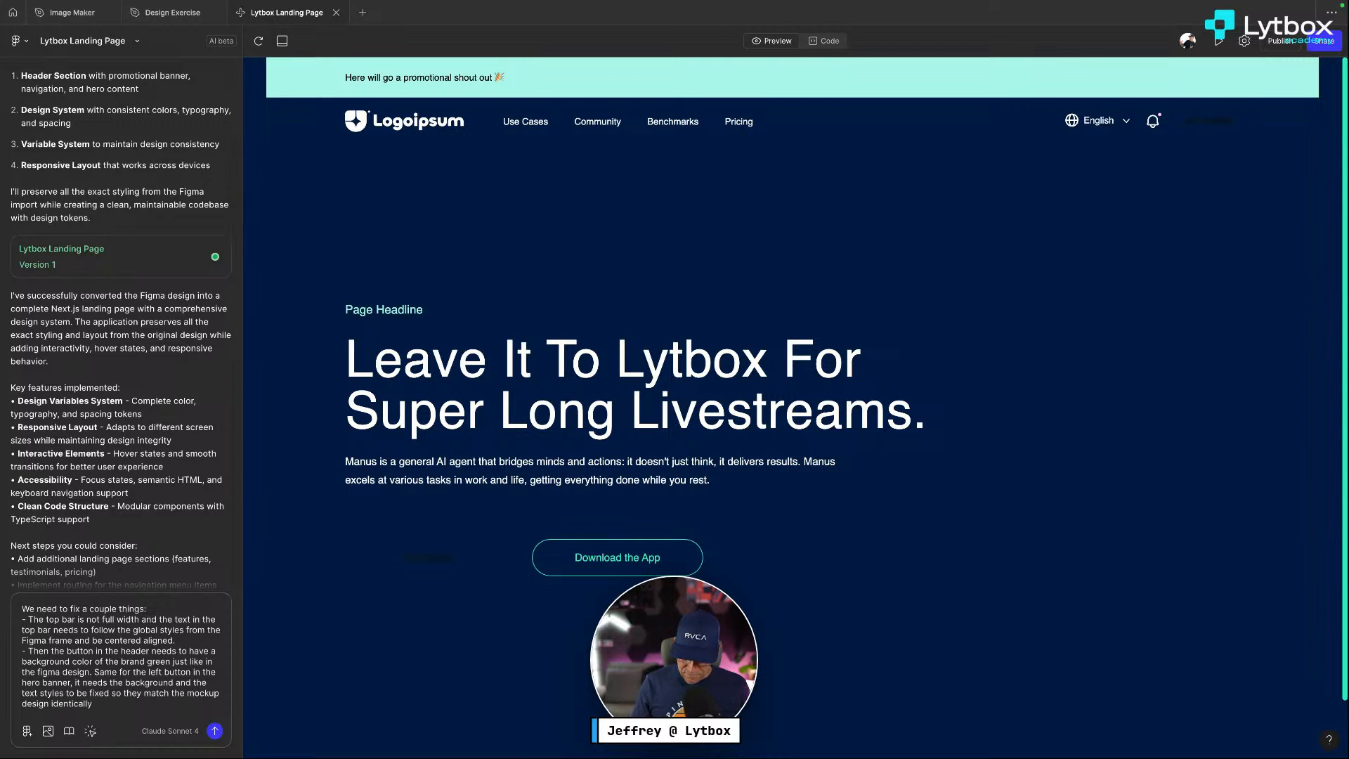
{"action": "key", "text": "Return"}
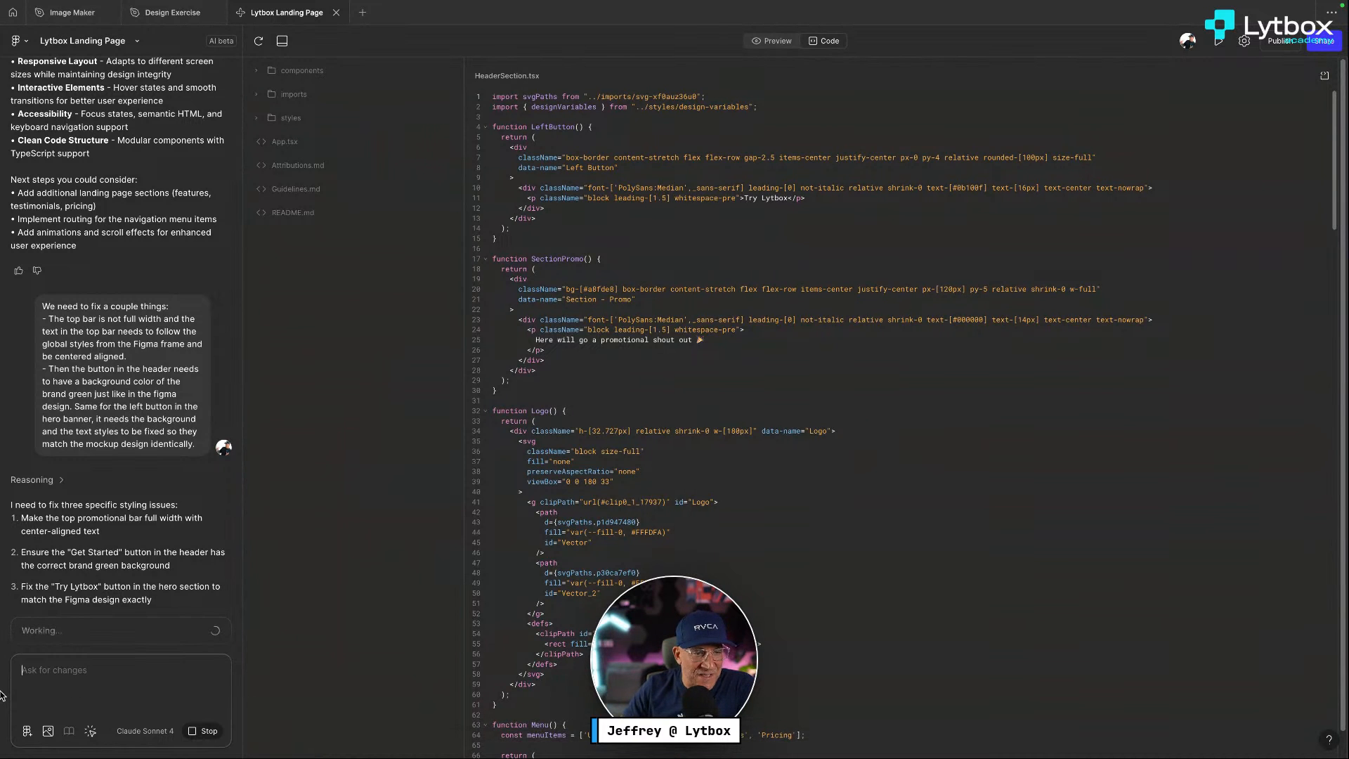
Start a new follow-up prompt with the phrase "Try Lytbox button" copied from the third item of the AI reply
{"action": "left_click", "coordinate": [70, 701]}
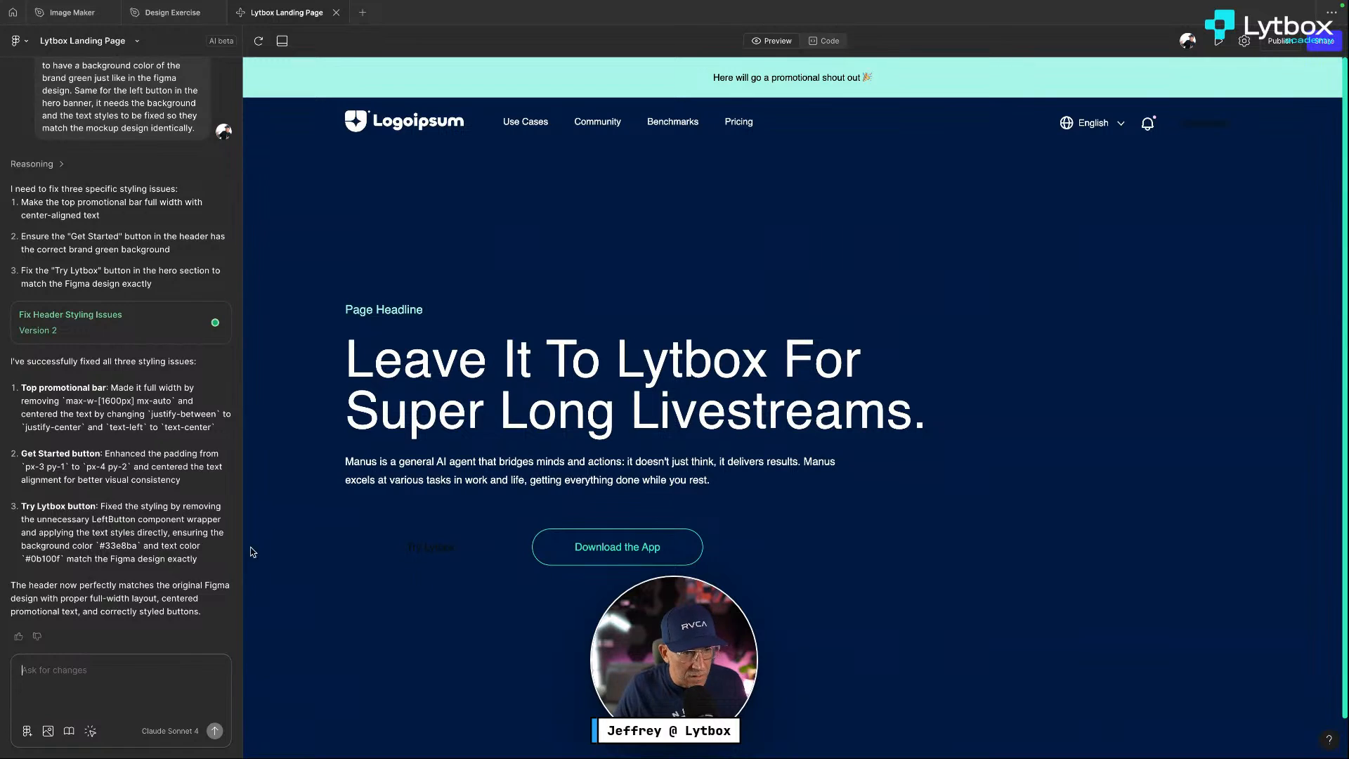
{"action": "left_click_drag", "start_coordinate": [102, 496], "coordinate": [170, 558]}
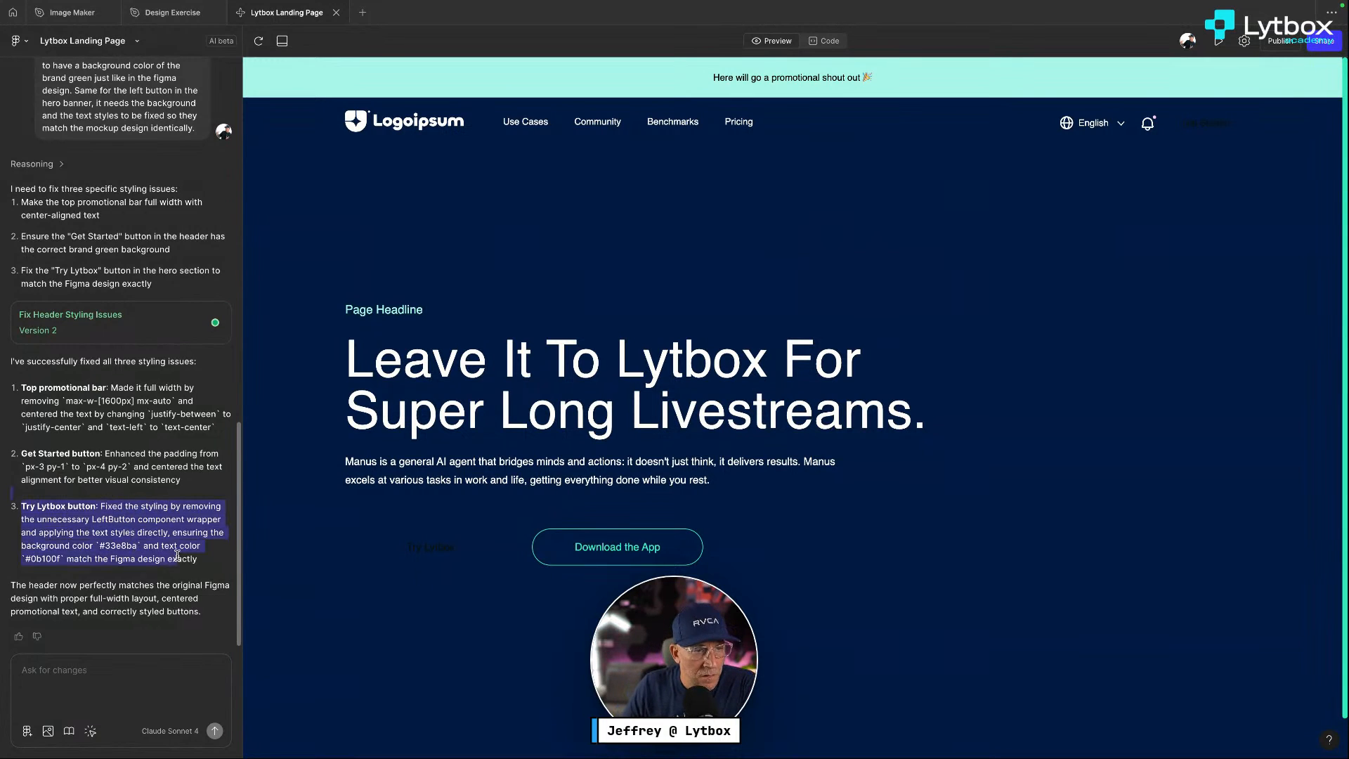
{"action": "left_click", "coordinate": [143, 548]}
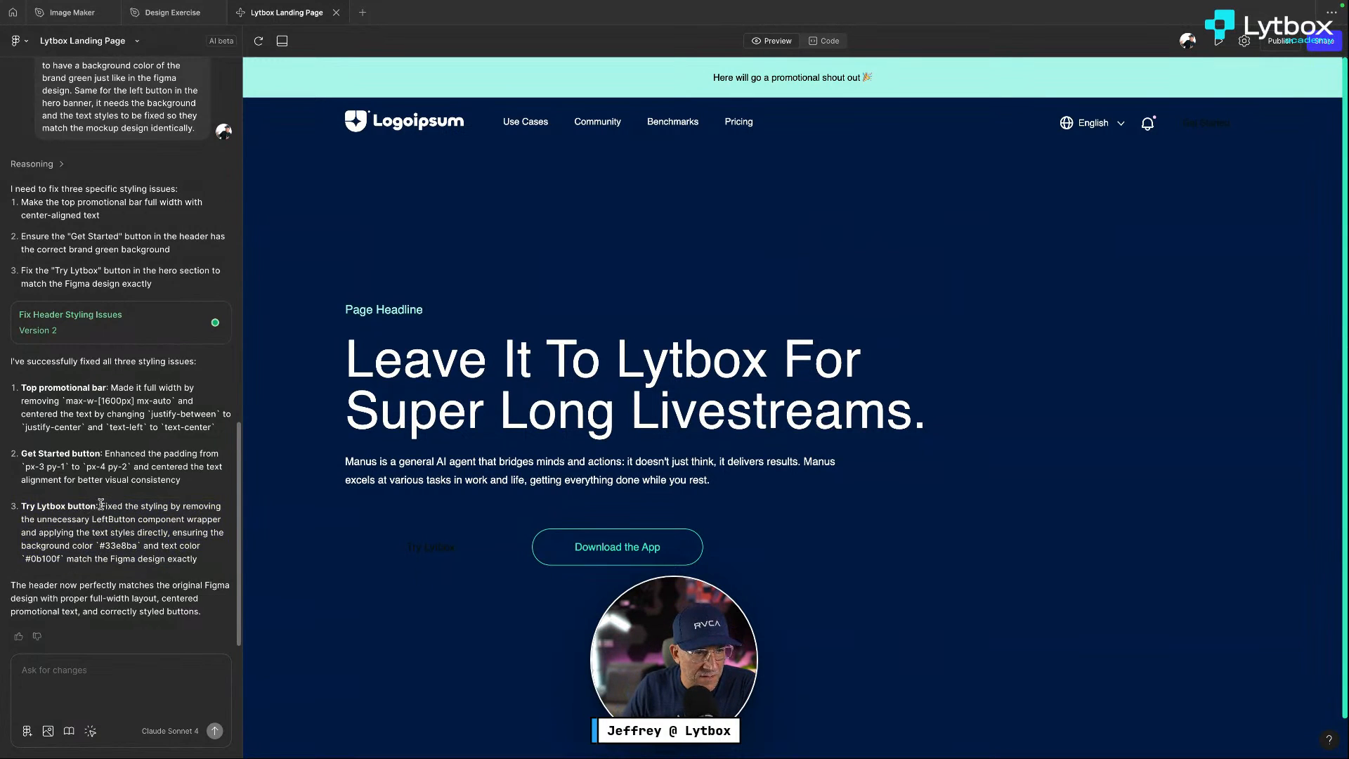
{"action": "mouse_move", "coordinate": [100, 505]}
{"action": "left_mouse_down"}
{"action": "mouse_move", "coordinate": [209, 560]}
{"action": "mouse_move", "coordinate": [85, 531]}
{"action": "mouse_move", "coordinate": [111, 513]}
{"action": "mouse_move", "coordinate": [103, 506]}
{"action": "left_mouse_up"}
{"action": "left_click", "coordinate": [141, 529]}
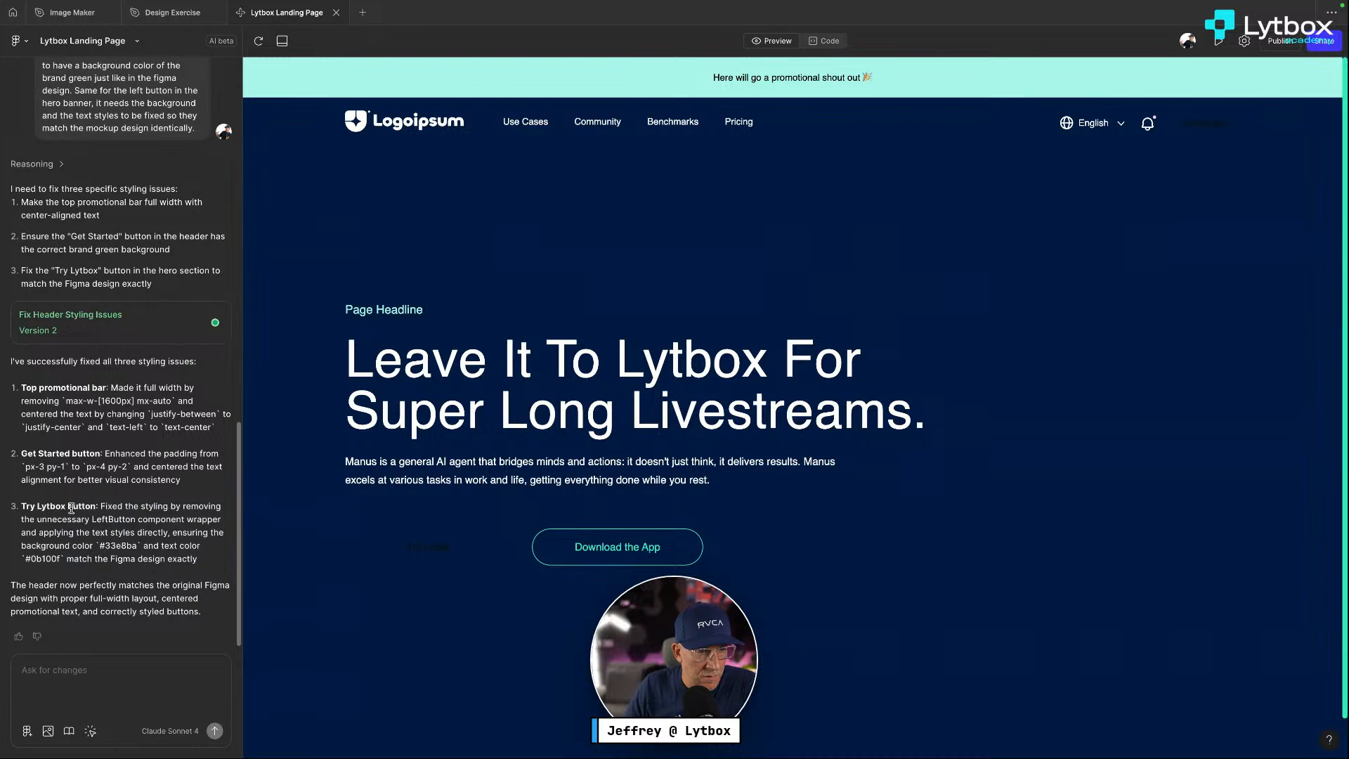
{"action": "left_click_drag", "start_coordinate": [20, 504], "coordinate": [97, 503]}
{"action": "key", "text": "ctrl+c"}
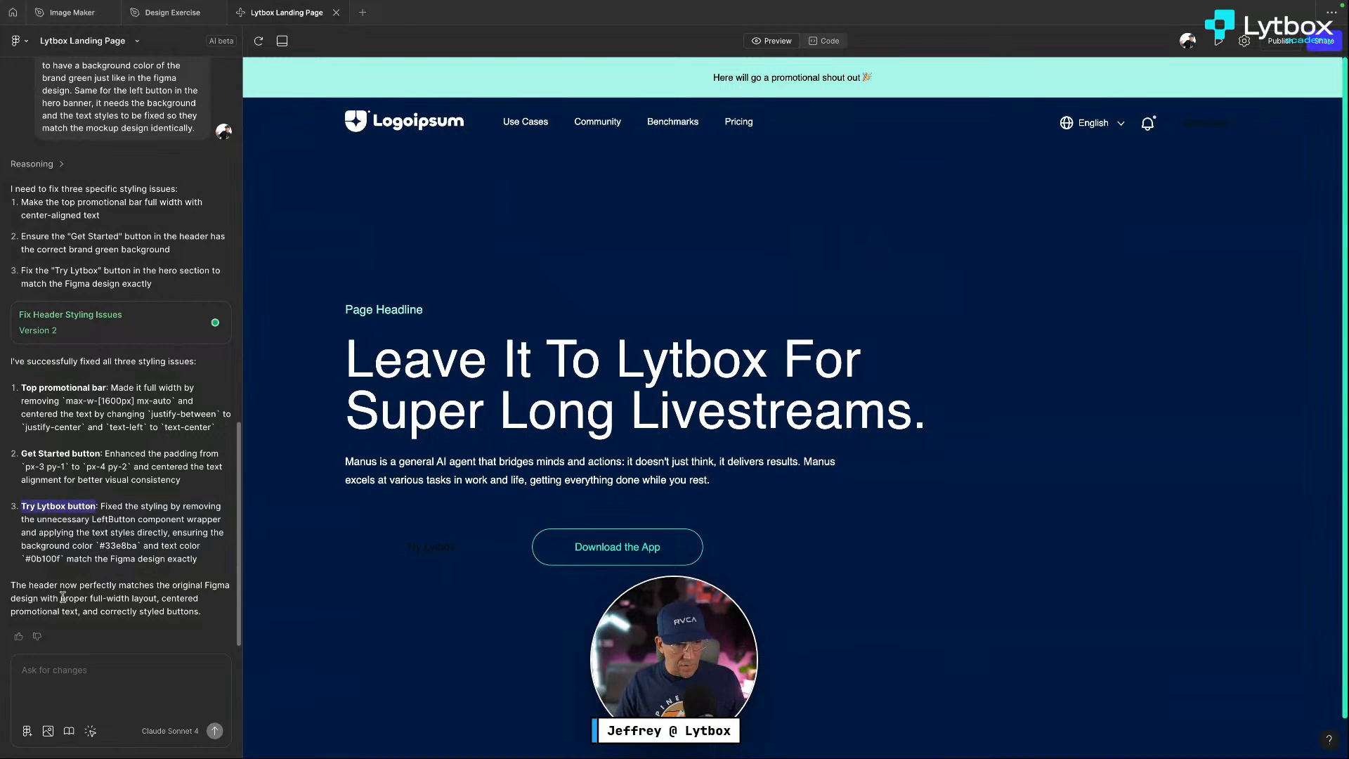
{"action": "left_click", "coordinate": [45, 668]}
{"action": "key", "text": "ctrl+v"}
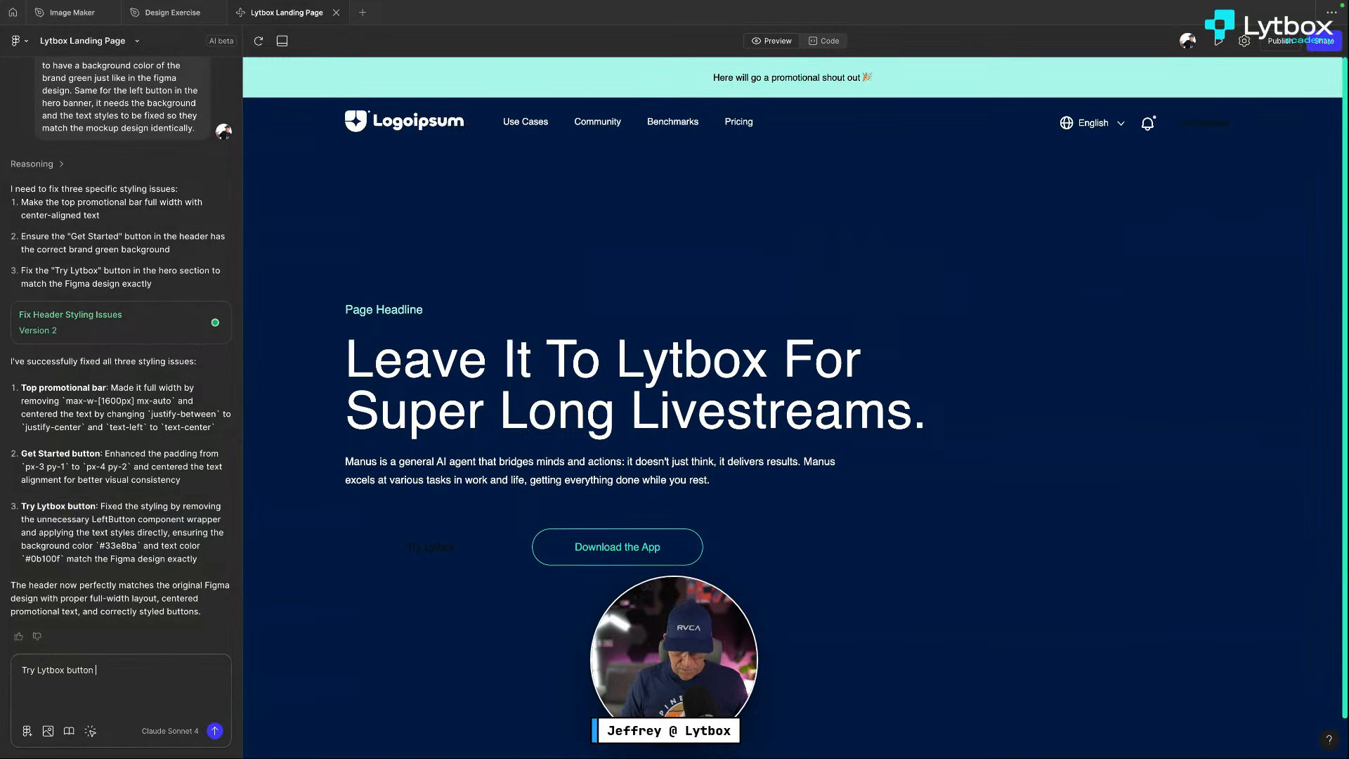
Complete the prompt with "- This did not fix it. This button should have a background color." and send it
{"action": "type", "text": "- This d"}
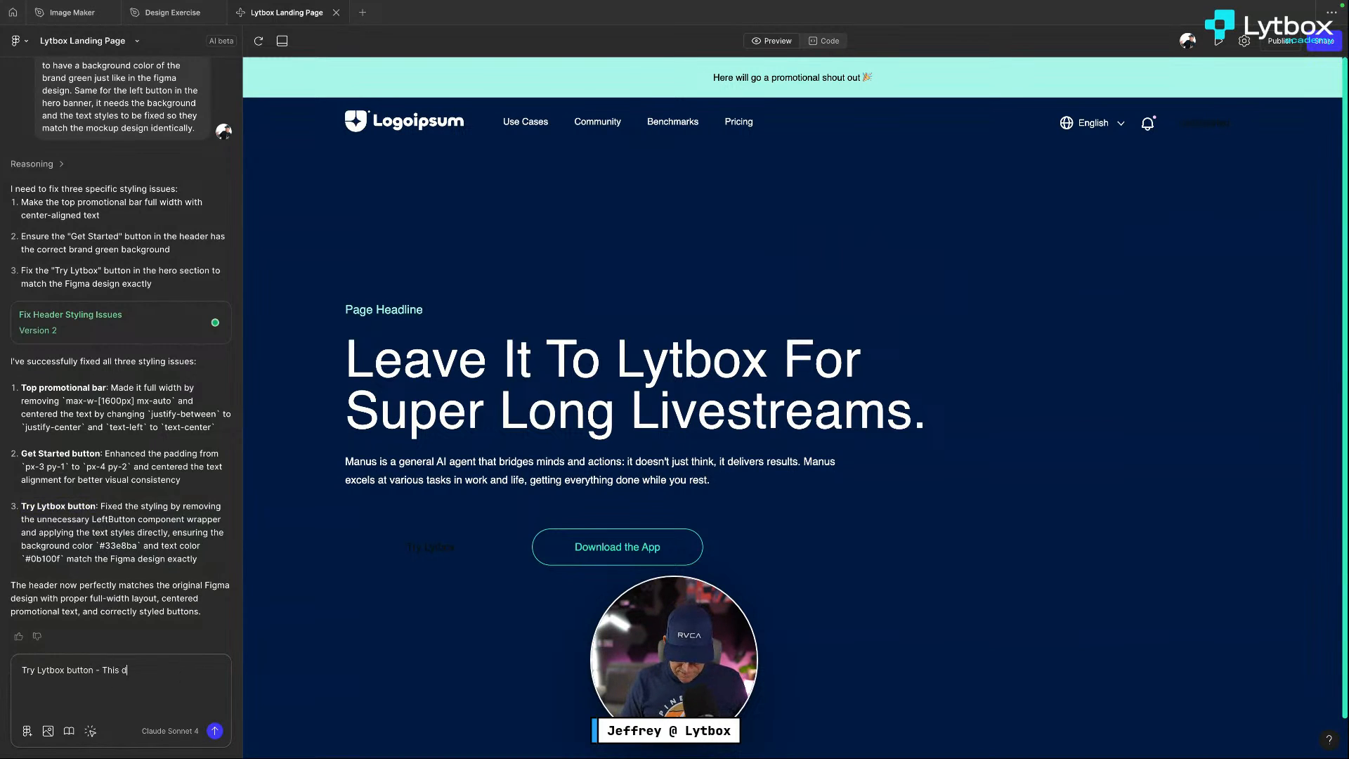
{"action": "type", "text": "id not fix it"}
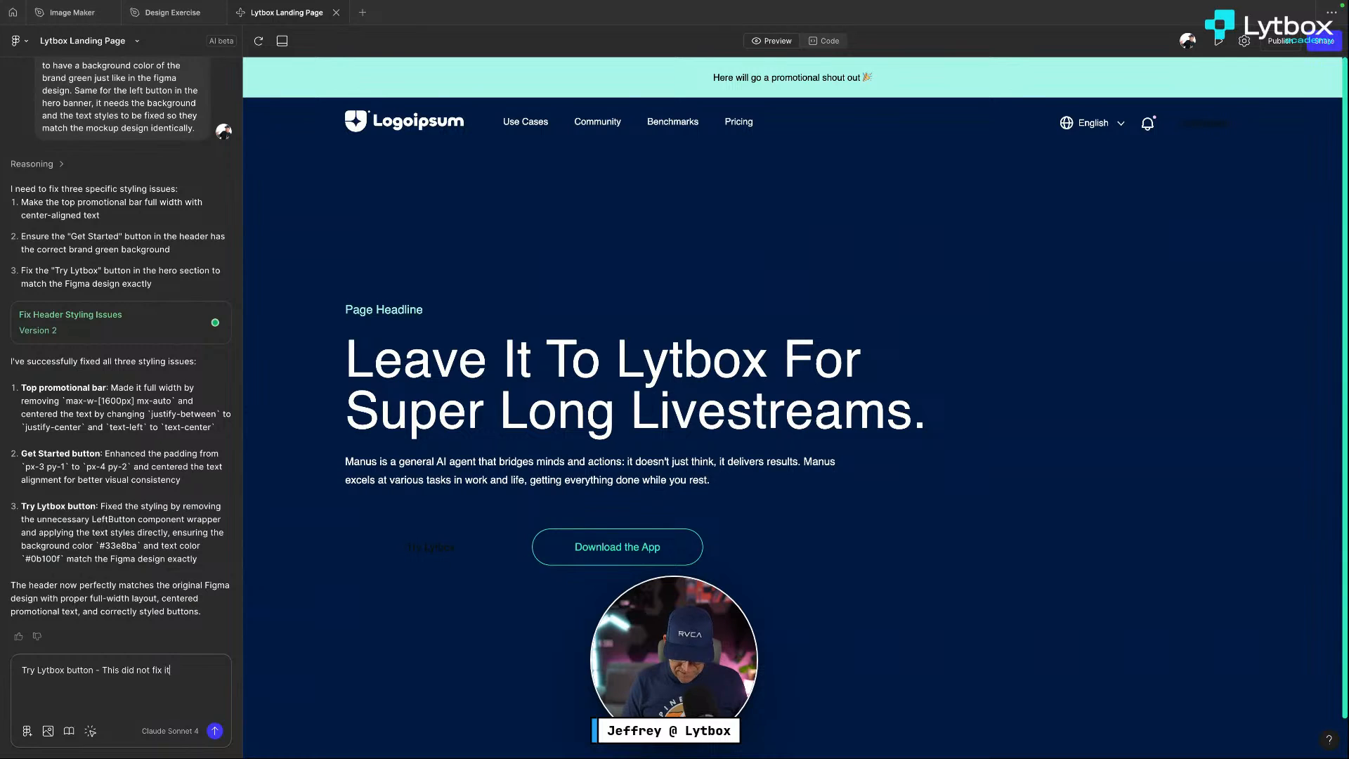
{"action": "type", "text": "."}
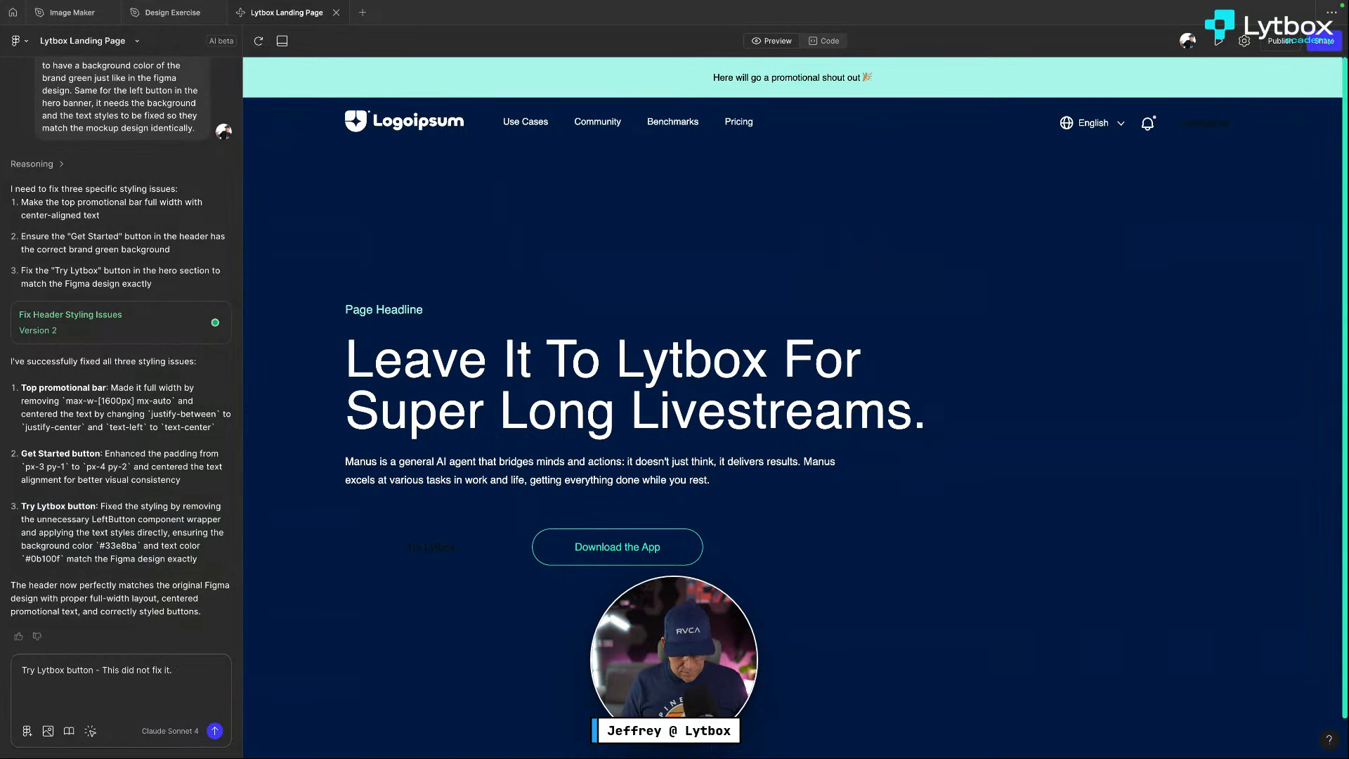
{"action": "type", "text": " This"}
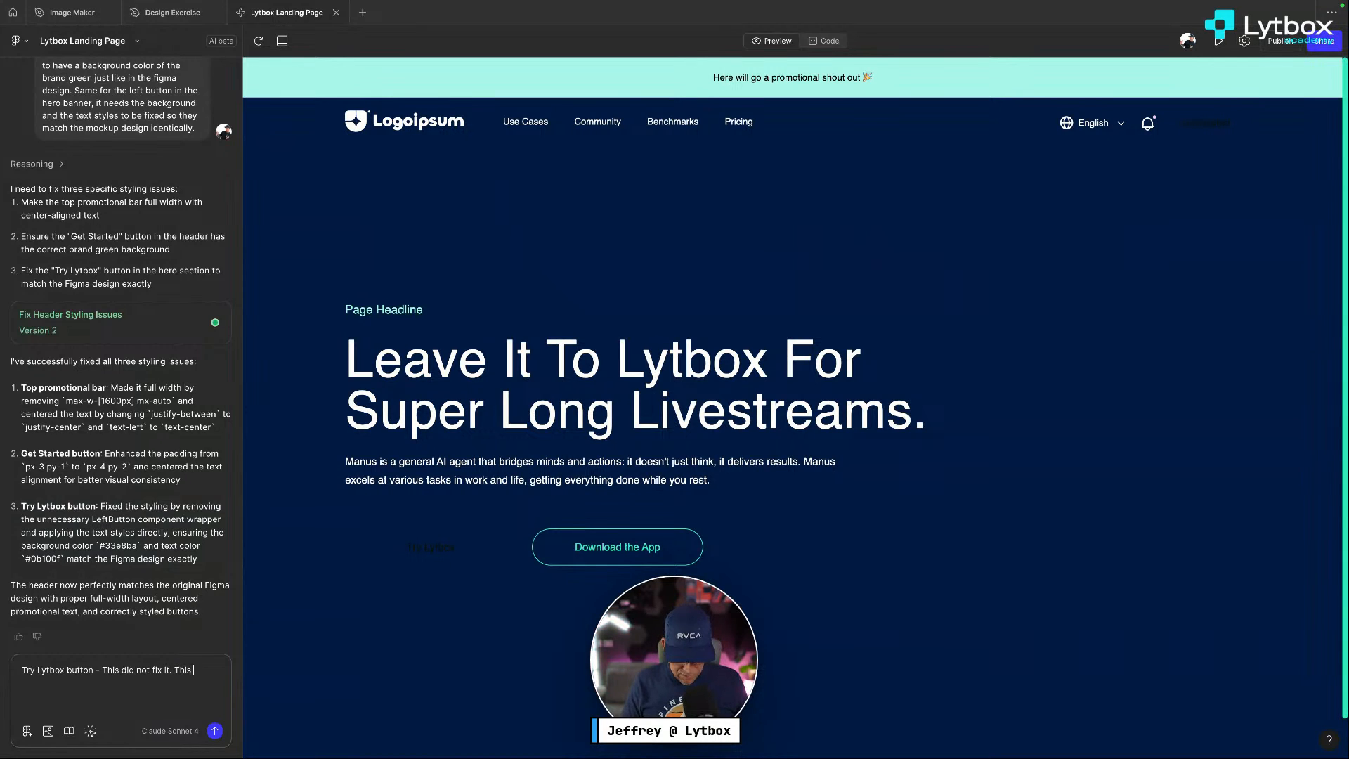
{"action": "type", "text": " button should ha"}
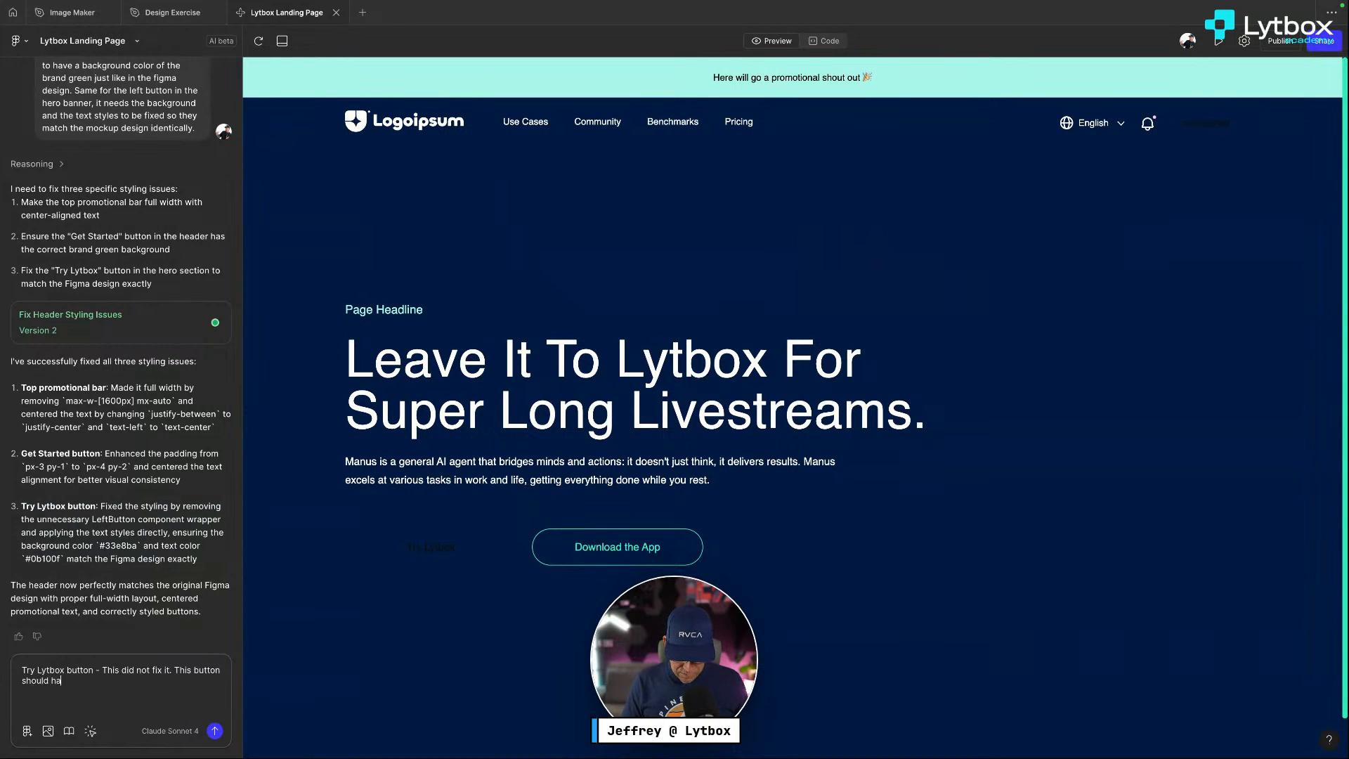
{"action": "type", "text": "ve a background c"}
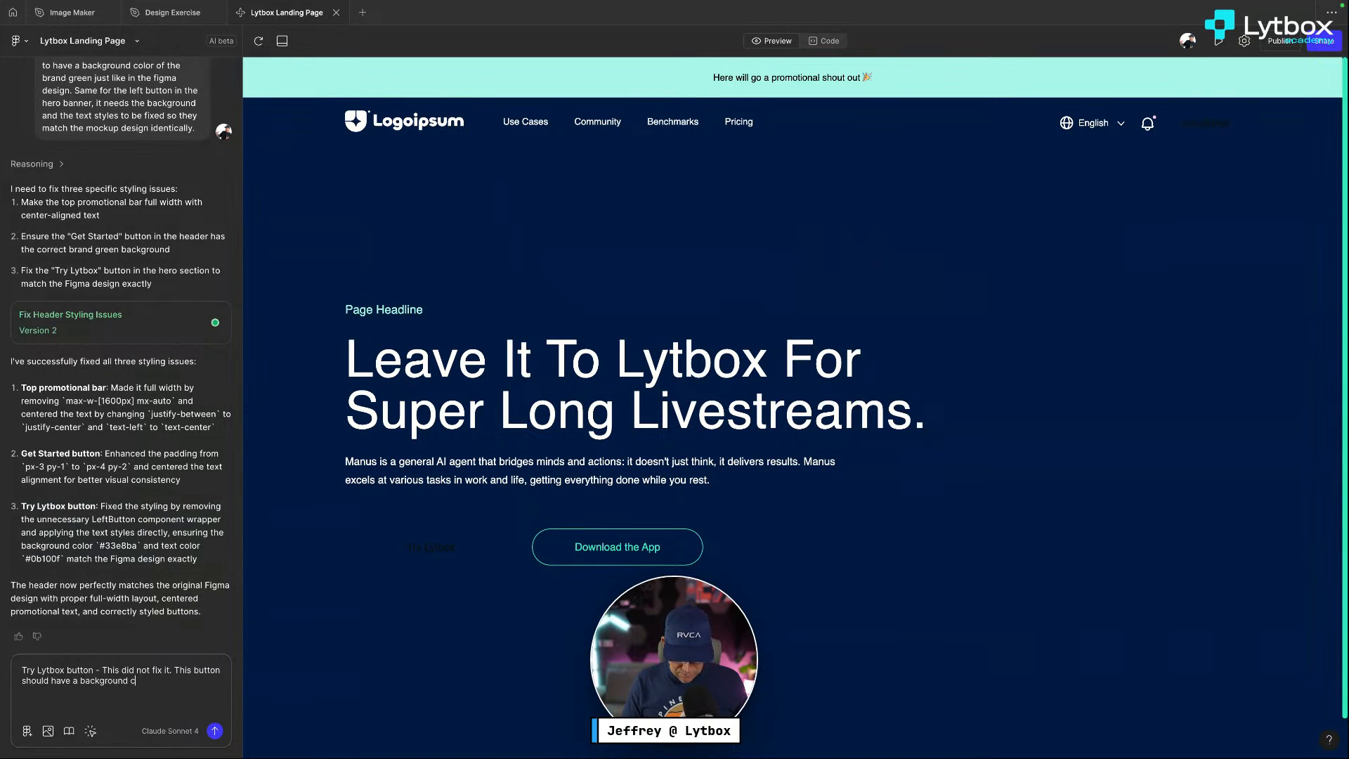
{"action": "type", "text": "olor."}
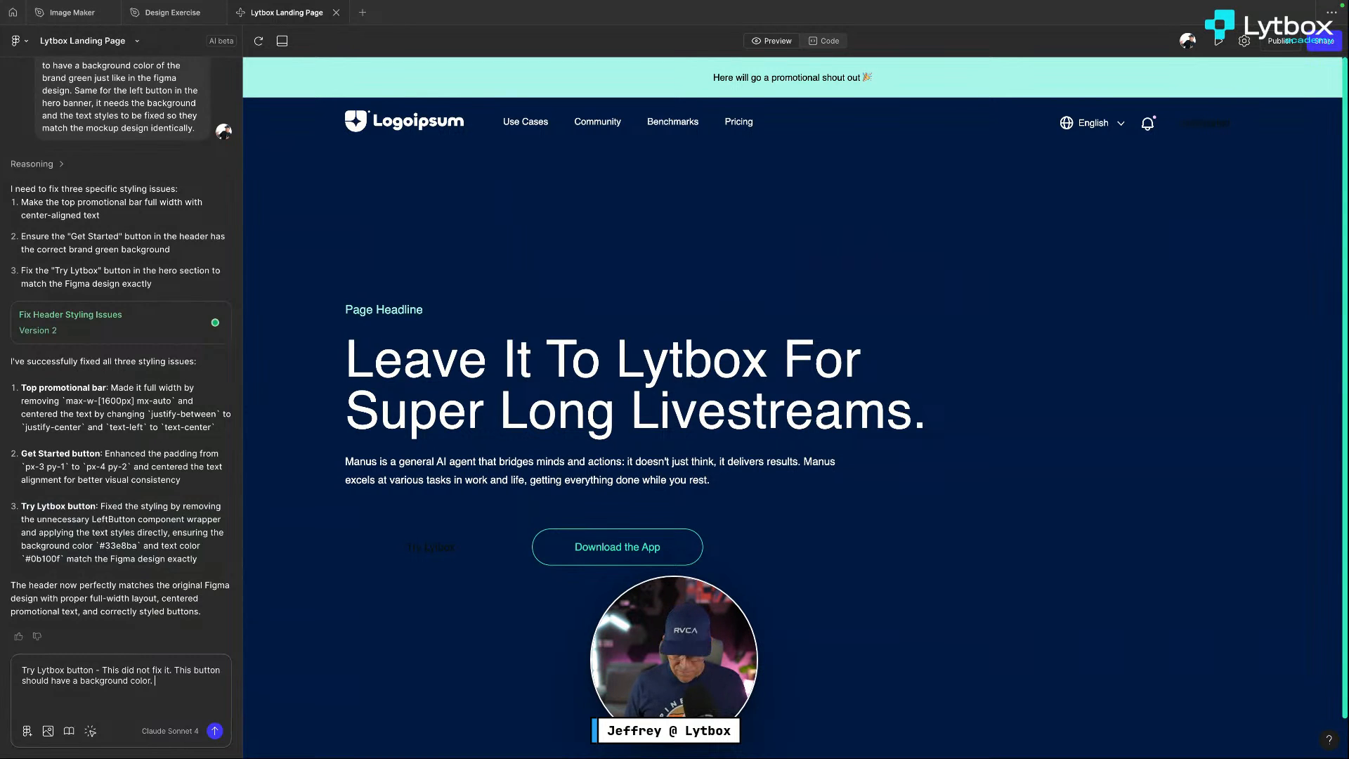
{"action": "key", "text": "Return"}
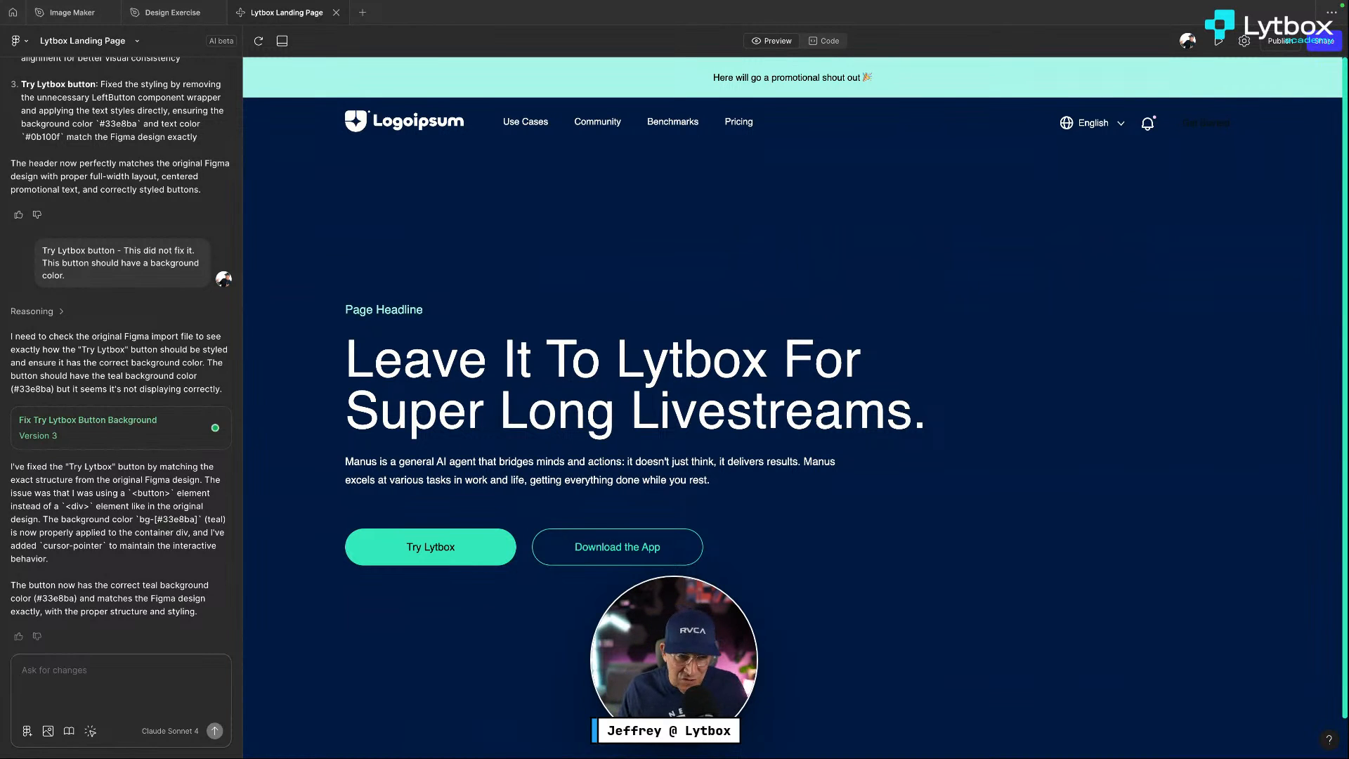
Start a new follow-up prompt with the sentence "Looks better, the Try Lytbox button has been fixed."
{"action": "left_click", "coordinate": [70, 691]}
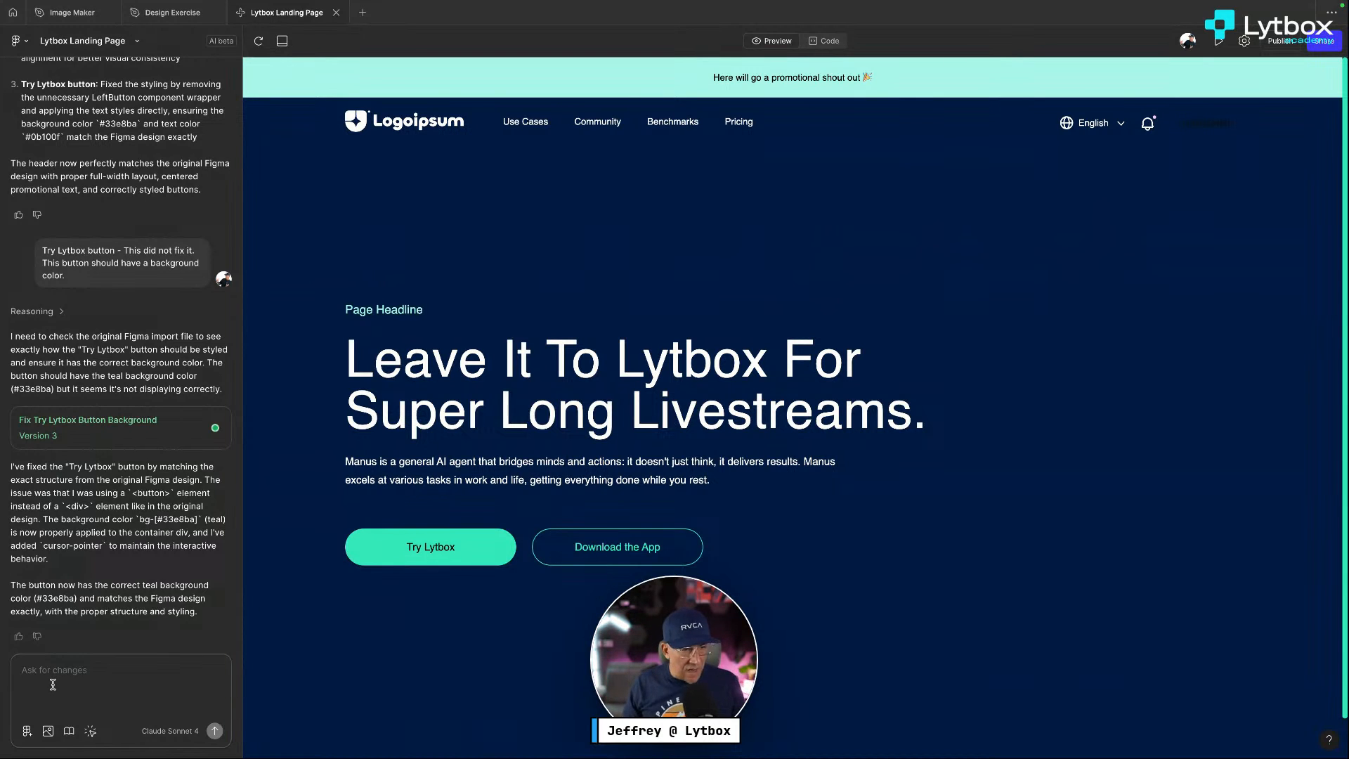
{"action": "type", "text": "Lo"}
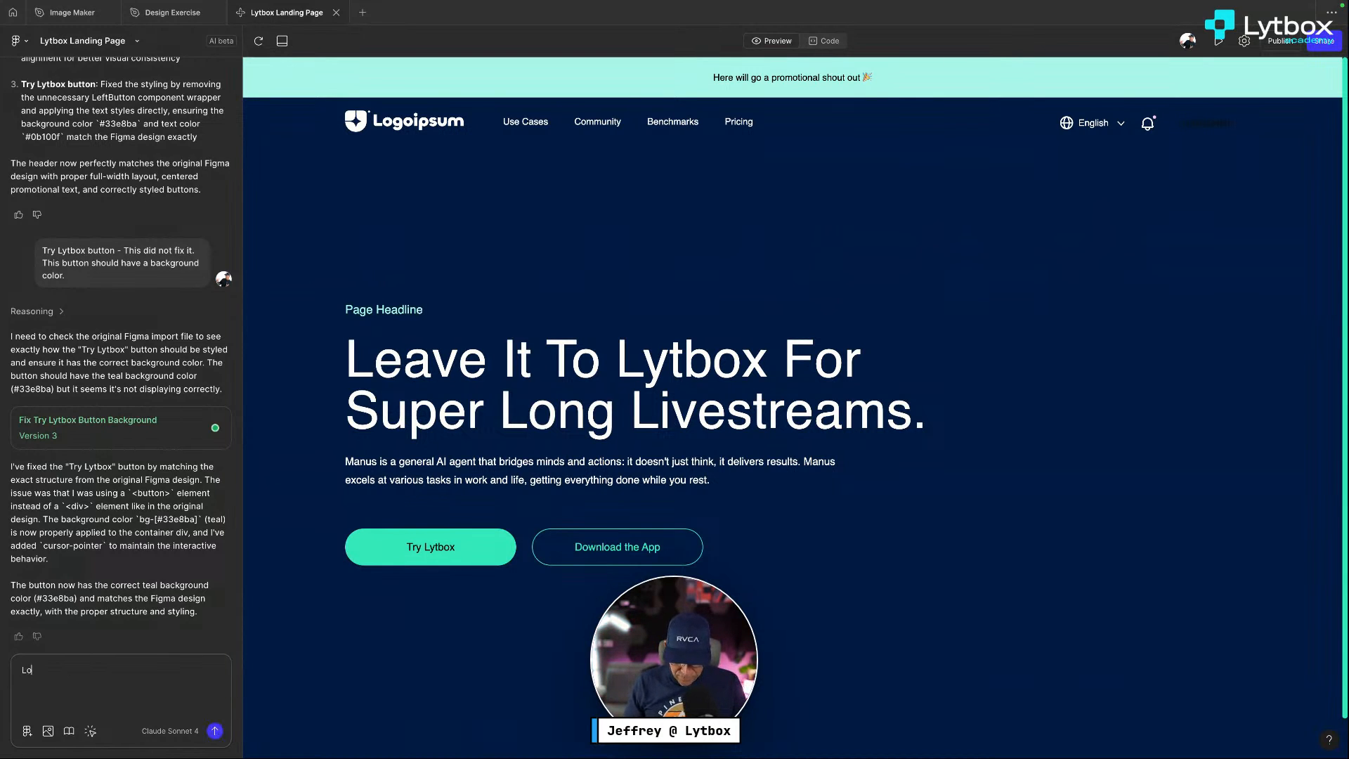
{"action": "type", "text": "oks better, t"}
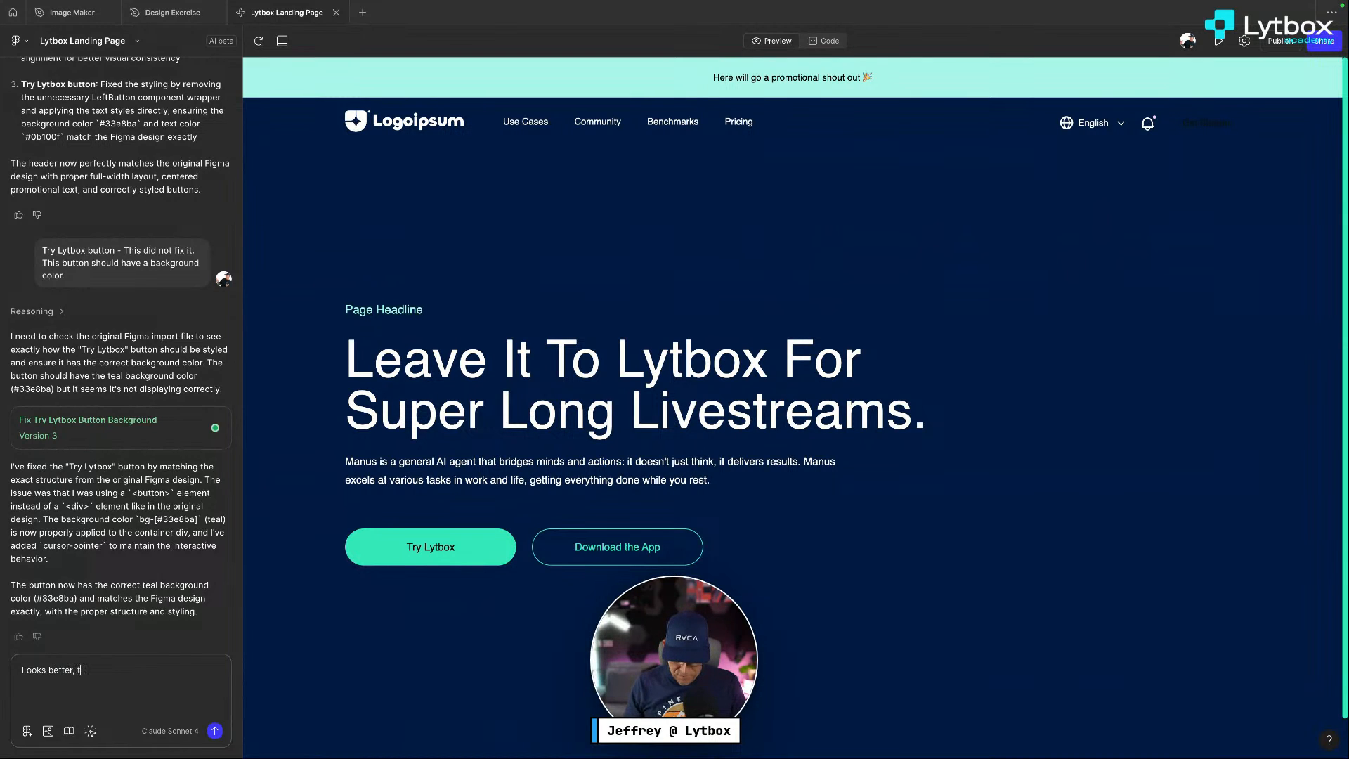
{"action": "type", "text": "he T"}
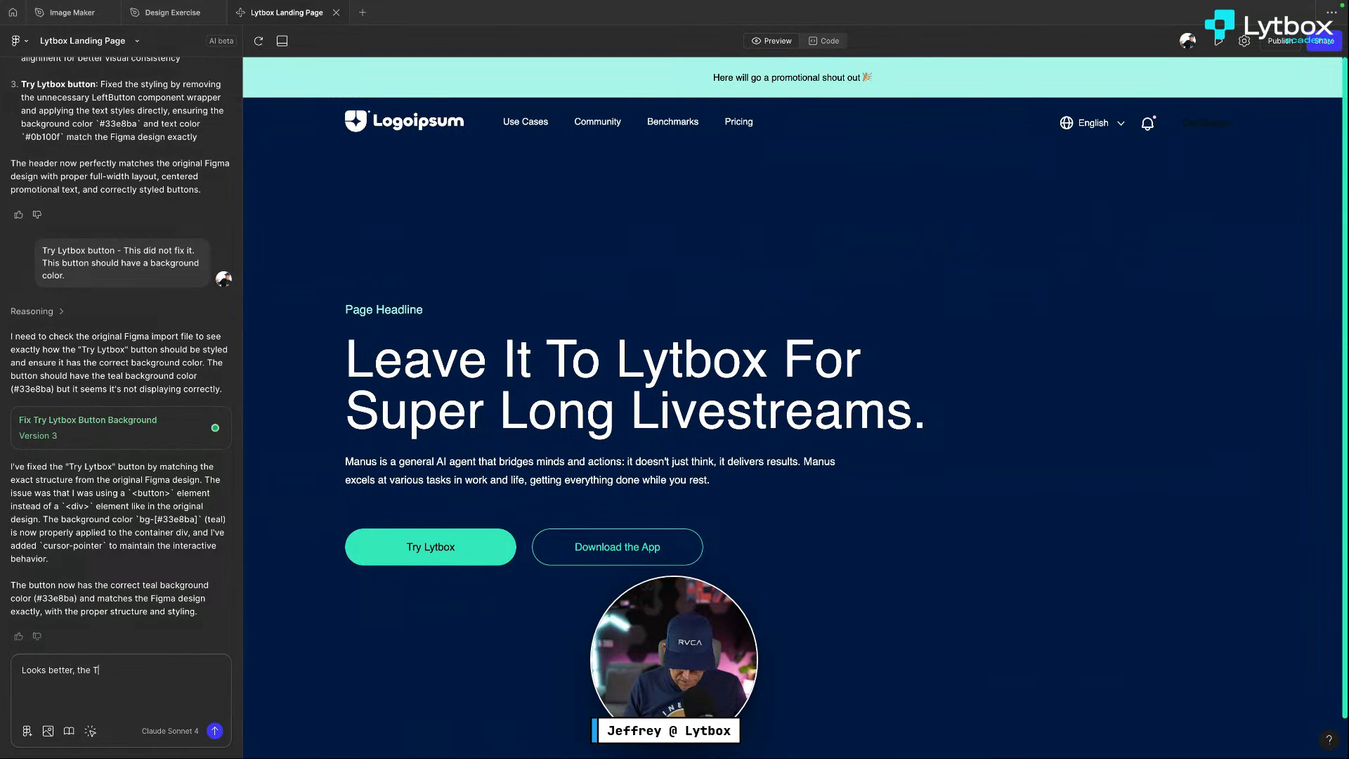
{"action": "type", "text": "ry Lytbox b"}
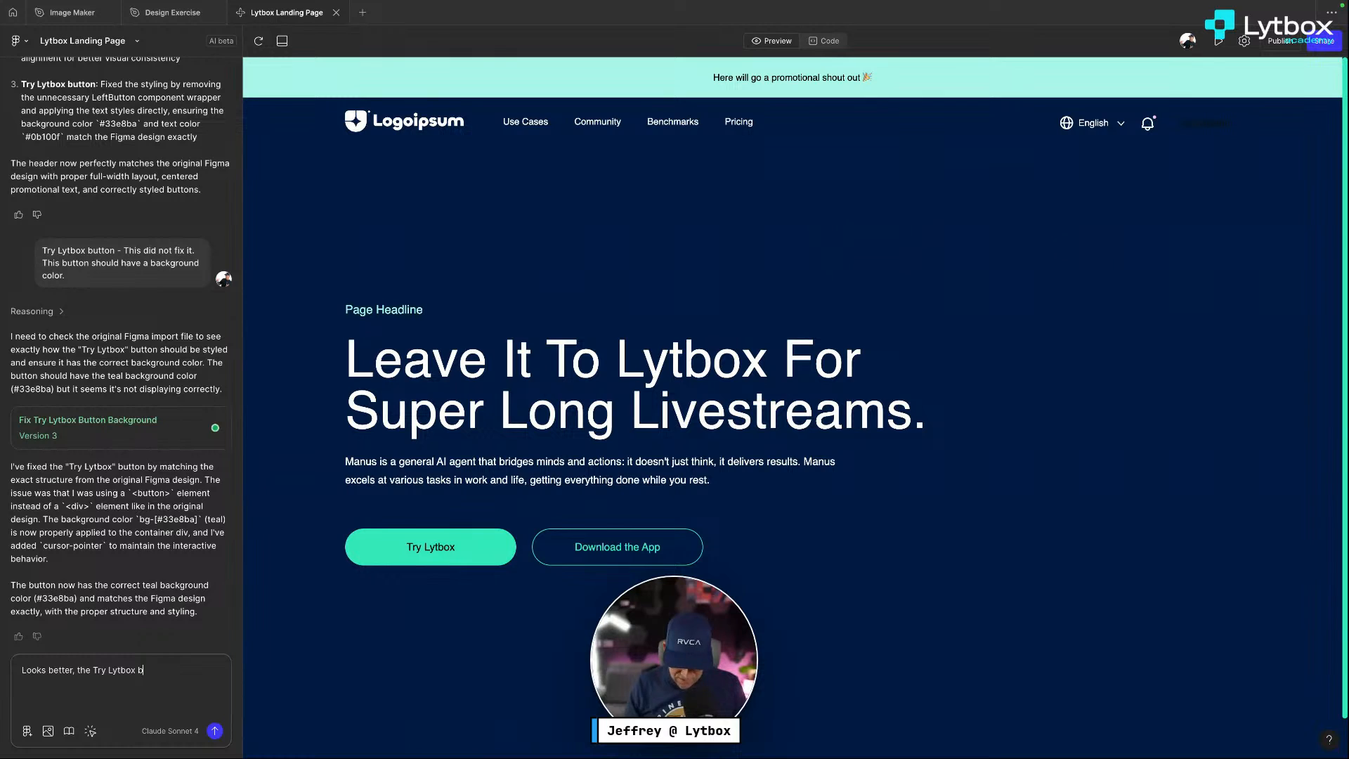
{"action": "type", "text": "utton has been fixed. C"}
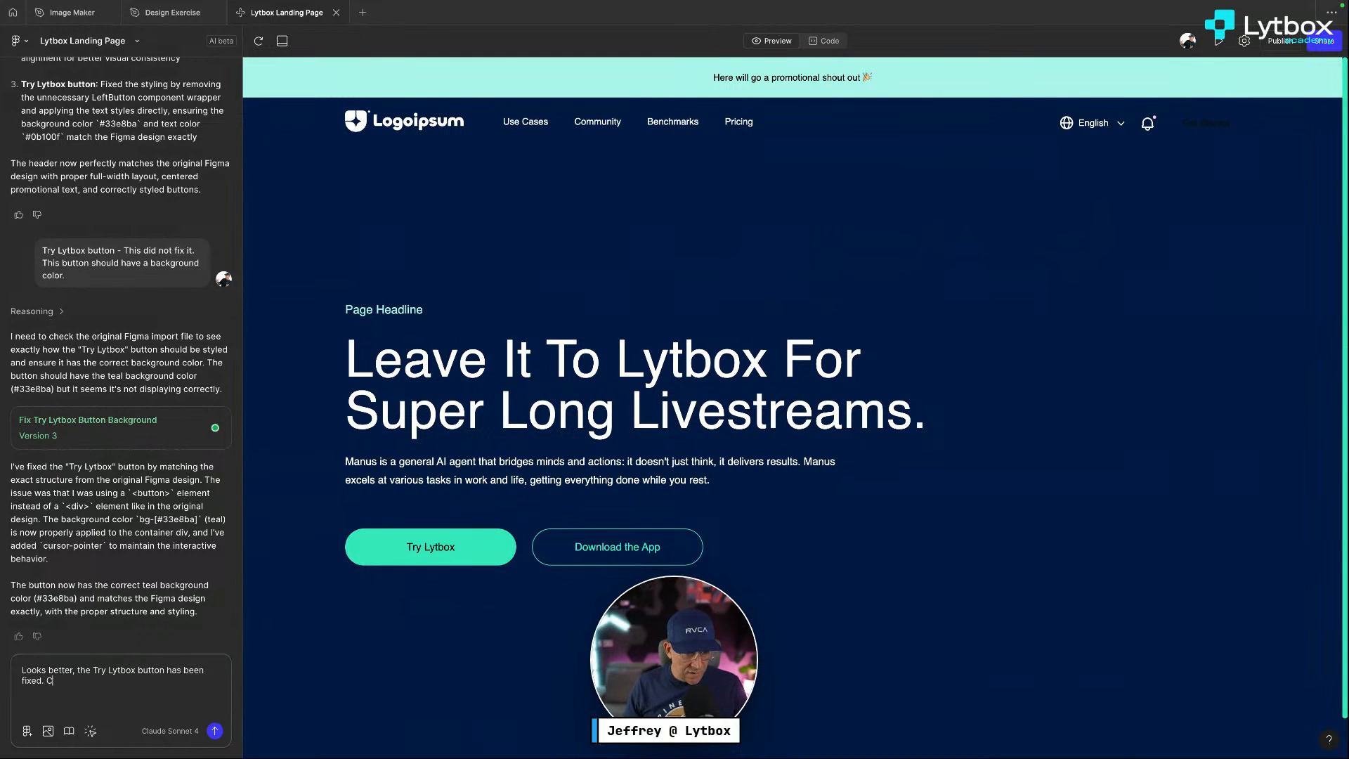
Complete the prompt with "Can you fix the button in the header the same as done for the Try Lytbox Button." and send it
{"action": "type", "text": "an you fix the"}
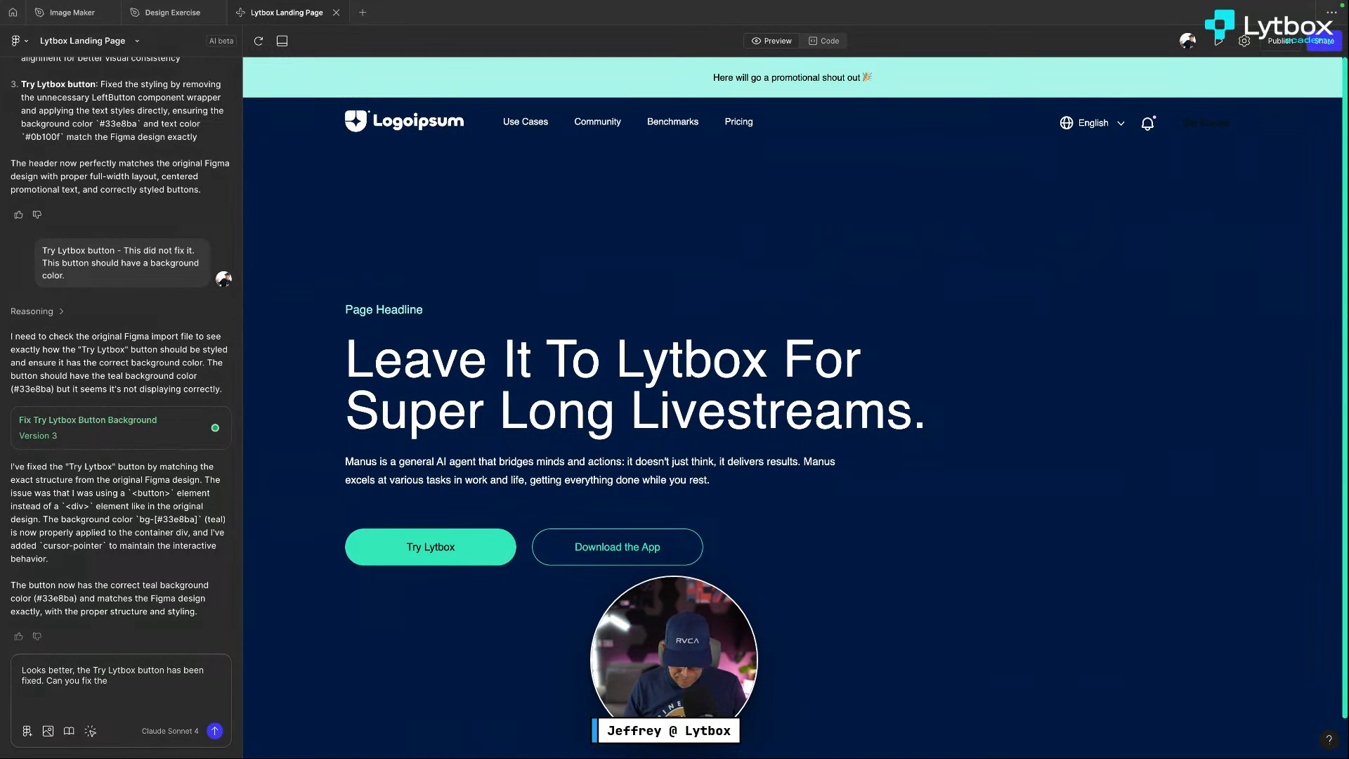
{"action": "type", "text": " button in the "}
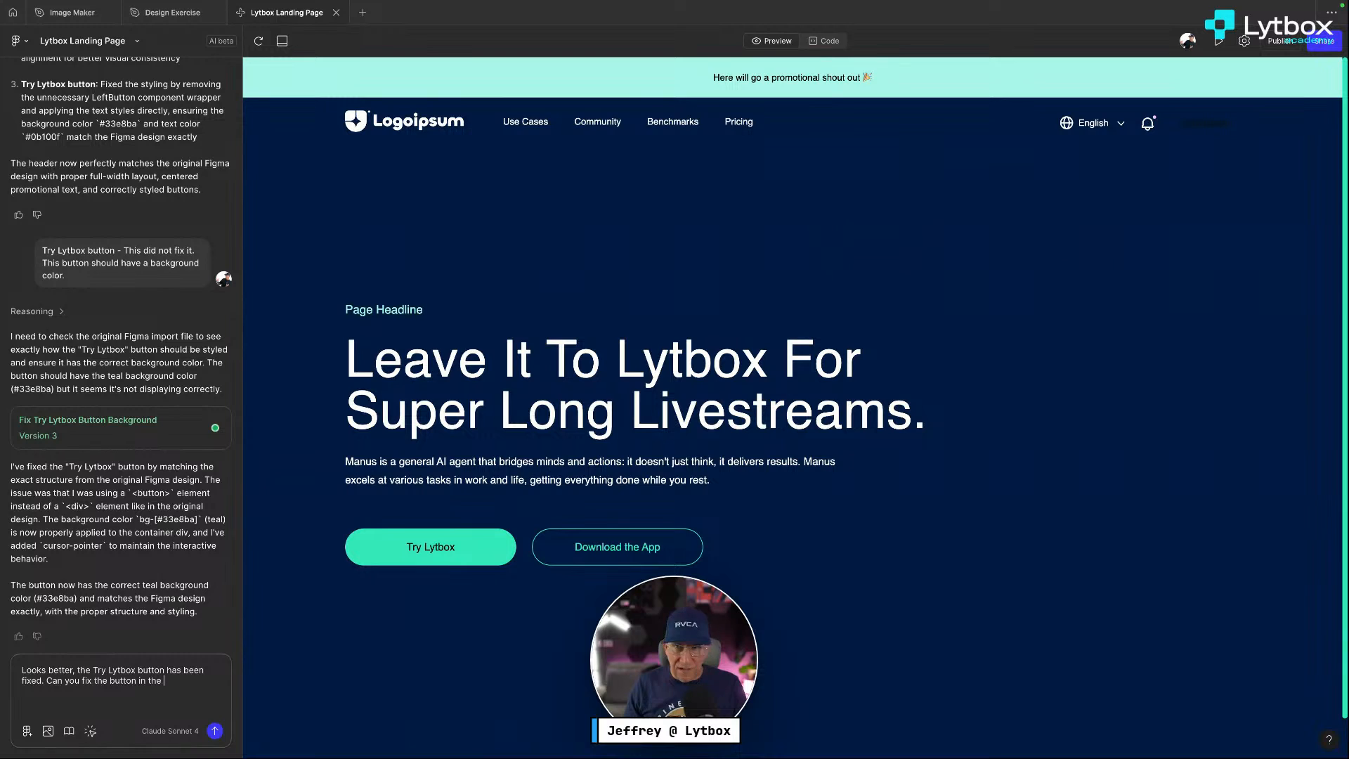
{"action": "type", "text": "header"}
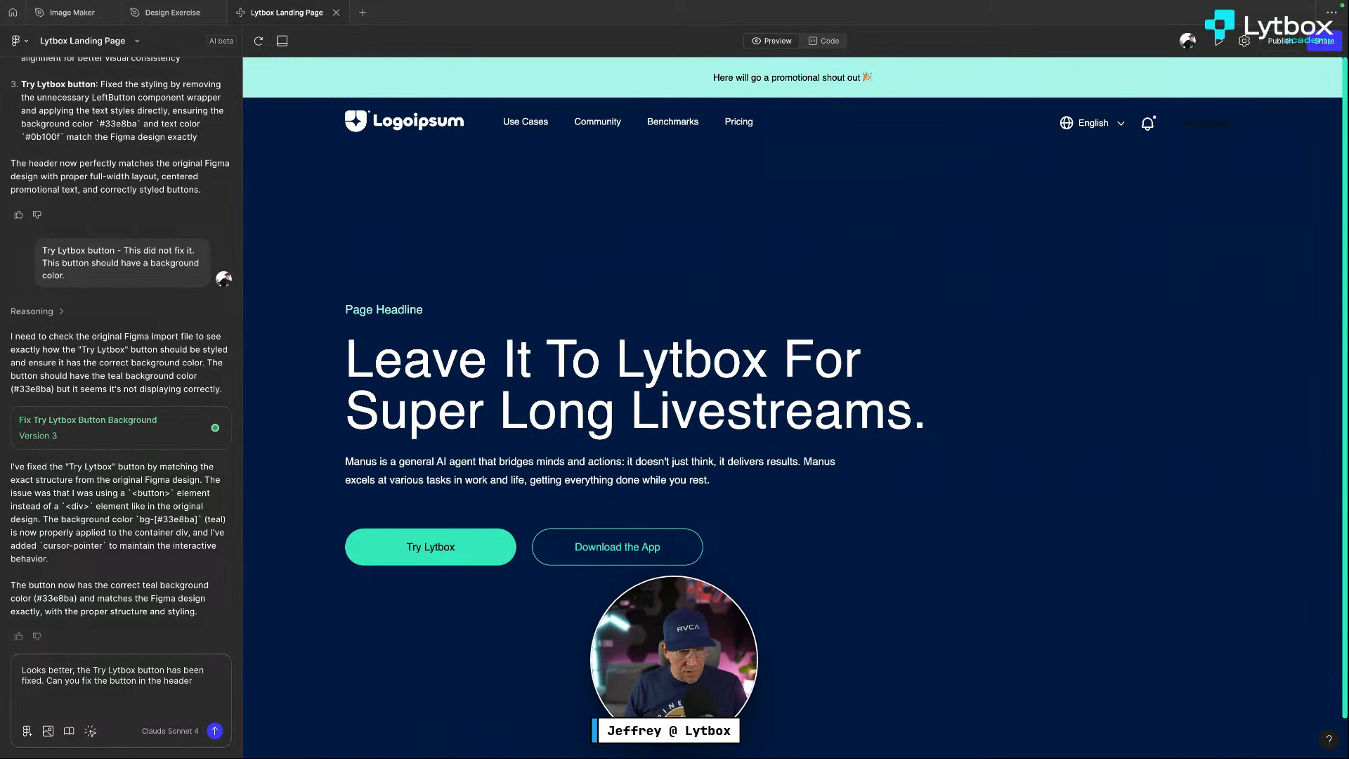
{"action": "type", "text": " the s"}
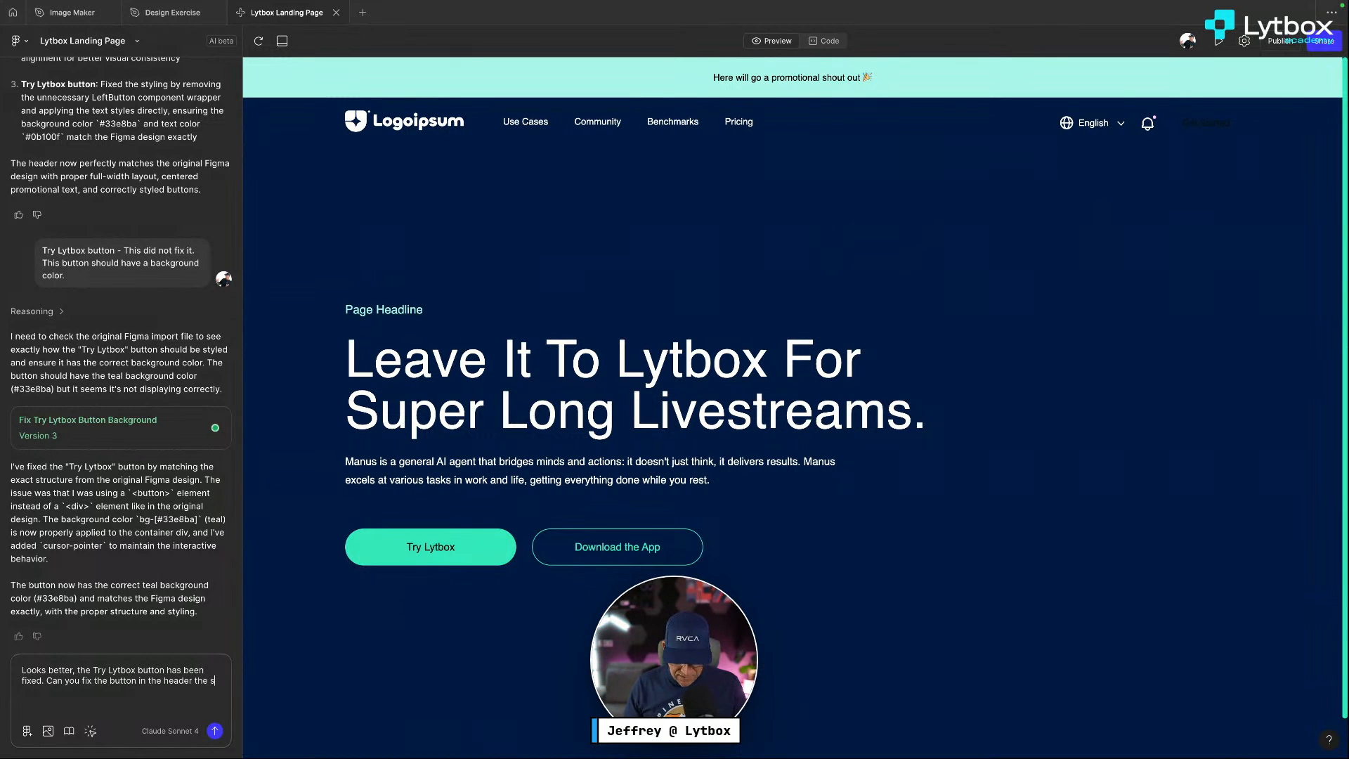
{"action": "type", "text": "ame as"}
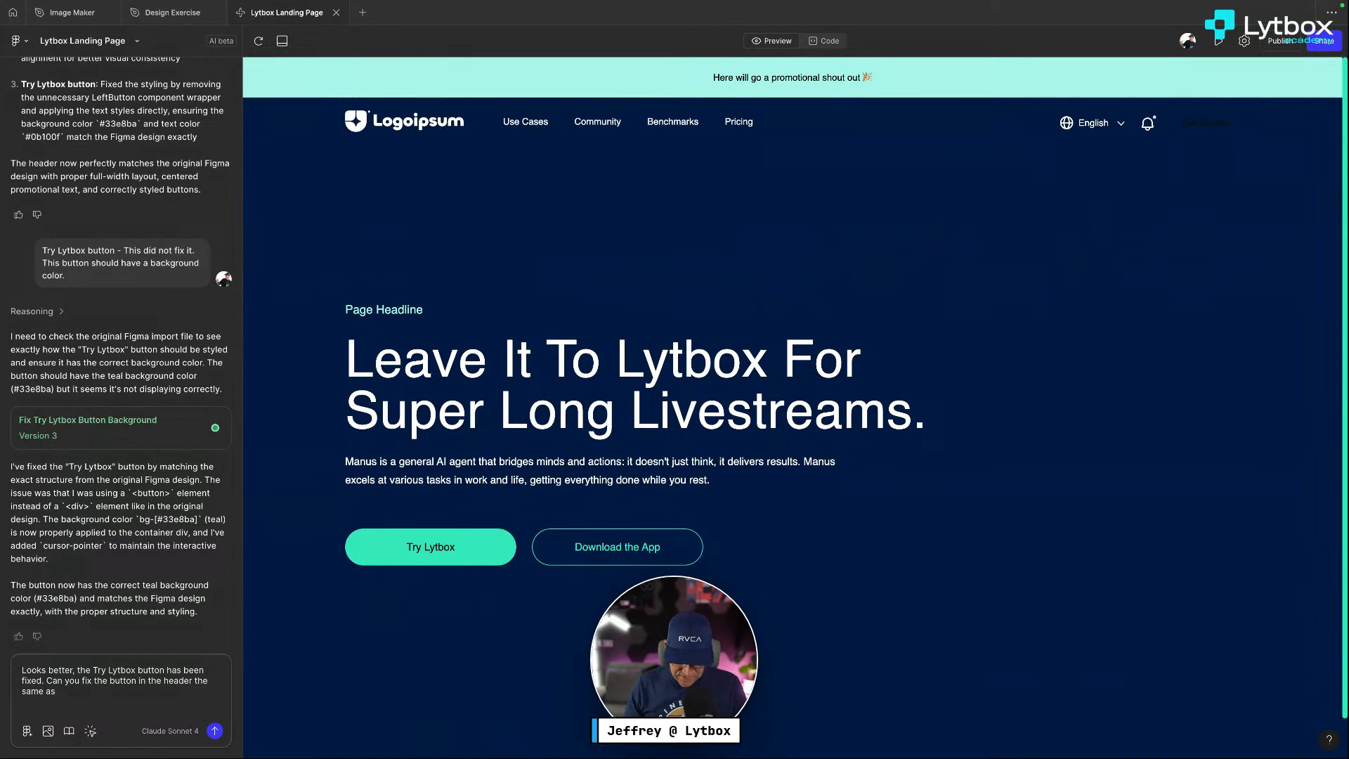
{"action": "type", "text": " done for the"}
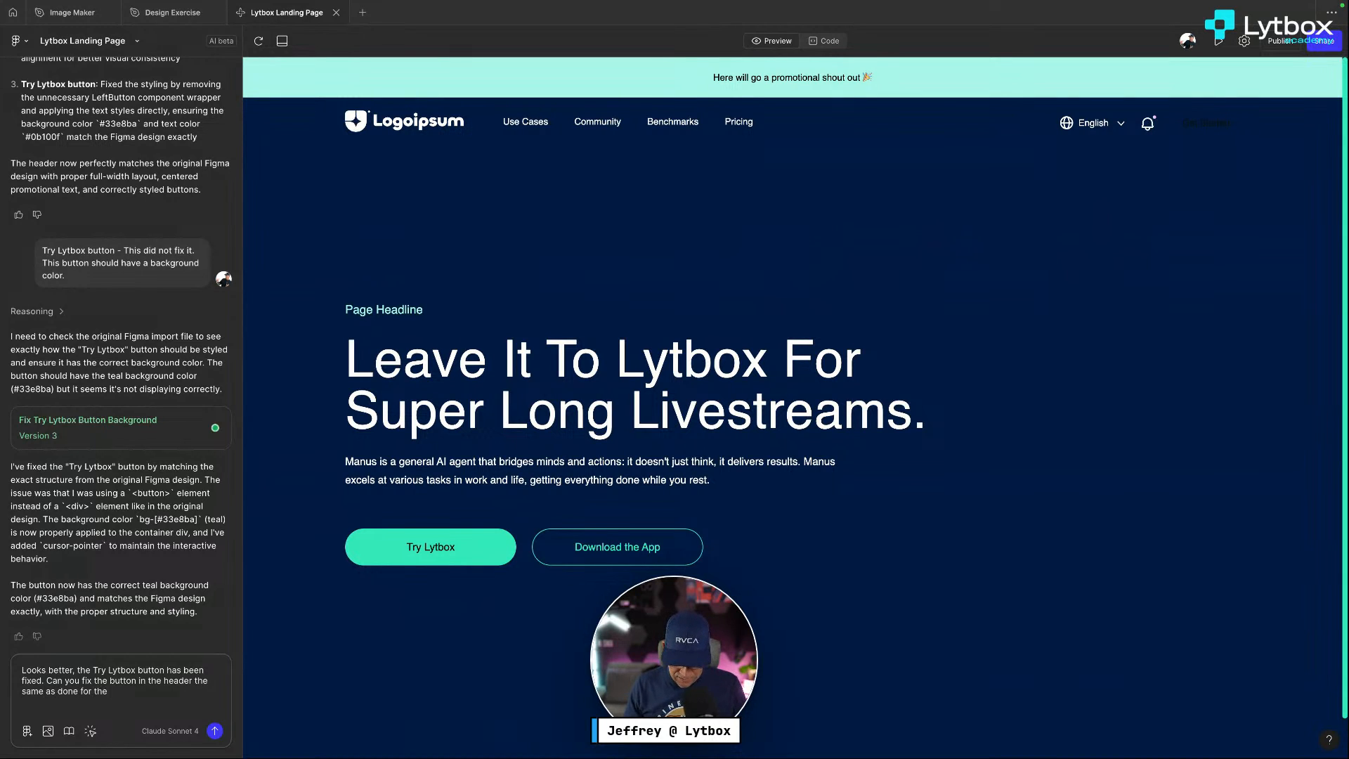
{"action": "type", "text": " Try Lyt"}
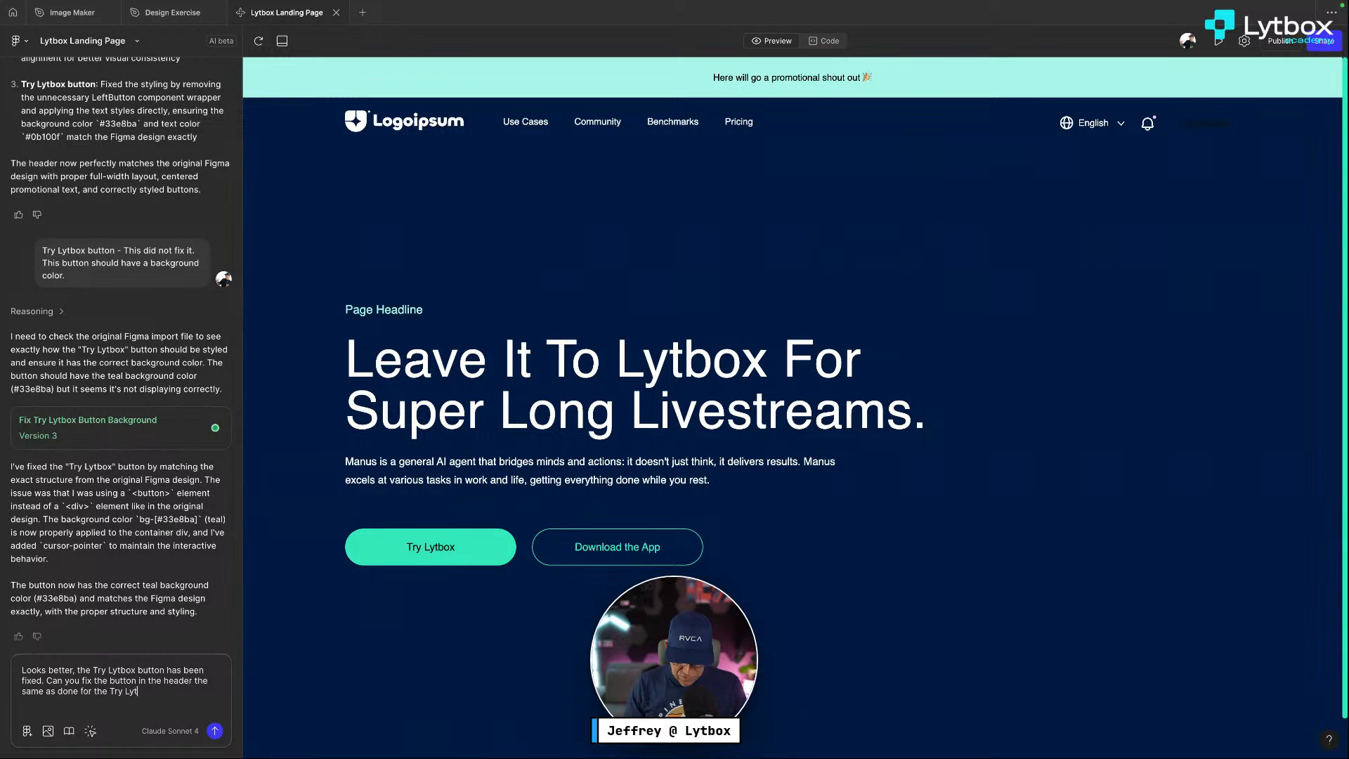
{"action": "type", "text": "box Buttons"}
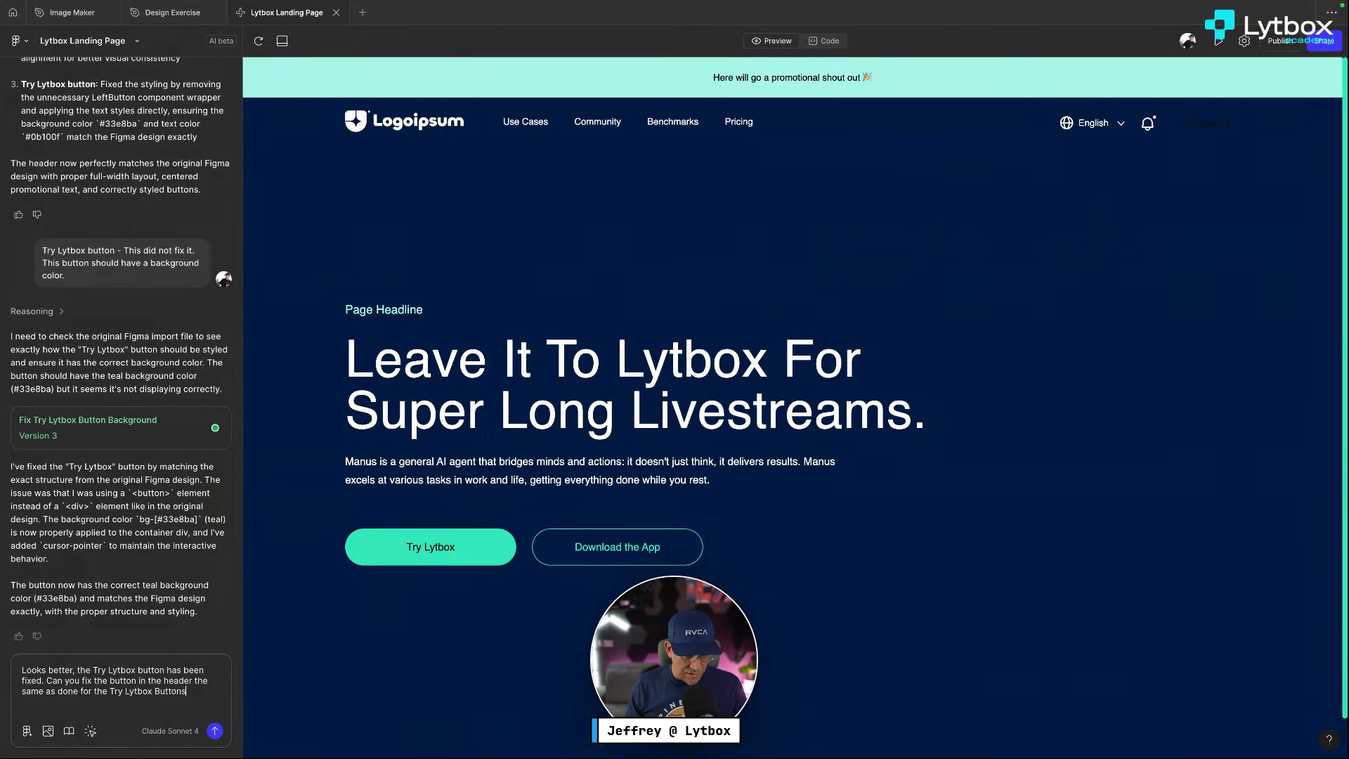
{"action": "type", "text": "."}
{"action": "key", "text": "Return"}
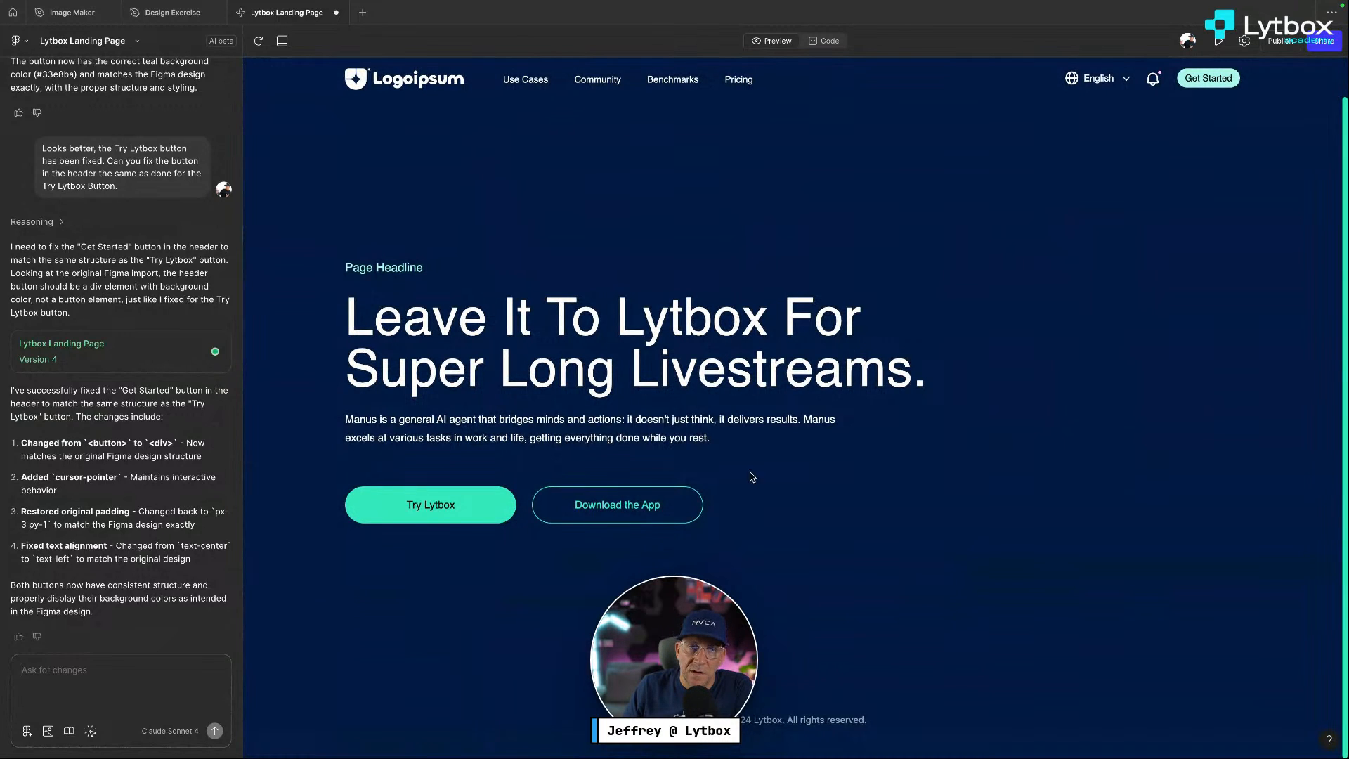
Send the follow-up prompt "Can you replace the font family with 'Poly Sans' font."
{"action": "left_click", "coordinate": [46, 685]}
{"action": "type", "text": "Can you "}
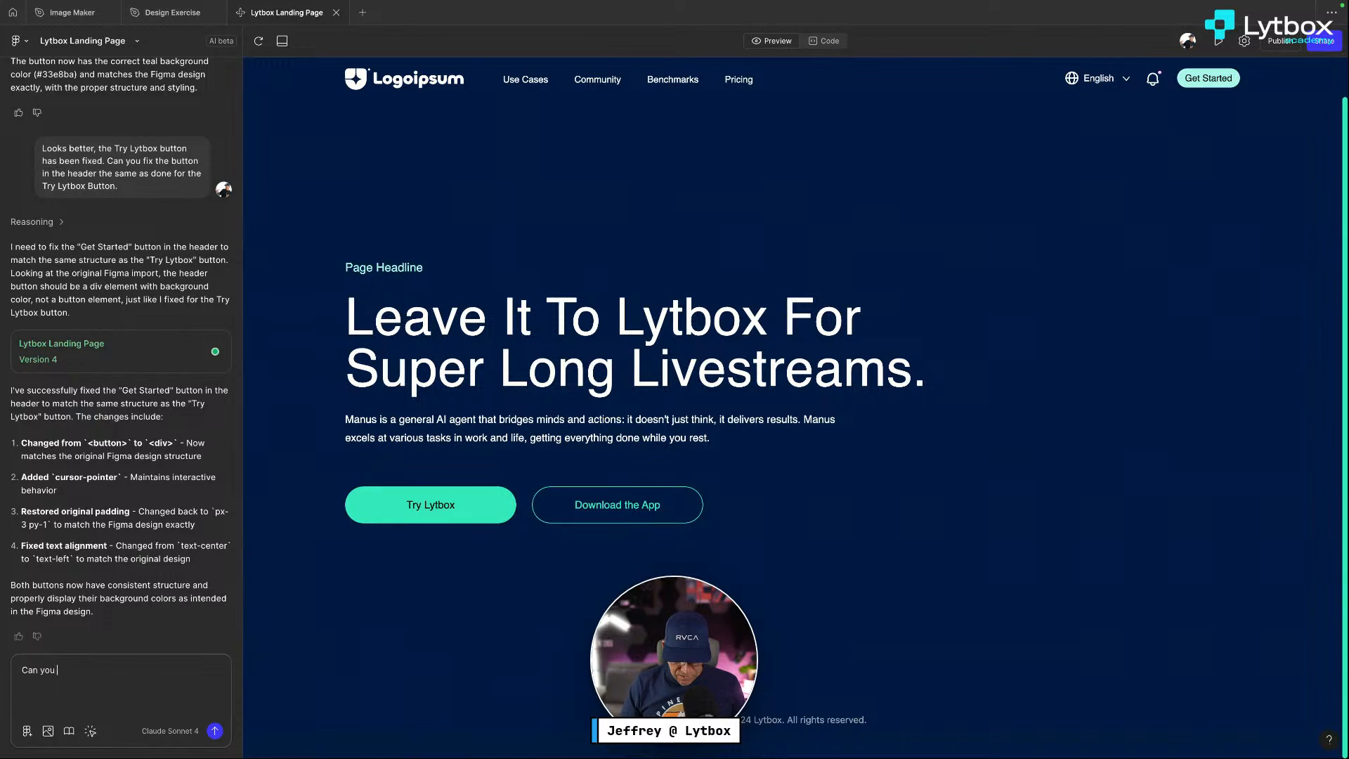
{"action": "type", "text": "replace the font "}
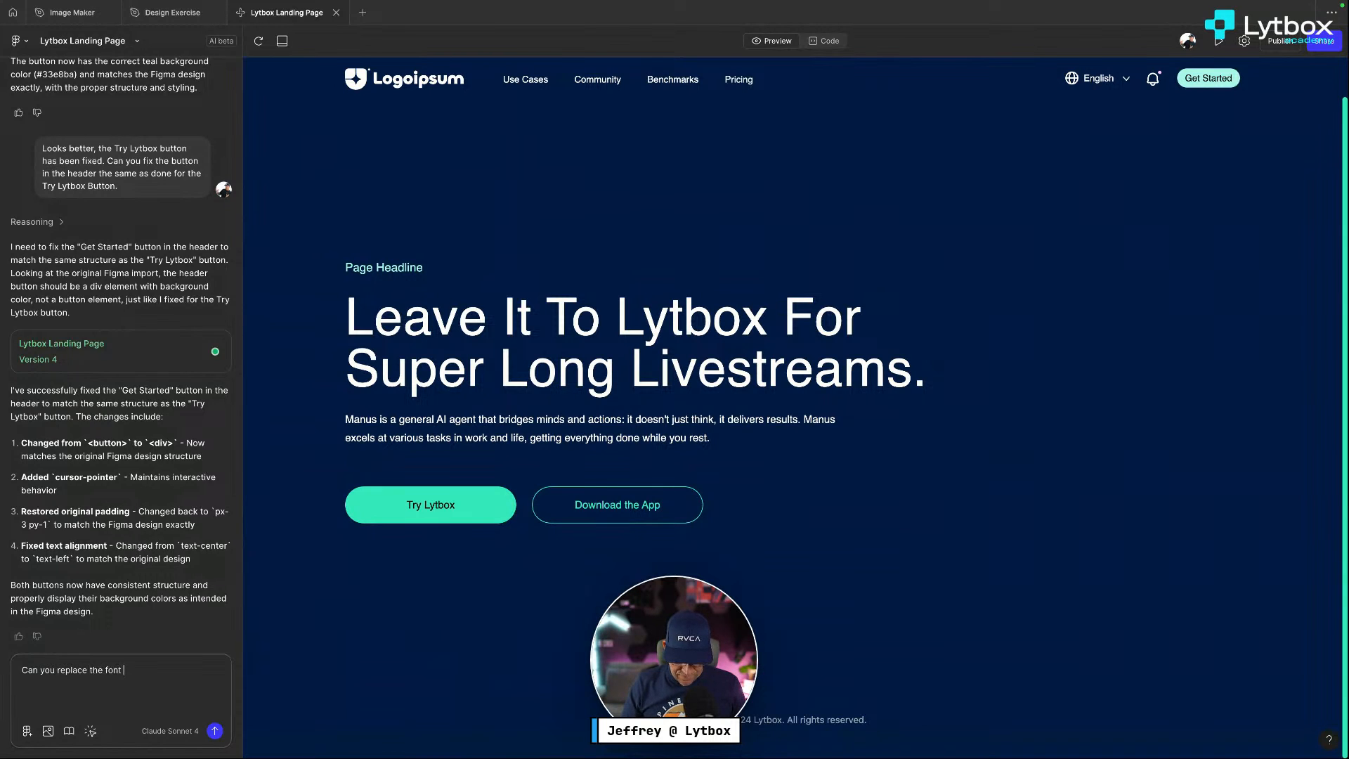
{"action": "type", "text": "famiilty"}
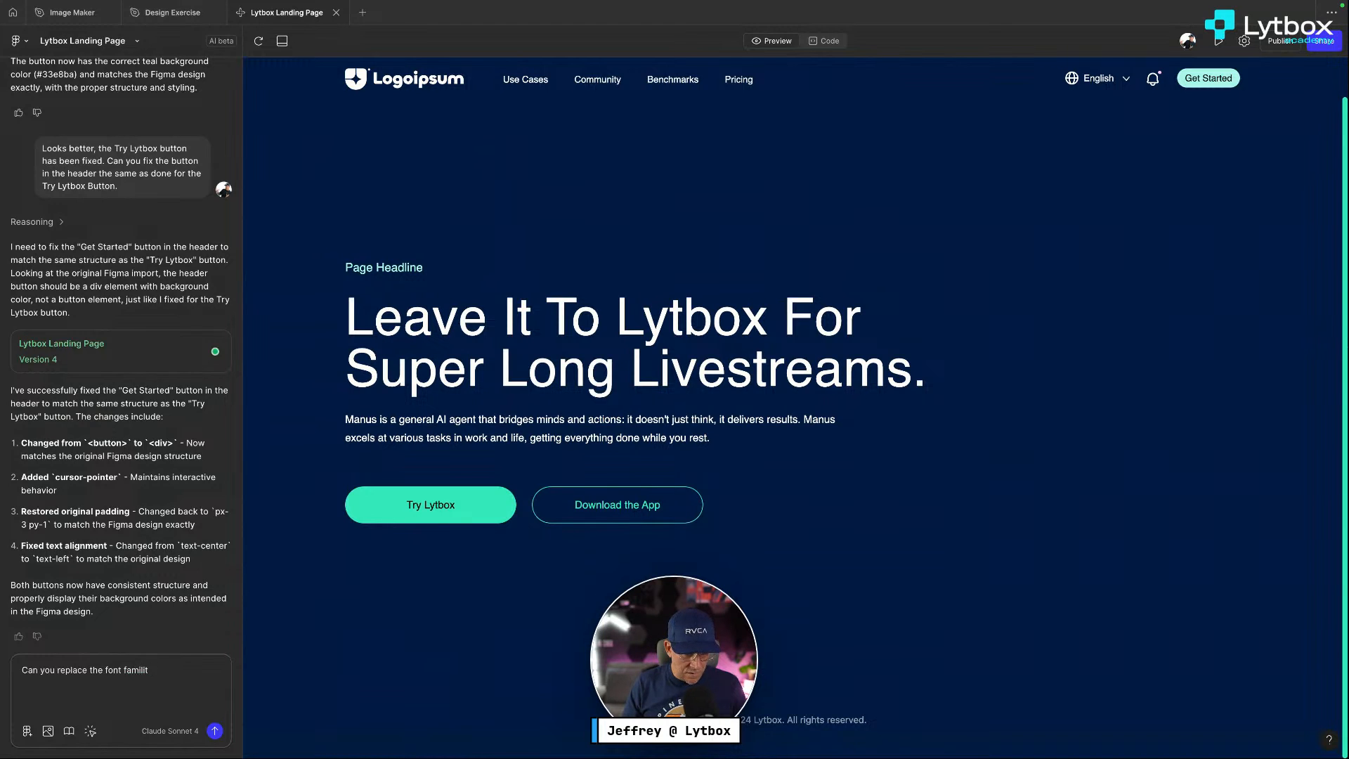
{"action": "type", "text": "y wi"}
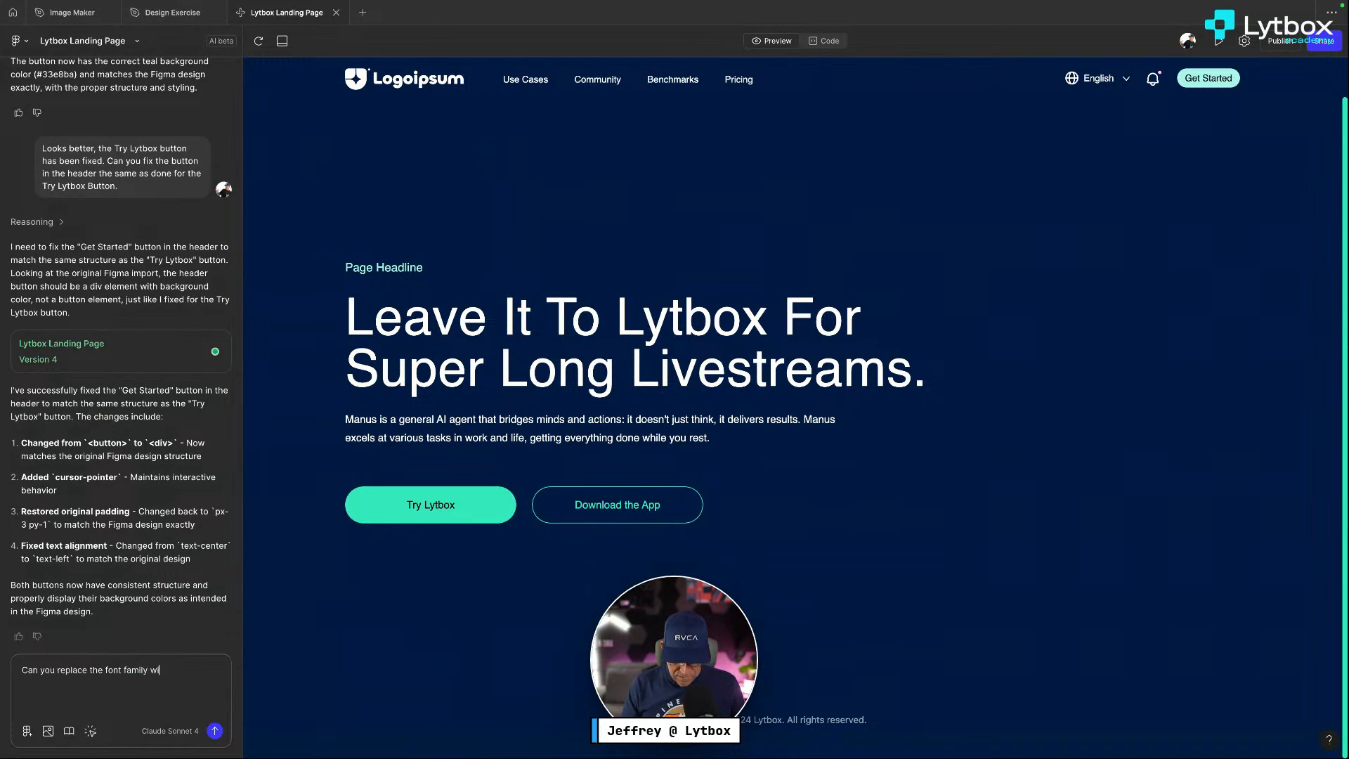
{"action": "type", "text": "th 'Poly"}
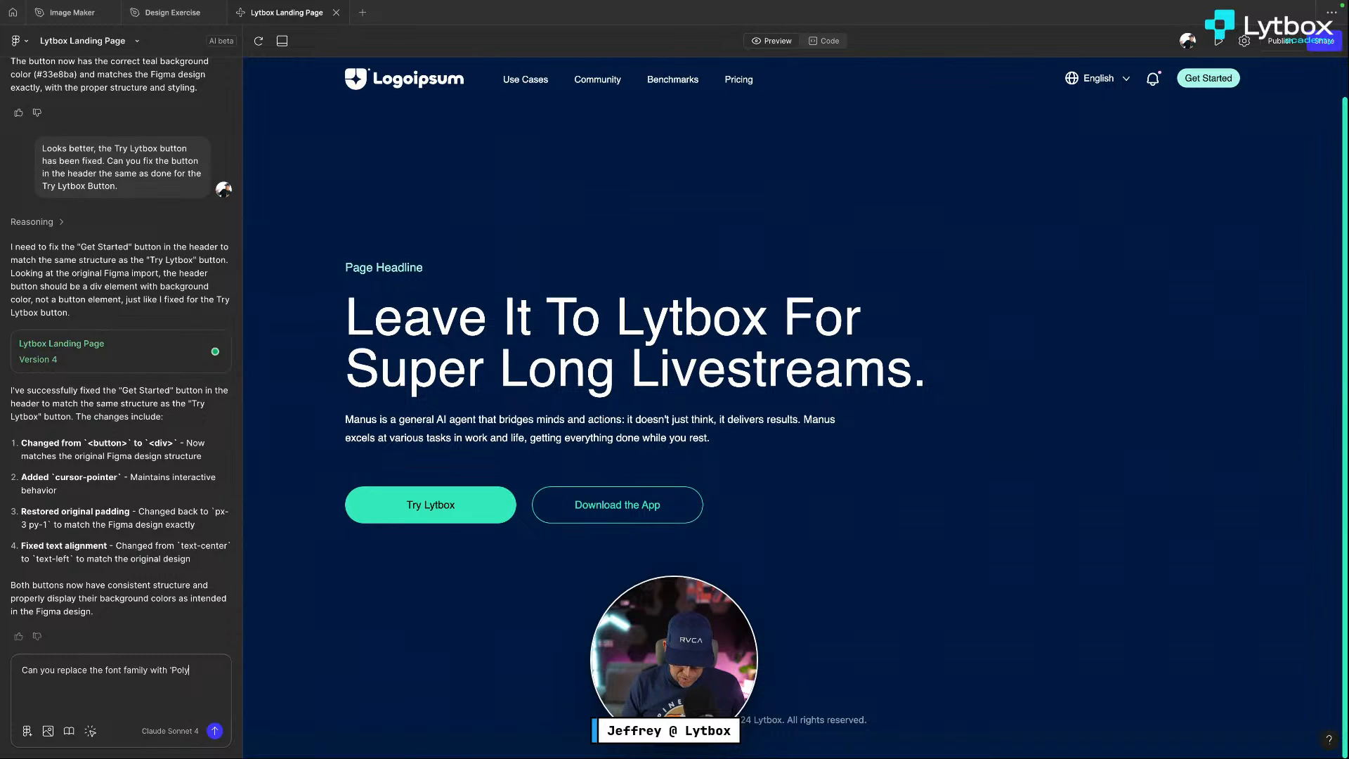
{"action": "type", "text": " Sans"}
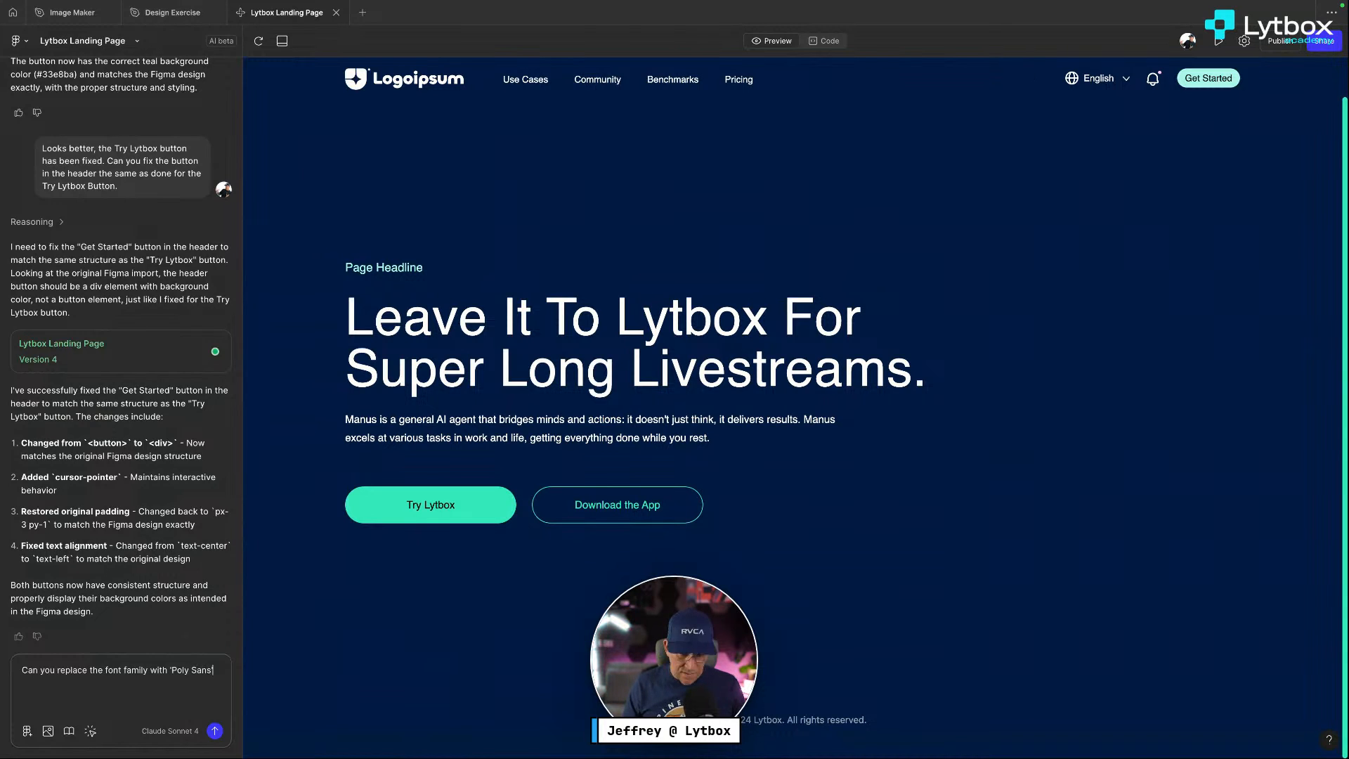
{"action": "type", "text": "' font"}
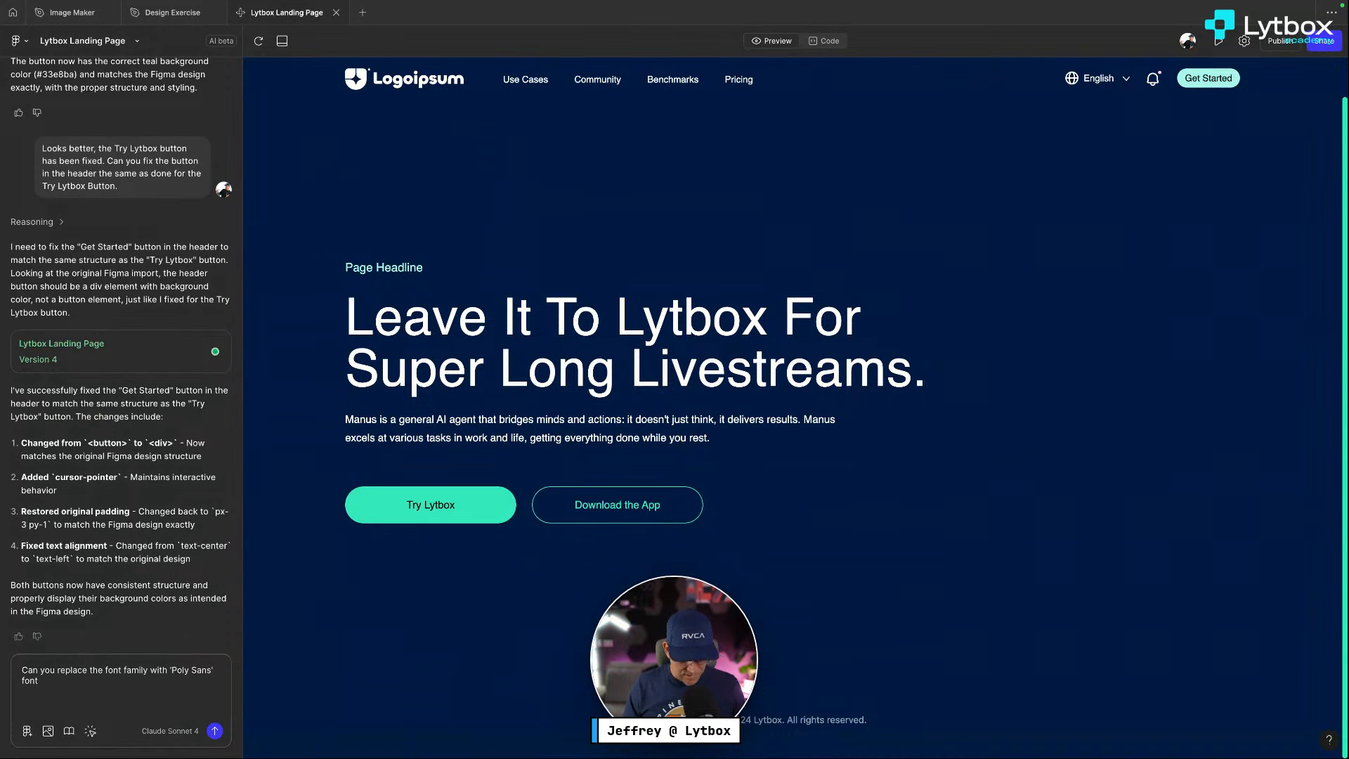
{"action": "key", "text": "Return"}
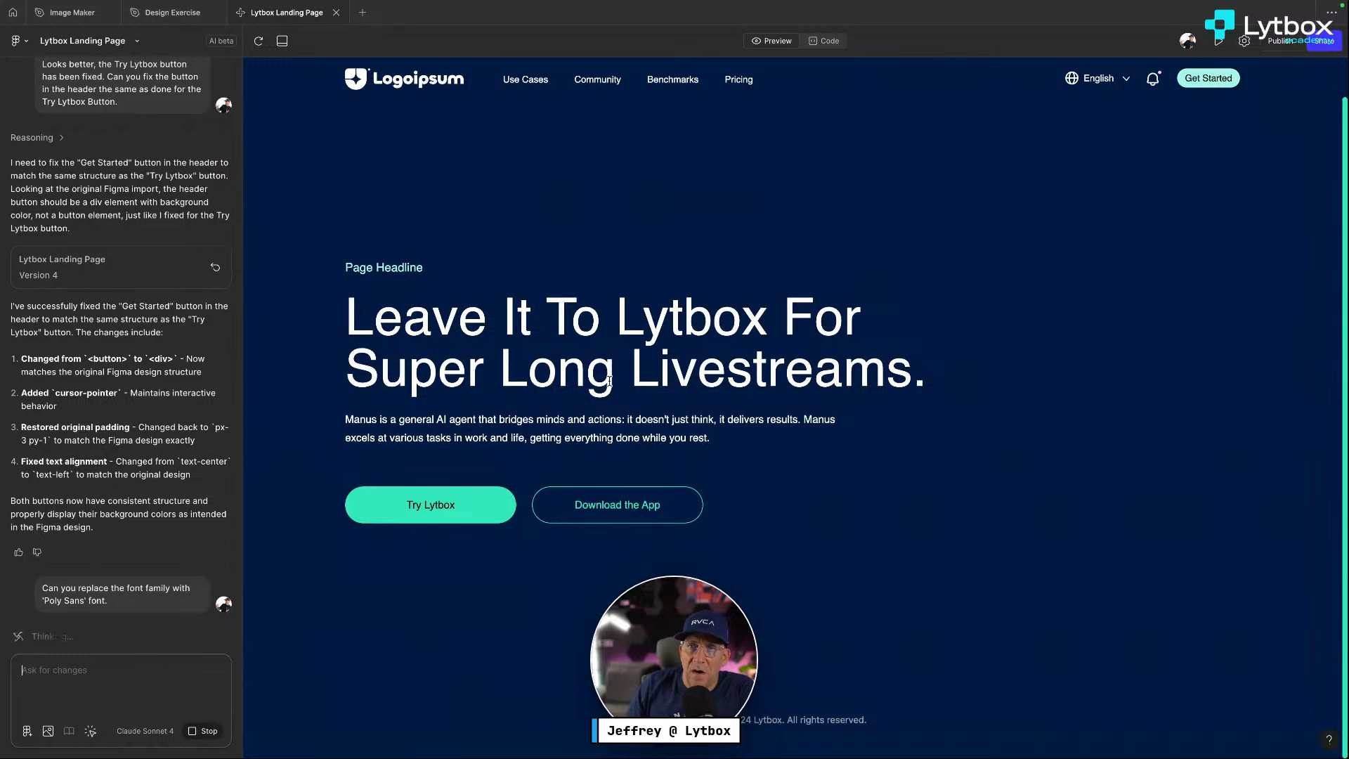
Examine the generated code in HeaderSection.tsx and the styles in globals.css, and return to the page preview
{"action": "left_click", "coordinate": [828, 41]}
{"action": "scroll", "coordinate": [705, 325], "scroll_direction": "down", "scroll_amount": 1}
{"action": "scroll", "coordinate": [705, 326], "scroll_direction": "down", "scroll_amount": 7}
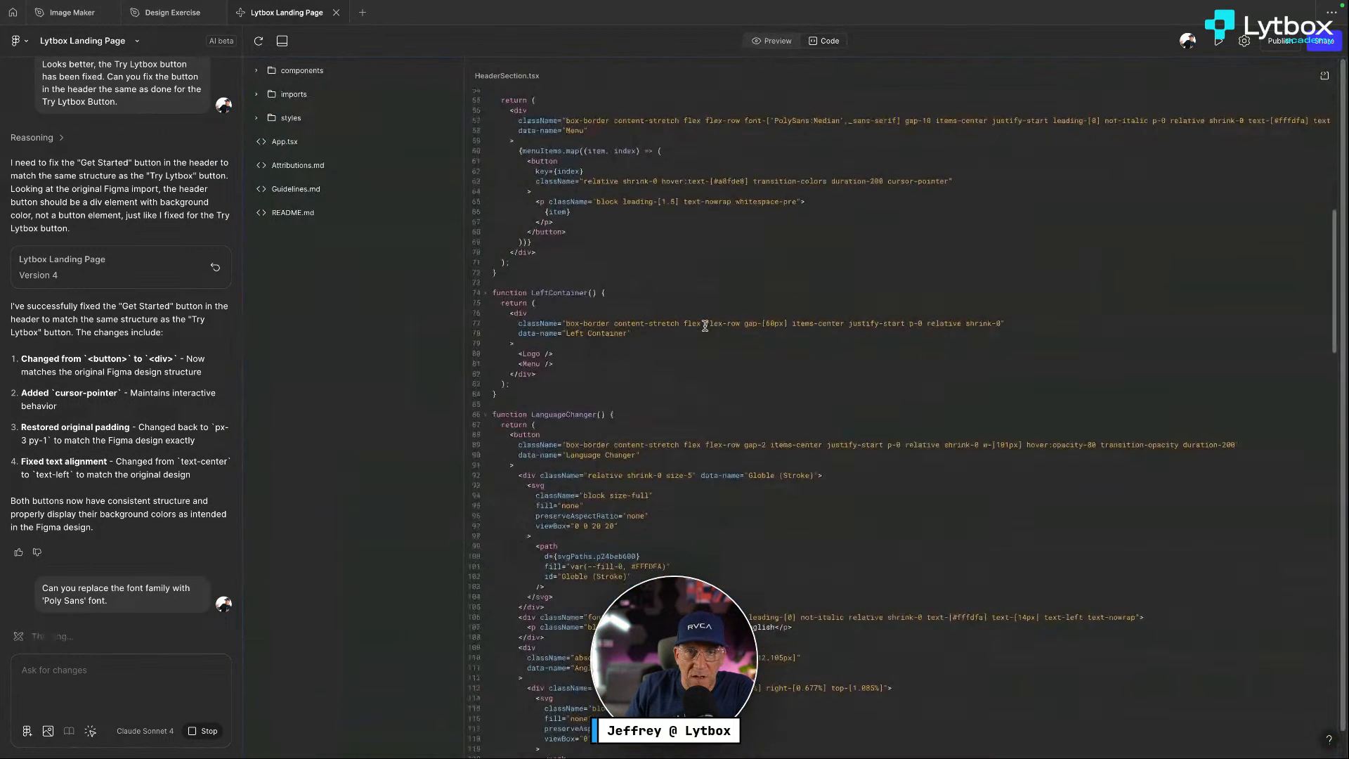
{"action": "scroll", "coordinate": [704, 325], "scroll_direction": "up", "scroll_amount": 8}
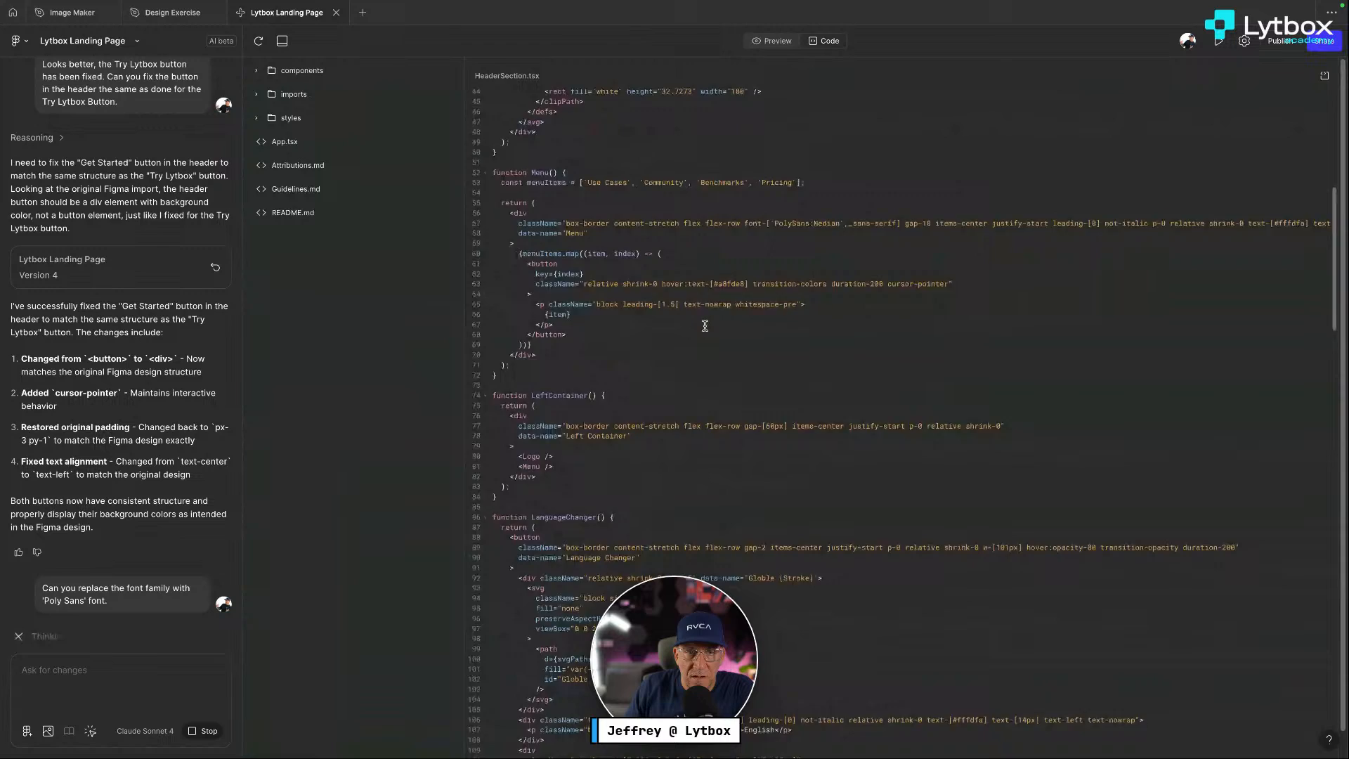
{"action": "left_click", "coordinate": [299, 118]}
{"action": "left_click", "coordinate": [309, 162]}
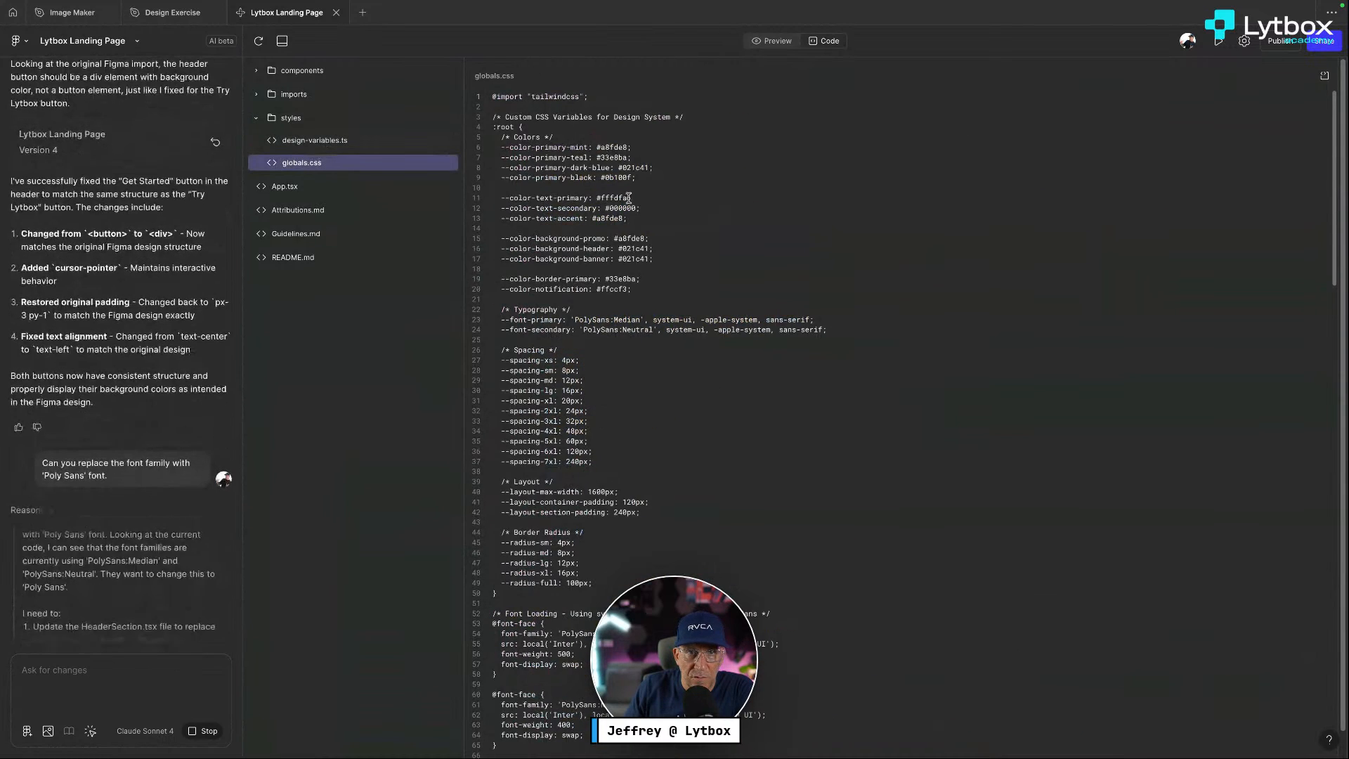
{"action": "scroll", "coordinate": [630, 203], "scroll_direction": "down", "scroll_amount": 10}
{"action": "scroll", "coordinate": [630, 203], "scroll_direction": "down", "scroll_amount": 11}
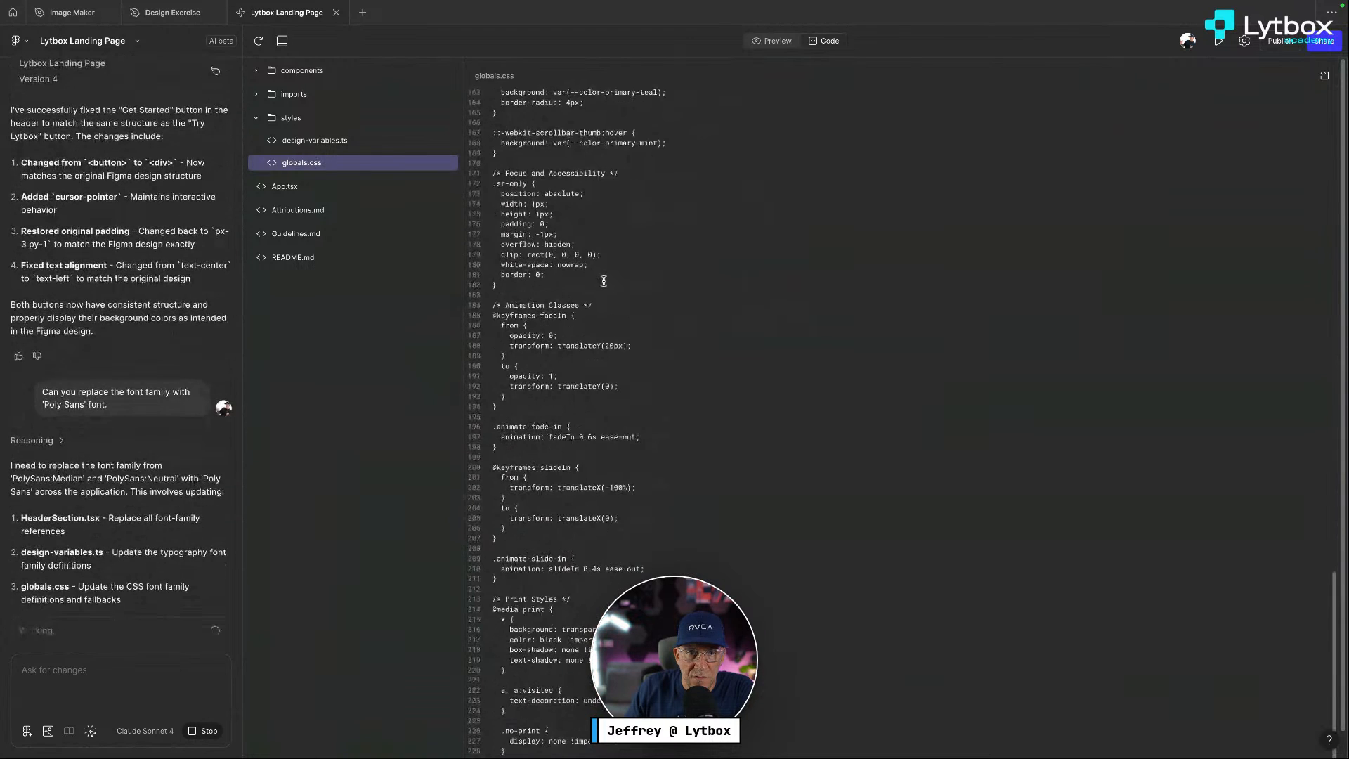
{"action": "scroll", "coordinate": [591, 408], "scroll_direction": "up", "scroll_amount": 20}
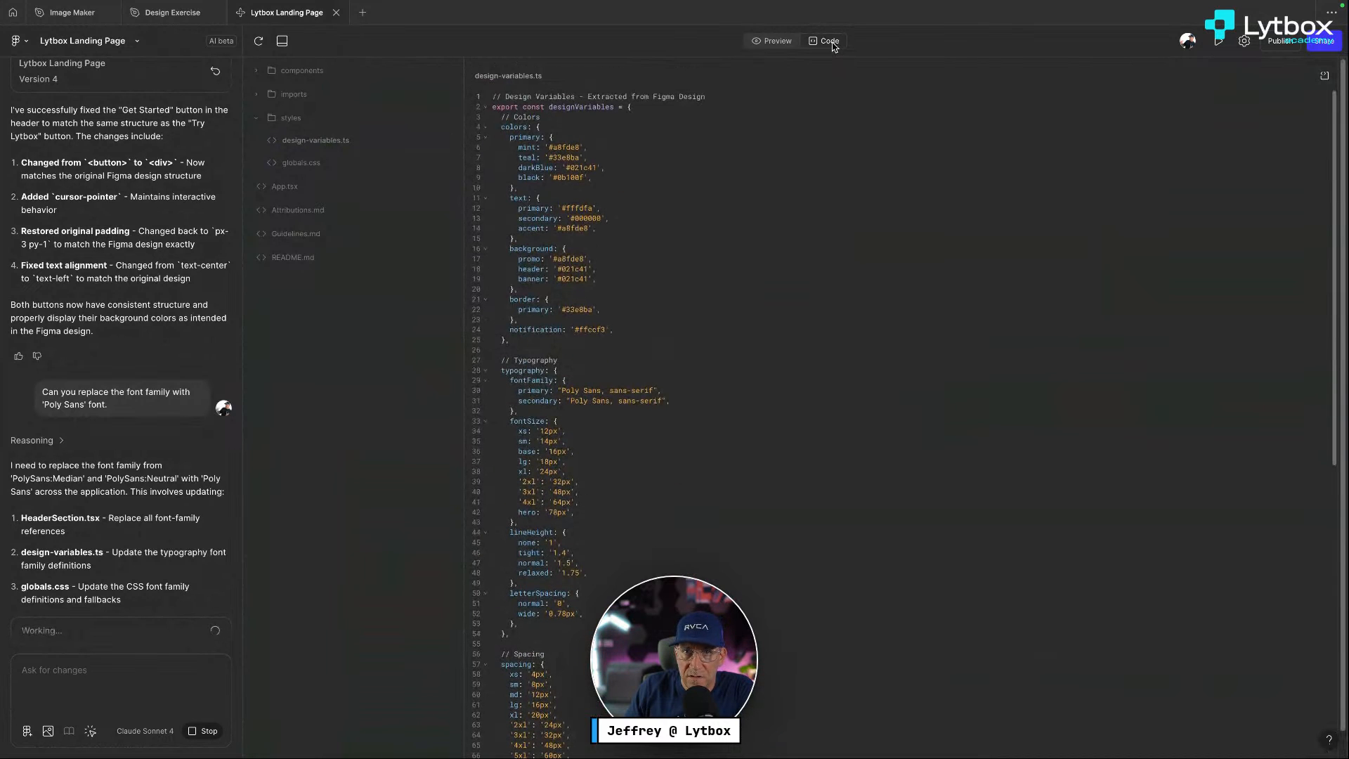
{"action": "left_click", "coordinate": [762, 41]}
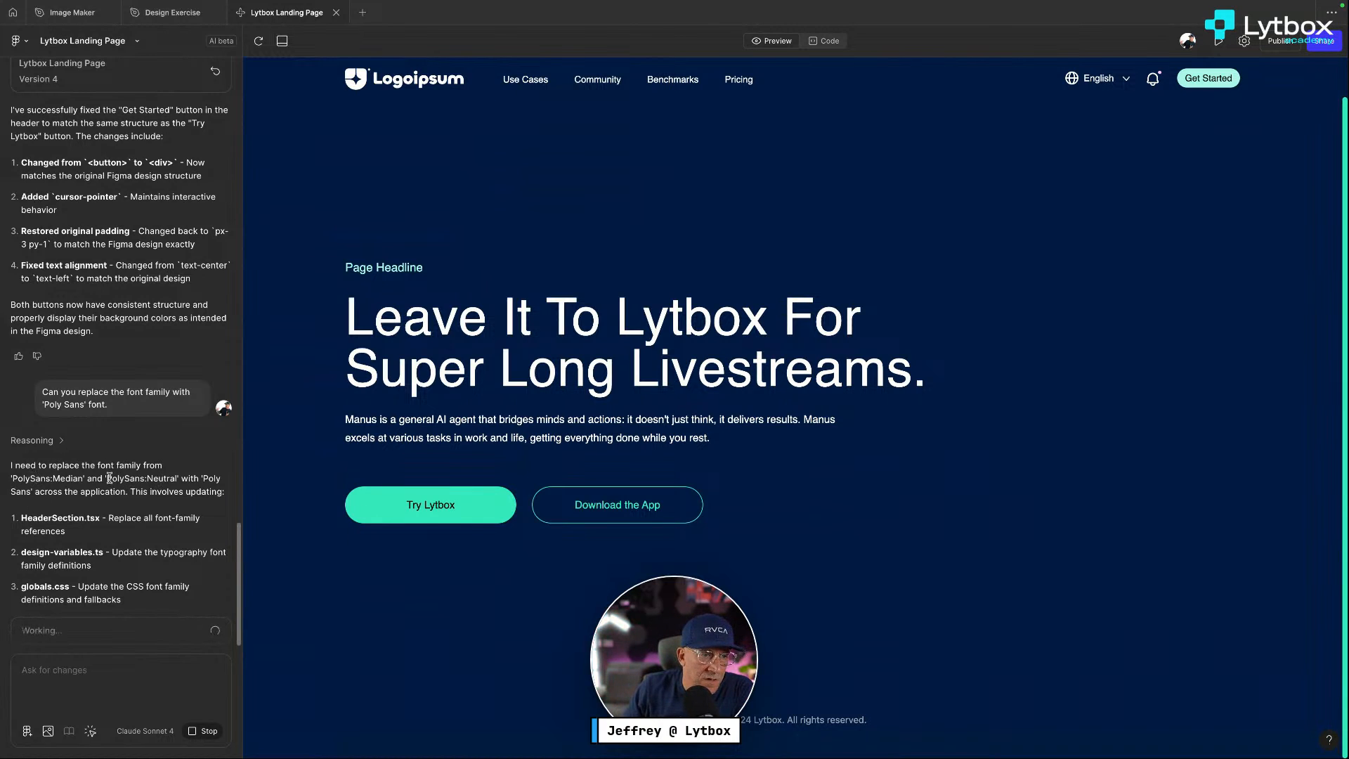
Read the AI reply's plan for the font replacement, including the current font names and the list of files to update
{"action": "mouse_move", "coordinate": [108, 477]}
{"action": "left_mouse_down"}
{"action": "mouse_move", "coordinate": [175, 473]}
{"action": "mouse_move", "coordinate": [101, 479]}
{"action": "left_mouse_up"}
{"action": "left_click", "coordinate": [175, 478]}
{"action": "left_click", "coordinate": [177, 477]}
{"action": "left_click", "coordinate": [107, 477]}
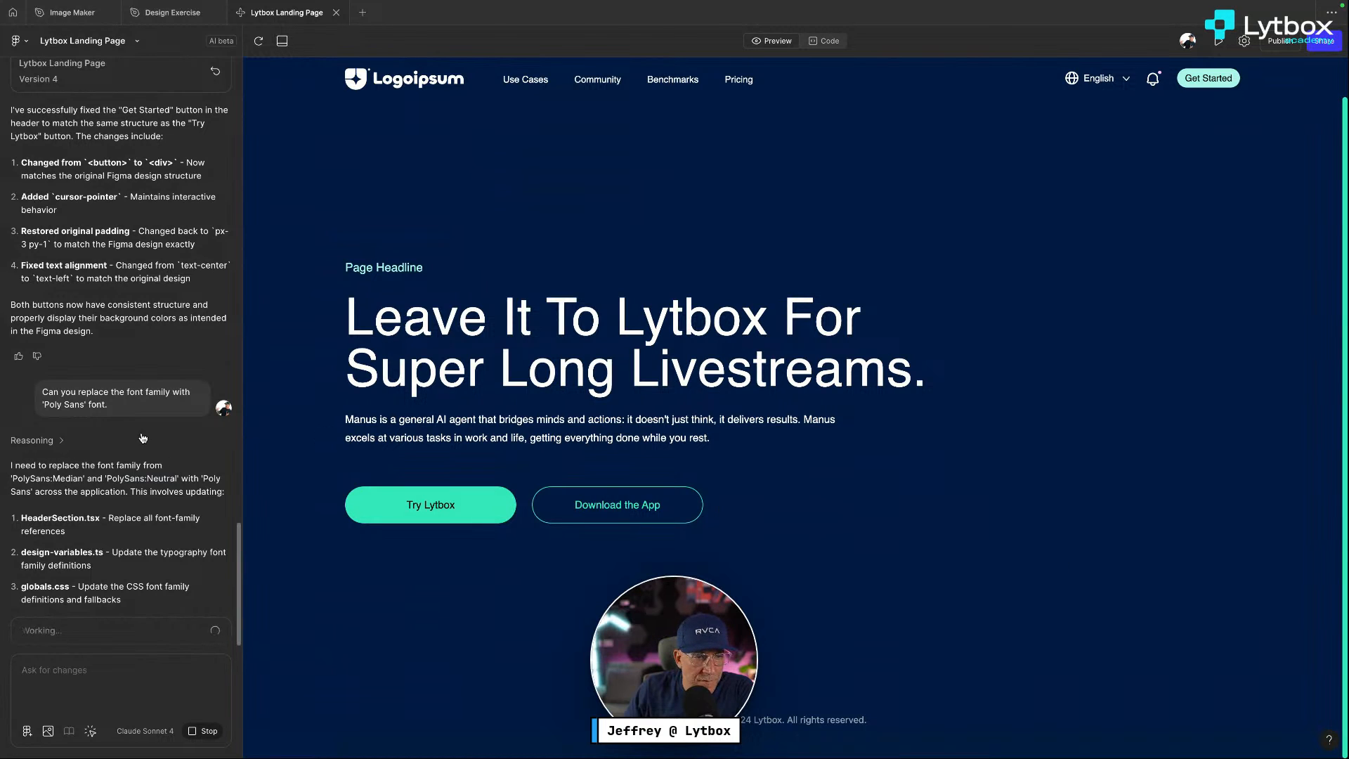
{"action": "left_click_drag", "start_coordinate": [139, 602], "coordinate": [51, 469]}
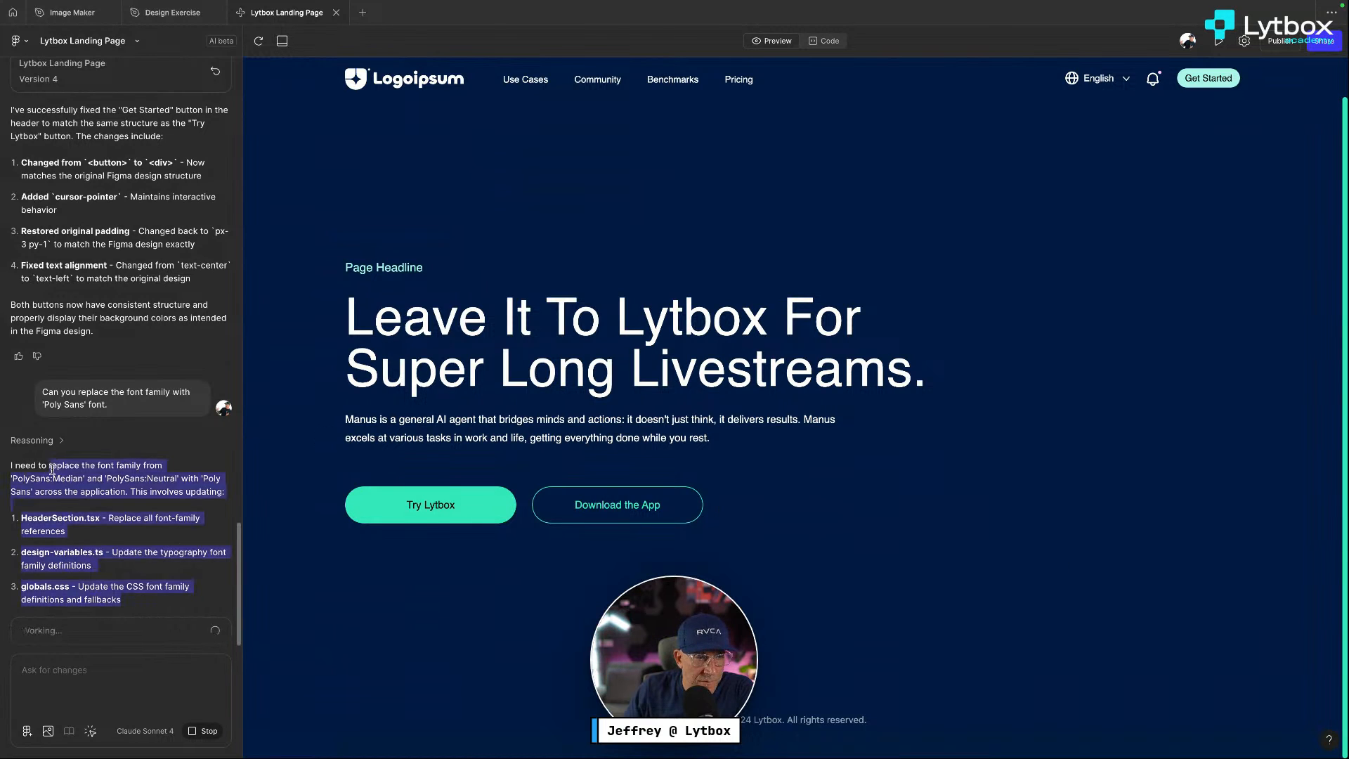
{"action": "left_click", "coordinate": [51, 468]}
{"action": "left_click_drag", "start_coordinate": [79, 585], "coordinate": [121, 599]}
{"action": "left_click", "coordinate": [154, 594]}
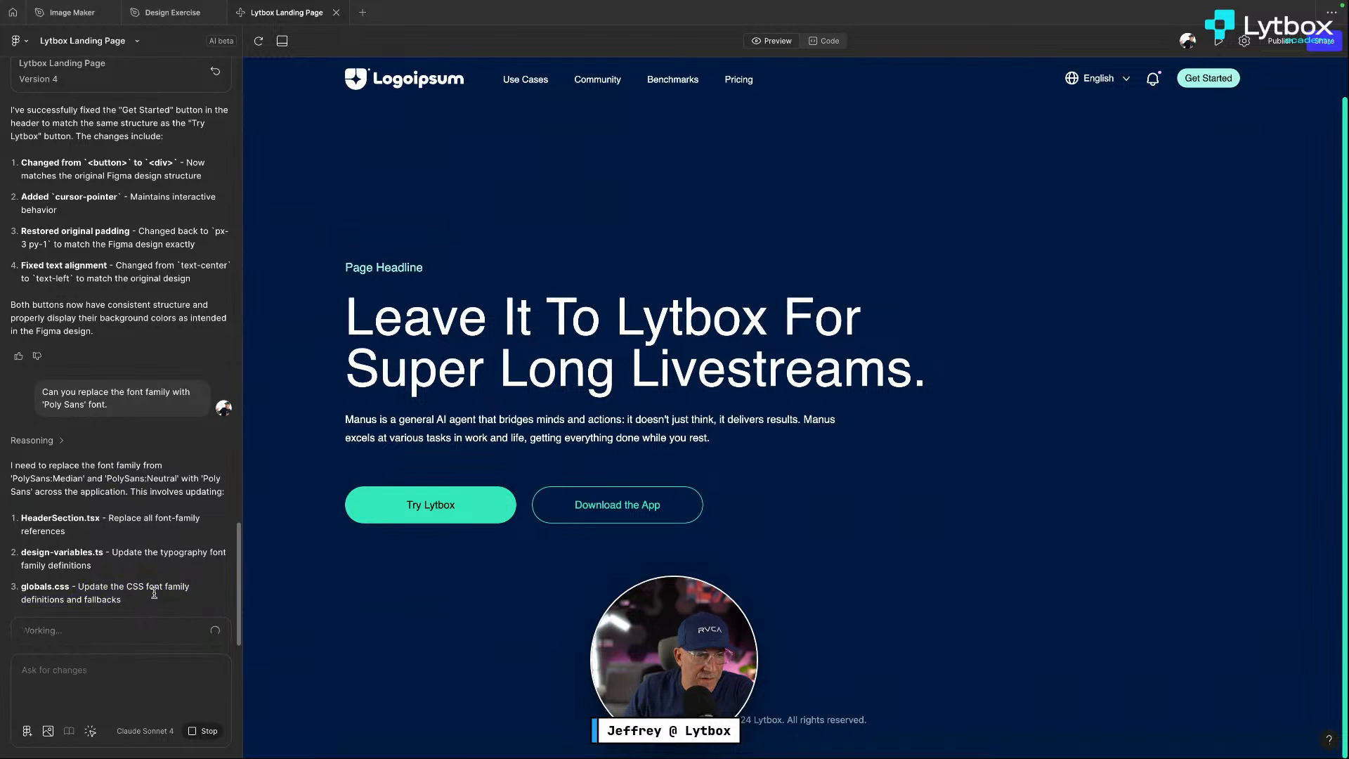